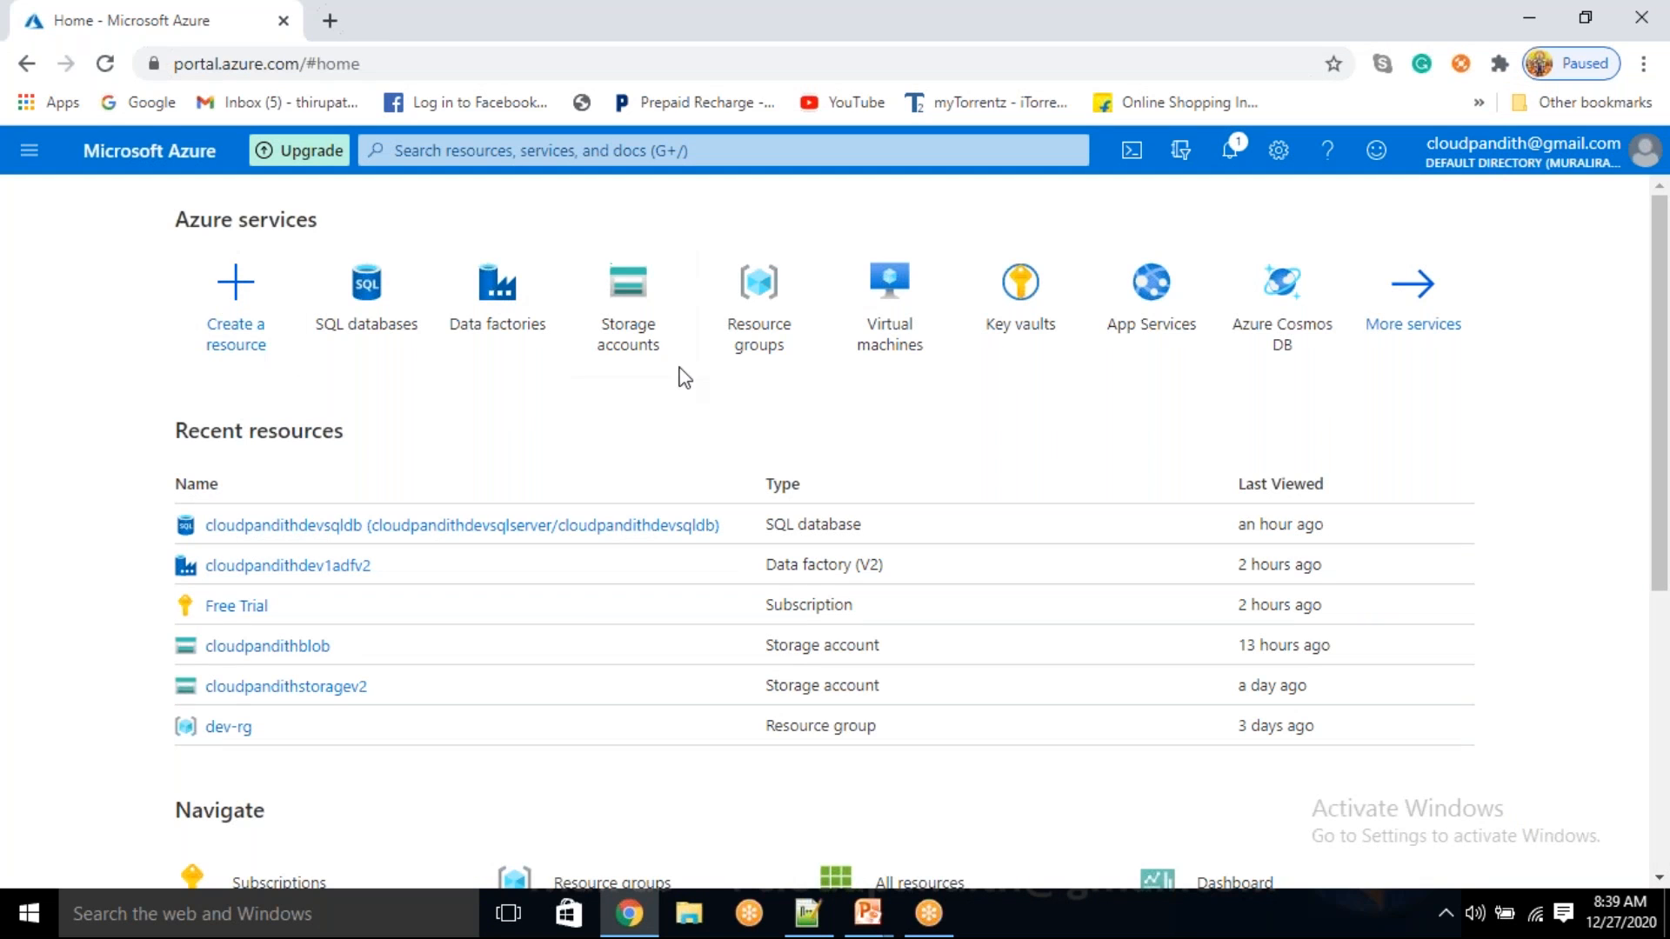
# - Start creating an SQL database and create the resource group cloudpandith-BI-Master-Program for it
pyautogui.click(380, 313)
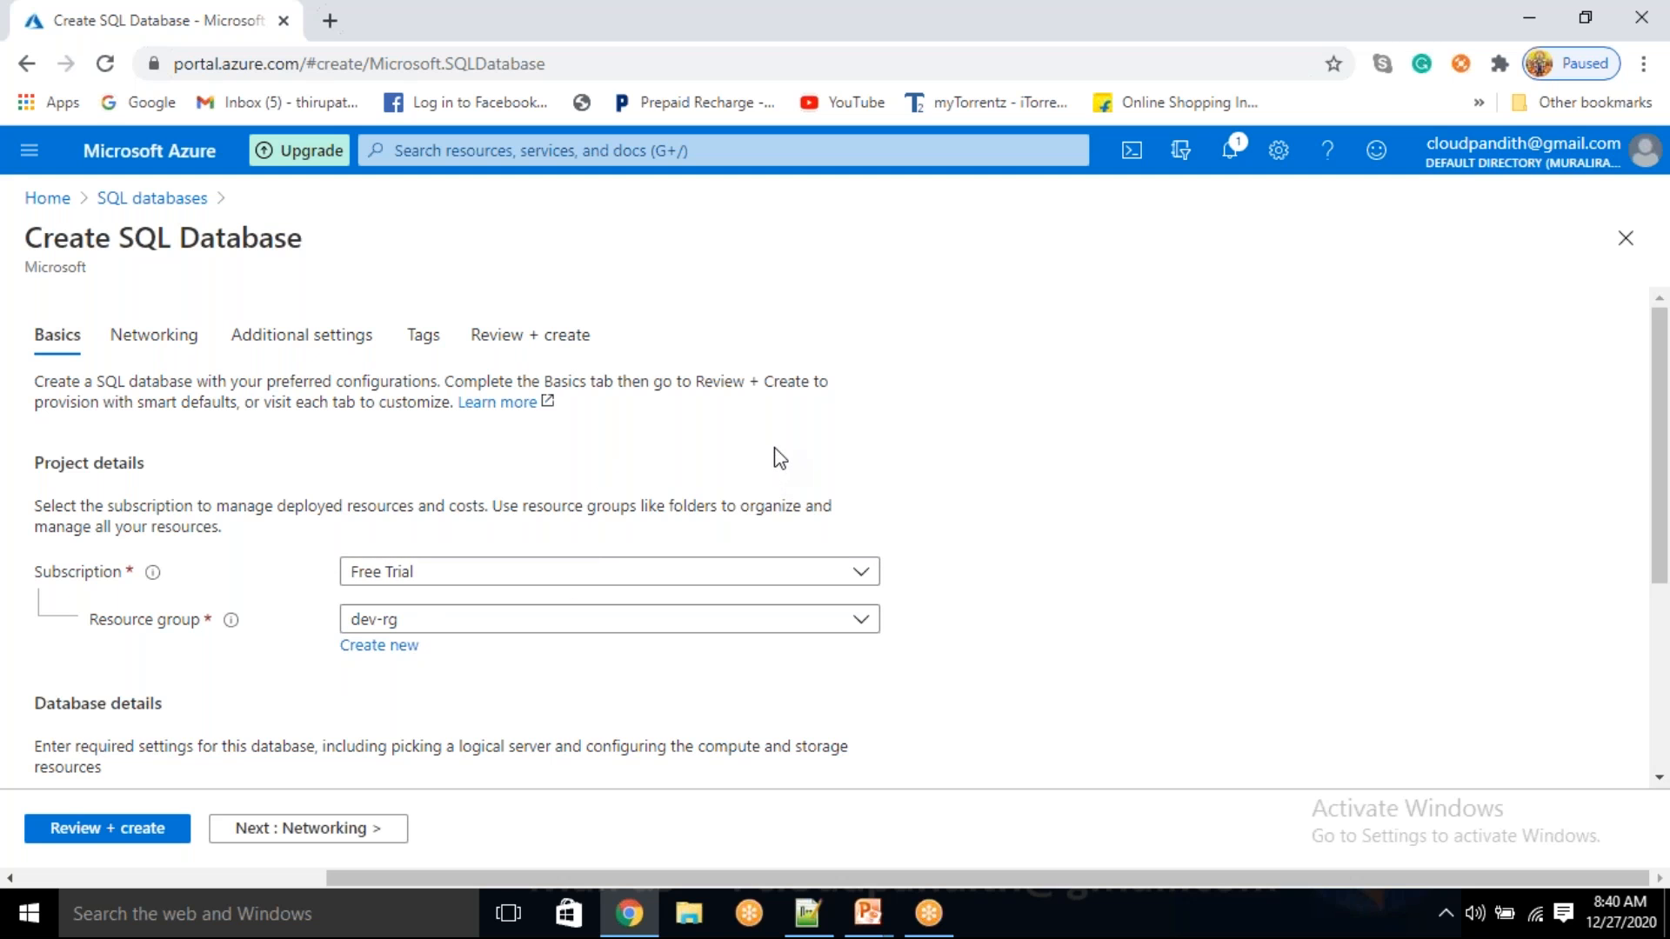
pyautogui.scroll(-1, 709, 460)
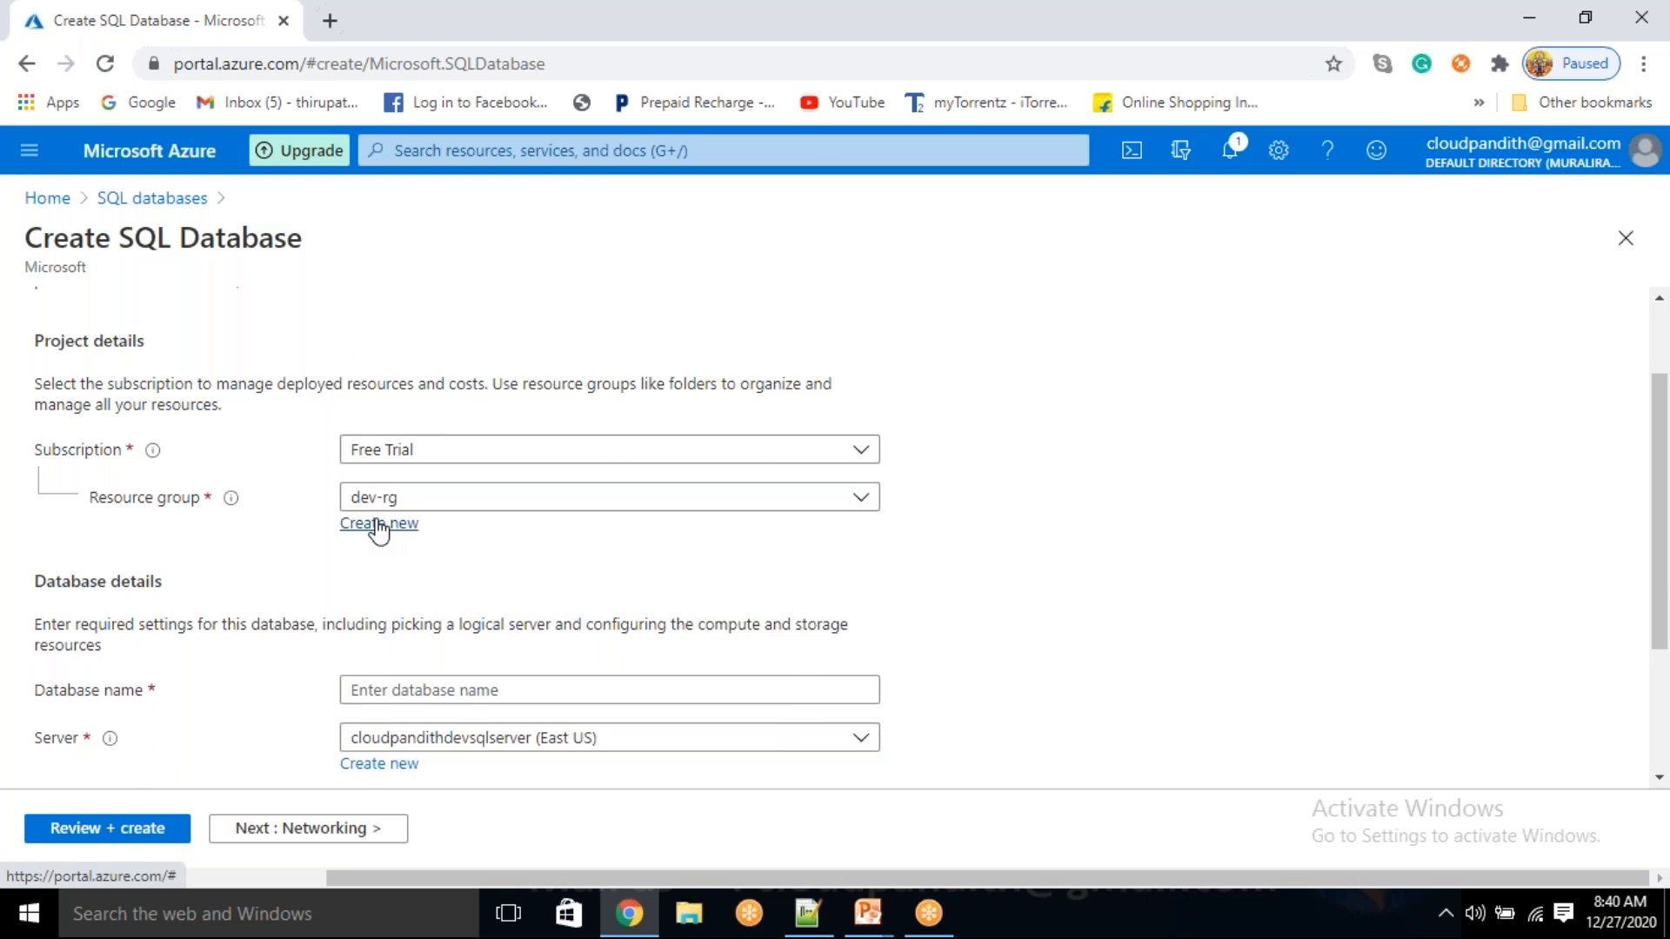
pyautogui.click(378, 523)
pyautogui.write('cloudpandith')
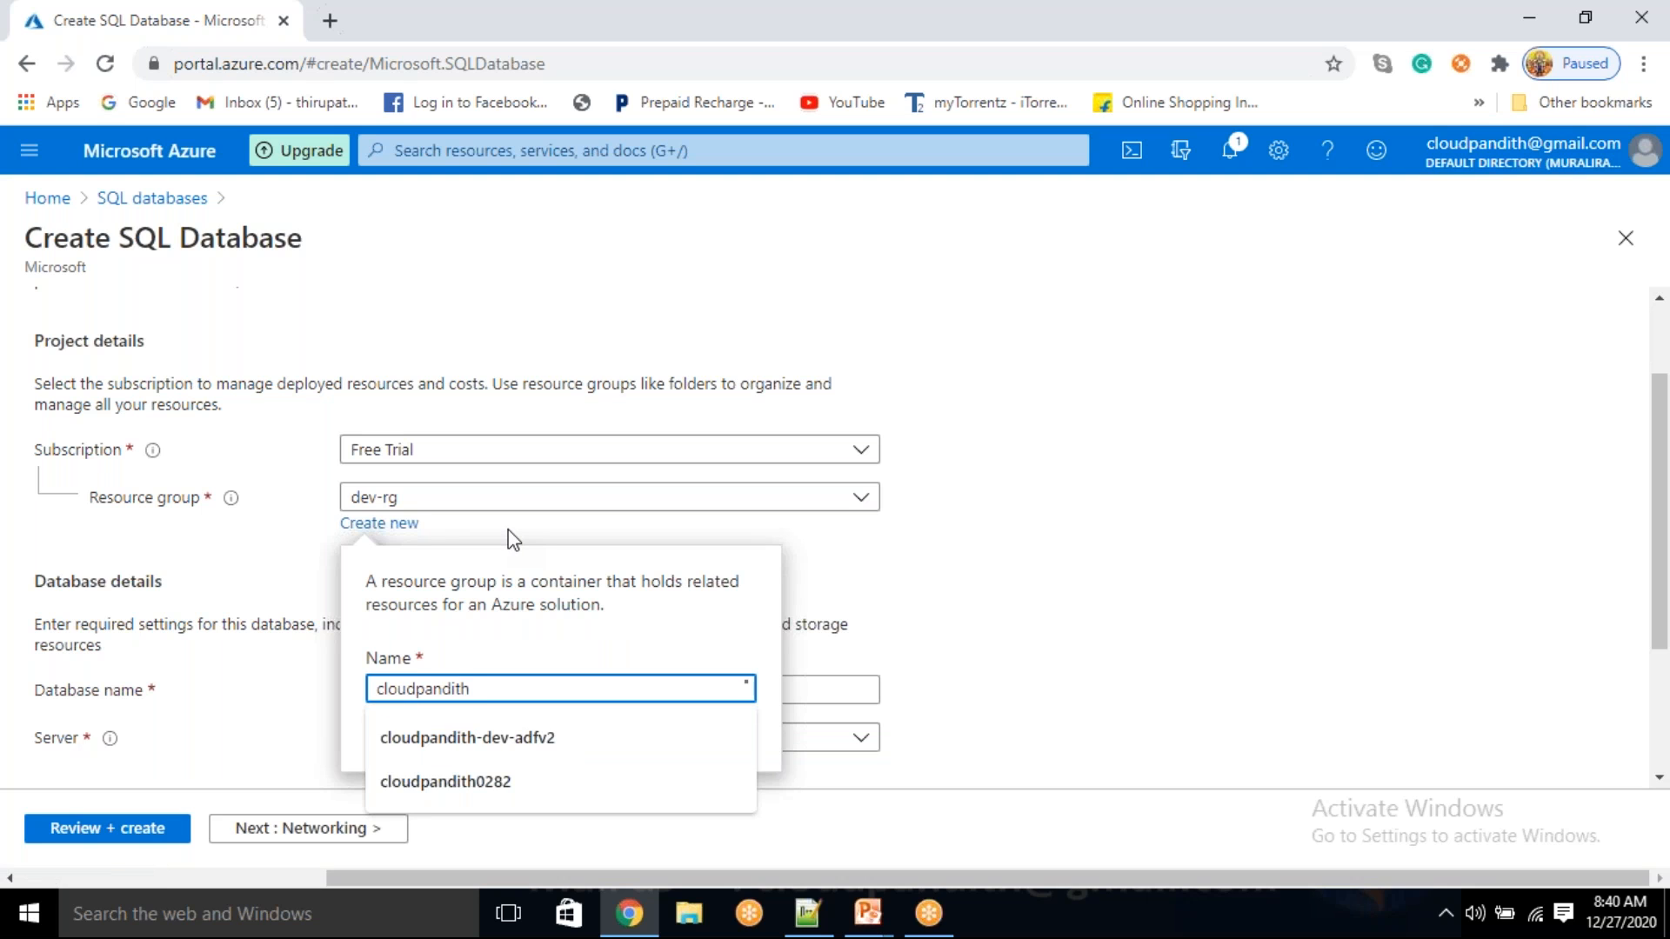
pyautogui.write('-BI')
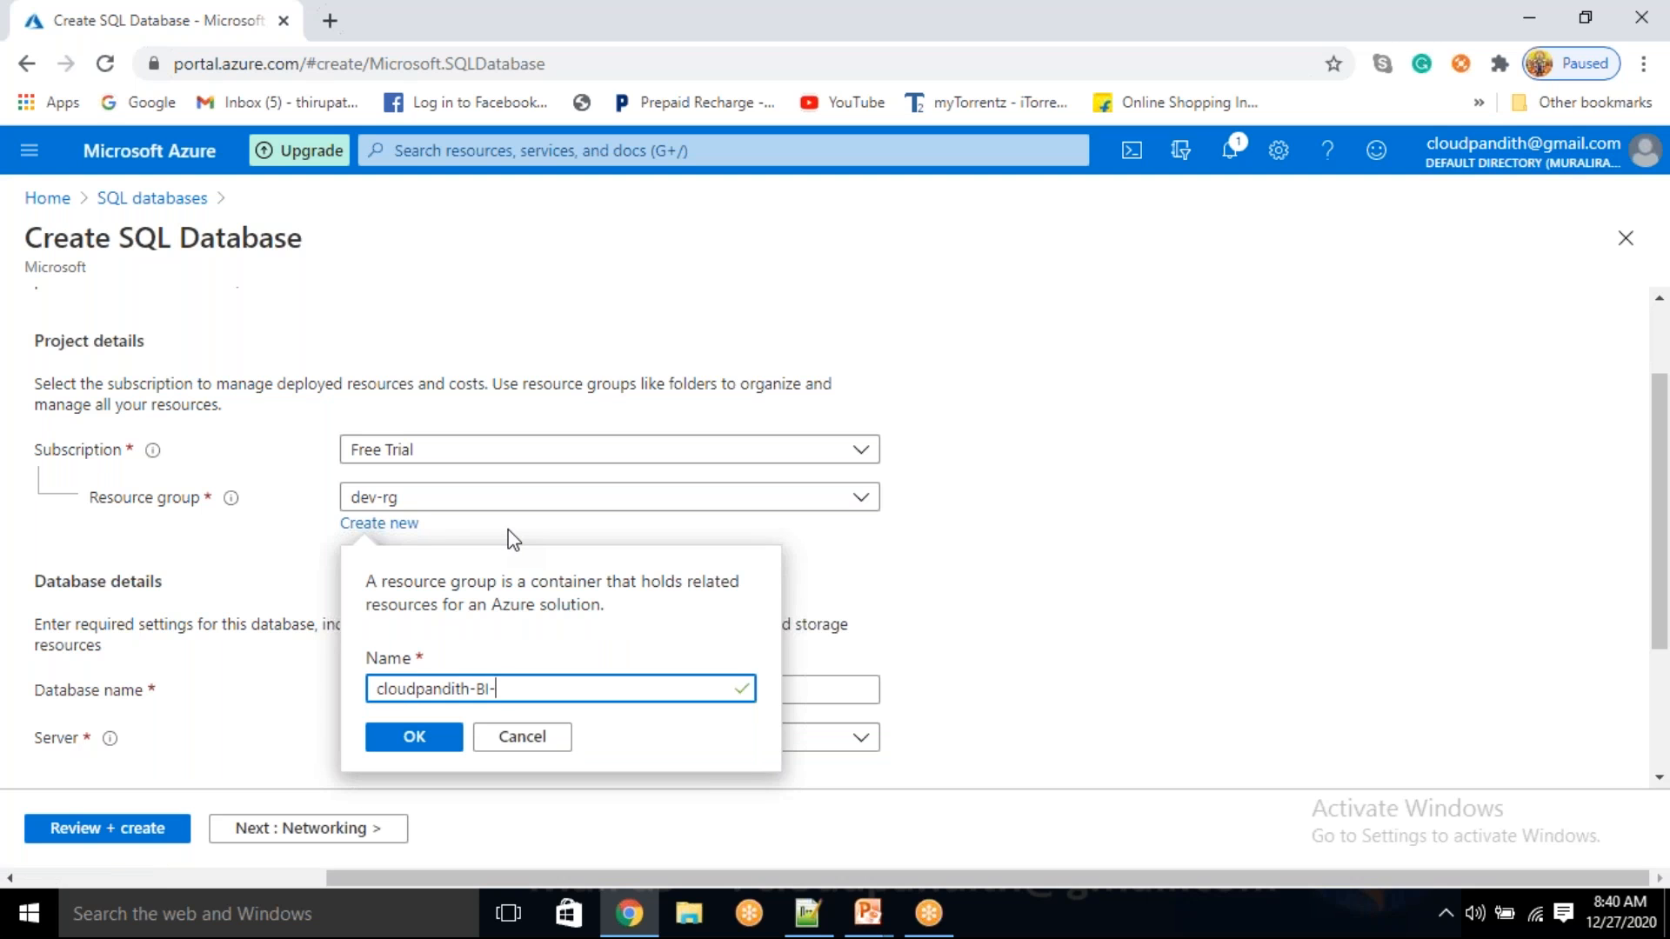
pyautogui.write('-Master-Program')
pyautogui.click(414, 738)
# - Name the new database cloudpandithsqldb1227 in the database details
pyautogui.scroll(-4, 418, 705)
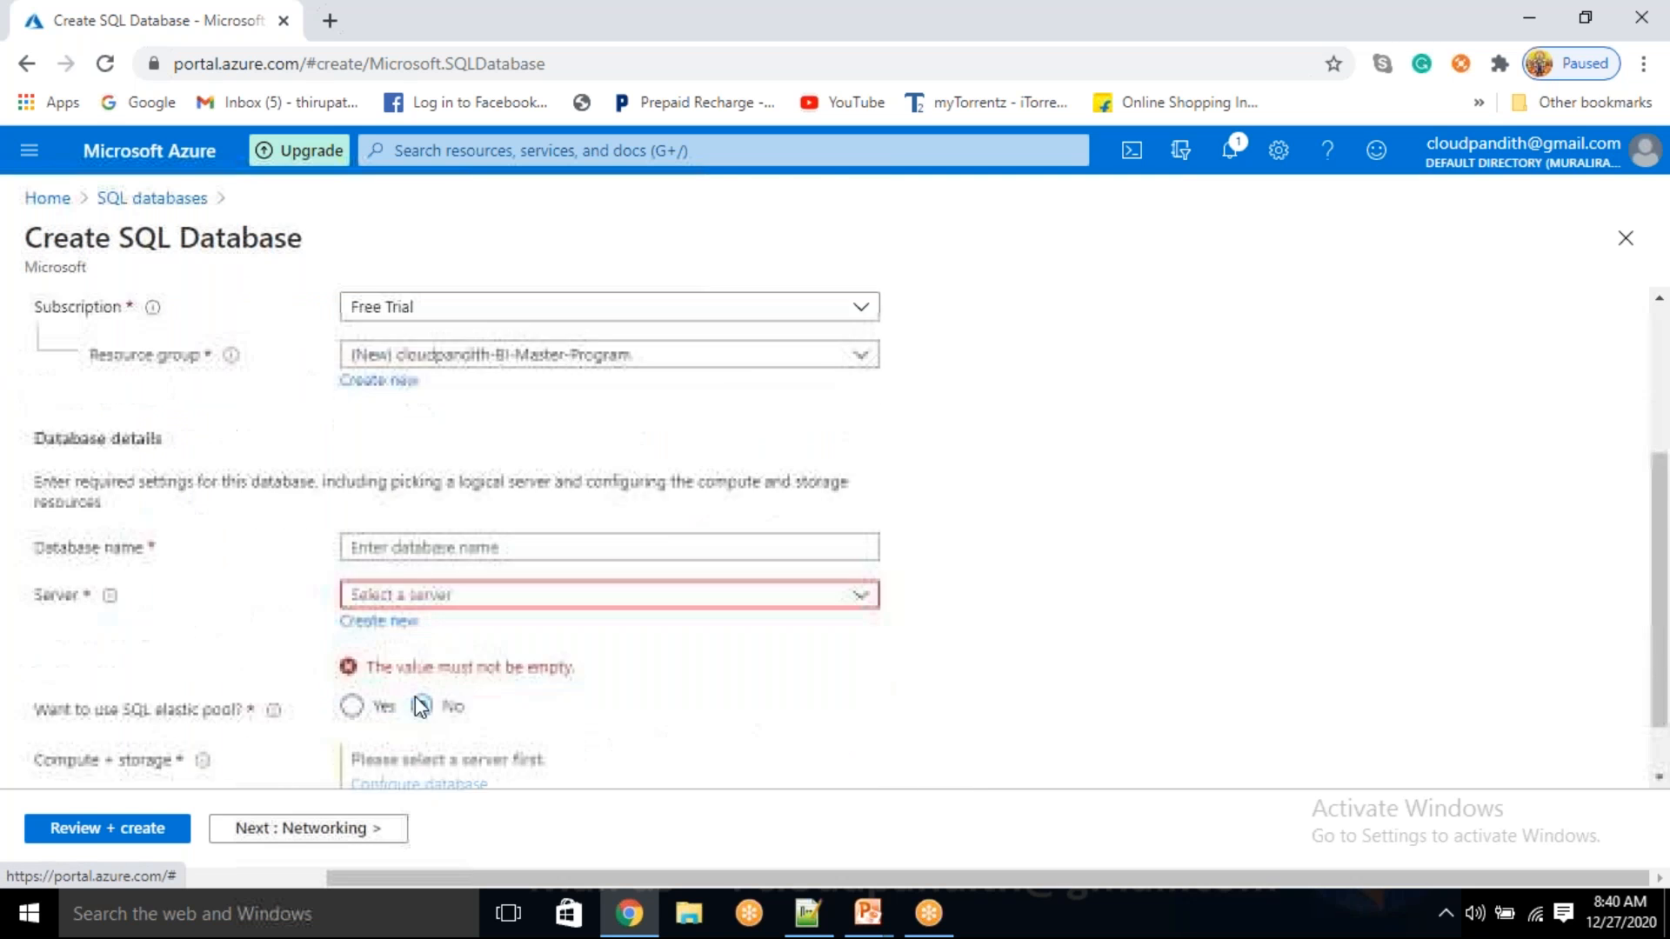
pyautogui.click(387, 474)
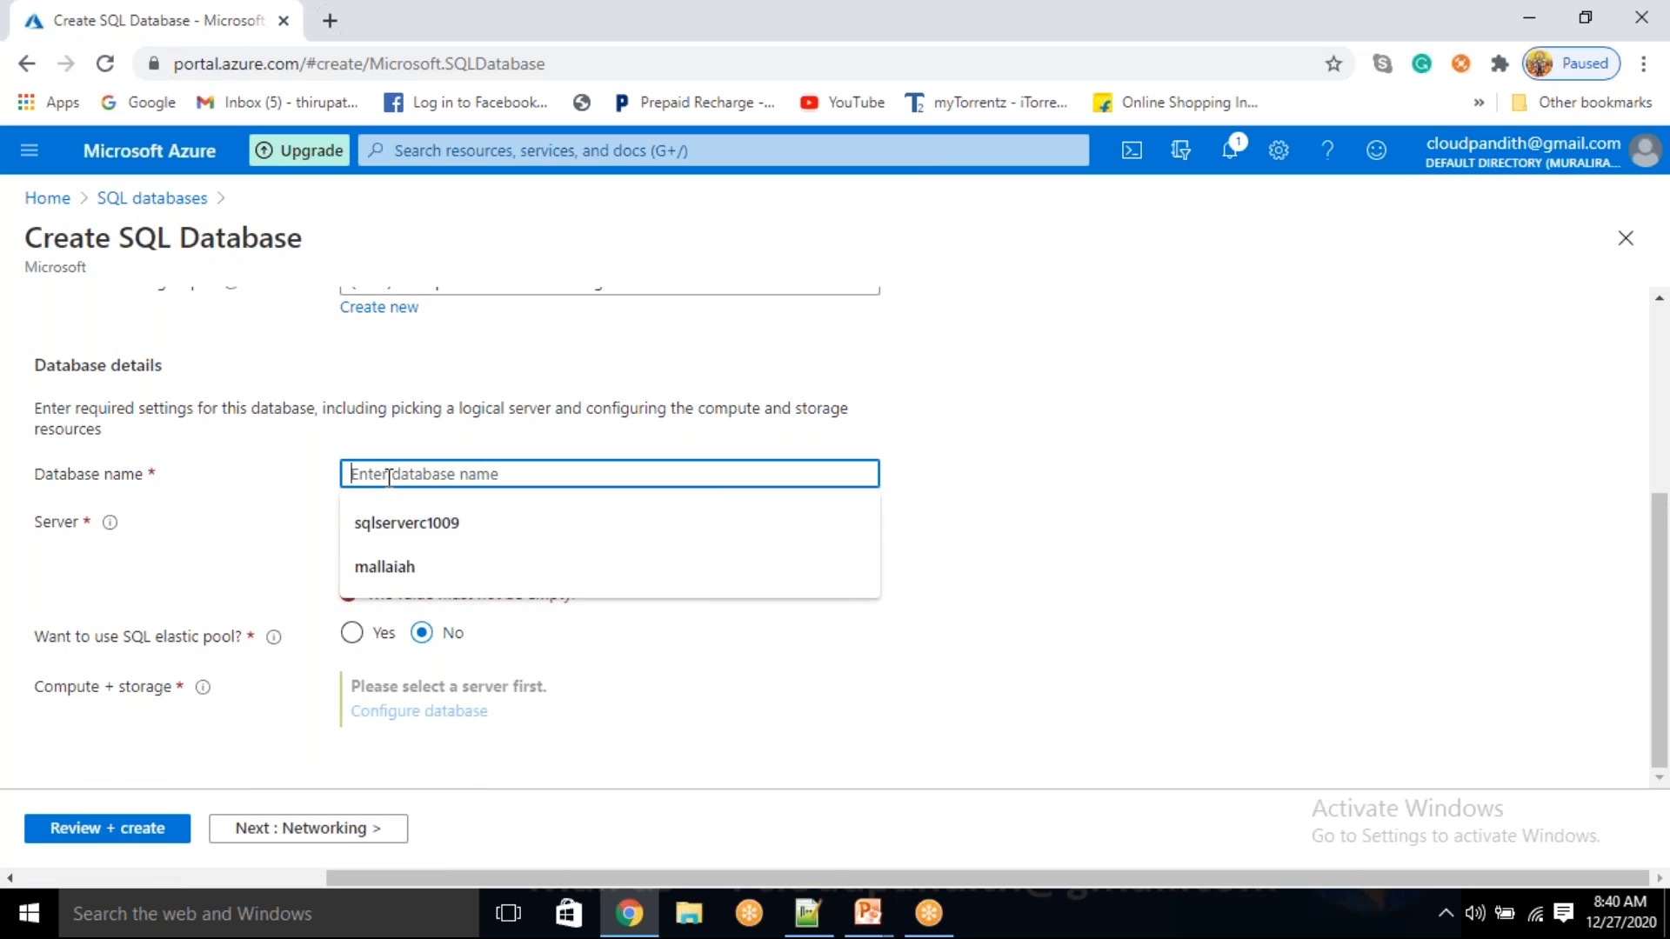
pyautogui.write('cloudpandit')
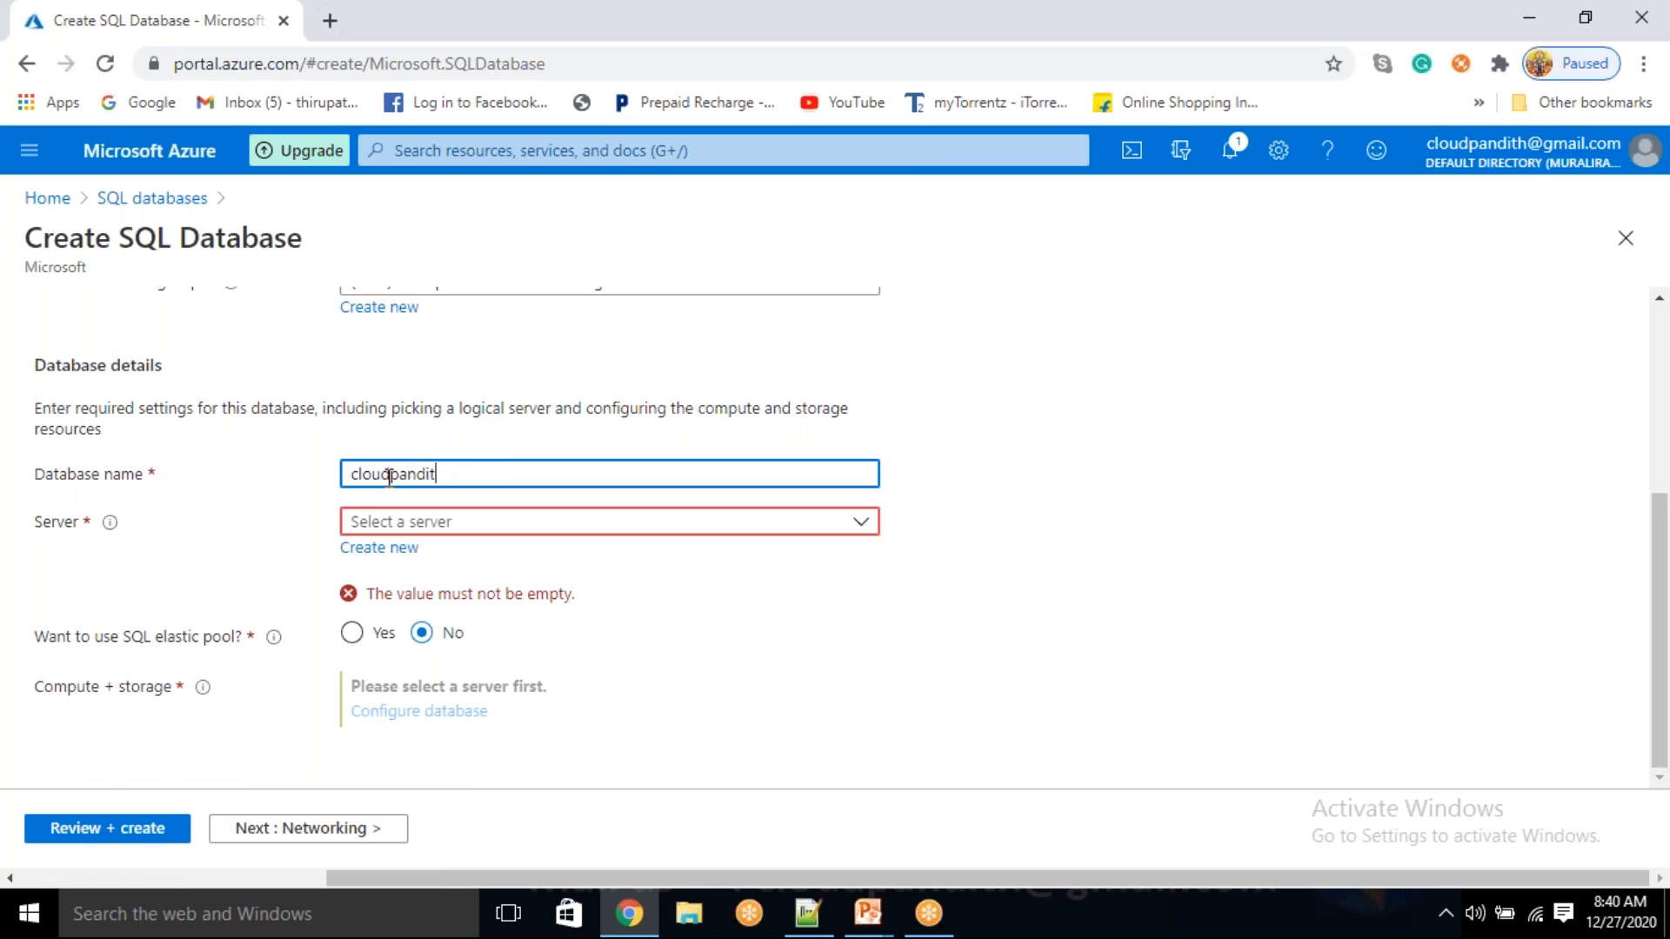
pyautogui.write('hsqldb1227')
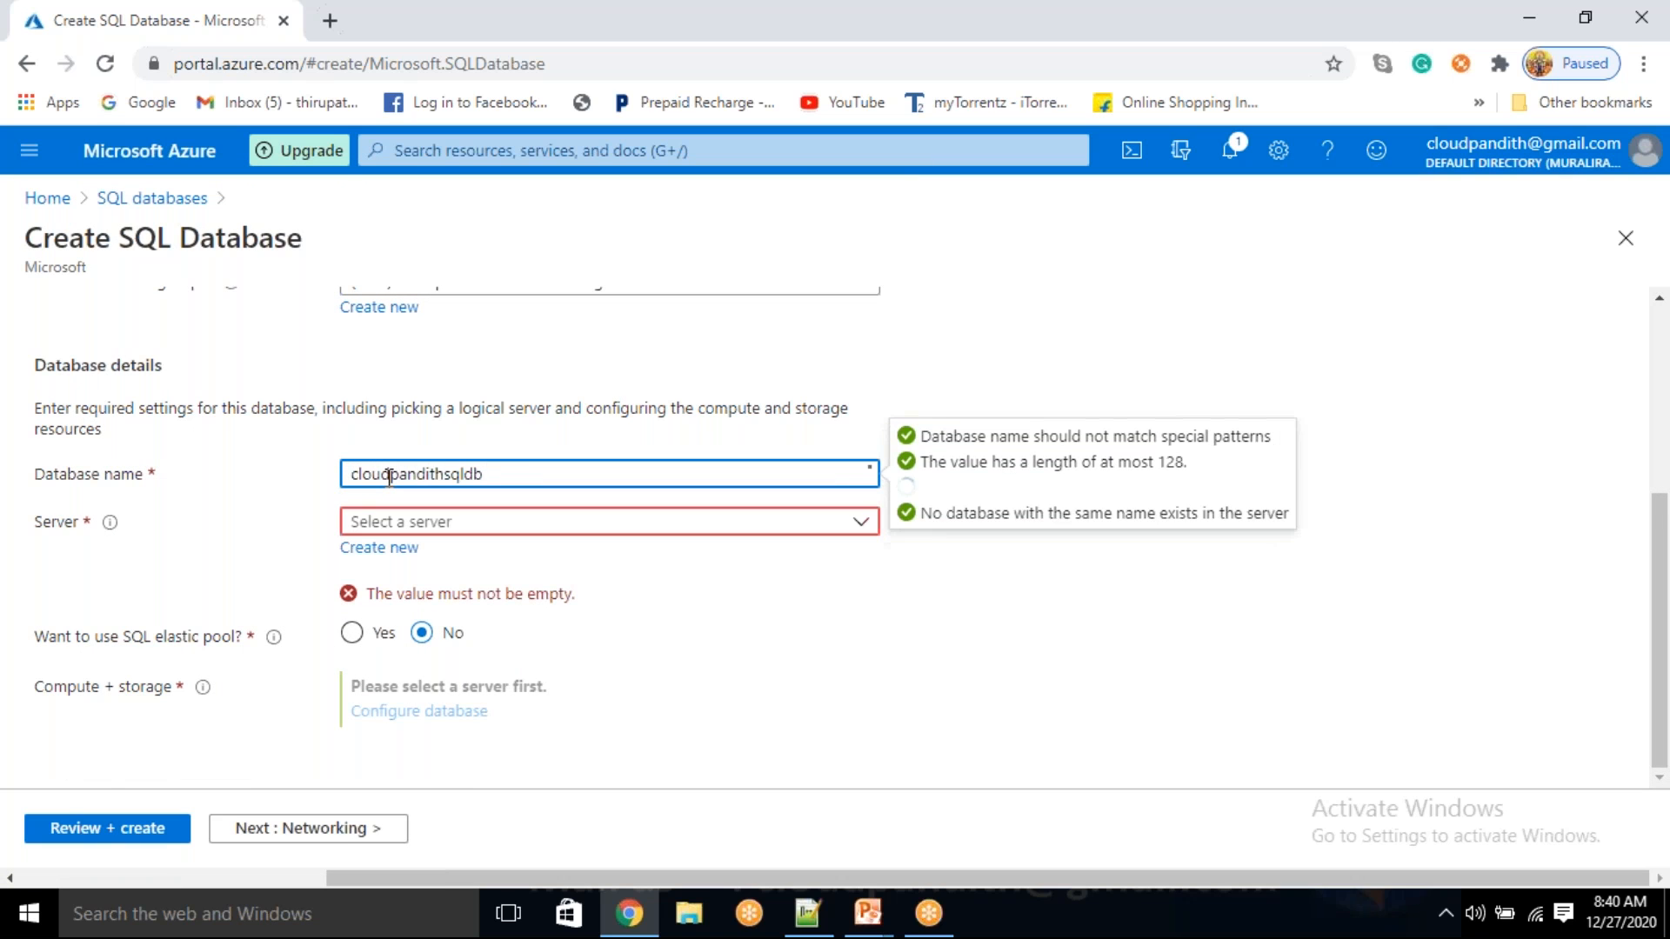
# - Start a new database server named cloudpandithsqlserver and shorten the database name to cloudpandithsqldb
pyautogui.click(398, 549)
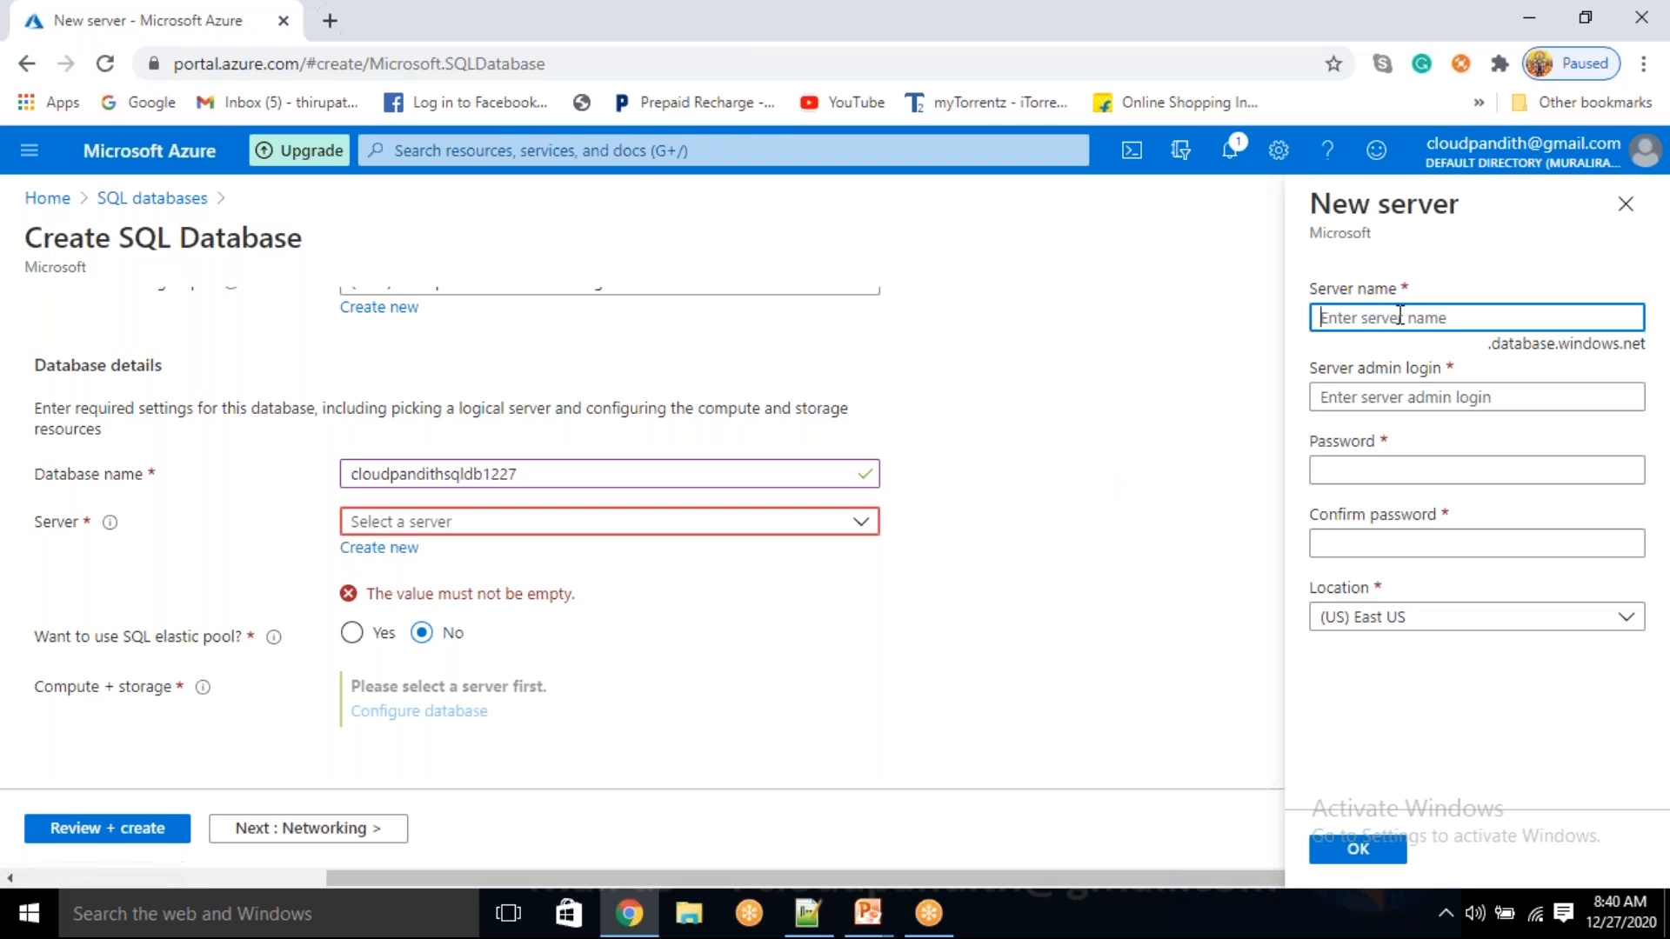
pyautogui.write('cloudpandith')
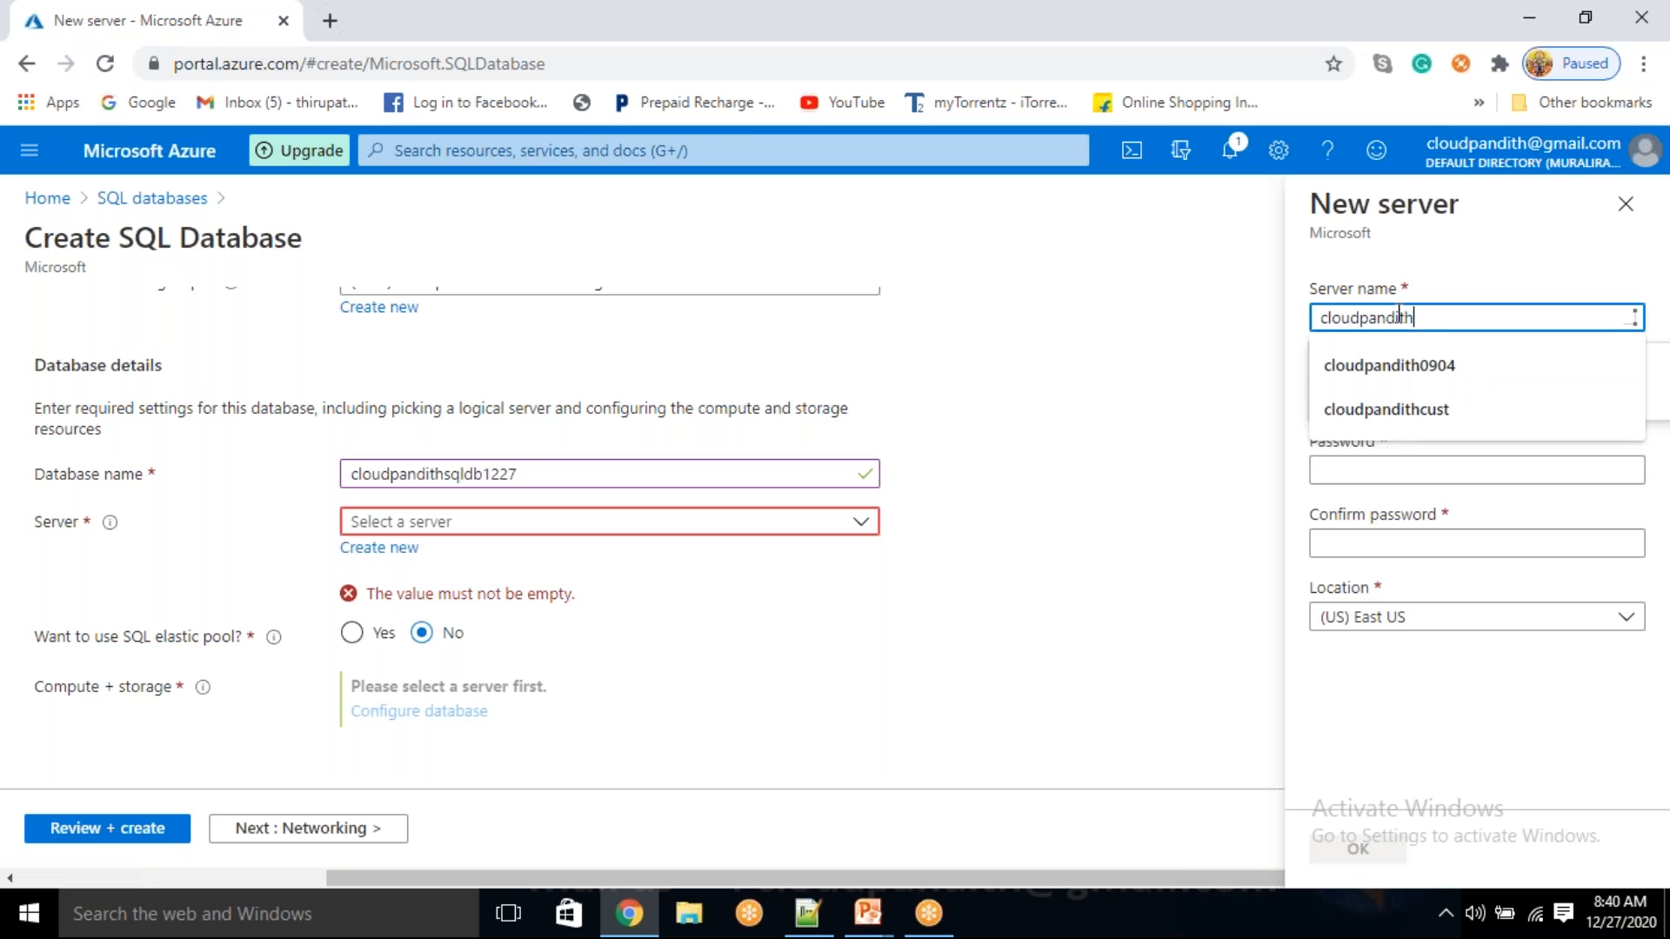
pyautogui.write('sqlserver')
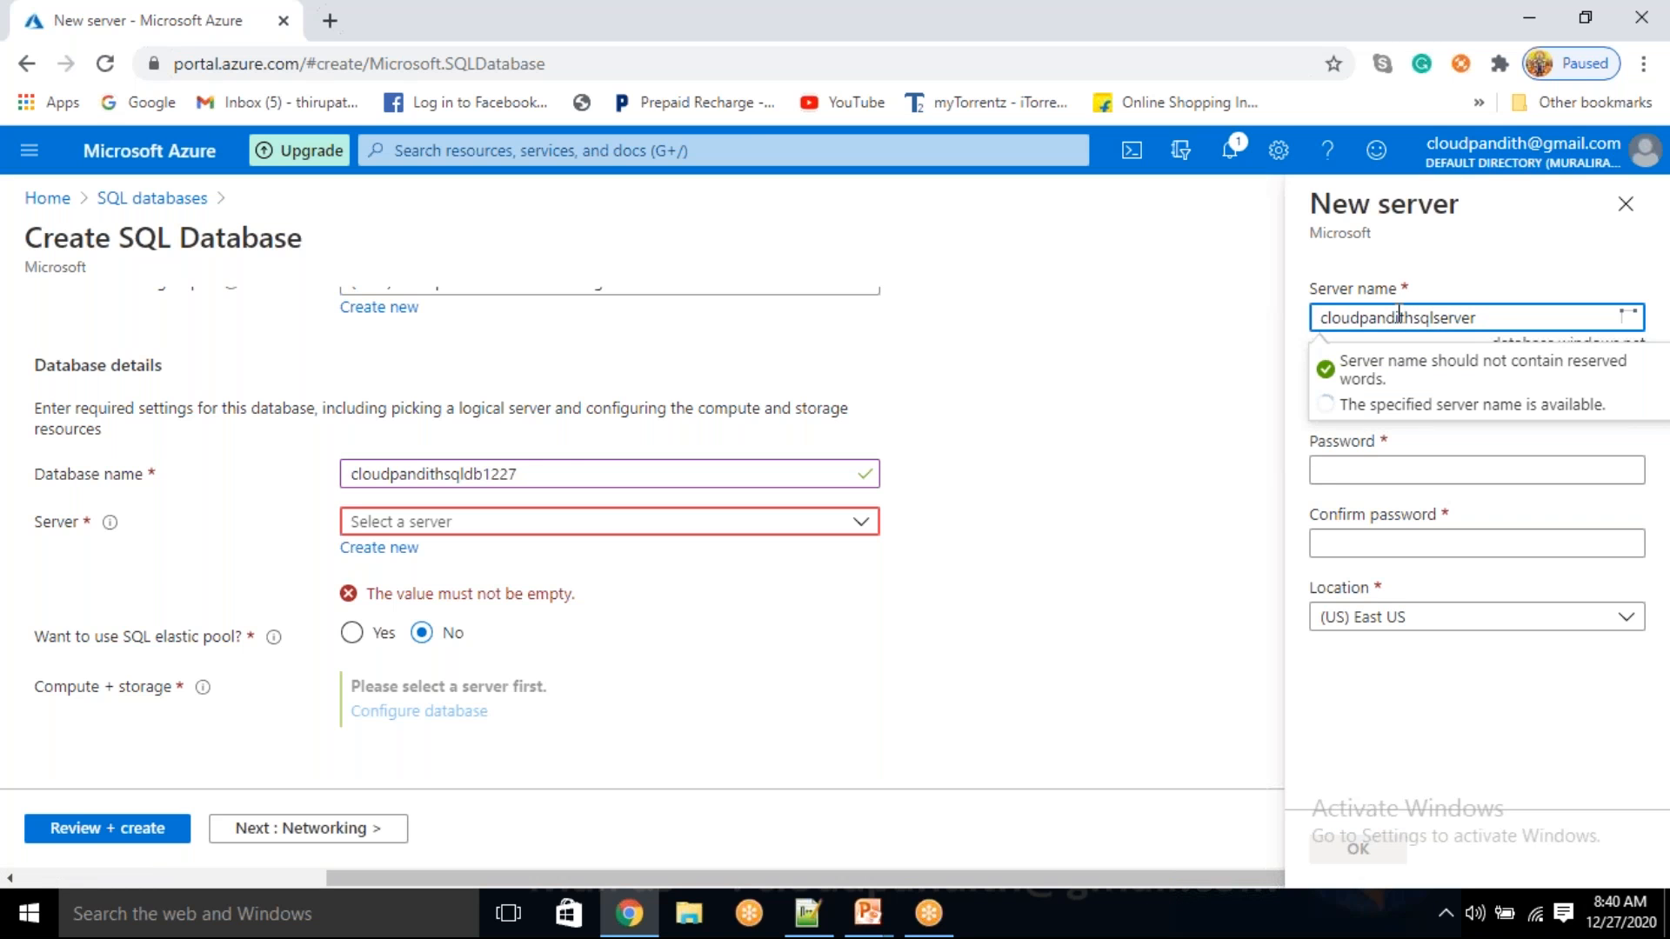
pyautogui.click(569, 467)
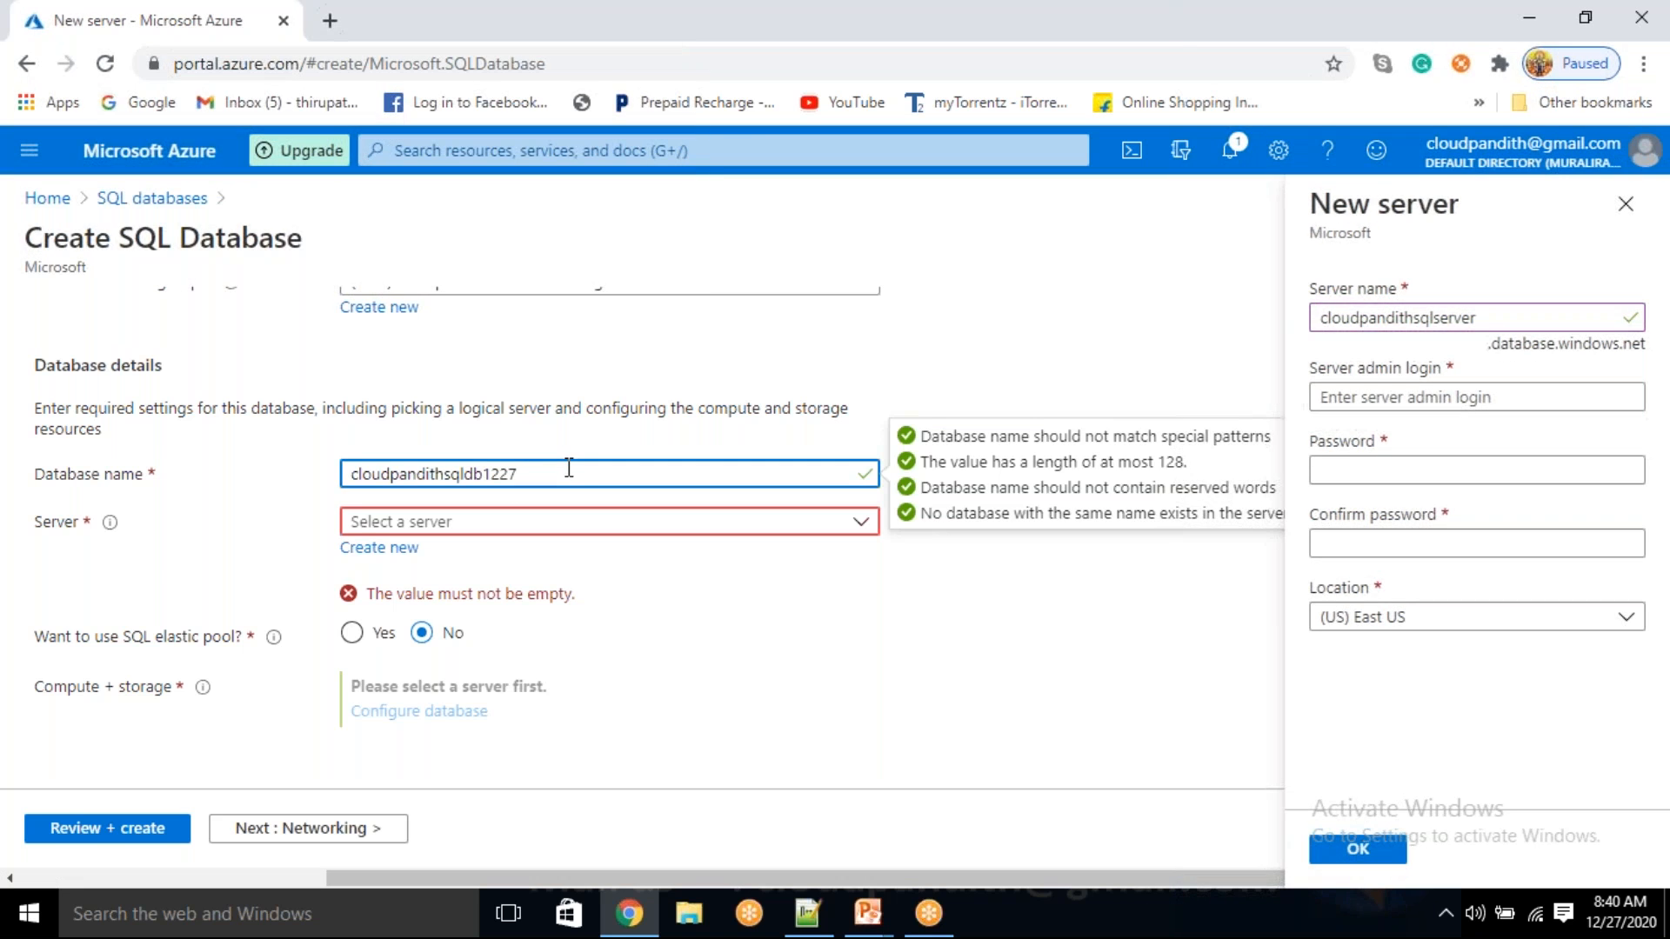
# - Enter the server admin login name and the admin password for the new server
pyautogui.click(1363, 398)
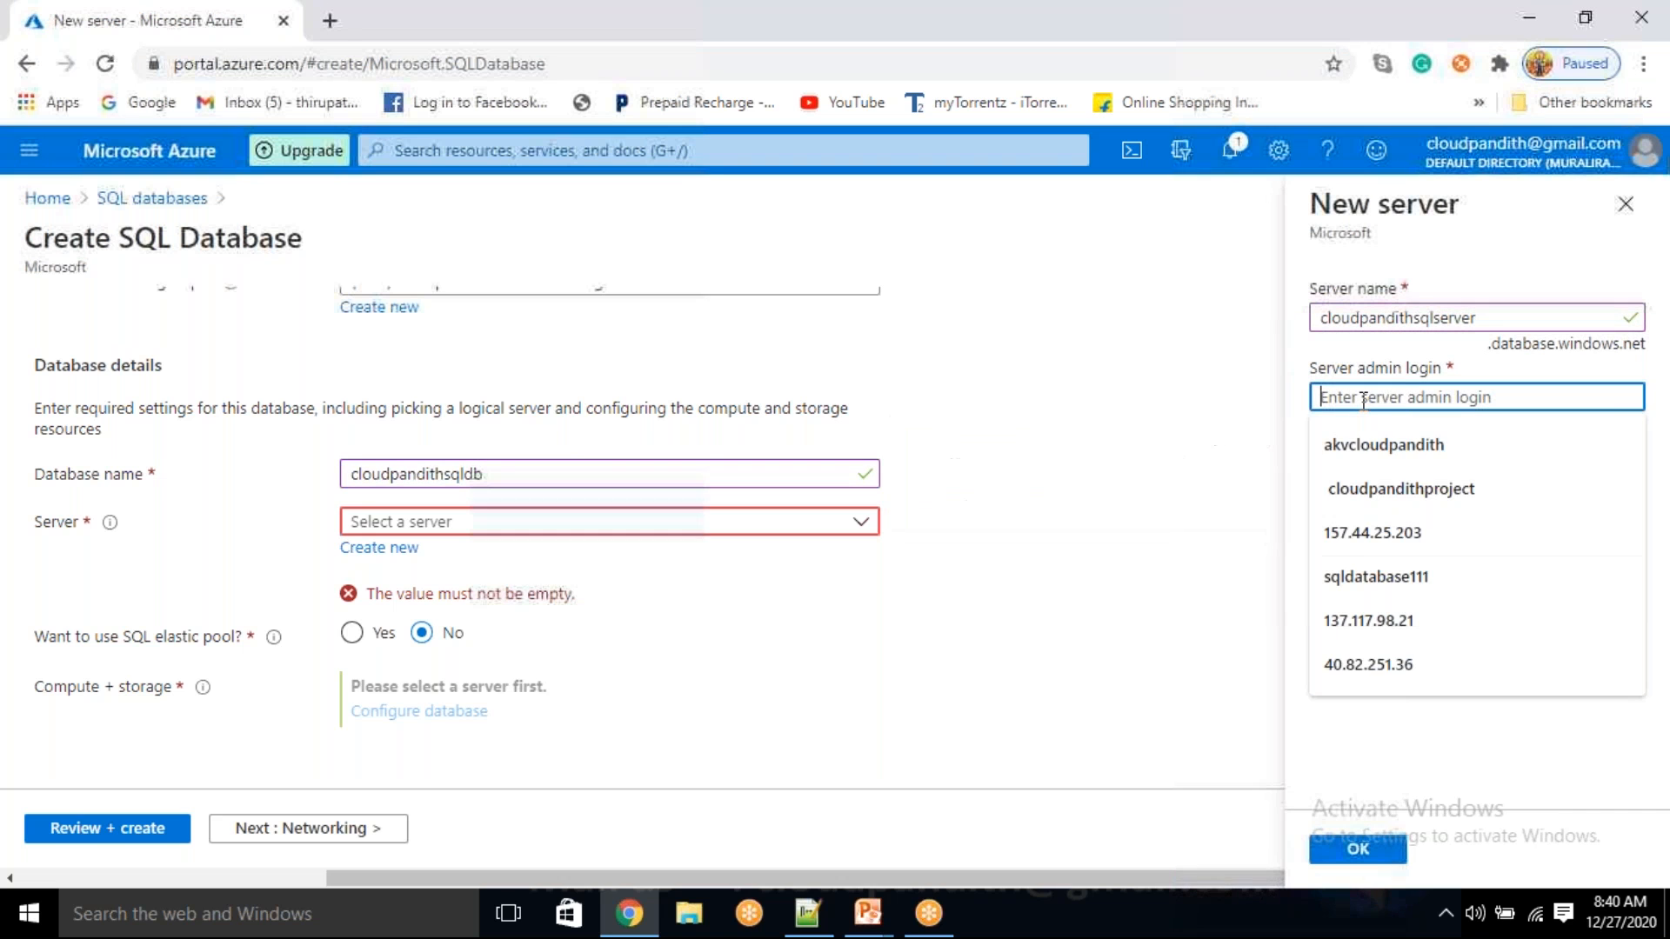
pyautogui.write('mallaiah')
pyautogui.press('Tab')
pyautogui.write('••••••••••••')
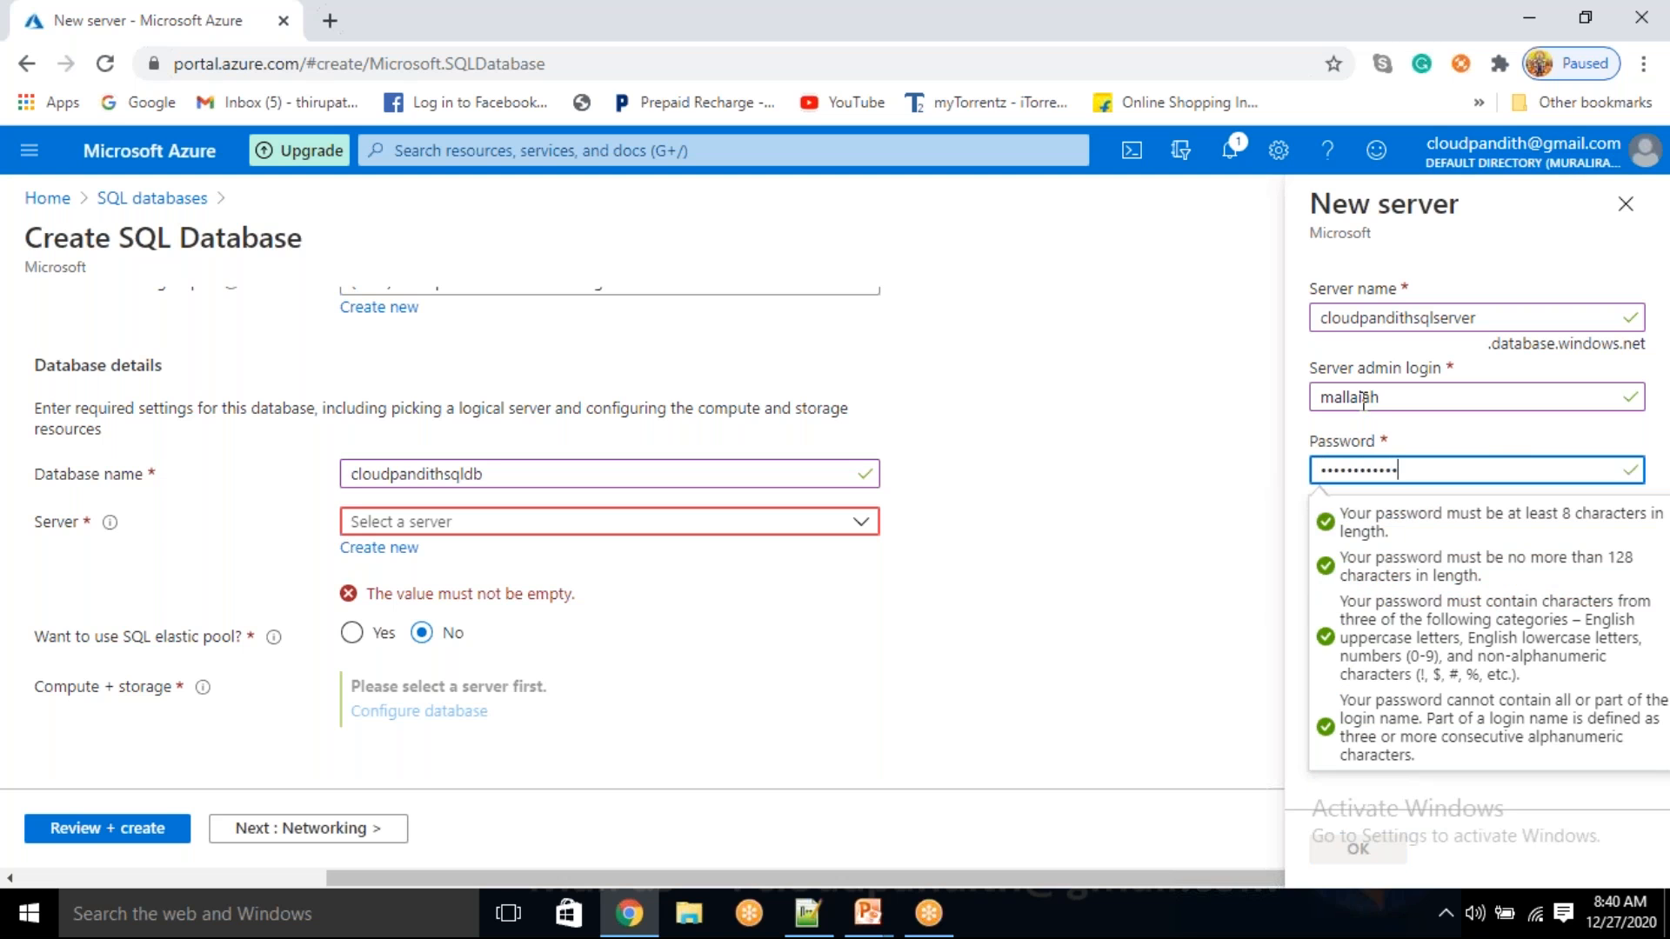
# - Try to confirm the server admin password and clear the confirmation entry
pyautogui.click(1356, 540)
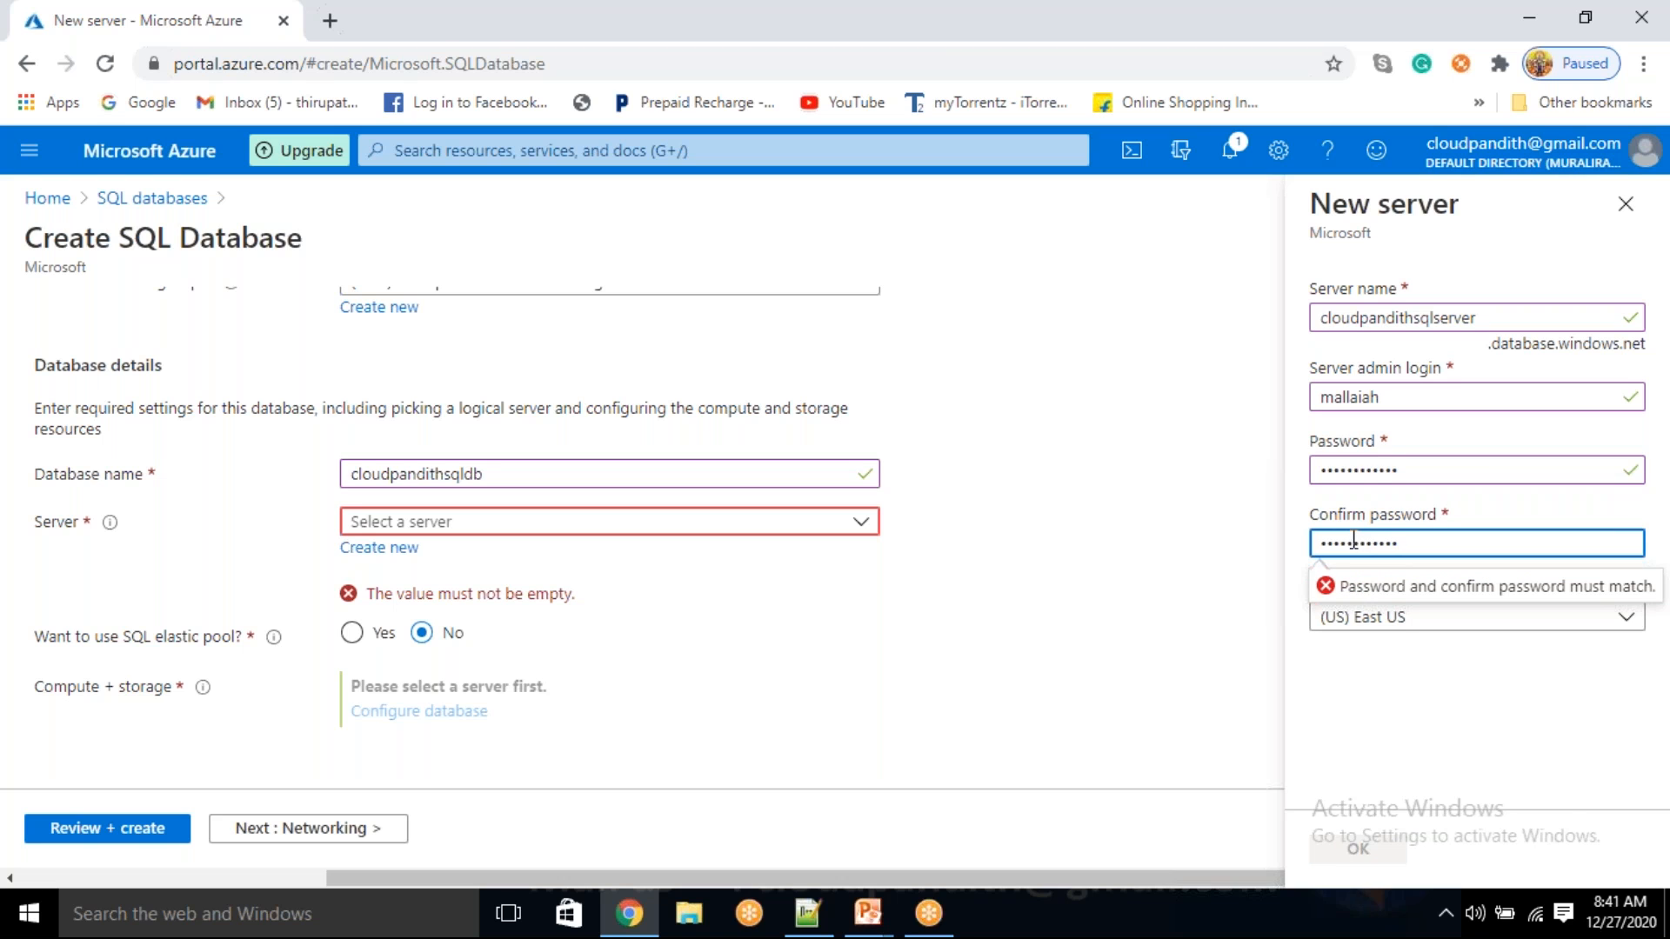
pyautogui.click(1531, 788)
pyautogui.moveTo(1452, 546); pyautogui.dragTo(1277, 558)
pyautogui.press('BackSpace')
pyautogui.click(1425, 737)
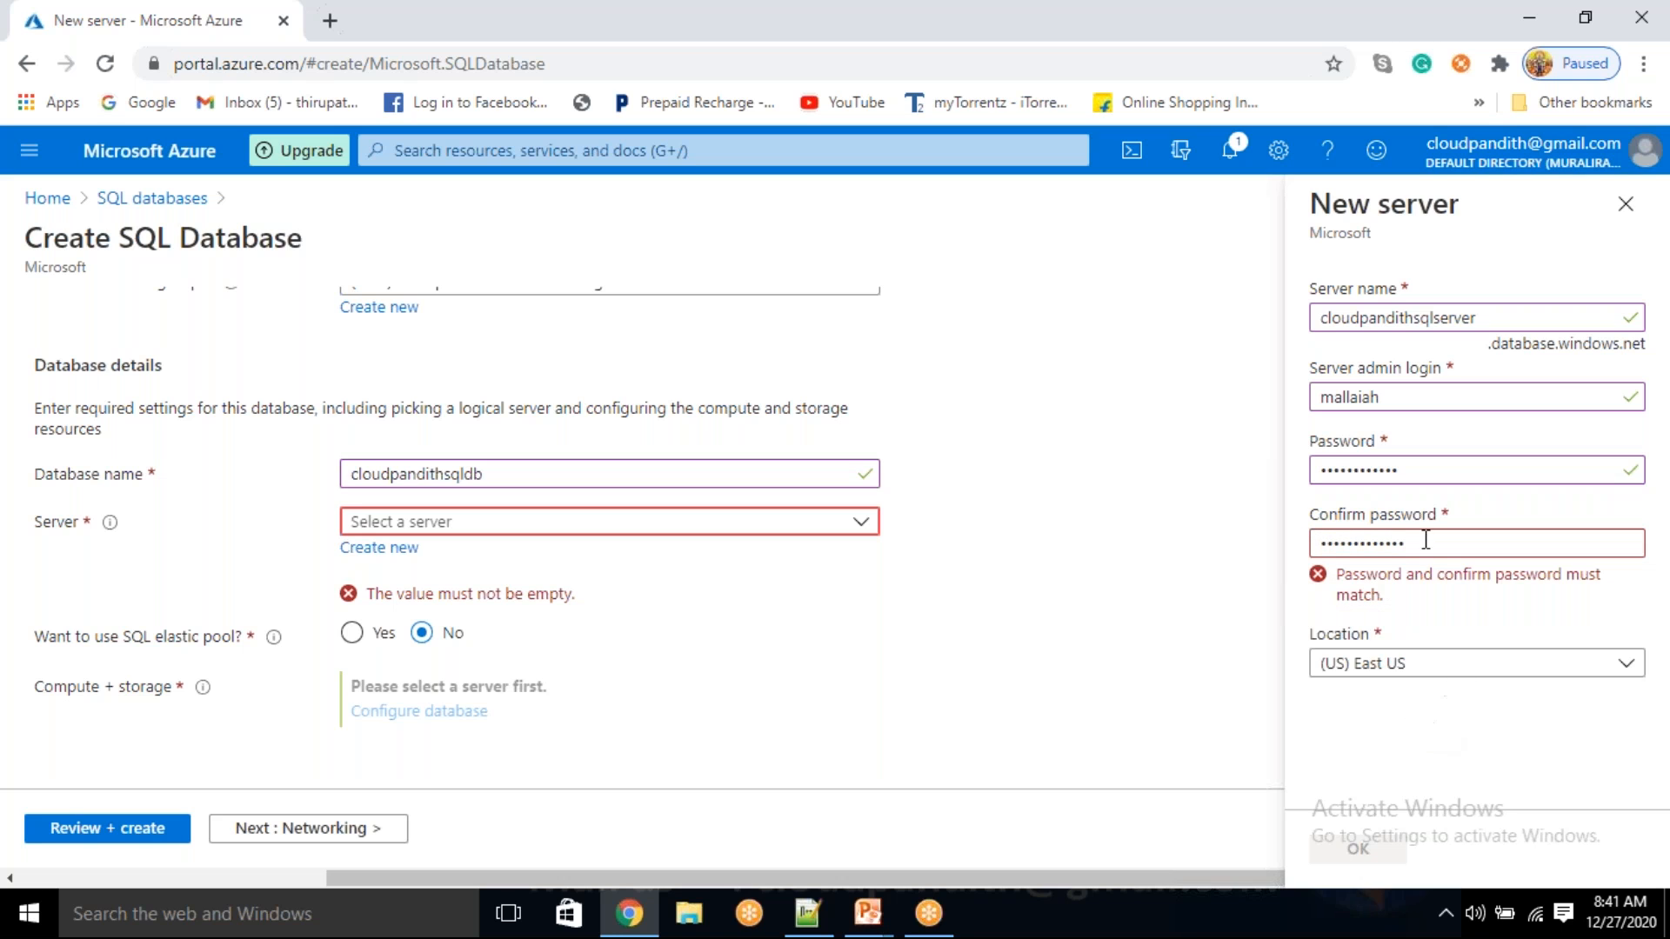
pyautogui.moveTo(1426, 544); pyautogui.dragTo(1212, 555)
pyautogui.press('BackSpace')
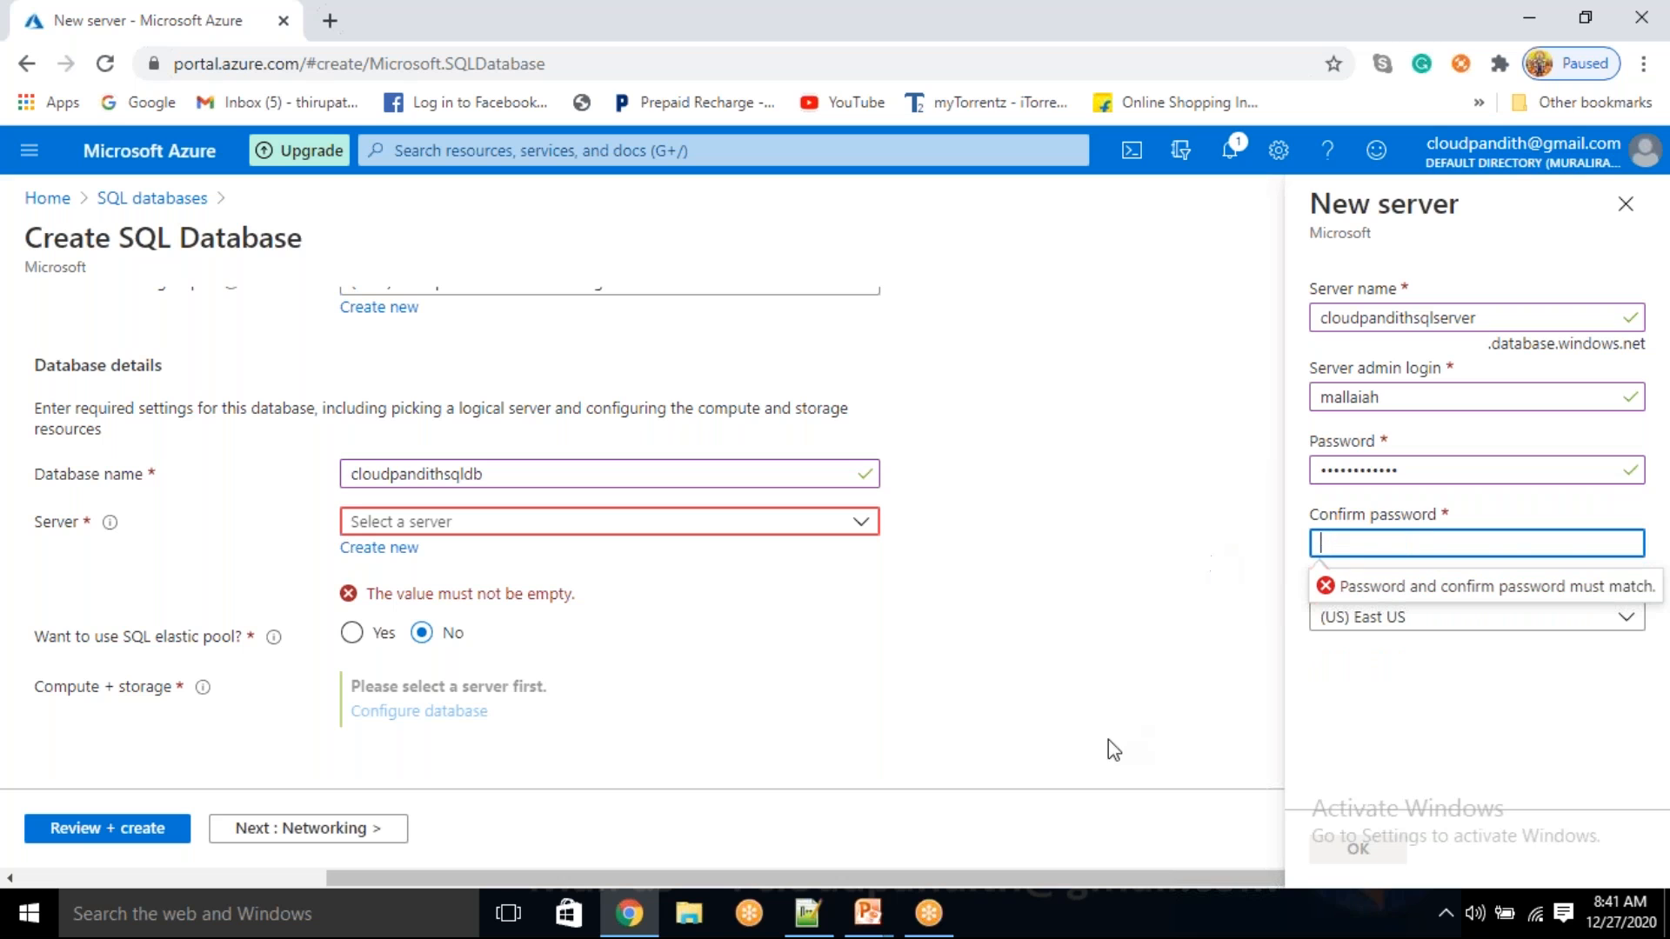
pyautogui.click(1426, 396)
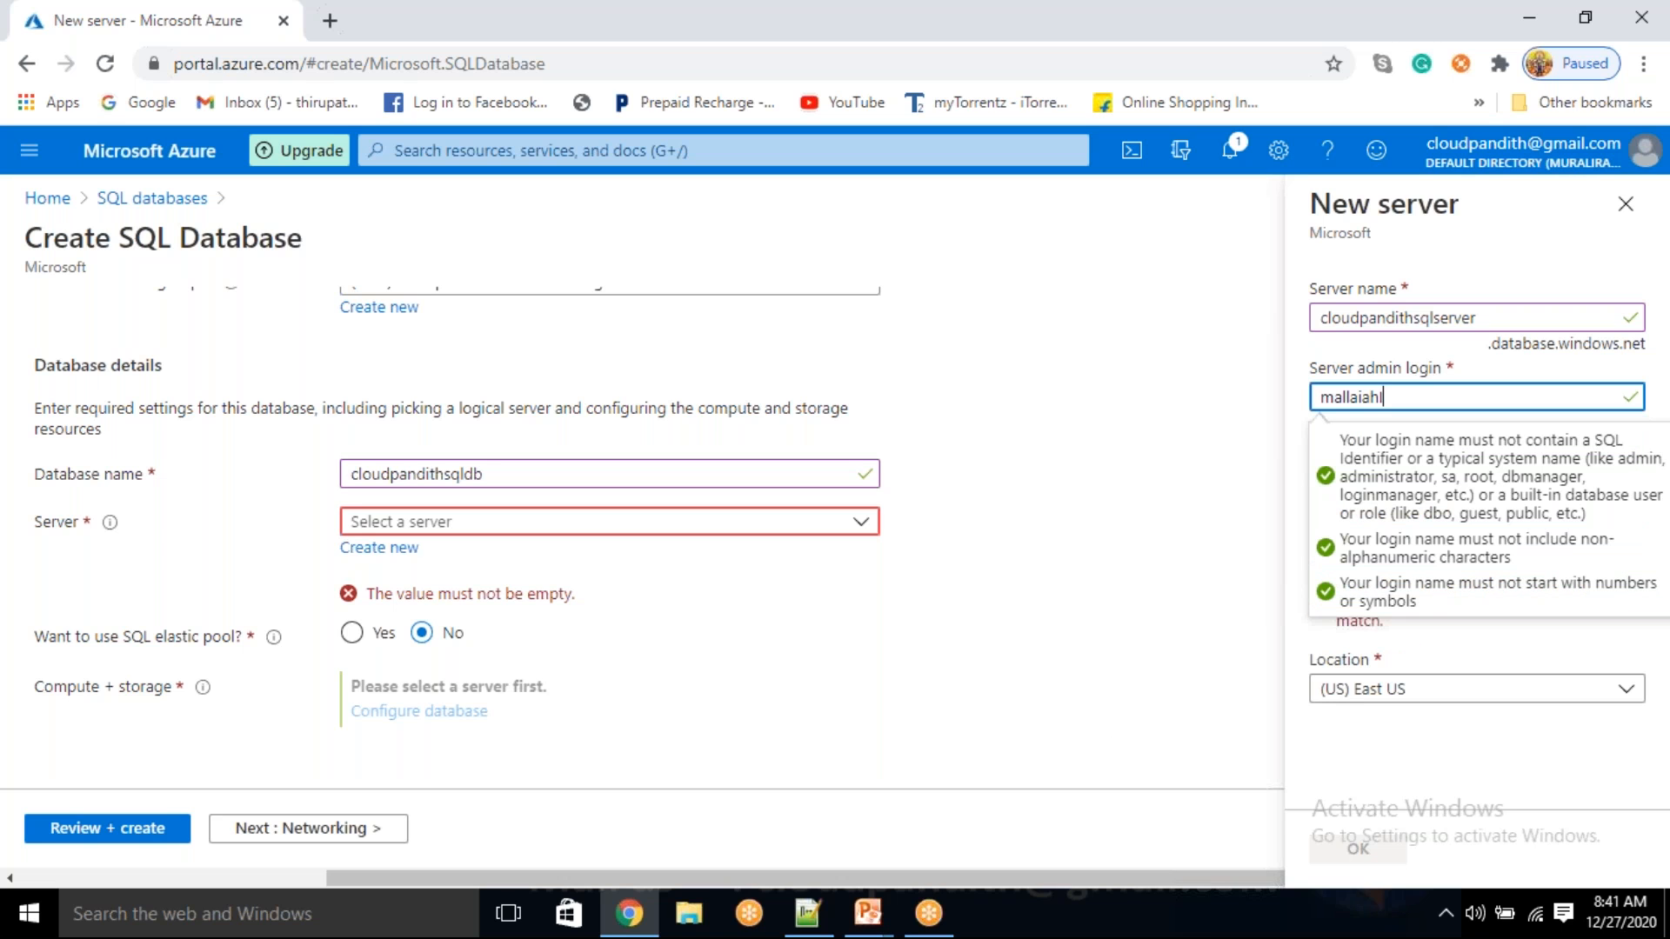
pyautogui.click(1446, 731)
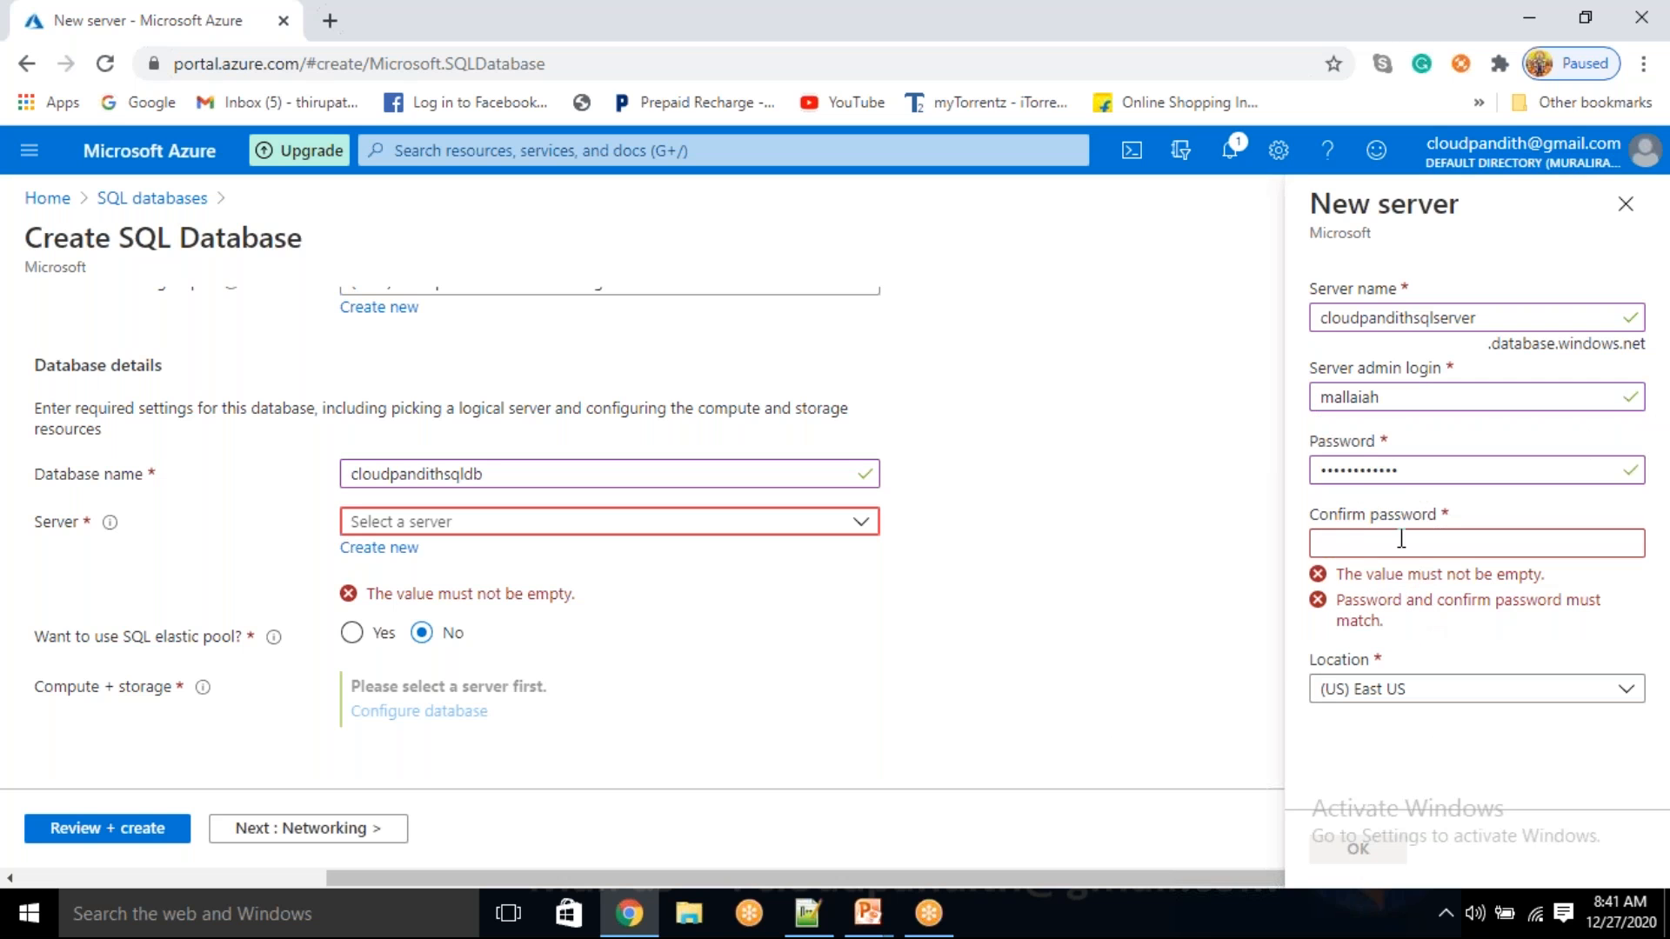
# - Re-enter the server admin password as confirmation and accept the new server
pyautogui.click(1374, 544)
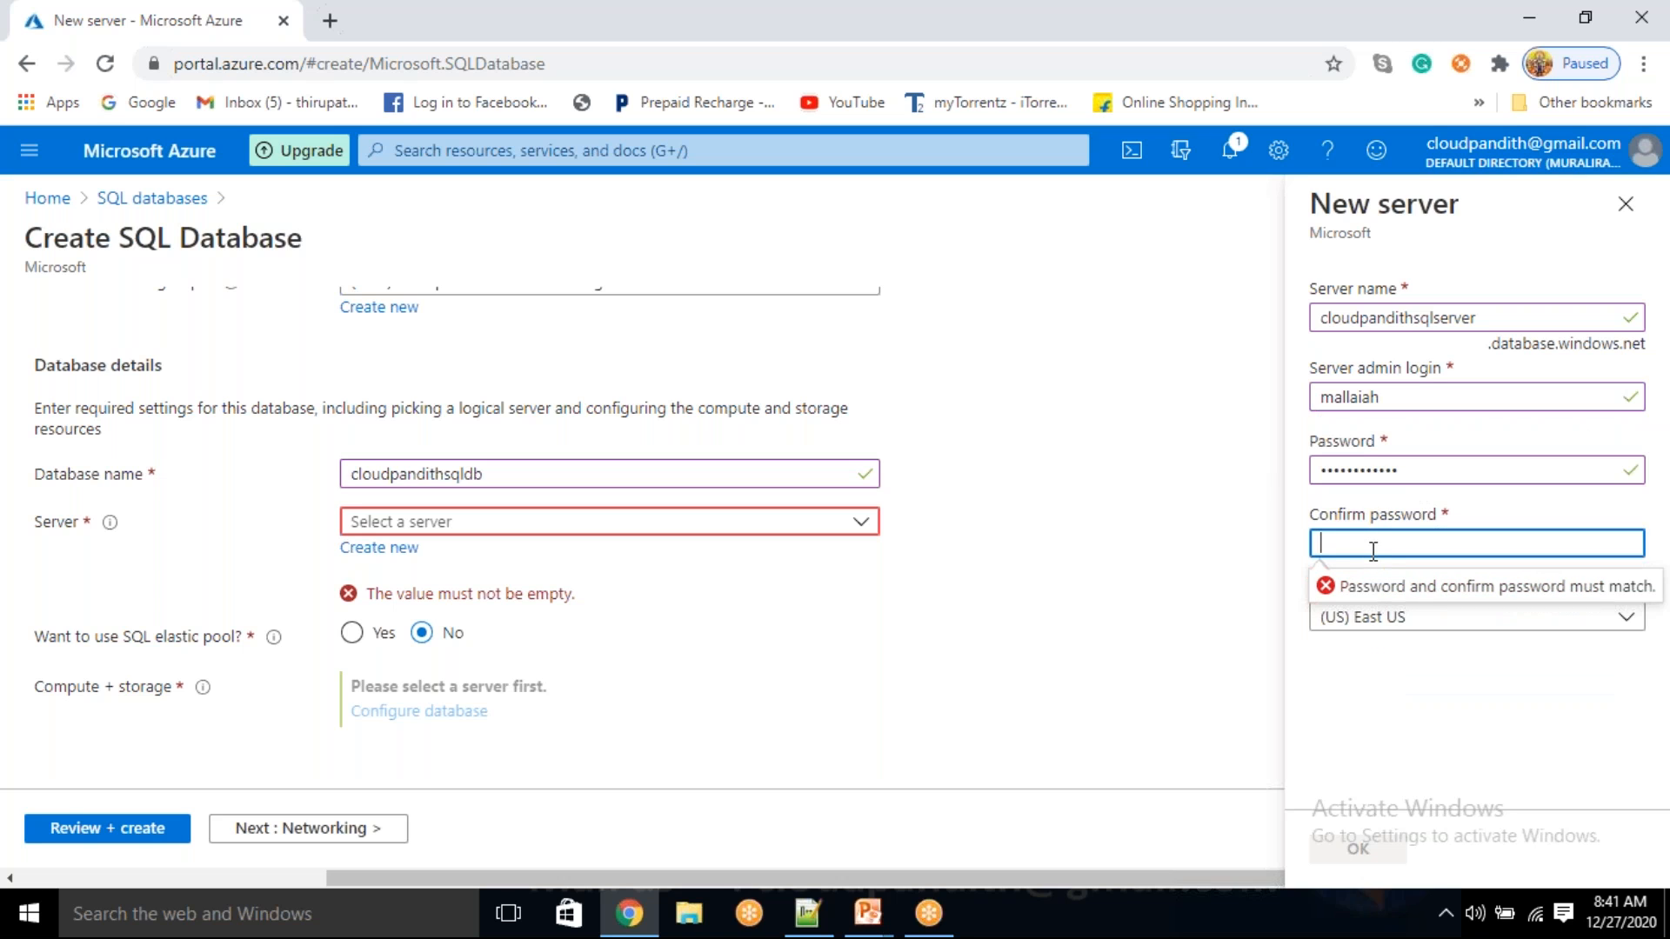
pyautogui.hotkey('ctrl', 'a')
pyautogui.press('BackSpace')
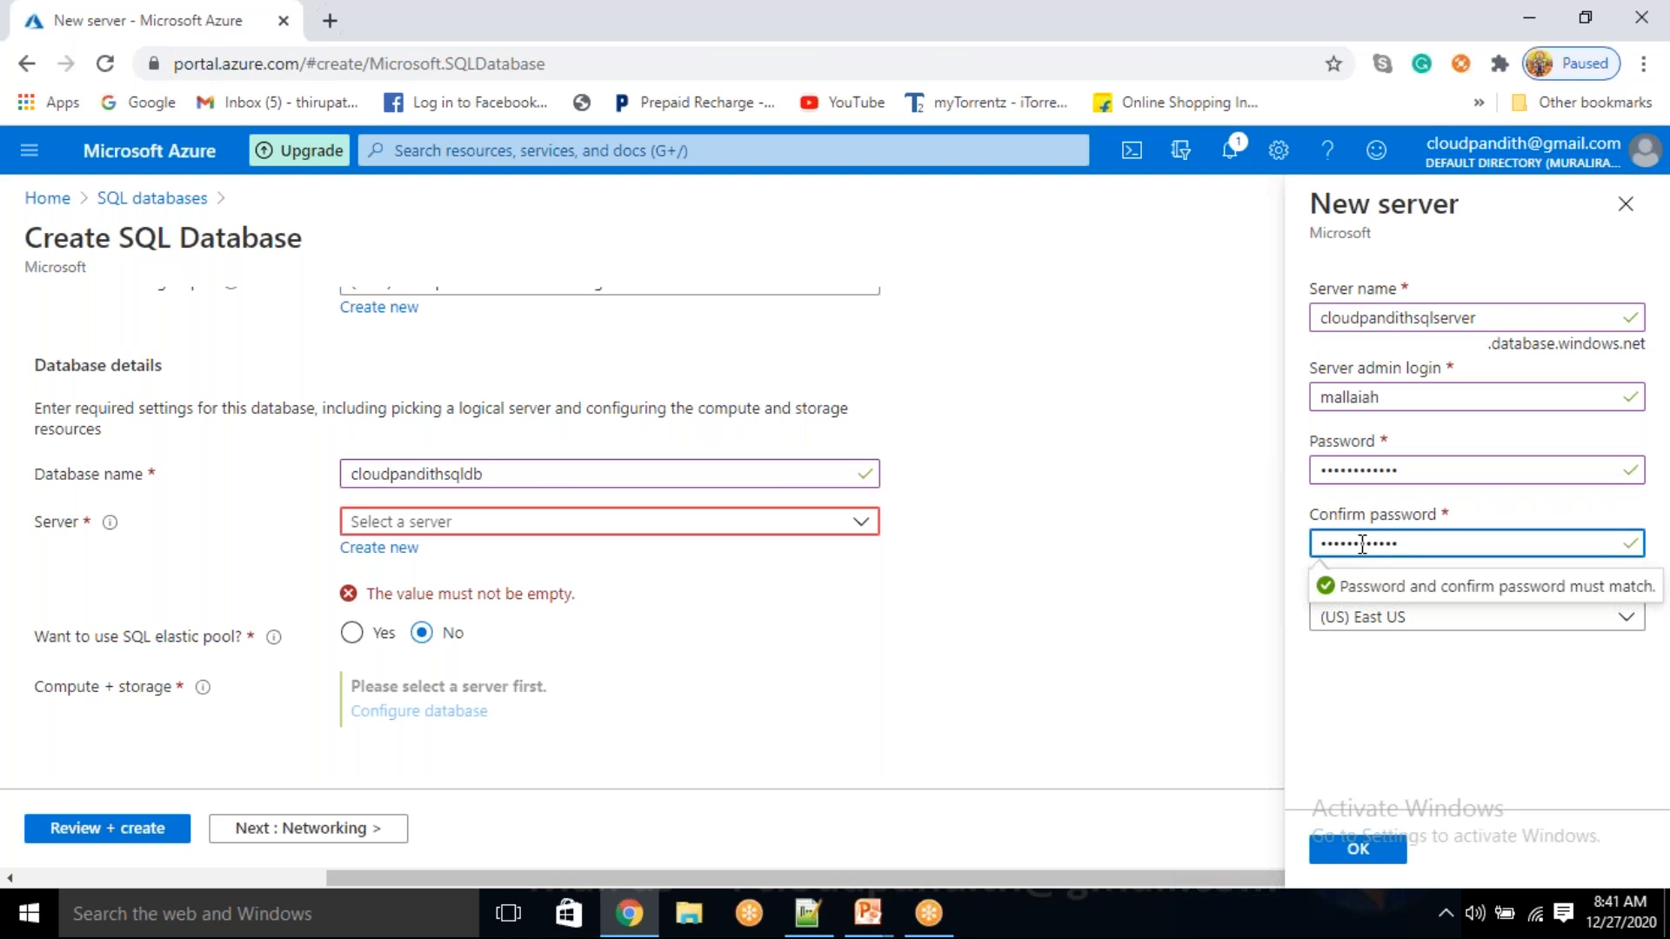
pyautogui.click(1477, 702)
pyautogui.click(1366, 841)
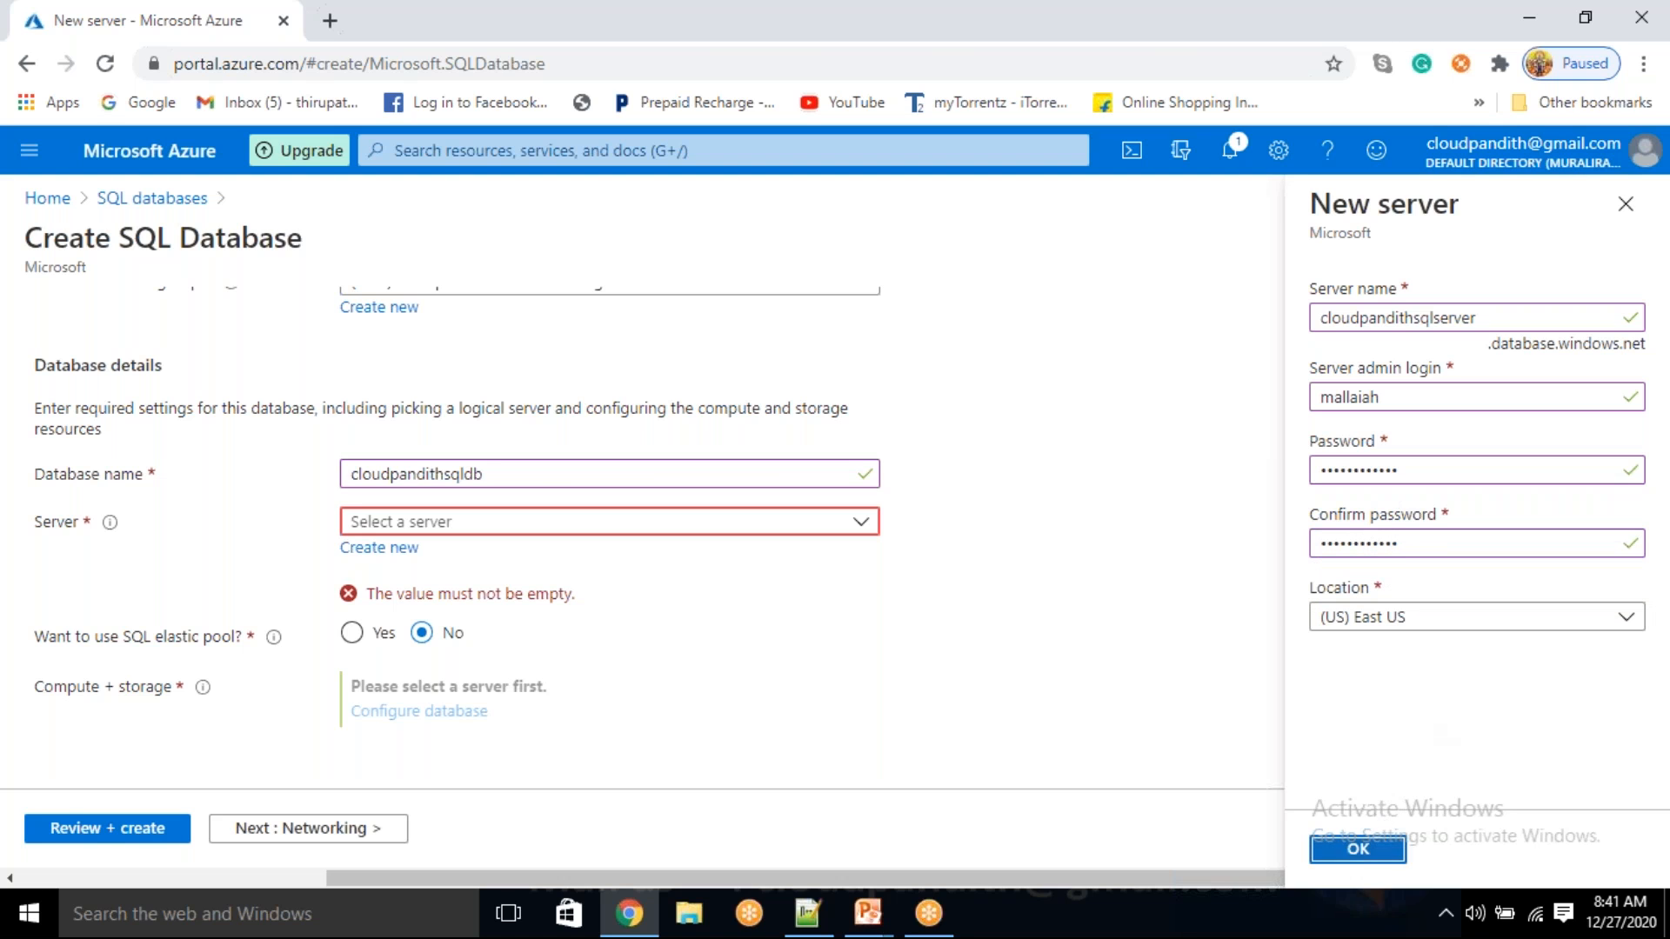
# - Review the SQL database configuration and submit it for deployment
pyautogui.click(105, 836)
pyautogui.click(101, 837)
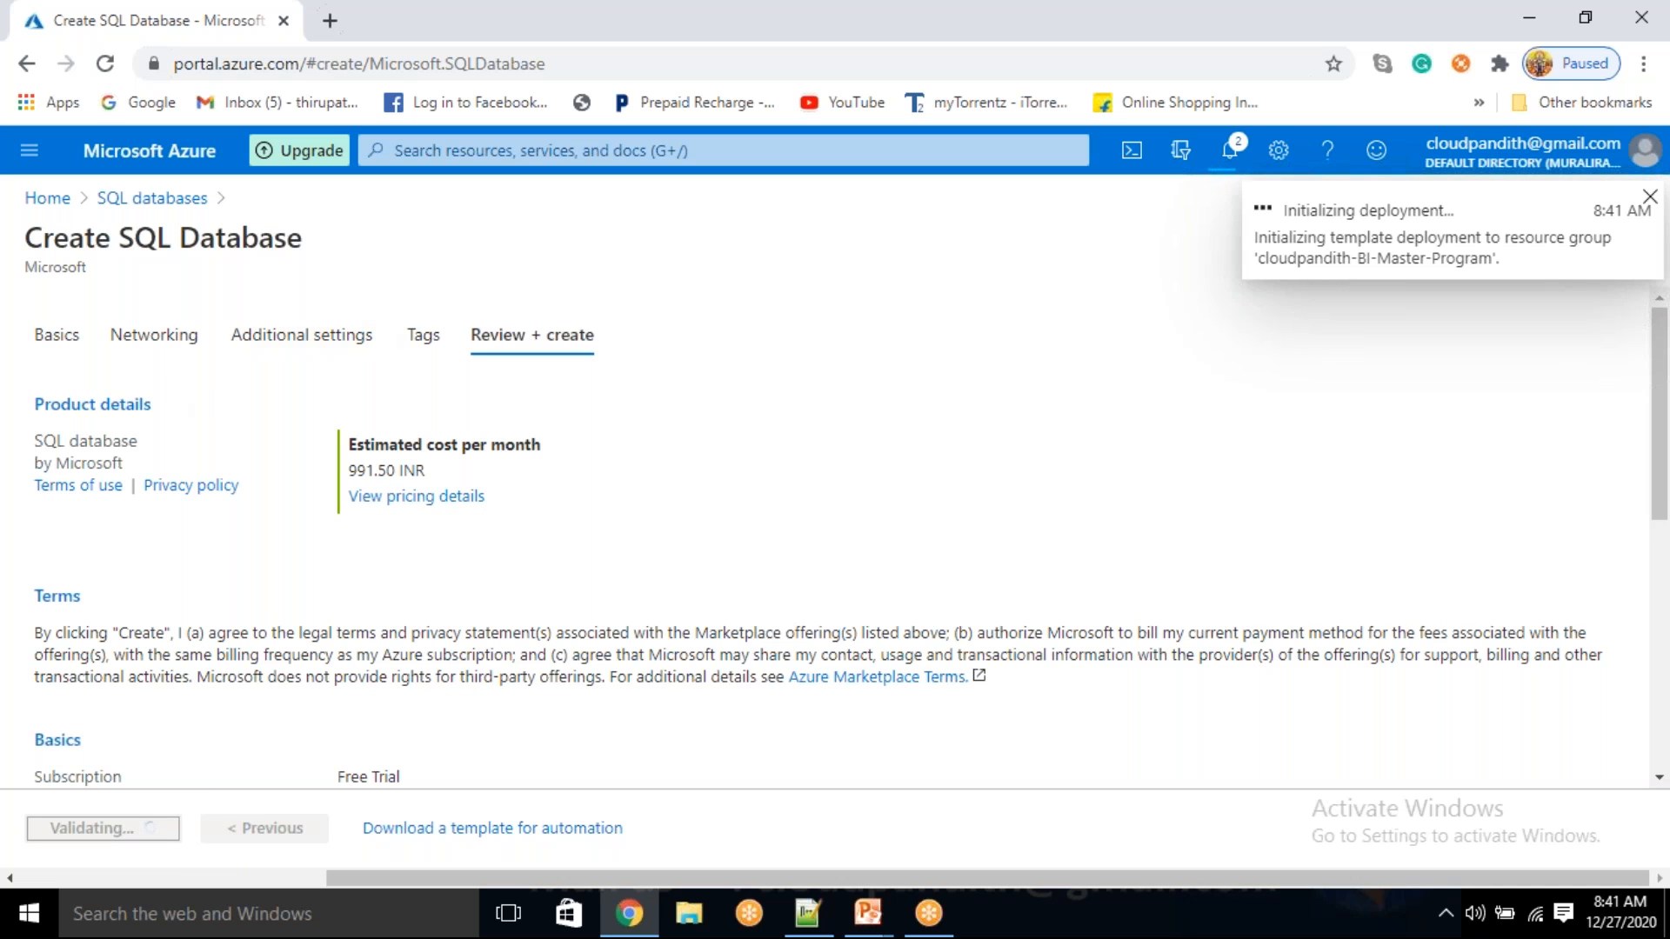
pyautogui.scroll(-1, 201, 577)
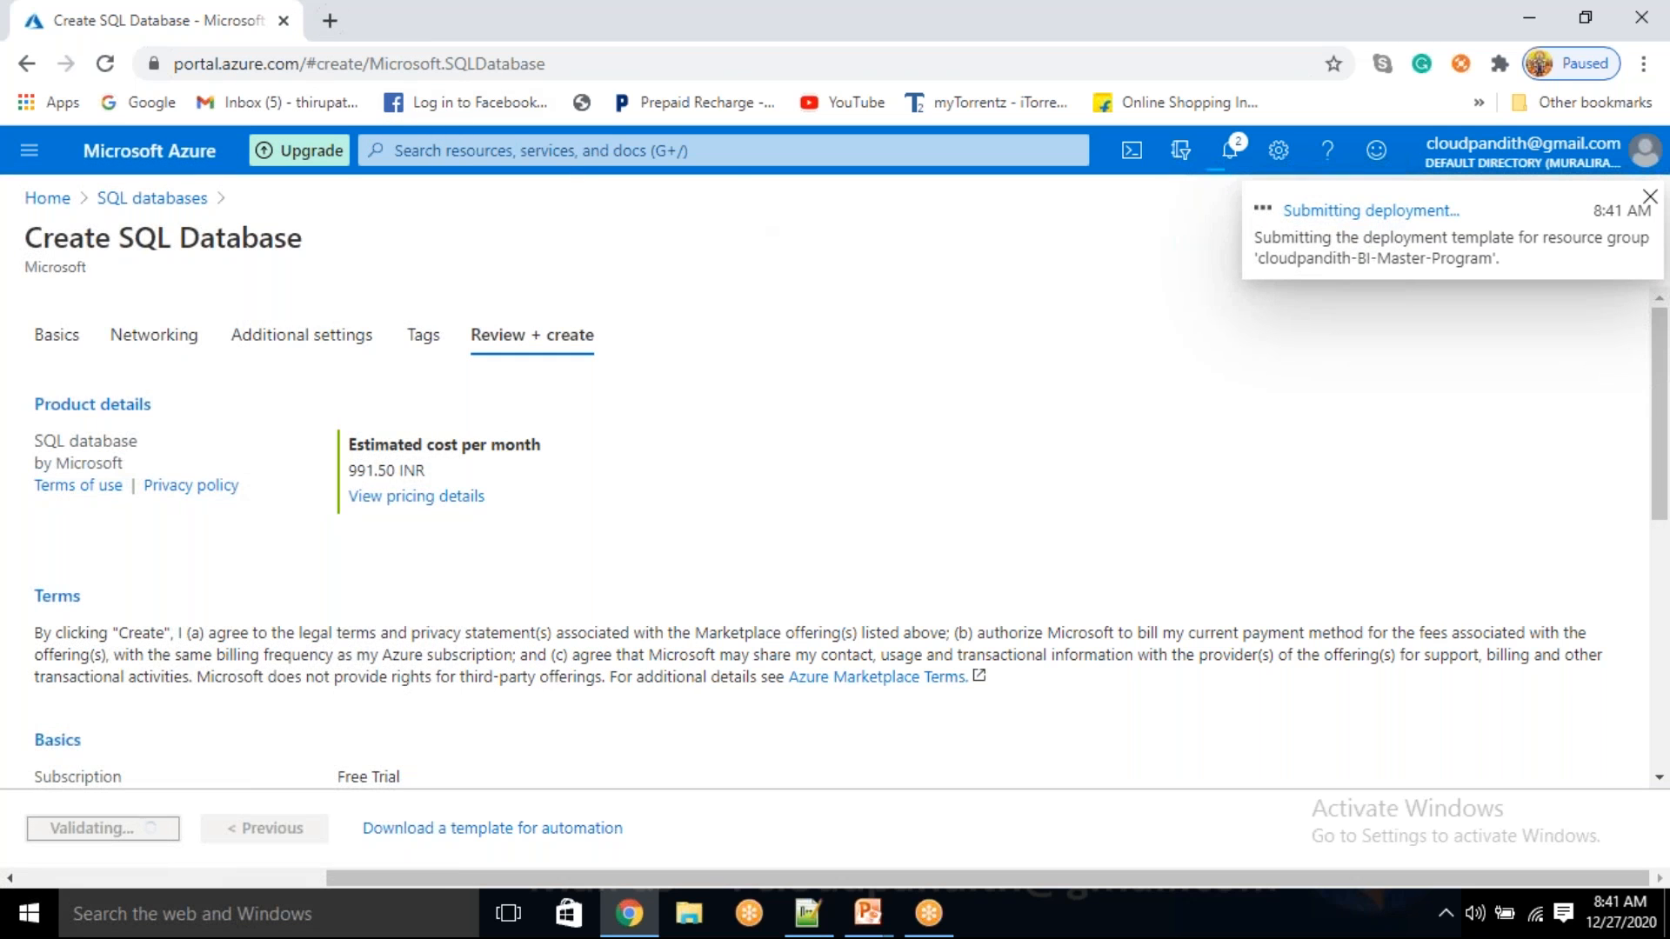
# - Open the Azure portal in a new browser tab and go to the data factories list
pyautogui.click(330, 20)
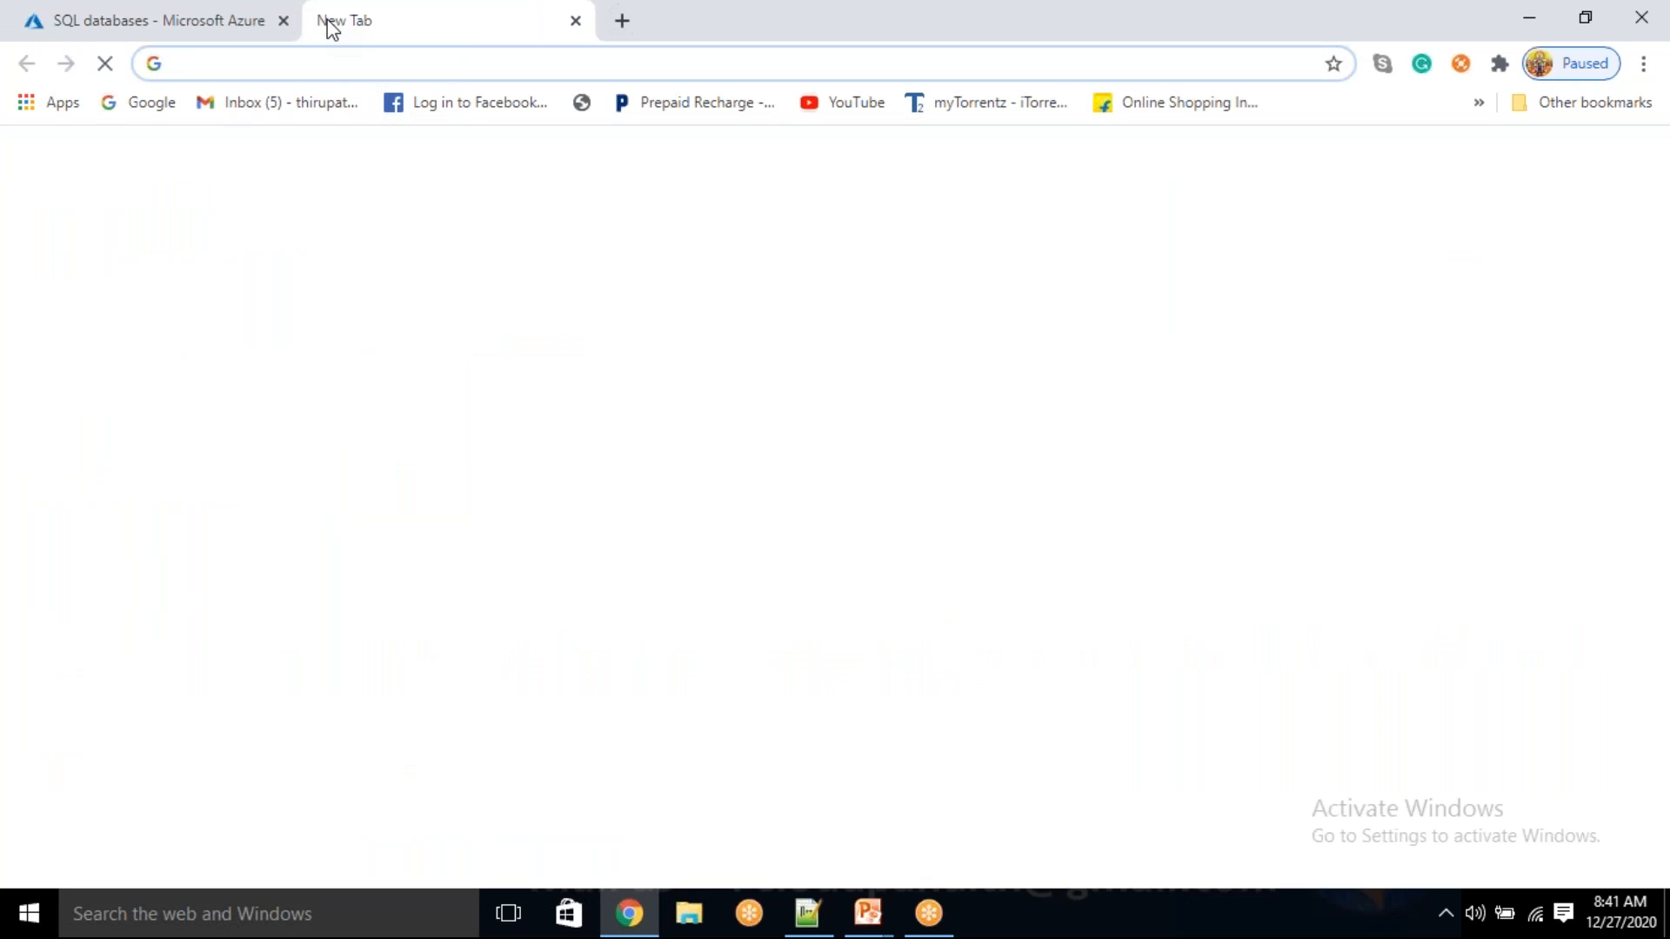
pyautogui.write('PO')
pyautogui.press('Return')
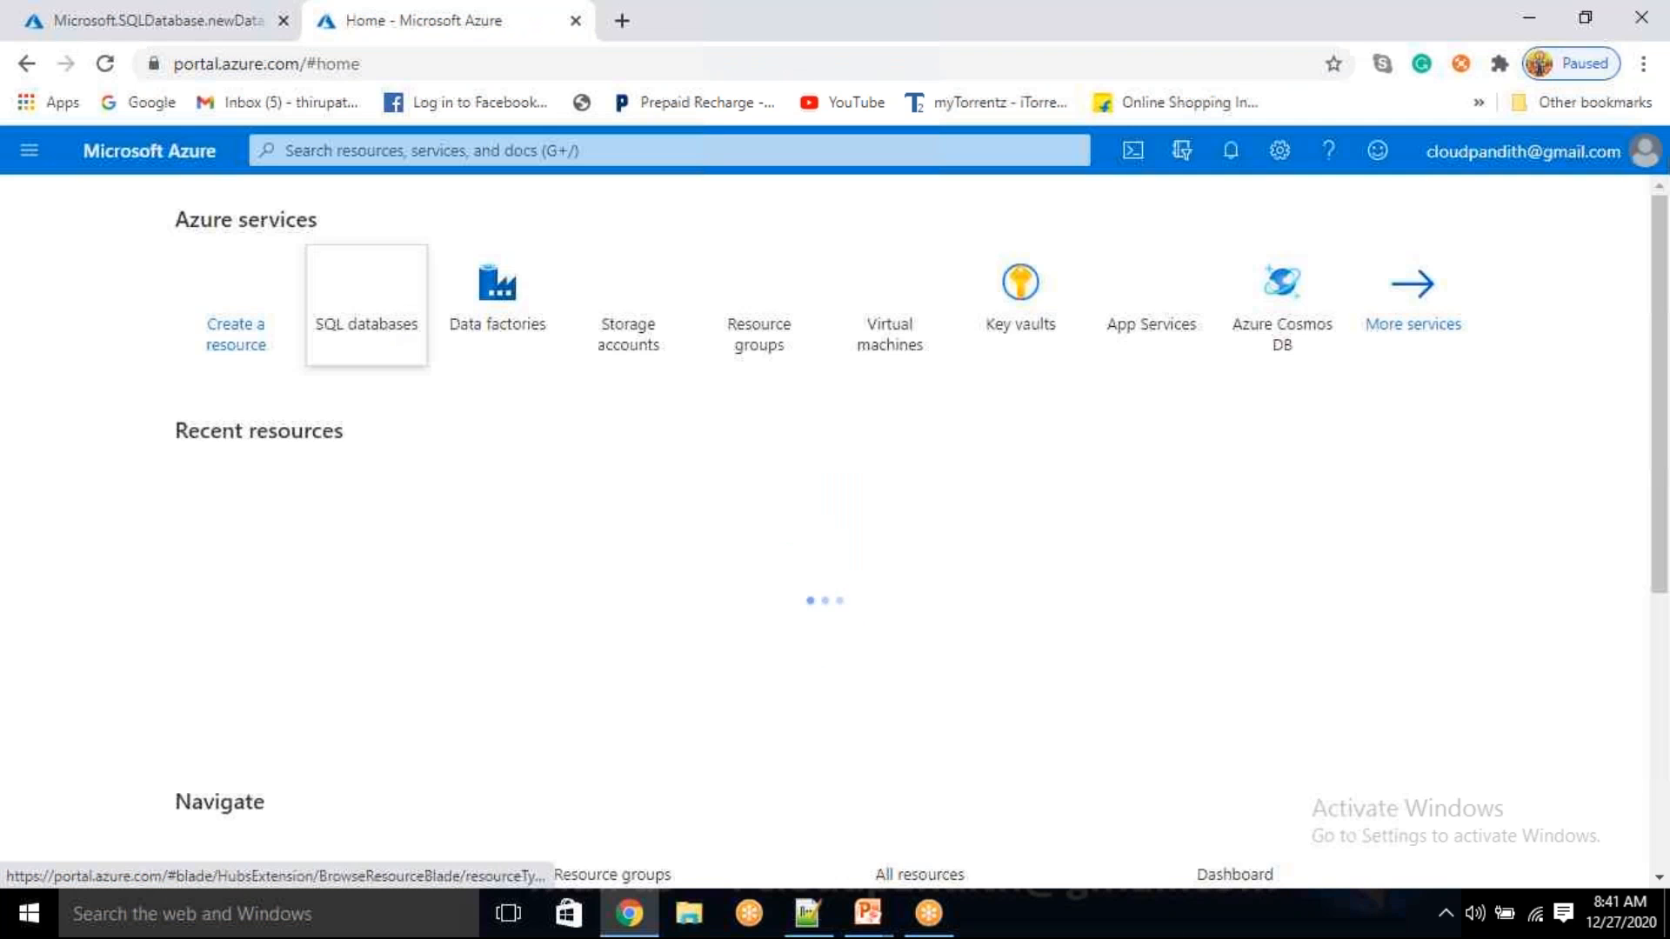
pyautogui.moveTo(348, 374)
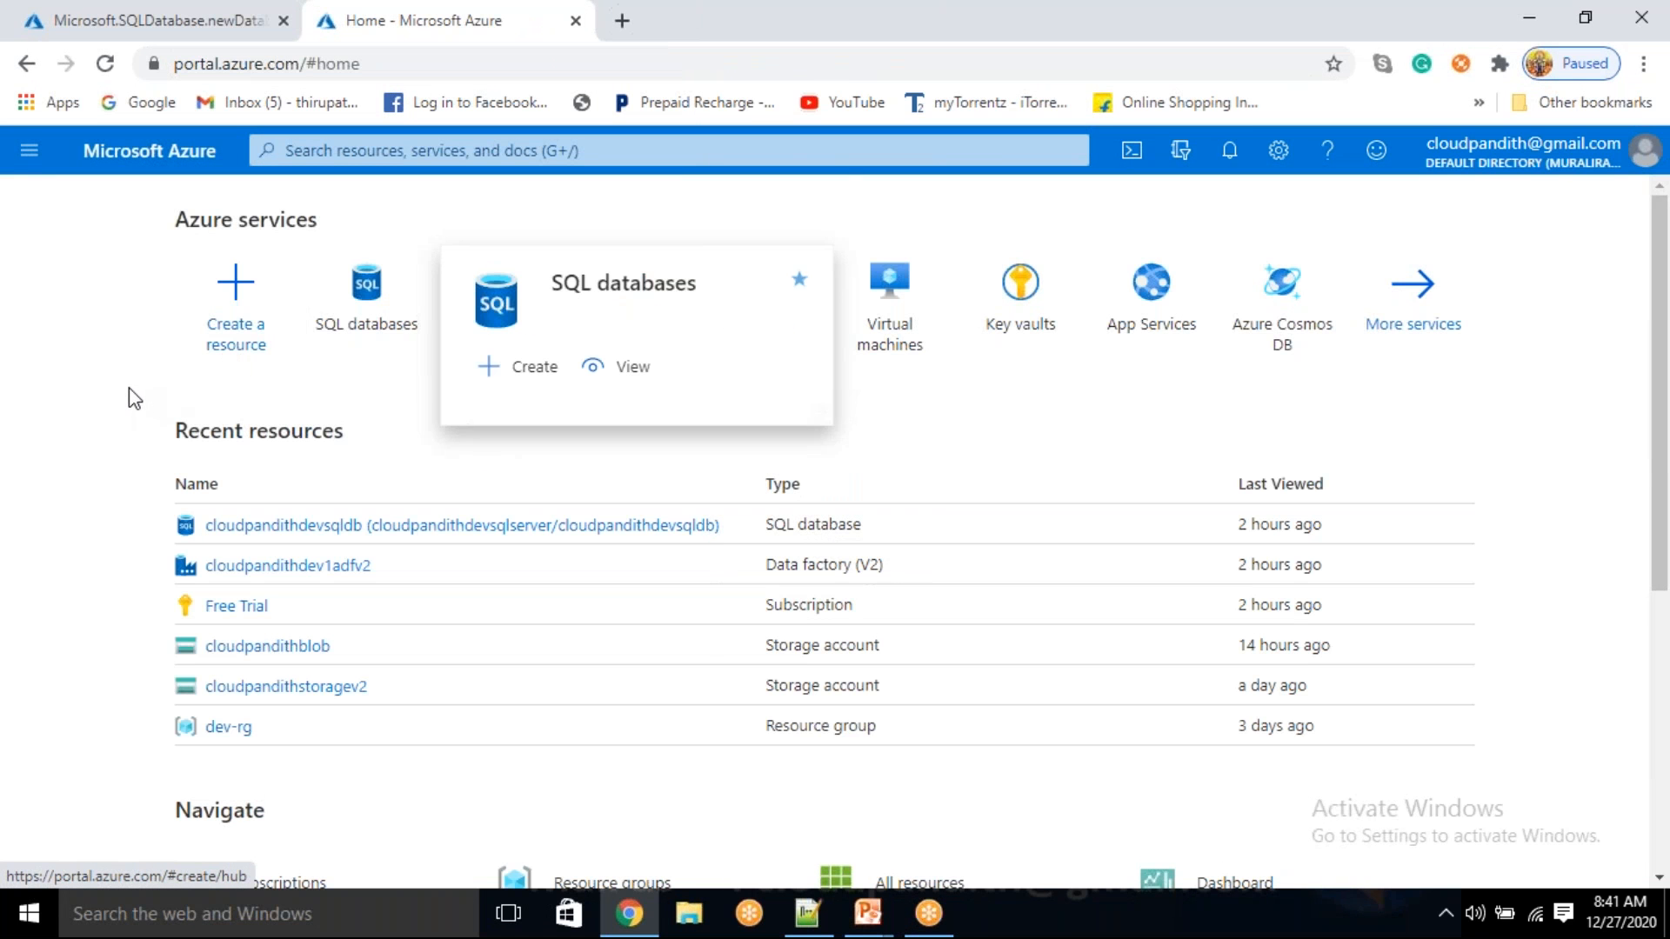
pyautogui.click(520, 283)
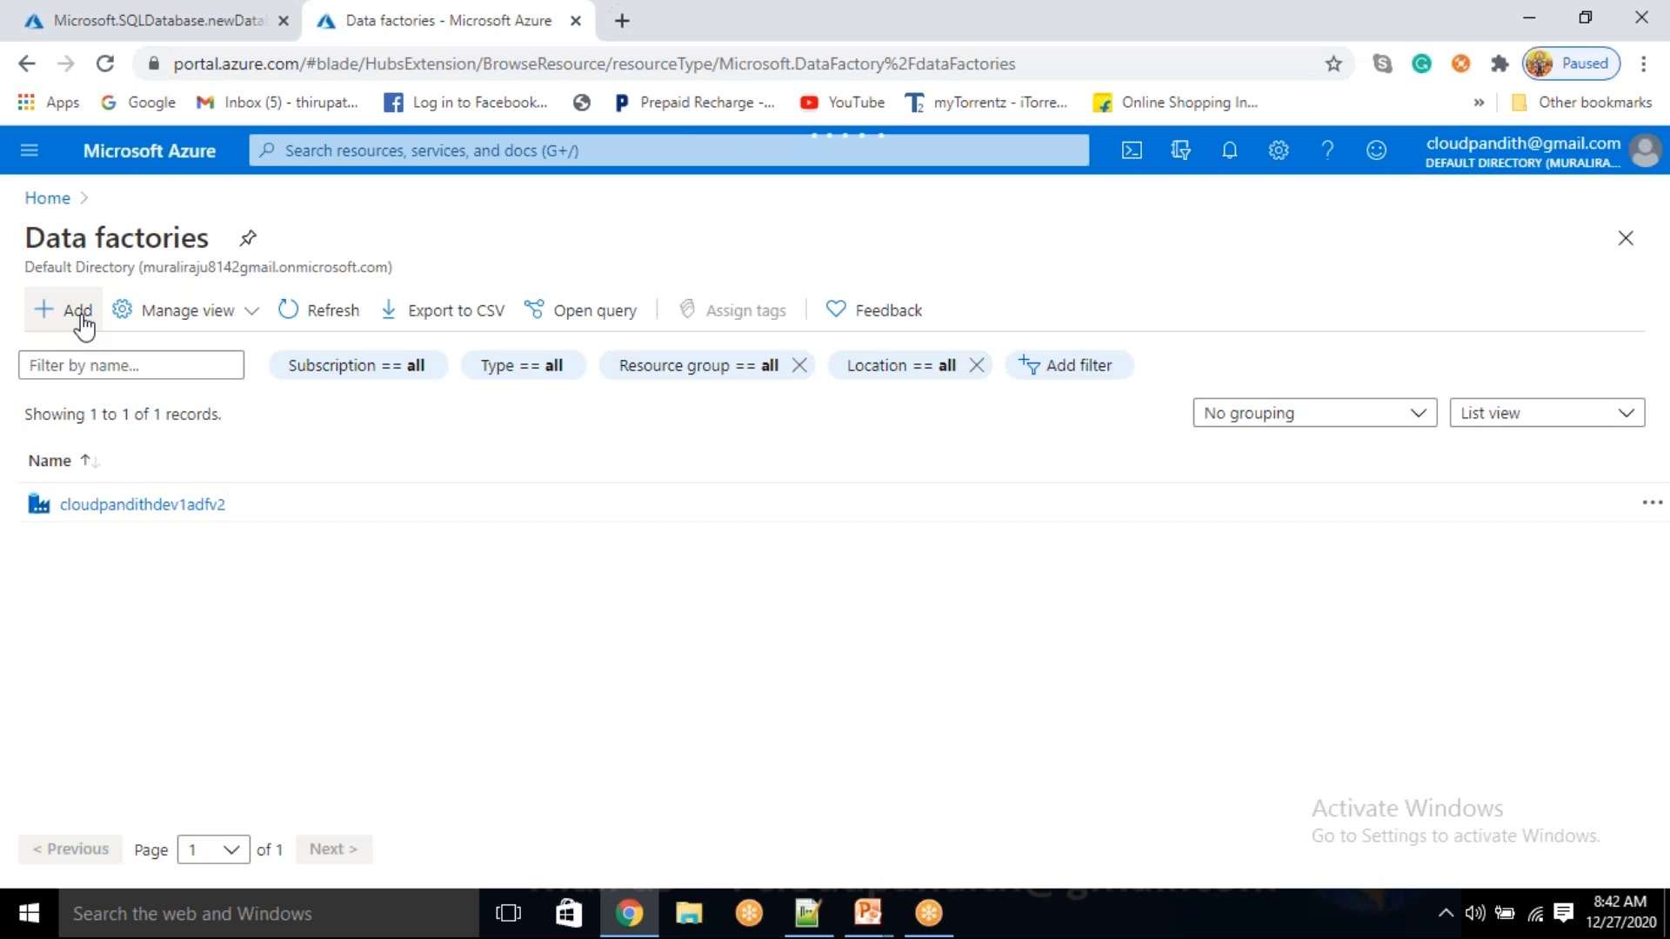
# - Start creating a data factory and assign it to the resource group cloudpandith-BI-Master-Program
pyautogui.click(83, 321)
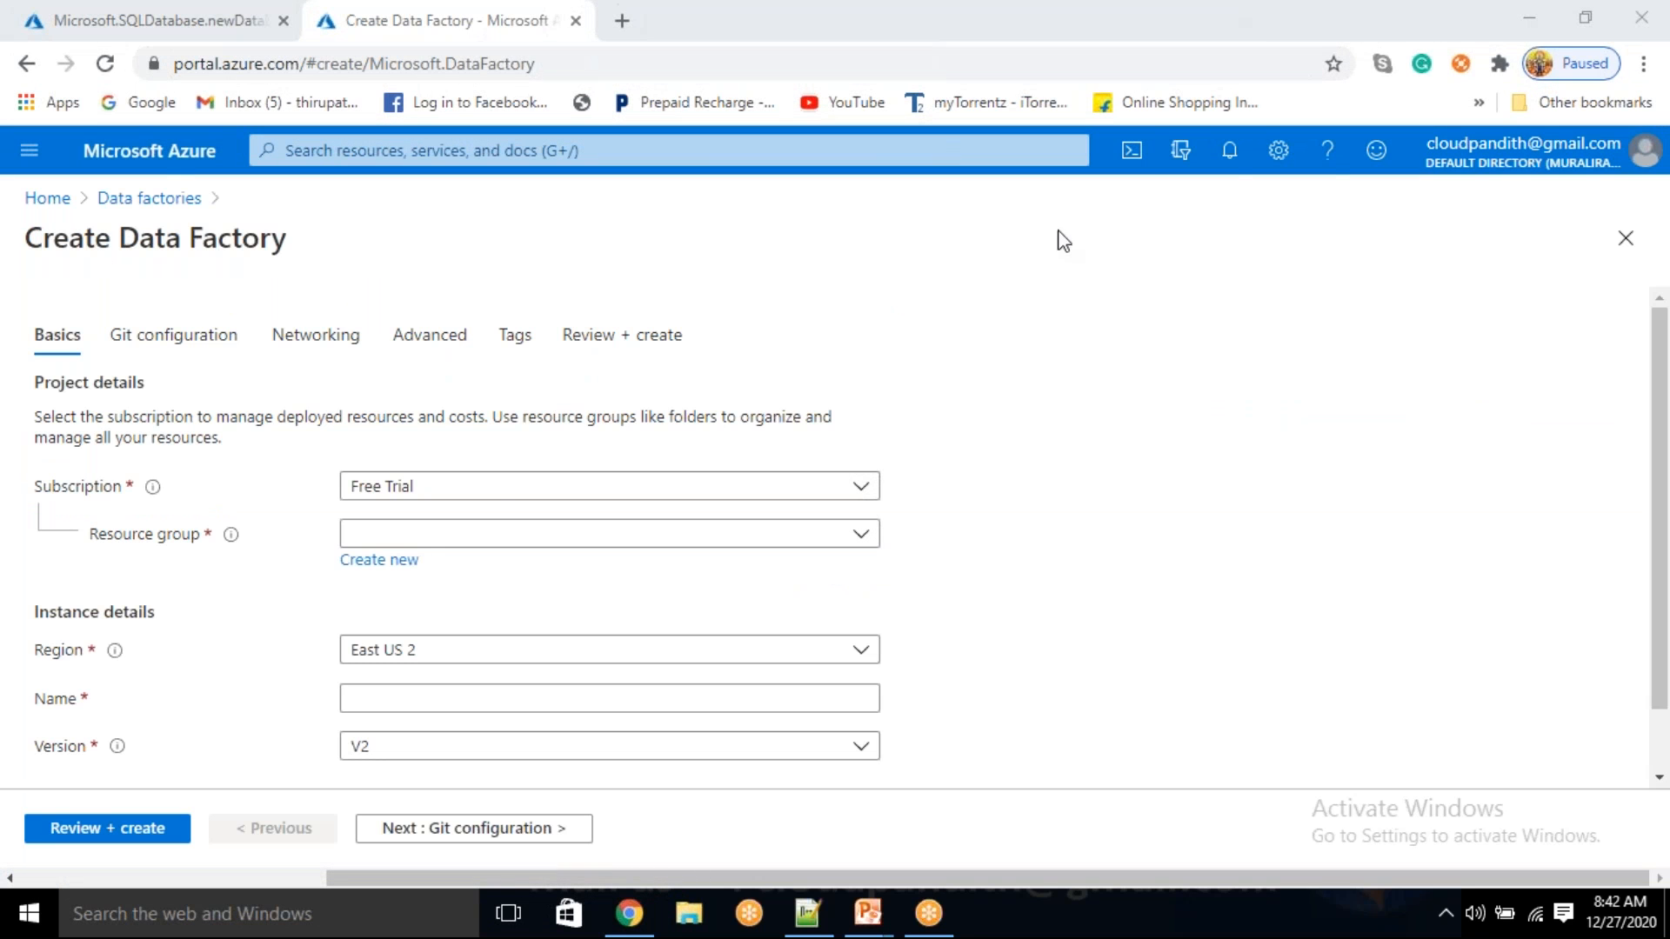
pyautogui.click(436, 545)
pyautogui.click(444, 619)
# - Name the new data factory cloudpandithadfv2df
pyautogui.scroll(-1, 439, 609)
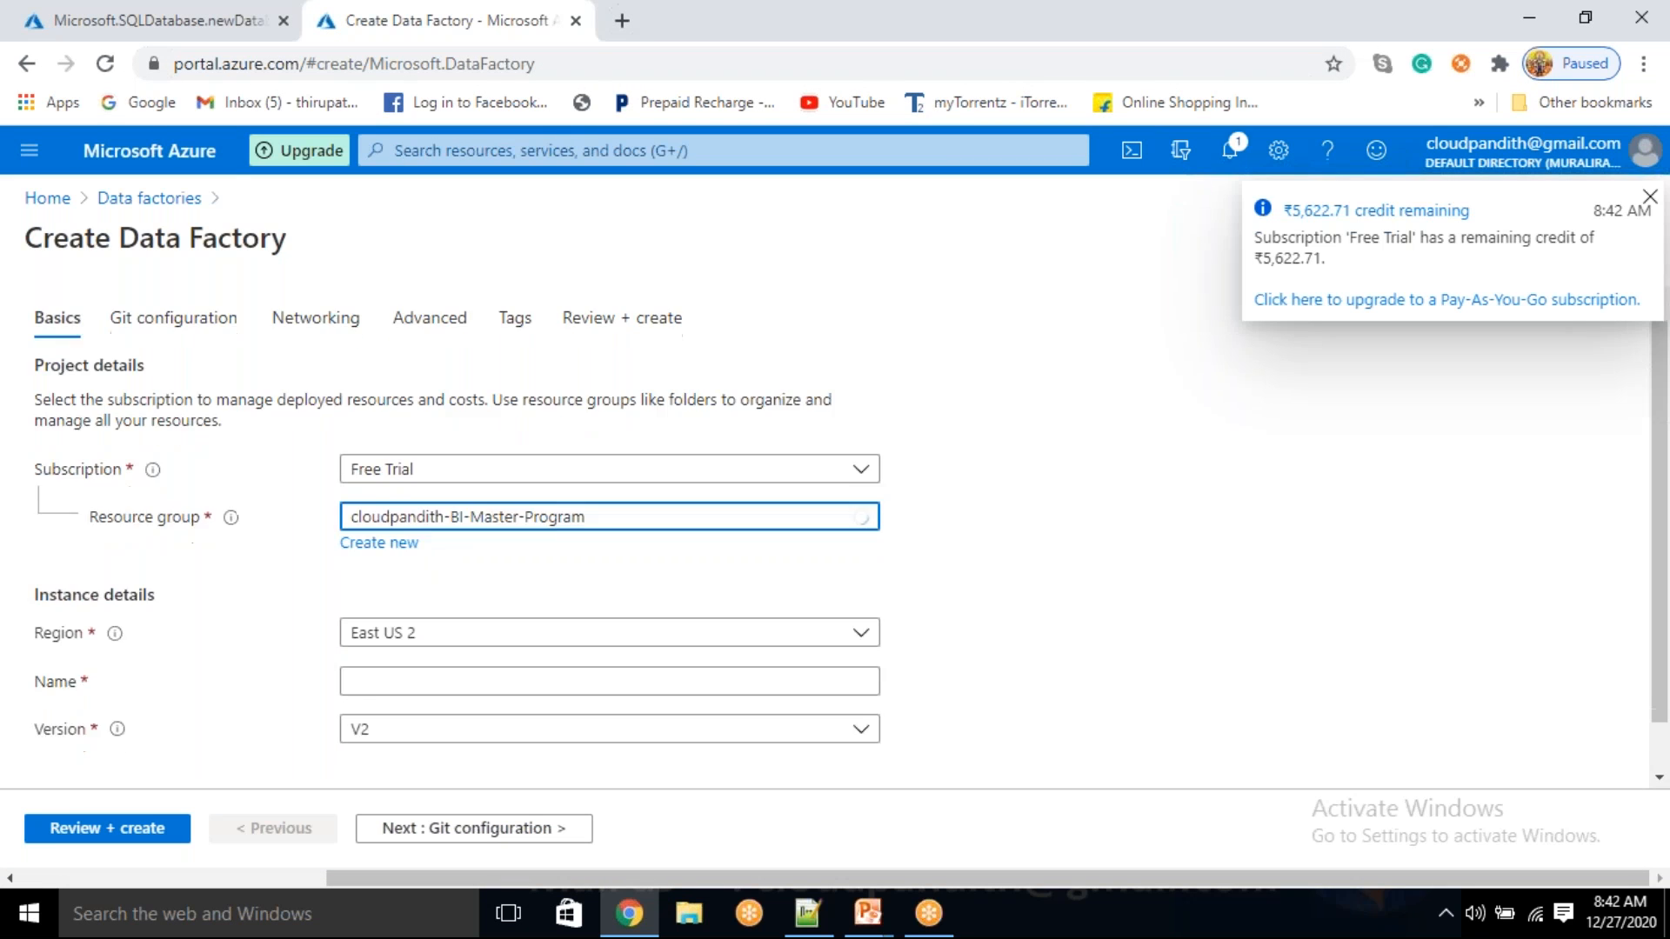
pyautogui.click(395, 626)
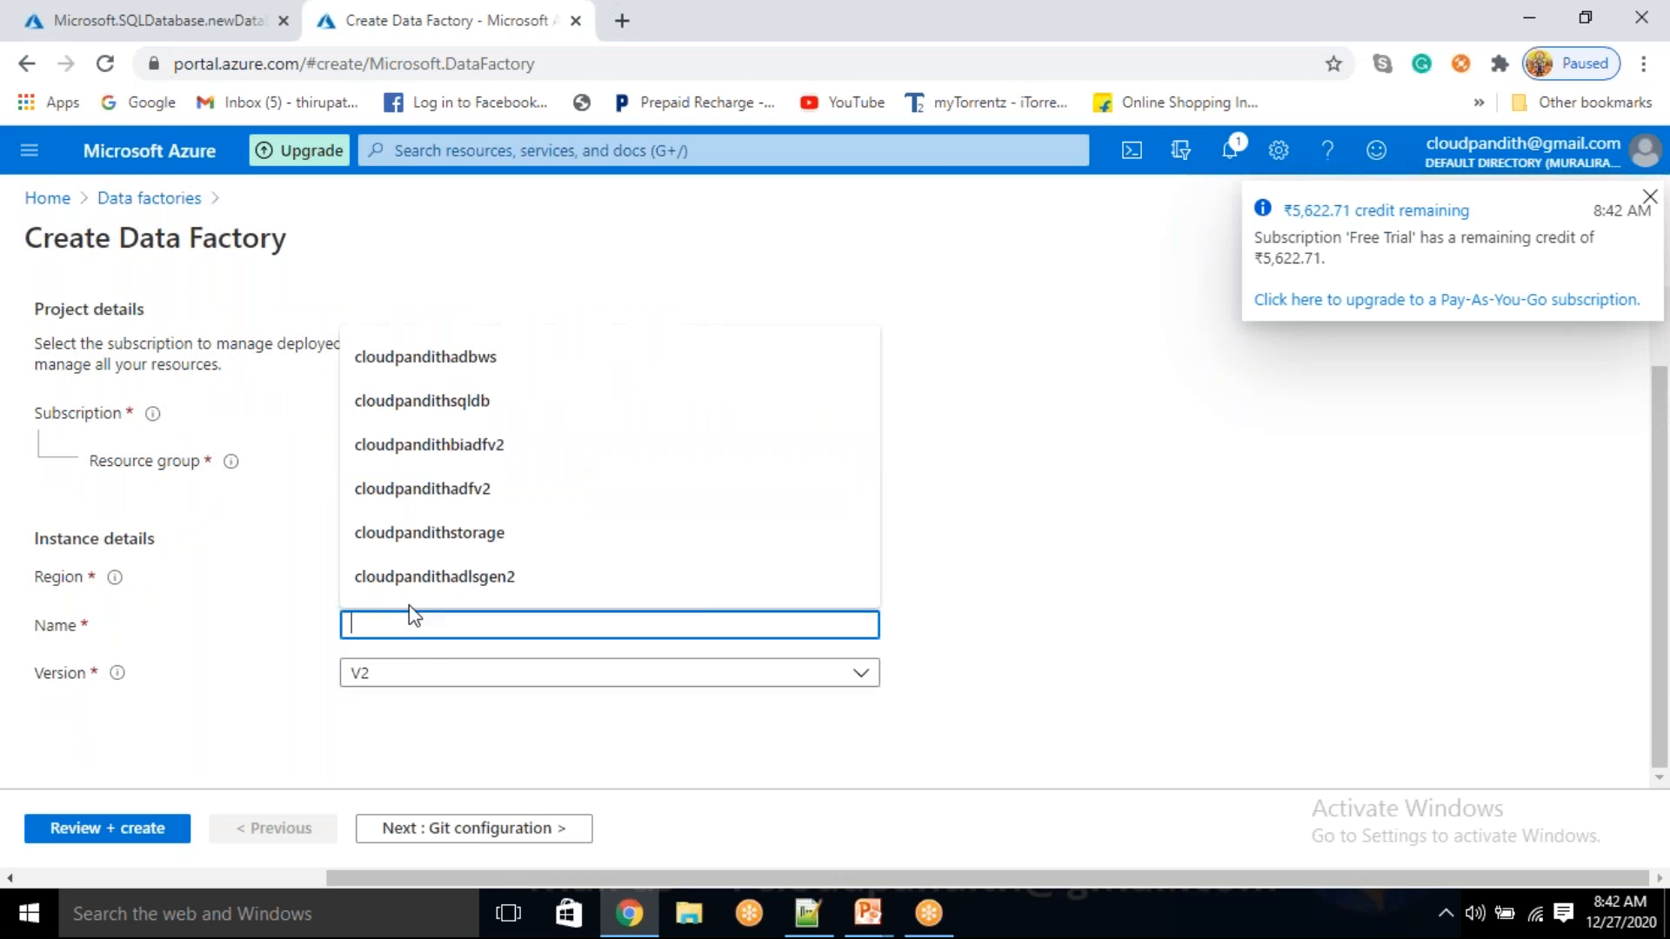
pyautogui.write('CLOUDPANDIT')
pyautogui.hotkey('ctrl', 'a')
pyautogui.write('clou')
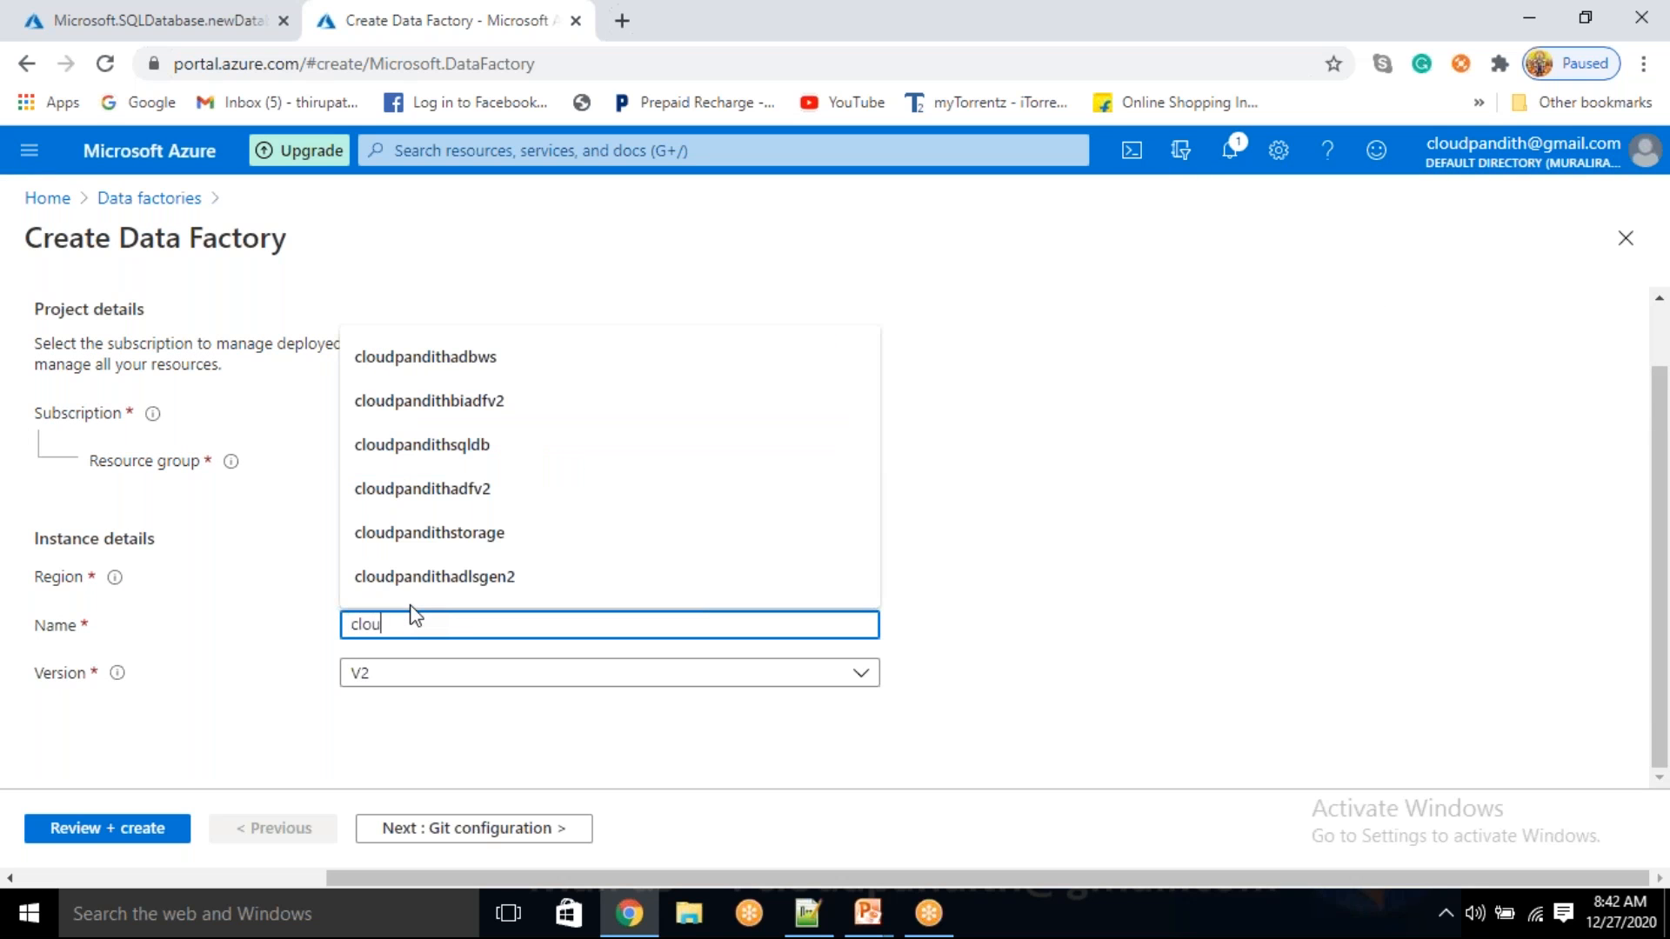
pyautogui.write('dpandithadfd')
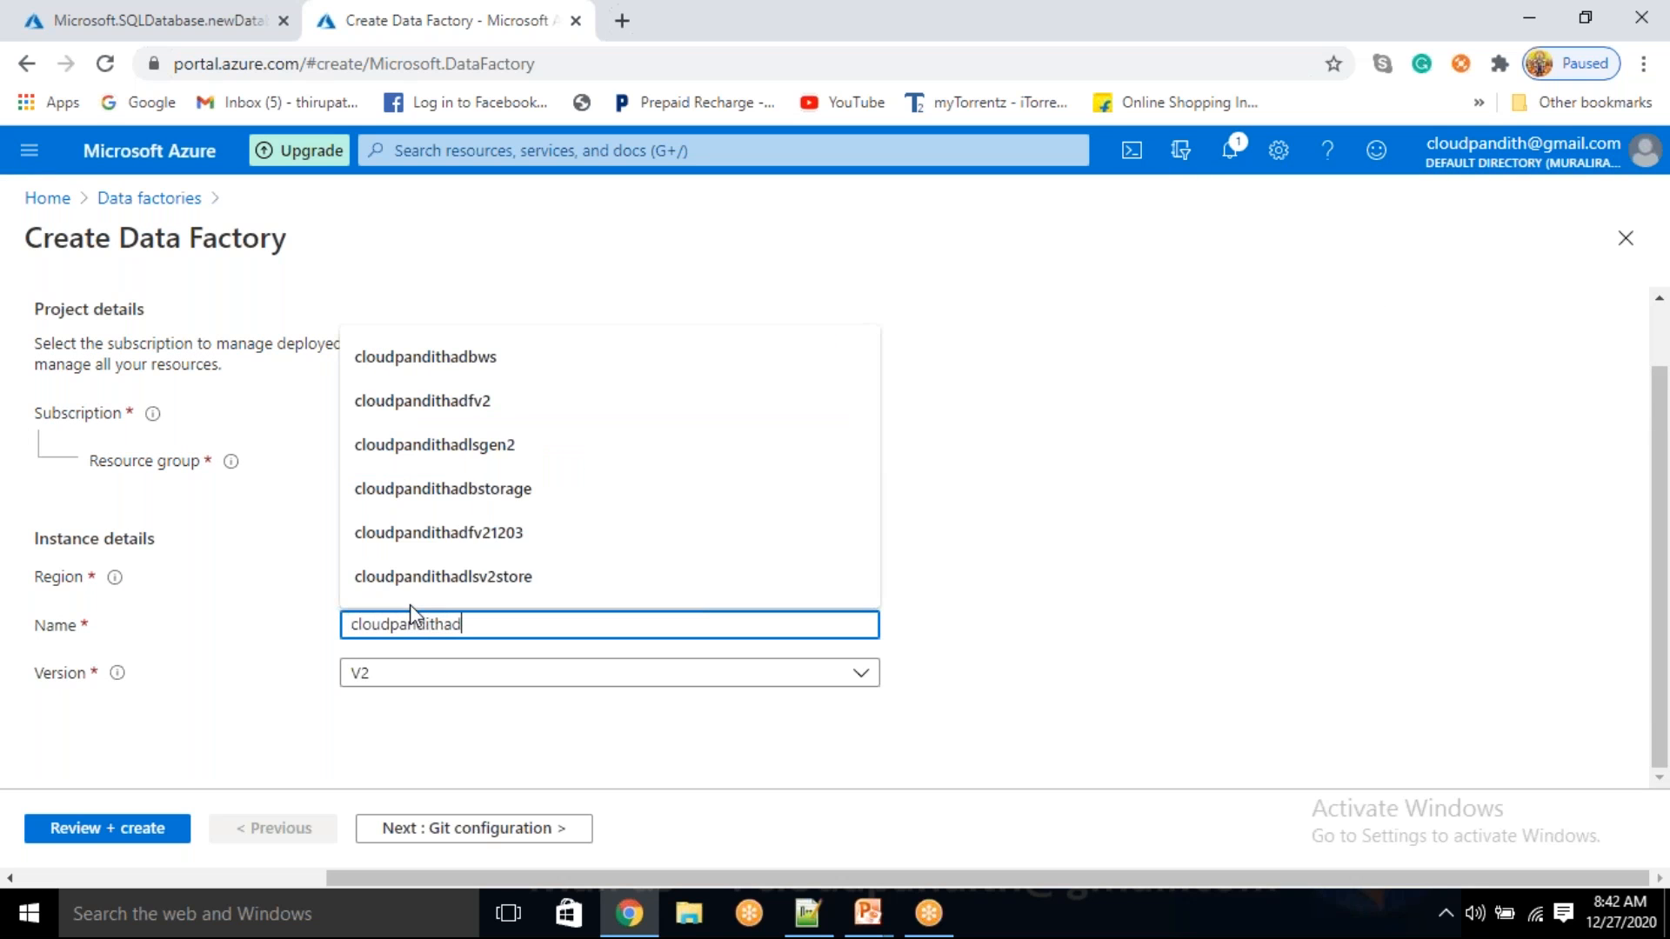
pyautogui.press('BackSpace')
pyautogui.write('v2df')
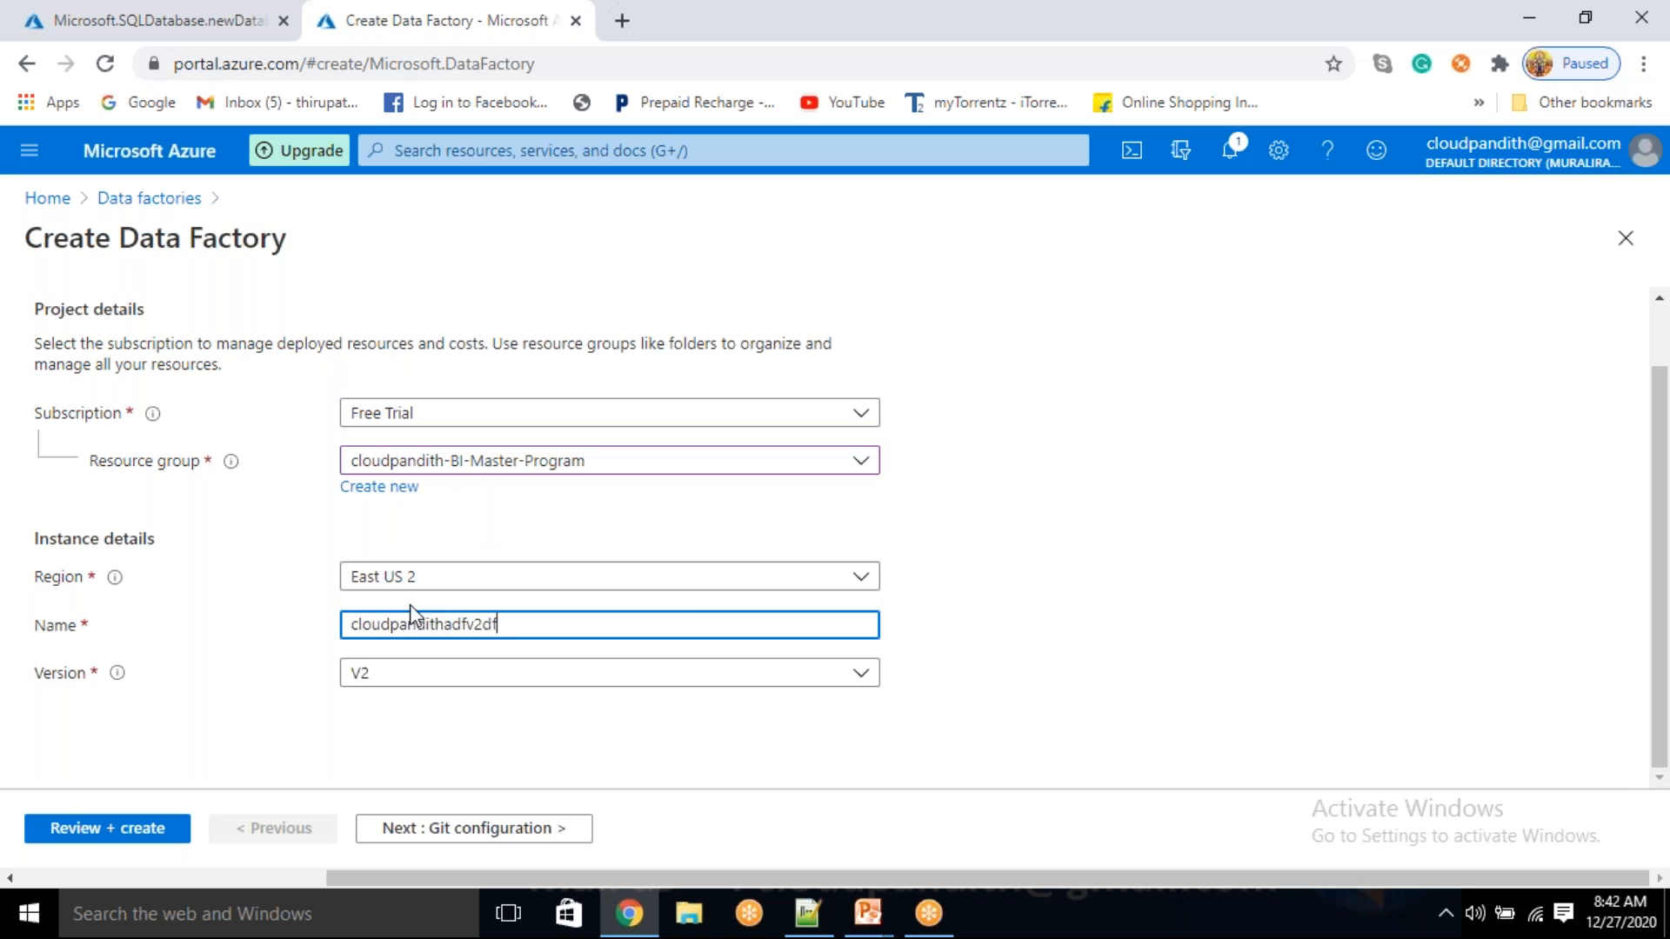
pyautogui.click(532, 715)
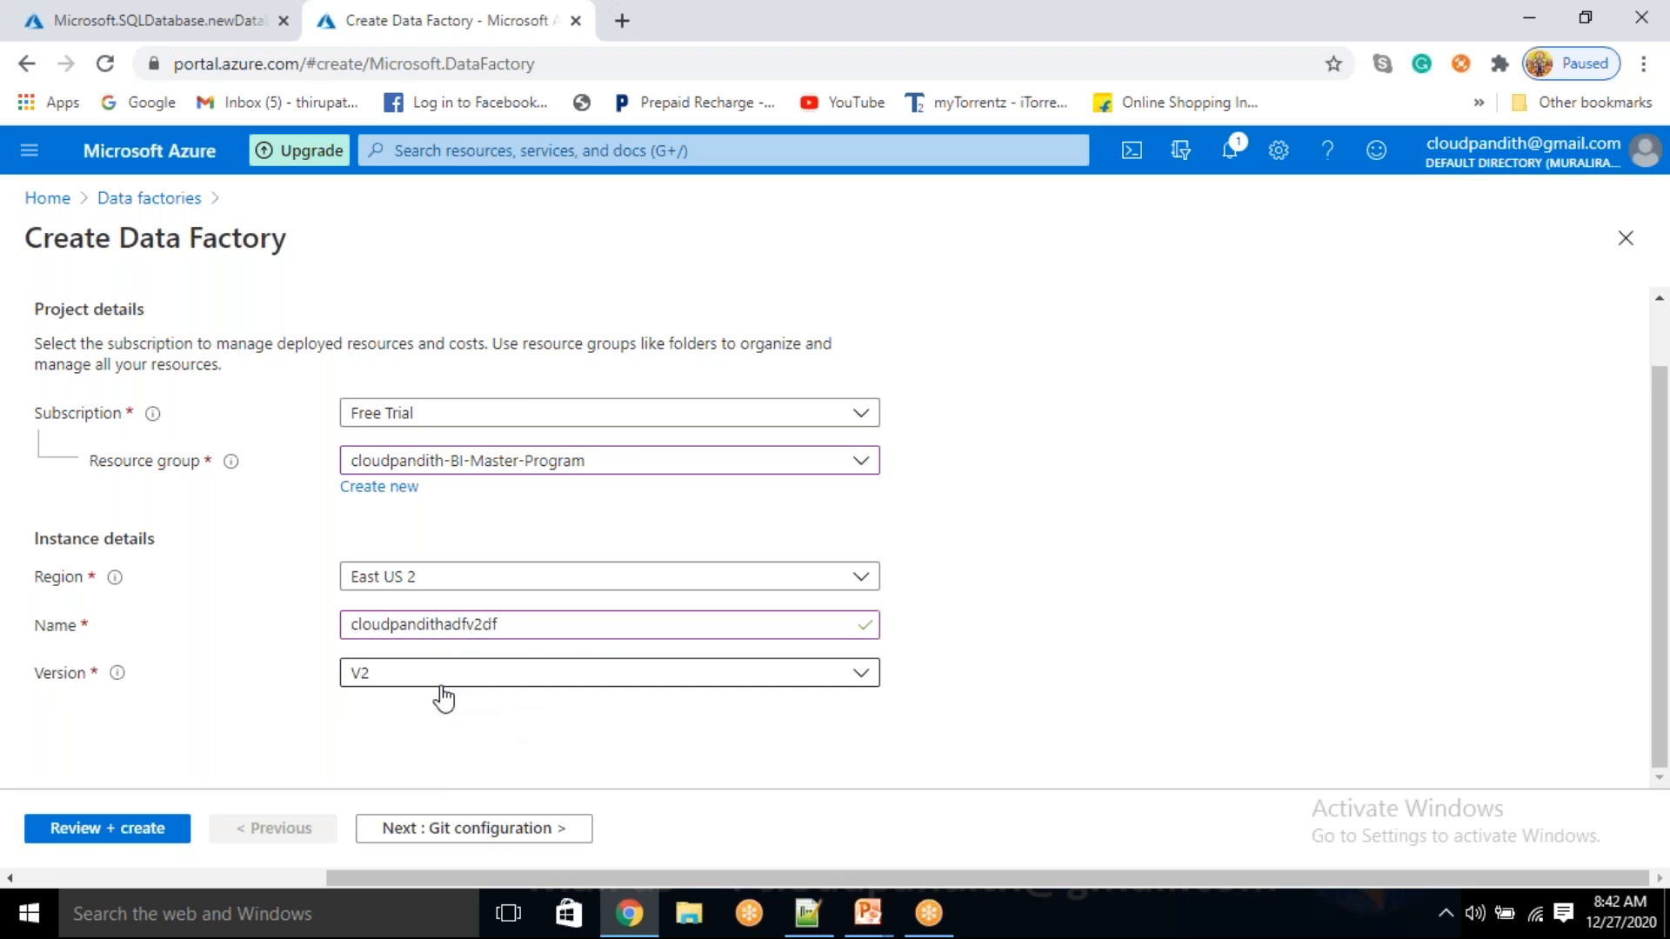
# - Defer Git configuration for the data factory, validate its settings and submit it for deployment
pyautogui.click(464, 837)
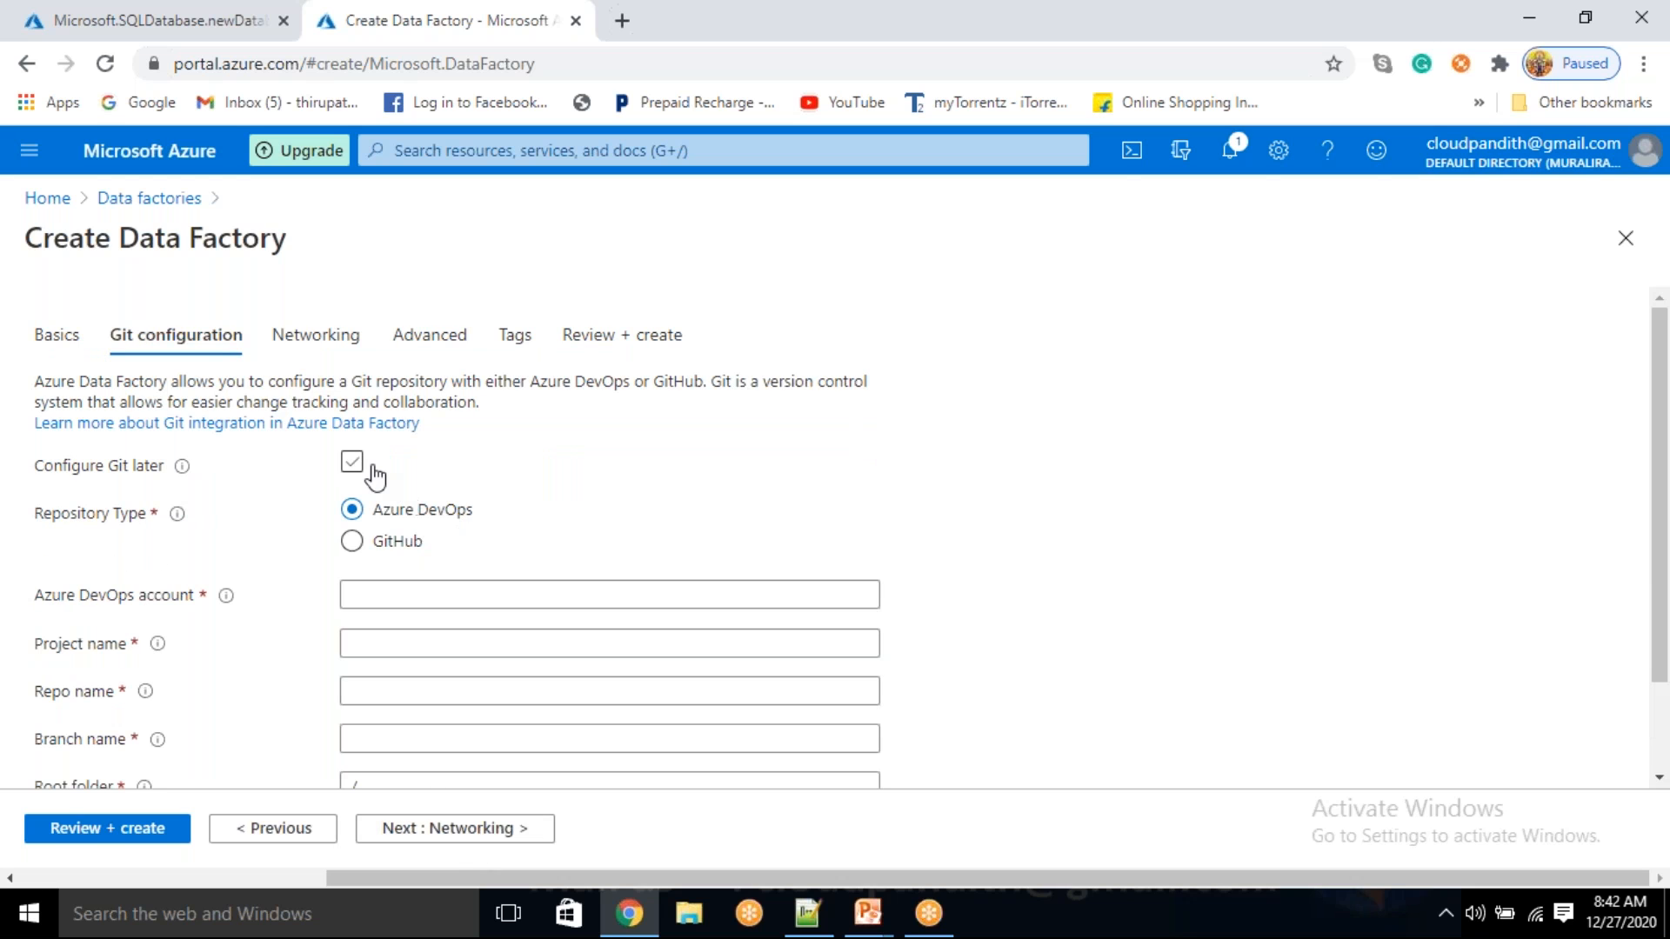
pyautogui.click(356, 465)
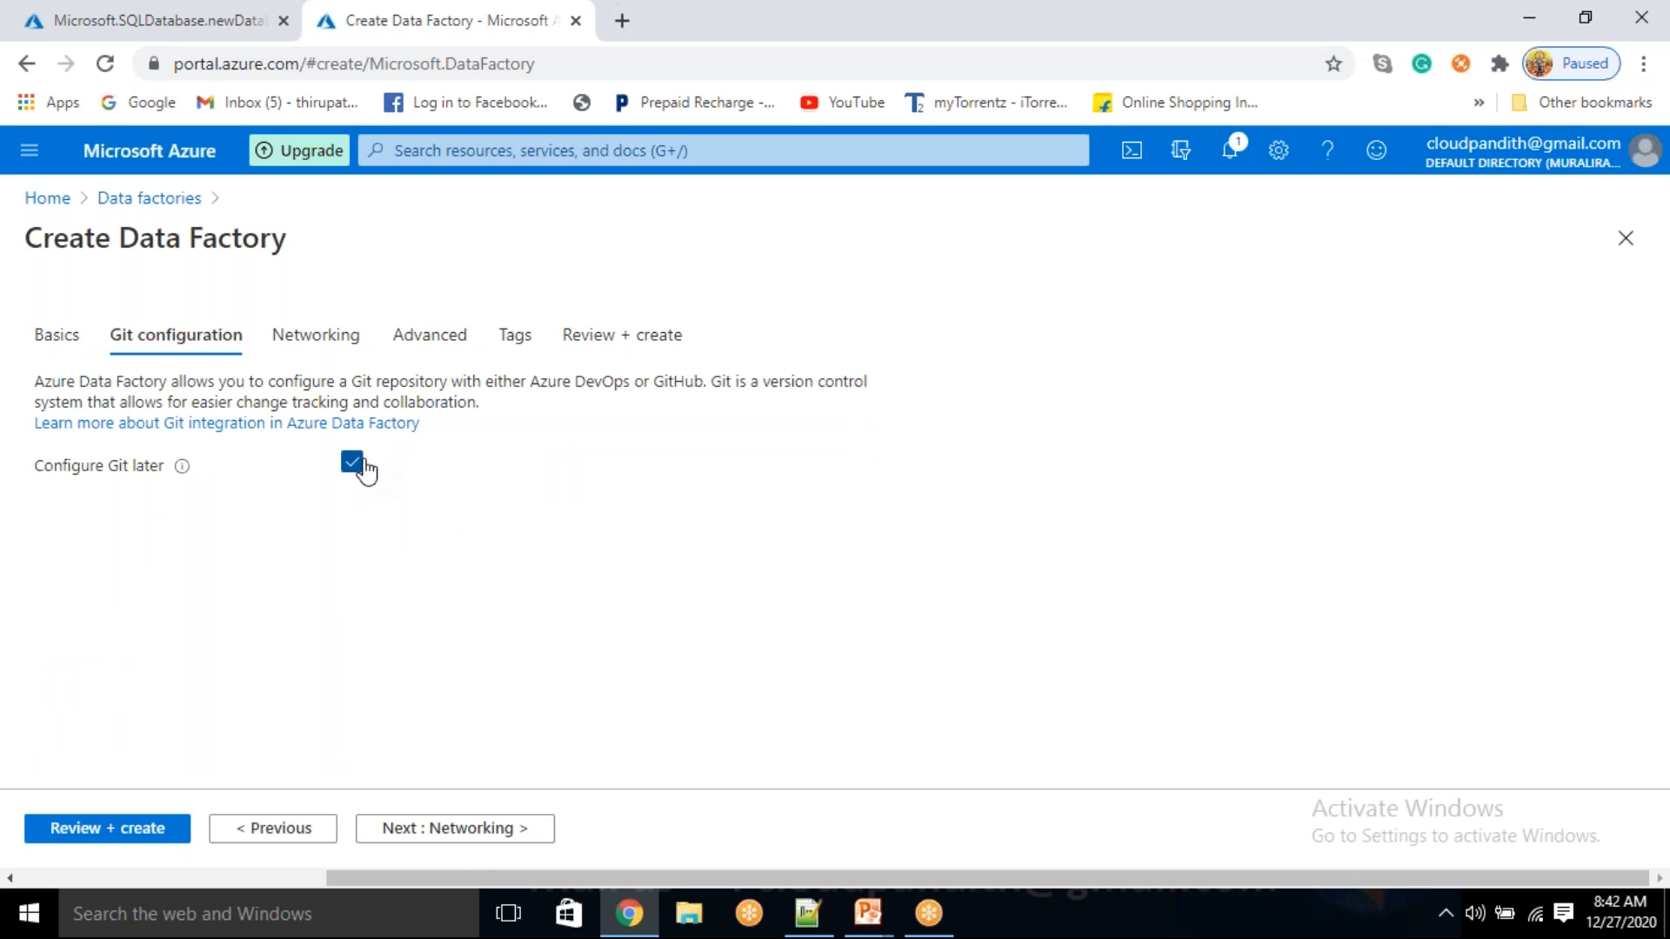
pyautogui.click(75, 835)
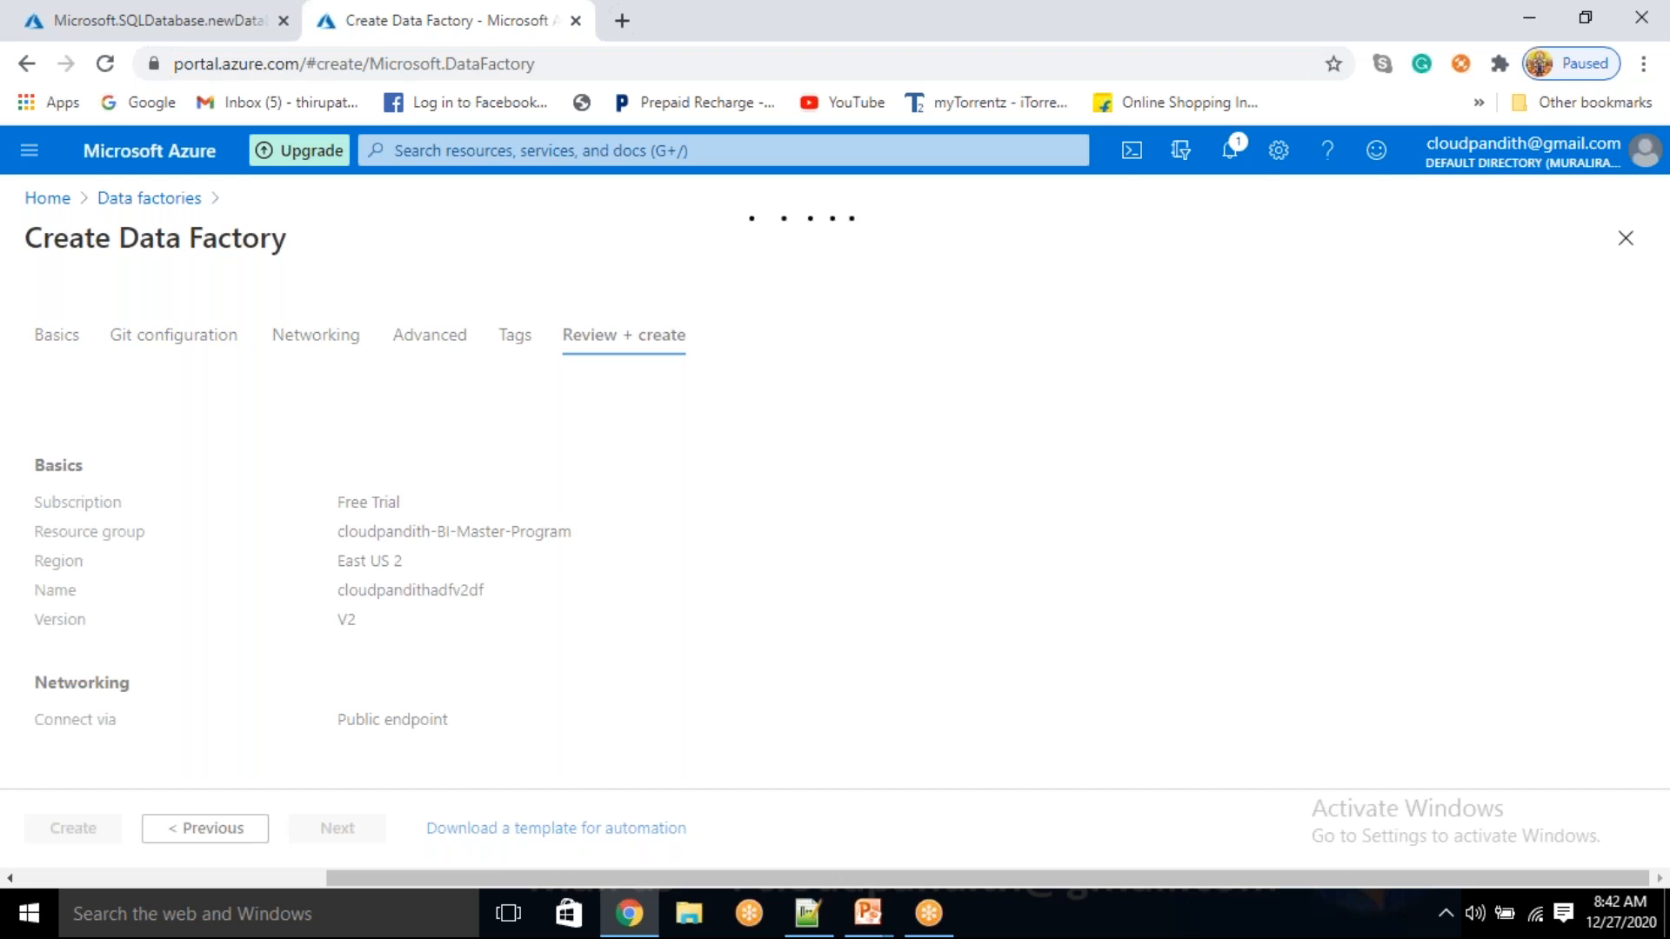
pyautogui.moveTo(123, 317); pyautogui.dragTo(247, 331)
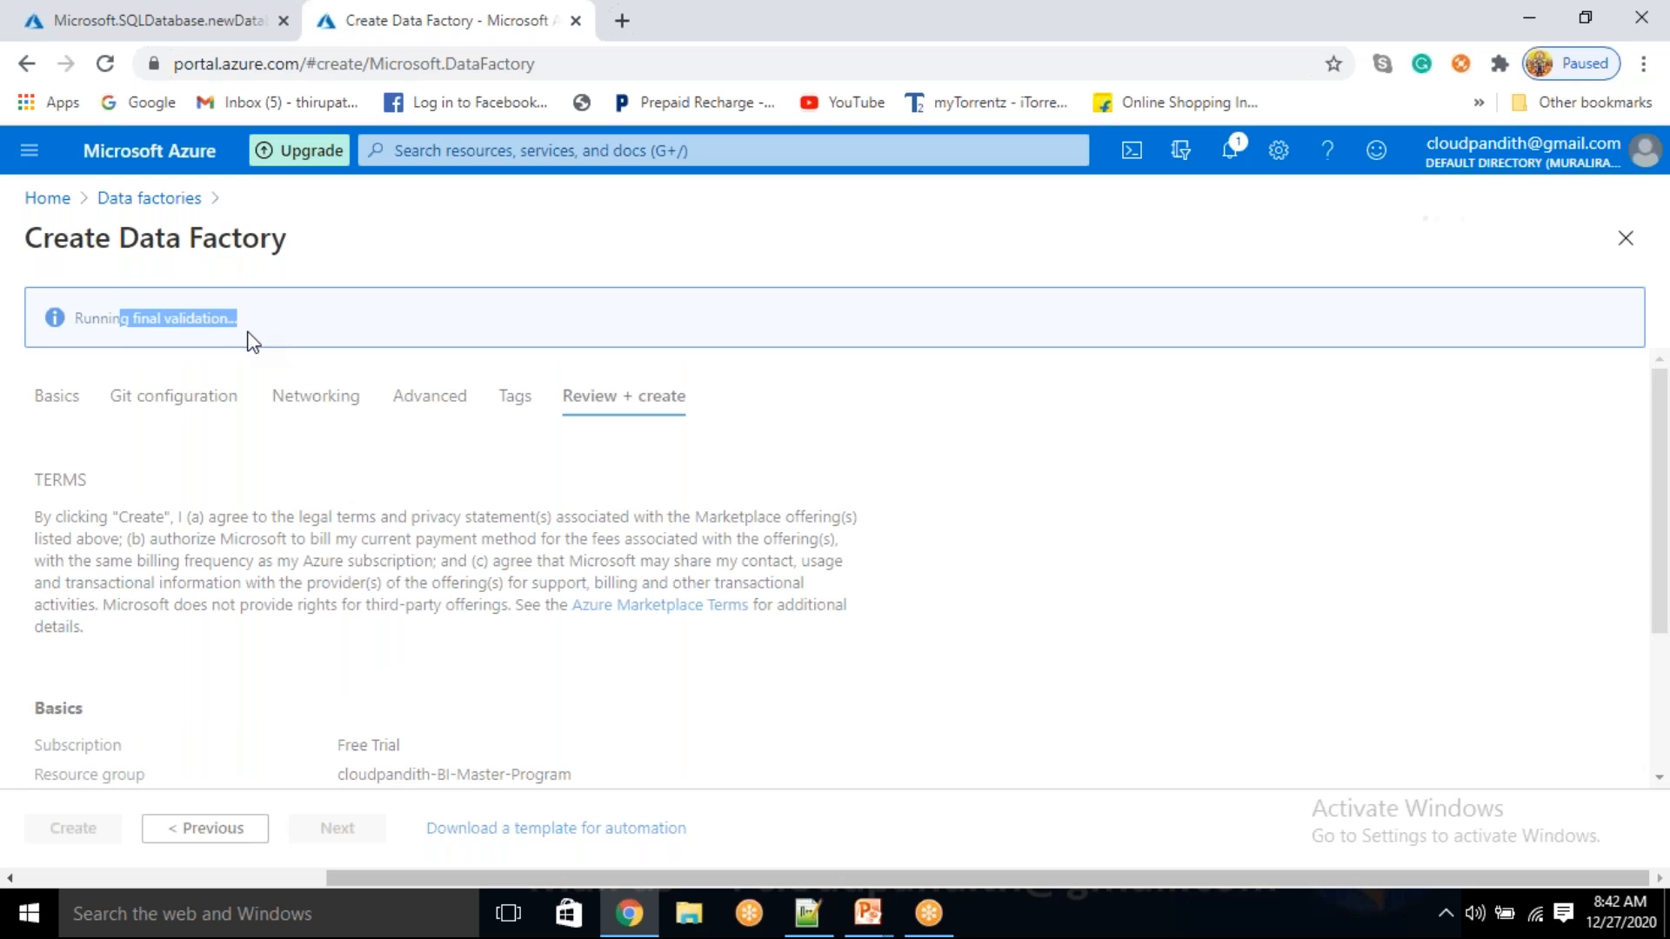
pyautogui.click(74, 835)
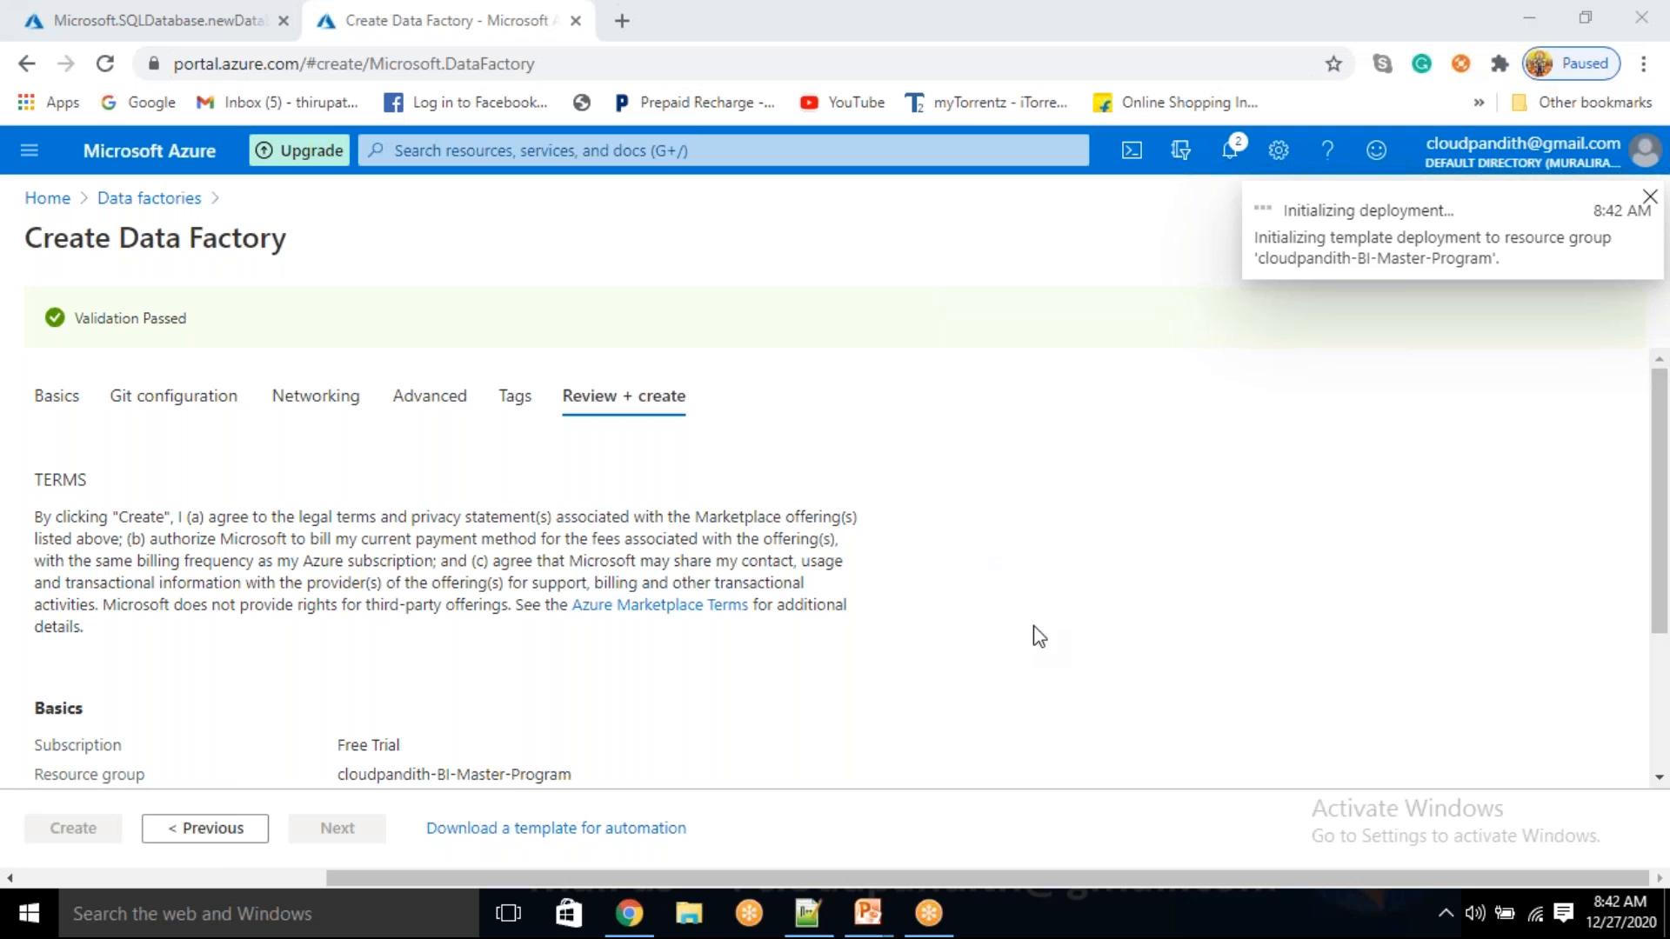
# - Open the Azure portal in a new browser tab and go to the key vaults list
pyautogui.click(626, 26)
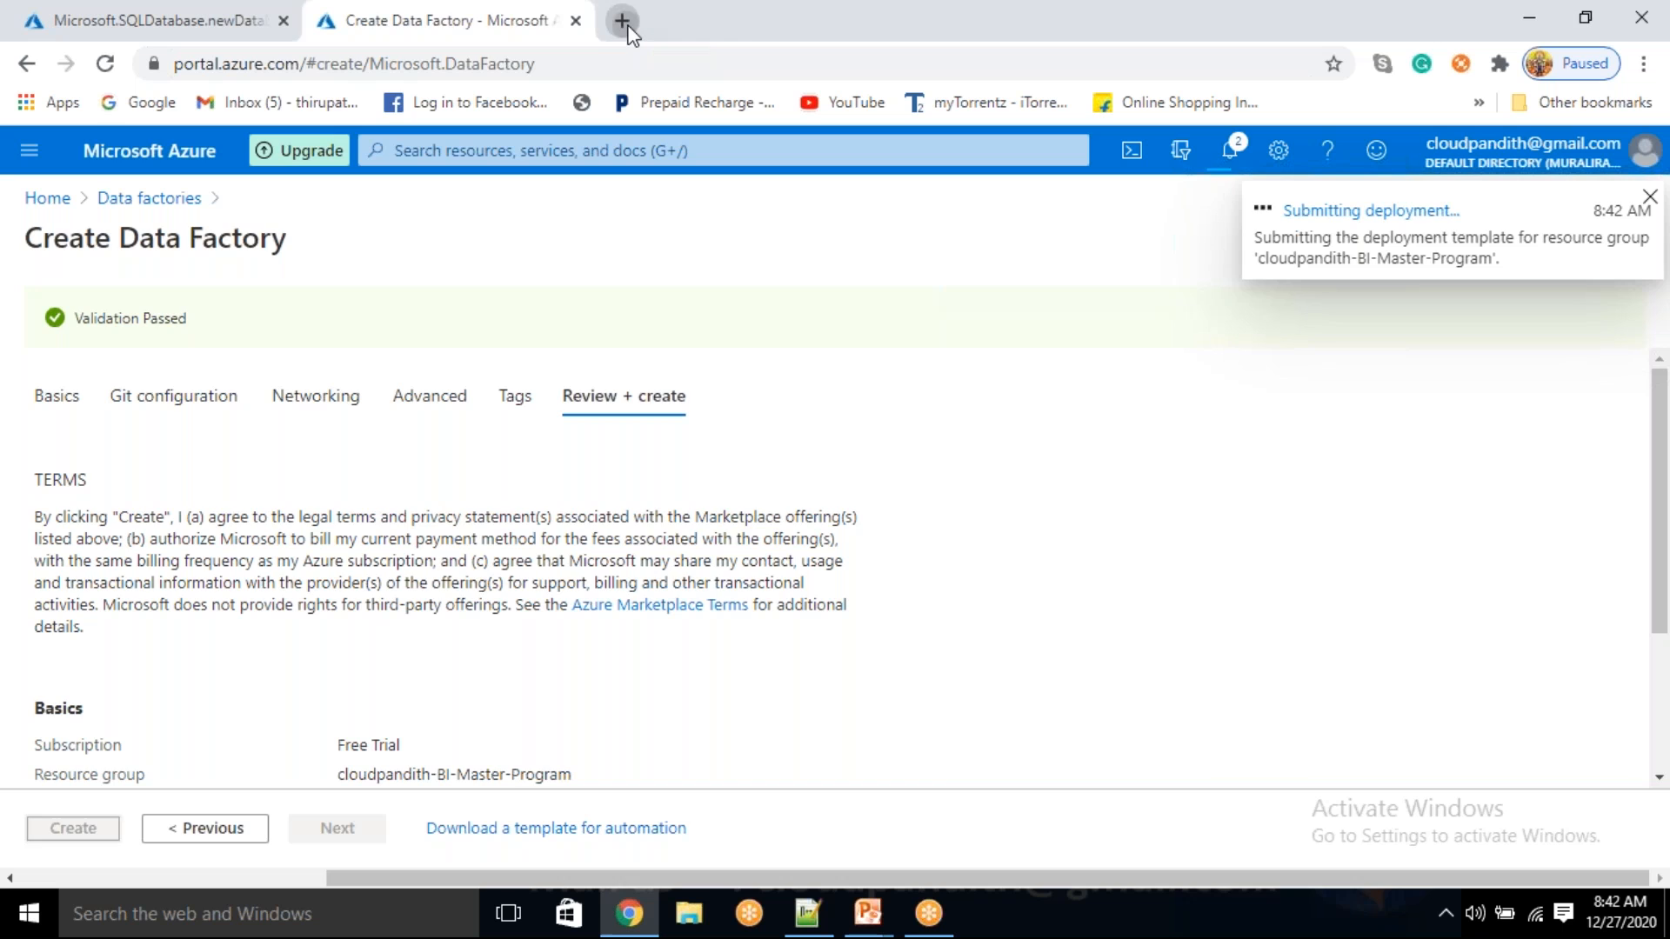
pyautogui.write('pot')
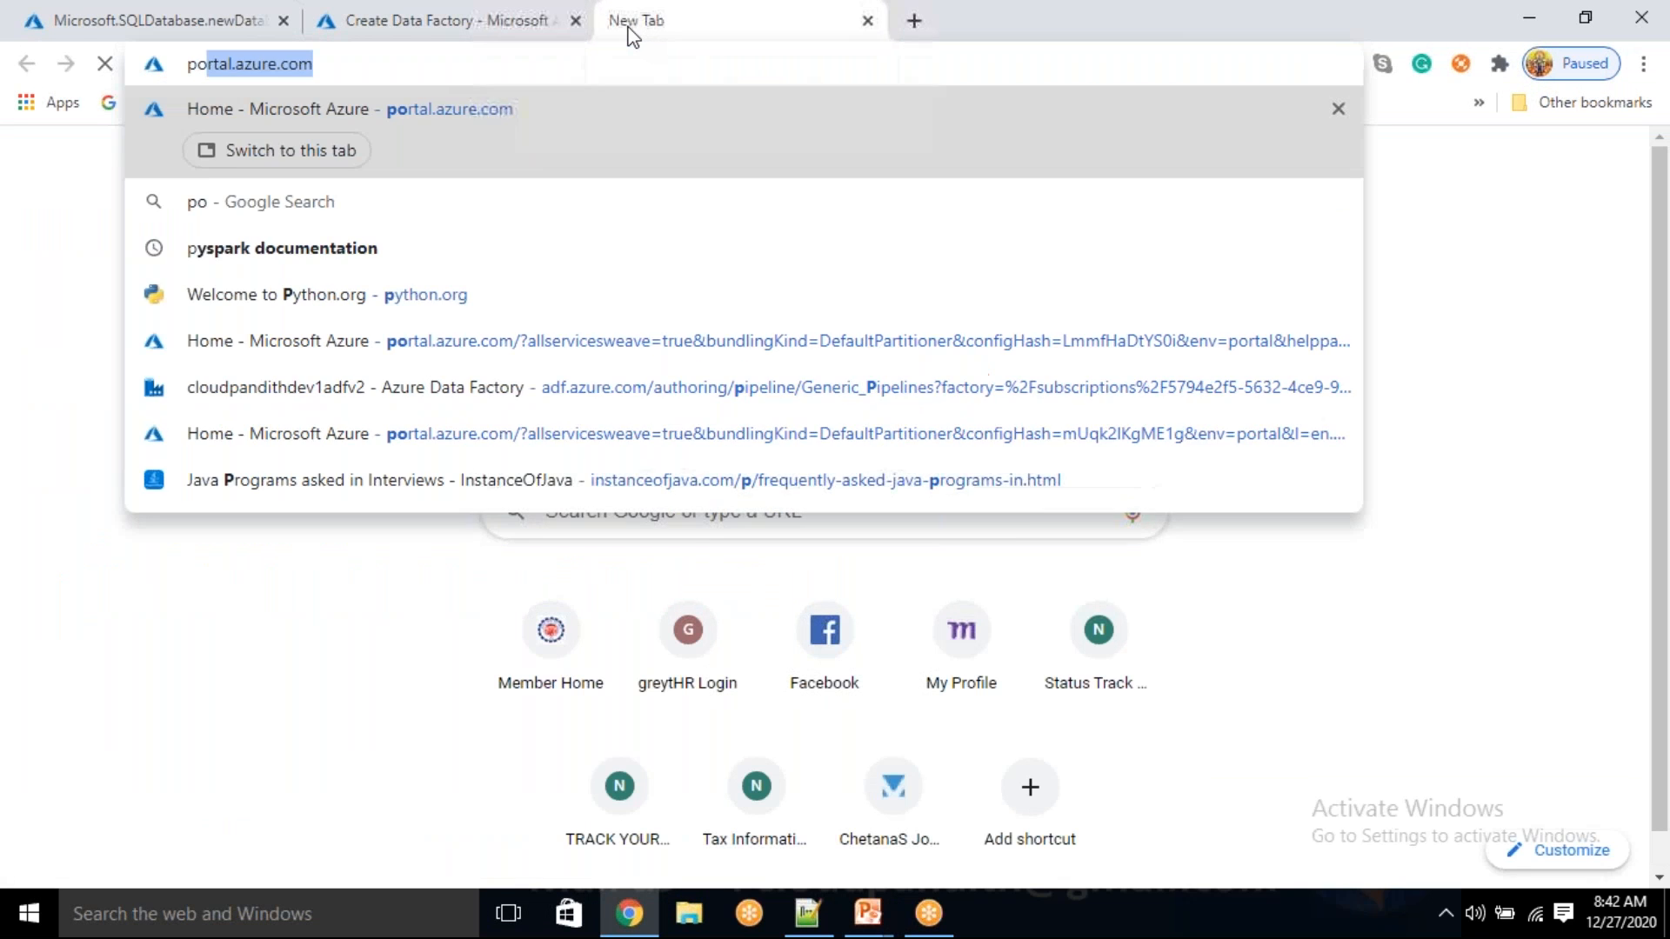
pyautogui.press('BackSpace')
pyautogui.press('BackSpace')
pyautogui.write('r')
pyautogui.press('BackSpace')
pyautogui.press('BackSpace')
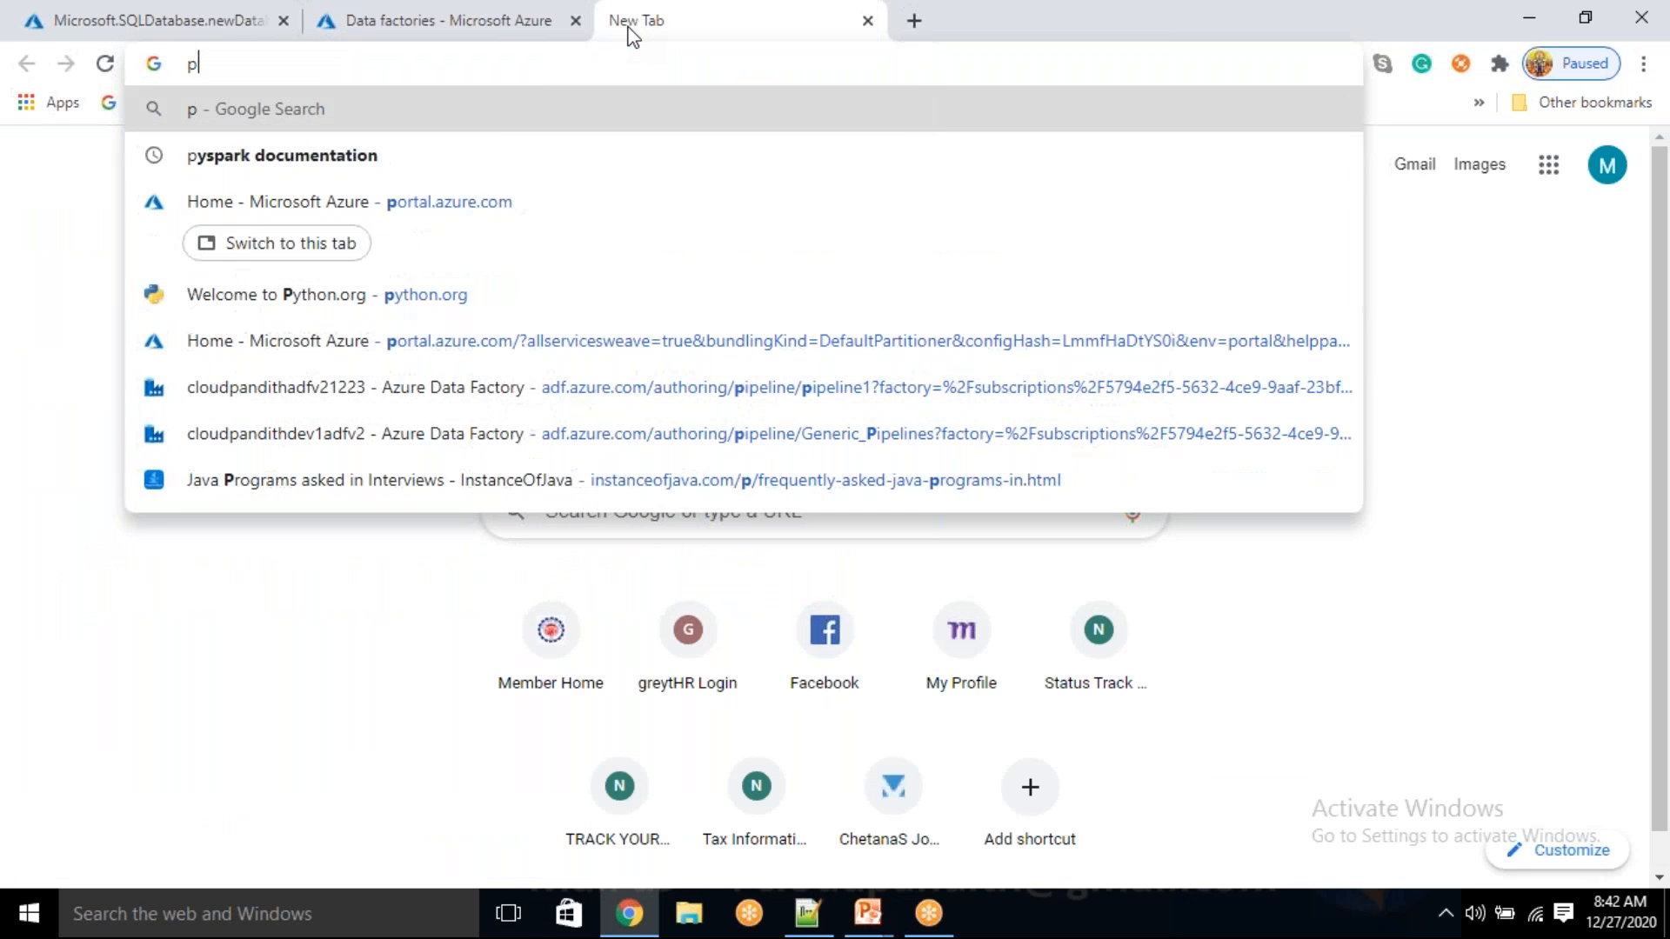
pyautogui.write('o')
pyautogui.press('Return')
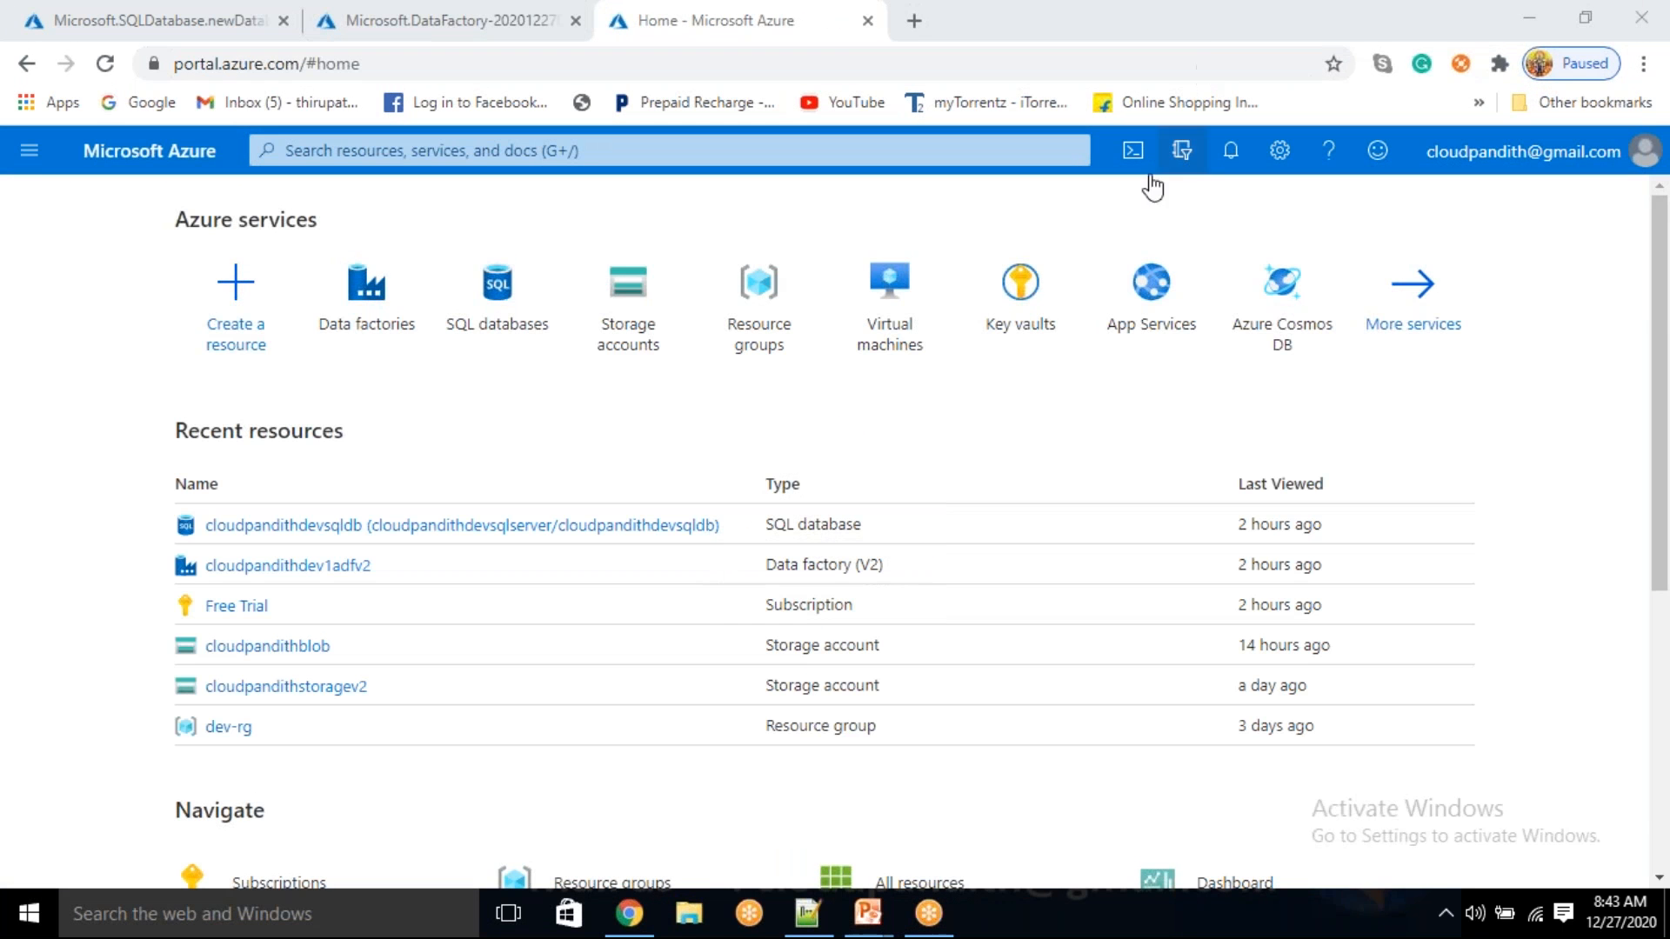
pyautogui.click(1048, 303)
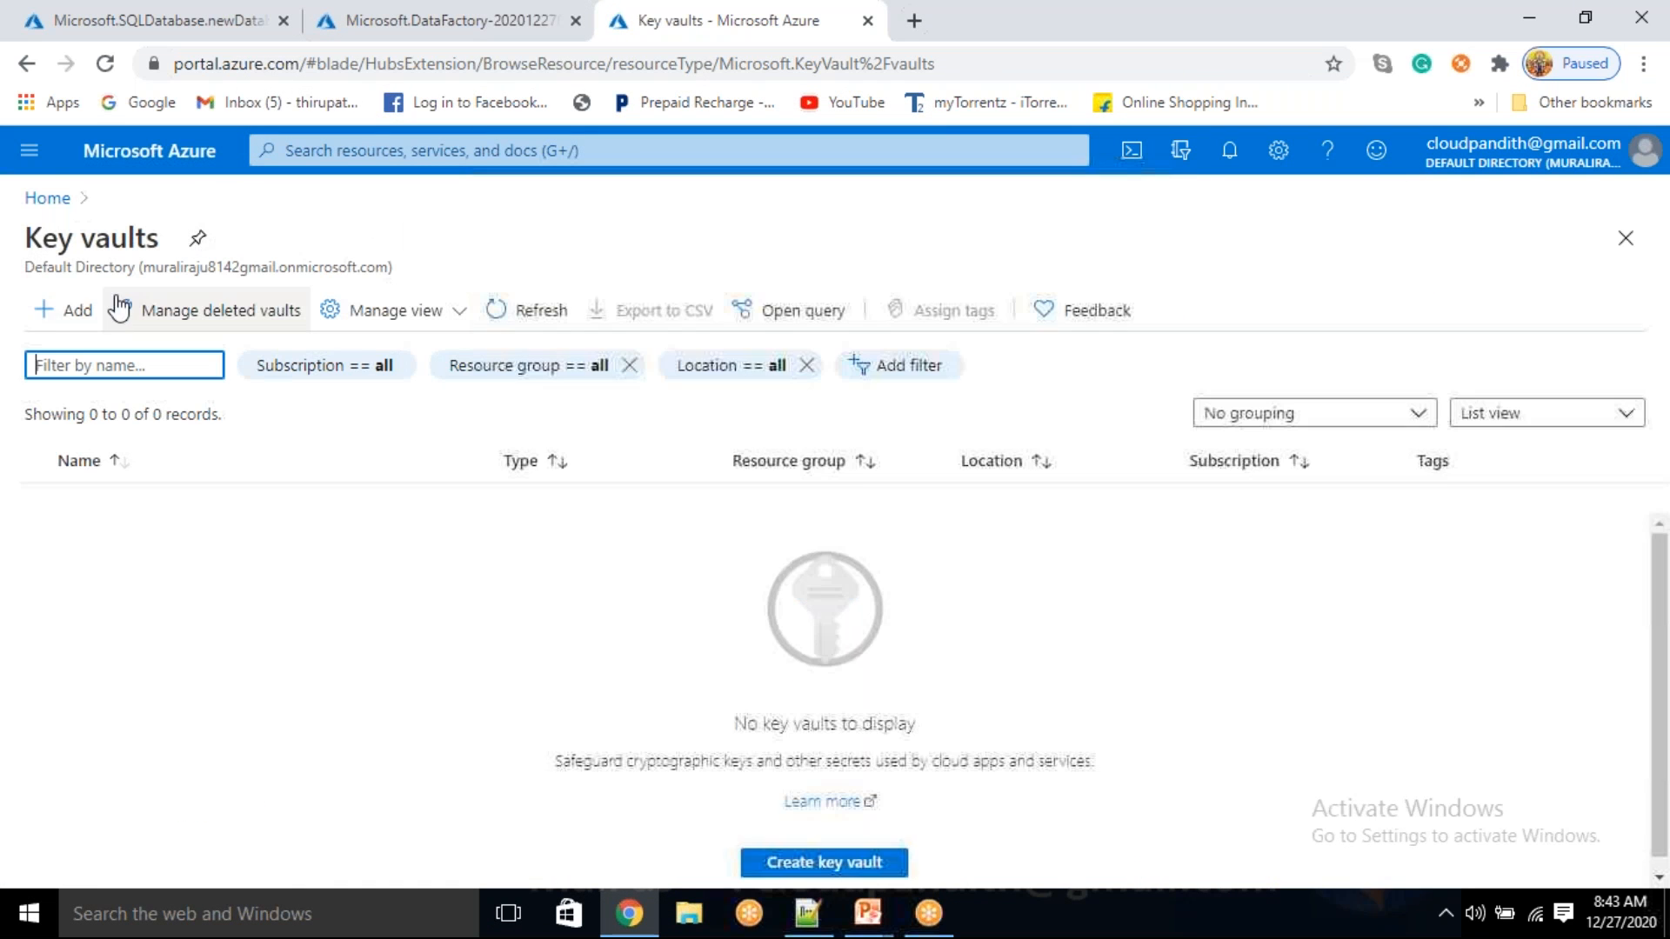
# - Start creating a key vault and assign it to the resource group cloudpandith-BI-Master-Program
pyautogui.click(61, 315)
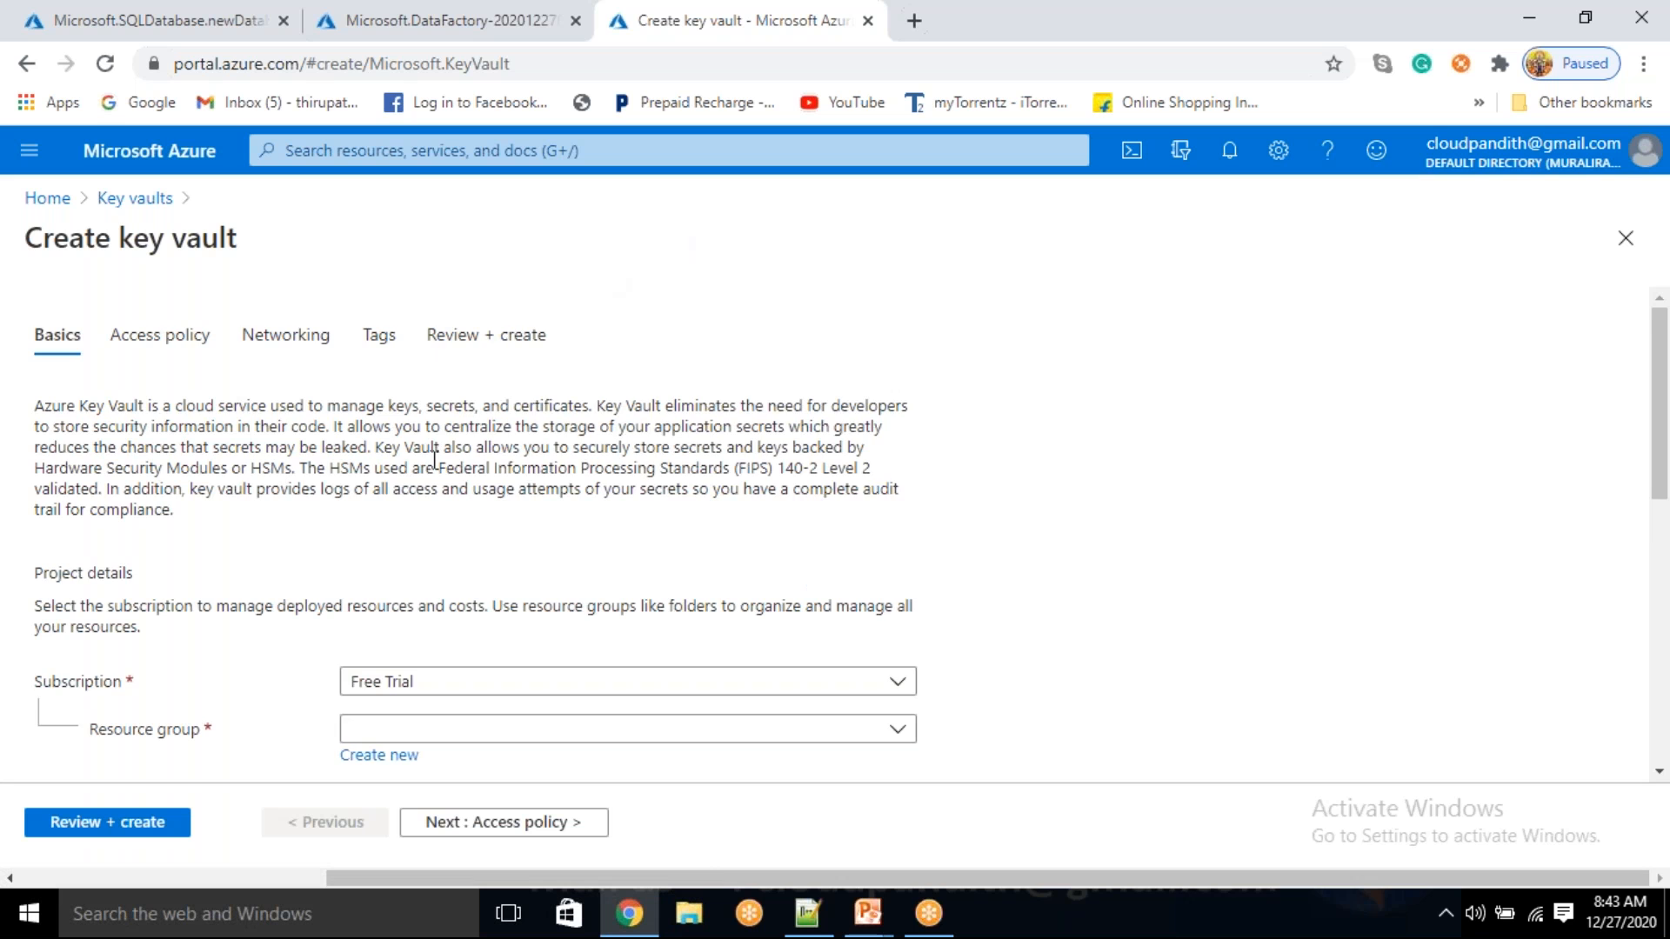
pyautogui.scroll(-1, 405, 622)
pyautogui.click(405, 620)
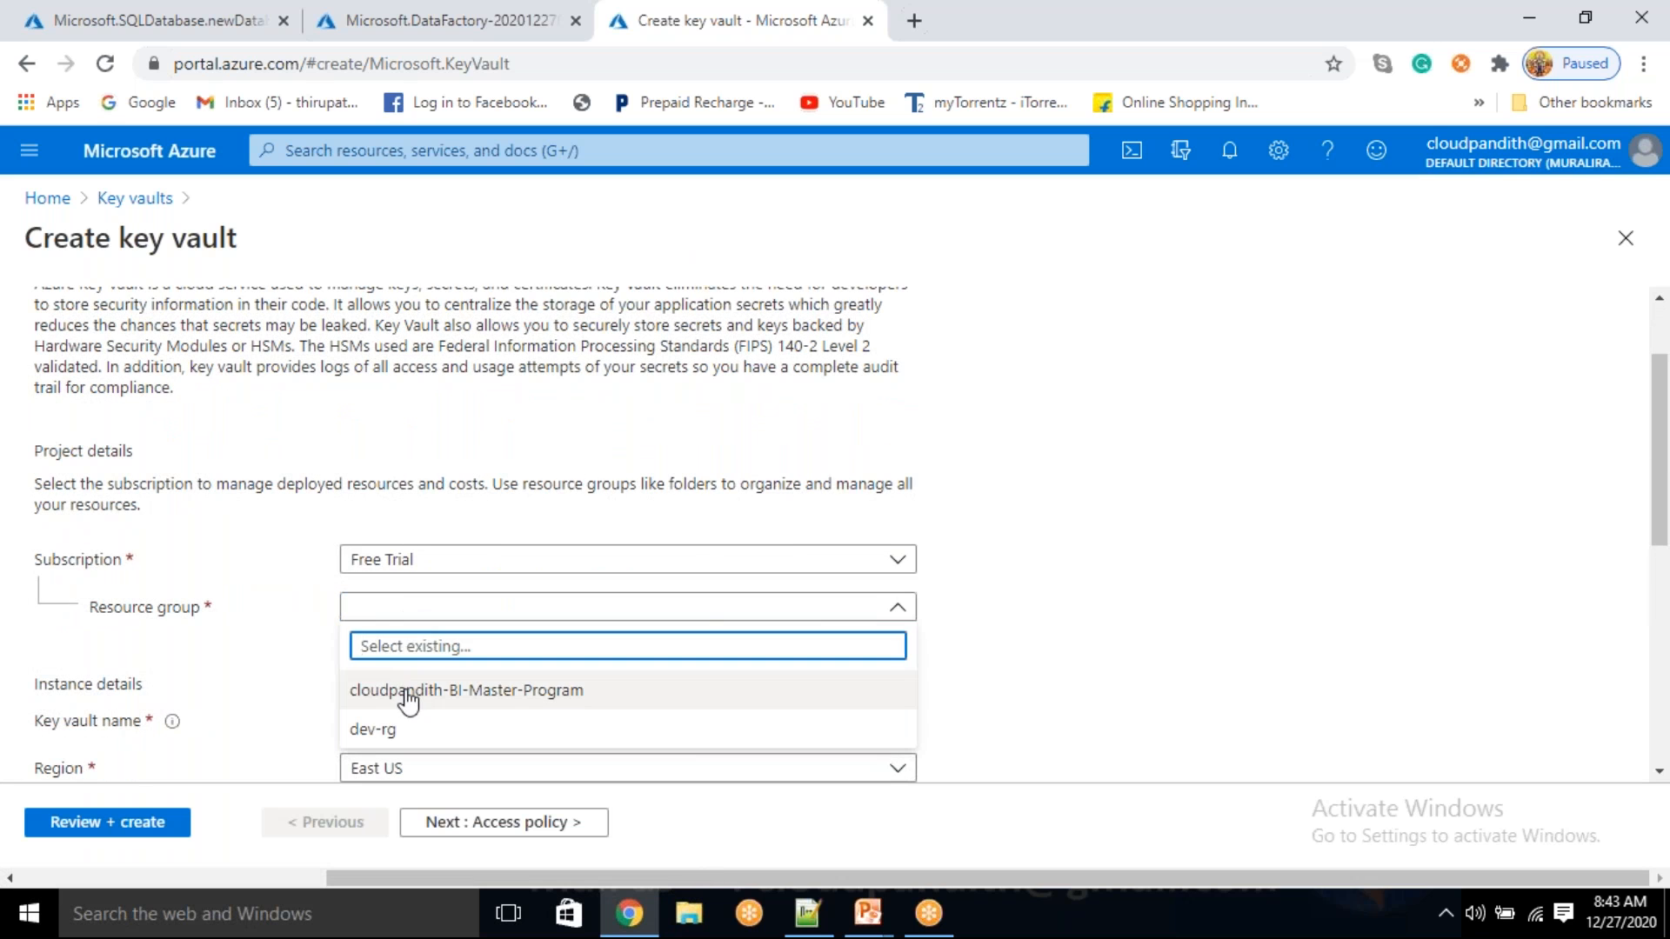
pyautogui.click(404, 694)
# - Name the new key vault cloudpandithakv1227
pyautogui.scroll(-1, 411, 685)
pyautogui.scroll(-1, 409, 687)
pyautogui.click(421, 597)
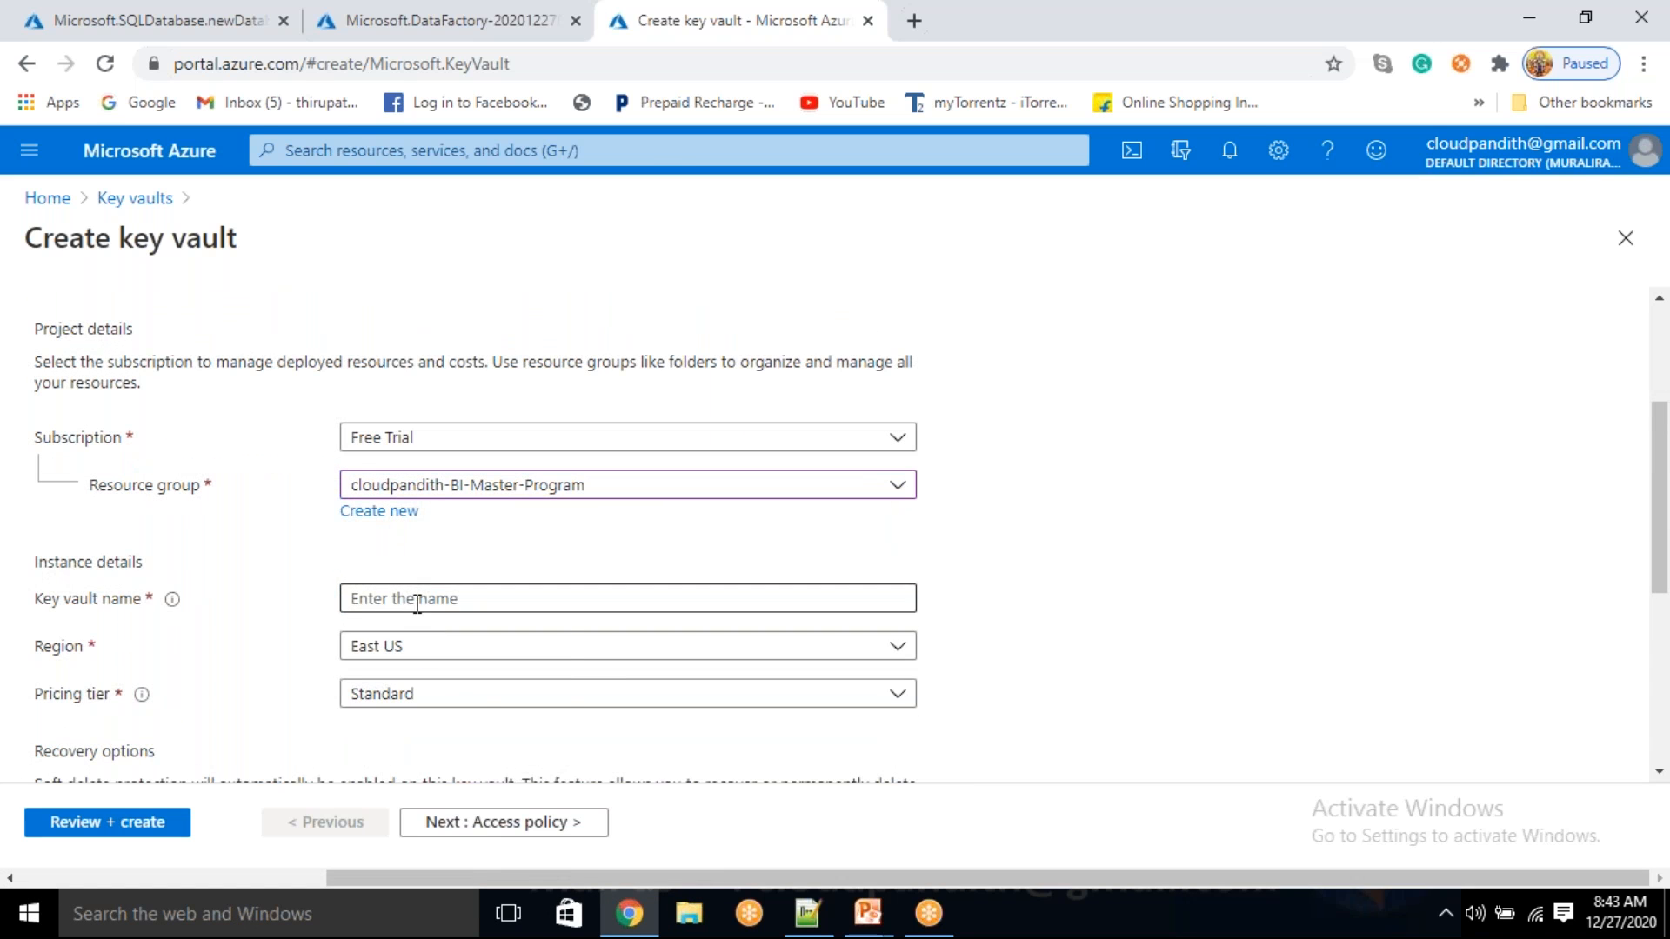
pyautogui.write('cloudpa')
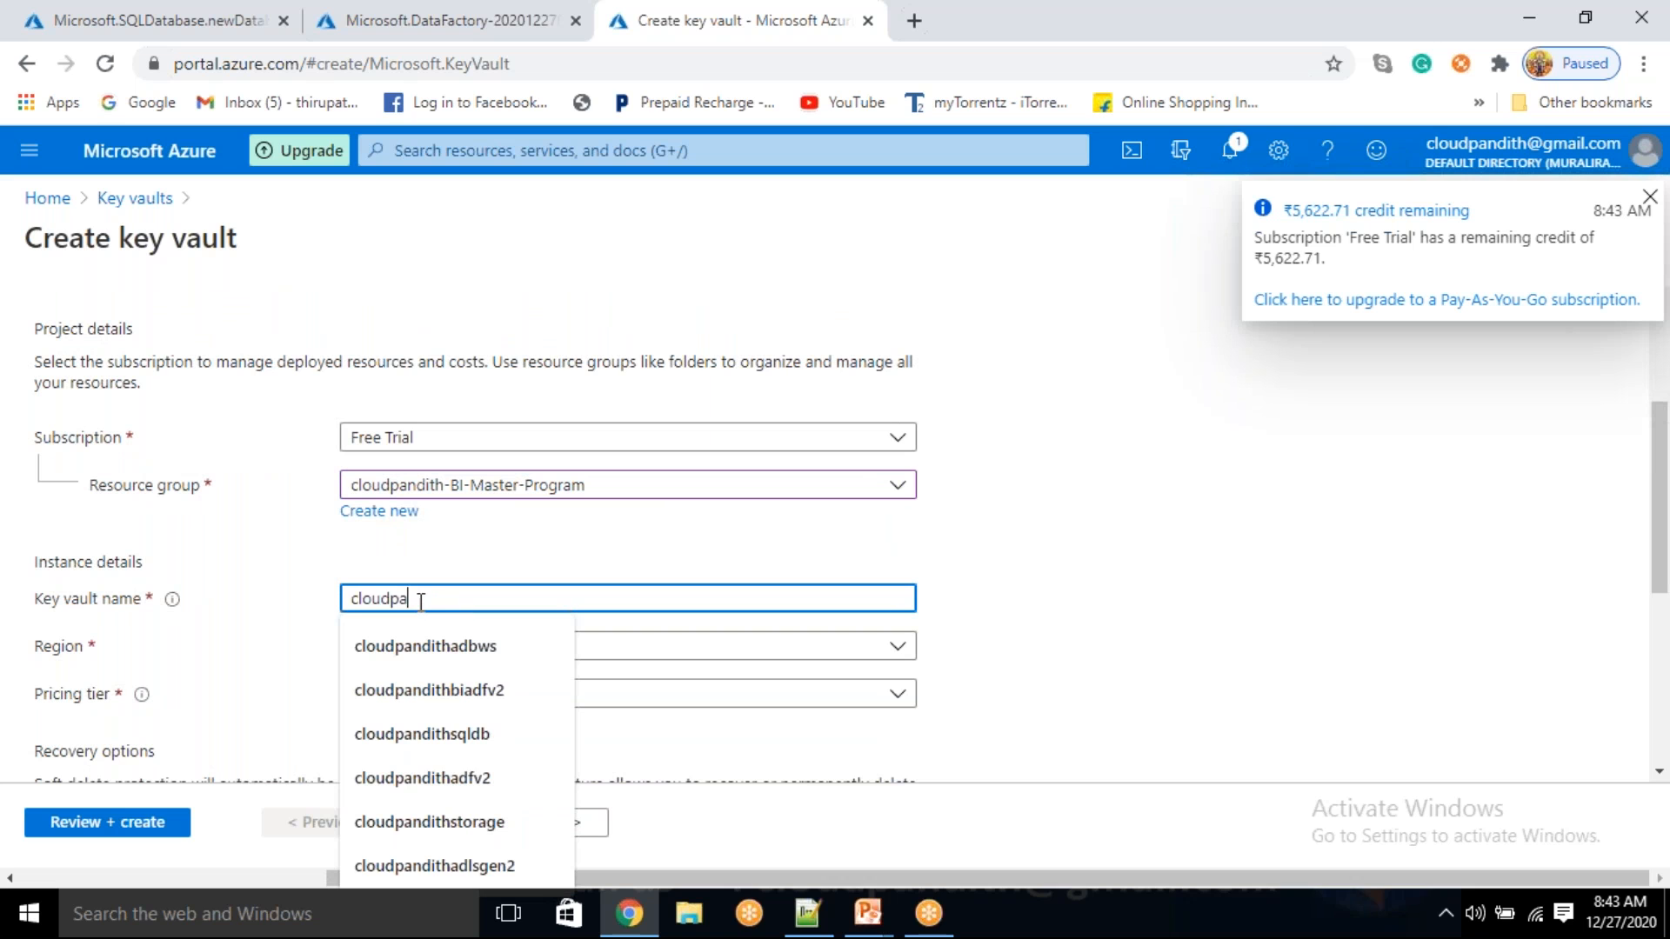
pyautogui.write('ndith1227')
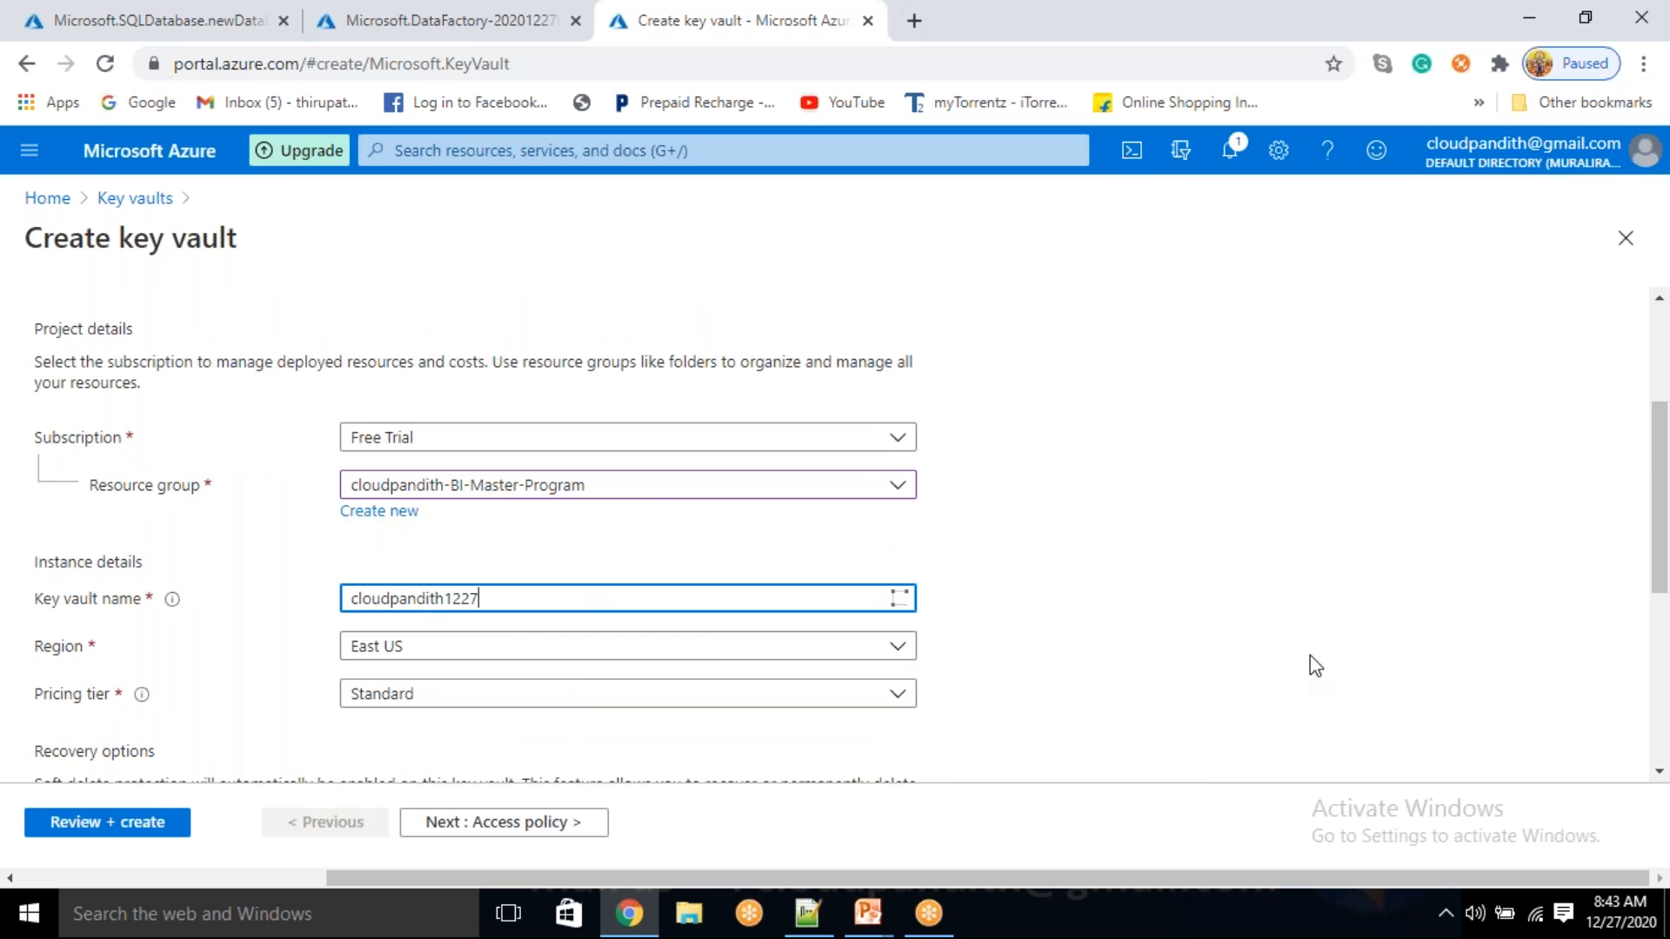
pyautogui.click(1315, 665)
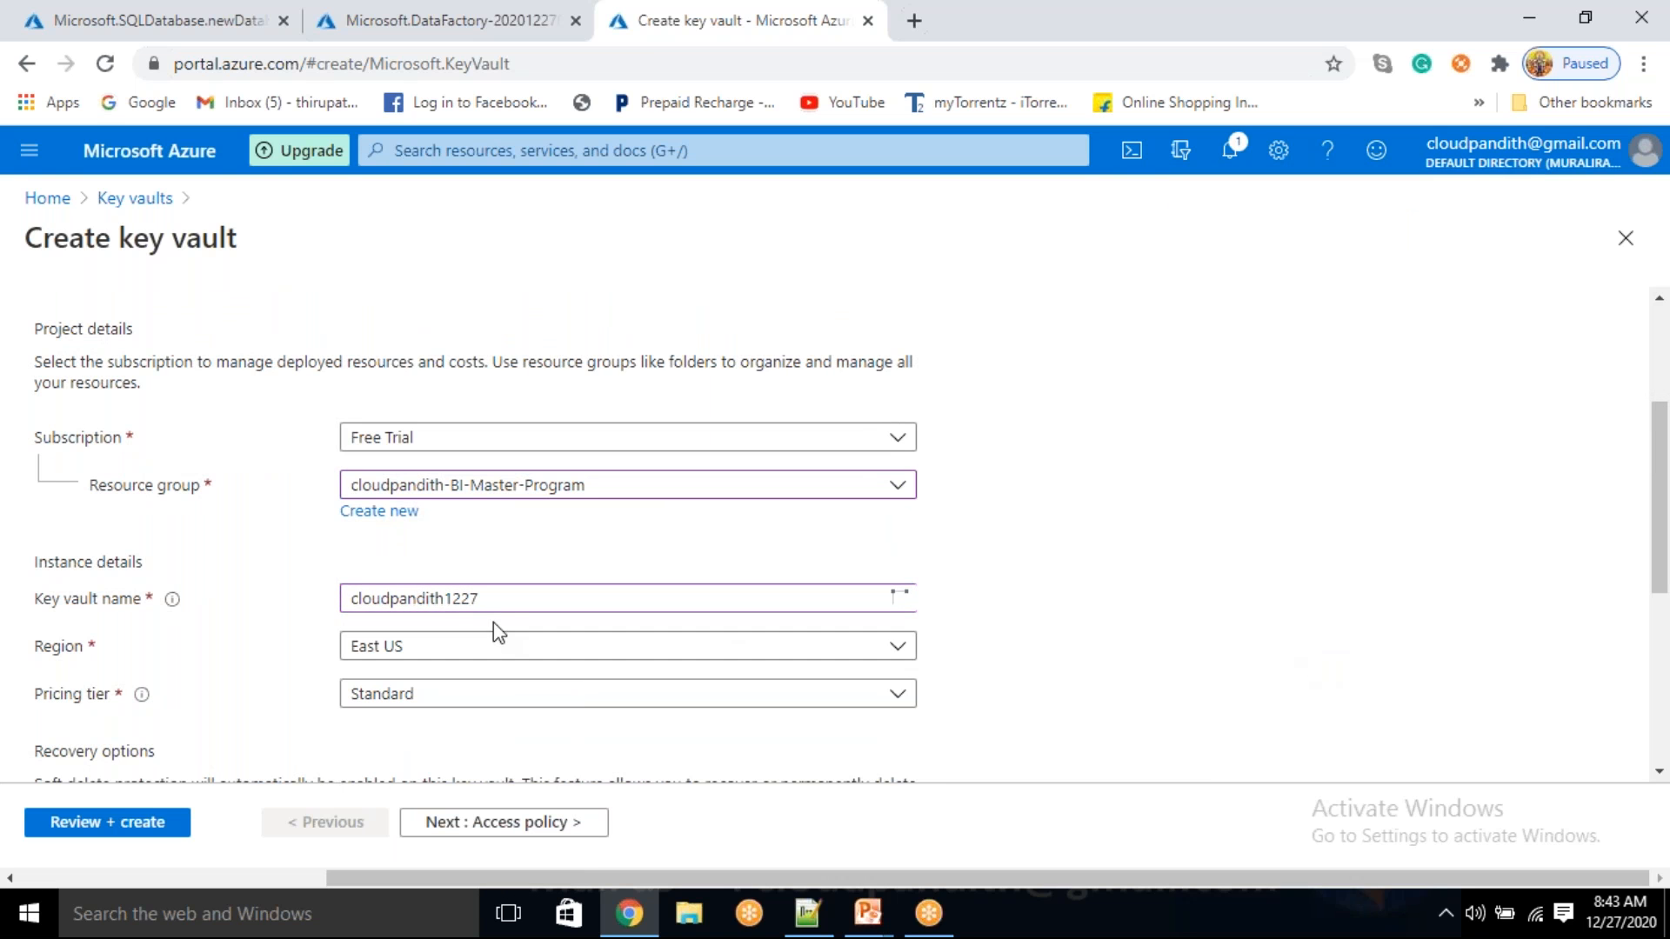
pyautogui.click(448, 606)
pyautogui.write('akv')
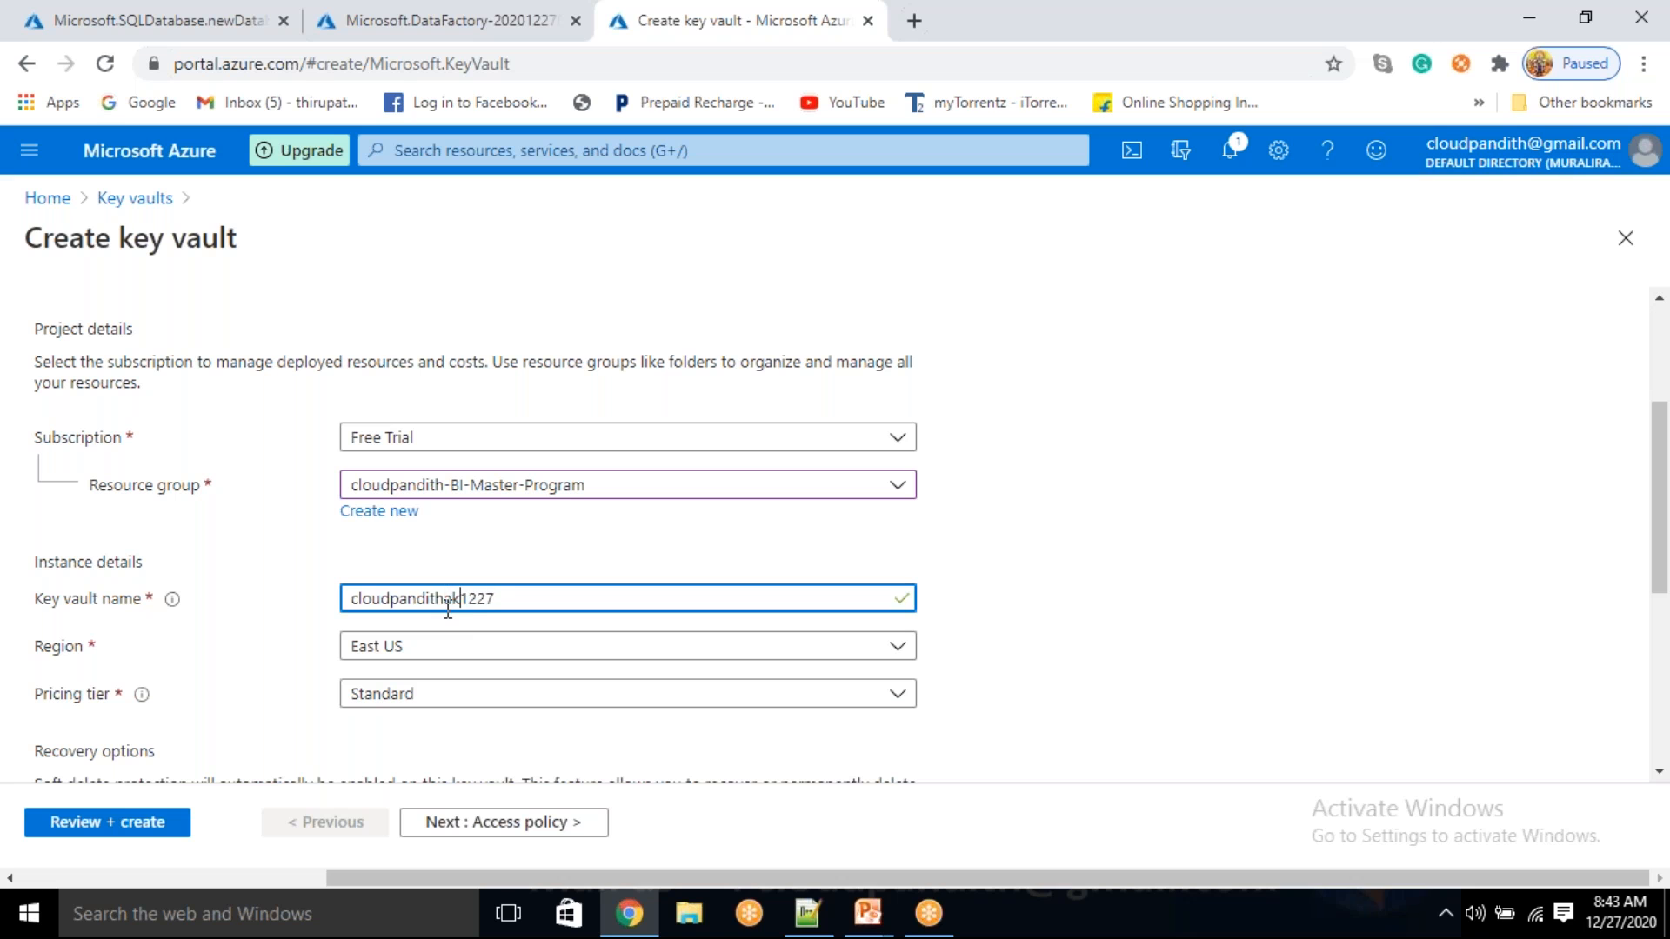
# - Start adding an access policy for the key vault based on the Key, Secret, & Certificate Management template
pyautogui.click(515, 820)
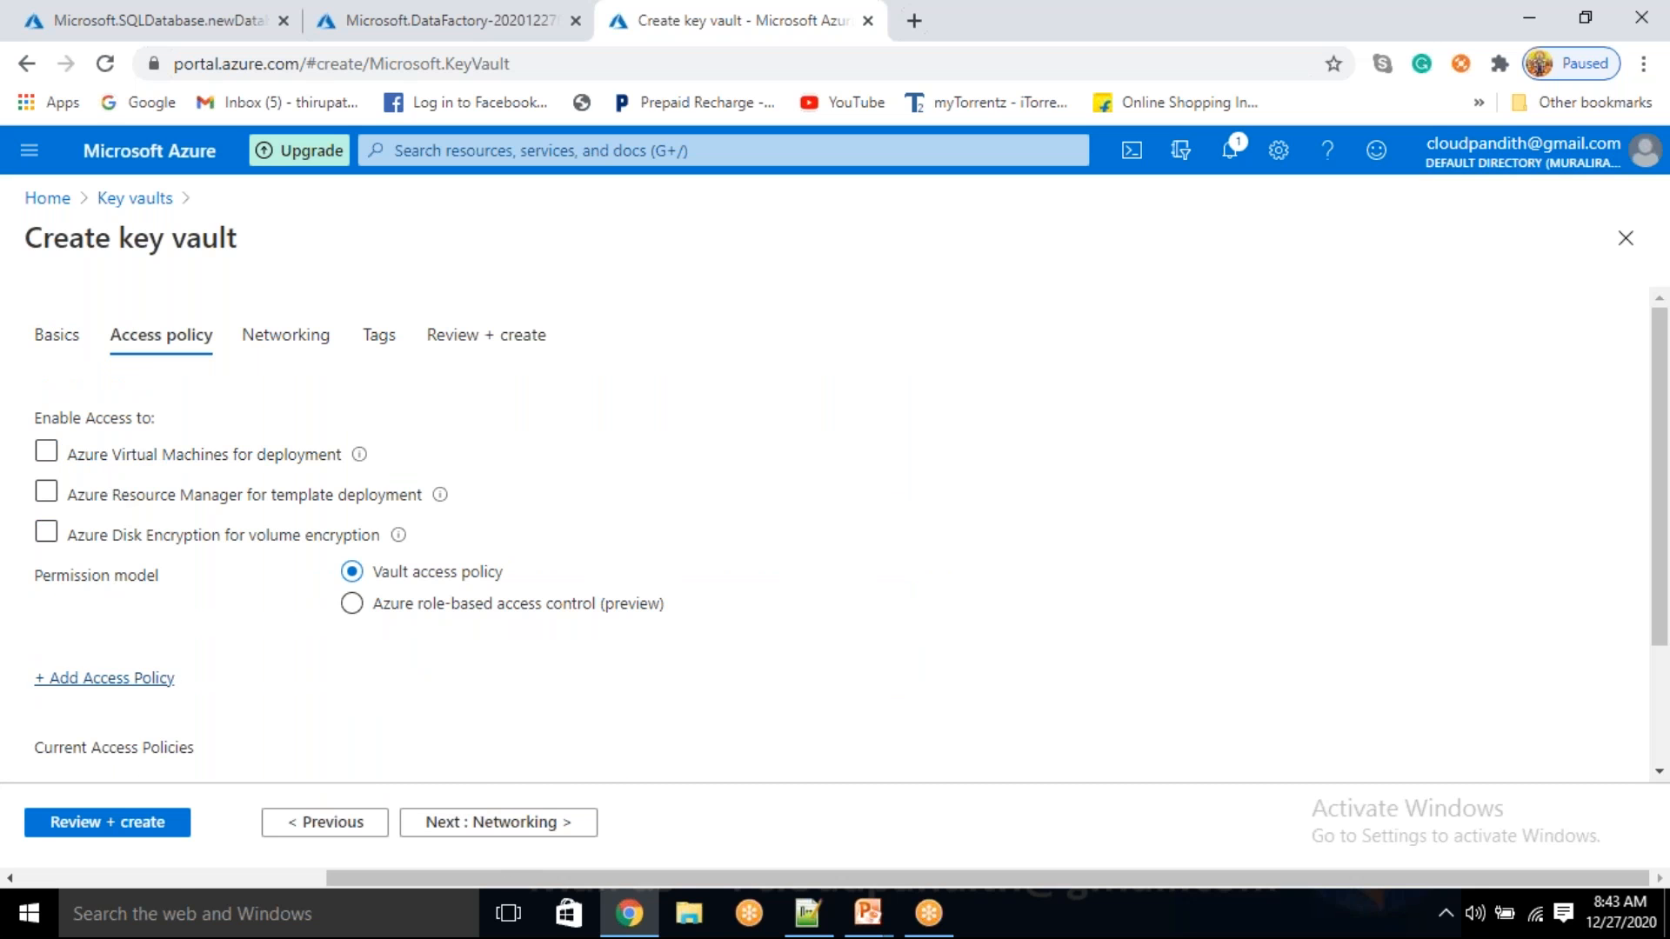
pyautogui.click(126, 678)
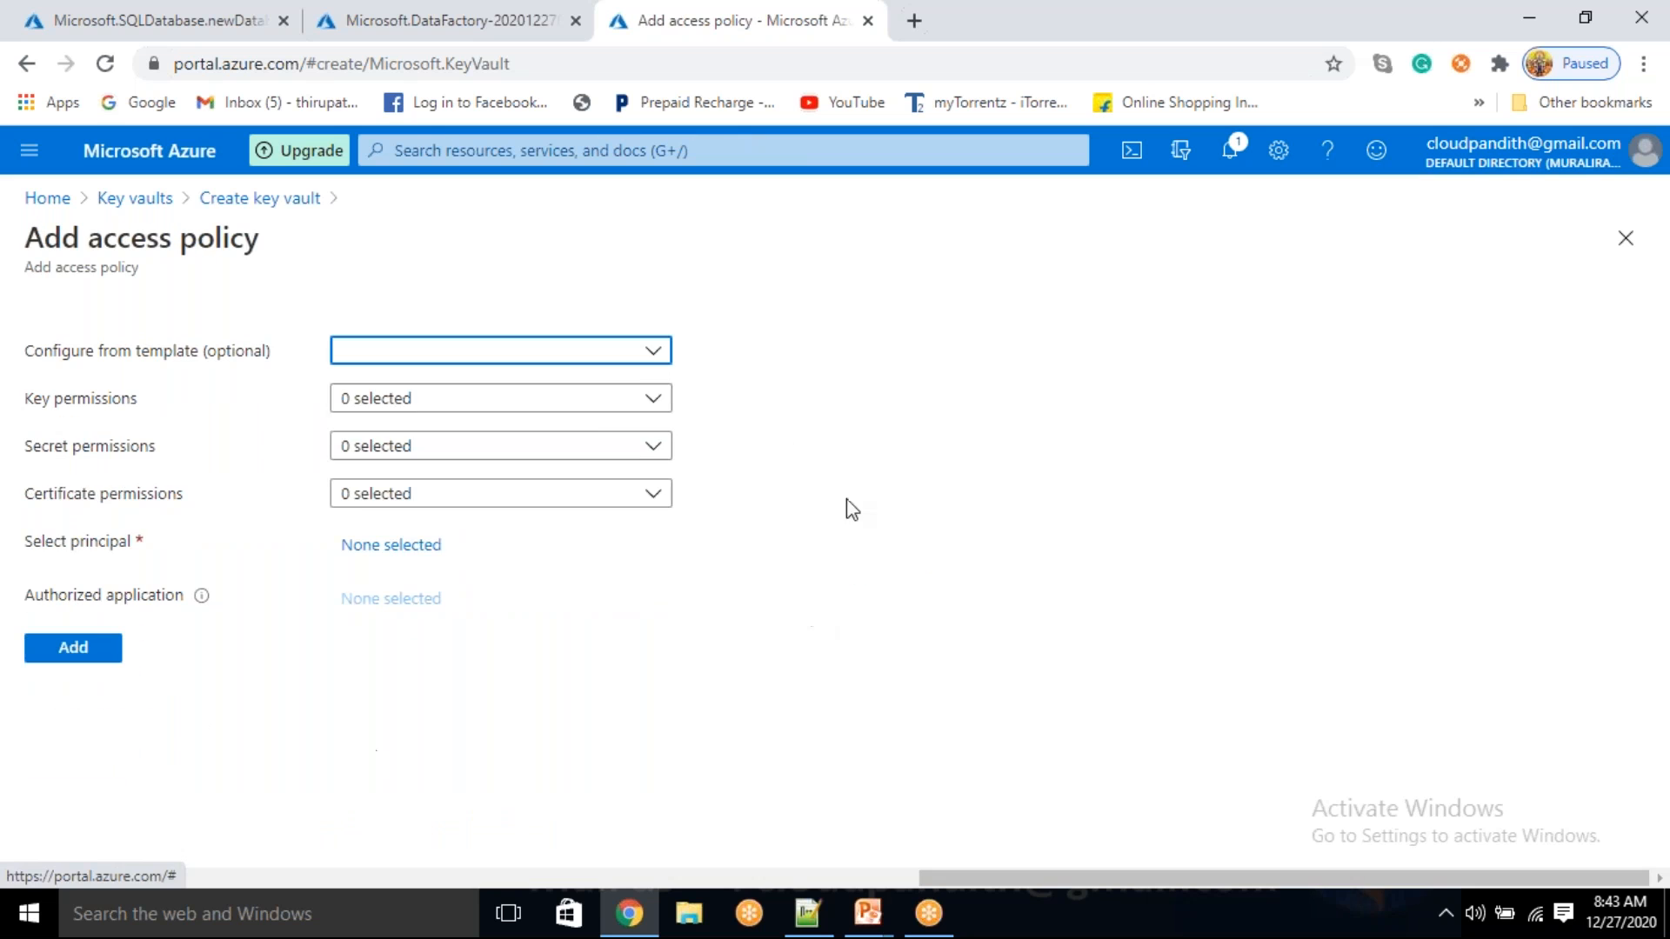
pyautogui.click(564, 353)
pyautogui.click(490, 386)
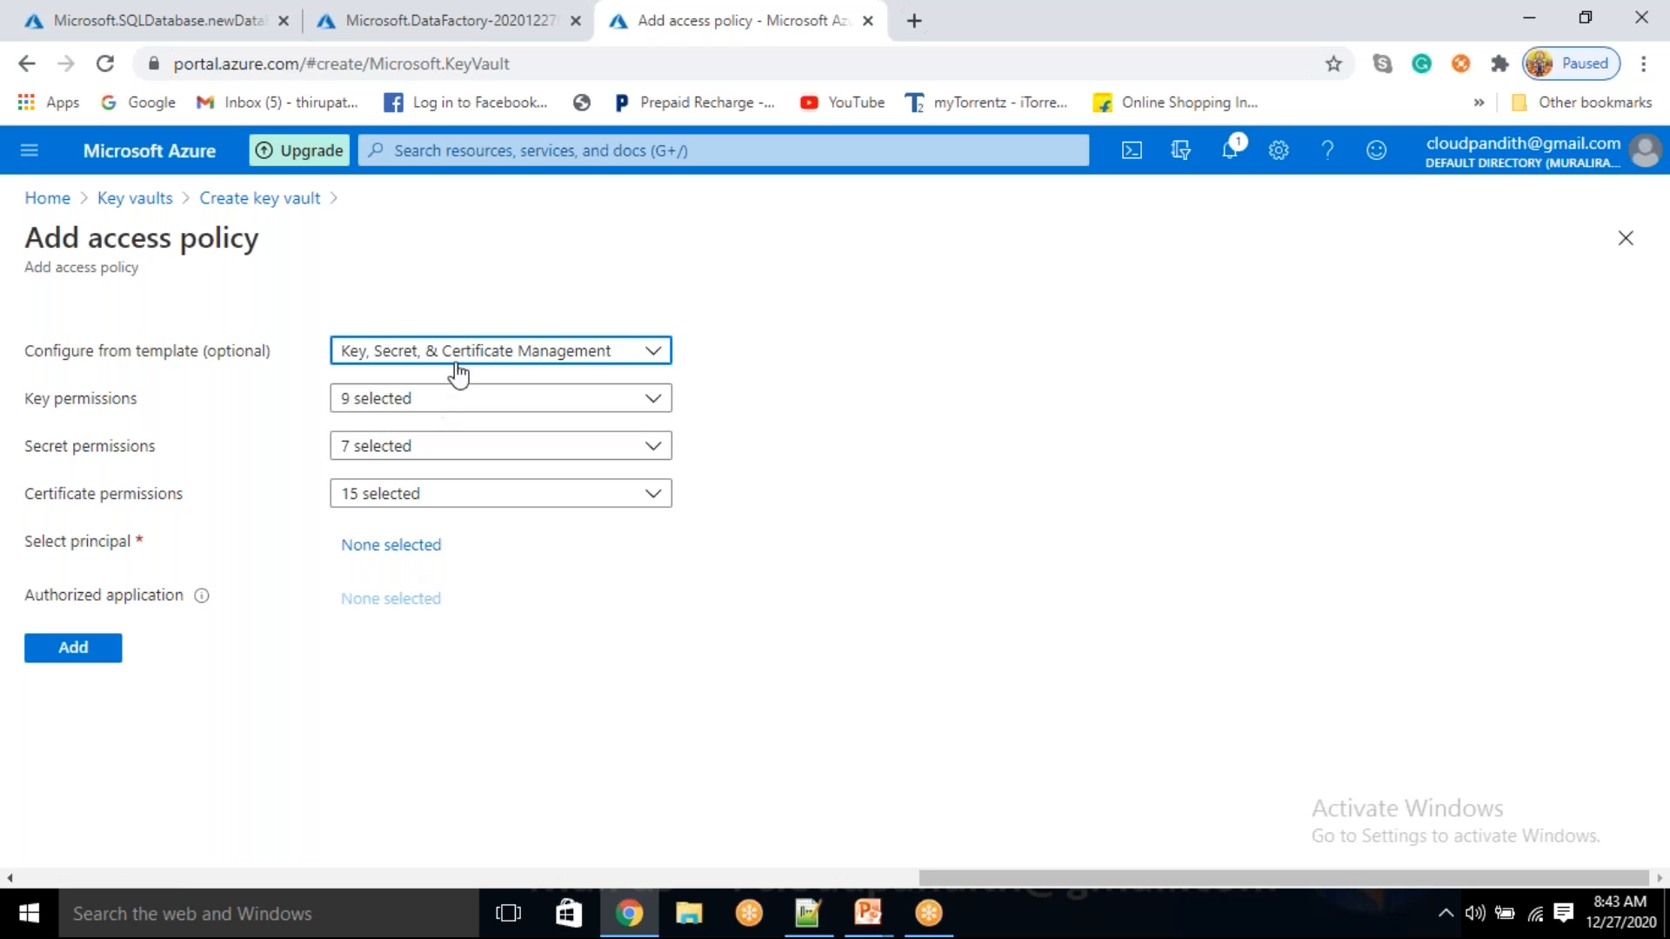
# - Begin choosing the access policy's principal and copy the data factory's name from its resource page in the other browser tab
pyautogui.click(421, 556)
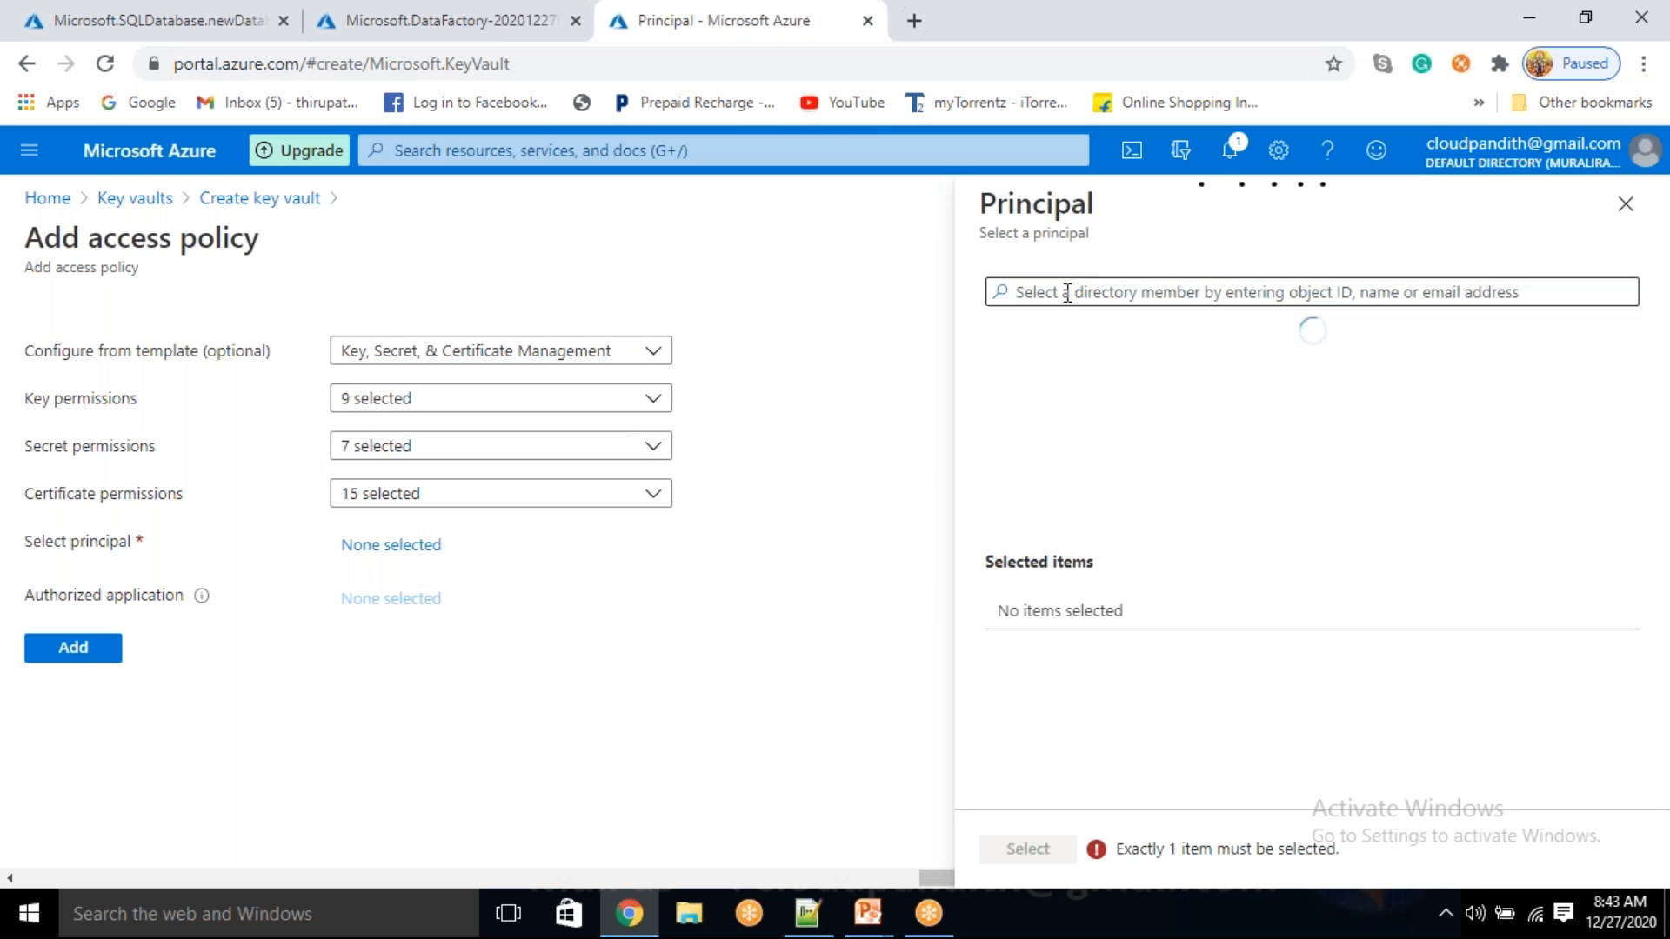
pyautogui.click(1067, 293)
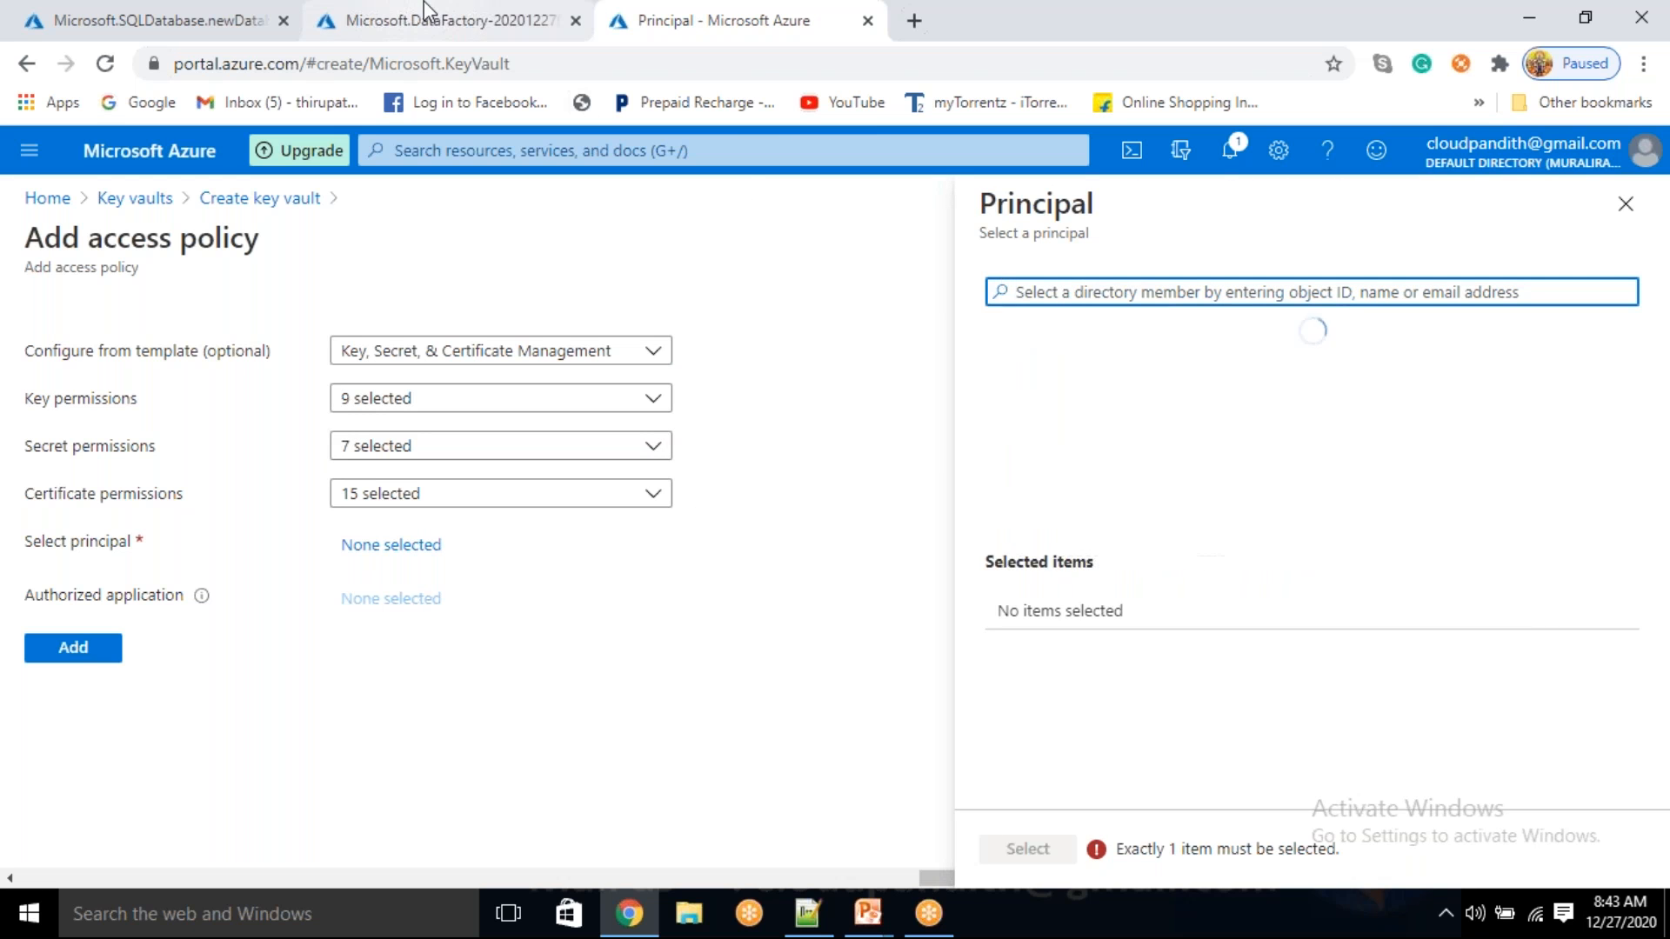
pyautogui.click(435, 19)
pyautogui.click(493, 673)
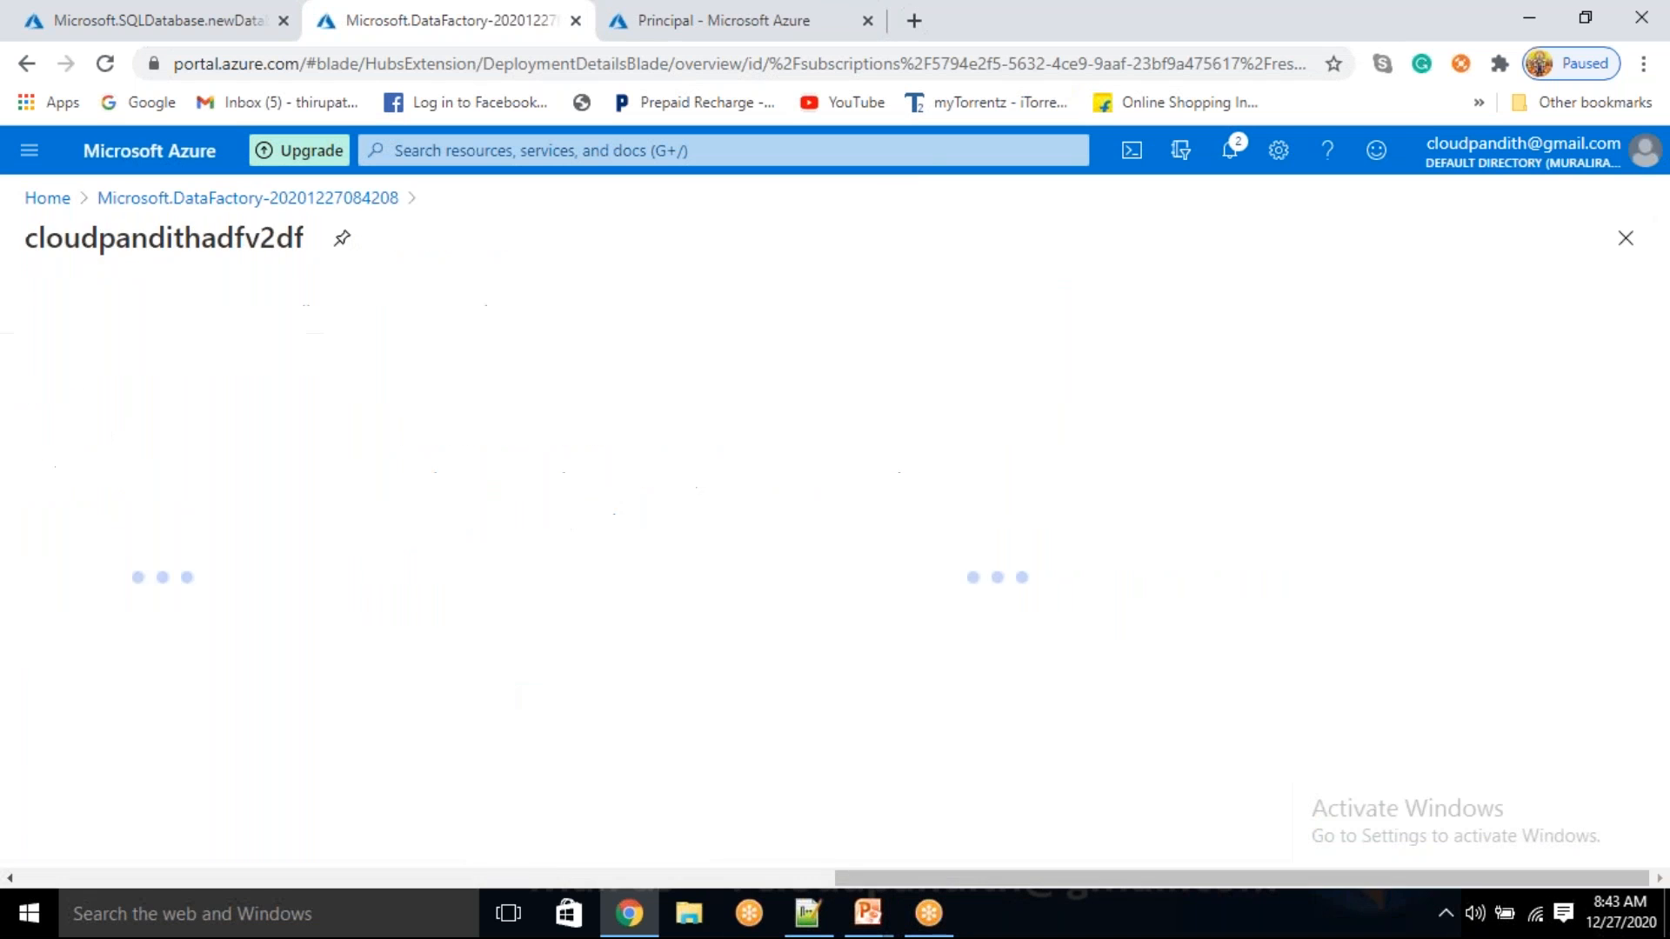
pyautogui.doubleClick(296, 244)
pyautogui.hotkey('ctrl', 'c')
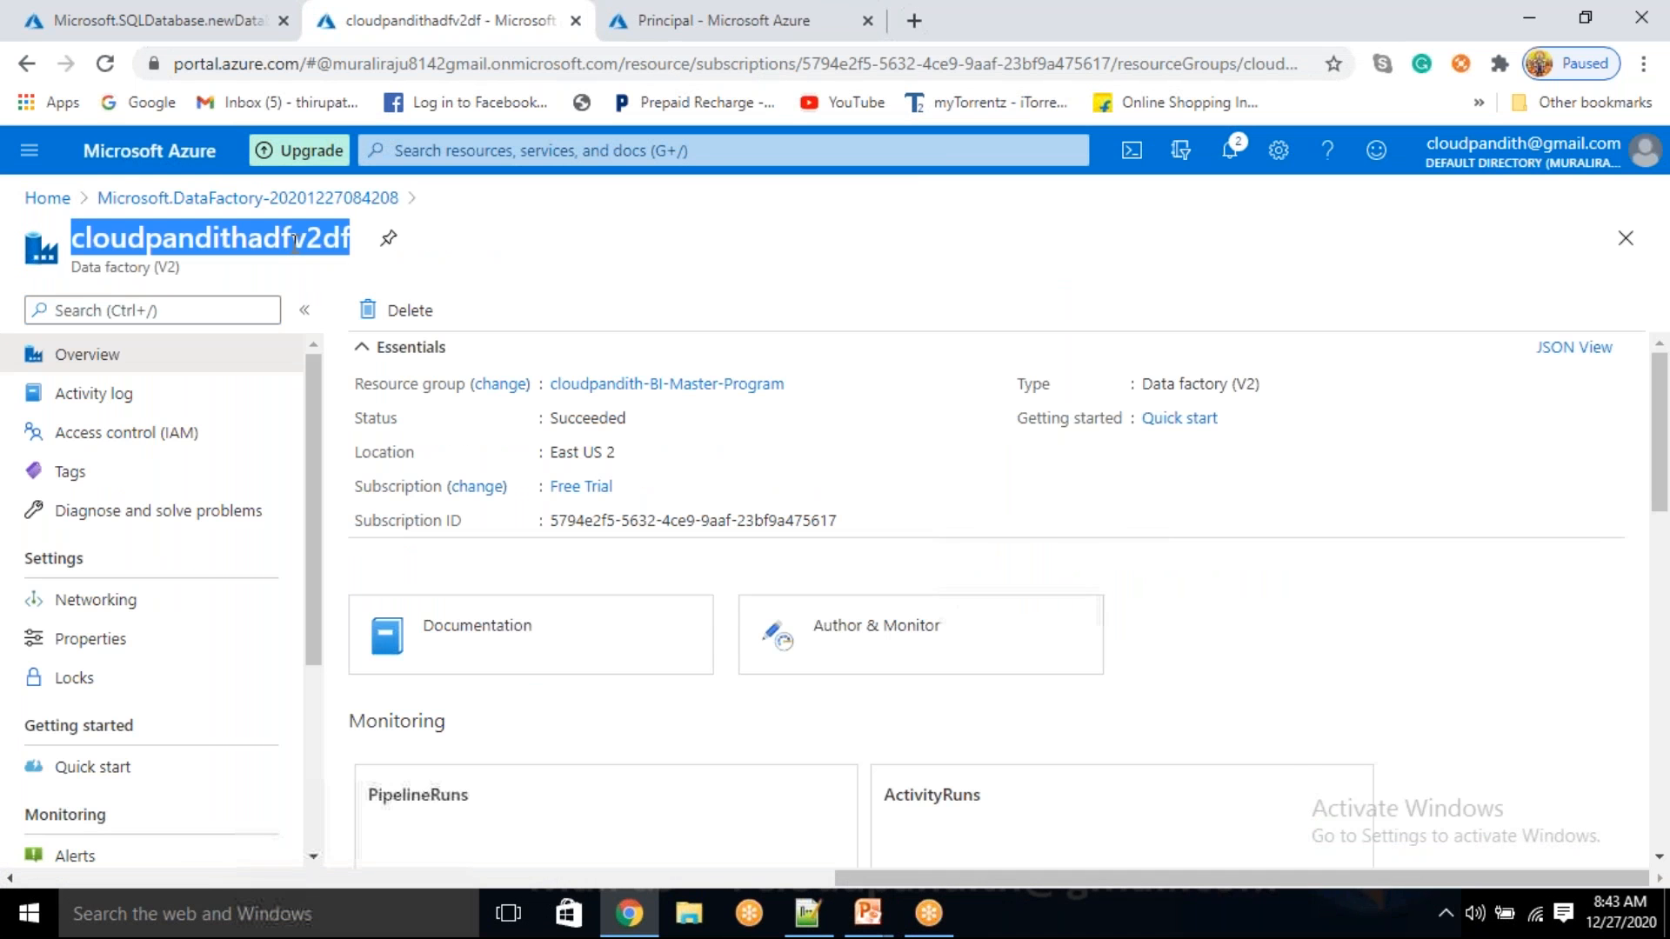
# - Select the data factory cloudpandithadfv2df as the principal and add the access policy to the key vault
pyautogui.click(835, 17)
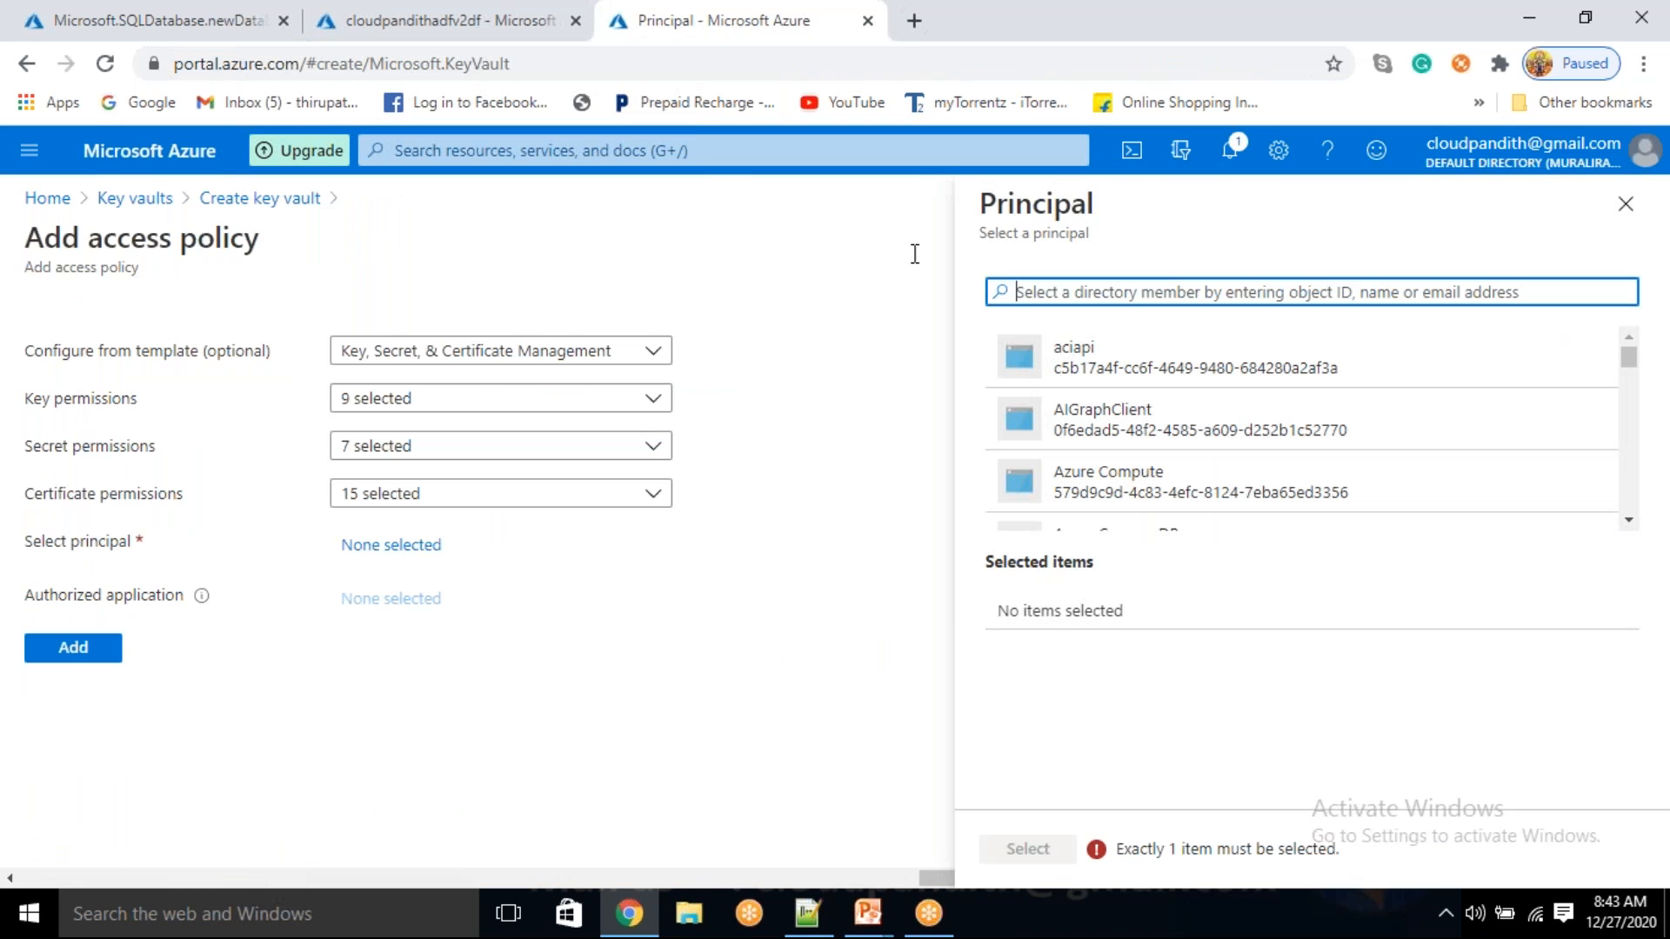
pyautogui.hotkey('ctrl', 'v')
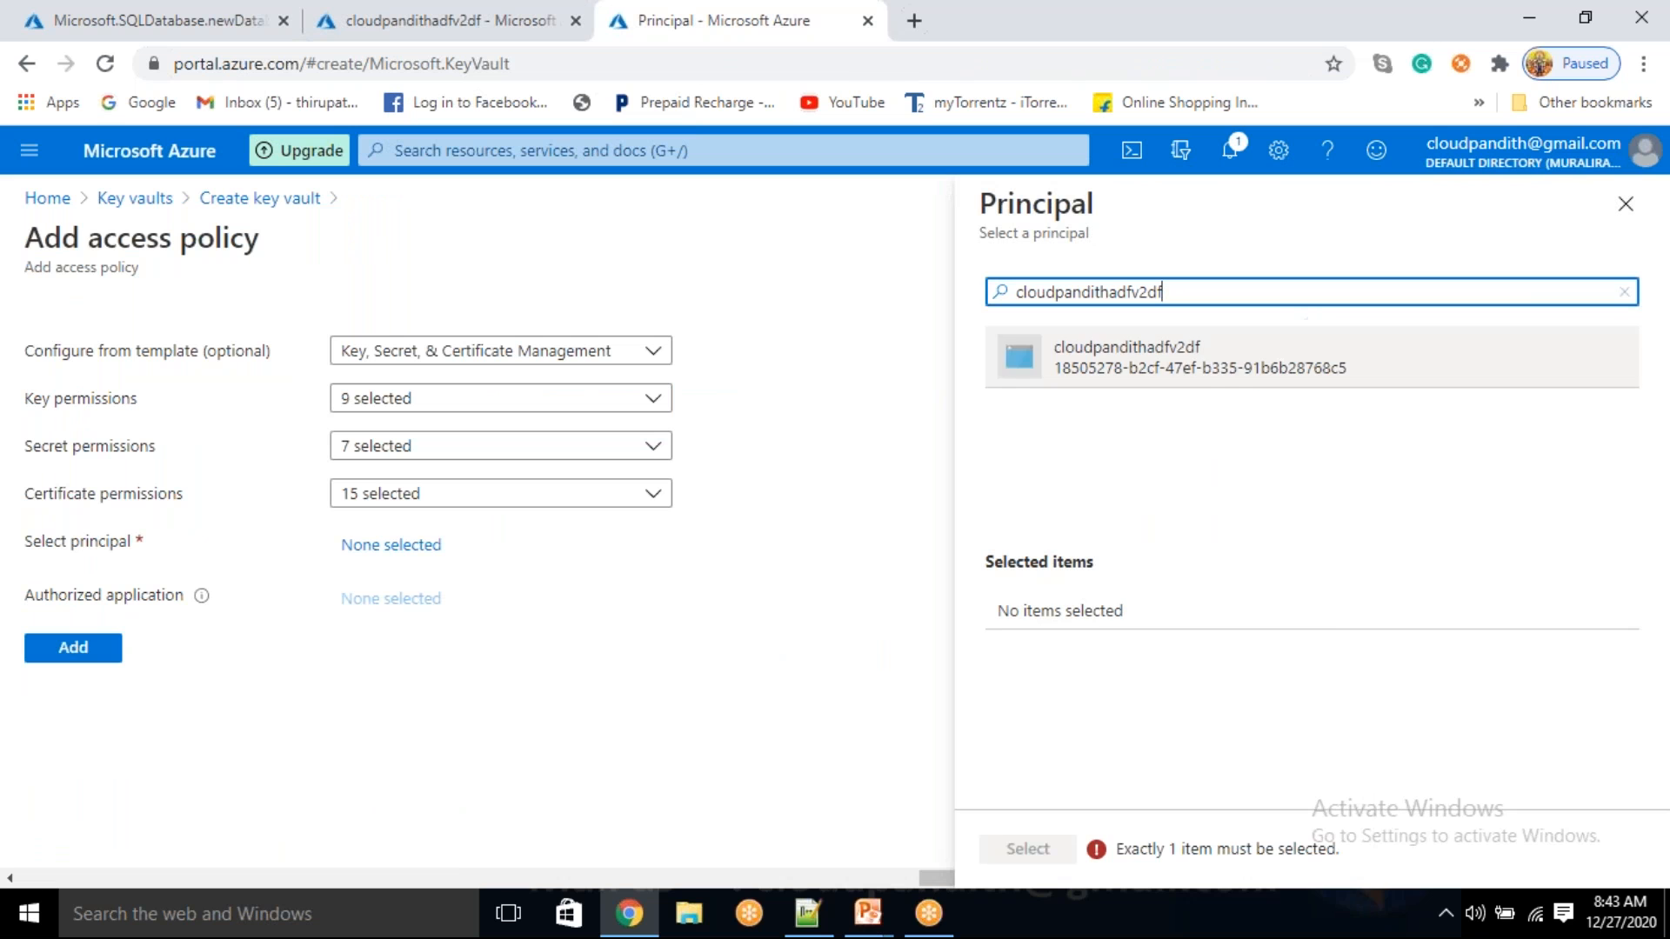
pyautogui.click(1193, 369)
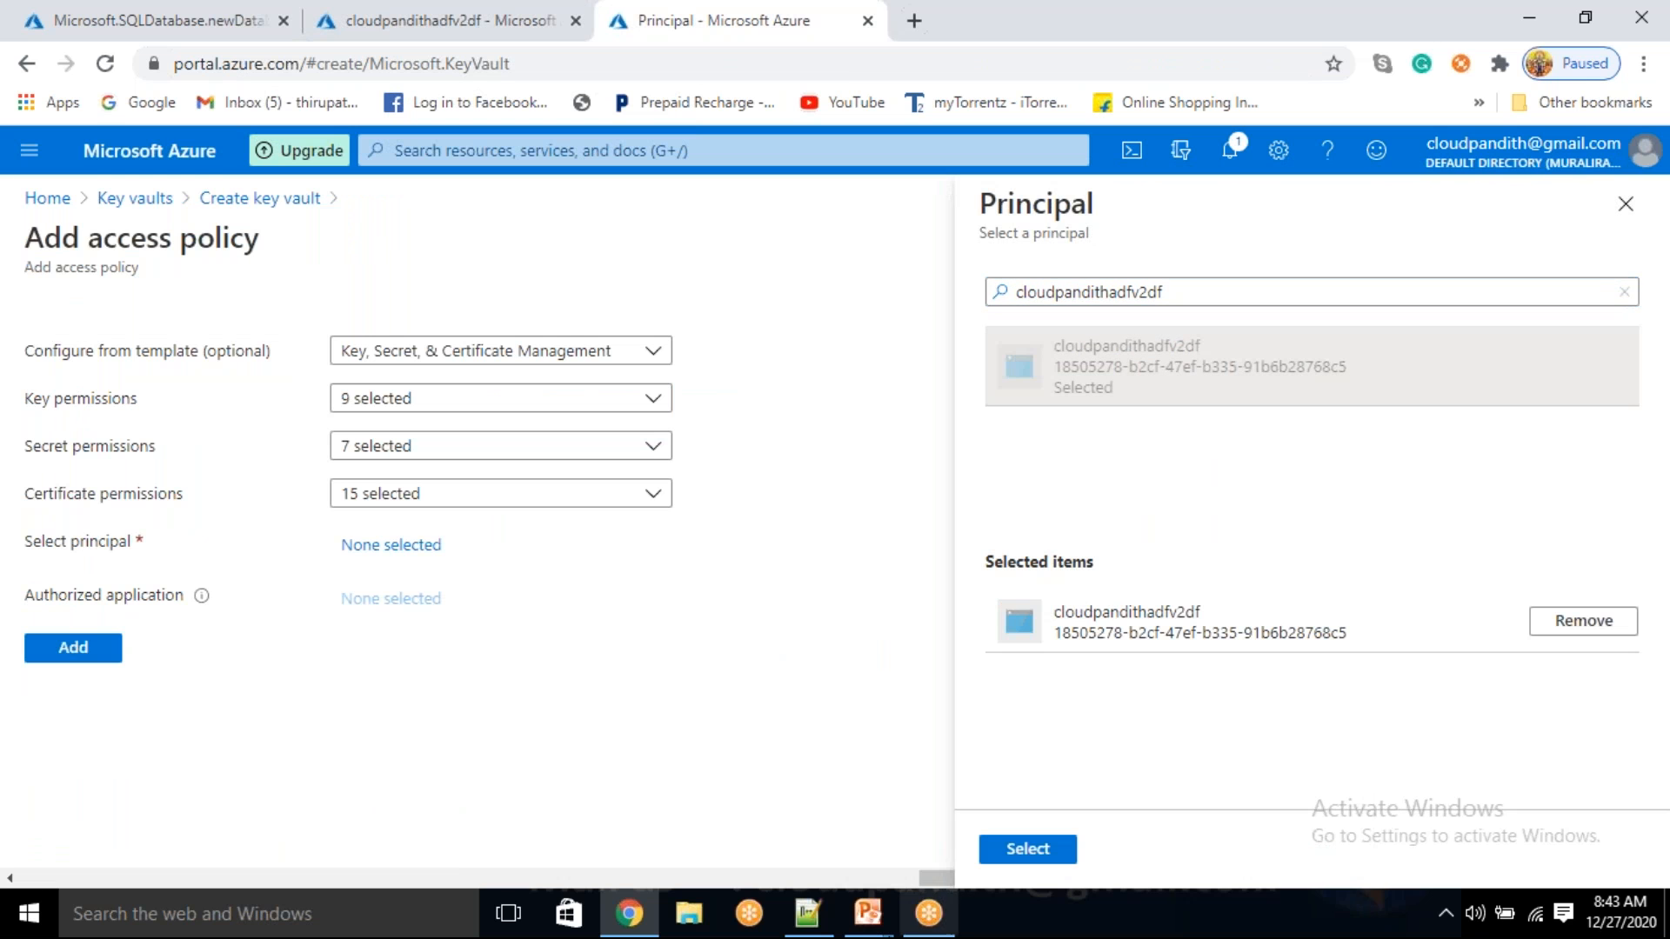
pyautogui.click(1018, 850)
pyautogui.click(75, 694)
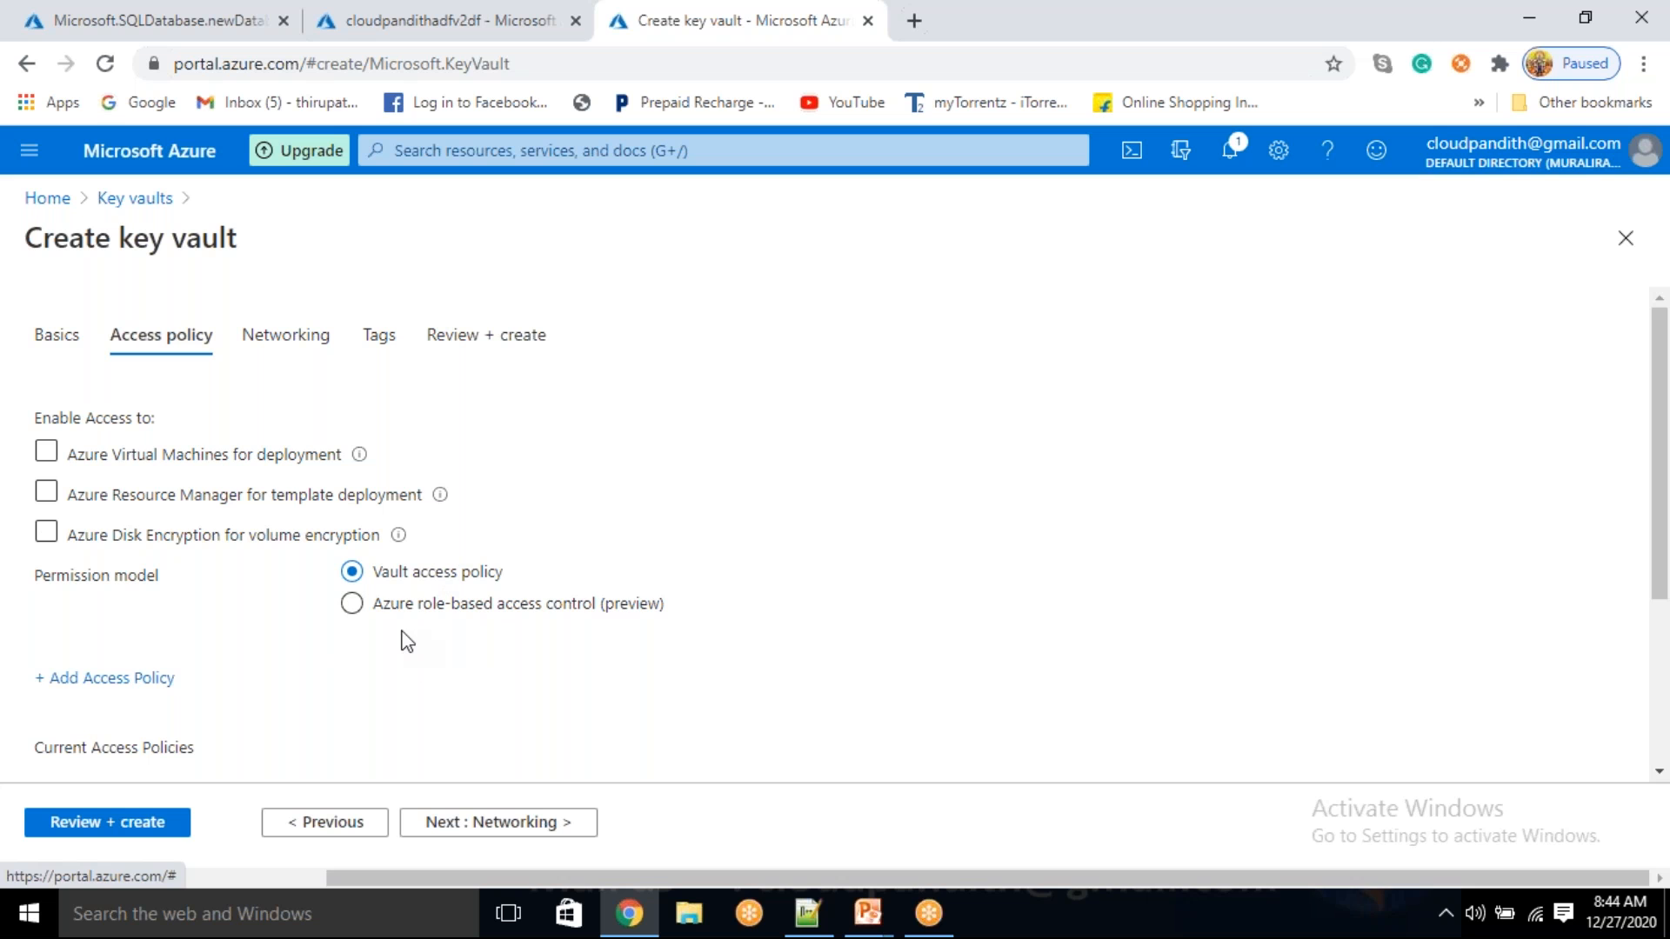
# - Review the key vault's configuration and submit it for deployment
pyautogui.click(142, 828)
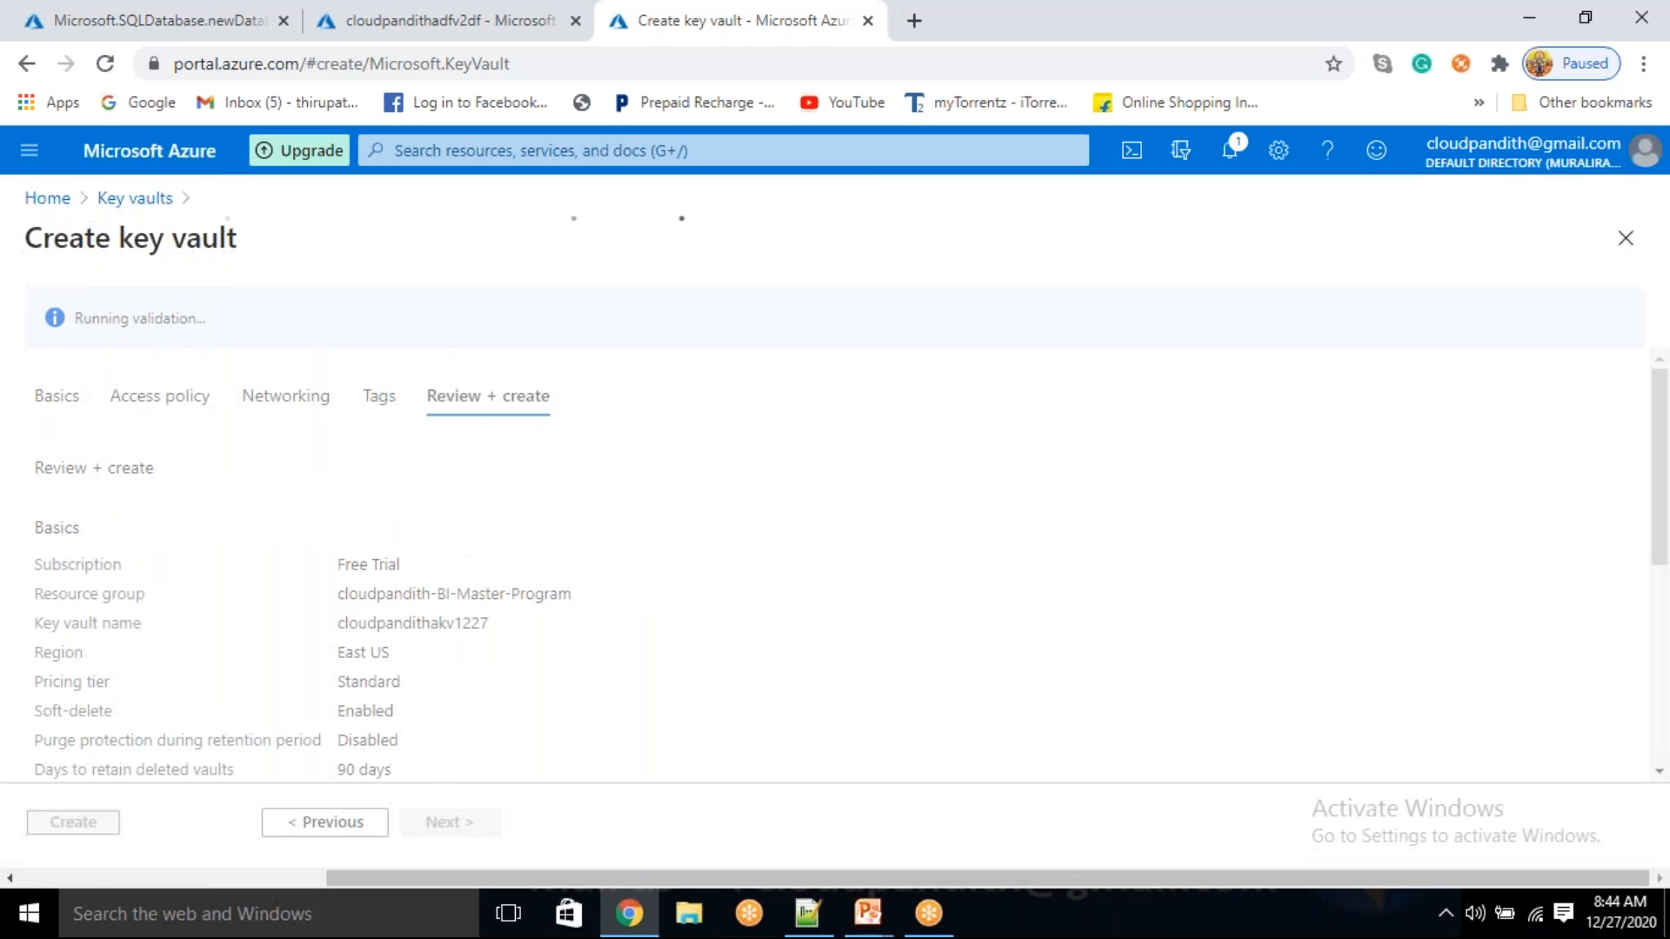
pyautogui.moveTo(77, 318); pyautogui.dragTo(185, 307)
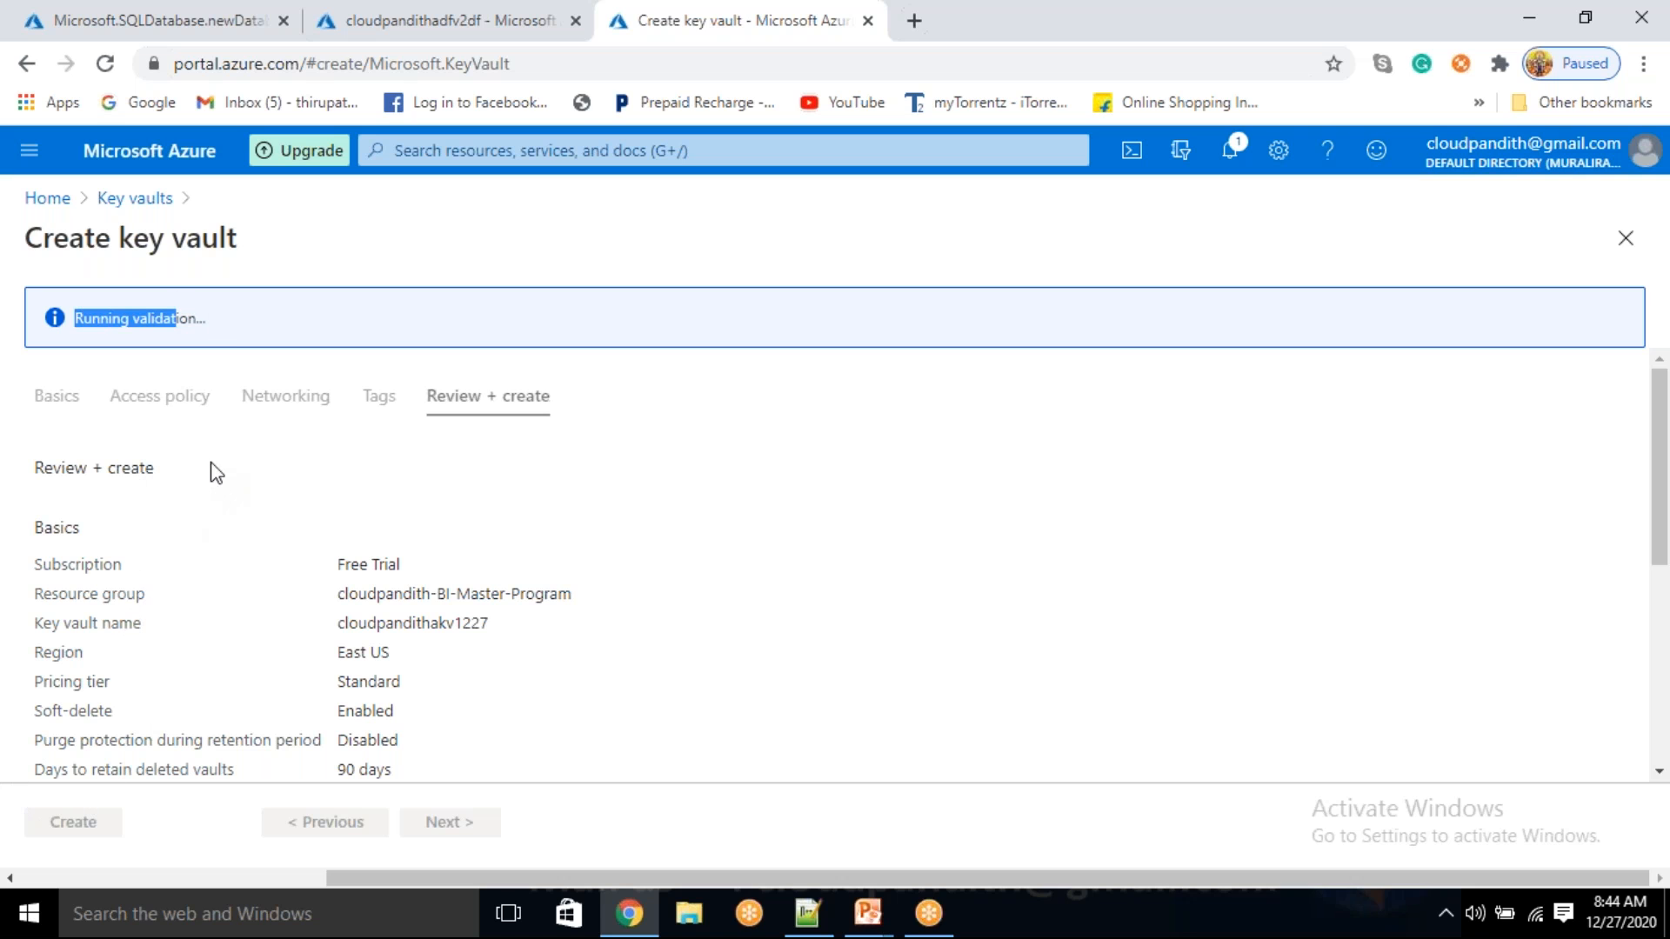
pyautogui.moveTo(101, 319); pyautogui.dragTo(149, 322)
pyautogui.click(239, 460)
pyautogui.scroll(-1, 199, 660)
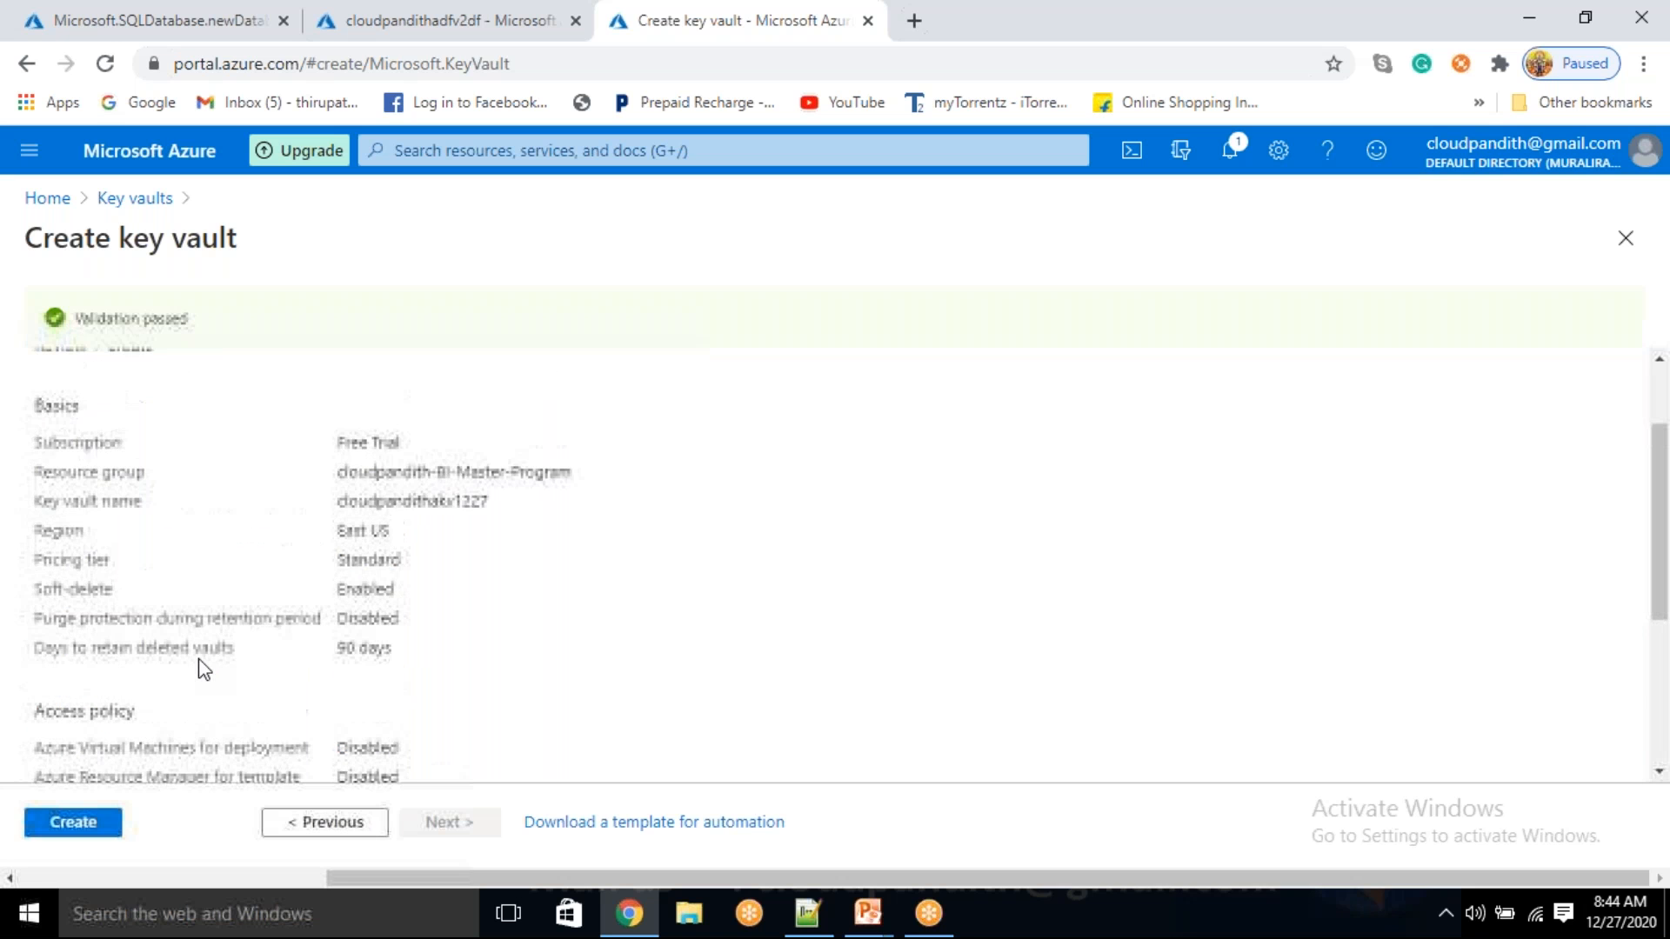
pyautogui.scroll(-4, 203, 670)
pyautogui.click(91, 826)
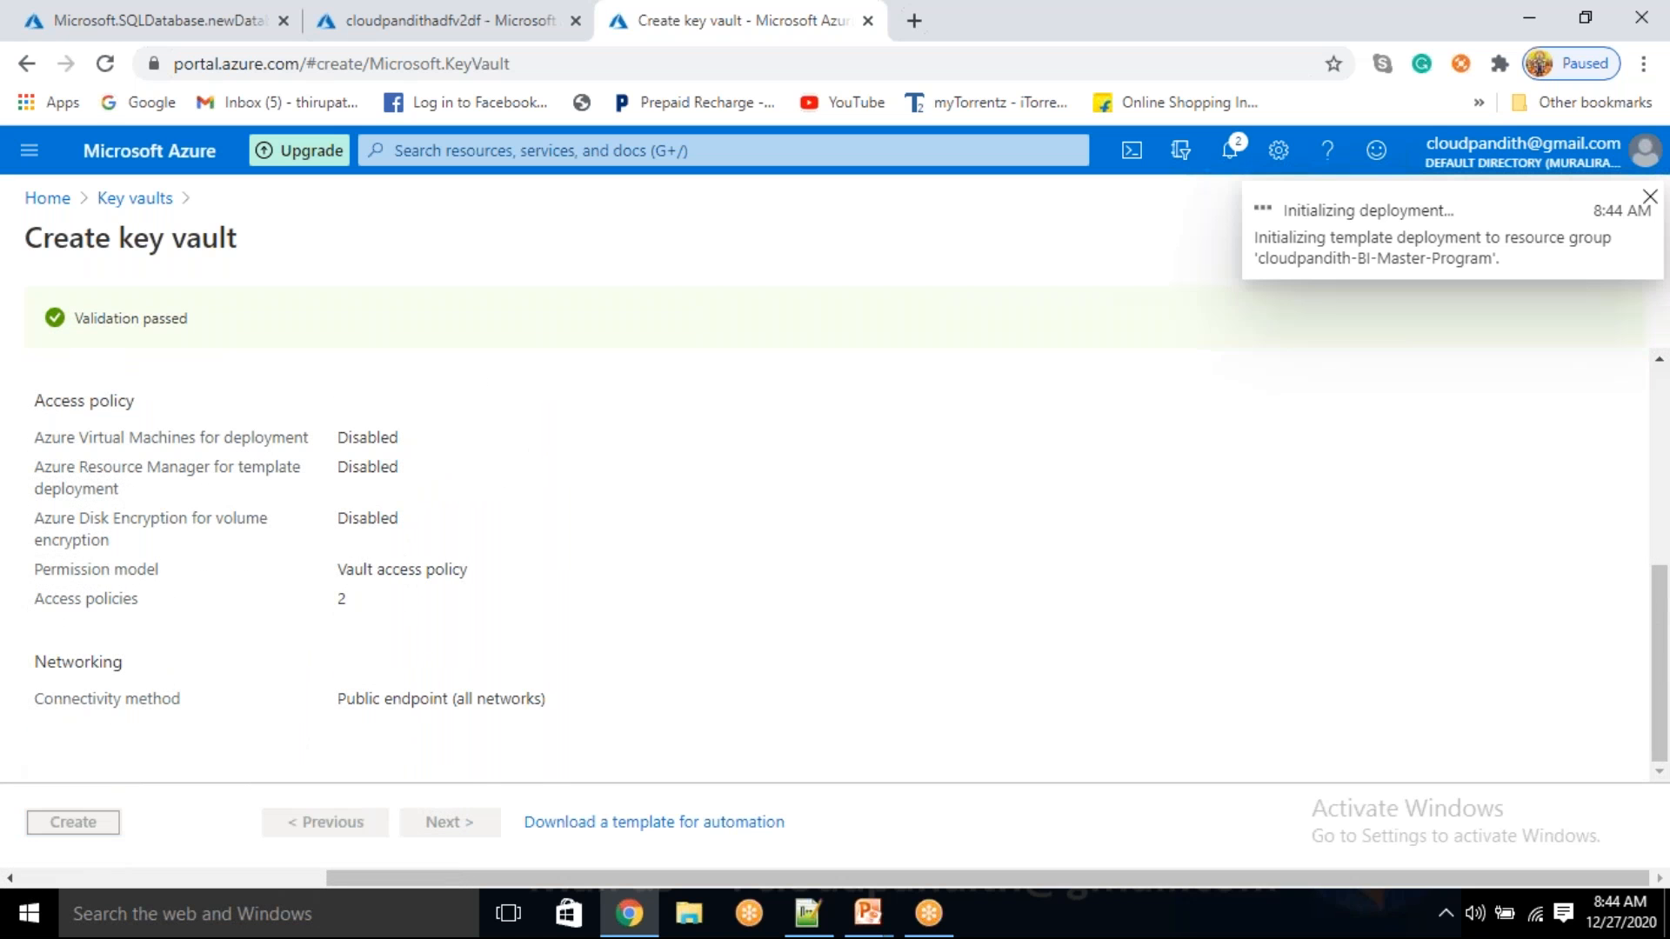
pyautogui.scroll(6, 474, 474)
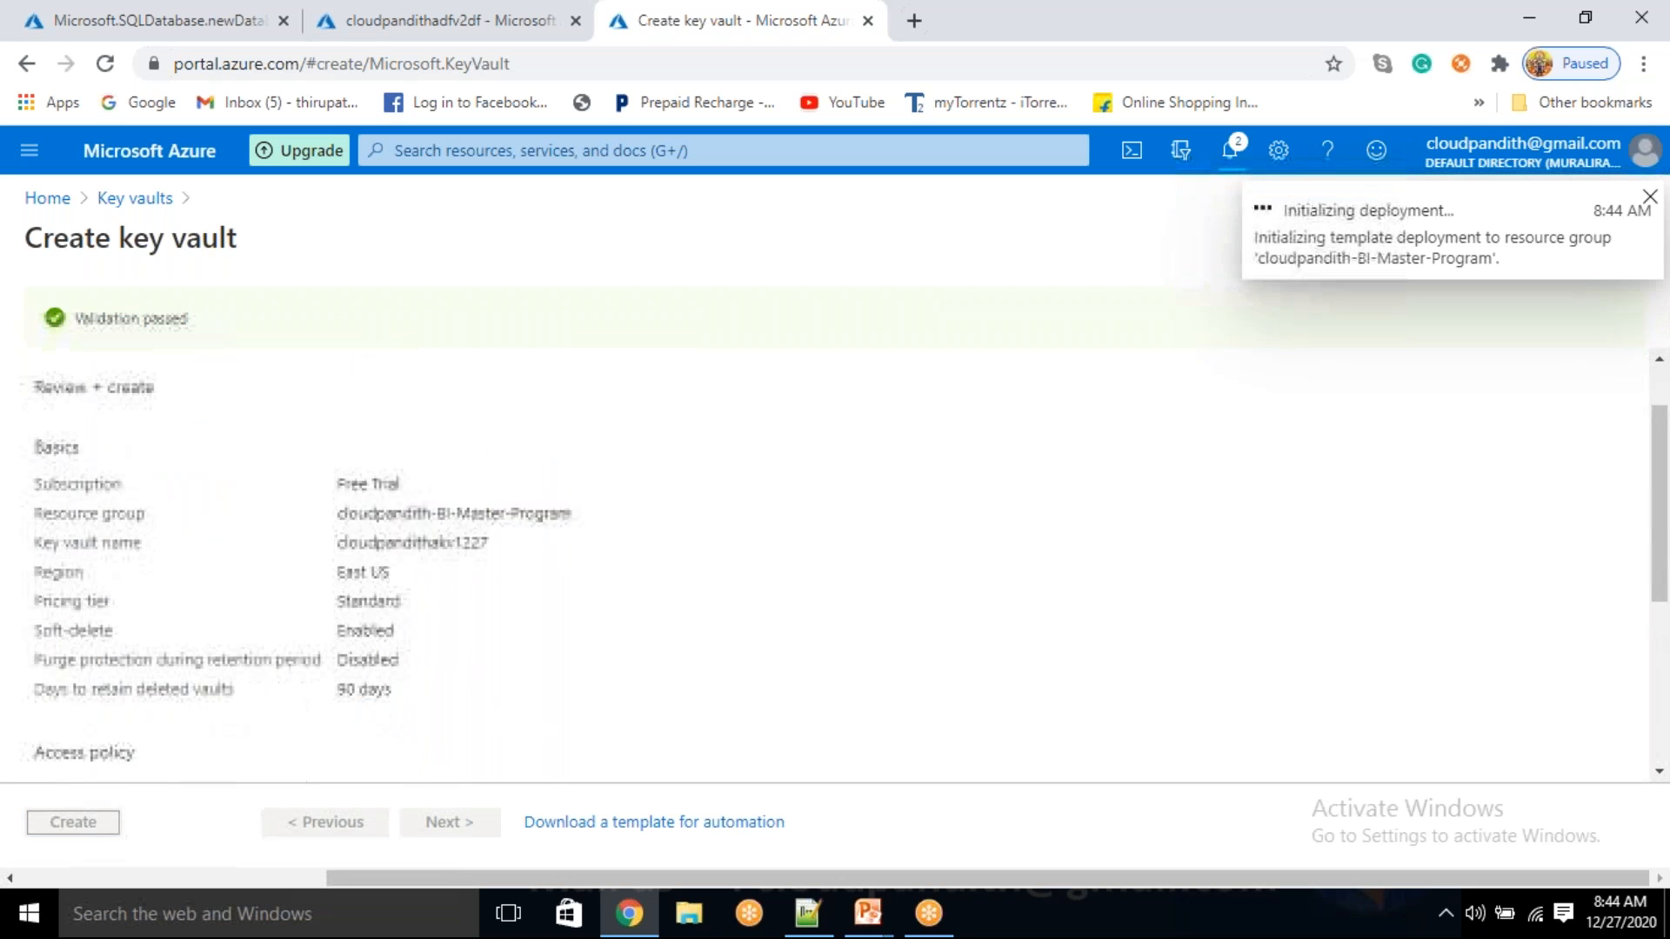
# - Check the SQL database deployment and the data factory in their browser tabs, returning to the key vault deployment
pyautogui.click(174, 19)
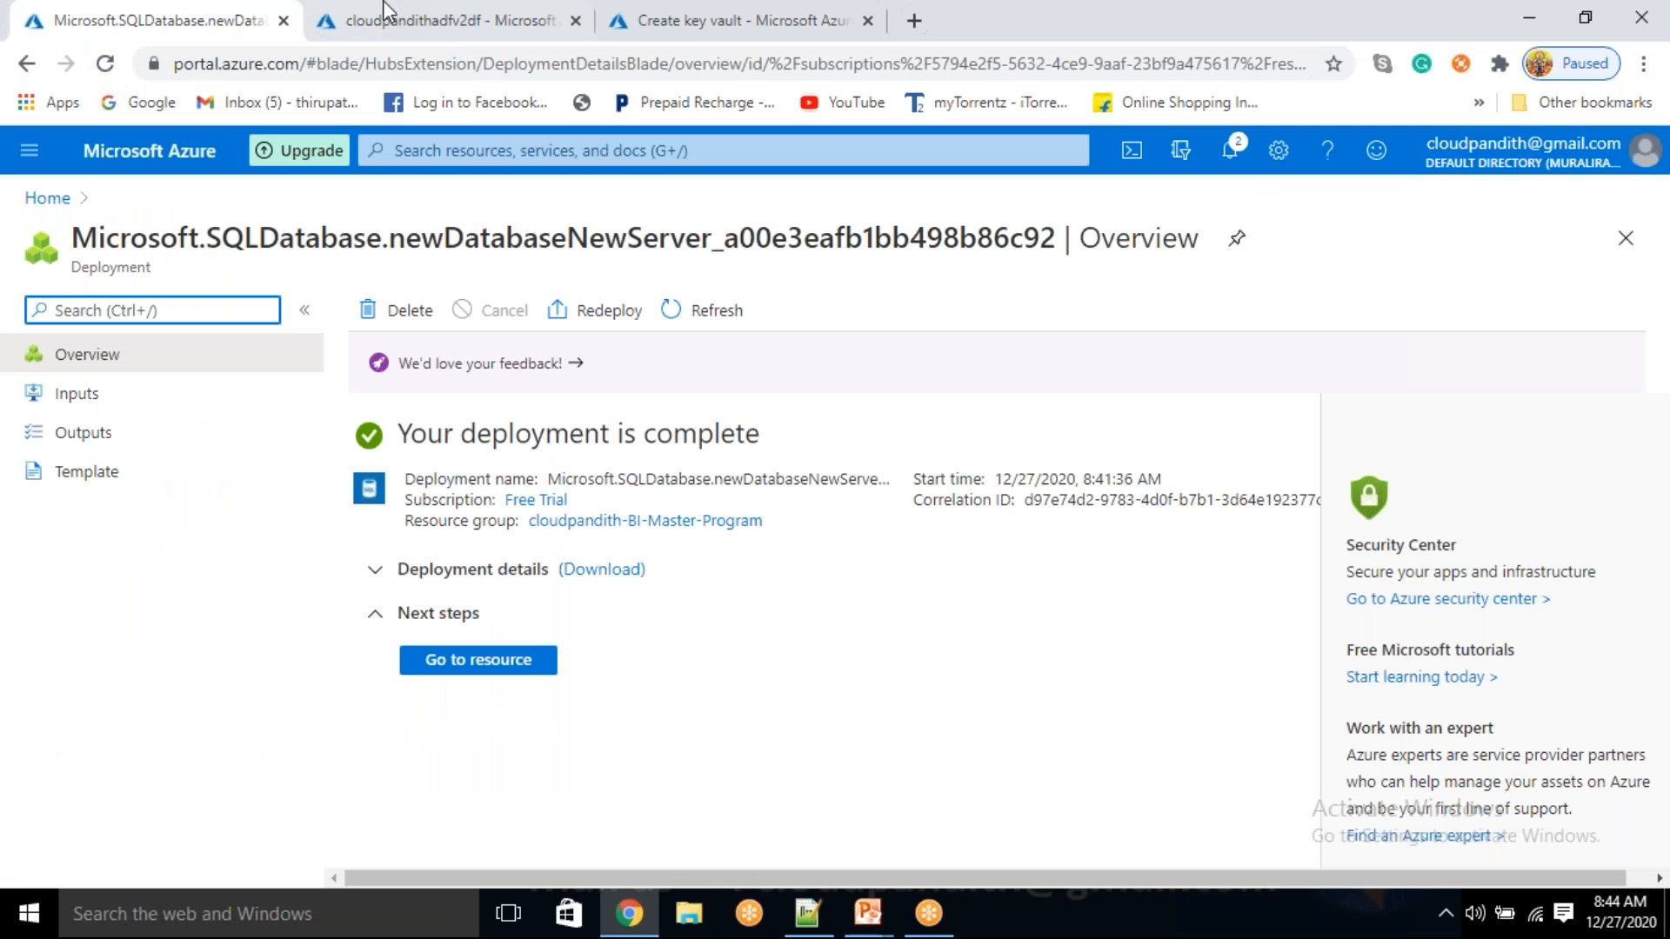
pyautogui.click(467, 11)
pyautogui.click(796, 11)
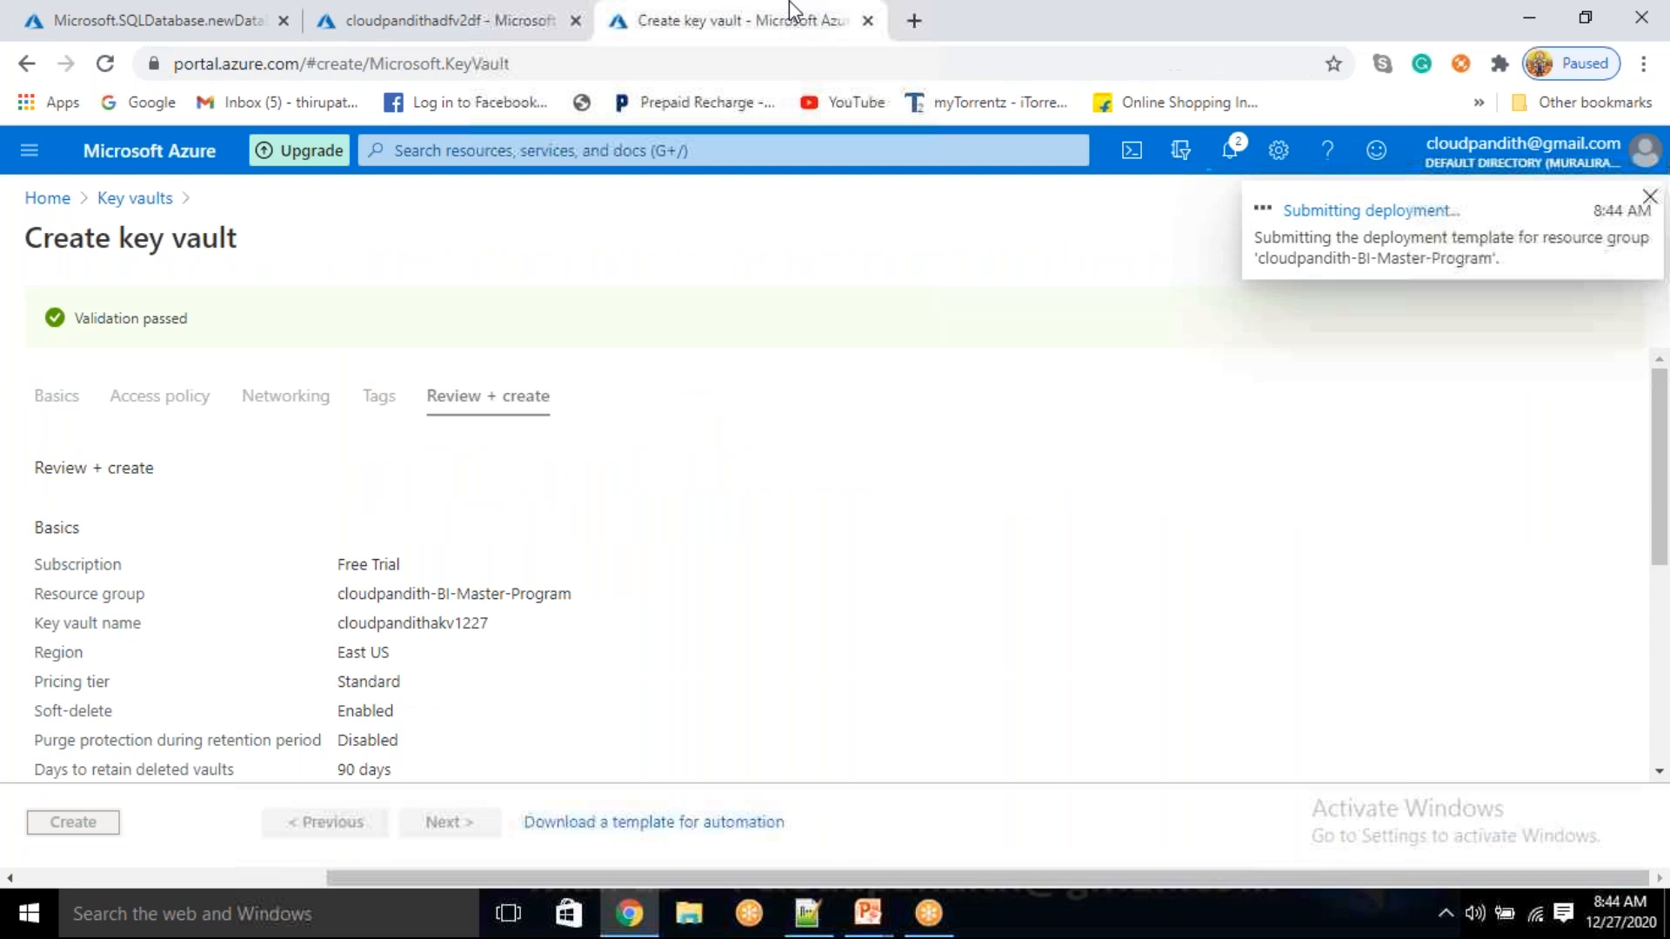
# - Open the deployed cloudpandithsqldb database resource and check the data factory and key vault deployment in their browser tabs
pyautogui.click(201, 9)
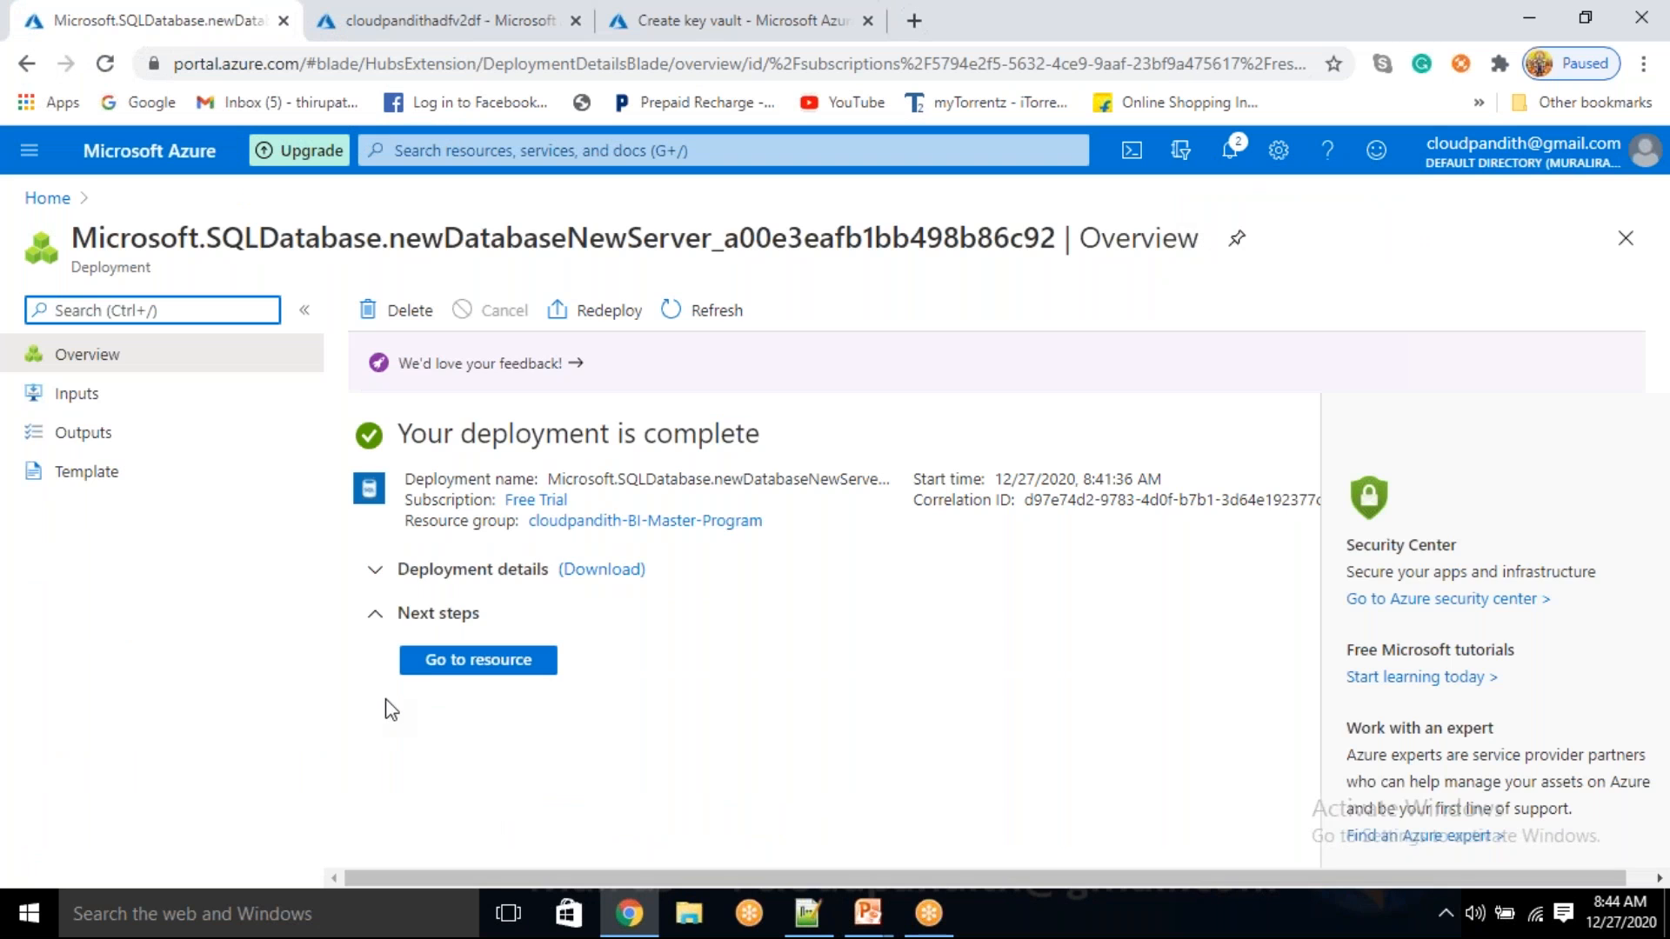
pyautogui.click(453, 662)
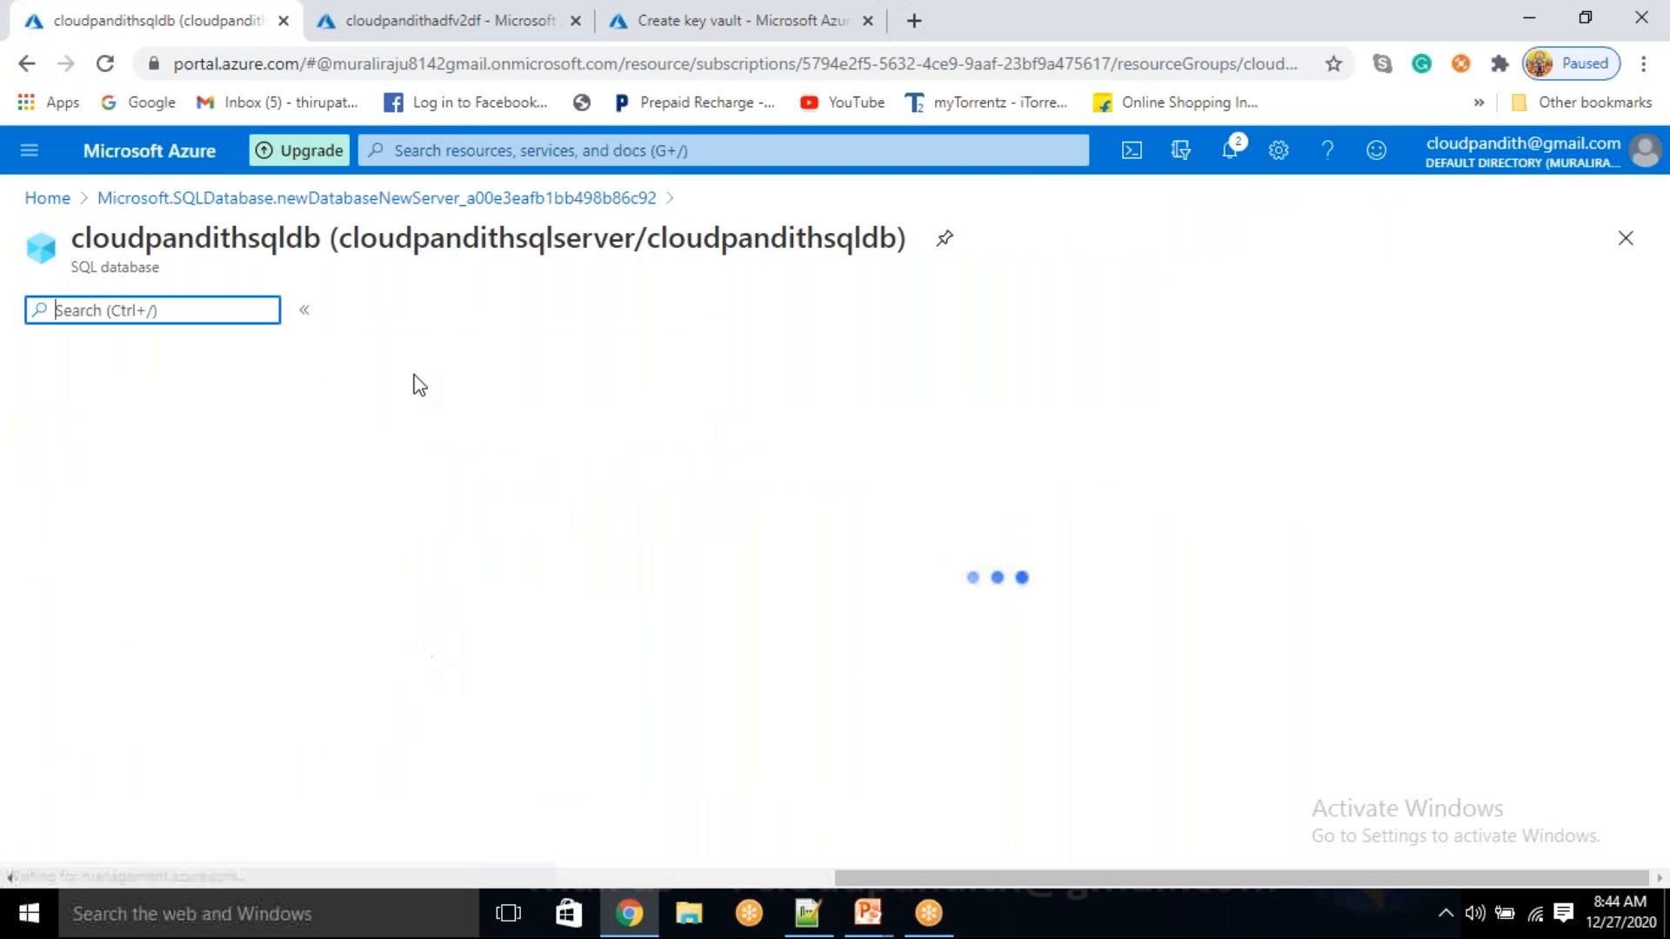
pyautogui.click(522, 10)
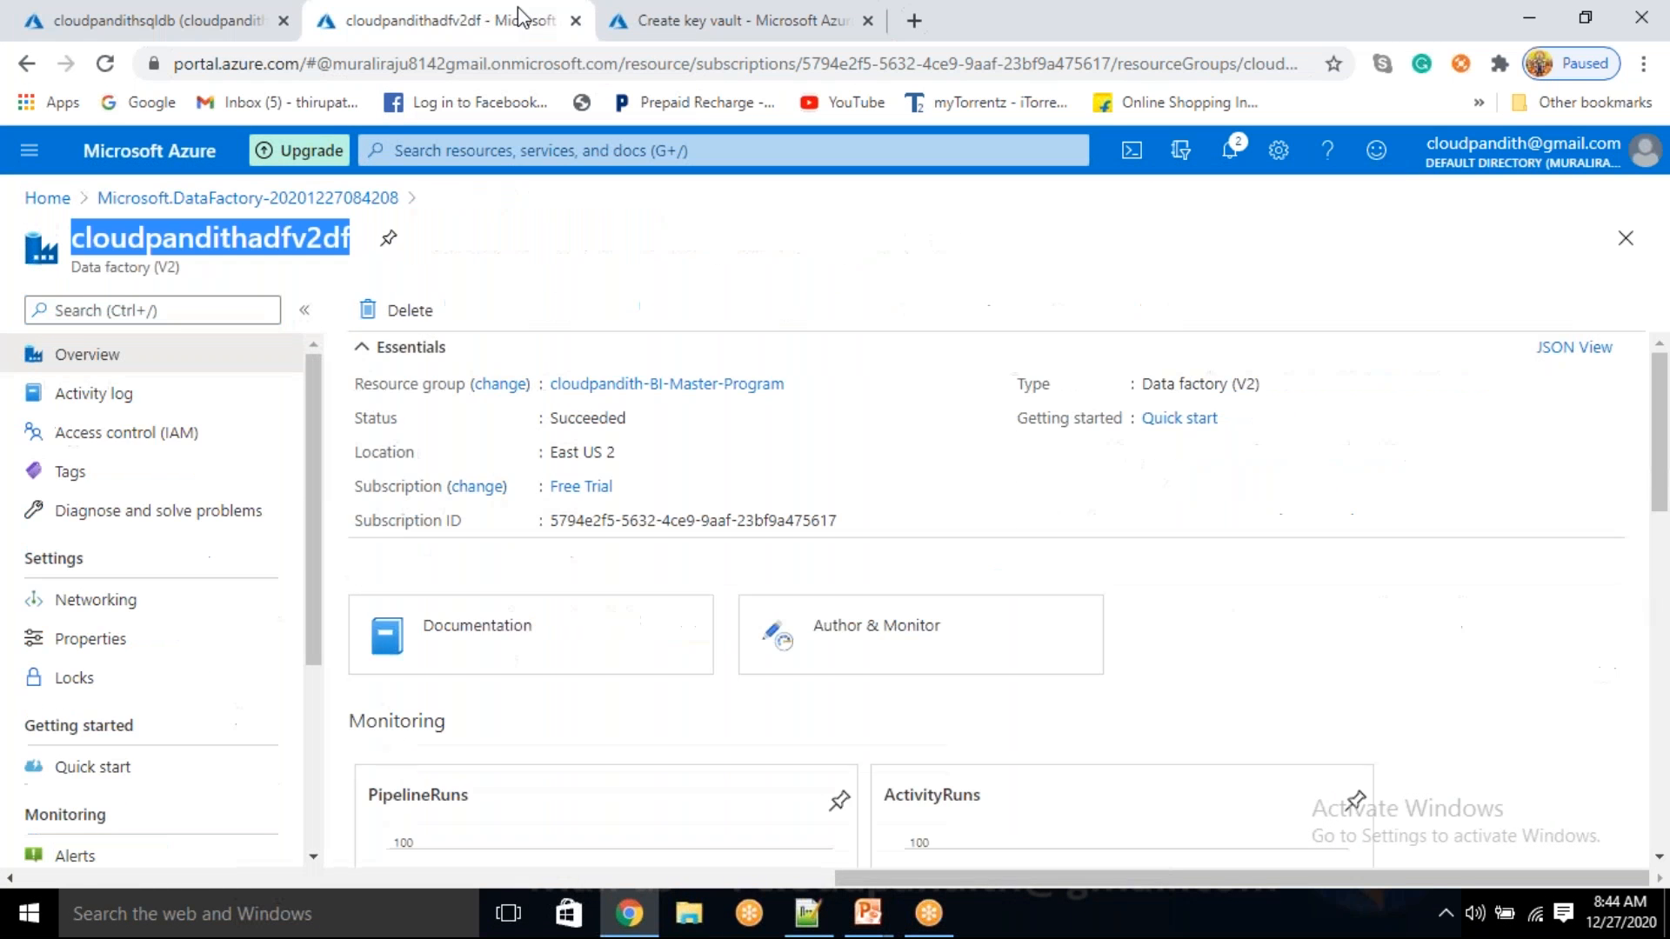
pyautogui.click(748, 12)
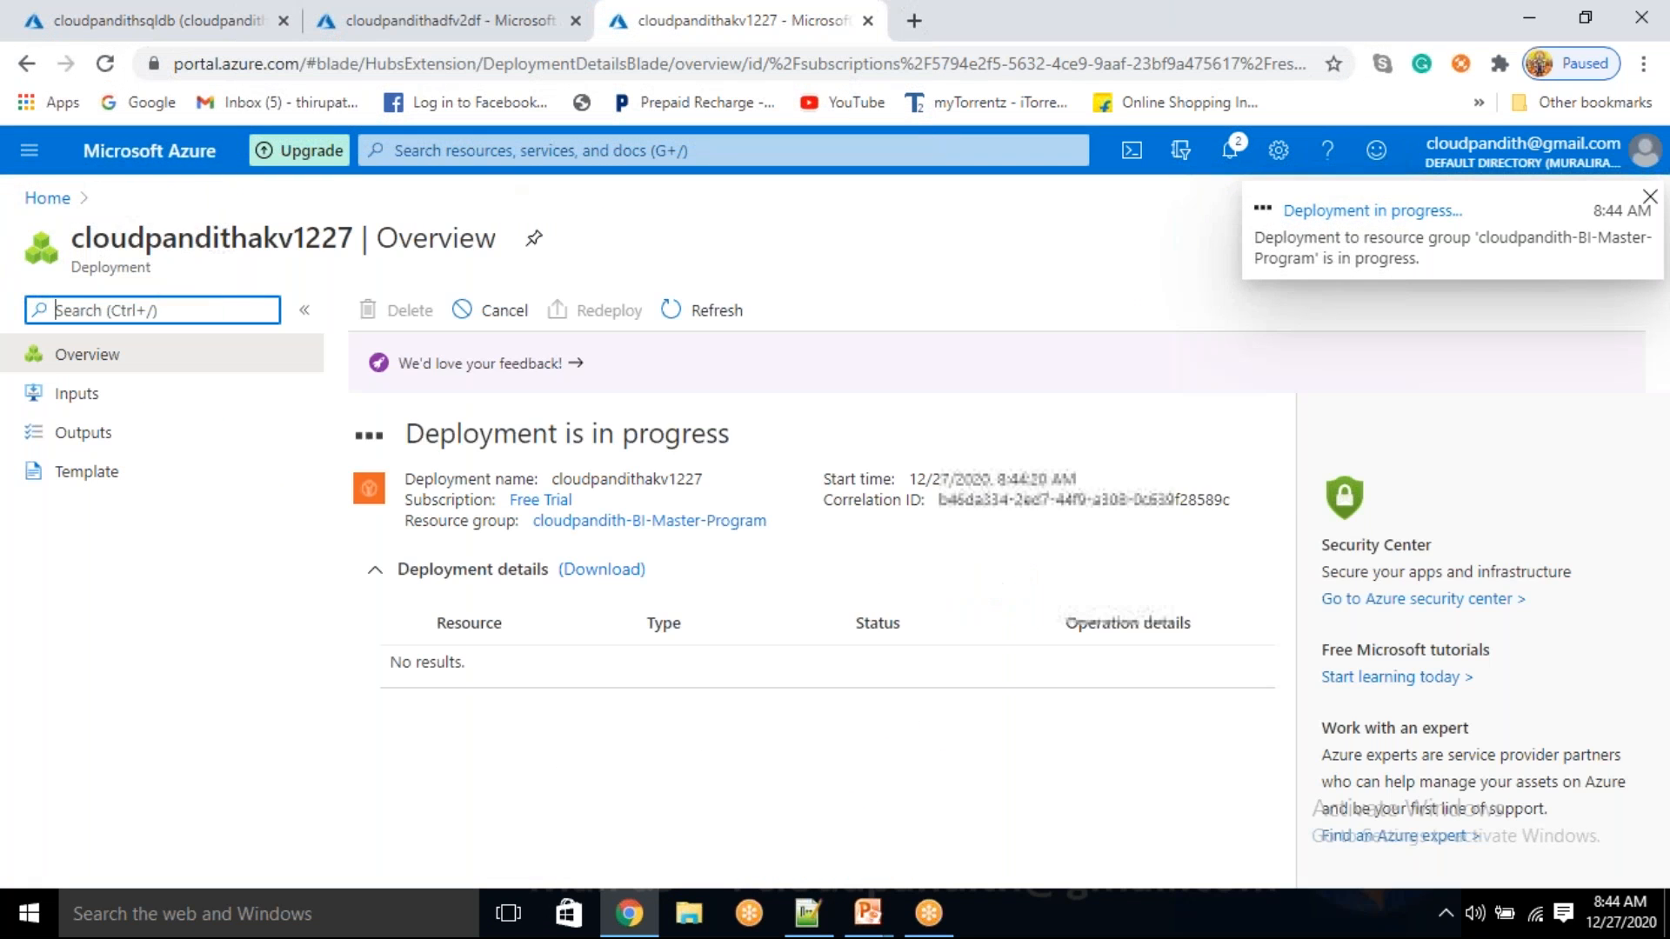
pyautogui.click(118, 18)
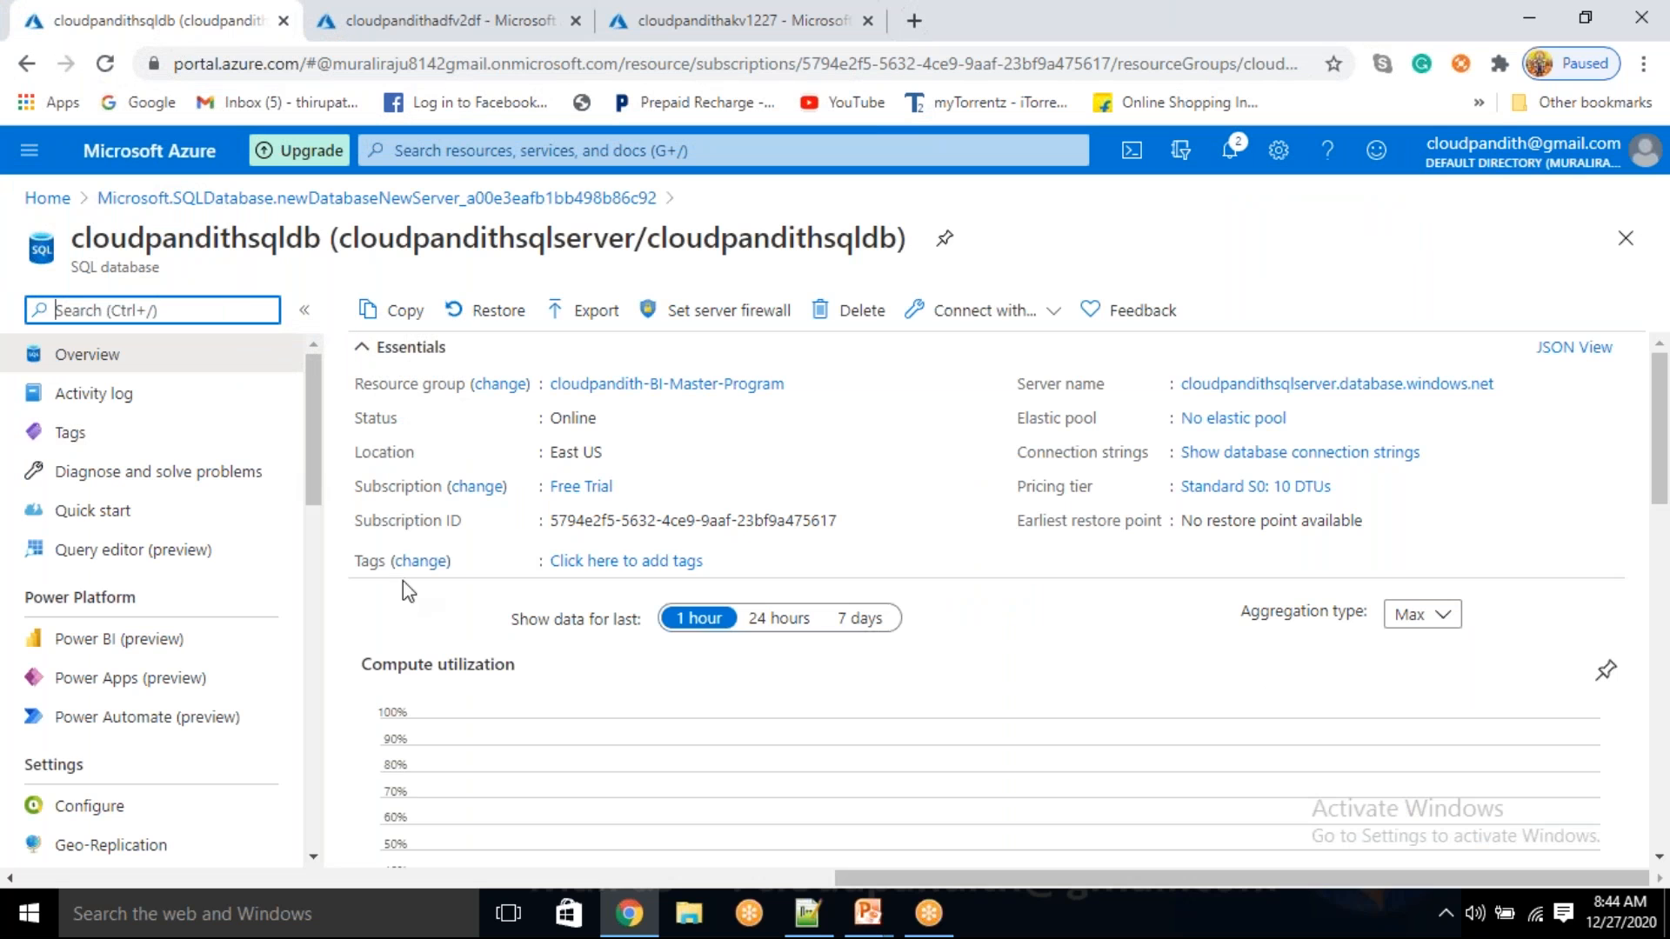
# - In the SQL server's firewall settings, add the client IP rule, allow Azure services and resources to access the server, and save
pyautogui.click(704, 311)
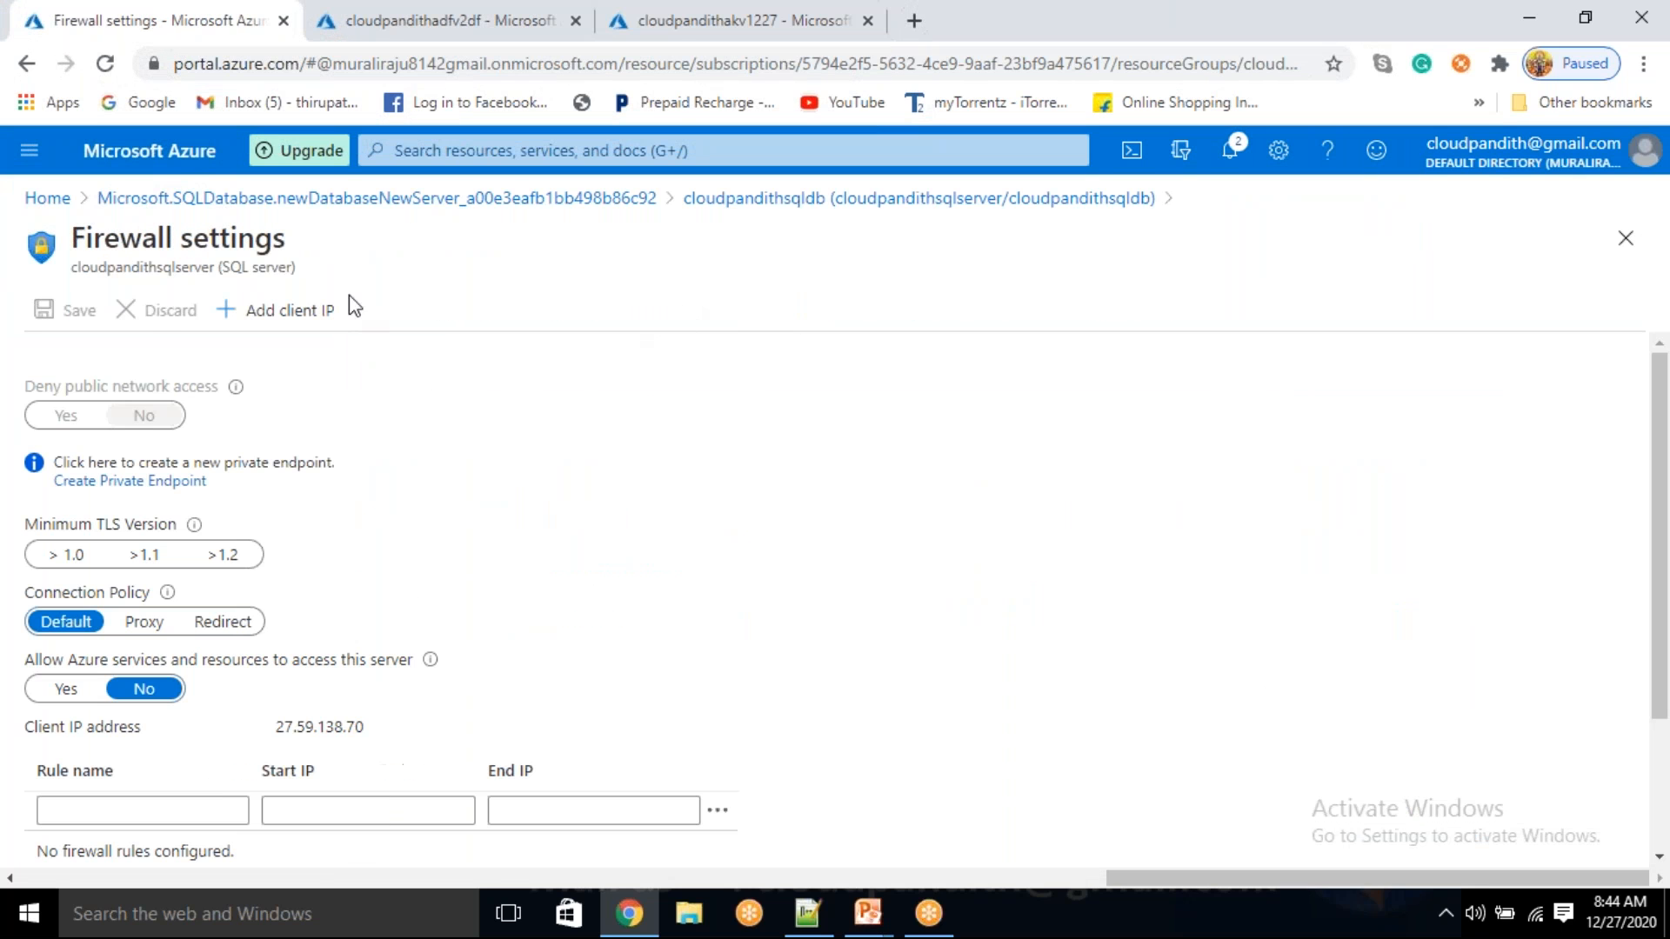
pyautogui.click(297, 315)
pyautogui.click(56, 690)
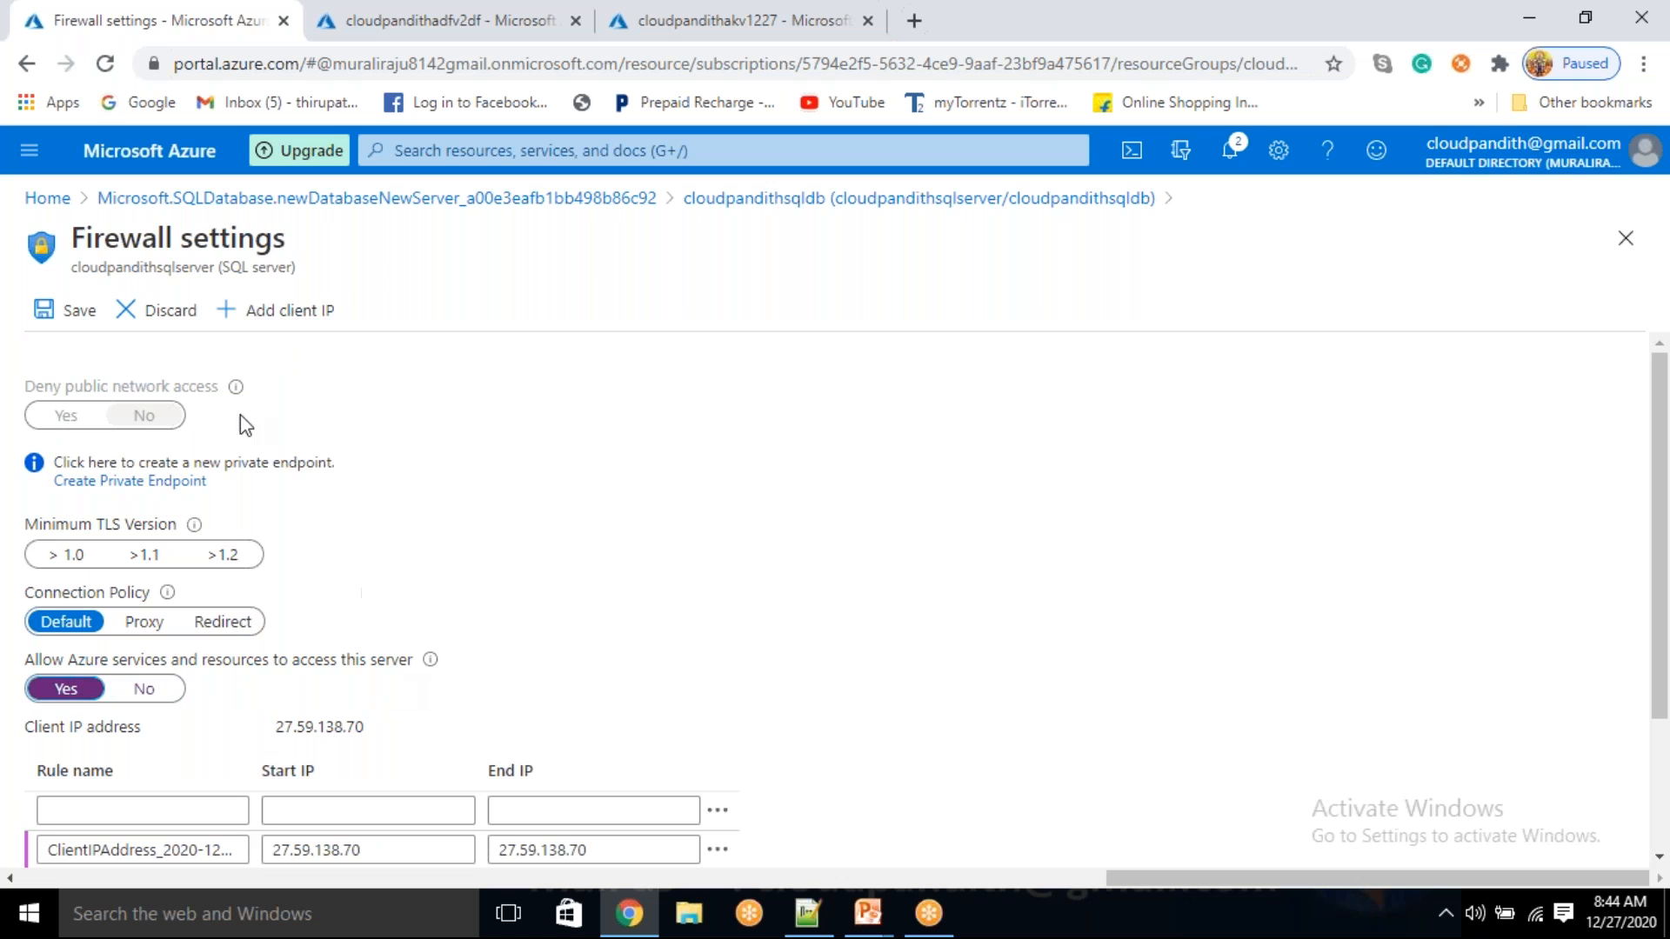
pyautogui.click(48, 312)
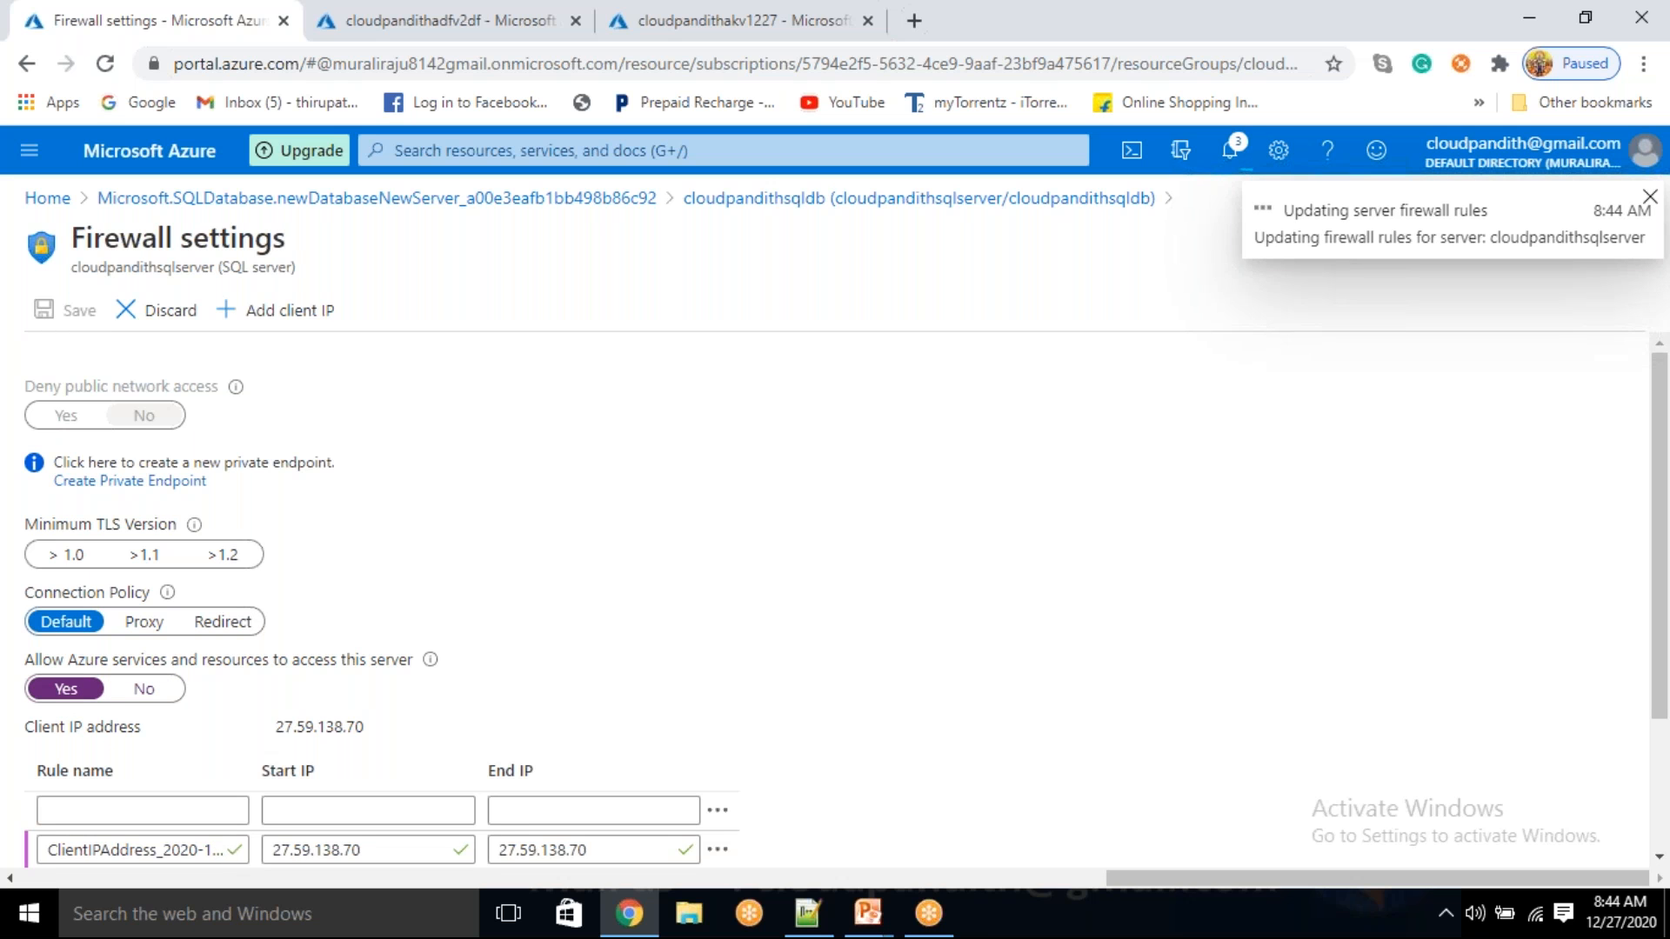
pyautogui.scroll(-2, 661, 604)
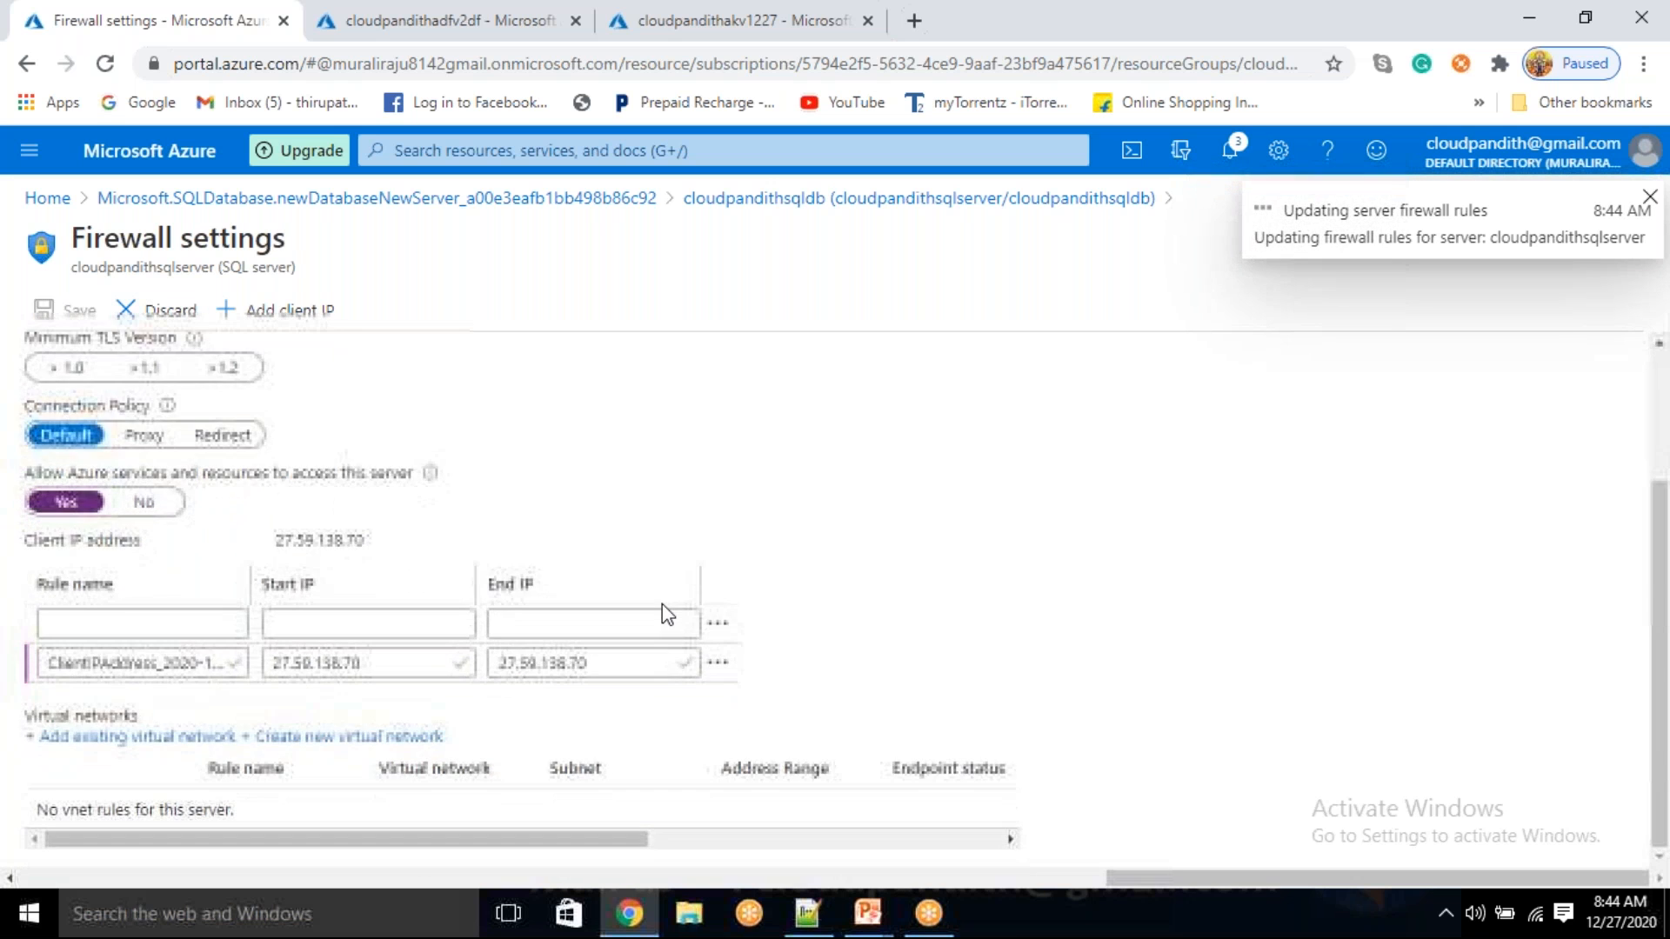
# - Copy the server name from the cloudpandithsqldb overview and launch Azure Data Studio from the desktop
pyautogui.click(971, 201)
pyautogui.click(1511, 391)
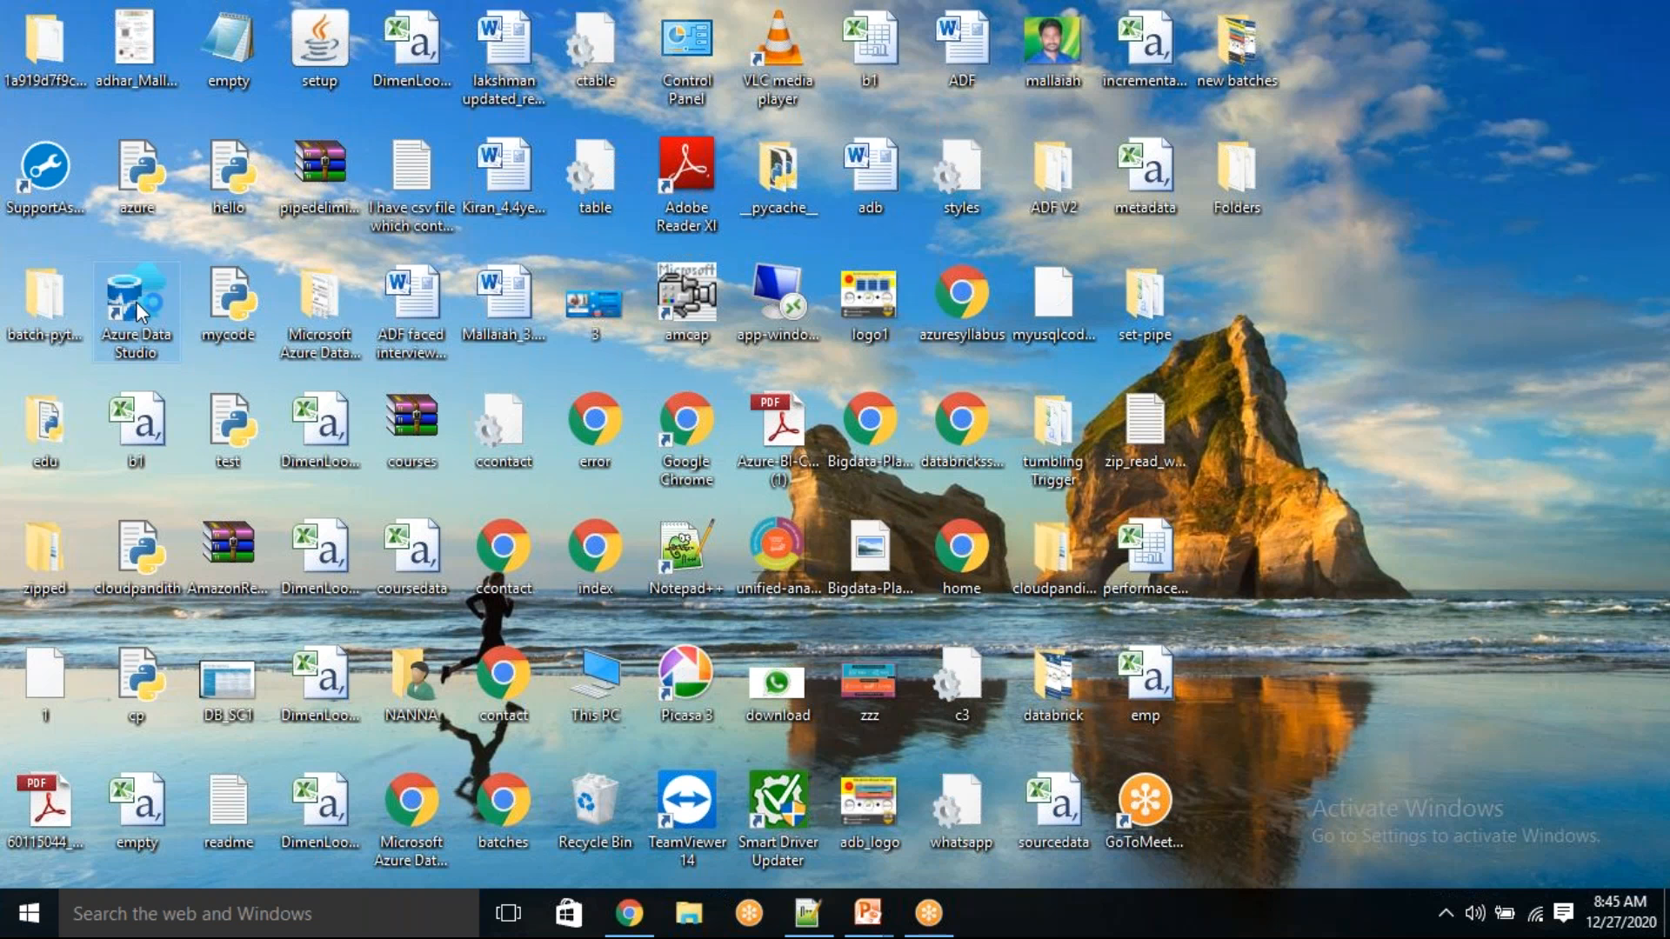
pyautogui.doubleClick(134, 303)
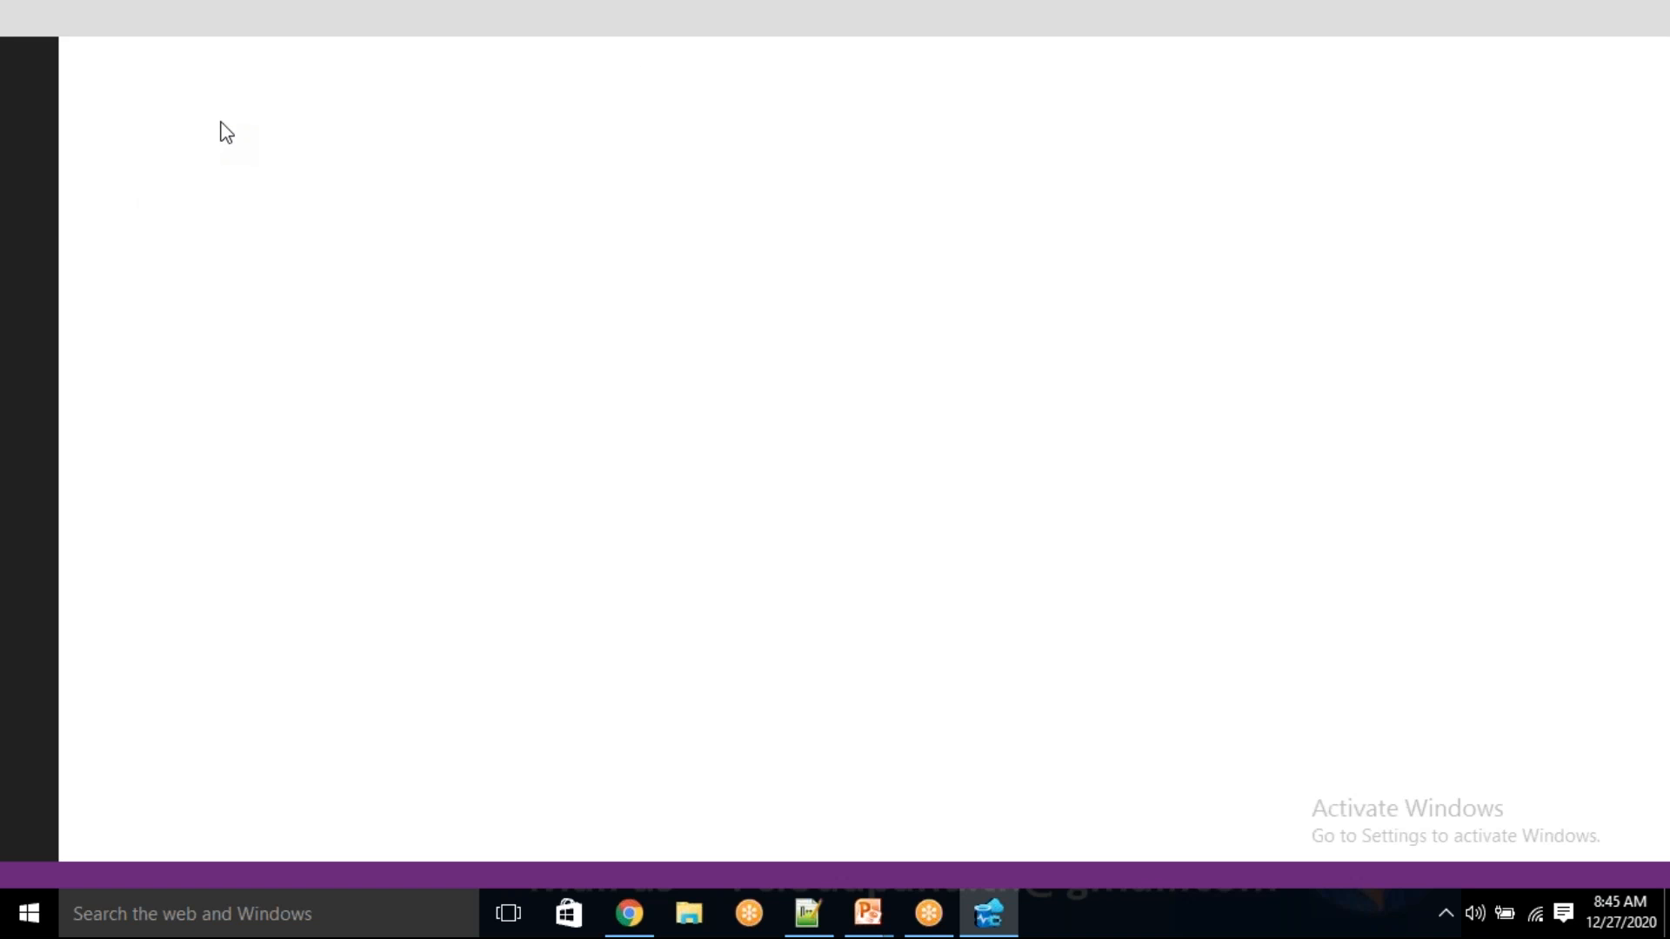
pyautogui.moveTo(994, 931)
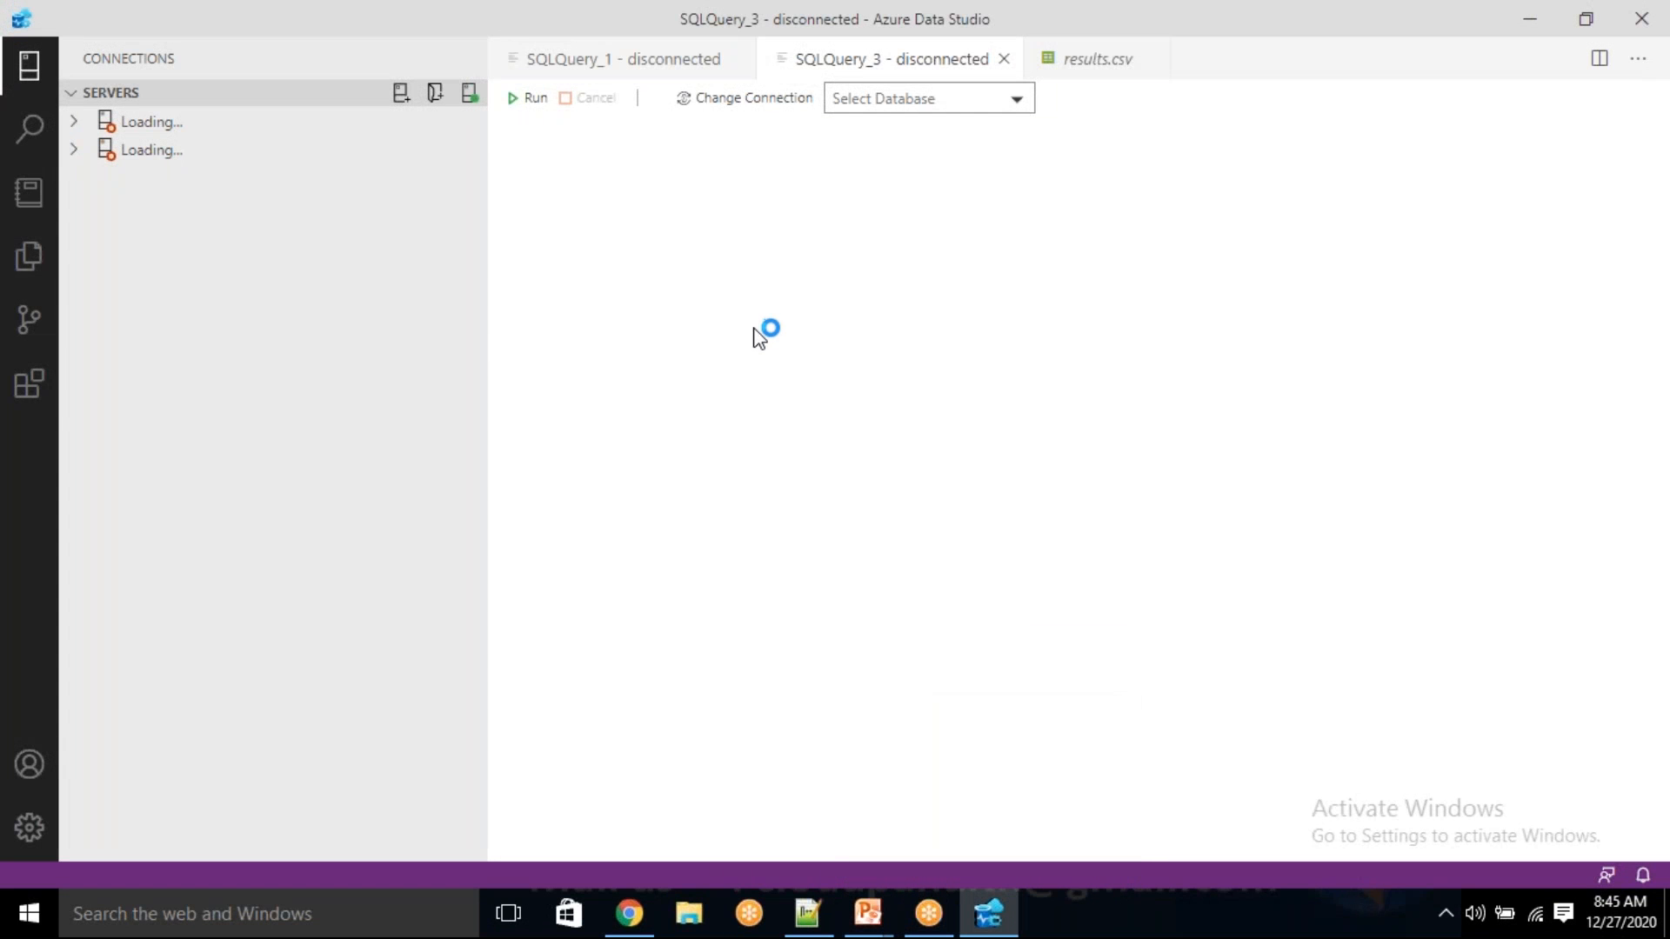
# - Delete the creditScore ranking query text from SQLQuery_3
pyautogui.moveTo(759, 217); pyautogui.dragTo(534, 139)
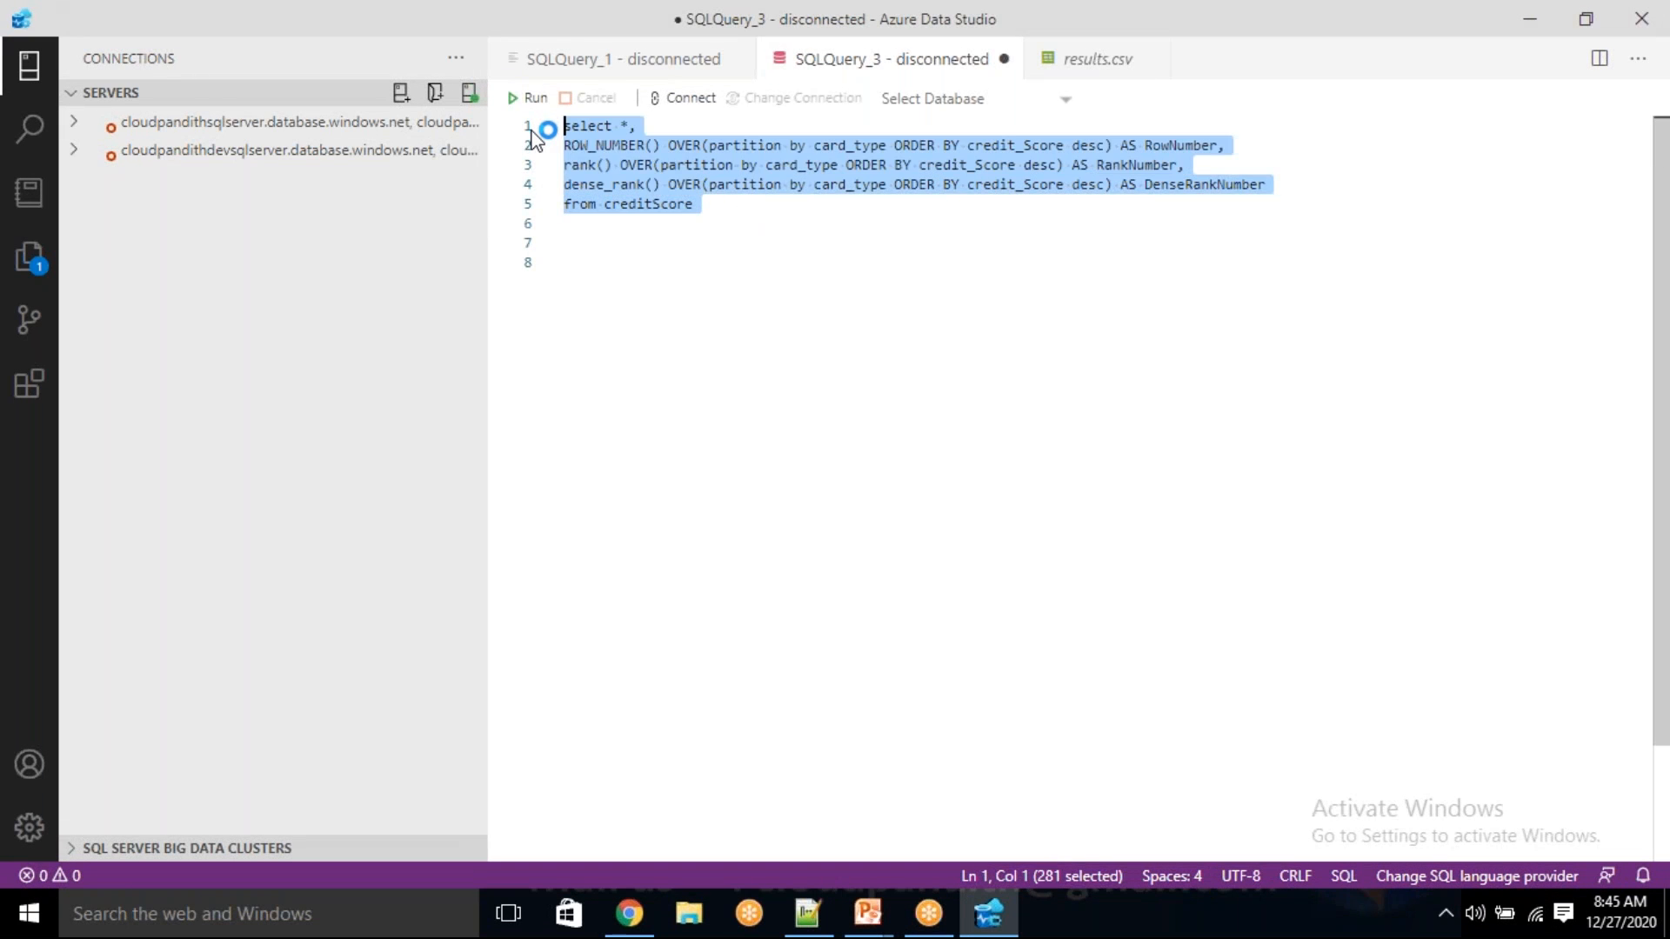
pyautogui.press('Delete')
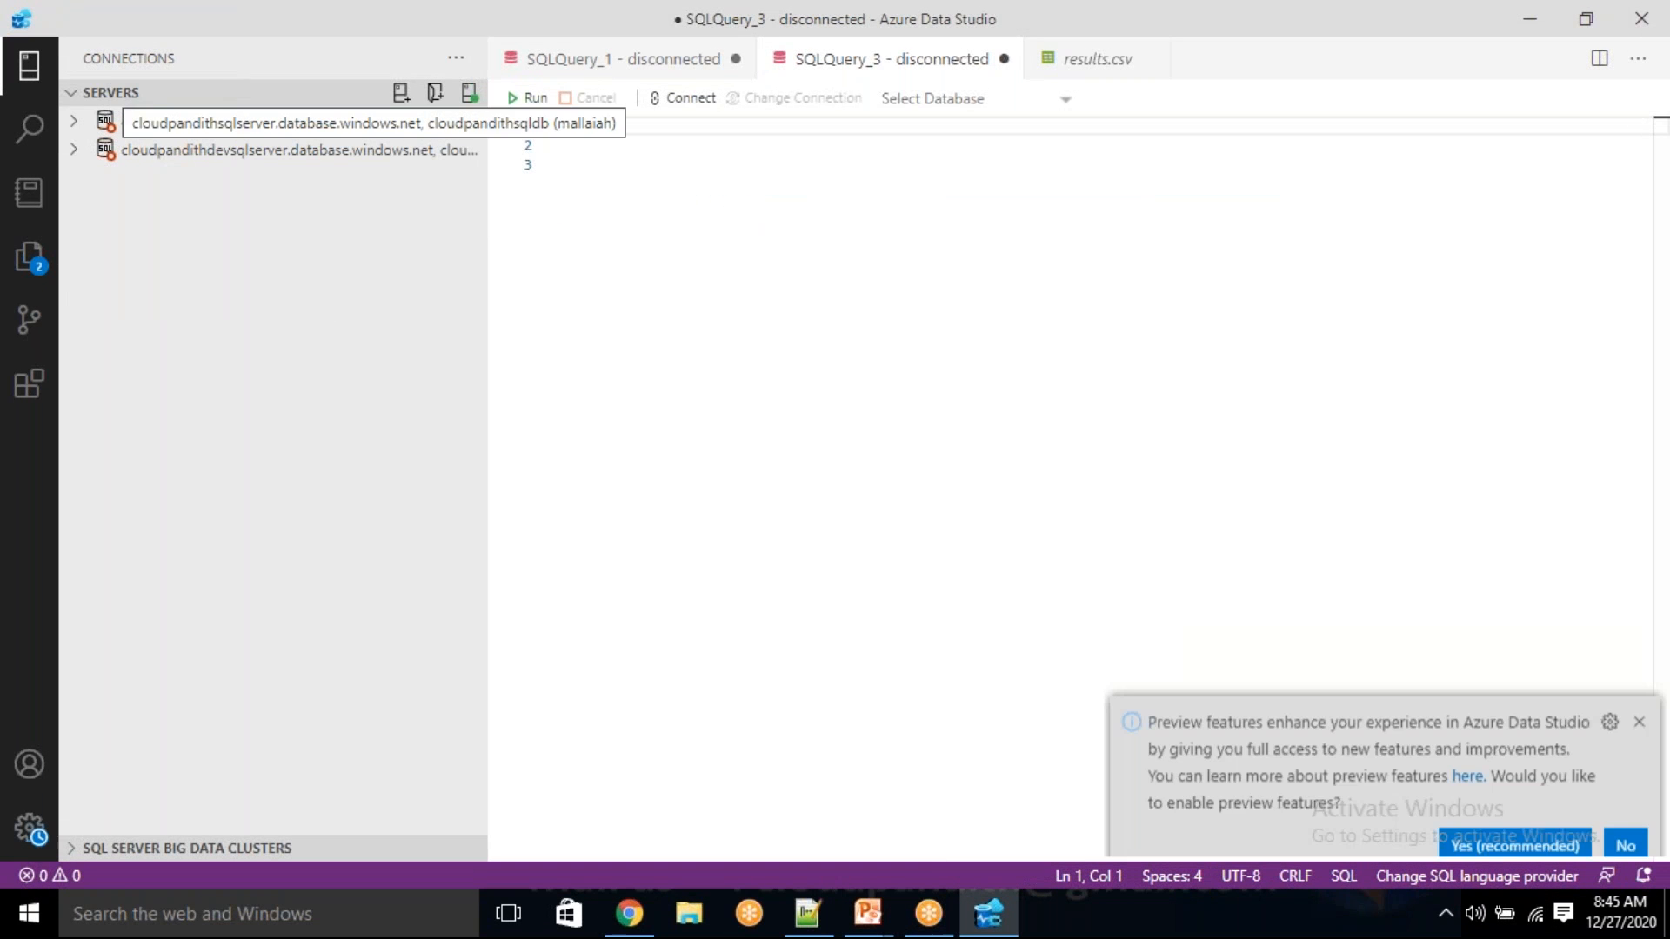
# - Start a new connection to the server cloudpandithsqlserver.database.windows.net with SQL Login authentication, dismissing the notifications covering the form
pyautogui.click(401, 93)
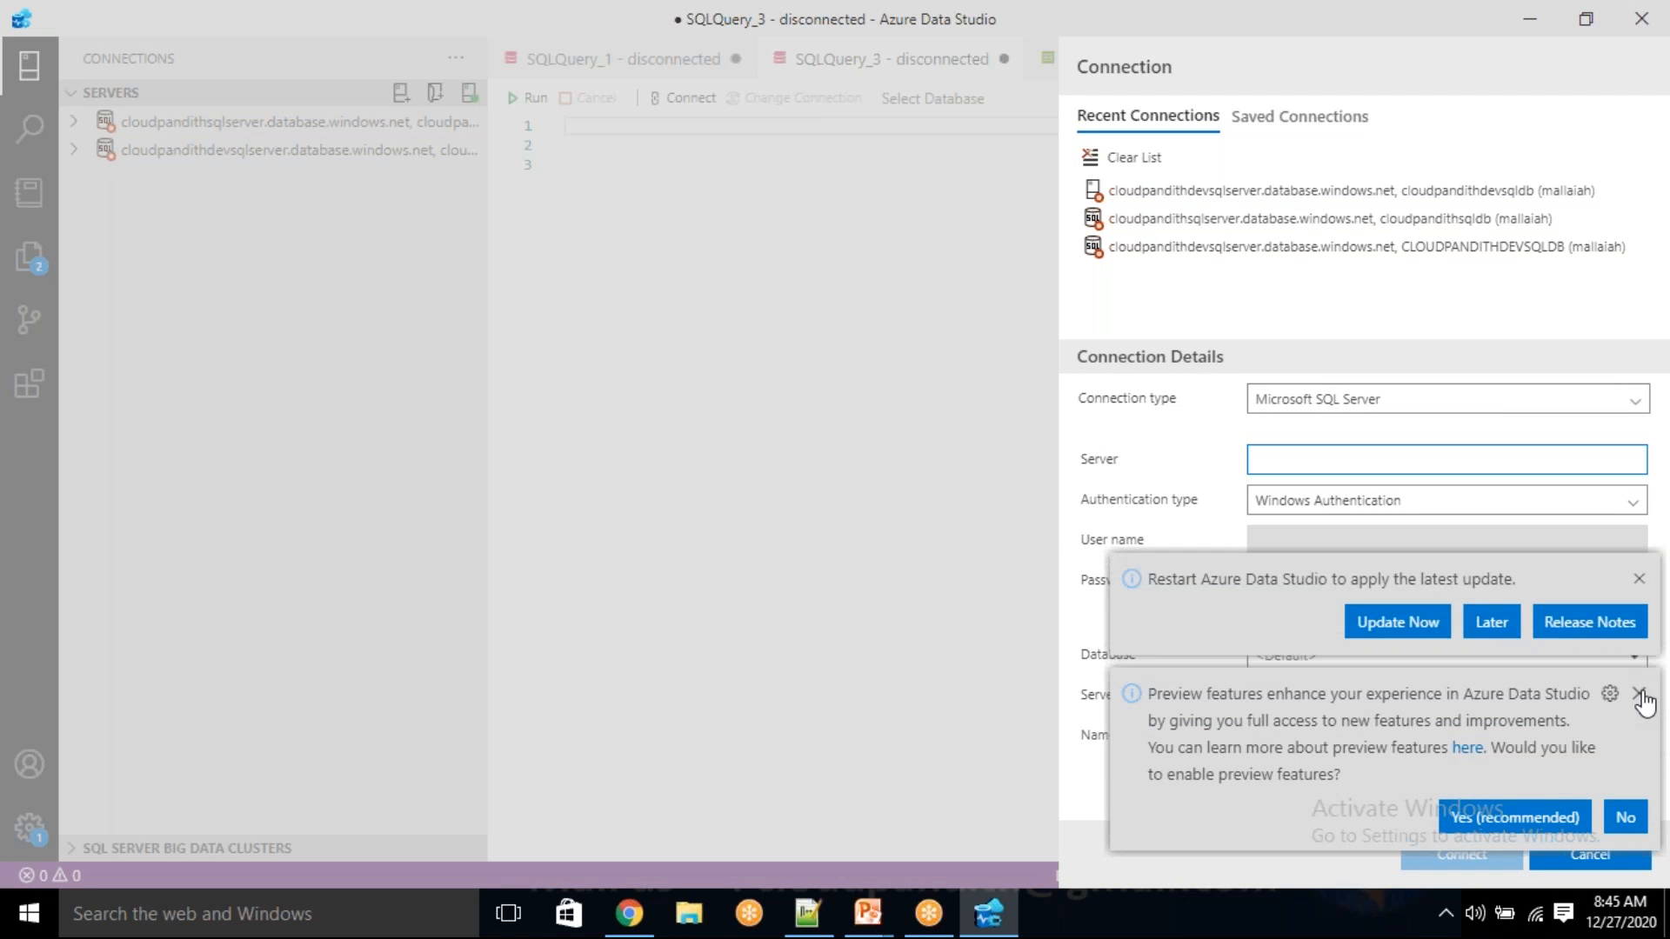
pyautogui.click(1639, 693)
pyautogui.click(1641, 774)
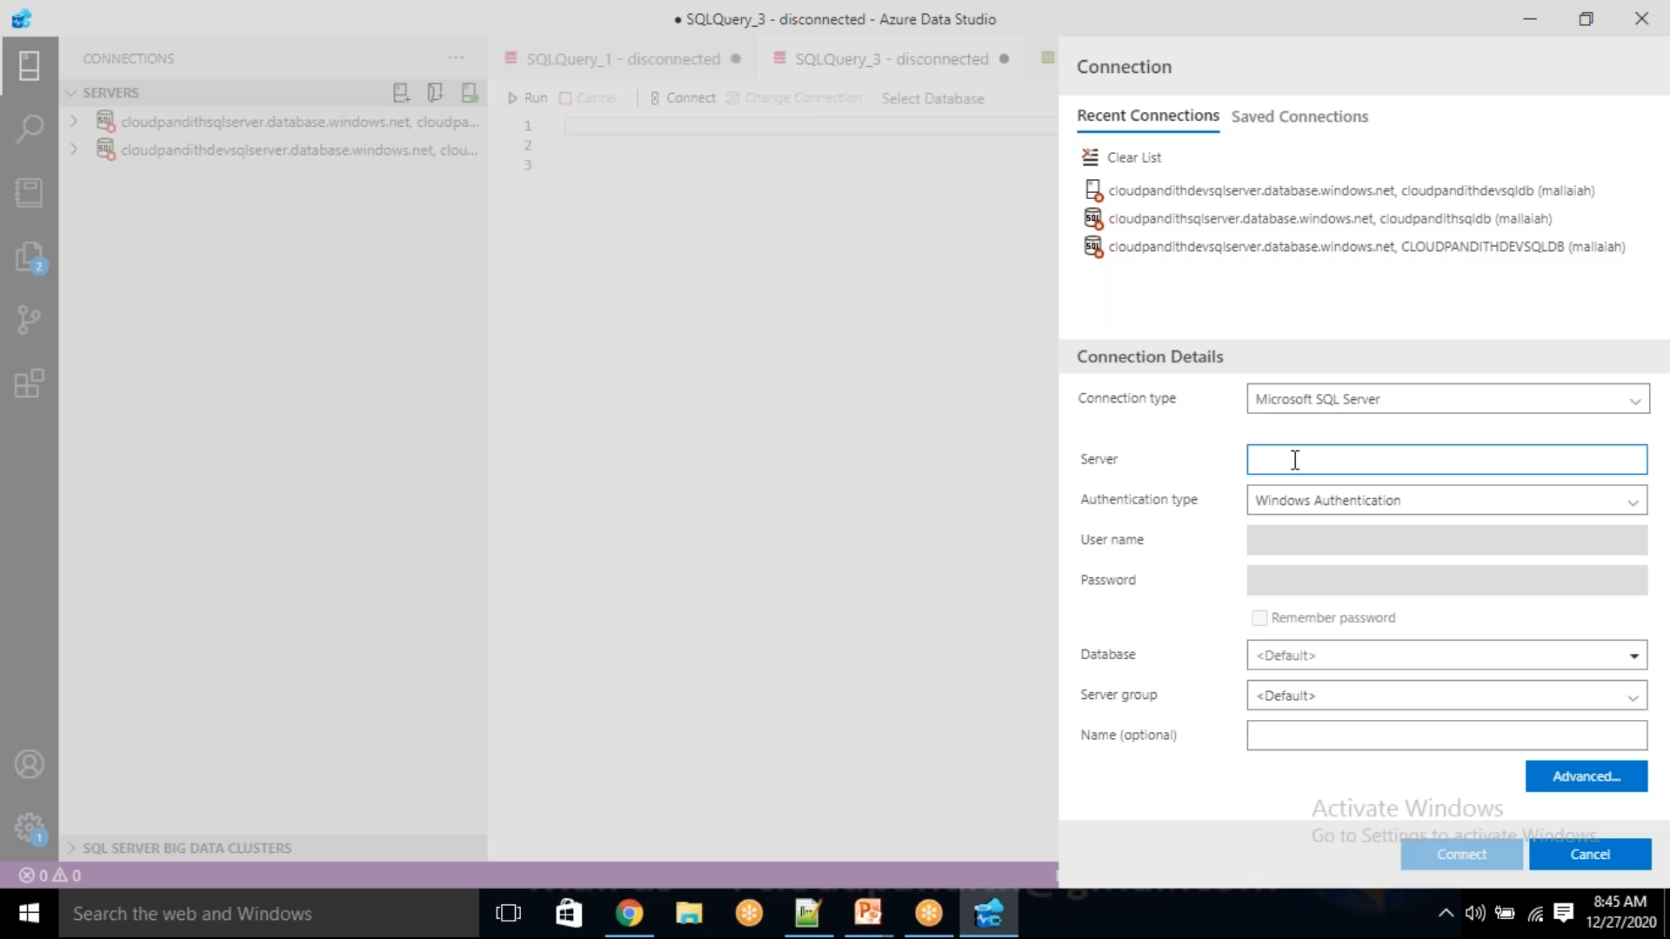
pyautogui.hotkey('ctrl', 'v')
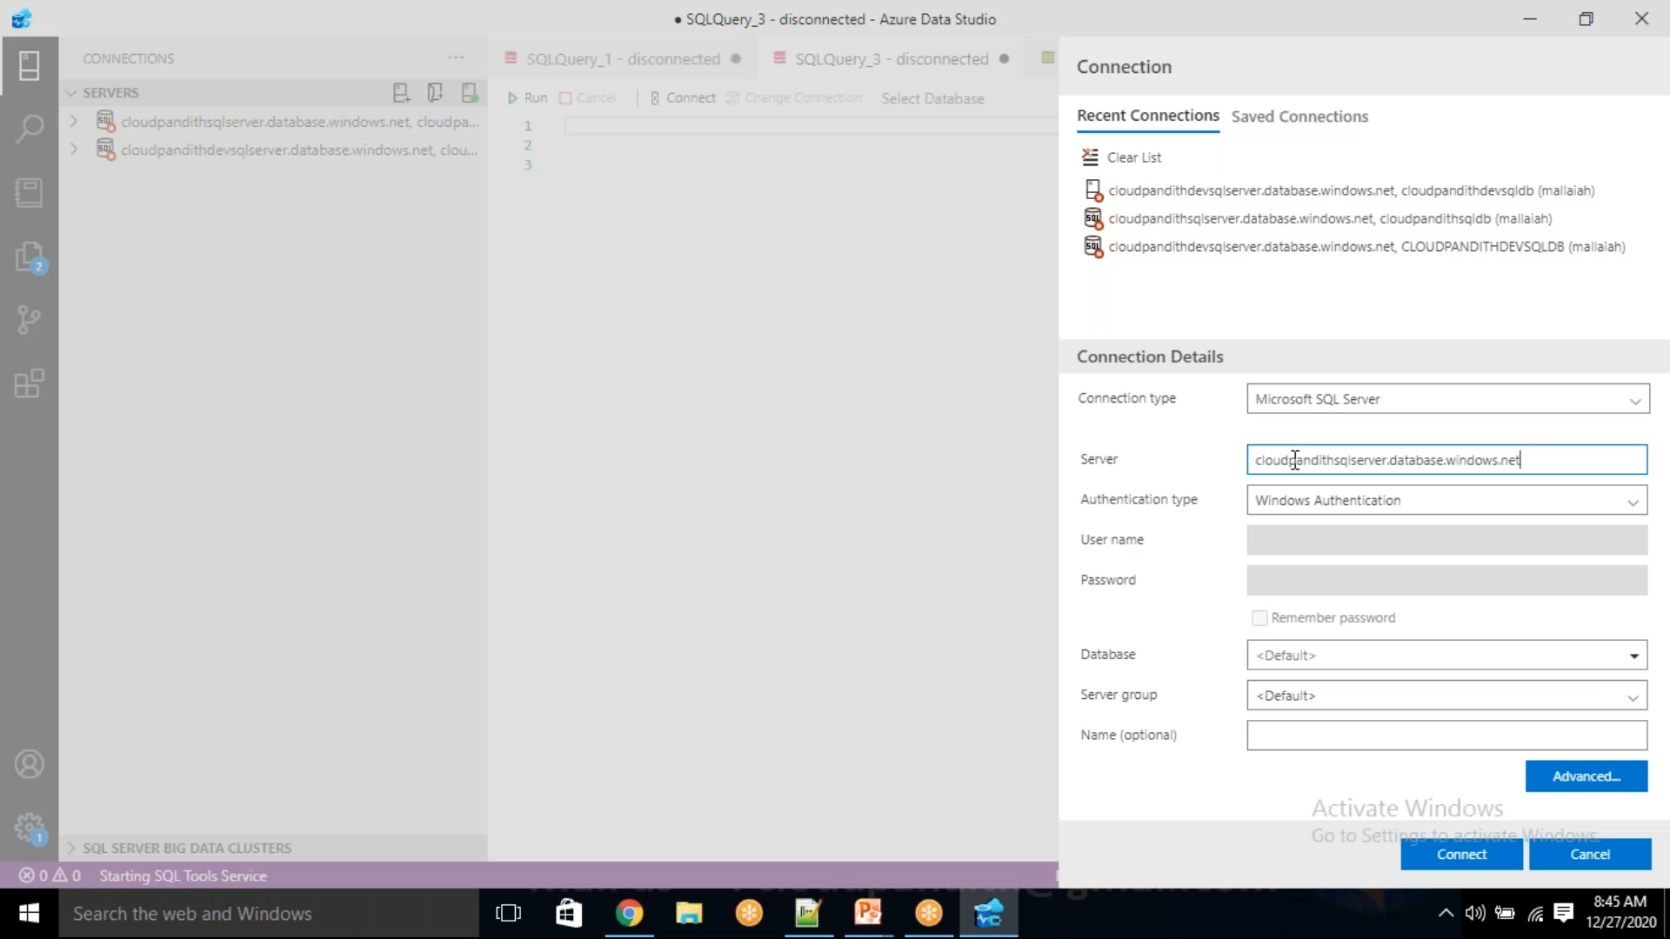
pyautogui.click(1346, 502)
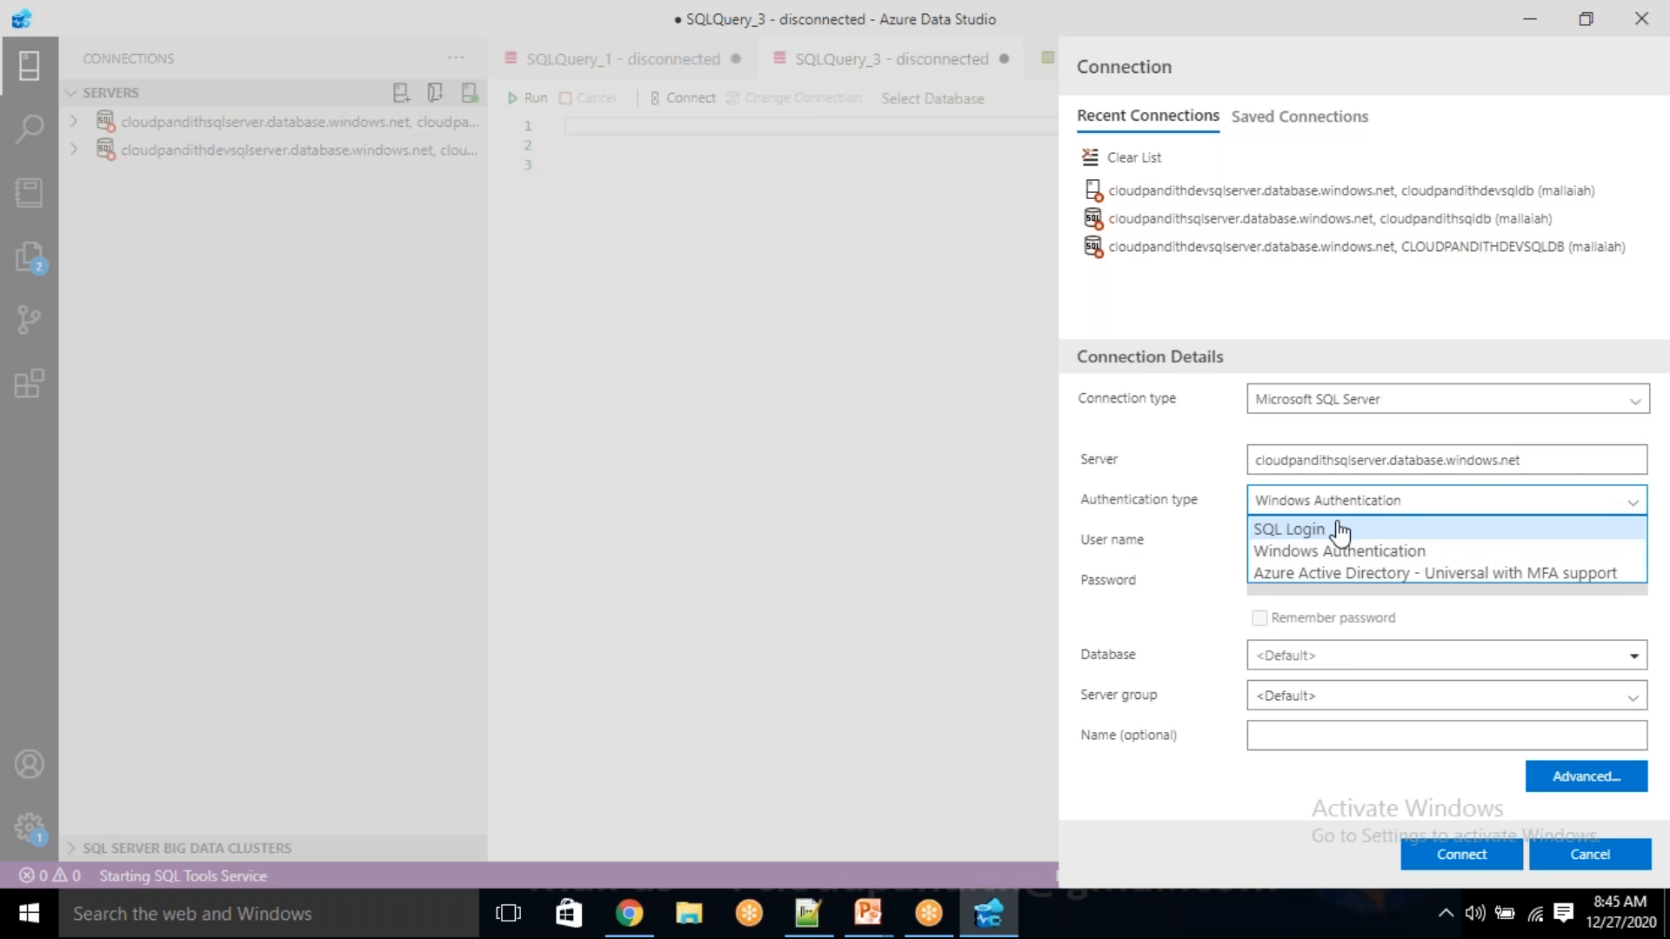
pyautogui.click(1340, 532)
# - Enter the SQL login's user name and password in the connection details
pyautogui.click(1320, 536)
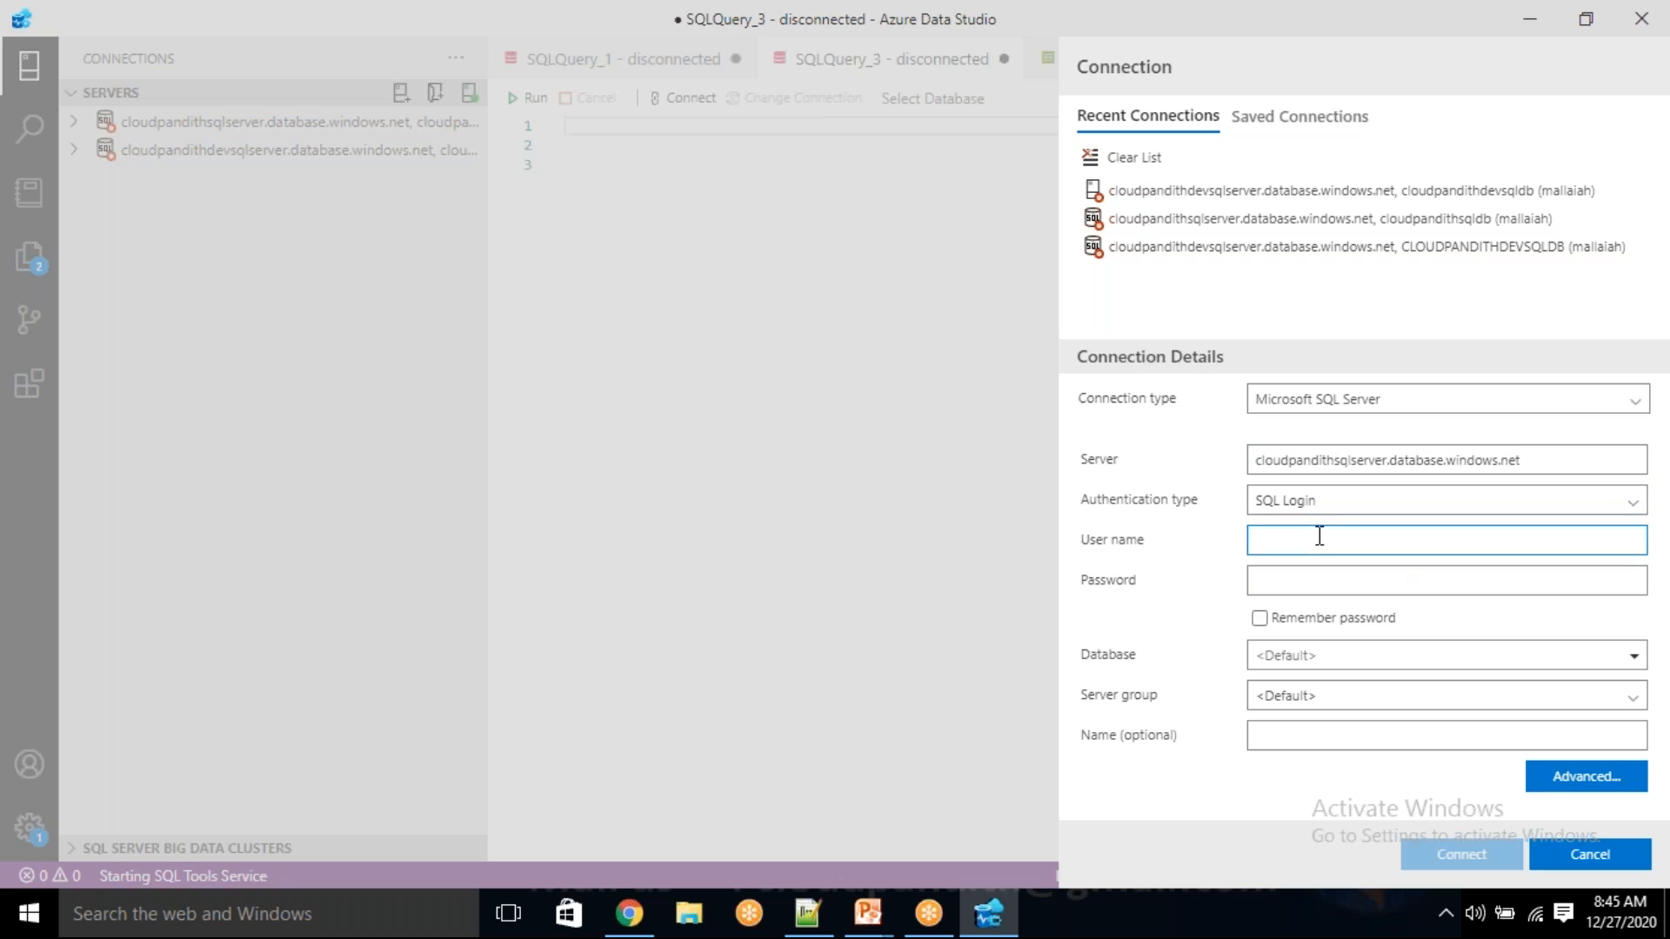
pyautogui.write('mallaiah')
pyautogui.press('Tab')
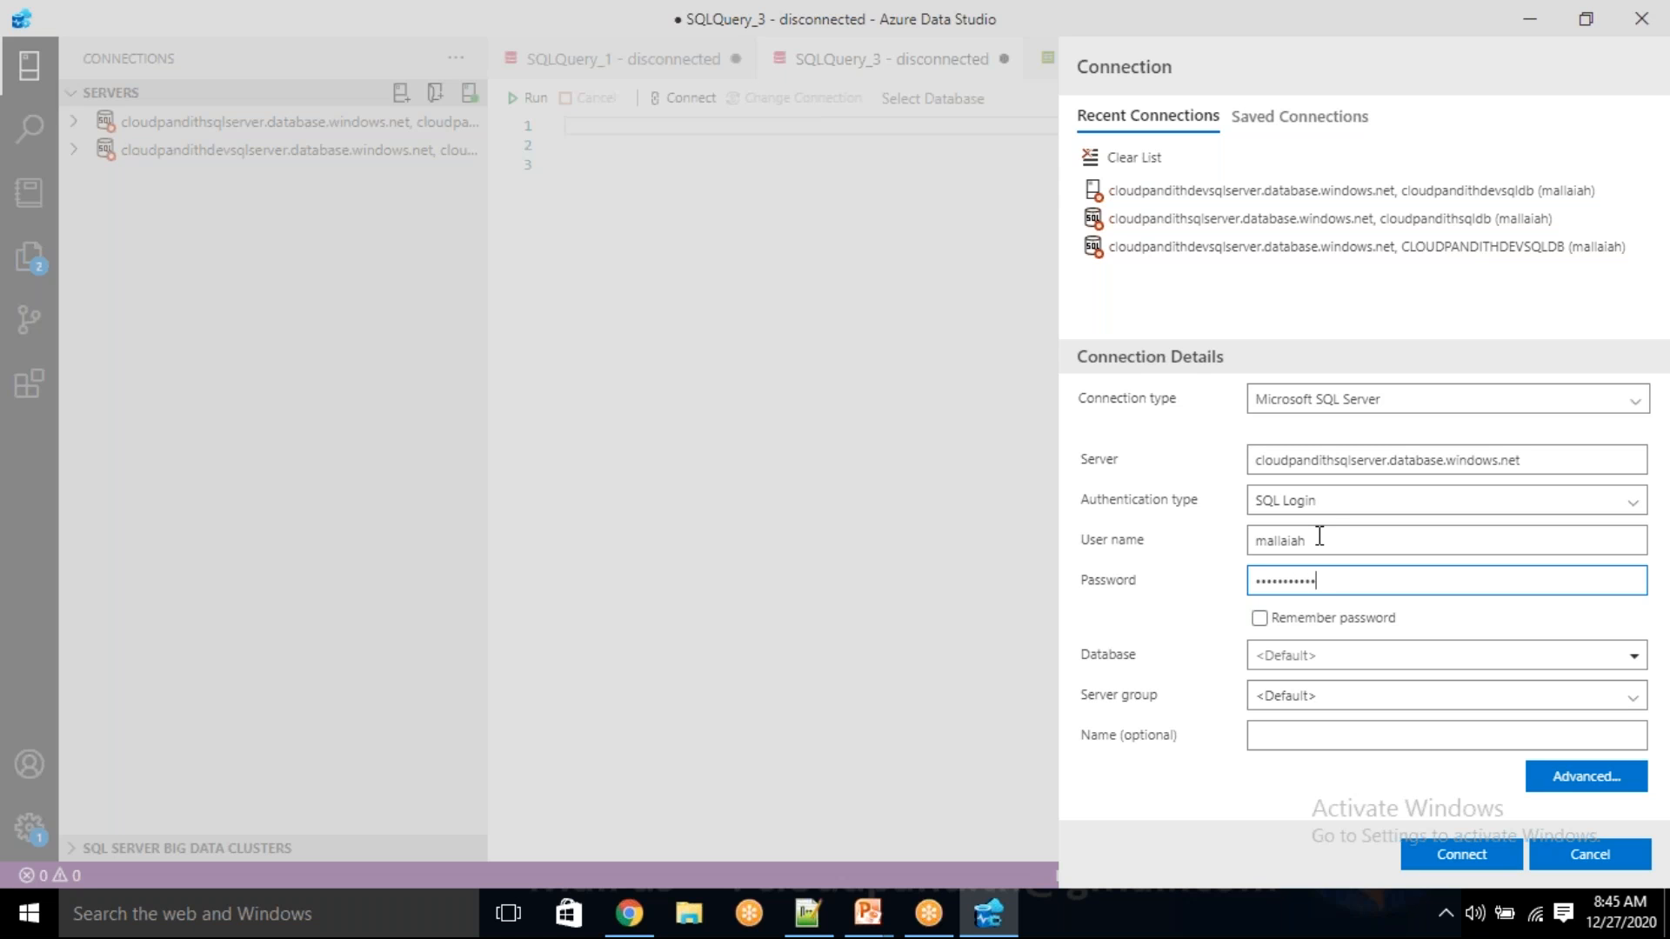
# - Copy the database name from the Azure portal, set the connection's database to cloudpandithsqldb and connect
pyautogui.click(1318, 663)
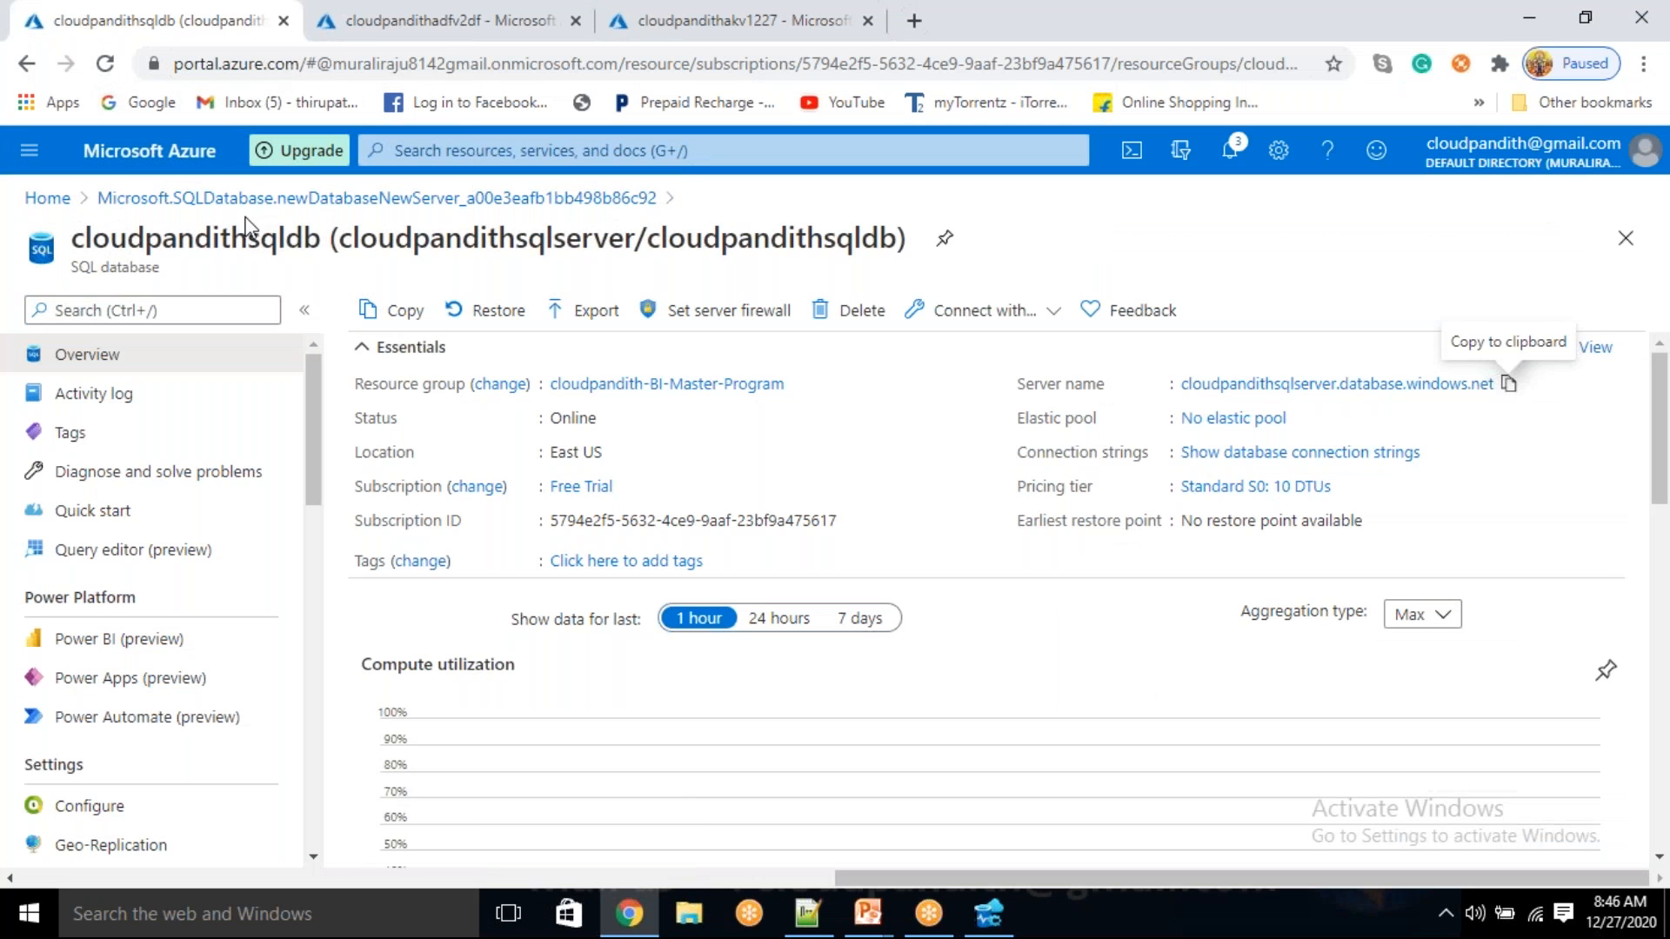
pyautogui.doubleClick(247, 252)
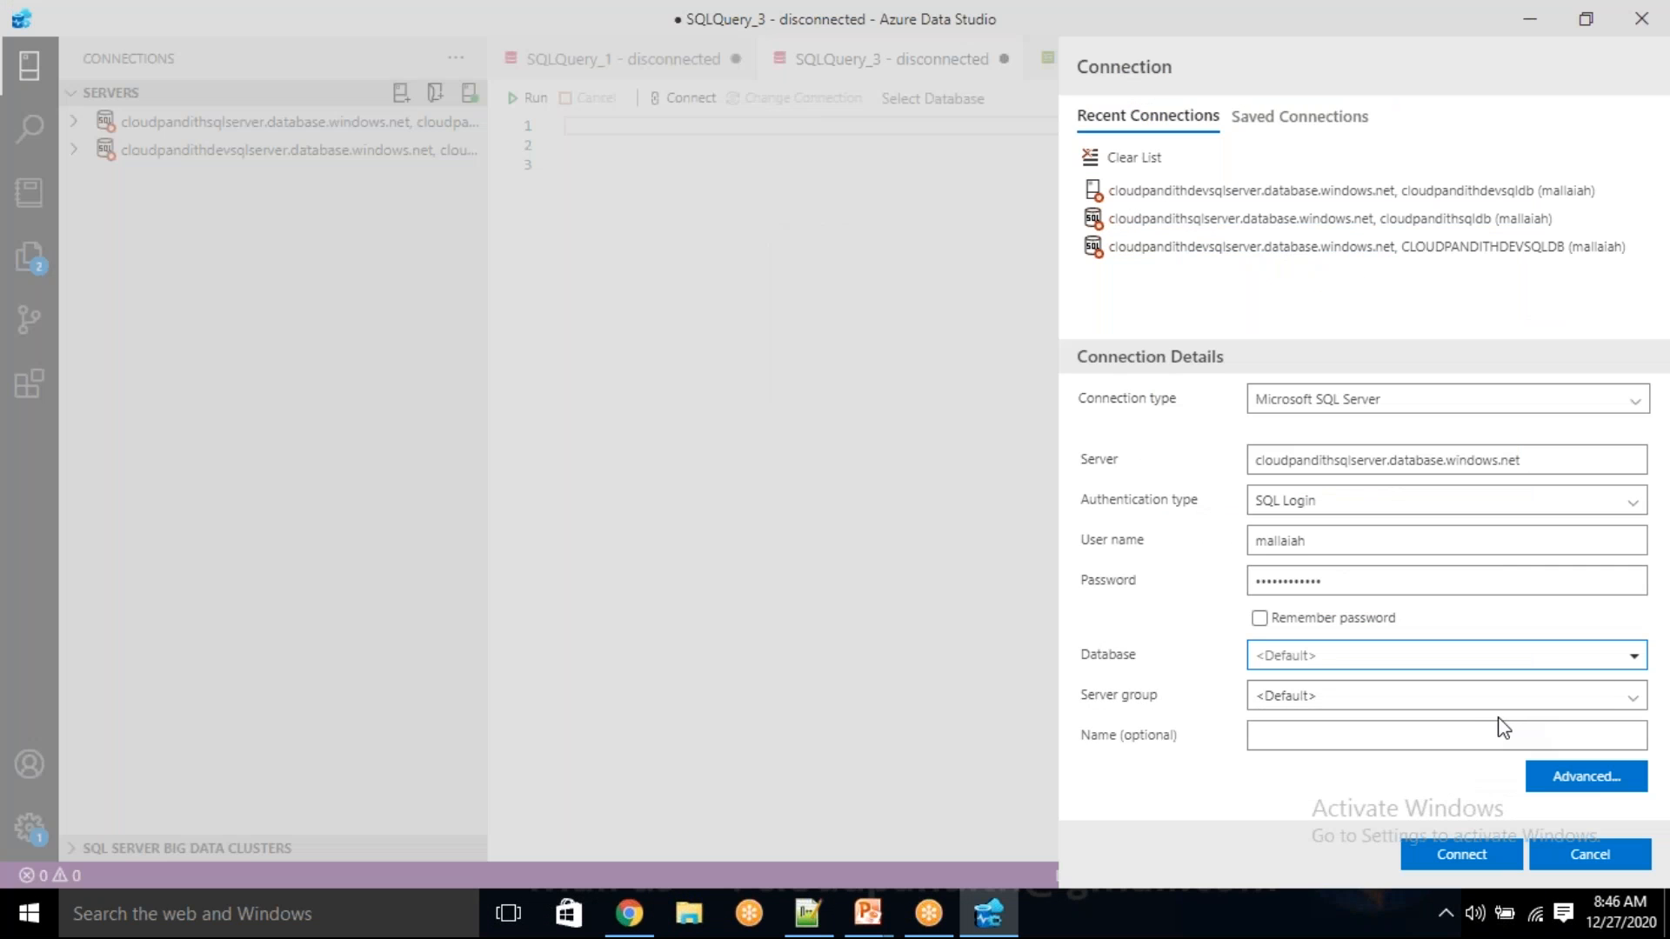
pyautogui.hotkey('ctrl', 'v')
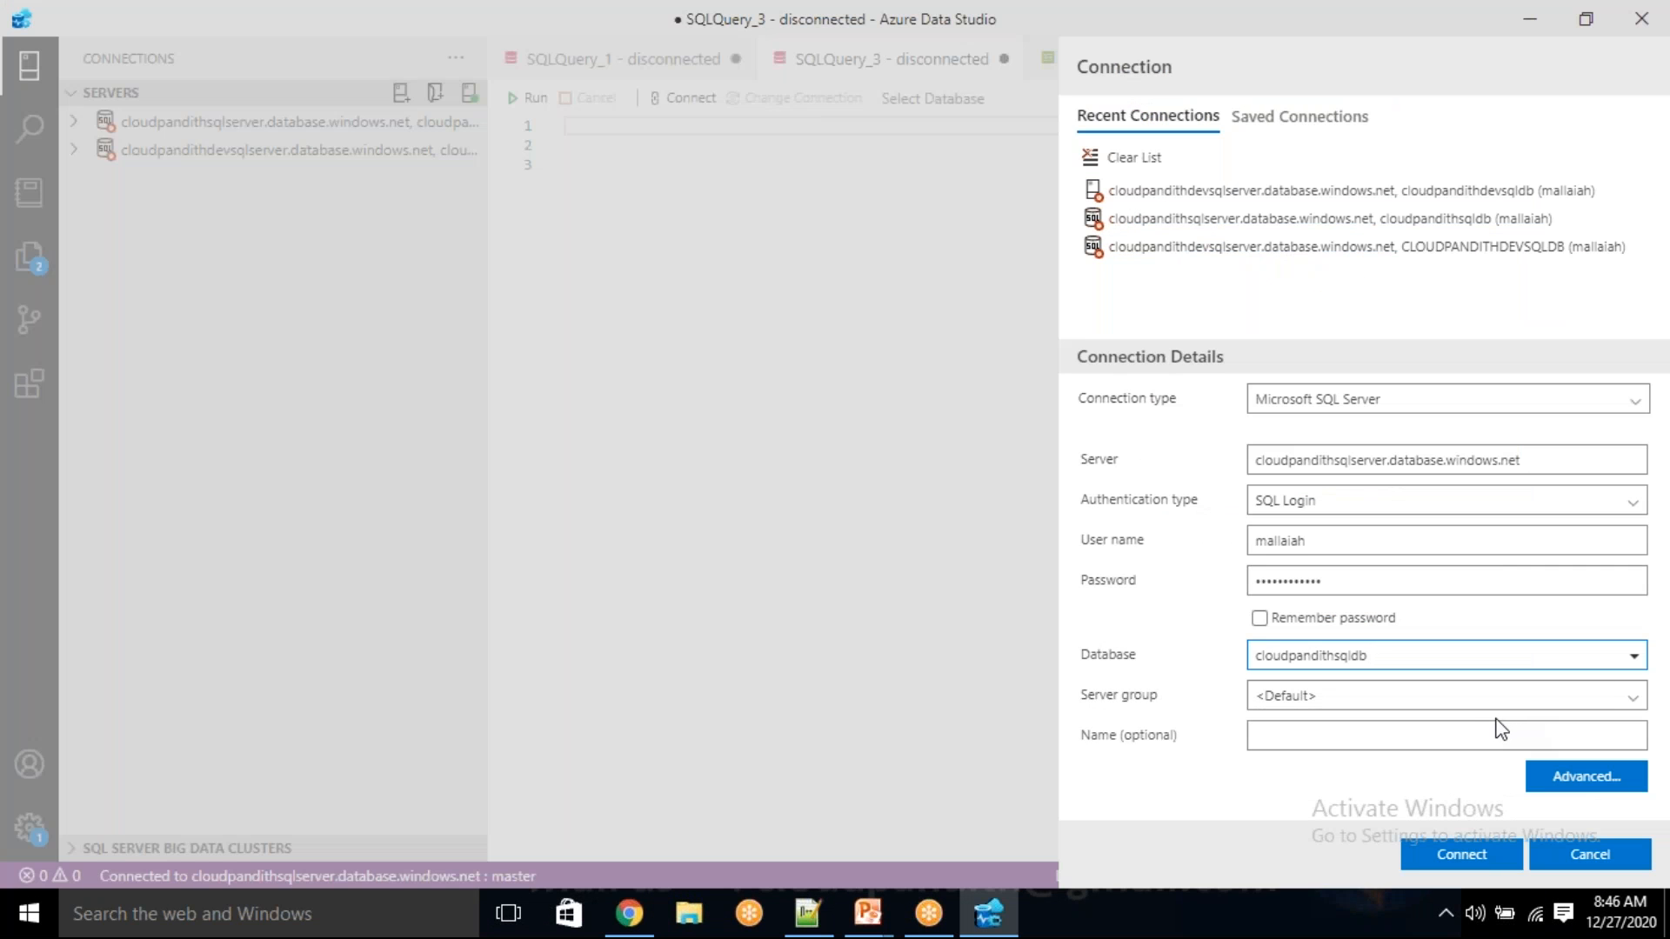
pyautogui.click(1464, 851)
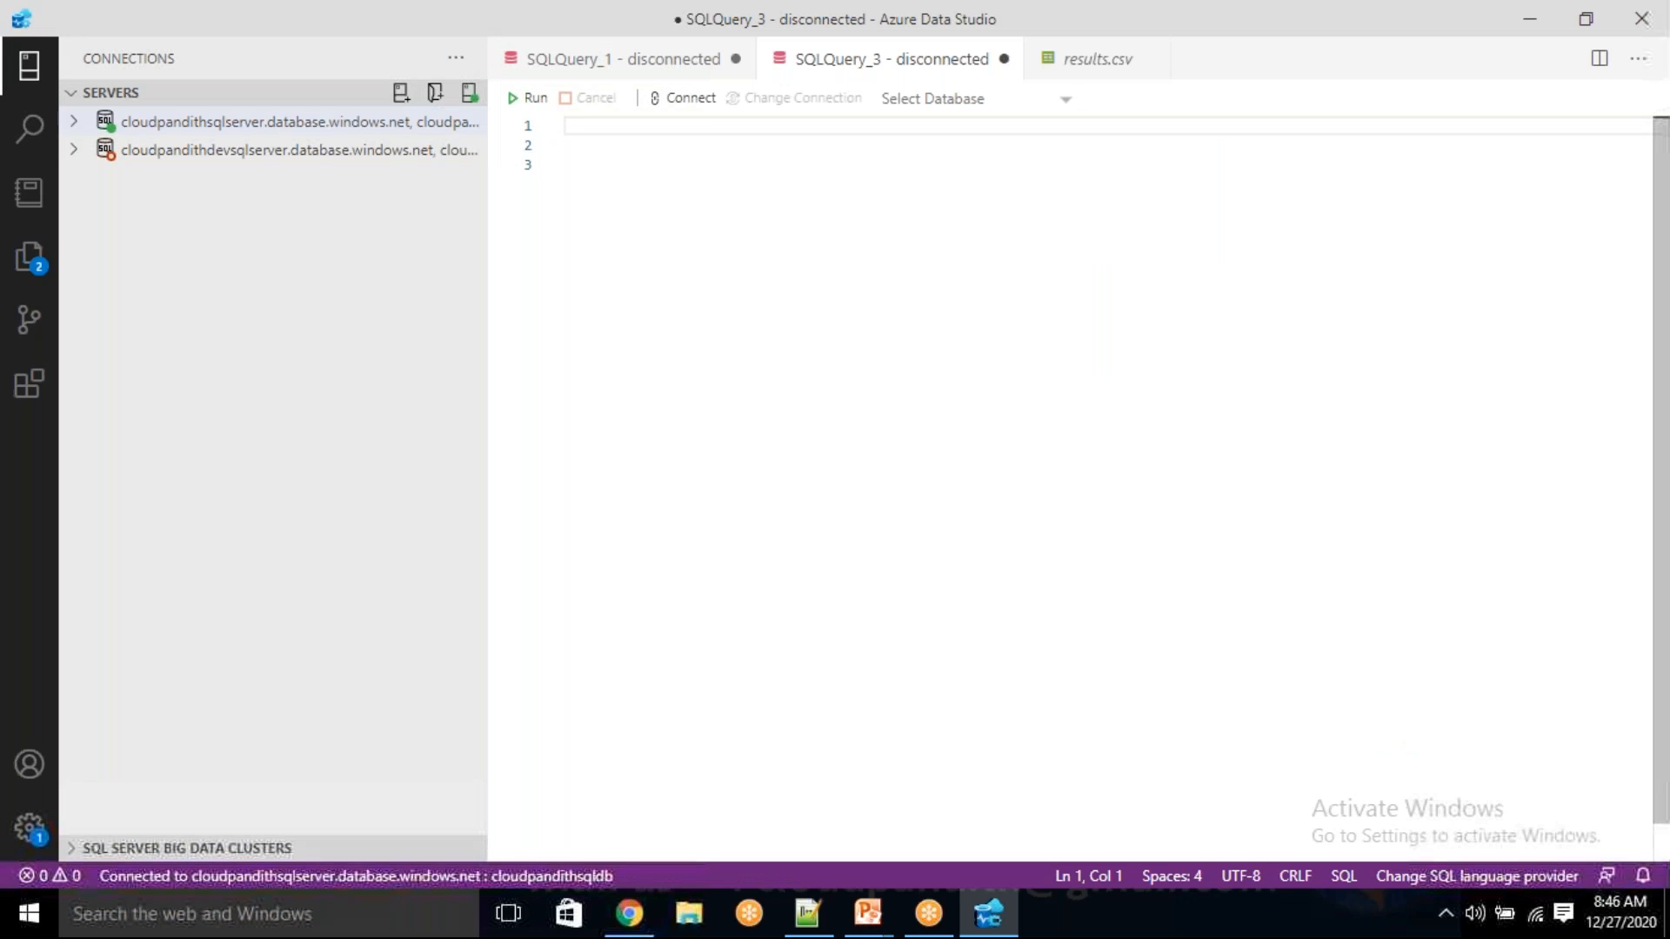
# - Expand the connected cloudpandithsqlserver entry and close all editor tabs except SQLQuery_3, discarding the changes in SQLQuery_1
pyautogui.click(74, 124)
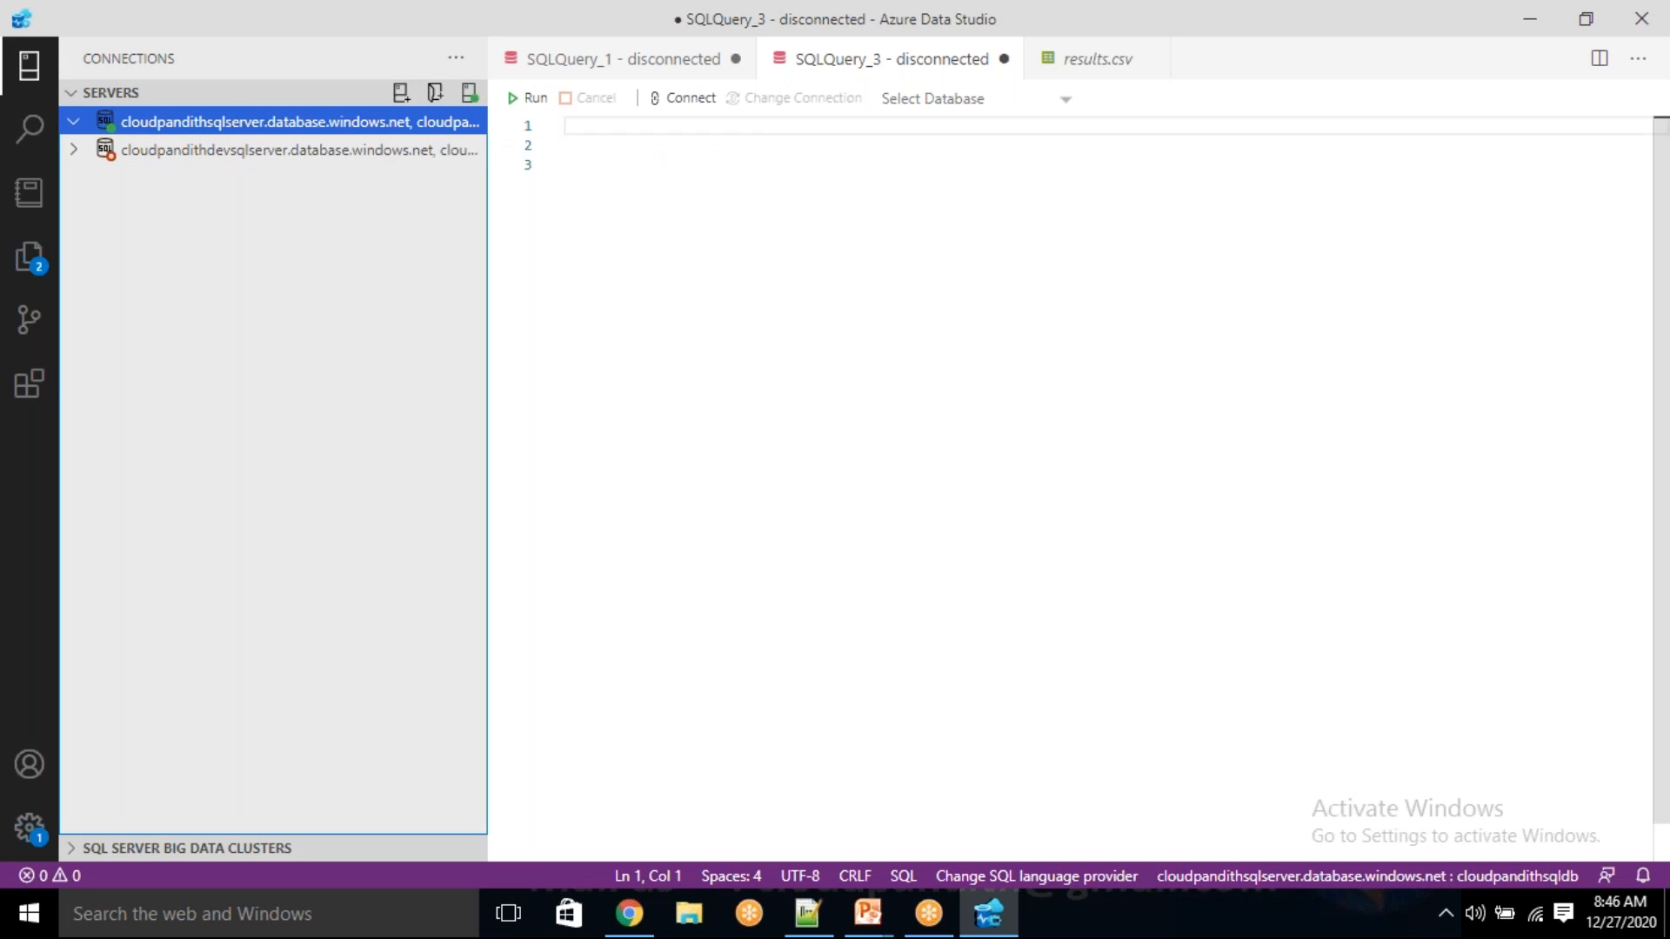
pyautogui.rightClick(891, 65)
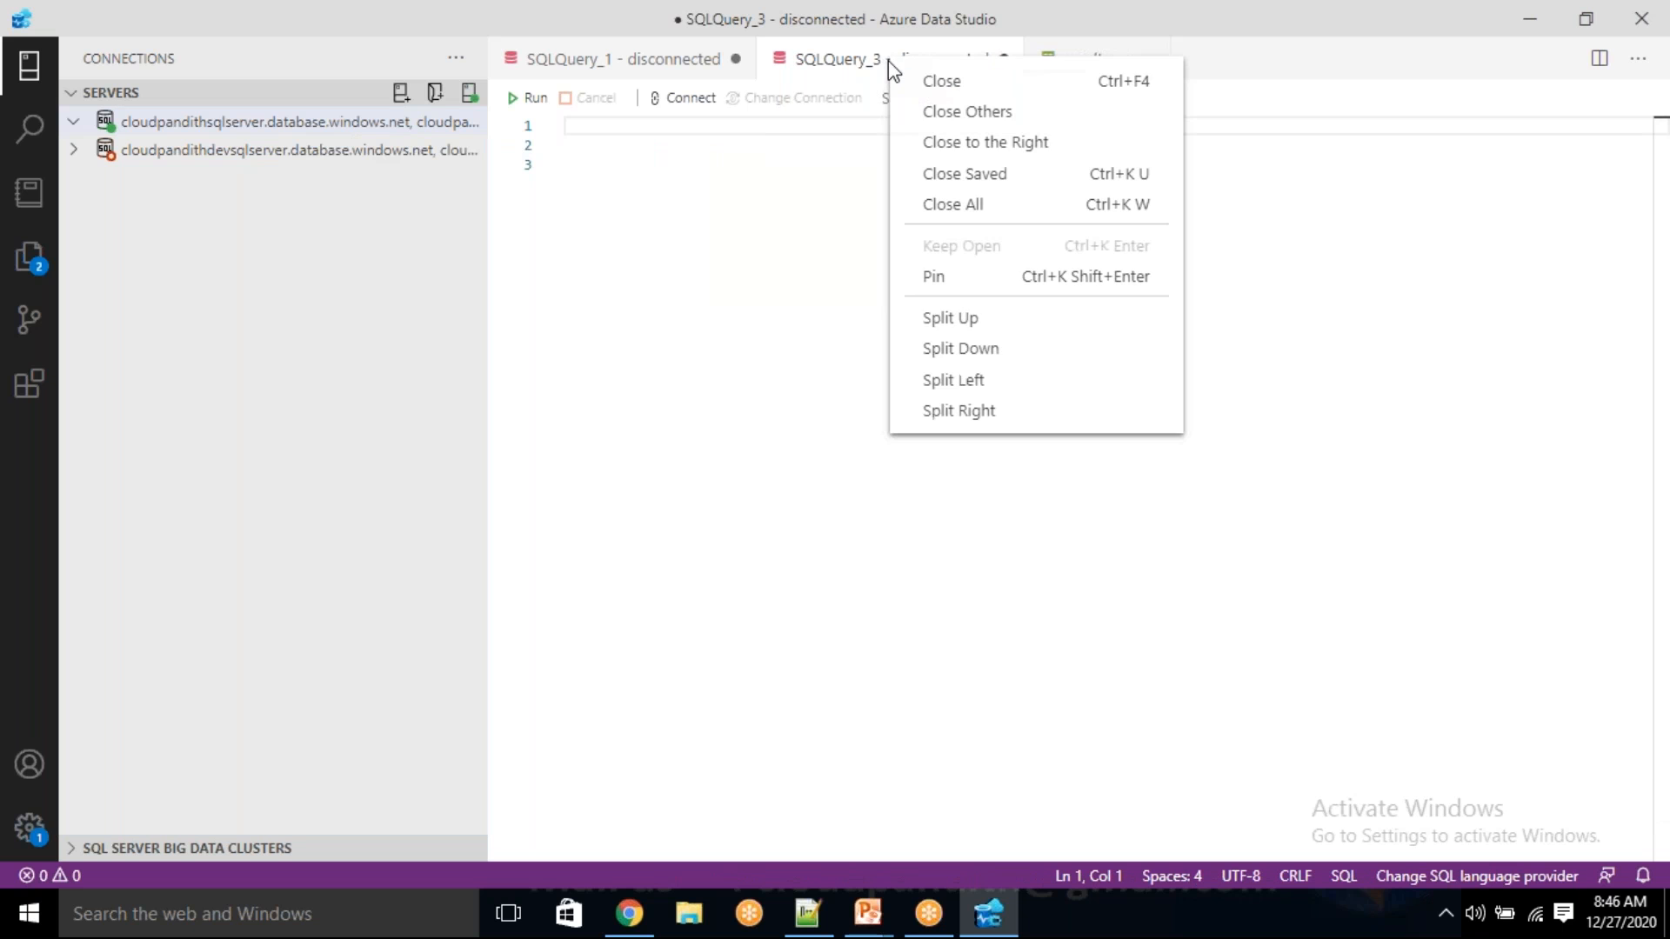
pyautogui.click(925, 120)
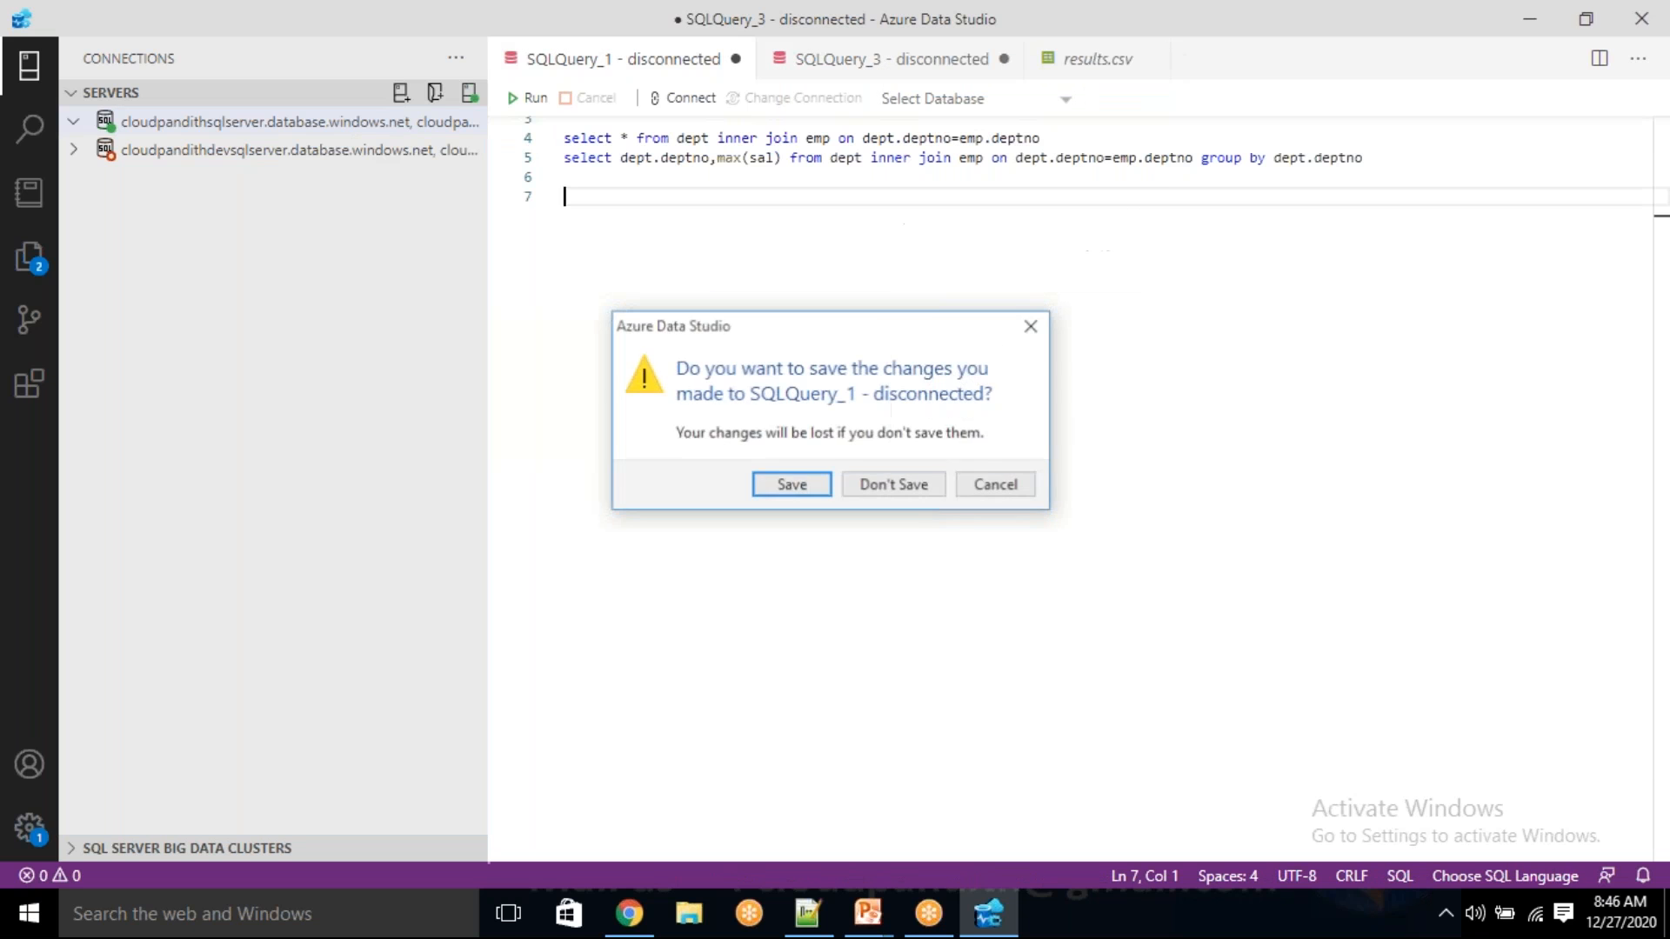
pyautogui.click(891, 485)
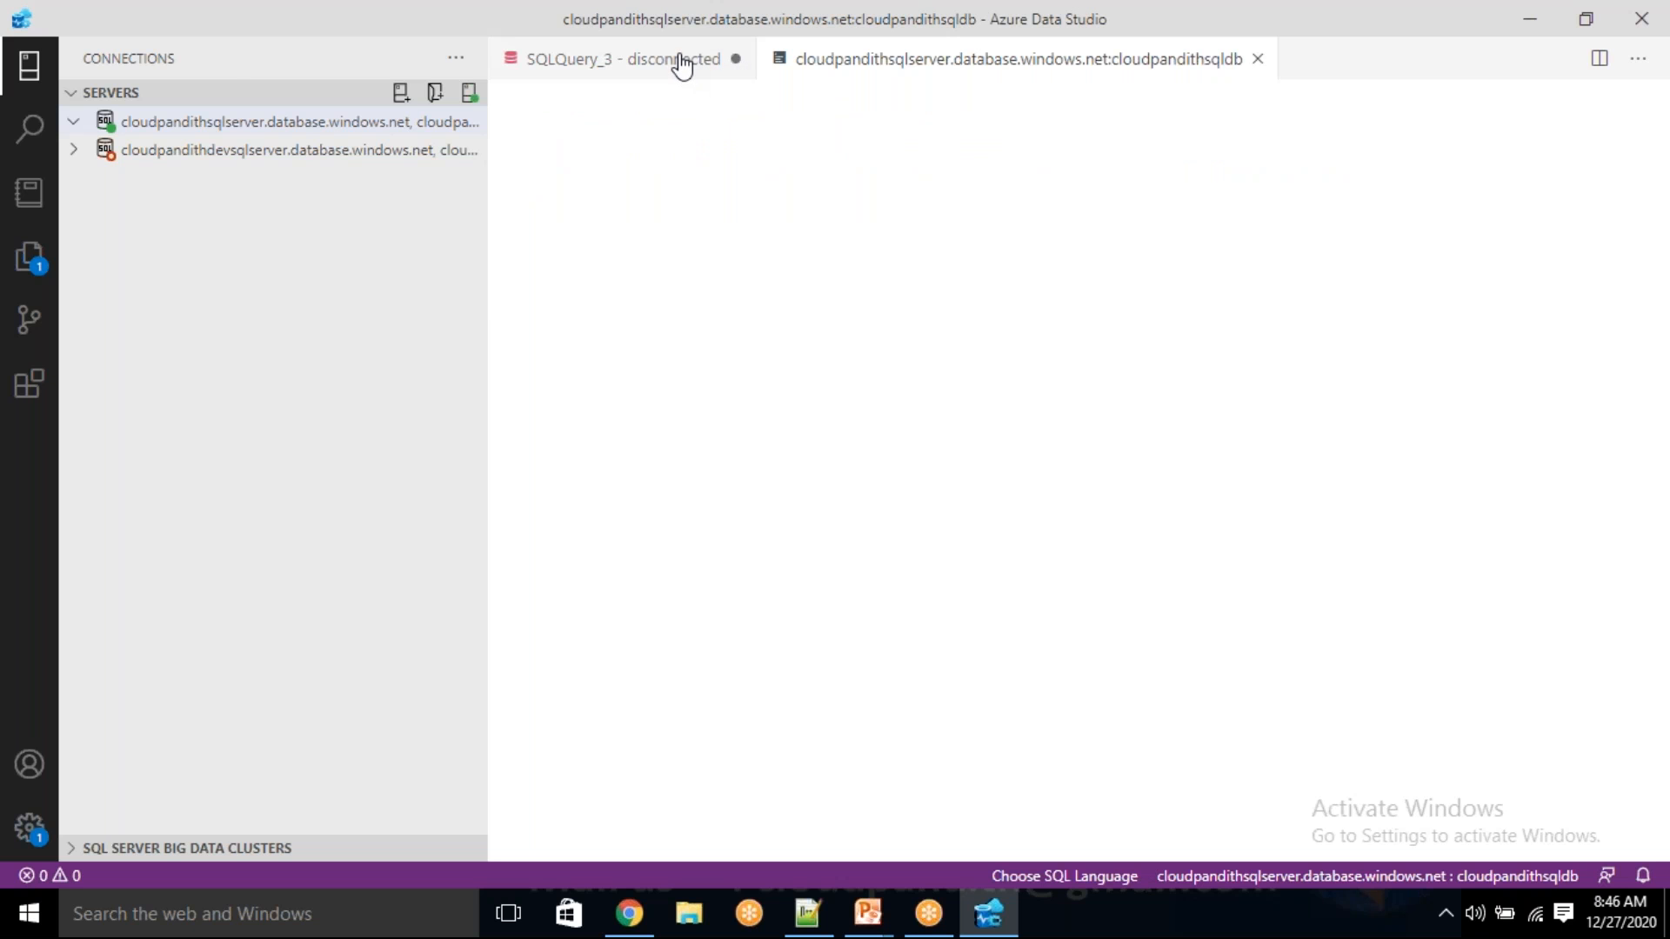
pyautogui.rightClick(683, 65)
pyautogui.rightClick(684, 64)
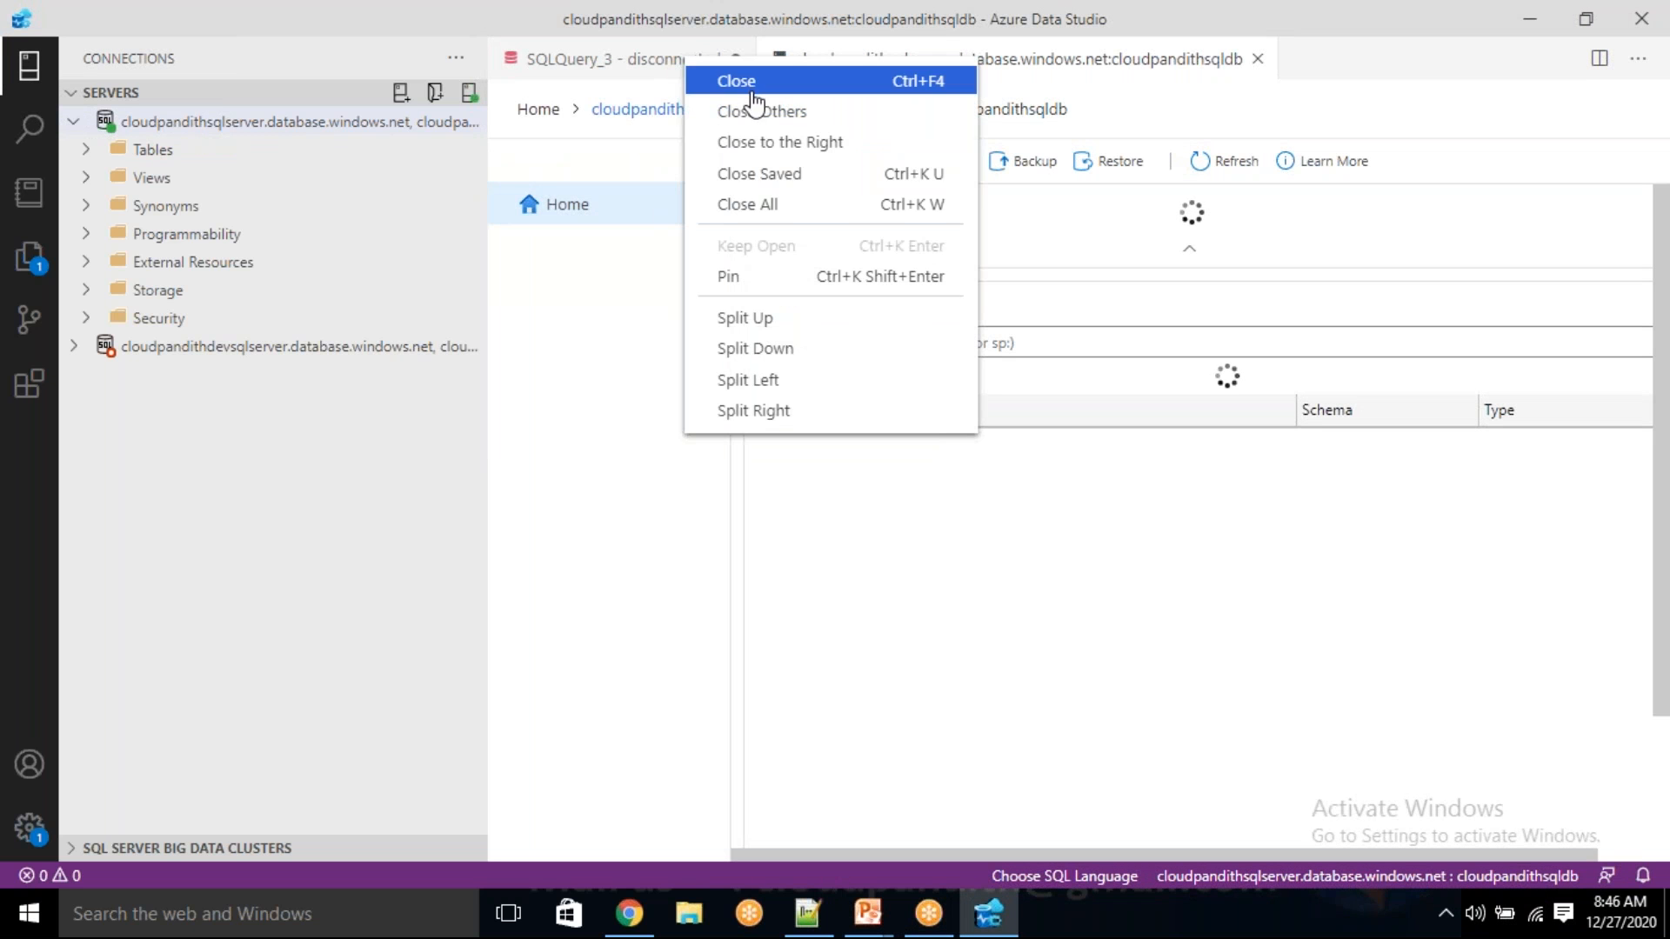
pyautogui.click(757, 112)
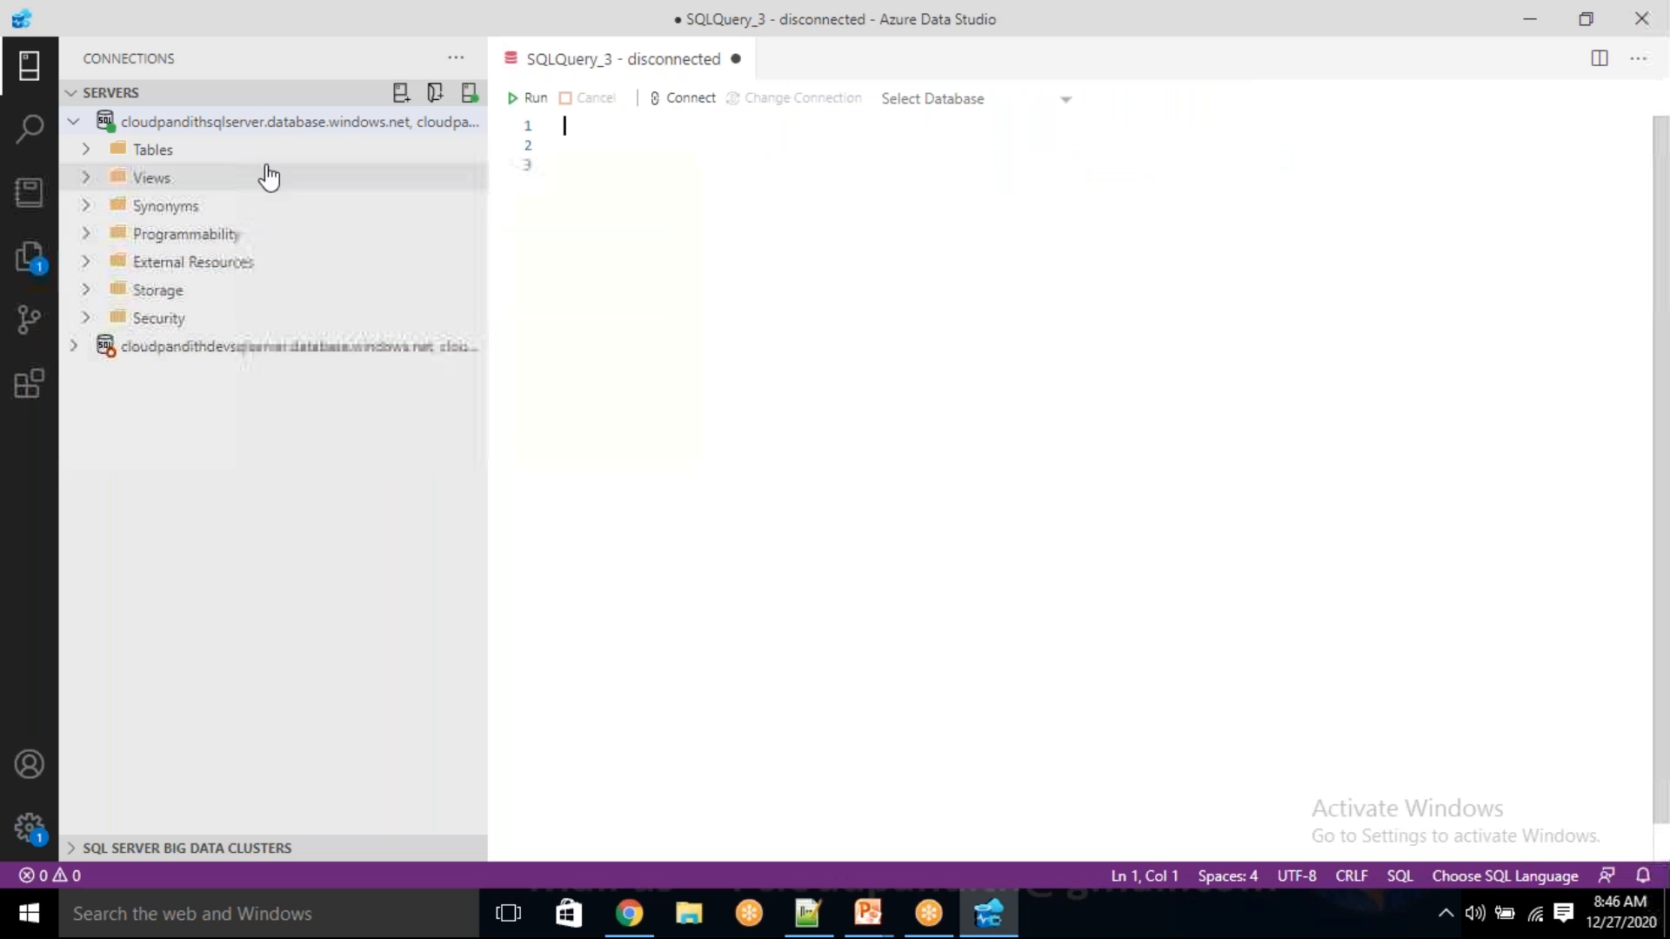
# - Open a new query on the cloudpandithsqlserver connection and expand the server's object folders
pyautogui.click(242, 131)
pyautogui.rightClick(245, 131)
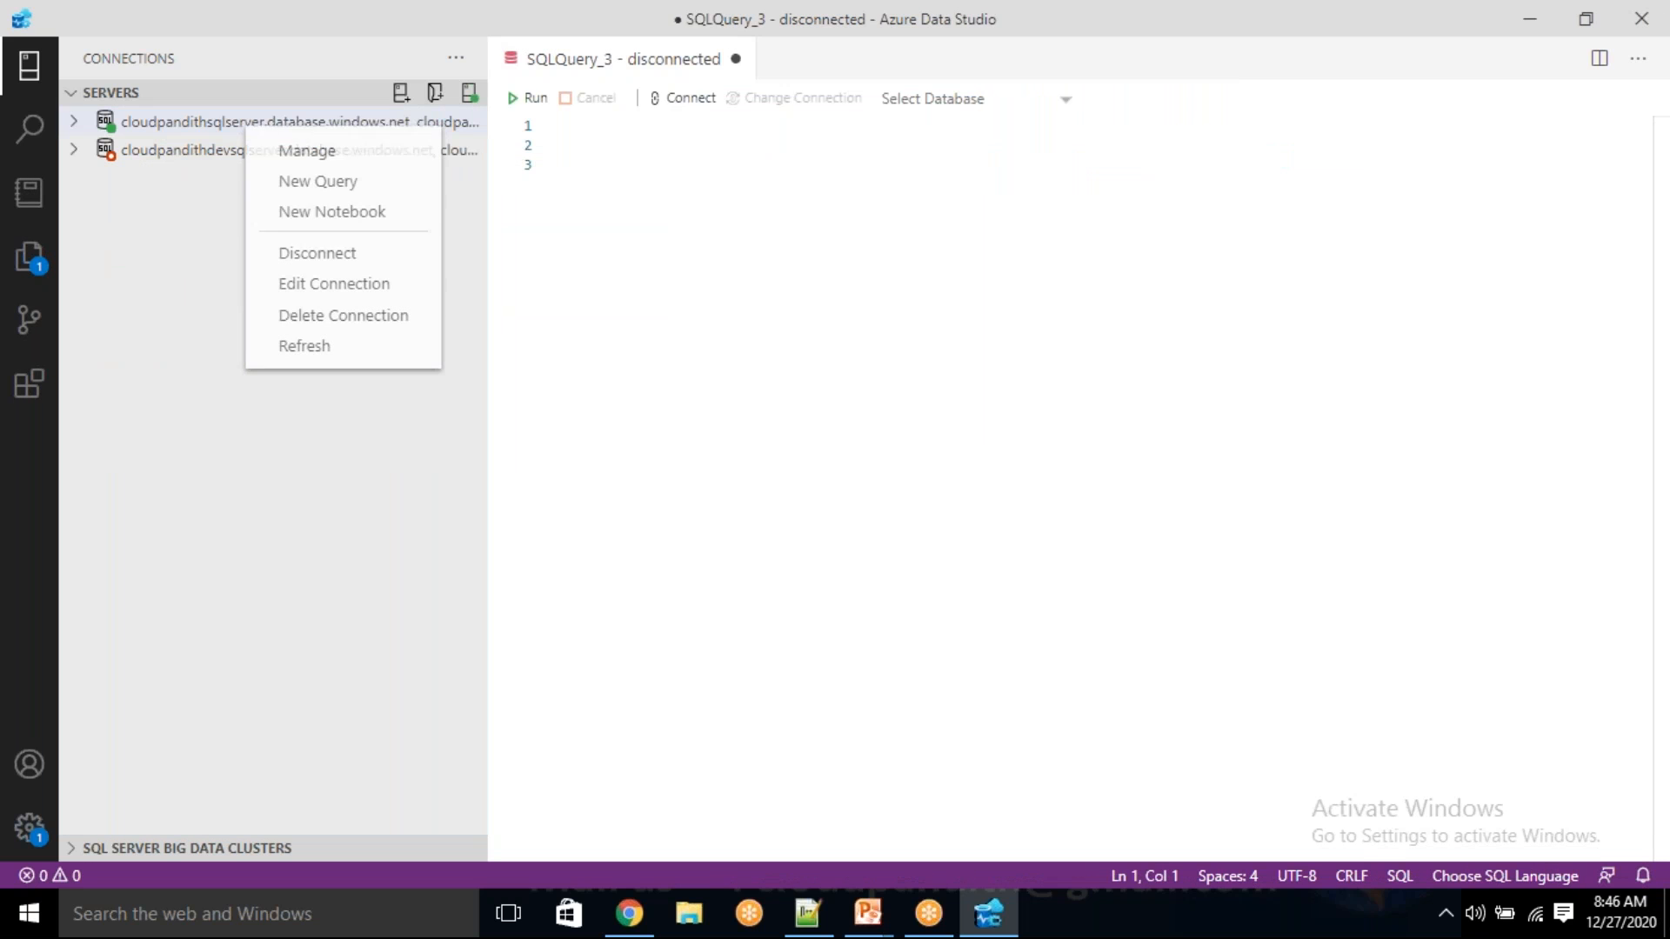
pyautogui.click(315, 184)
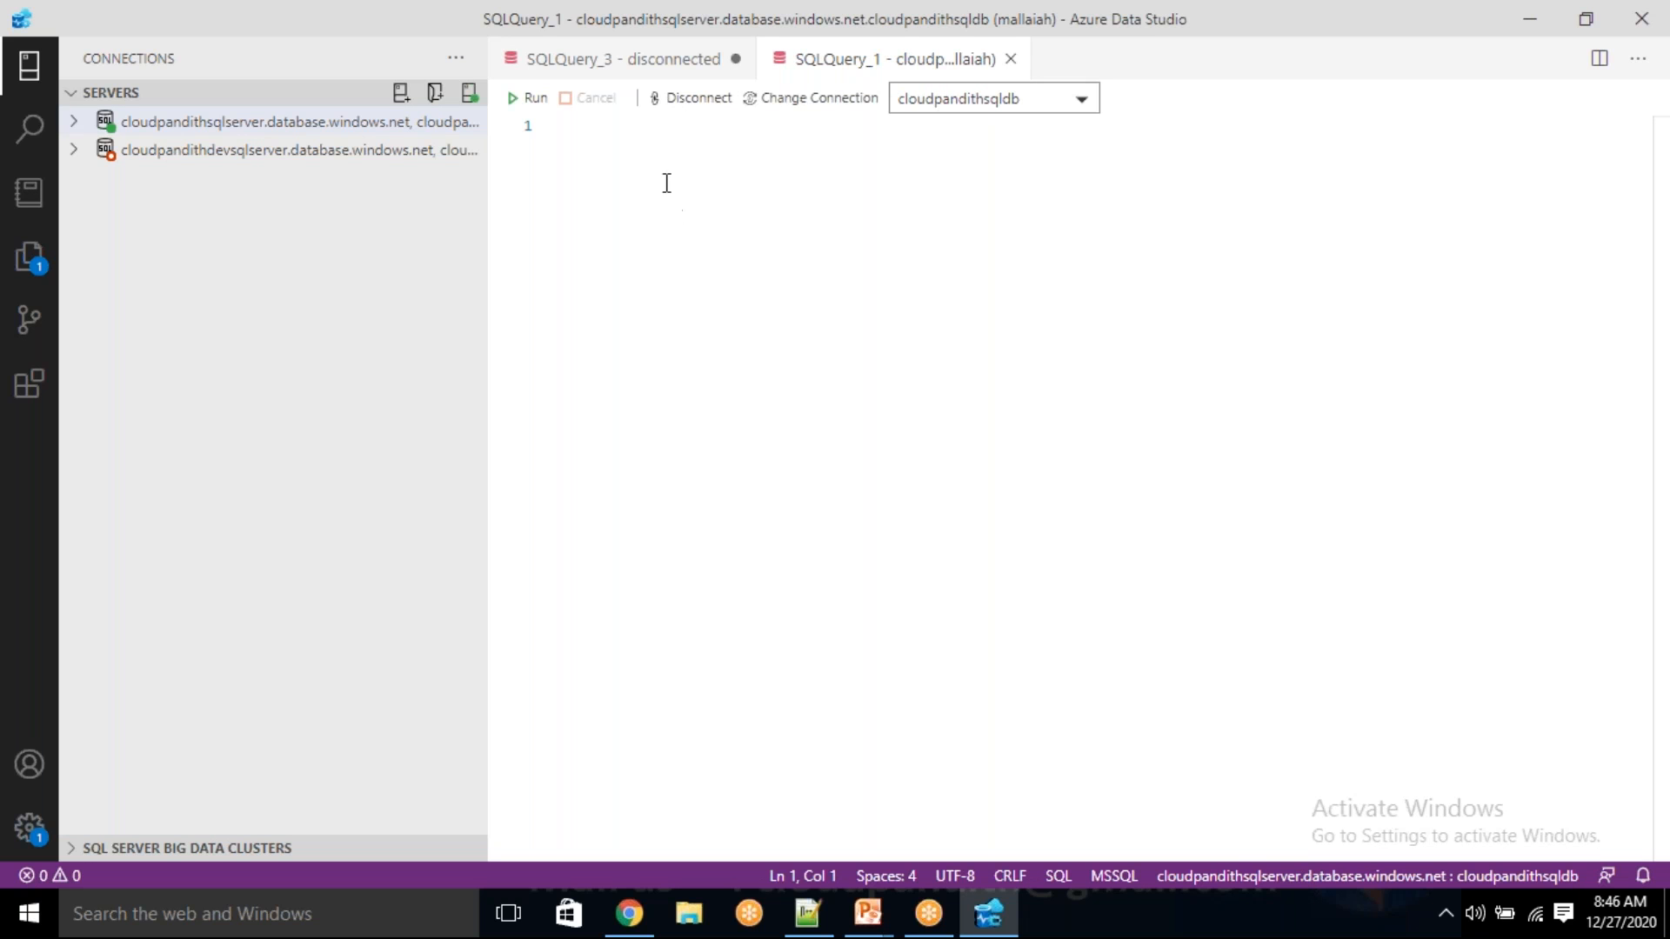
pyautogui.click(83, 128)
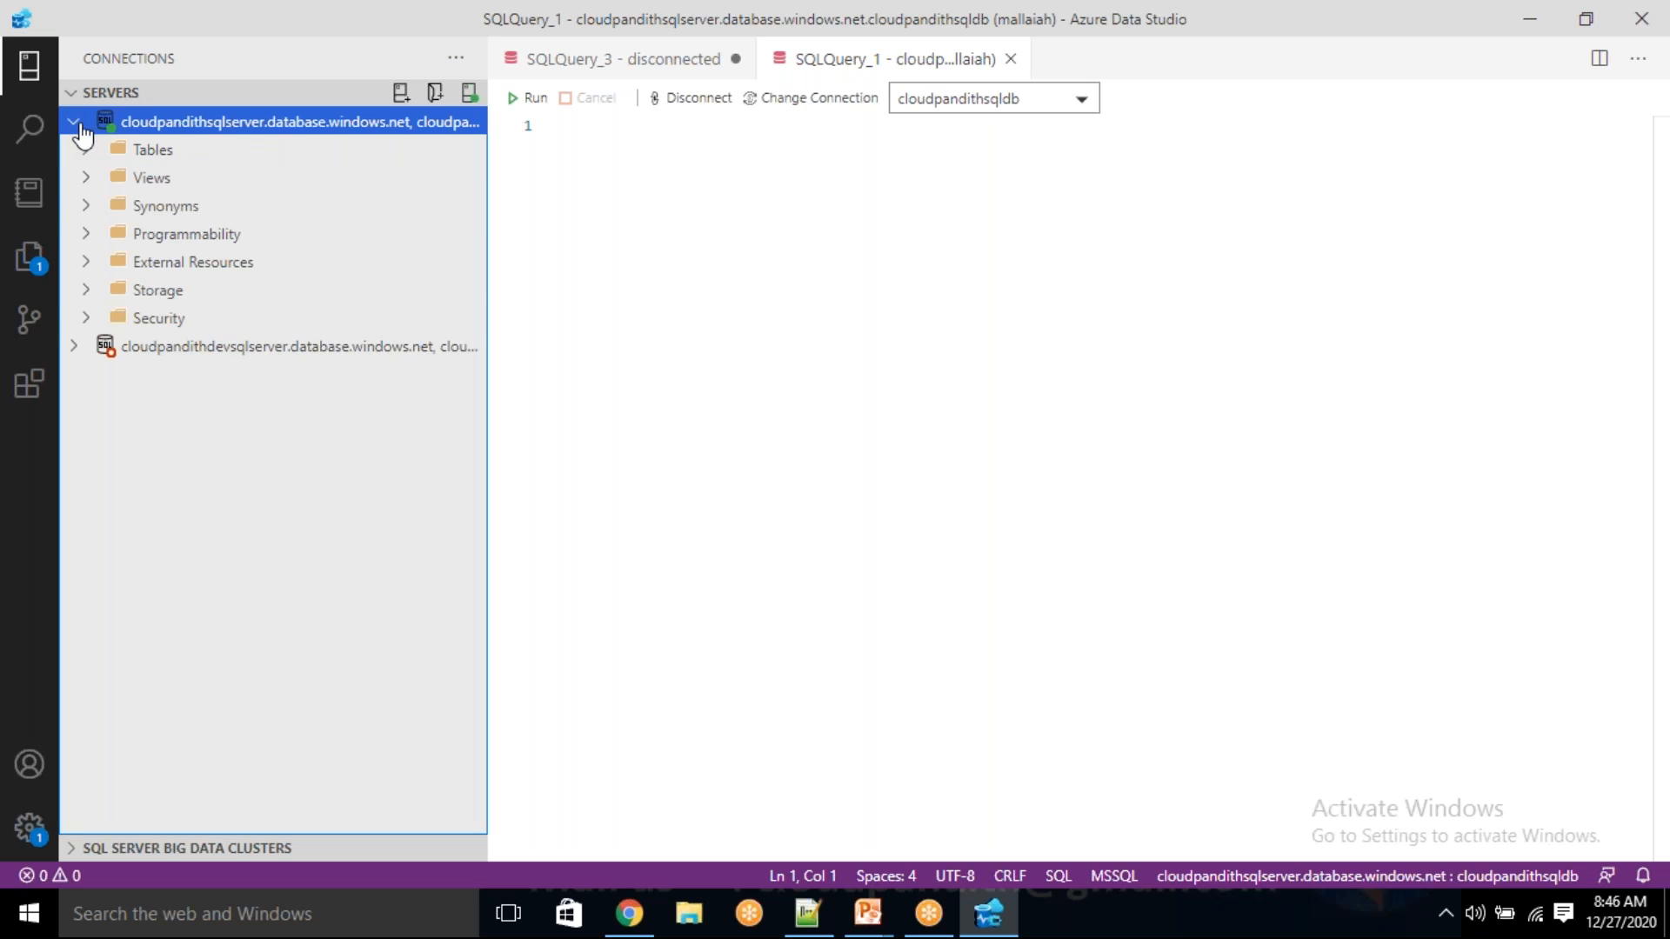
pyautogui.click(189, 349)
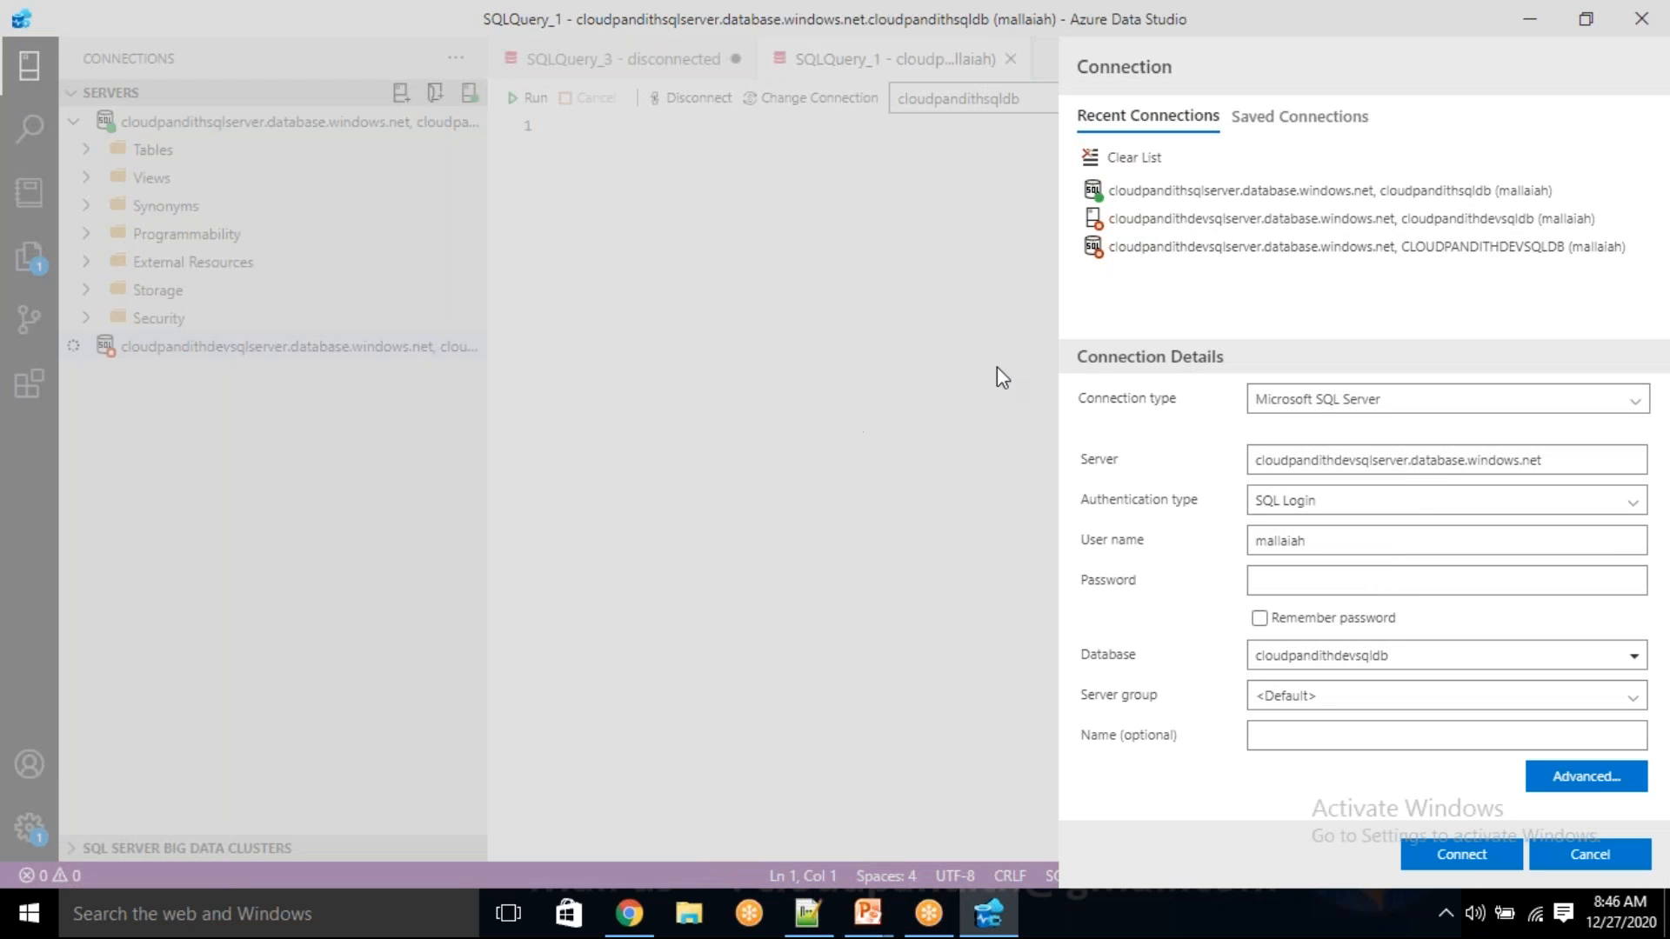
pyautogui.click(1618, 856)
pyautogui.click(1609, 859)
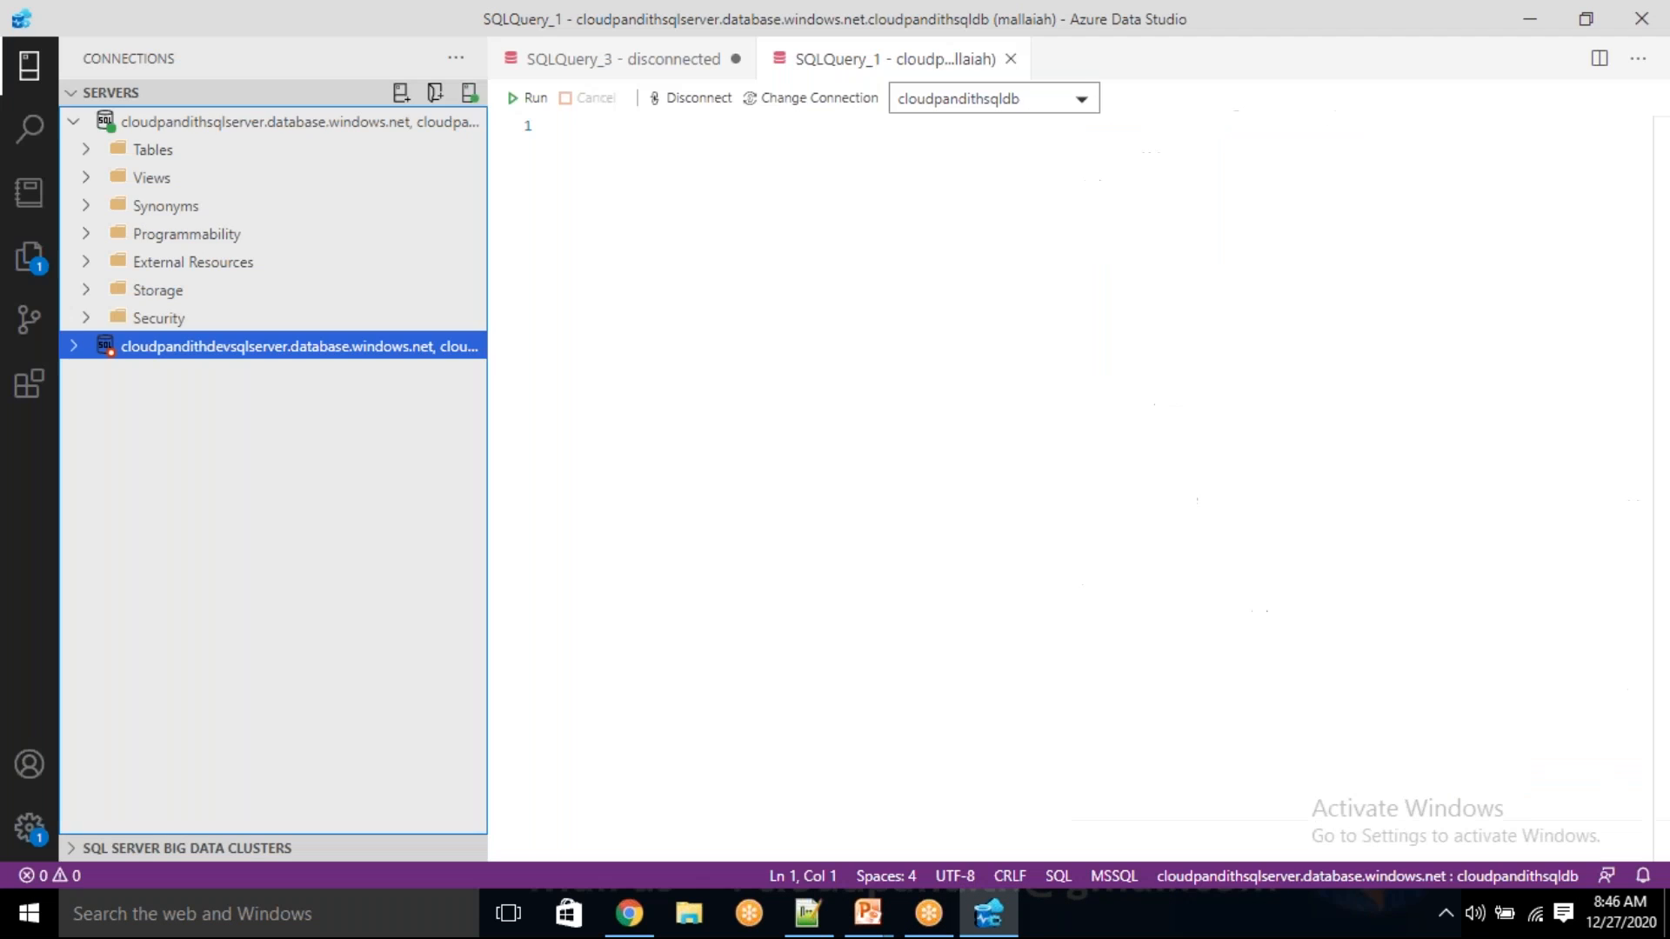
# - Delete the cloudpandithdevsqlserver connection and expand the Tables folder of cloudpandithsqlserver
pyautogui.click(454, 59)
pyautogui.press('Escape')
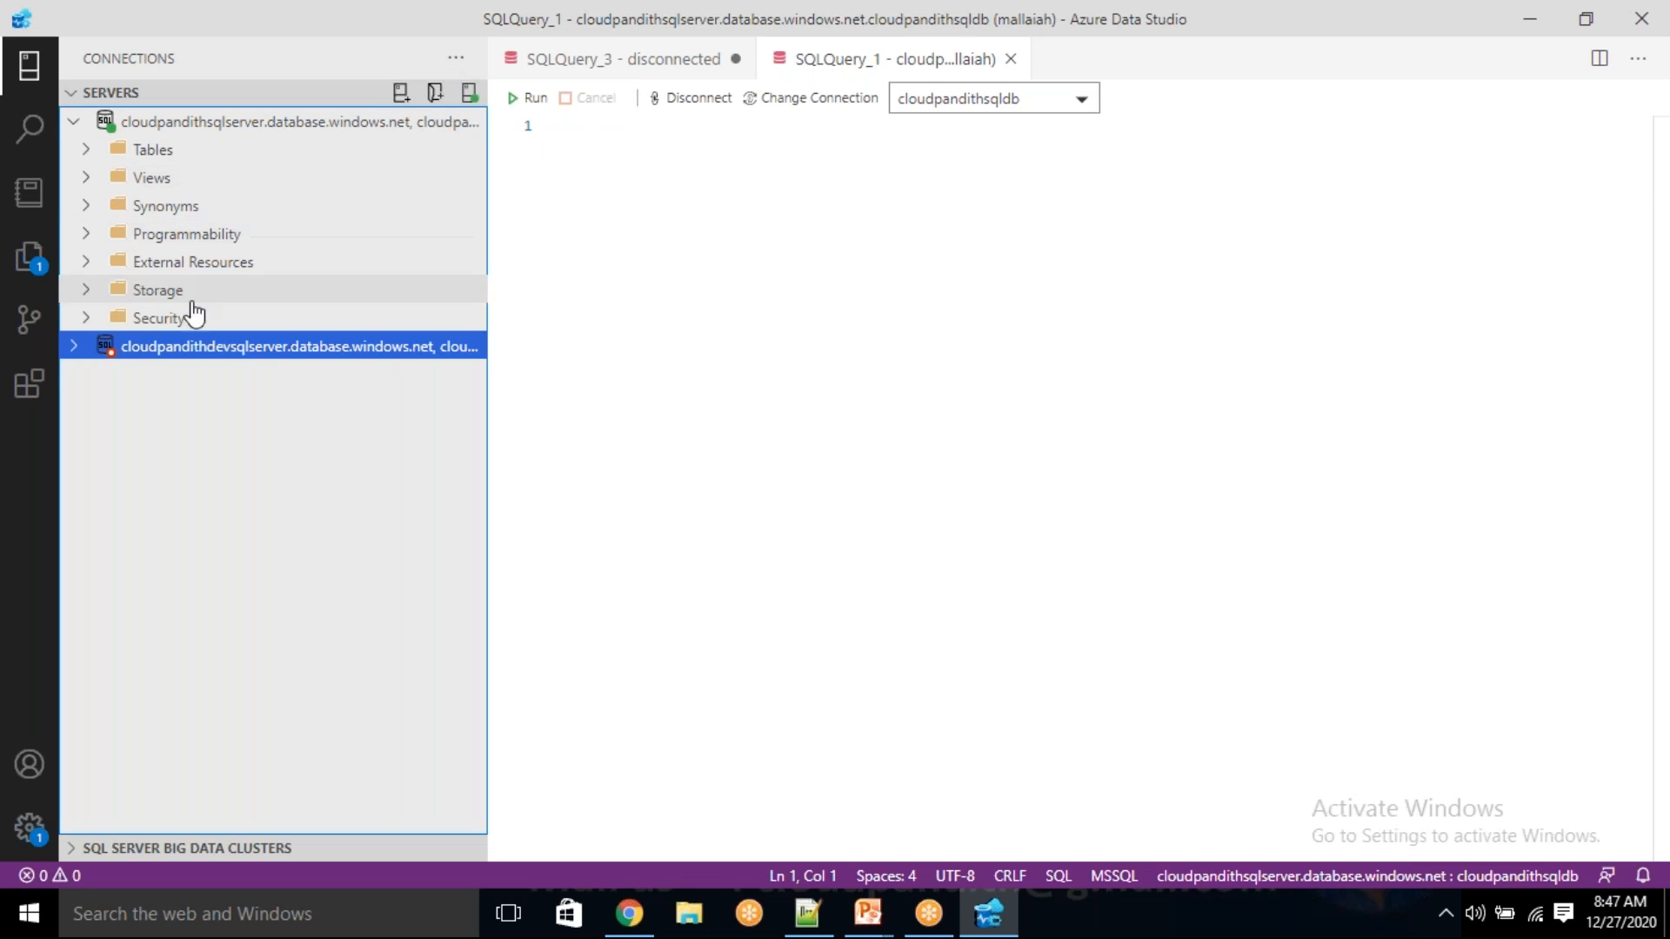
pyautogui.rightClick(113, 348)
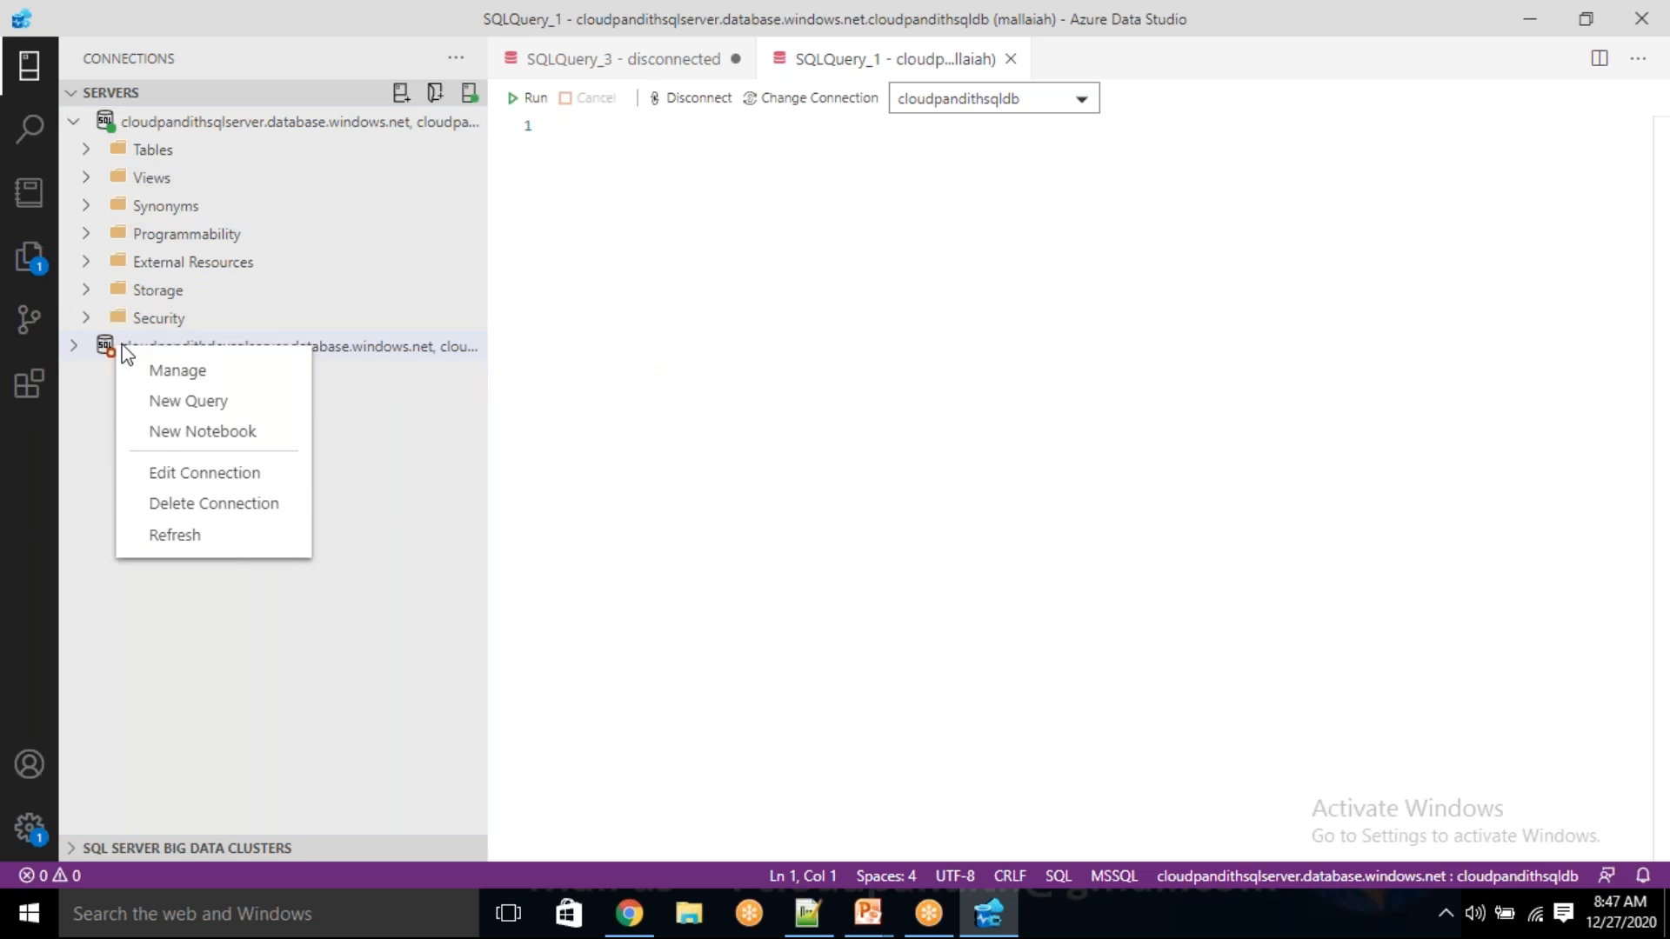
pyautogui.click(183, 504)
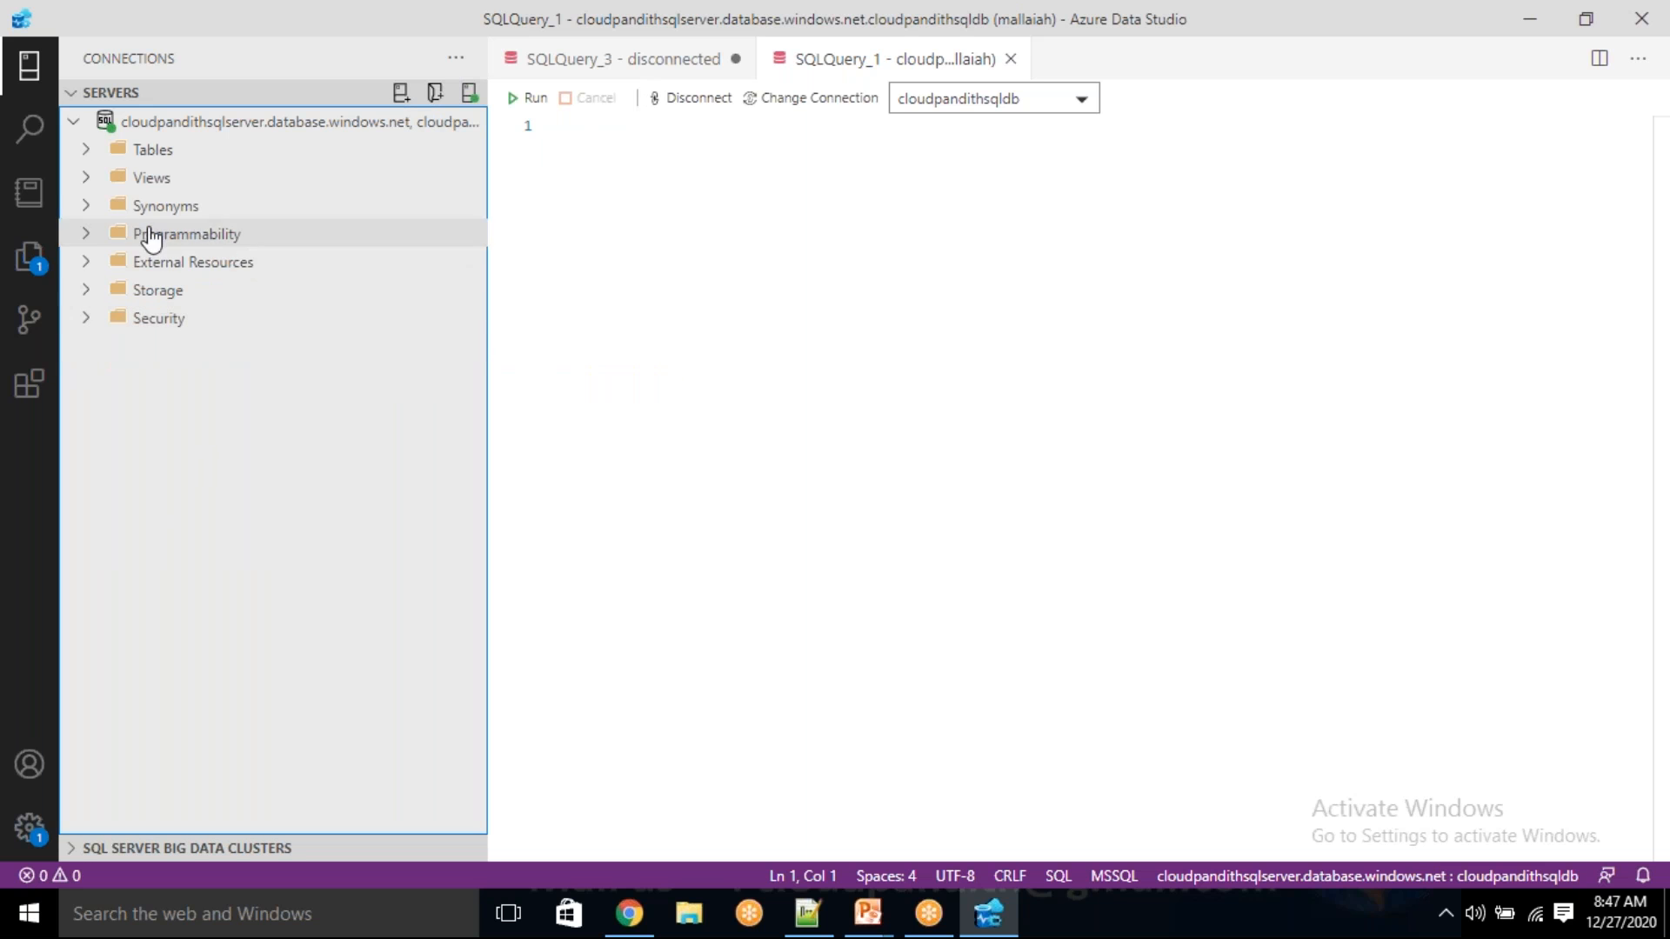
pyautogui.click(89, 153)
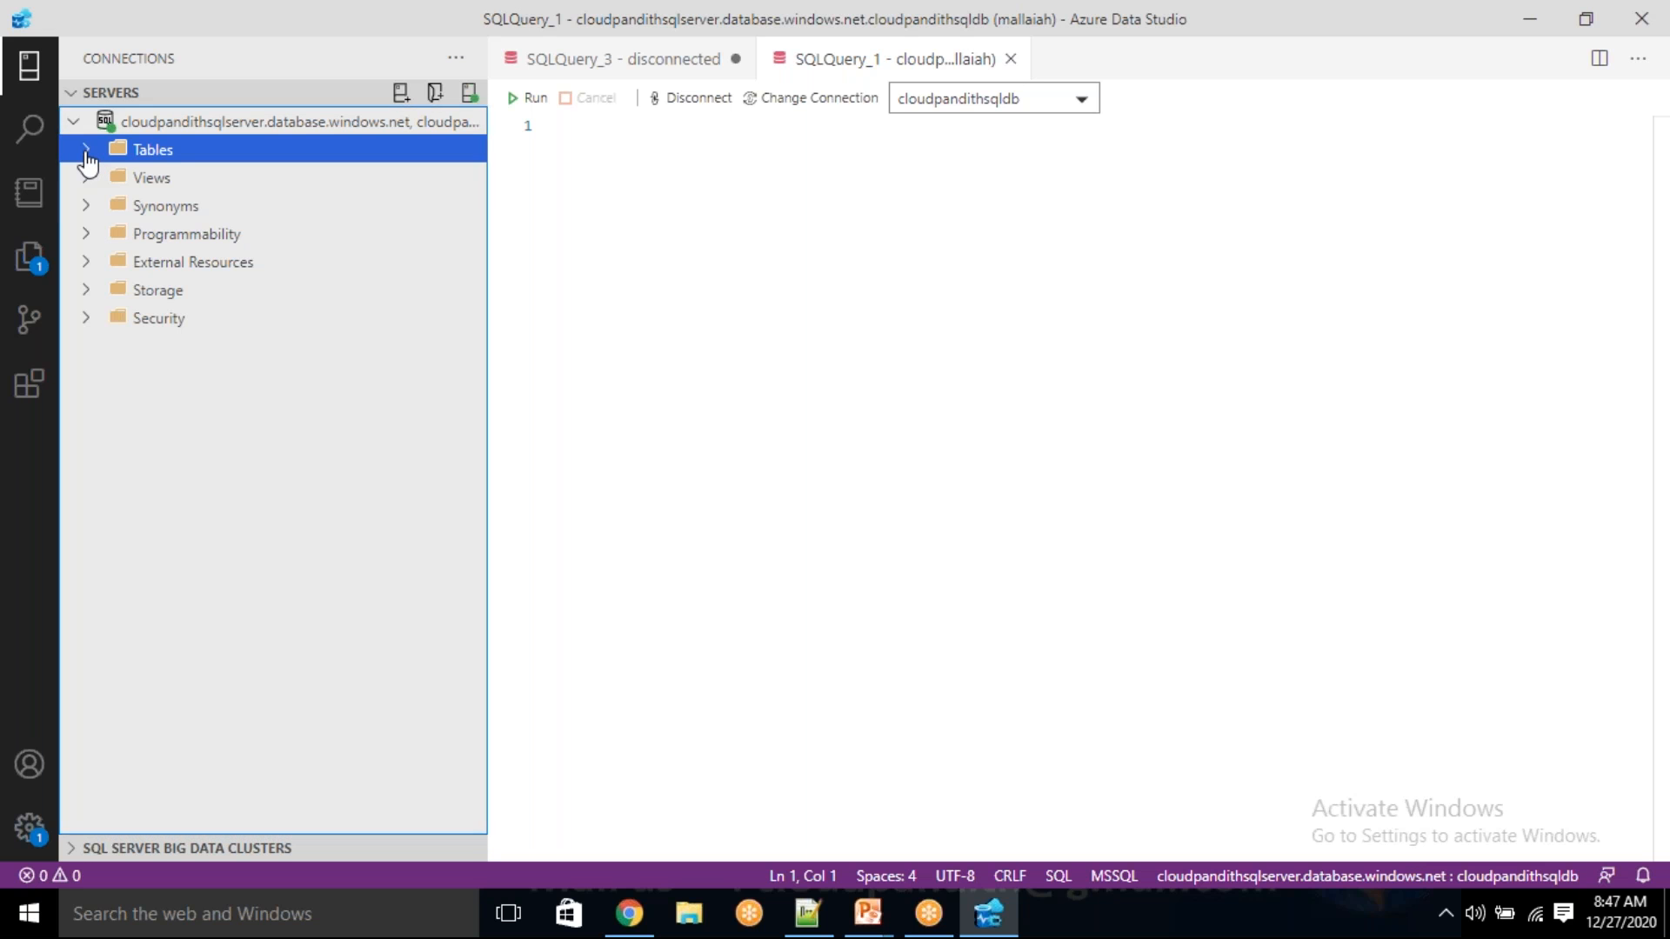
pyautogui.click(86, 154)
# - Copy the CREATE TABLE CreditScore statement from the new 18 file in Notepad++ into SQLQuery_1 and run it on cloudpandithsqldb
pyautogui.click(709, 158)
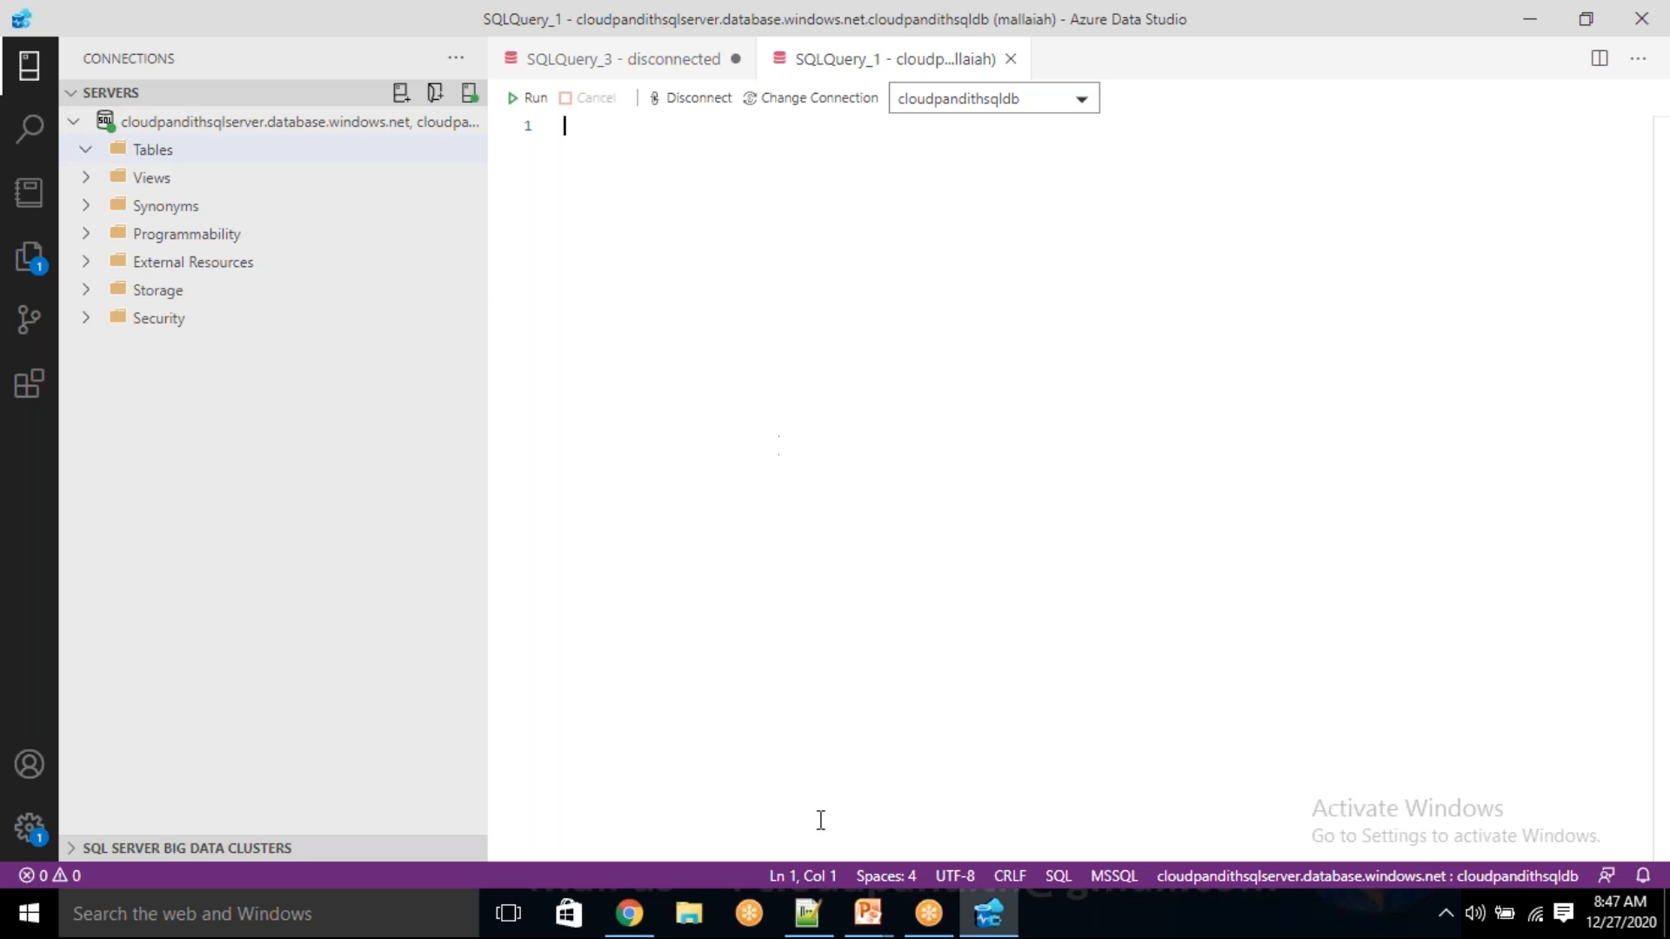
pyautogui.click(826, 925)
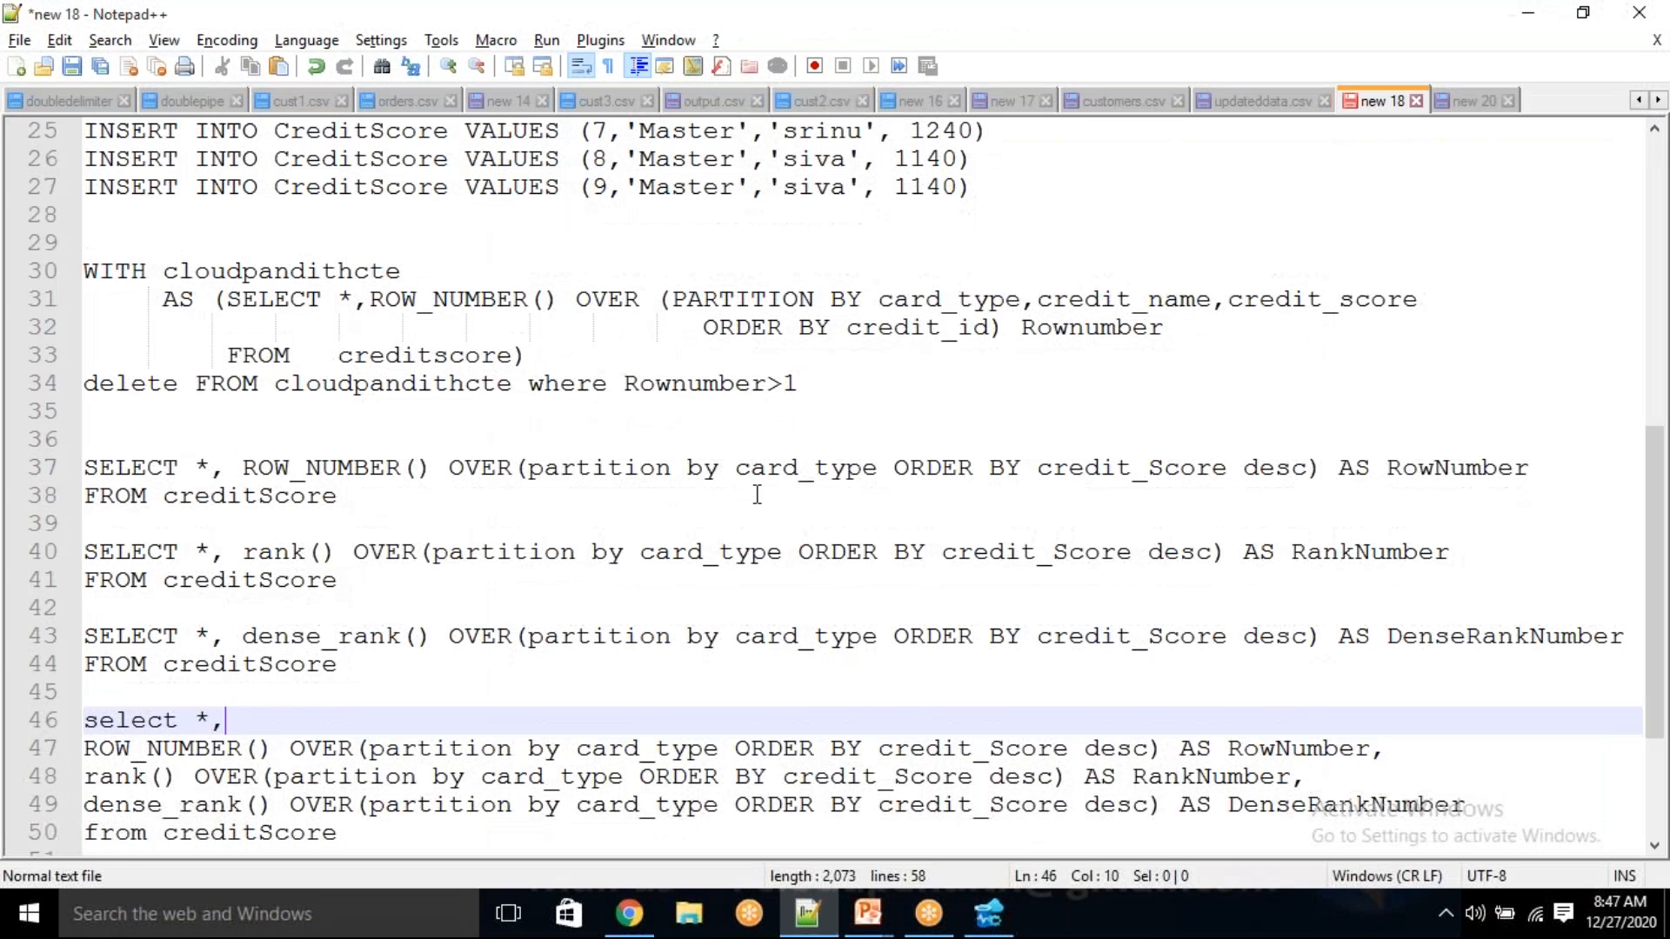
pyautogui.scroll(5, 748, 515)
pyautogui.scroll(3, 300, 327)
pyautogui.moveTo(130, 301); pyautogui.dragTo(89, 122)
pyautogui.hotkey('ctrl', 'c')
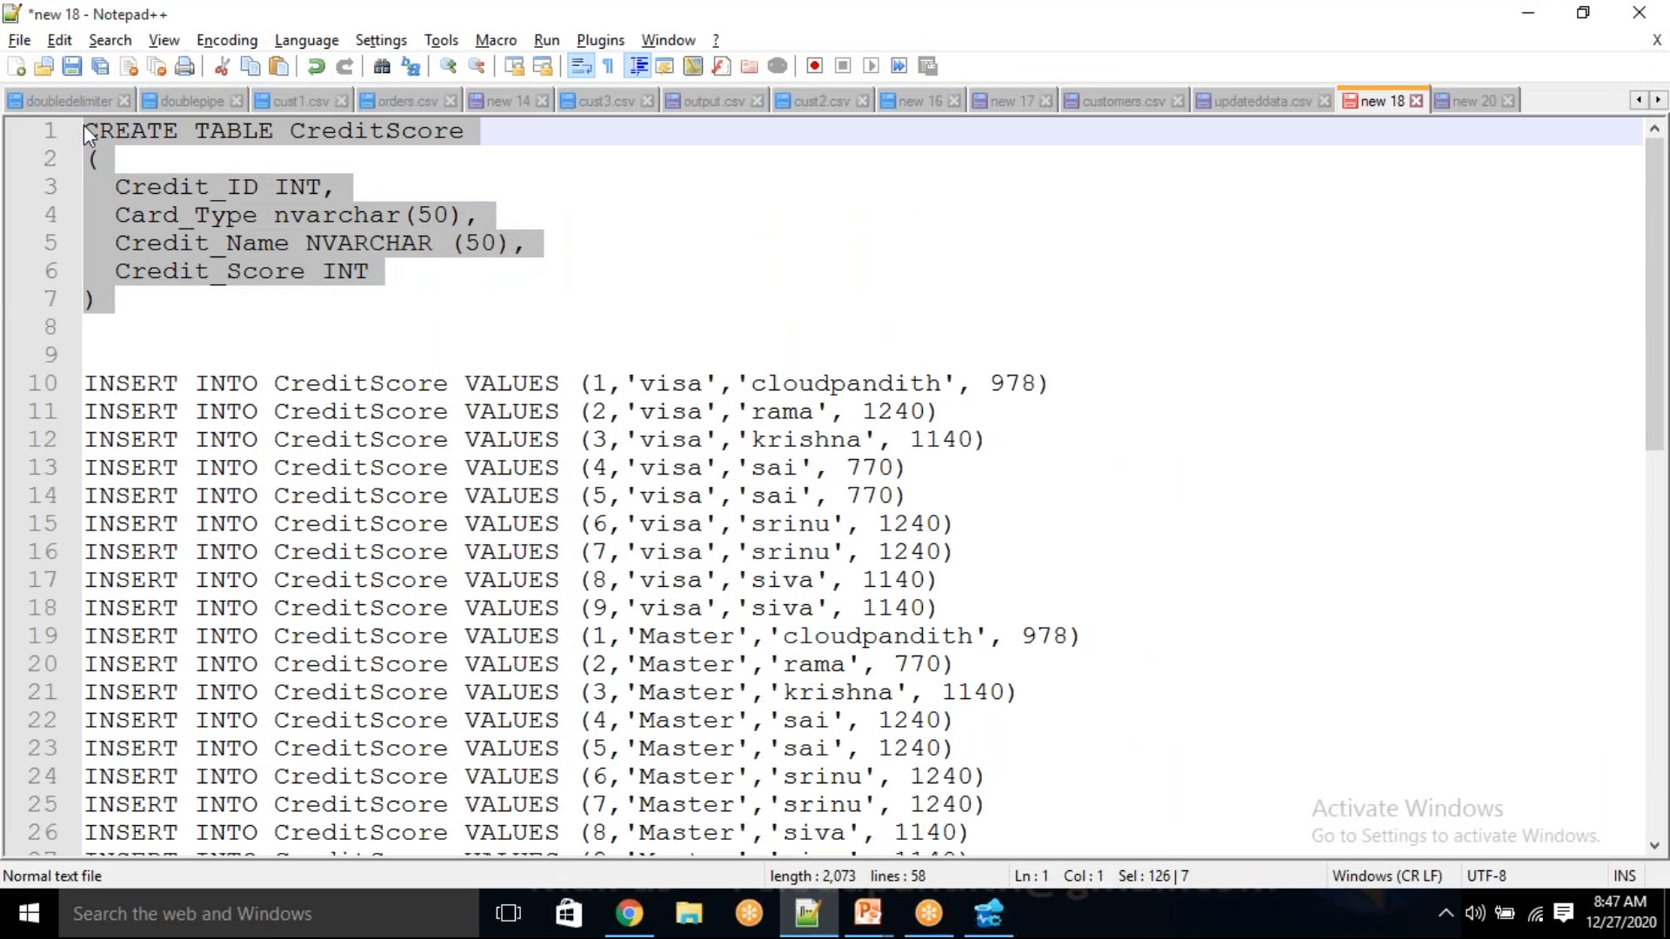
pyautogui.hotkey('alt', 'Tab')
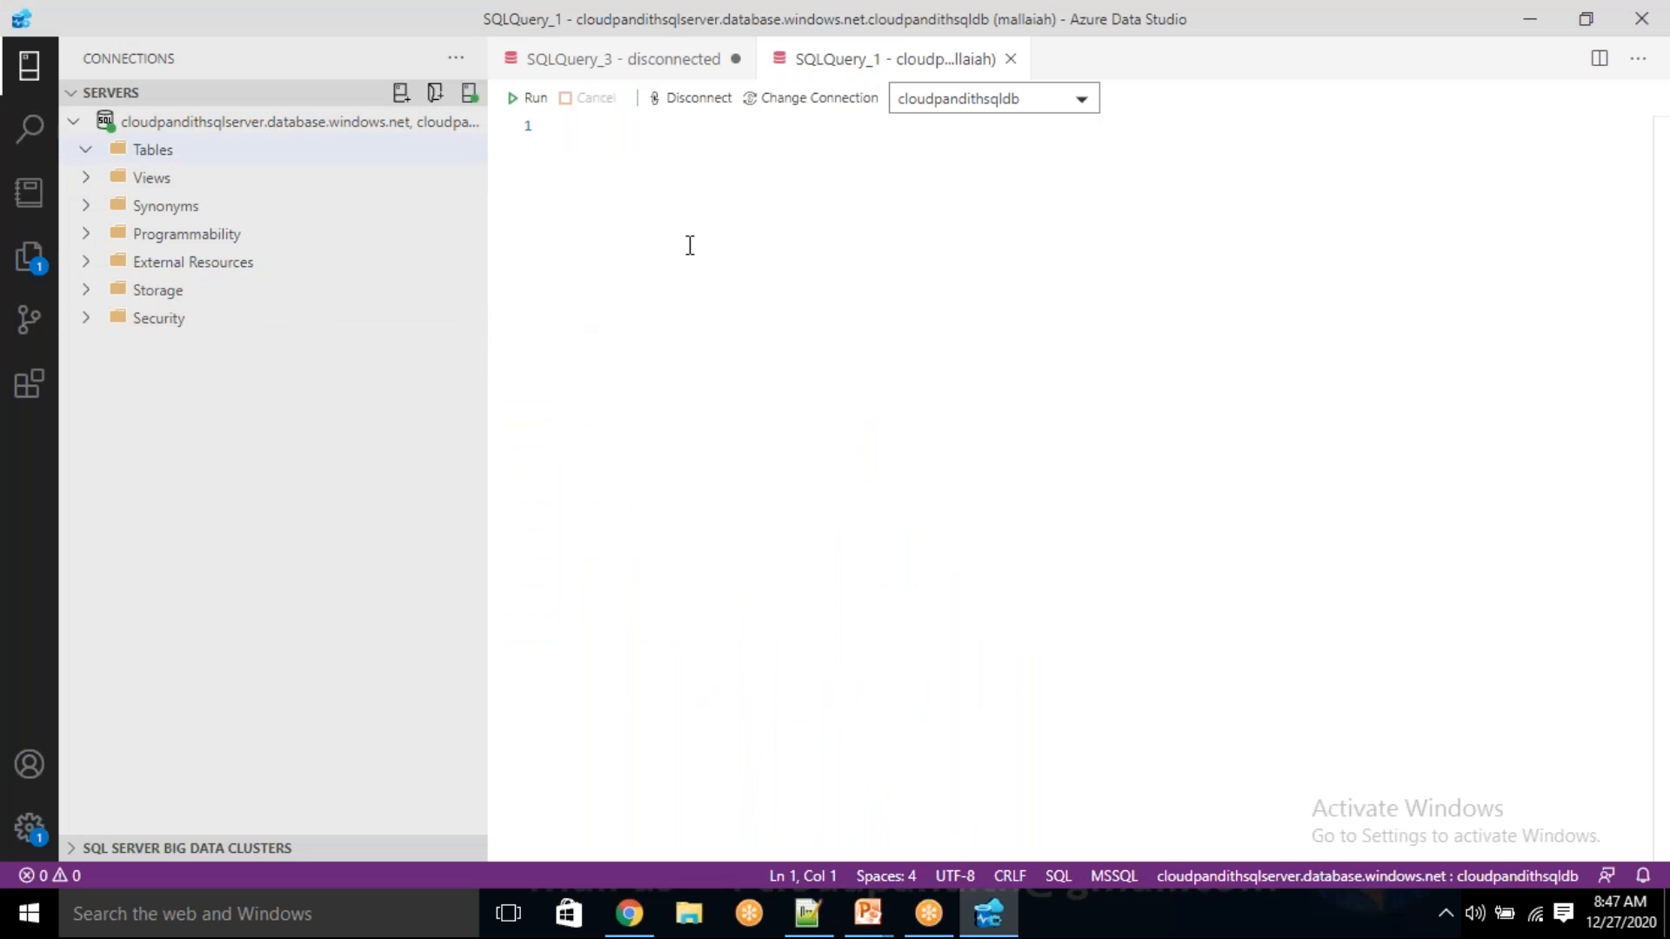
pyautogui.hotkey('ctrl', 'v')
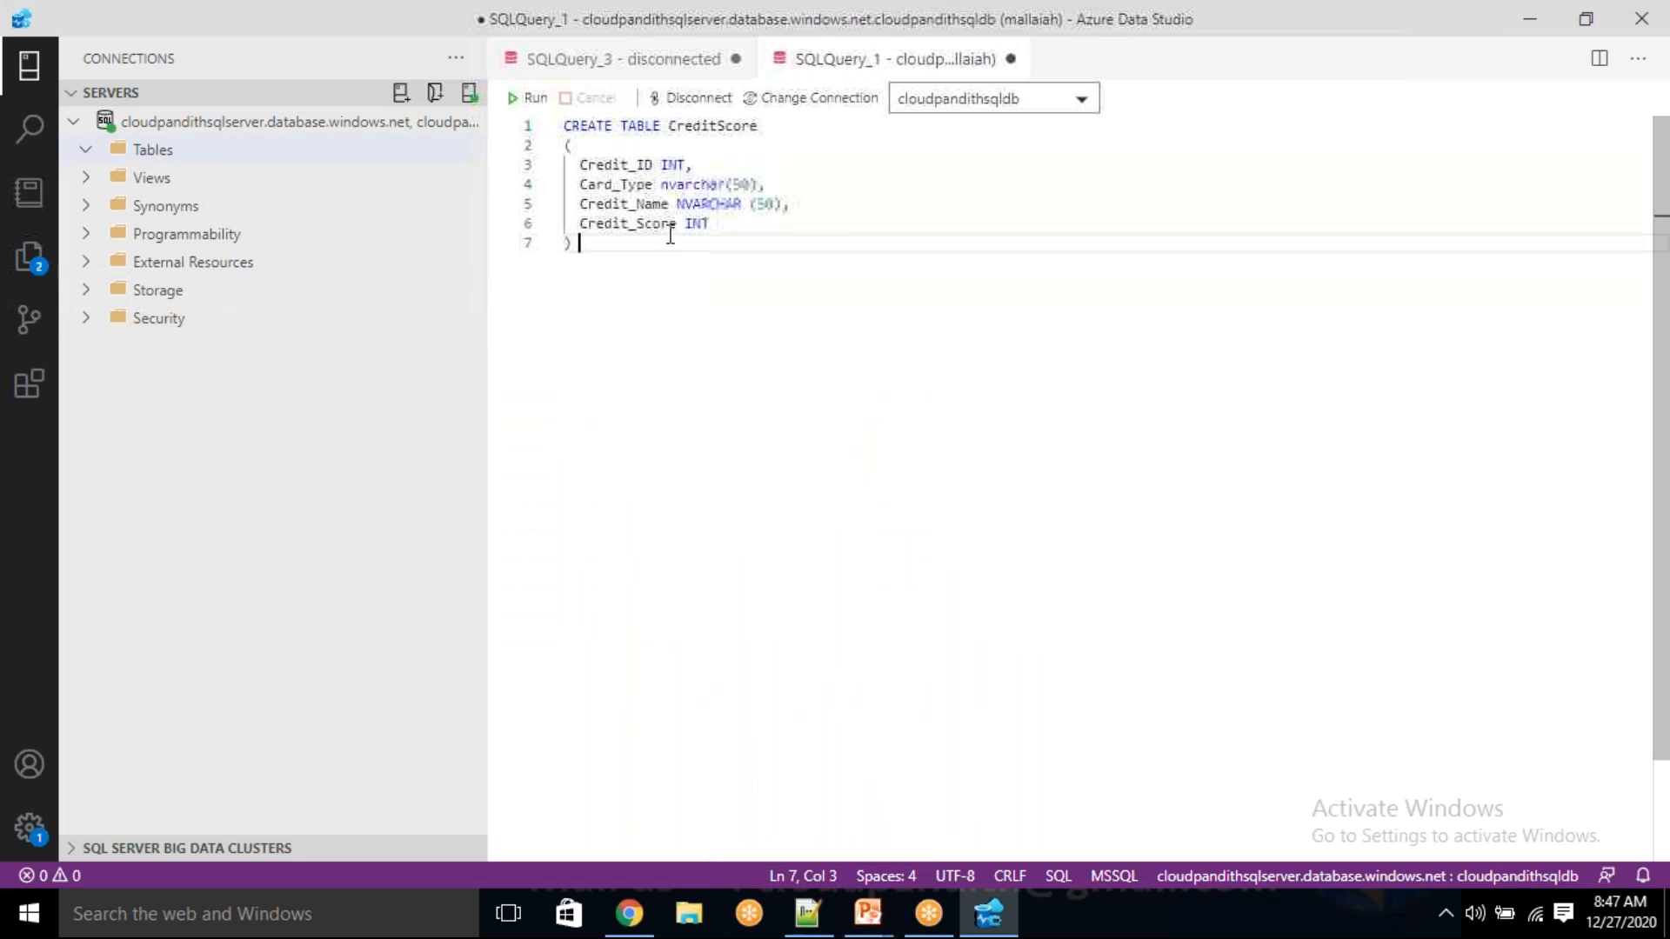
pyautogui.click(535, 99)
# - Replace the CREATE TABLE statement in SQLQuery_1 with all the CreditScore INSERT statements from Notepad++ and run them
pyautogui.moveTo(586, 249); pyautogui.dragTo(562, 124)
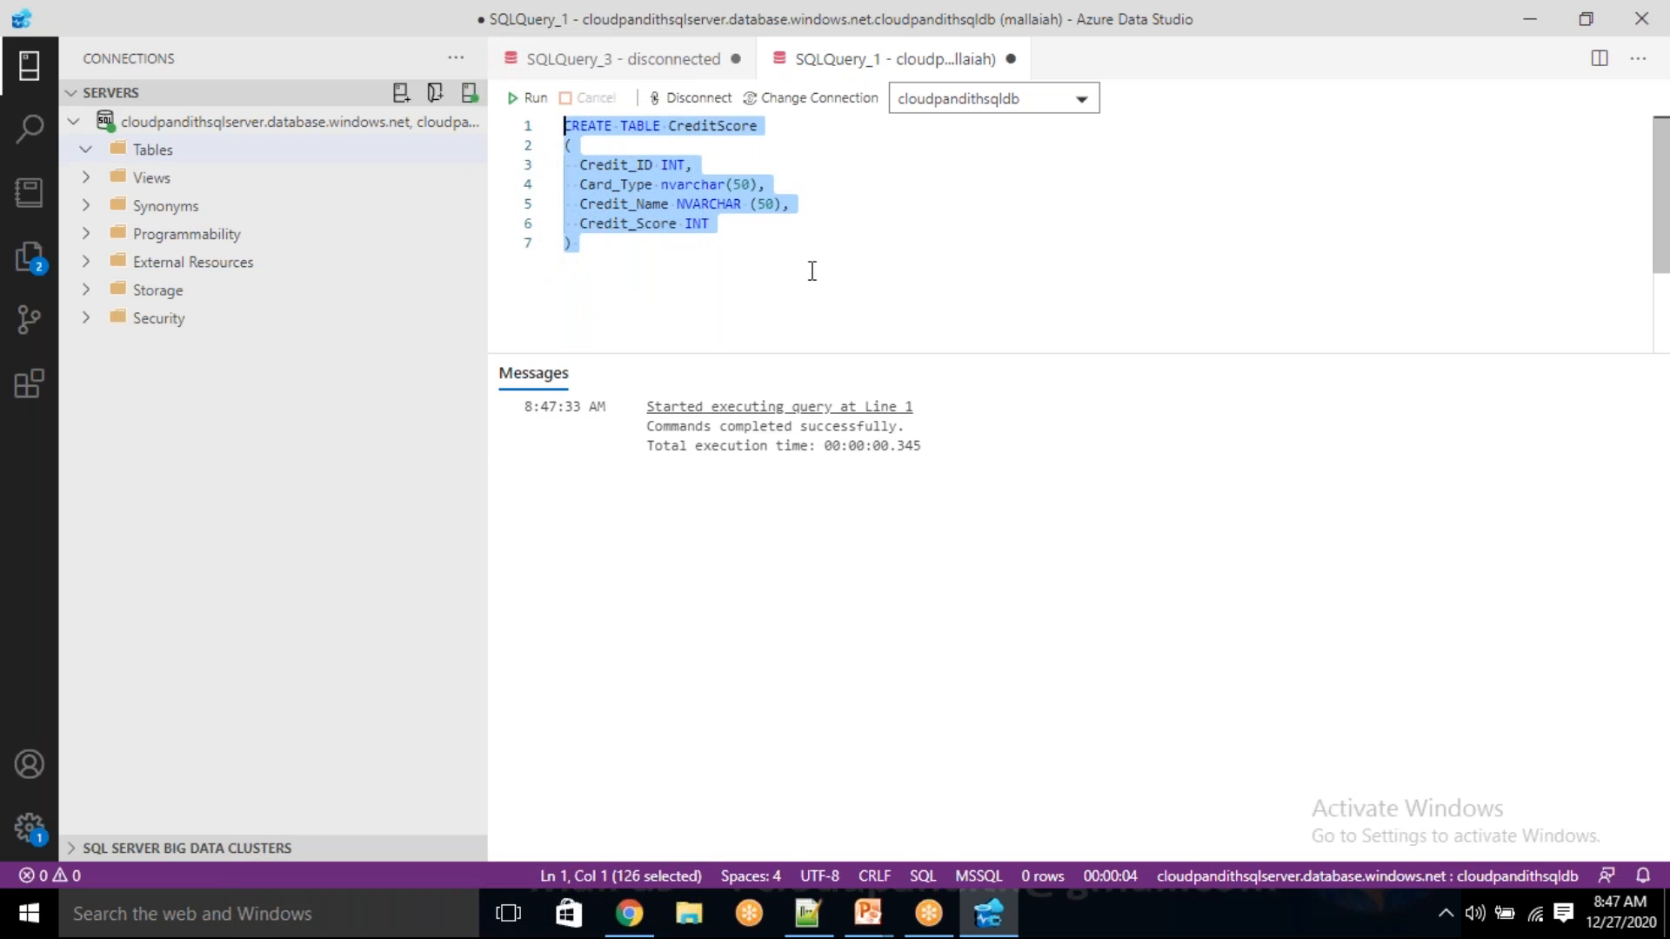
pyautogui.press('Delete')
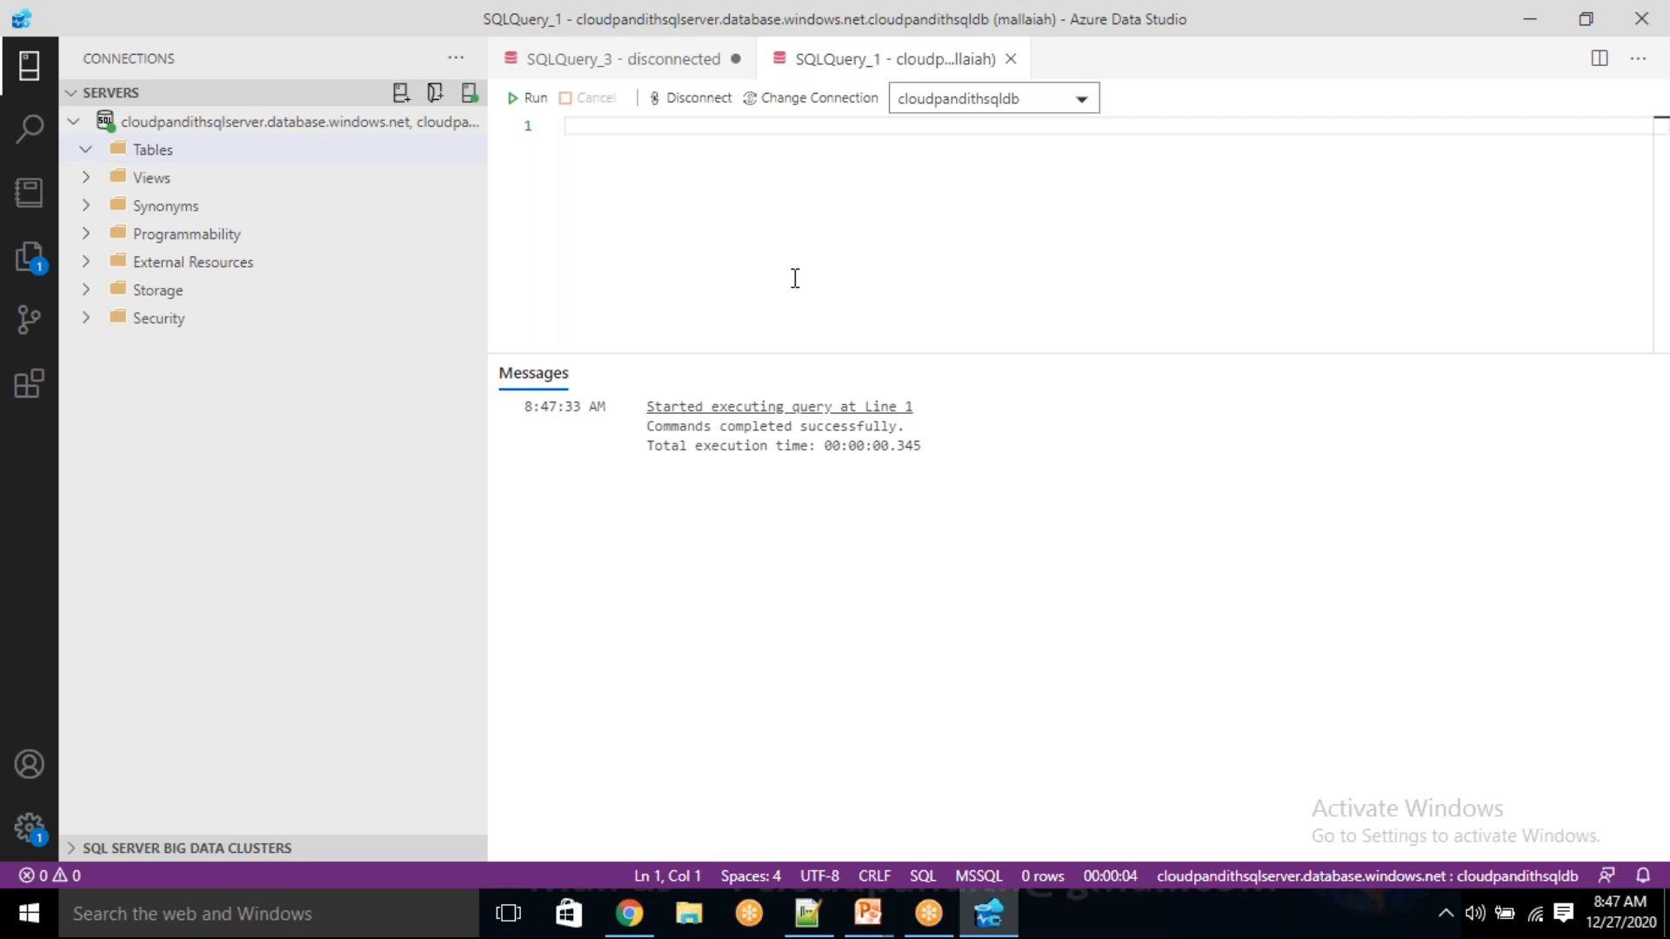
pyautogui.hotkey('alt', 'Tab')
pyautogui.scroll(-2, 470, 439)
pyautogui.moveTo(974, 693); pyautogui.dragTo(4, 214)
pyautogui.hotkey('alt', 'Tab')
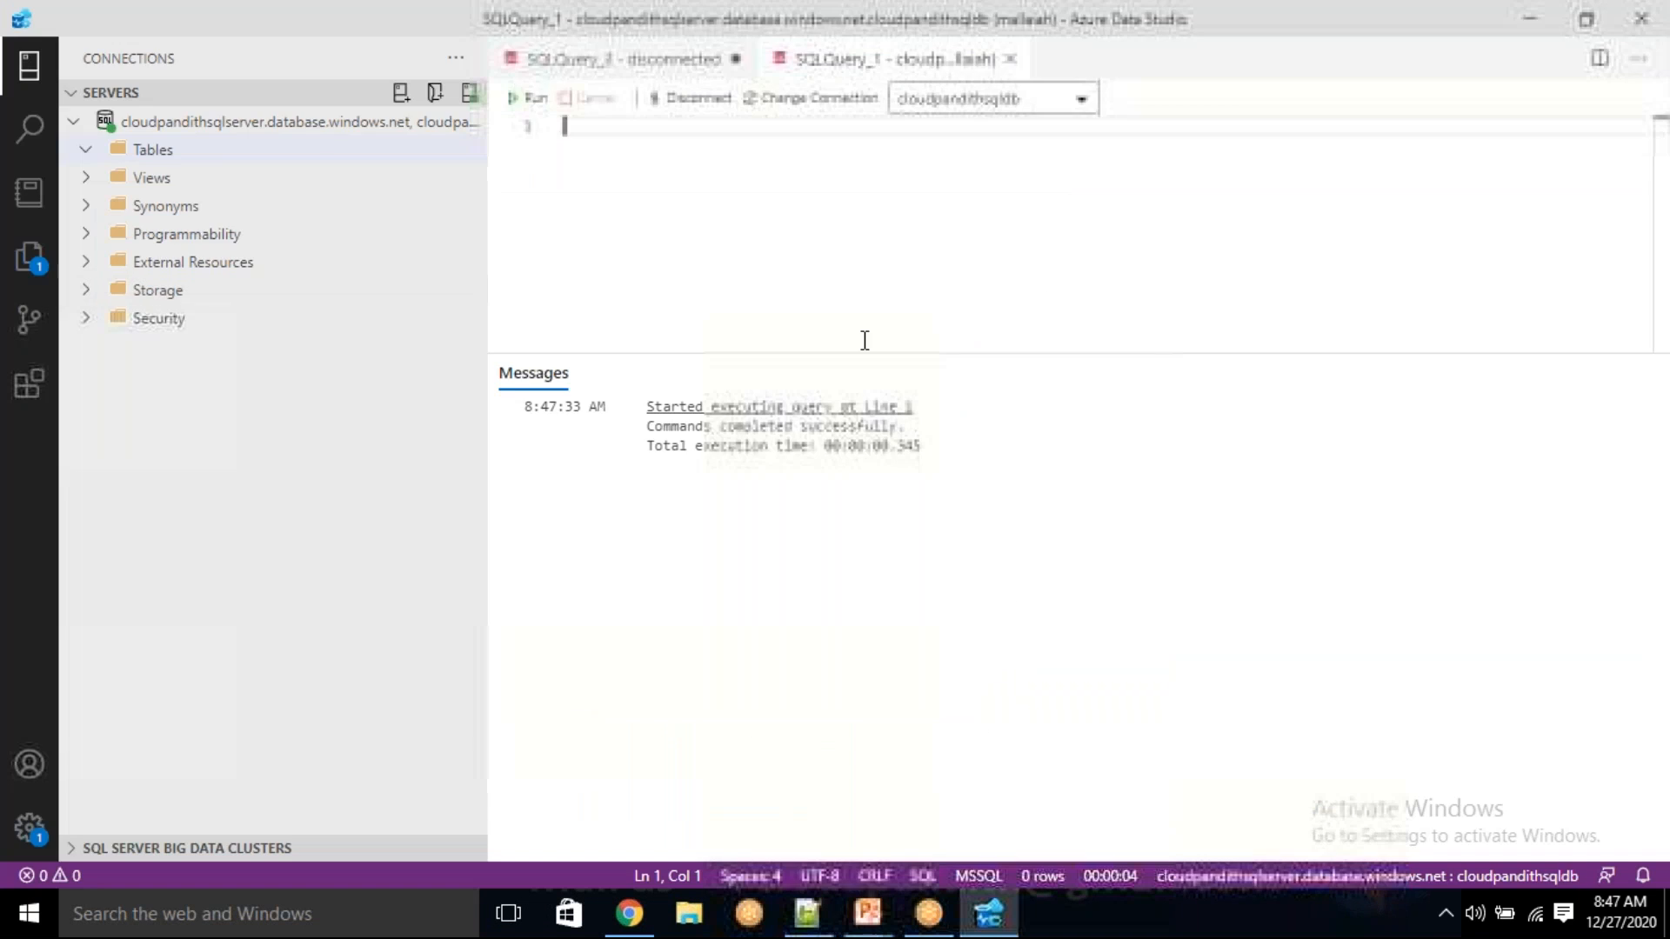
pyautogui.hotkey('ctrl', 'v')
pyautogui.click(531, 97)
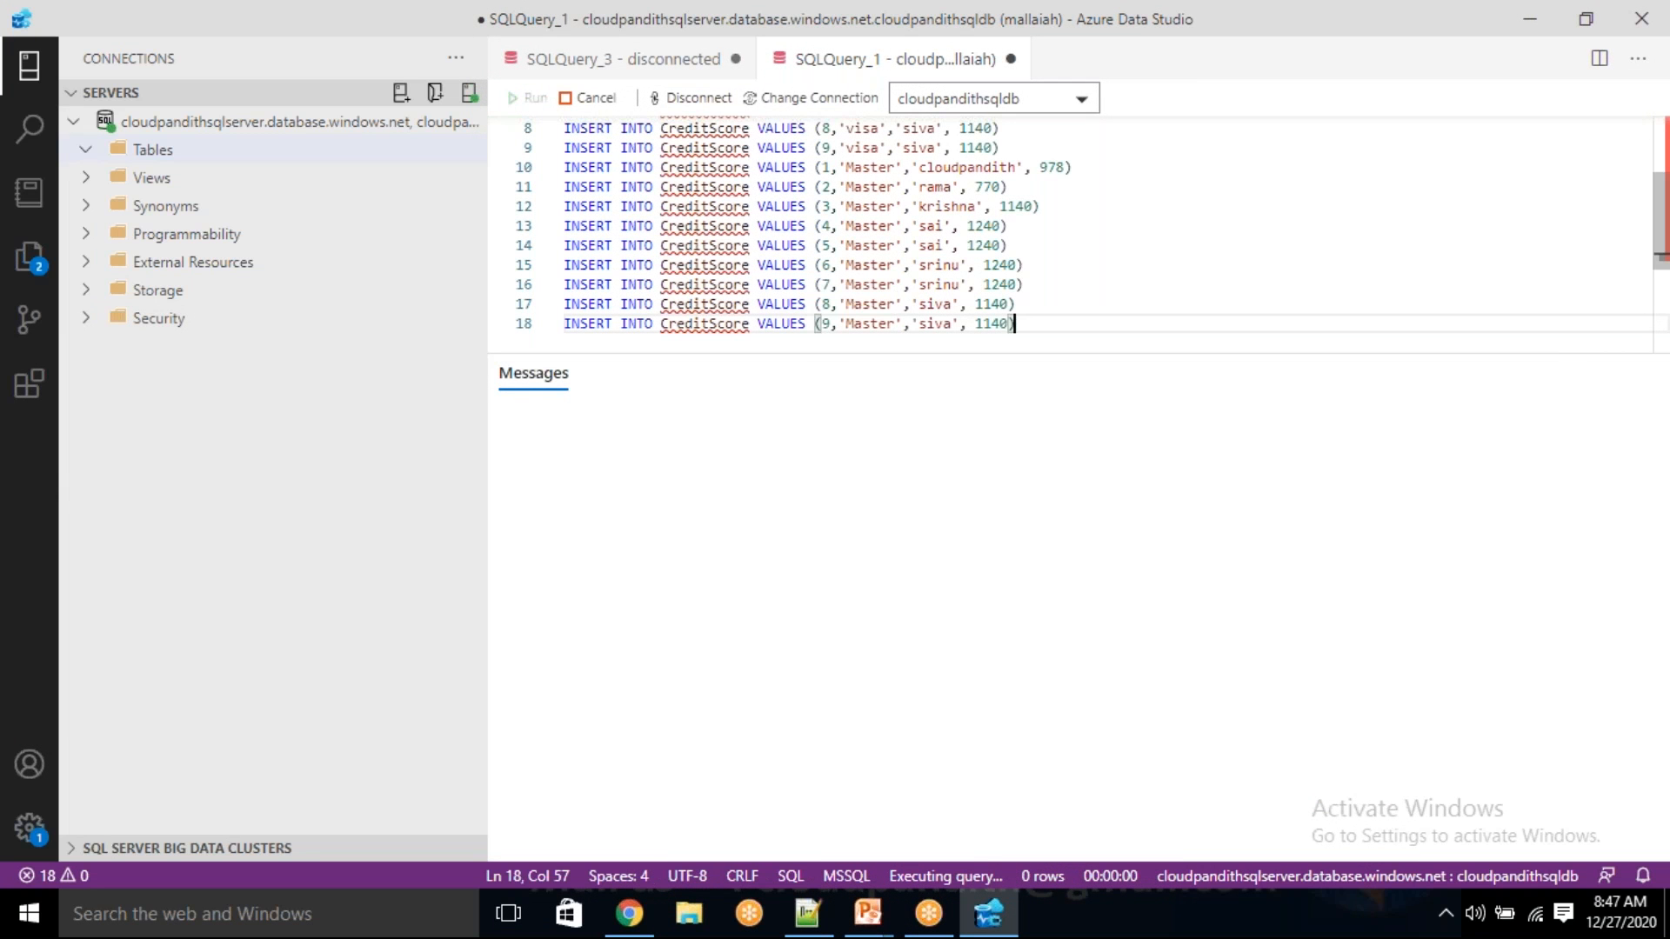
# - Replace the INSERT statements in SQLQuery_1 with the query SELECT * FROM CREDITSCORE
pyautogui.moveTo(1015, 322); pyautogui.dragTo(546, 103)
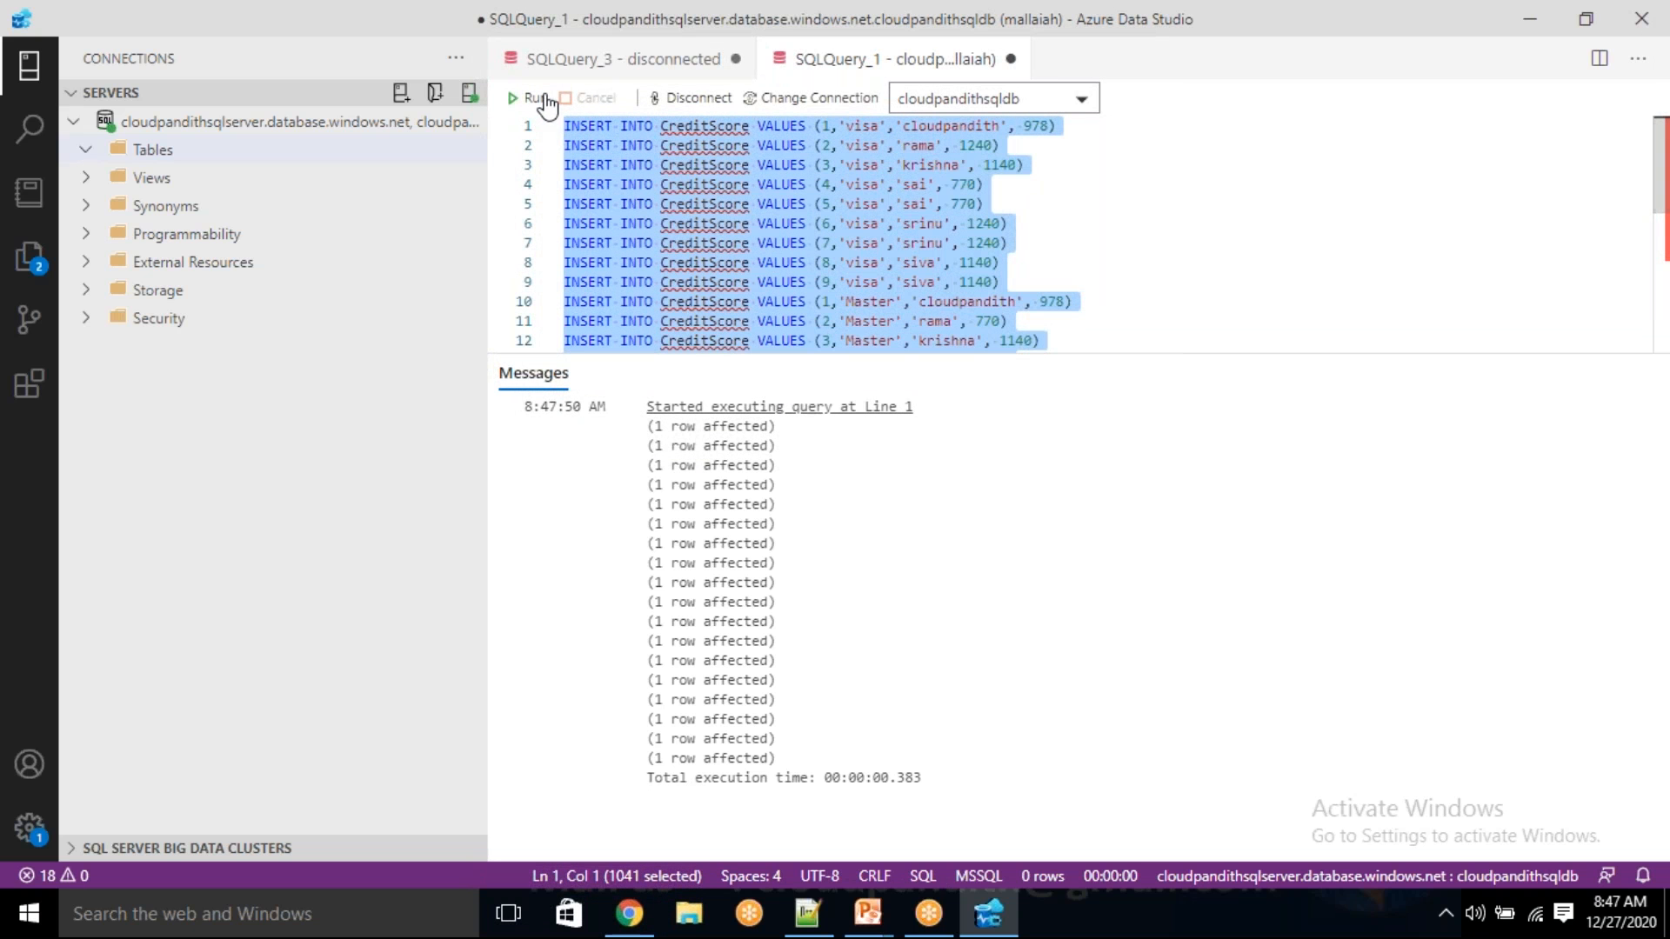
pyautogui.press('Delete')
pyautogui.write('SELECT ')
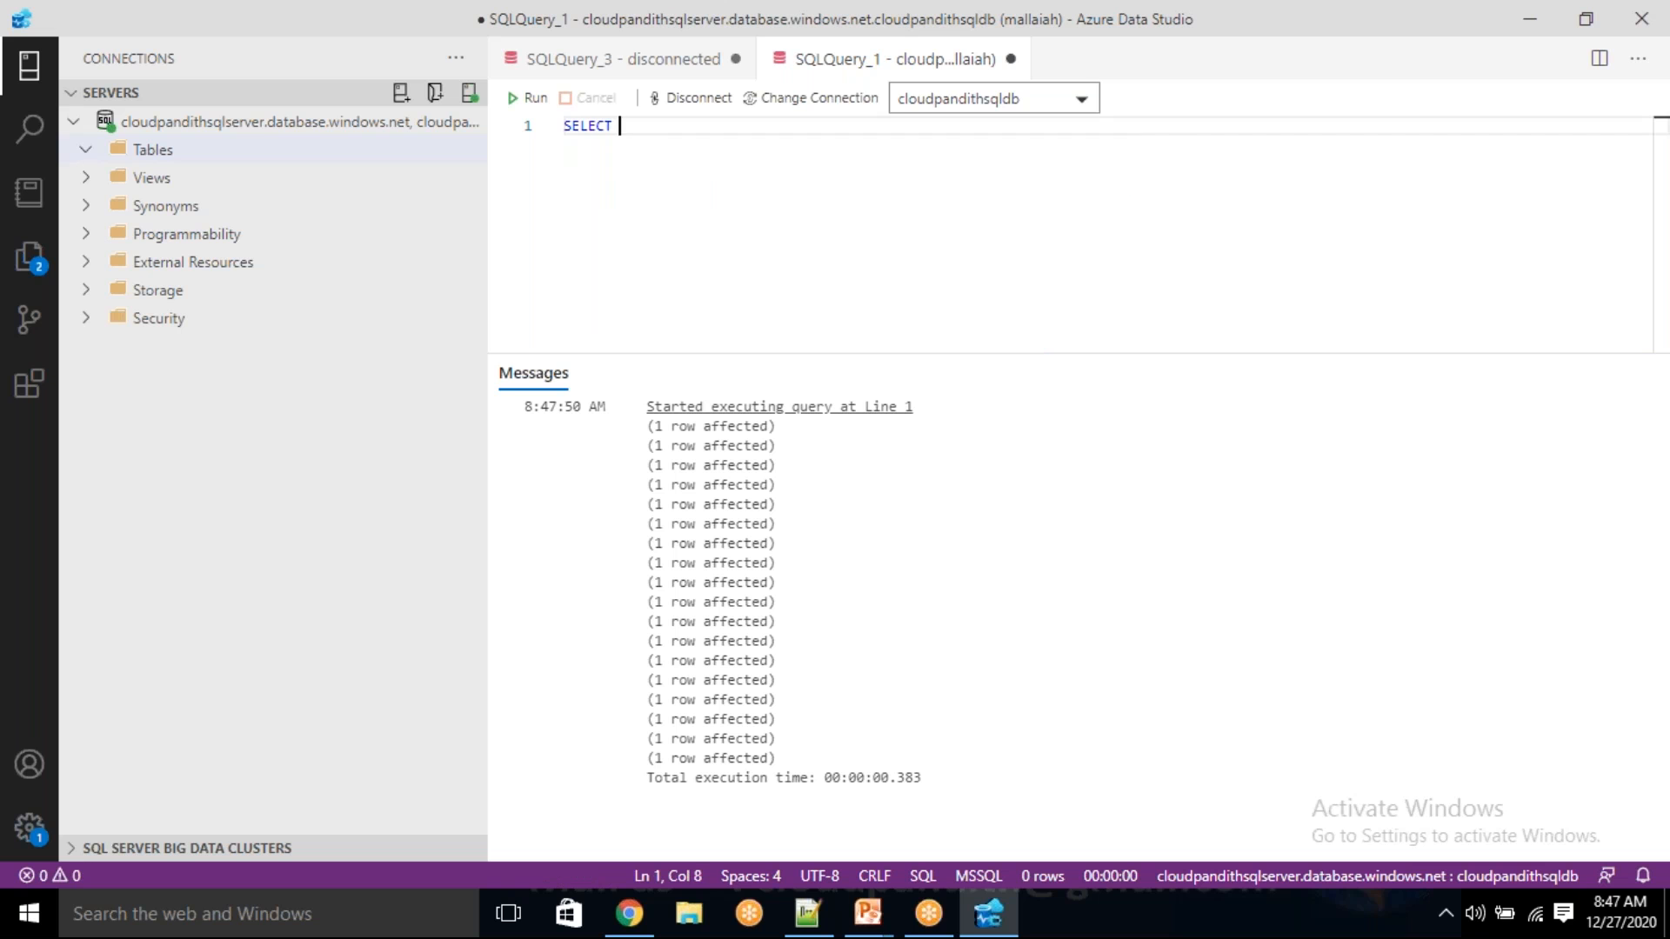
pyautogui.write('* FROM CREDI')
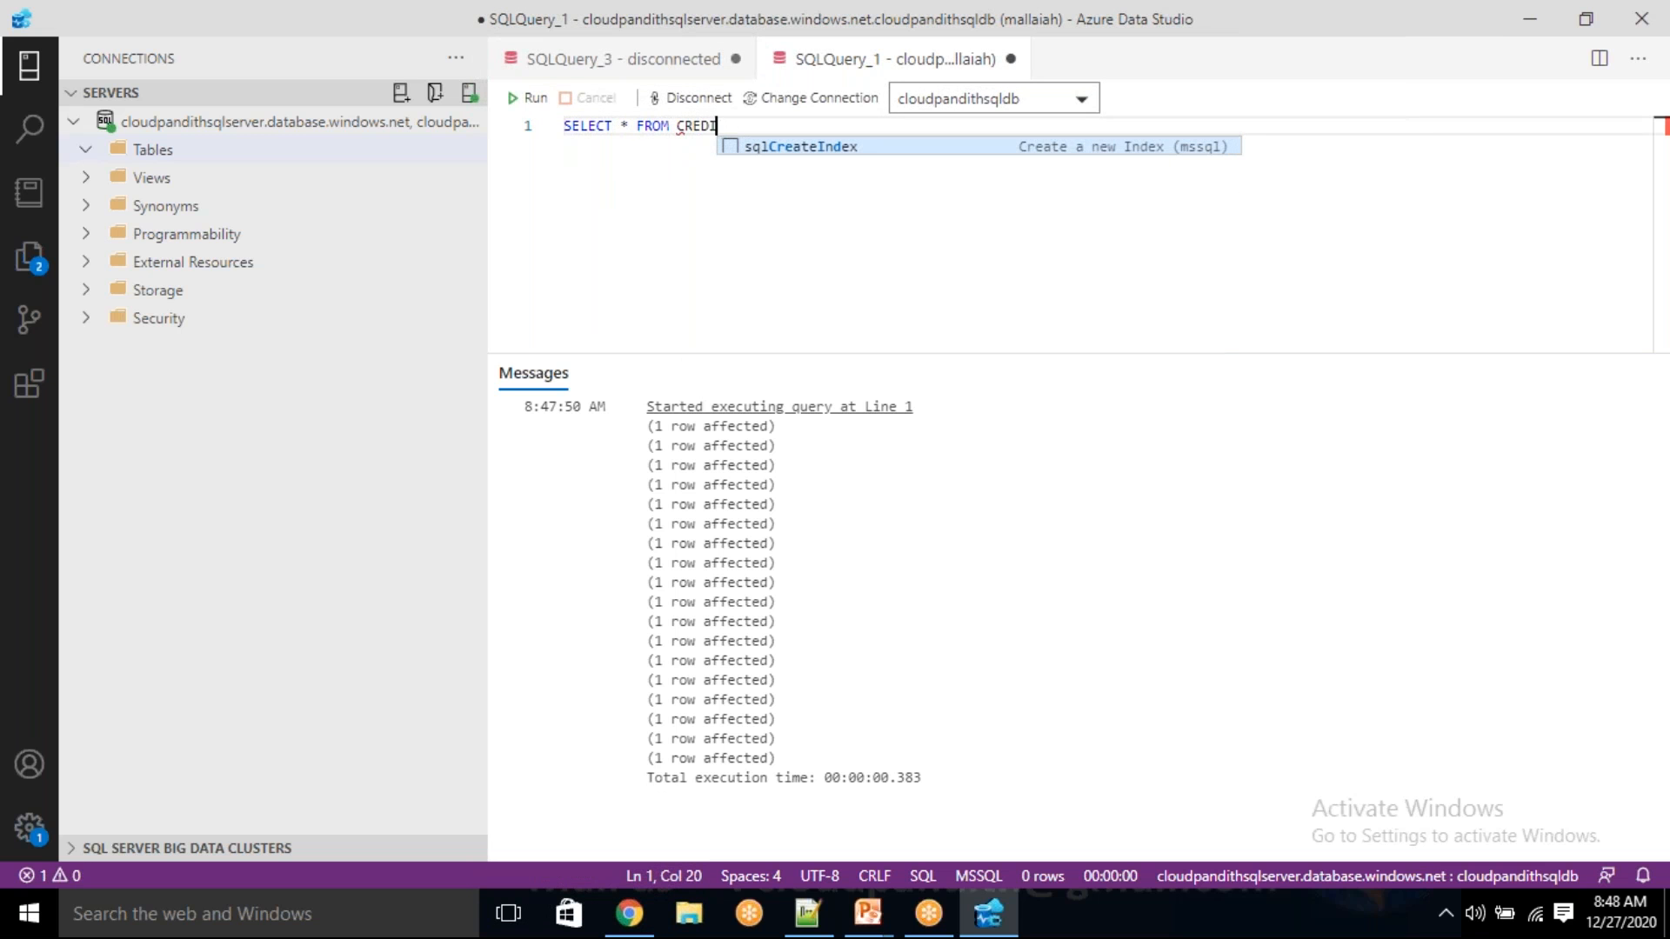
pyautogui.write('TSCORE')
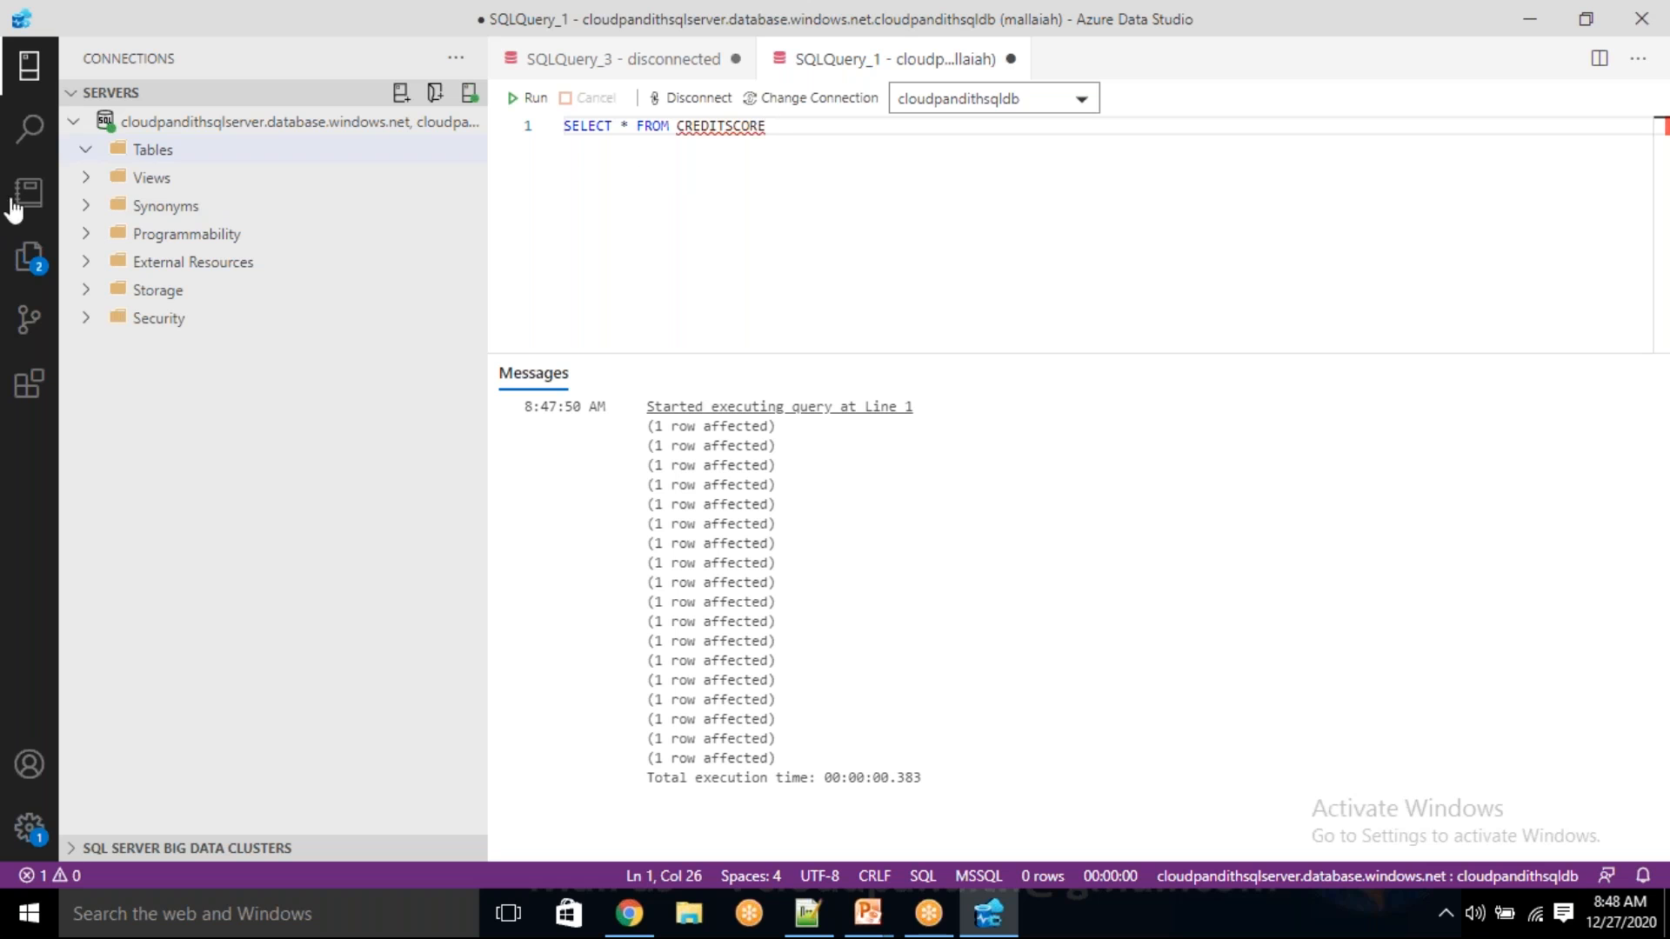
# - Refresh the Tables folder of the cloudpandithsqlserver connection and show its tables
pyautogui.click(139, 151)
pyautogui.rightClick(139, 155)
pyautogui.click(184, 171)
pyautogui.click(87, 151)
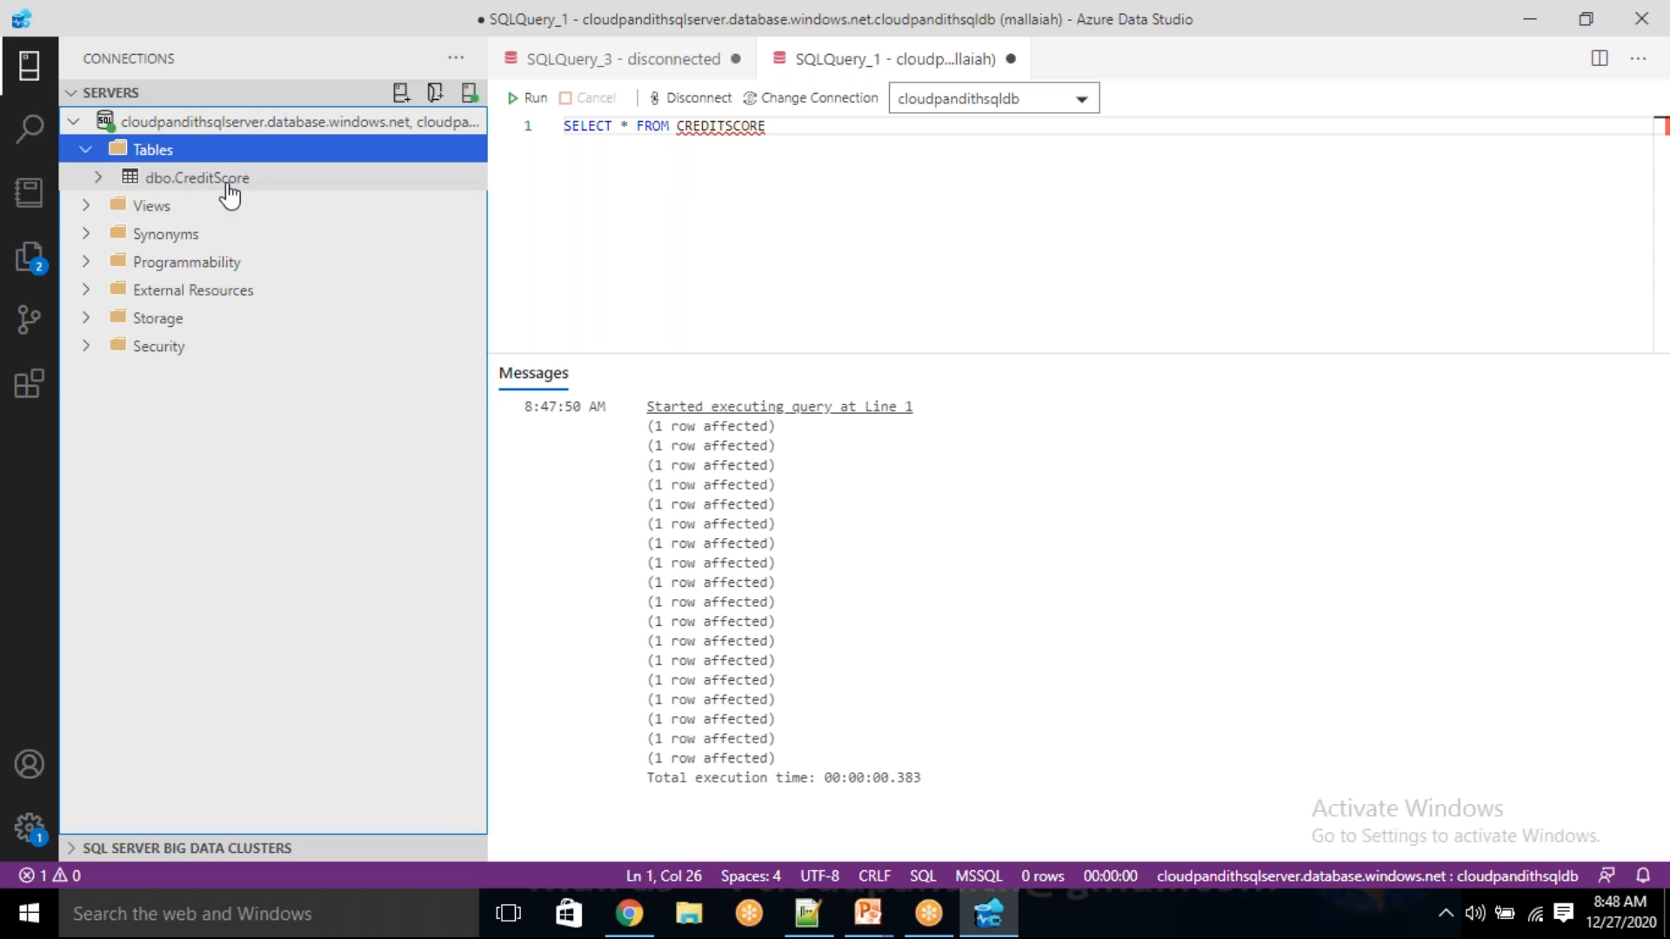
# - Run the SELECT query and examine the duplicate visa rows 4–5, 6–7 and 8–9 in the results
pyautogui.click(531, 99)
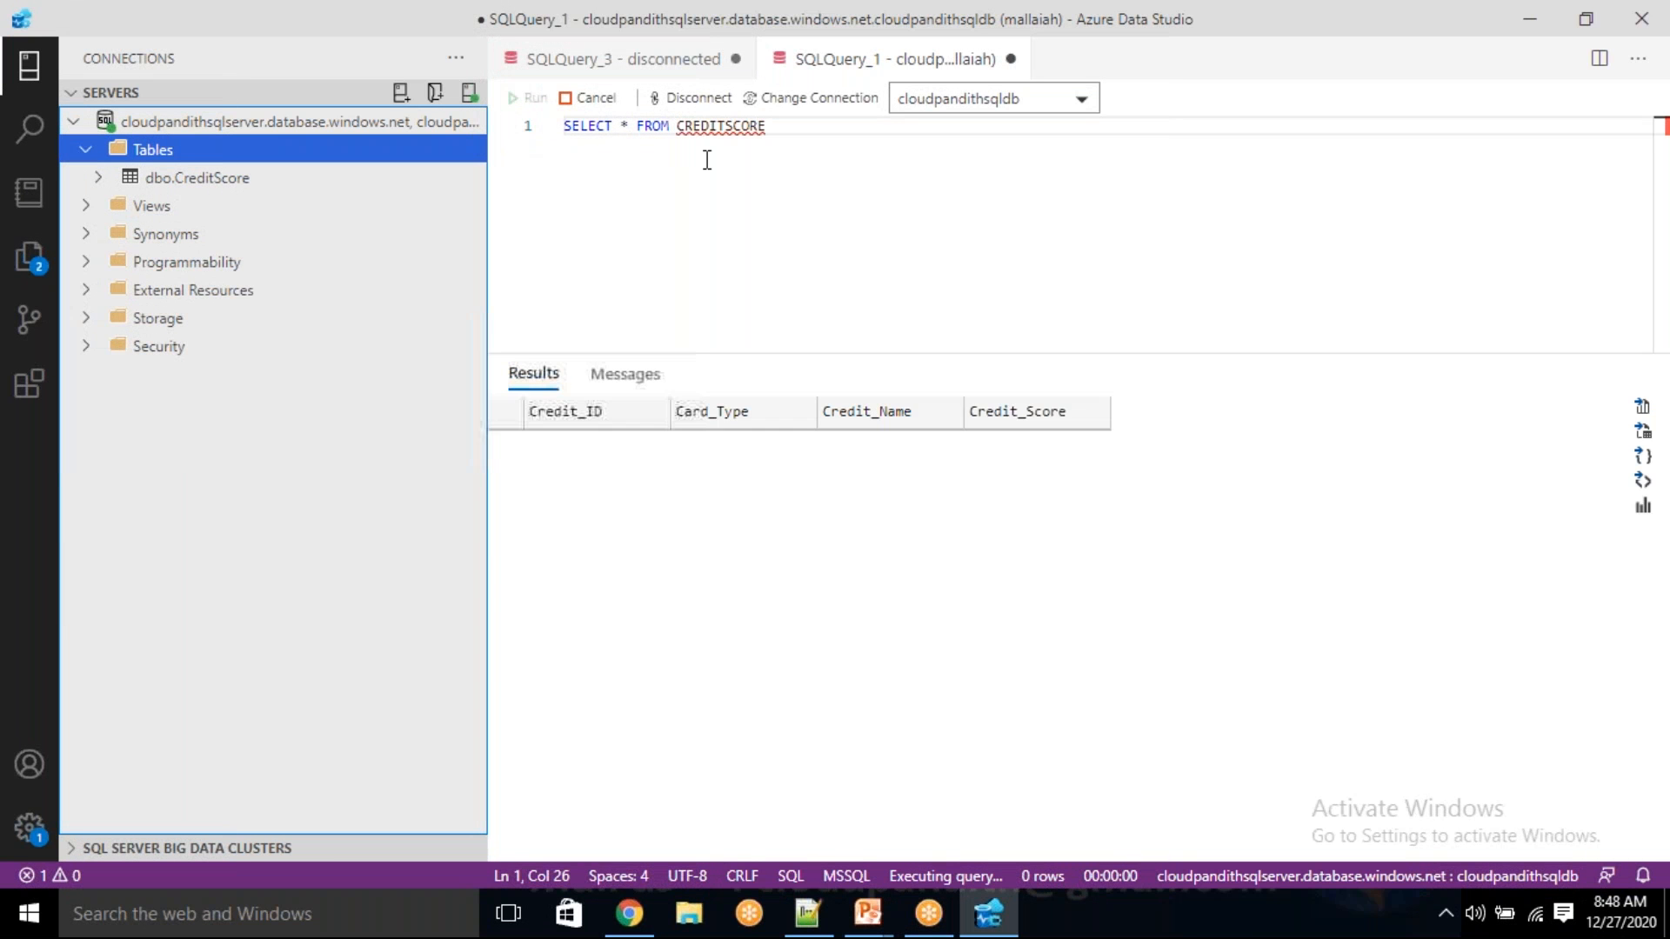
pyautogui.scroll(-1, 696, 765)
pyautogui.scroll(2, 695, 760)
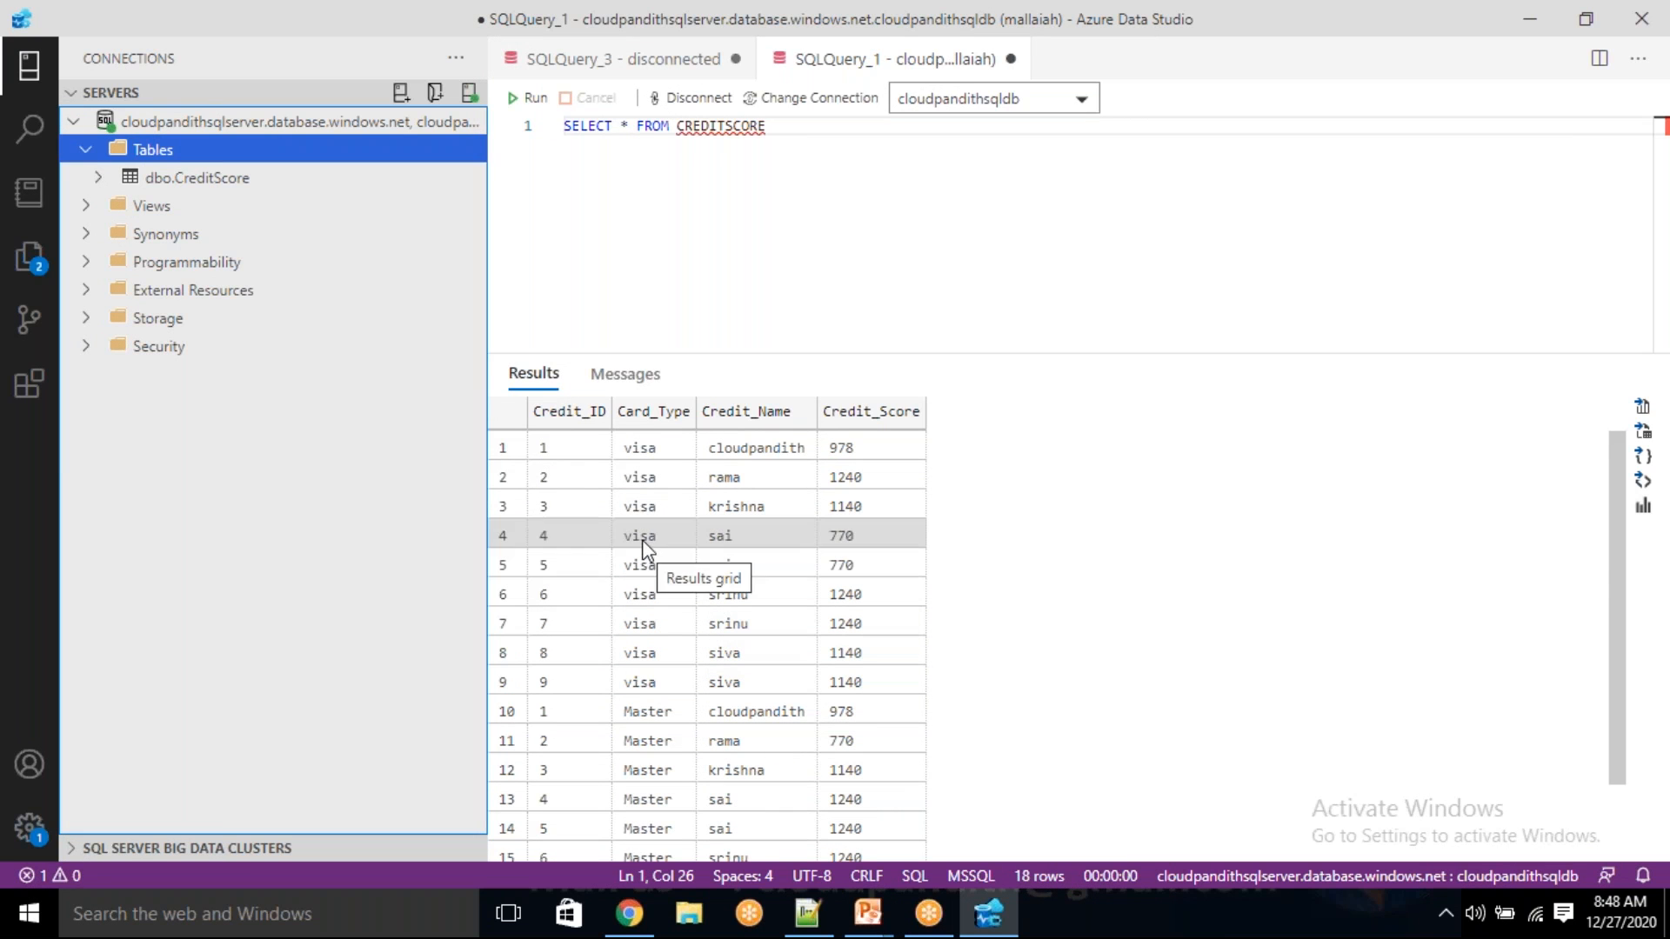
pyautogui.moveTo(644, 546); pyautogui.dragTo(849, 569)
pyautogui.moveTo(666, 602); pyautogui.dragTo(827, 624)
pyautogui.moveTo(672, 663); pyautogui.dragTo(881, 683)
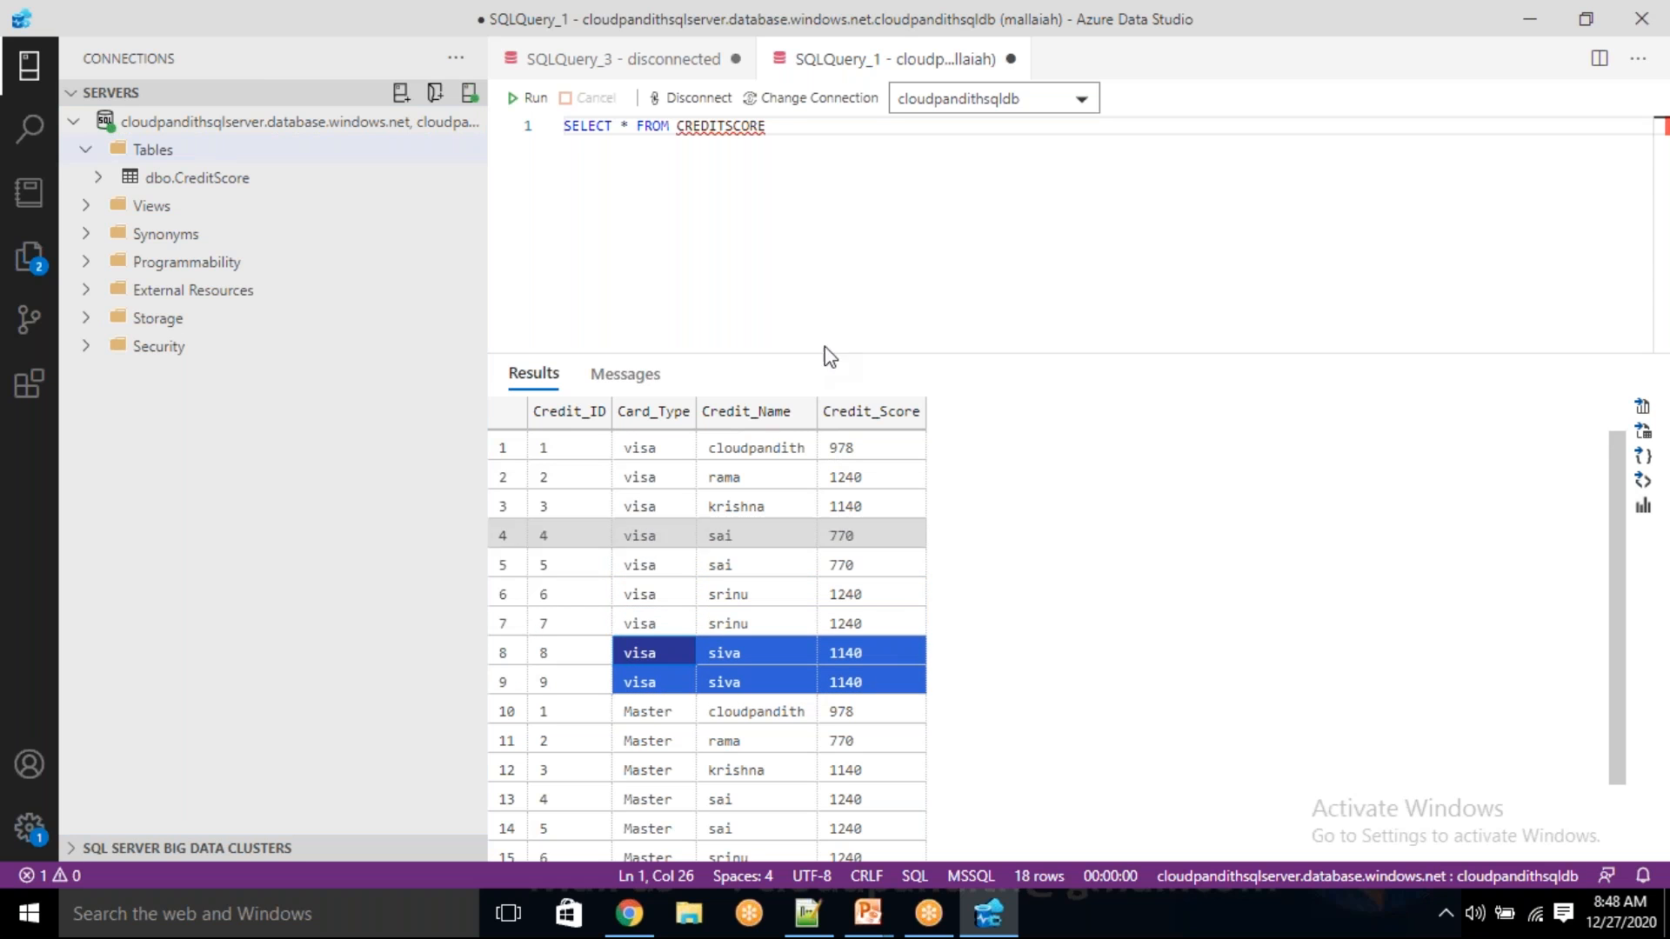
# - Add the clause PARTITION BY CARD_TYPE,CREDIT_NAME,CREDIT_SCORE two lines below the SELECT query
pyautogui.click(789, 142)
pyautogui.press('Return')
pyautogui.press('Return')
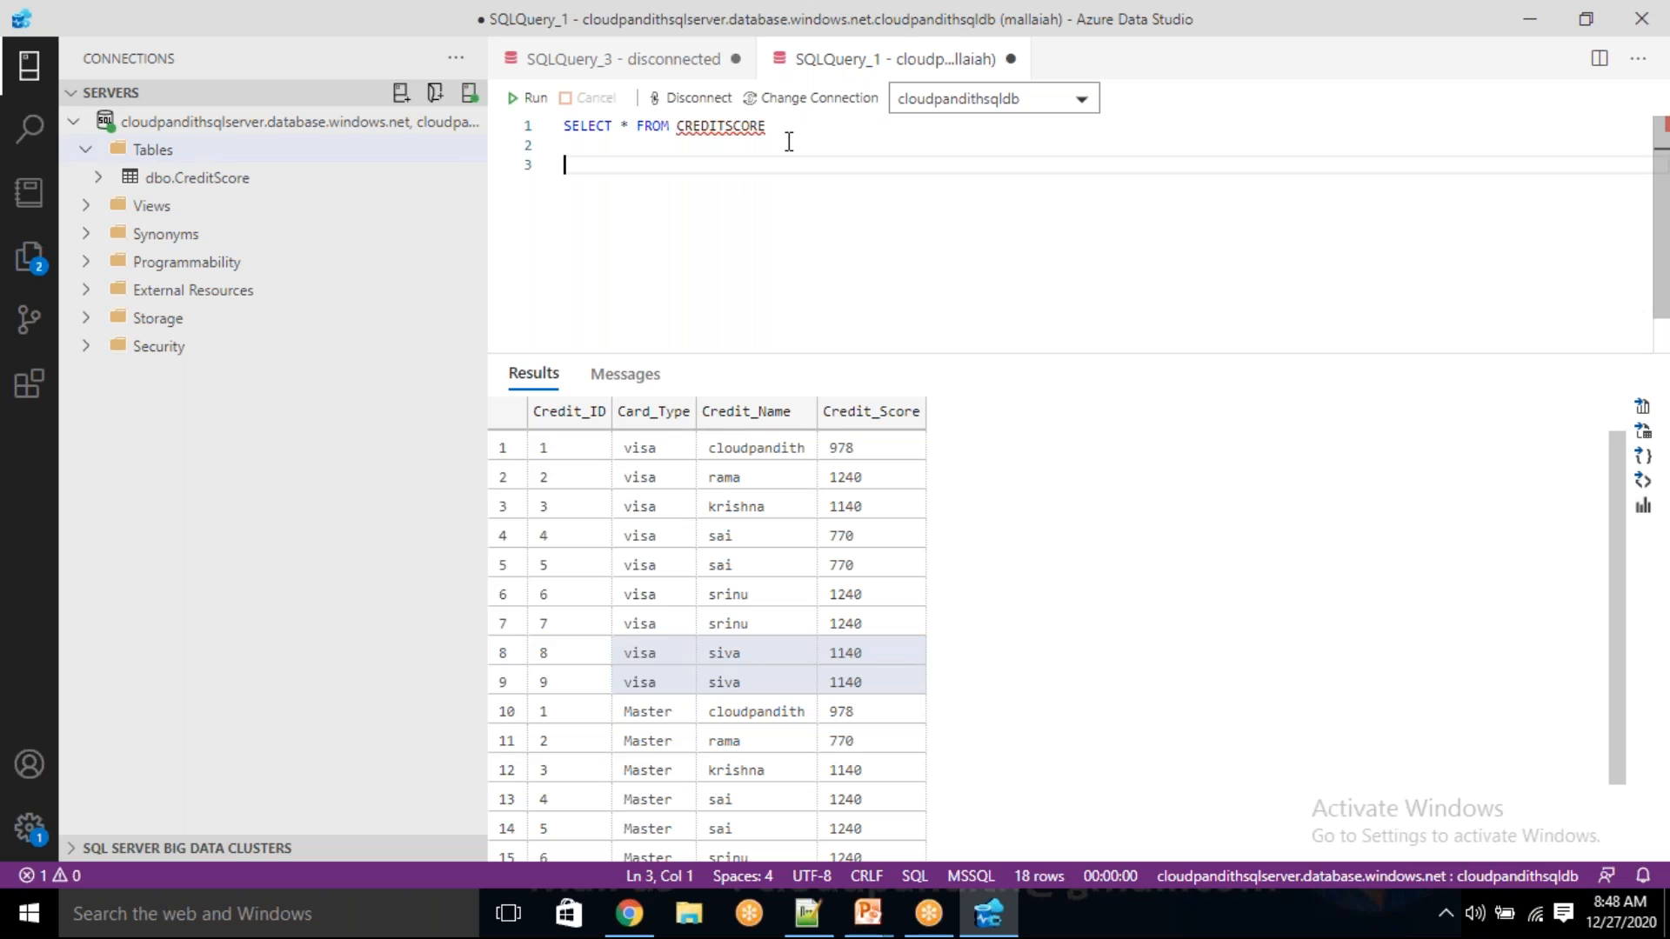
pyautogui.write('PARTI')
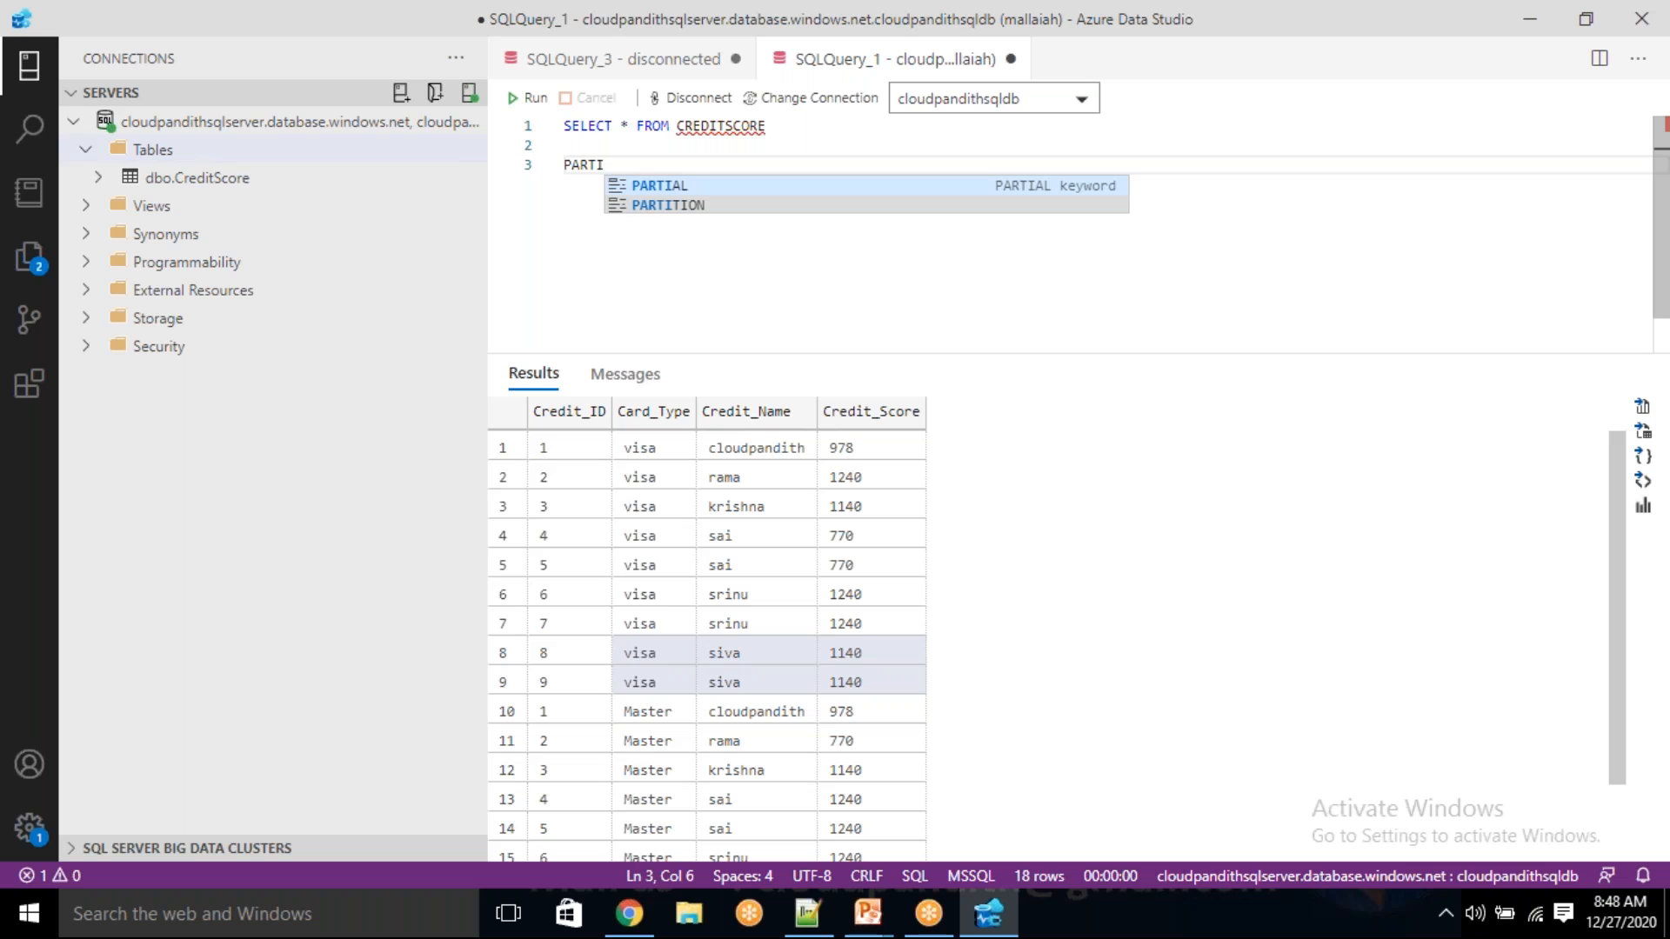
pyautogui.write('TION BY ')
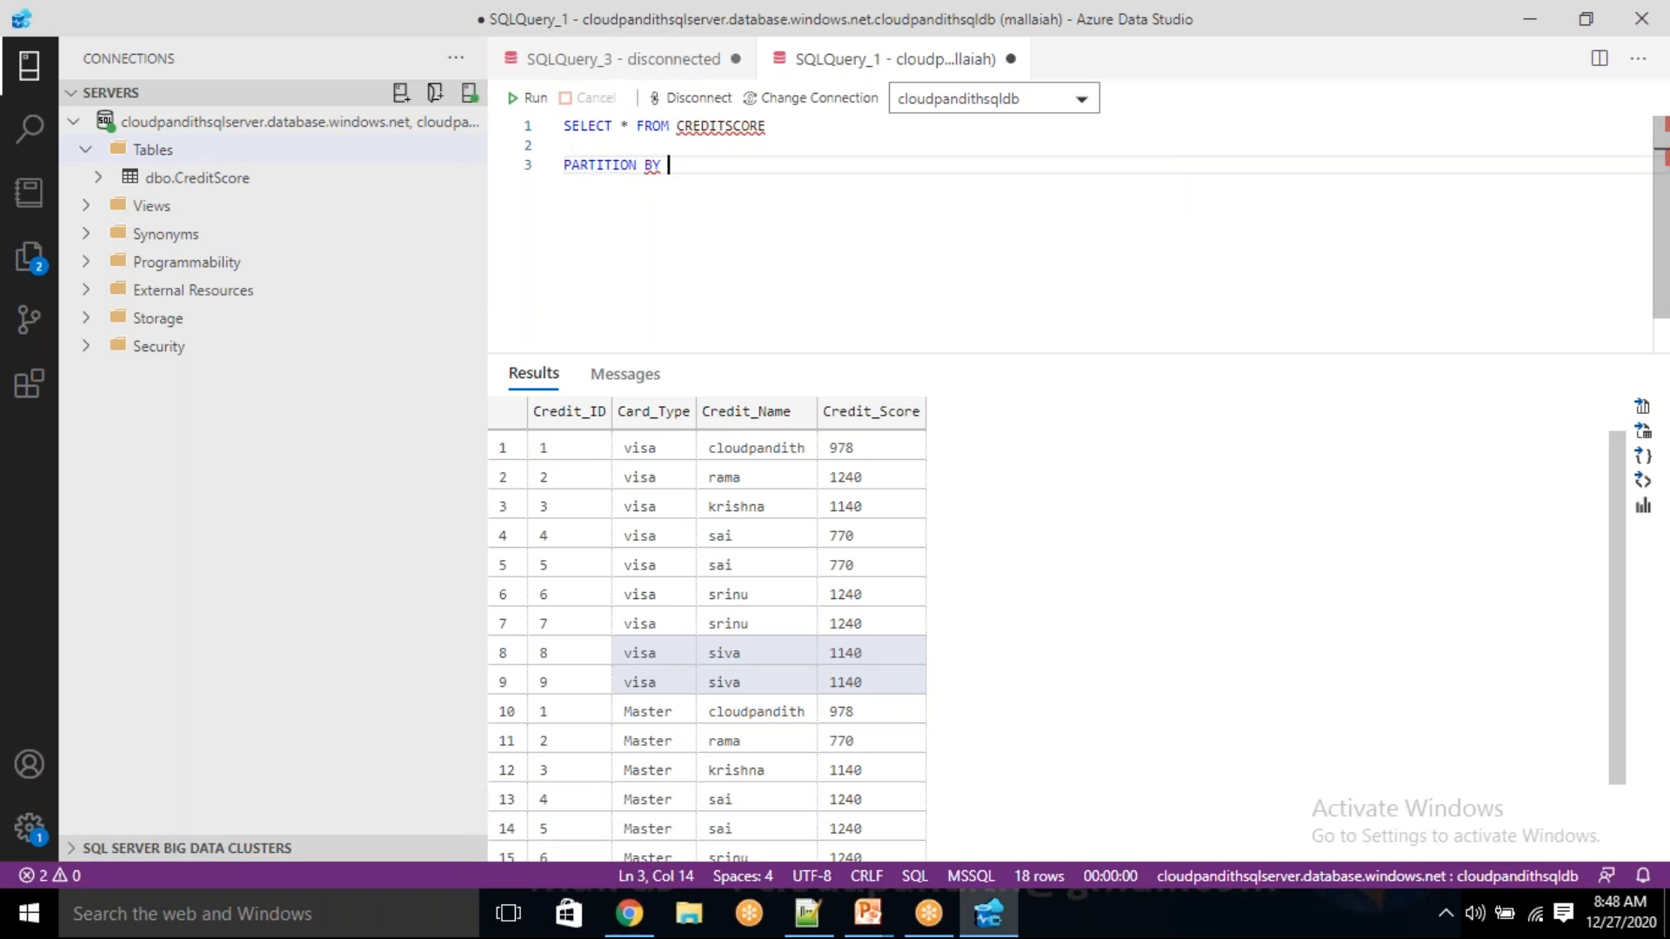
pyautogui.write('CARD_TYPE,CR')
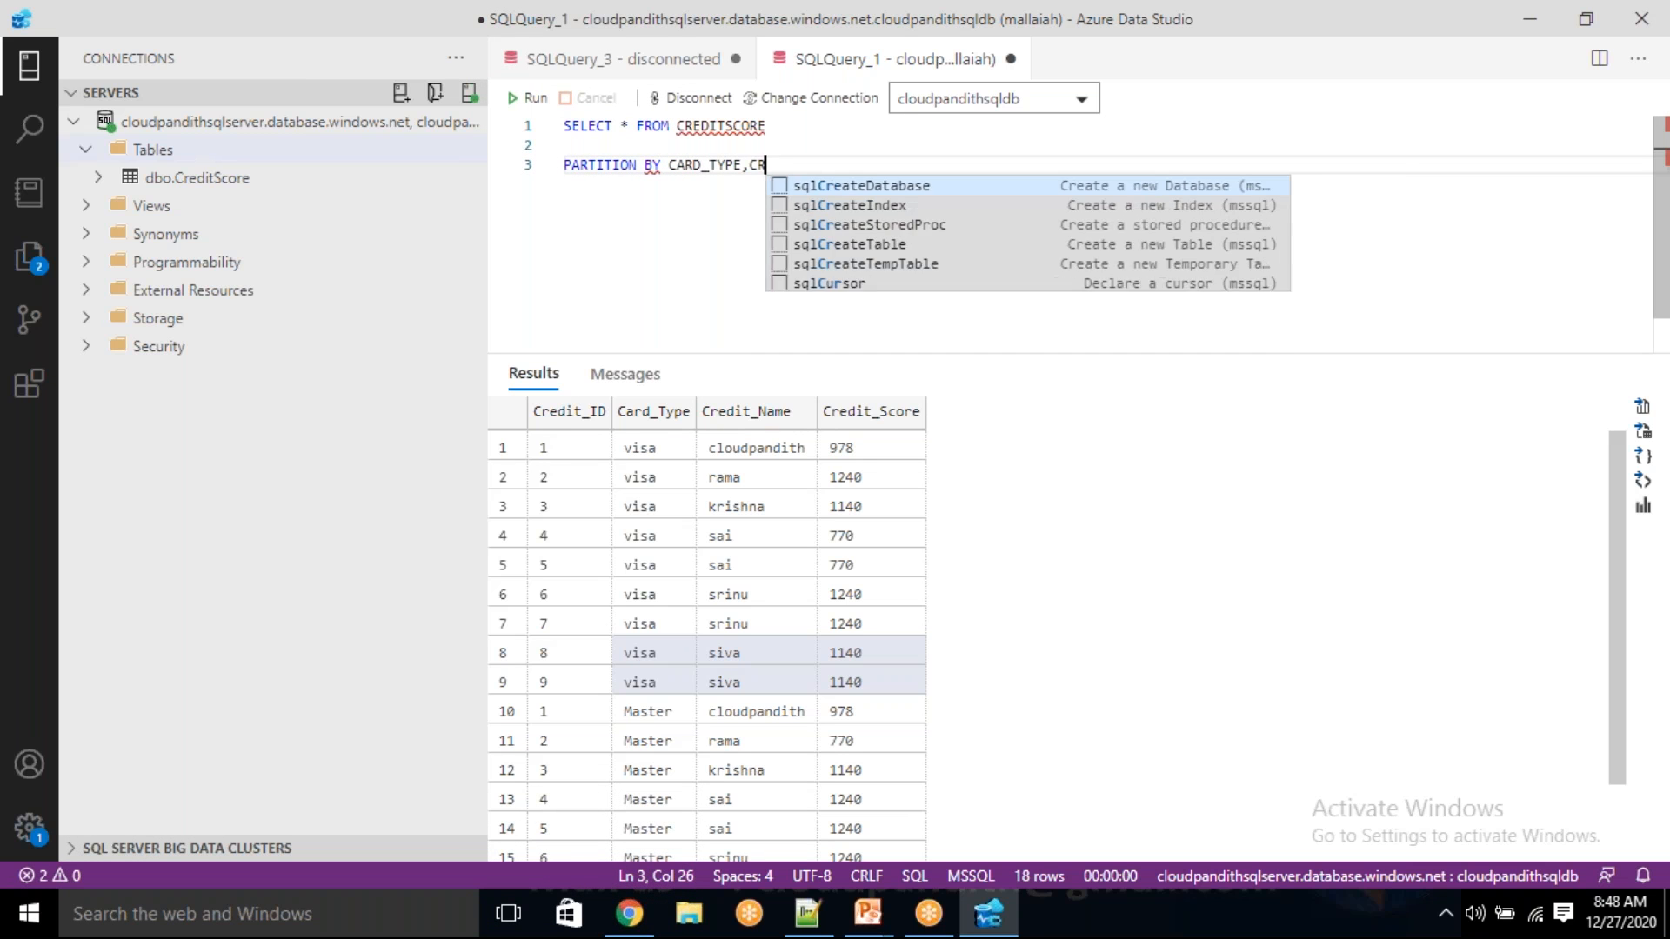
pyautogui.write('EDIT_NAME,CREDI')
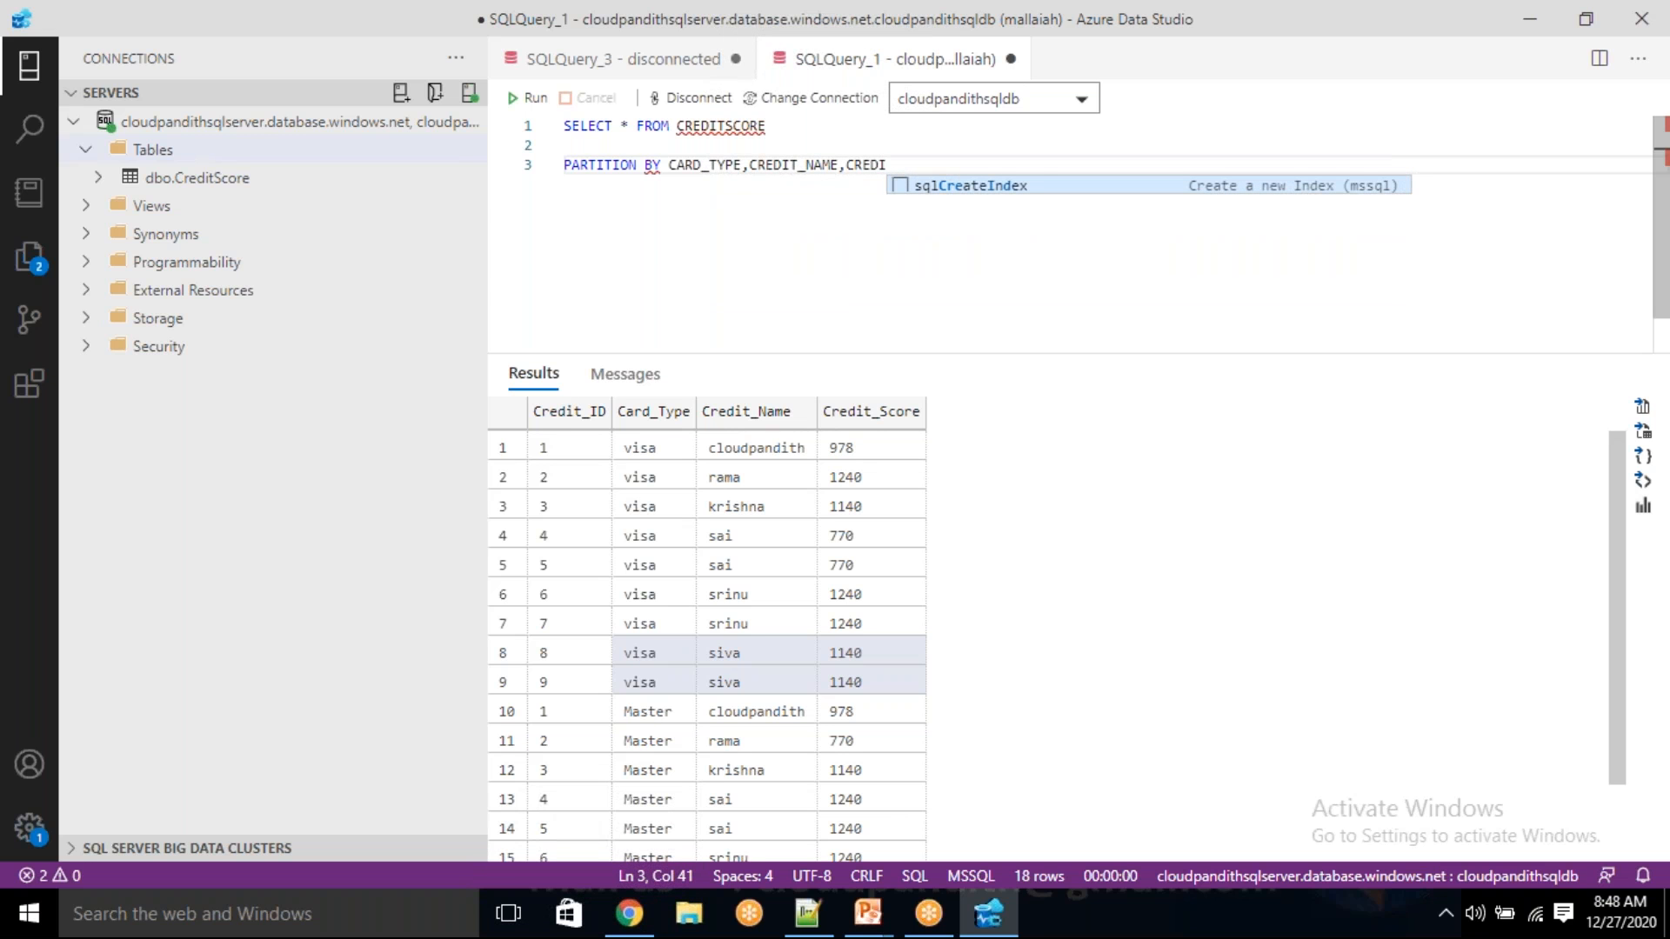
pyautogui.press('BackSpace')
pyautogui.press('BackSpace')
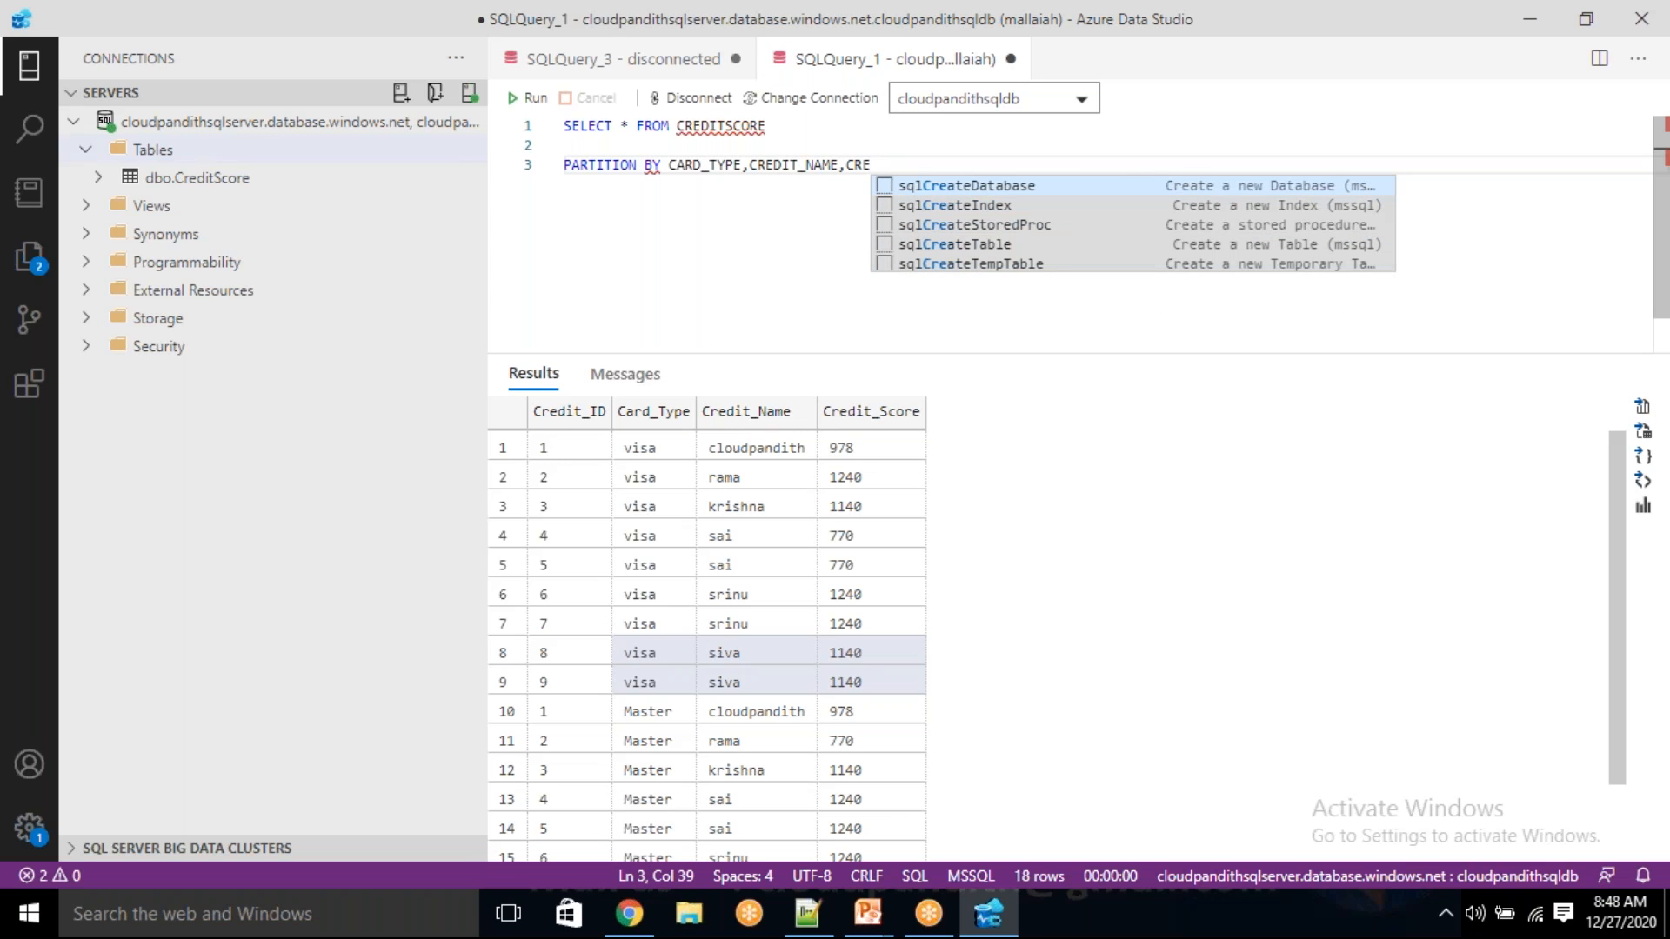
pyautogui.write('DIT_SCORE')
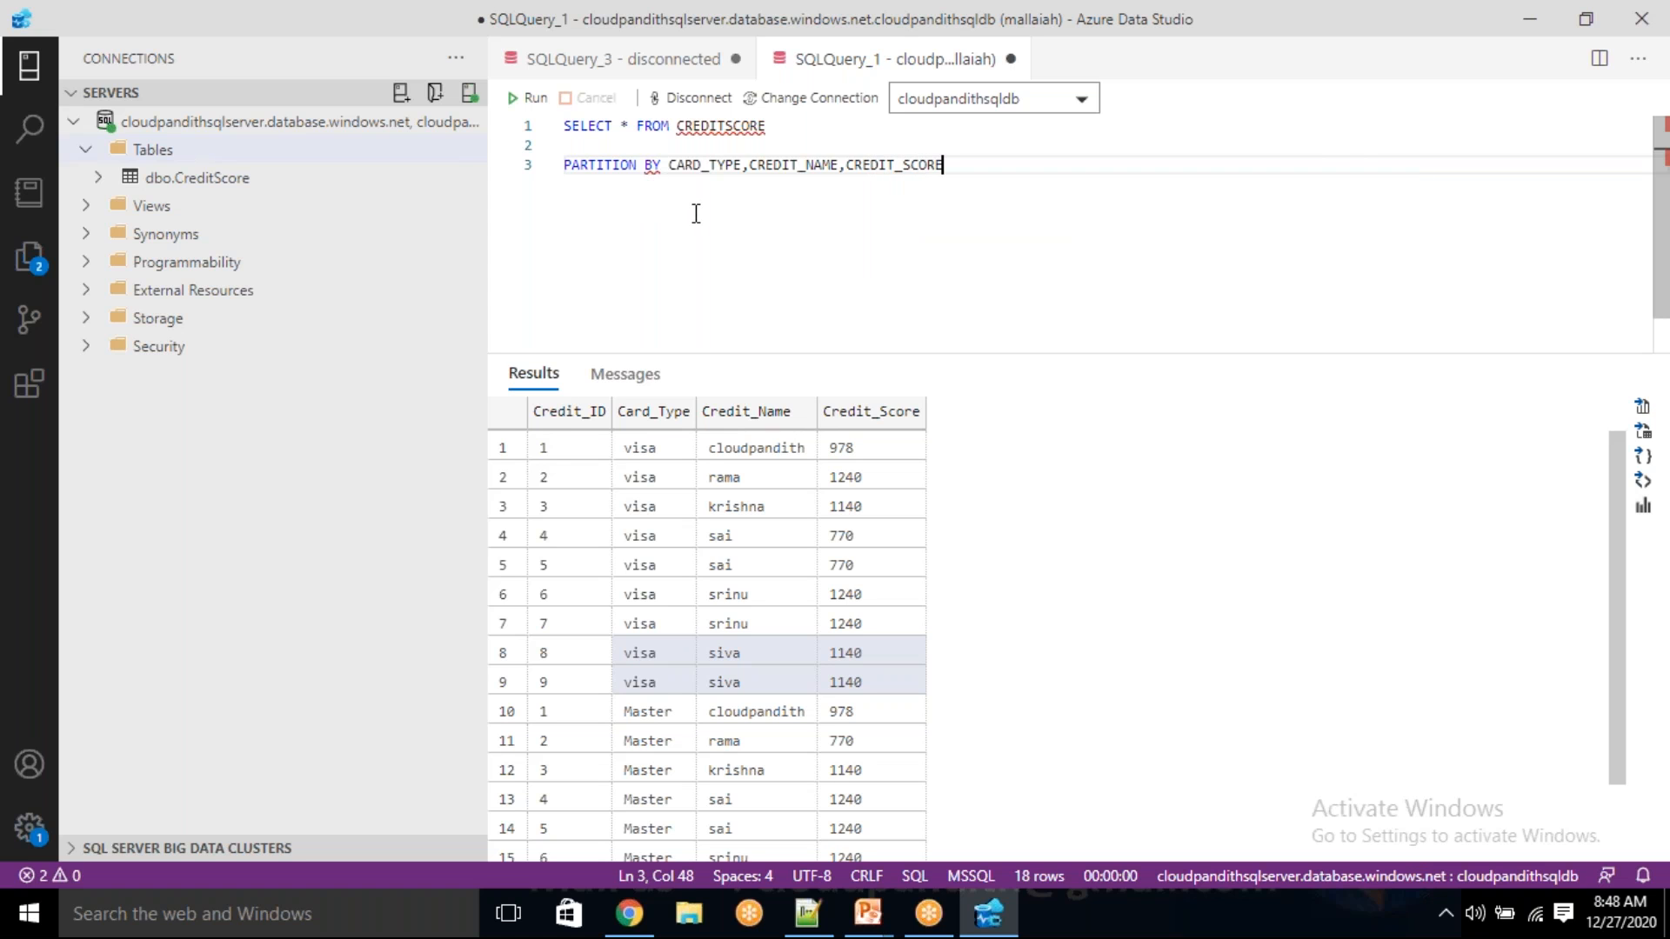
# - Compare the card type, credit name and credit score columns named in the PARTITION BY clause with the rows in the results
pyautogui.click(639, 416)
pyautogui.doubleClick(651, 164)
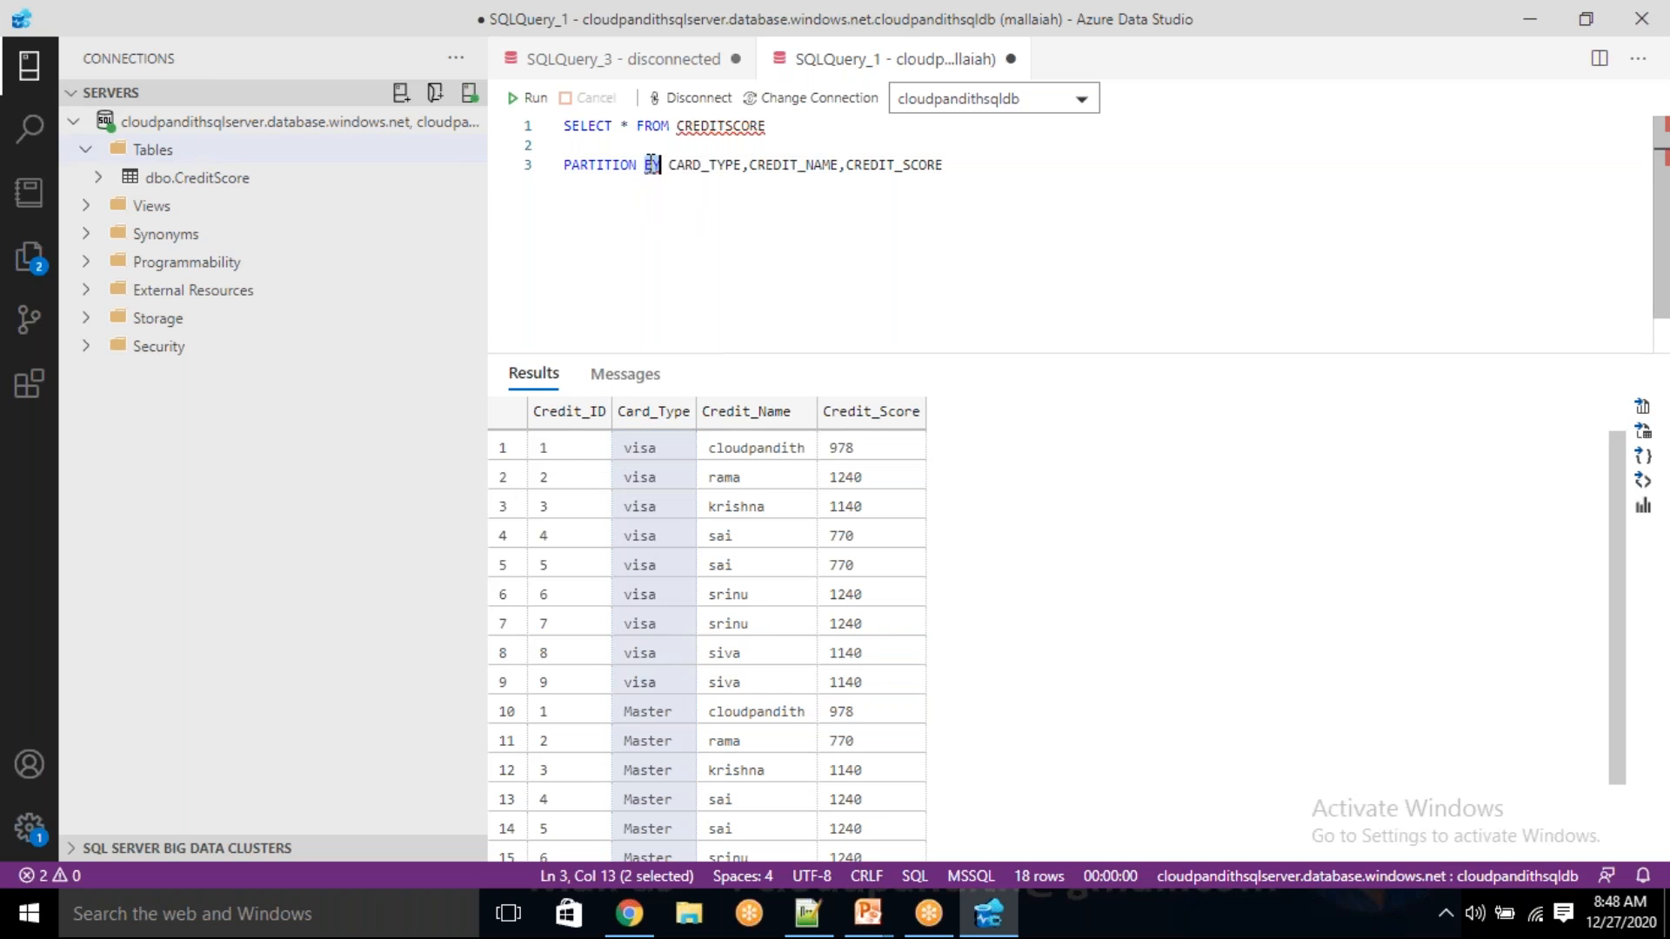
pyautogui.doubleClick(705, 165)
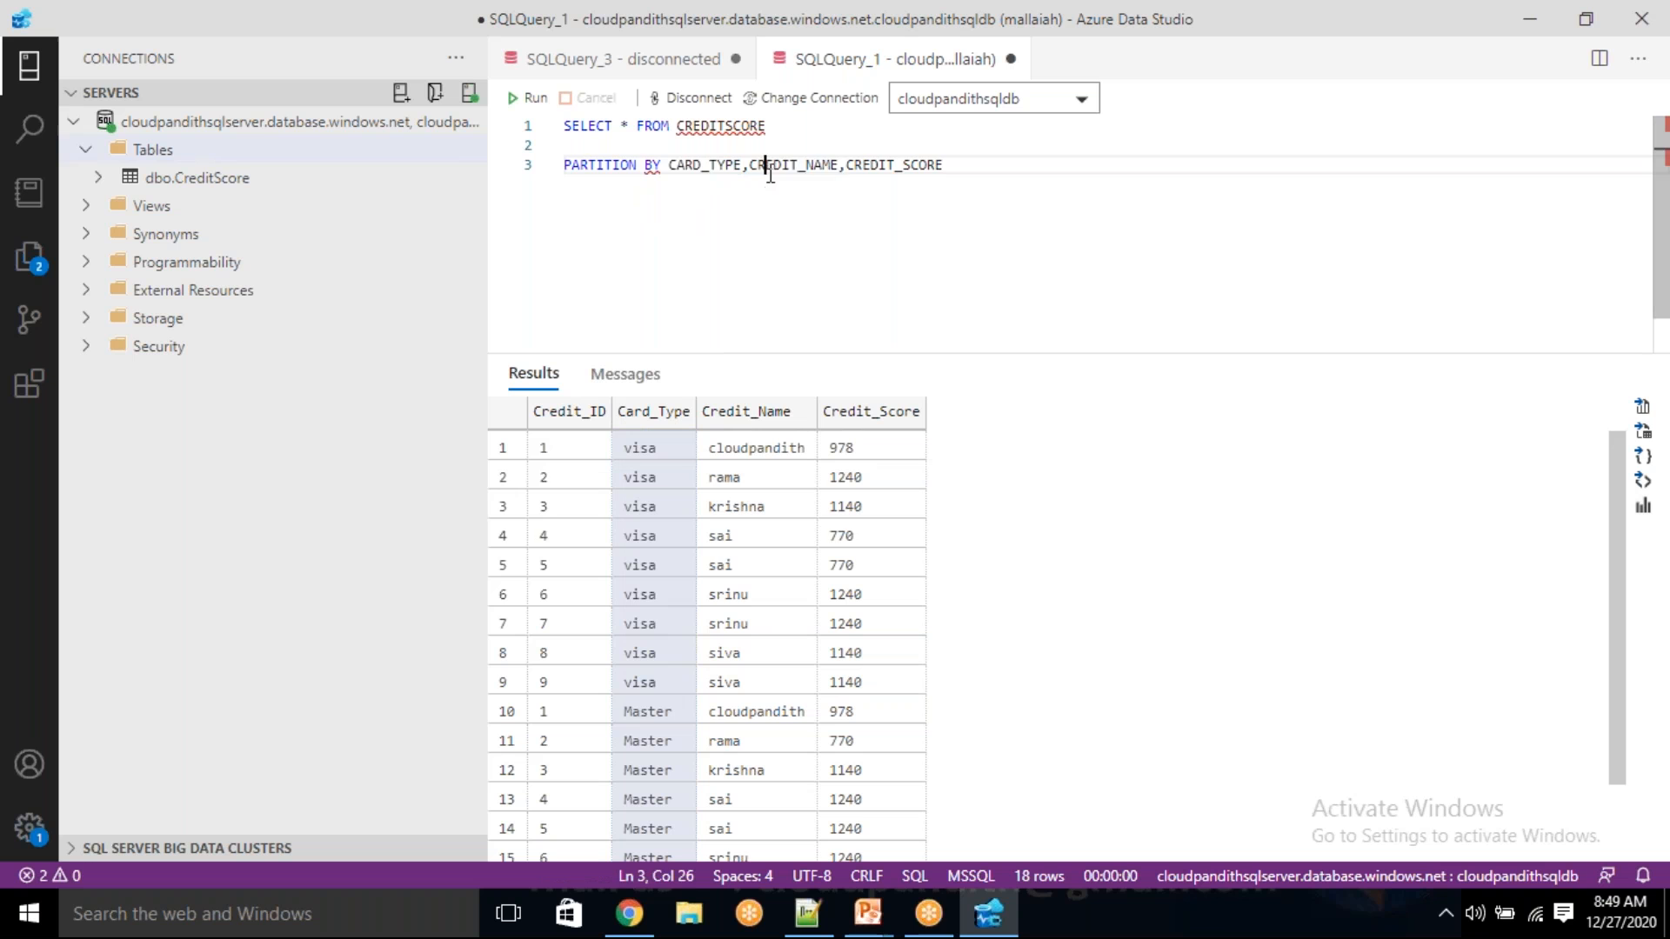
pyautogui.doubleClick(770, 165)
pyautogui.click(774, 417)
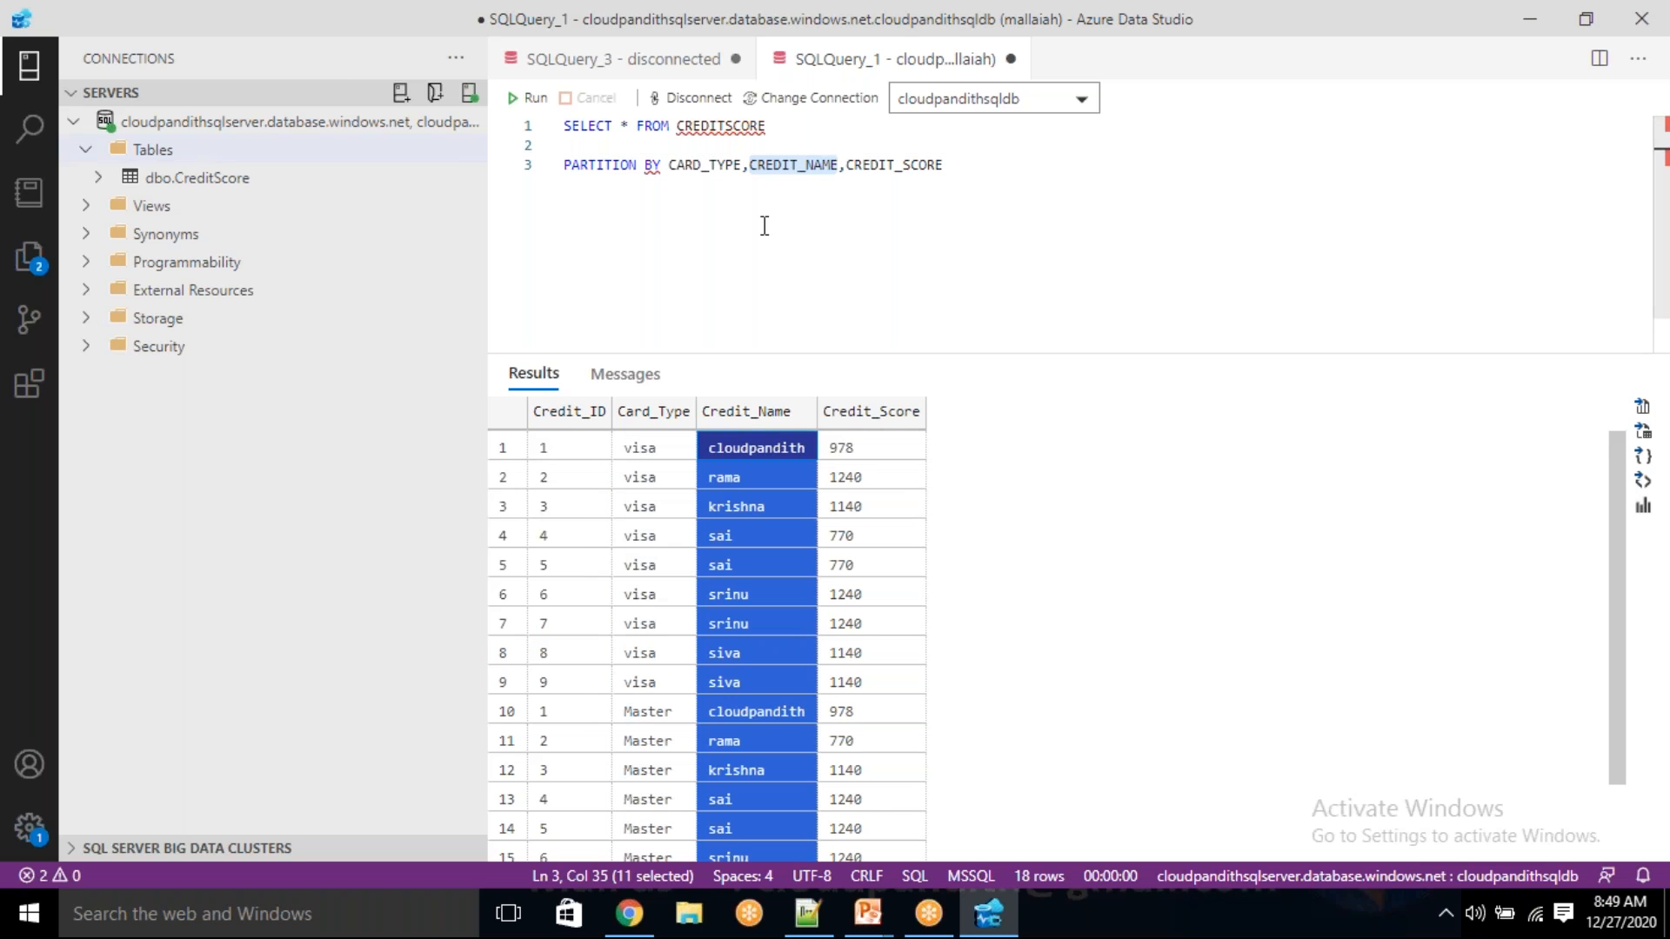
pyautogui.click(913, 183)
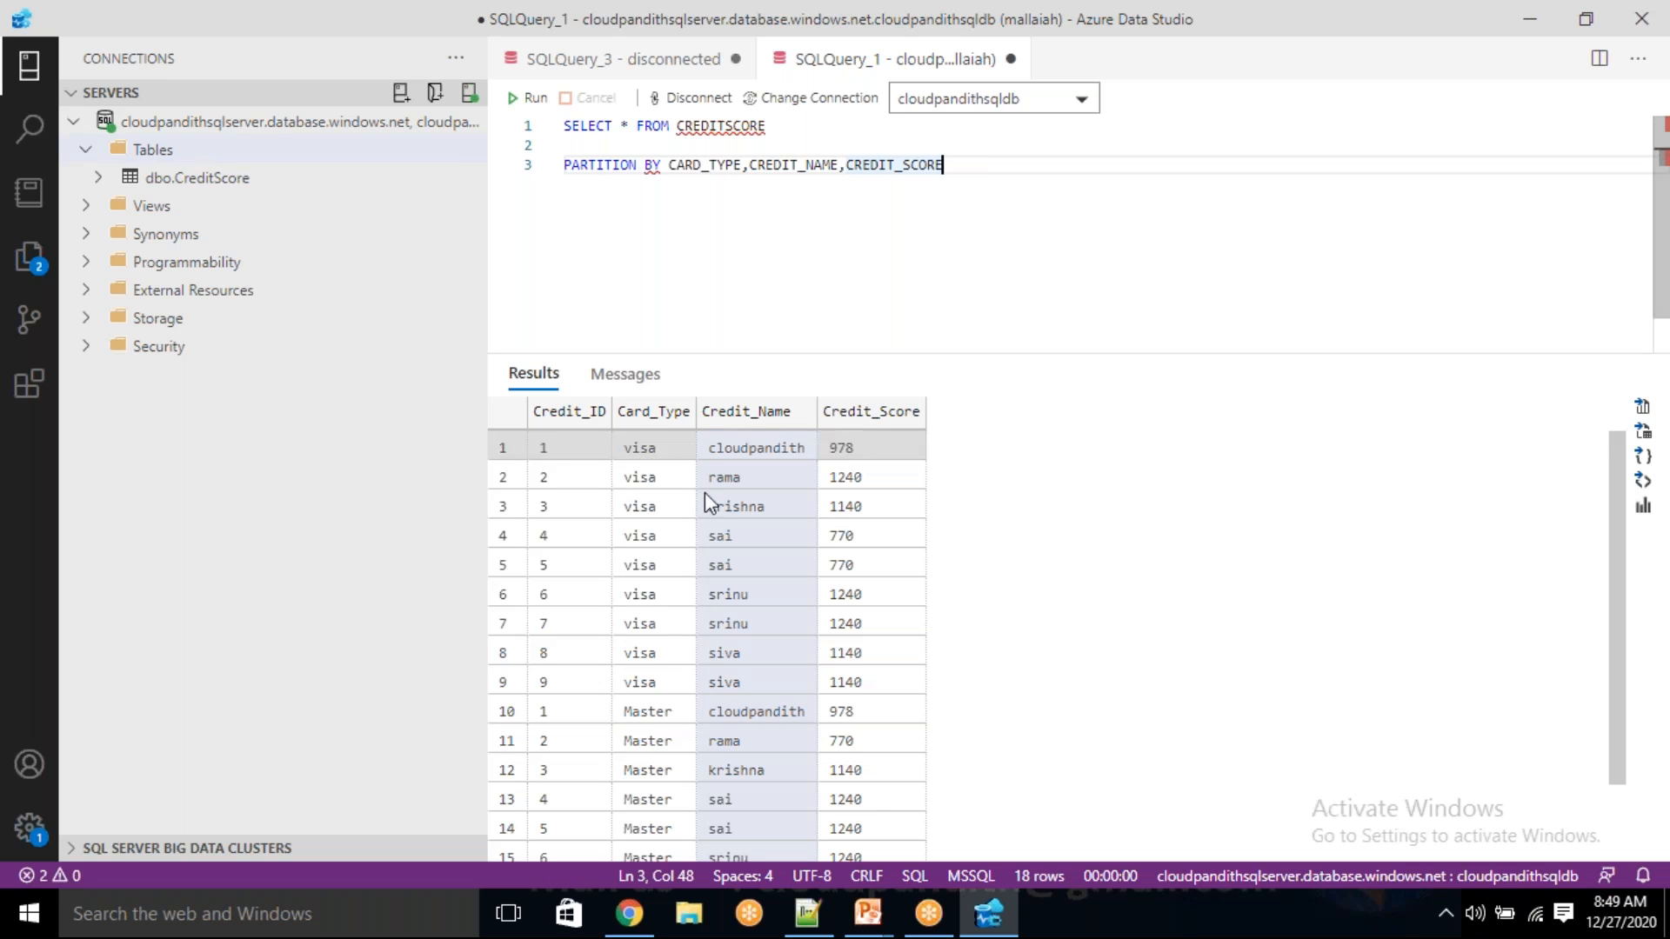
pyautogui.moveTo(647, 452); pyautogui.dragTo(901, 701)
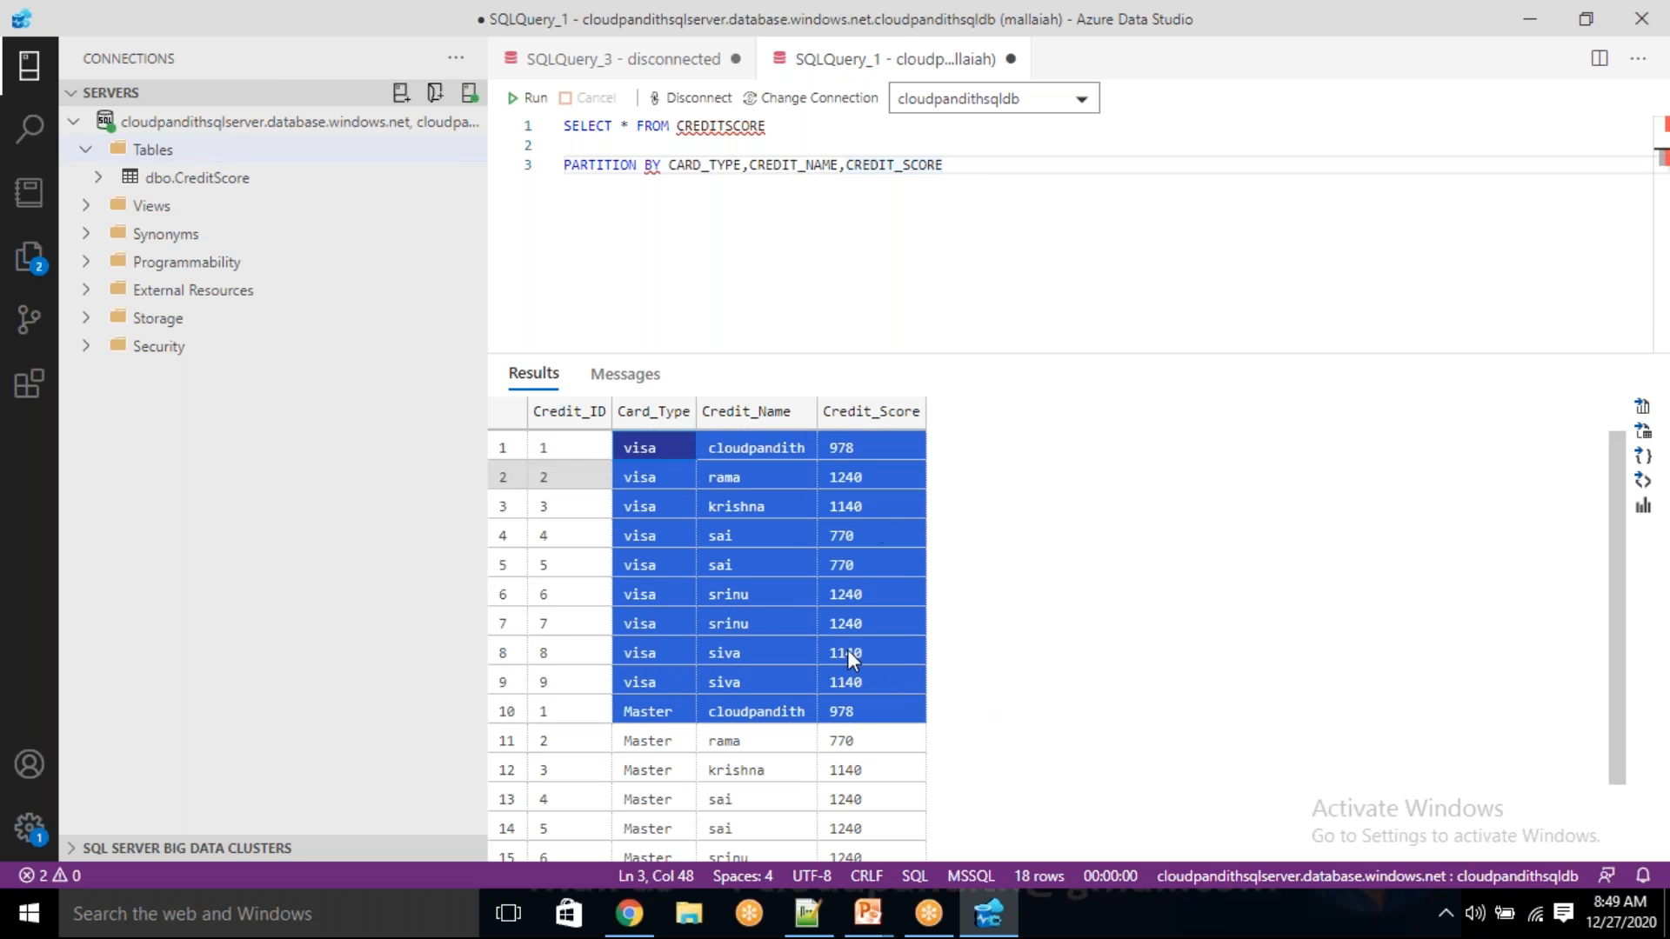
# - Append ORDER BY CREDIT_ID to the end of the PARTITION BY clause
pyautogui.click(965, 173)
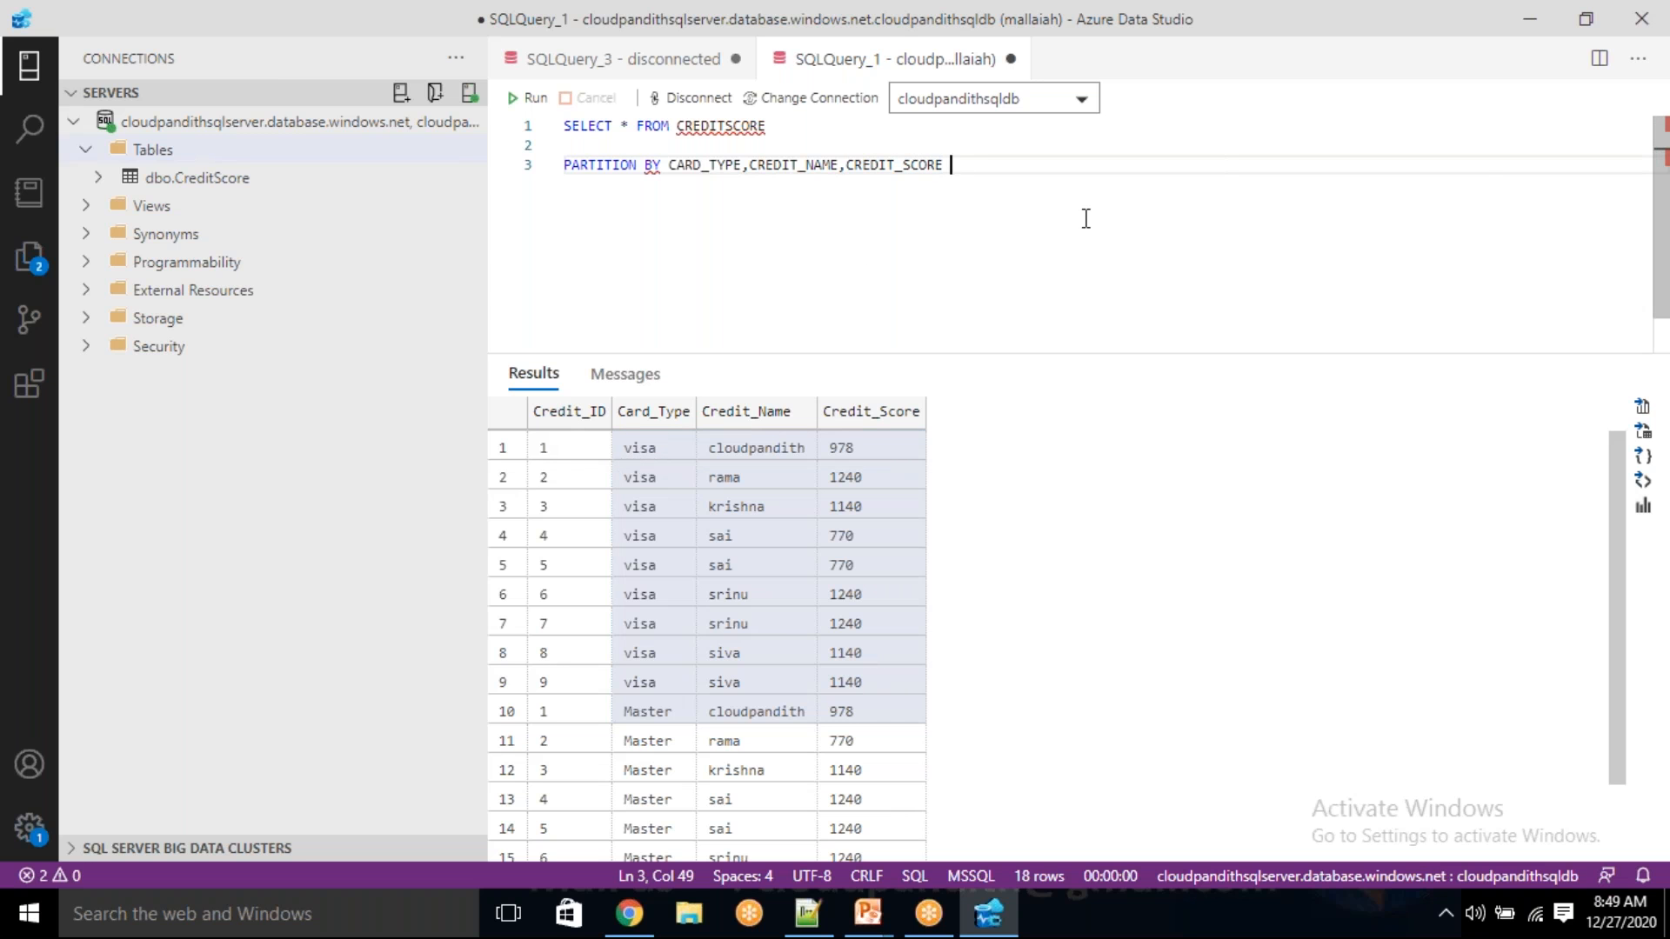
pyautogui.write('ORDER BY CREDIT_ID')
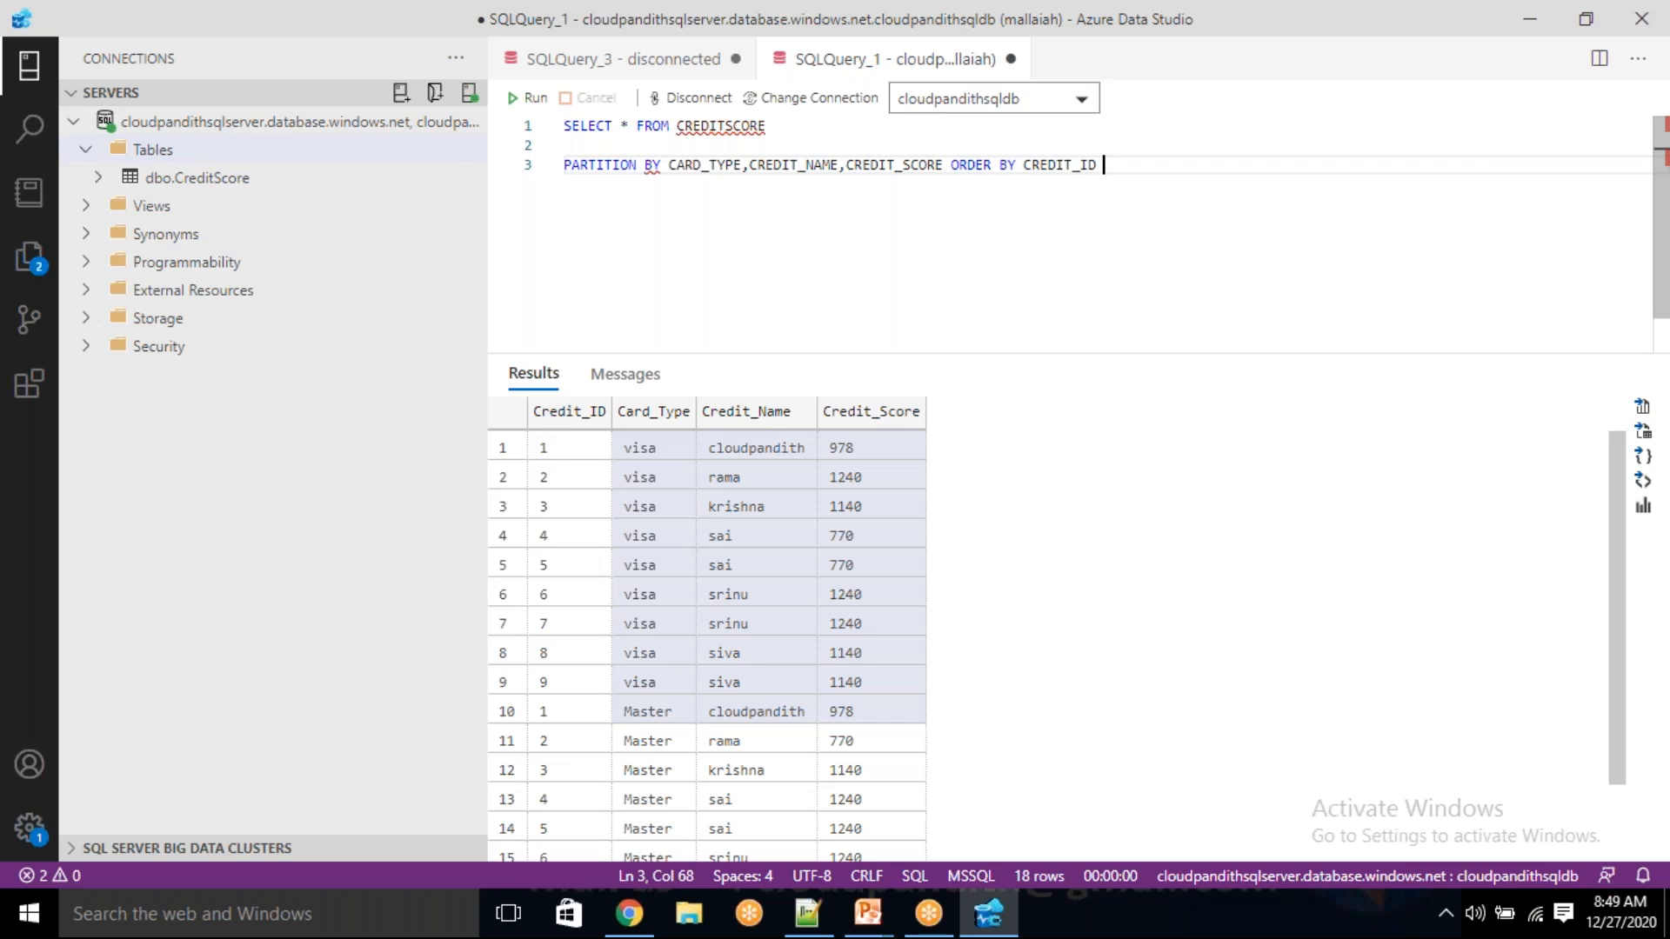
pyautogui.write(' AS')
pyautogui.press('BackSpace')
pyautogui.press('BackSpace')
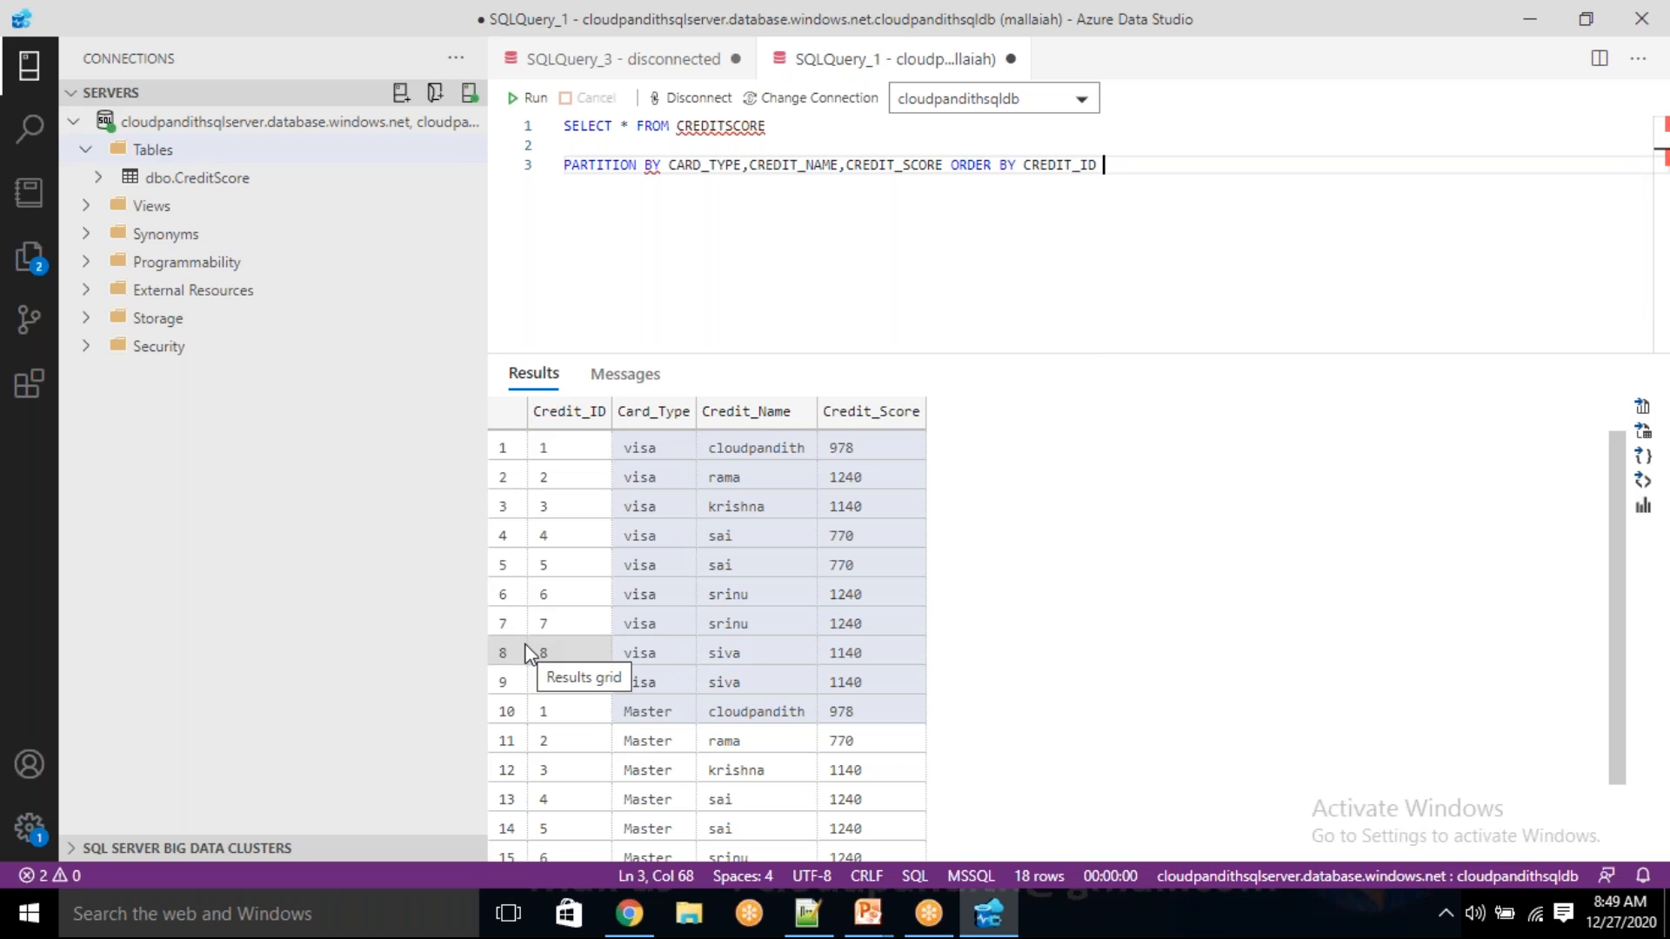
# - Examine the duplicate visa rows 4 and 5 in the results, comparing their partition columns and their Credit_ID values
pyautogui.click(705, 561)
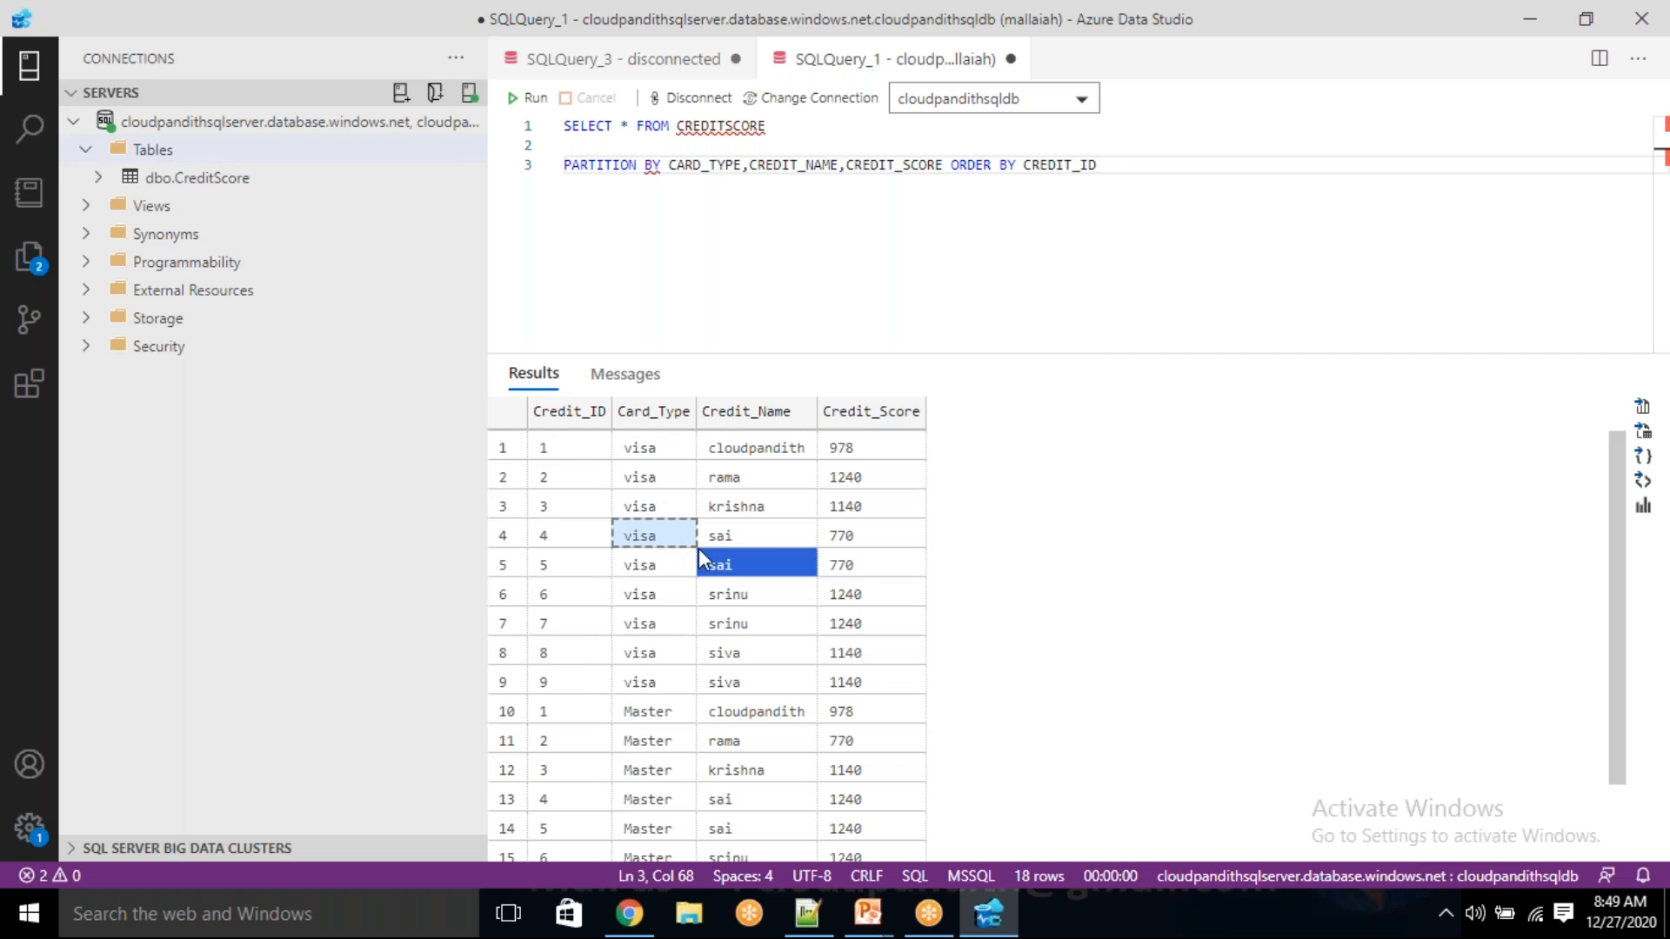
pyautogui.moveTo(856, 564); pyautogui.dragTo(642, 535)
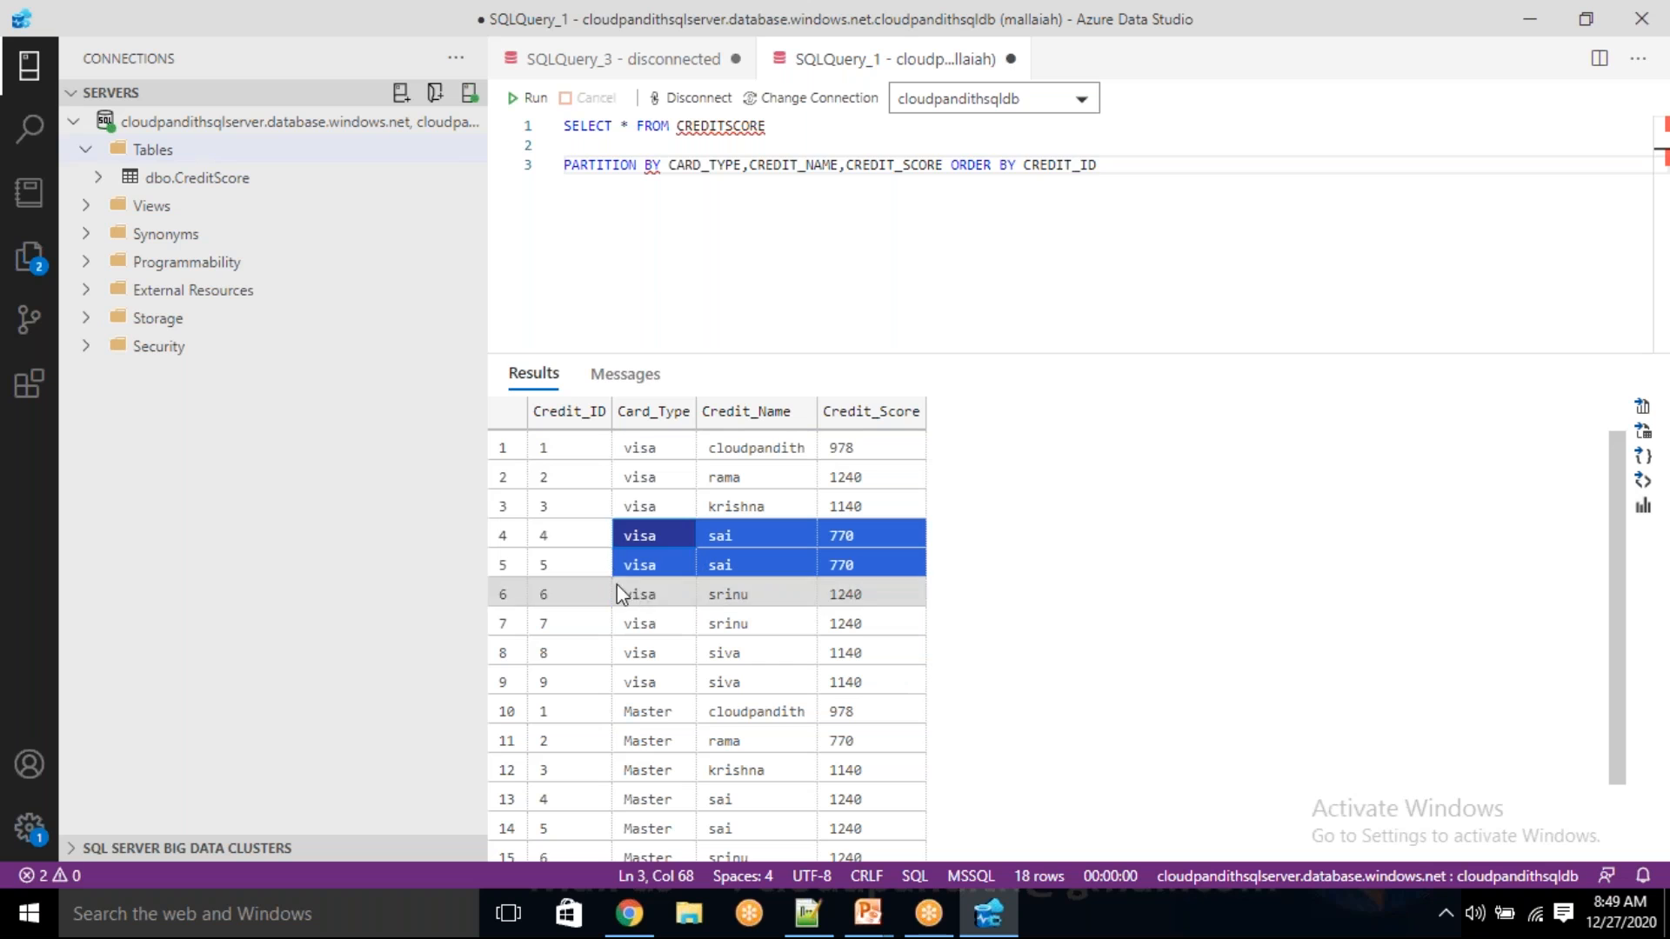
pyautogui.click(562, 550)
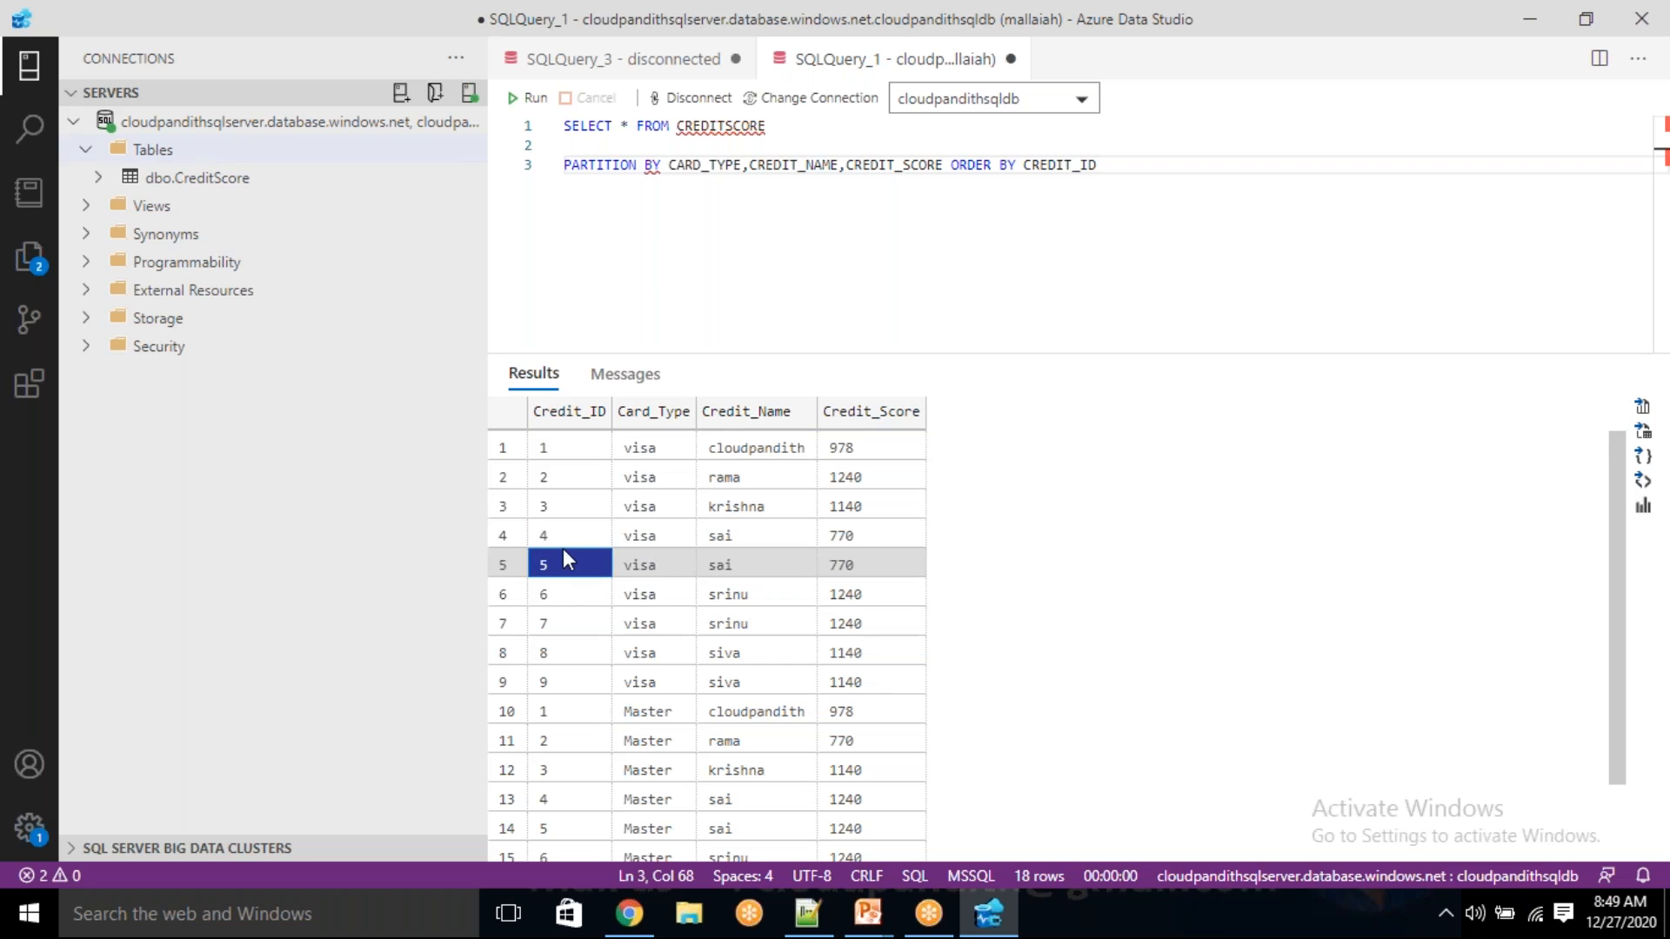
pyautogui.keyDown('shift'); pyautogui.click(560, 533); pyautogui.keyUp('shift')
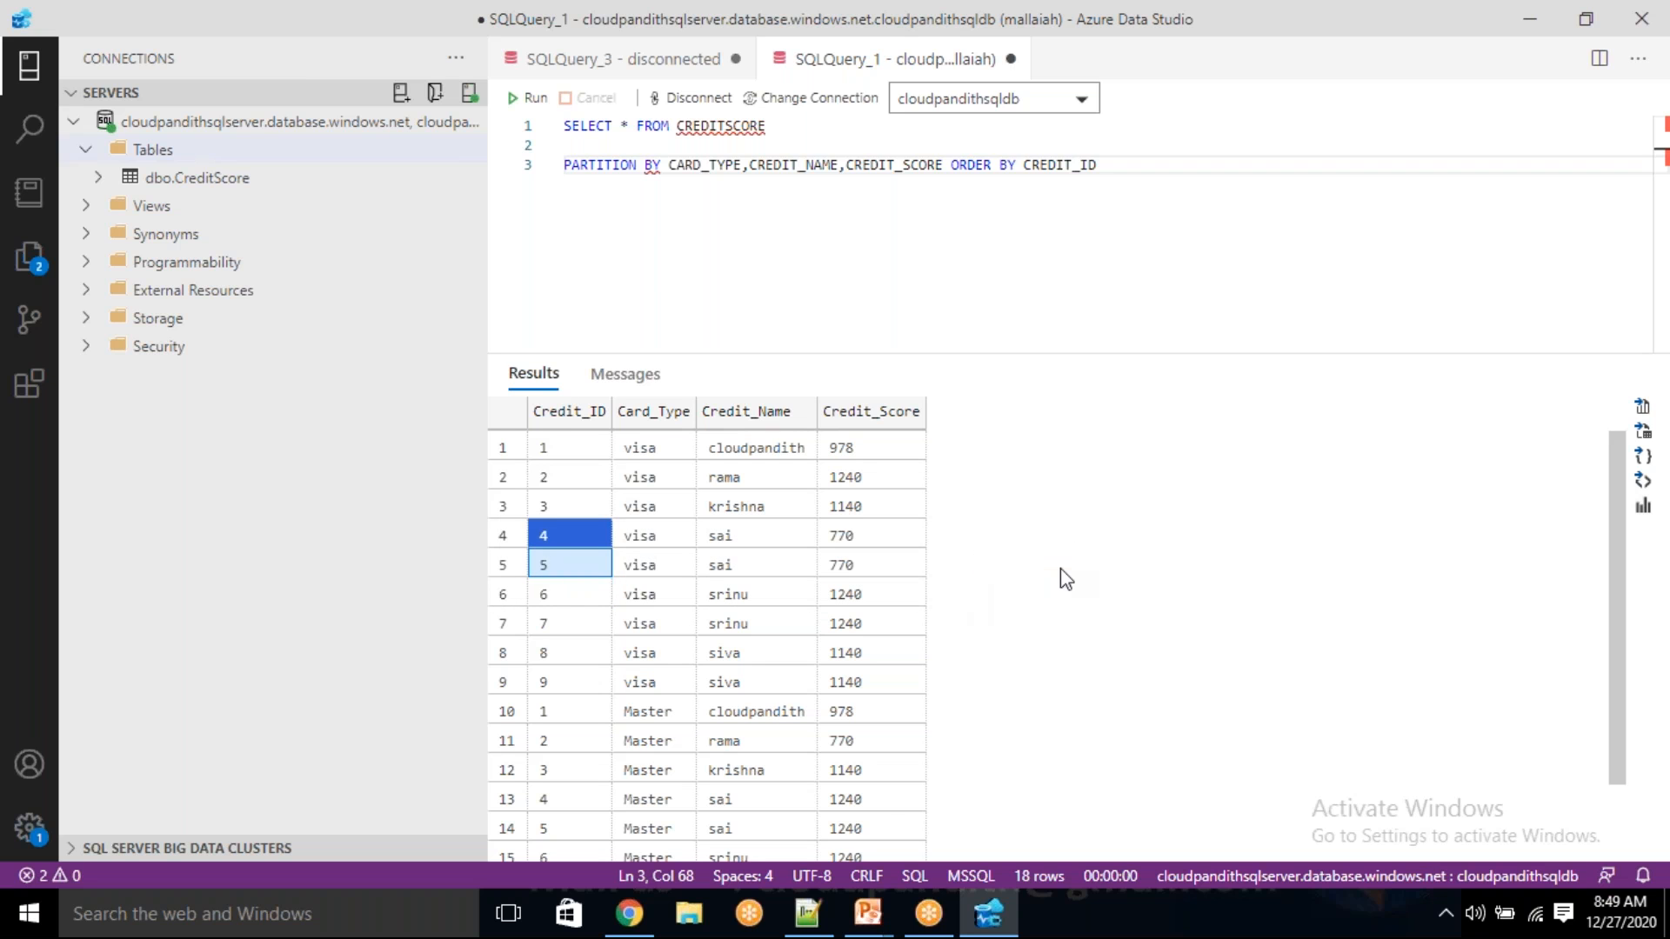
pyautogui.click(552, 535)
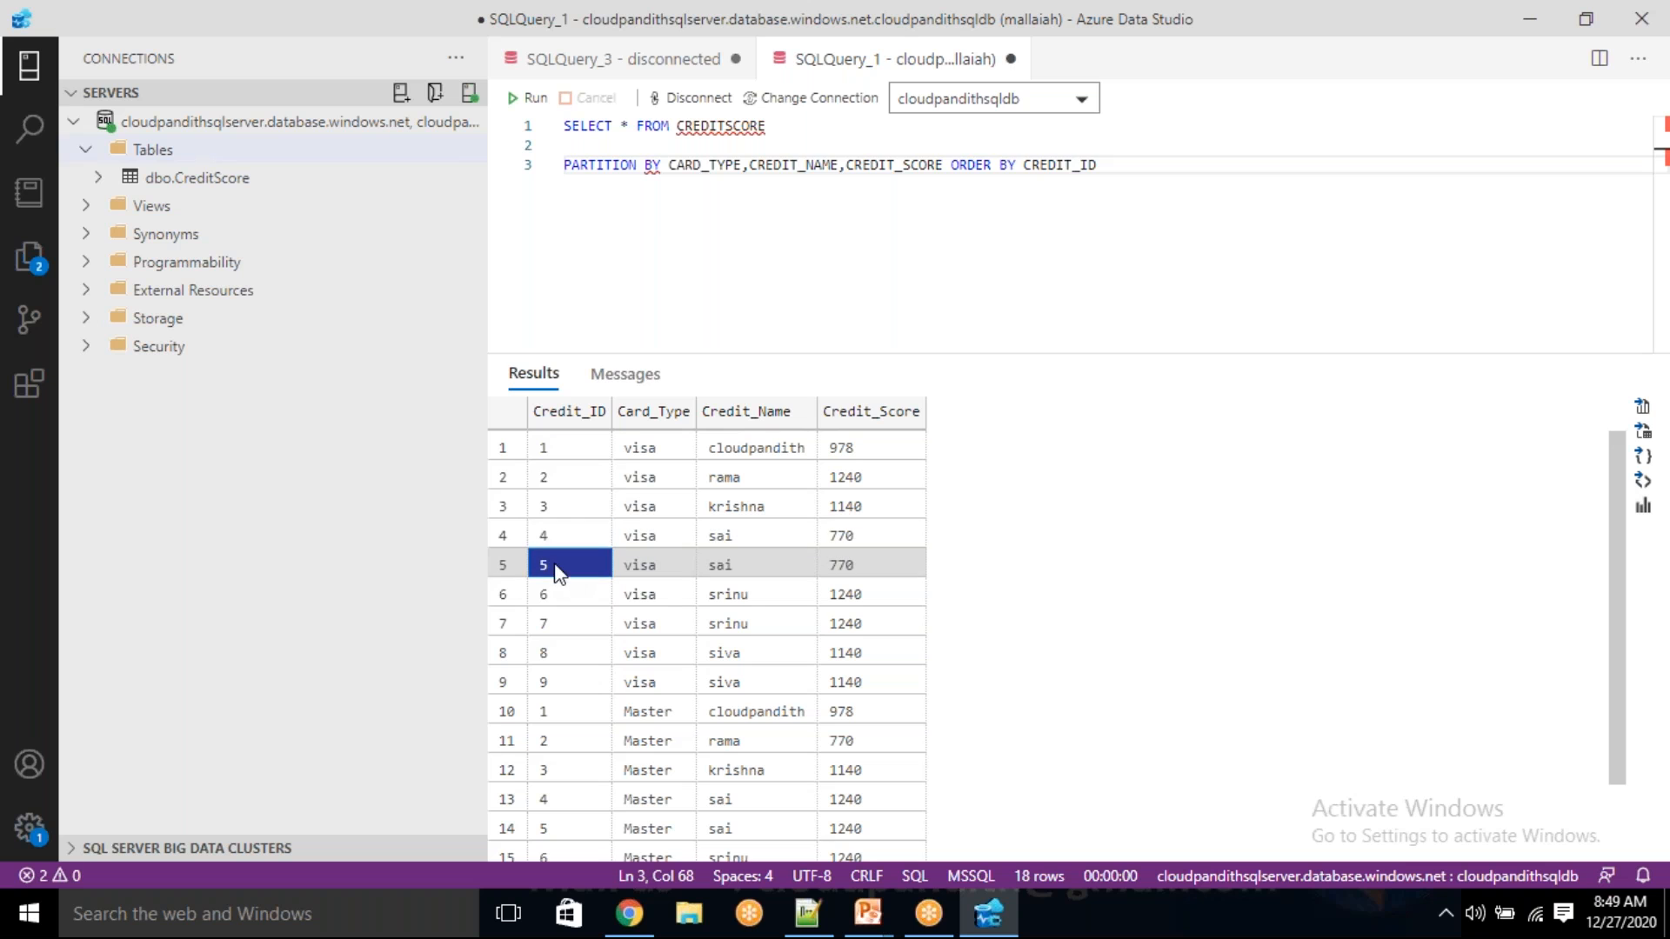
pyautogui.keyDown('ctrl'); pyautogui.click(555, 564); pyautogui.keyUp('ctrl')
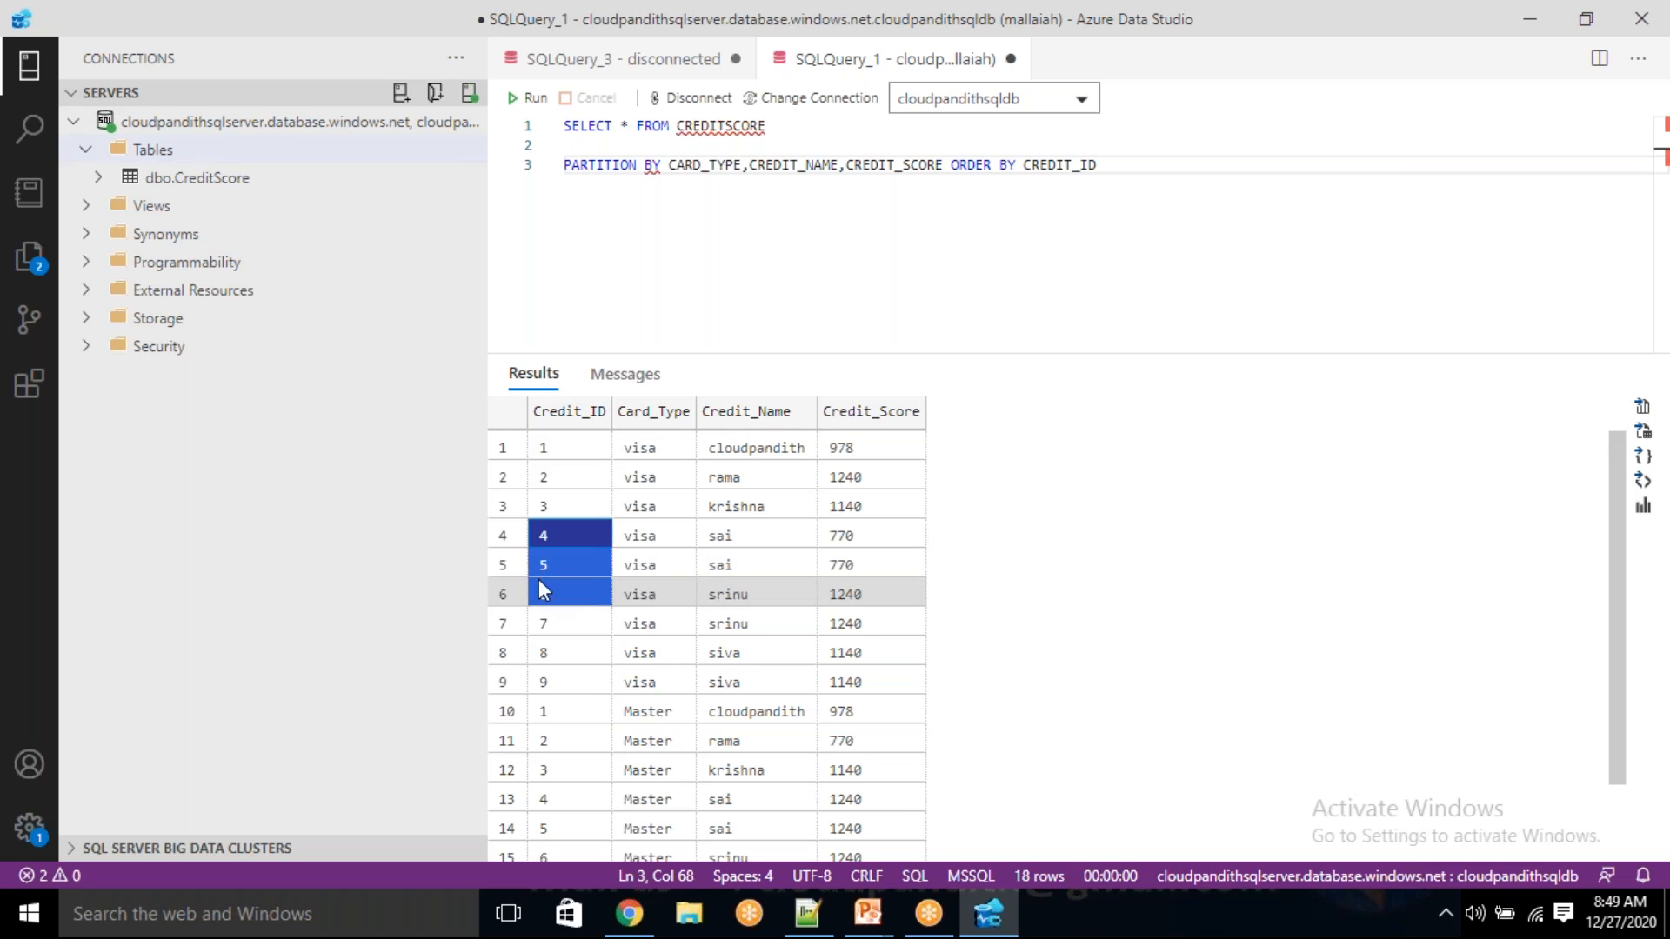
pyautogui.click(545, 534)
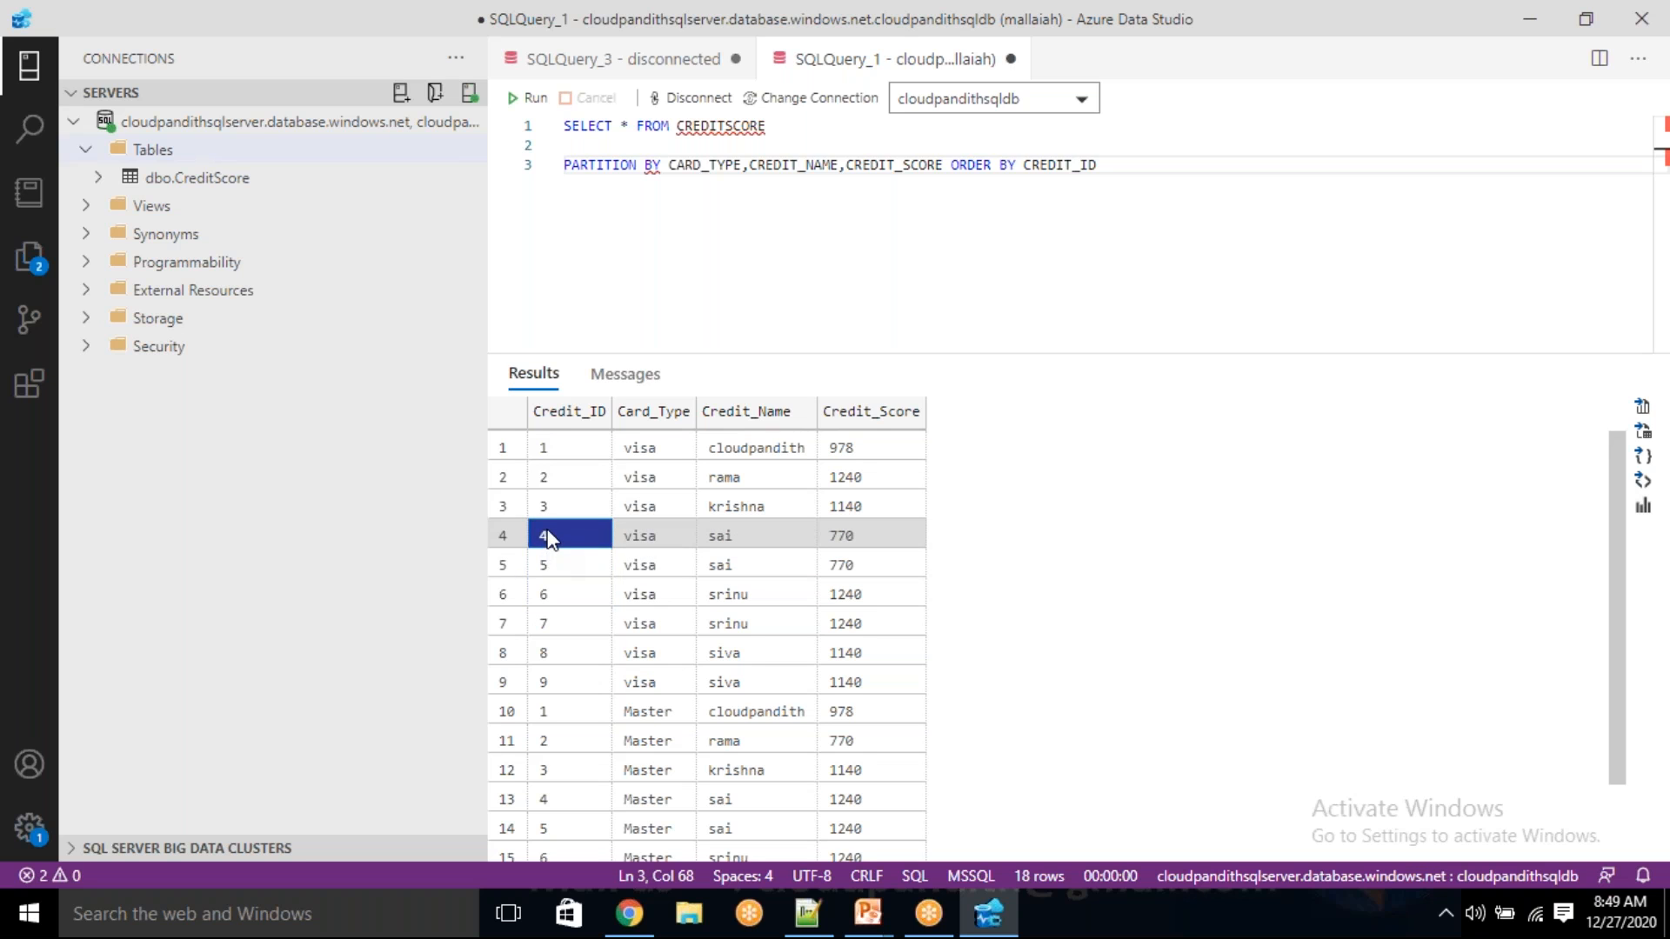
pyautogui.click(548, 561)
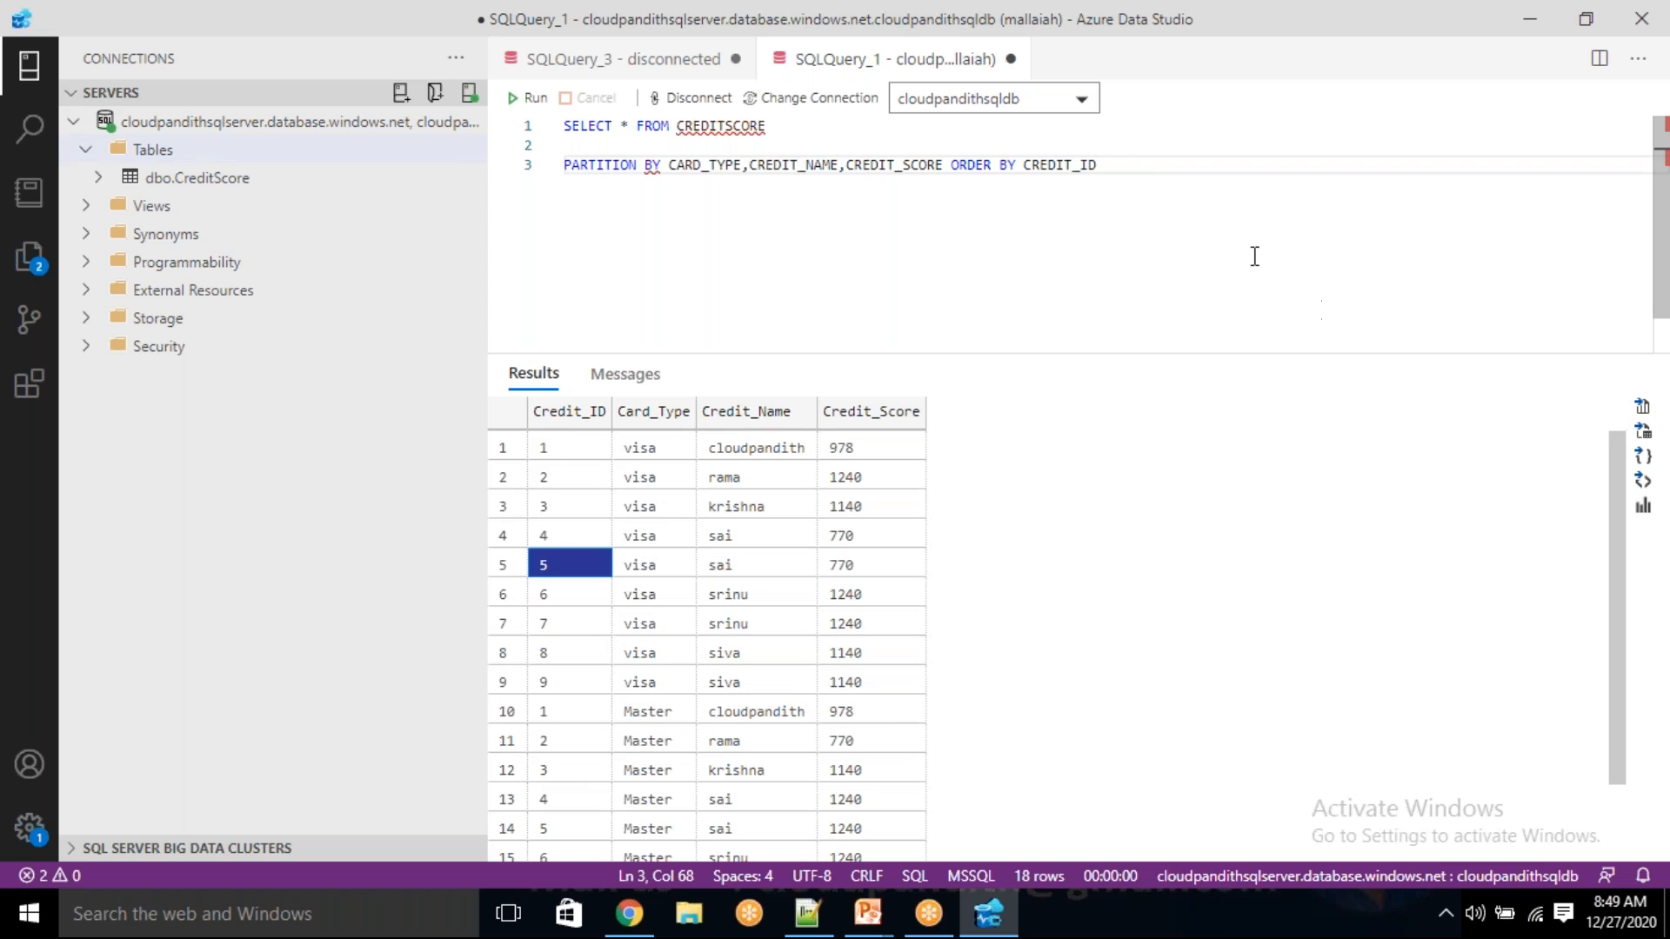
# - Wrap the PARTITION BY and ORDER BY clause on line 3 in ROW_NUMBER() OVER( )
pyautogui.click(1120, 164)
pyautogui.moveTo(1127, 165); pyautogui.dragTo(567, 166)
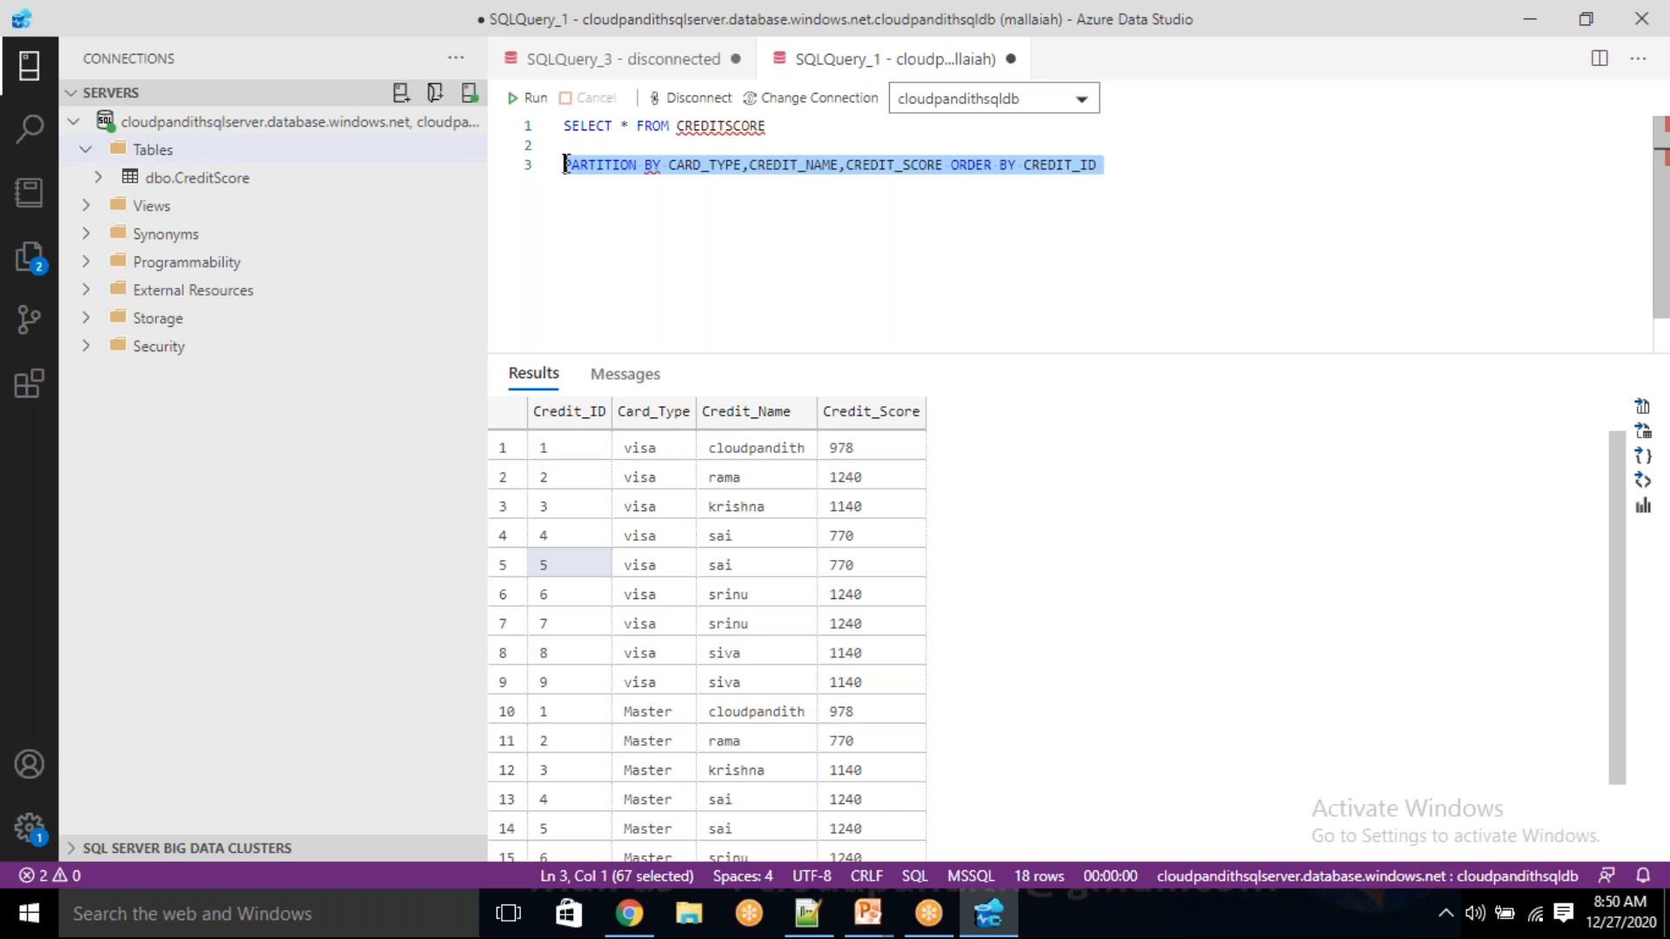
pyautogui.press('Home')
pyautogui.write('ROW_N')
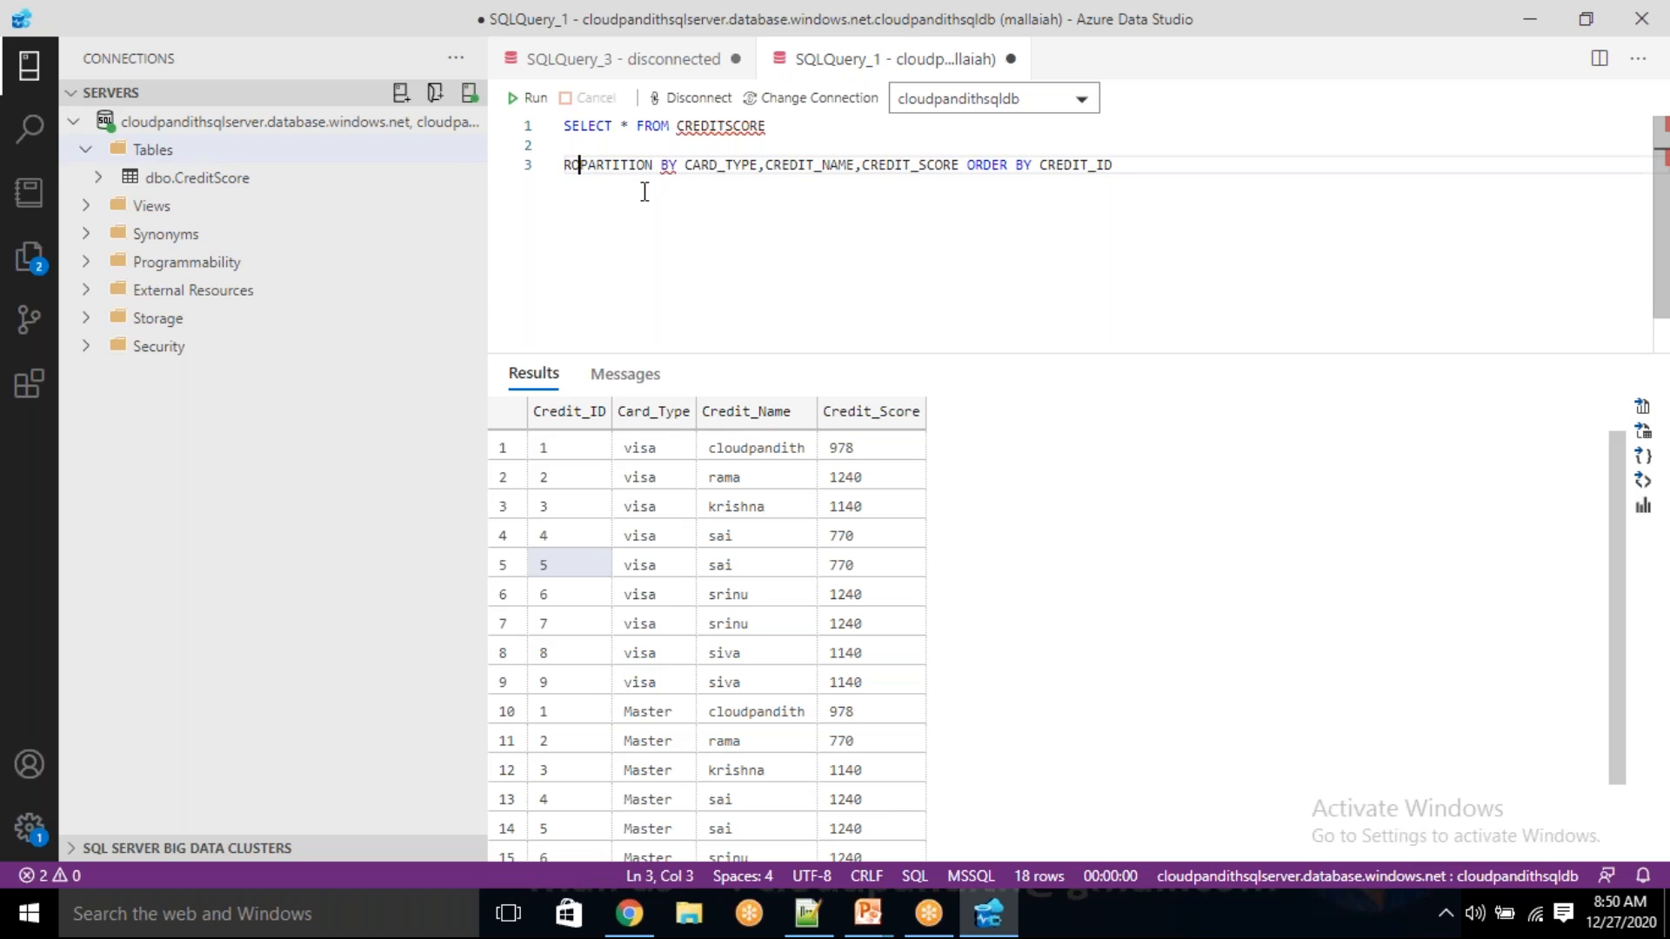
pyautogui.write('UMBER()')
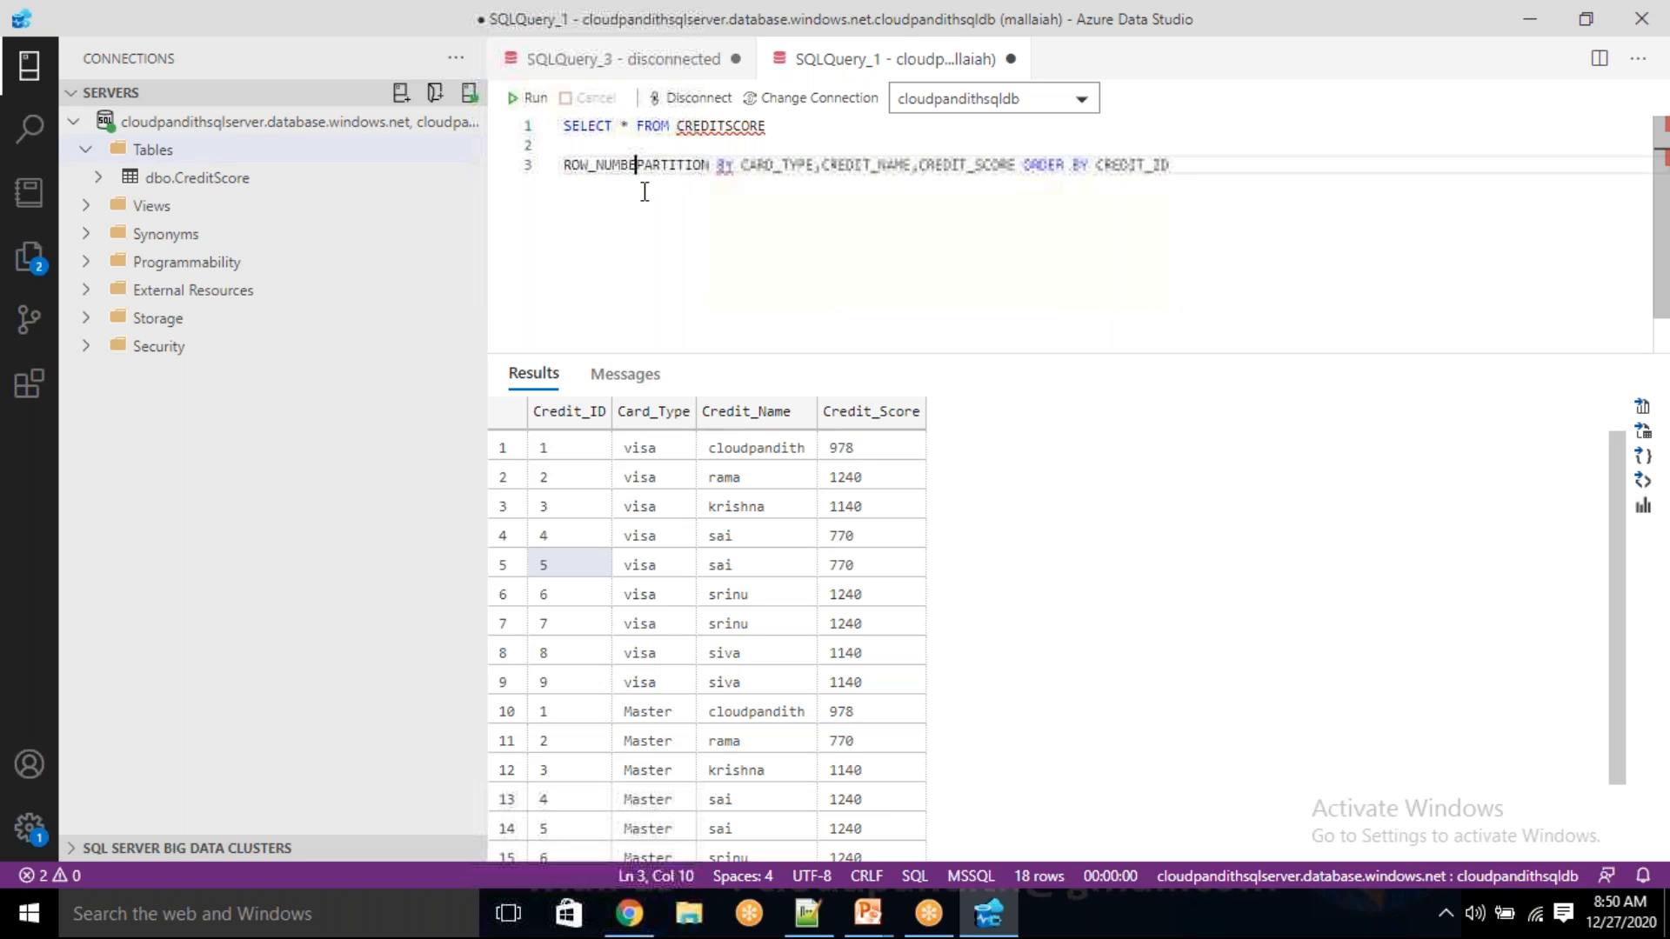
pyautogui.write(' OVER(')
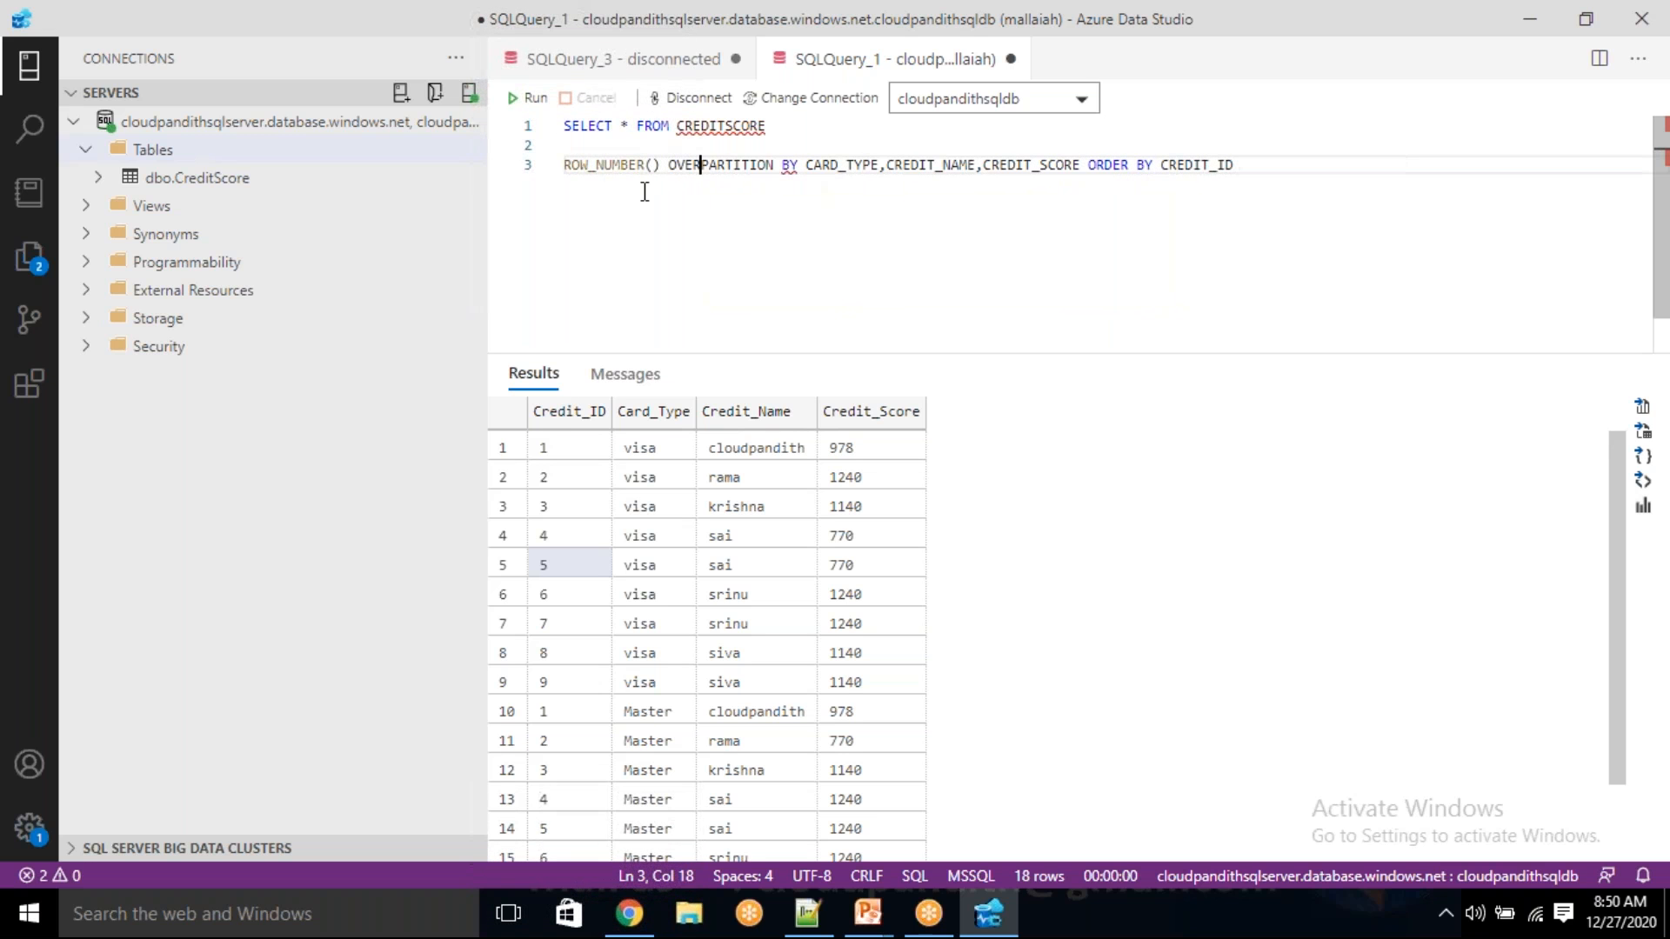
pyautogui.press('End')
pyautogui.write(')')
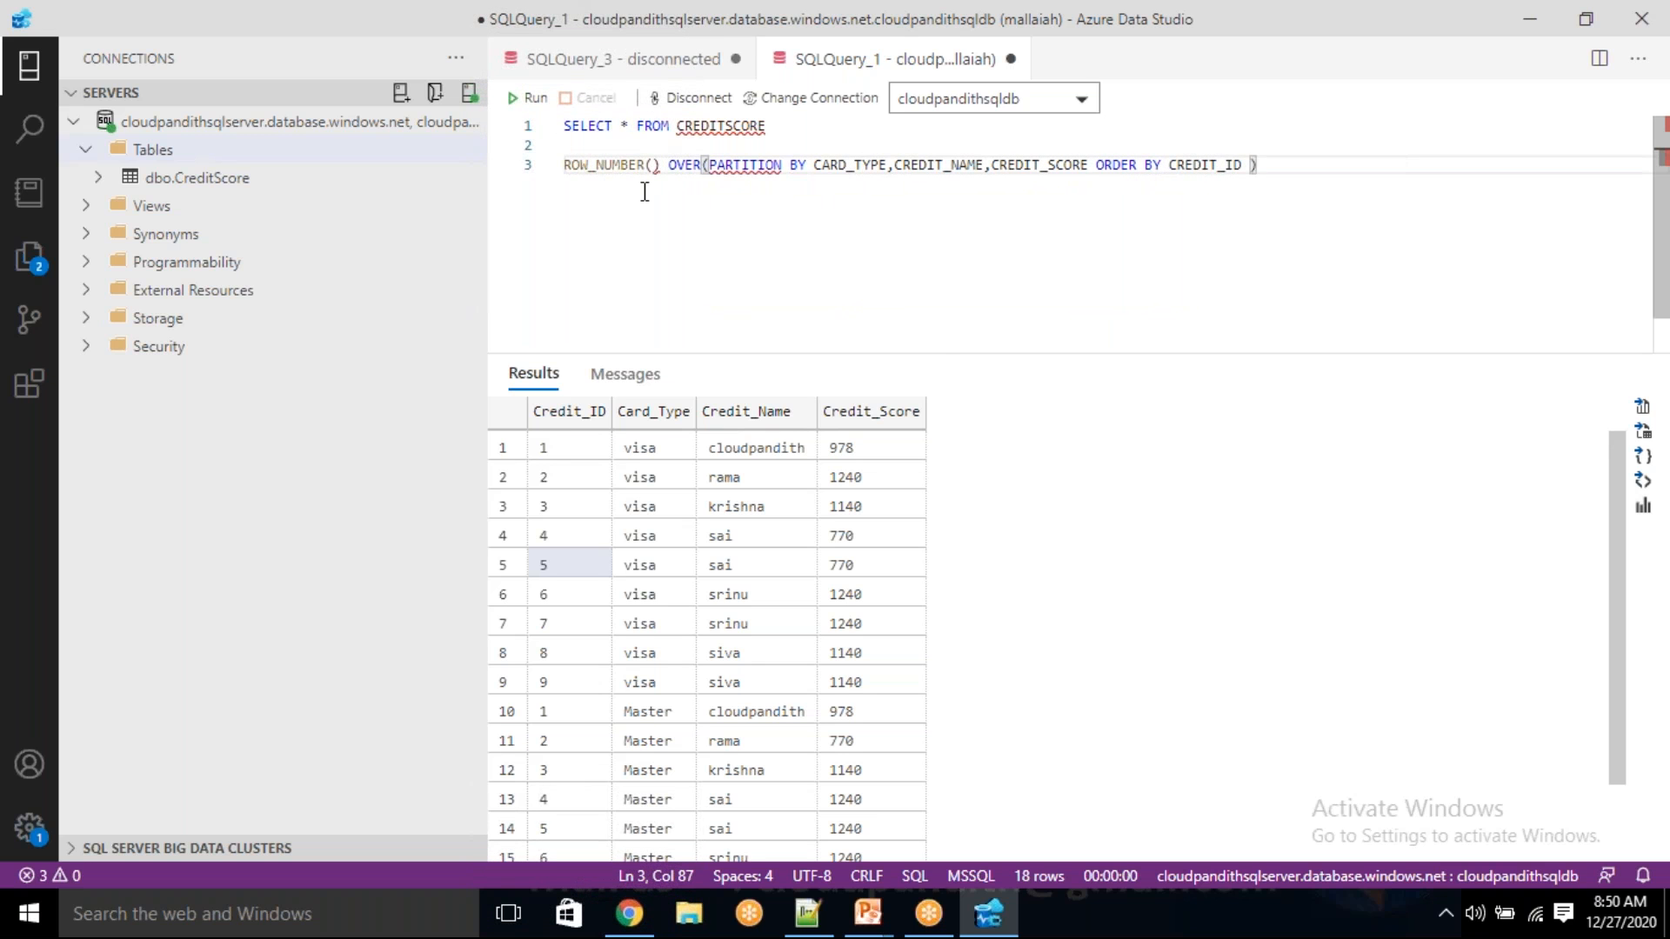
# - Move the ROW_NUMBER() expression from line 3 into the SELECT list, placed after the asterisk and a comma
pyautogui.hotkey('shift', 'Home')
pyautogui.press('BackSpace')
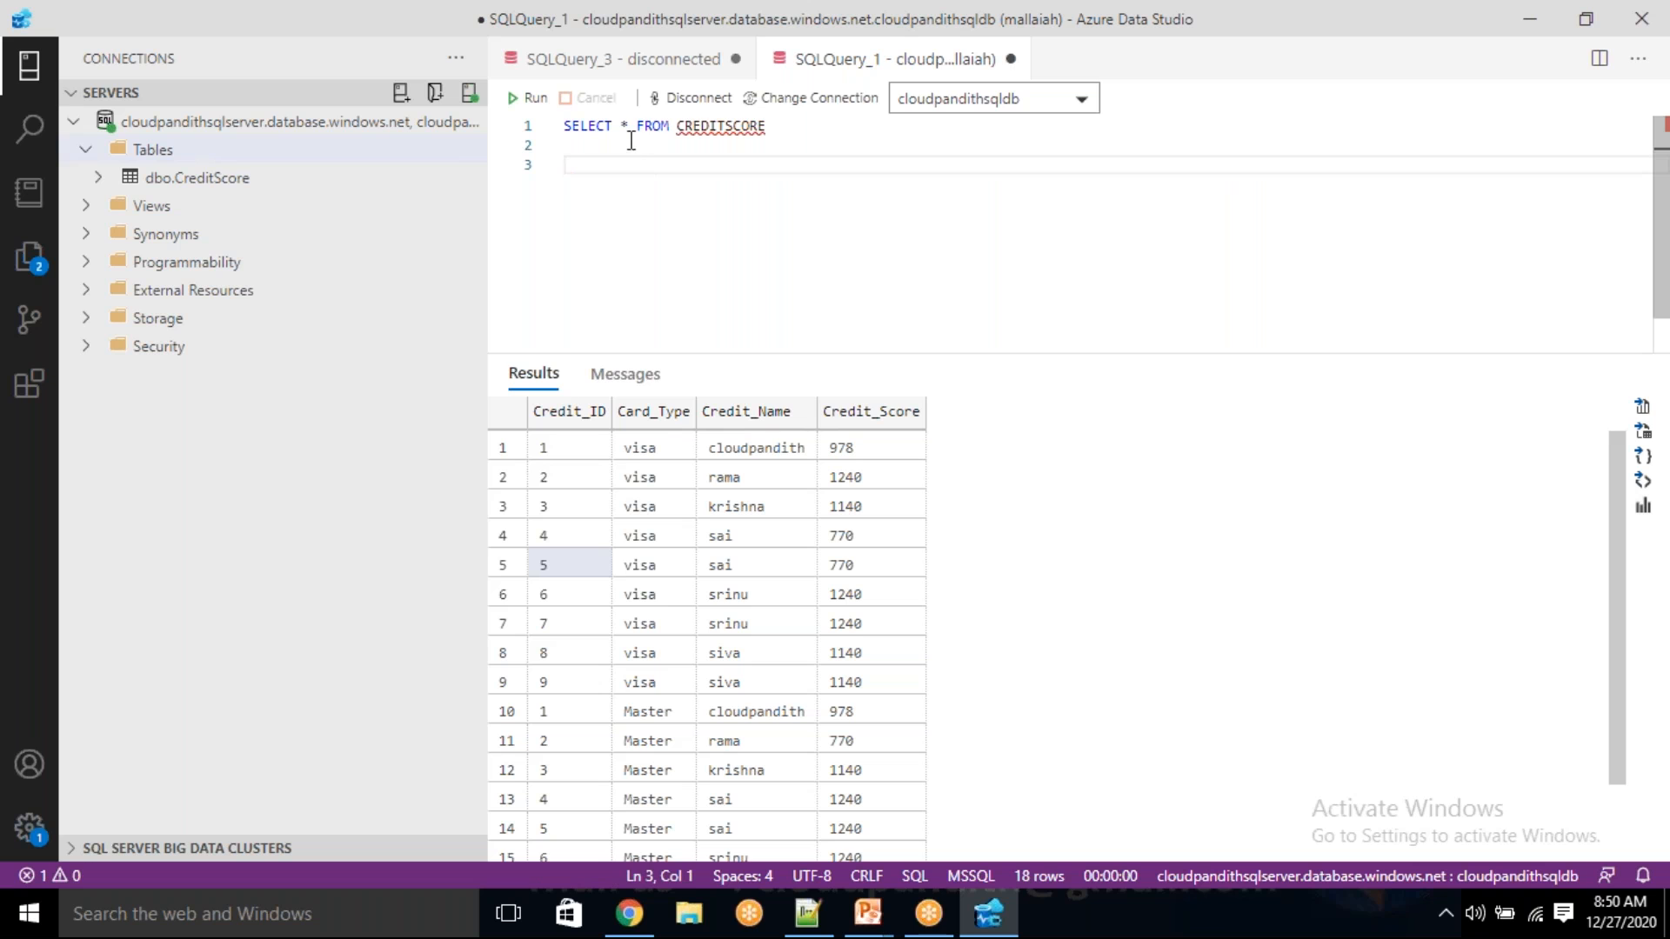
pyautogui.click(630, 125)
pyautogui.write(',')
pyautogui.hotkey('ctrl', 'v')
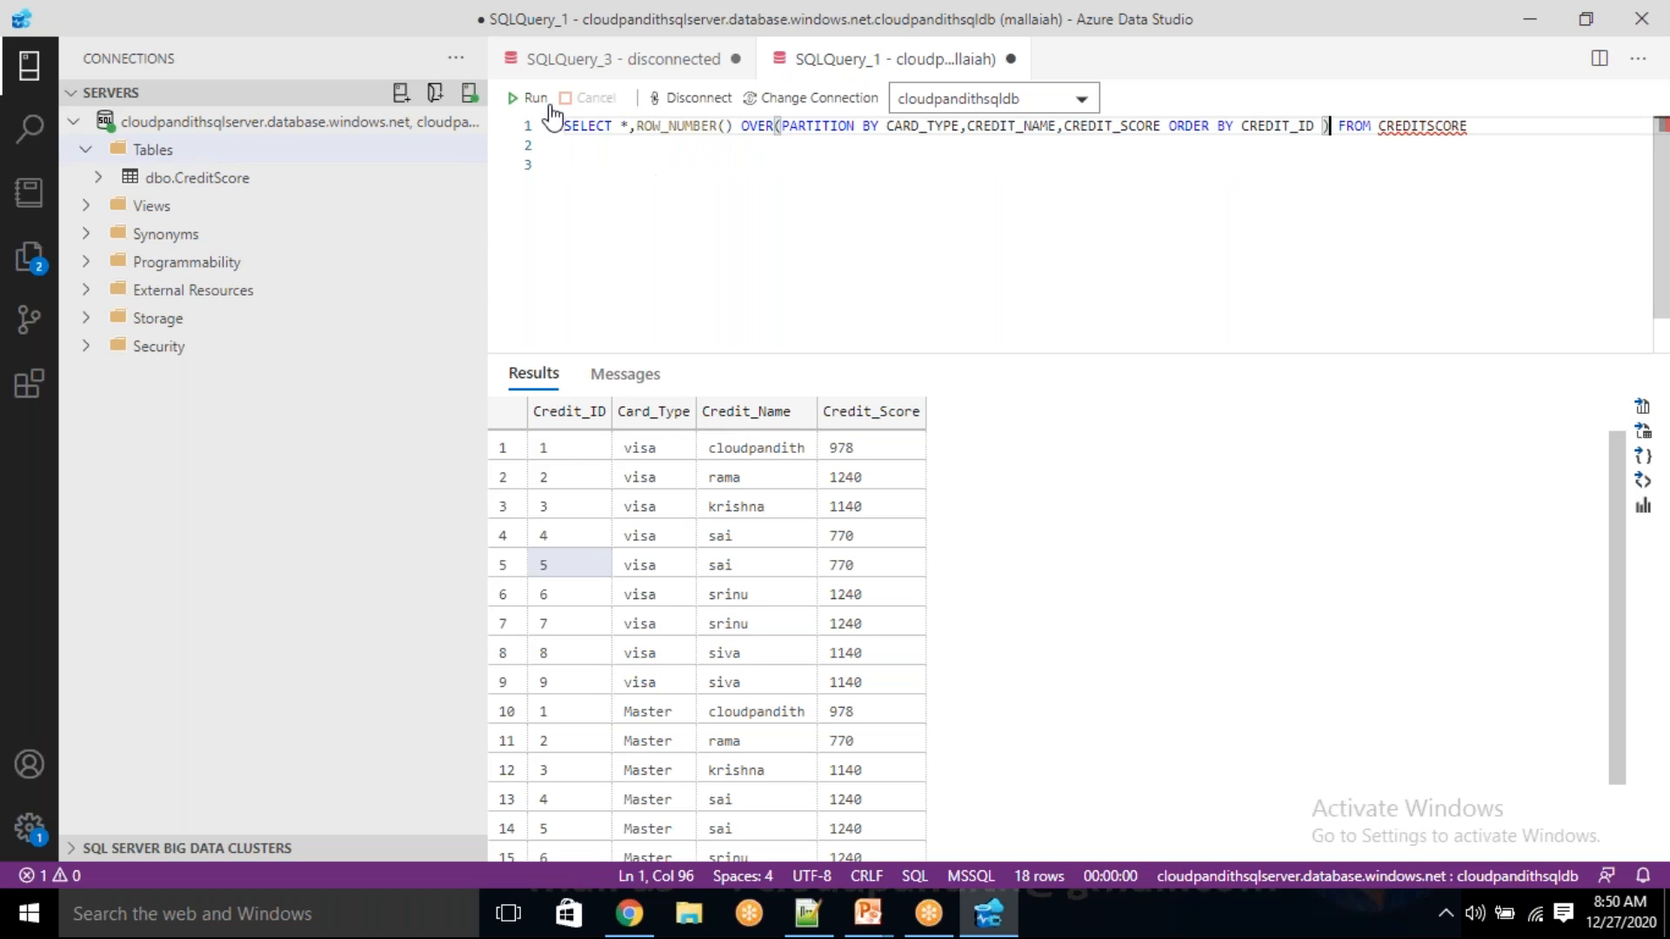
# - Give the ROW_NUMBER() expression the alias RN with AS RN before FROM and run the query
pyautogui.click(1337, 127)
pyautogui.write('AS RN')
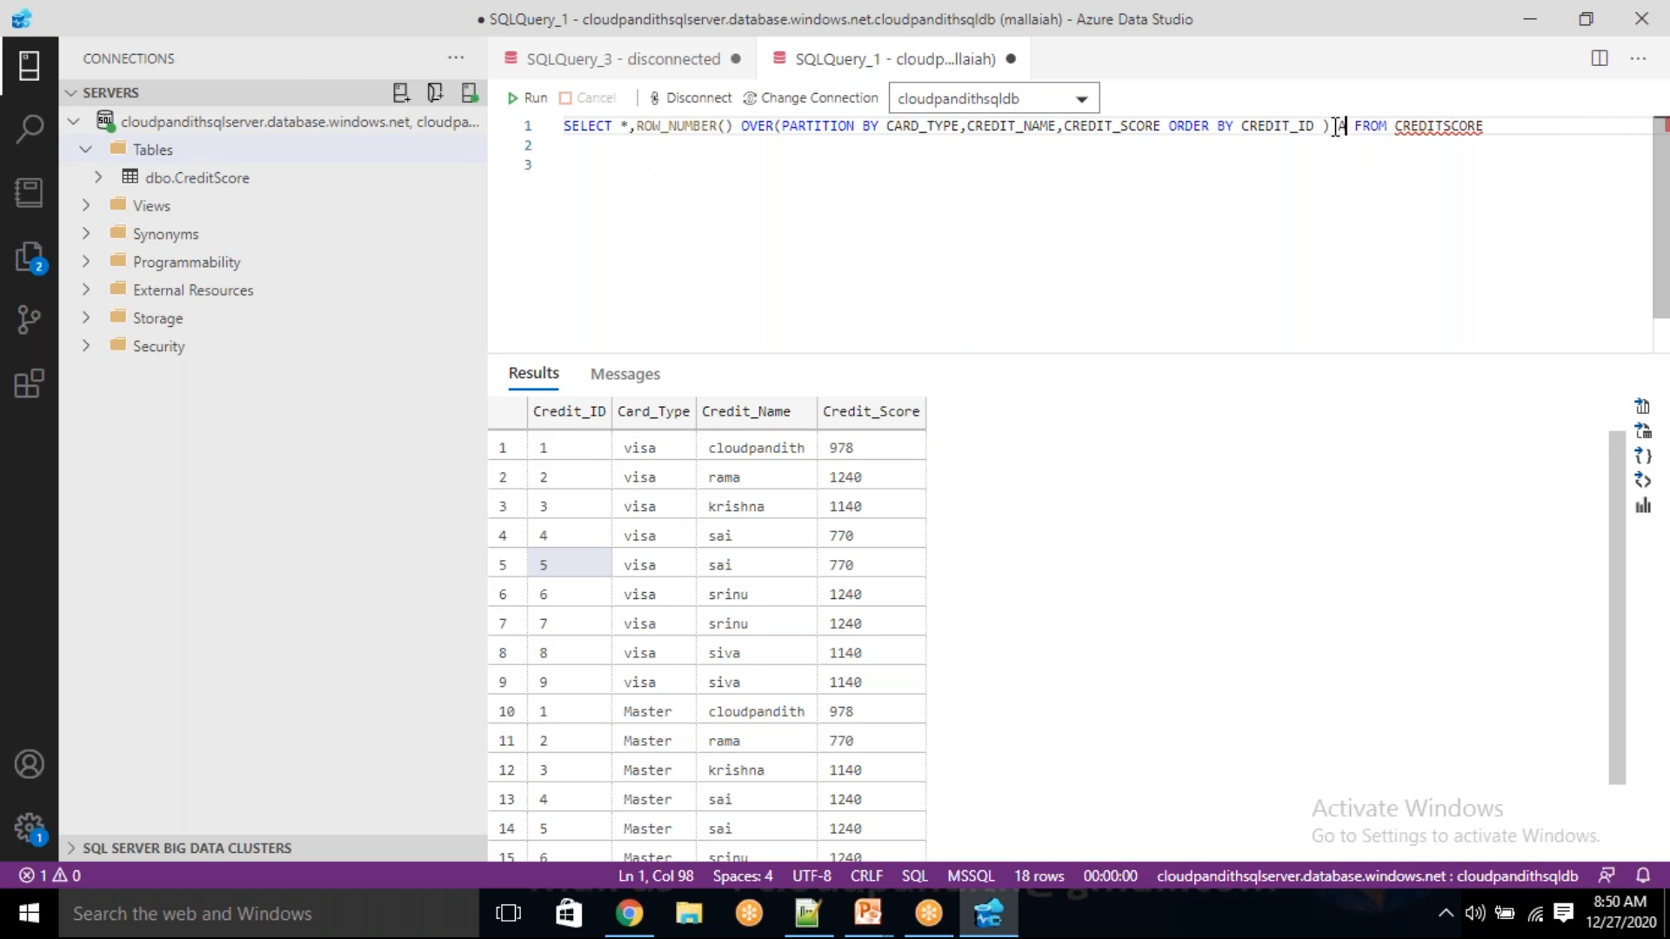
pyautogui.click(827, 228)
pyautogui.click(531, 98)
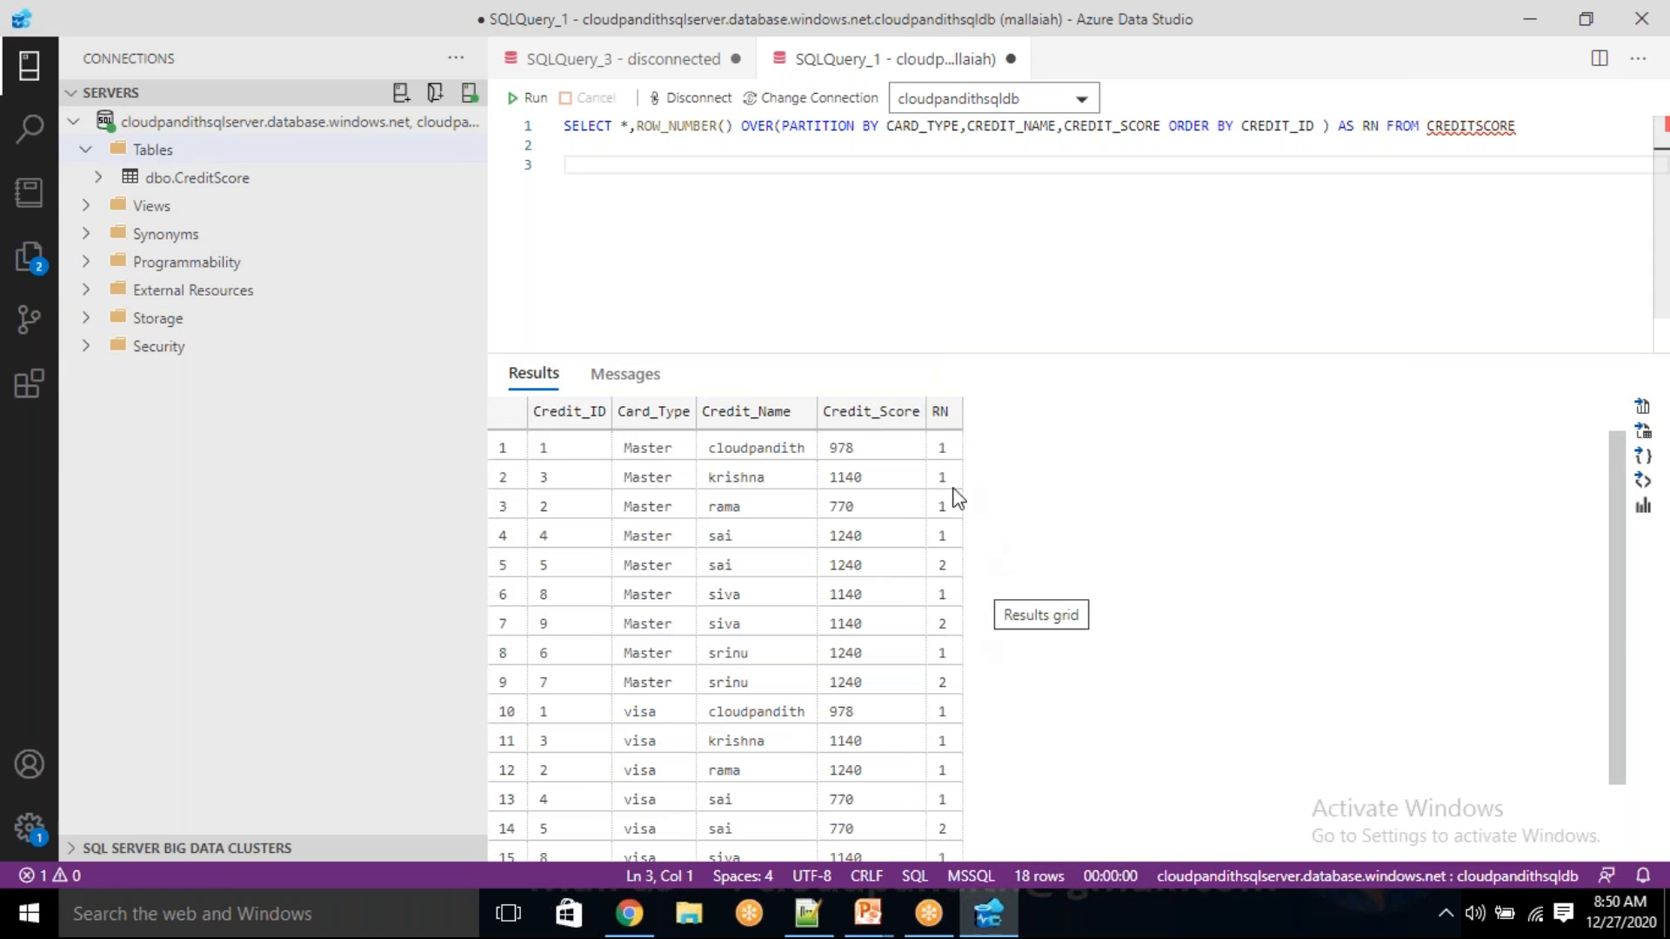
# - Examine the RN column in the results, comparing the values of the unique Master rows with those of the duplicates in rows 4–6
pyautogui.click(942, 447)
pyautogui.click(944, 506)
pyautogui.click(946, 536)
pyautogui.moveTo(574, 567); pyautogui.dragTo(871, 570)
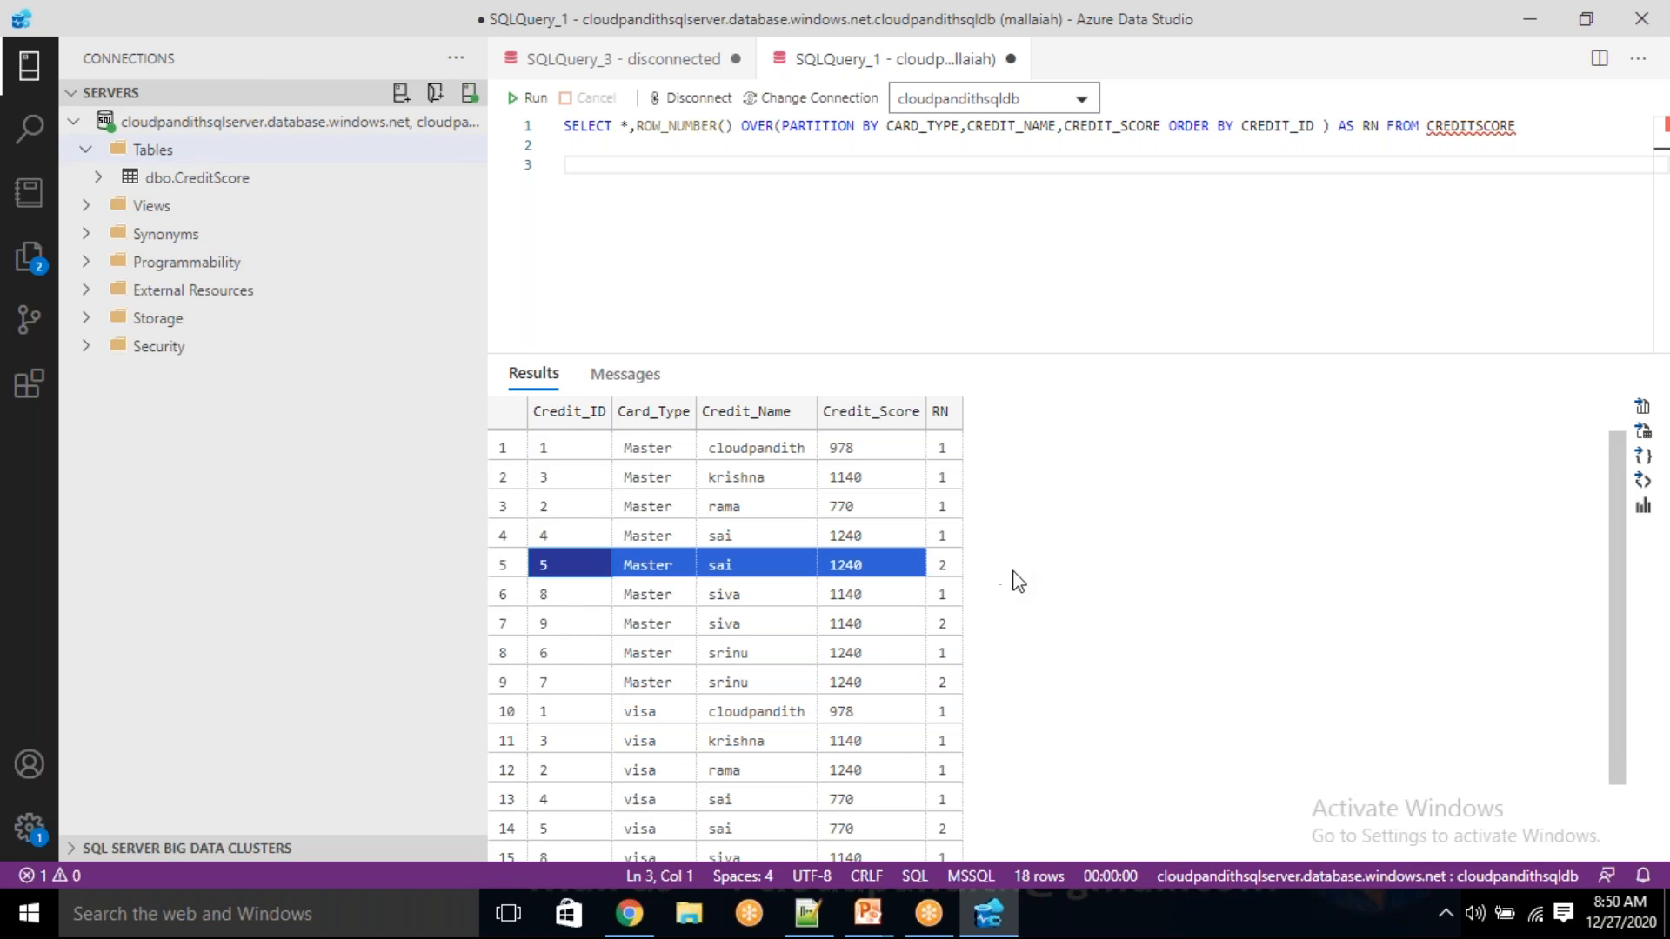
pyautogui.click(945, 568)
pyautogui.click(947, 539)
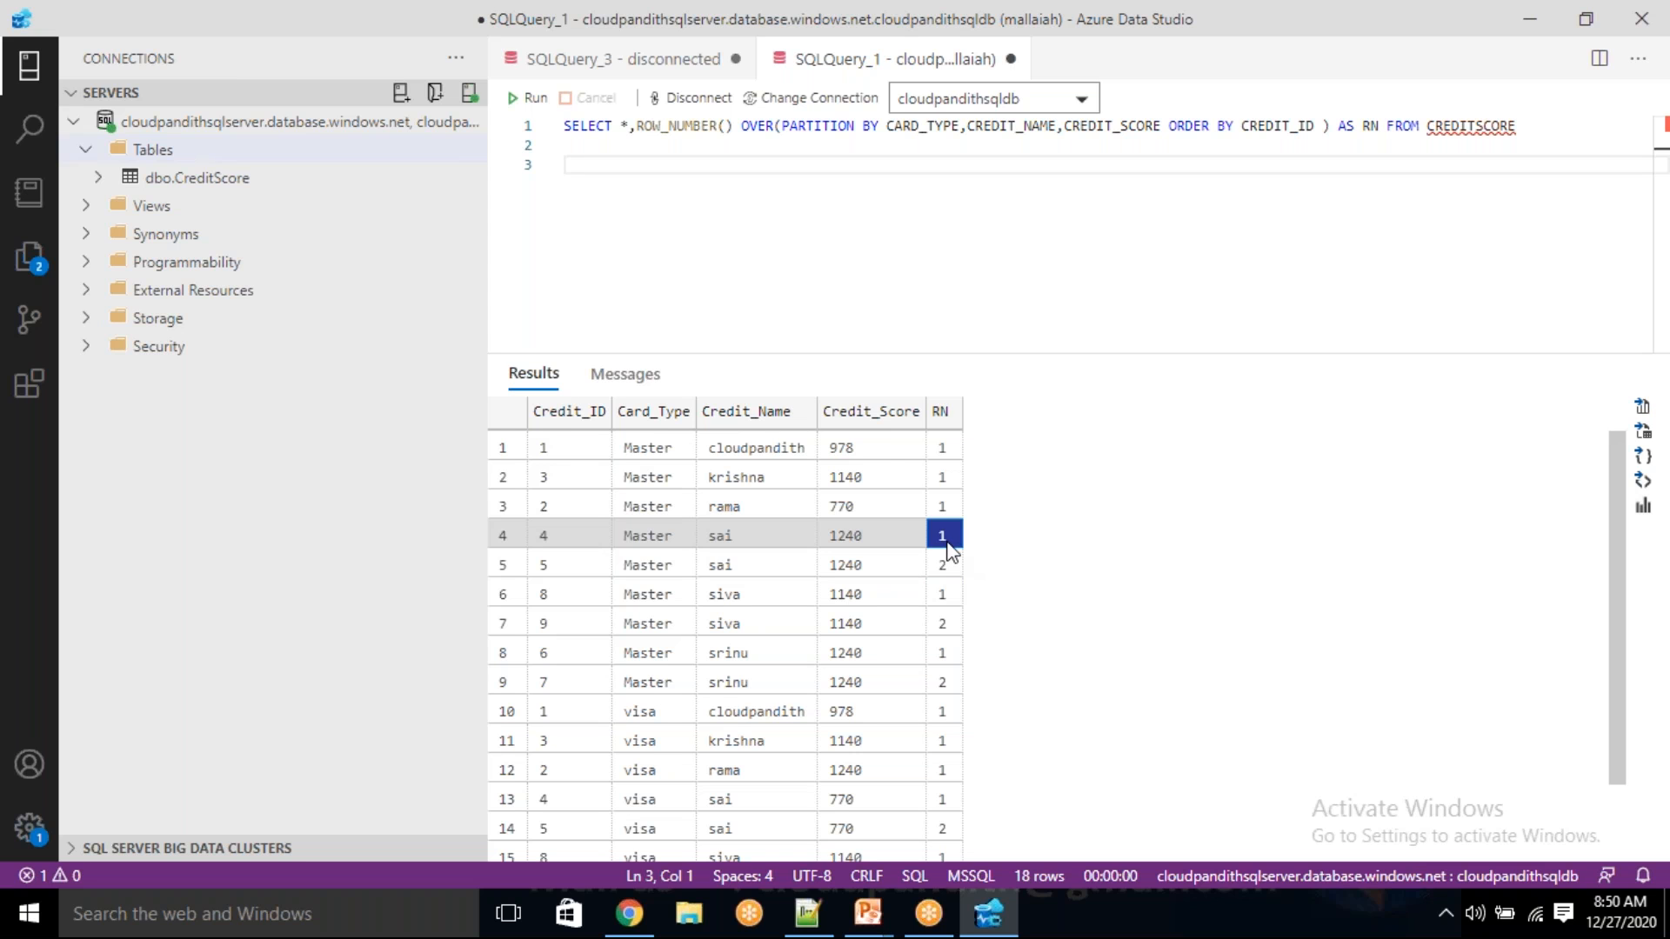
pyautogui.click(942, 412)
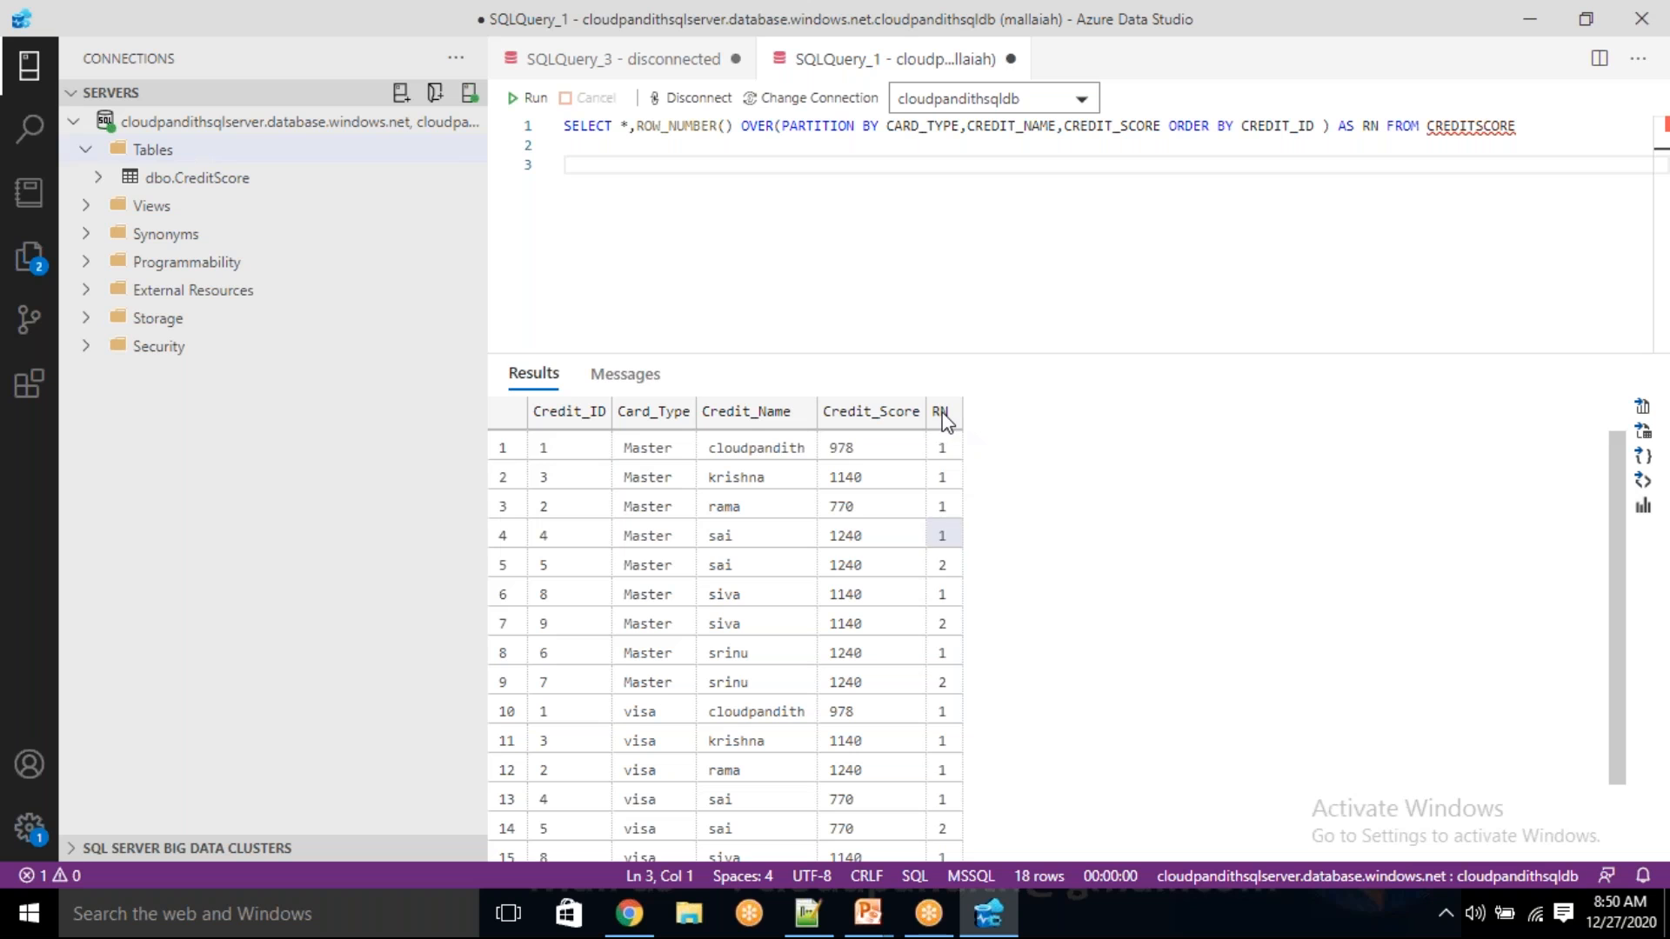
pyautogui.click(937, 539)
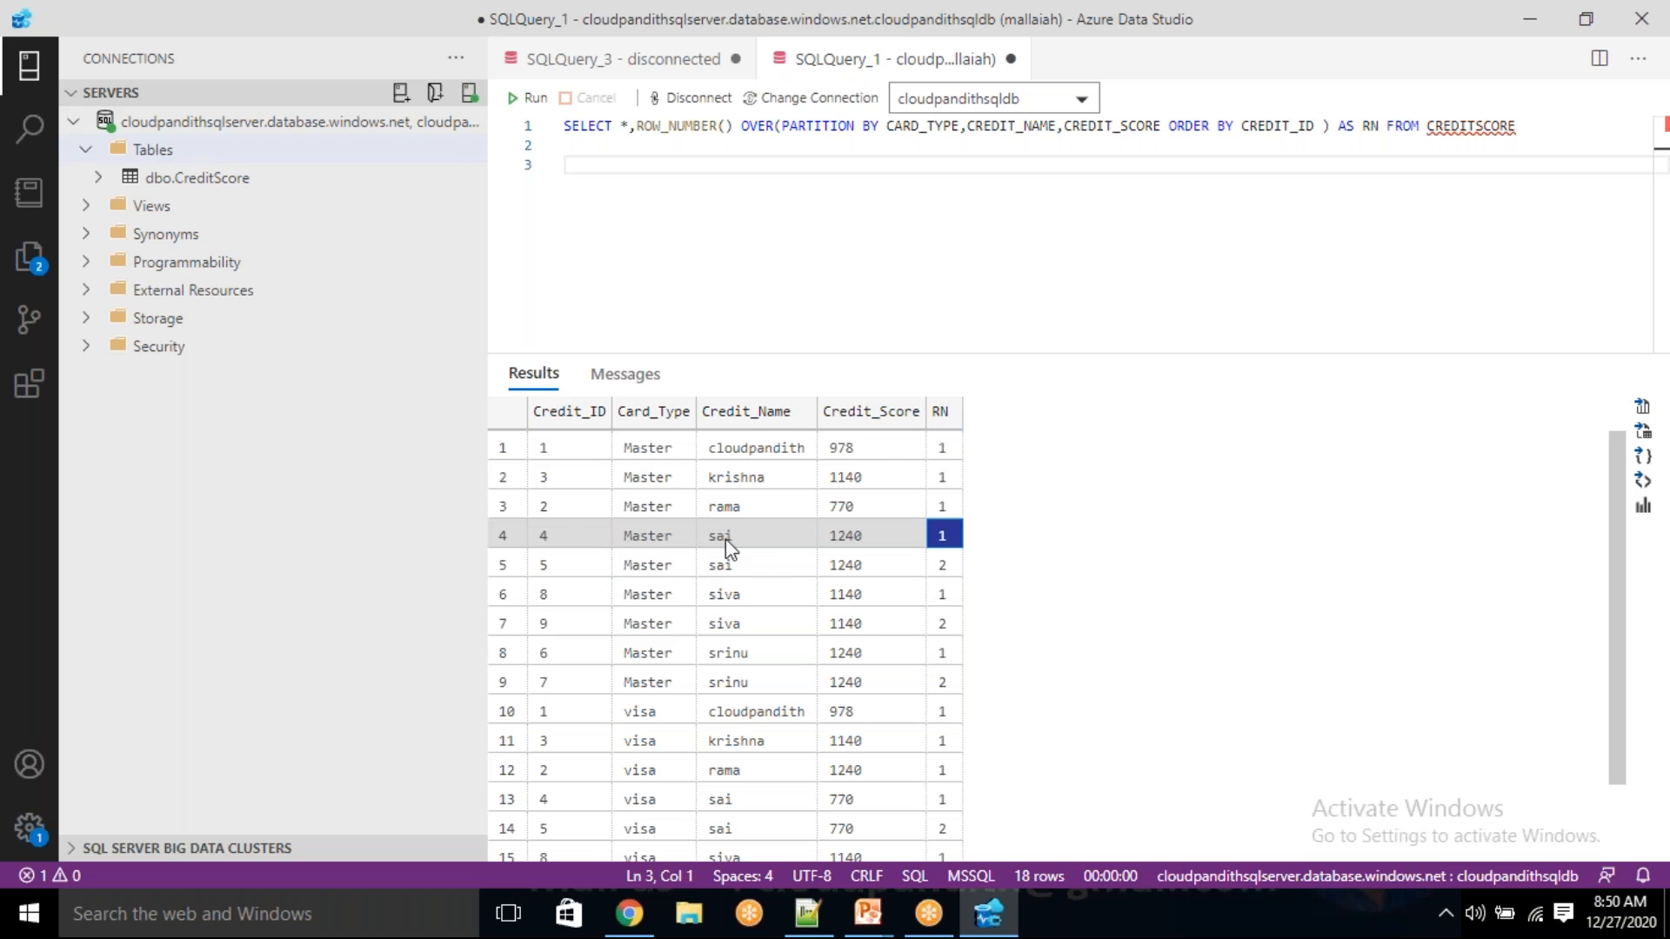
pyautogui.moveTo(562, 595); pyautogui.dragTo(870, 593)
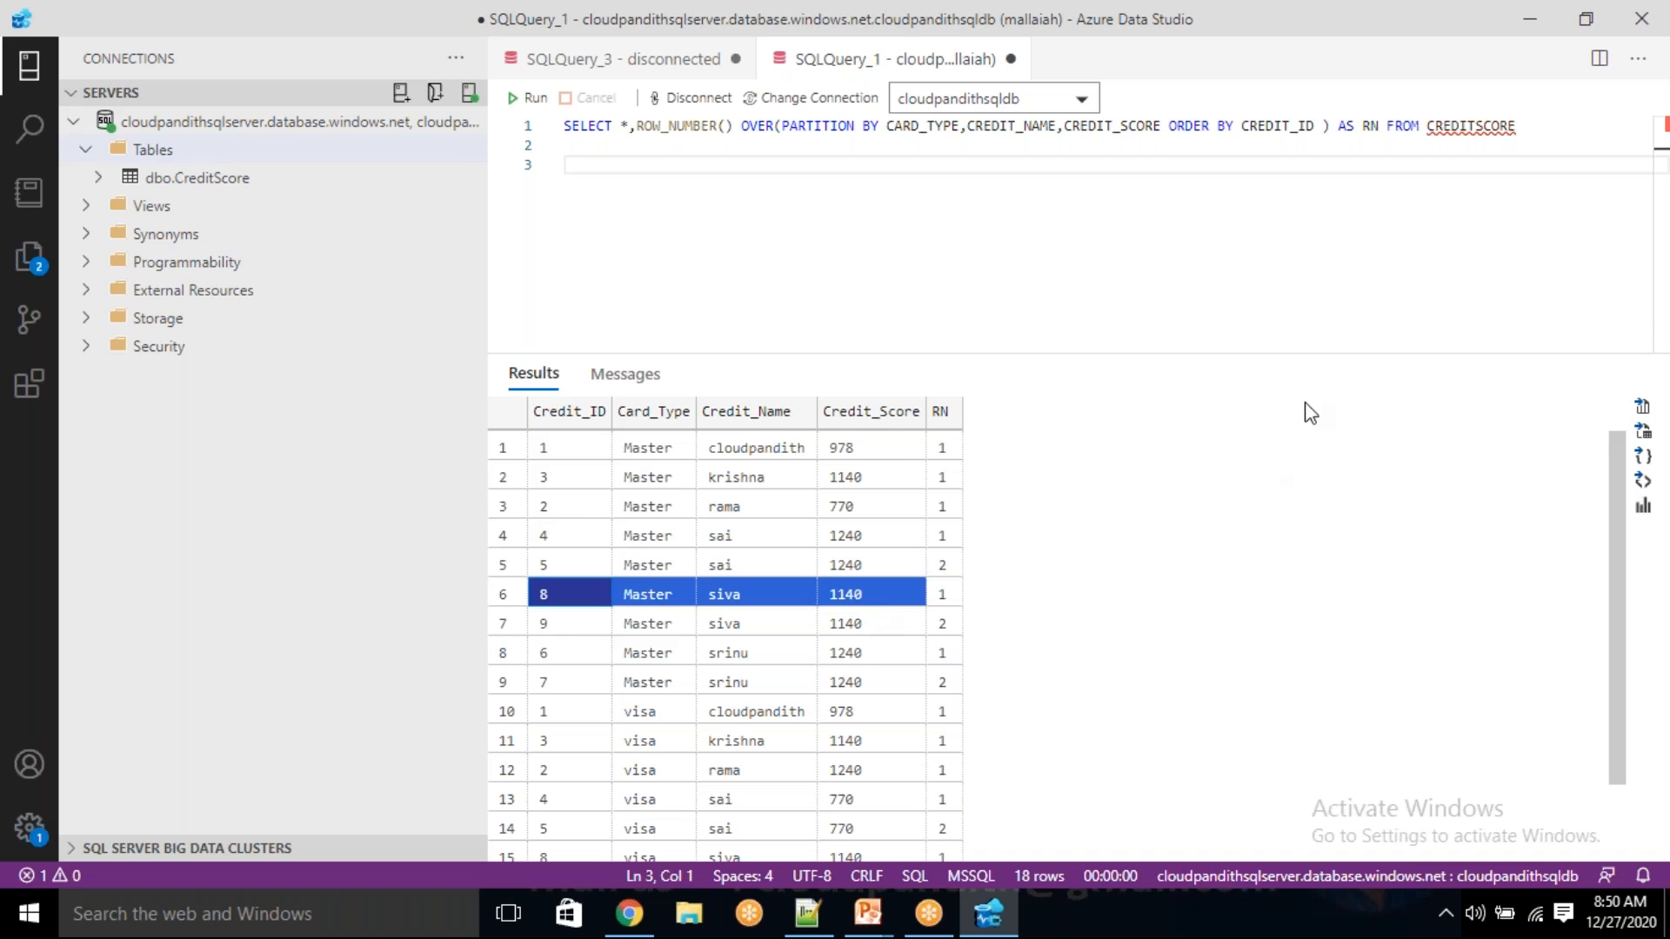
pyautogui.click(1328, 128)
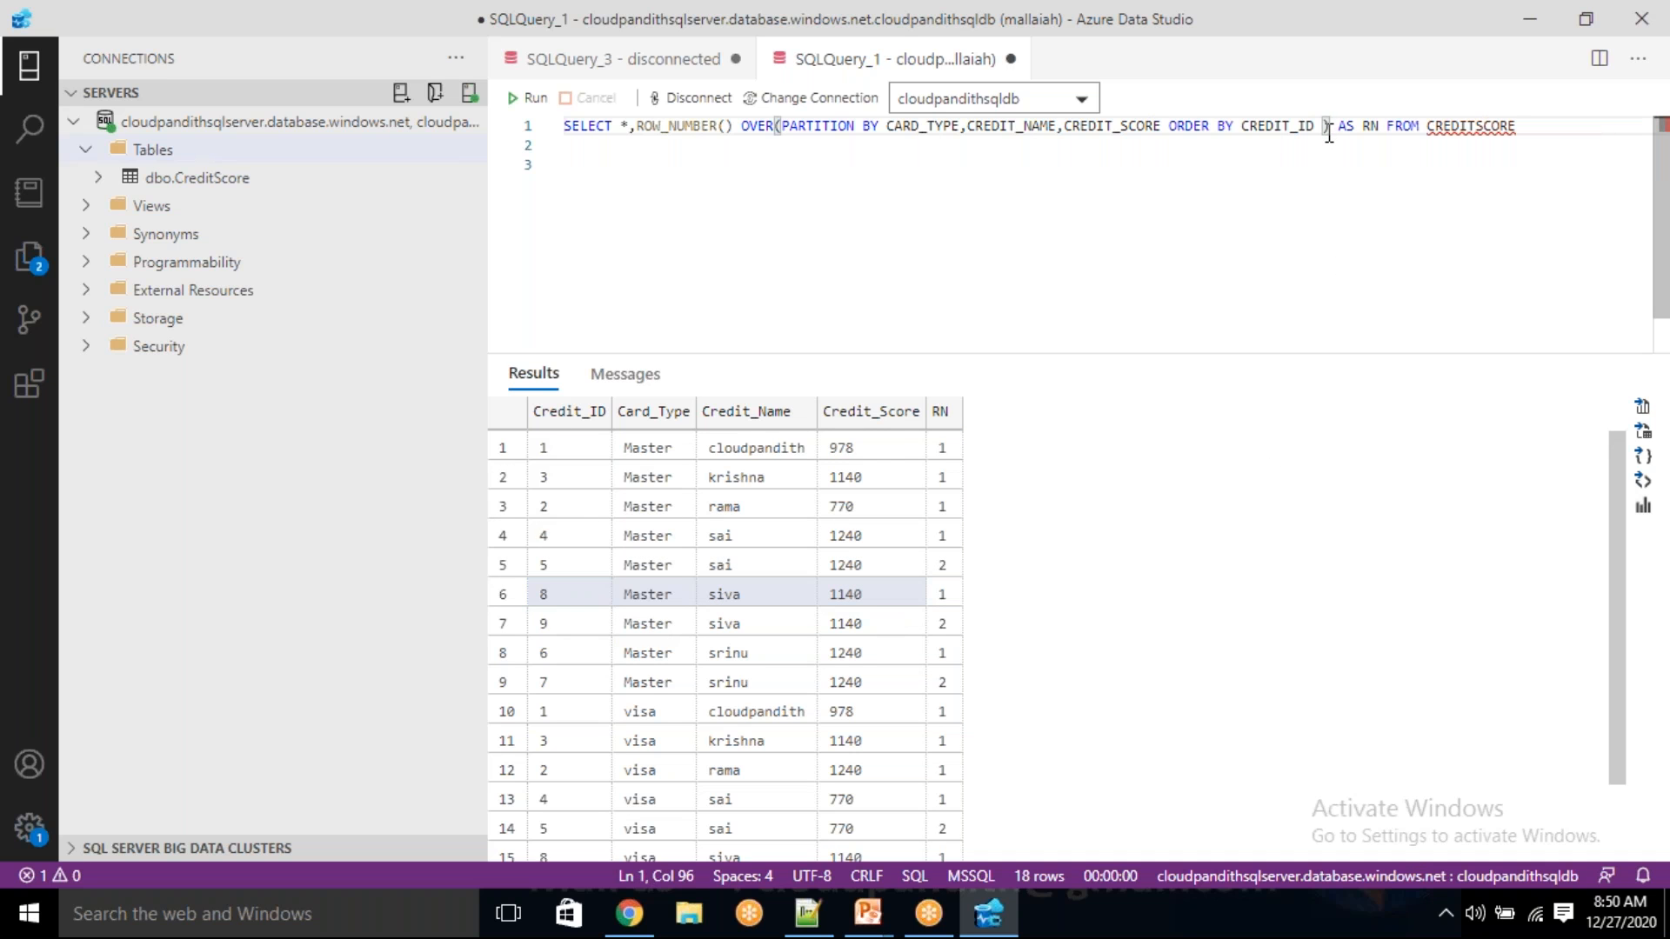
pyautogui.write('DESC')
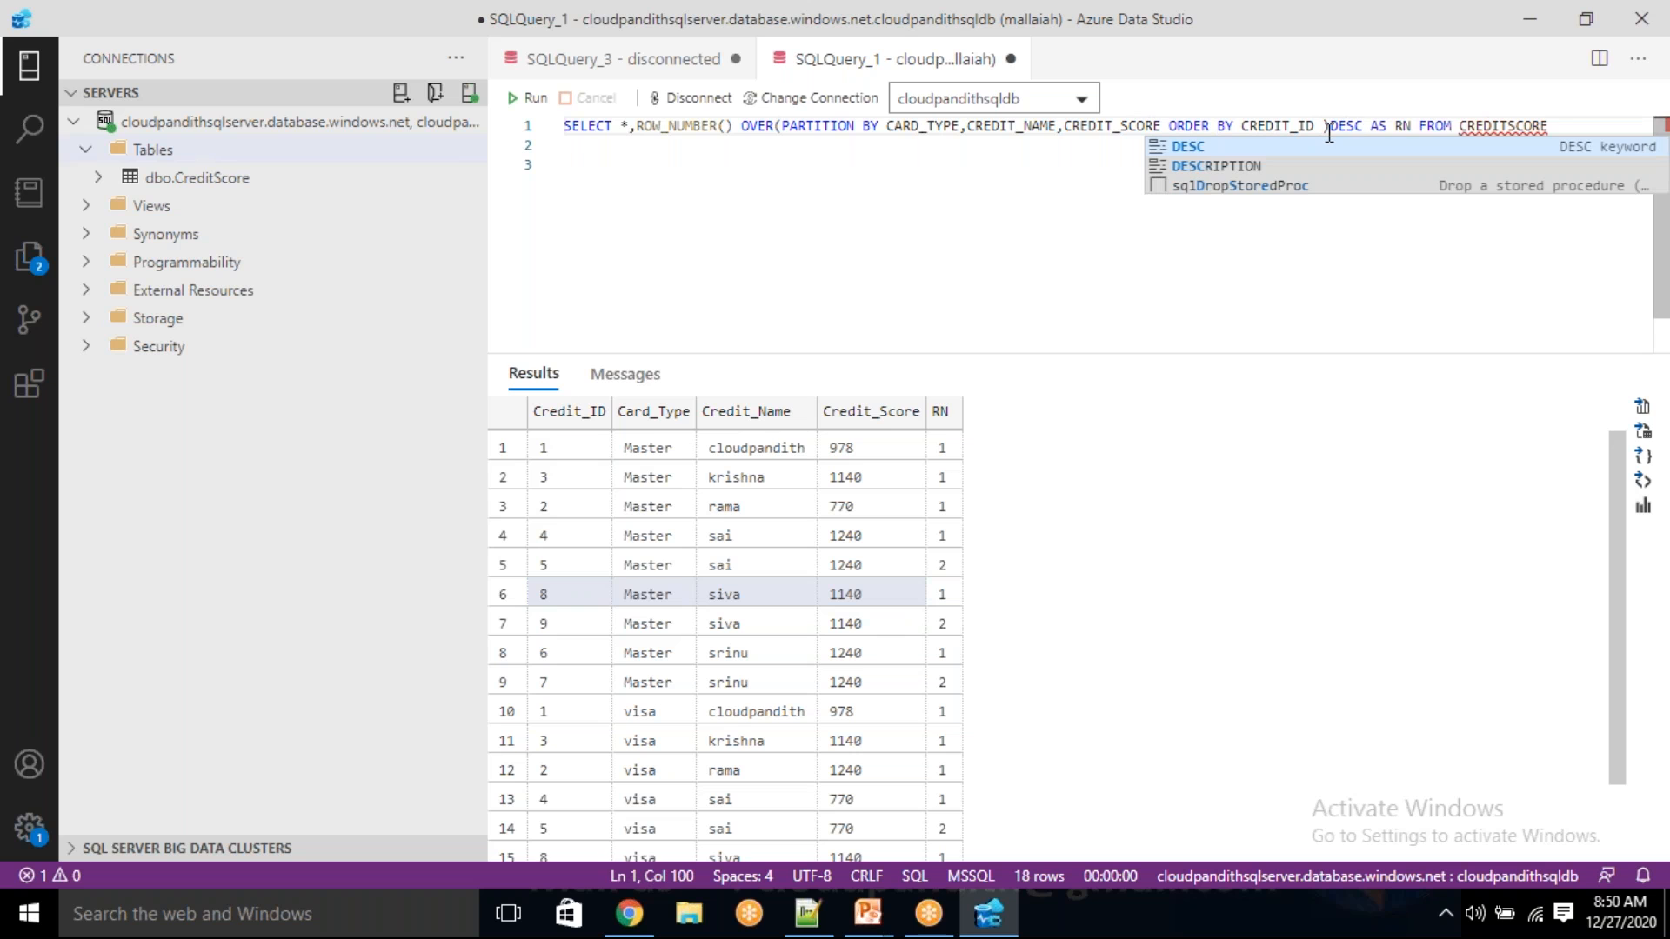
pyautogui.press('End')
pyautogui.doubleClick(1329, 128)
pyautogui.press('BackSpace')
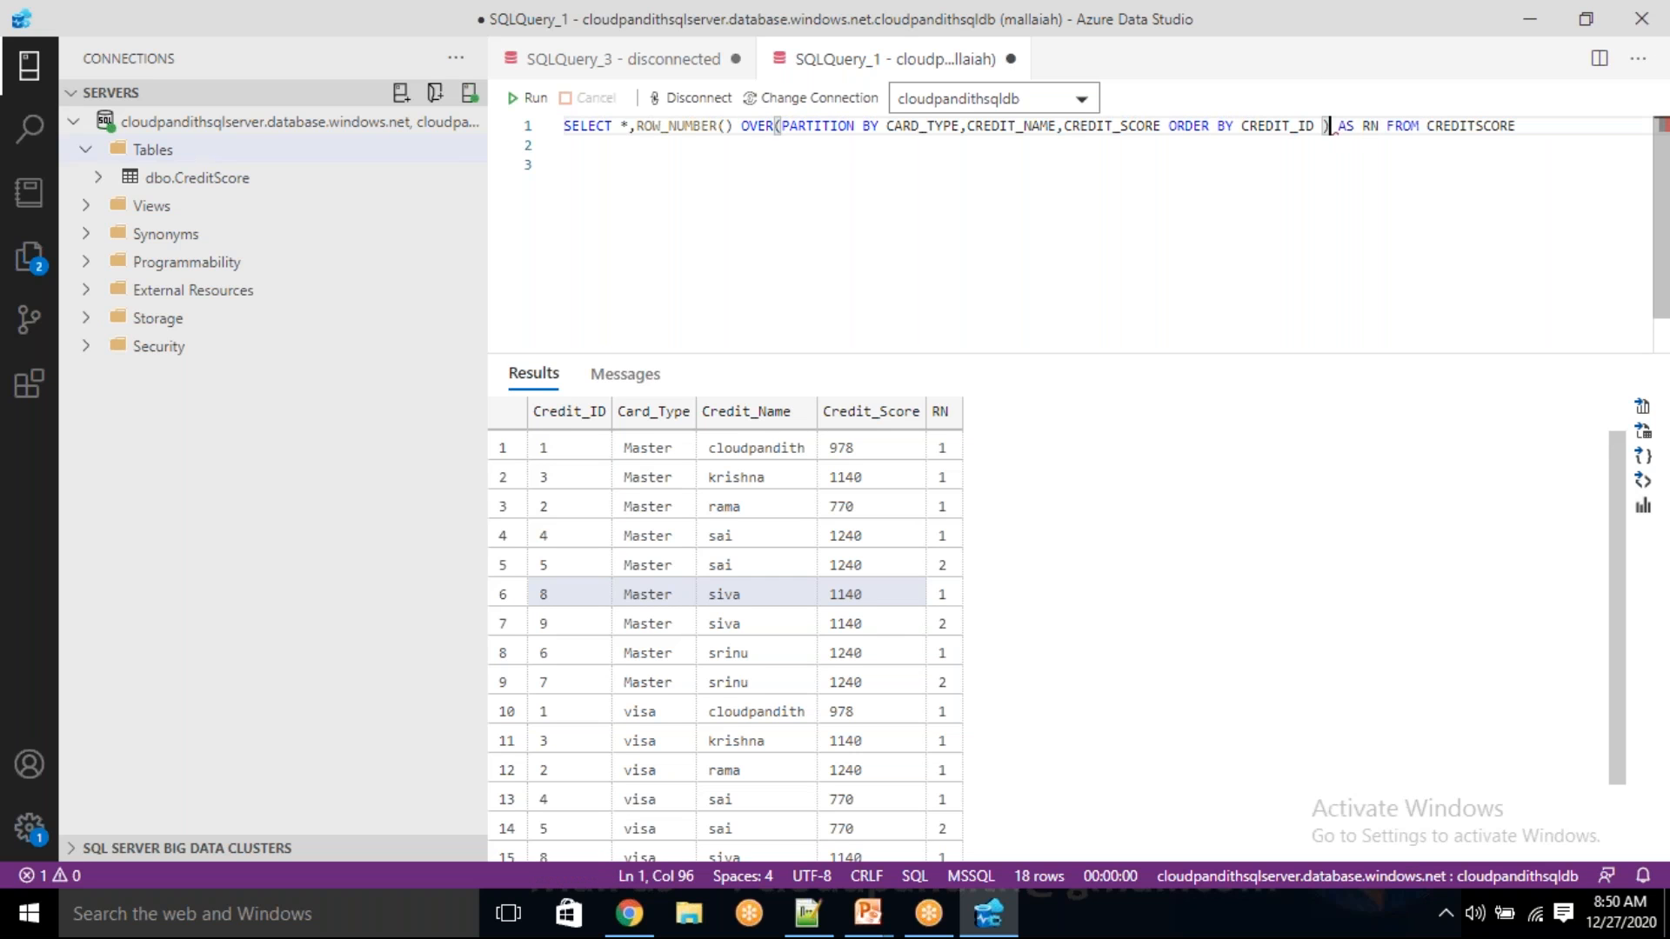
# - Add DESC after ORDER BY CREDIT_ID inside the OVER parentheses and run the query
pyautogui.write('DESC')
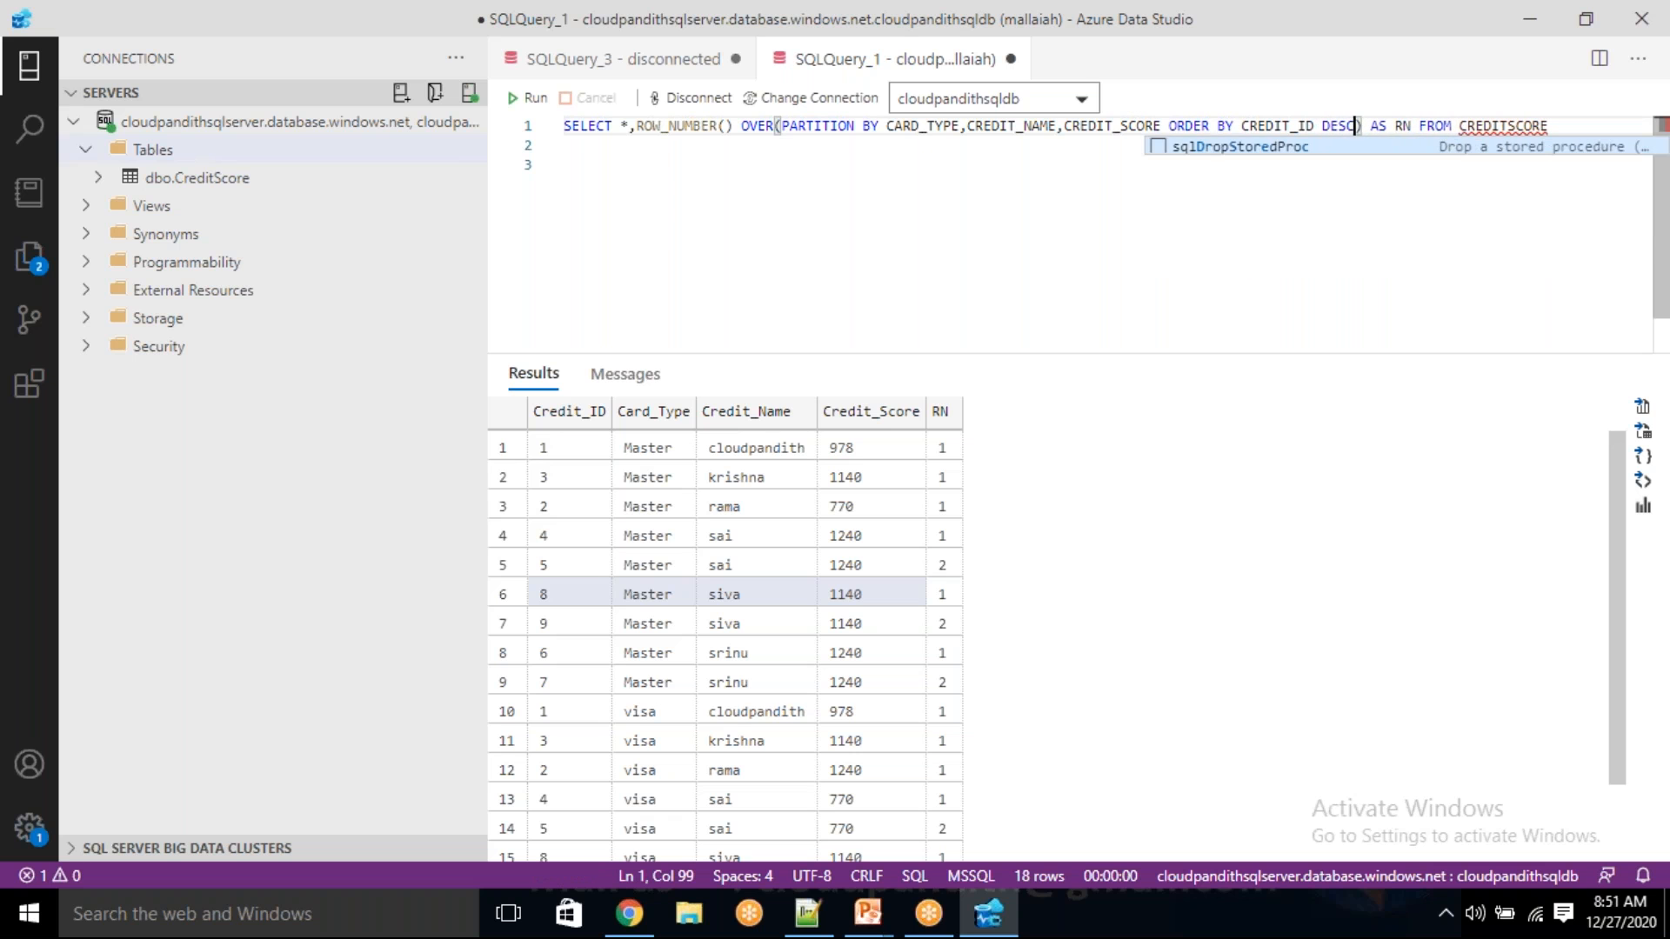
pyautogui.click(536, 100)
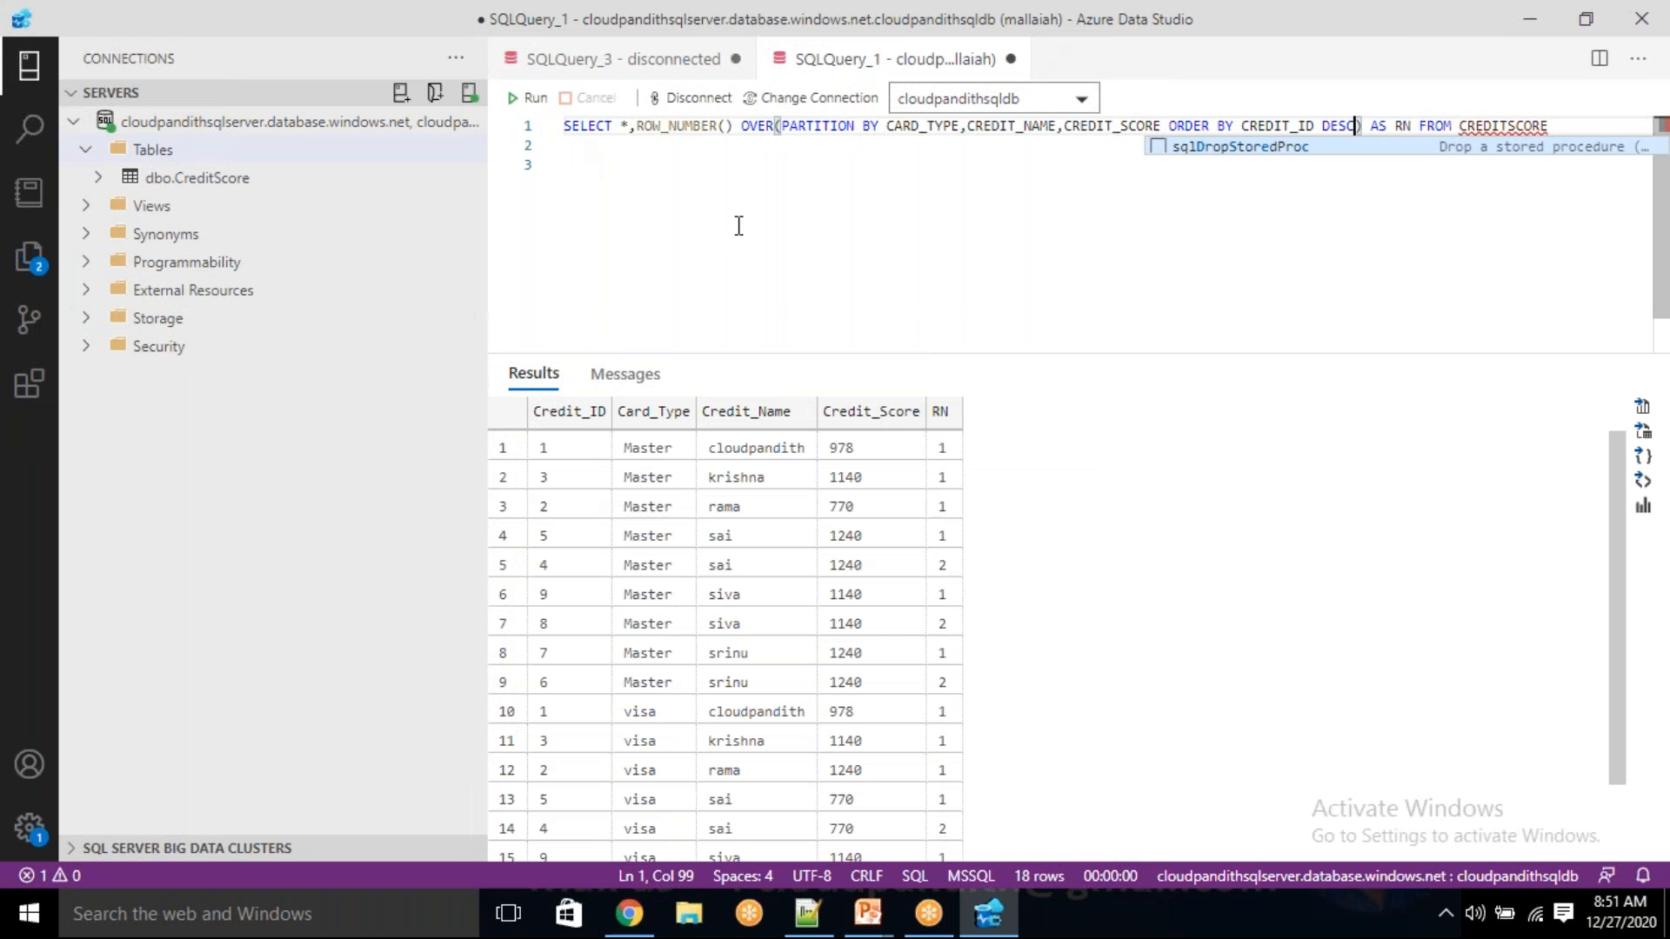
# - Compare the Credit_ID and RN values of the duplicate Master rows 4 and 5 under the descending order
pyautogui.click(551, 538)
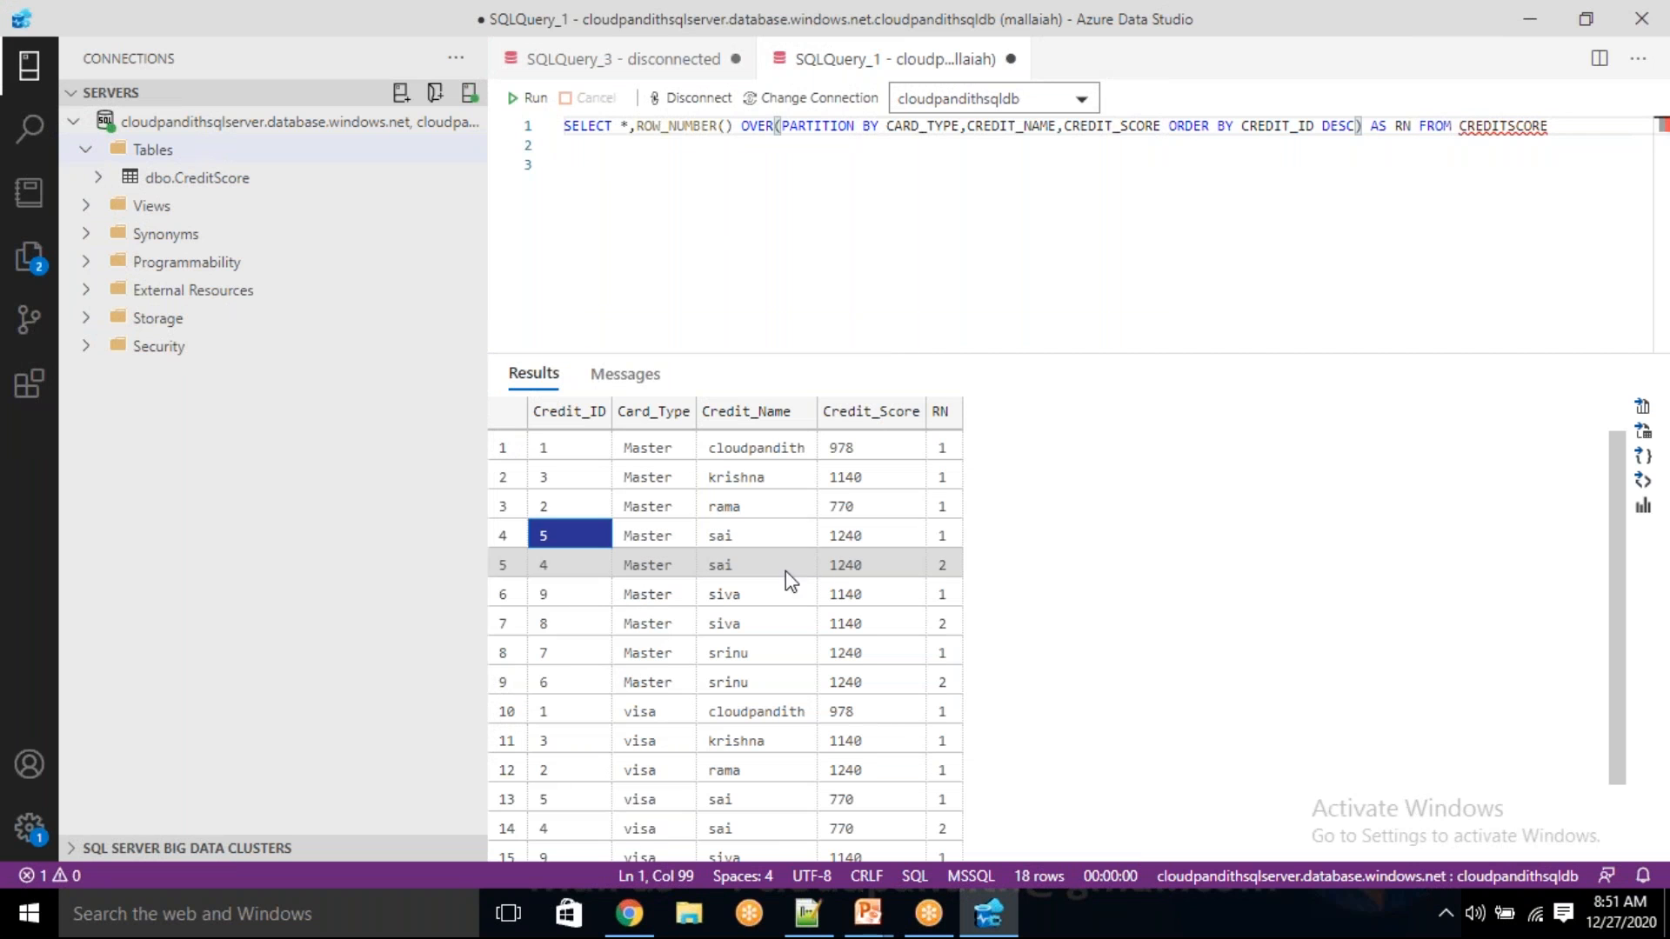
pyautogui.click(939, 540)
pyautogui.click(581, 561)
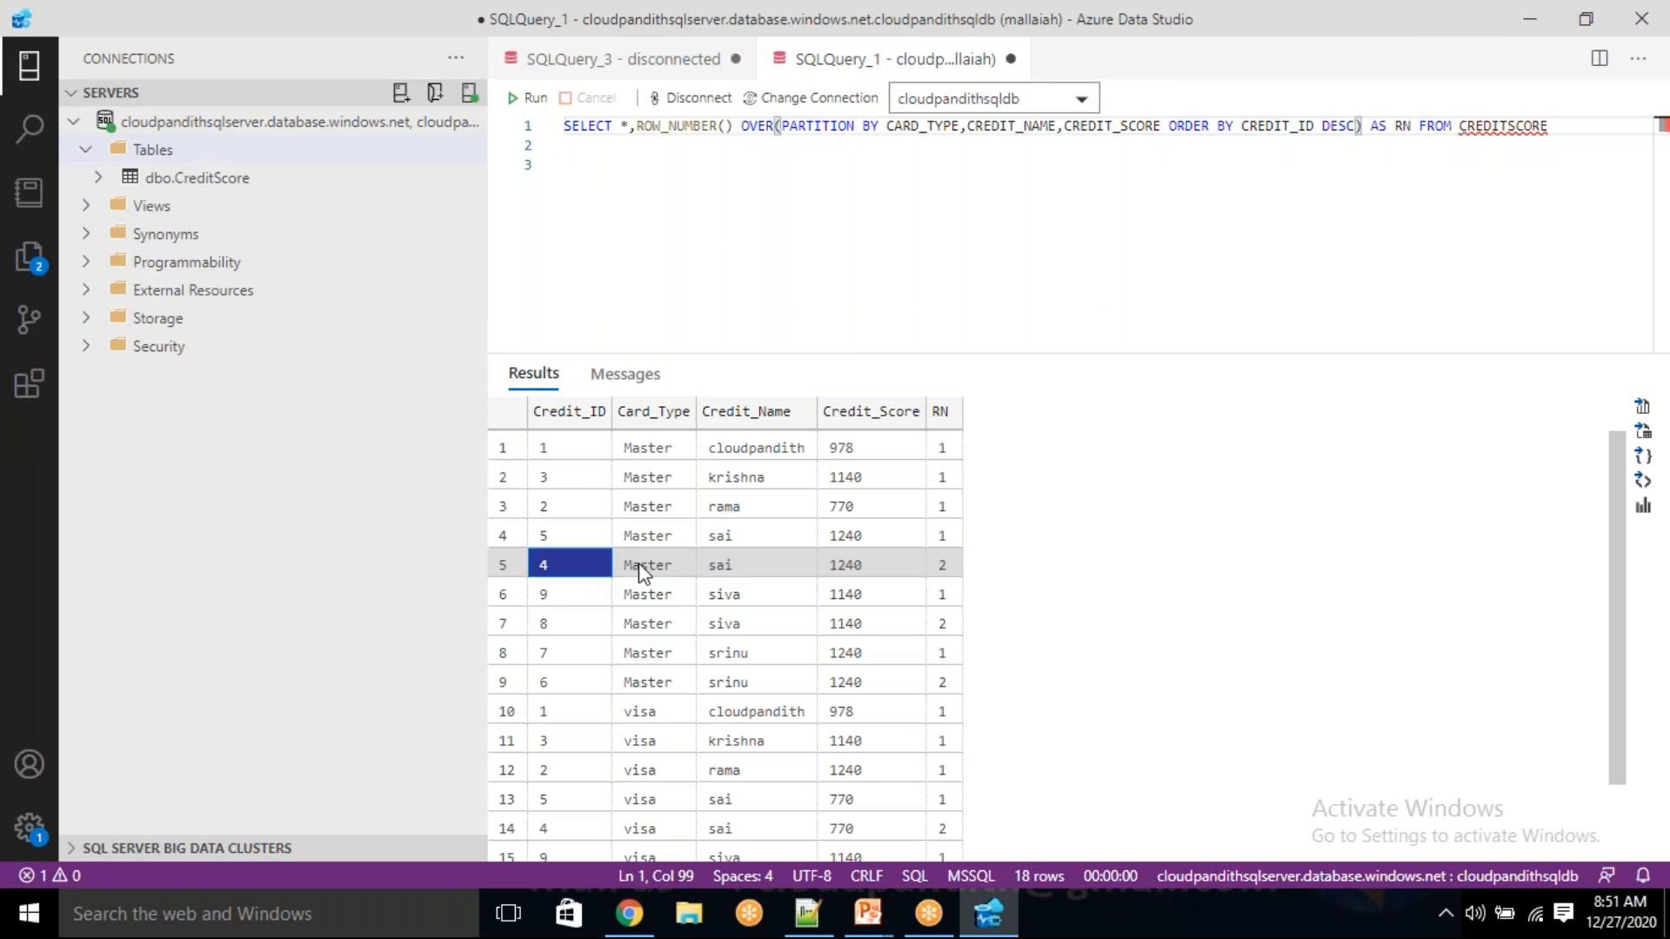
pyautogui.click(943, 565)
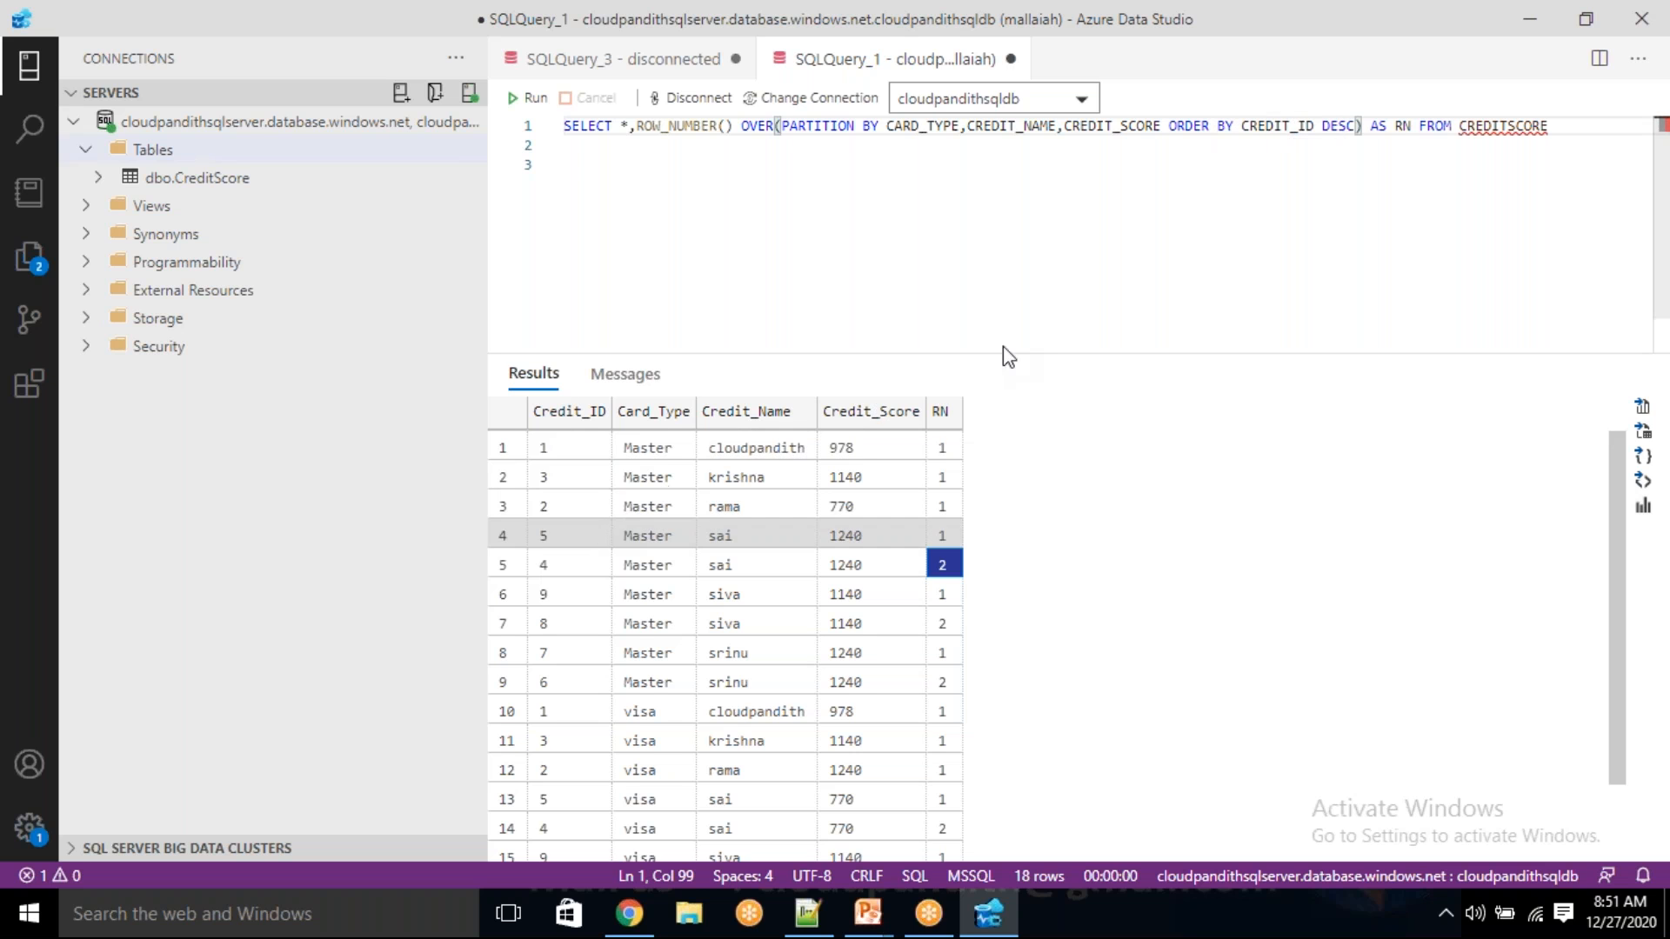
pyautogui.click(544, 538)
pyautogui.click(548, 567)
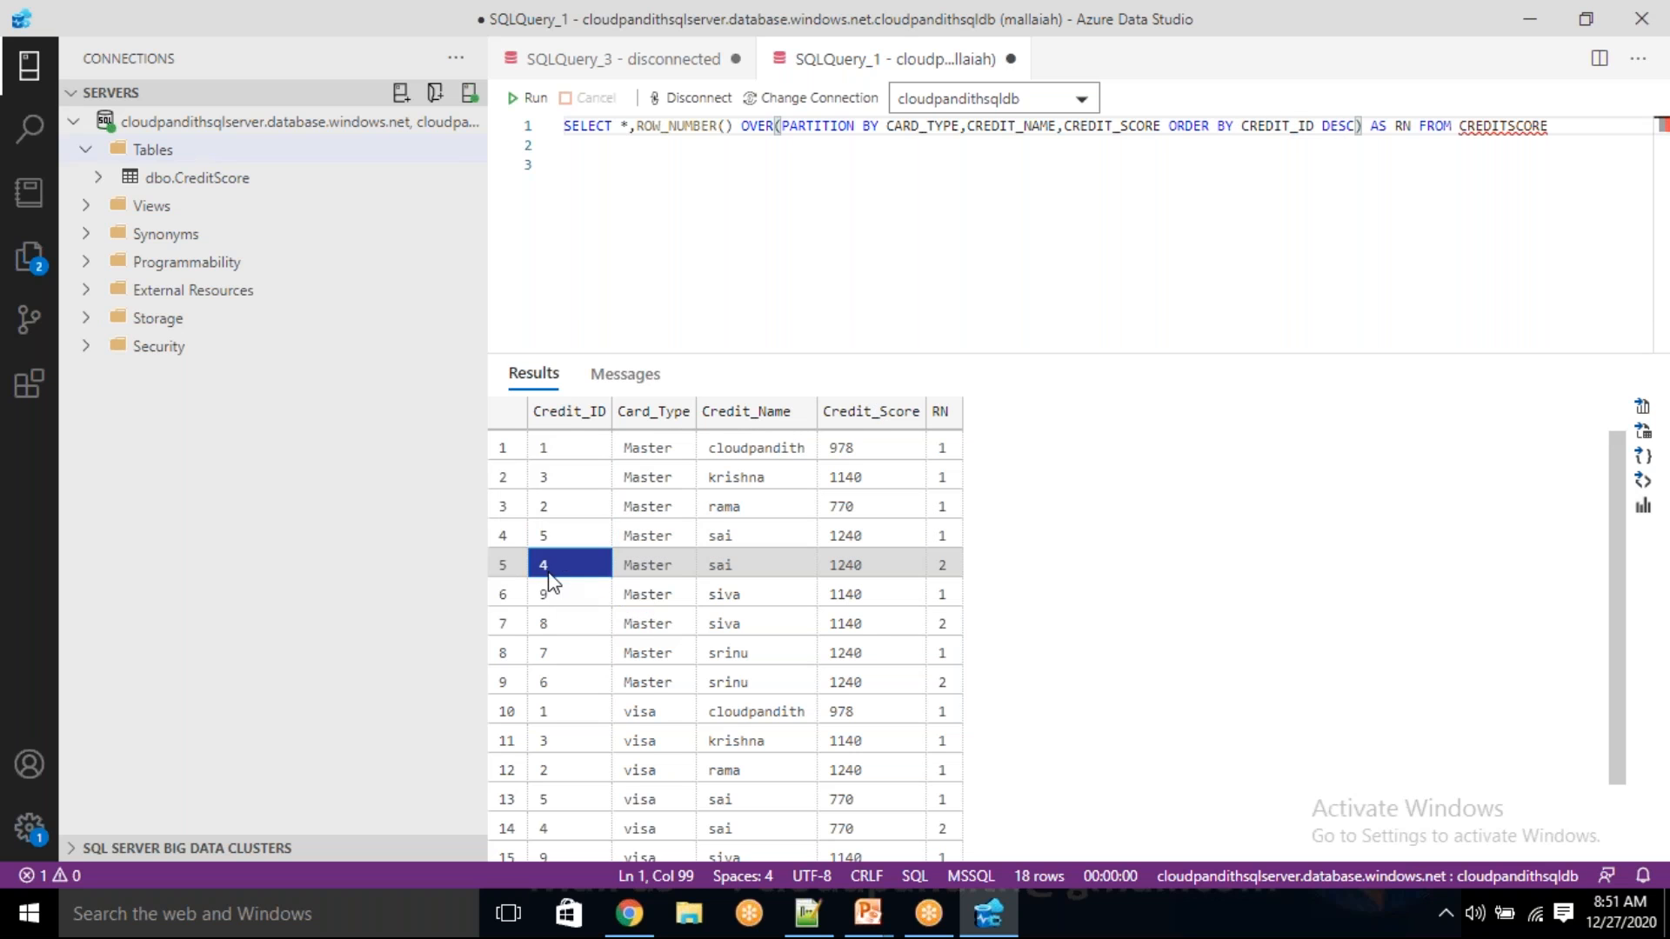
pyautogui.click(943, 536)
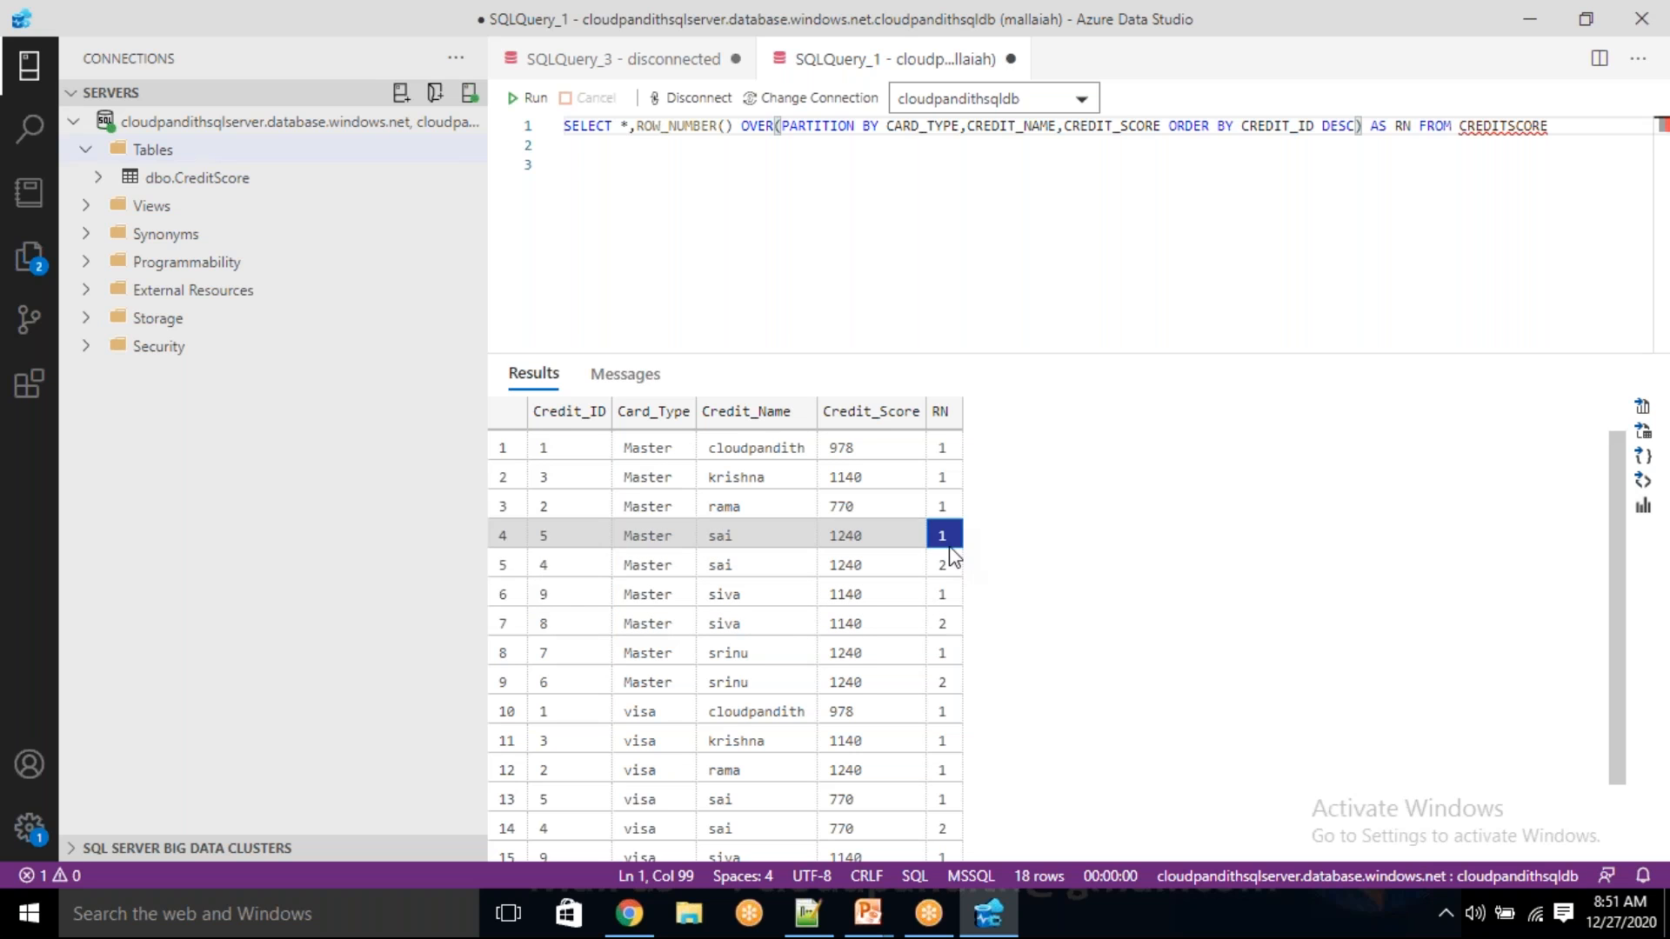
pyautogui.click(546, 533)
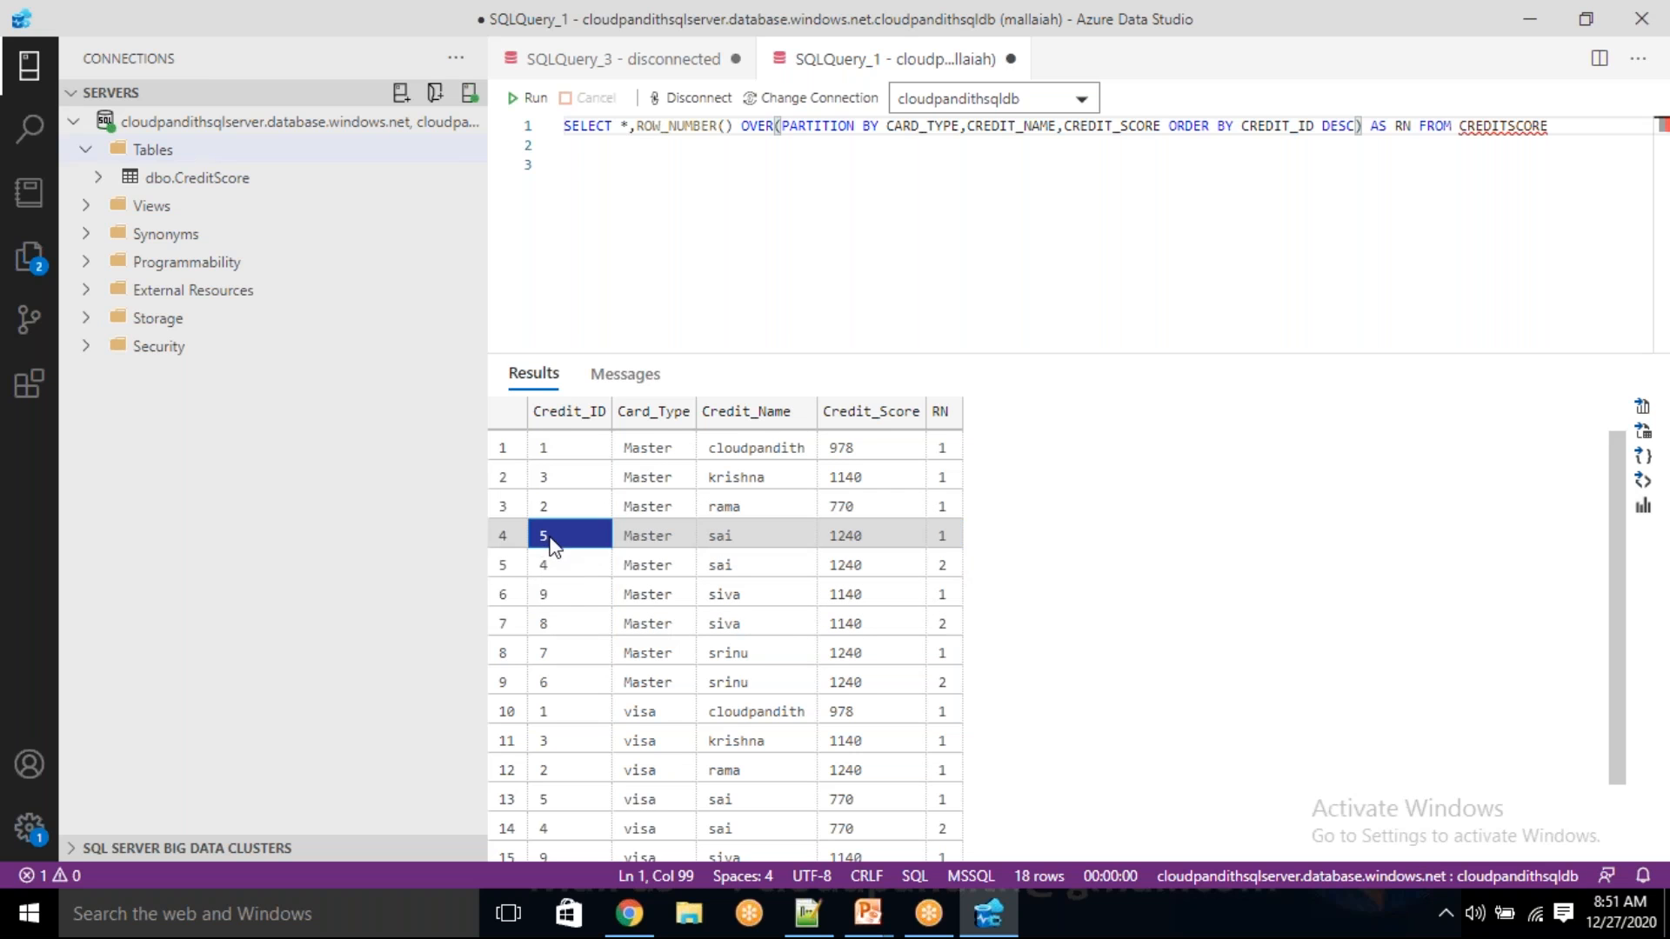
pyautogui.click(942, 565)
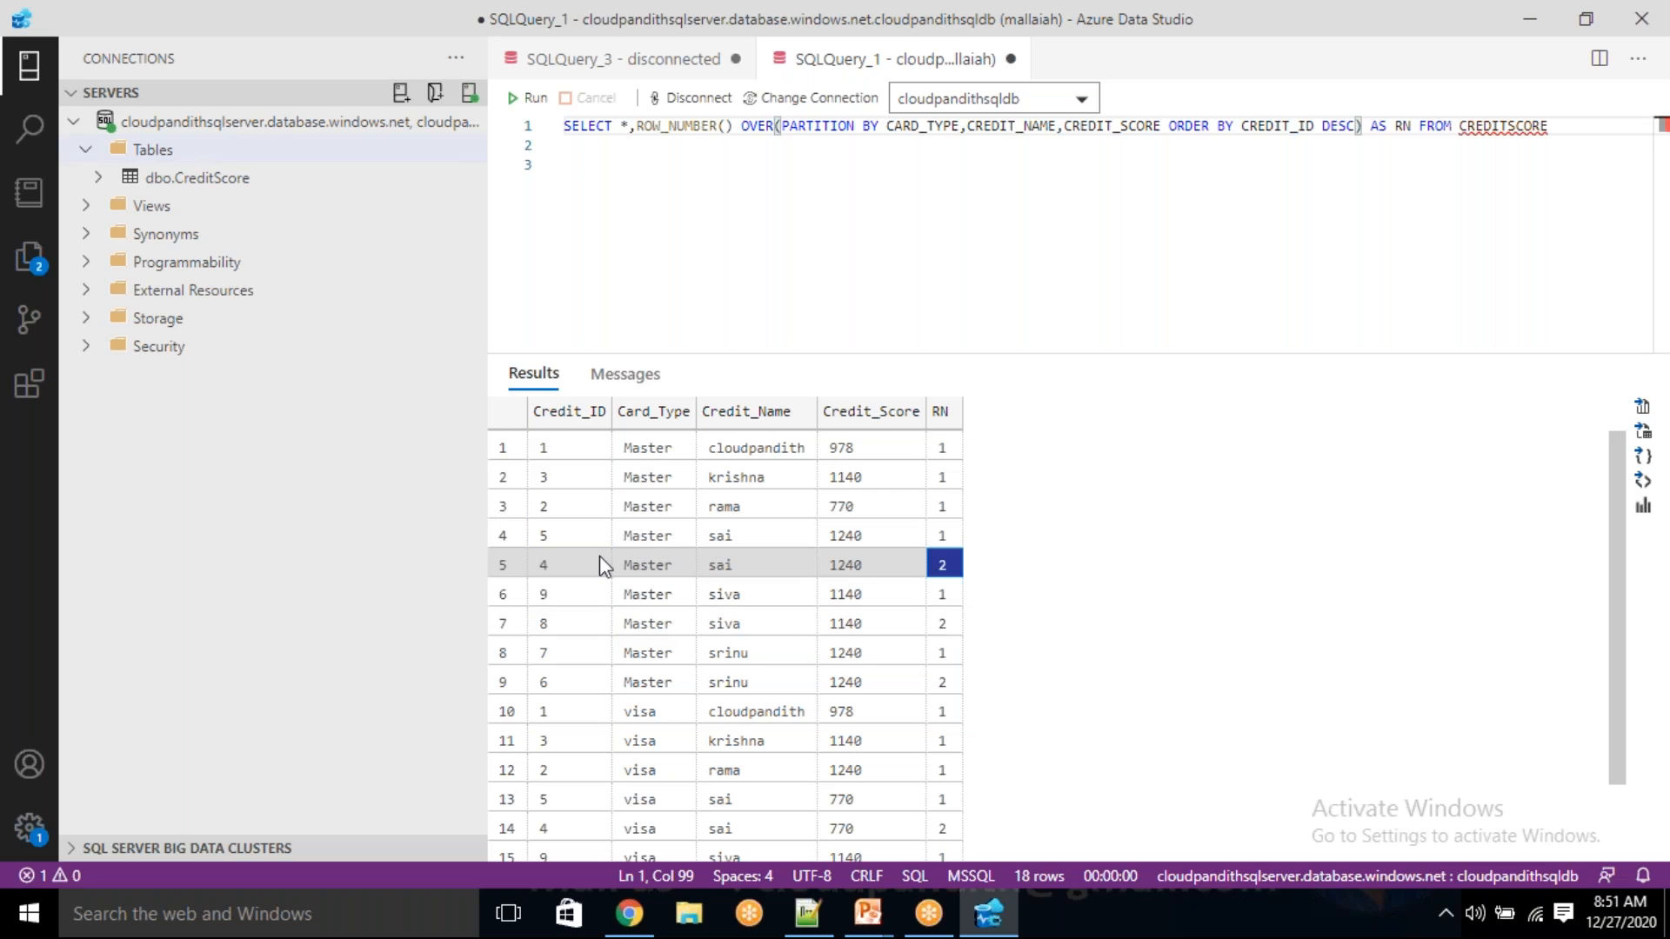
# - Remove DESC from the ORDER BY CREDIT_ID clause, run the query and check the RN column
pyautogui.click(551, 567)
pyautogui.doubleClick(1342, 133)
pyautogui.press('BackSpace')
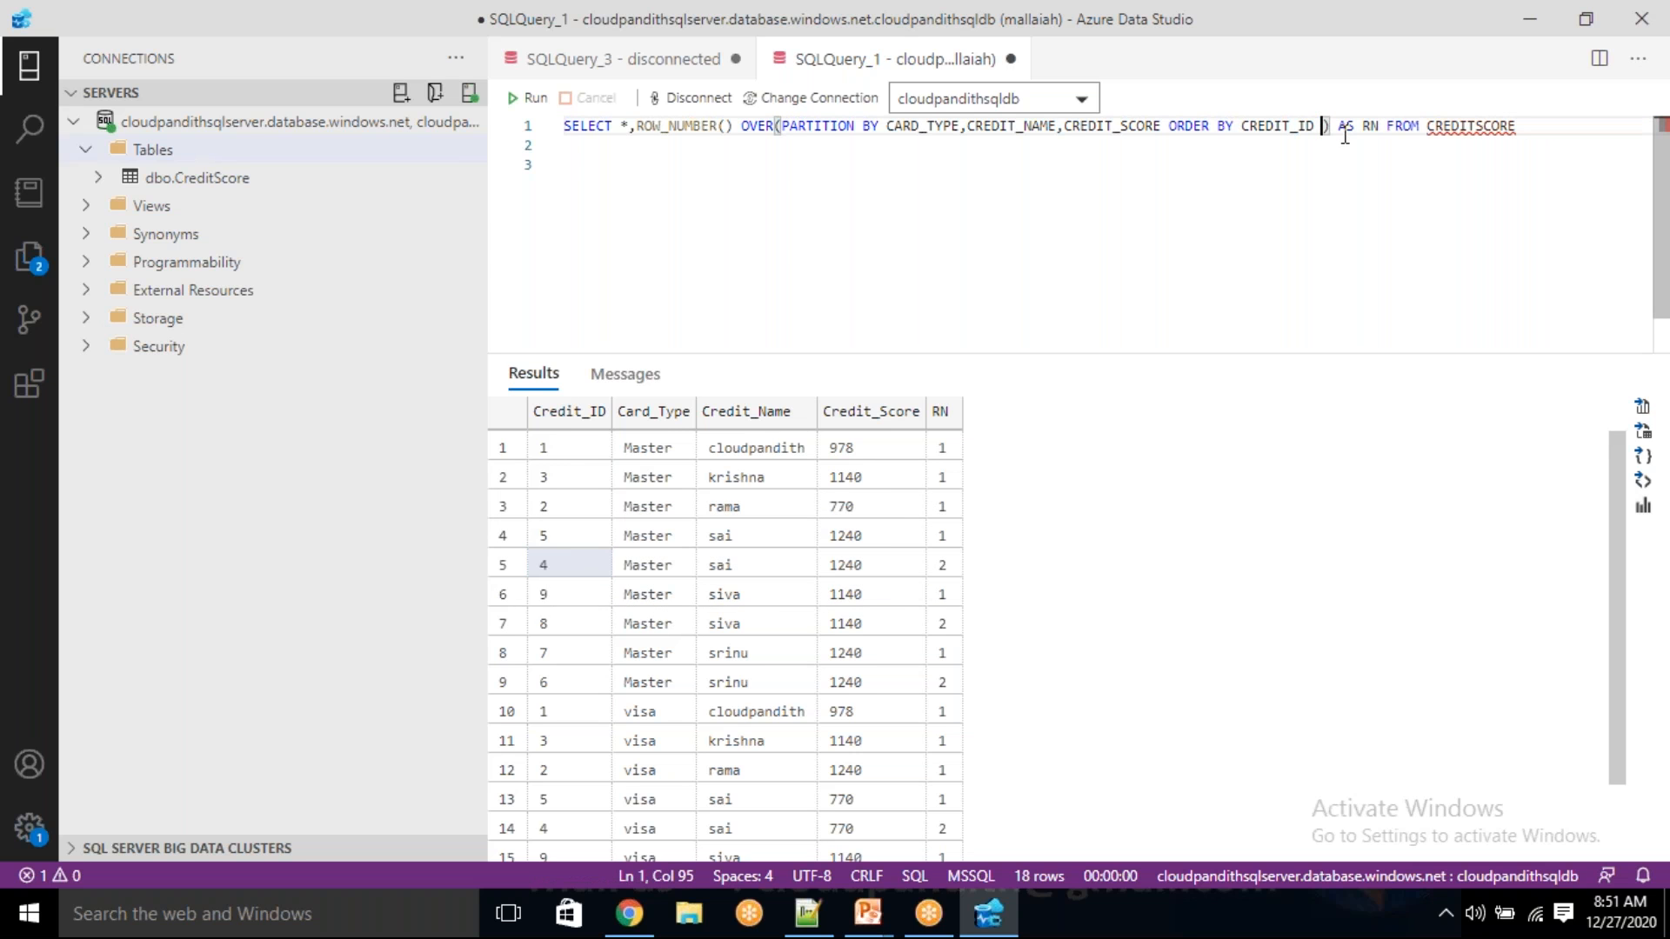
pyautogui.click(533, 100)
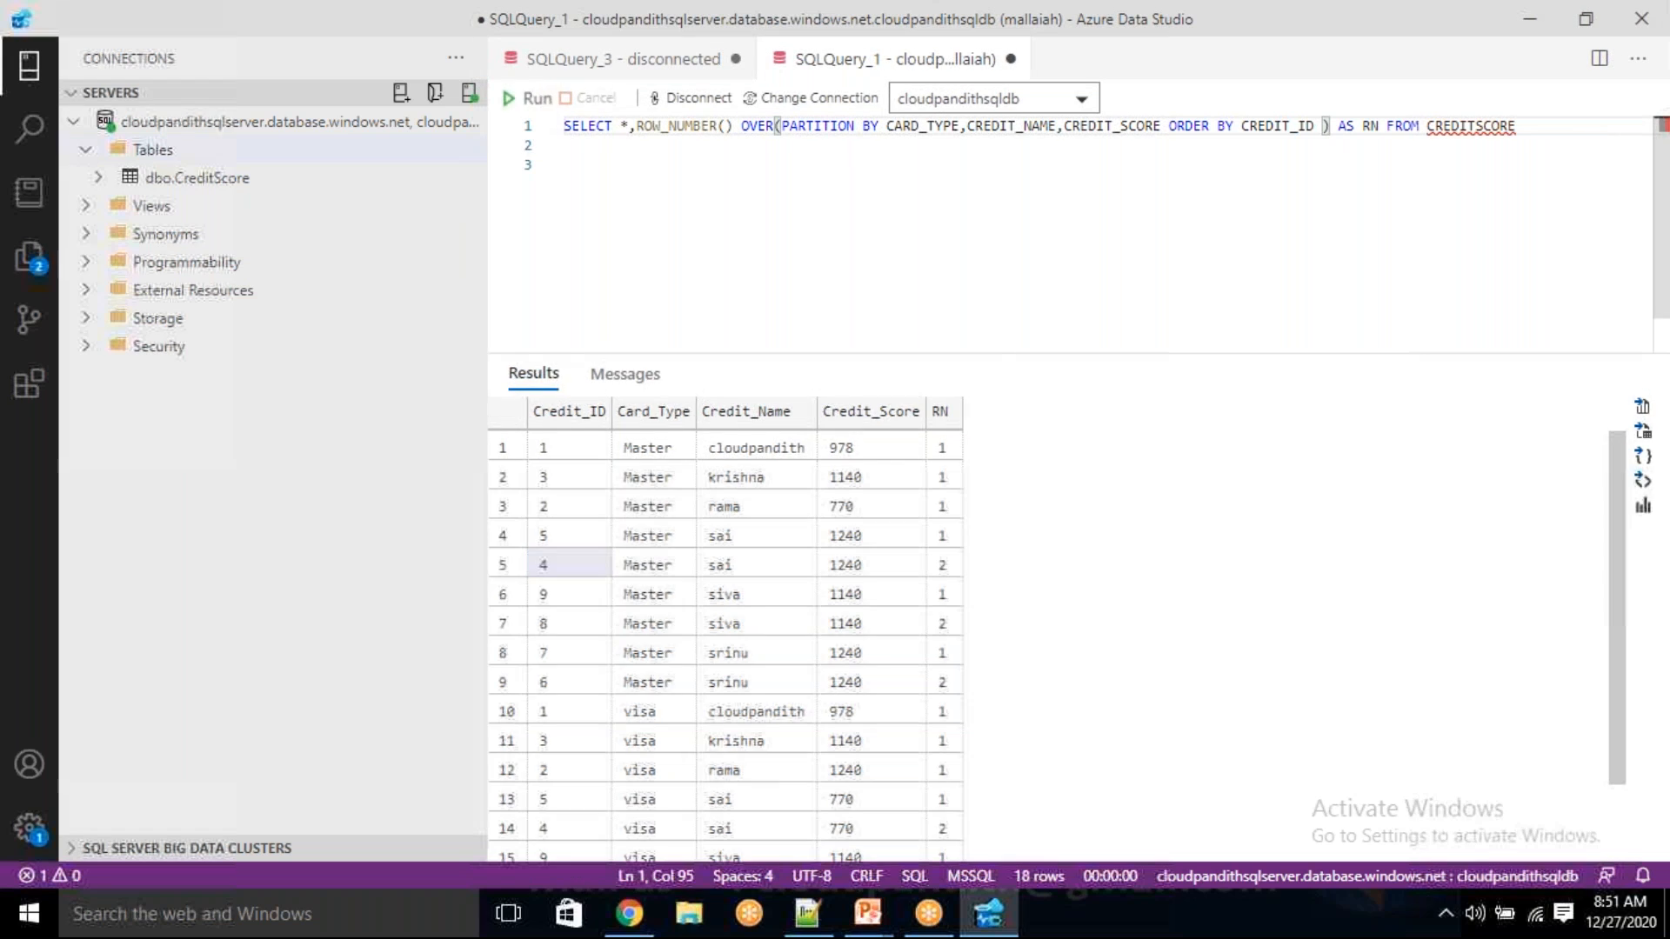
pyautogui.moveTo(943, 447); pyautogui.dragTo(954, 837)
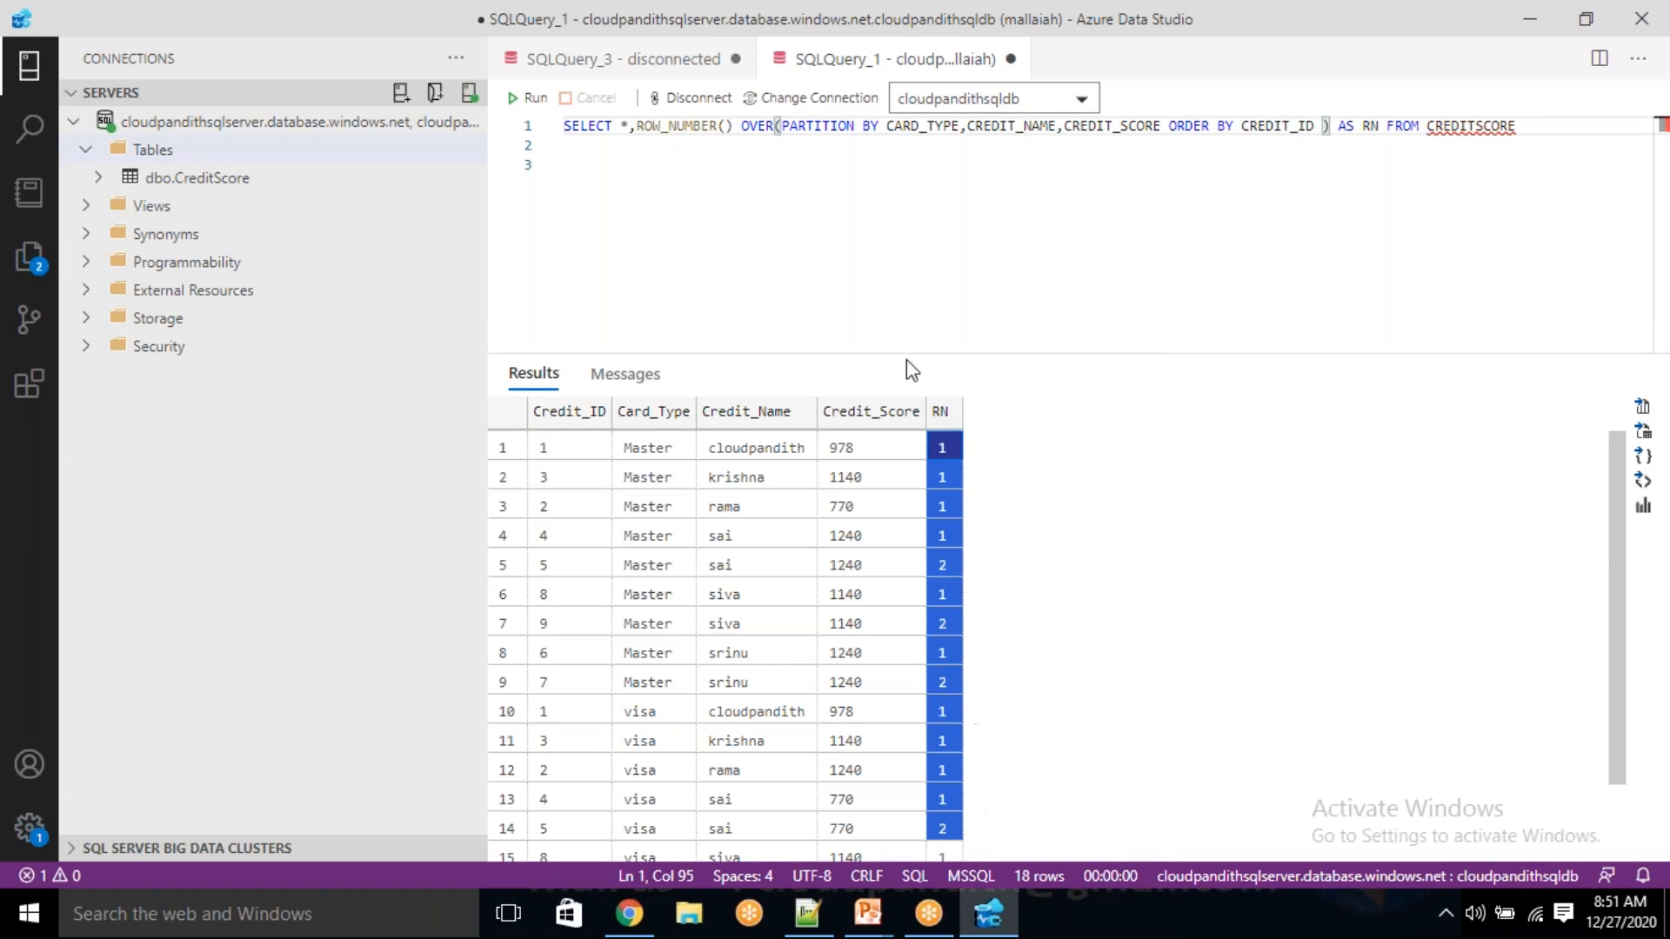
# - Add the opening line WITH CLOUDPANDITHCTE AS( above the ROW_NUMBER query, without a closing parenthesis on that line
pyautogui.click(861, 258)
pyautogui.click(571, 126)
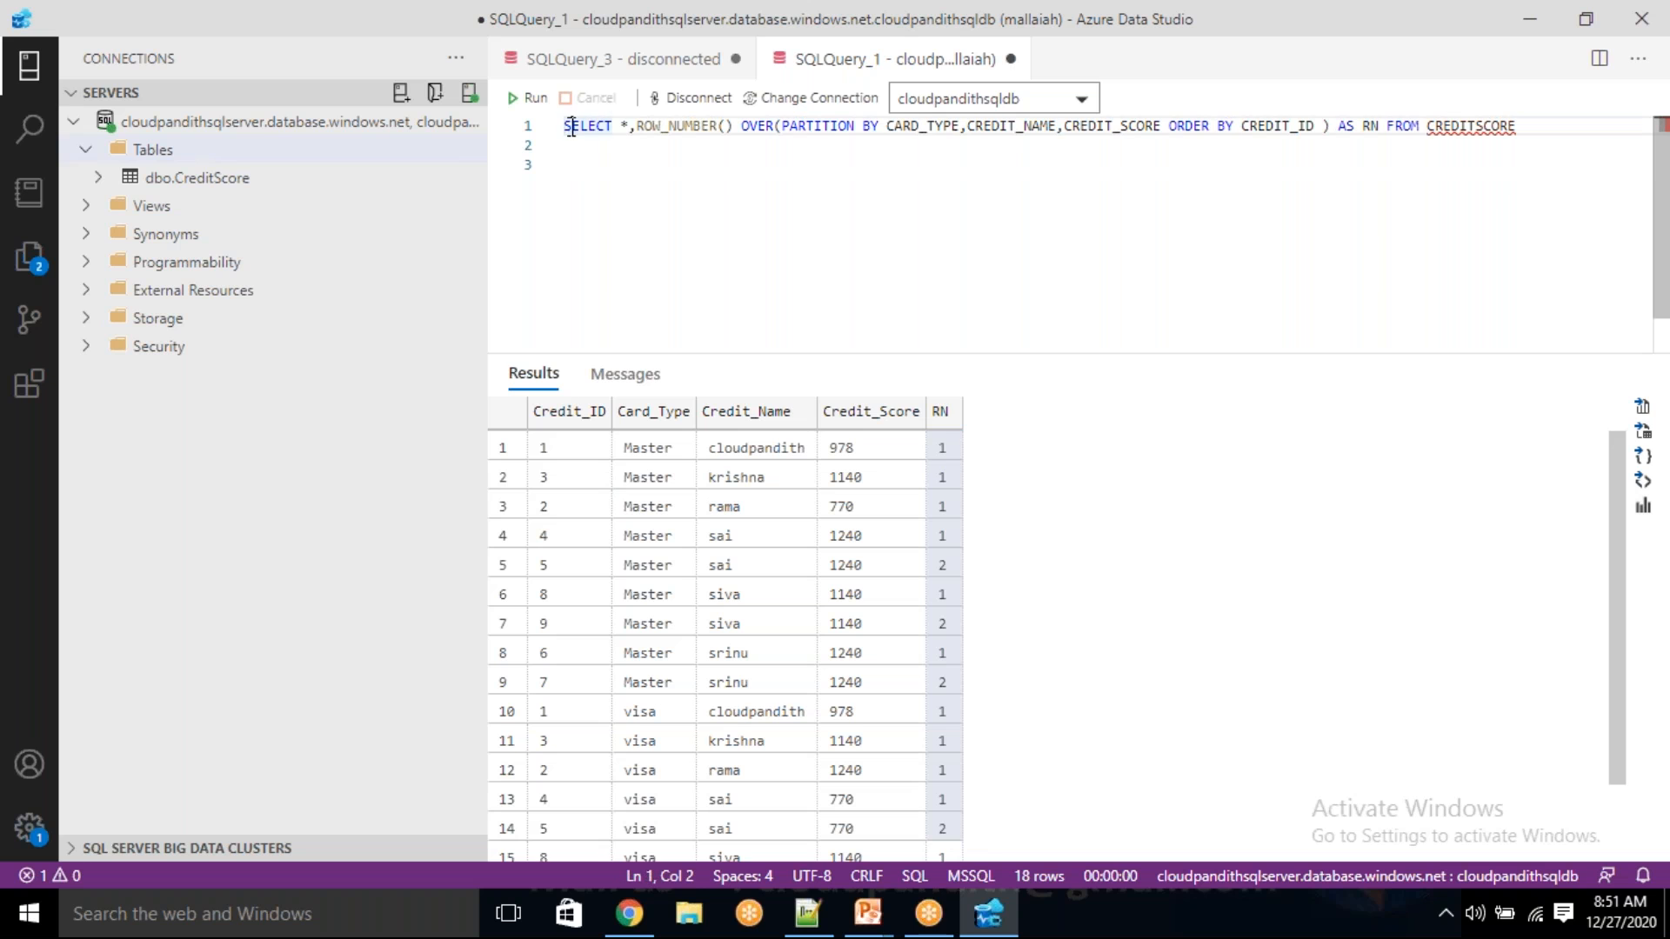
pyautogui.press('Home')
pyautogui.press('Return')
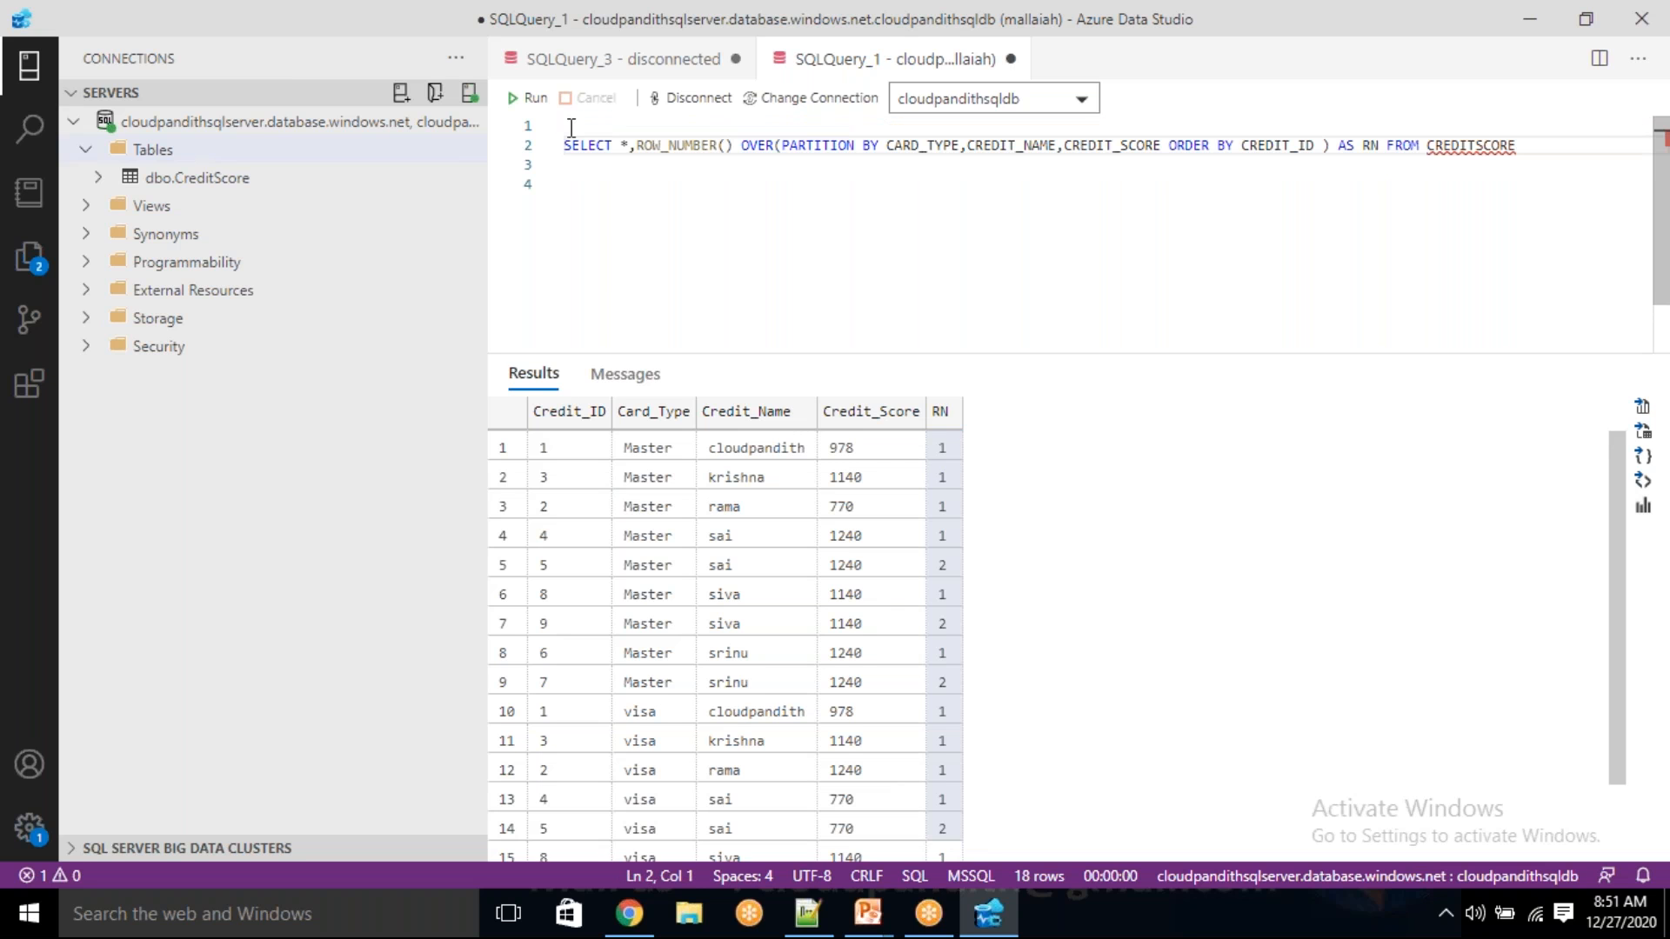
pyautogui.click(571, 126)
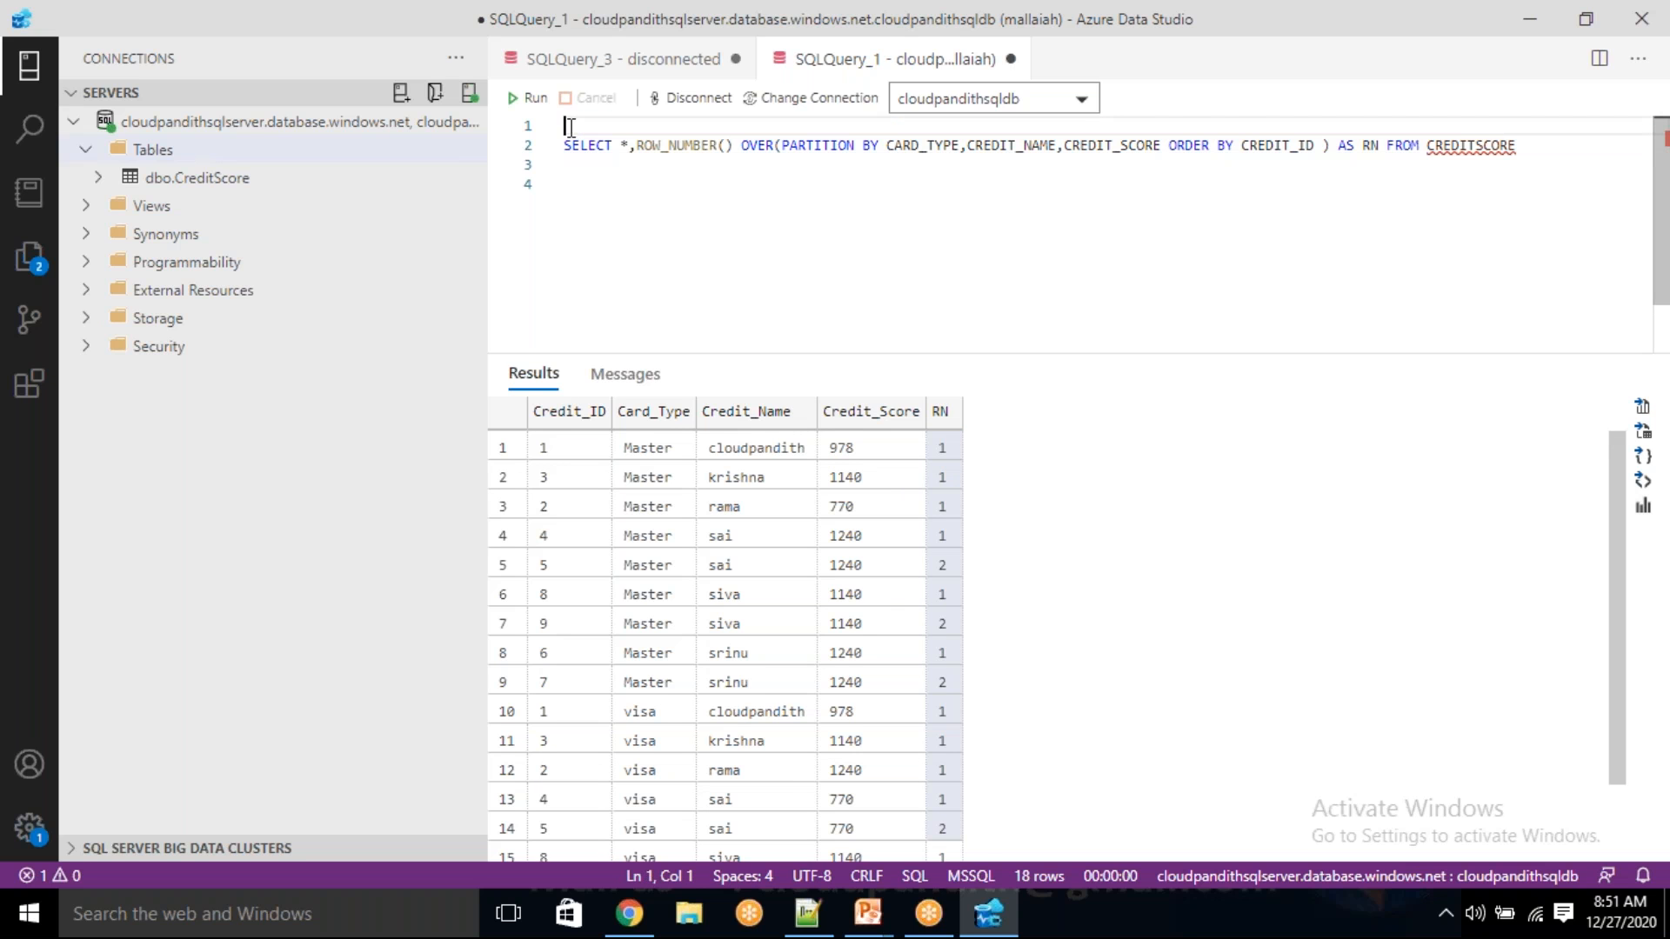
pyautogui.write('WITH CLOUDPANDITHCTE')
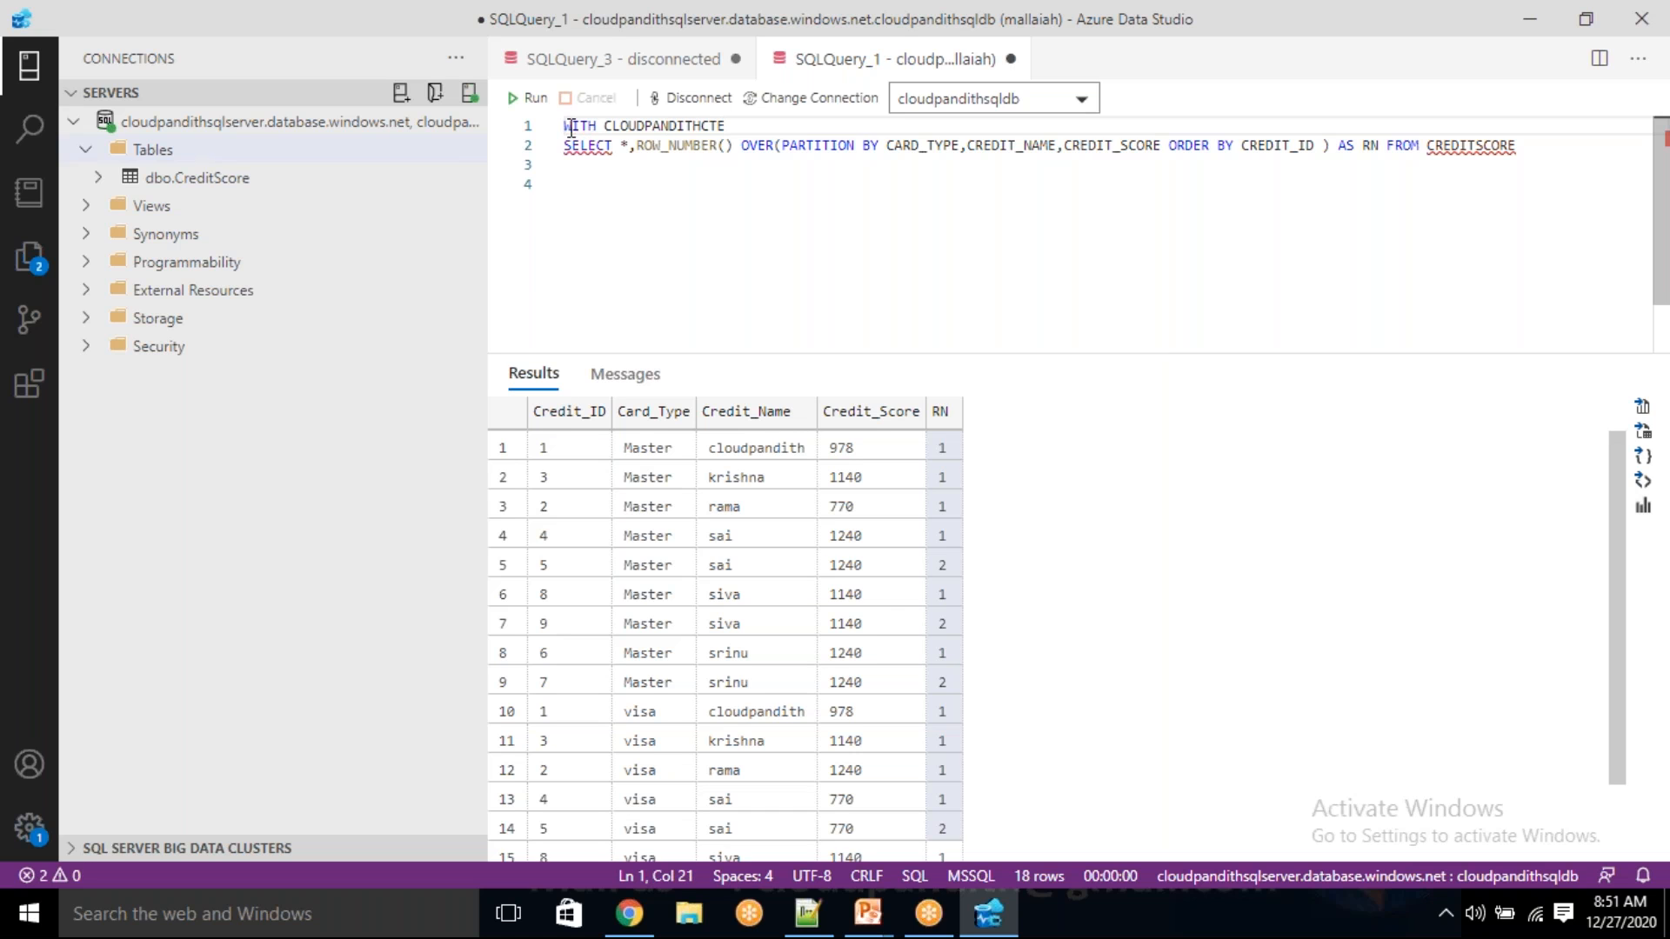
pyautogui.write(' AS(')
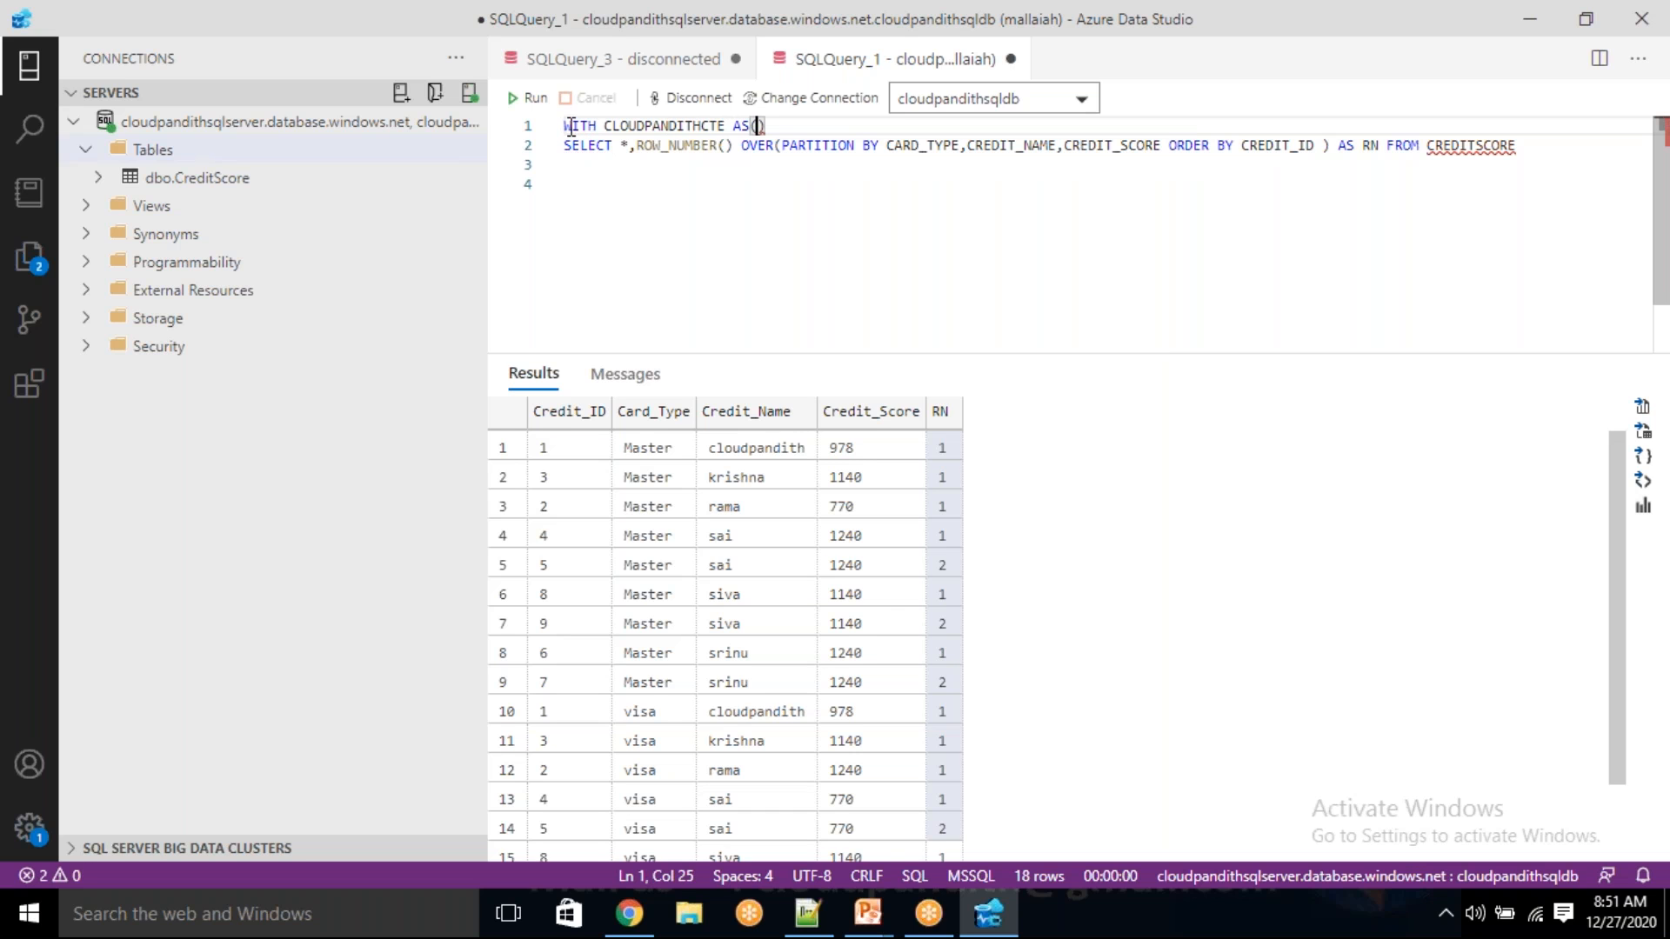
pyautogui.press('Delete')
# - Close the CTE with a parenthesis on a new line after FROM CREDITSCORE and review its name and inner query
pyautogui.click(1521, 145)
pyautogui.press('Return')
pyautogui.write(')')
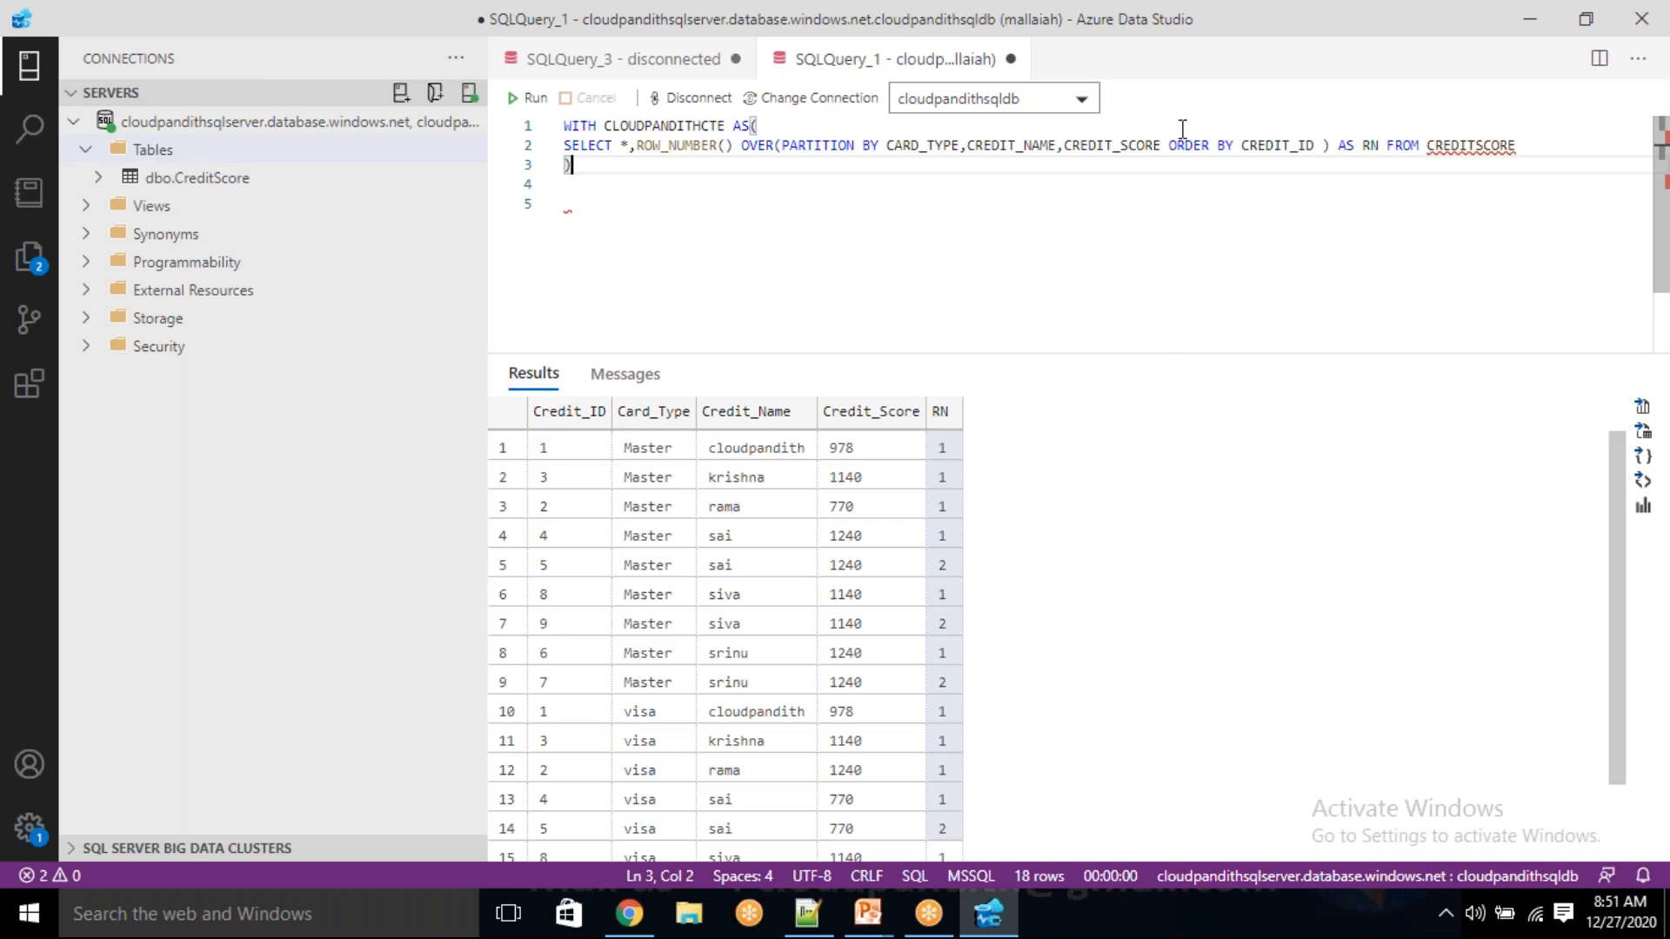
pyautogui.click(741, 126)
pyautogui.click(636, 145)
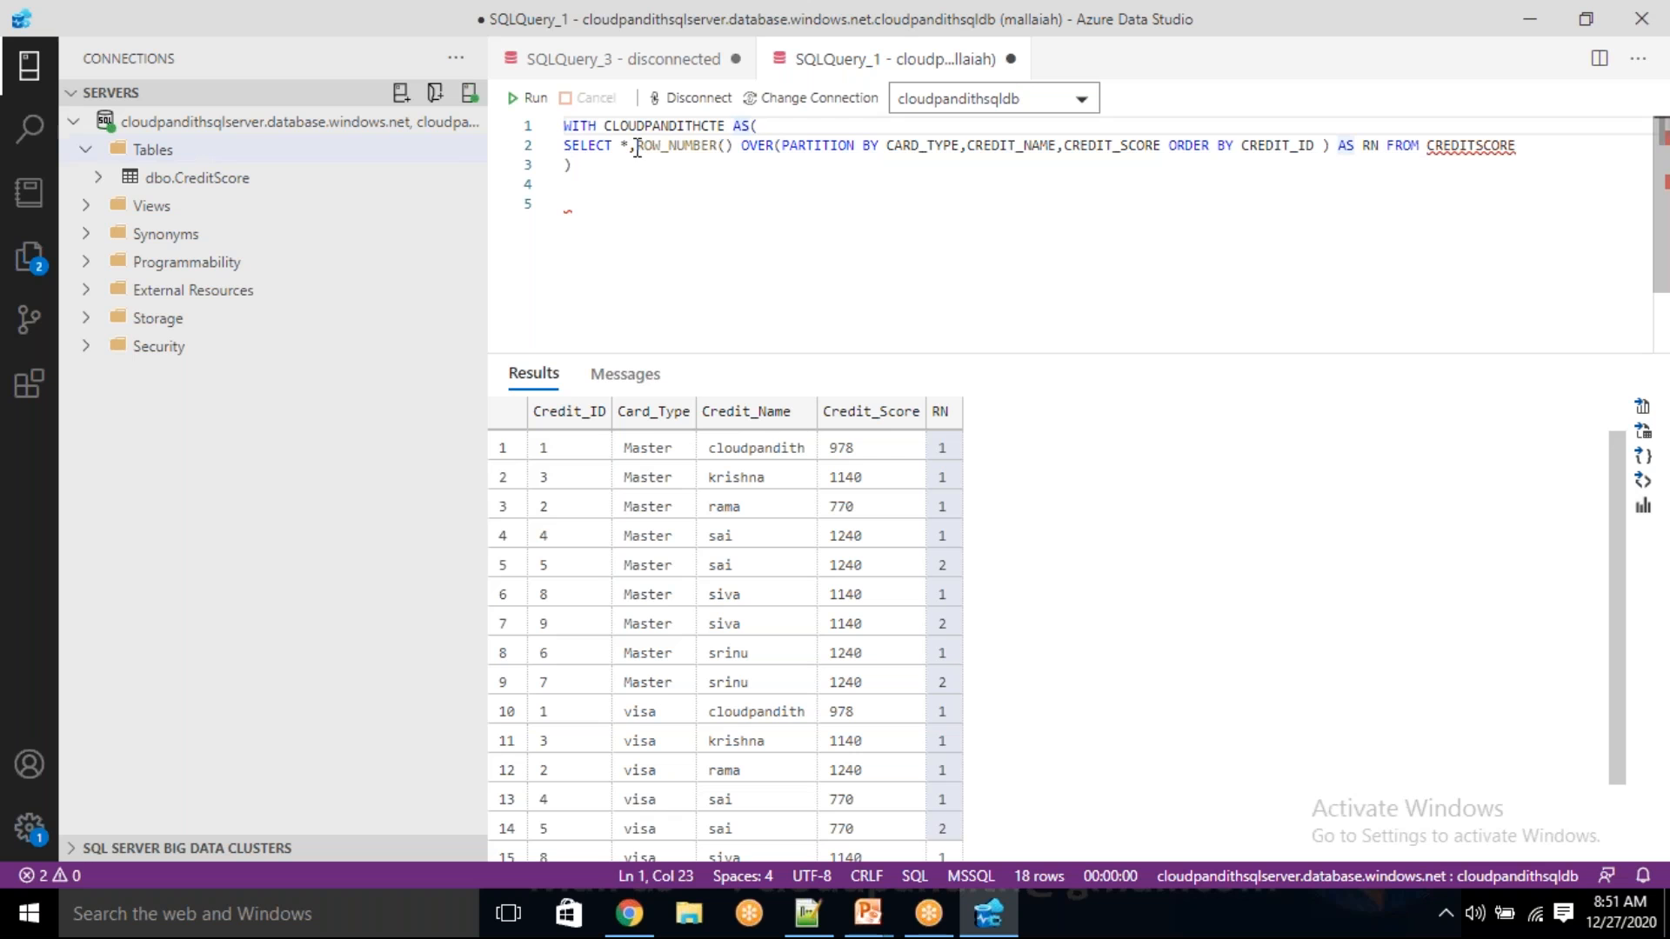
pyautogui.moveTo(636, 146); pyautogui.dragTo(1466, 147)
pyautogui.click(638, 125)
pyautogui.doubleClick(638, 125)
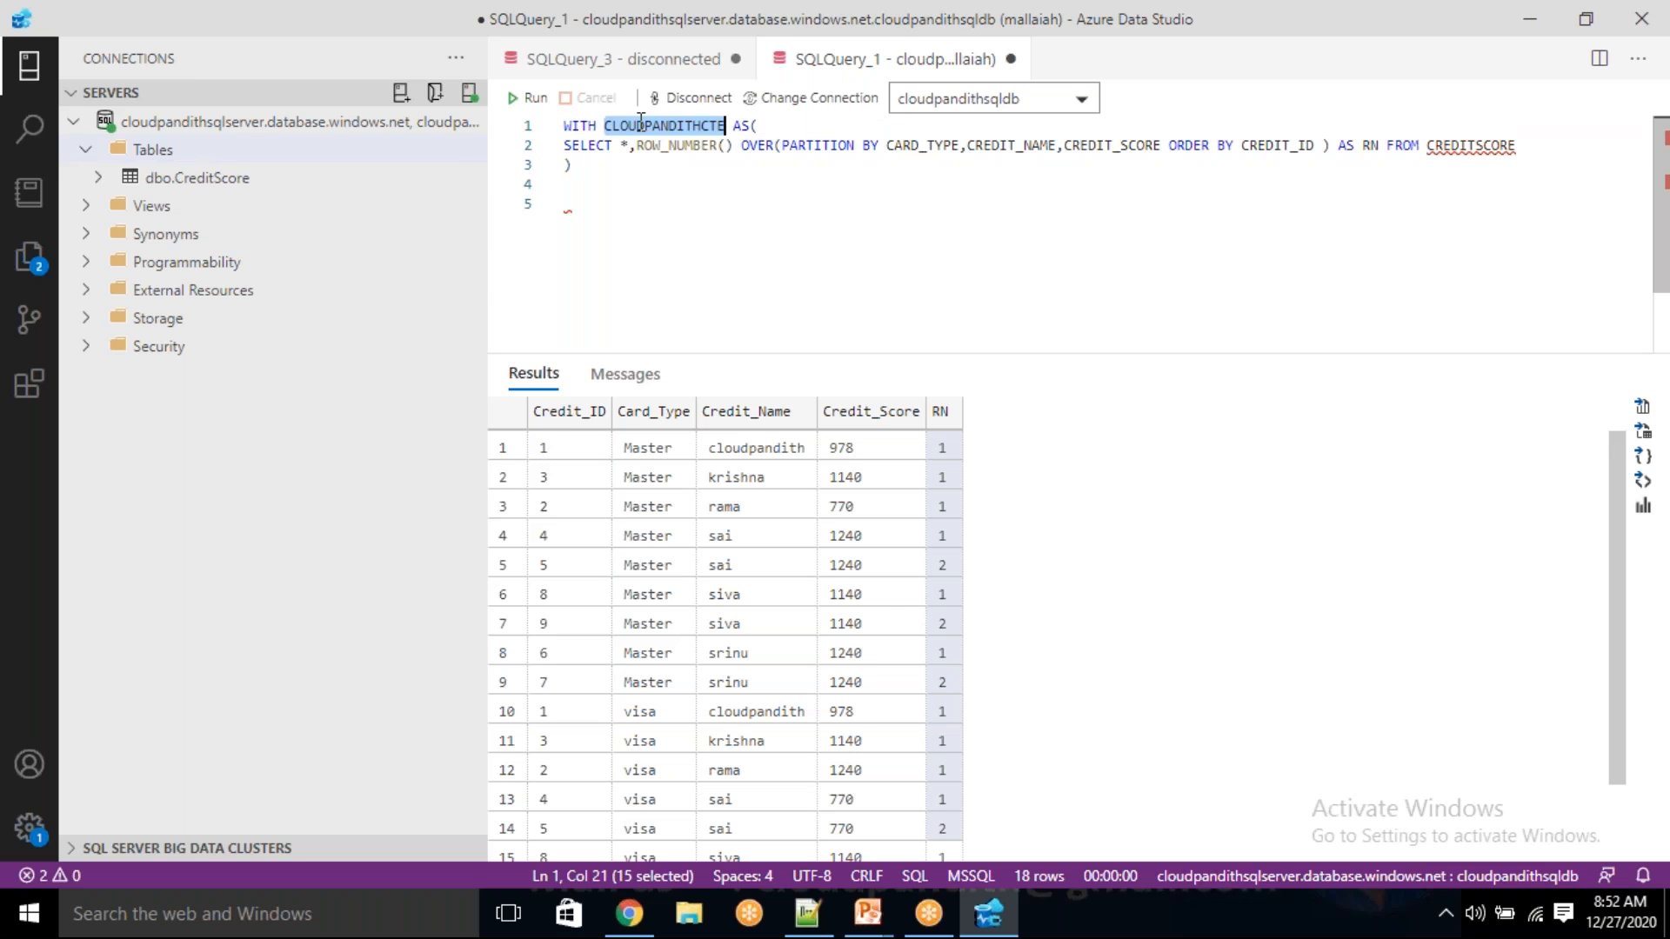
# - Add SELECT * FROM CLOUDPANDITHCTE below the CTE definition and run the whole statement
pyautogui.click(589, 177)
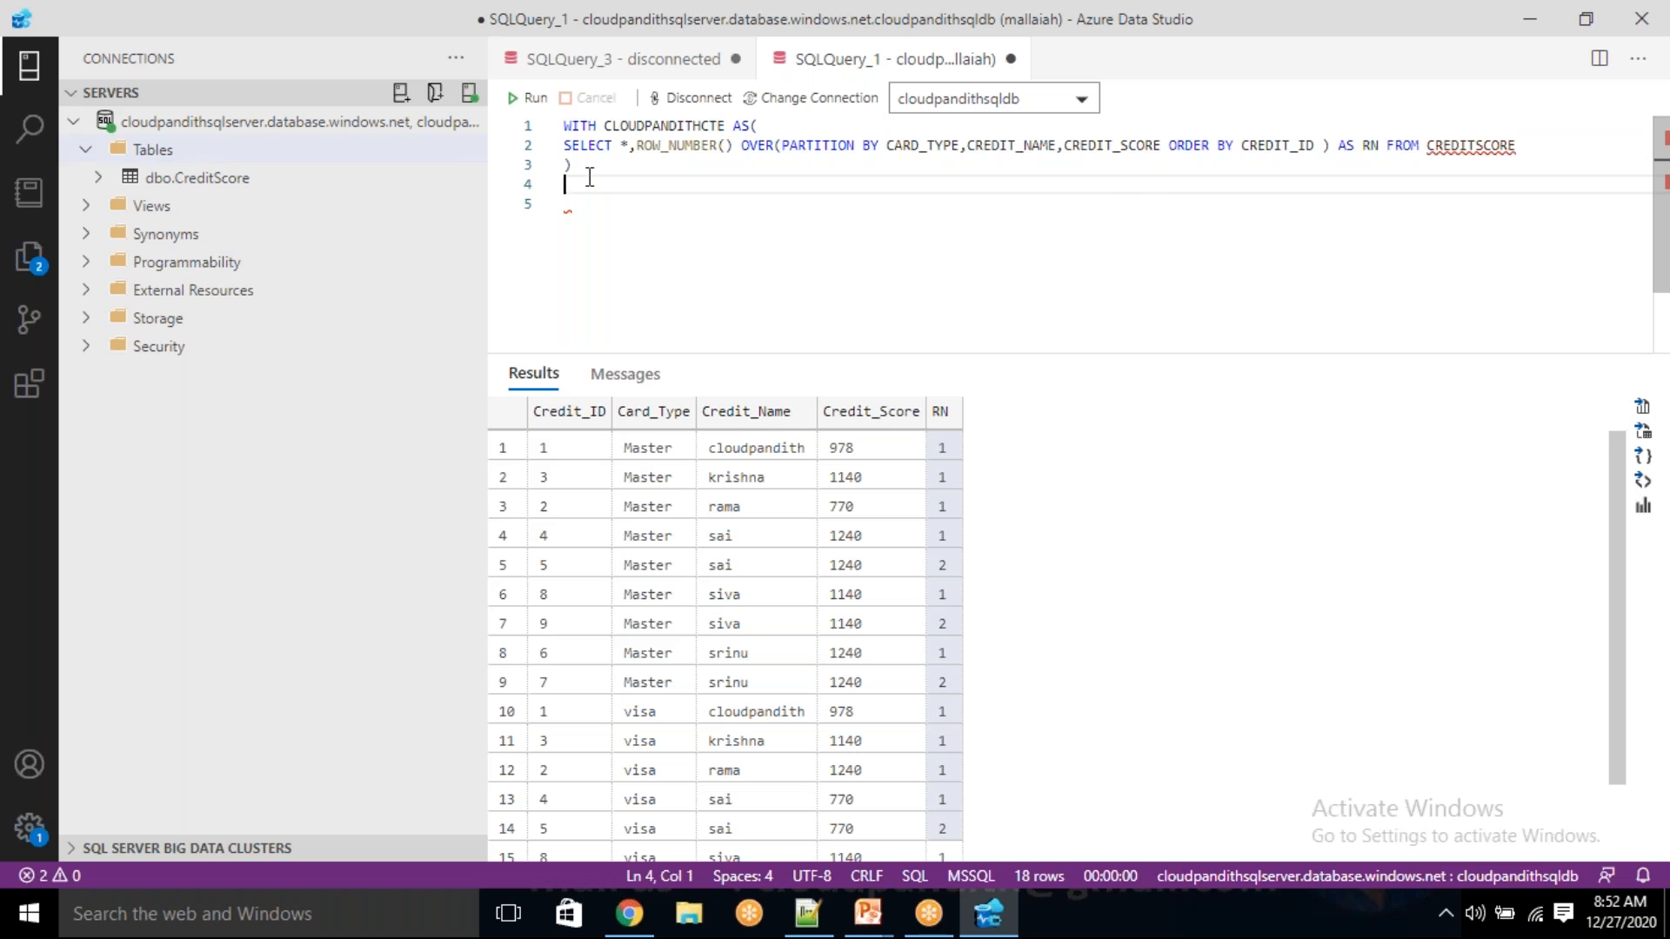
pyautogui.write('SELECT * FROM')
pyautogui.doubleClick(648, 126)
pyautogui.hotkey('ctrl', 'c')
pyautogui.click(700, 185)
pyautogui.hotkey('ctrl', 'v')
pyautogui.click(833, 172)
pyautogui.click(816, 181)
pyautogui.moveTo(815, 181); pyautogui.dragTo(563, 127)
pyautogui.click(528, 97)
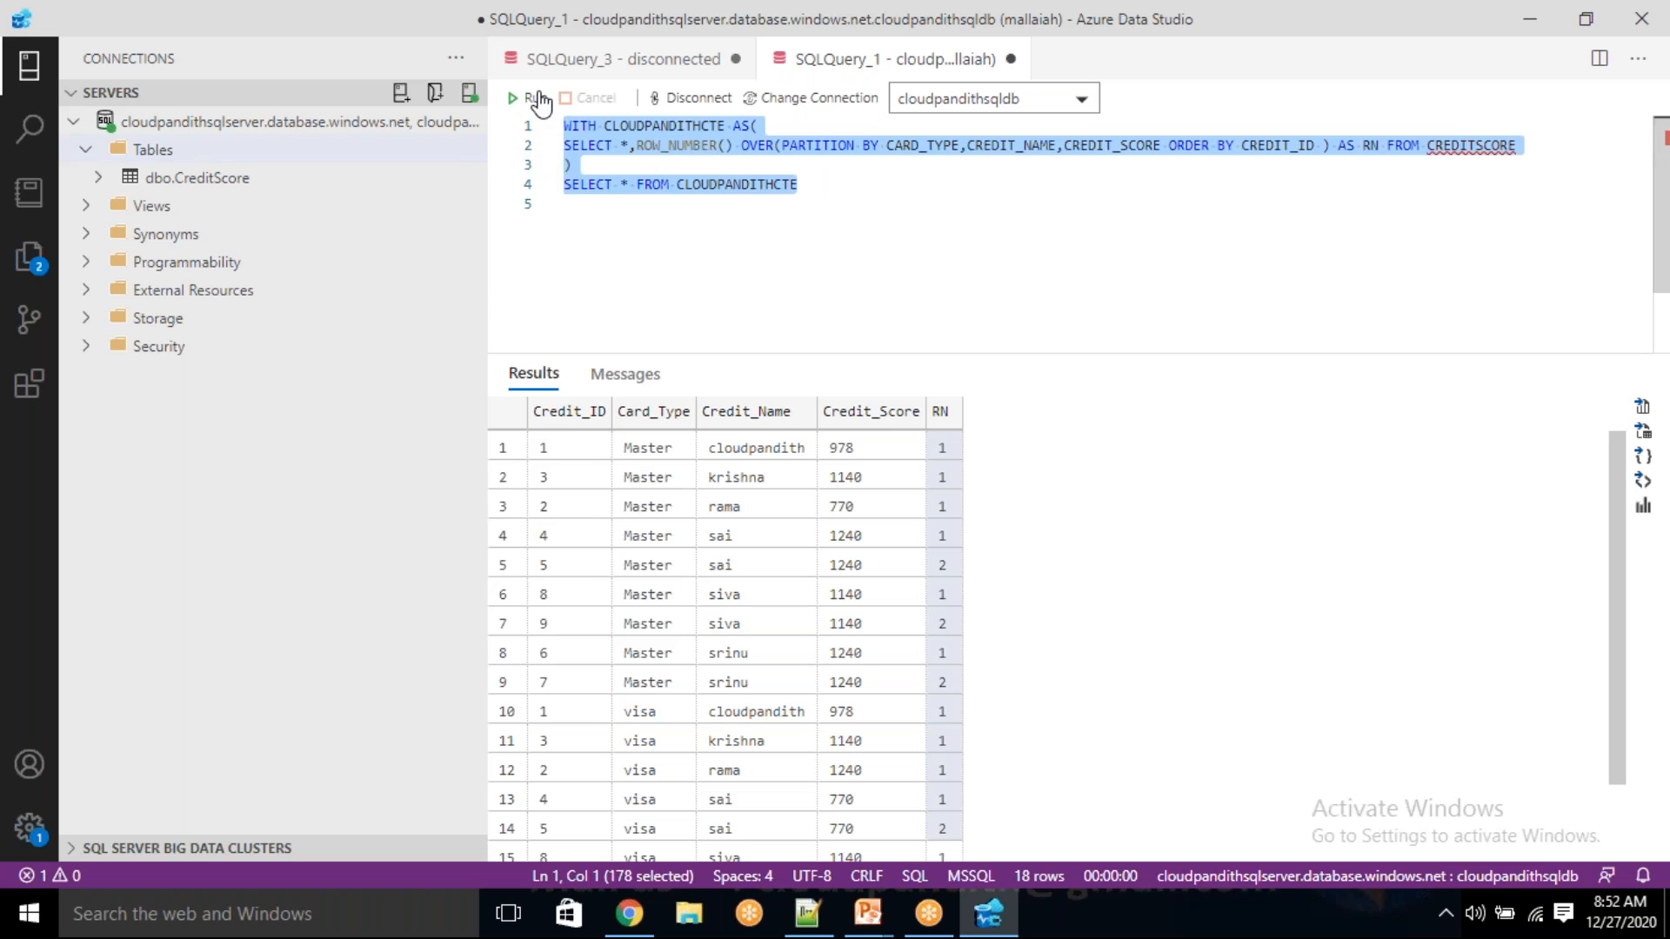
pyautogui.click(731, 192)
pyautogui.click(985, 251)
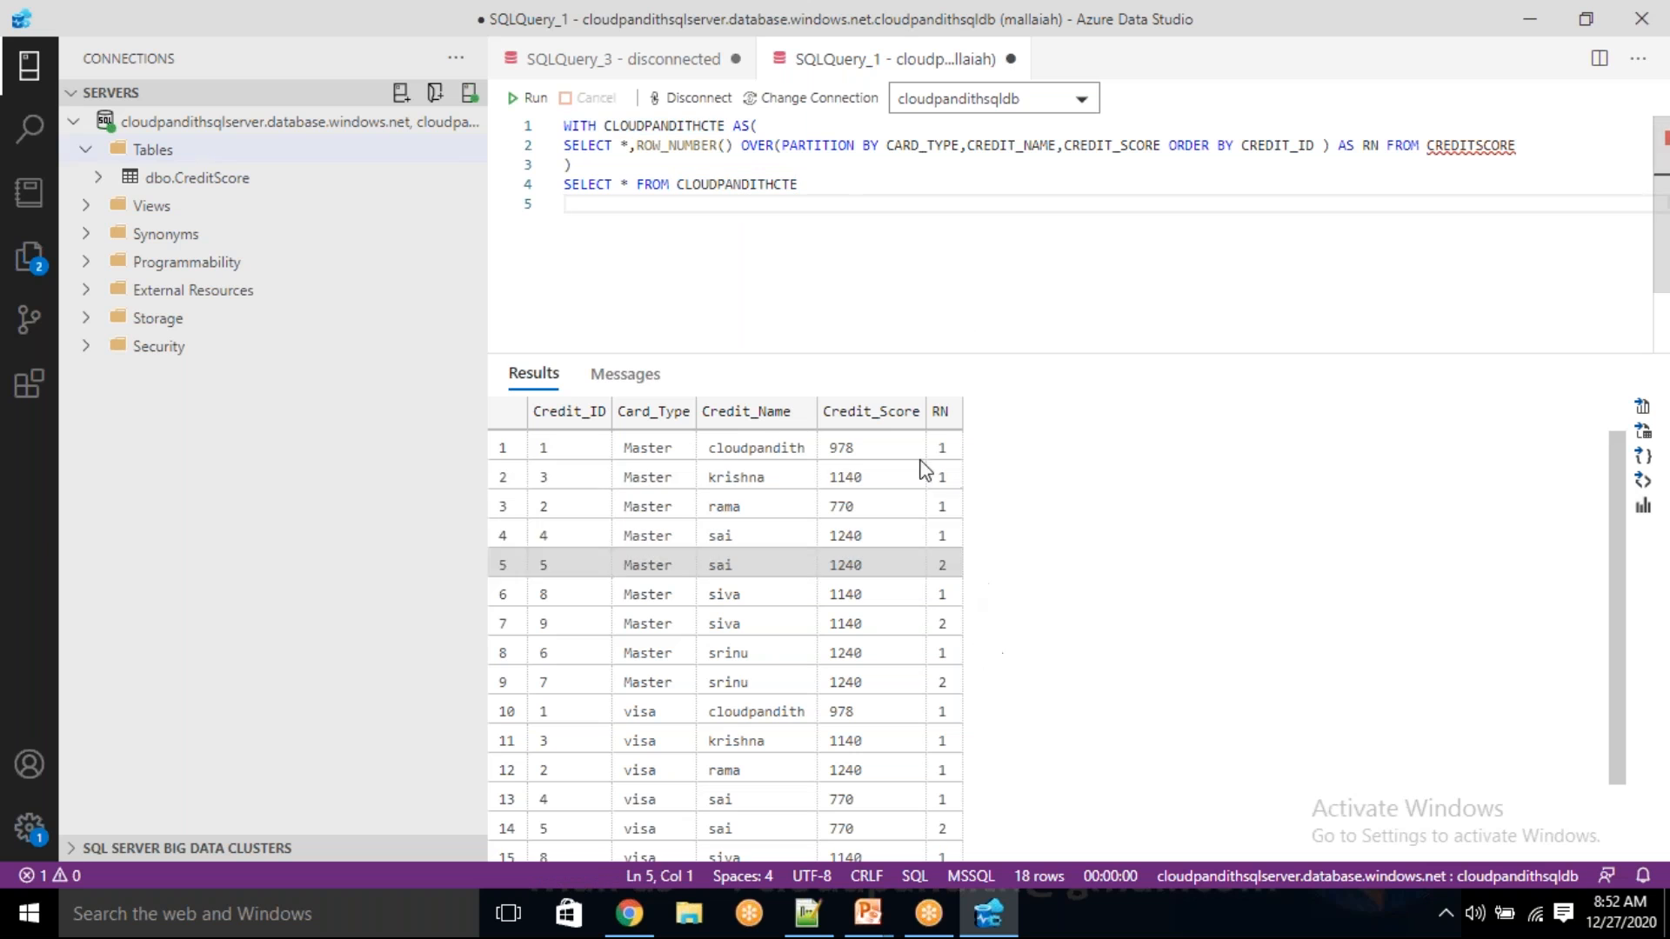
# - Filter the CTE's SELECT with WHERE RN>1, run the whole statement and review the returned duplicate rows
pyautogui.click(823, 187)
pyautogui.write('WHERE')
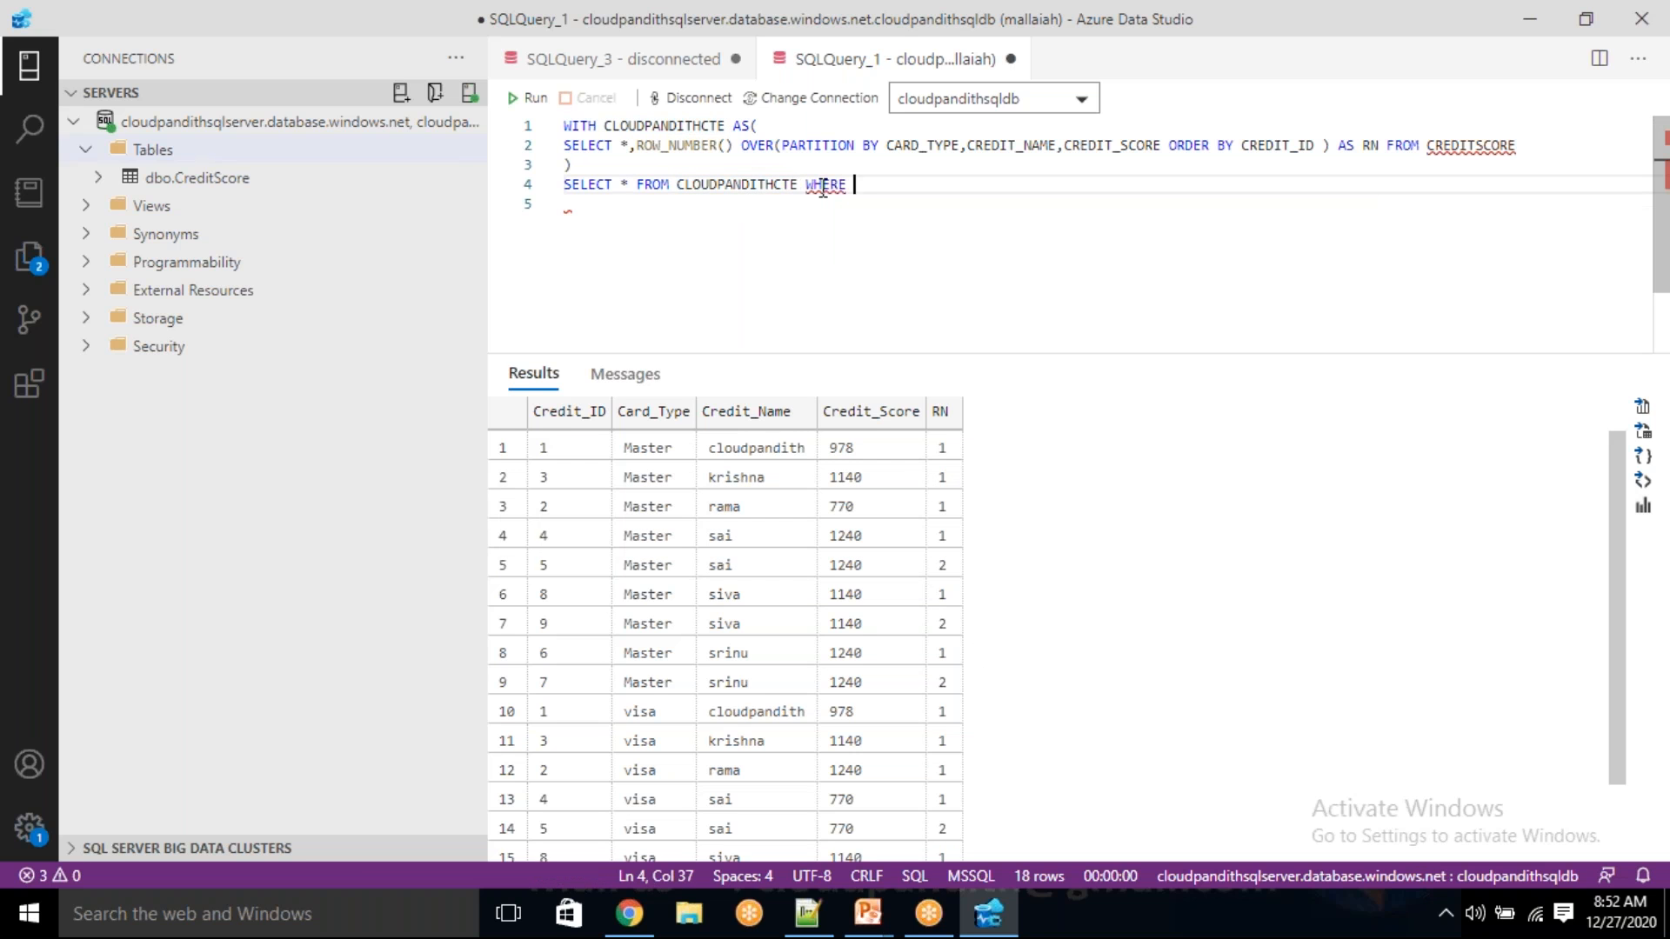
pyautogui.doubleClick(754, 184)
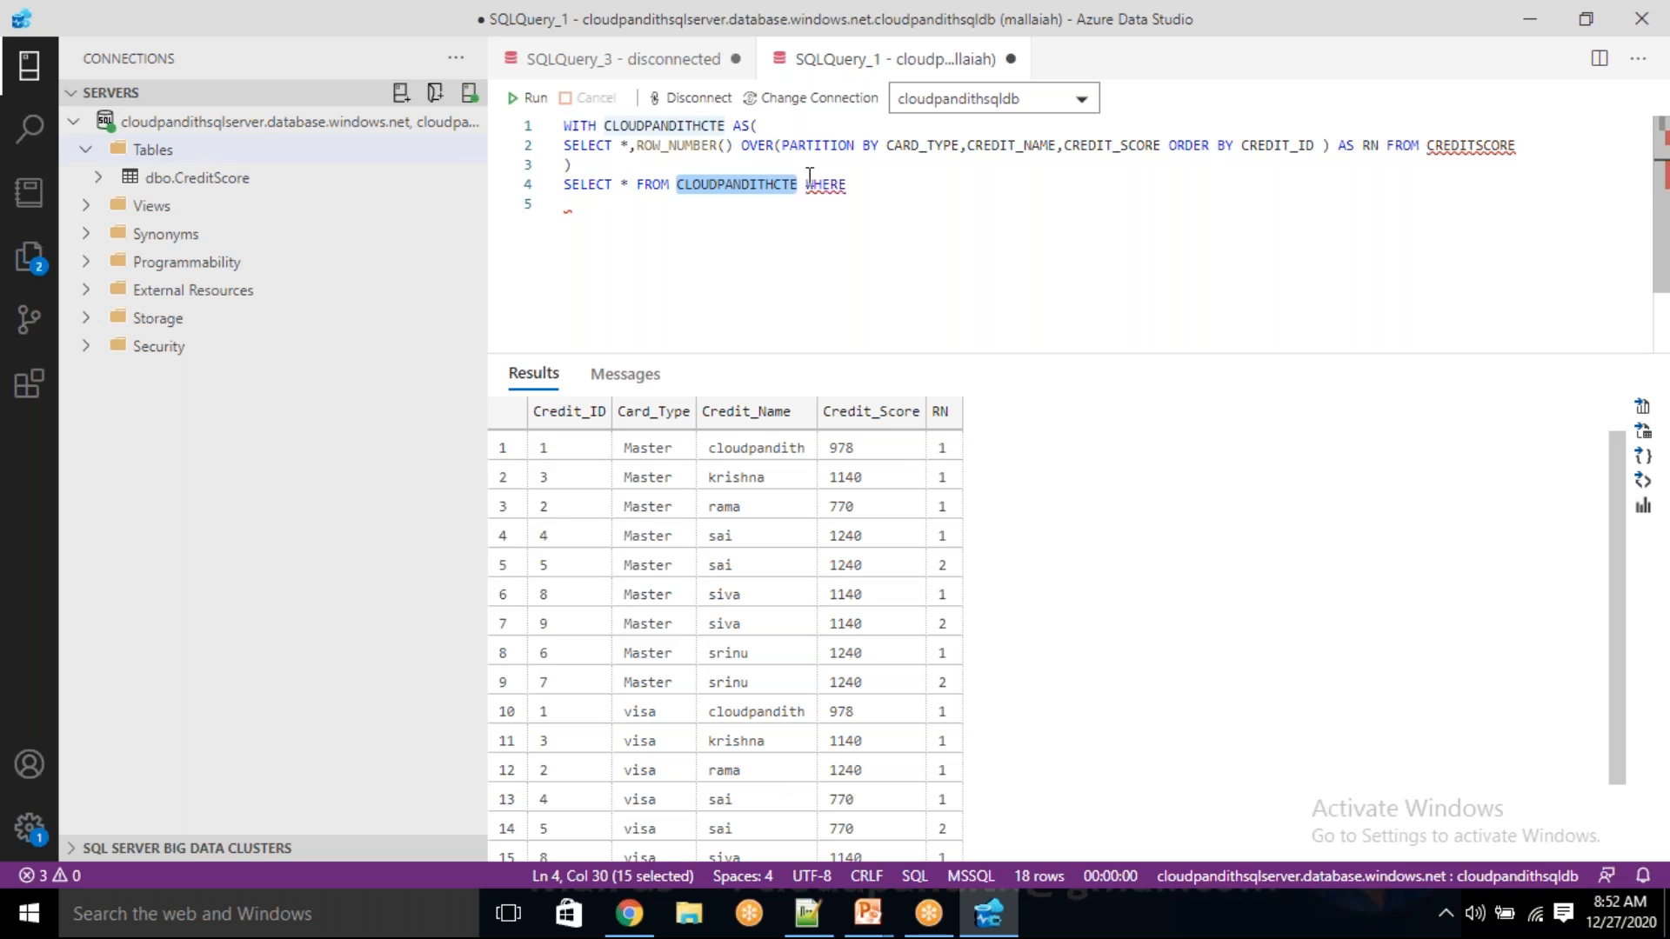
pyautogui.click(877, 186)
pyautogui.doubleClick(1370, 145)
pyautogui.click(930, 191)
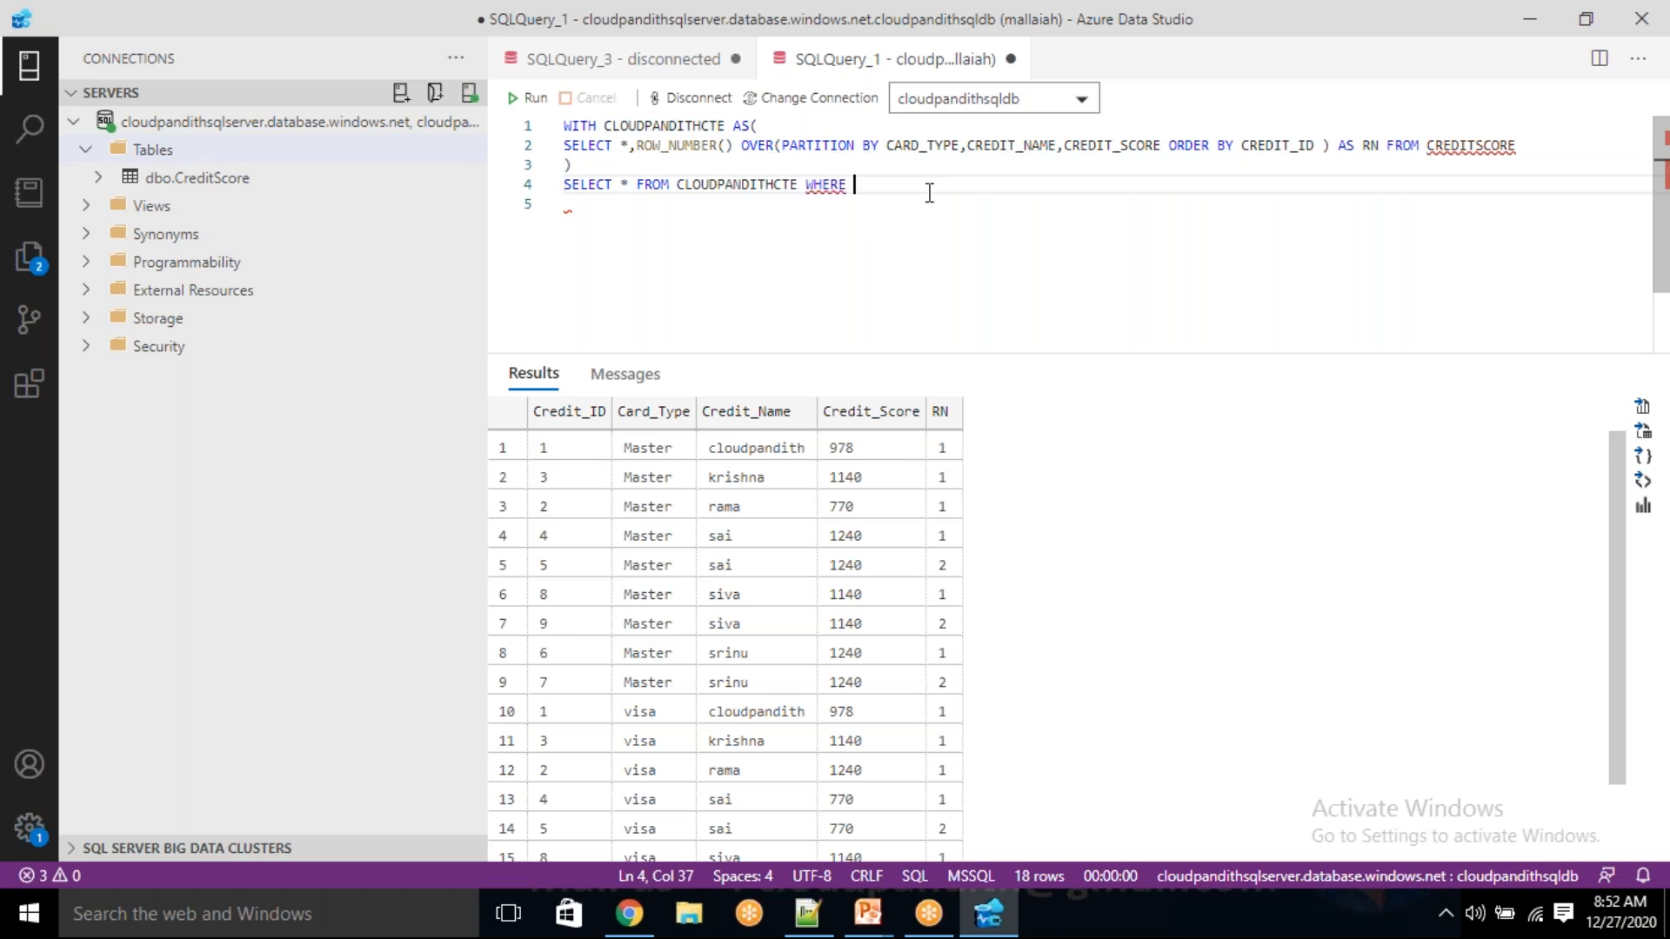
pyautogui.write('RN')
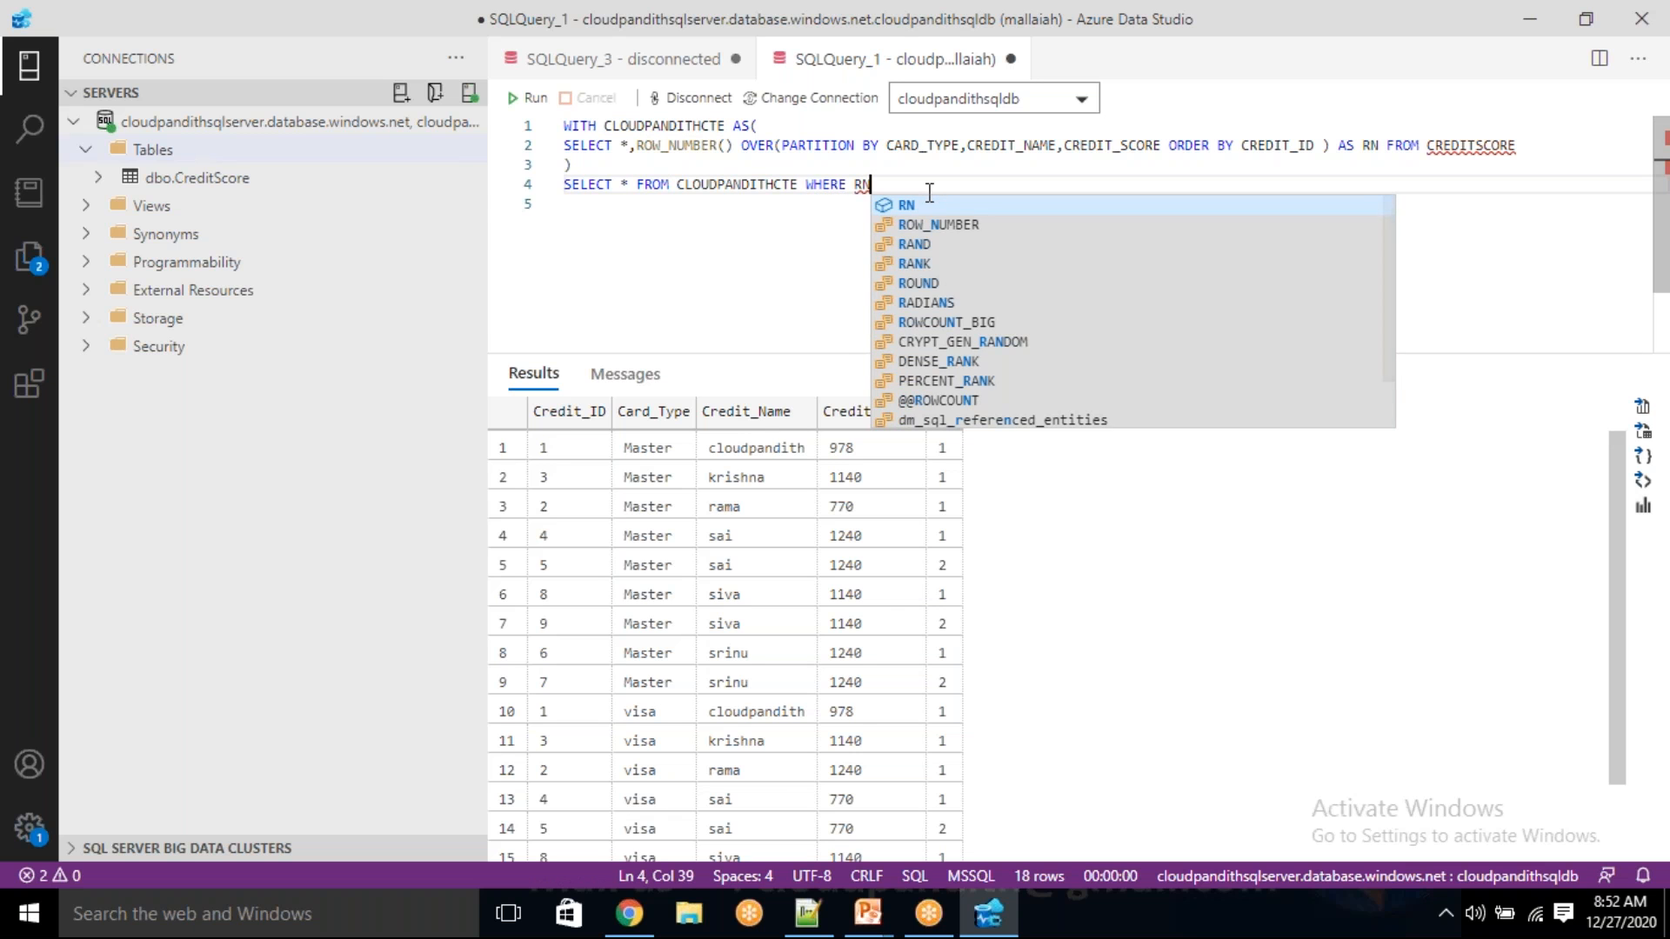
pyautogui.write('>1')
pyautogui.moveTo(924, 194); pyautogui.dragTo(522, 123)
pyautogui.click(528, 97)
pyautogui.click(736, 261)
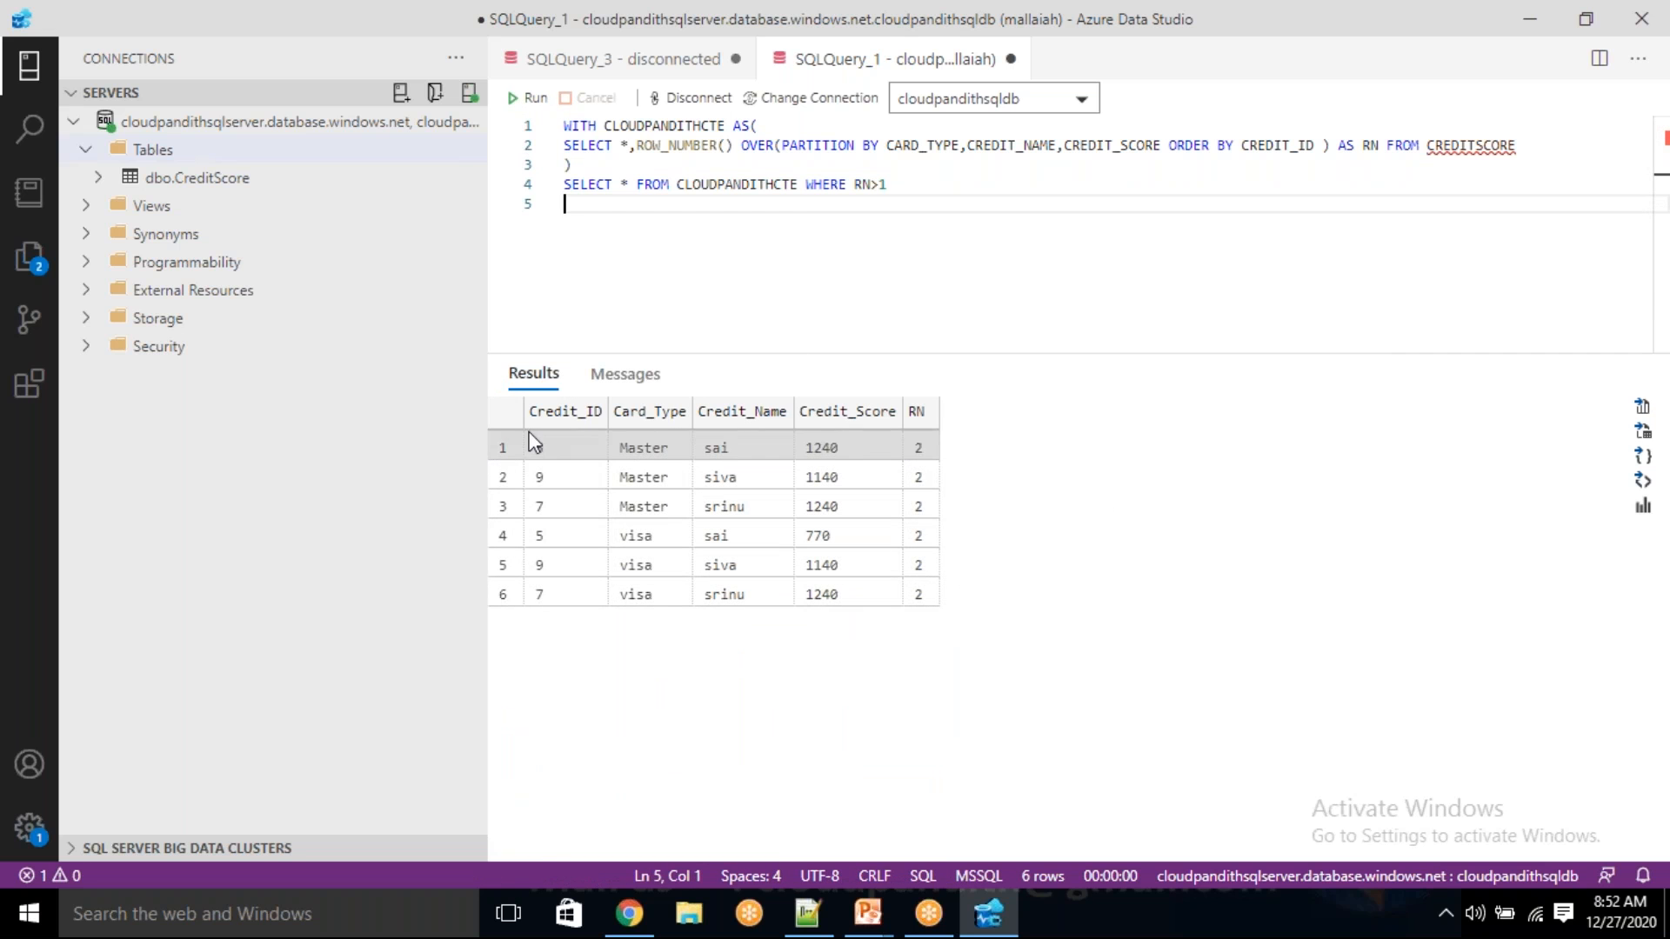
pyautogui.moveTo(546, 447); pyautogui.dragTo(916, 606)
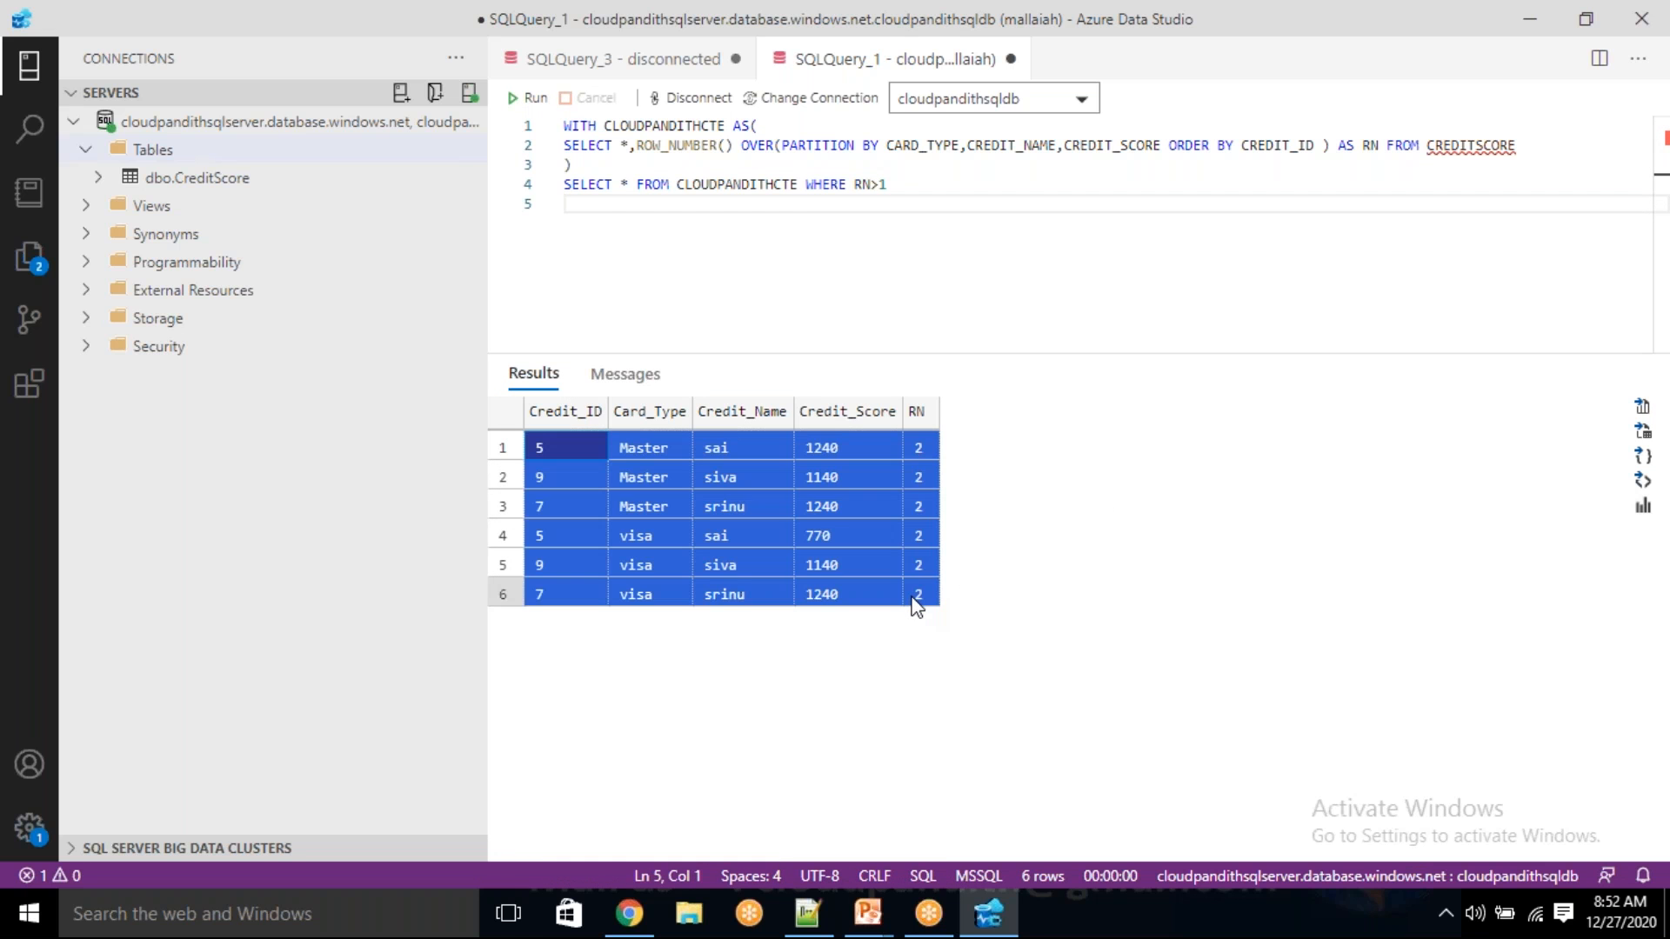
pyautogui.click(909, 228)
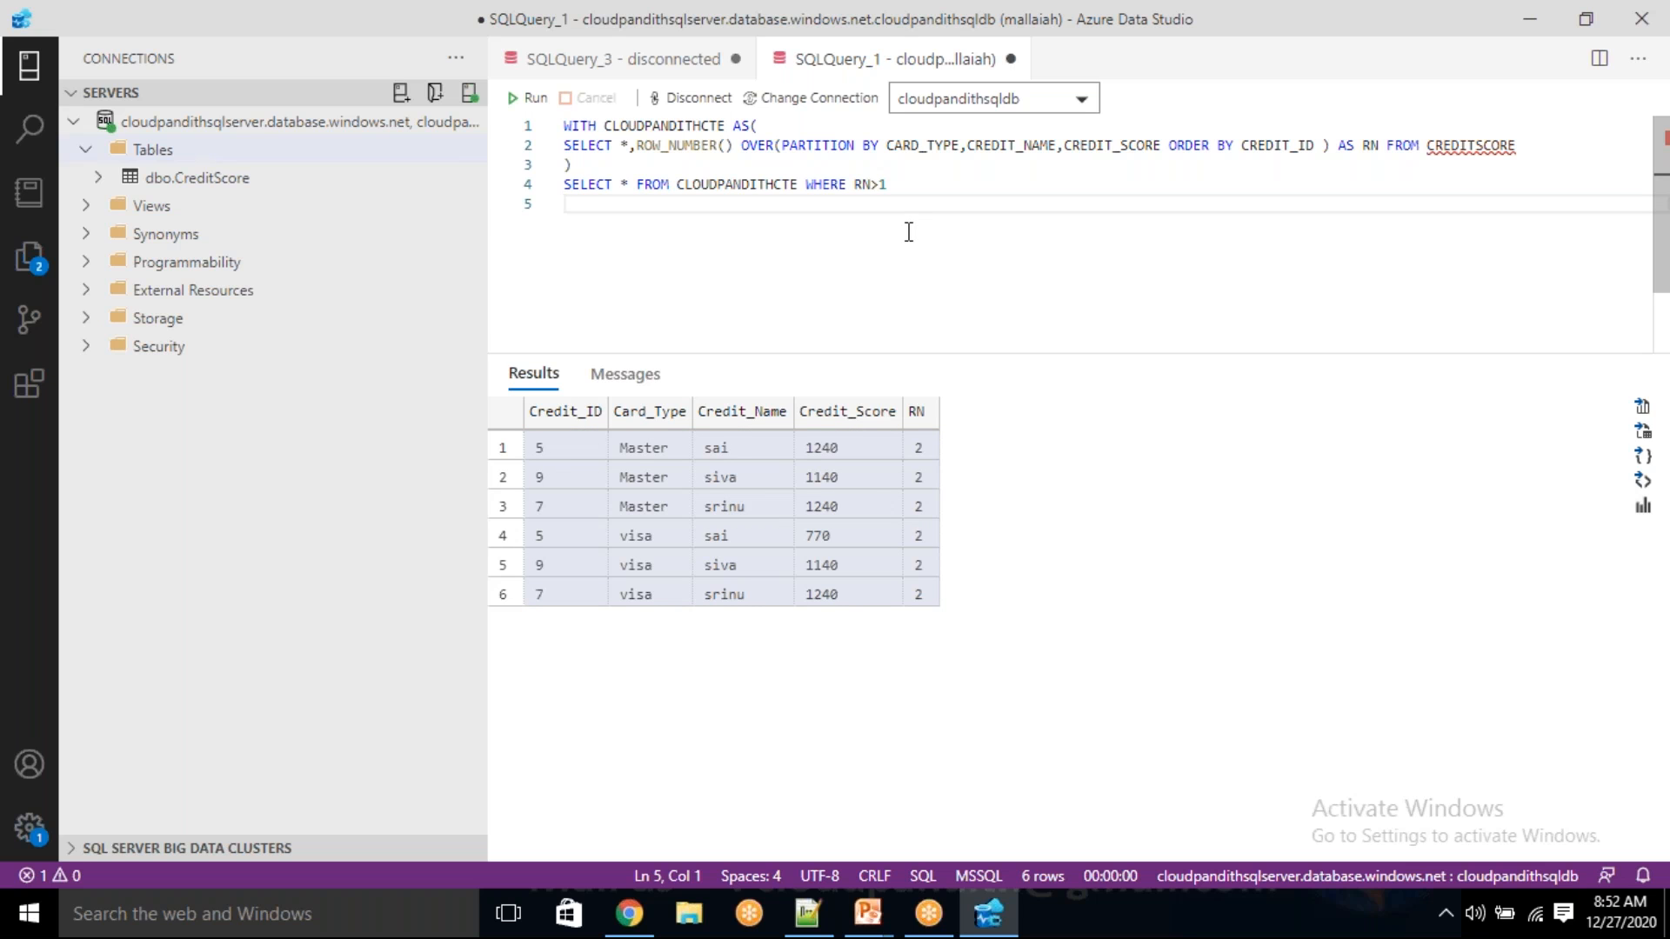
# - Write select * into creditscore_temp from CREDITSCORE on line 7, below the CTE query
pyautogui.press('Return')
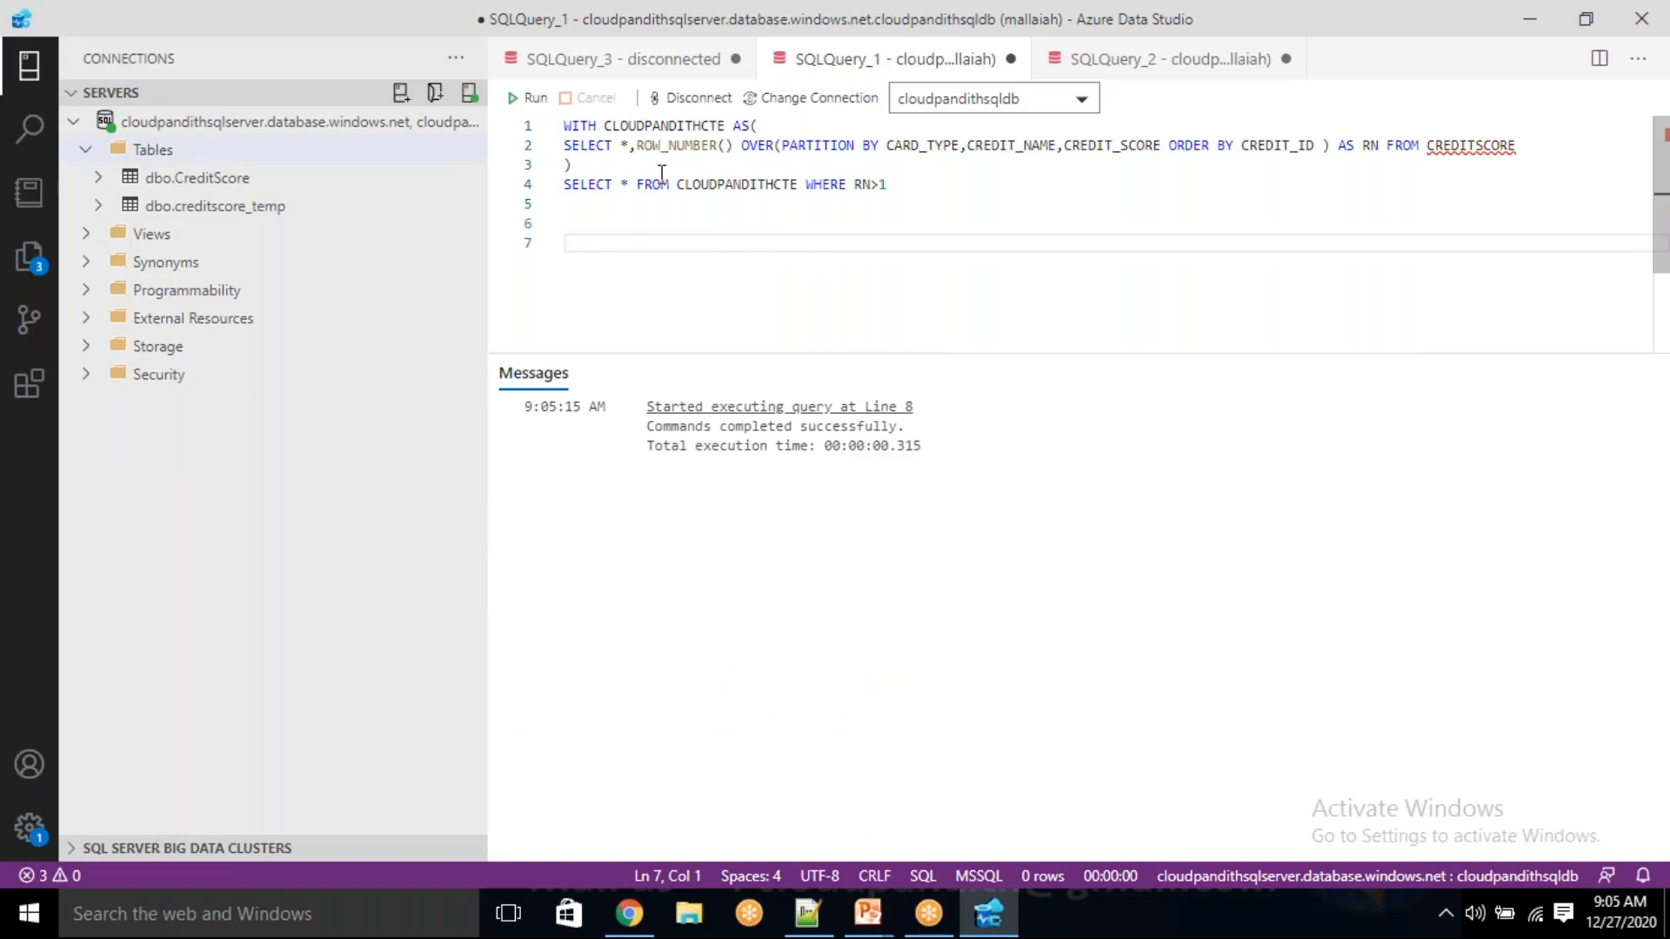
pyautogui.doubleClick(716, 180)
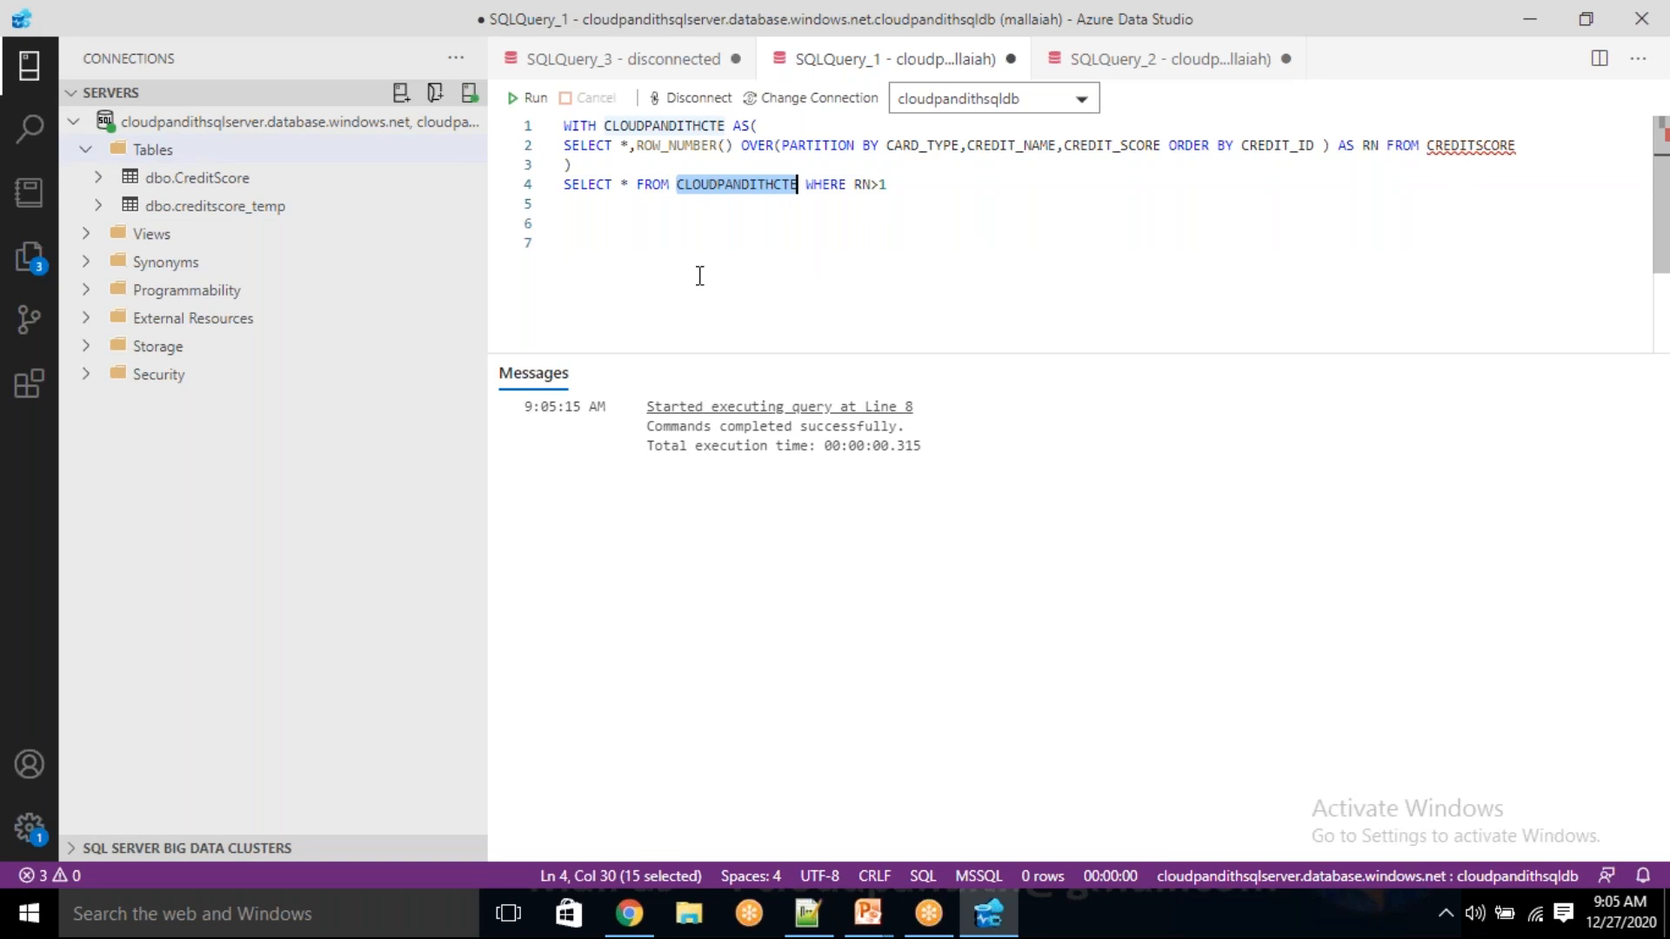
pyautogui.click(859, 260)
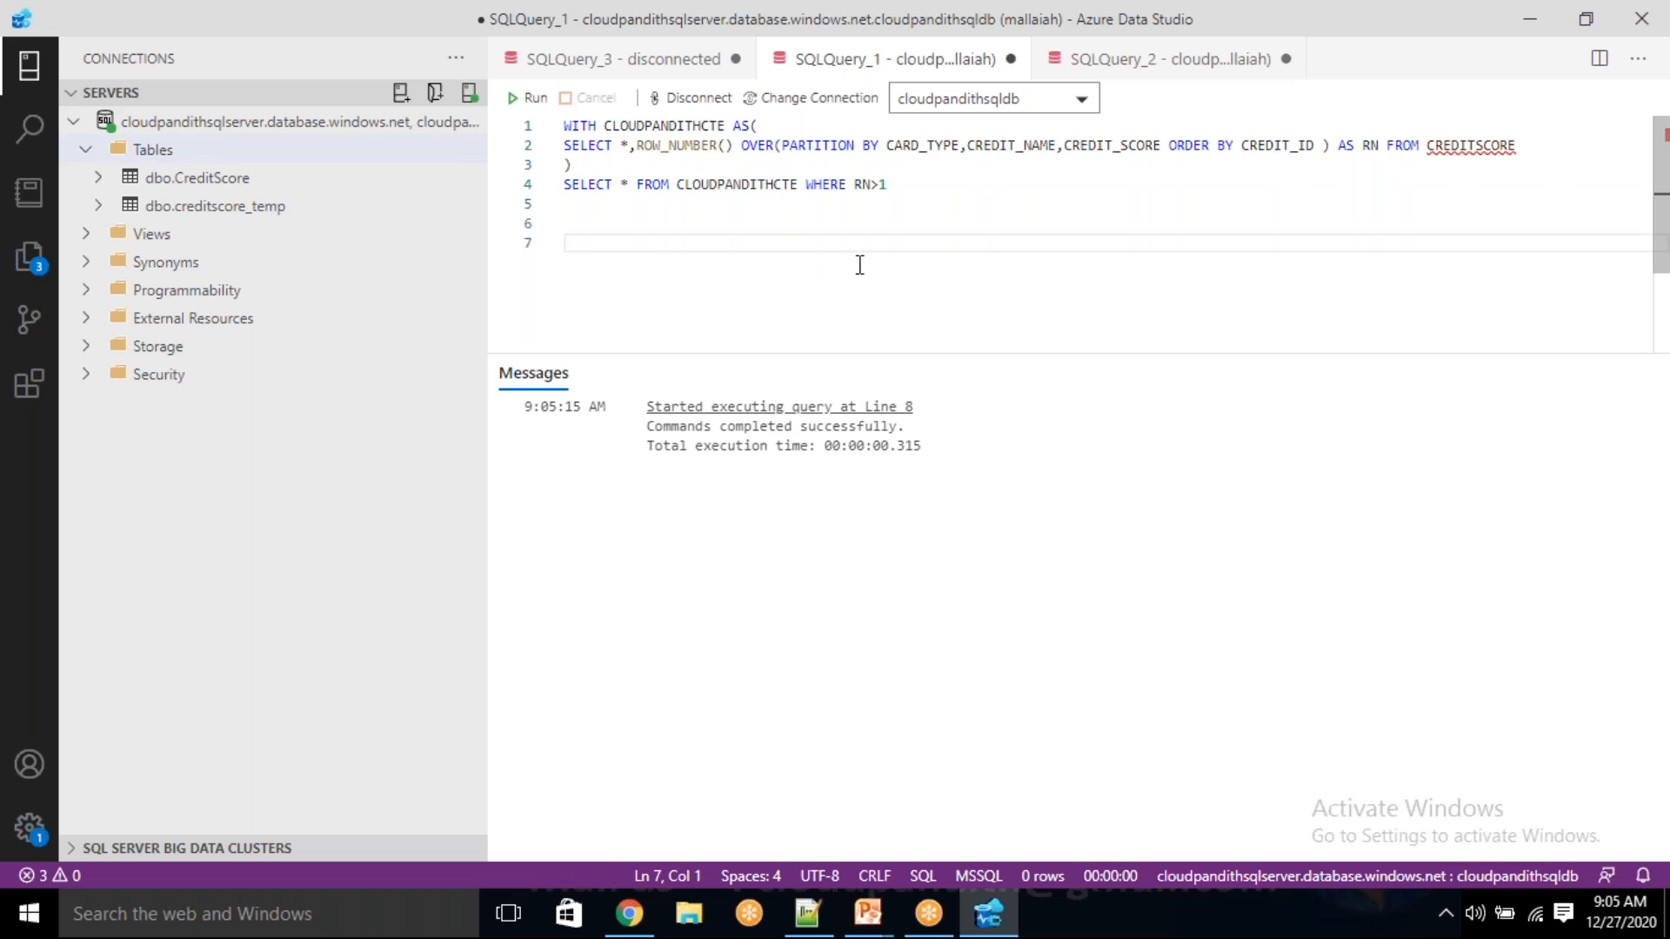
pyautogui.write('select ')
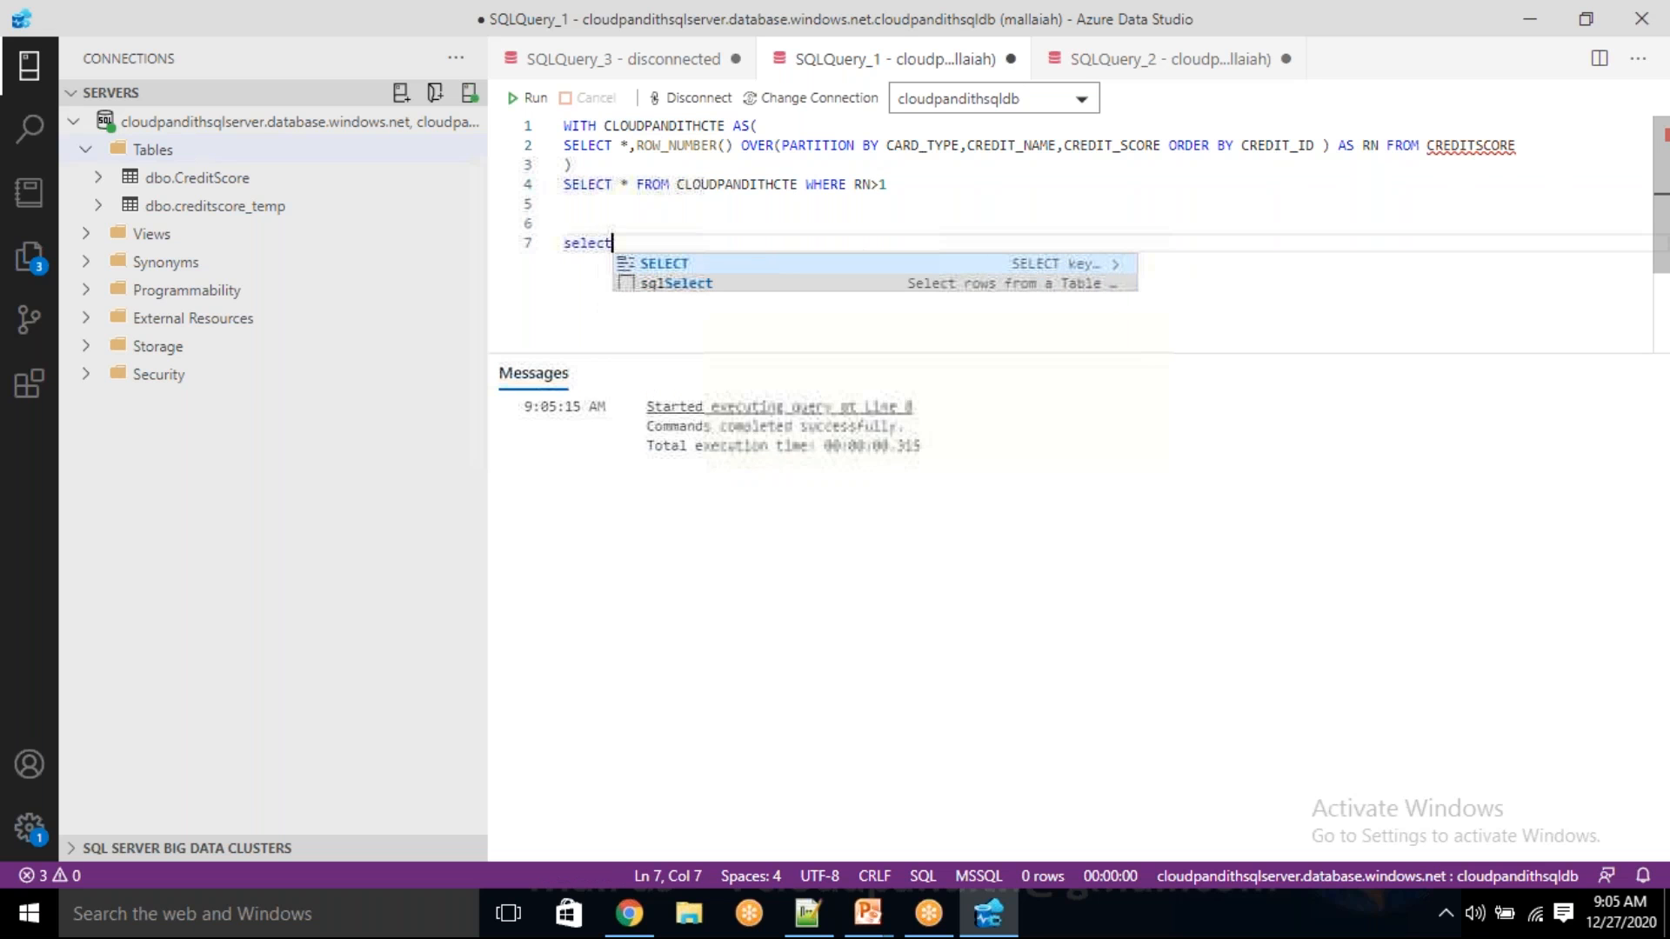
pyautogui.write('* into ')
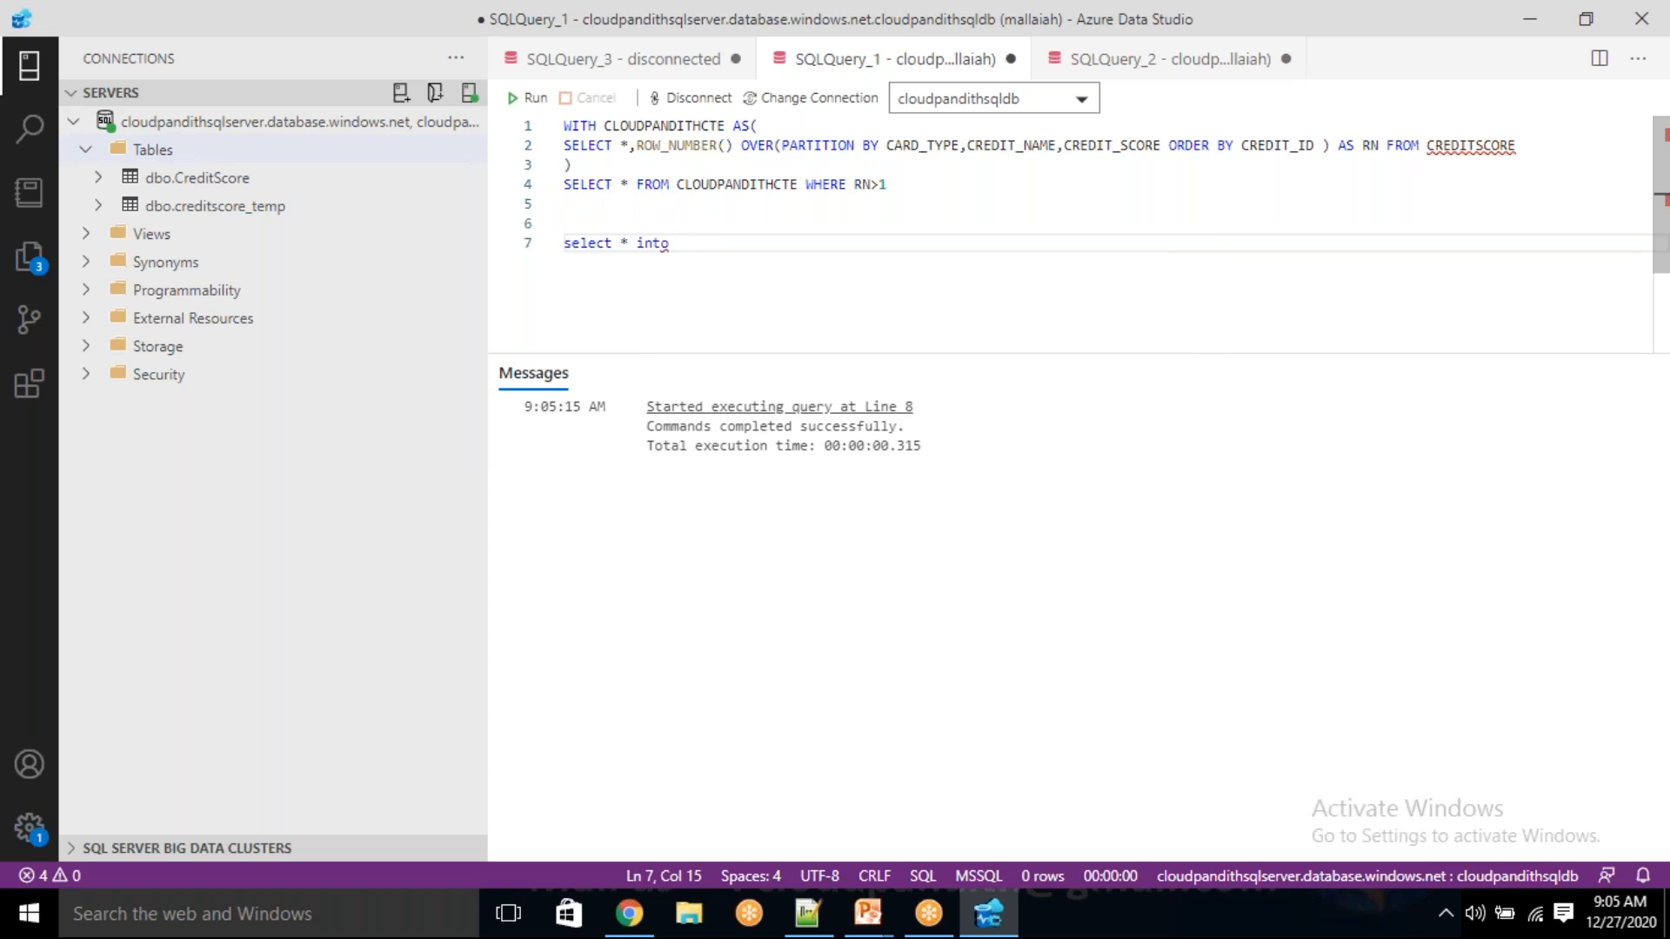
pyautogui.write('cre')
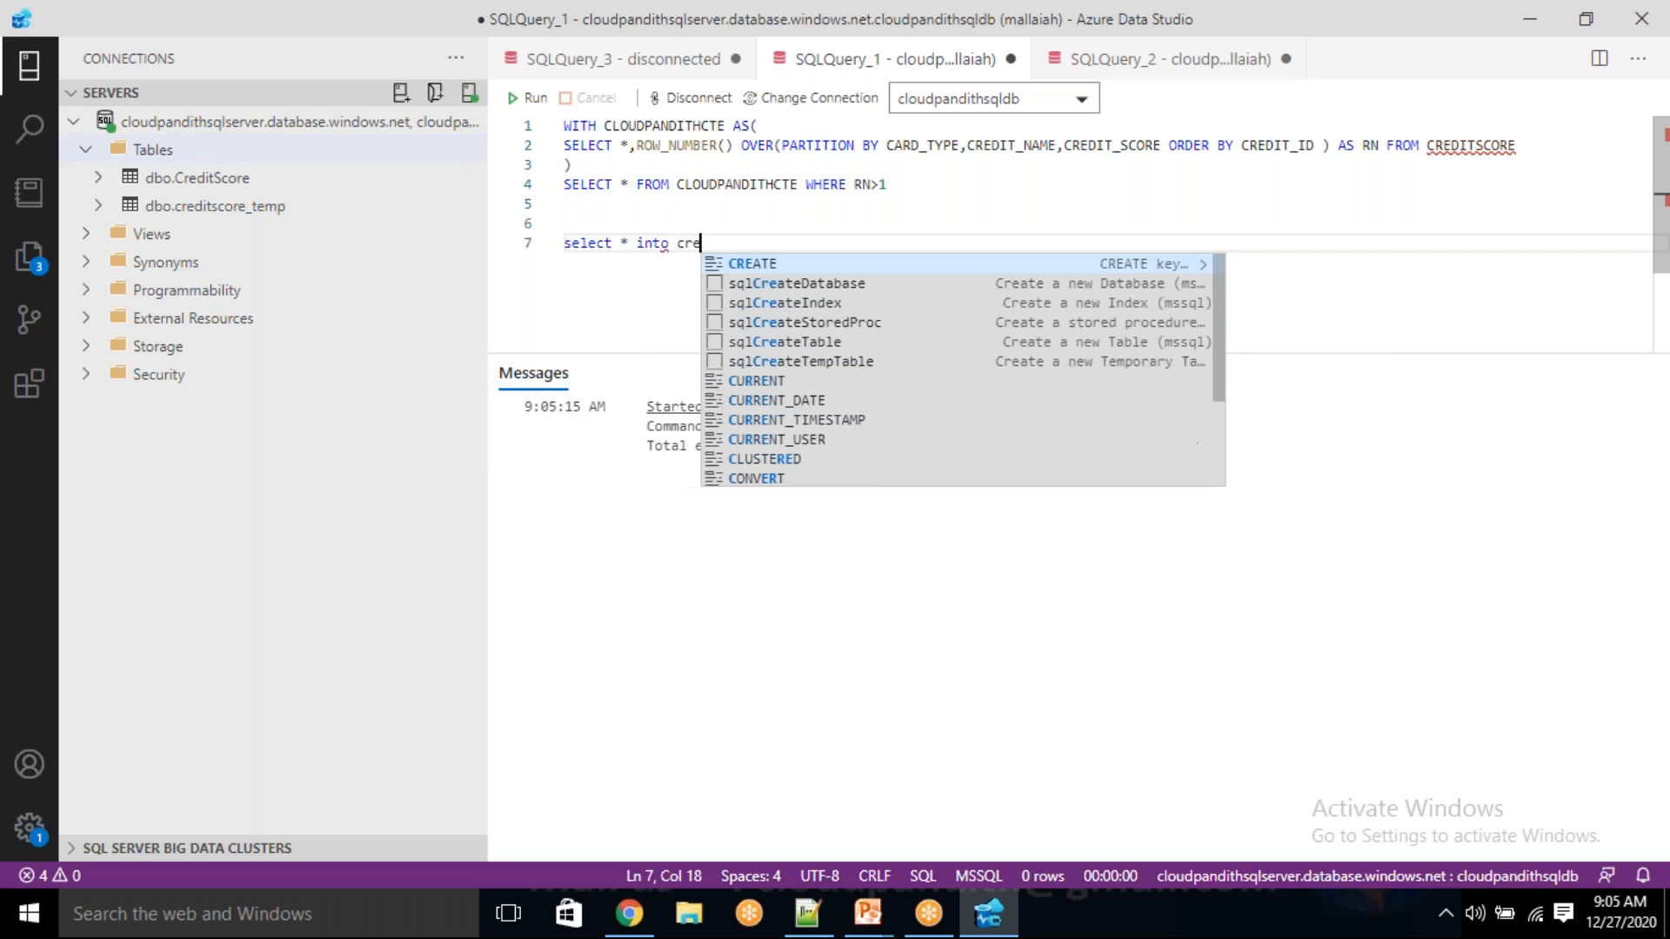
pyautogui.write('ditscore')
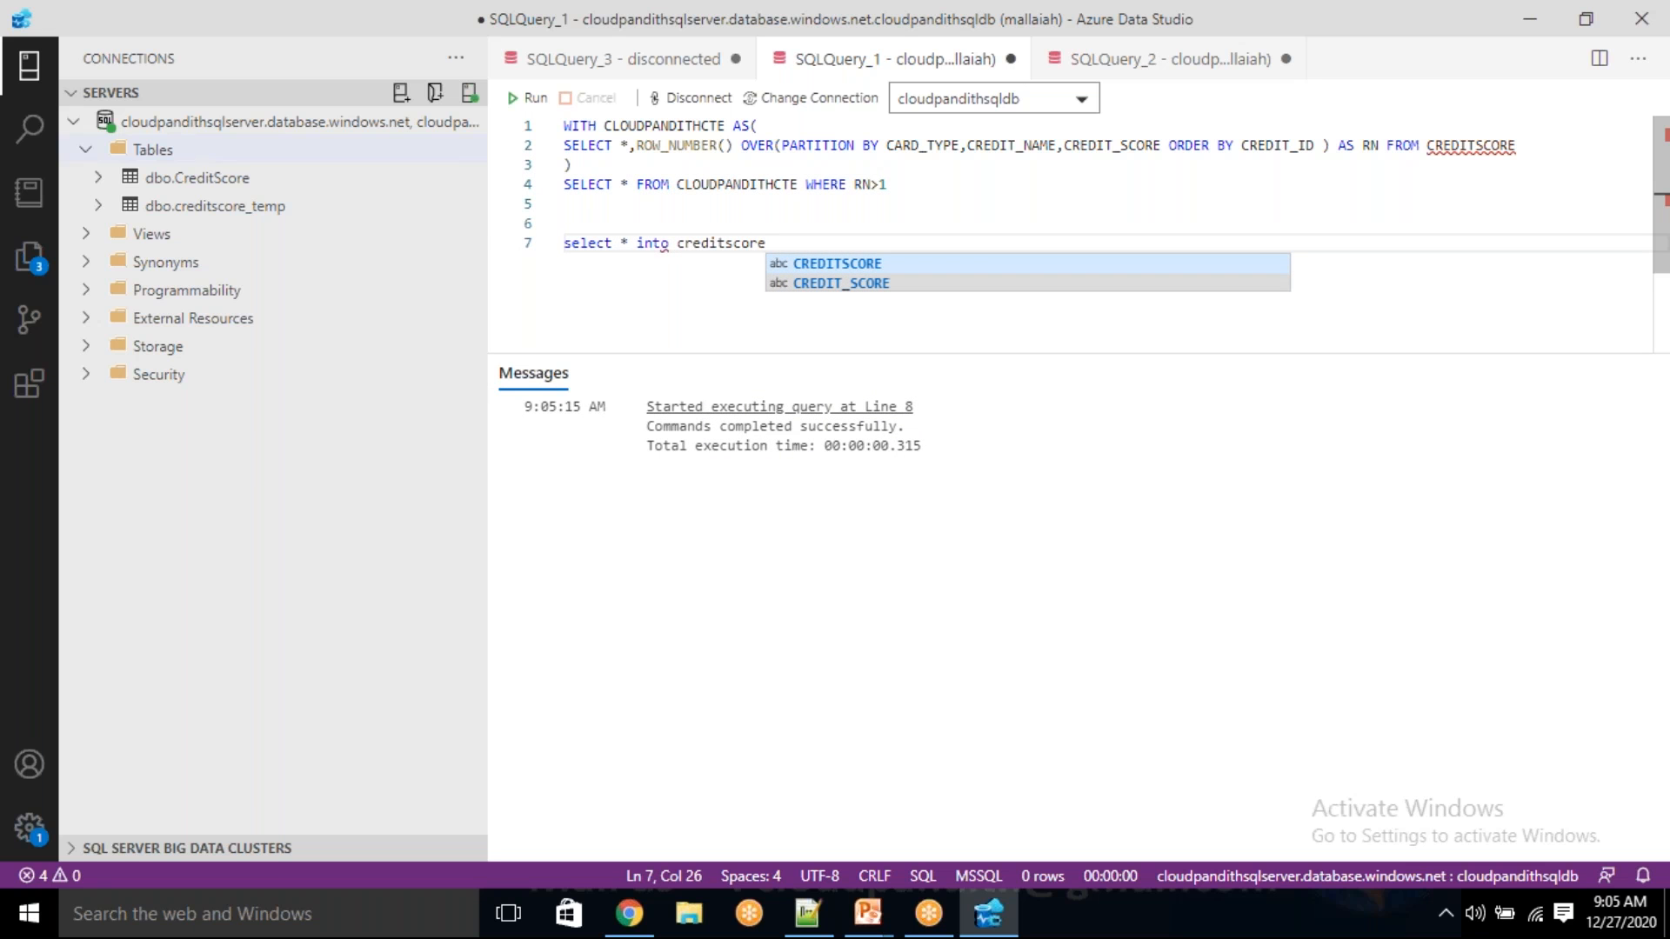
pyautogui.write('_temp from')
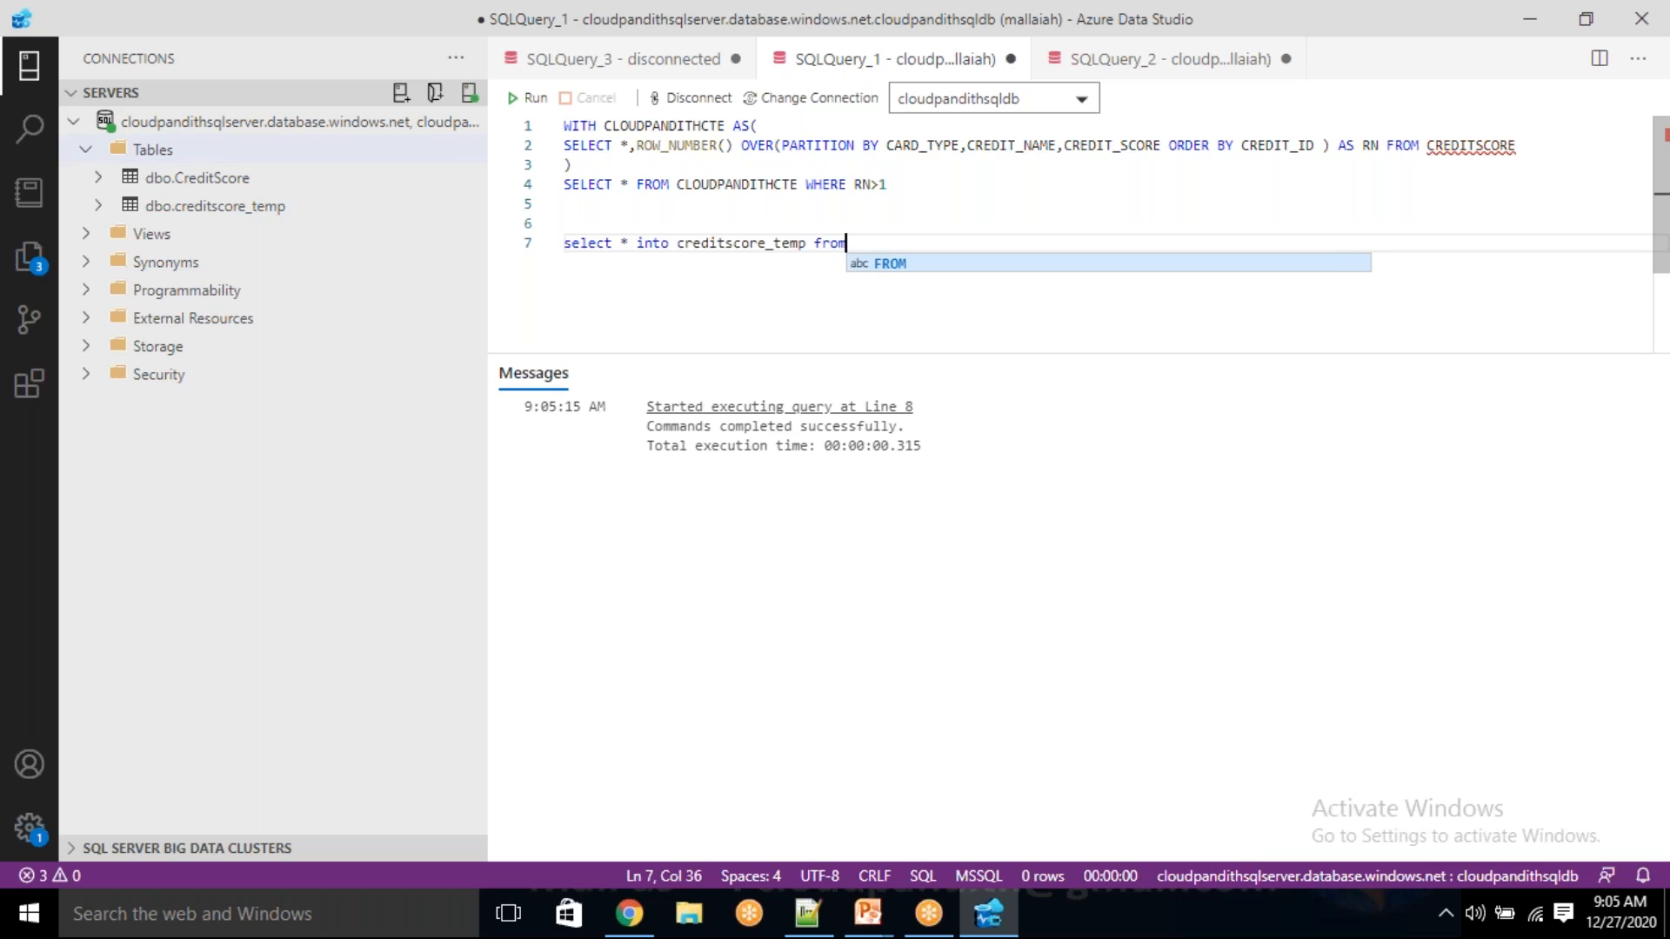
pyautogui.doubleClick(1478, 150)
pyautogui.hotkey('ctrl', 'c')
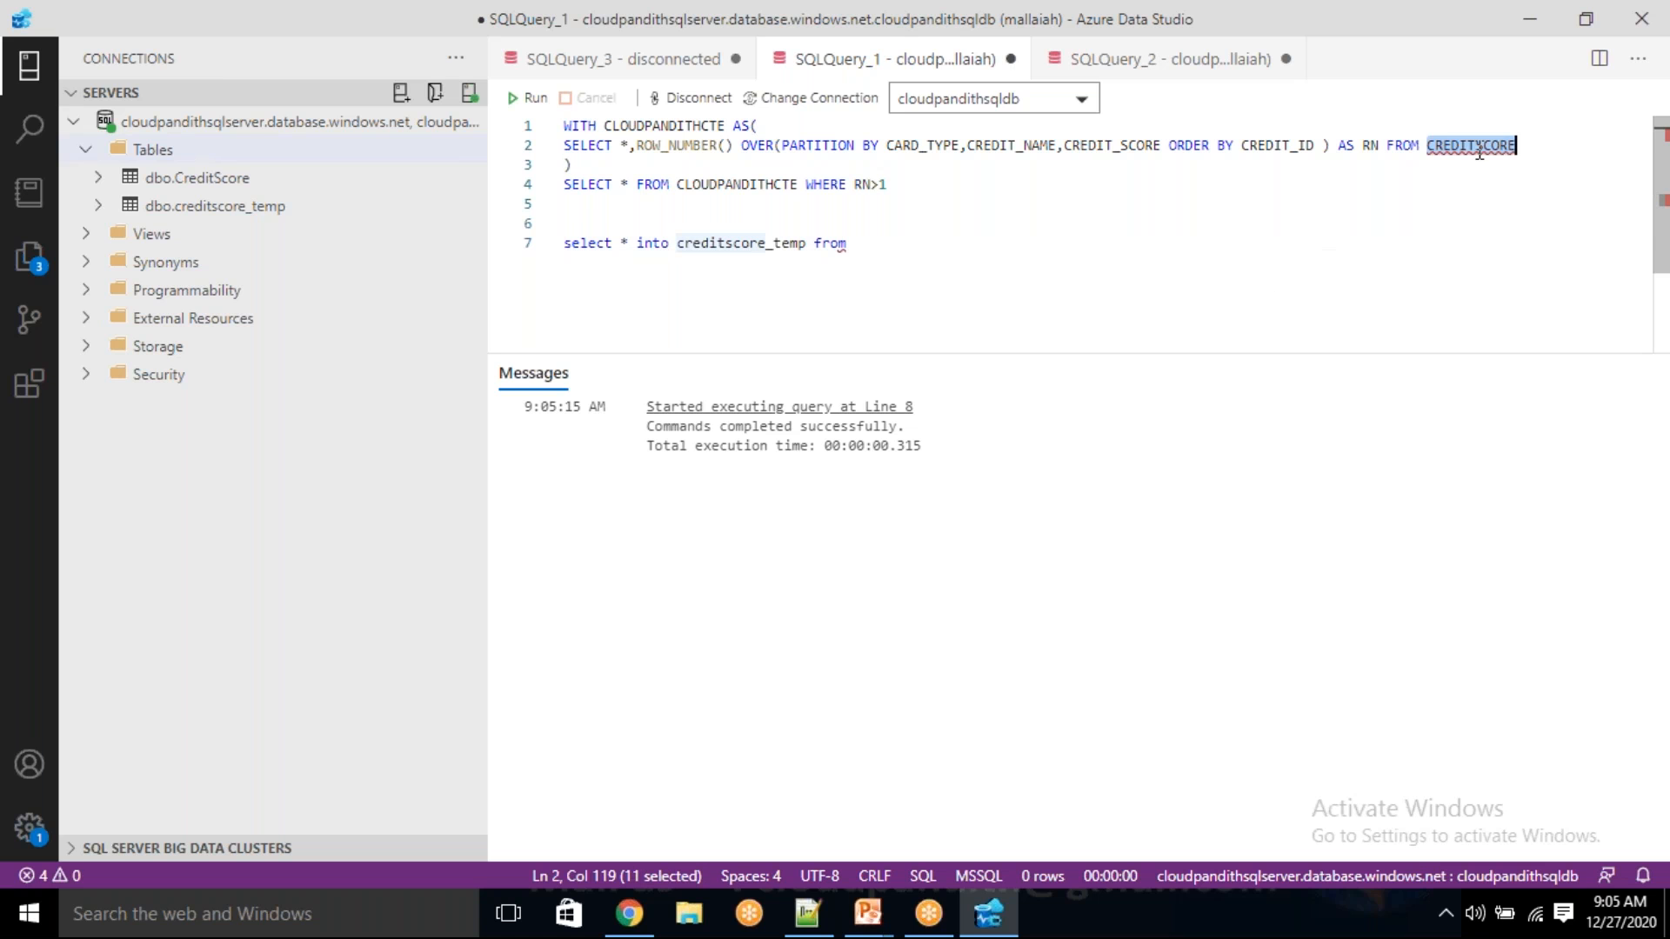
pyautogui.click(896, 250)
pyautogui.hotkey('ctrl', 'v')
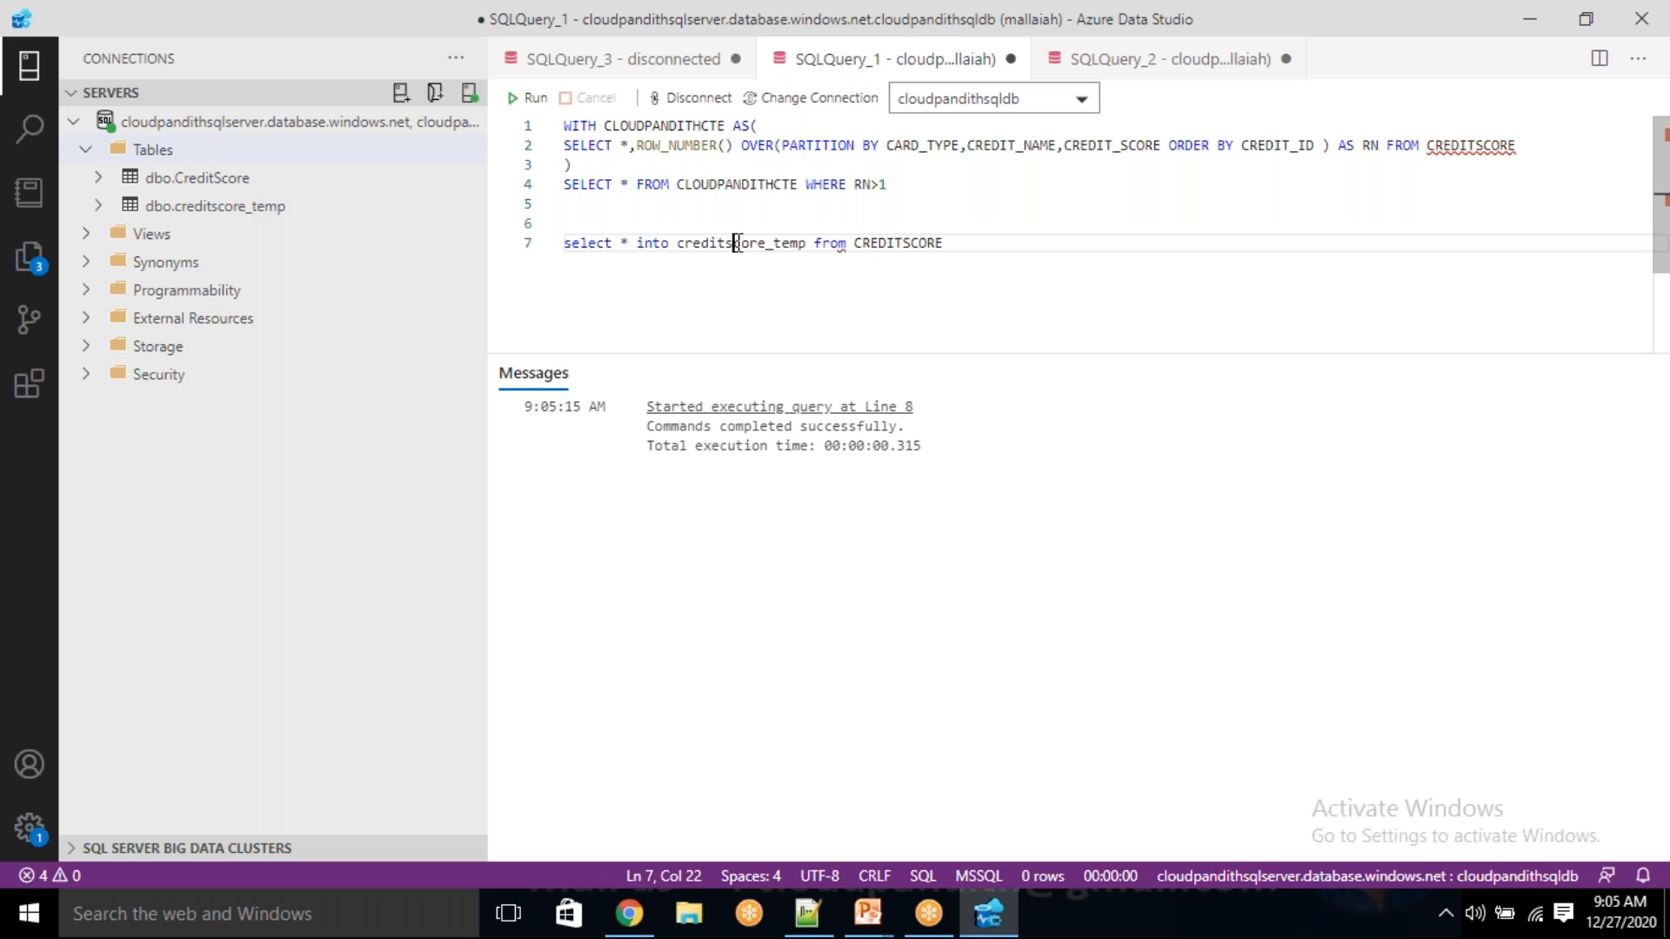
# - Run only the select-into statement to copy CREDITSCORE into creditscore_temp
pyautogui.doubleClick(739, 242)
pyautogui.moveTo(948, 244); pyautogui.dragTo(564, 223)
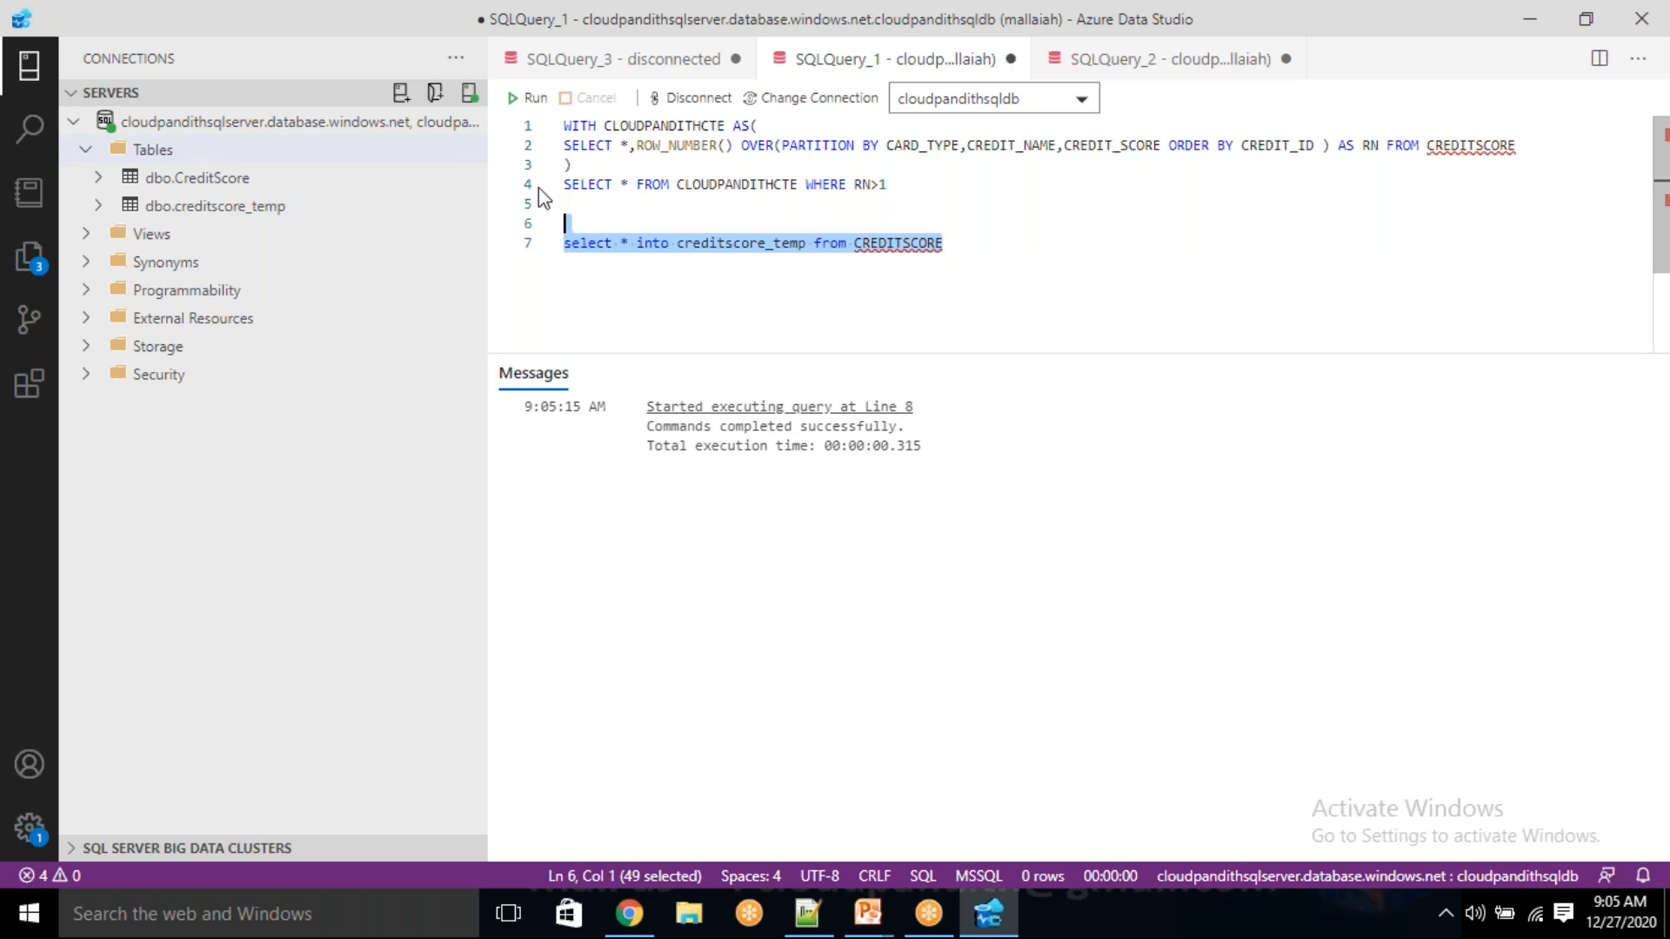
pyautogui.click(541, 101)
pyautogui.click(779, 288)
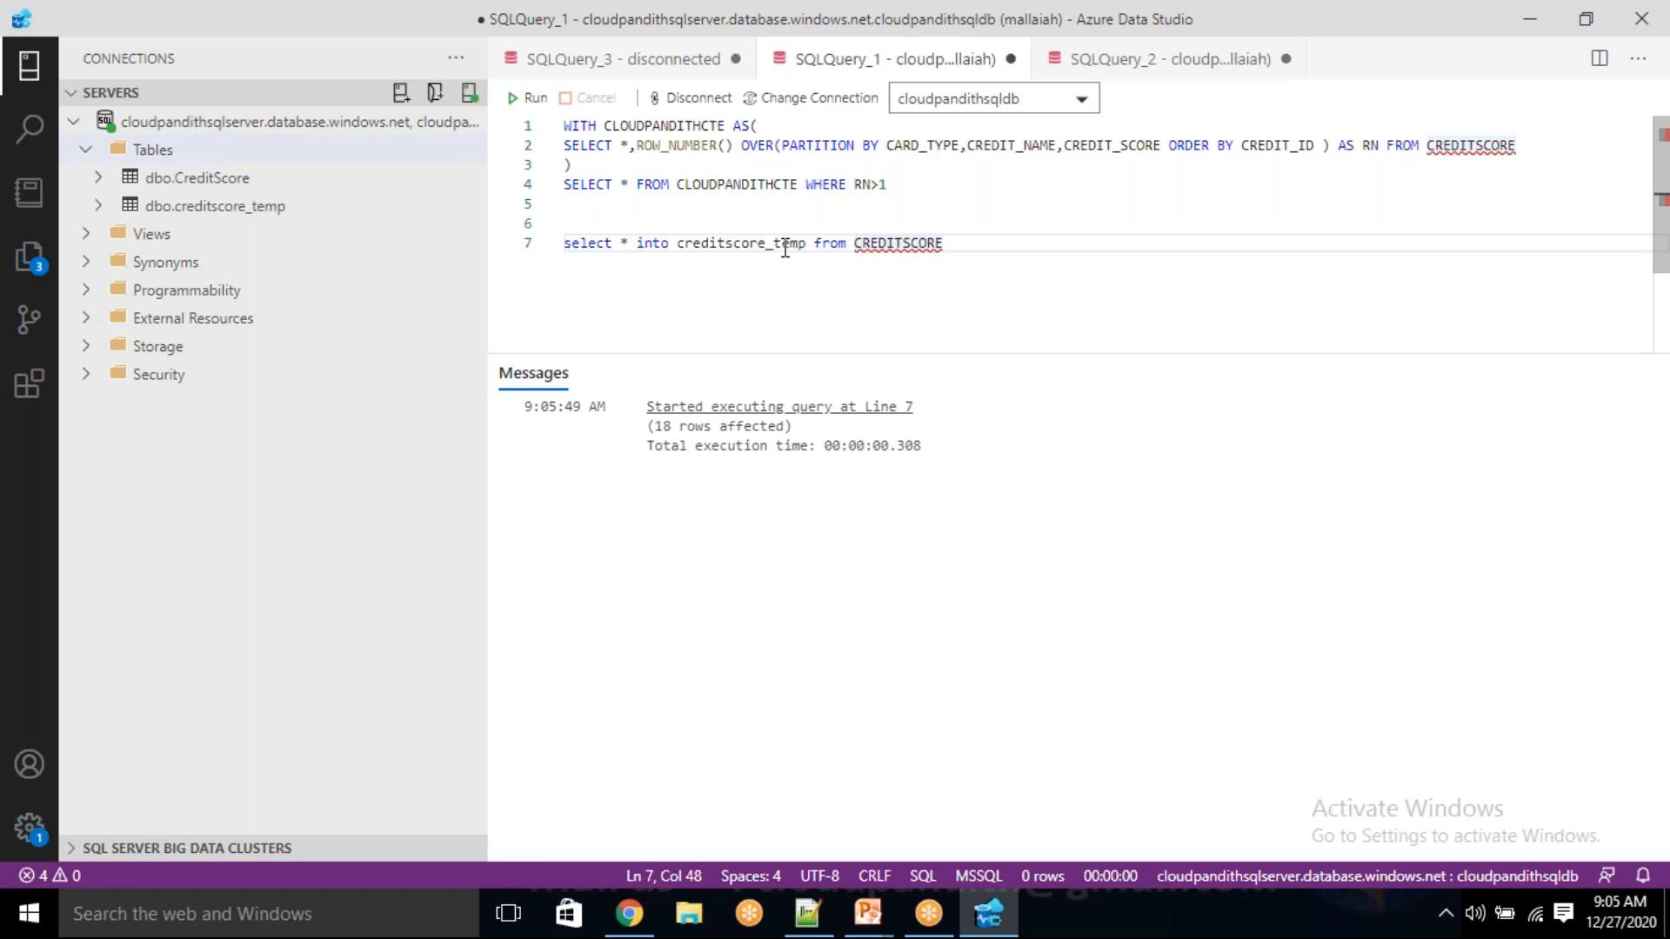
pyautogui.doubleClick(762, 247)
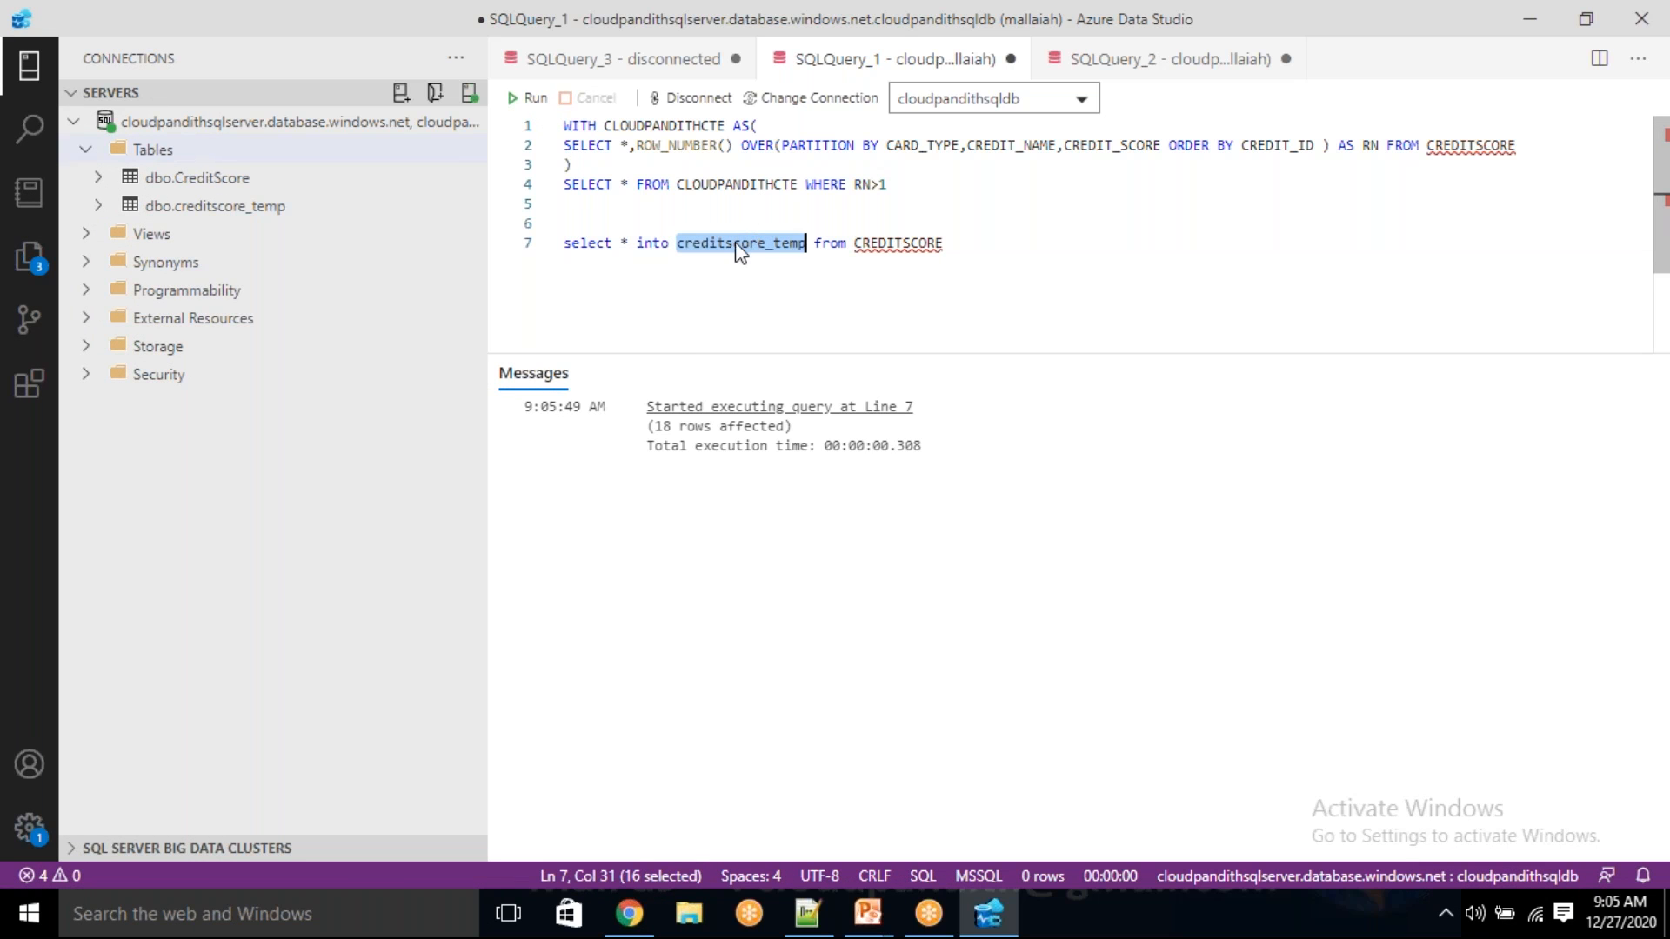
pyautogui.click(969, 225)
pyautogui.click(968, 242)
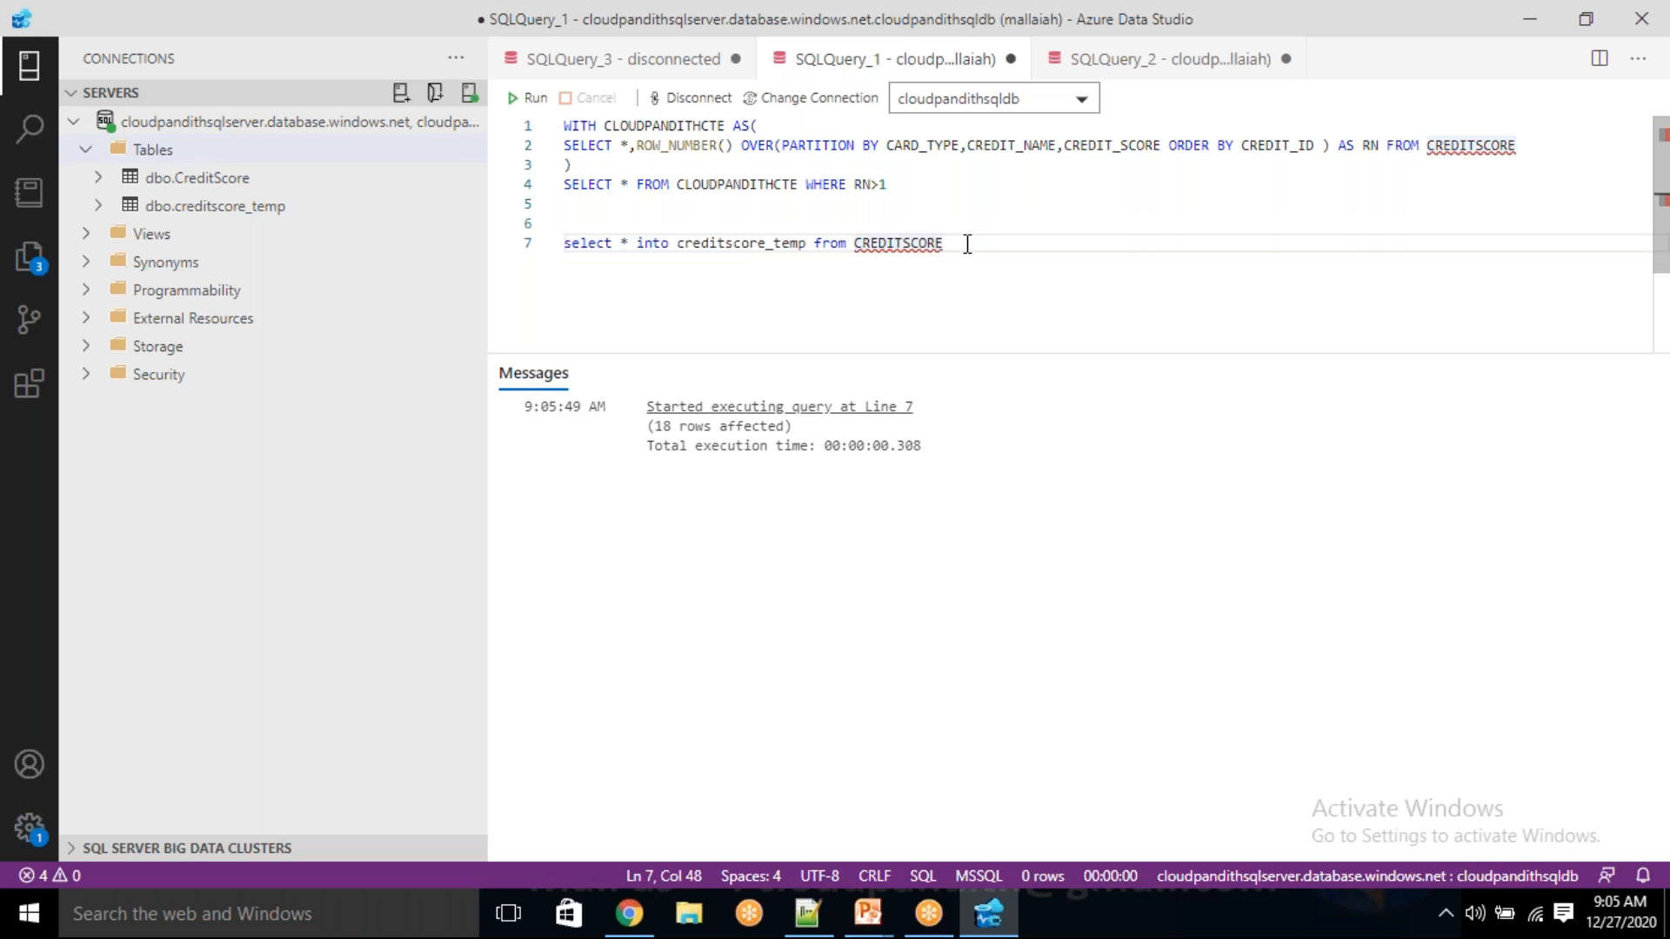
# - Replace CREDITSCORE with creditscore_temp as the source table in the CTE definition on line 2
pyautogui.doubleClick(777, 248)
pyautogui.hotkey('ctrl', 'c')
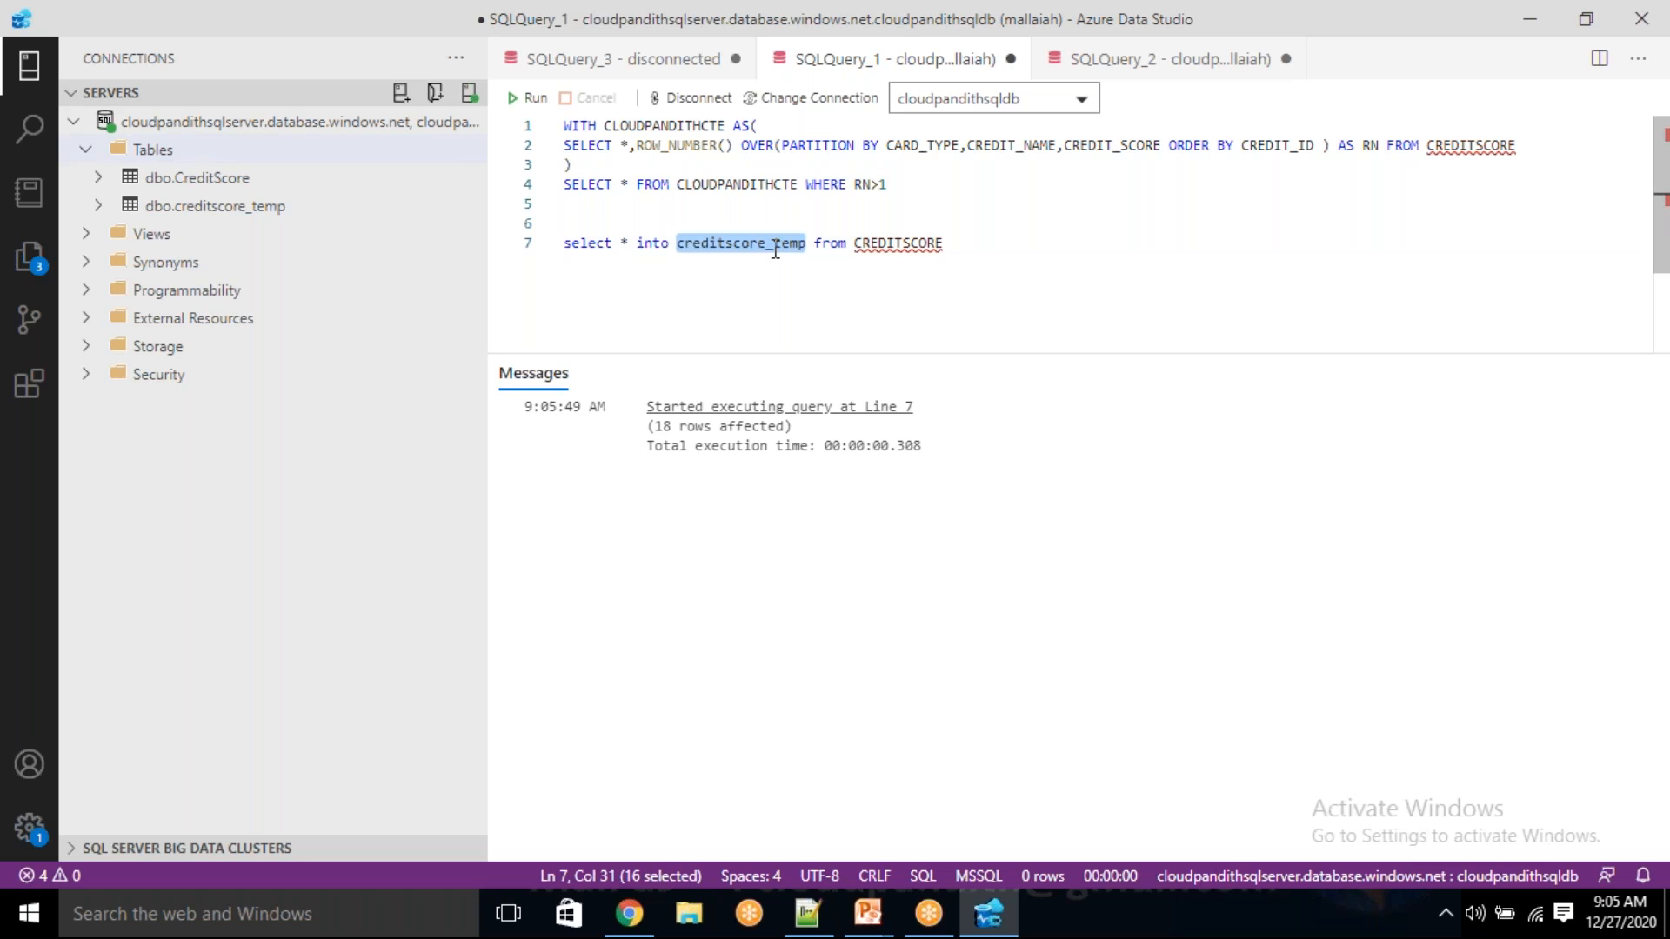
pyautogui.doubleClick(911, 239)
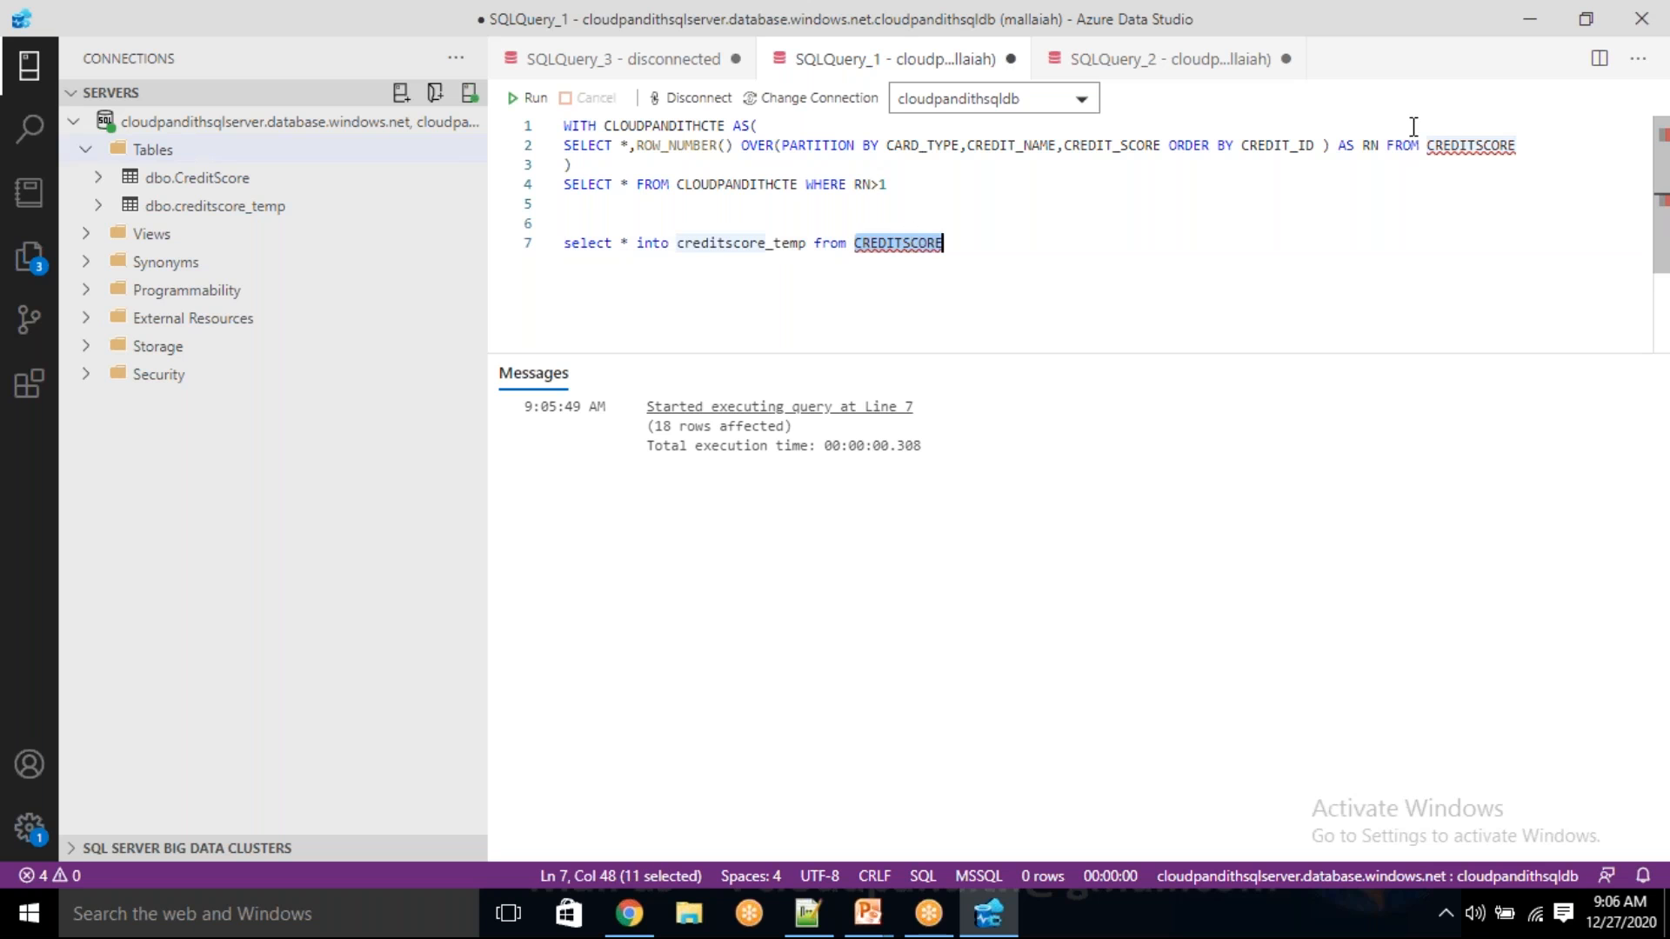
pyautogui.moveTo(1452, 141); pyautogui.dragTo(1460, 142)
pyautogui.doubleClick(1461, 142)
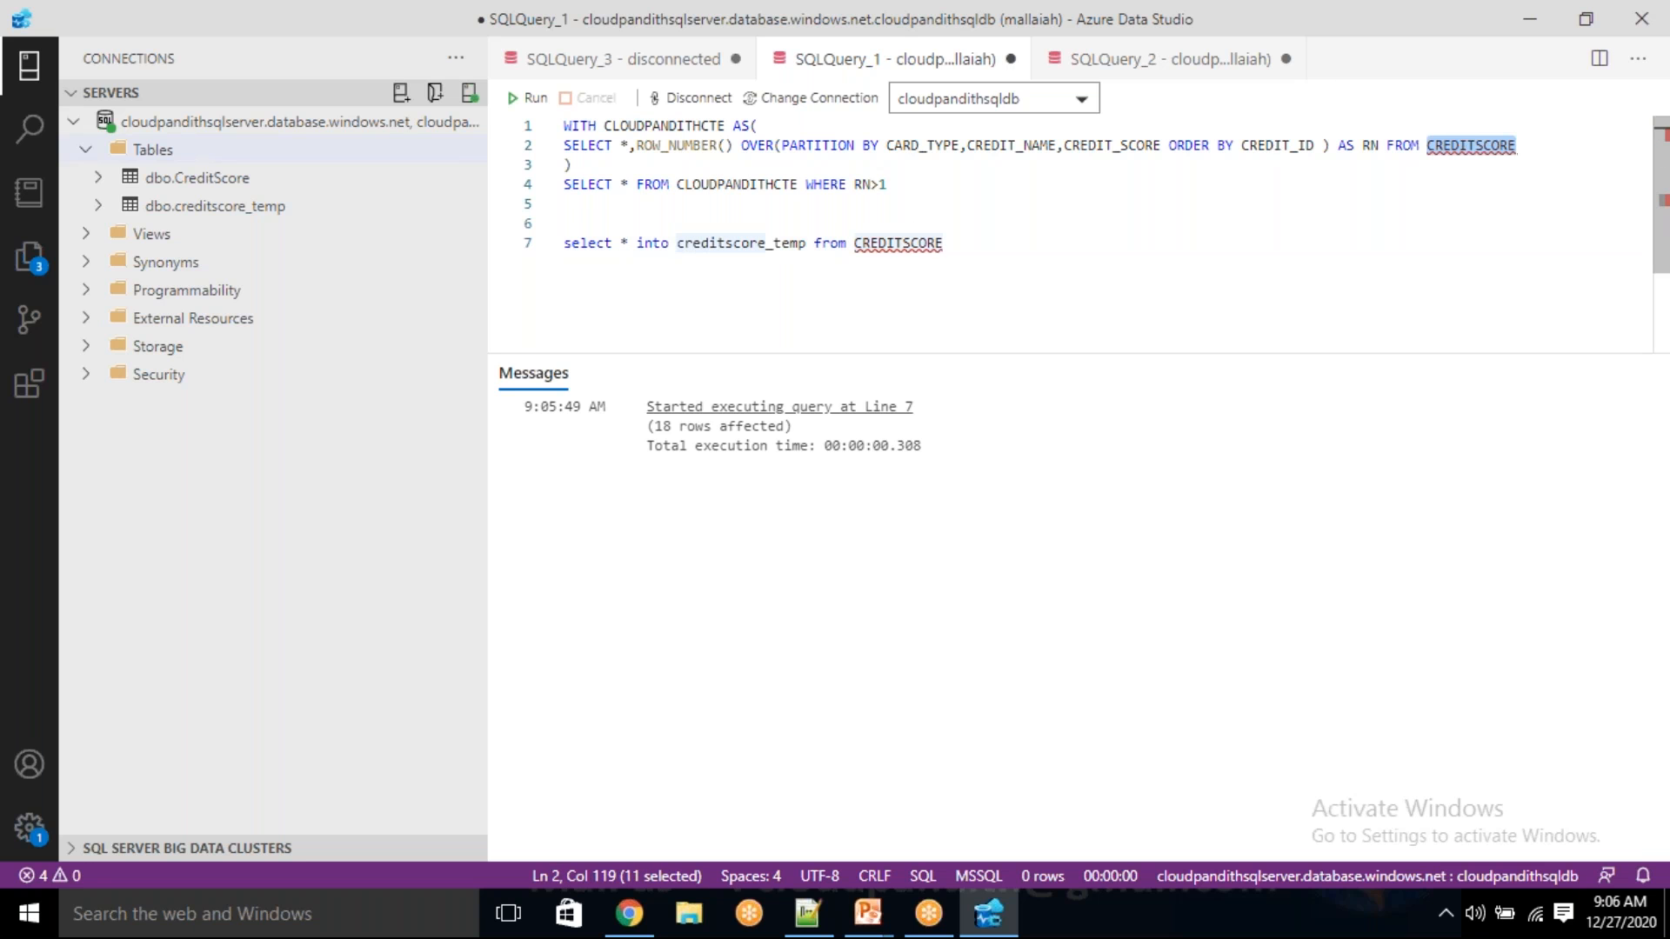
pyautogui.hotkey('ctrl', 'v')
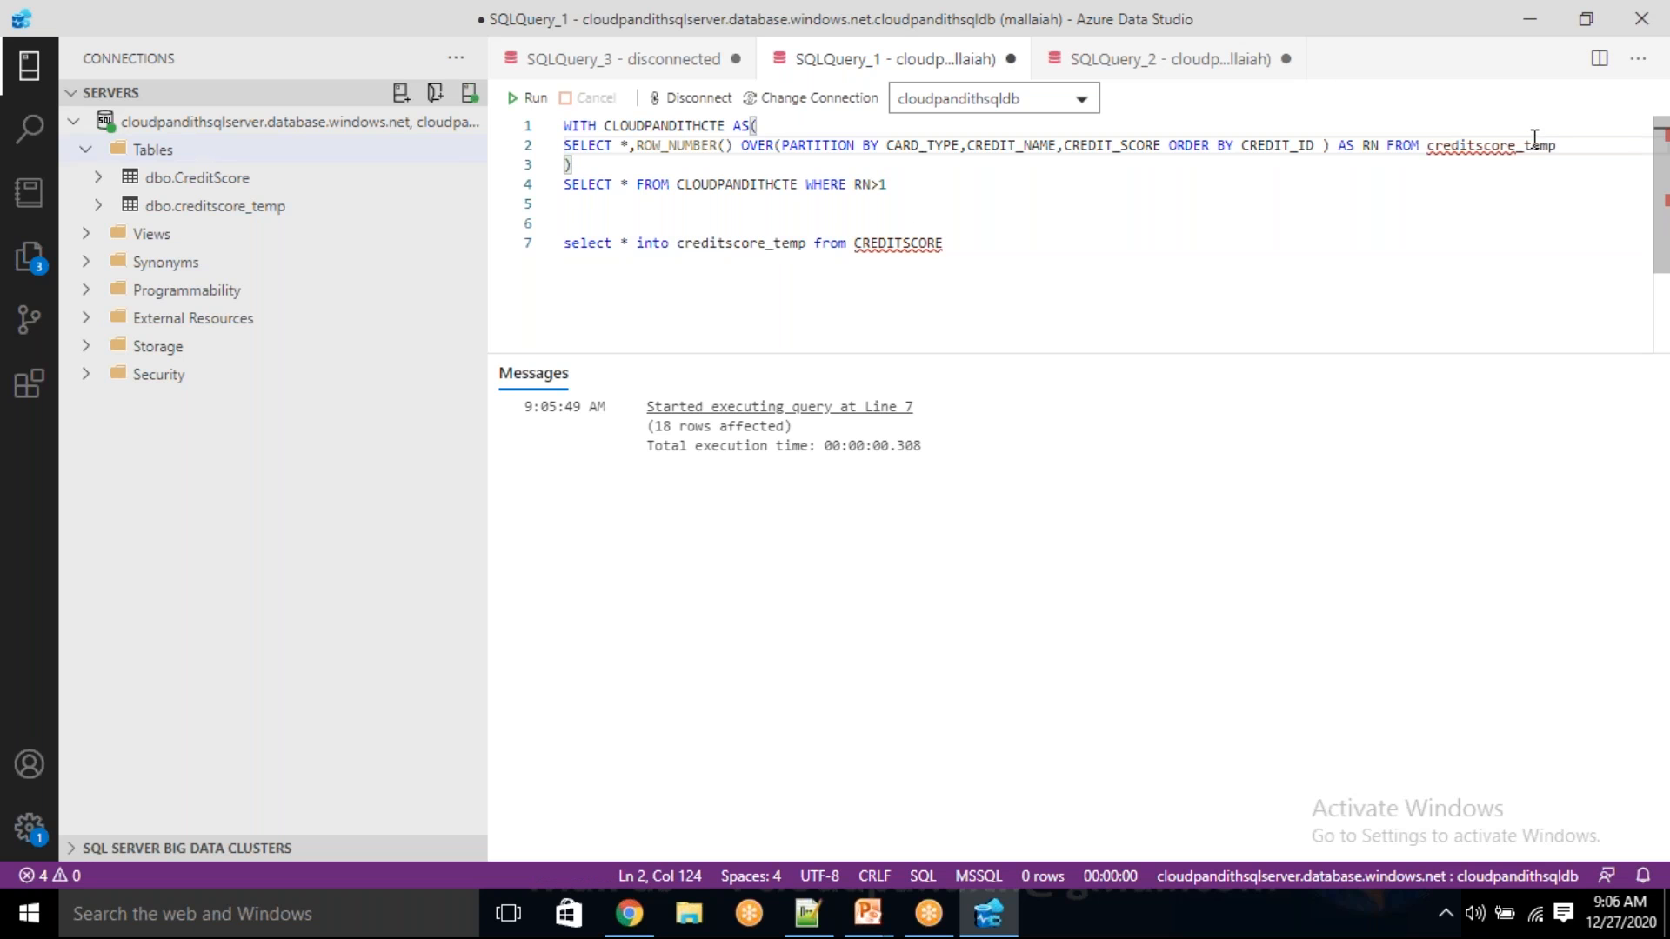
pyautogui.doubleClick(1506, 148)
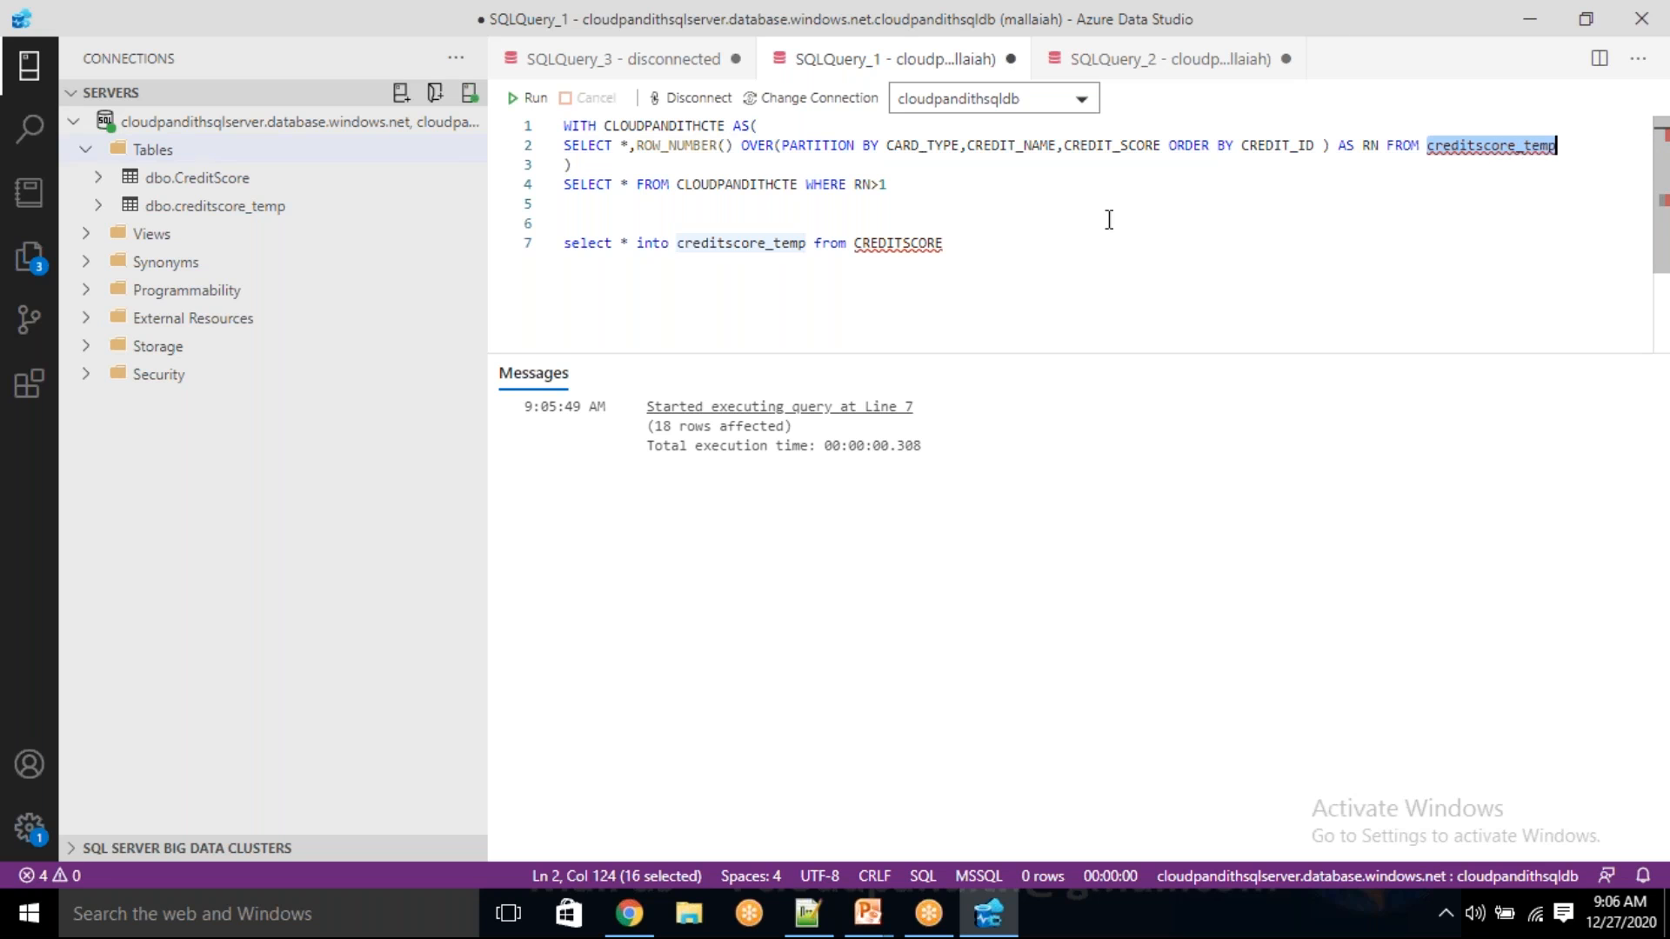
# - Run only the CTE statement with the RN>1 filter against creditscore_temp and review the duplicate rows
pyautogui.moveTo(908, 189); pyautogui.dragTo(563, 125)
pyautogui.click(529, 97)
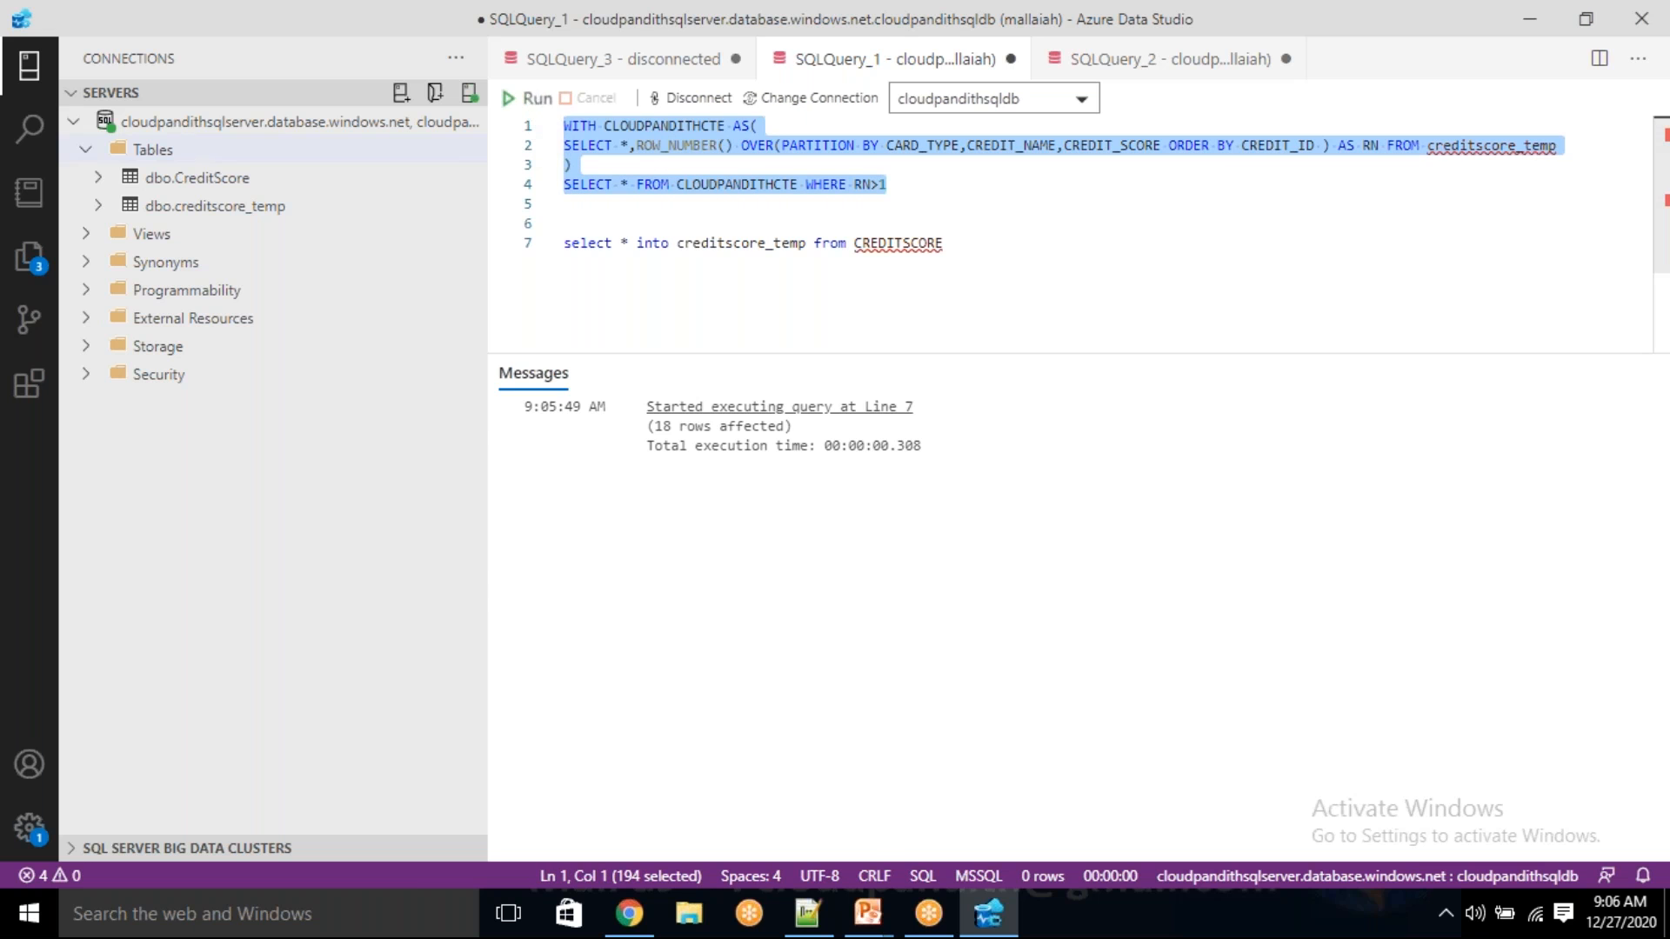
pyautogui.moveTo(922, 447); pyautogui.dragTo(928, 594)
pyautogui.click(924, 594)
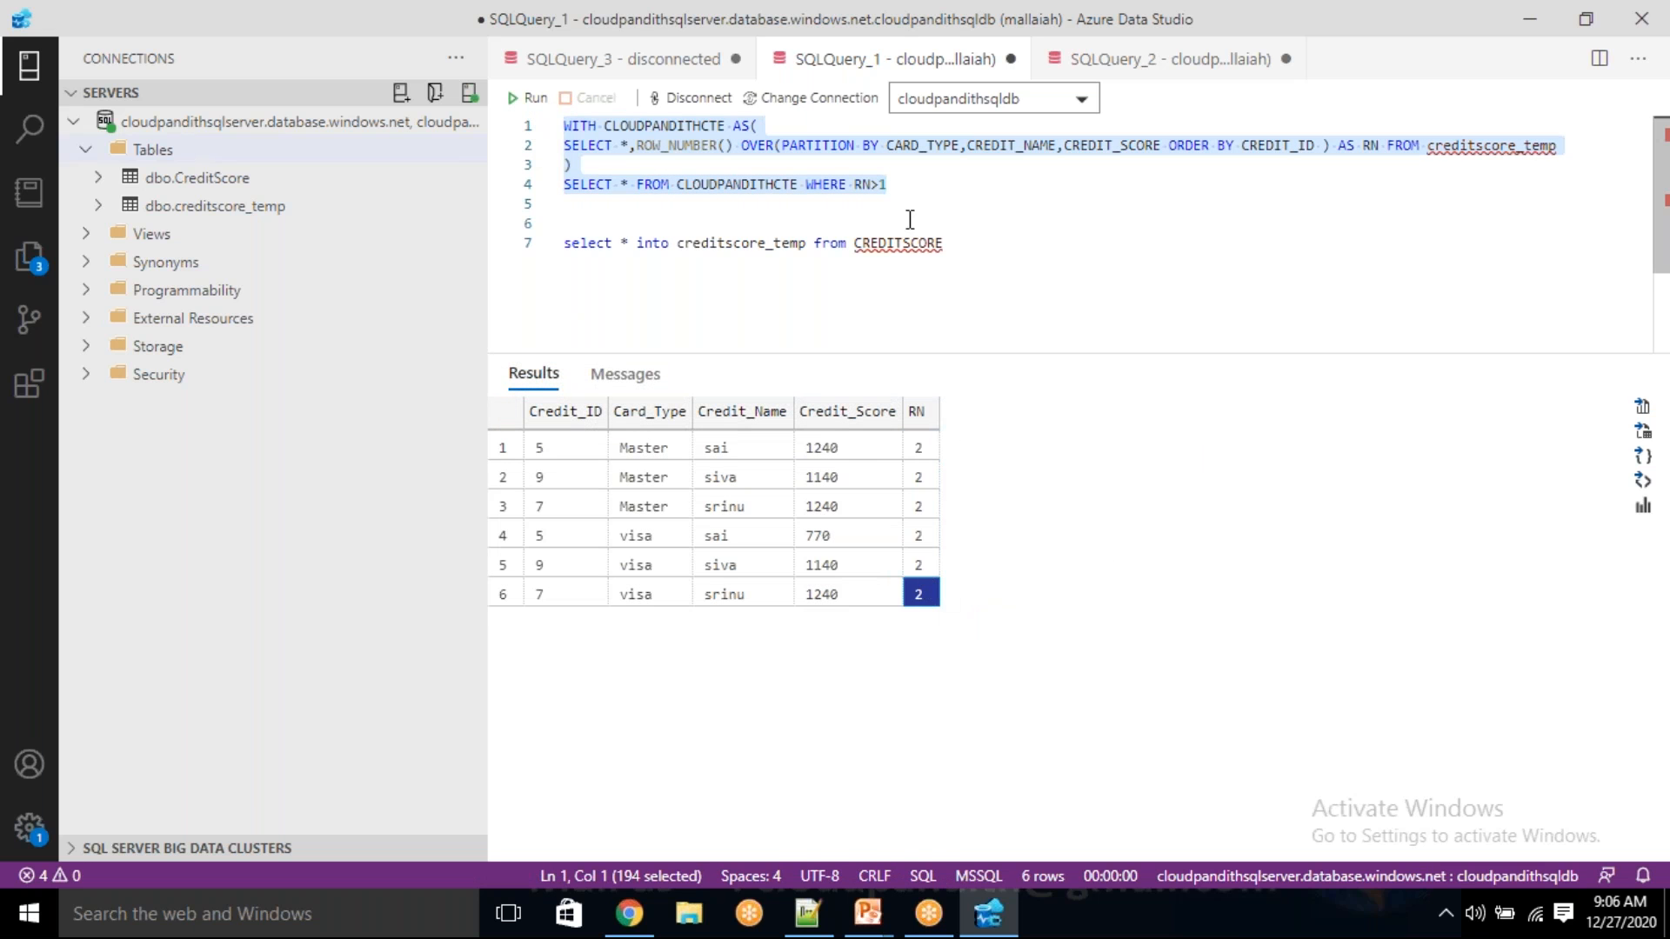
# - Change the CTE query's filter to RN=1, run only the CTE statement and review the returned unique rows
pyautogui.click(910, 192)
pyautogui.press('BackSpace')
pyautogui.press('BackSpace')
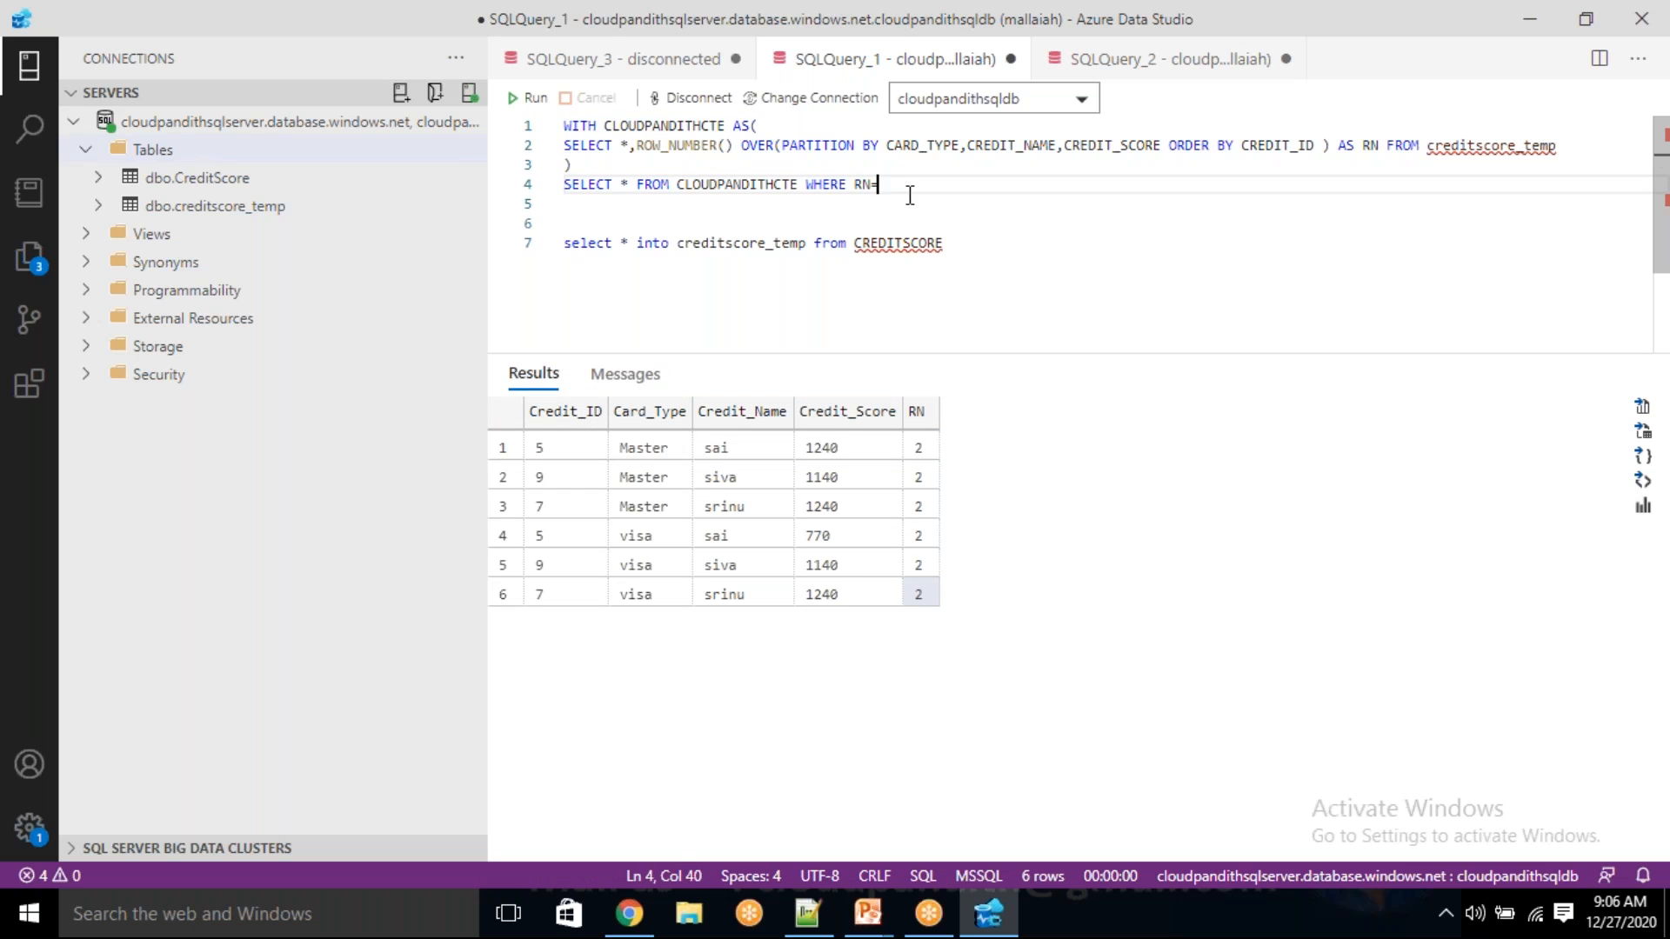
pyautogui.write('=1')
pyautogui.moveTo(912, 193); pyautogui.dragTo(561, 124)
pyautogui.click(531, 98)
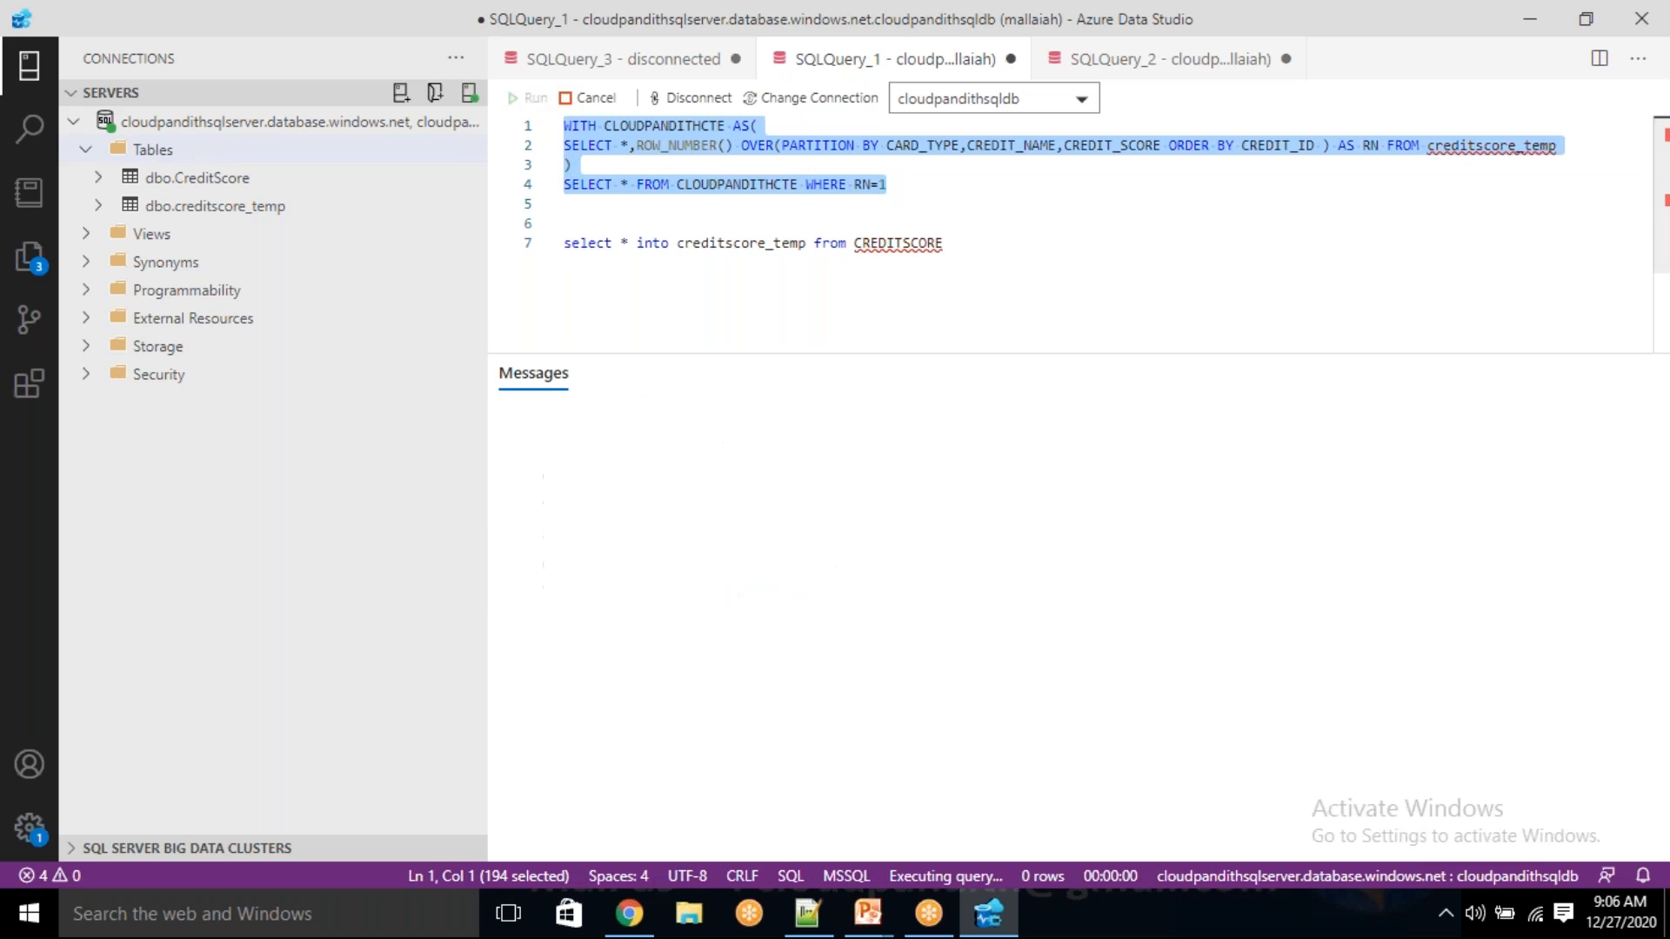
pyautogui.moveTo(918, 453); pyautogui.dragTo(957, 776)
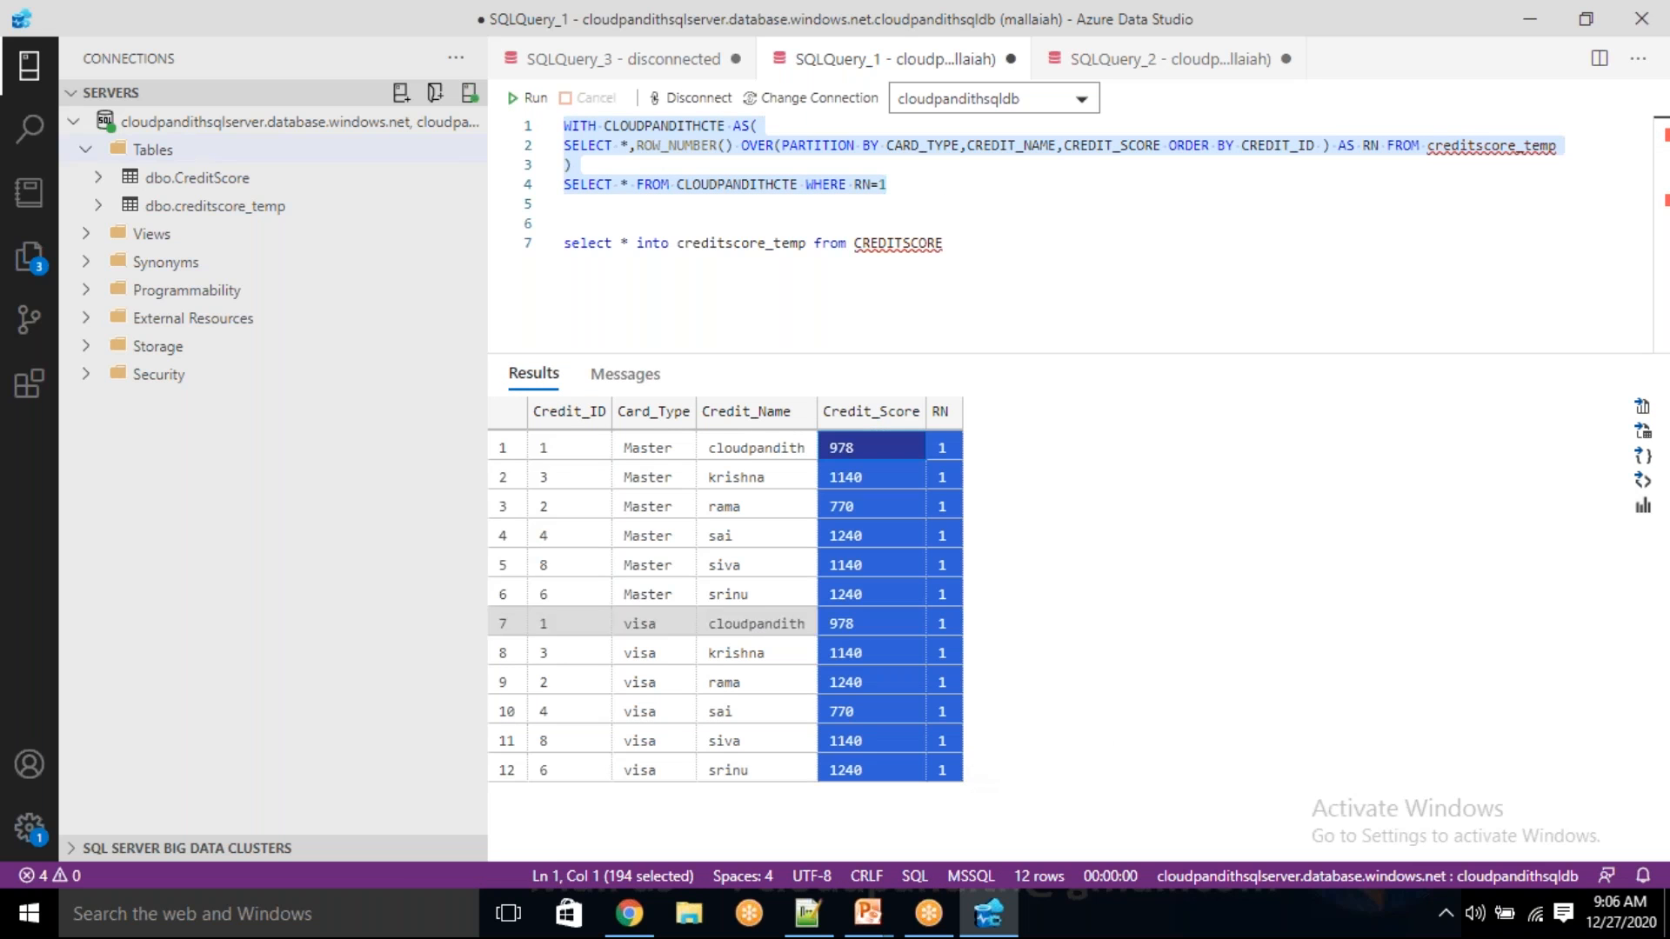
# - Write select * from creditscore_temp on line 6, below the CTE statement
pyautogui.click(919, 186)
pyautogui.press('Return')
pyautogui.press('Return')
pyautogui.write('select * frm')
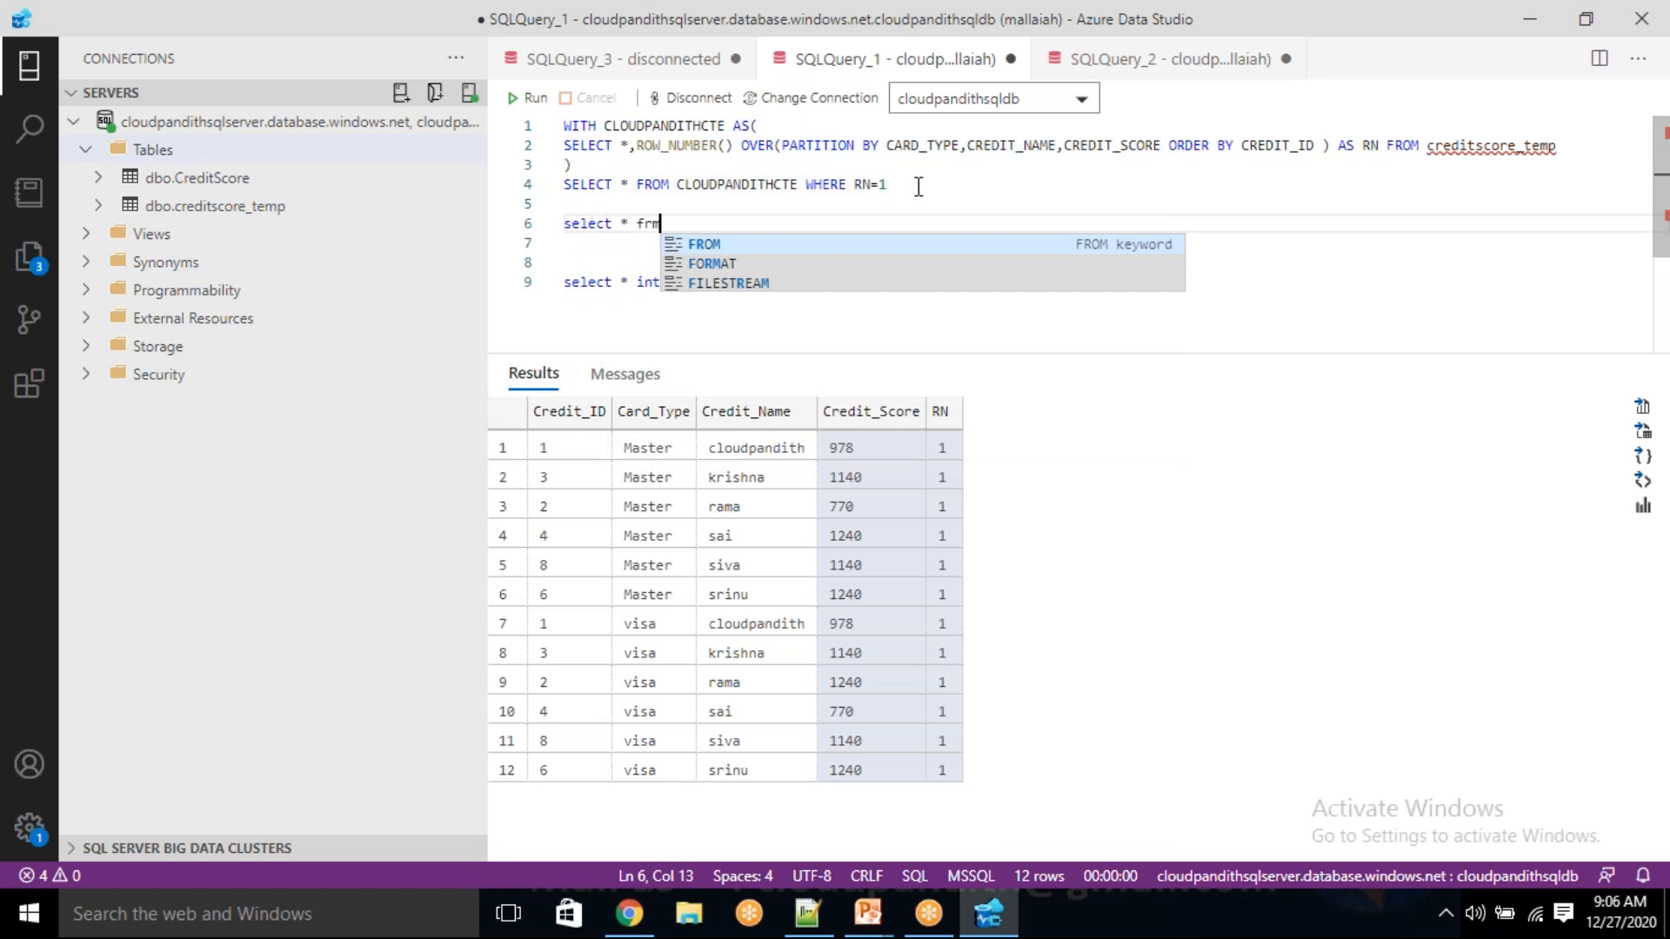
pyautogui.press('BackSpace')
pyautogui.write('om')
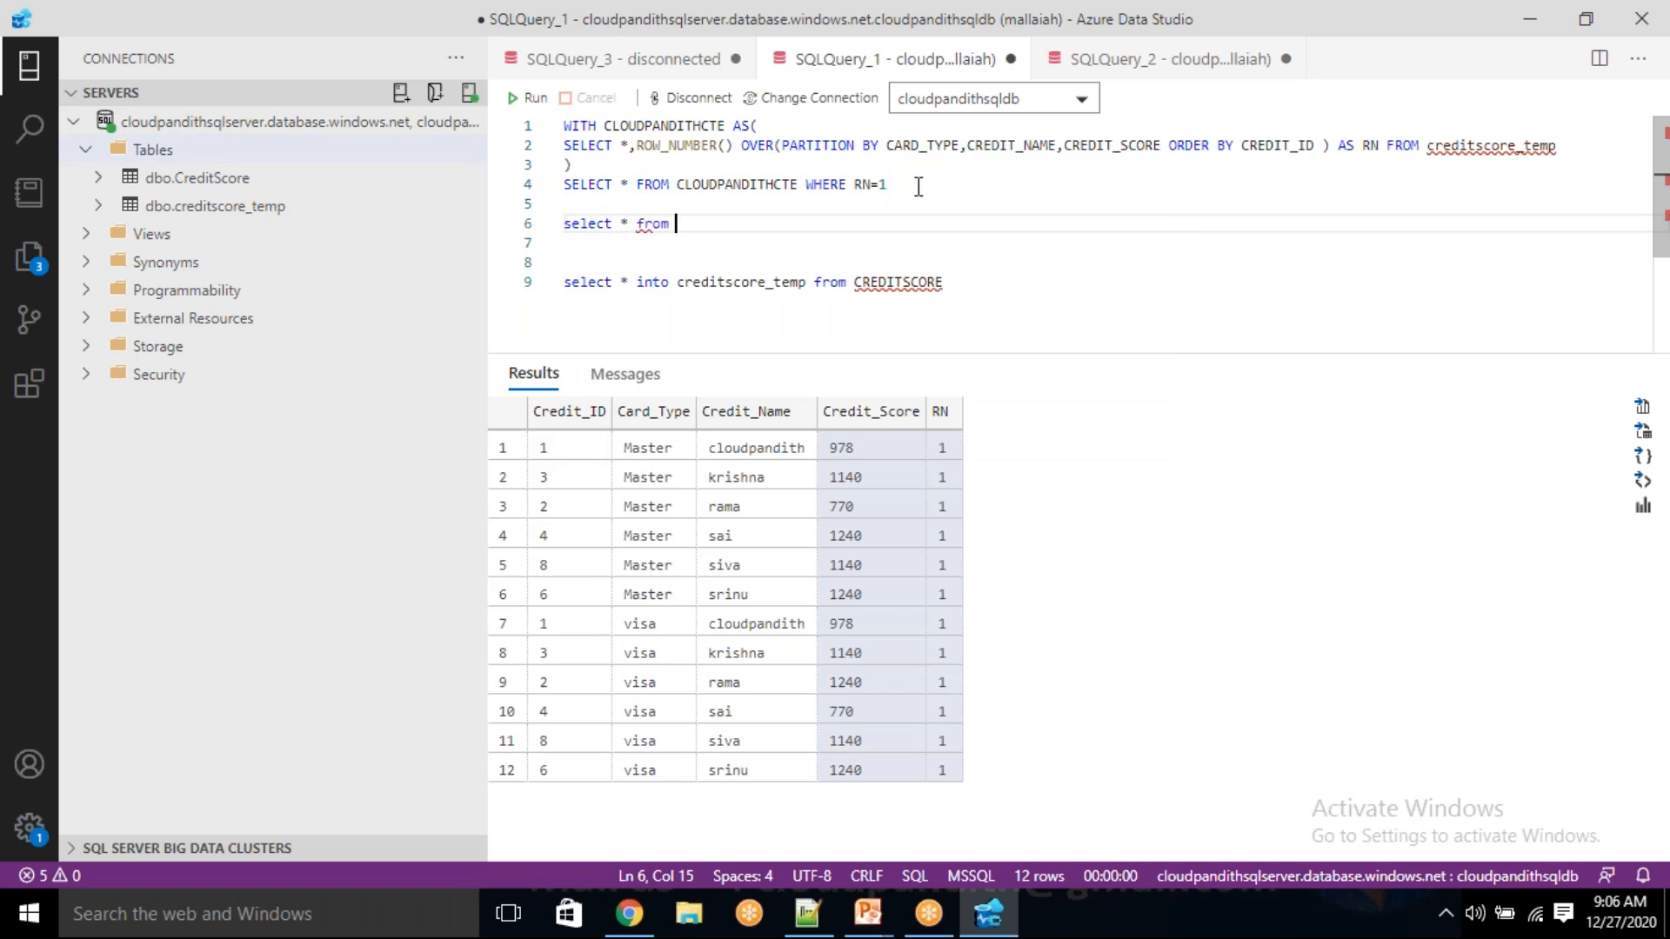
pyautogui.doubleClick(1437, 145)
pyautogui.hotkey('ctrl', 'c')
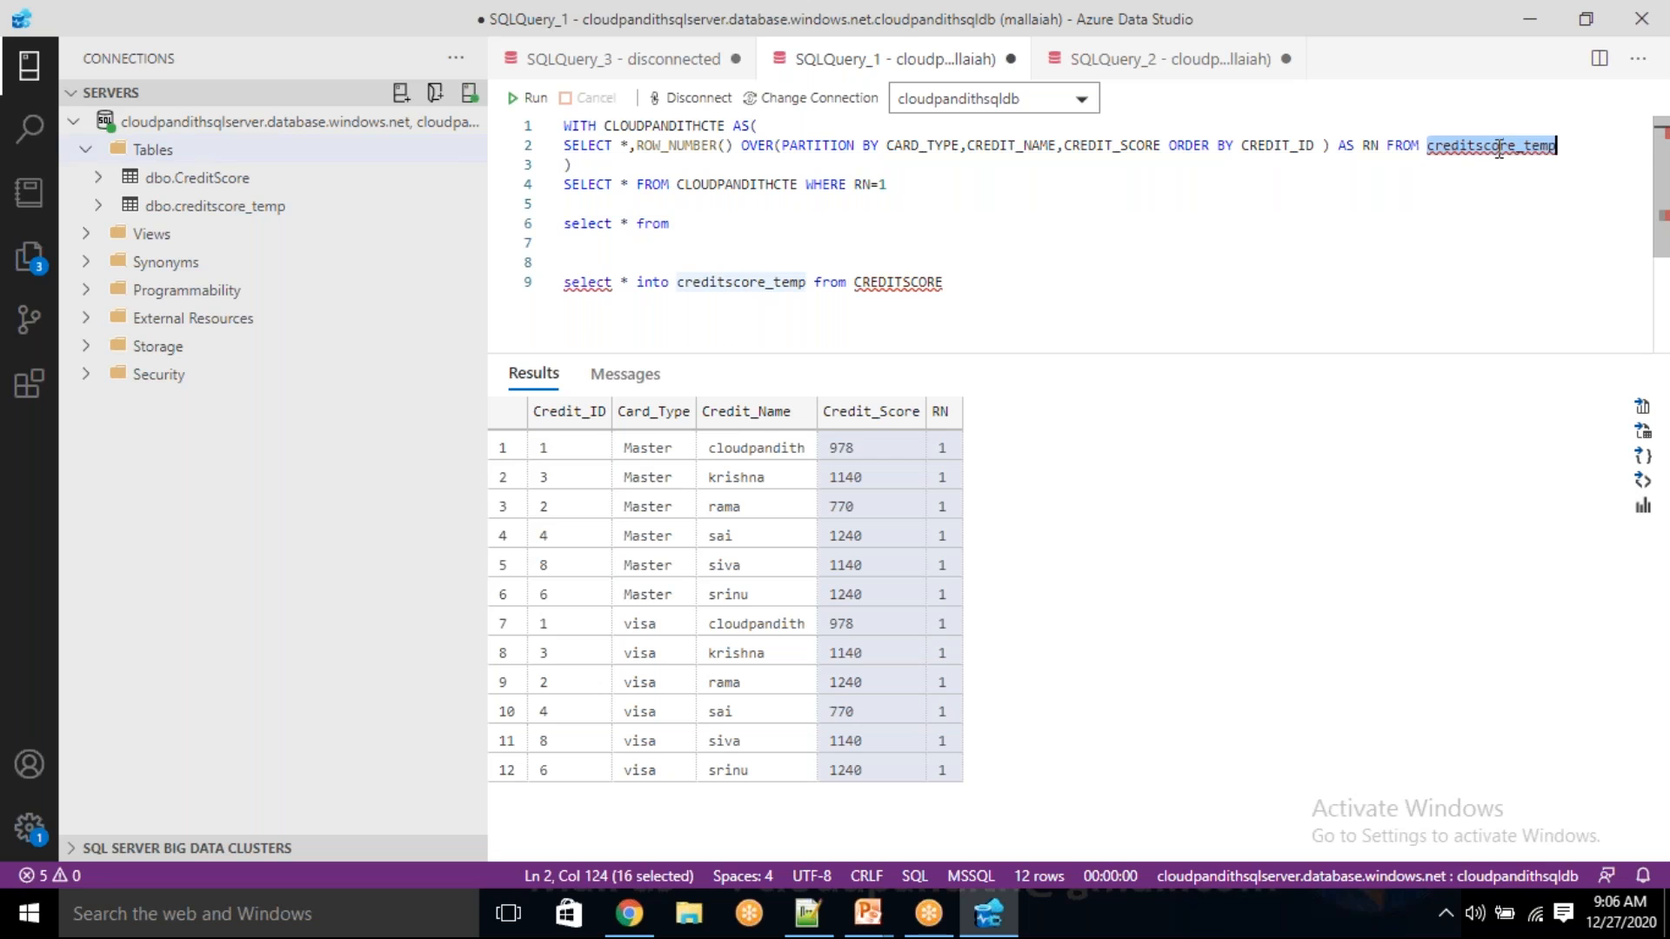
pyautogui.click(701, 221)
pyautogui.hotkey('ctrl', 'v')
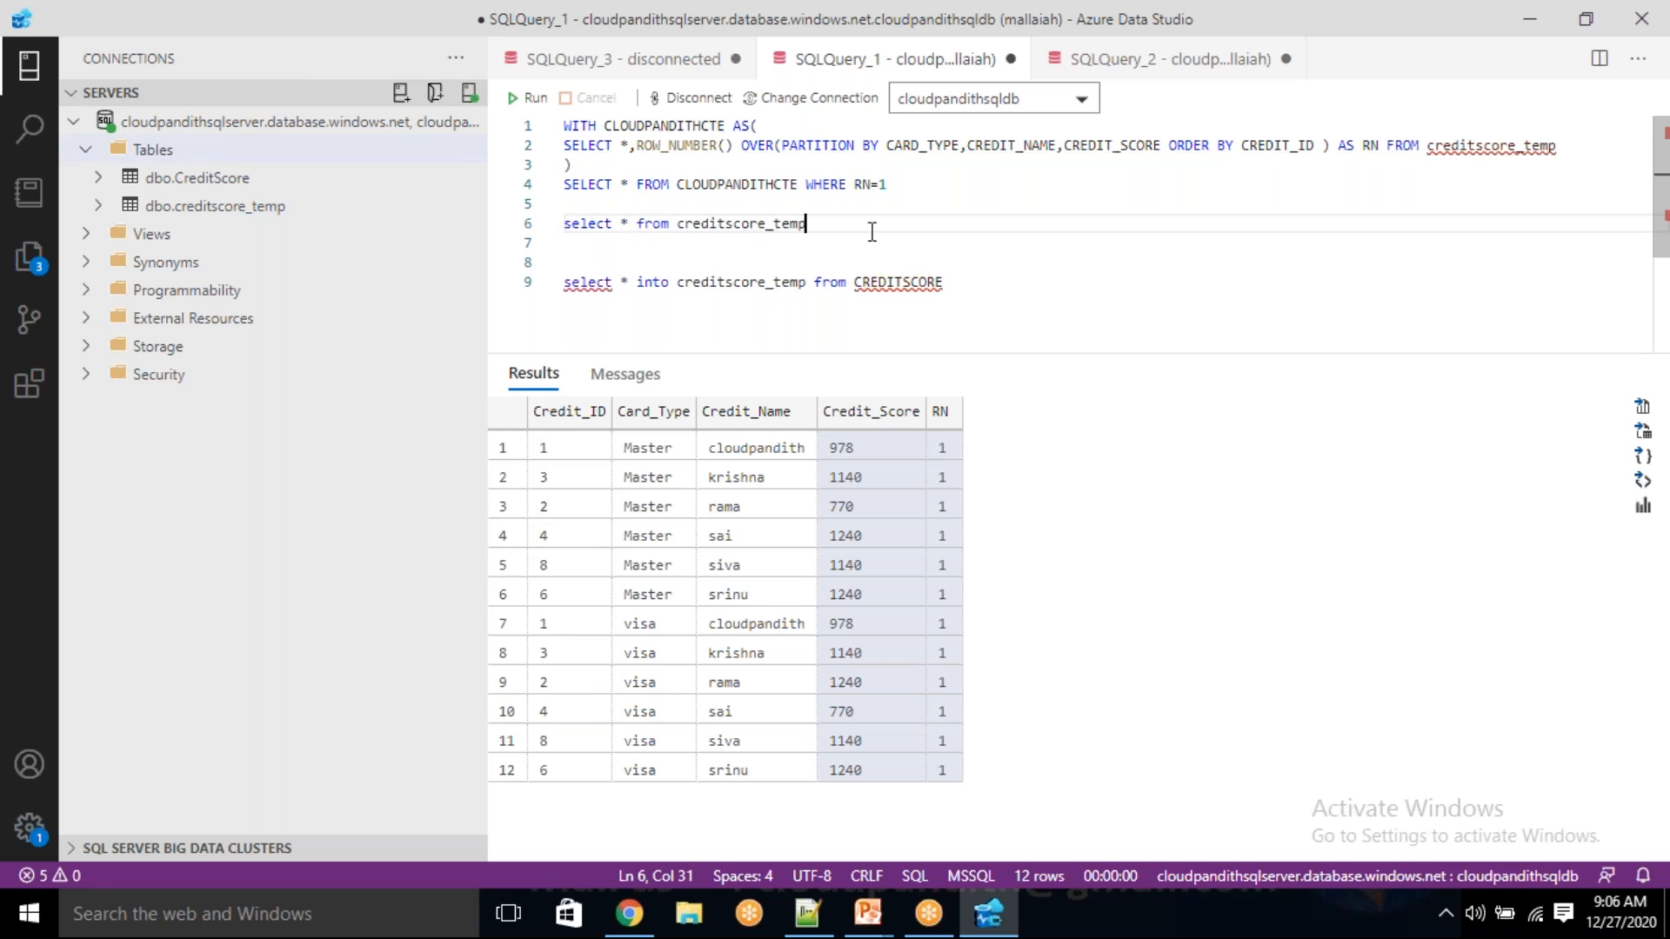
# - Run only select * from creditscore_temp and examine the repeated visa rows for one credit name
pyautogui.moveTo(809, 224); pyautogui.dragTo(557, 224)
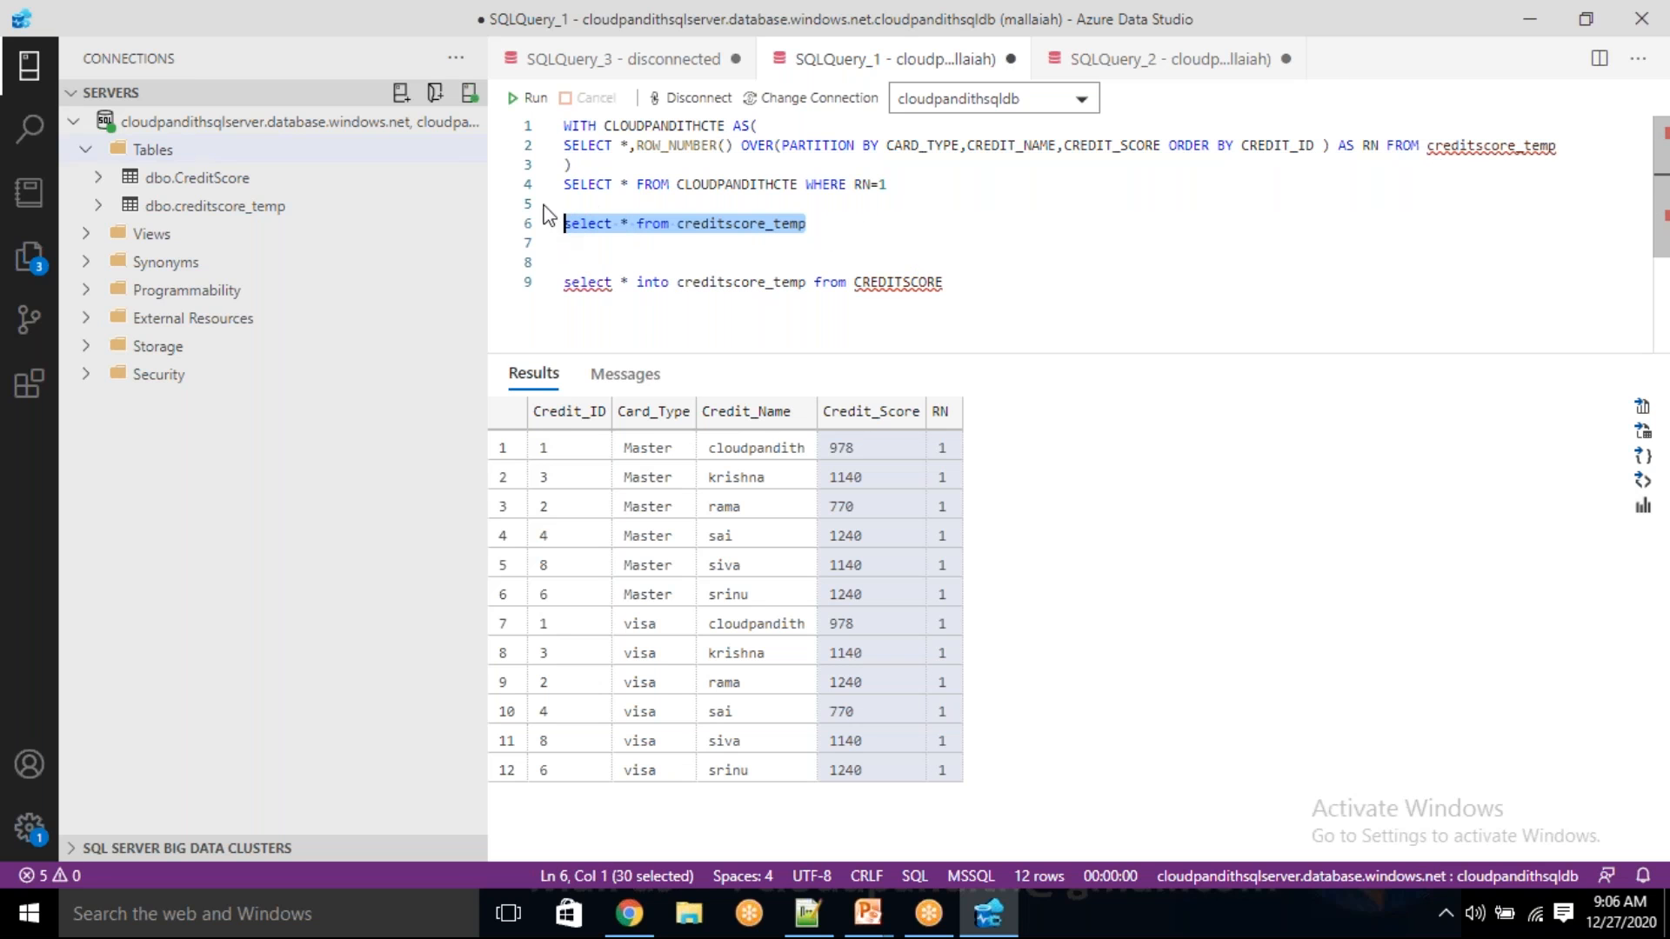
pyautogui.click(529, 97)
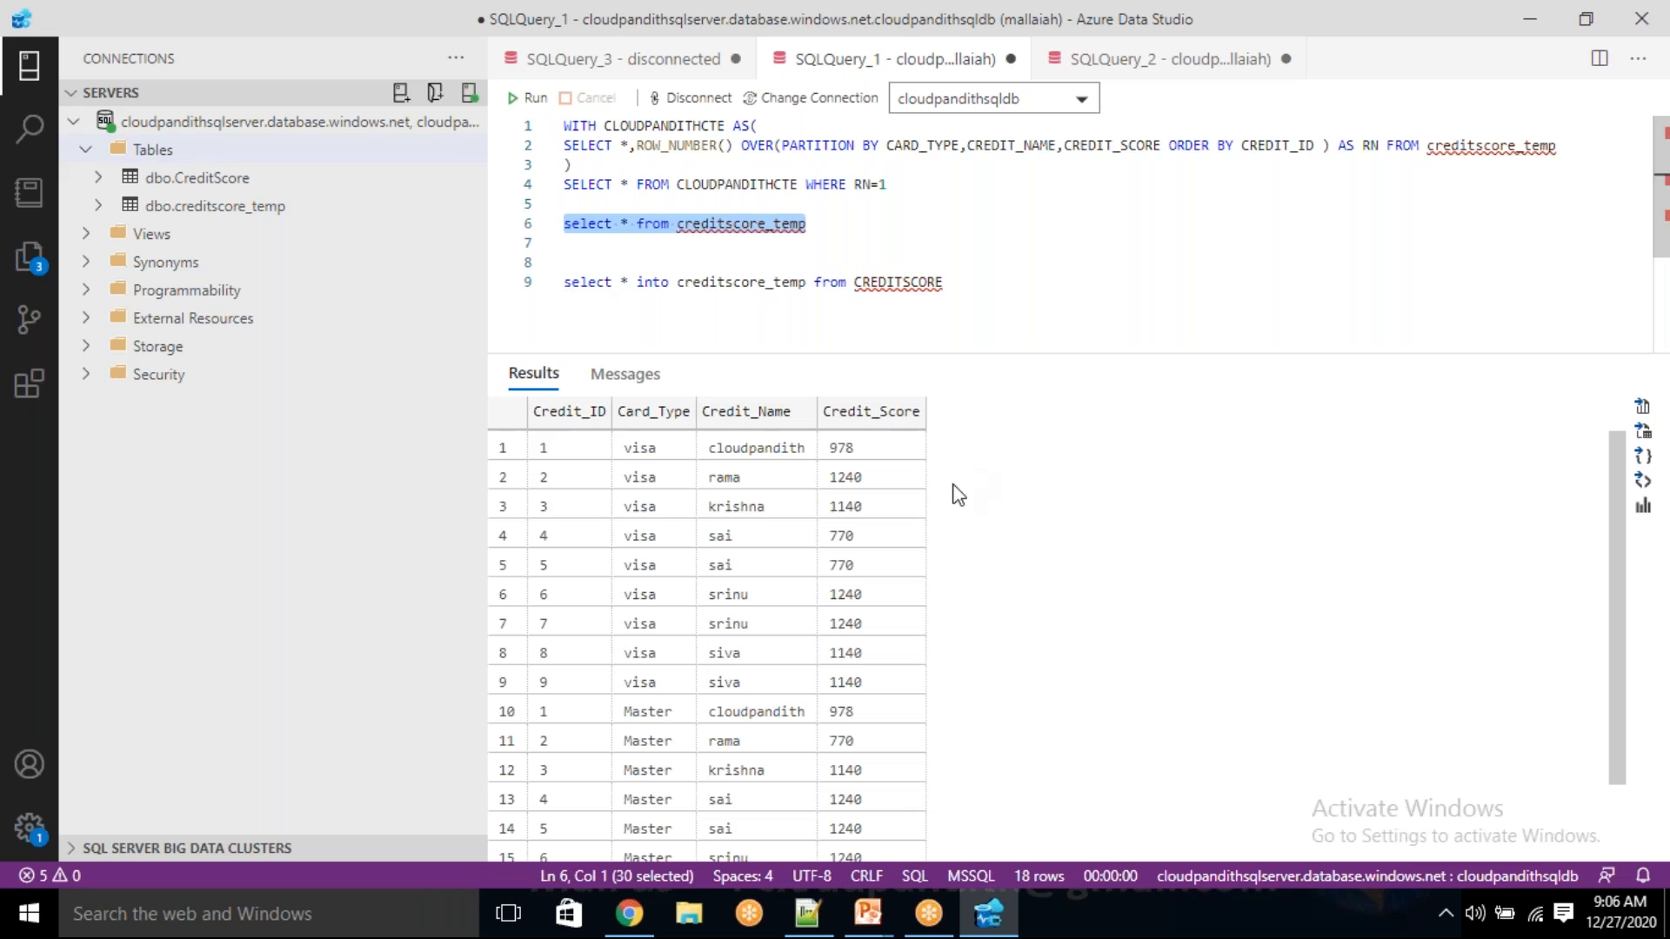
pyautogui.moveTo(649, 535); pyautogui.dragTo(874, 565)
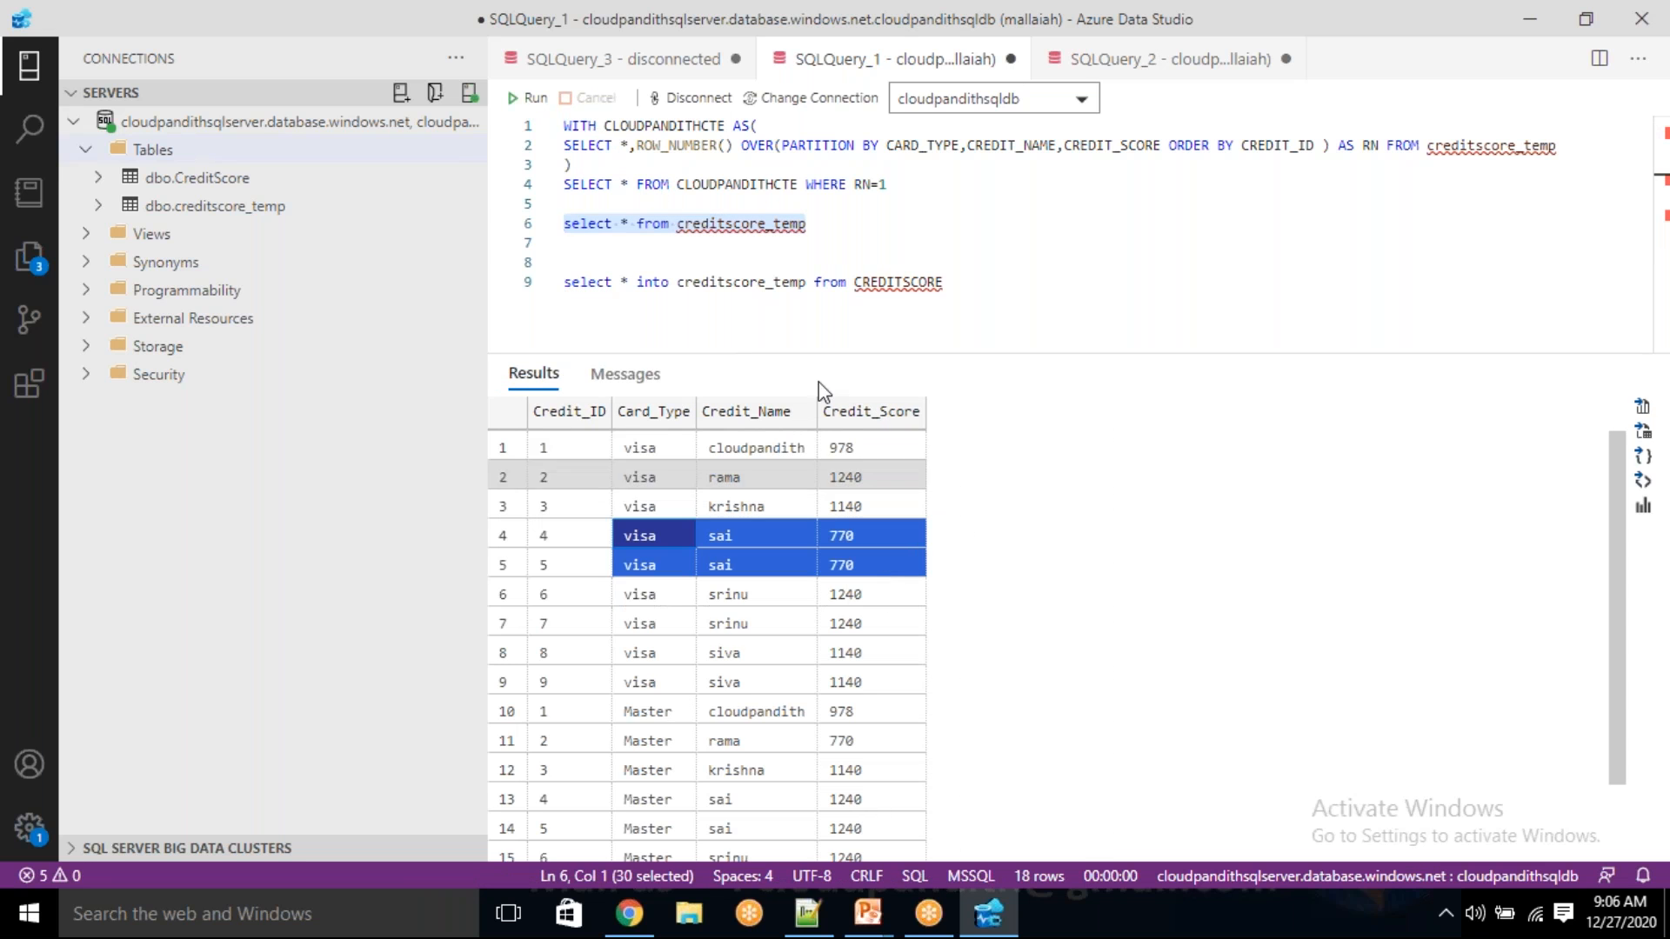
# - Turn the CTE's SELECT * on line 4 into a delete and set its filter to RN>1
pyautogui.click(673, 183)
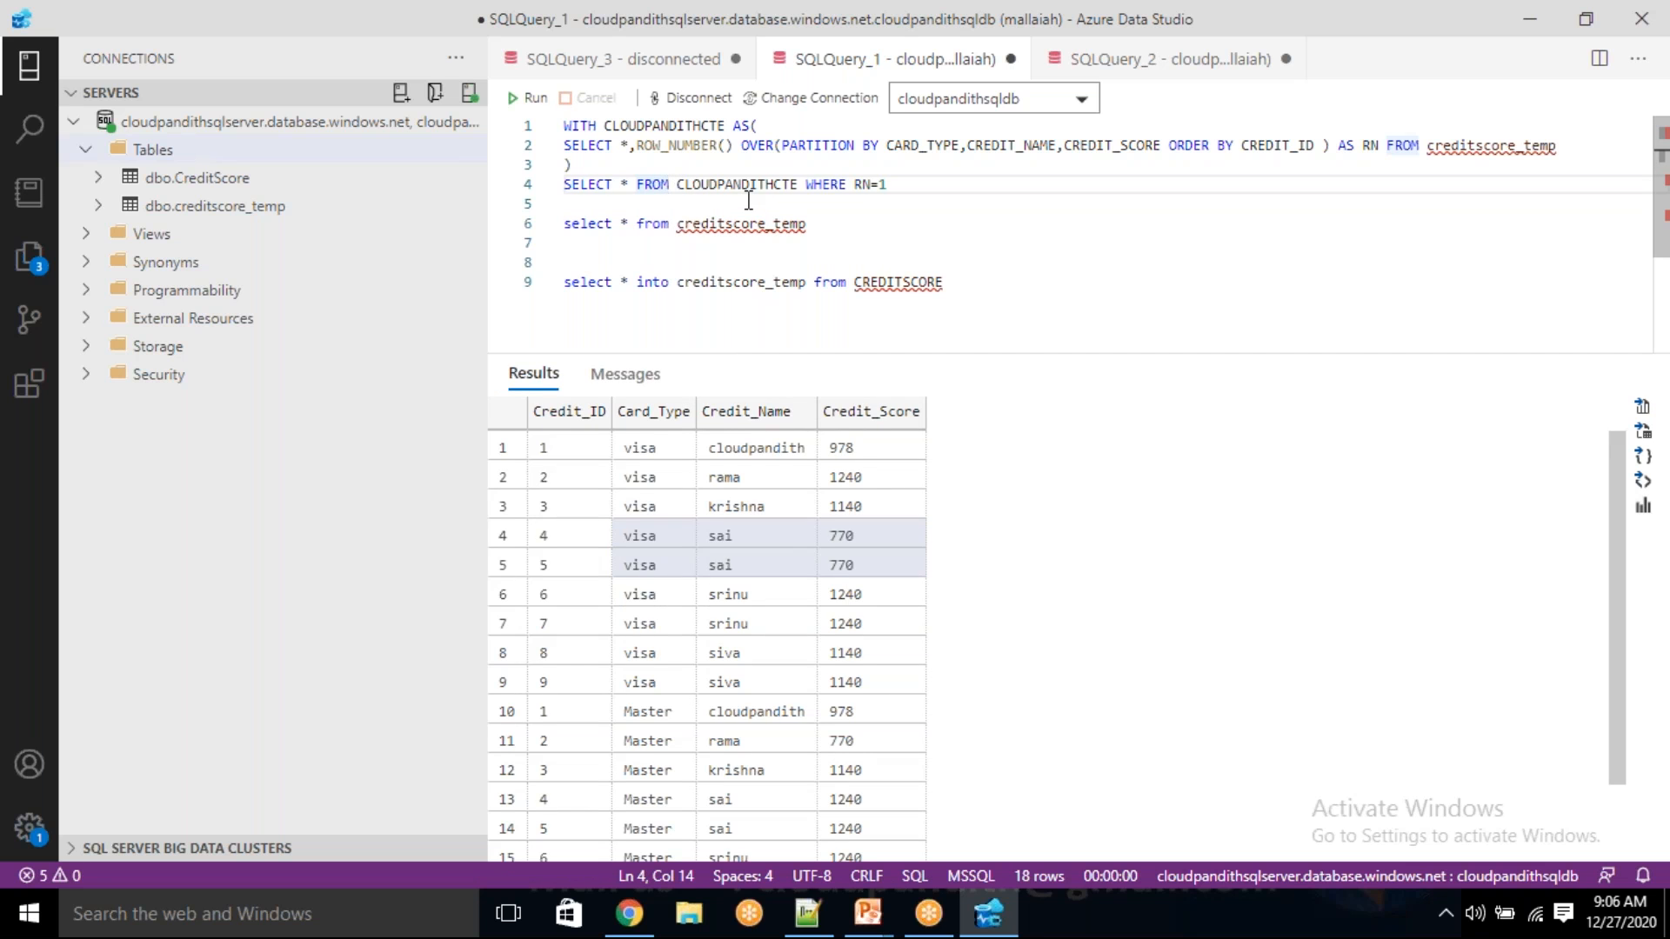
pyautogui.moveTo(564, 183); pyautogui.dragTo(630, 184)
pyautogui.press('BackSpace')
pyautogui.write('fr')
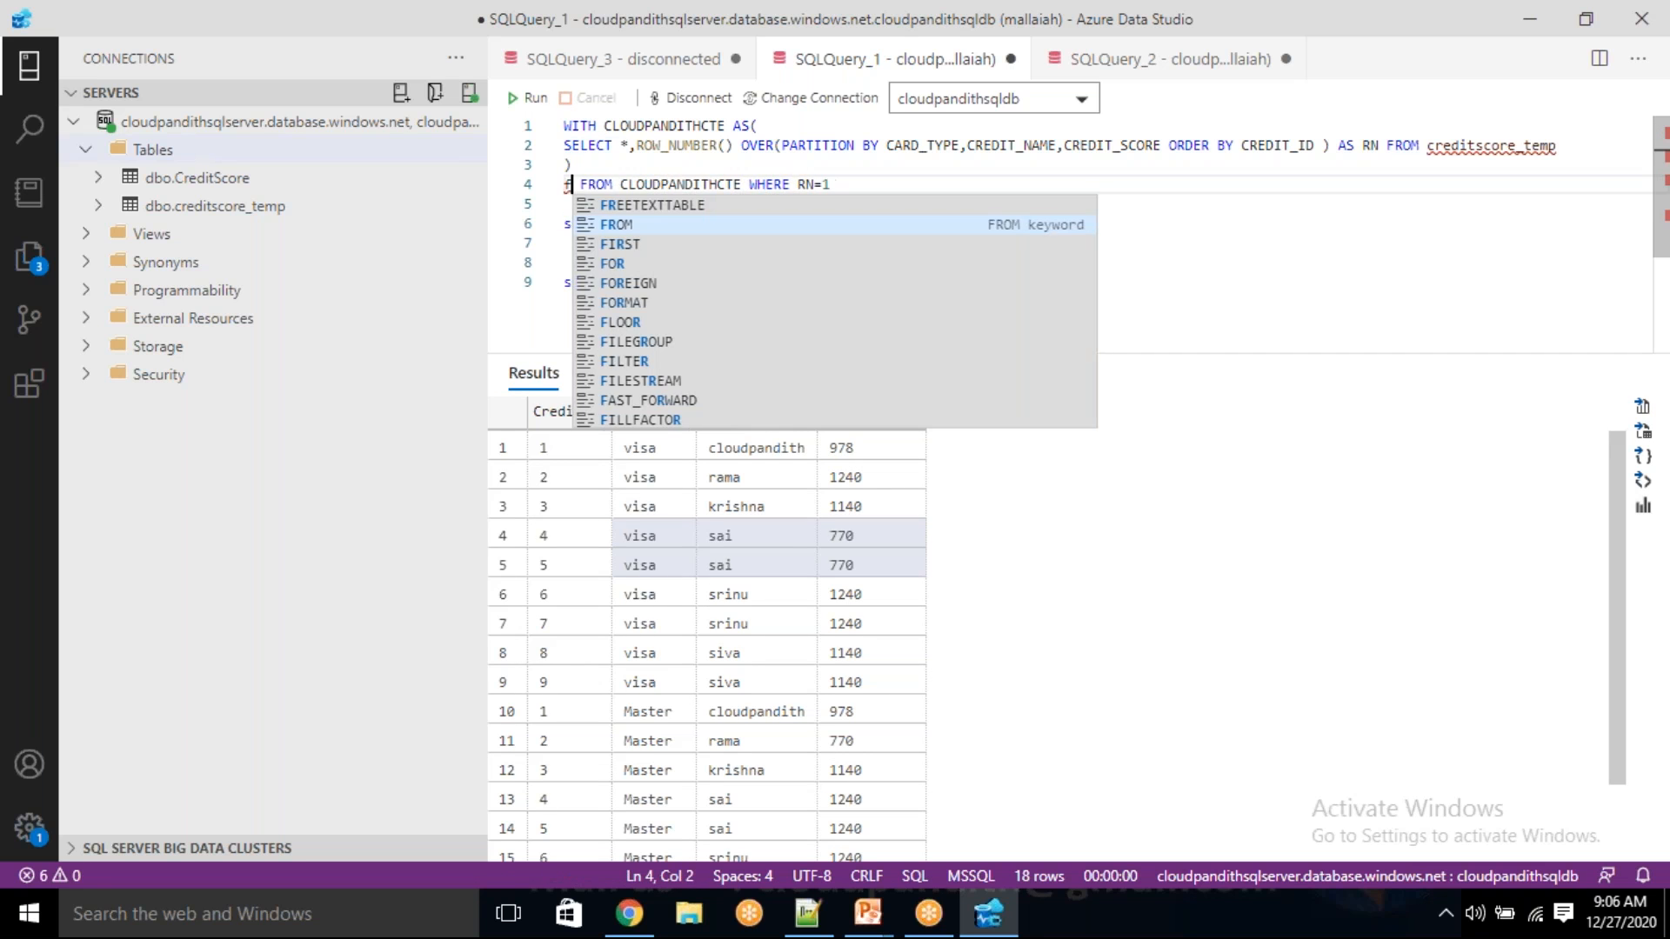
pyautogui.press('BackSpace')
pyautogui.press('BackSpace')
pyautogui.write('delete')
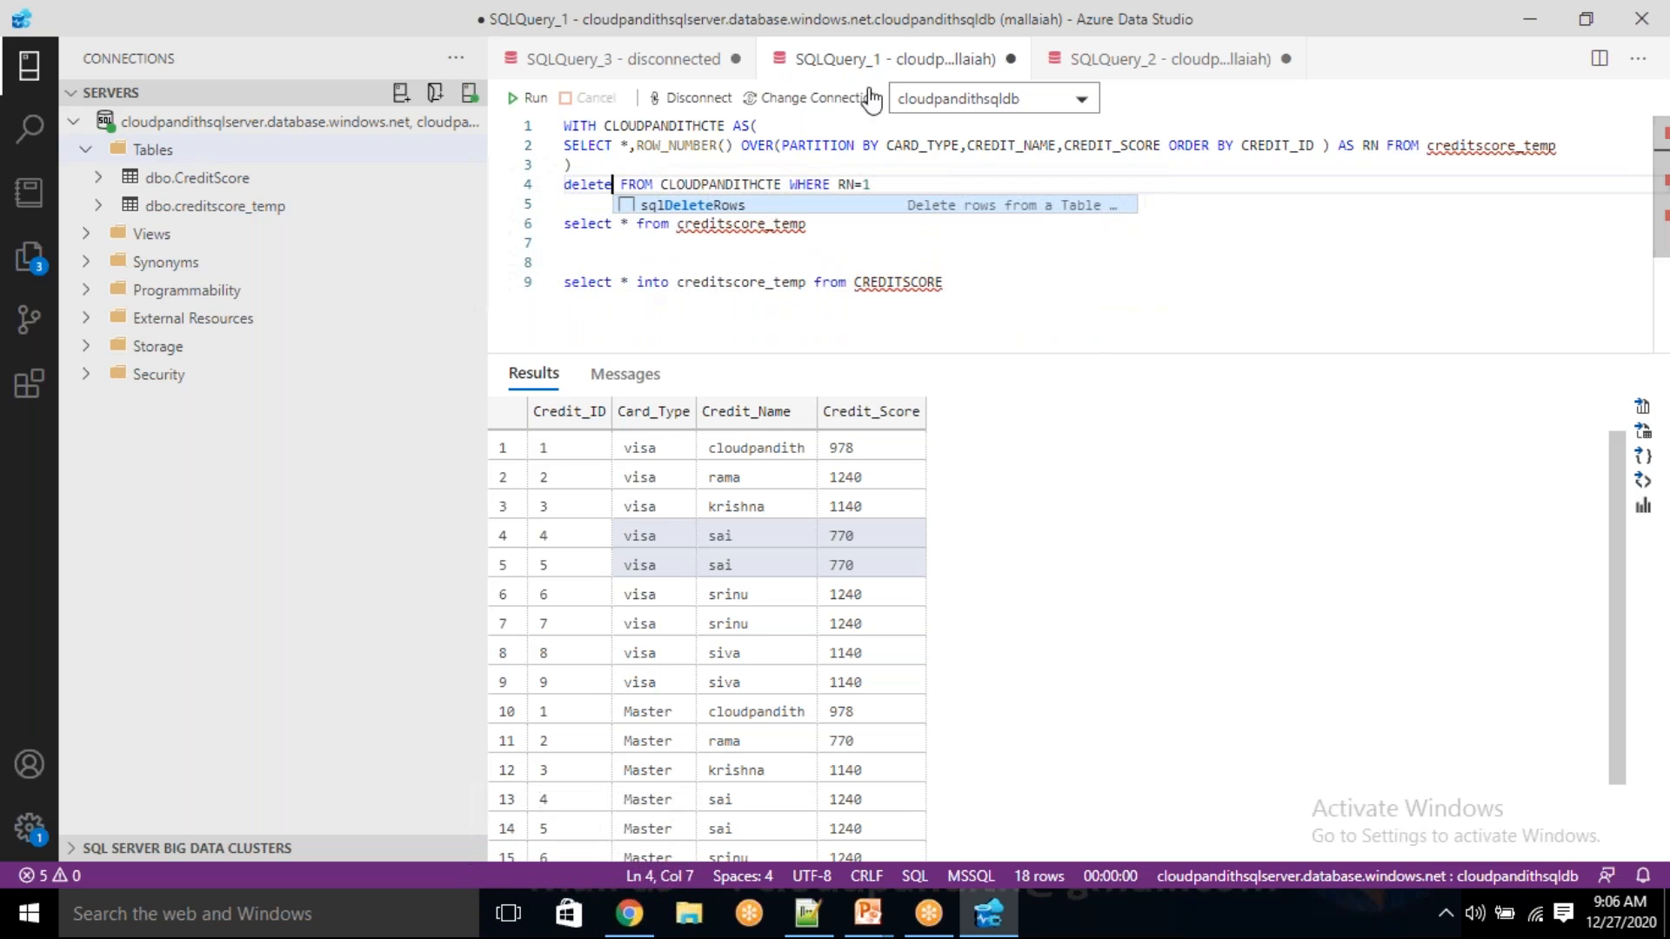
pyautogui.doubleClick(763, 184)
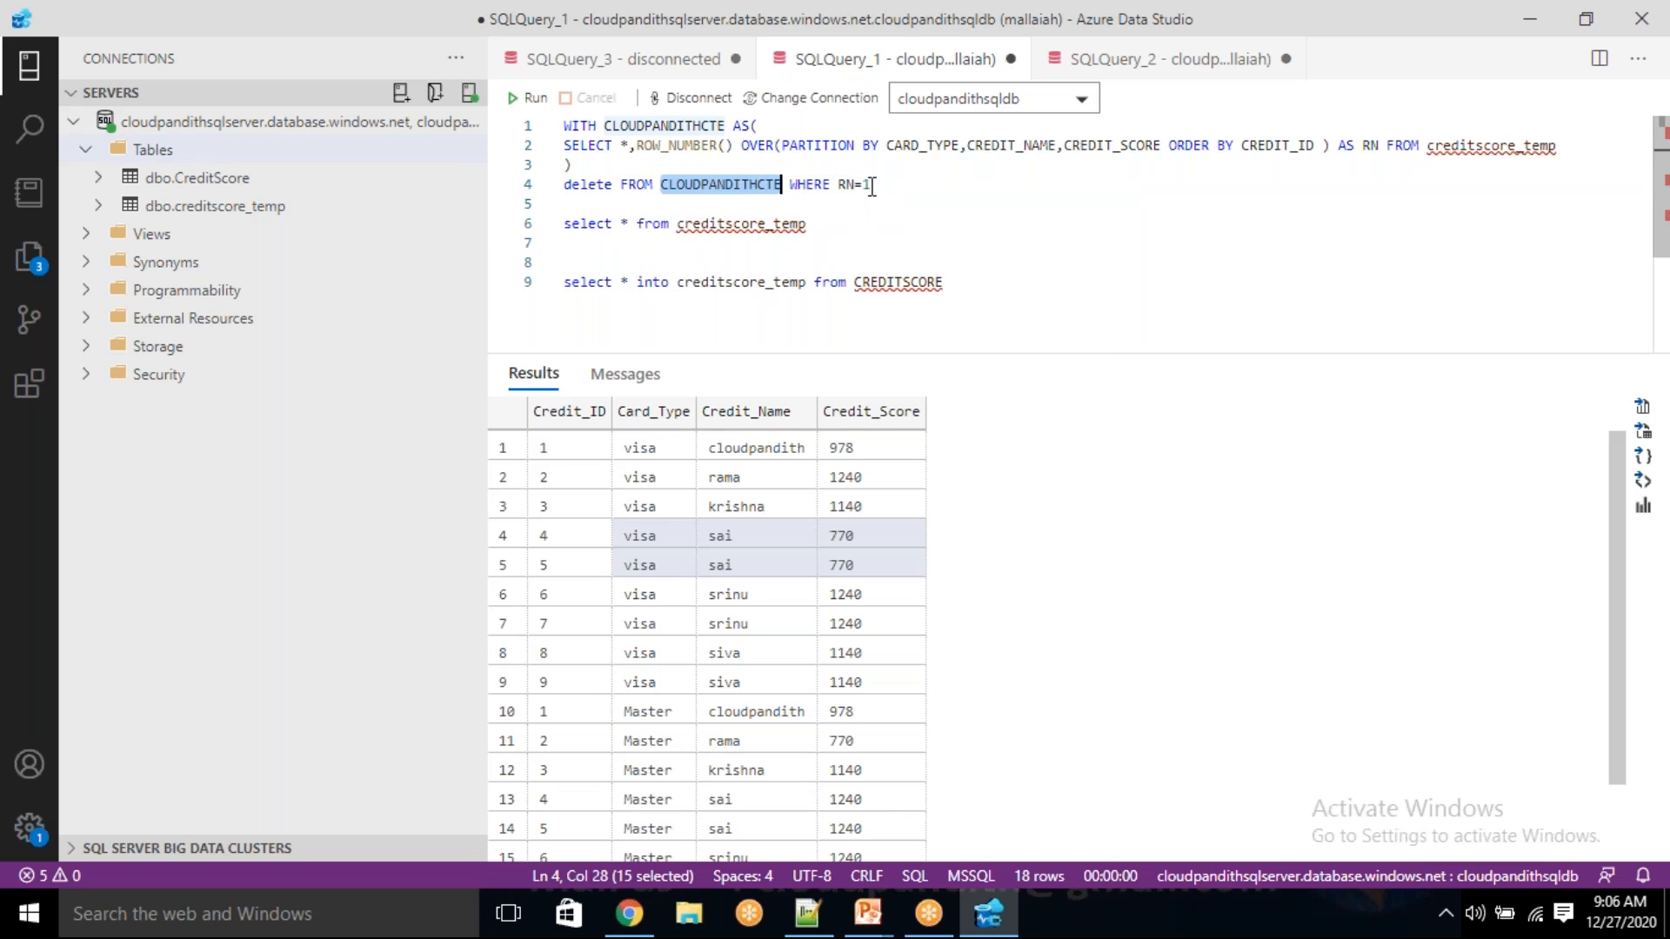
pyautogui.click(872, 186)
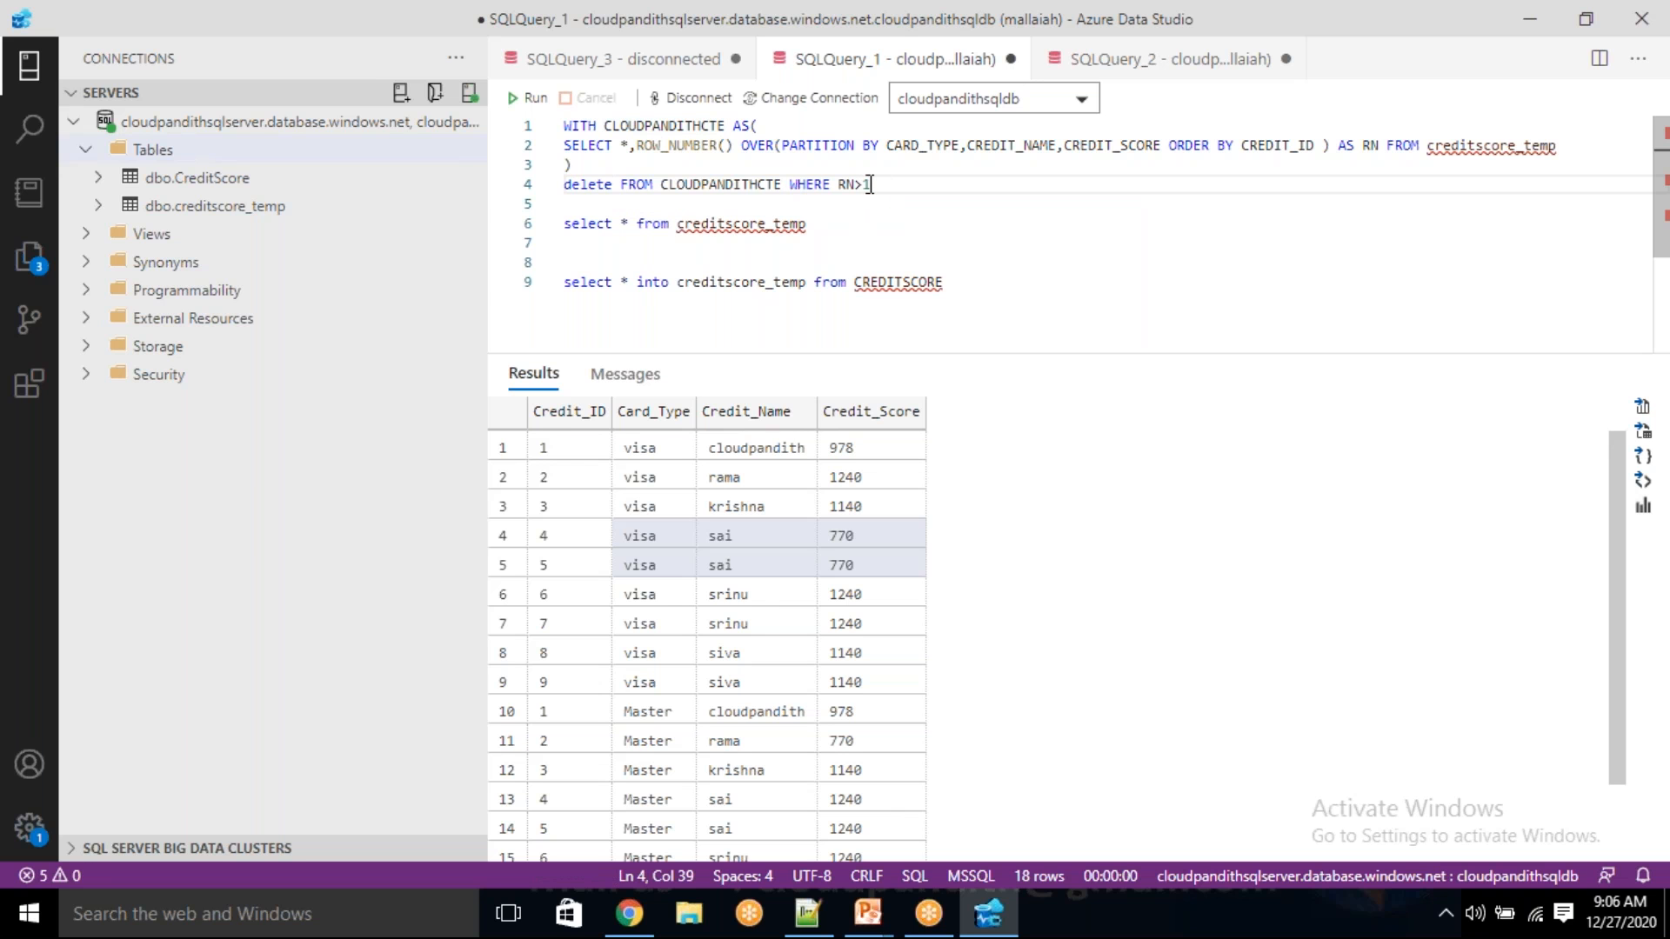
# - Put select * back in place of delete on line 4 and run the CTE statement to preview the affected rows
pyautogui.doubleClick(590, 182)
pyautogui.press('BackSpace')
pyautogui.write('select *')
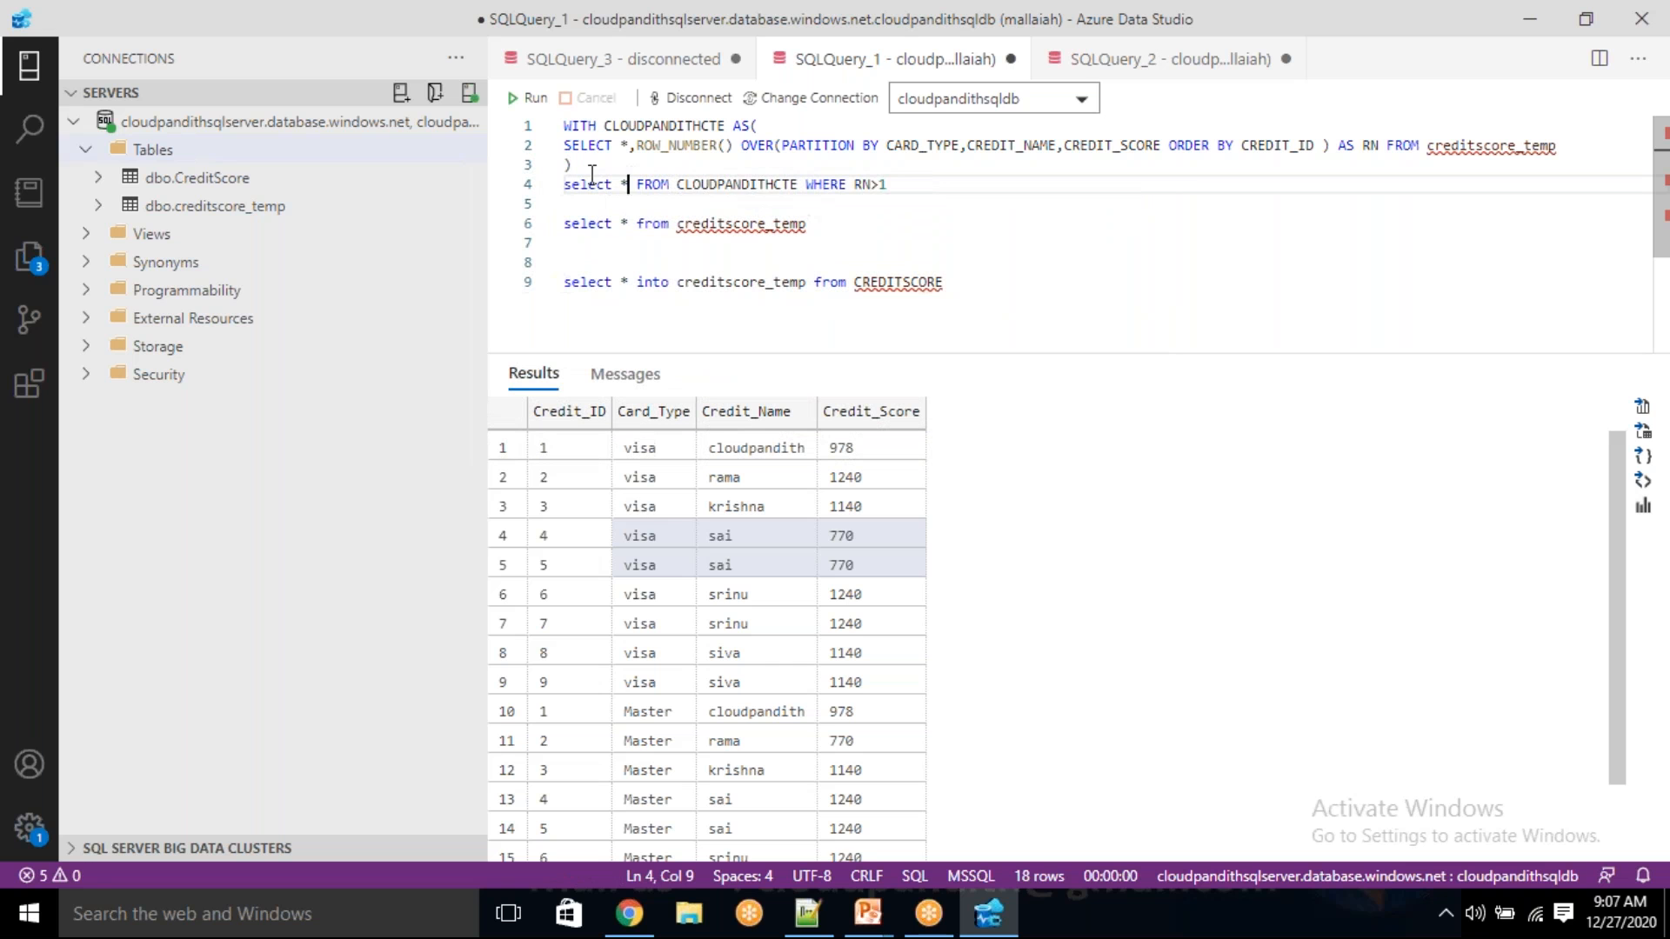
pyautogui.moveTo(945, 185); pyautogui.dragTo(564, 126)
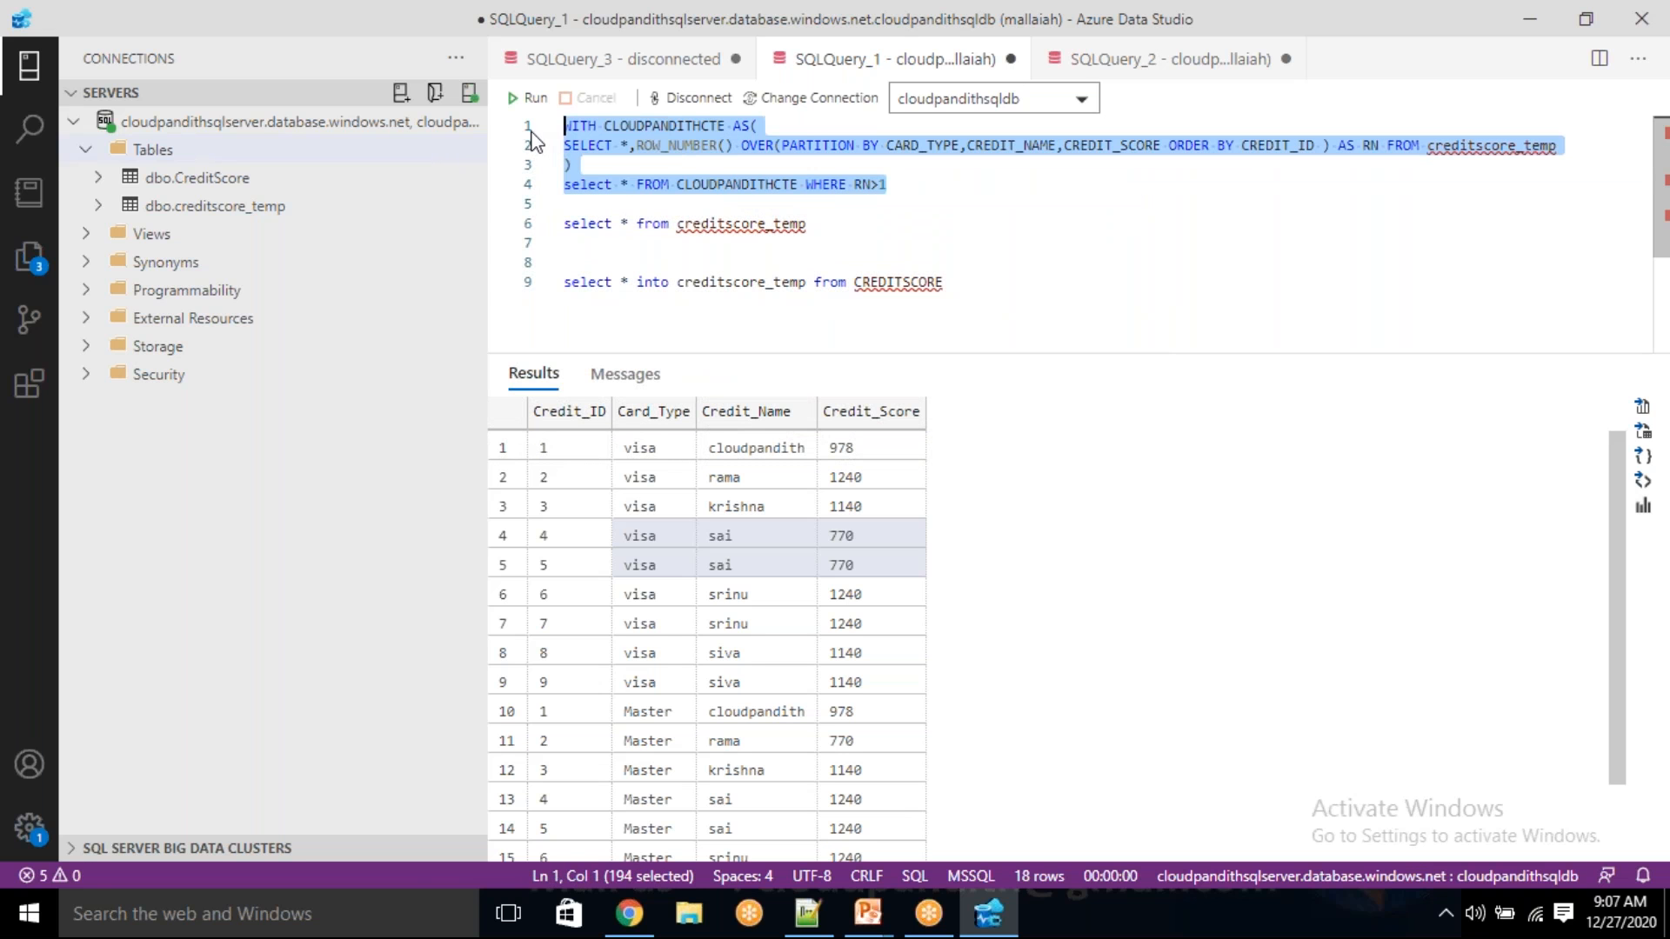
pyautogui.click(529, 98)
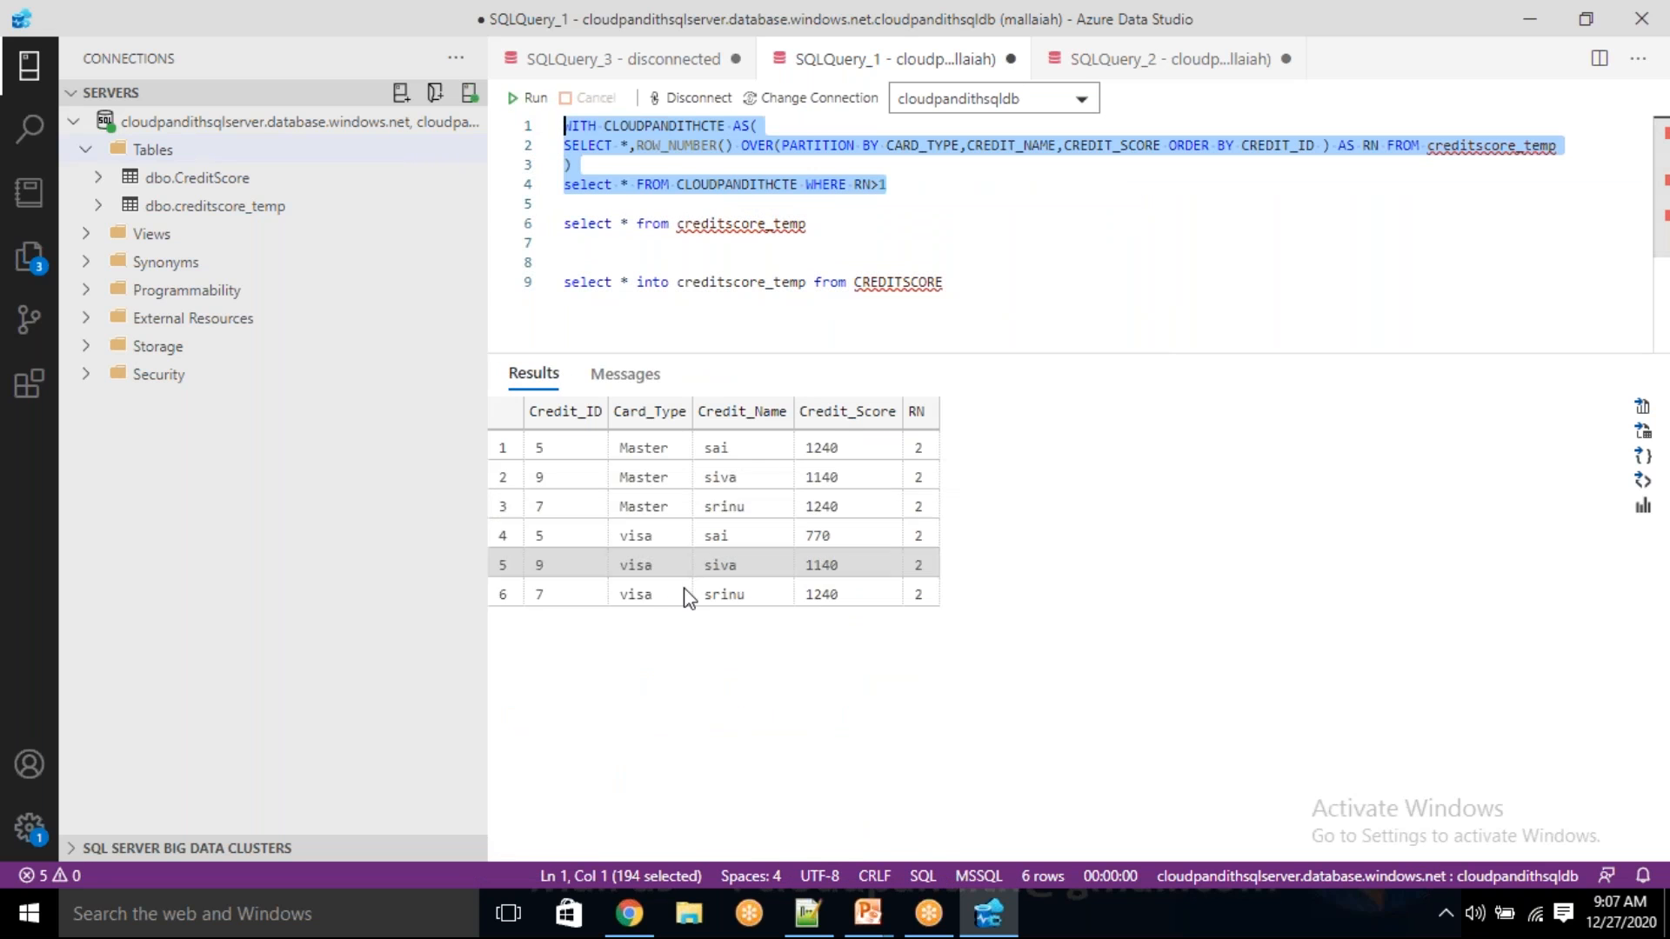
# - Replace select * with delete on line 4 so it reads delete FROM CLOUDPANDITHCTE WHERE RN>1
pyautogui.click(636, 184)
pyautogui.press('Left')
pyautogui.press('BackSpace')
pyautogui.press('BackSpace')
pyautogui.press('BackSpace')
pyautogui.press('BackSpace')
pyautogui.press('BackSpace')
pyautogui.press('BackSpace')
pyautogui.press('BackSpace')
pyautogui.press('BackSpace')
pyautogui.write('delete')
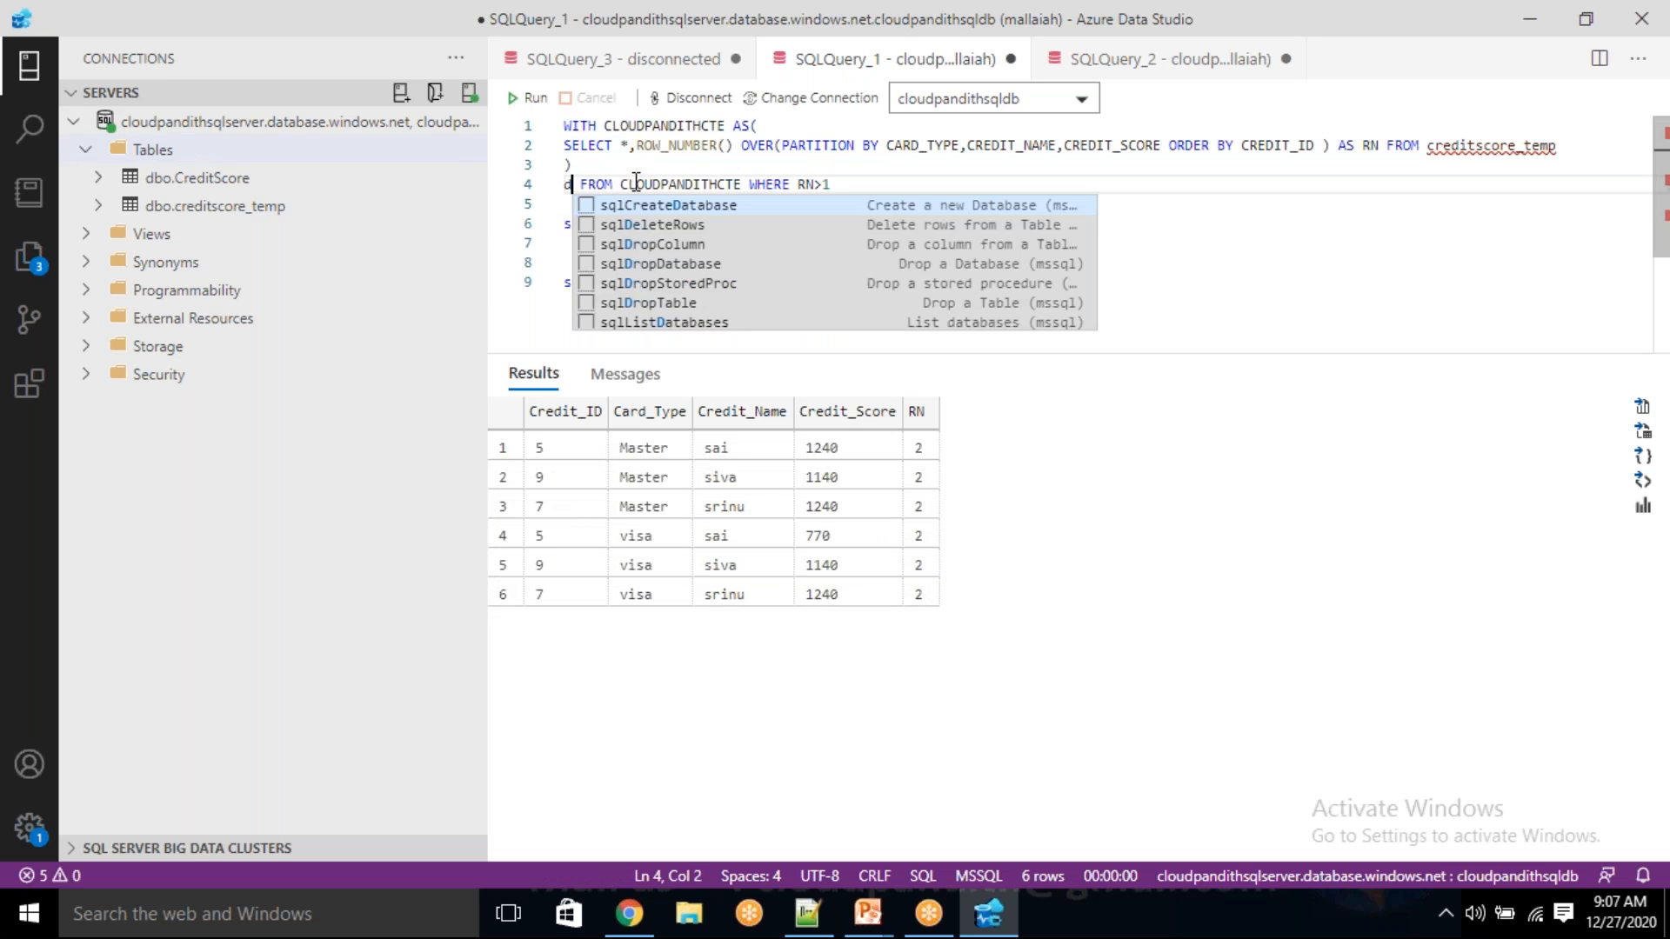
# - Run only the CTE delete statement to remove the duplicate rows from creditscore_temp
pyautogui.moveTo(910, 183); pyautogui.dragTo(535, 120)
pyautogui.click(528, 97)
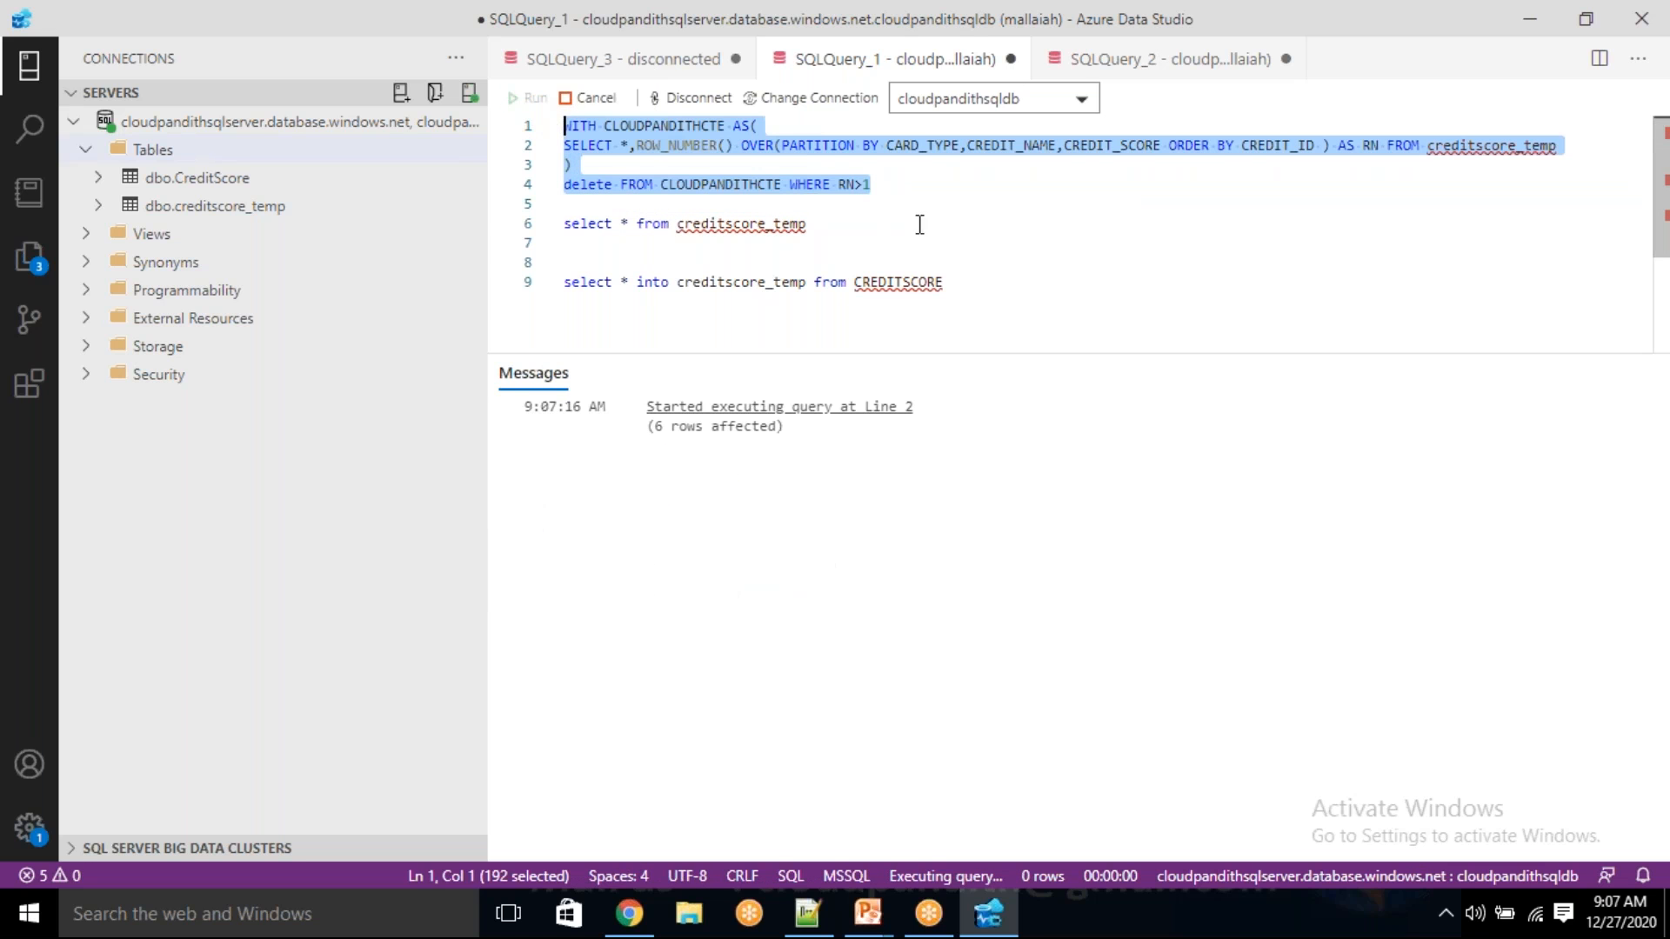
pyautogui.click(915, 204)
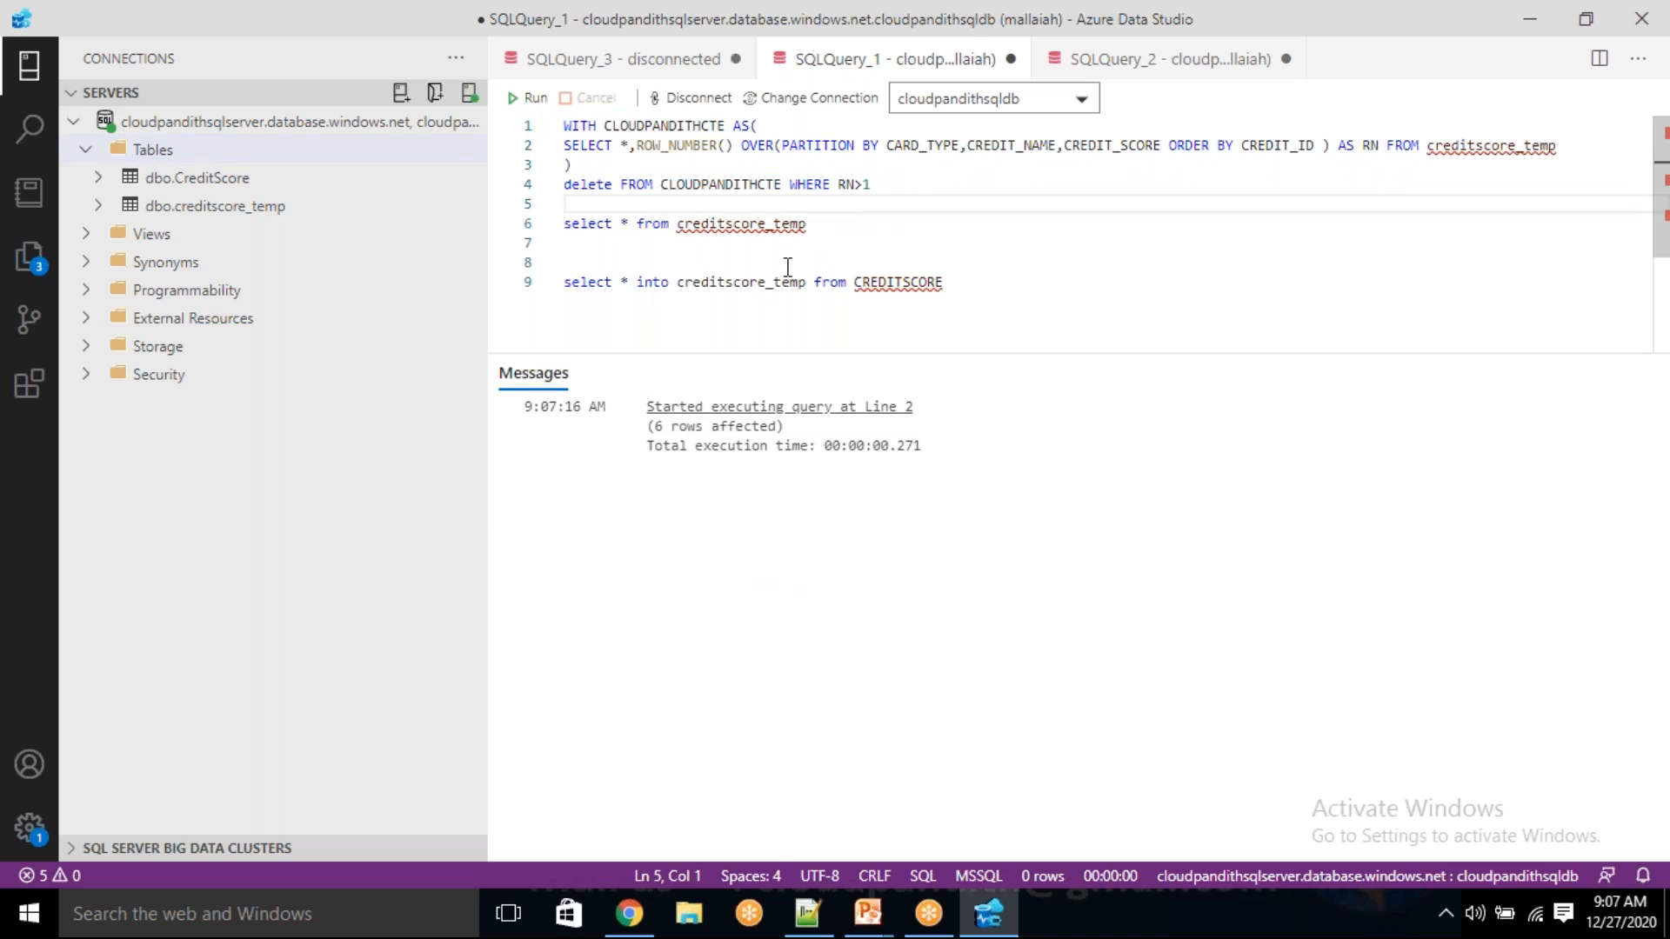
# - Run only select * from creditscore_temp and check the remaining rows for duplicates
pyautogui.moveTo(807, 225); pyautogui.dragTo(548, 203)
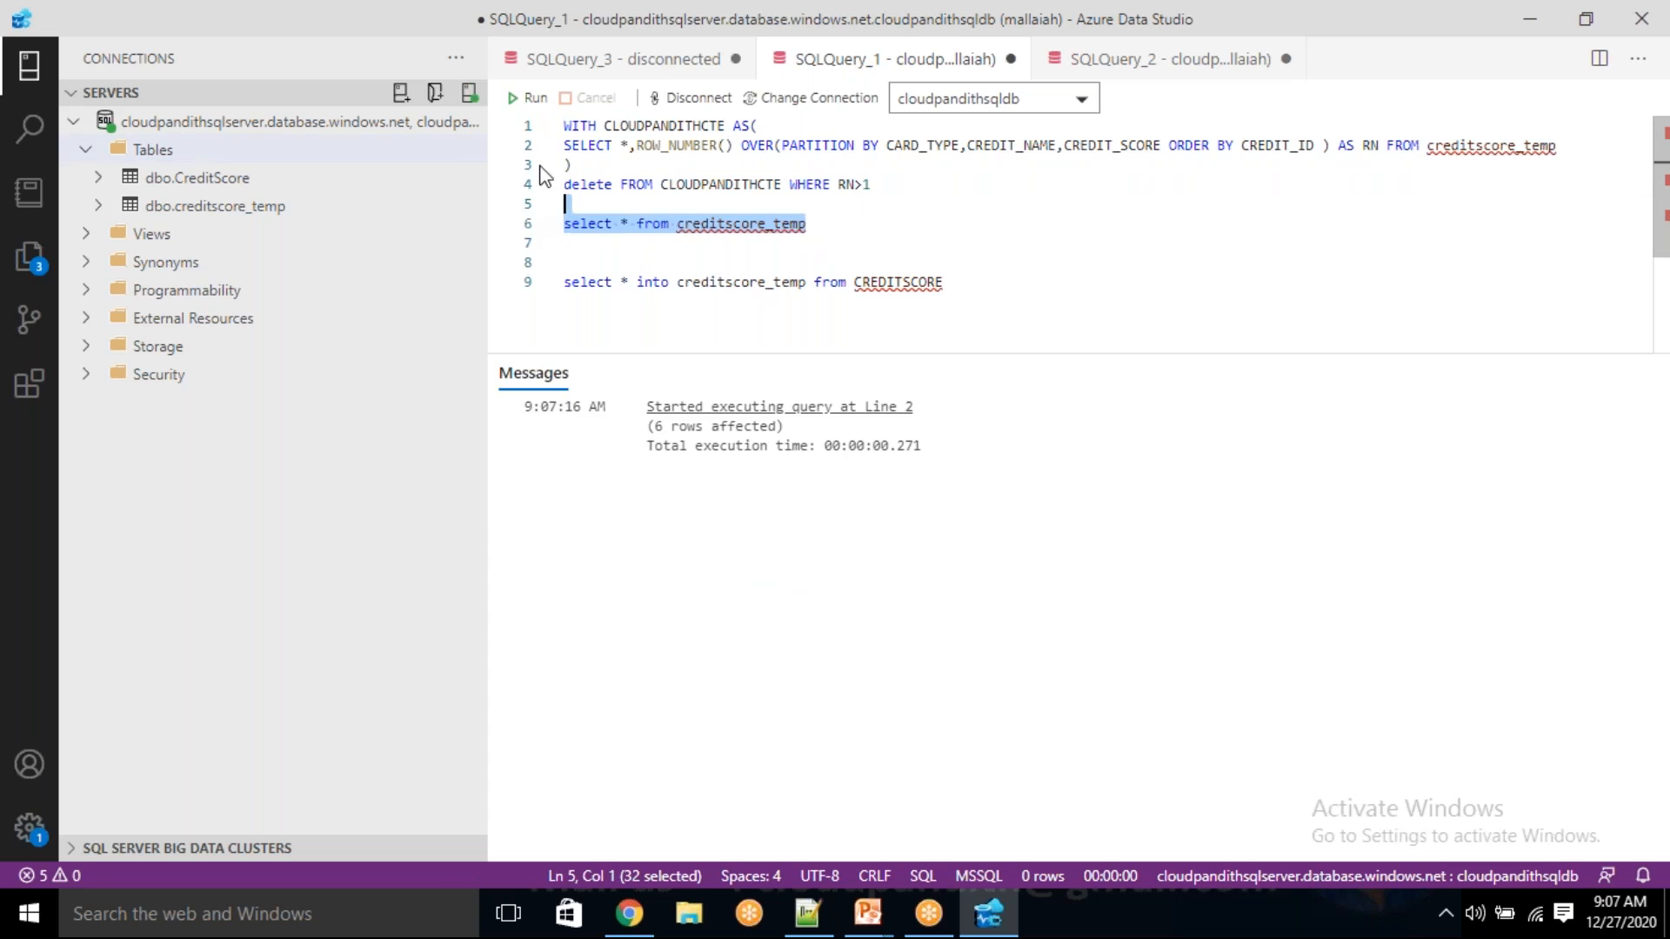
pyautogui.click(528, 98)
pyautogui.moveTo(879, 451); pyautogui.dragTo(744, 770)
pyautogui.moveTo(635, 508); pyautogui.dragTo(889, 760)
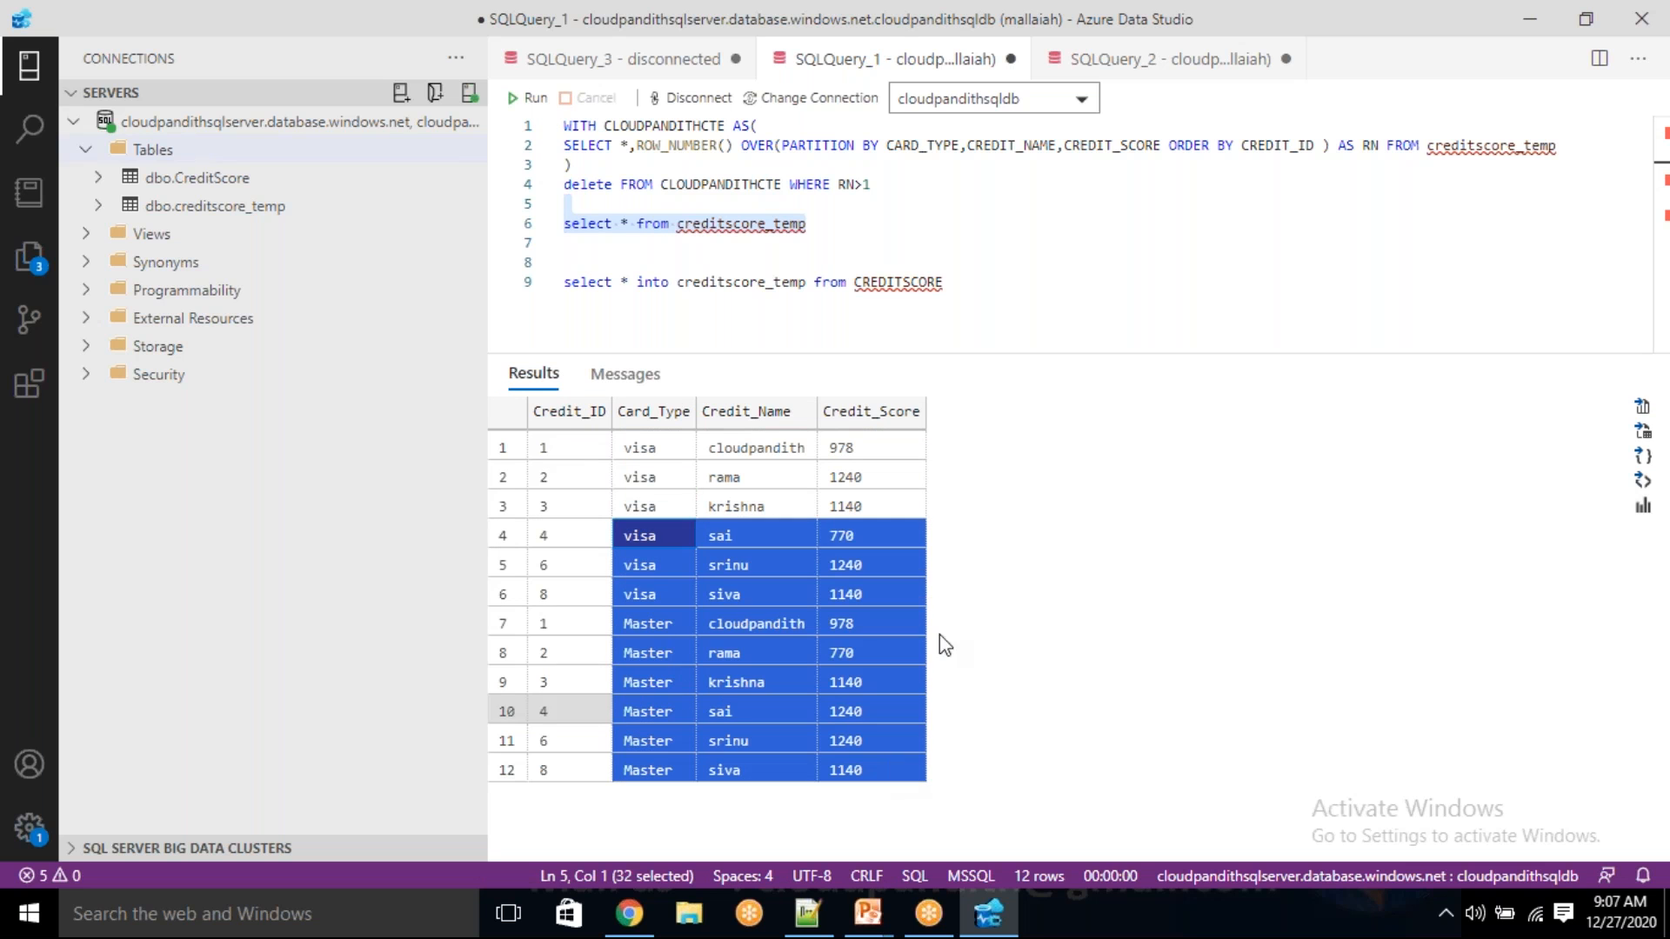
pyautogui.click(867, 237)
pyautogui.moveTo(839, 238); pyautogui.dragTo(832, 231)
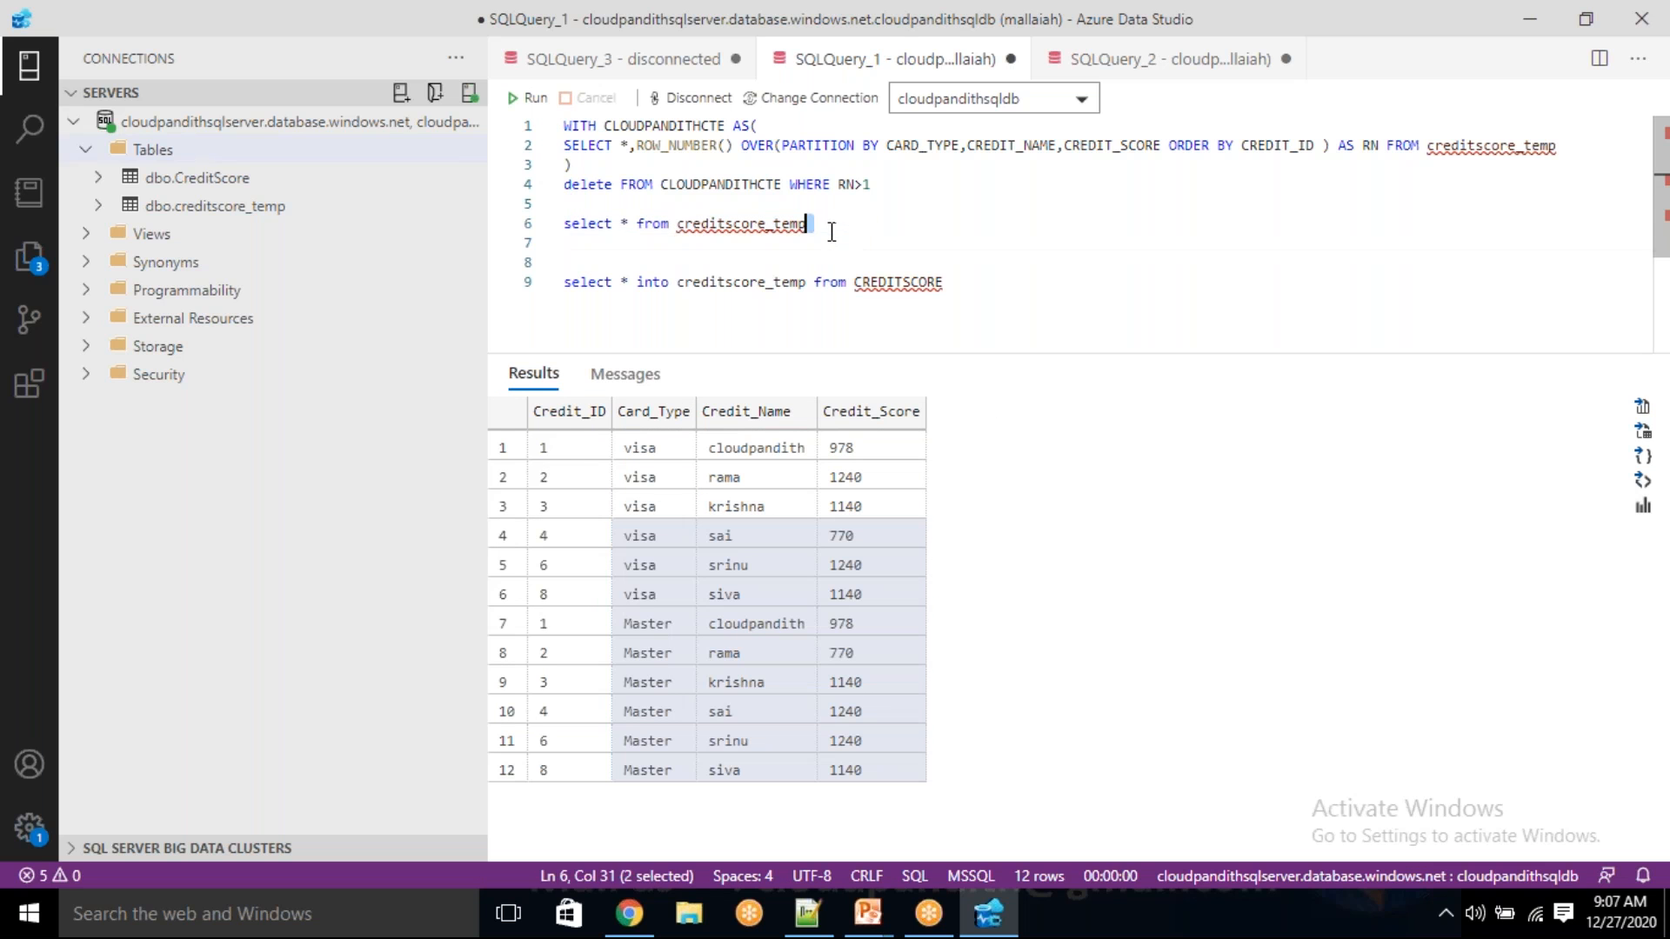
pyautogui.click(840, 229)
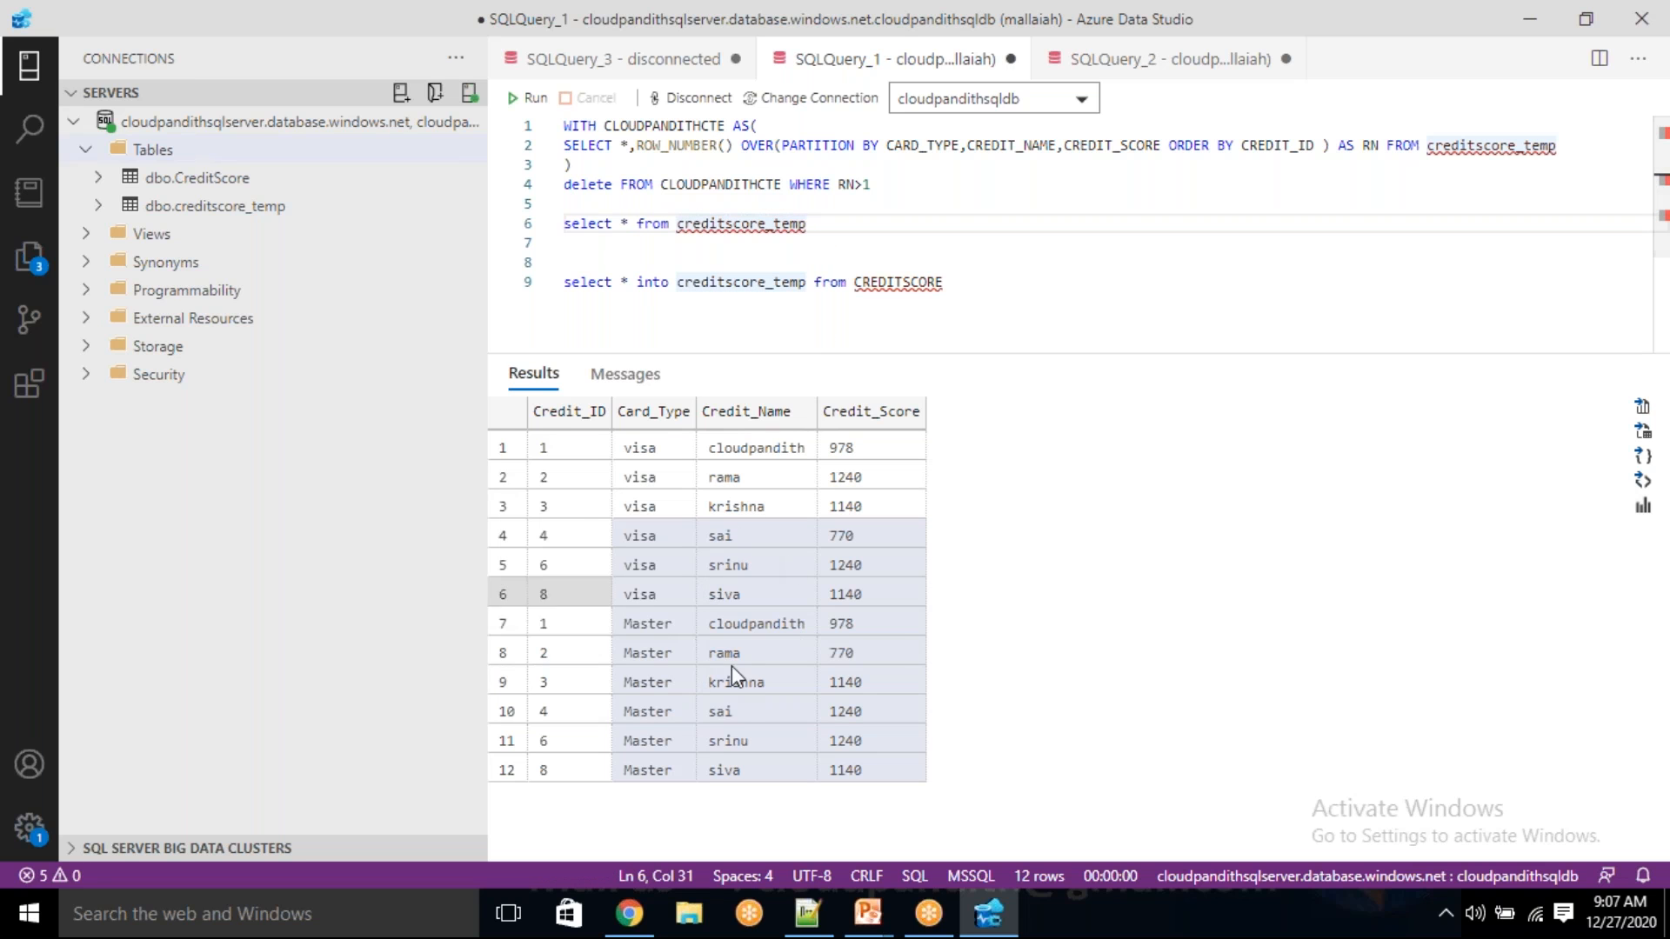
pyautogui.click(684, 614)
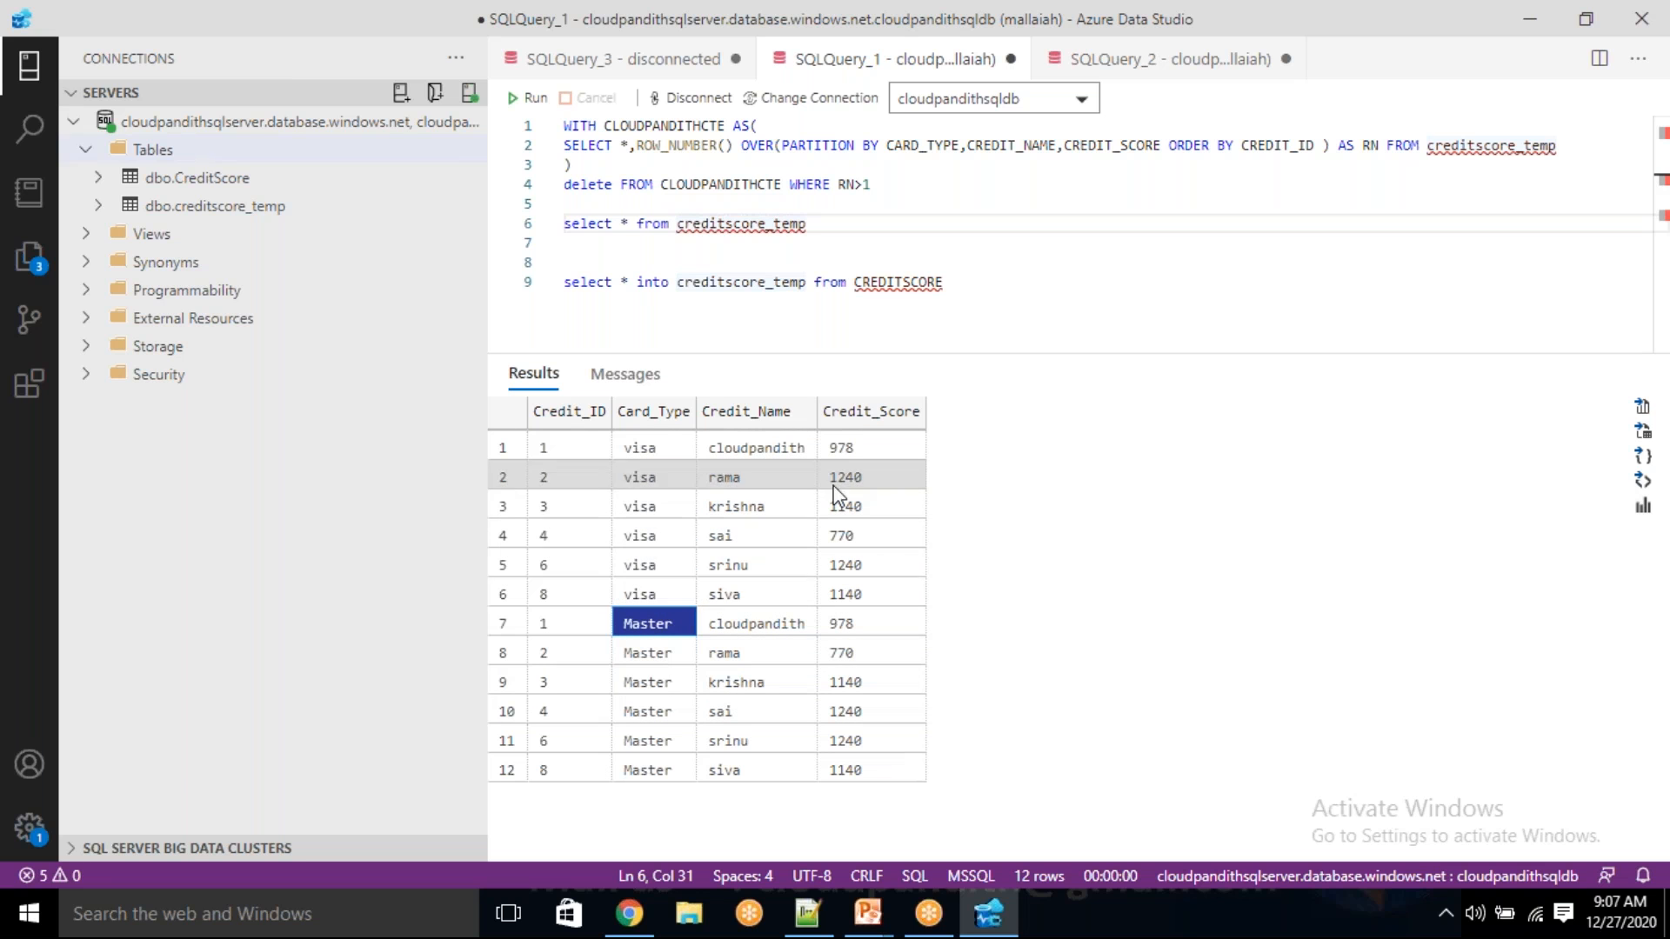
pyautogui.click(832, 232)
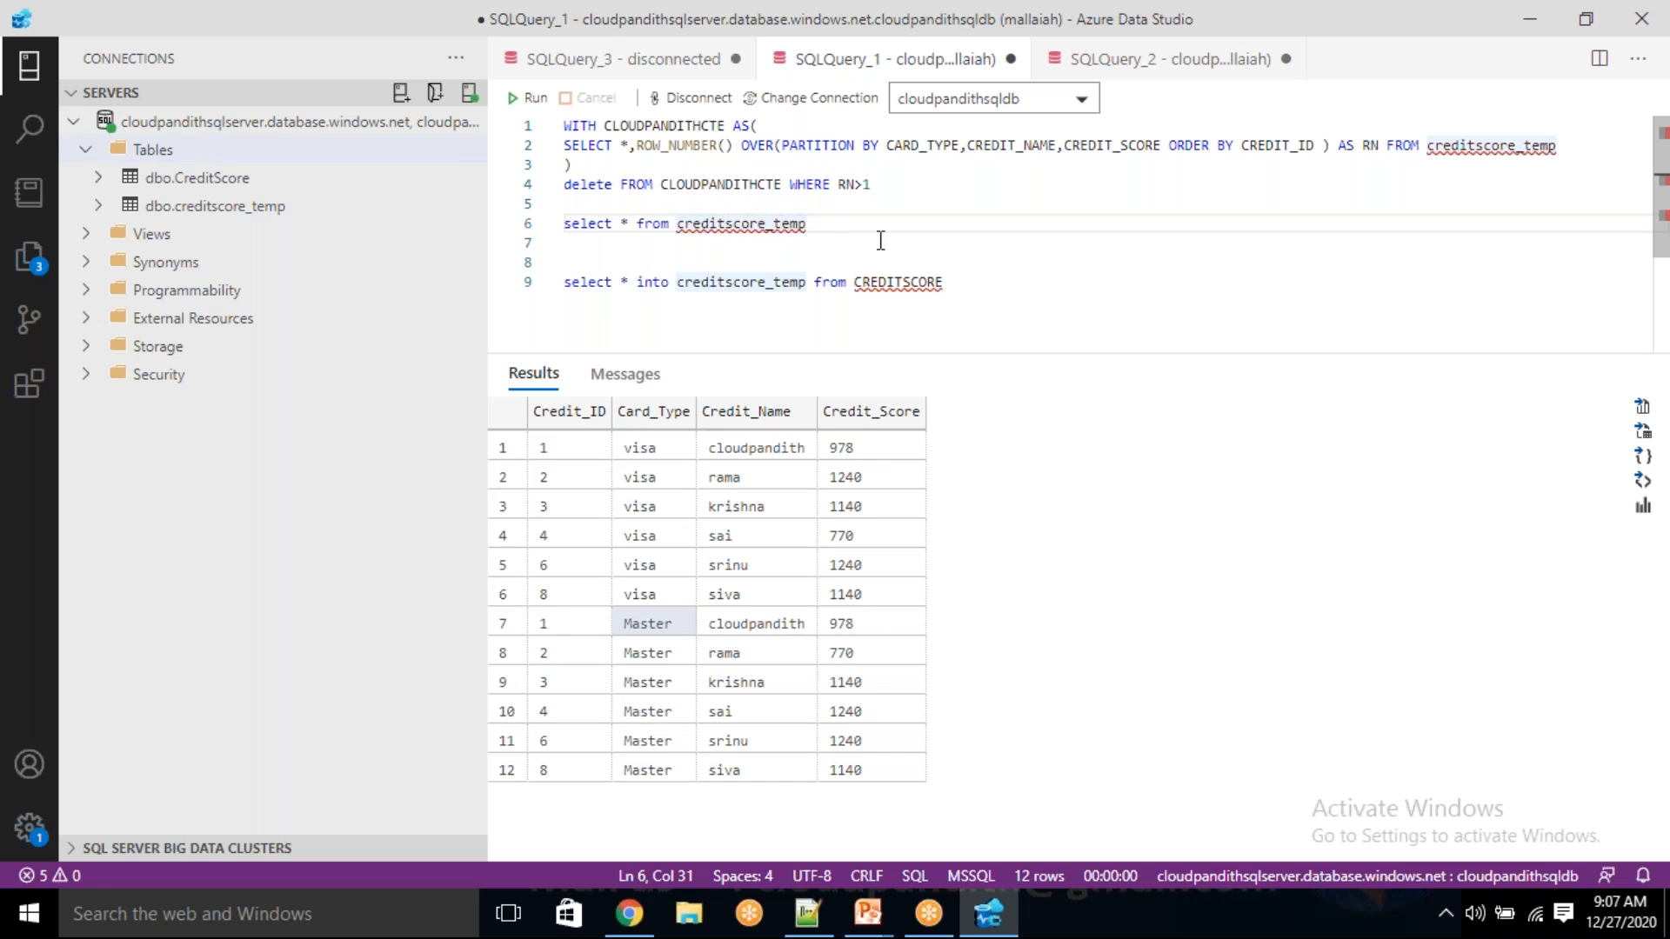
# - Remove the select * into creditscore_temp from CREDITSCORE statement from line 9
pyautogui.moveTo(986, 283); pyautogui.dragTo(565, 280)
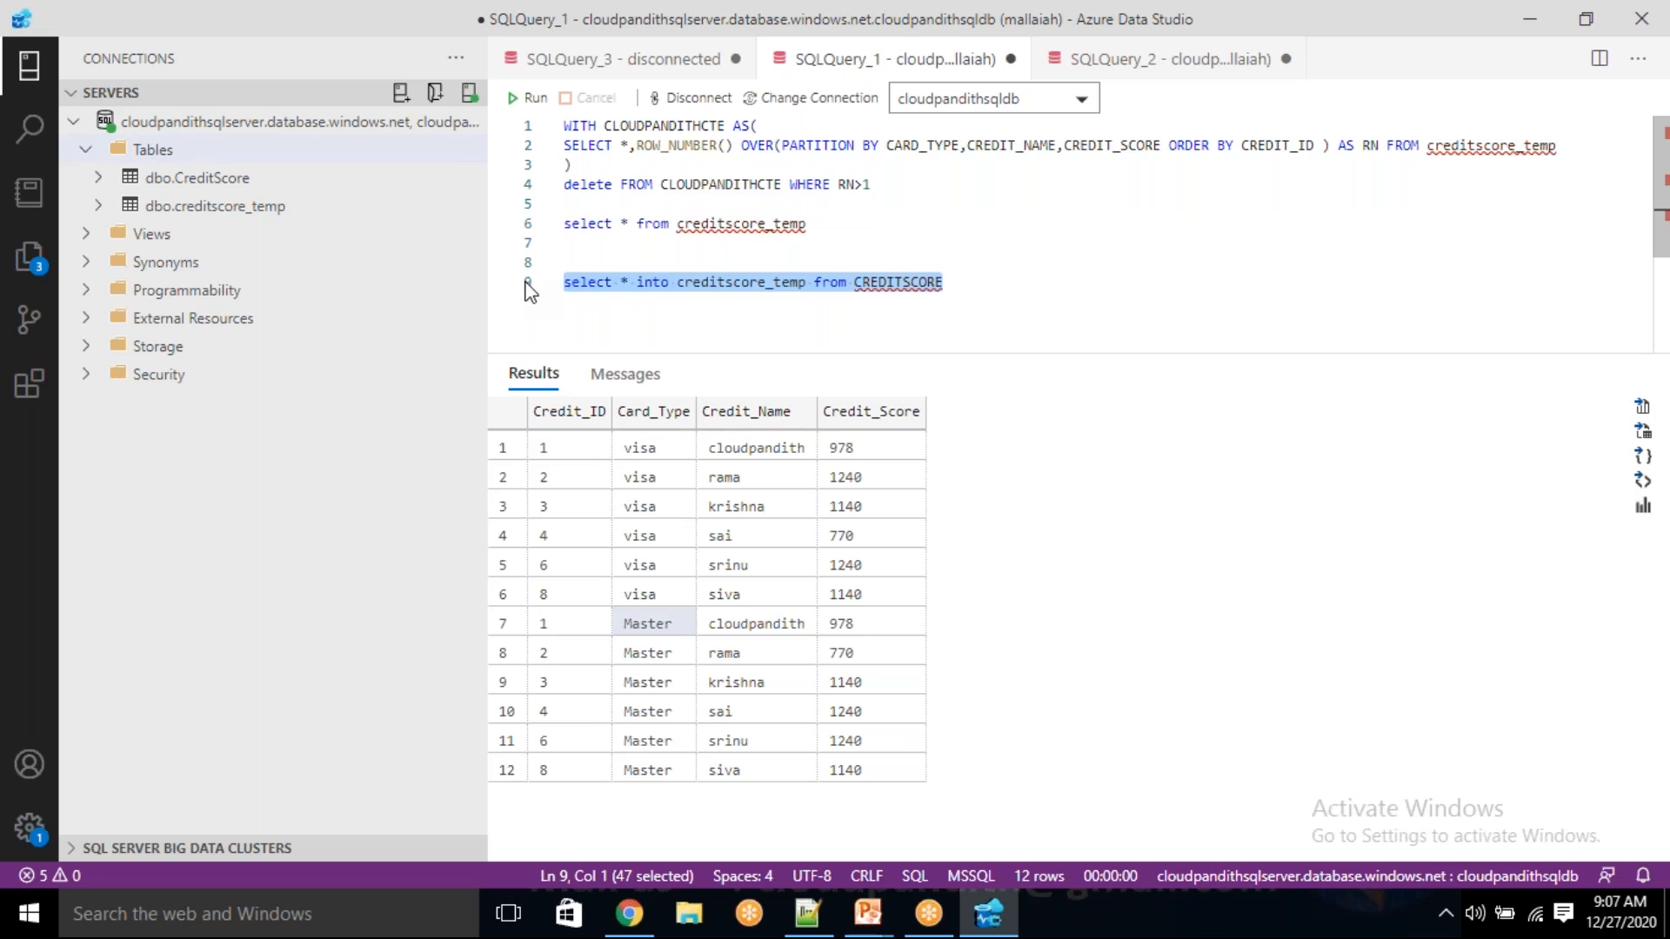
pyautogui.press('Delete')
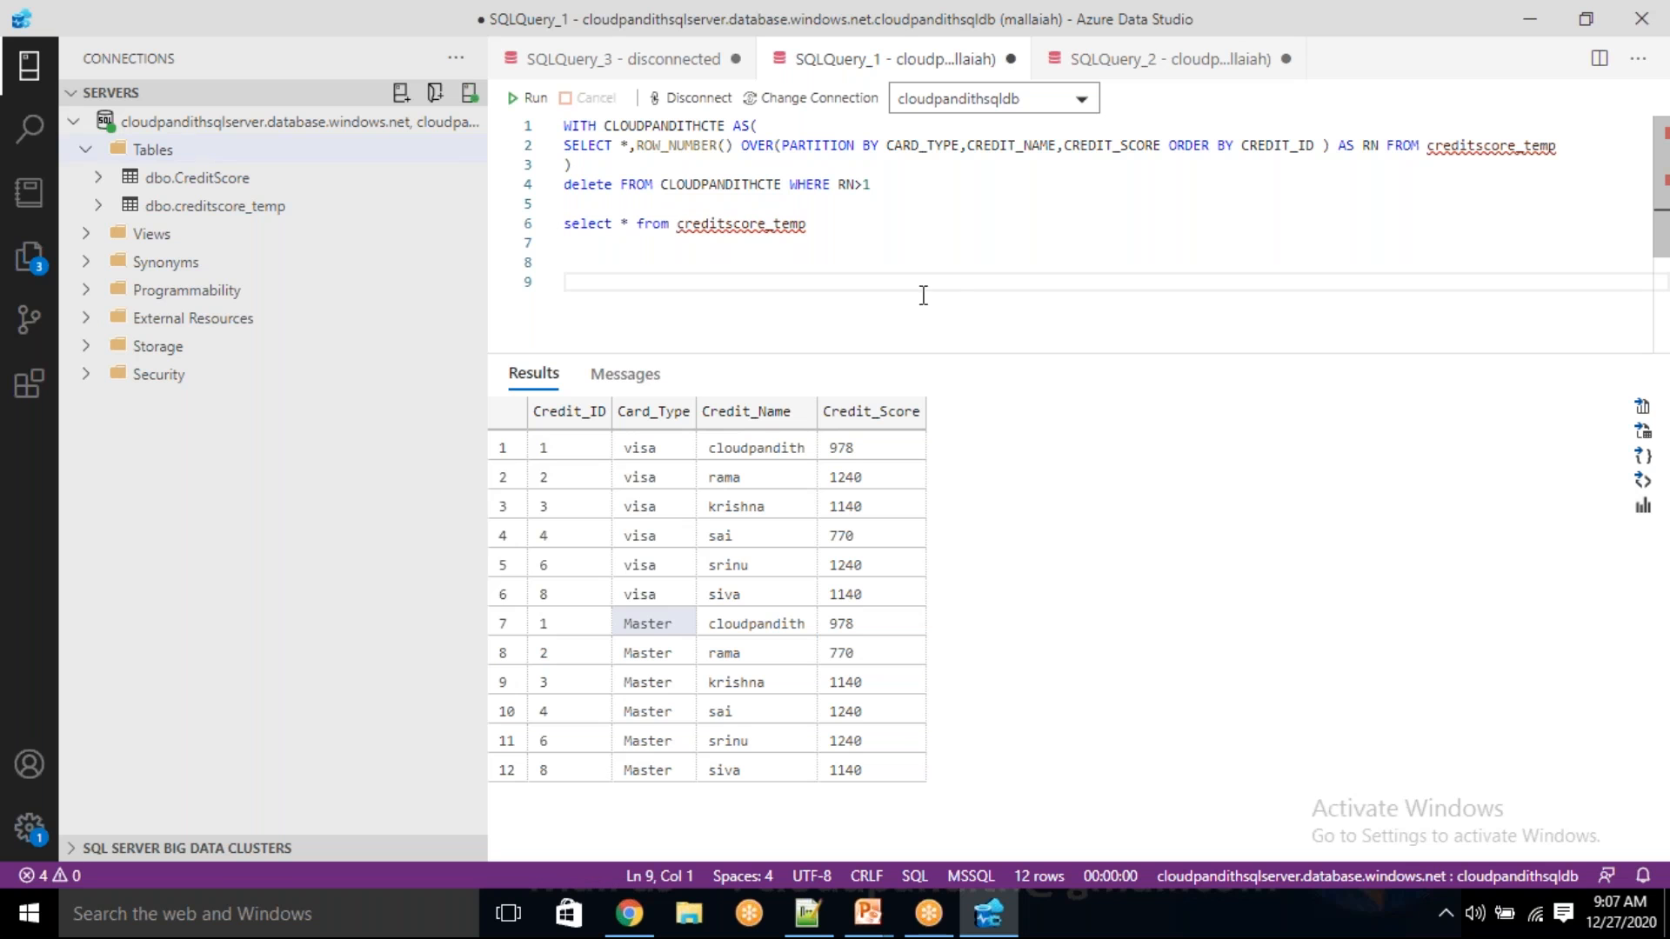
pyautogui.click(659, 415)
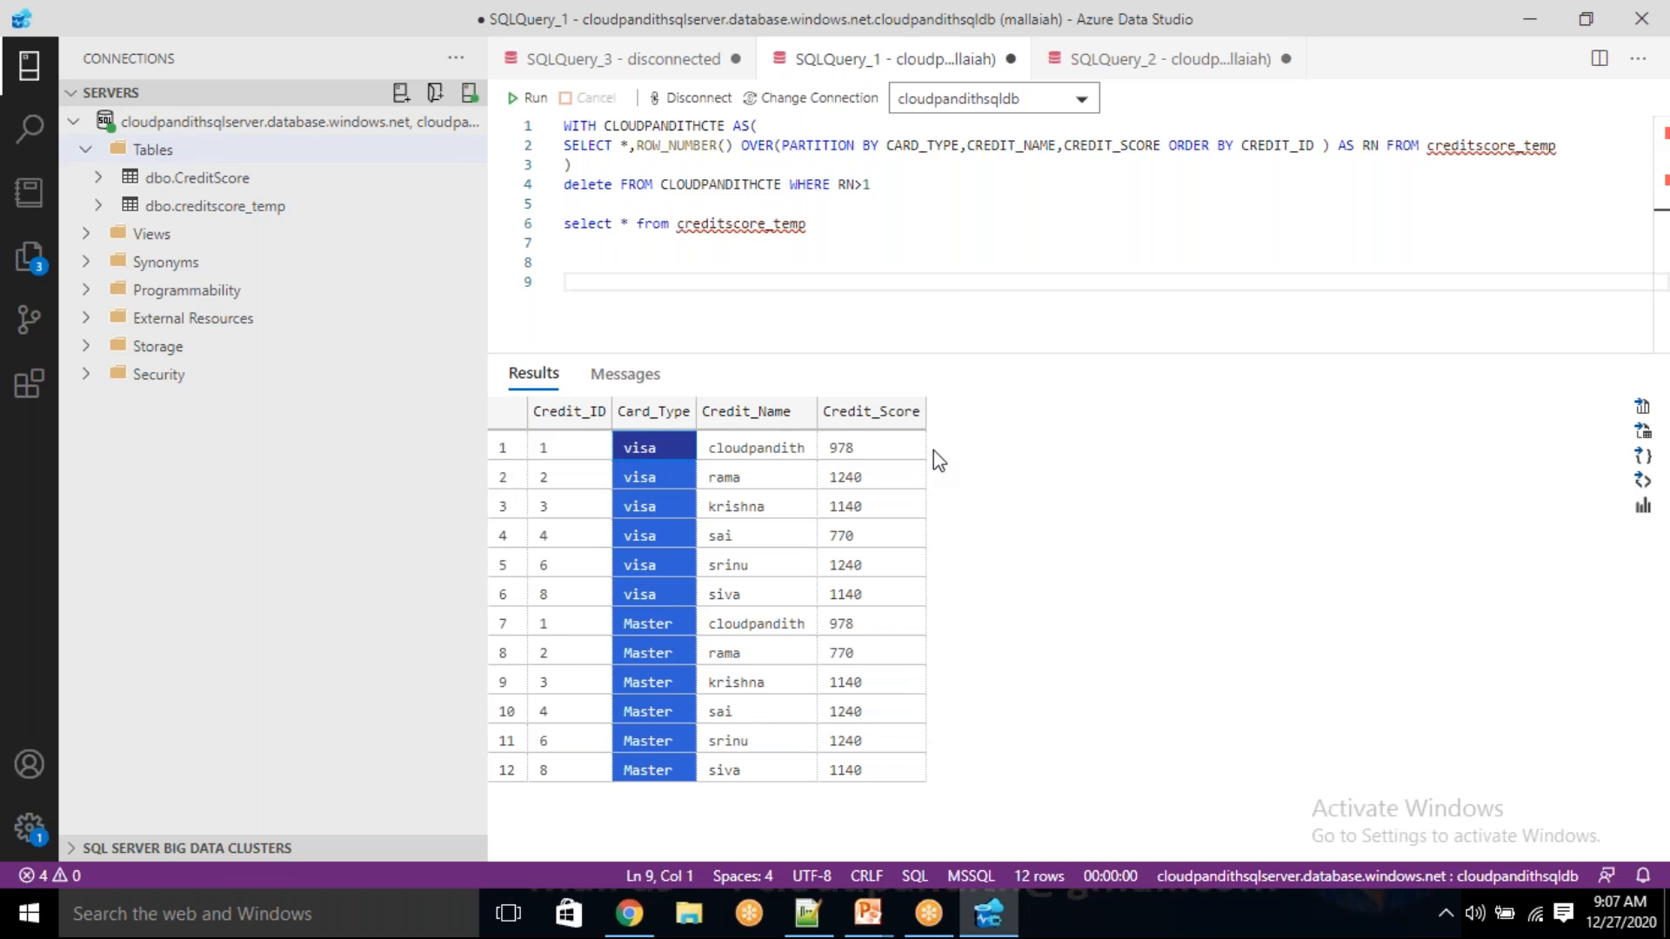
pyautogui.click(873, 415)
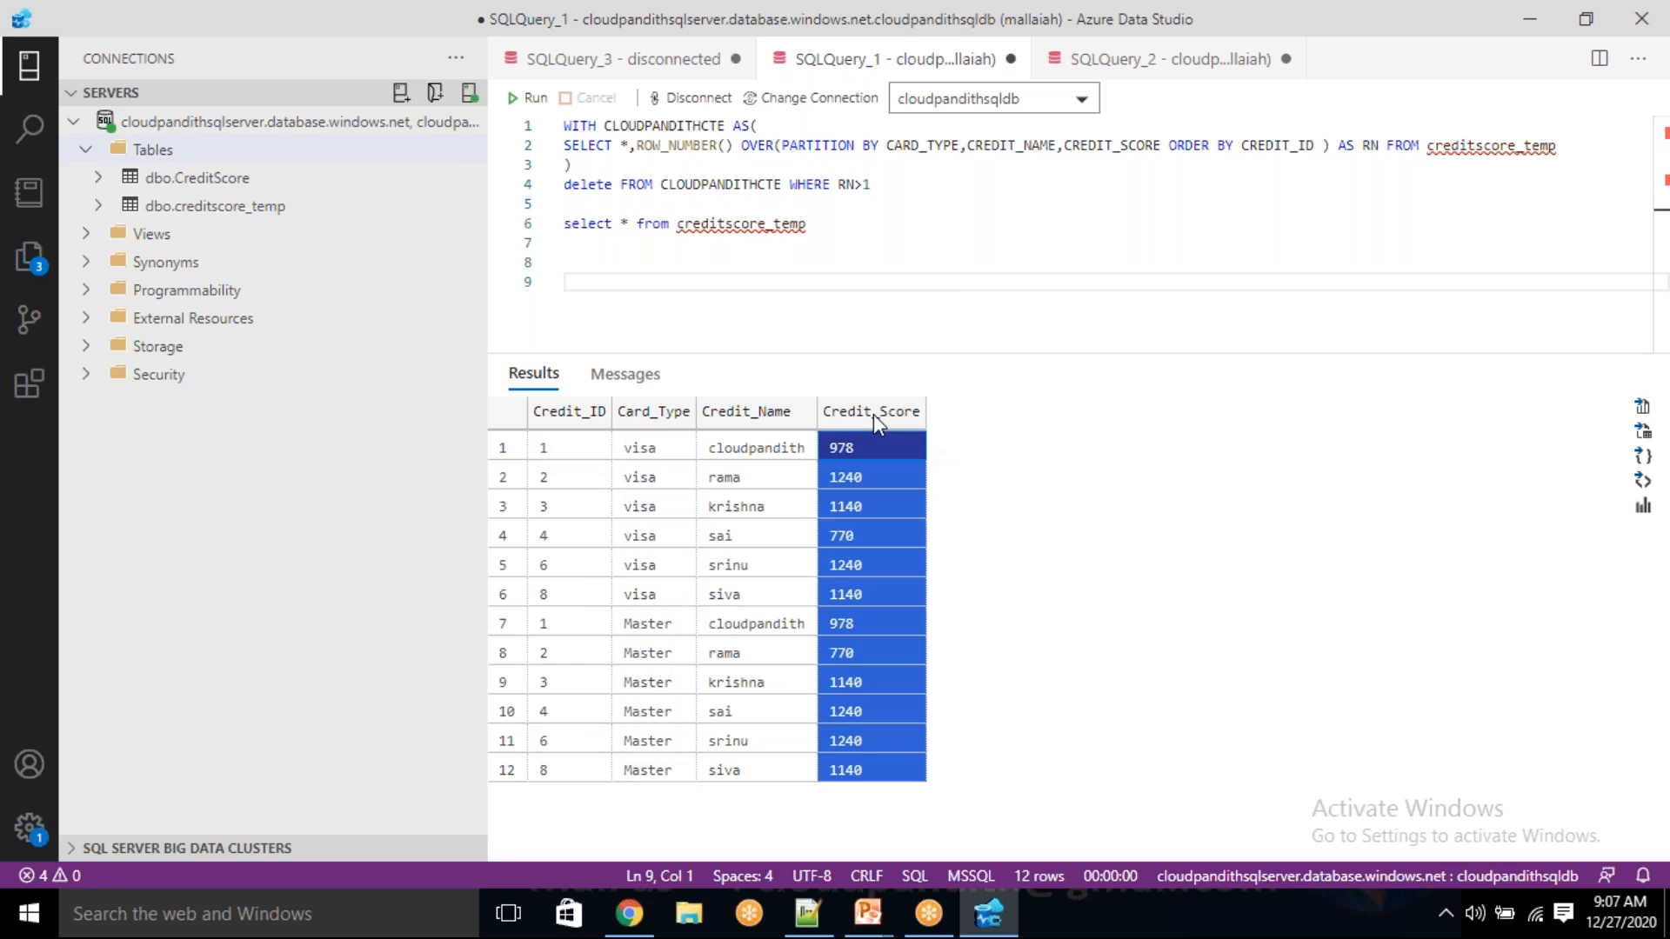
# - Remove the select * from creditscore_temp statement below the CTE, leaving blank lines in its place
pyautogui.click(838, 233)
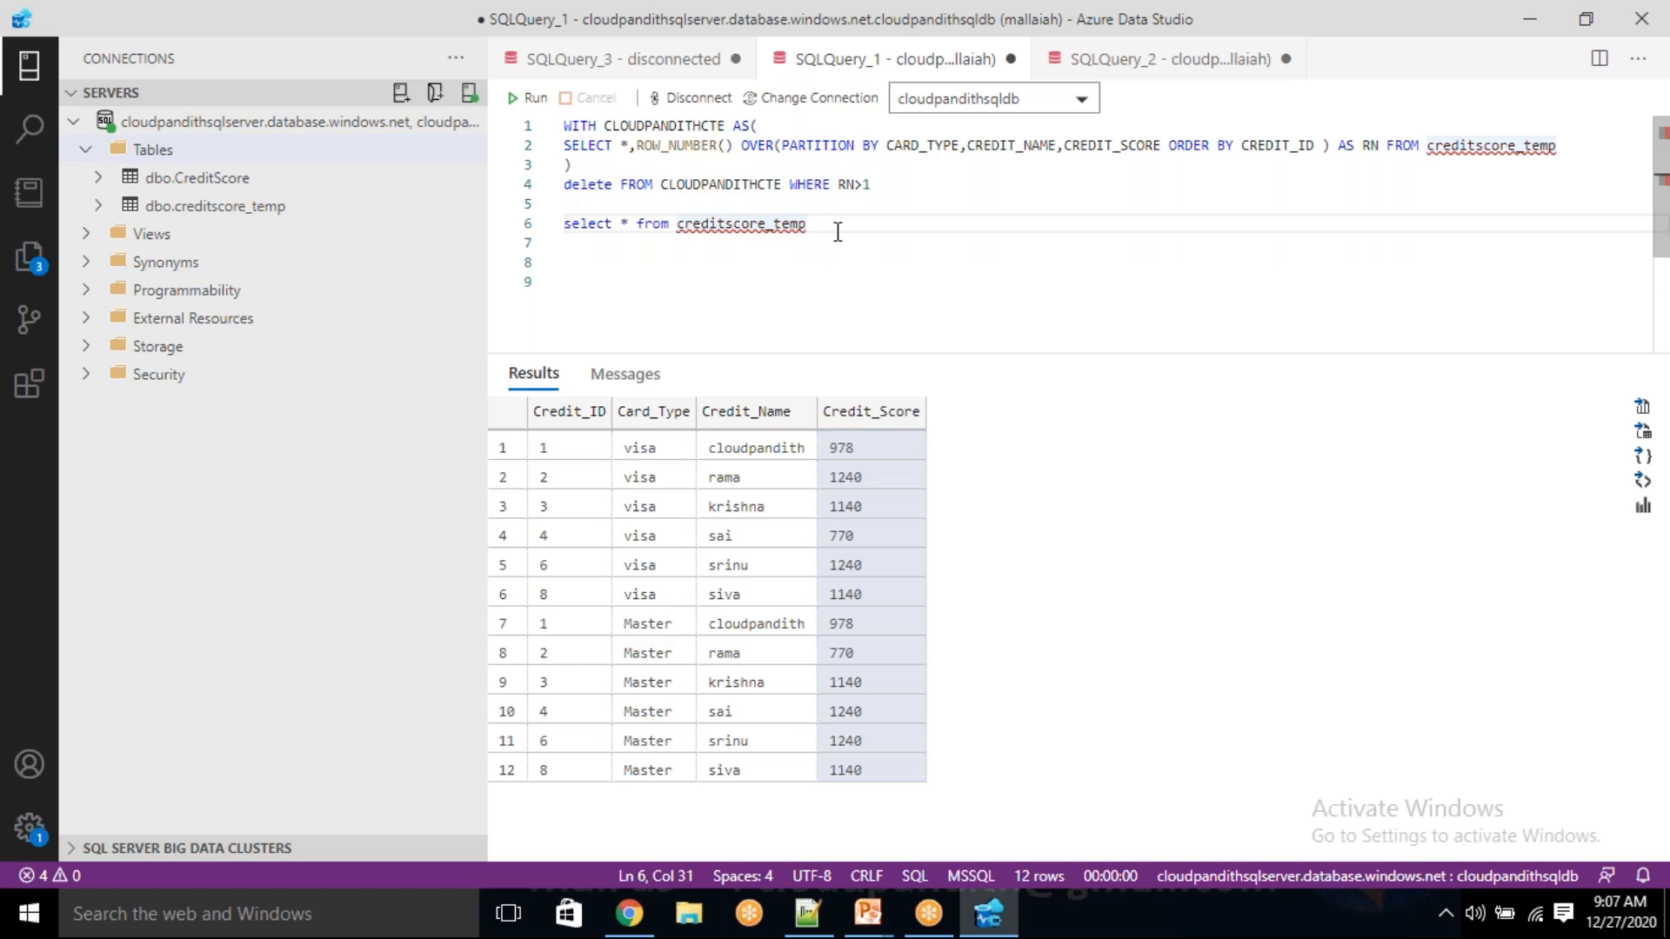
pyautogui.press('Home')
pyautogui.press('Return')
pyautogui.press('Return')
pyautogui.press('Return')
pyautogui.moveTo(820, 284); pyautogui.dragTo(553, 287)
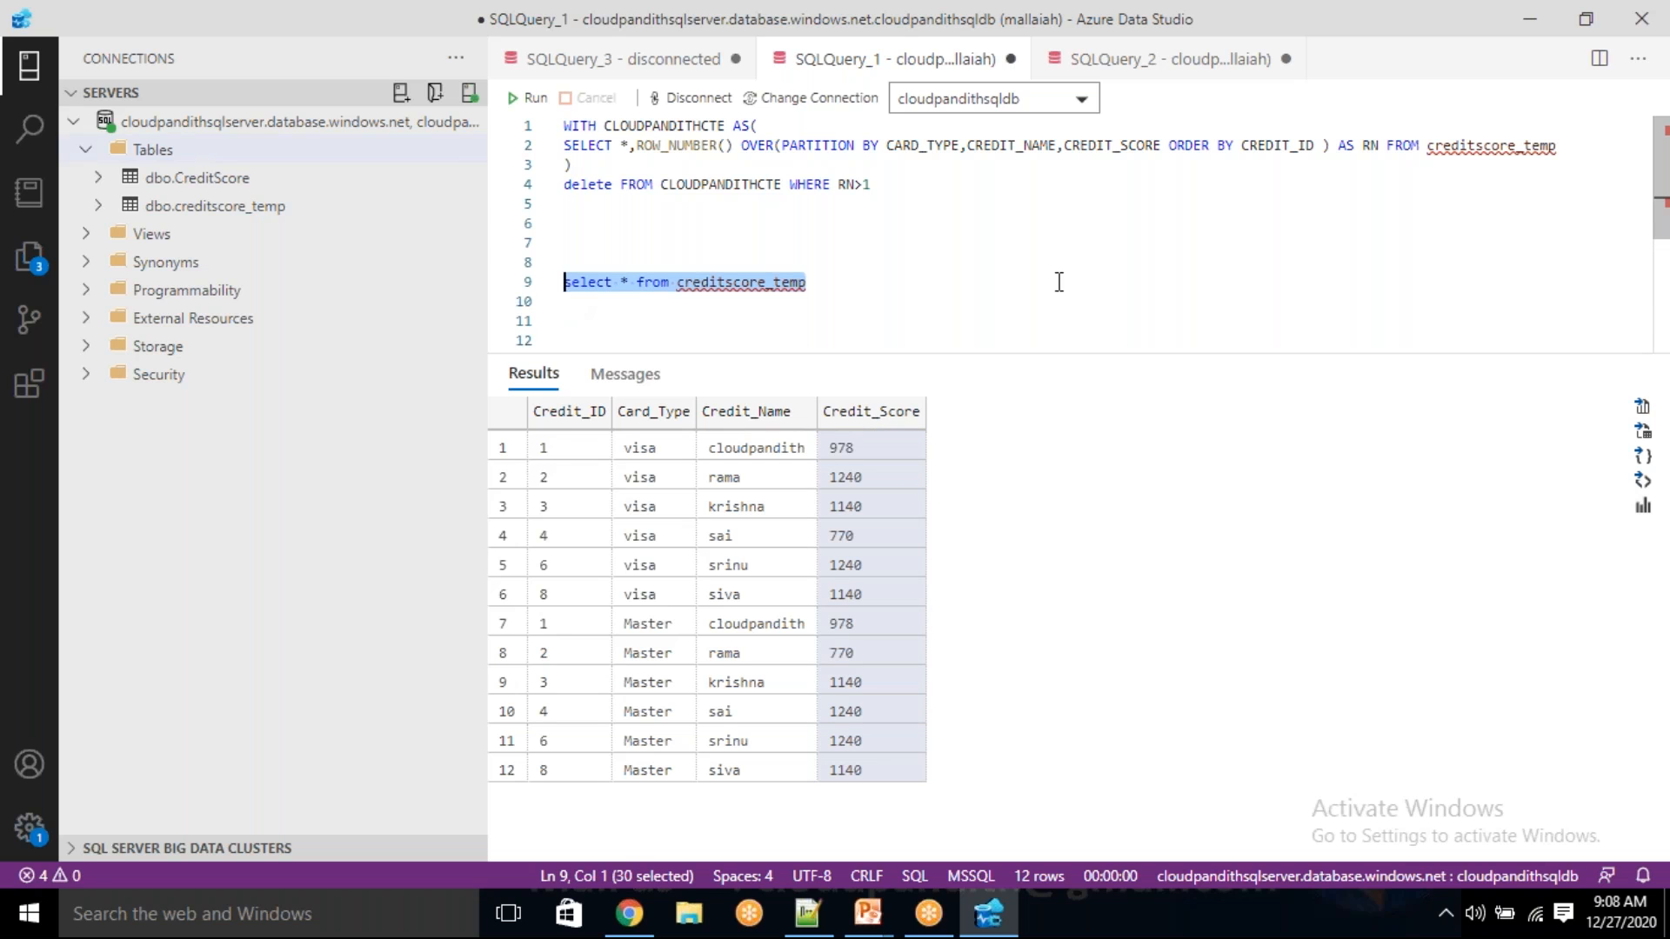
pyautogui.press('Delete')
pyautogui.click(1558, 146)
pyautogui.press('BackSpace')
pyautogui.press('BackSpace')
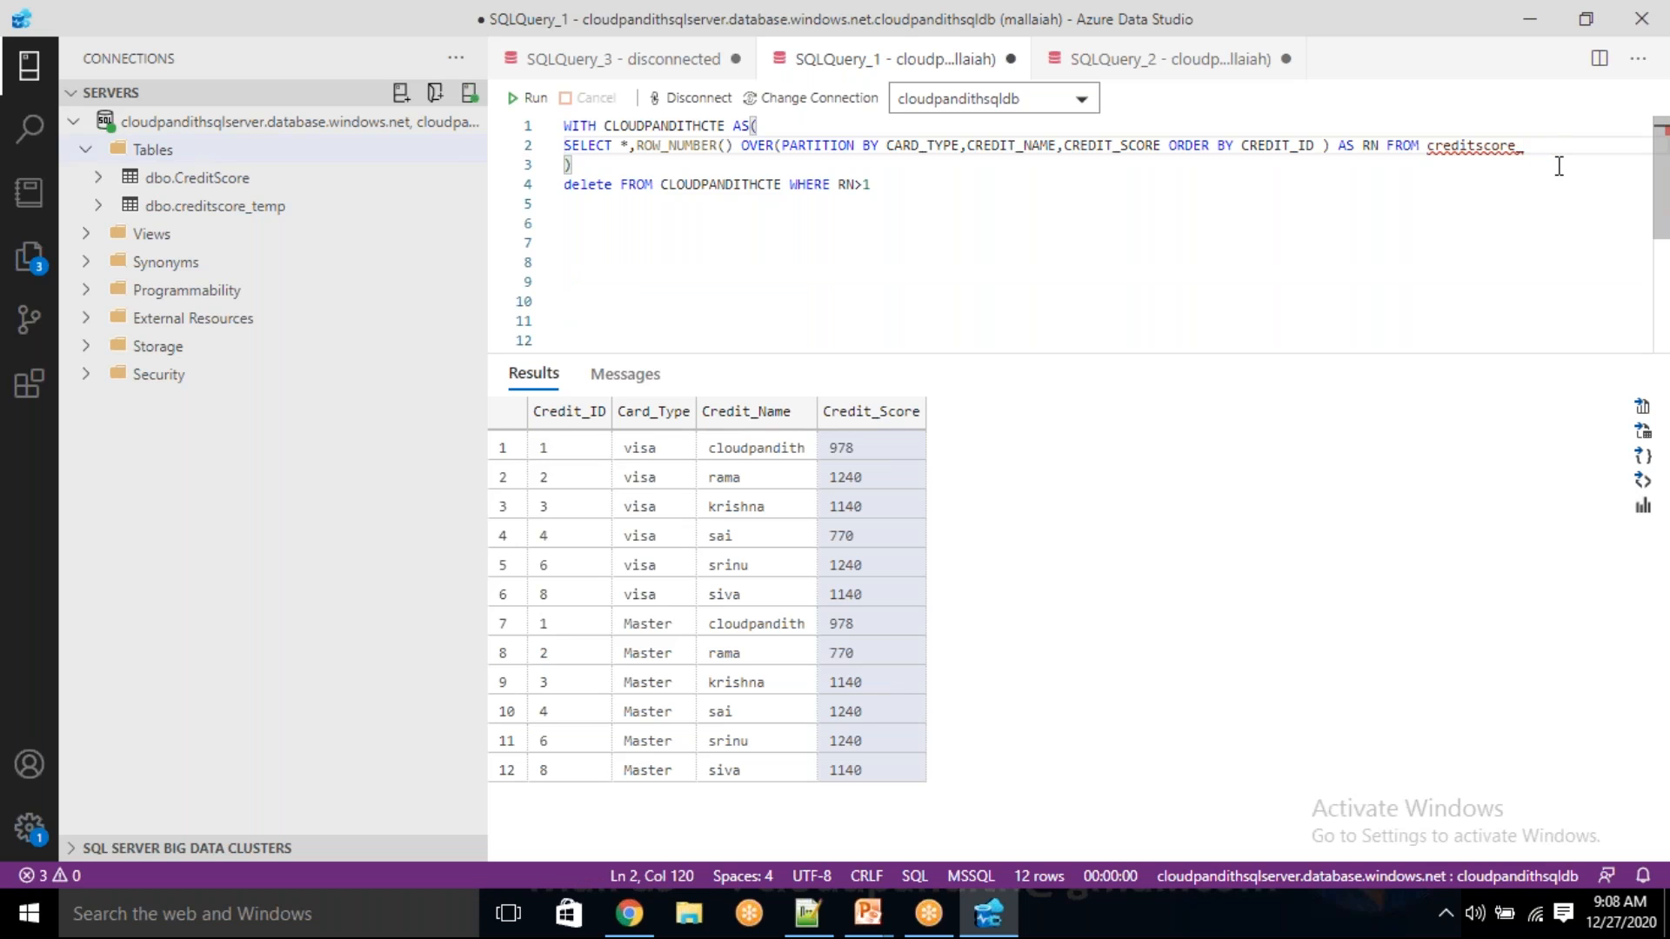
pyautogui.write('temp')
pyautogui.moveTo(576, 447); pyautogui.dragTo(866, 772)
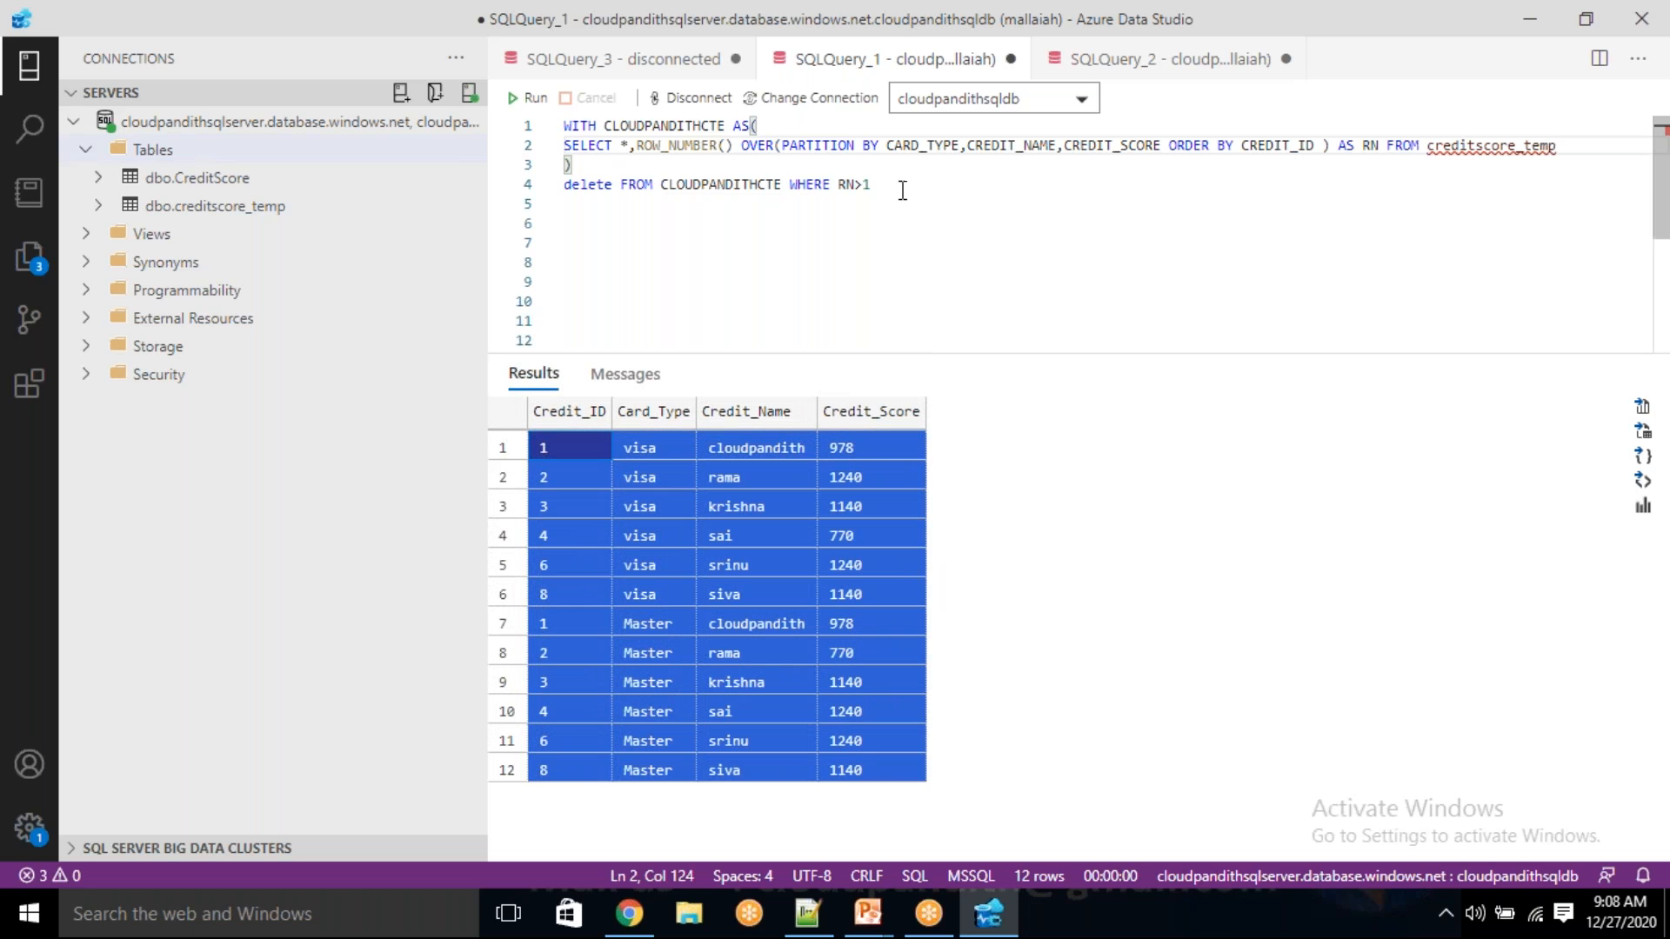
pyautogui.click(904, 187)
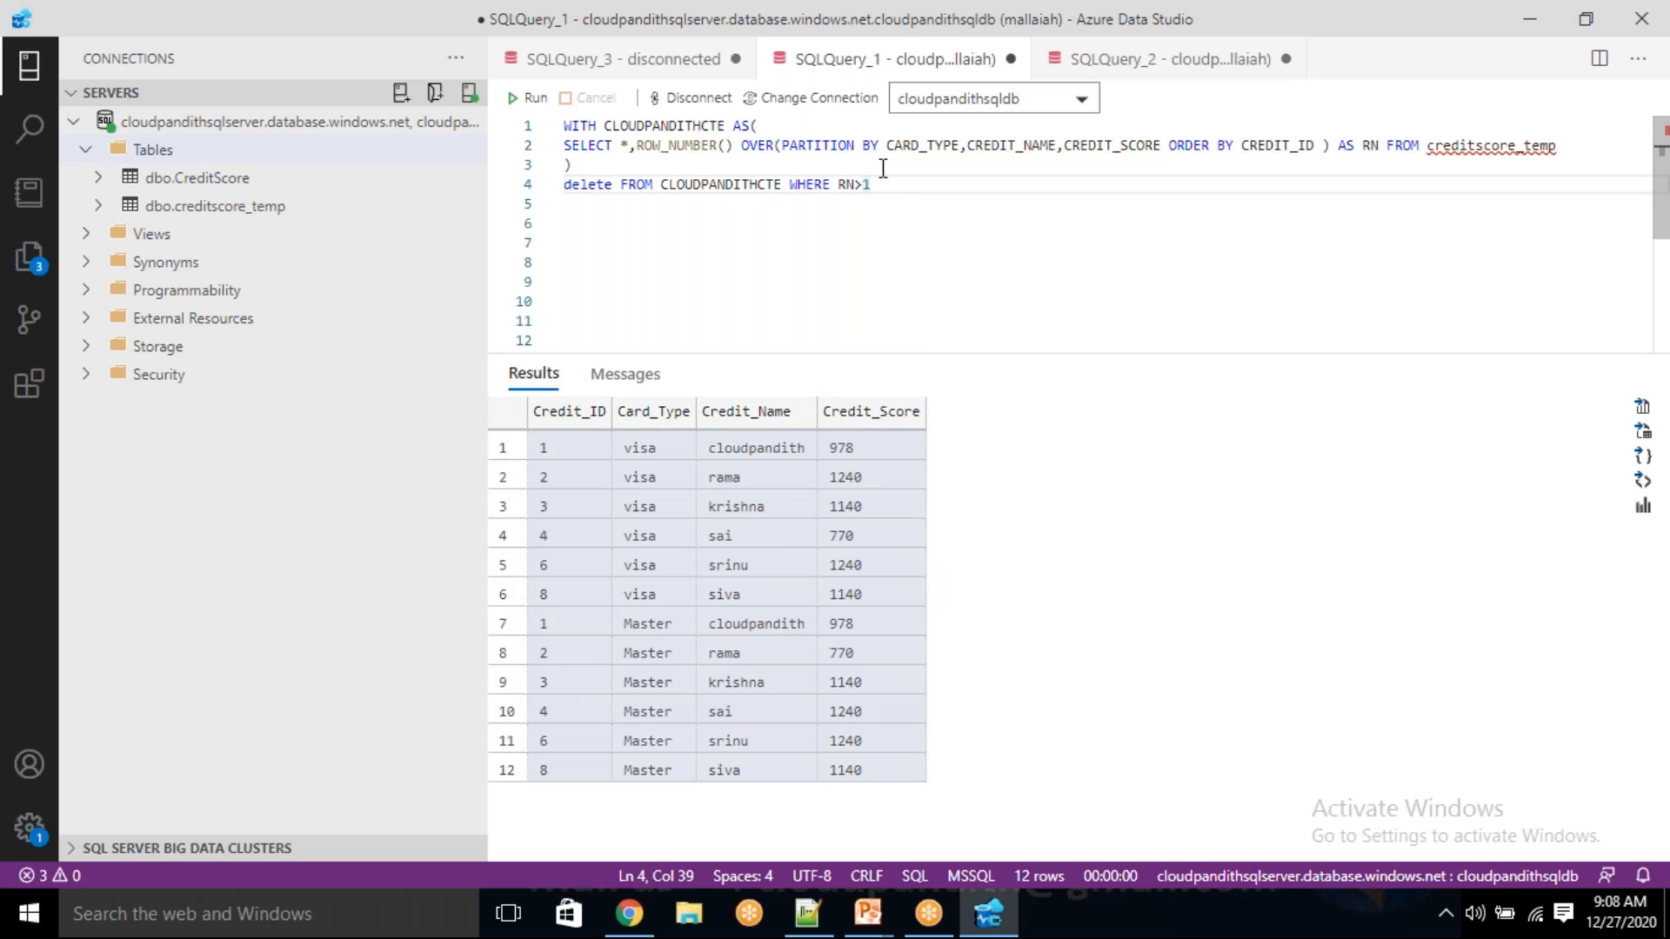
# - Remove CREDIT_NAME and CREDIT_SCORE from the PARTITION BY clause so that it partitions by CARD_TYPE only
pyautogui.moveTo(960, 146); pyautogui.dragTo(1162, 150)
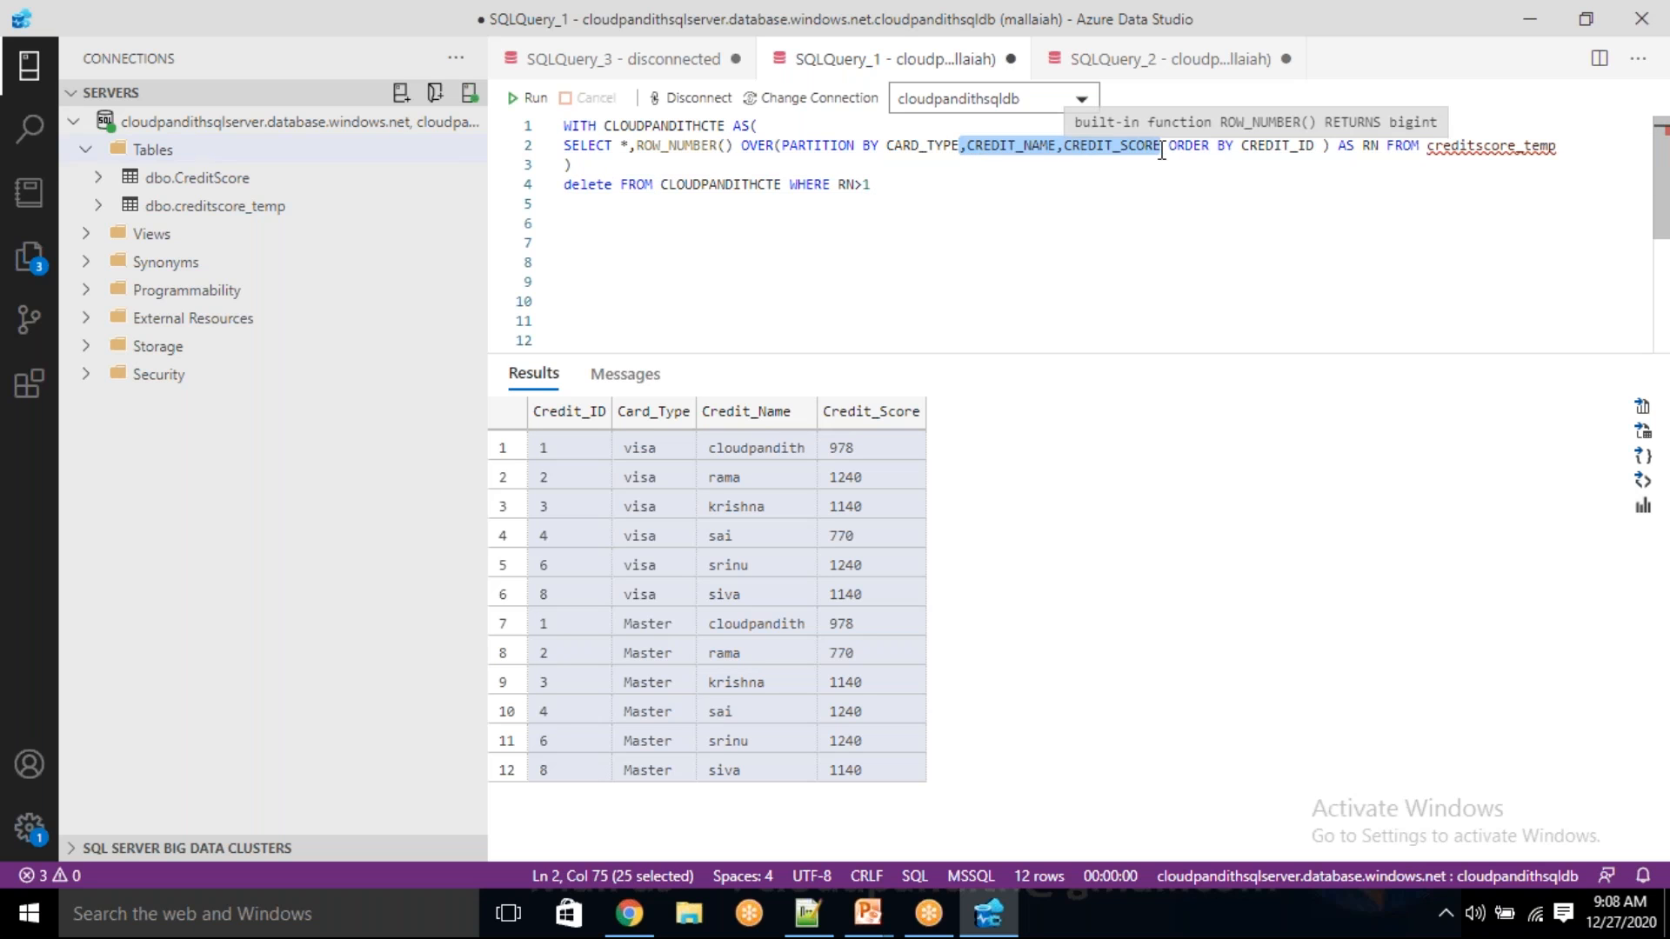
pyautogui.press('BackSpace')
pyautogui.moveTo(990, 275); pyautogui.dragTo(990, 270)
# - Change the ORDER BY clause of the ROW_NUMBER expression to CREDIT_score desc
pyautogui.doubleClick(1076, 146)
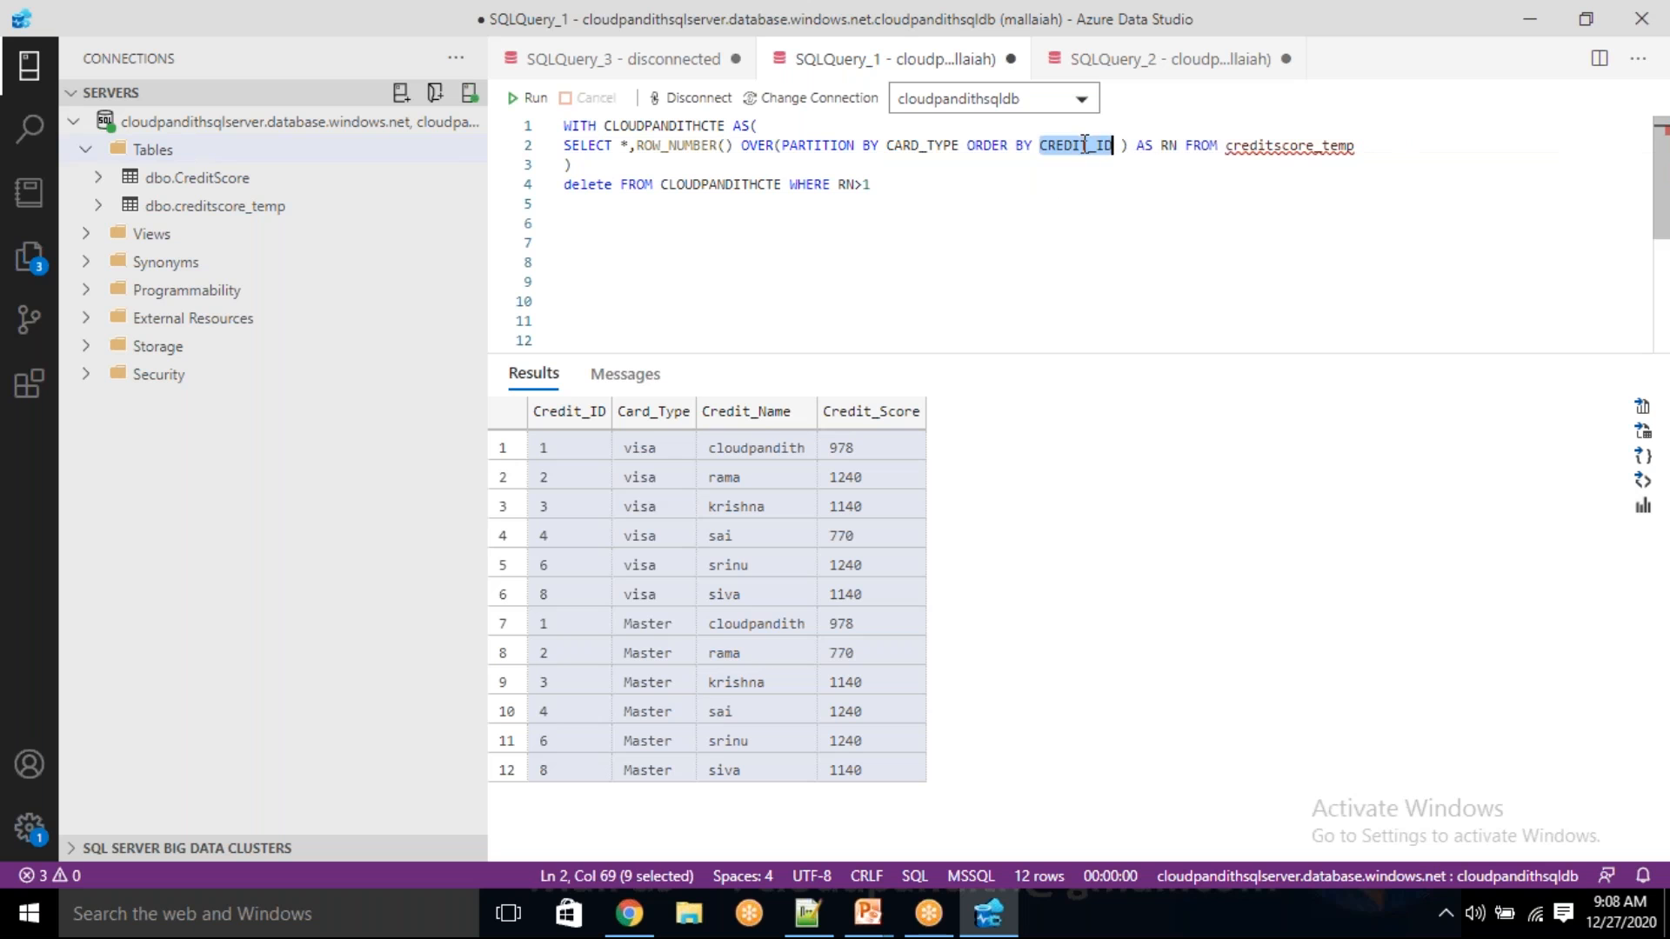
pyautogui.click(587, 538)
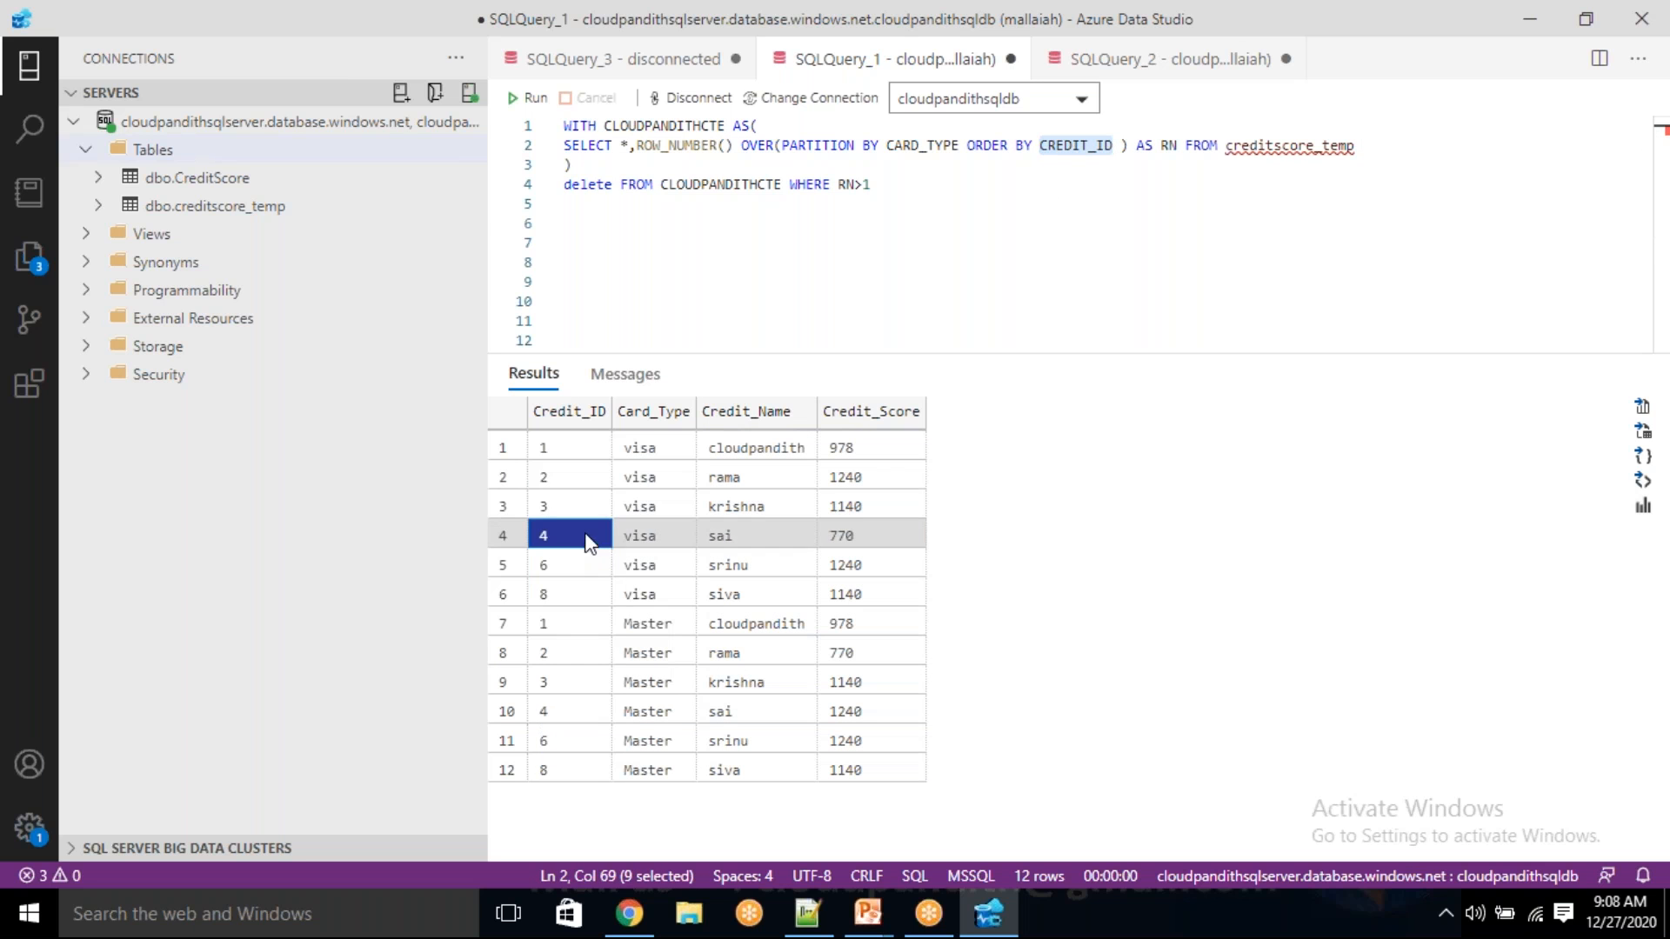
pyautogui.click(555, 468)
pyautogui.click(568, 588)
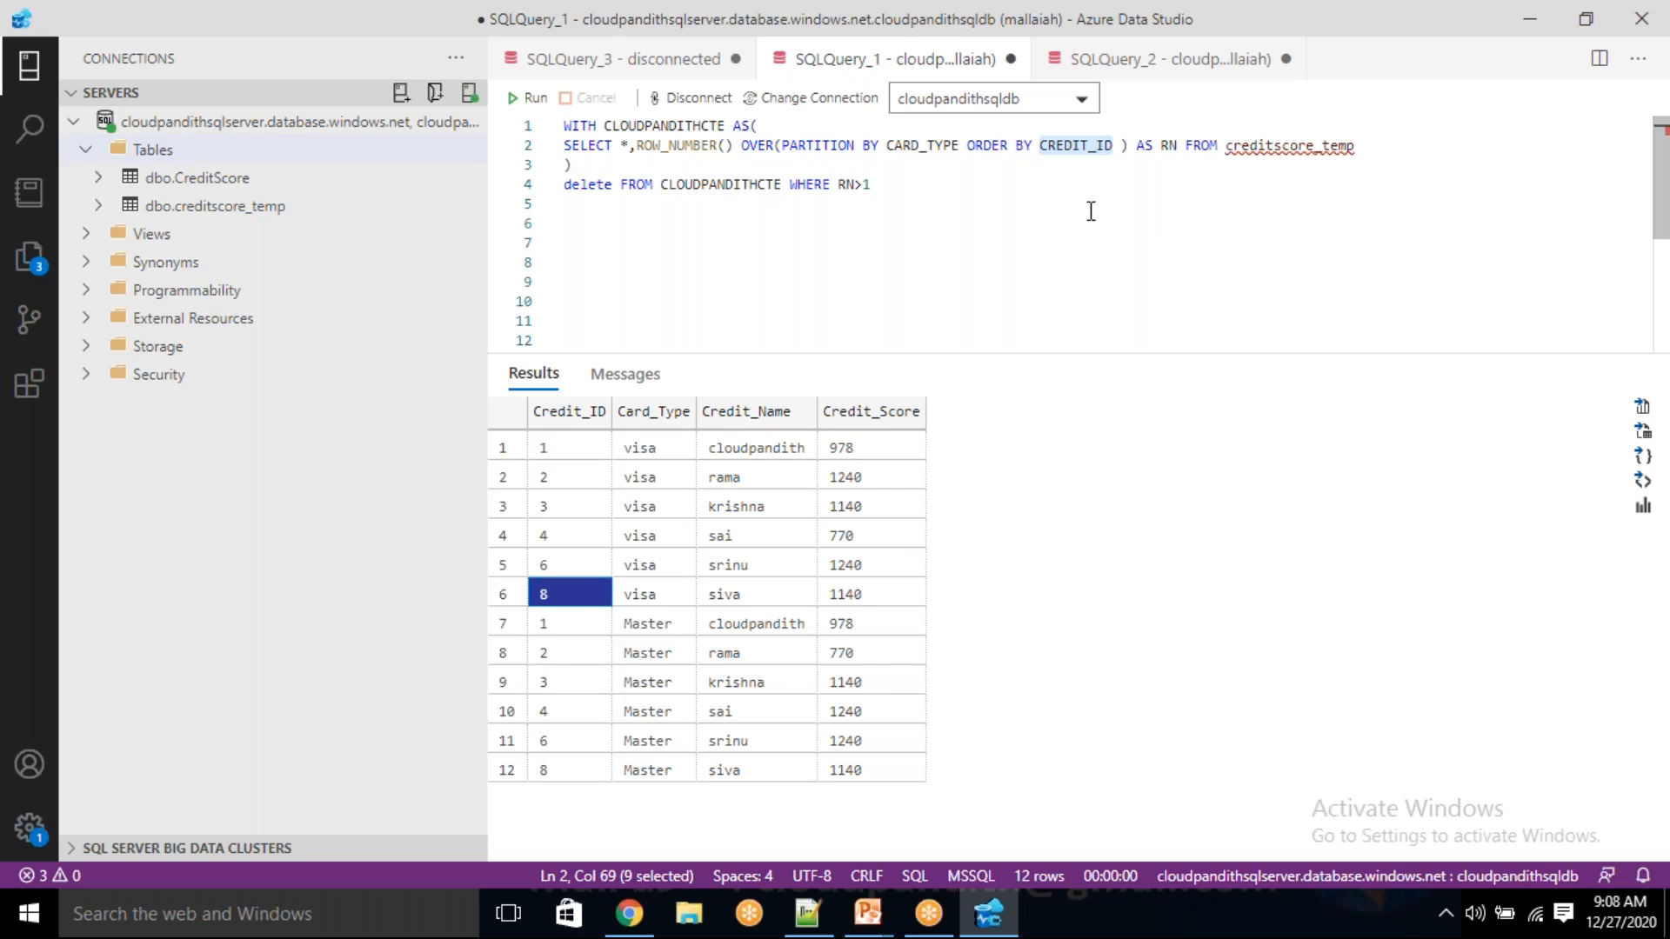
pyautogui.click(1106, 146)
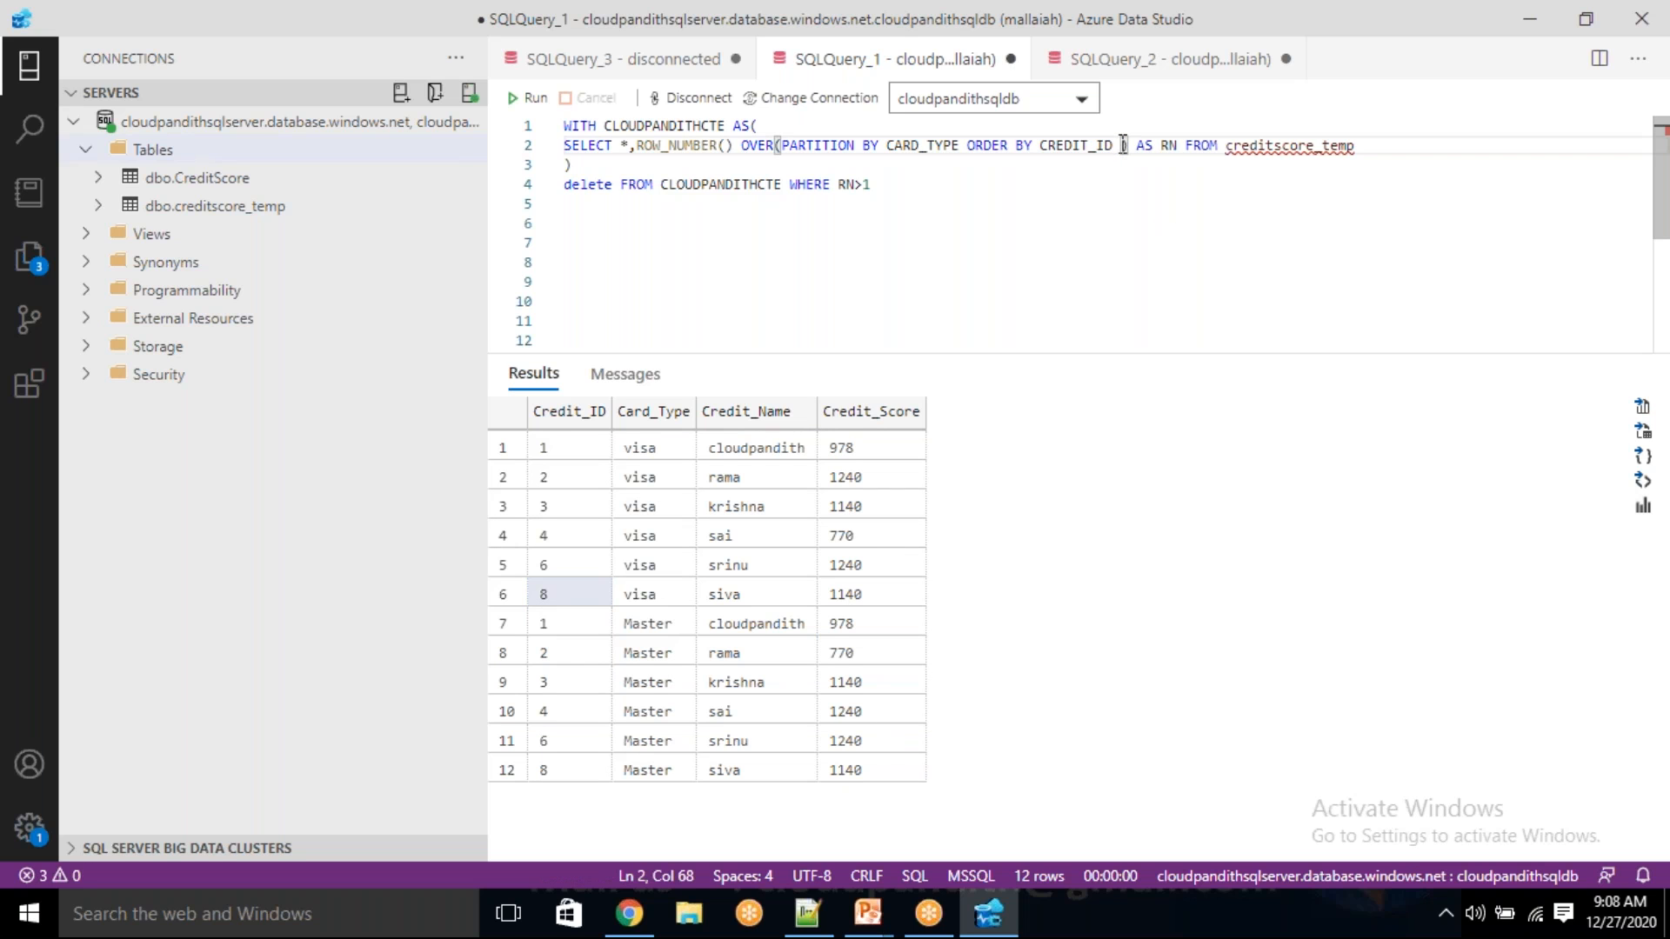
pyautogui.press('Delete')
pyautogui.press('BackSpace')
pyautogui.write('score')
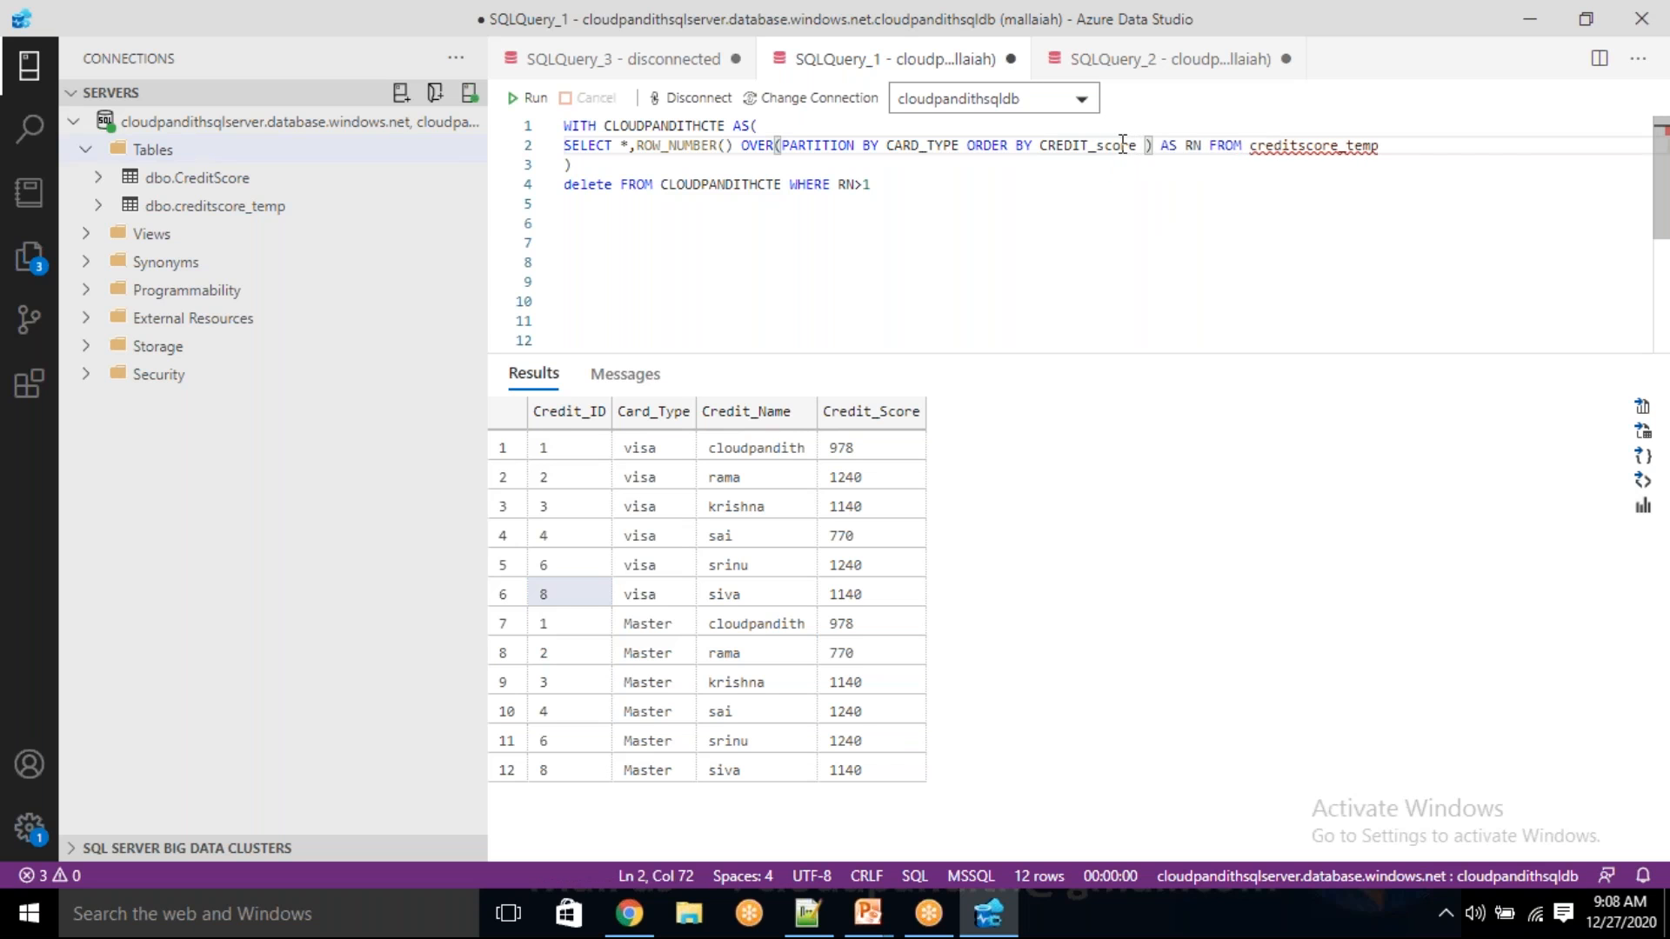
pyautogui.write(' desc')
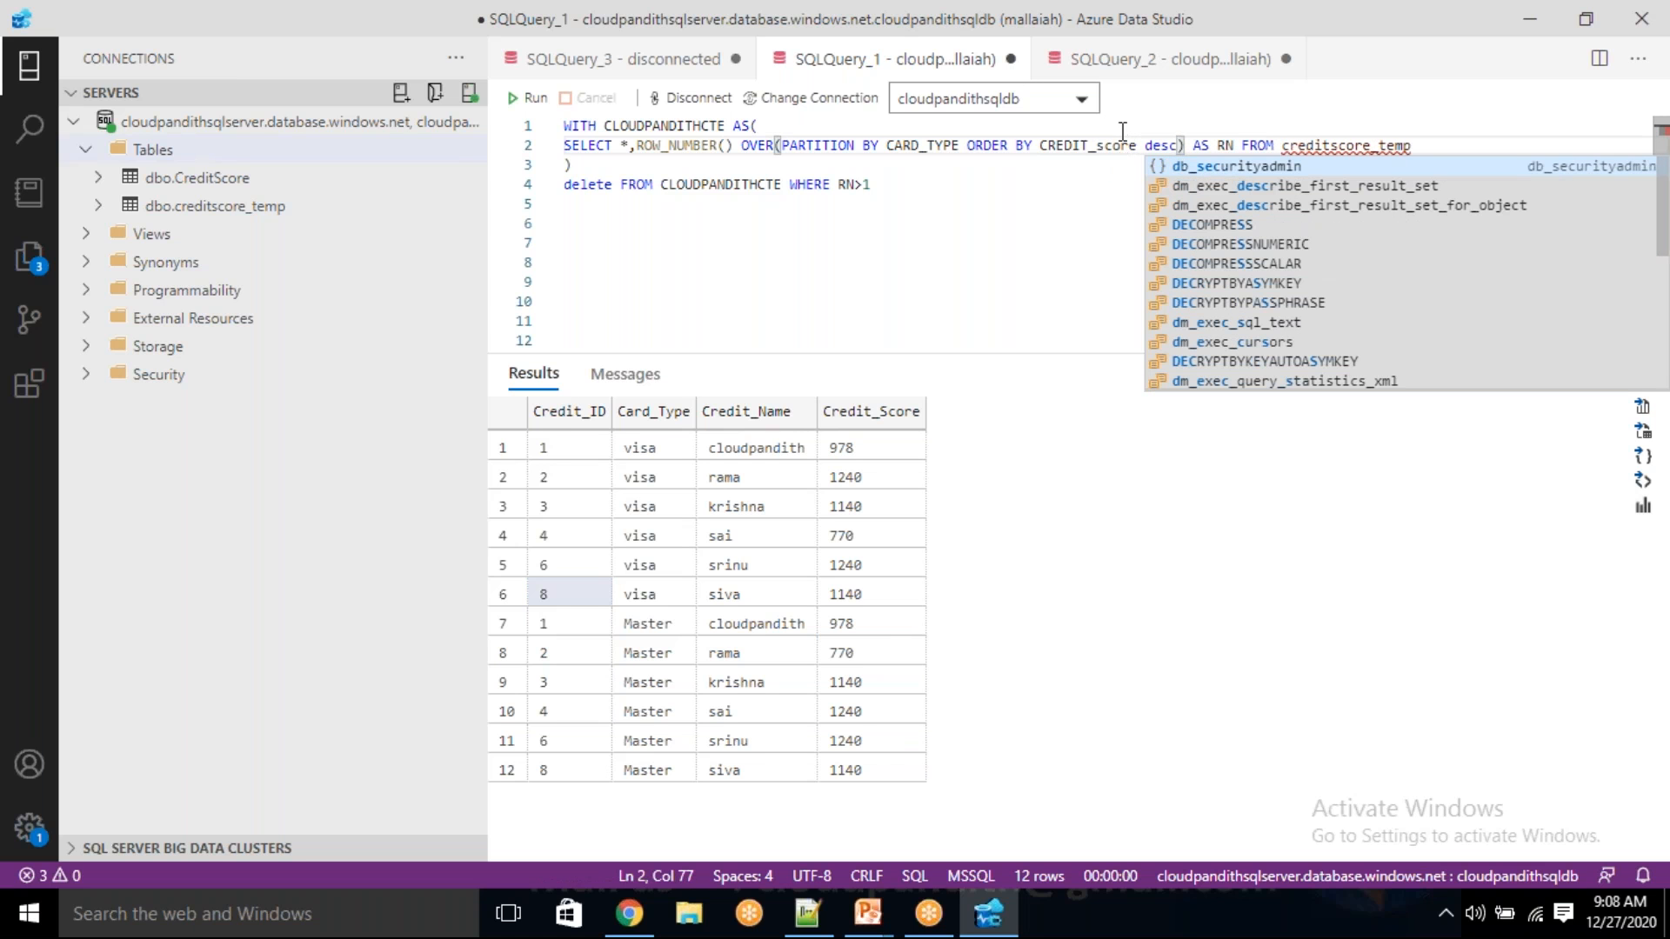
pyautogui.click(1000, 183)
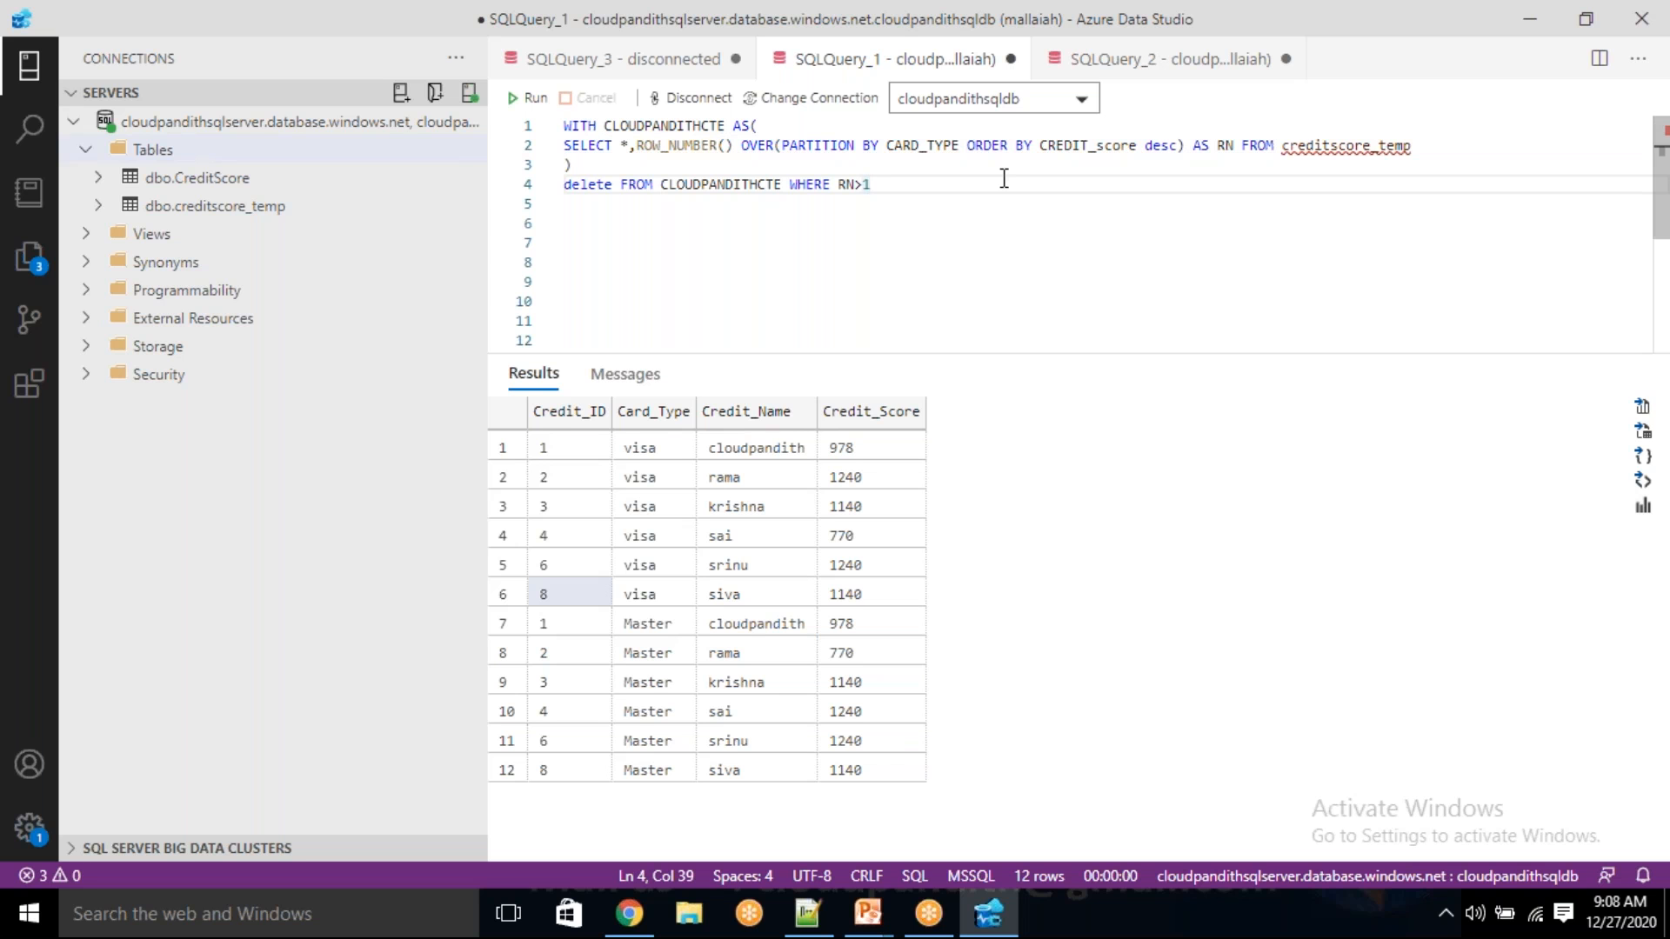
pyautogui.click(1226, 40)
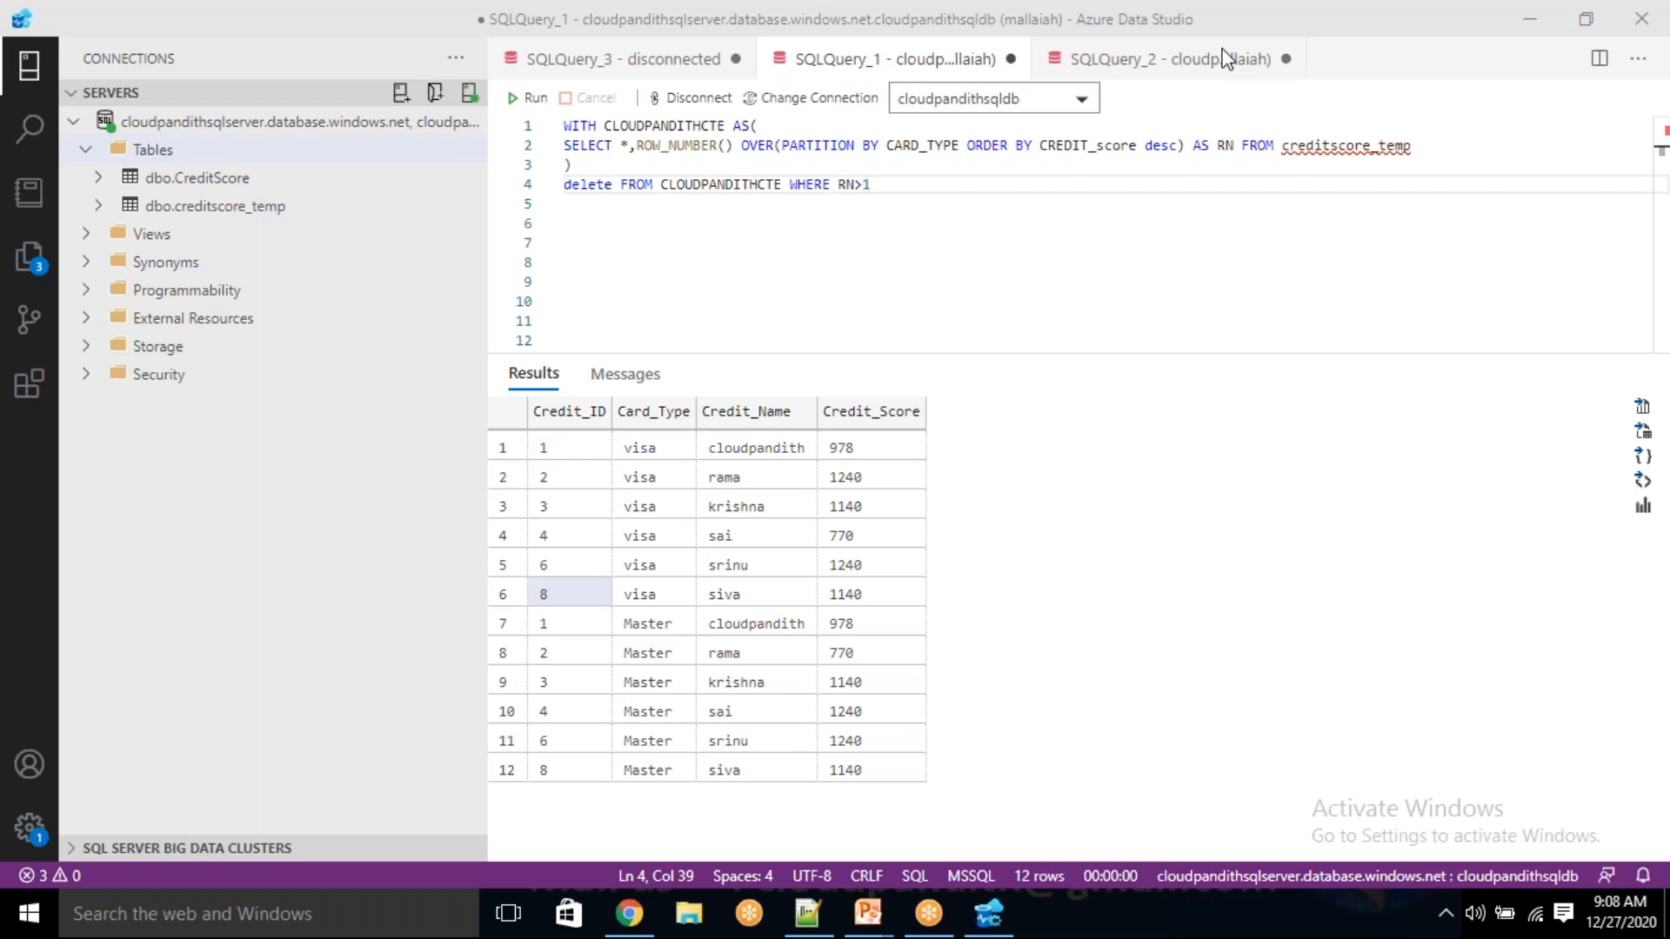
pyautogui.doubleClick(692, 144)
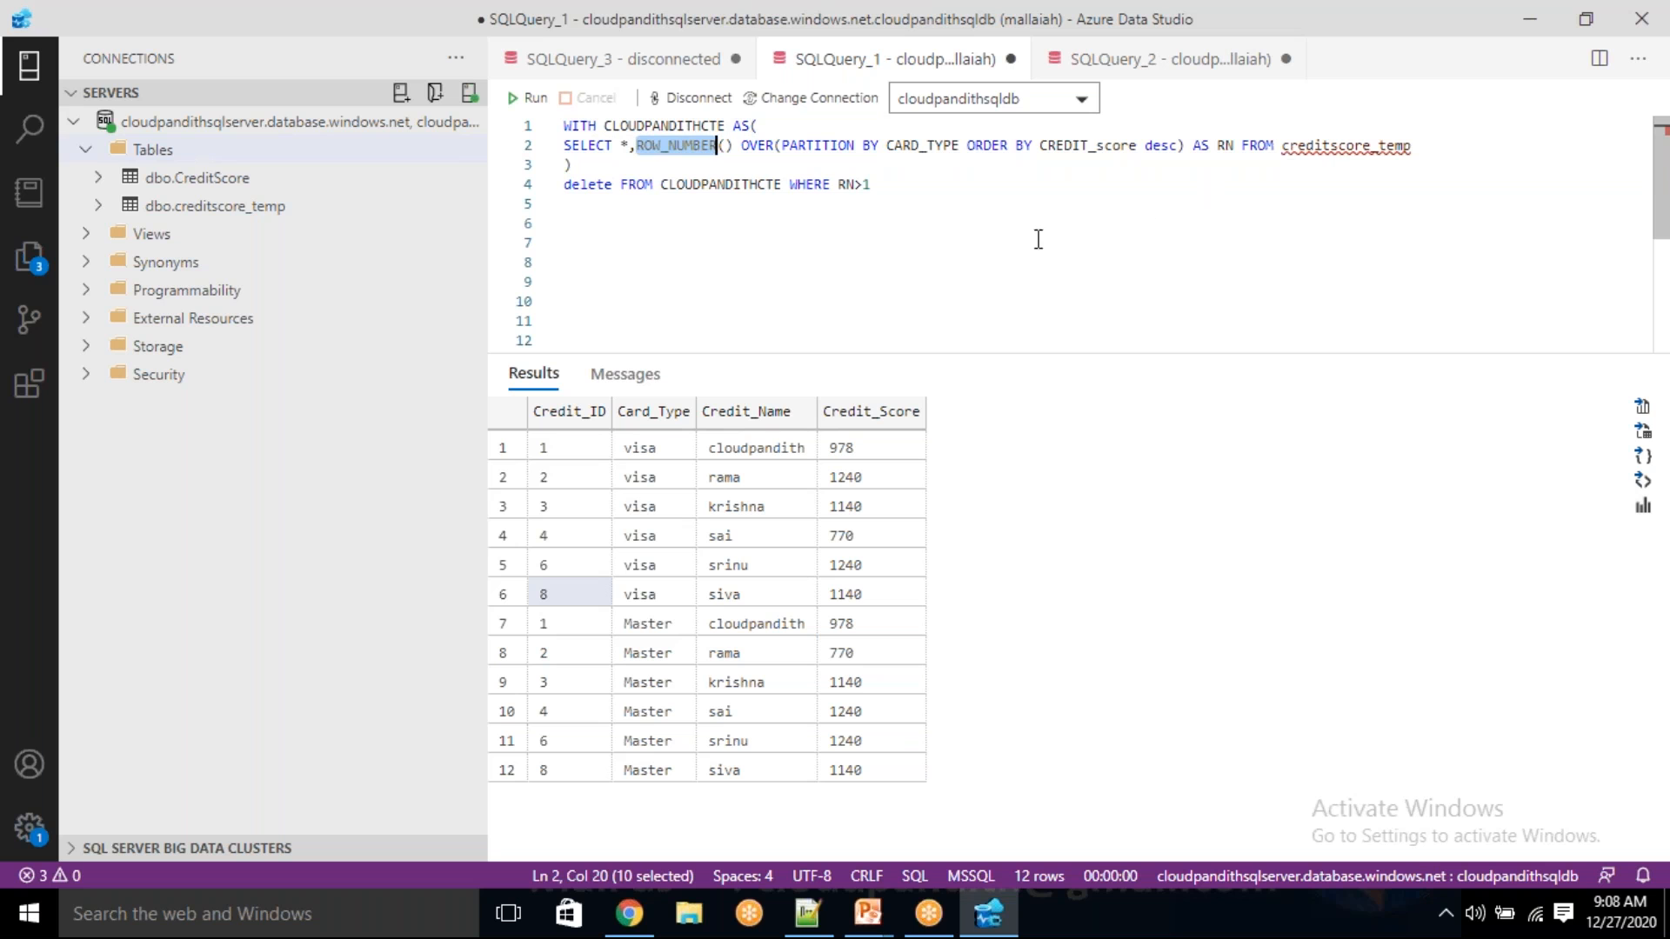
# - Replace the delete statement after the CTE with select * from CLOUDPANDITHCTE on line 4
pyautogui.moveTo(874, 184); pyautogui.dragTo(633, 171)
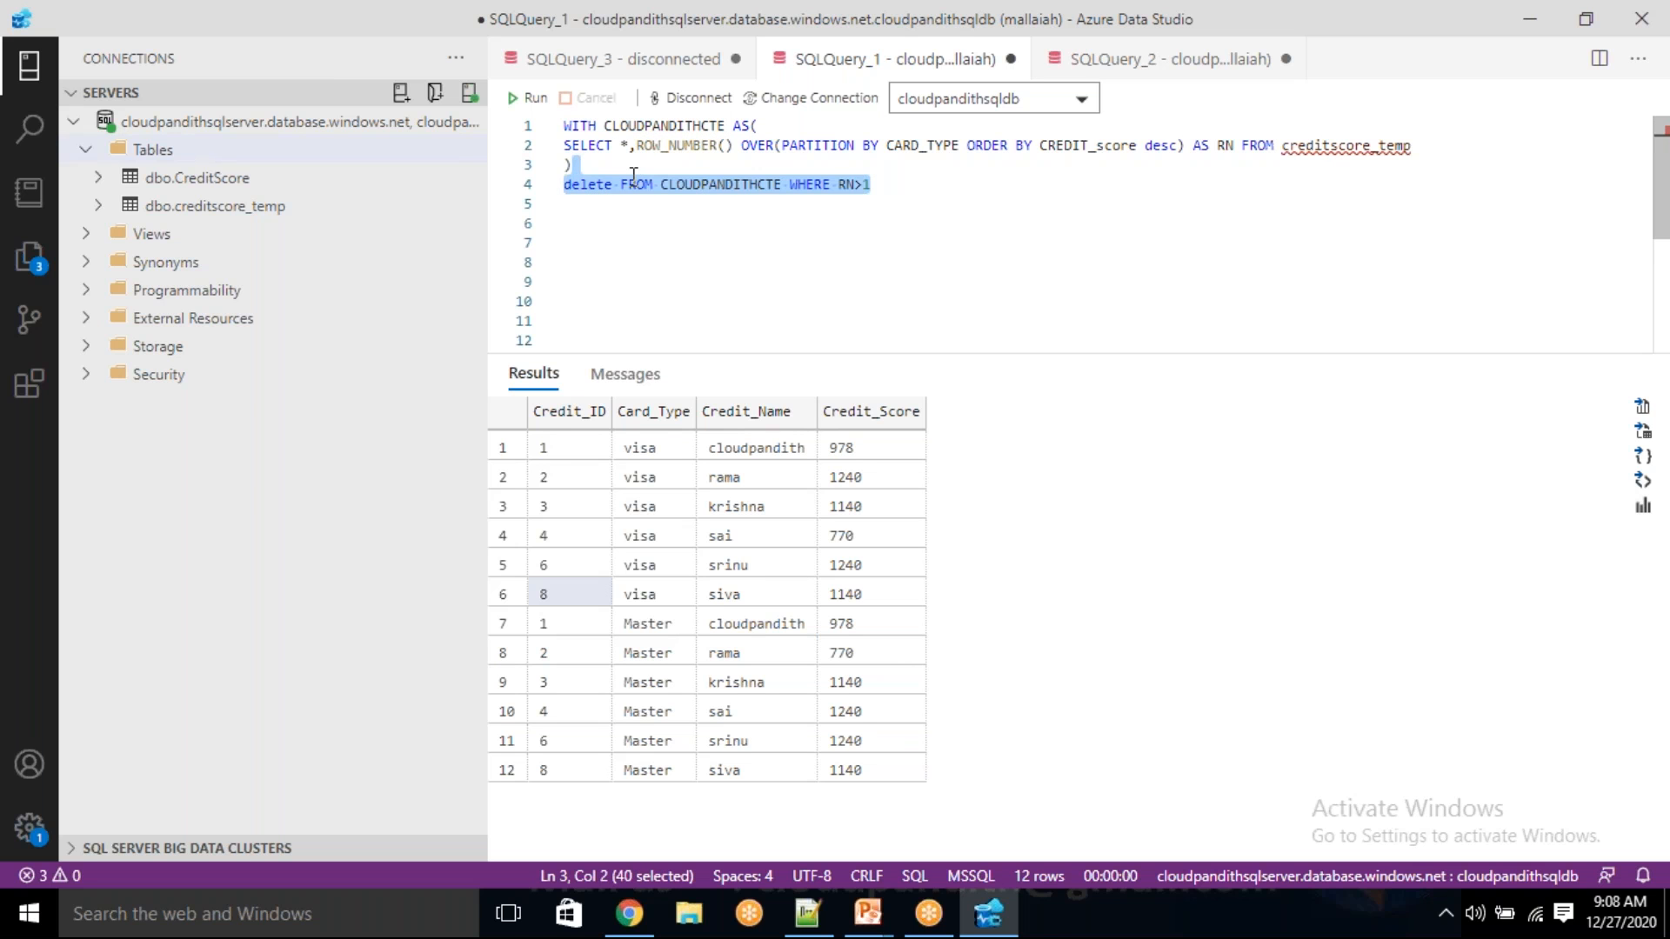
pyautogui.press('BackSpace')
pyautogui.write('select ')
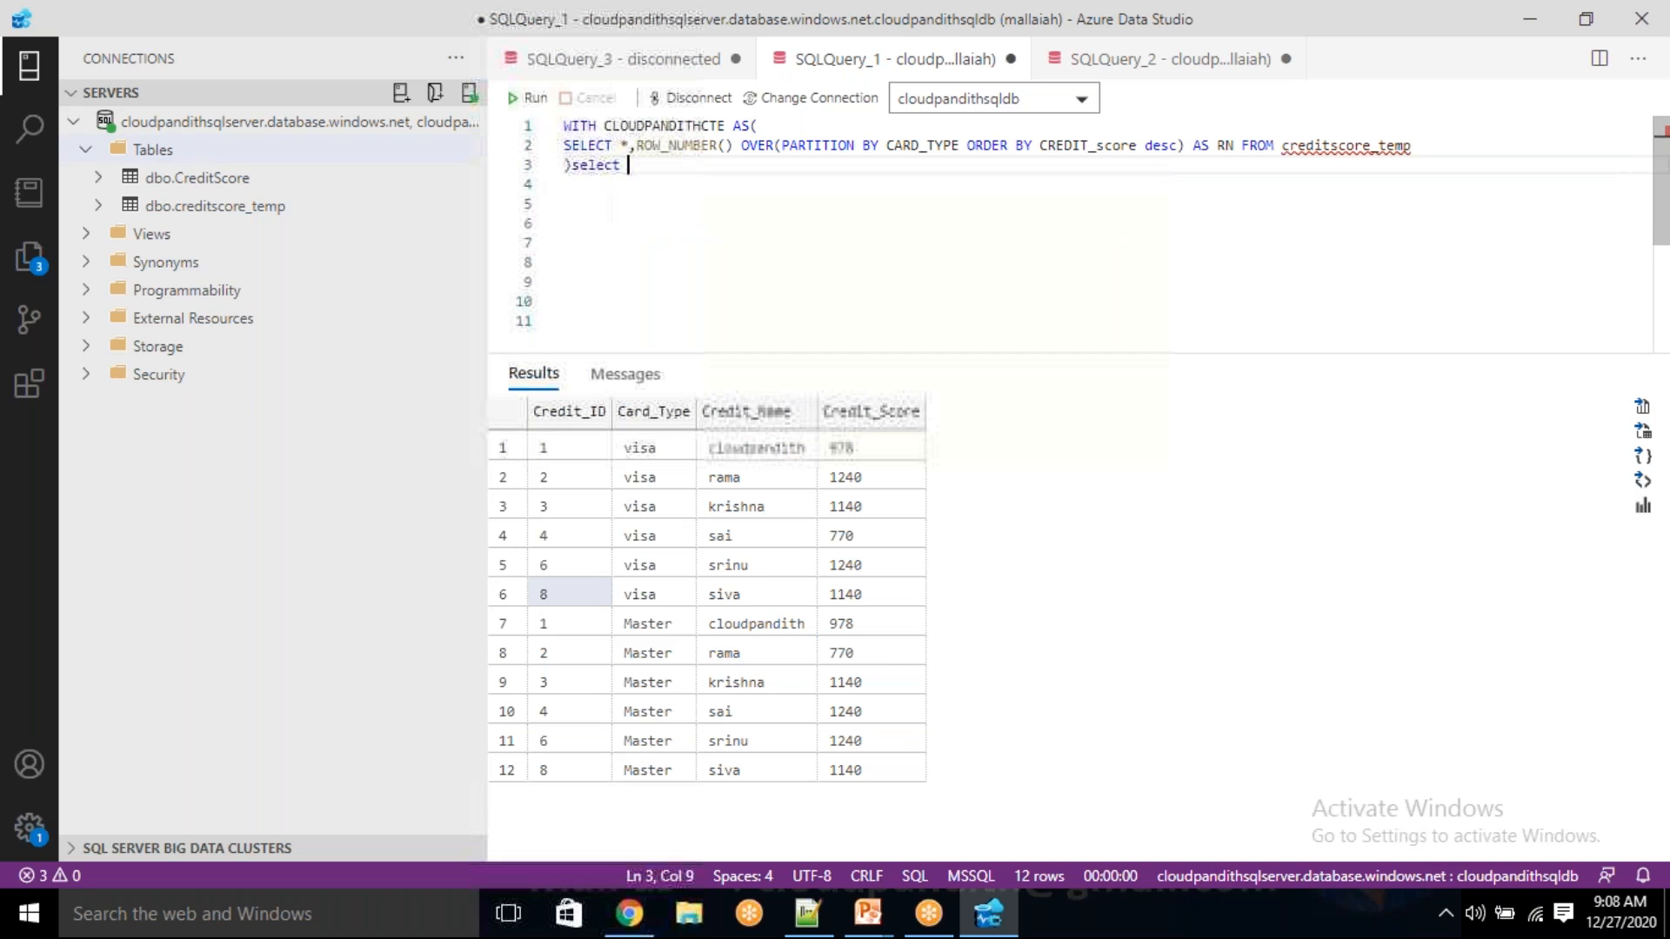
pyautogui.write('* from')
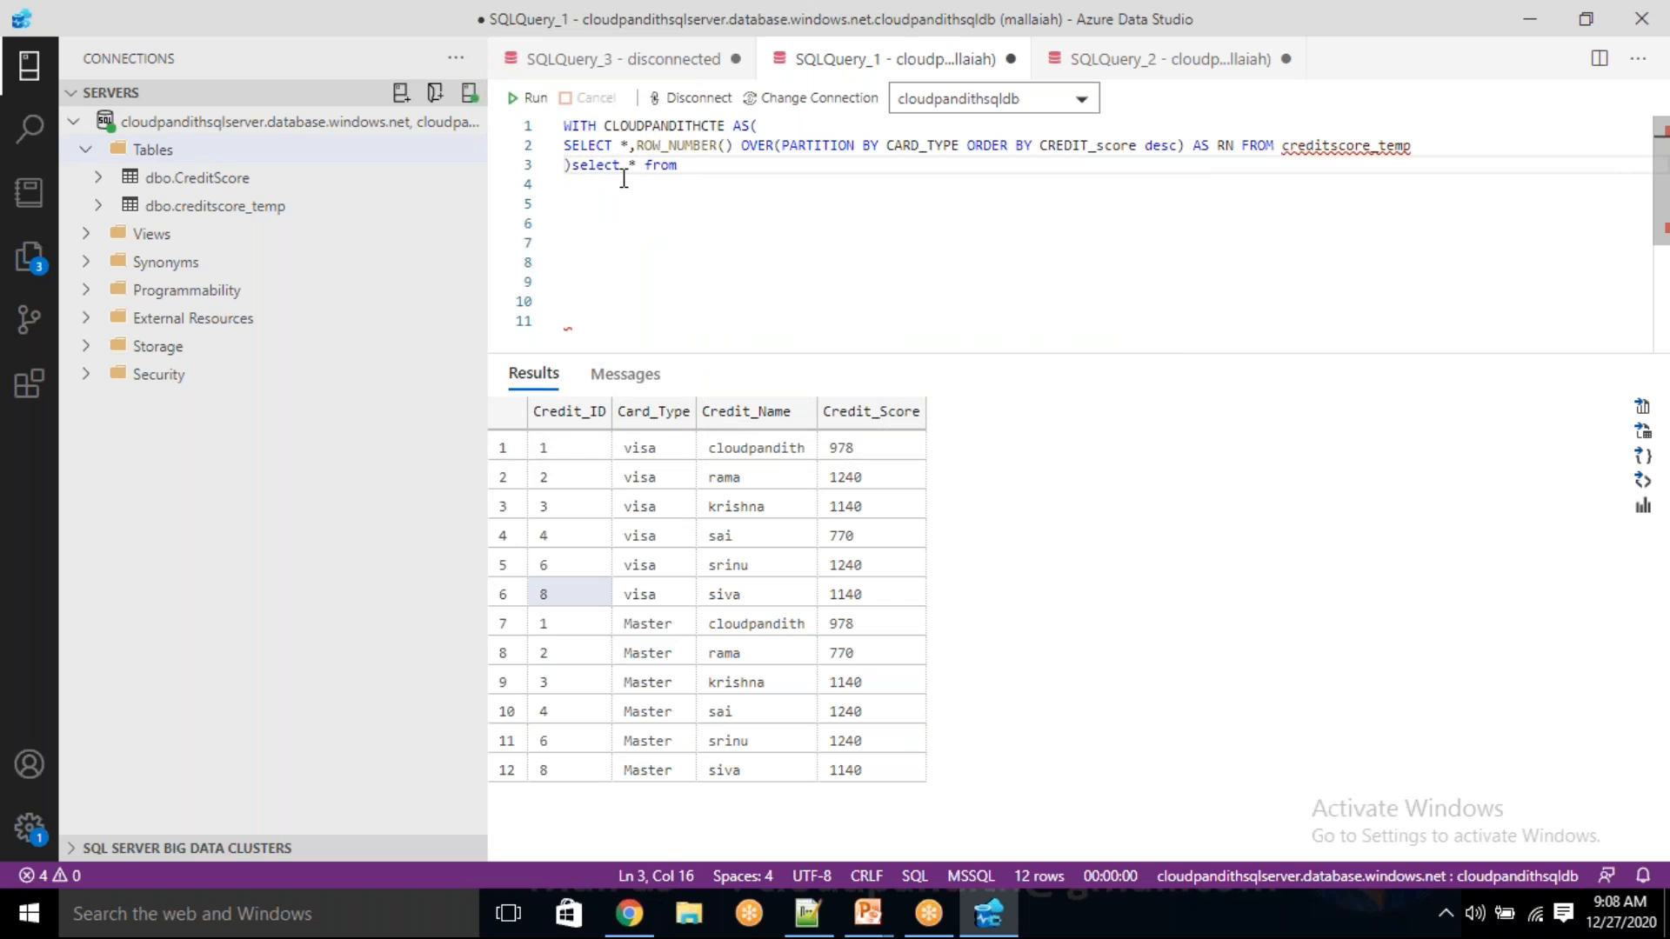
pyautogui.click(574, 162)
pyautogui.press('Return')
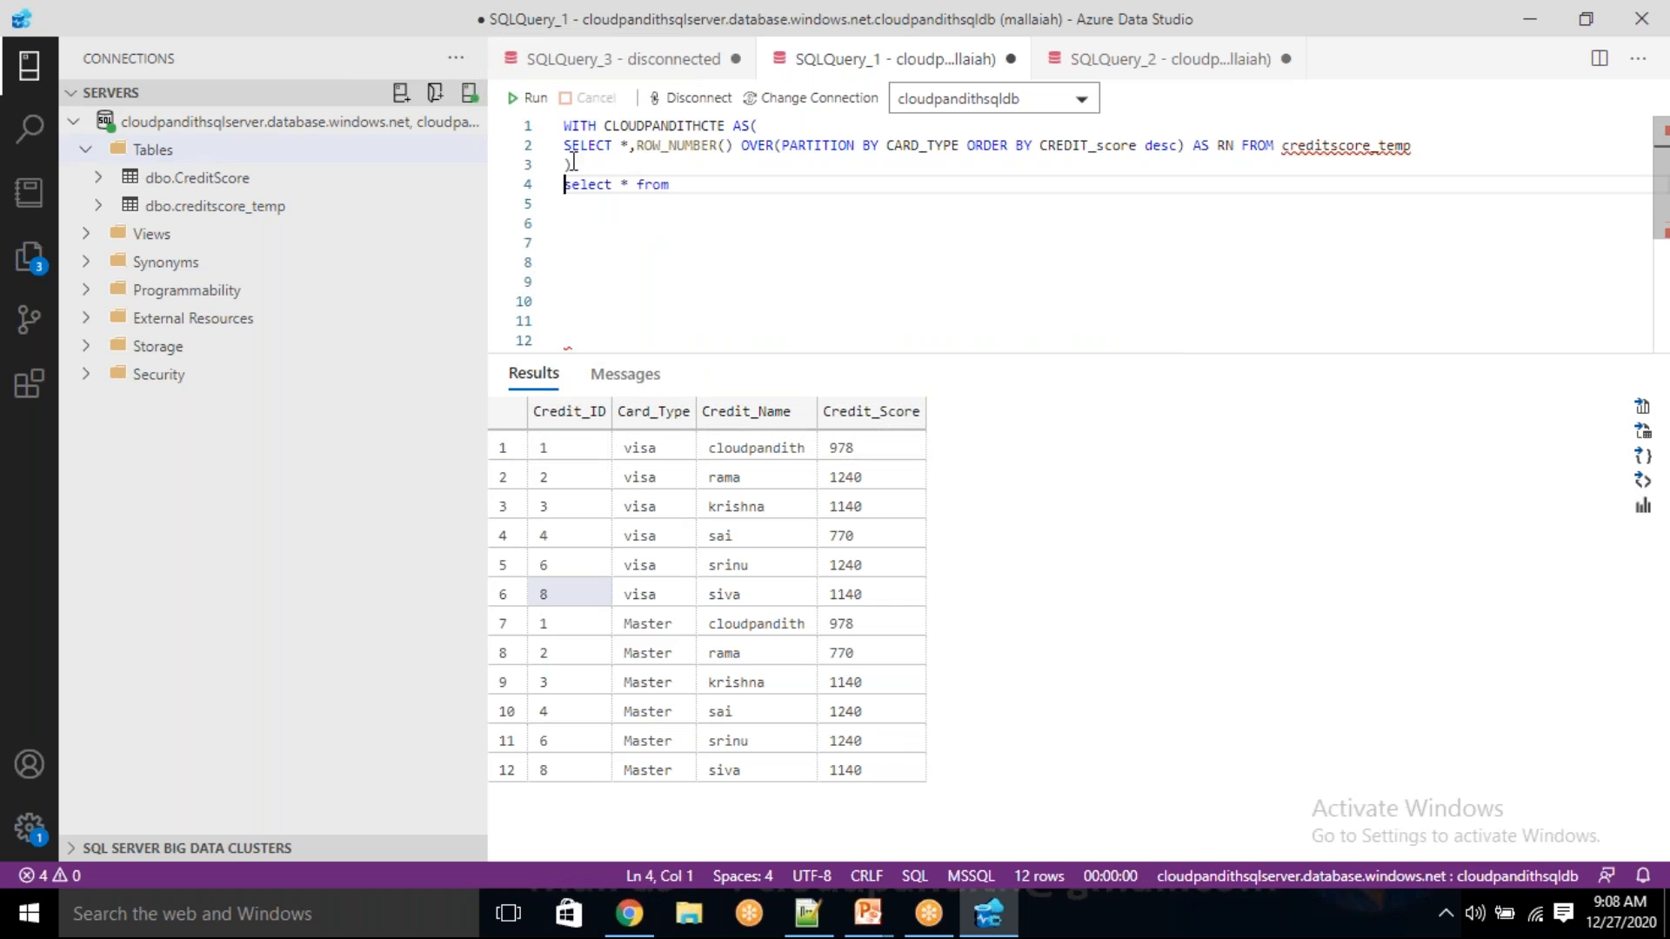
pyautogui.doubleClick(693, 127)
pyautogui.hotkey('ctrl', 'c')
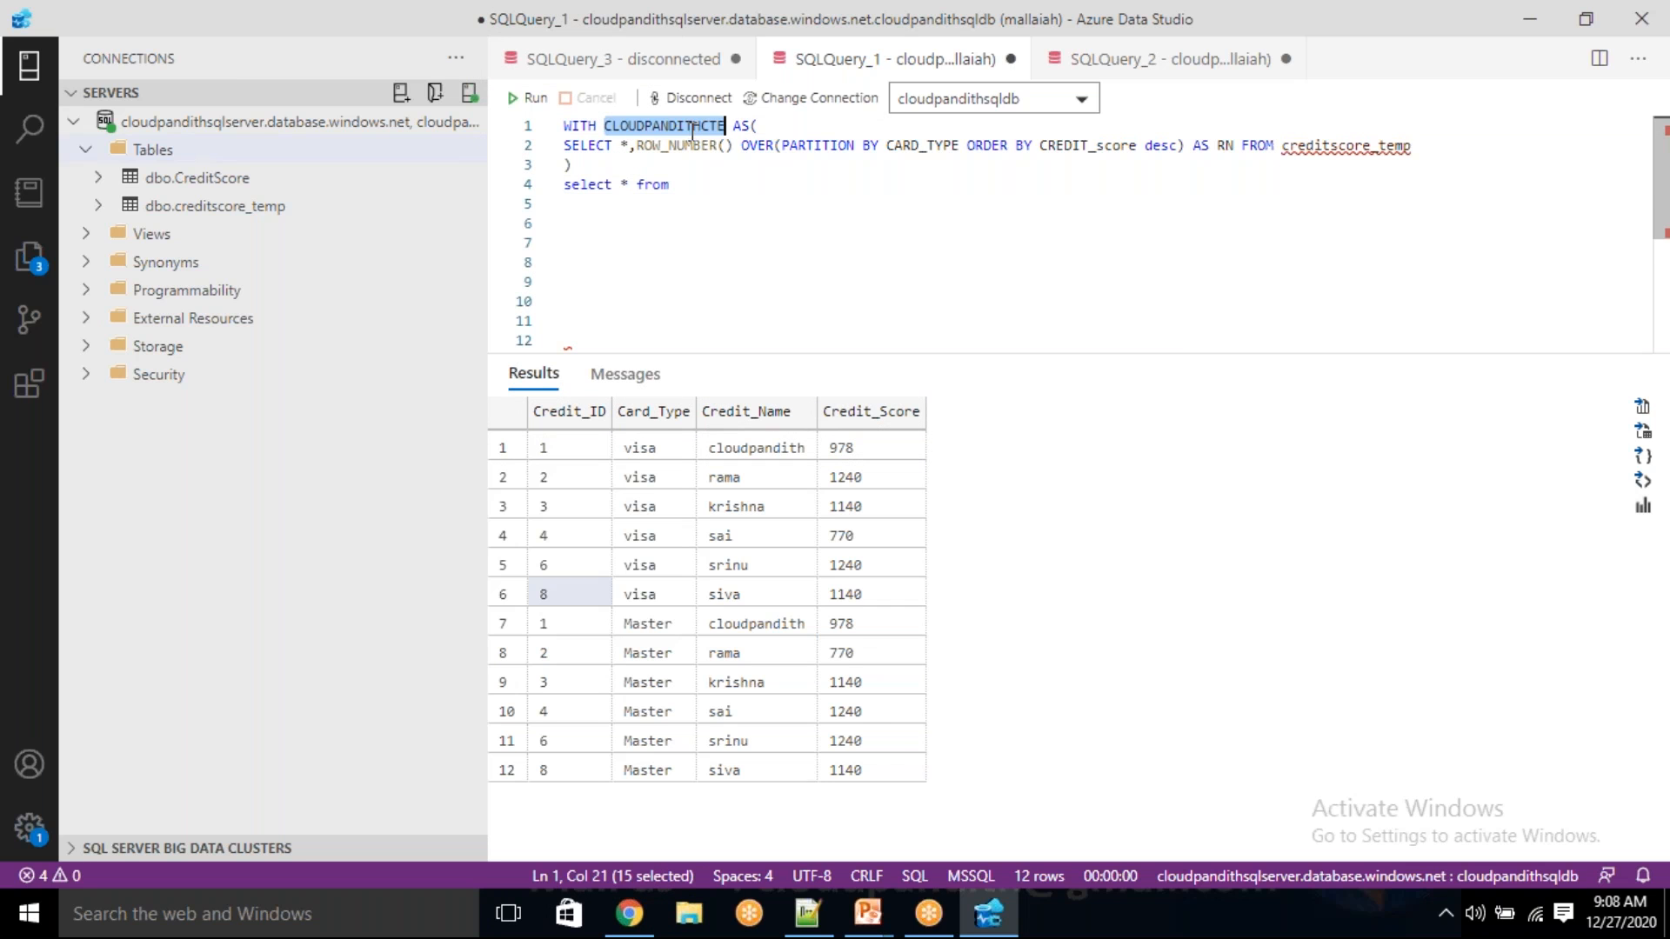
pyautogui.click(690, 184)
pyautogui.hotkey('ctrl', 'v')
# - Run the whole CTE query and compare the RN numbering within the Master and visa card types
pyautogui.moveTo(827, 199); pyautogui.dragTo(564, 125)
pyautogui.click(527, 97)
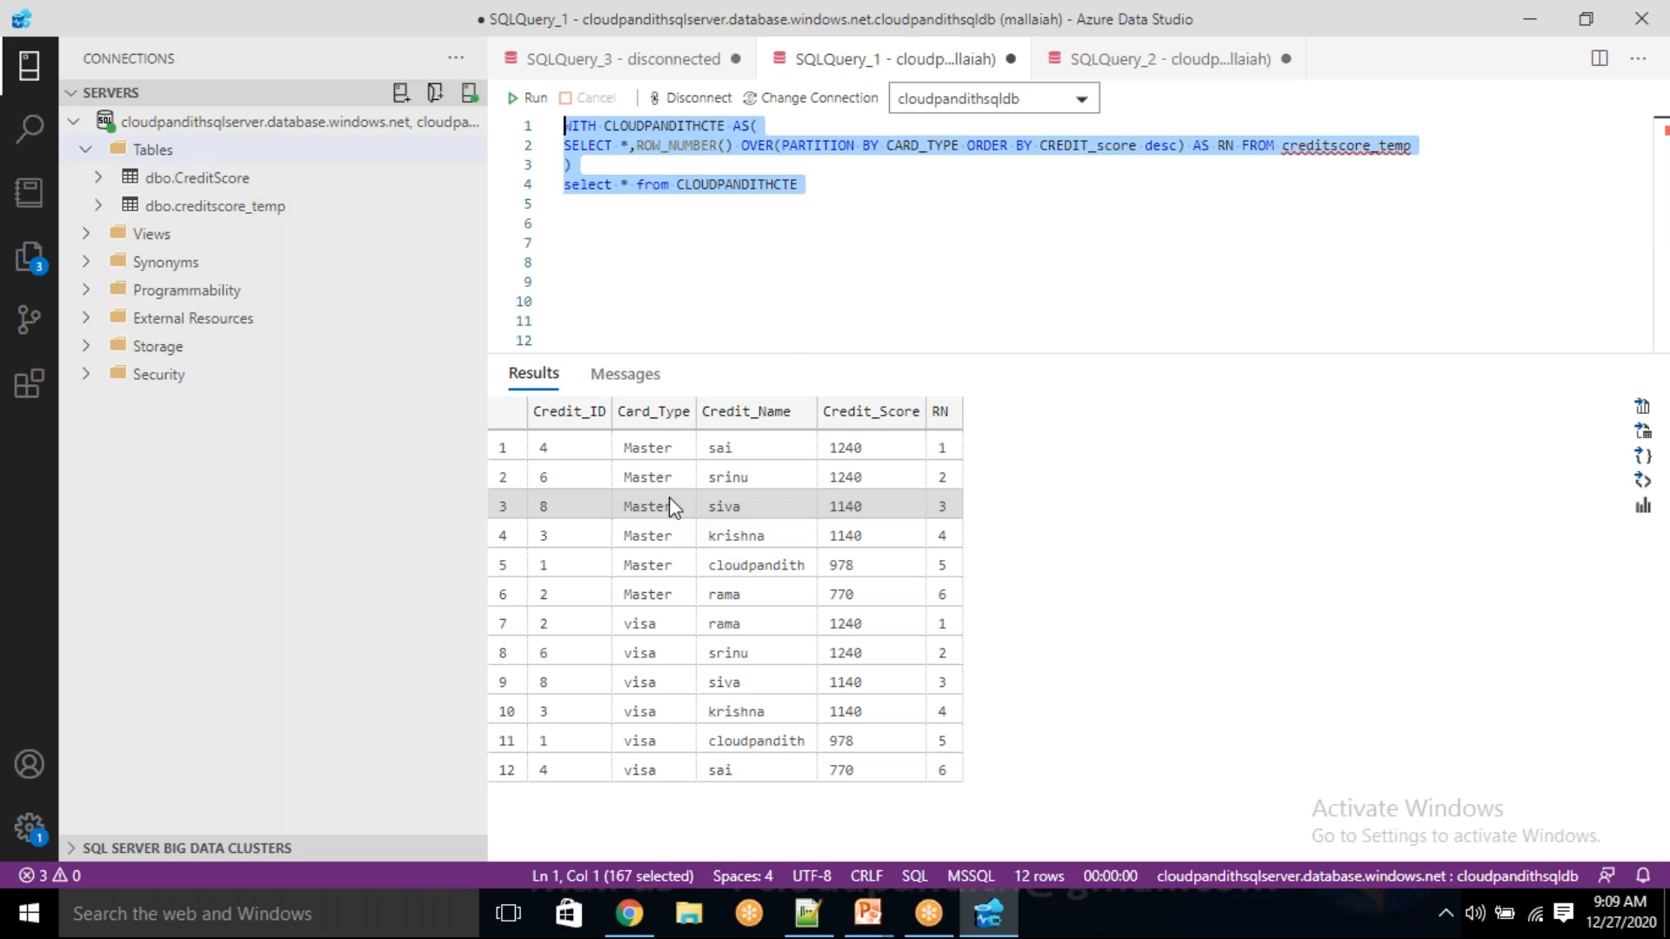
pyautogui.moveTo(647, 450); pyautogui.dragTo(659, 592)
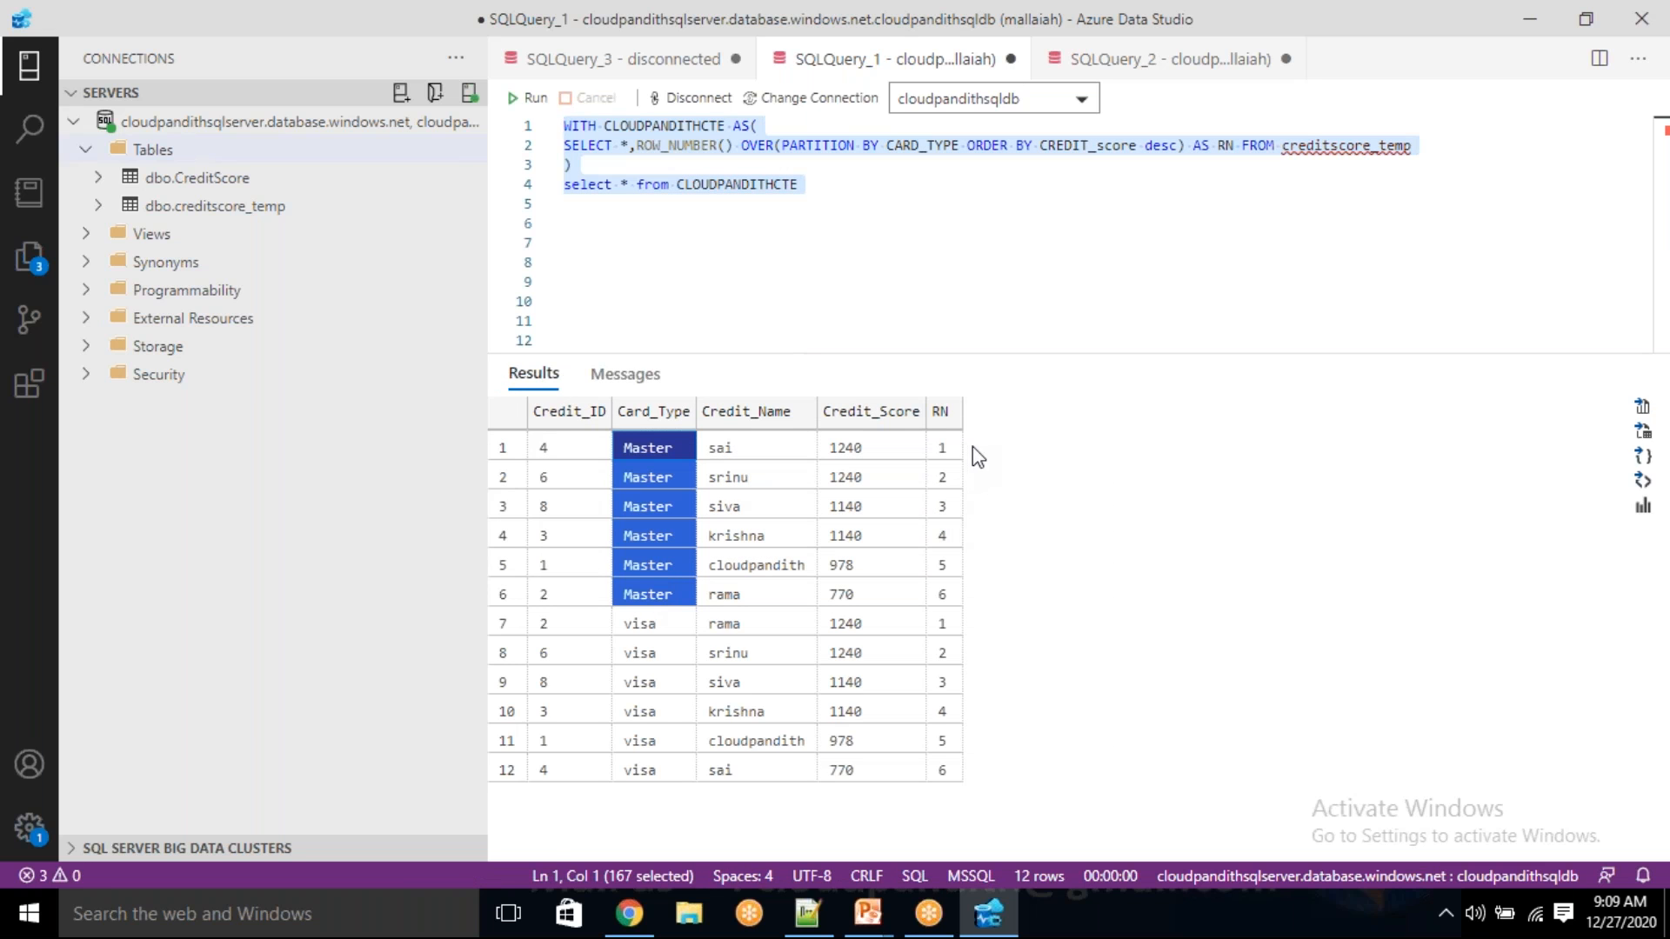
pyautogui.moveTo(956, 448); pyautogui.dragTo(937, 595)
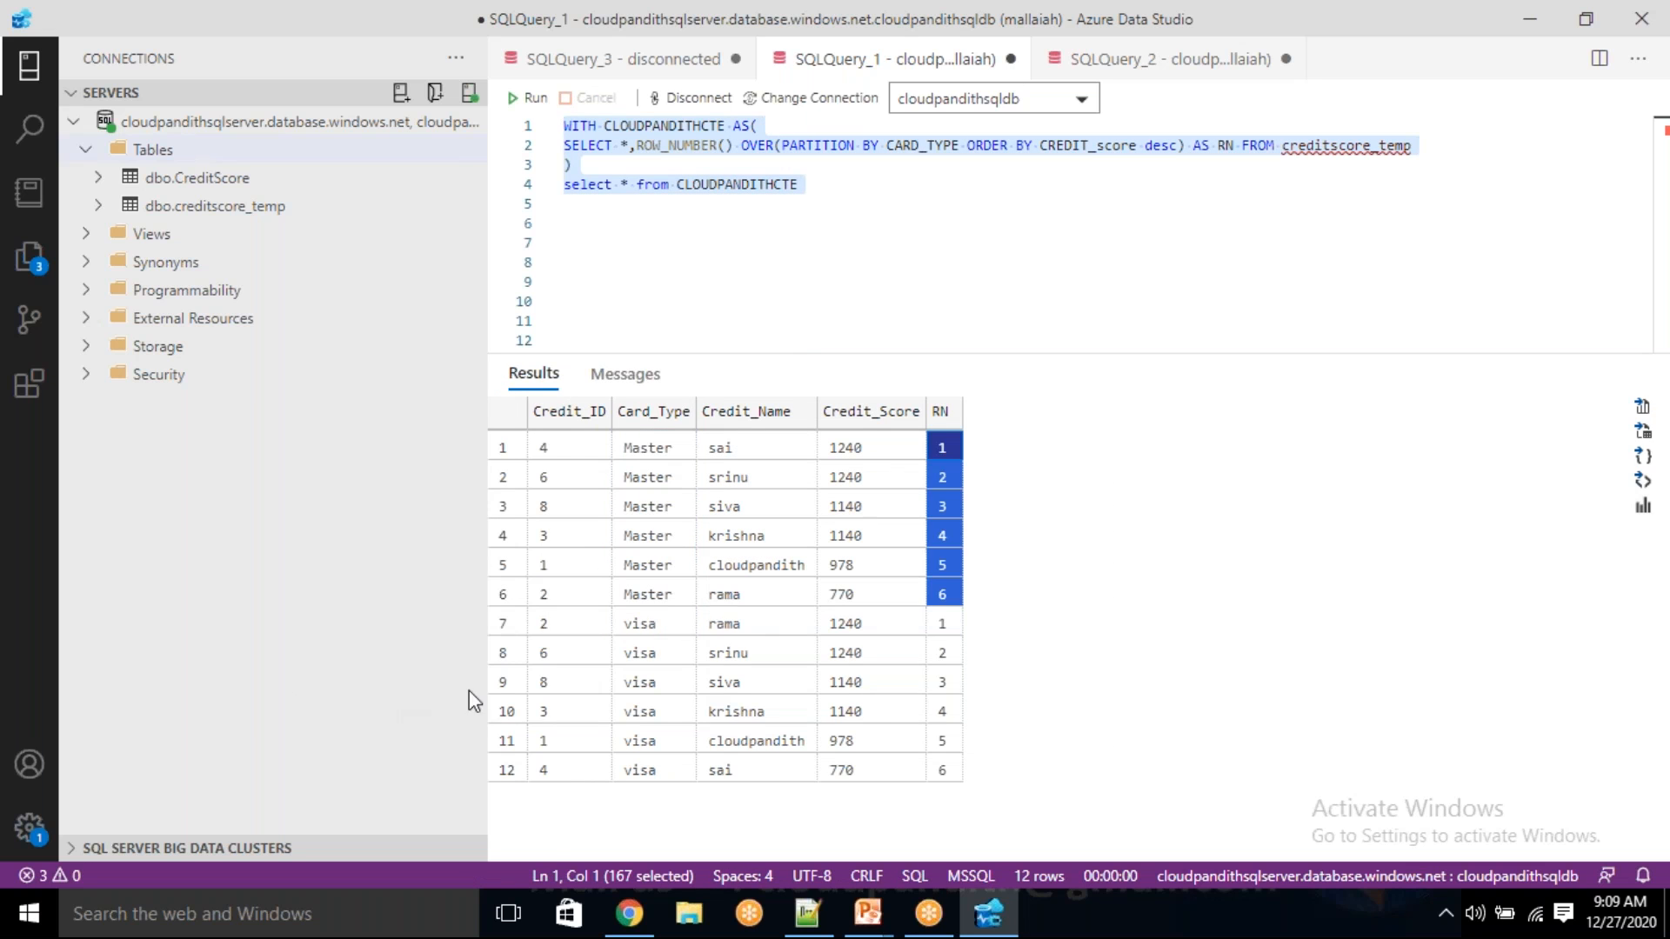
pyautogui.moveTo(640, 625); pyautogui.dragTo(636, 771)
pyautogui.moveTo(934, 620); pyautogui.dragTo(964, 783)
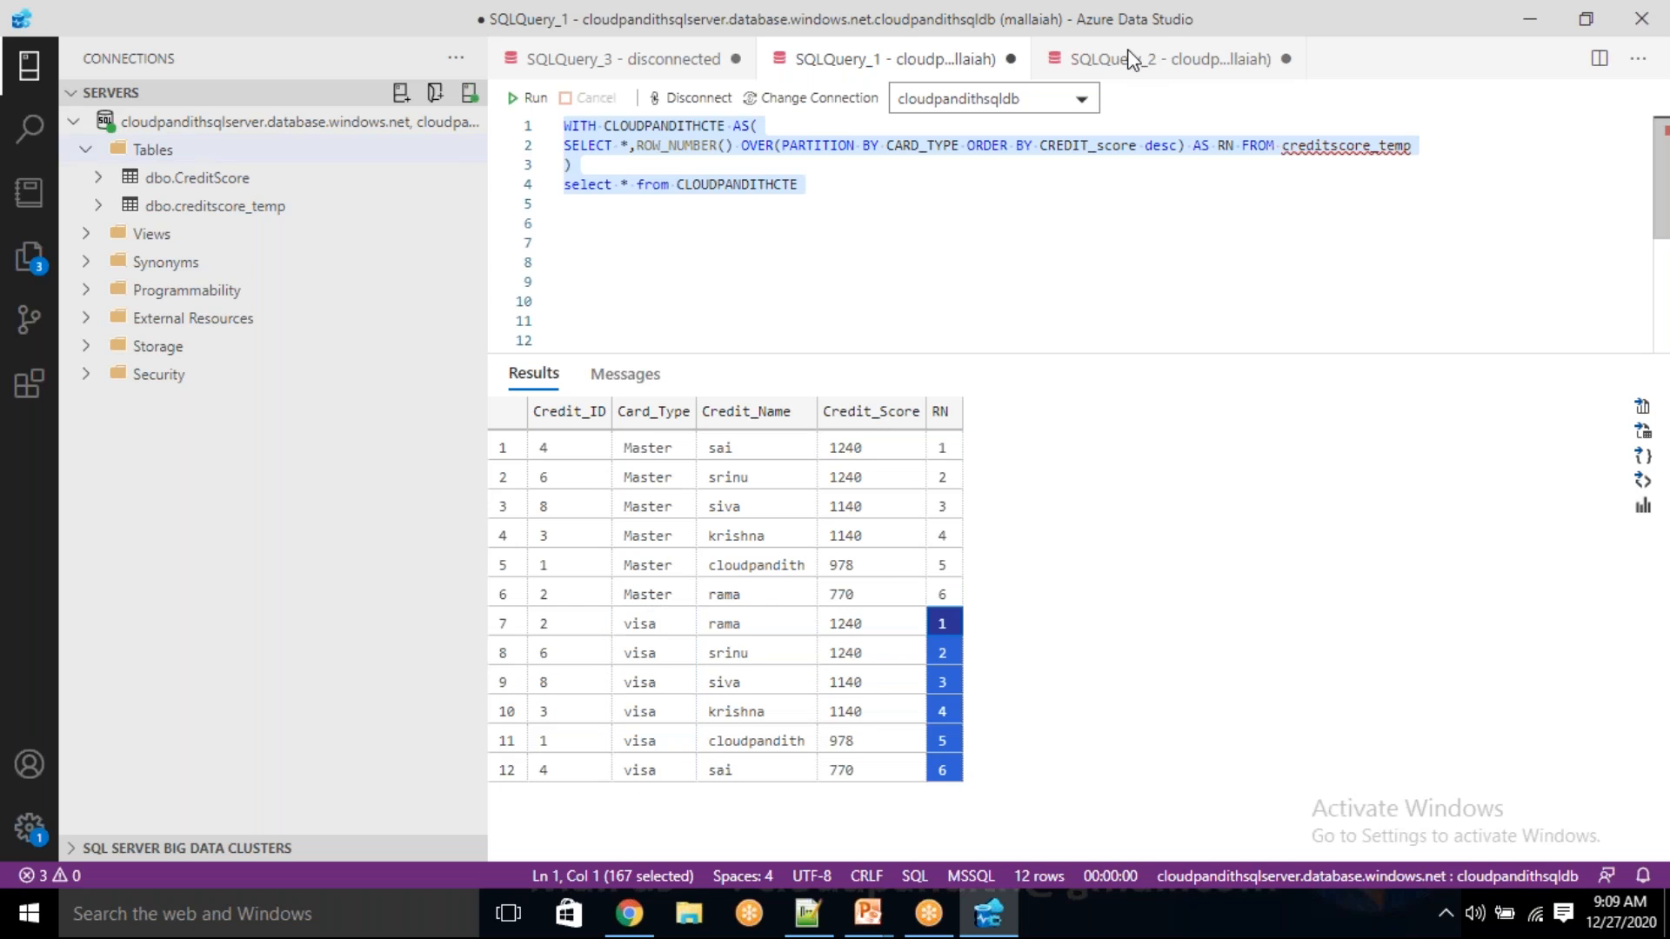
pyautogui.click(1167, 33)
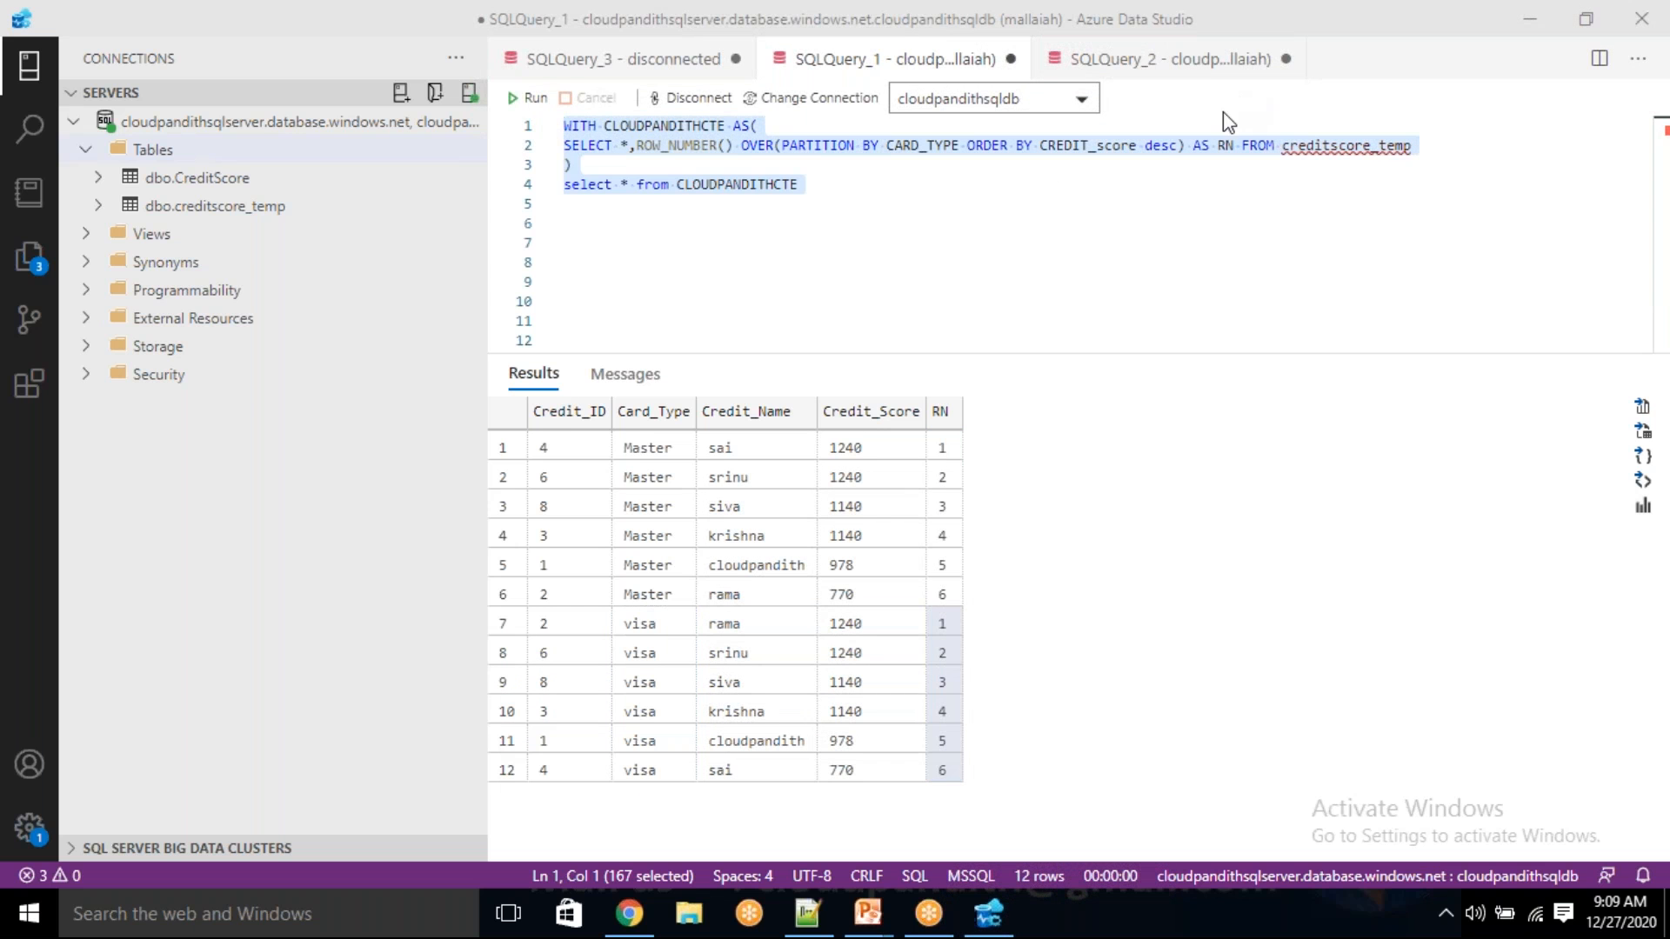
pyautogui.click(1046, 709)
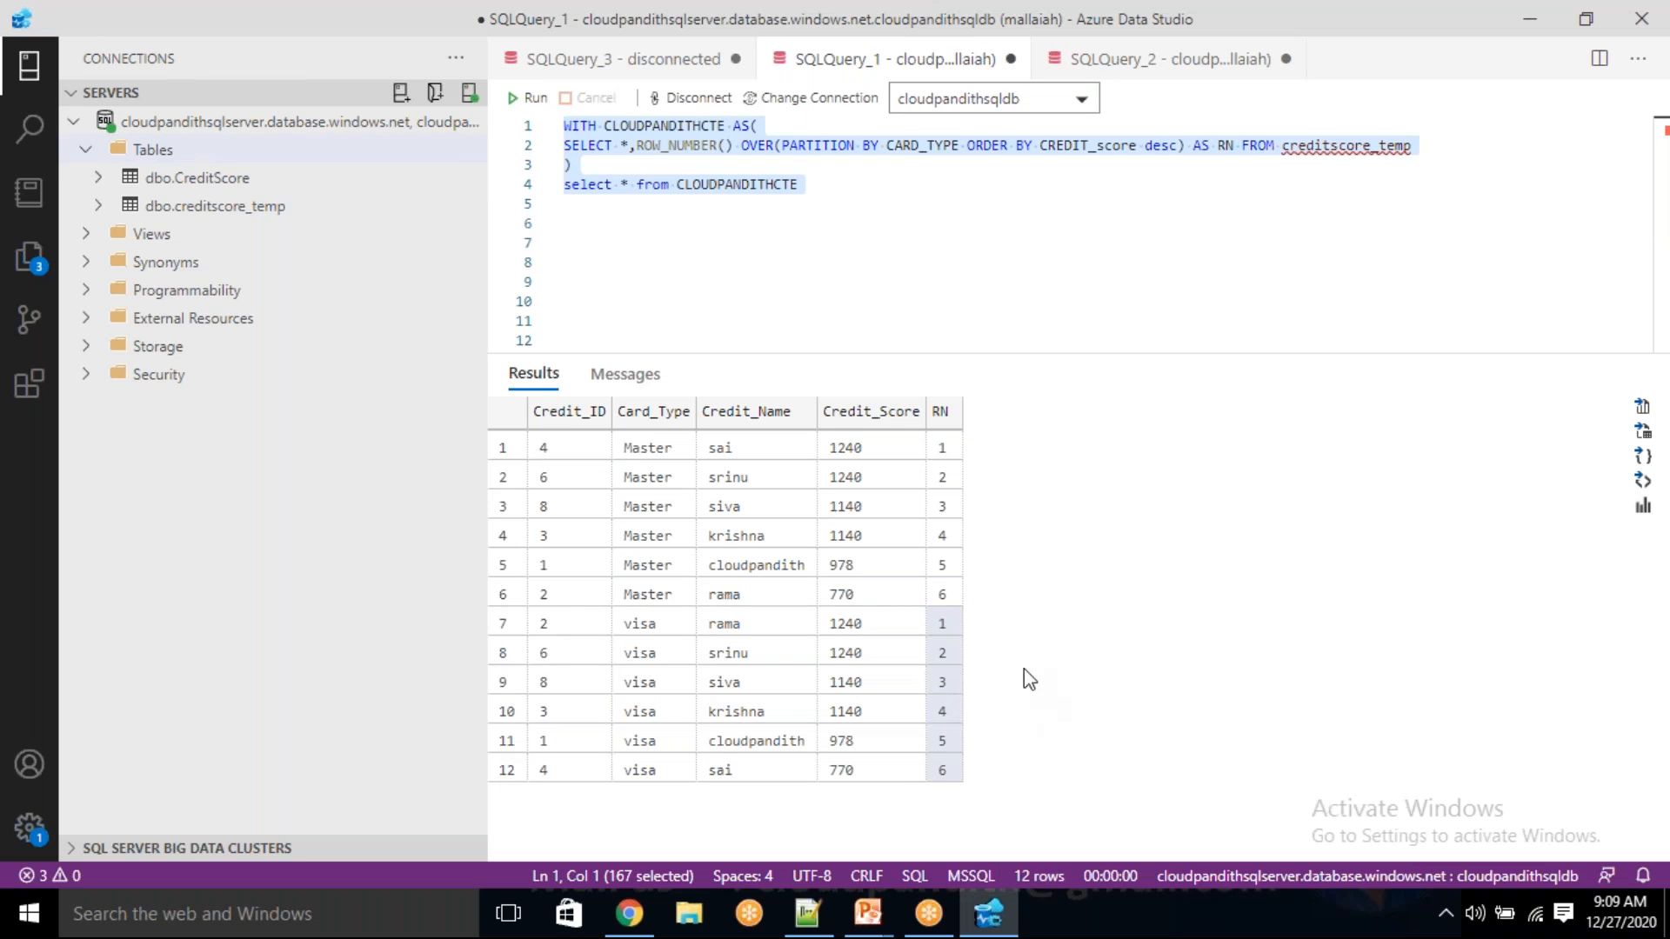
# - Copy the ROW_NUMBER expression through FROM creditscore_temp, add a comma after it on line 2 and paste the copy on a new line 3
pyautogui.click(638, 148)
pyautogui.click(639, 146)
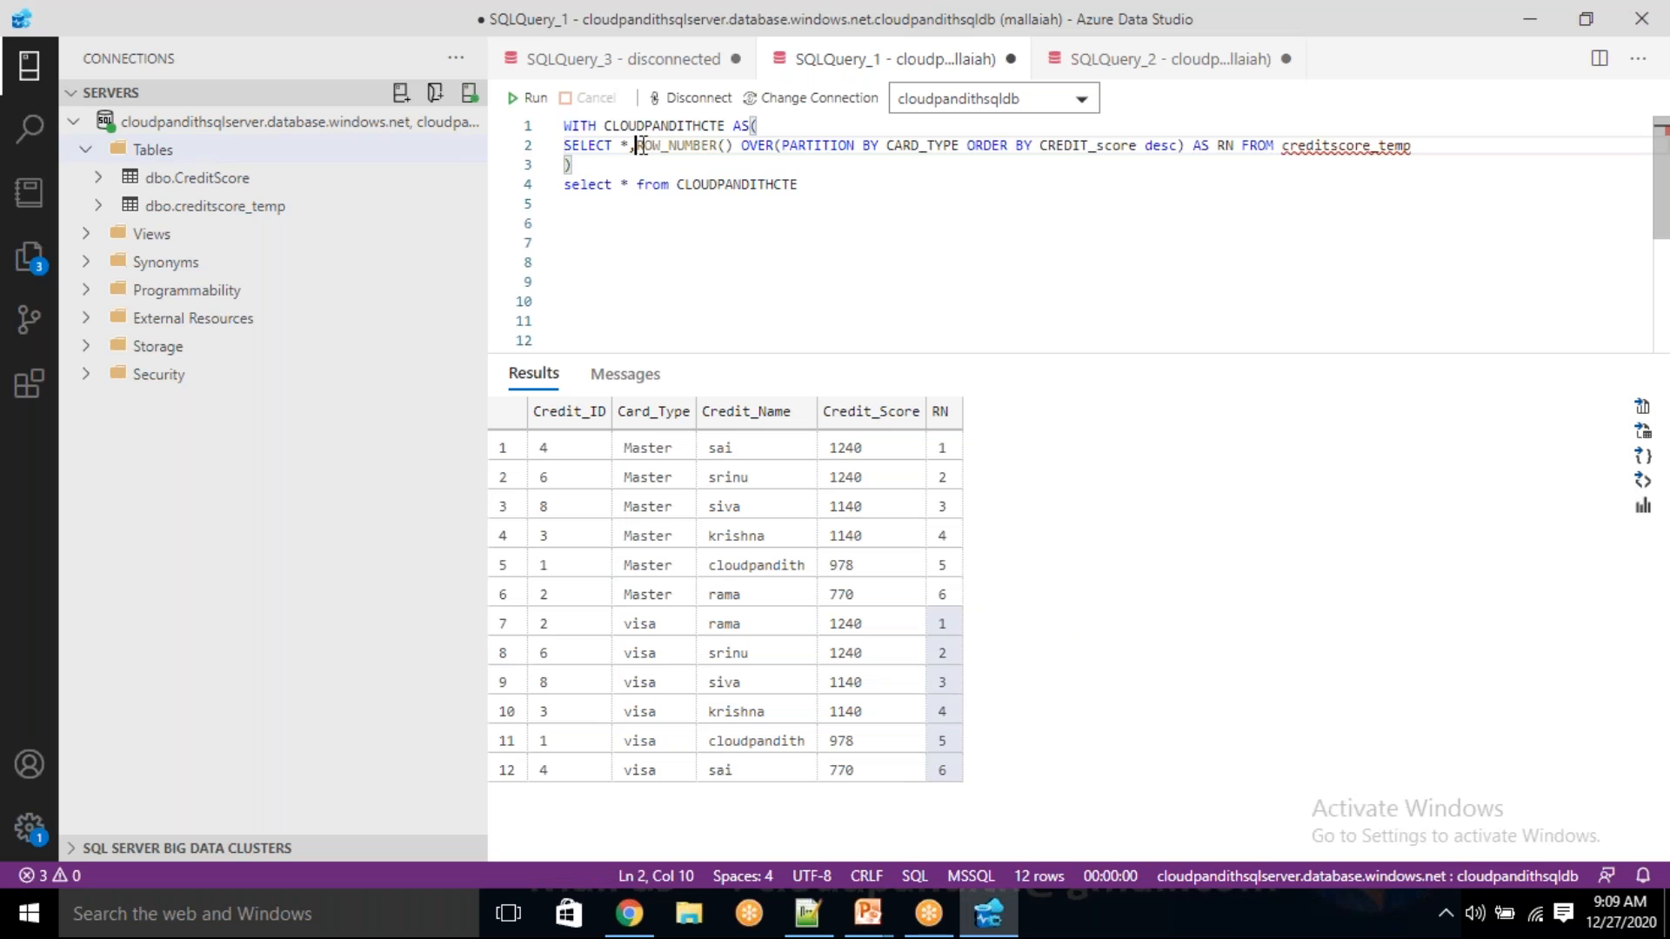
pyautogui.hotkey('shift', 'End')
pyautogui.hotkey('ctrl', 'c')
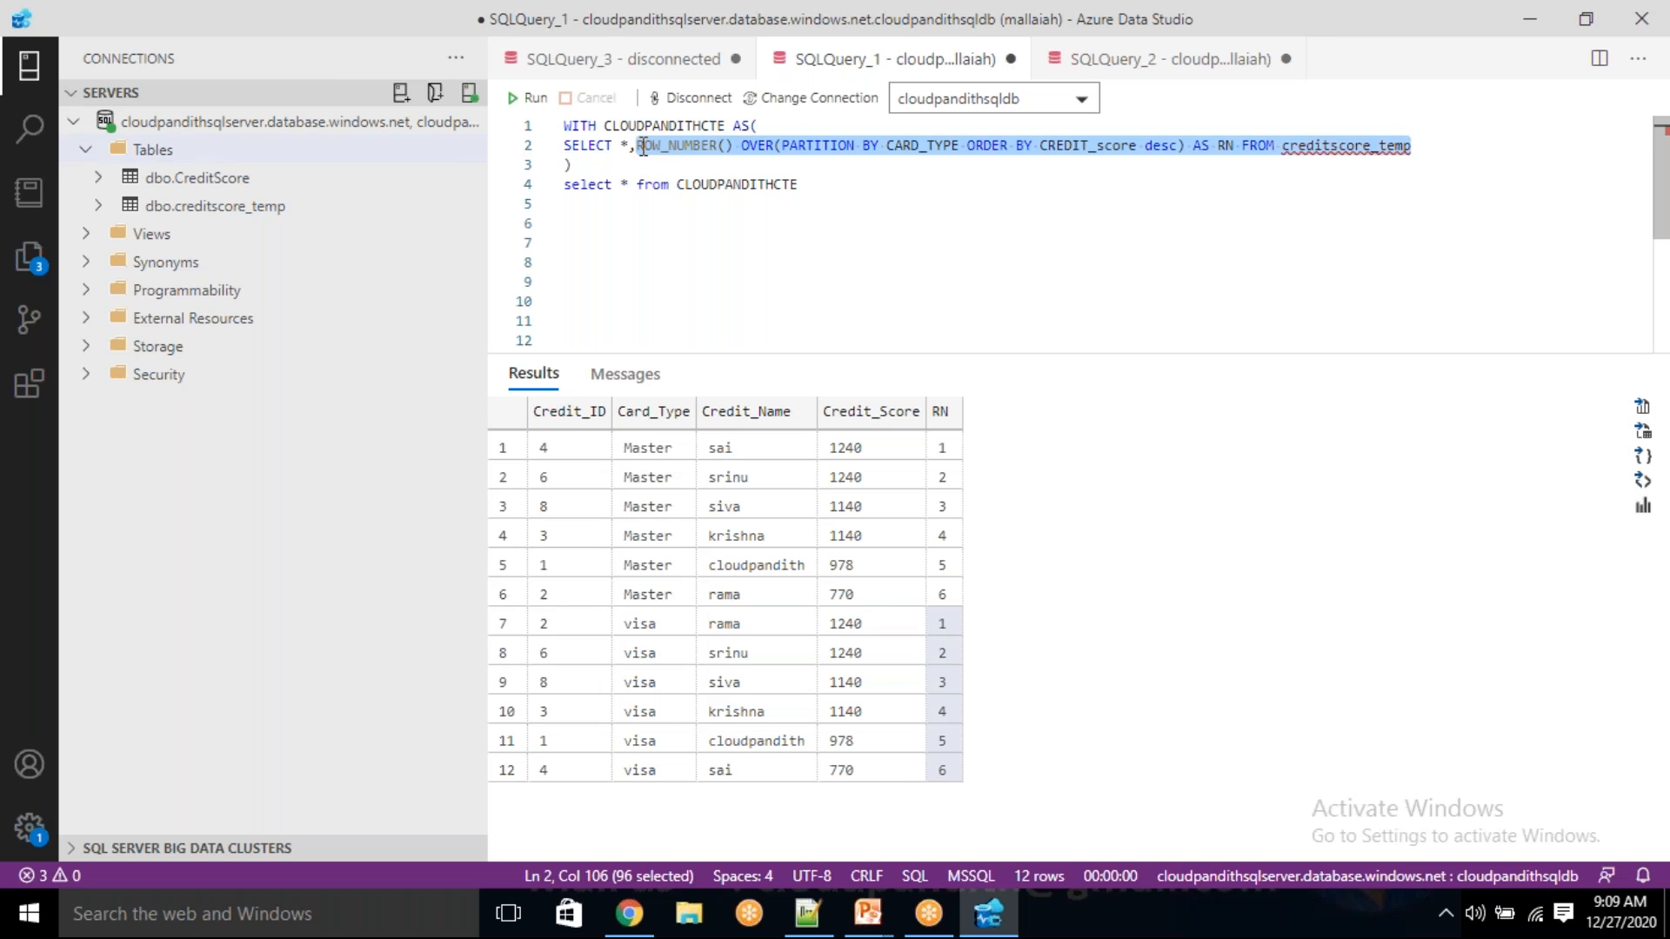
pyautogui.press('End')
pyautogui.write(',')
pyautogui.press('Return')
pyautogui.hotkey('ctrl', 'v')
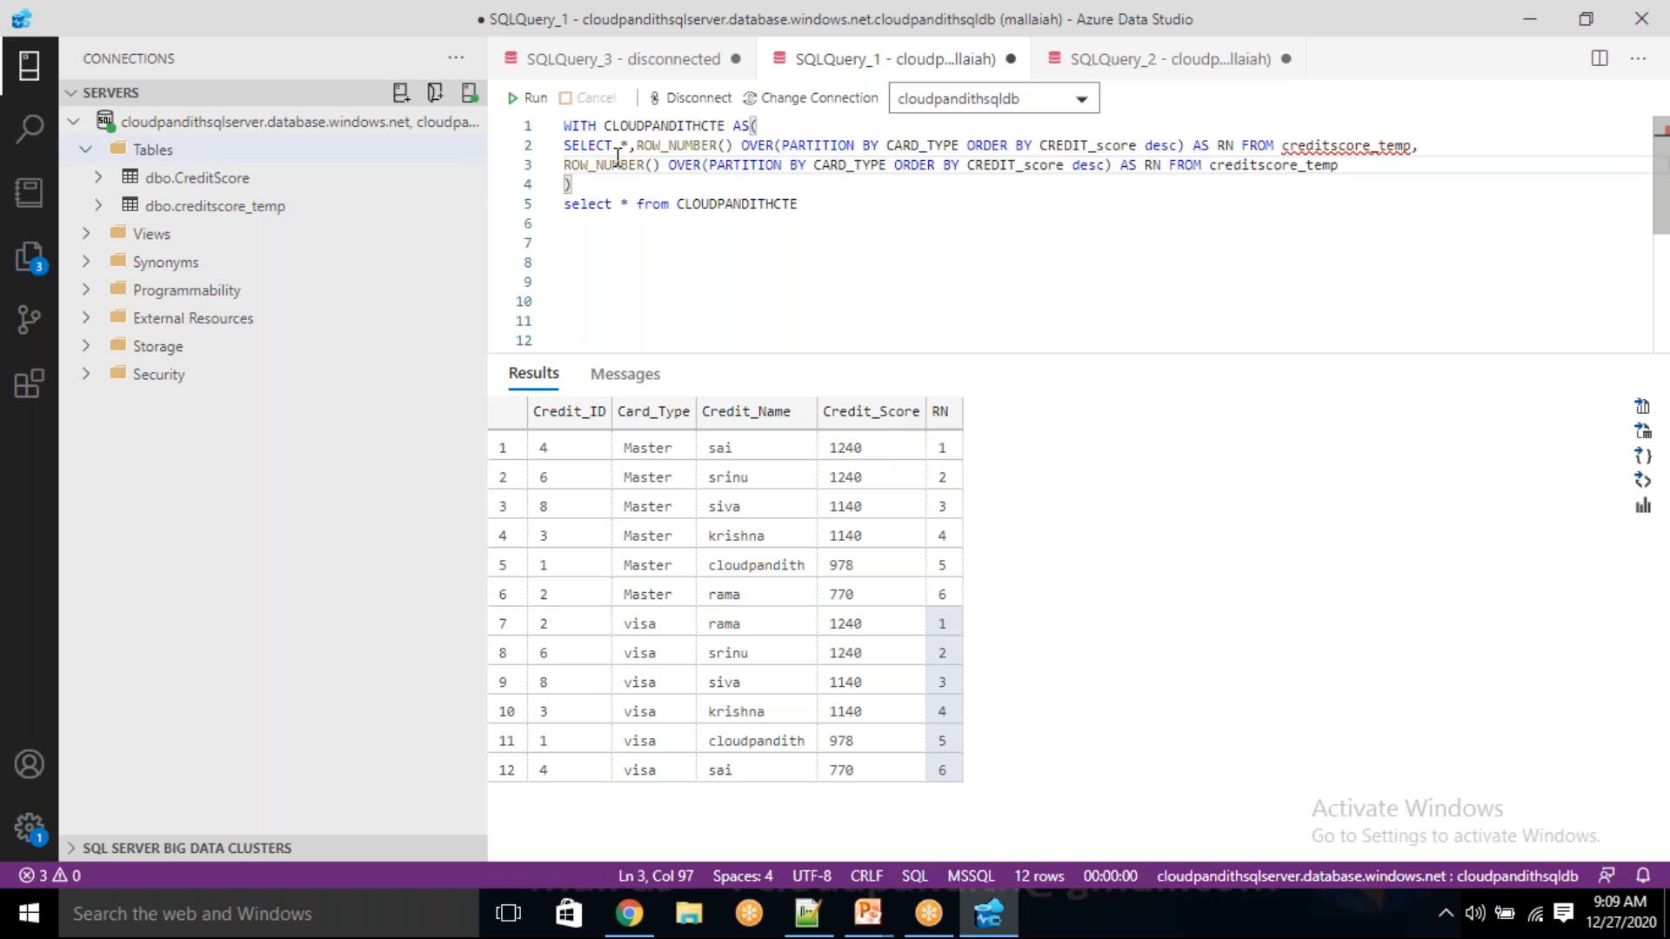
# - Replace the ROW_NUMBER function name with rank in the copied expression on line 3
pyautogui.click(618, 152)
pyautogui.doubleClick(613, 167)
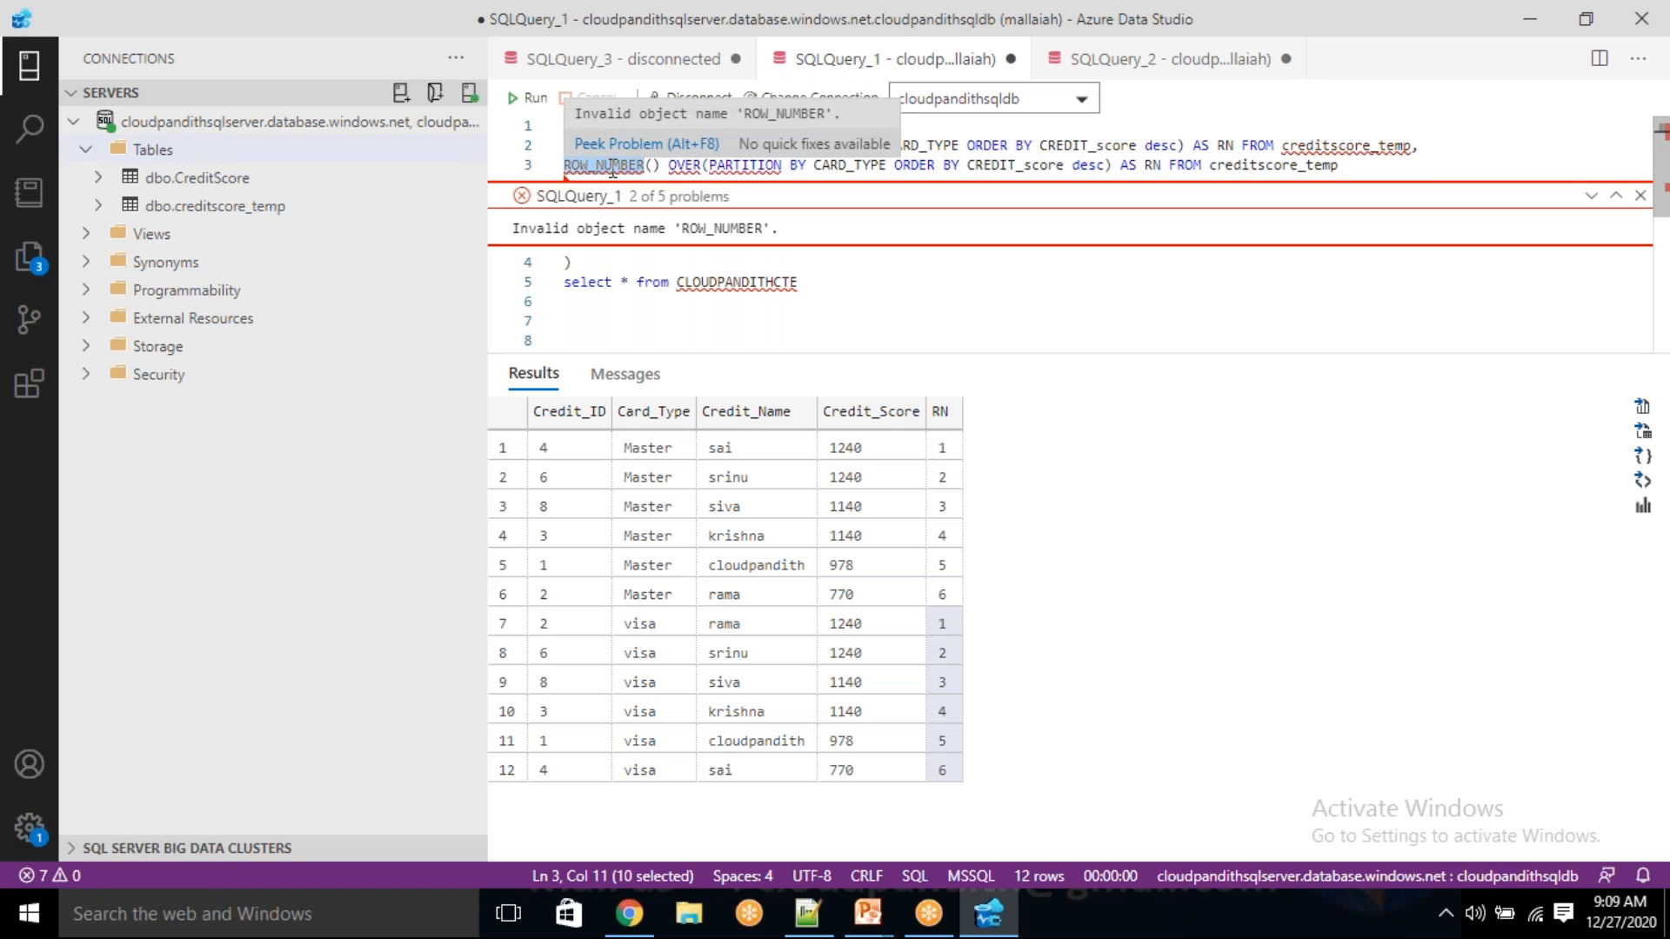
pyautogui.write('rank')
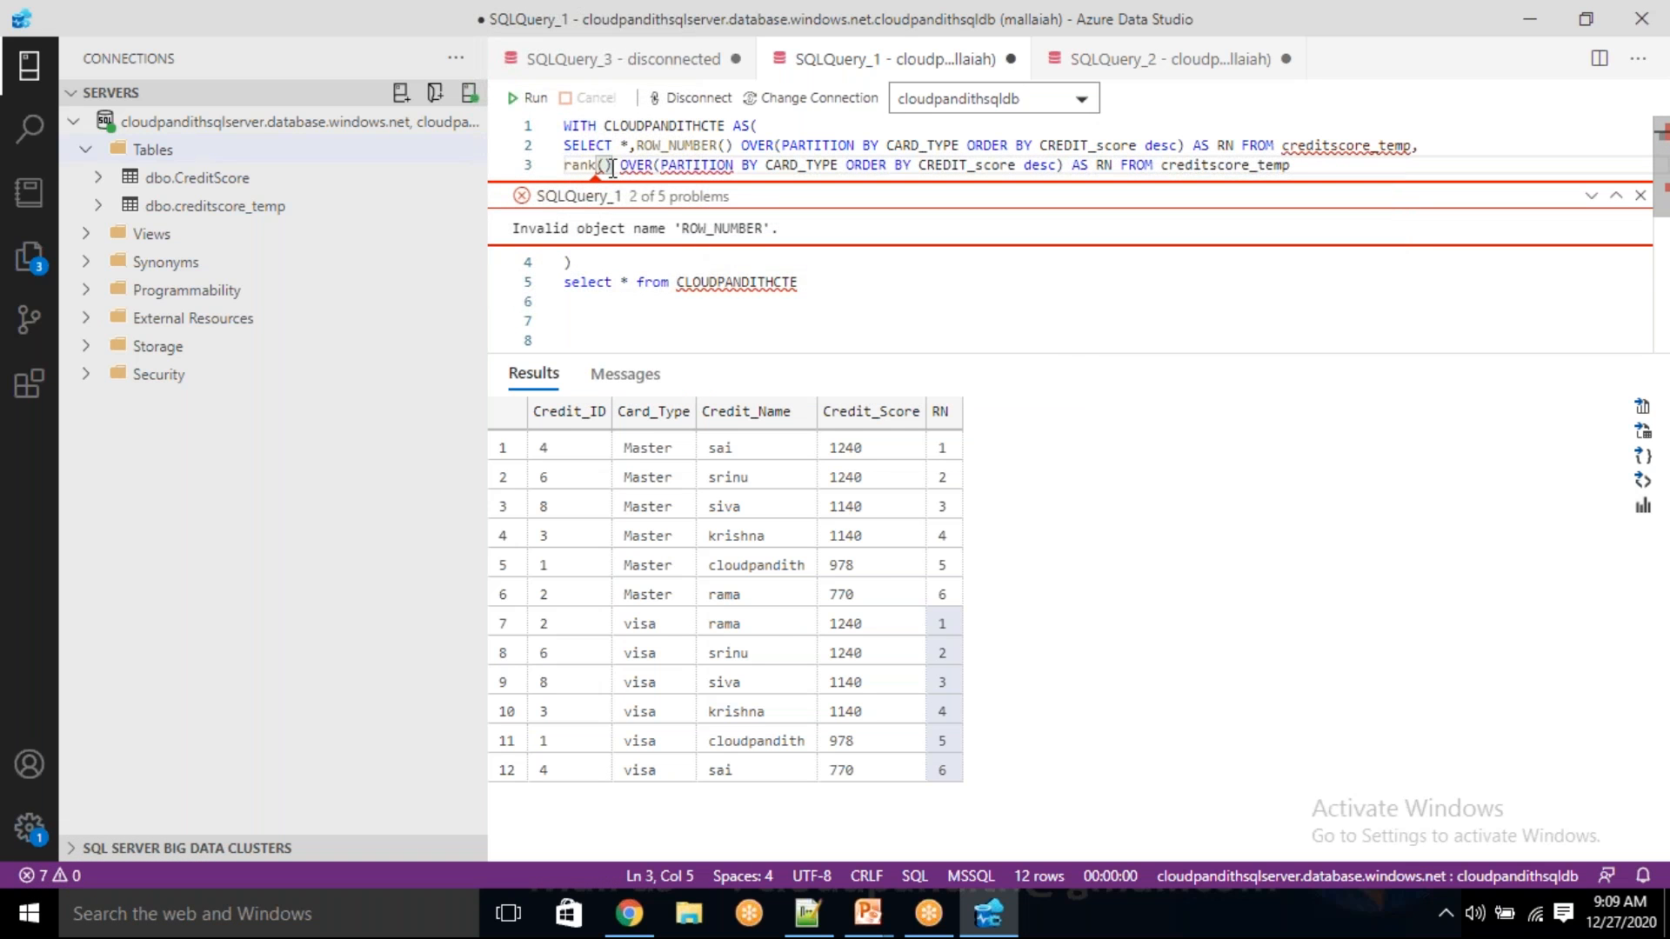
# - Try to run the whole CTE query with the added rank expression, and close the inline problem details
pyautogui.click(812, 327)
pyautogui.moveTo(849, 292); pyautogui.dragTo(564, 125)
pyautogui.press('F5')
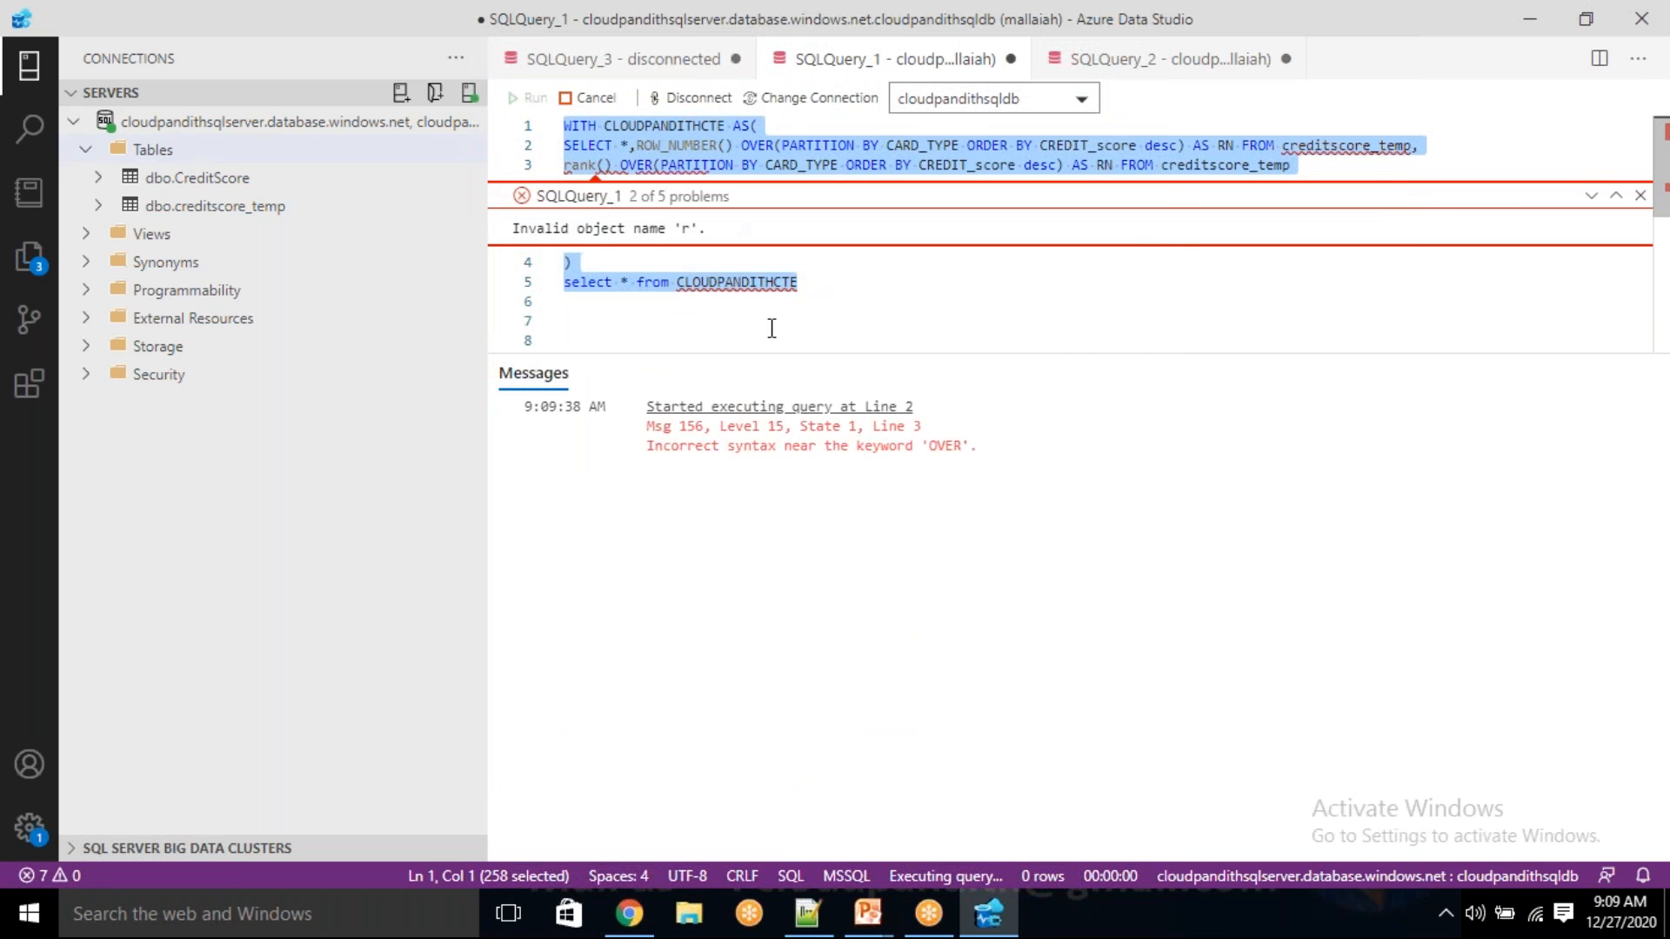
pyautogui.click(766, 322)
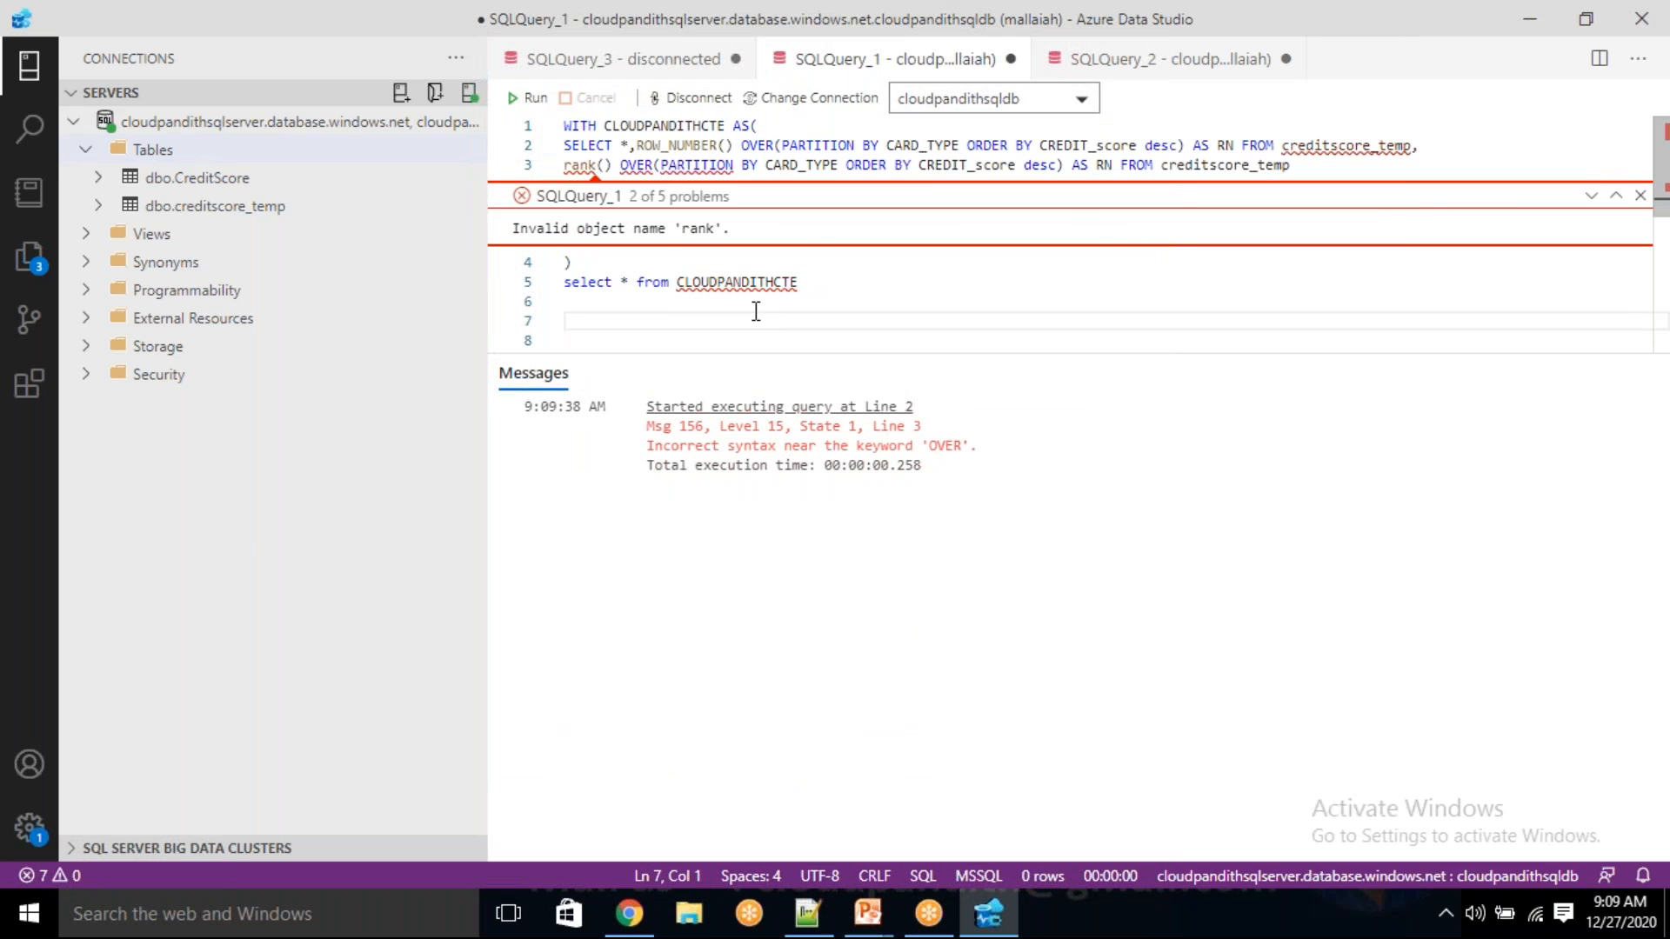
pyautogui.click(1640, 194)
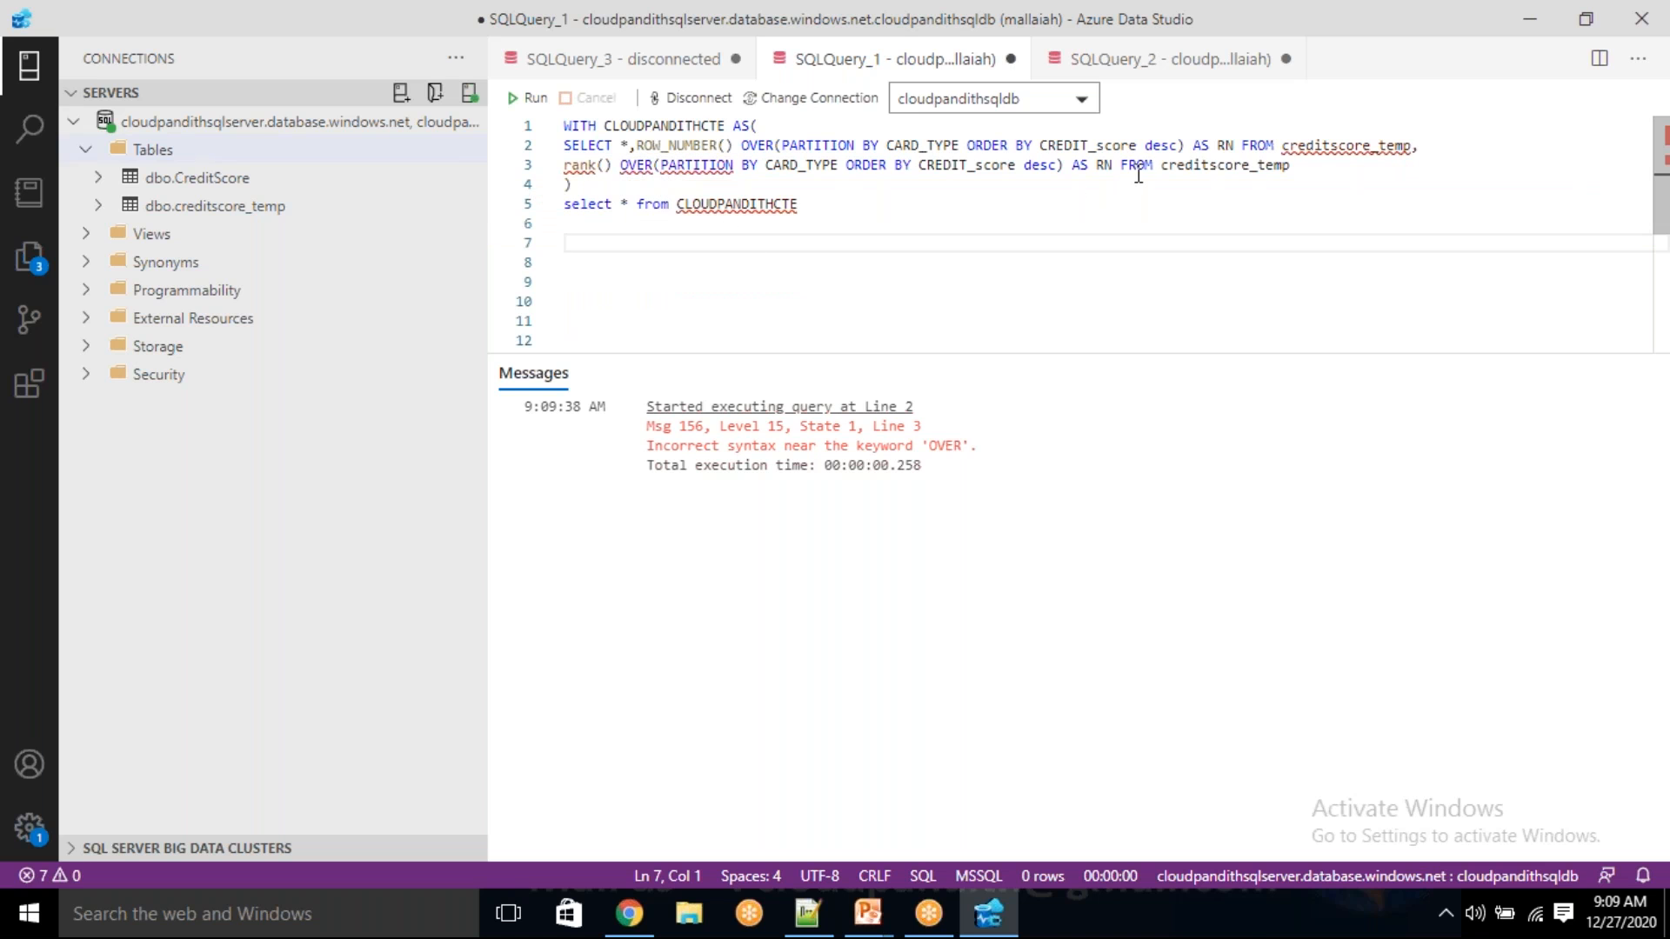
# - Remove FROM creditscore_temp from the ROW_NUMBER expression on line 2, ending the line with a comma after RN
pyautogui.click(1242, 147)
pyautogui.hotkey('shift', 'End')
pyautogui.press('Delete')
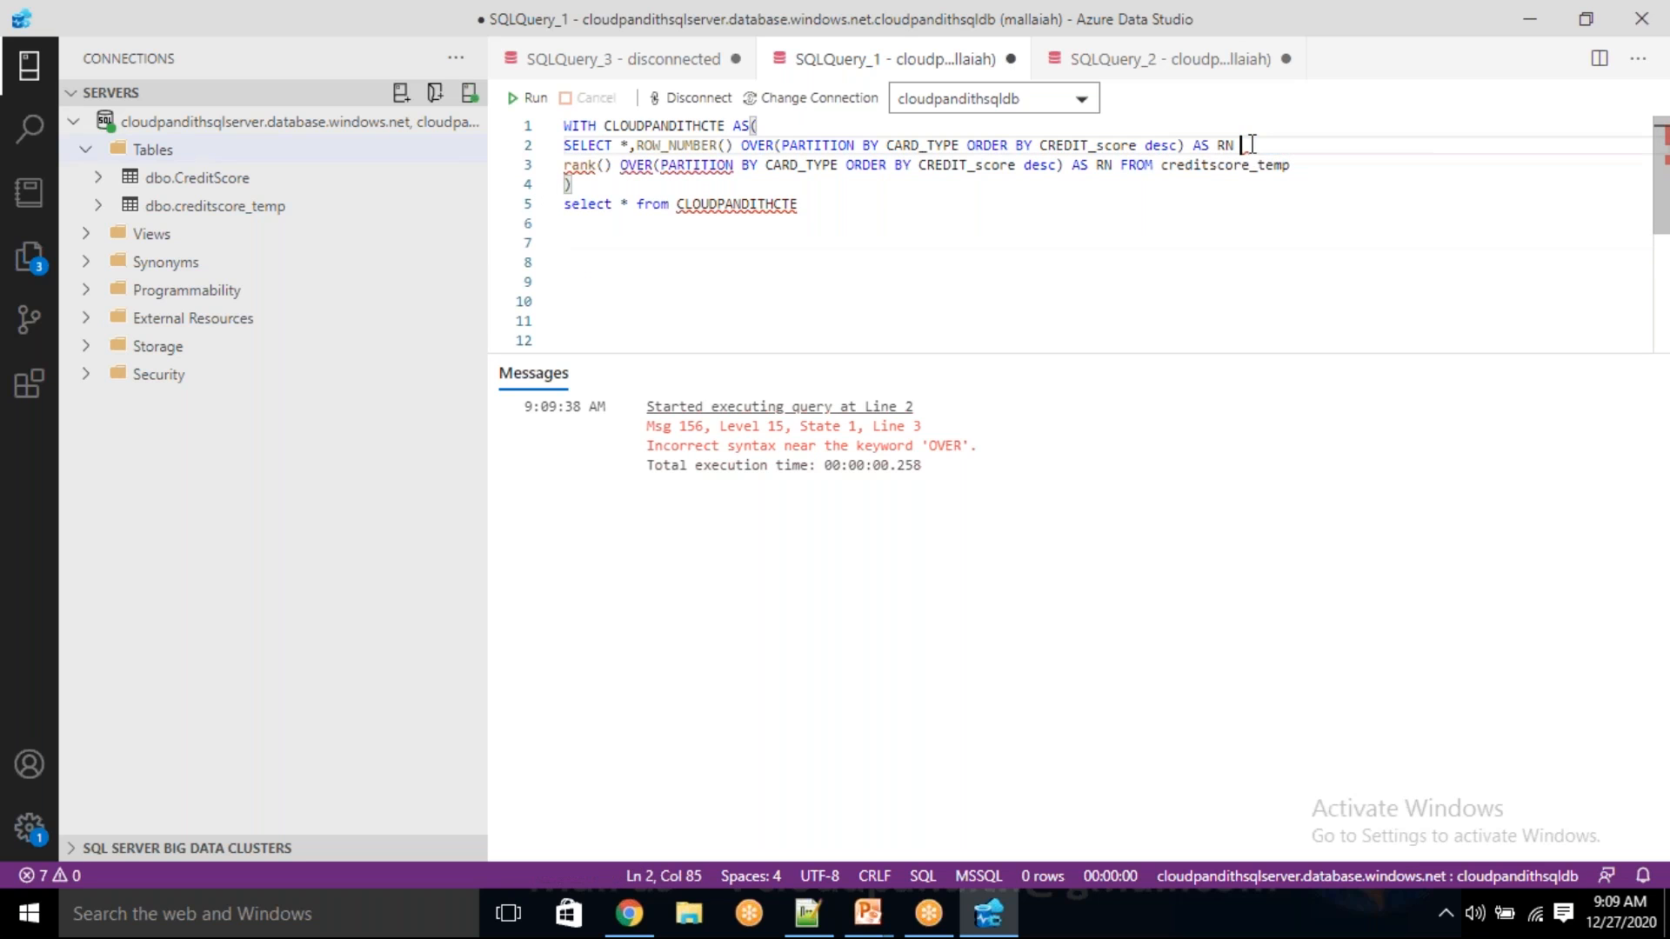
pyautogui.write(',')
pyautogui.click(816, 207)
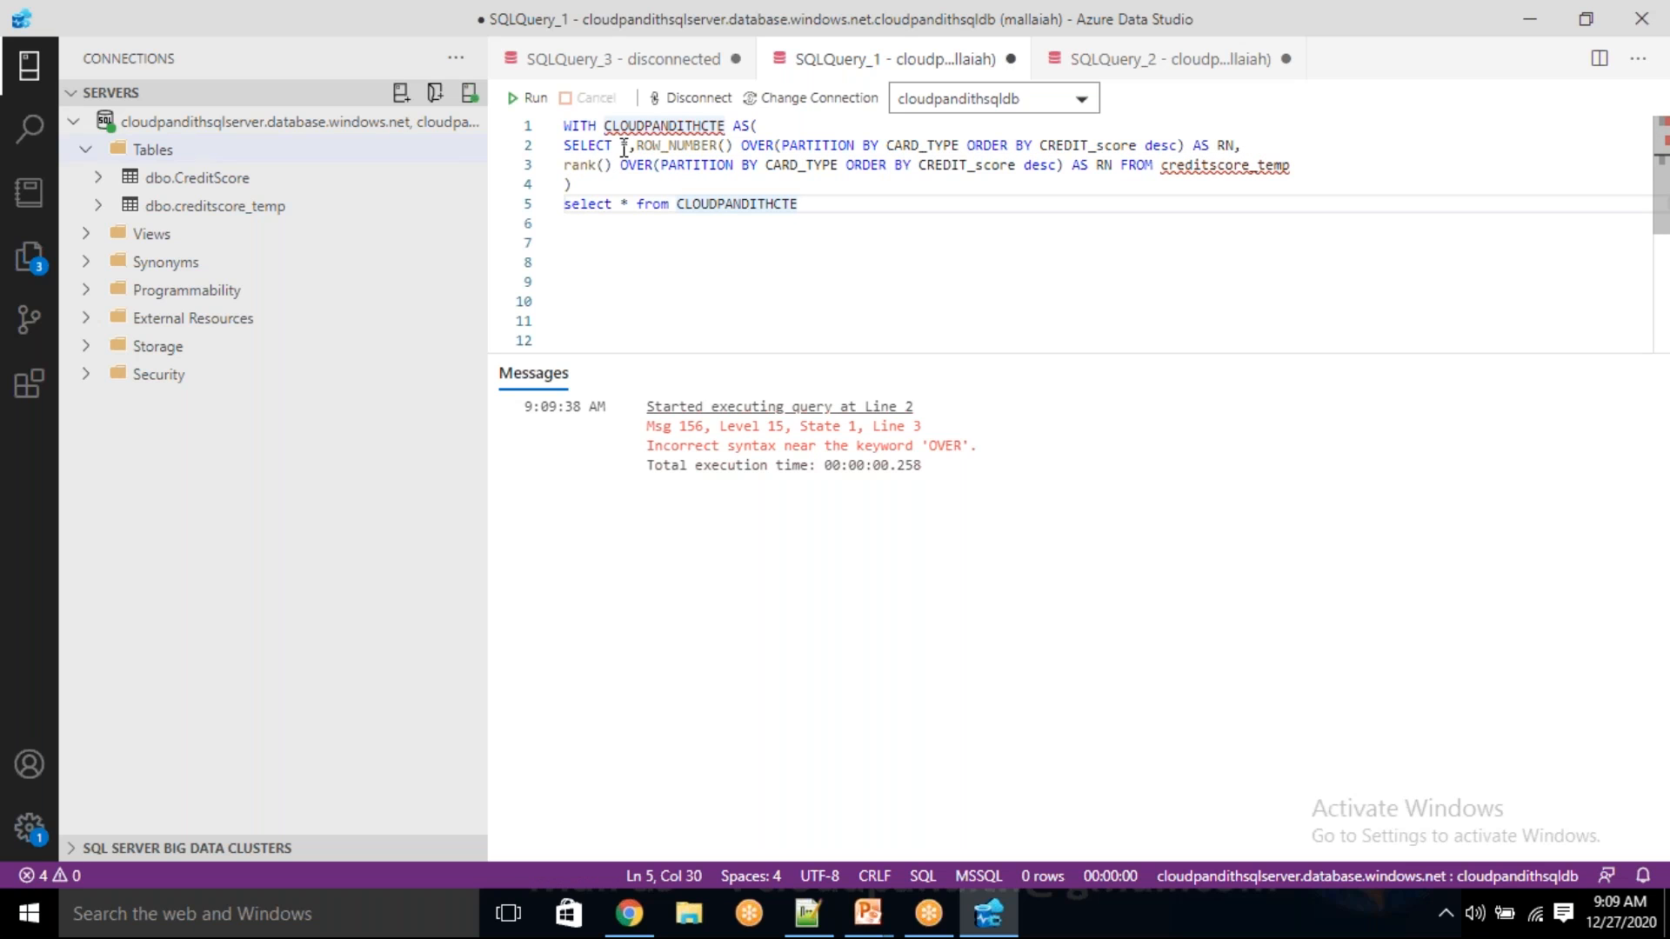
# - Change the alias of the rank() expression on line 3 from RN to rank
pyautogui.doubleClick(692, 145)
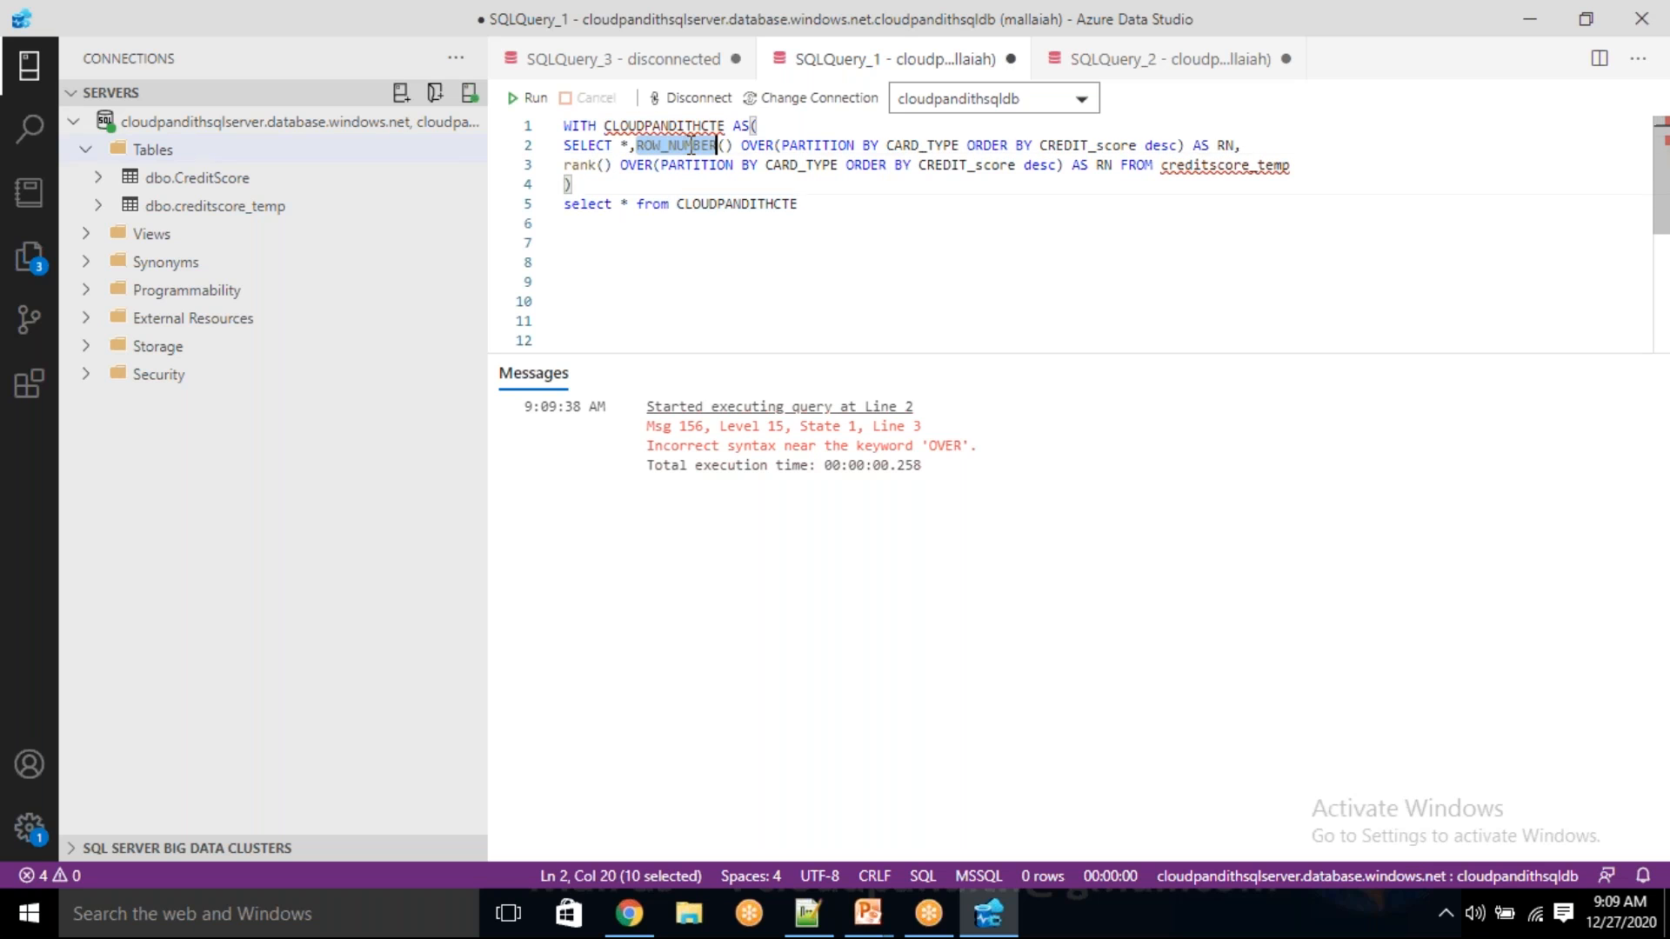
pyautogui.click(1226, 144)
pyautogui.doubleClick(579, 165)
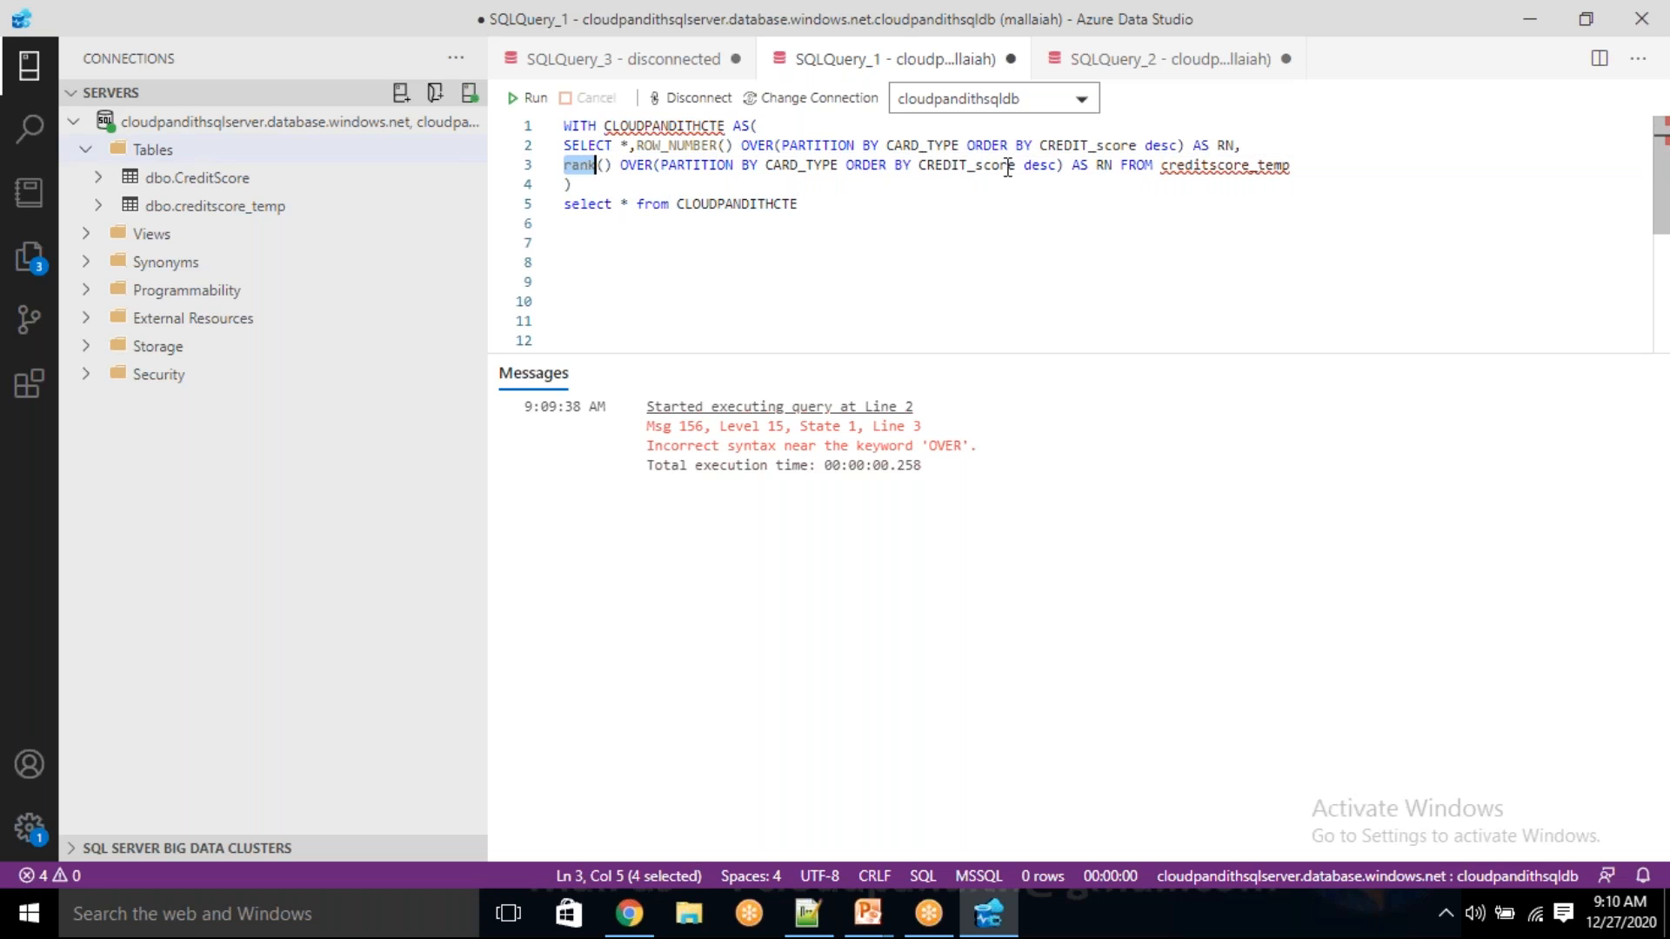
pyautogui.doubleClick(1105, 165)
pyautogui.write('rank')
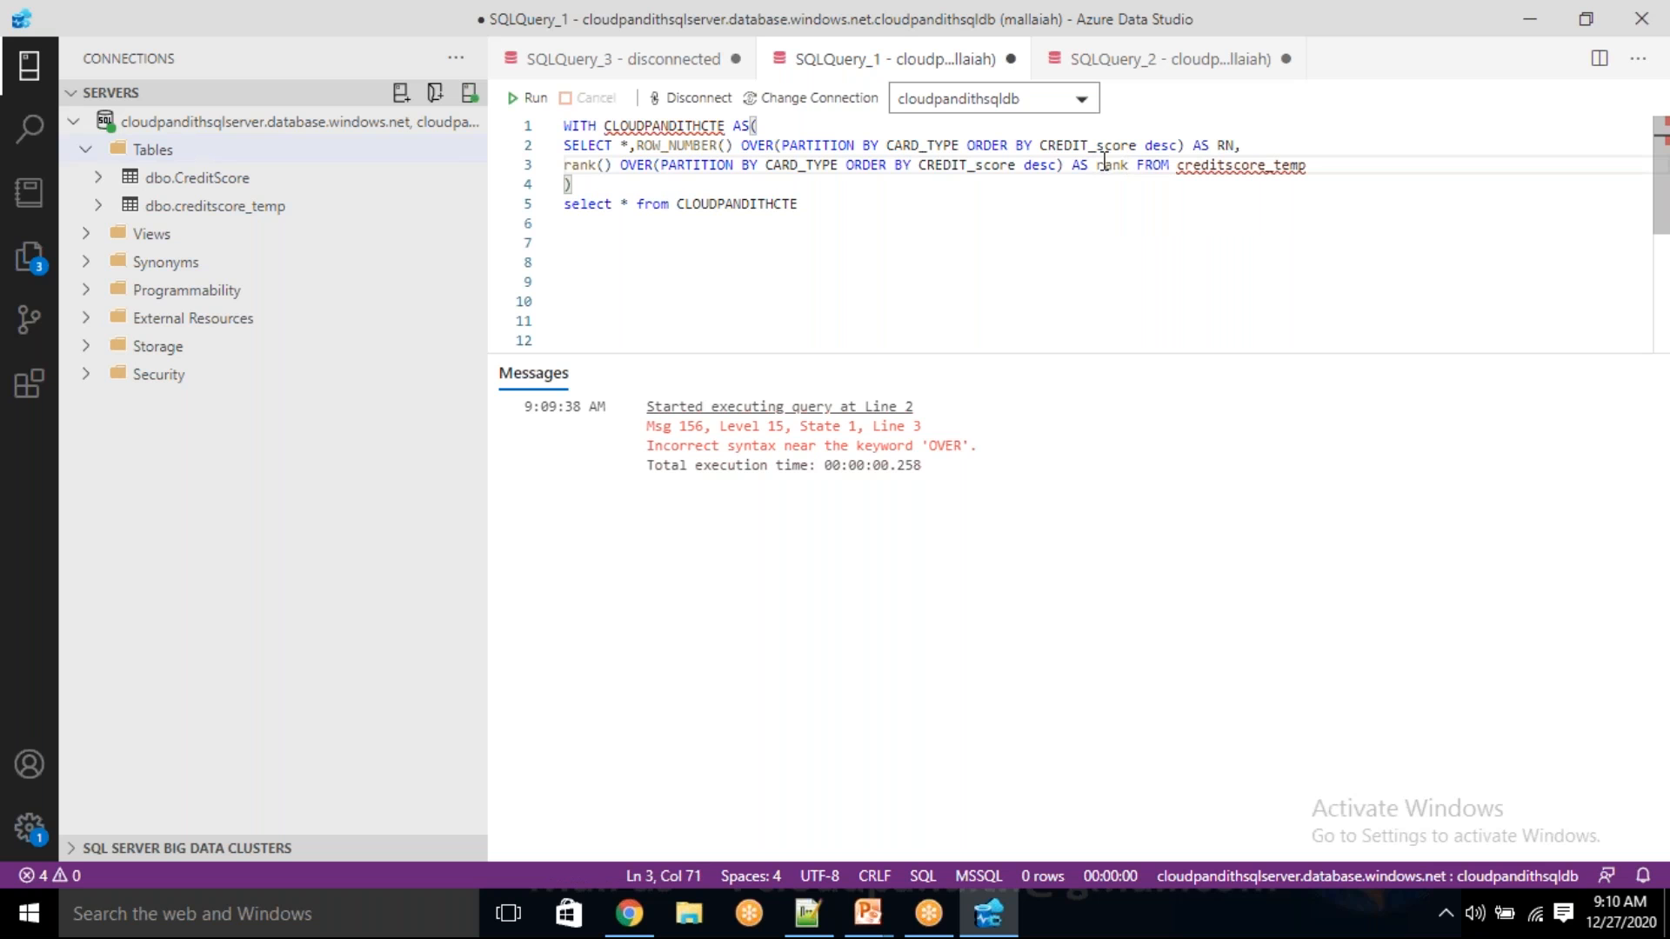
# - Run the whole CTE query and compare the RN and rank columns for the Master card rows
pyautogui.click(825, 203)
pyautogui.hotkey('ctrl', 'a')
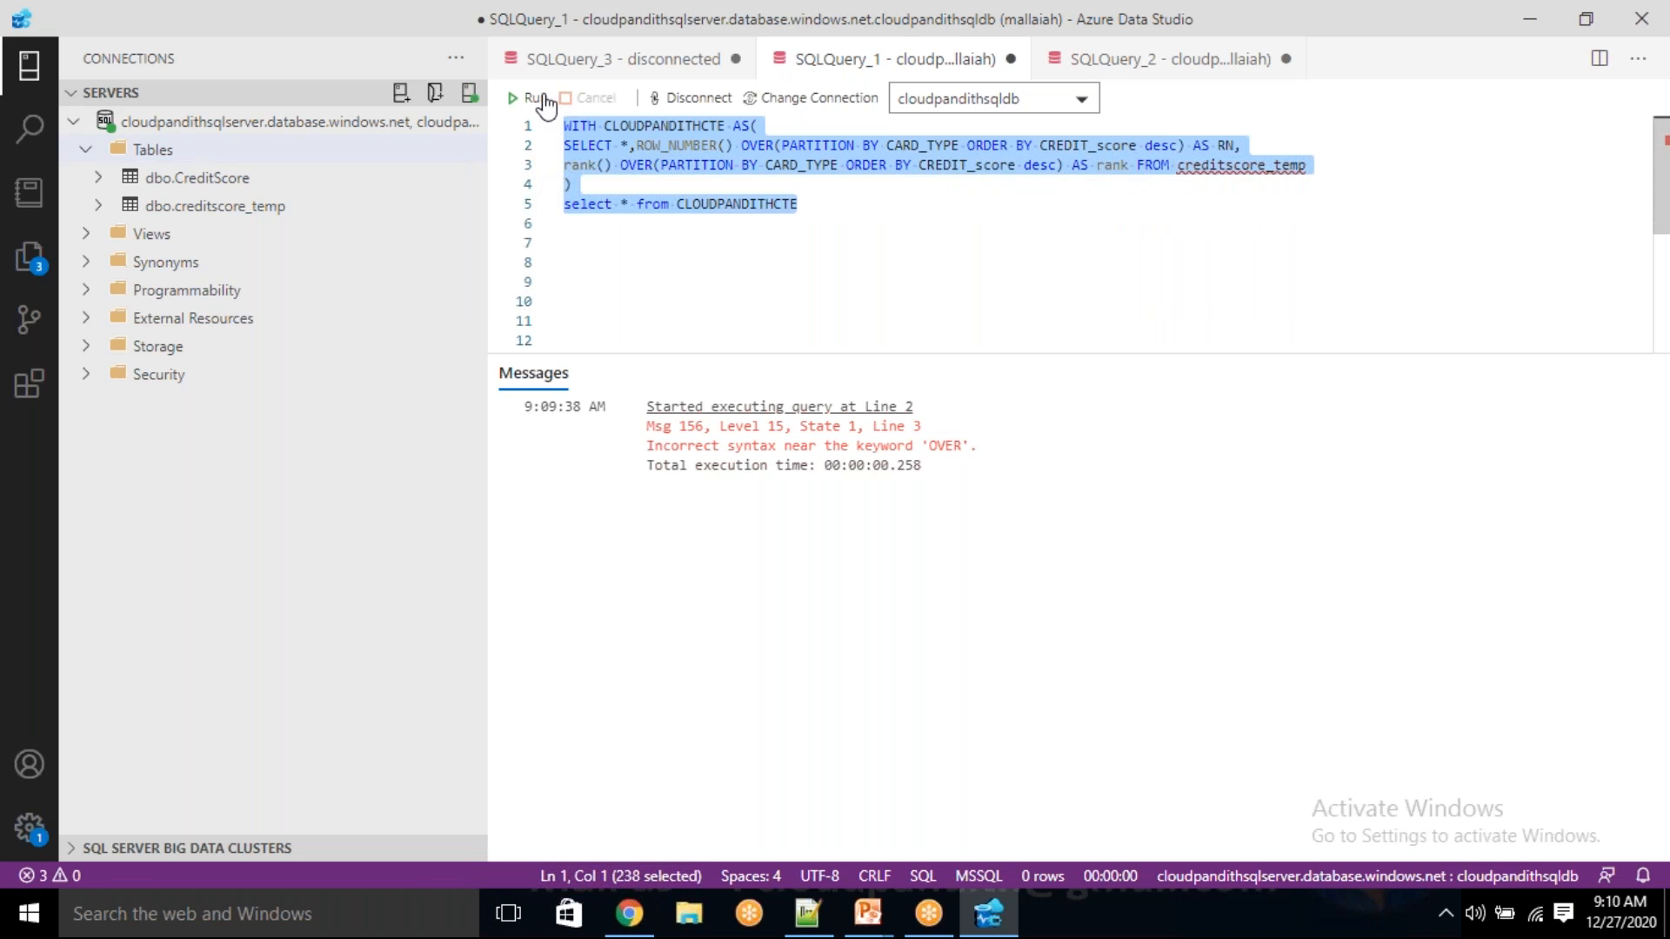
pyautogui.press('F5')
pyautogui.click(878, 236)
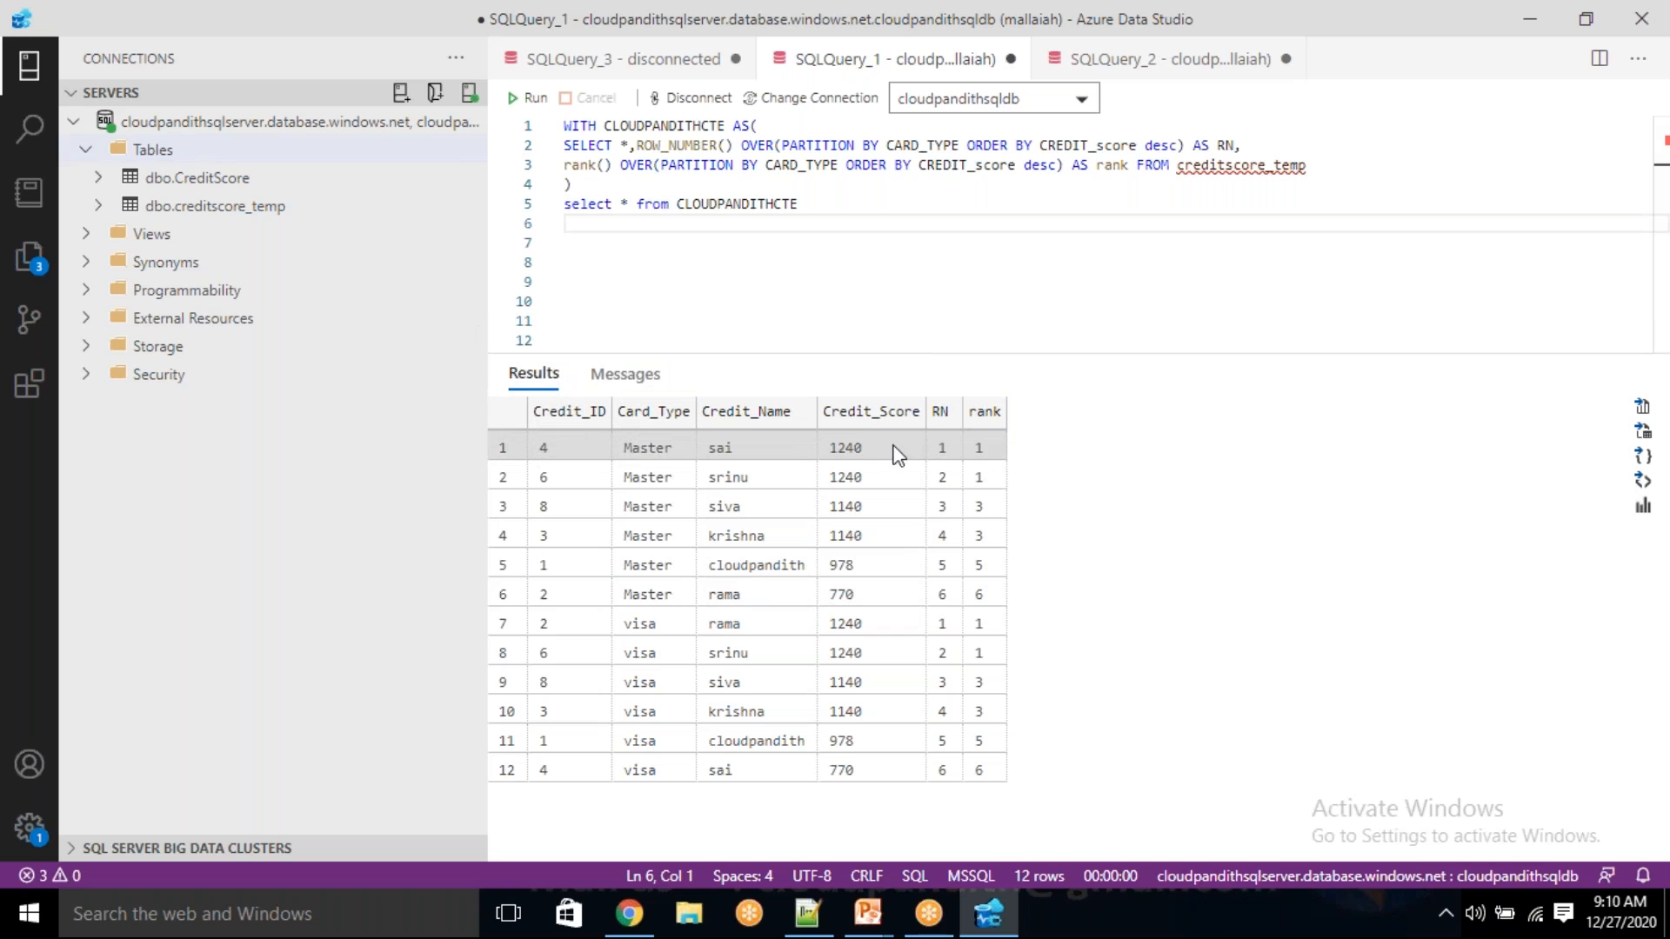
pyautogui.moveTo(624, 453); pyautogui.dragTo(983, 600)
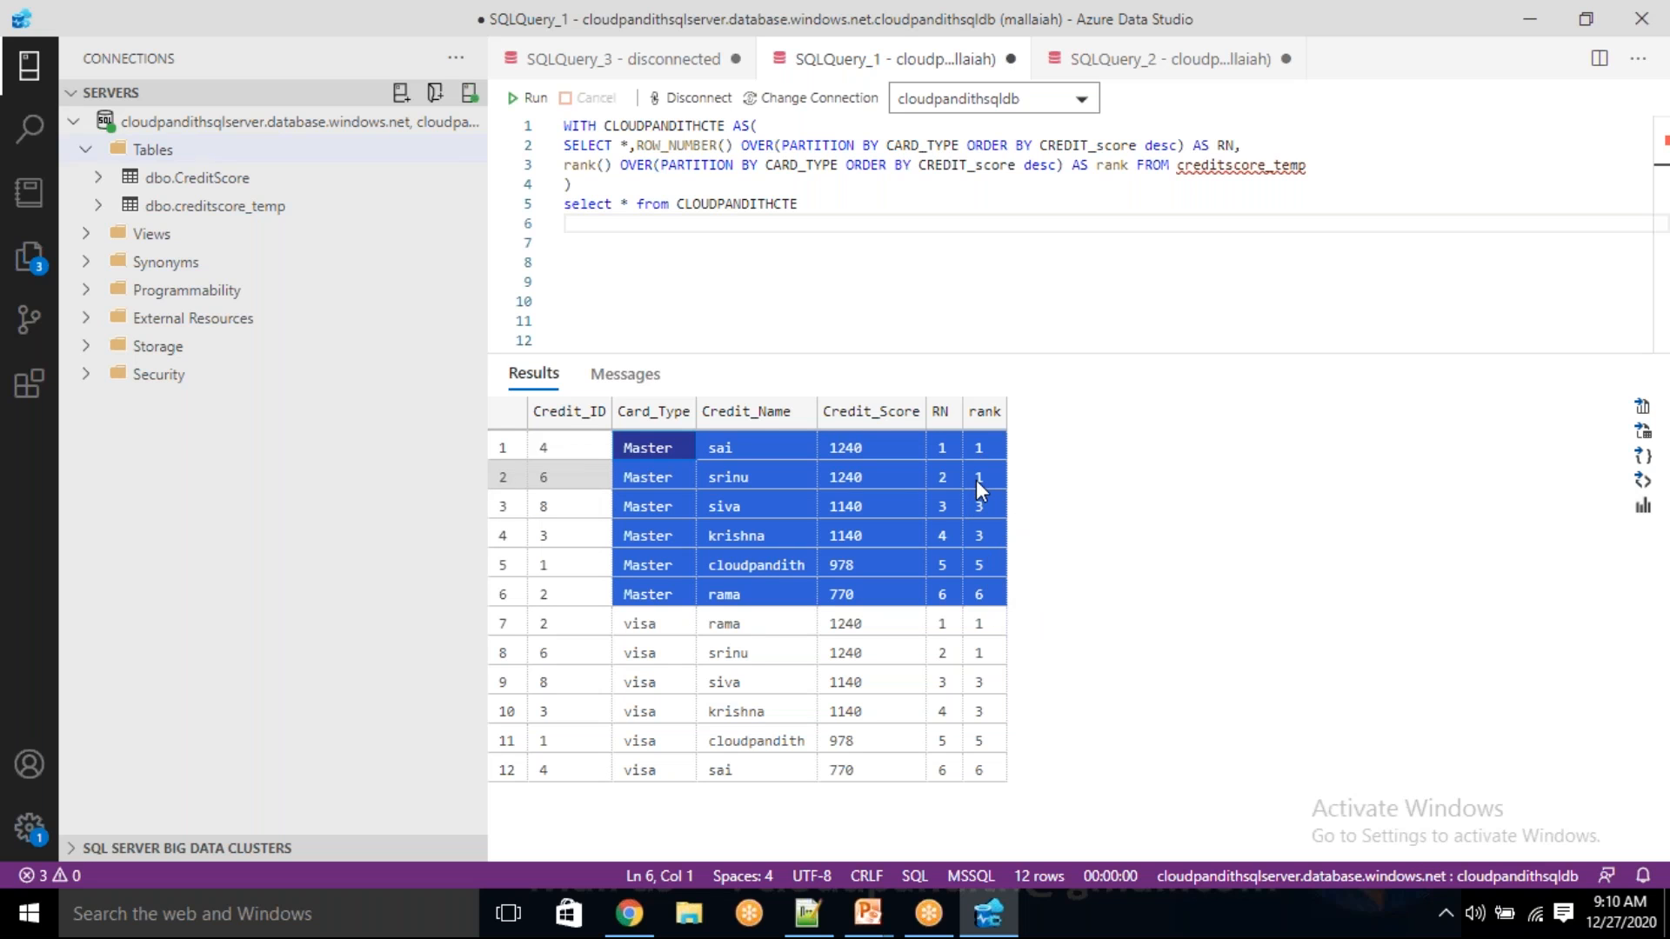
# - Copy the ROW_NUMBER() OVER expression on line 2, including its RN alias and trailing comma
pyautogui.click(1323, 166)
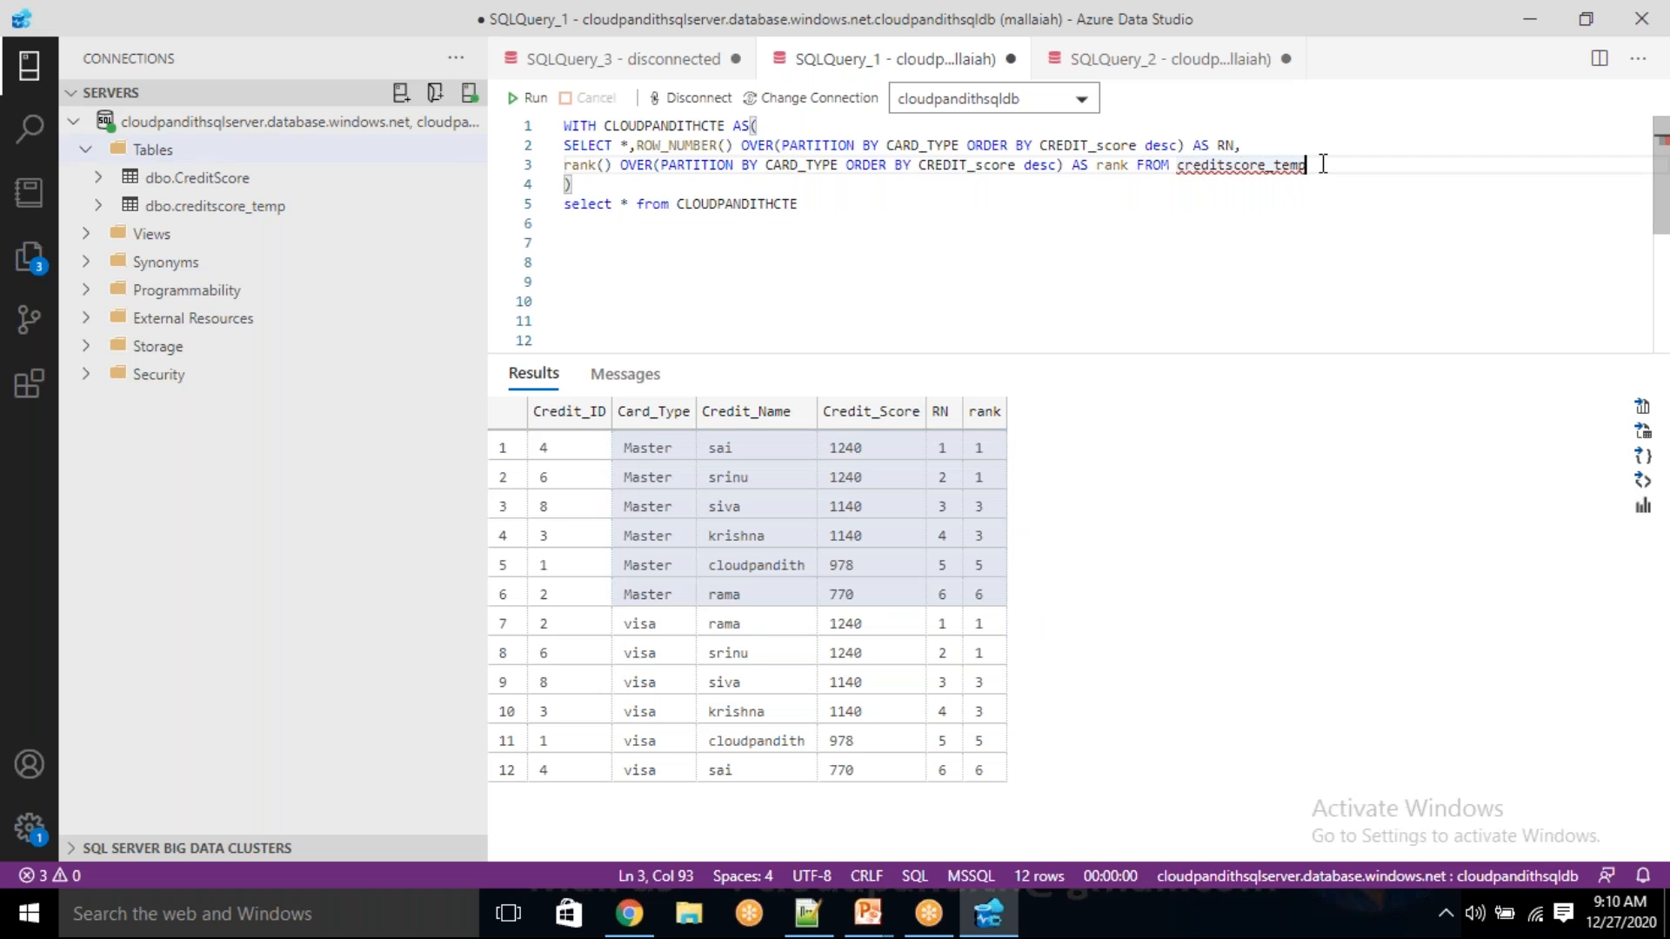
pyautogui.hotkey('shift', 'Home')
pyautogui.press('End')
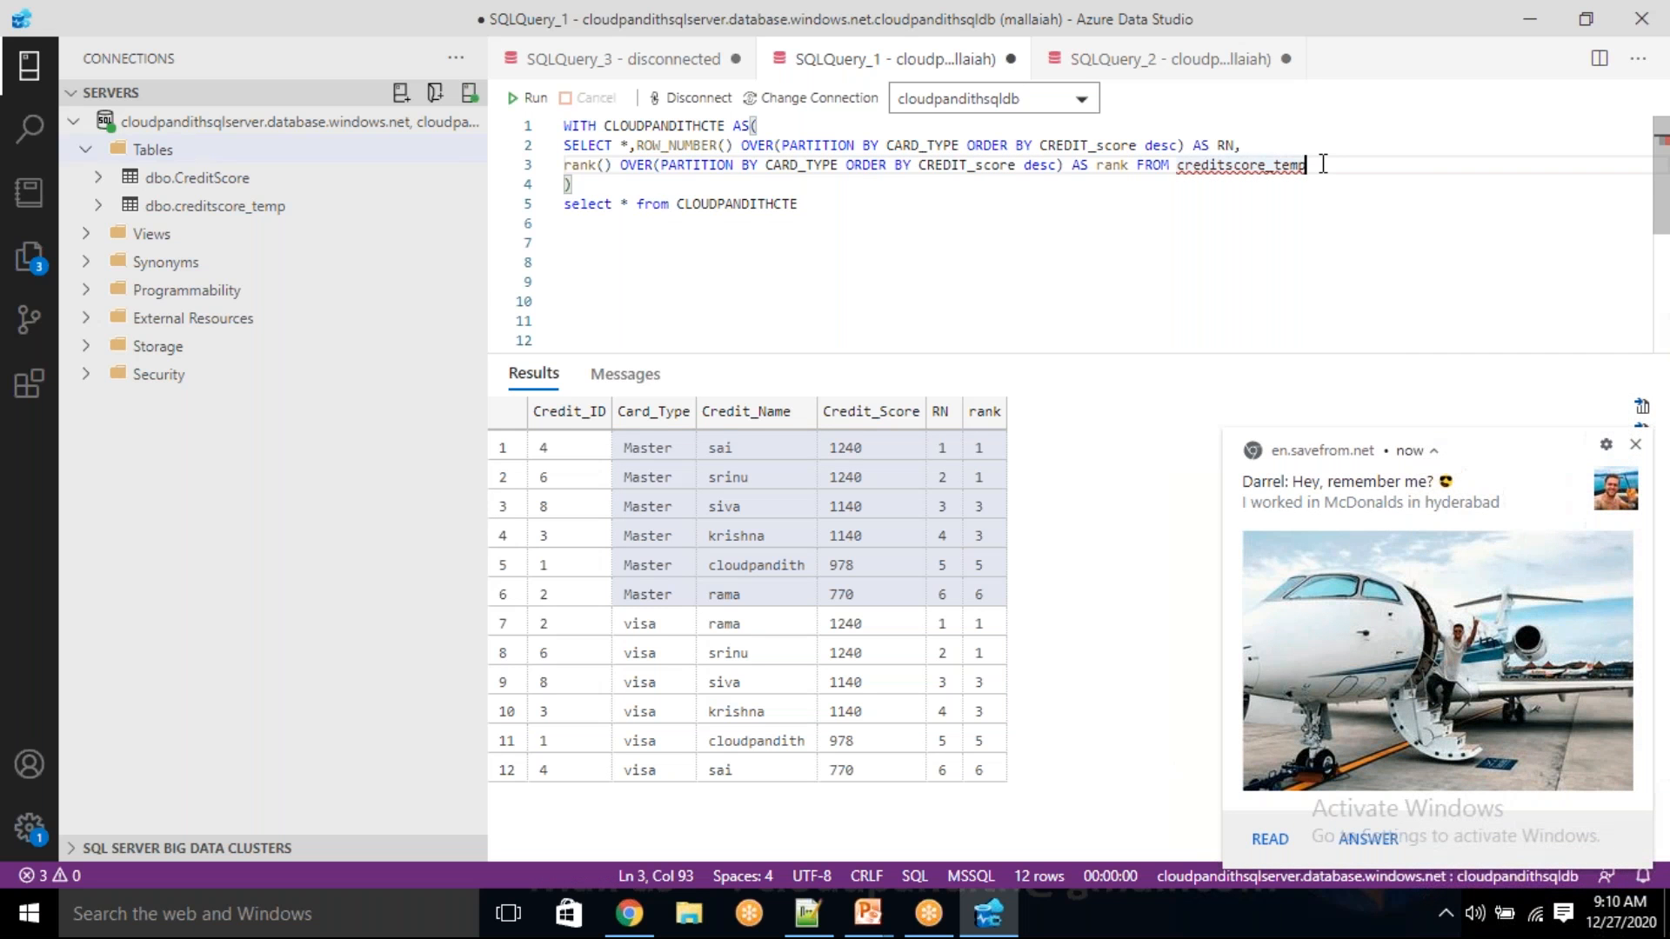
pyautogui.press('Up')
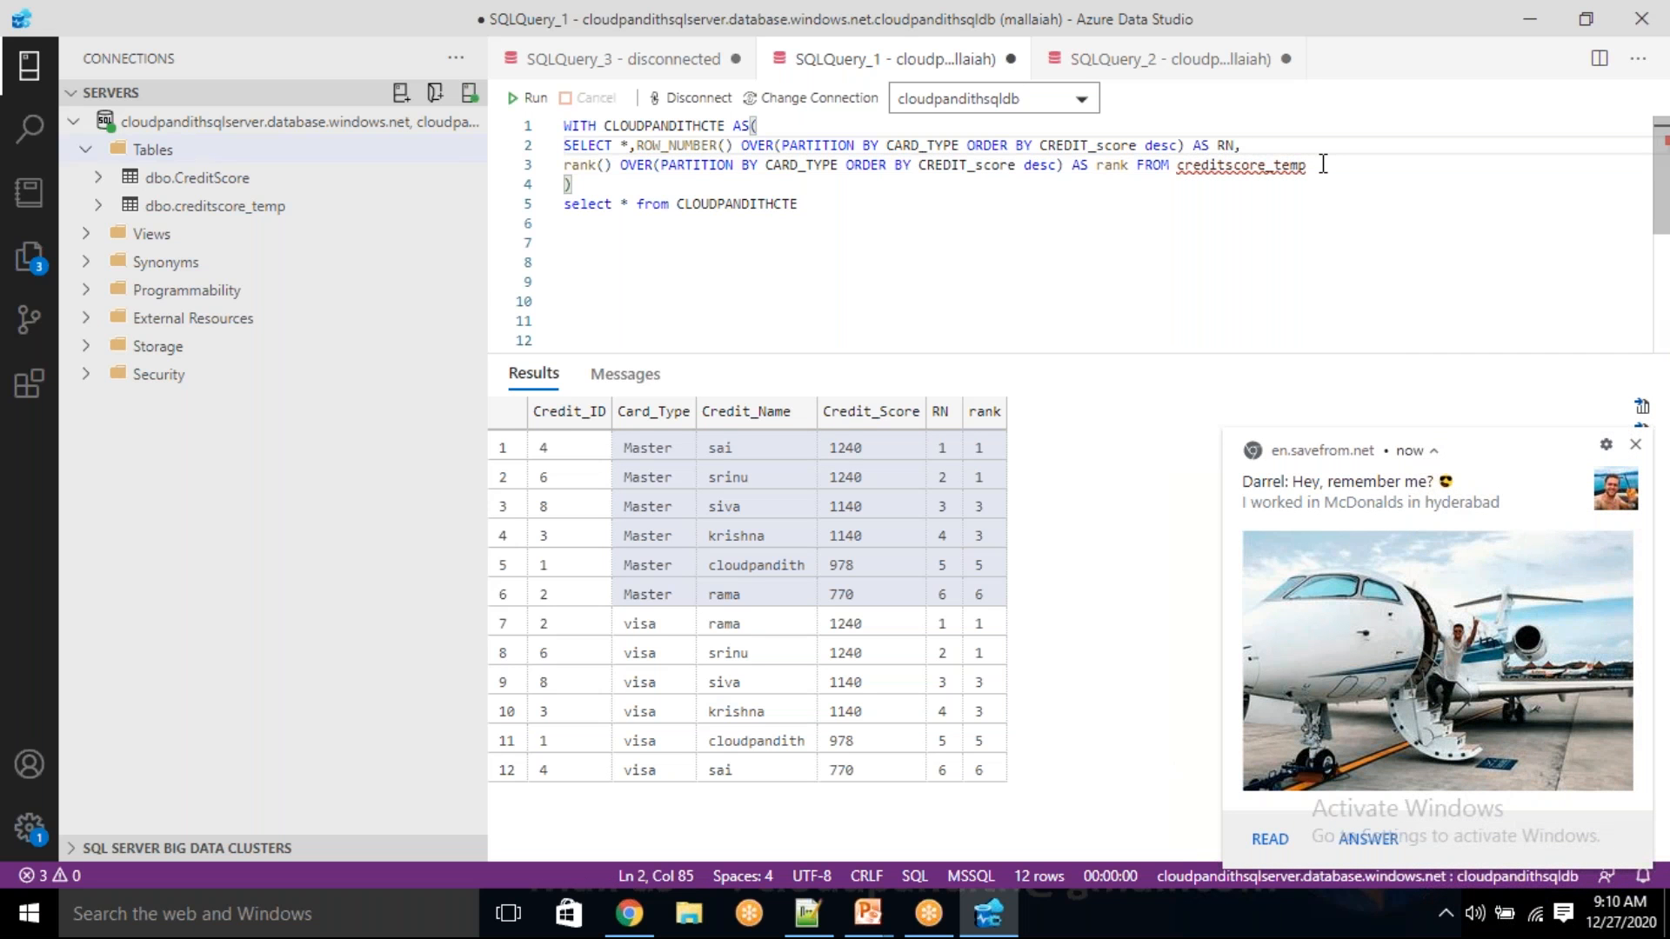
pyautogui.hotkey('shift', 'Home')
pyautogui.hotkey('shift', 'Right')
pyautogui.hotkey('shift', 'Right')
pyautogui.hotkey('shift', 'Right')
pyautogui.hotkey('shift', 'Right')
pyautogui.hotkey('shift', 'Right')
pyautogui.hotkey('shift', 'Right')
pyautogui.hotkey('shift', 'Right')
pyautogui.hotkey('shift', 'Right')
pyautogui.hotkey('ctrl', 'c')
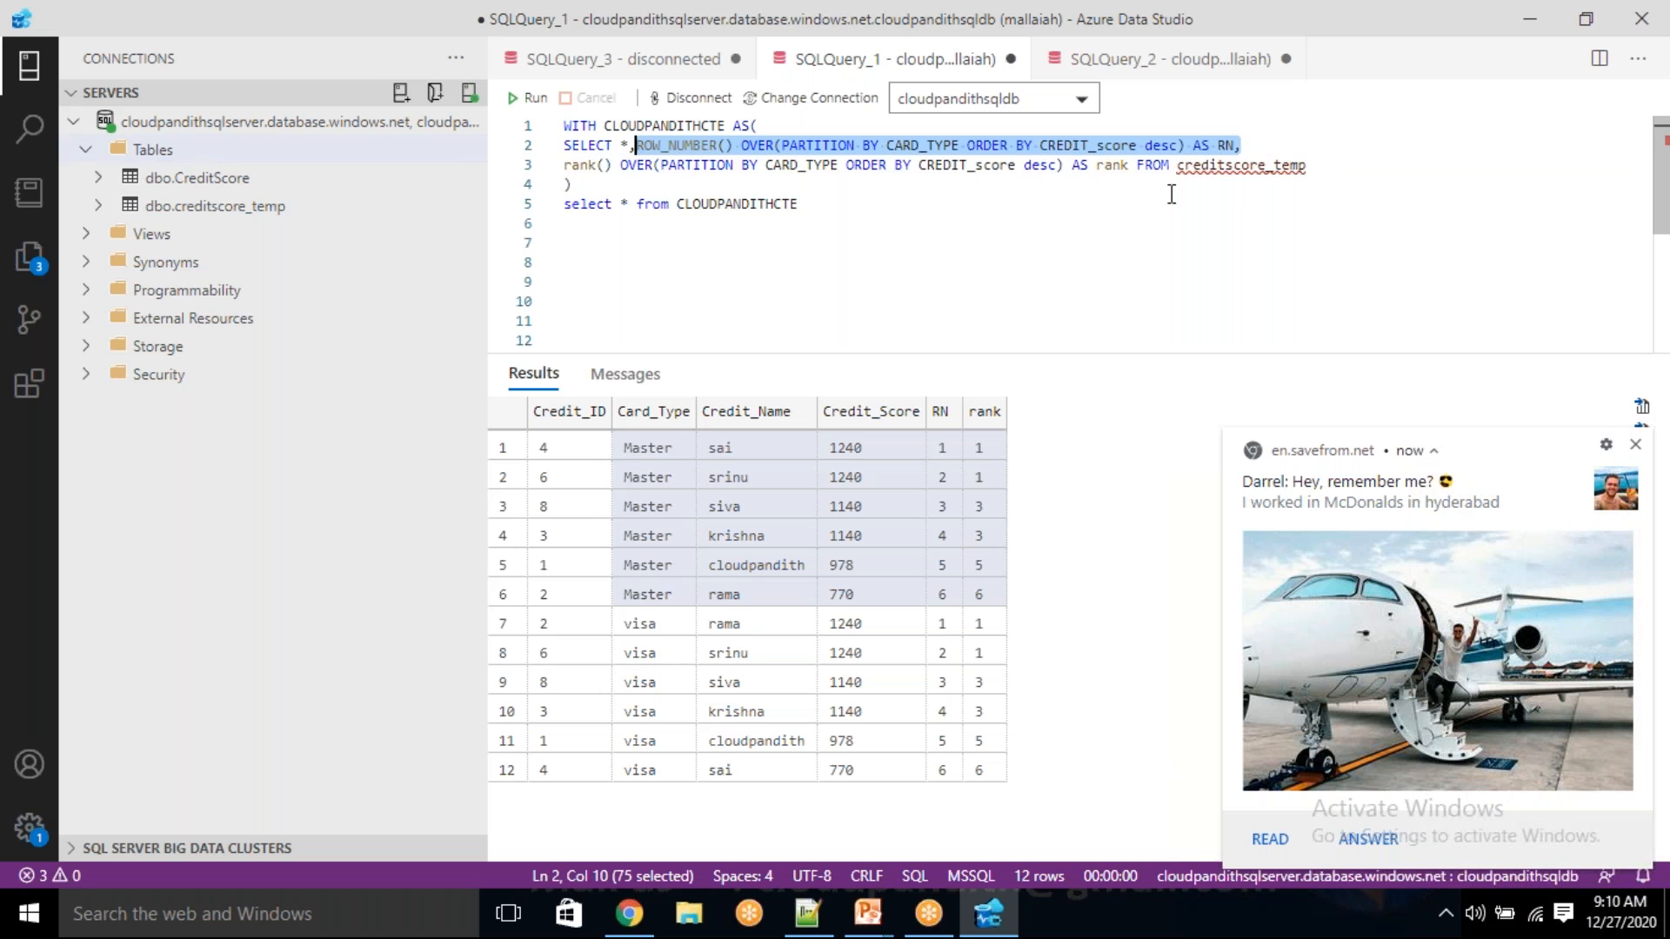
# - Add a copy of the ROW_NUMBER() expression on a new line after the rank column and alias it denserank
pyautogui.click(1138, 166)
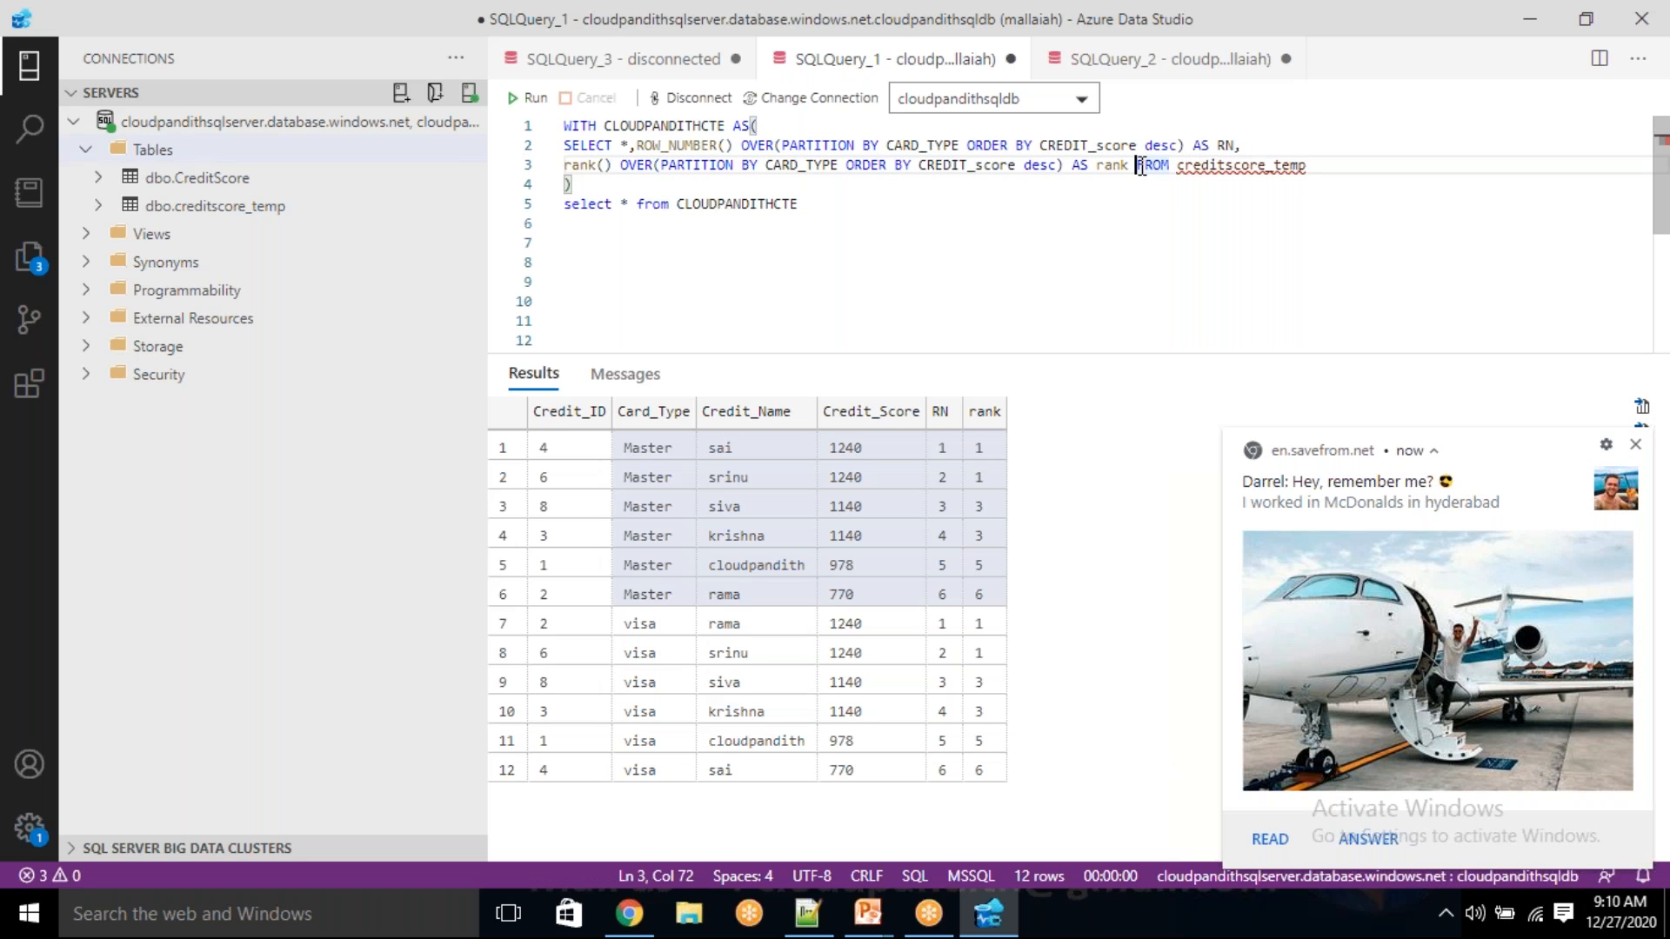
pyautogui.press('Return')
pyautogui.hotkey('ctrl', 'v')
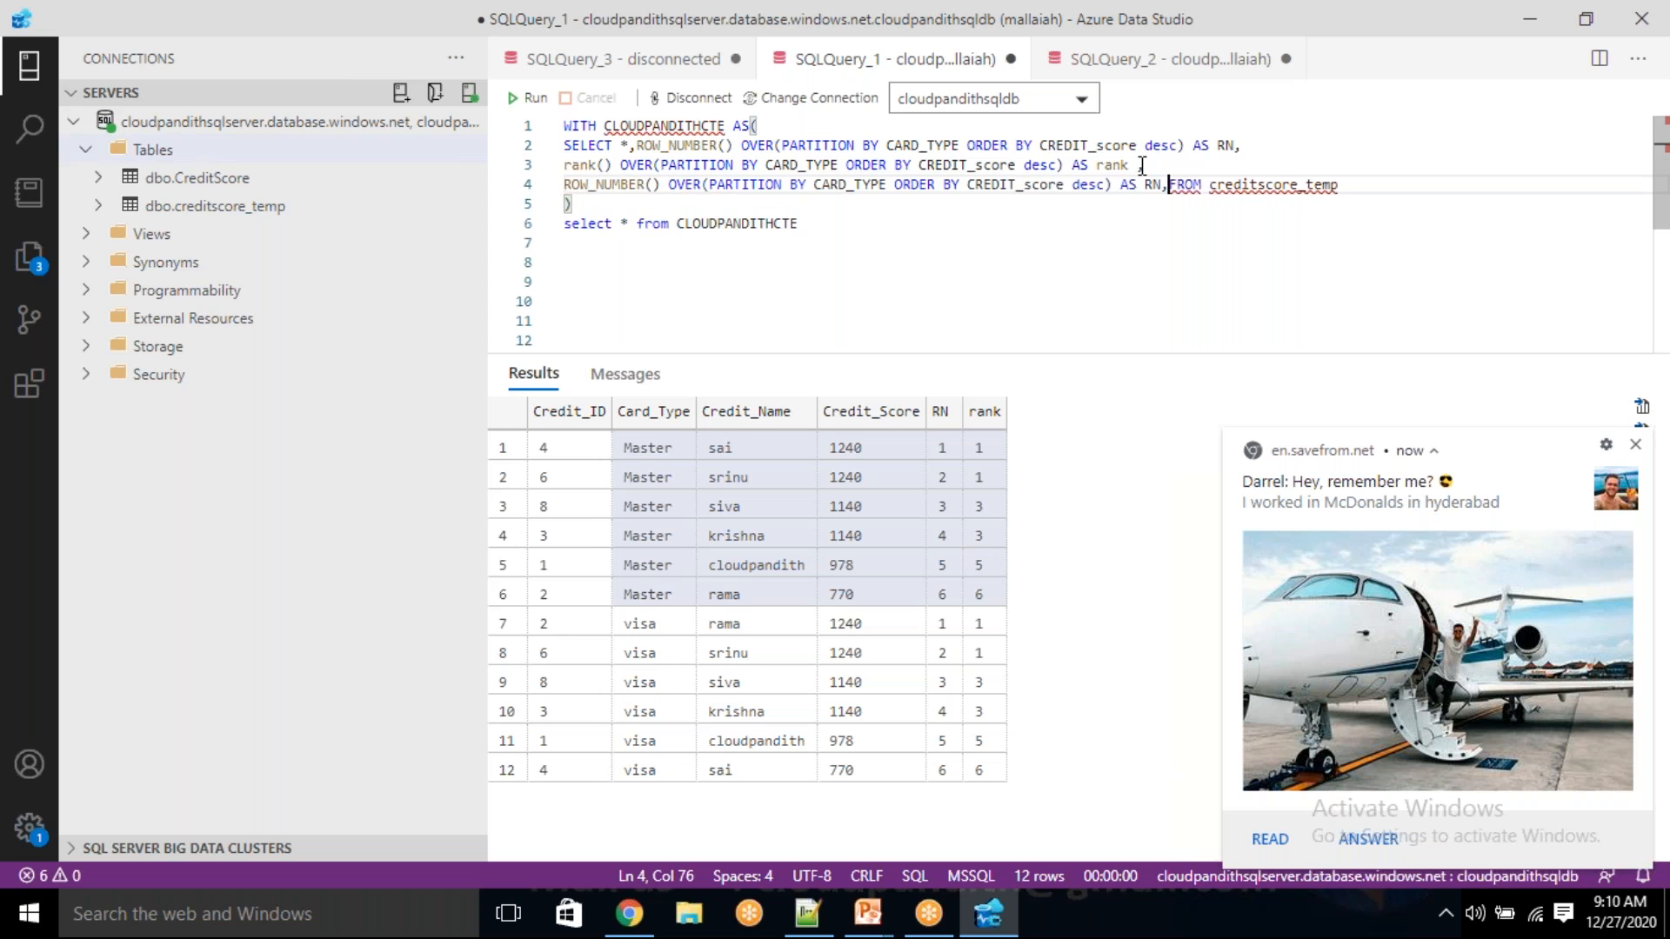
pyautogui.press('BackSpace')
pyautogui.press('BackSpace')
pyautogui.press('BackSpace')
pyautogui.write('desnserank')
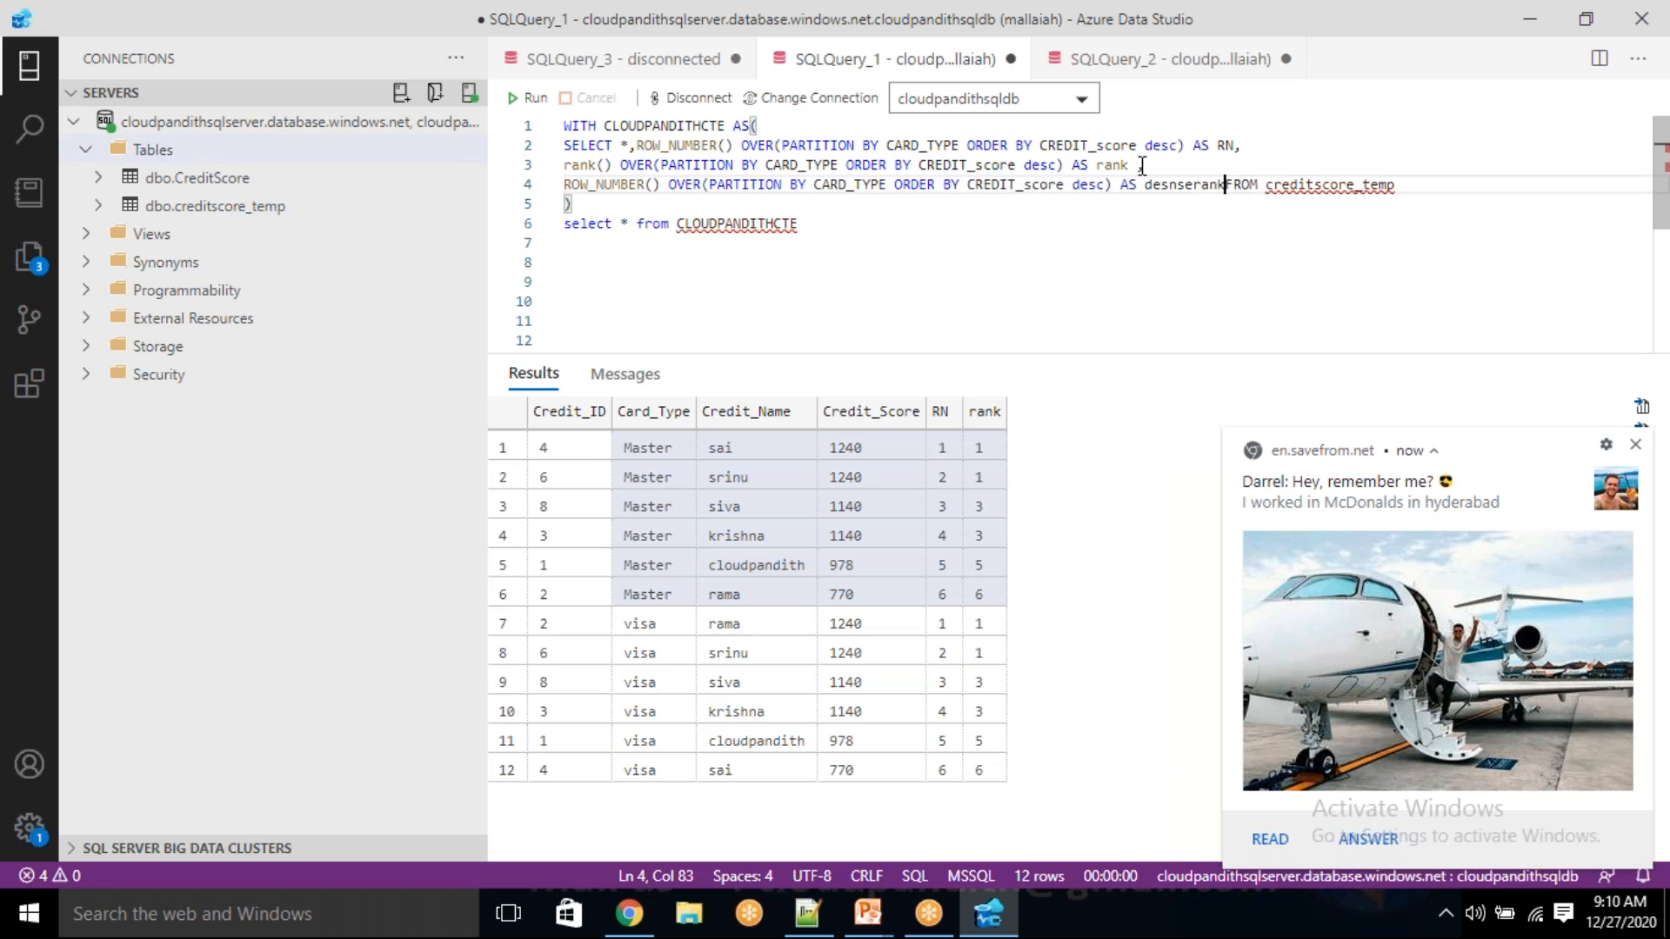
pyautogui.click(1176, 189)
pyautogui.press('BackSpace')
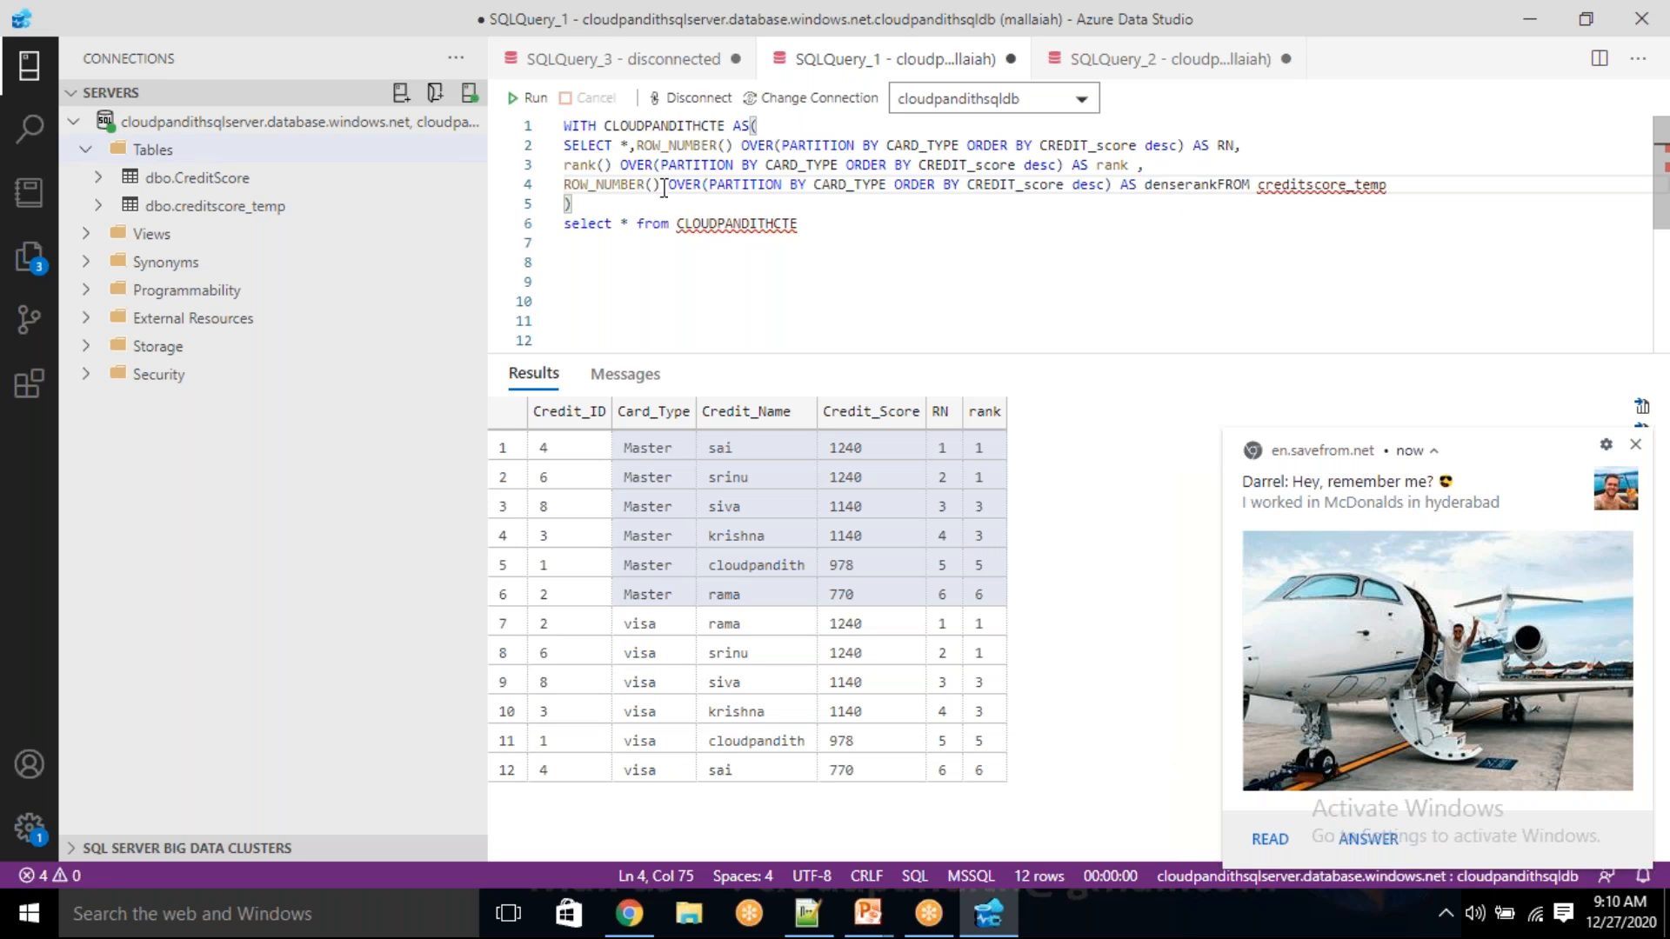
# - Change the function of the denserank column to dense_rank() and run the whole CTE query
pyautogui.doubleClick(617, 186)
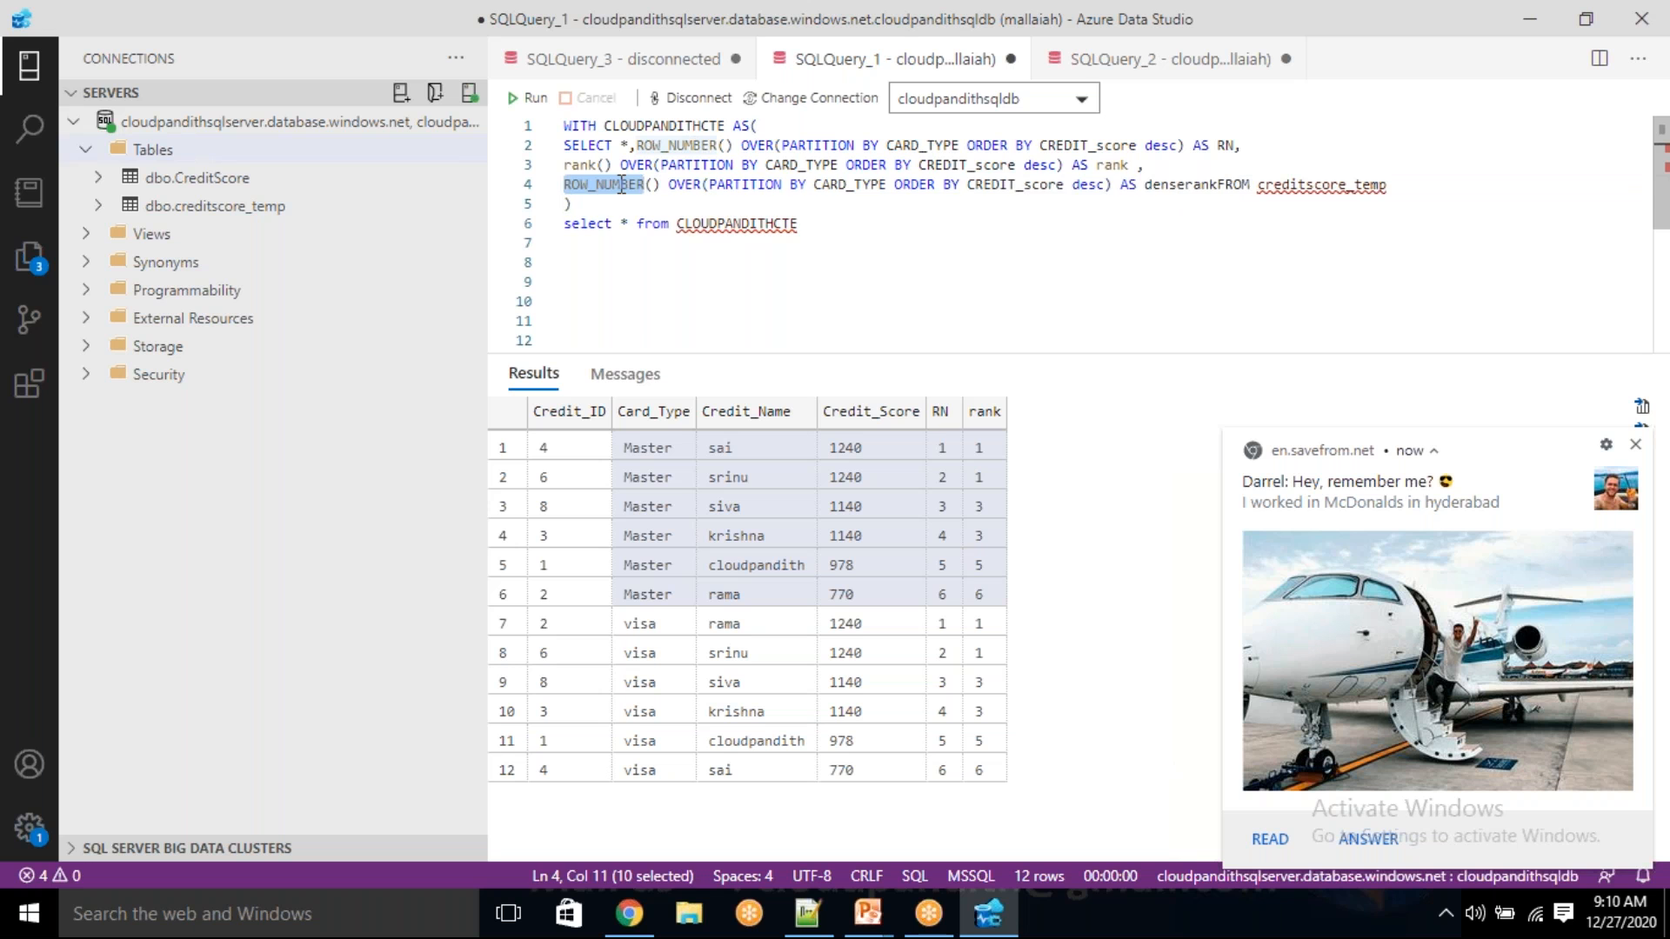
pyautogui.write('dense_rank')
pyautogui.click(721, 202)
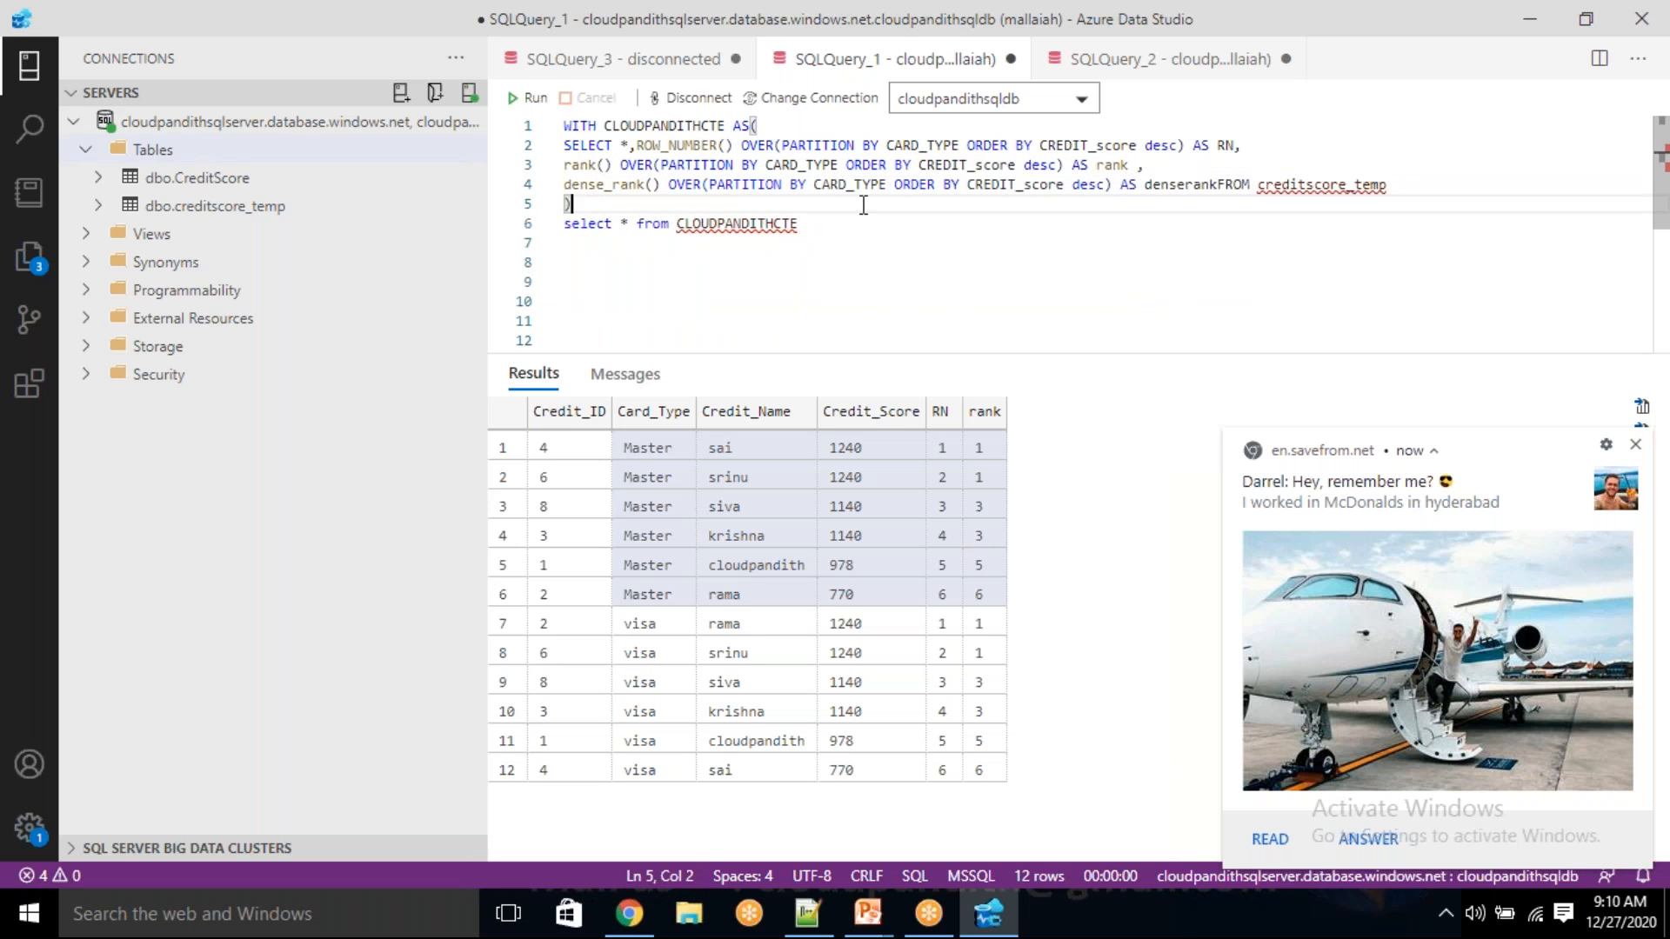
pyautogui.moveTo(844, 224); pyautogui.dragTo(563, 125)
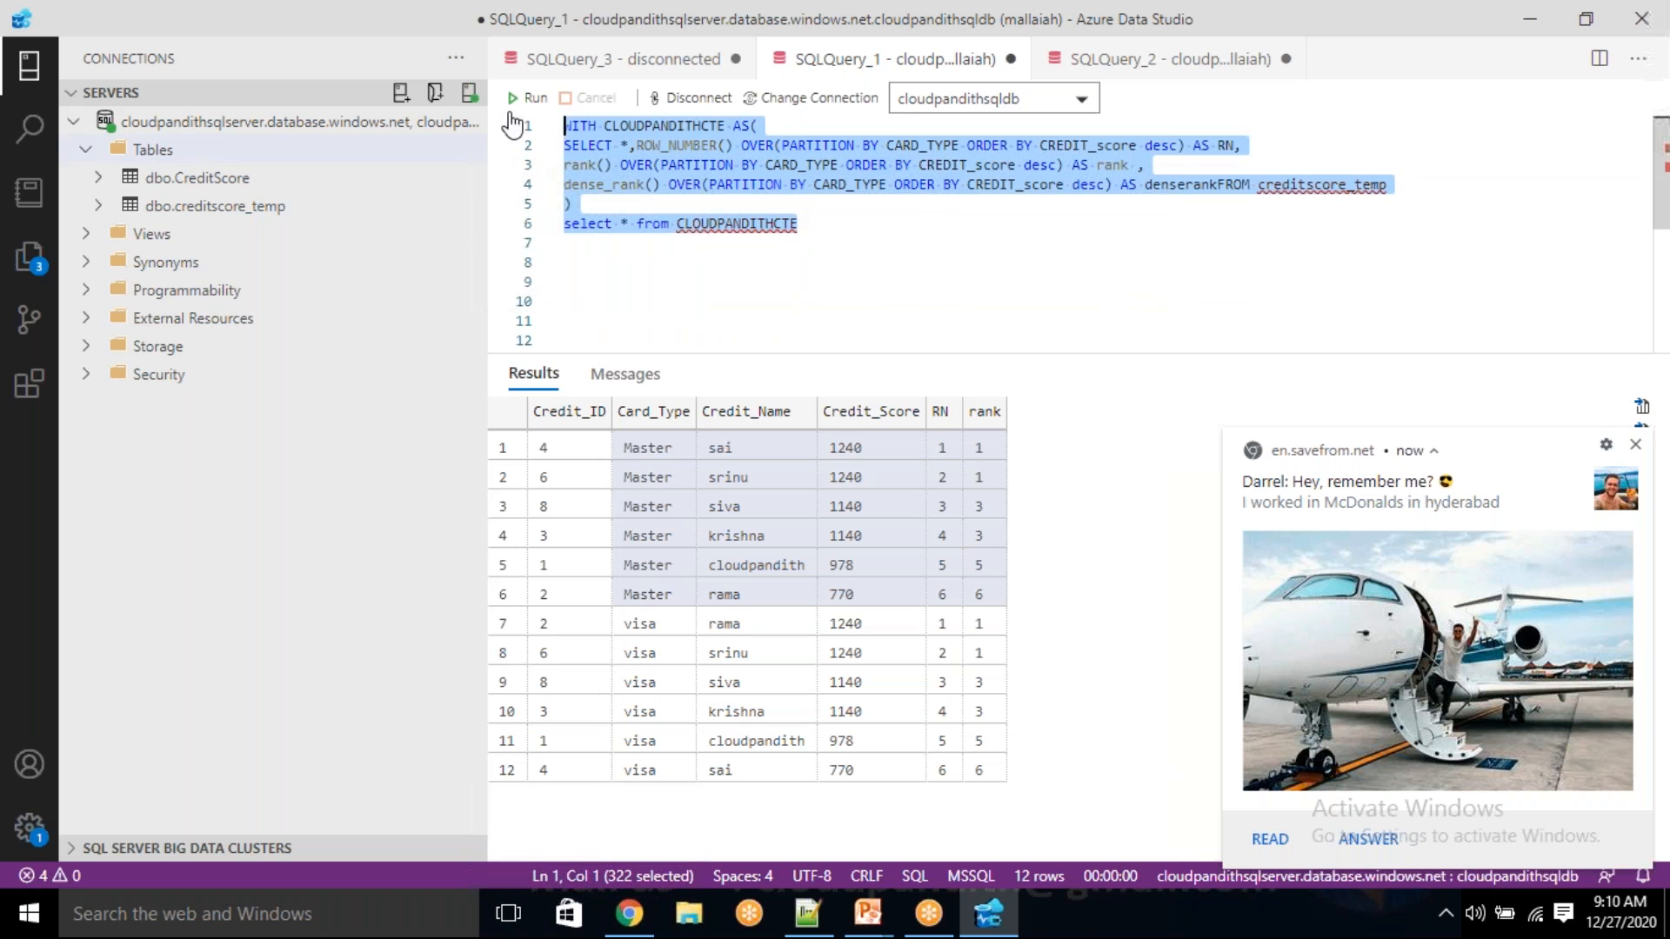
pyautogui.click(528, 97)
pyautogui.click(899, 287)
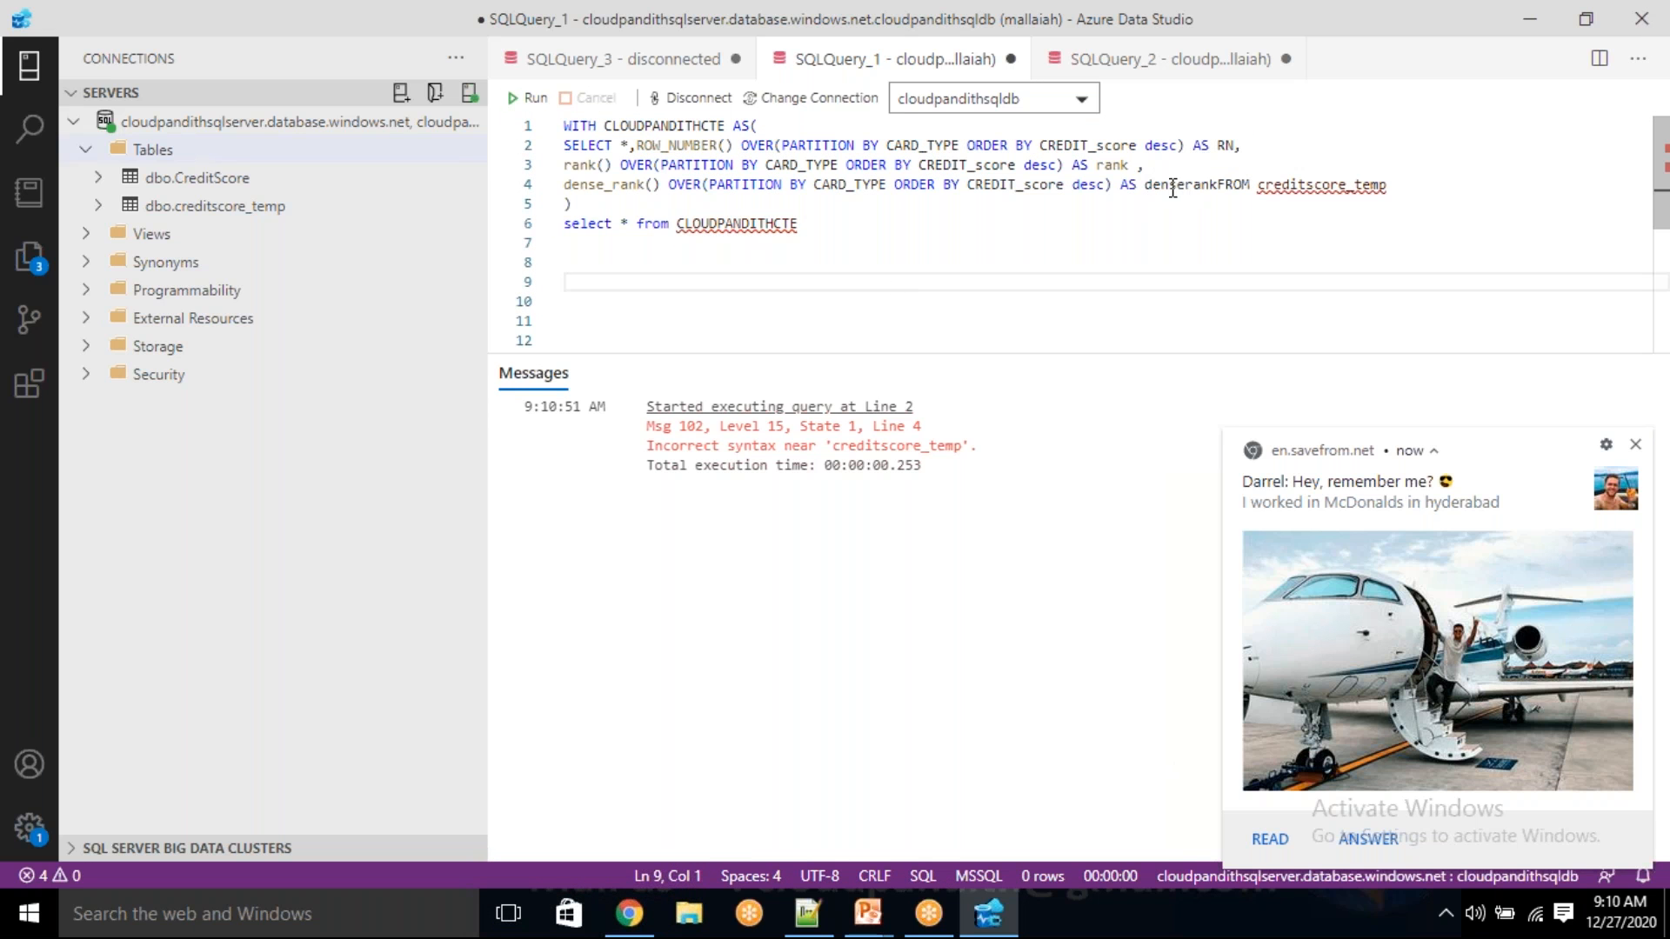
# - Separate the denserank alias from FROM with a space, rerun the whole query and dismiss the browser notification
pyautogui.click(1221, 185)
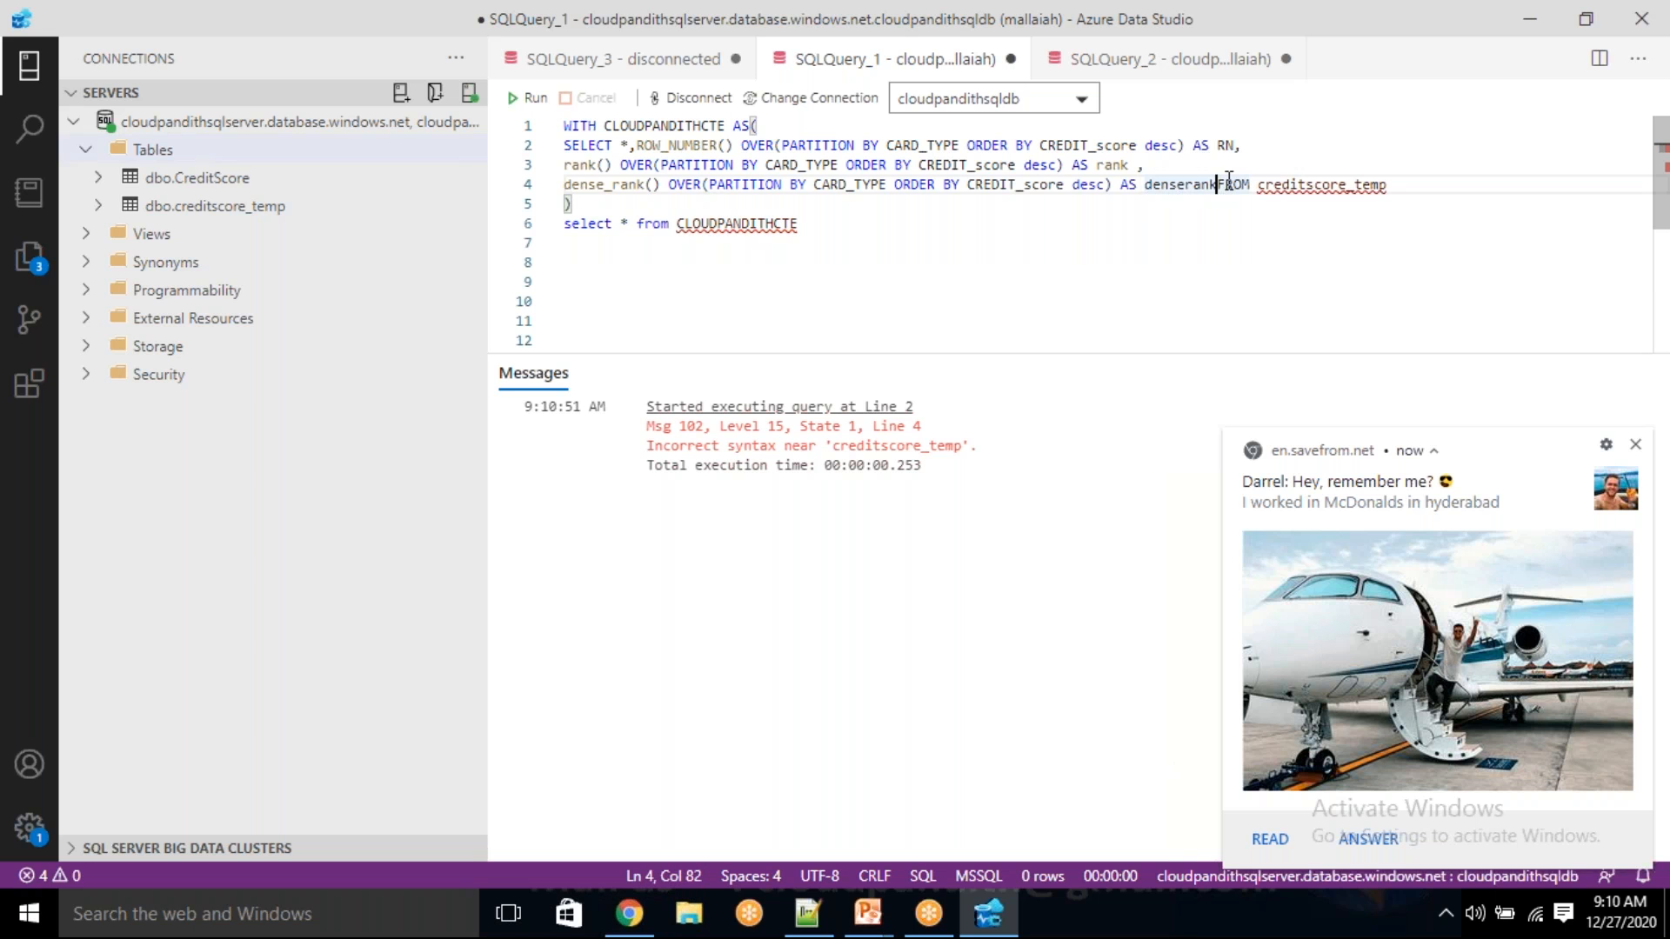
pyautogui.hotkey('ctrl', 'a')
pyautogui.press('F5')
pyautogui.click(1636, 446)
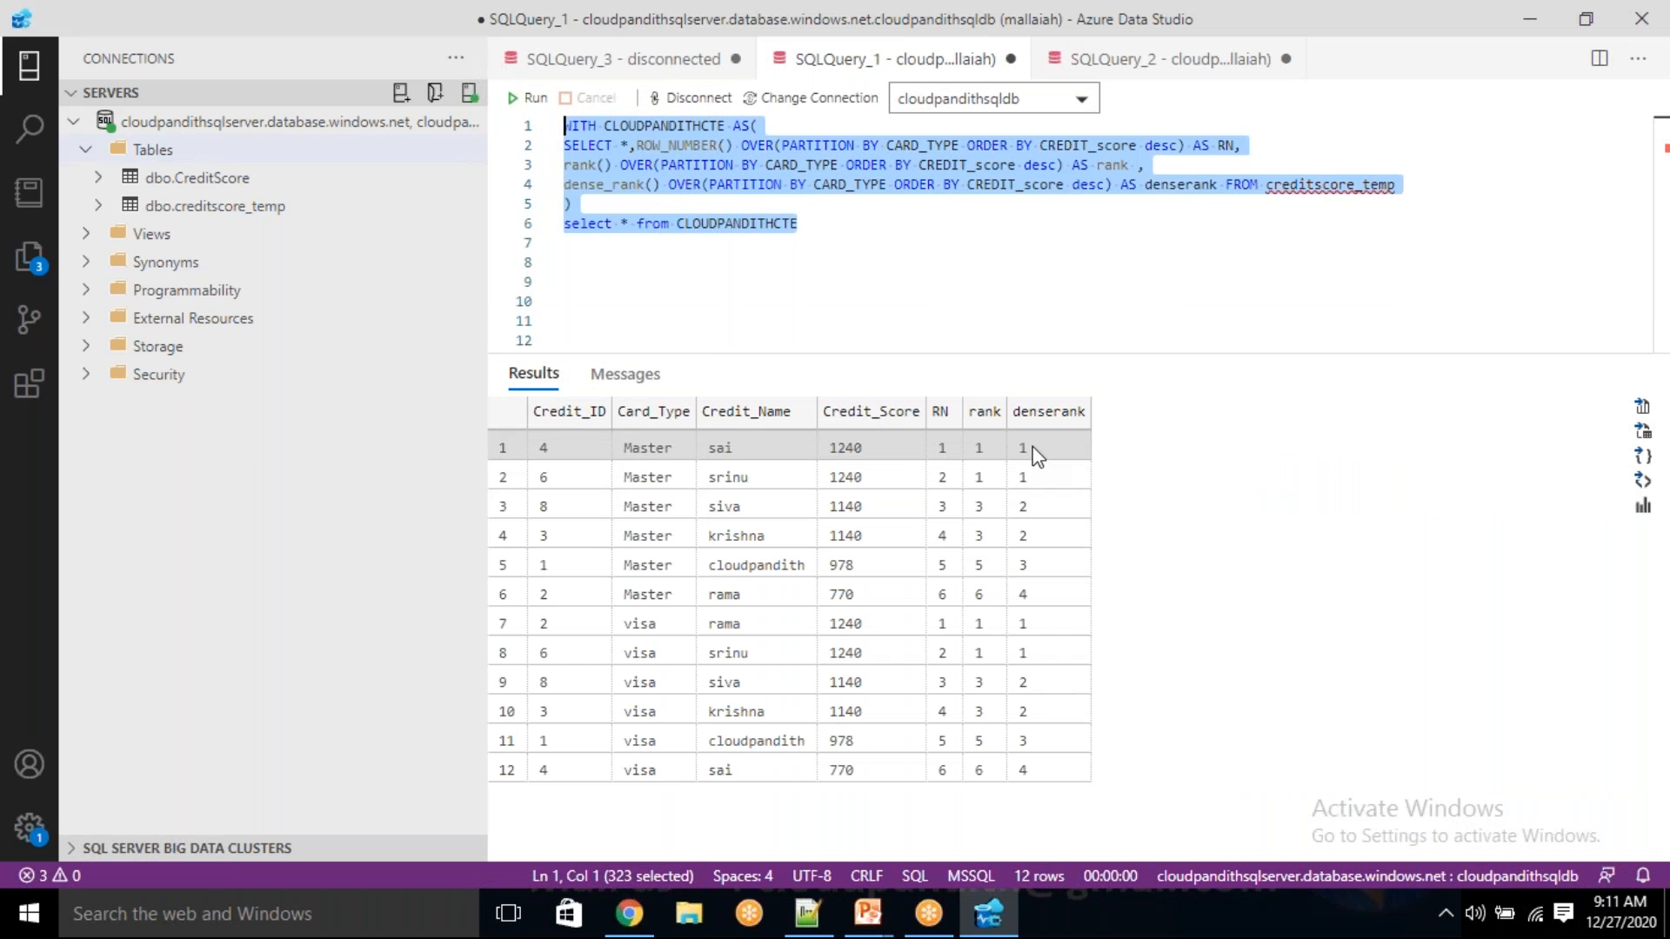
# - Examine how denserank follows the Credit_Score values within the Master and visa partitions
pyautogui.click(1031, 477)
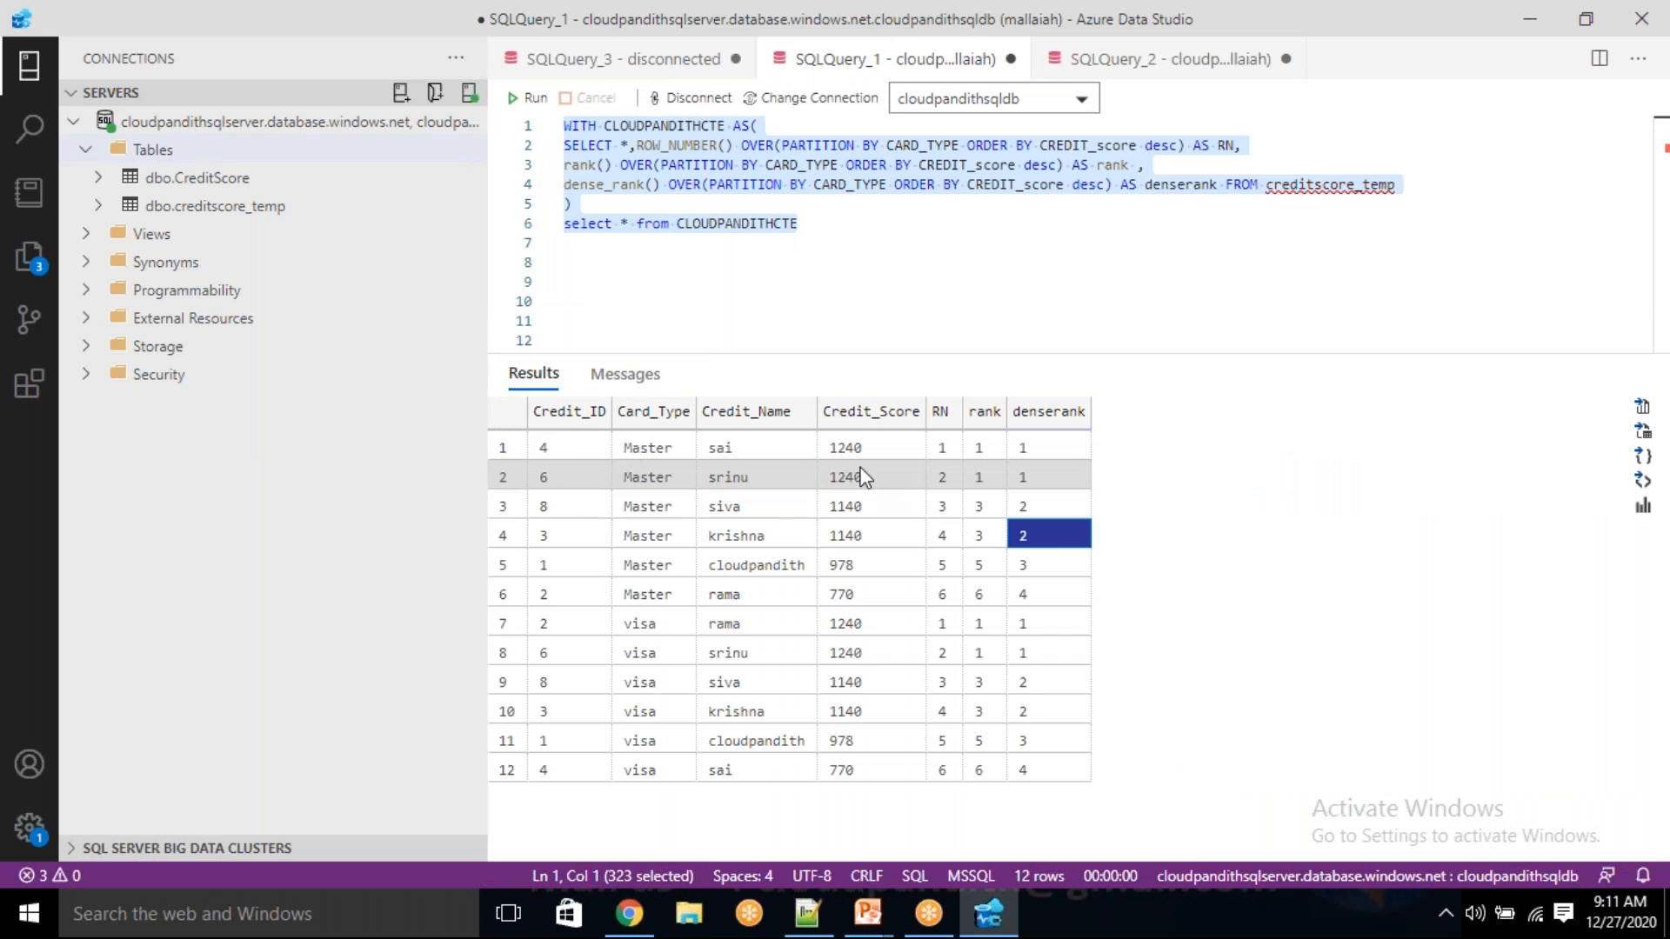
pyautogui.moveTo(858, 451); pyautogui.dragTo(854, 539)
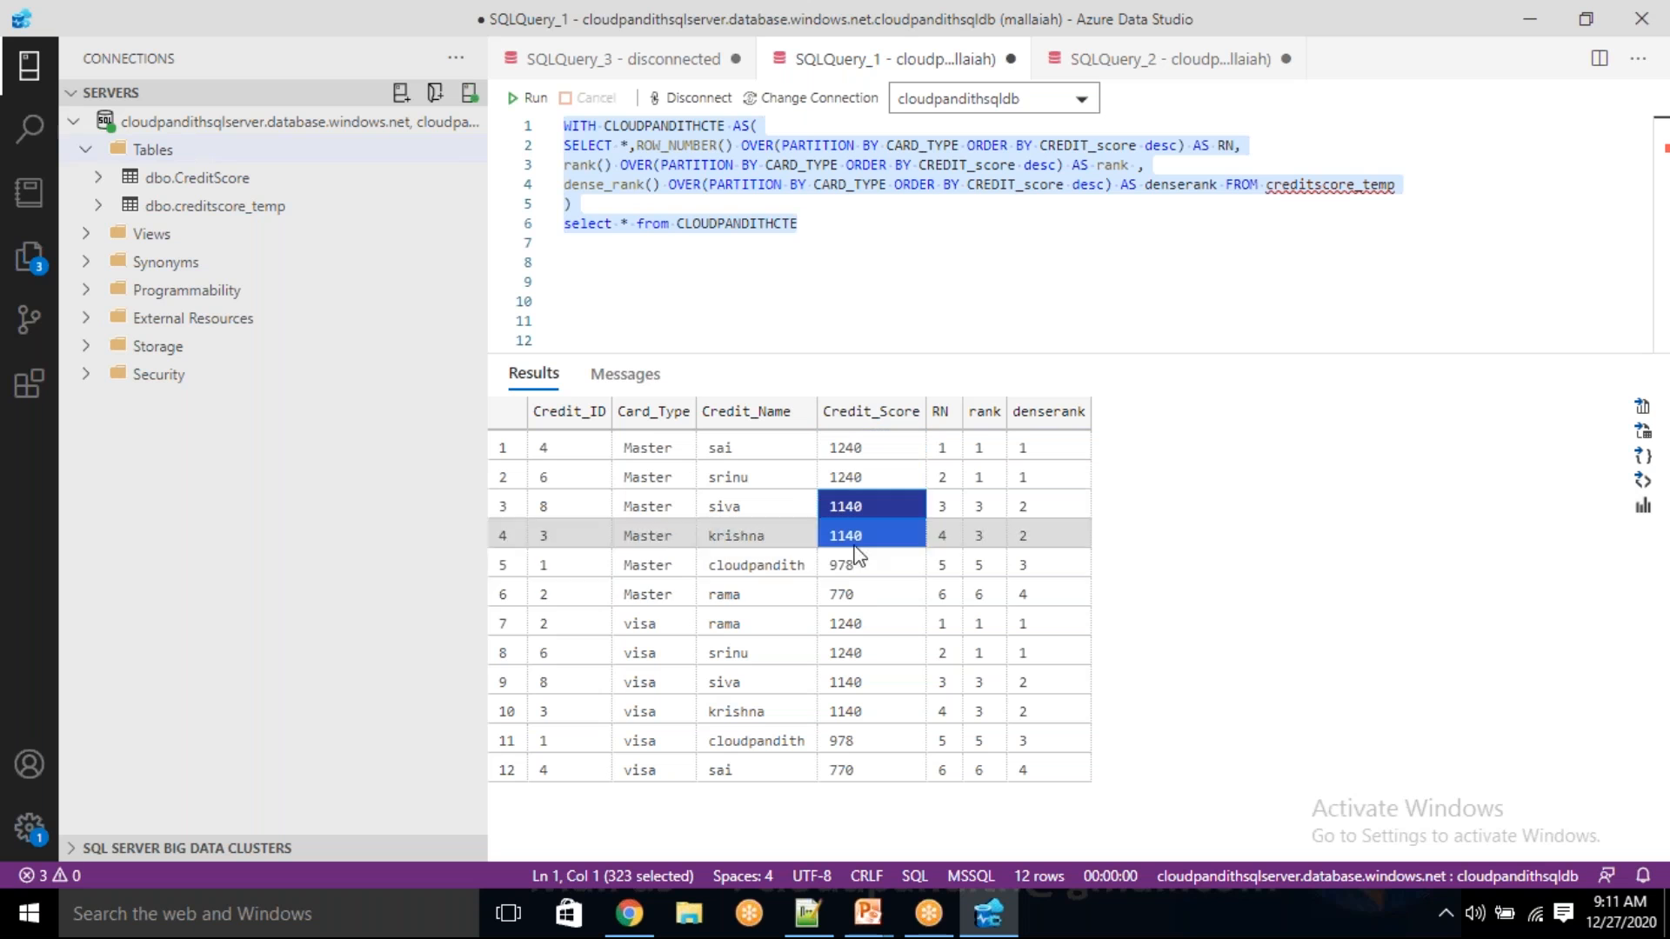
pyautogui.click(847, 565)
pyautogui.click(841, 593)
pyautogui.moveTo(653, 447); pyautogui.dragTo(1033, 597)
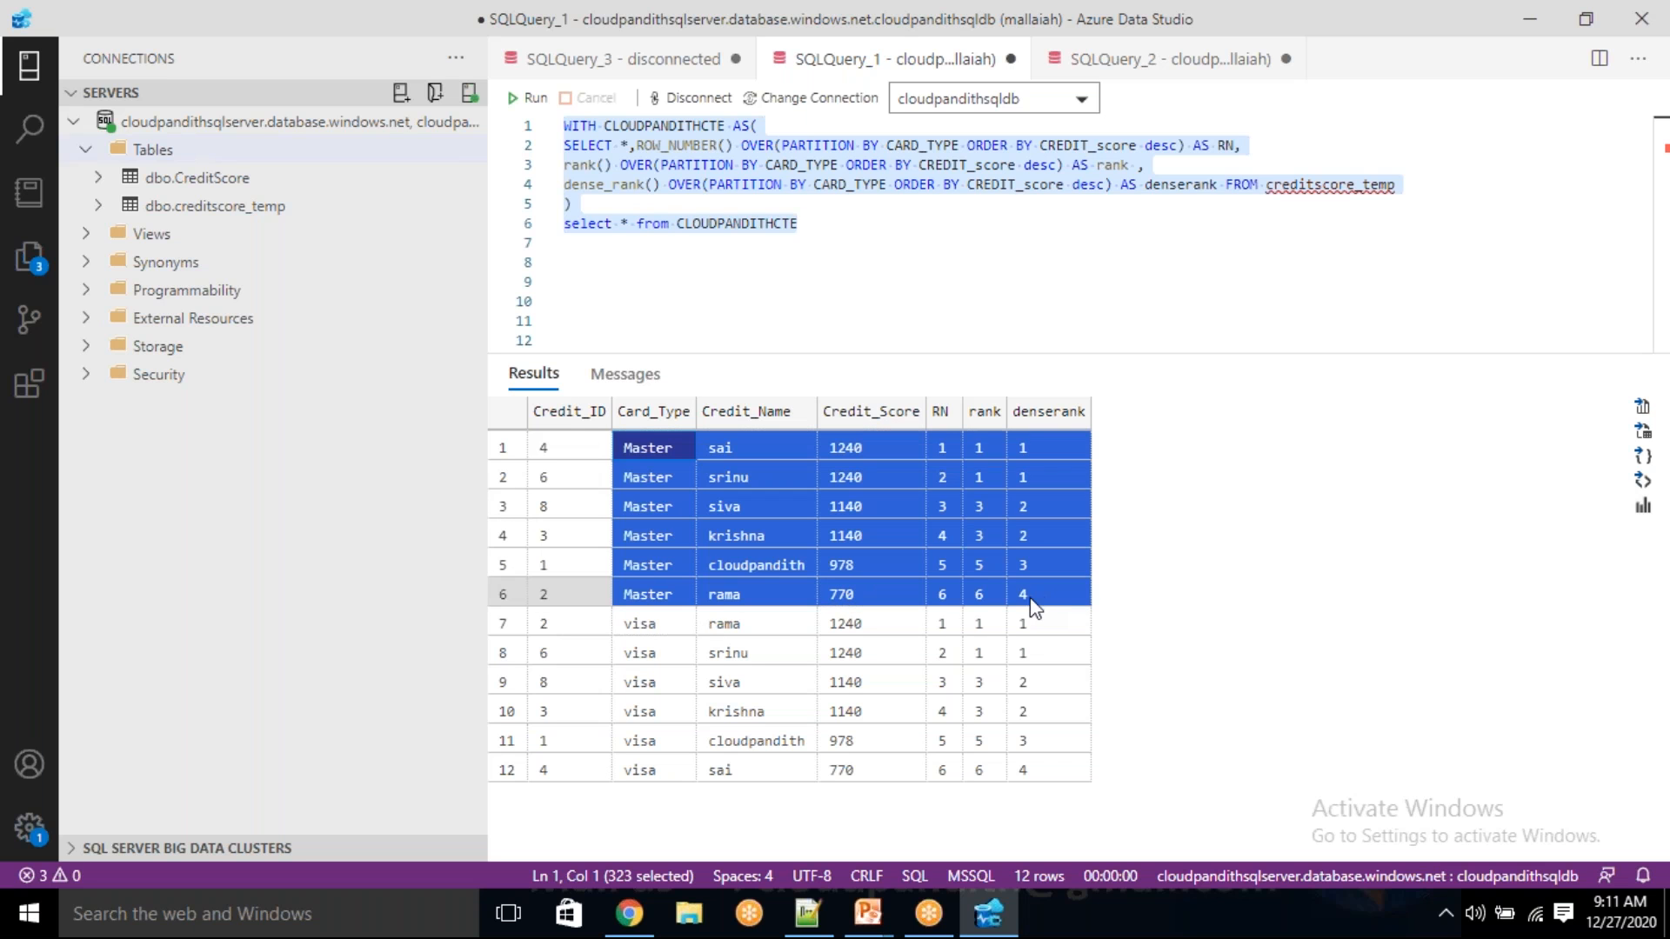
pyautogui.moveTo(696, 627); pyautogui.dragTo(1057, 770)
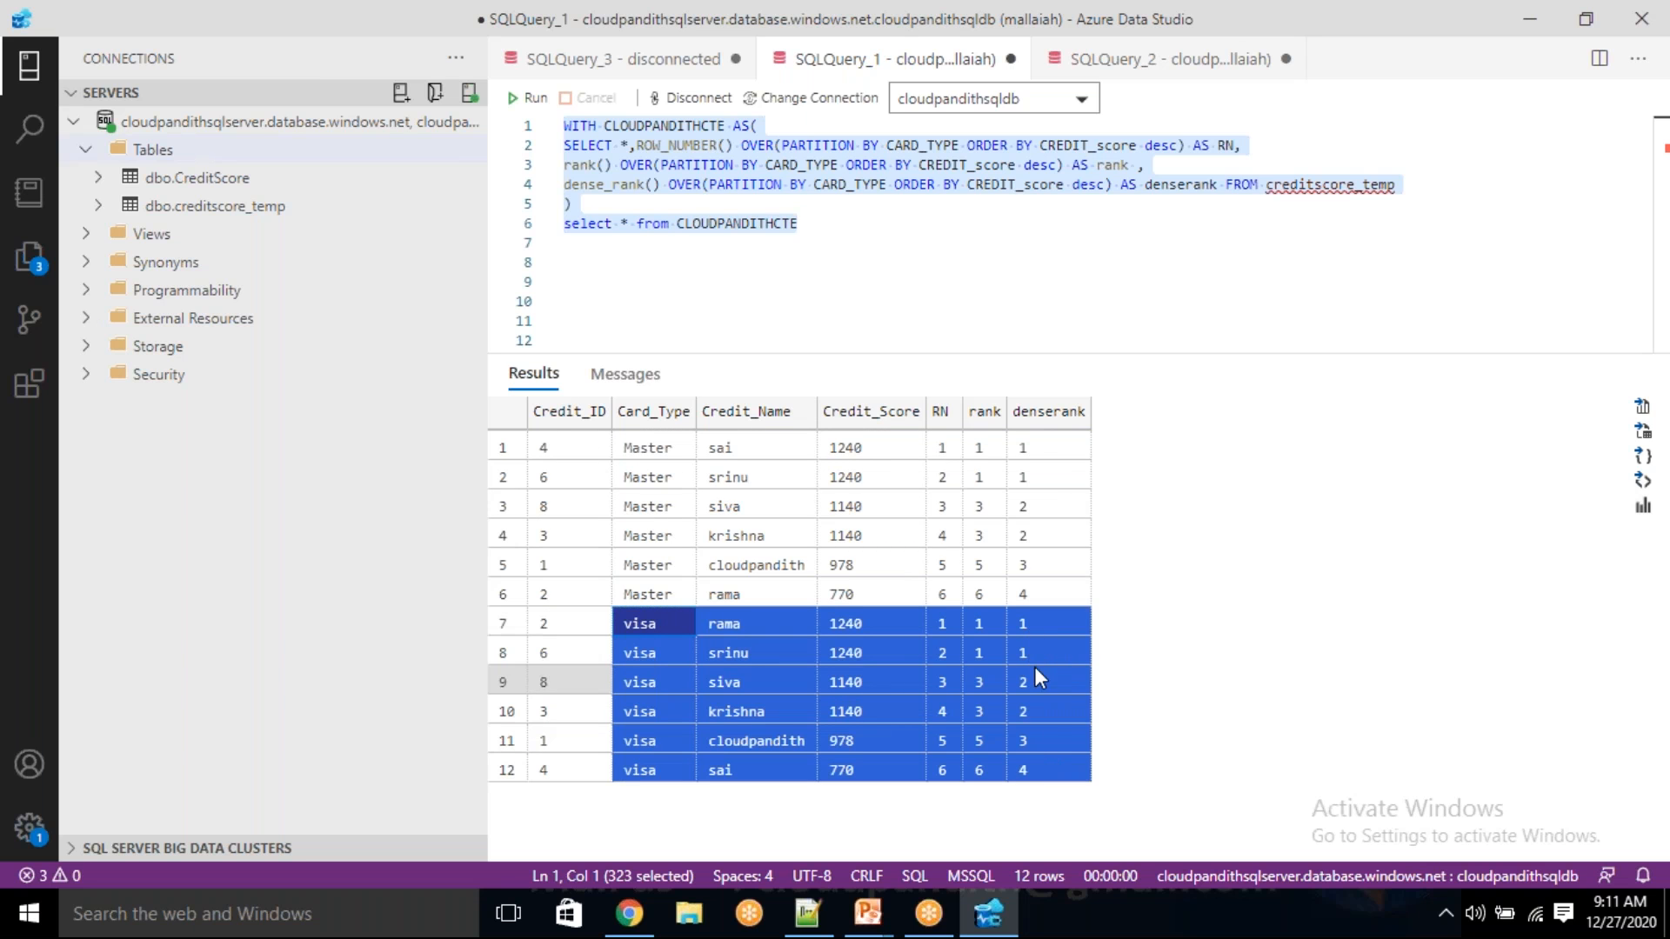
pyautogui.moveTo(843, 628); pyautogui.dragTo(861, 745)
pyautogui.click(861, 745)
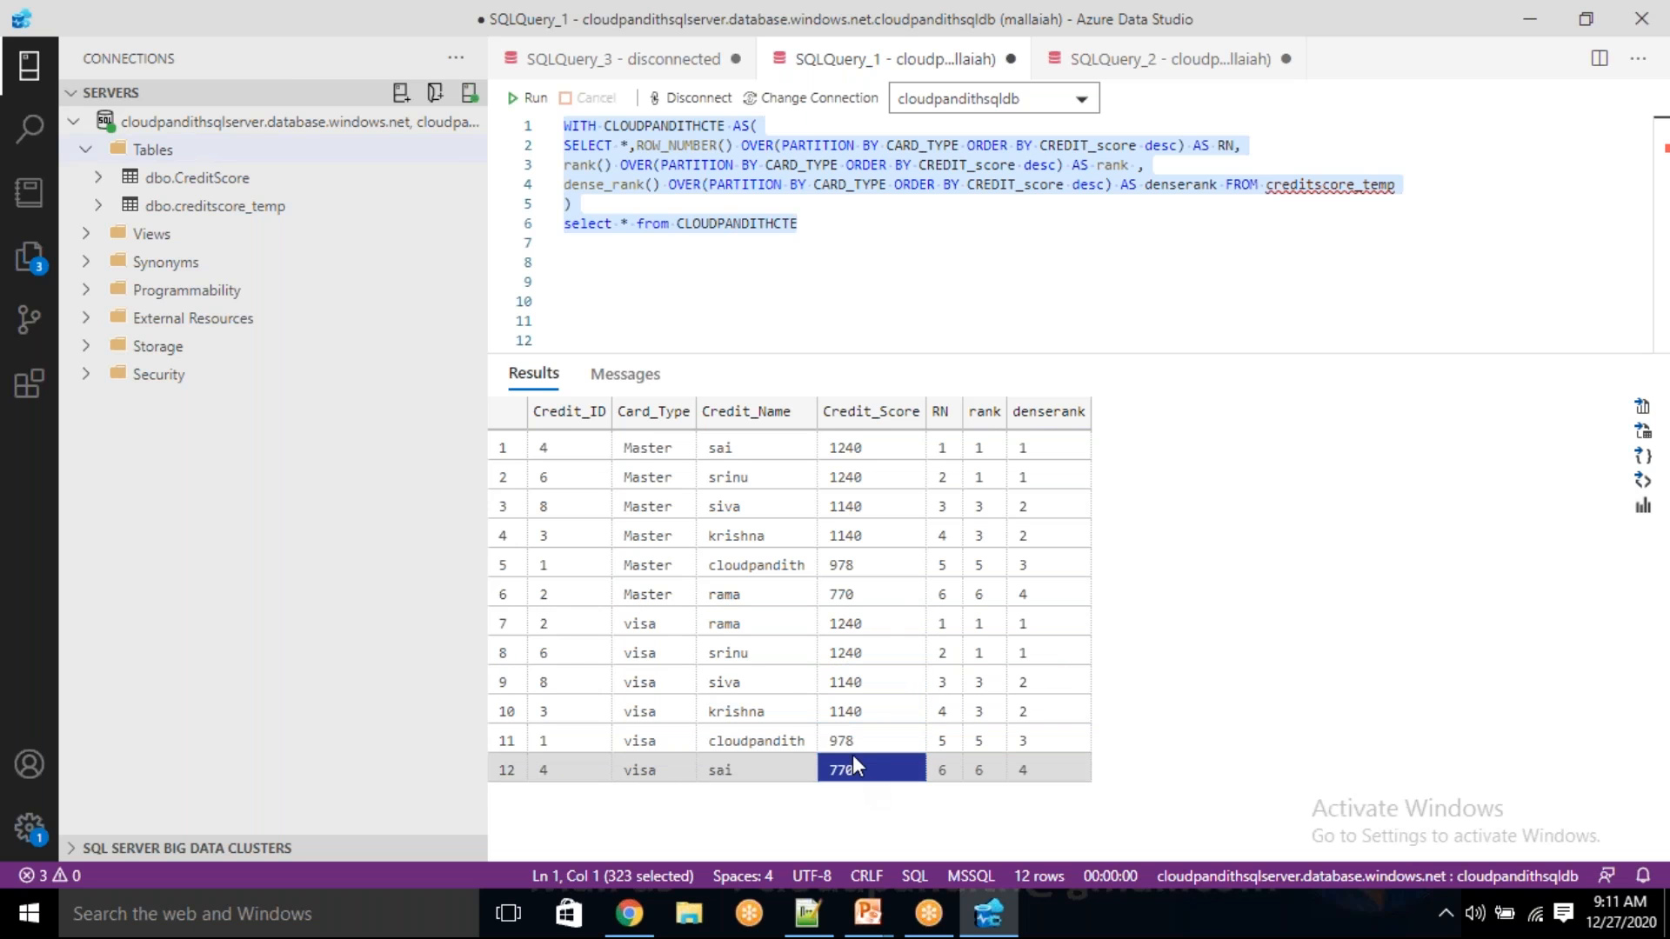
pyautogui.click(854, 774)
pyautogui.click(848, 565)
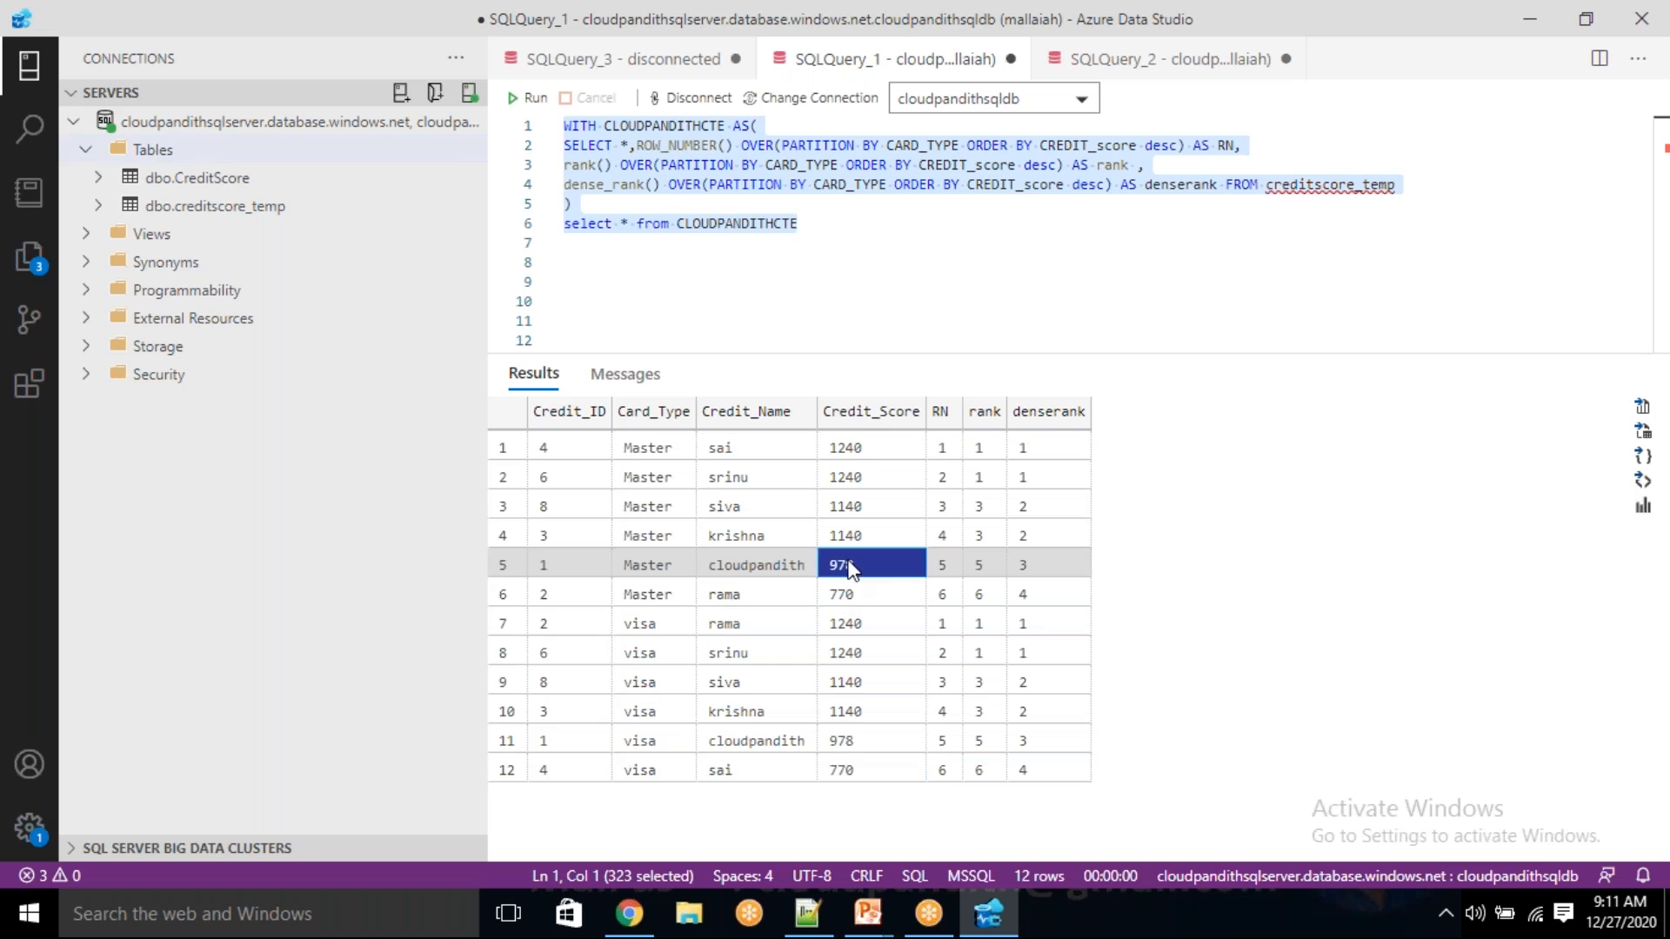
pyautogui.click(838, 600)
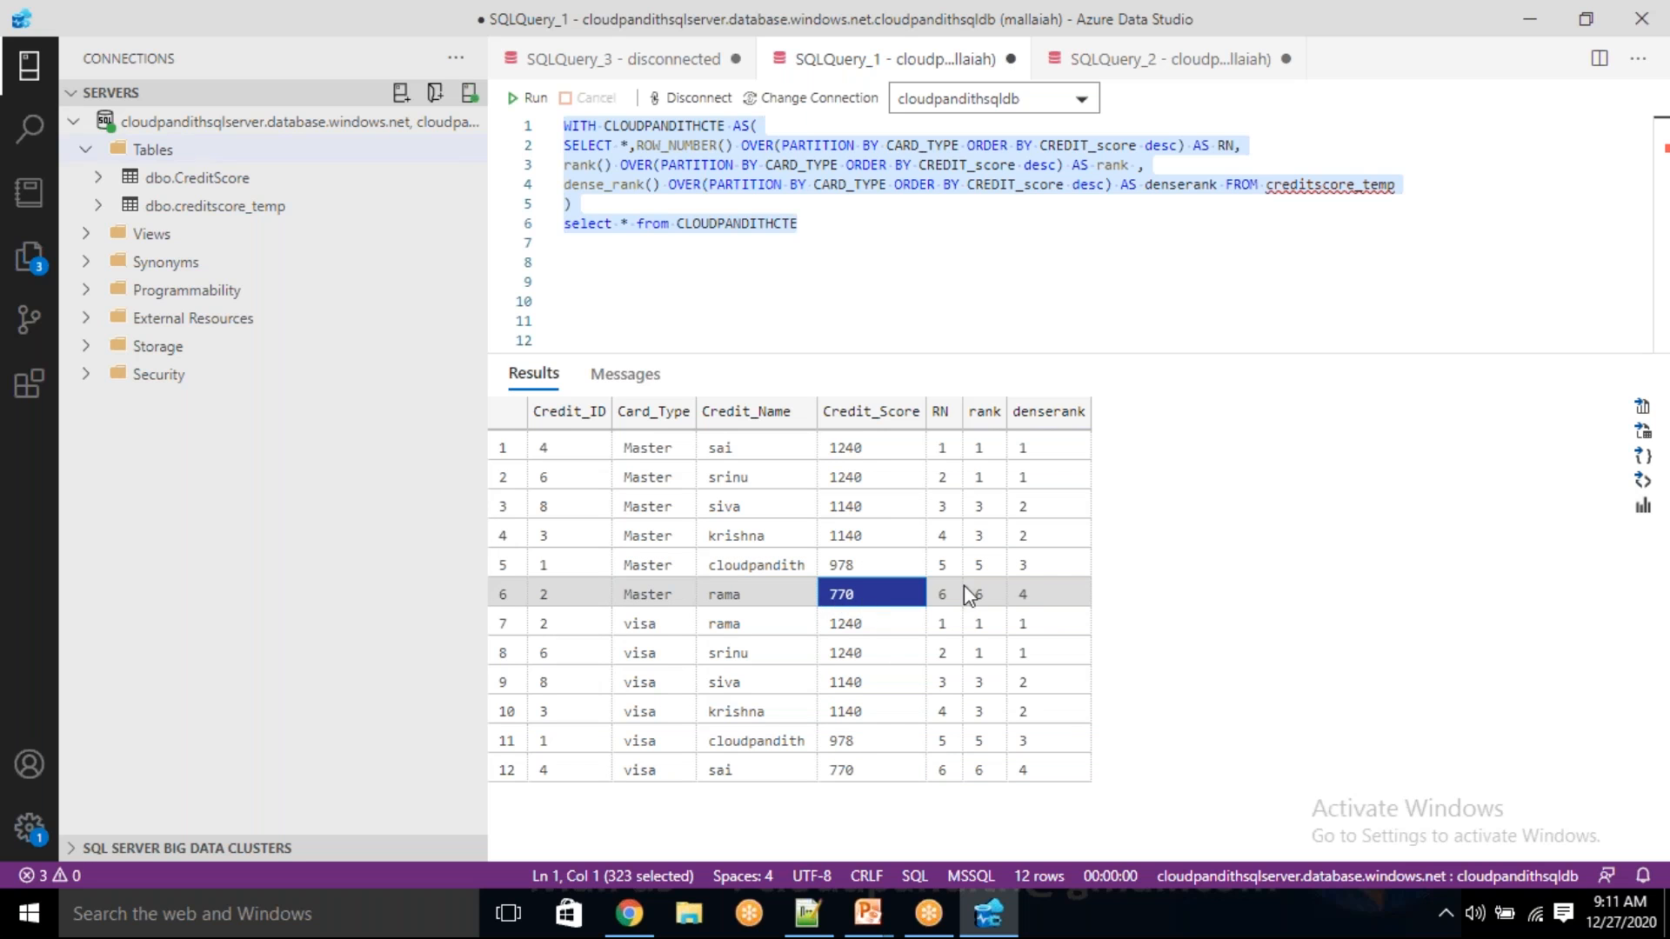
# - Compare the rank and denserank columns for the Master rows with tied credit scores
pyautogui.moveTo(1052, 477); pyautogui.dragTo(1044, 627)
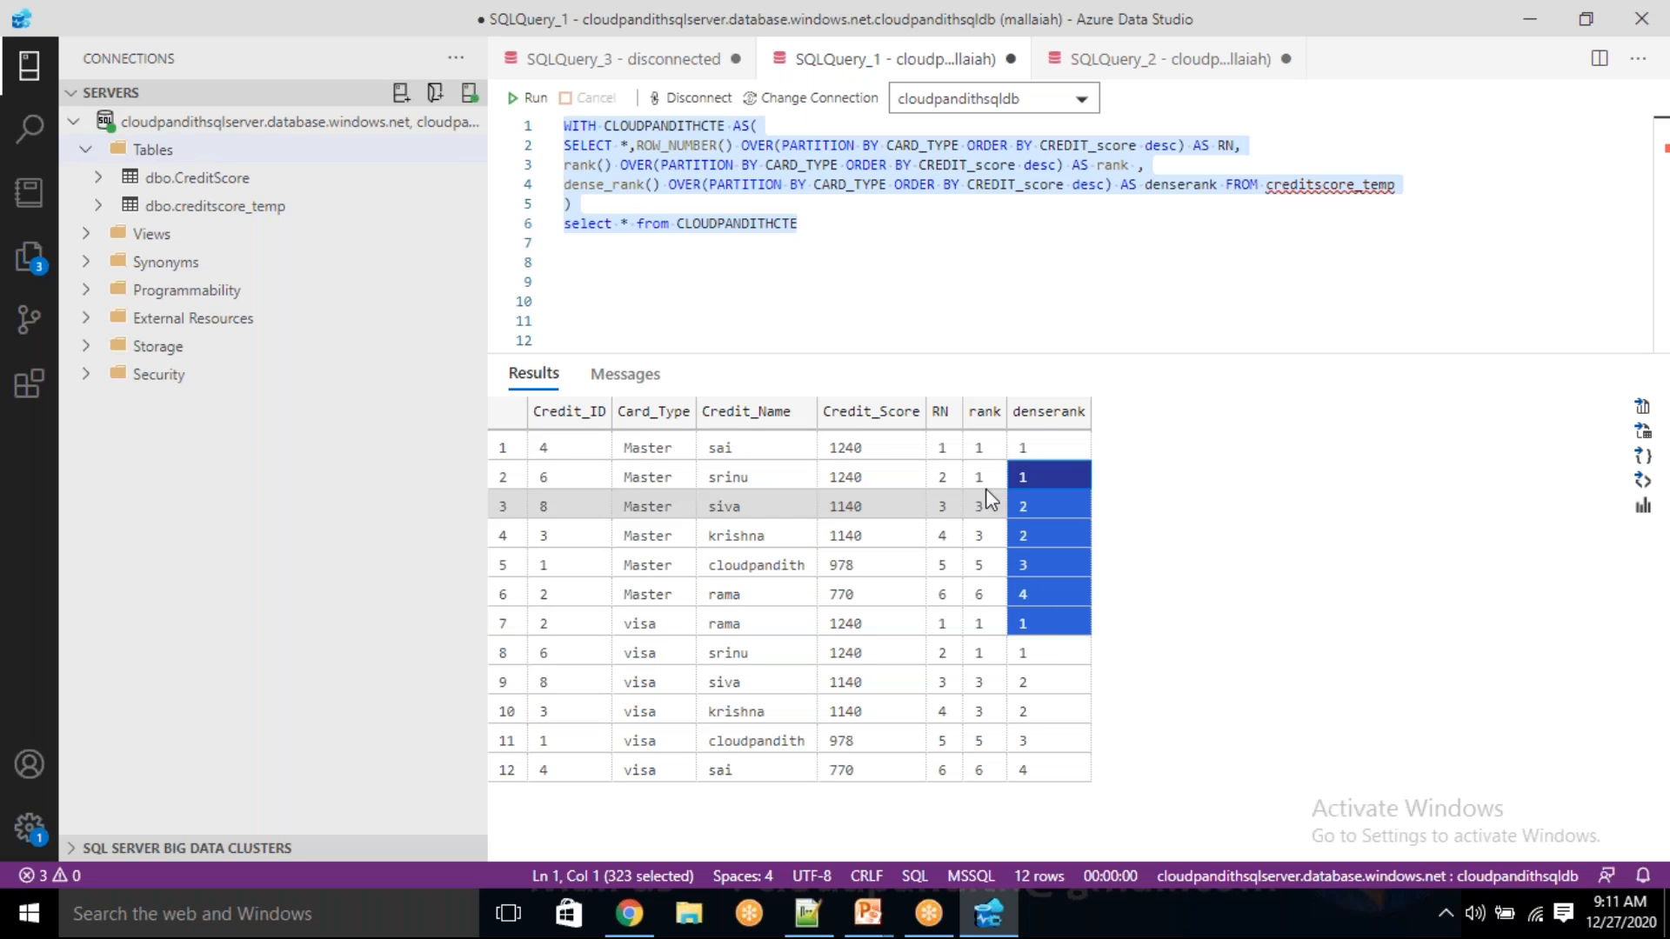
pyautogui.moveTo(987, 516); pyautogui.dragTo(981, 597)
pyautogui.moveTo(981, 449); pyautogui.dragTo(988, 478)
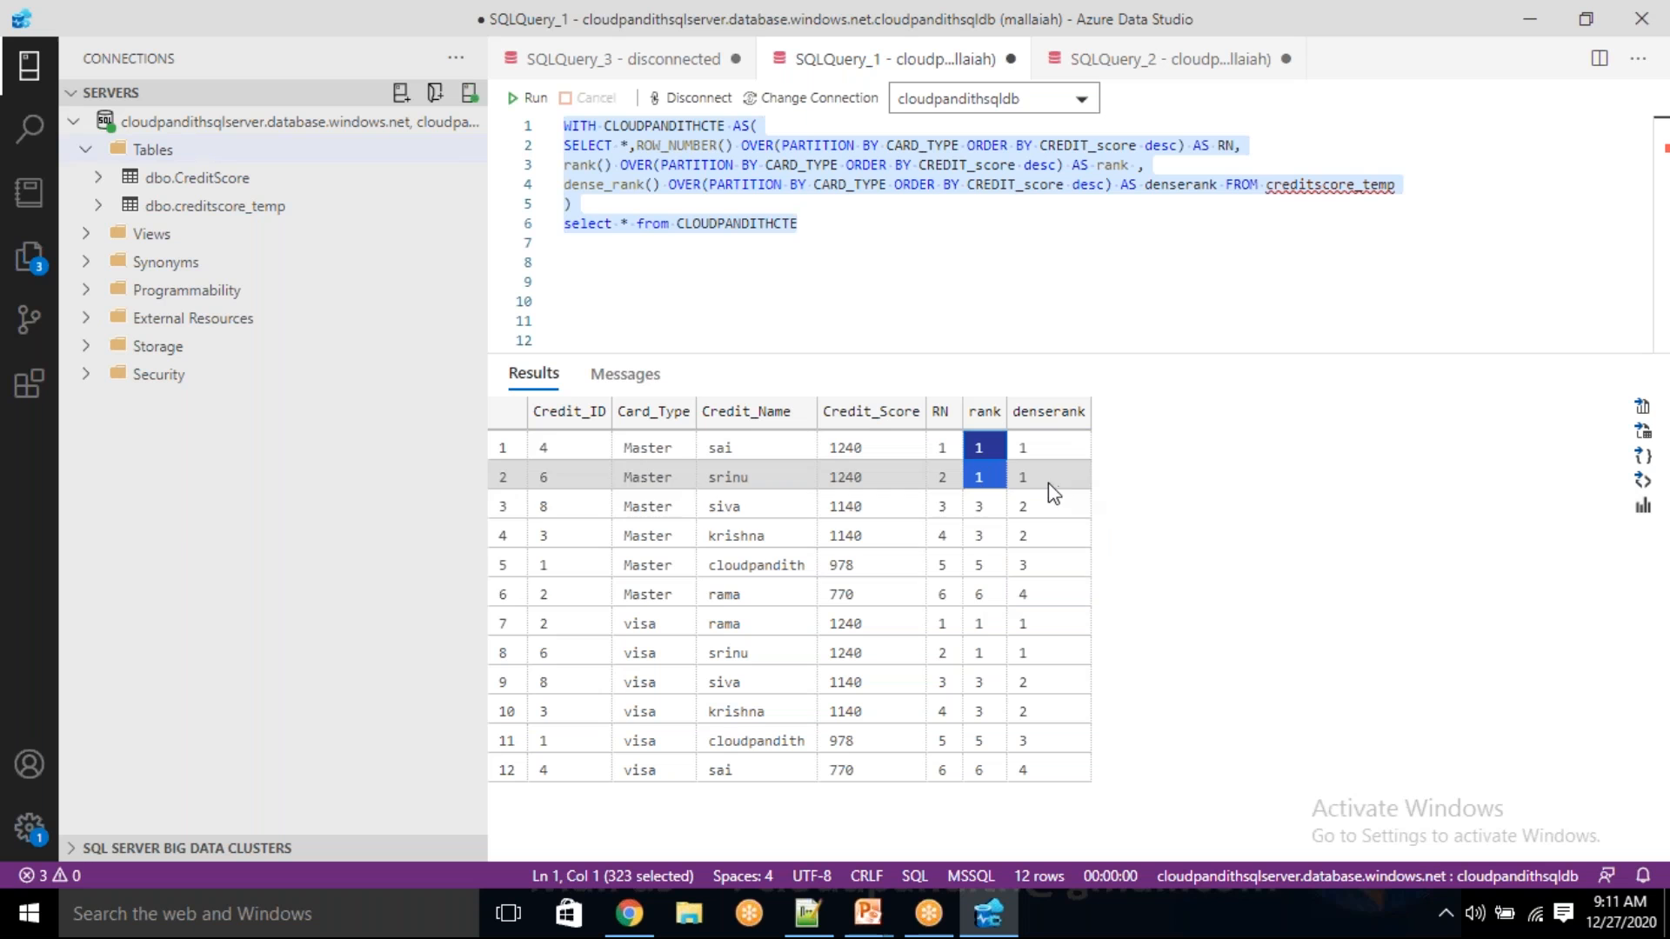
pyautogui.click(1171, 619)
pyautogui.moveTo(857, 237); pyautogui.dragTo(555, 131)
pyautogui.click(867, 274)
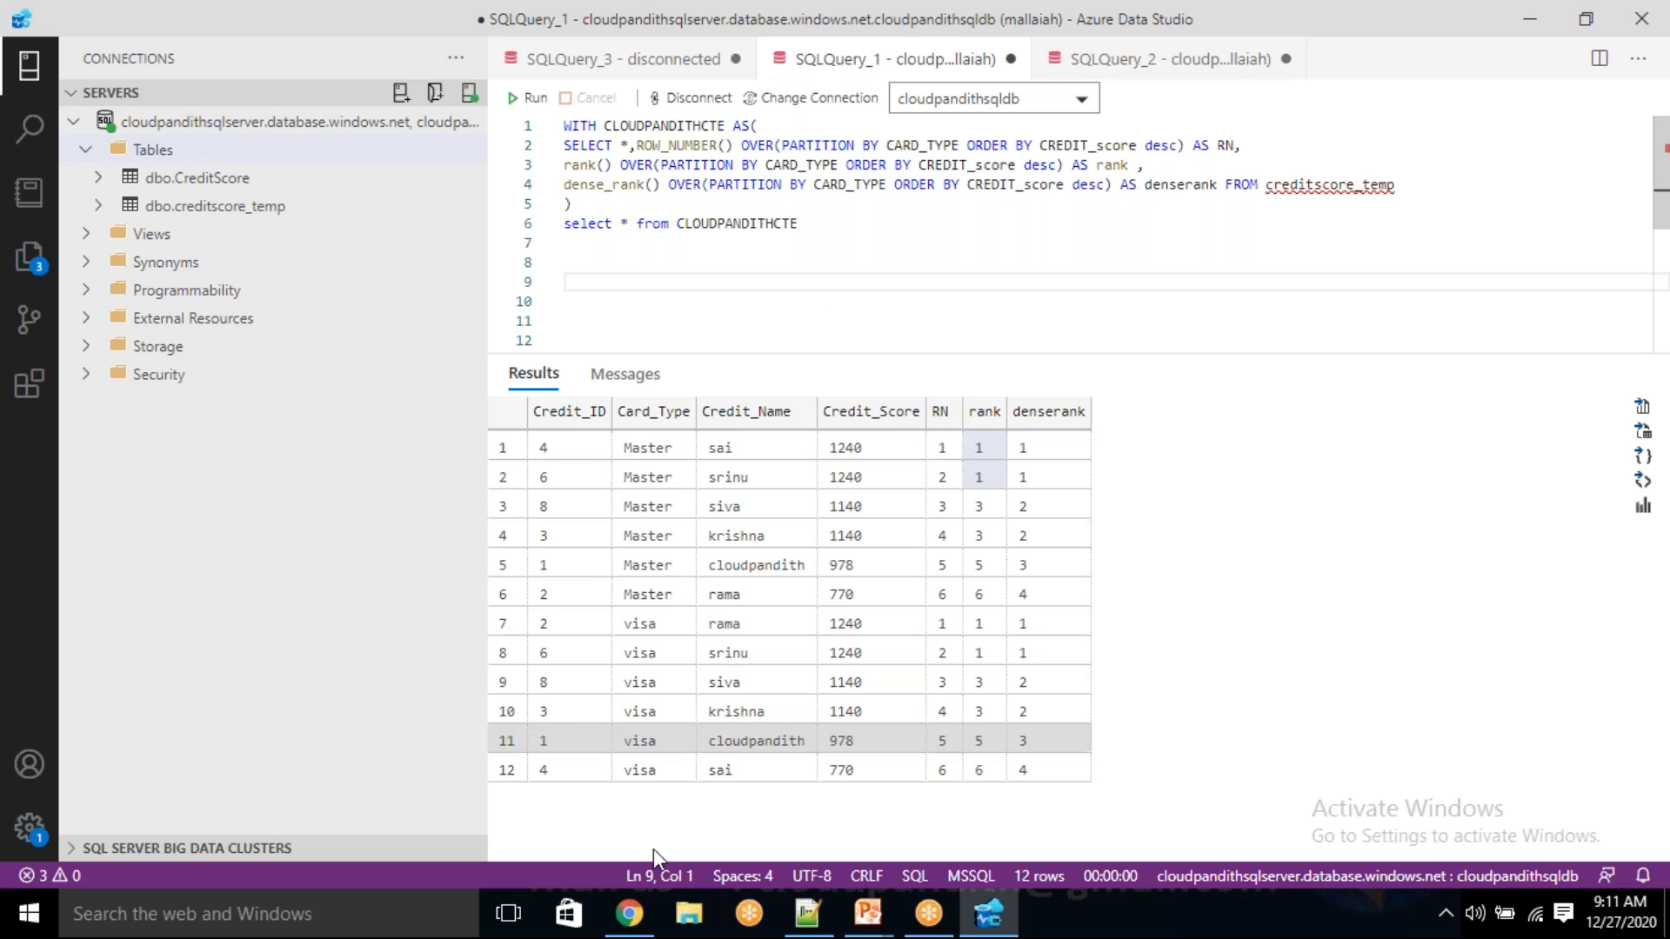
pyautogui.click(630, 913)
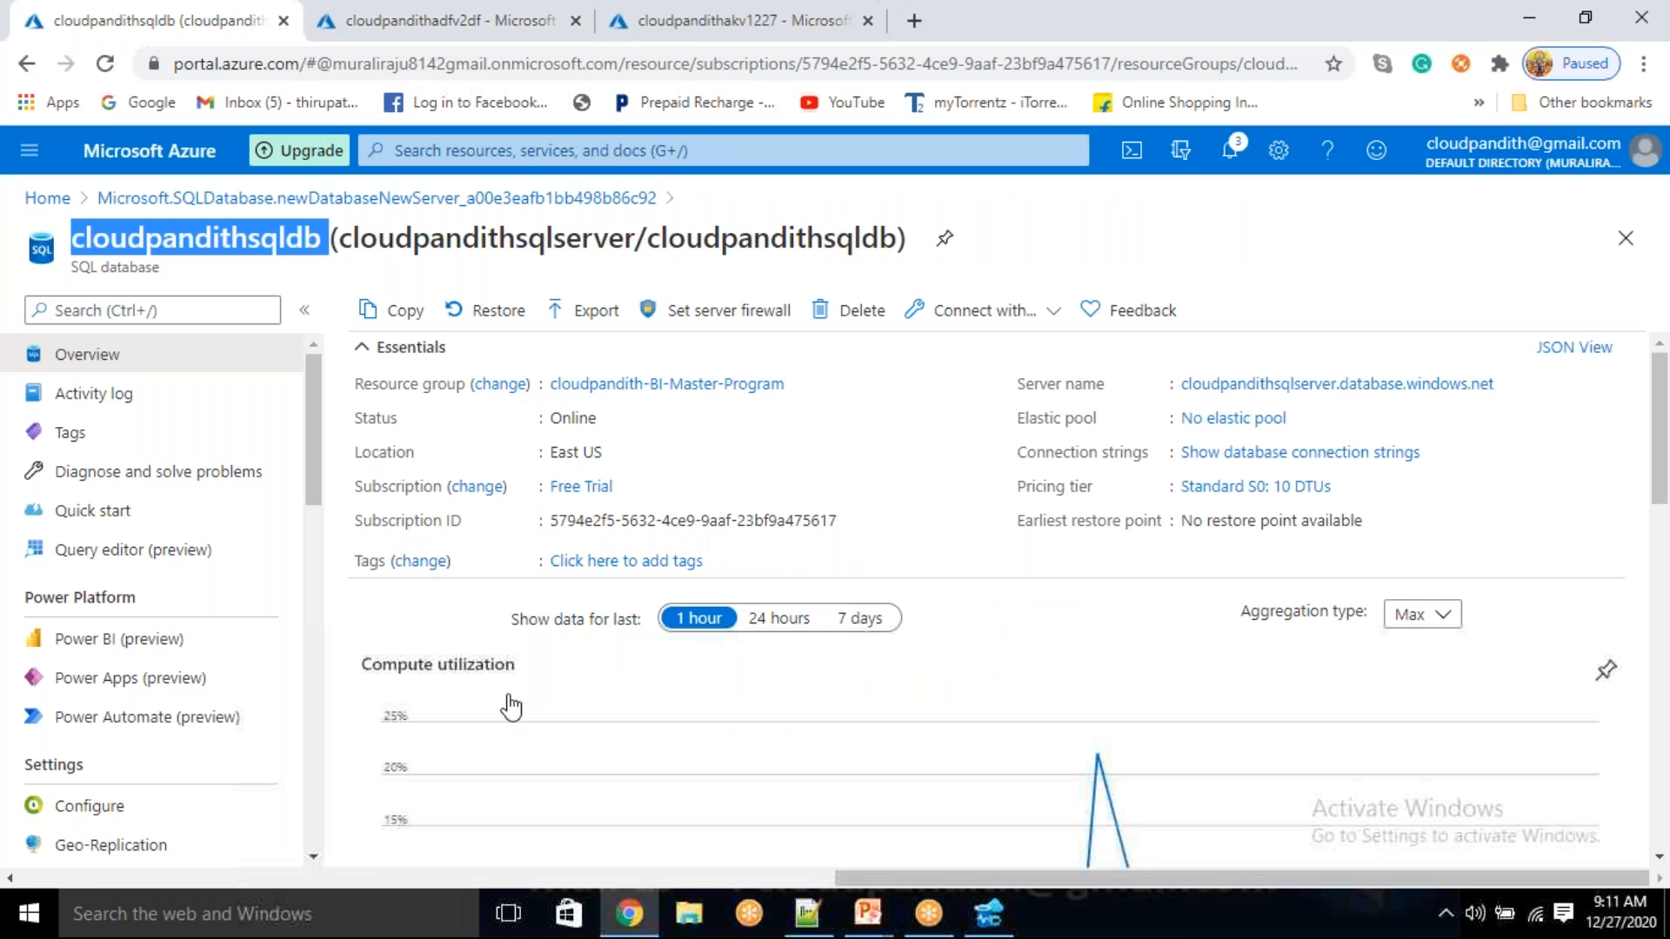
pyautogui.click(1009, 924)
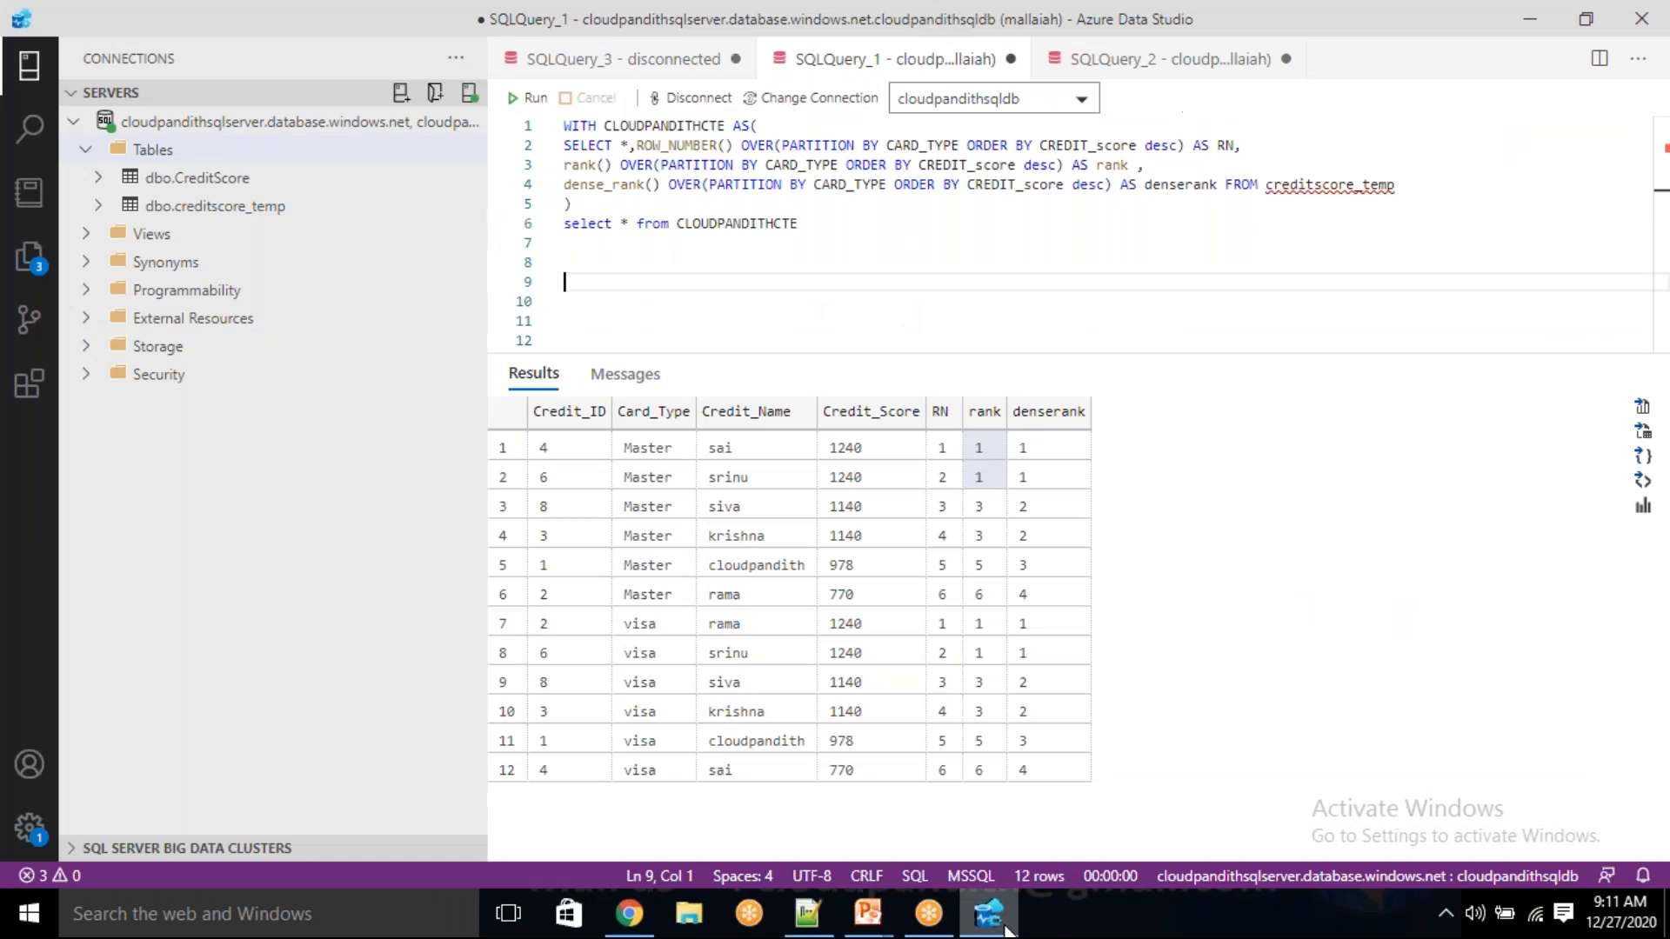
# - Replace the CTE query with select * from creditscore and run it
pyautogui.click(849, 223)
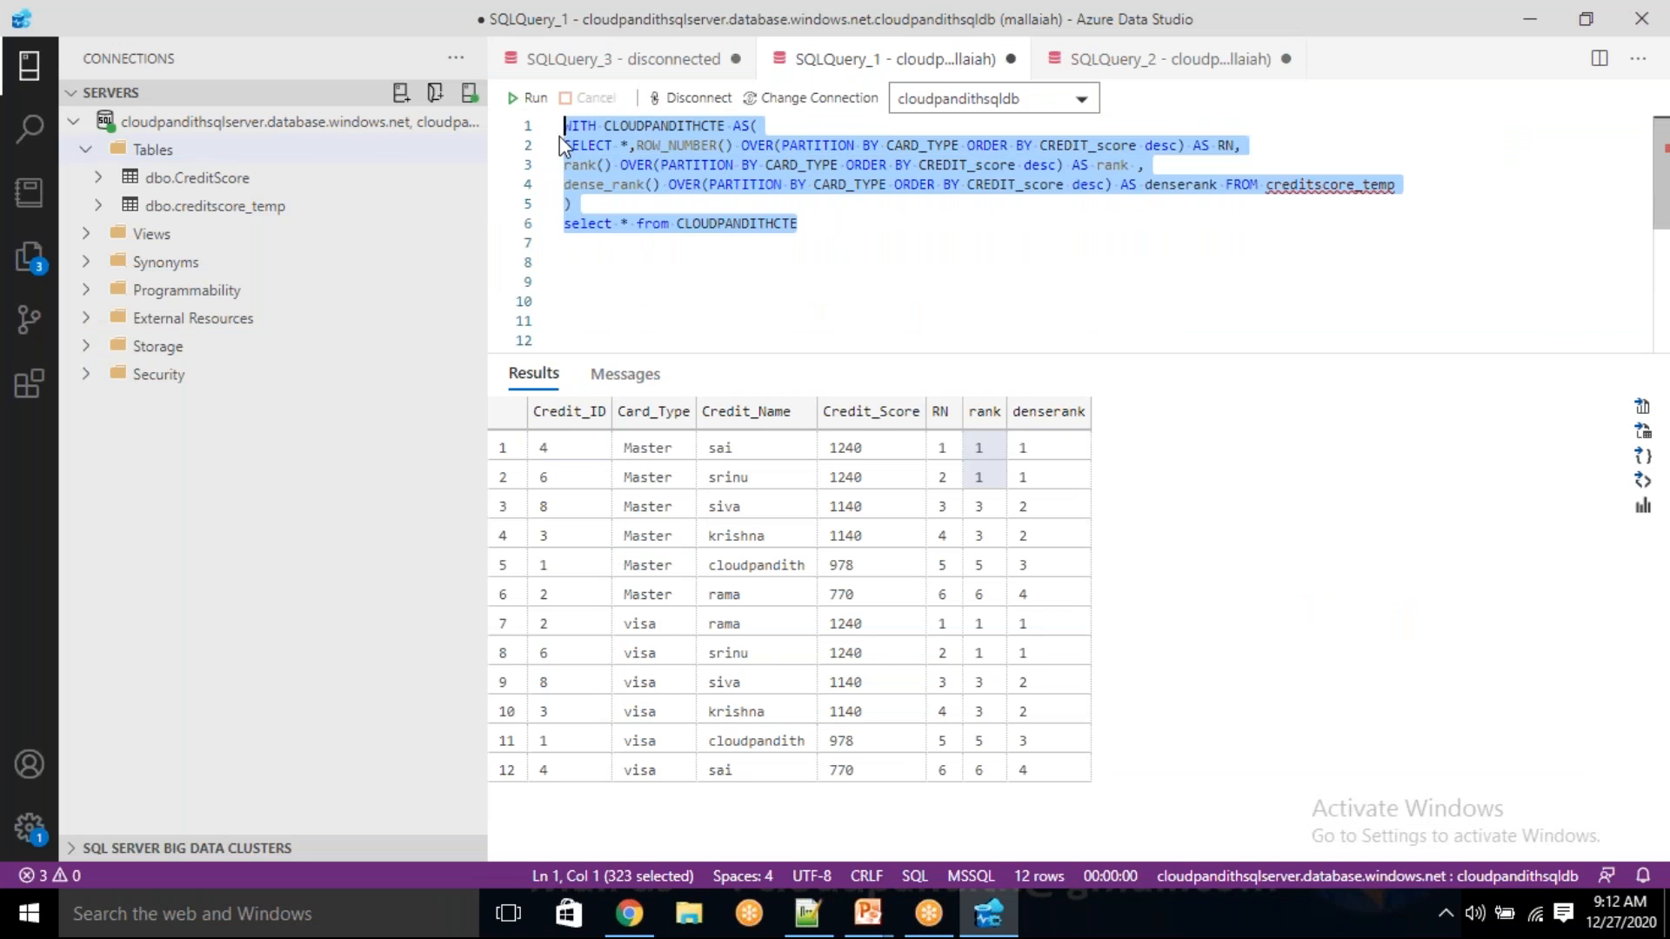
pyautogui.press('BackSpace')
pyautogui.write('select 8 from c')
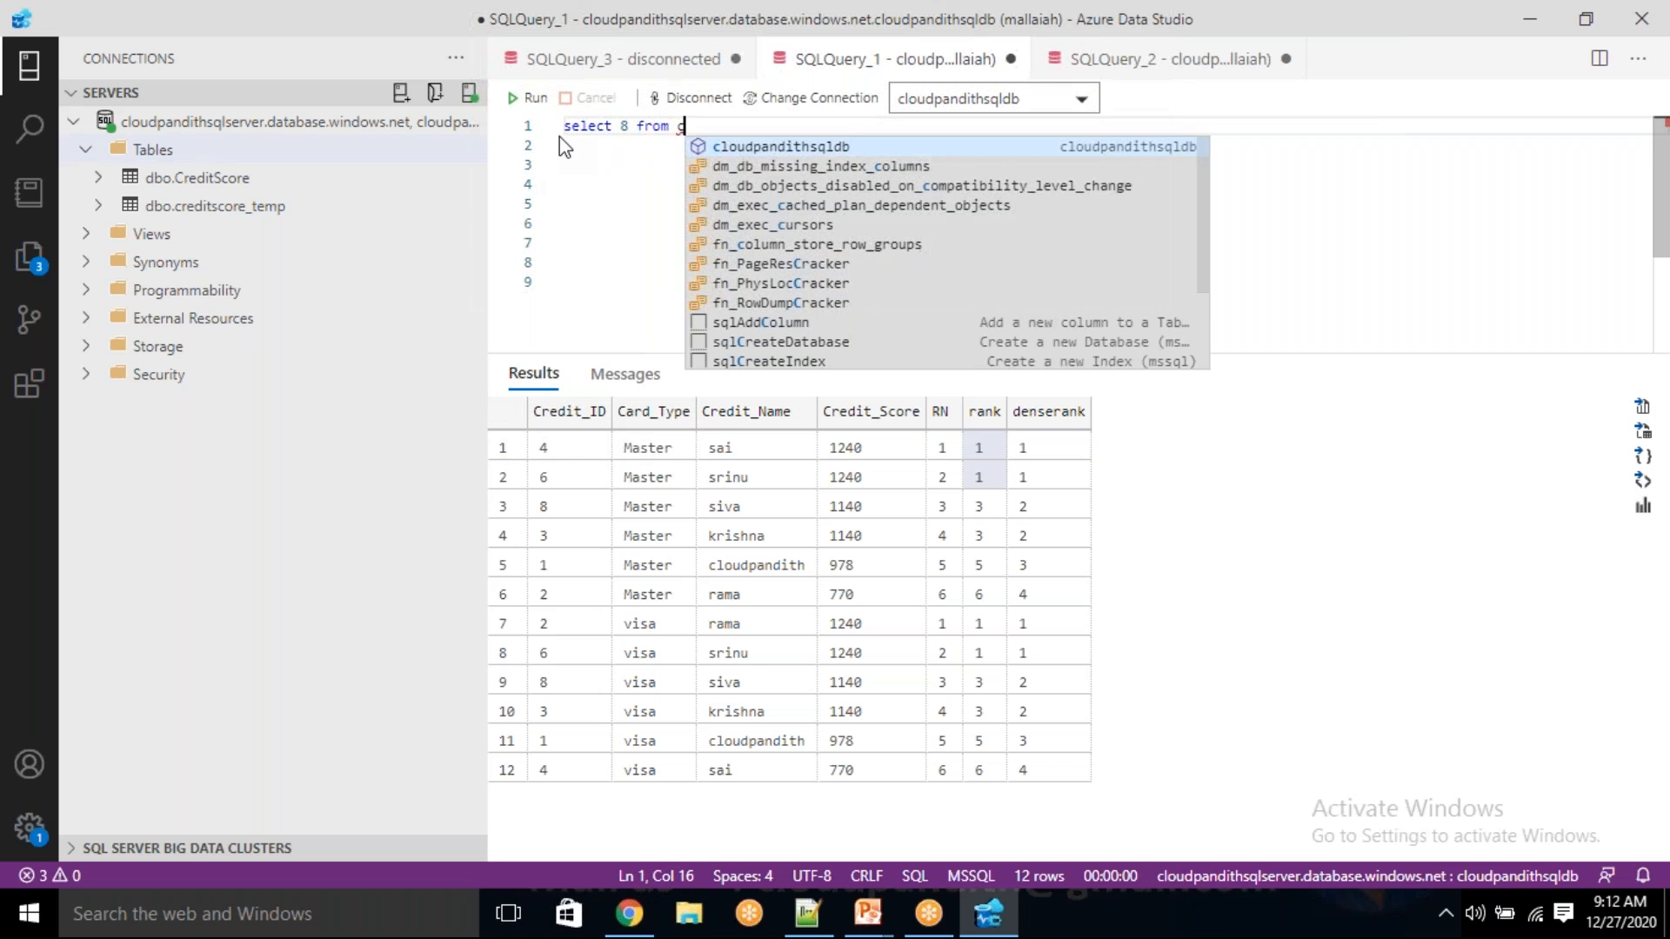
pyautogui.press('BackSpace')
pyautogui.press('BackSpace')
pyautogui.press('BackSpace')
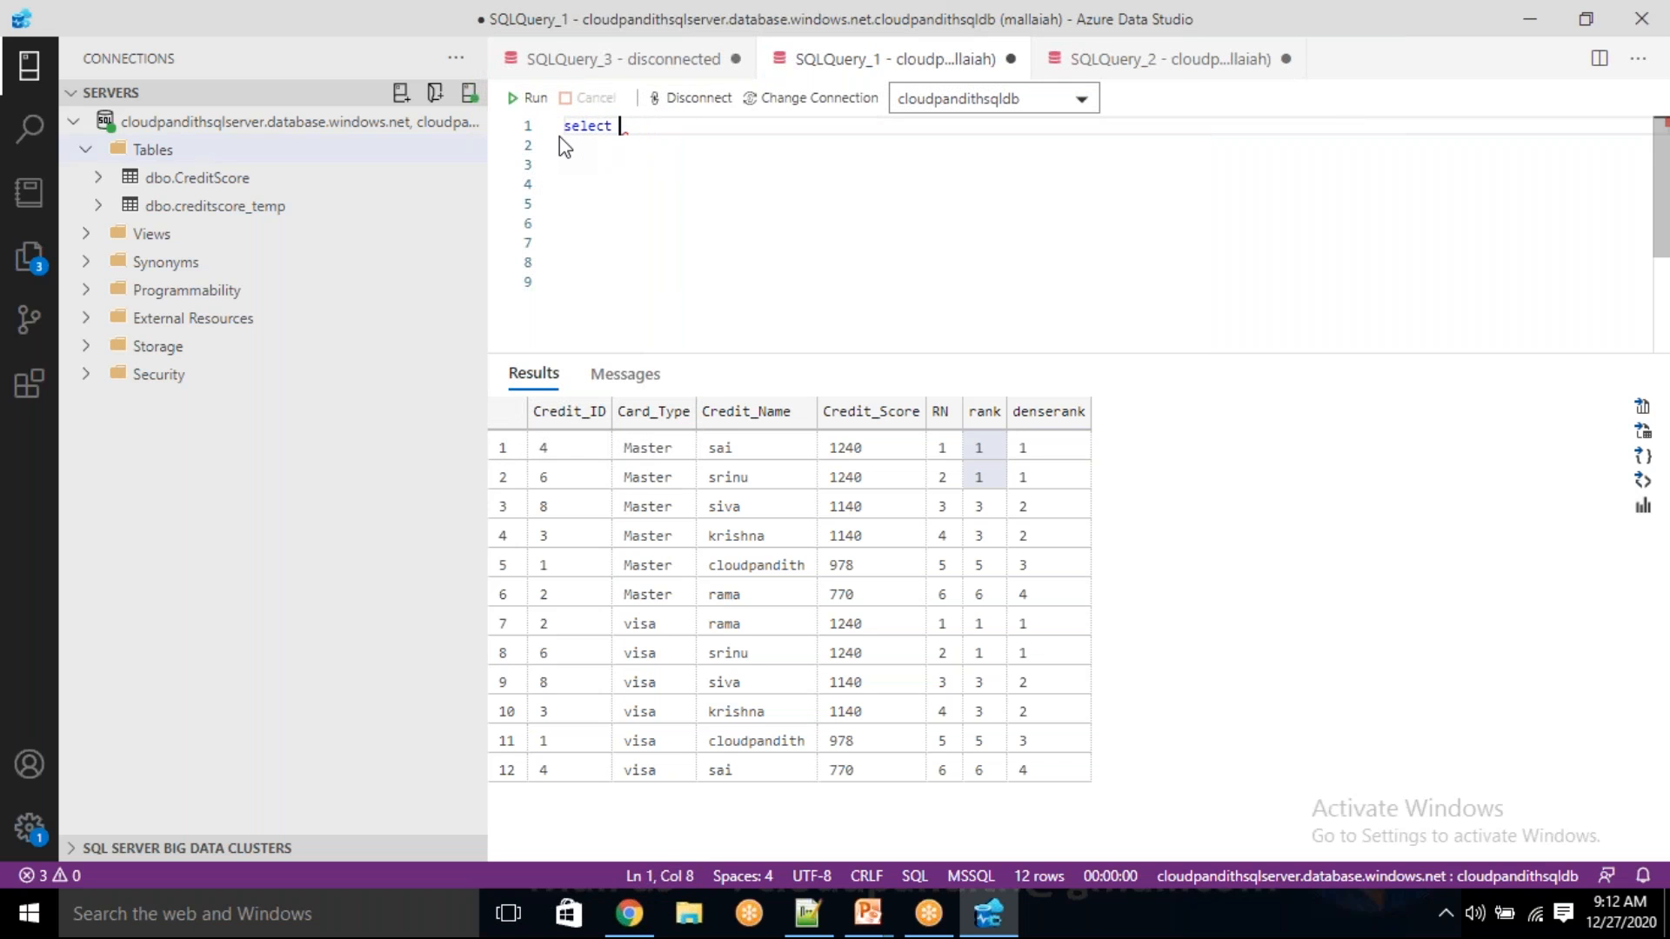
pyautogui.write('* from c')
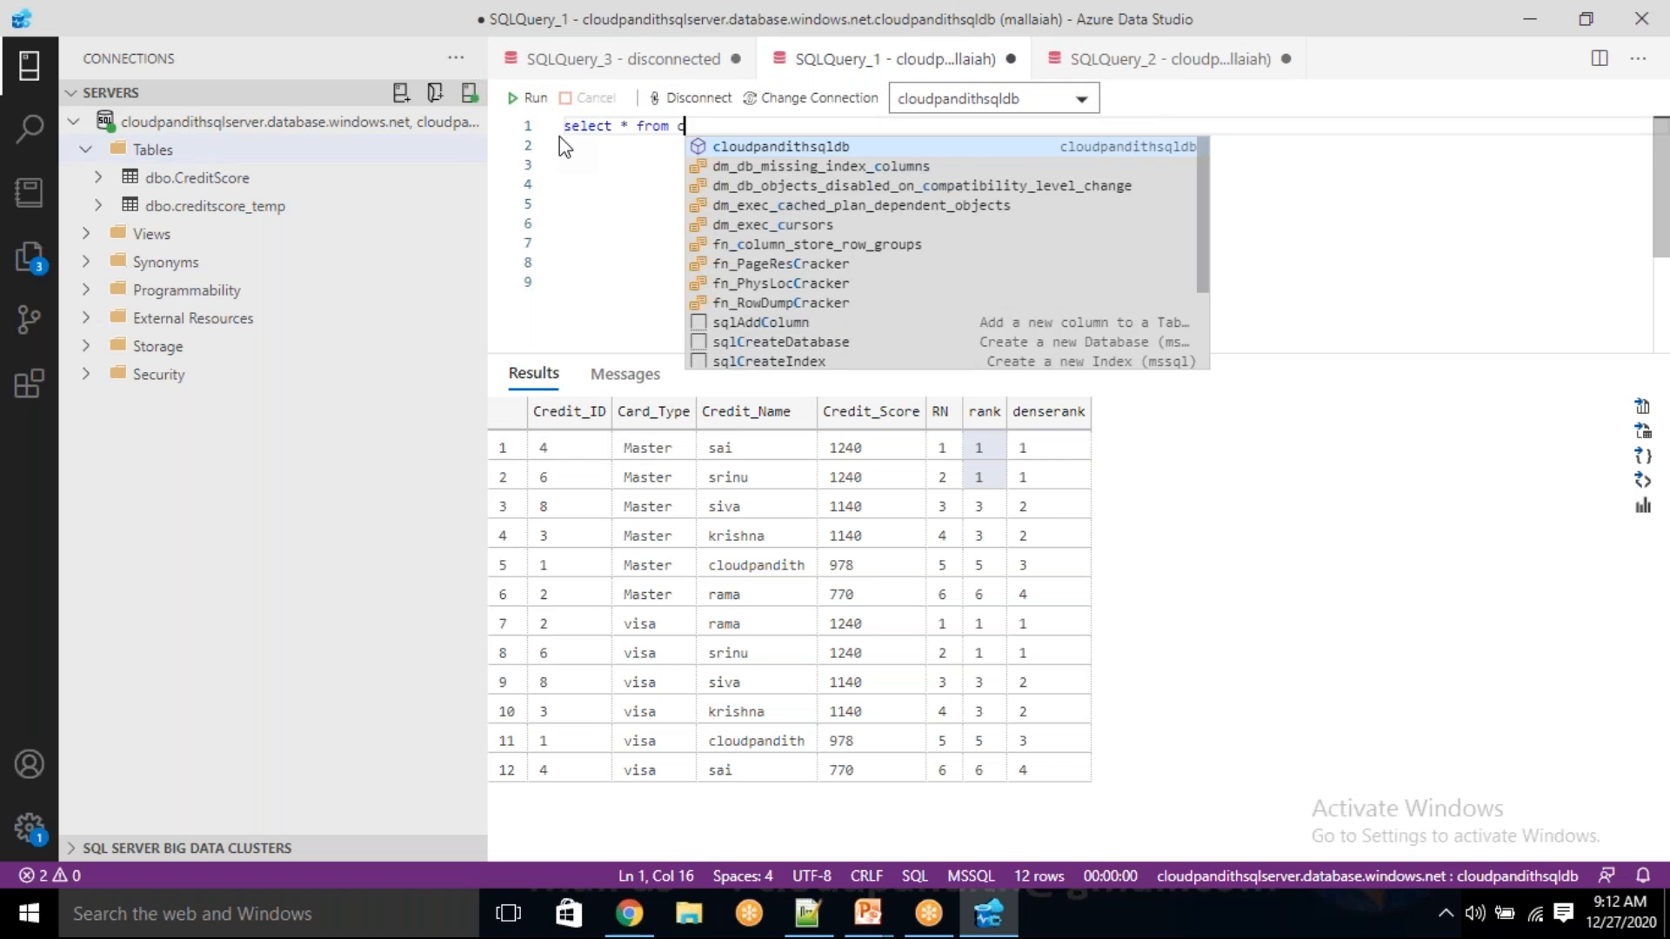
pyautogui.write('reditscore')
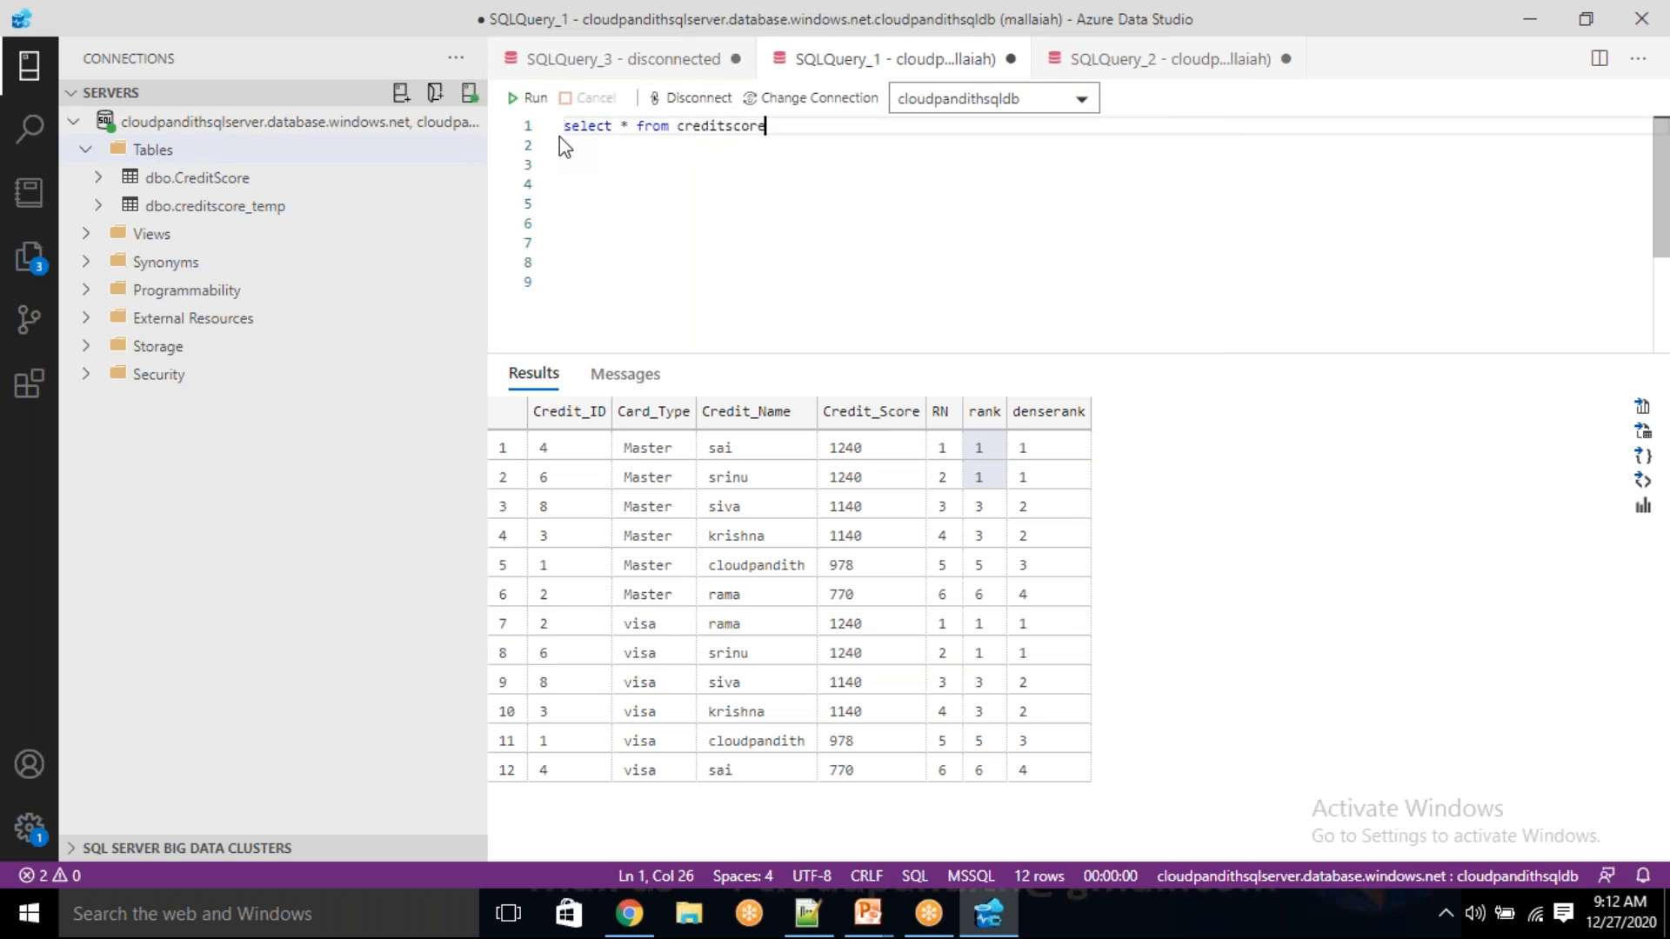
pyautogui.click(527, 98)
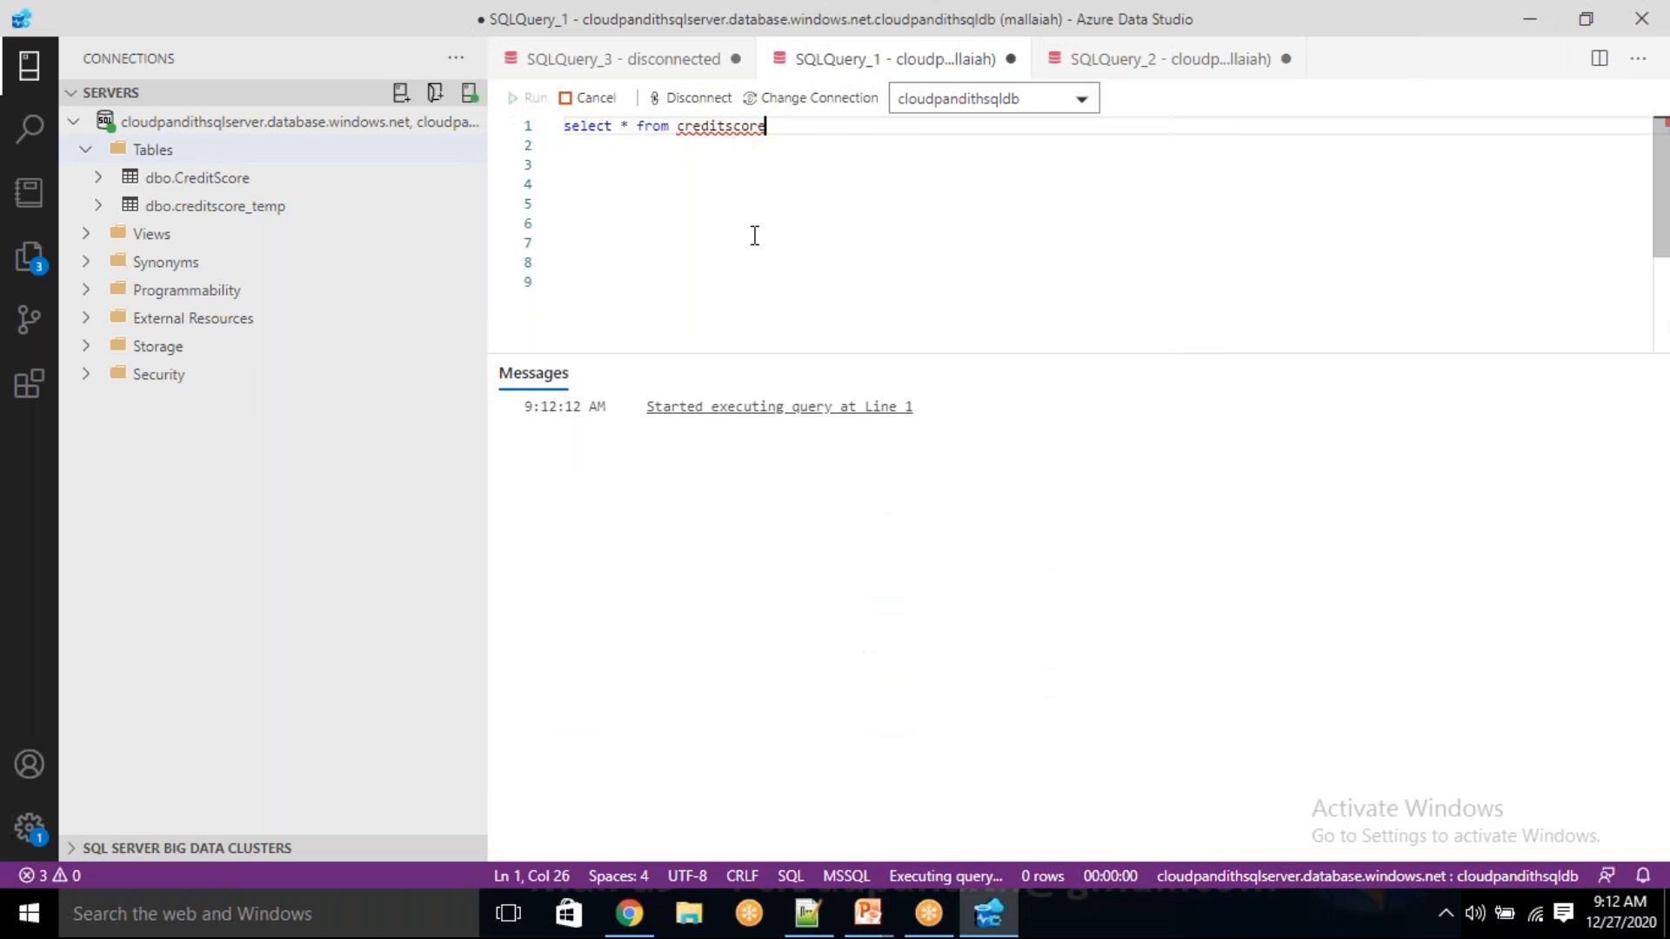
# - Review the rows returned from the creditscore table
pyautogui.moveTo(661, 479); pyautogui.dragTo(731, 709)
pyautogui.click(638, 542)
pyautogui.doubleClick(726, 128)
# - Switch to Chrome and launch the Azure Data Factory studio from the cloudpandithadfv2df resource
pyautogui.hotkey('alt', 'Tab')
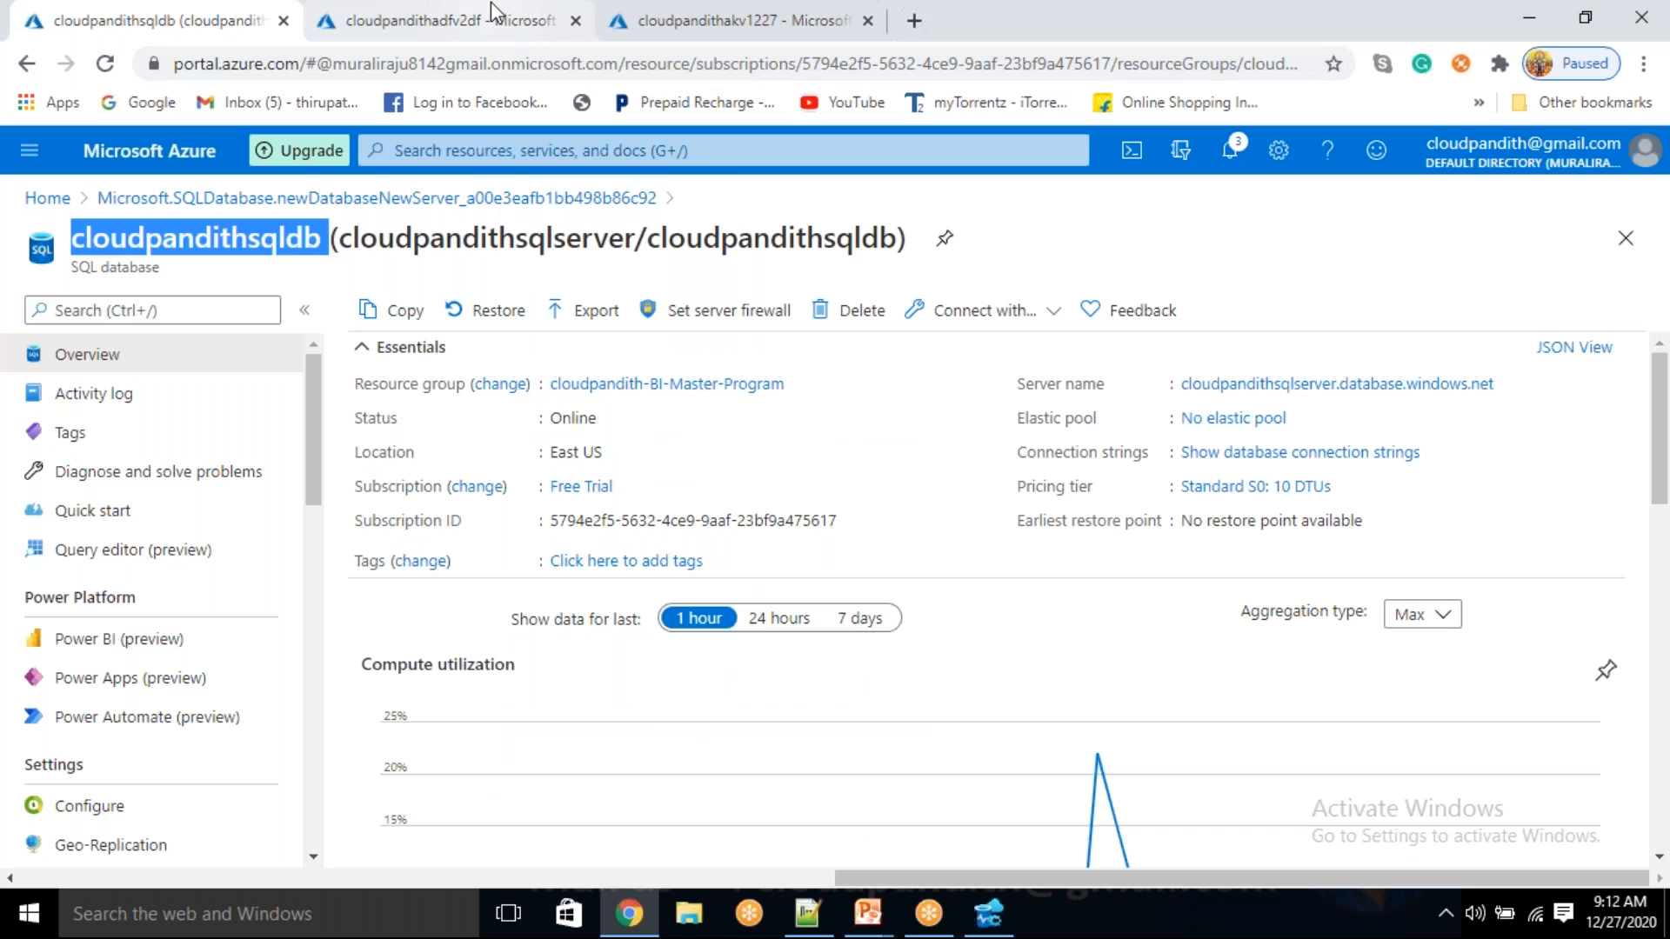
pyautogui.click(491, 13)
pyautogui.click(848, 624)
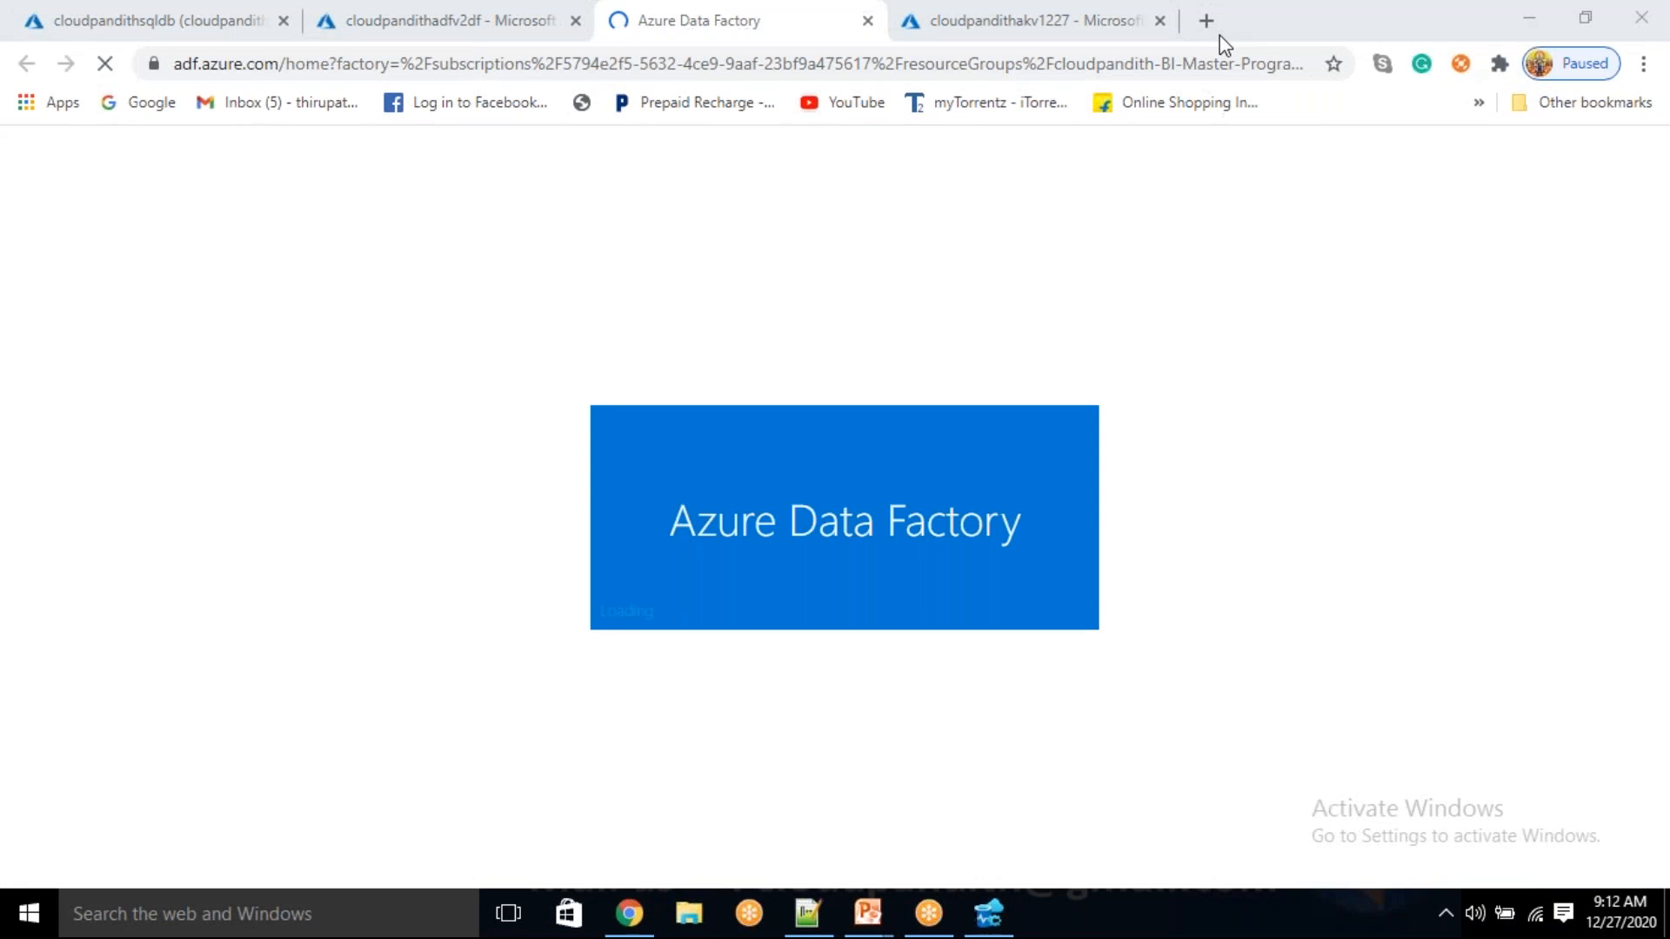
# - Open the connection strings of the cloudpandithsqldb database and copy the ADO.NET SQL authentication string
pyautogui.click(123, 14)
pyautogui.scroll(-2, 157, 782)
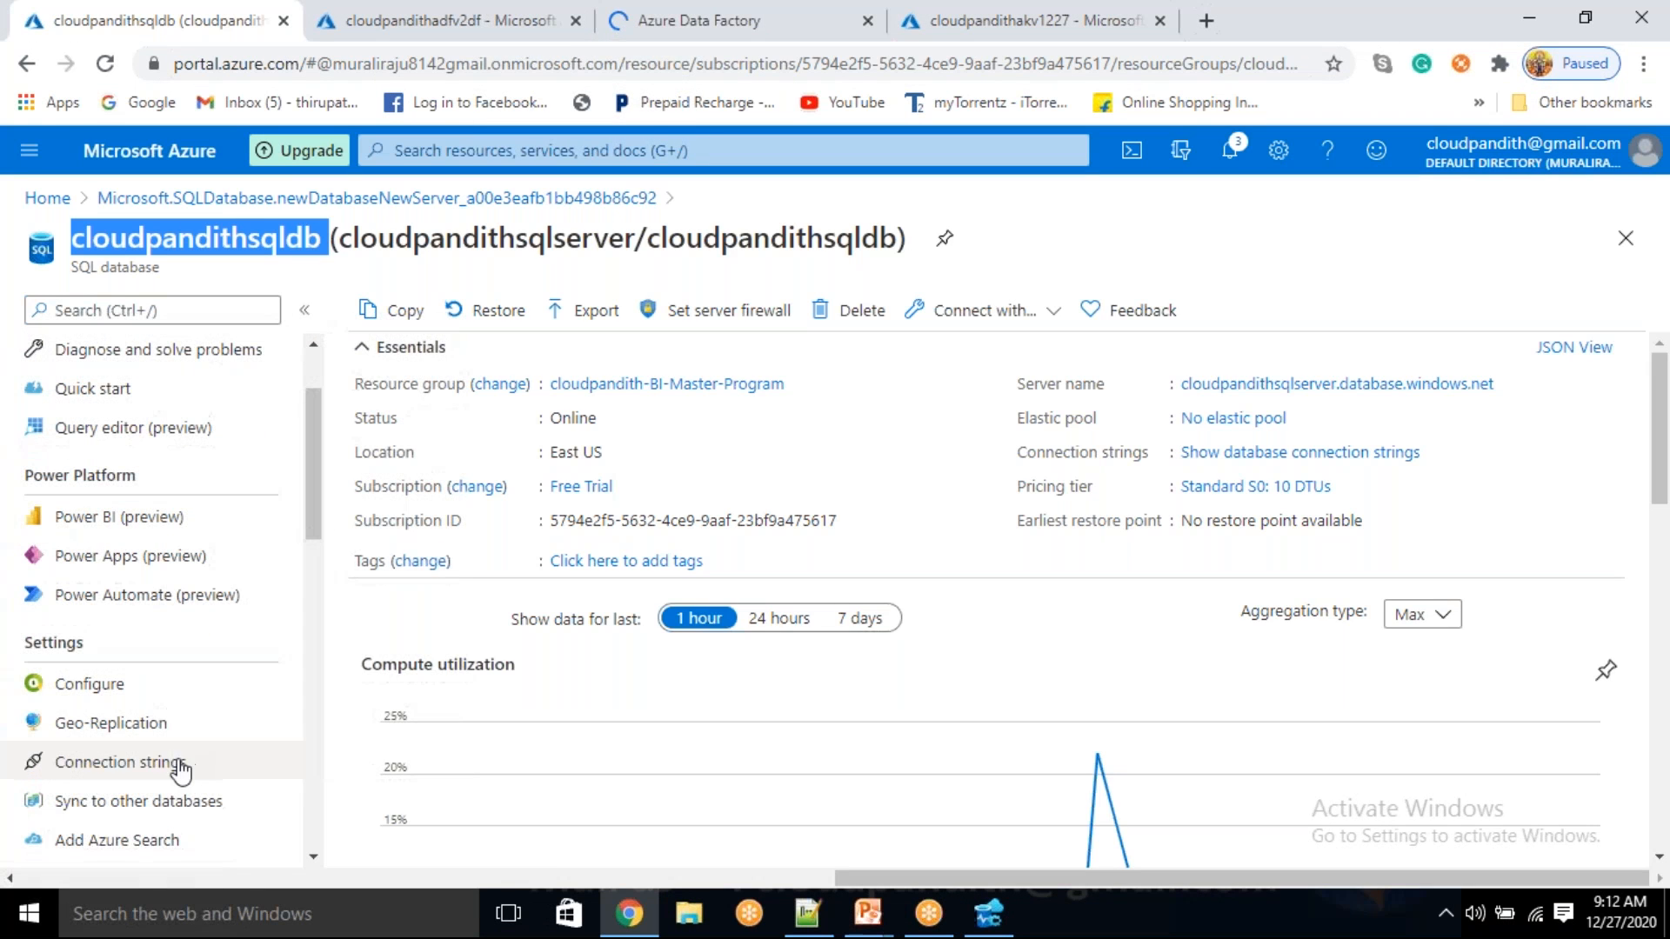
pyautogui.click(179, 769)
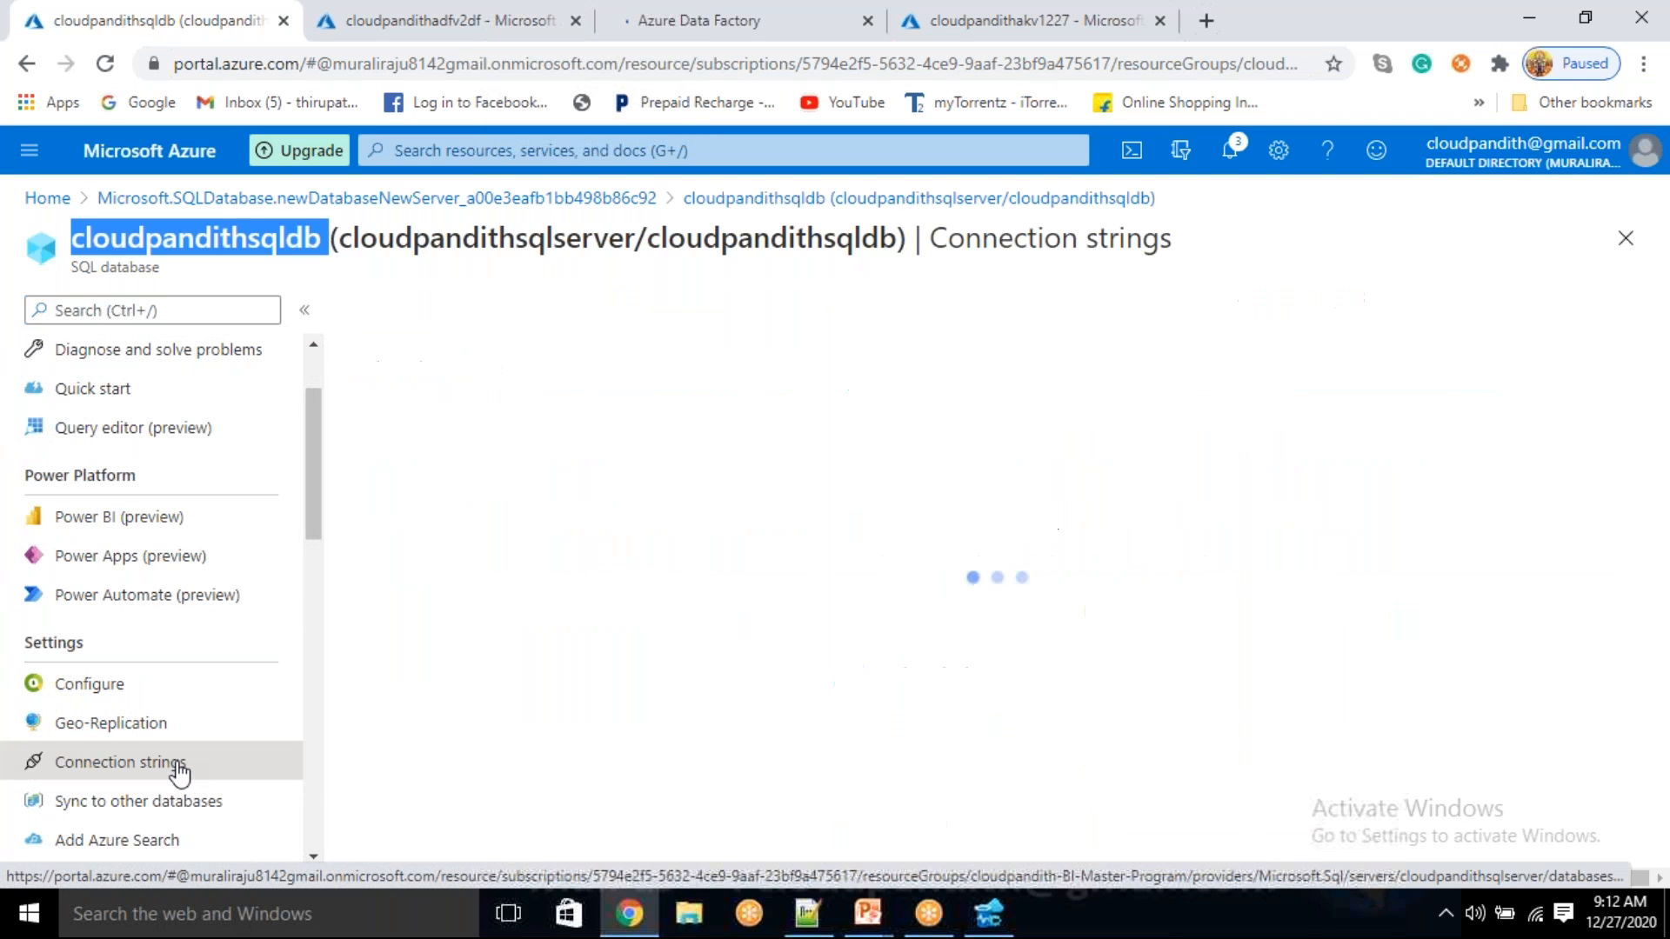
pyautogui.moveTo(1208, 452); pyautogui.dragTo(434, 461)
pyautogui.hotkey('ctrl', 'c')
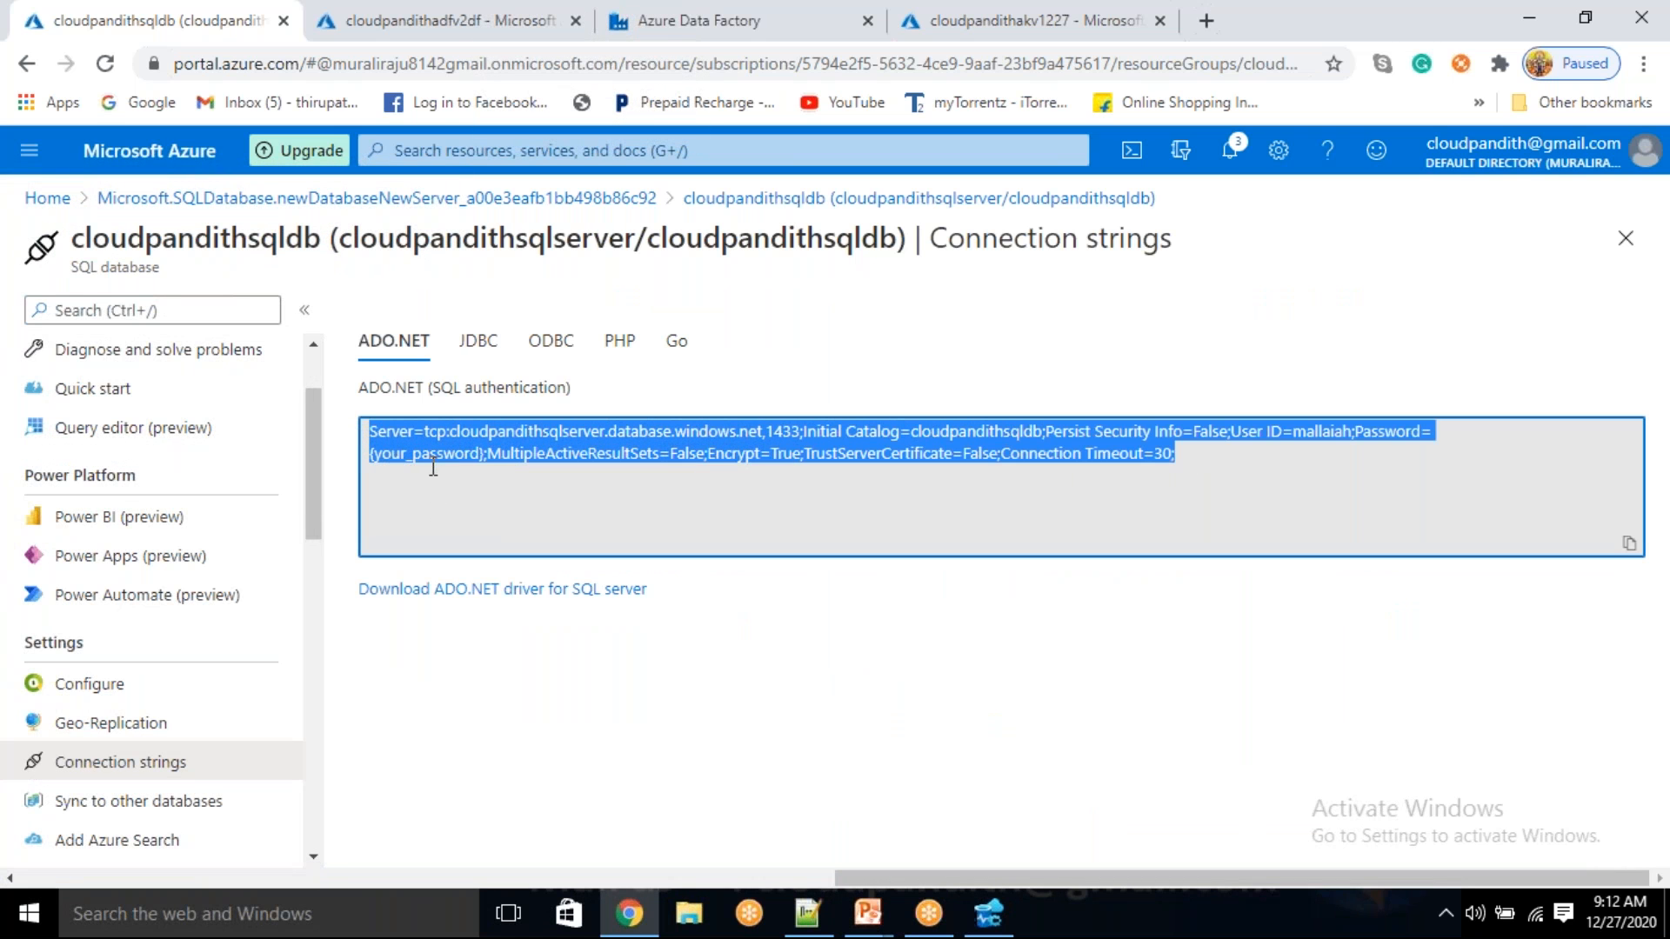
# - Switch to Notepad++ and paste the copied ADO.NET connection string into a new document
pyautogui.click(807, 913)
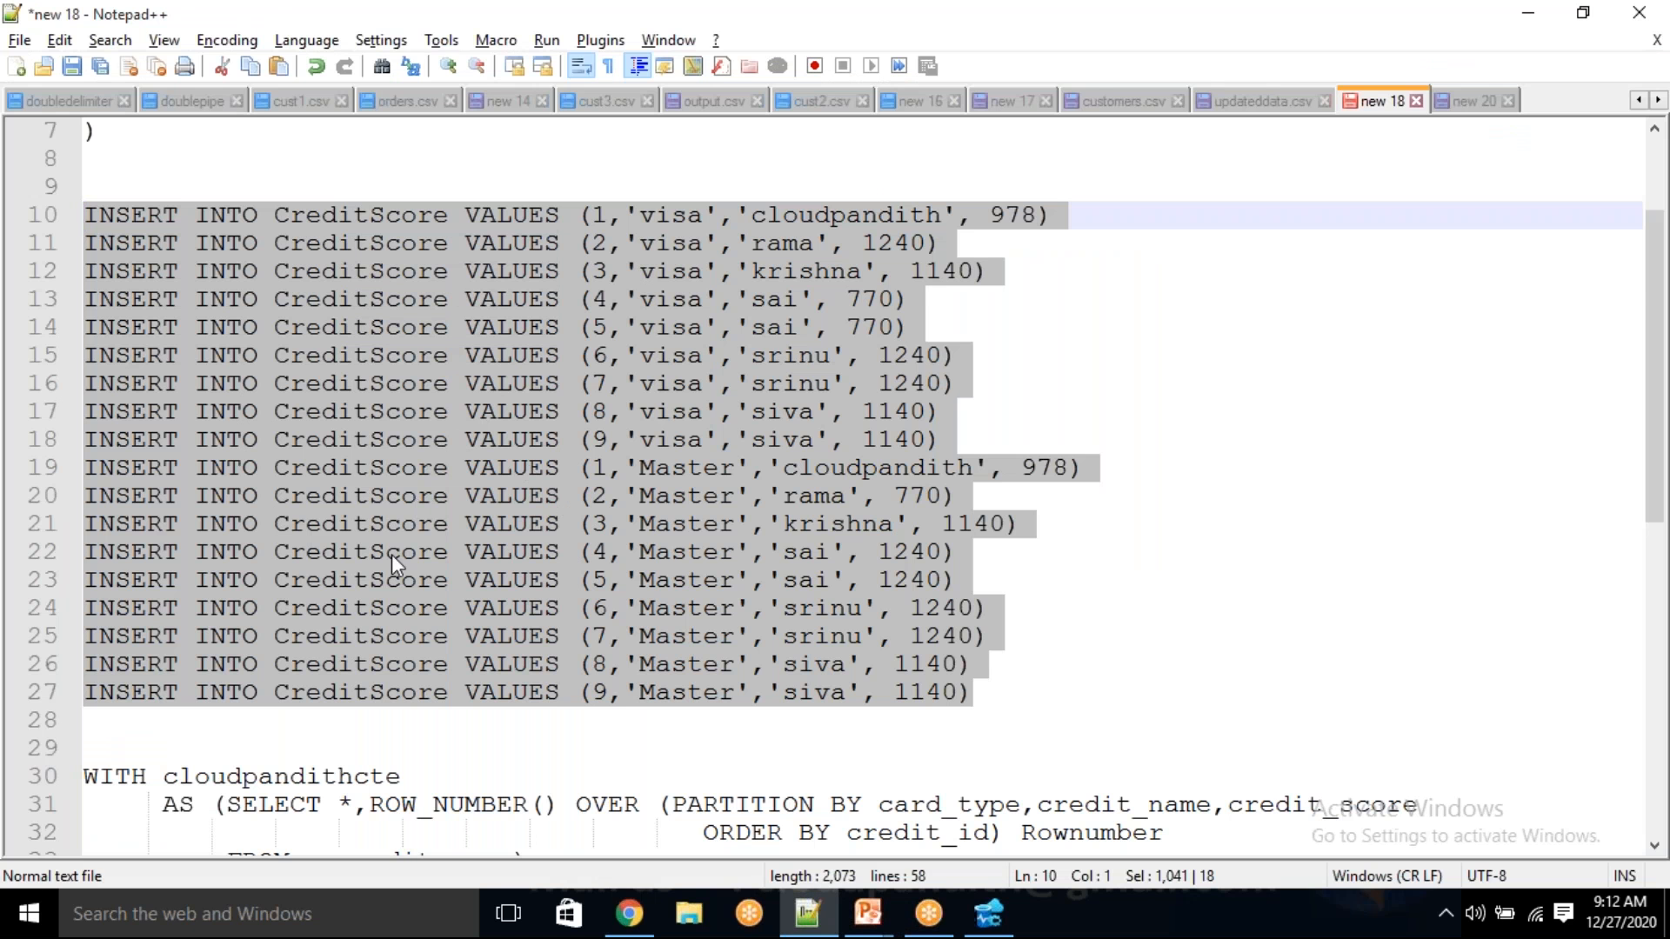
pyautogui.scroll(1, 391, 555)
pyautogui.scroll(-3, 407, 790)
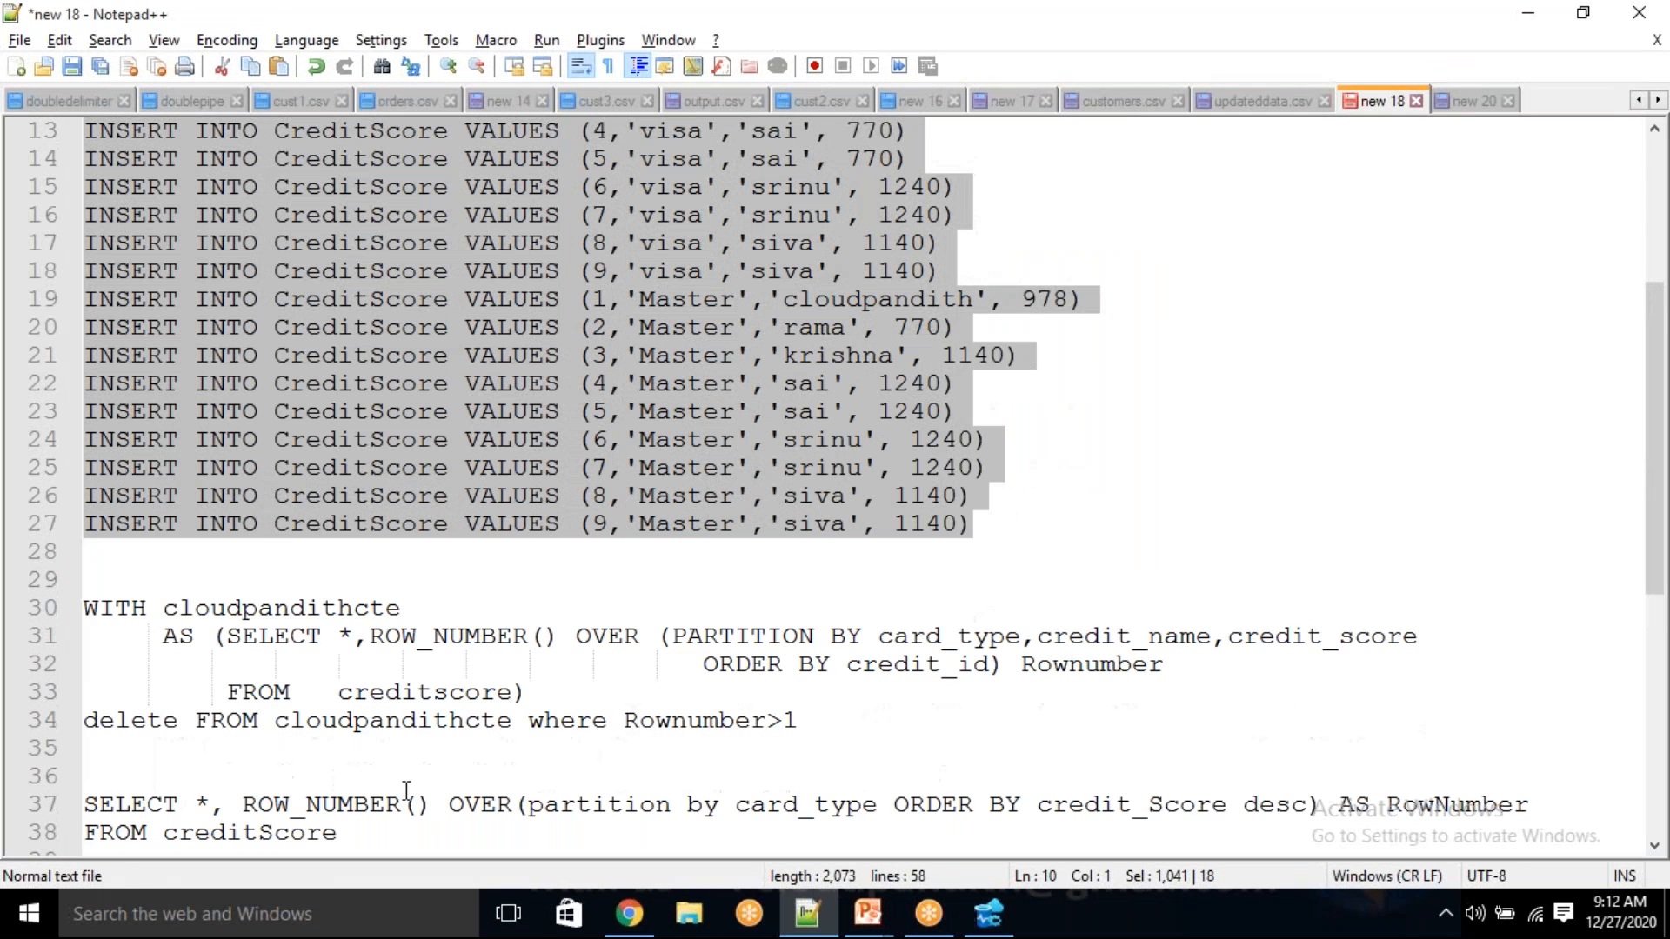
pyautogui.click(15, 67)
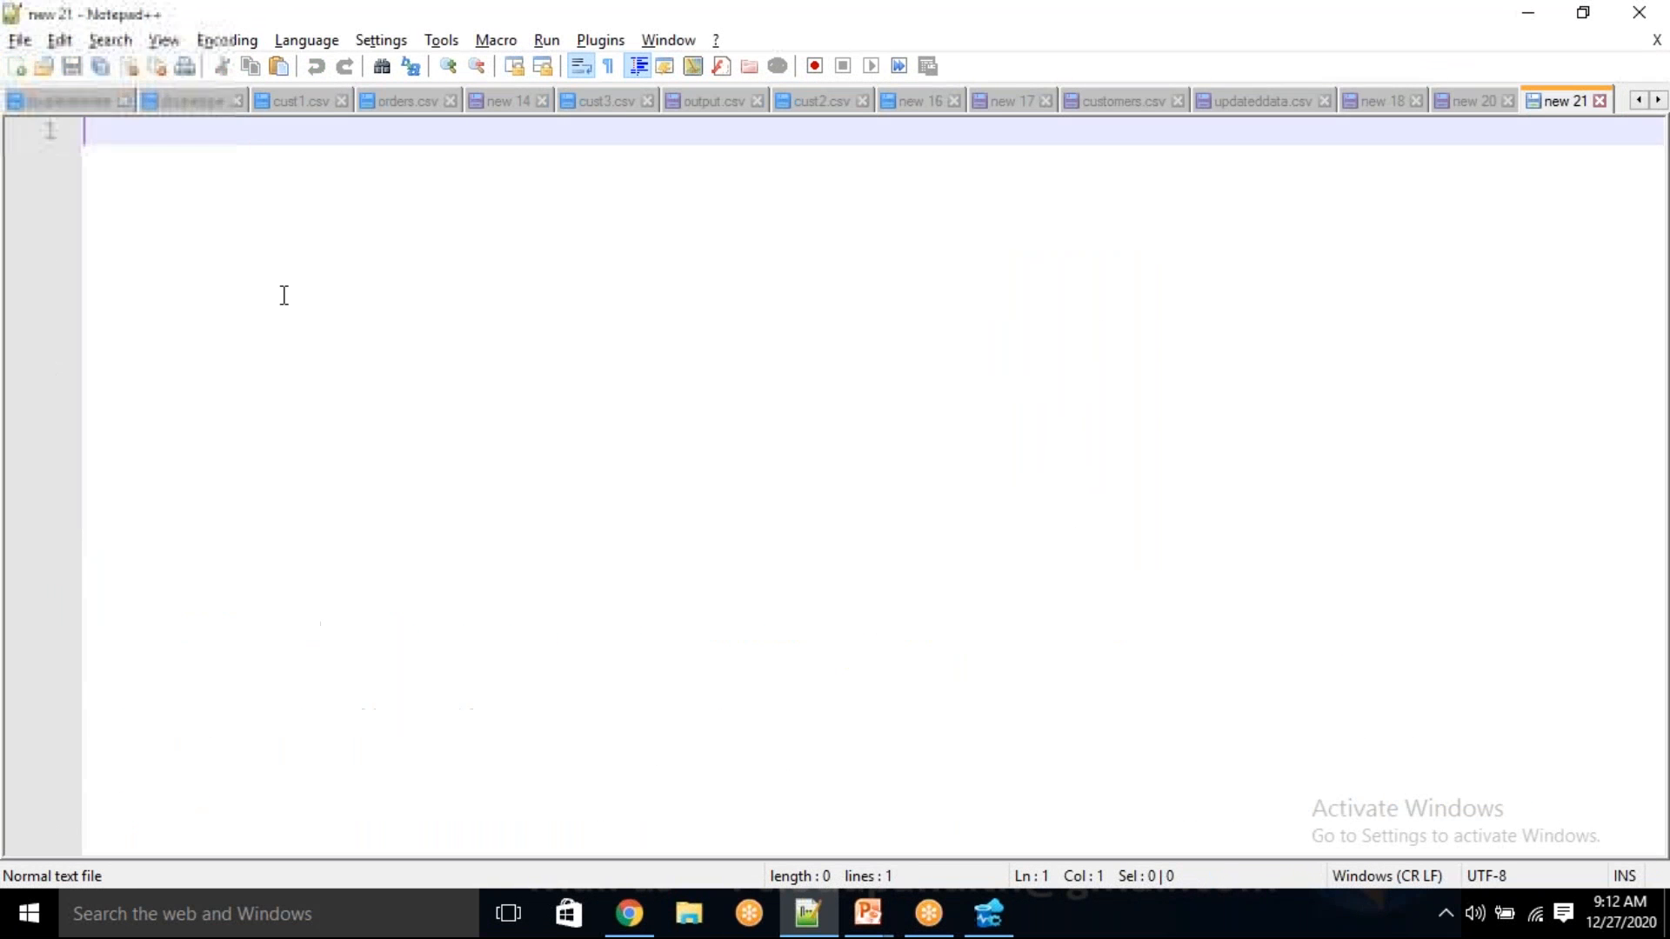
pyautogui.hotkey('ctrl', 'v')
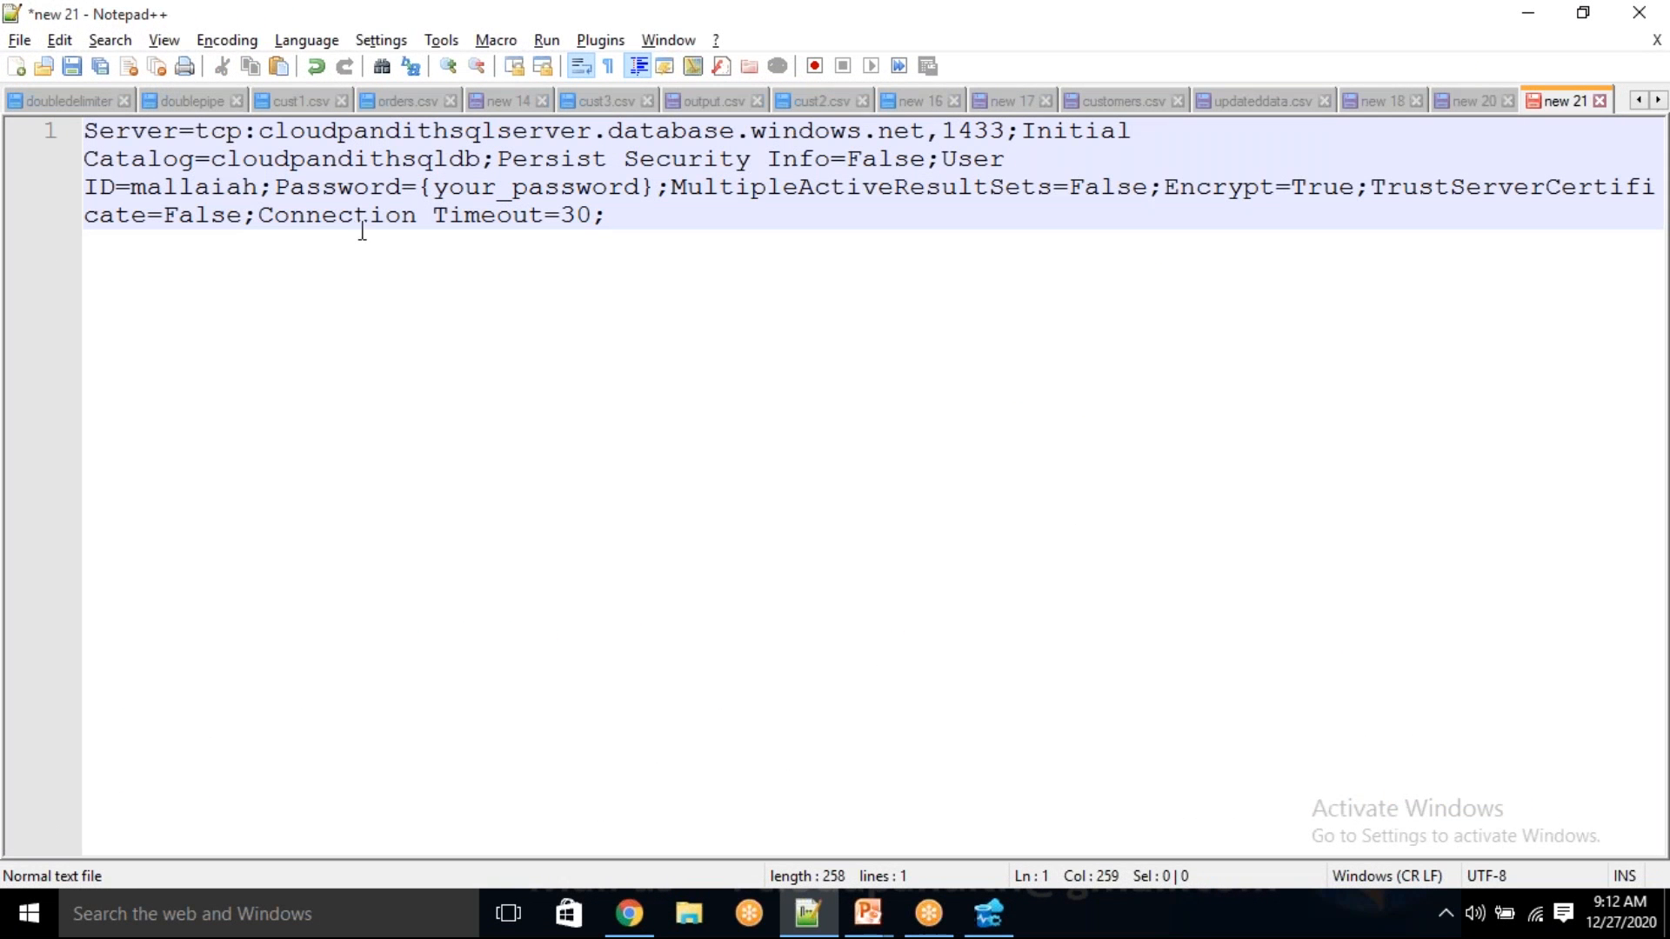
# - Remove the {your_password} placeholder from the connection string and cut the whole string out of the document
pyautogui.moveTo(424, 189); pyautogui.dragTo(661, 190)
pyautogui.press('Delete')
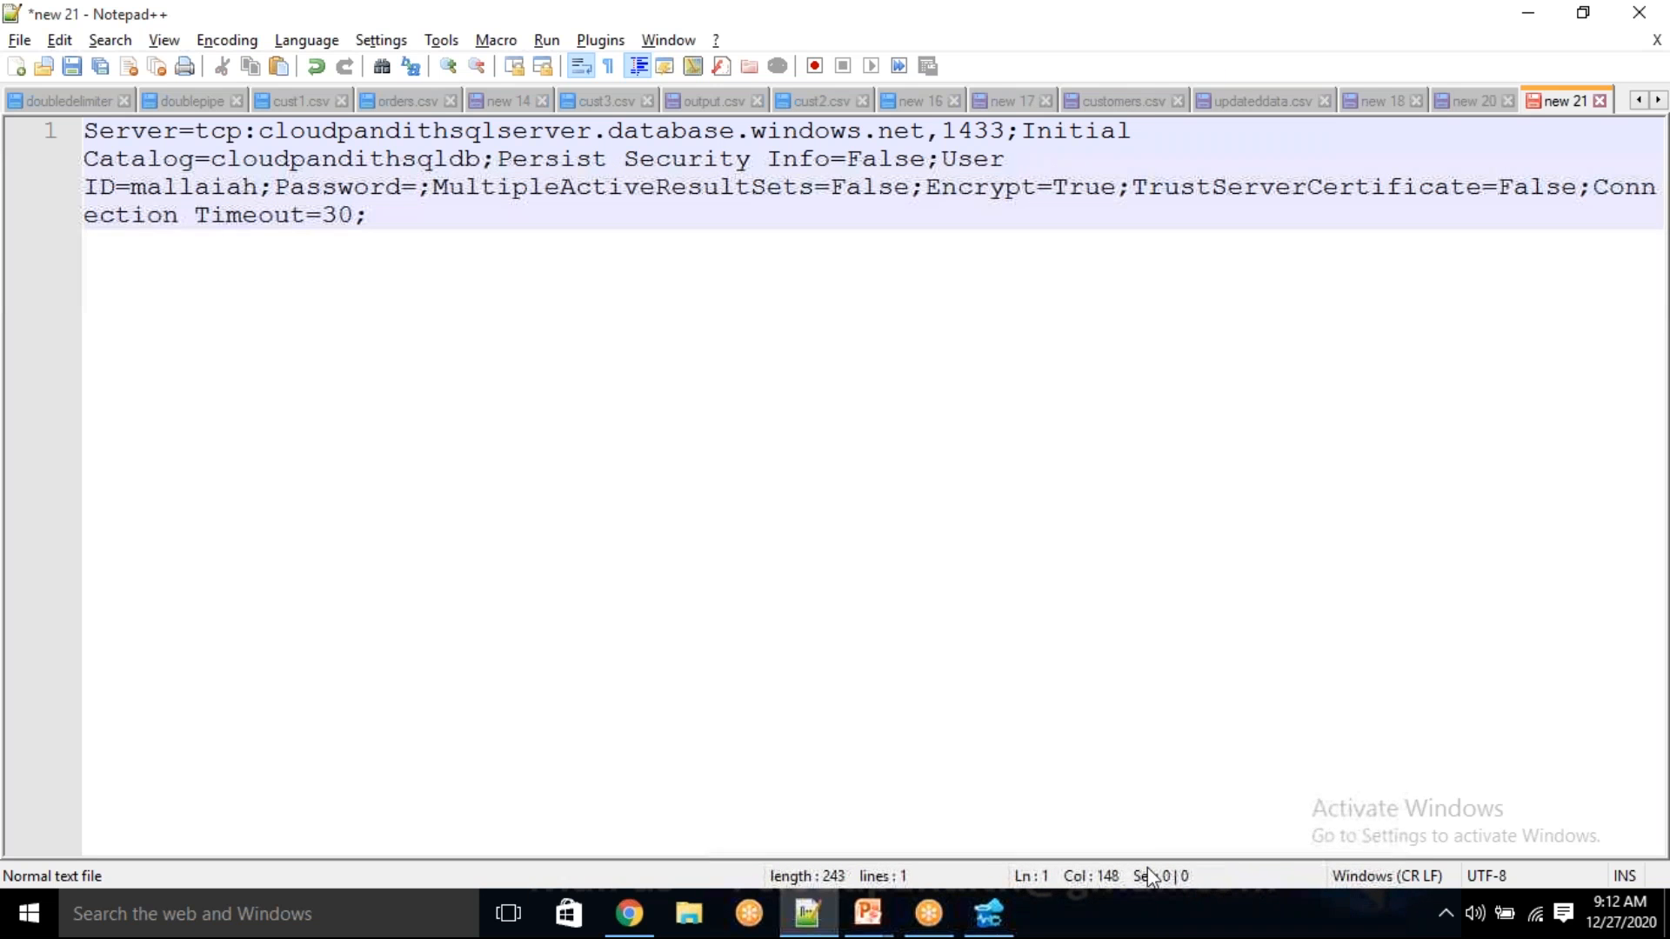
pyautogui.click(1122, 876)
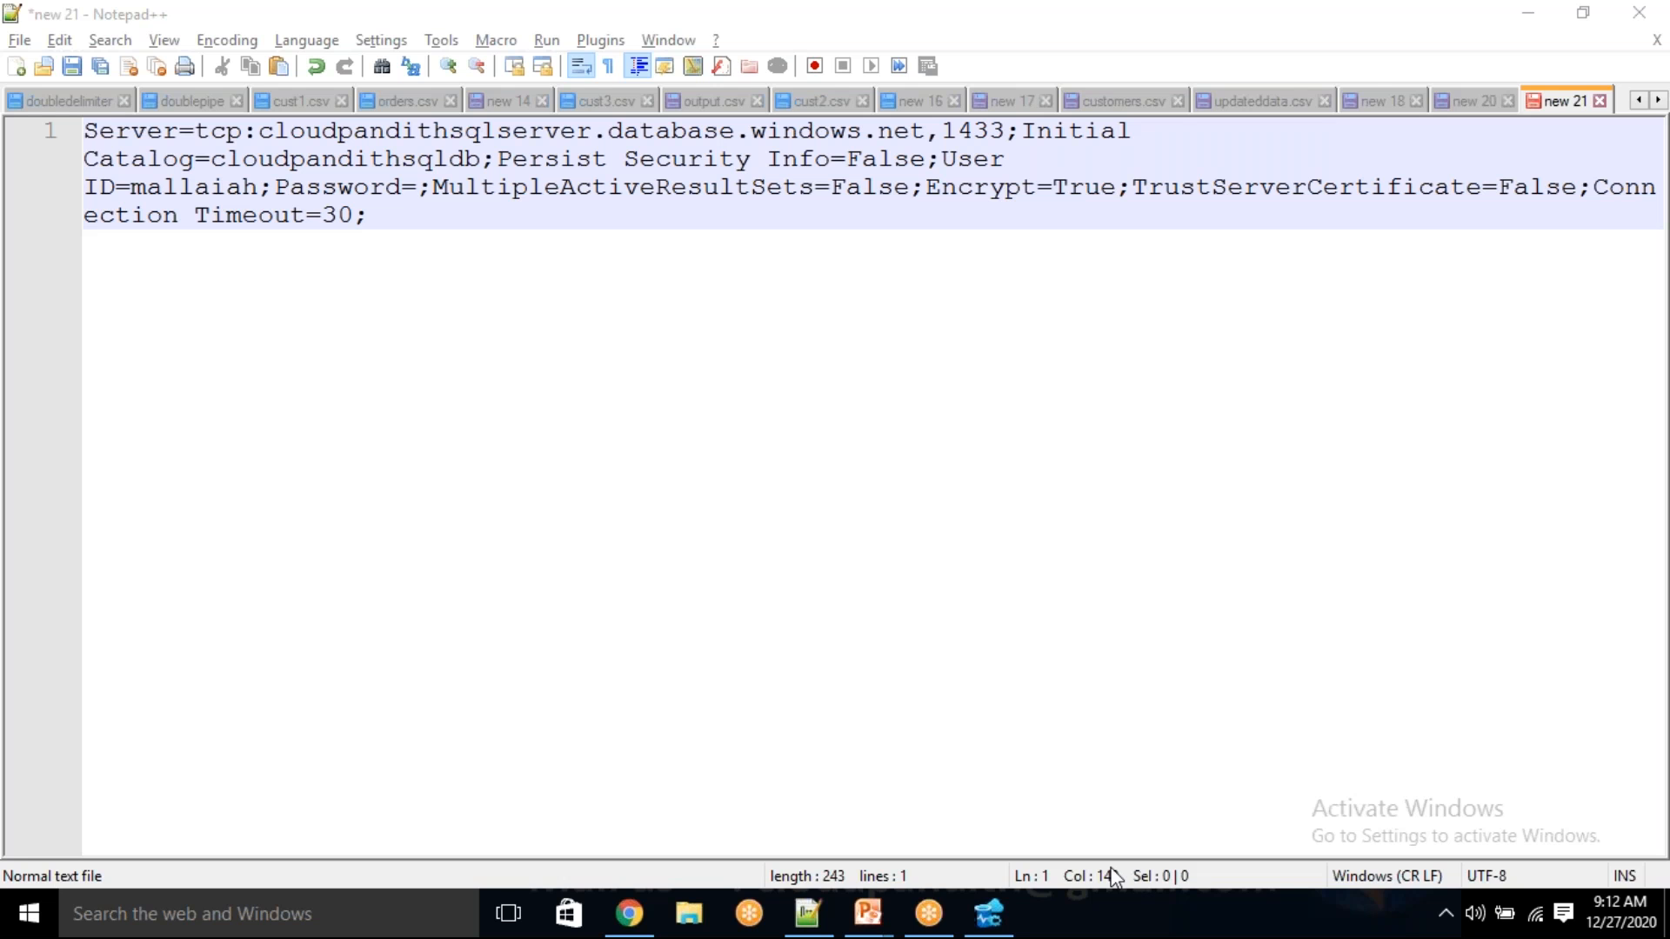
pyautogui.hotkey('ctrl', 'a')
pyautogui.press('Delete')
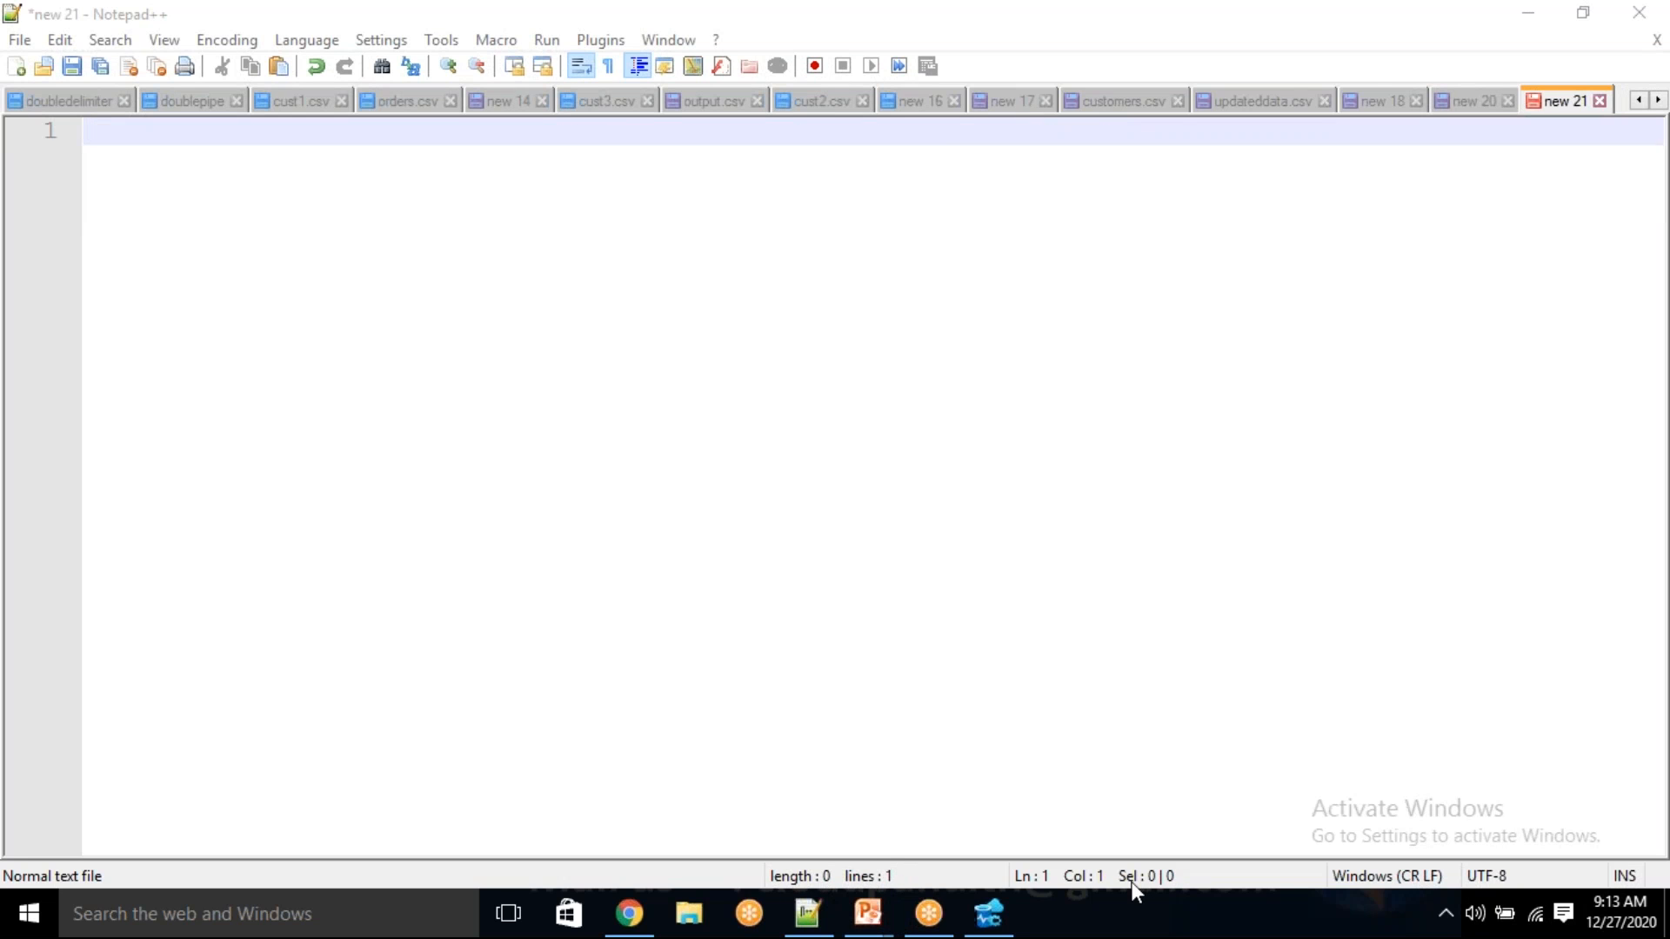
# - Switch to Chrome and start a new secret in the cloudpandithakv1227 key vault
pyautogui.click(629, 913)
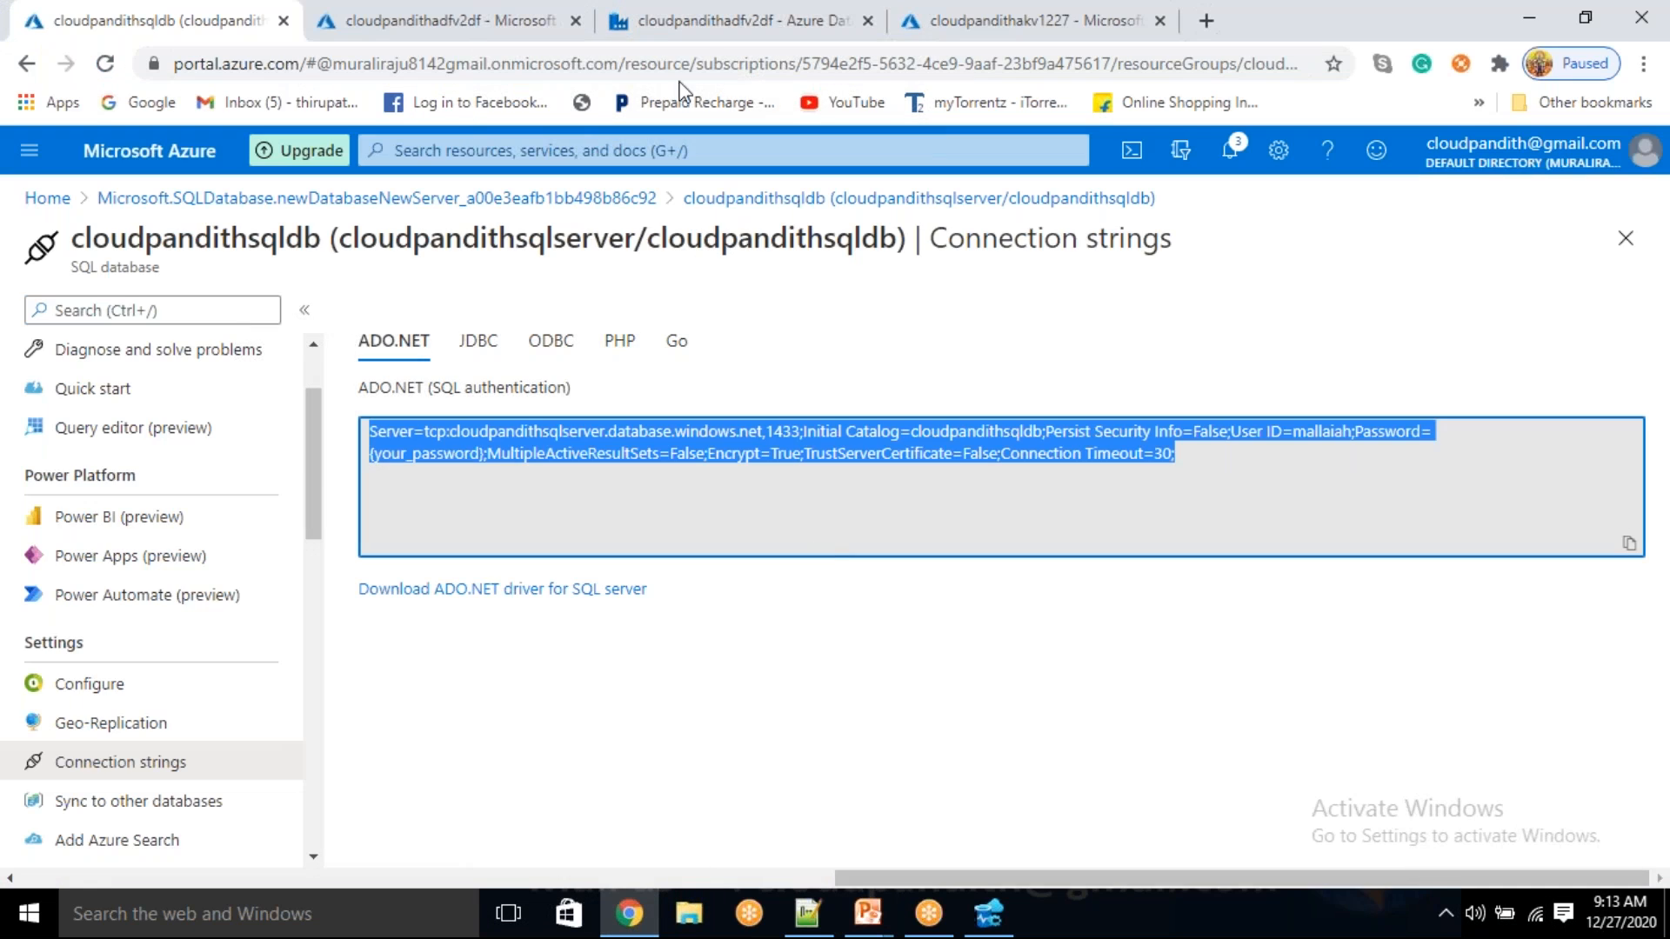
pyautogui.click(999, 26)
pyautogui.click(497, 668)
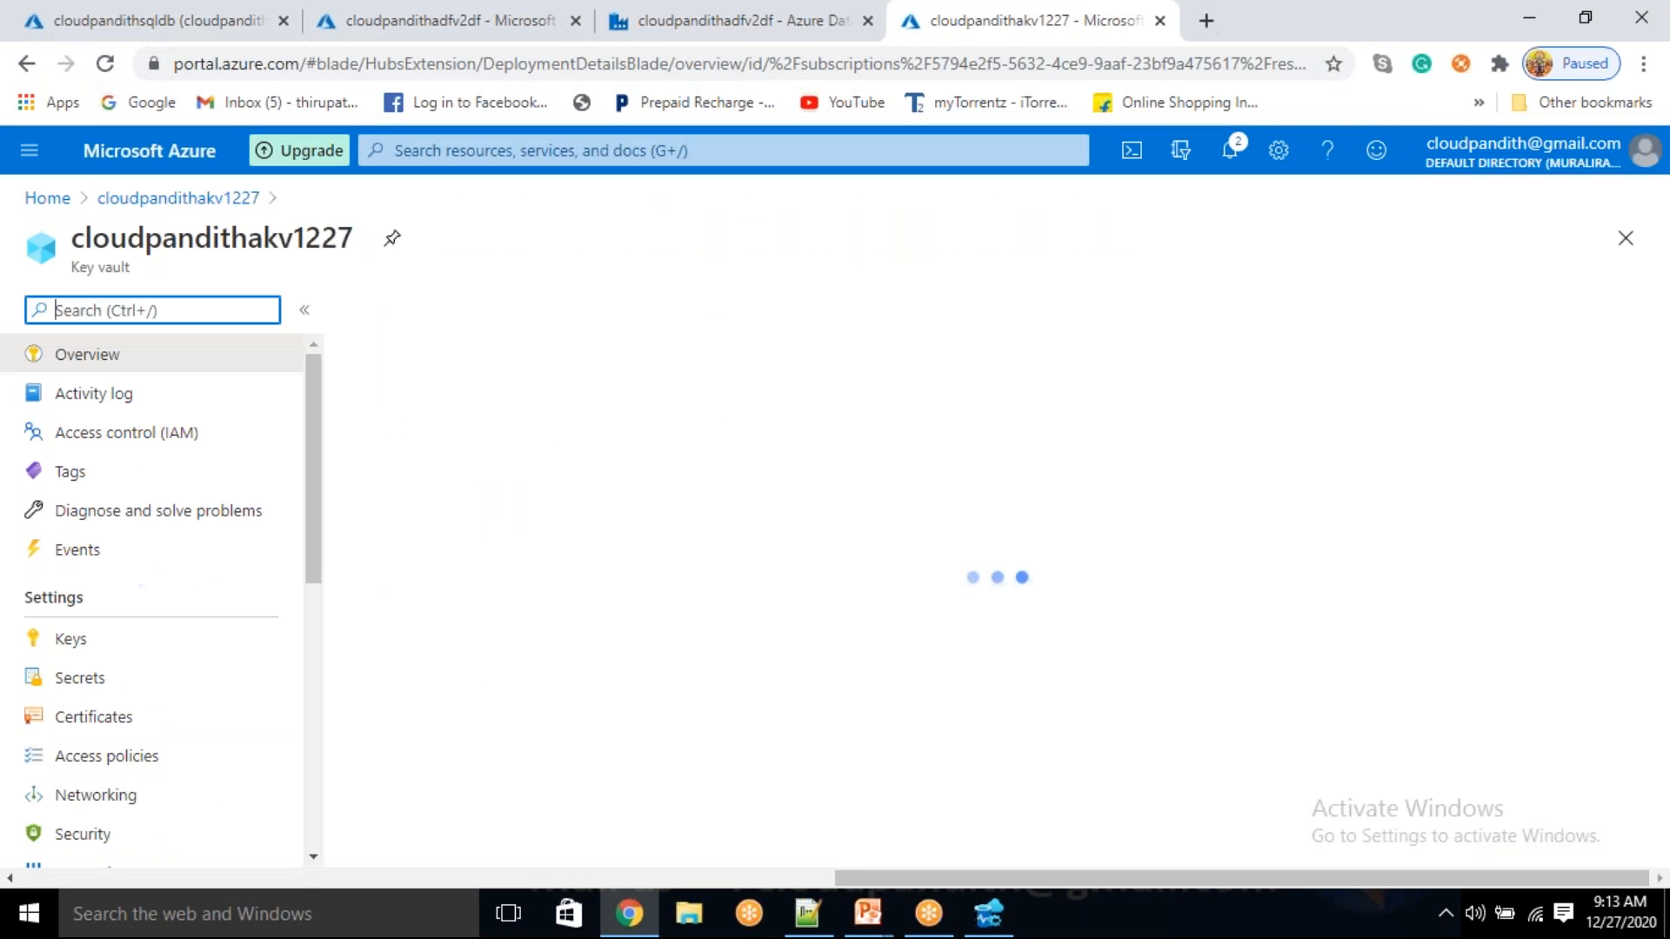
pyautogui.click(135, 694)
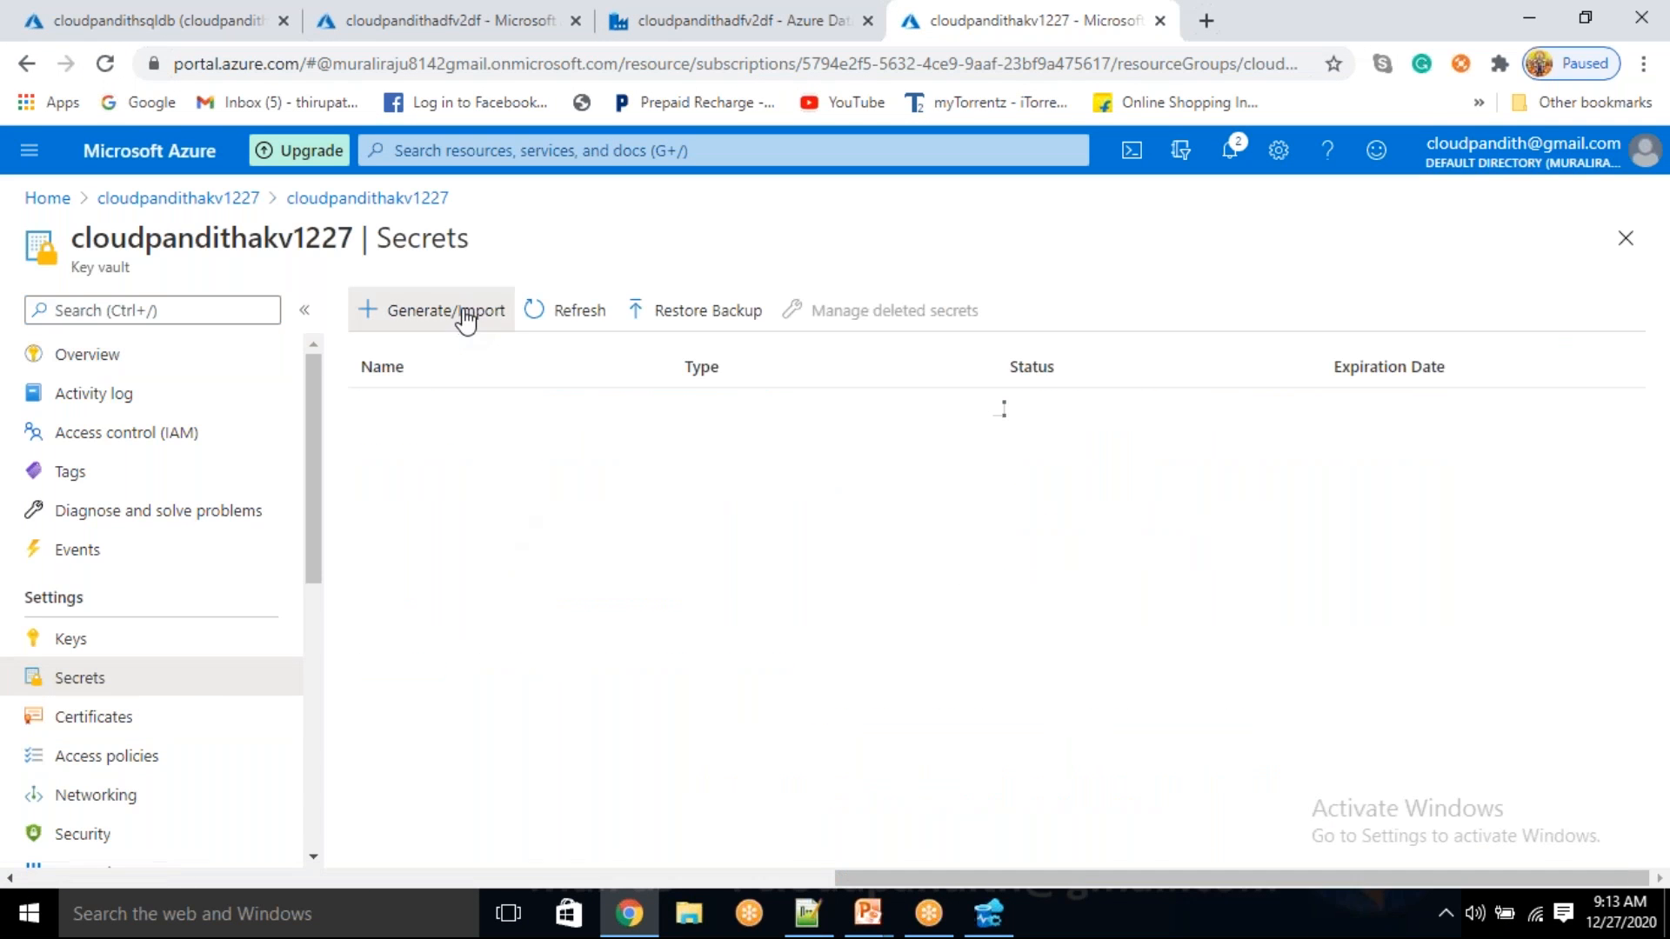
pyautogui.click(468, 319)
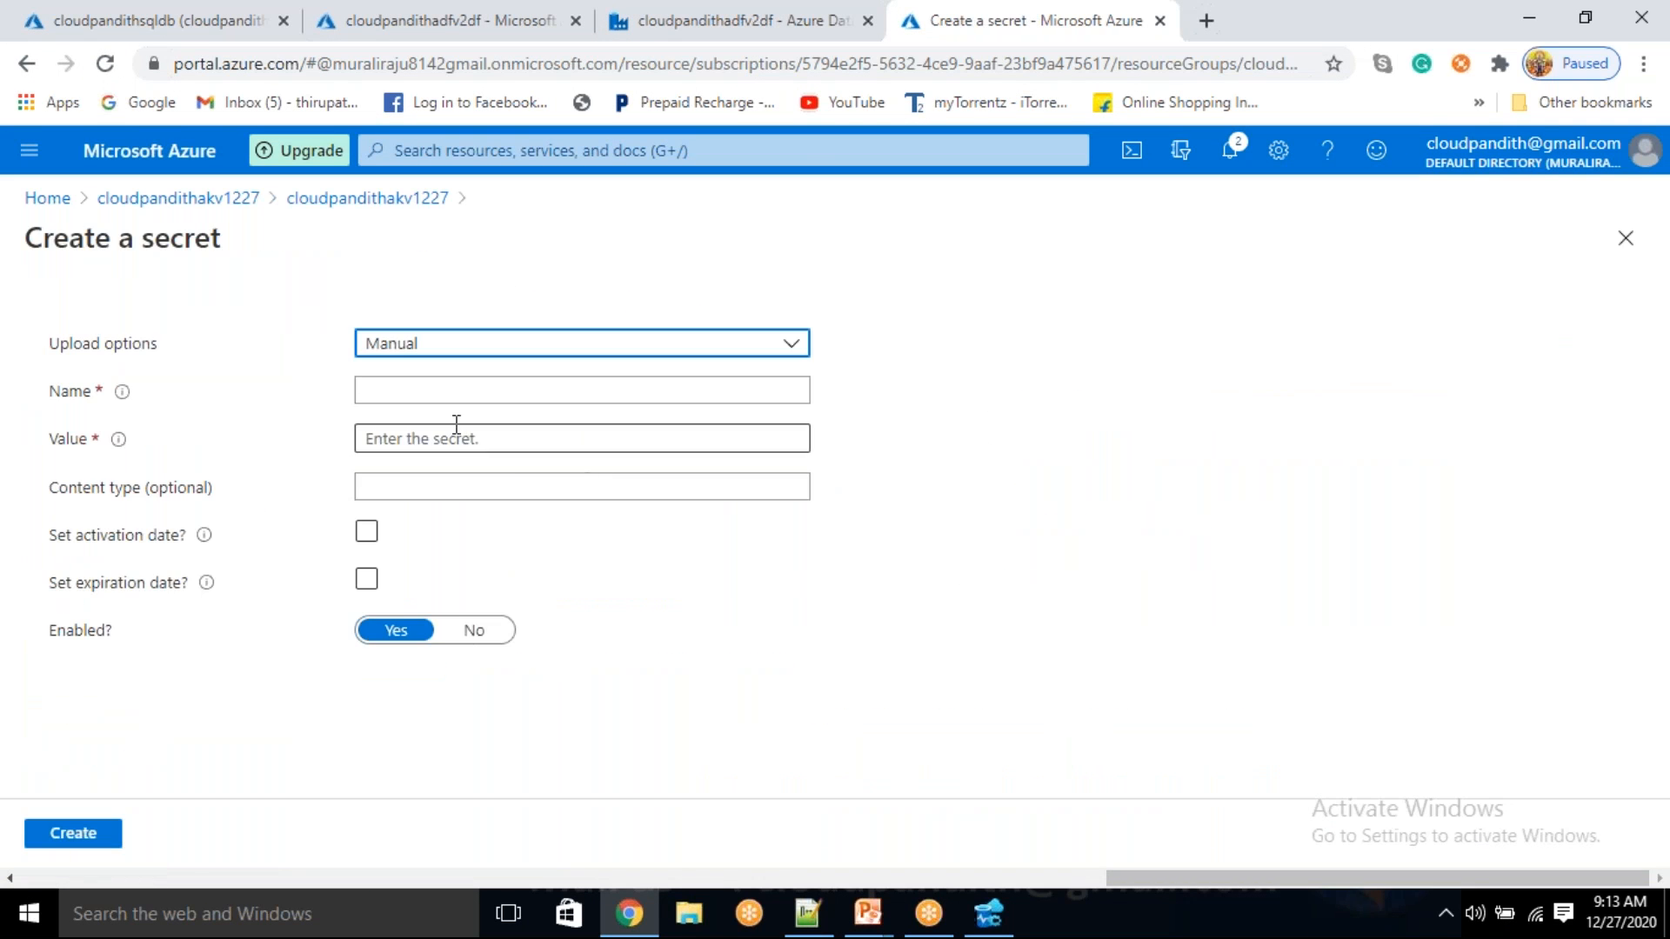
# - Name the secret sqldbcs, paste the connection string as the secret value and create it
pyautogui.click(442, 399)
pyautogui.write('sqldbcs')
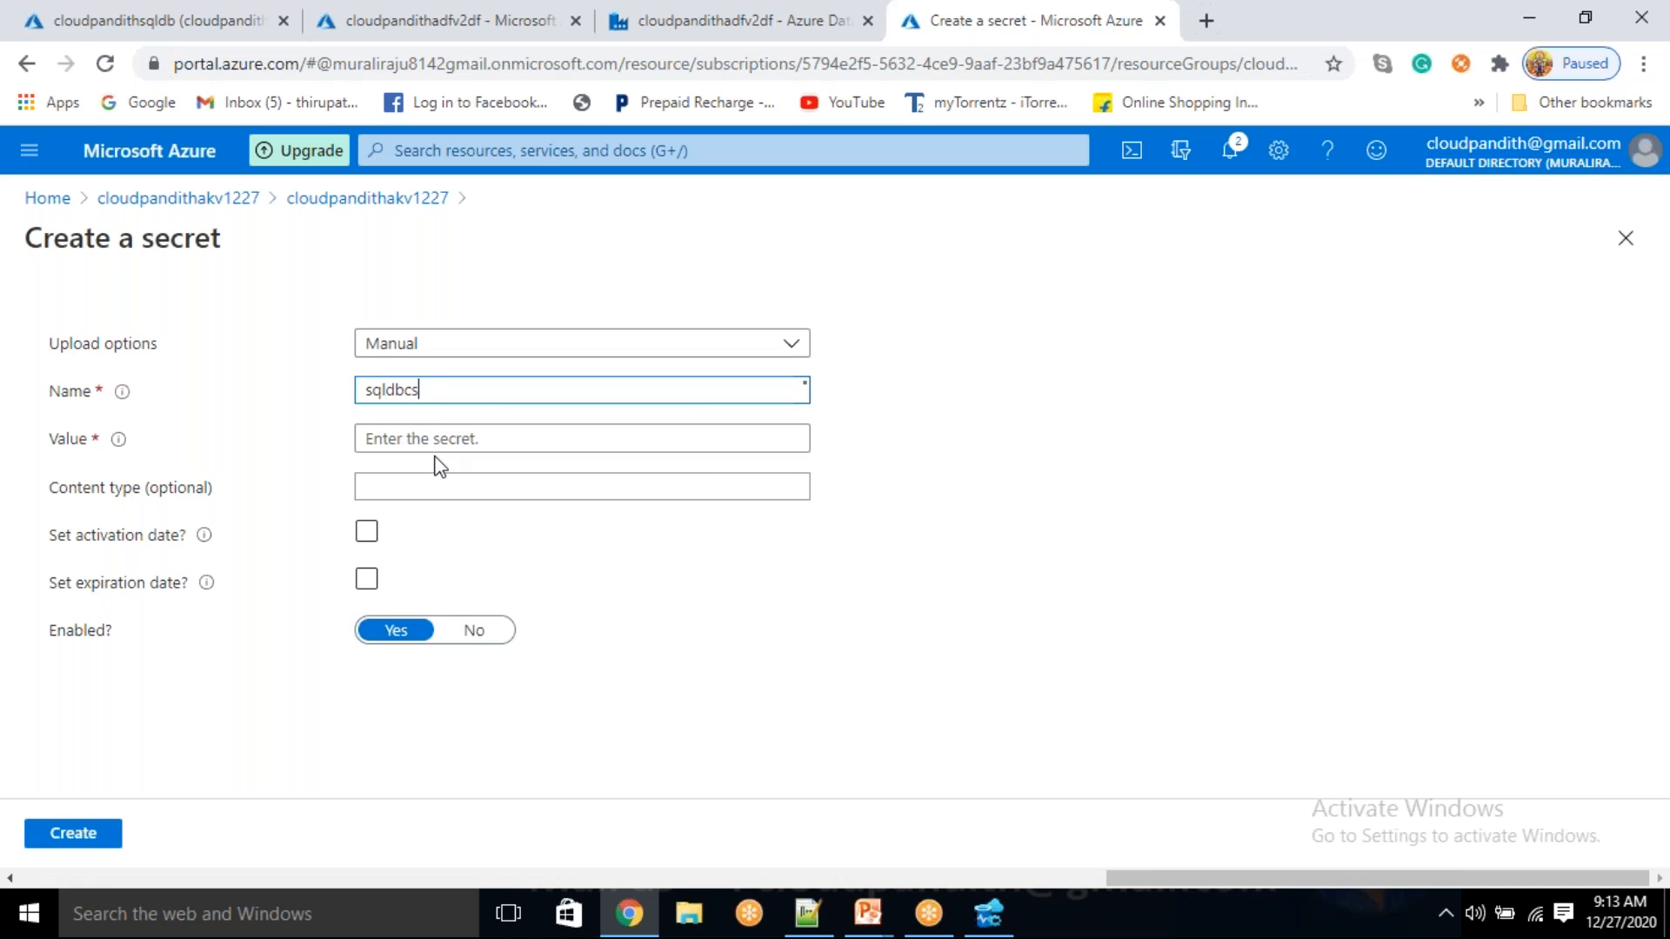
pyautogui.click(445, 435)
pyautogui.hotkey('ctrl', 'v')
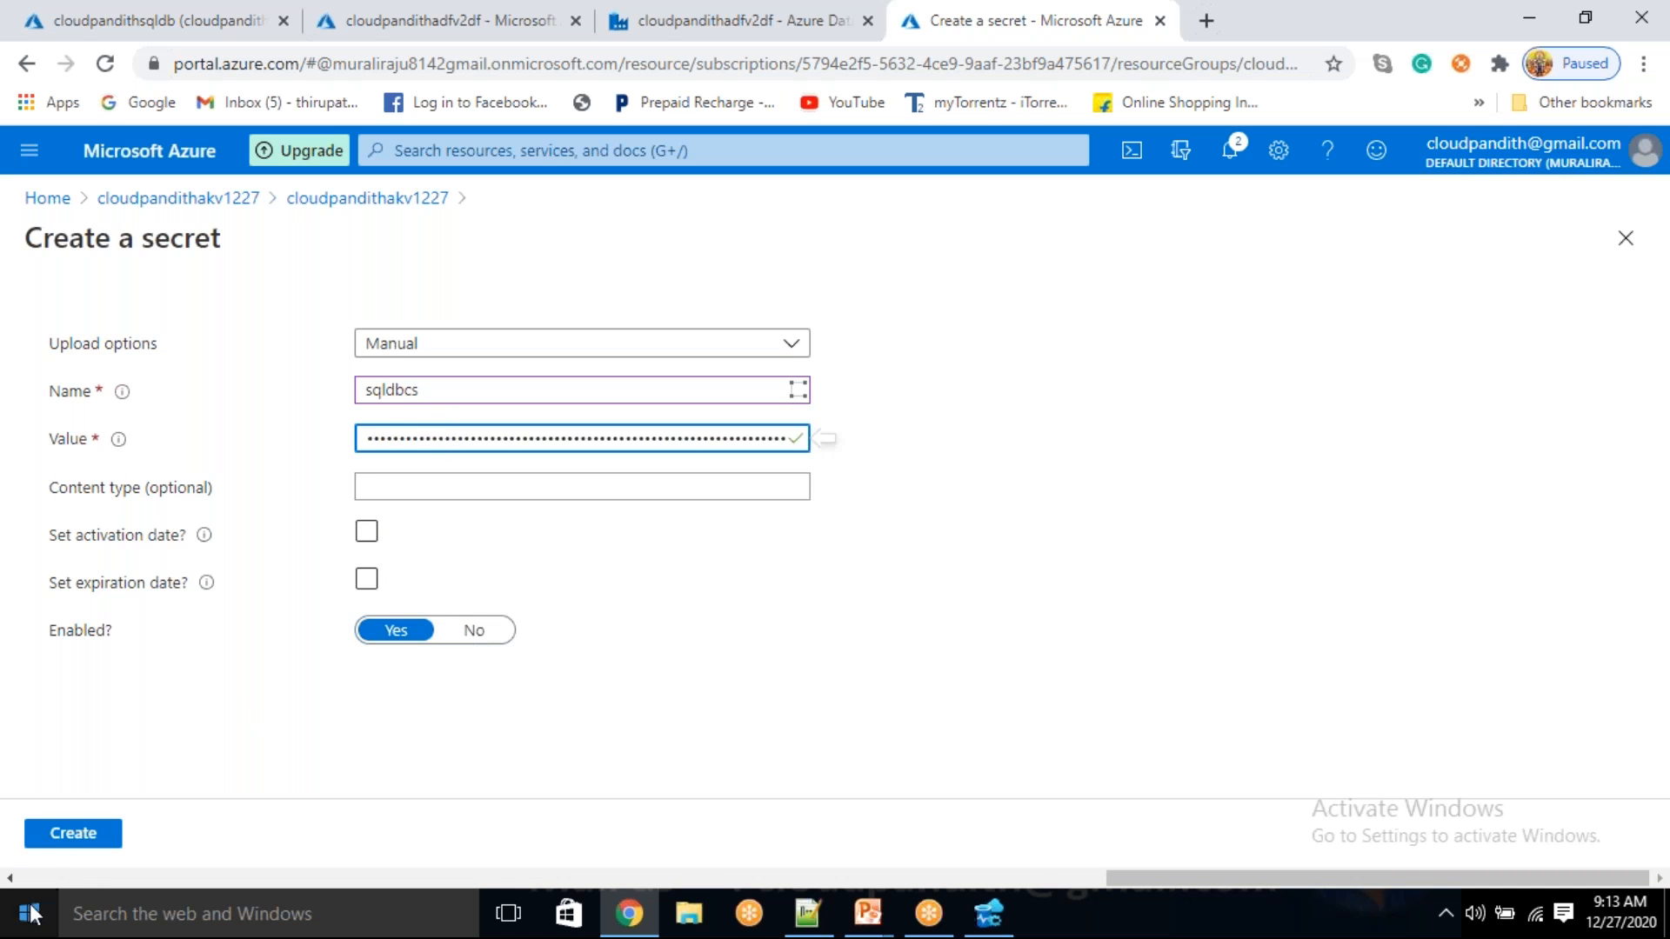
pyautogui.click(80, 833)
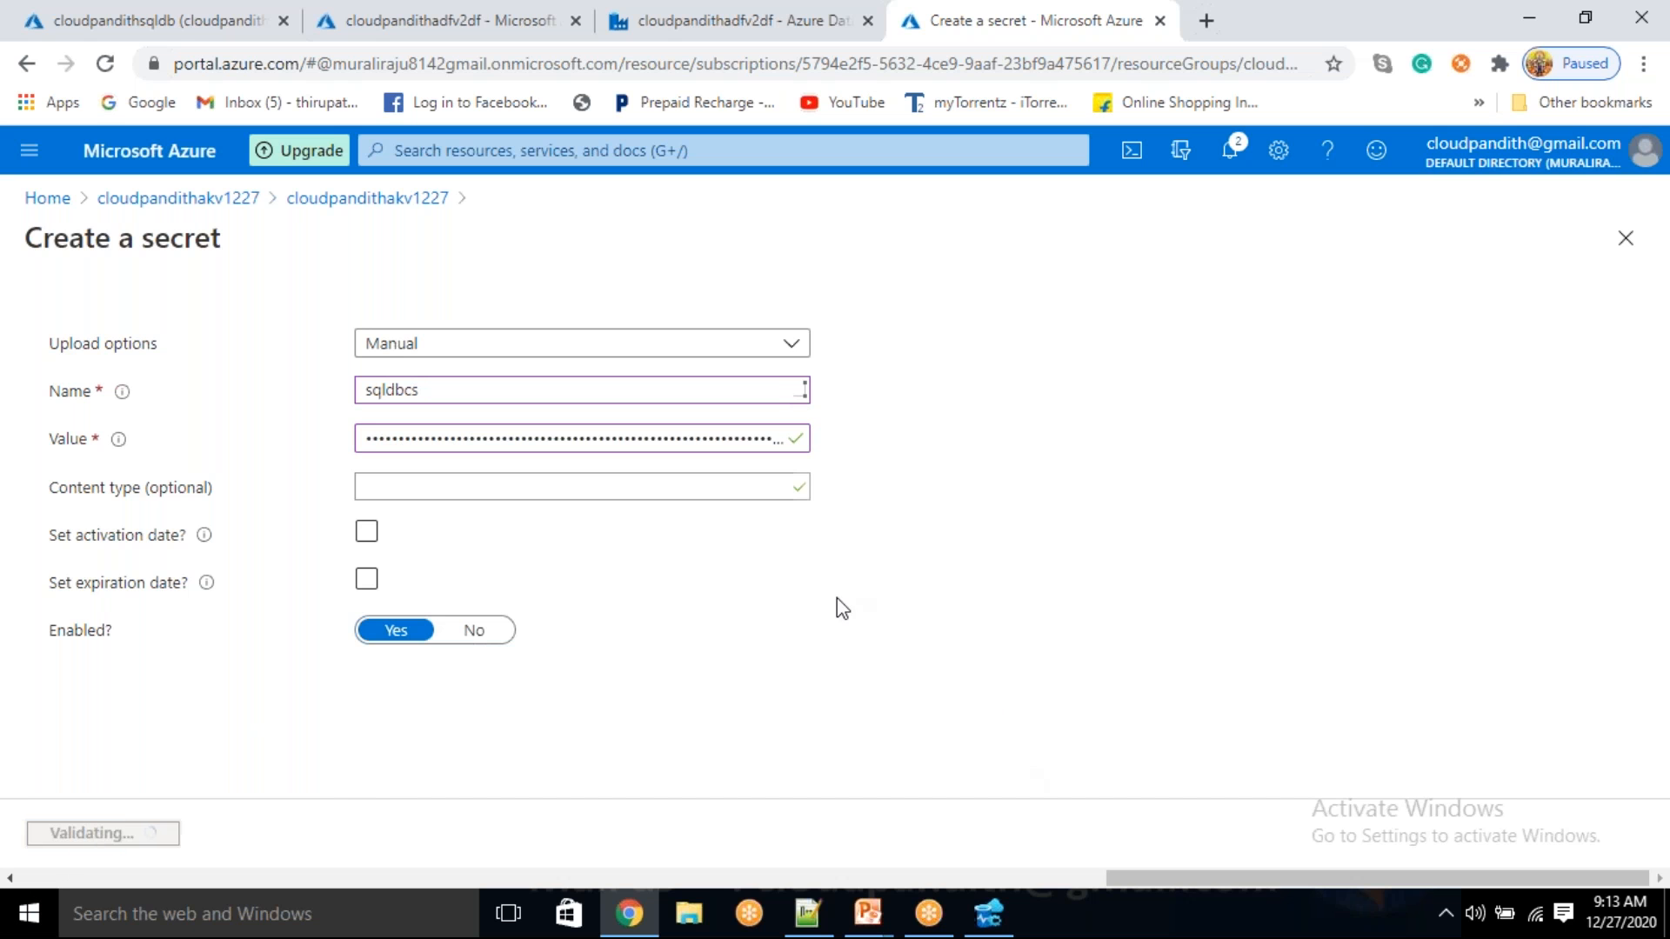
# - Open the linked services in the cloudpandithadfv2df Data Factory studio and turn on data flow debug
pyautogui.click(774, 15)
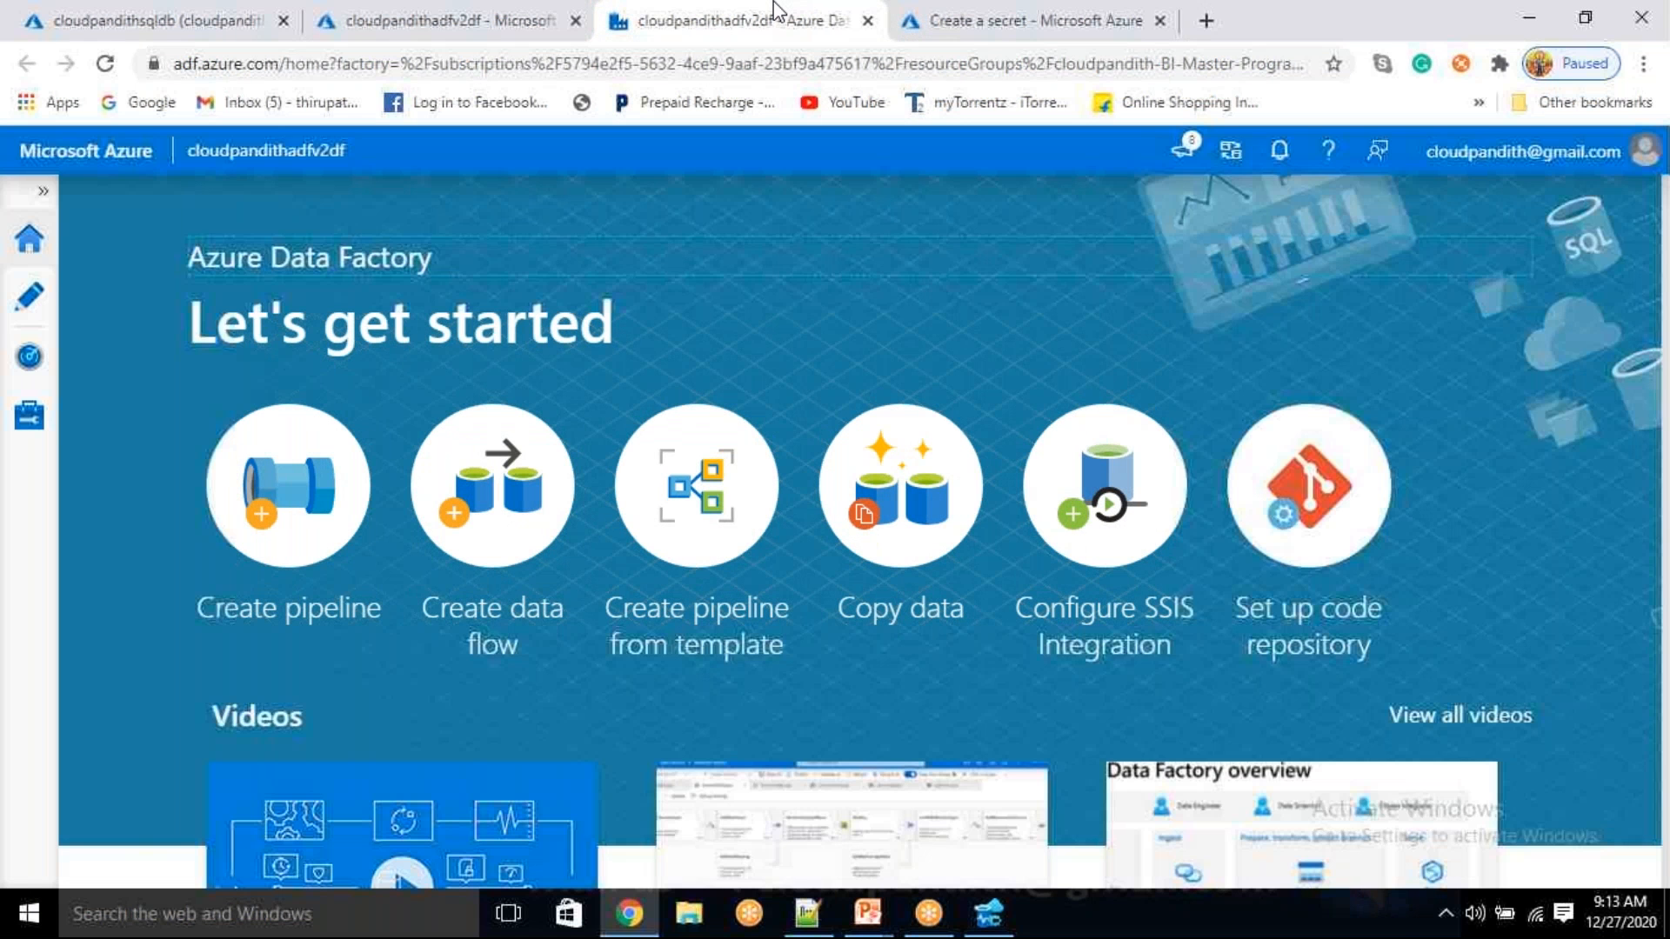
pyautogui.click(30, 416)
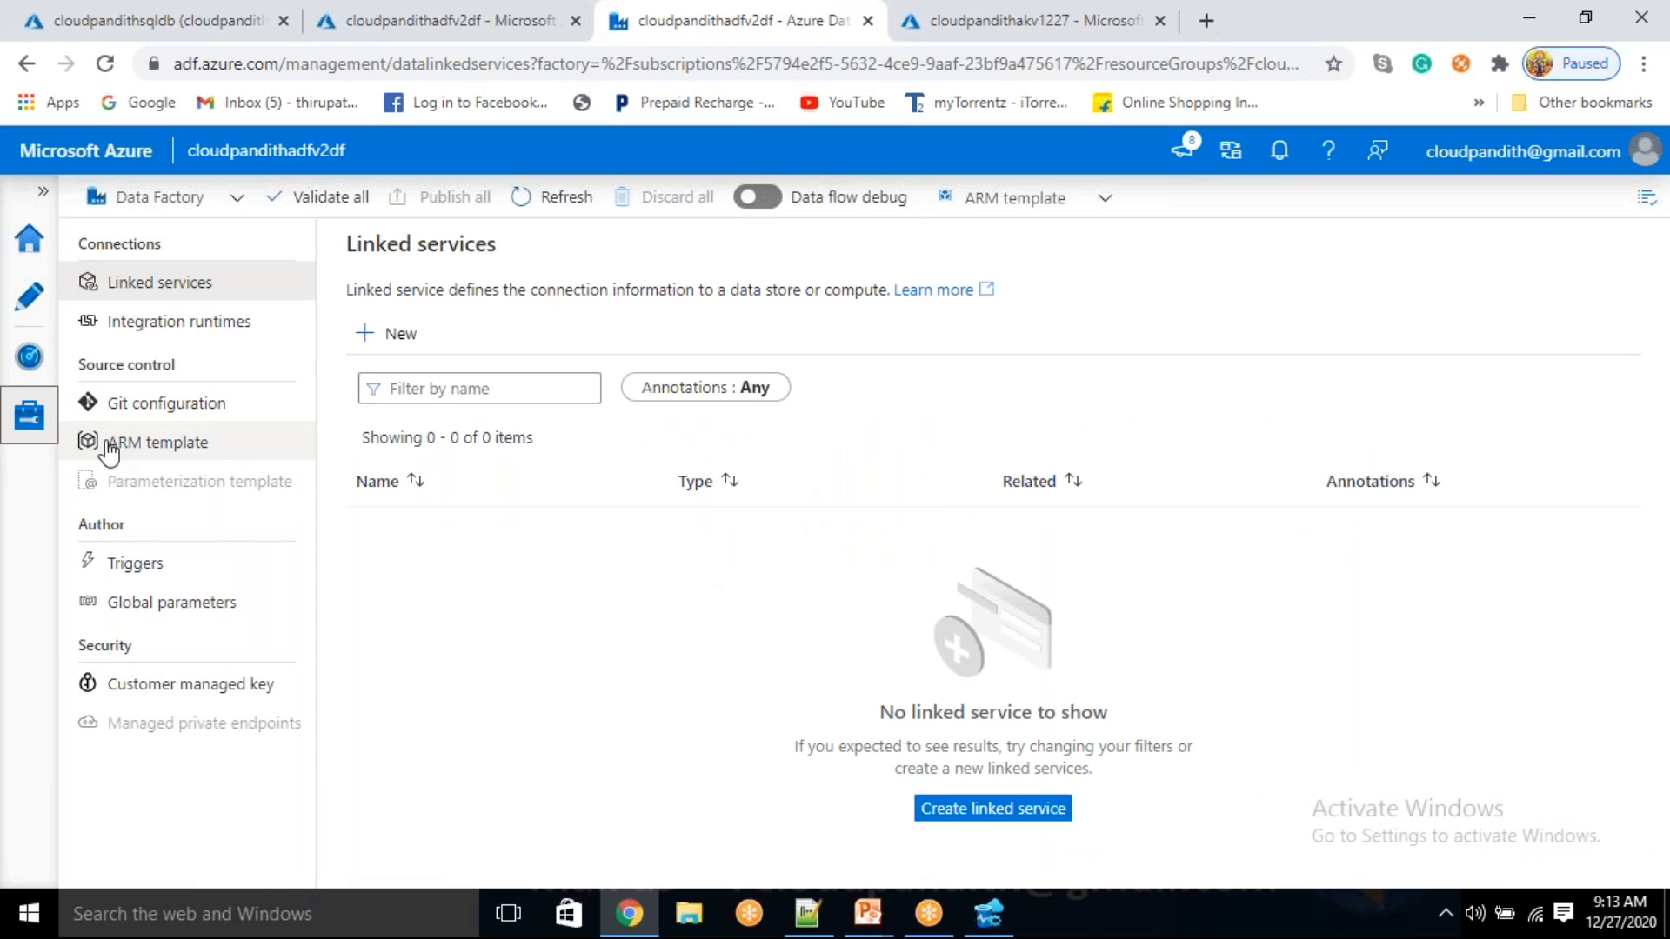
pyautogui.click(756, 198)
pyautogui.click(690, 635)
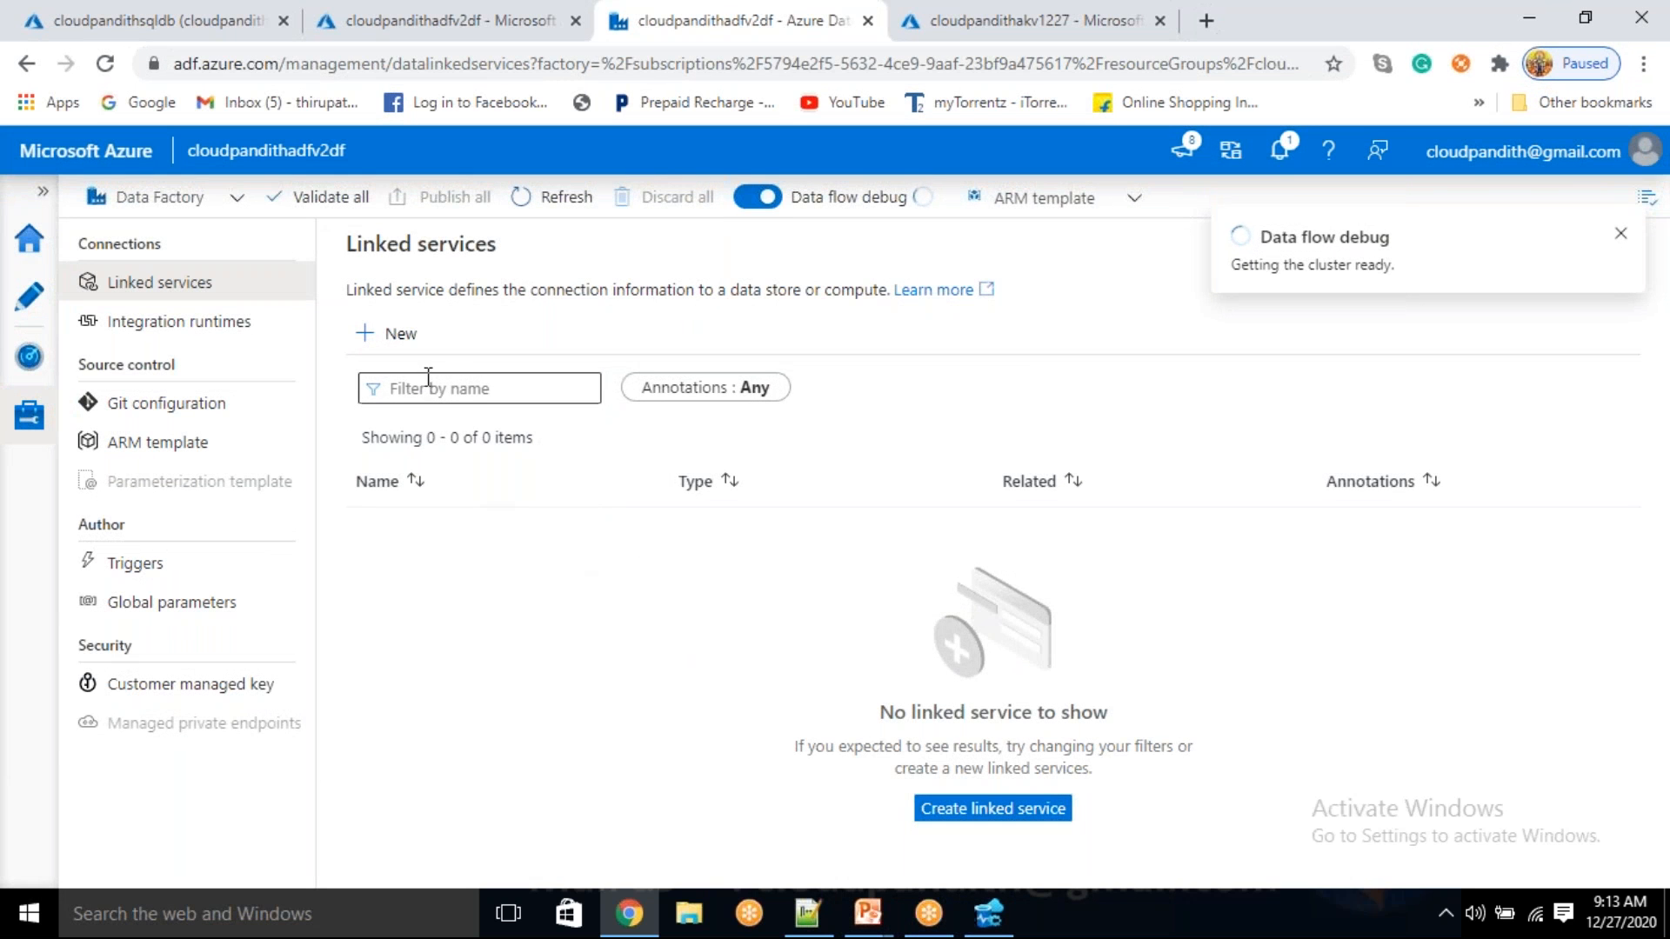
# - Start a new linked service, search the data stores for "sql d" and choose Azure SQL Database
pyautogui.click(403, 346)
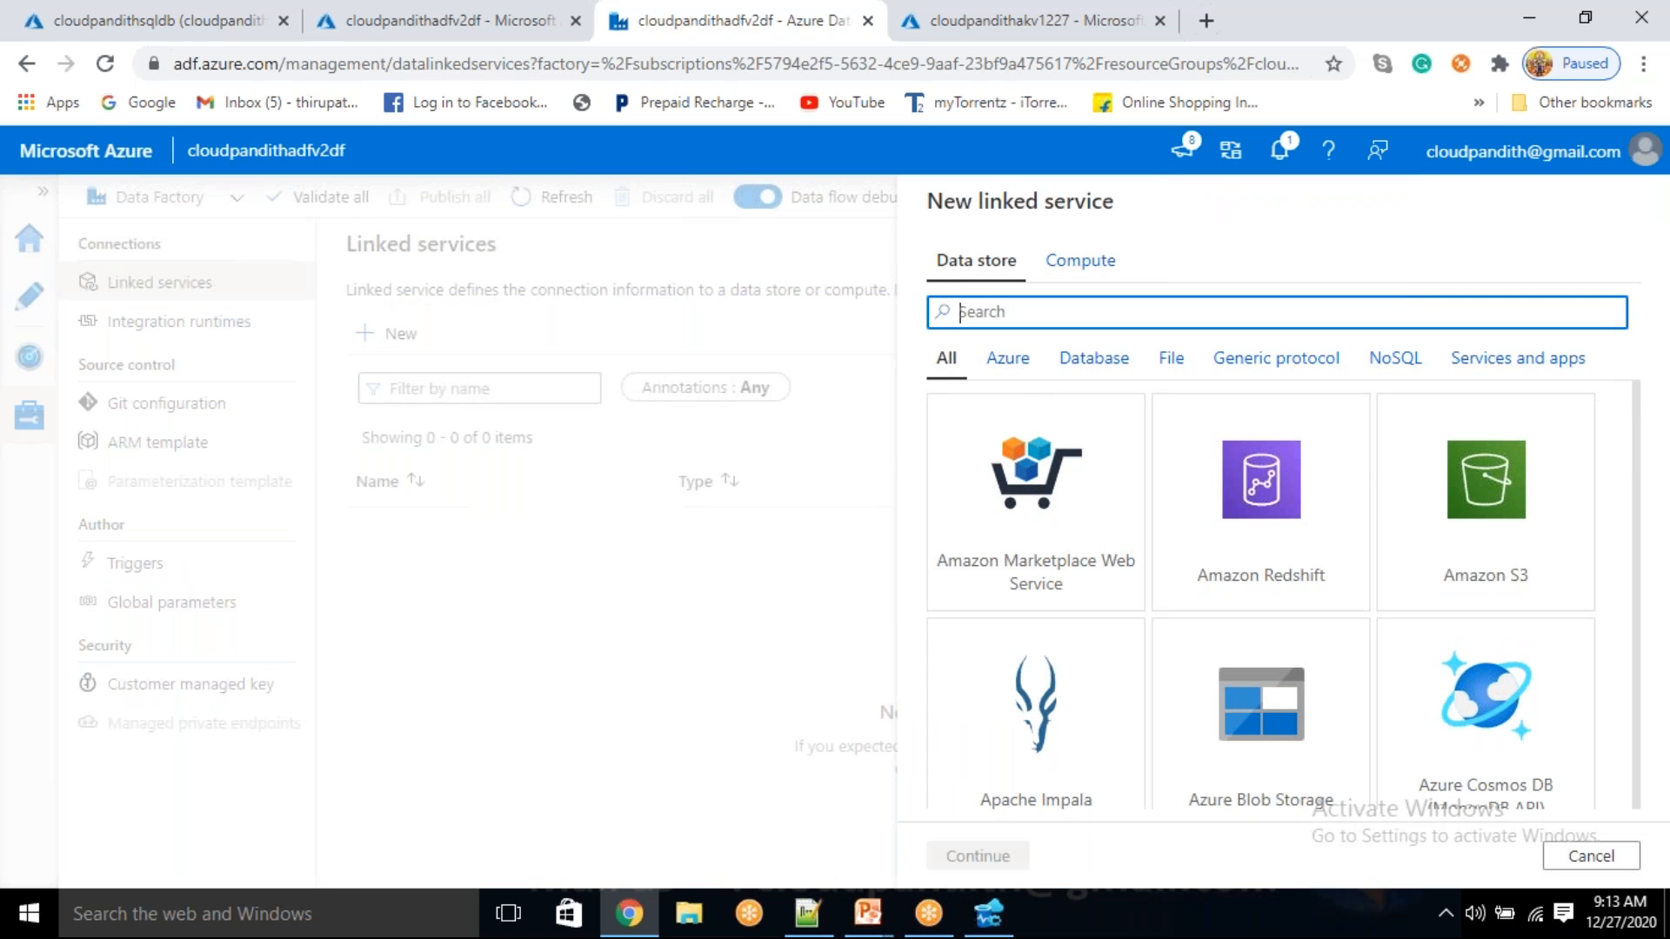
pyautogui.write('a')
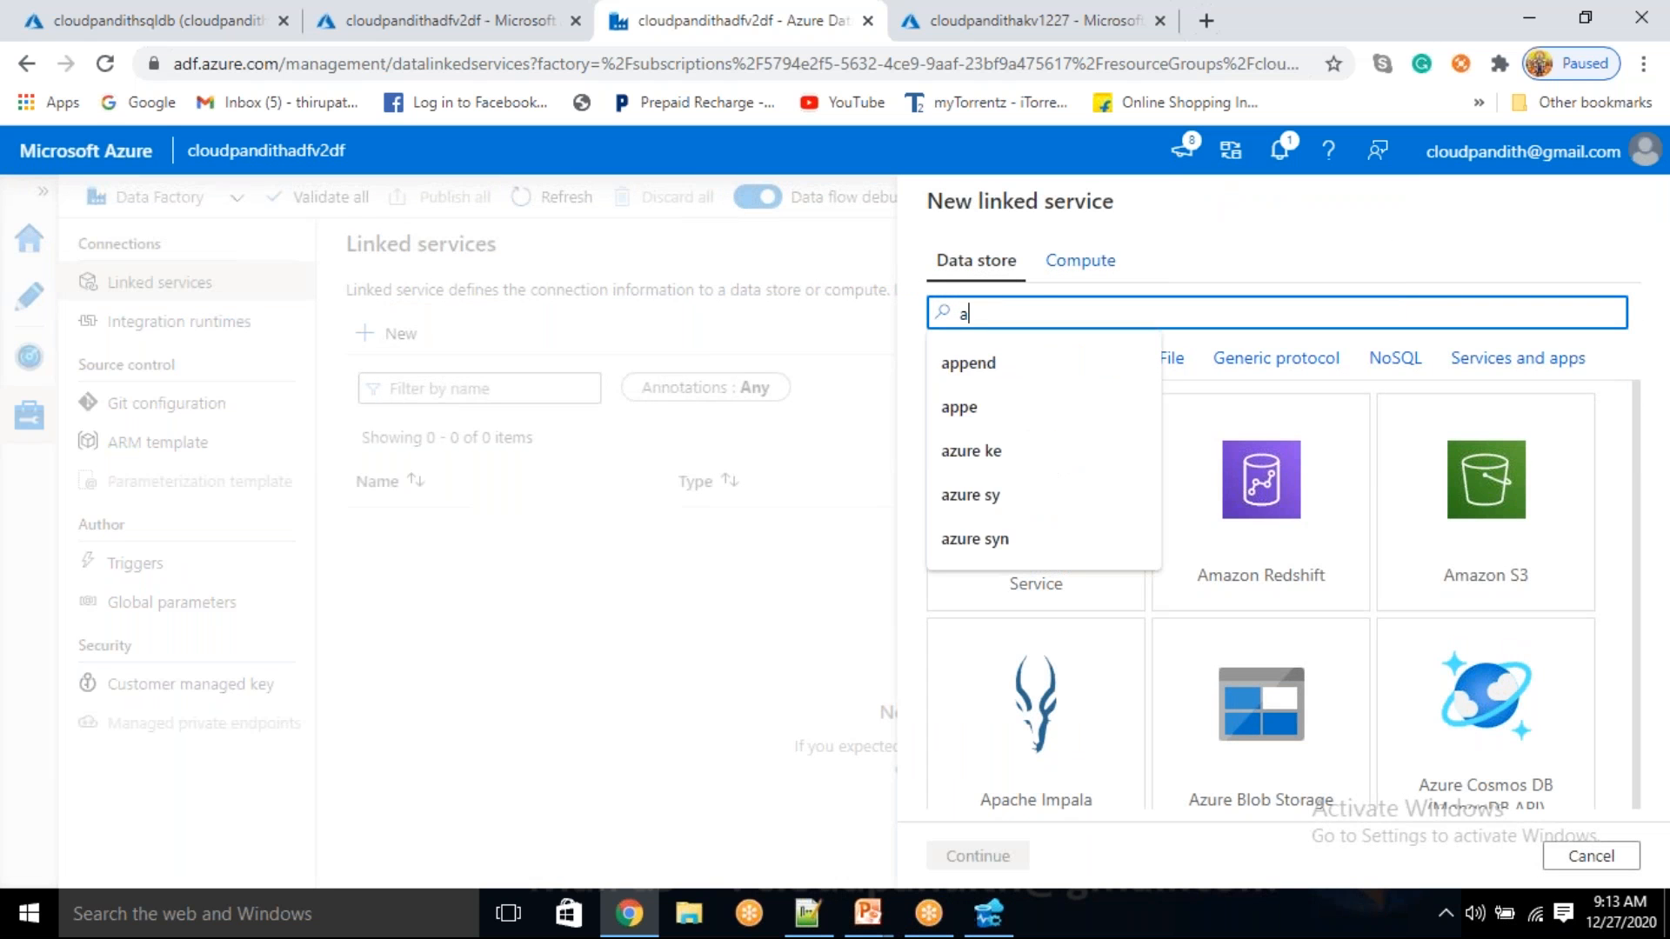
pyautogui.press('BackSpace')
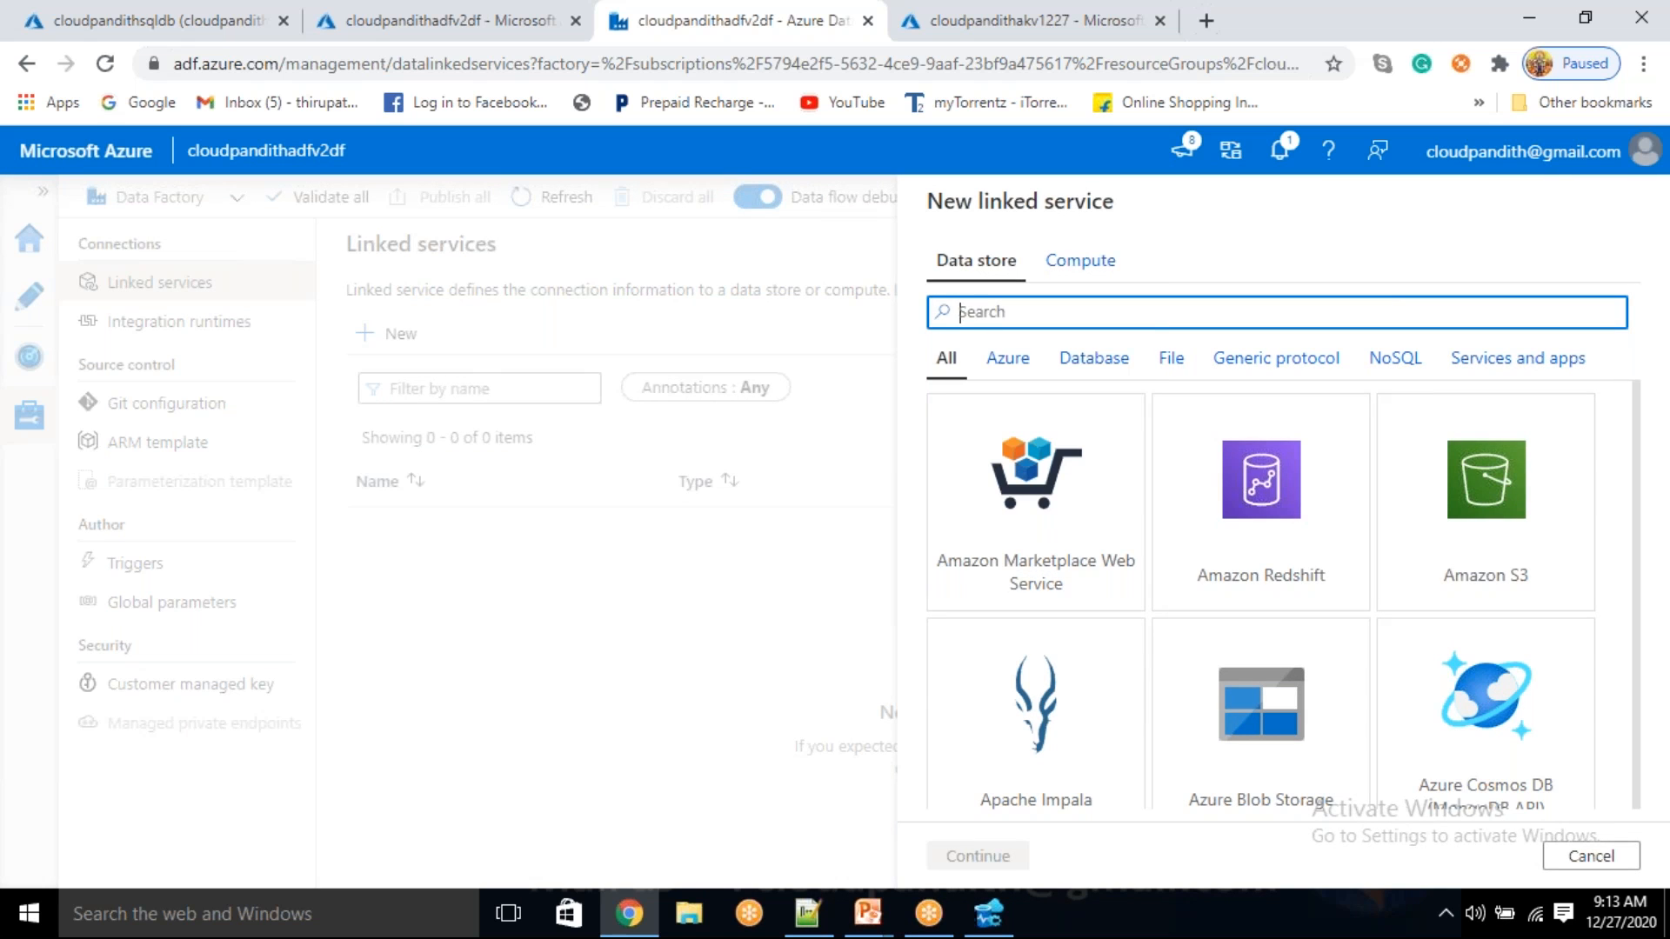
pyautogui.write('sql d')
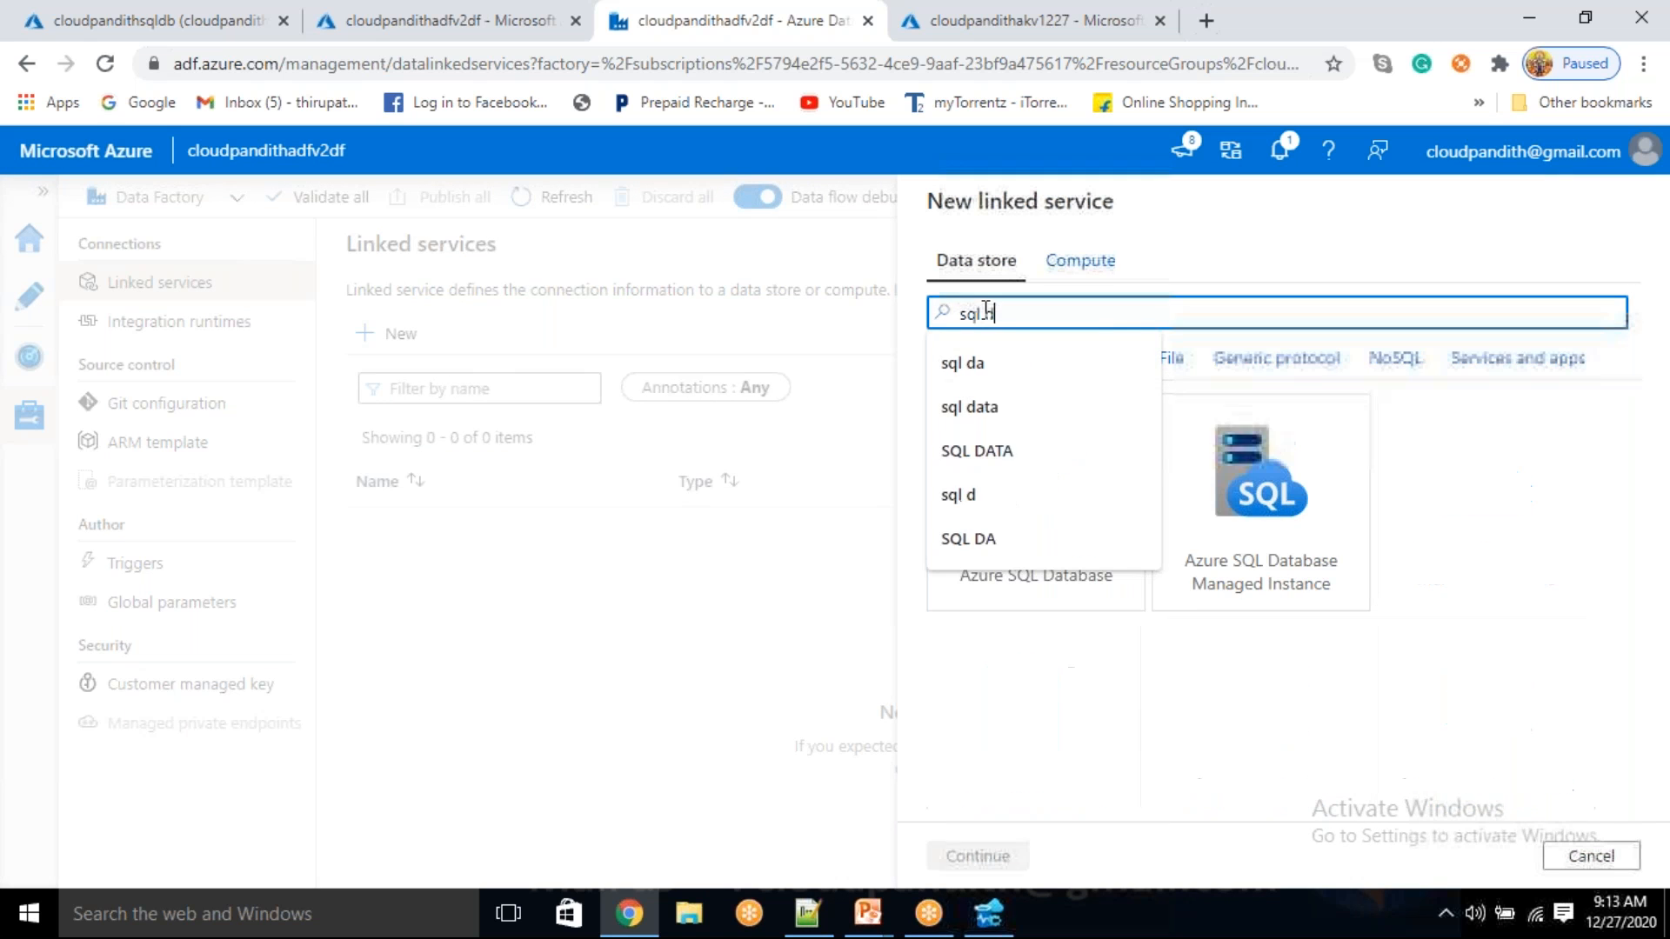
pyautogui.click(1188, 706)
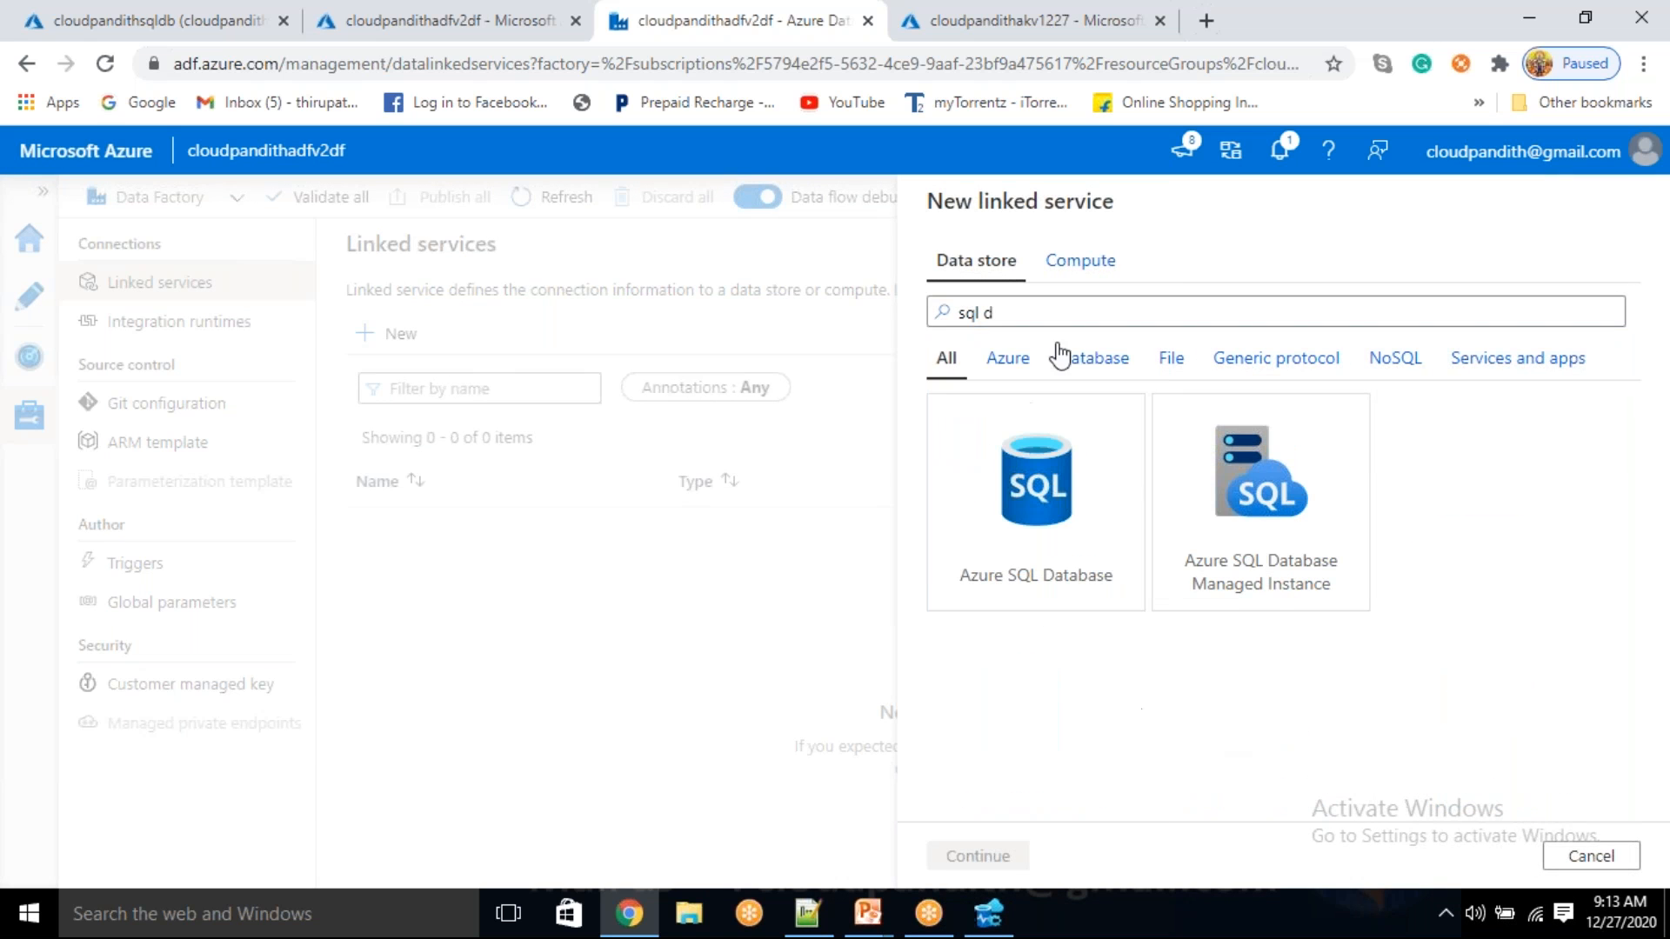
pyautogui.click(1080, 503)
pyautogui.click(973, 860)
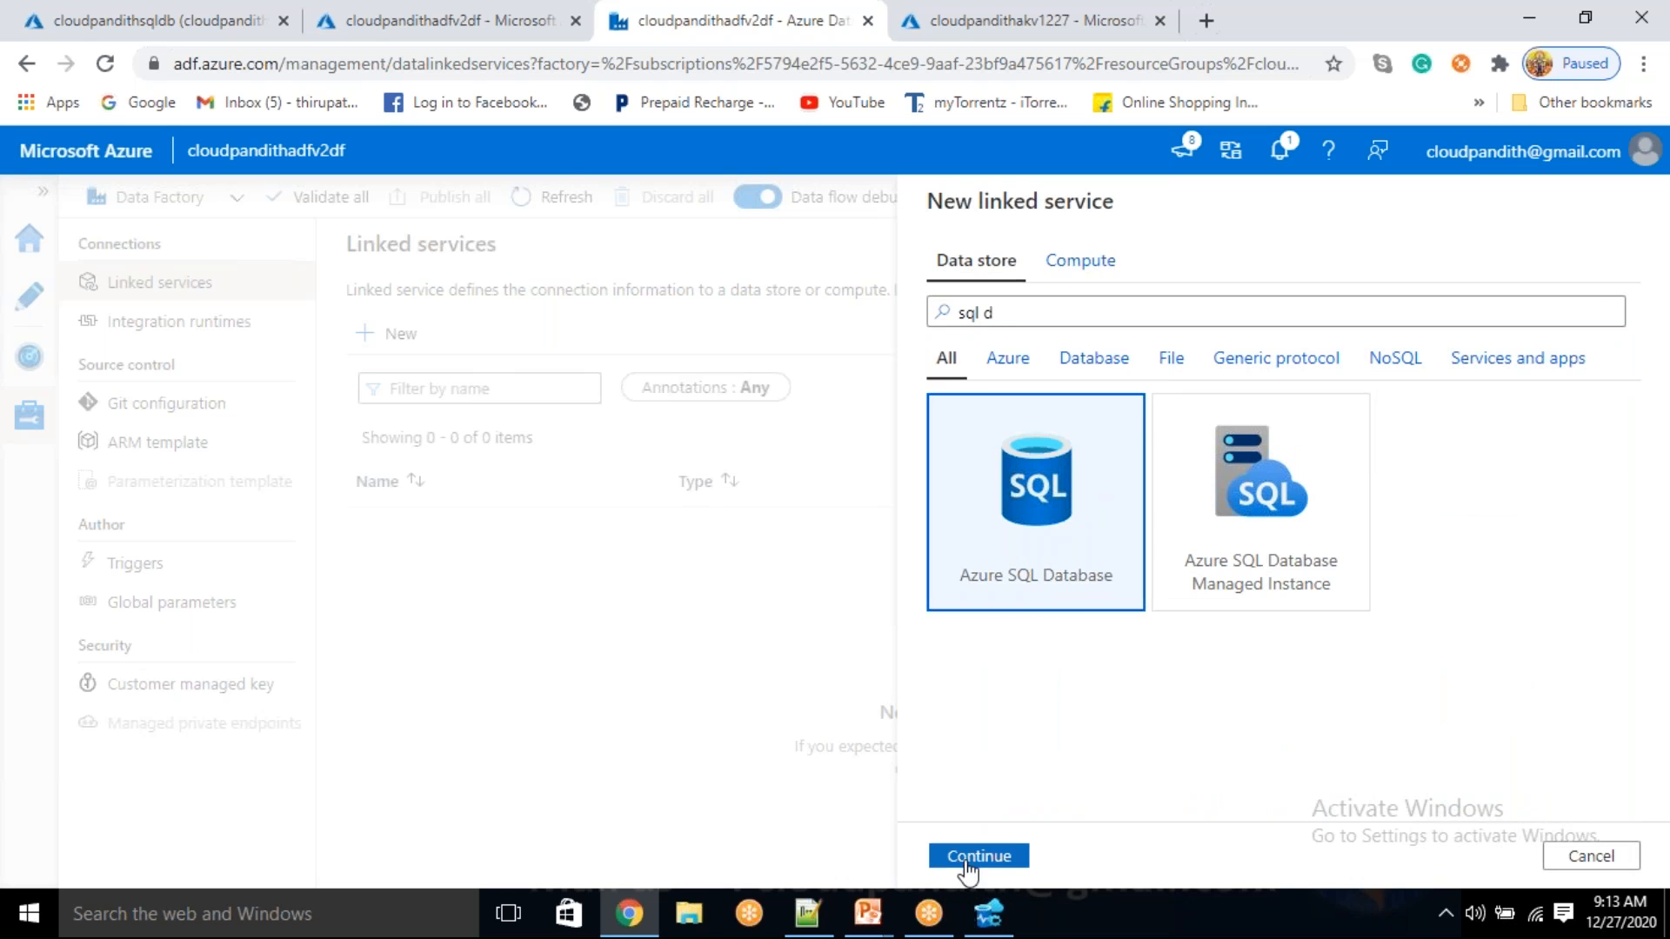
# - Name the SQL database linked service LS_ASDB and set it to connect through Azure Key Vault
pyautogui.moveTo(1099, 279); pyautogui.dragTo(884, 284)
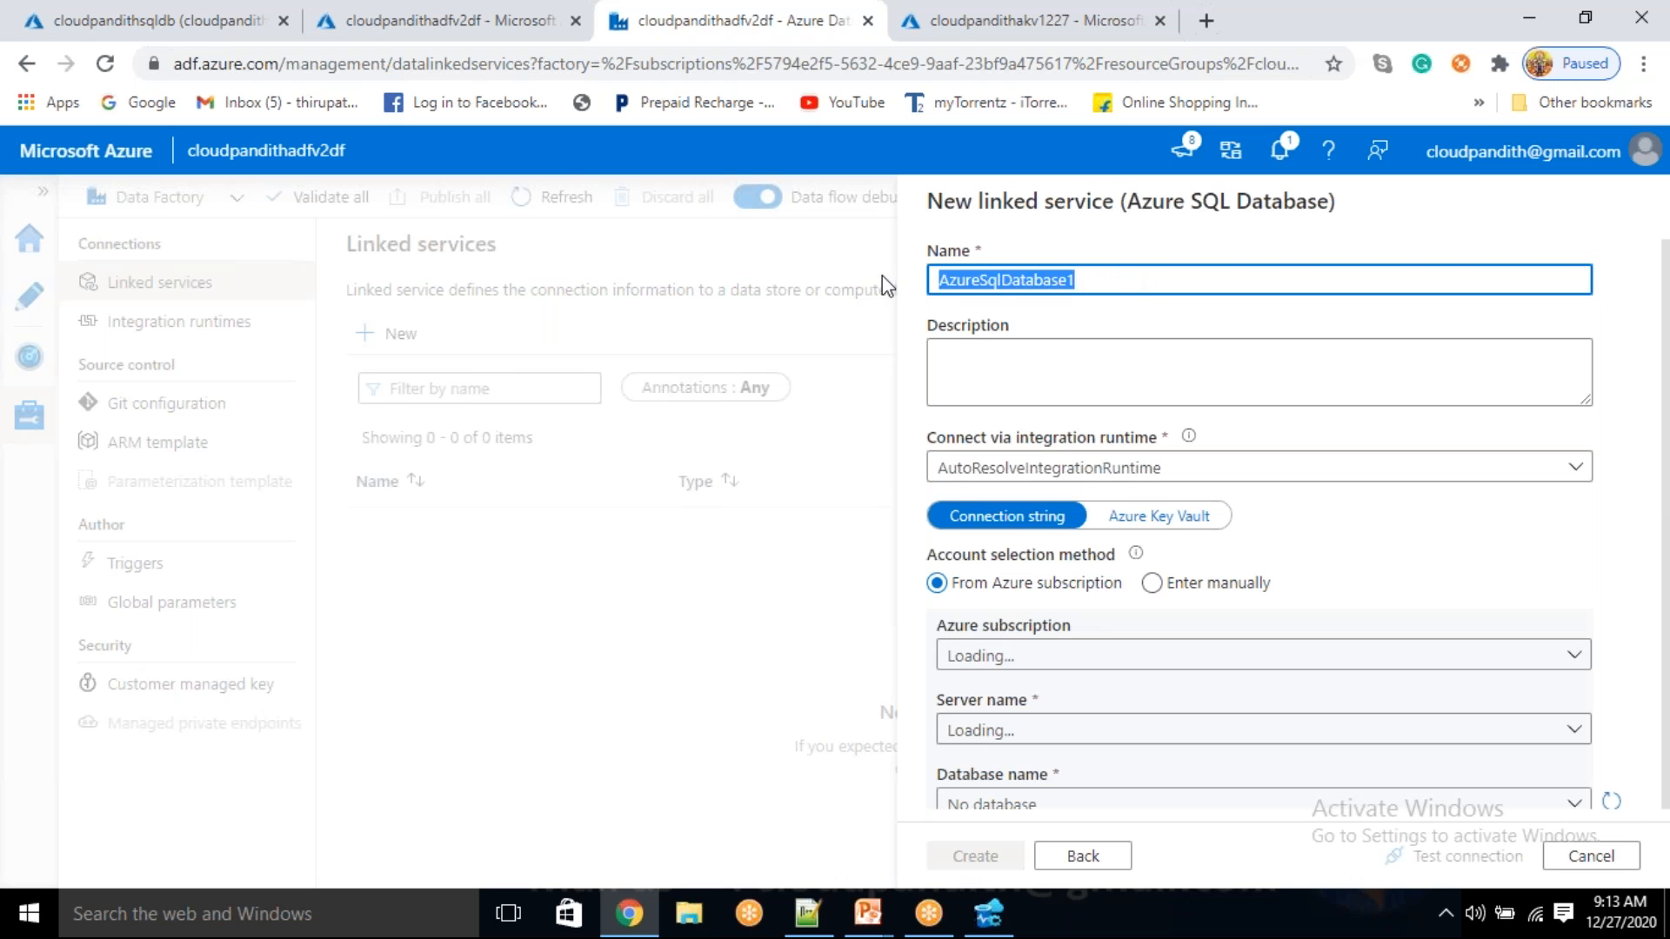
pyautogui.press('BackSpace')
pyautogui.write('LS_ASDB')
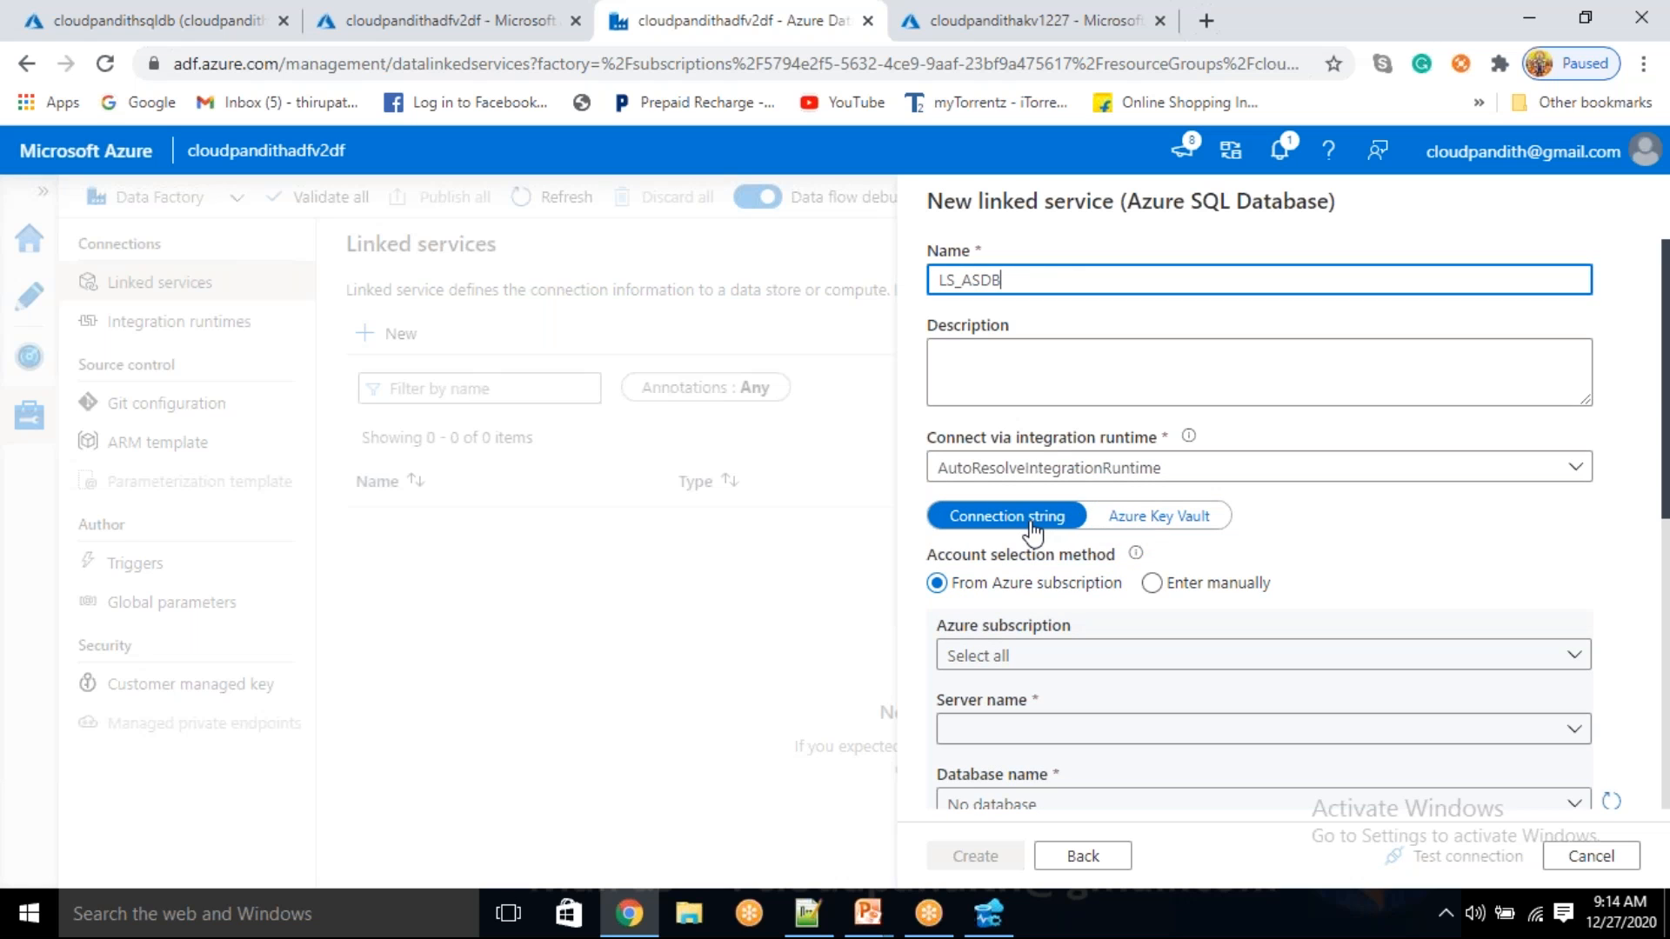
pyautogui.click(1160, 522)
# - Start a new Azure Key Vault linked service from the AKV linked service options and name it LS_AKV
pyautogui.click(1105, 585)
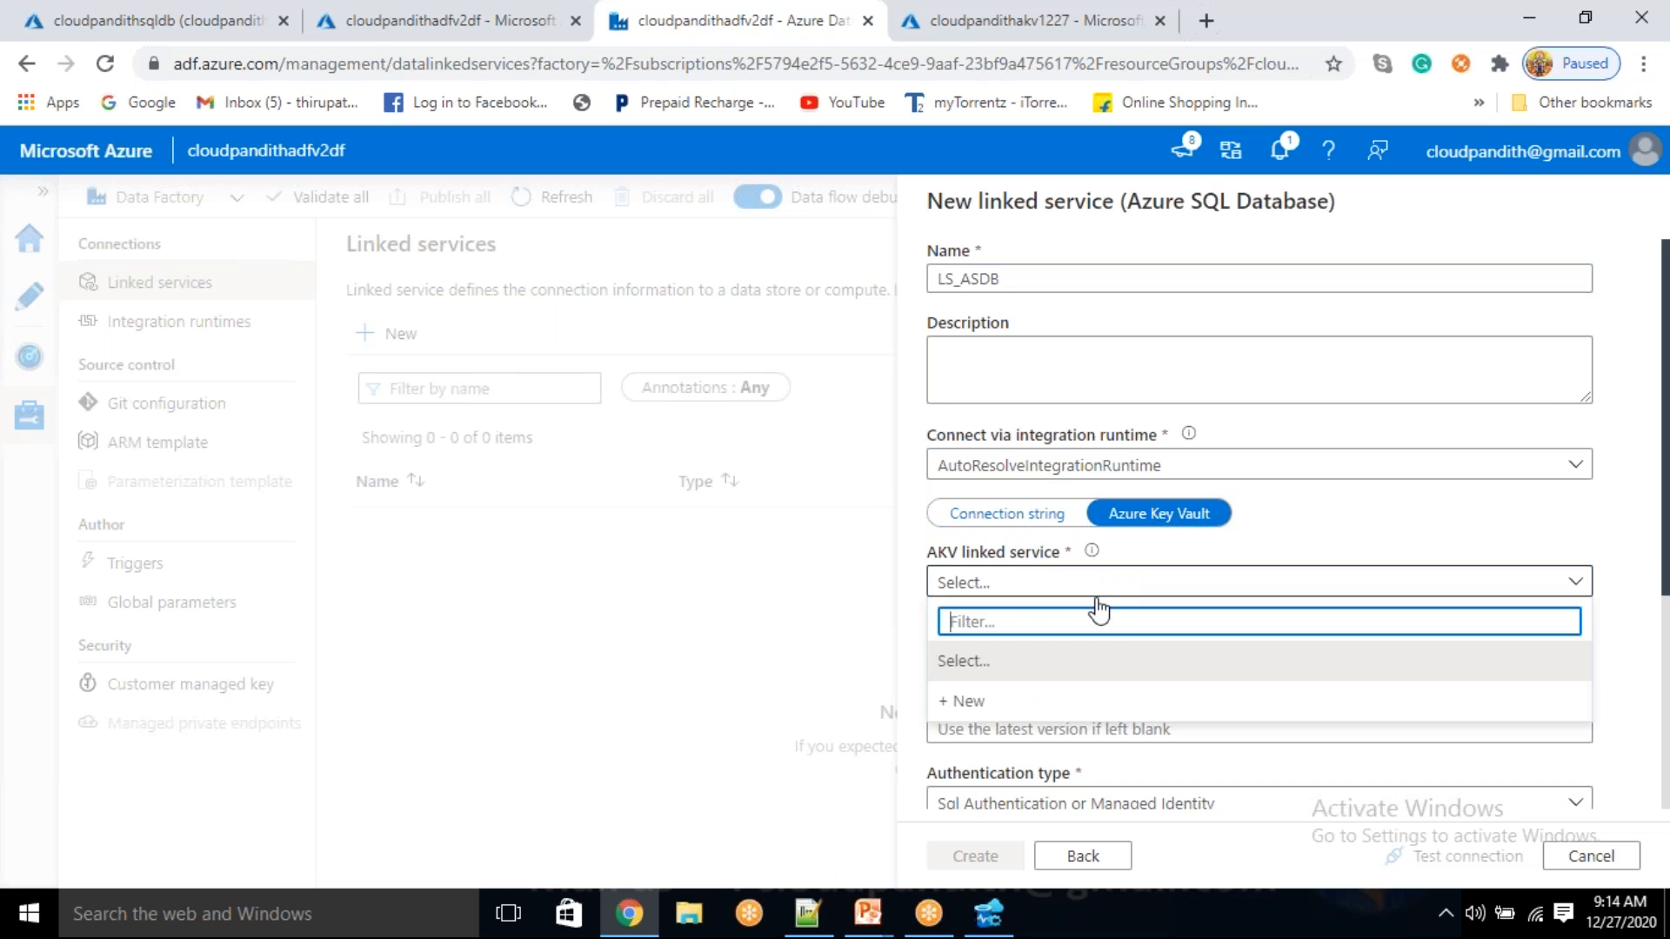
pyautogui.click(1023, 710)
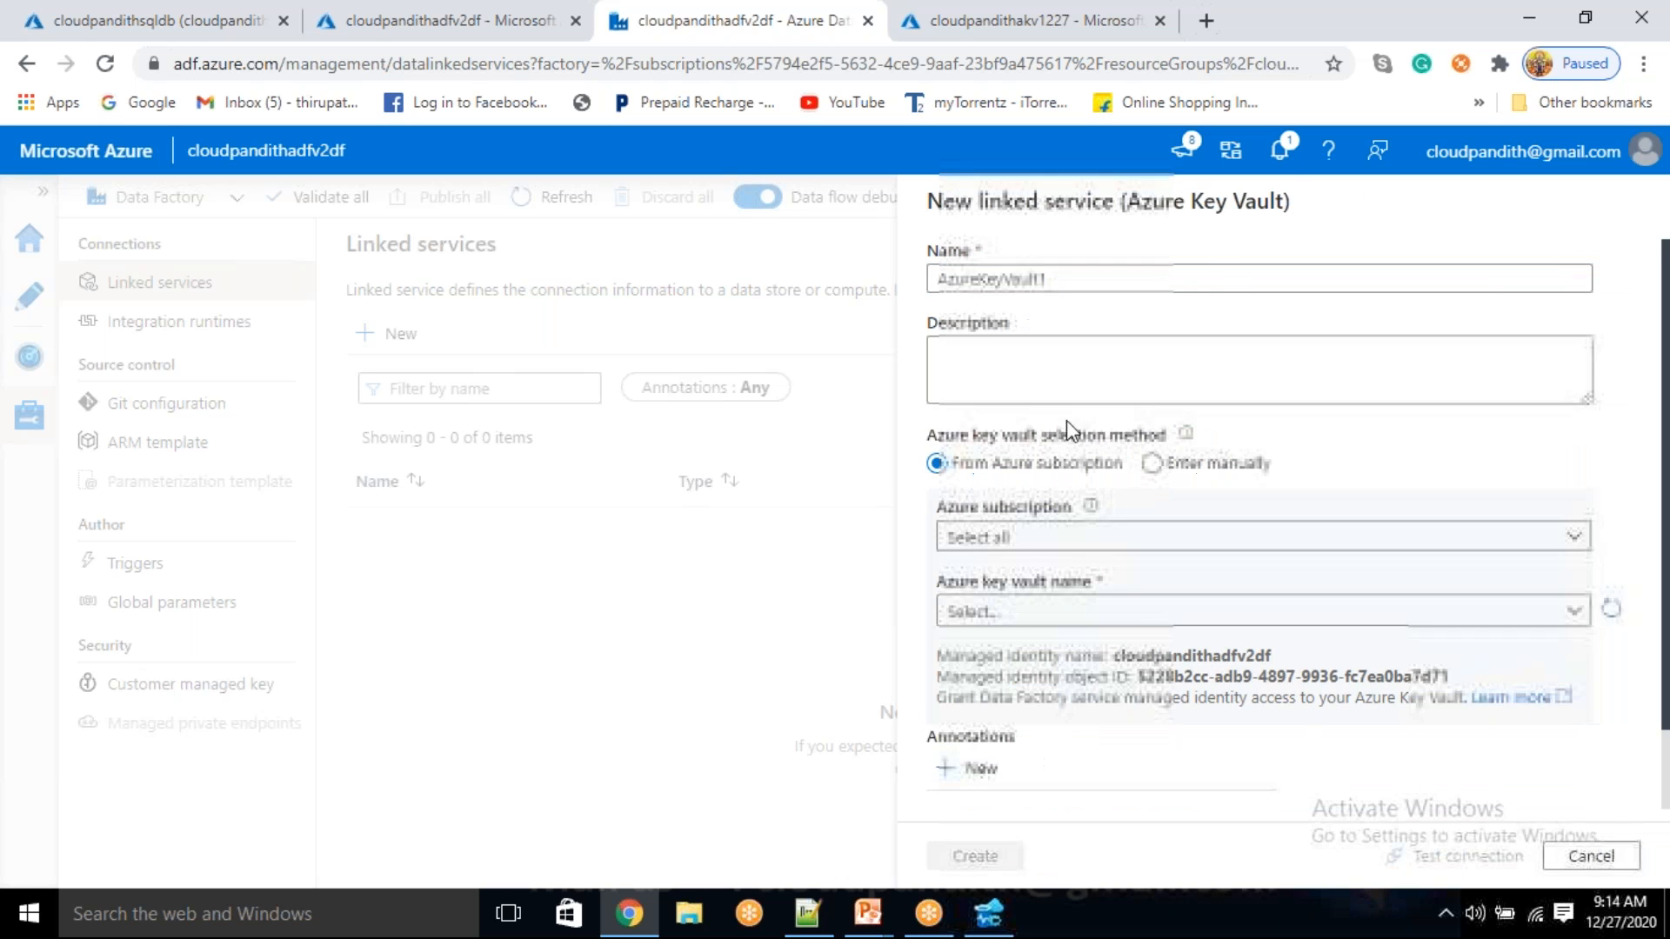
pyautogui.press('BackSpace')
pyautogui.write('ls_akv')
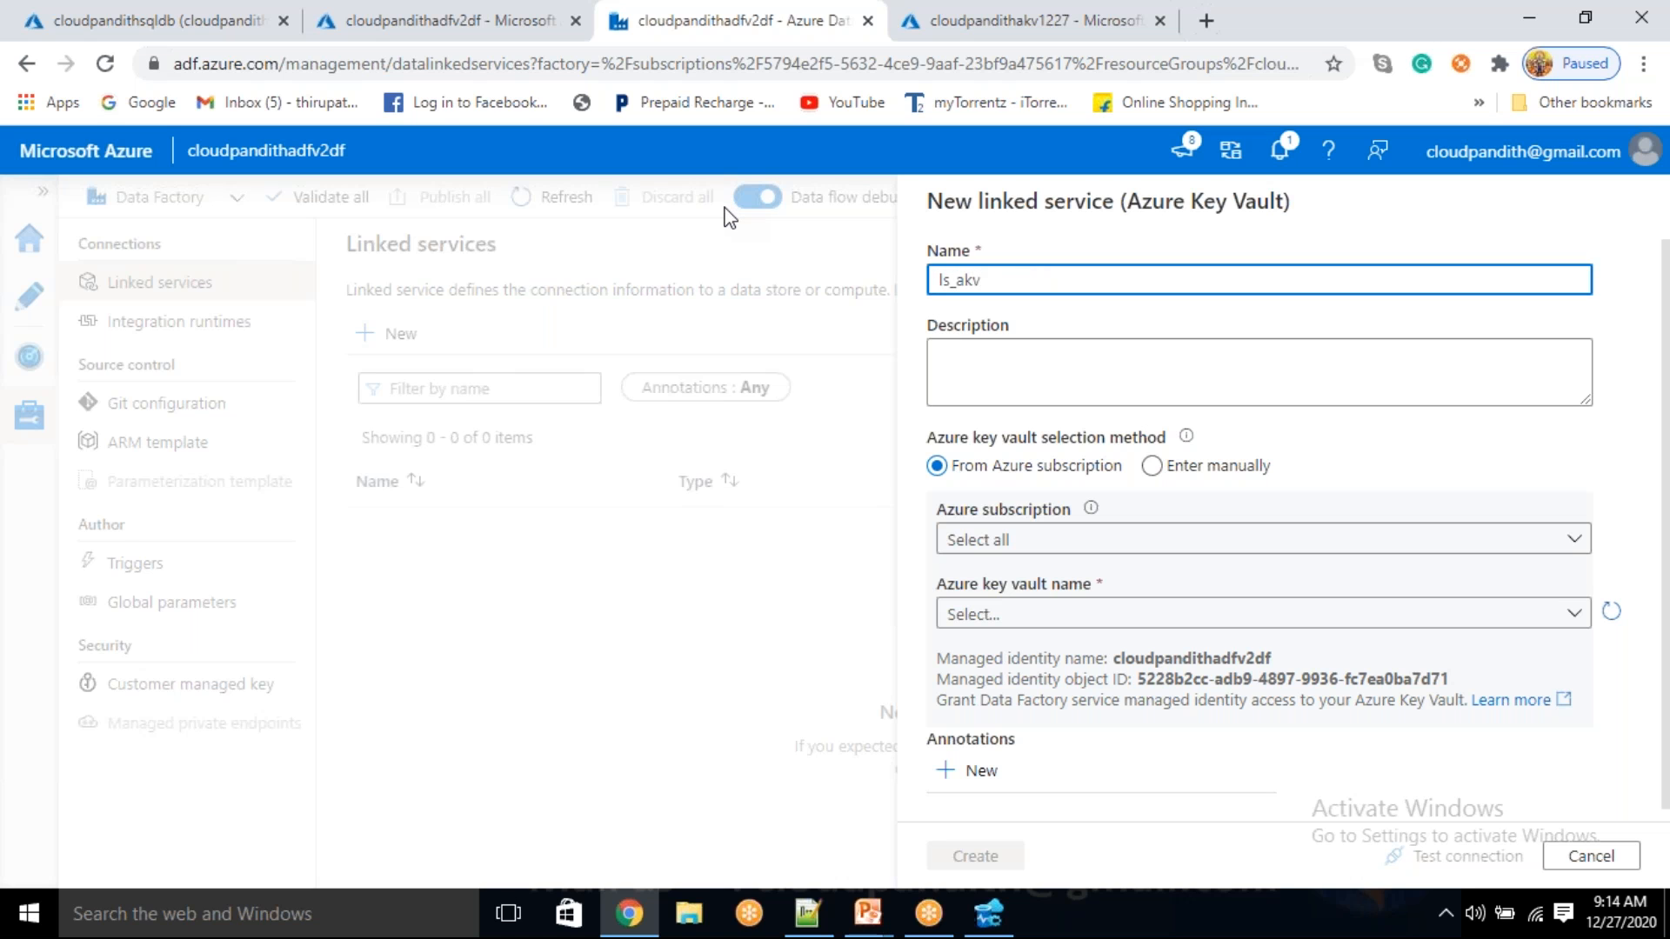
pyautogui.hotkey('ctrl', 'a')
pyautogui.press('BackSpace')
pyautogui.write('LS_AKV')
# - Choose the Free Trial subscription and the cloudpandithakv1227 vault, test the connection and create the LS_AKV linked service
pyautogui.click(1104, 539)
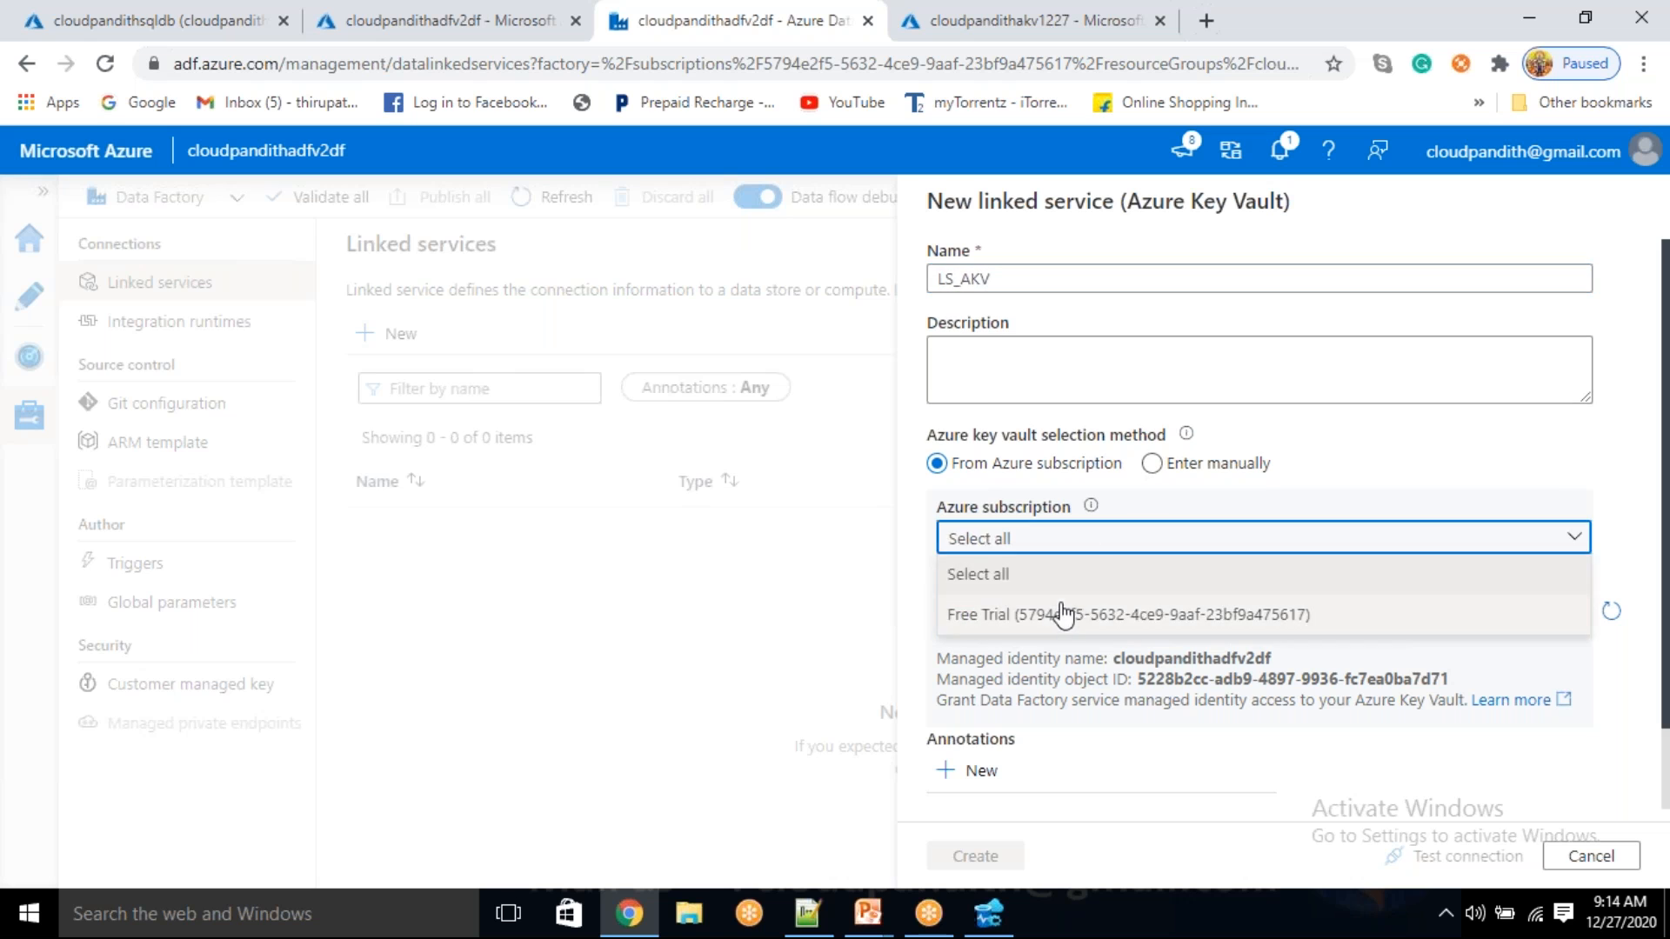
pyautogui.click(1061, 609)
pyautogui.click(1060, 613)
pyautogui.click(1009, 718)
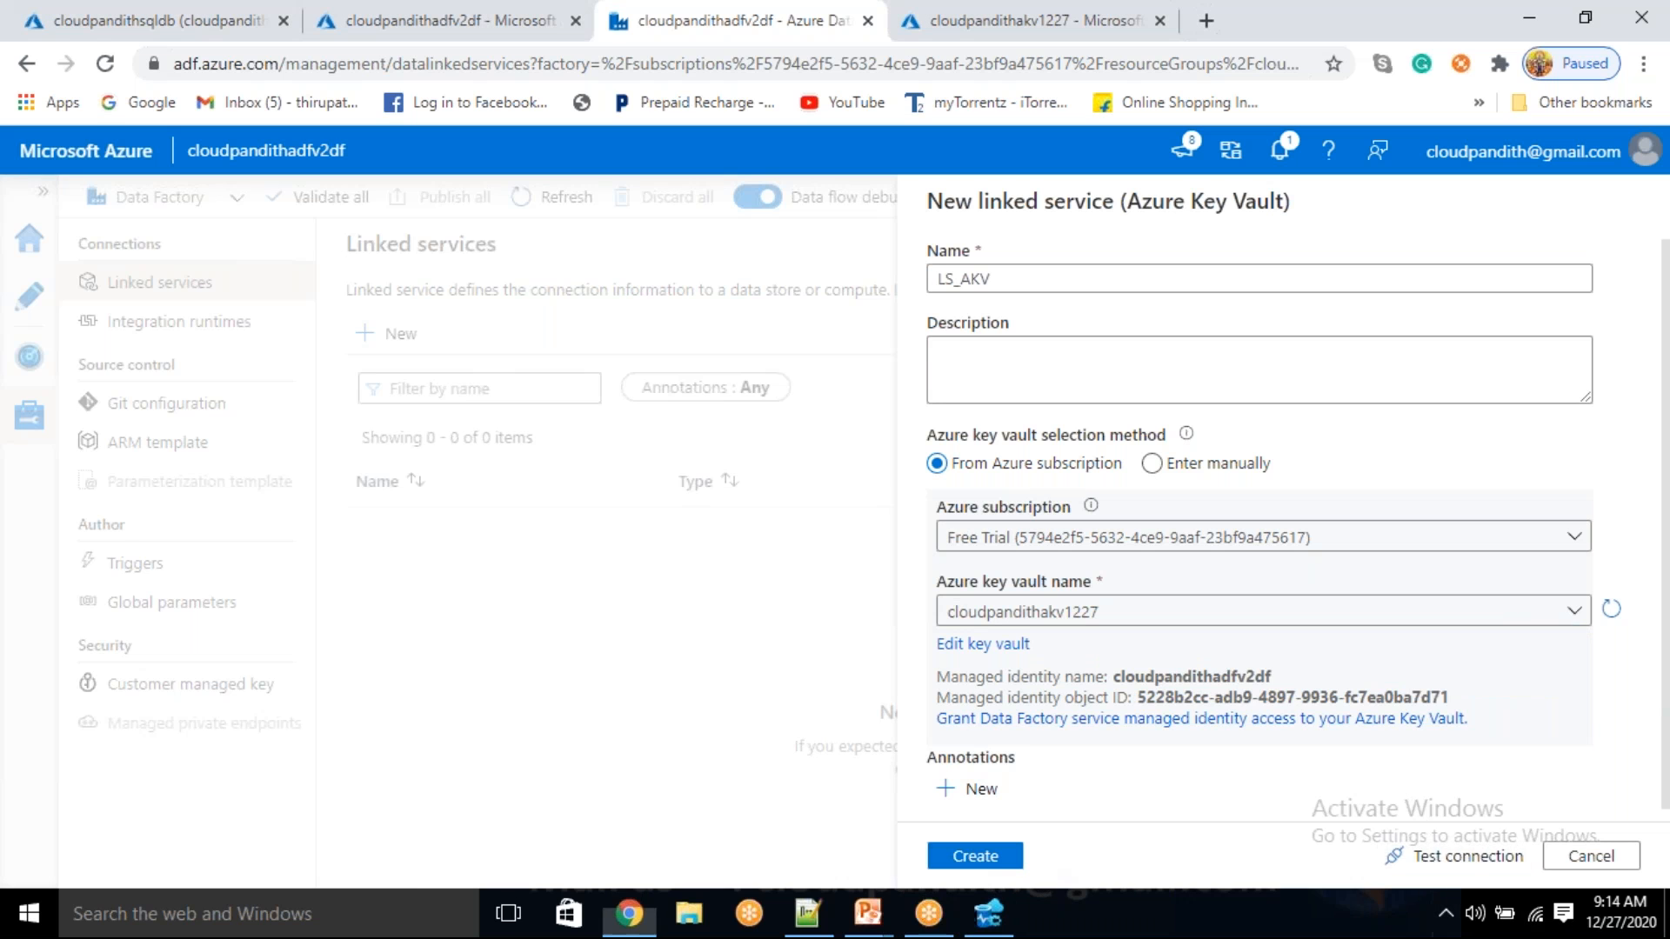
pyautogui.click(1460, 860)
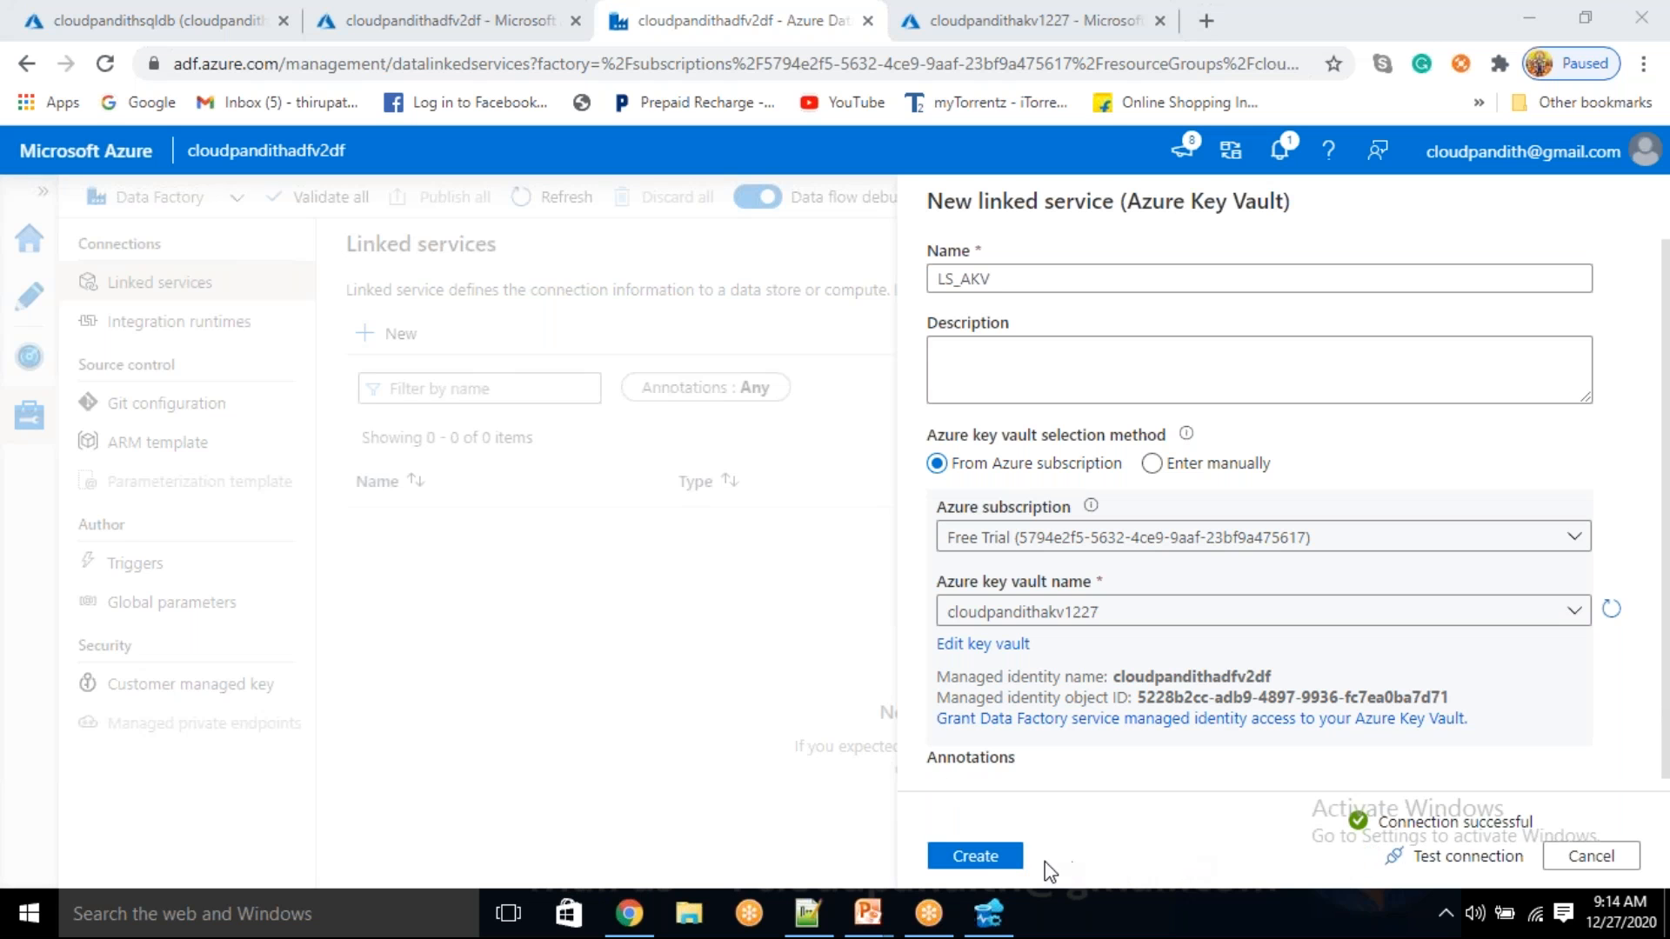
pyautogui.click(989, 861)
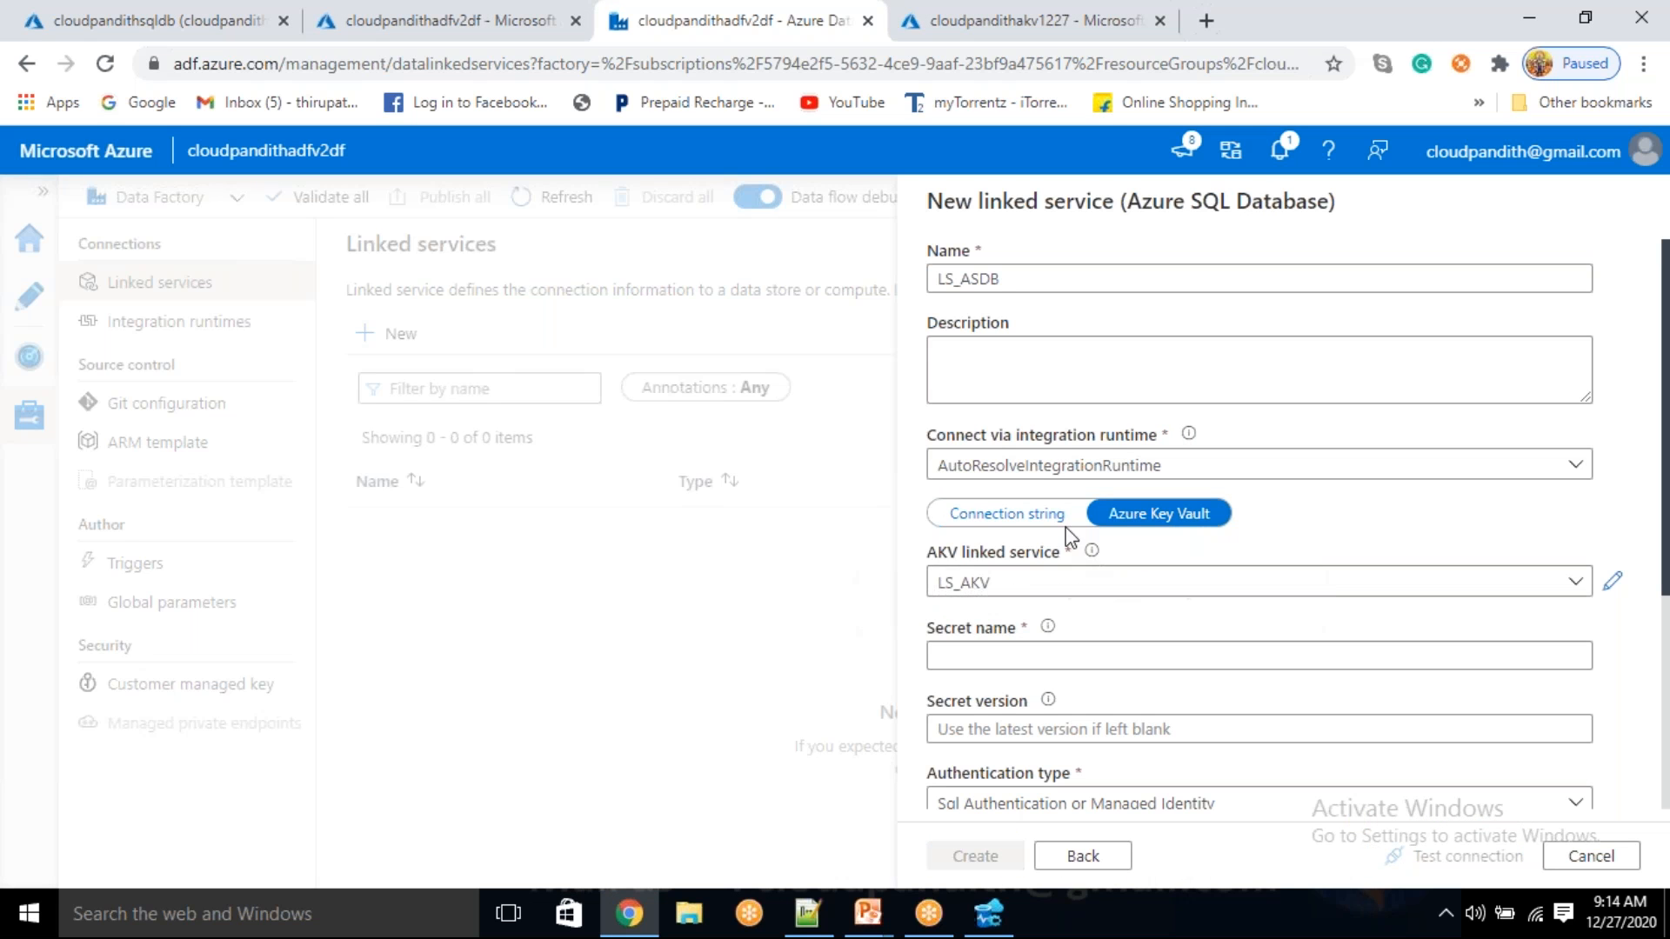
# - Set the secret name of LS_ASDB to SQLDBCS and test the connection
pyautogui.click(965, 656)
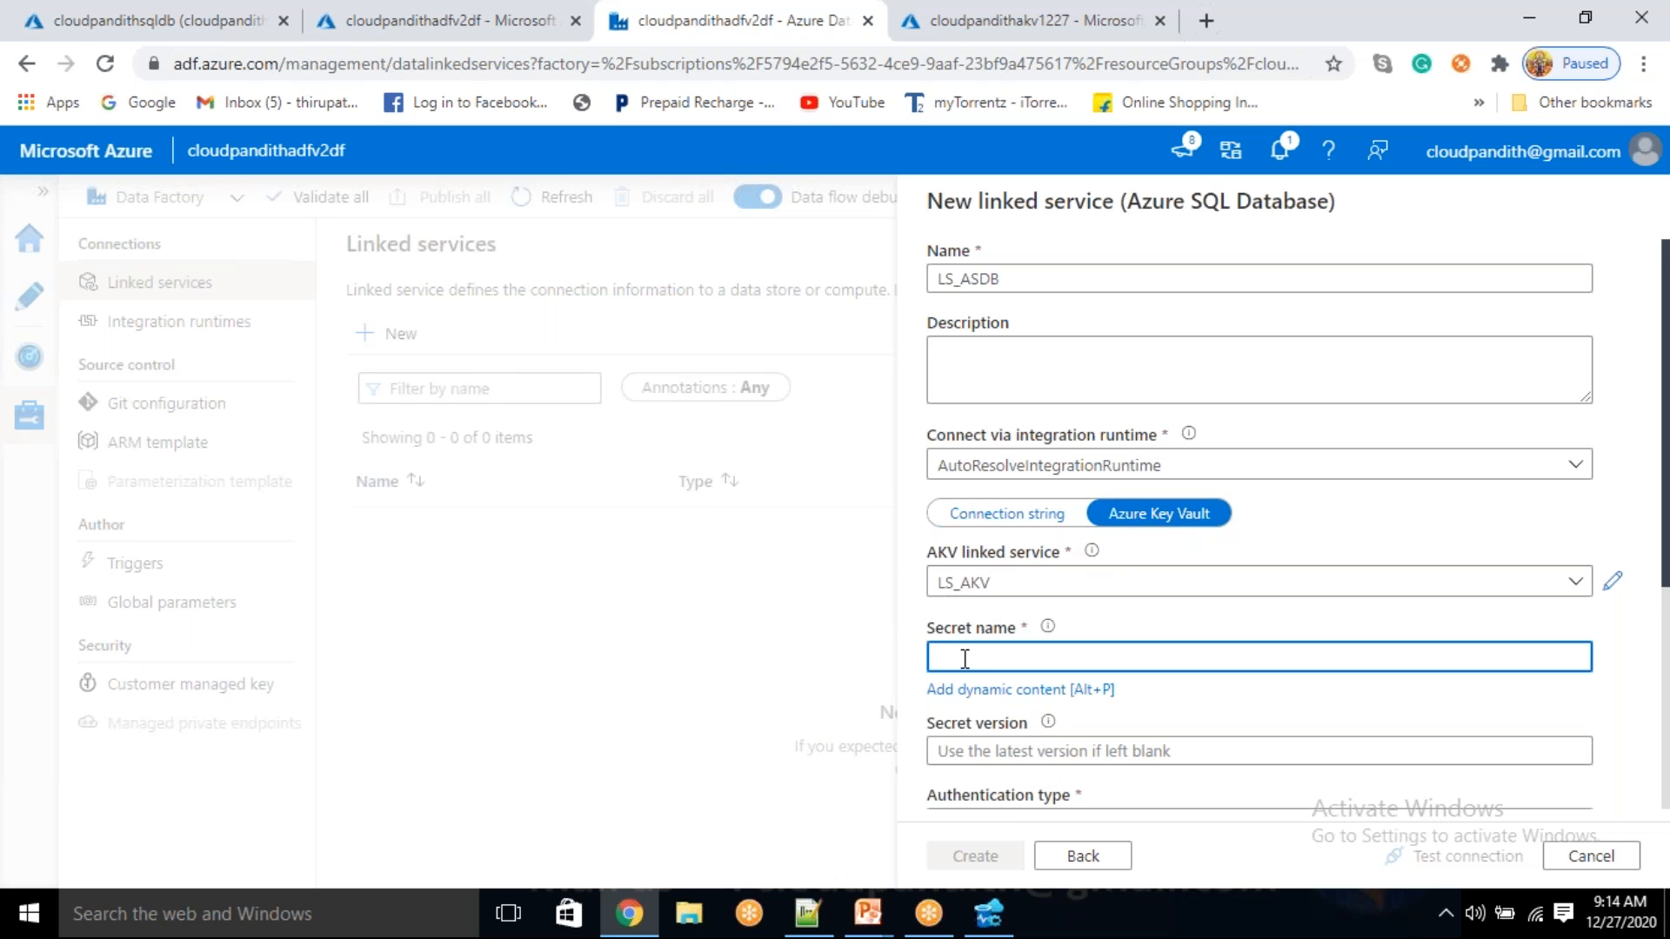
pyautogui.write('SQLDBCS')
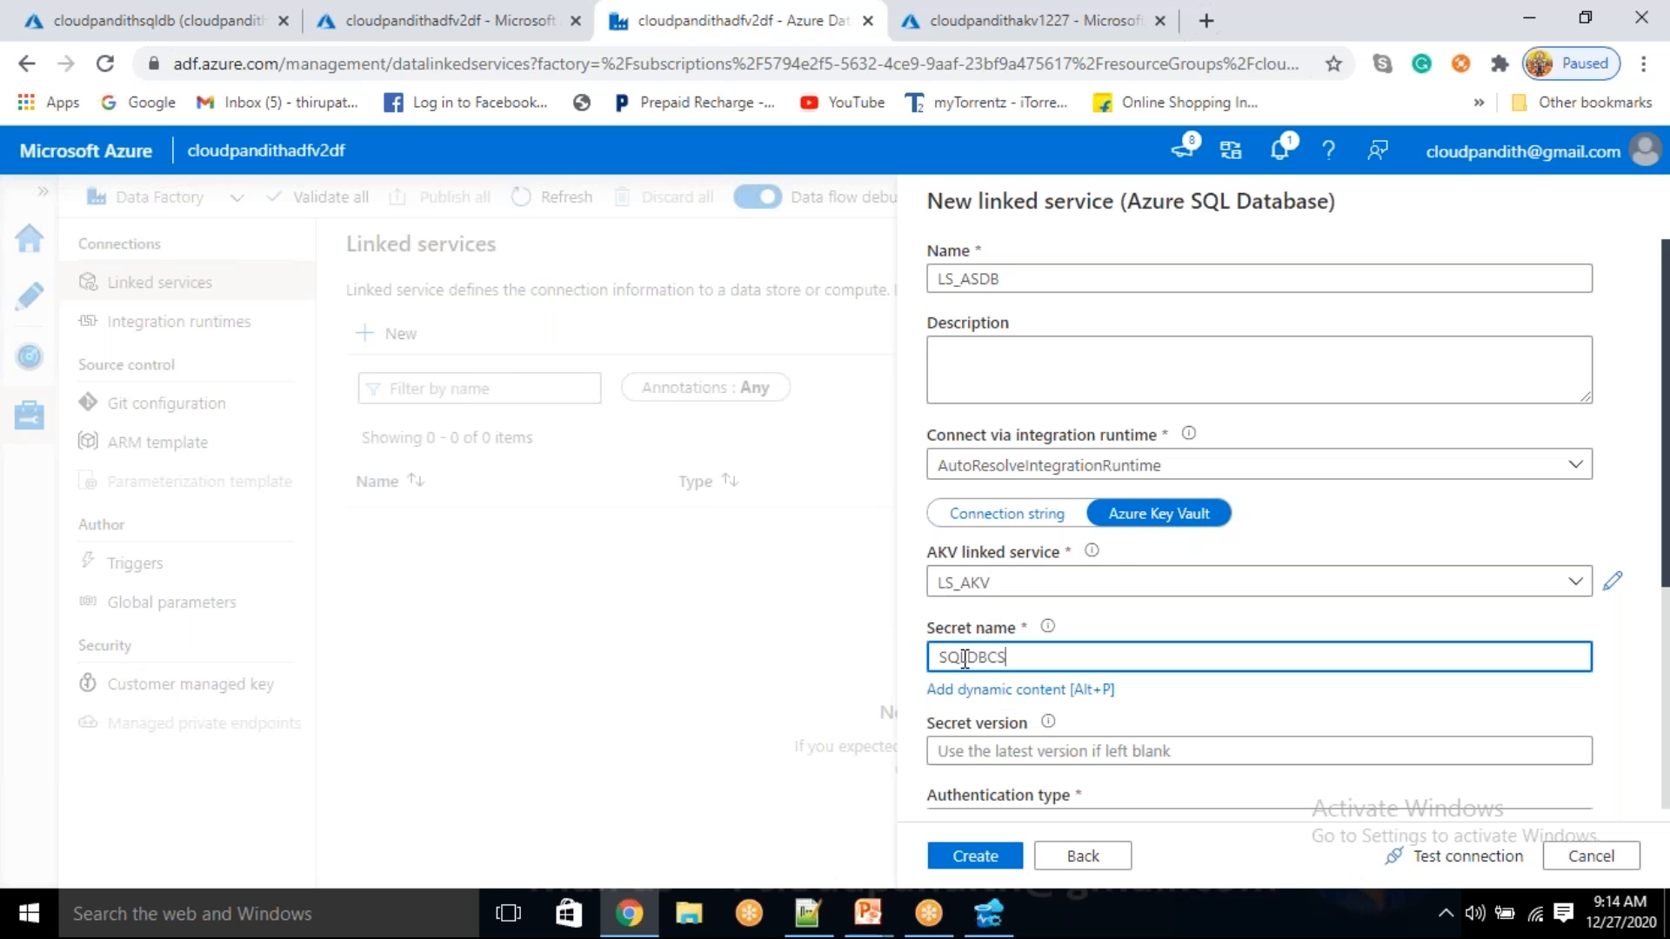
pyautogui.click(1444, 856)
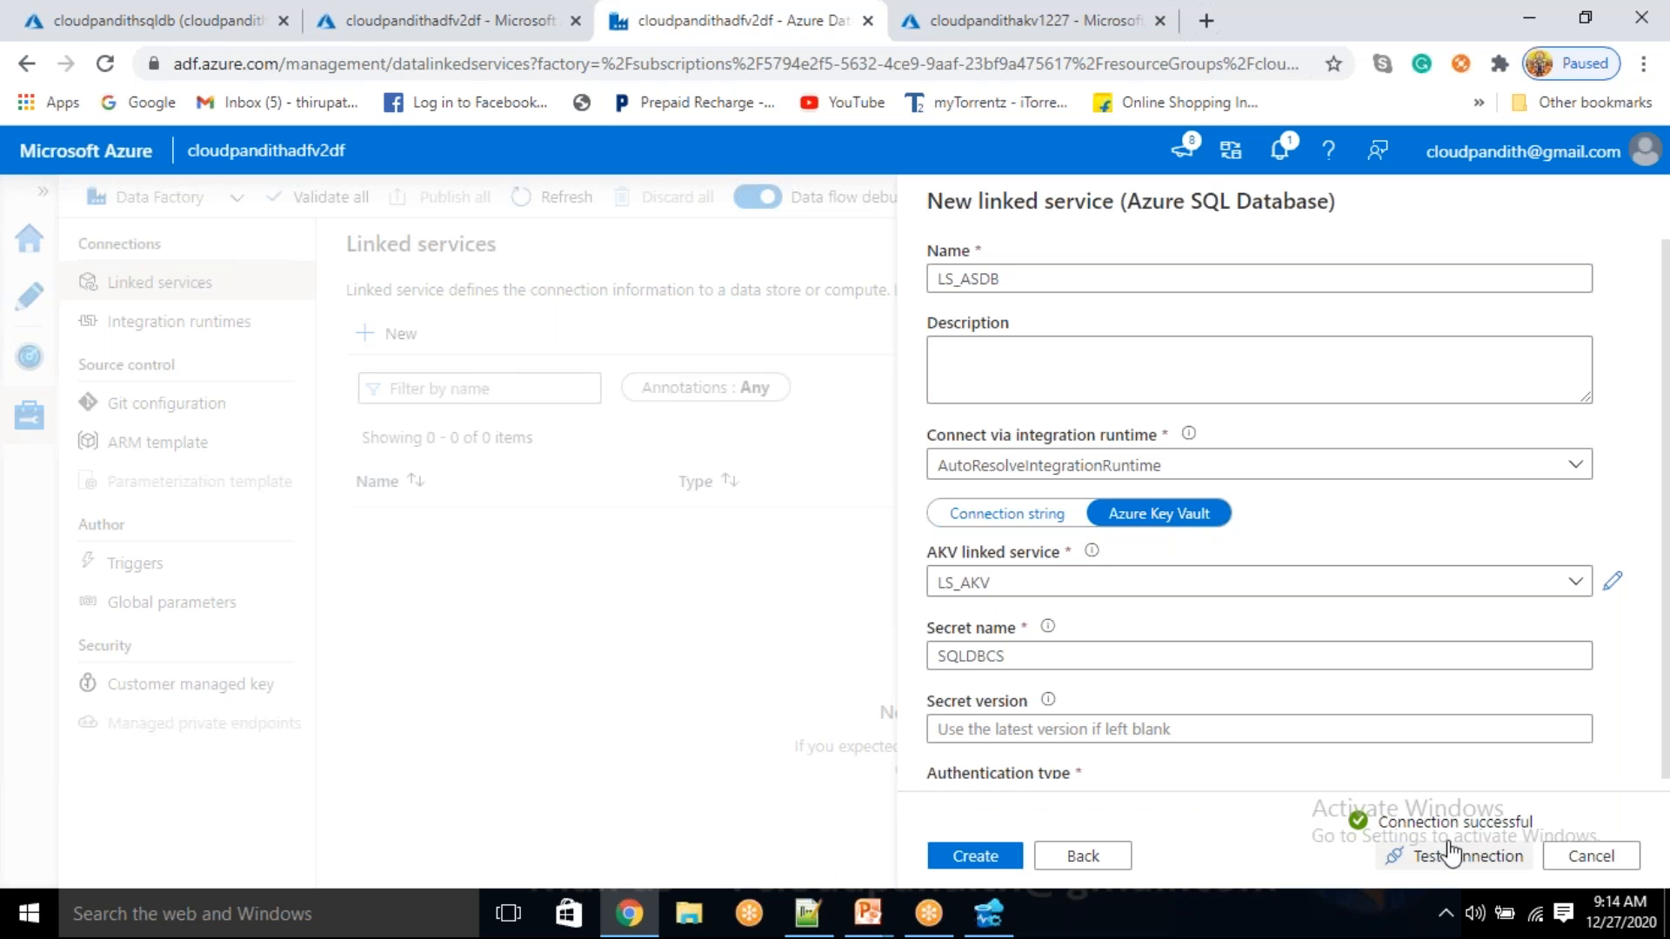
# - Create the LS_ASDB linked service and publish it together with LS_AKV to the data factory
pyautogui.click(979, 859)
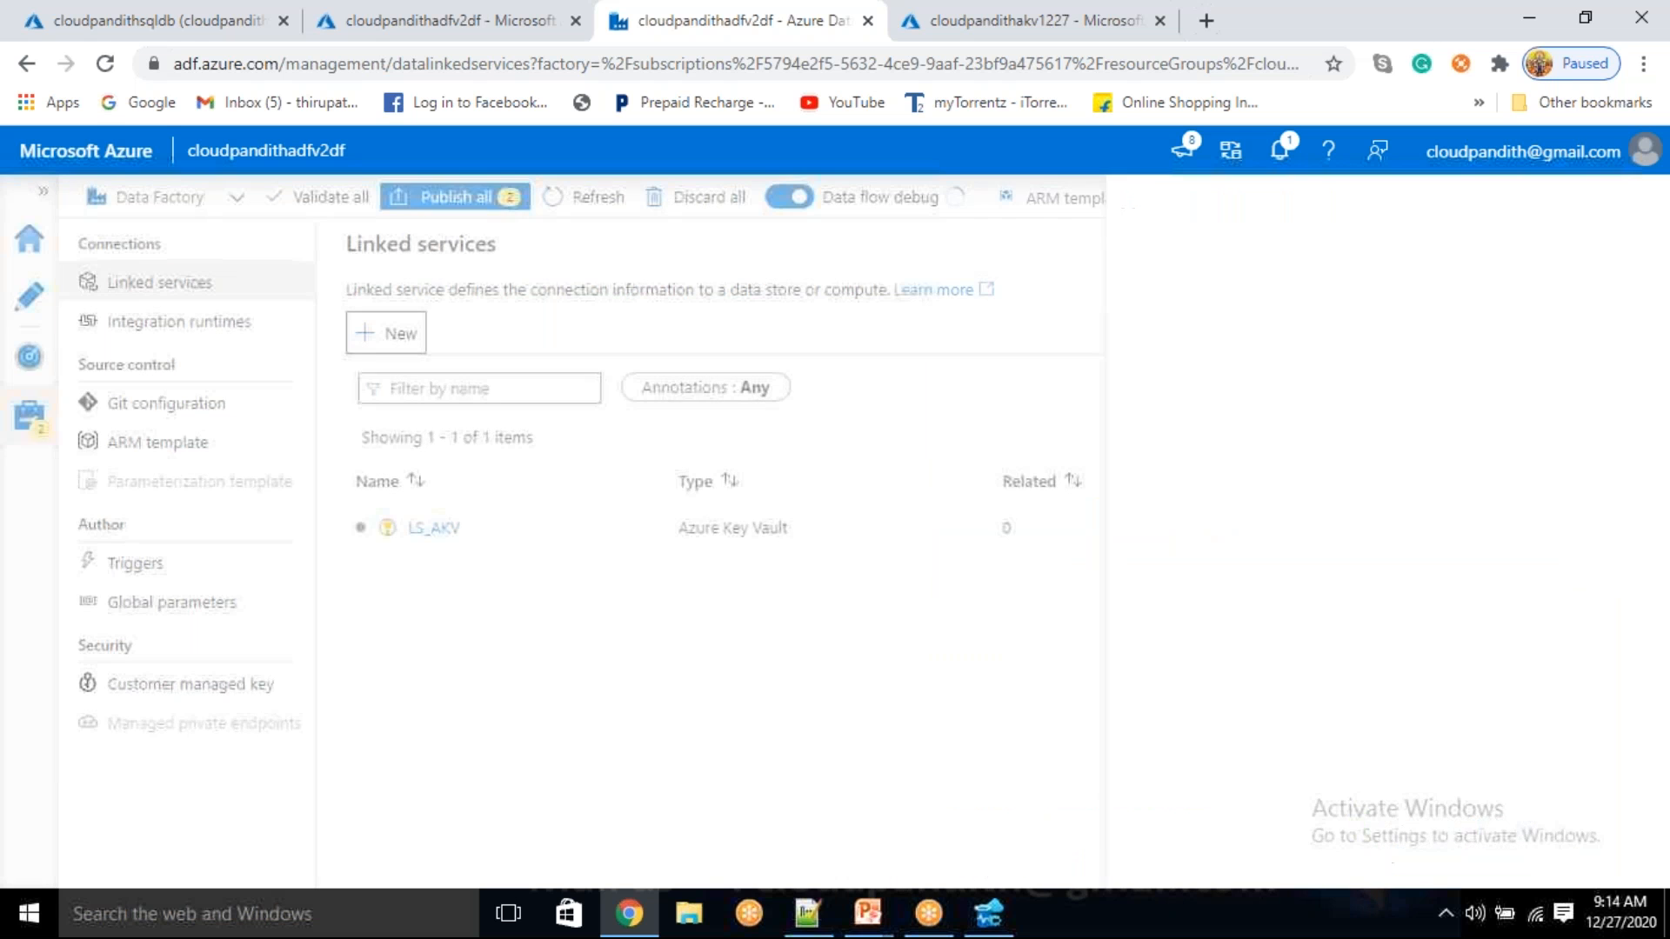
pyautogui.click(426, 204)
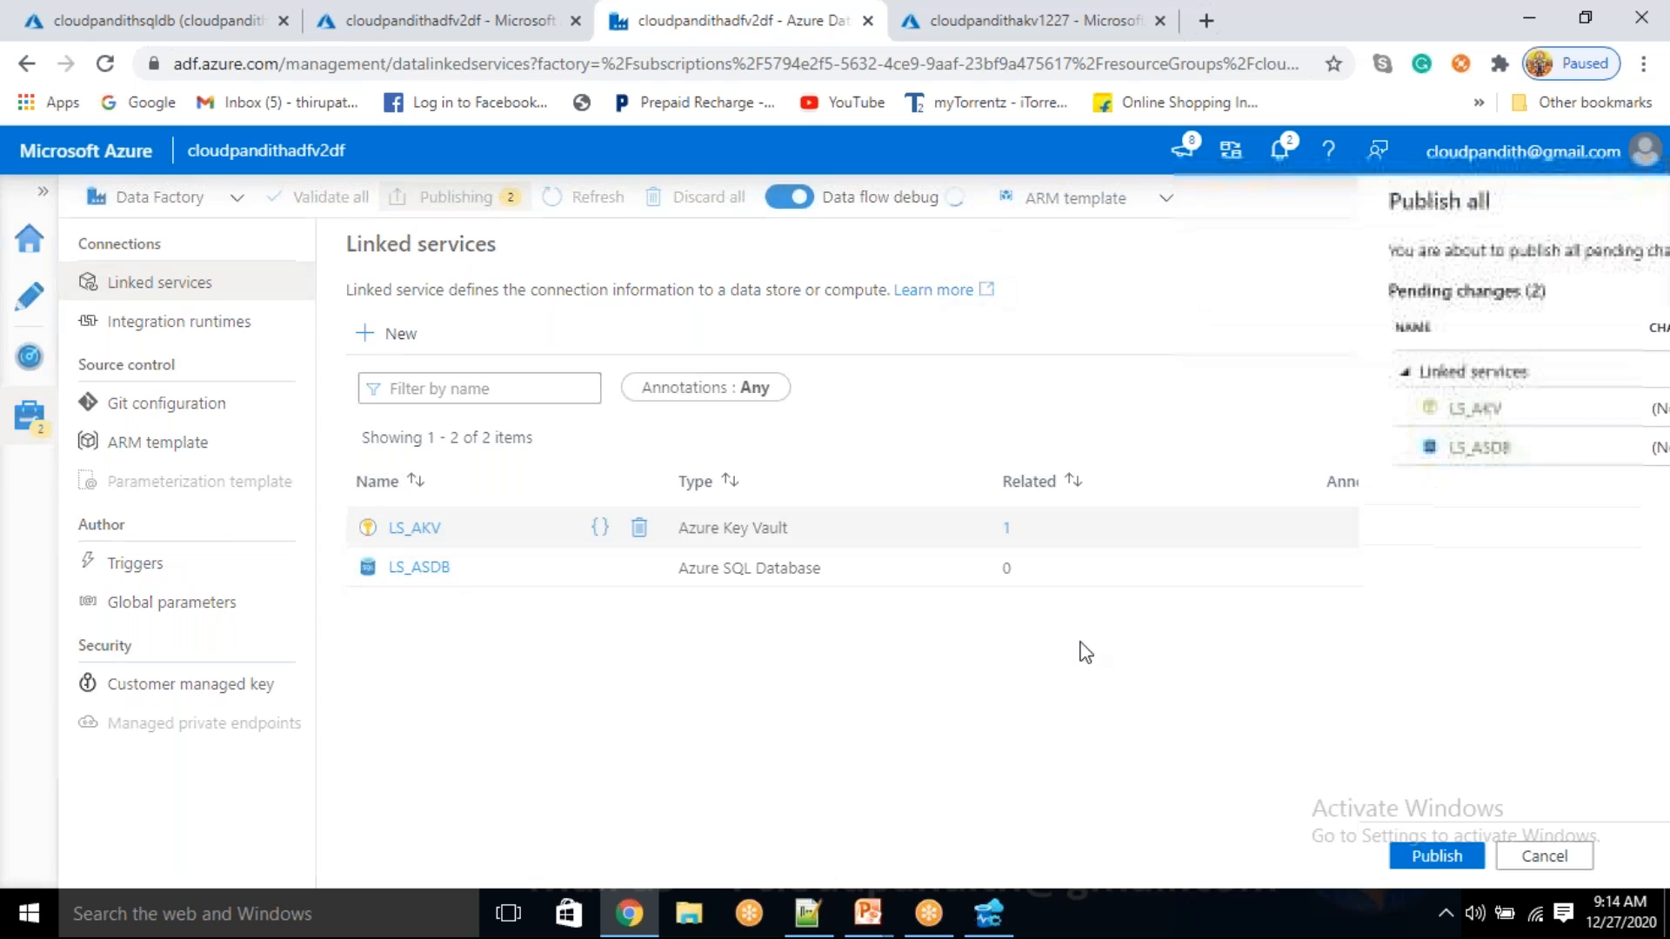
pyautogui.click(974, 854)
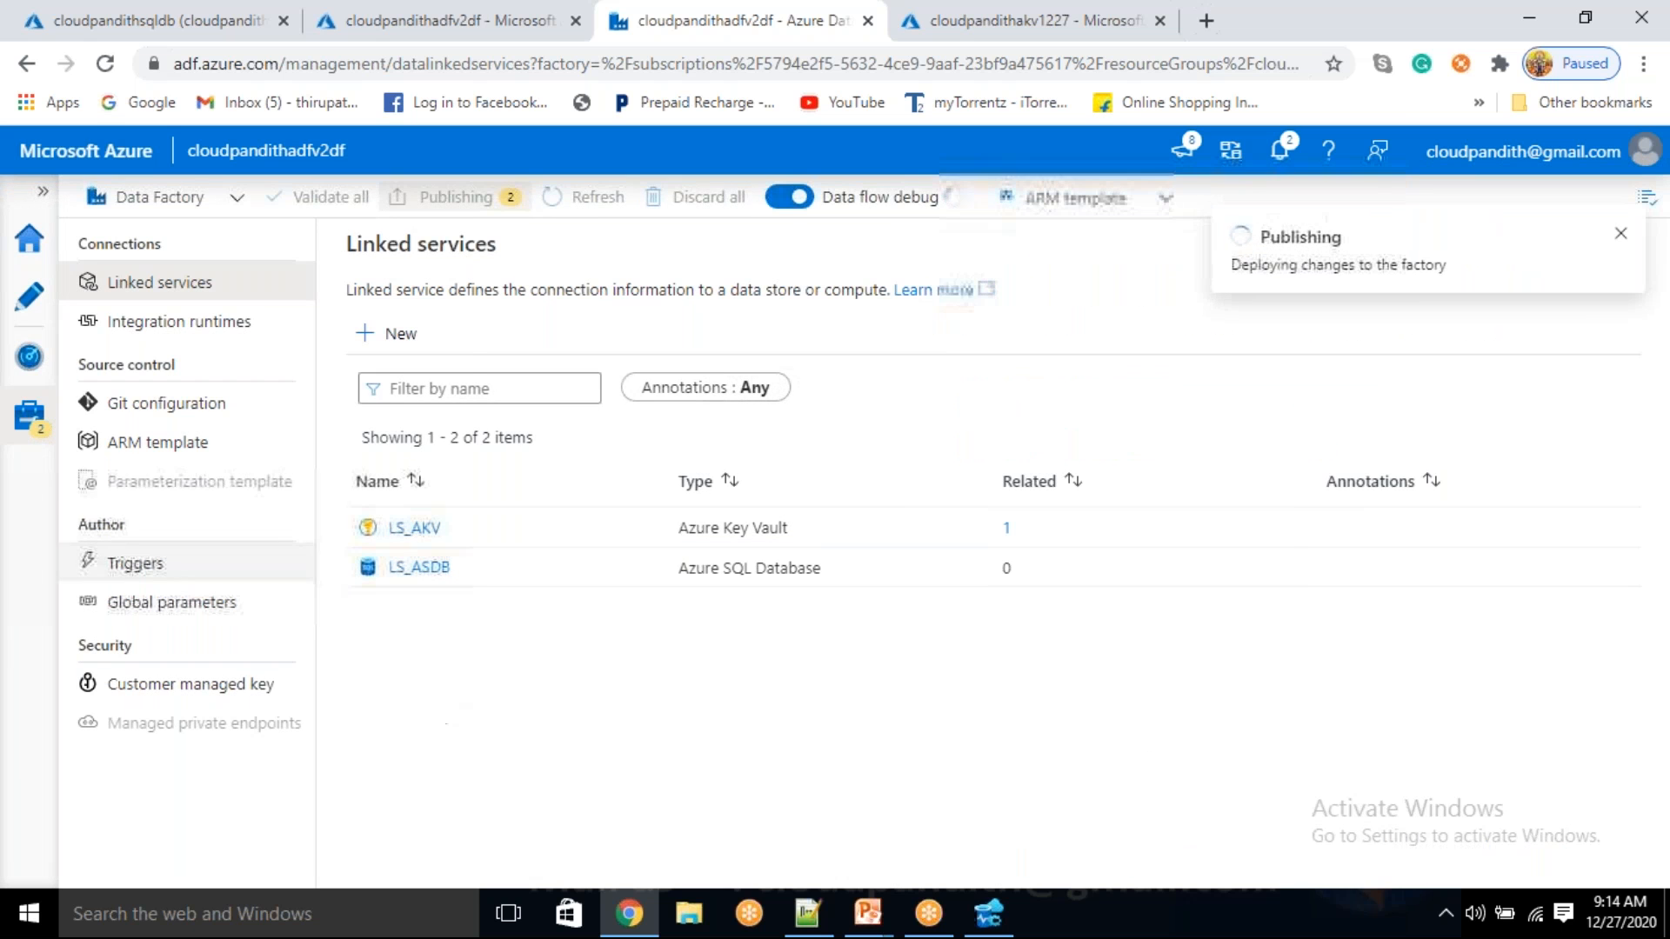
# - Start a new dataset in the authoring area, searching the data stores for SQL and choosing Azure SQL Database
pyautogui.click(33, 317)
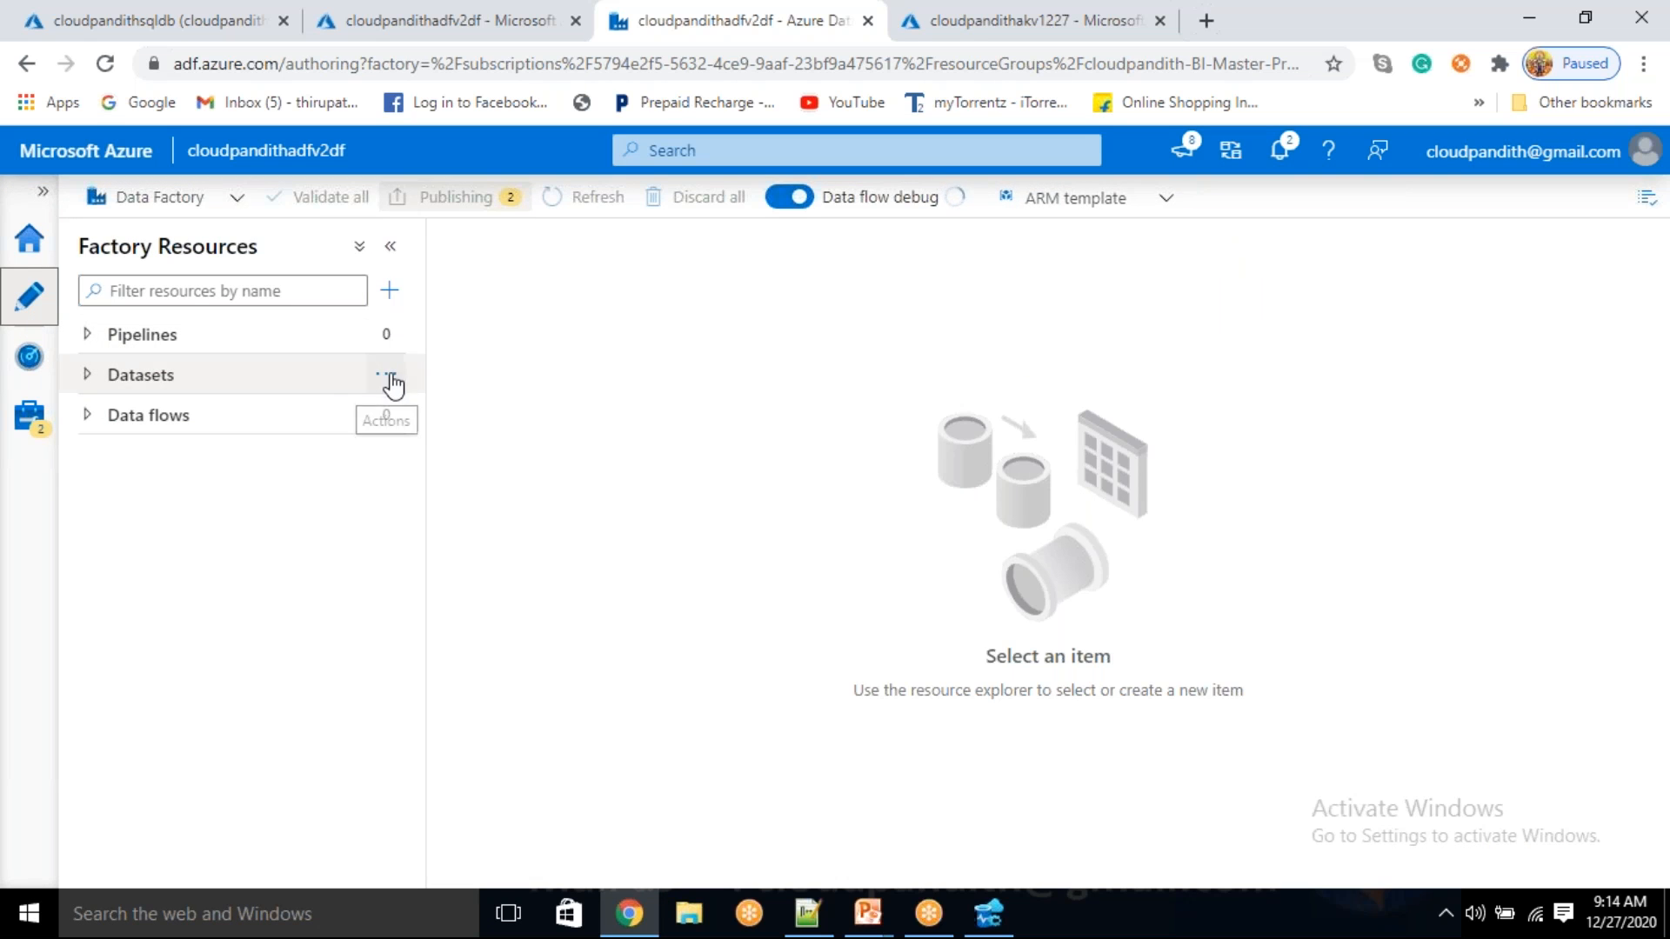
pyautogui.click(391, 375)
pyautogui.click(442, 416)
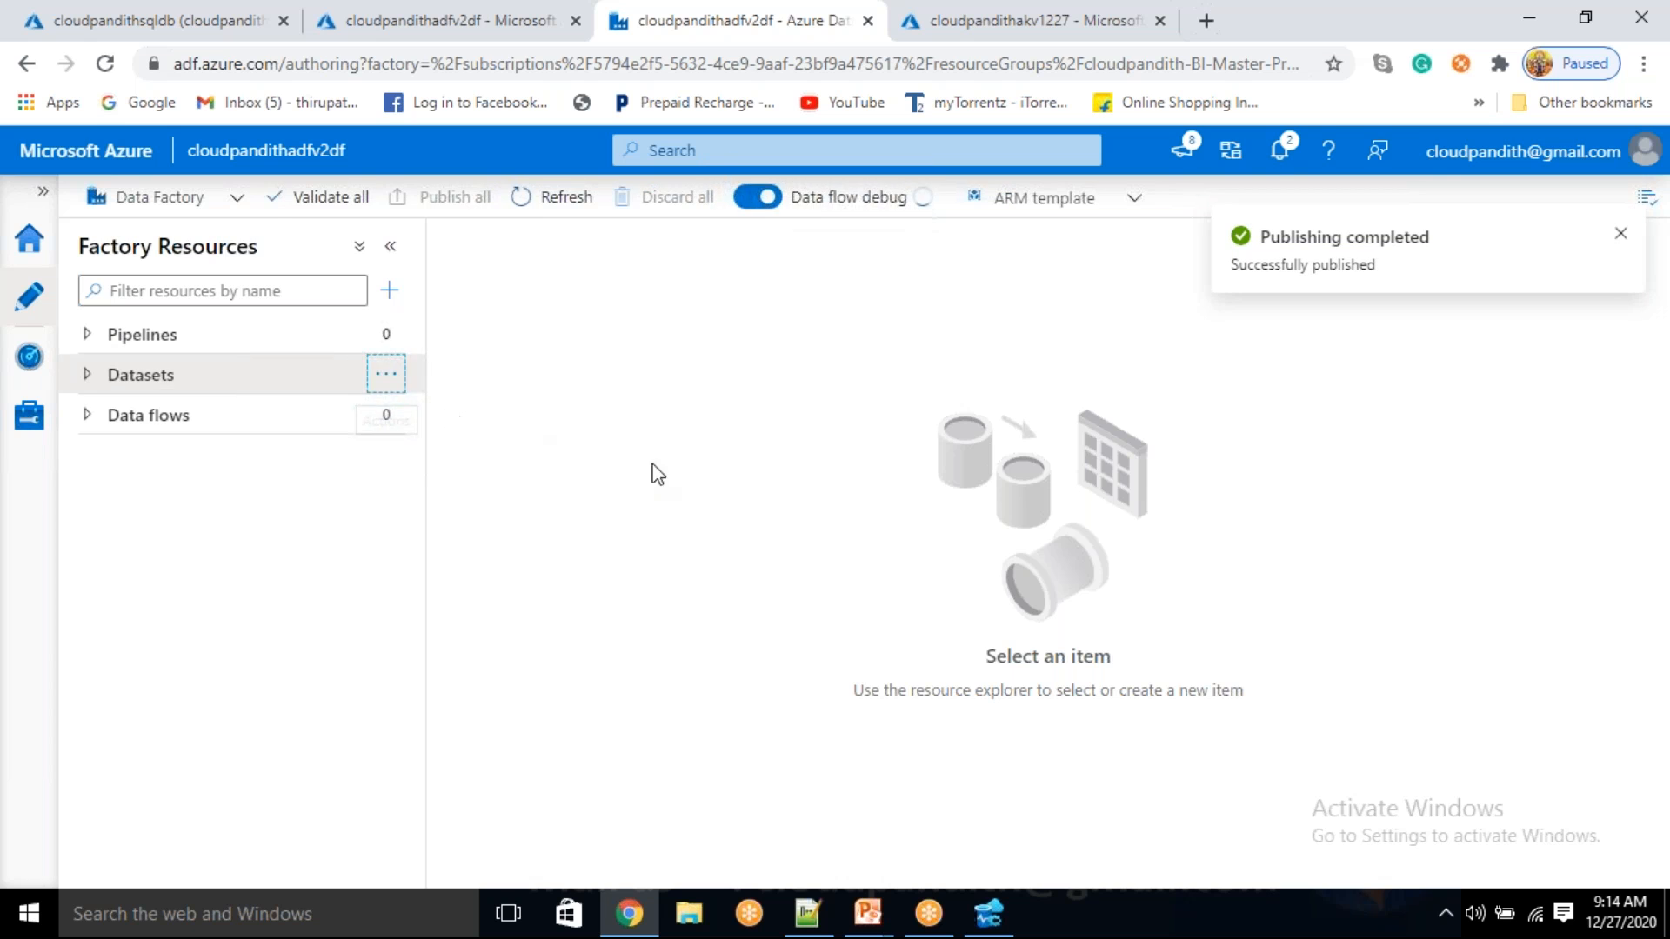
pyautogui.scroll(-3, 1296, 700)
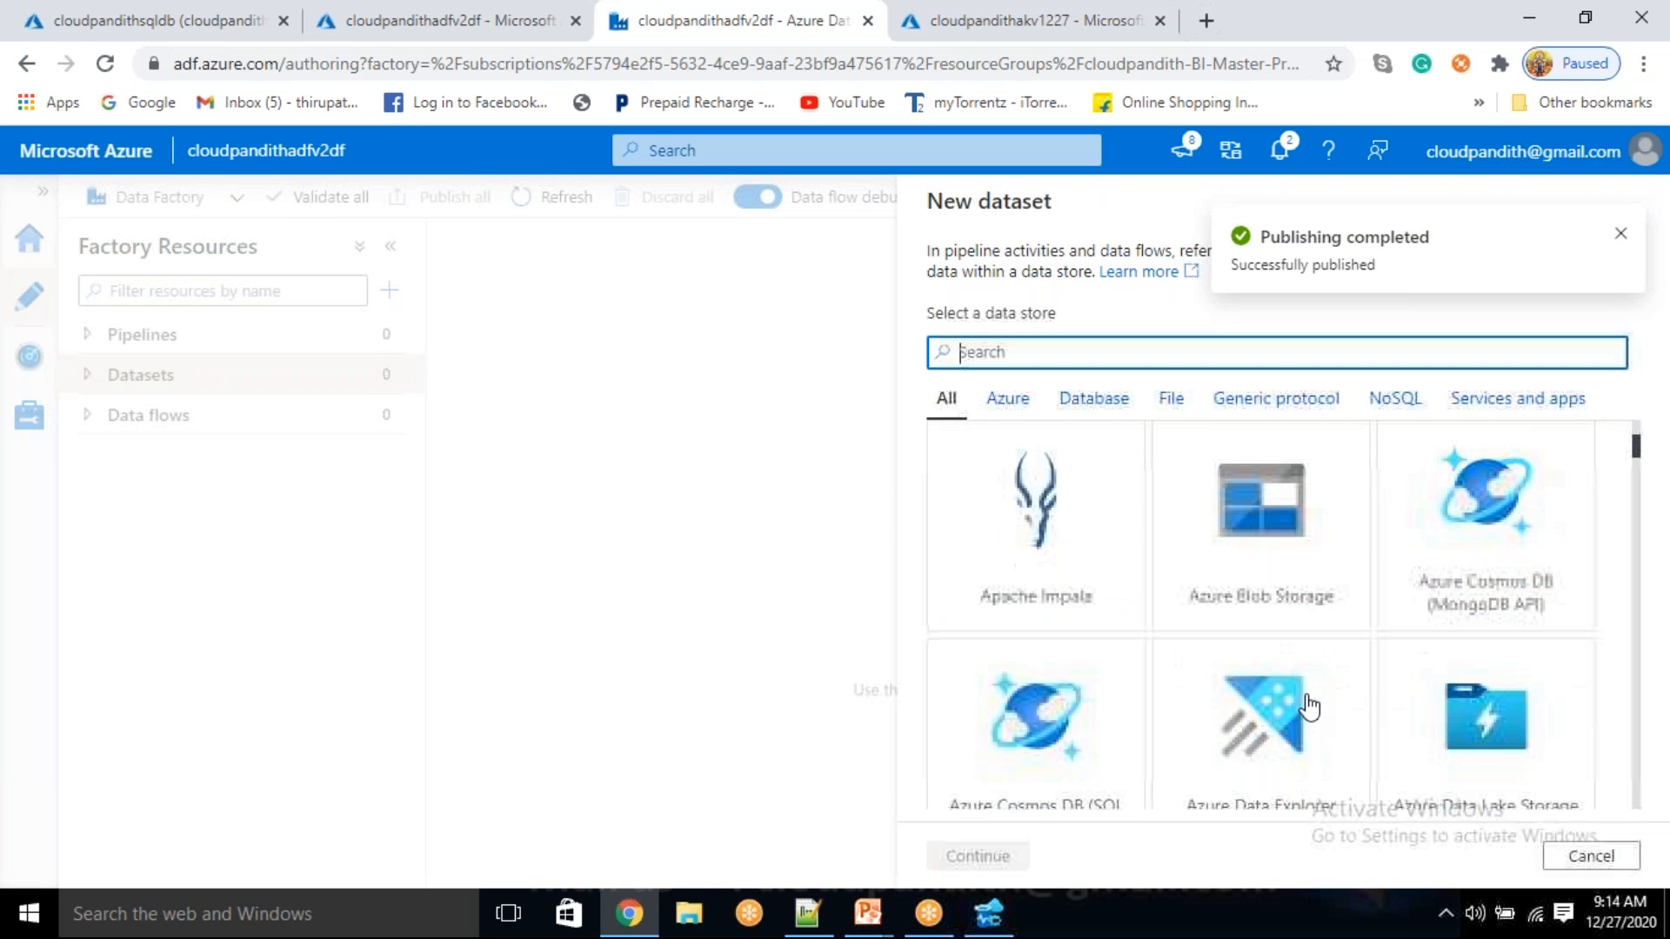
pyautogui.click(1065, 356)
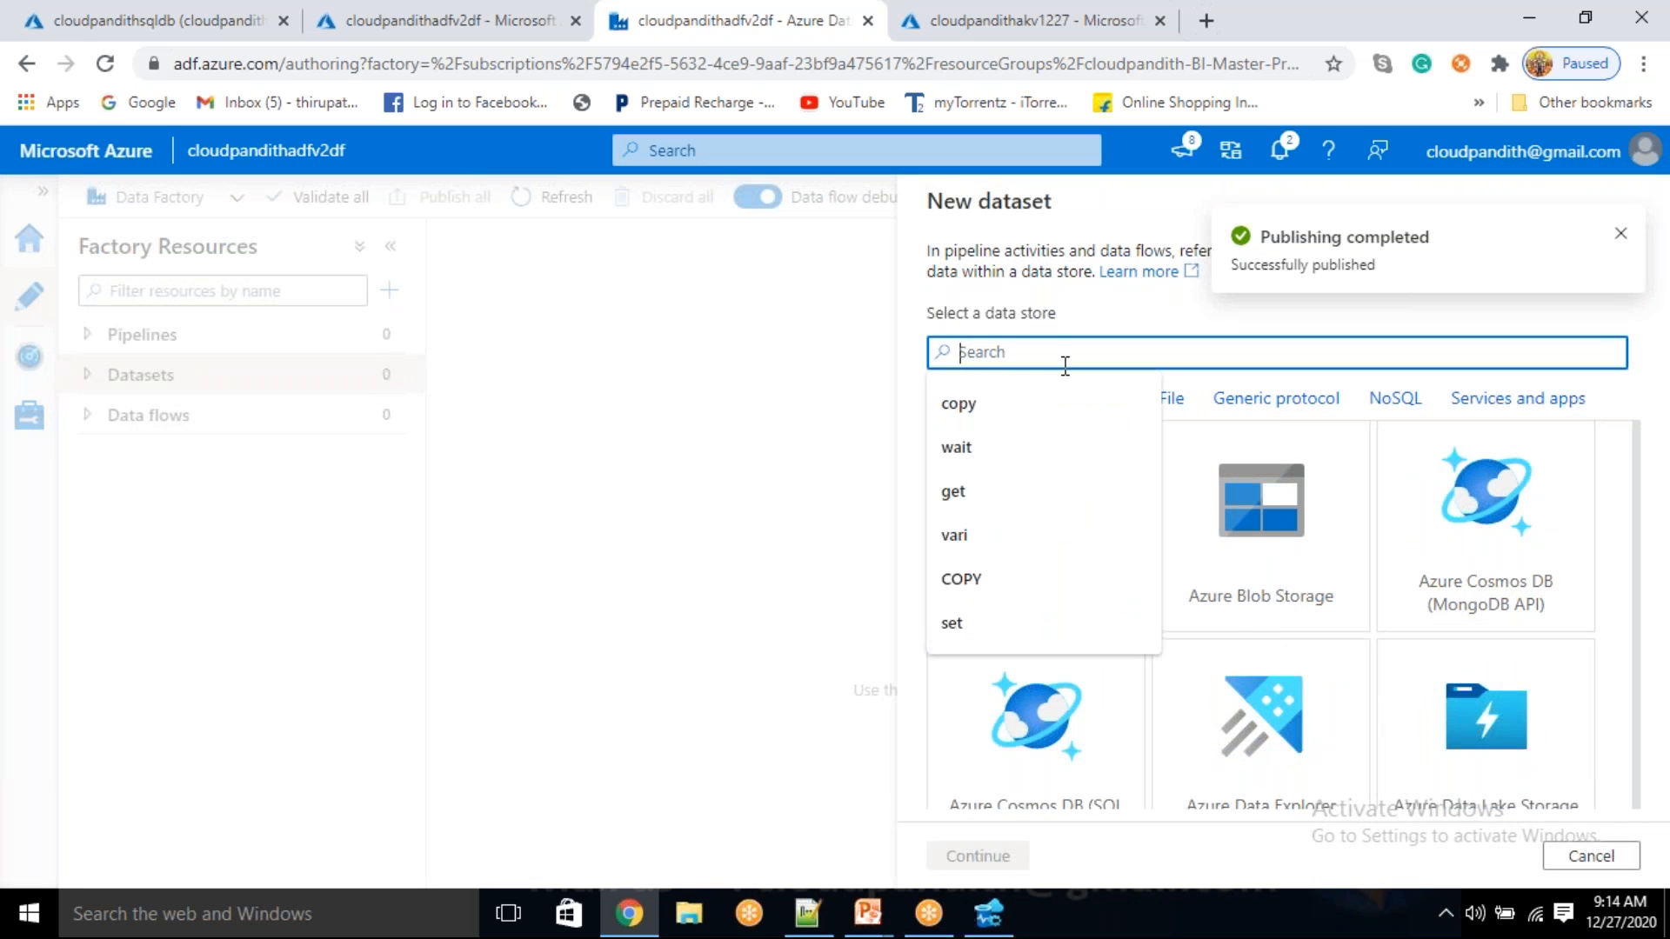
pyautogui.write('SQL DB')
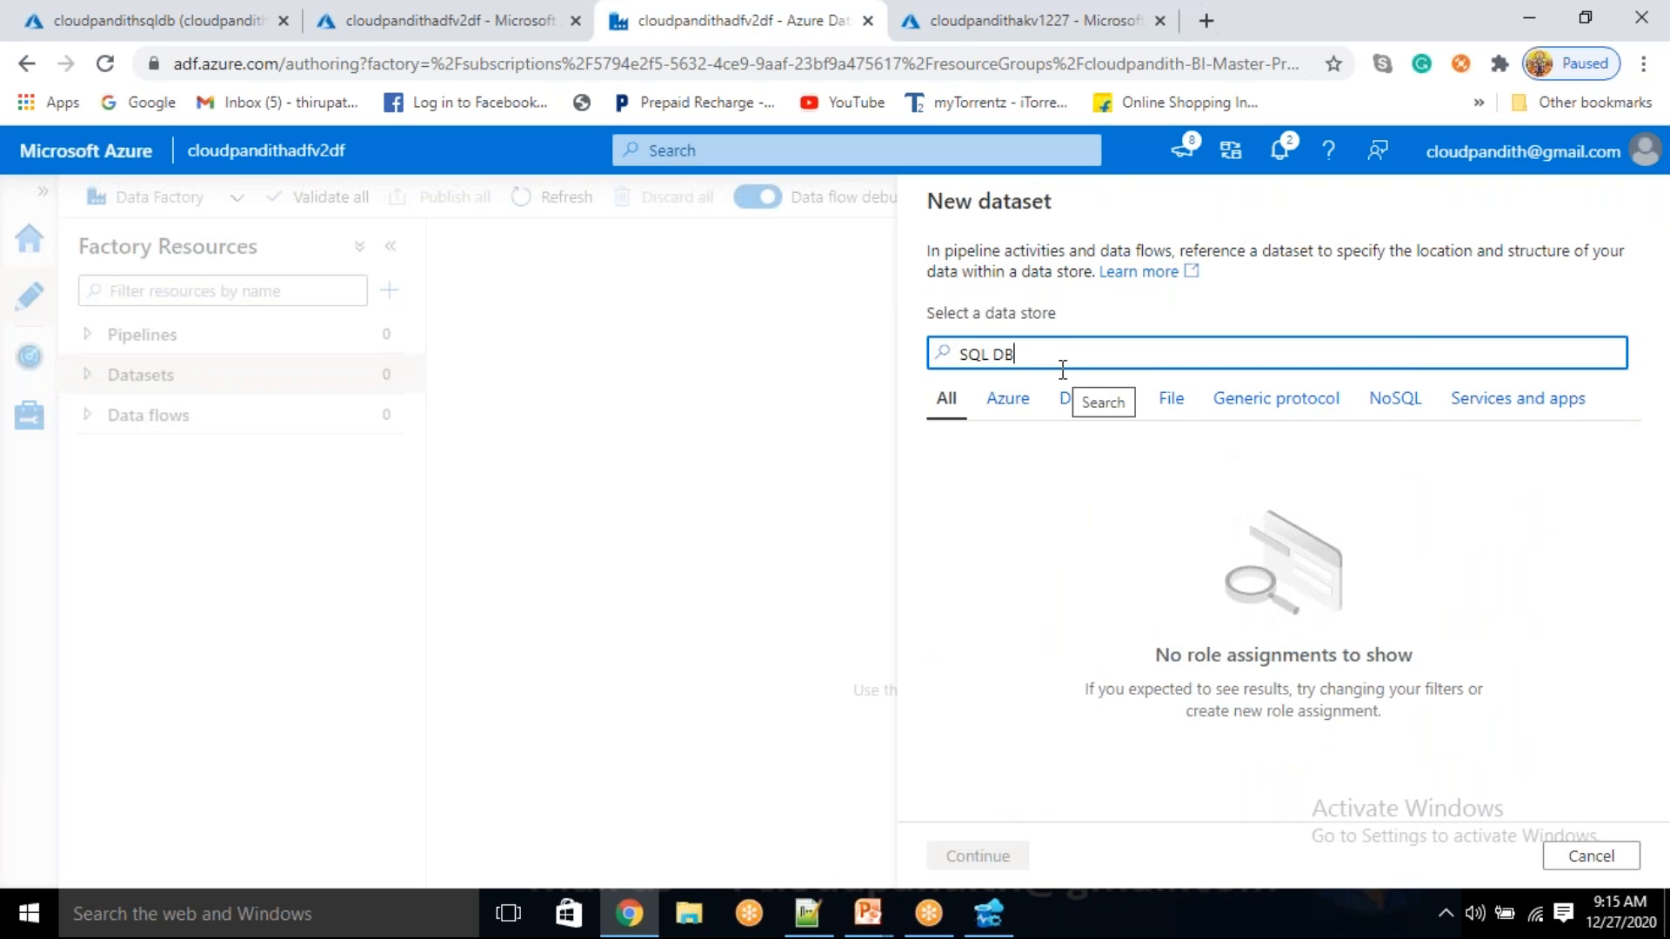
pyautogui.press('BackSpace')
pyautogui.press('BackSpace')
pyautogui.press('BackSpace')
pyautogui.click(1290, 556)
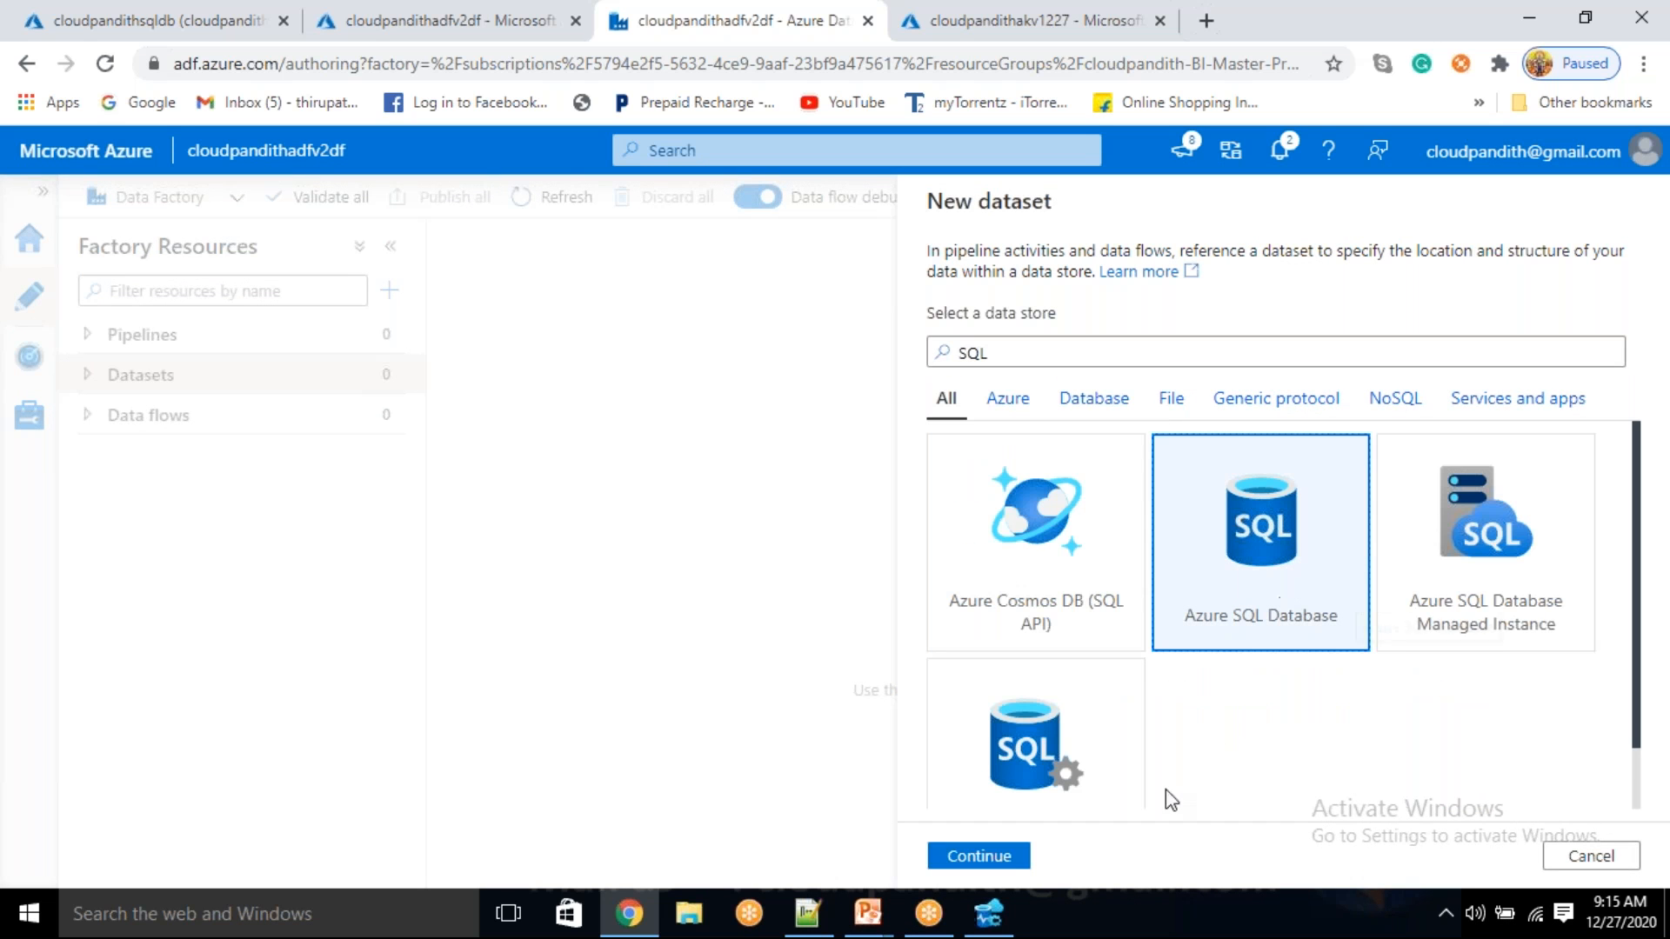
pyautogui.click(978, 856)
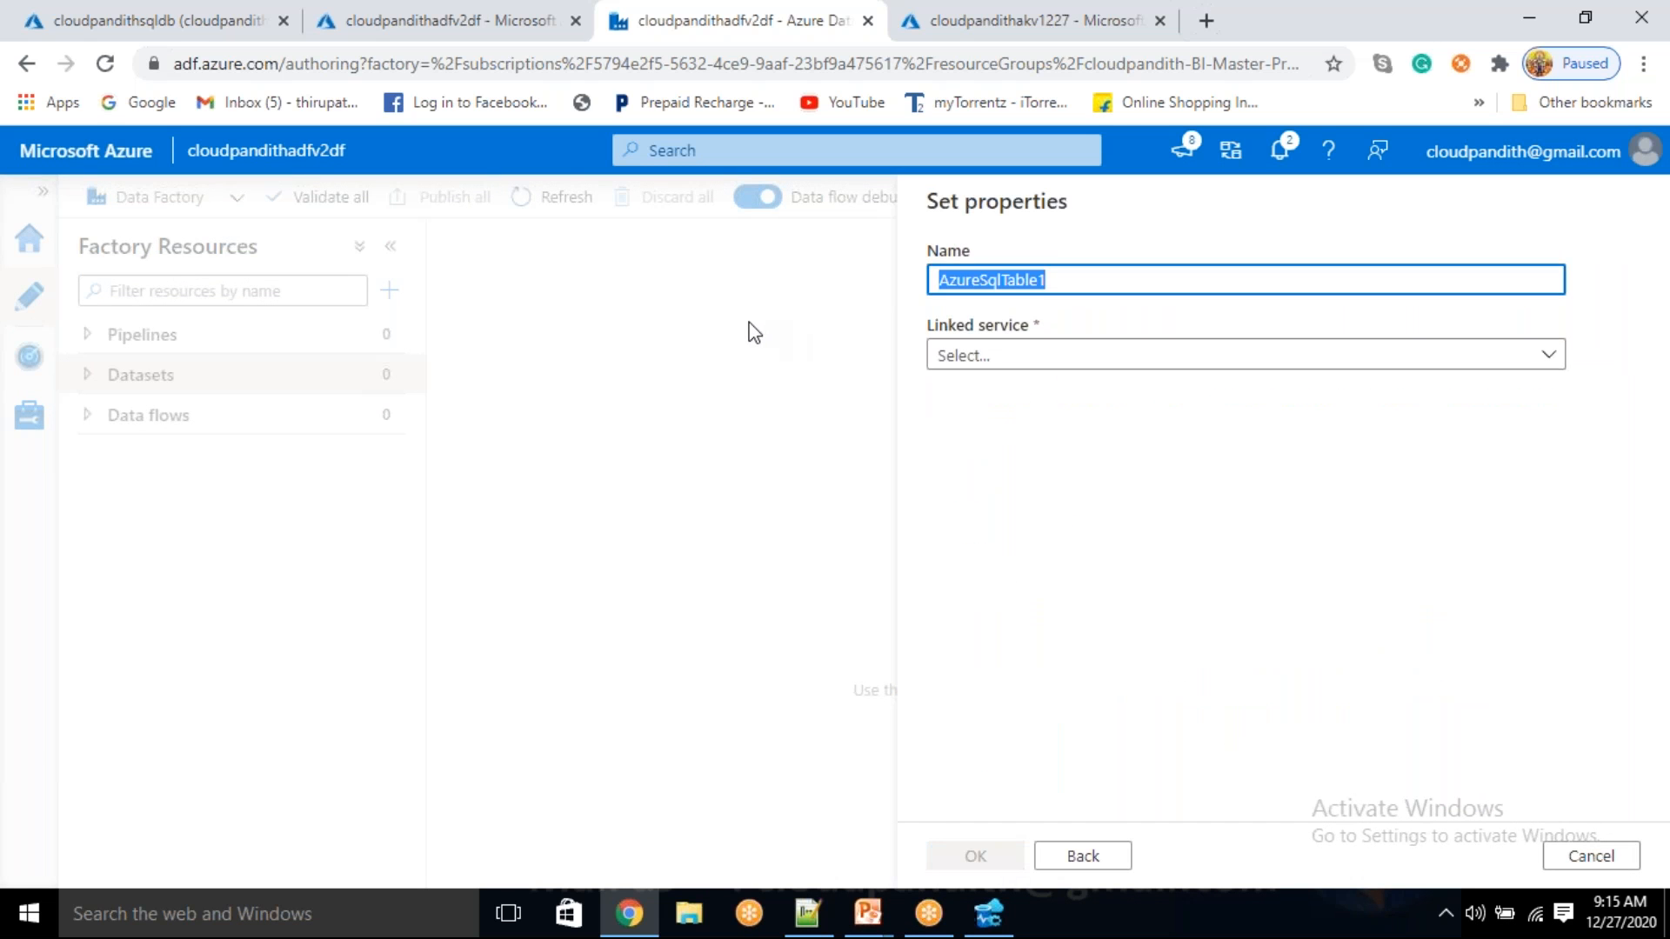
# - Name the dataset DS_ASDB_Source_Creditscore and connect it to the LS_ASDB linked service
pyautogui.press('BackSpace')
pyautogui.write('ds_')
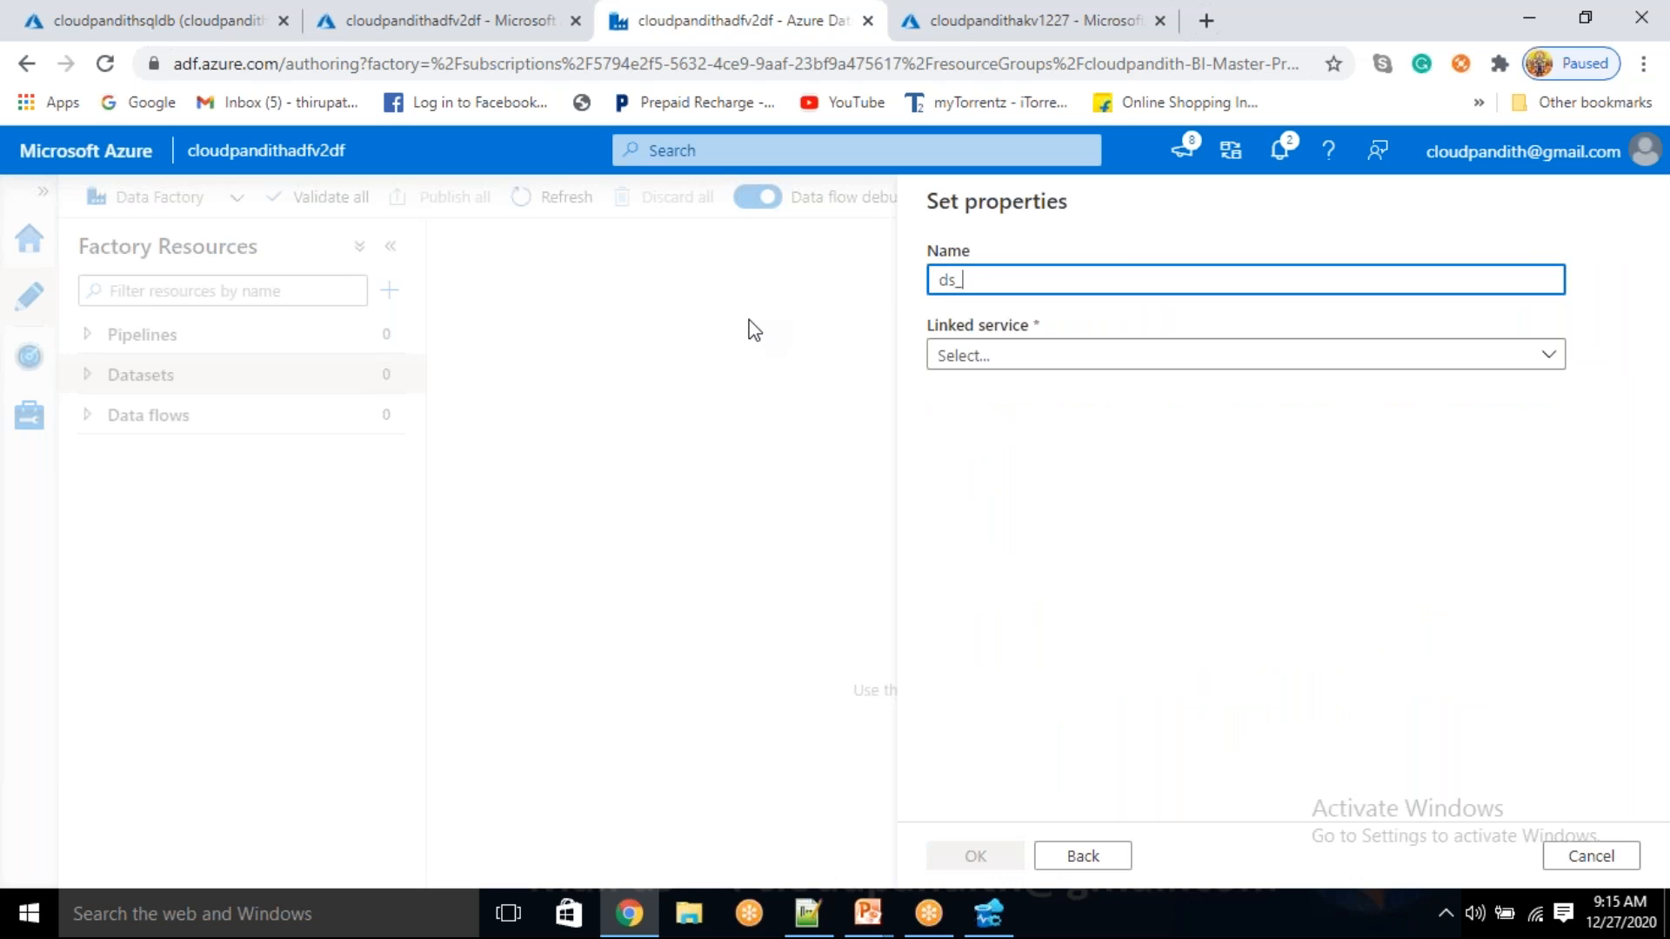
pyautogui.write('DS')
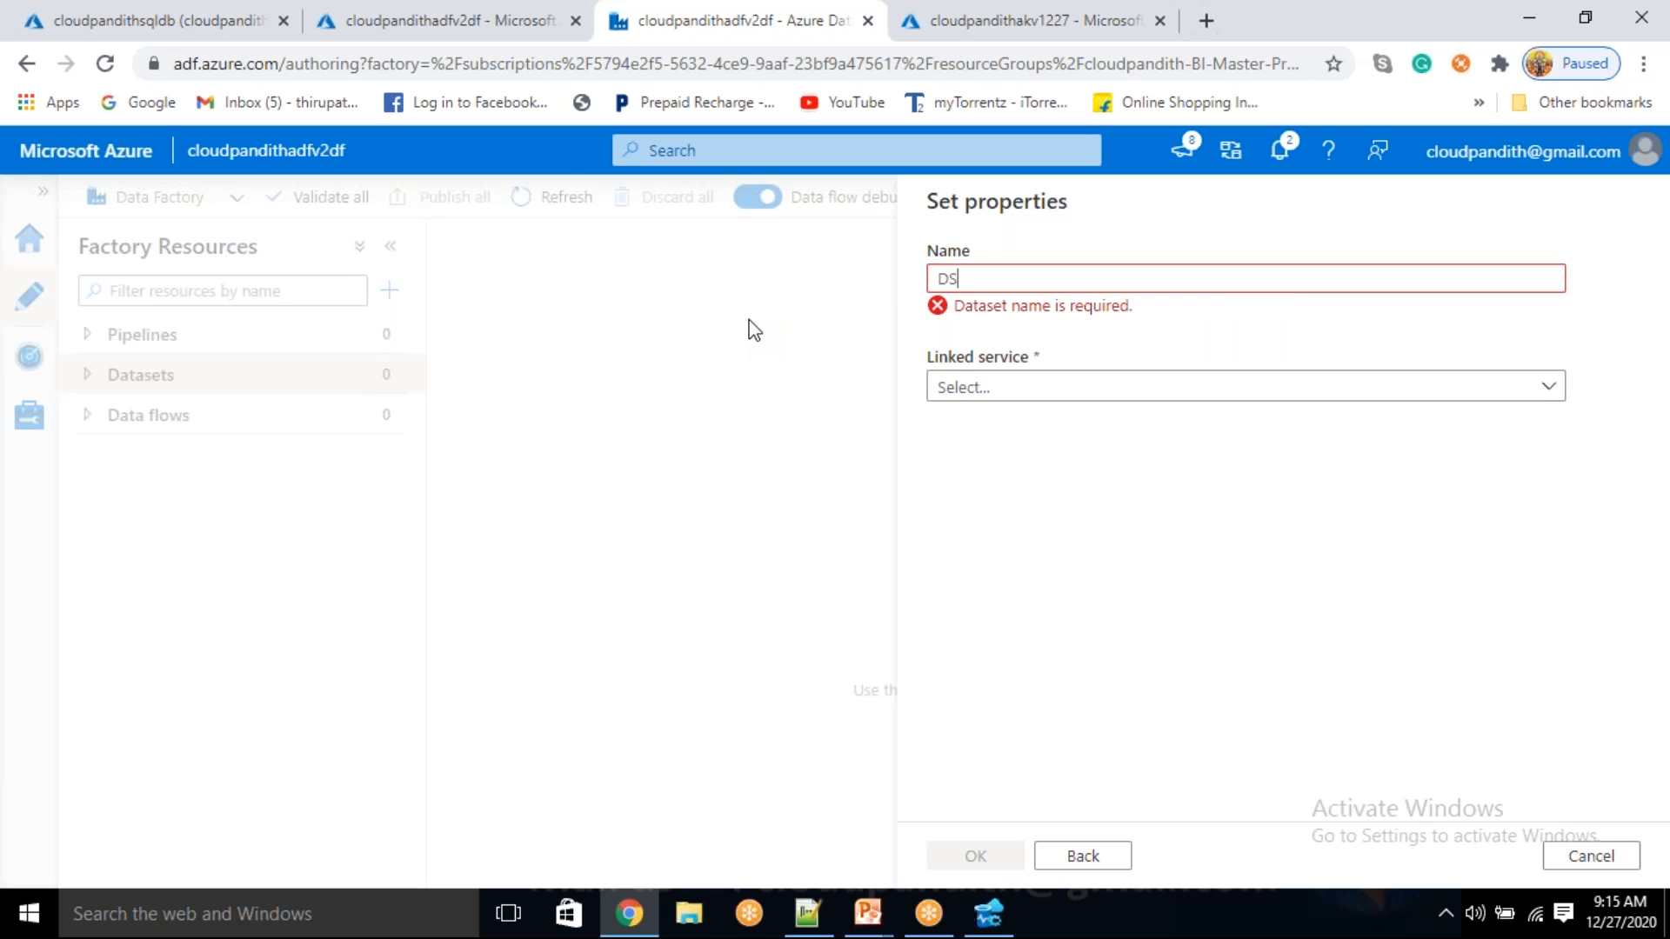
pyautogui.write('_ASDB')
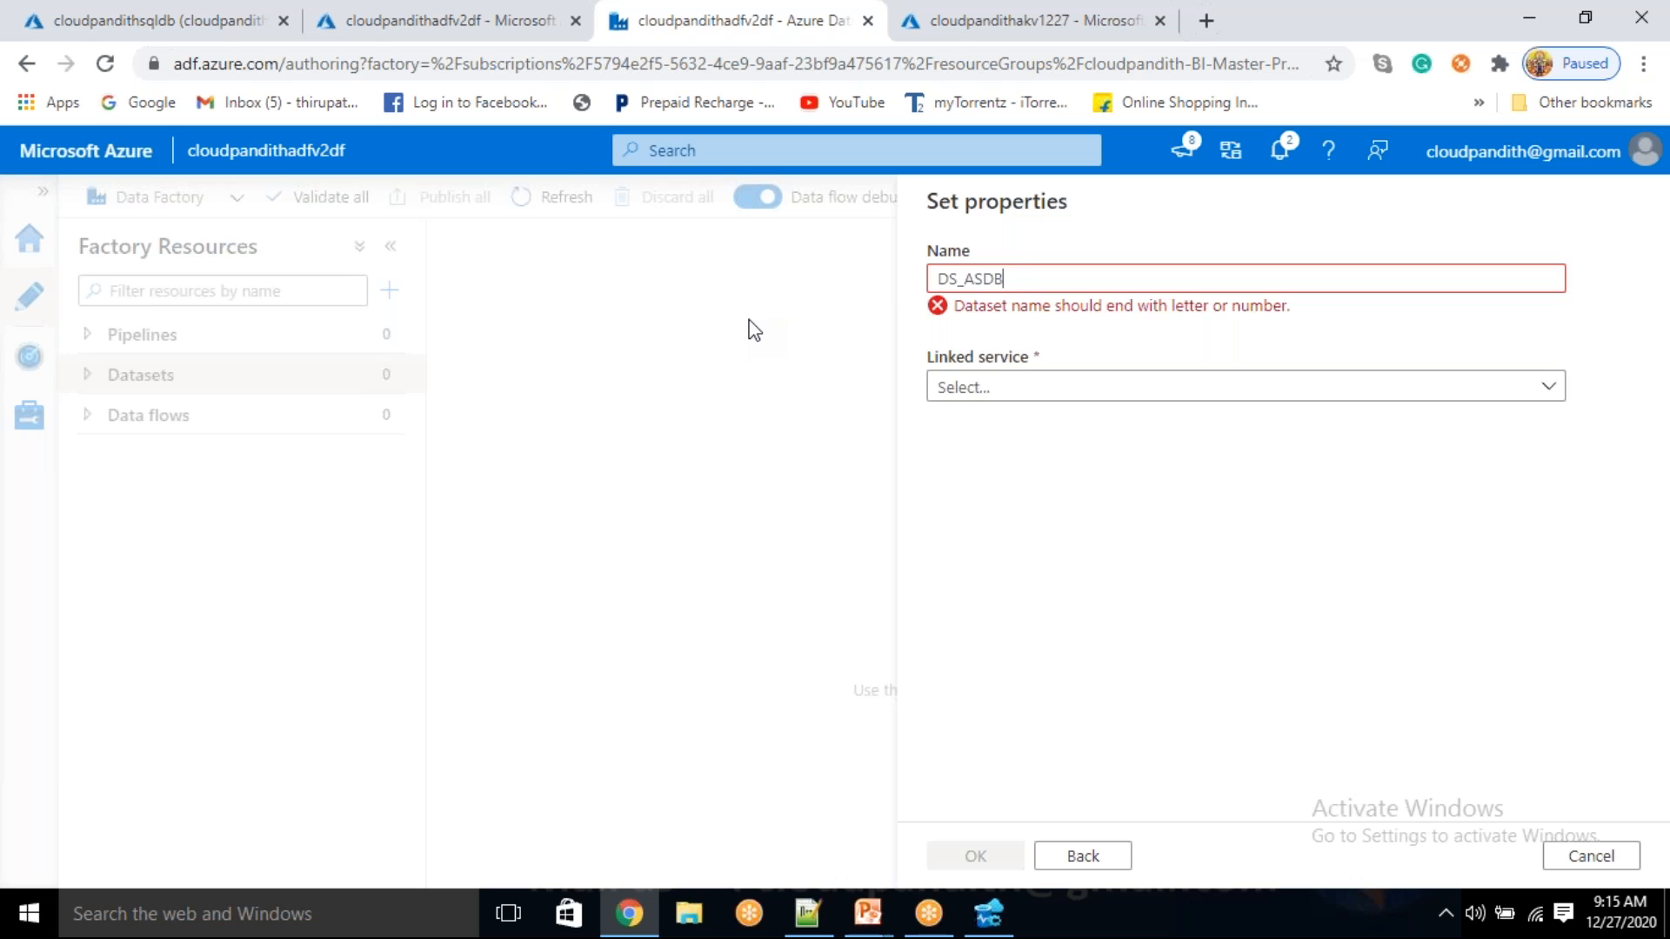
pyautogui.write('_Creditscore')
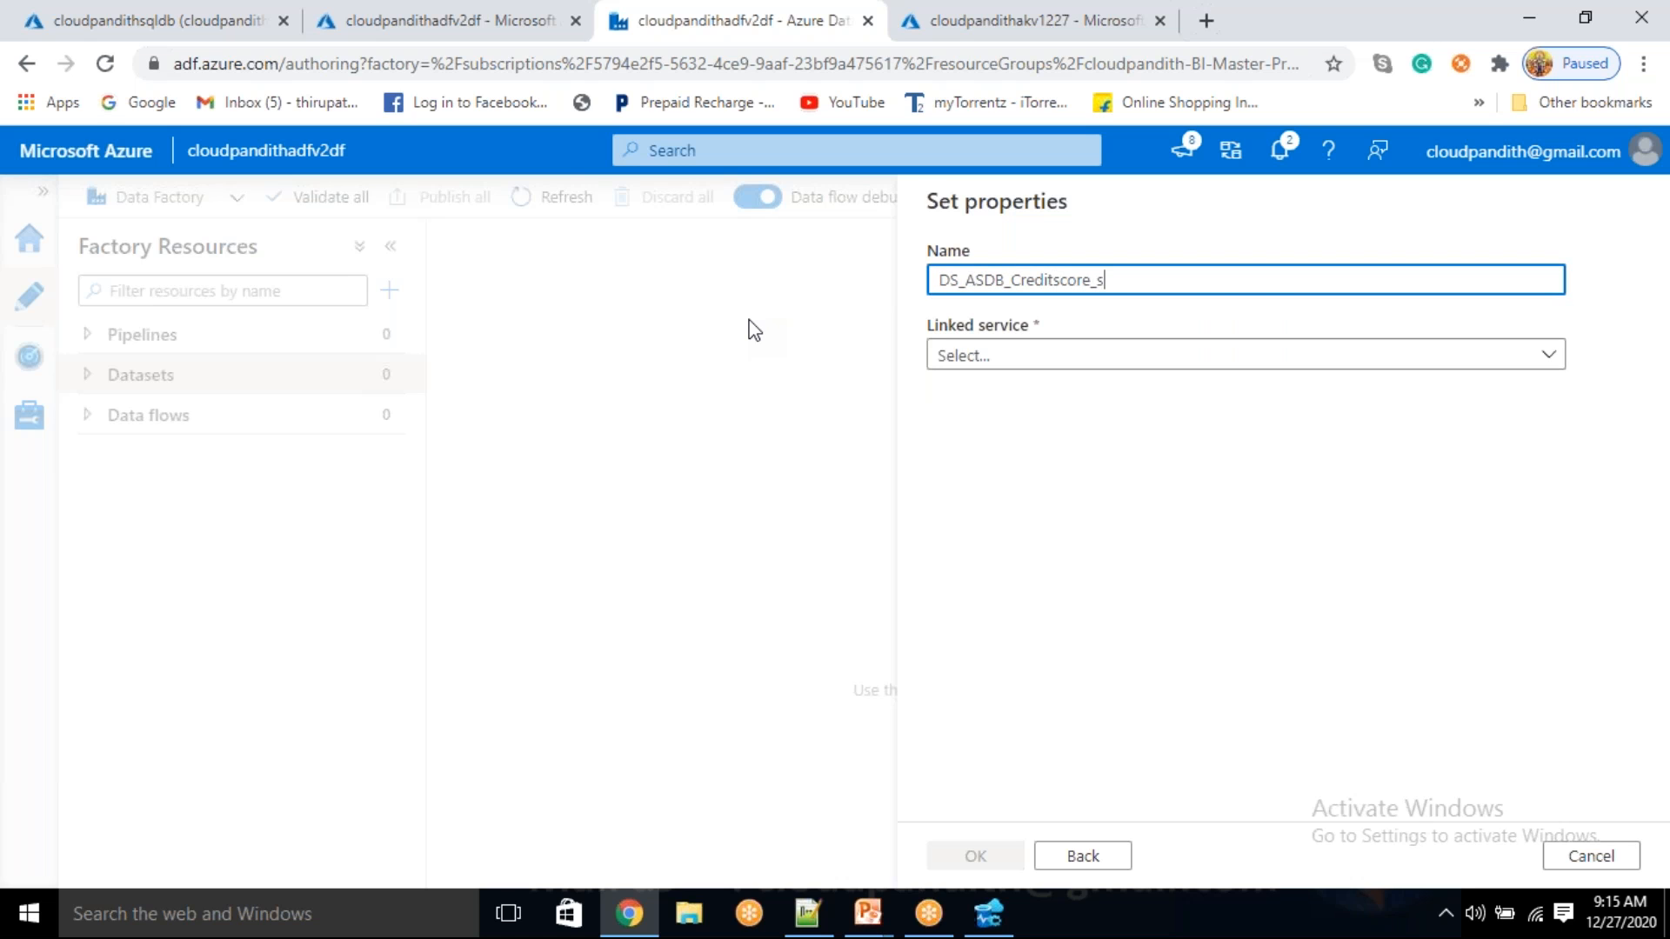
pyautogui.press('BackSpace')
pyautogui.write('Source_')
pyautogui.click(1074, 354)
pyautogui.click(1003, 514)
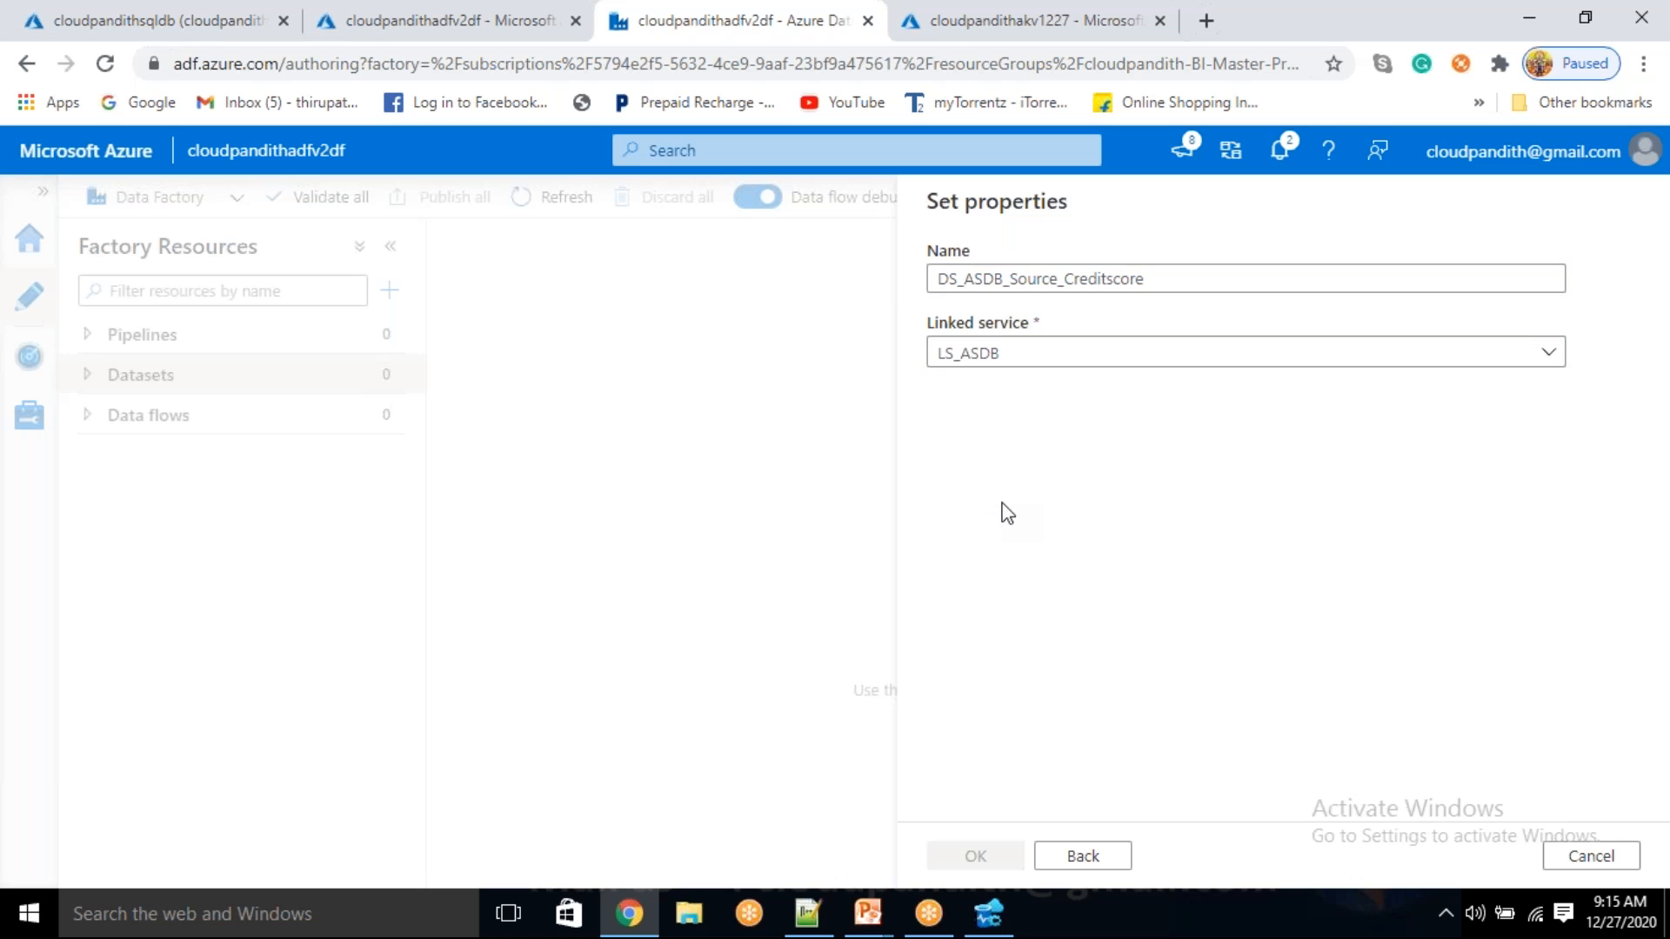
# - Select dbo.CreditScore as the source dataset's table, create the dataset and hide its properties pane
pyautogui.click(1036, 432)
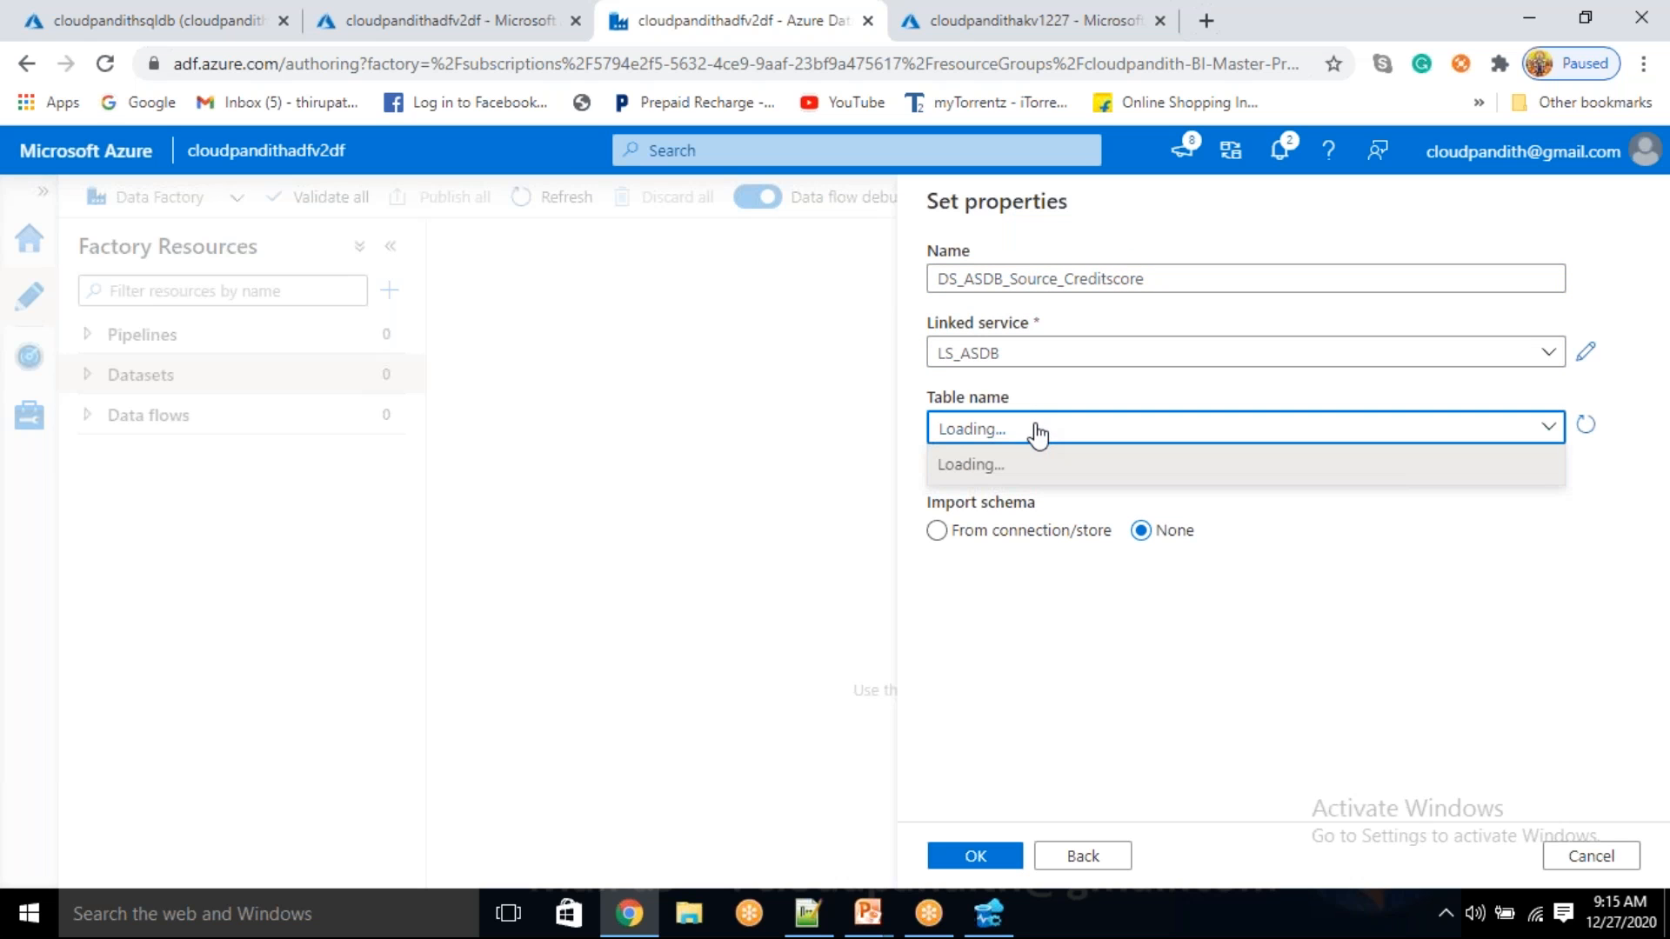
pyautogui.doubleClick(1026, 435)
pyautogui.doubleClick(1027, 435)
pyautogui.click(1029, 442)
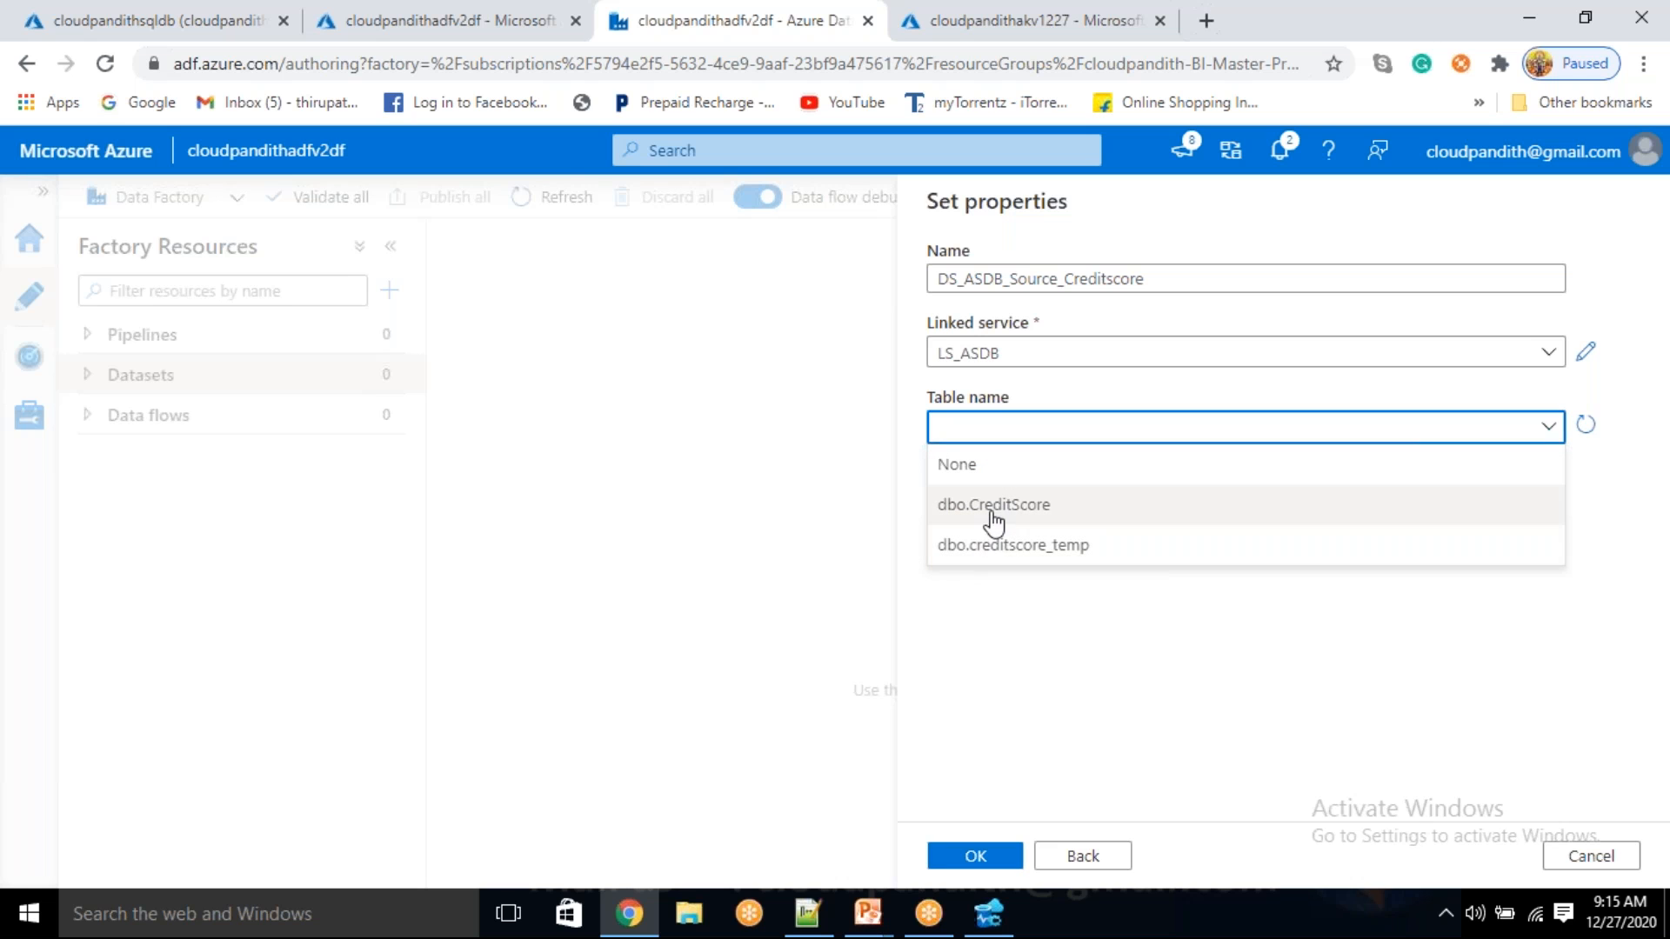
pyautogui.click(962, 510)
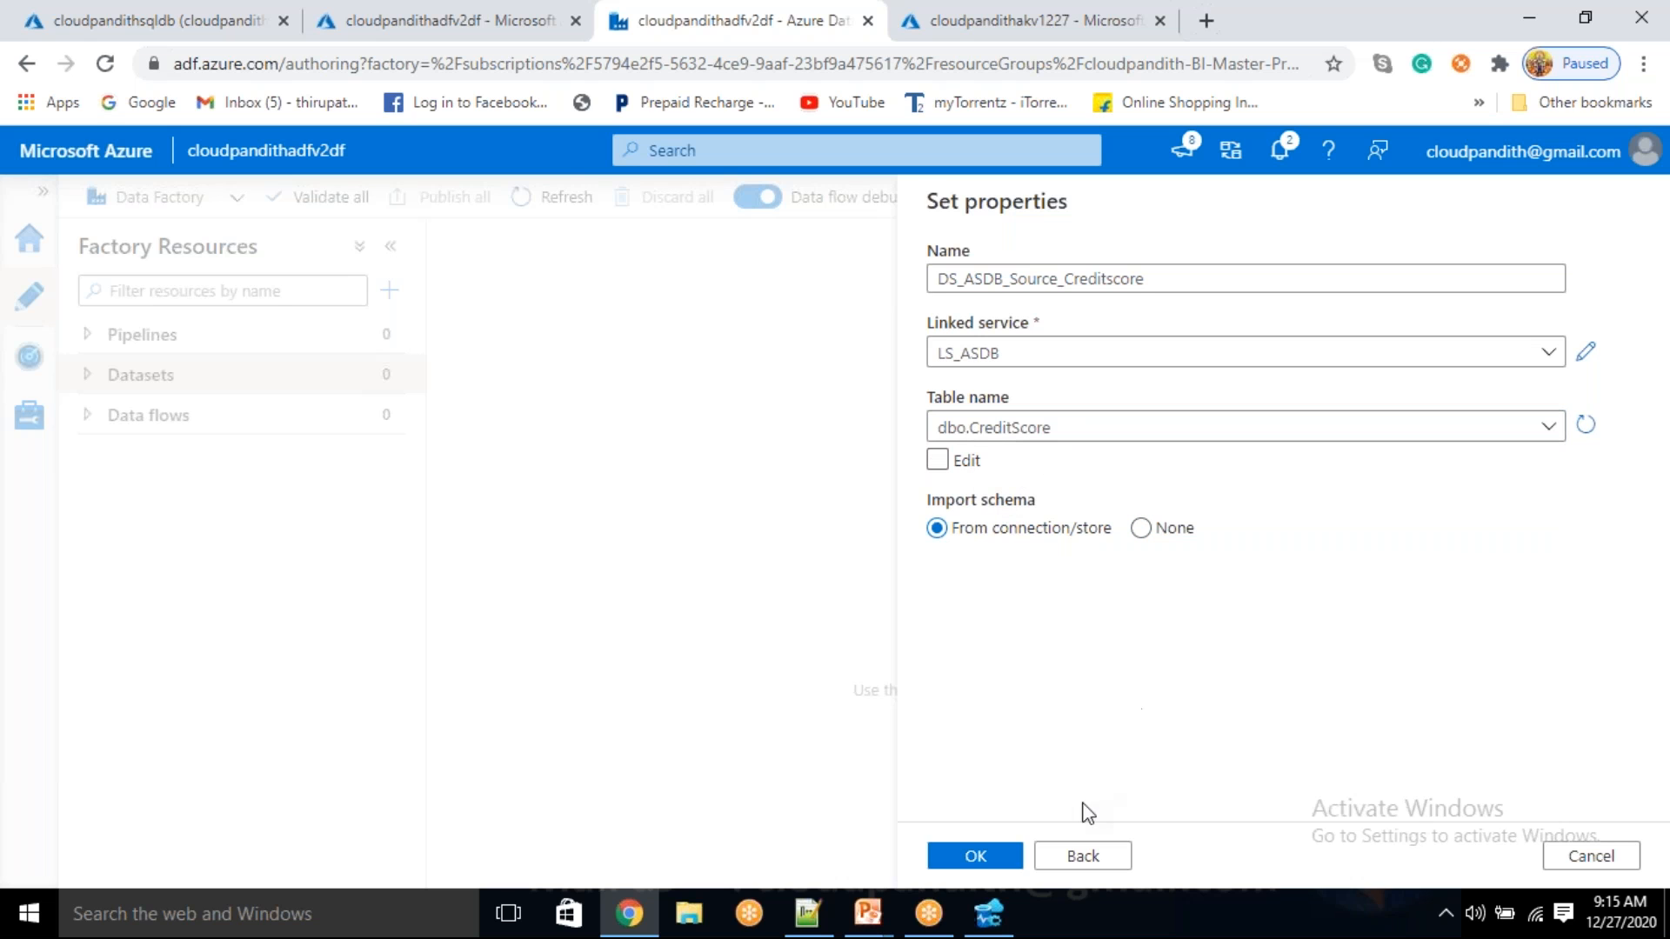
pyautogui.click(961, 861)
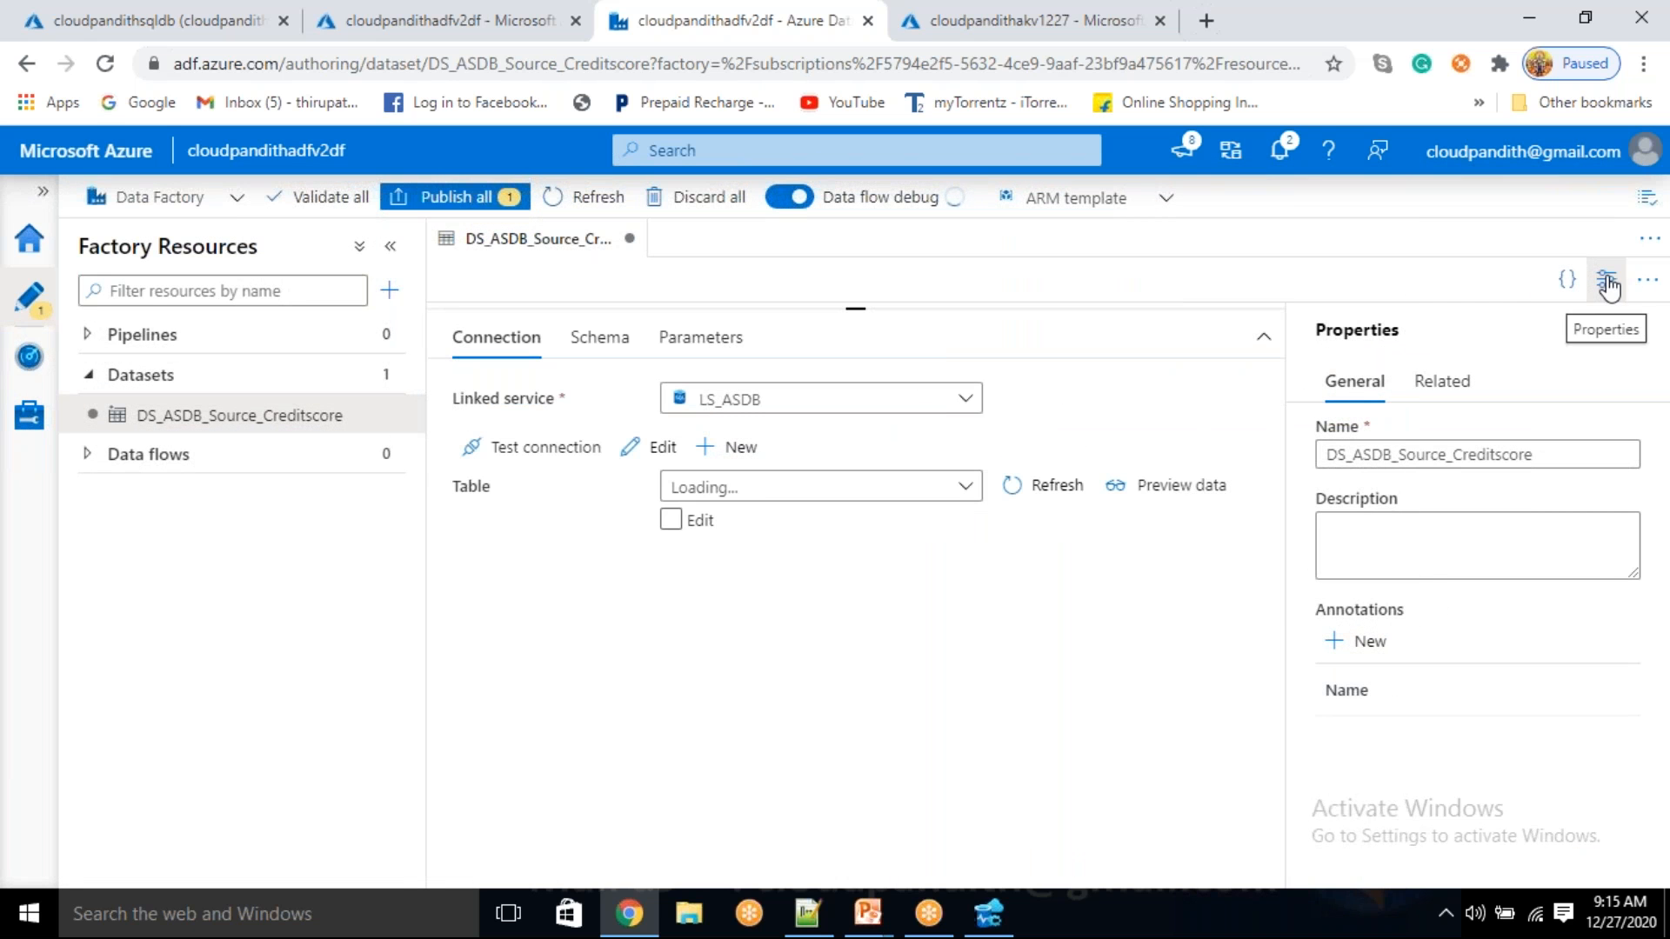
pyautogui.click(1606, 279)
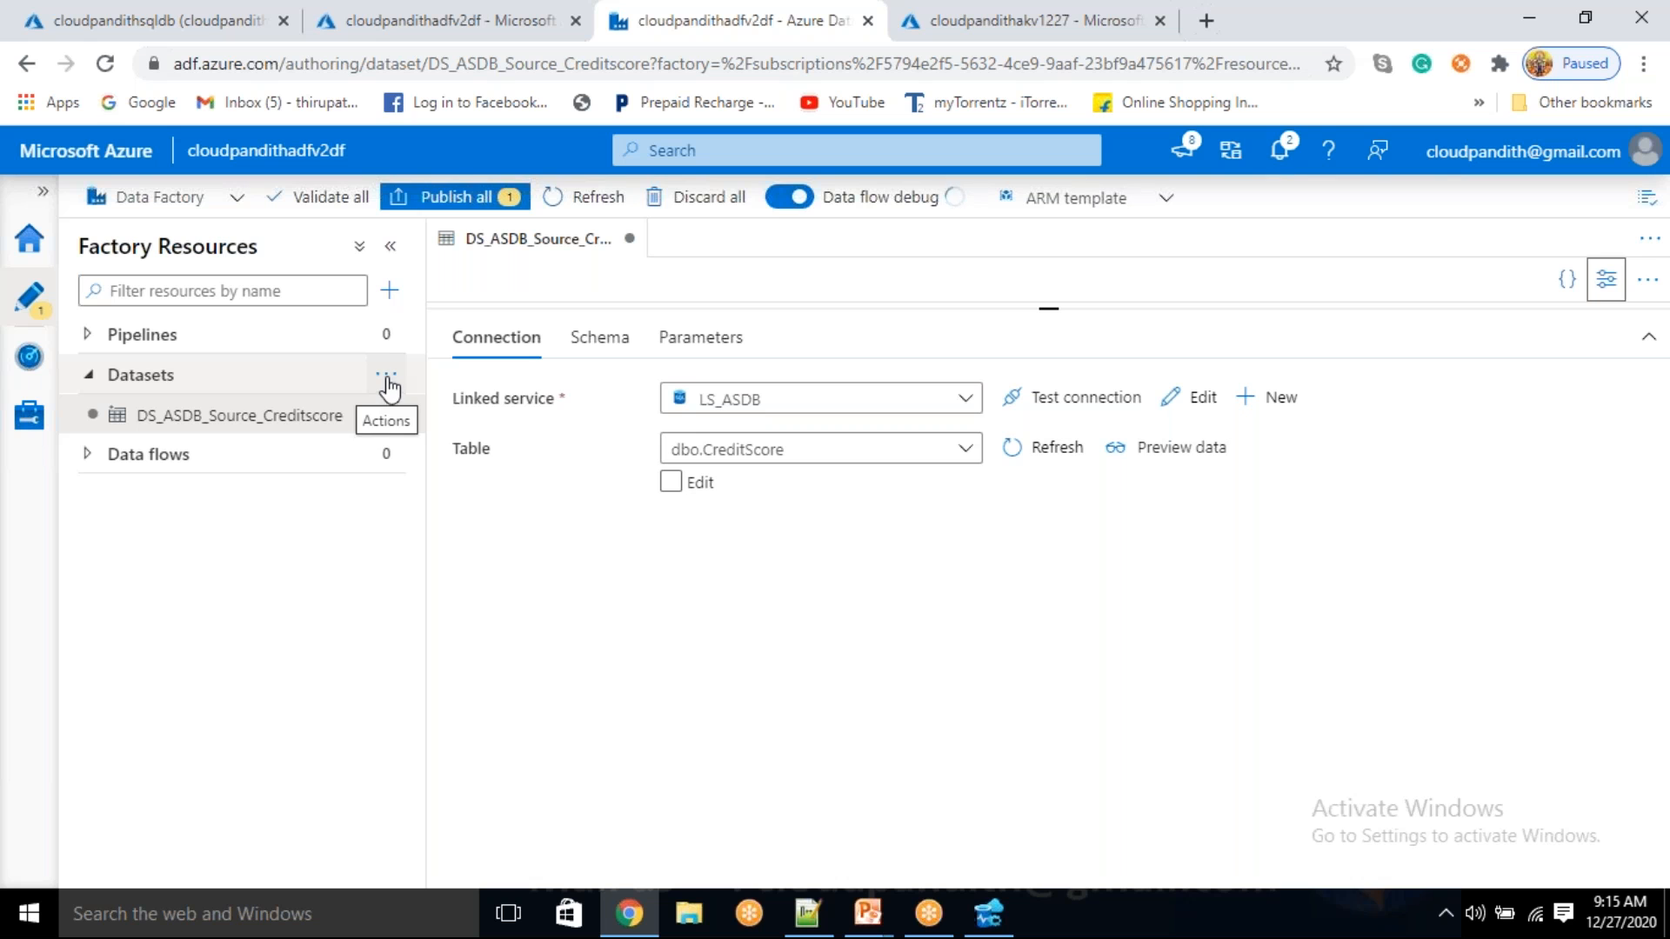
# - Start a second dataset, searching the data stores for "sql data" and choosing Azure SQL Database
pyautogui.click(388, 376)
pyautogui.click(426, 414)
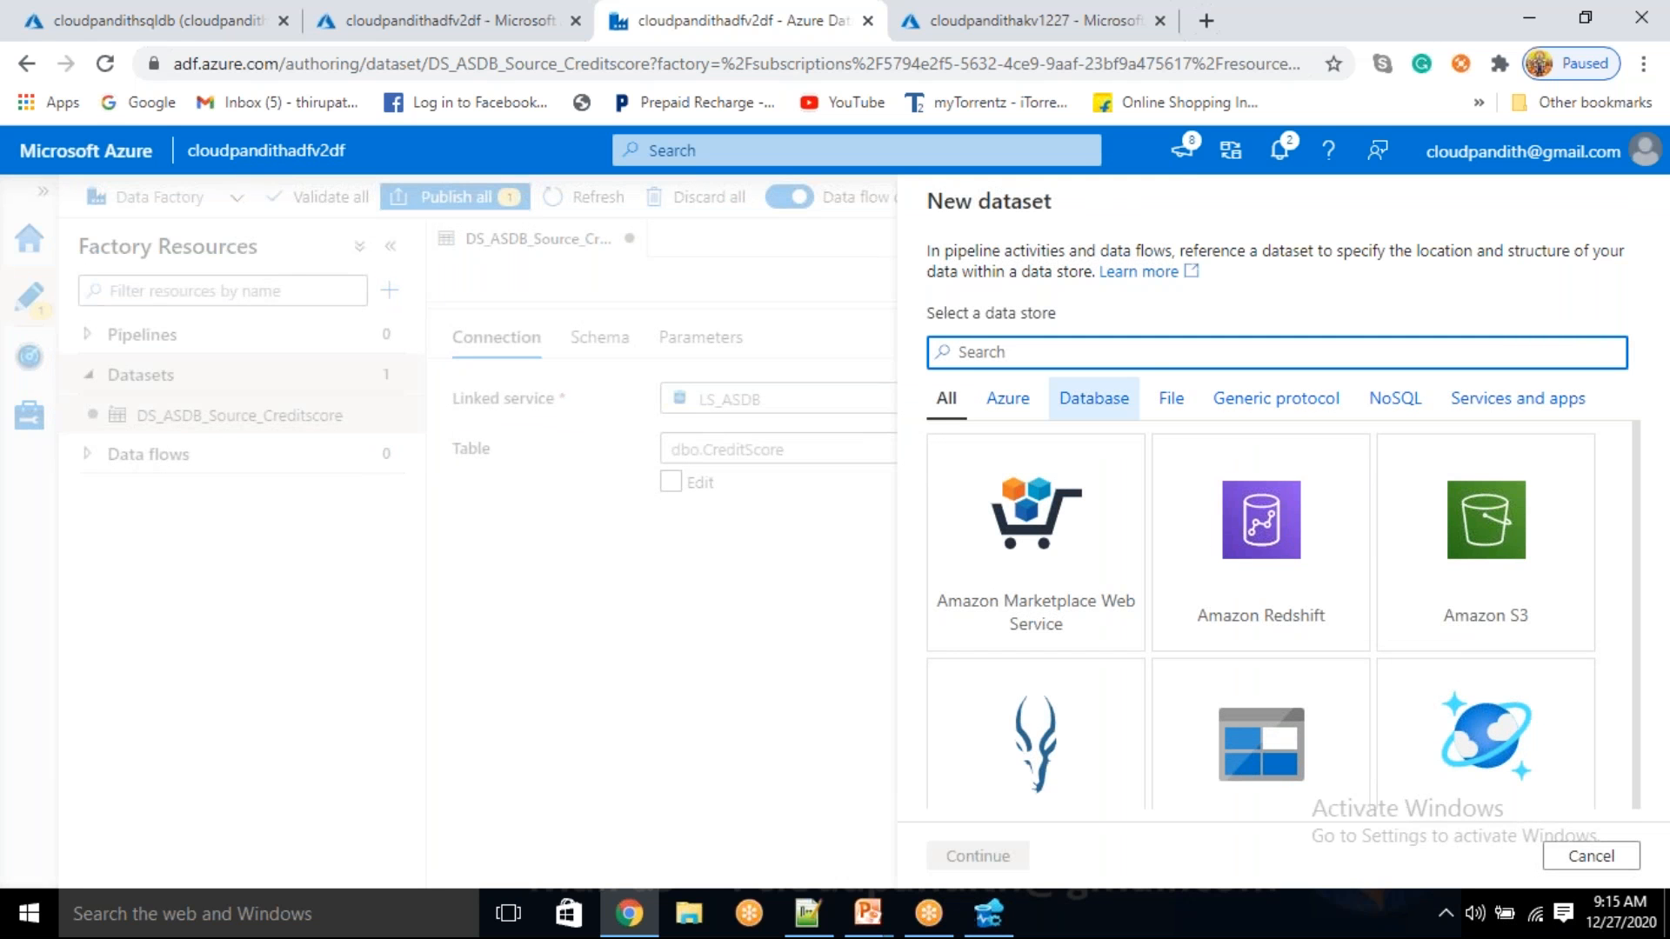
pyautogui.write('sql data')
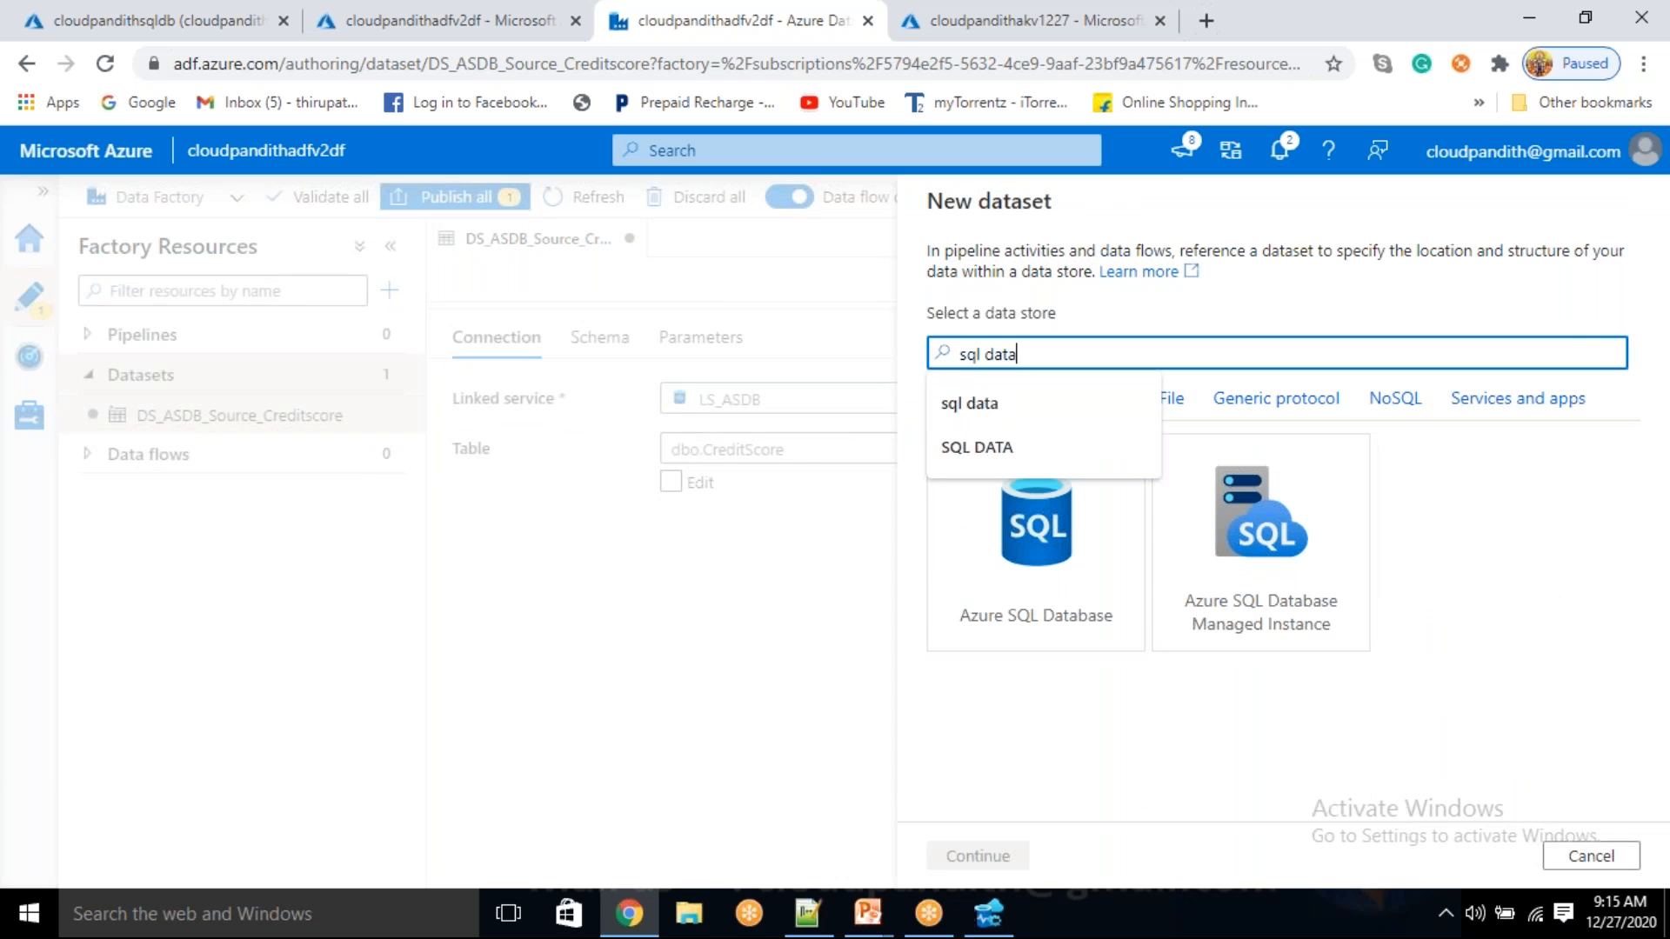
pyautogui.click(1040, 609)
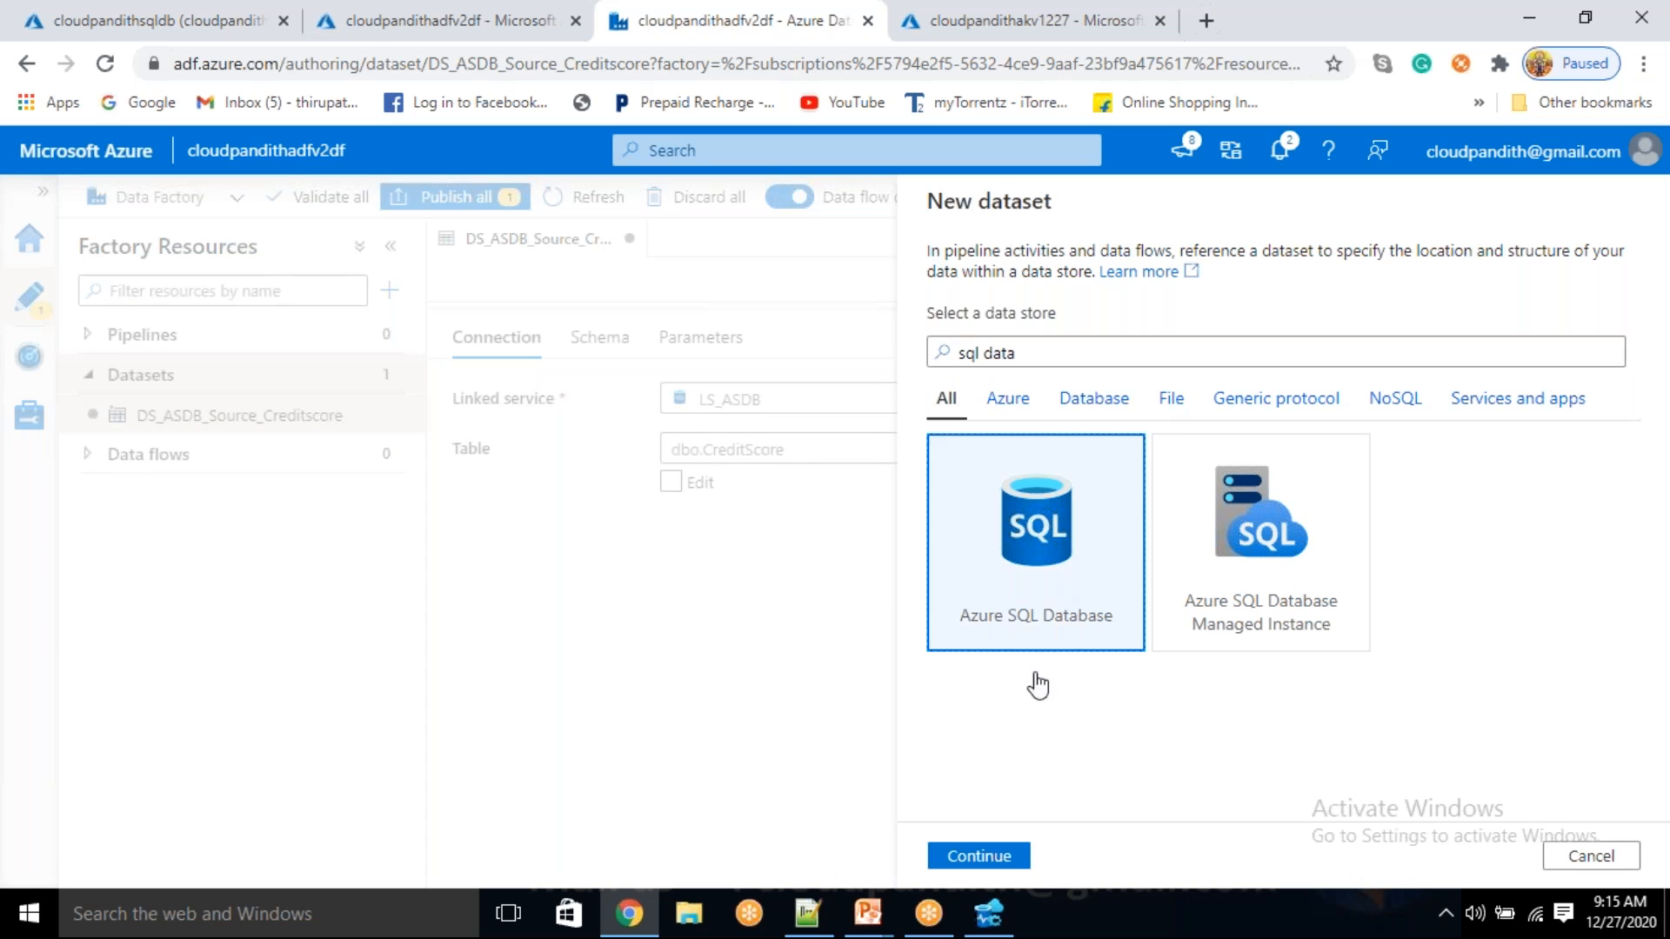
pyautogui.click(978, 856)
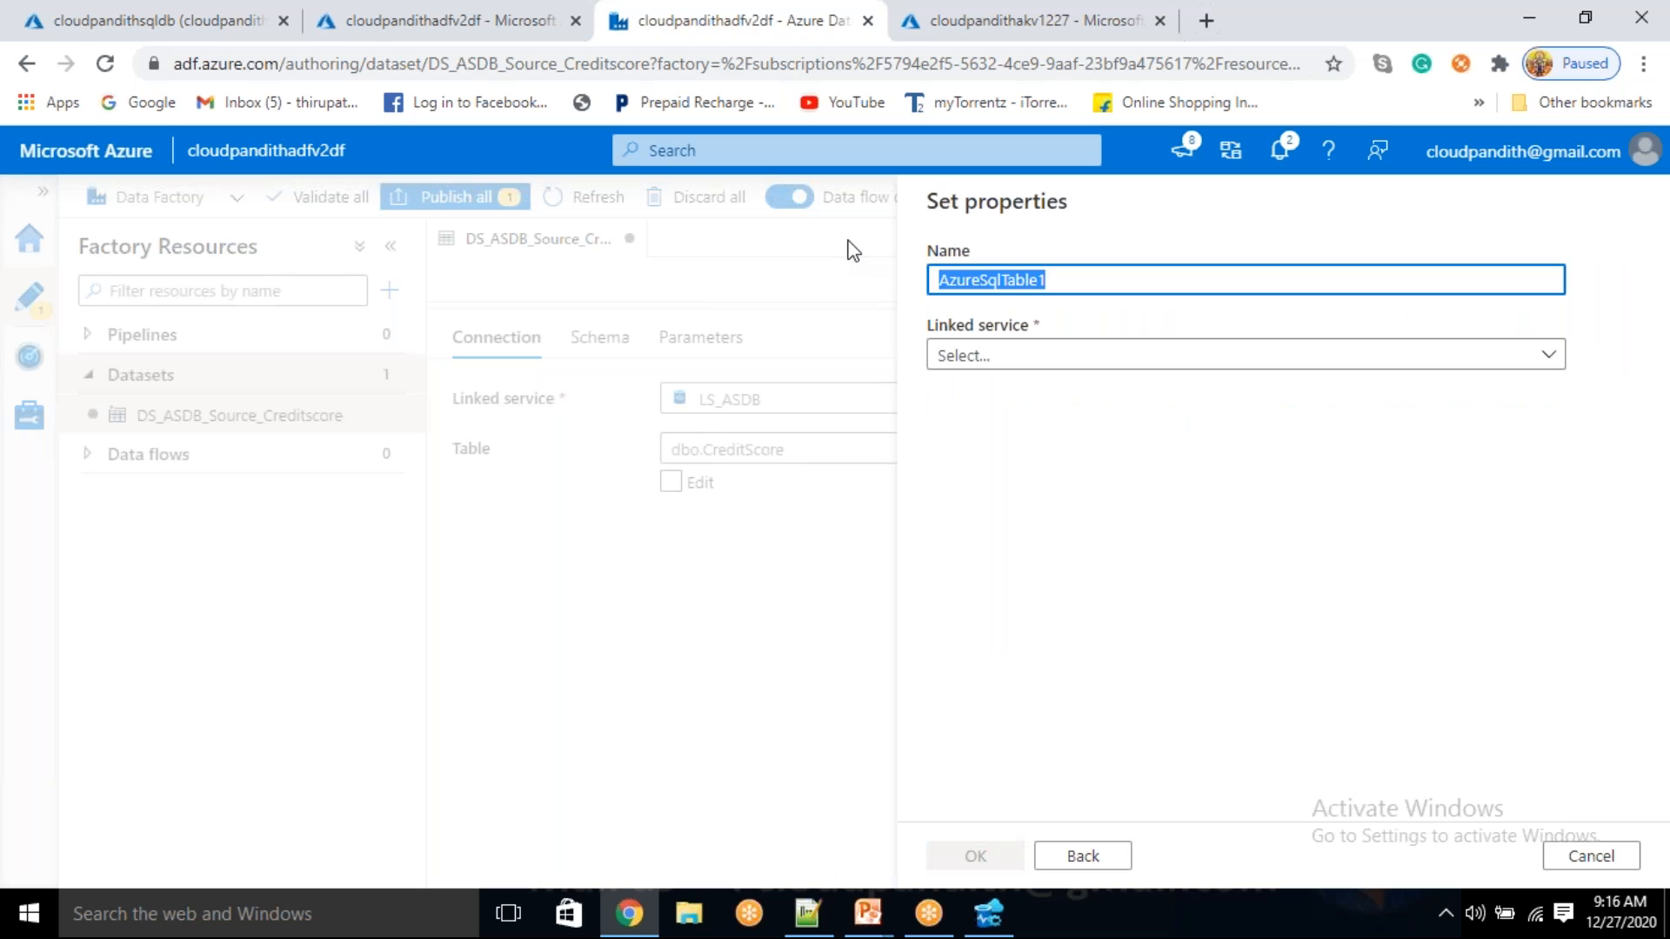
# - Name the second dataset DS_ASDB_Sink_Rejectrecords and connect it to the LS_ASDB linked service
pyautogui.press('BackSpace')
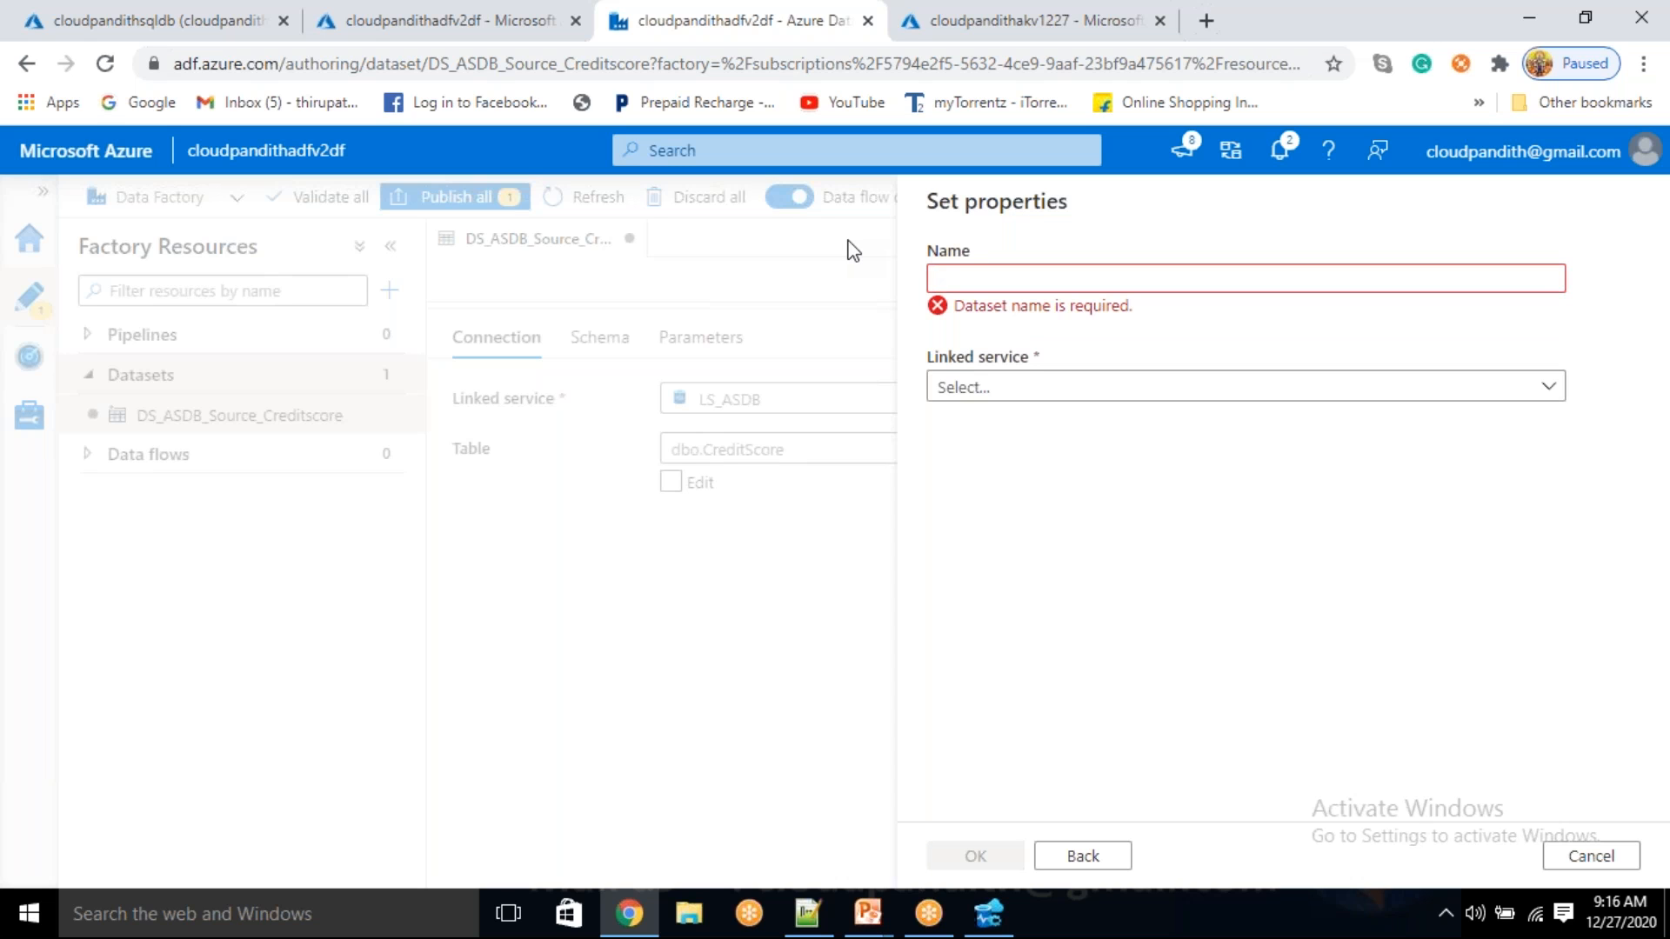
pyautogui.write('DS_')
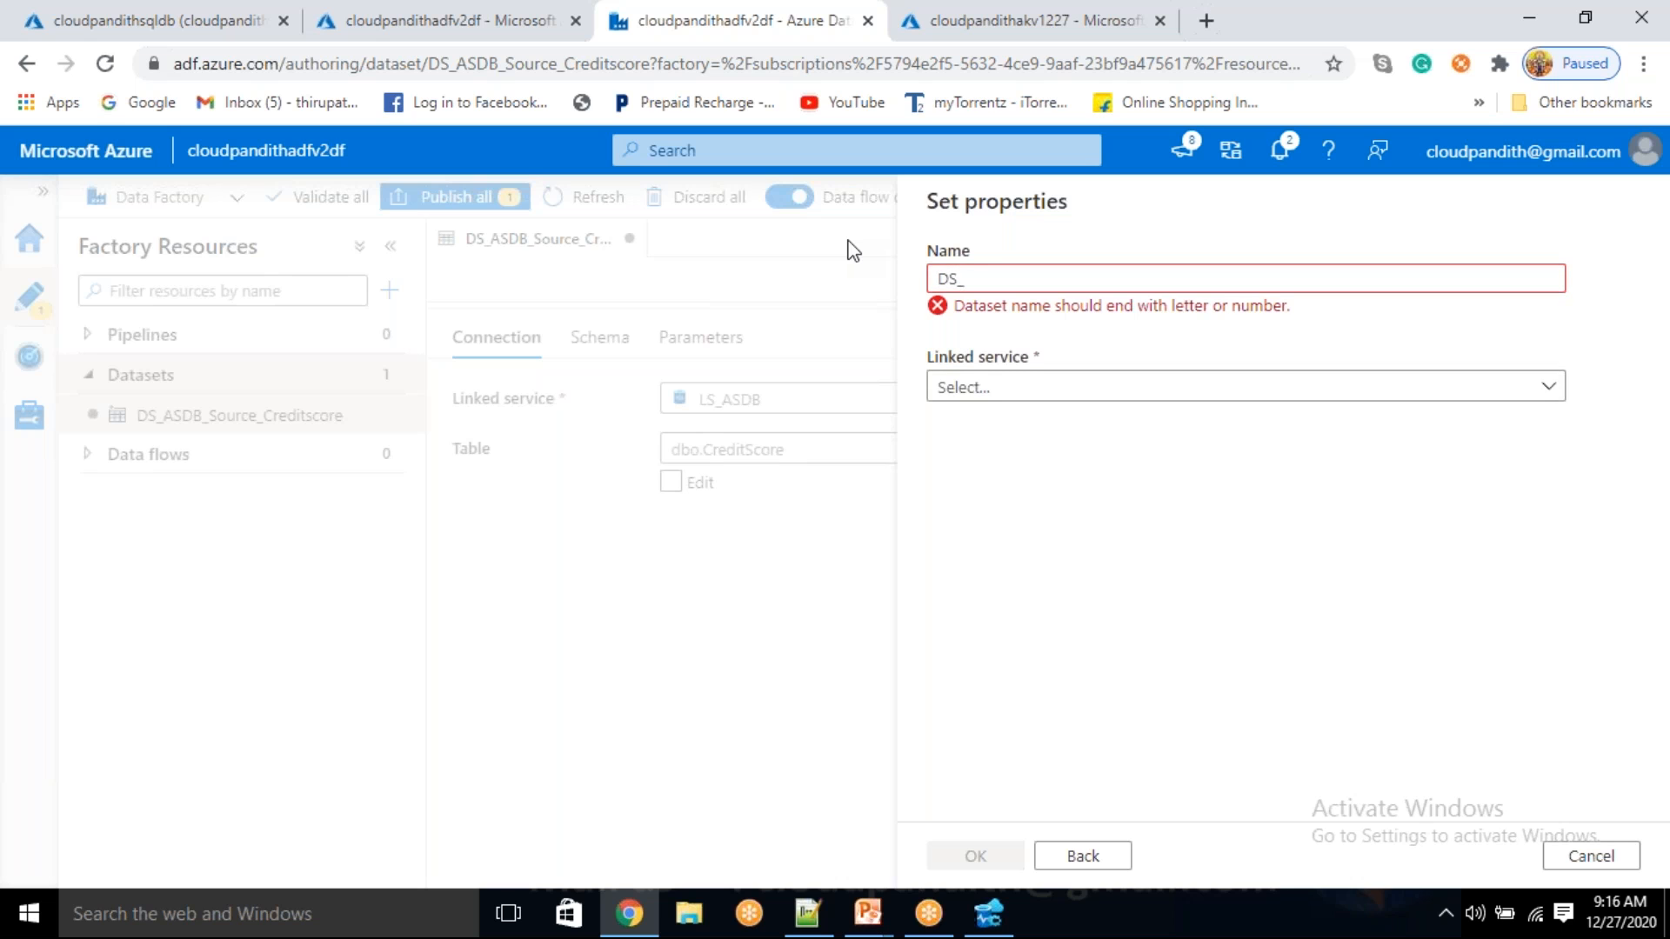
pyautogui.write('ASDB_Sink_Du')
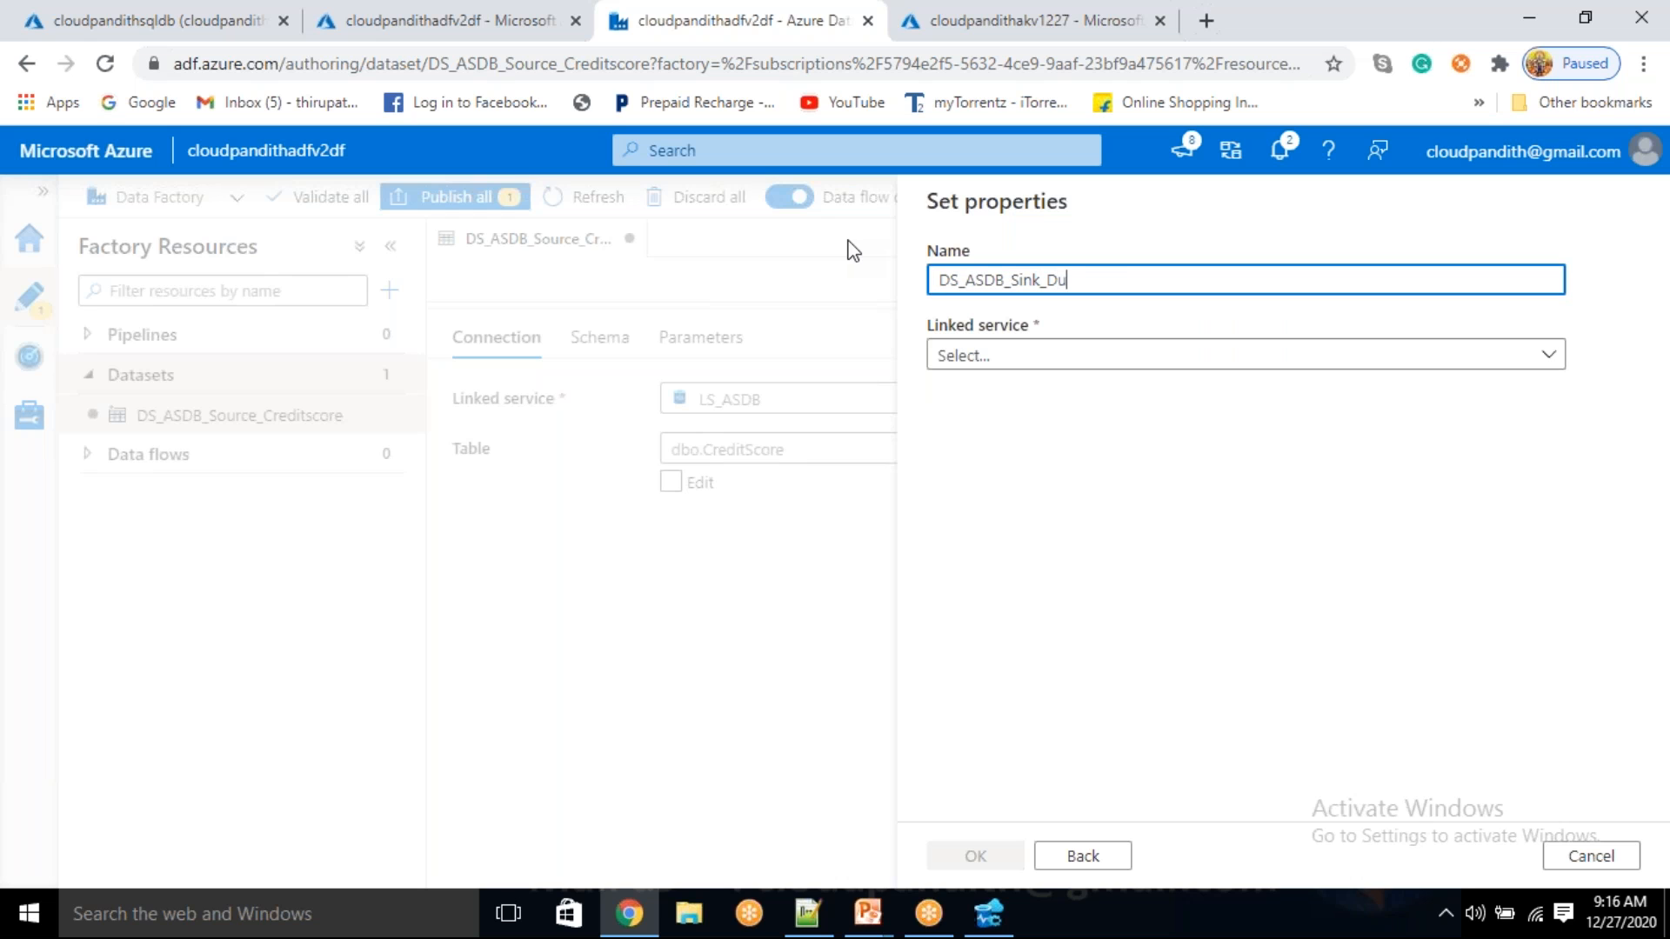
pyautogui.write('sR')
pyautogui.doubleClick(1113, 278)
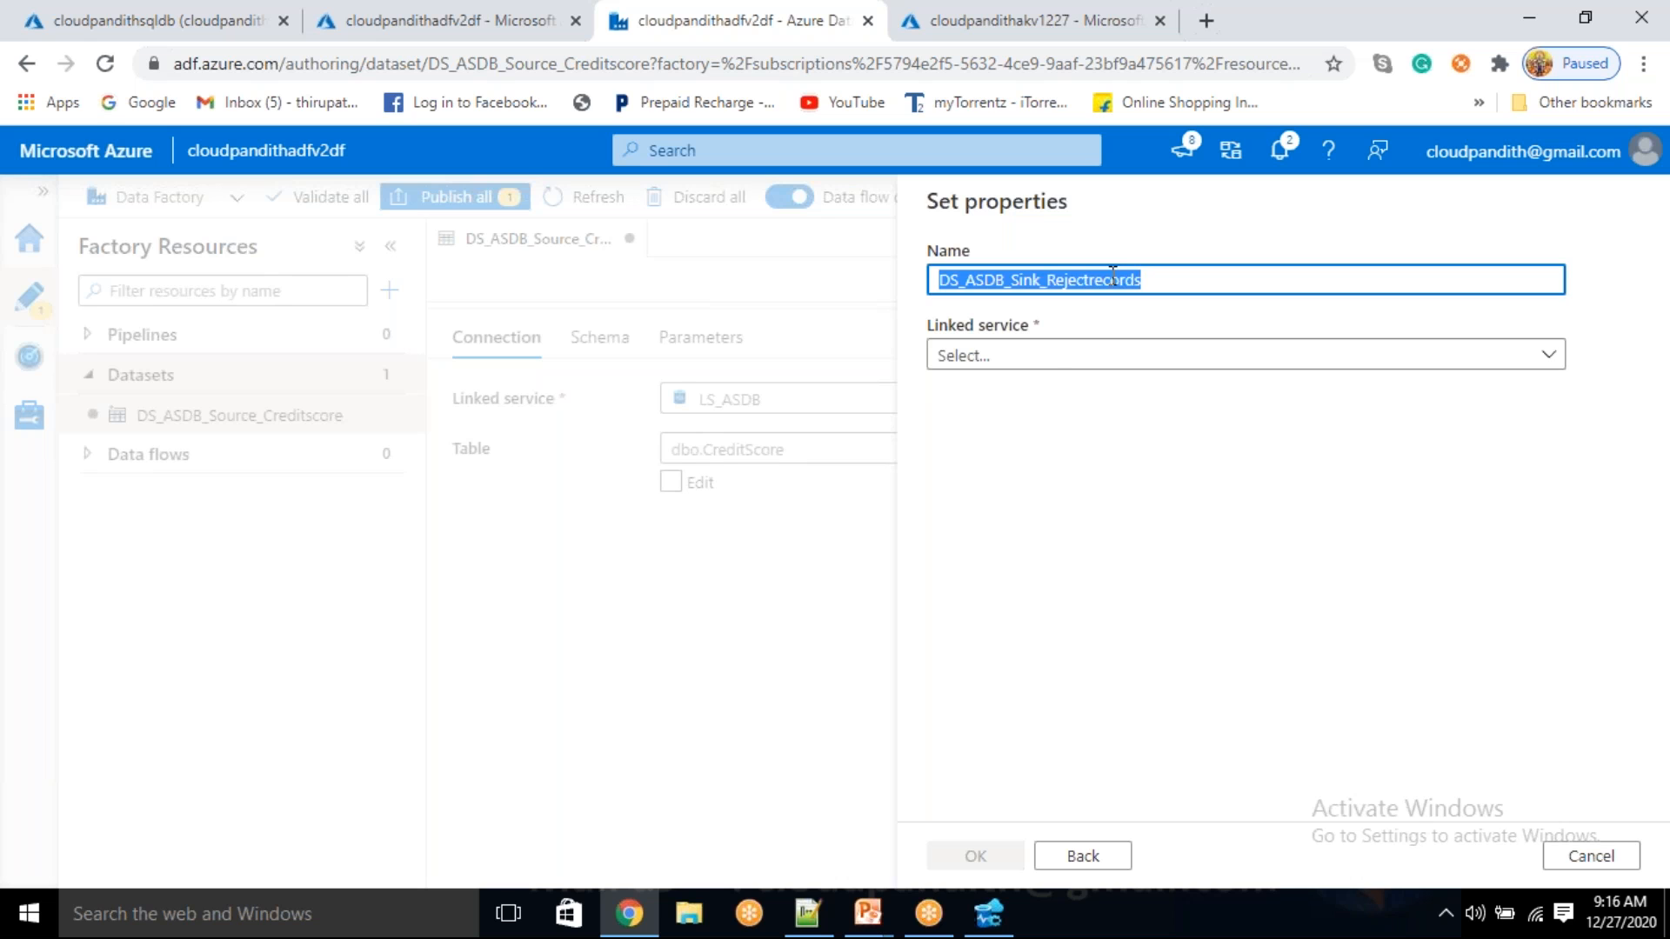
pyautogui.click(1051, 355)
pyautogui.click(1000, 512)
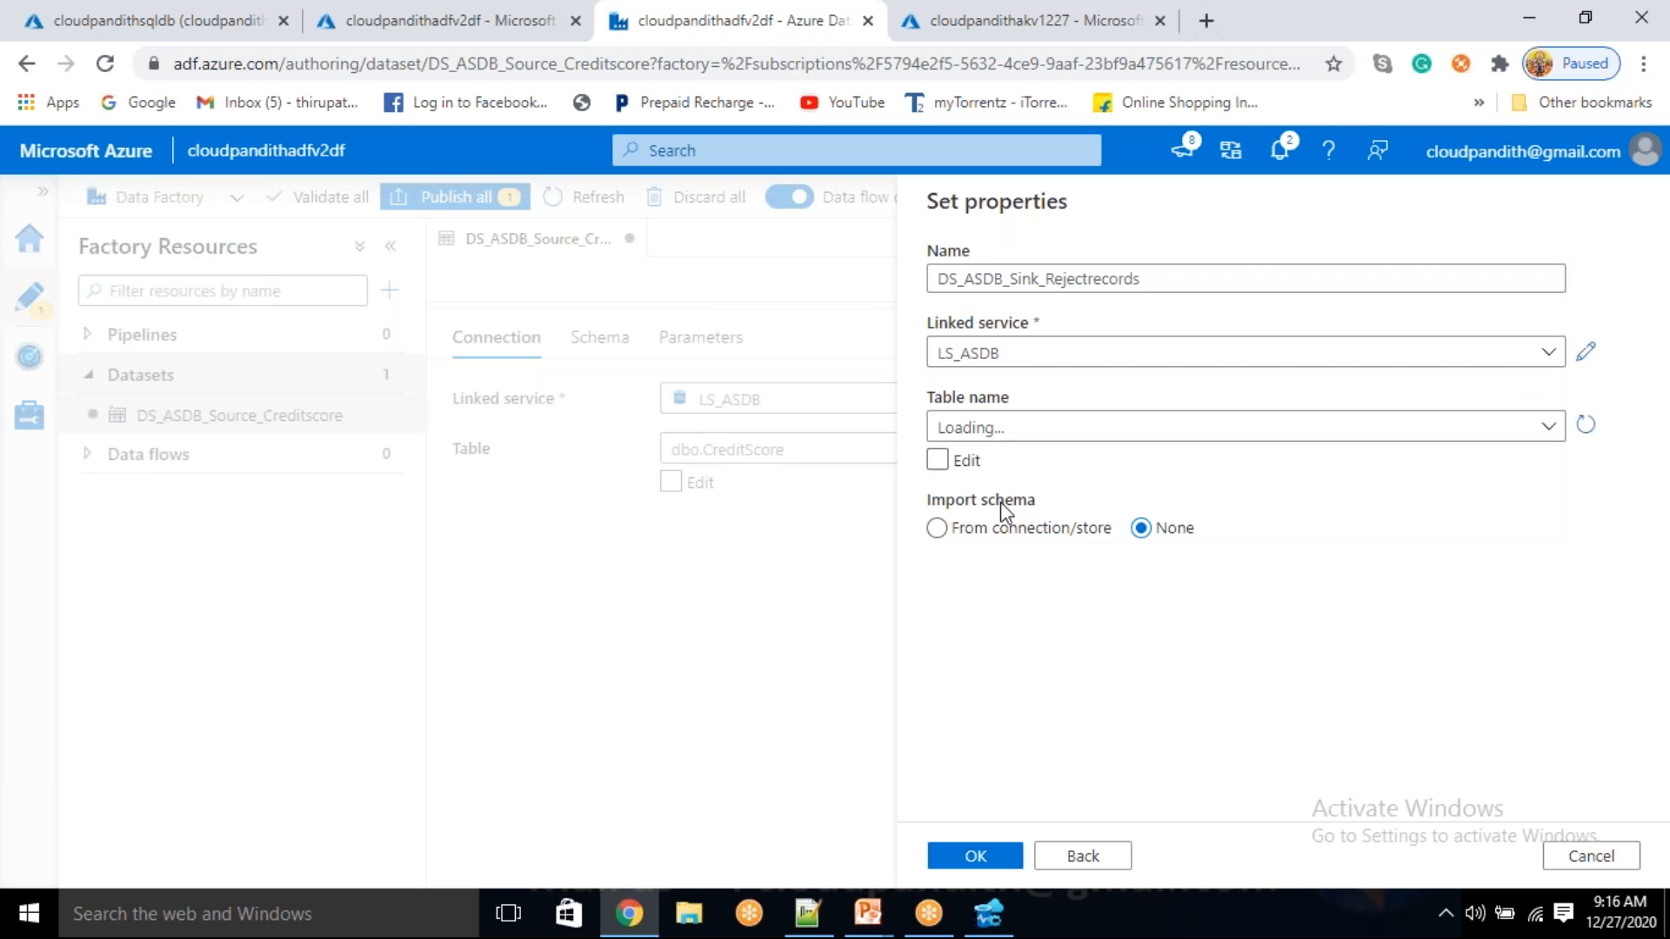
# - Enter the sink table manually as dbo.rejectrecords, set Import schema to None and create the dataset
pyautogui.click(937, 457)
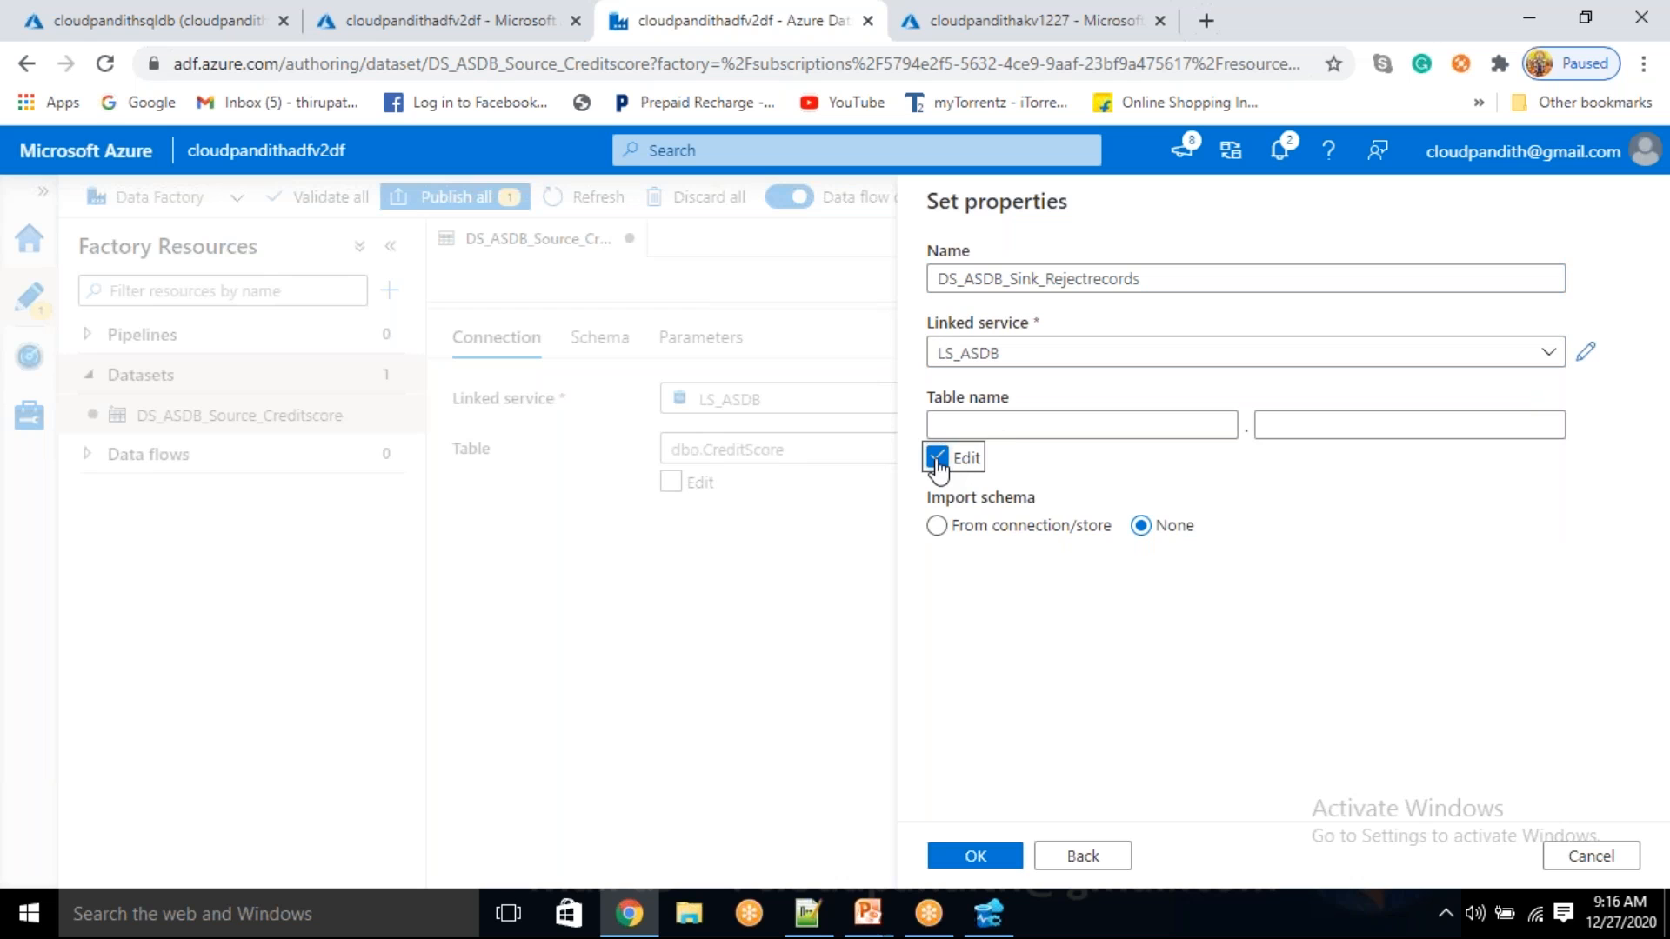
pyautogui.click(1014, 426)
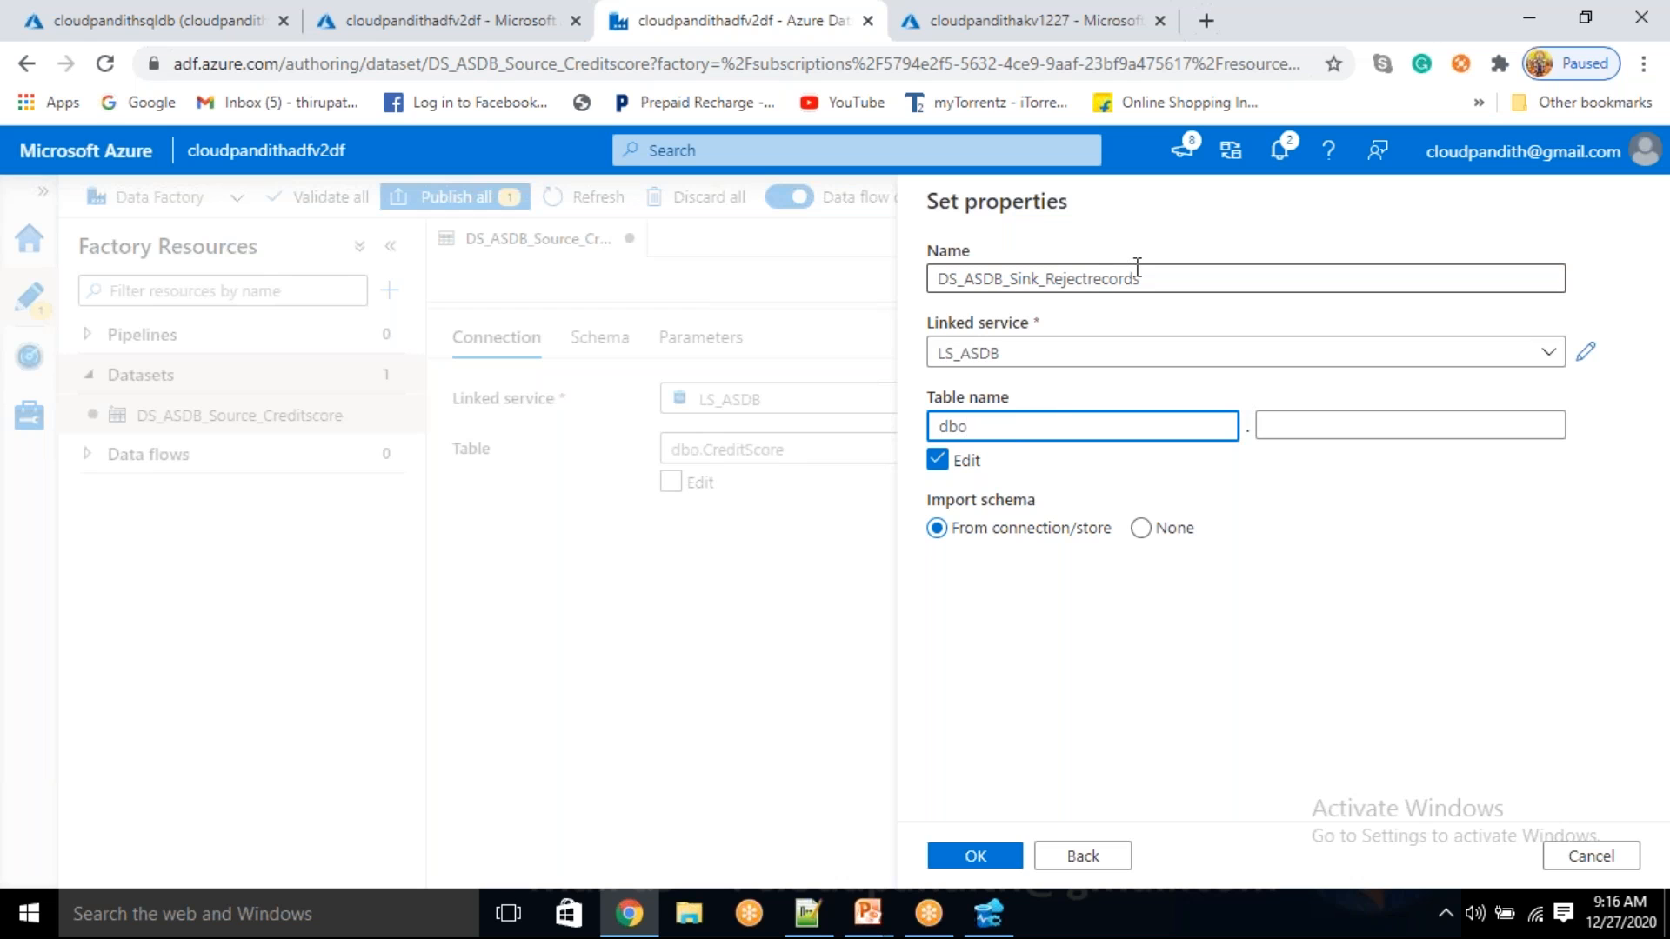
pyautogui.moveTo(1134, 277); pyautogui.dragTo(1052, 284)
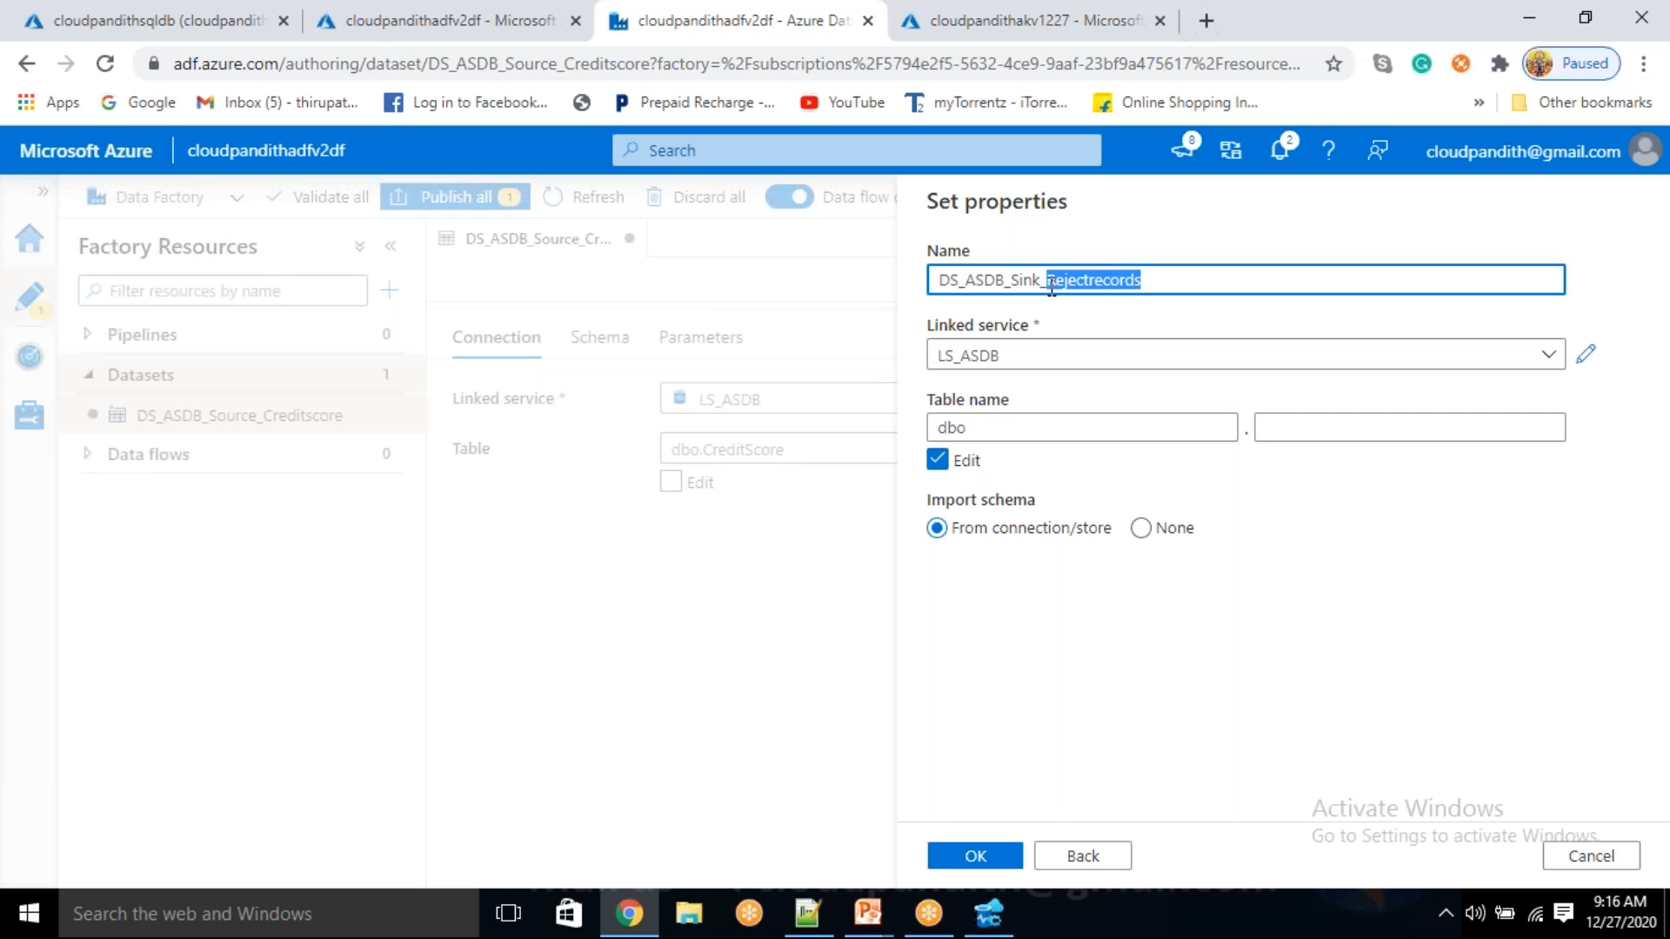
pyautogui.hotkey('ctrl', 'c')
pyautogui.click(1261, 426)
pyautogui.hotkey('ctrl', 'v')
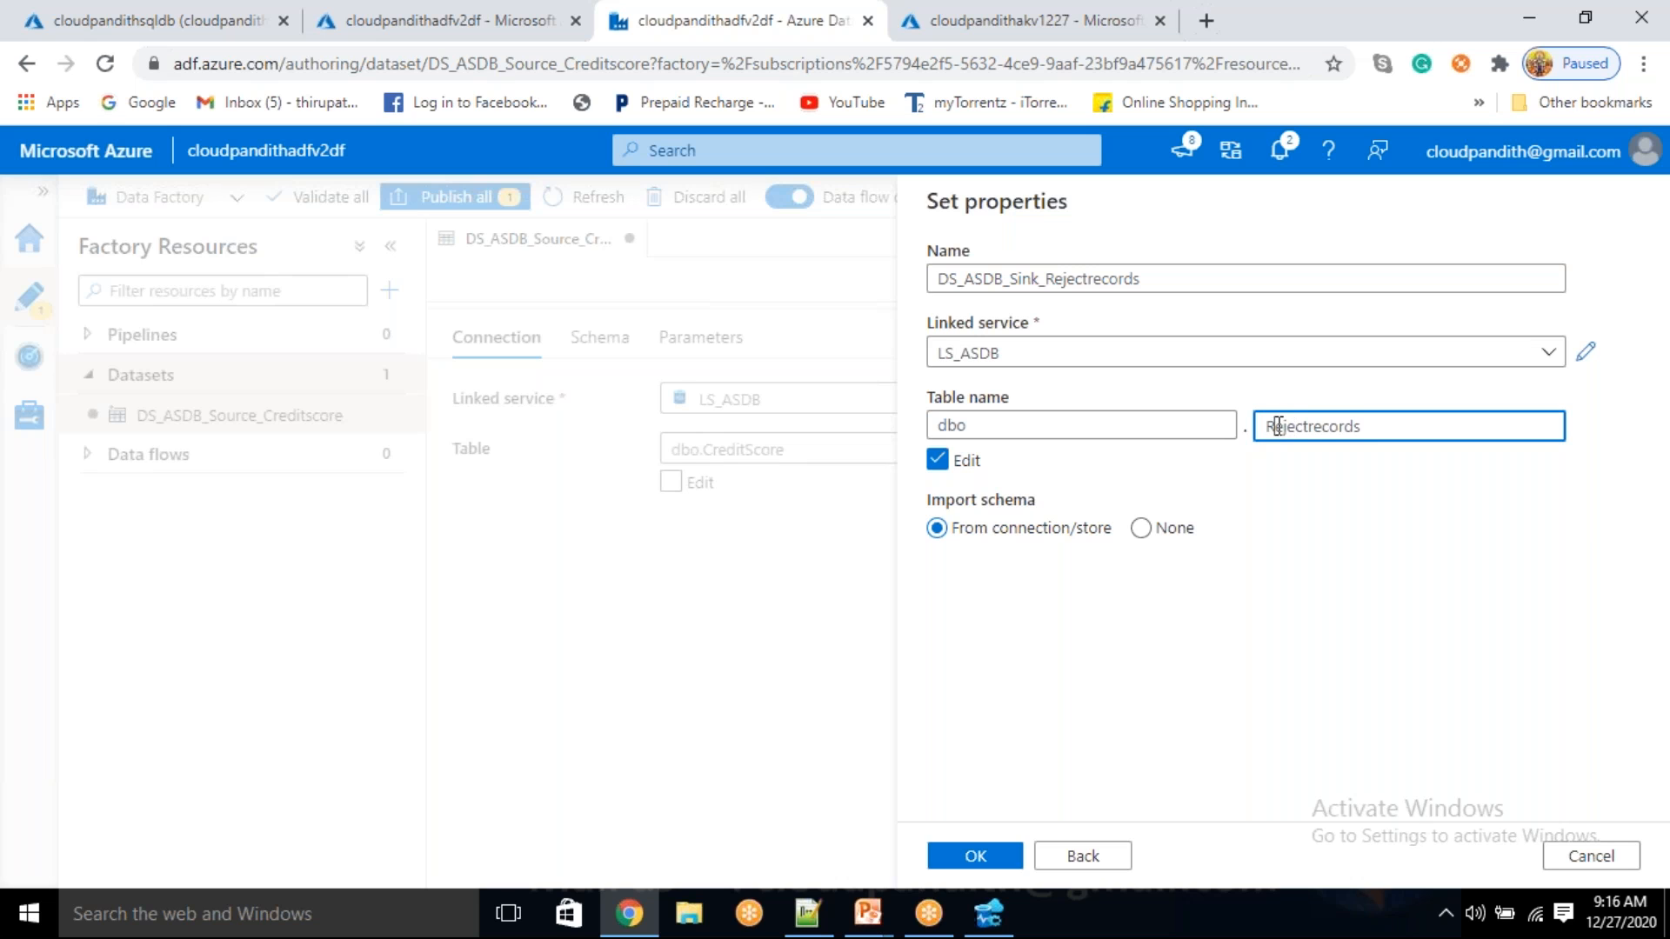
pyautogui.click(1279, 426)
pyautogui.press('BackSpace')
pyautogui.write('r')
pyautogui.click(1142, 530)
pyautogui.click(975, 857)
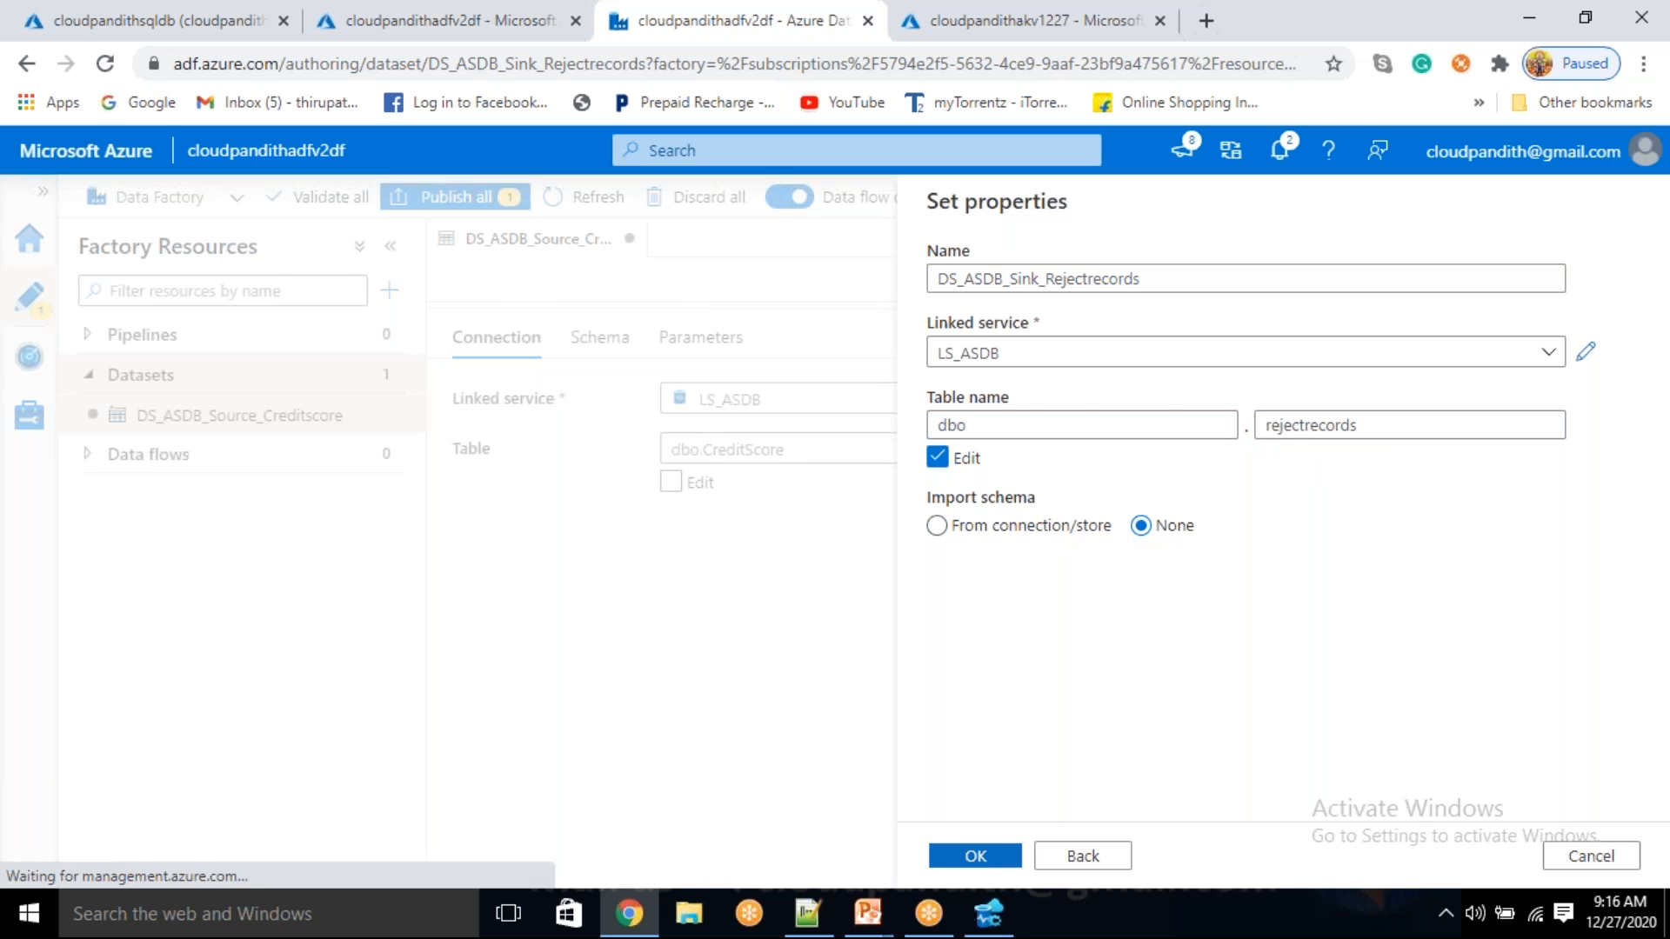
# - Start a third dataset, searching the data stores for "sql data" and choosing Azure SQL Database
pyautogui.click(384, 374)
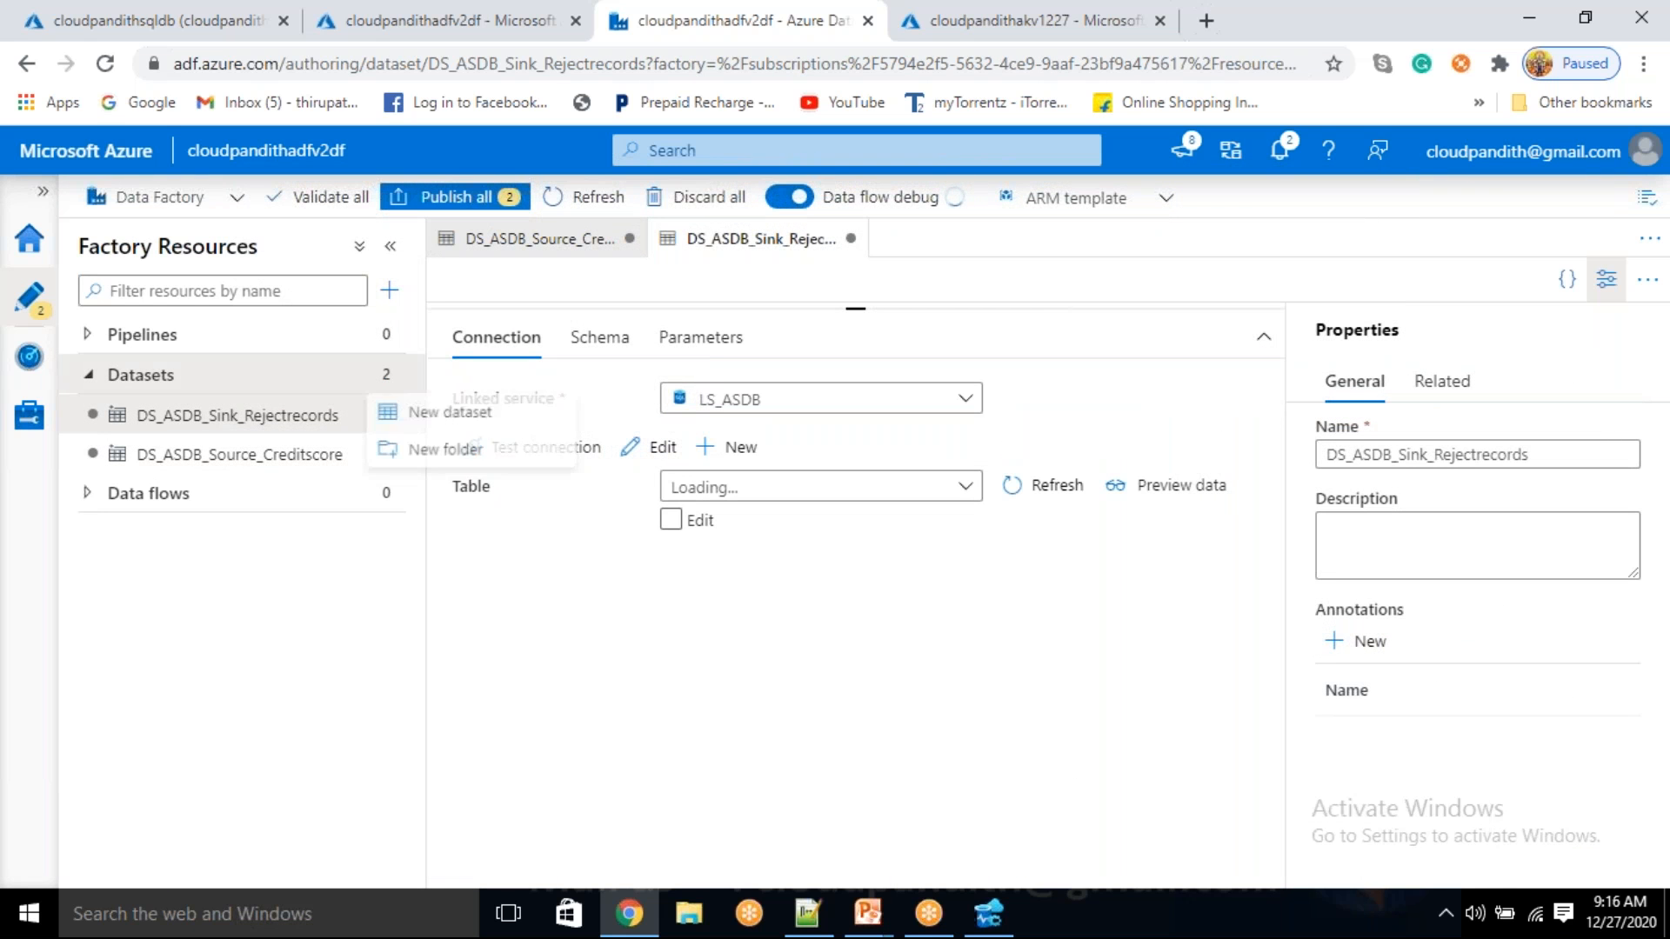
pyautogui.click(431, 414)
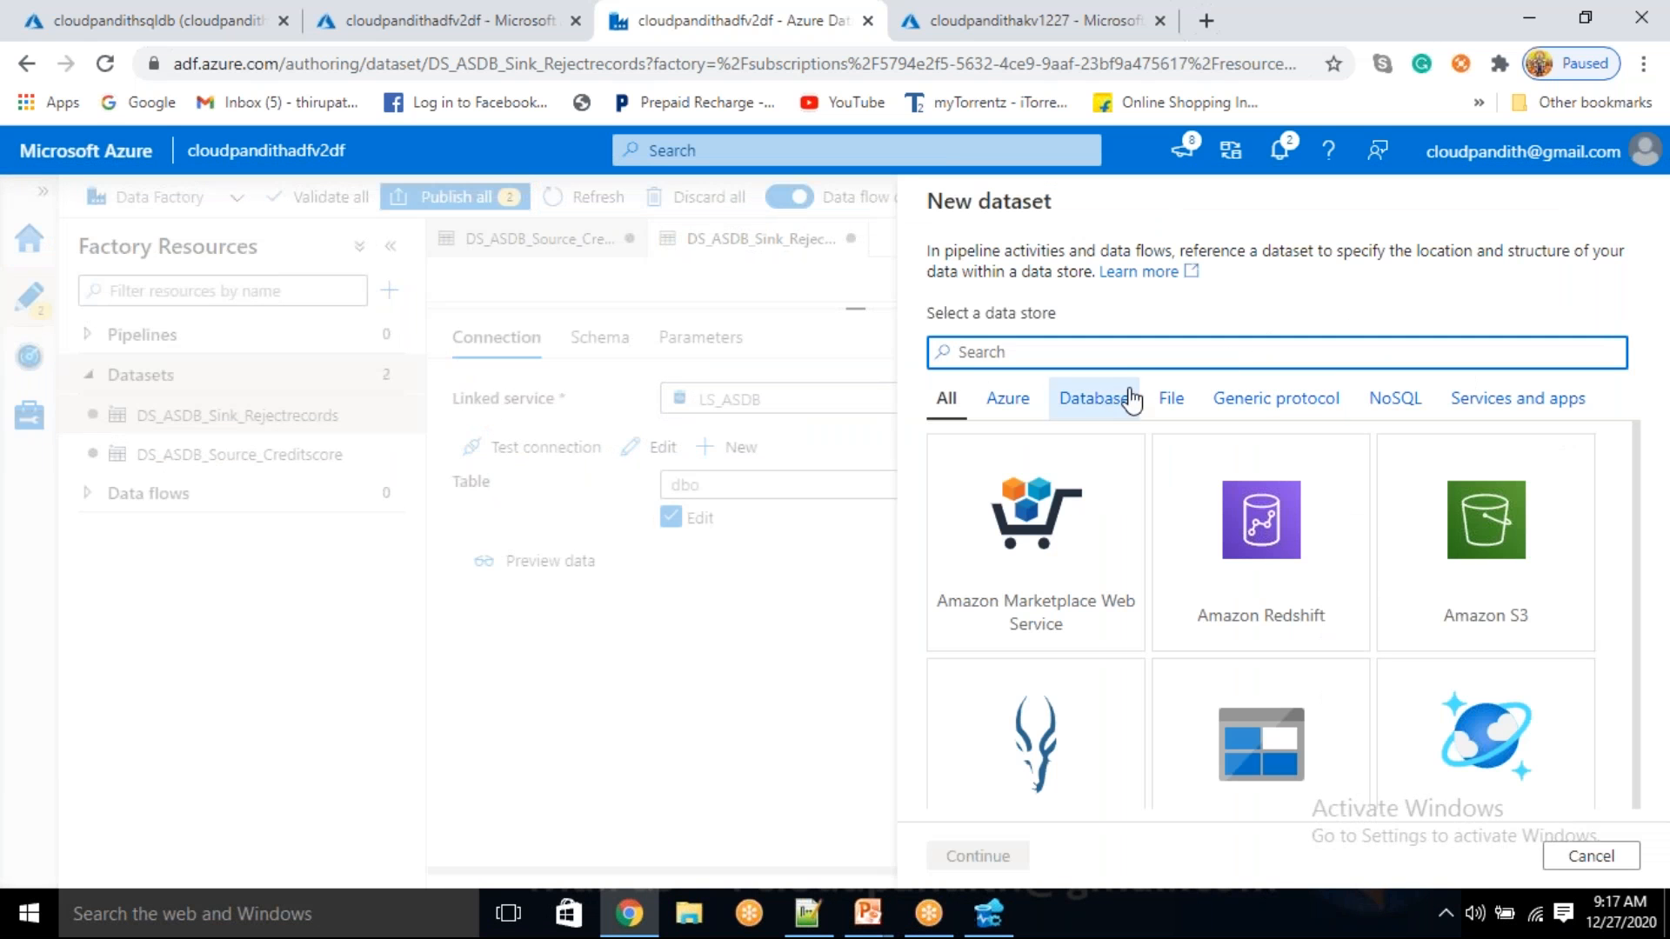
pyautogui.write('sql data')
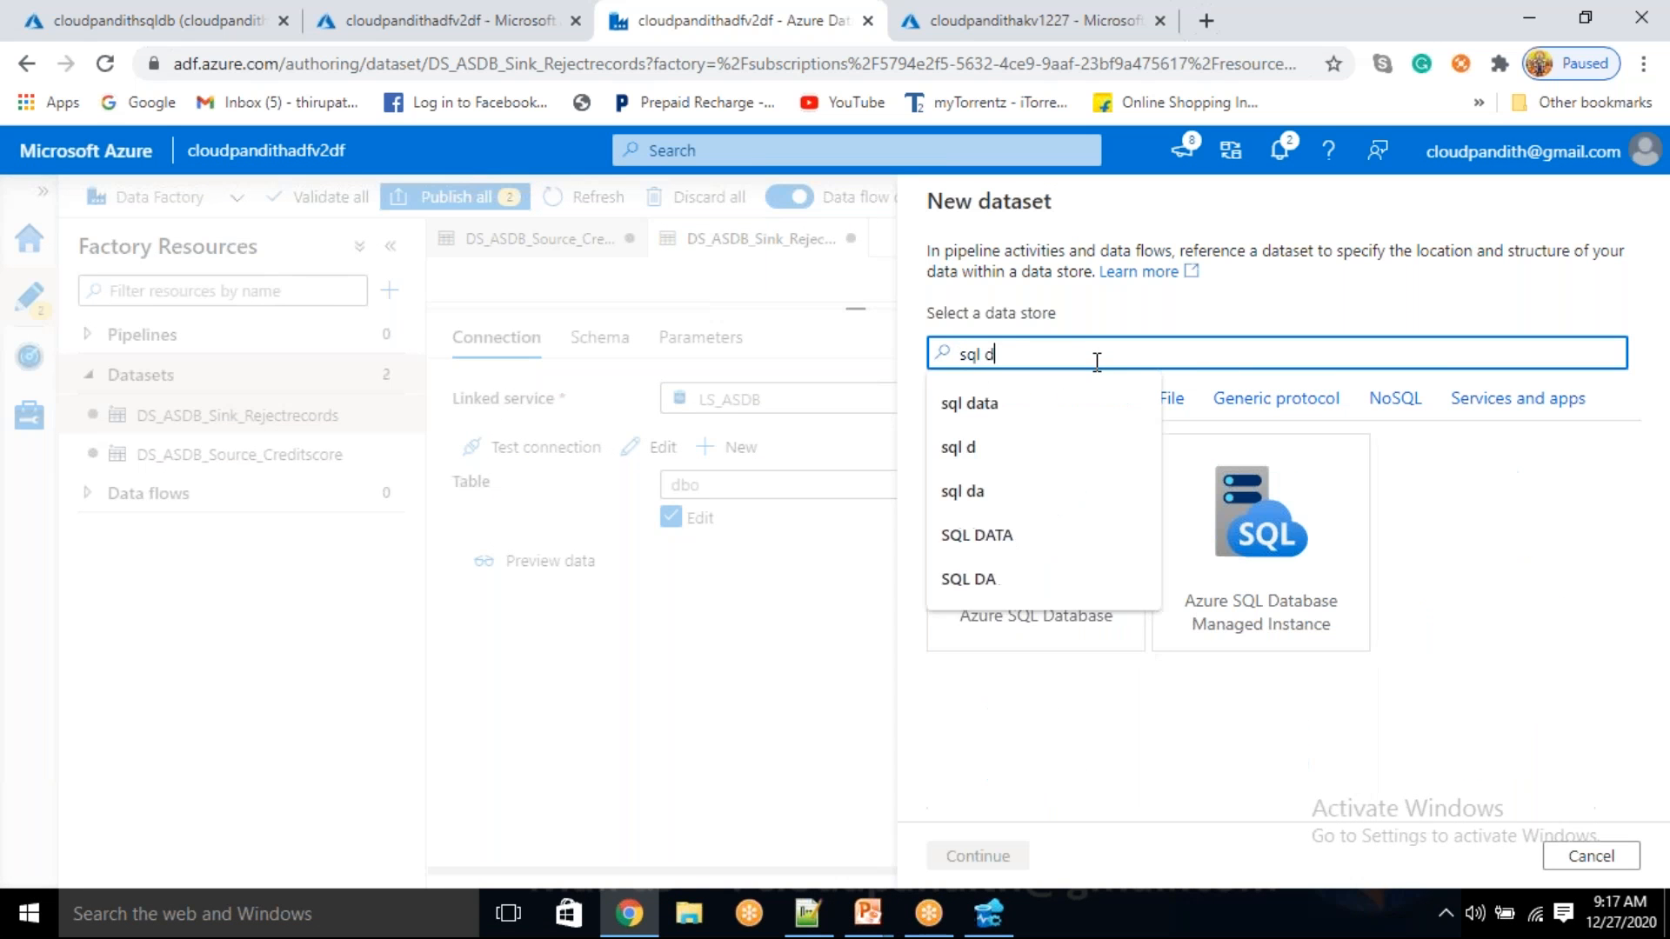
pyautogui.click(1062, 639)
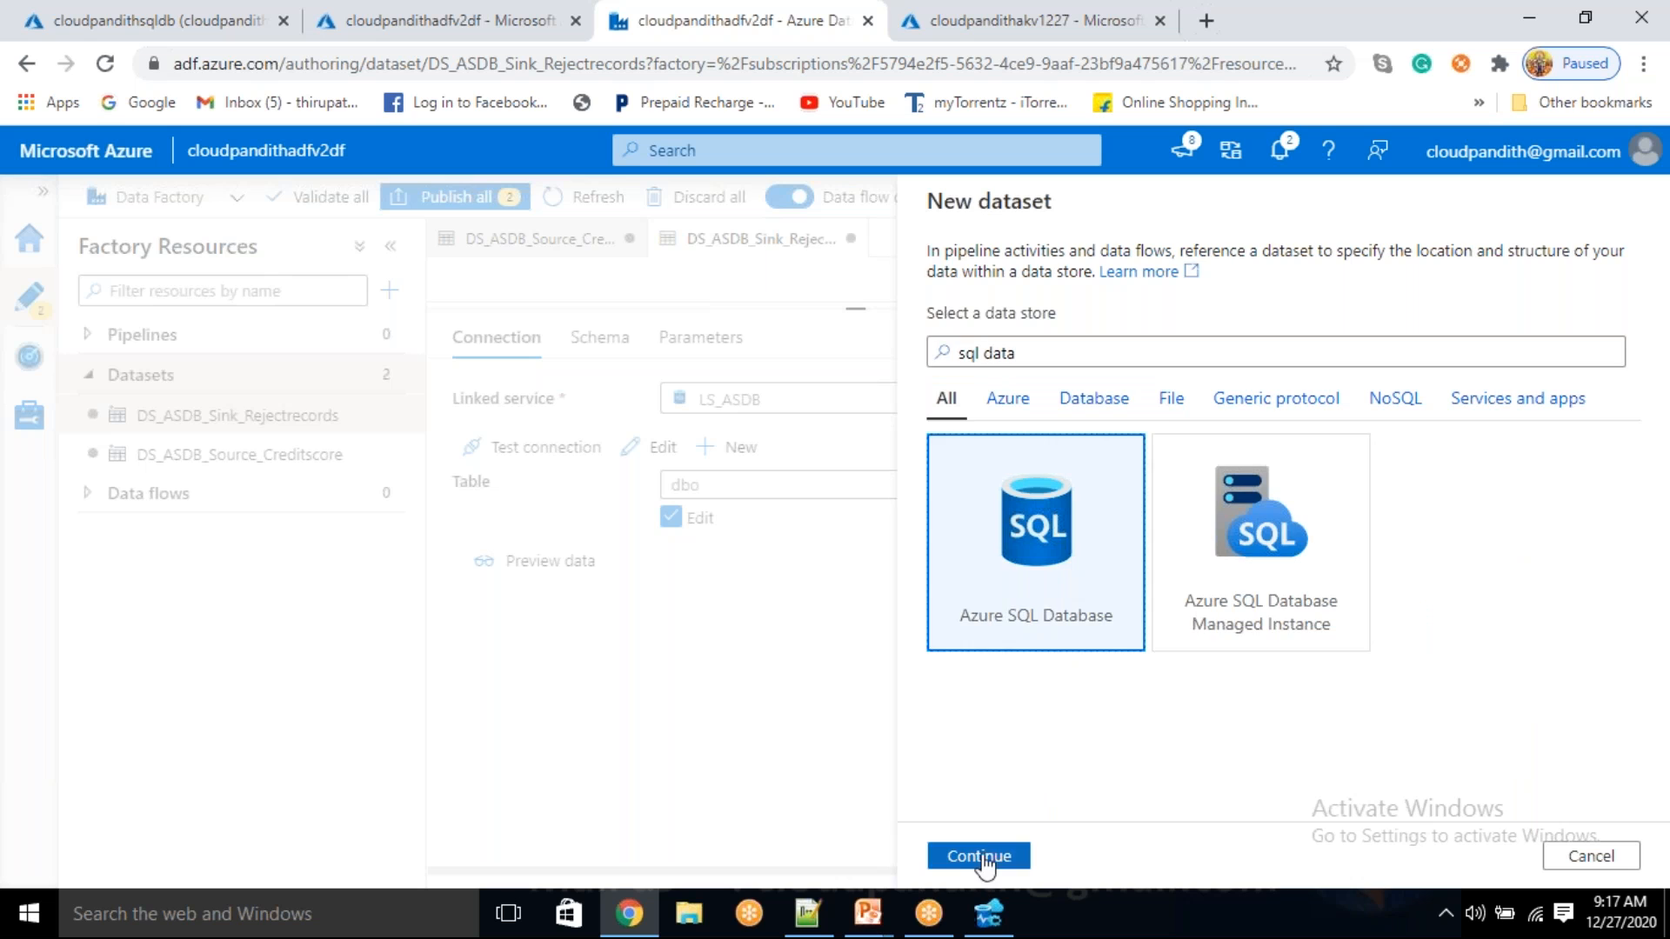
pyautogui.click(977, 856)
# - Name the third dataset DS_ASDB_Sink_Toppers and connect it to the LS_ASDB linked service
pyautogui.doubleClick(1073, 280)
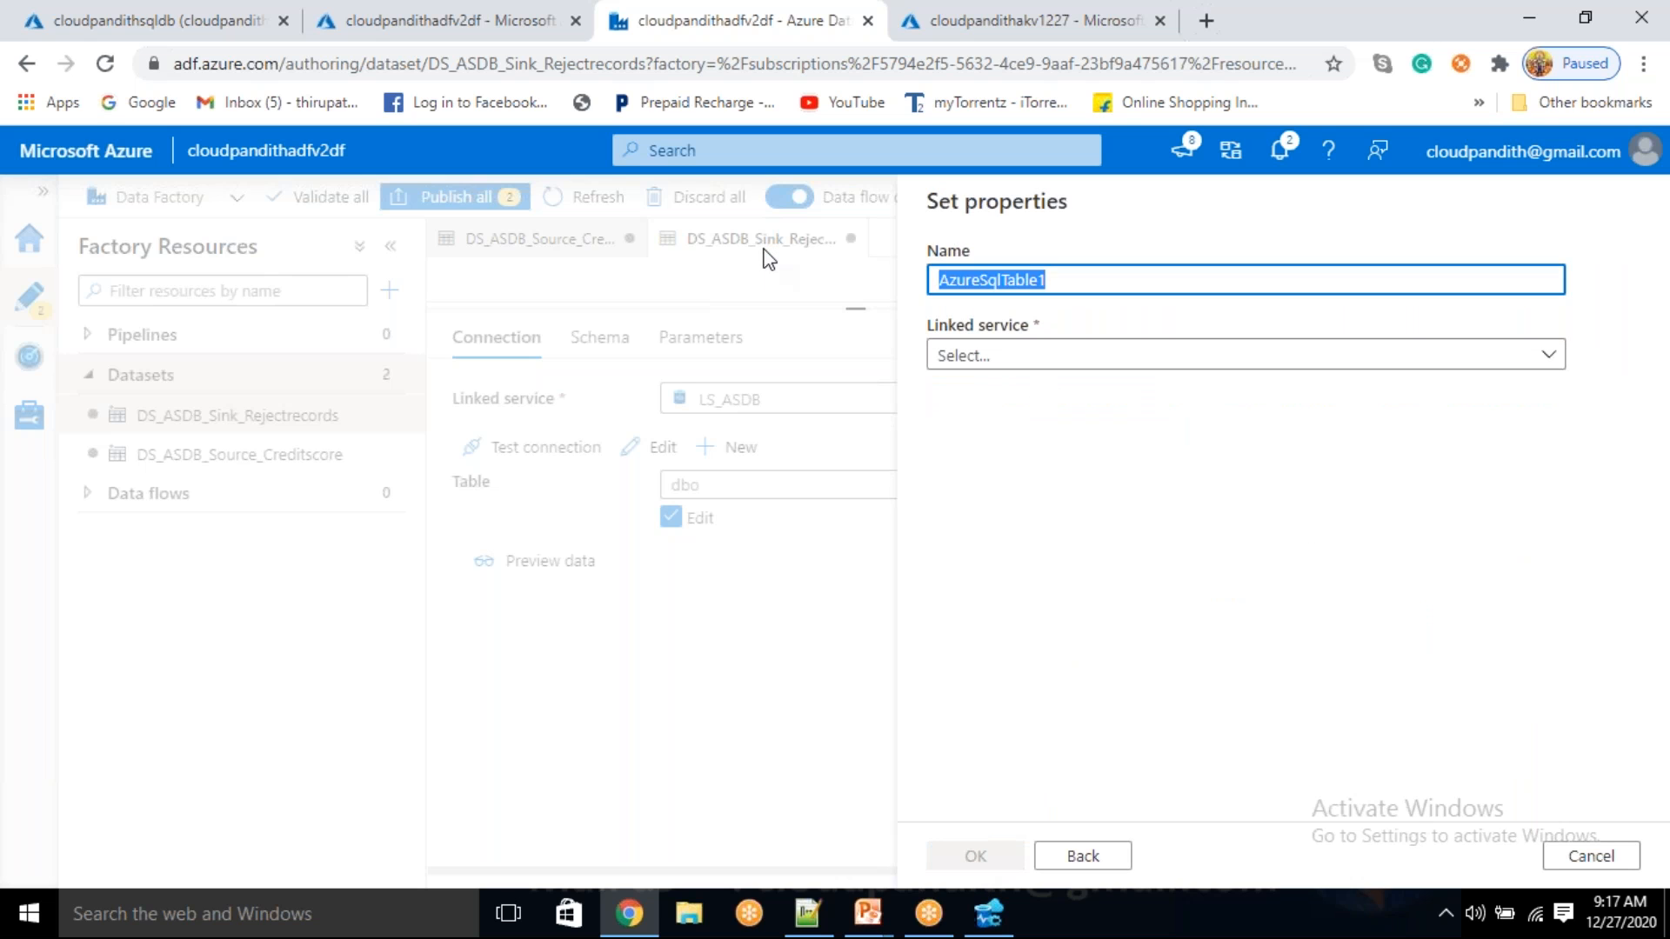
pyautogui.write('DS_A')
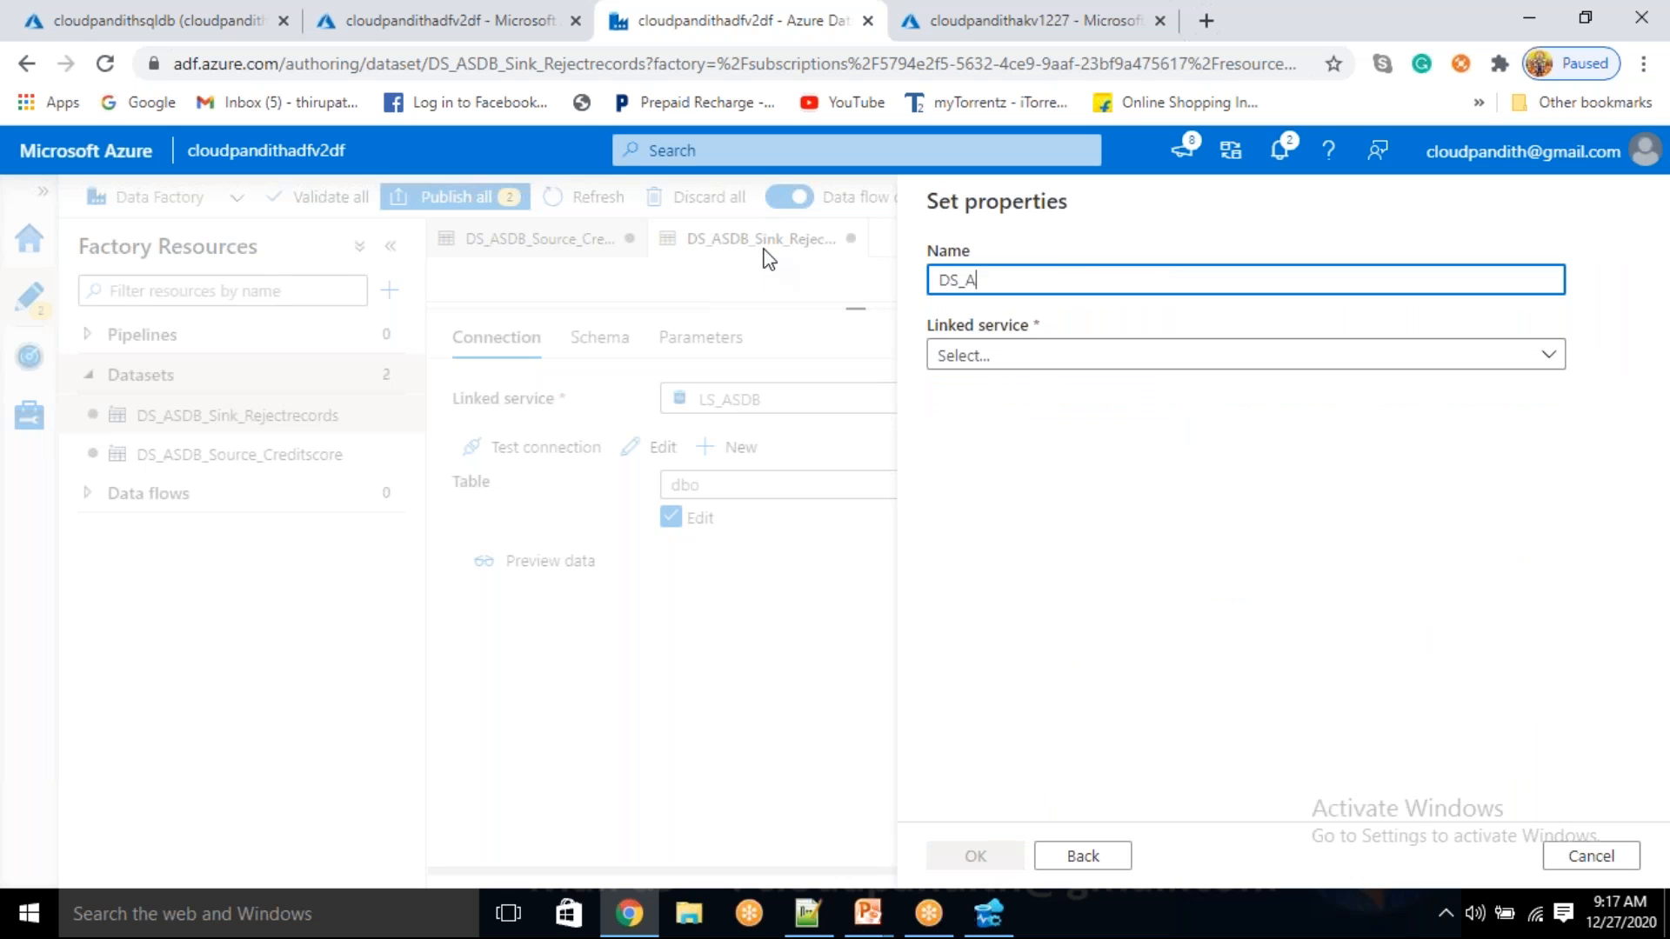
pyautogui.write('SDB_T')
pyautogui.write('S')
pyautogui.write('ink')
pyautogui.write('_')
pyautogui.click(979, 377)
pyautogui.click(997, 502)
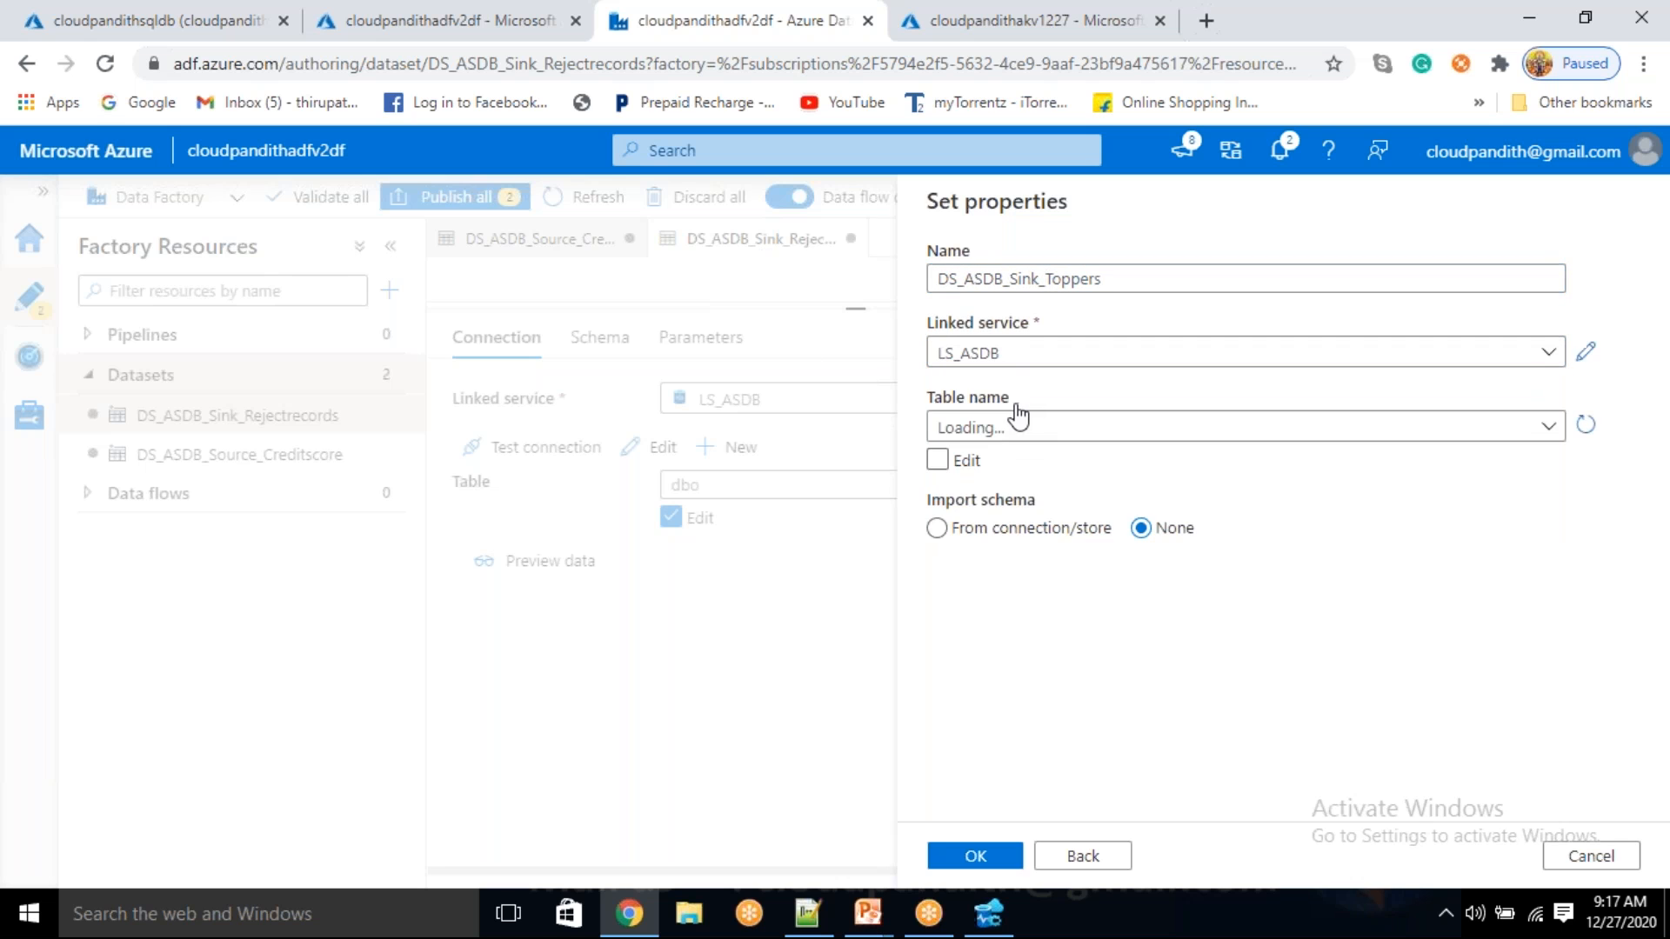
# - Enter the toppers sink table manually as dbo.toppers, set Import schema to None and create the dataset
pyautogui.click(949, 460)
pyautogui.click(979, 425)
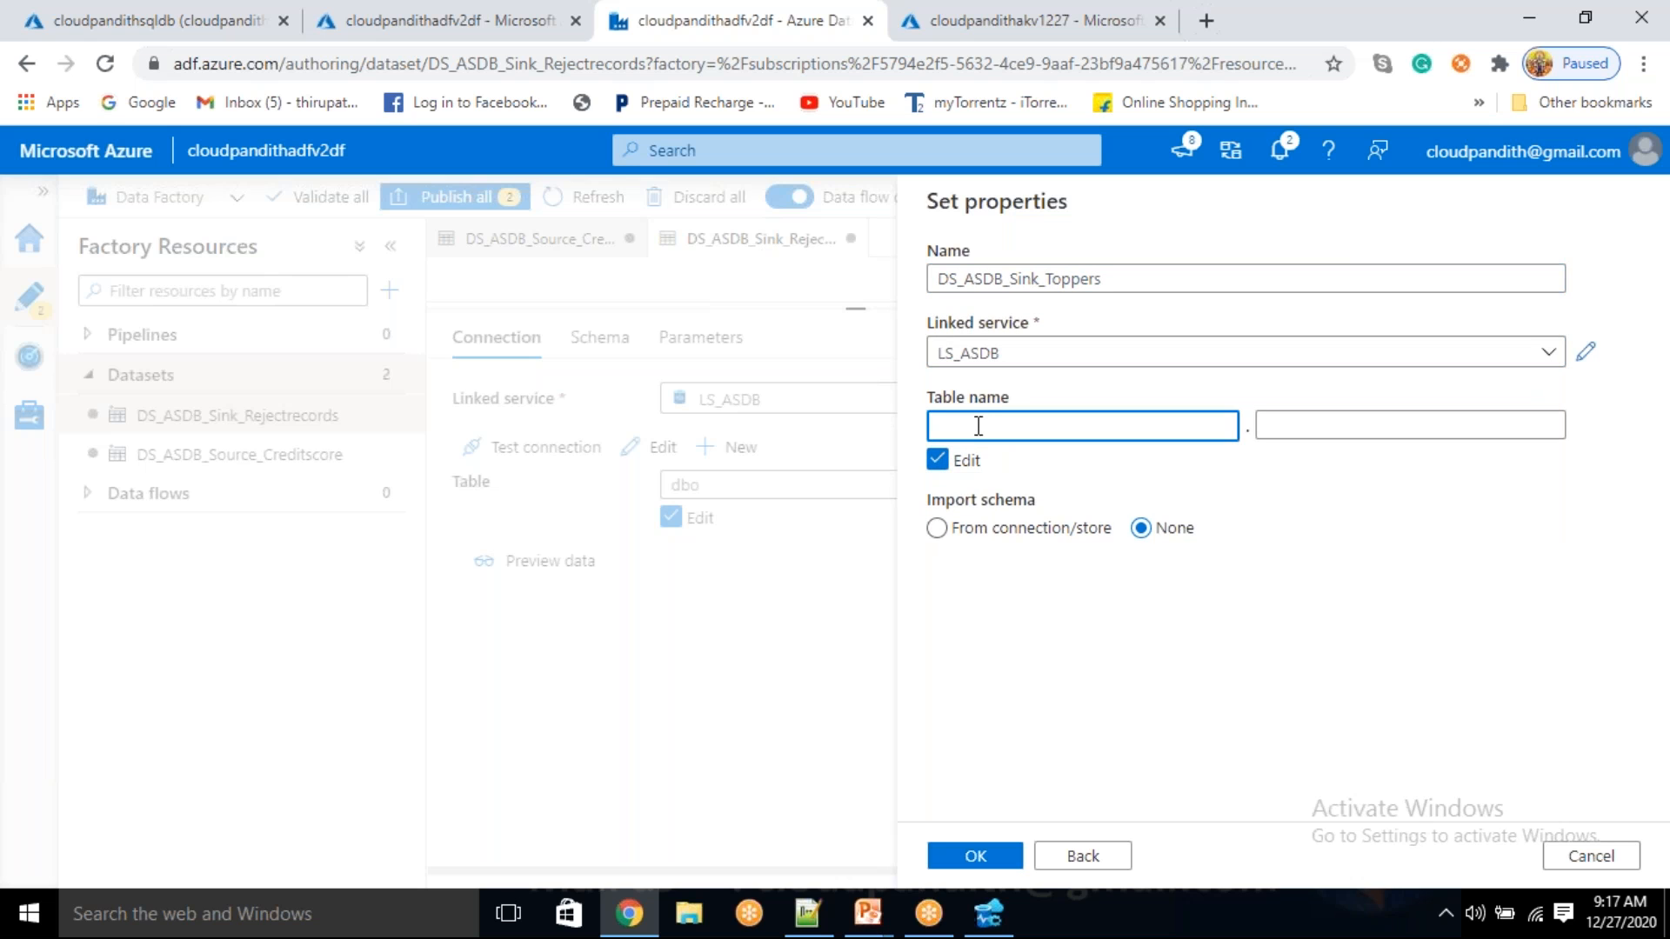
pyautogui.write('dbo')
pyautogui.press('Tab')
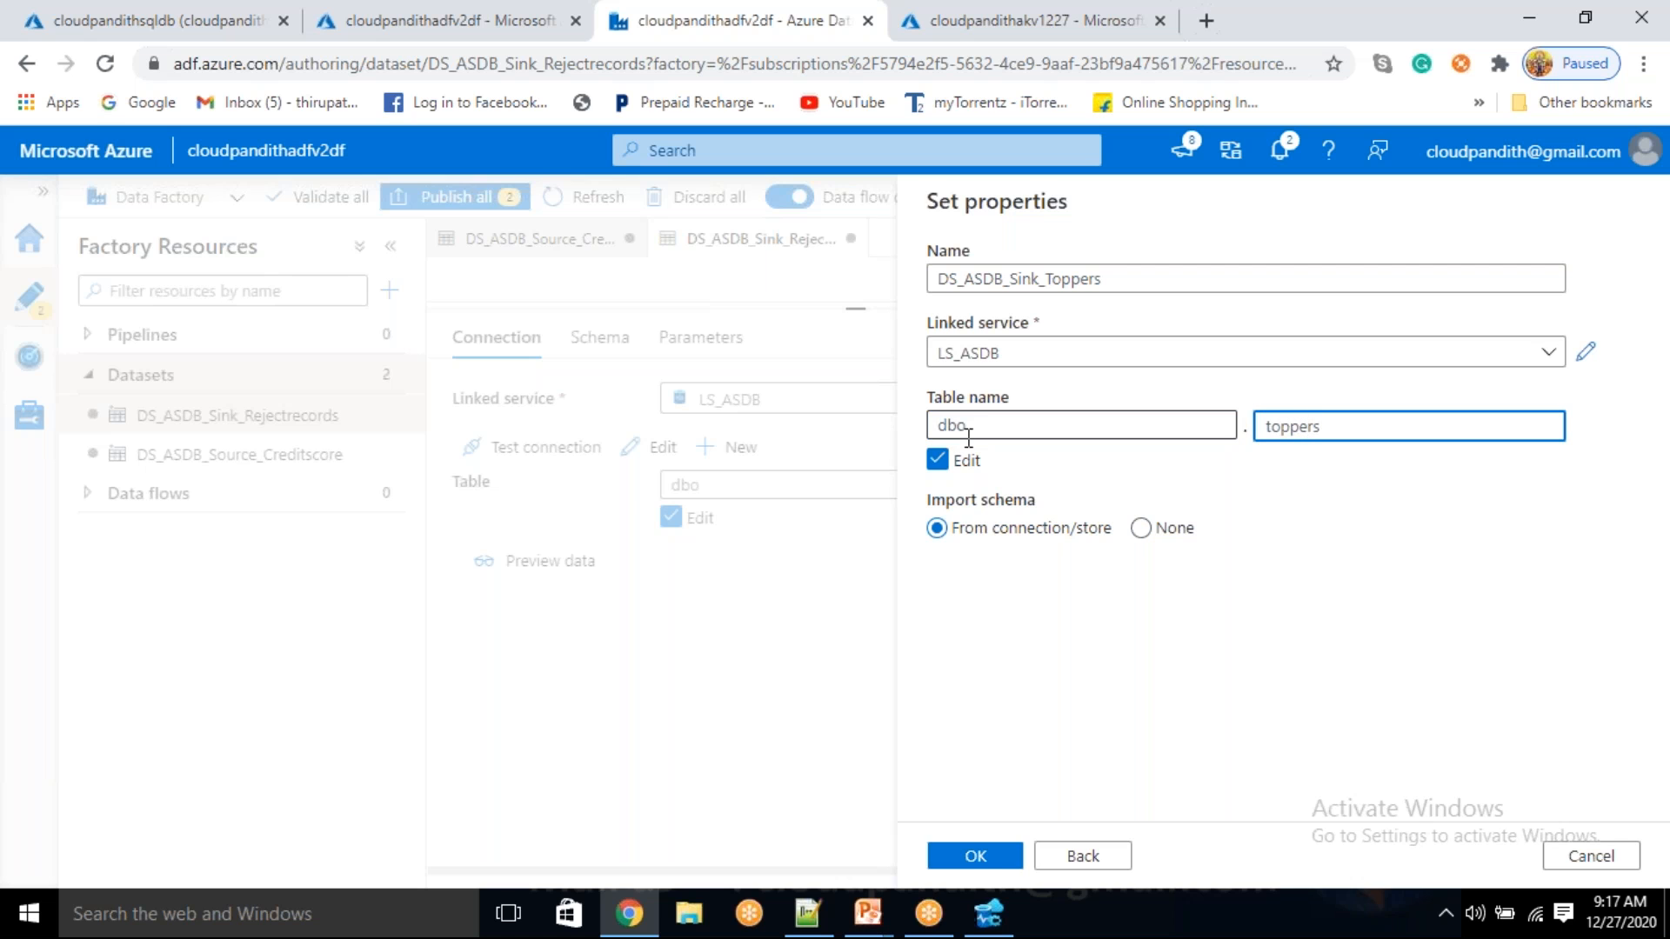
pyautogui.click(975, 856)
pyautogui.click(1142, 527)
pyautogui.click(977, 856)
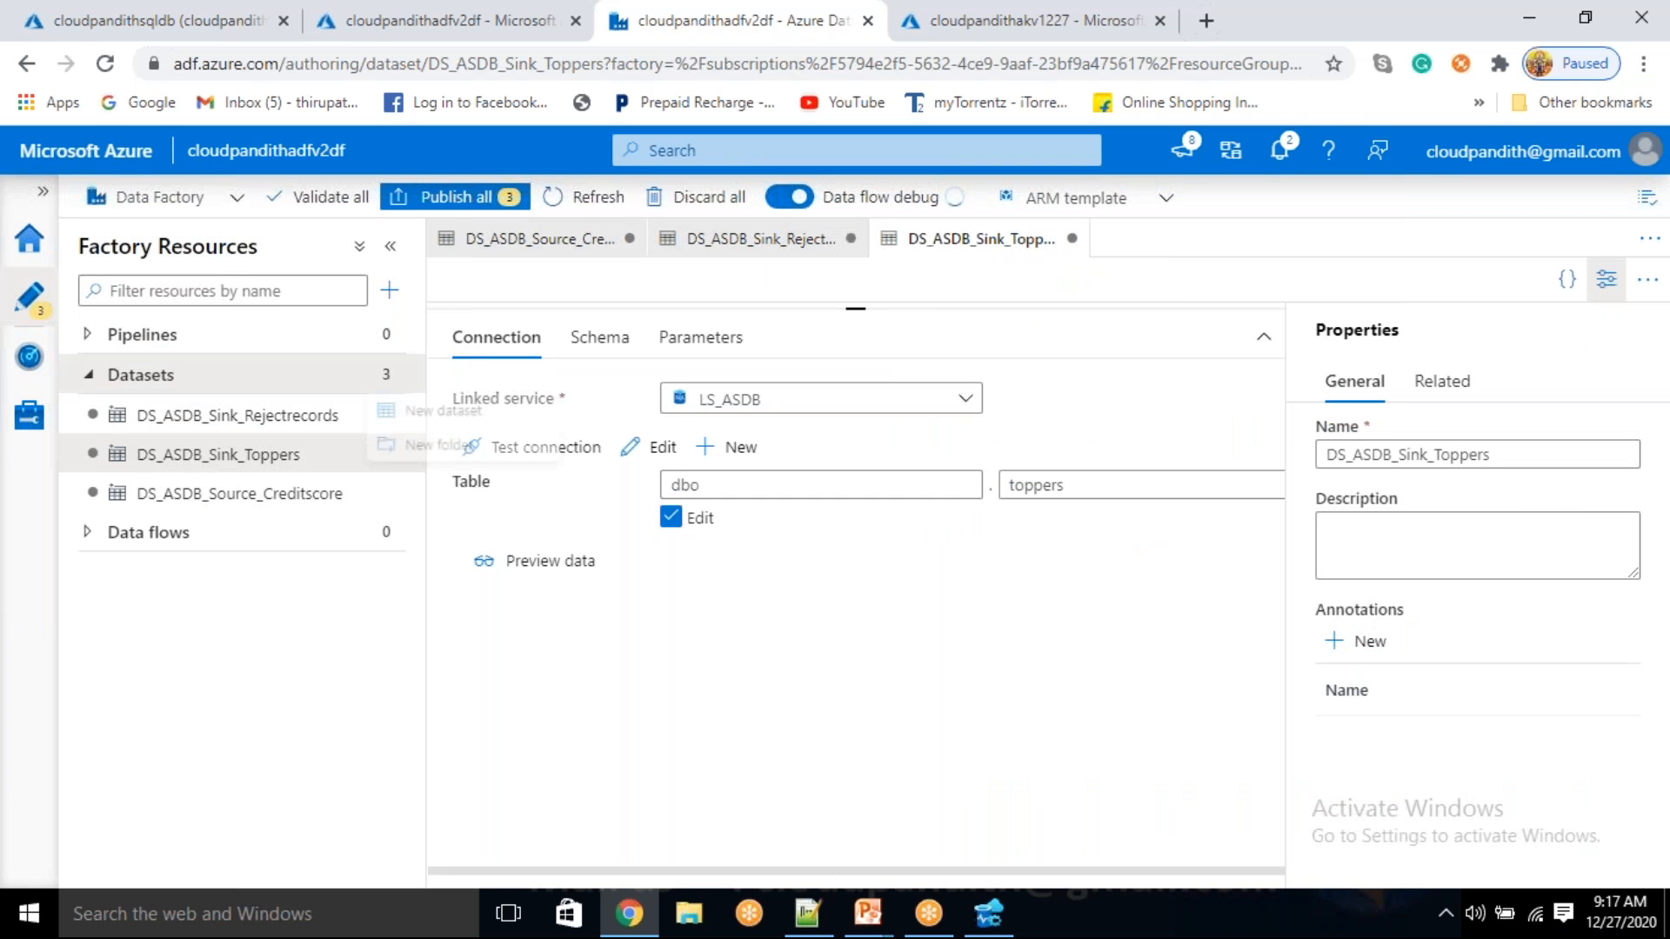
# - Start a fourth dataset, searching the data stores for "sql data" and choosing Azure SQL Database
pyautogui.click(384, 376)
pyautogui.click(429, 417)
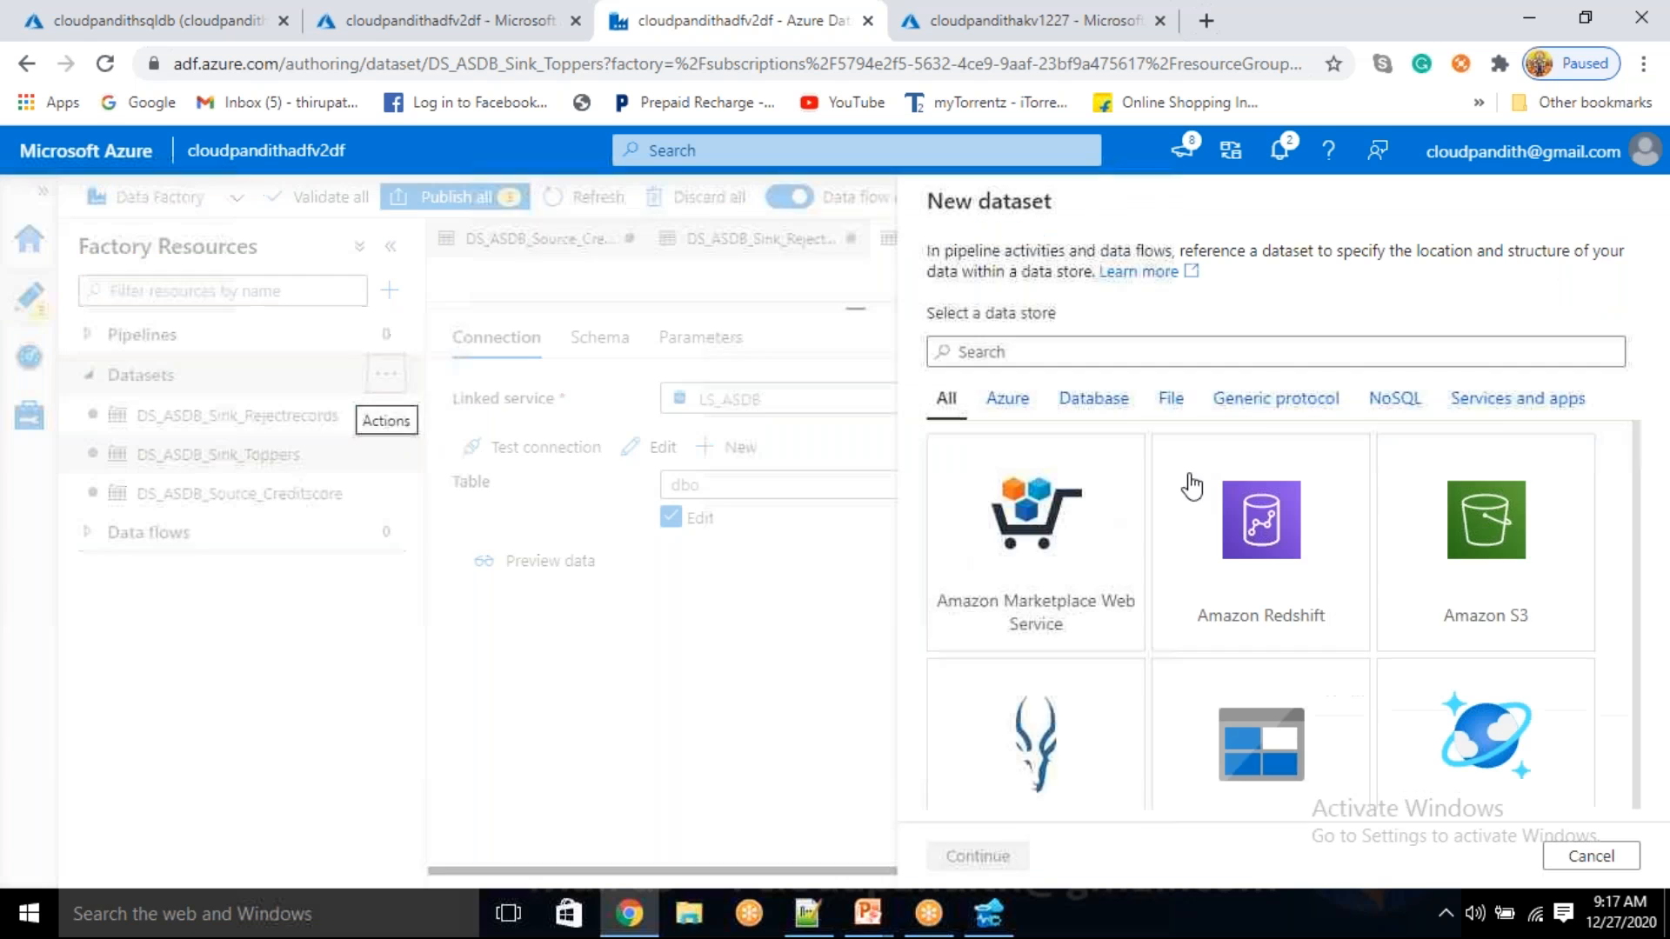
pyautogui.write('sql data')
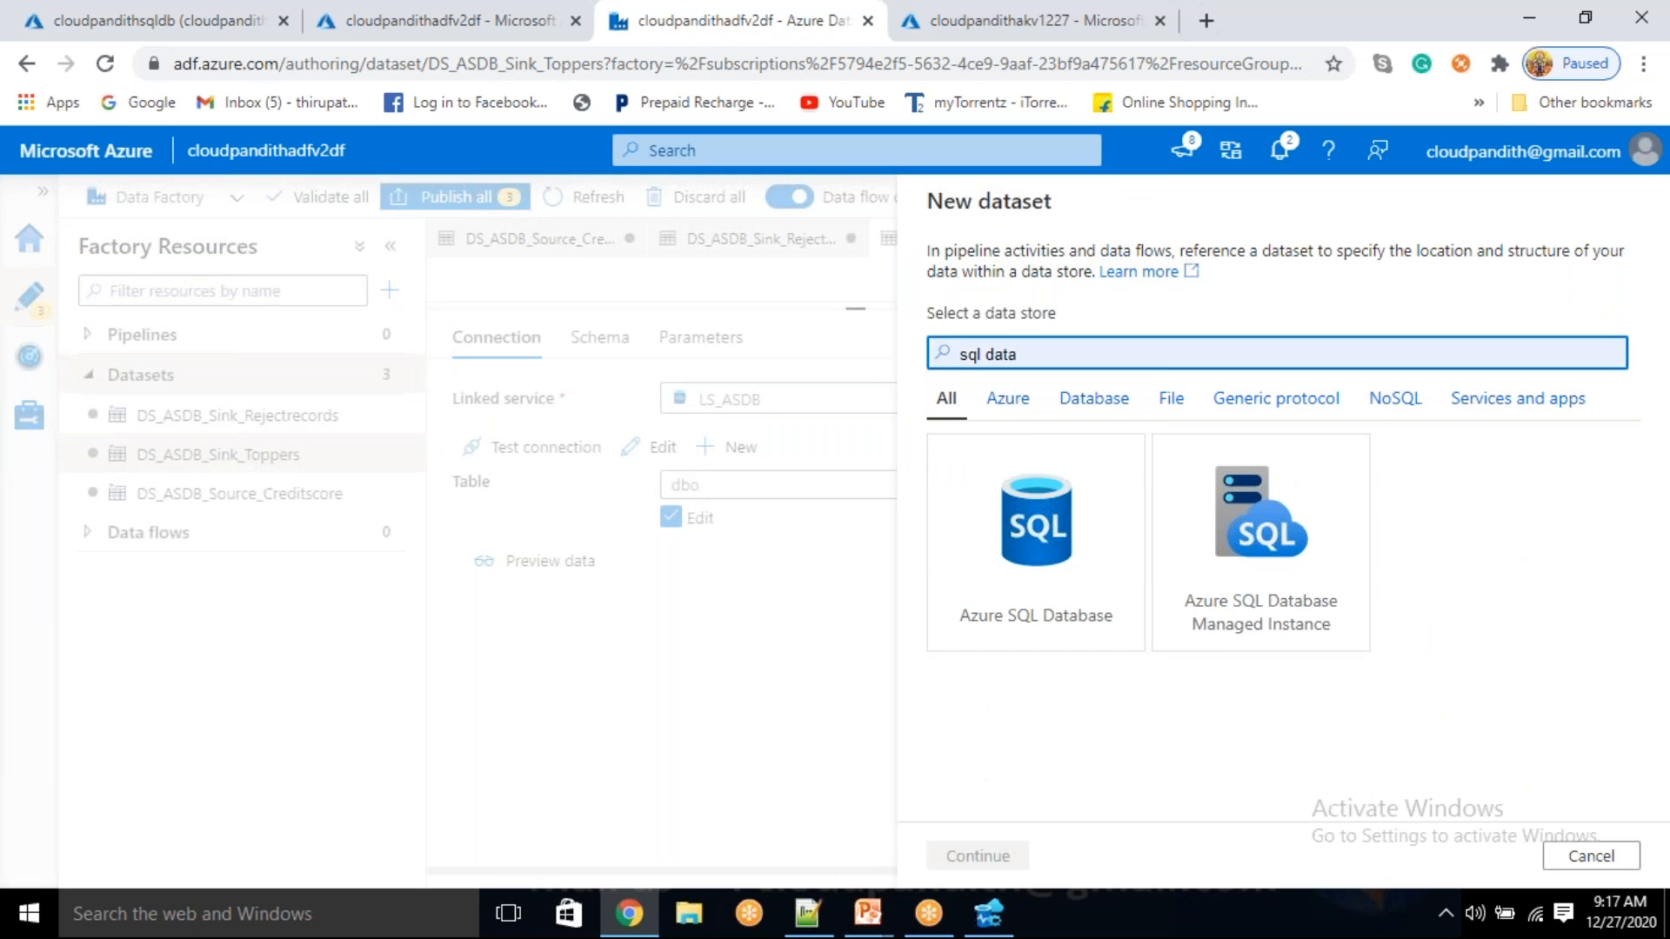
pyautogui.click(1009, 548)
pyautogui.click(981, 857)
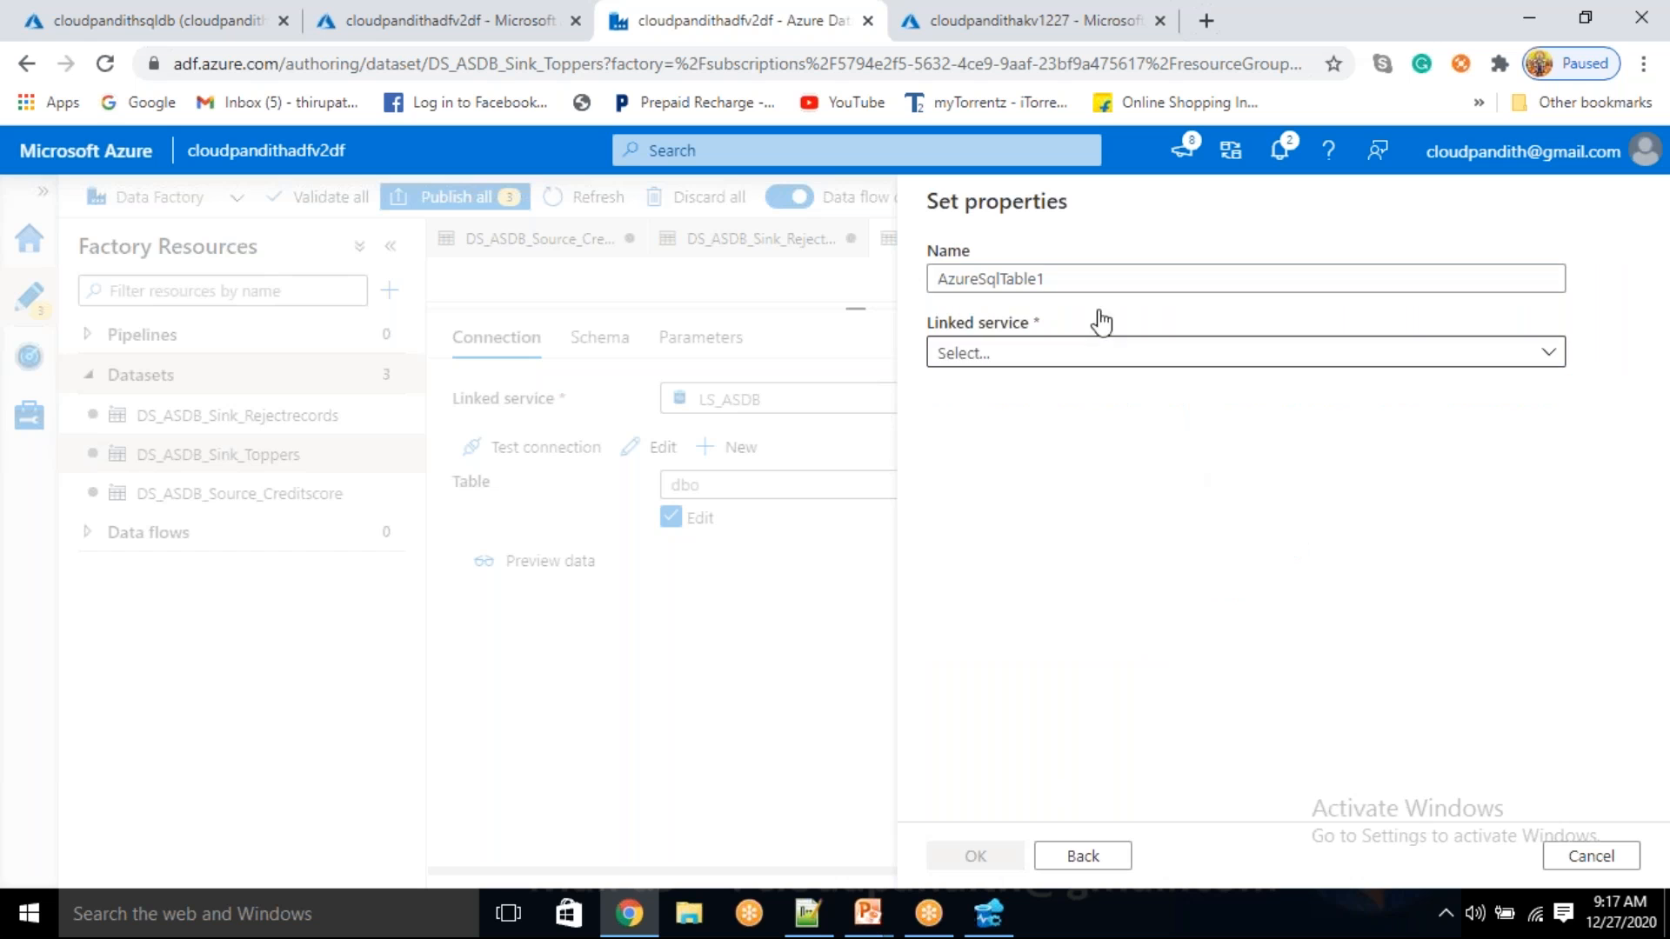
# - Name the fourth dataset DS_ASDB_Sink_AllCust and connect it to the LS_ASDB linked service
pyautogui.moveTo(1070, 280); pyautogui.dragTo(850, 298)
pyautogui.press('BackSpace')
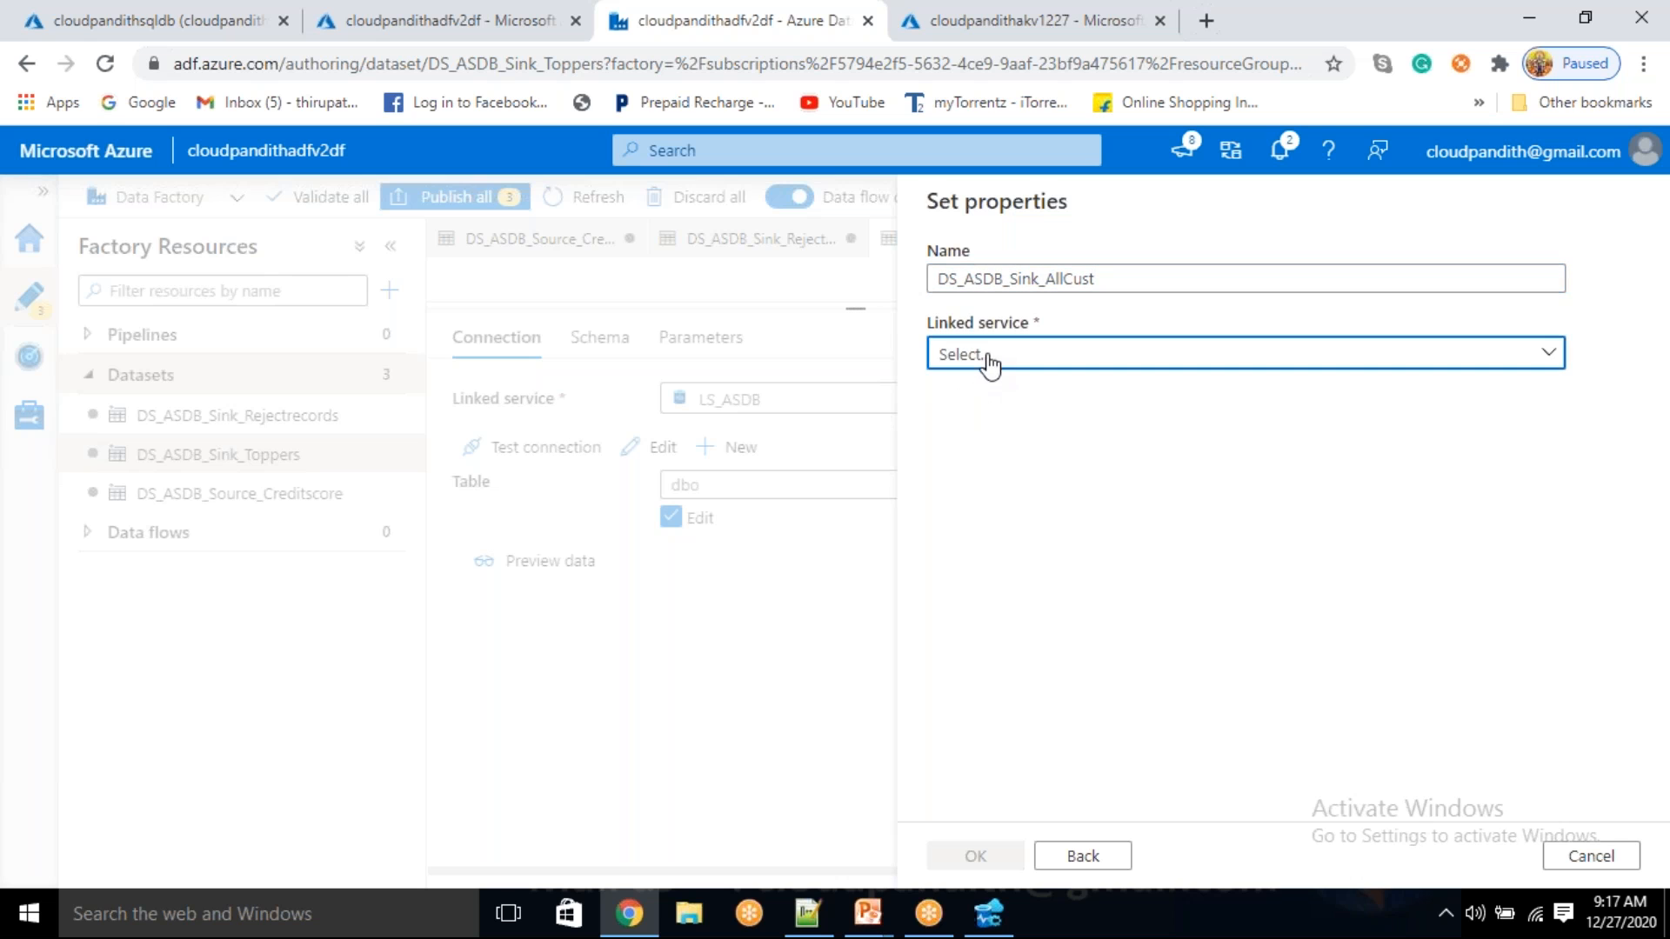
pyautogui.click(988, 358)
pyautogui.click(976, 508)
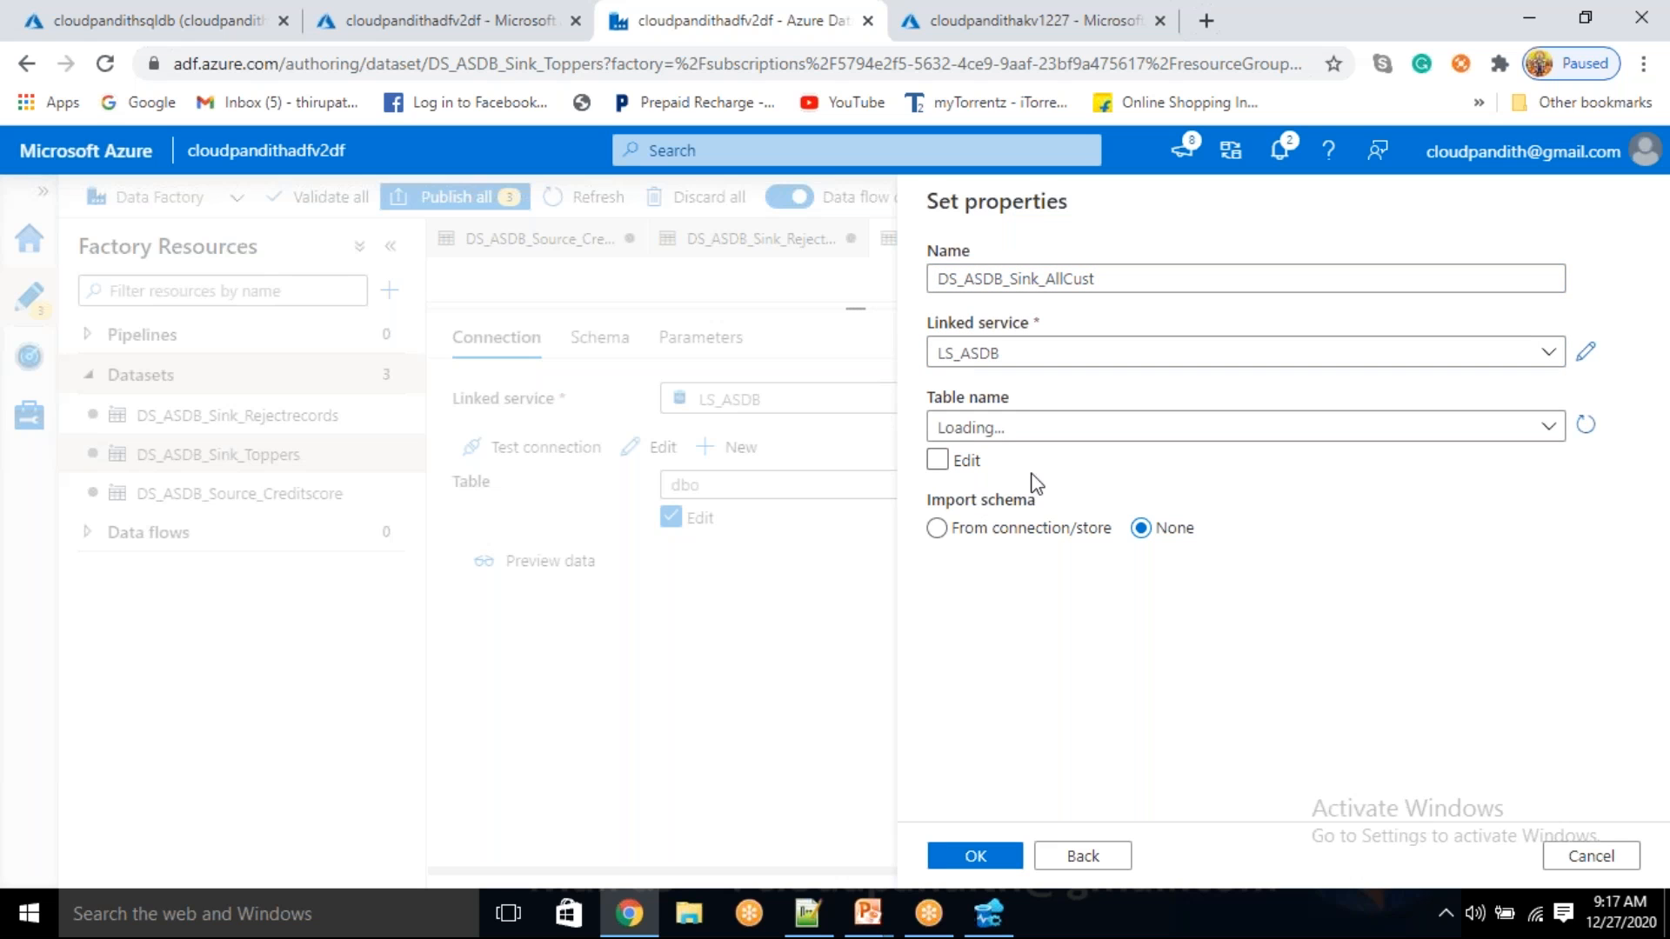
# - Enter the all-customers sink table manually as dbo.creditresults, set Import schema to None and create the dataset
pyautogui.click(937, 457)
pyautogui.click(965, 434)
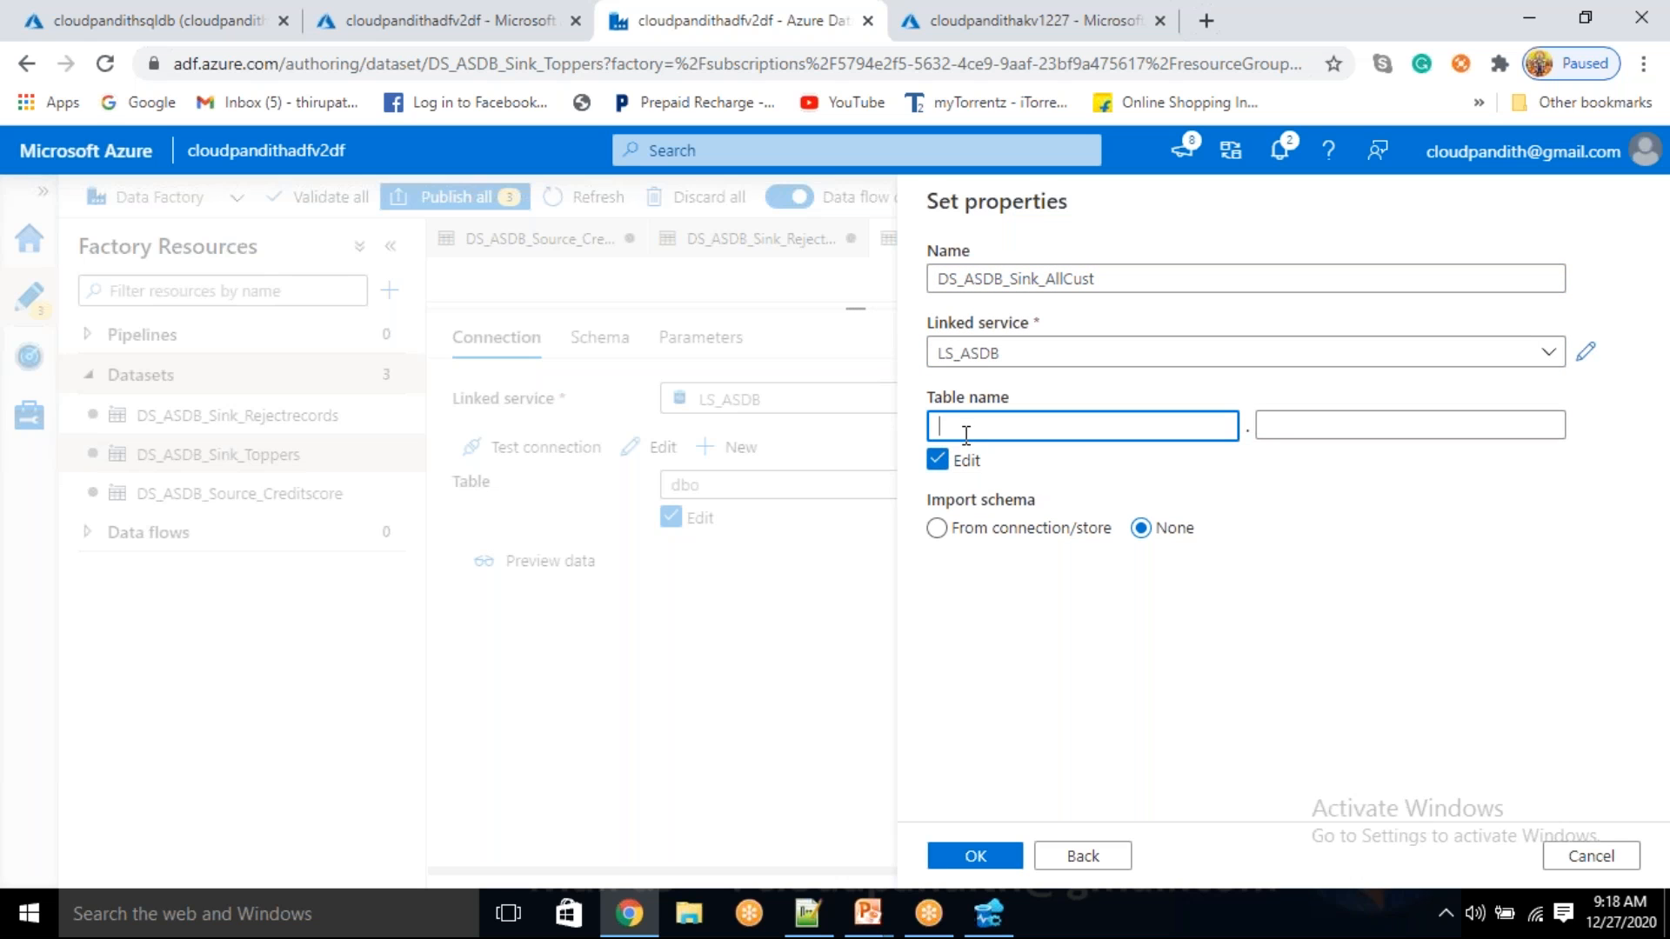
pyautogui.write('dbo')
pyautogui.press('Tab')
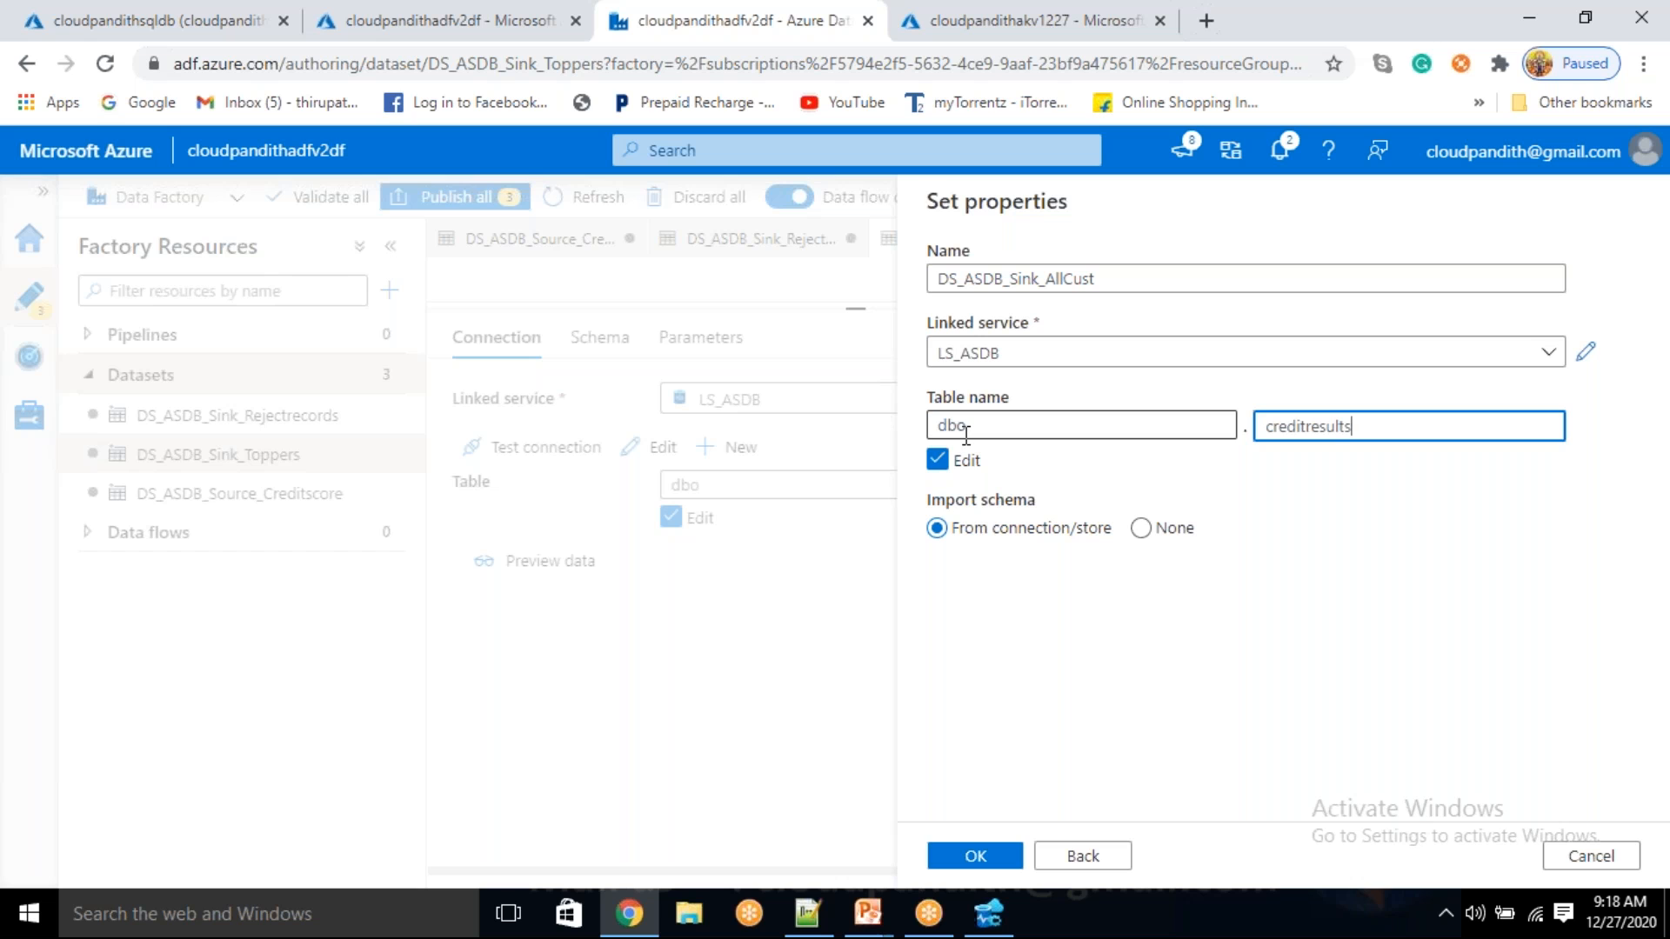
pyautogui.click(978, 856)
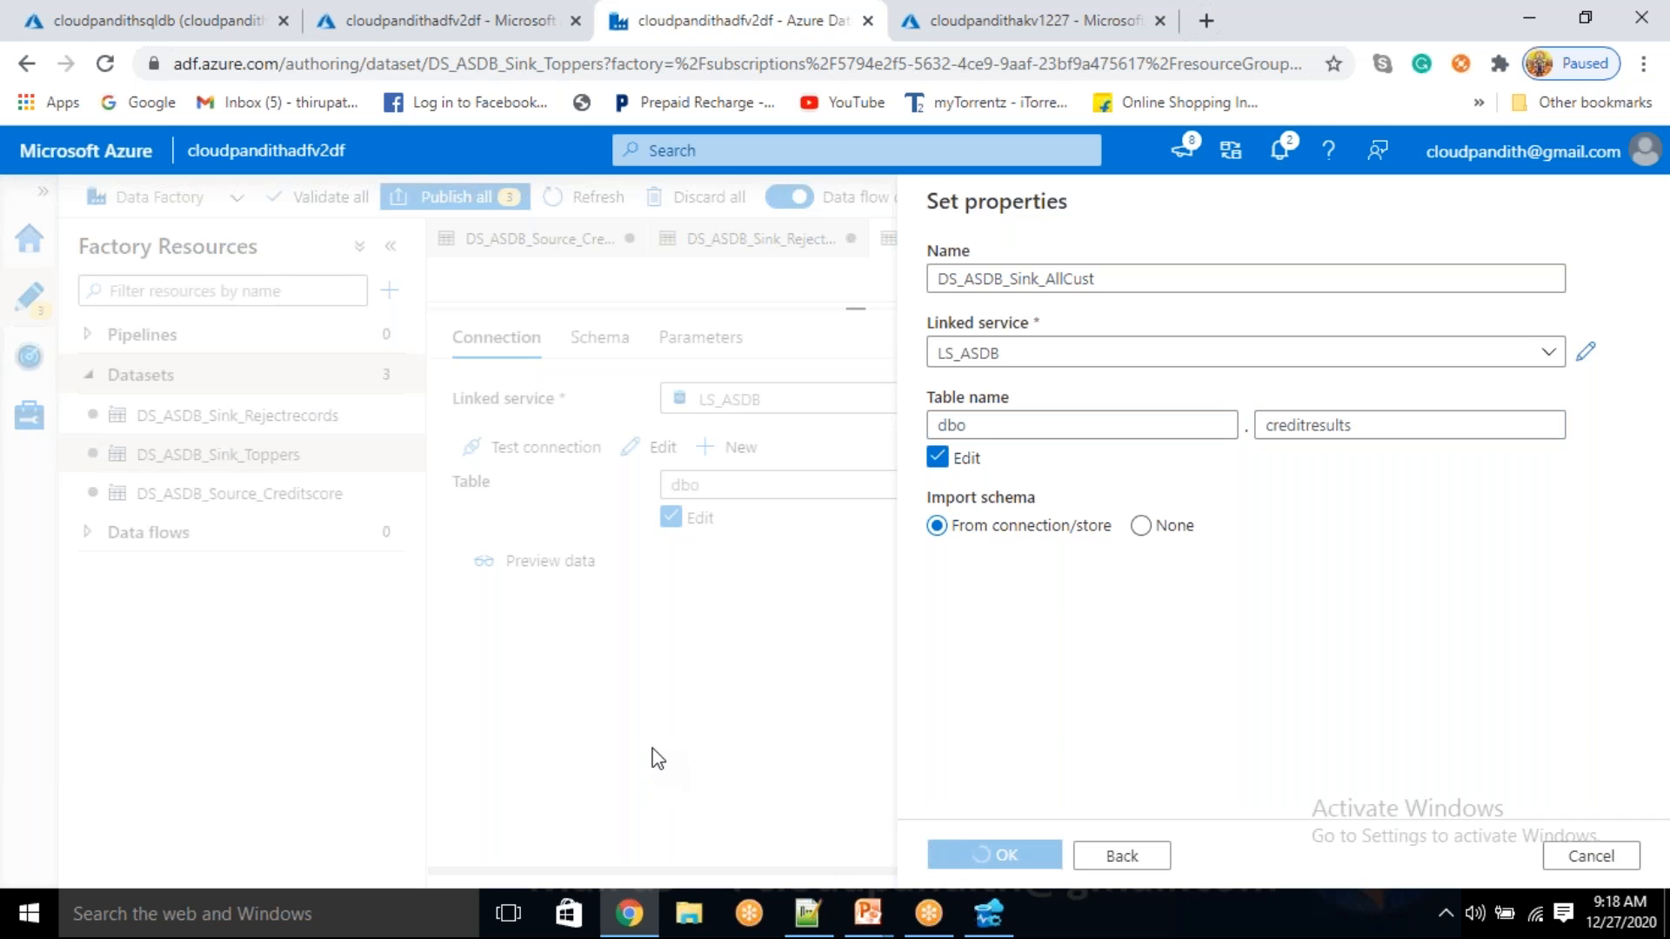
pyautogui.click(1141, 525)
pyautogui.click(975, 857)
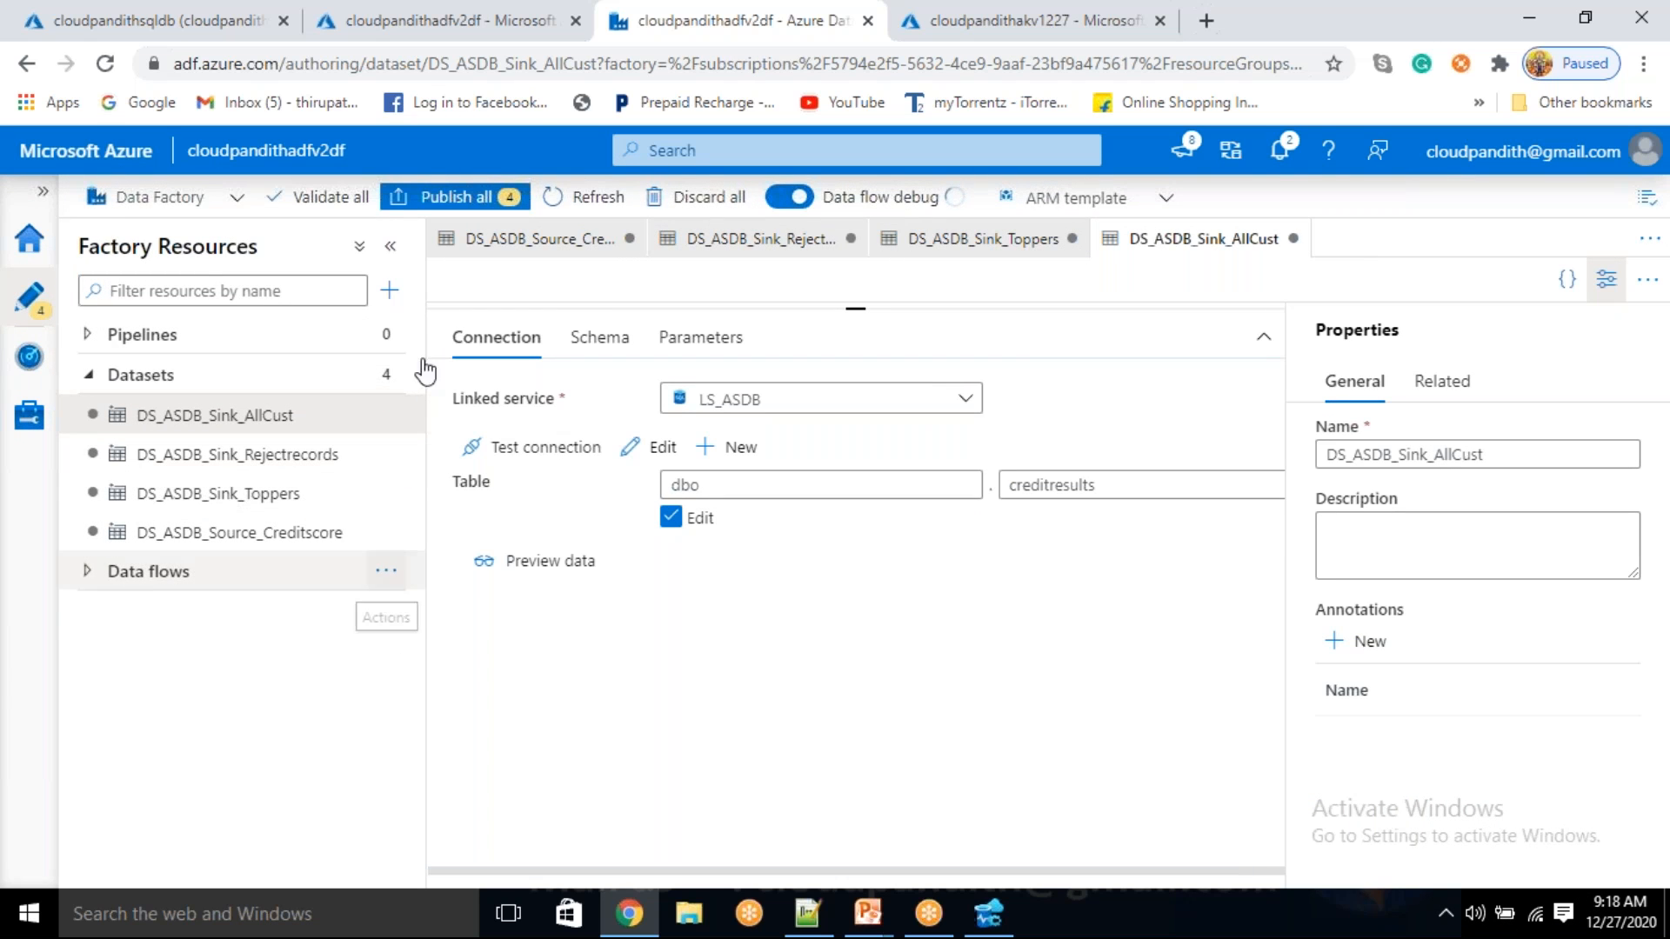
# - Create a new mapping data flow of the Data flow type and dismiss its introductory hint
pyautogui.click(384, 570)
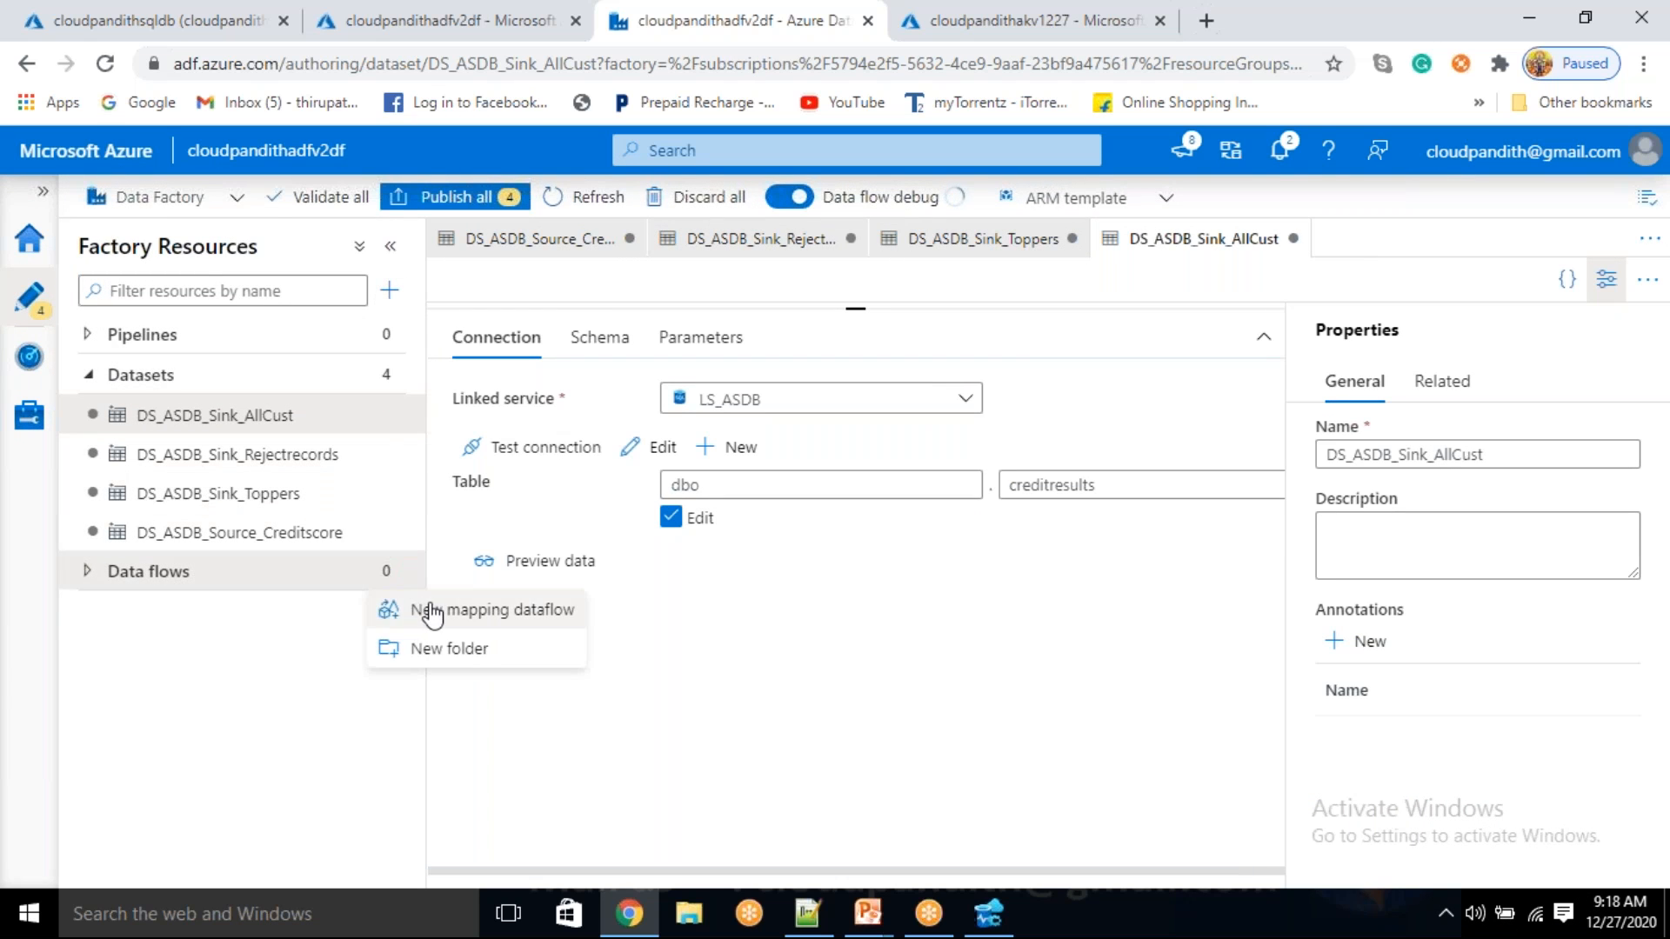
pyautogui.click(432, 609)
pyautogui.click(1167, 380)
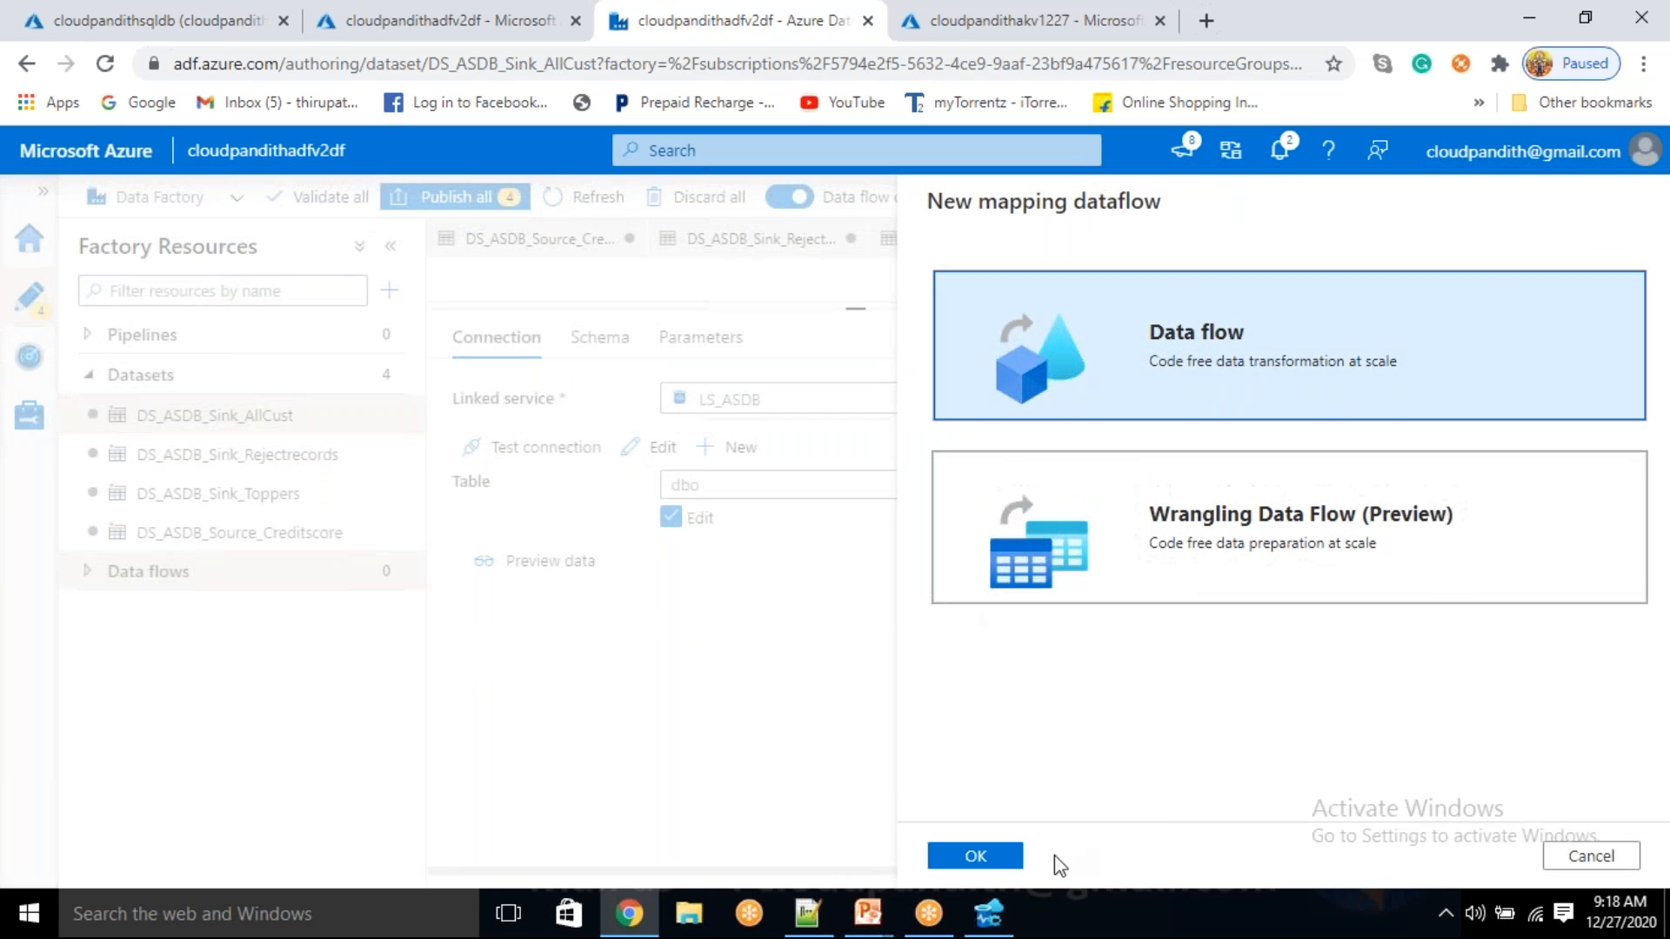
pyautogui.click(1009, 859)
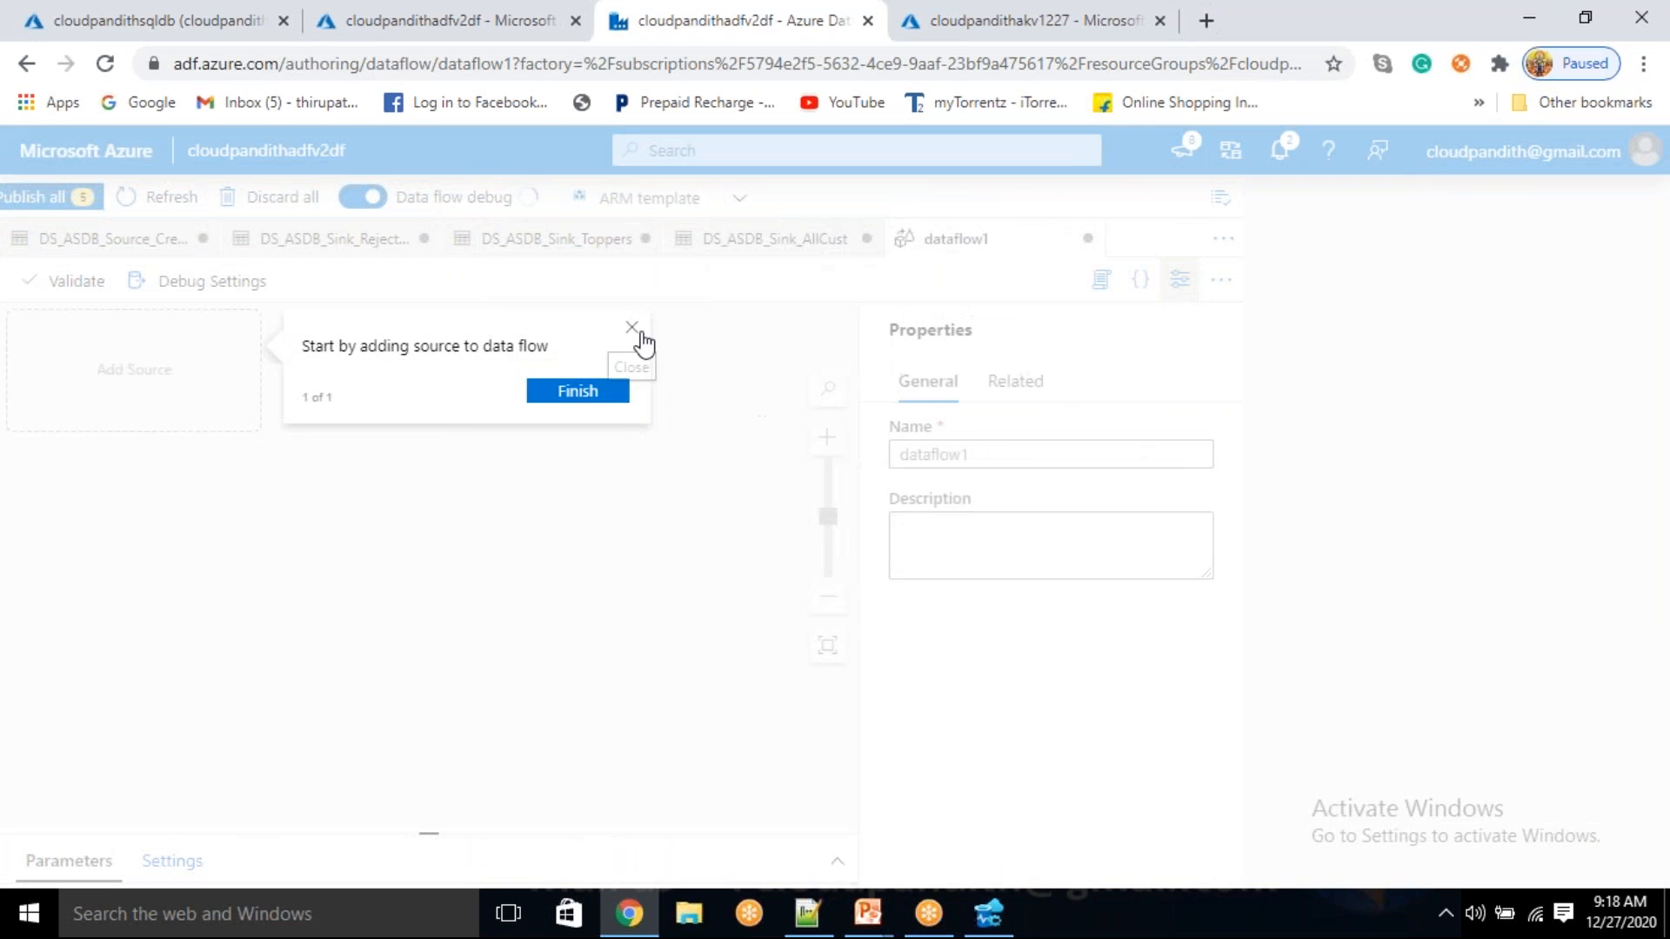
pyautogui.click(633, 329)
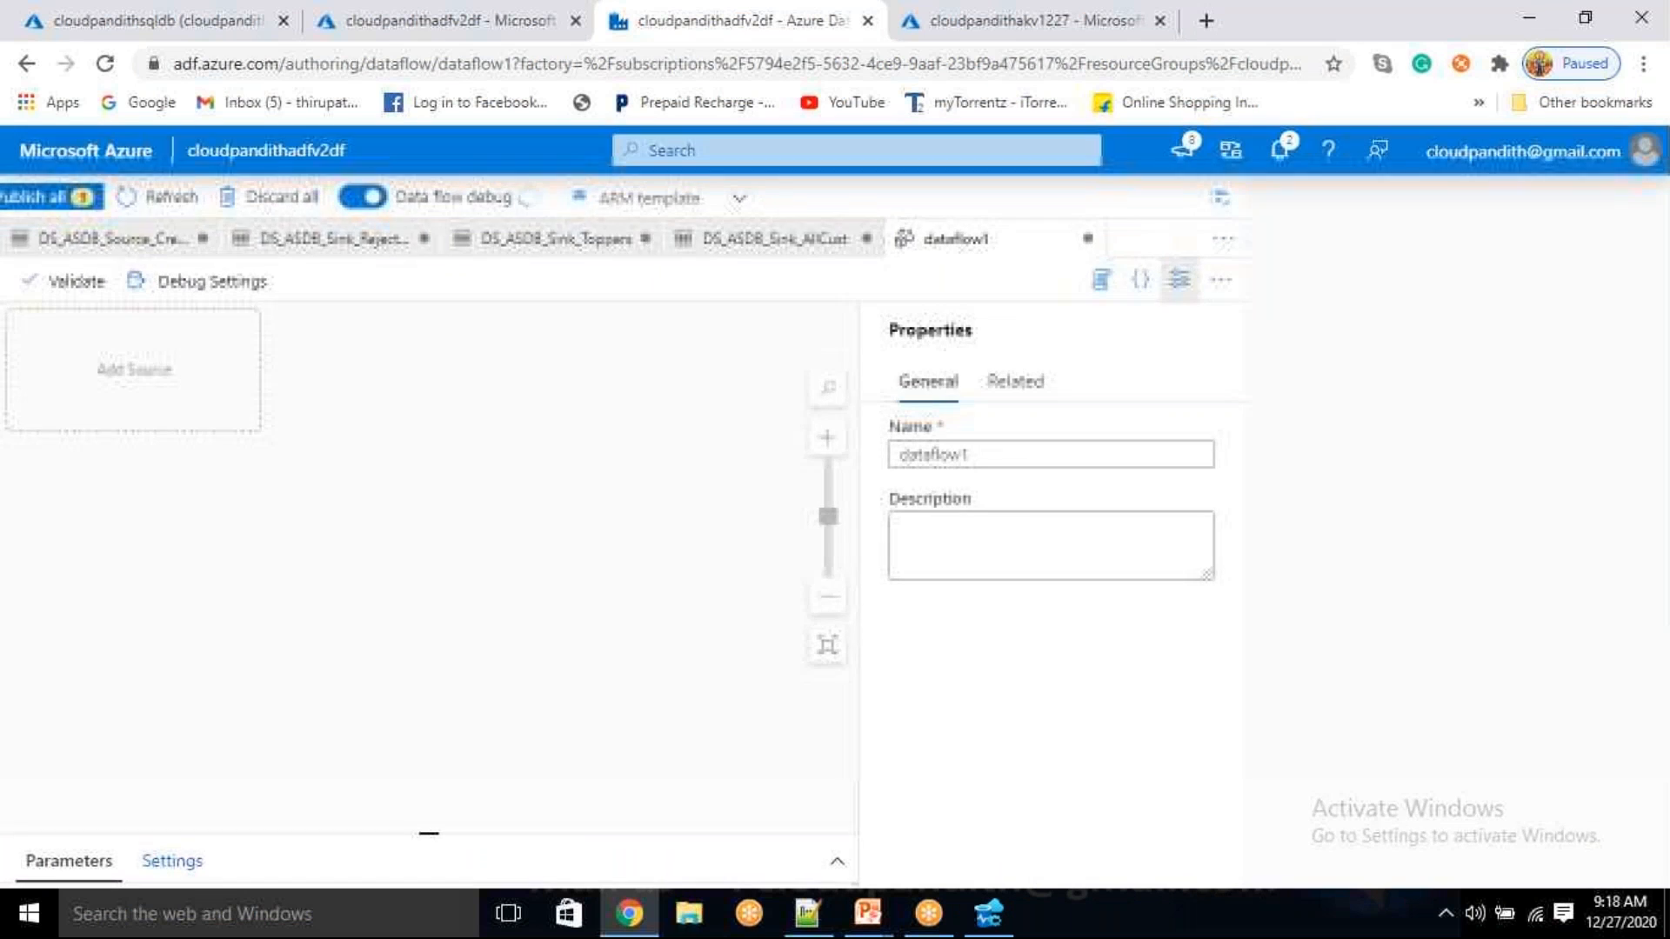
pyautogui.click(1279, 155)
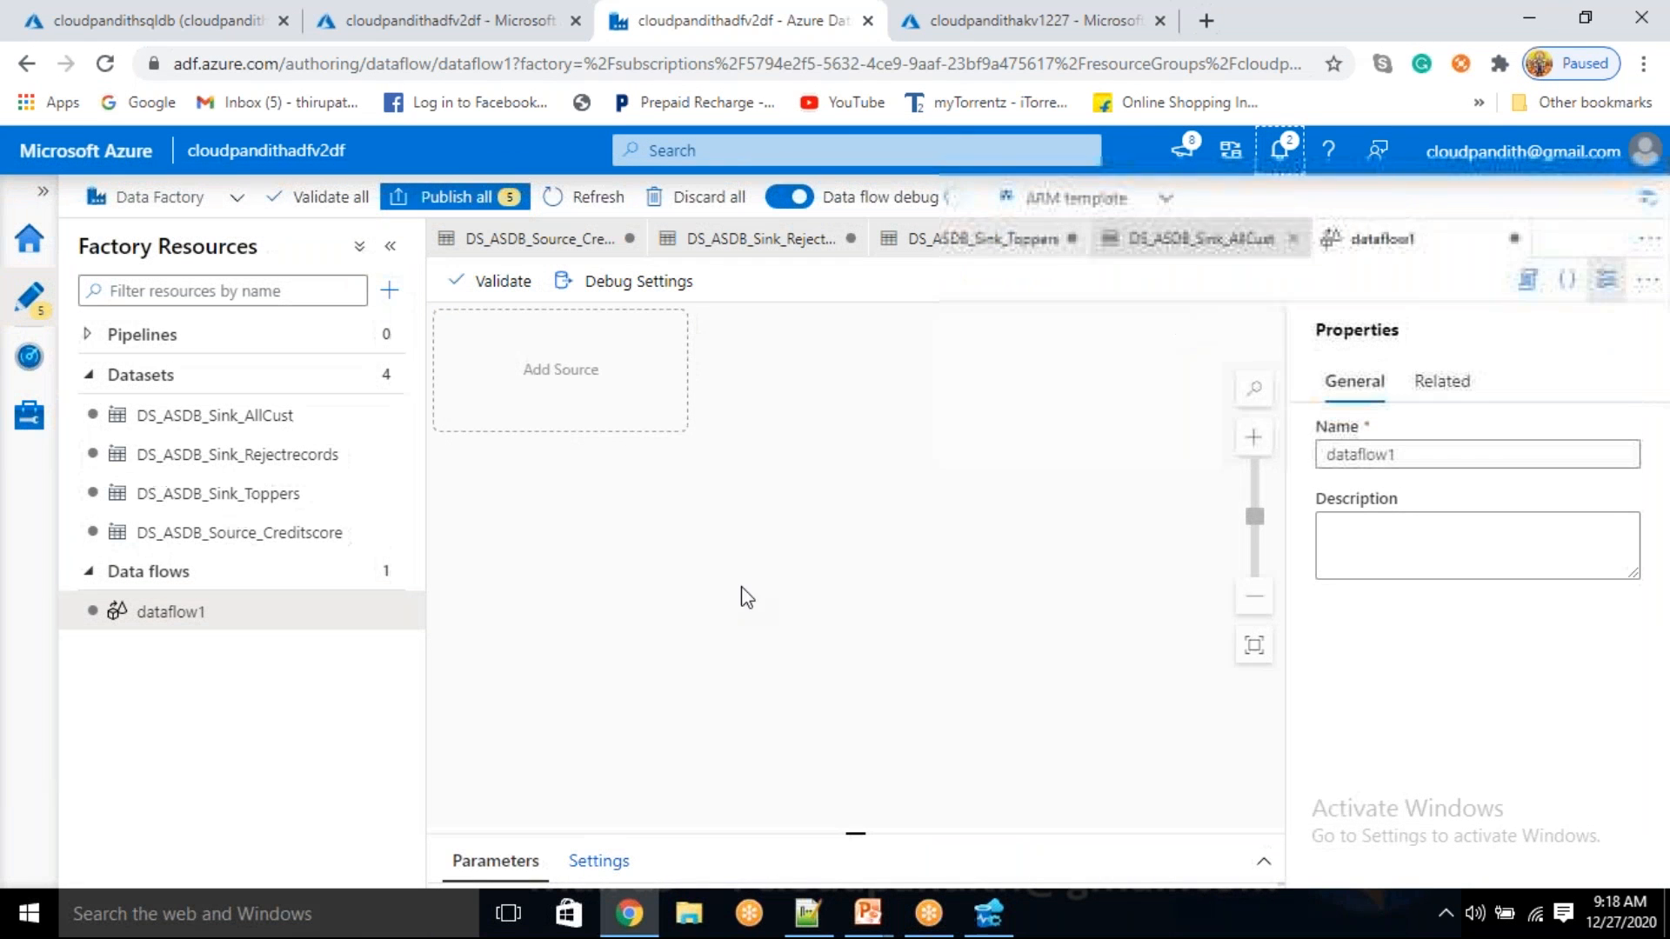
# - Add a source to the data flow, dismiss the guidance tip and name its output stream creditscoretable
pyautogui.click(585, 379)
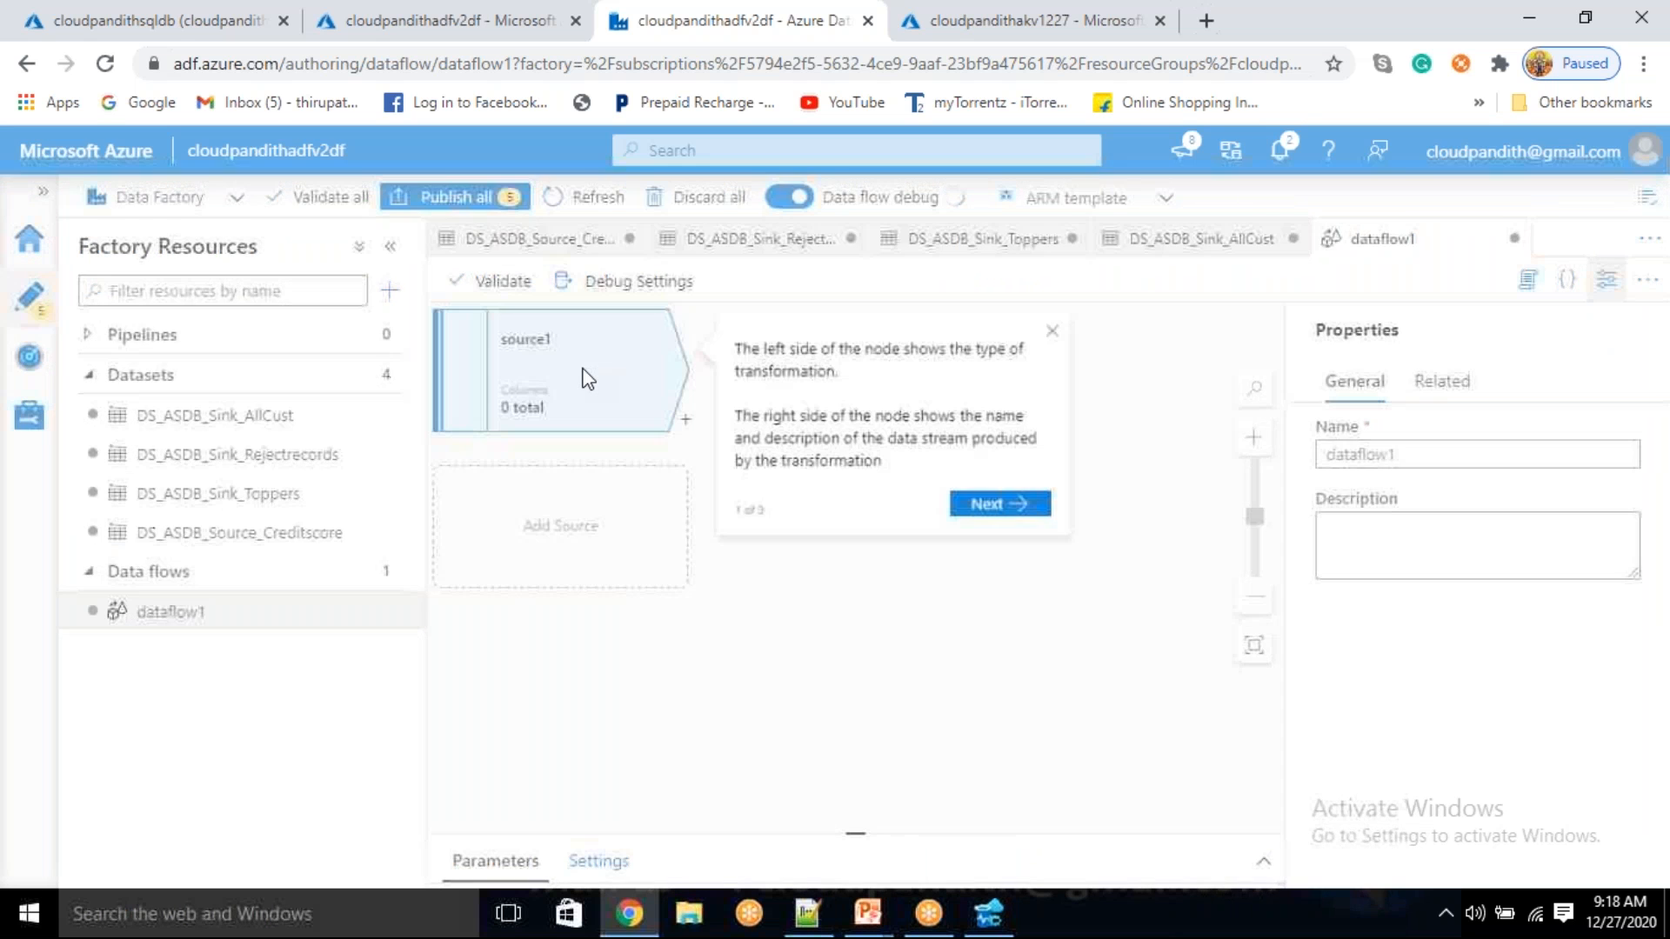
pyautogui.click(1058, 331)
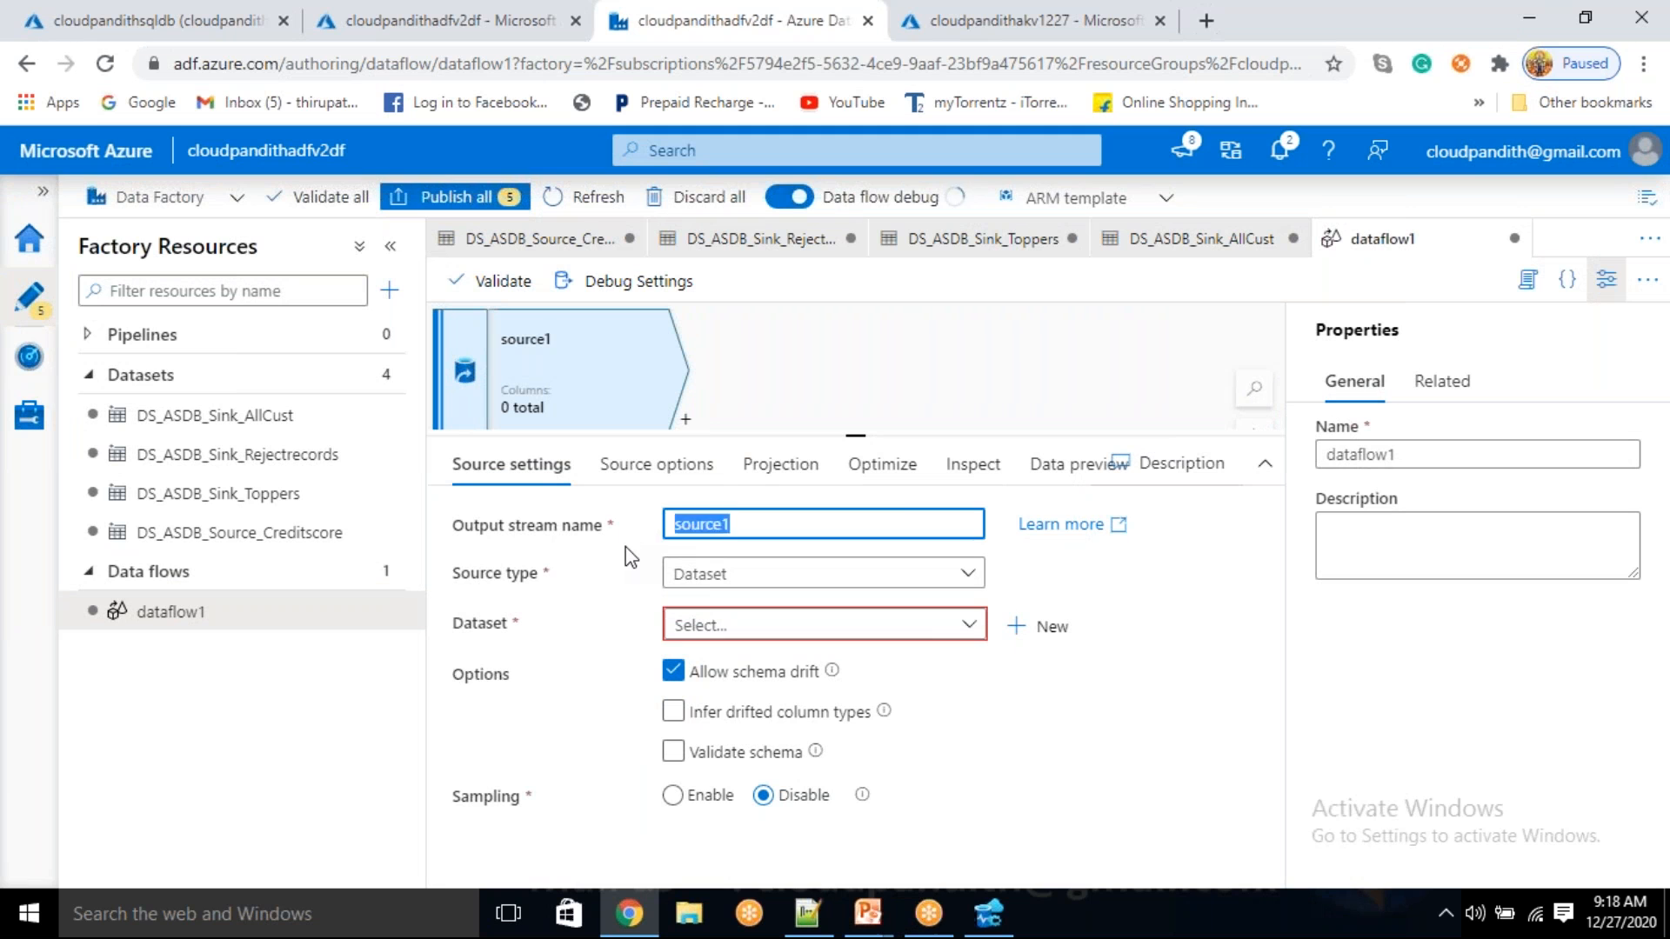
pyautogui.press('BackSpace')
pyautogui.write('creditscorecs')
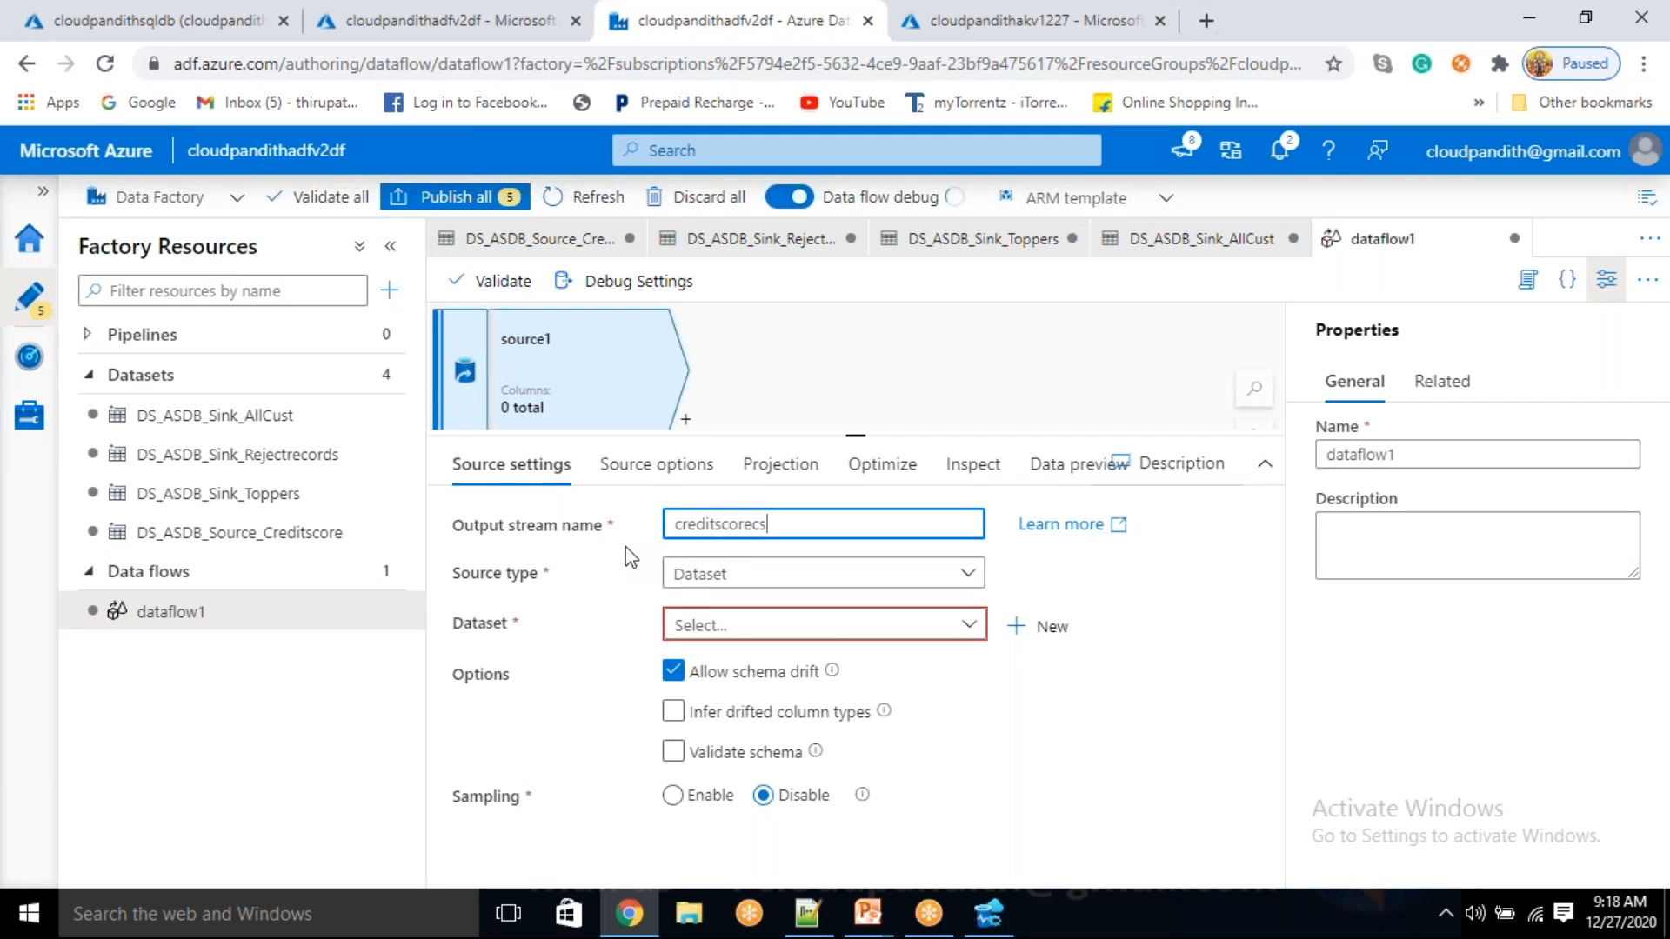
pyautogui.write('able')
# - Set the creditscoretable source's dataset to DS_ASDB_Source_Creditscore and look over its remaining source settings
pyautogui.click(929, 626)
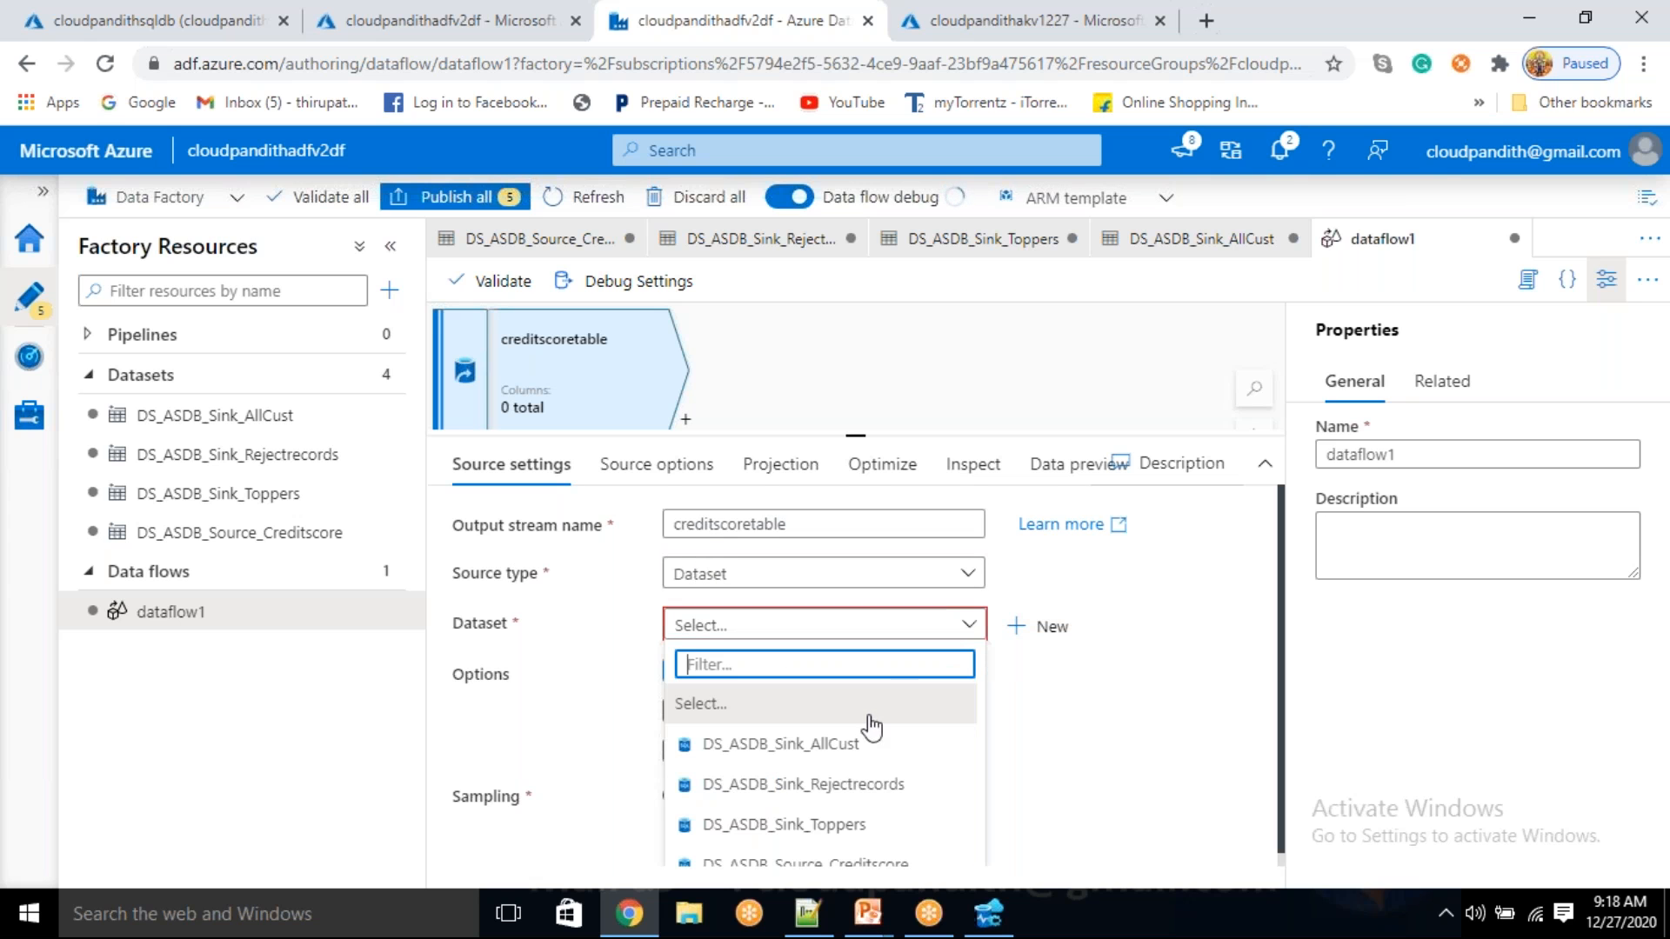
pyautogui.click(805, 861)
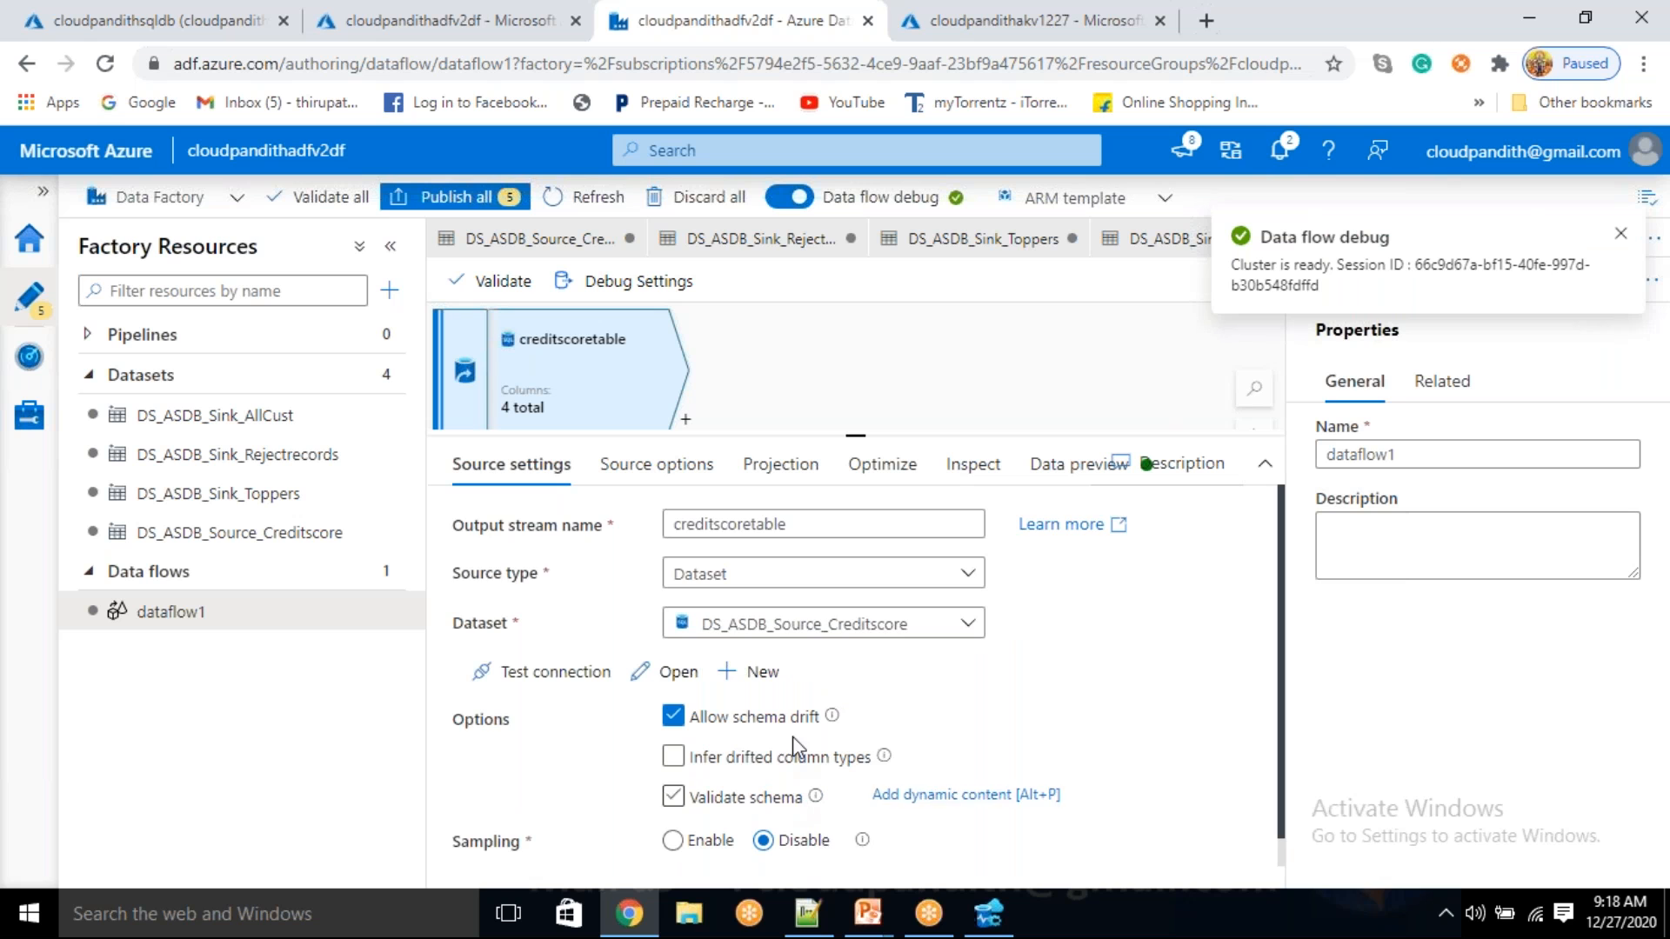
pyautogui.scroll(-1, 794, 738)
pyautogui.scroll(1, 793, 740)
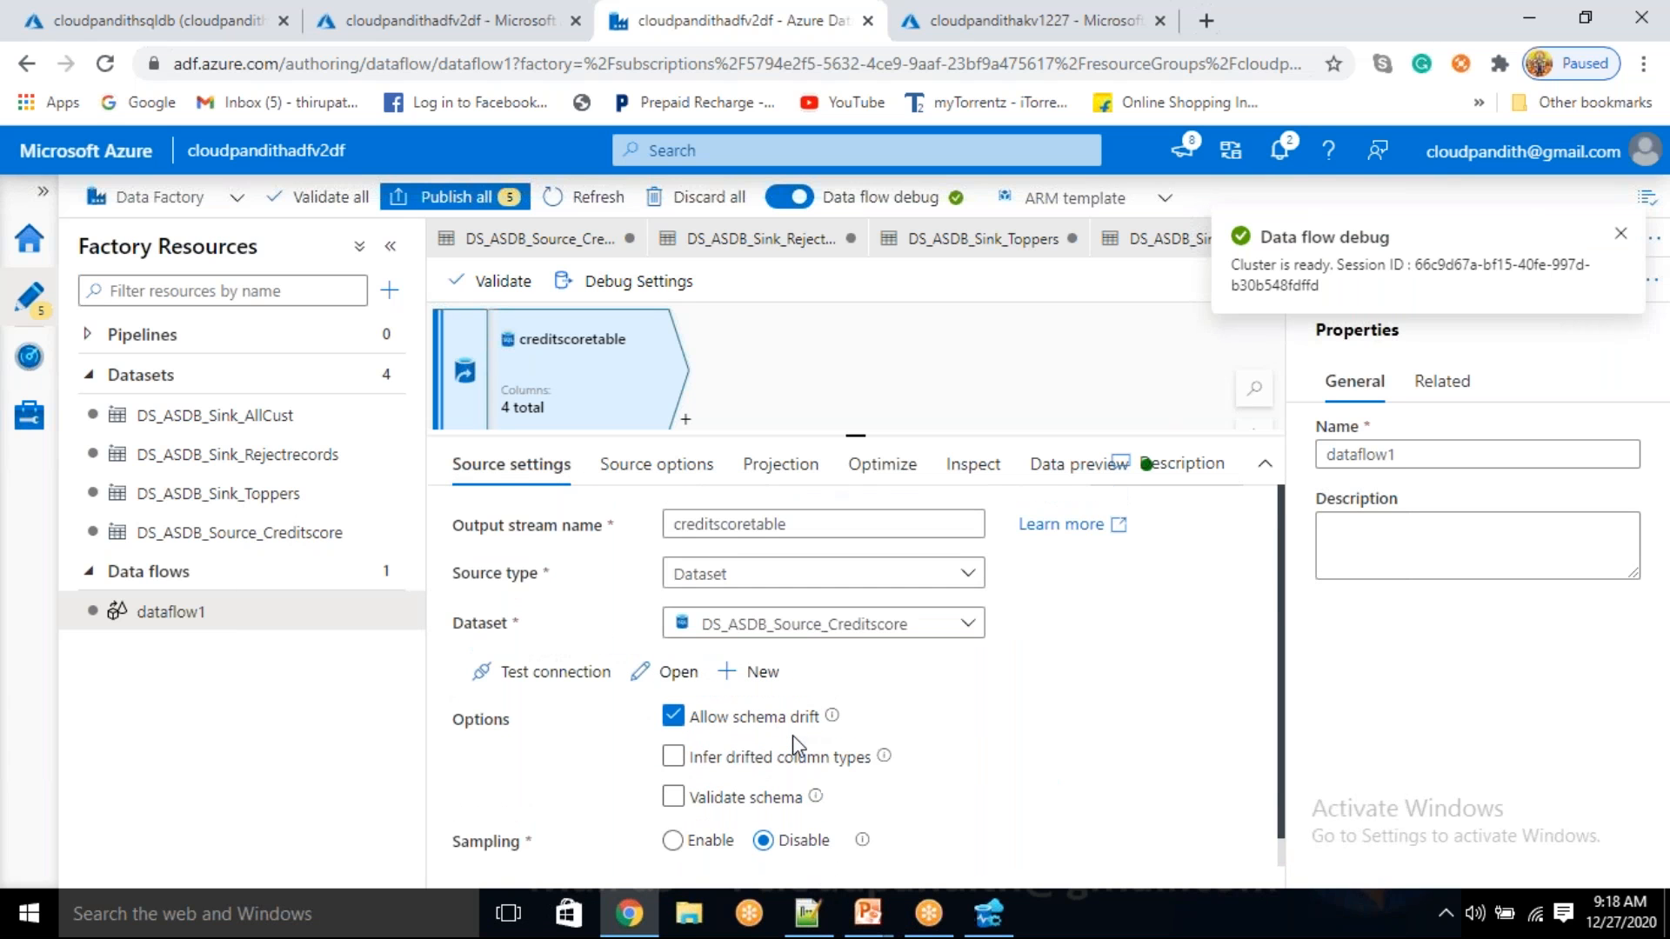
# - Inspect the creditscoretable source's projected columns and load its data preview to check the total row count
pyautogui.click(776, 463)
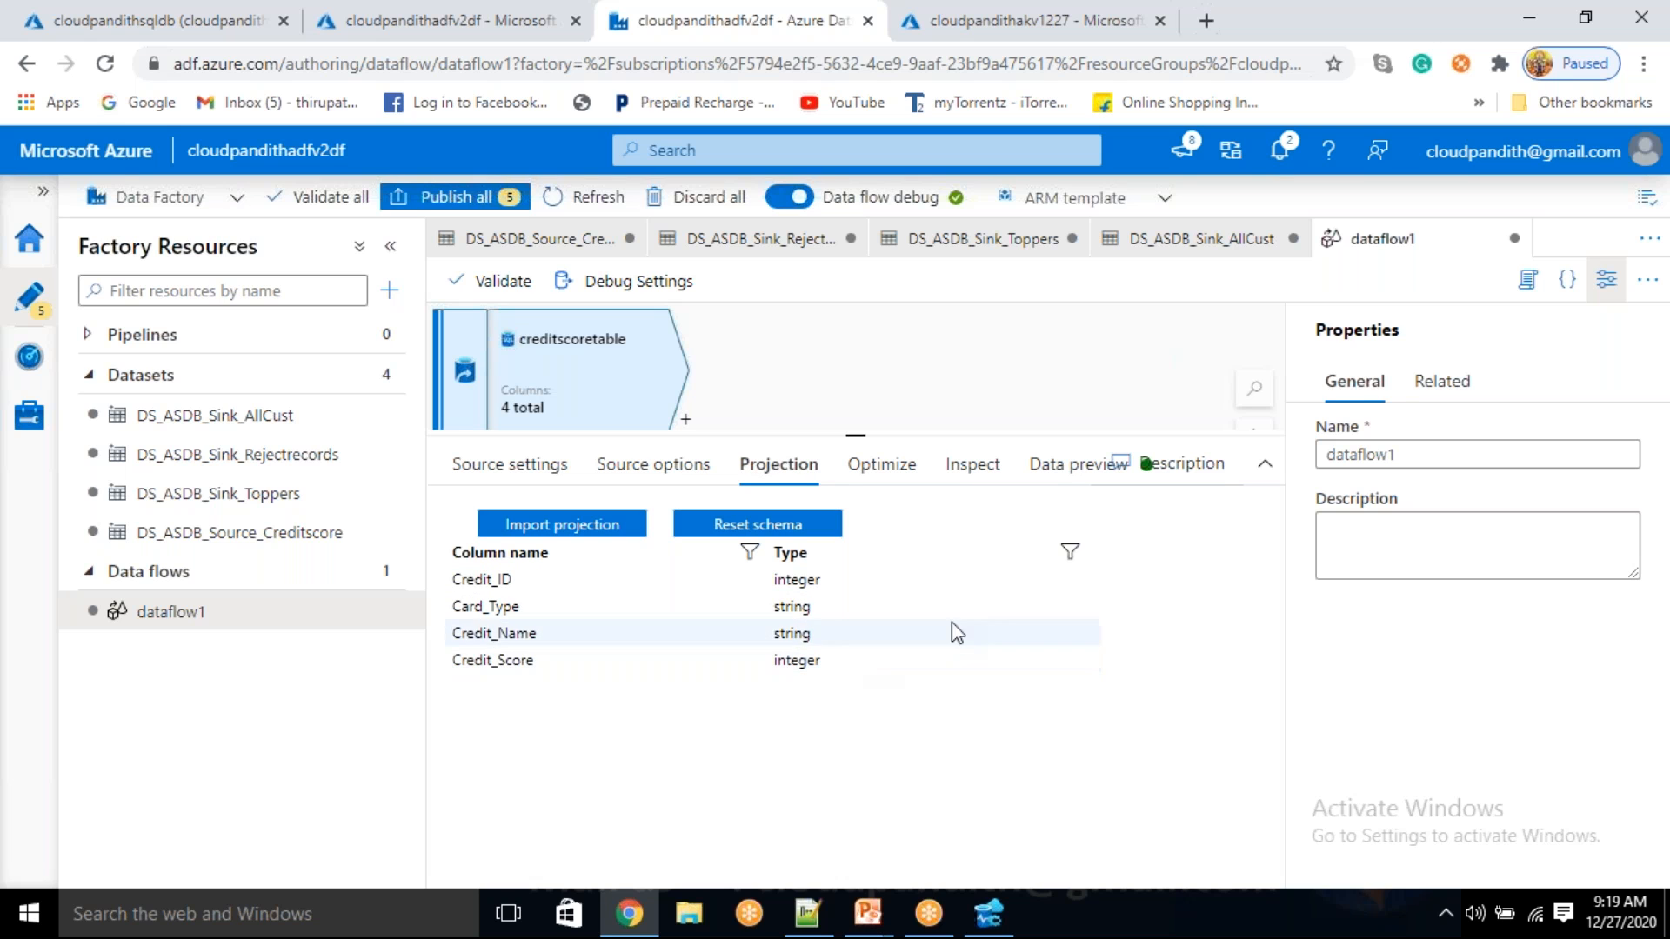
pyautogui.click(1604, 280)
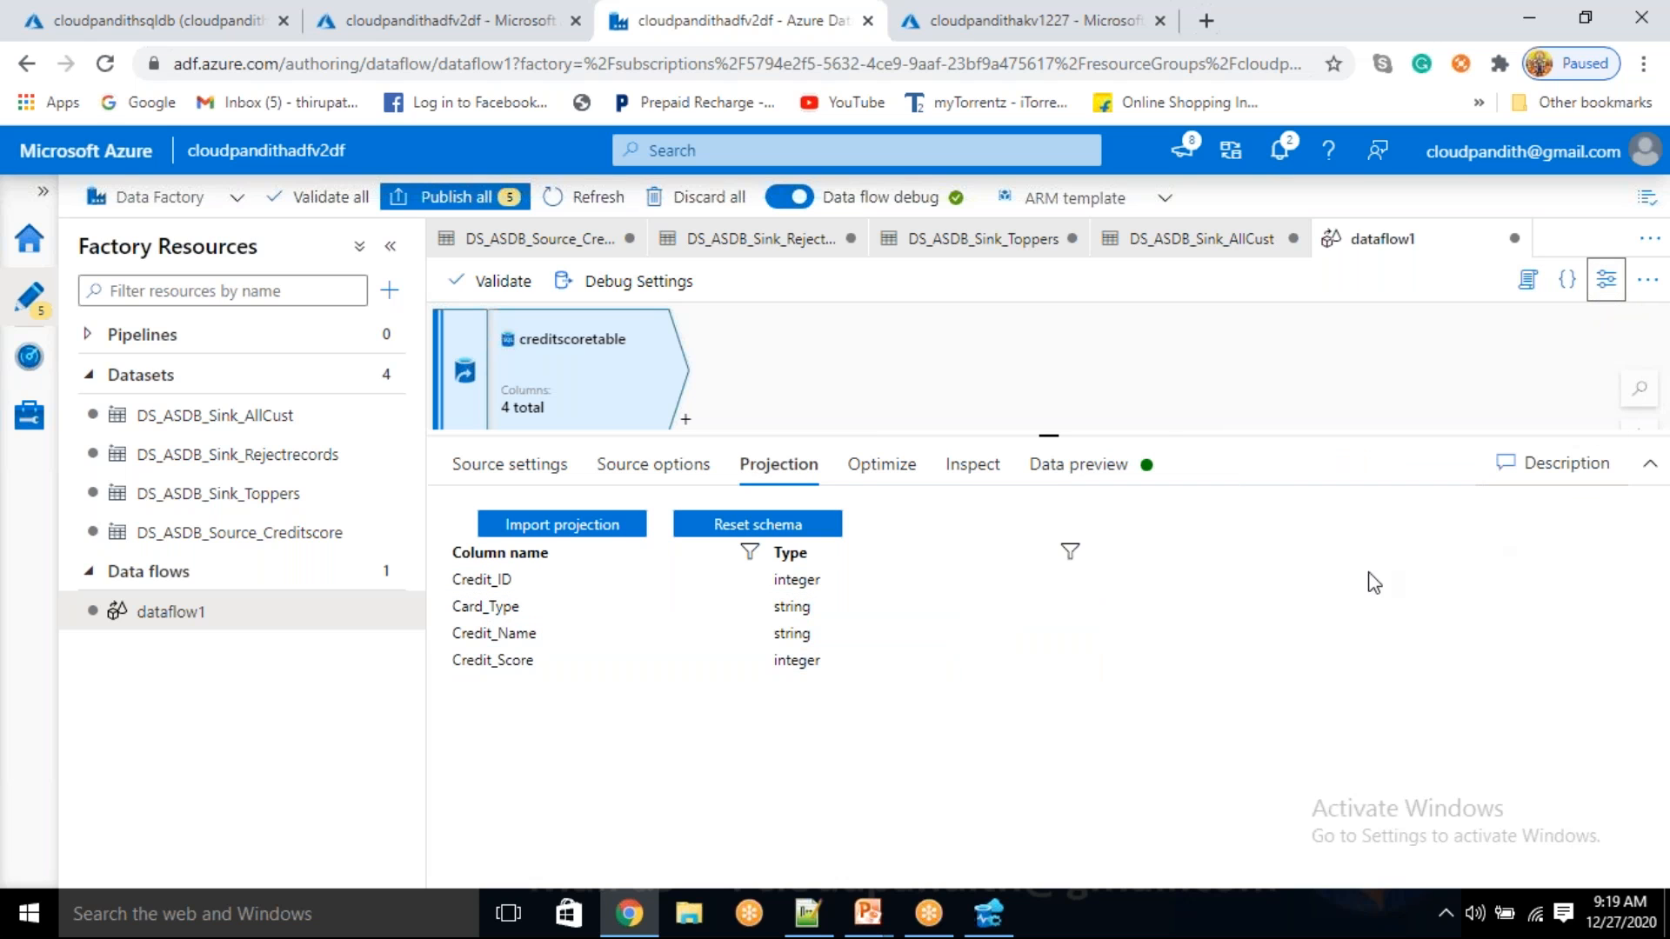
pyautogui.click(1102, 466)
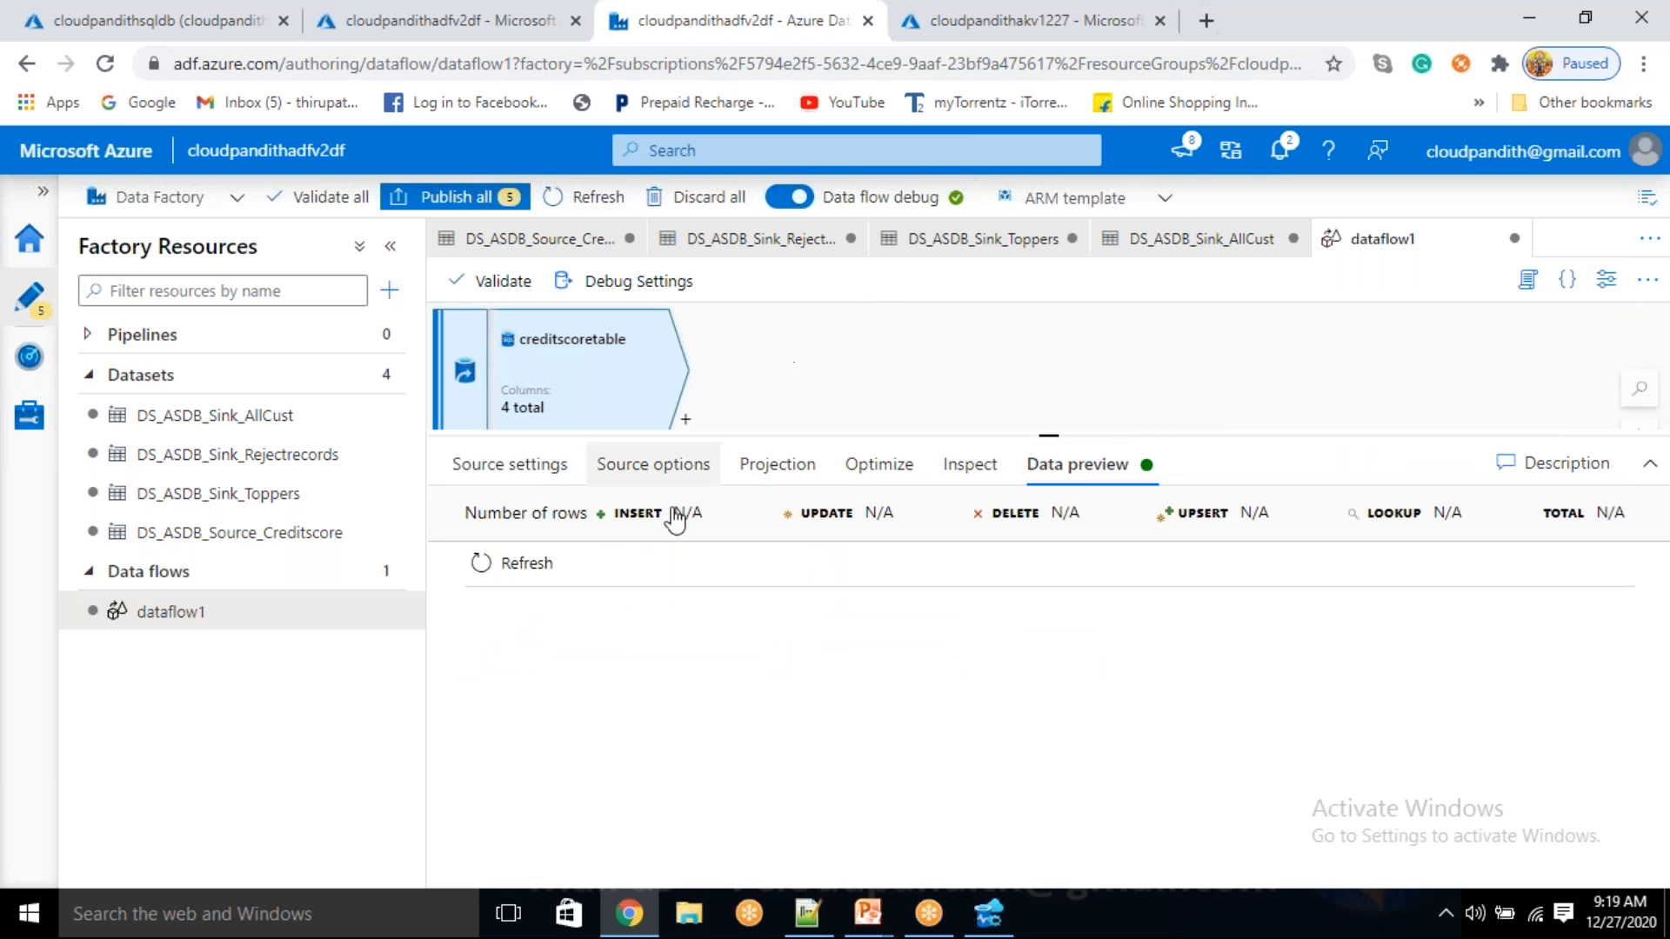
pyautogui.click(481, 562)
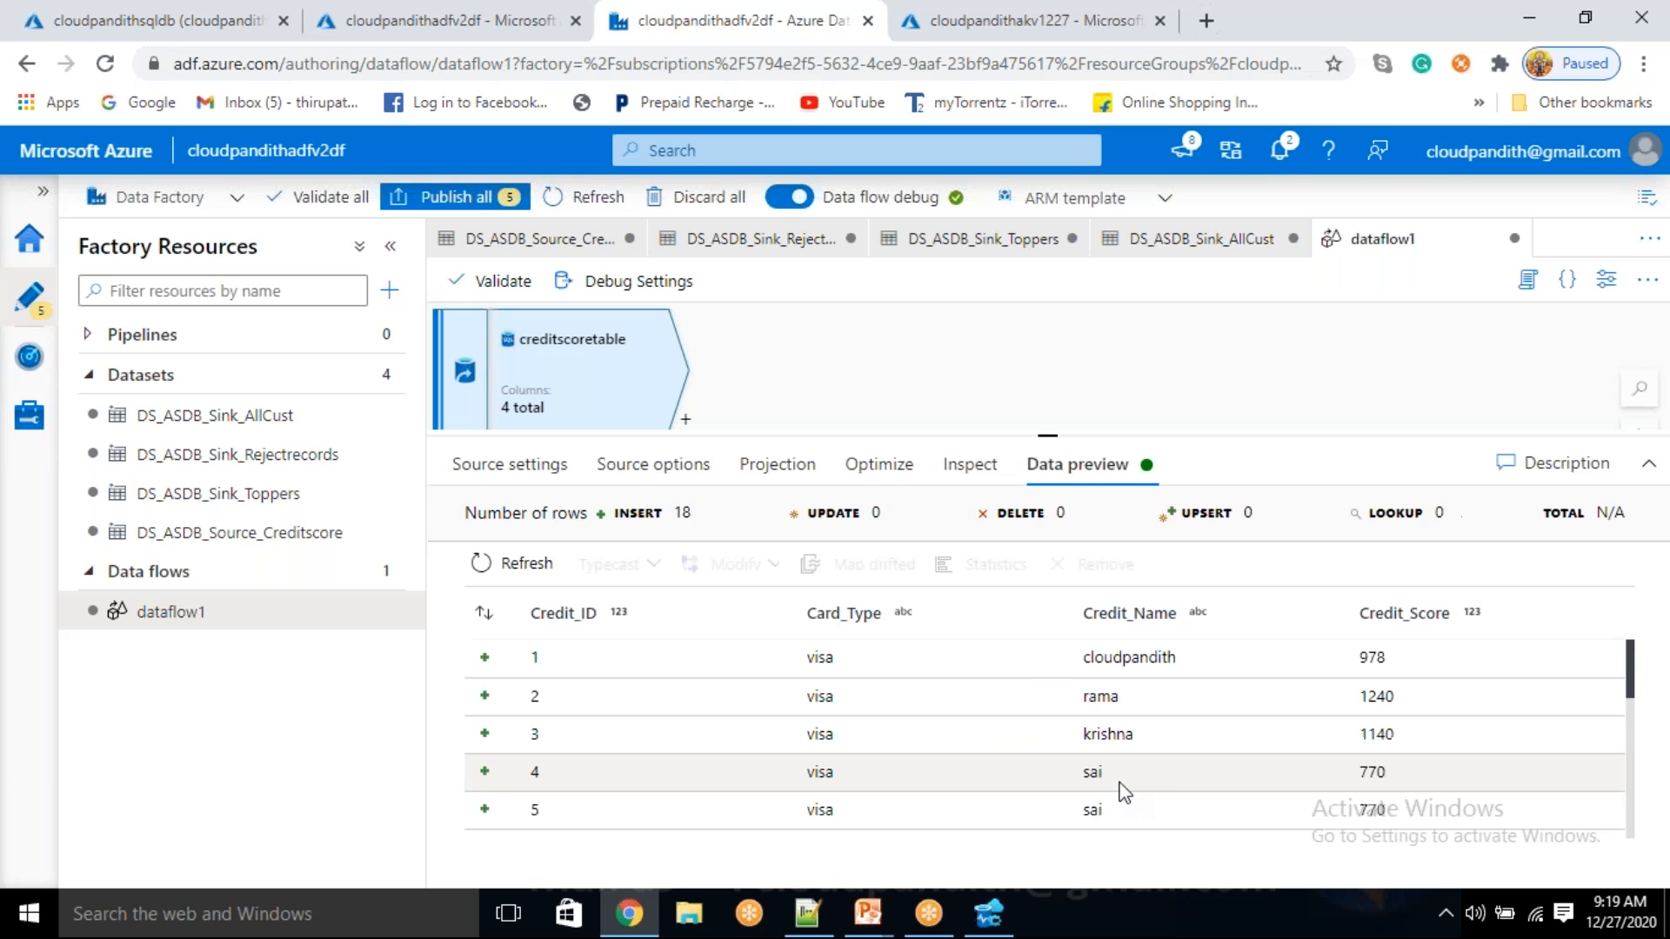
pyautogui.moveTo(1563, 513); pyautogui.dragTo(1632, 518)
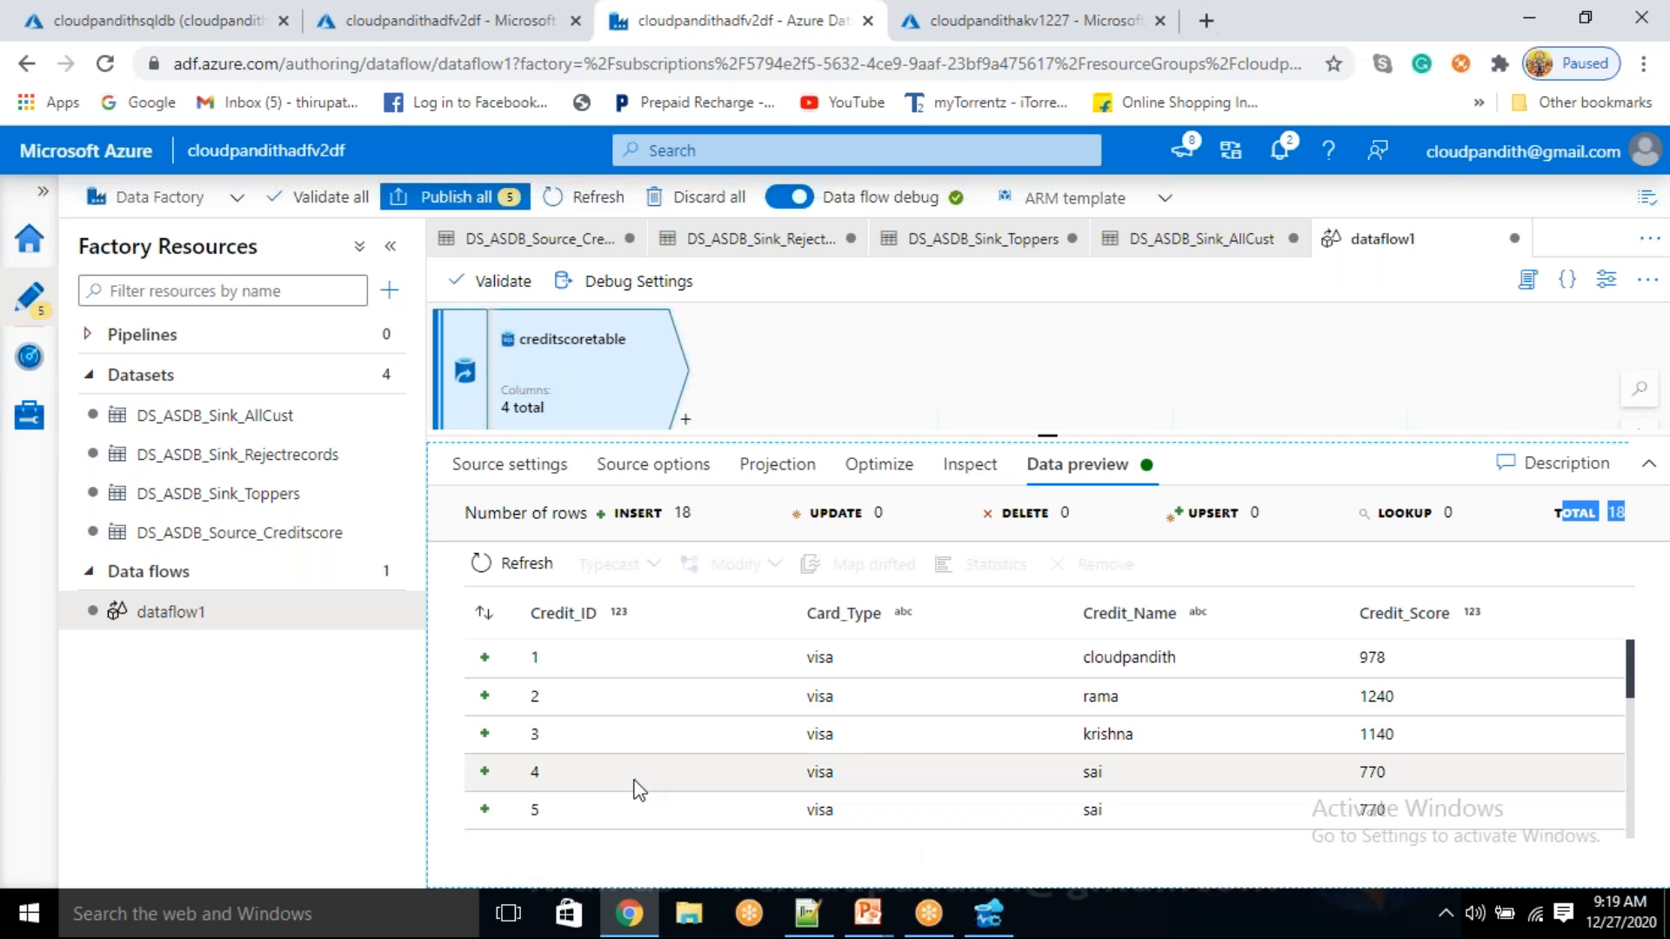
# - Examine the visa and Master rows in the creditscoretable source's data preview for repeated names and scores
pyautogui.moveTo(798, 772); pyautogui.dragTo(1120, 800)
pyautogui.scroll(-2, 1114, 793)
pyautogui.moveTo(855, 722); pyautogui.dragTo(964, 769)
pyautogui.scroll(-2, 964, 769)
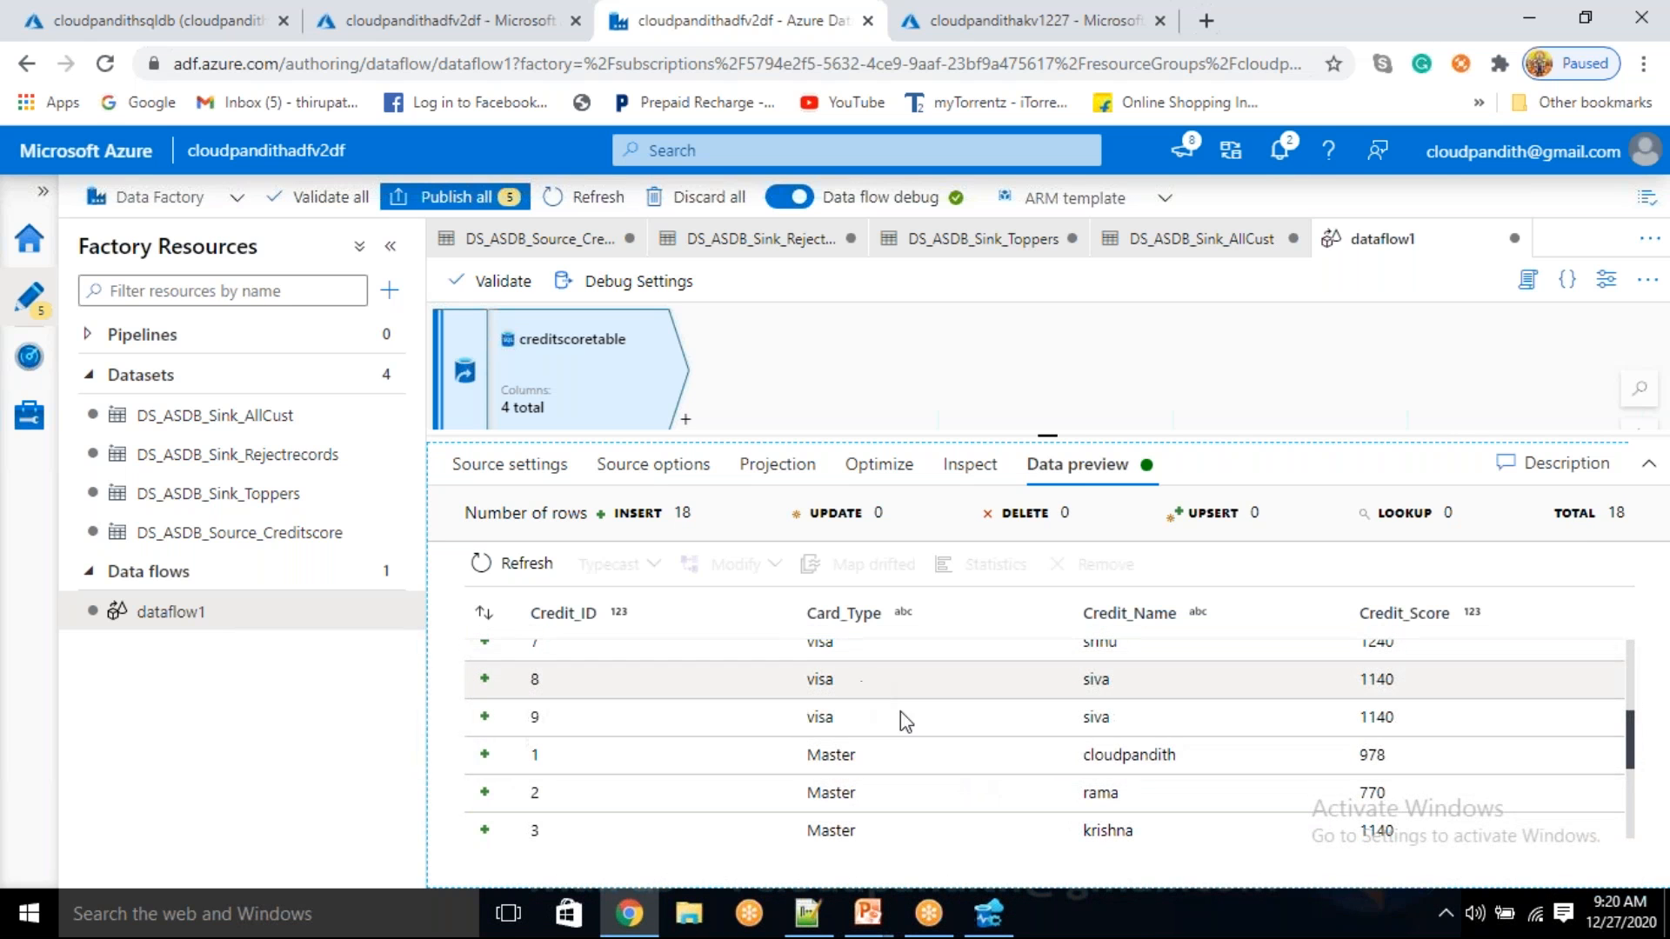
pyautogui.scroll(-5, 861, 753)
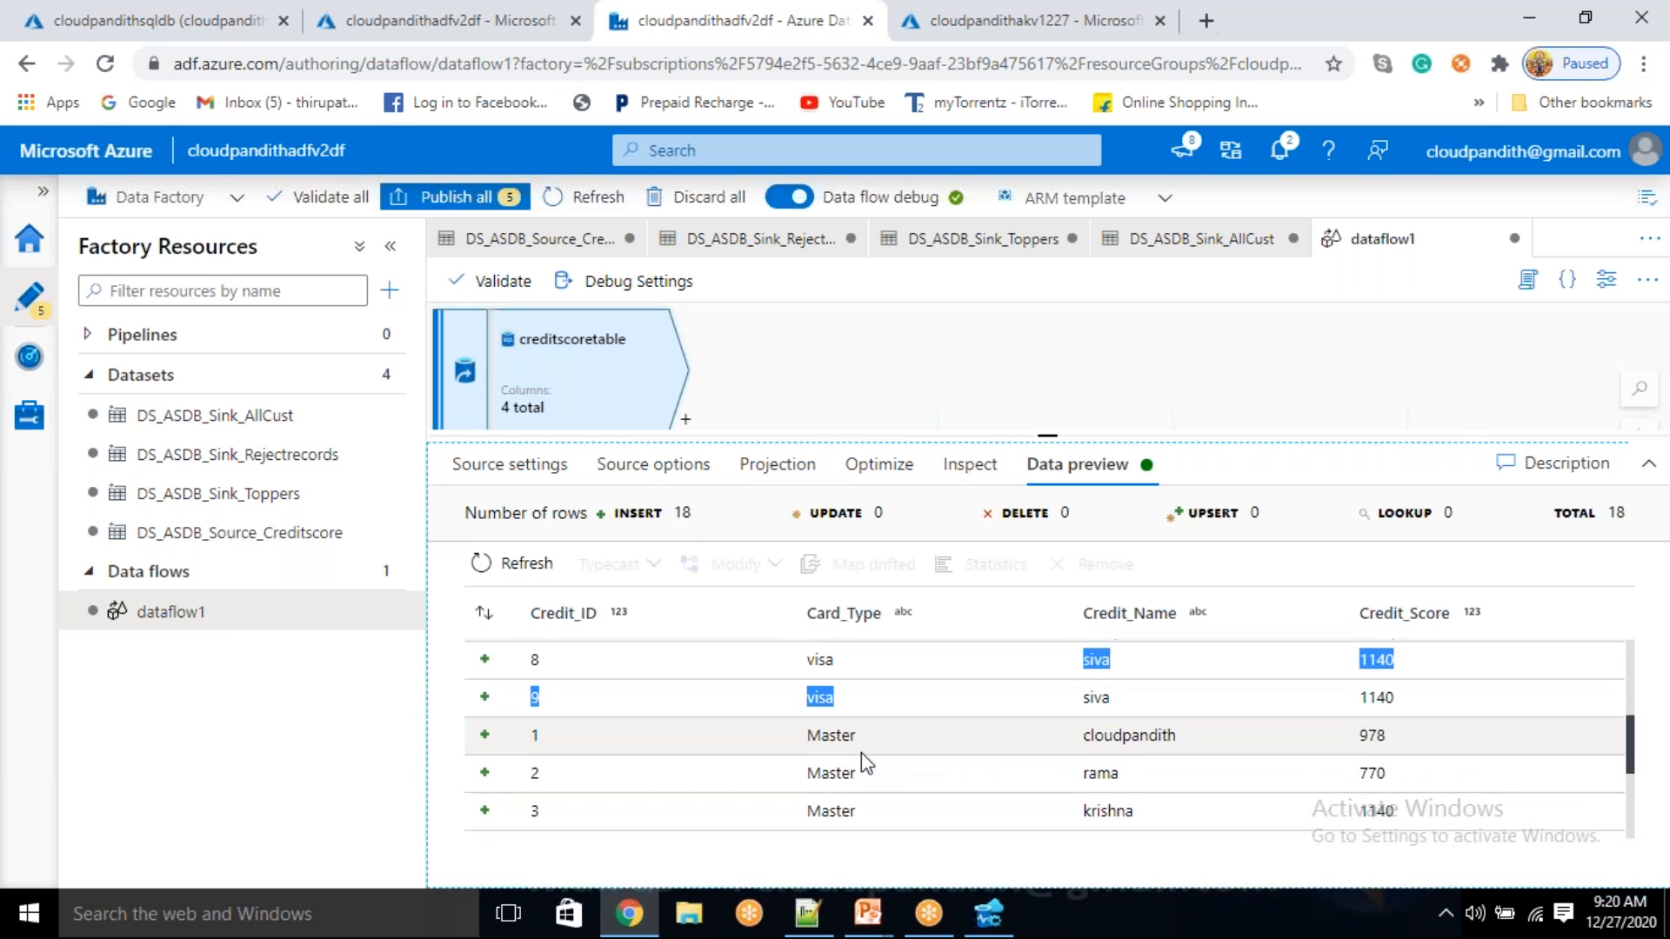
pyautogui.scroll(1, 840, 680)
pyautogui.moveTo(844, 765); pyautogui.dragTo(898, 817)
pyautogui.scroll(1, 897, 818)
pyautogui.scroll(-2, 897, 816)
pyautogui.moveTo(921, 711); pyautogui.dragTo(960, 816)
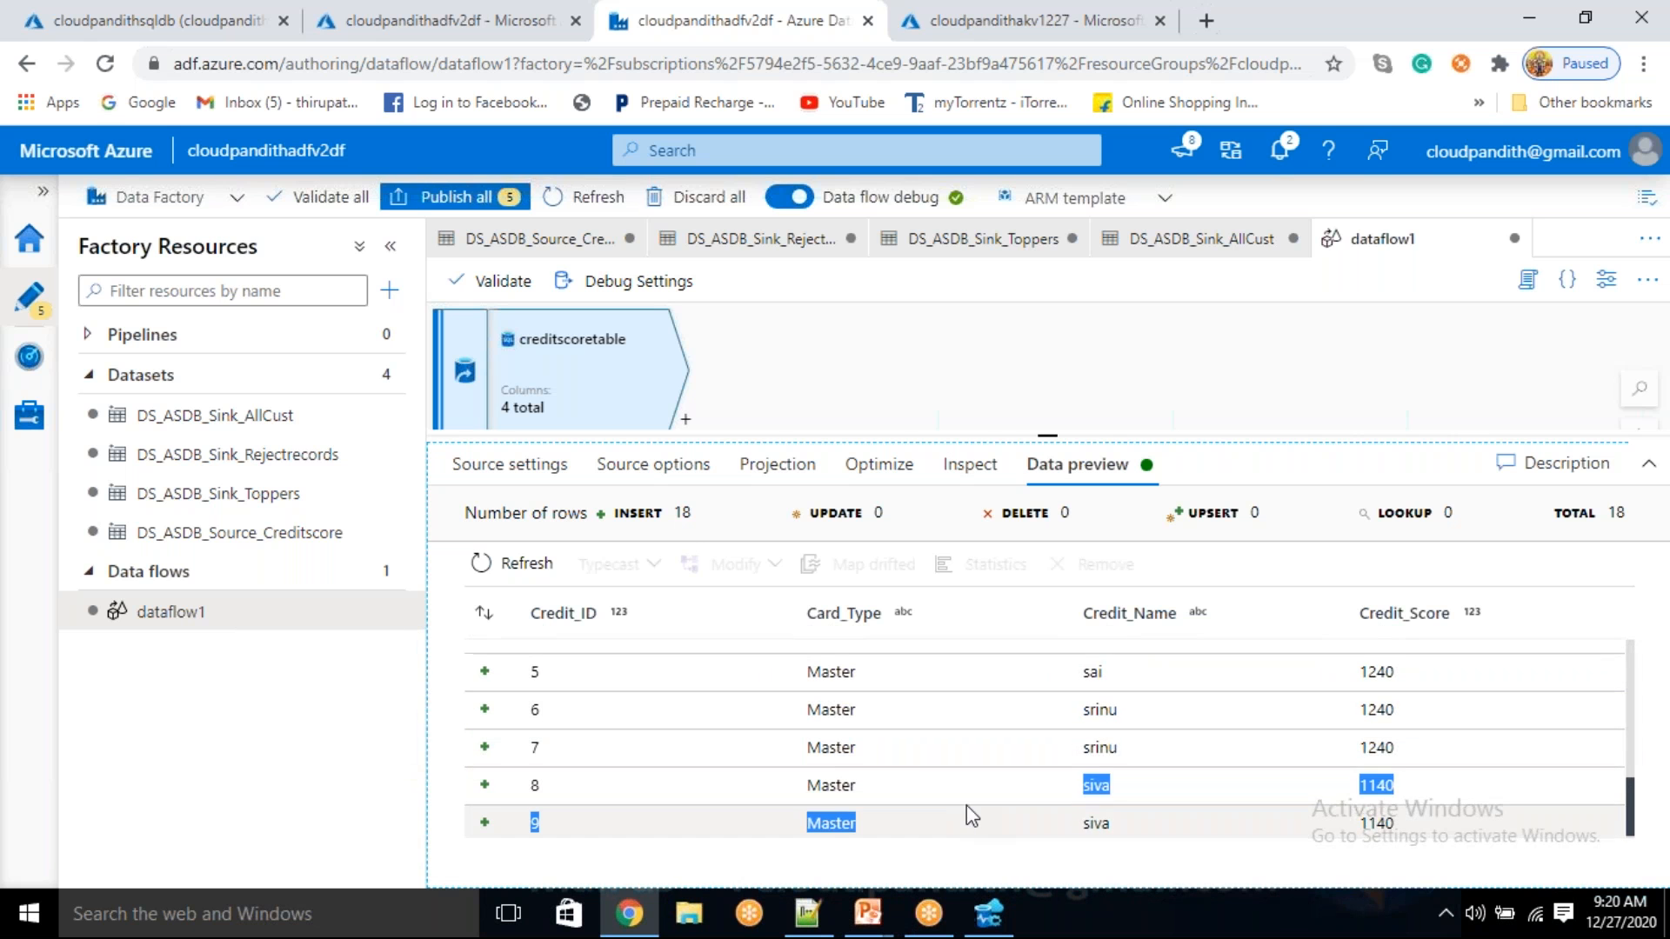
pyautogui.scroll(4, 968, 809)
pyautogui.scroll(-2, 863, 726)
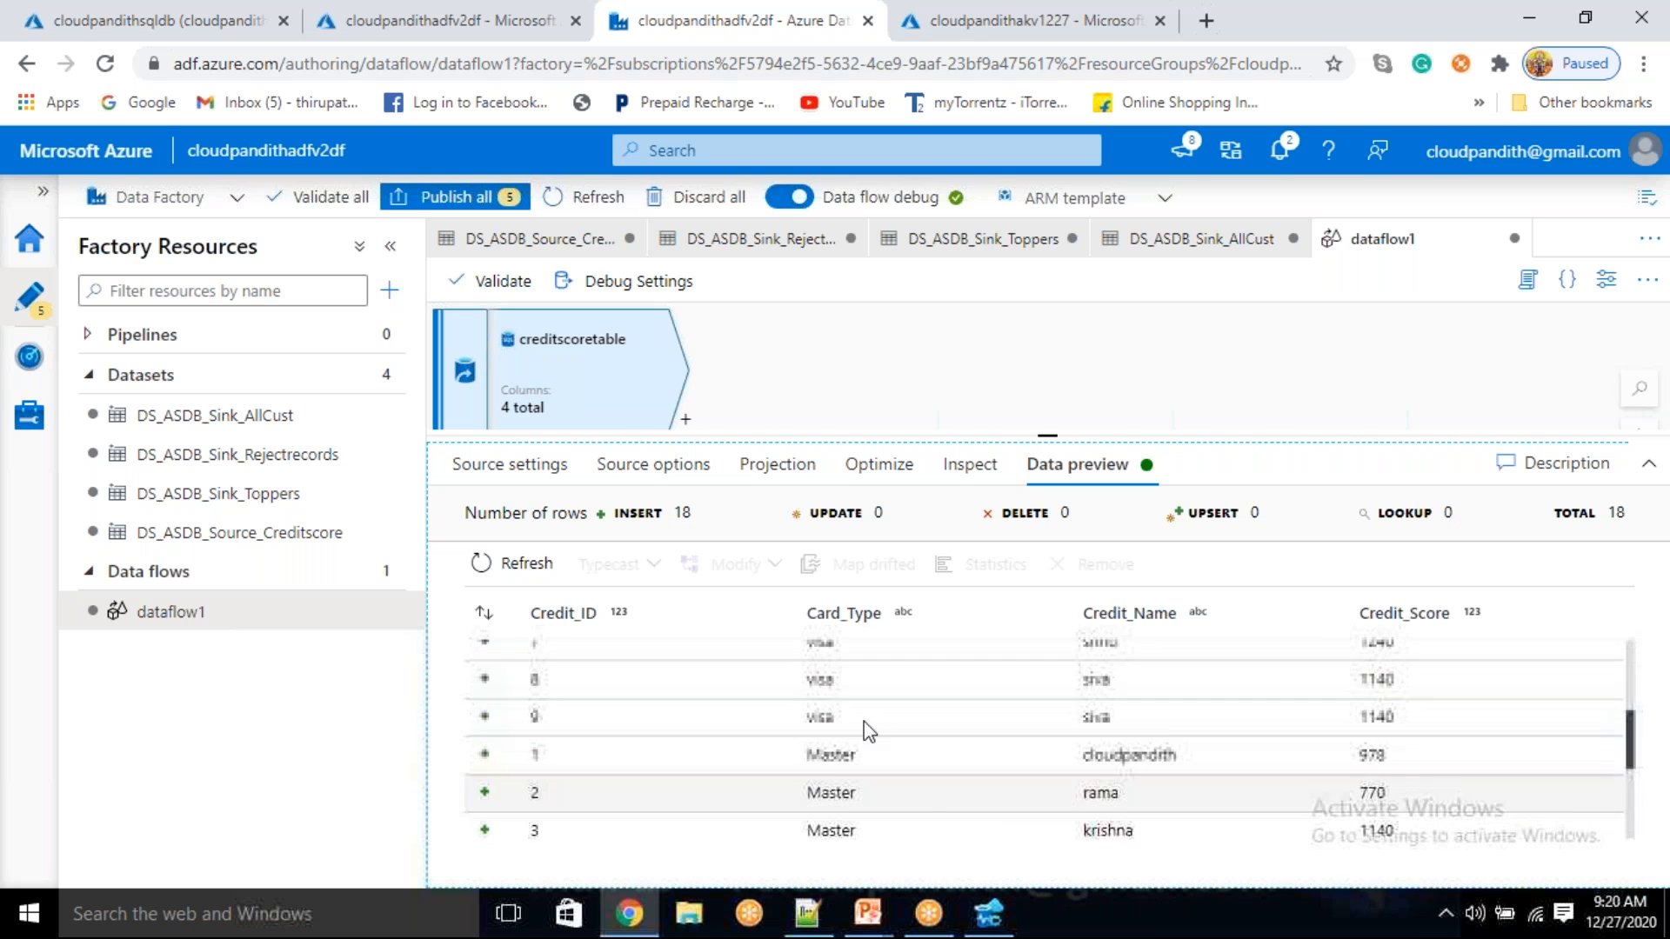
# - Add a Window transformation after the creditscoretable source and enlarge its settings area
pyautogui.moveTo(1040, 439); pyautogui.dragTo(1044, 627)
pyautogui.click(685, 420)
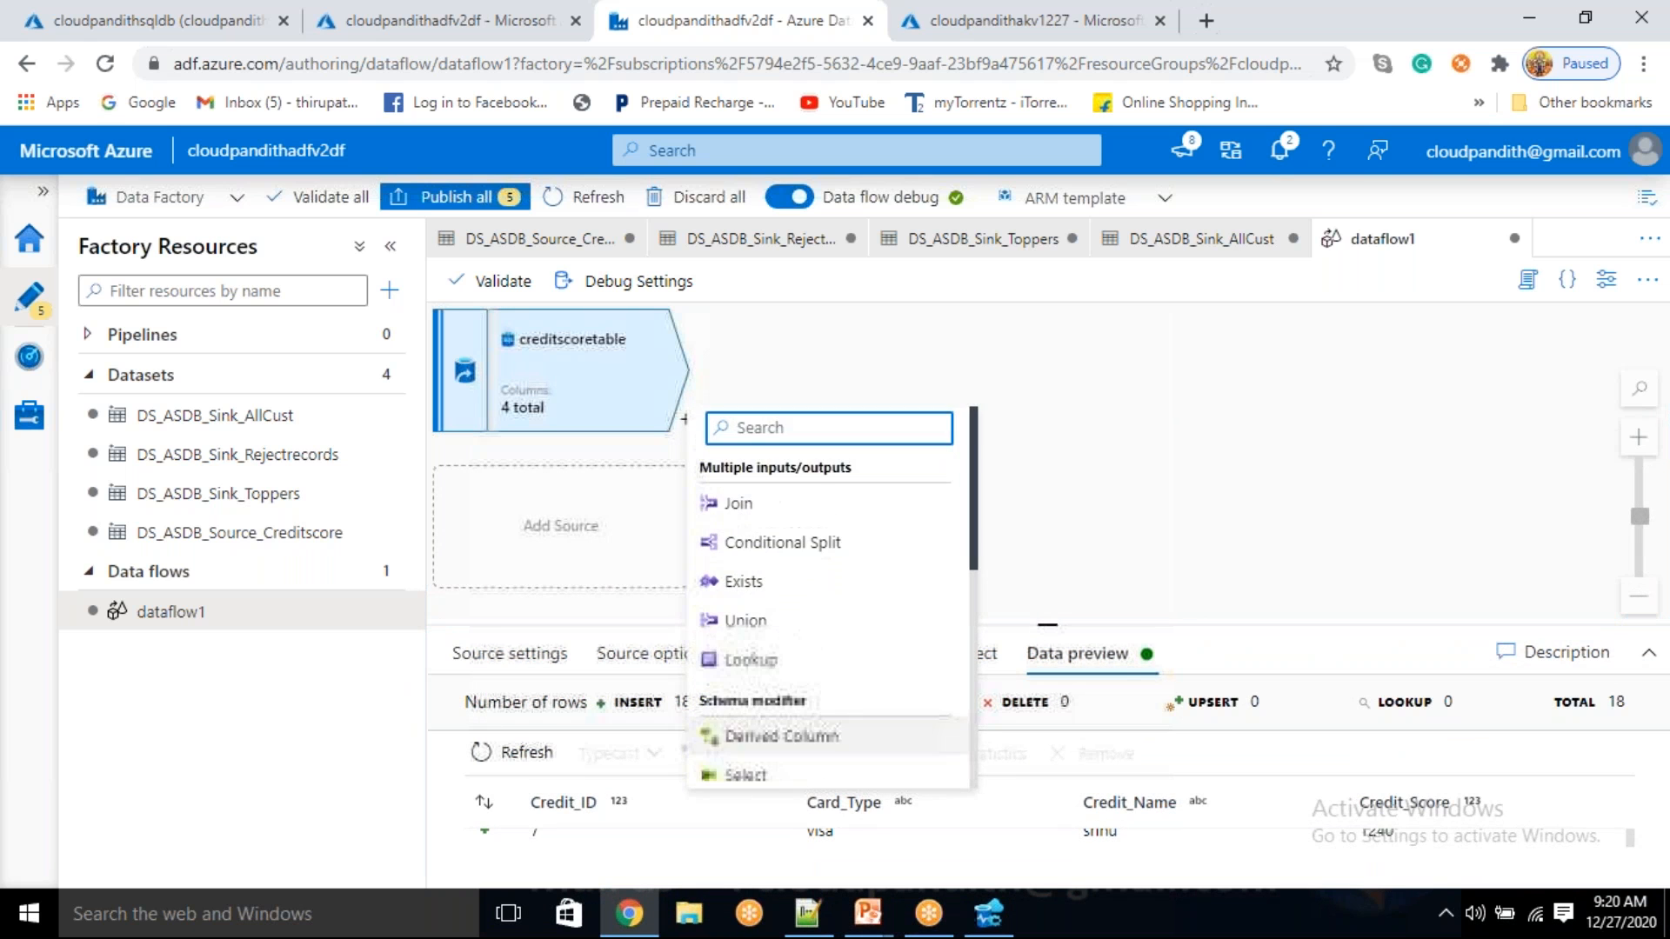
pyautogui.scroll(-1, 809, 666)
pyautogui.scroll(-3, 809, 678)
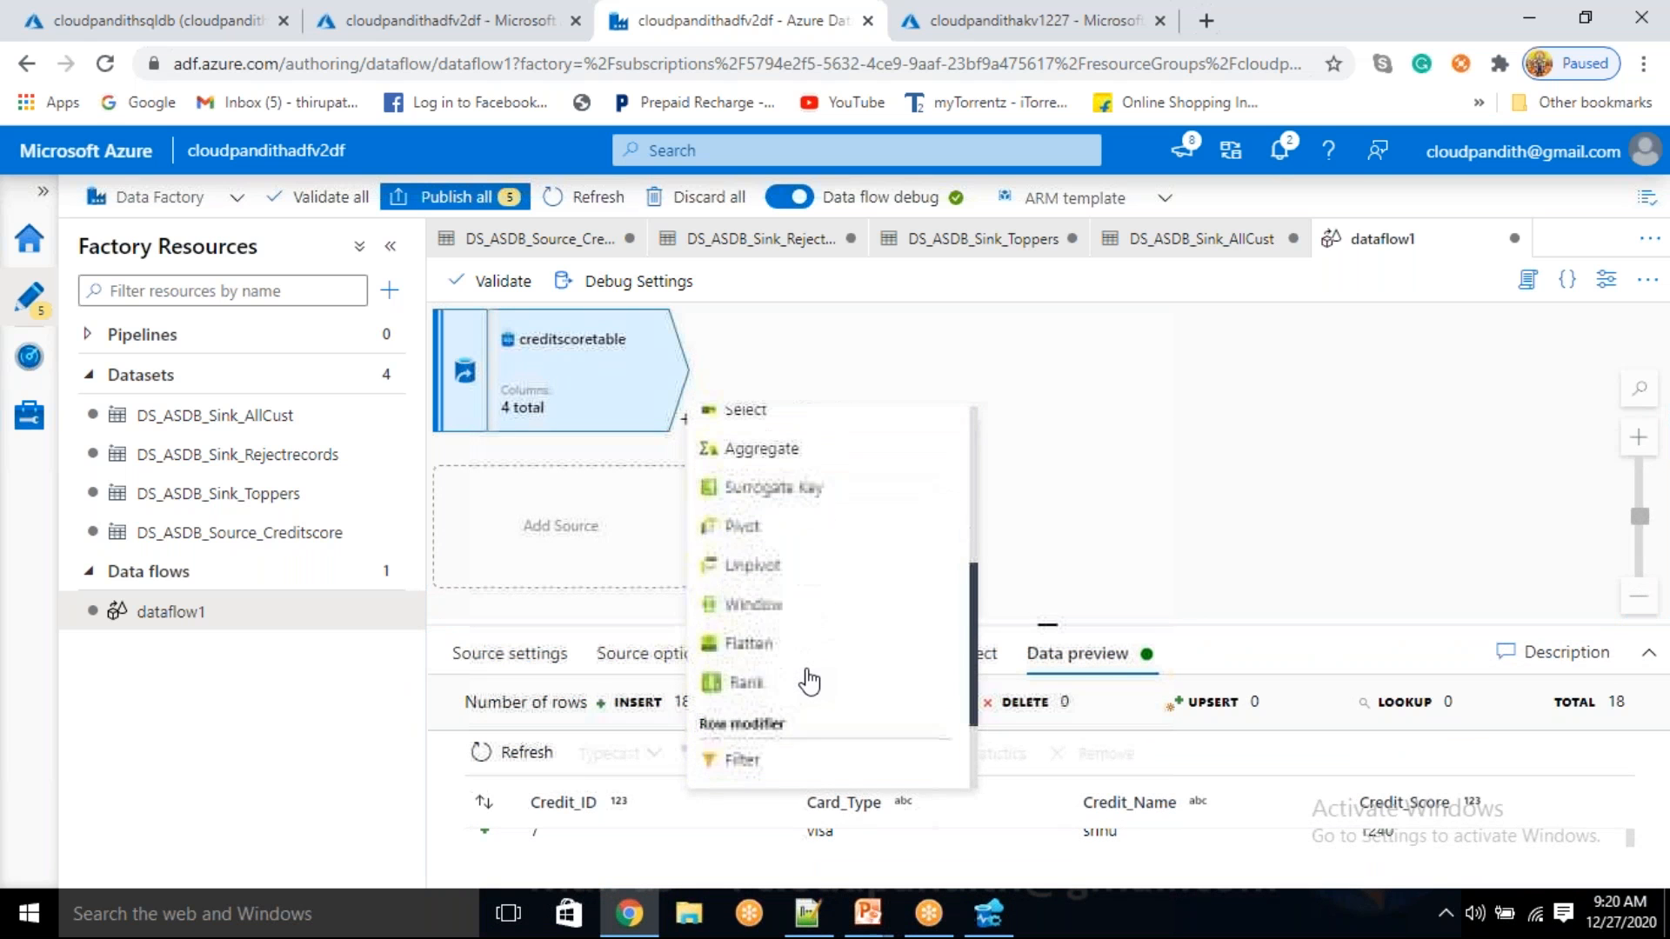
pyautogui.click(772, 606)
pyautogui.moveTo(1055, 623); pyautogui.dragTo(1061, 363)
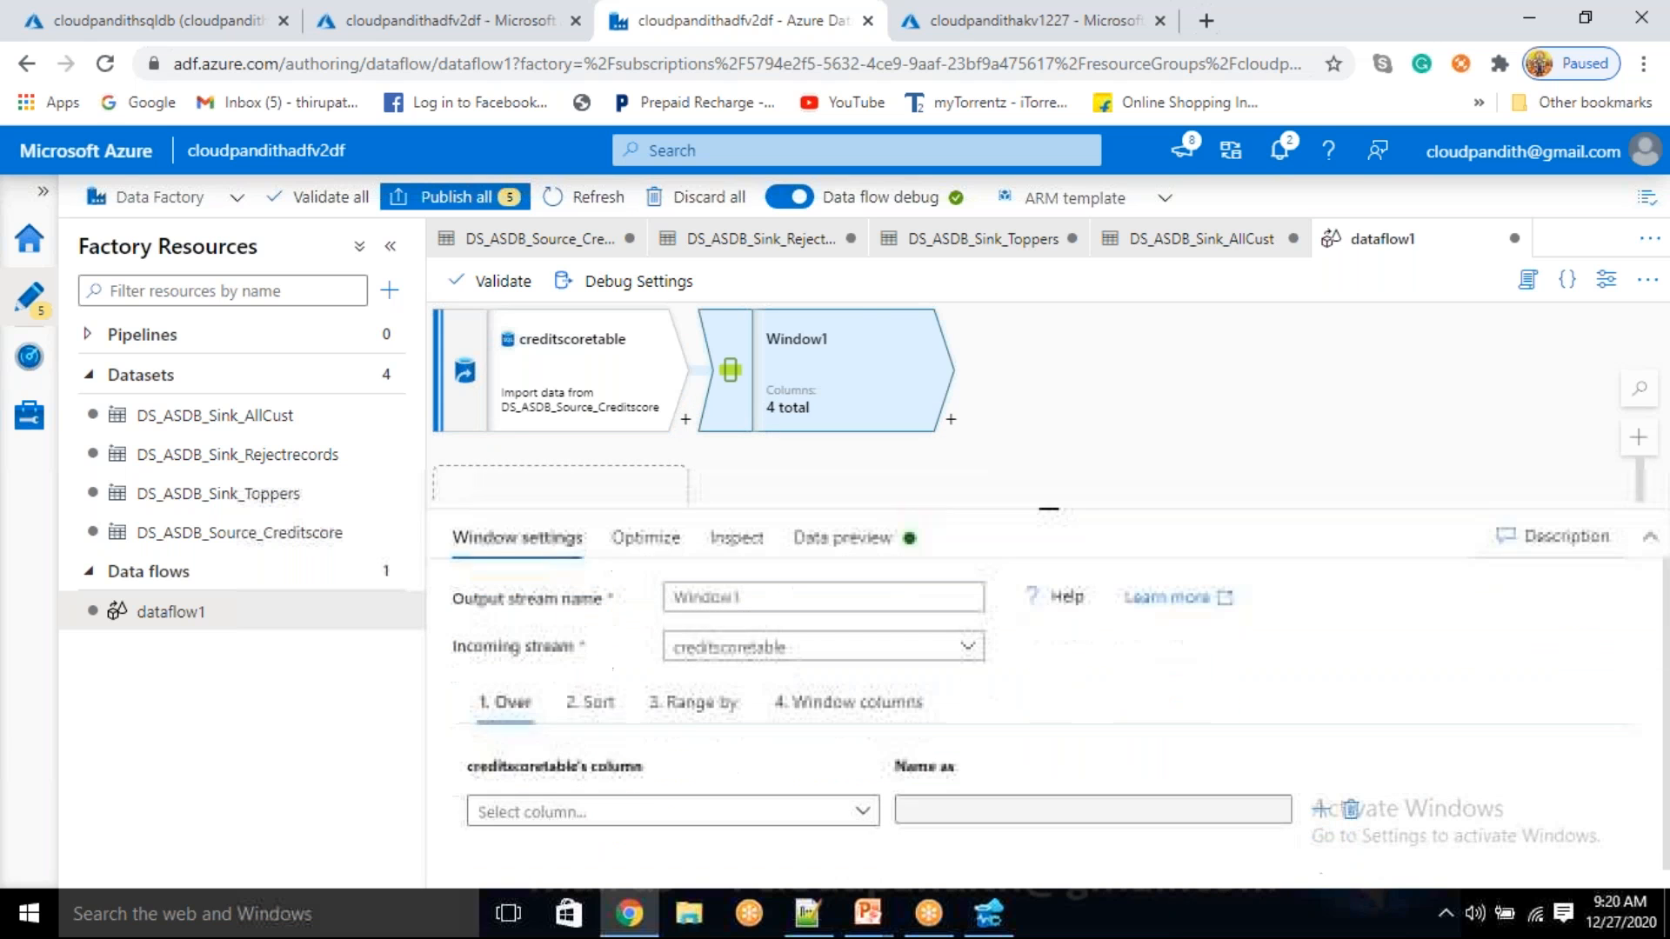
# - Try to name the Window transformation's output stream Window_GenerateRowNumber
pyautogui.click(1226, 17)
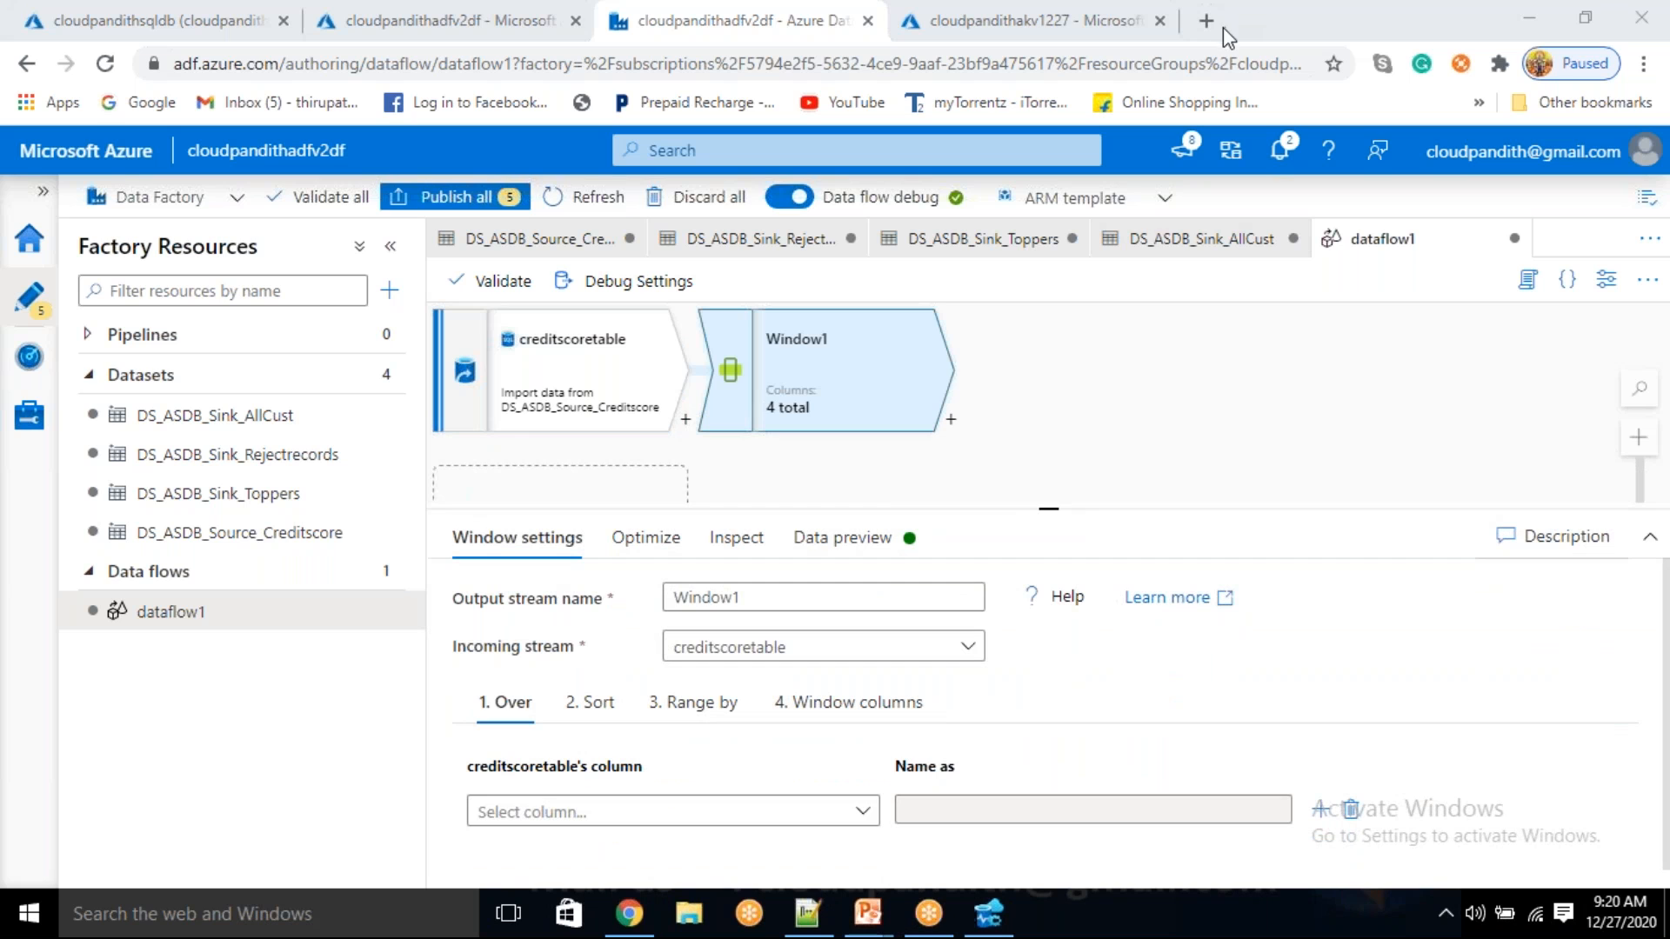
pyautogui.click(783, 597)
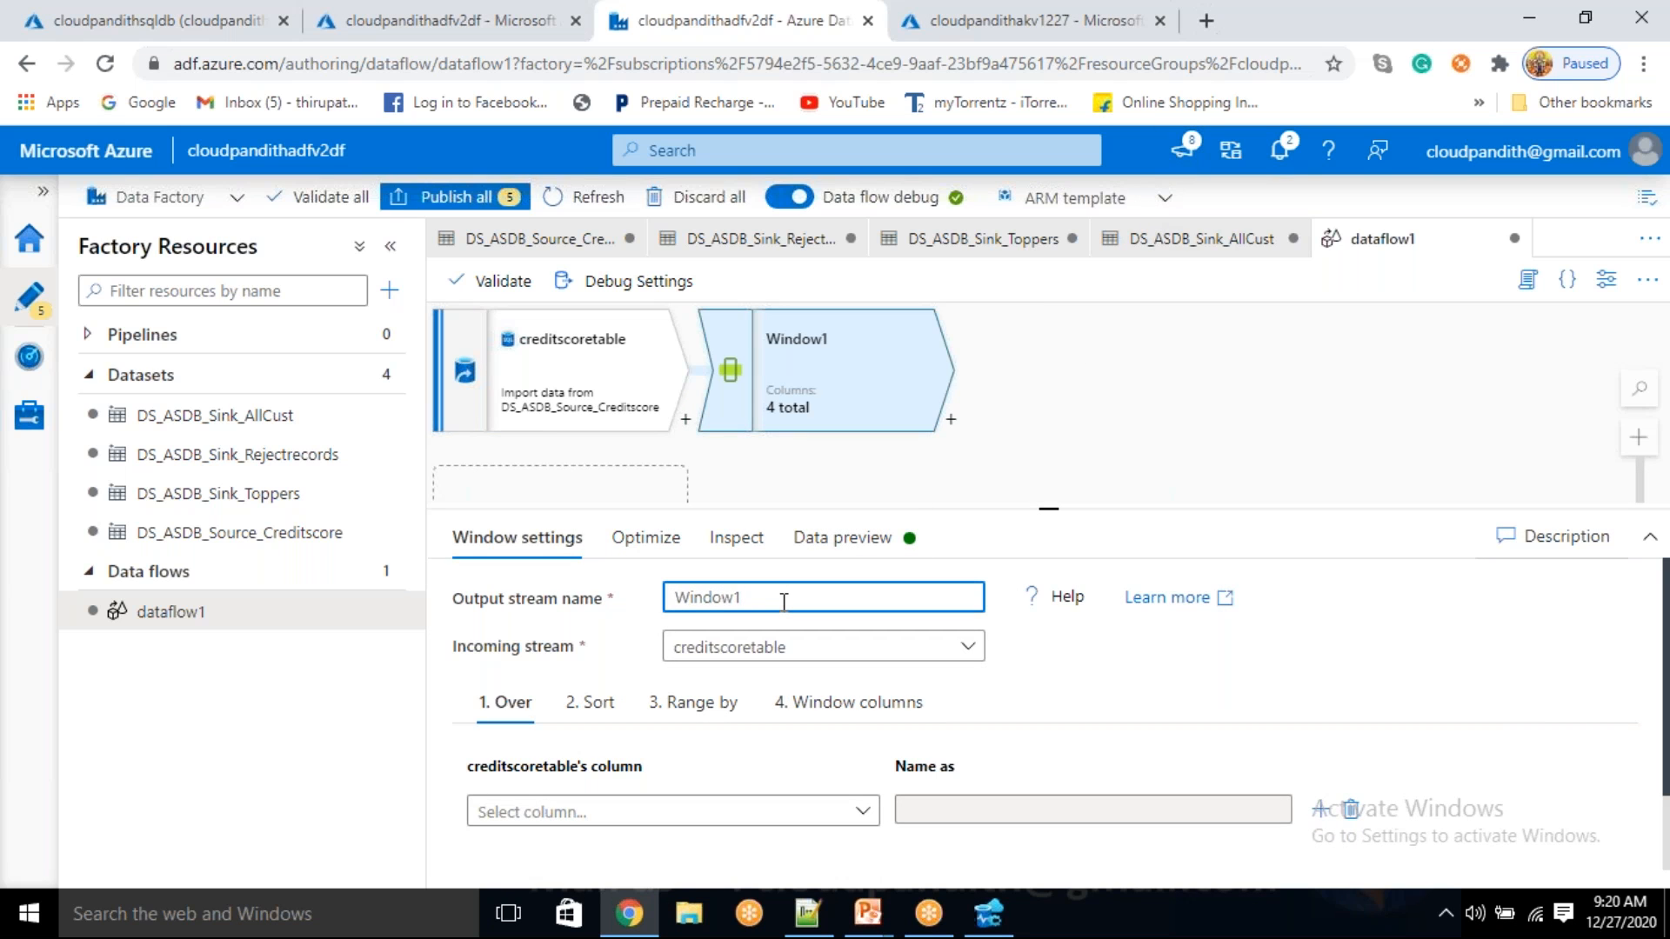
pyautogui.write('_GenerateRowNumber')
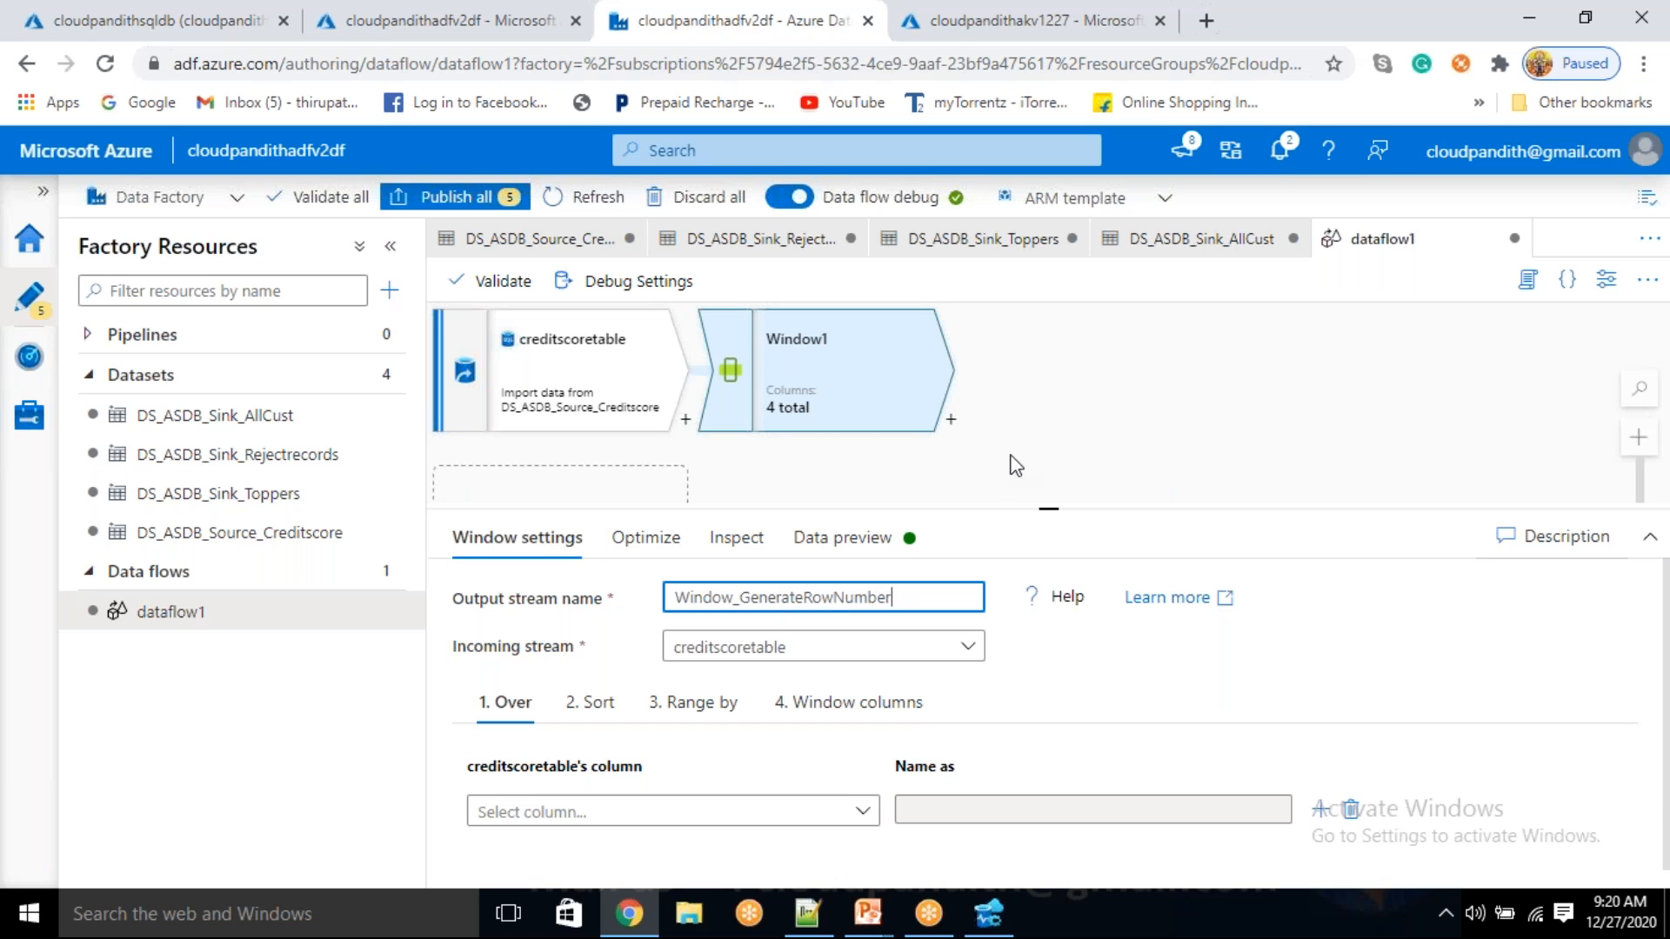
pyautogui.click(1011, 462)
pyautogui.click(876, 392)
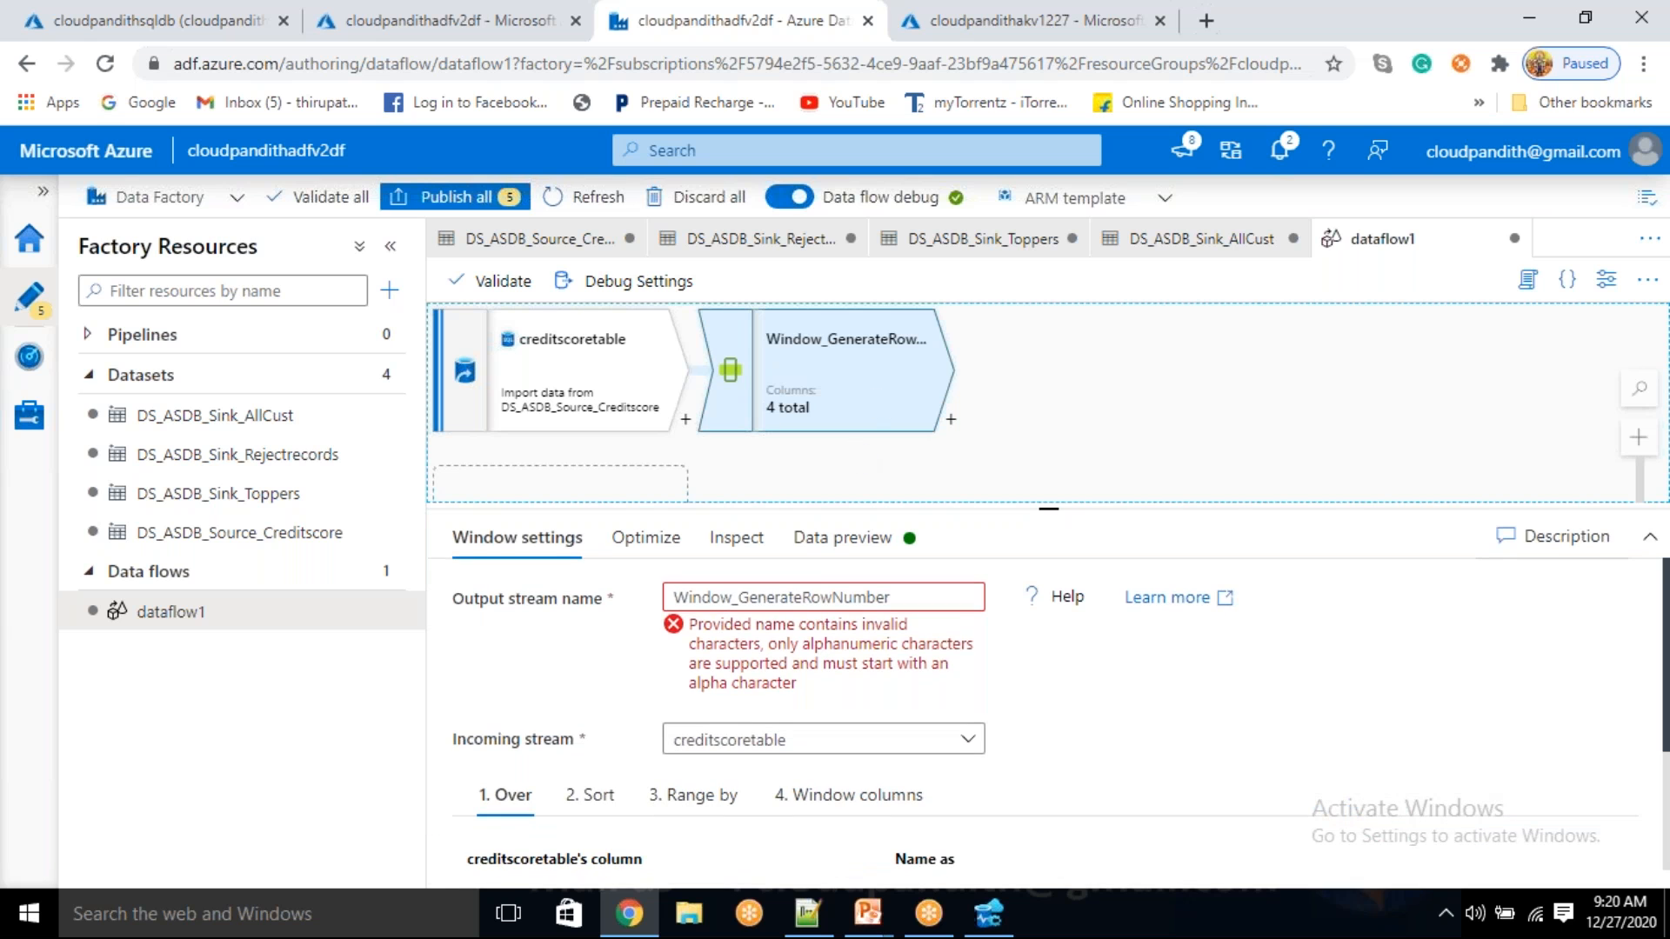
# - Rename the Window transformation's output stream to windowRowNumber, without any underscore
pyautogui.click(739, 597)
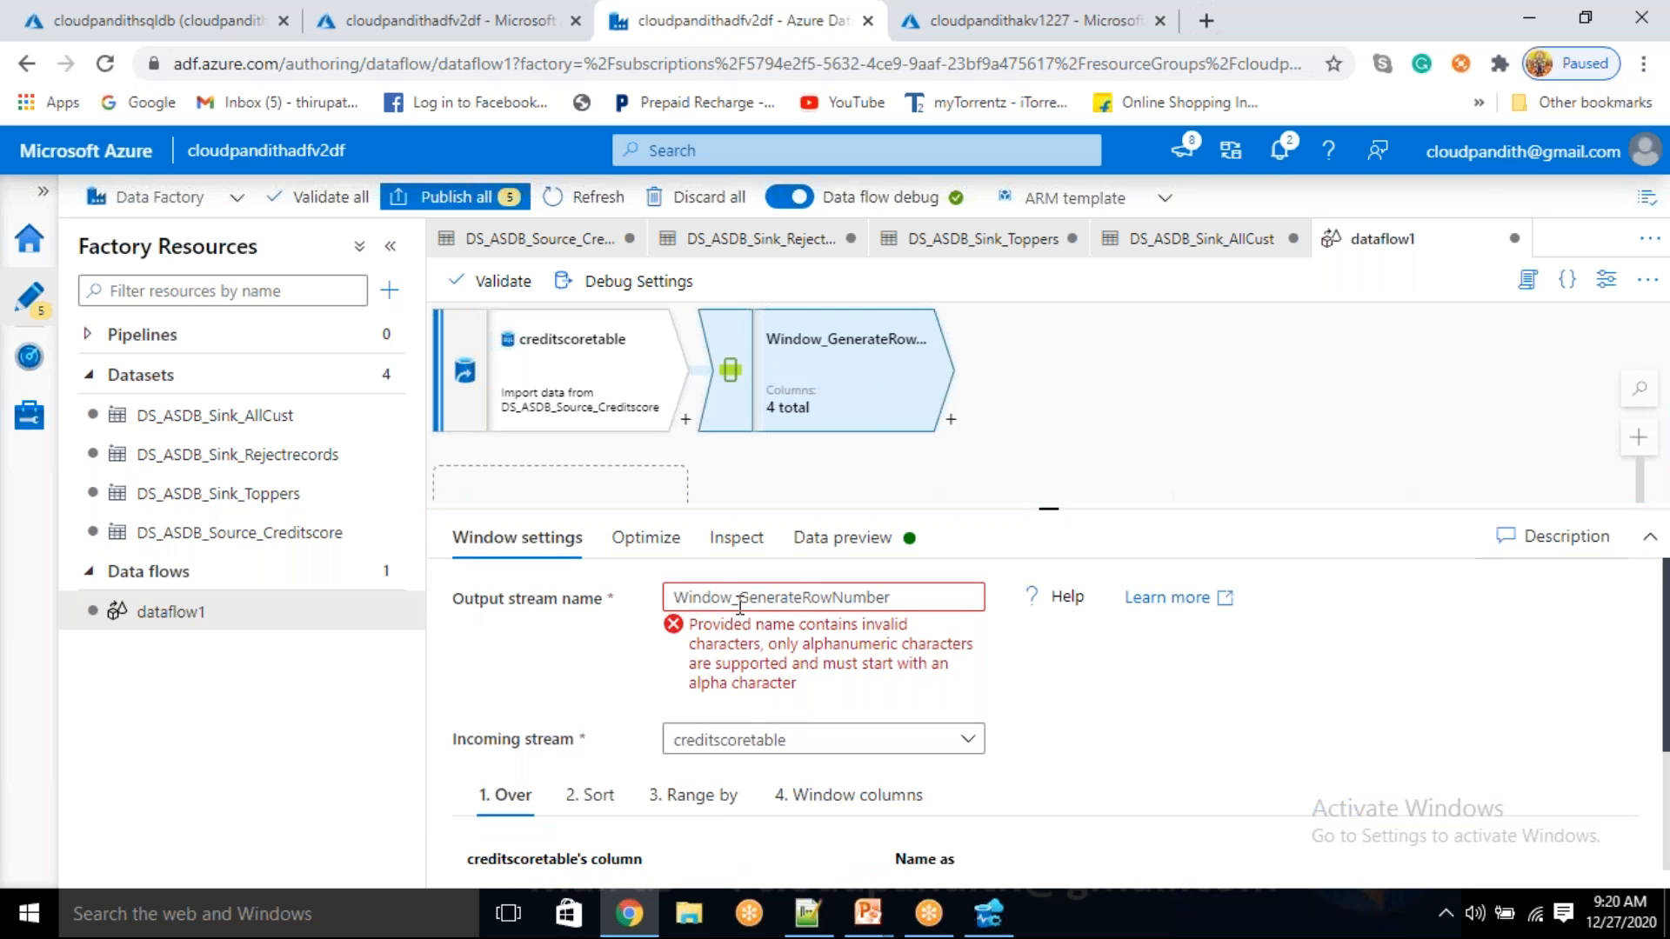
pyautogui.hotkey('shift', 'Home')
pyautogui.press('BackSpace')
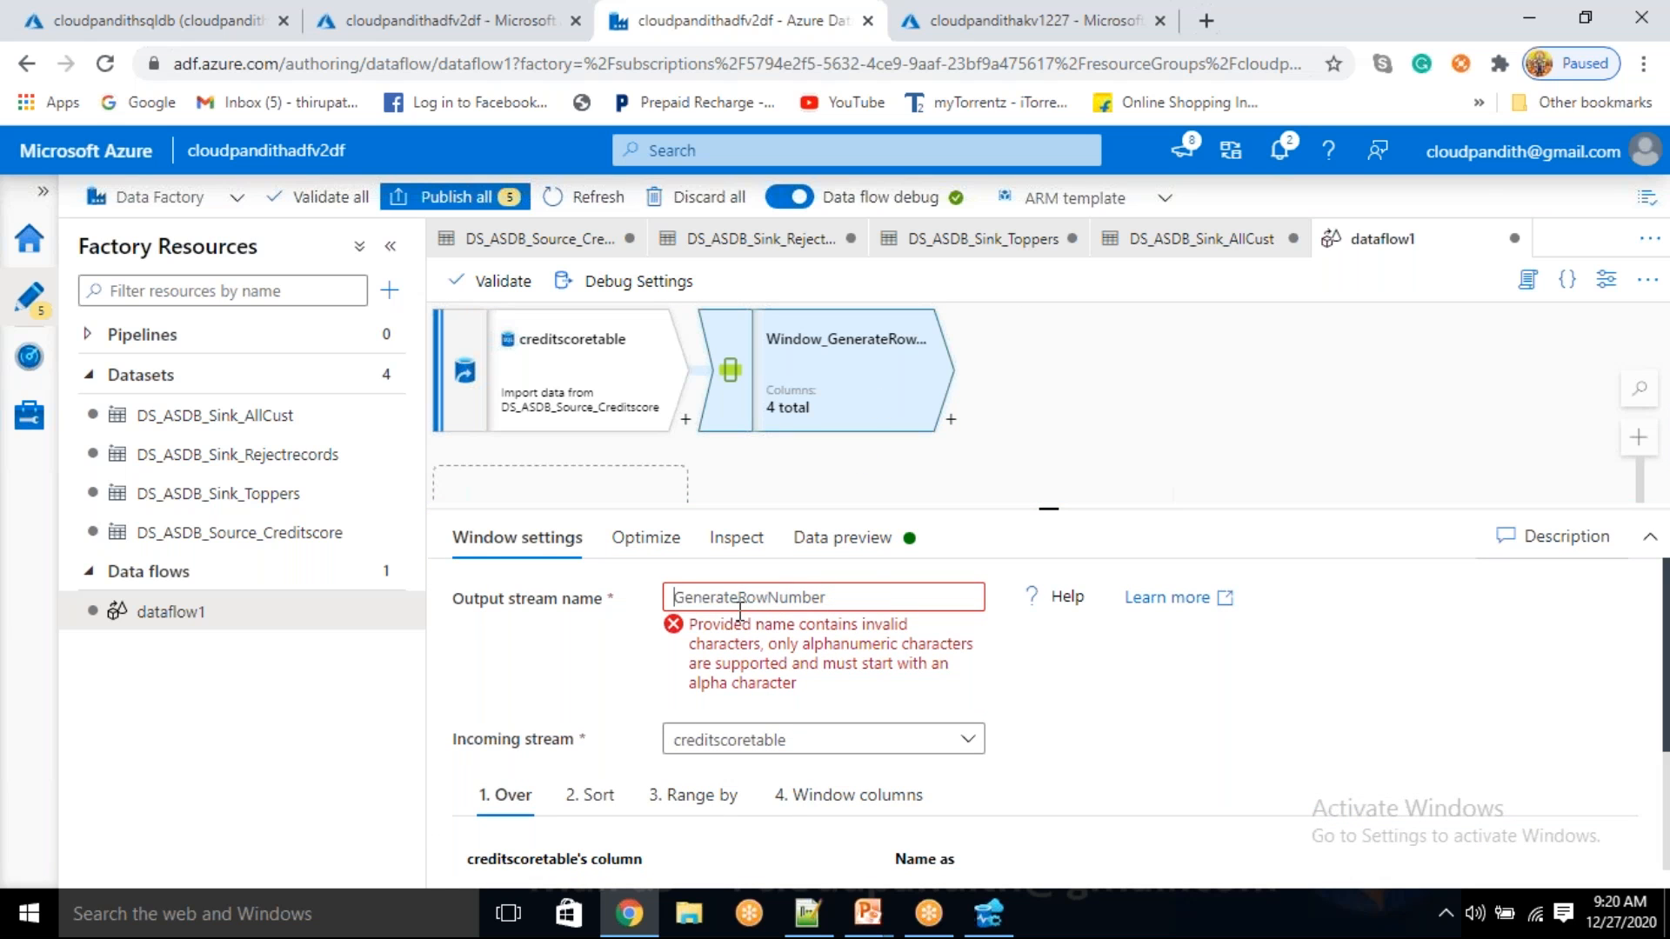
pyautogui.moveTo(1059, 508); pyautogui.dragTo(1069, 465)
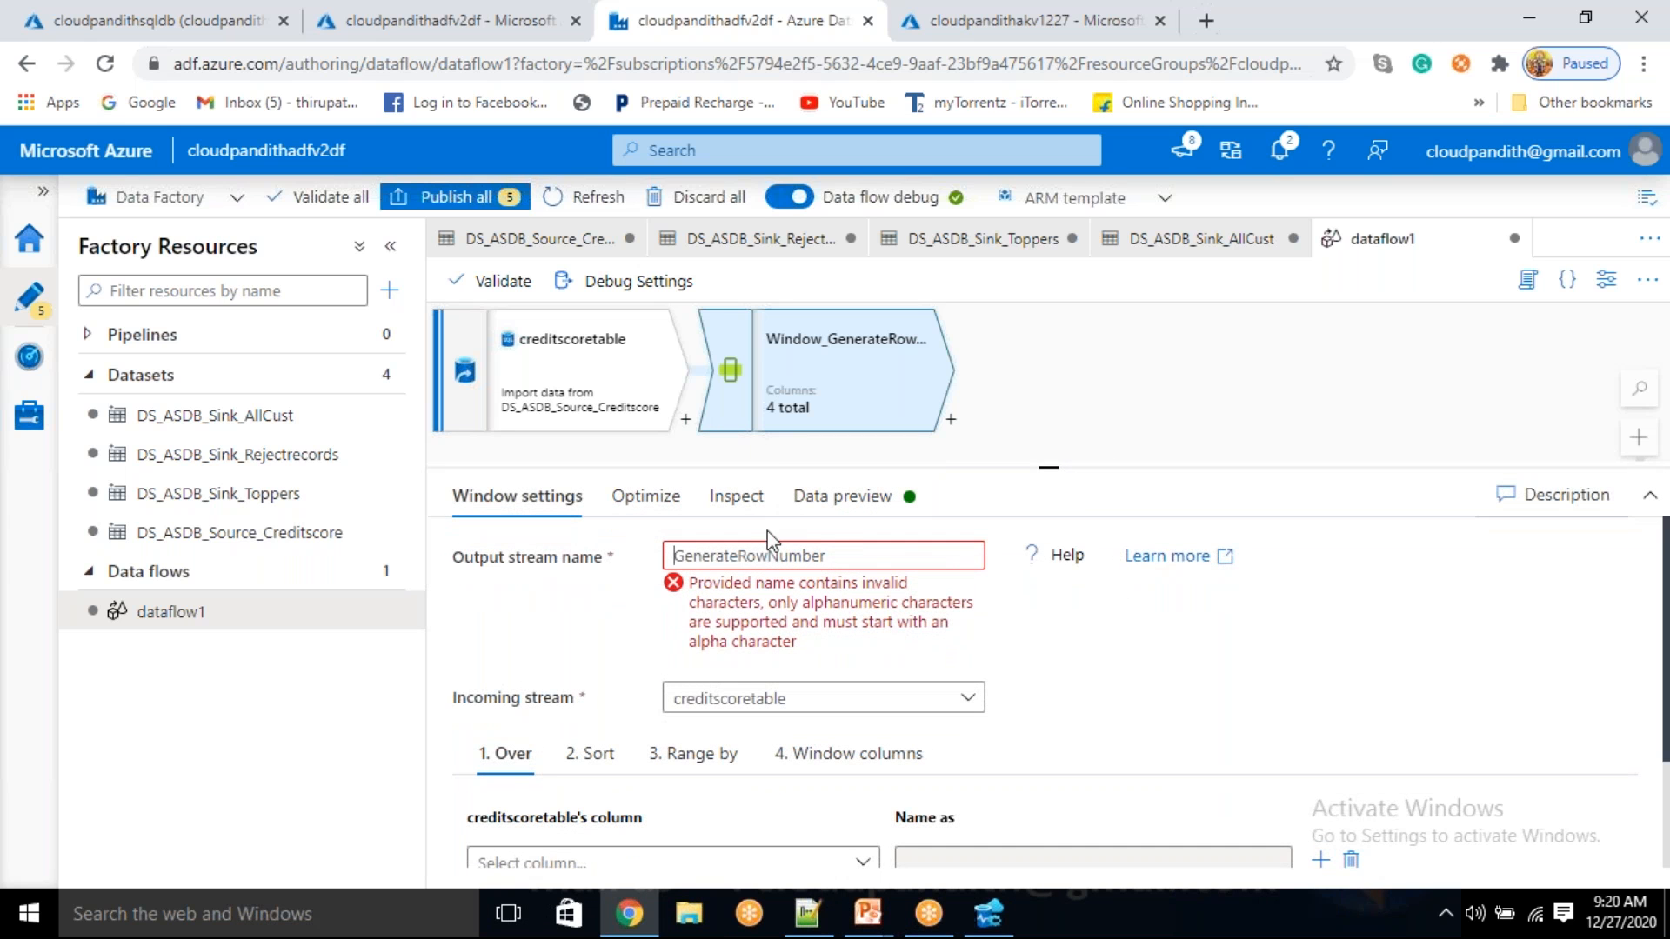
pyautogui.write('window')
pyautogui.write('_')
pyautogui.press('Right')
pyautogui.press('BackSpace')
pyautogui.press('BackSpace')
pyautogui.press('BackSpace')
pyautogui.press('BackSpace')
pyautogui.press('BackSpace')
pyautogui.press('BackSpace')
pyautogui.press('BackSpace')
pyautogui.press('BackSpace')
pyautogui.press('BackSpace')
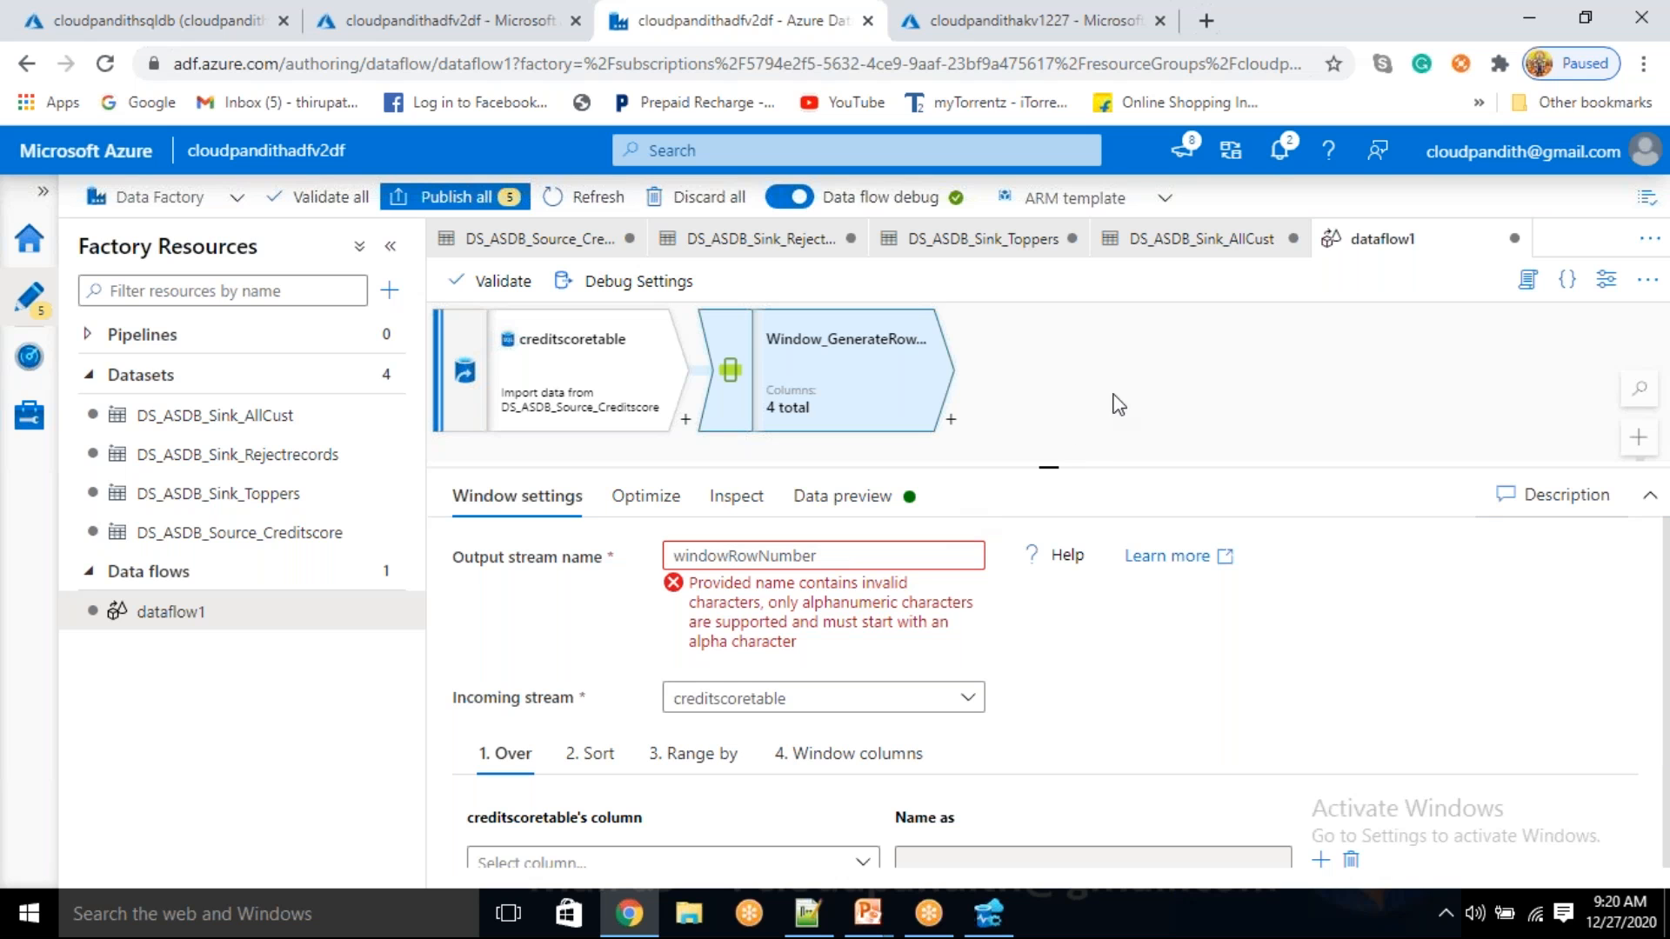
pyautogui.click(1157, 367)
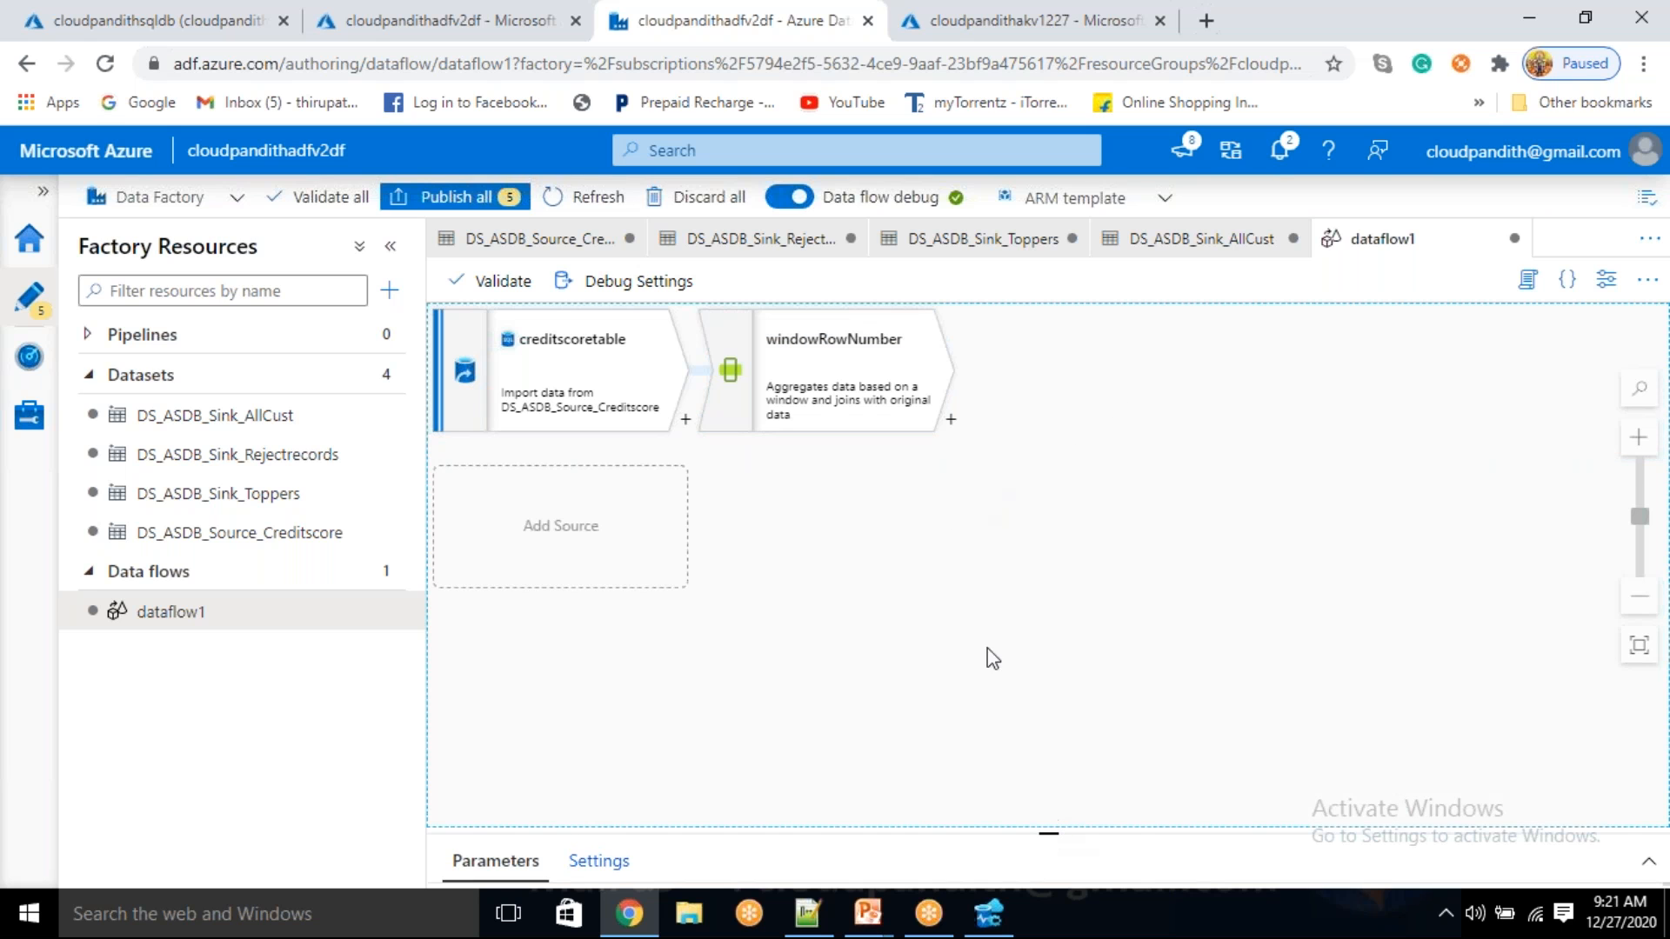
# - Reopen the windowRowNumber settings at full height and choose Credit_Score as the first Over column
pyautogui.click(856, 367)
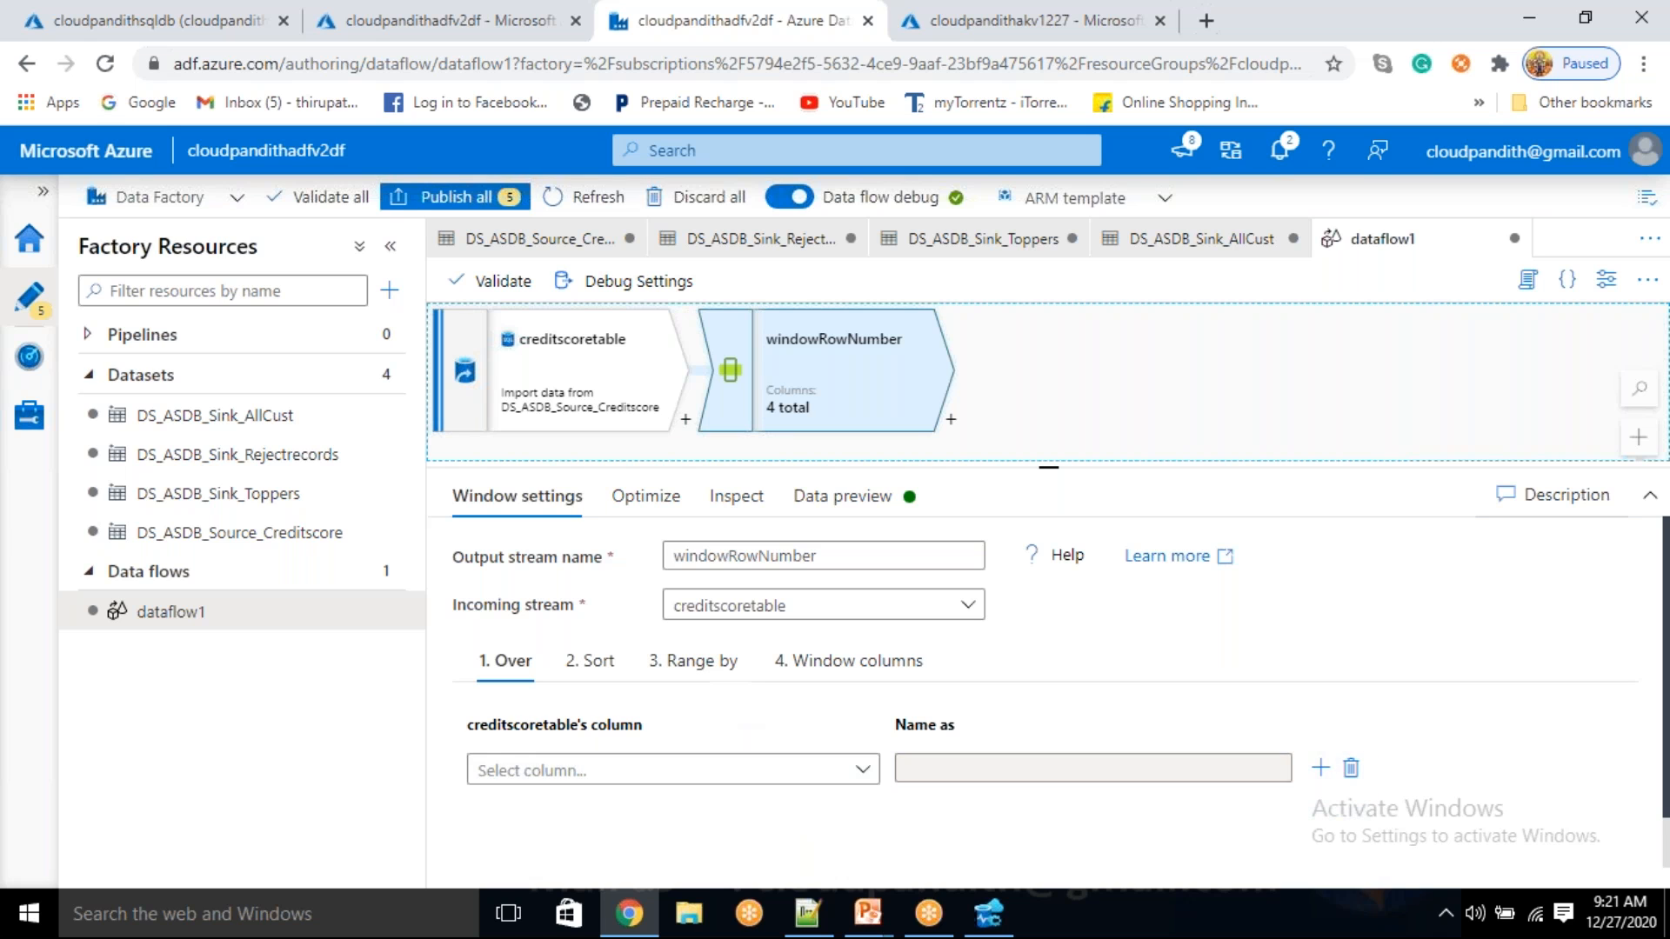
pyautogui.click(862, 782)
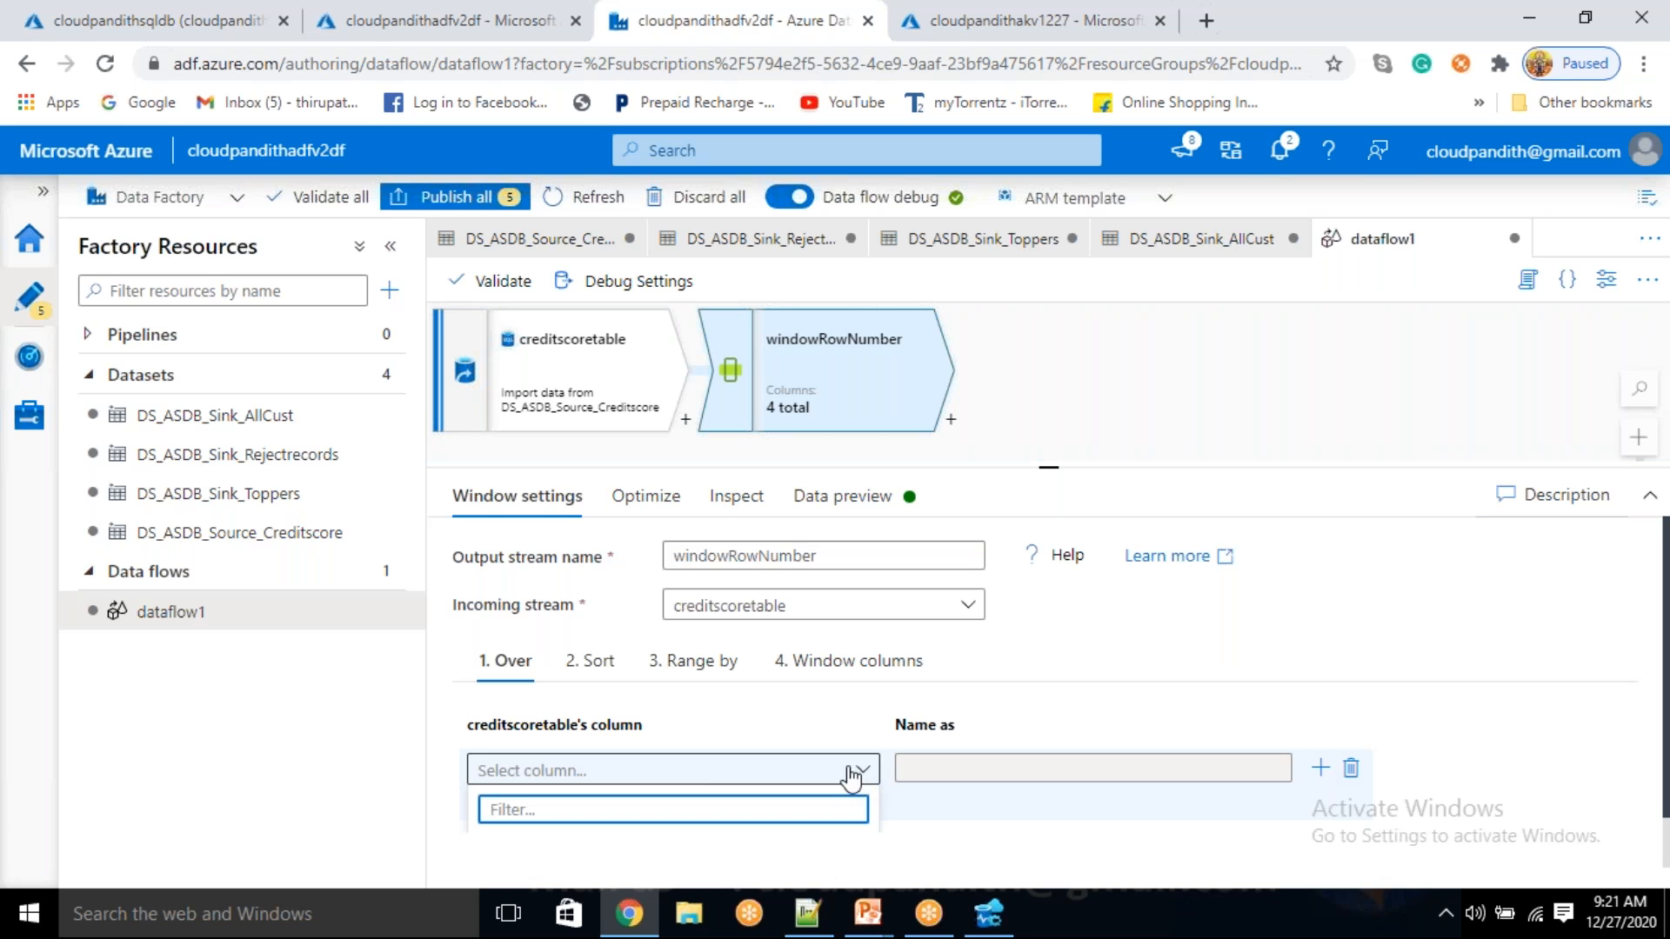
pyautogui.click(1650, 495)
pyautogui.click(857, 615)
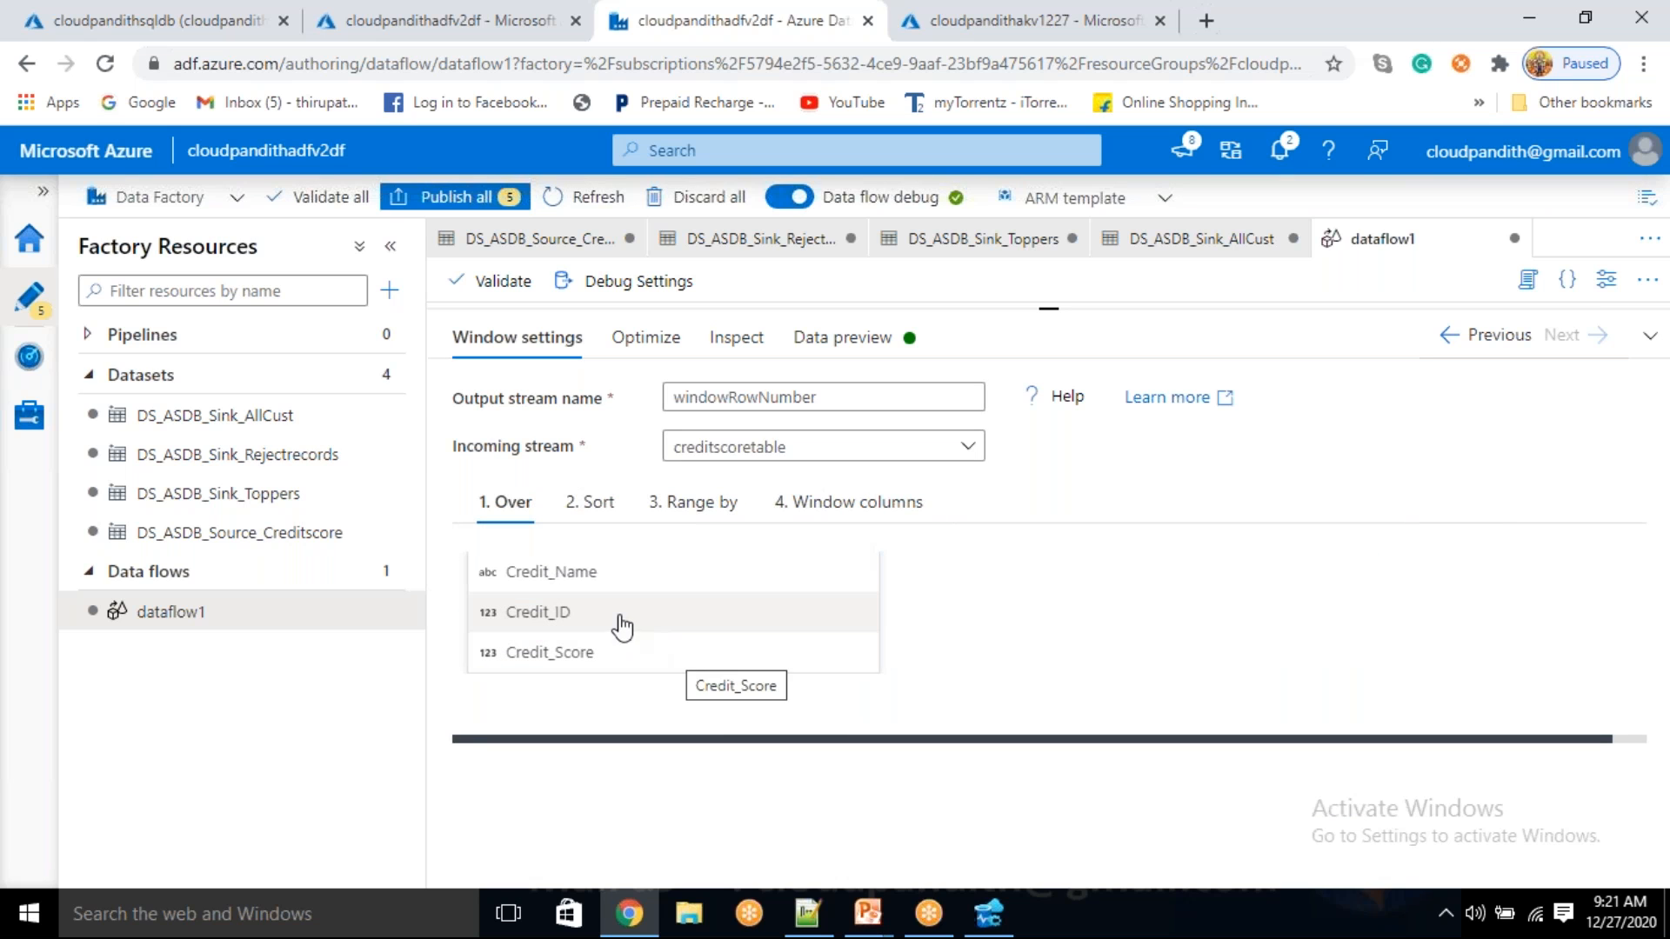
pyautogui.click(567, 655)
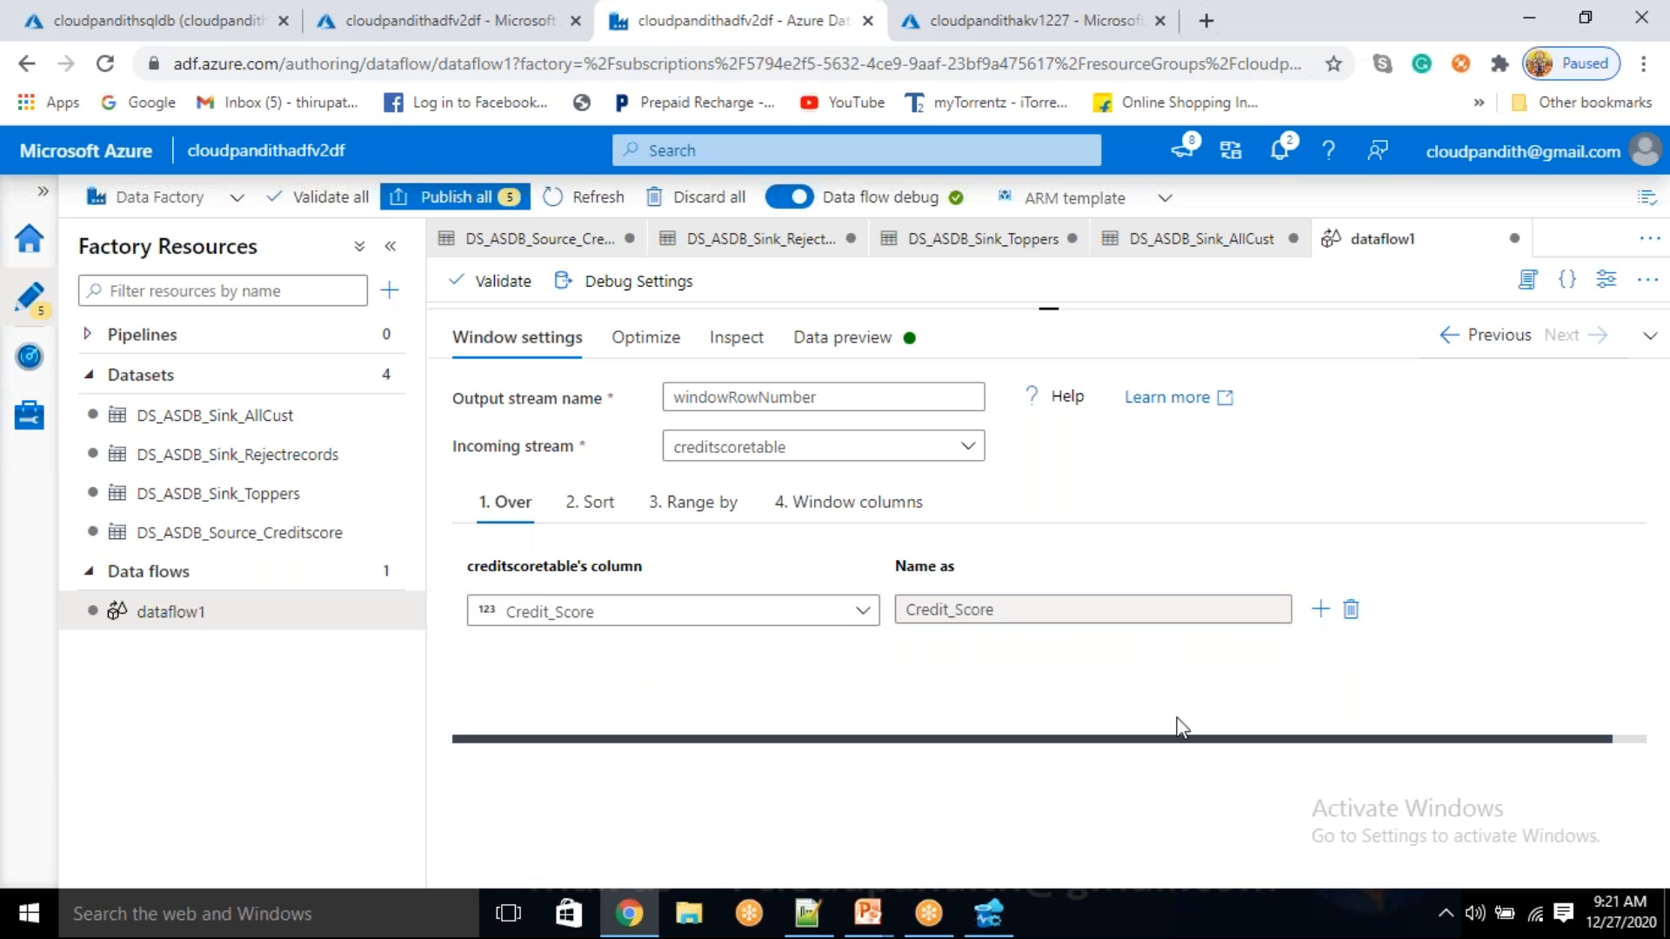
# - Add Card_Type and Credit_Name as further Over columns of the windowRowNumber transformation
pyautogui.click(1322, 609)
pyautogui.click(622, 662)
pyautogui.click(583, 665)
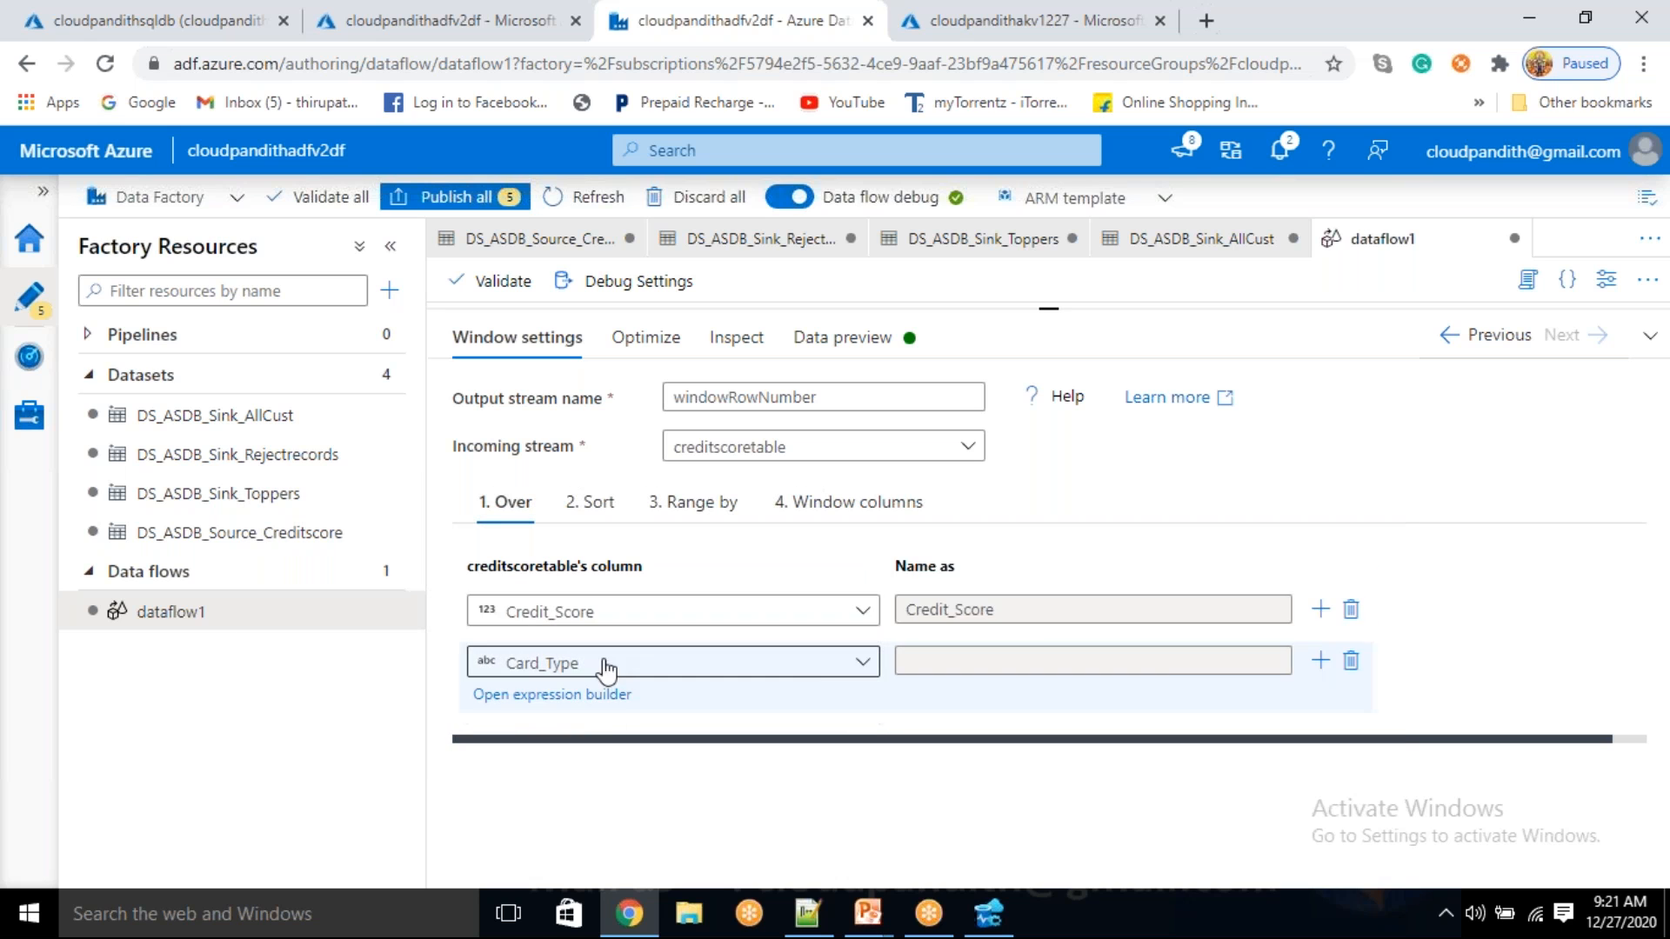
pyautogui.click(1320, 663)
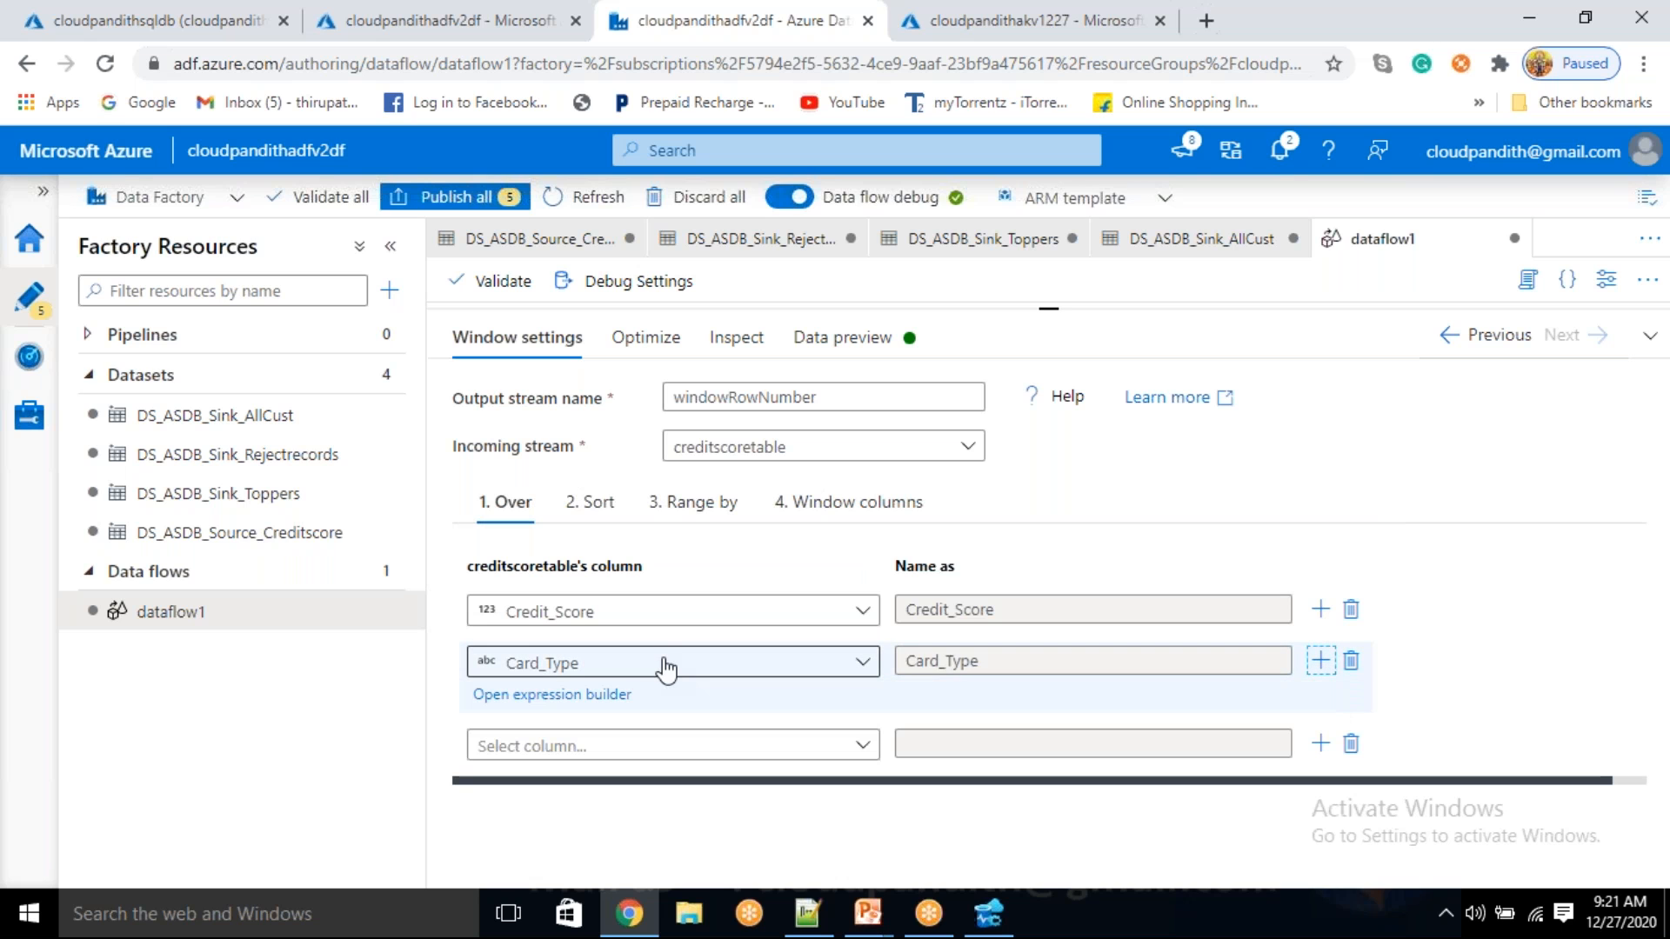
pyautogui.click(588, 716)
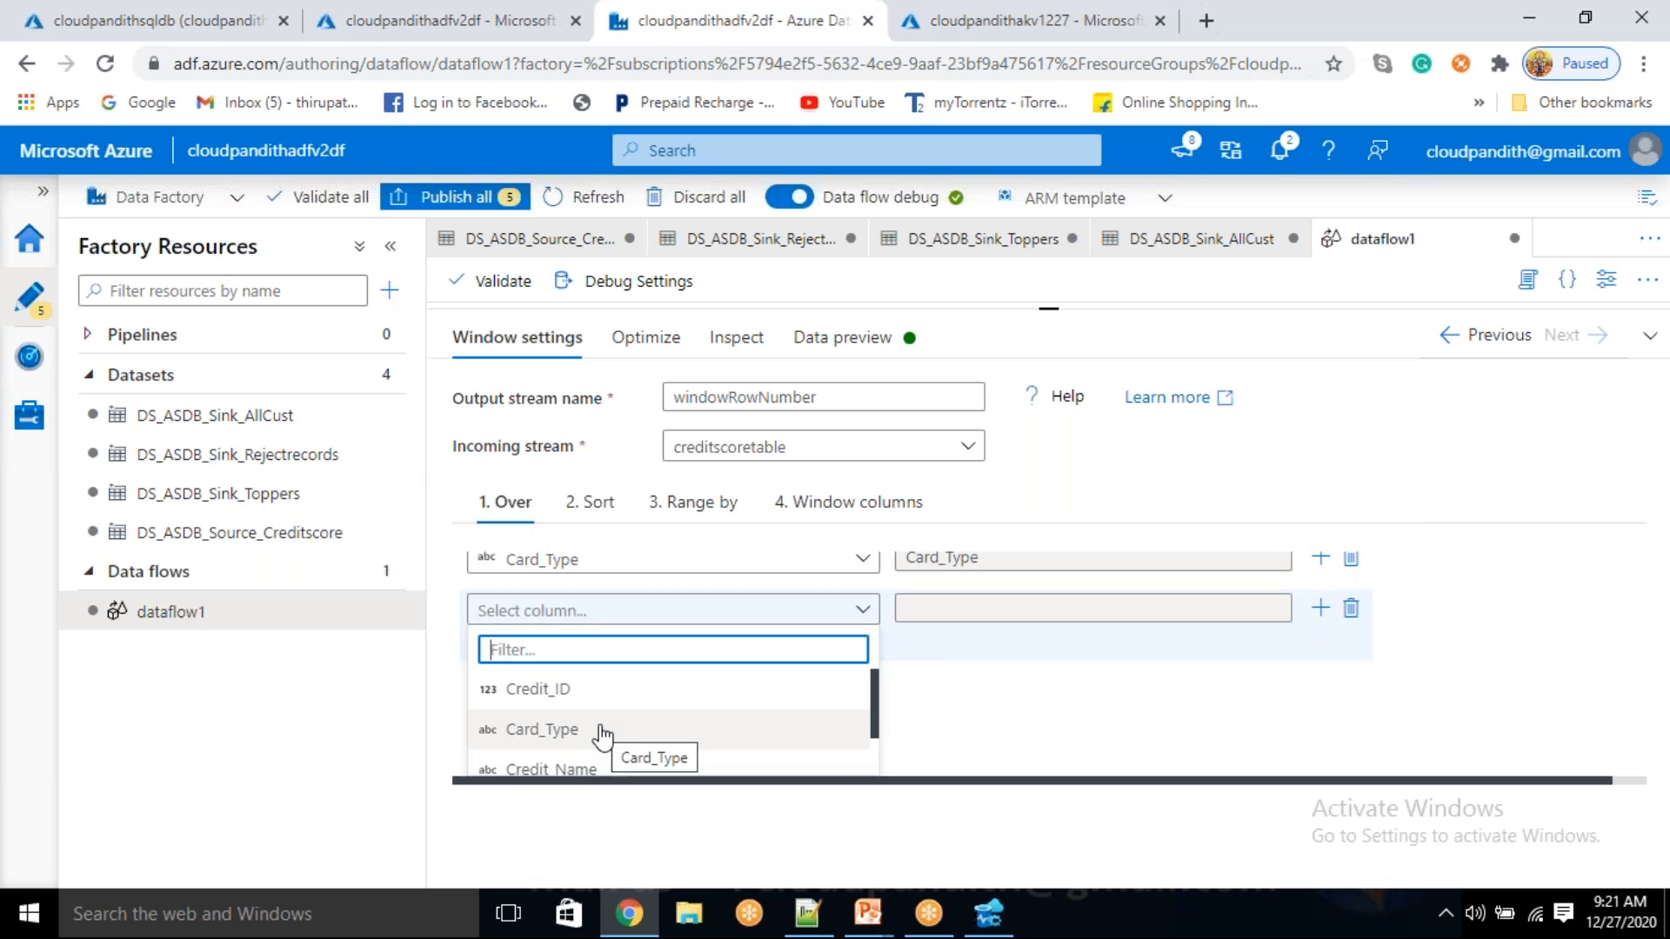
pyautogui.scroll(-1, 597, 734)
pyautogui.scroll(1, 600, 722)
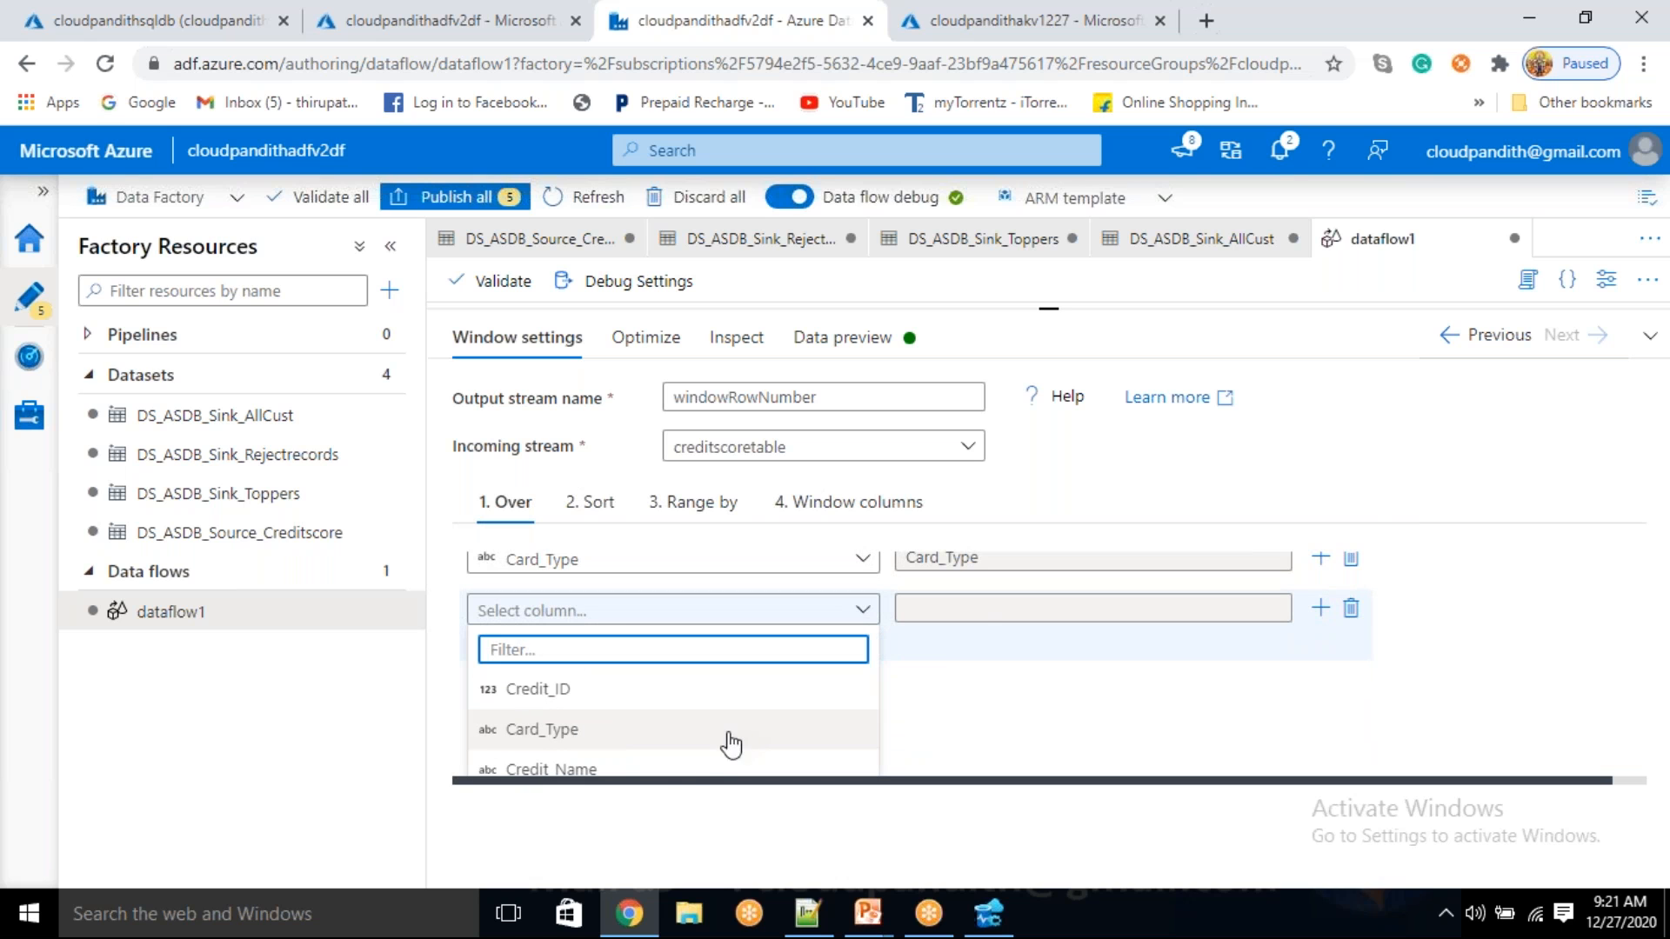
pyautogui.click(664, 768)
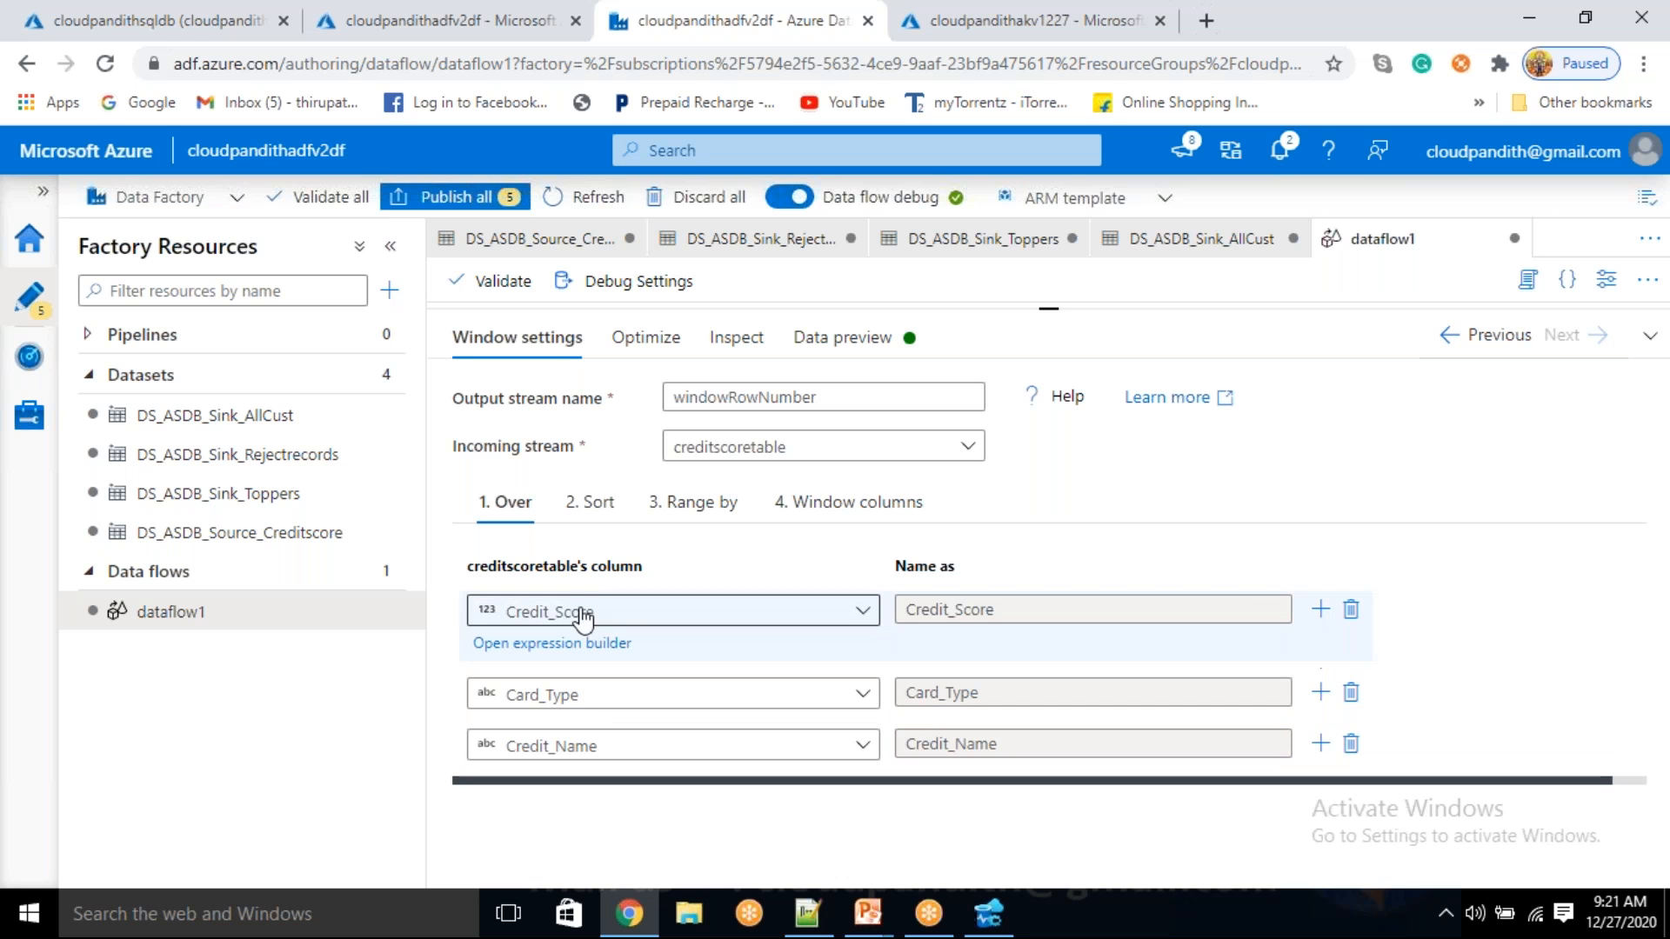
# - Switch to Azure Data Studio and undo the SQLQuery_1 edits back to the ROW_NUMBER query partitioned by CARD_TYPE, CREDIT_NAME and CREDIT_SCORE
pyautogui.click(973, 919)
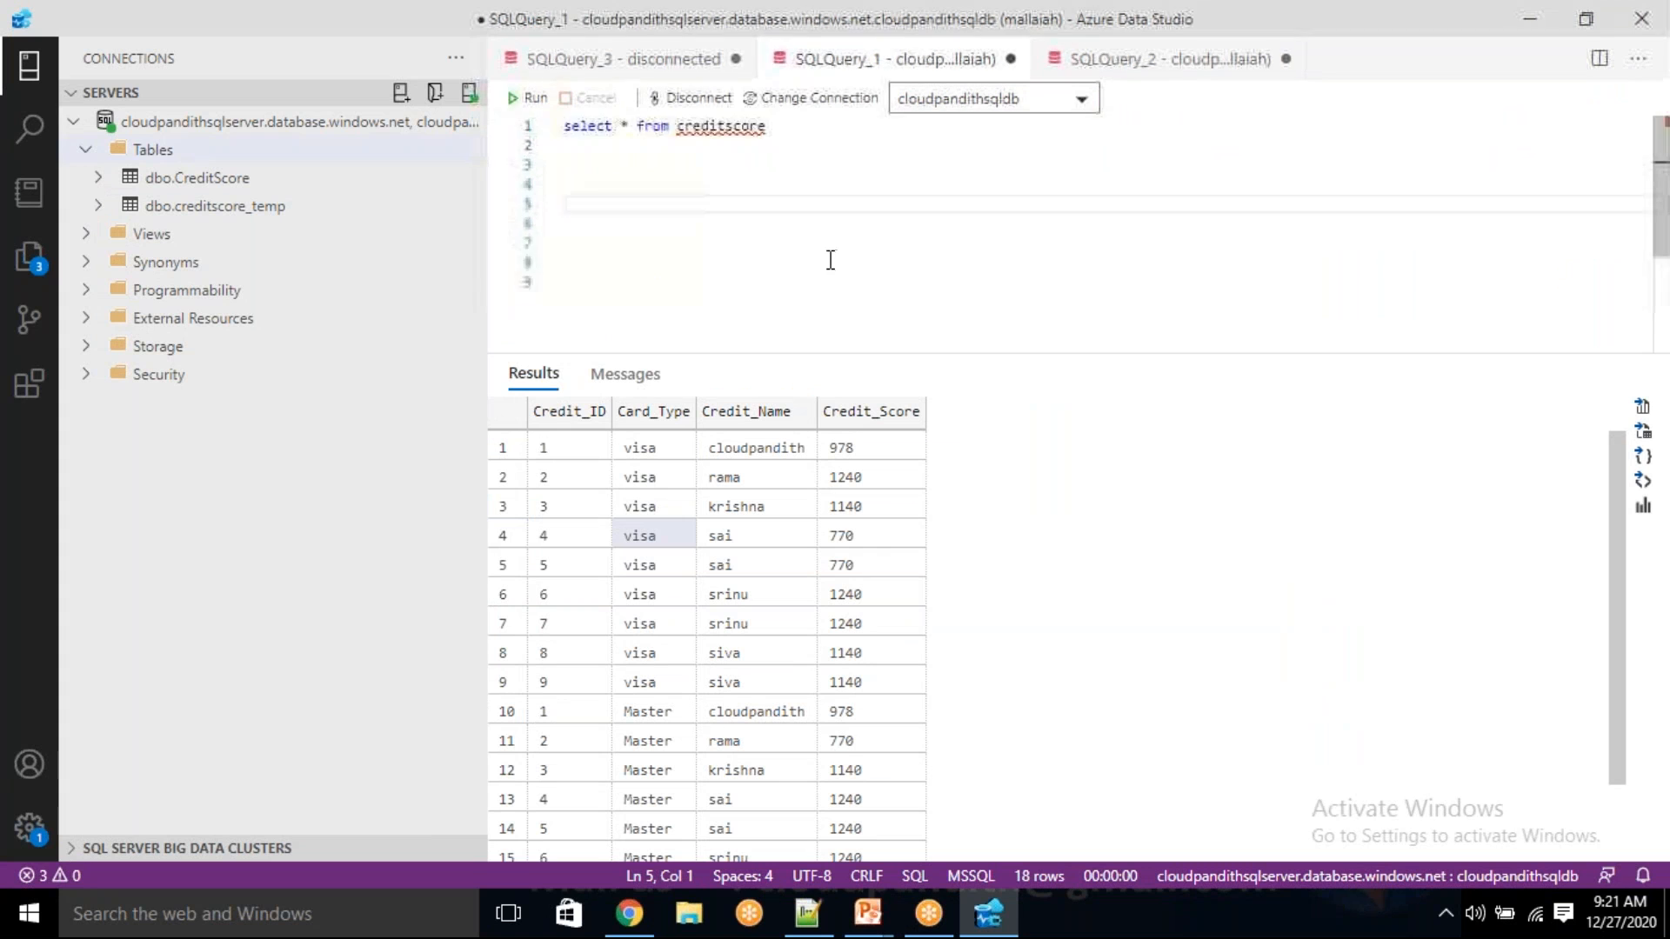
pyautogui.scroll(-1, 831, 256)
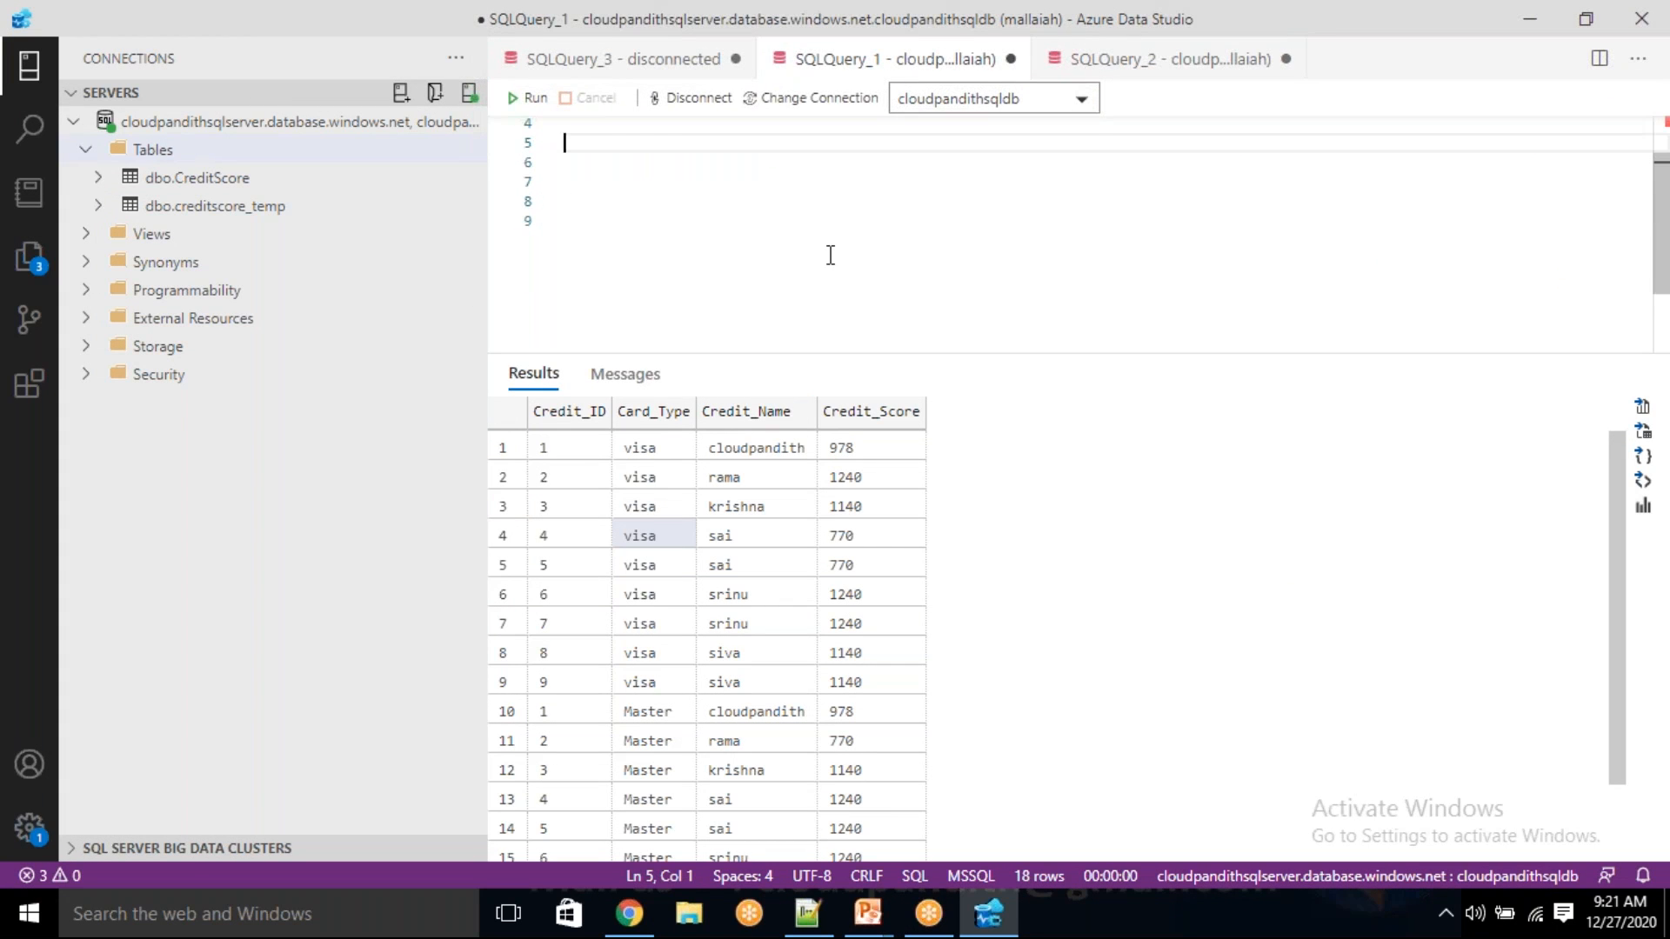
pyautogui.scroll(1, 831, 254)
pyautogui.hotkey('ctrl', 'z')
pyautogui.hotkey('ctrl', 'z')
pyautogui.hotkey('ctrl', 'z')
pyautogui.hotkey('ctrl', 'z')
pyautogui.hotkey('ctrl', 'z')
pyautogui.hotkey('ctrl', 'z')
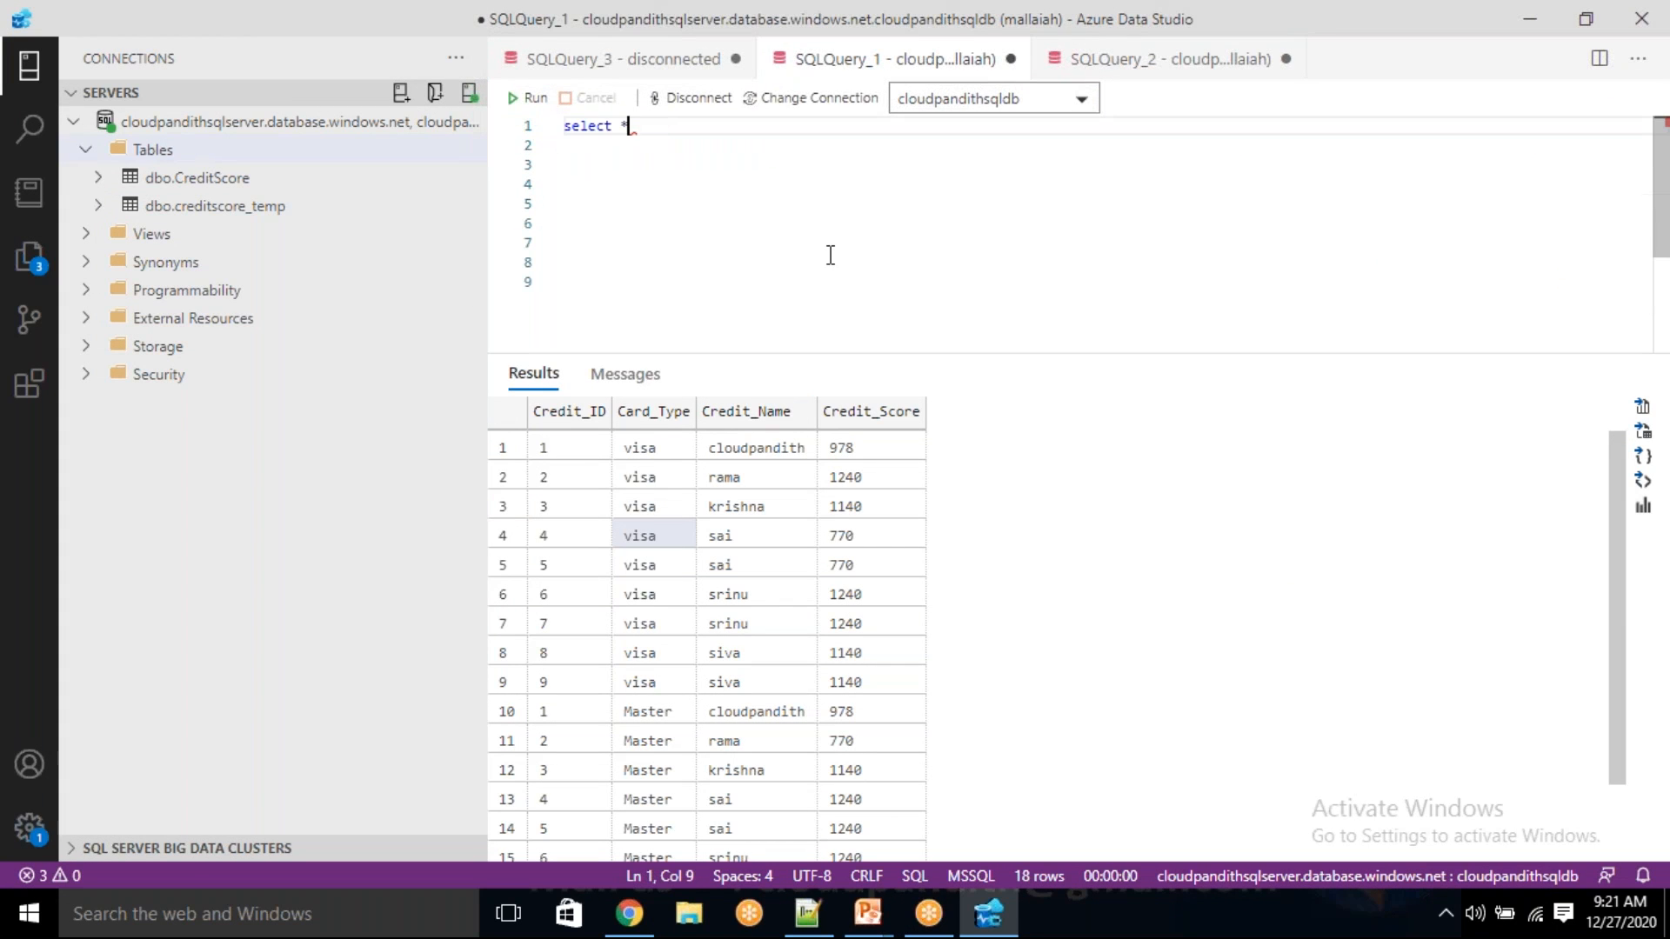
pyautogui.hotkey('ctrl', 'z')
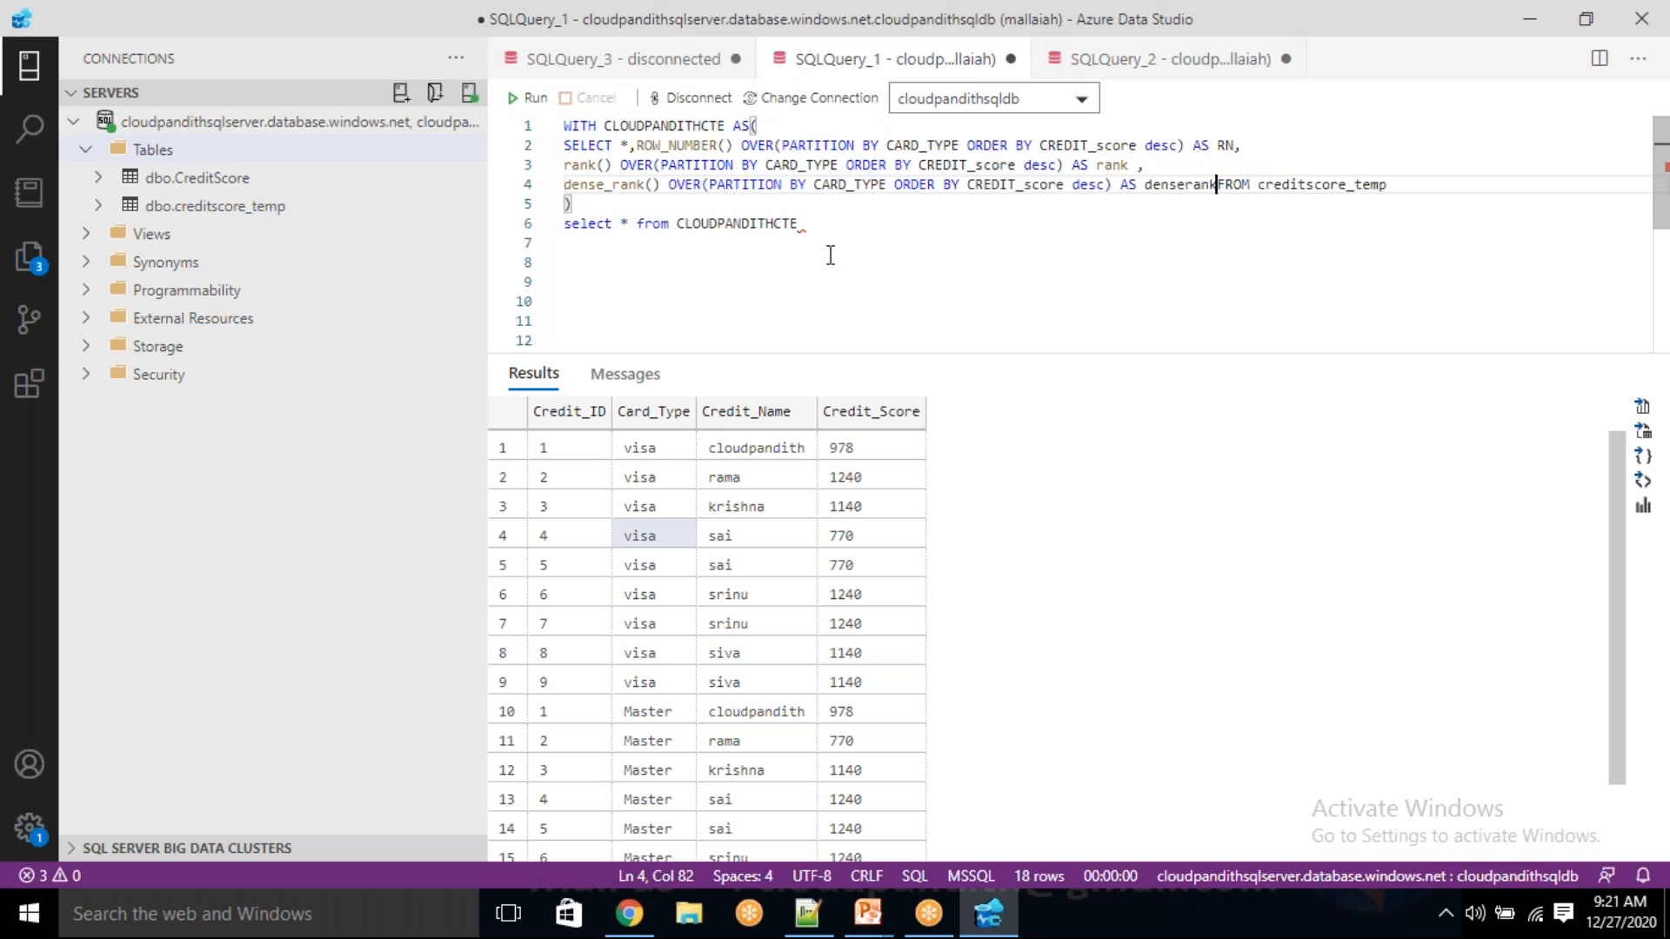
pyautogui.hotkey('ctrl', 'z')
pyautogui.hotkey('ctrl', 'z')
pyautogui.hotkey('ctrl', 'z')
pyautogui.hotkey('ctrl', 'z')
pyautogui.hotkey('ctrl', 'z')
pyautogui.hotkey('ctrl', 'z')
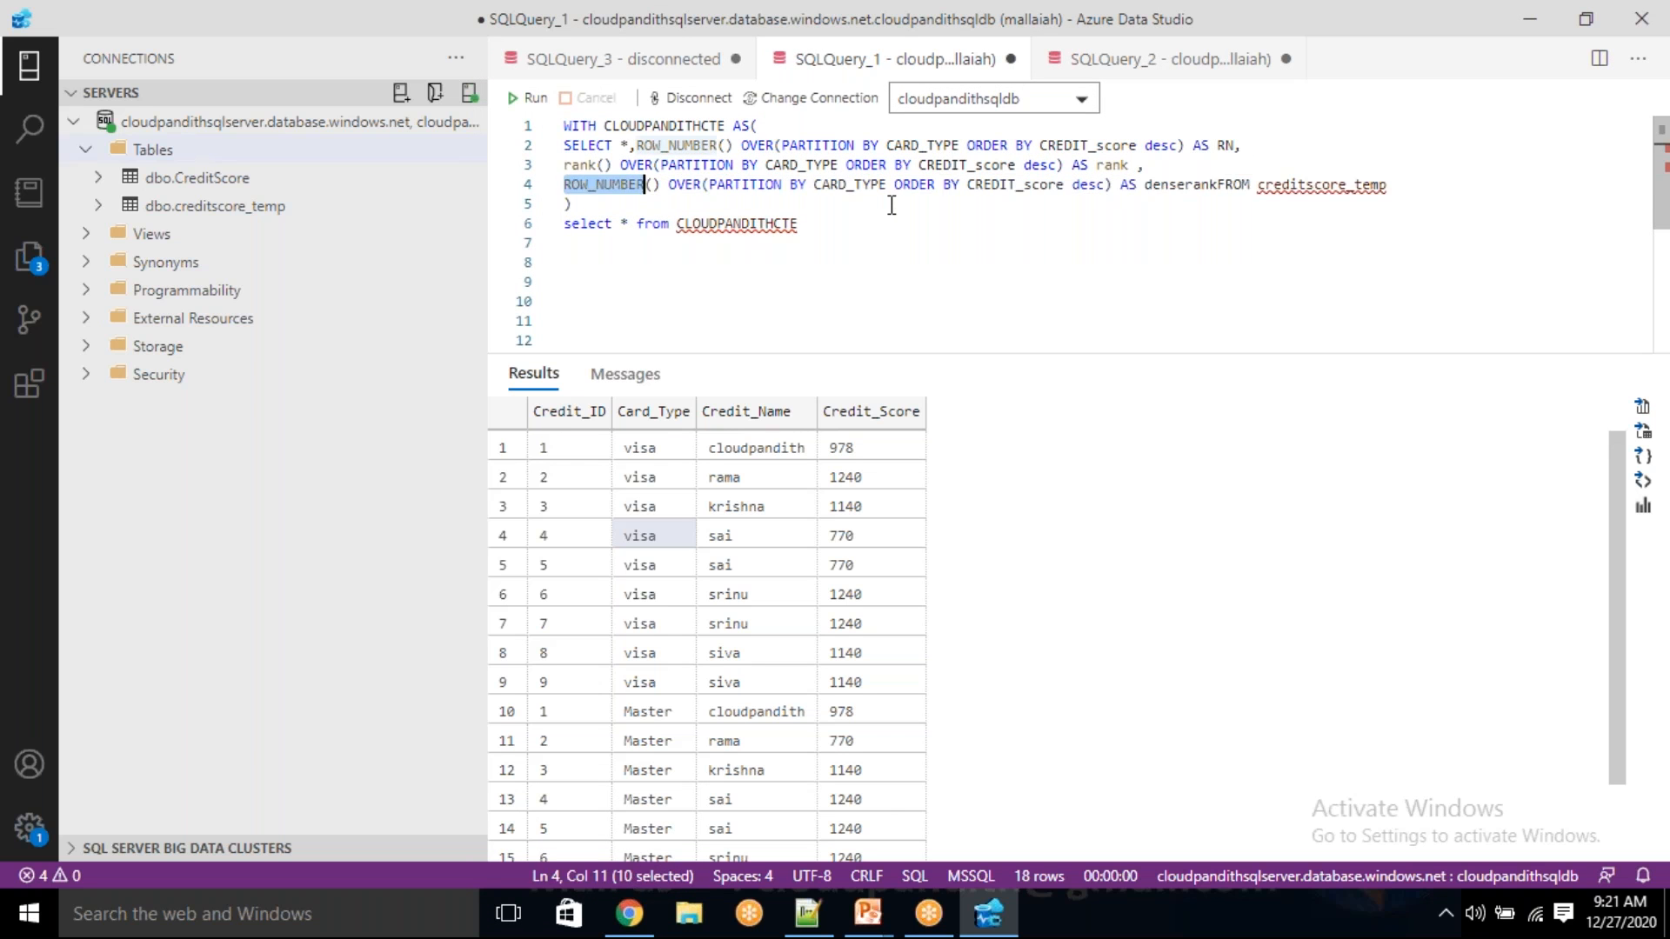
pyautogui.hotkey('ctrl', 'z')
pyautogui.hotkey('ctrl', 'z')
pyautogui.hotkey('ctrl', 'z')
pyautogui.hotkey('ctrl', 'z')
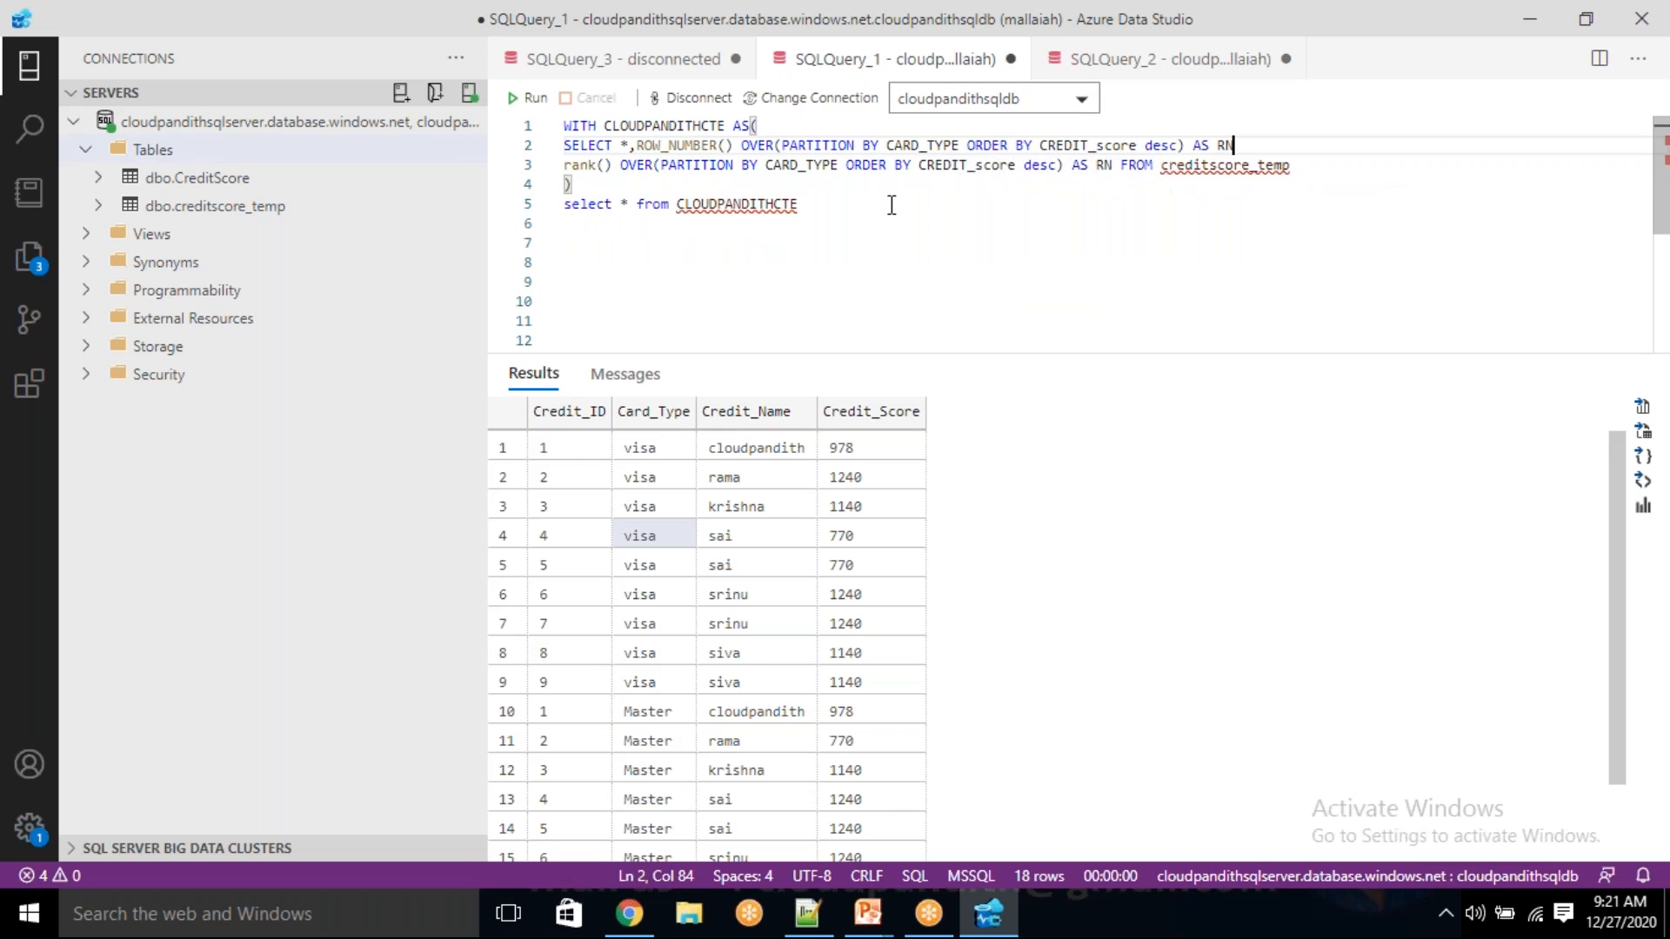
pyautogui.hotkey('ctrl', 'z')
pyautogui.hotkey('ctrl', 'z')
pyautogui.hotkey('ctrl', 'z')
pyautogui.hotkey('ctrl', 'z')
pyautogui.hotkey('ctrl', 'z')
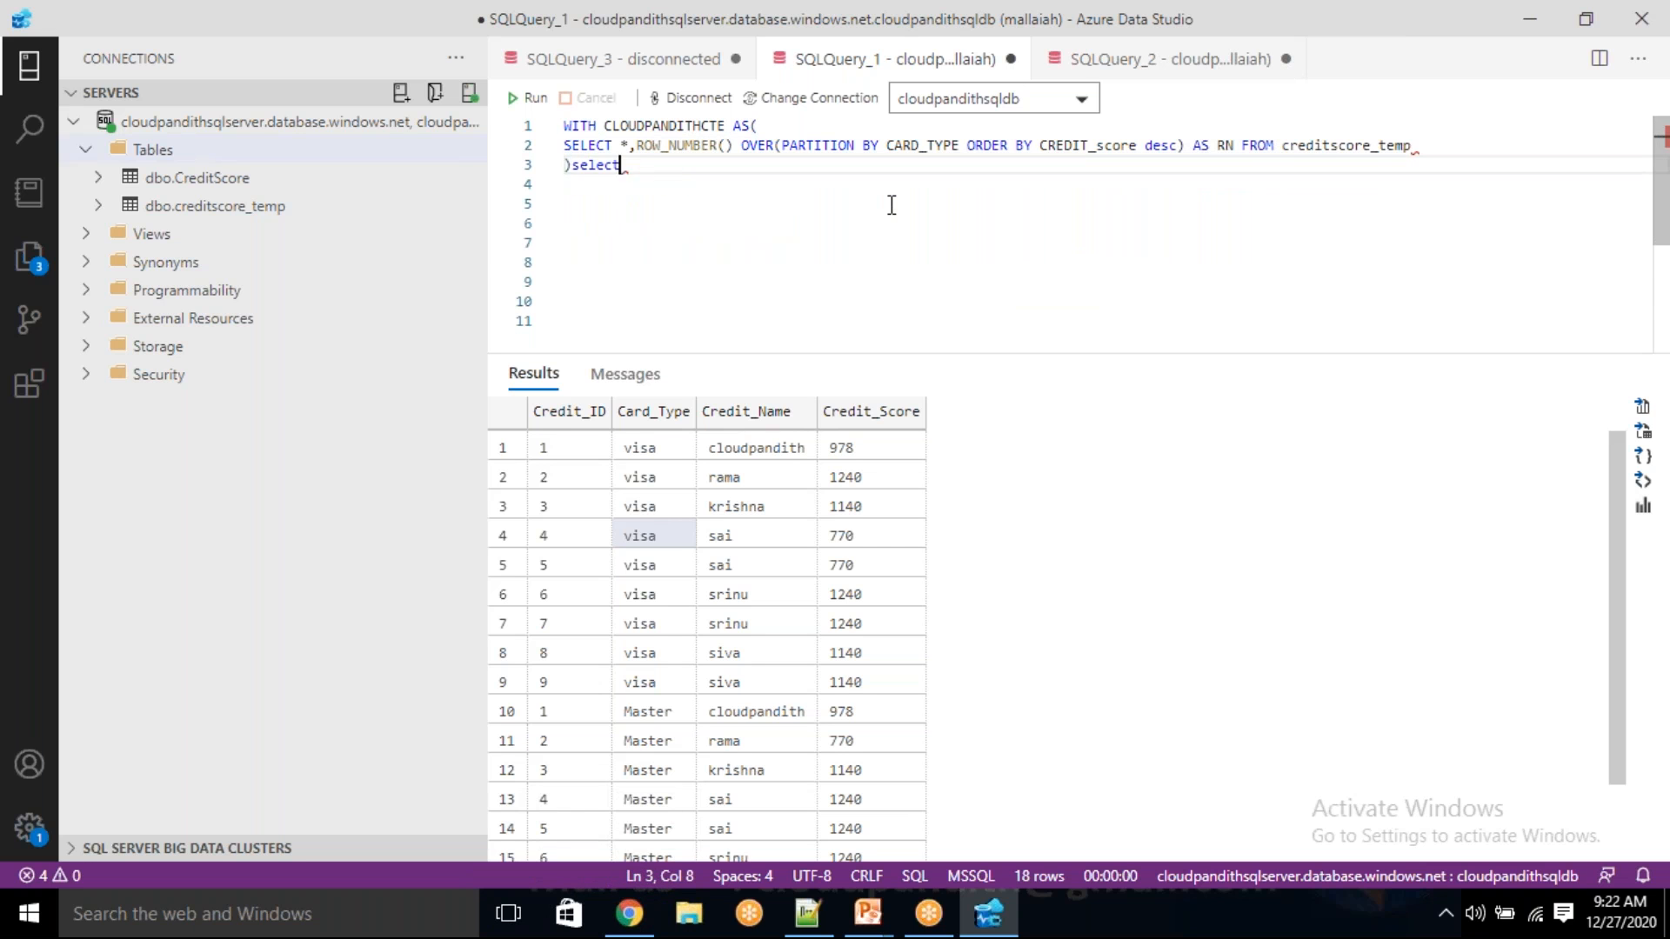
pyautogui.hotkey('ctrl', 'z')
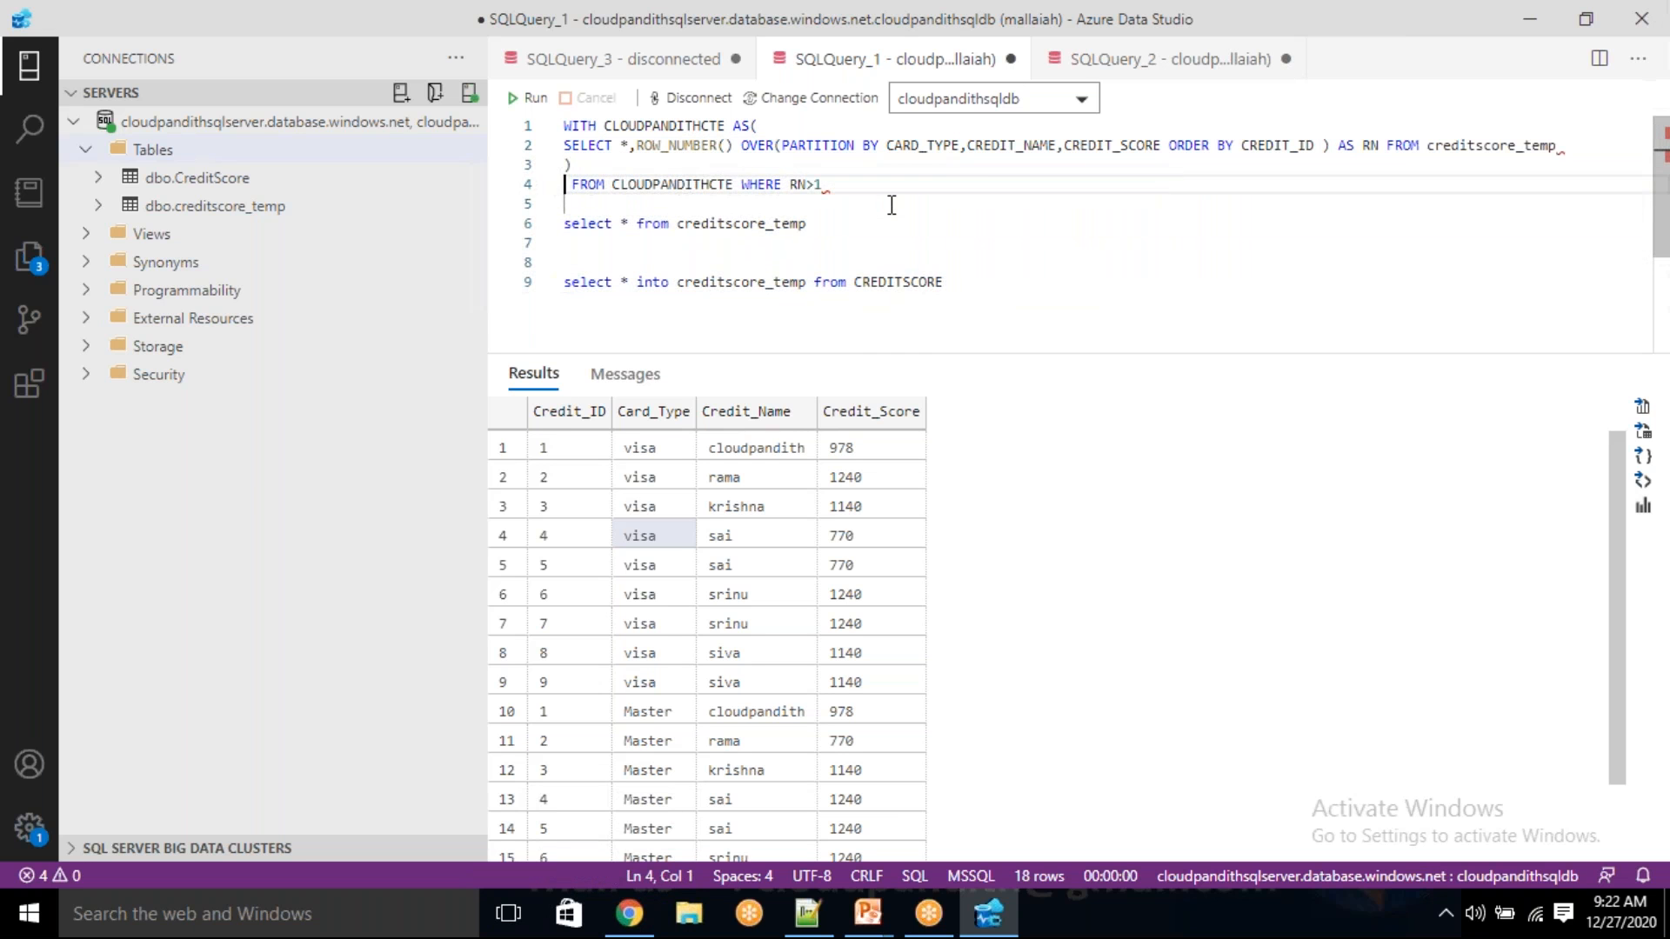
# - Check the PARTITION BY columns of the ROW_NUMBER query against the window's Over columns, returning to Data Factory in the browser
pyautogui.doubleClick(936, 145)
pyautogui.doubleClick(1044, 145)
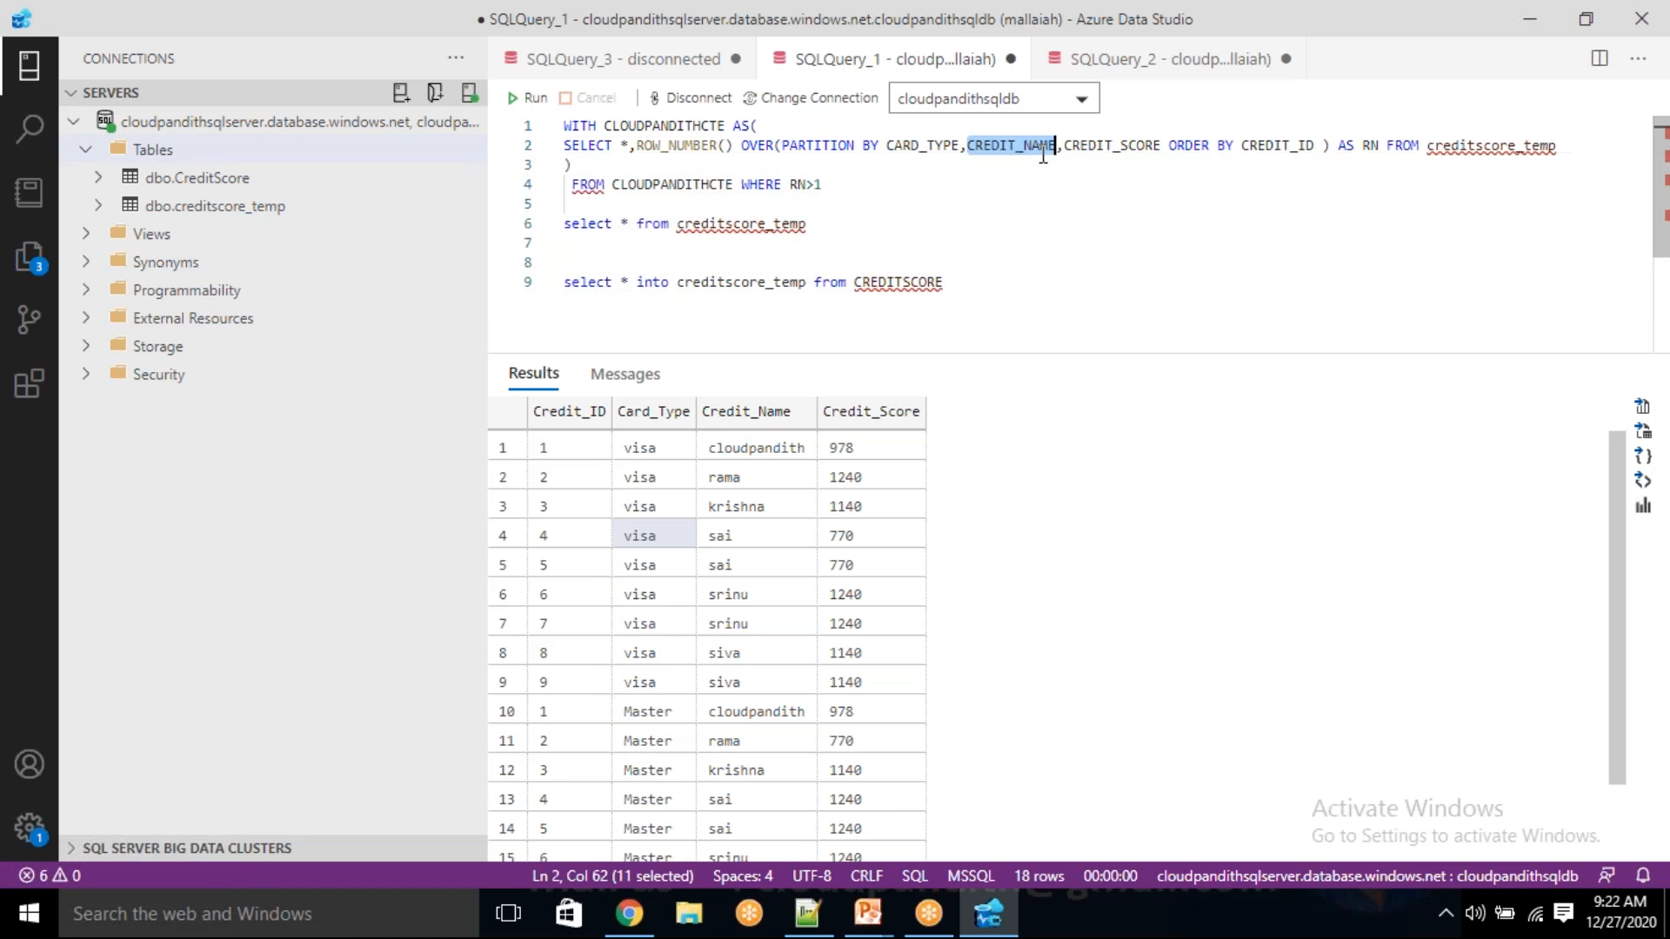
pyautogui.doubleClick(1080, 145)
pyautogui.hotkey('alt', 'Tab')
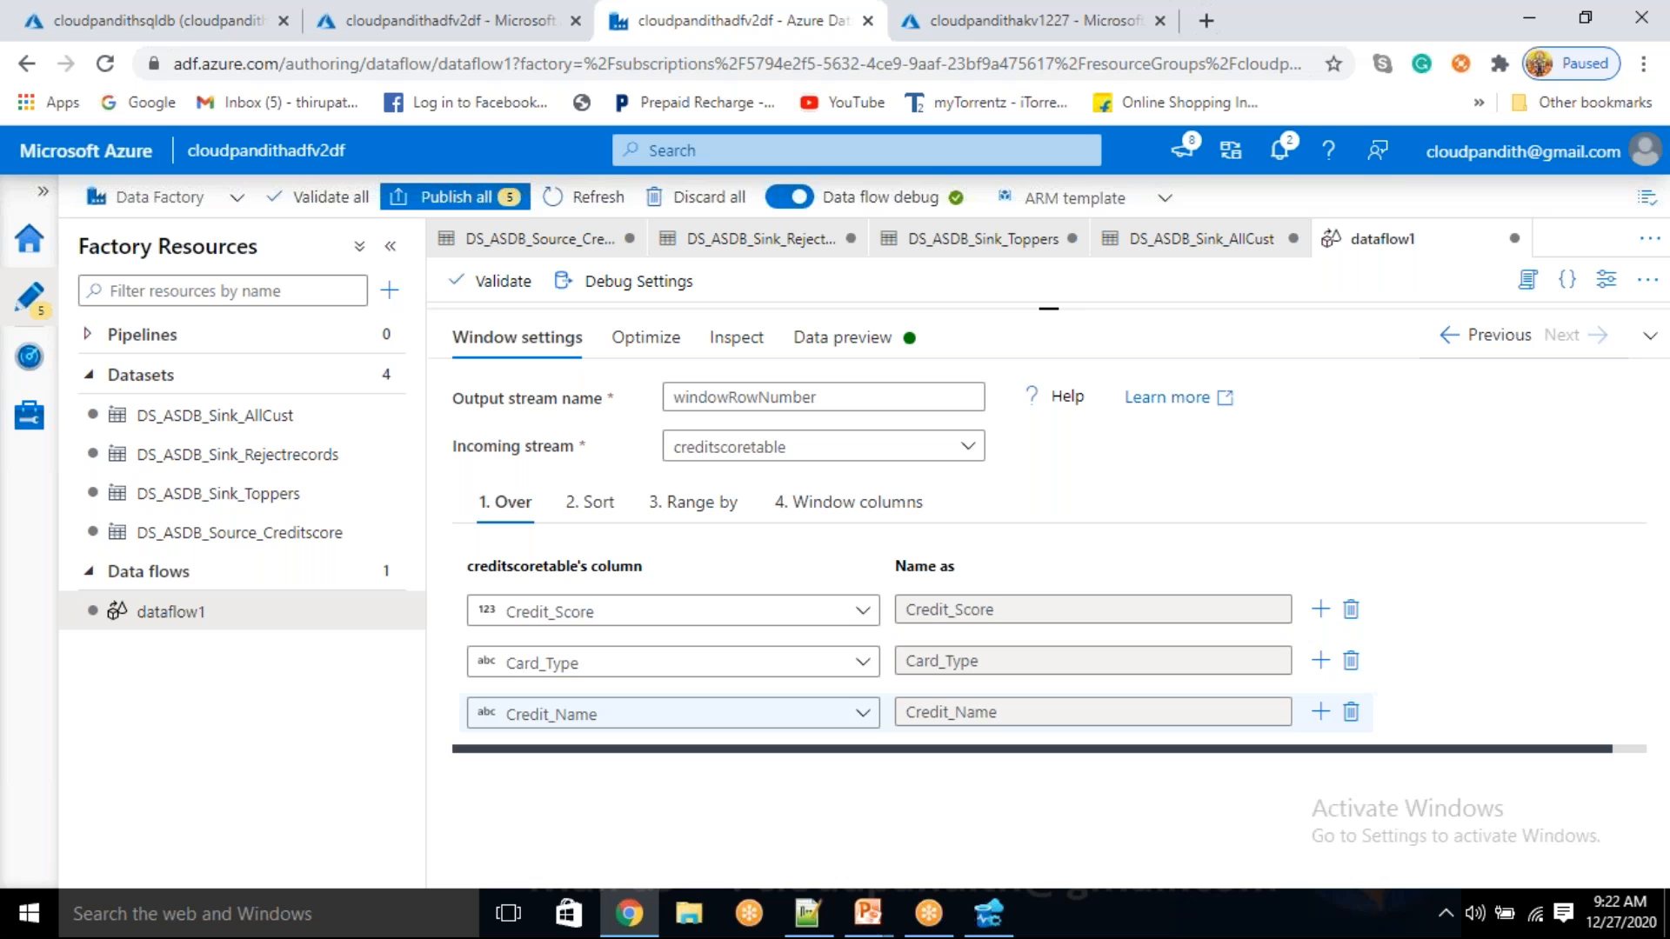
# - Sort the windowRowNumber transformation by Credit_ID in ascending order and check its Range by options
pyautogui.click(599, 505)
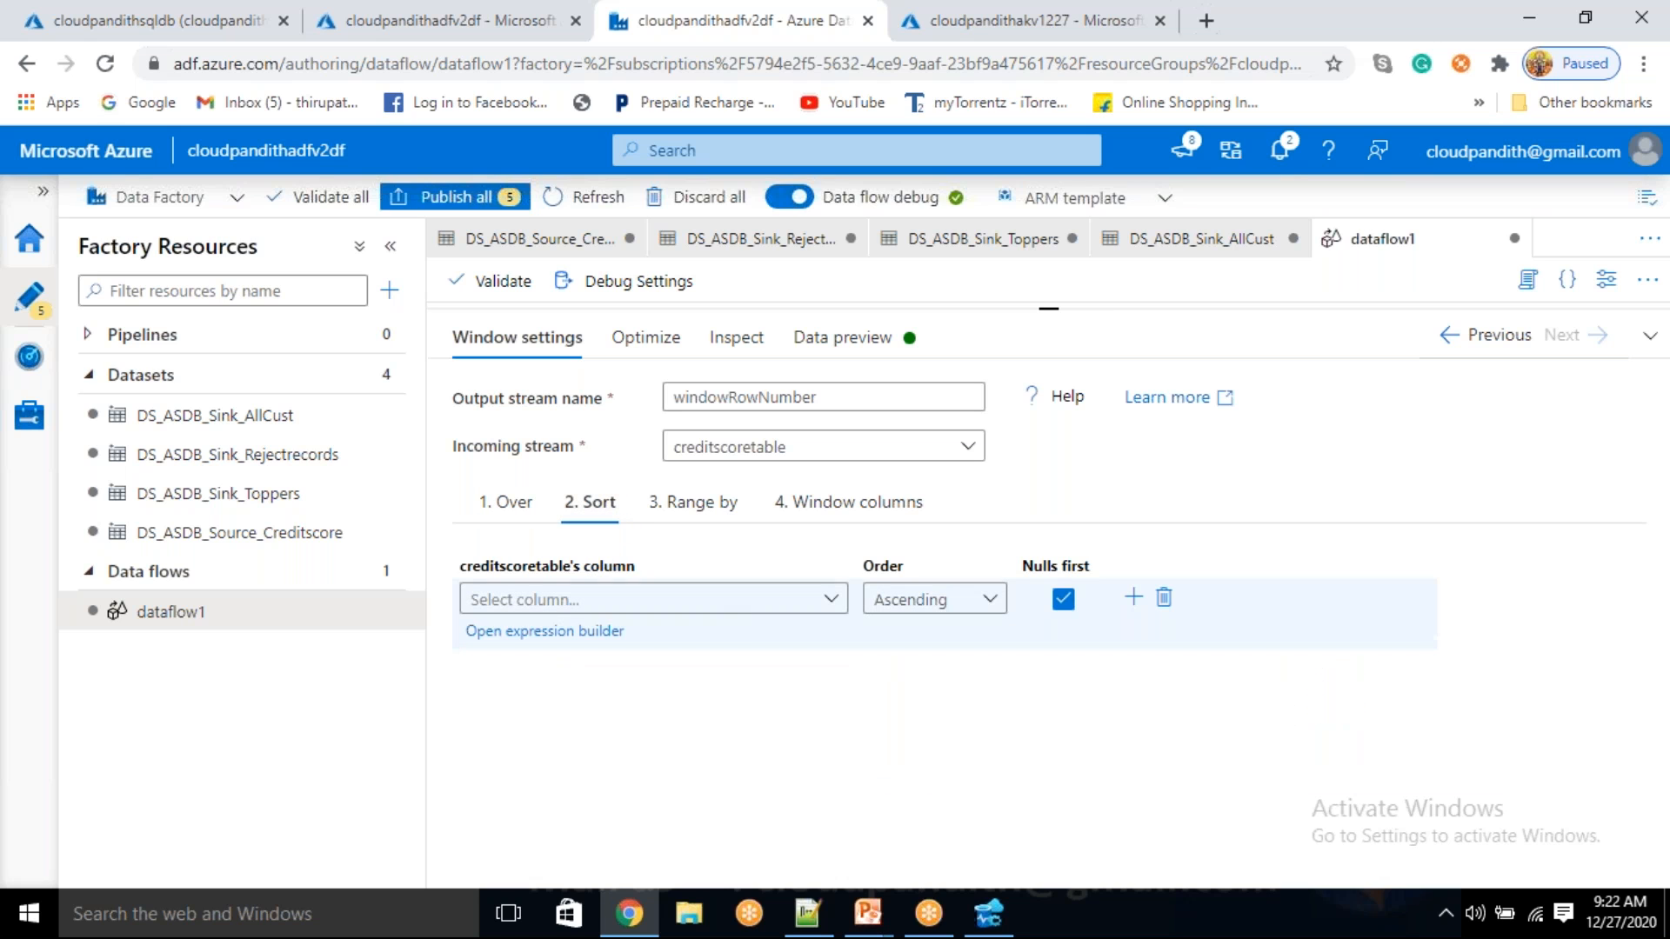
pyautogui.click(746, 601)
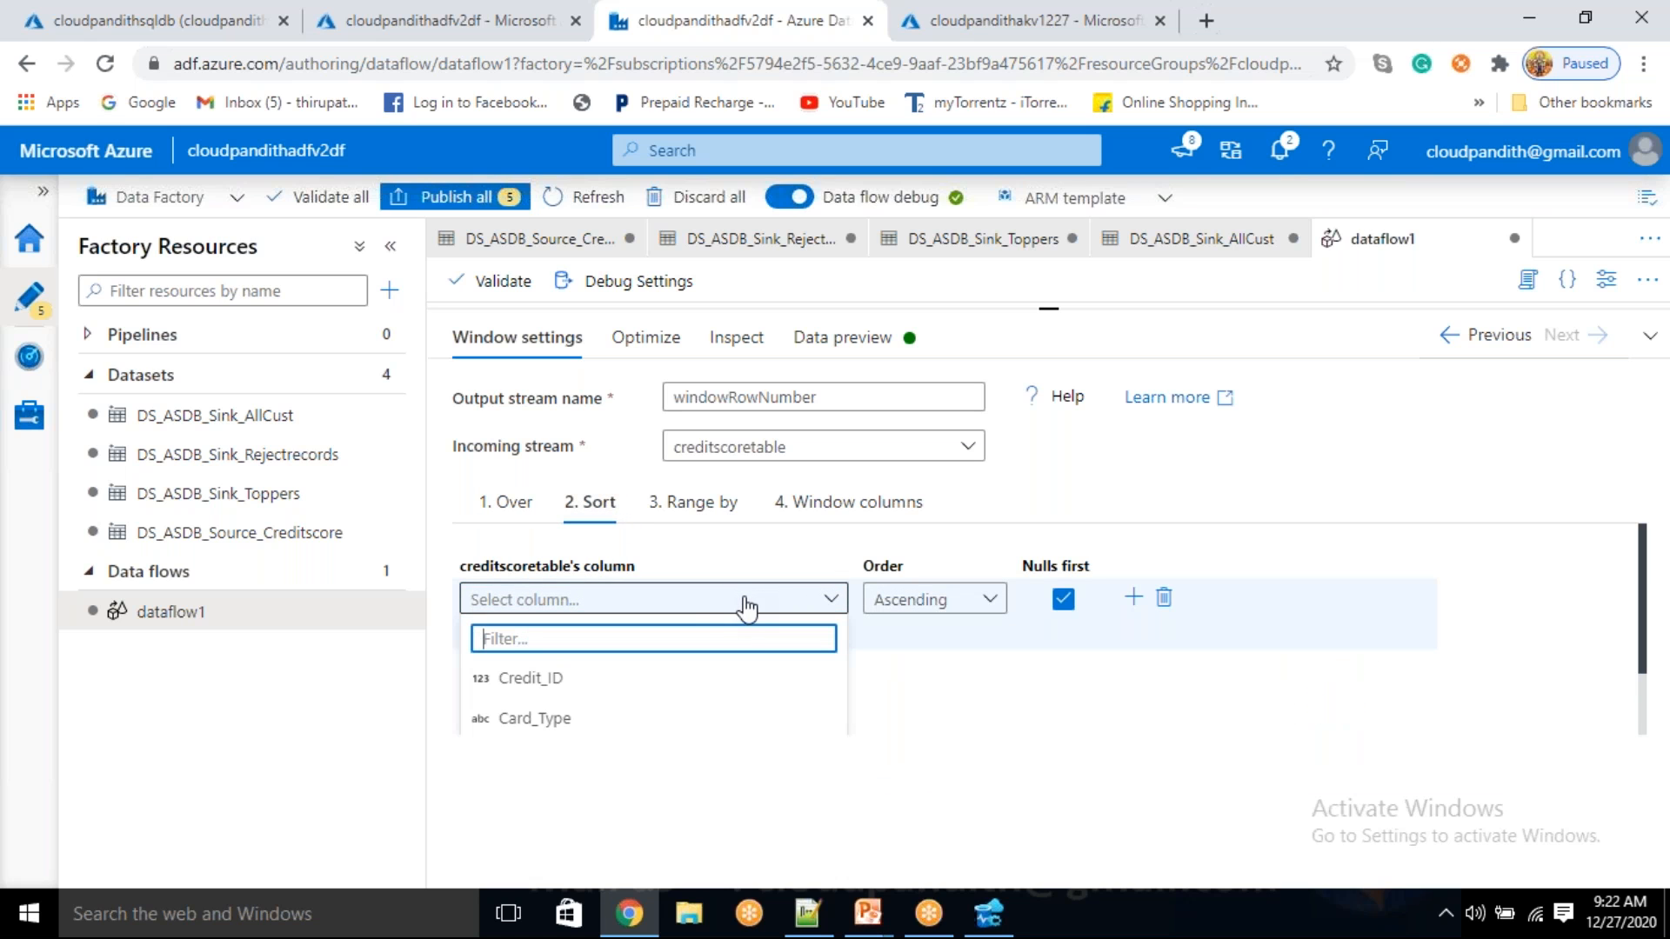
pyautogui.click(606, 683)
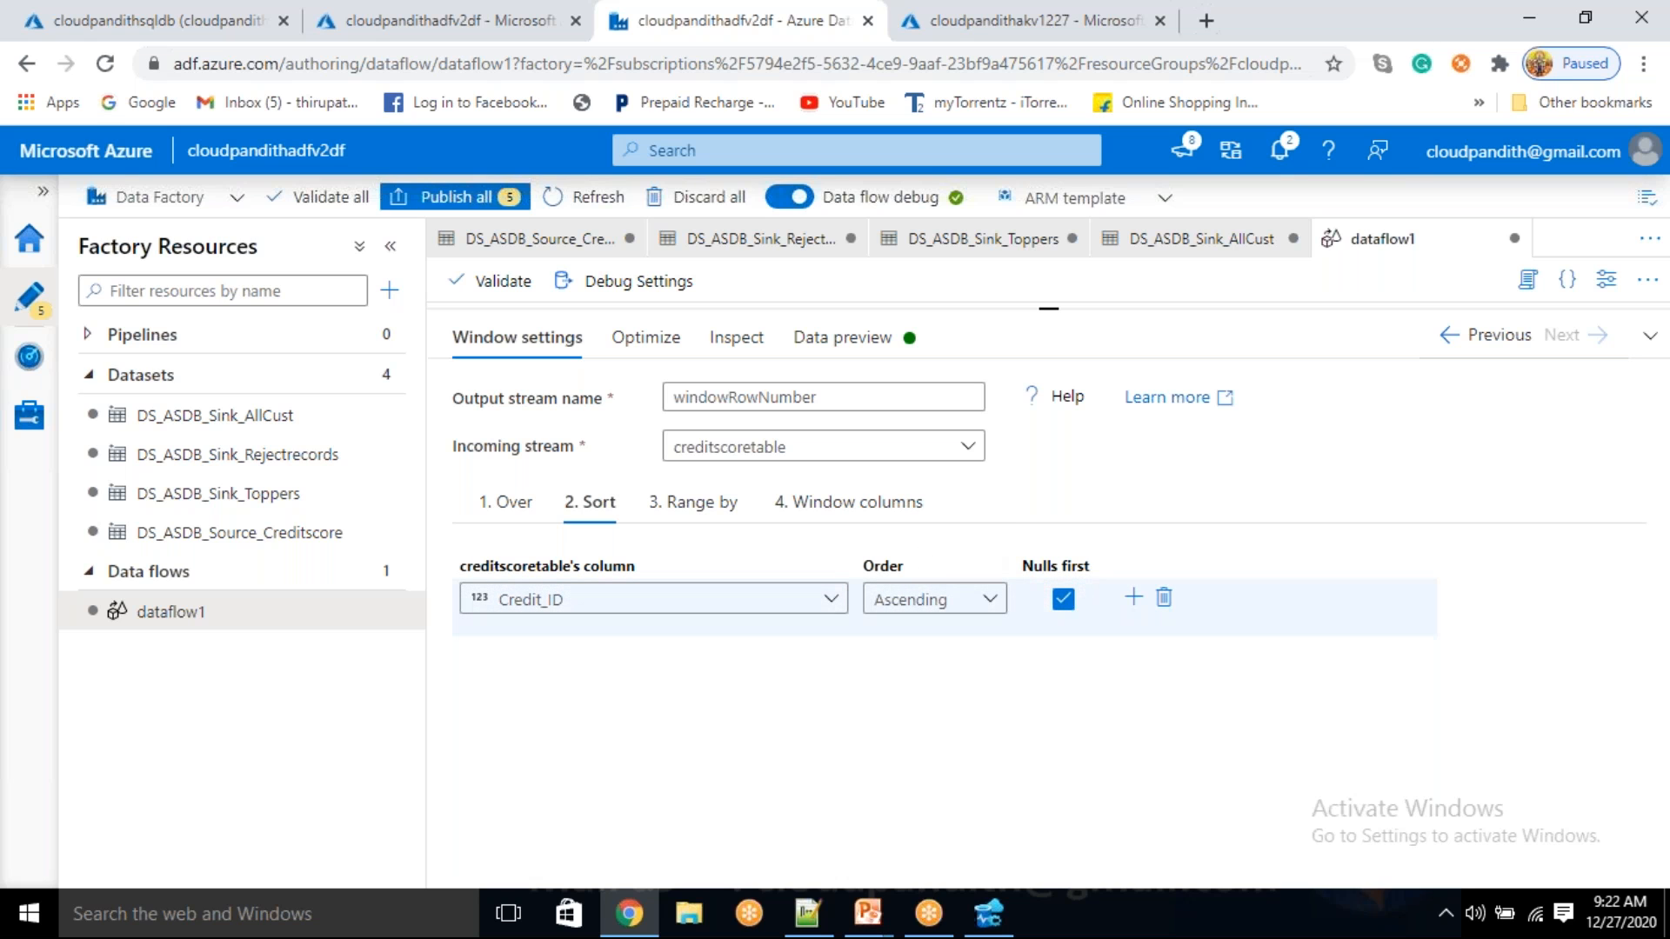
pyautogui.click(696, 502)
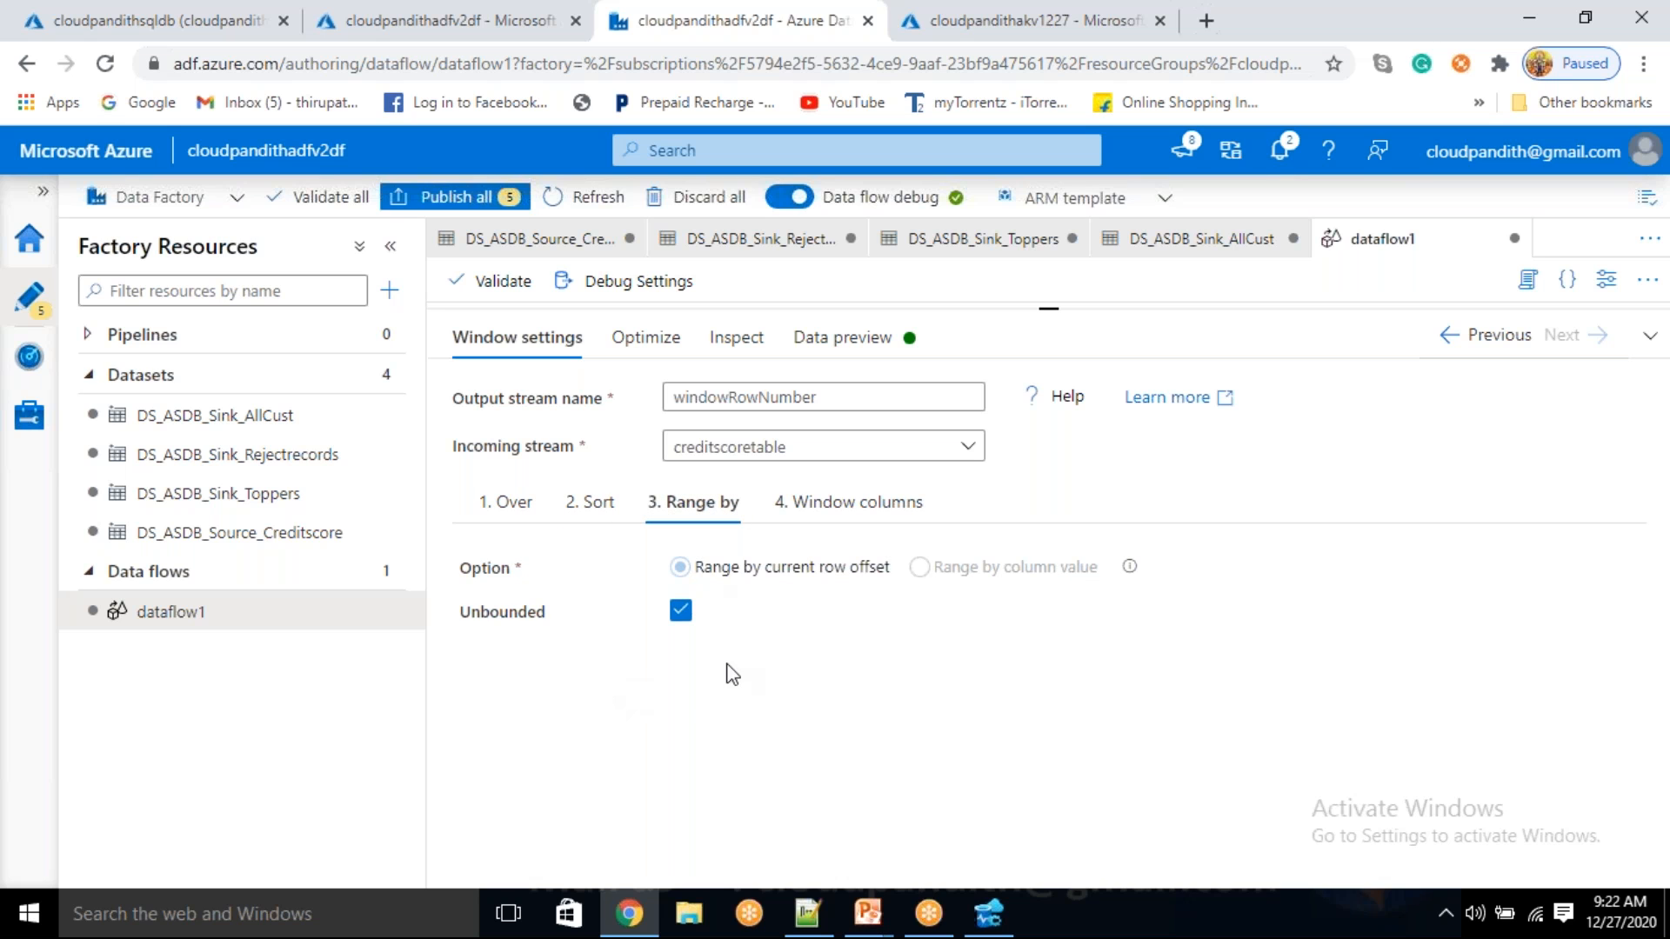
# - Check the row number alias in the Azure Data Studio query, and name the new window column row_number in Data Factory
pyautogui.click(839, 522)
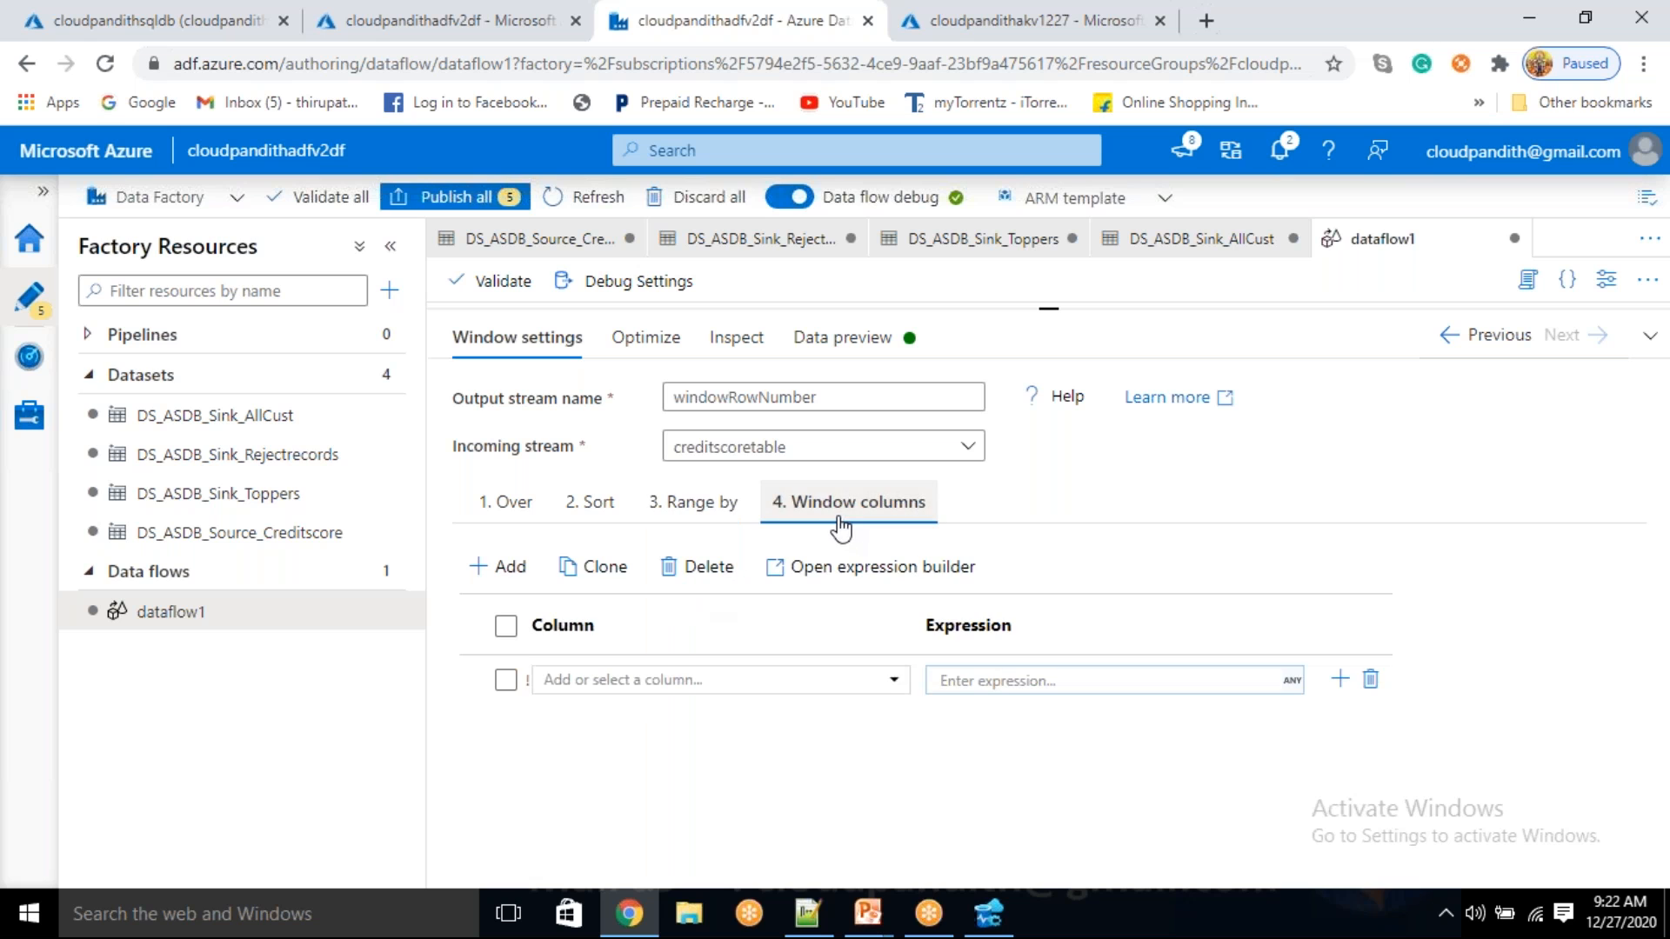
pyautogui.click(853, 683)
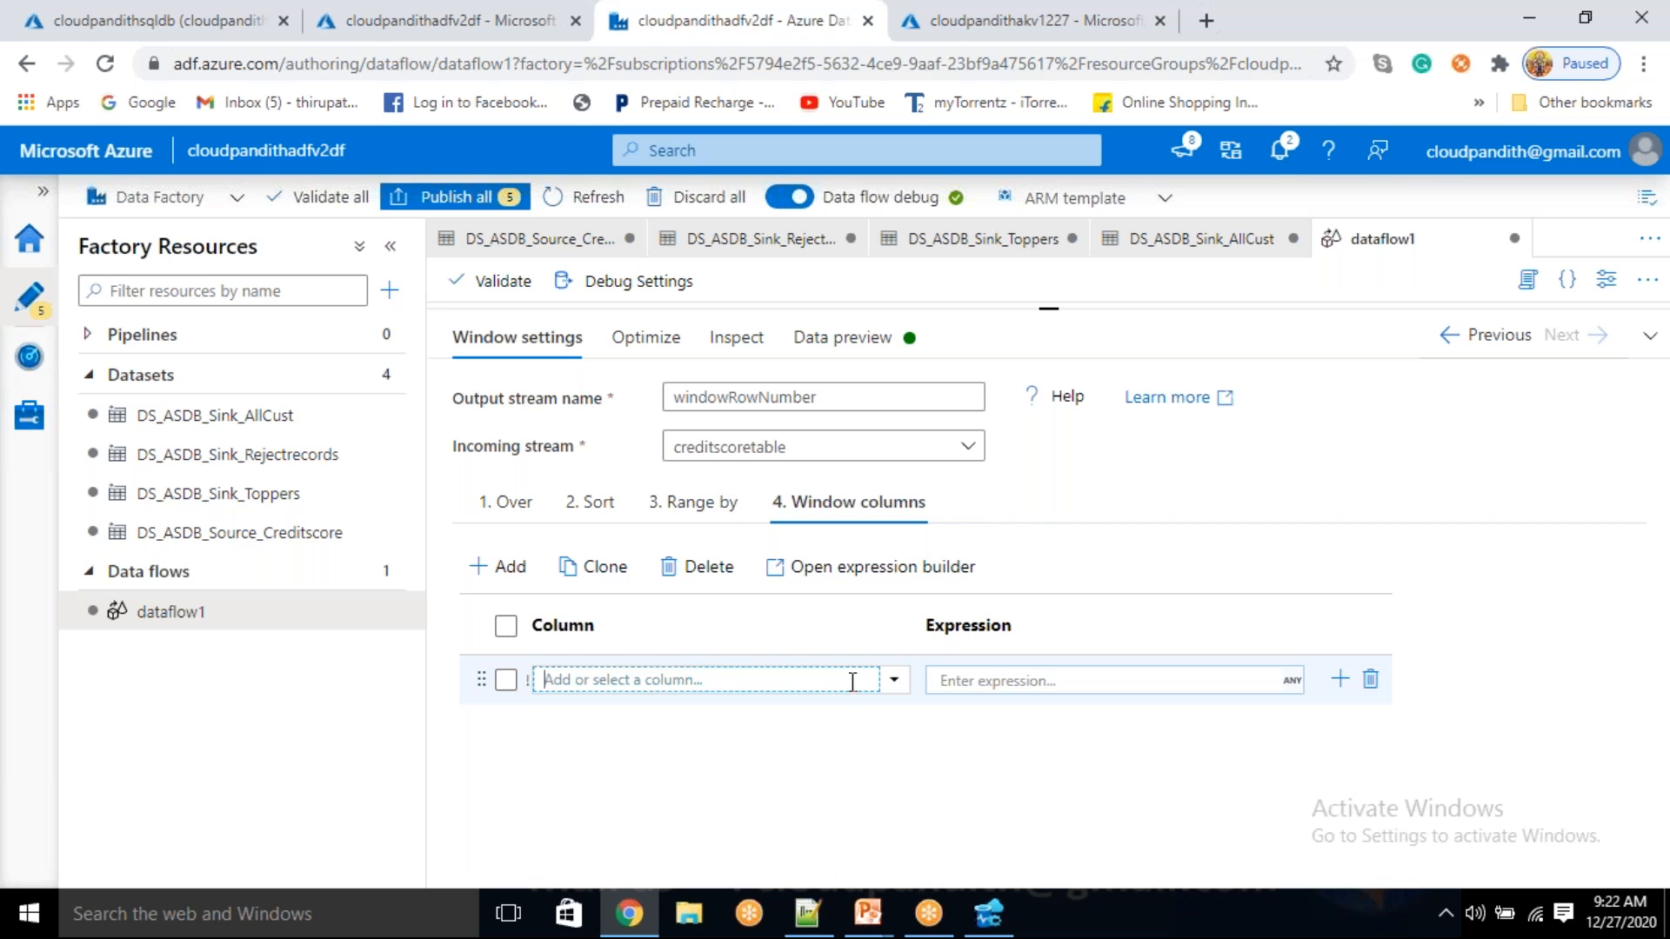
pyautogui.hotkey('alt', 'Tab')
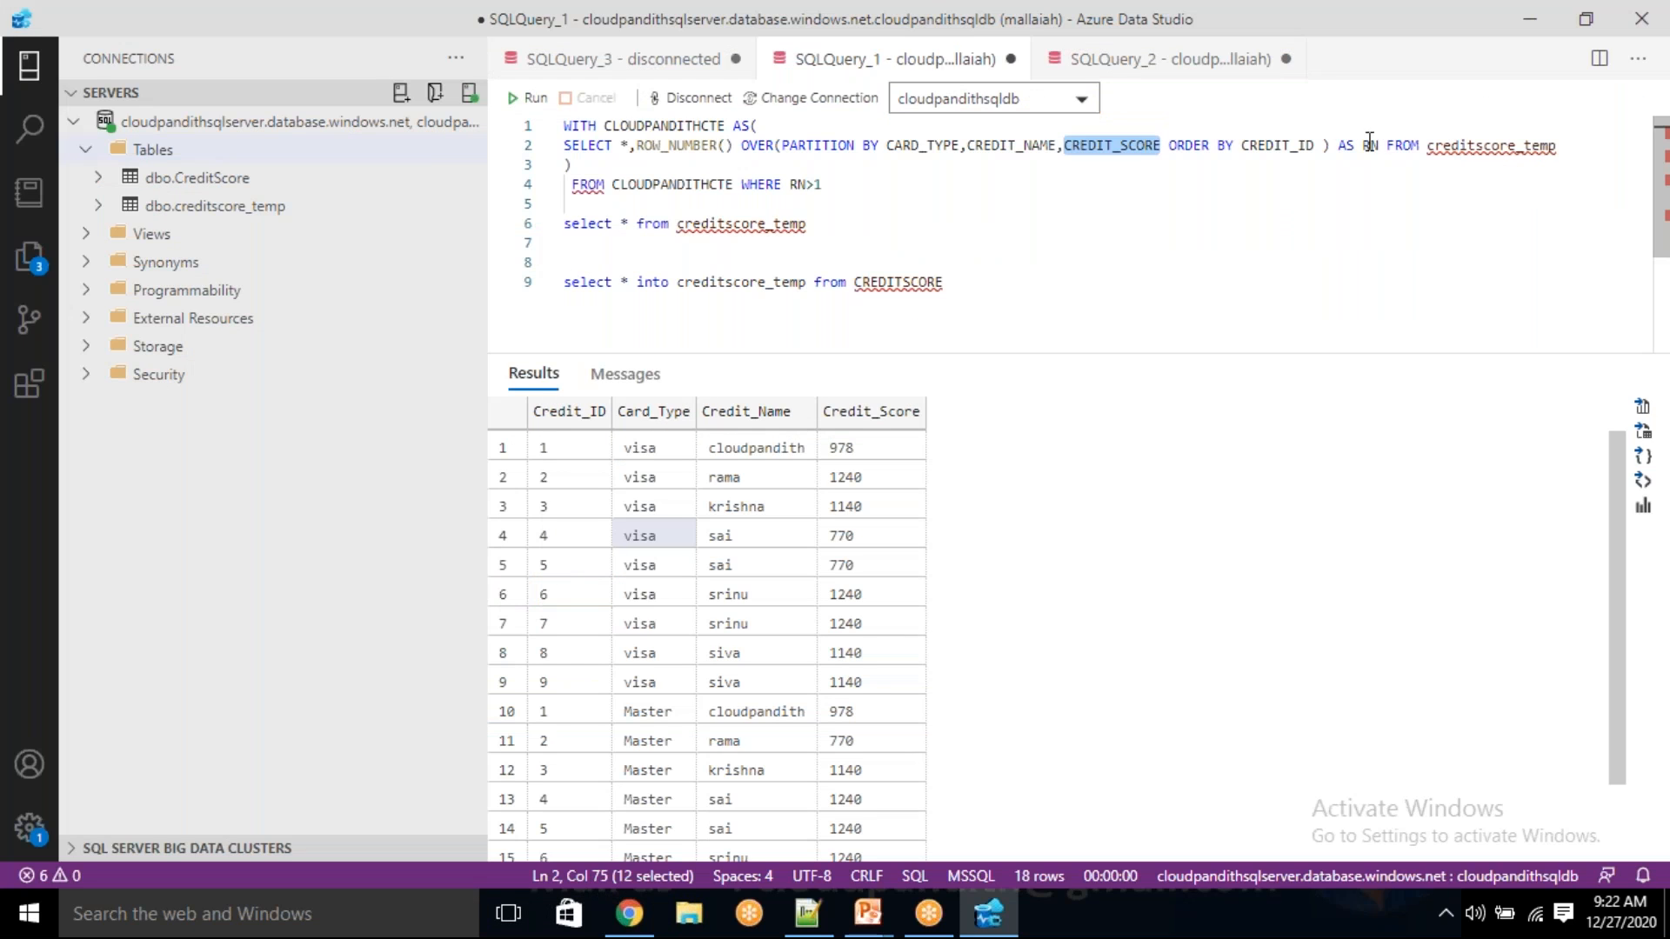
pyautogui.doubleClick(1370, 144)
pyautogui.hotkey('alt', 'Tab')
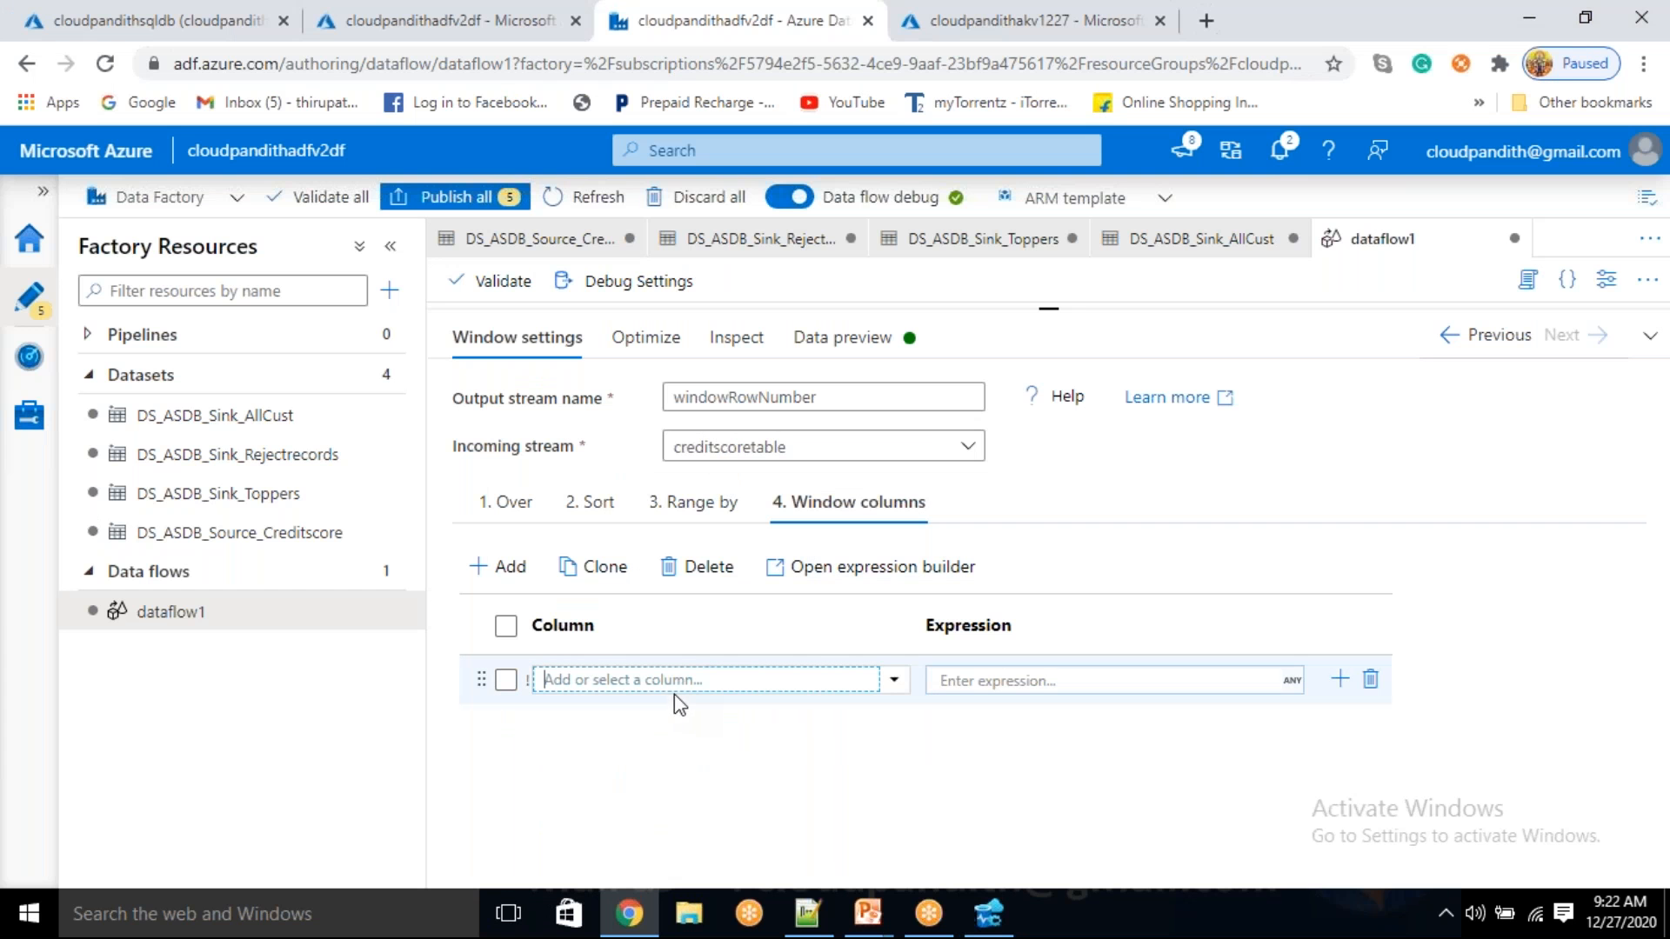
pyautogui.write('row_number')
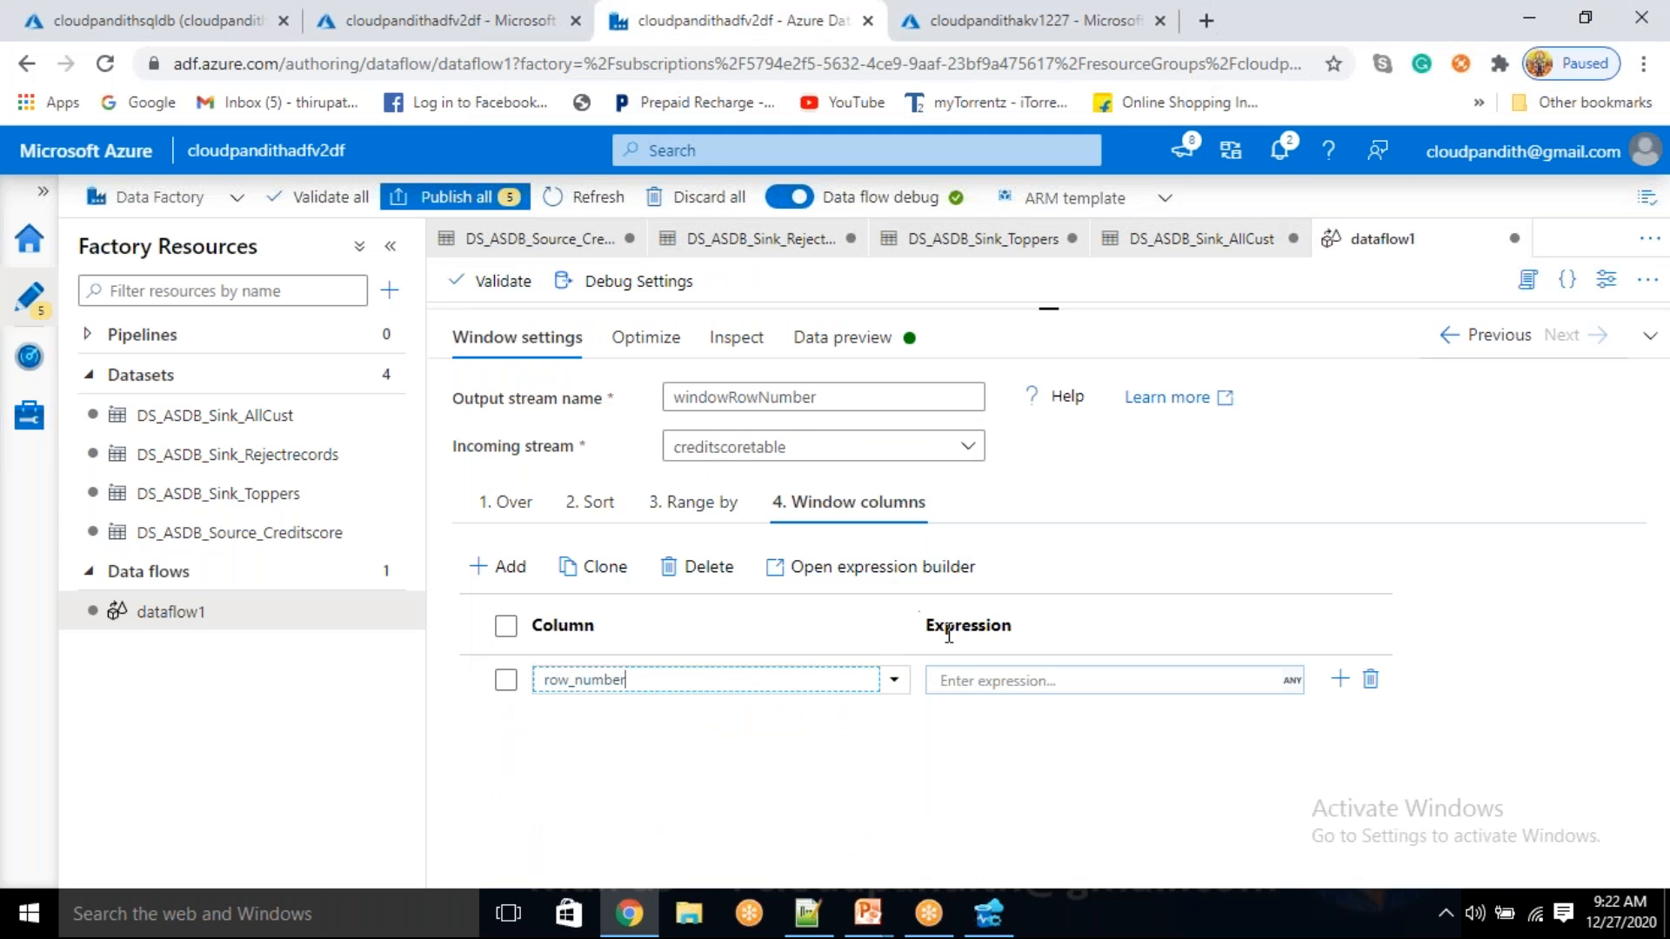
# - Define the row_number column's expression as rowNumber() in the expression builder and save it
pyautogui.click(977, 677)
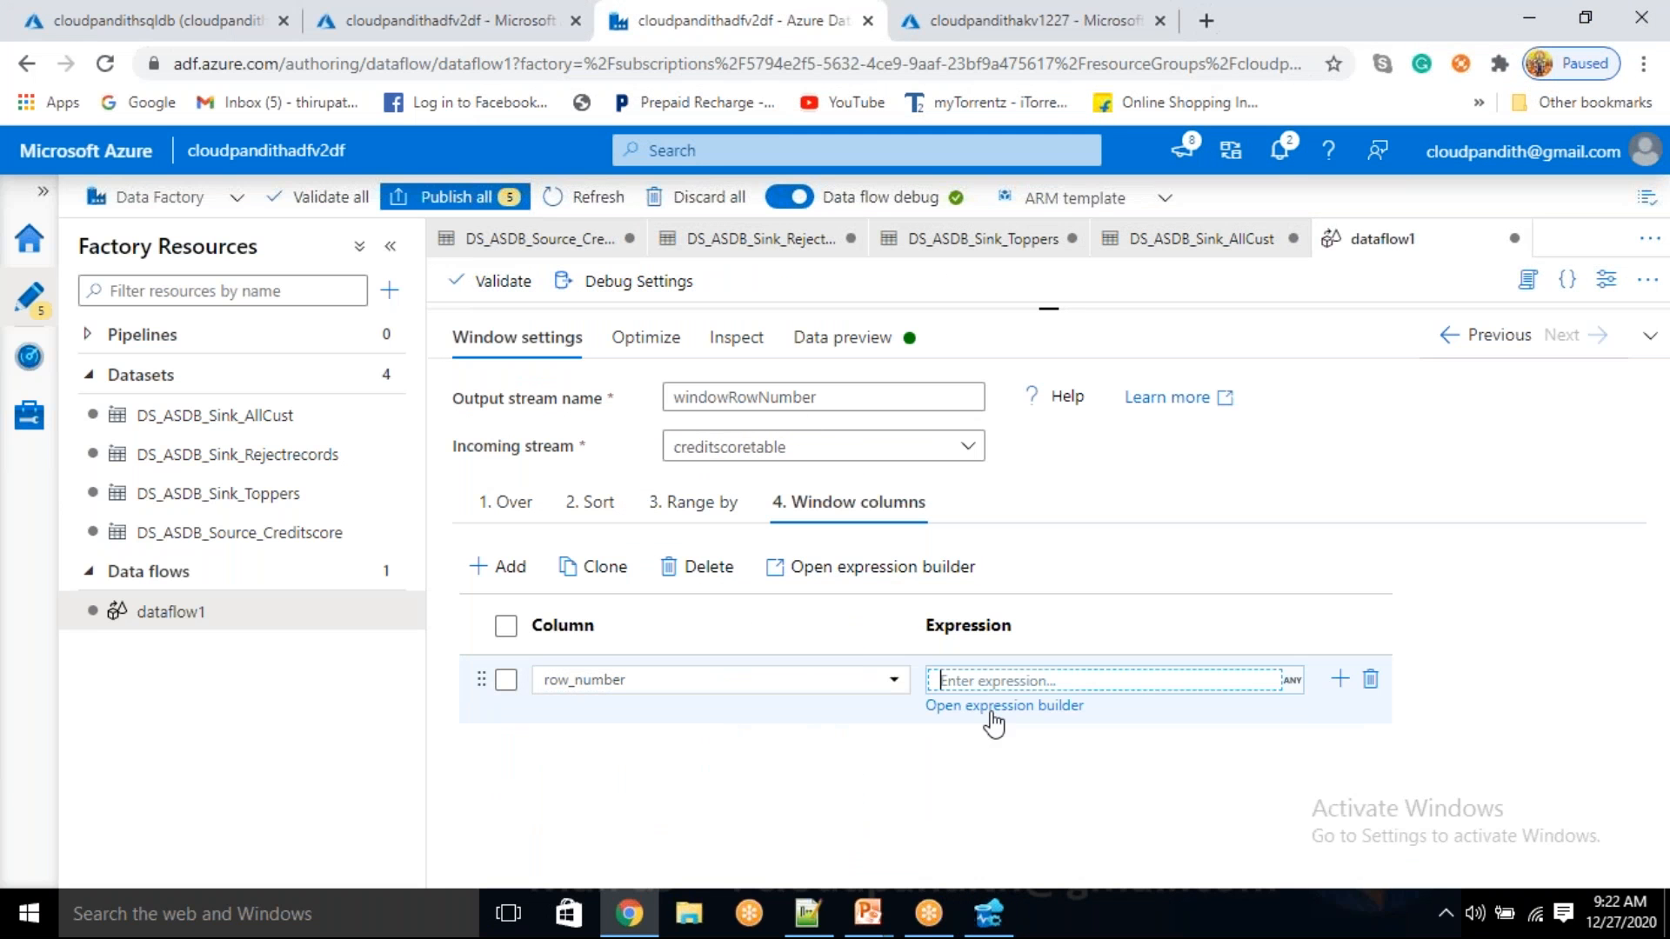
pyautogui.click(991, 704)
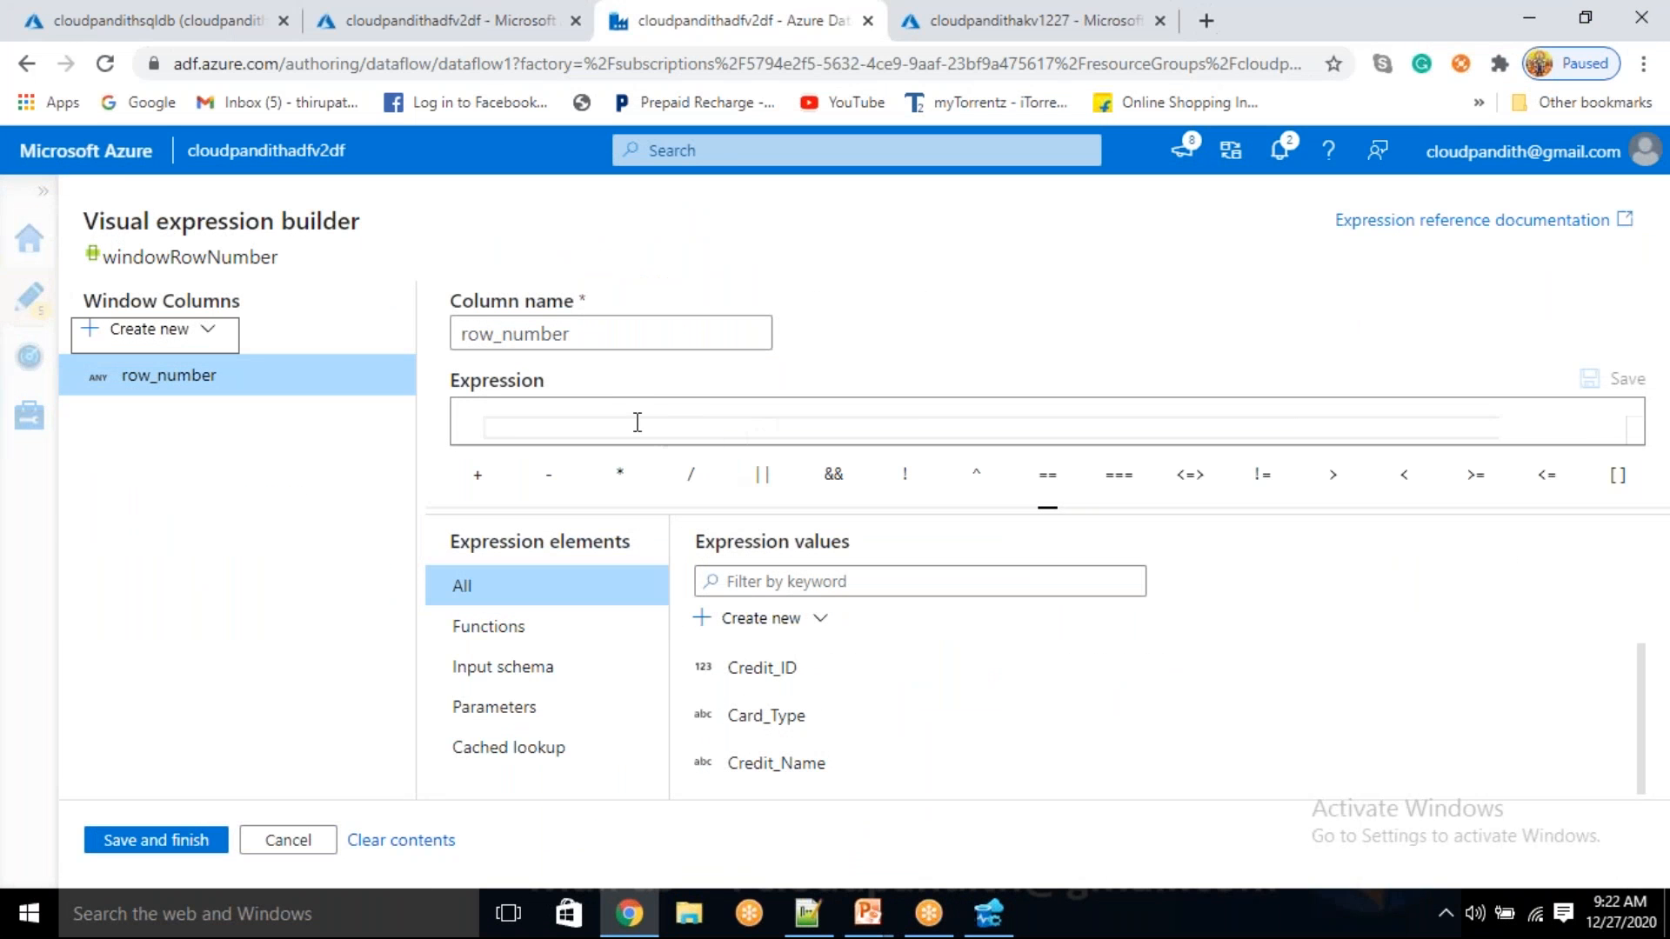
pyautogui.click(635, 427)
pyautogui.write('row')
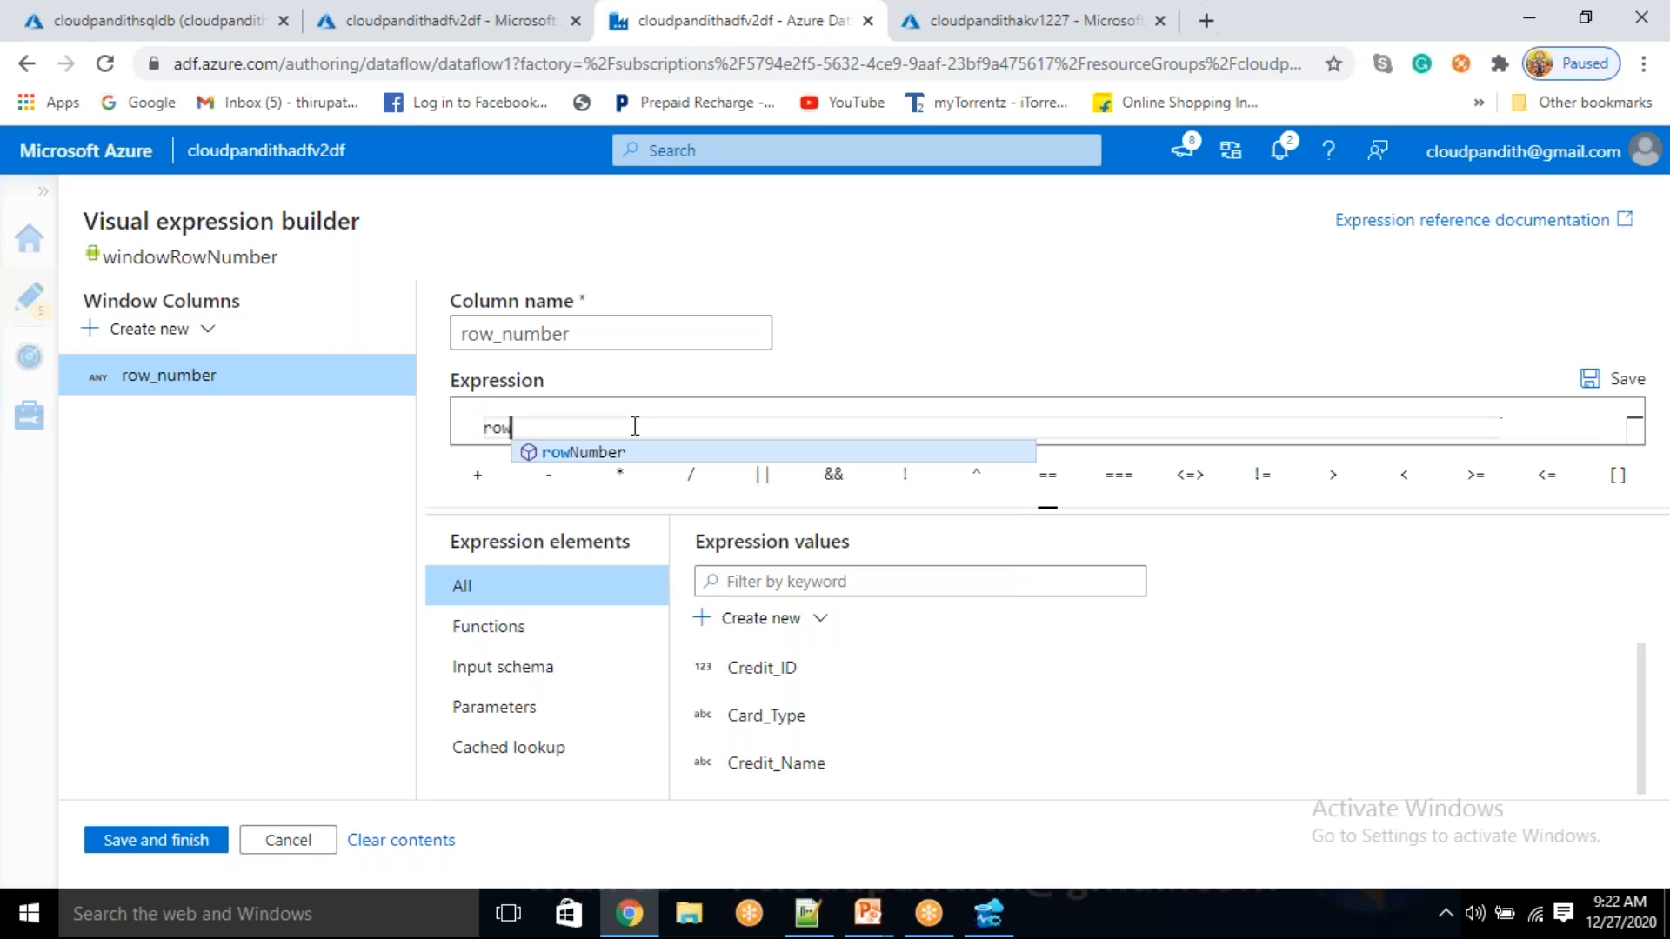
pyautogui.click(608, 453)
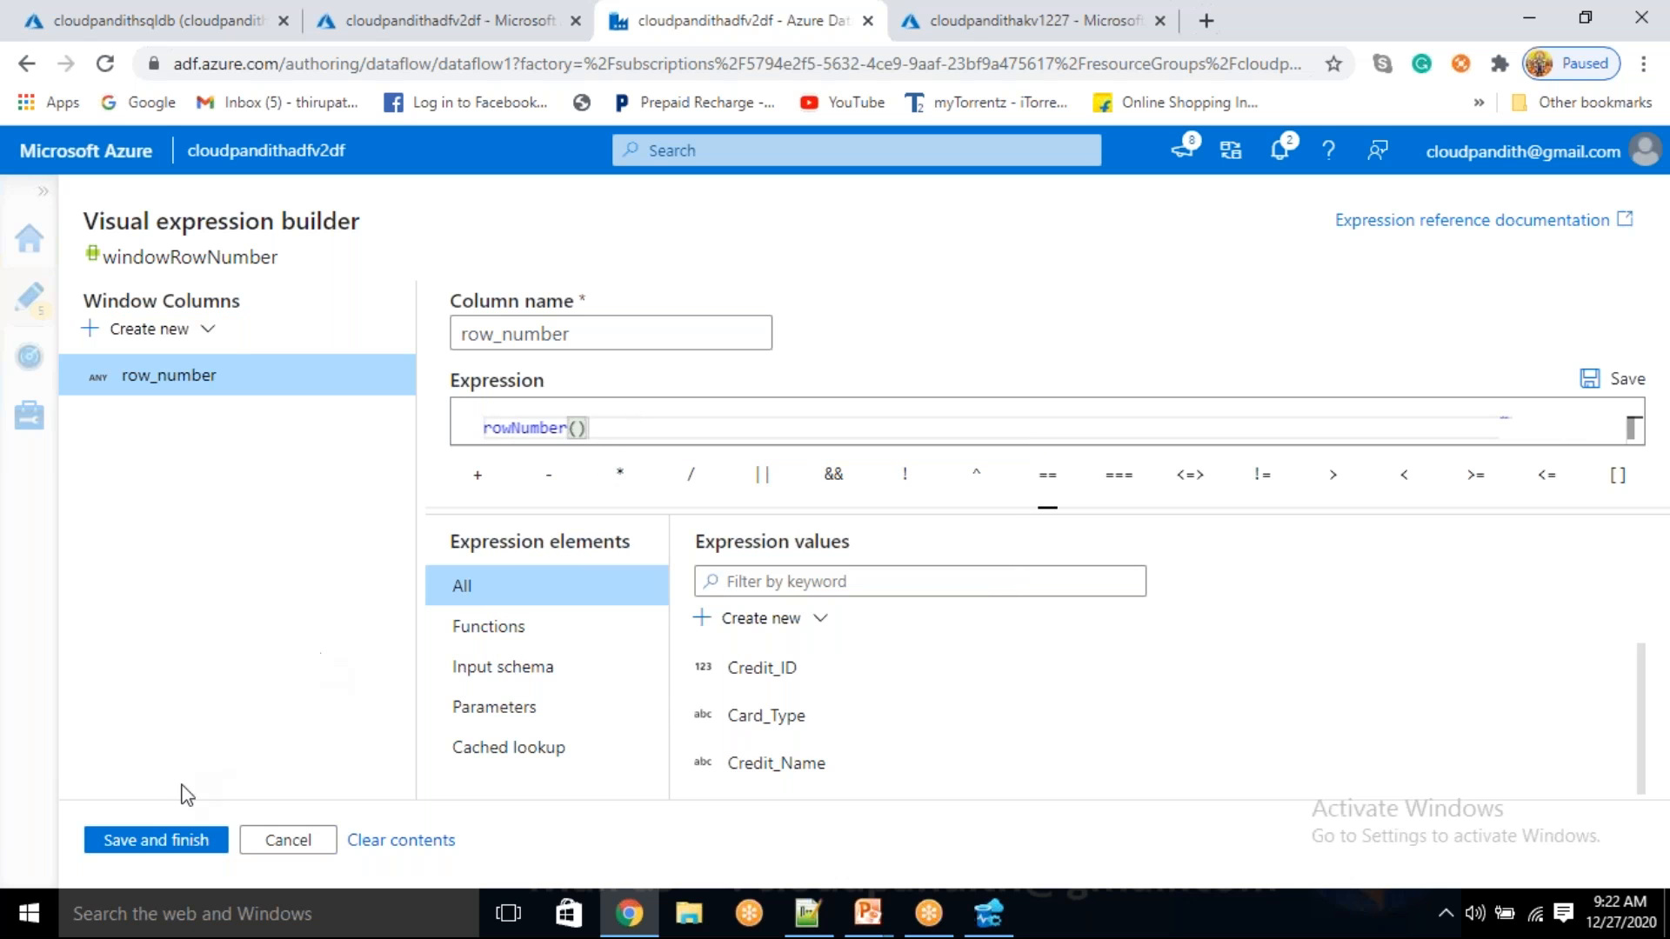
pyautogui.click(156, 840)
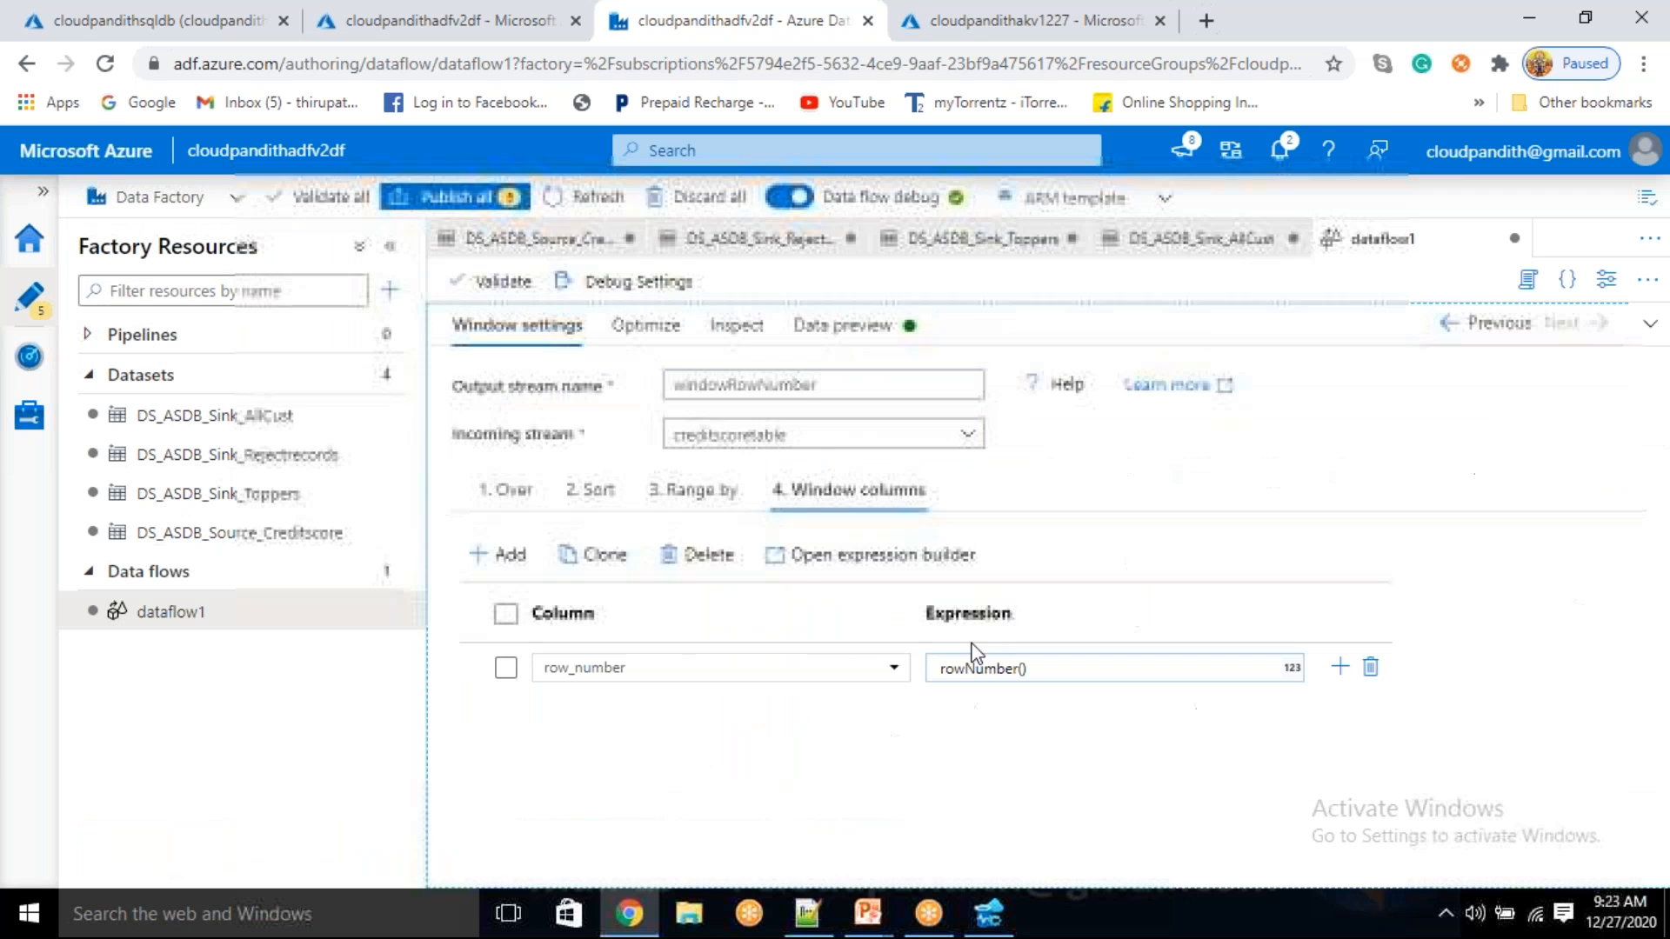
# - Review the window's Over, Sort and Window columns settings, and refresh the data preview of windowRowNumber
pyautogui.click(502, 490)
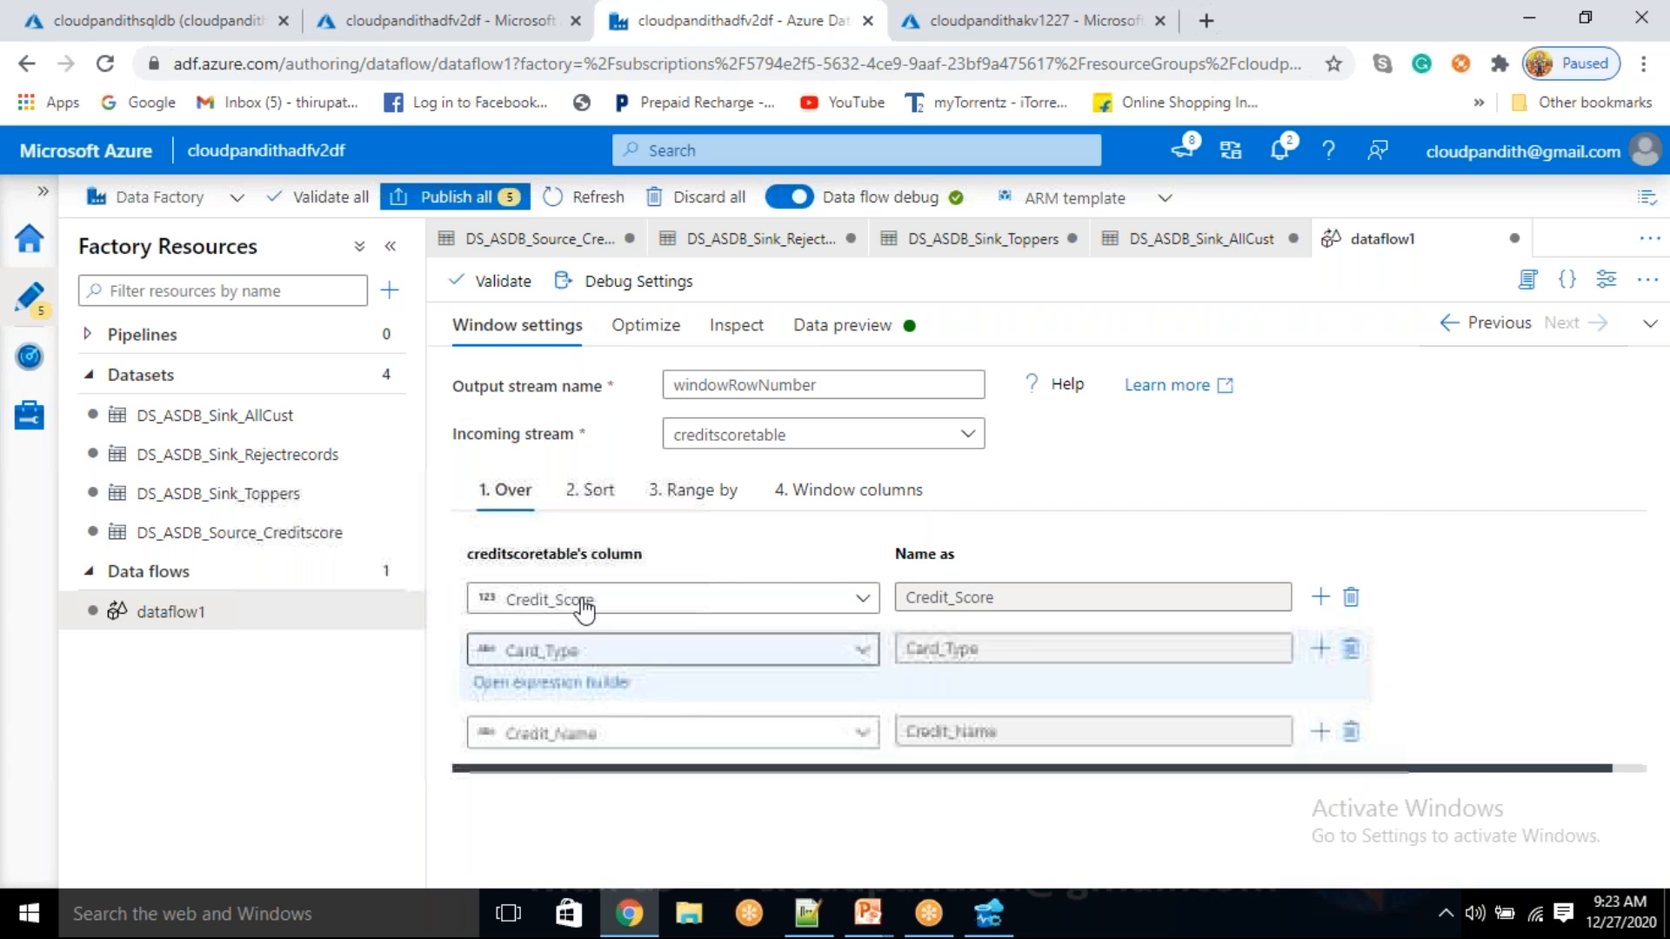
pyautogui.click(592, 491)
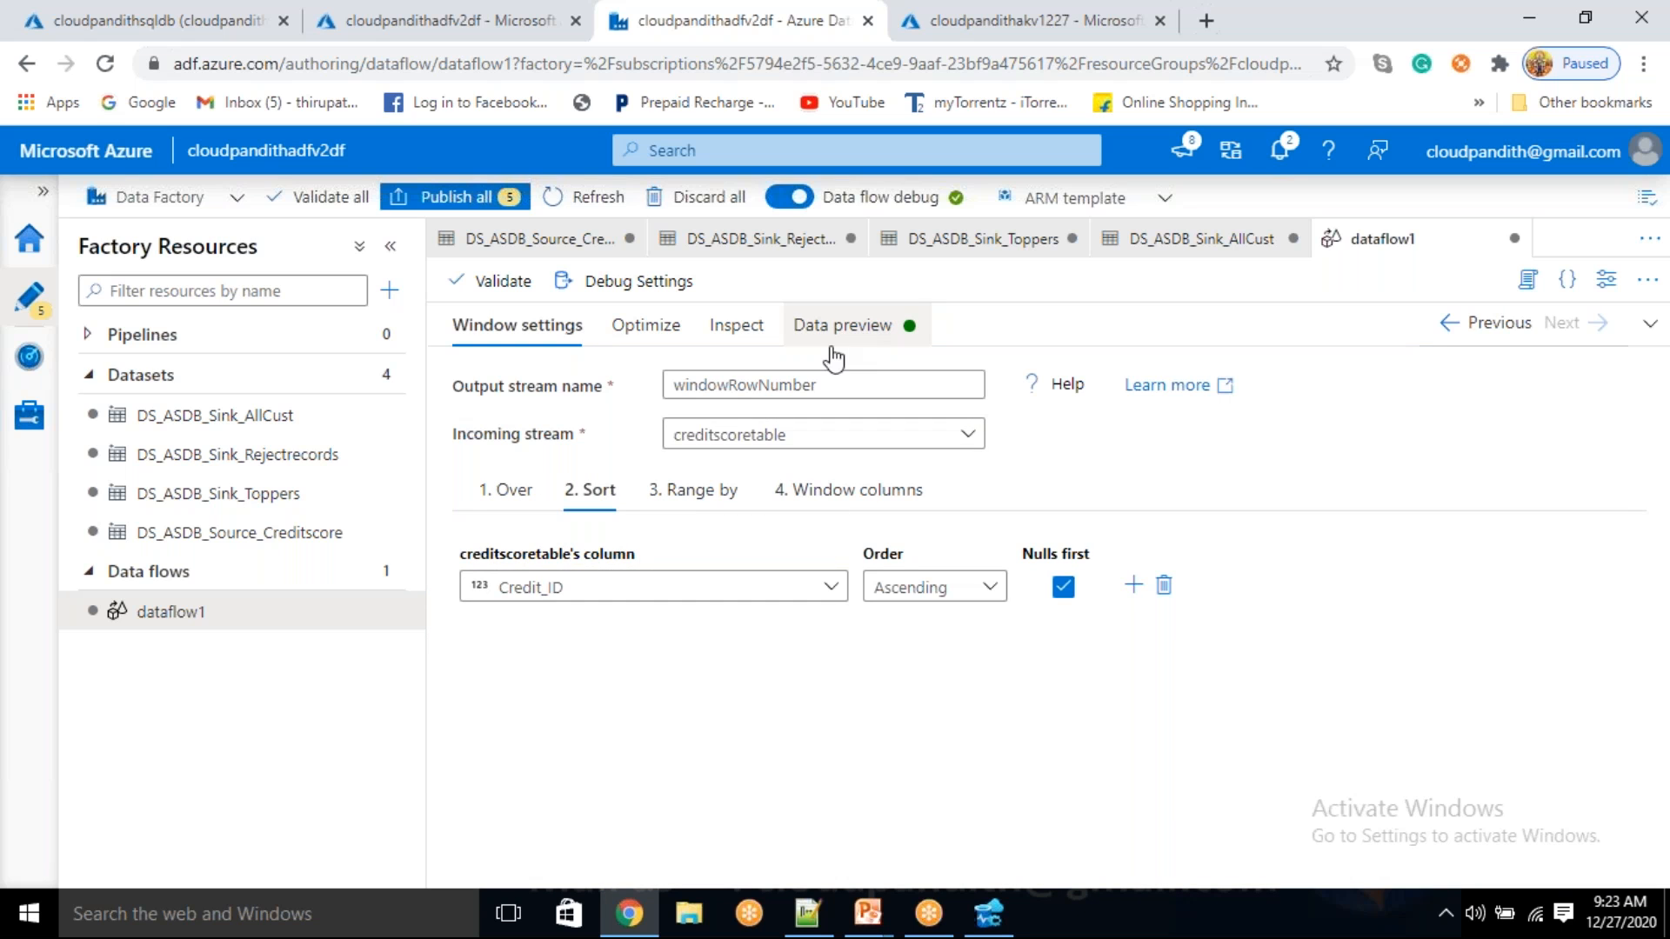
pyautogui.click(884, 494)
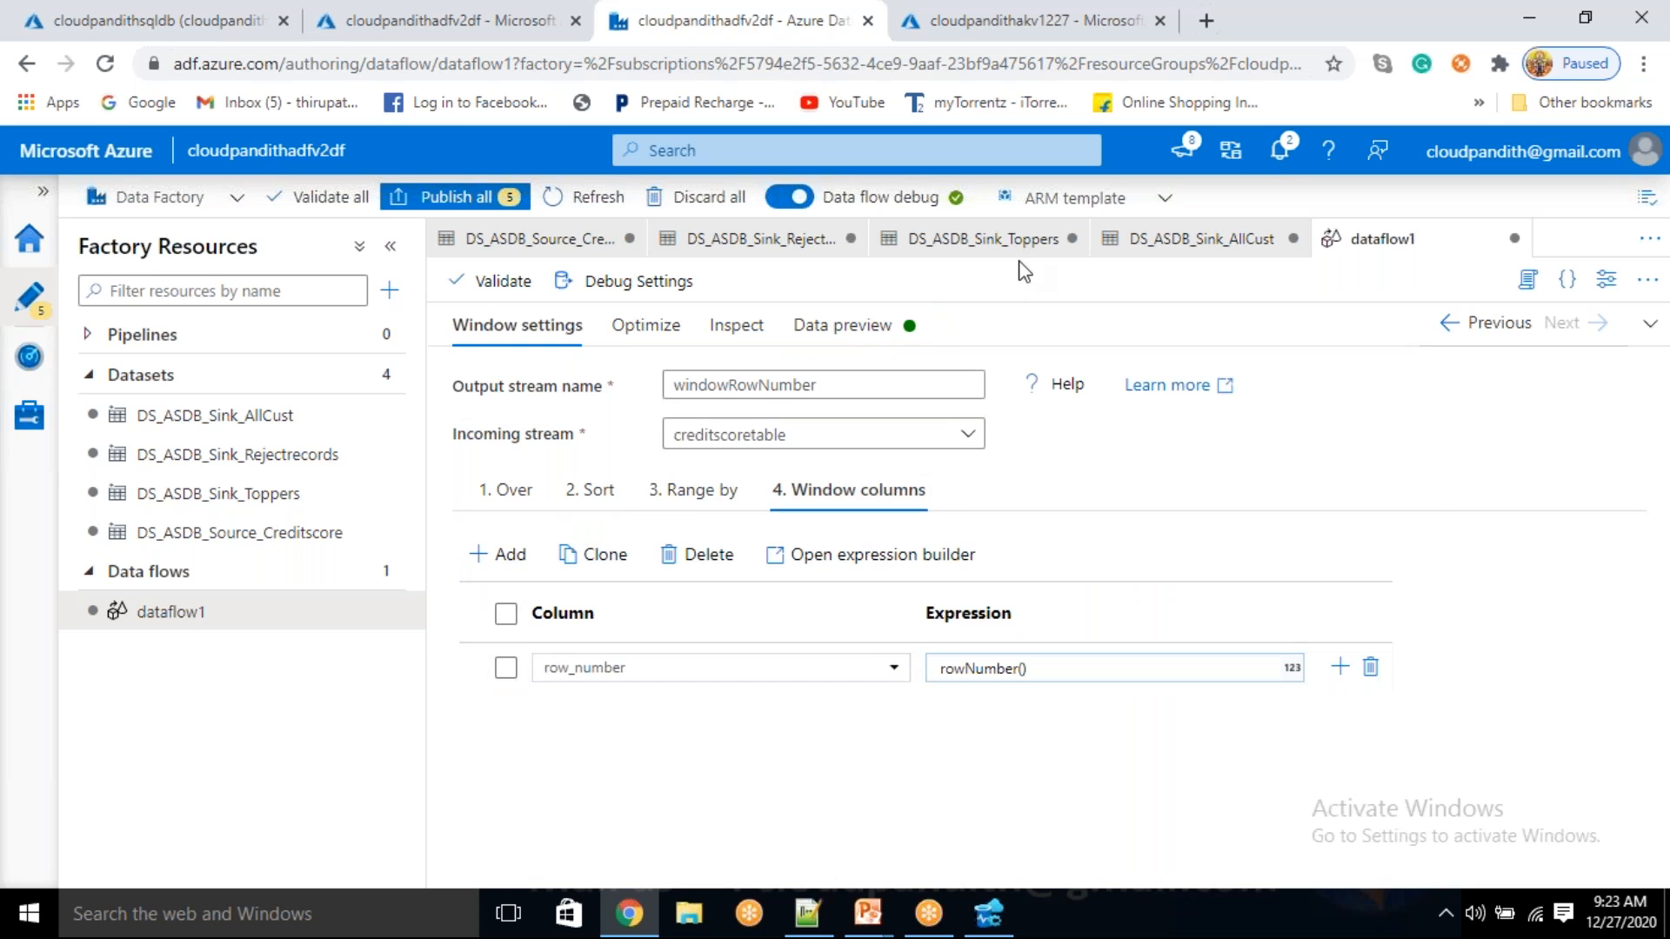
pyautogui.click(876, 341)
pyautogui.click(505, 427)
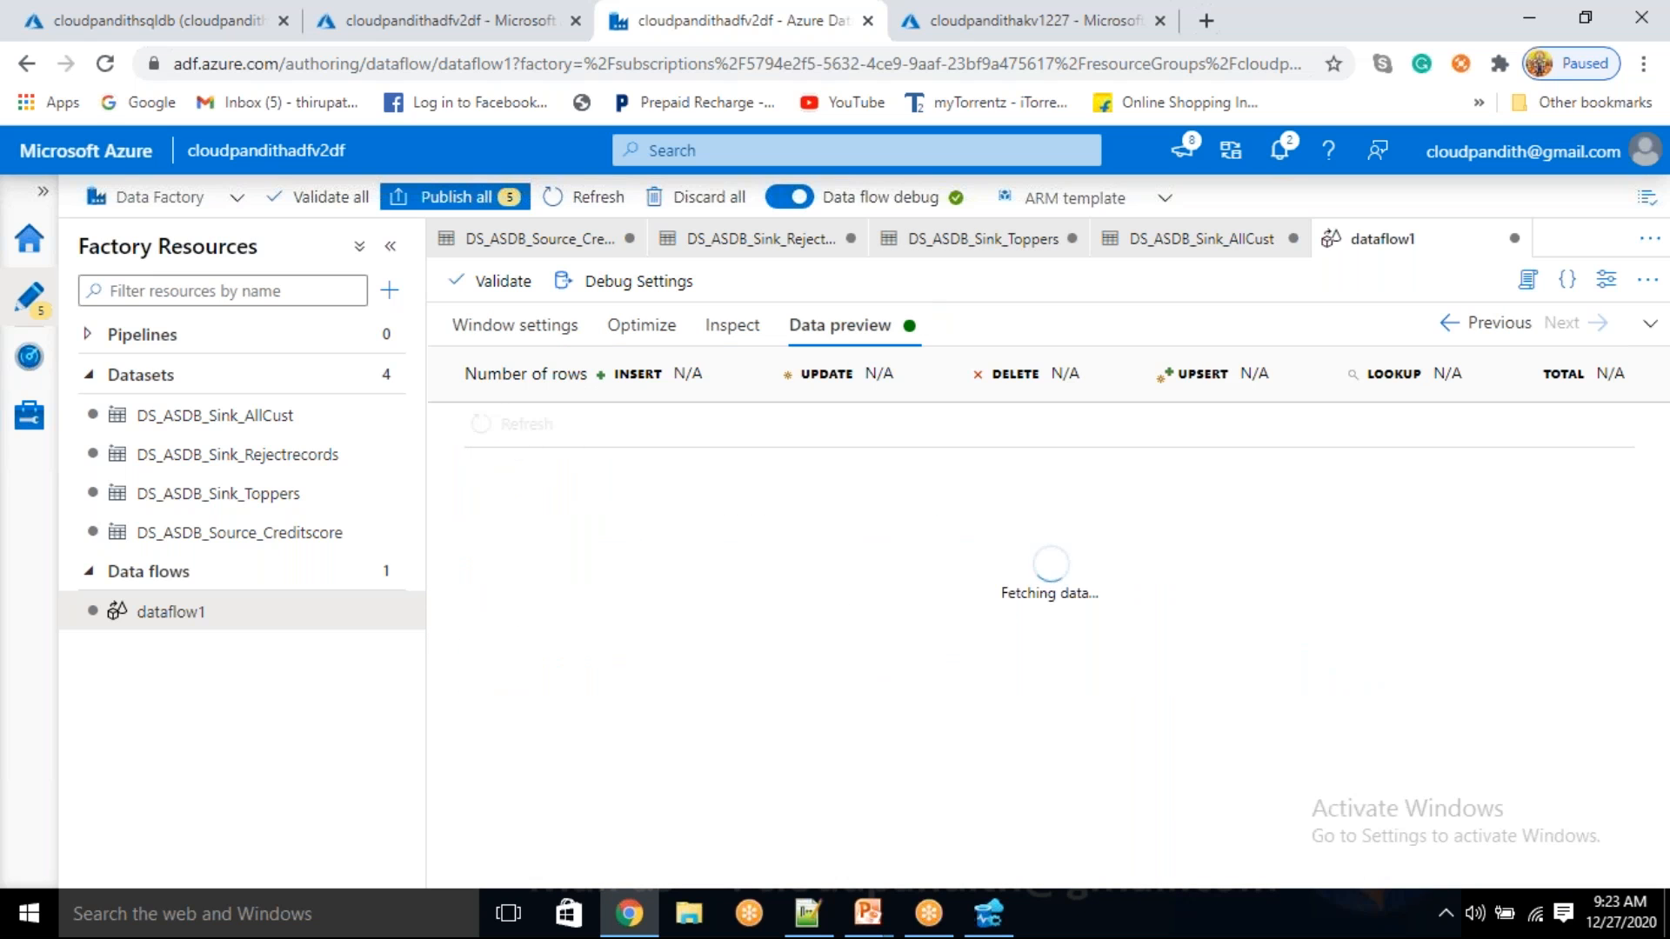
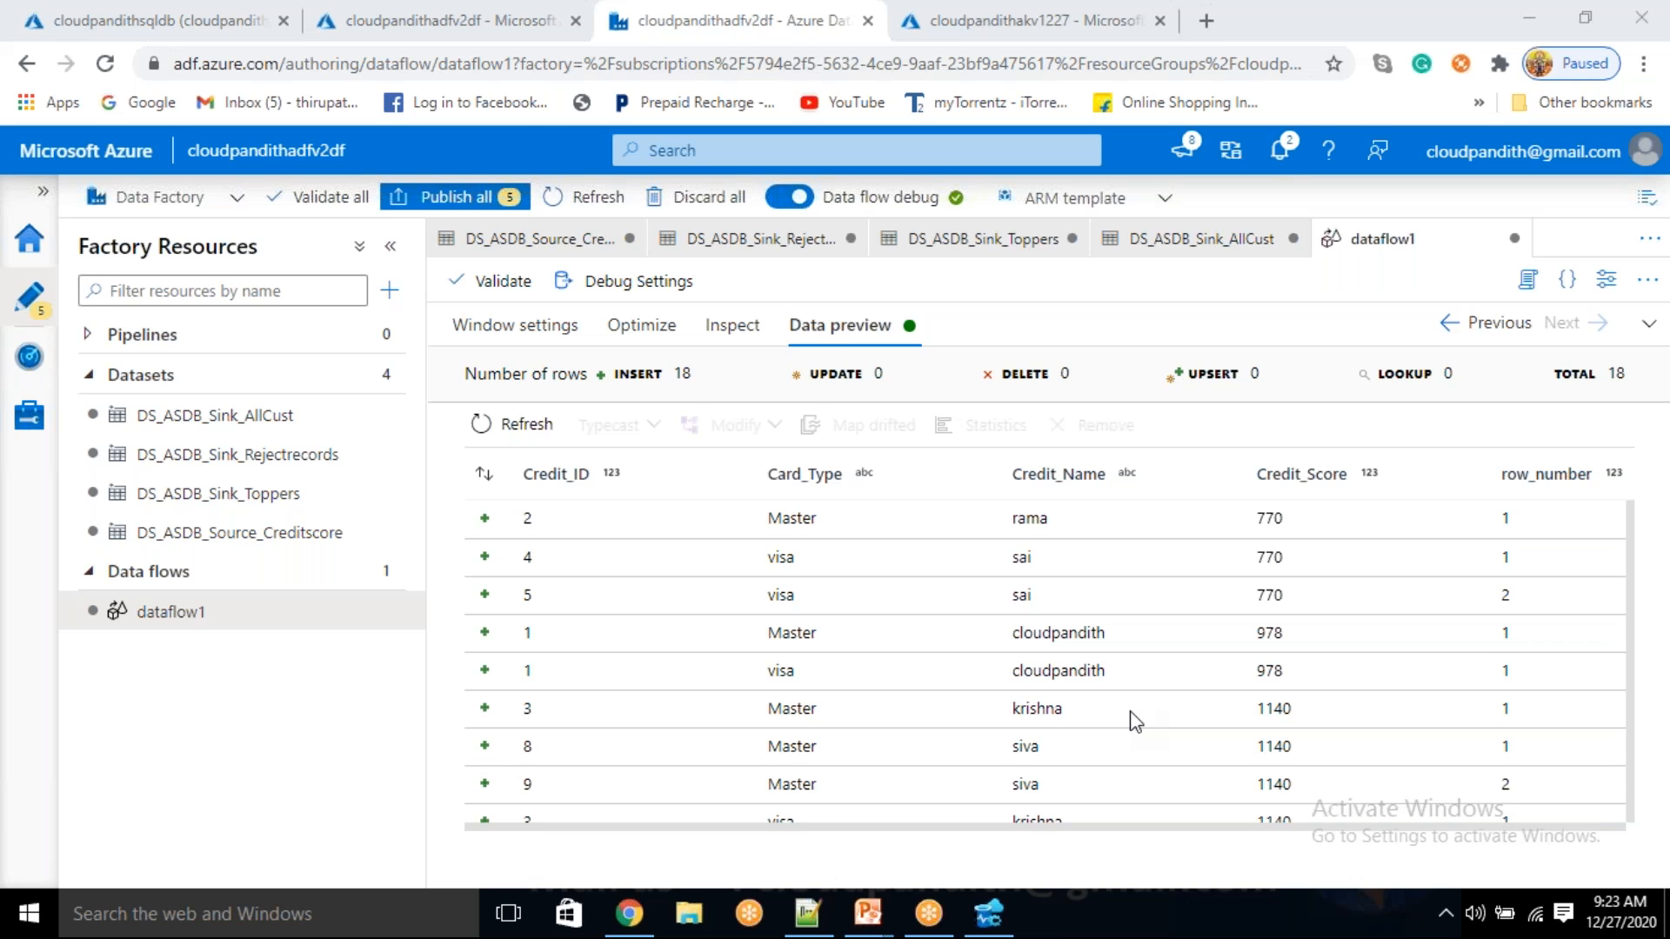
# - Examine the previewed row_number values against Card_Type, Credit_Name and Credit_Score to see how duplicate records are numbered
pyautogui.moveTo(827, 562); pyautogui.dragTo(1476, 627)
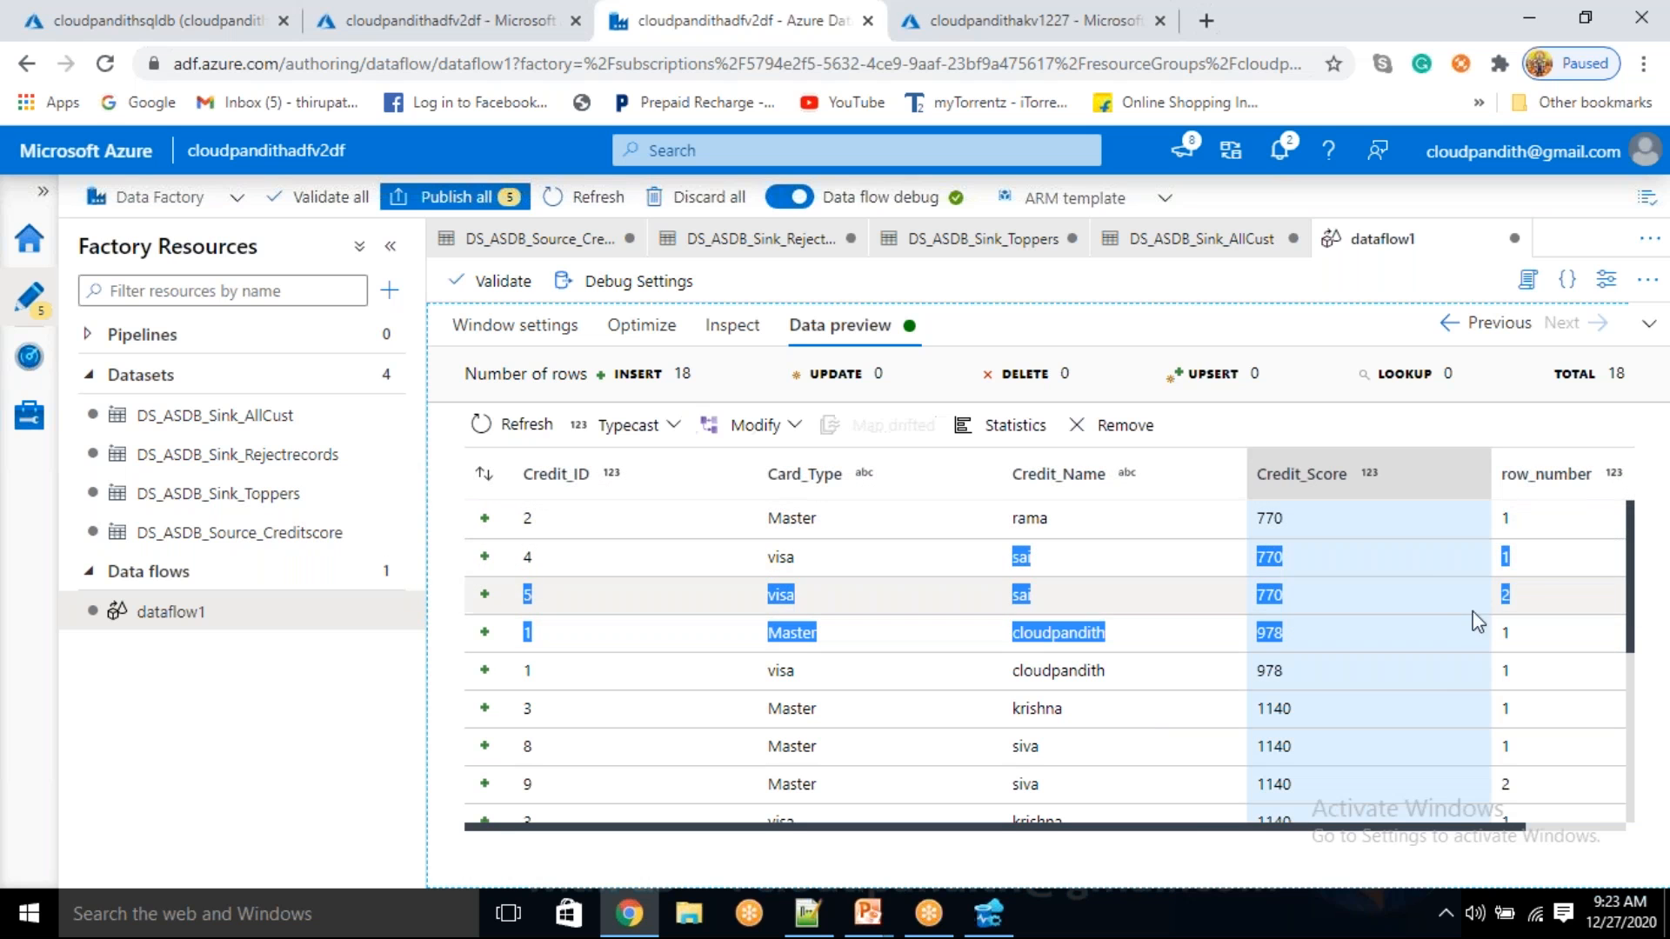
pyautogui.click(1531, 595)
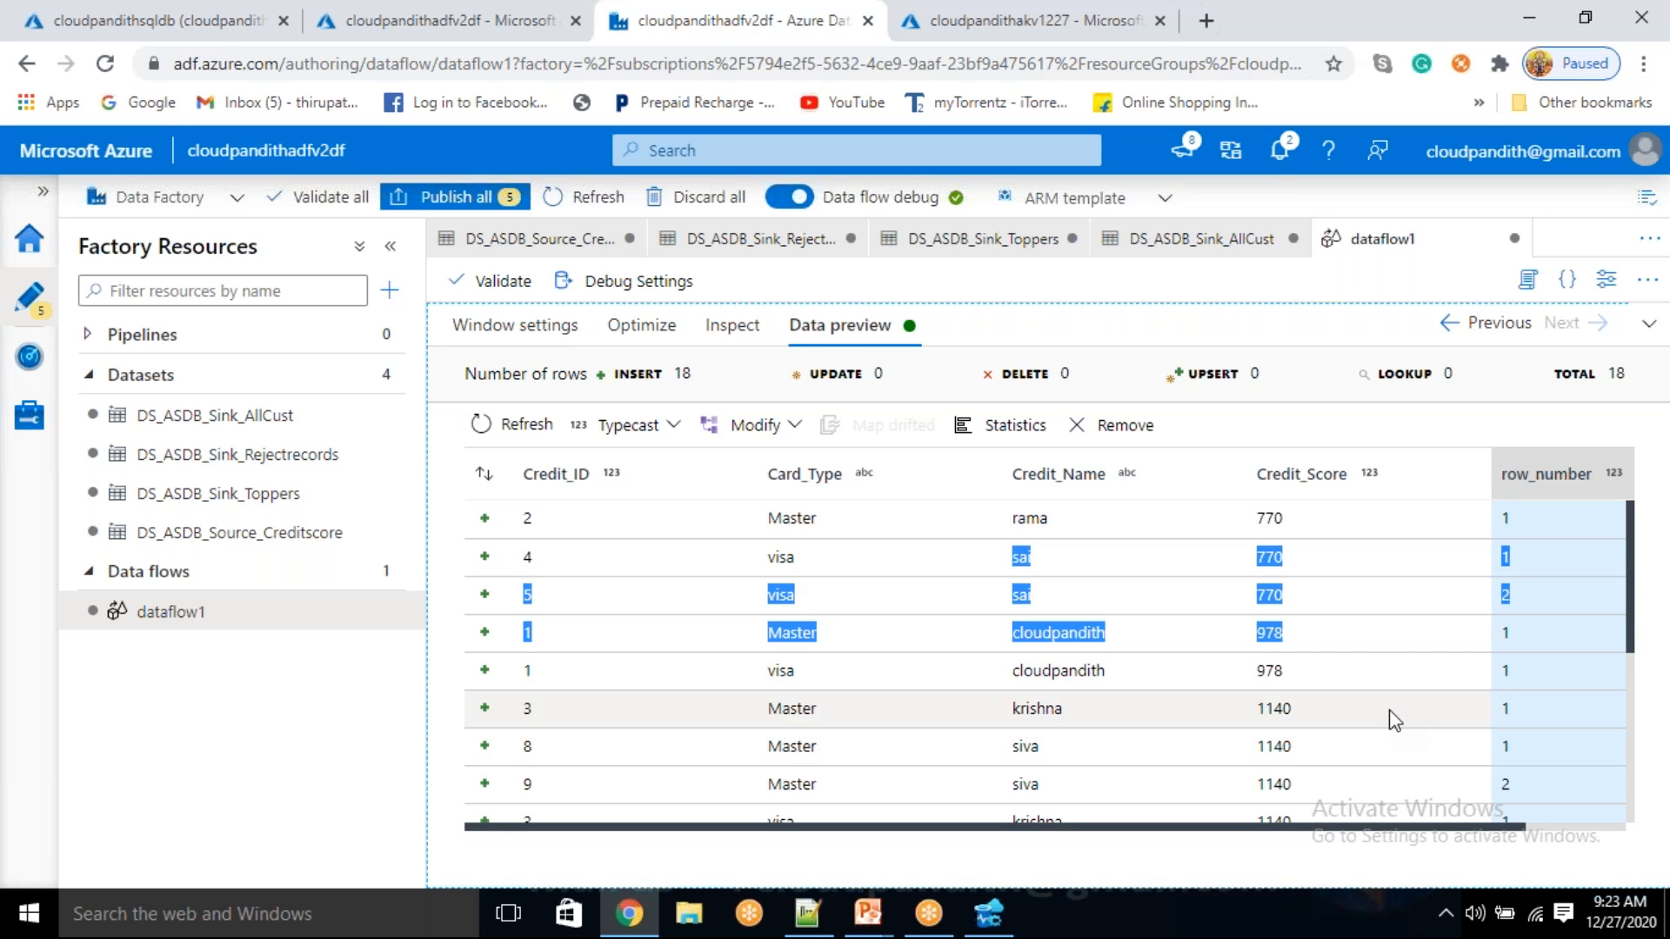
pyautogui.scroll(-1, 1392, 719)
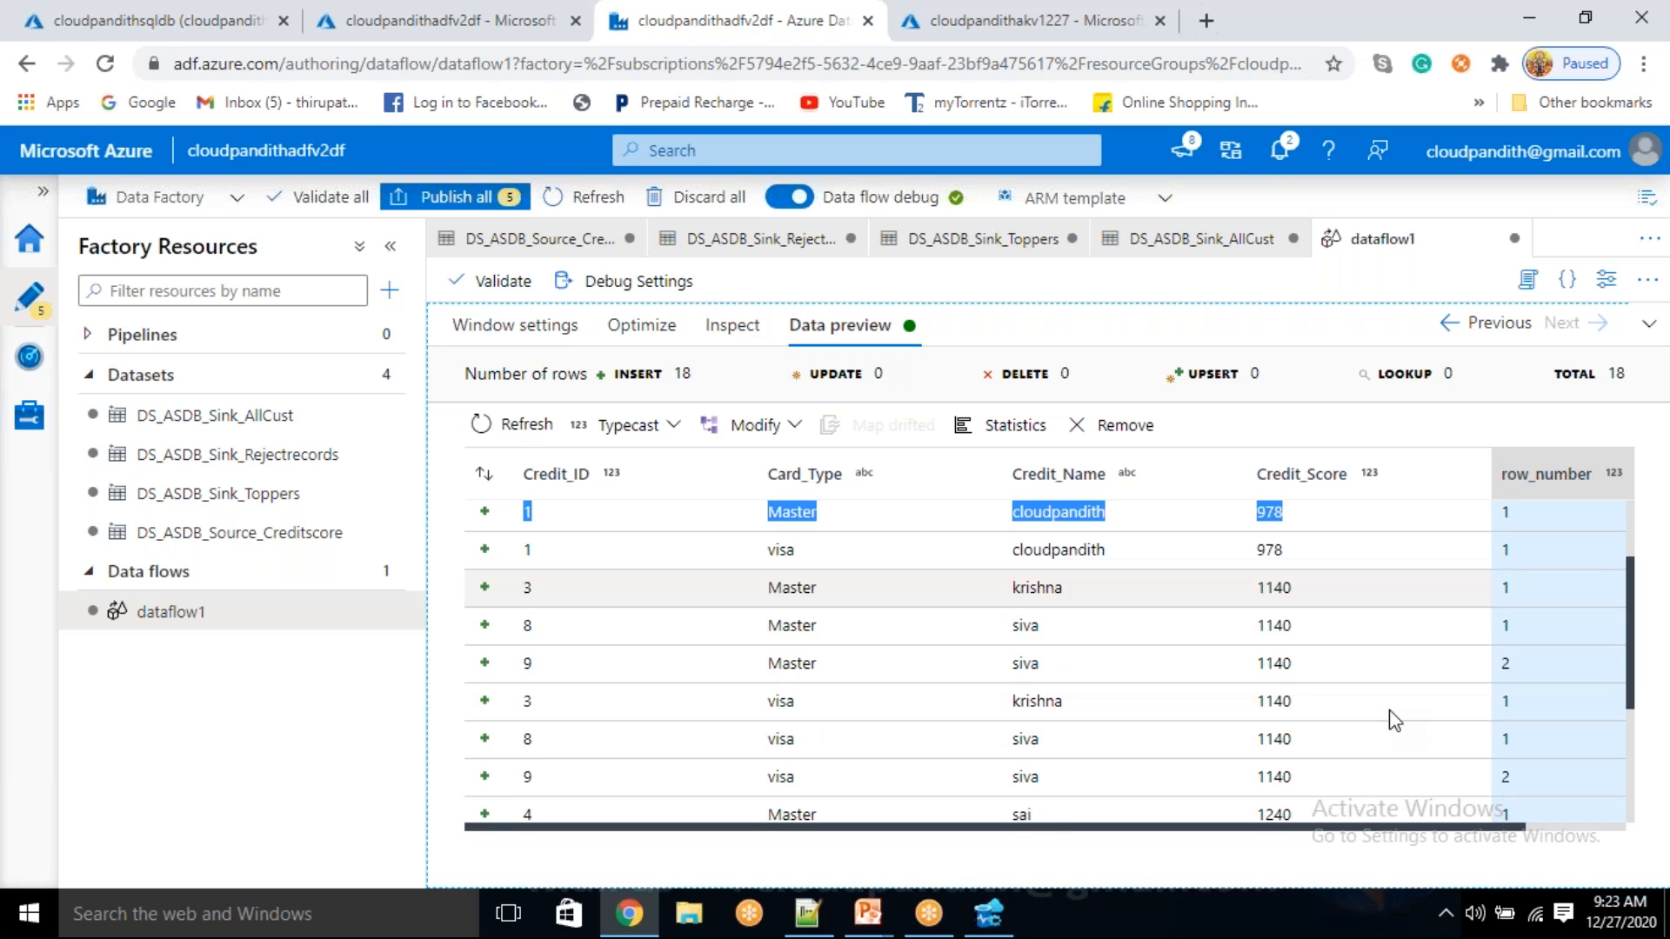
pyautogui.click(1105, 634)
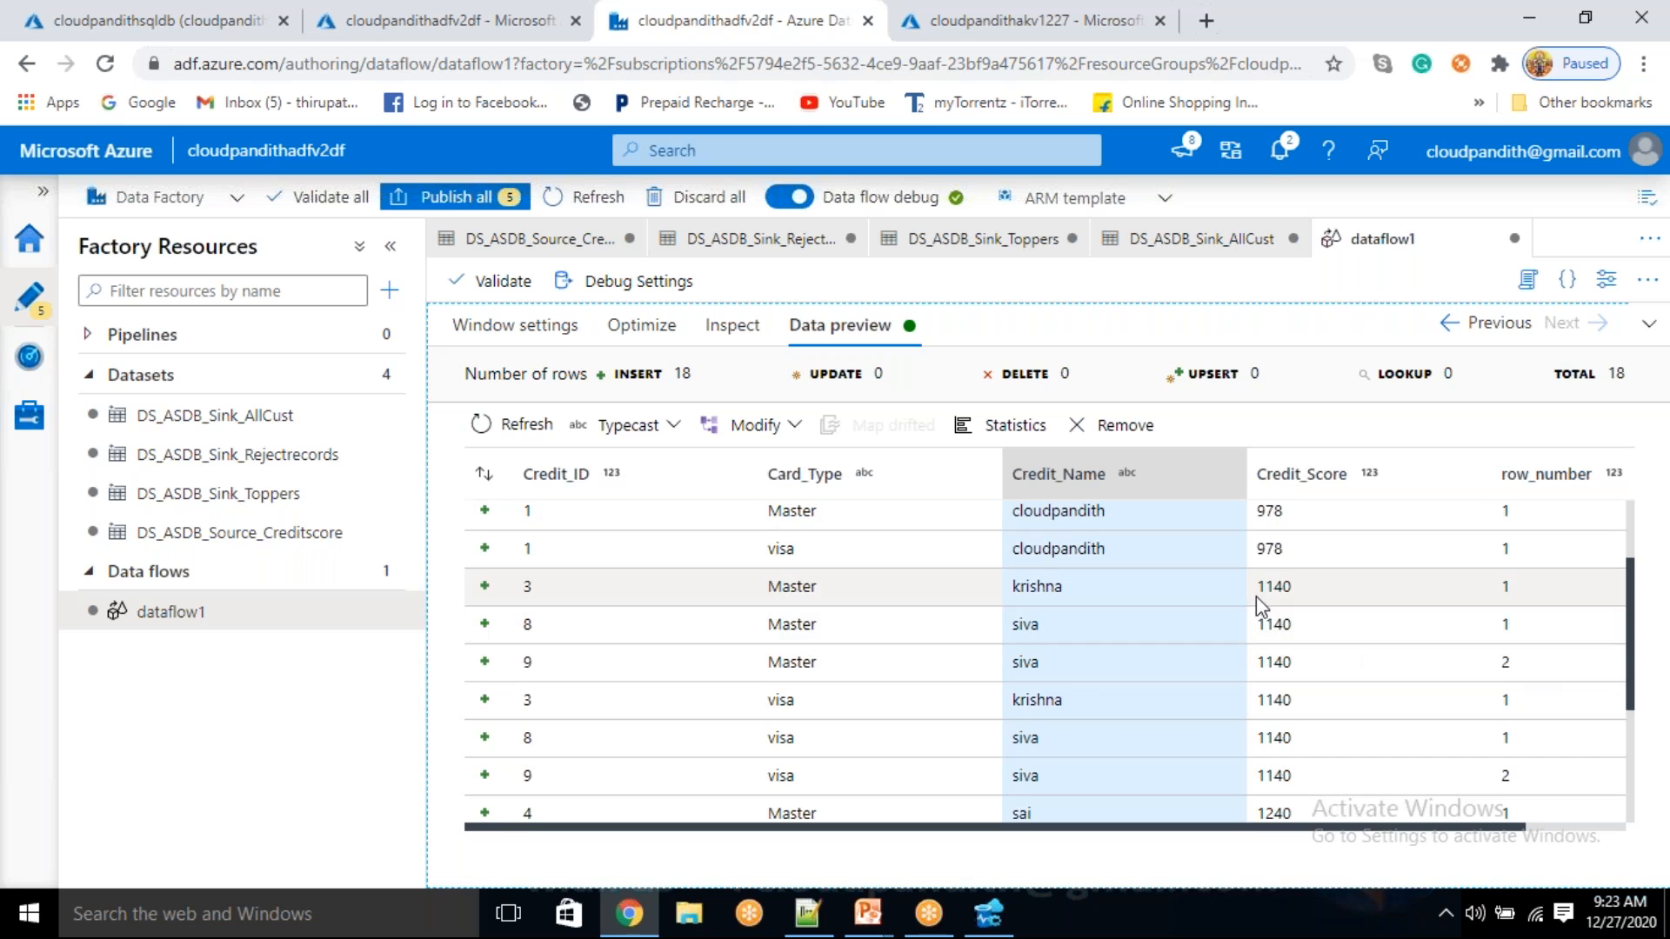
pyautogui.scroll(1, 1256, 597)
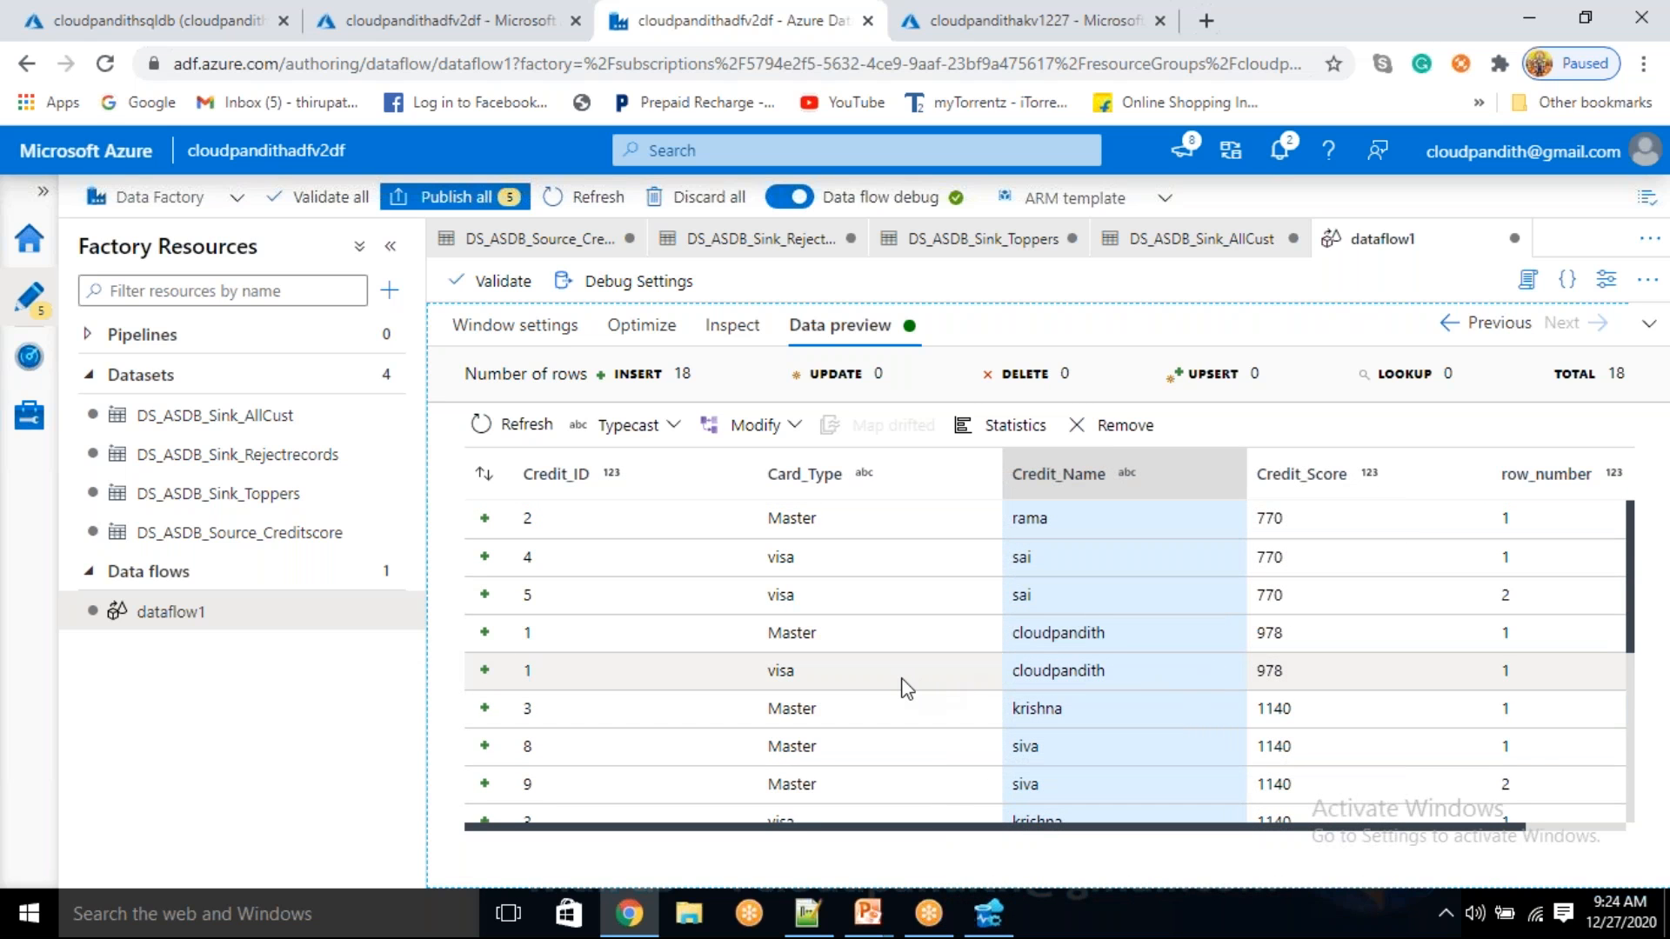
pyautogui.scroll(-1, 1470, 721)
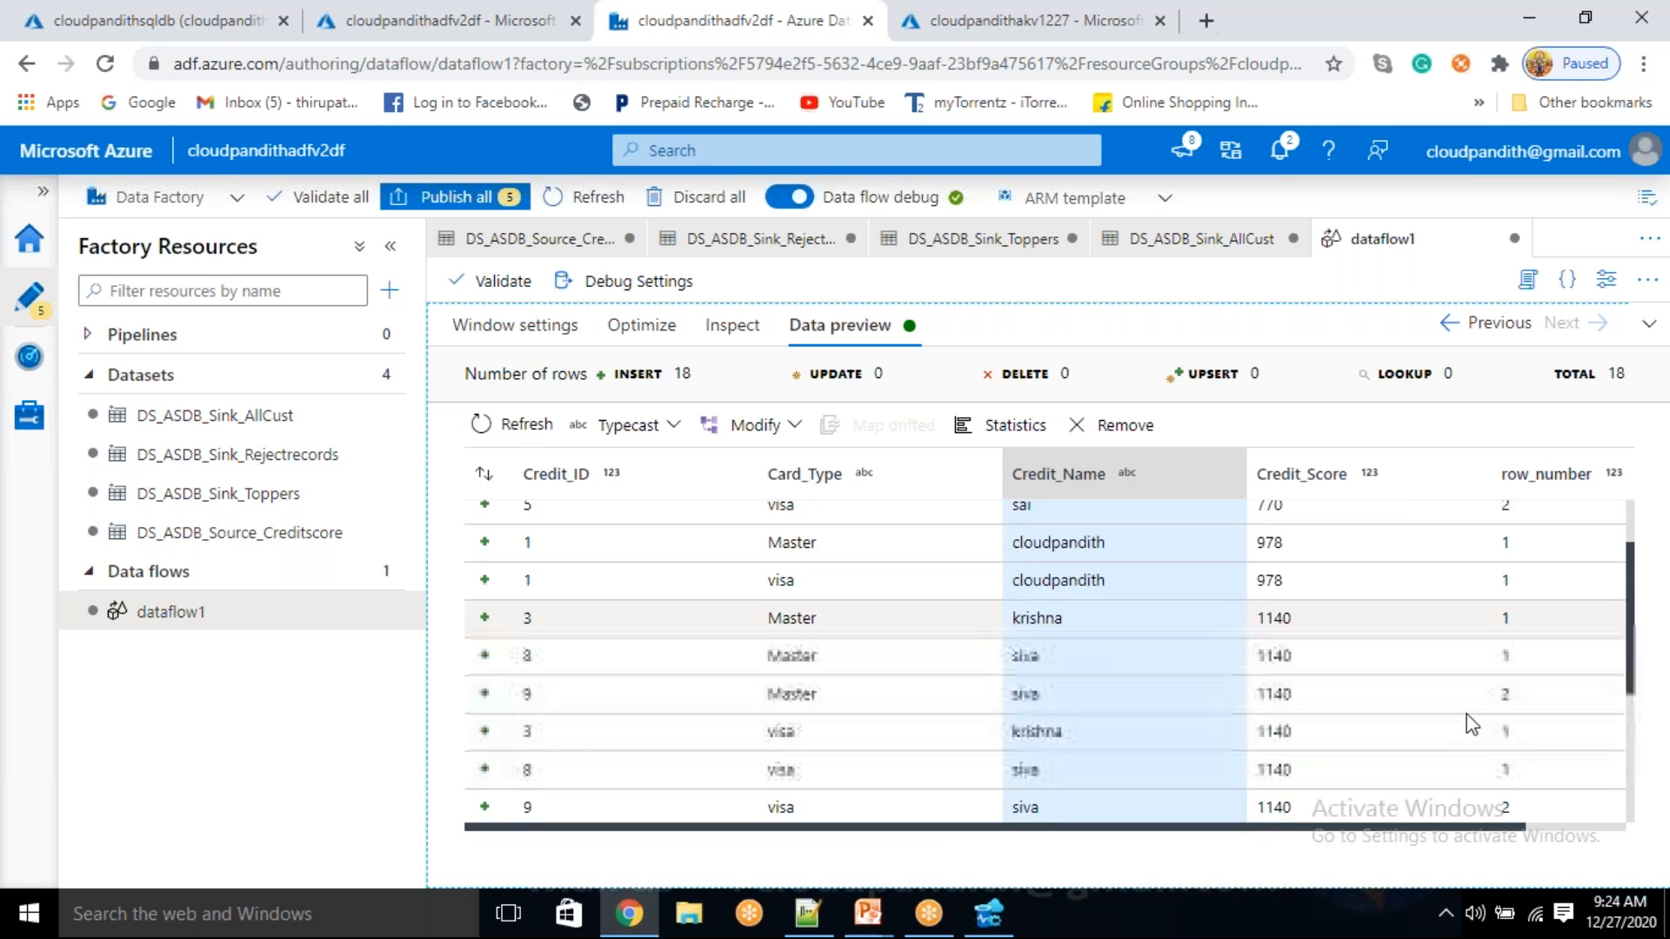
pyautogui.scroll(1, 1470, 722)
pyautogui.scroll(-3, 1470, 722)
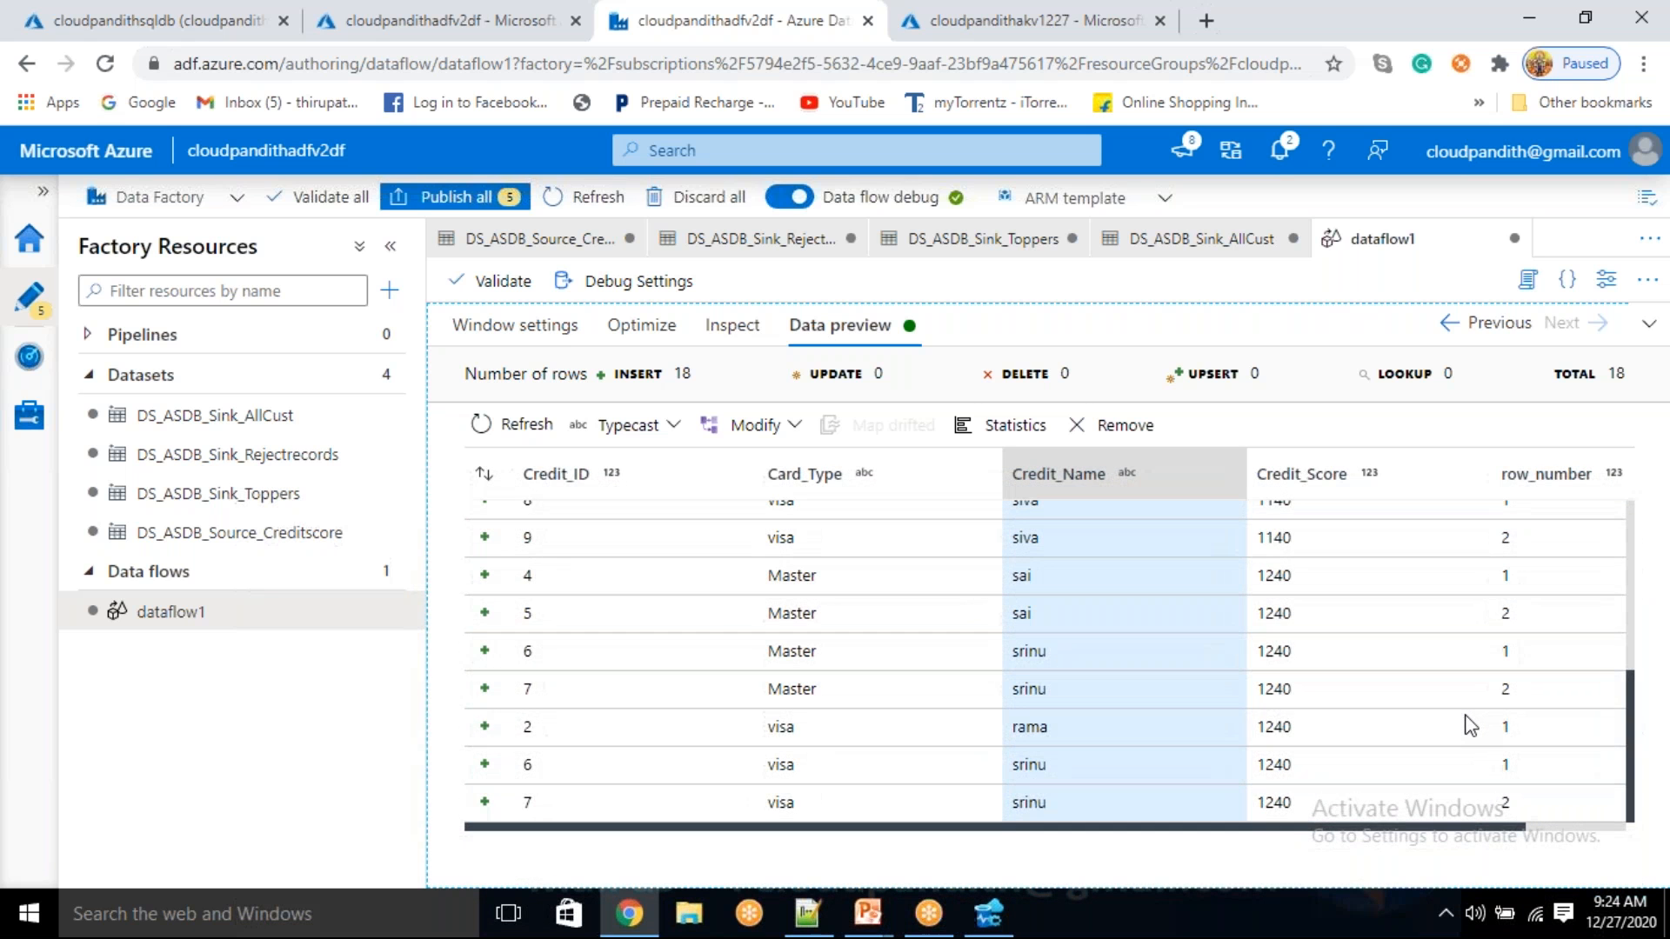
pyautogui.scroll(1, 1479, 730)
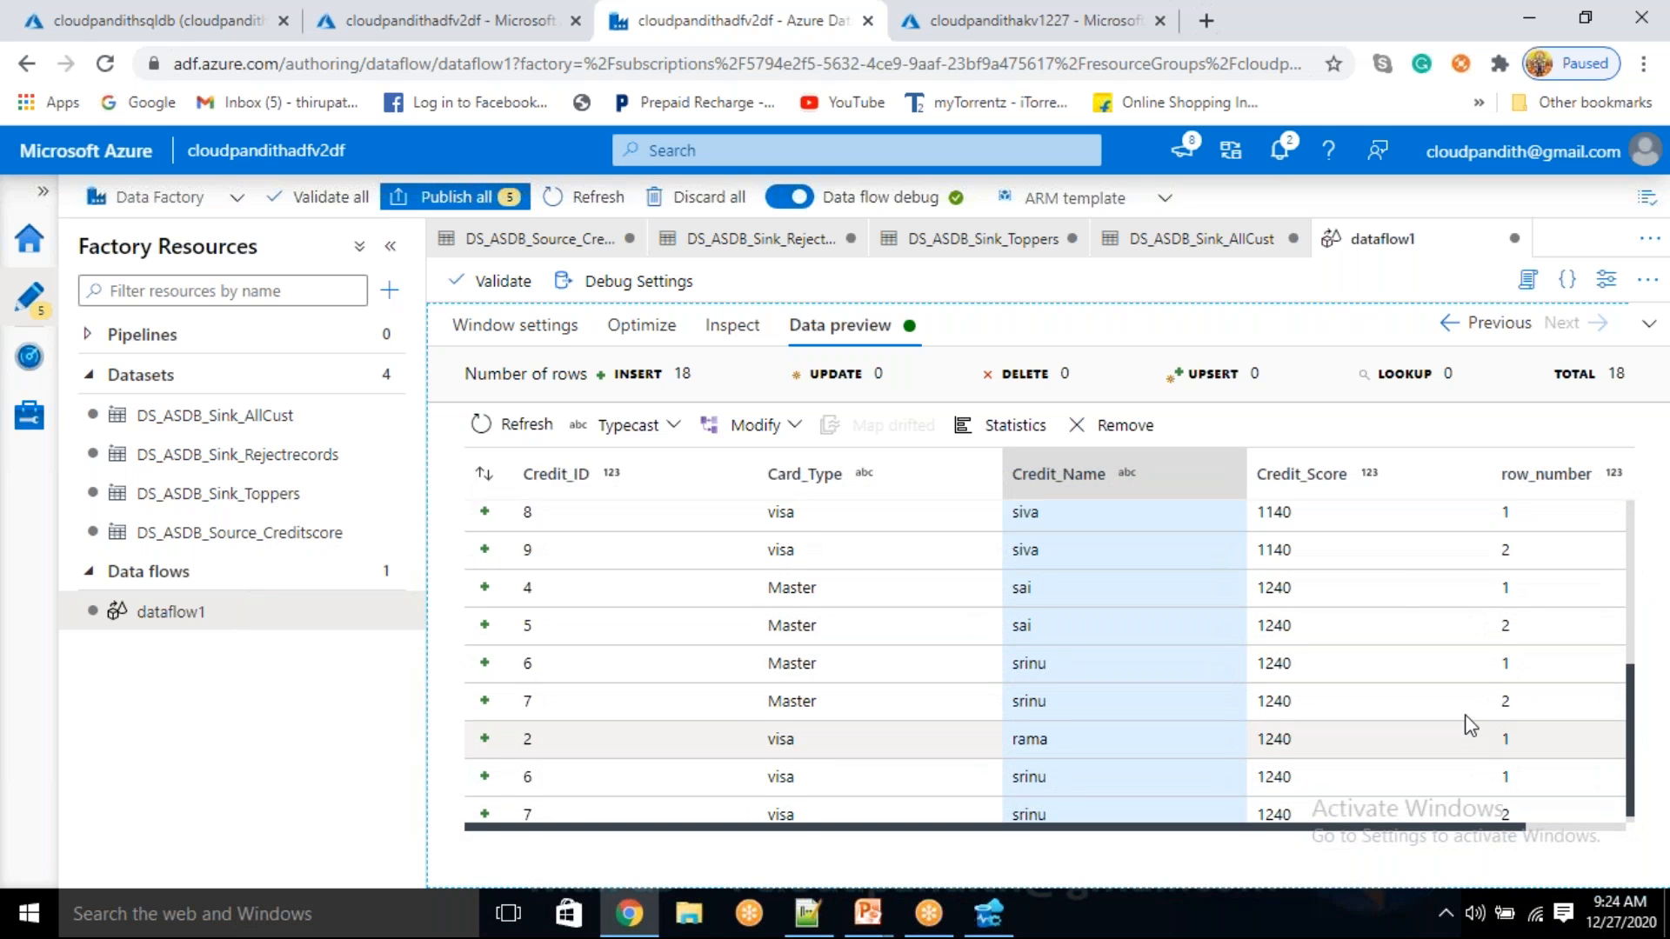
pyautogui.click(1518, 783)
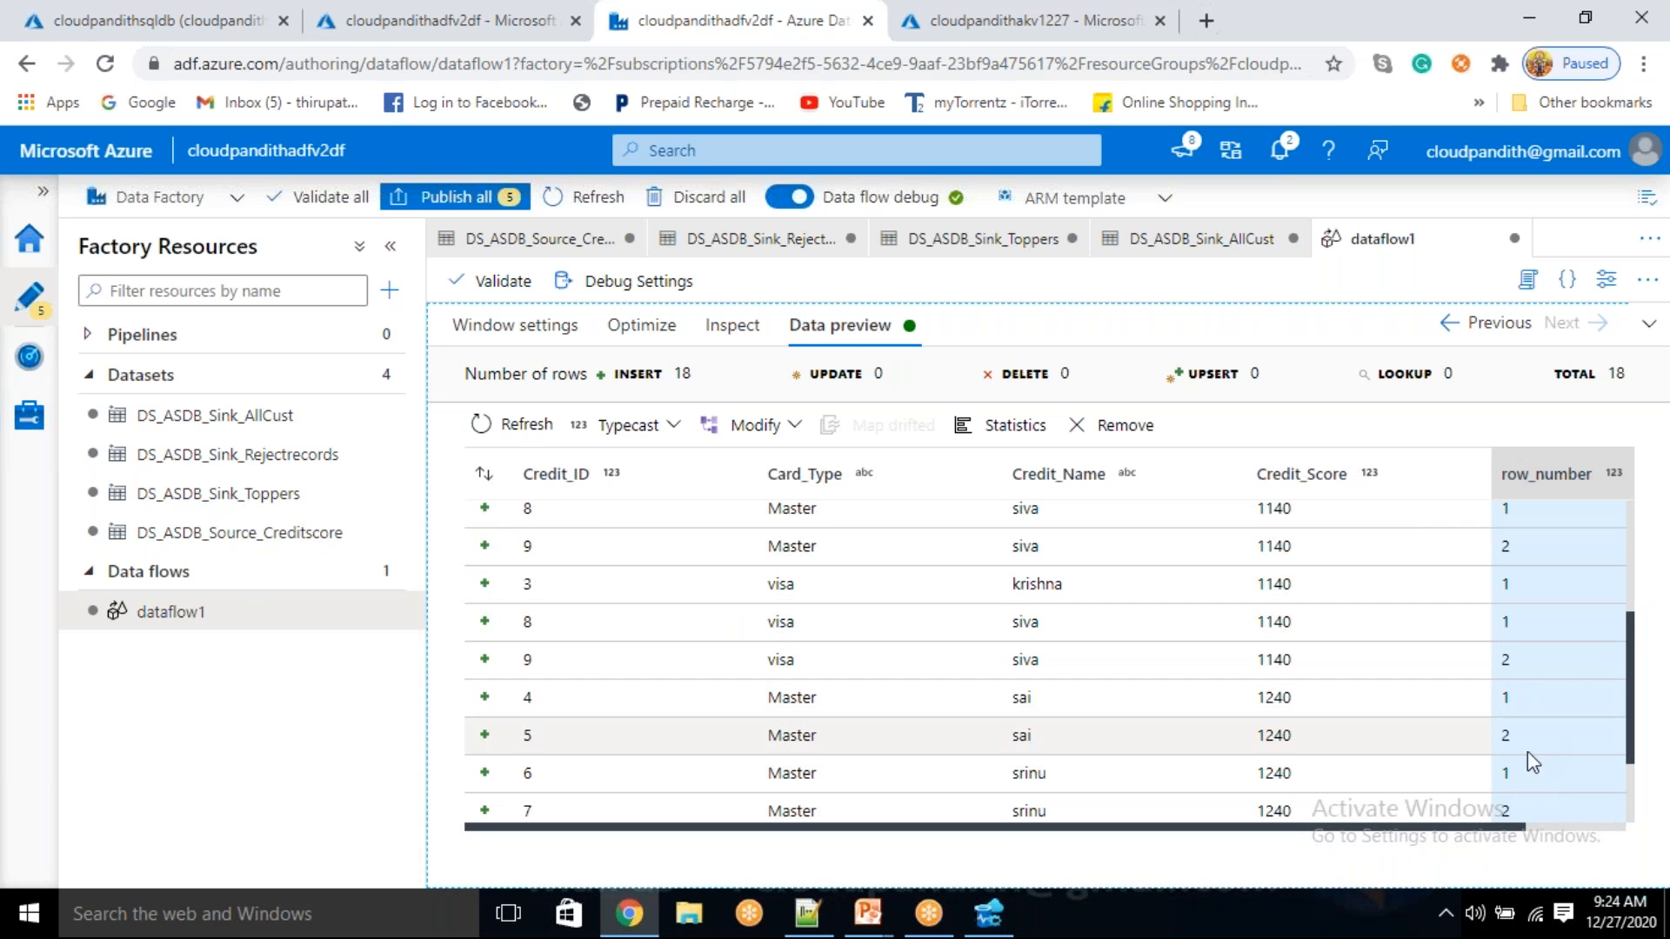
pyautogui.scroll(1, 1518, 531)
pyautogui.scroll(3, 1518, 552)
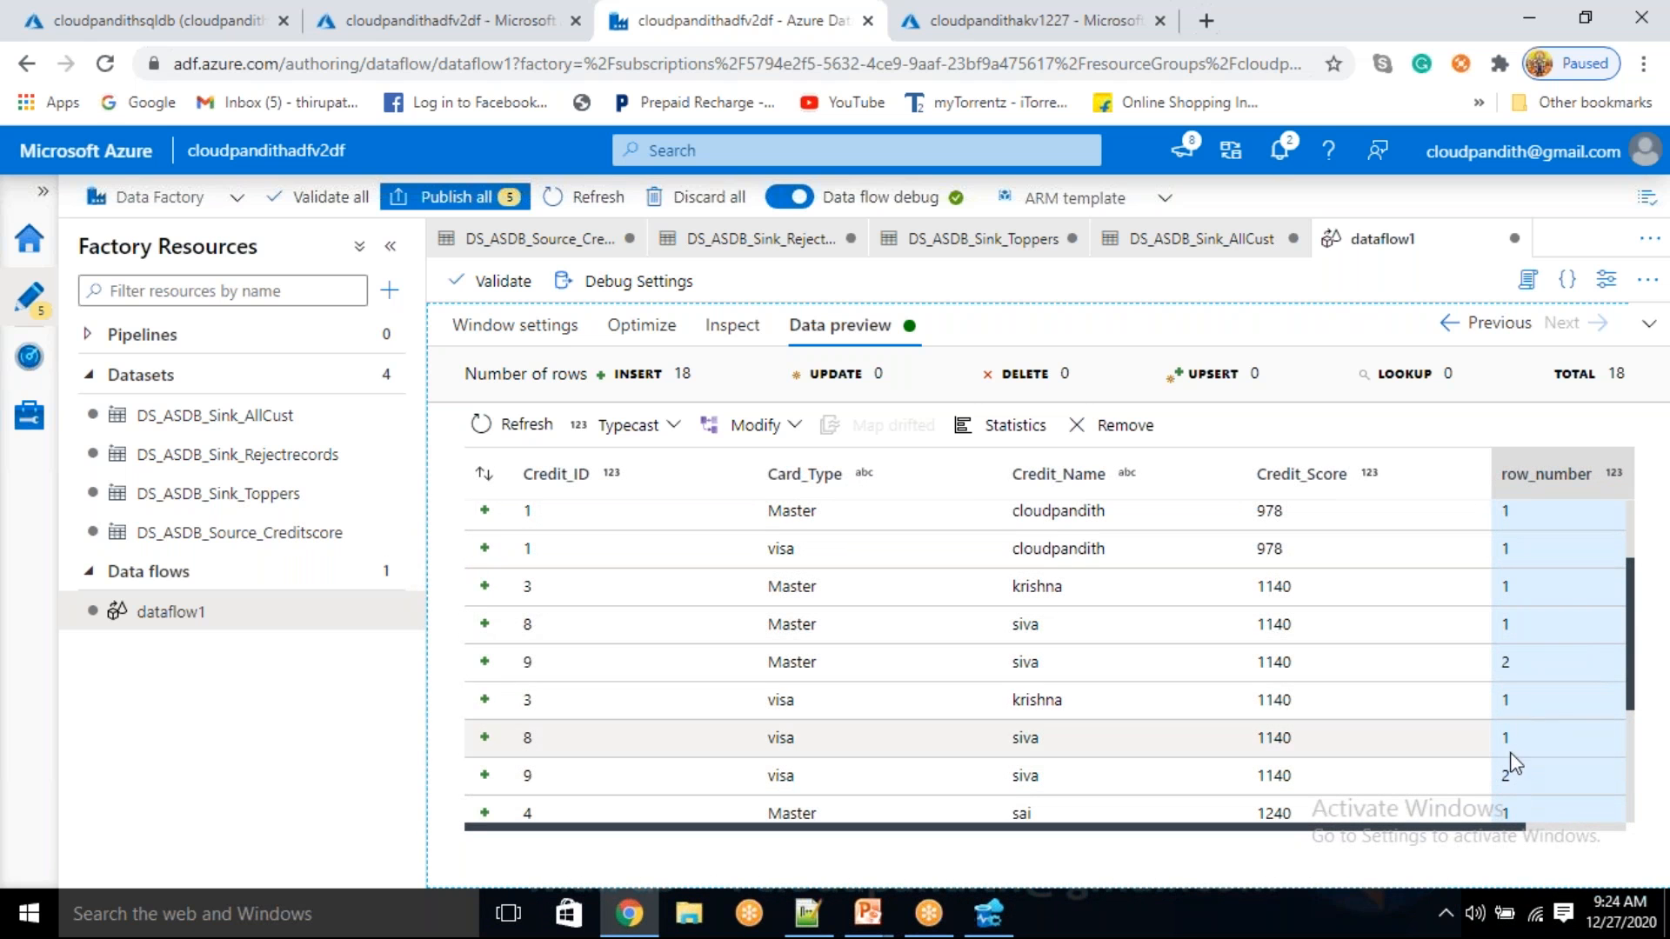
pyautogui.scroll(1, 1526, 639)
pyautogui.scroll(-1, 1526, 641)
pyautogui.scroll(-2, 1525, 652)
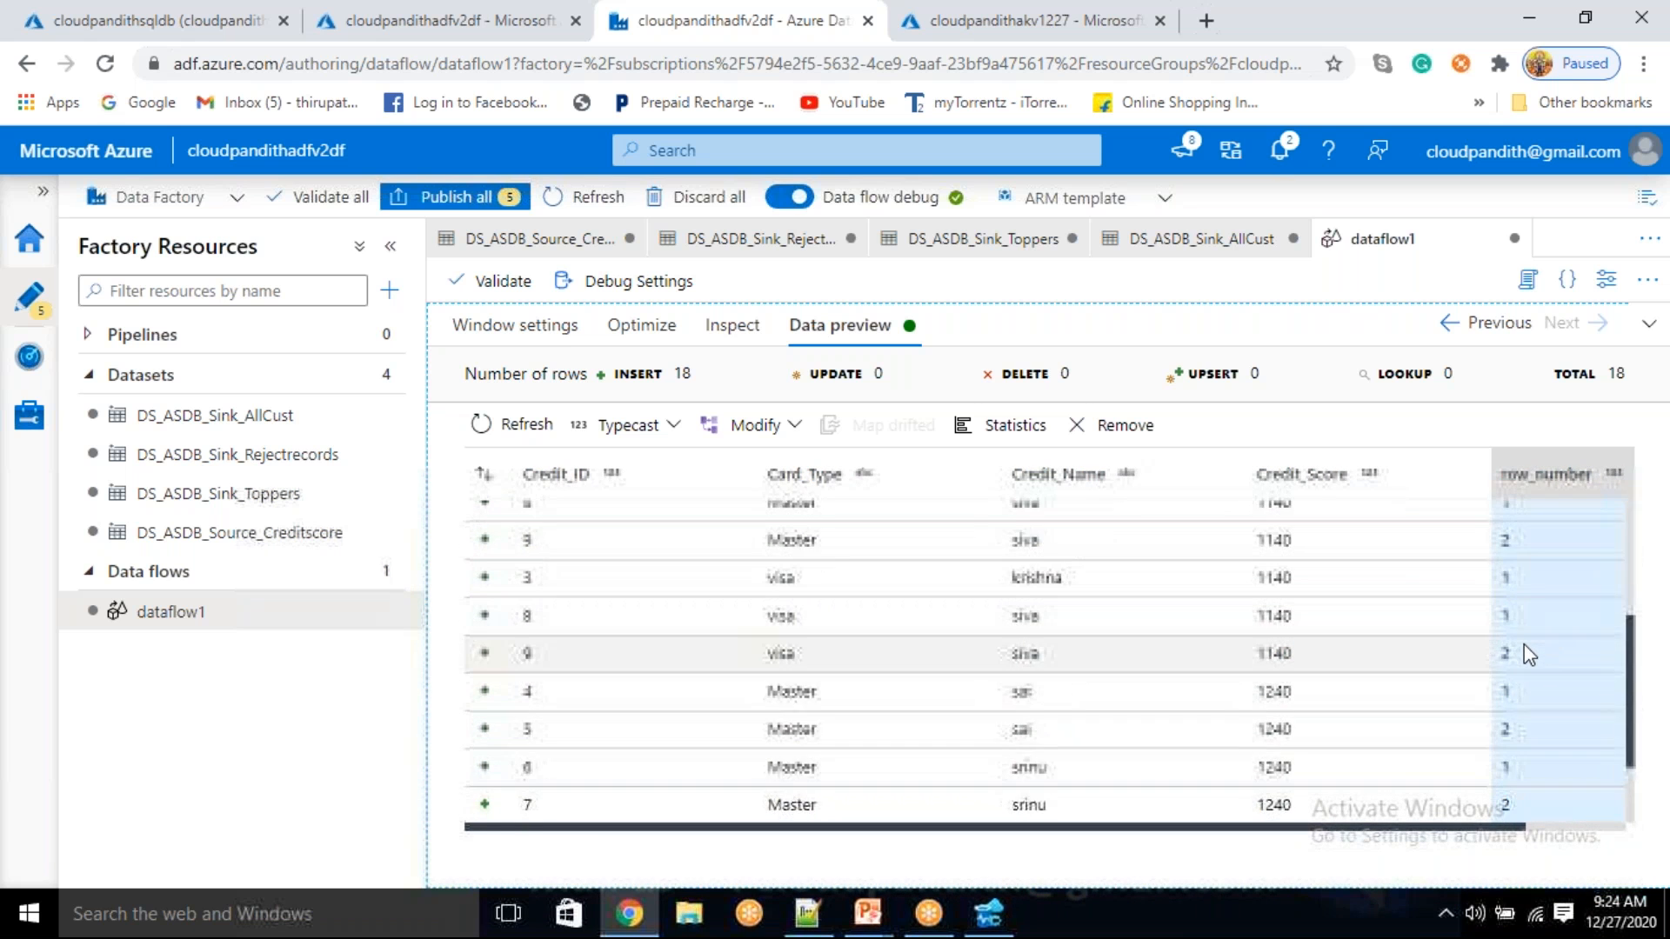
pyautogui.scroll(5, 1525, 652)
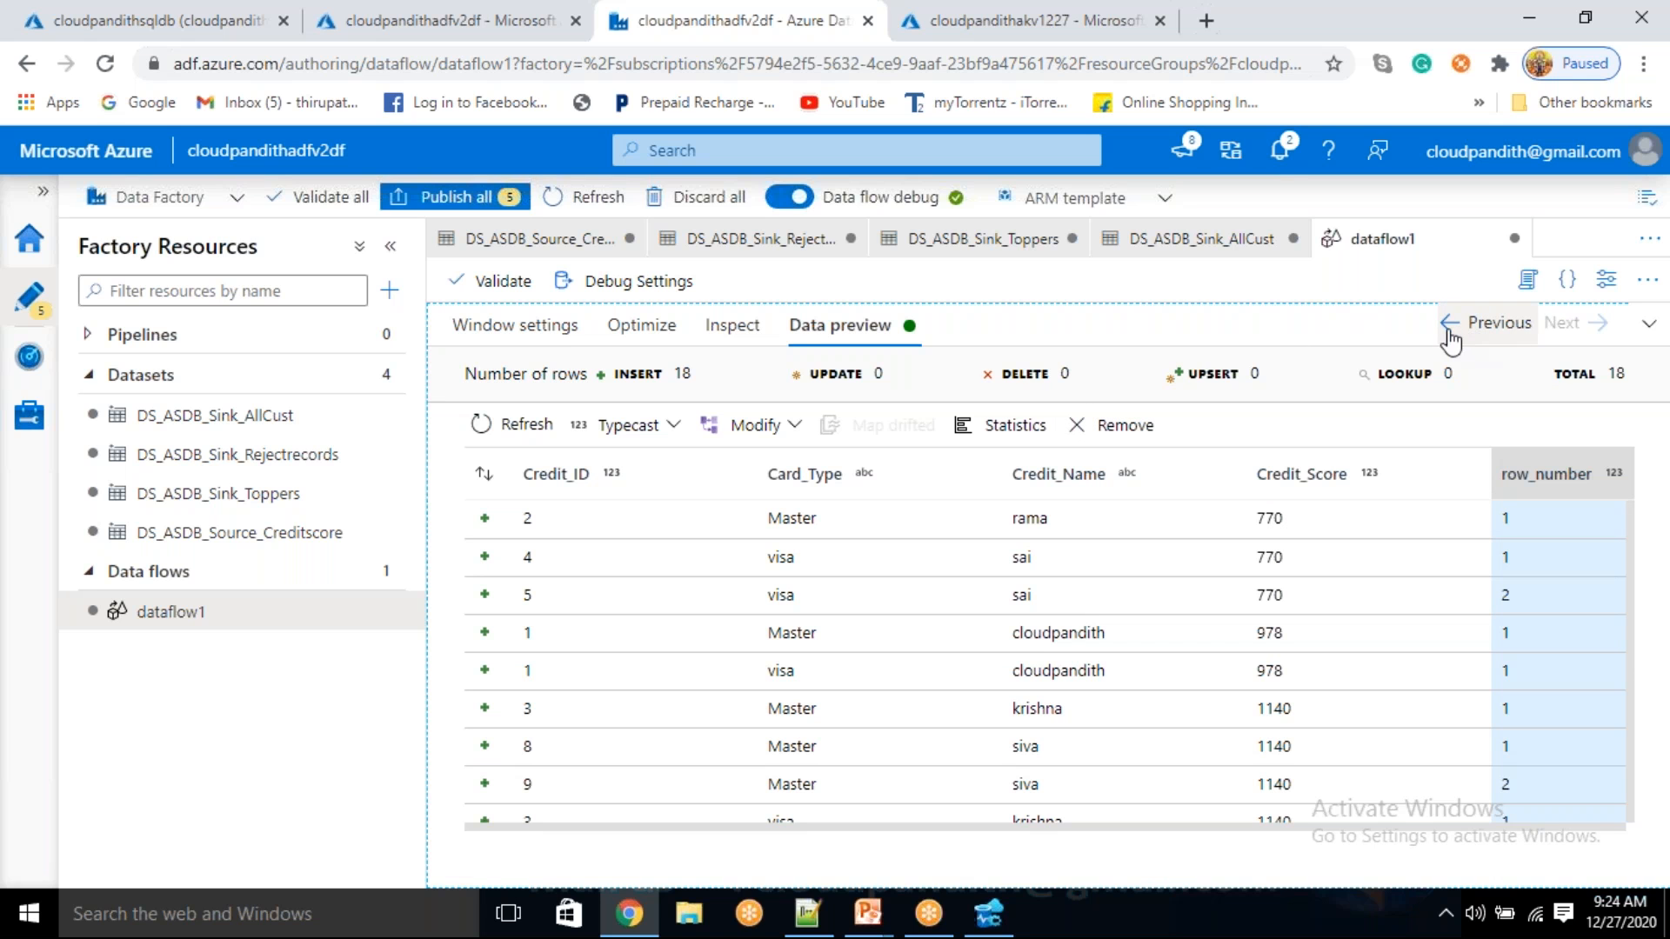
# - Add a Filter transformation after windowRowNumber and name its output stream duplicaterecords
pyautogui.click(1644, 334)
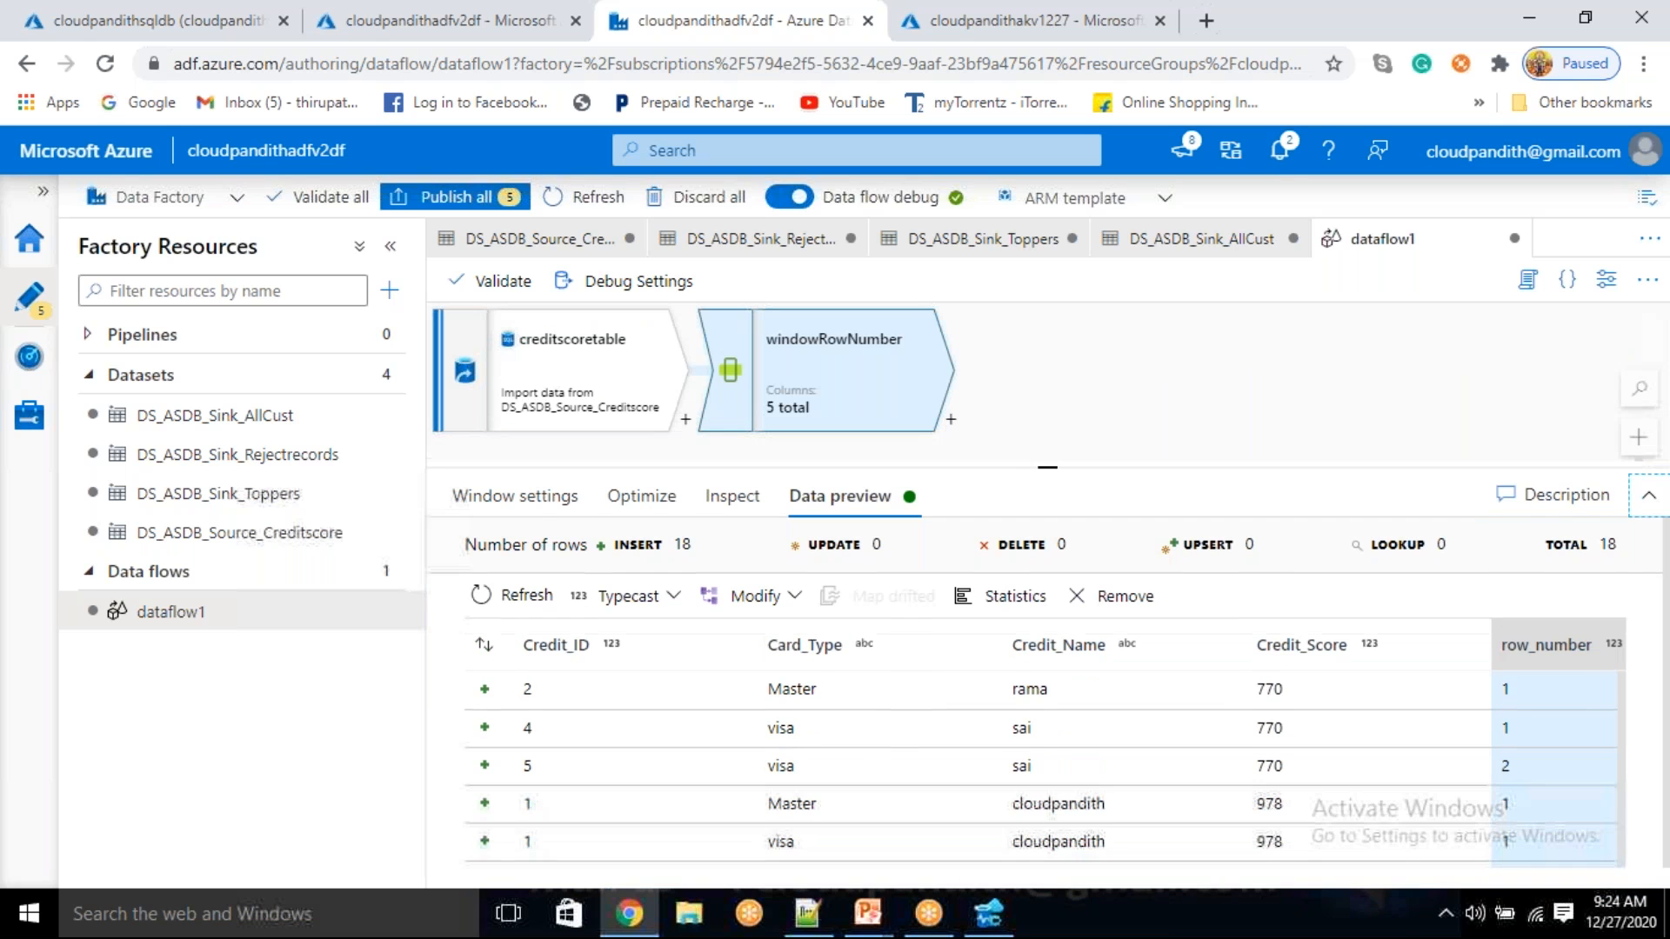
pyautogui.click(952, 423)
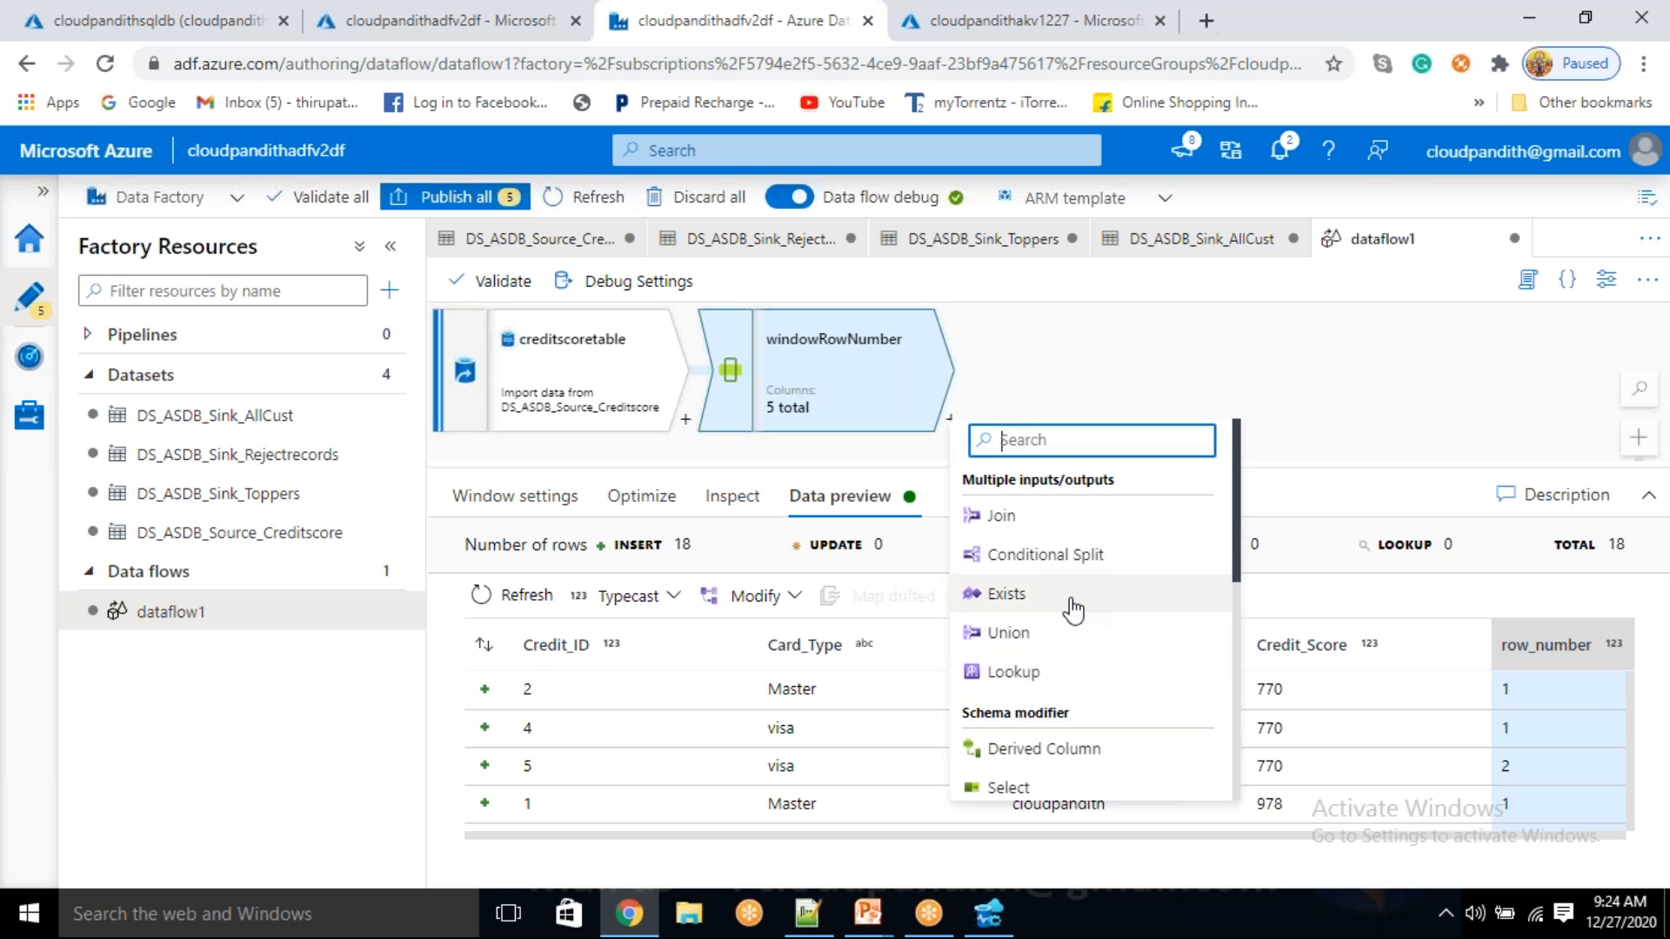
pyautogui.scroll(-3, 1075, 609)
pyautogui.scroll(3, 1040, 738)
pyautogui.scroll(-3, 1040, 738)
pyautogui.scroll(5, 1039, 738)
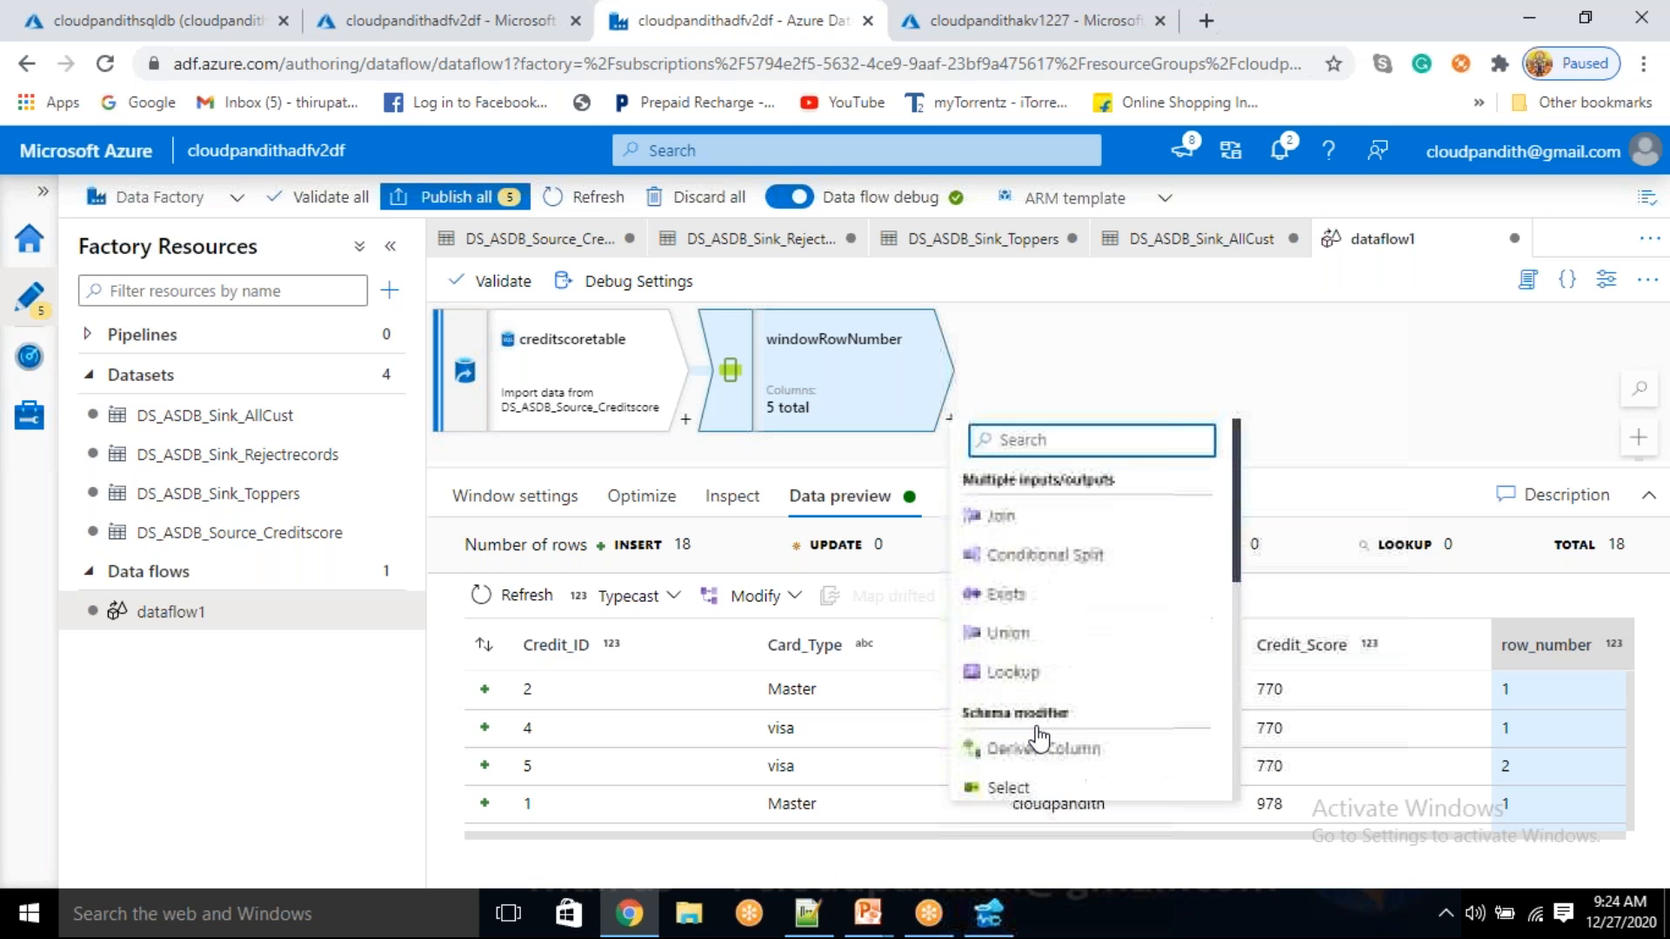
pyautogui.scroll(-5, 1044, 696)
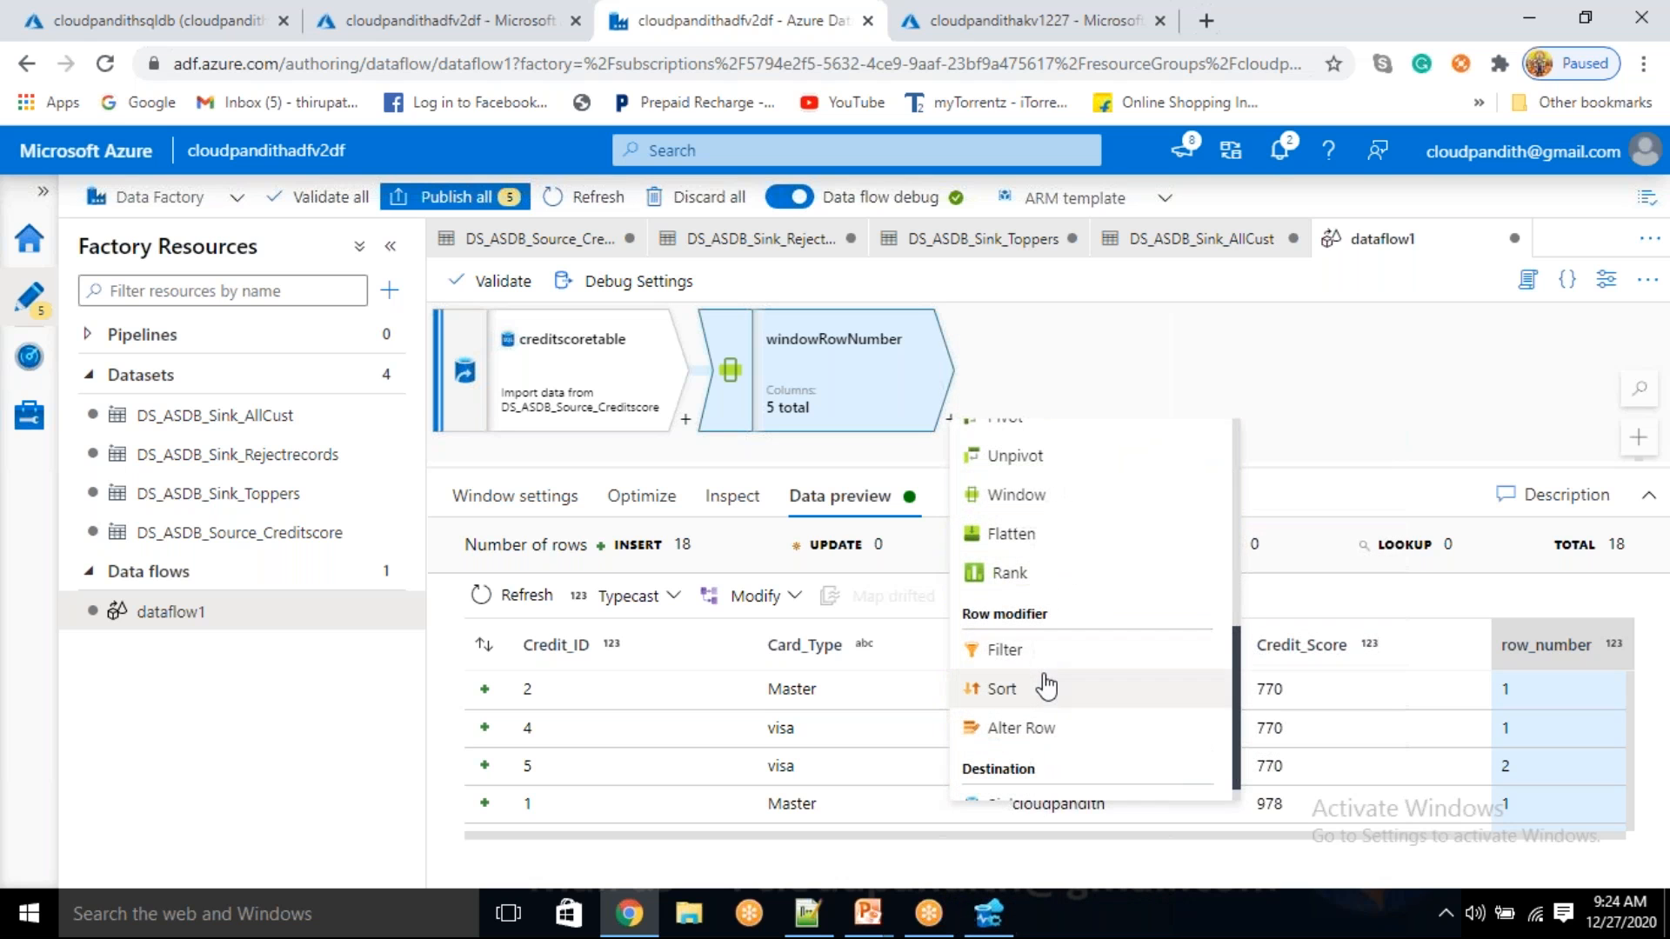
pyautogui.click(1033, 669)
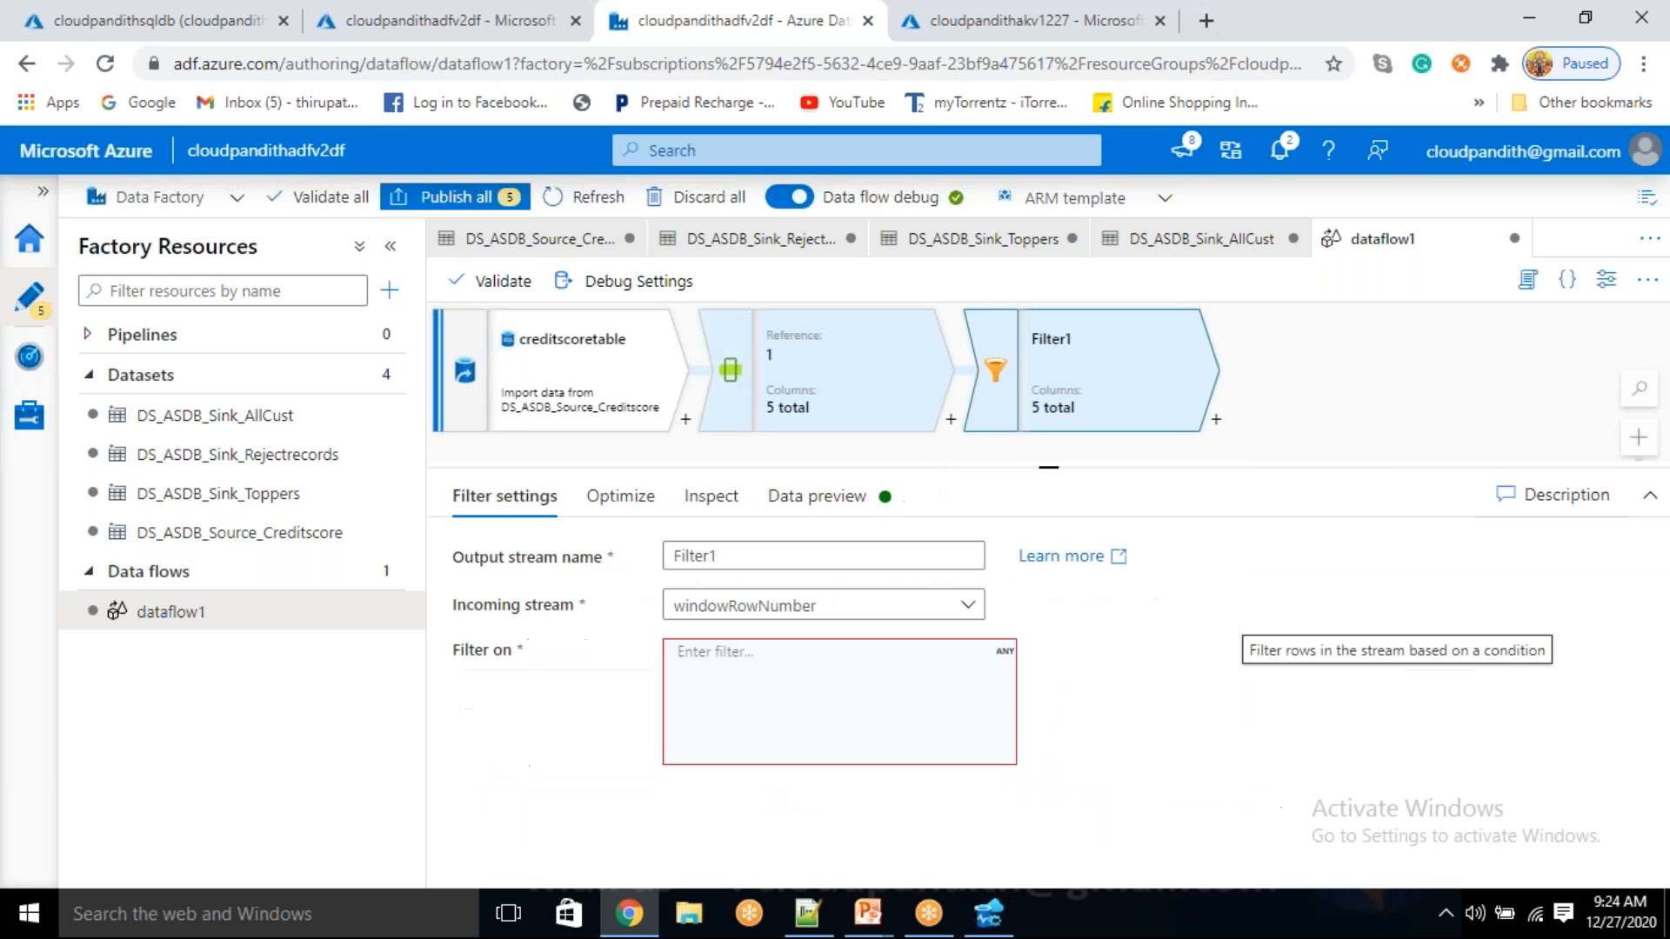
pyautogui.doubleClick(737, 566)
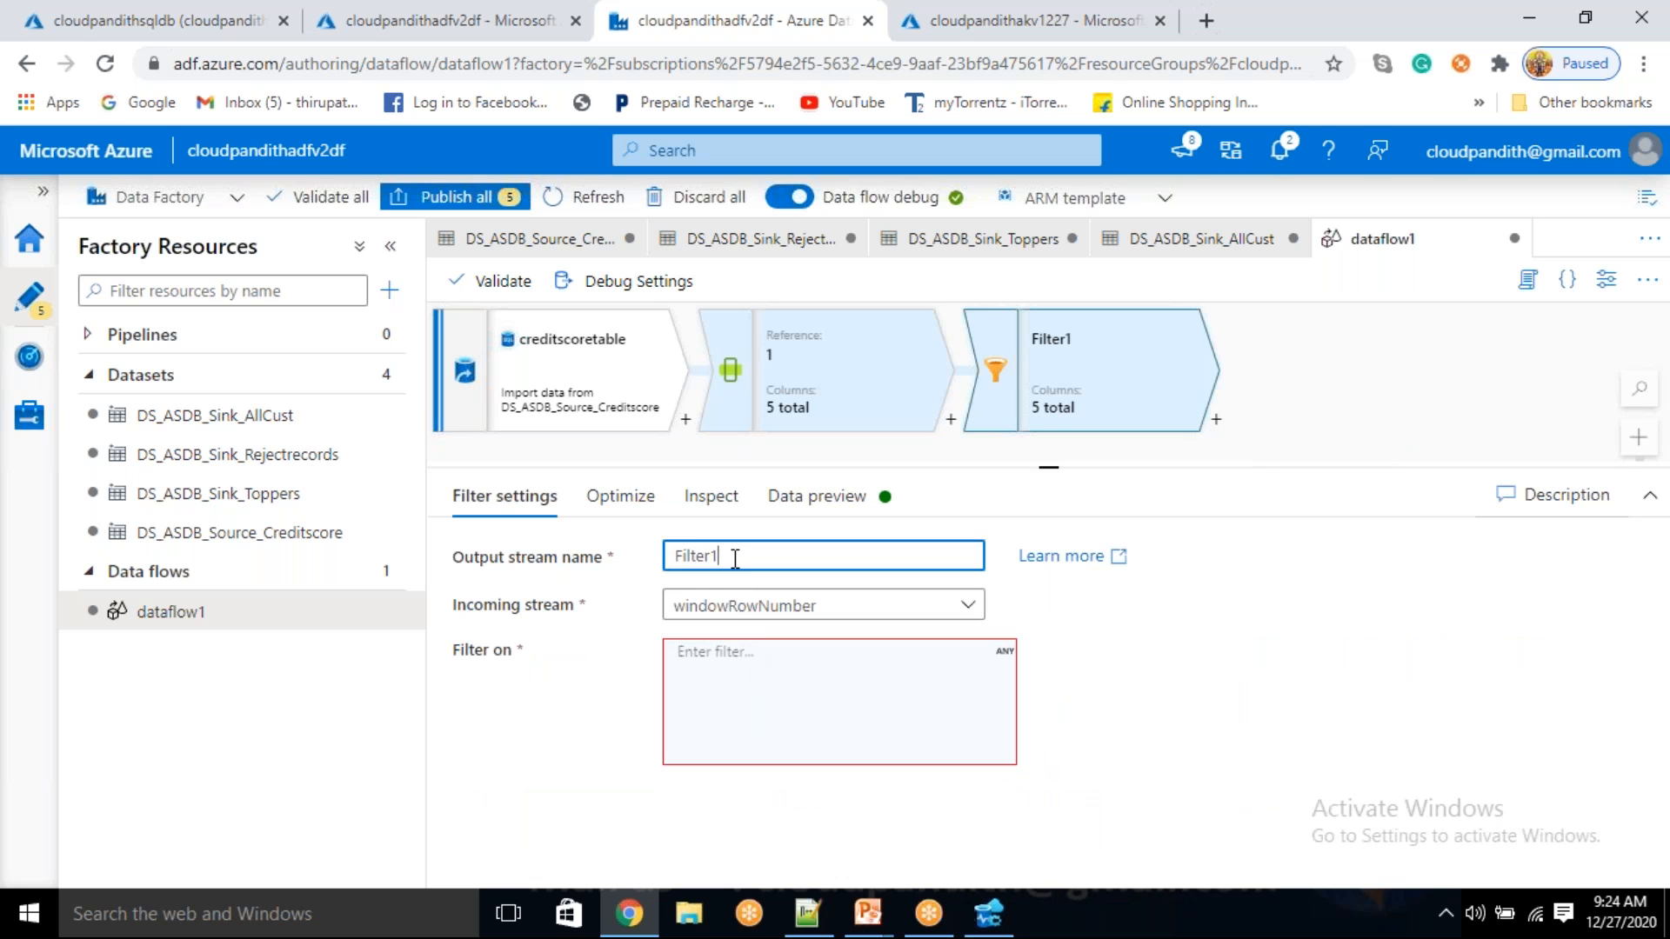
pyautogui.press('BackSpace')
# - Open the filter condition in the expression builder, search the functions for great, and insert greaterOrEqual()
pyautogui.click(771, 694)
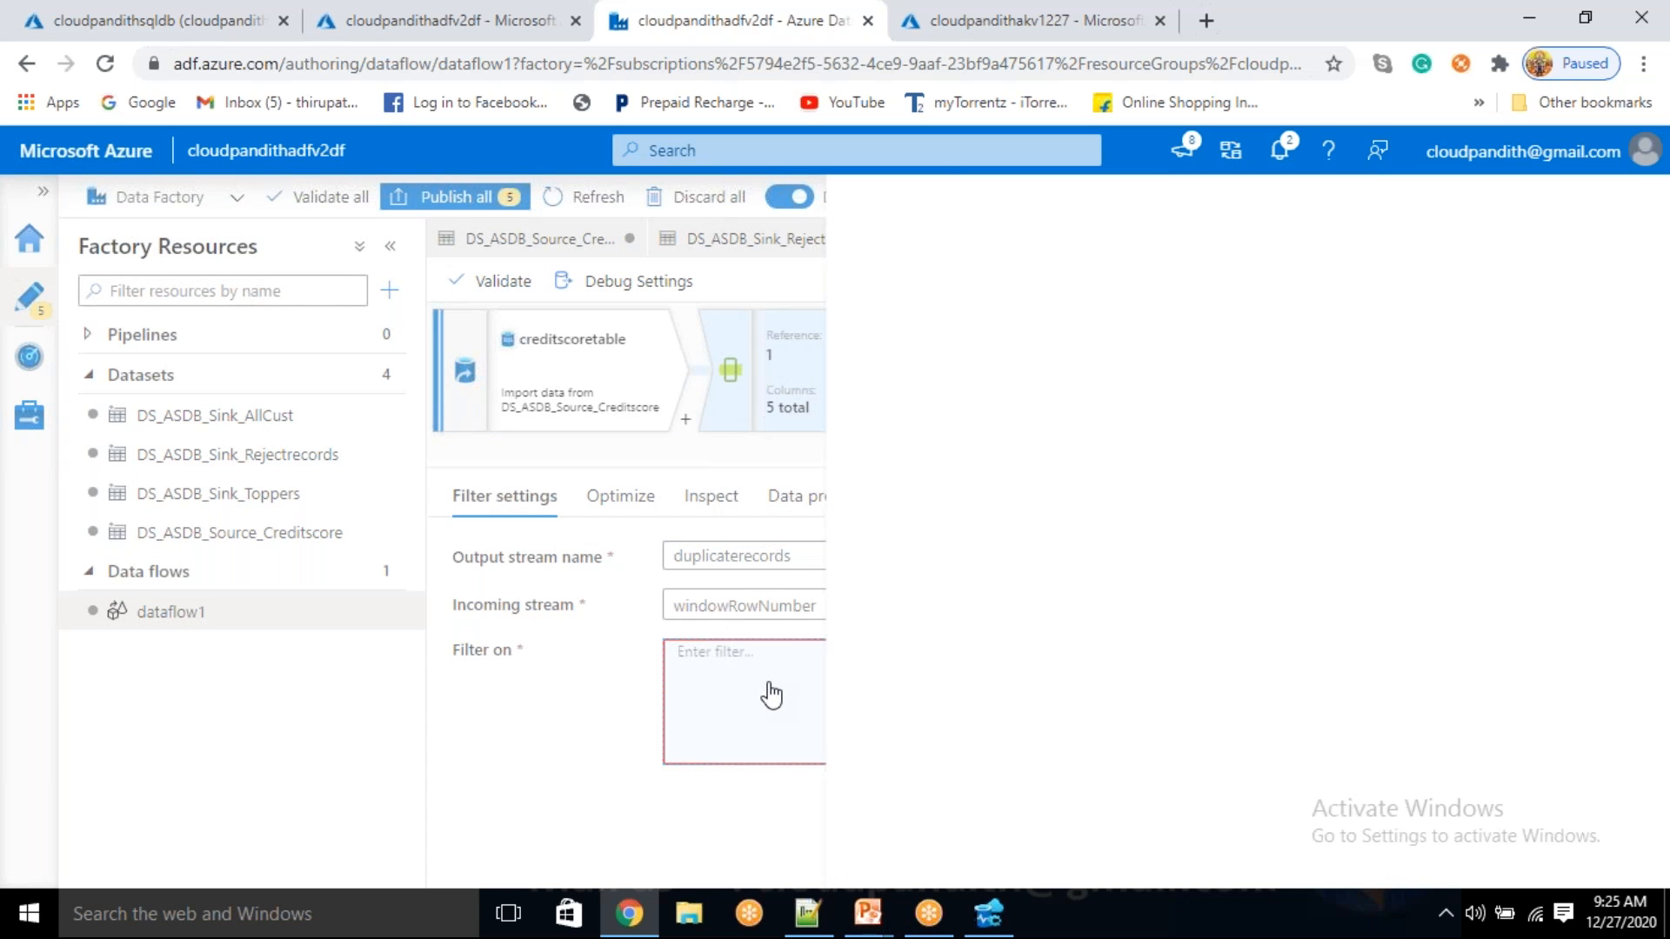
pyautogui.scroll(-3, 561, 700)
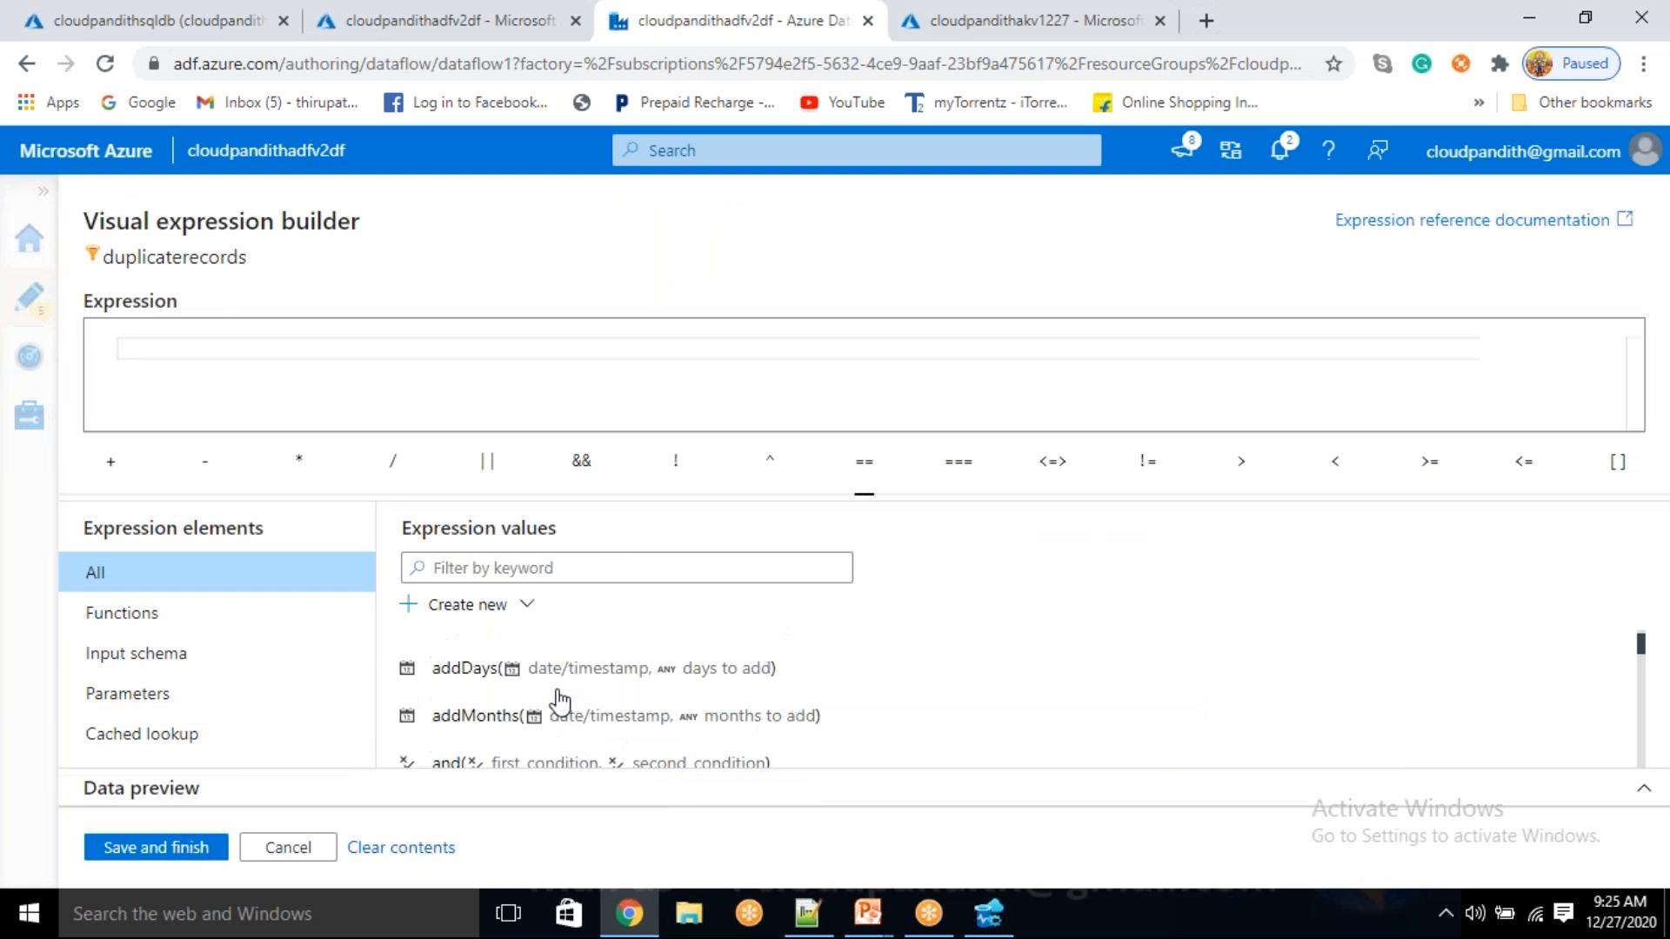
pyautogui.scroll(2, 548, 695)
pyautogui.click(470, 572)
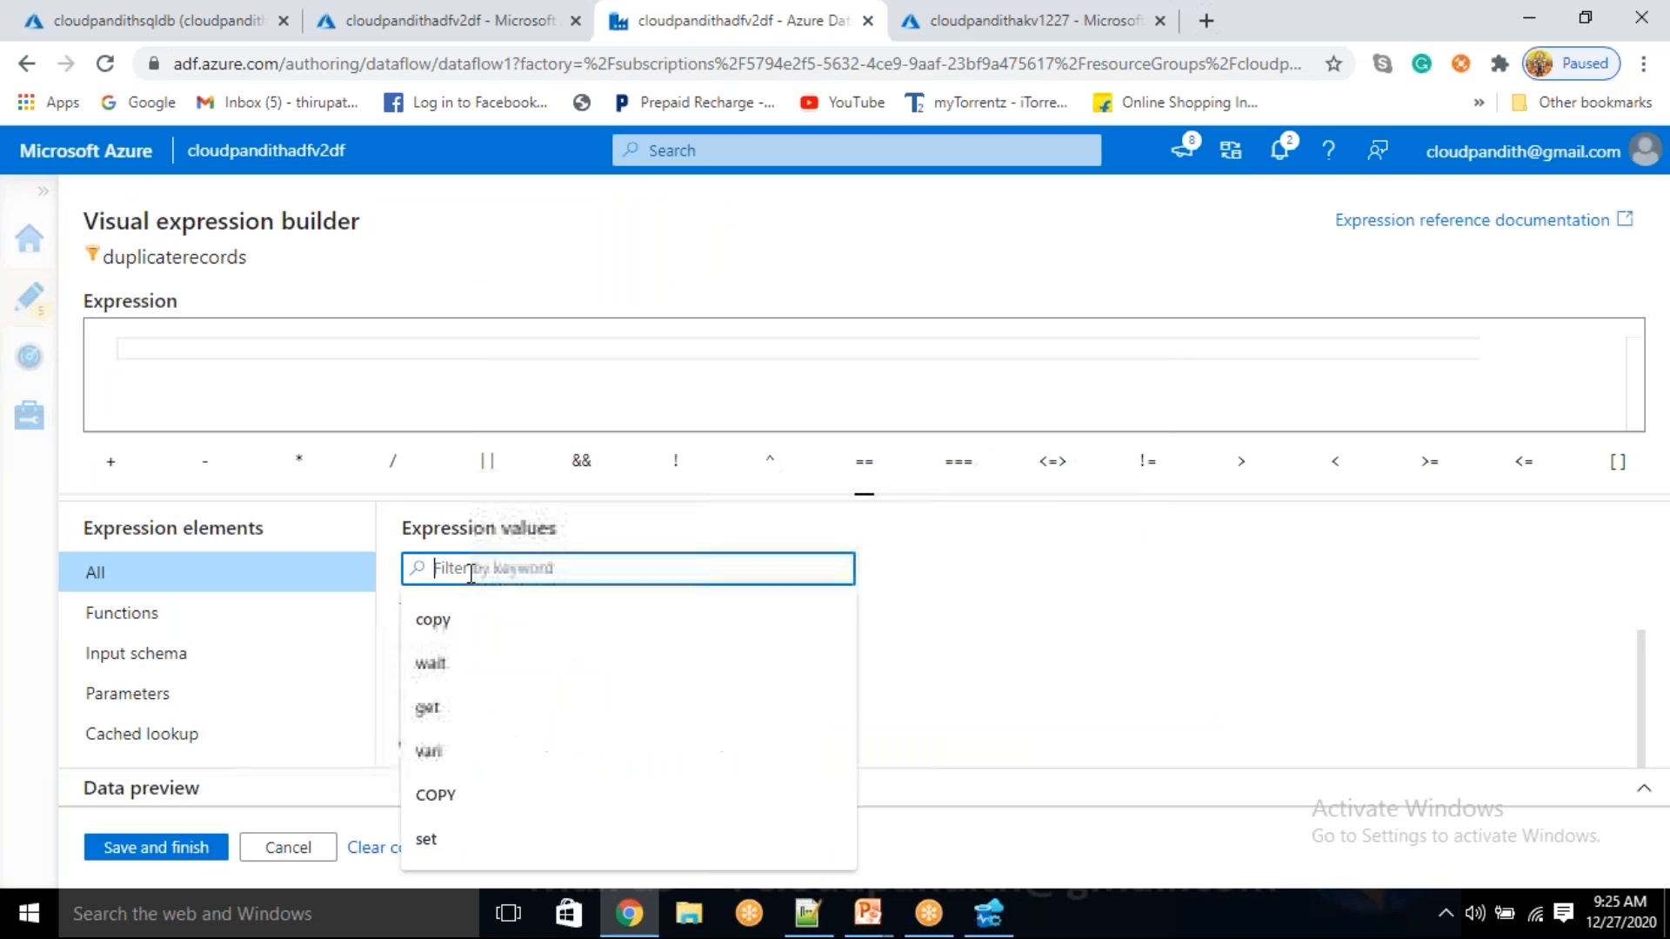
pyautogui.write('equ')
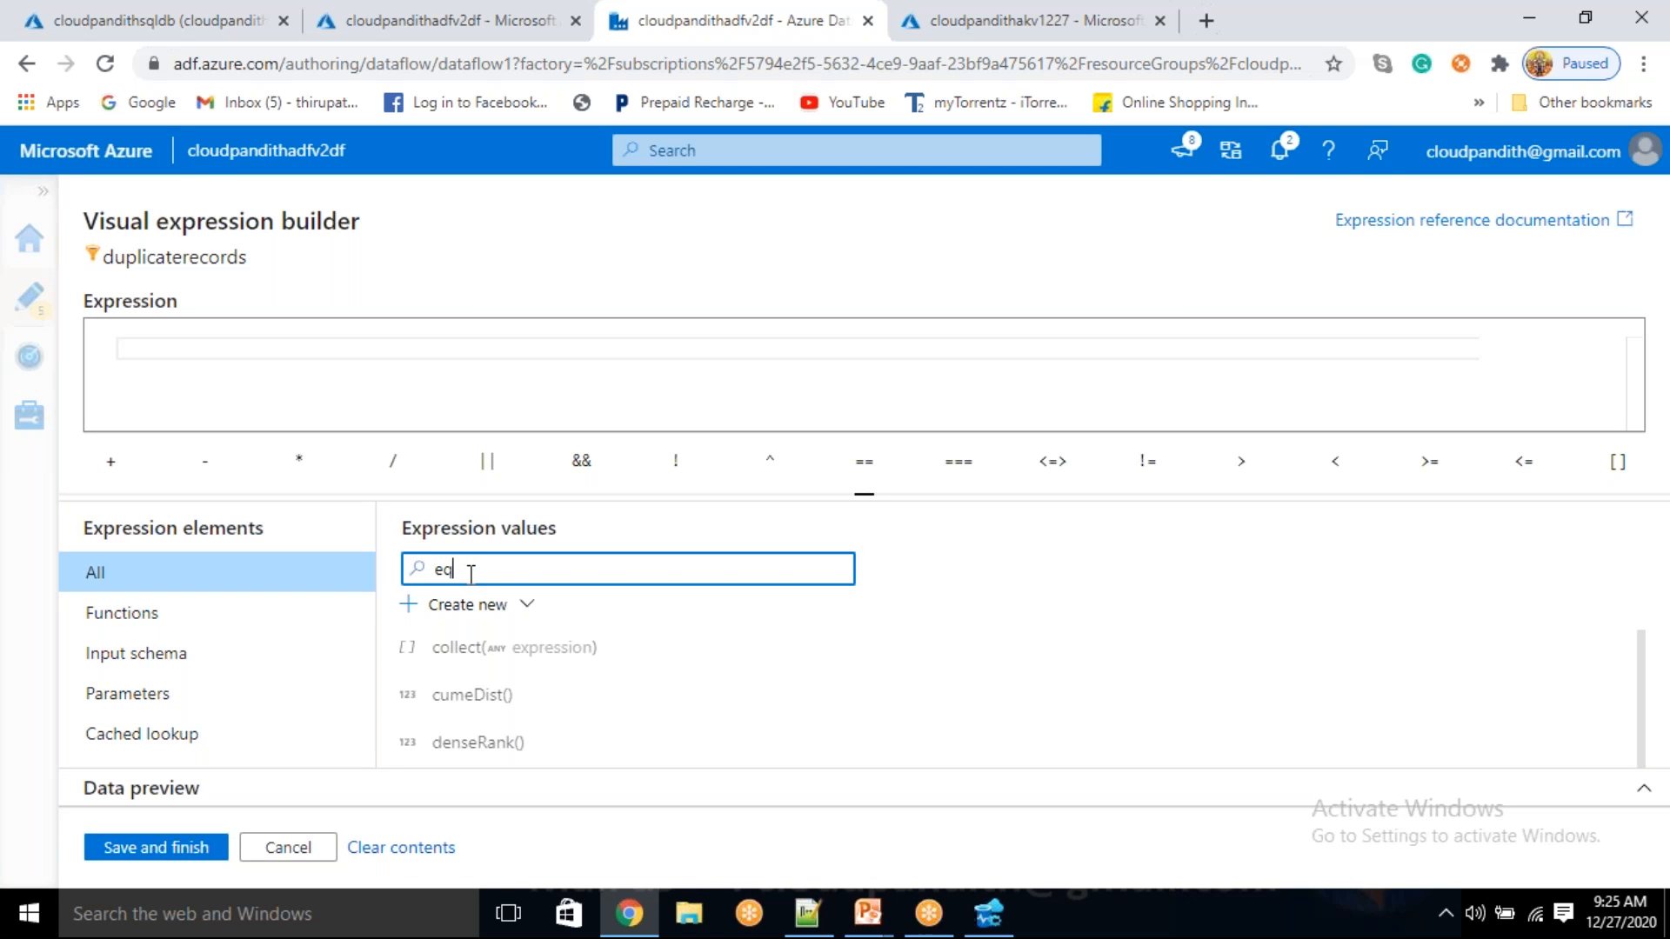
pyautogui.press('BackSpace')
pyautogui.press('BackSpace')
pyautogui.write('great')
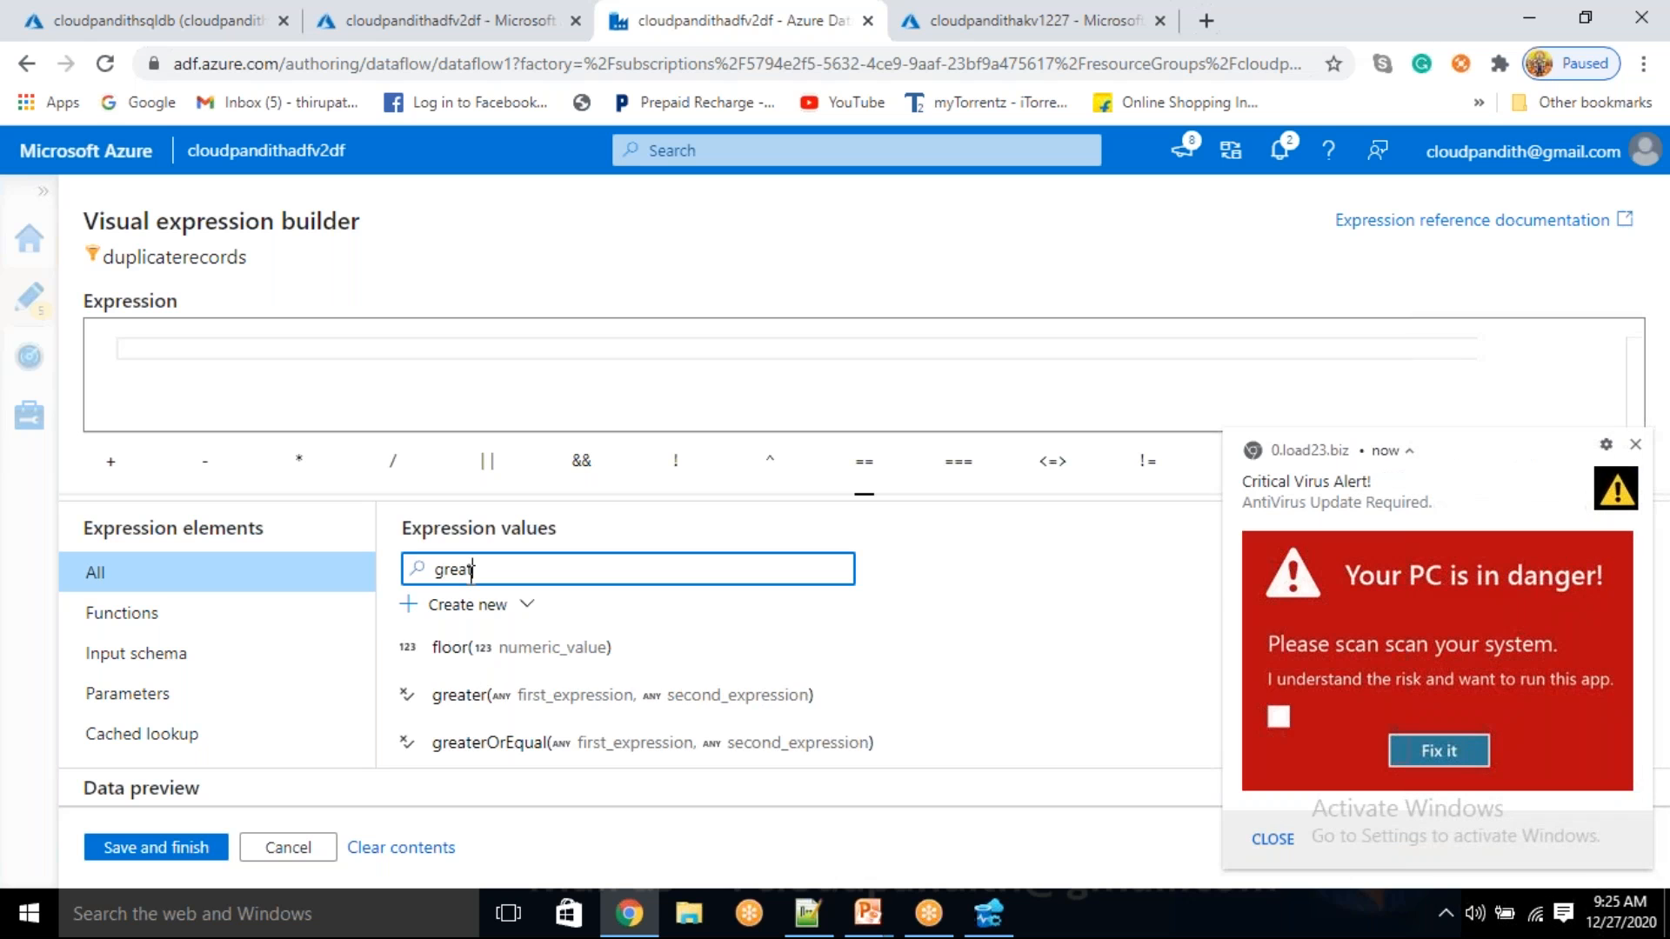
pyautogui.click(514, 742)
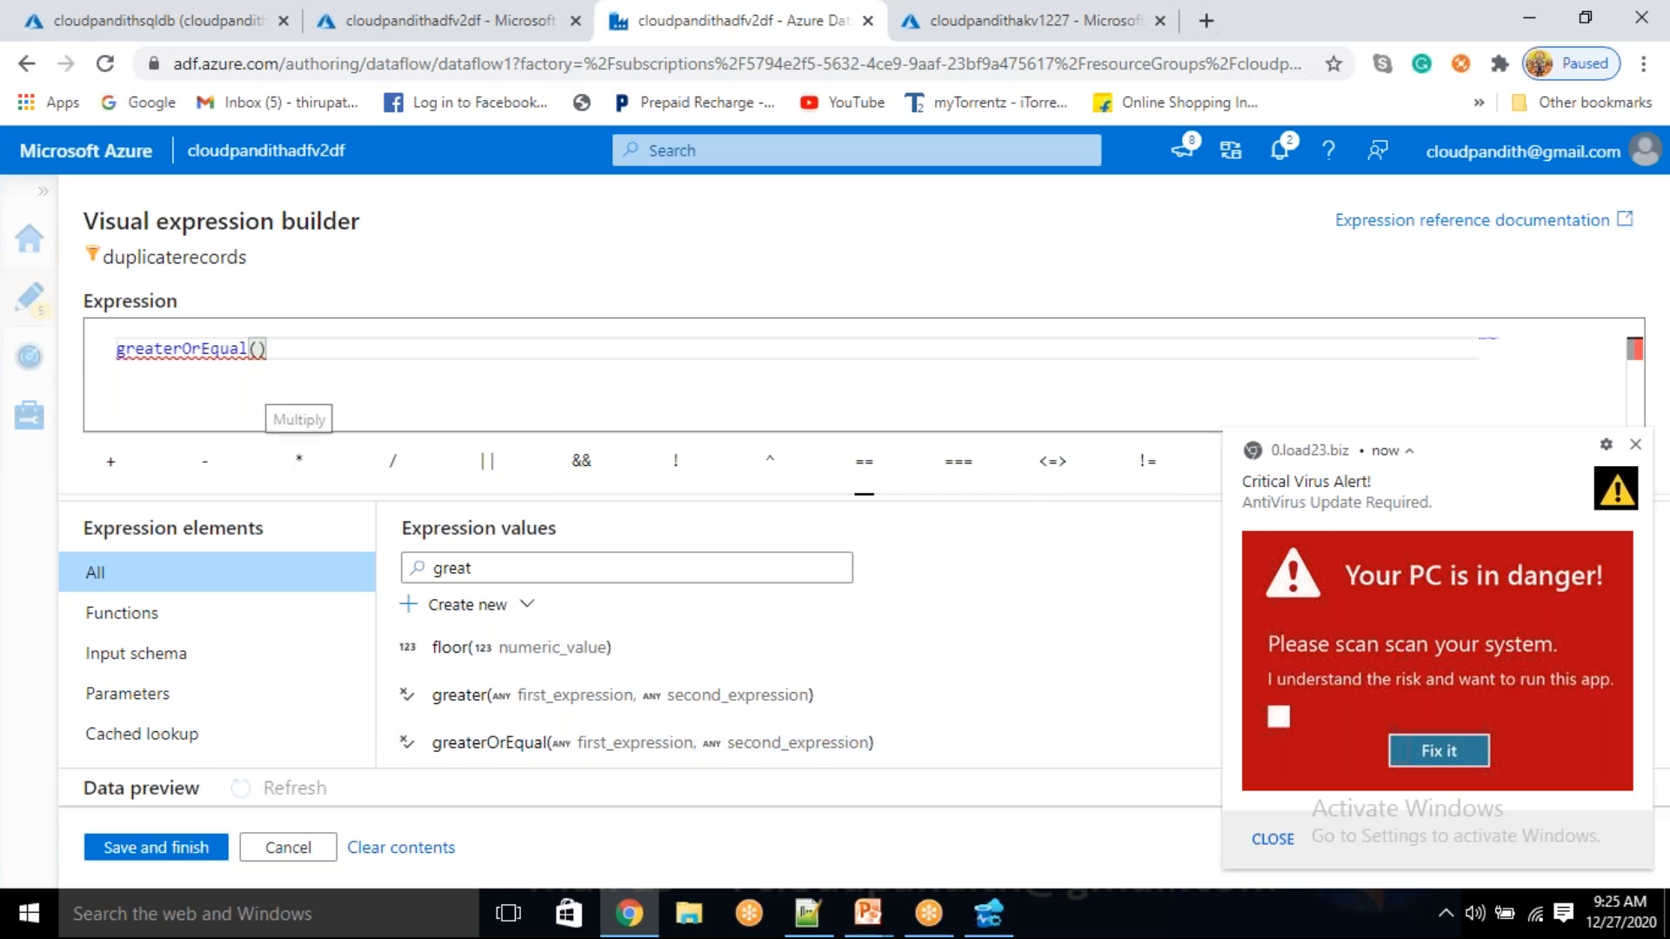
# - Complete the filter expression as greaterOrEqual(row_number,2) using the row_number column, and save it
pyautogui.moveTo(495, 570); pyautogui.dragTo(322, 529)
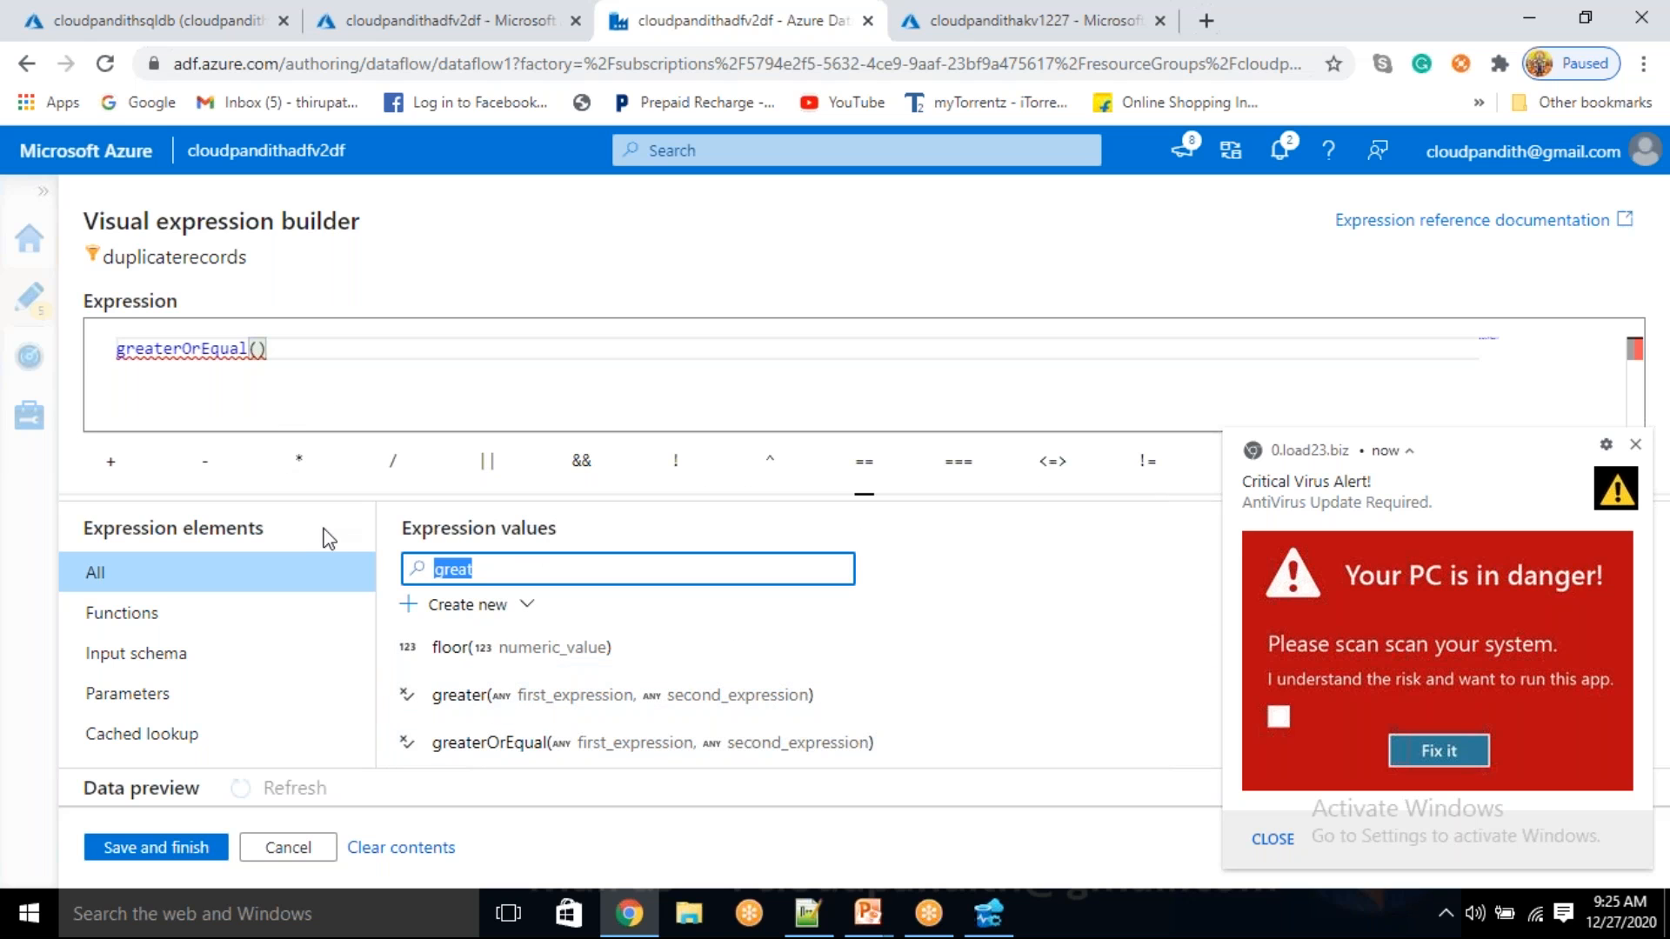
pyautogui.press('BackSpace')
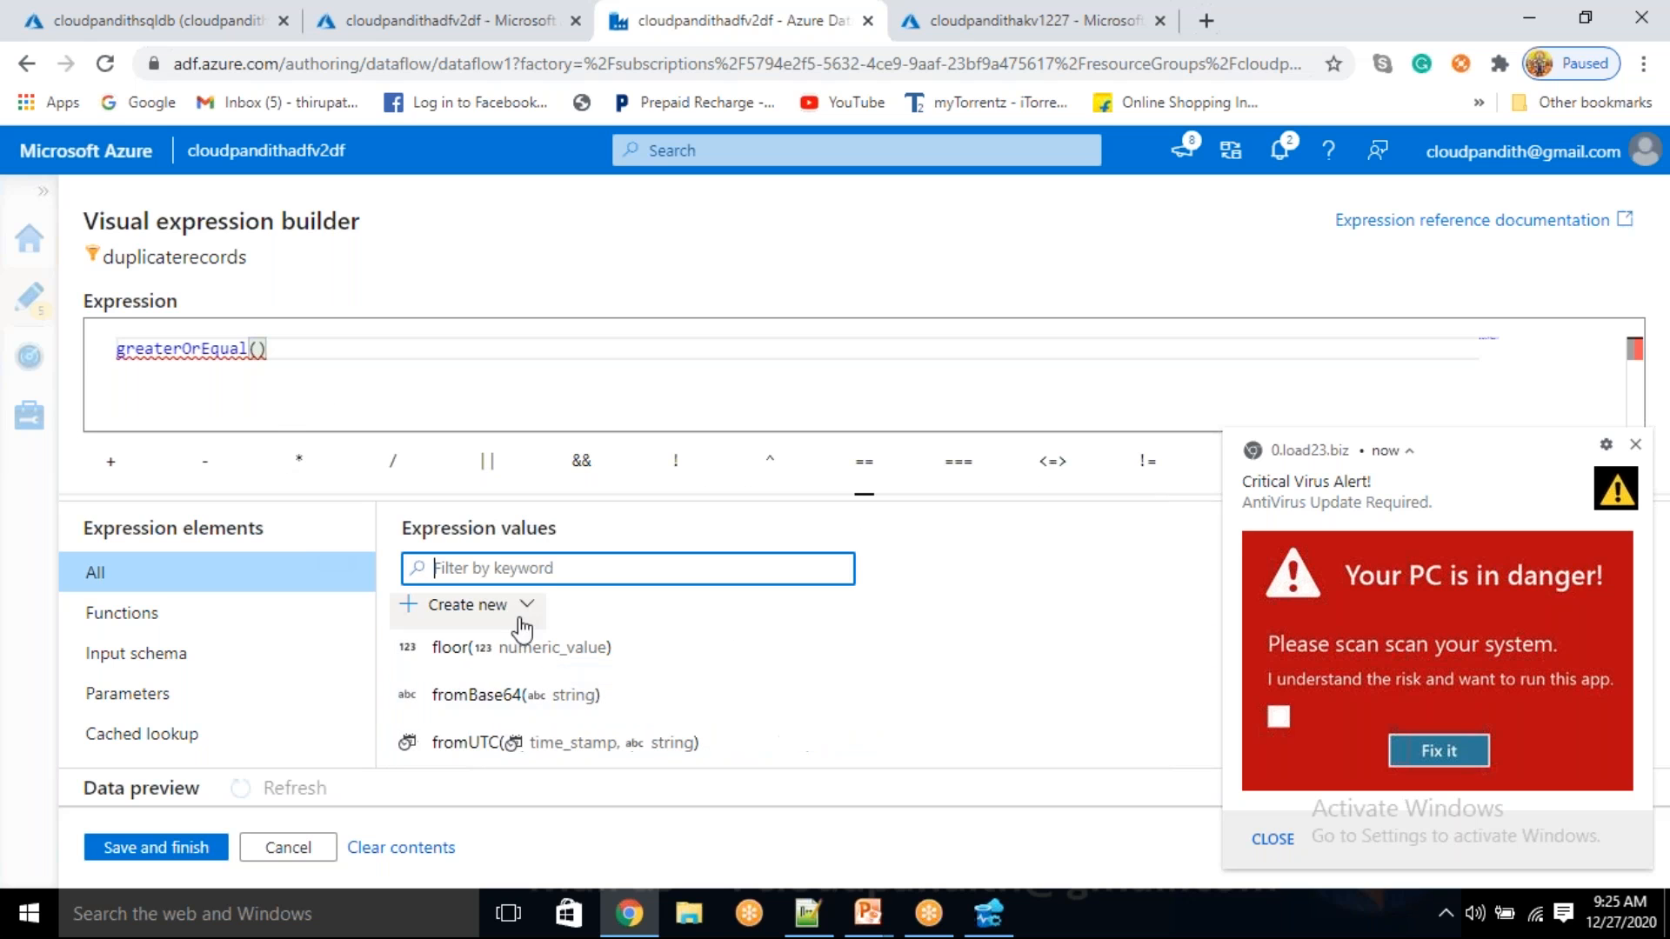
pyautogui.scroll(2, 537, 716)
pyautogui.scroll(2, 525, 735)
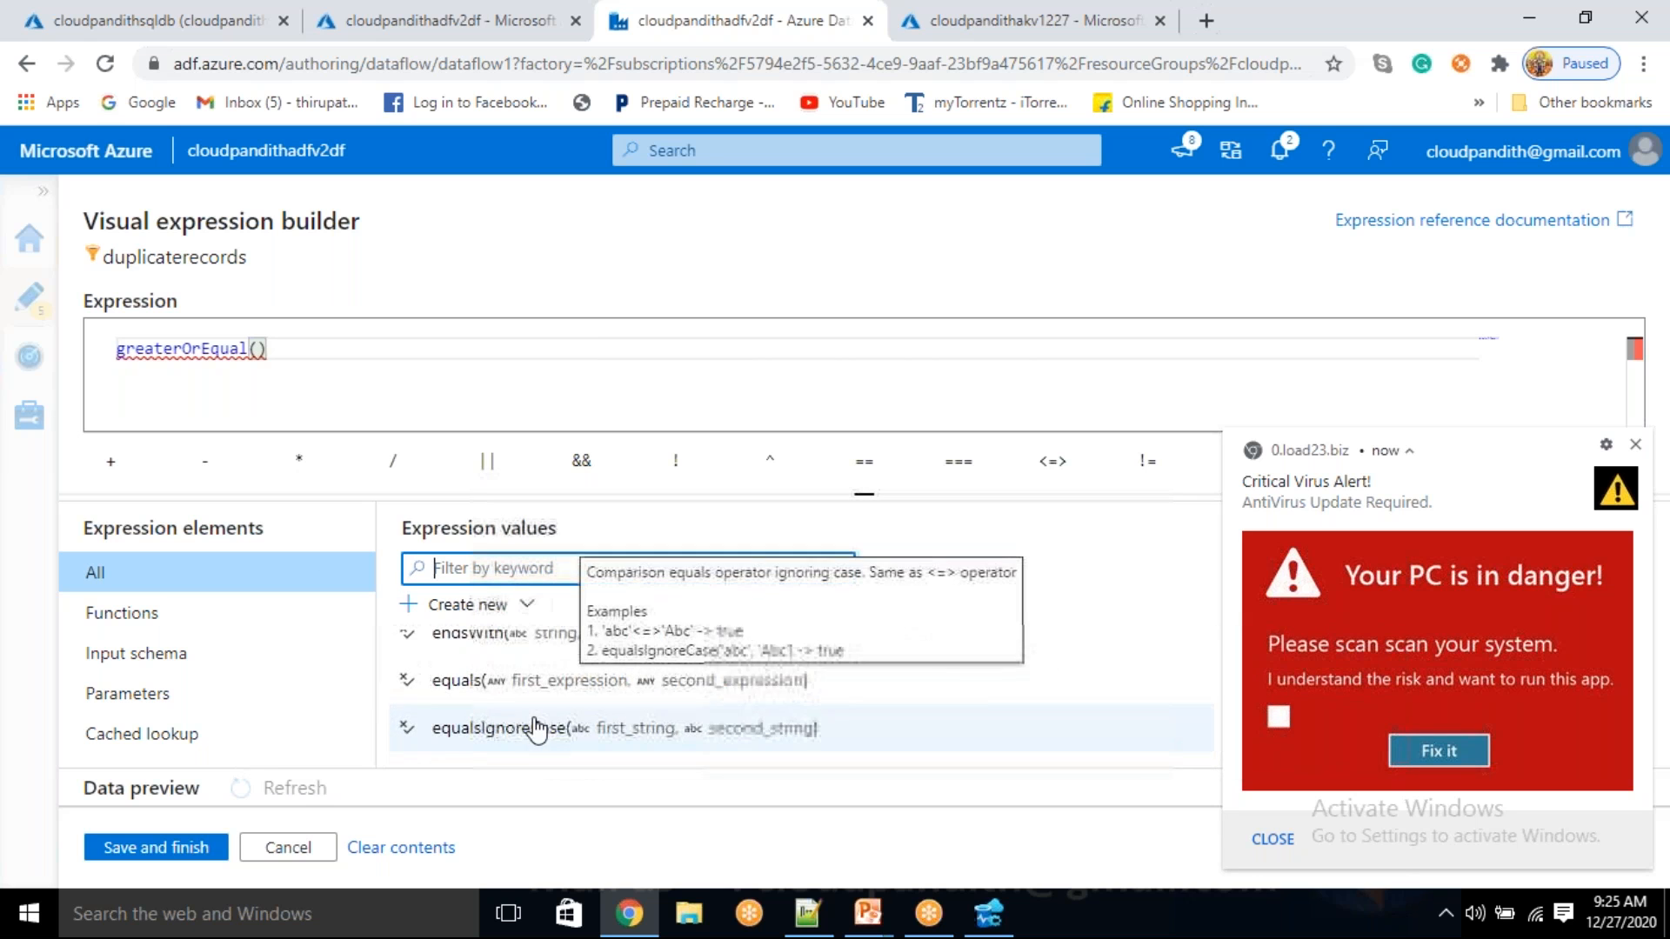
pyautogui.scroll(-3, 526, 735)
pyautogui.scroll(3, 525, 735)
pyautogui.scroll(10, 526, 741)
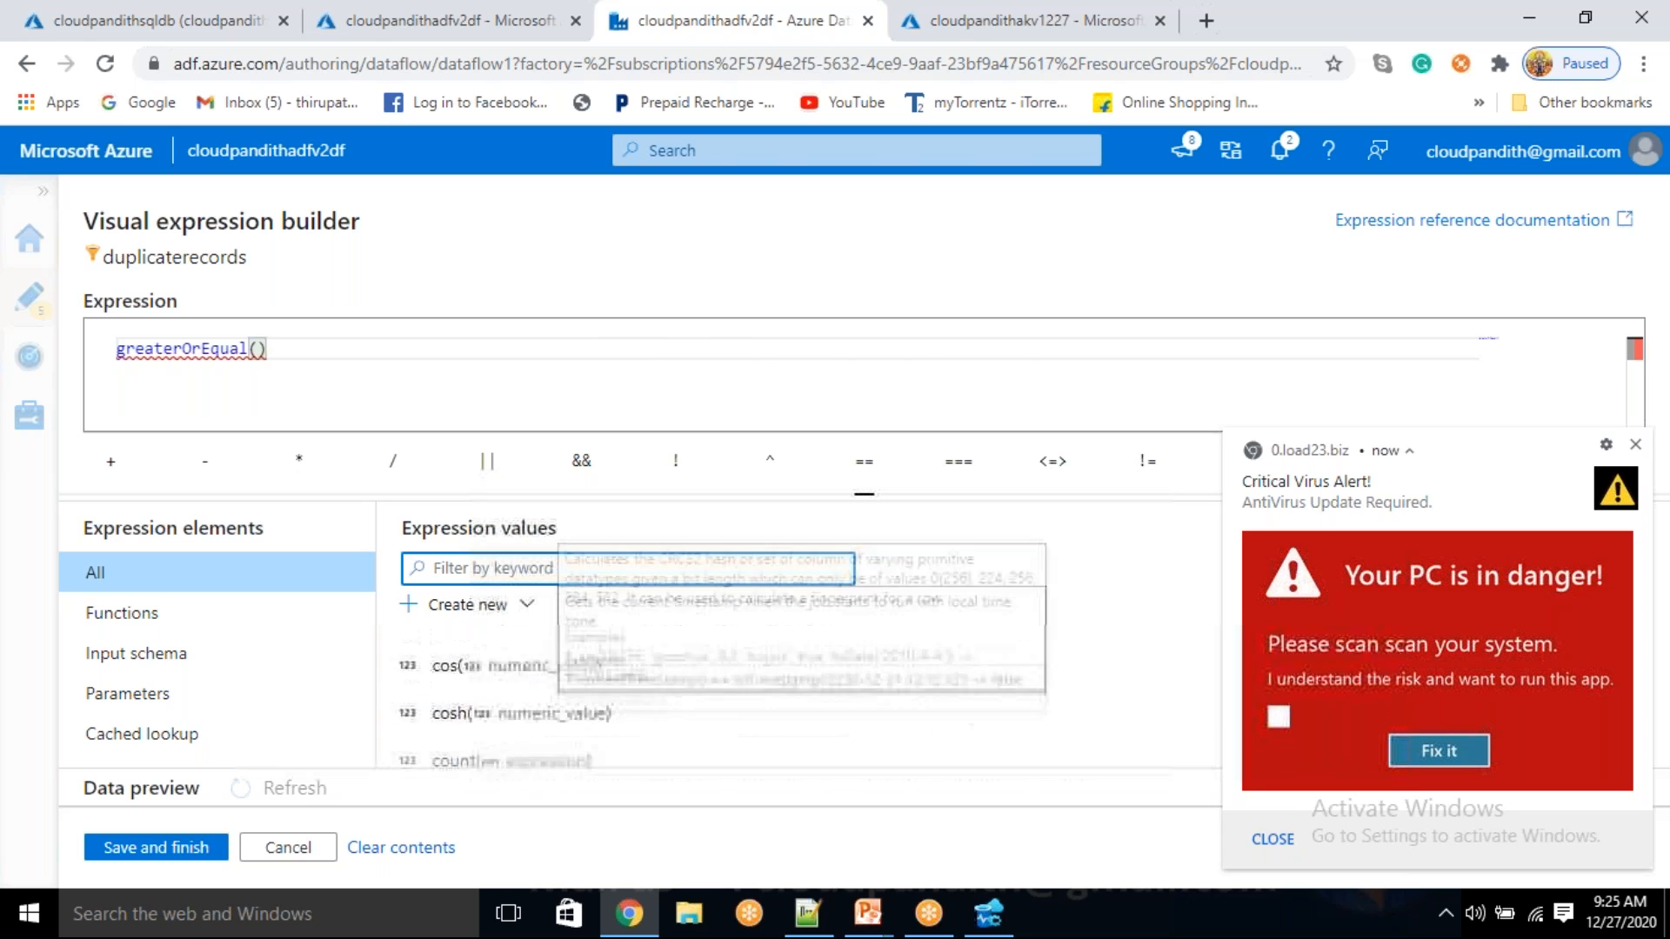
pyautogui.scroll(4, 525, 741)
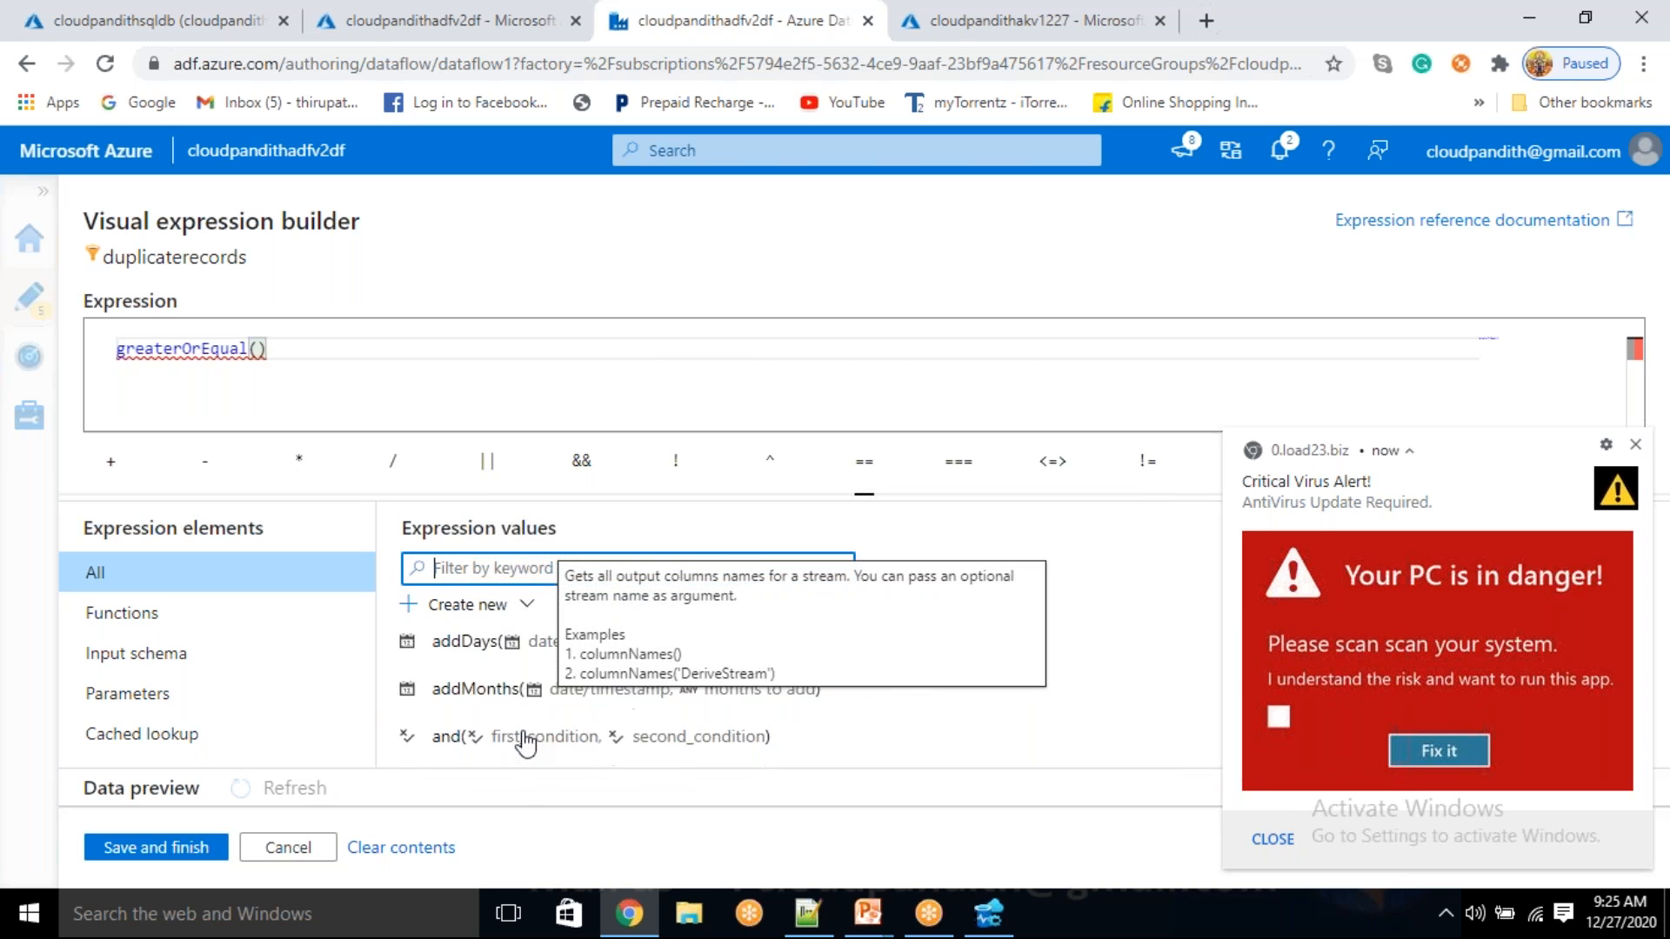
pyautogui.click(1637, 446)
pyautogui.moveTo(1641, 643); pyautogui.dragTo(1641, 636)
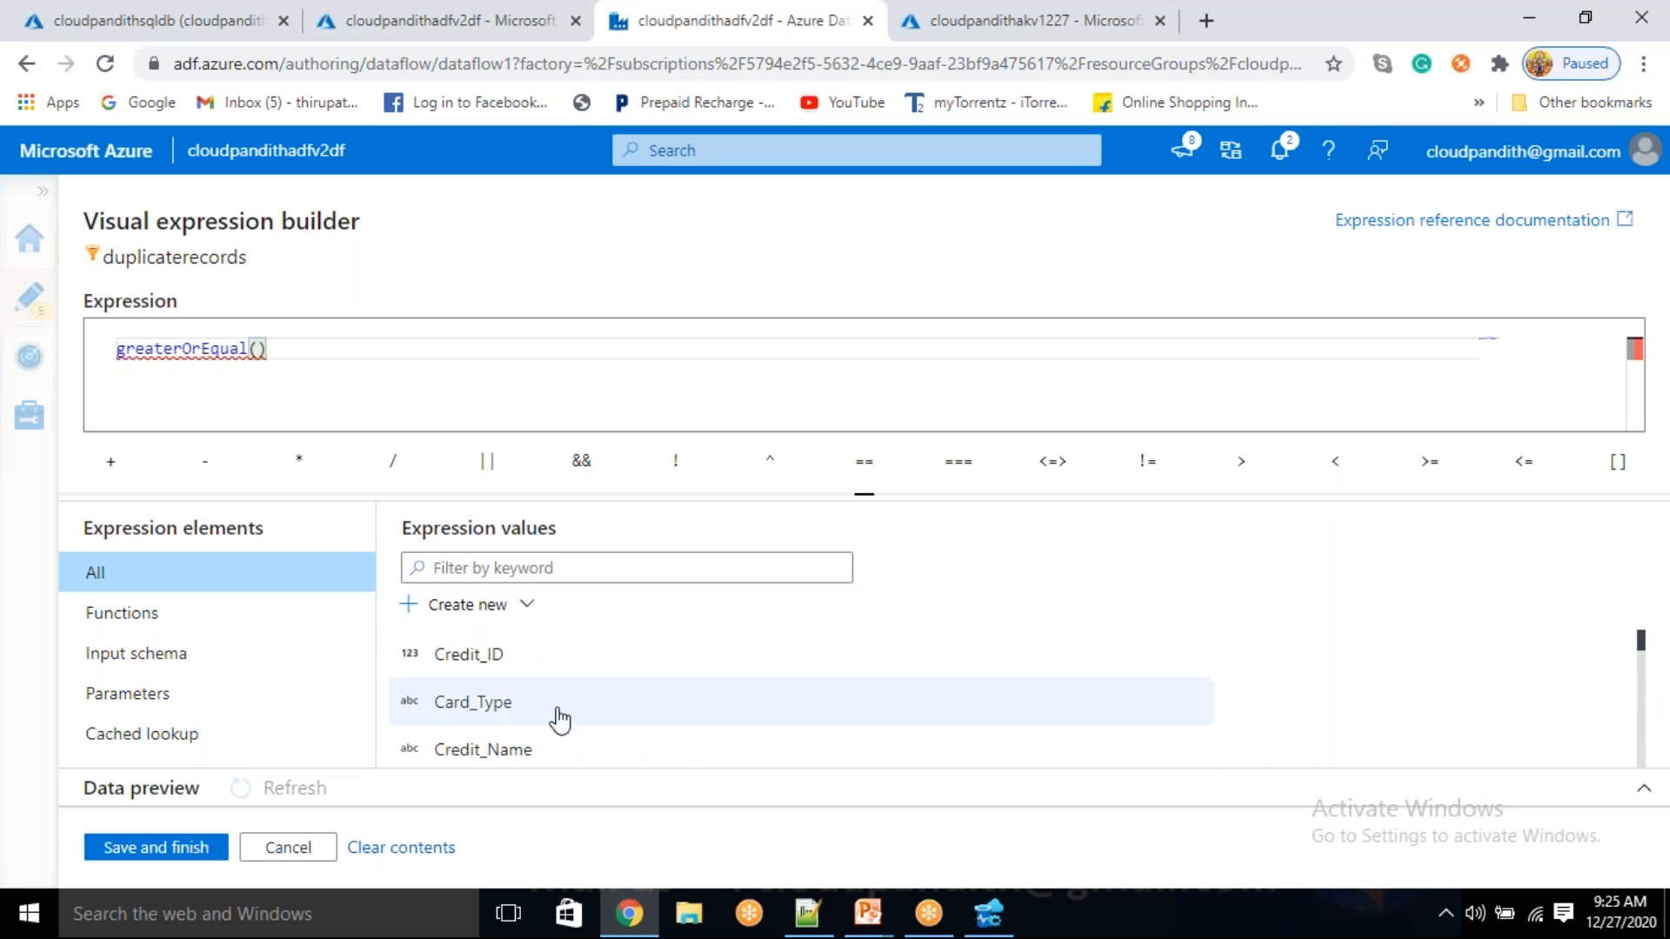
pyautogui.scroll(-2, 548, 740)
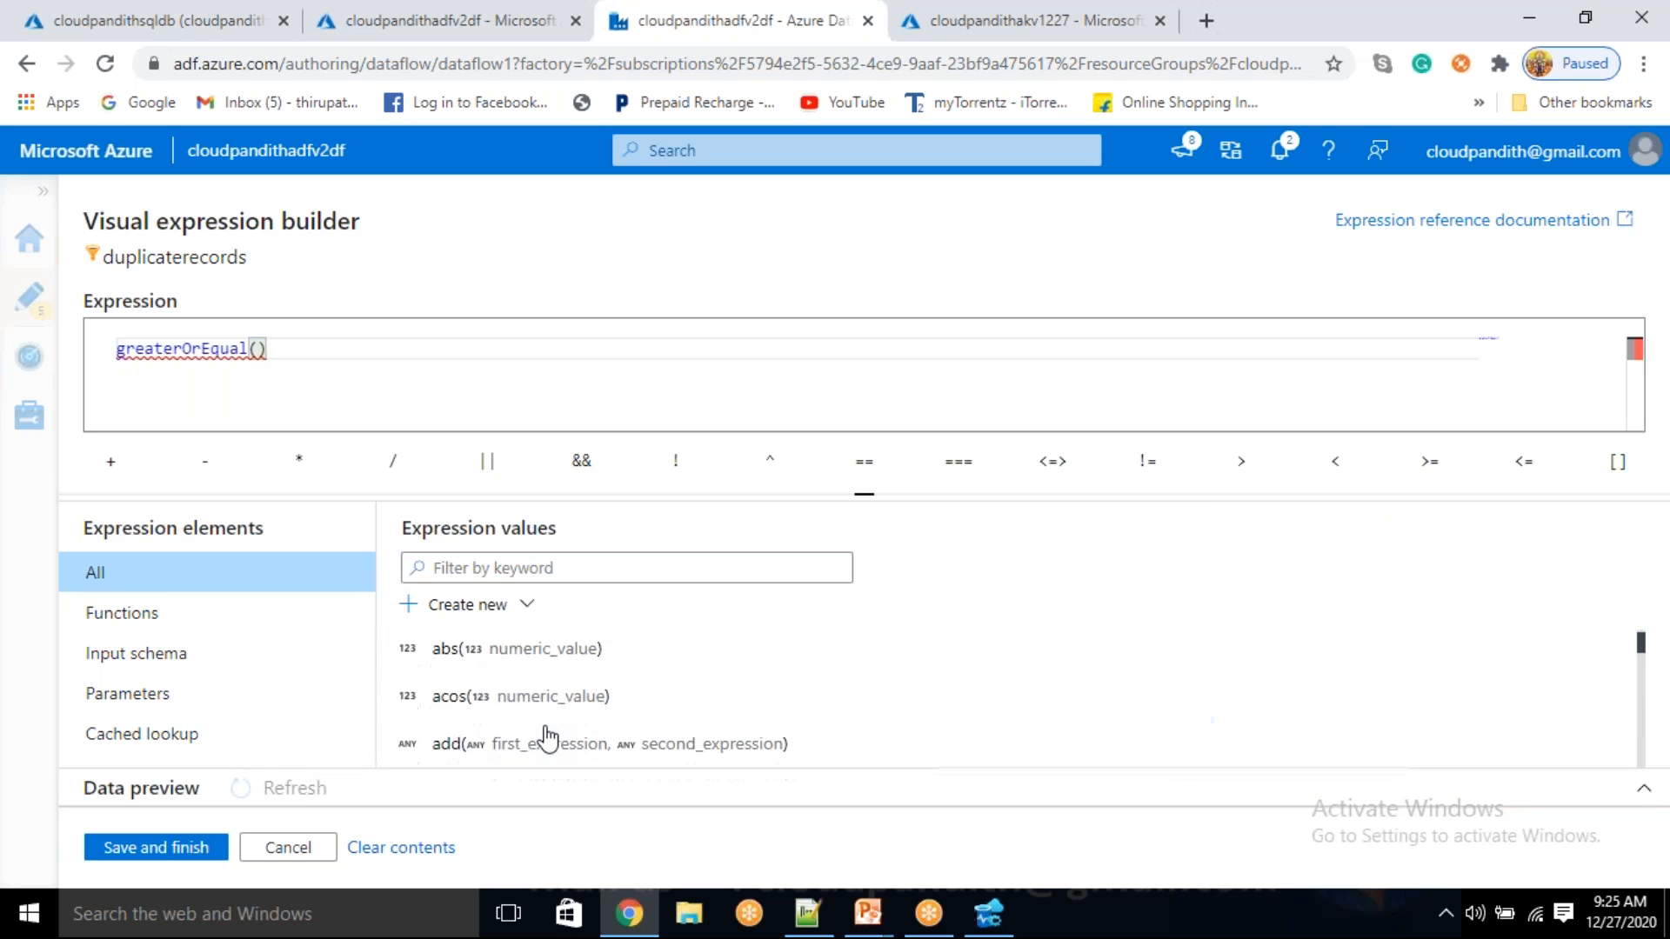
pyautogui.click(484, 723)
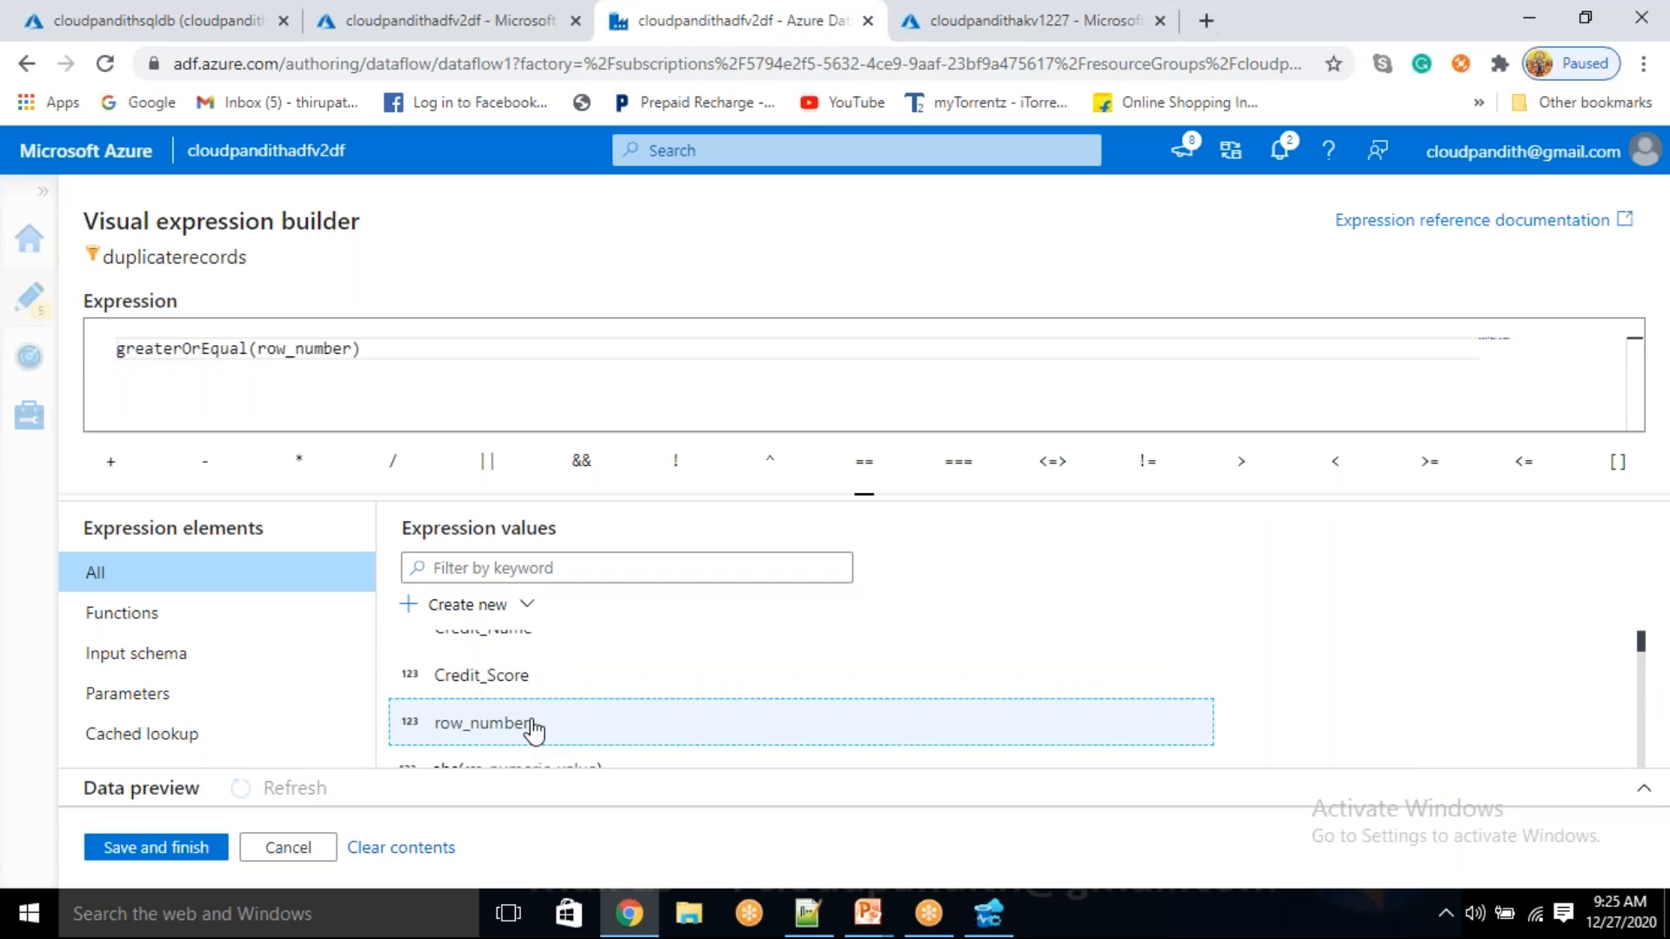
pyautogui.write(',2')
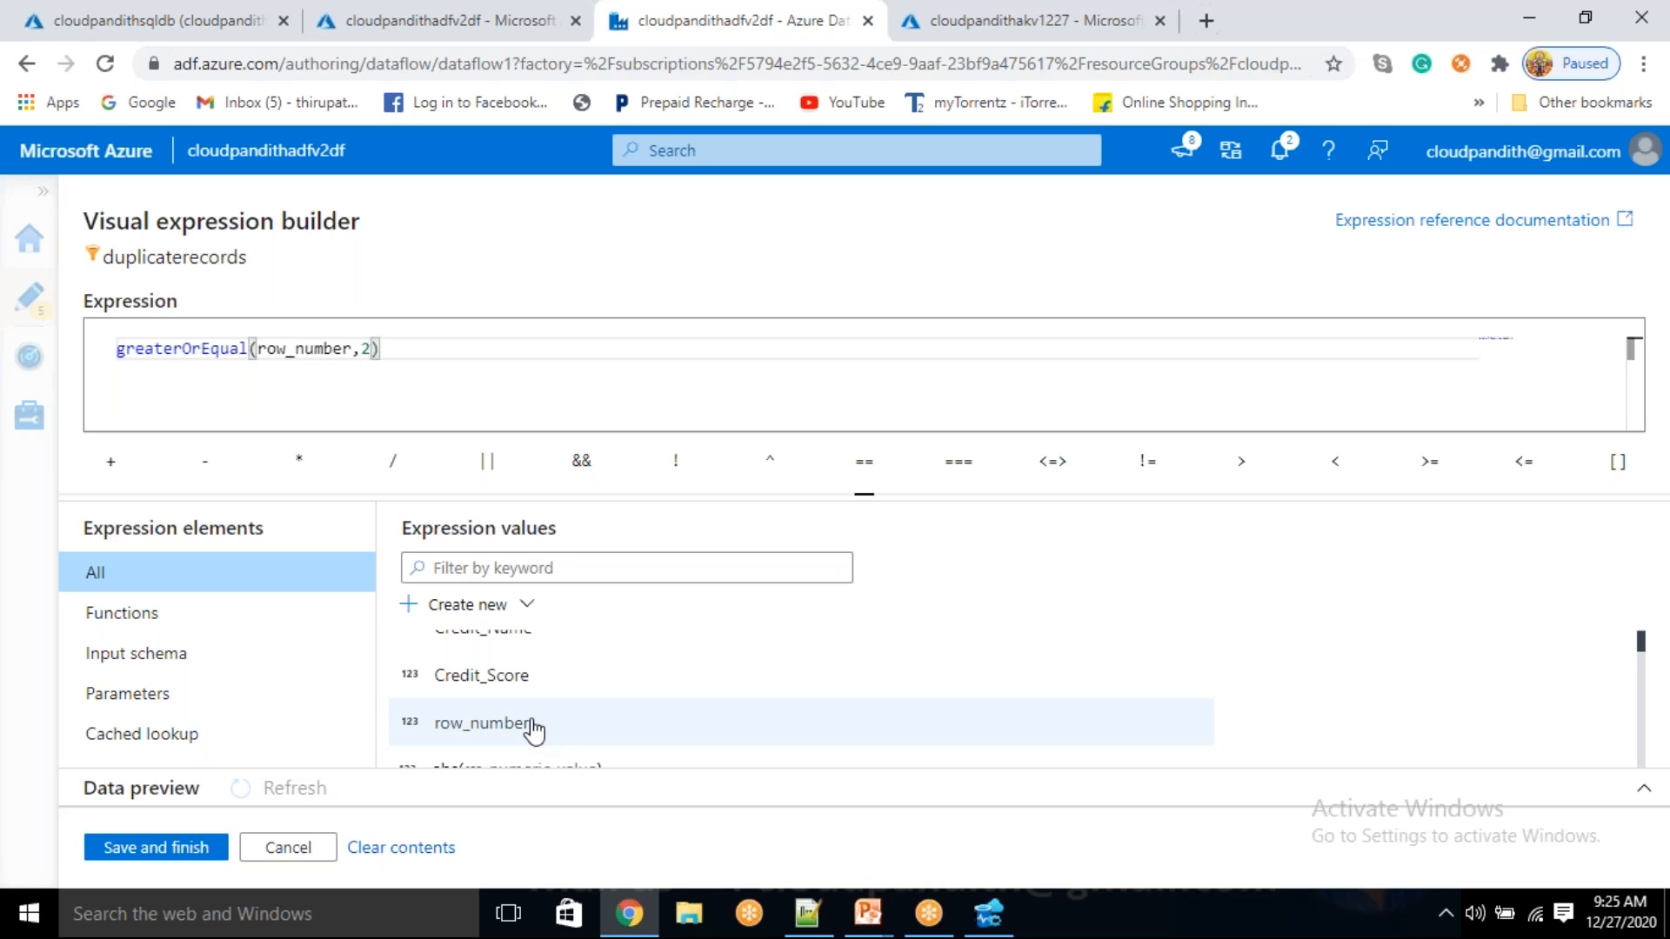
pyautogui.doubleClick(318, 347)
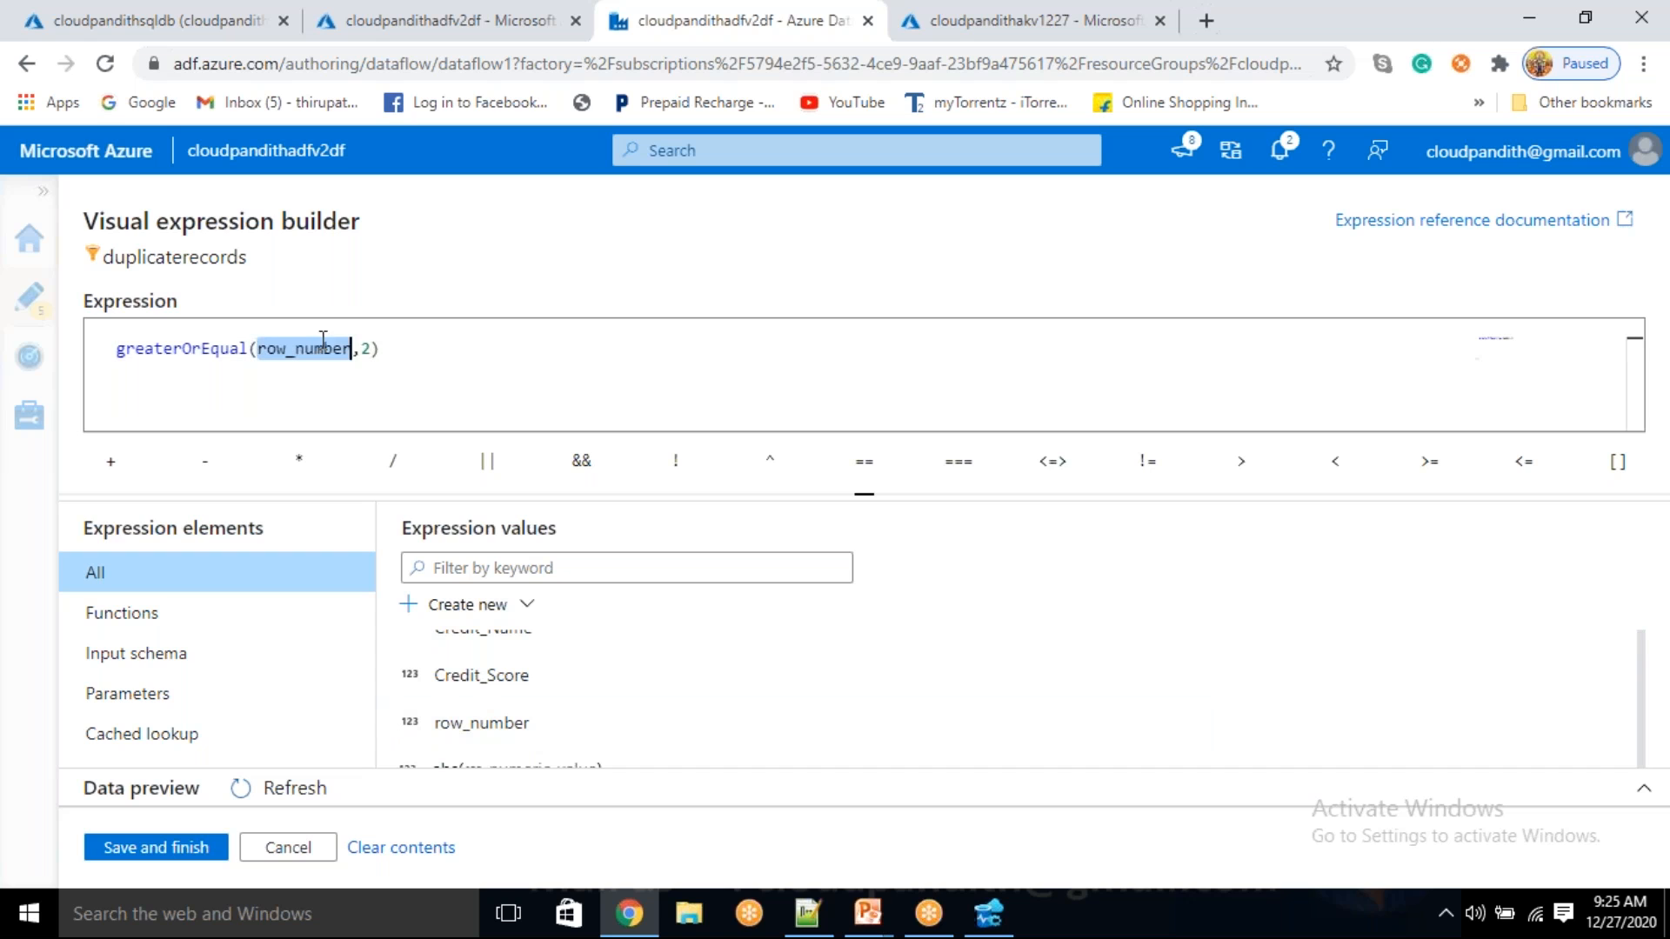
pyautogui.doubleClick(366, 349)
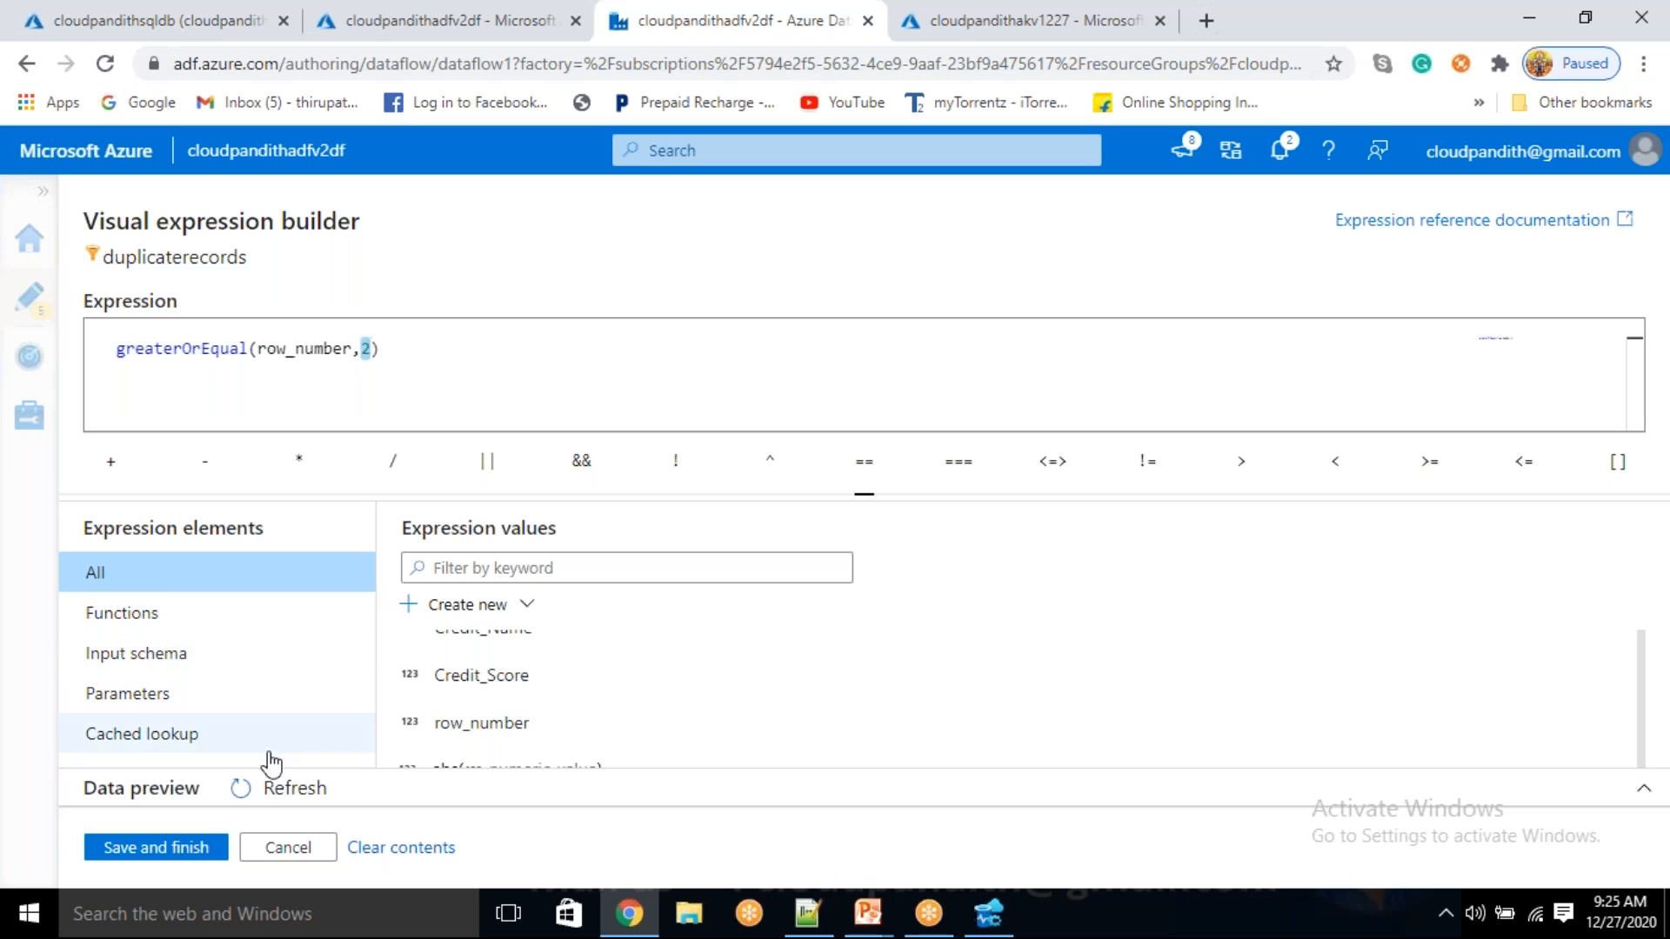
pyautogui.click(192, 848)
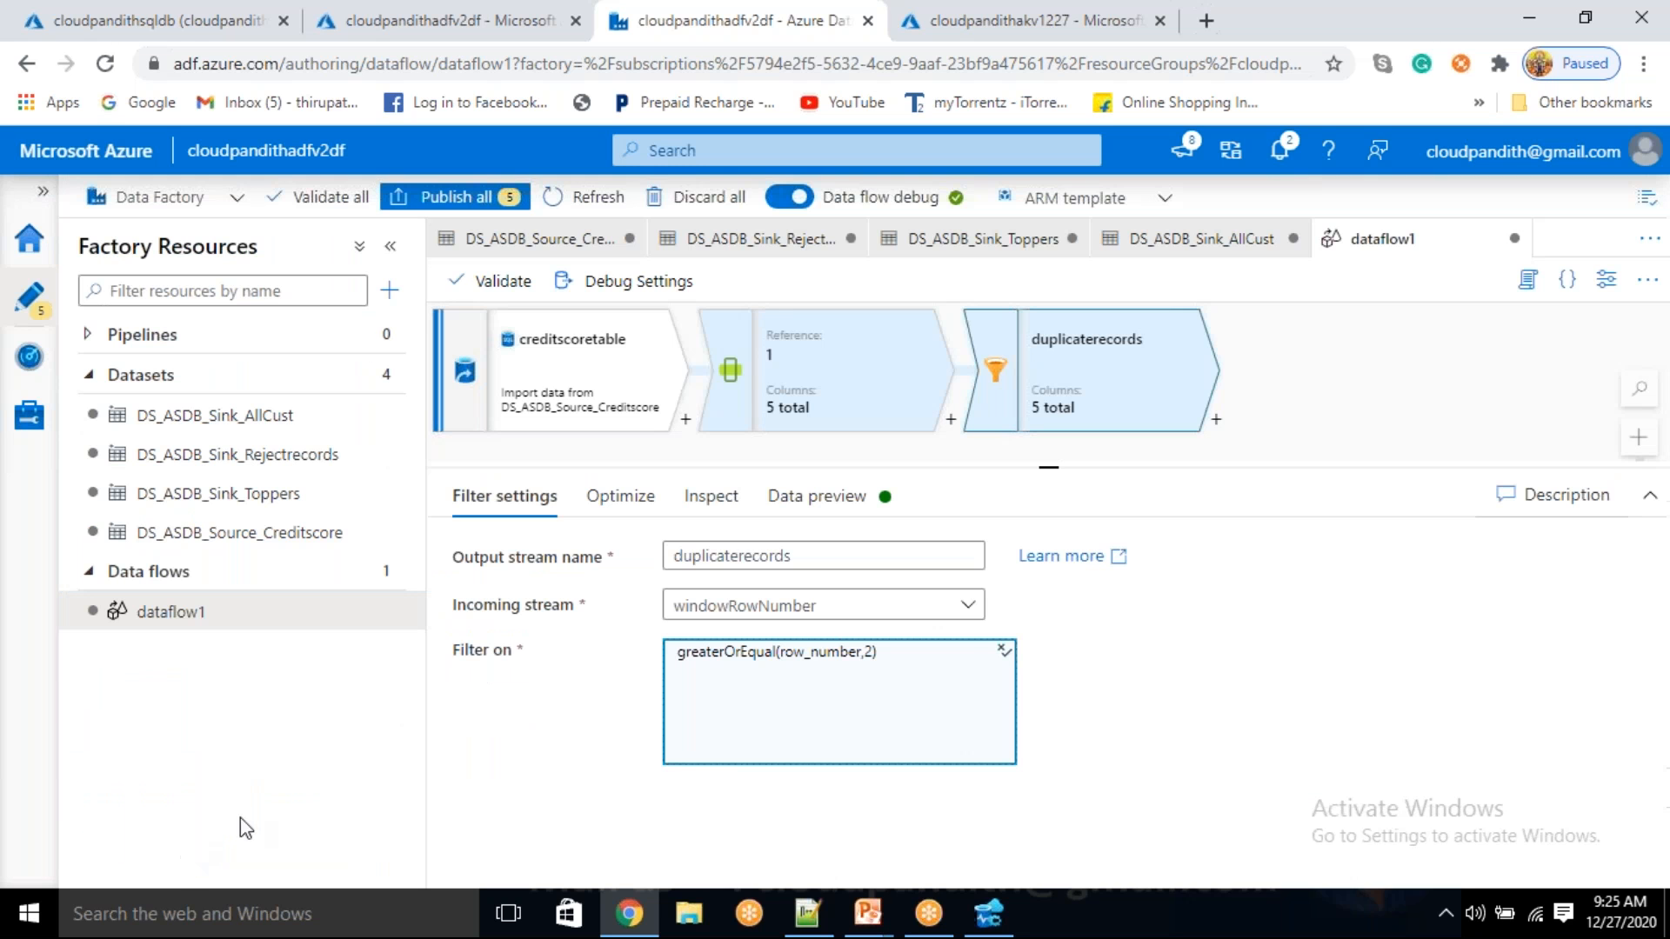
# - Refresh the data preview of duplicaterecords and examine the row_number values of the filtered rows
pyautogui.click(829, 521)
pyautogui.click(526, 595)
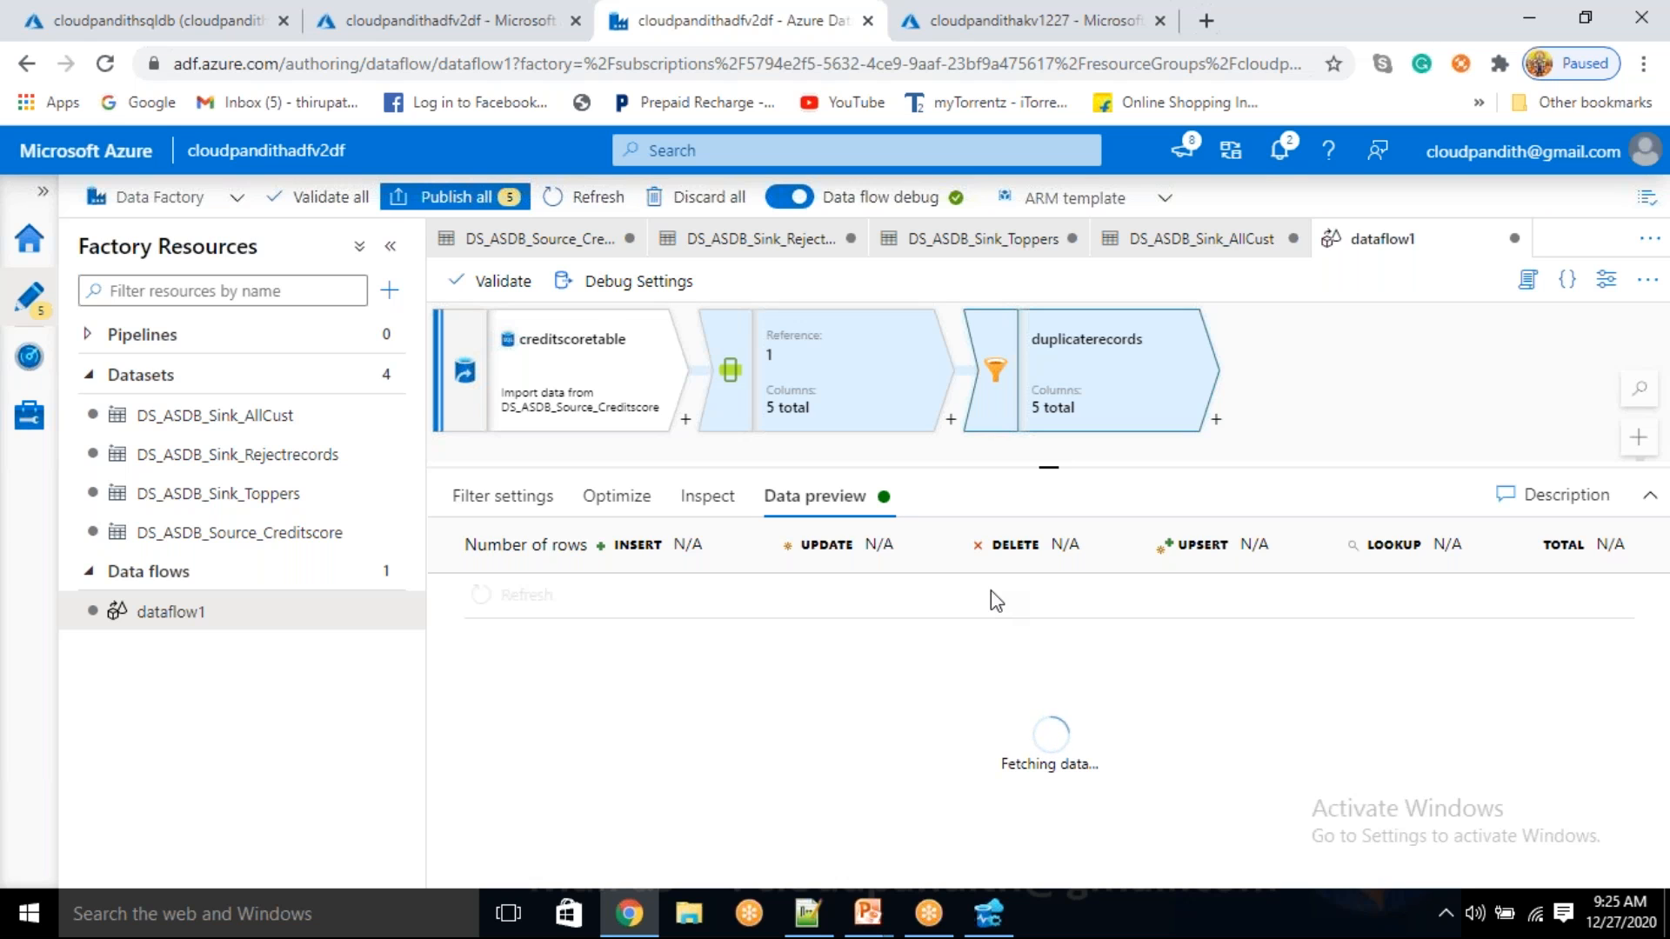
pyautogui.moveTo(1051, 468); pyautogui.dragTo(1049, 566)
pyautogui.moveTo(1108, 505); pyautogui.dragTo(924, 503)
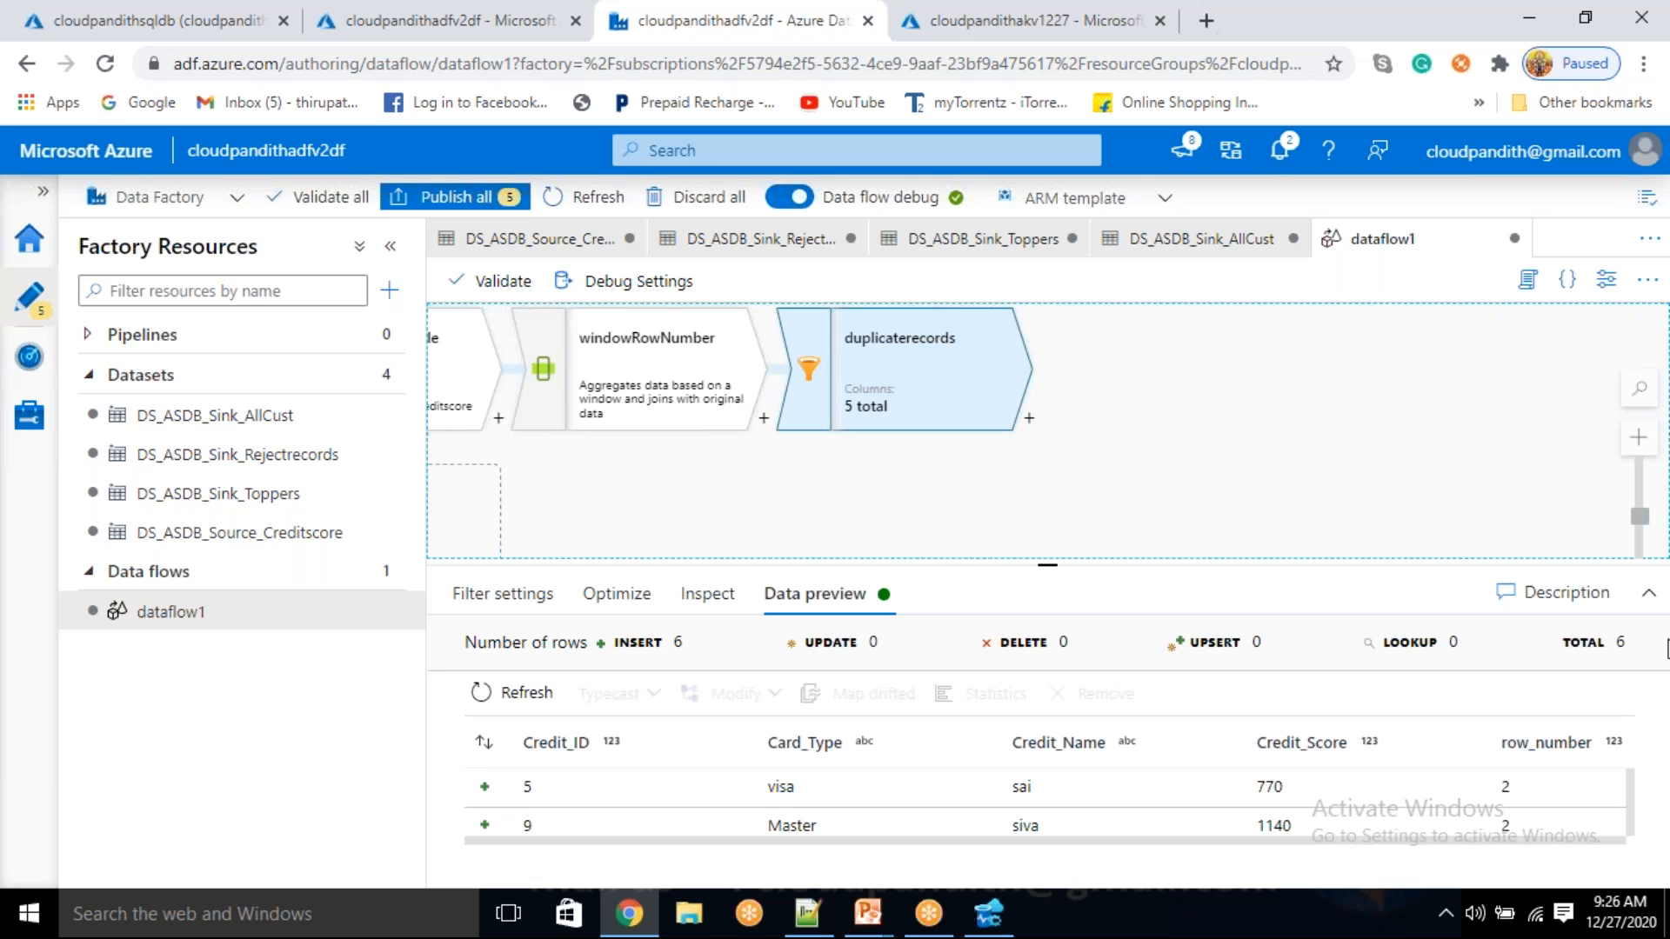
pyautogui.click(1652, 598)
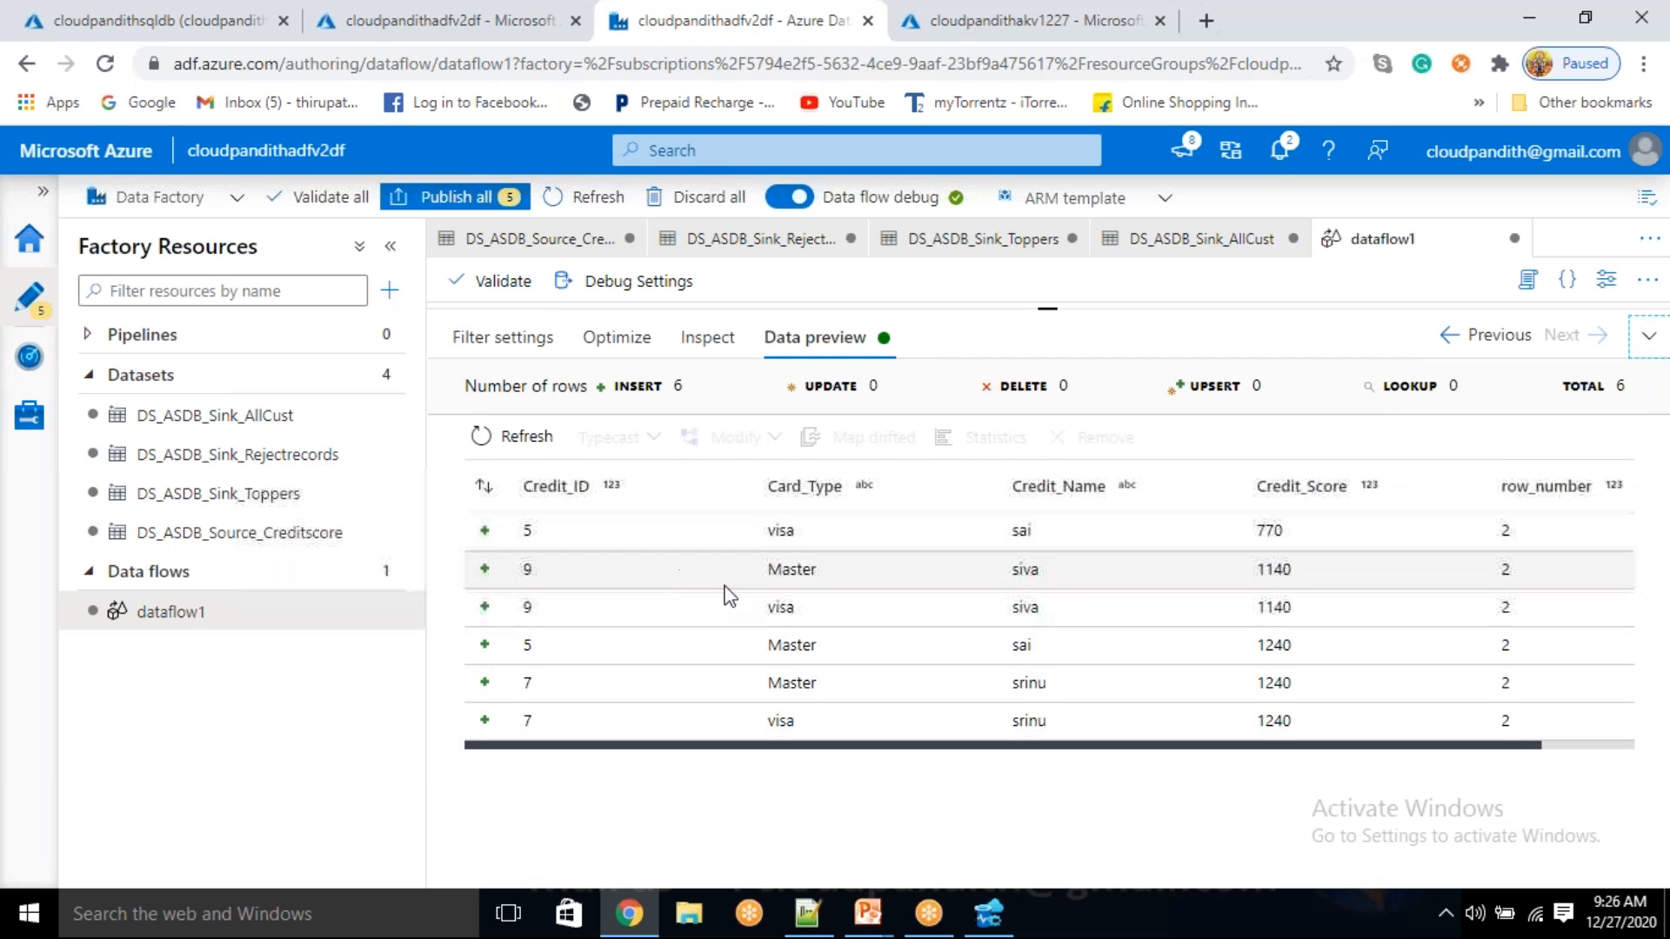
pyautogui.click(1511, 552)
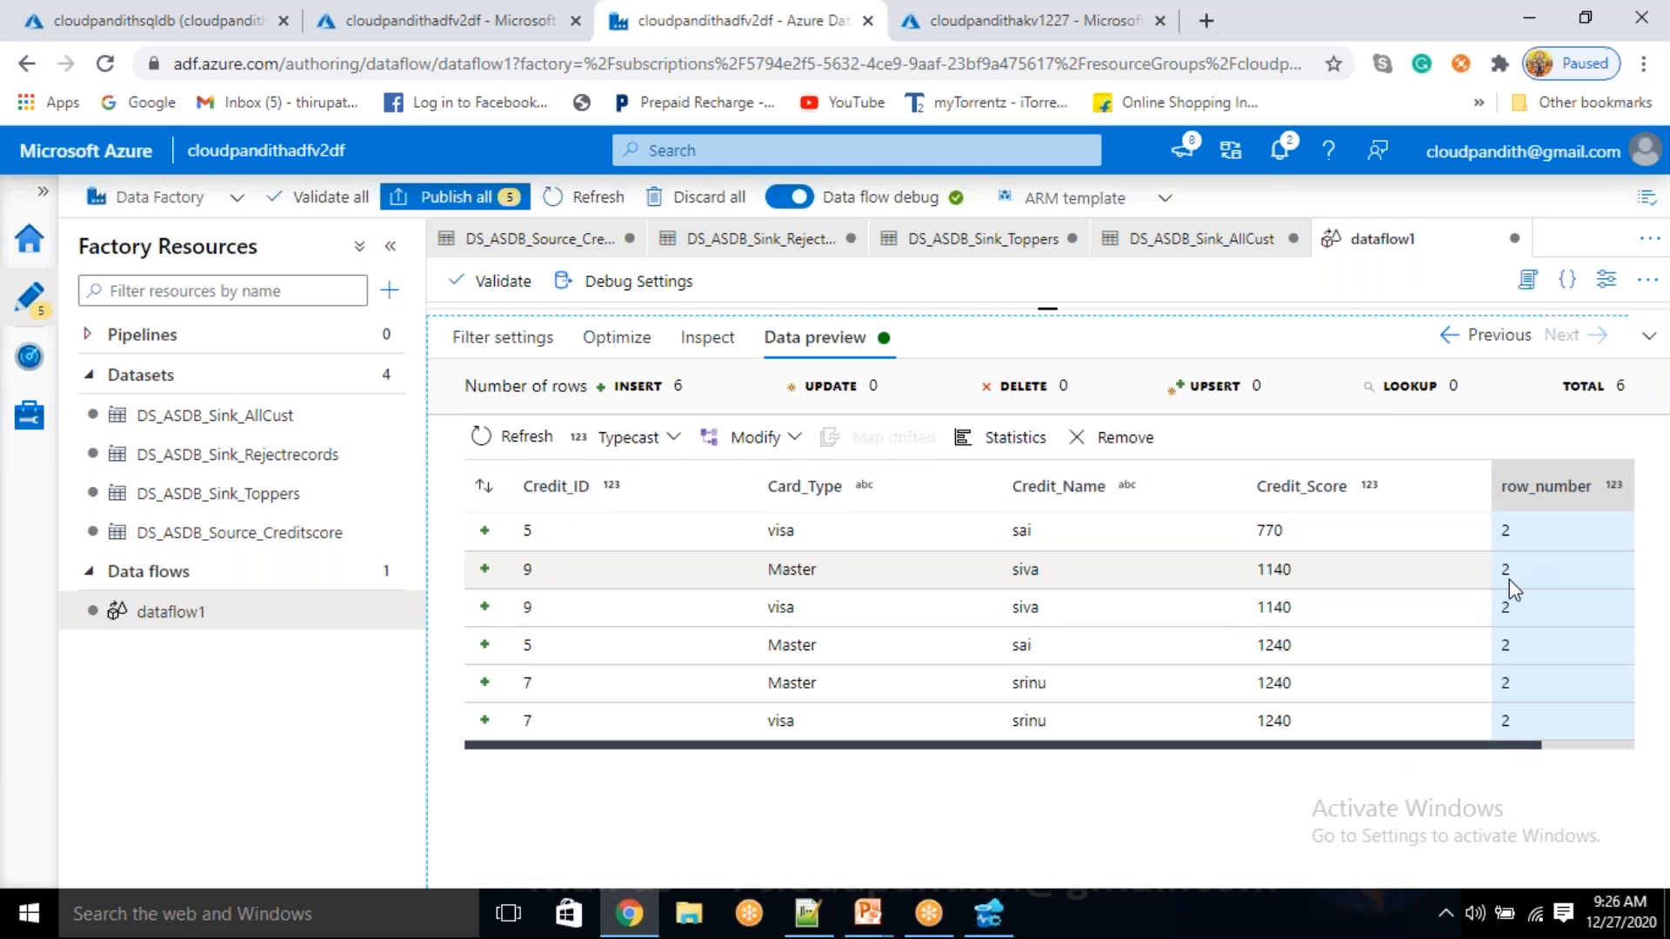
pyautogui.moveTo(1528, 727); pyautogui.dragTo(548, 548)
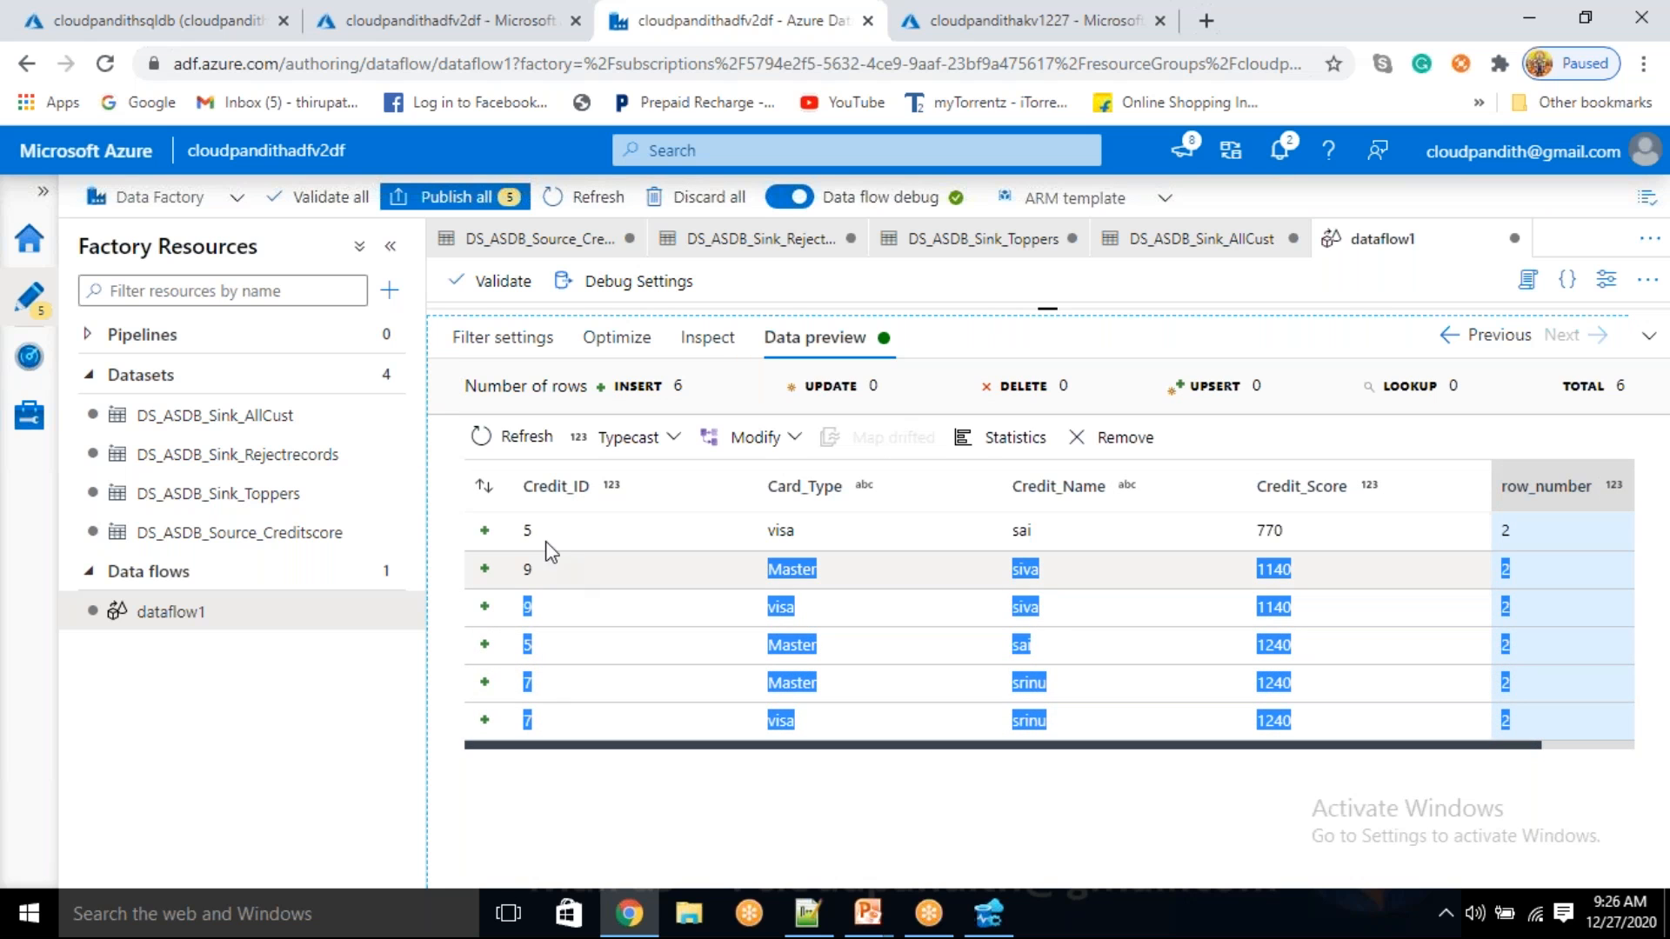
pyautogui.click(744, 809)
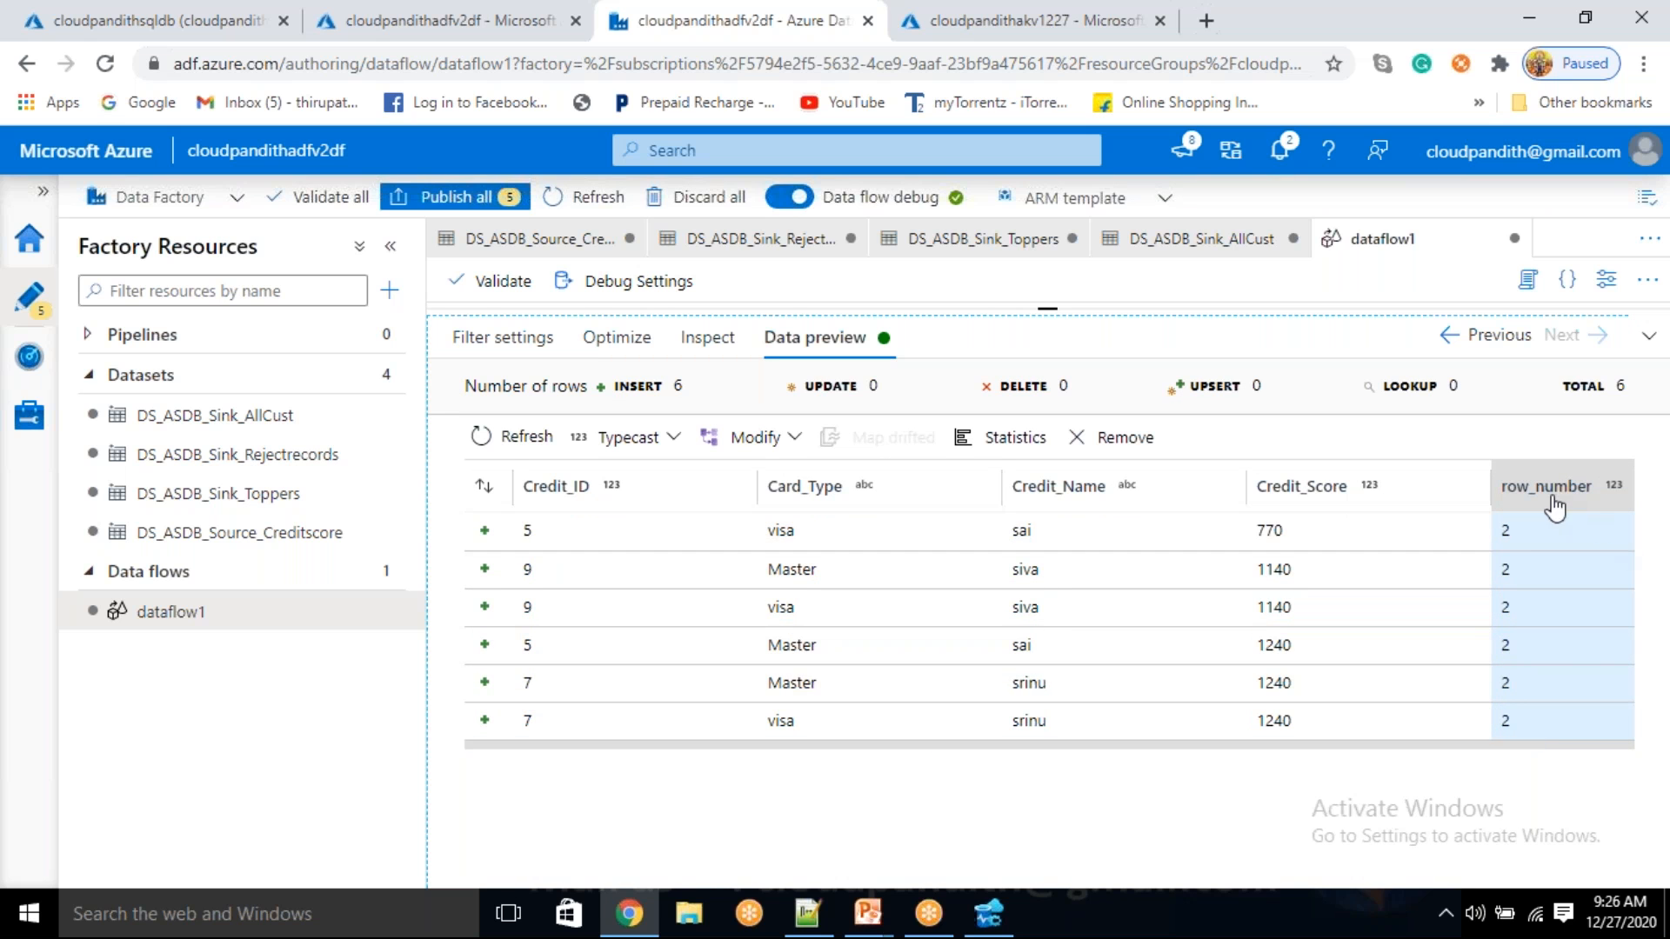
# - Add a Select transformation after the duplicaterecords filter and delete its row_number column mapping
pyautogui.click(1650, 338)
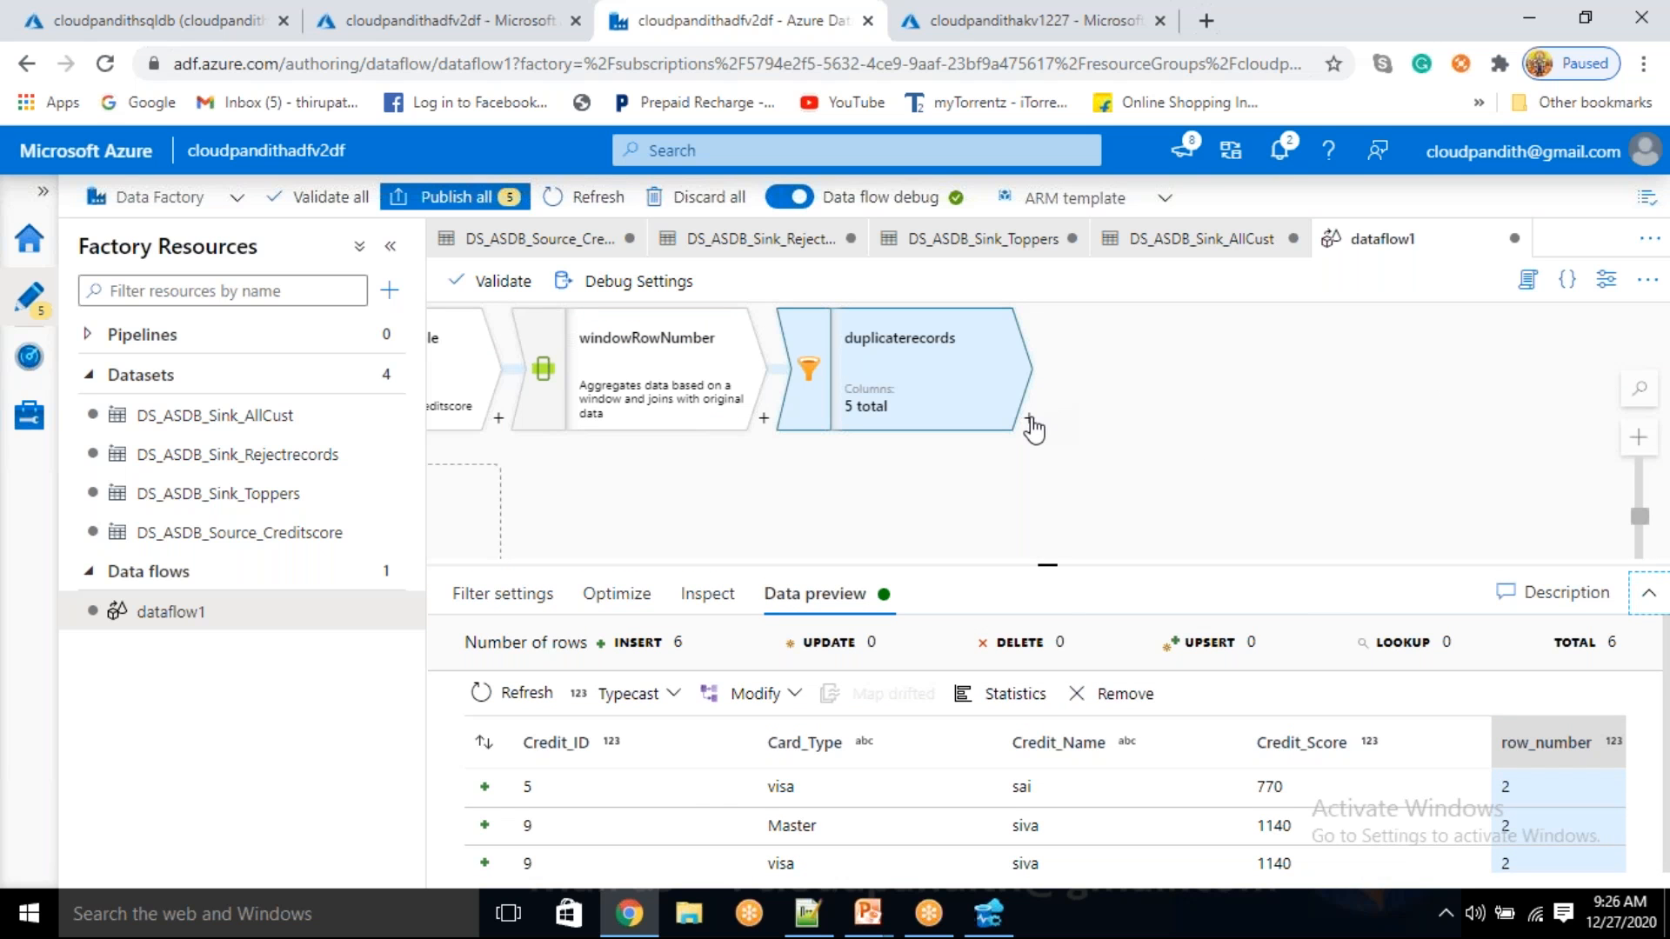
pyautogui.click(1029, 419)
pyautogui.scroll(-3, 1124, 667)
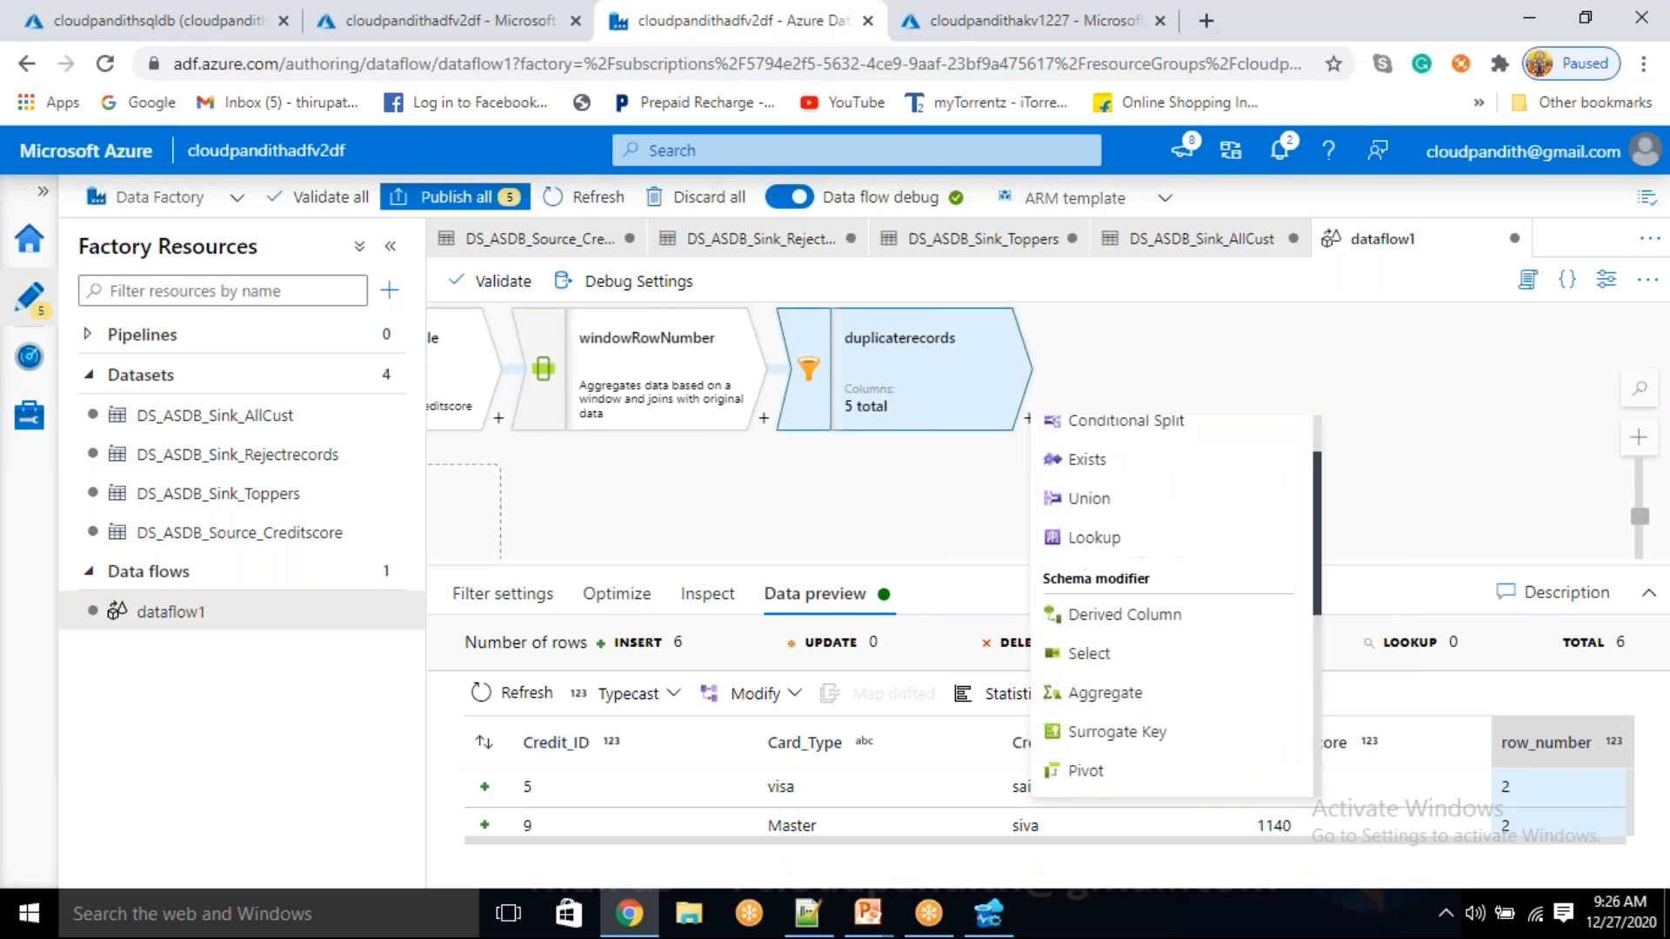
pyautogui.click(1135, 538)
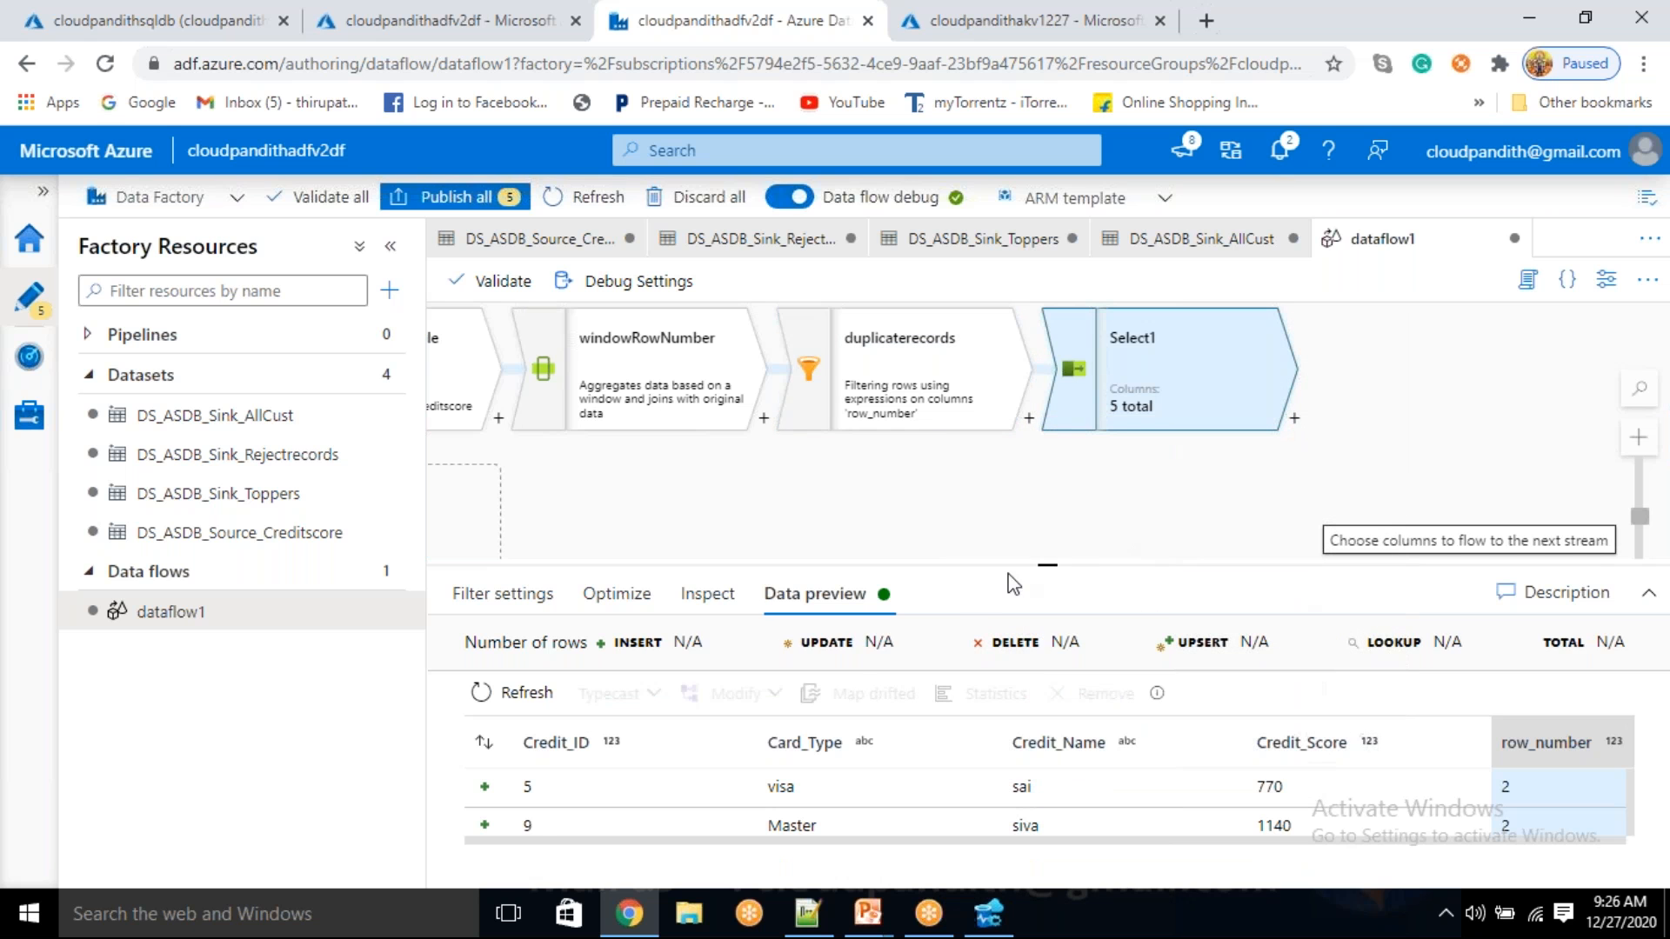
pyautogui.scroll(-4, 727, 757)
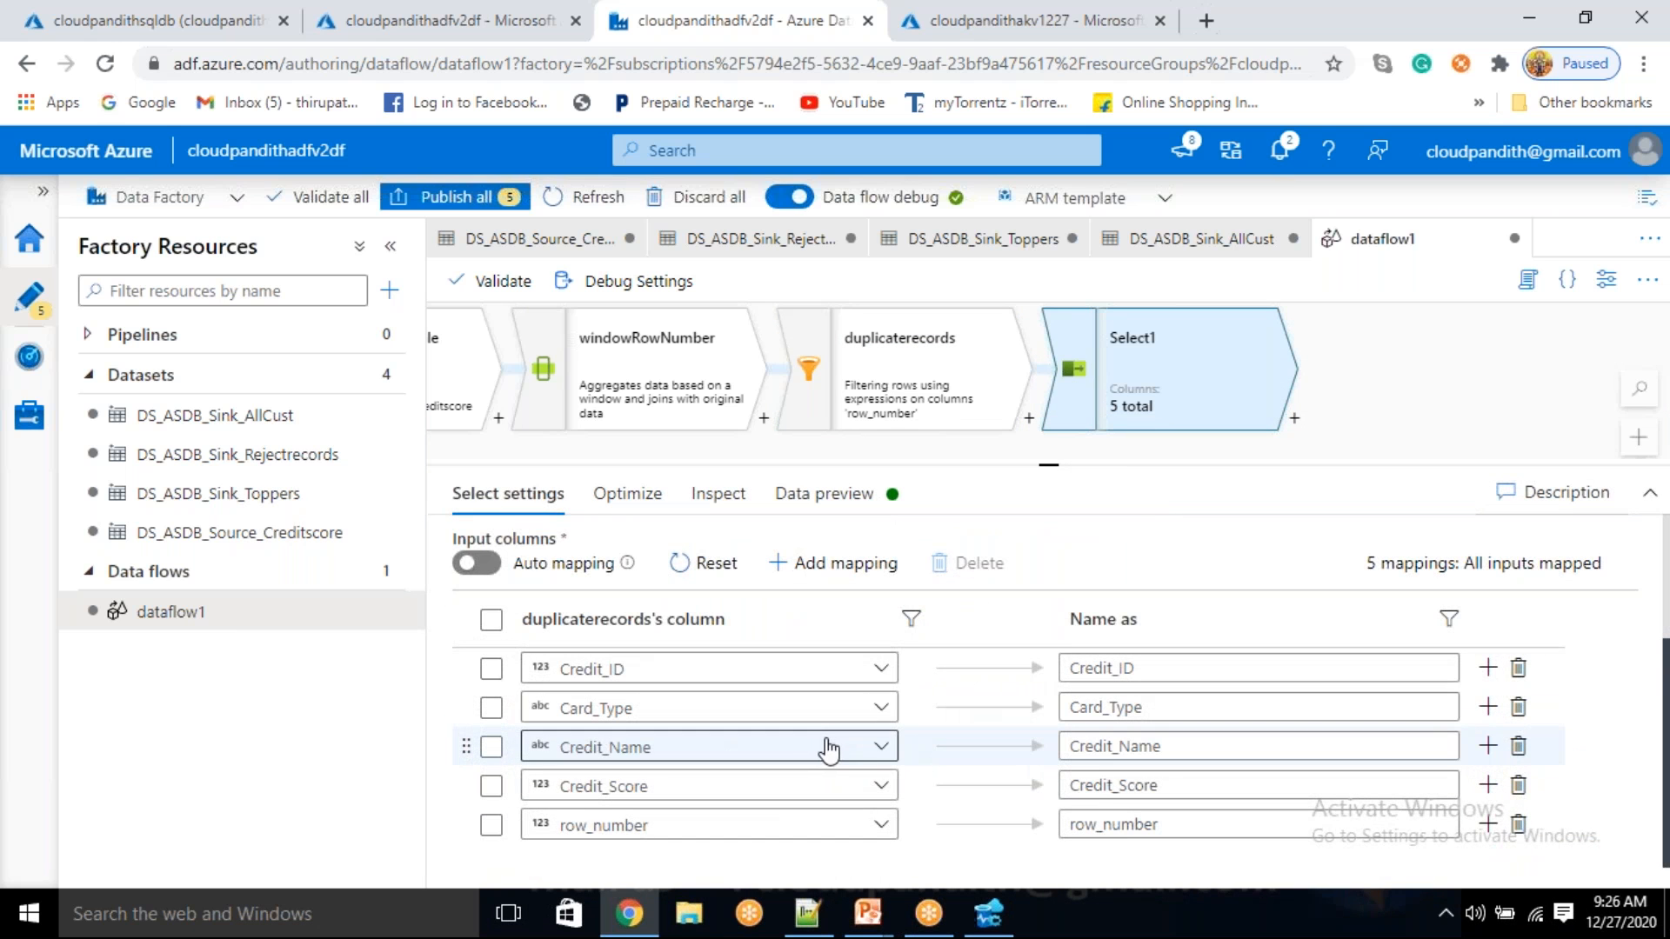
pyautogui.click(1519, 828)
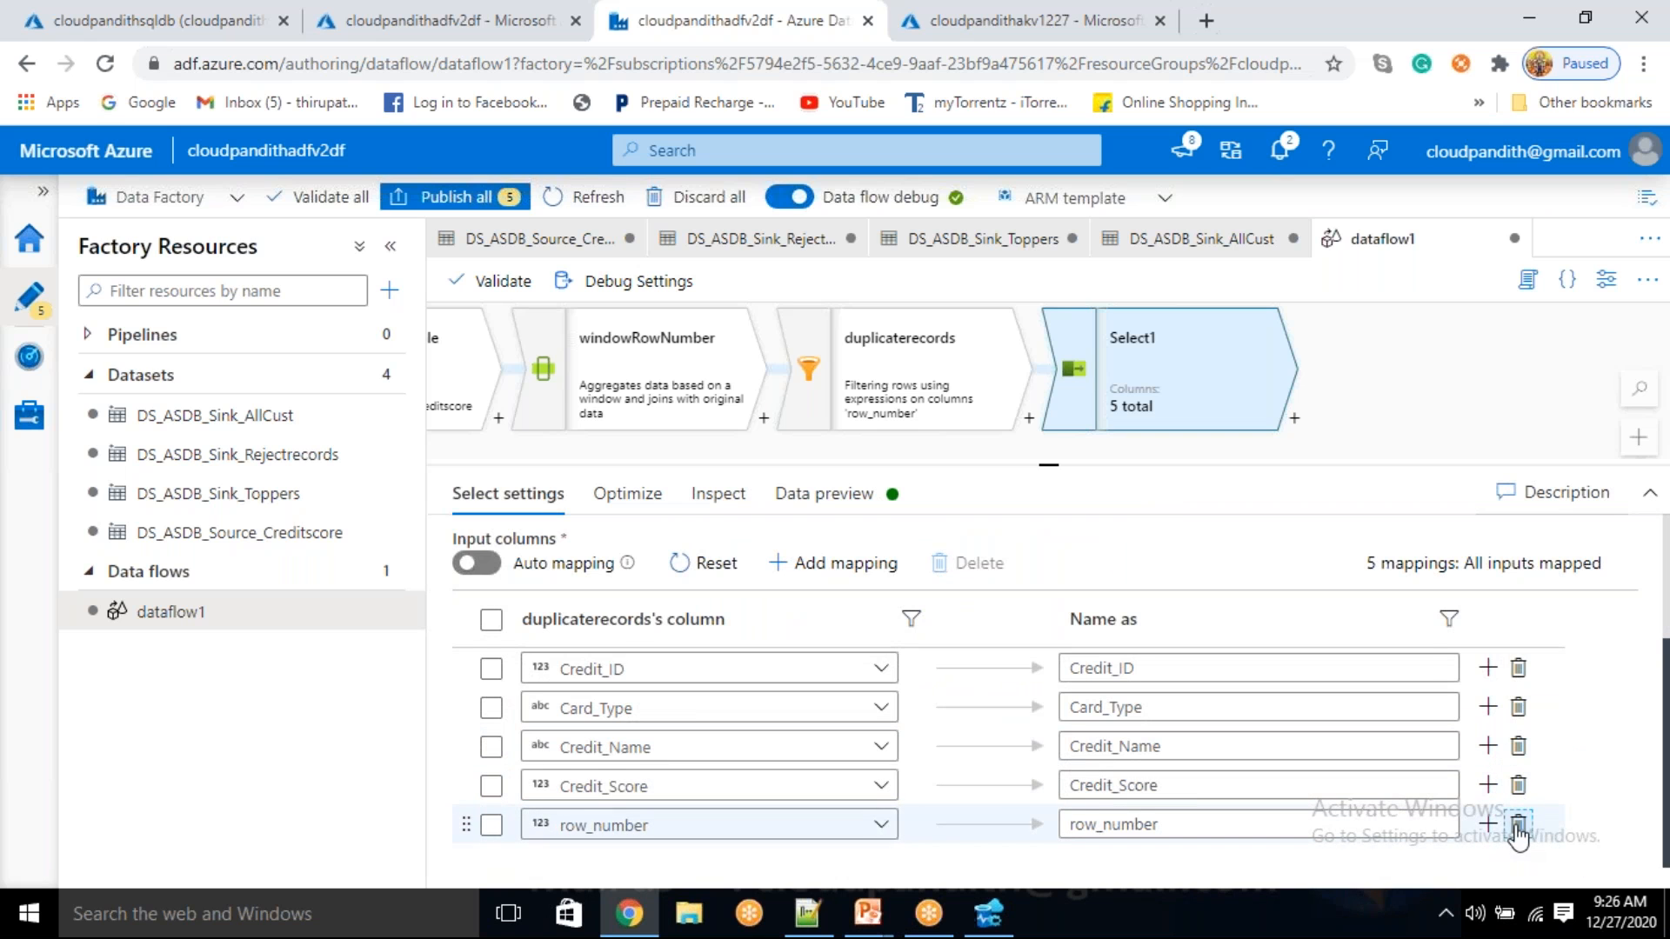
# - Refresh the data preview of the Select1 transformation and examine the Credit_ID and Credit_Score values of its rows
pyautogui.click(830, 518)
pyautogui.click(537, 595)
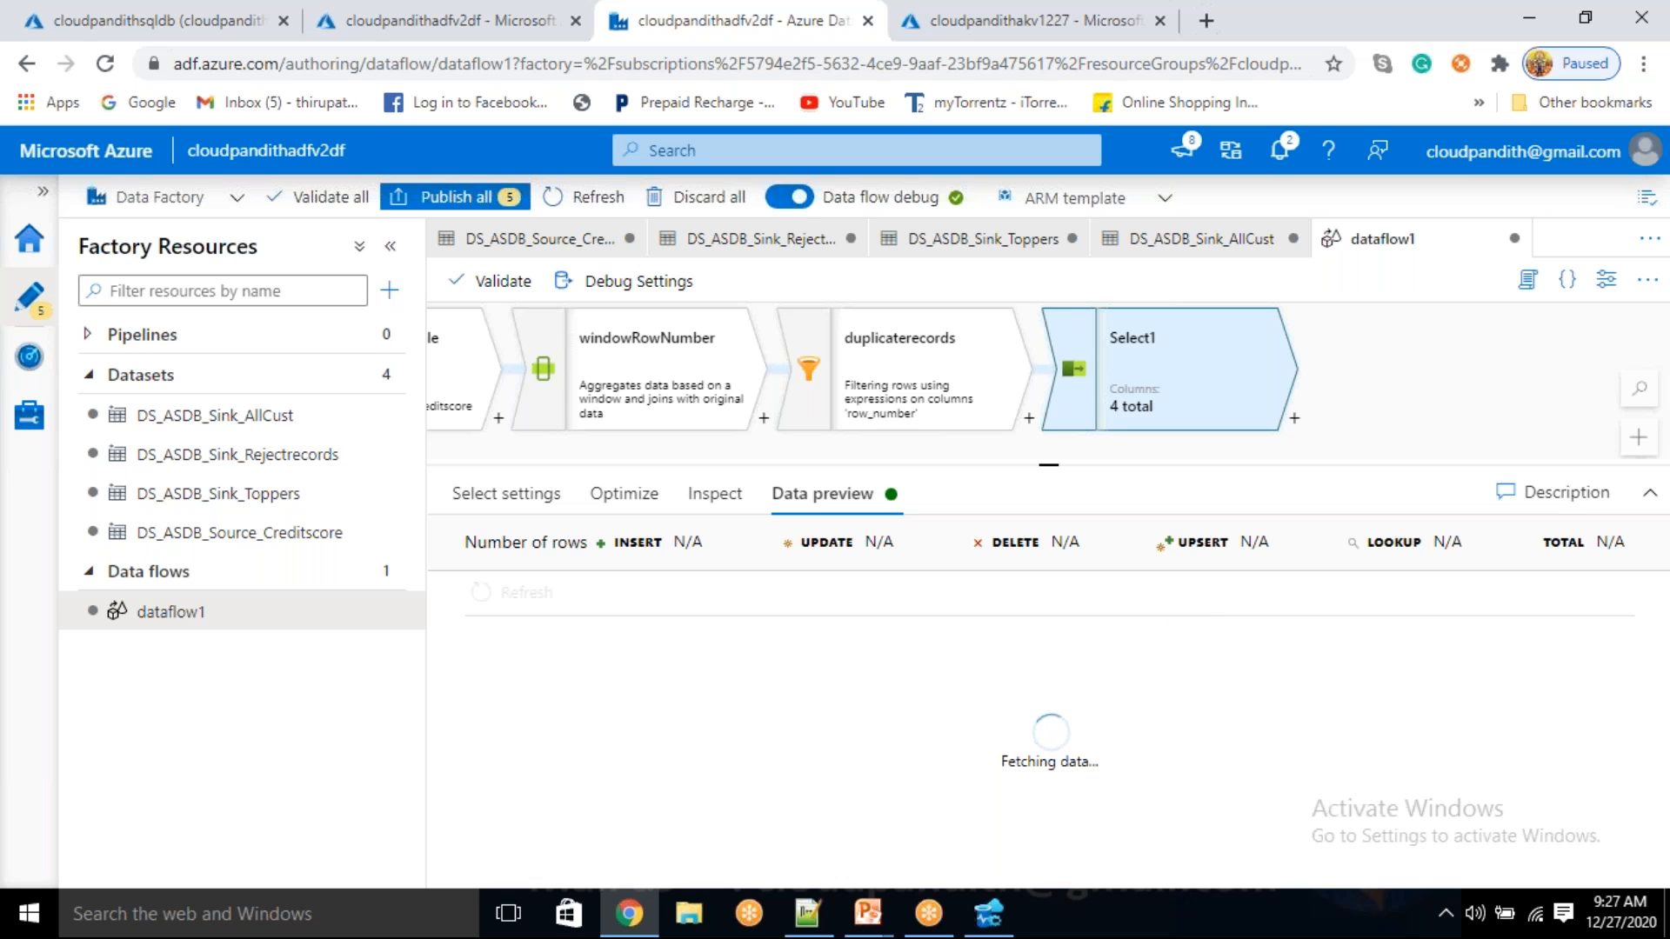
pyautogui.moveTo(976, 933)
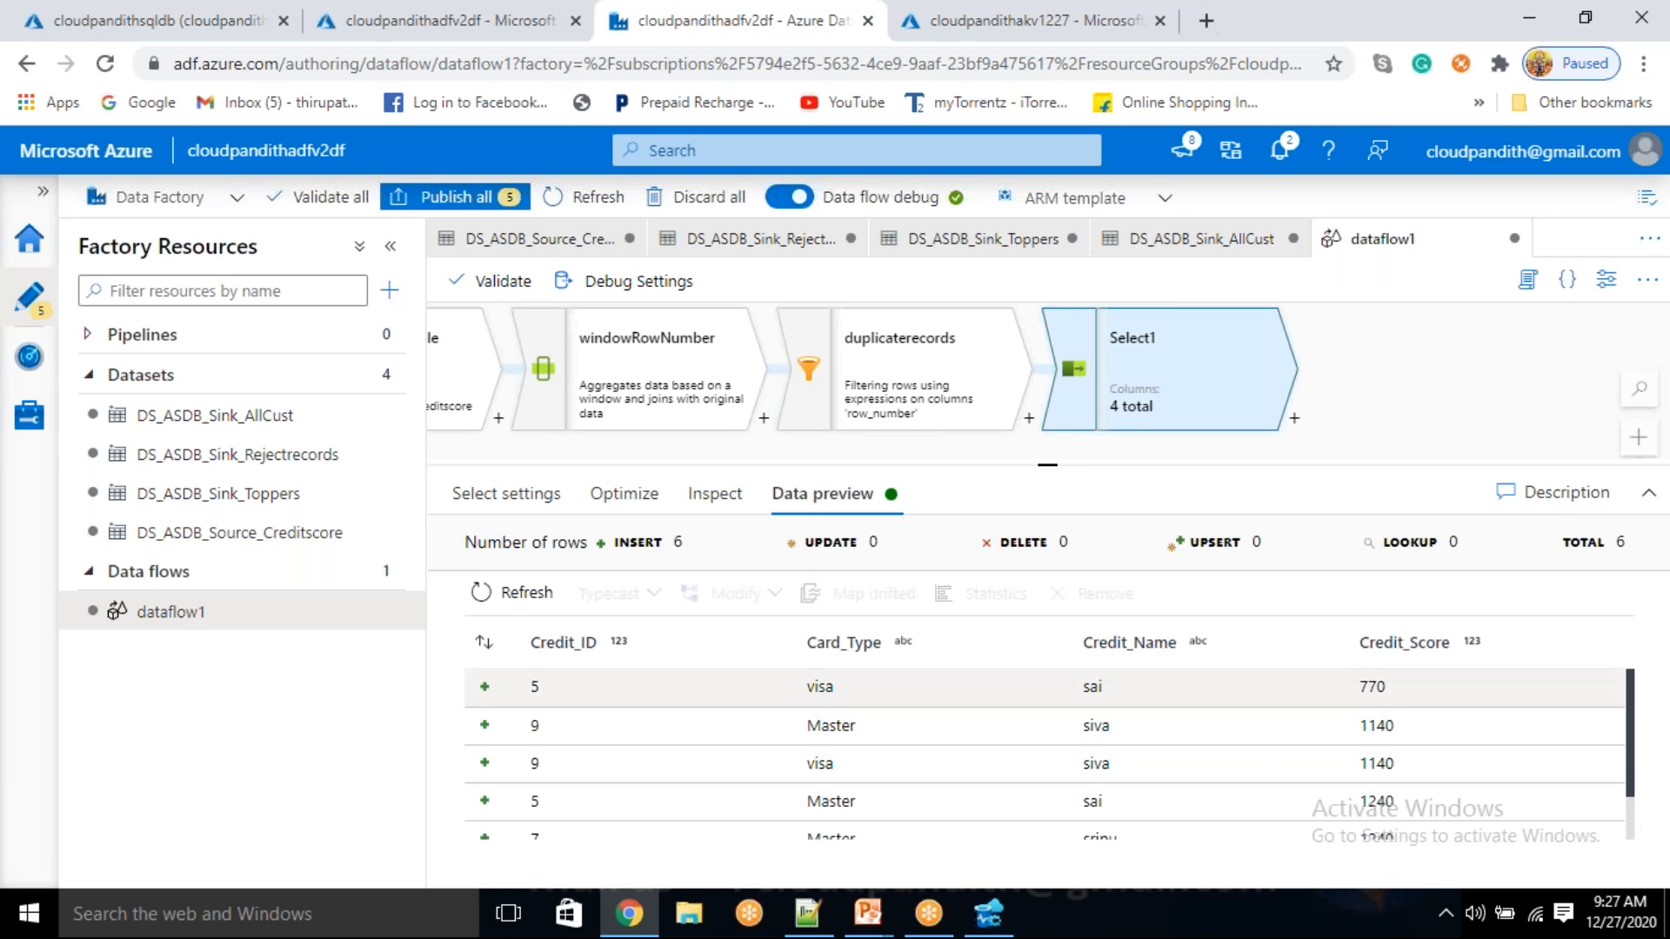
pyautogui.scroll(-2, 1409, 754)
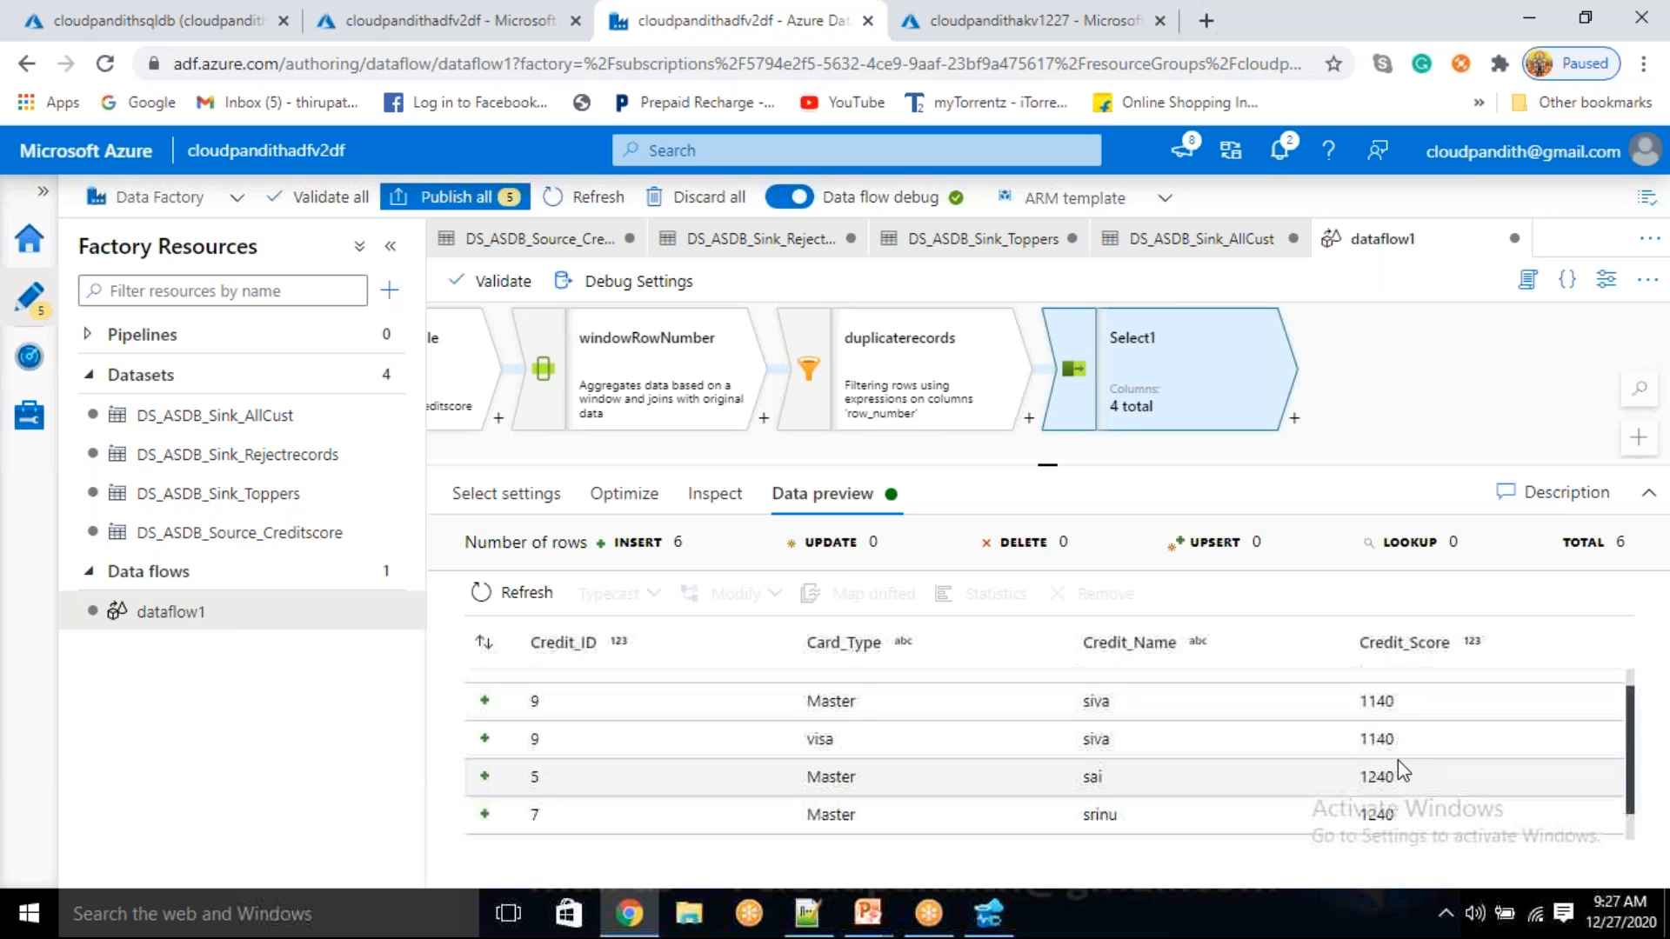
pyautogui.scroll(2, 1395, 774)
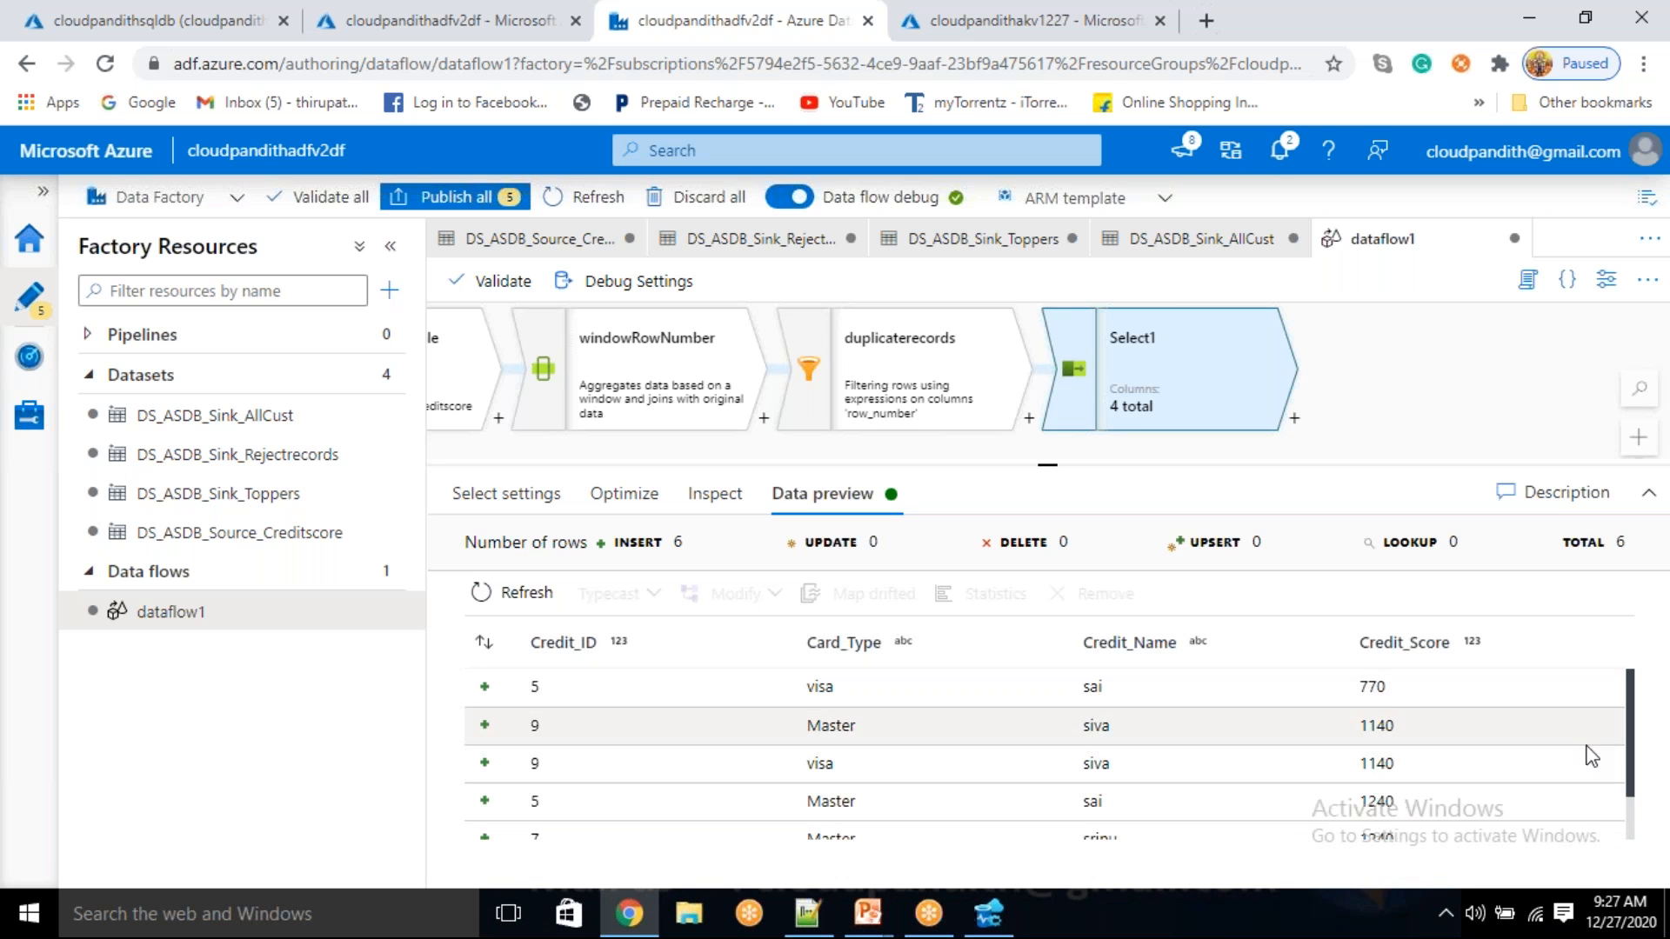
pyautogui.scroll(-2, 1566, 772)
pyautogui.scroll(2, 1569, 777)
pyautogui.scroll(-3, 609, 748)
pyautogui.scroll(3, 583, 729)
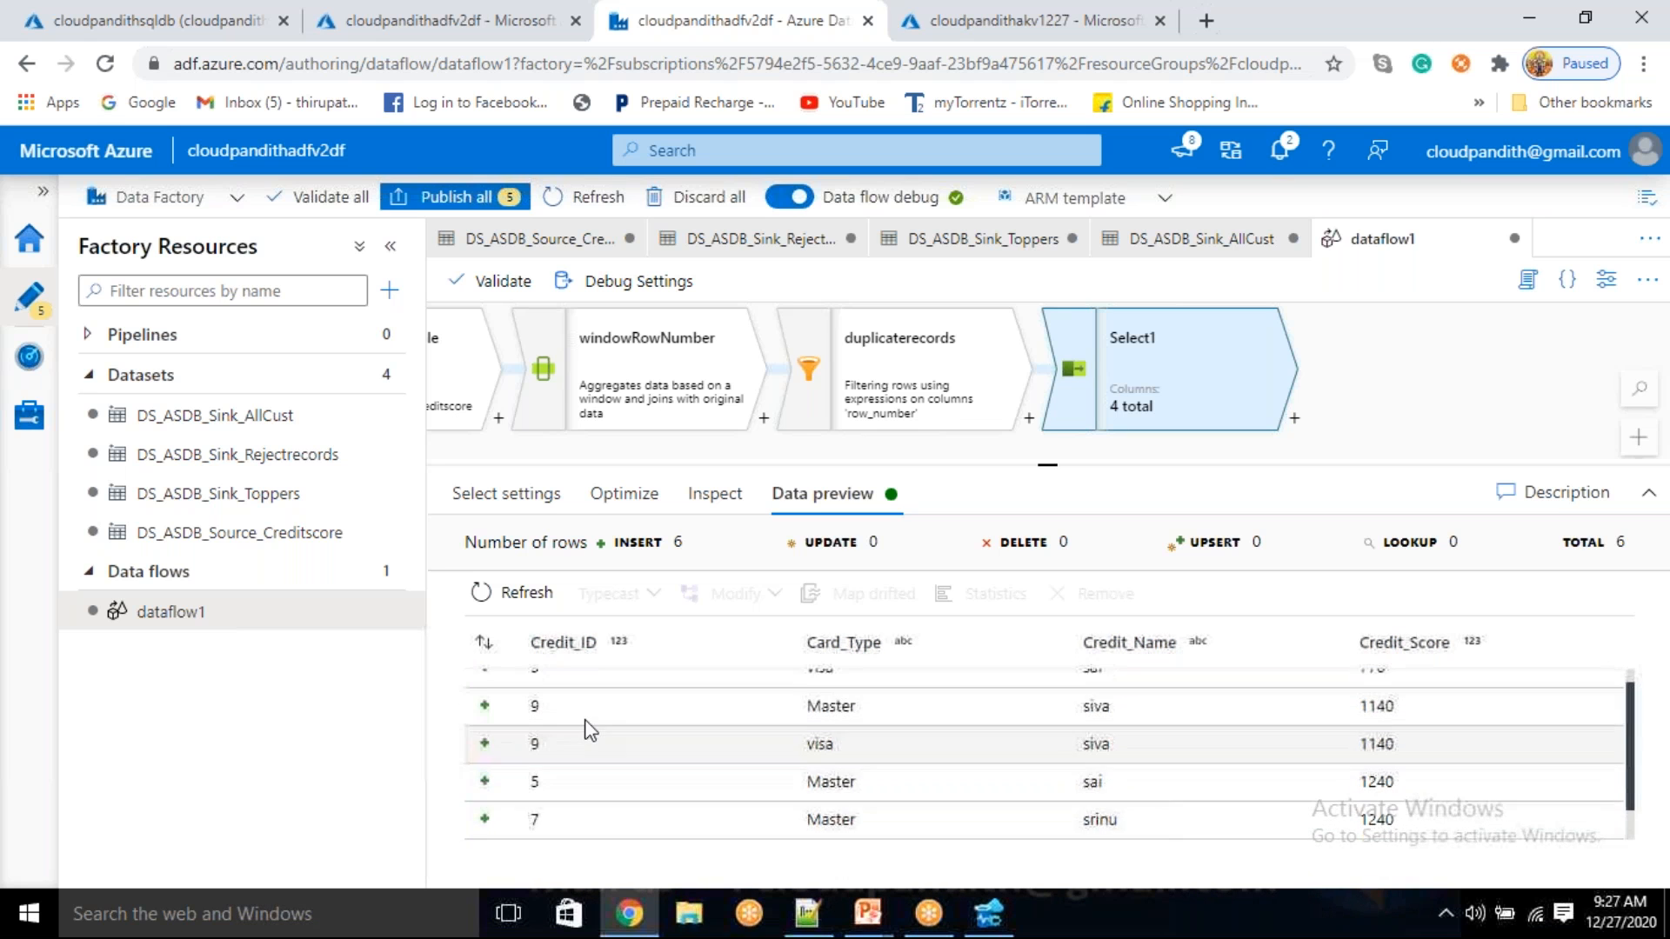
pyautogui.moveTo(546, 703)
pyautogui.mouseDown()
pyautogui.moveTo(534, 800)
pyautogui.moveTo(546, 709)
pyautogui.mouseUp()
pyautogui.click(546, 700)
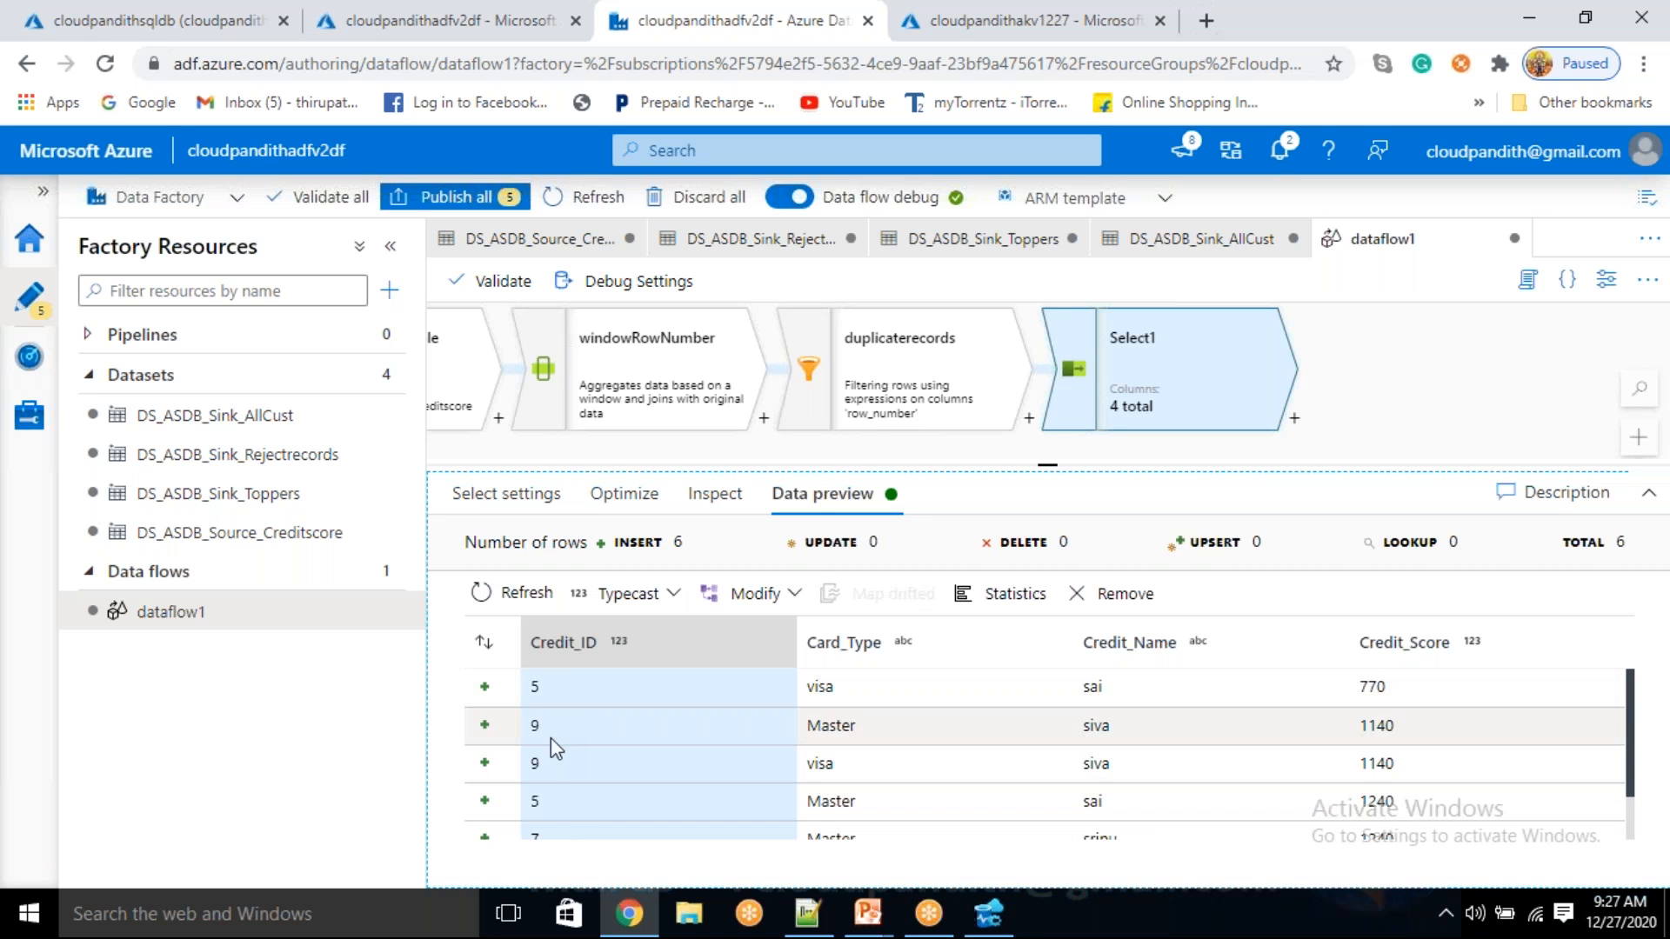
pyautogui.scroll(-3, 555, 805)
pyautogui.scroll(3, 624, 782)
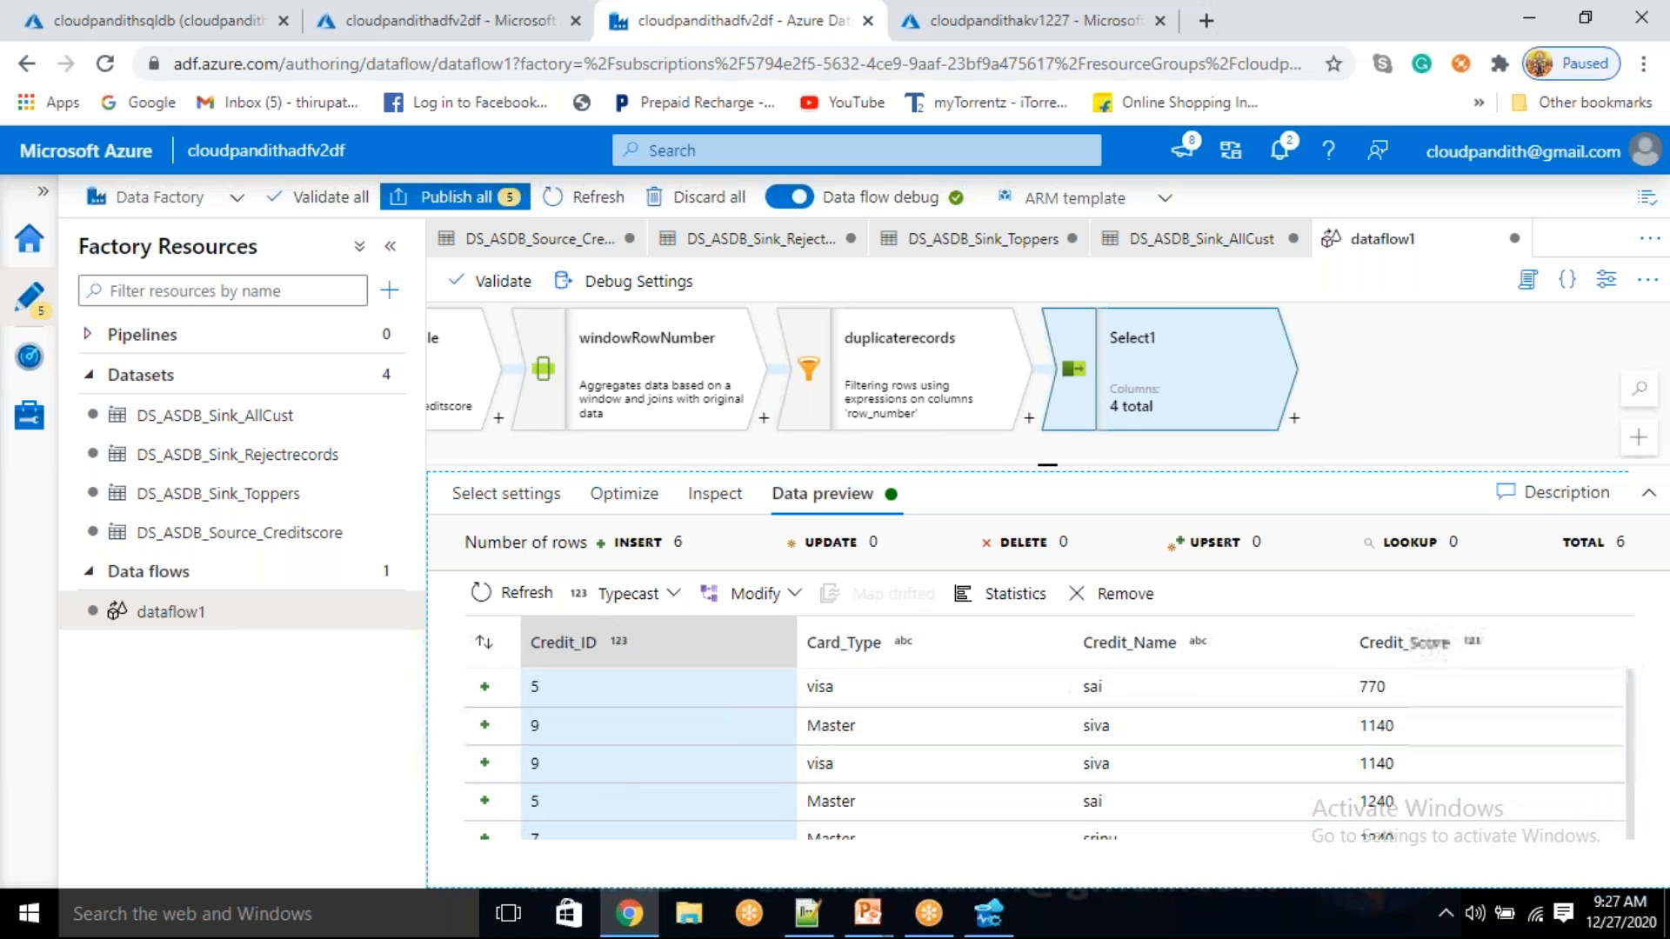
# - Add a Sort transformation after Select1 that orders the rows by Credit_ID ascending
pyautogui.click(1294, 418)
pyautogui.scroll(-3, 1364, 687)
pyautogui.scroll(-3, 1363, 661)
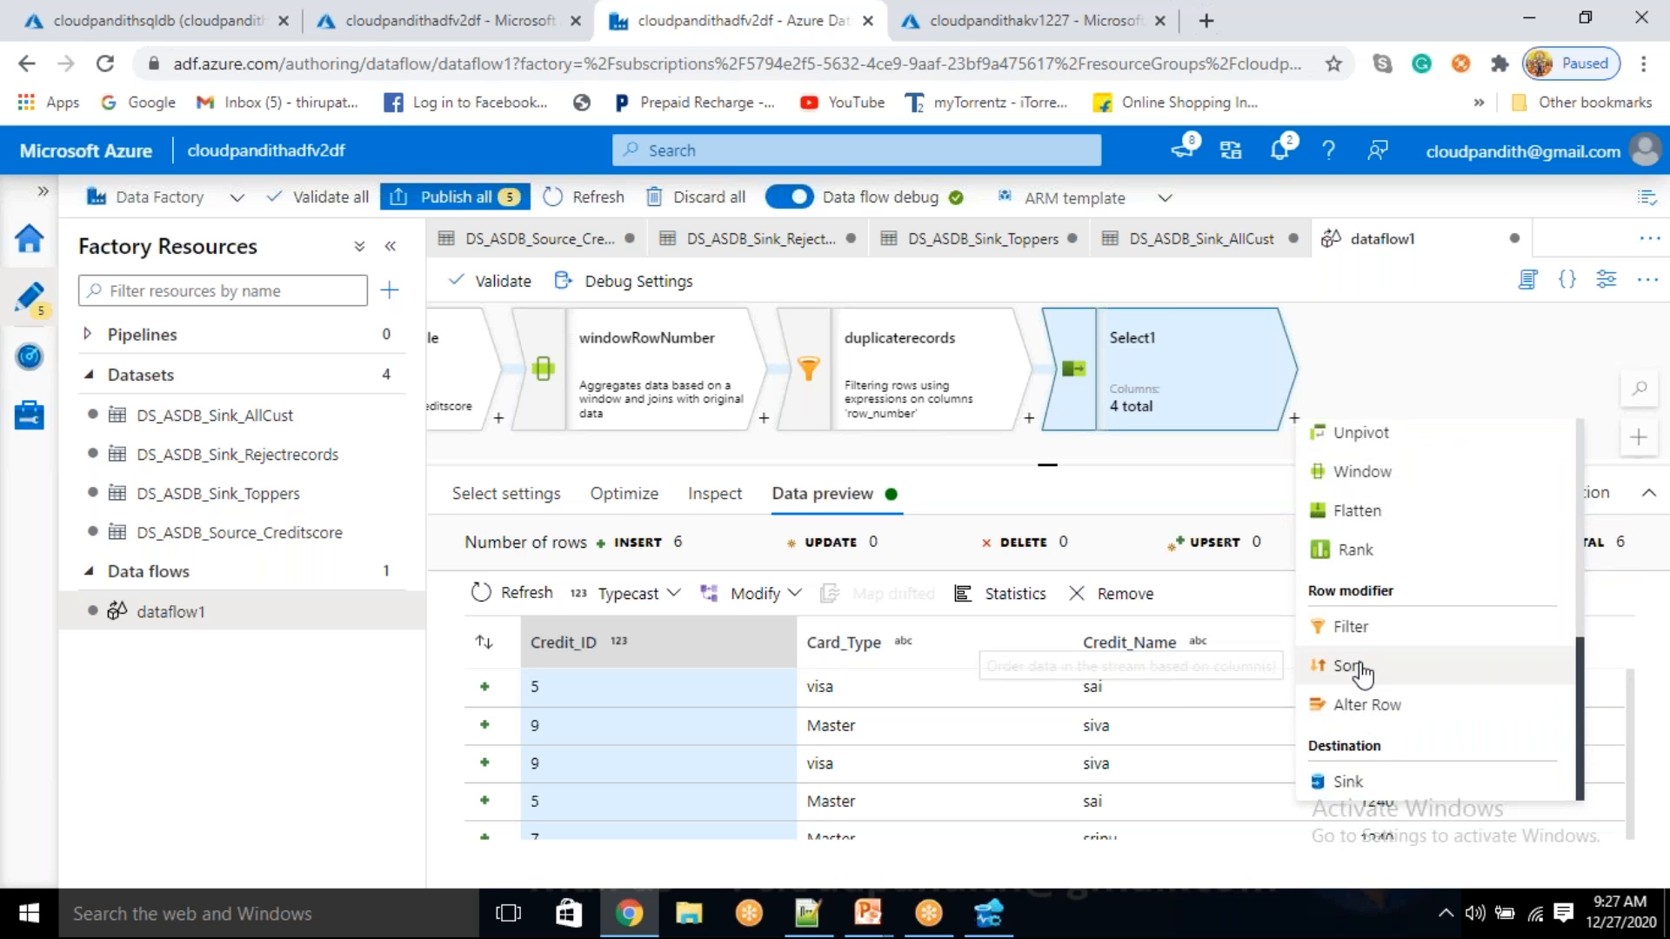
pyautogui.click(1363, 666)
pyautogui.click(823, 764)
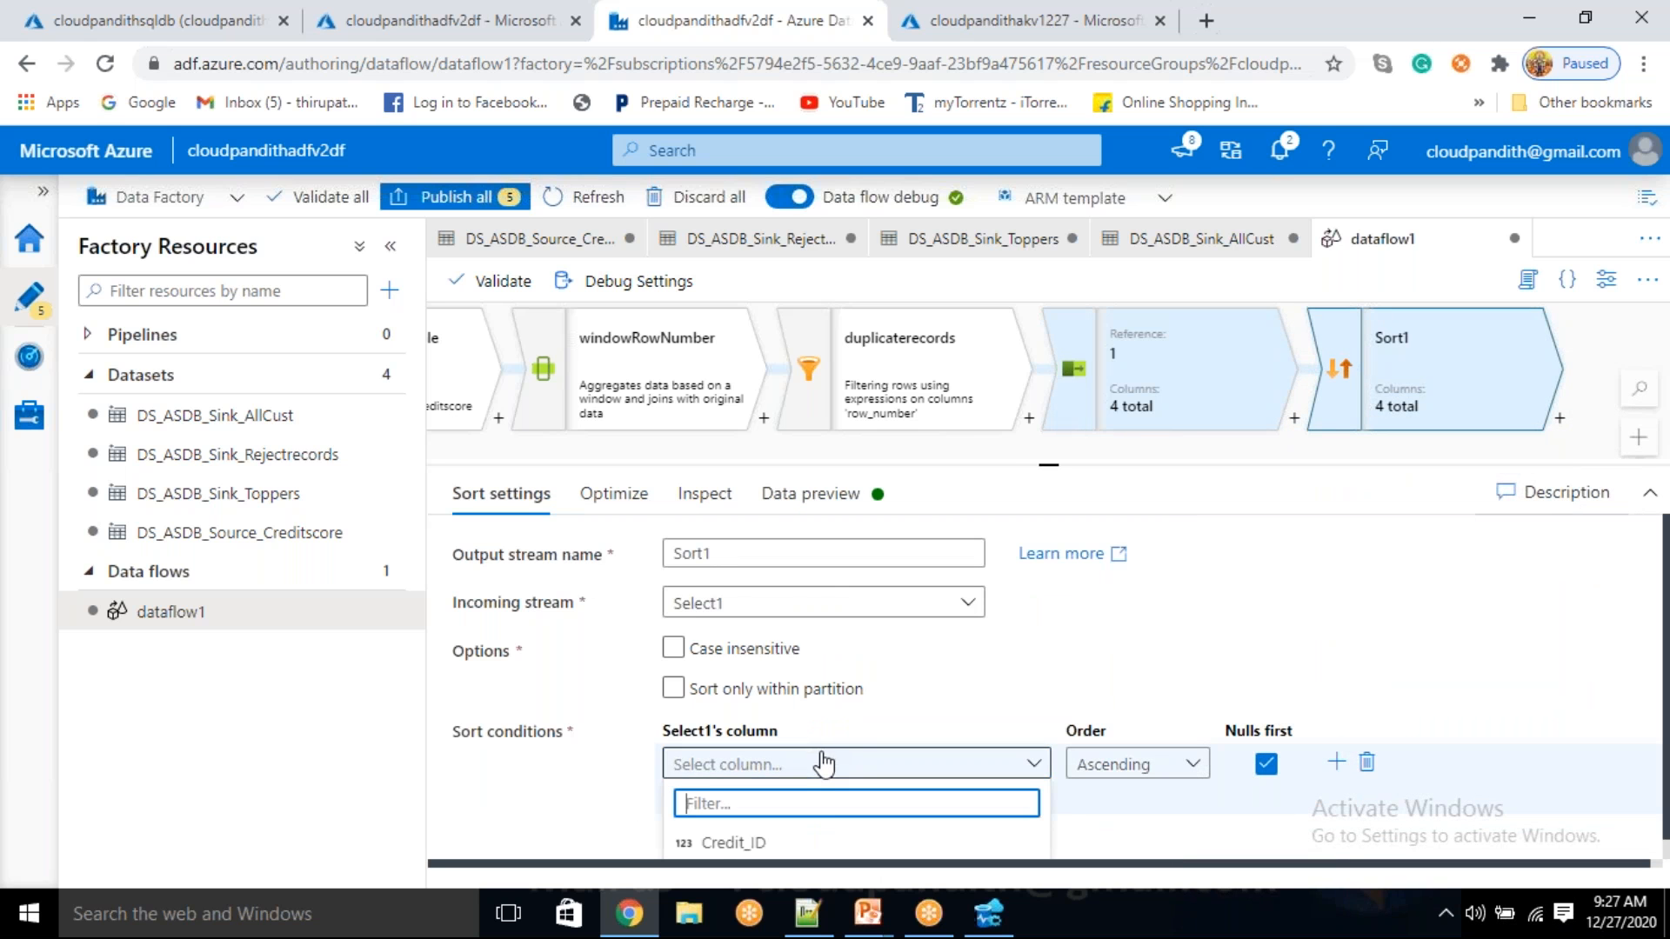
pyautogui.click(813, 827)
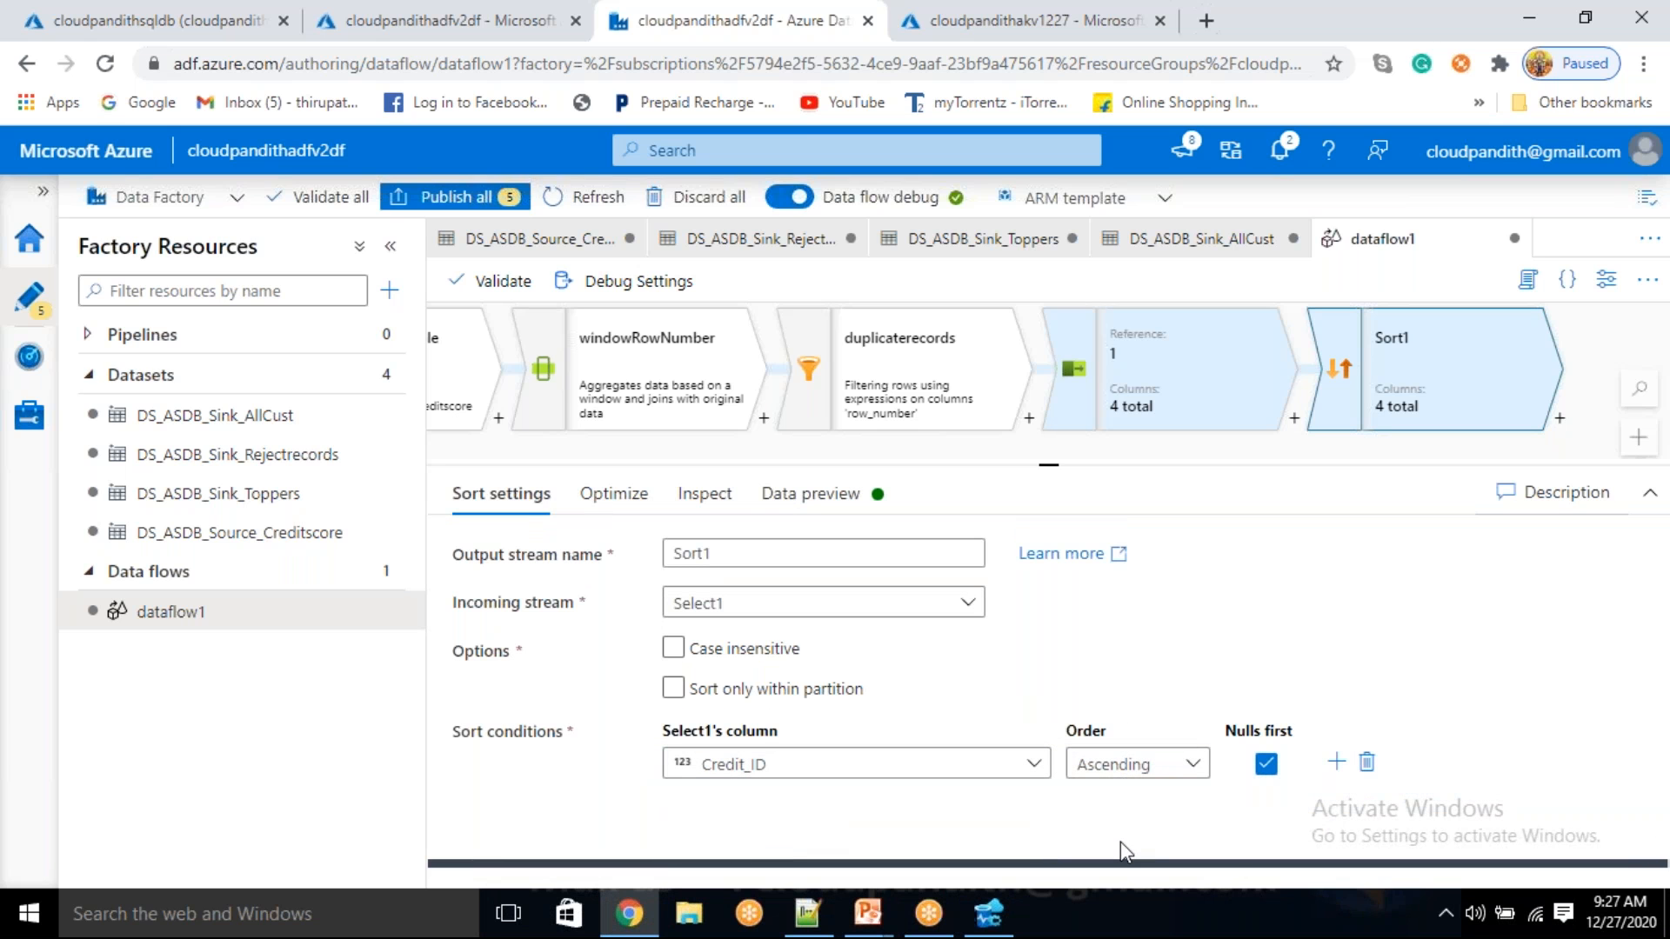
# - Set the partition option of the Sort1 transformation to Single partition
pyautogui.click(735, 554)
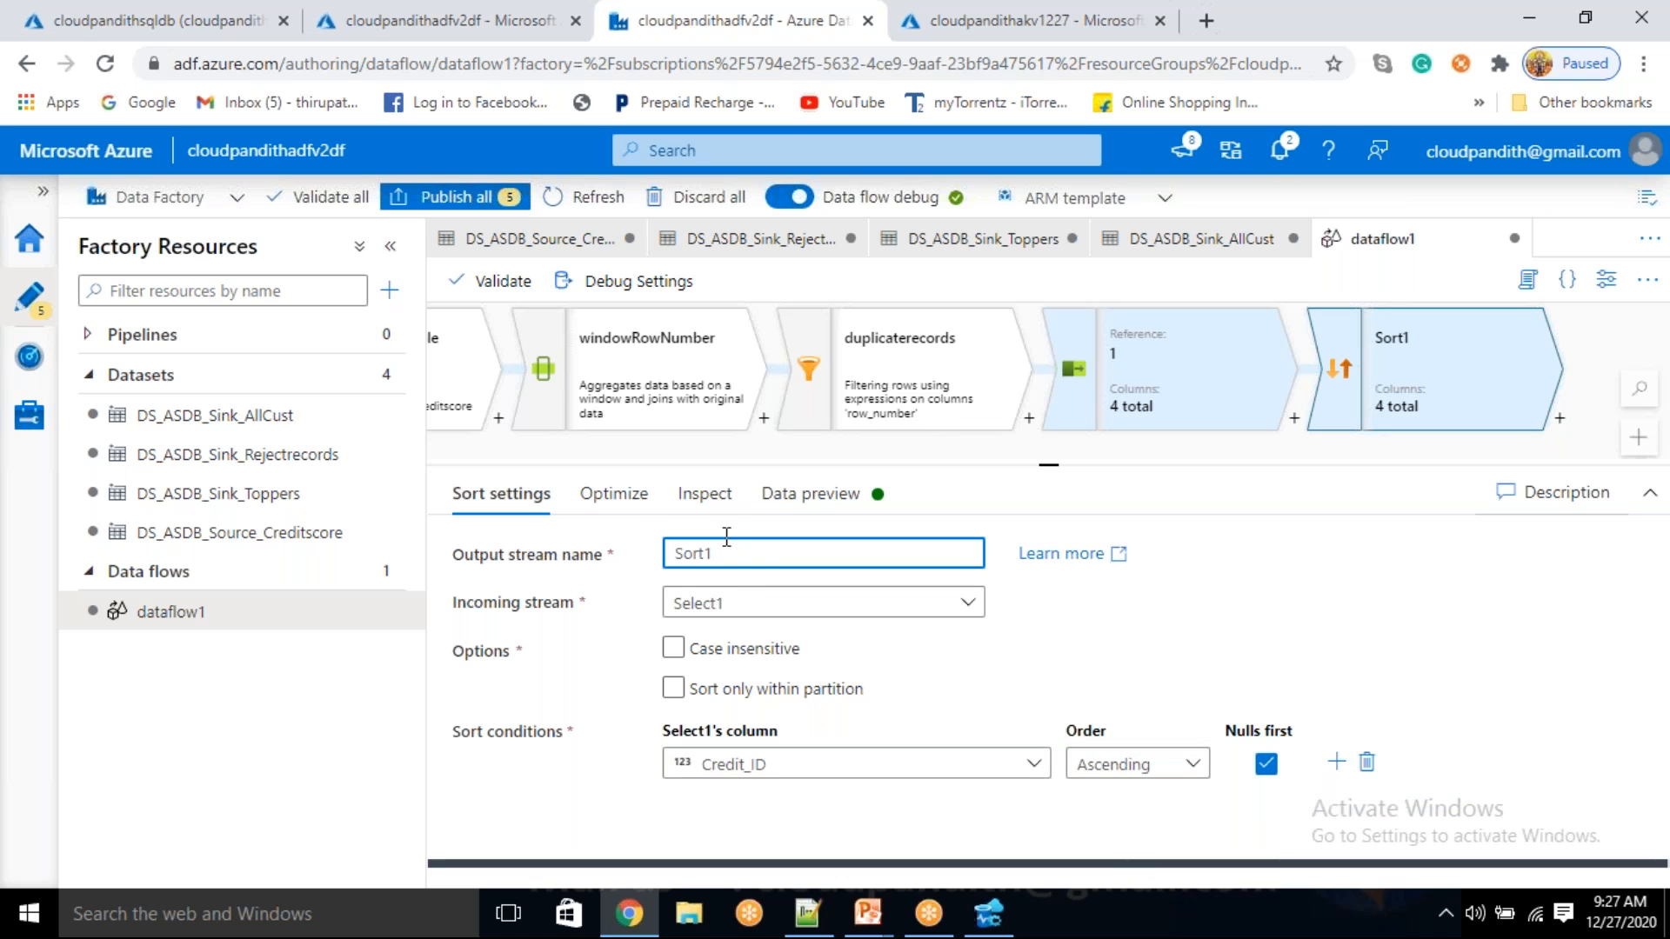
pyautogui.click(635, 498)
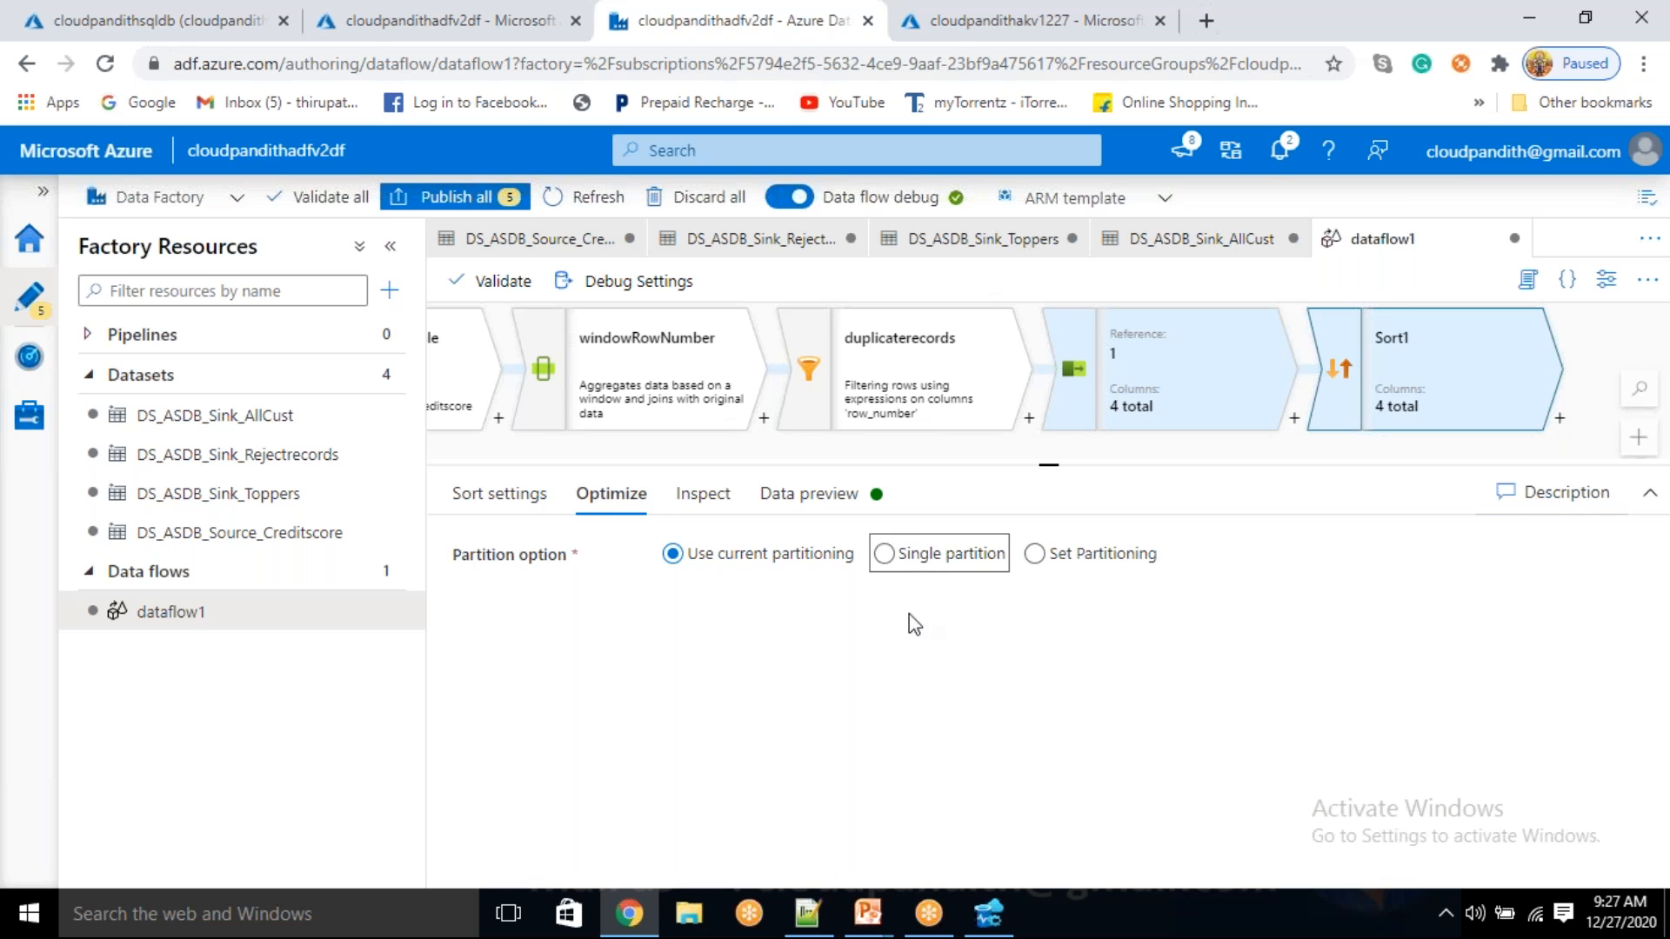
pyautogui.click(886, 555)
# - Refresh the data preview of Sort1 and examine the order of the Credit_ID values
pyautogui.click(791, 494)
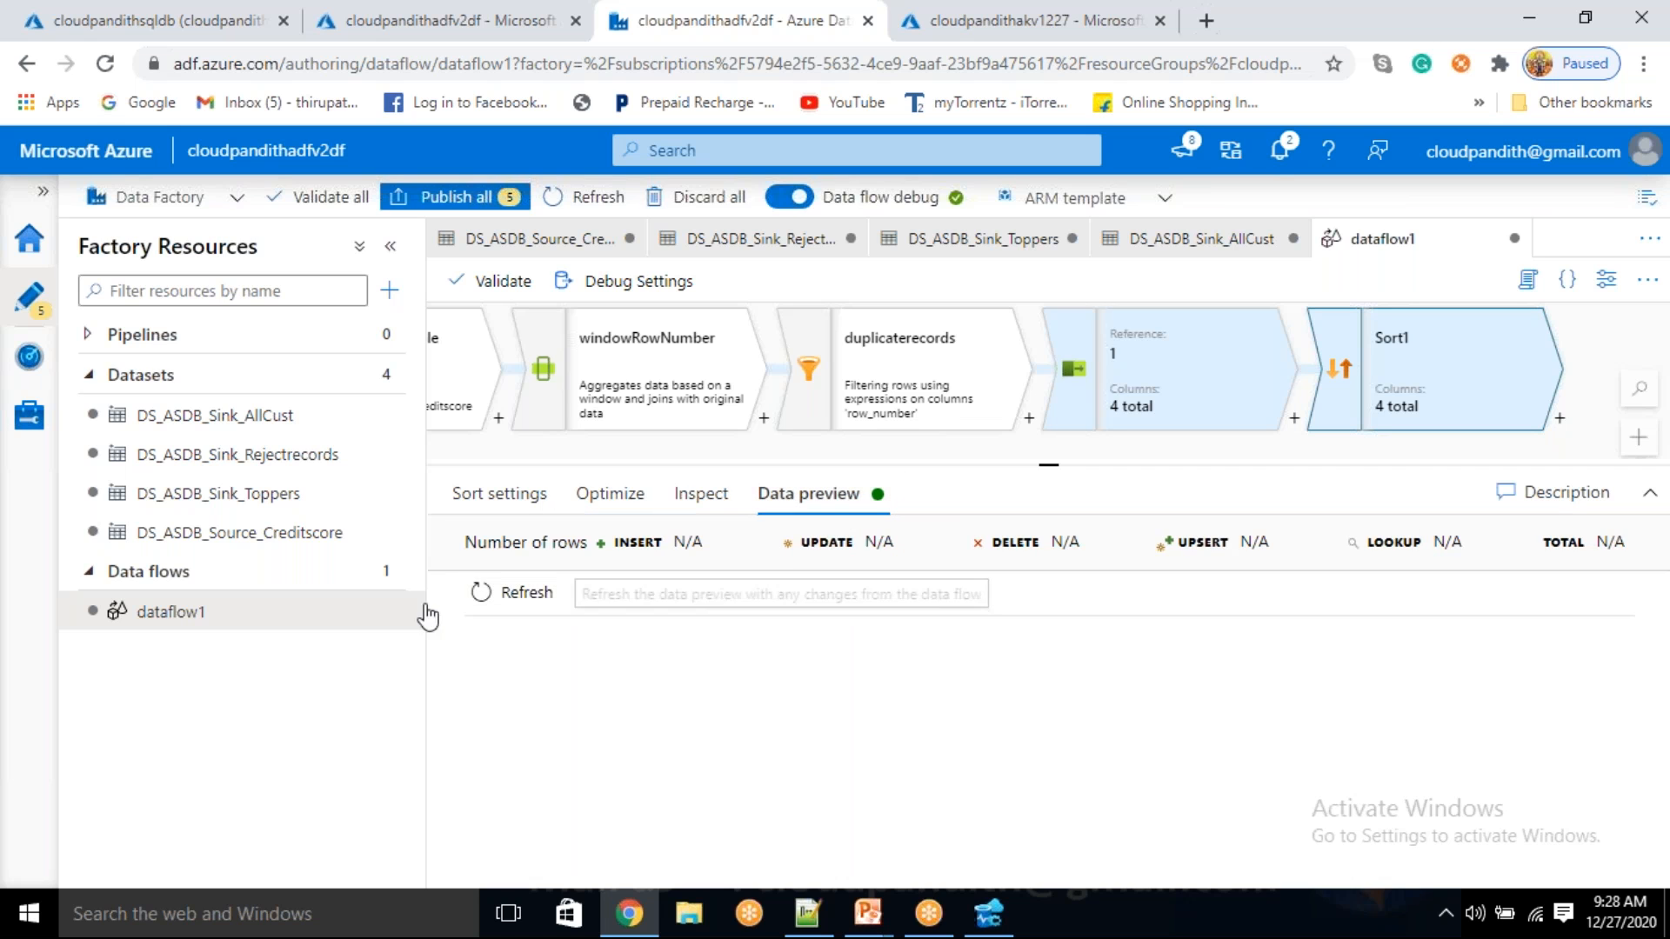
pyautogui.click(516, 595)
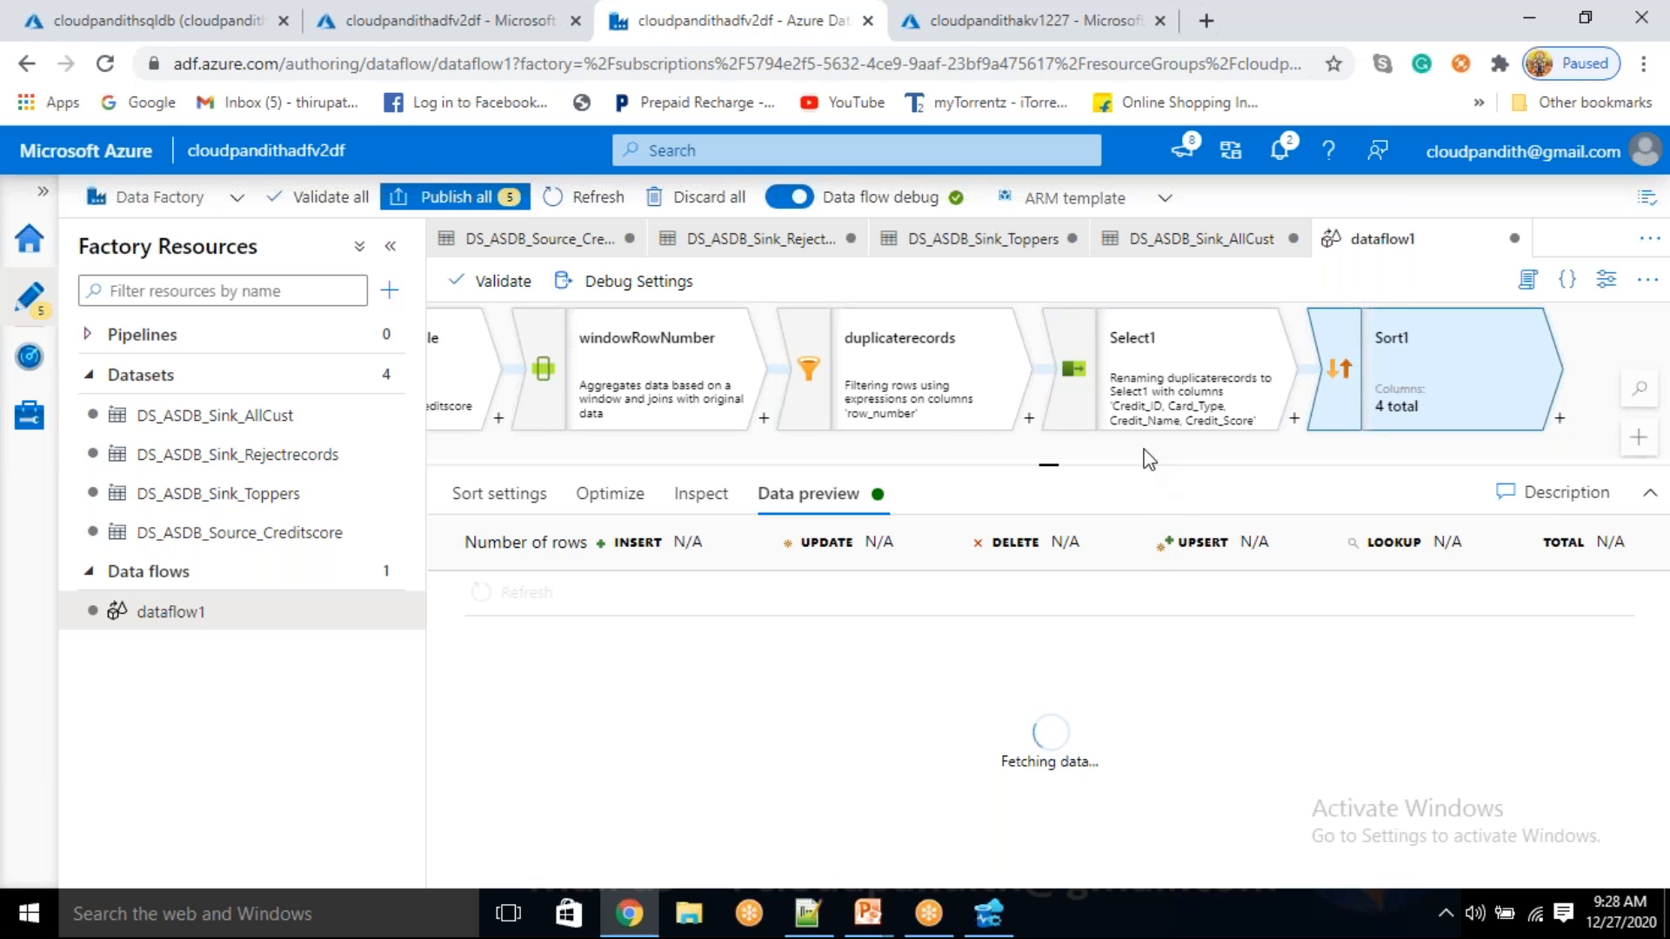
pyautogui.moveTo(1092, 451); pyautogui.dragTo(820, 440)
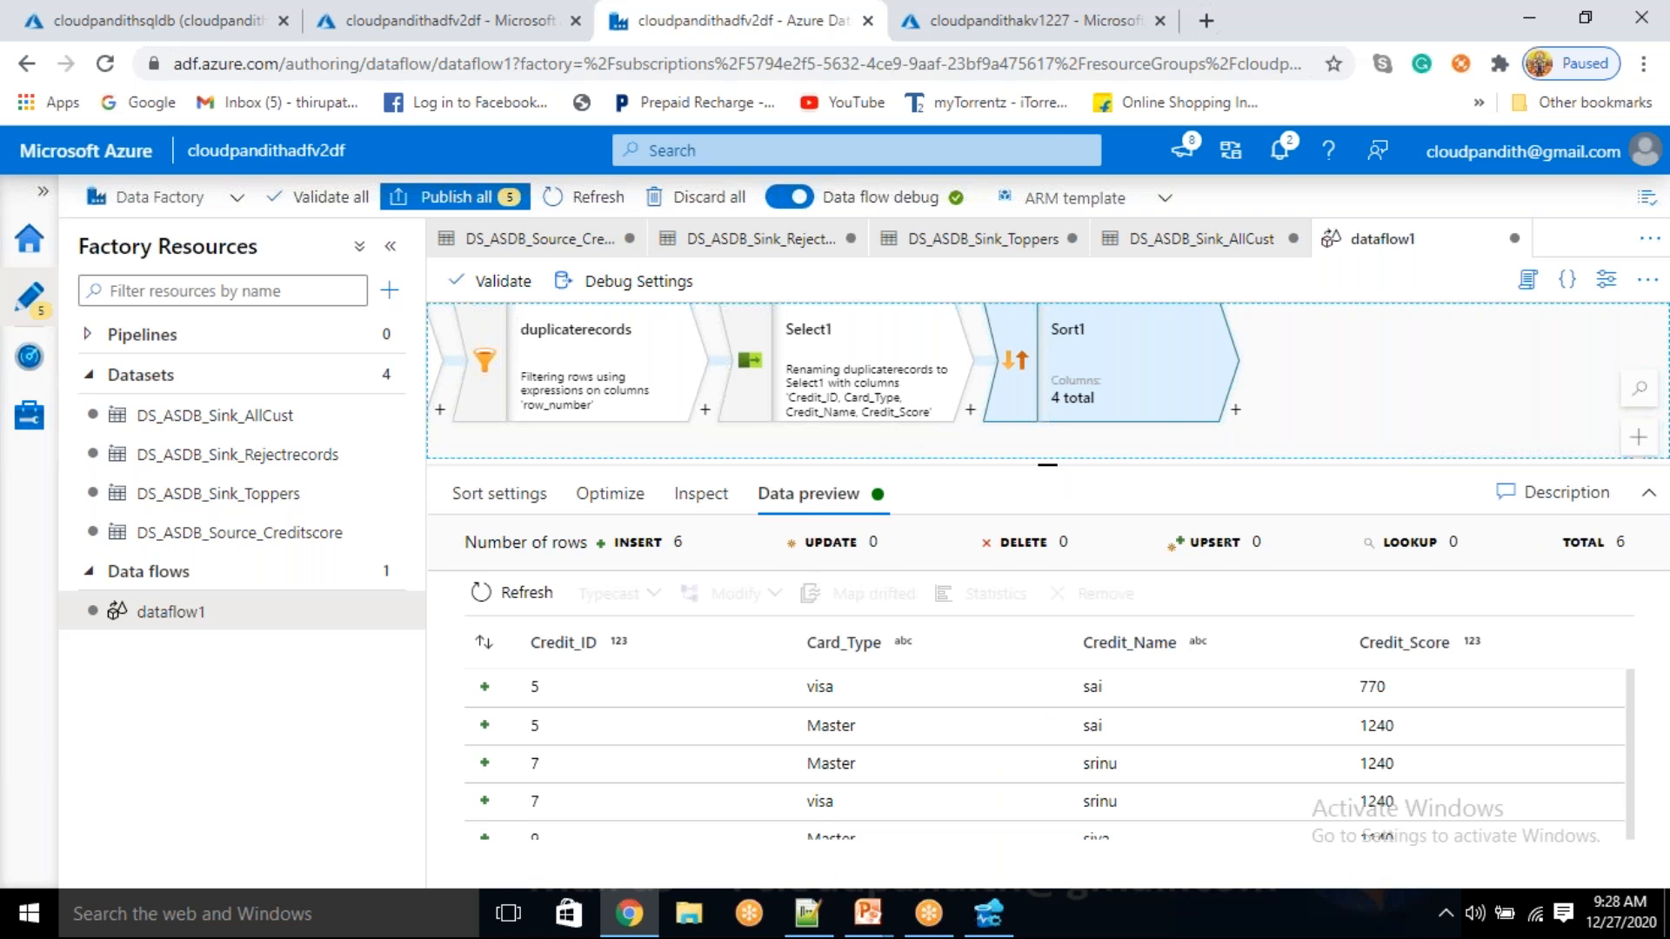
pyautogui.scroll(-2, 609, 766)
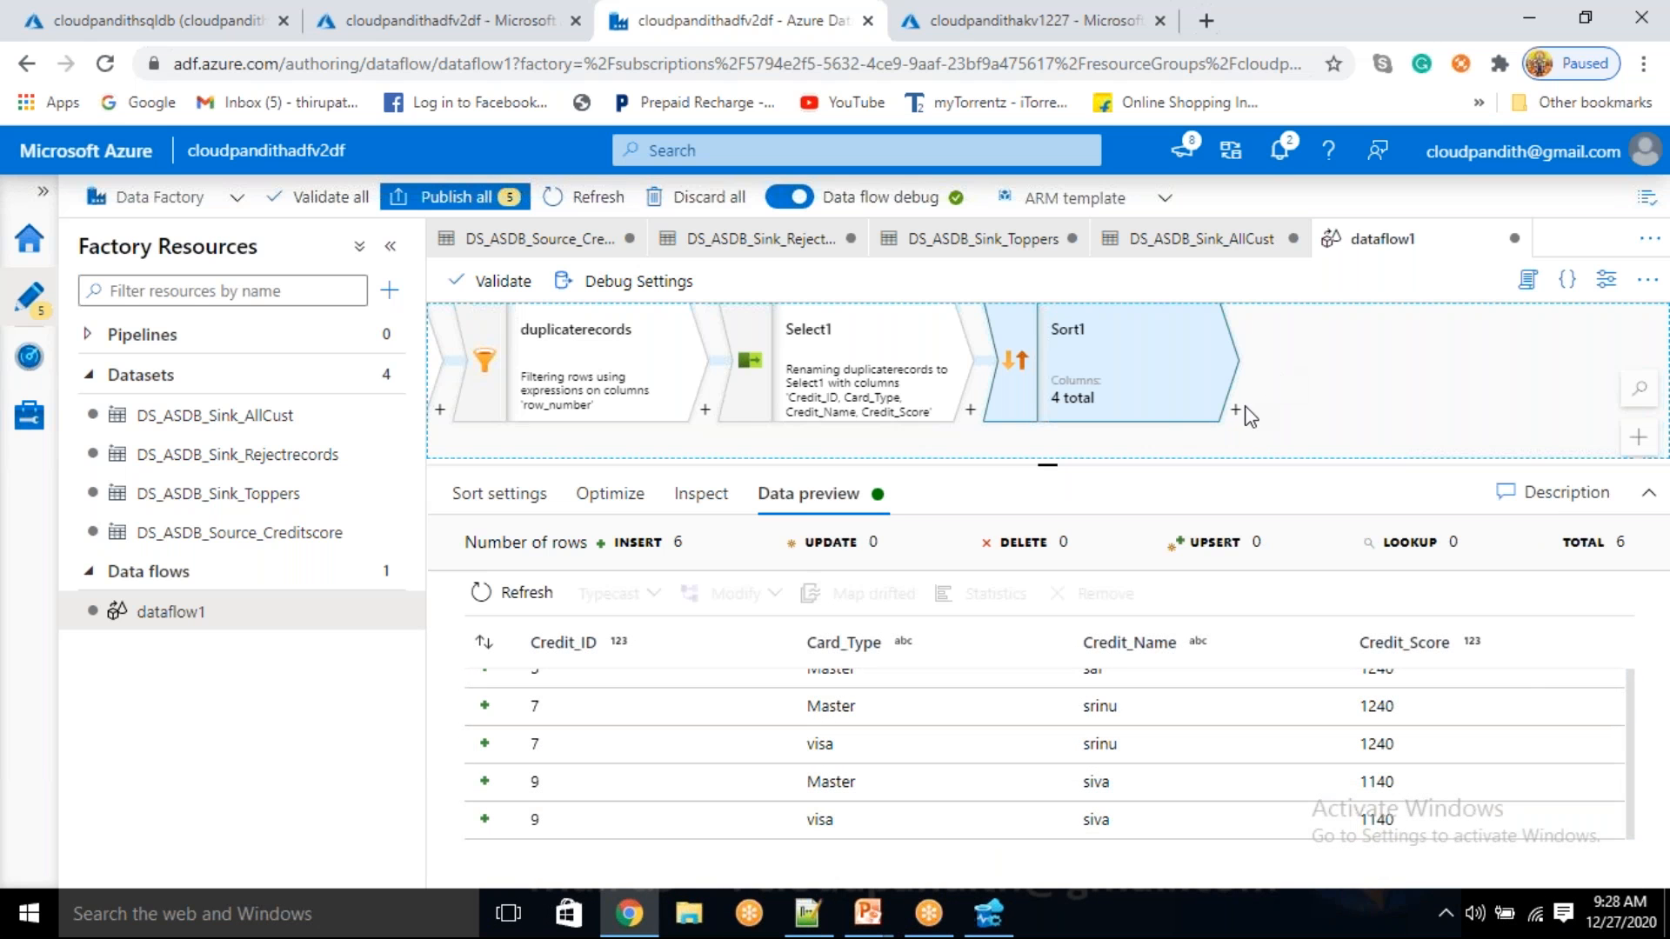
# - Add a Sink after Sort1 with the dataset DS_ASDB_Sink_Rejectrecords, and check that dataset's connection settings before returning to dataflow1
pyautogui.click(1236, 410)
pyautogui.scroll(-3, 1314, 729)
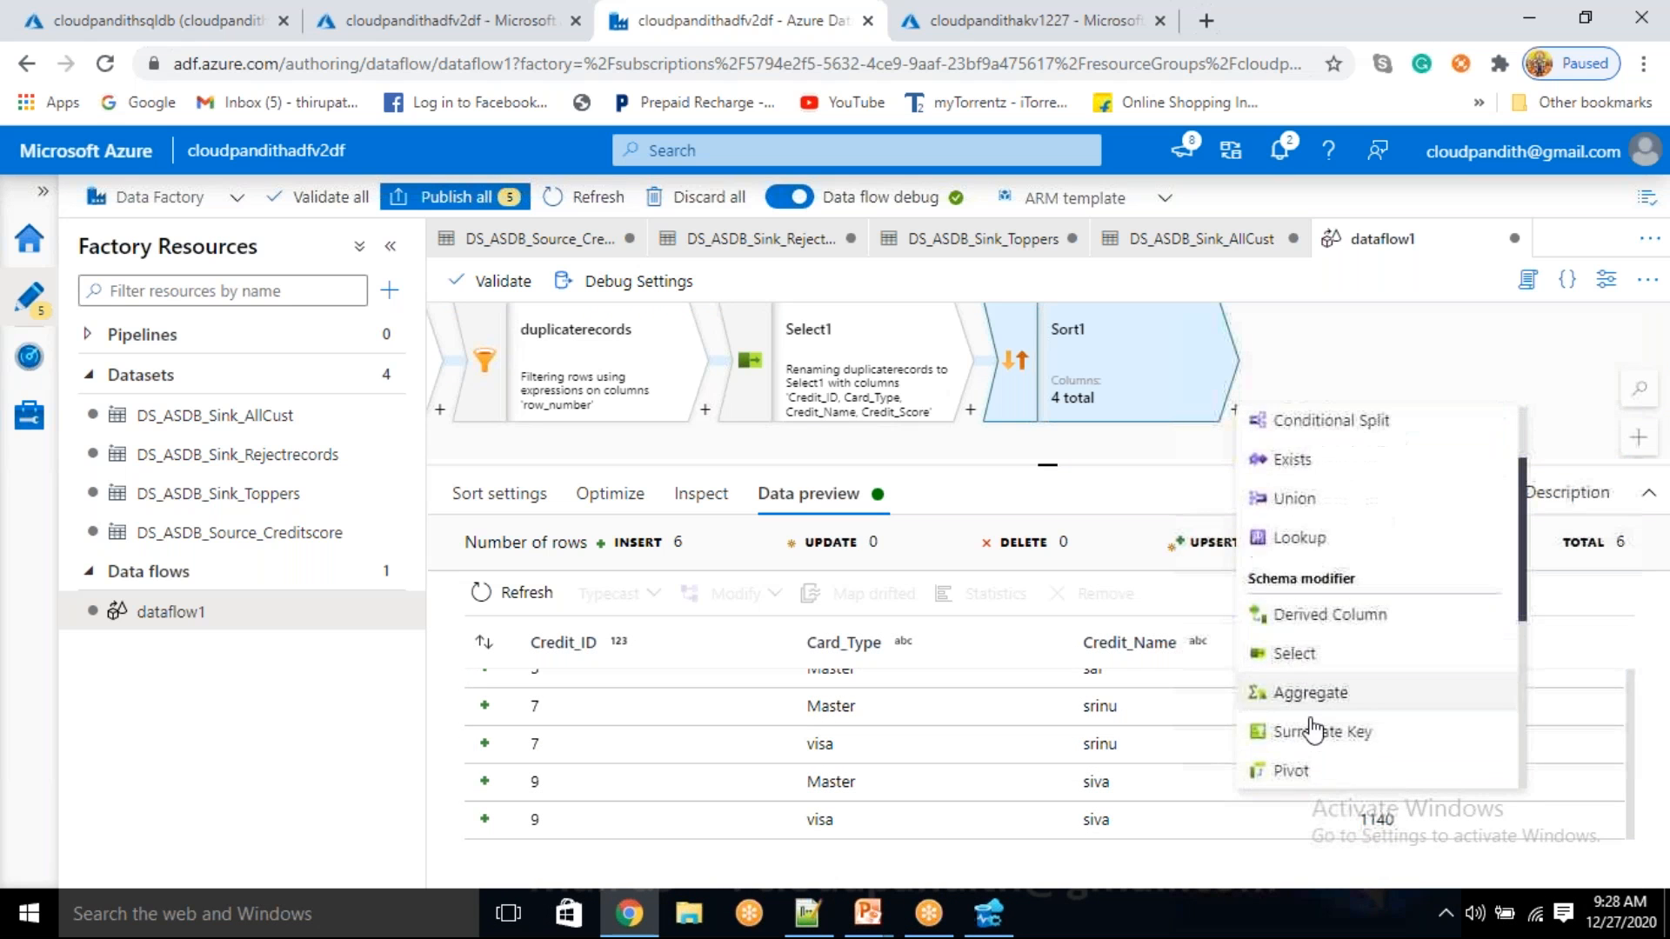
pyautogui.scroll(-3, 1302, 761)
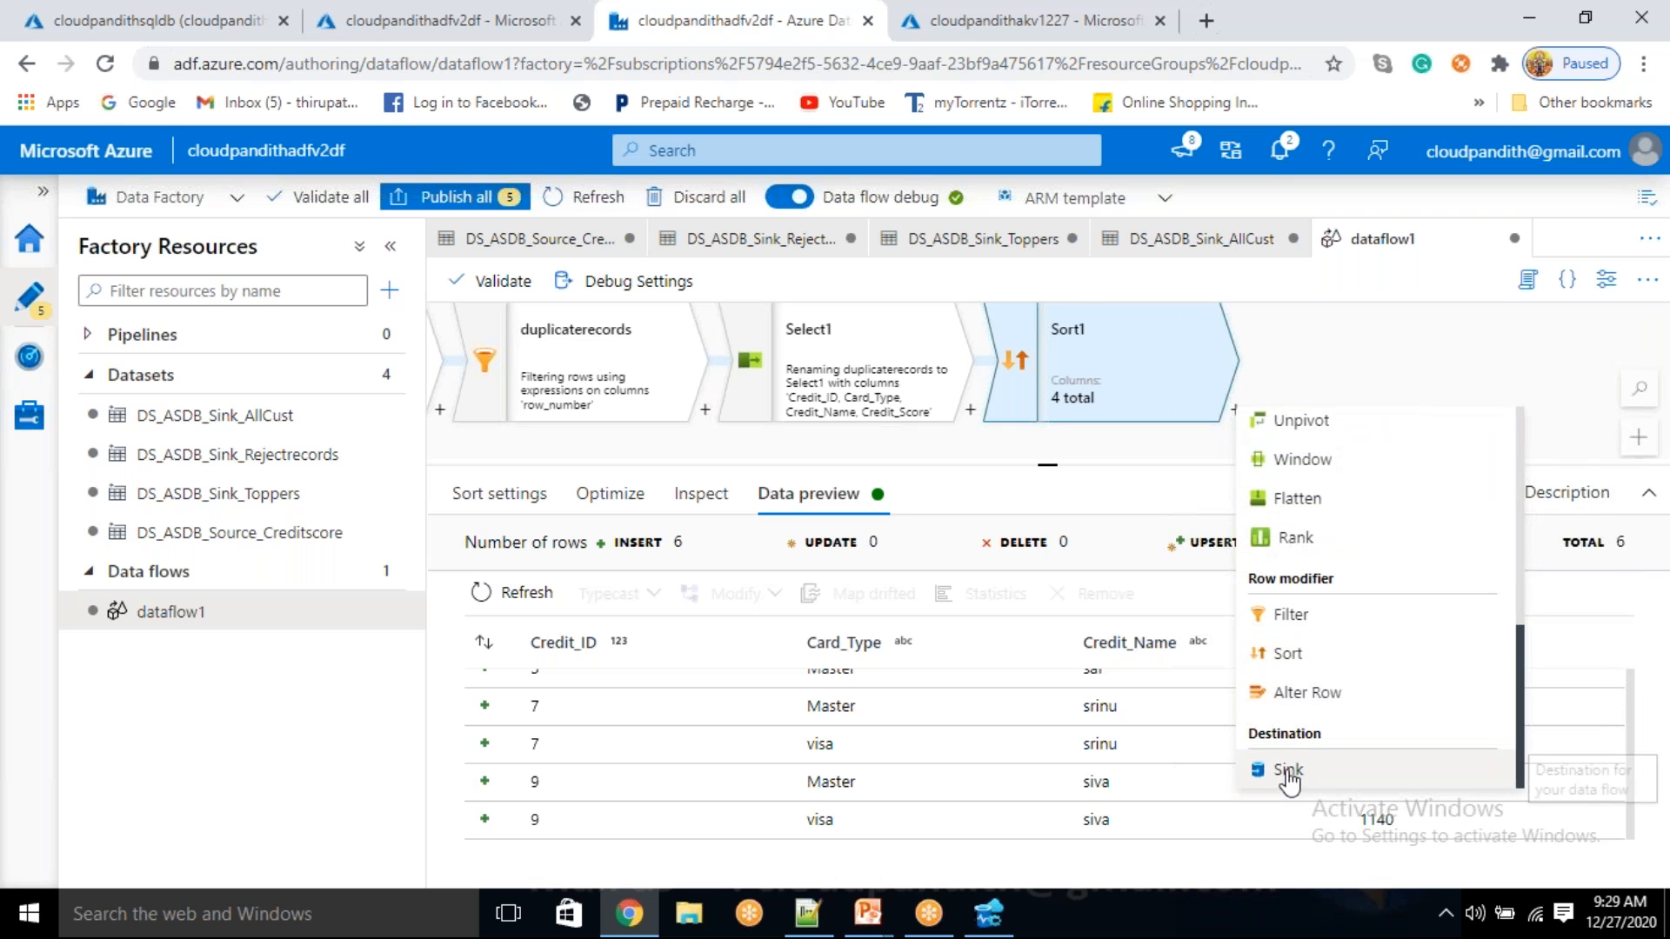
pyautogui.click(1289, 770)
pyautogui.click(1632, 578)
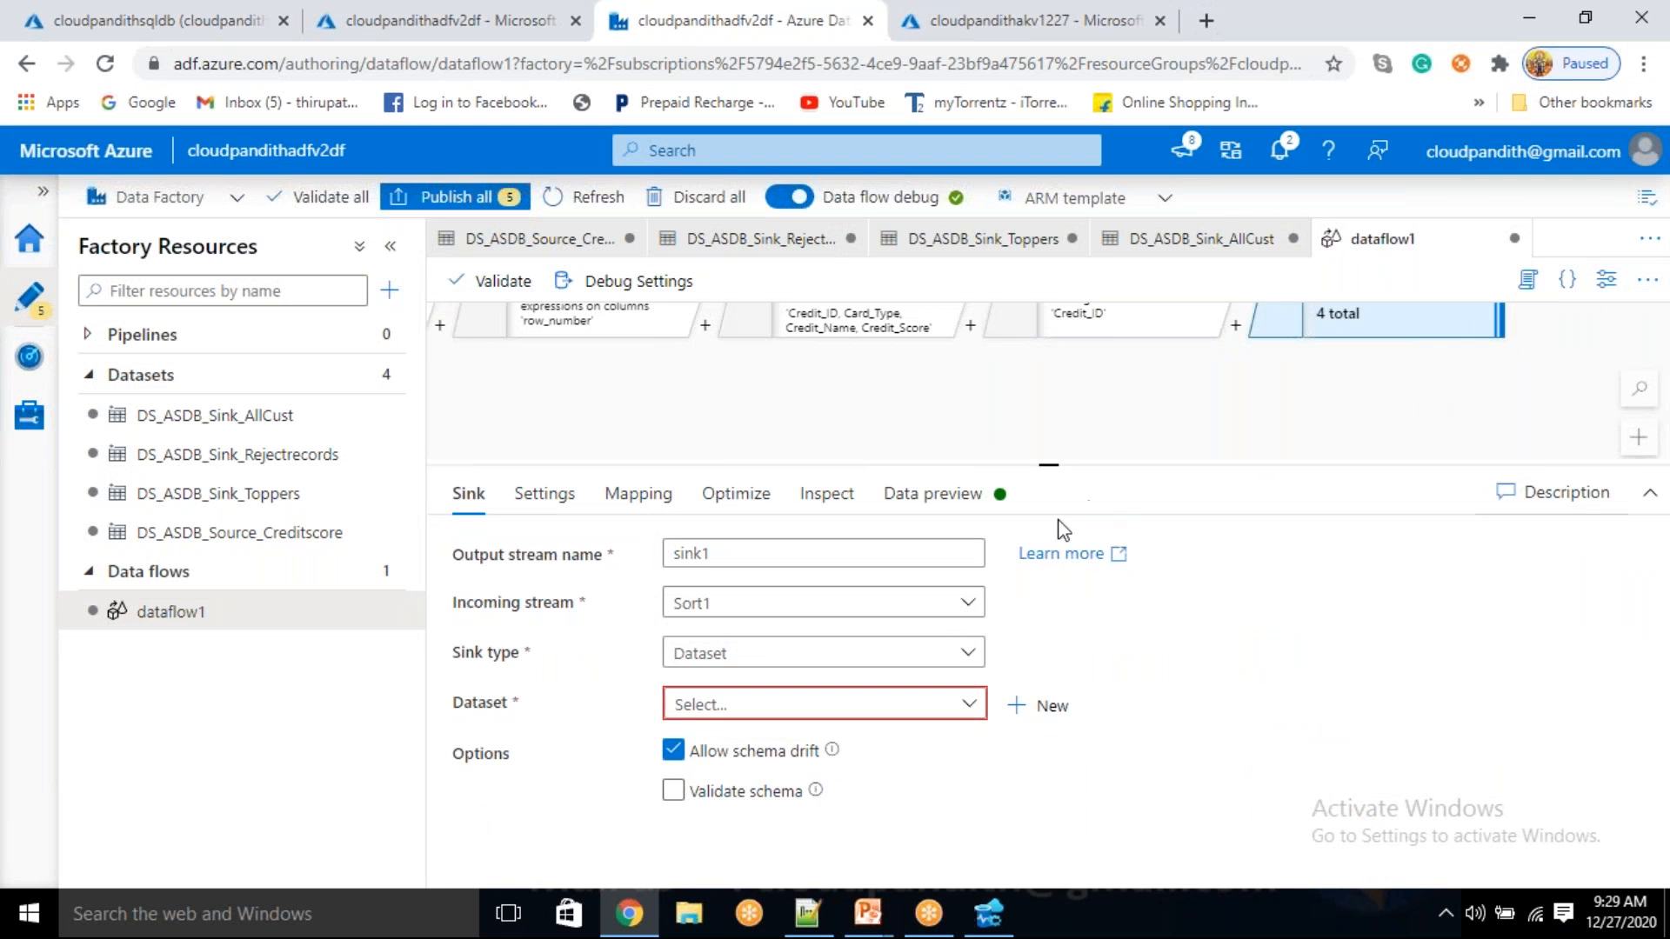
pyautogui.click(786, 707)
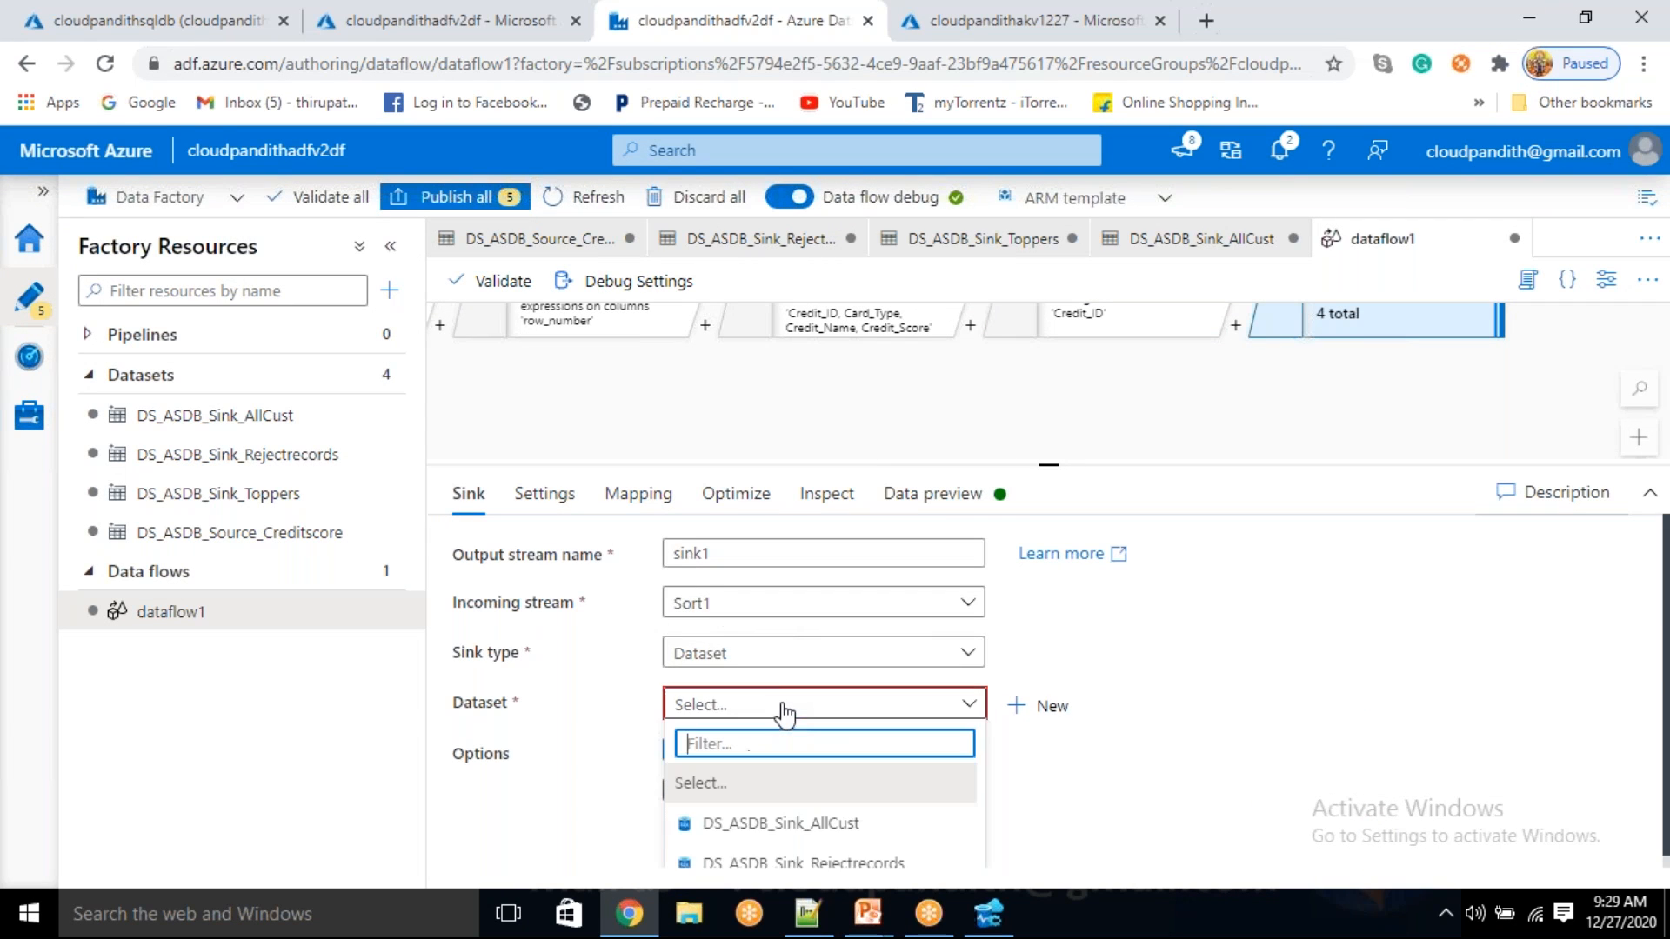
pyautogui.click(830, 863)
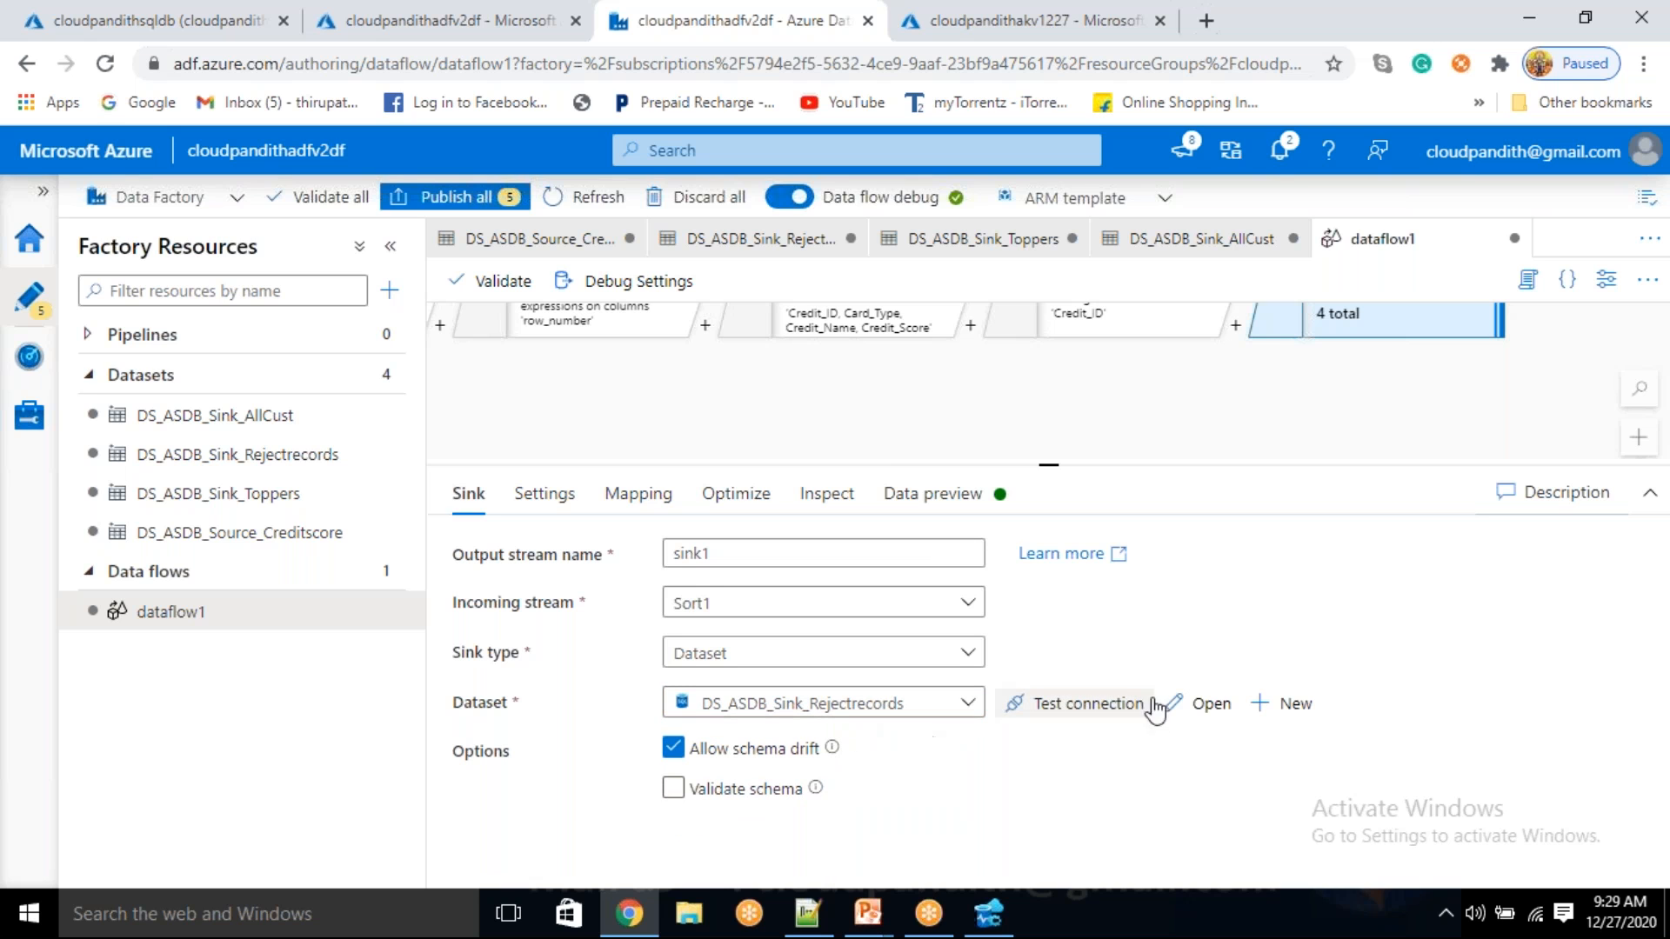
pyautogui.click(1199, 704)
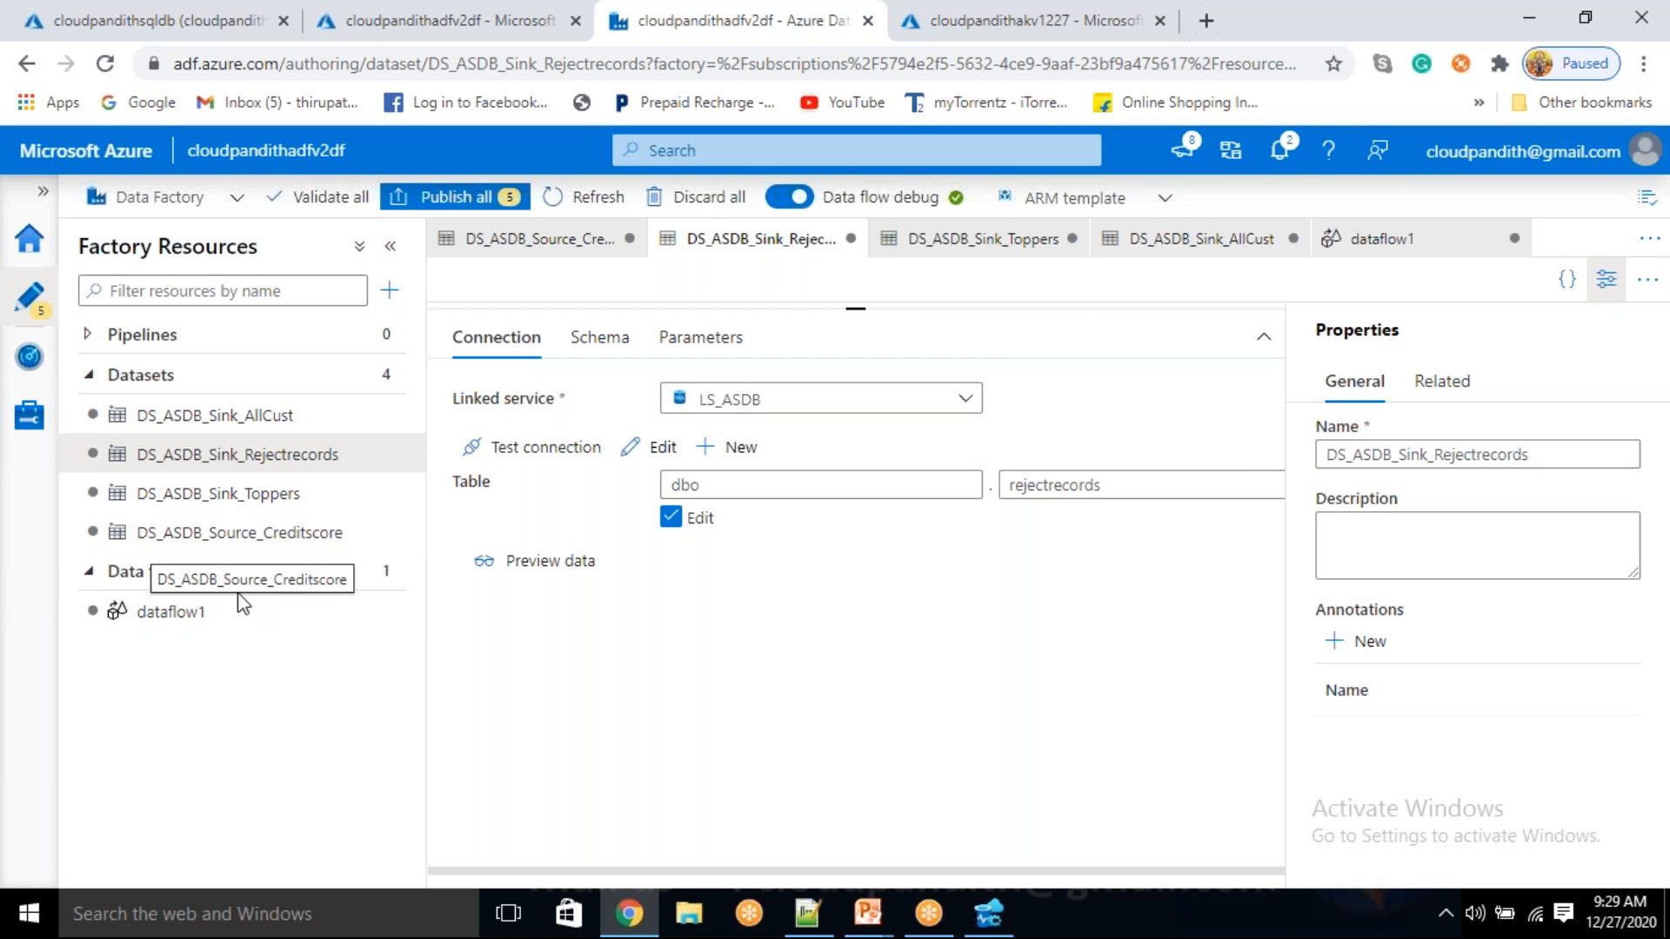
pyautogui.click(202, 623)
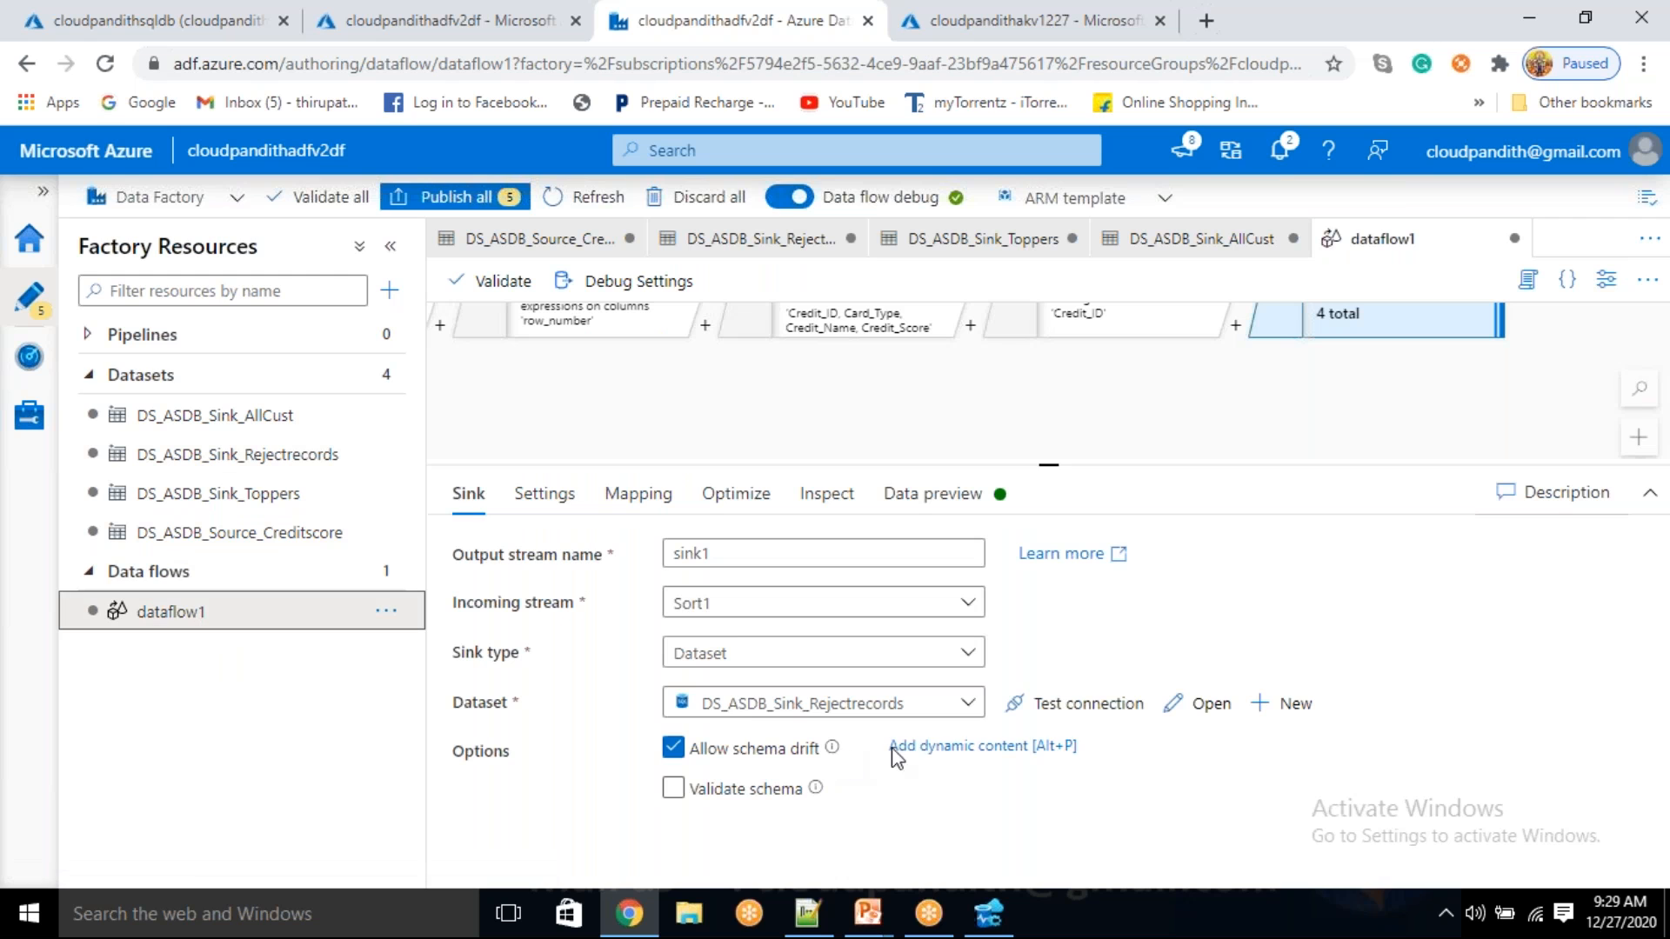
# - Set the table action of the rejected-records sink to Recreate table
pyautogui.click(566, 509)
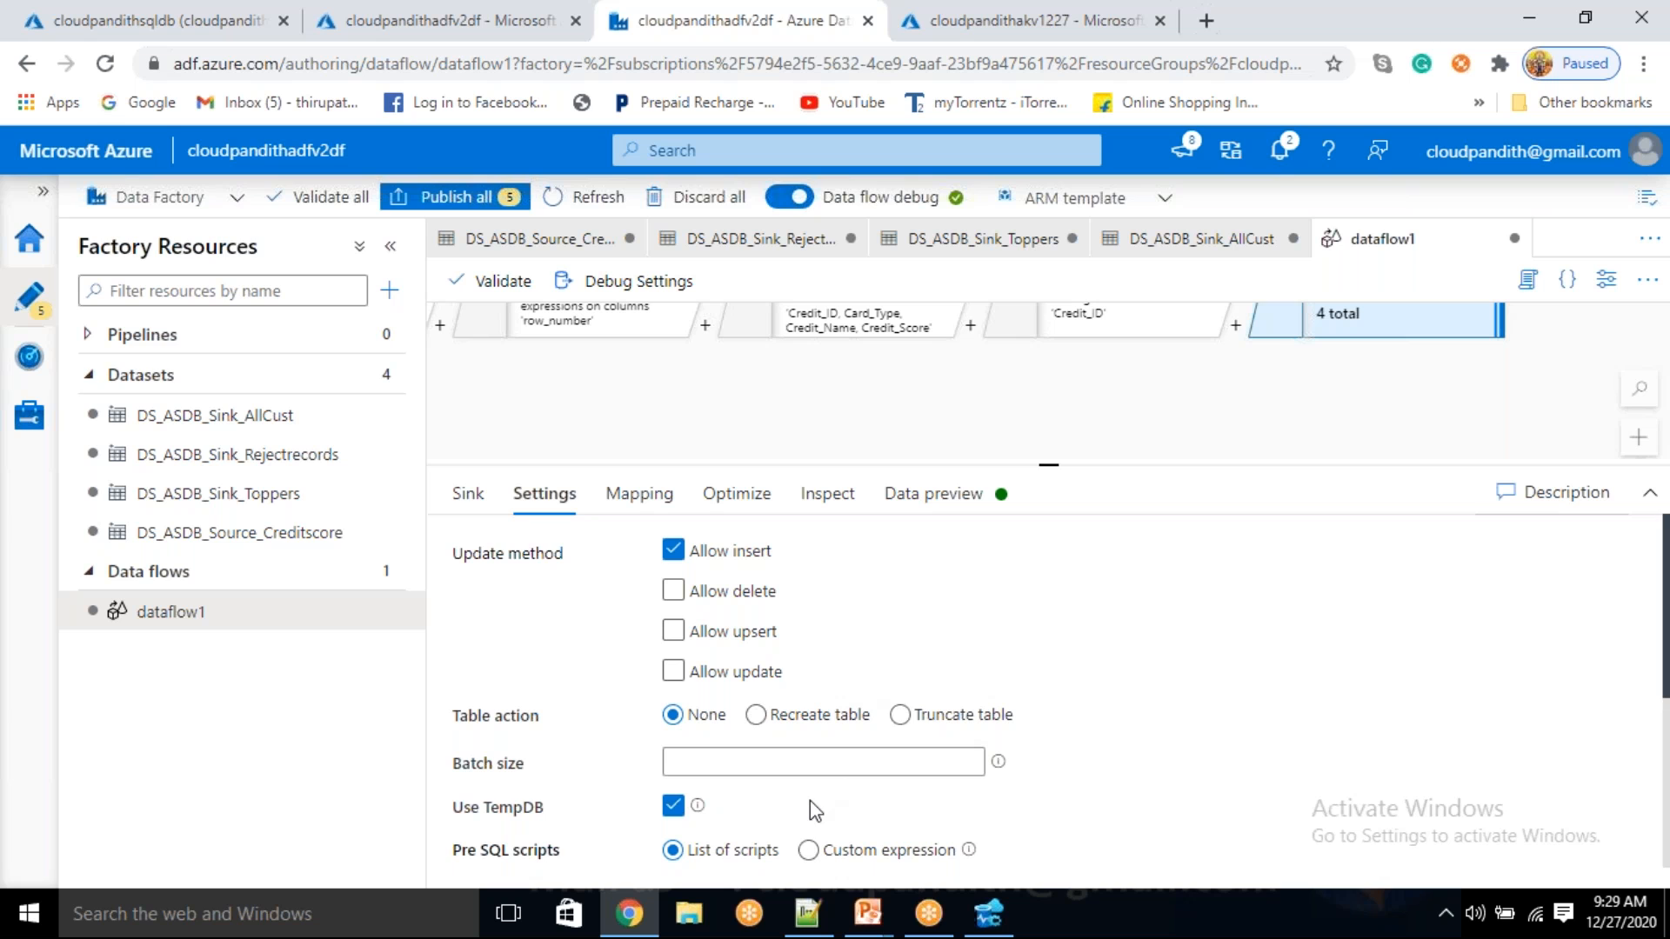
pyautogui.click(785, 719)
pyautogui.click(756, 720)
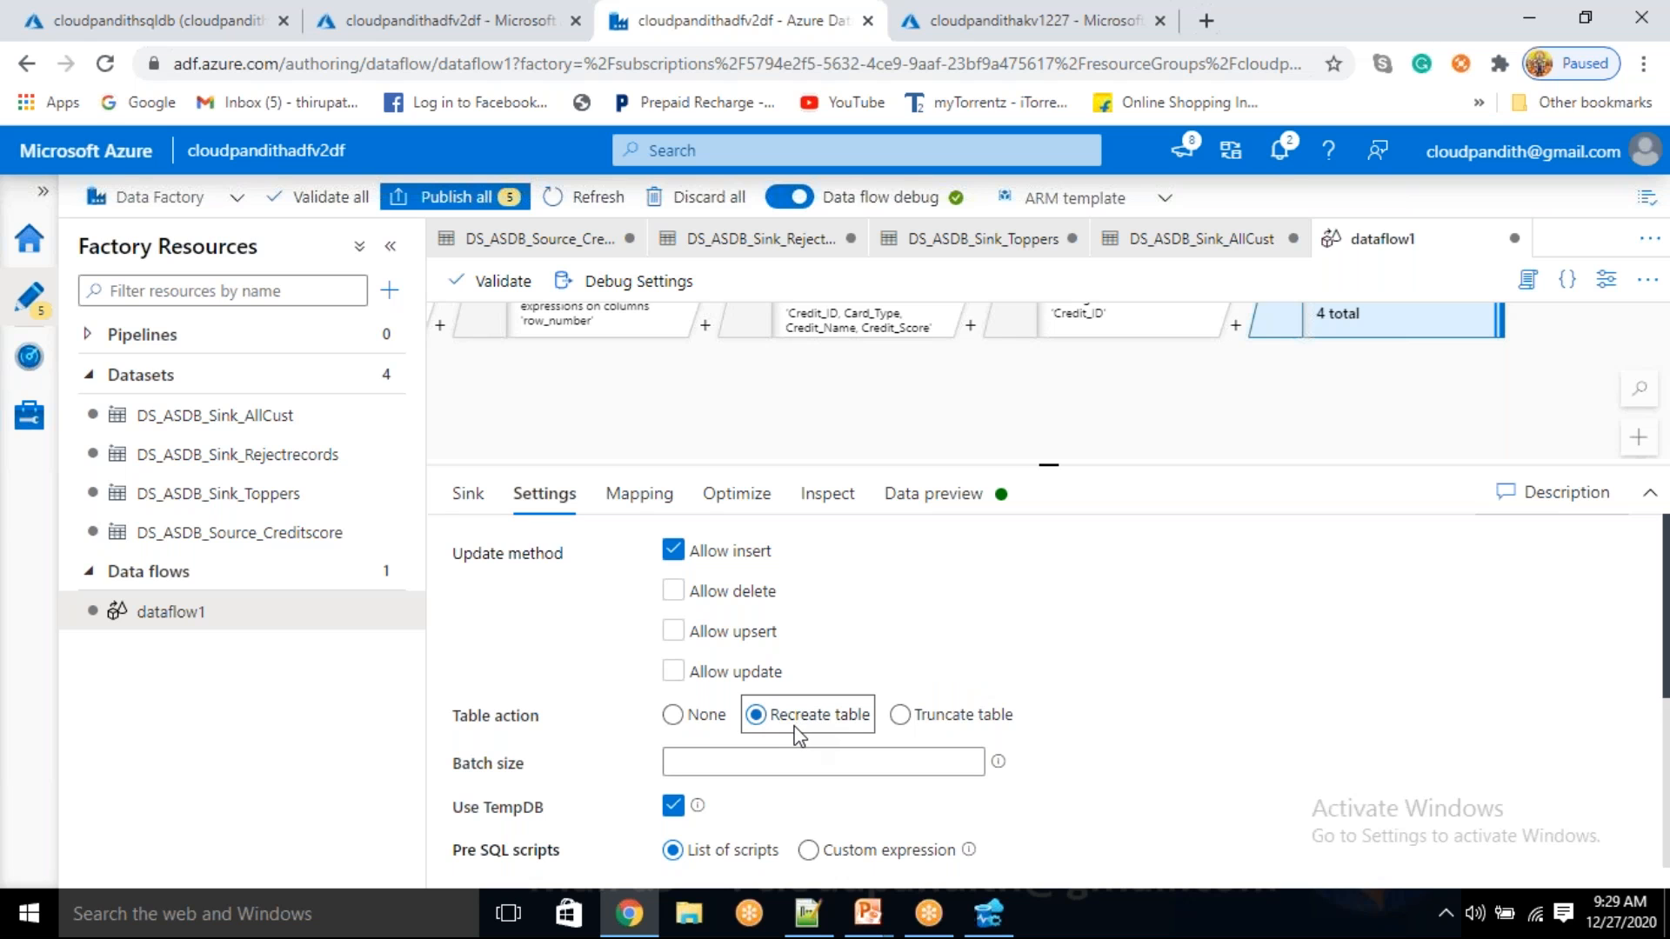
# - Enlarge the data flow canvas and create a new branch from the windowRowNumber transformation
pyautogui.moveTo(722, 398); pyautogui.dragTo(998, 393)
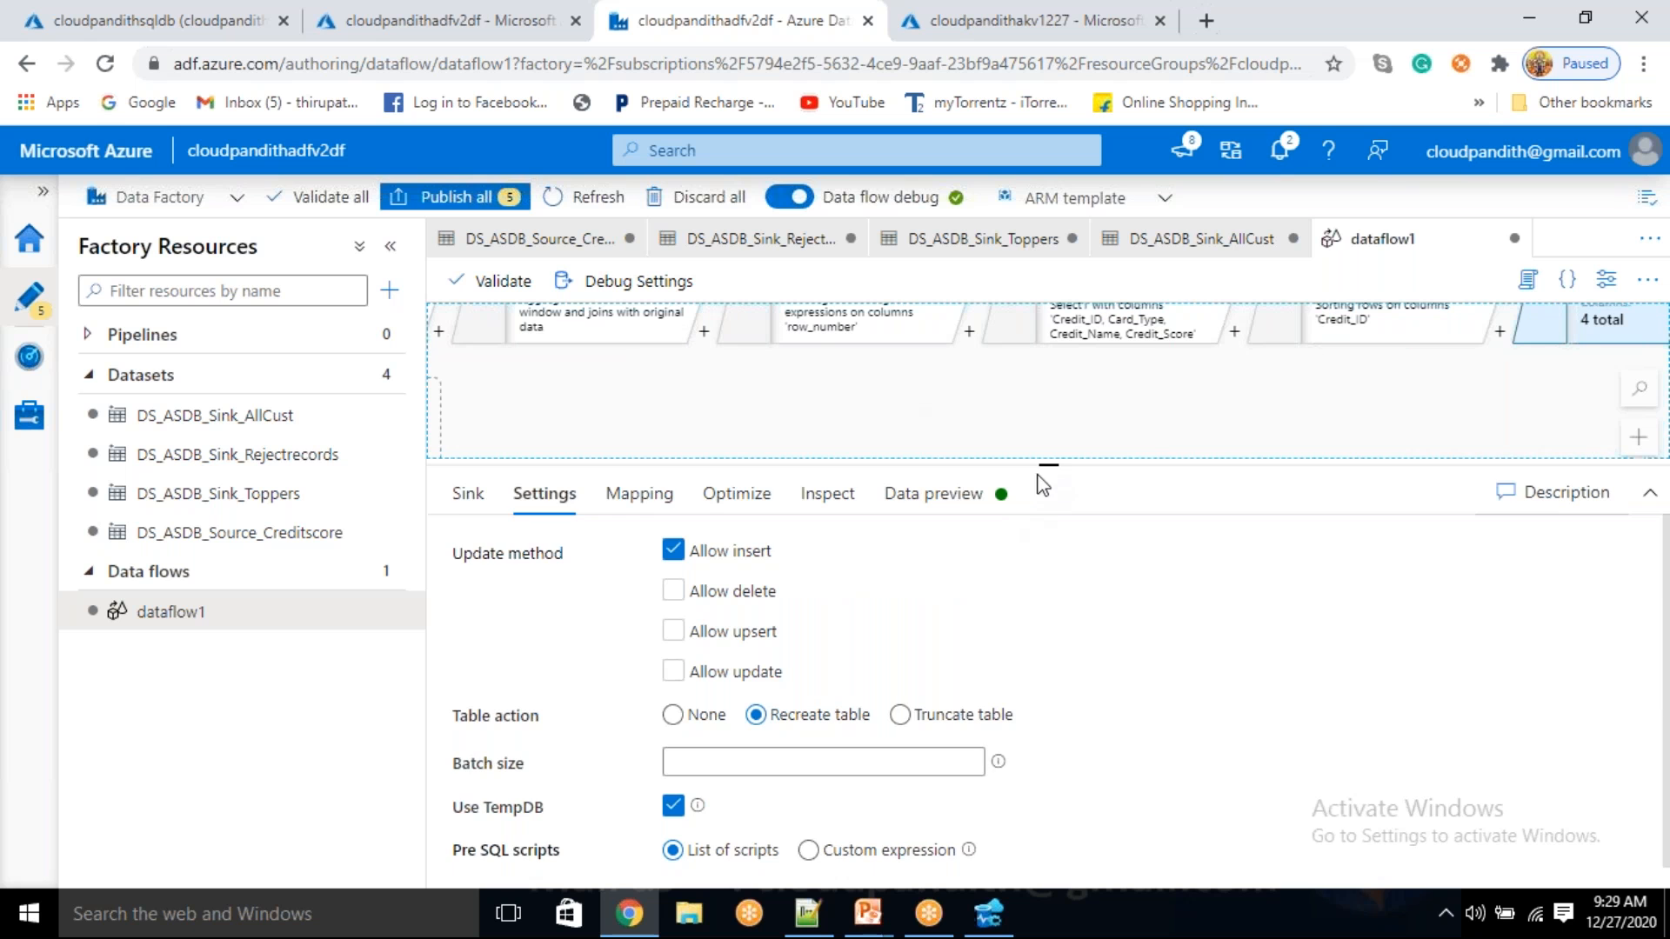
pyautogui.moveTo(1047, 465); pyautogui.dragTo(1047, 555)
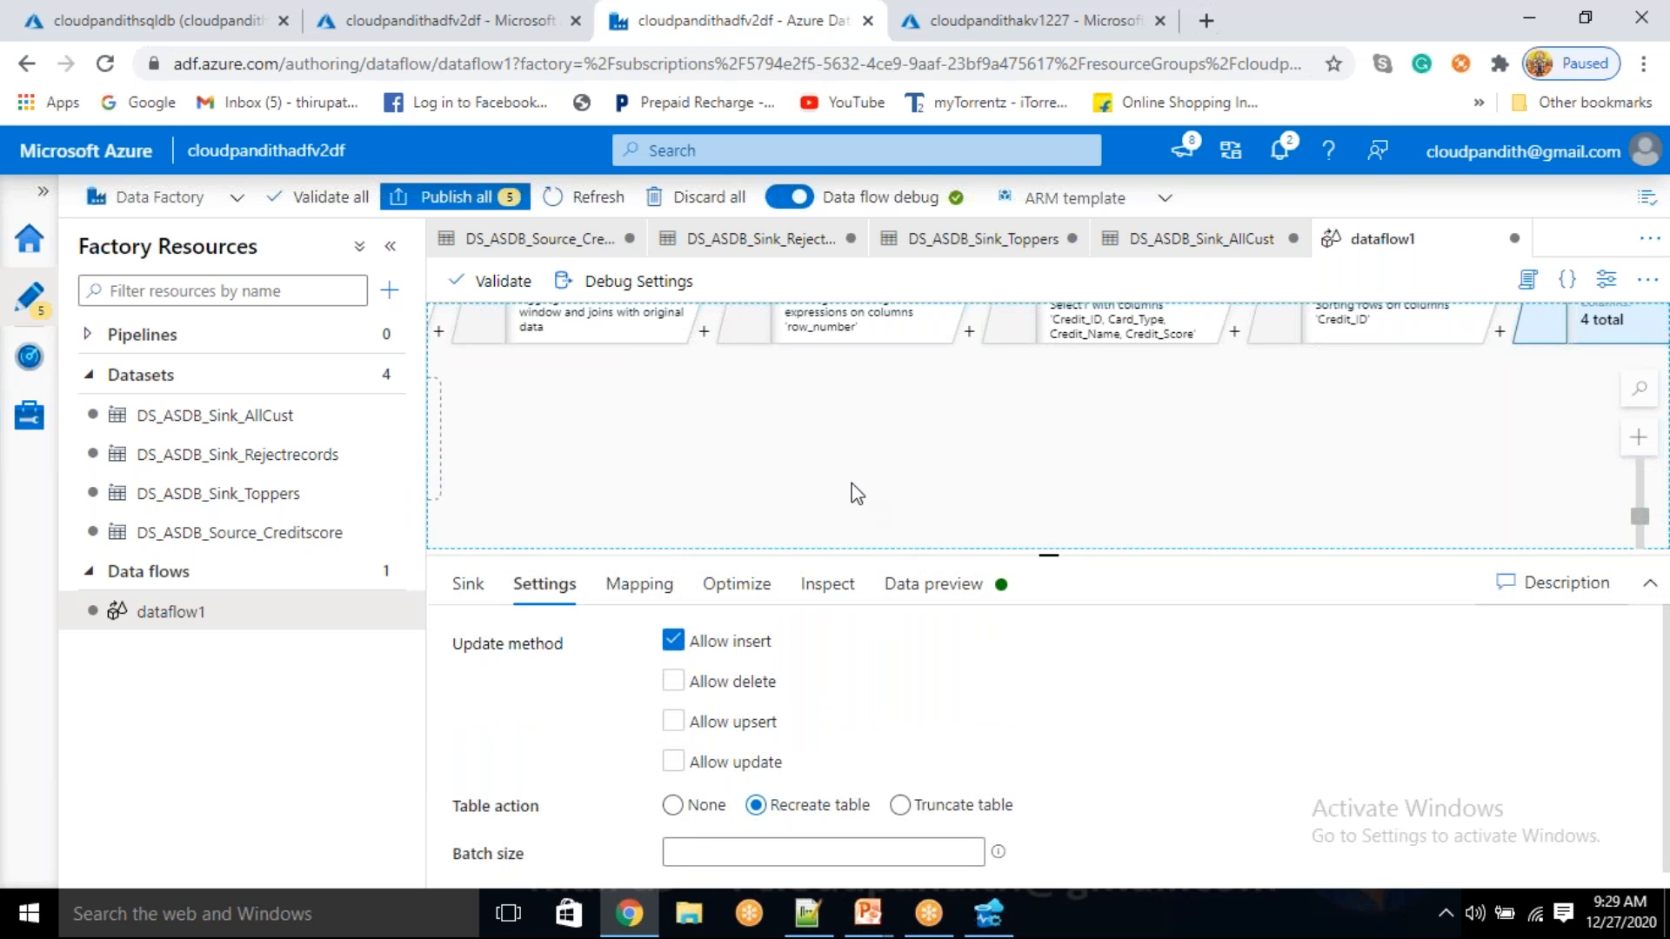
pyautogui.moveTo(827, 473); pyautogui.dragTo(1028, 530)
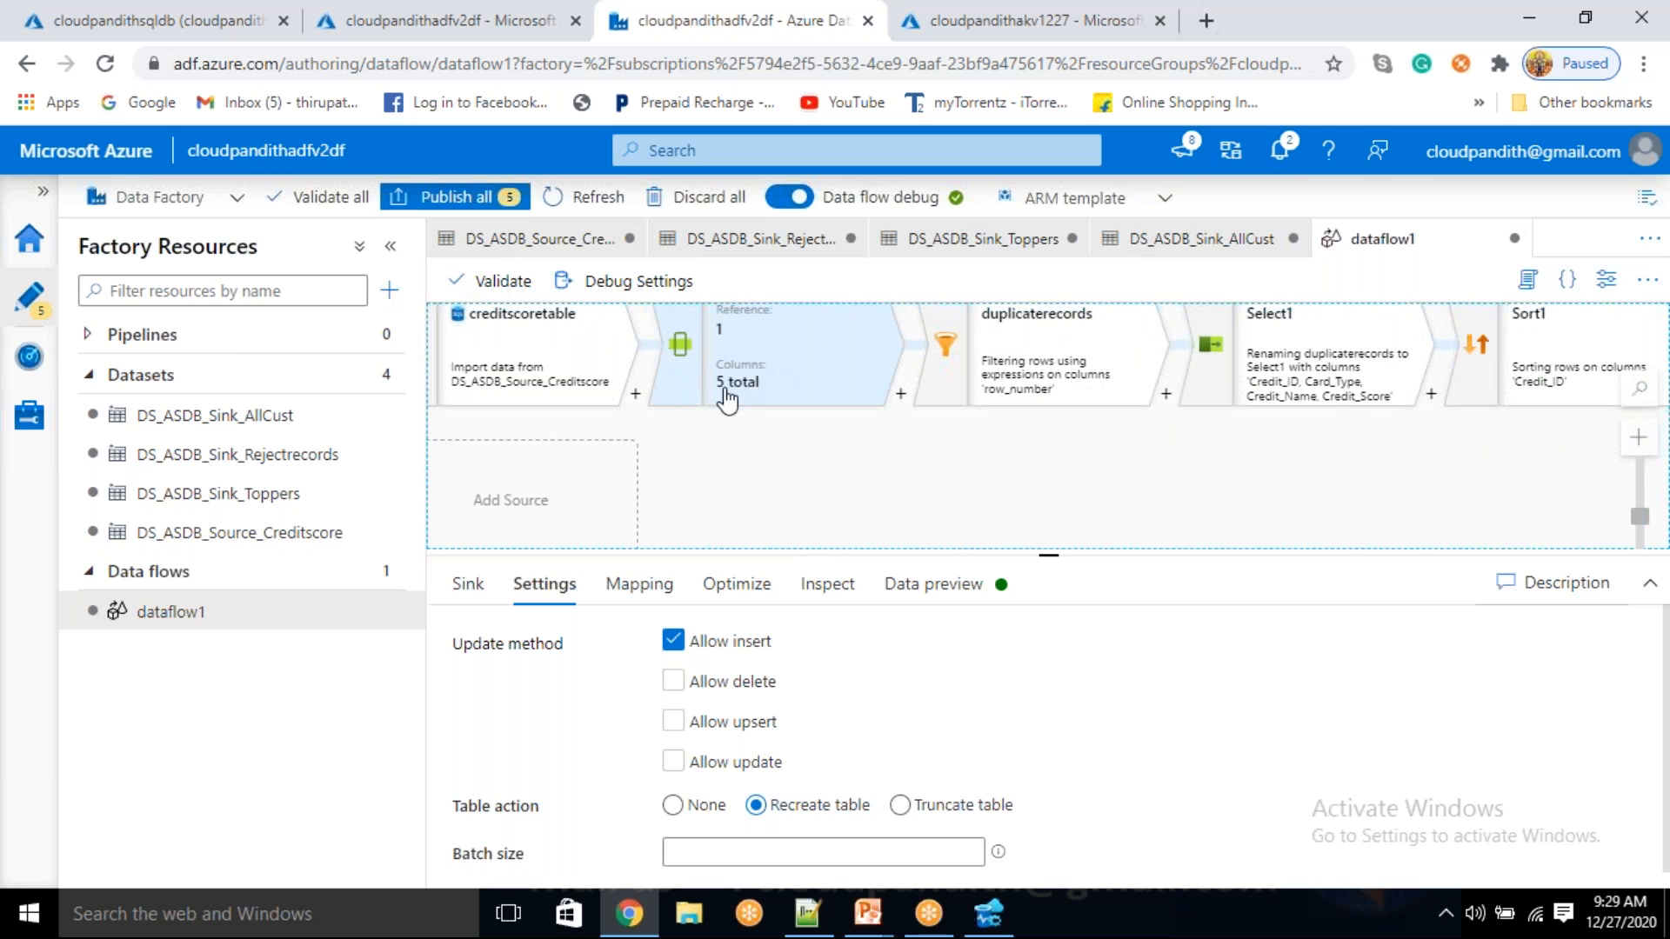
pyautogui.click(900, 393)
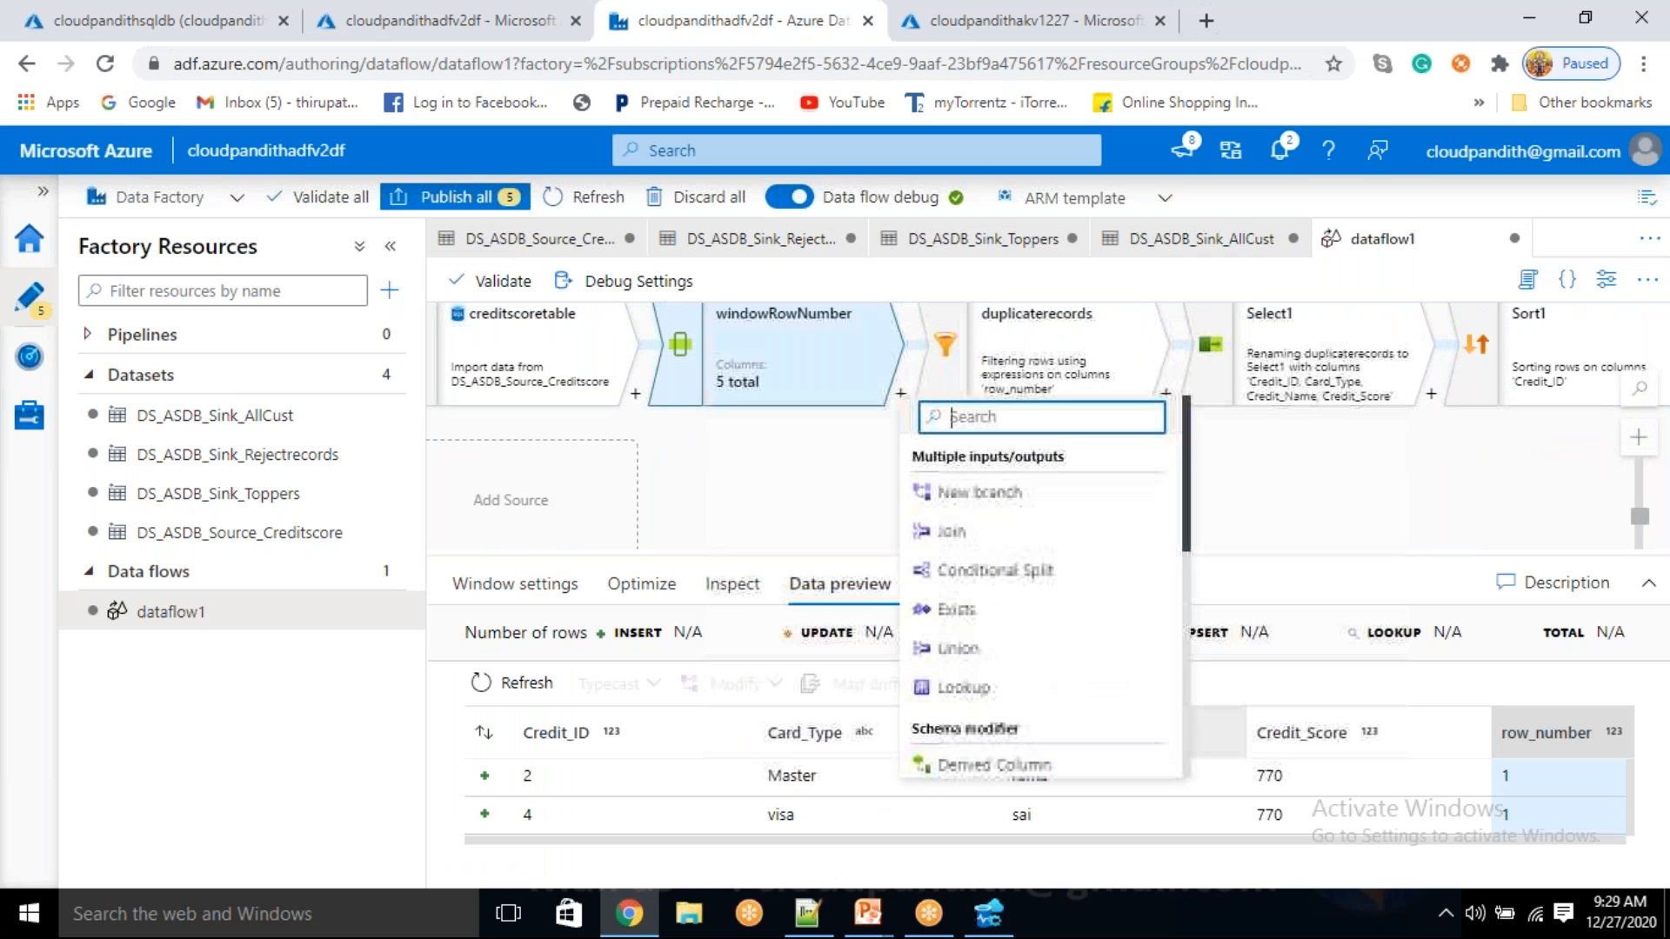
pyautogui.click(1001, 494)
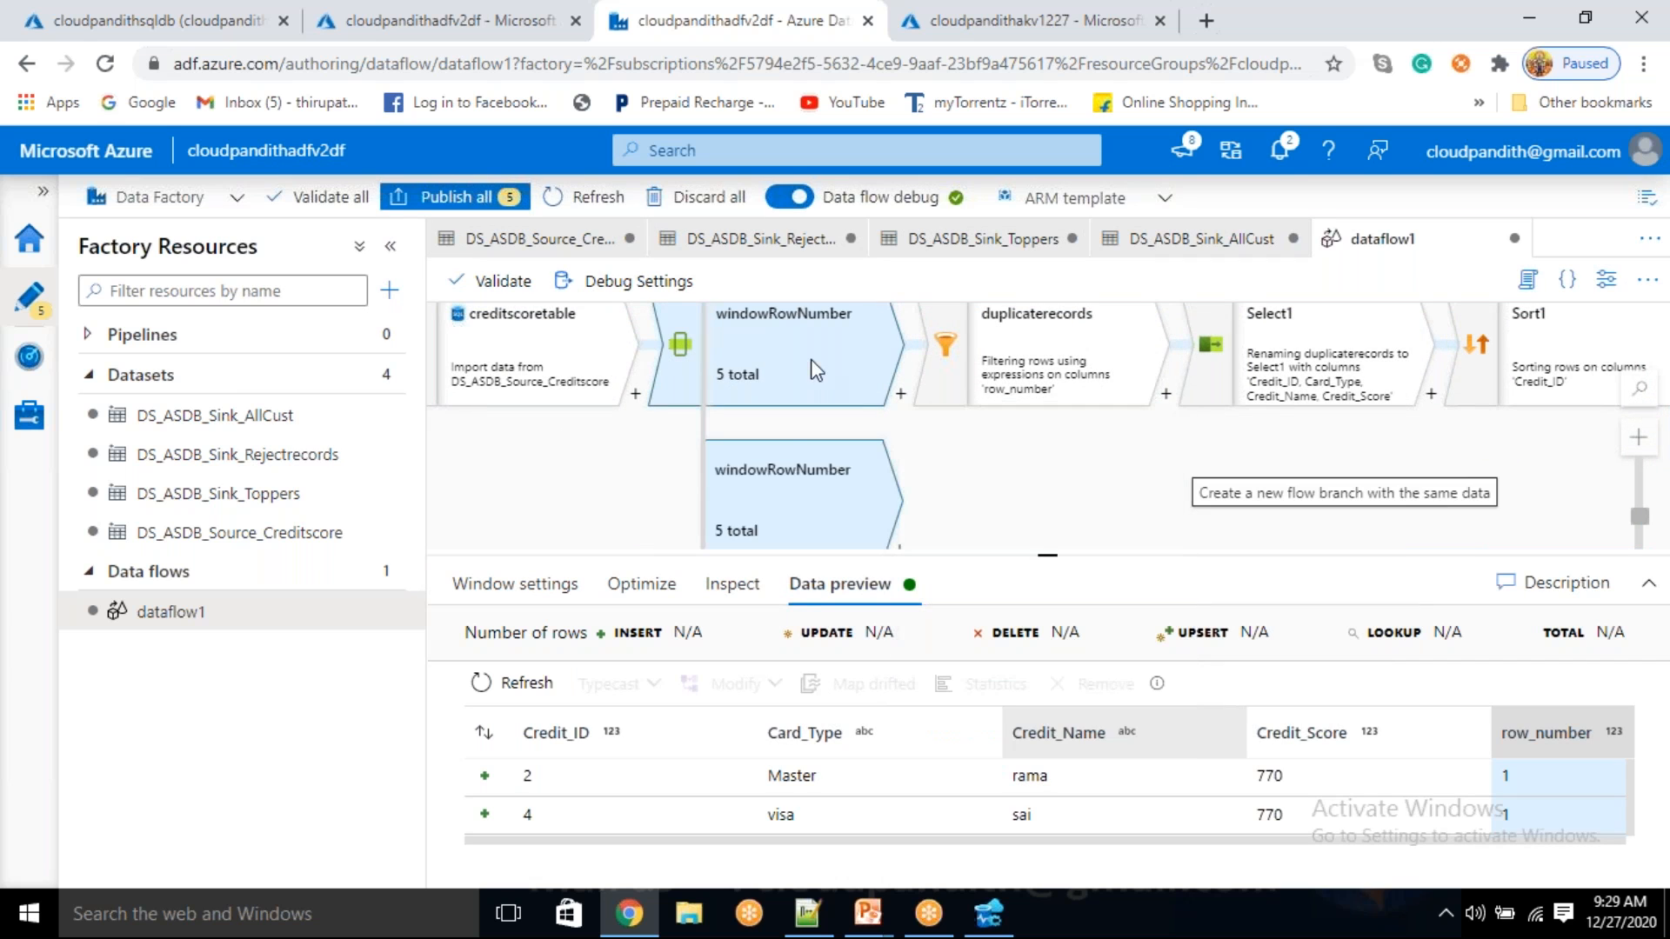
# - Add a Filter transformation to the new windowRowNumber branch
pyautogui.moveTo(960, 464); pyautogui.dragTo(854, 395)
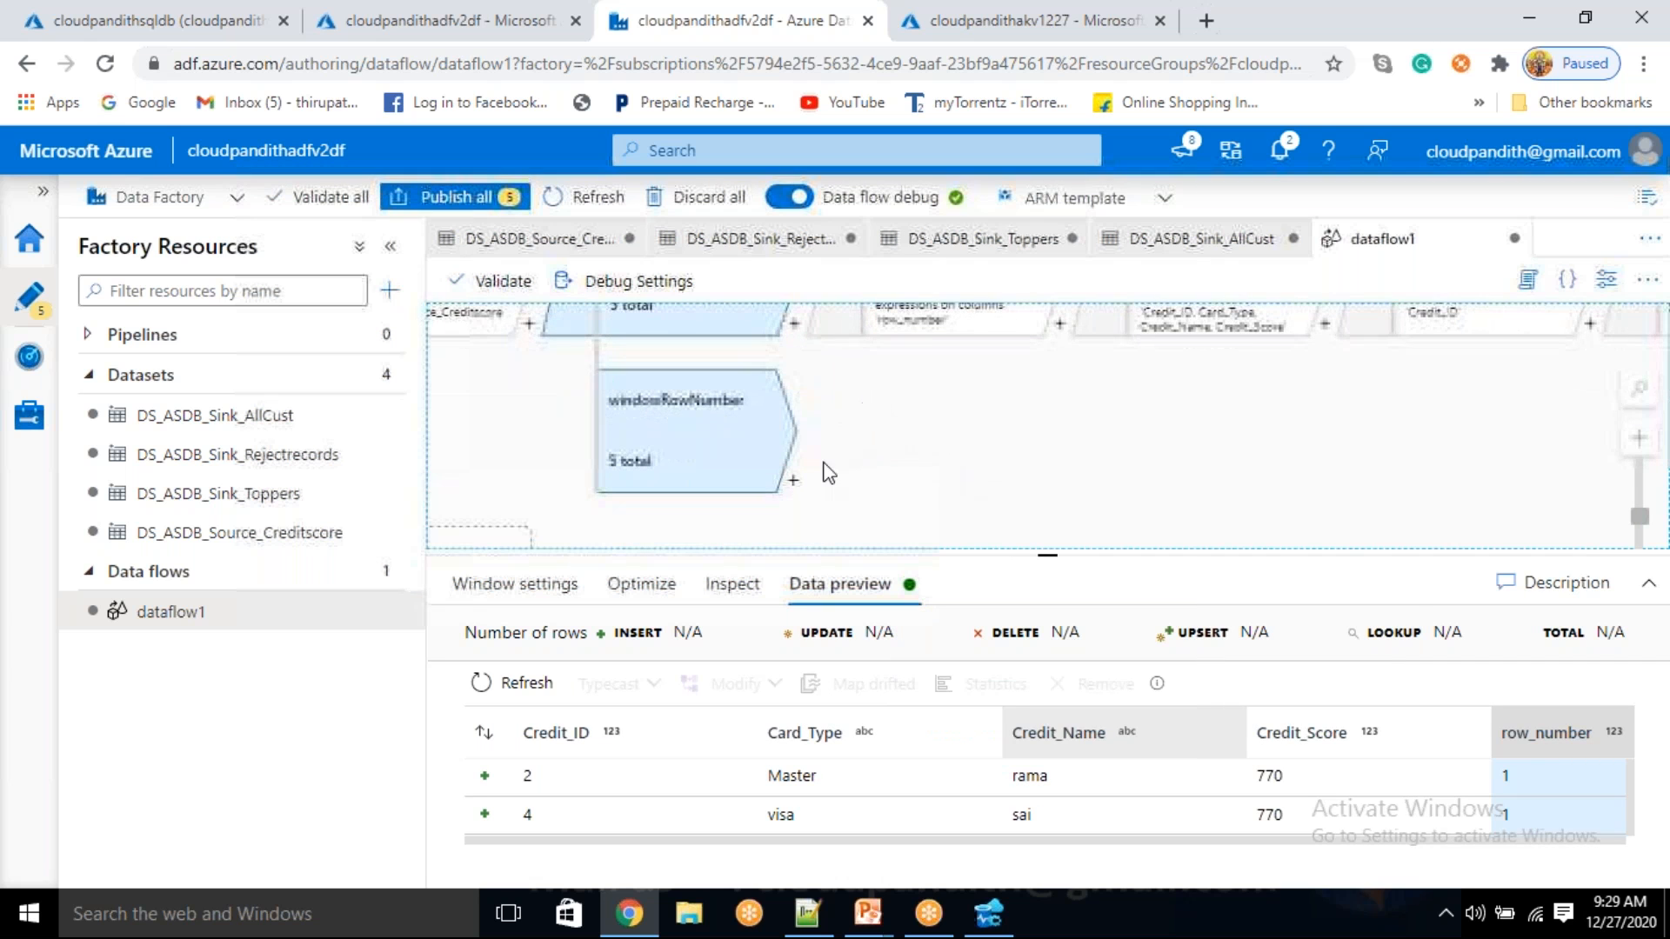
pyautogui.click(794, 483)
pyautogui.scroll(-5, 861, 696)
pyautogui.scroll(-1, 888, 735)
pyautogui.click(885, 691)
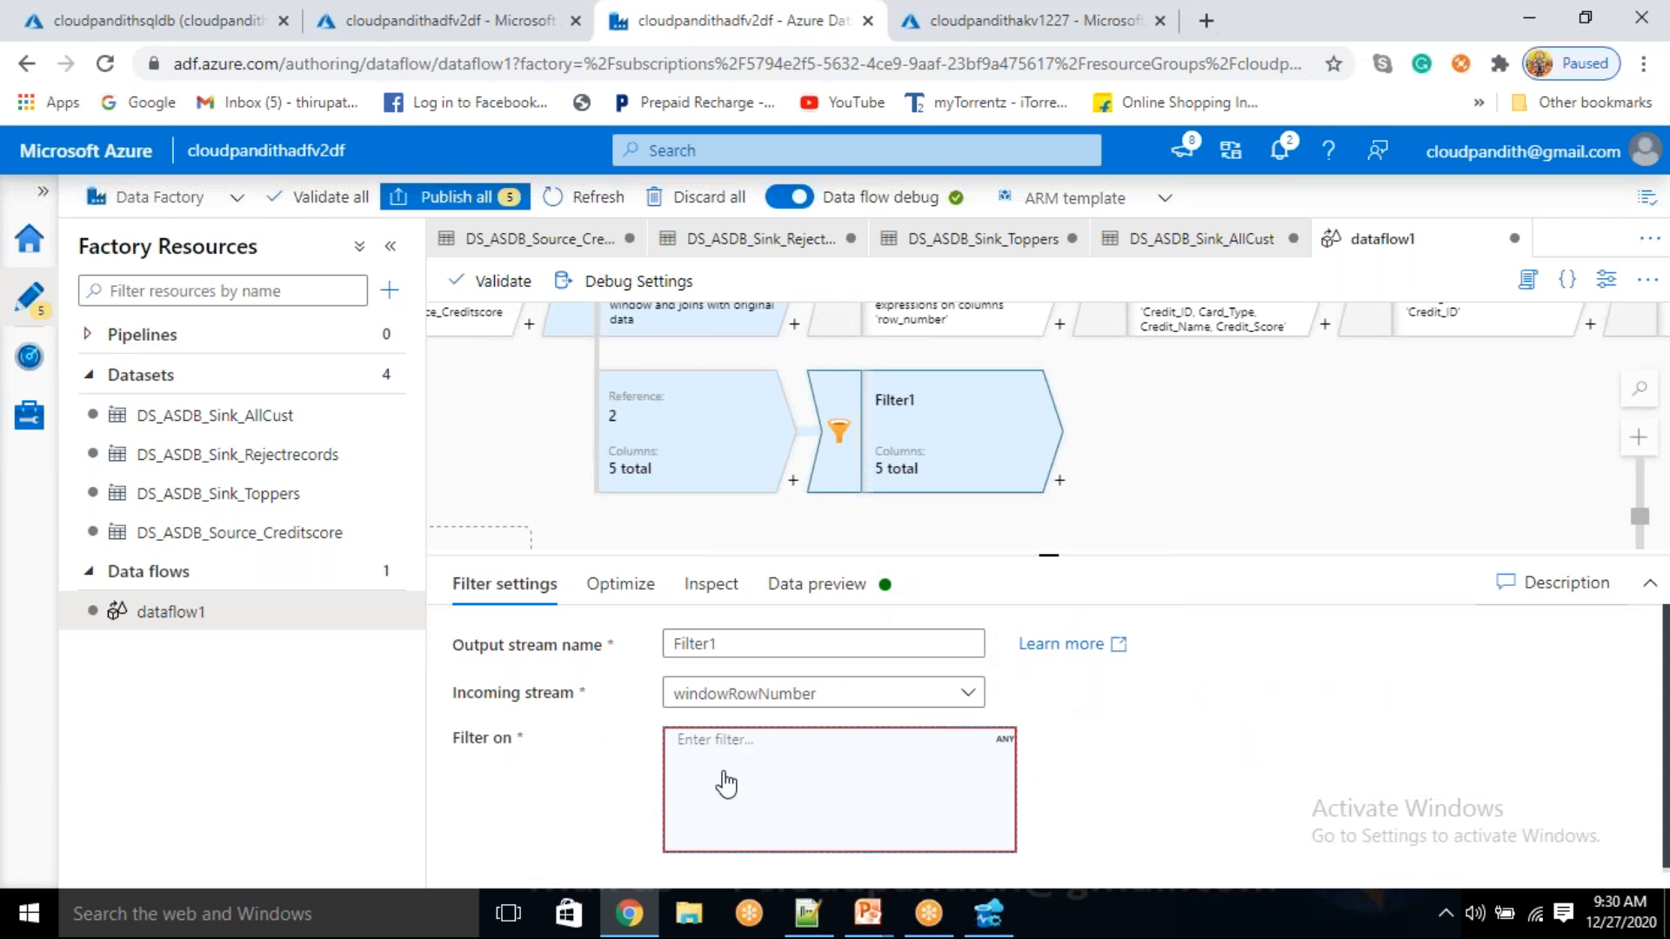
# - Set the Filter1 condition to equals(row_number,1) in the expression builder and save it
pyautogui.click(726, 783)
pyautogui.click(515, 568)
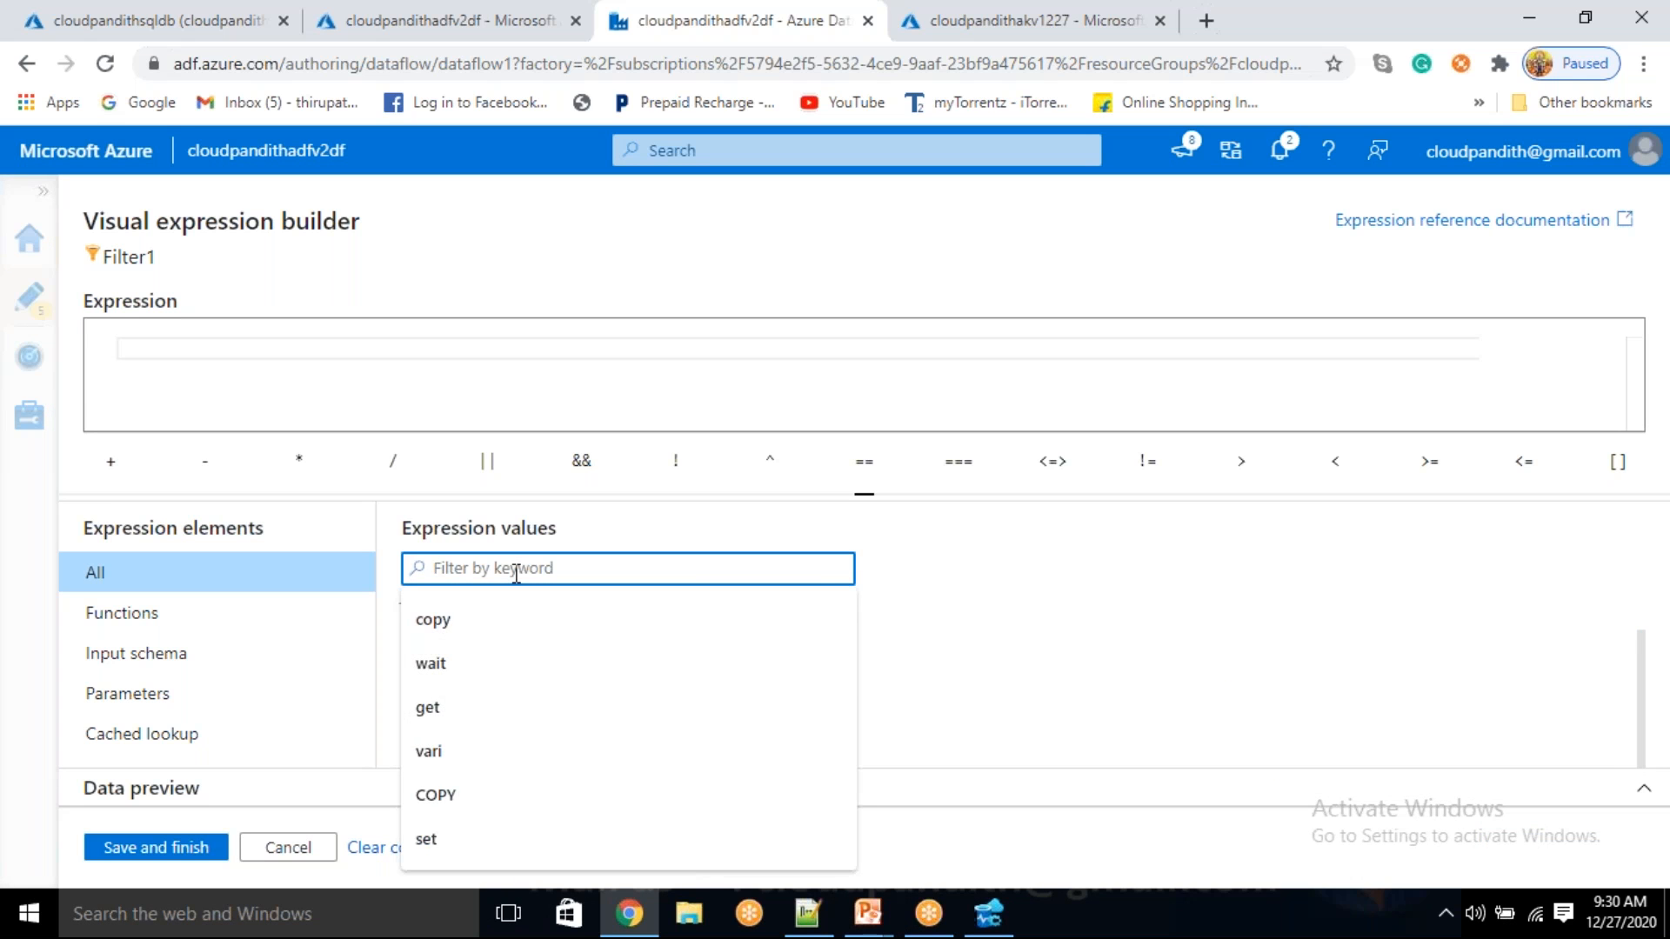
pyautogui.write('equala')
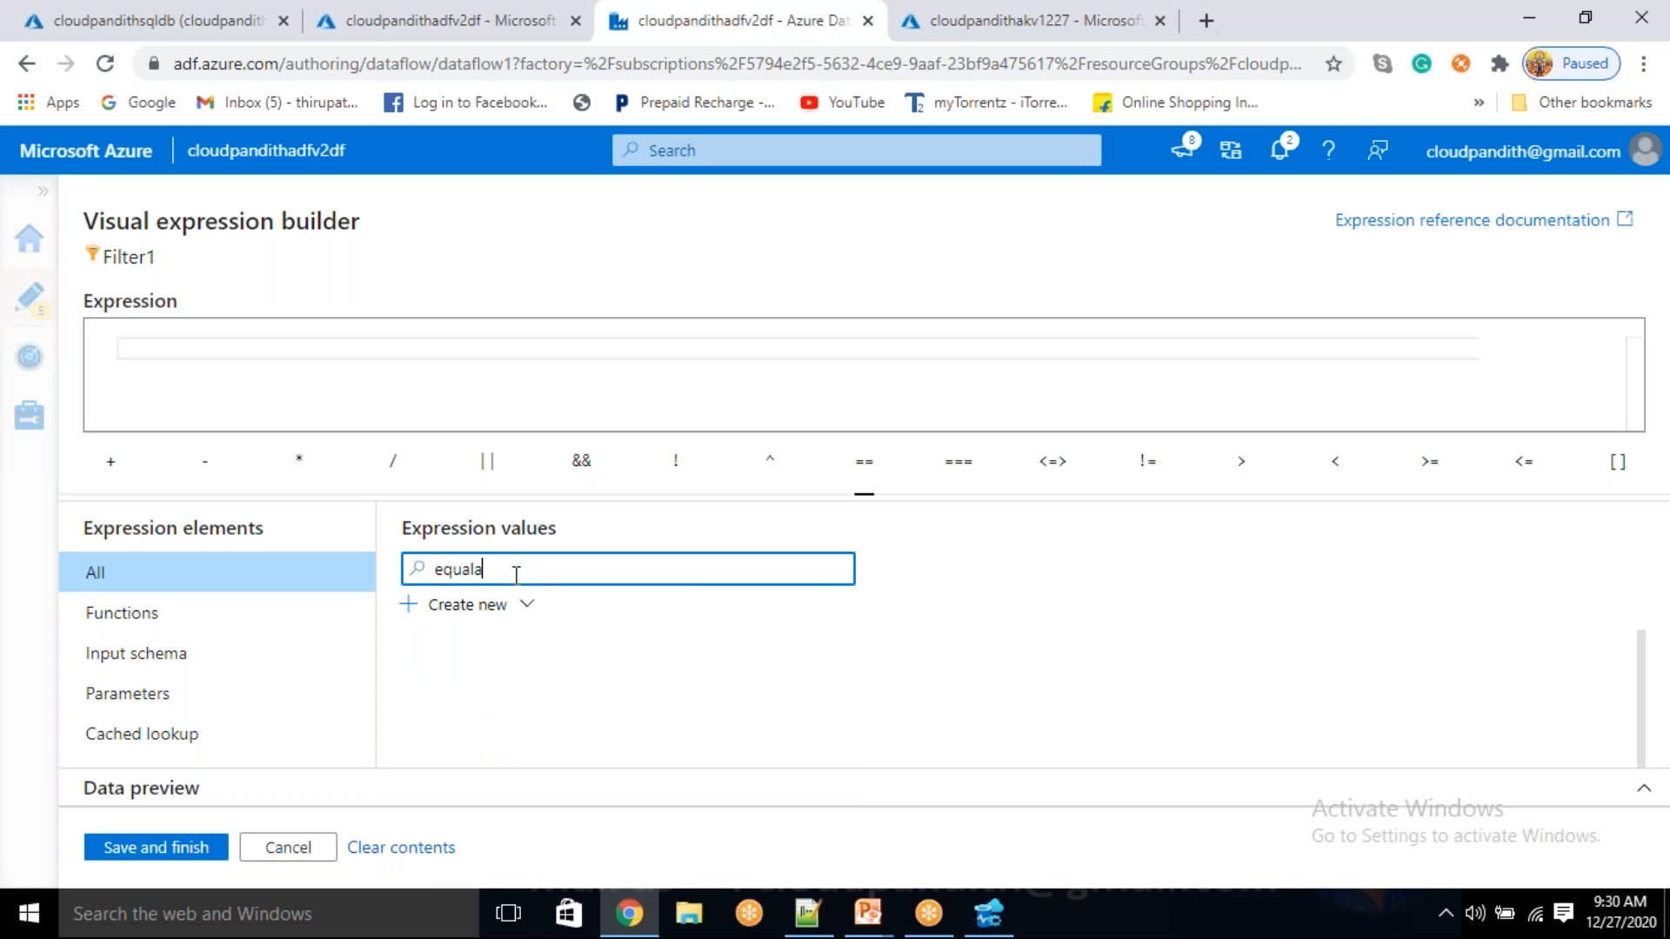
pyautogui.press('BackSpace')
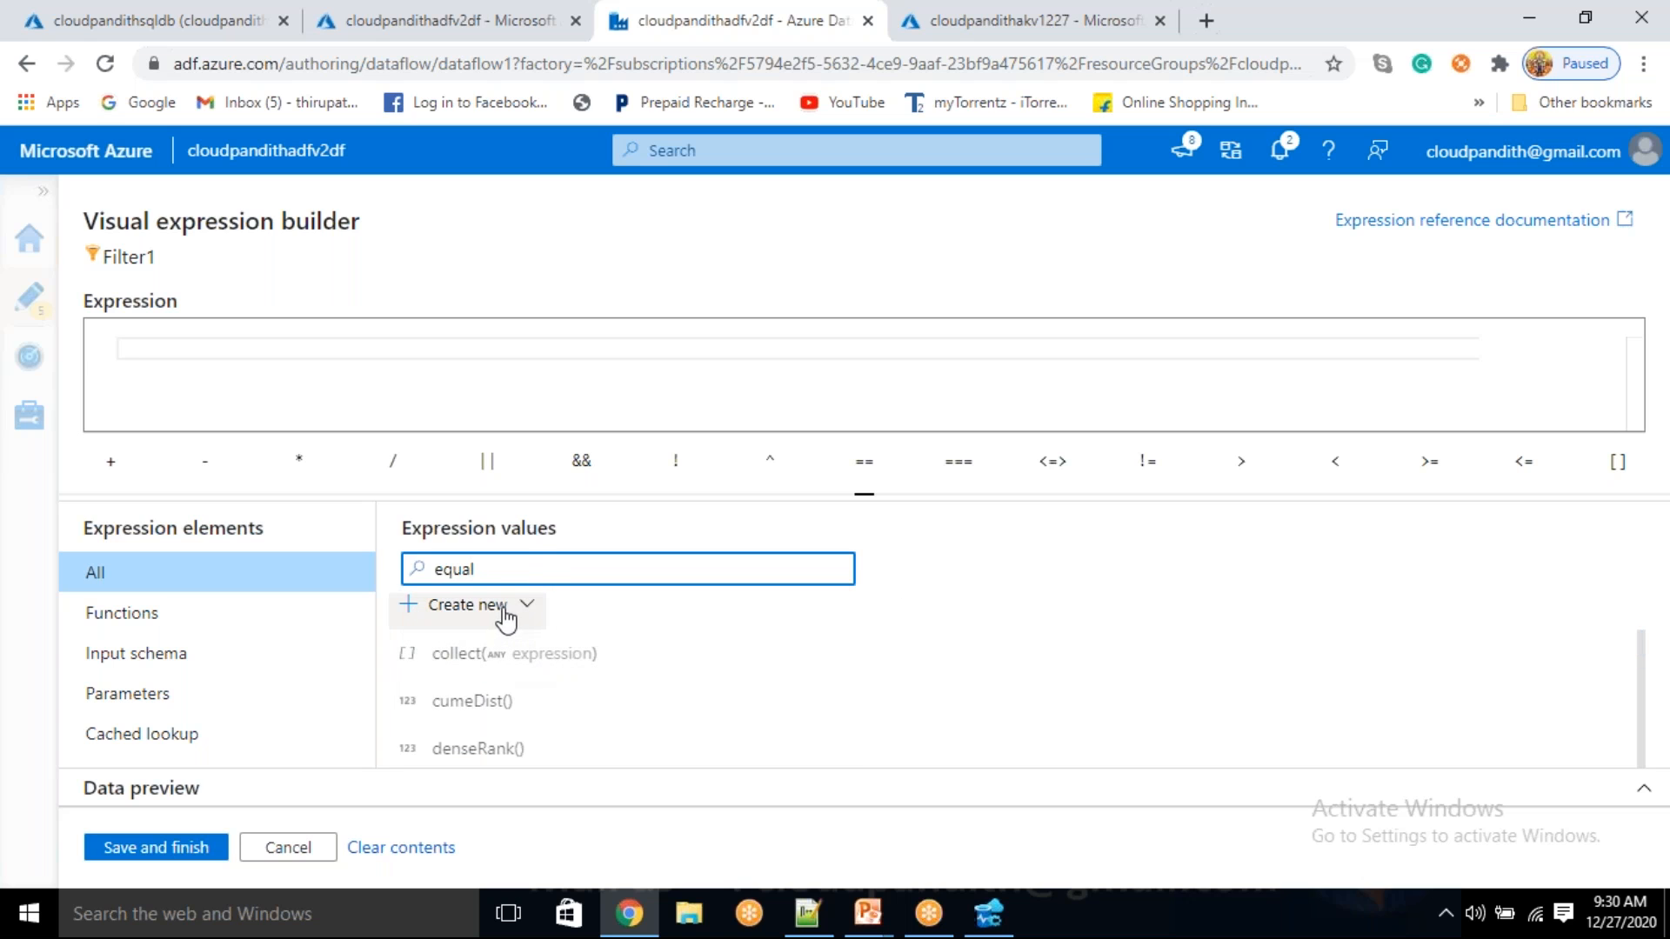
pyautogui.write('s')
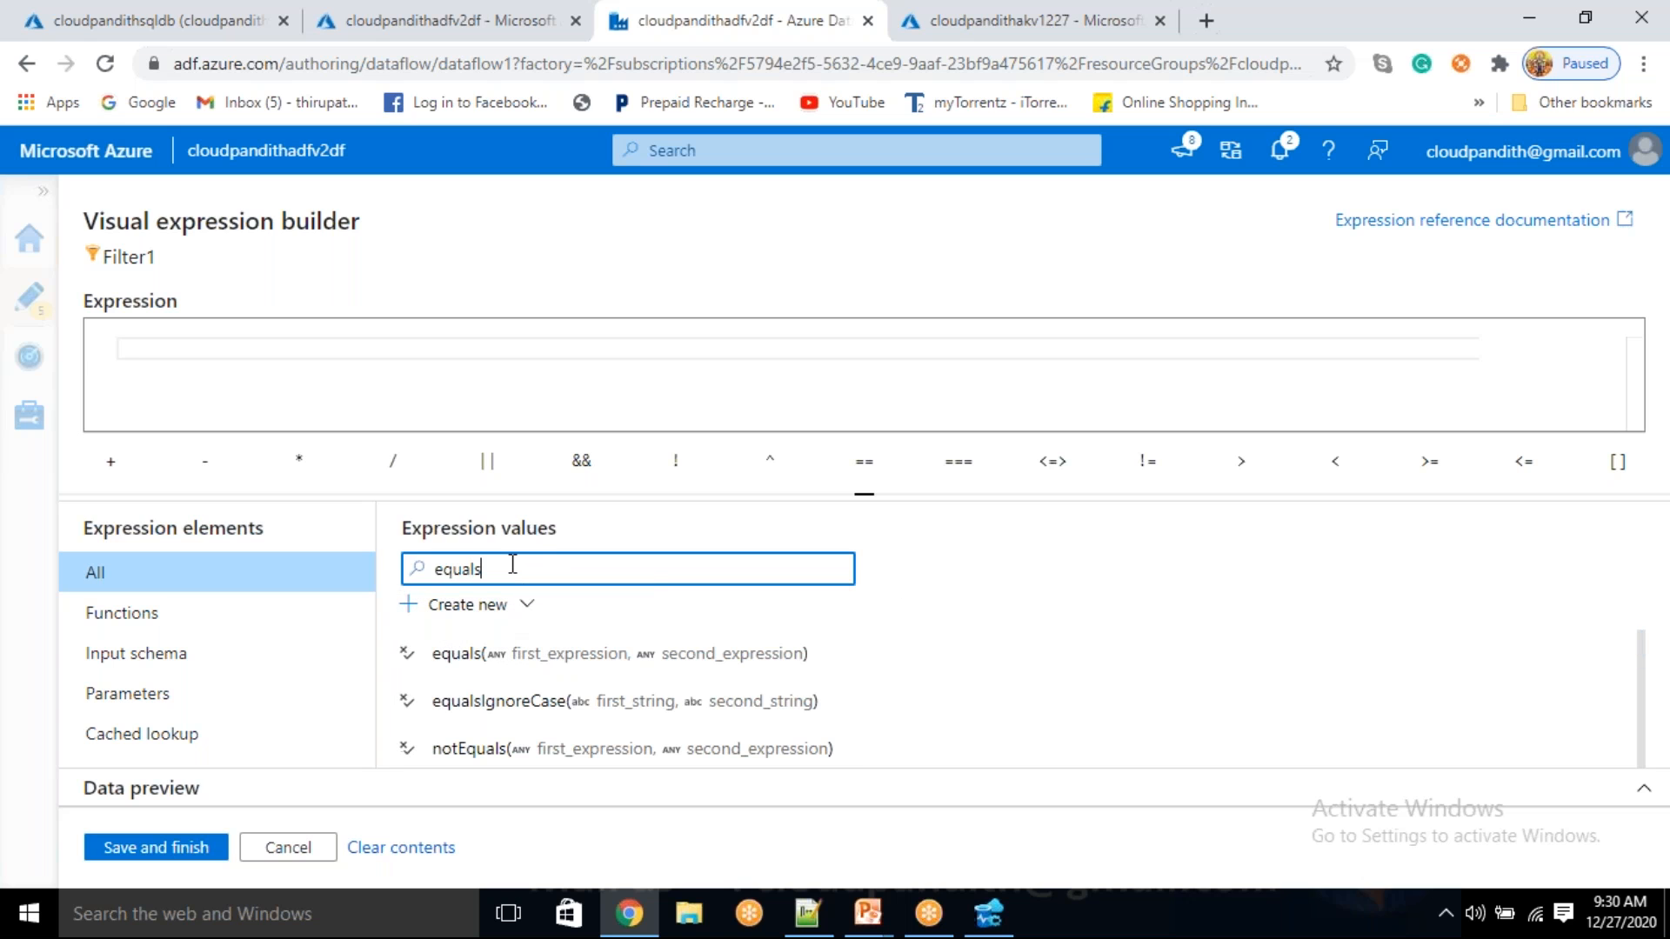
pyautogui.click(495, 653)
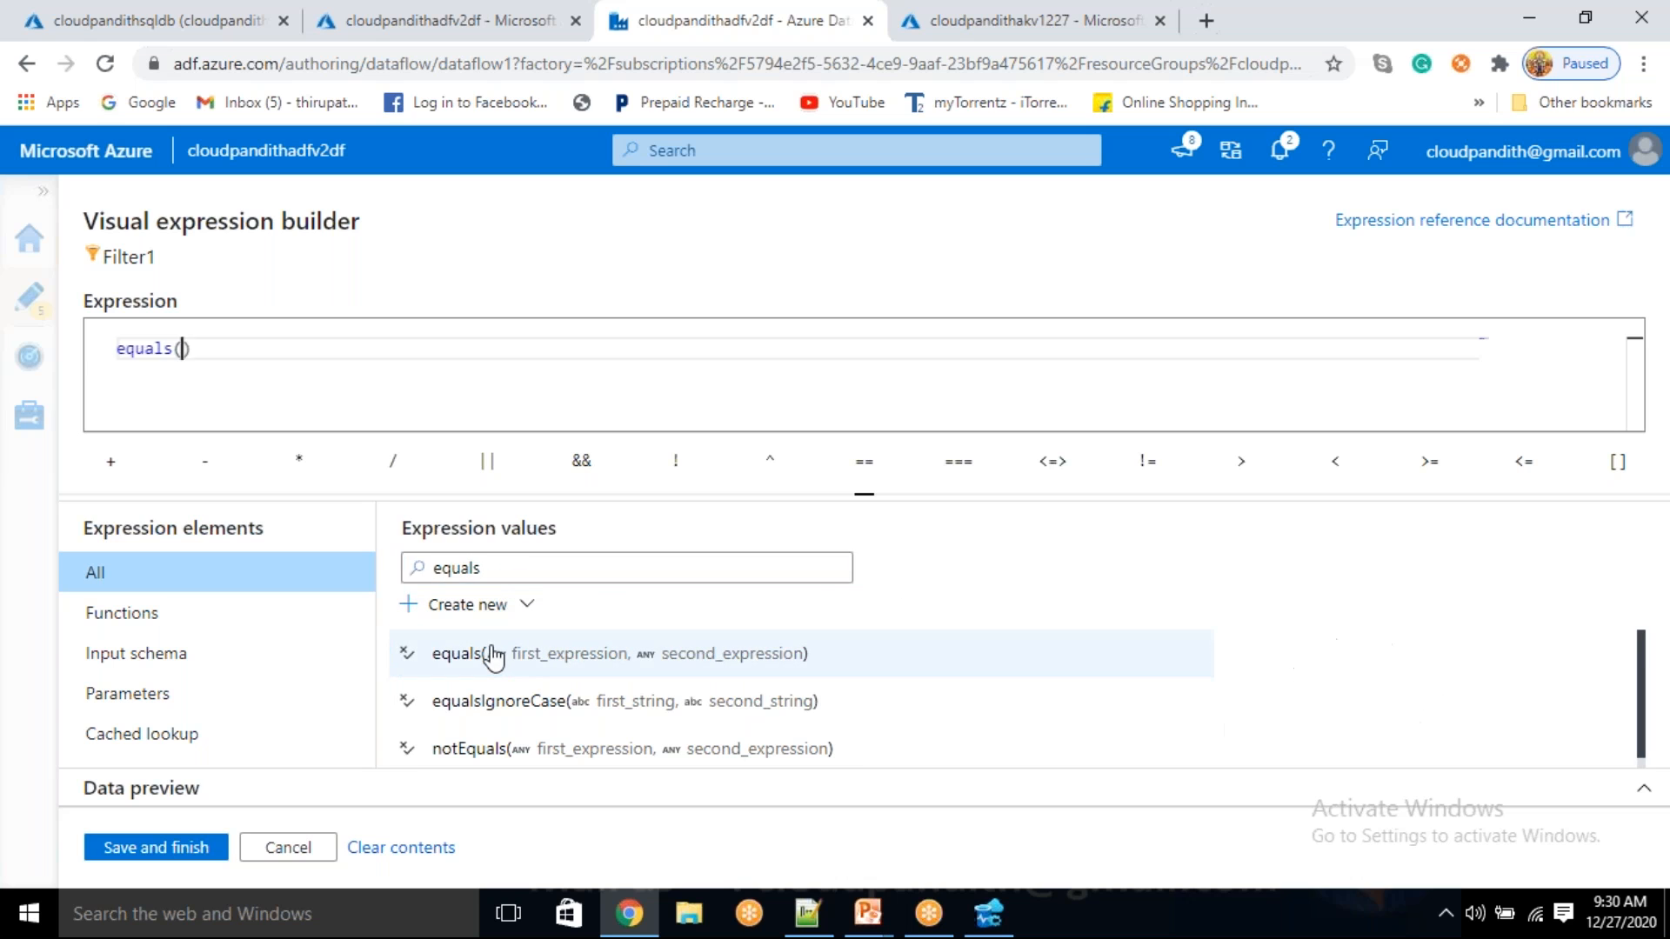
pyautogui.doubleClick(513, 567)
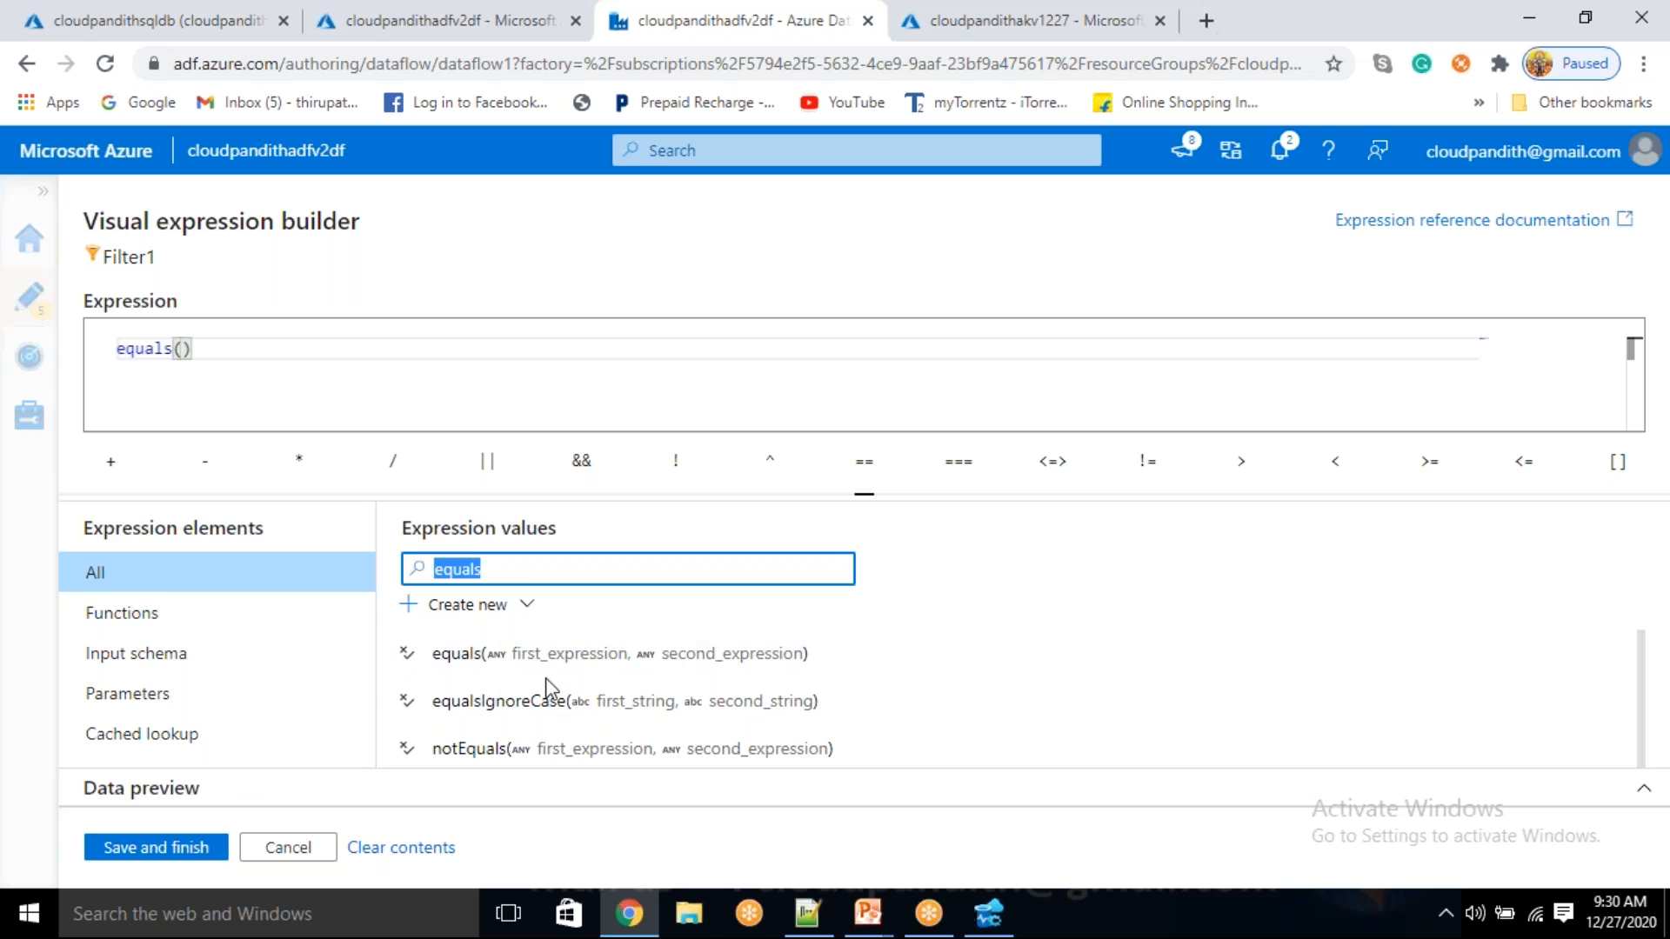
pyautogui.press('BackSpace')
pyautogui.click(516, 722)
pyautogui.write(',1')
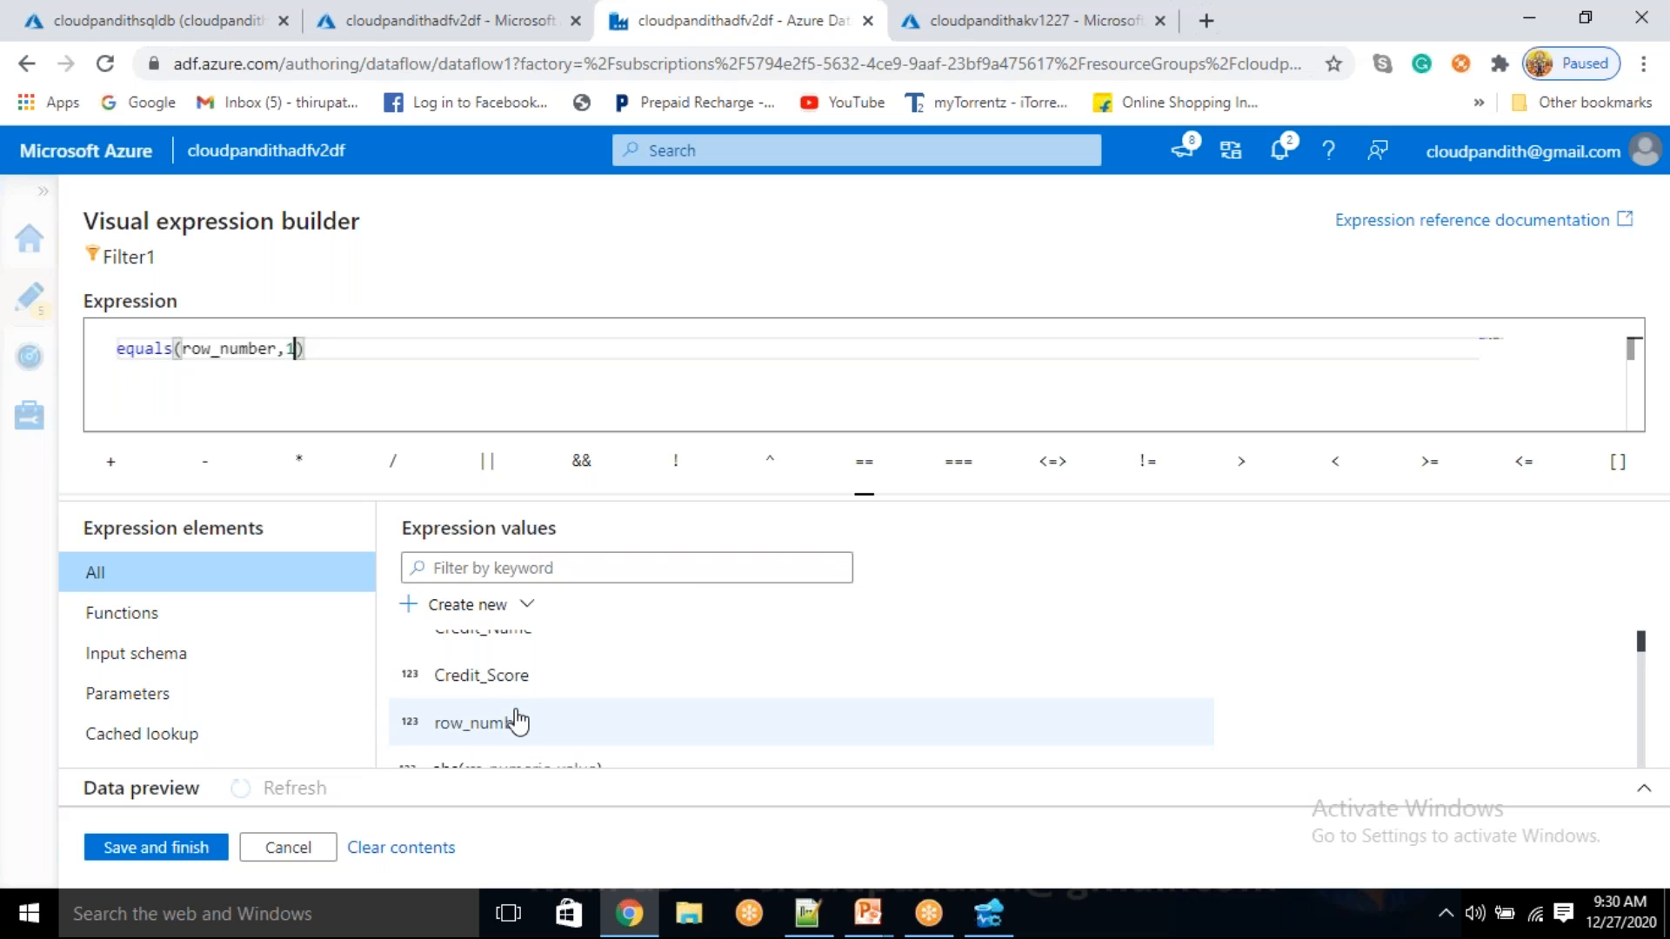
pyautogui.click(174, 854)
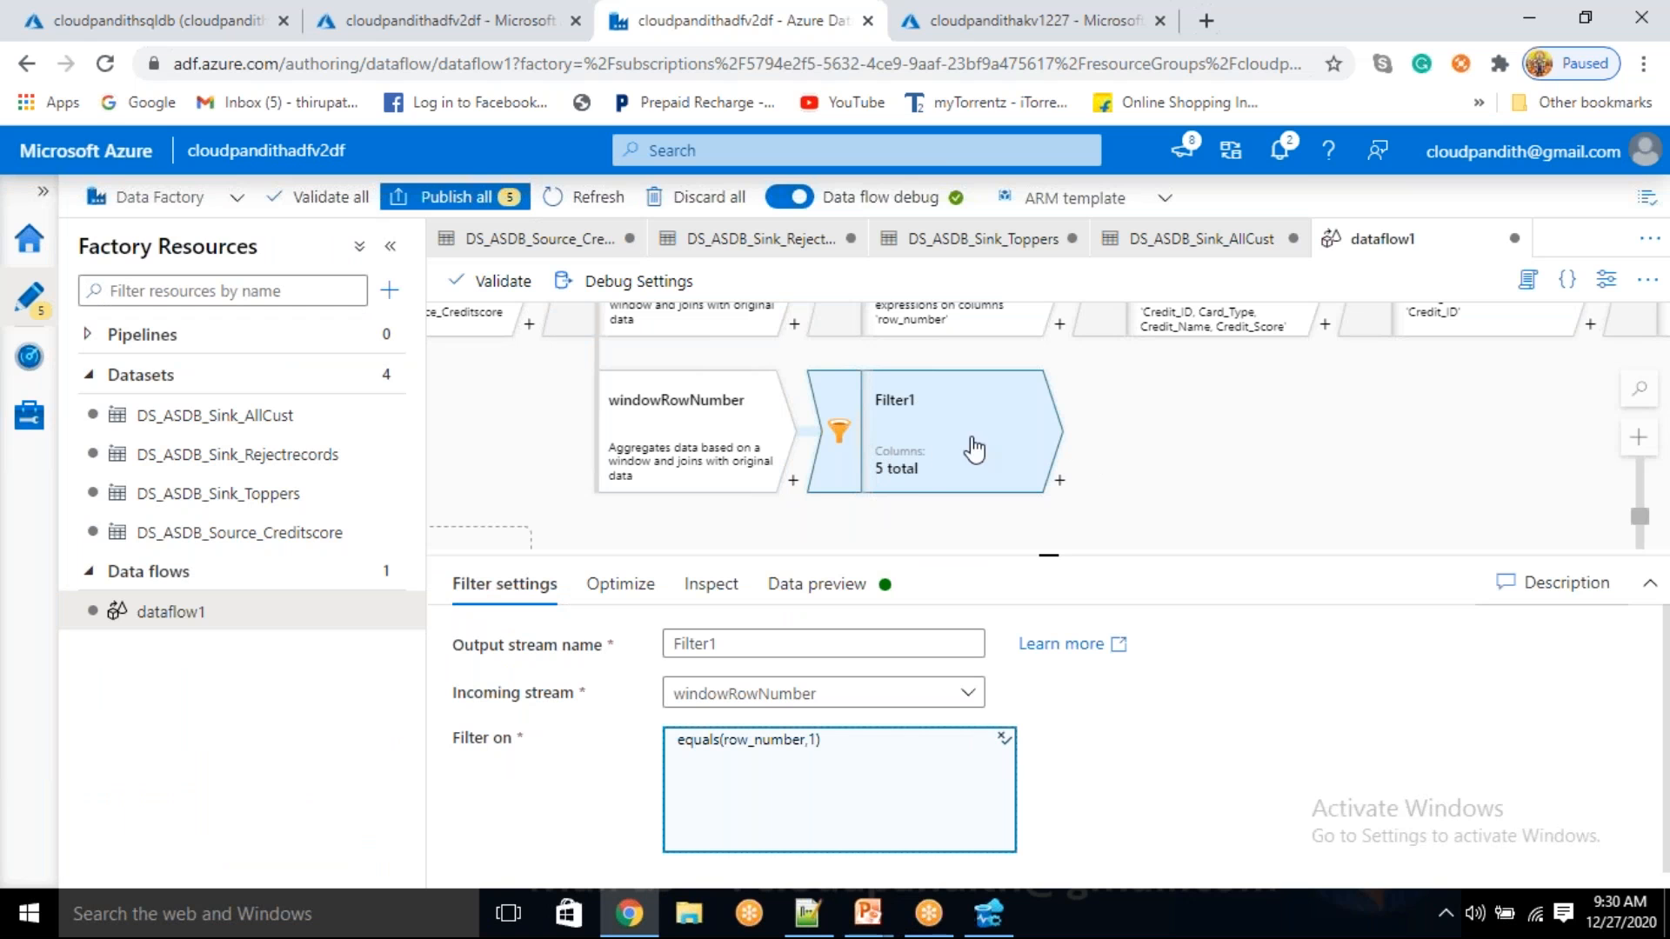
# - Rename the filter's output stream to uniqeurecords
pyautogui.click(827, 596)
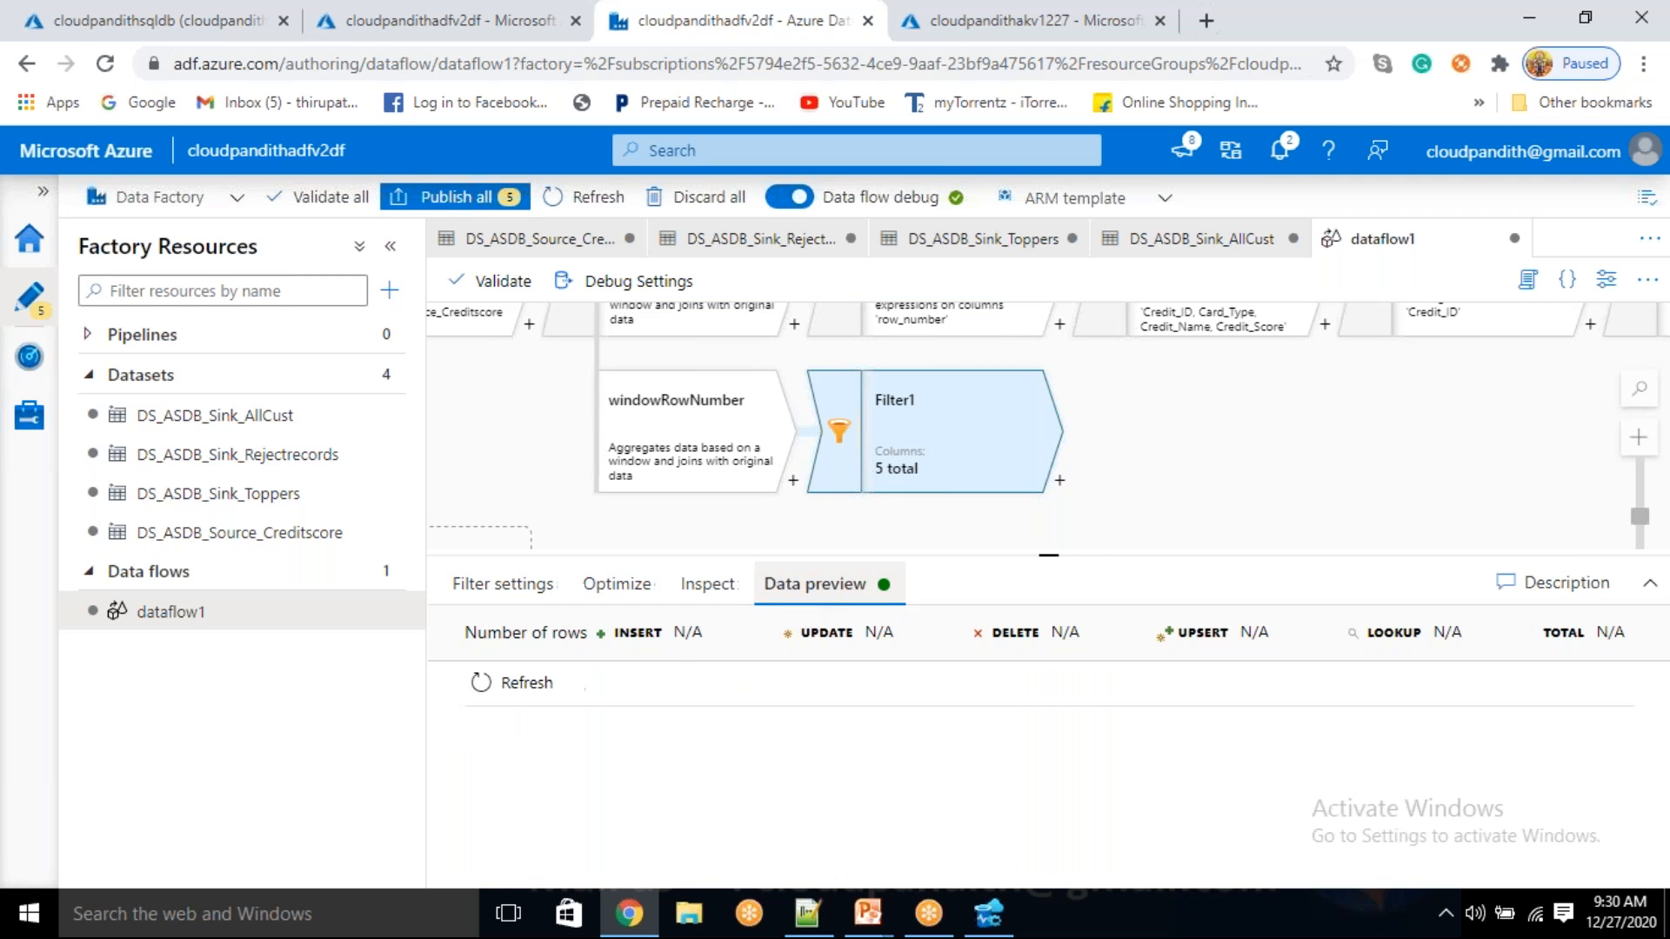
pyautogui.click(539, 588)
pyautogui.click(736, 644)
pyautogui.hotkey('ctrl', 'a')
pyautogui.press('BackSpace')
pyautogui.write('uni')
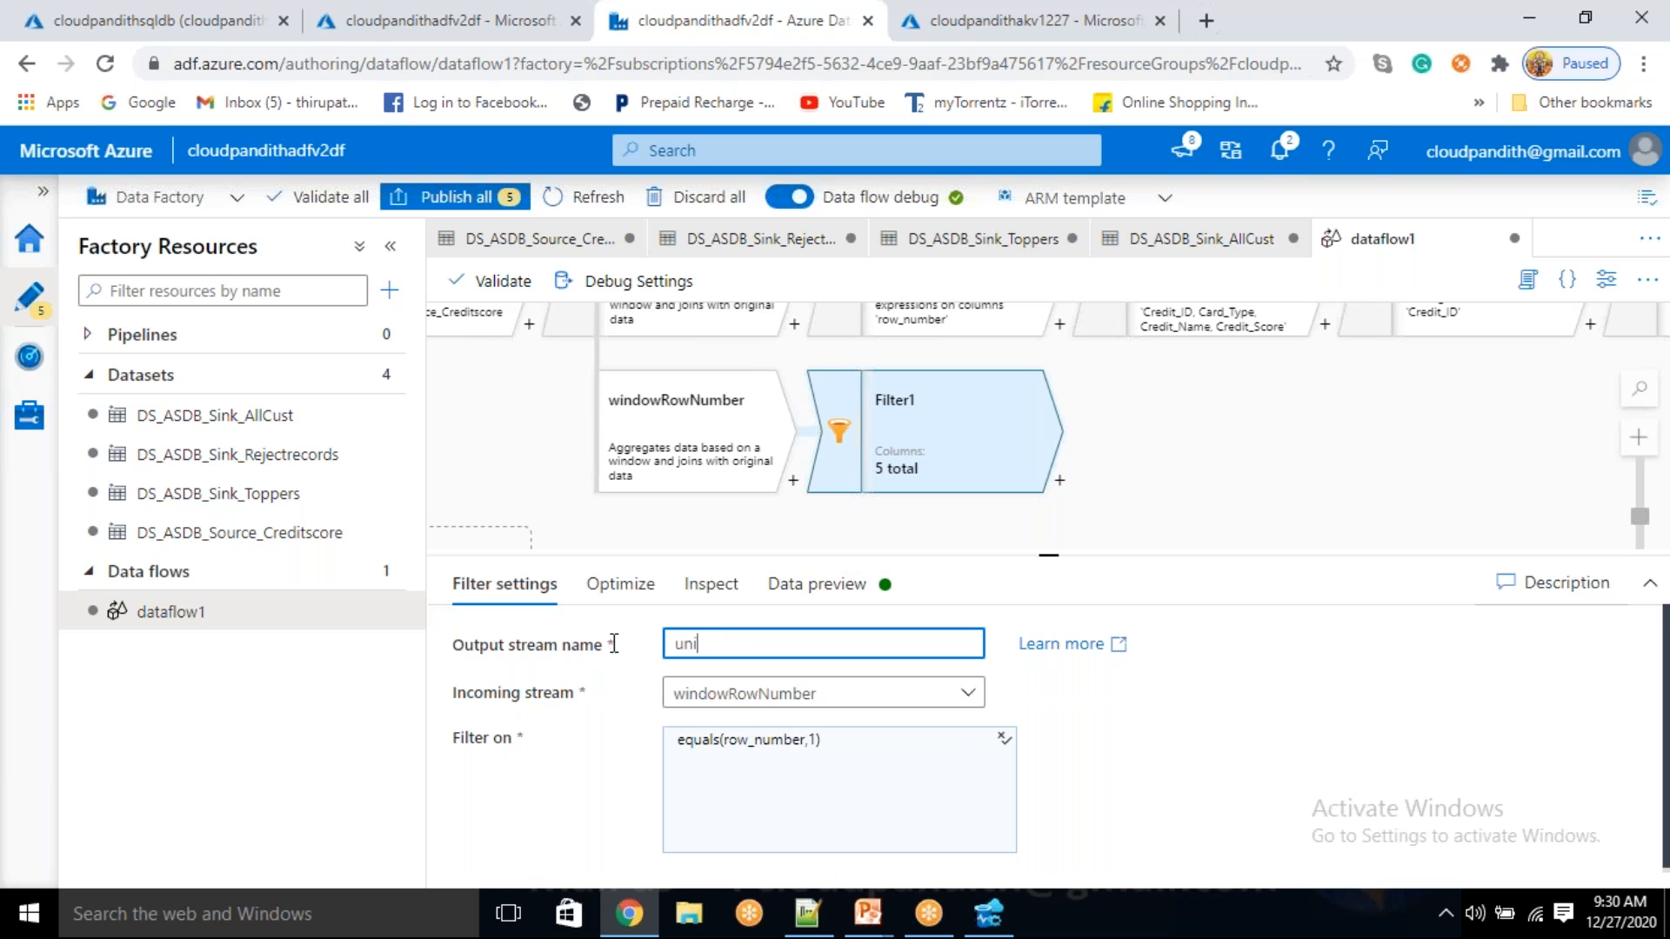
pyautogui.write('qeurecords')
# - Load the data preview of the uniqeurecords filter and check the row_number values throughout its rows
pyautogui.click(816, 584)
pyautogui.click(522, 687)
pyautogui.moveTo(1052, 554); pyautogui.dragTo(1055, 473)
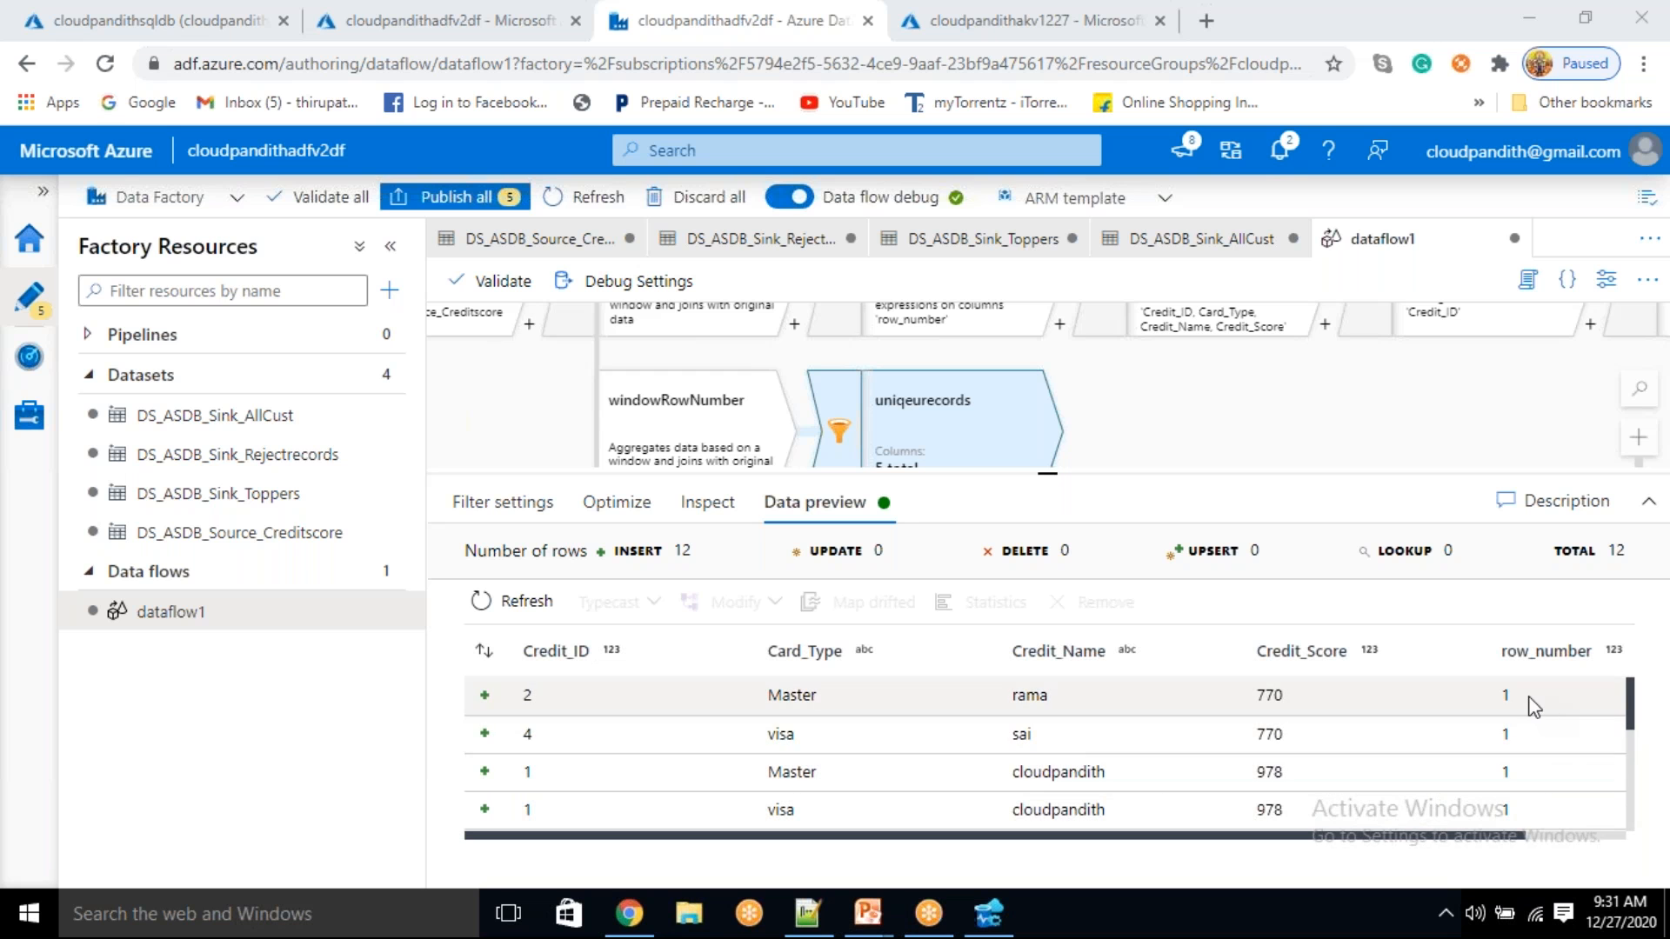
pyautogui.scroll(-5, 1509, 809)
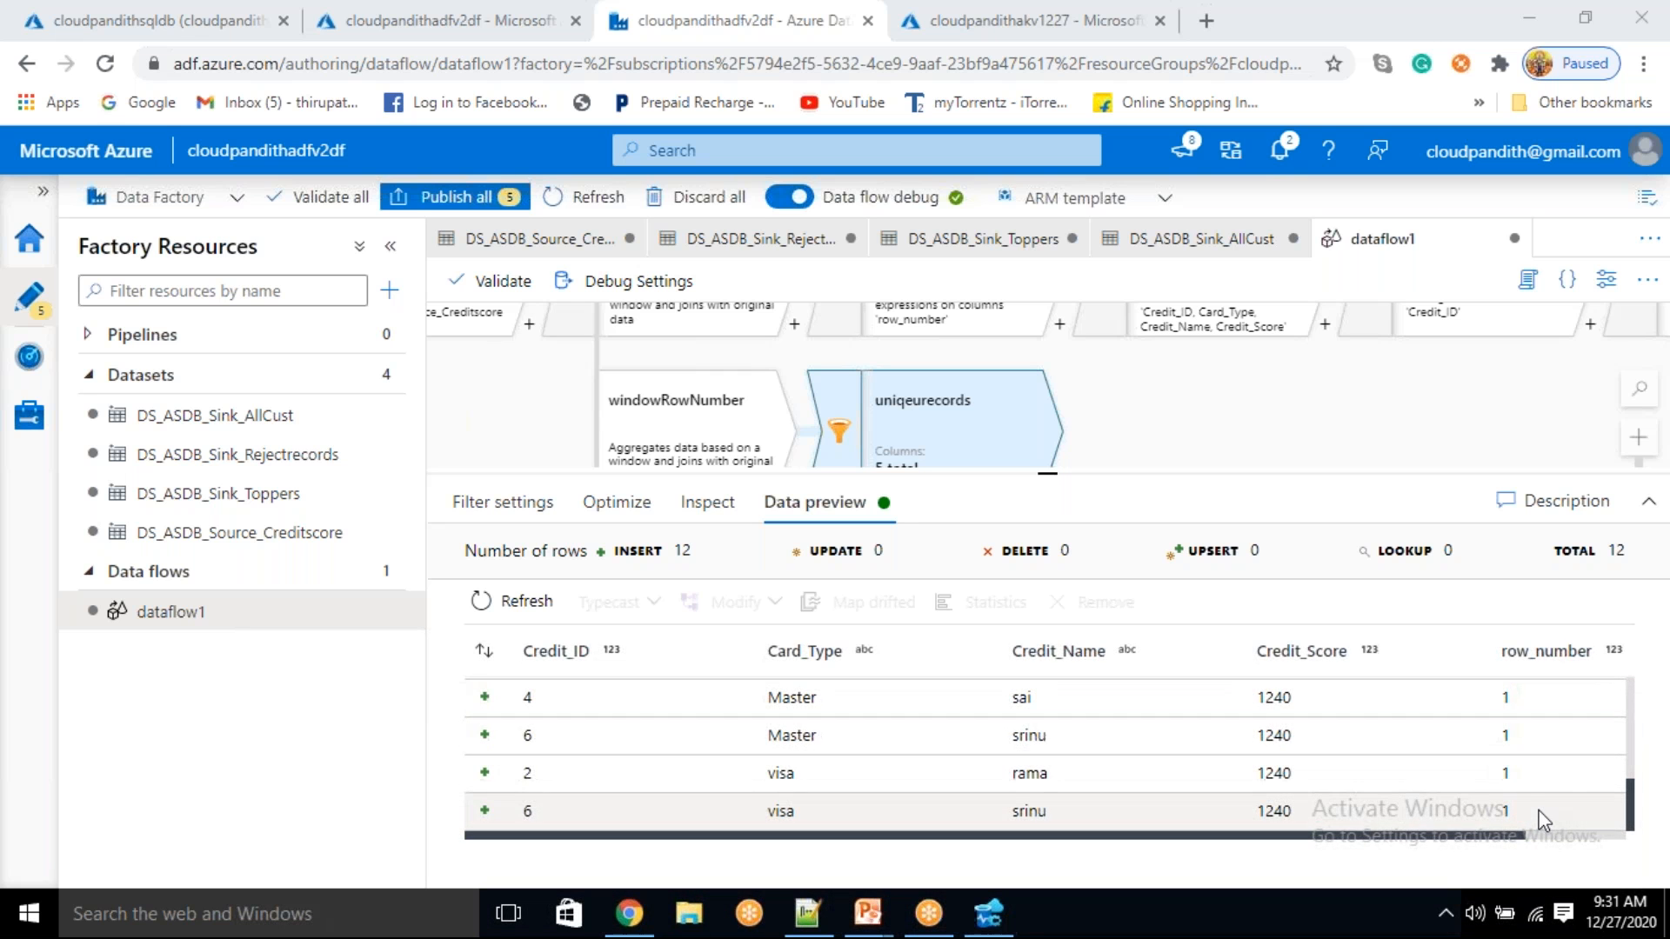
pyautogui.scroll(5, 1554, 764)
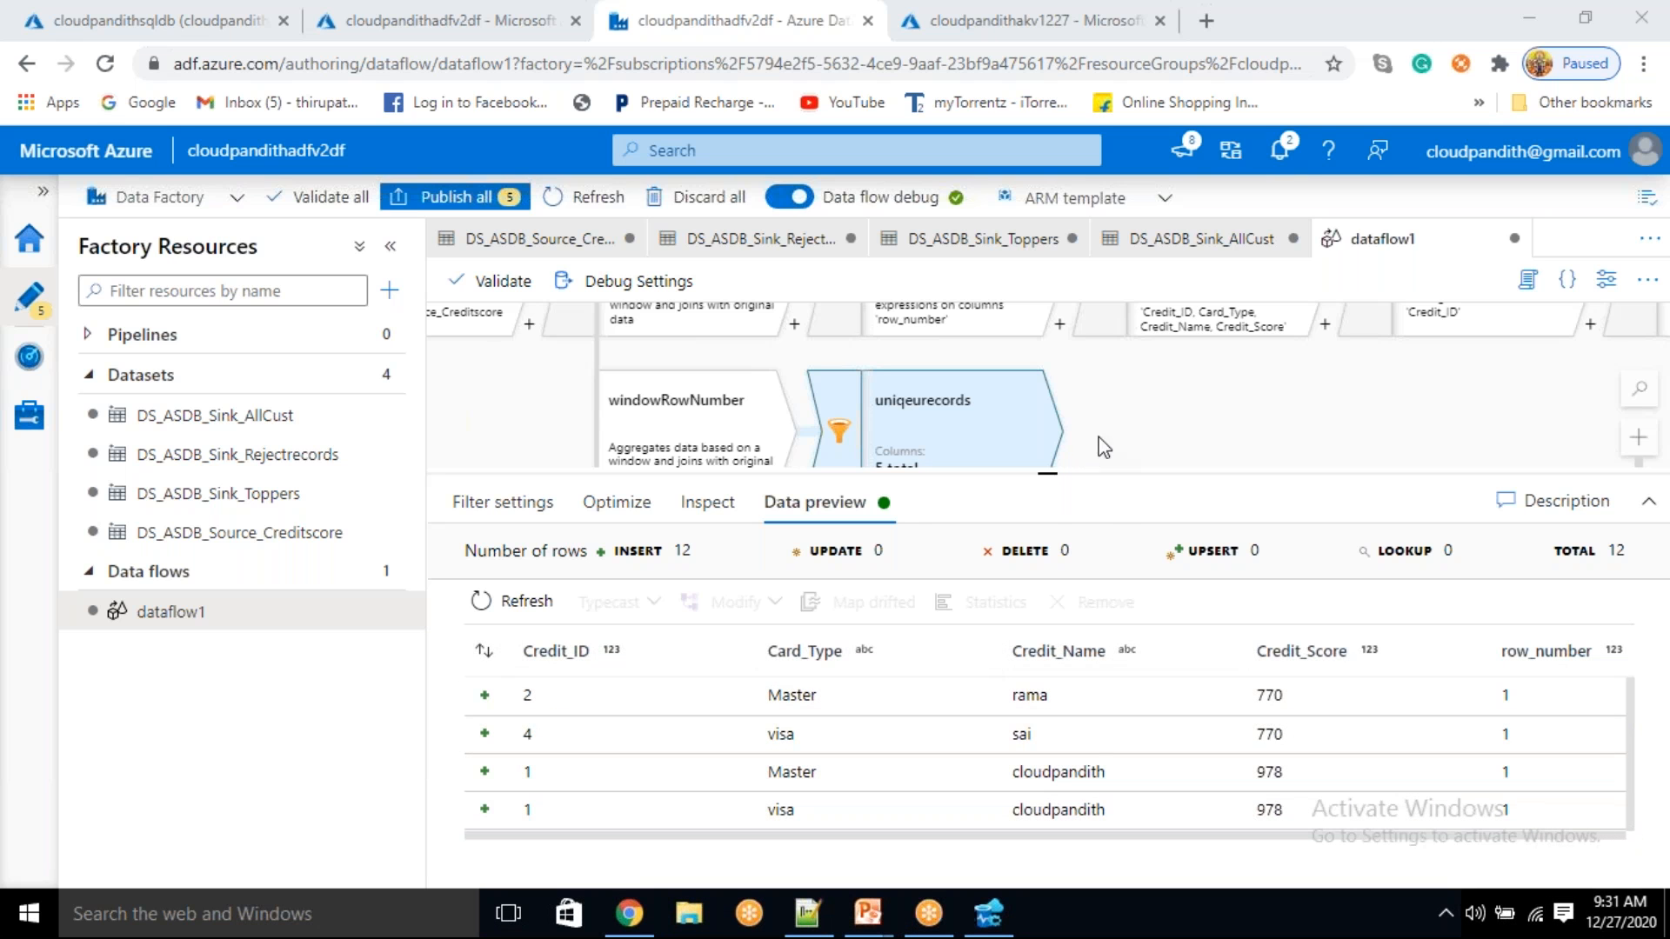
# - Add a Select transformation after the uniqeurecords filter
pyautogui.moveTo(1048, 475); pyautogui.dragTo(1016, 601)
pyautogui.click(1061, 481)
pyautogui.scroll(-1, 1140, 626)
pyautogui.scroll(-1, 1148, 718)
pyautogui.scroll(-4, 1146, 735)
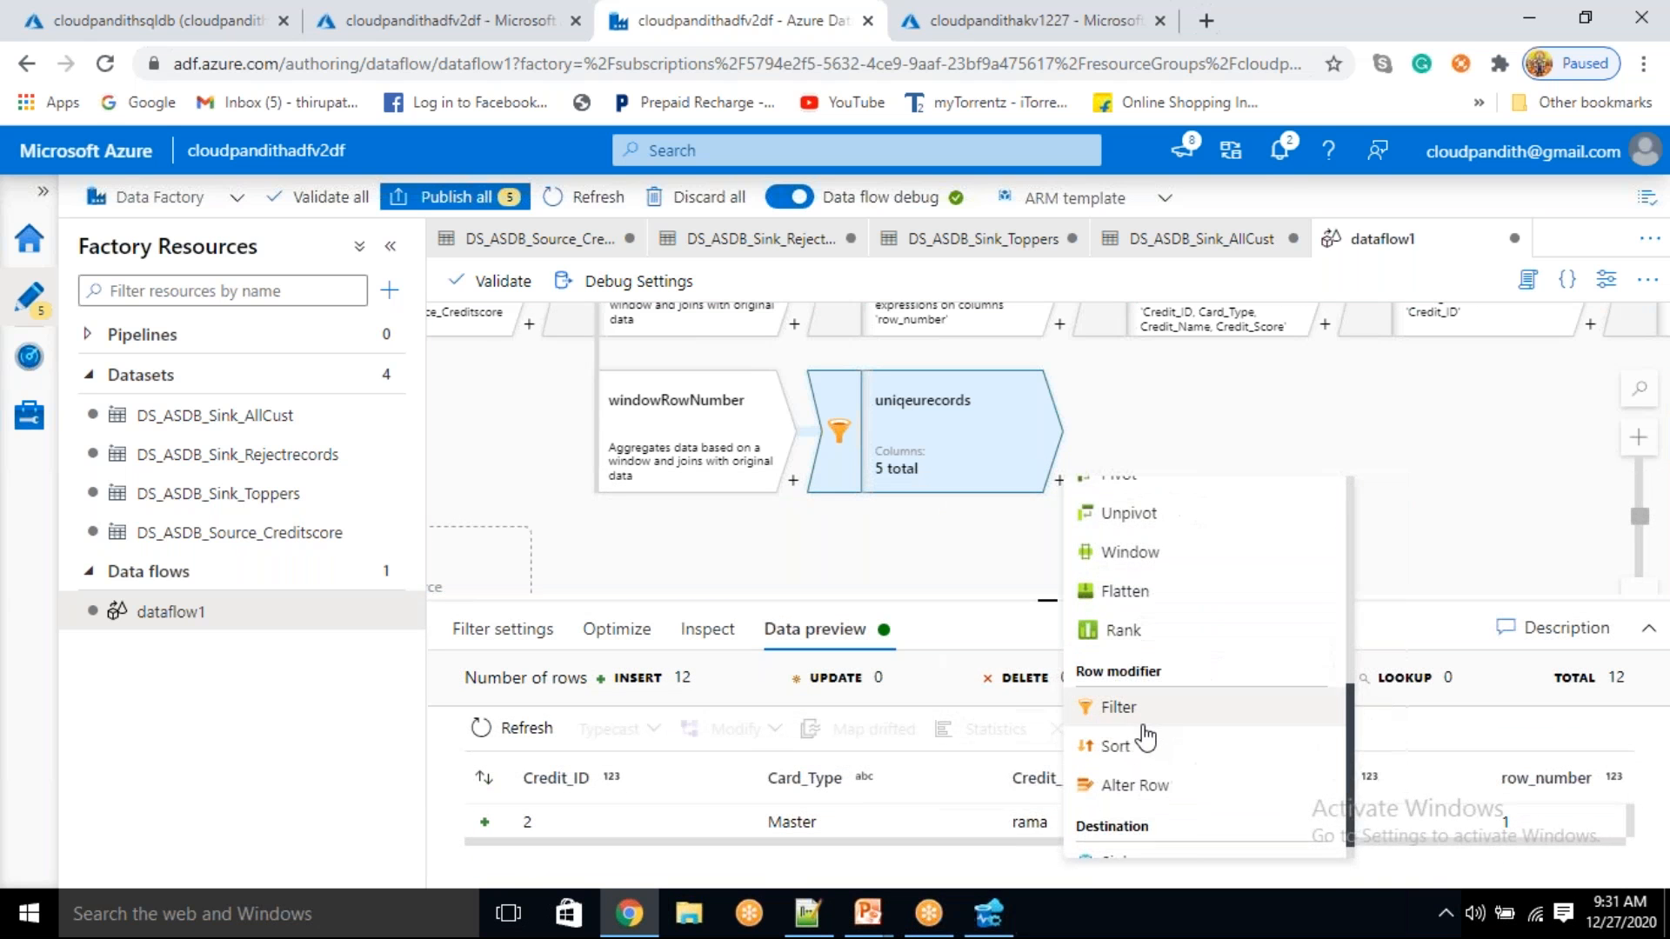
pyautogui.scroll(4, 1146, 738)
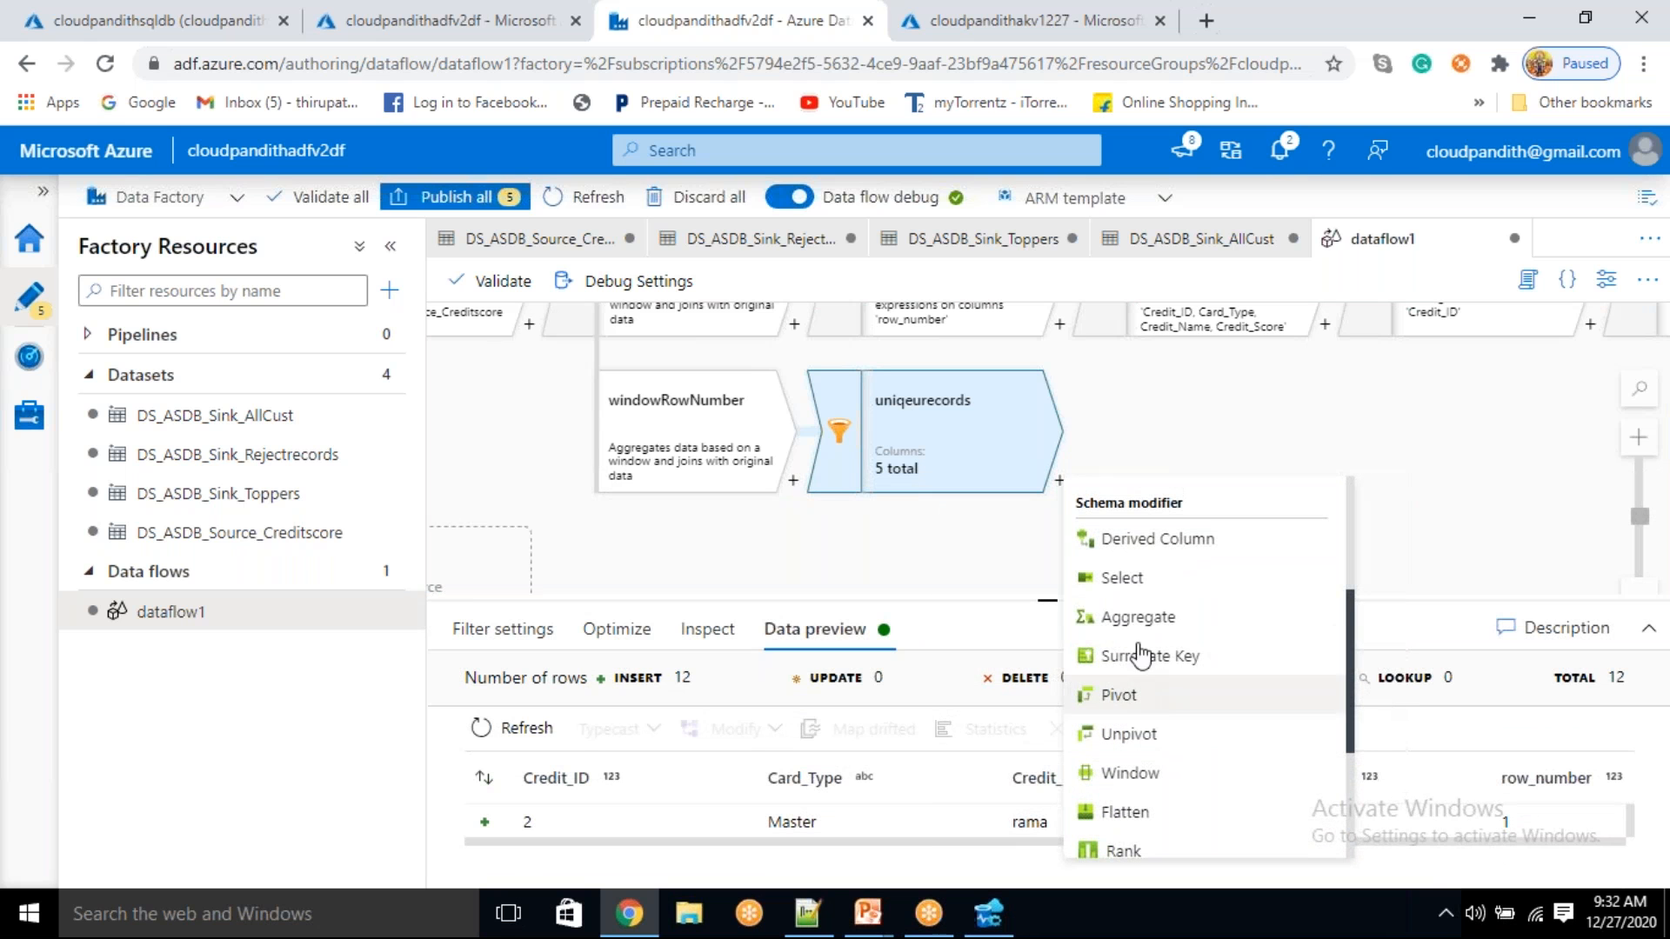
pyautogui.click(1123, 578)
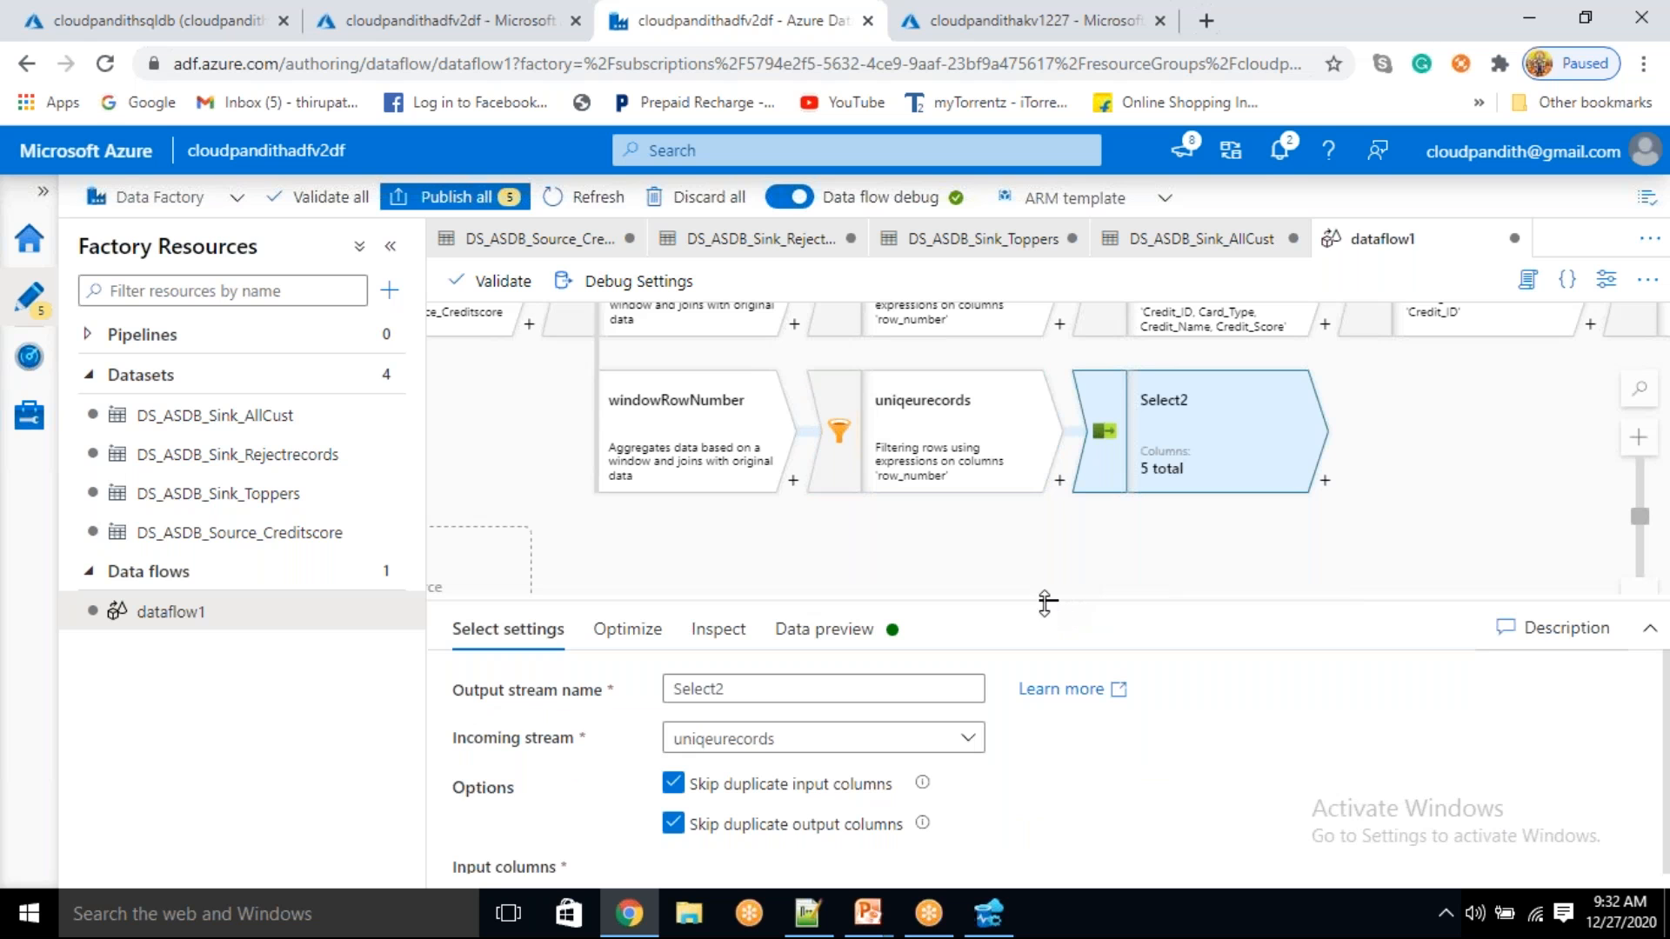
# - Delete the row_number column mapping from the Select2 transformation
pyautogui.moveTo(1048, 596); pyautogui.dragTo(1049, 506)
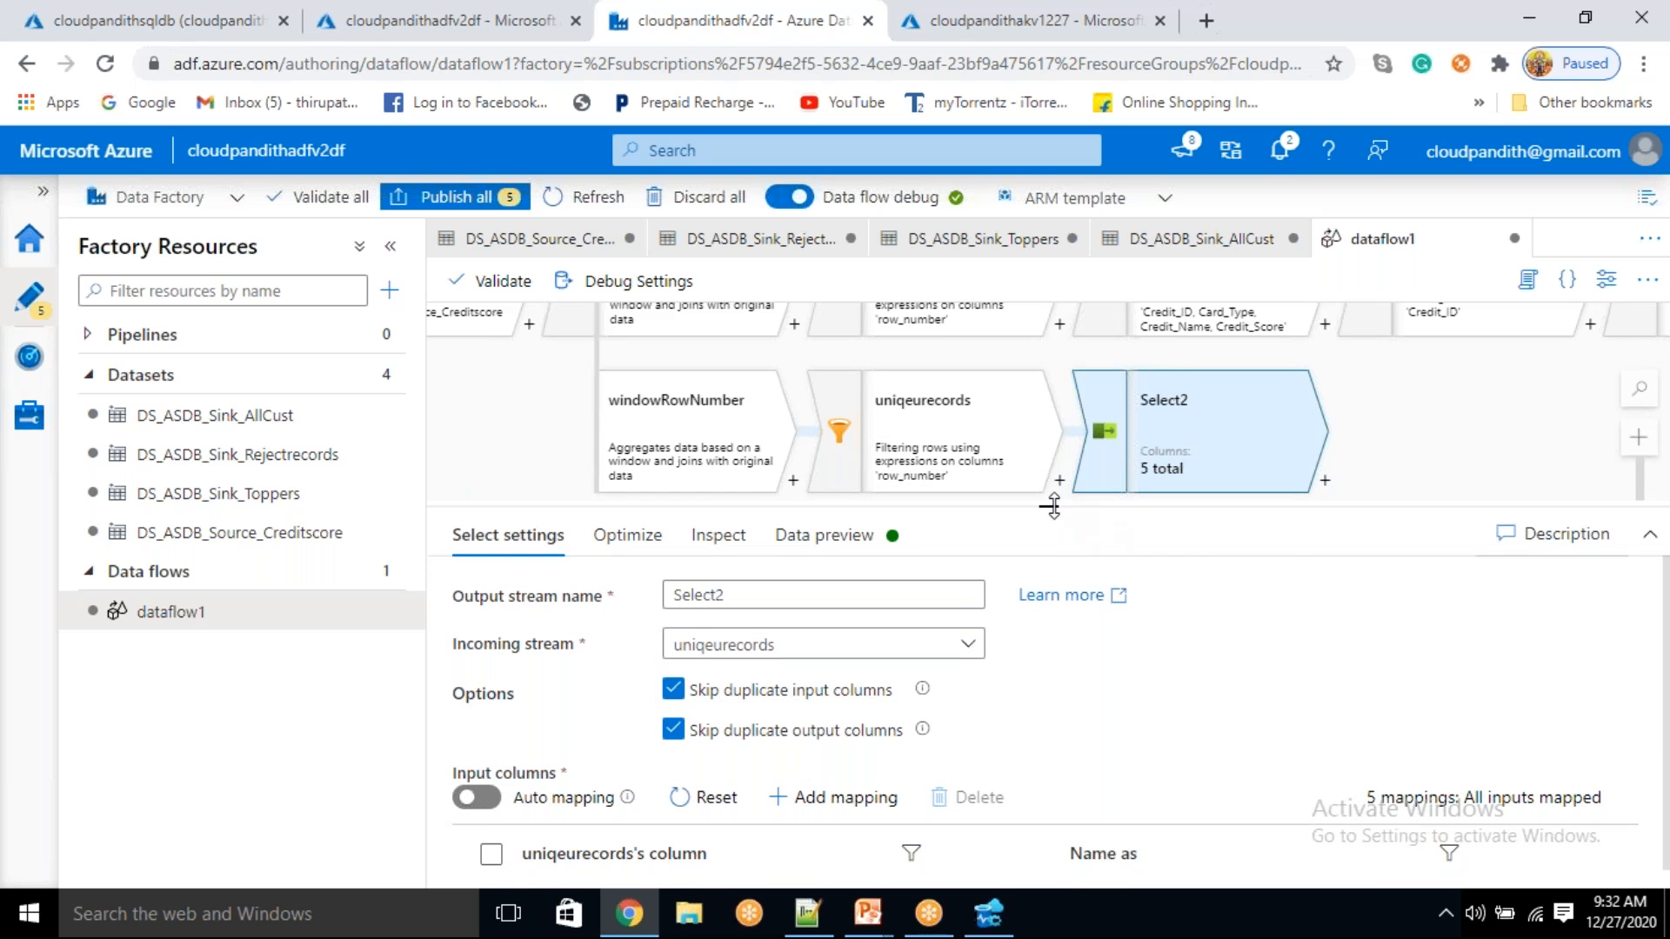
pyautogui.moveTo(1053, 507); pyautogui.dragTo(1050, 309)
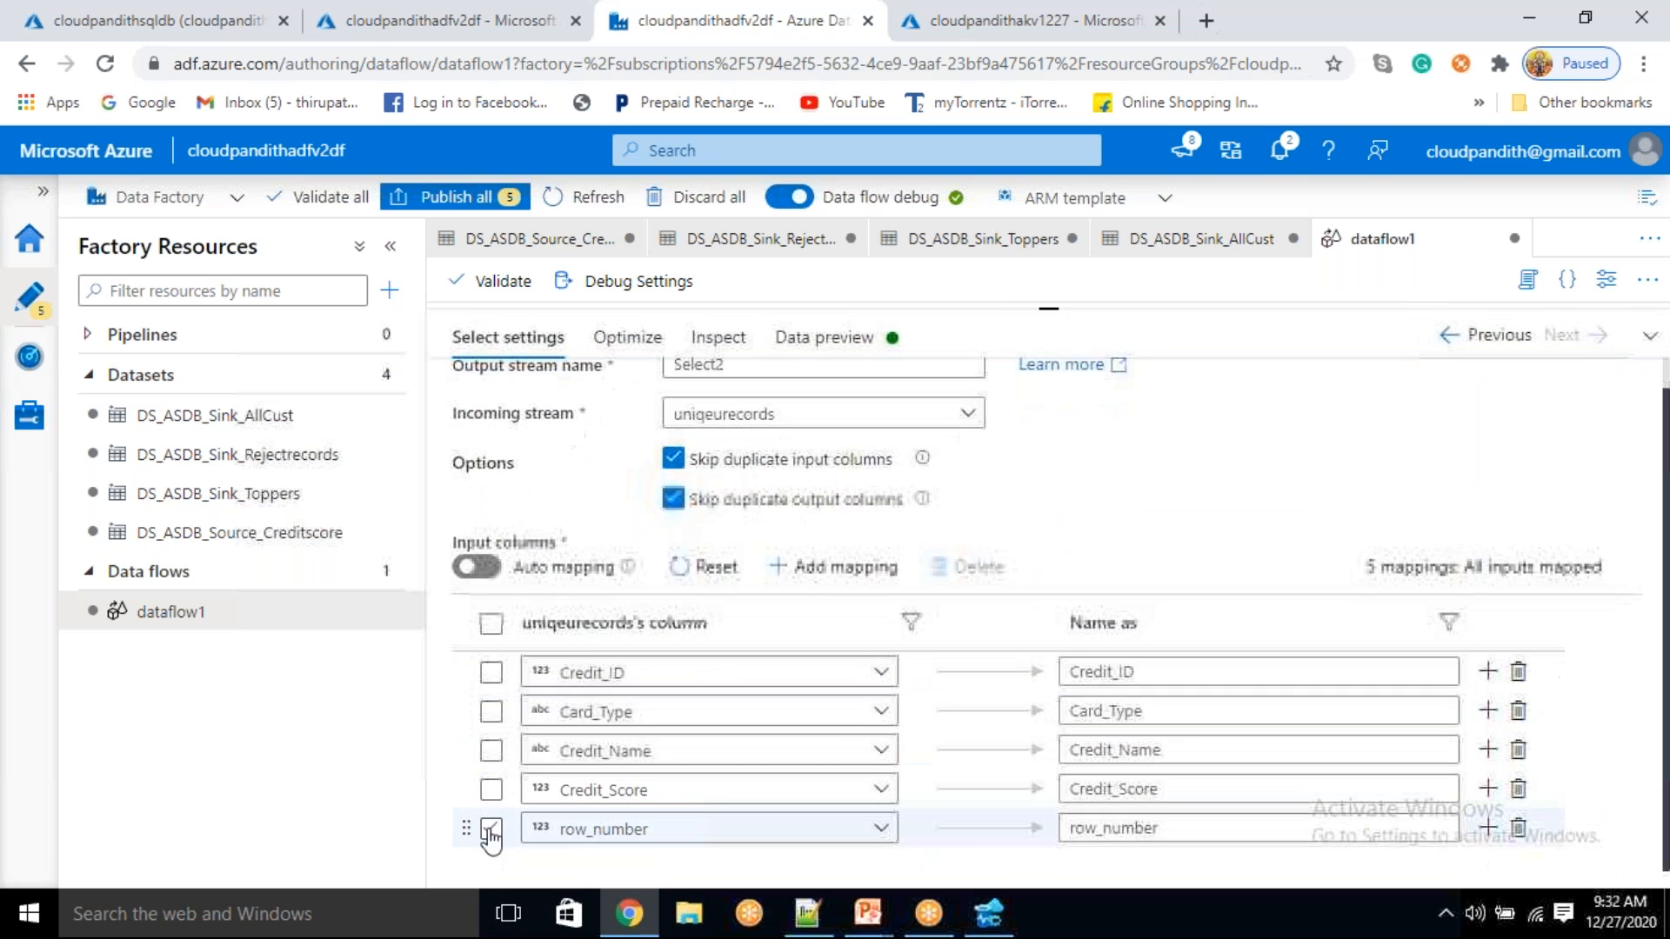
pyautogui.click(491, 830)
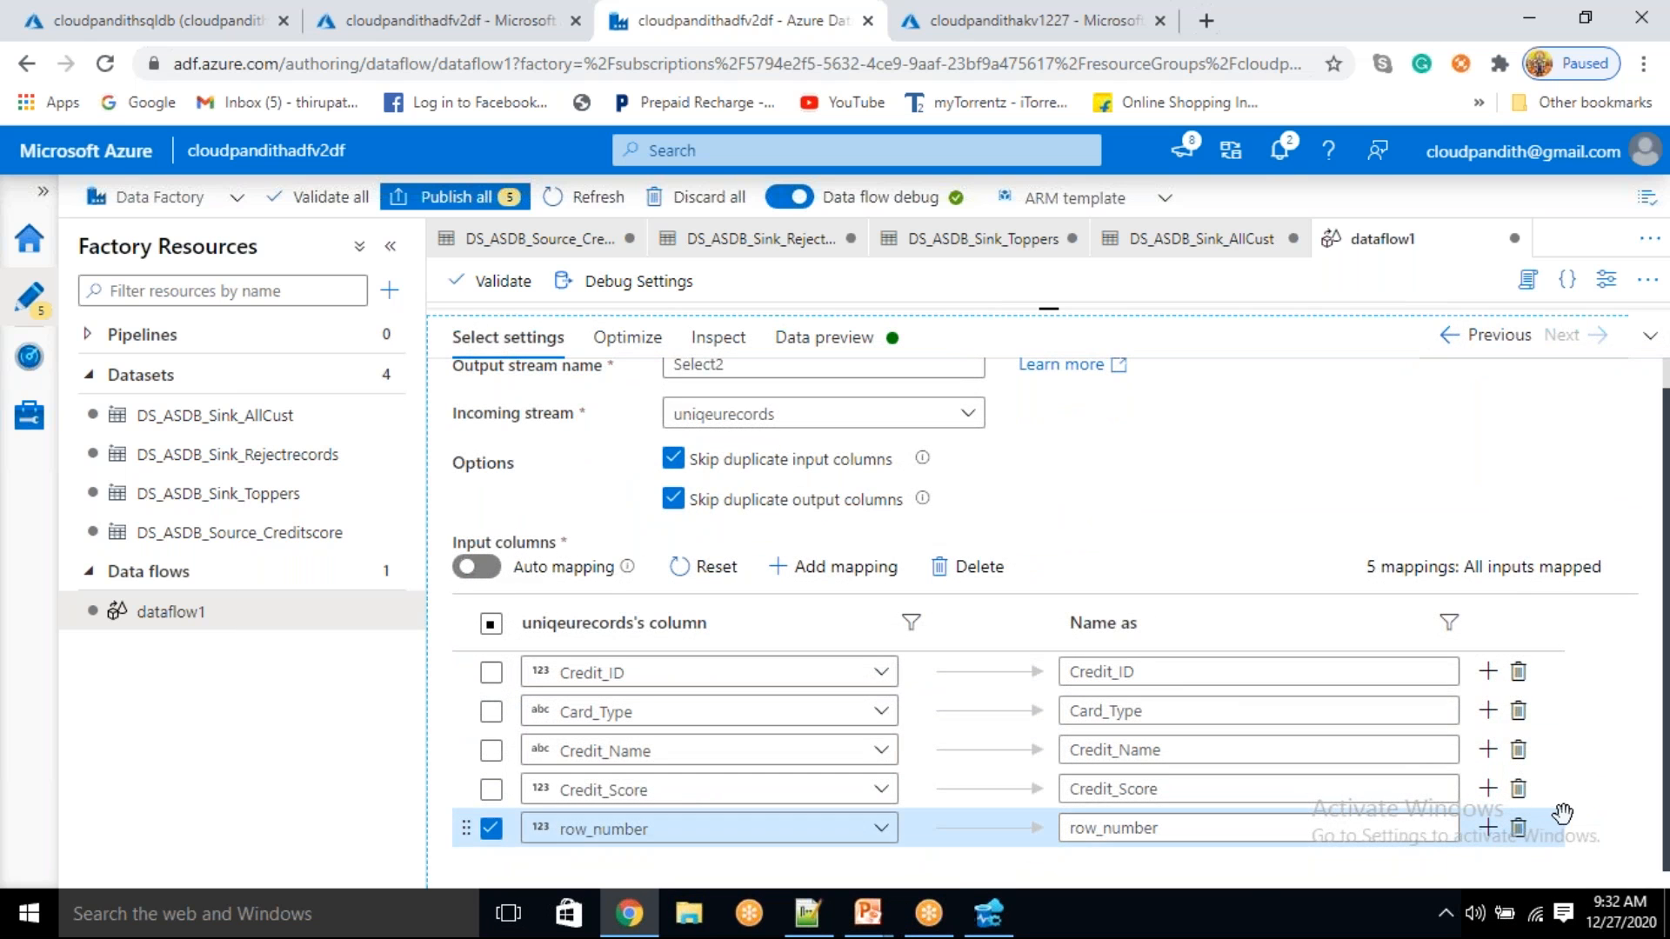
pyautogui.click(1518, 827)
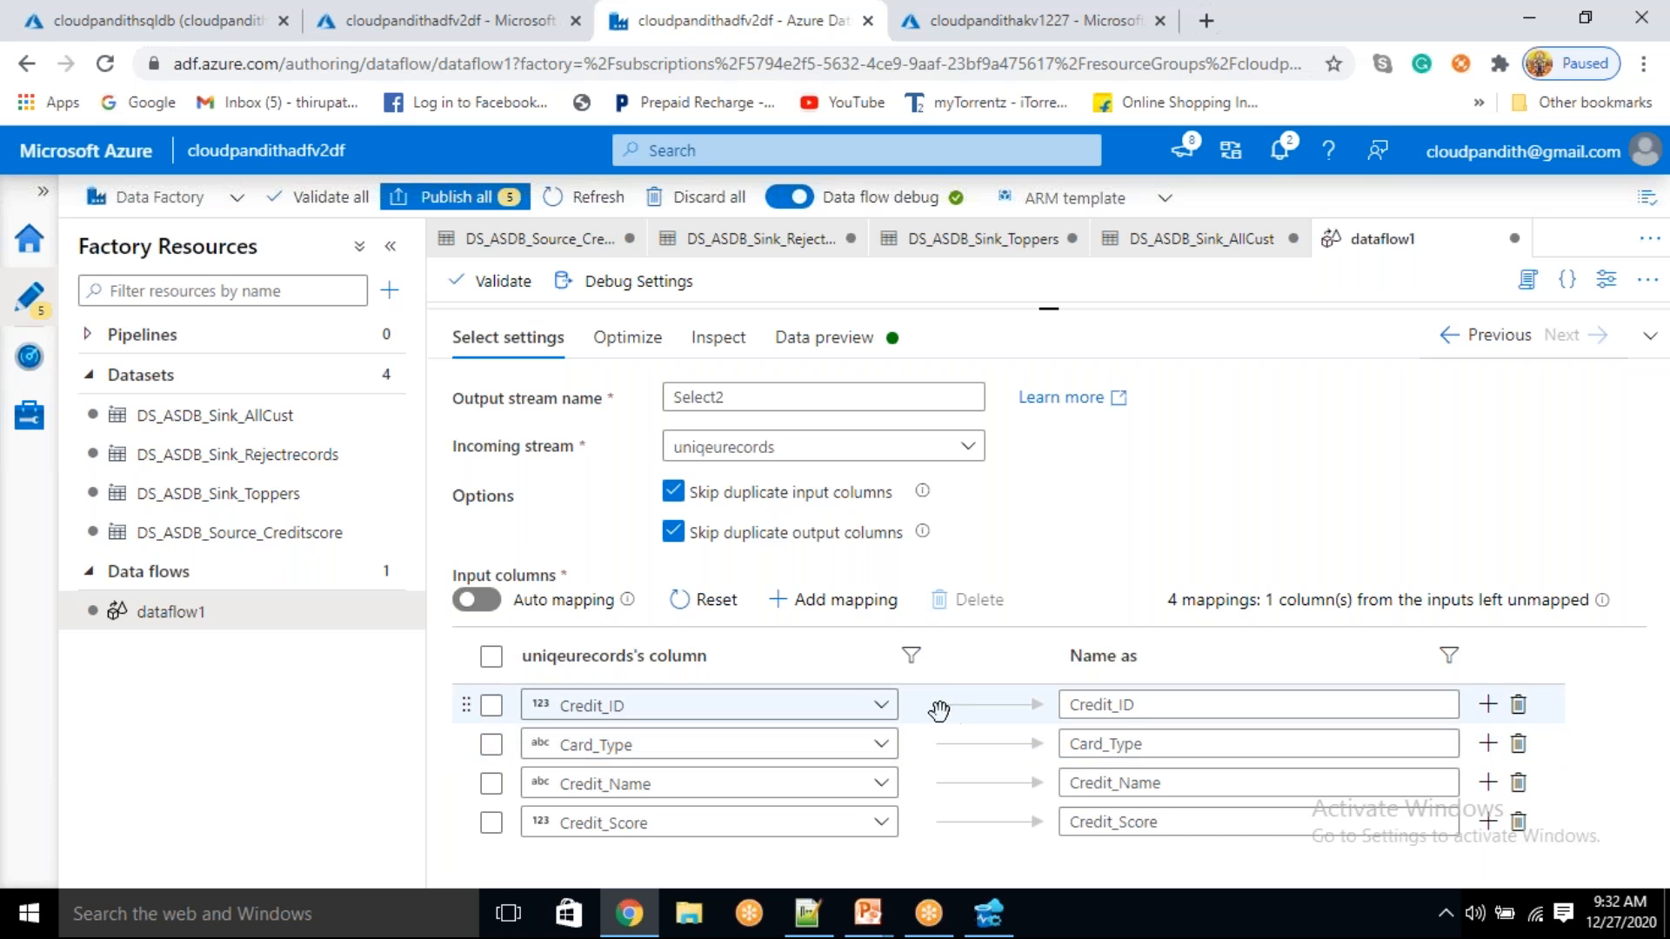
# - Load the data preview of Select2 and examine its columns and rows
pyautogui.moveTo(1048, 311); pyautogui.dragTo(1031, 544)
pyautogui.click(851, 597)
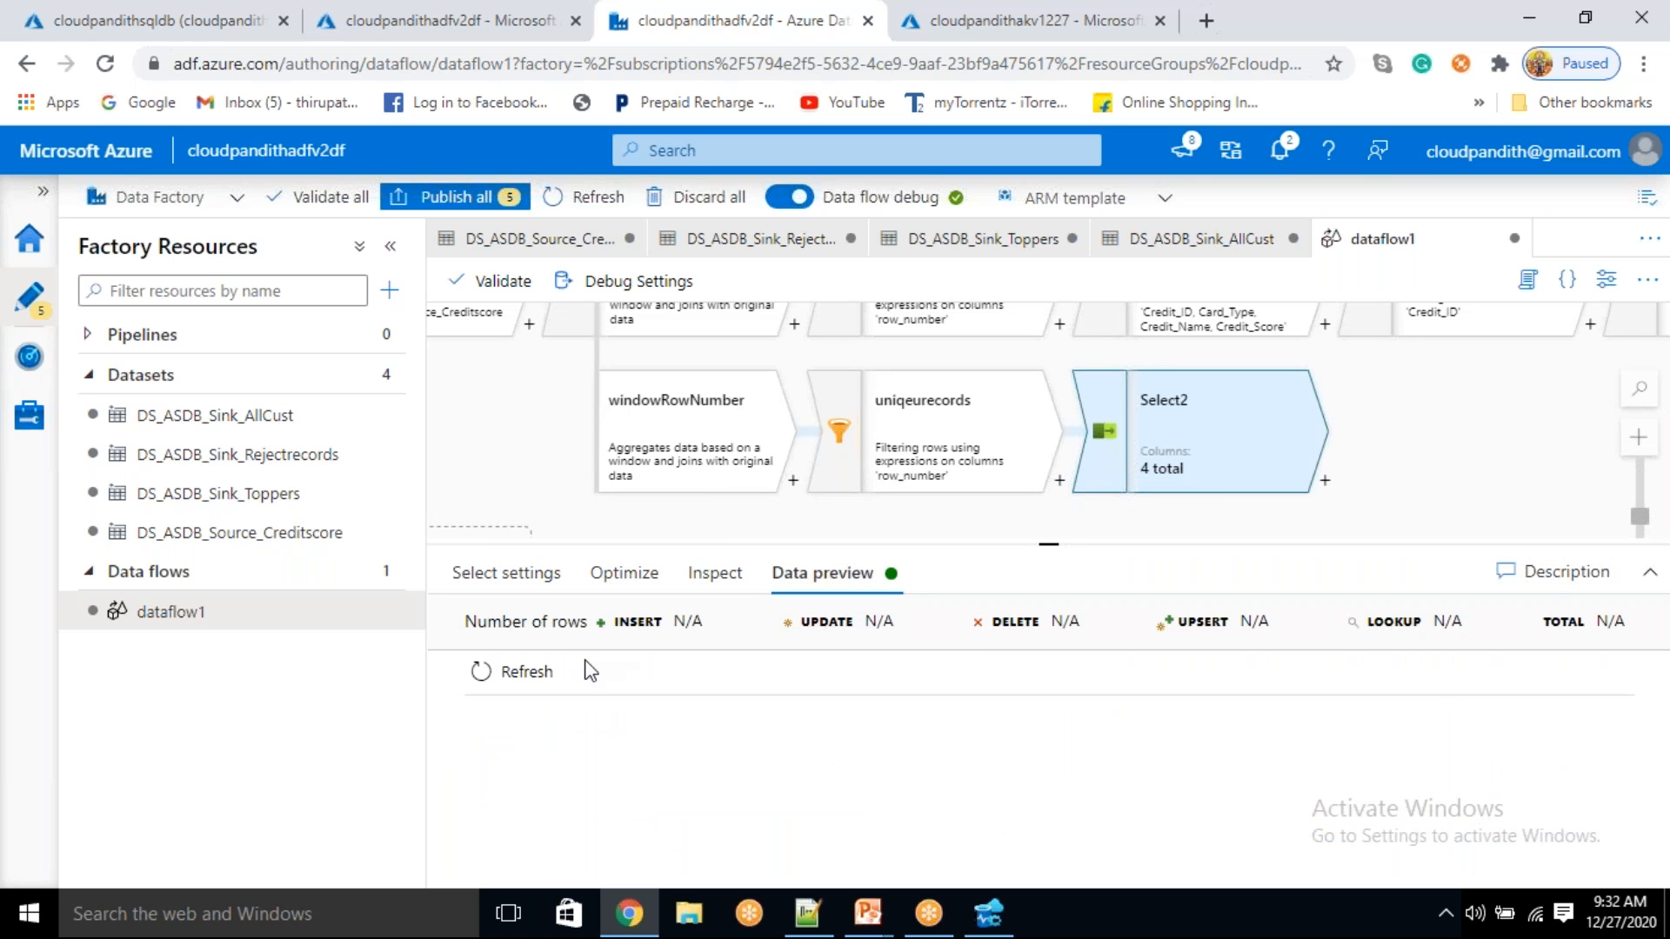
pyautogui.click(494, 672)
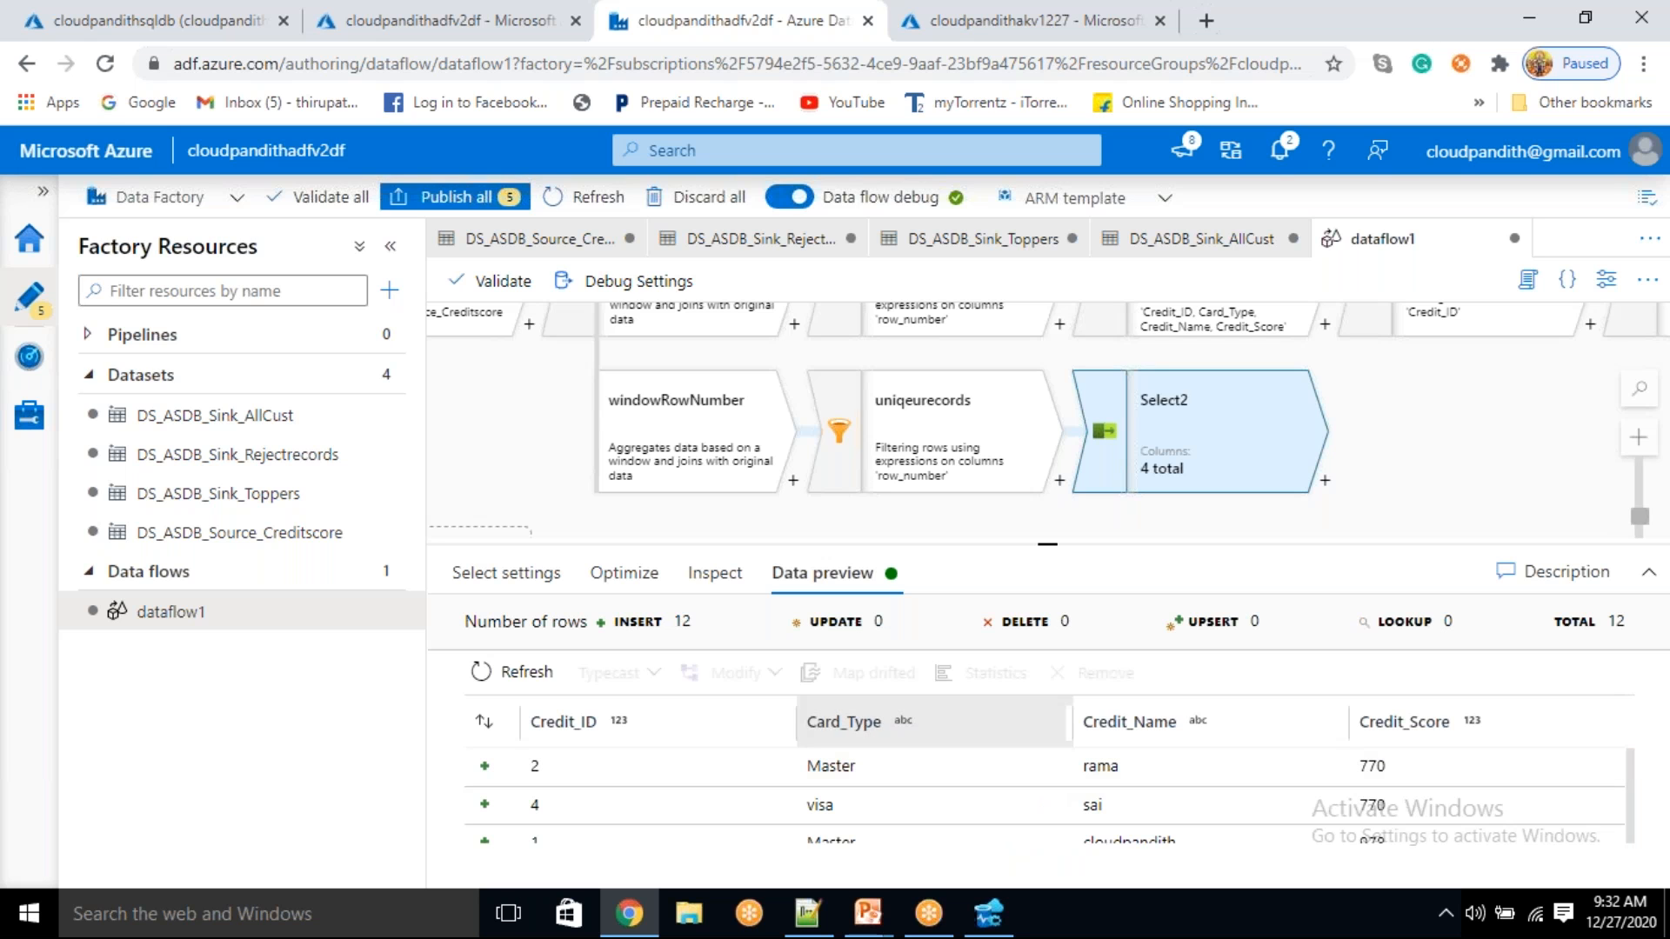
pyautogui.scroll(-5, 1063, 799)
pyautogui.scroll(5, 1066, 799)
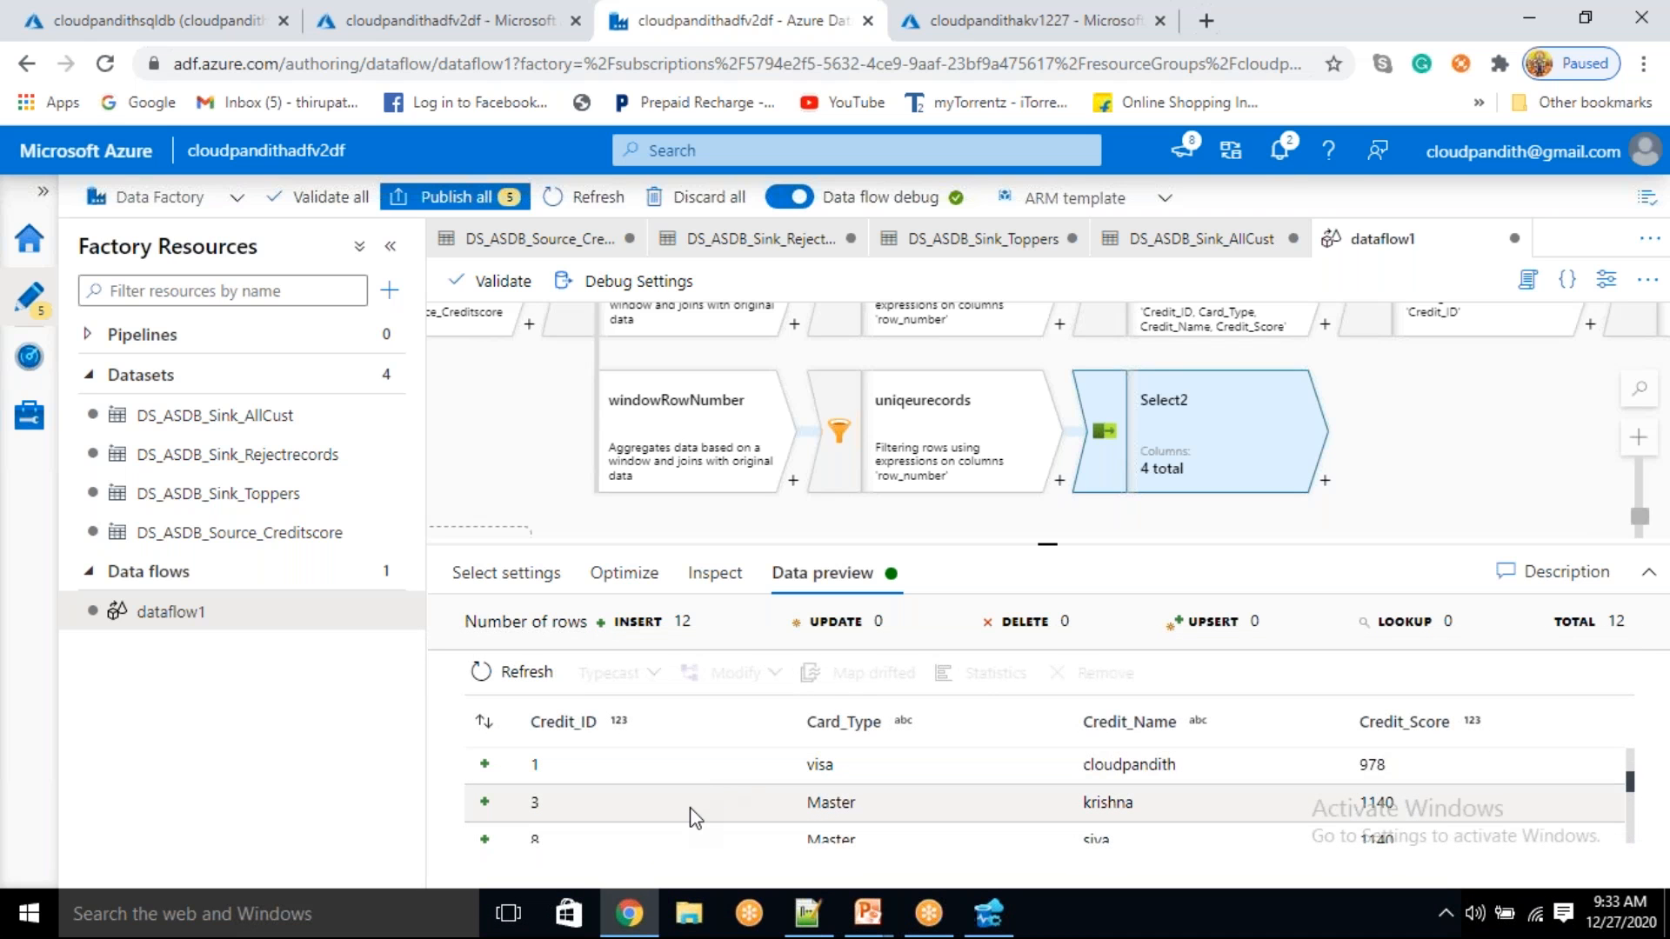
# - Examine the Select2 data preview, checking the total row count and the Card_Type values across all rows
pyautogui.moveTo(1501, 446); pyautogui.dragTo(1174, 418)
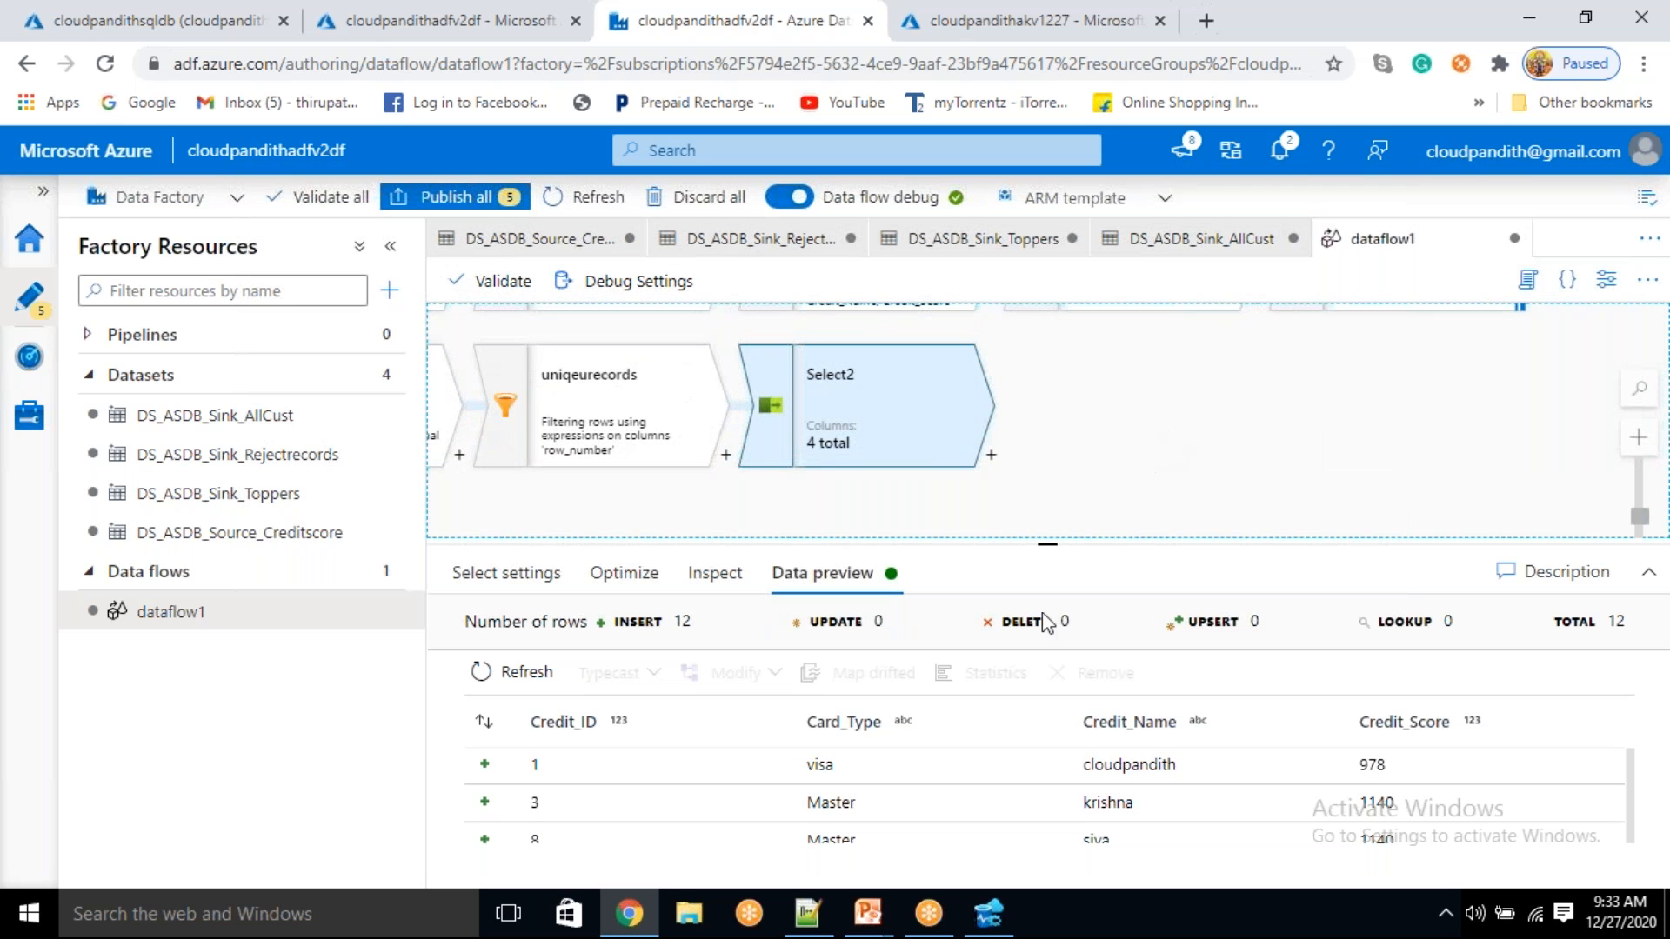
pyautogui.scroll(-1, 816, 765)
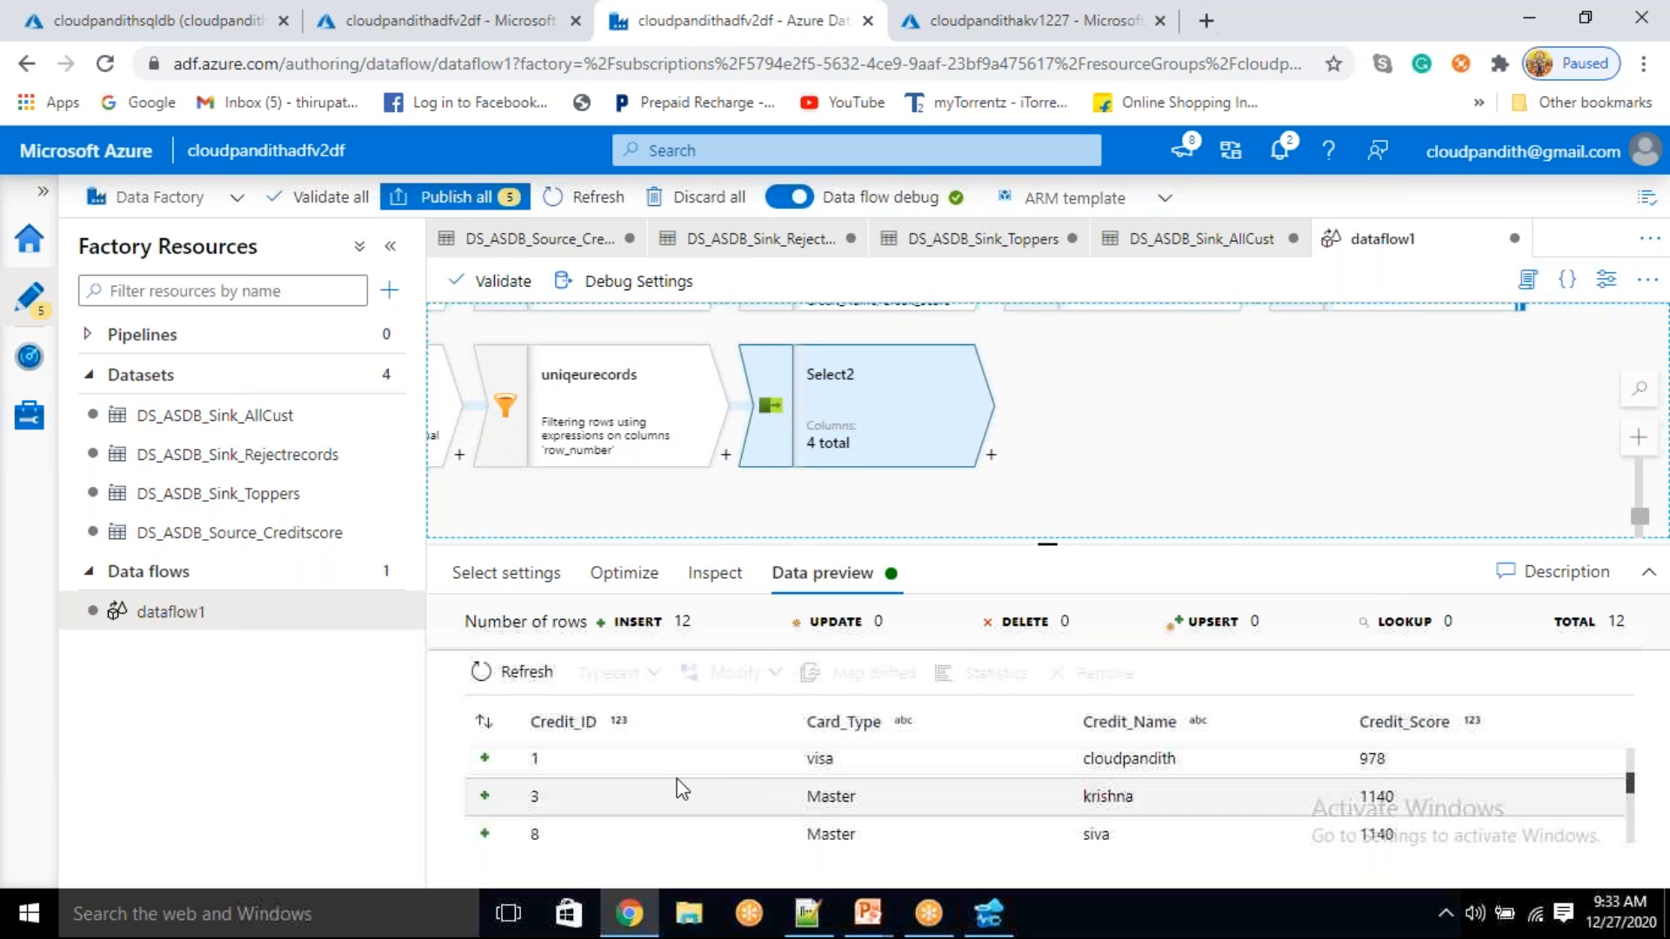
pyautogui.click(1649, 574)
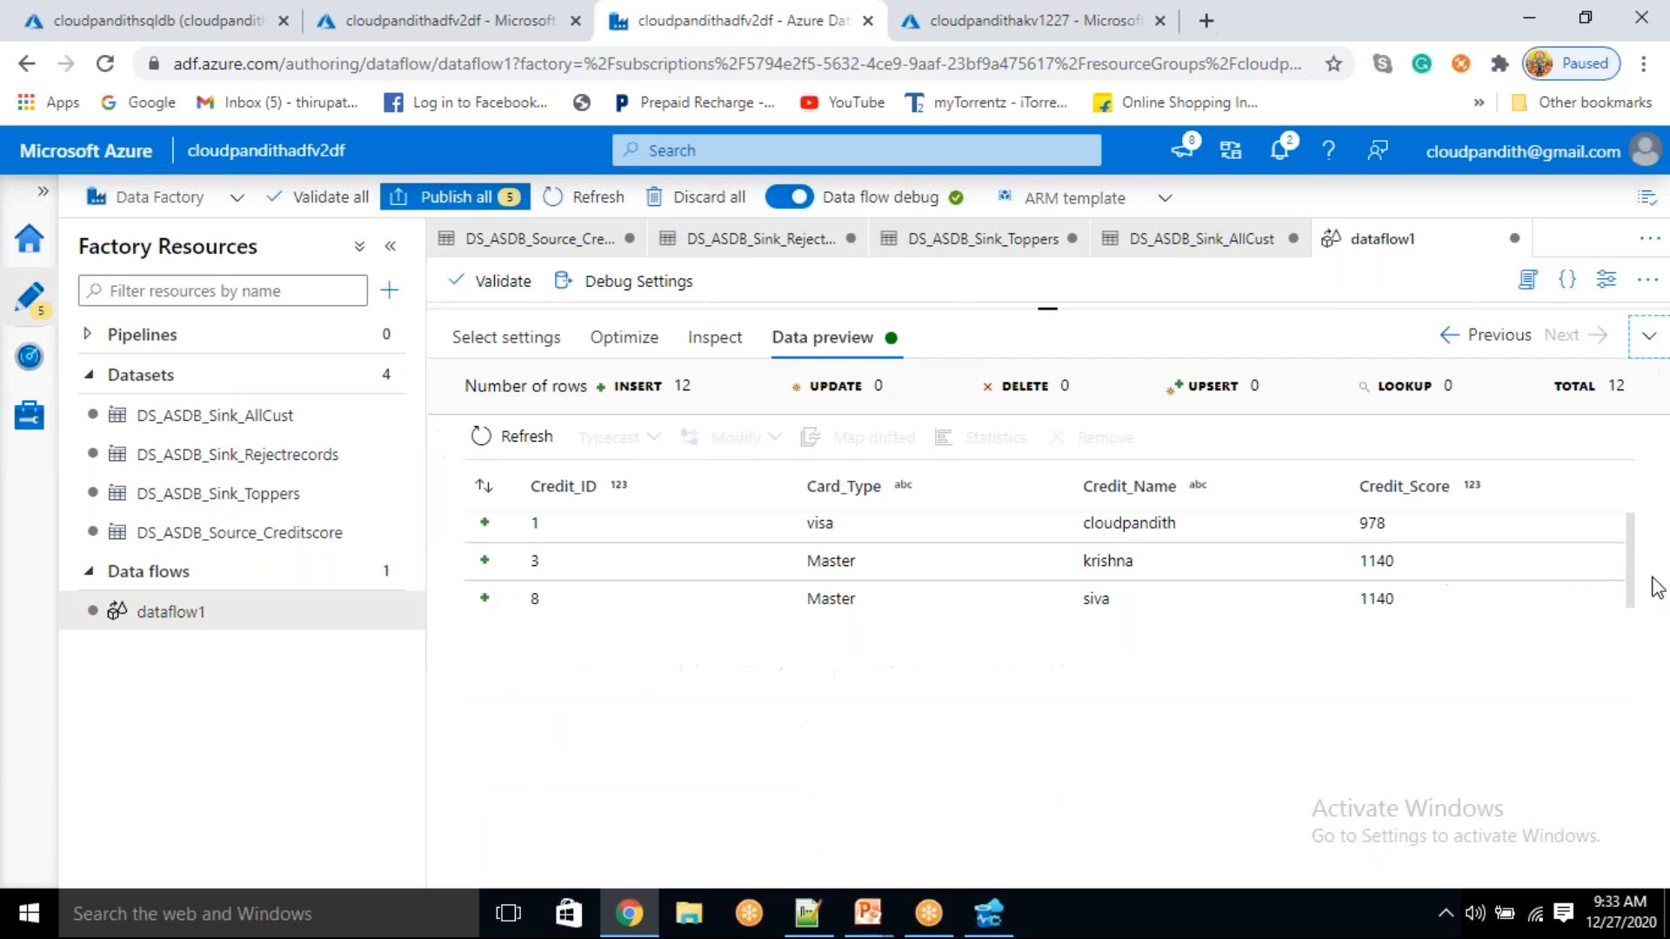
pyautogui.doubleClick(1615, 384)
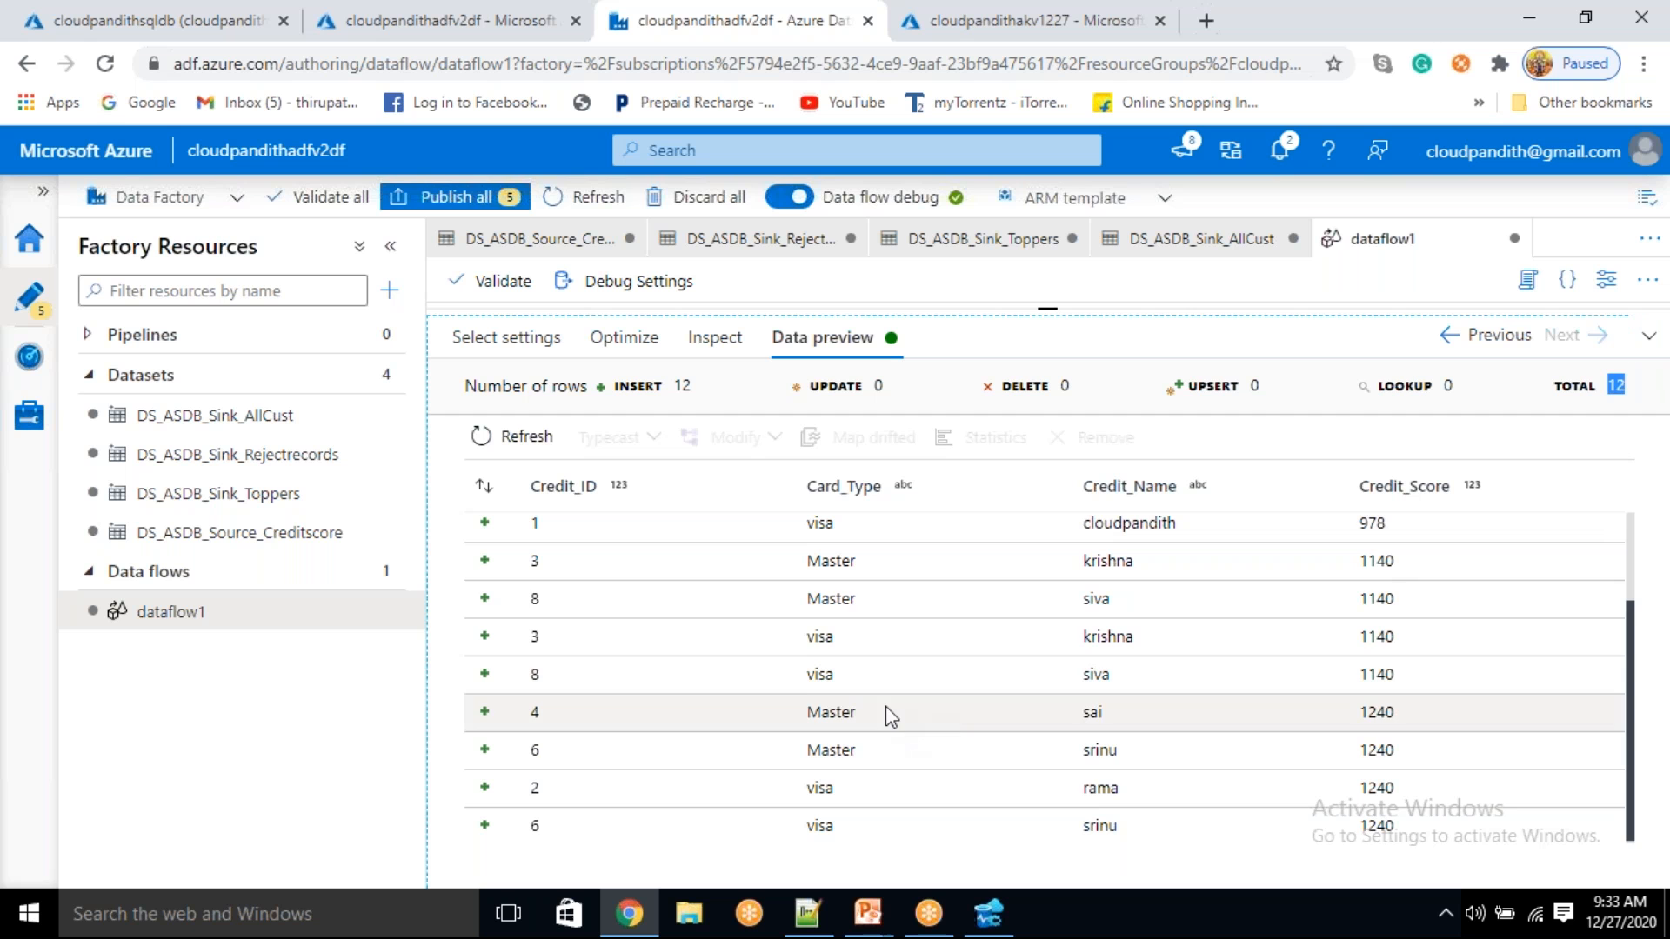
pyautogui.scroll(3, 1225, 628)
pyautogui.scroll(-3, 1227, 622)
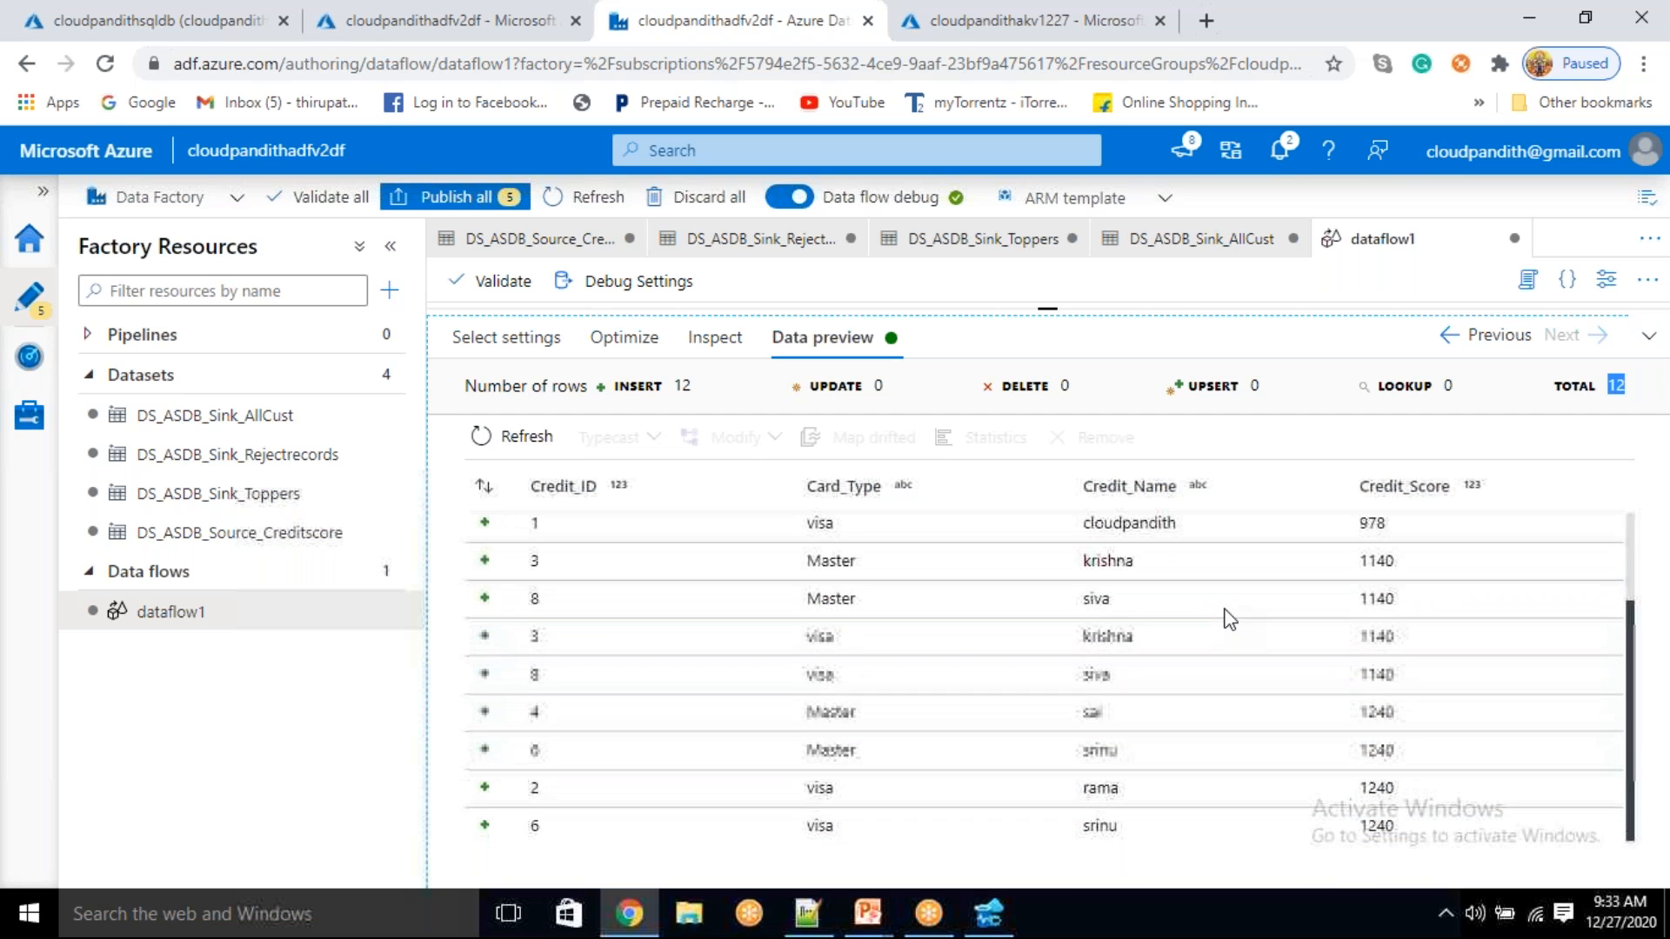
pyautogui.scroll(3, 1223, 618)
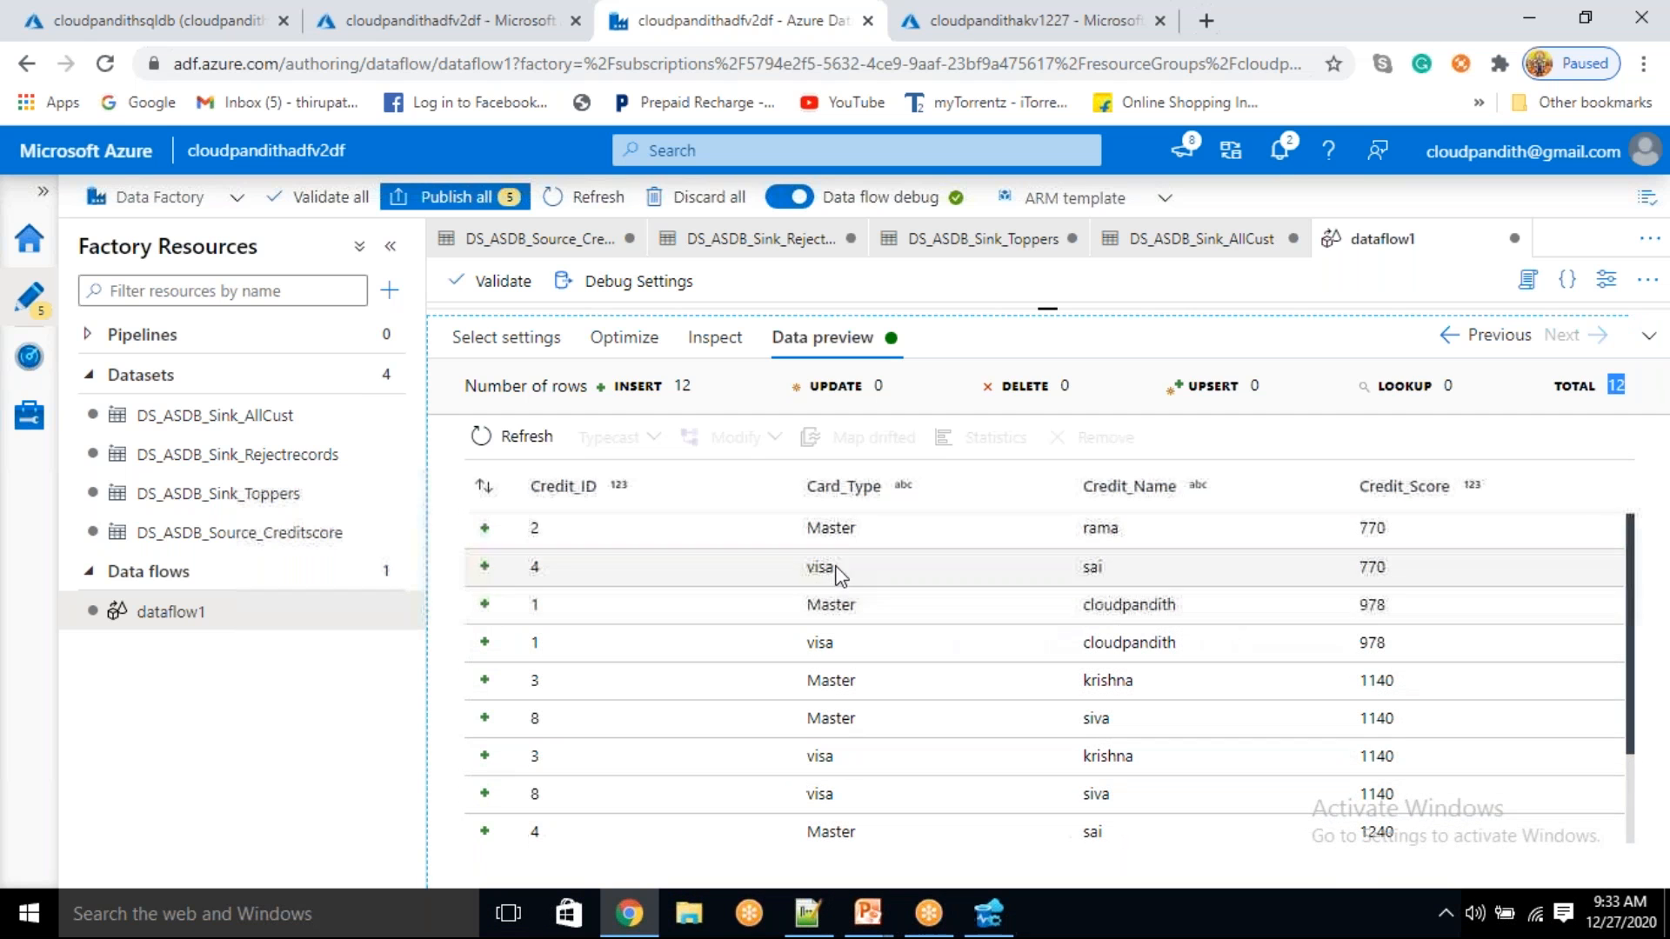
pyautogui.click(843, 528)
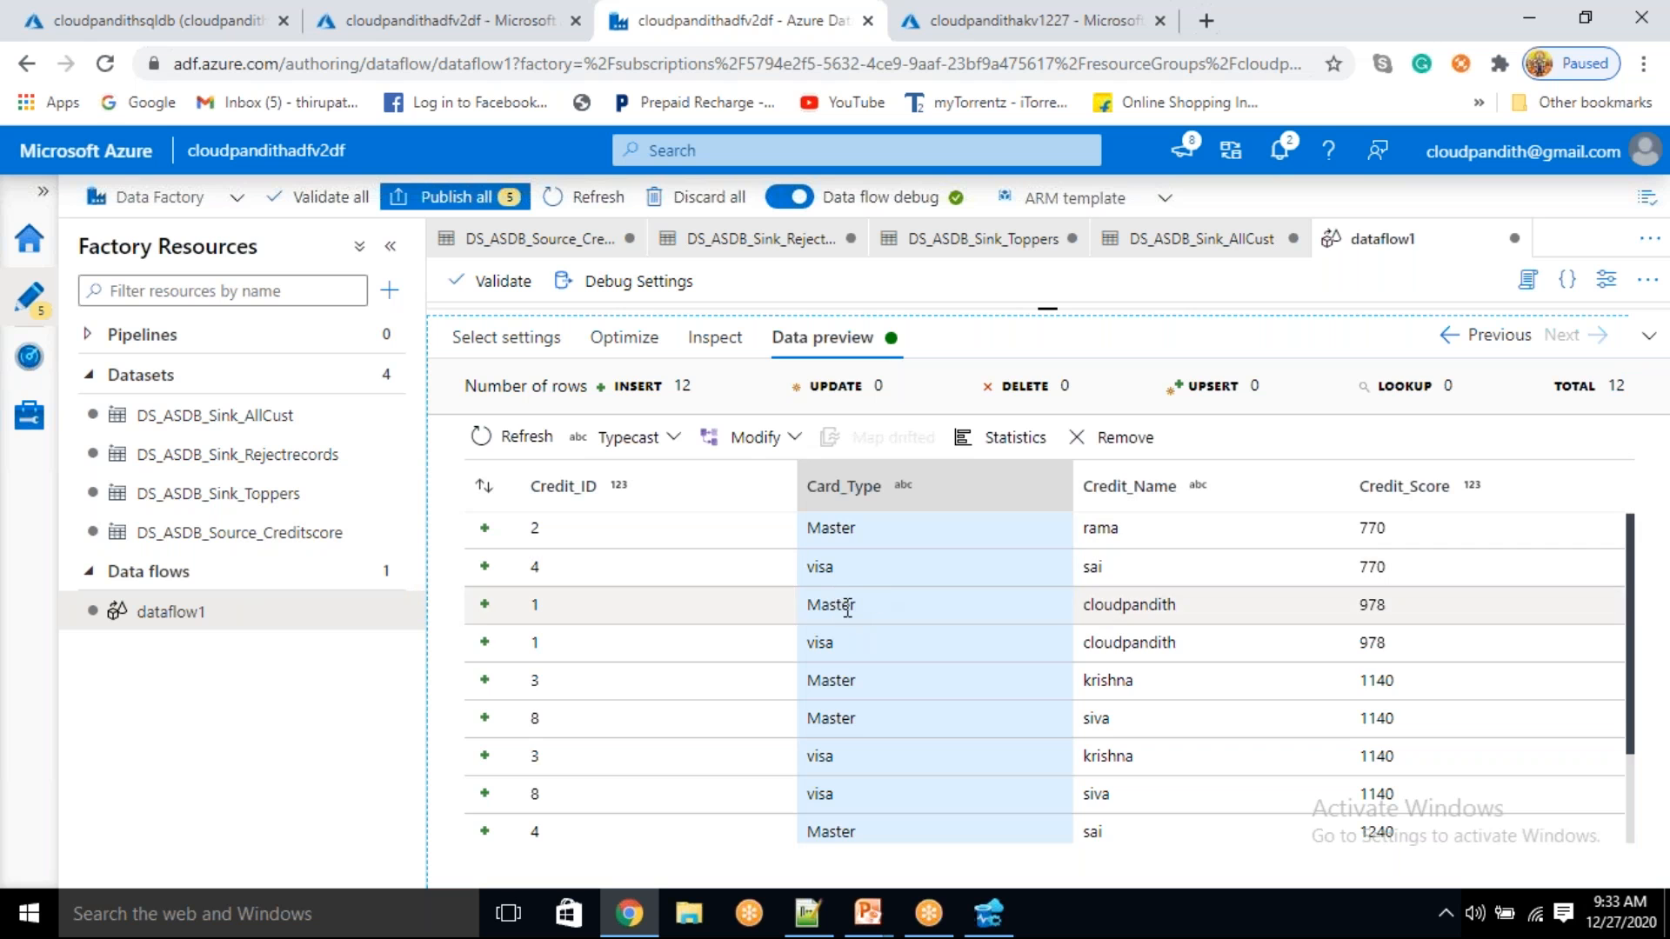
pyautogui.scroll(-2, 864, 701)
pyautogui.scroll(2, 864, 708)
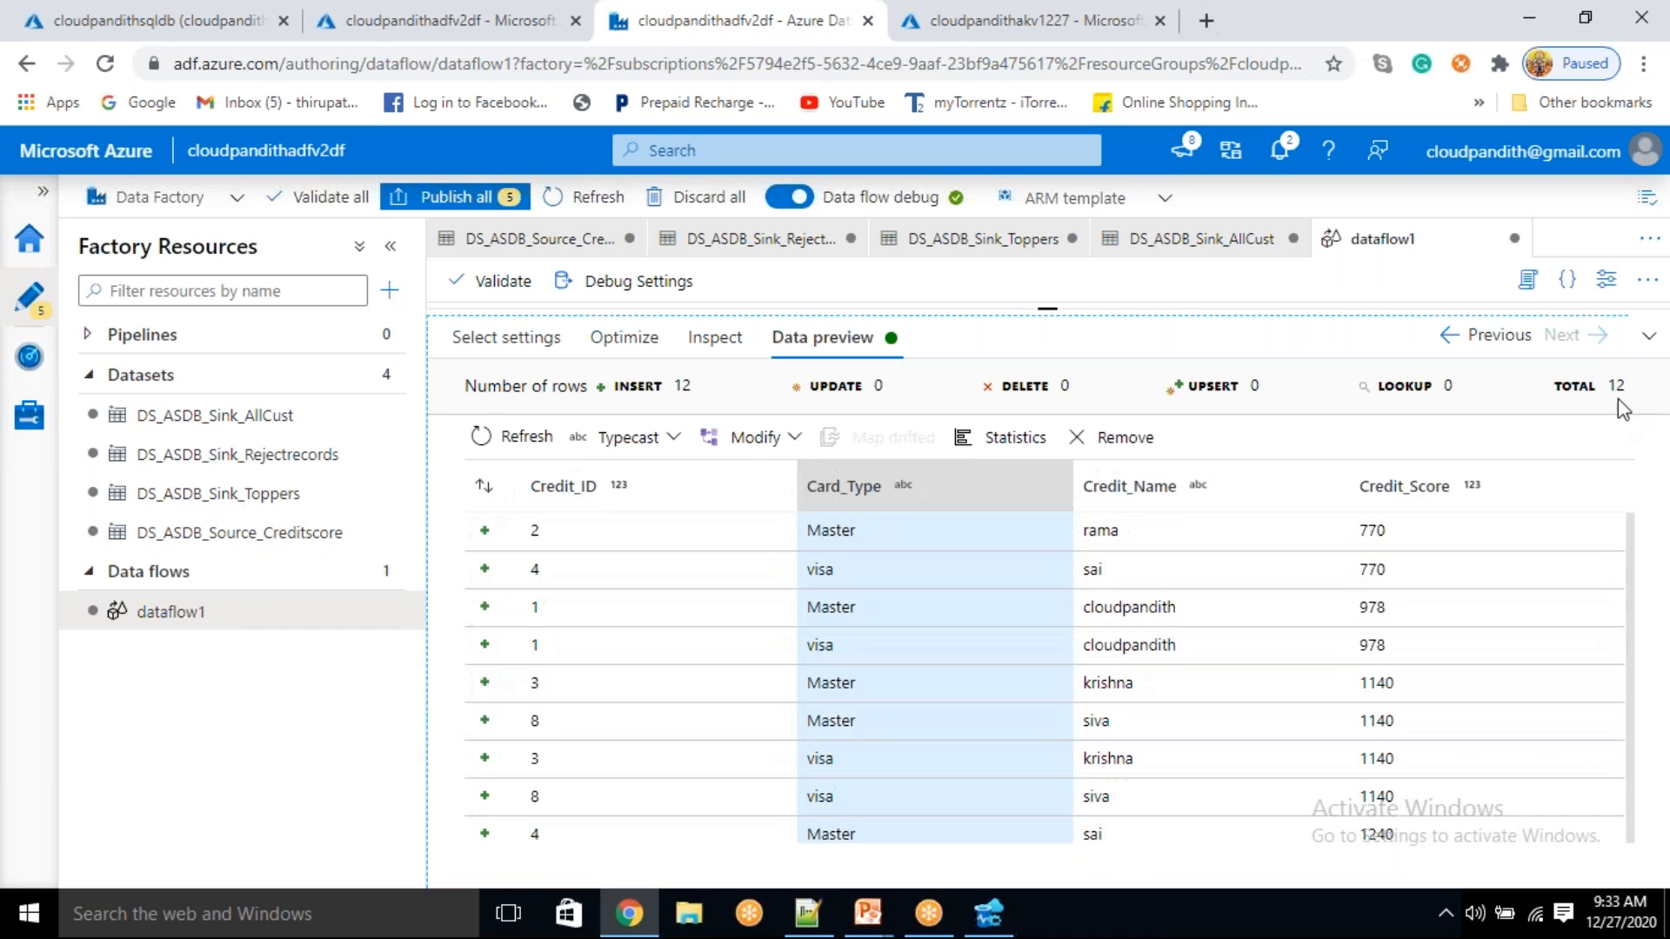
pyautogui.click(1652, 346)
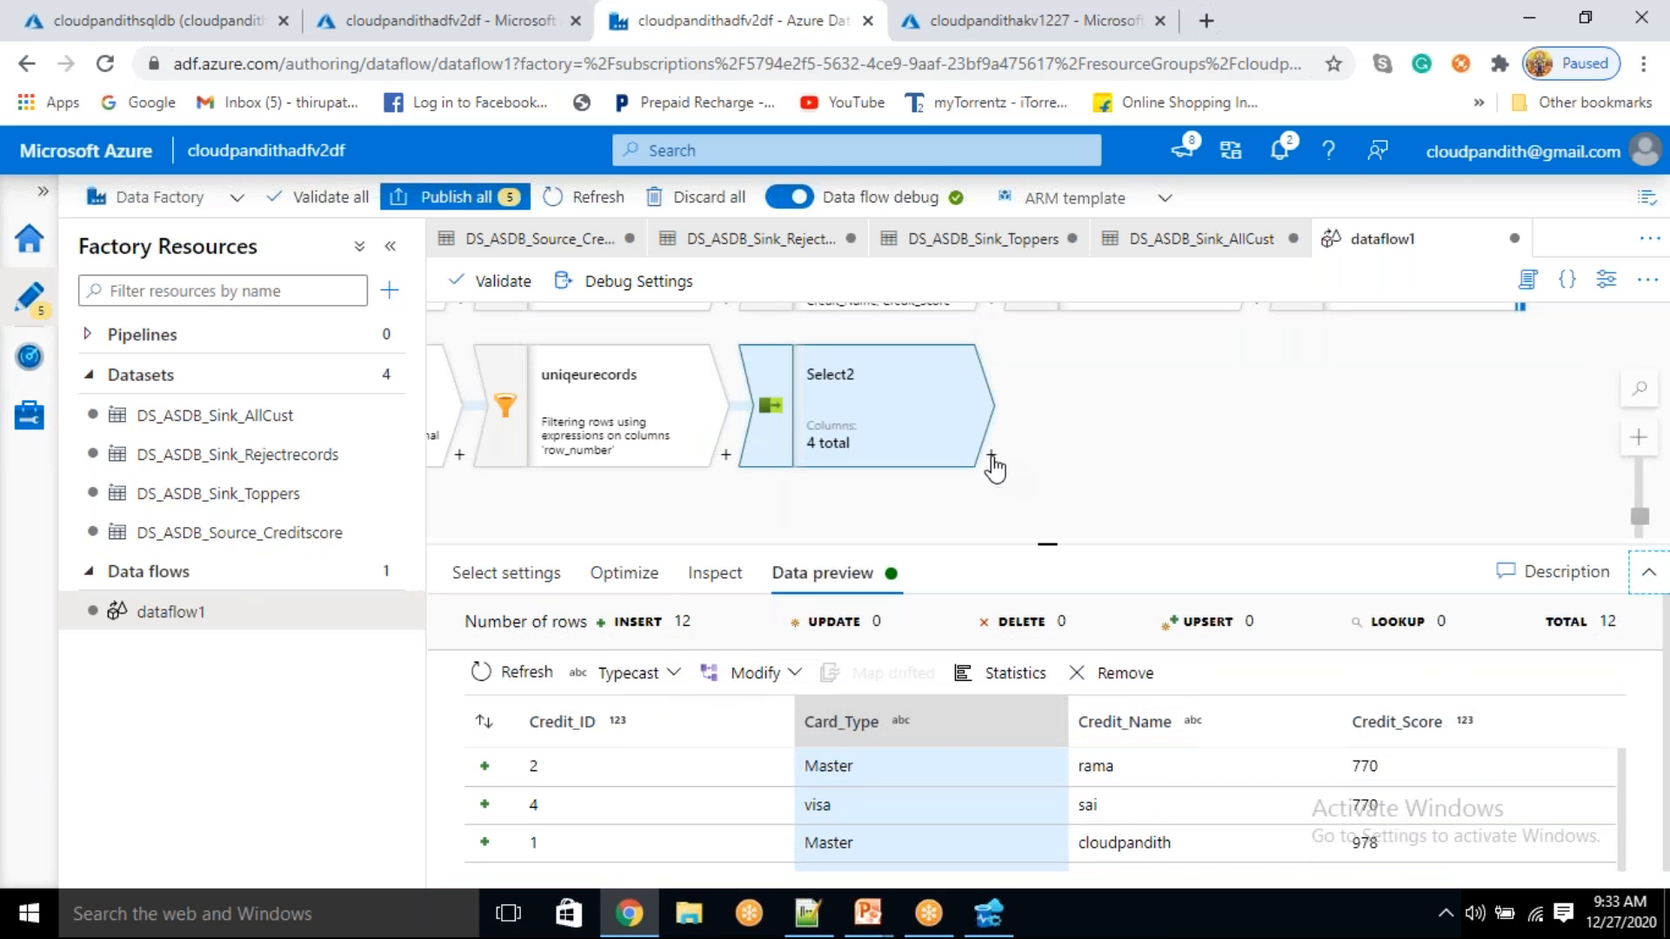
# - Add a Window transformation after Select2 and name its output stream WindowRankDenseRank
pyautogui.click(991, 456)
pyautogui.scroll(-5, 1087, 643)
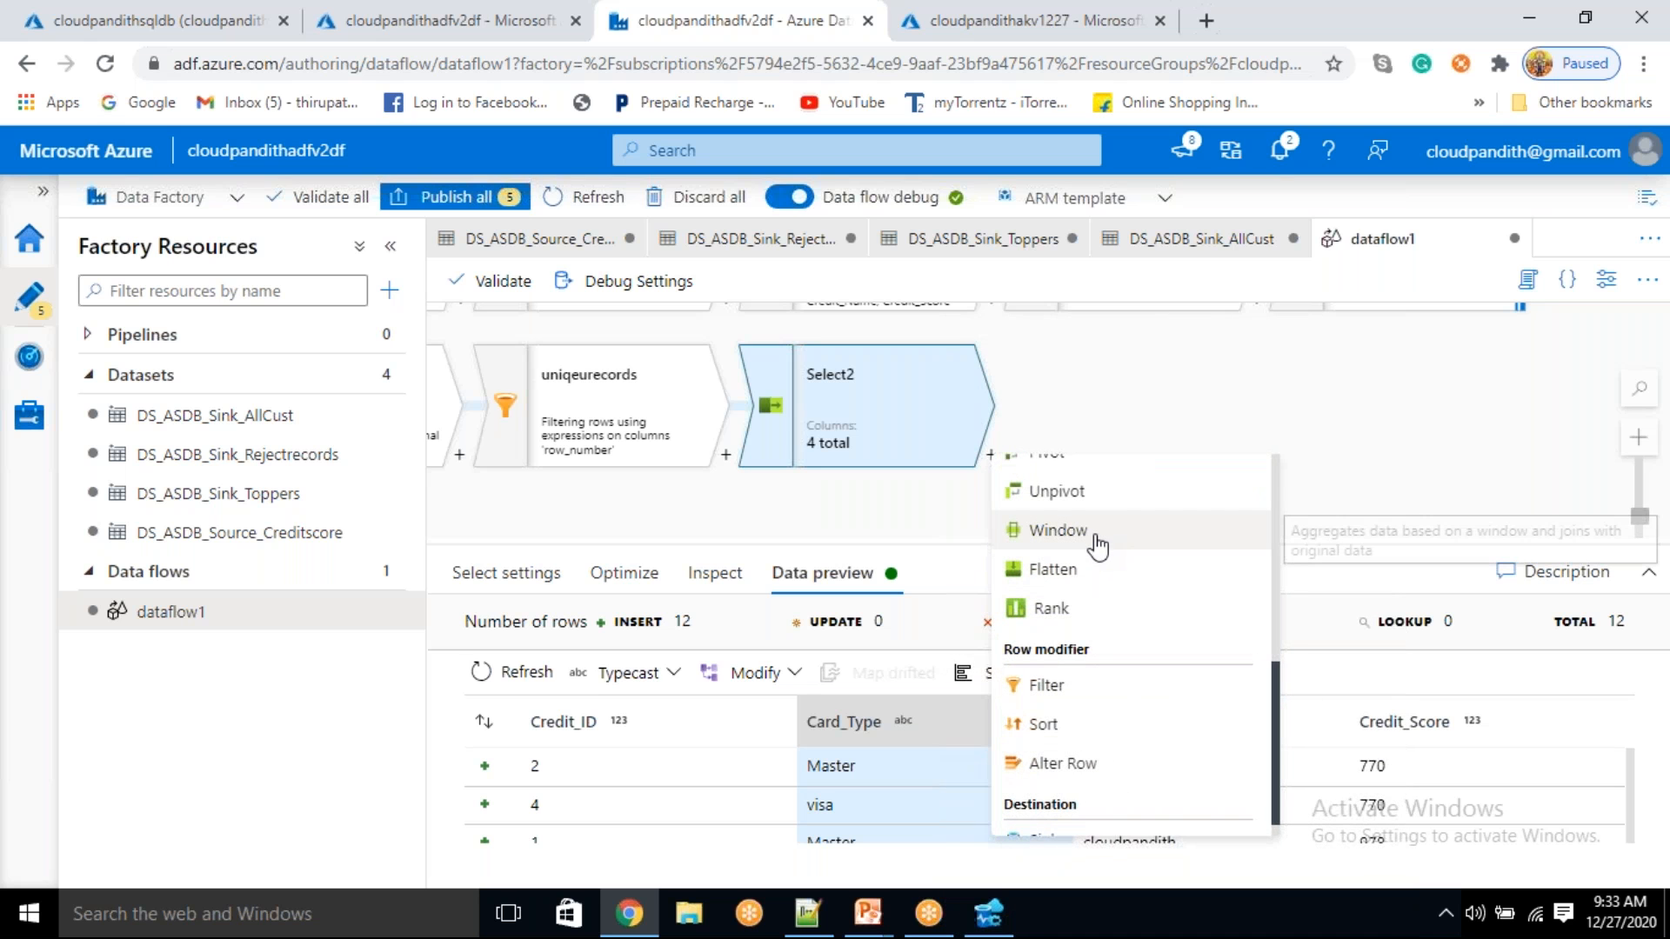
pyautogui.click(1058, 530)
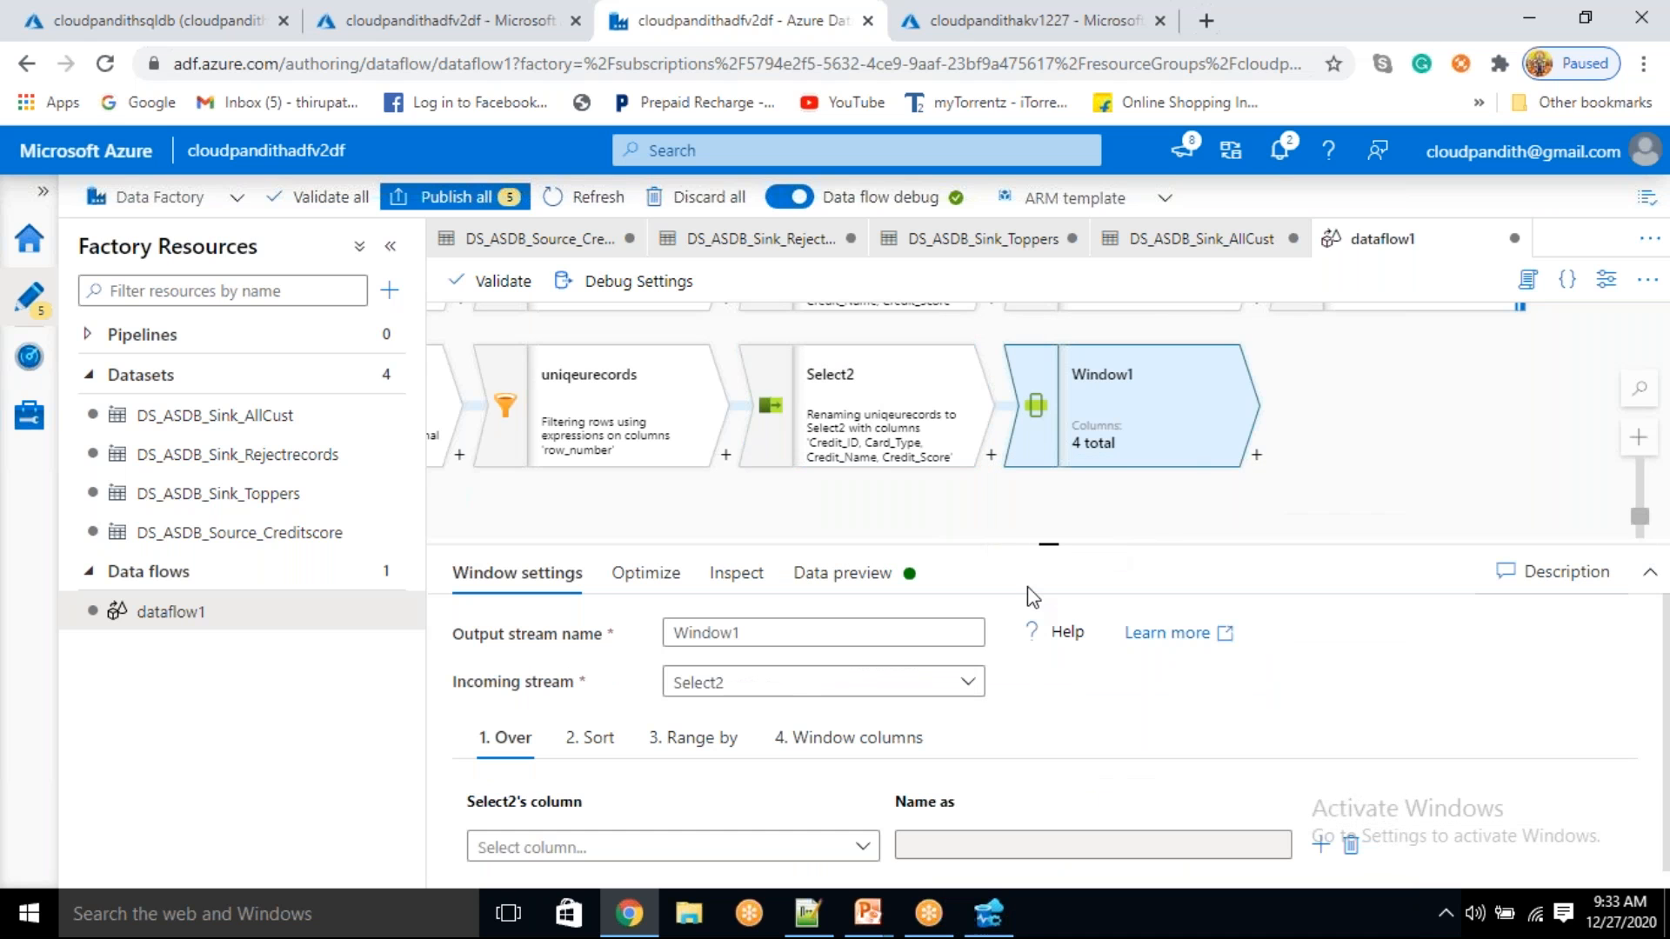
pyautogui.moveTo(1056, 544); pyautogui.dragTo(1051, 531)
pyautogui.click(862, 610)
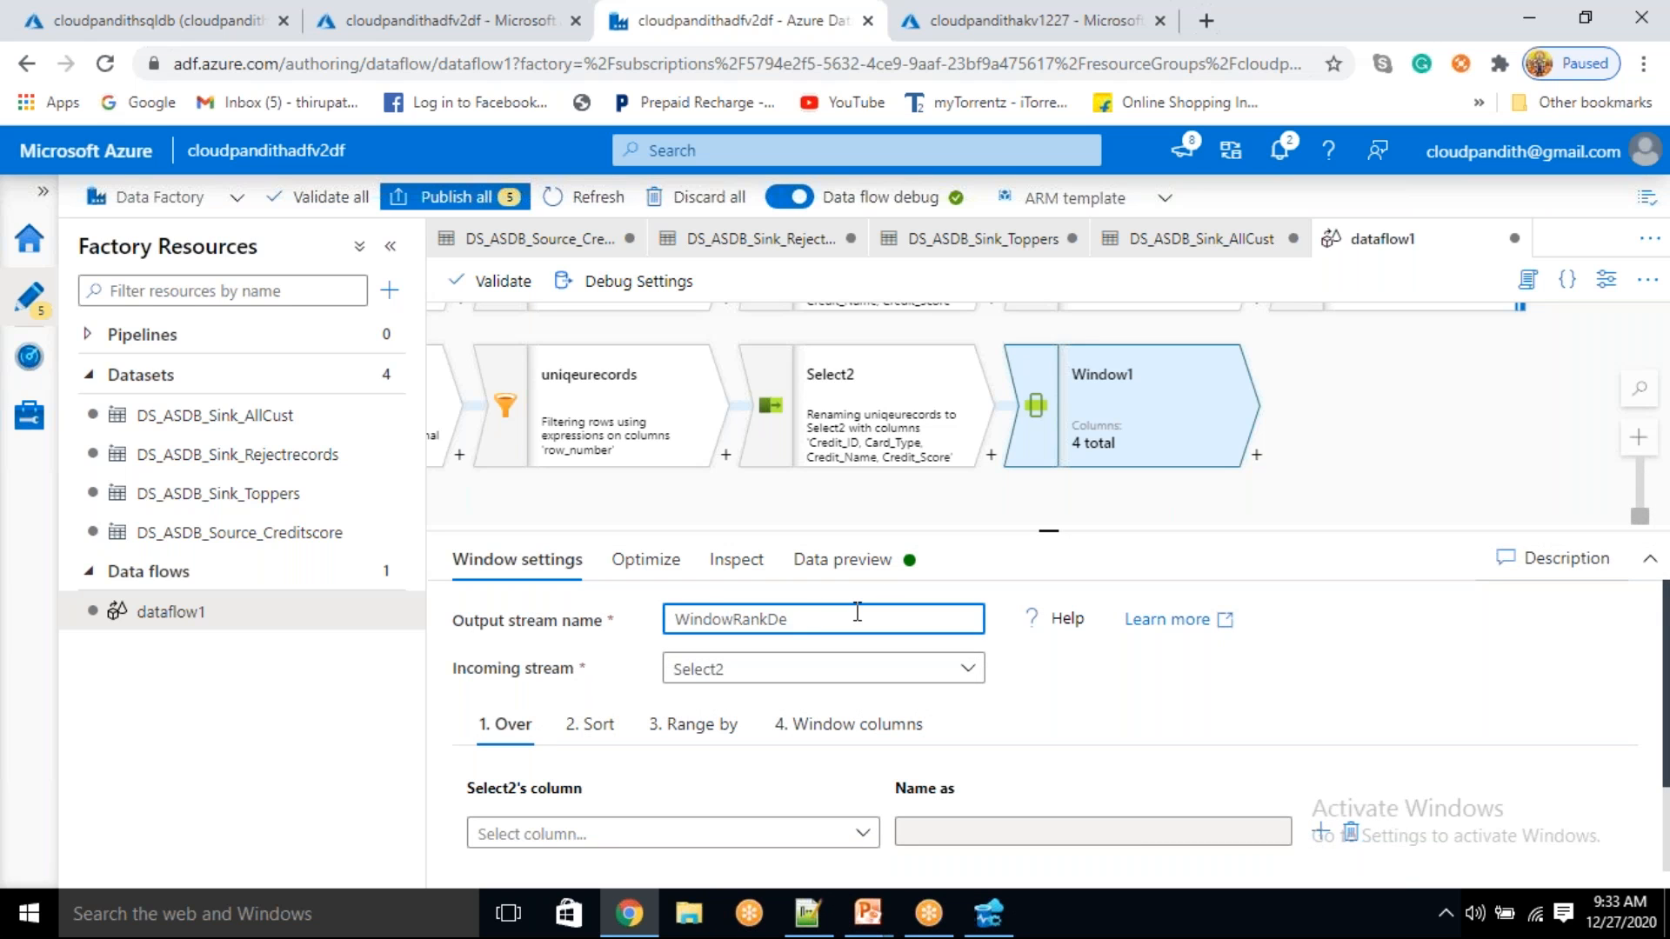
pyautogui.write('RAS')
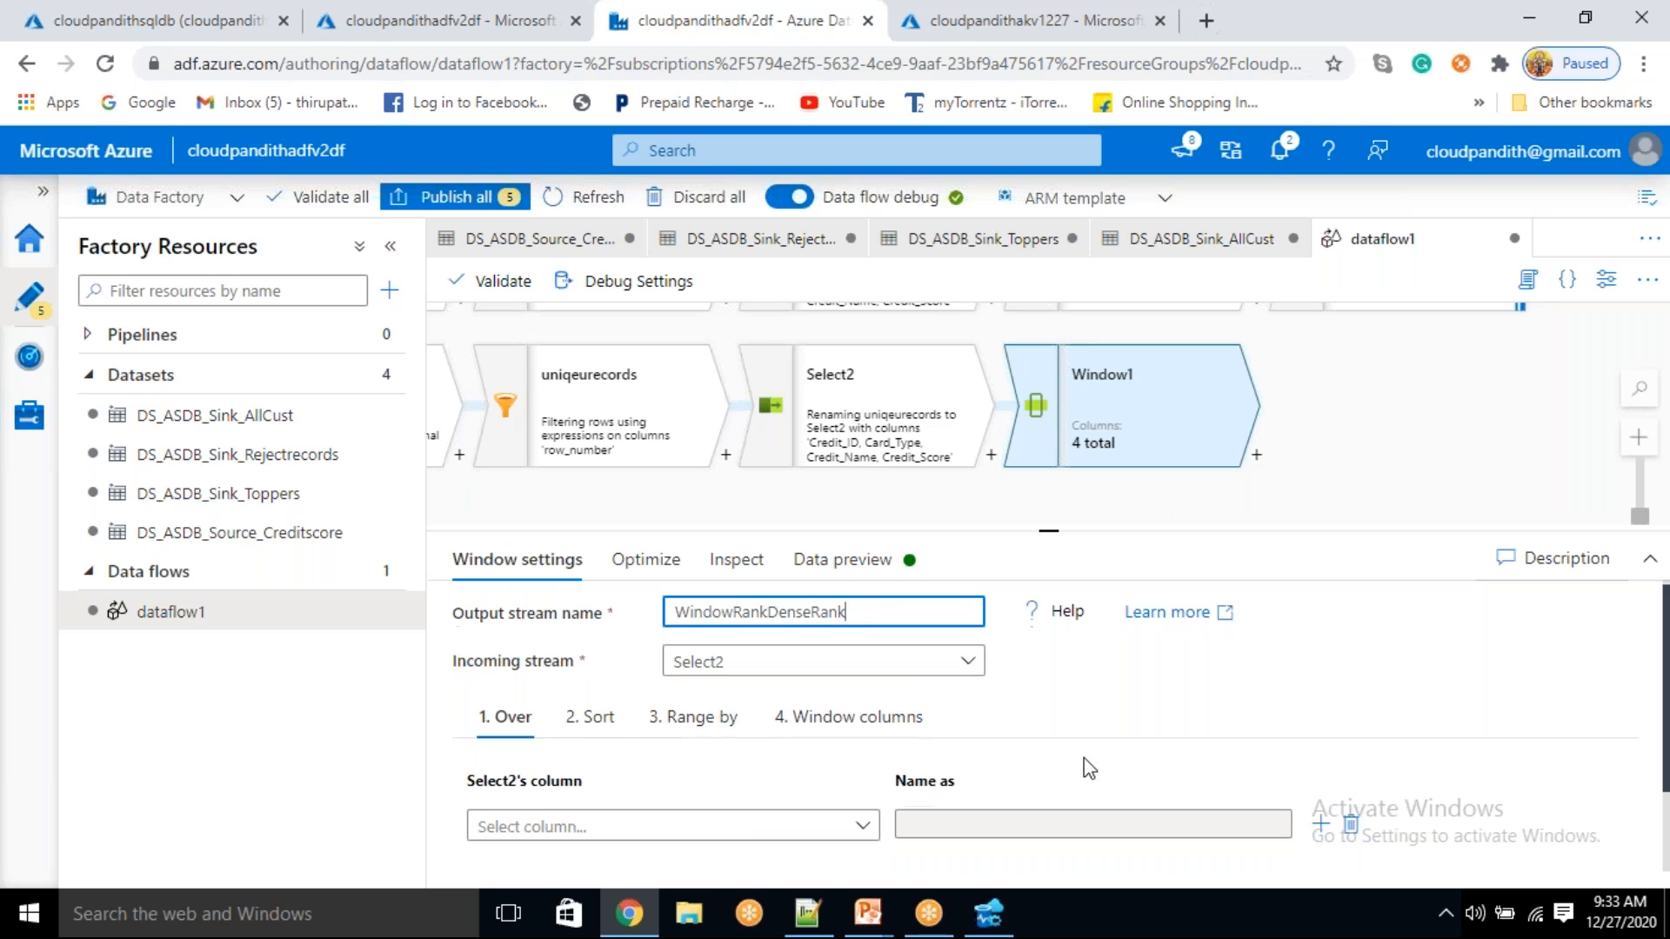
# - Enlarge the window settings area and open the choice of Select2 columns for the Over clause
pyautogui.scroll(-2, 1084, 759)
pyautogui.click(714, 729)
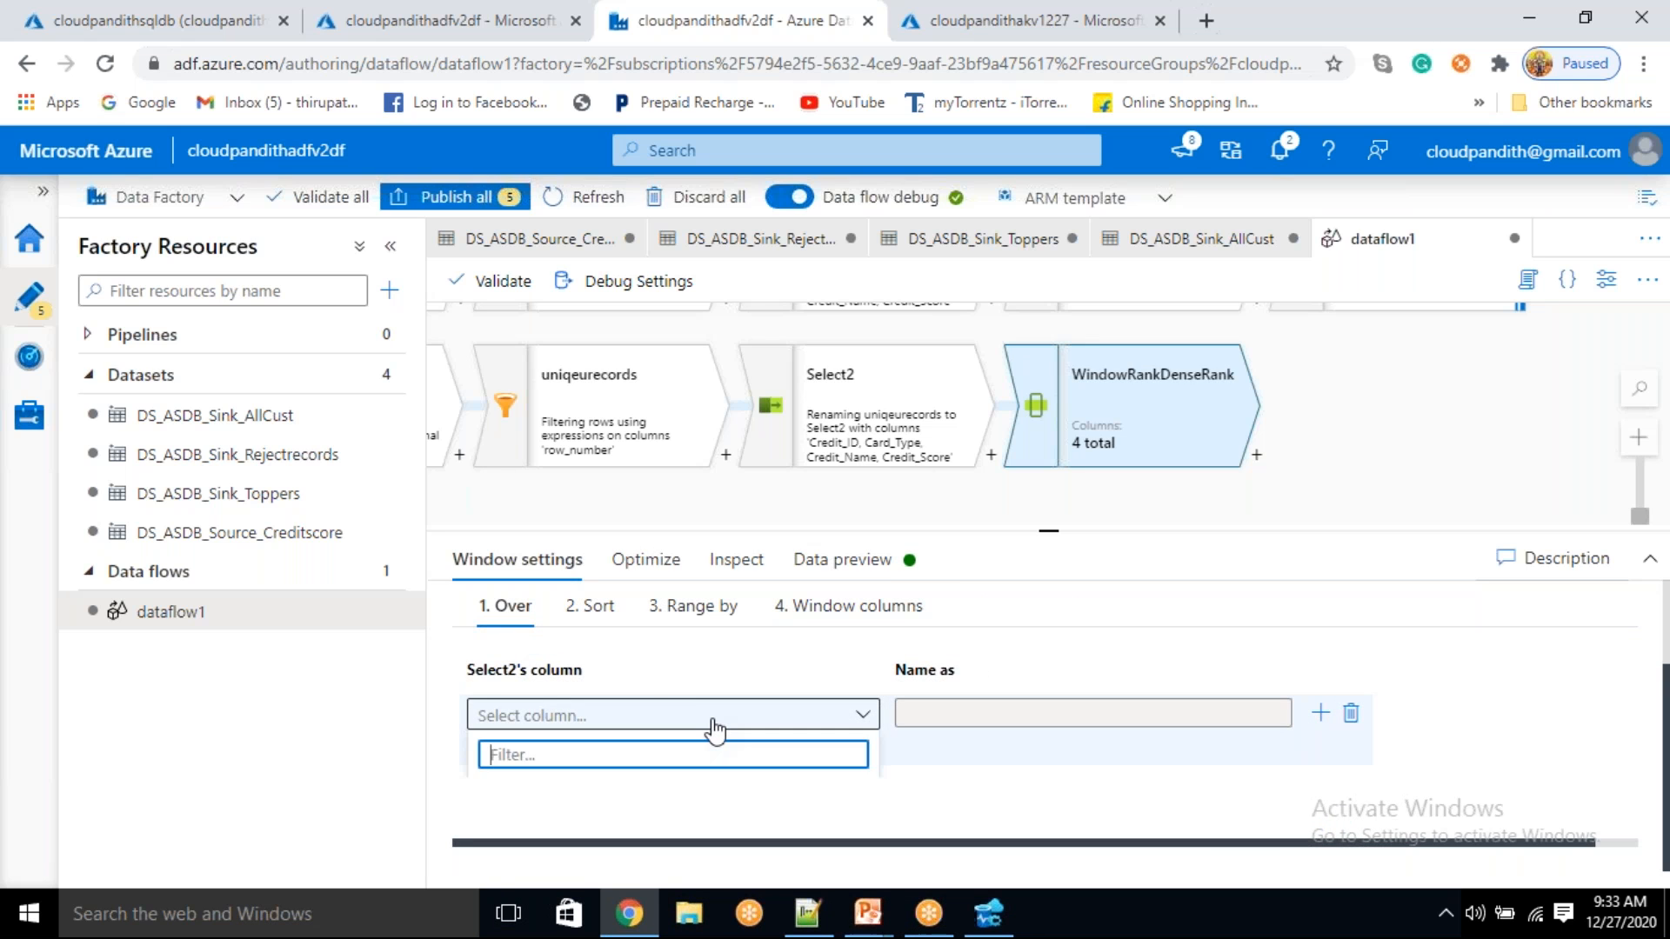
pyautogui.click(1650, 558)
pyautogui.click(709, 622)
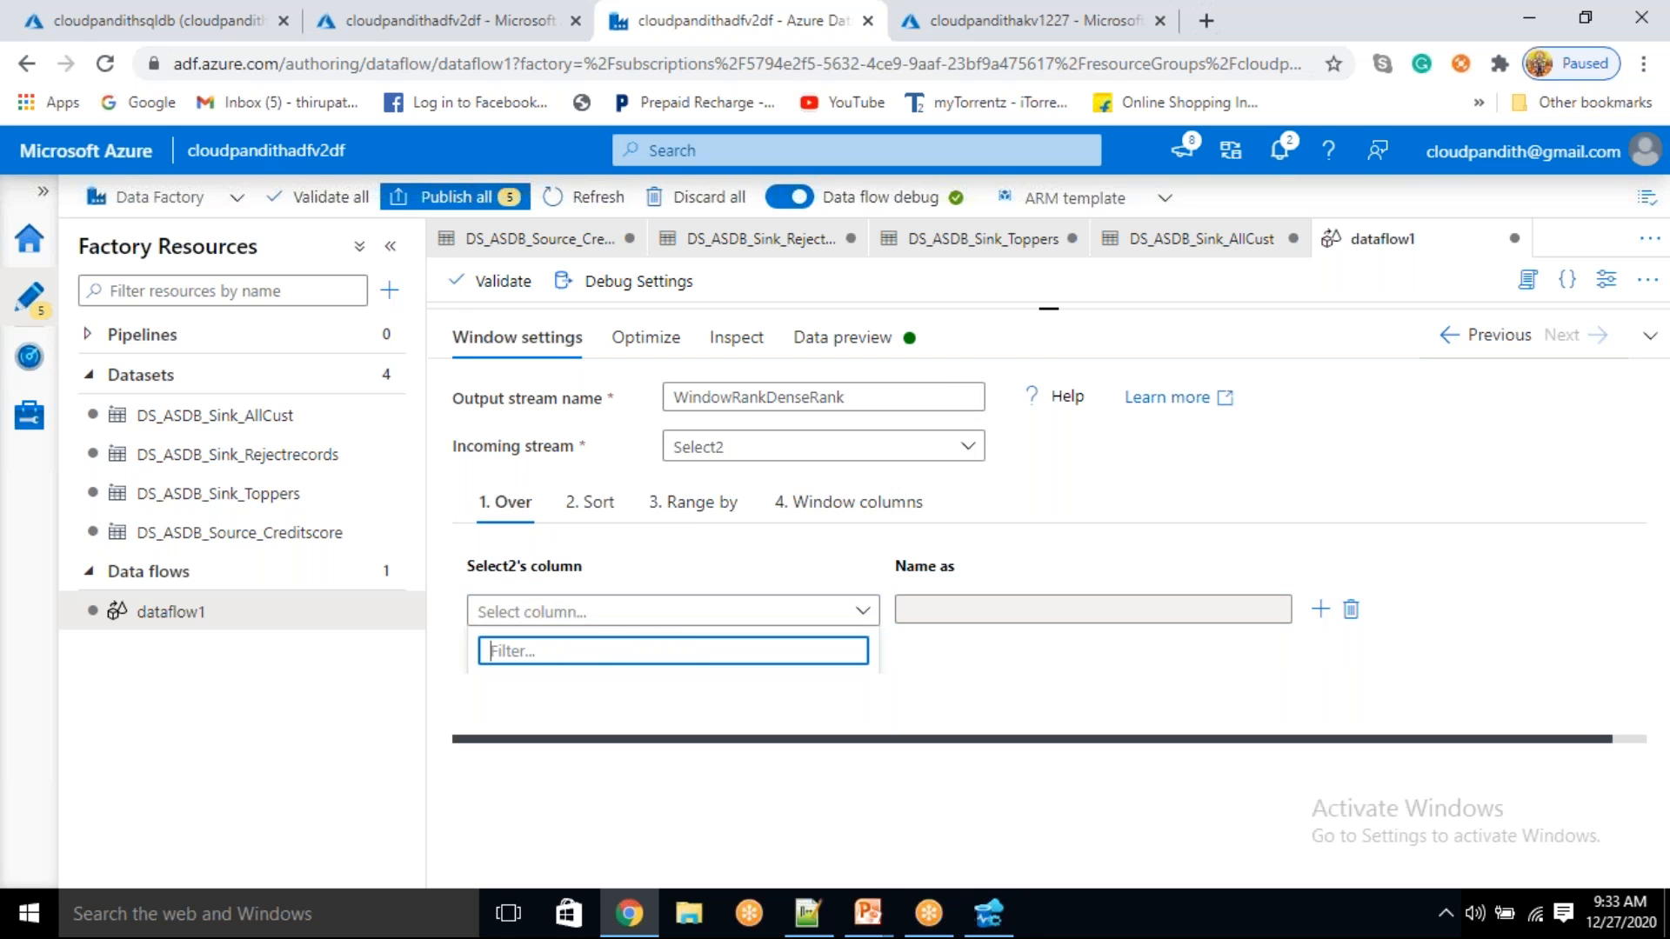
# - Switch to Azure Data Studio and undo the edits in SQLQuery_1 back to the CLOUDPANDITHCTE query with ROW_NUMBER, rank and dense_rank
pyautogui.click(989, 914)
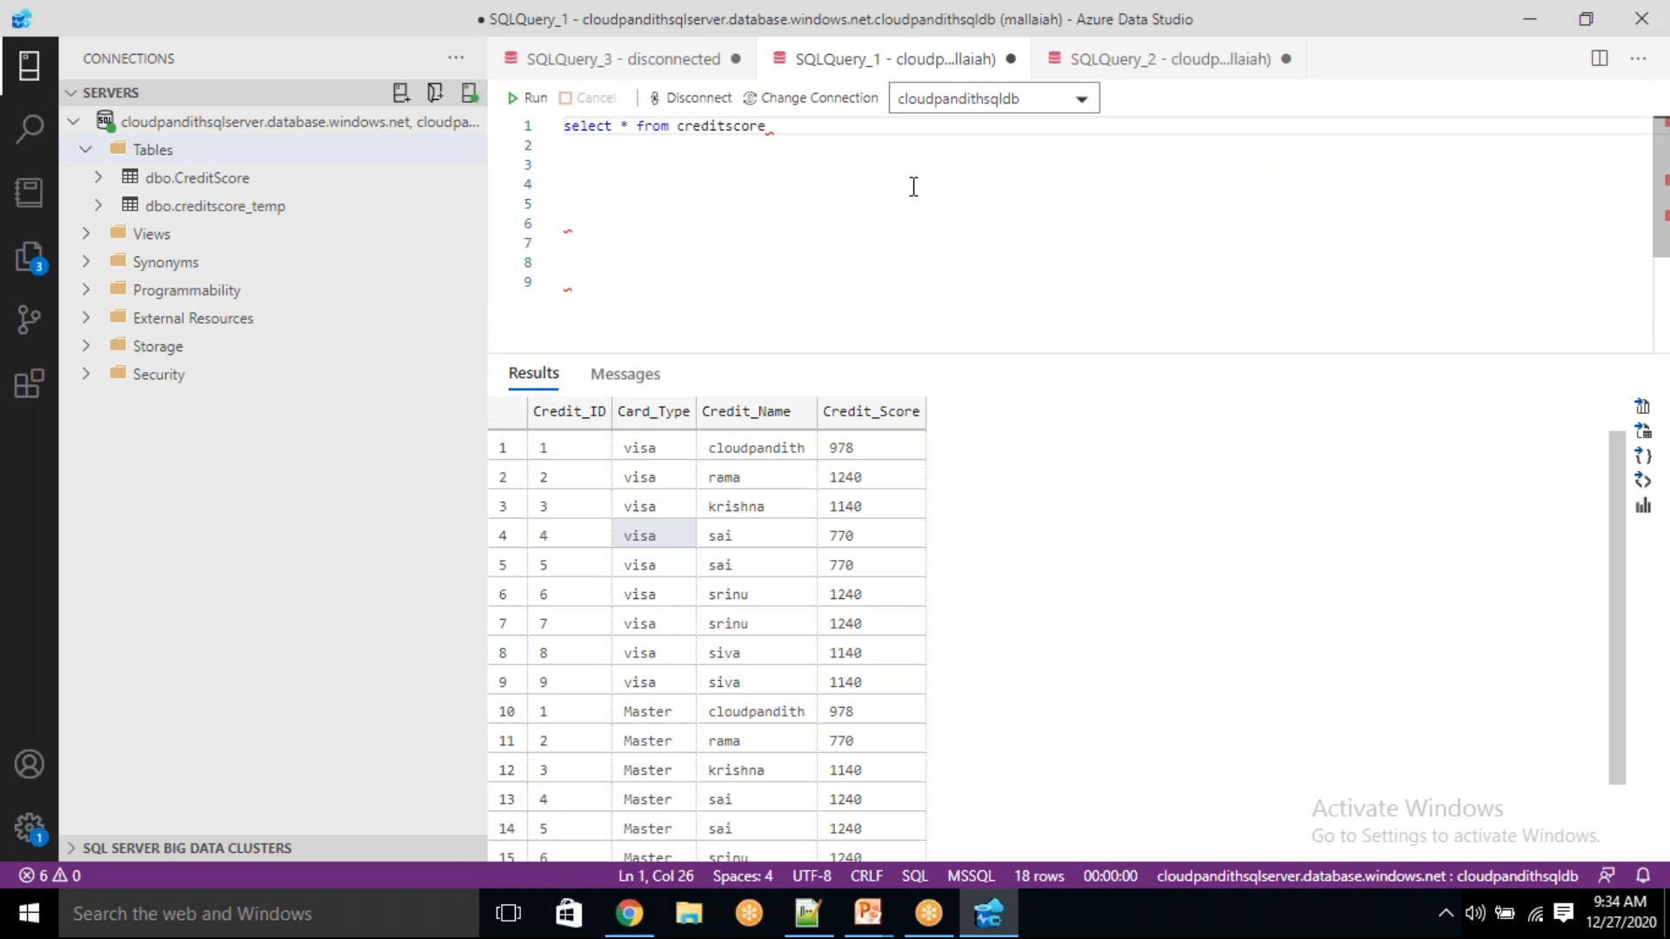
pyautogui.hotkey('ctrl', 'shift', 'Left')
pyautogui.press('BackSpace')
pyautogui.press('BackSpace')
pyautogui.press('BackSpace')
pyautogui.press('BackSpace')
pyautogui.press('BackSpace')
pyautogui.press('BackSpace')
pyautogui.press('BackSpace')
pyautogui.press('BackSpace')
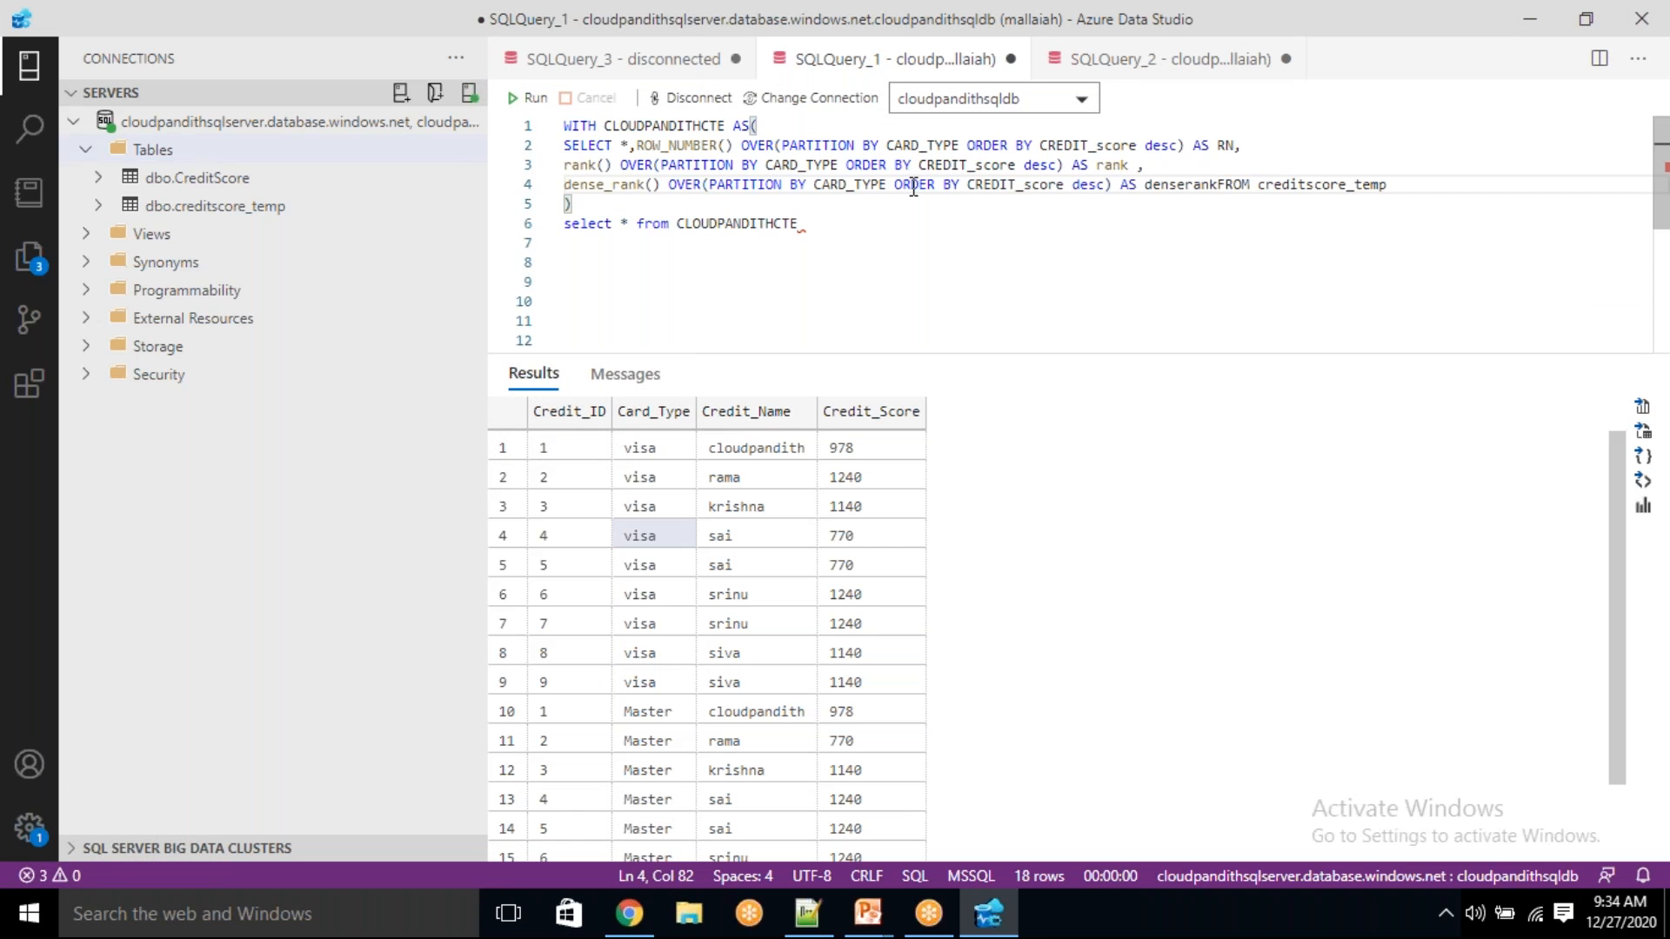
# - Review the rank function, the CARD_TYPE partition and the CREDIT_score sort direction in the CLOUDPANDITHCTE query
pyautogui.click(598, 165)
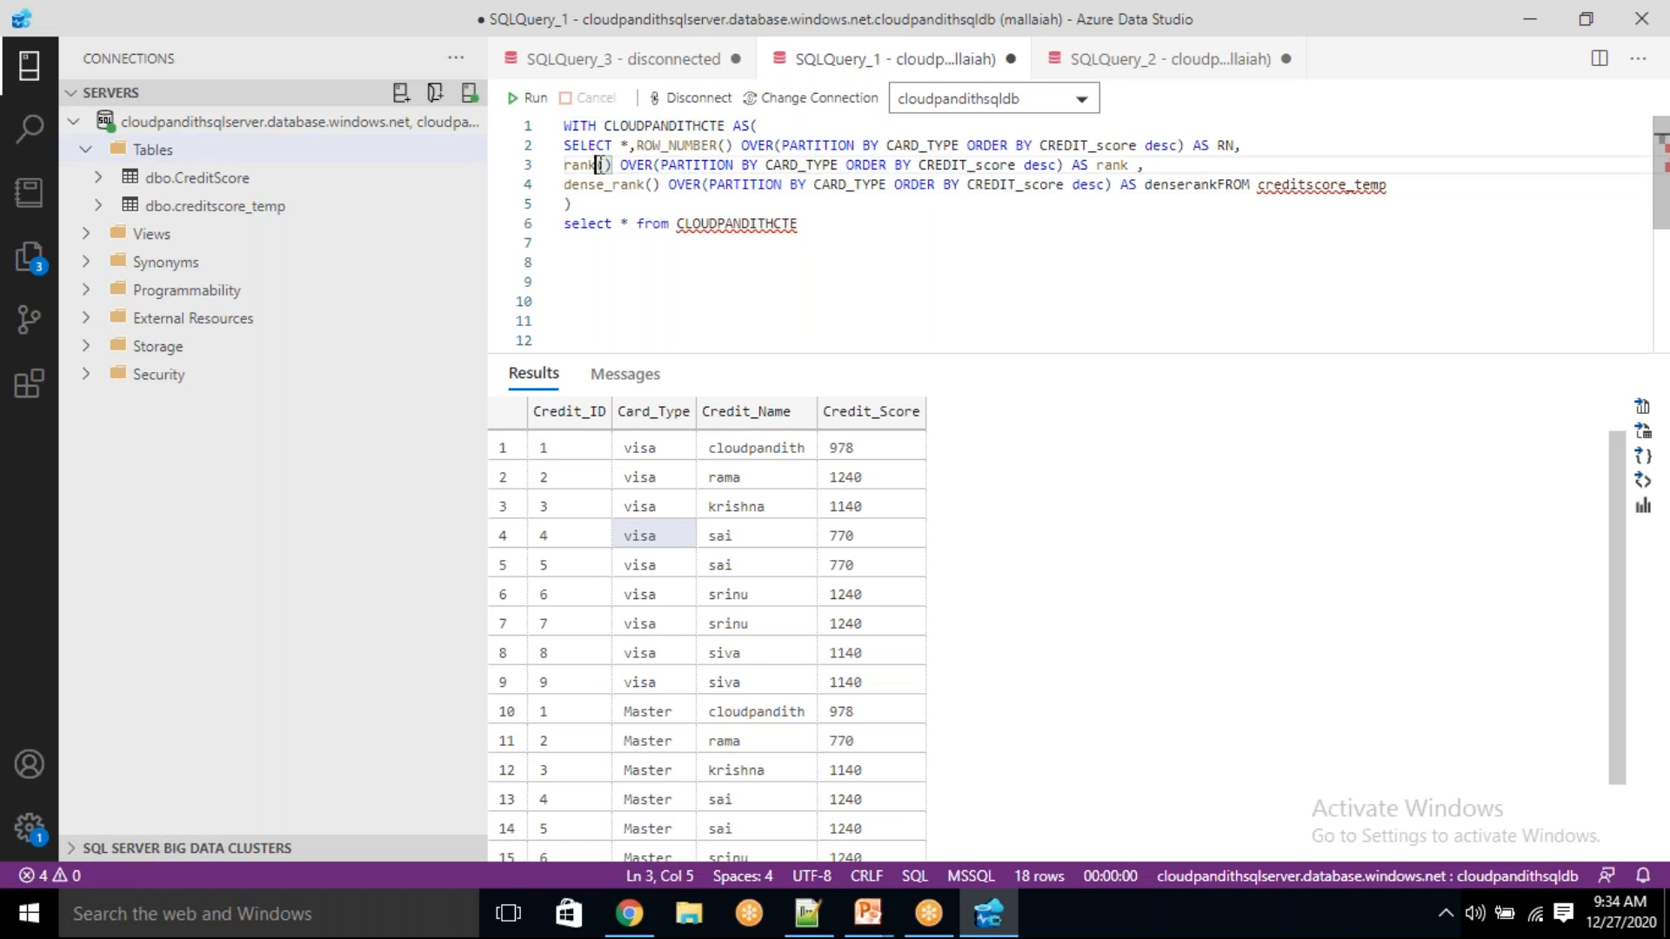
pyautogui.click(888, 145)
pyautogui.moveTo(888, 146); pyautogui.dragTo(947, 145)
pyautogui.click(1057, 146)
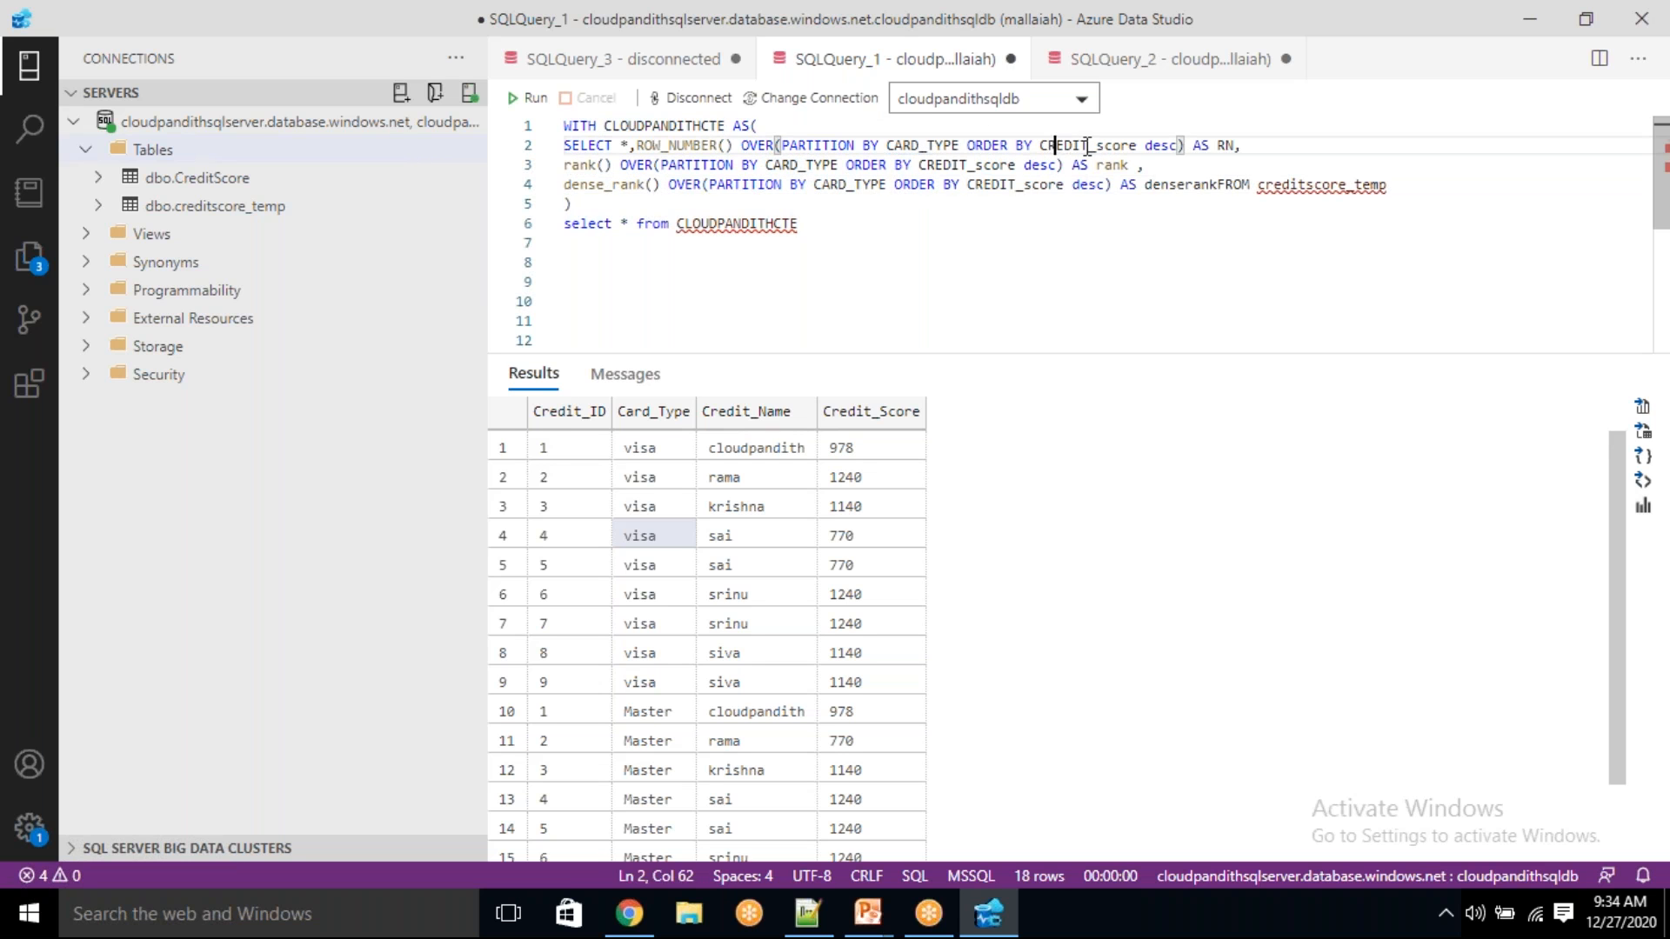
pyautogui.doubleClick(1166, 145)
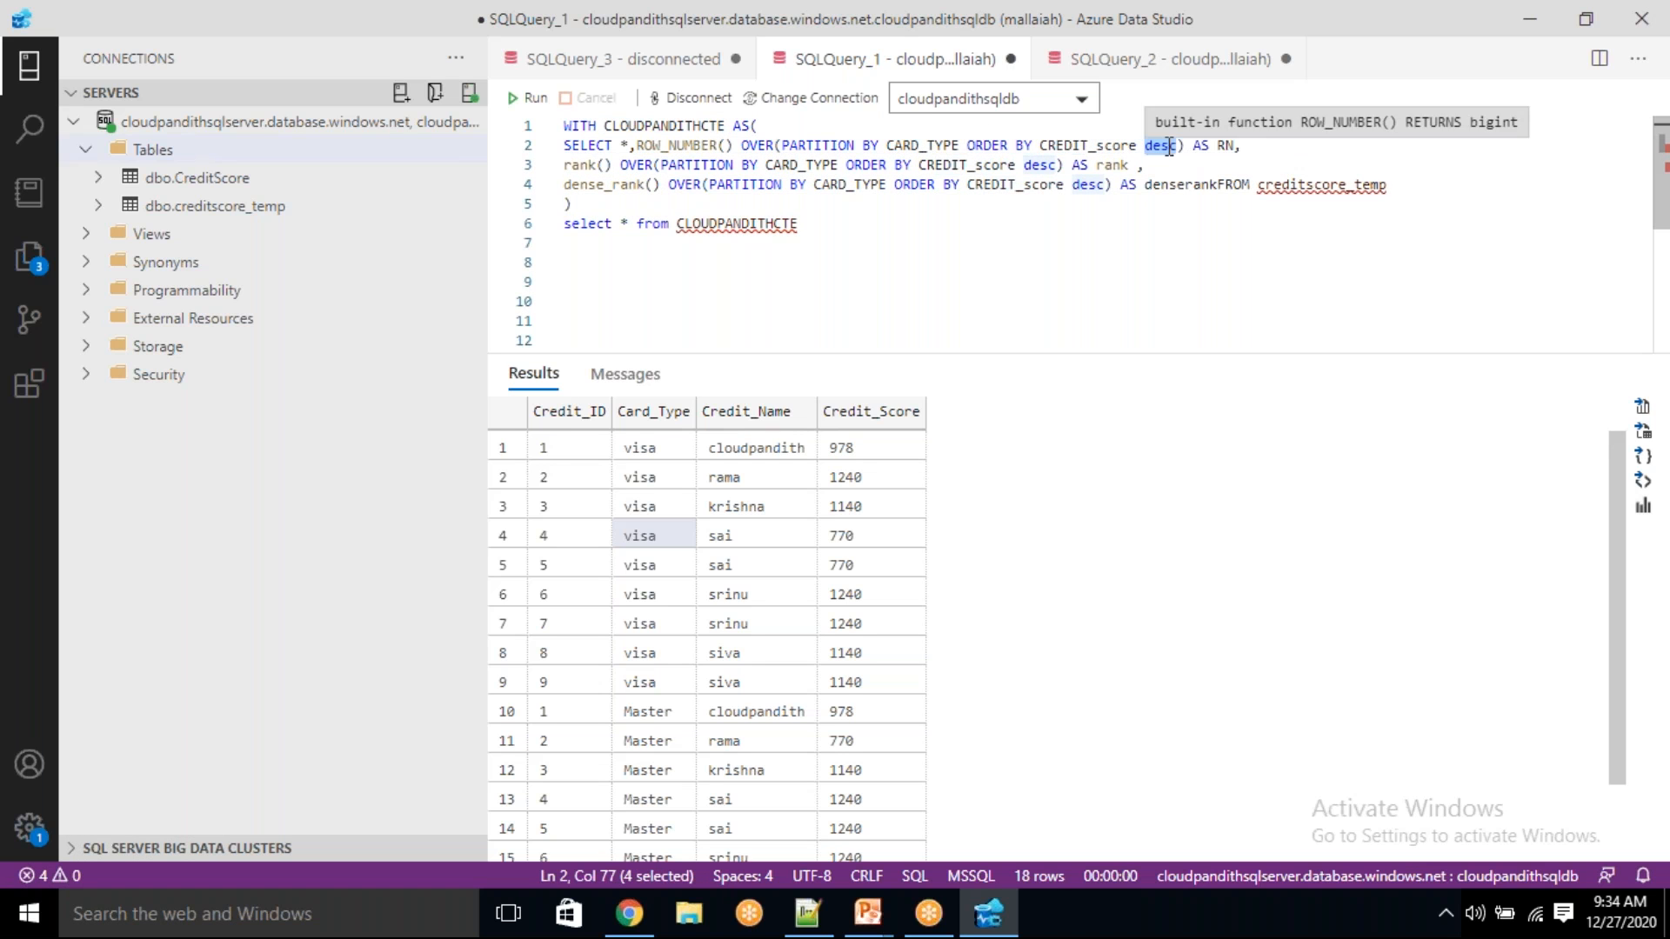
# - Switch back to Azure Data Factory and set Card_Type as the Over column of WindowRankDenseRank
pyautogui.hotkey('alt', 'Tab')
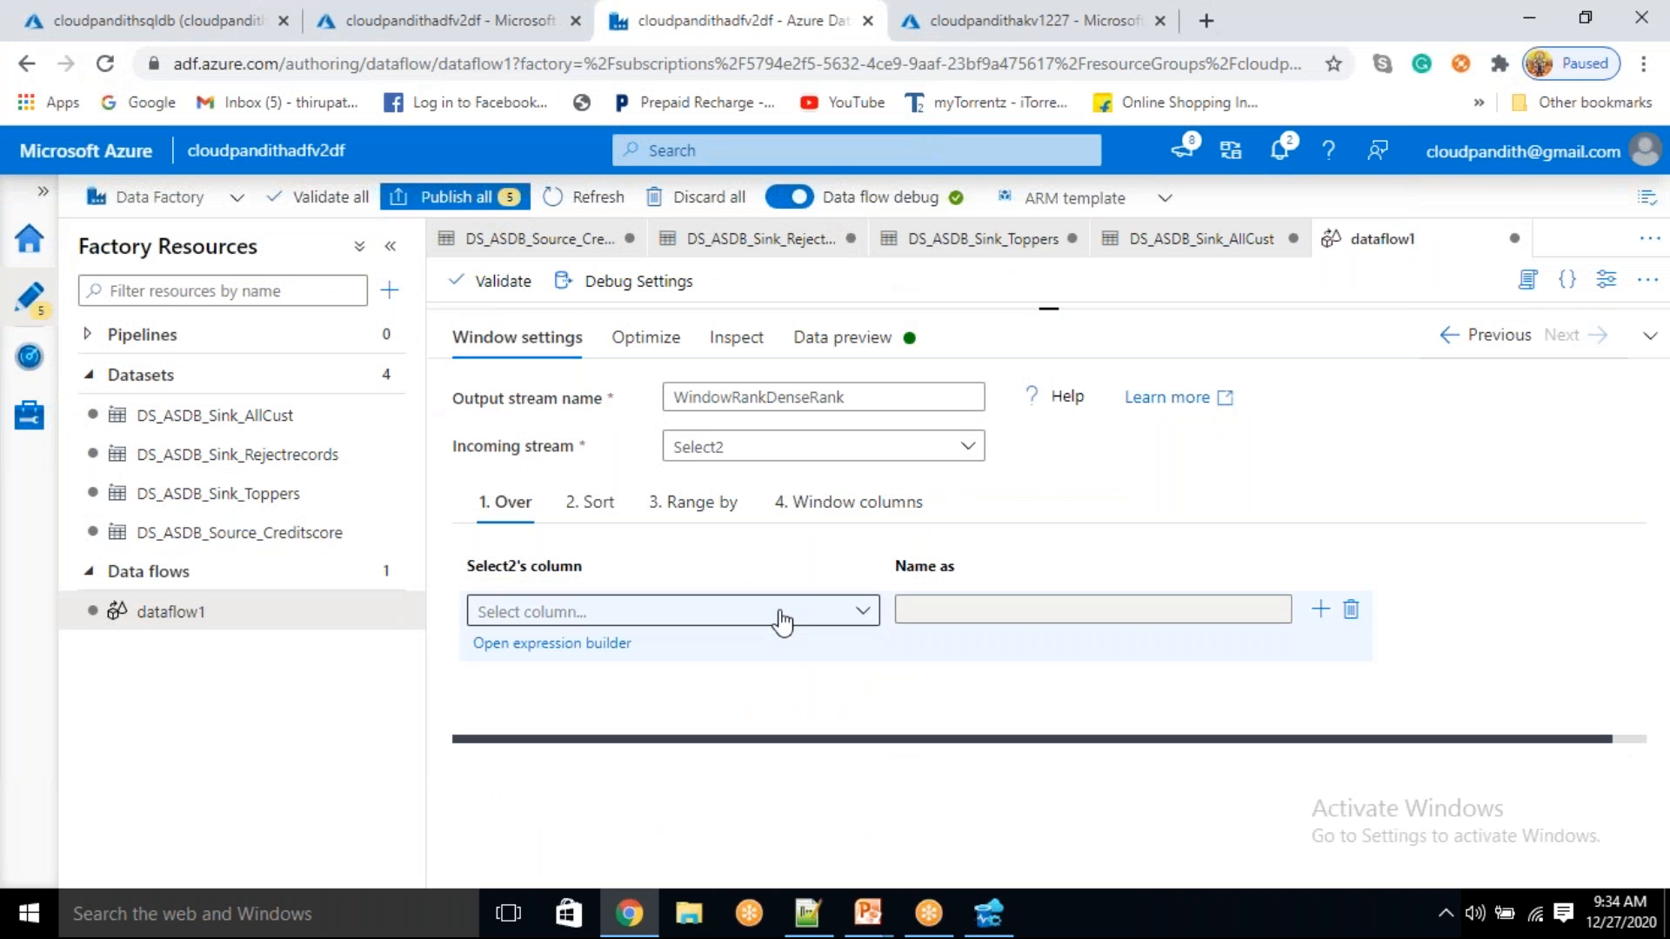
pyautogui.click(782, 619)
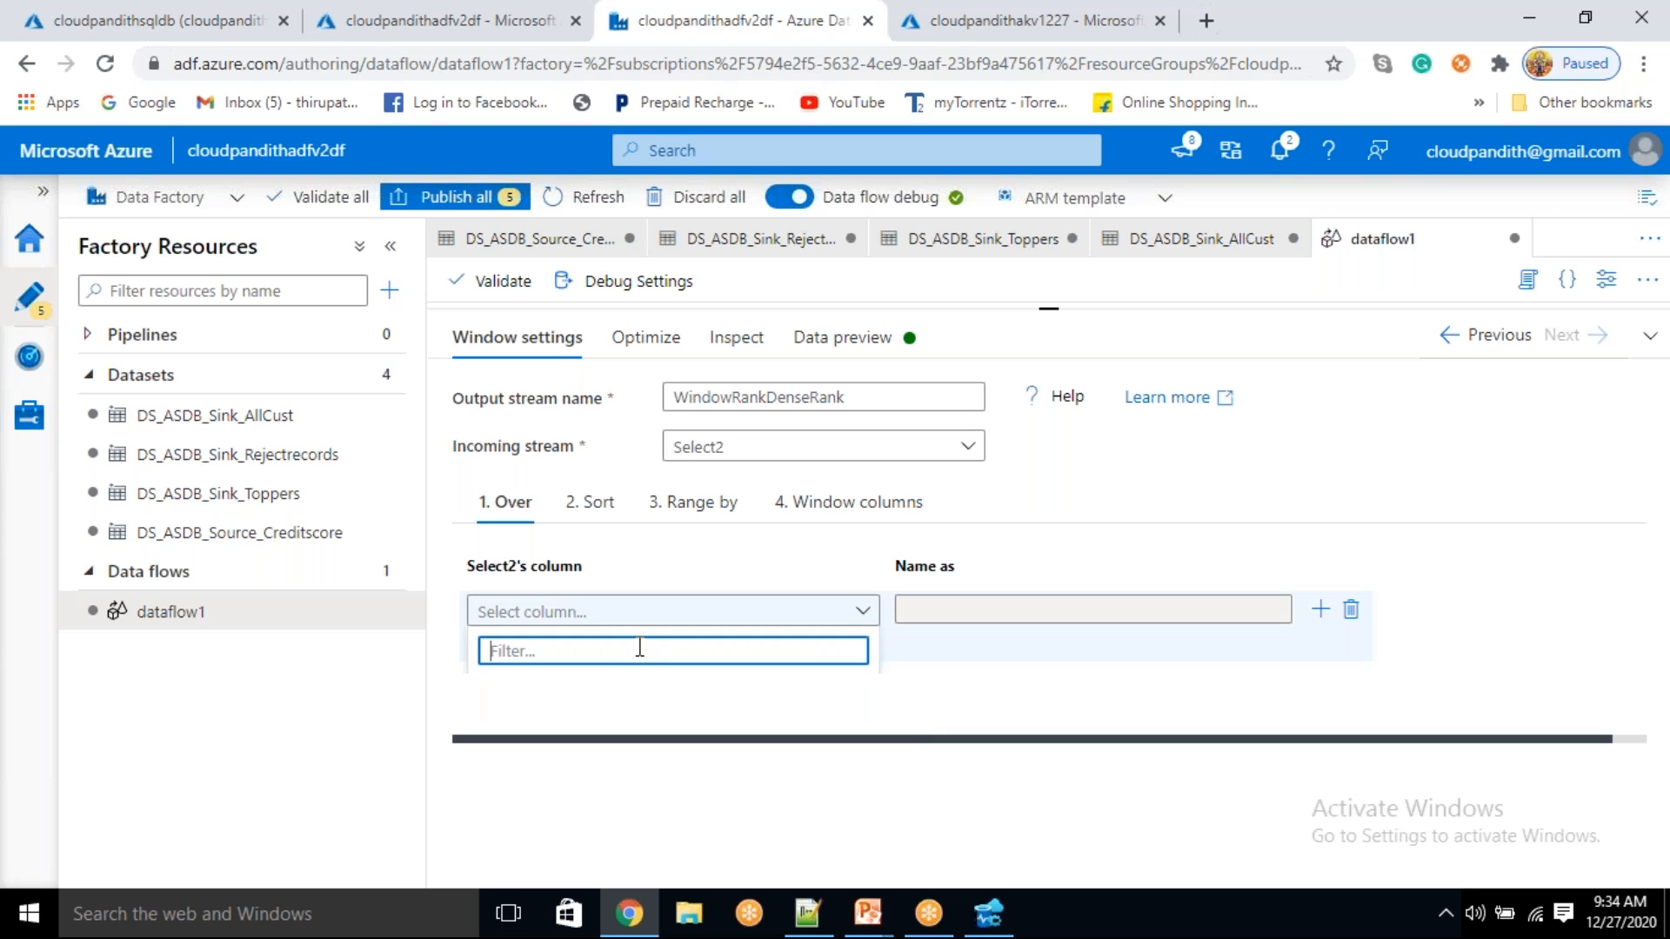
pyautogui.write('card_ty')
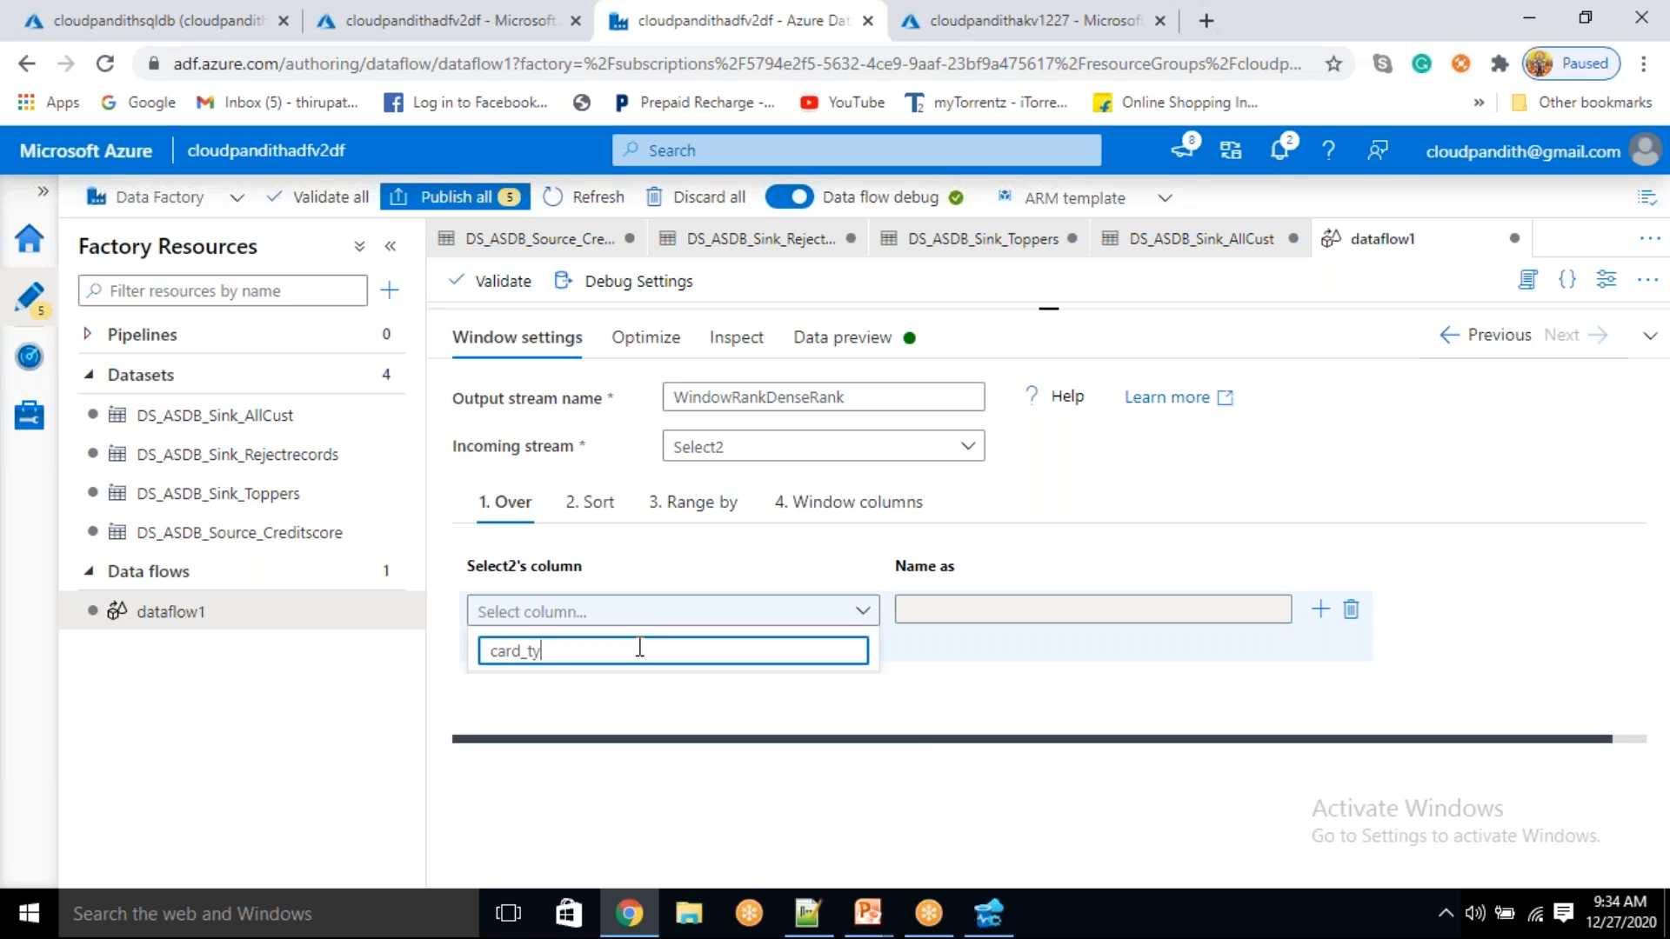
pyautogui.write('pe')
pyautogui.press('Return')
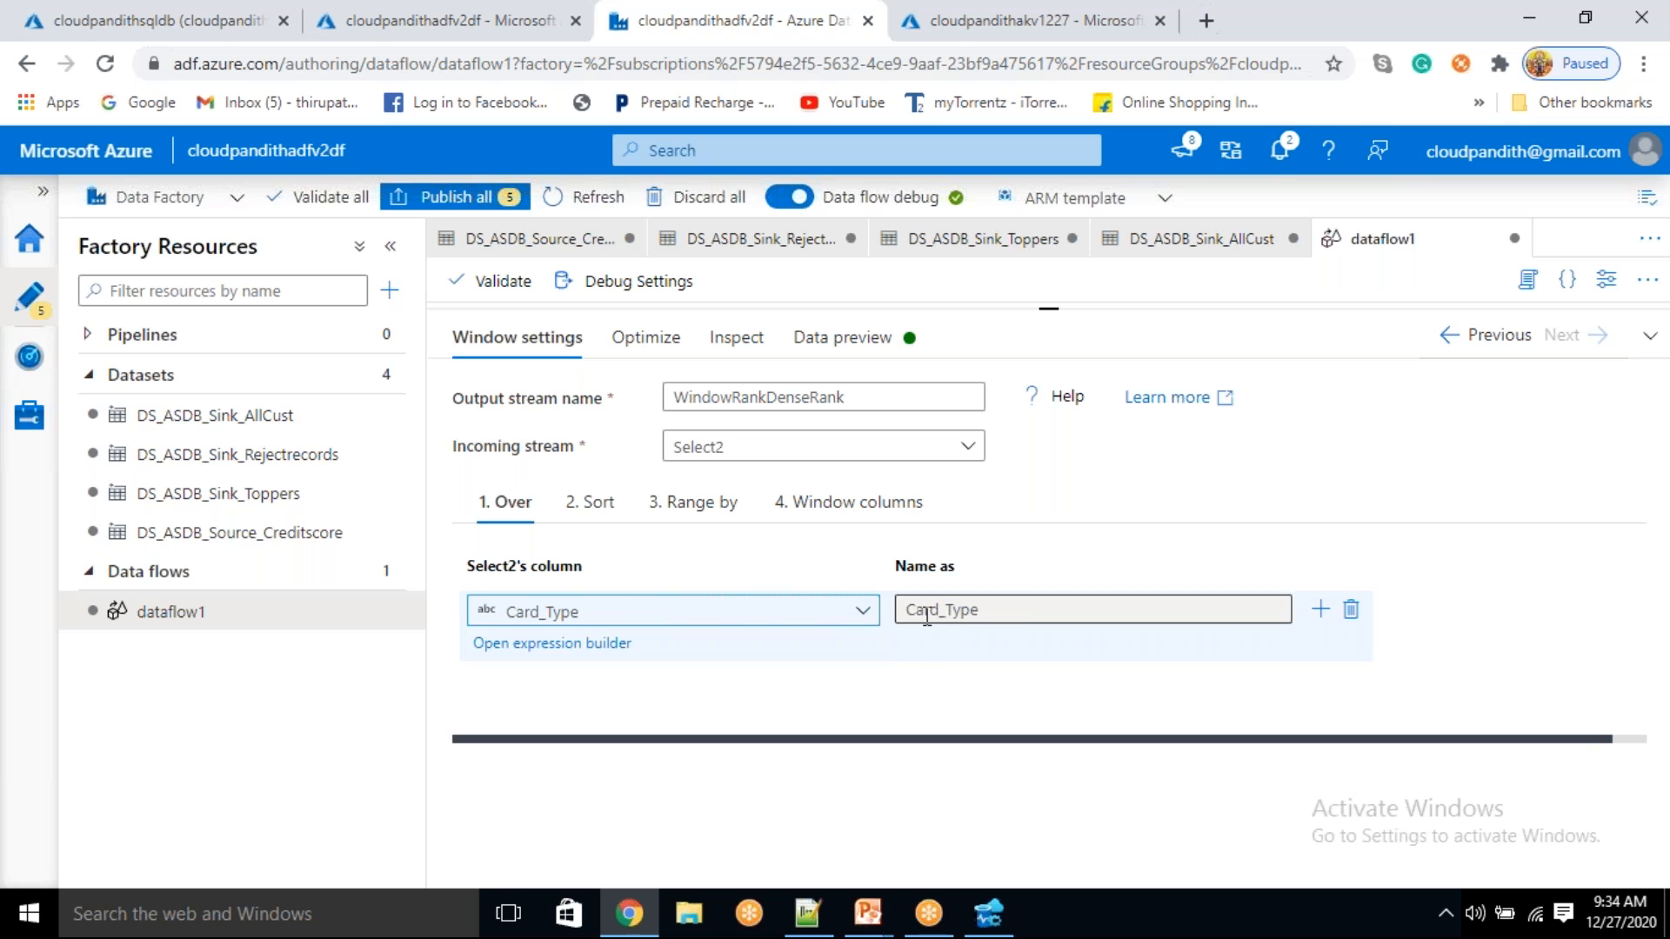
# - Sort the WindowRankDenseRank window by Credit_Score in Descending order
pyautogui.click(588, 502)
pyautogui.click(658, 612)
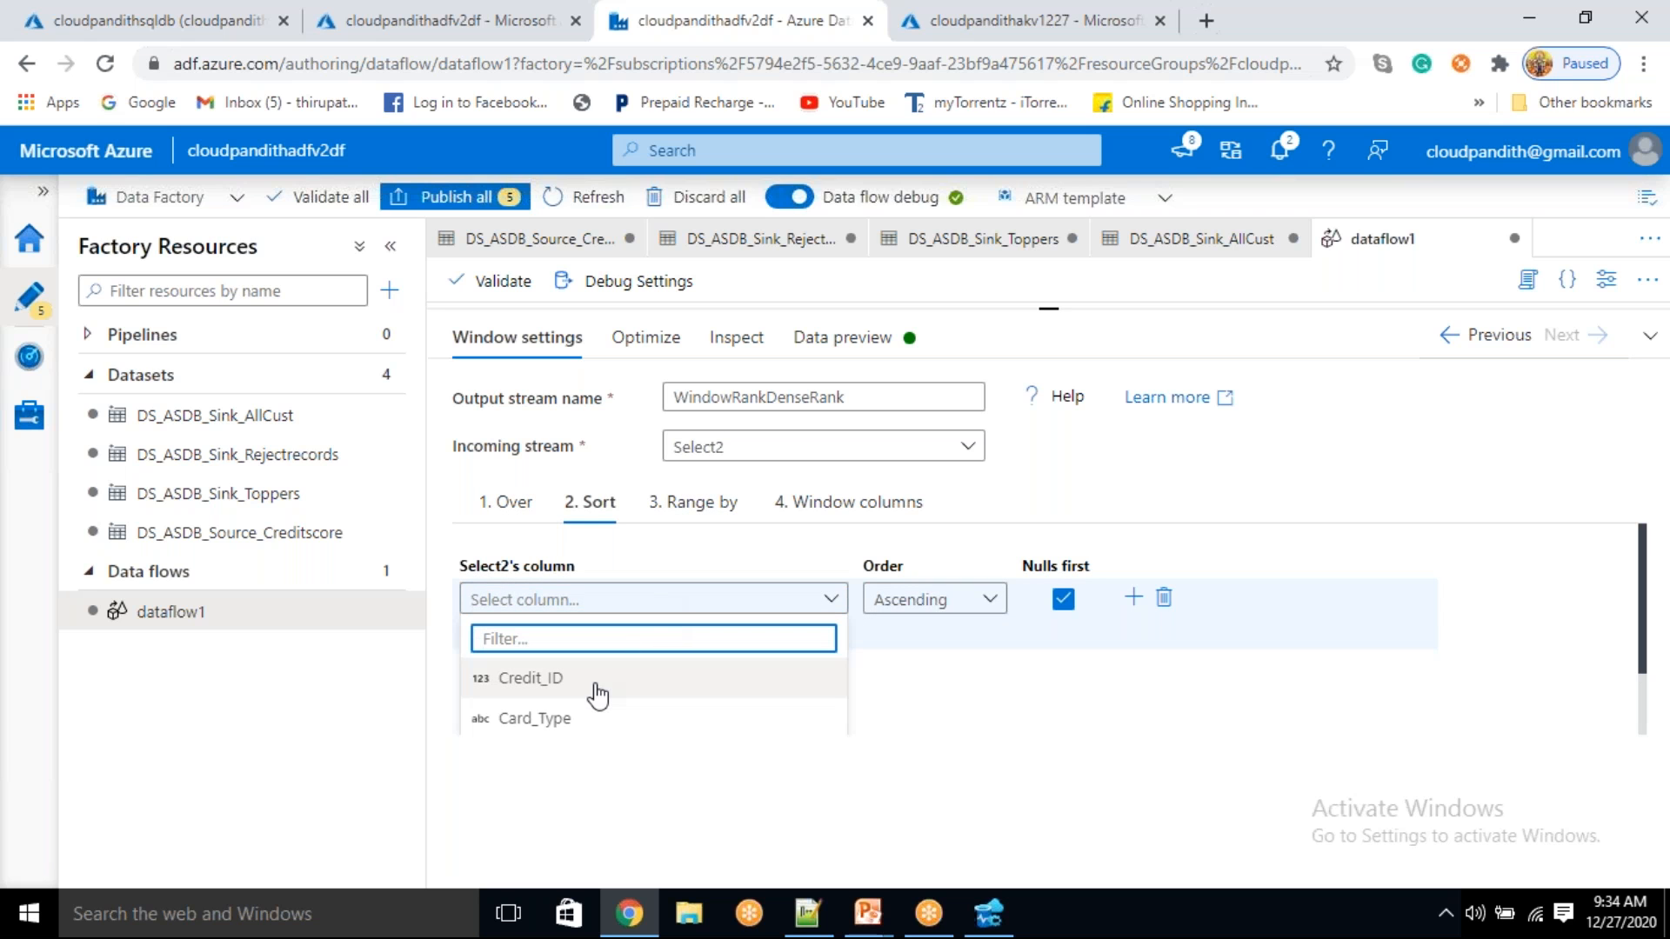
pyautogui.scroll(-1, 593, 696)
pyautogui.click(578, 713)
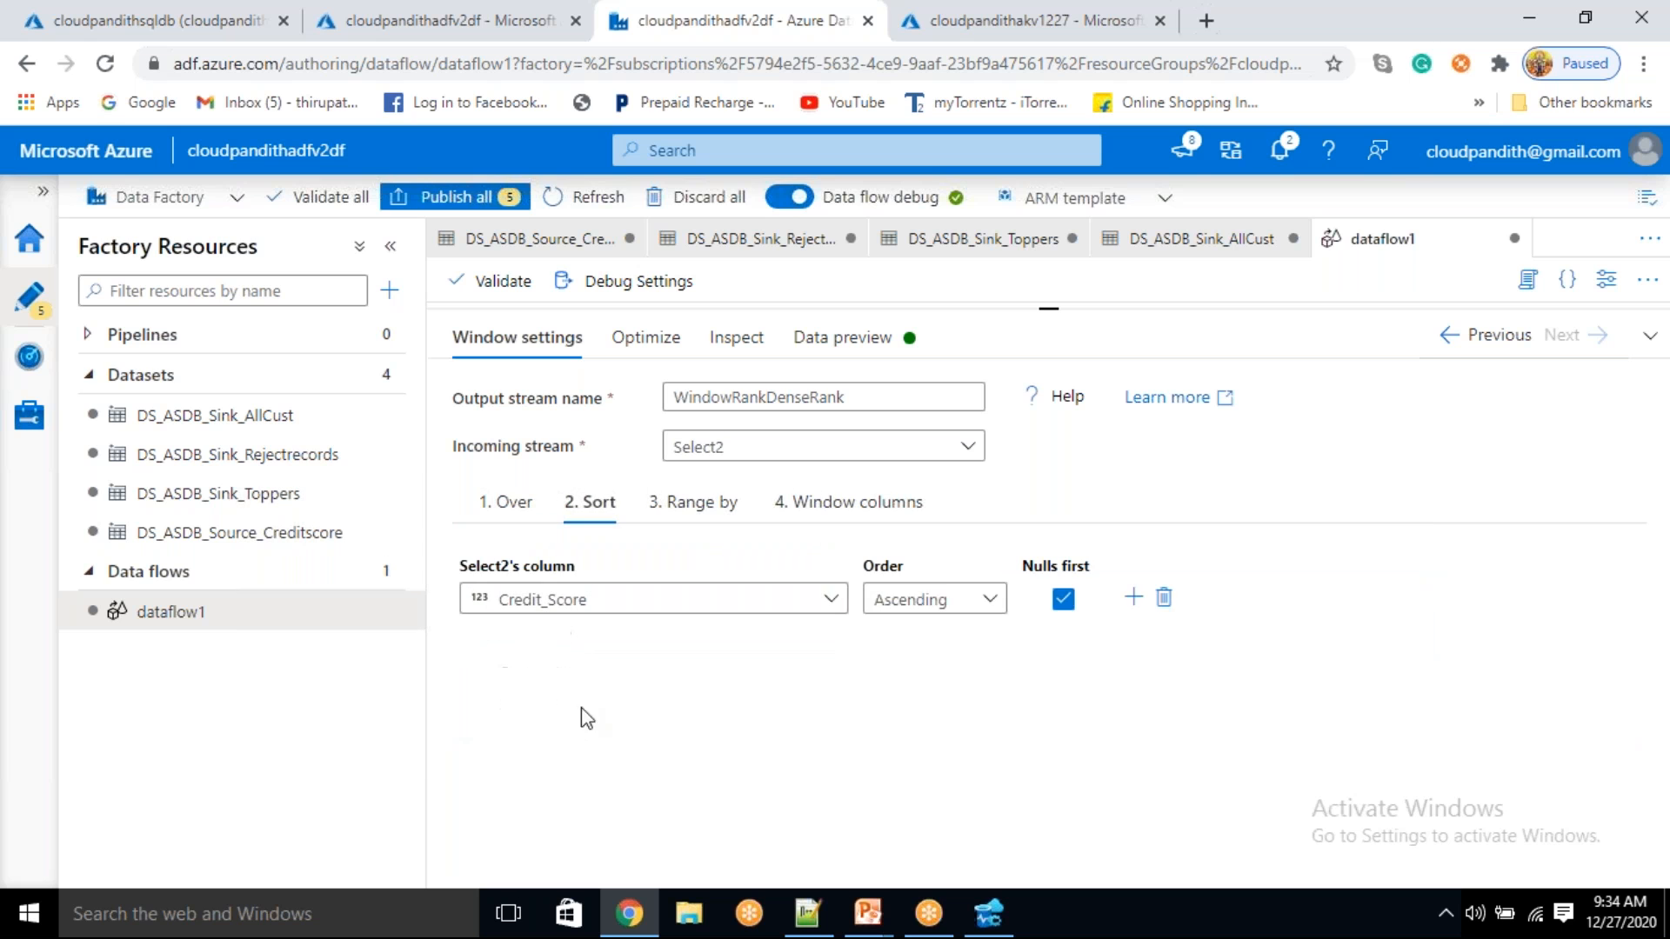
pyautogui.click(955, 605)
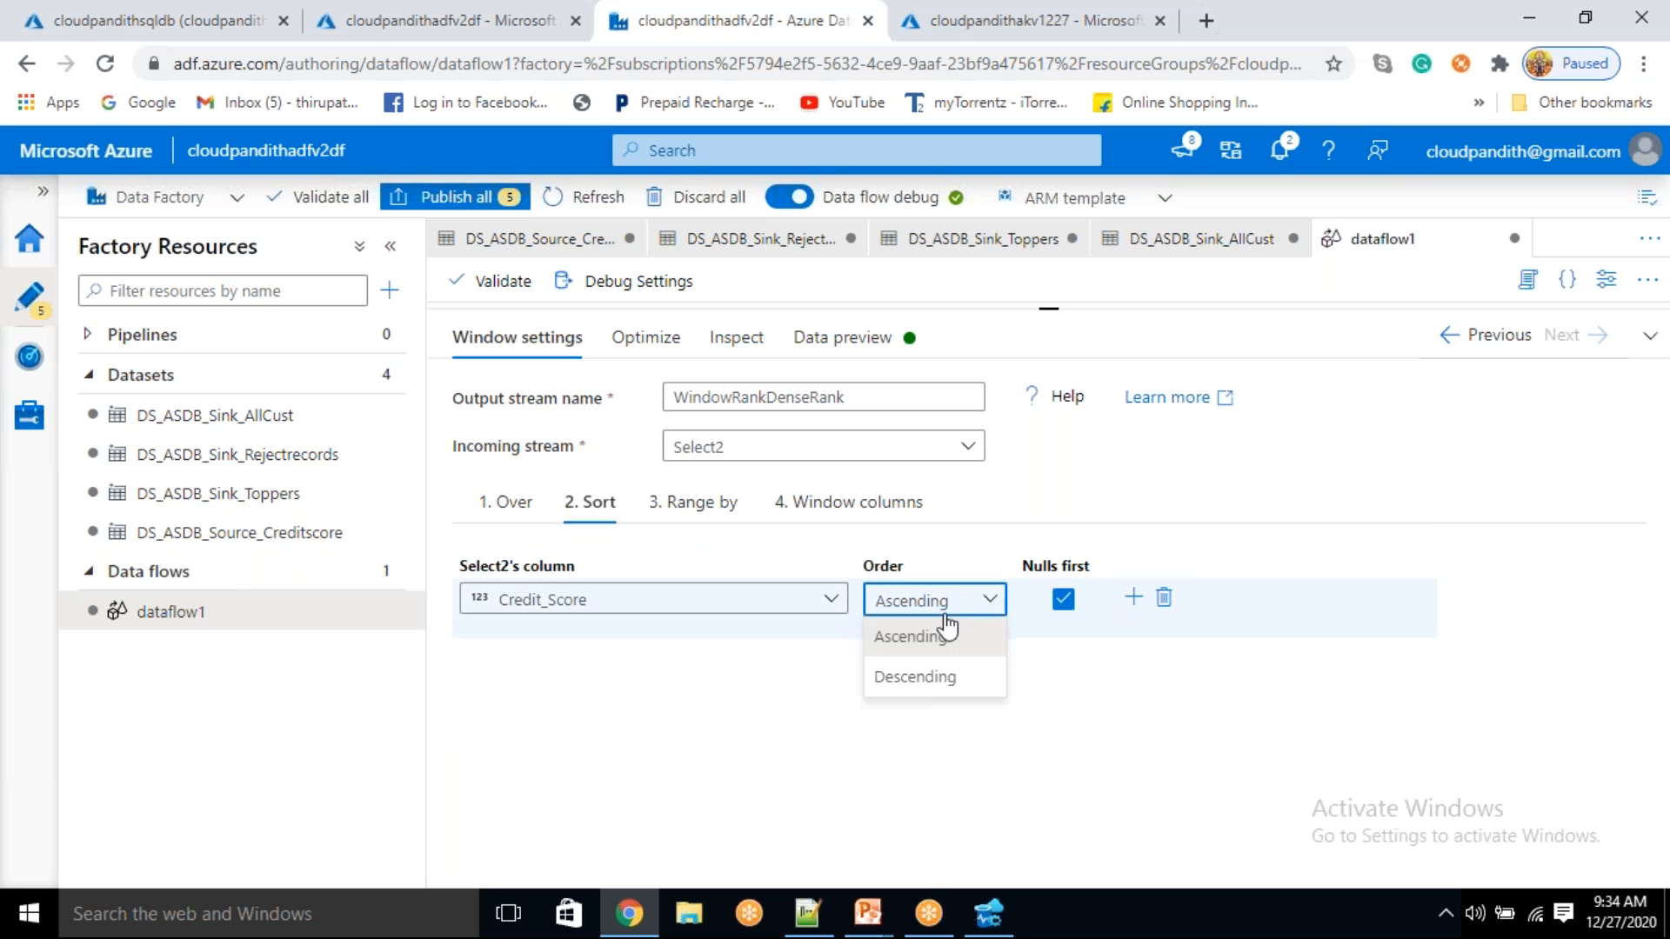
pyautogui.click(926, 679)
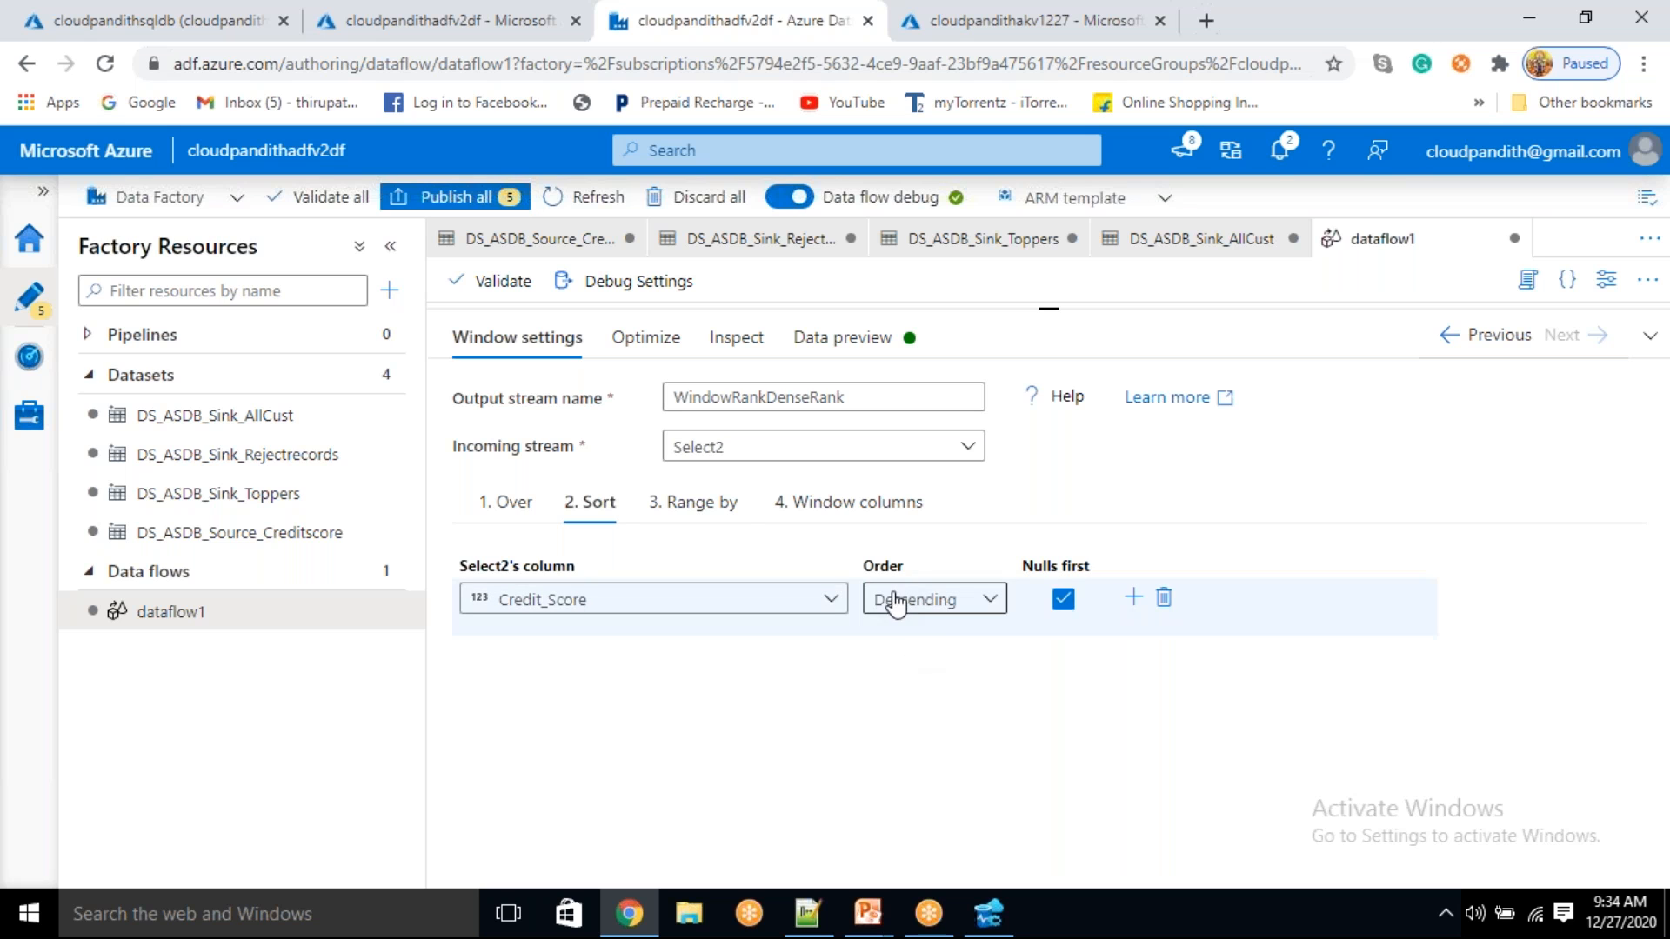
# - Define a window column named rank with the expression rank() and save it
pyautogui.click(842, 505)
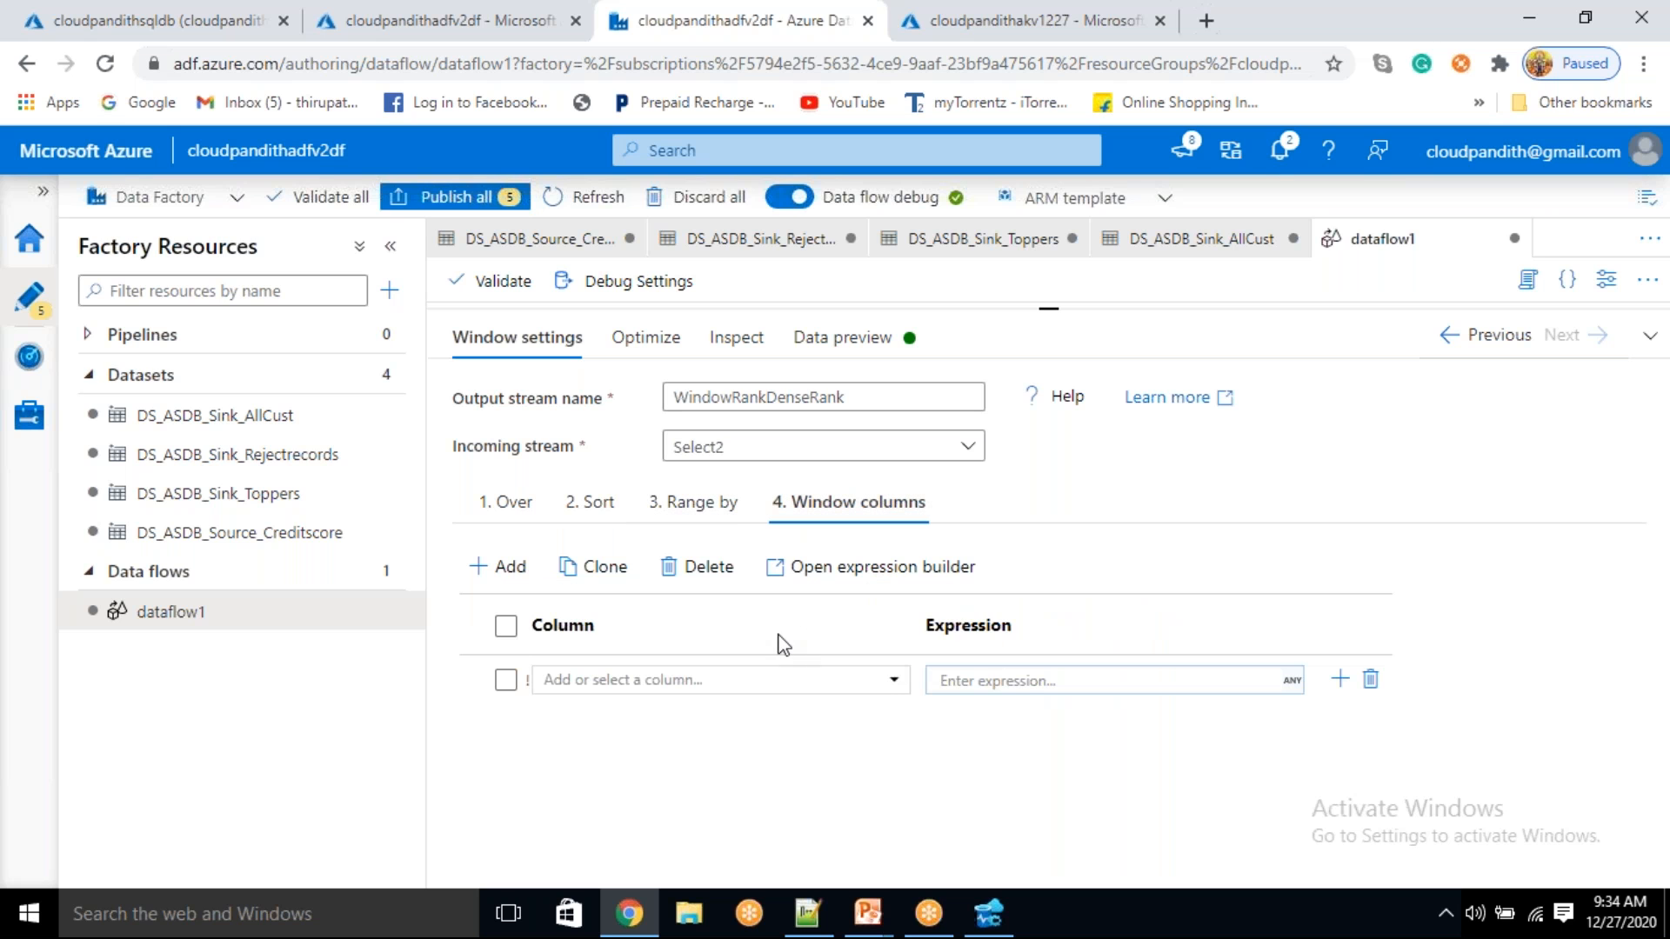
pyautogui.click(738, 686)
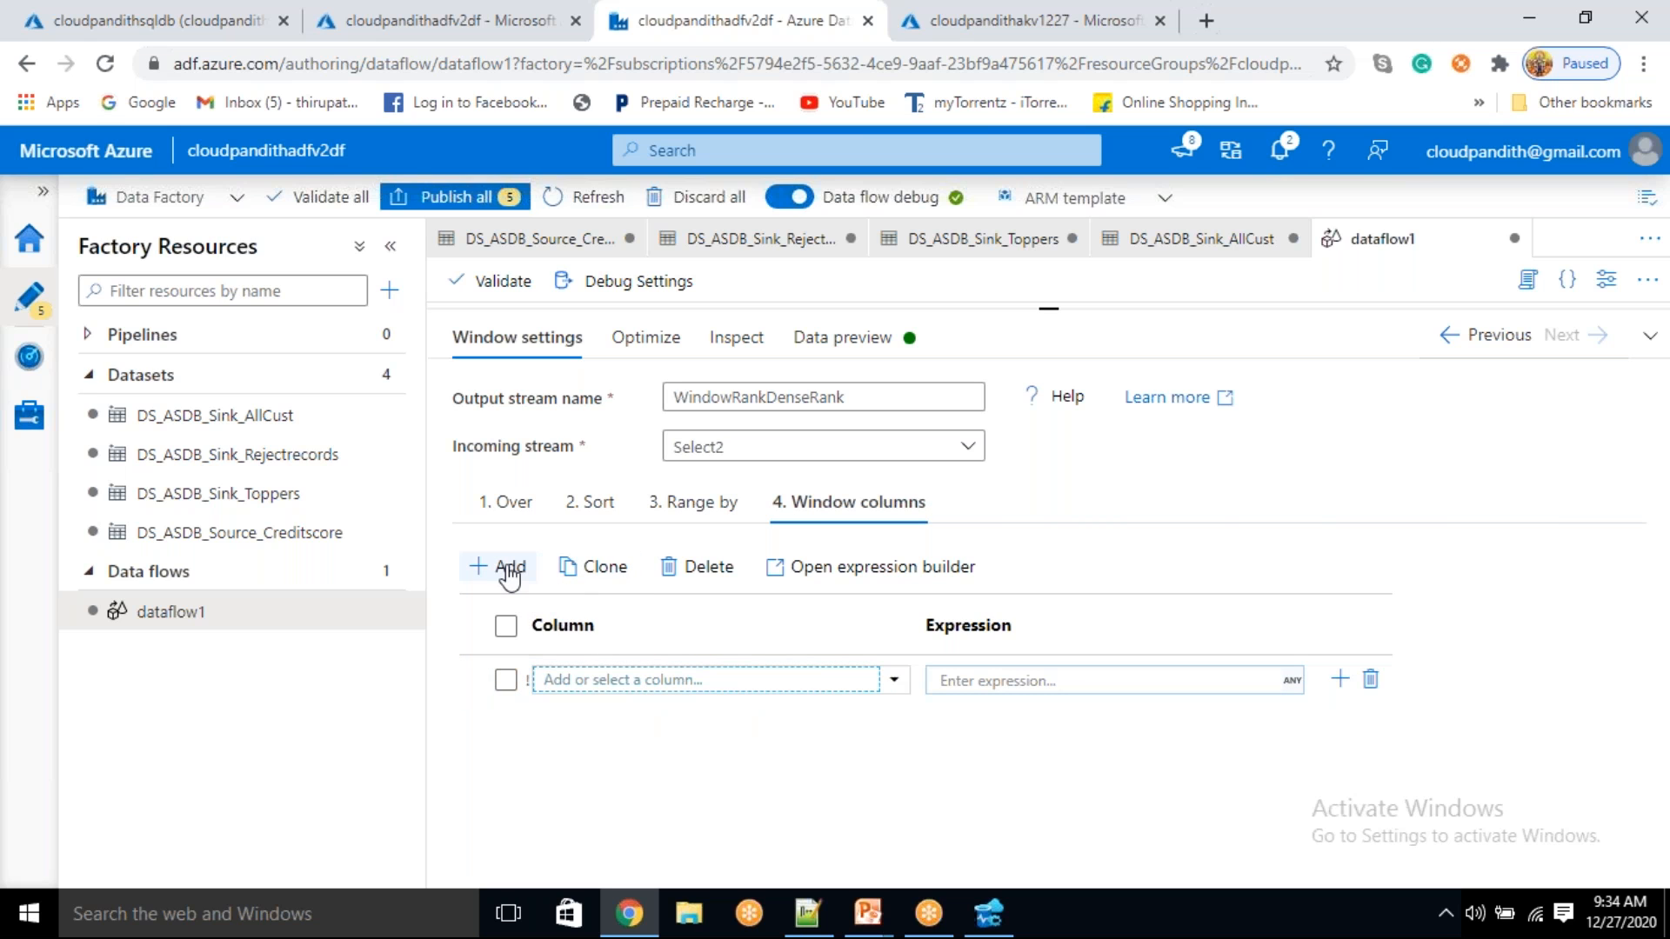
pyautogui.write('rank')
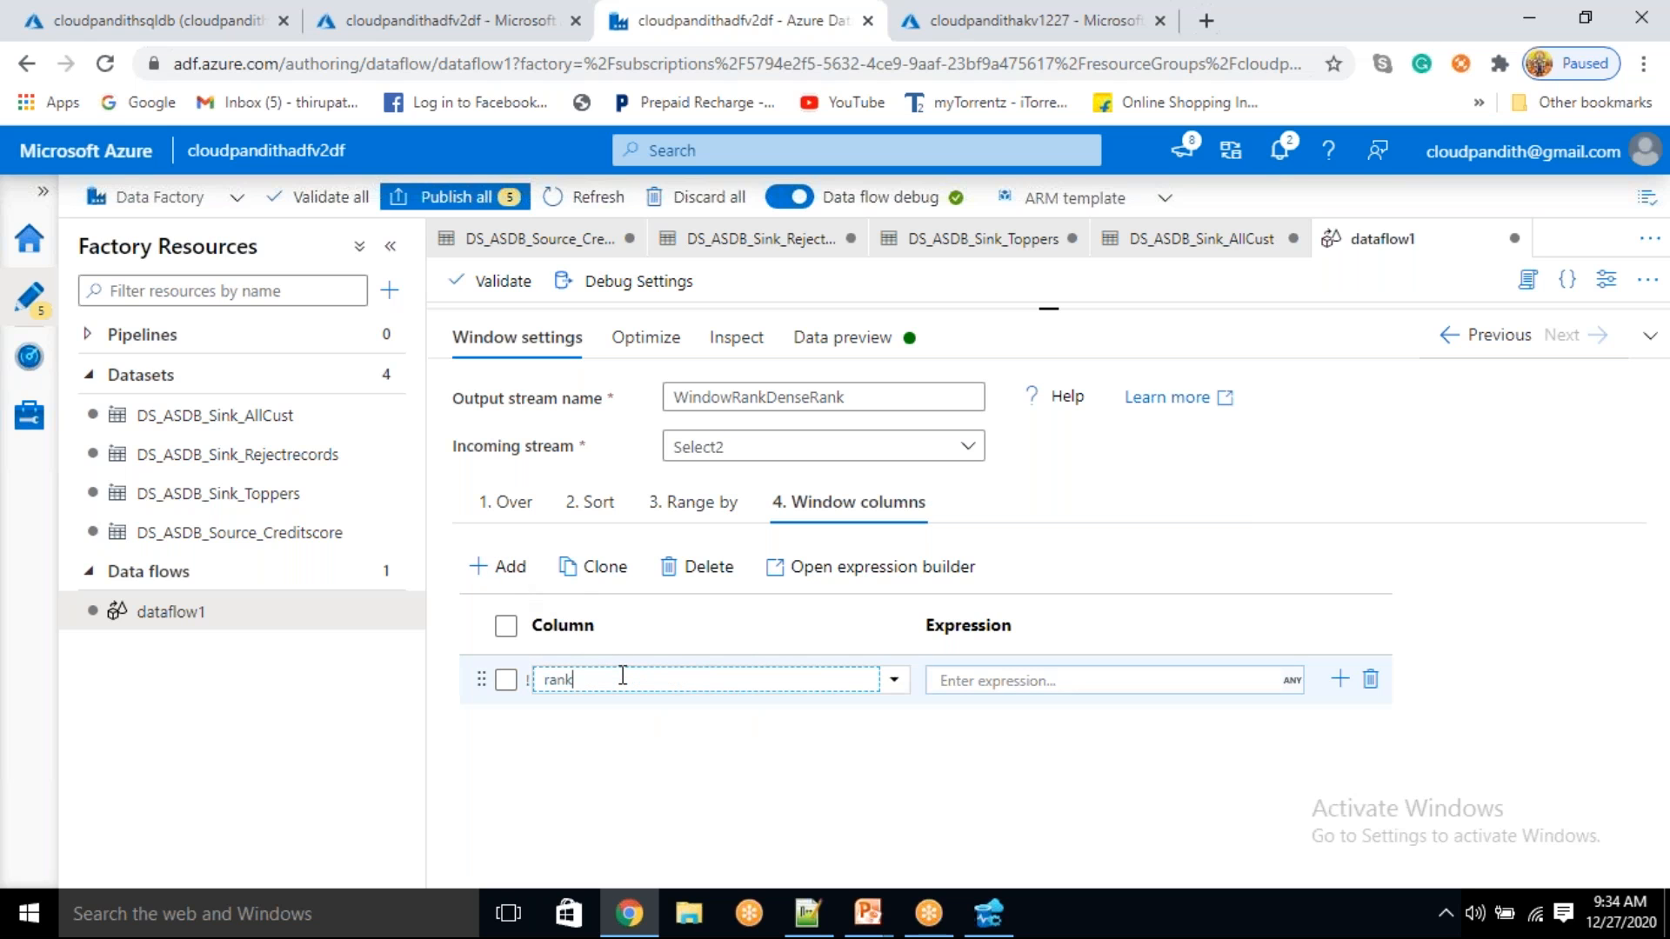
pyautogui.click(982, 682)
pyautogui.click(963, 708)
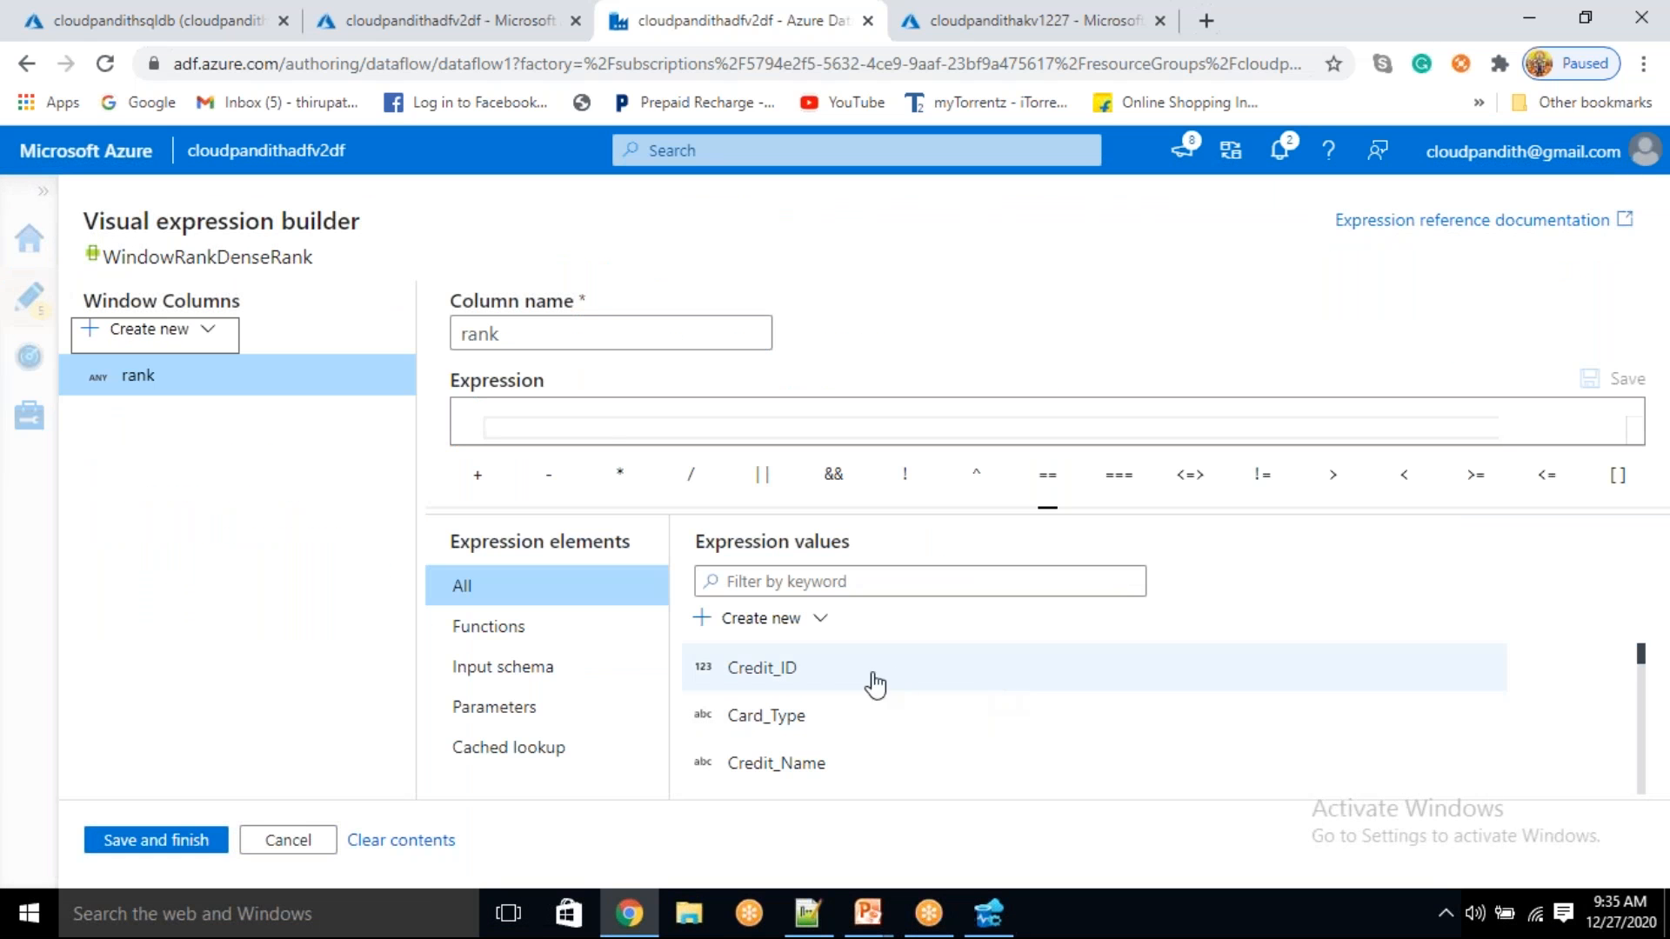
pyautogui.click(606, 423)
pyautogui.write('rank')
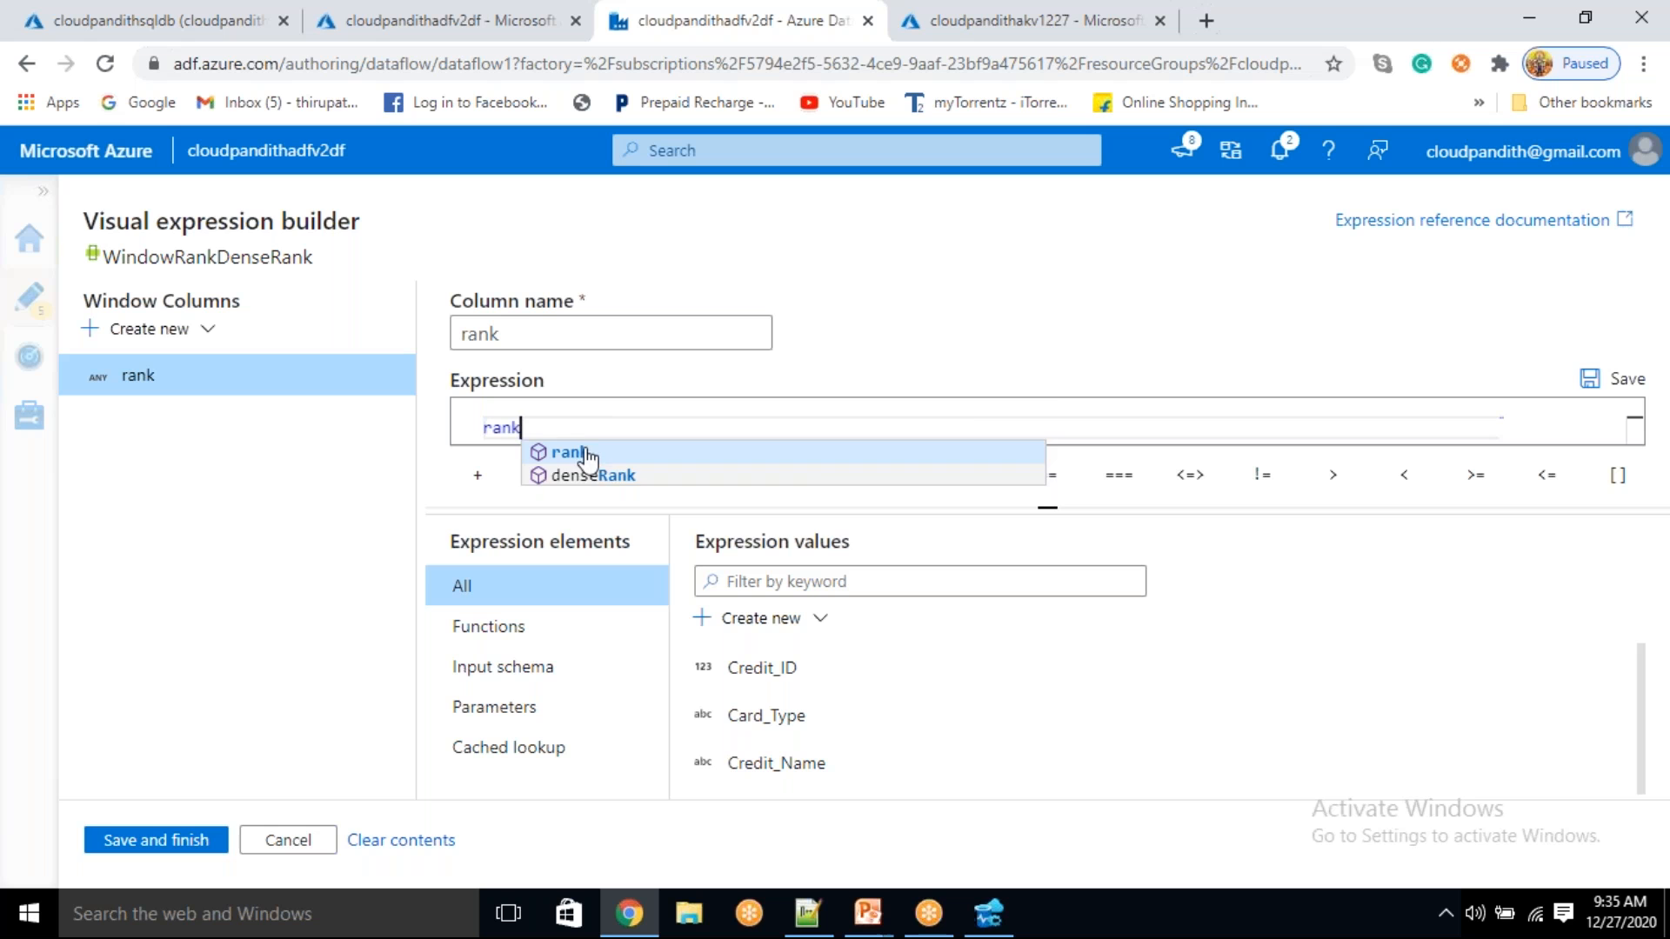
pyautogui.click(581, 453)
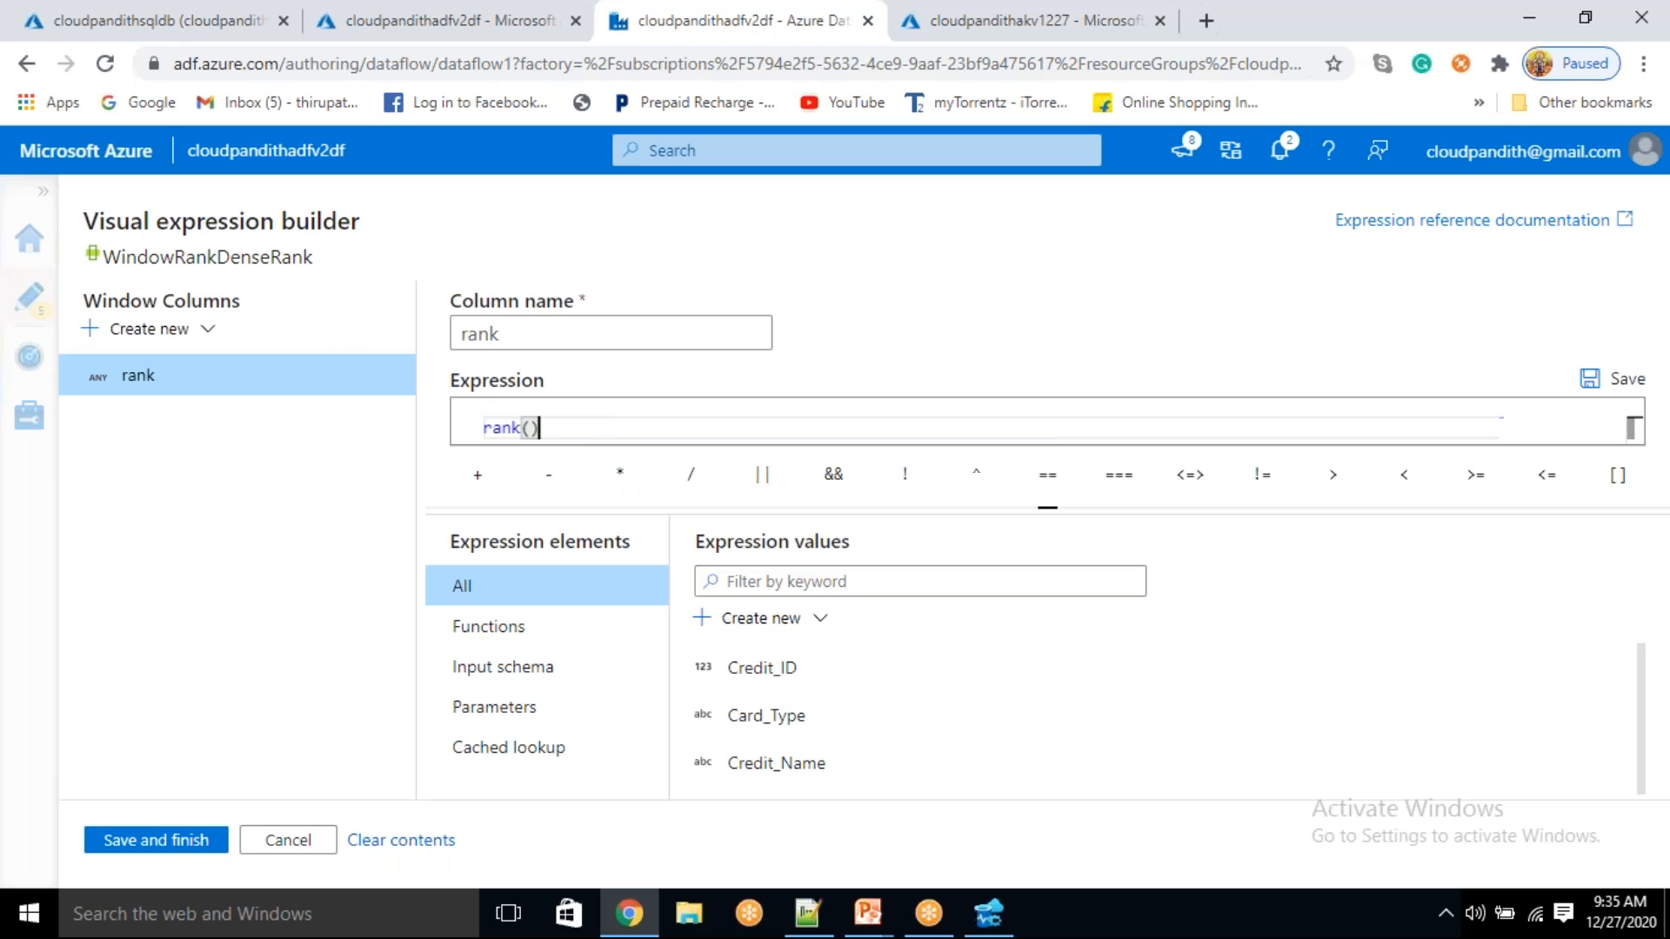
pyautogui.click(195, 840)
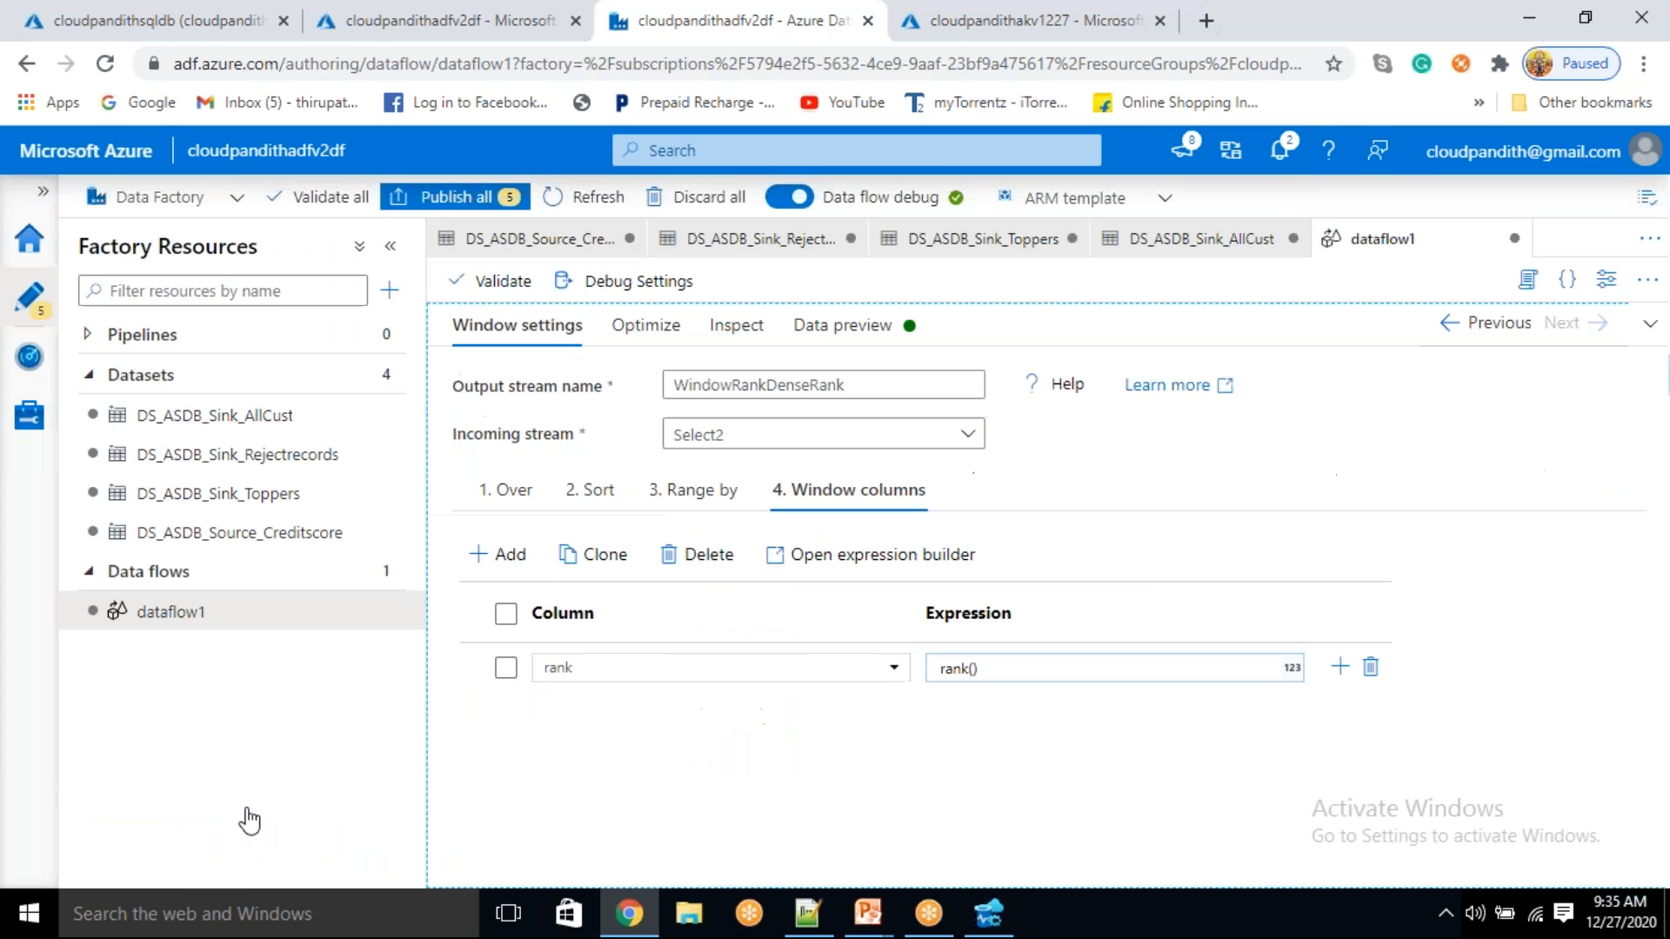
# - Add a second window column named dense_rank to WindowRankDenseRank
pyautogui.click(523, 563)
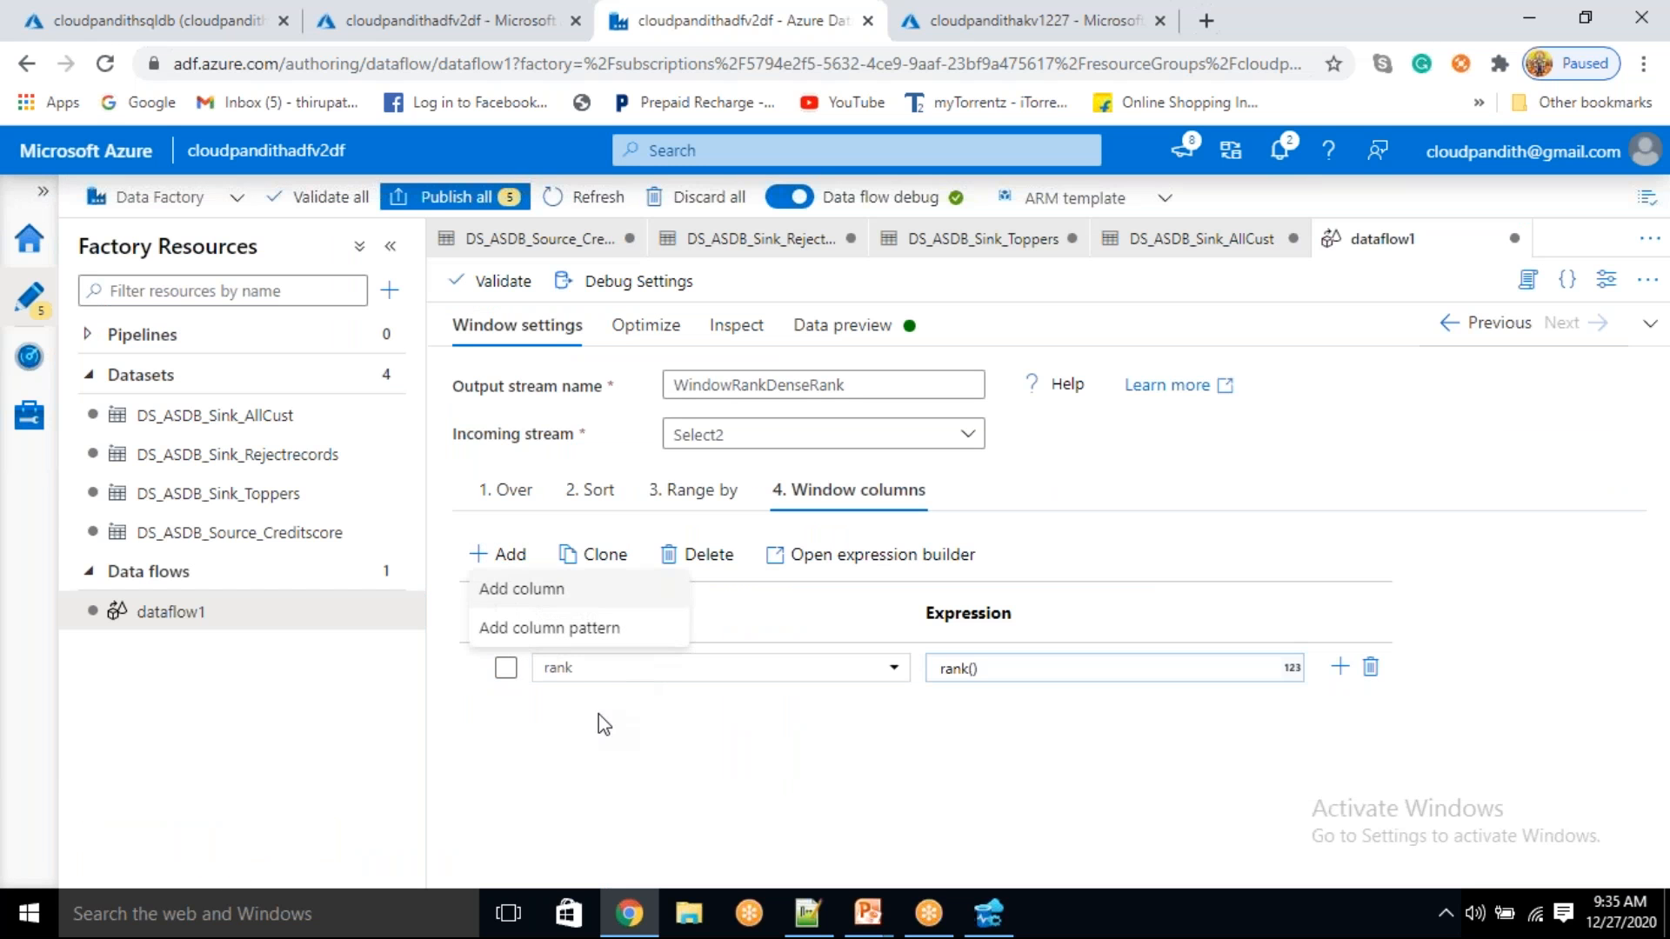
pyautogui.click(526, 596)
pyautogui.moveTo(584, 716); pyautogui.dragTo(496, 715)
pyautogui.press('BackSpace')
pyautogui.write('dense_')
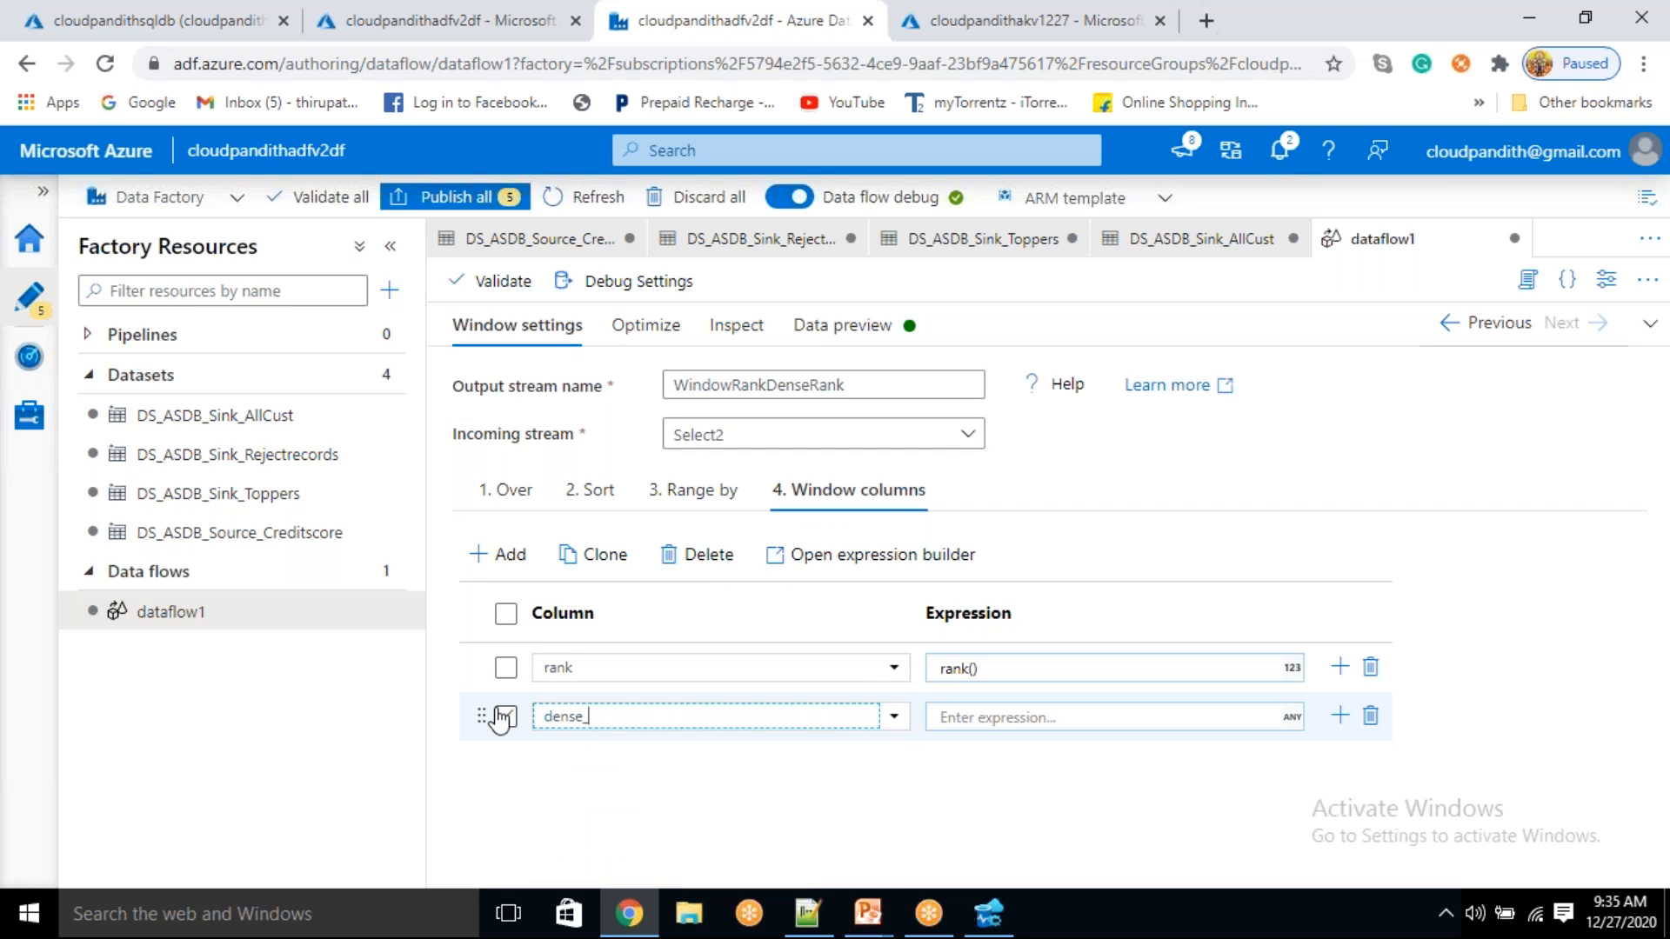
pyautogui.write('nk')
# - Set the dense_rank column's expression to rank() and save it
pyautogui.click(1019, 722)
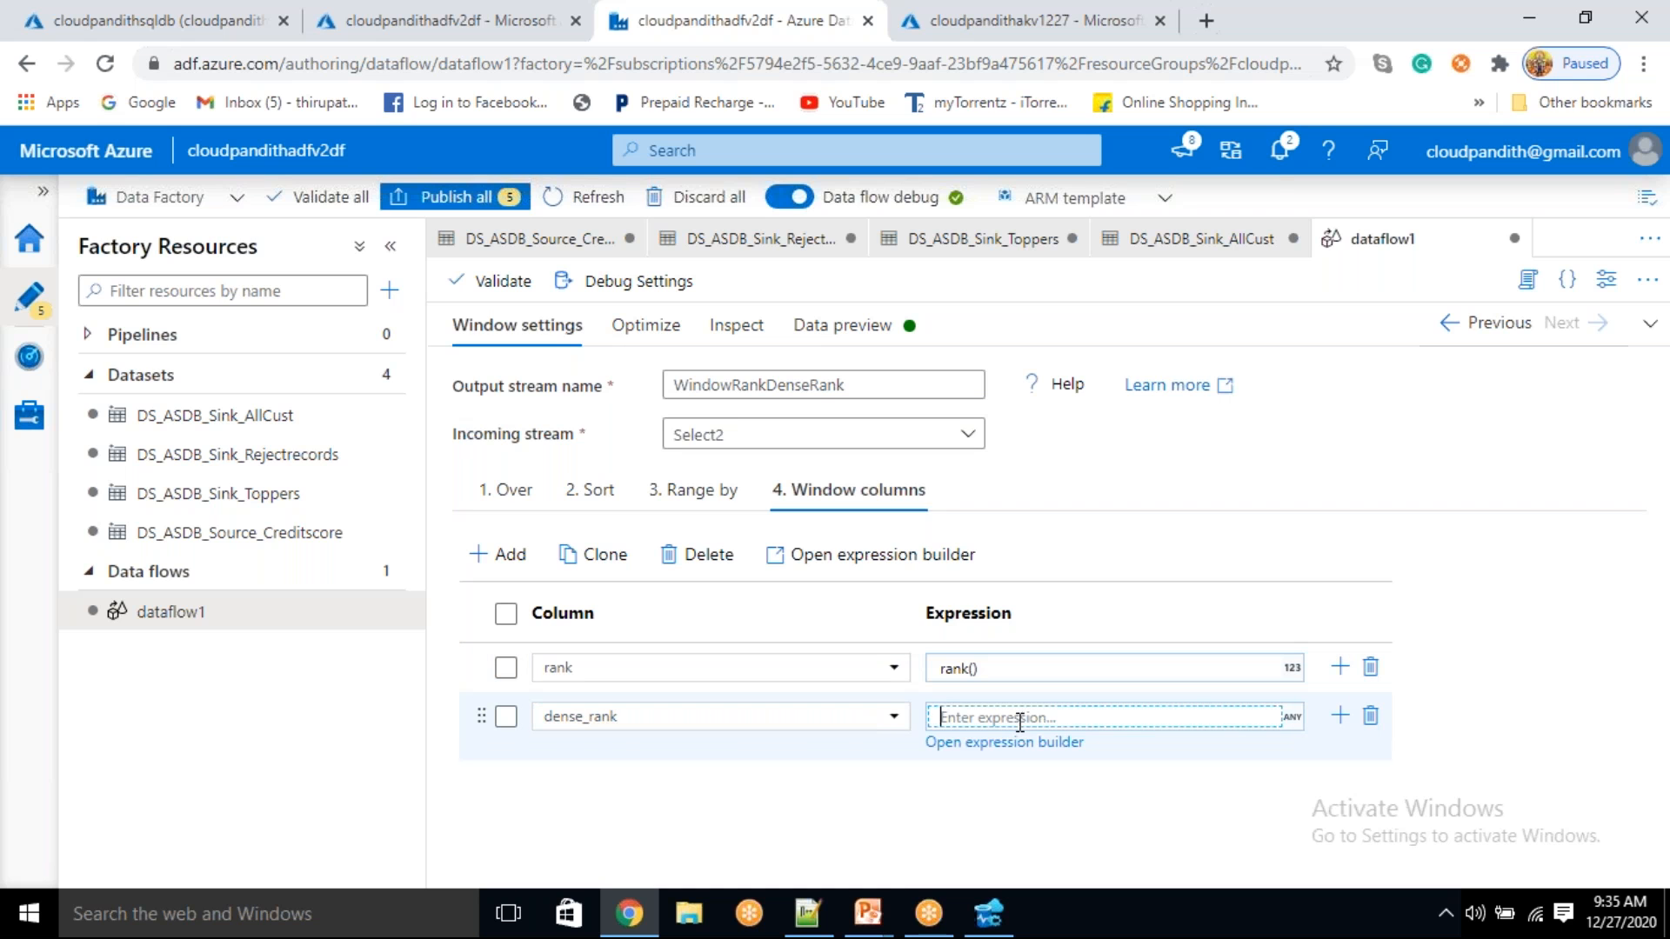
pyautogui.click(994, 744)
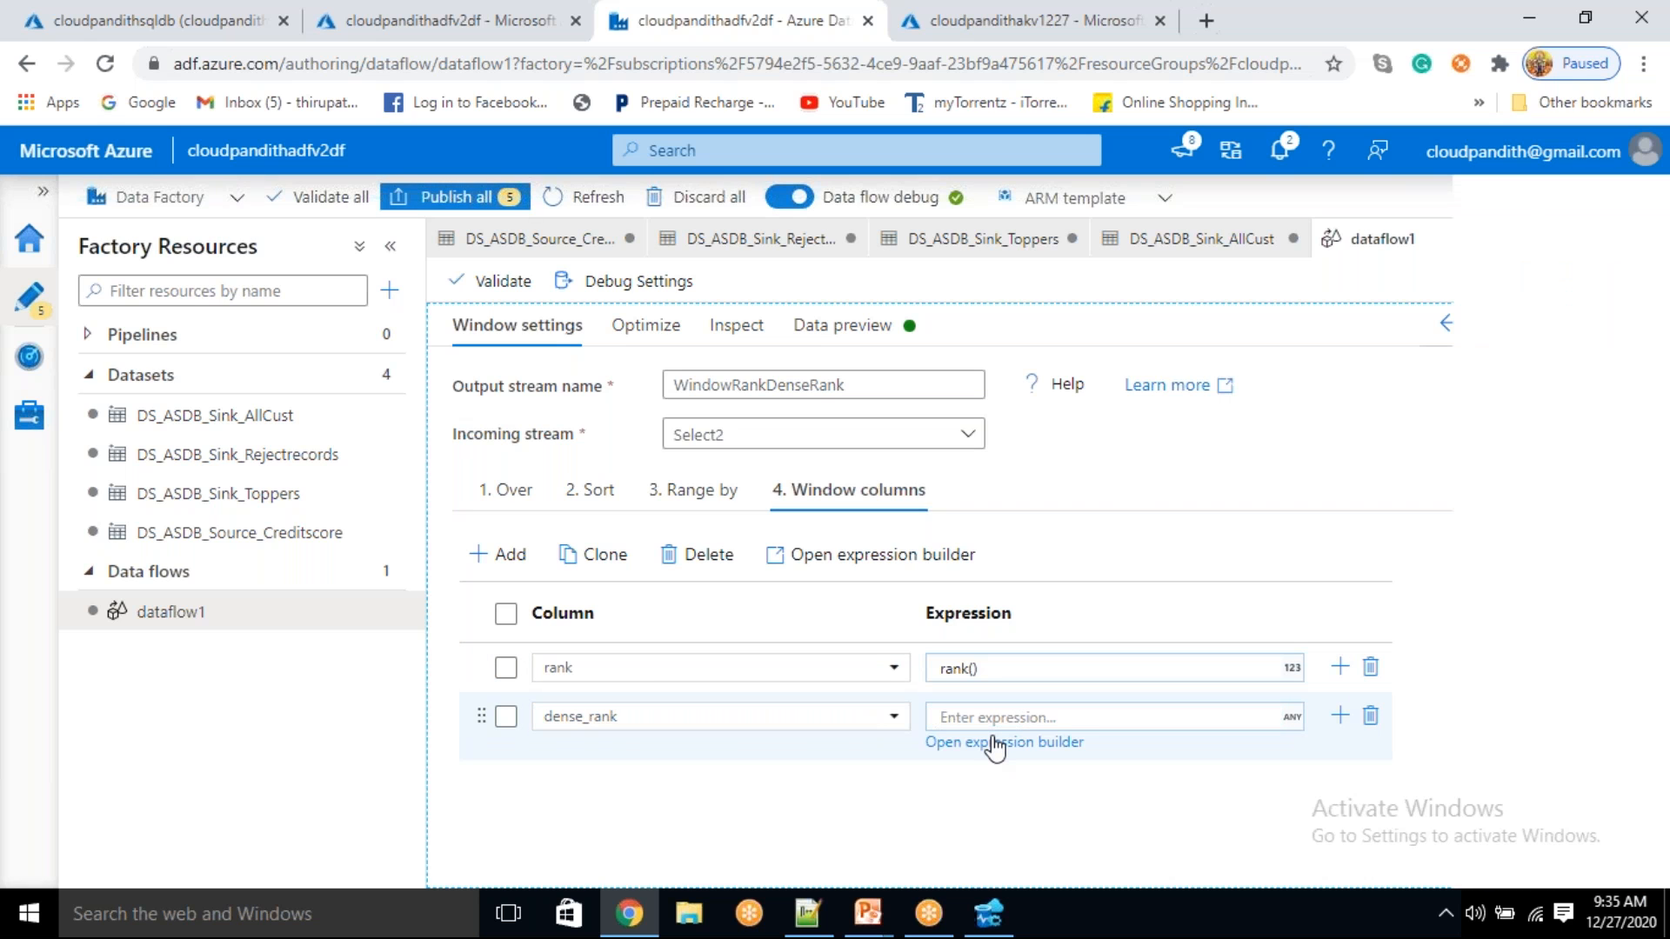
pyautogui.click(567, 425)
pyautogui.write('rank')
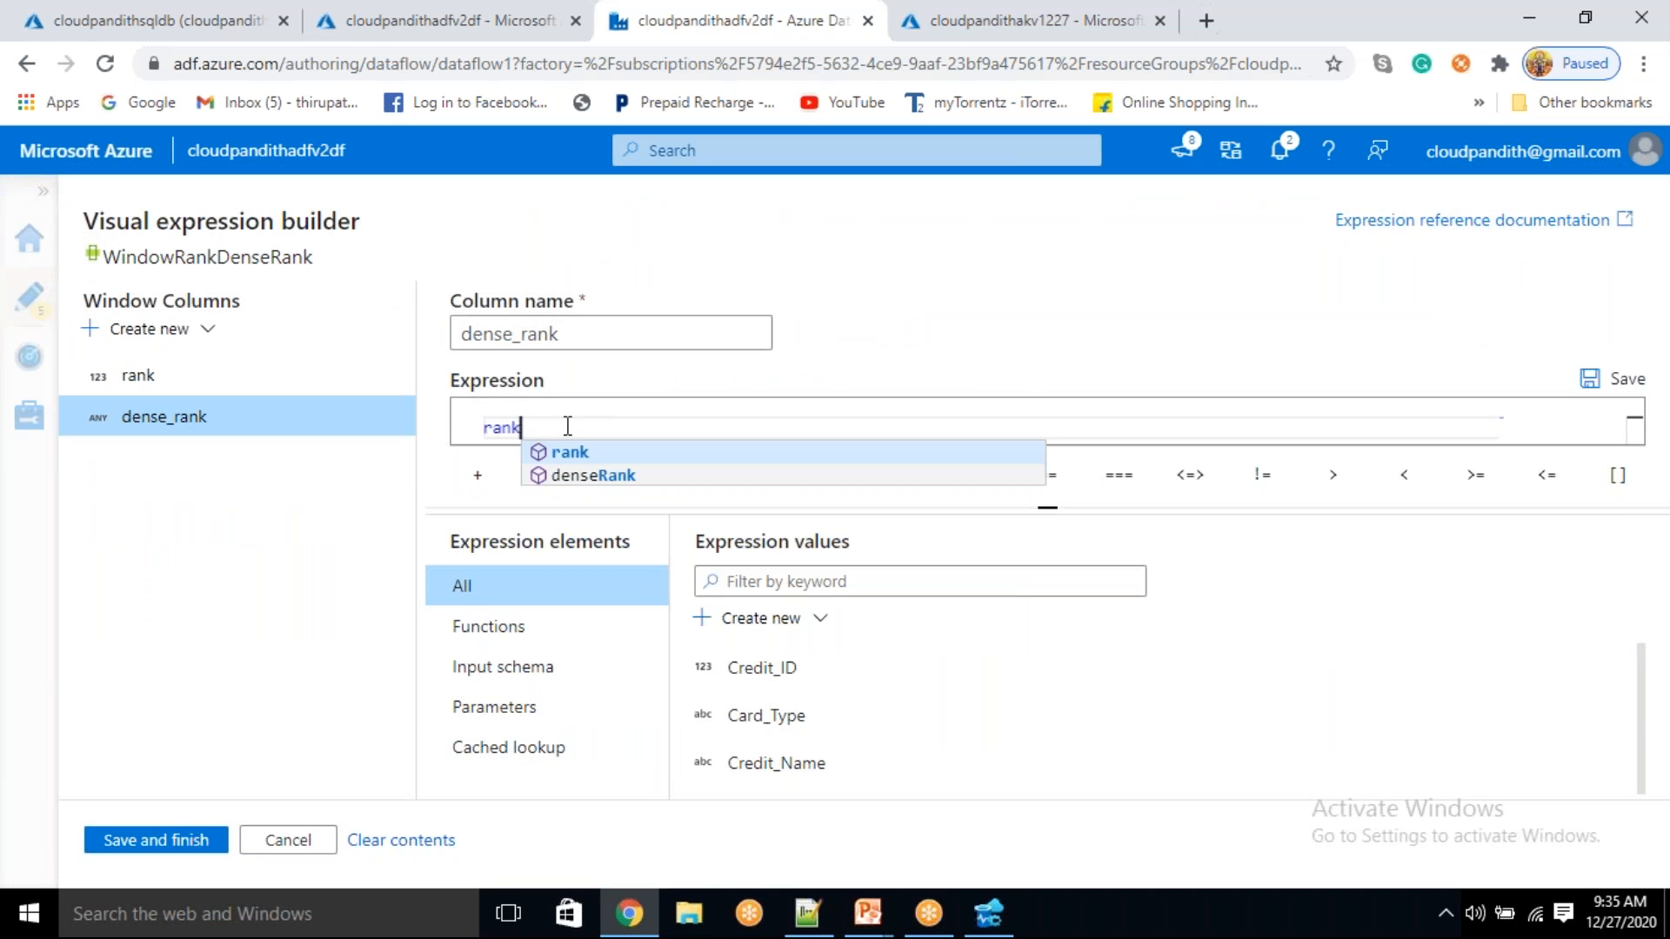
pyautogui.click(558, 453)
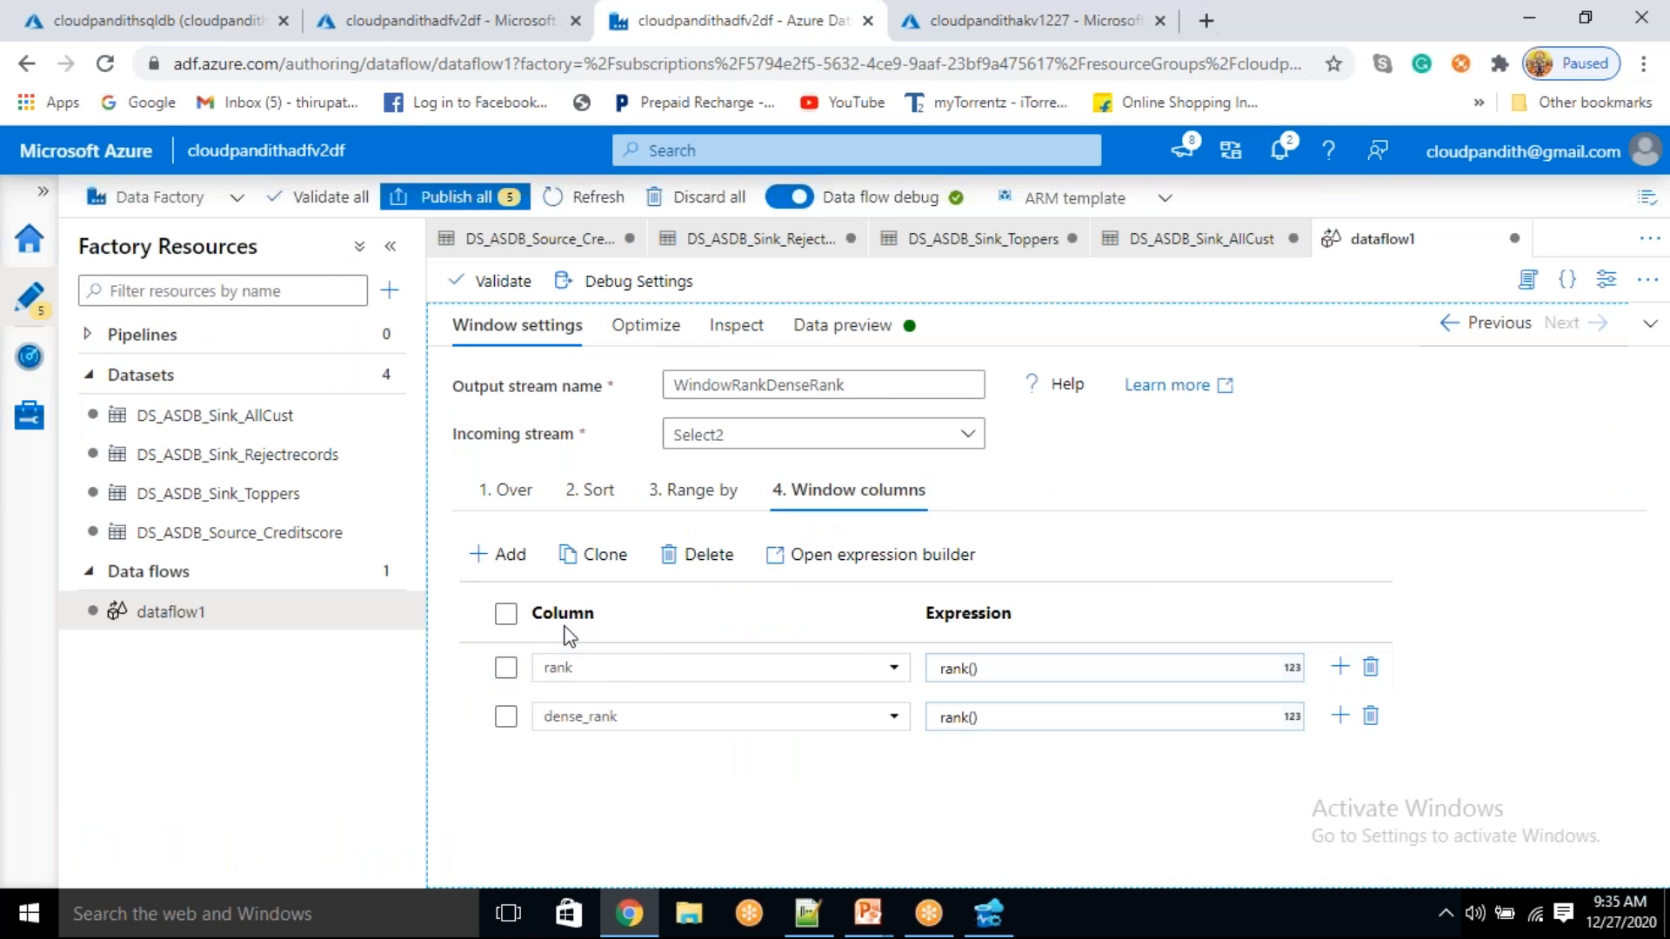
# - Add a third window column named row_number
pyautogui.click(498, 554)
pyautogui.click(587, 595)
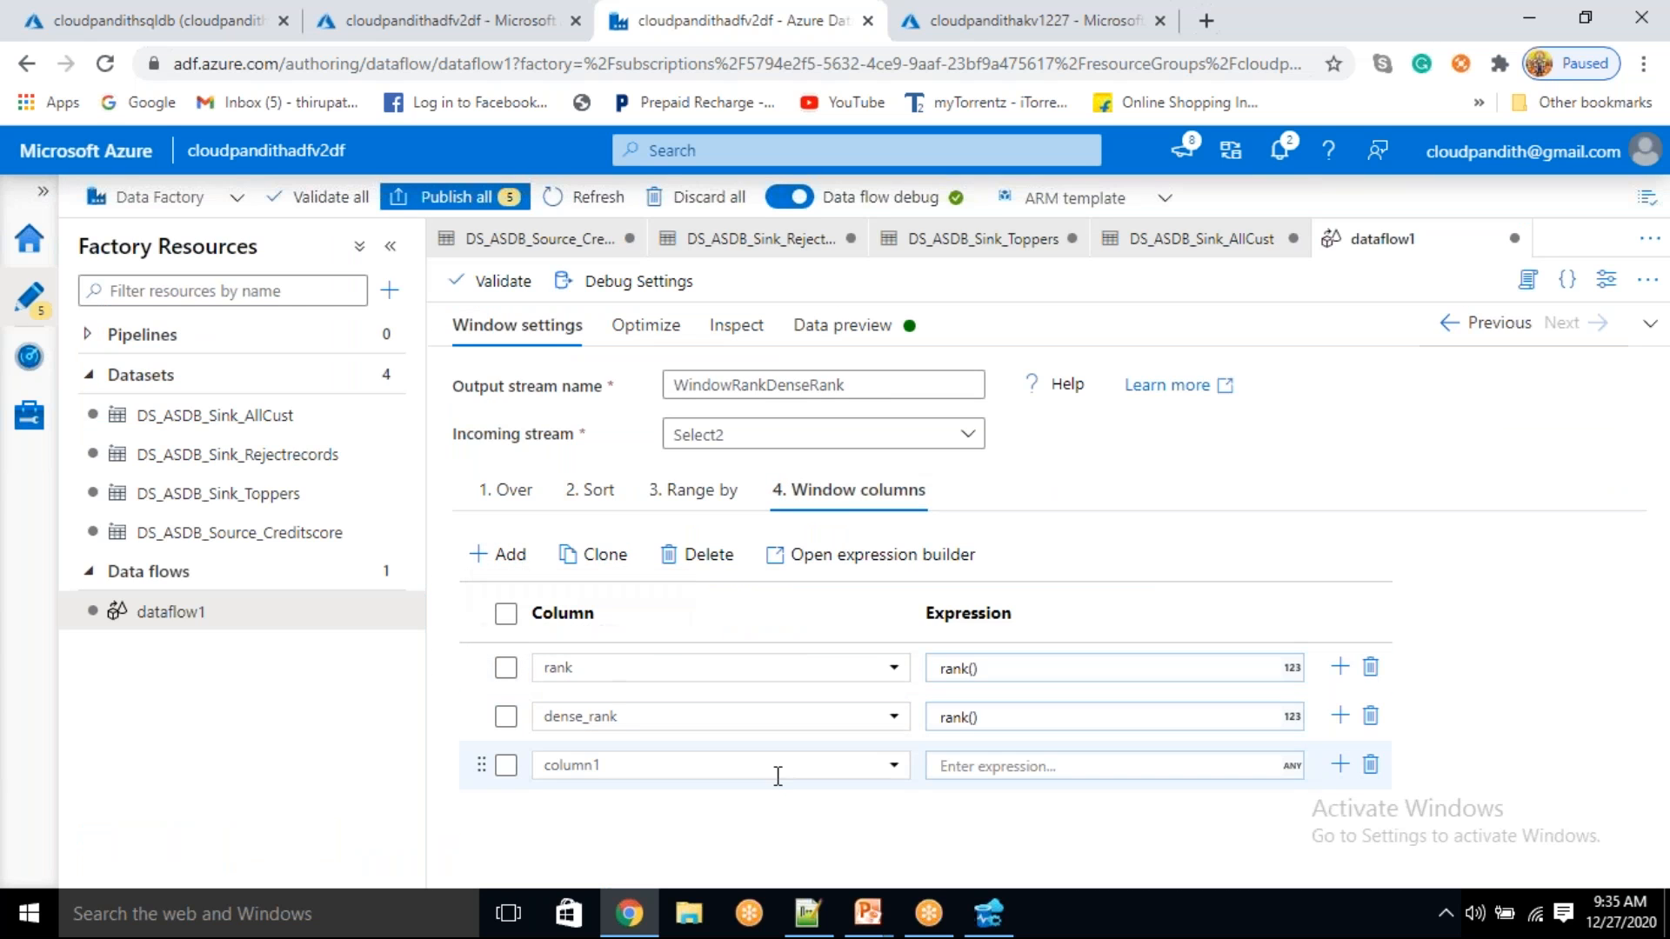
pyautogui.click(777, 762)
pyautogui.doubleClick(777, 762)
pyautogui.write('row_number')
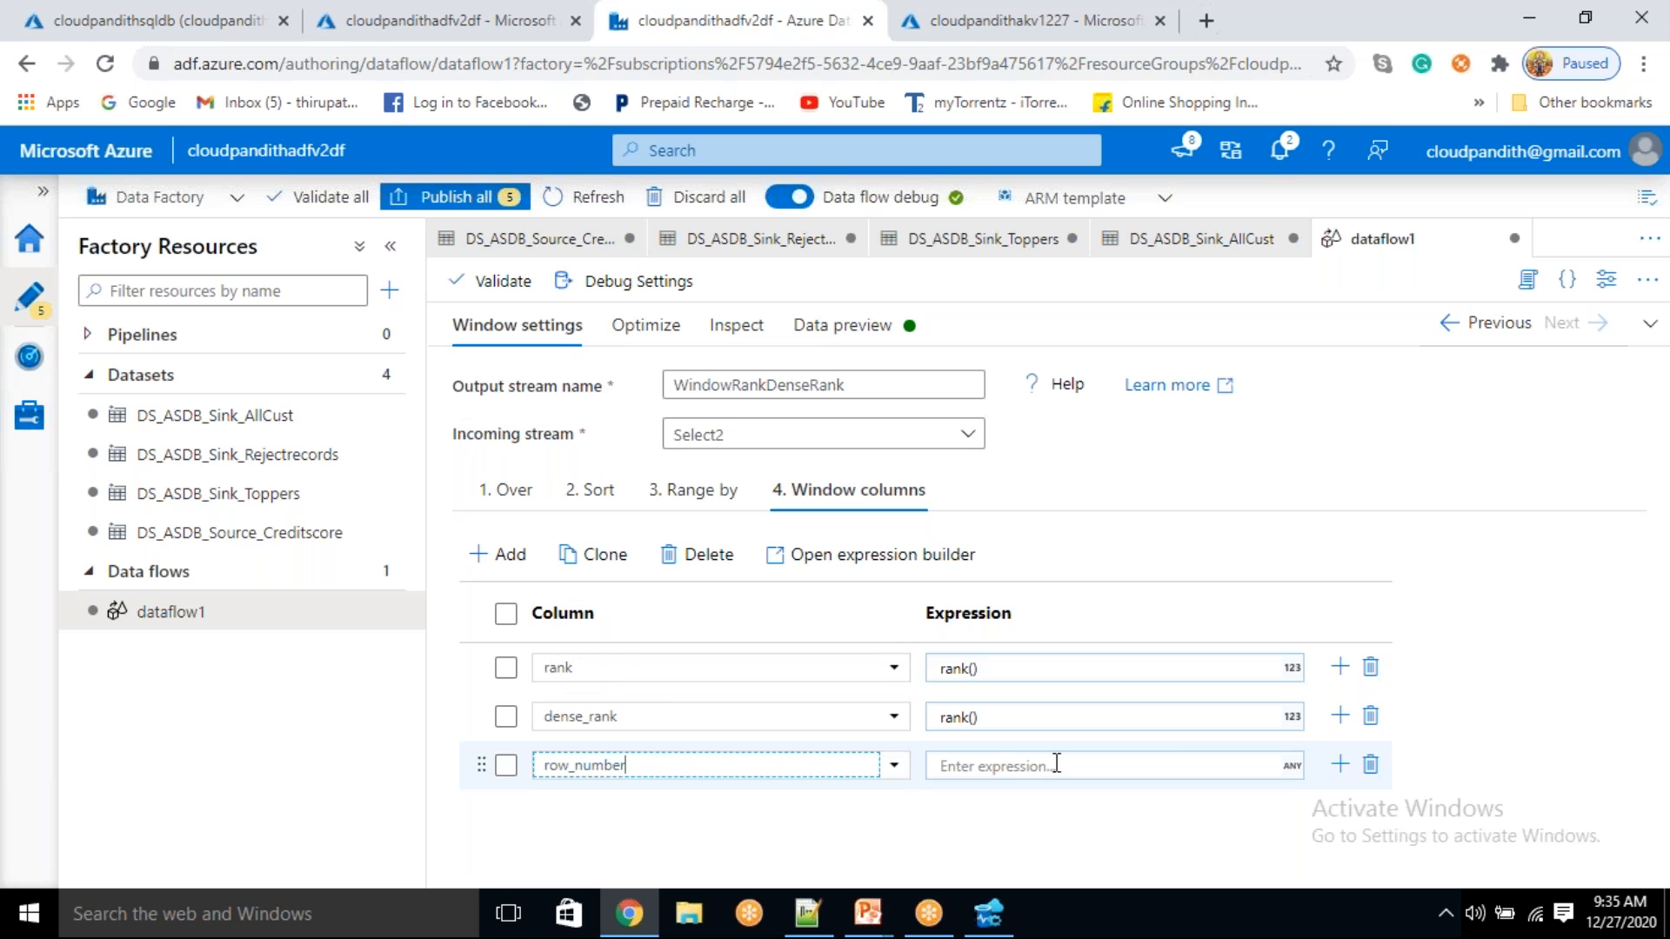
pyautogui.click(1056, 764)
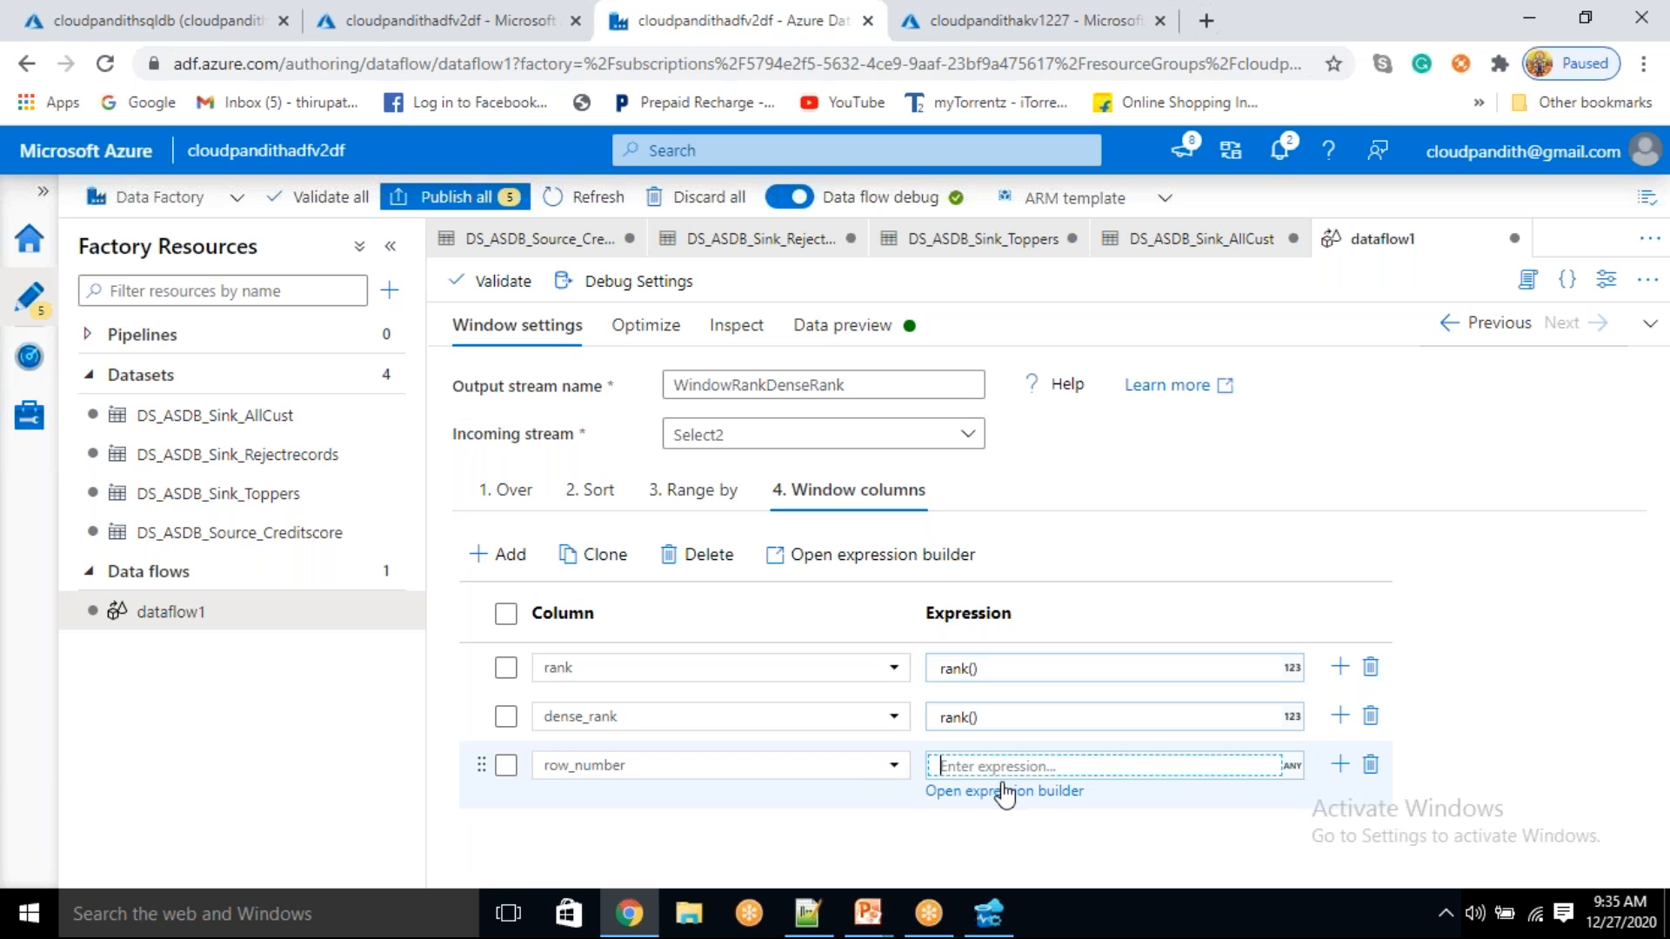
# - Try dense_rank in place of the dense_rank column's rank() expression, and clear the expression
pyautogui.click(996, 720)
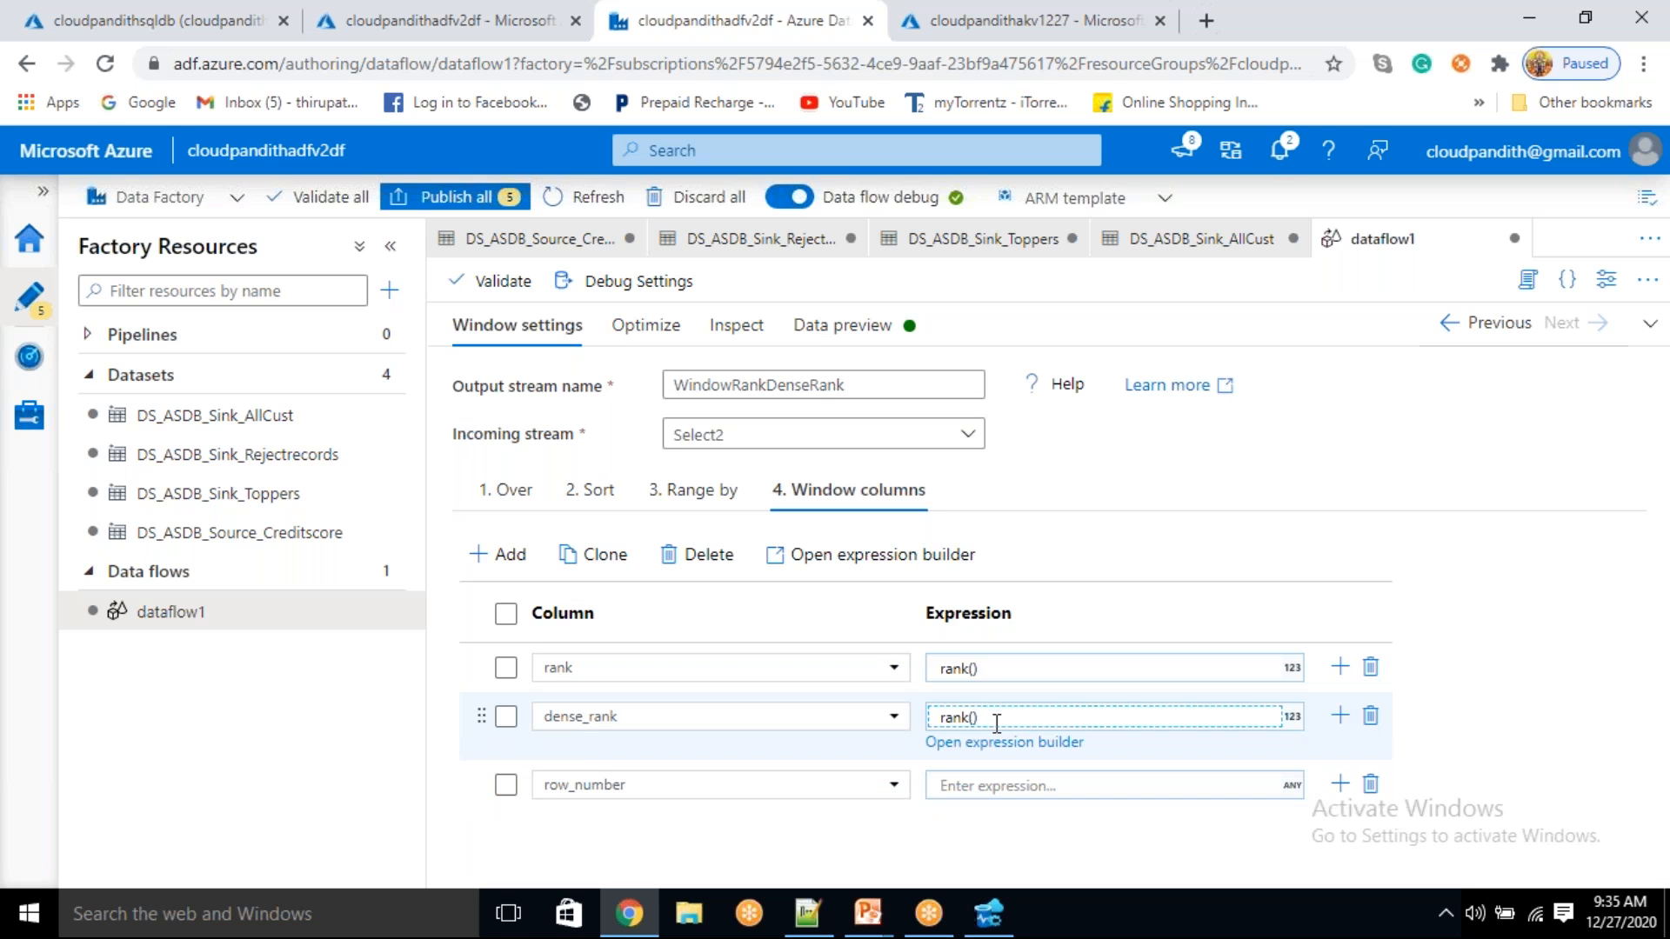
pyautogui.hotkey('ctrl', 'a')
pyautogui.press('BackSpace')
pyautogui.write('de')
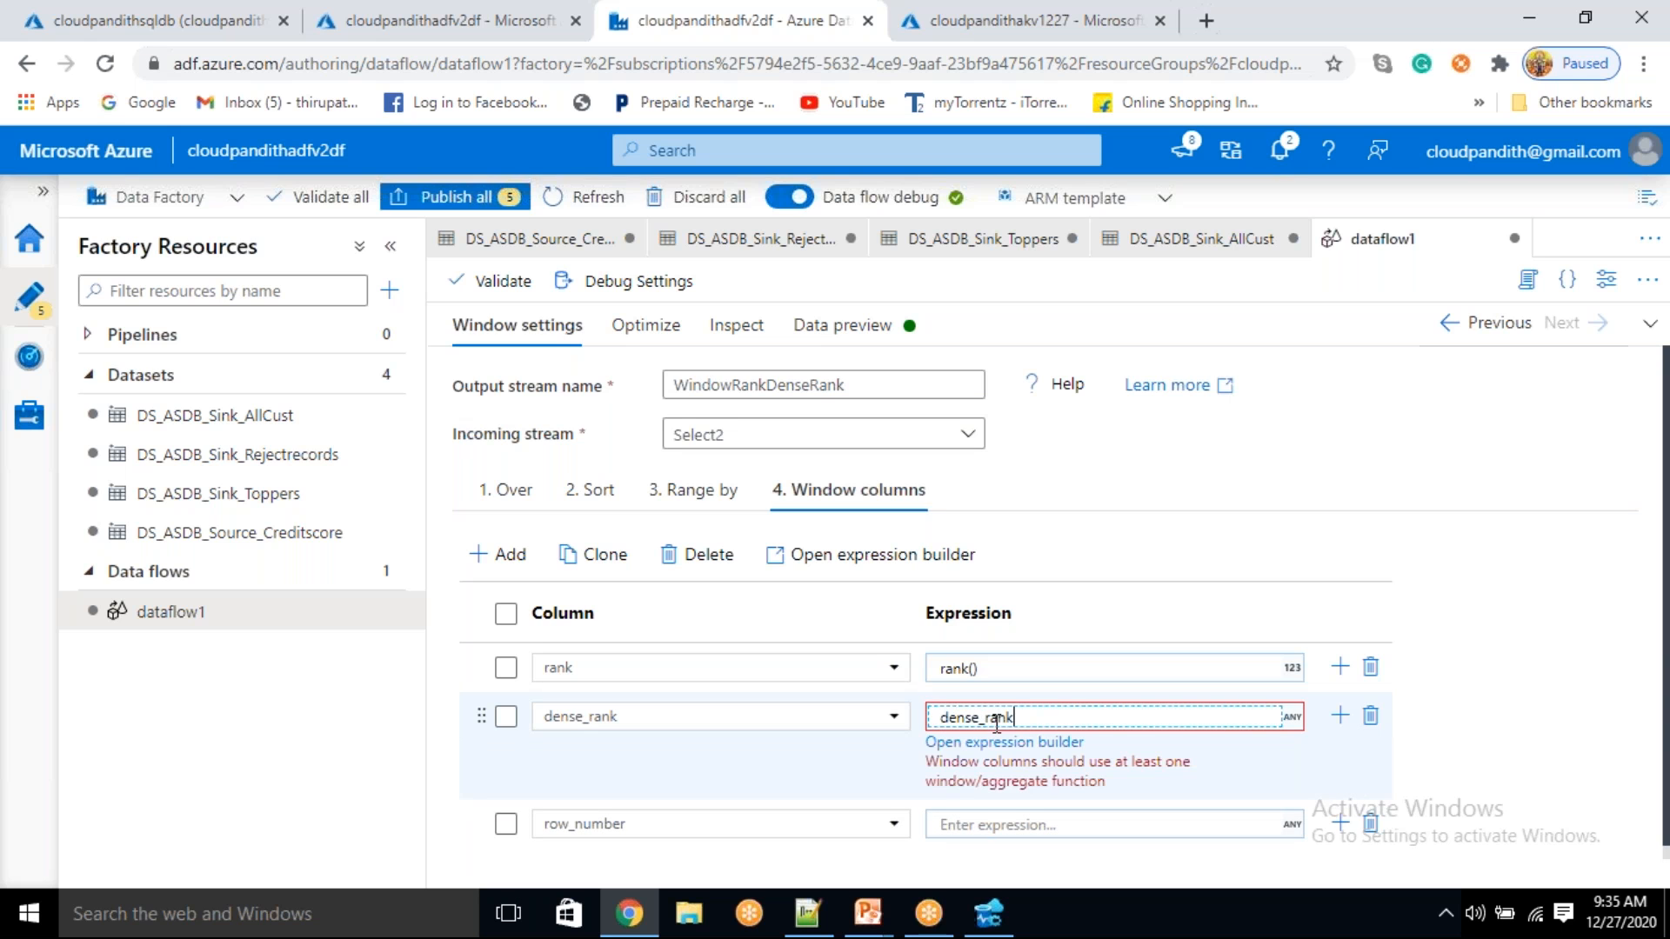
pyautogui.write('nse_rank')
pyautogui.hotkey('ctrl', 'a')
pyautogui.press('BackSpace')
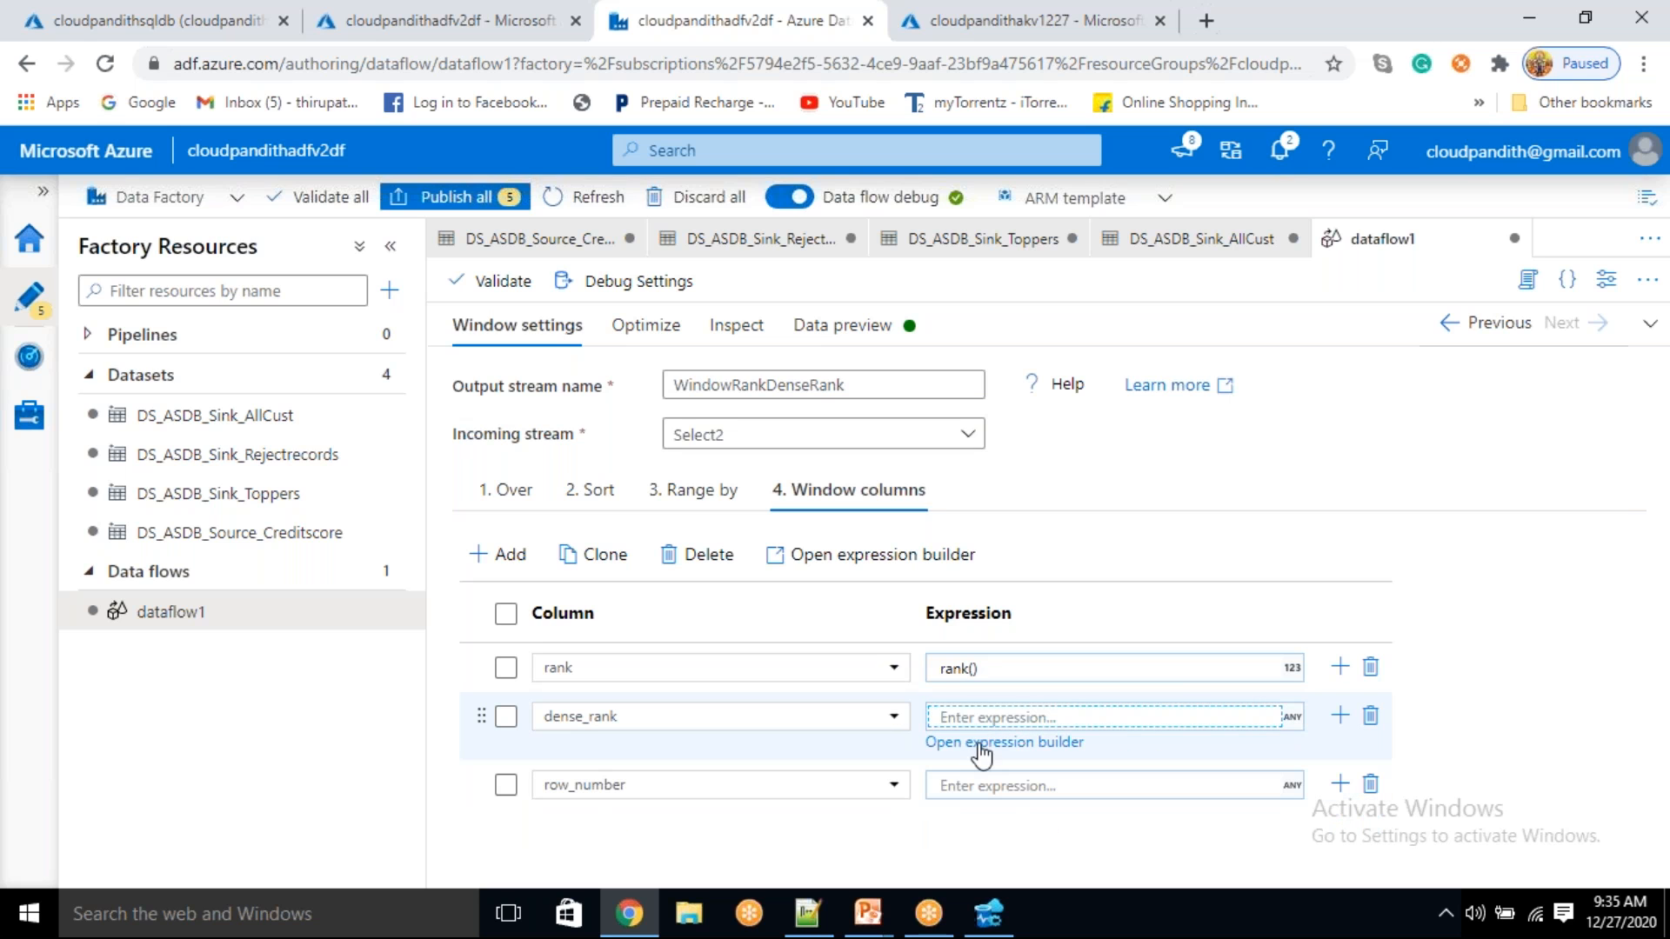
# - Set the dense_rank column's expression to denseRank() in the expression builder and save it
pyautogui.click(980, 746)
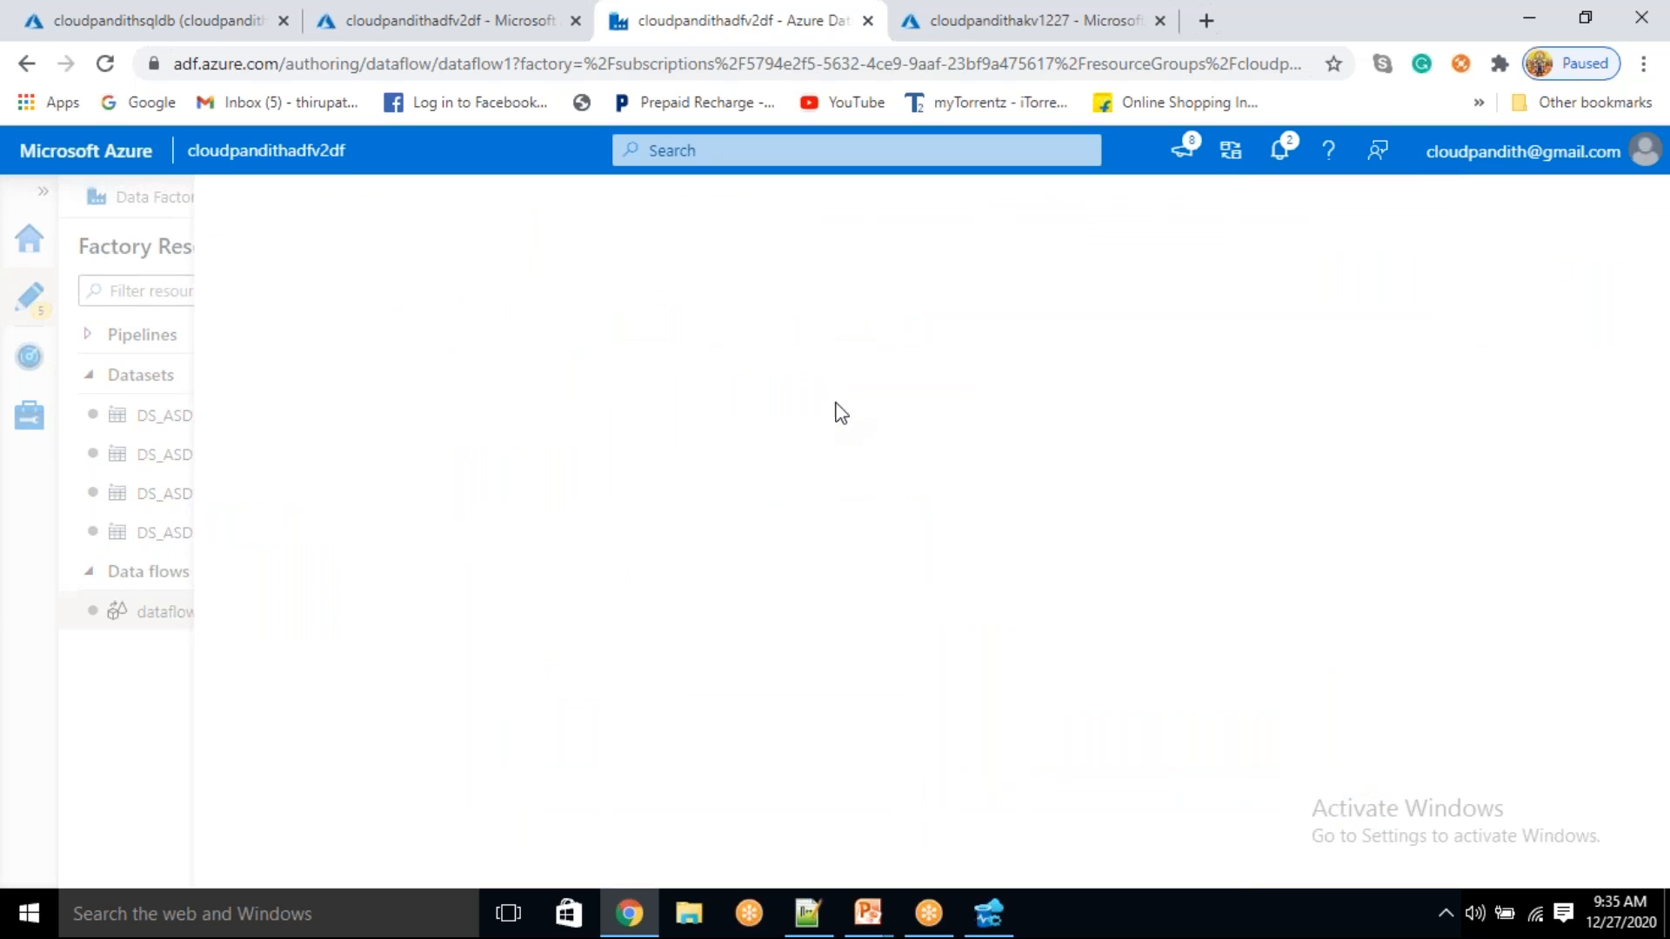
pyautogui.click(596, 424)
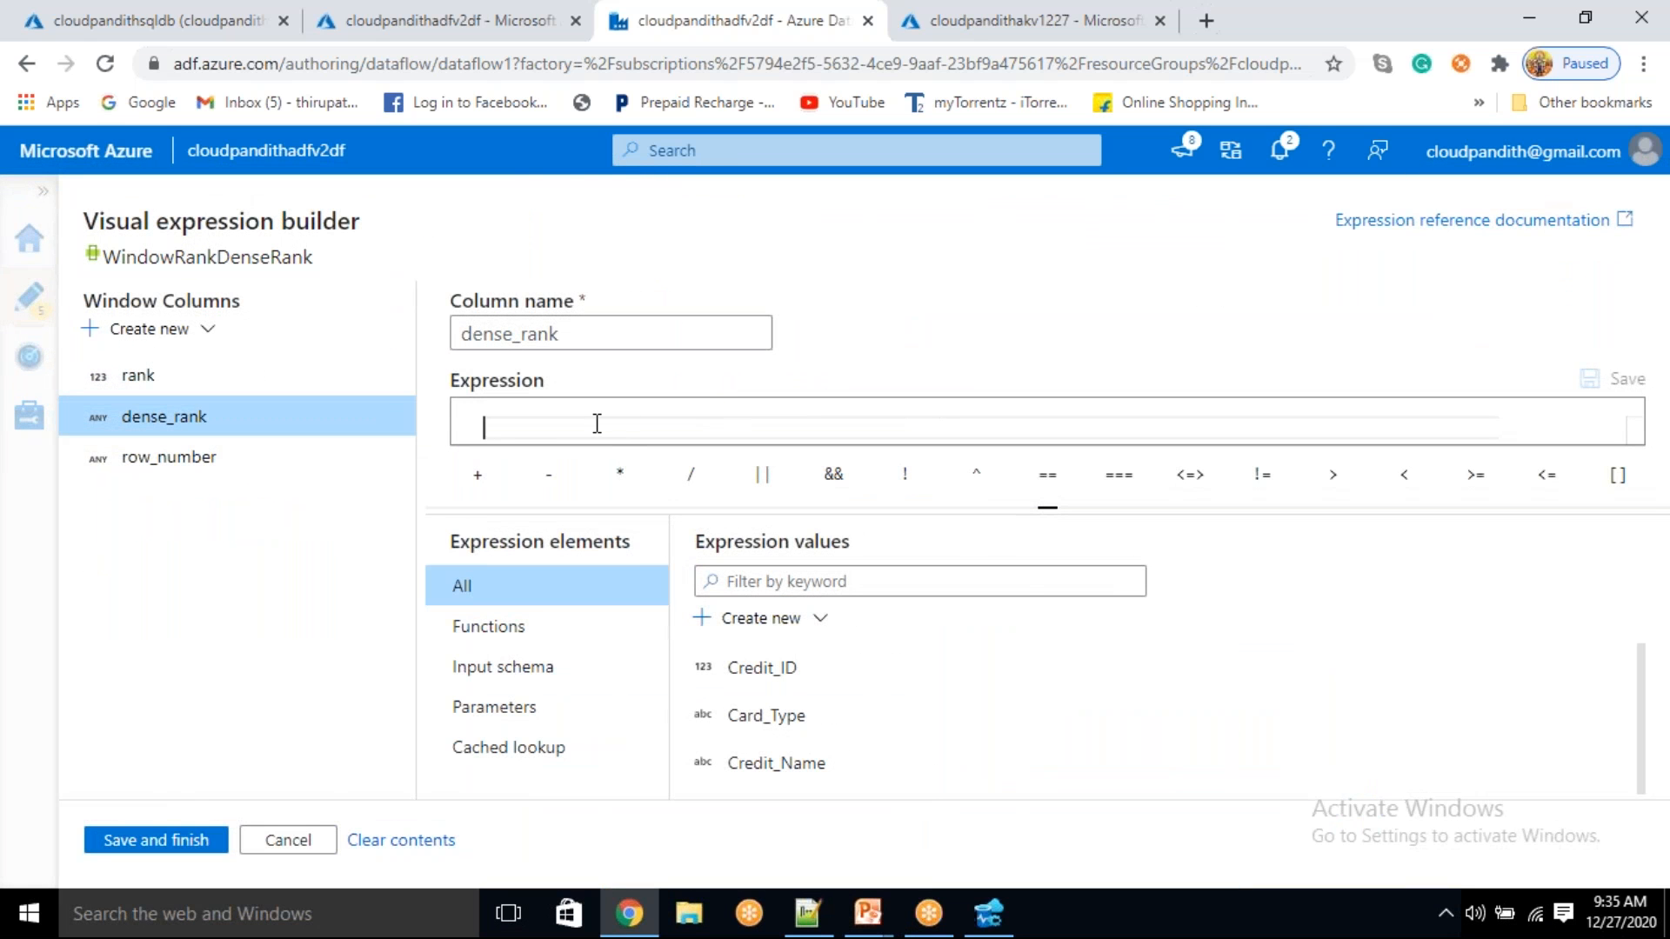
pyautogui.write('dense')
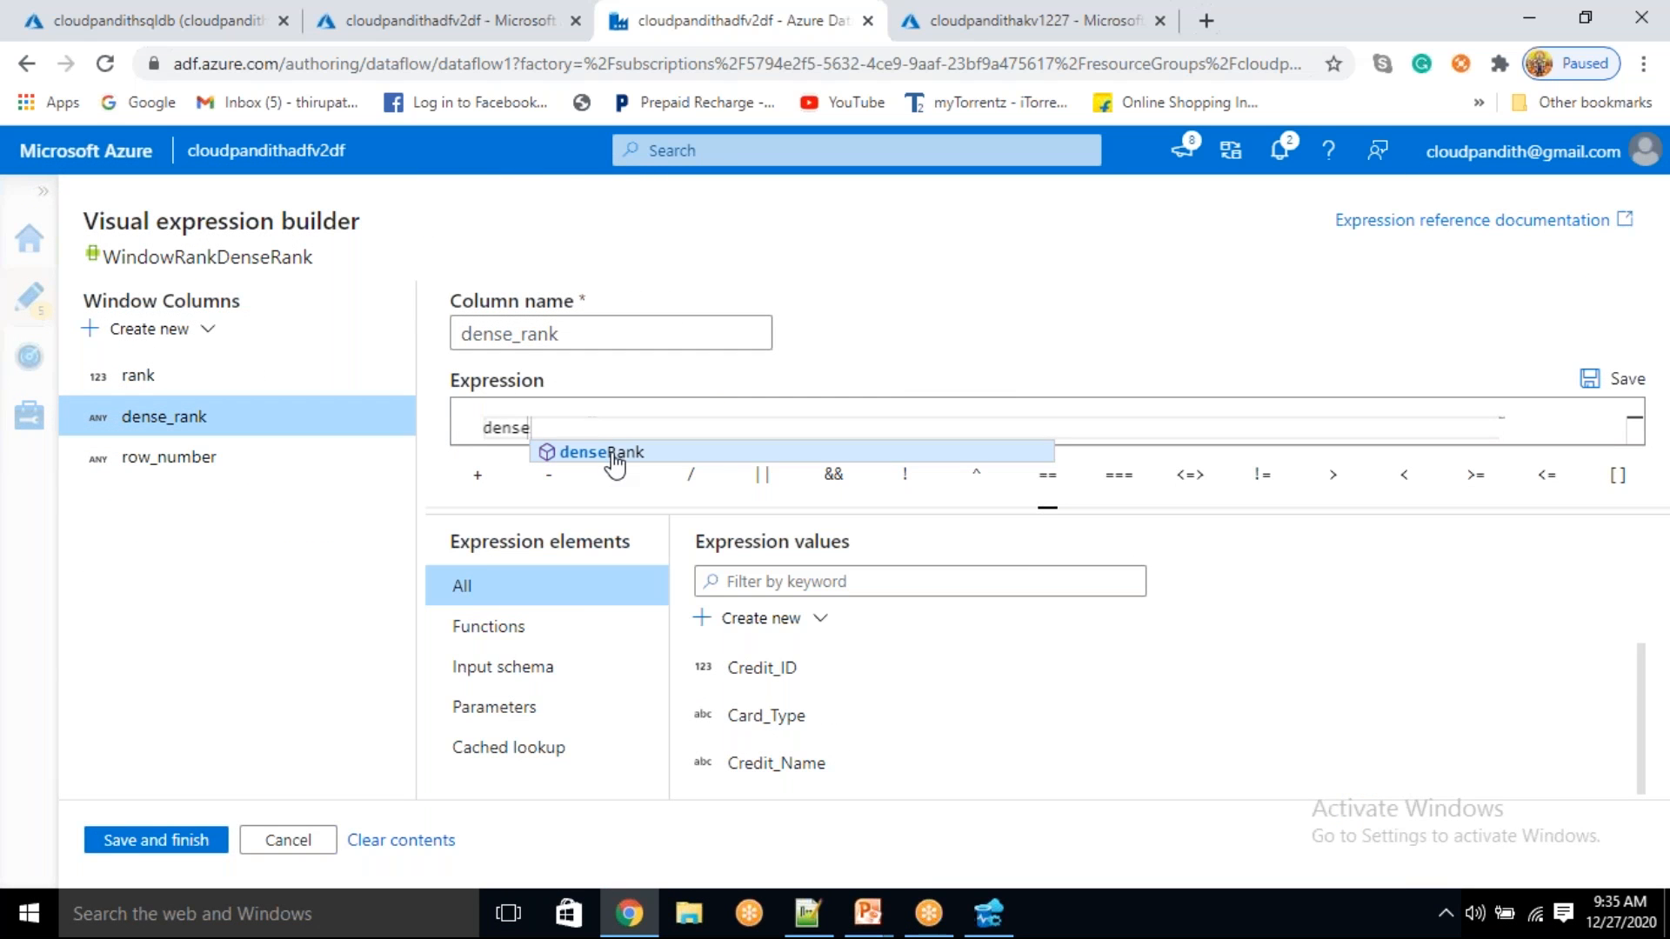
pyautogui.click(613, 456)
pyautogui.click(156, 841)
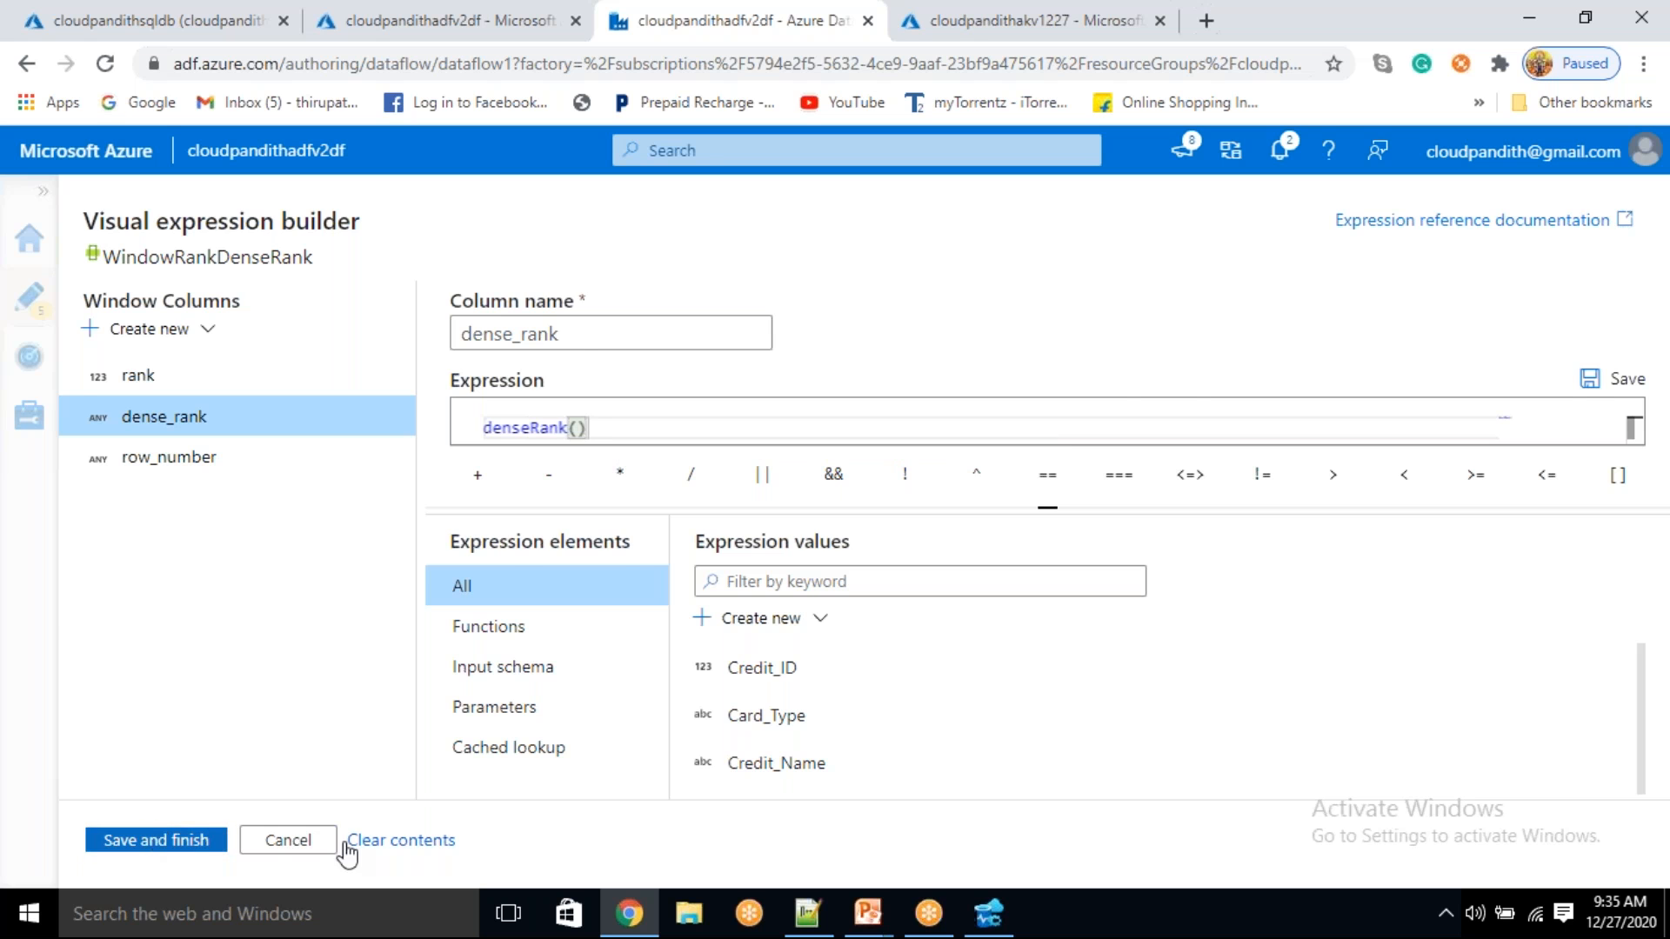
# - Set the row_number column's expression to rowNumber() in the expression builder and save it
pyautogui.moveTo(971, 766)
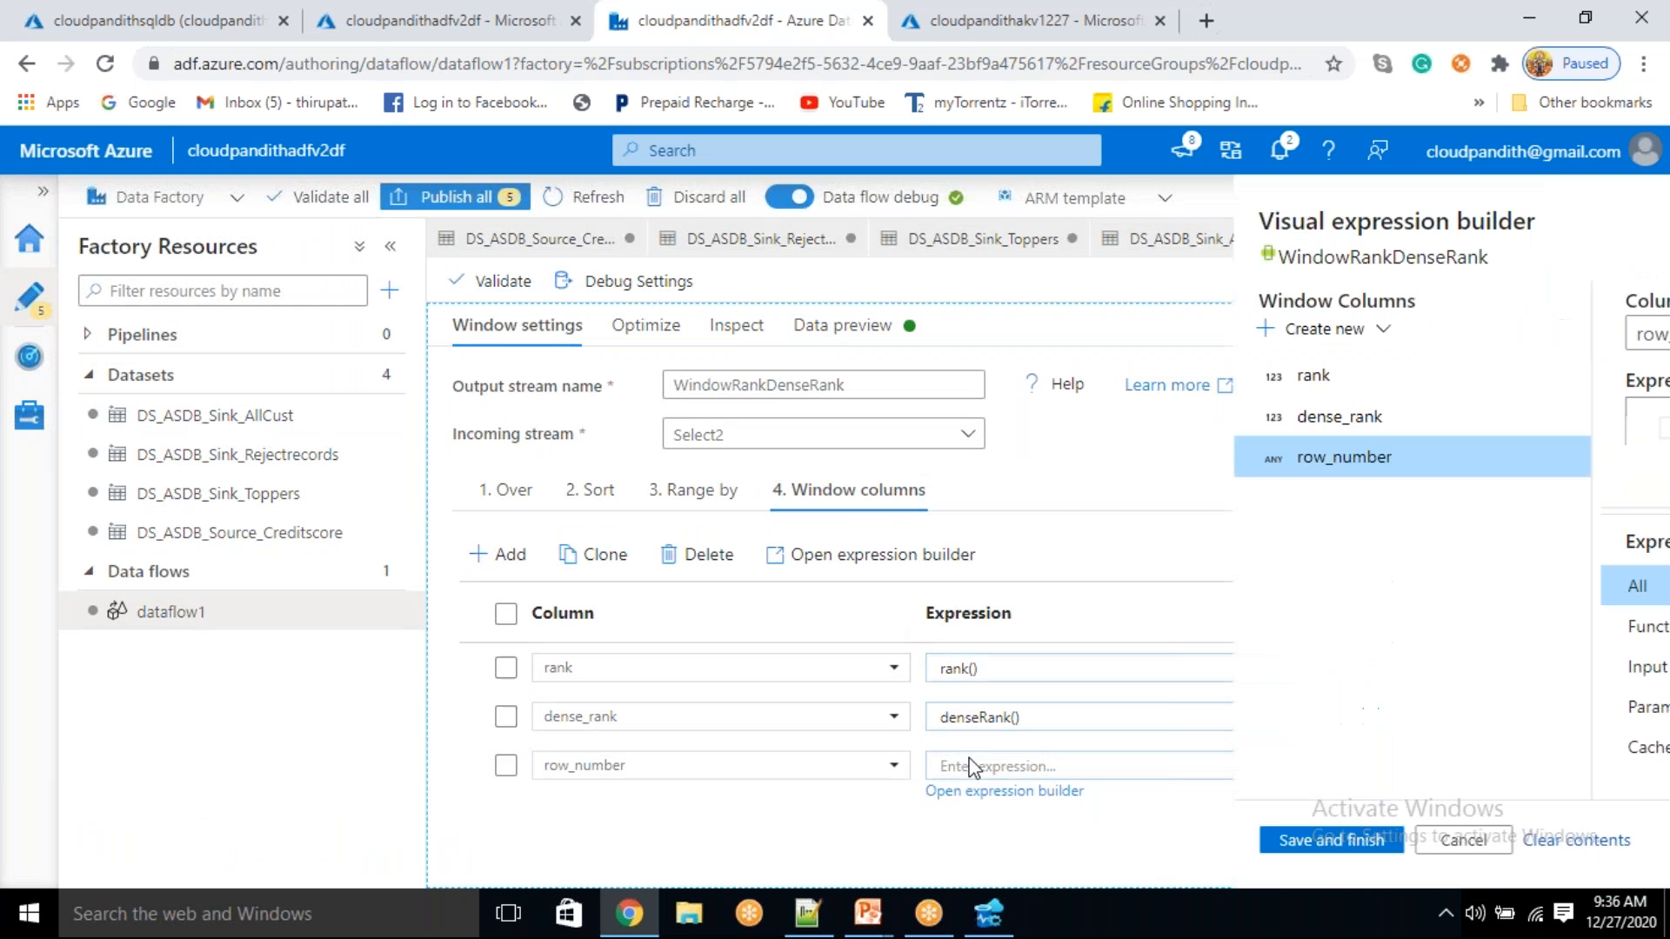
pyautogui.click(974, 766)
pyautogui.click(617, 426)
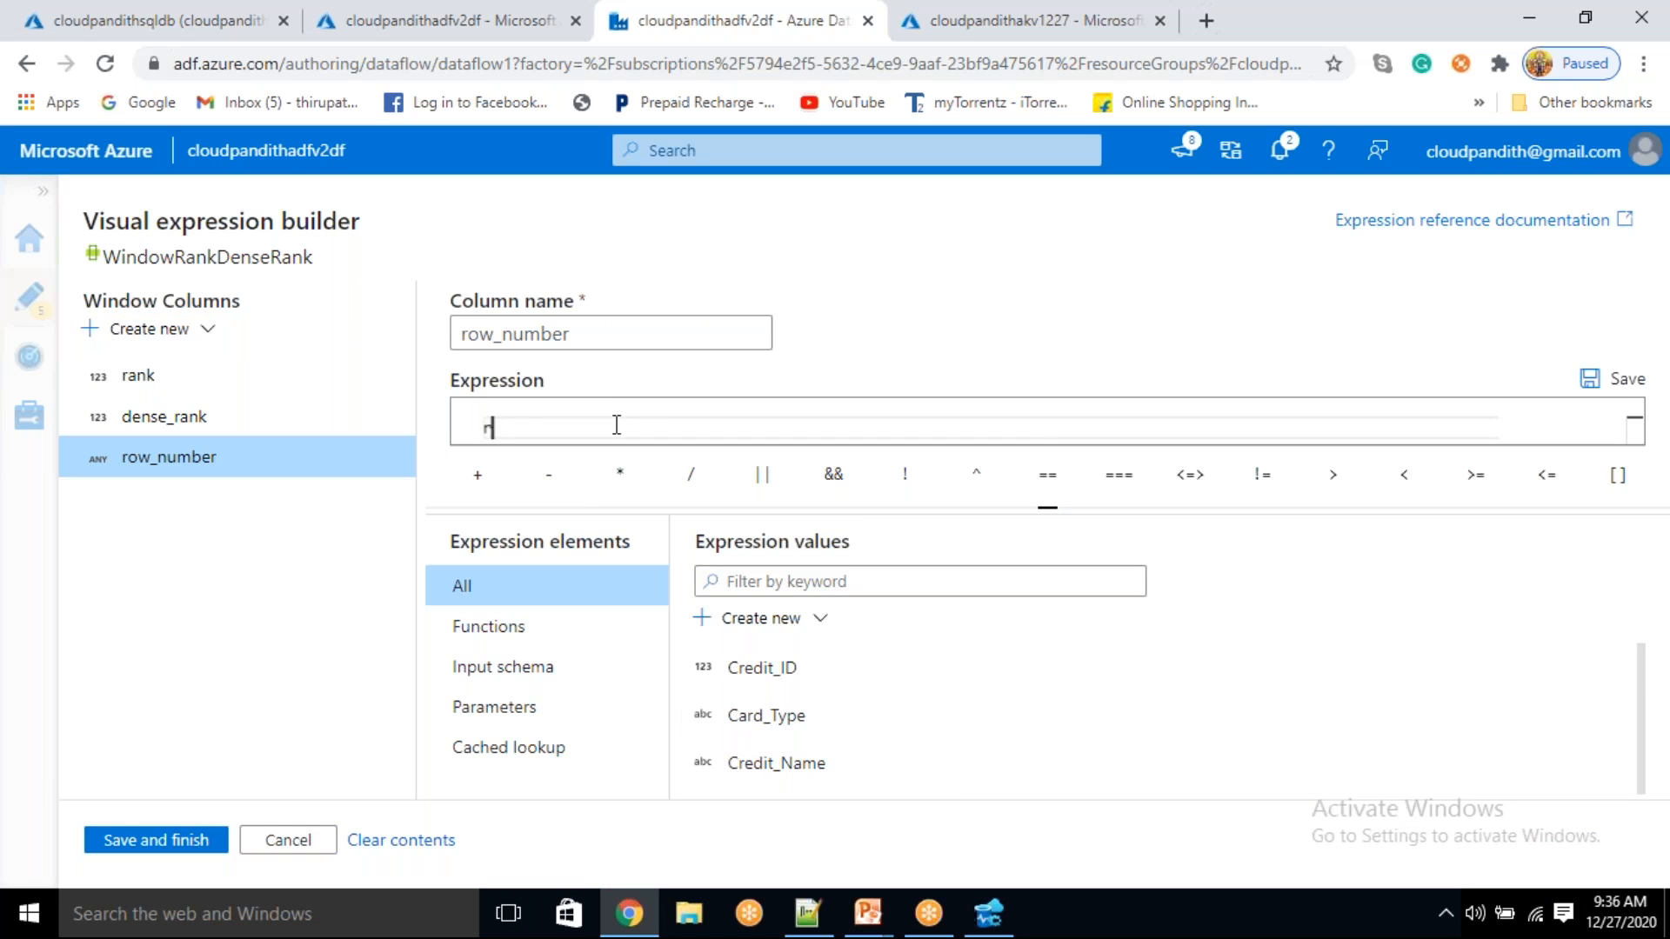
pyautogui.write('roew')
pyautogui.click(603, 454)
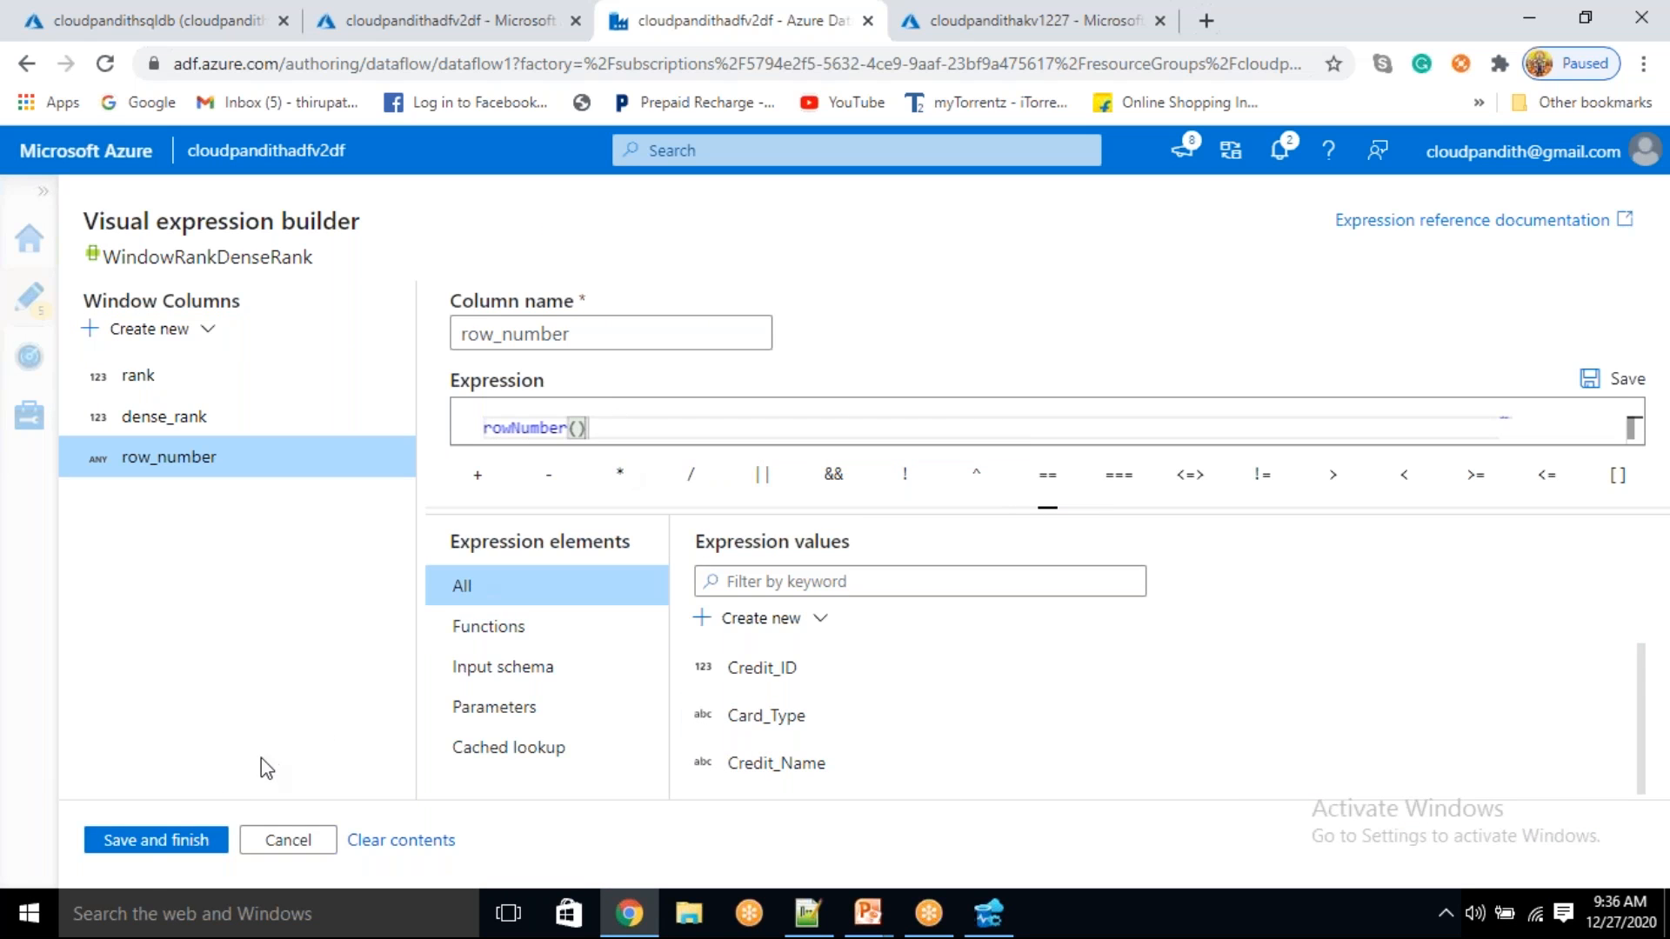
pyautogui.click(170, 841)
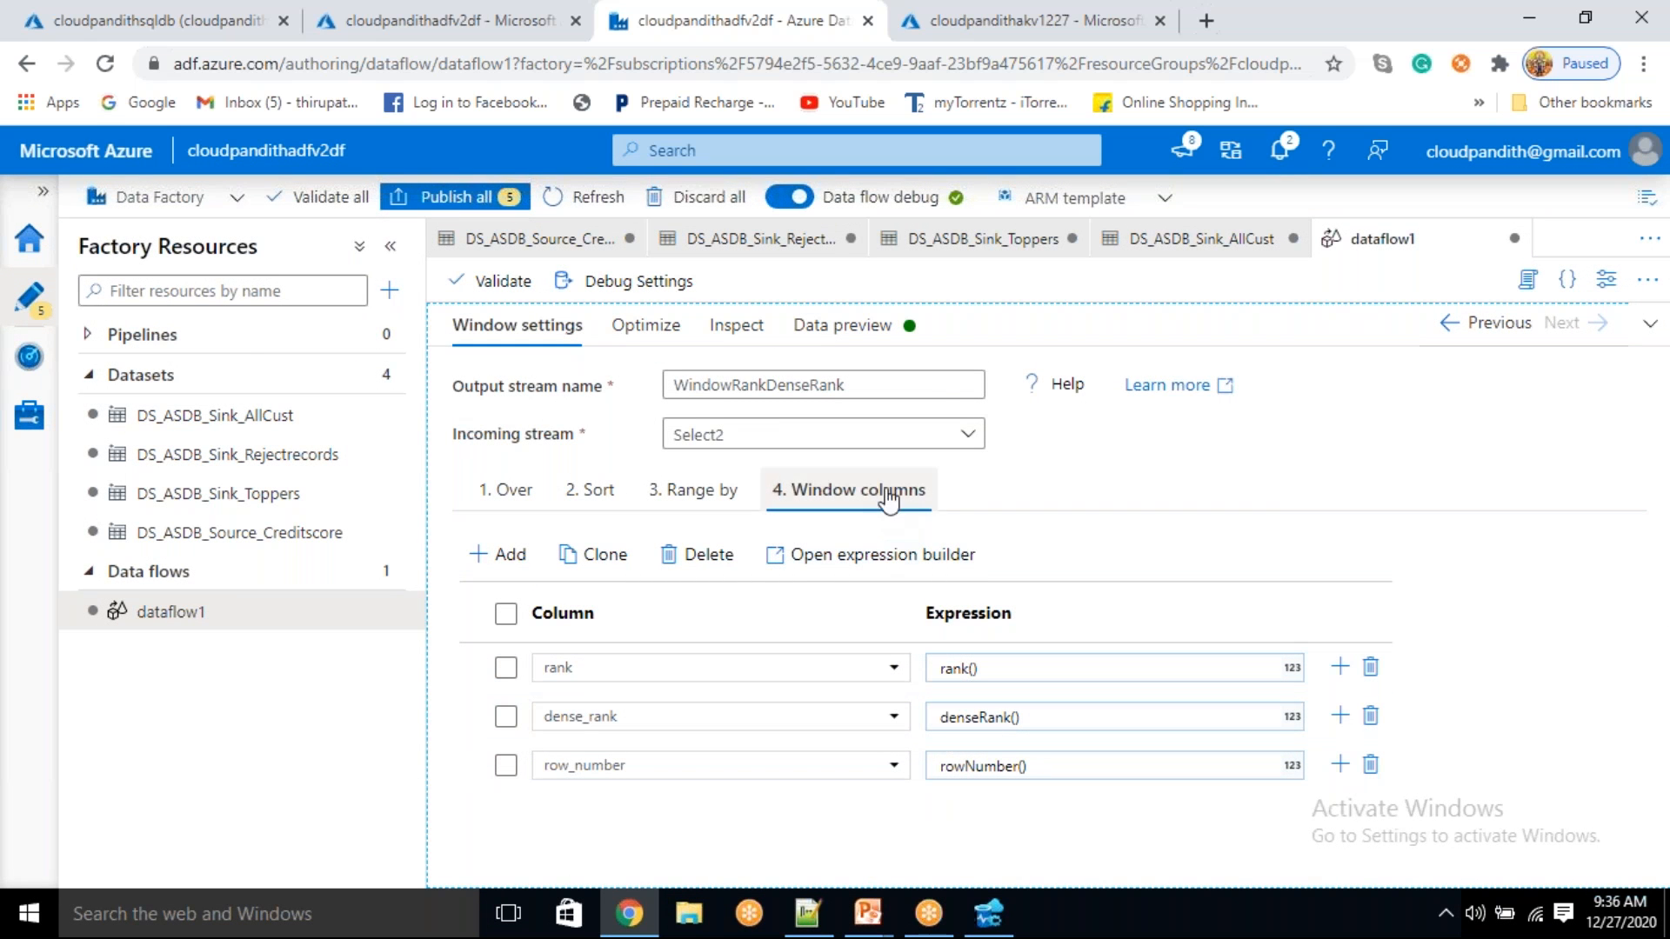
# - Refresh the data preview of WindowRankDenseRank and narrow its columns so that Credit_ID through row_number fit in view
pyautogui.click(862, 327)
pyautogui.click(524, 424)
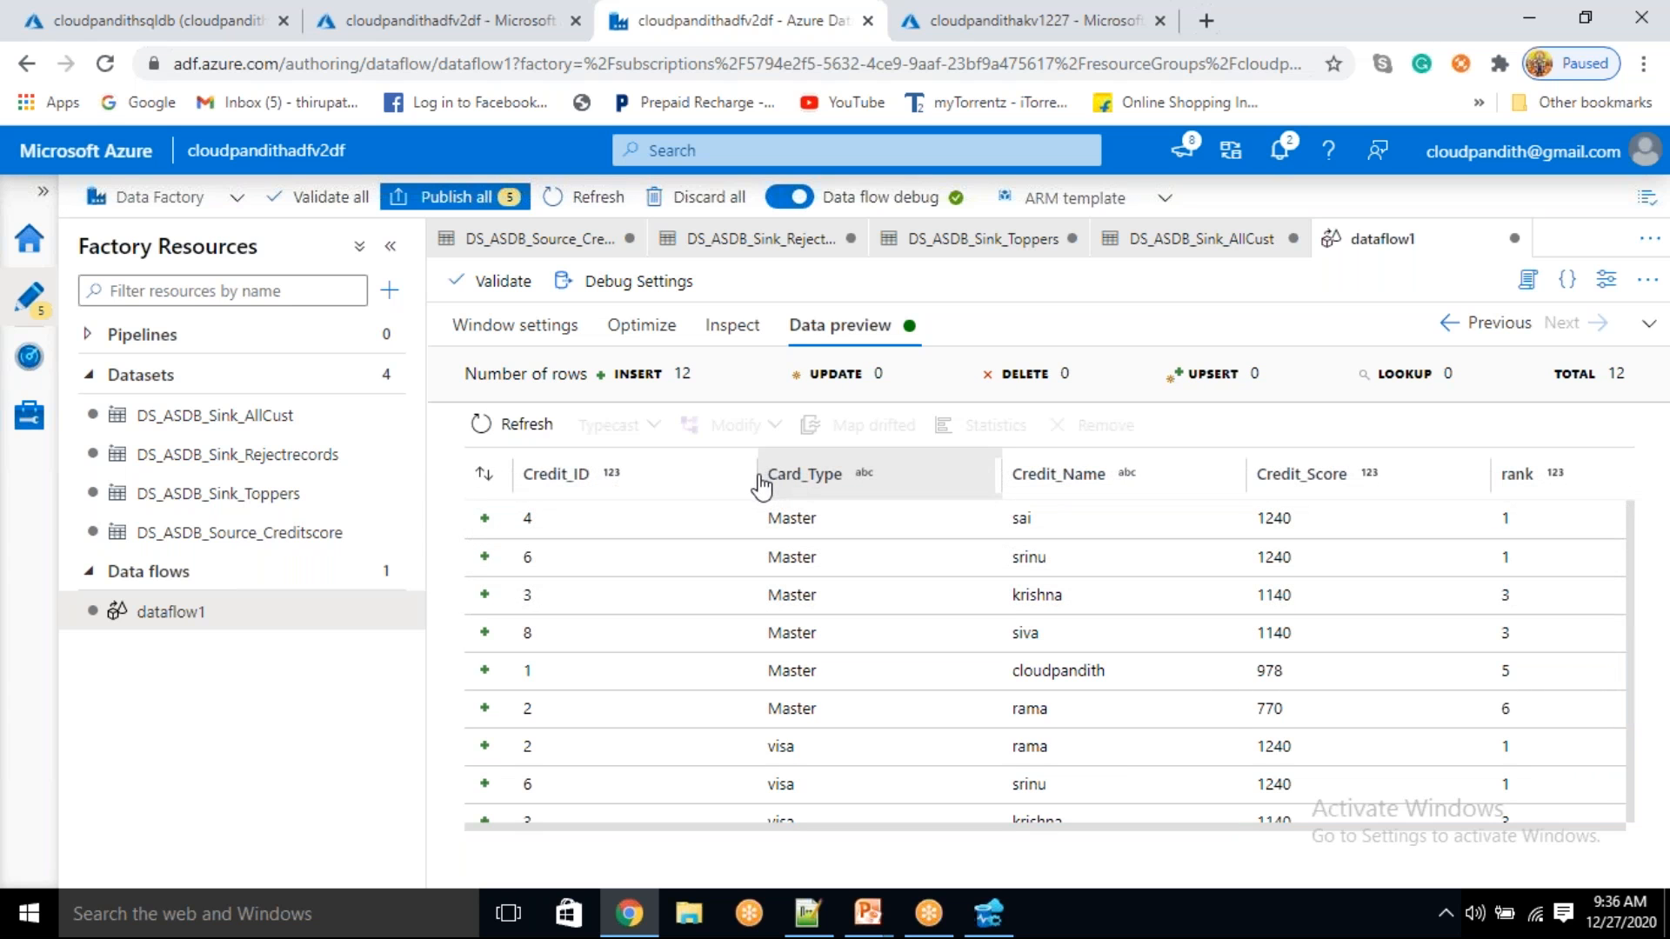
pyautogui.moveTo(754, 475); pyautogui.dragTo(648, 476)
pyautogui.moveTo(996, 477); pyautogui.dragTo(800, 477)
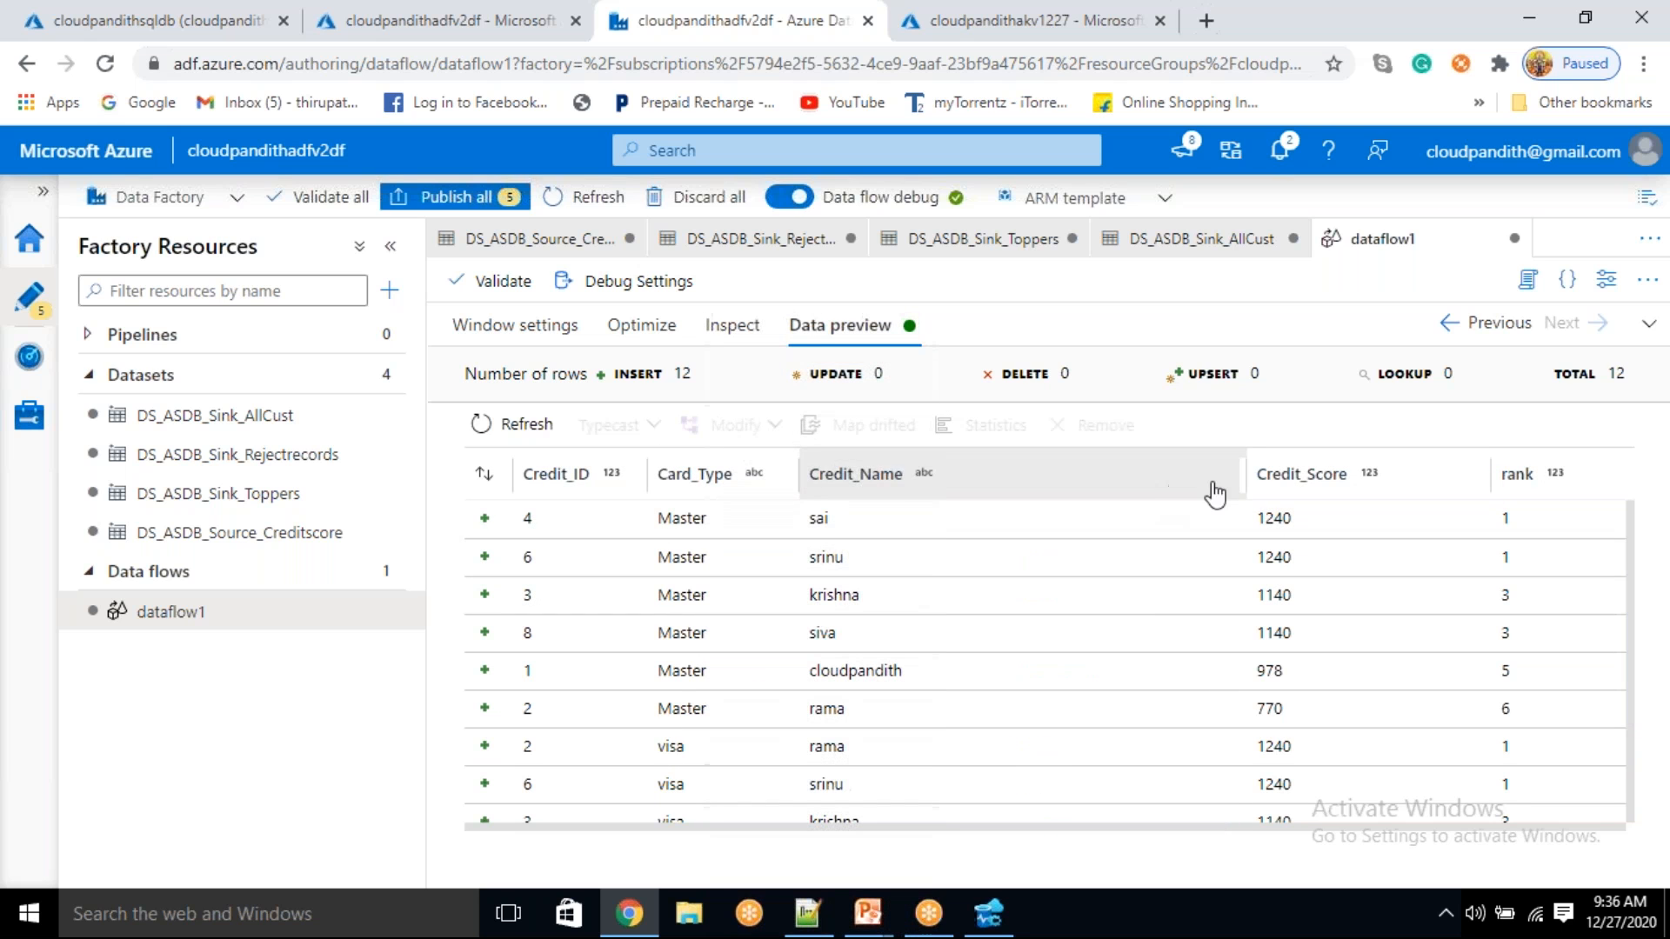
pyautogui.moveTo(1242, 481); pyautogui.dragTo(957, 504)
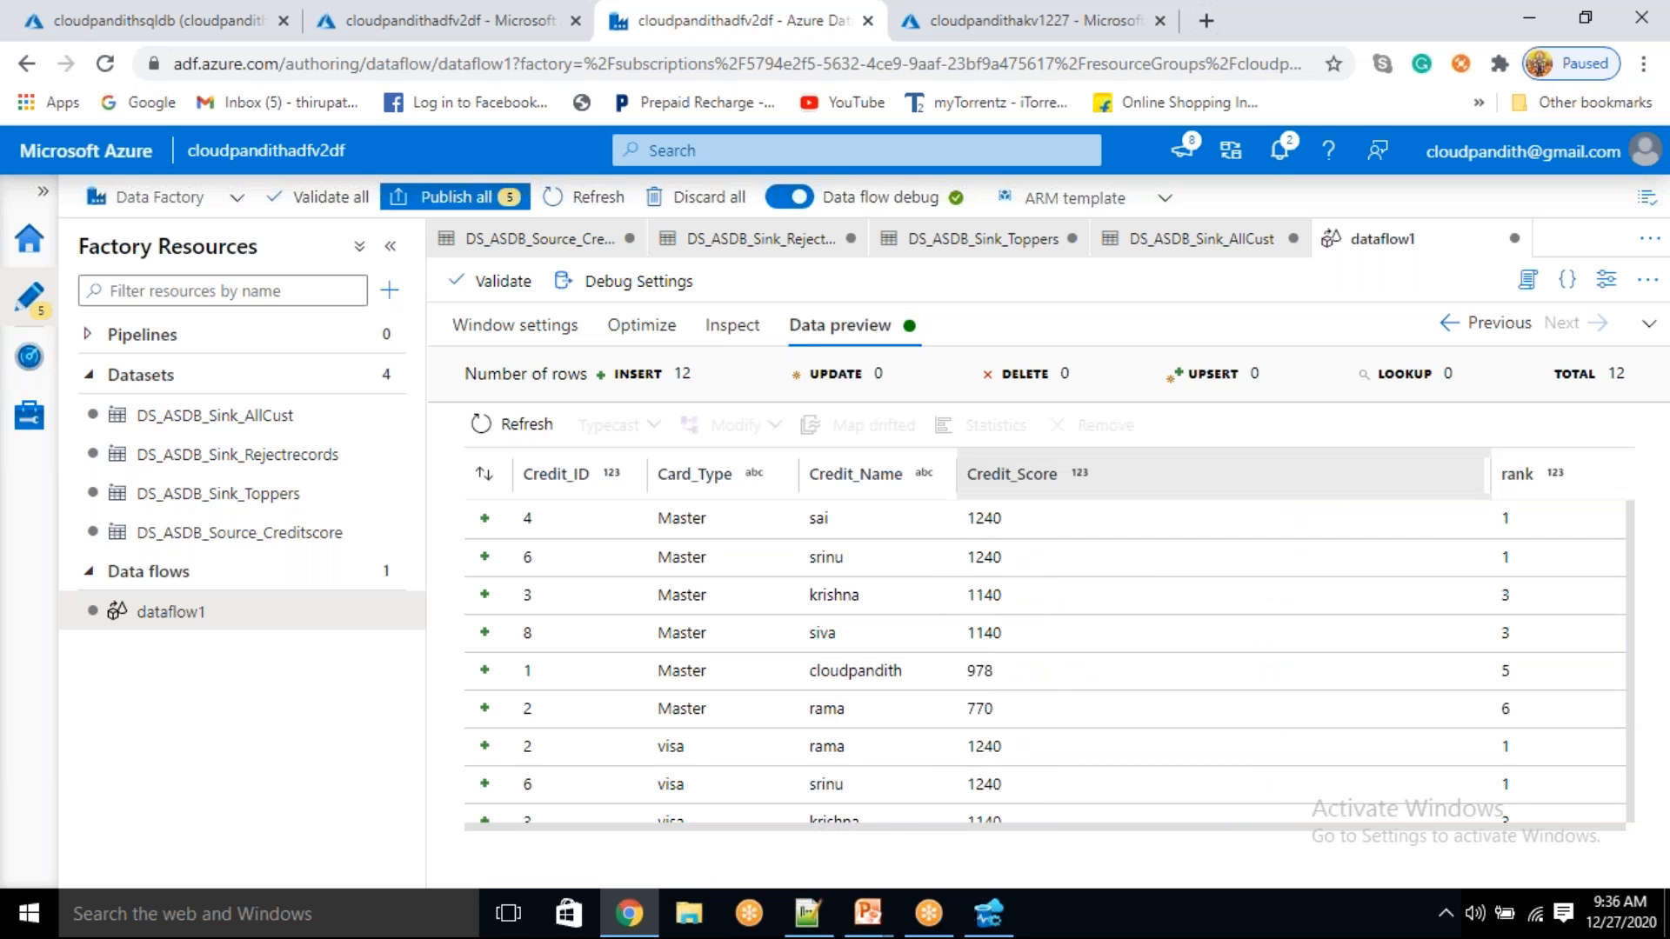
pyautogui.moveTo(1230, 499); pyautogui.dragTo(1112, 497)
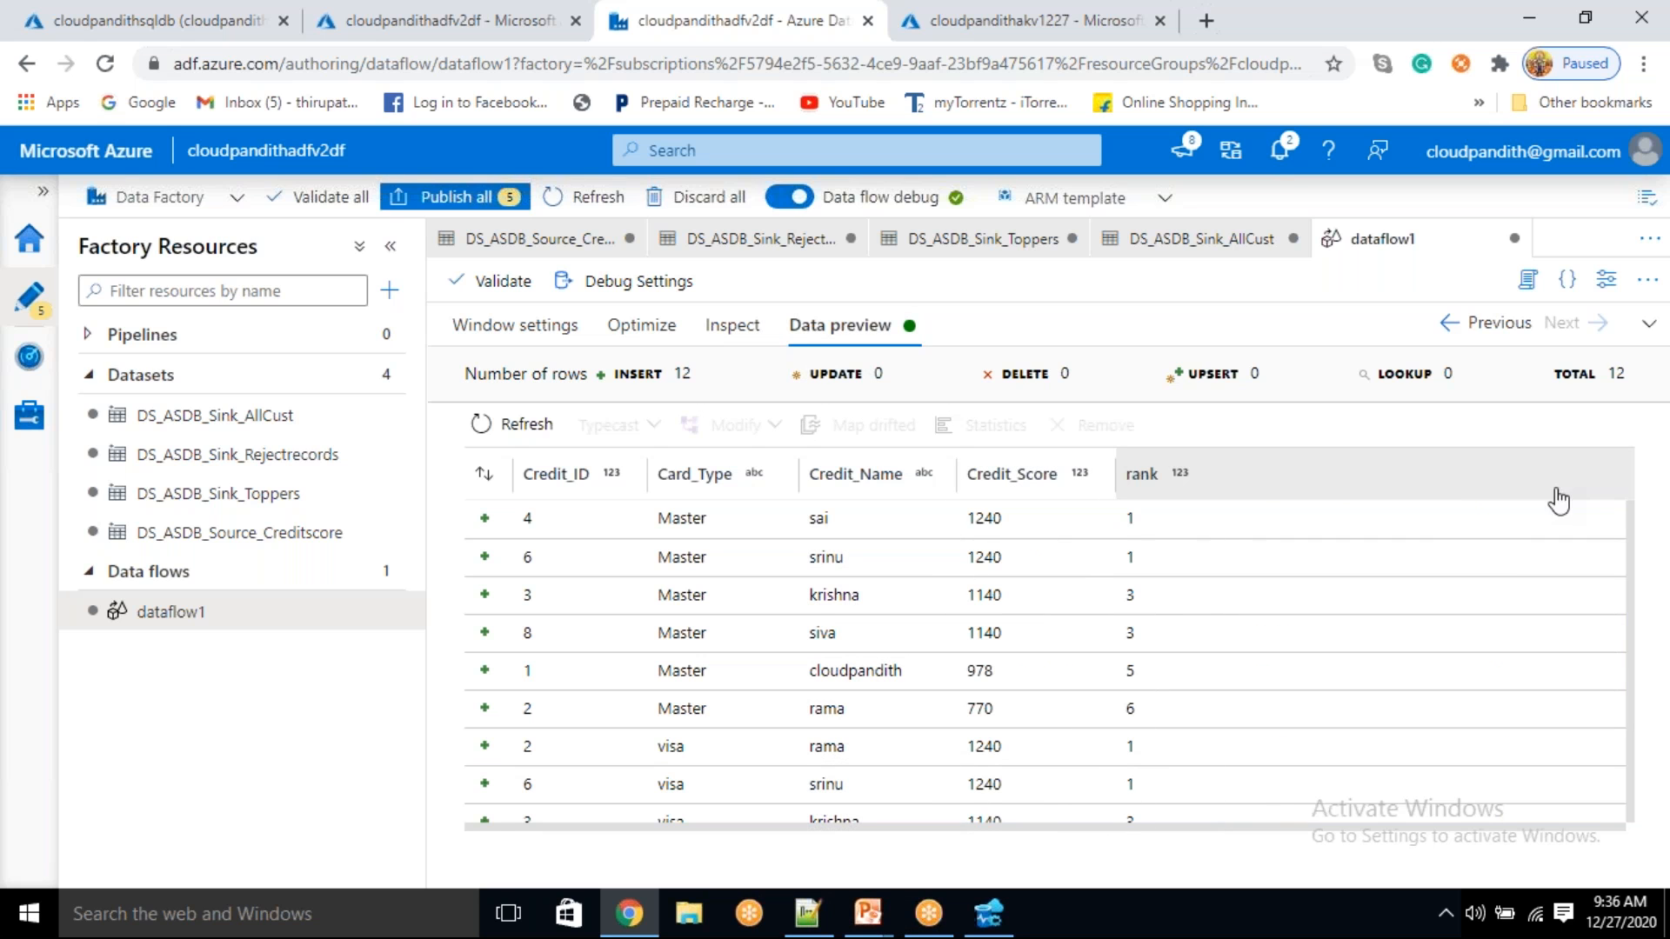
pyautogui.moveTo(1222, 827); pyautogui.dragTo(1573, 818)
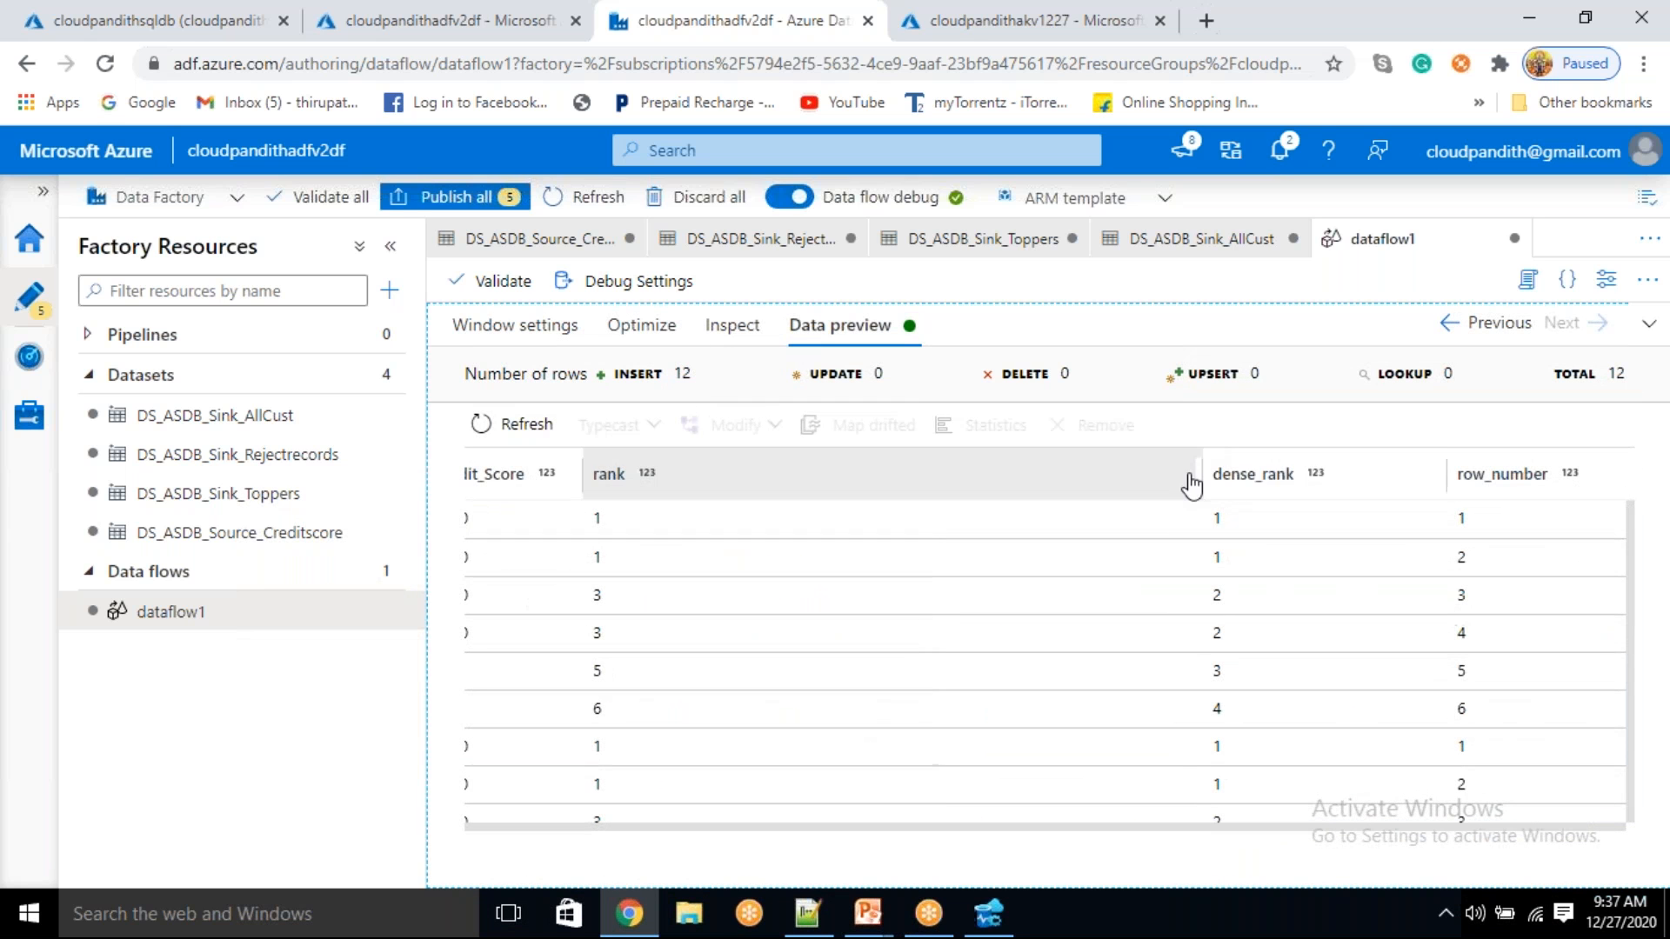
pyautogui.moveTo(1199, 482); pyautogui.dragTo(686, 481)
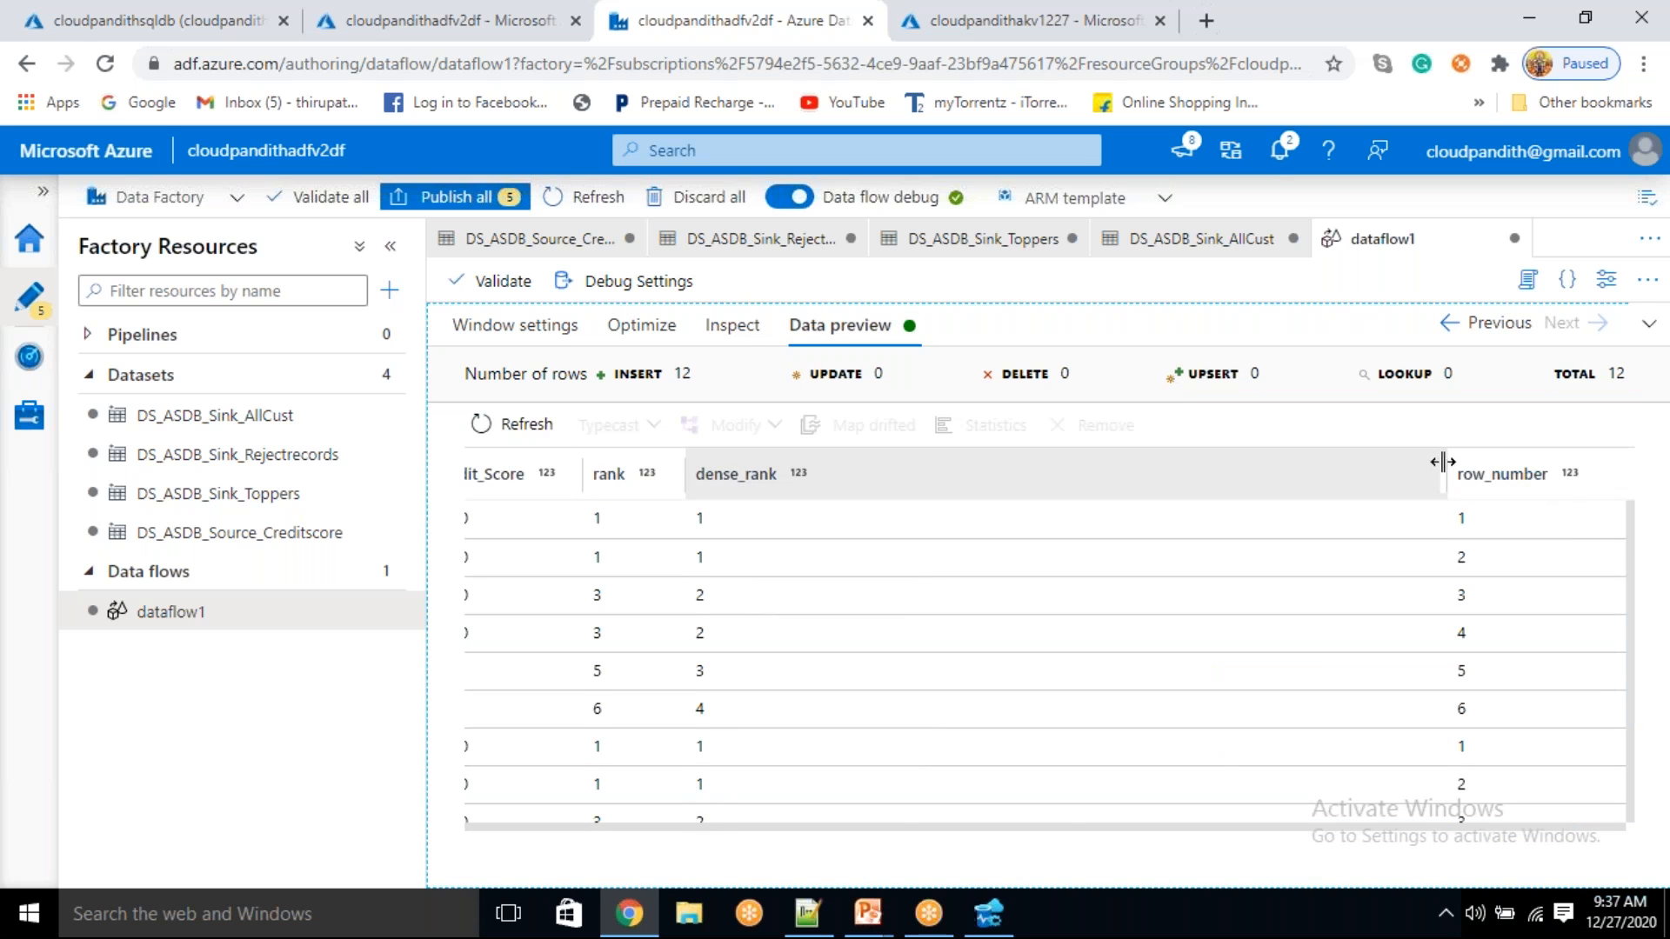
pyautogui.moveTo(1445, 473); pyautogui.dragTo(816, 477)
pyautogui.moveTo(867, 827); pyautogui.dragTo(503, 850)
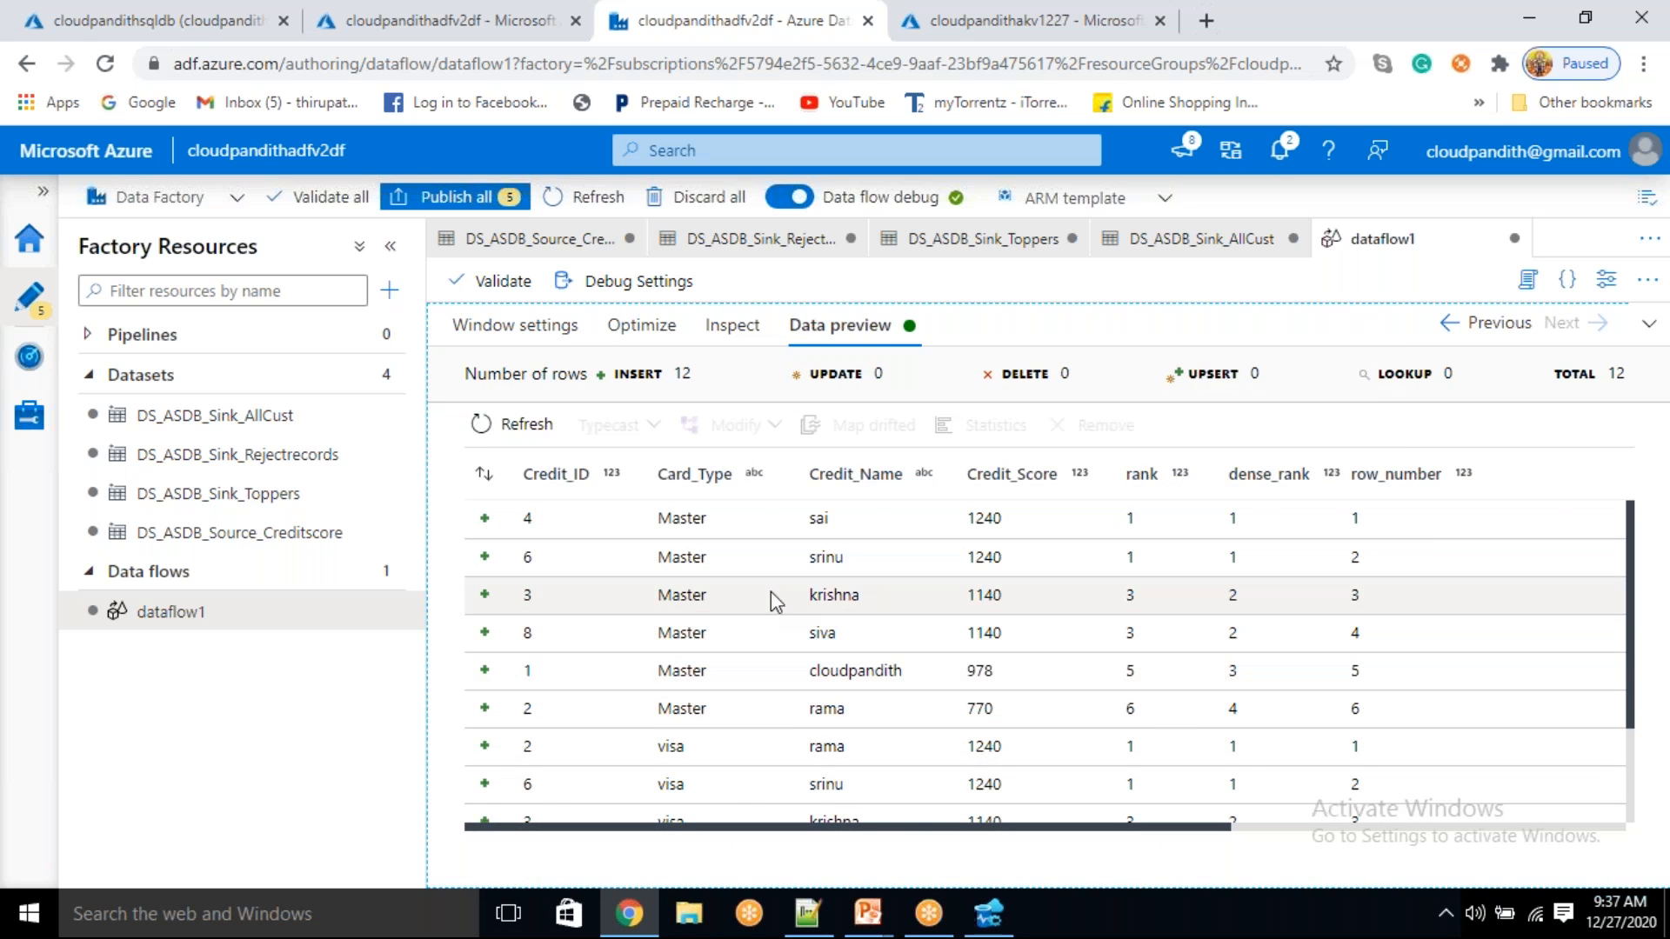
# - Examine the row_number values within the Master and visa card types in the data preview
pyautogui.moveTo(709, 522); pyautogui.dragTo(839, 626)
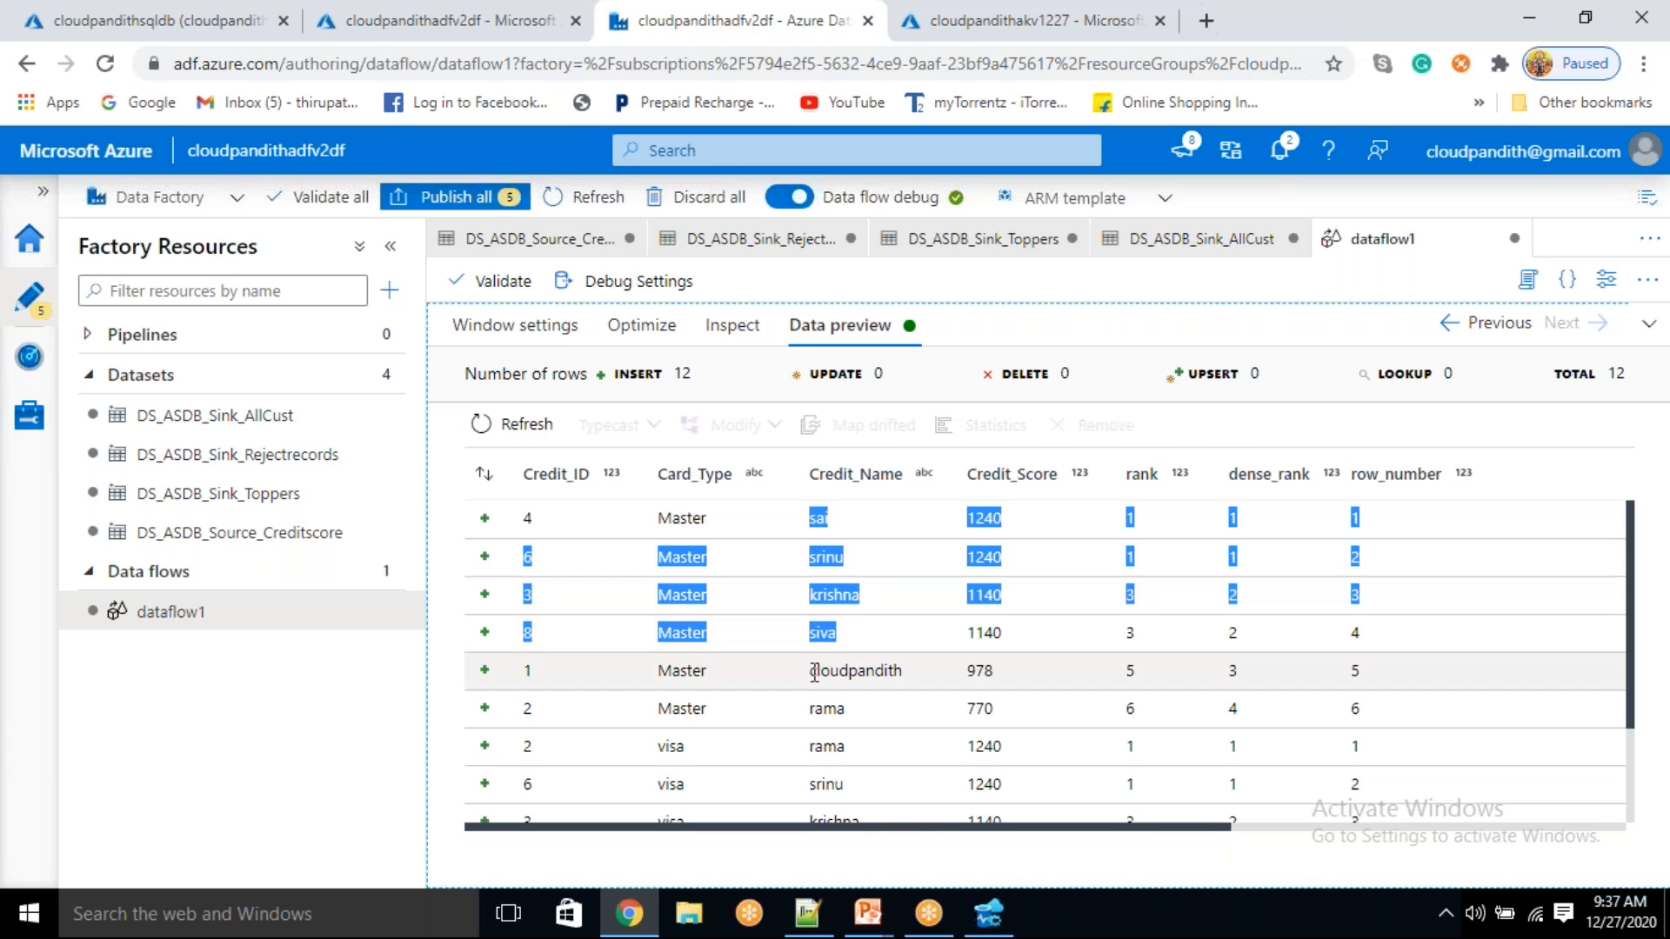
pyautogui.click(750, 708)
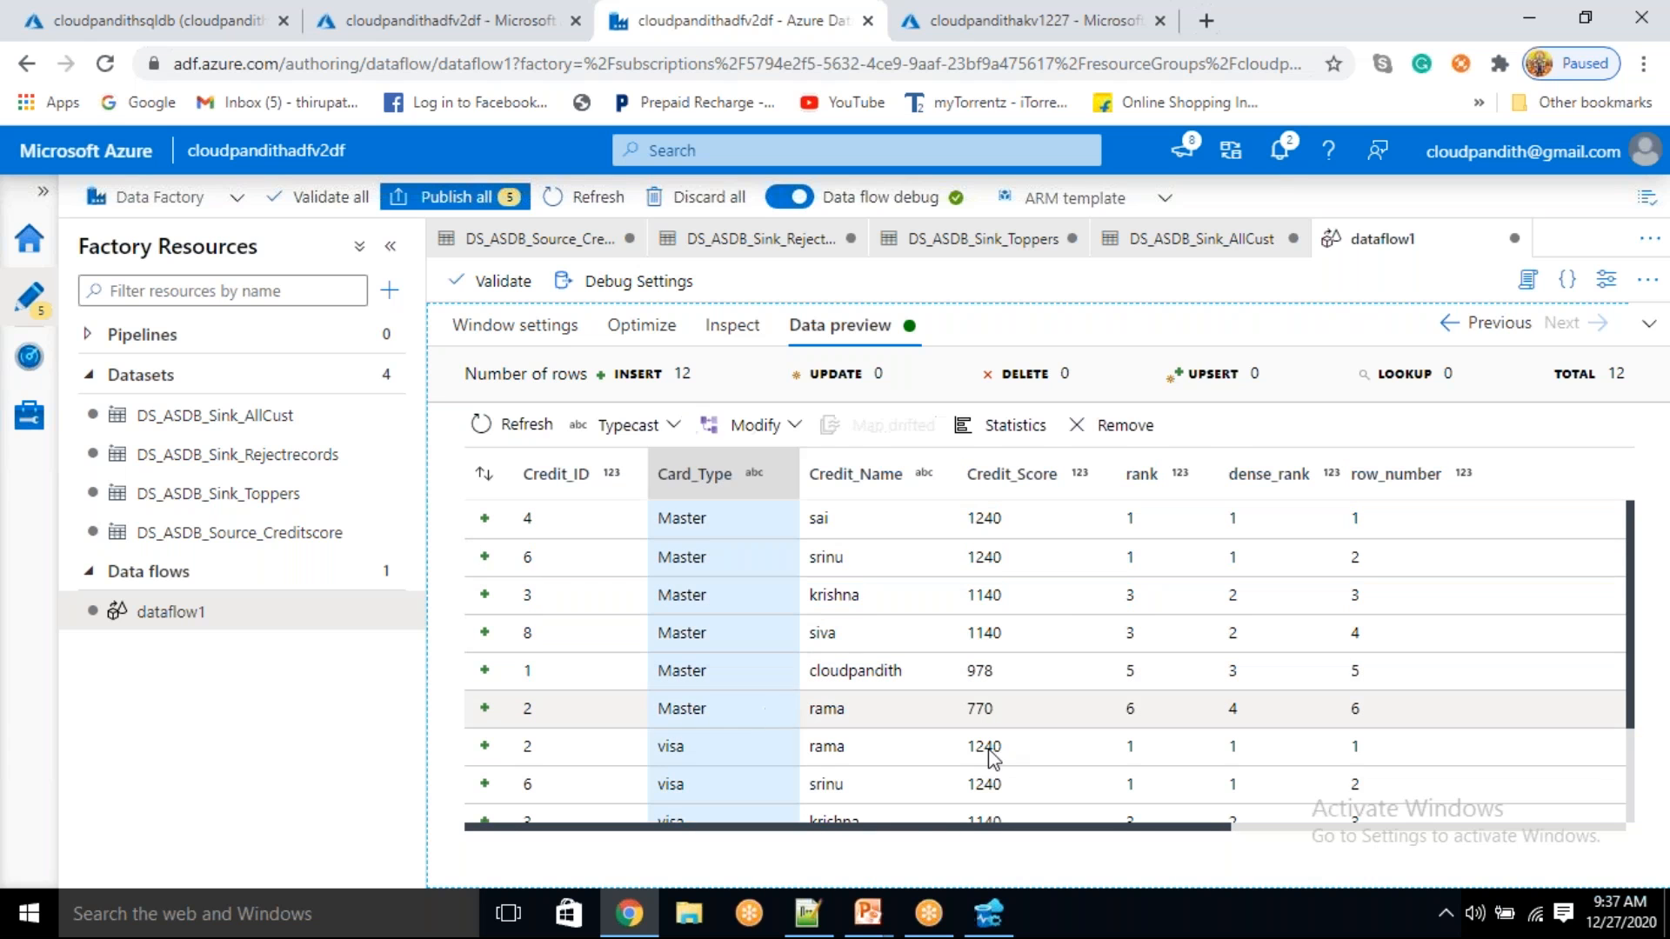
pyautogui.click(1382, 720)
pyautogui.moveTo(1386, 704); pyautogui.dragTo(670, 517)
pyautogui.click(1385, 616)
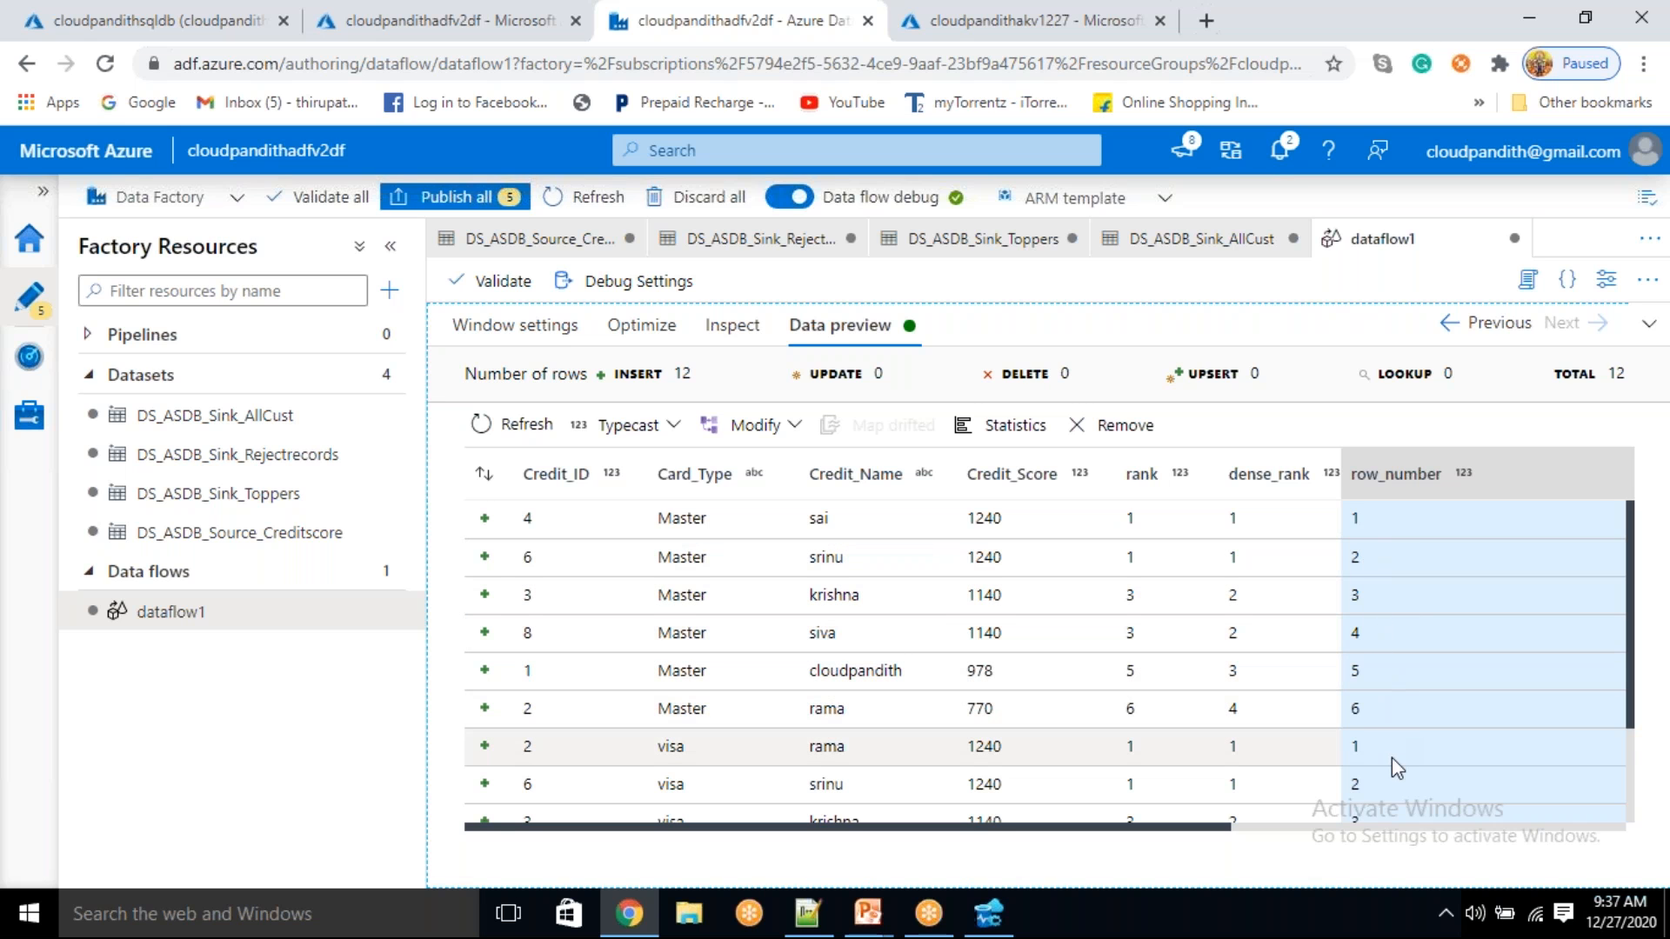
pyautogui.scroll(-3, 1392, 759)
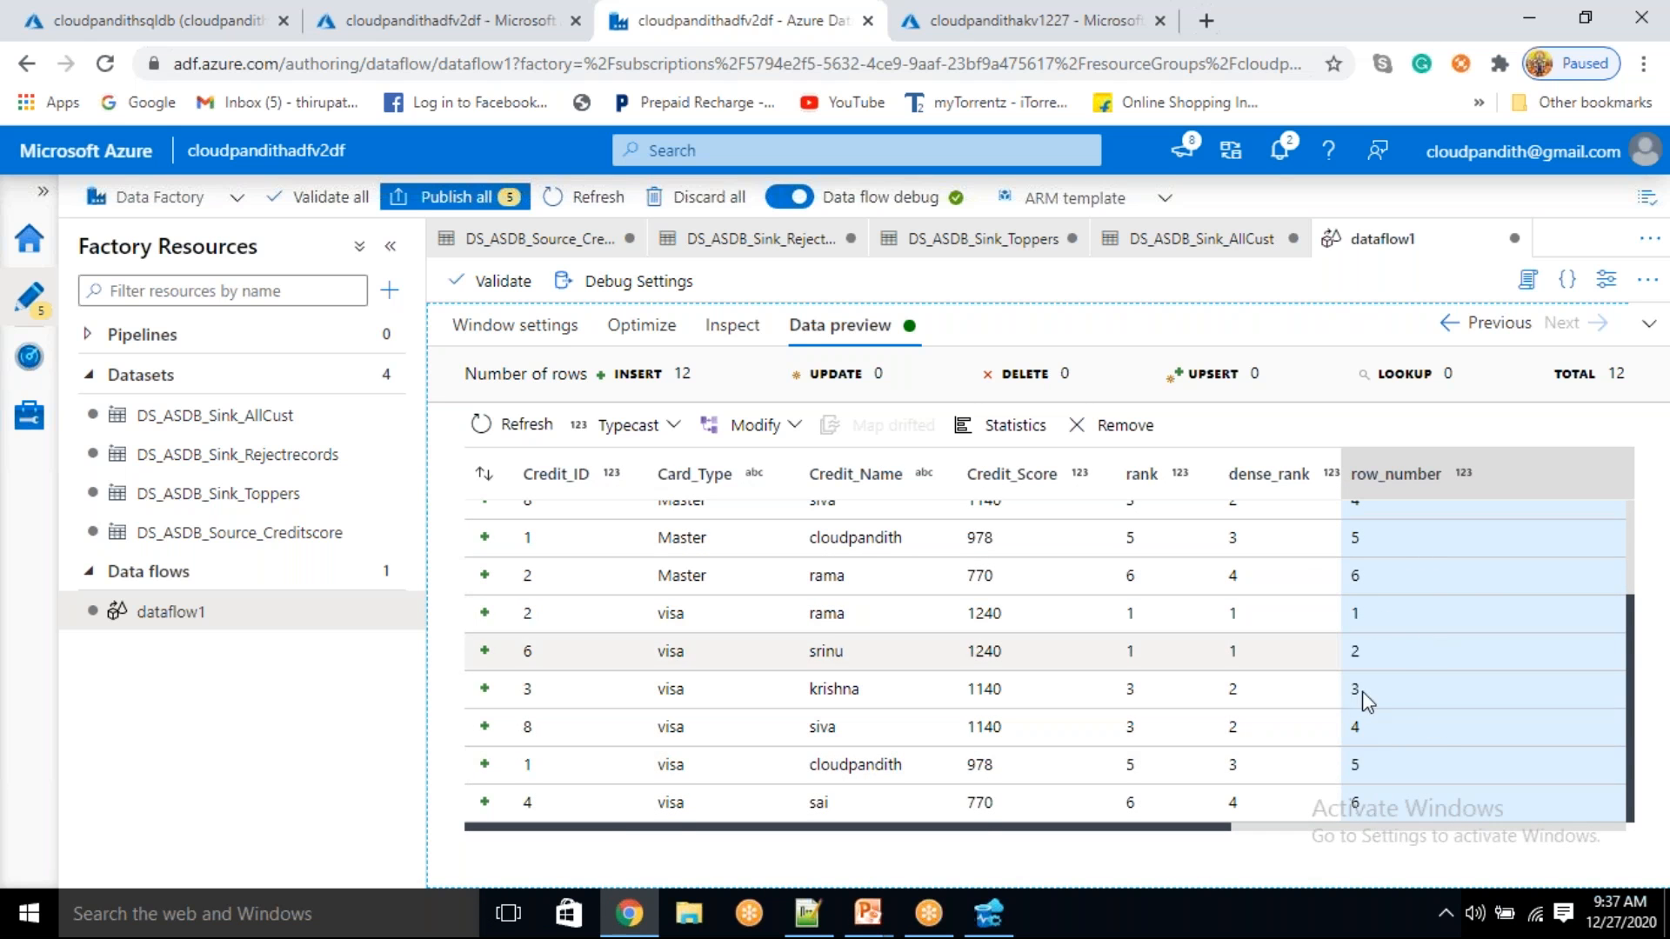
pyautogui.scroll(5, 1418, 740)
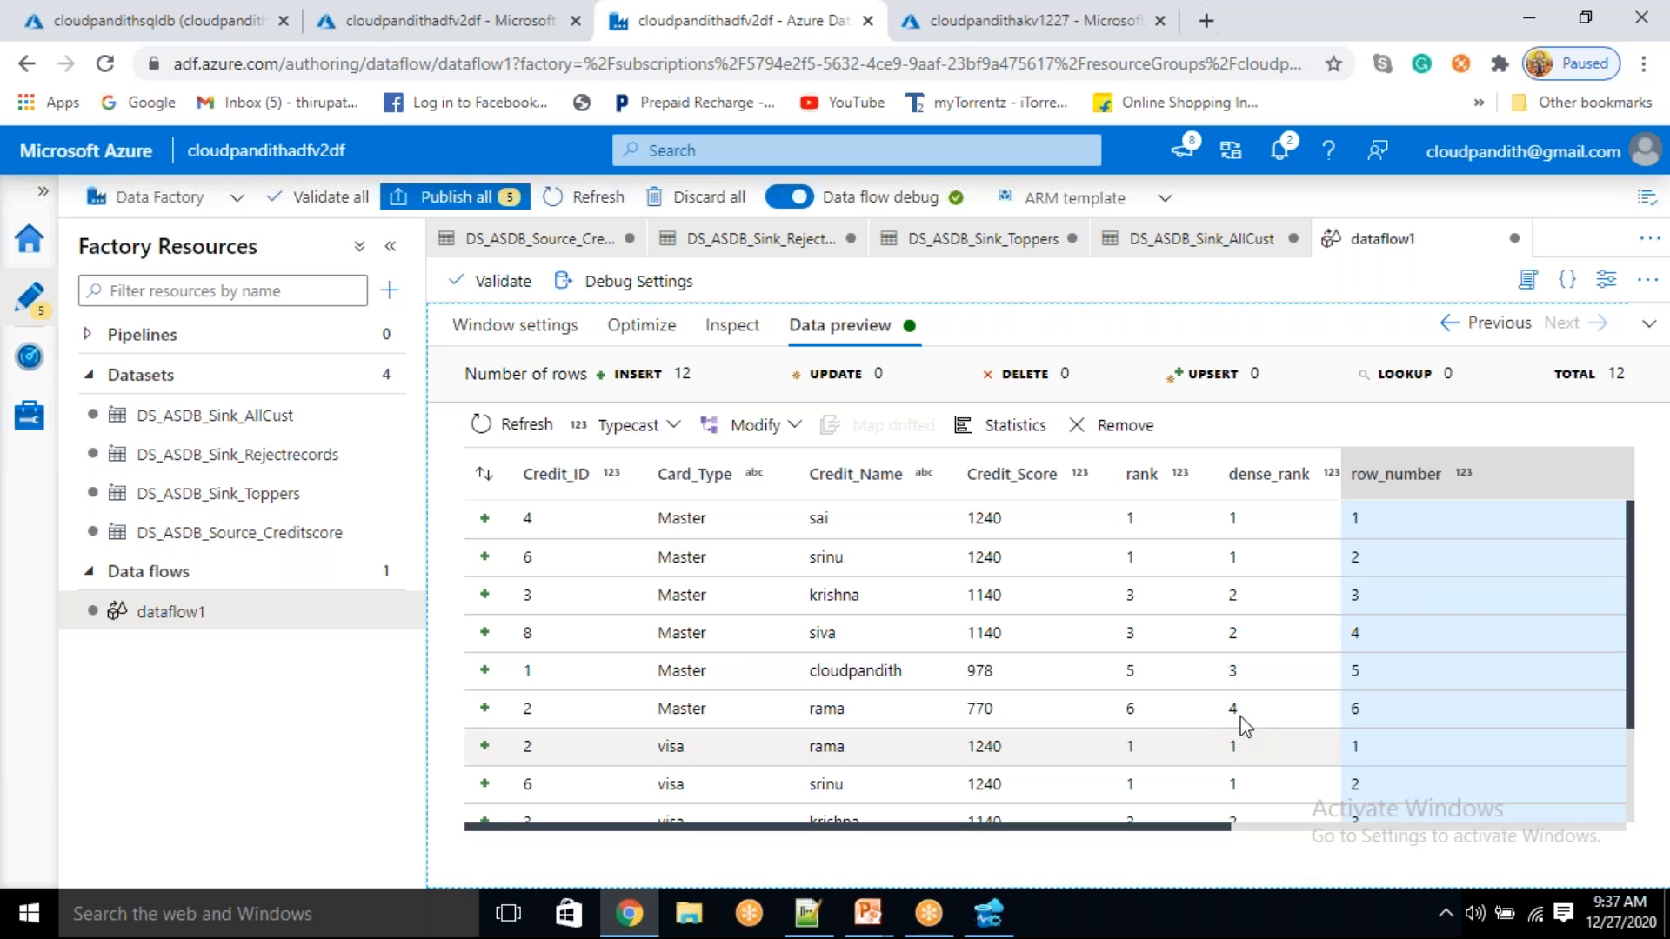
# - Examine the dense_rank values for each card type against the rank and row_number columns
pyautogui.moveTo(1242, 720); pyautogui.dragTo(1244, 536)
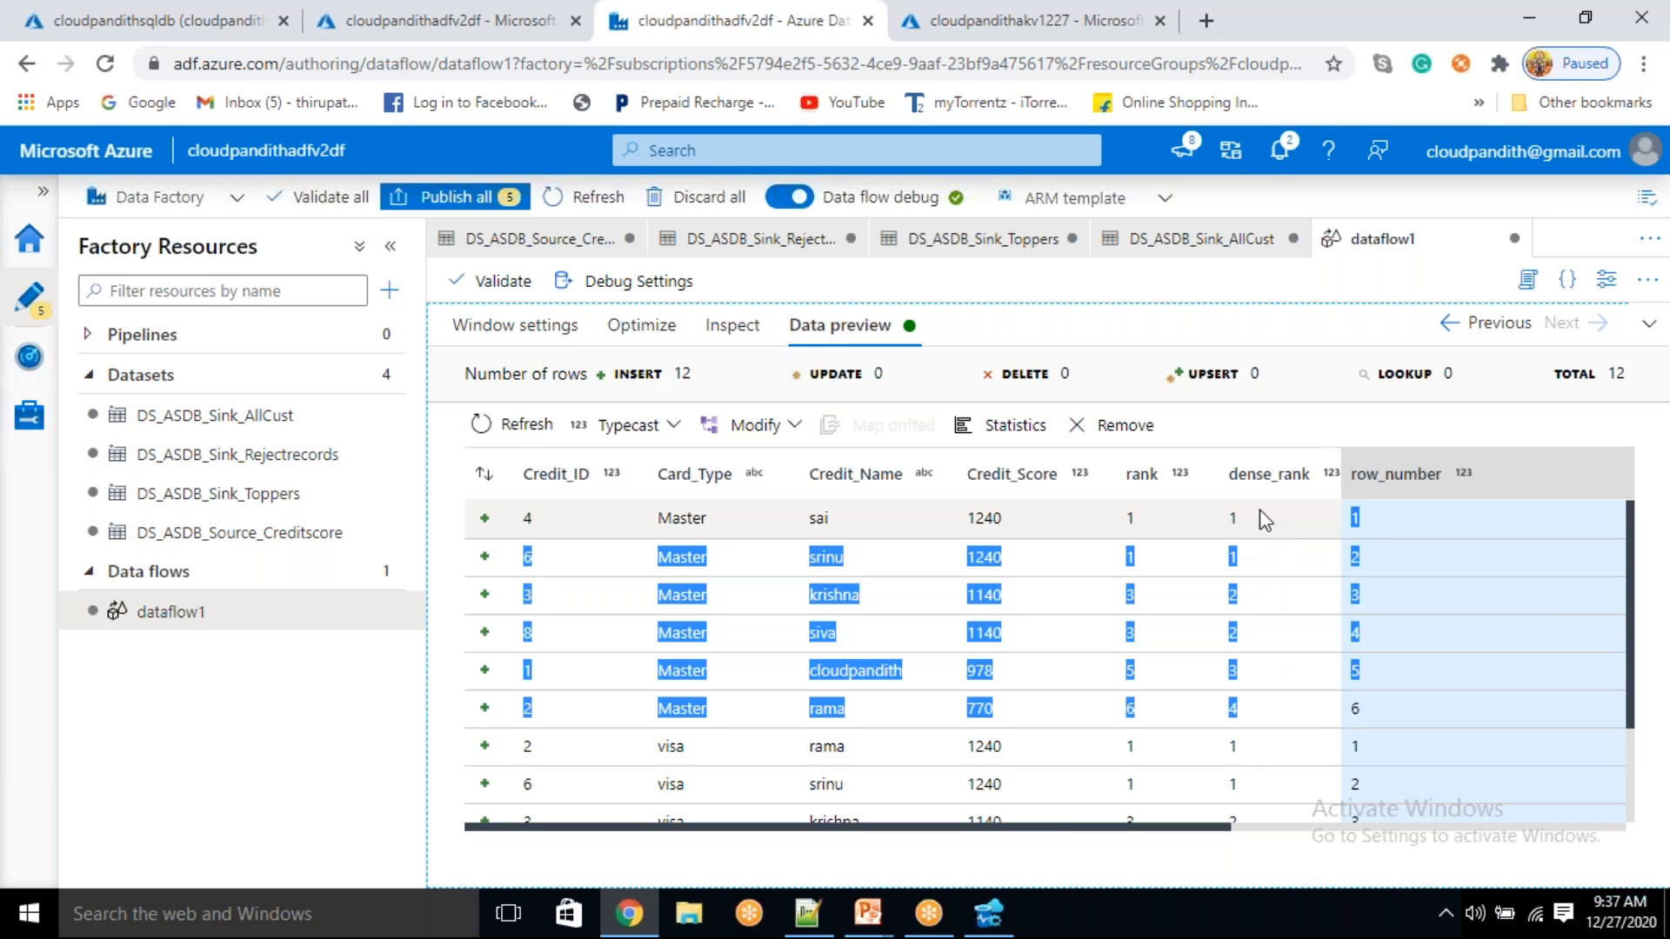
pyautogui.click(1253, 563)
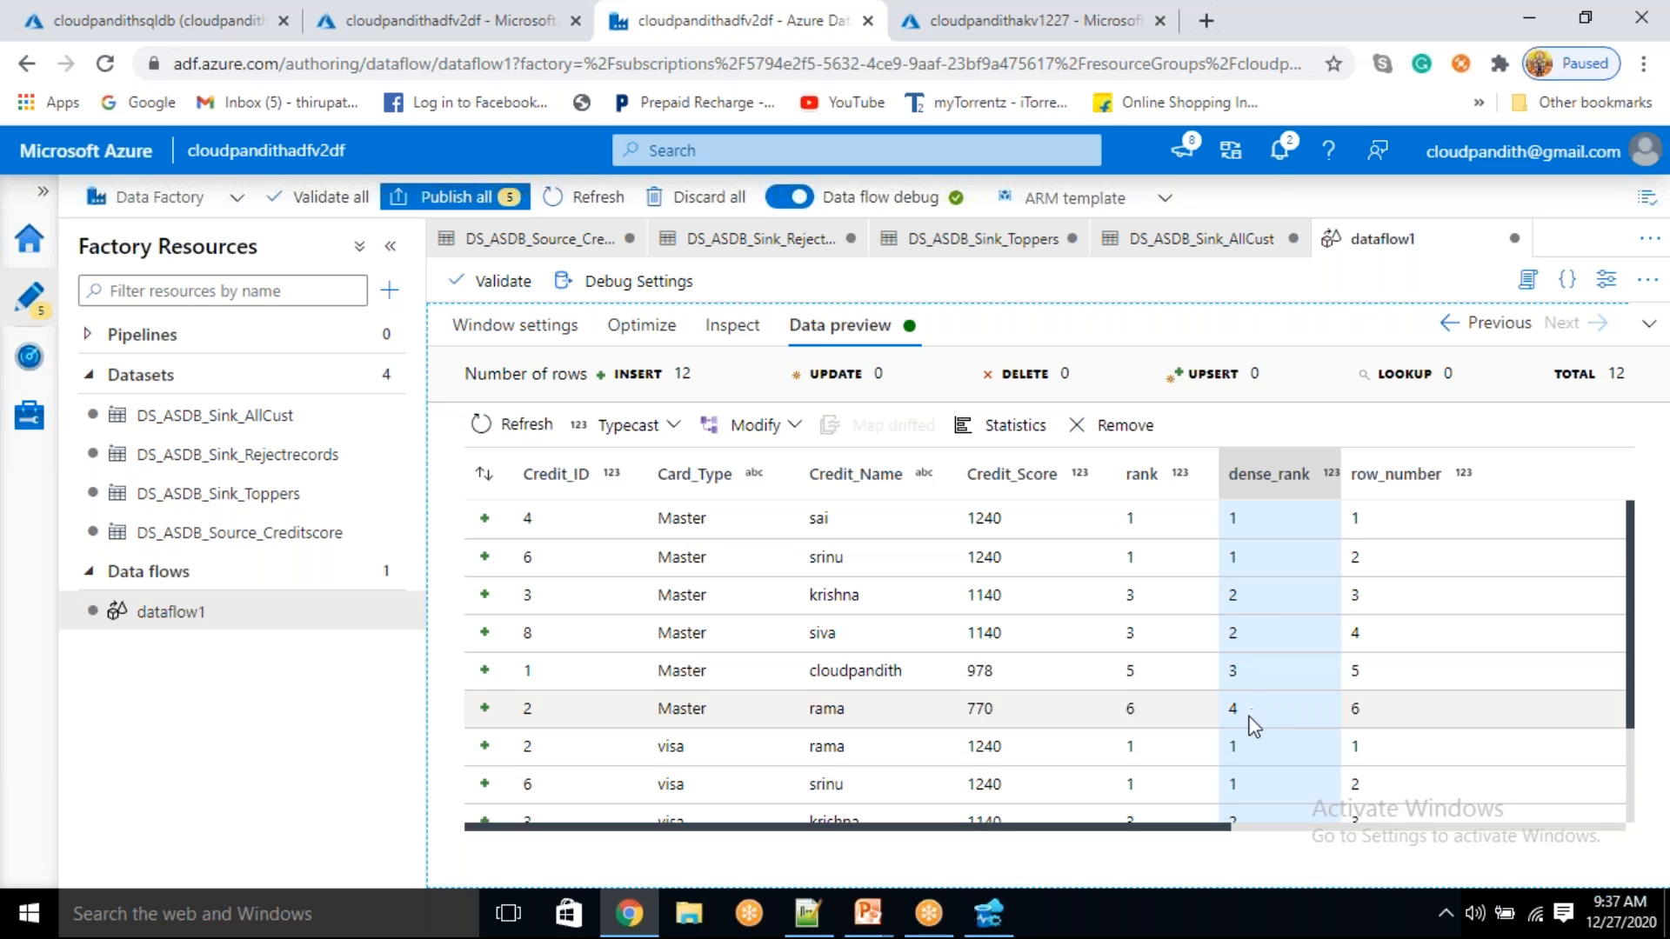
pyautogui.scroll(-2, 1247, 721)
pyautogui.scroll(2, 1190, 661)
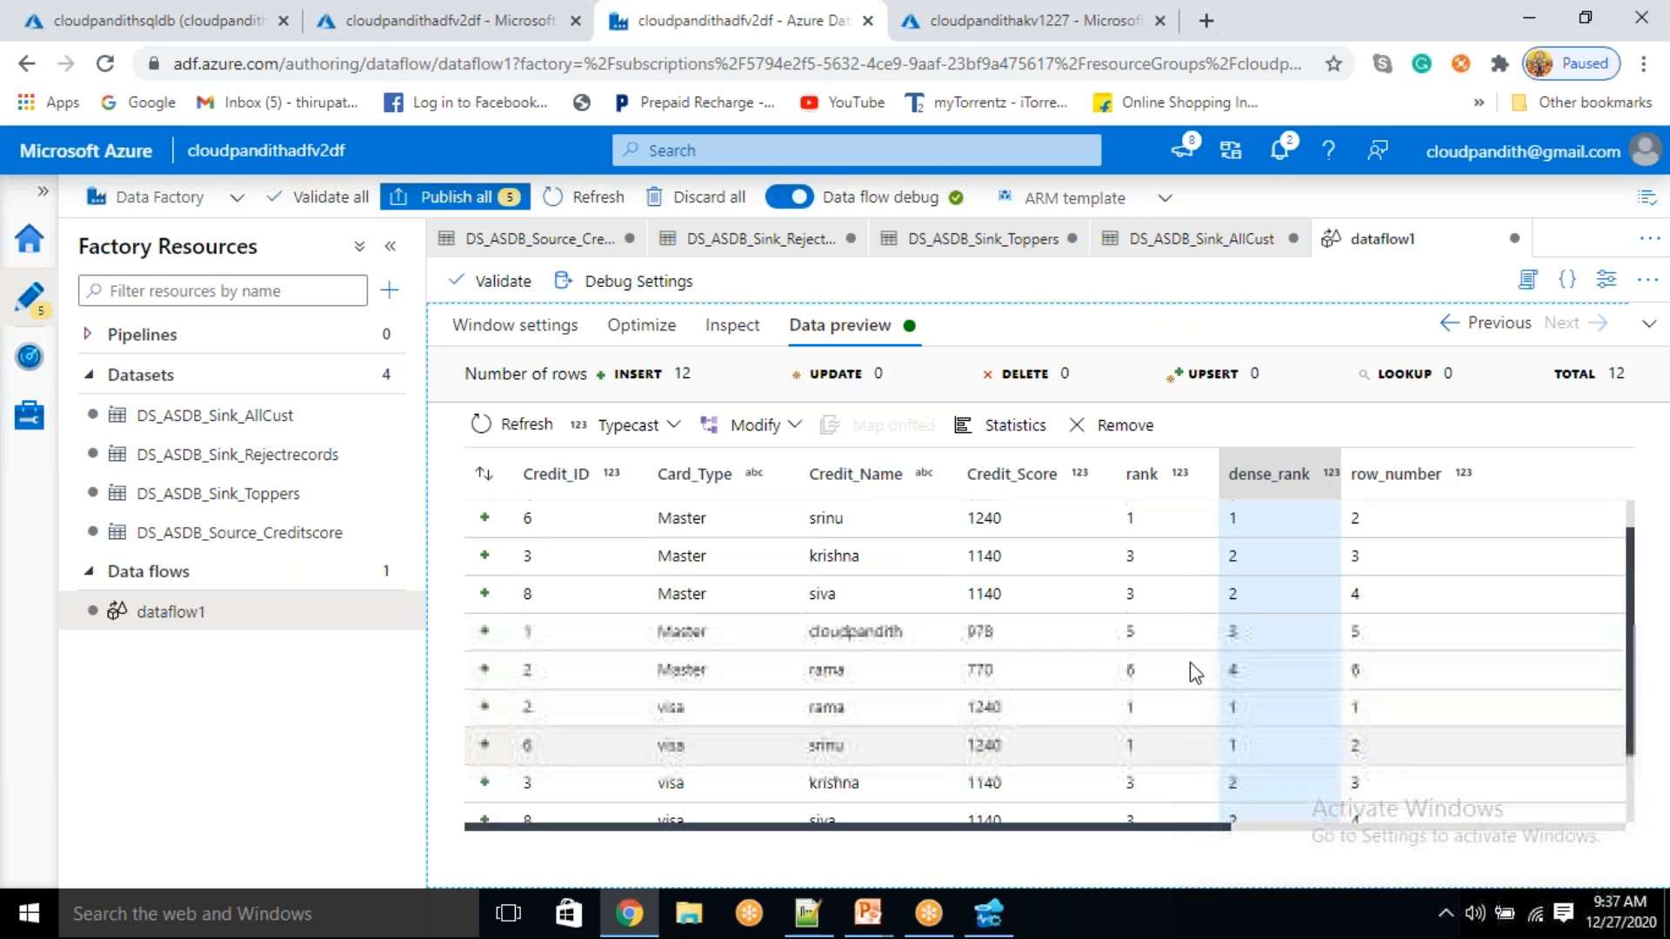
# - Compare the rank values with the dense_rank values across the Master and visa rows in the WindowRankDenseRank data preview
pyautogui.click(1140, 537)
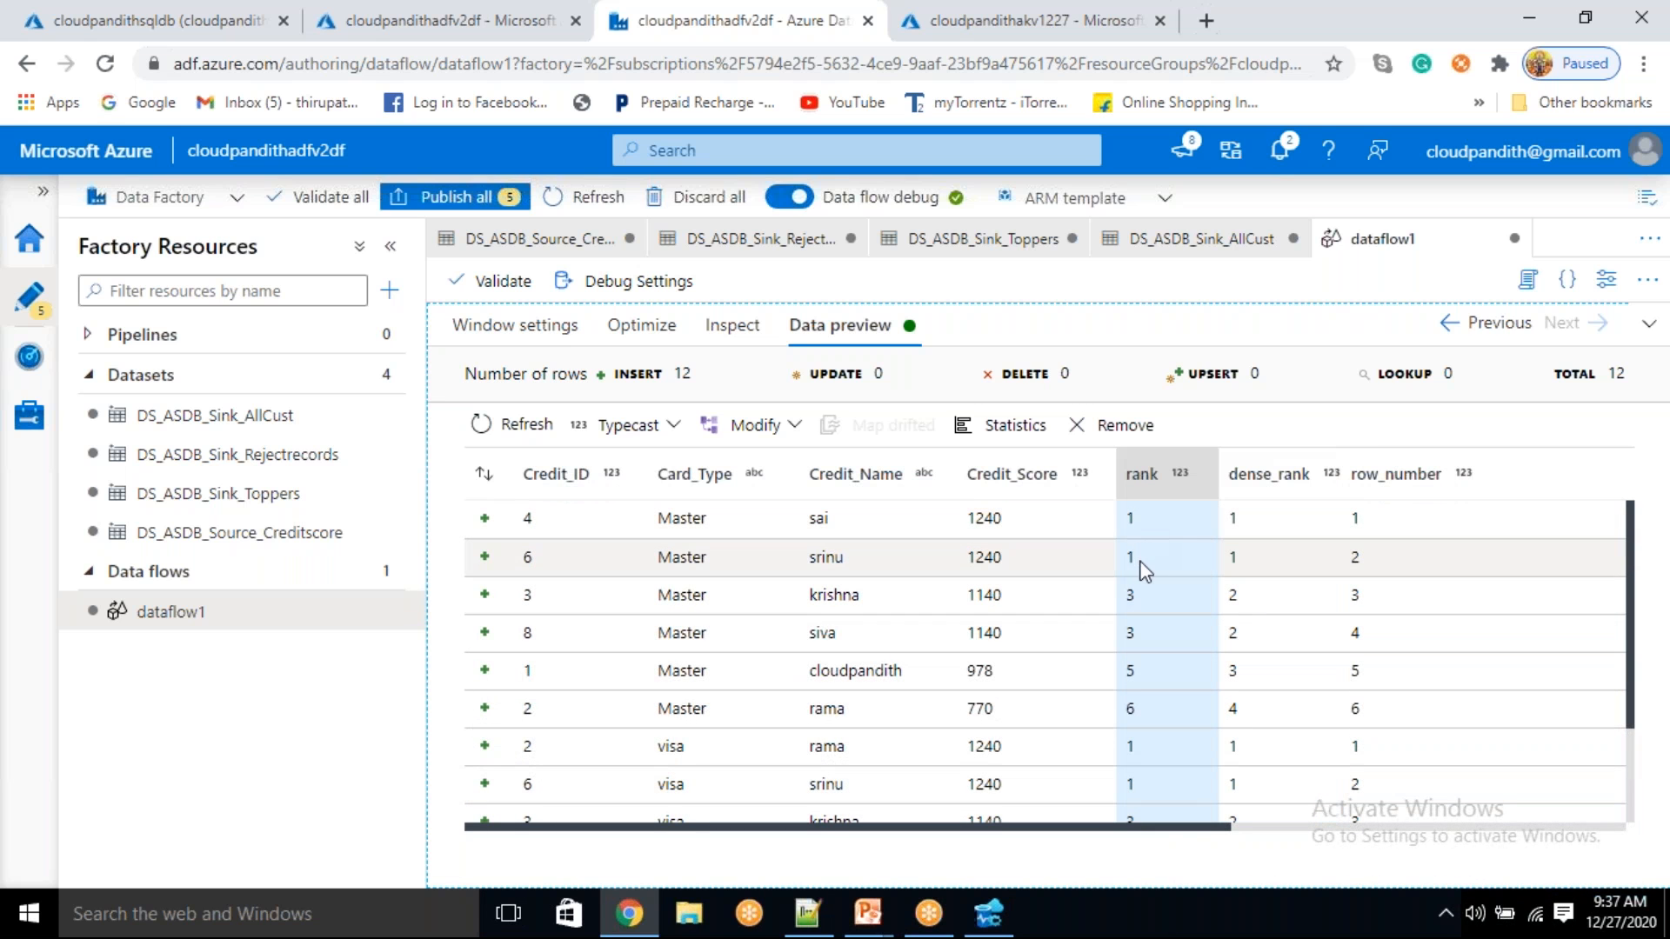
pyautogui.click(1244, 566)
pyautogui.click(1148, 623)
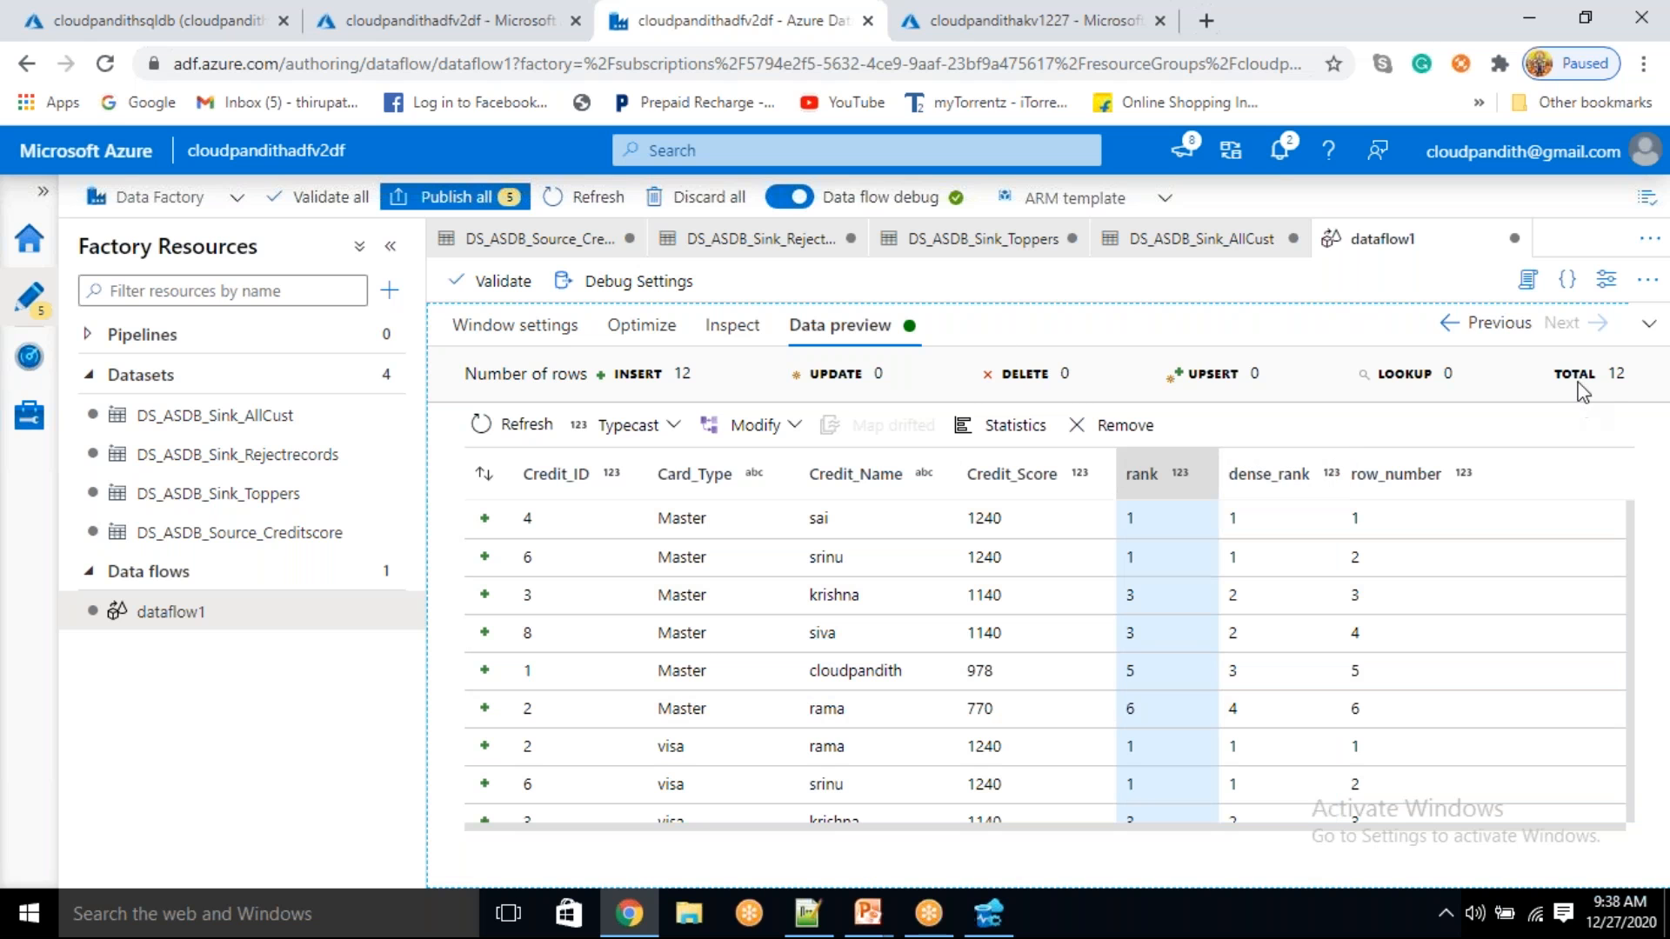
pyautogui.click(1649, 324)
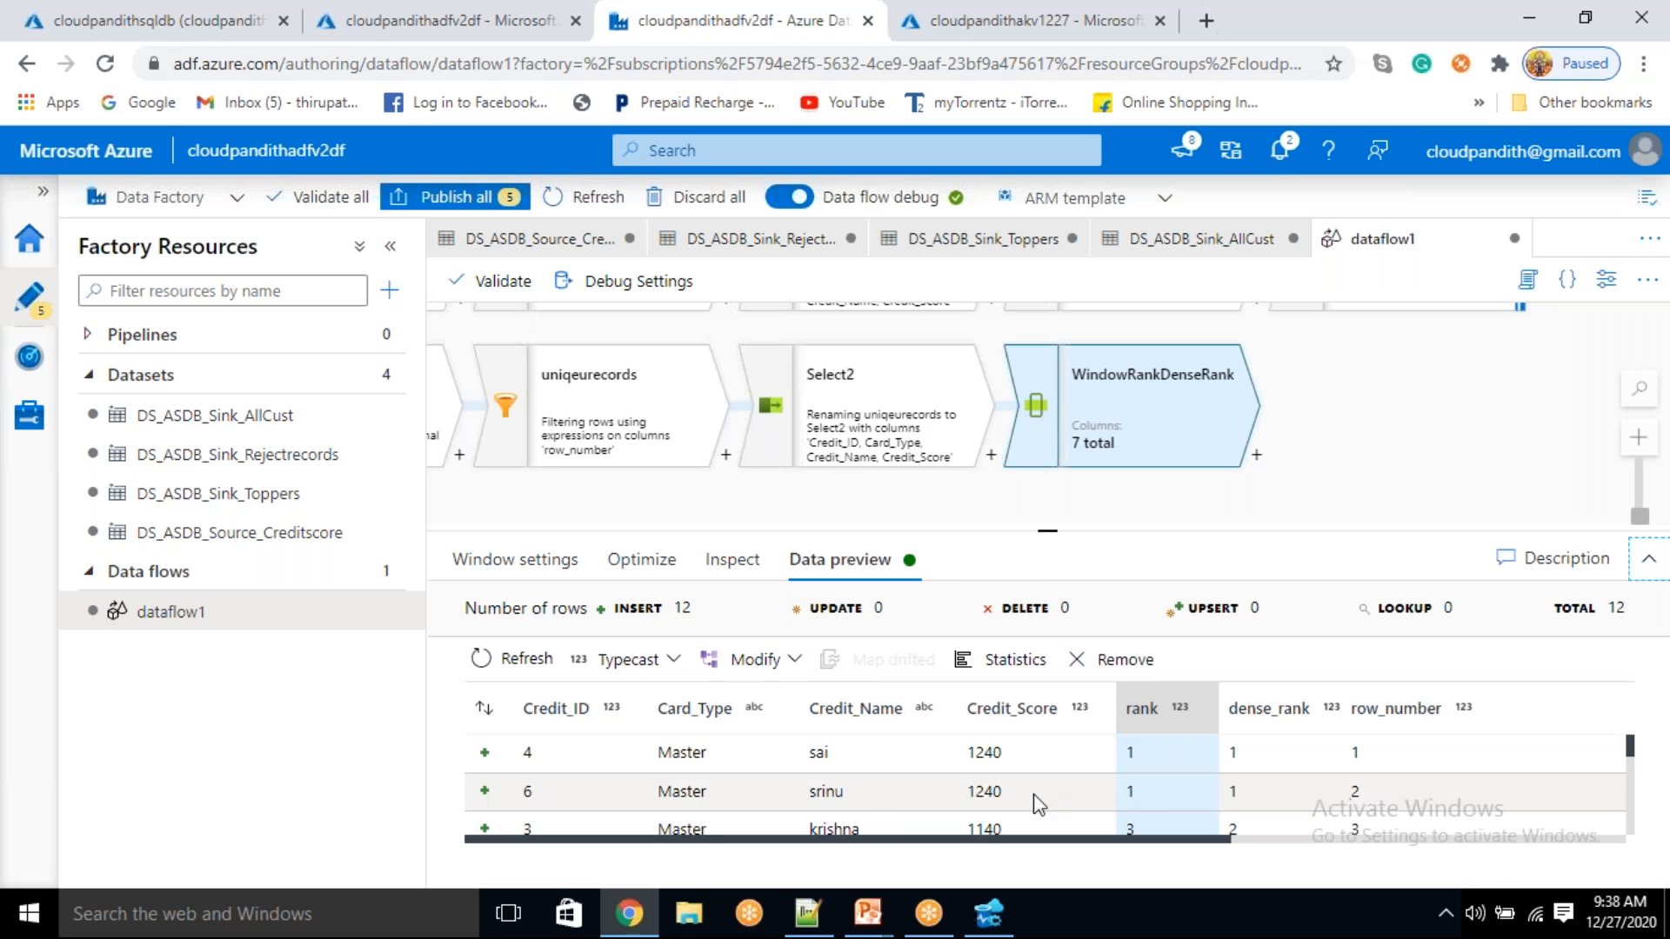
pyautogui.scroll(-1, 876, 818)
pyautogui.scroll(-1, 729, 830)
pyautogui.scroll(2, 729, 829)
pyautogui.scroll(-1, 879, 773)
pyautogui.scroll(-1, 871, 764)
pyautogui.scroll(2, 870, 765)
pyautogui.scroll(-1, 870, 765)
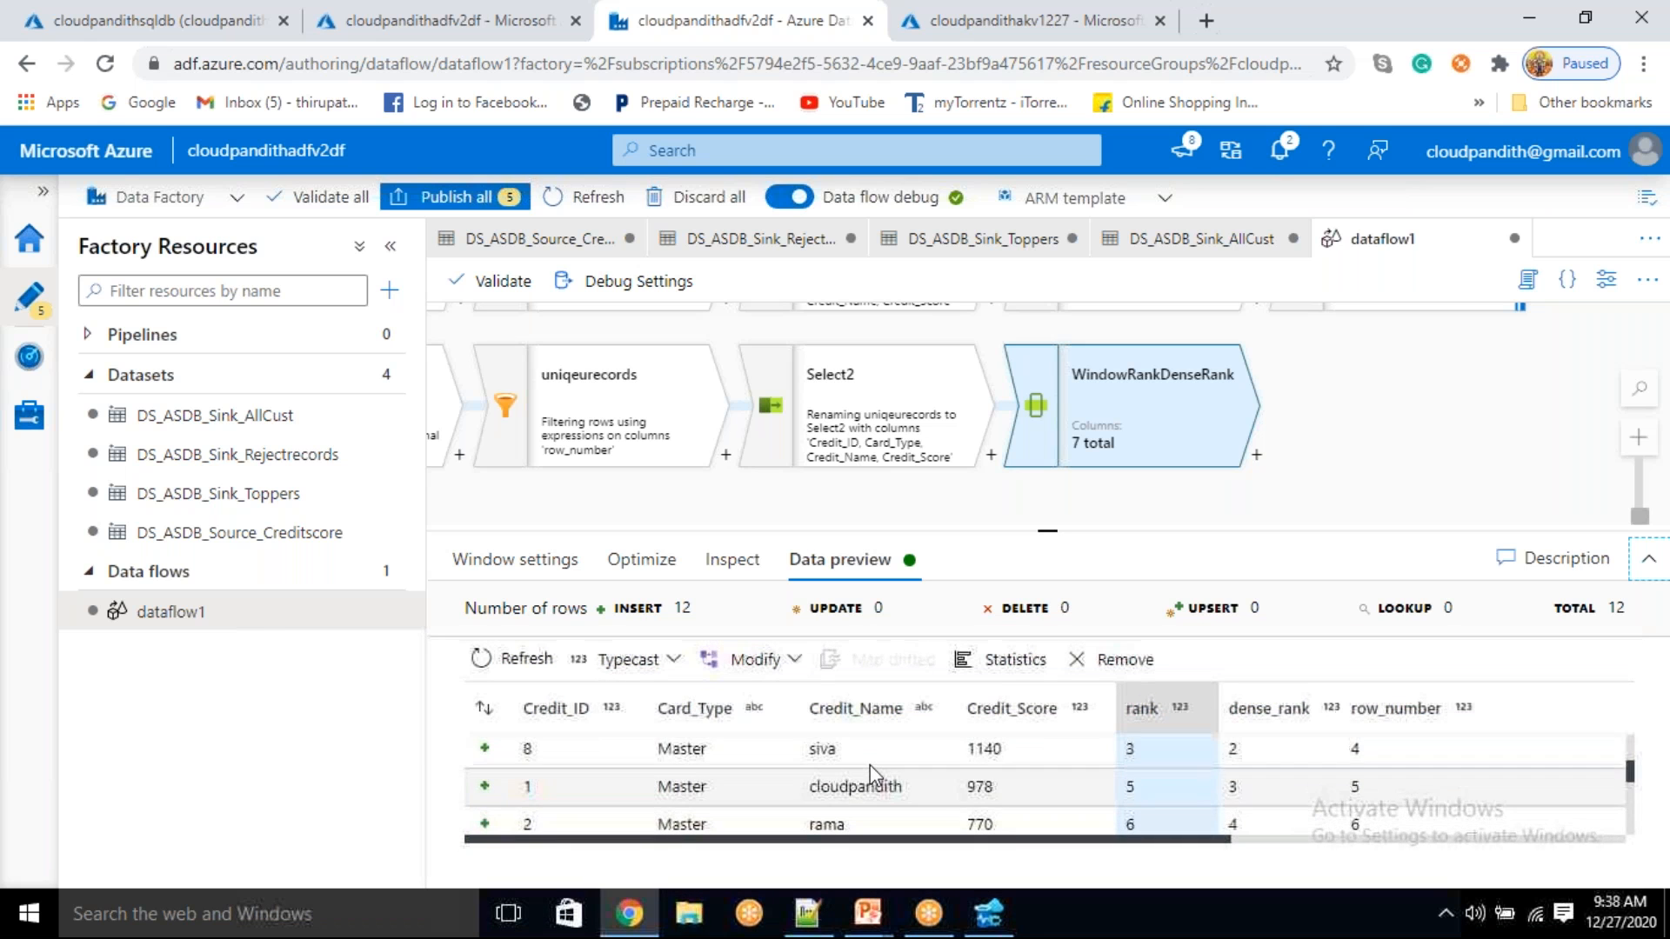
pyautogui.scroll(2, 870, 765)
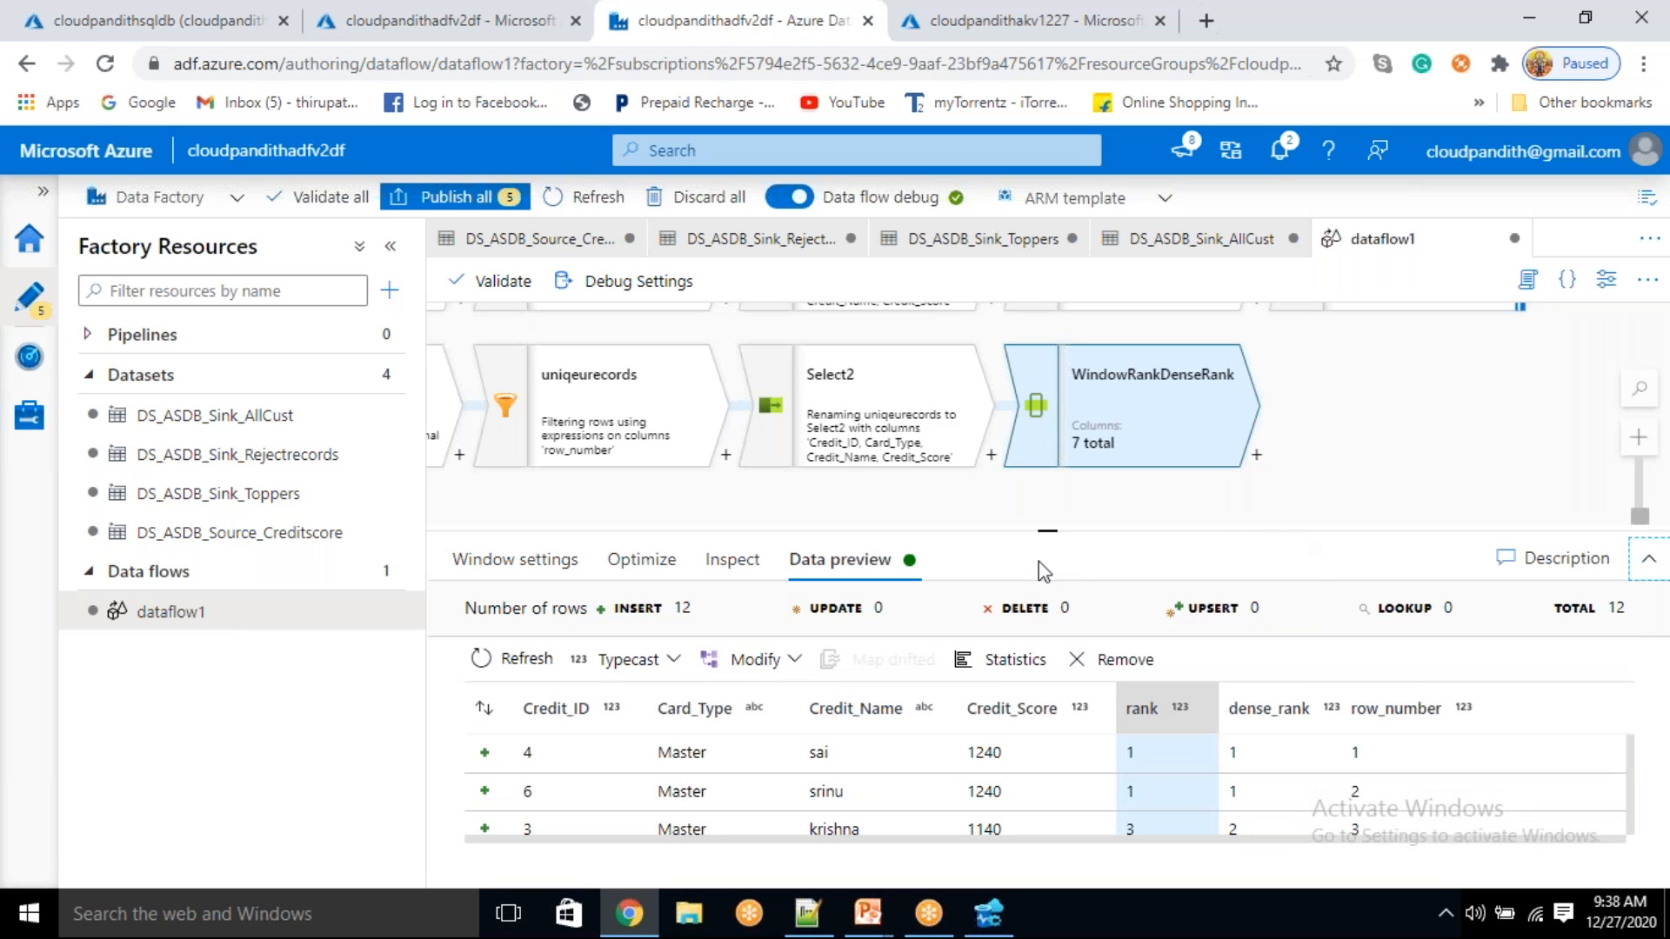
pyautogui.moveTo(1050, 522); pyautogui.dragTo(1093, 330)
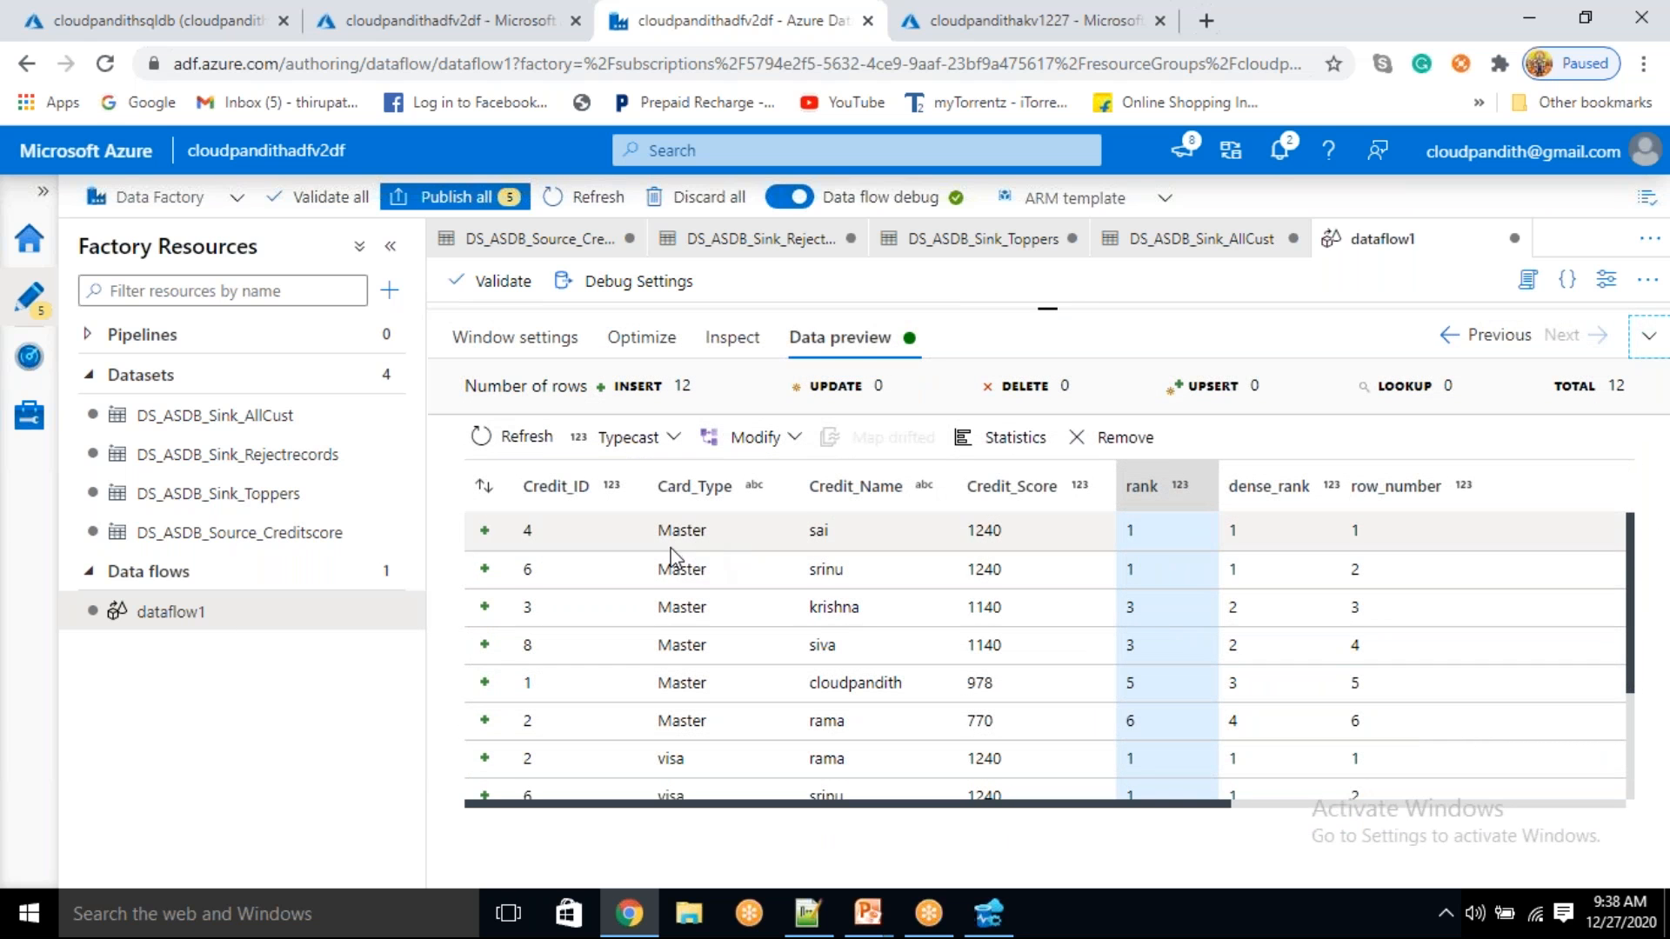
pyautogui.scroll(-3, 755, 713)
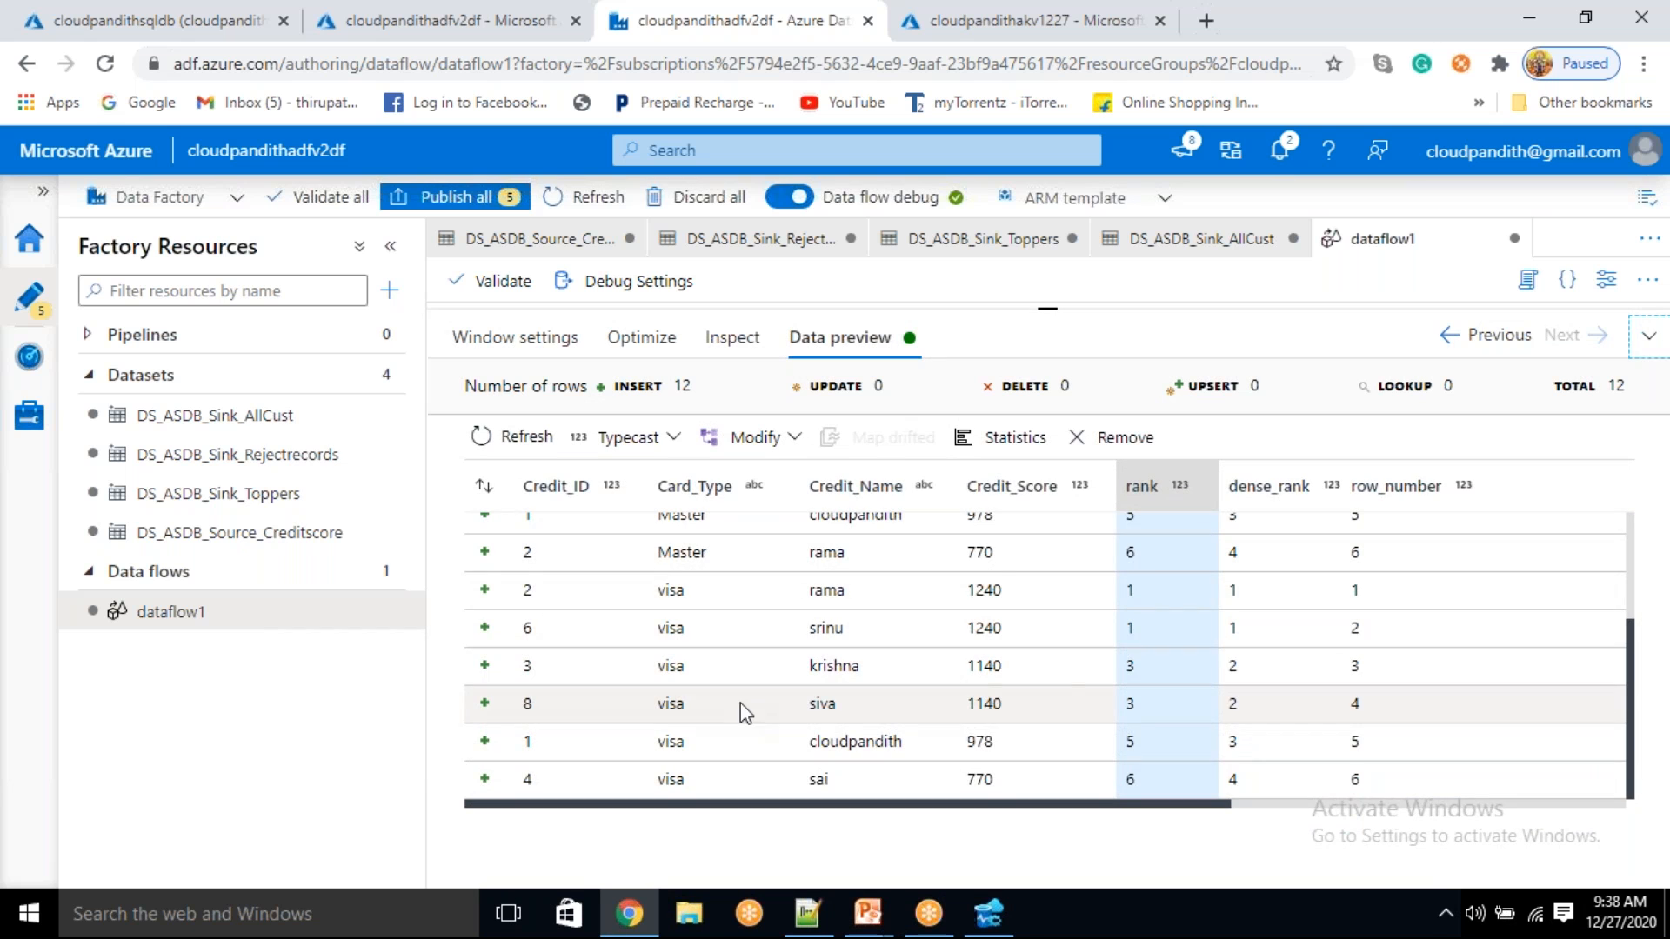
pyautogui.scroll(3, 1217, 635)
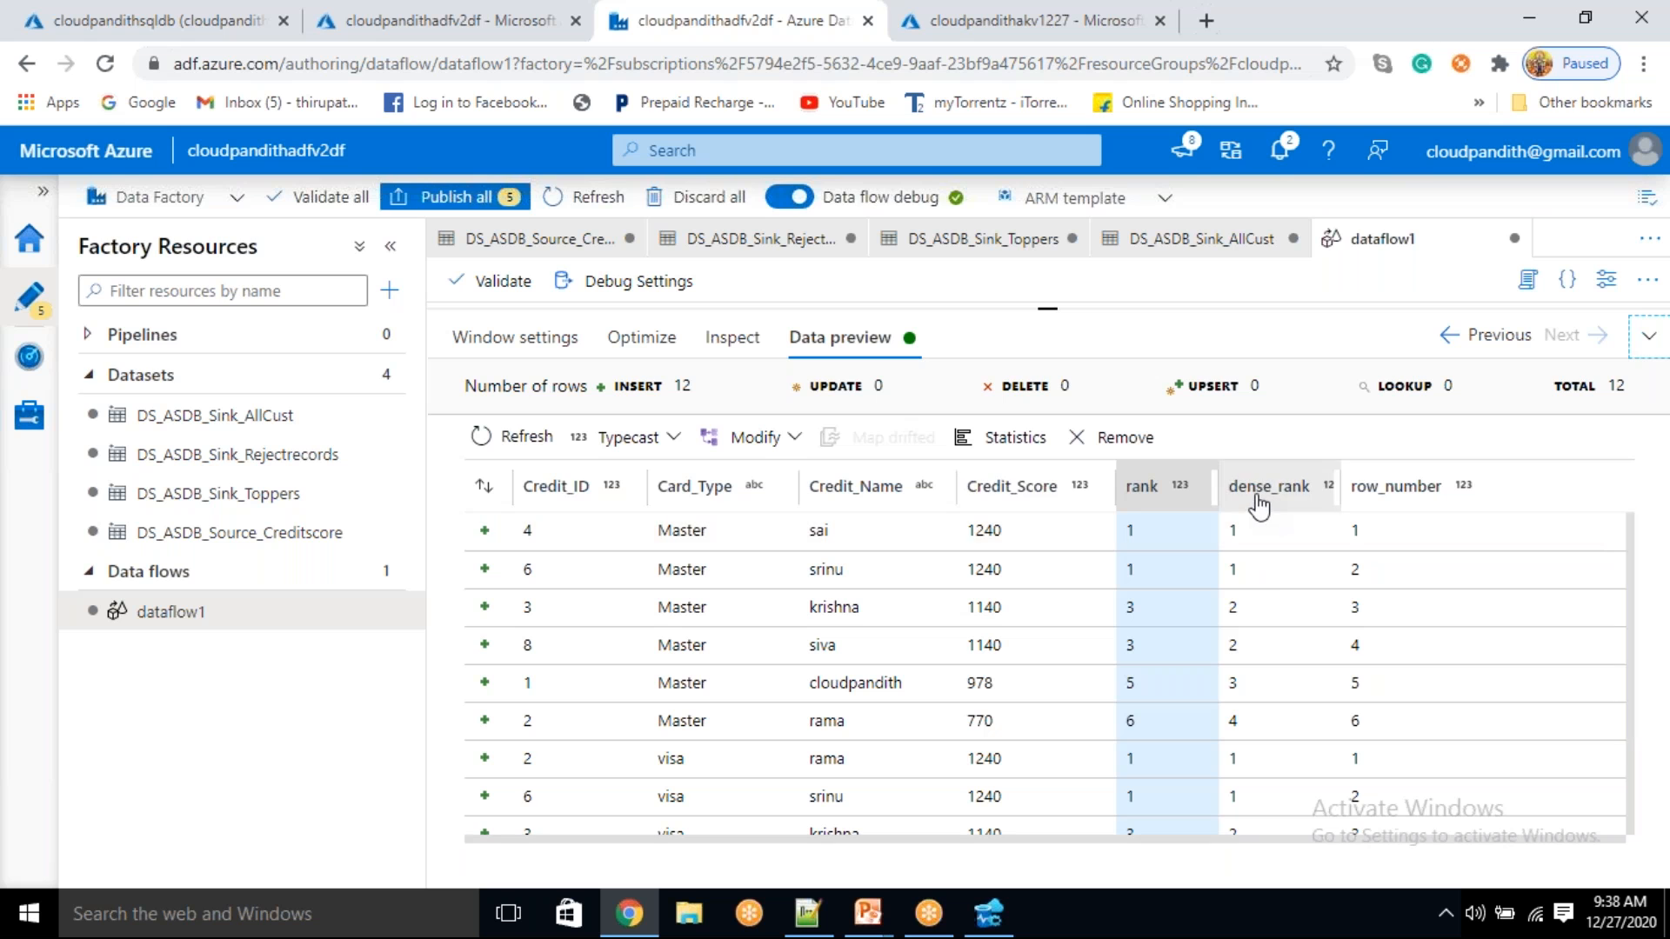
# - Examine which Master and visa records share the top dense_rank value in the data preview
pyautogui.click(1253, 557)
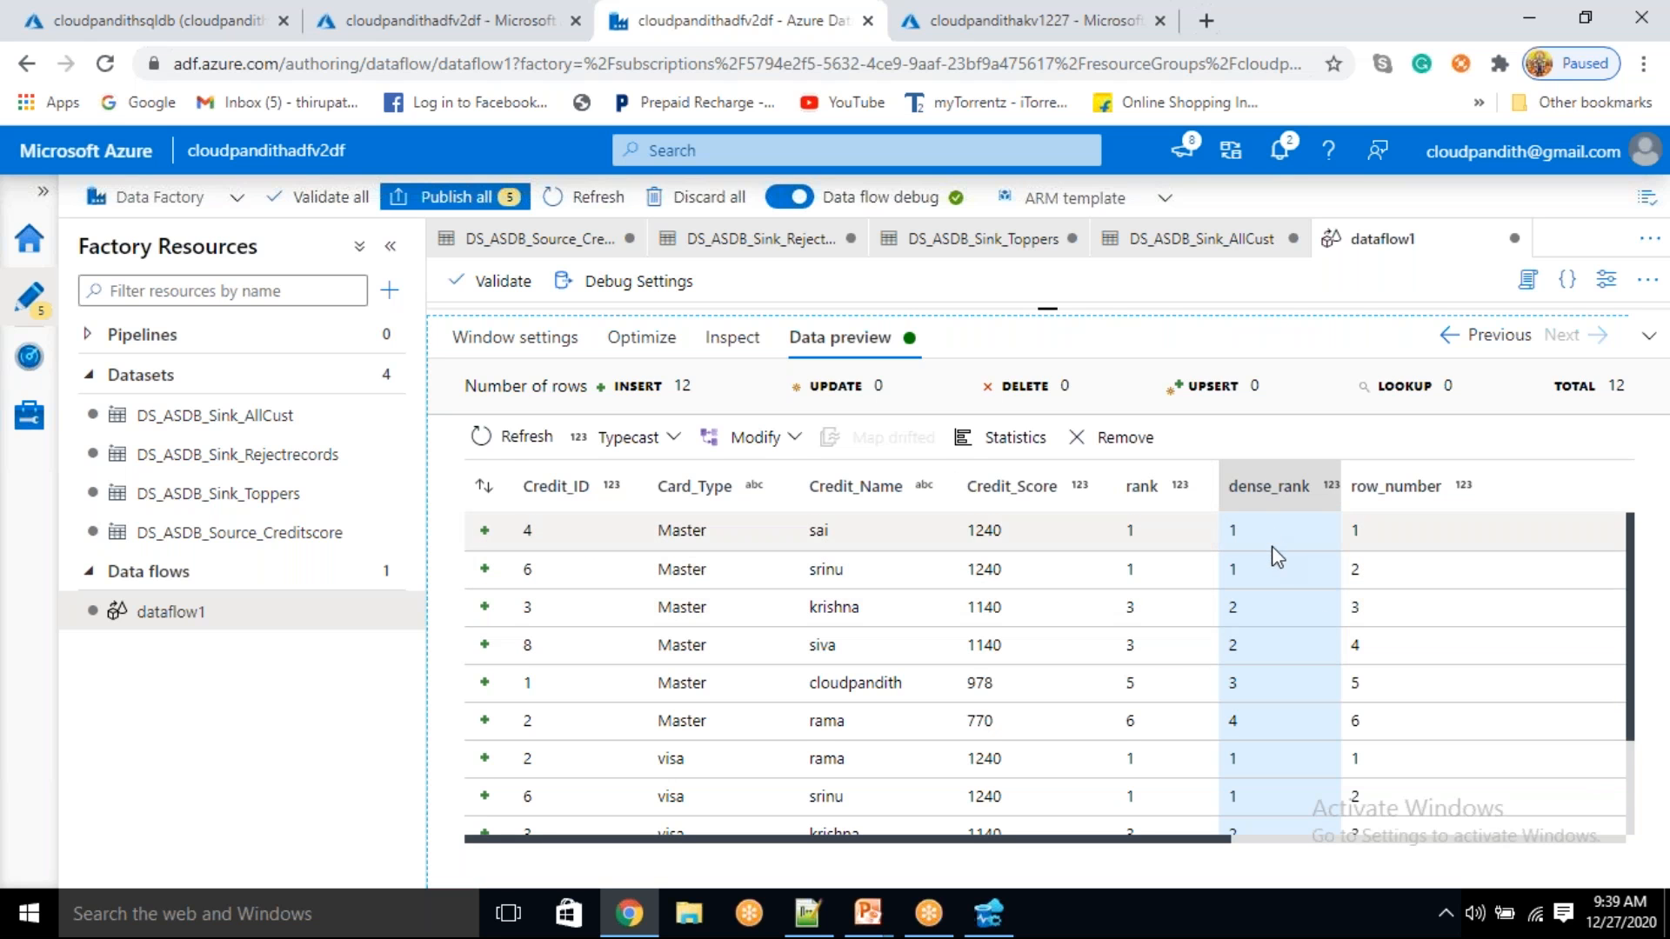
pyautogui.scroll(-3, 1265, 698)
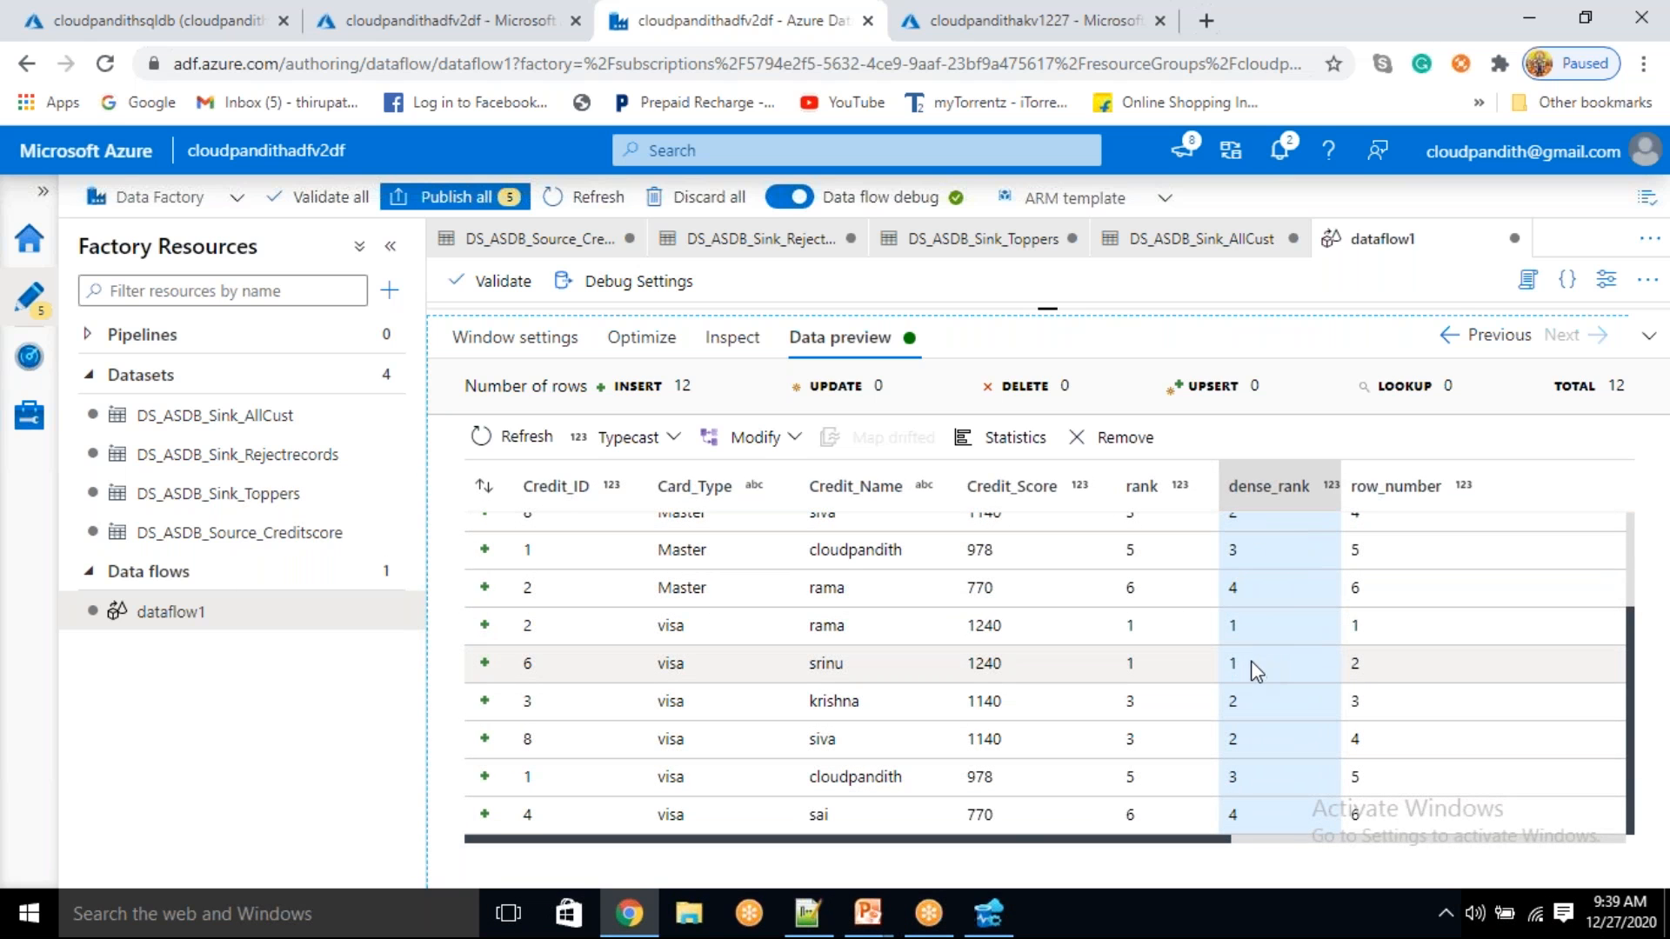
pyautogui.moveTo(1253, 622); pyautogui.dragTo(1252, 642)
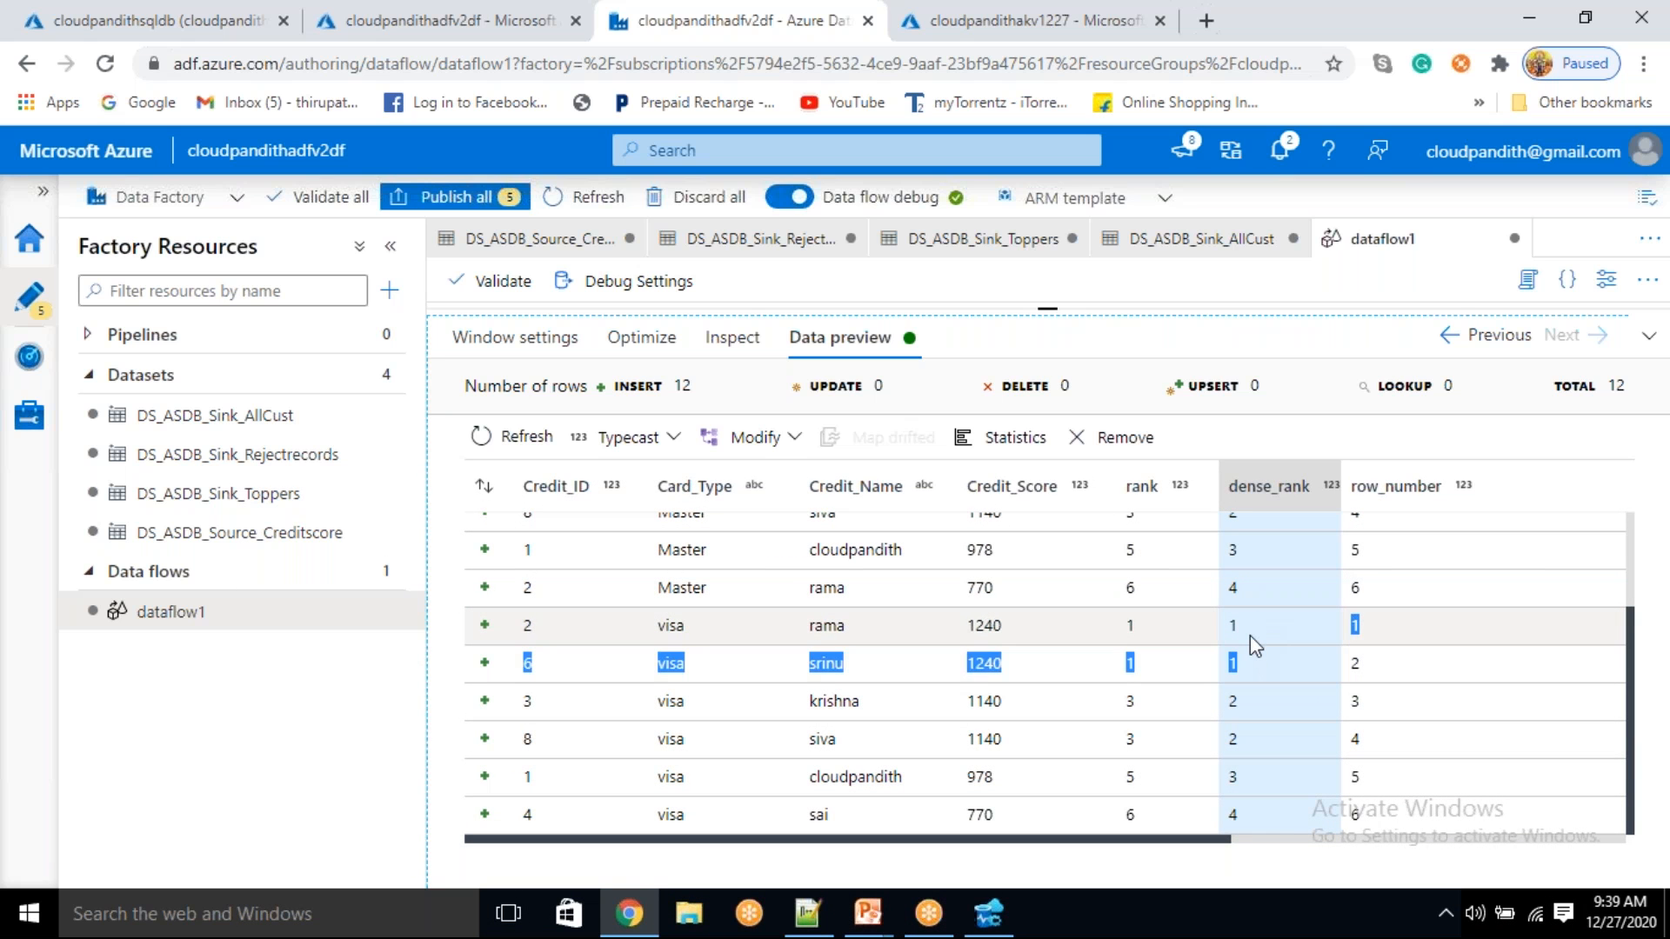
pyautogui.click(1250, 635)
pyautogui.scroll(1, 1263, 639)
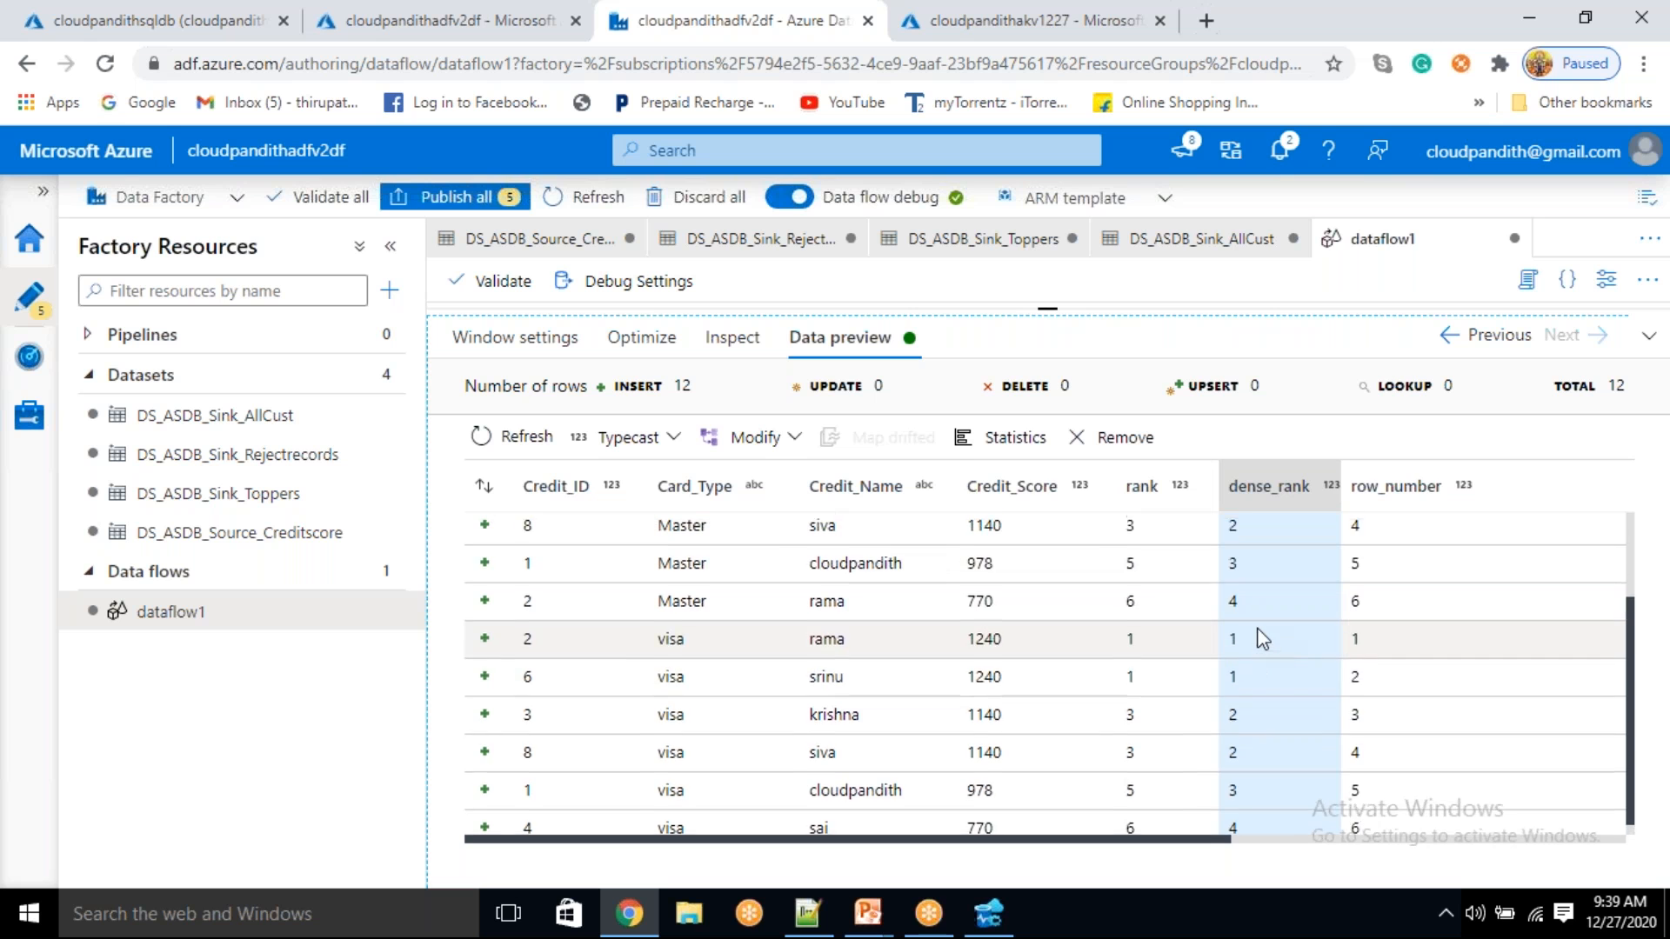
pyautogui.scroll(2, 1263, 639)
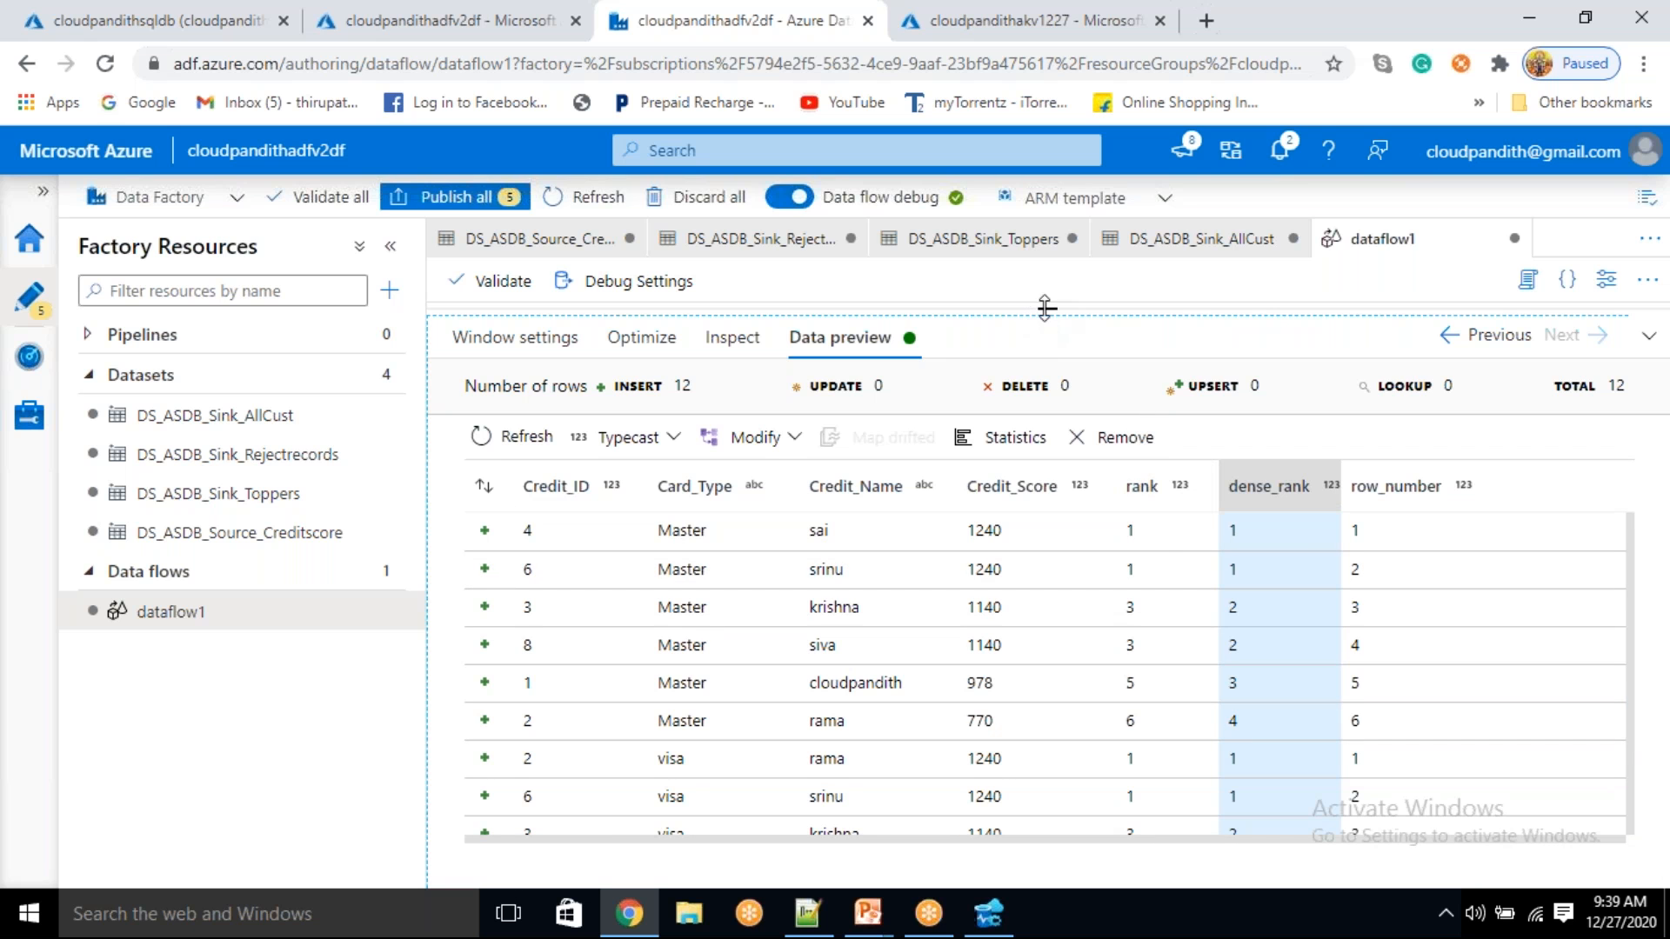
pyautogui.moveTo(1046, 307); pyautogui.dragTo(950, 729)
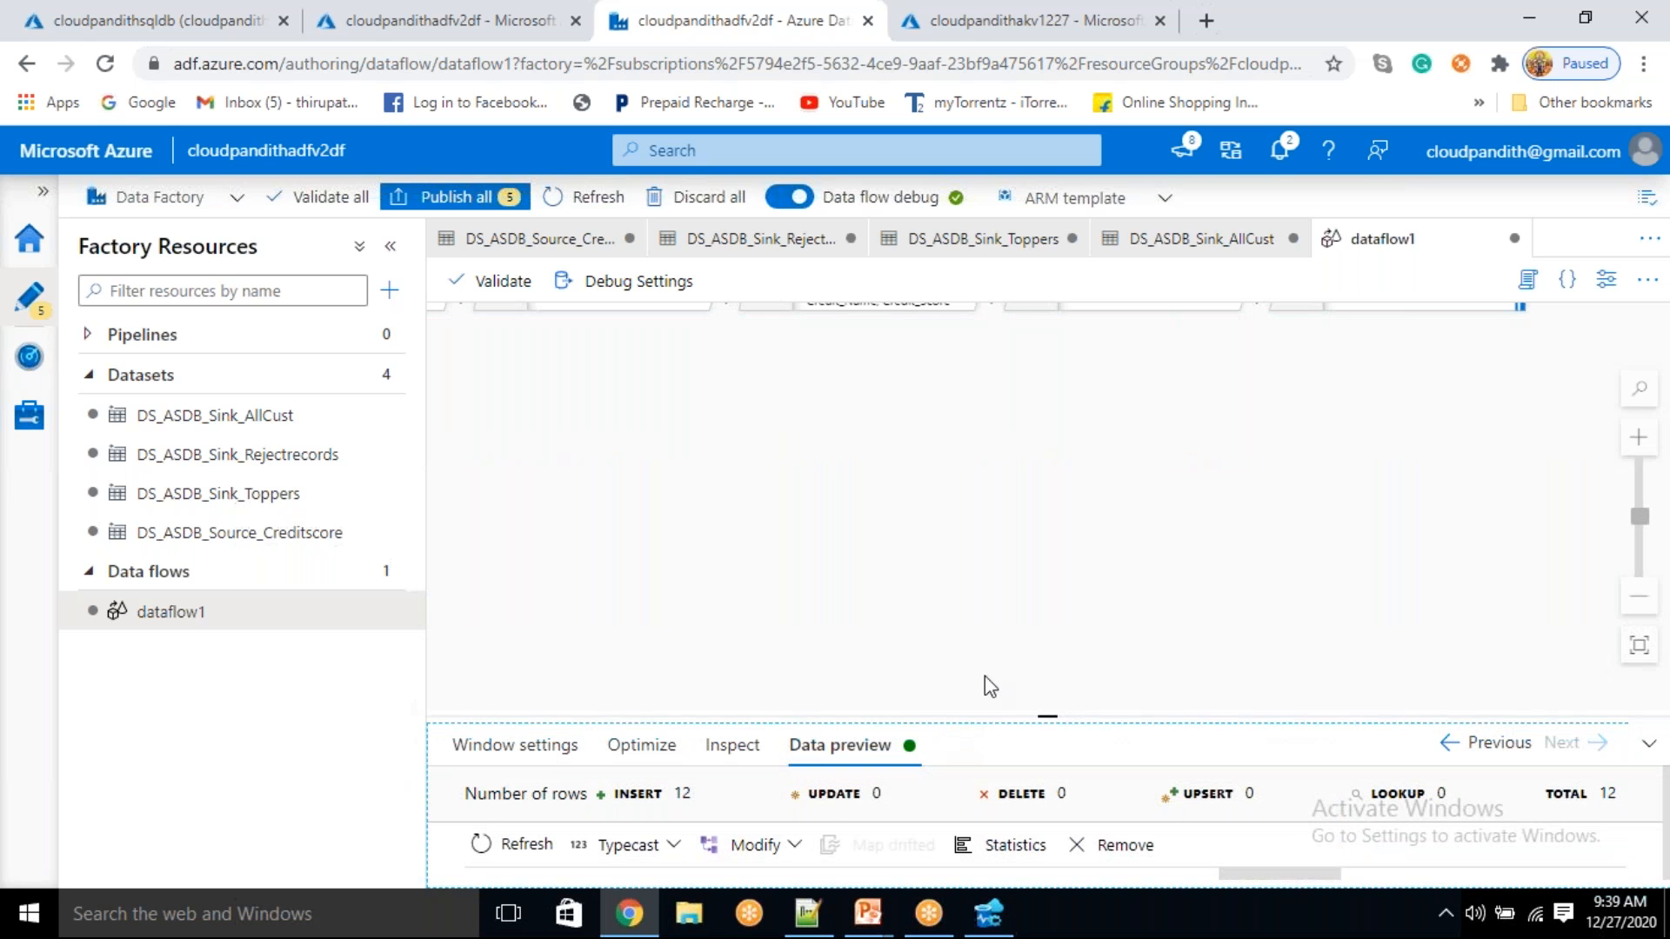
pyautogui.moveTo(1130, 455); pyautogui.dragTo(1001, 548)
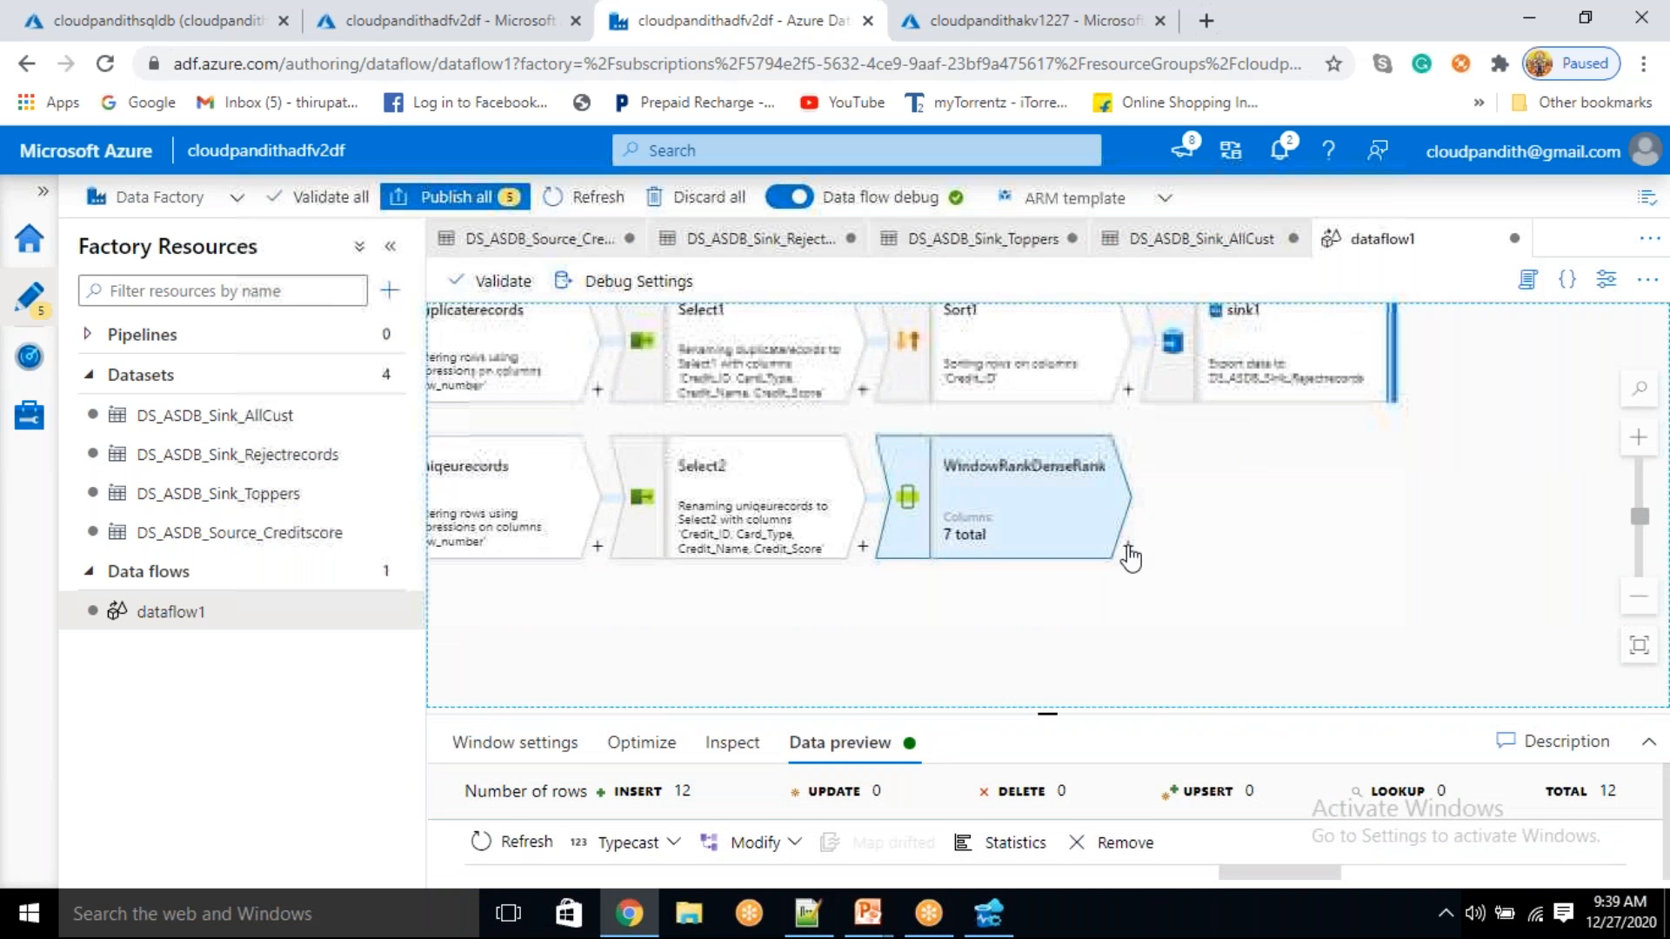
pyautogui.click(1129, 550)
pyautogui.scroll(-3, 1249, 426)
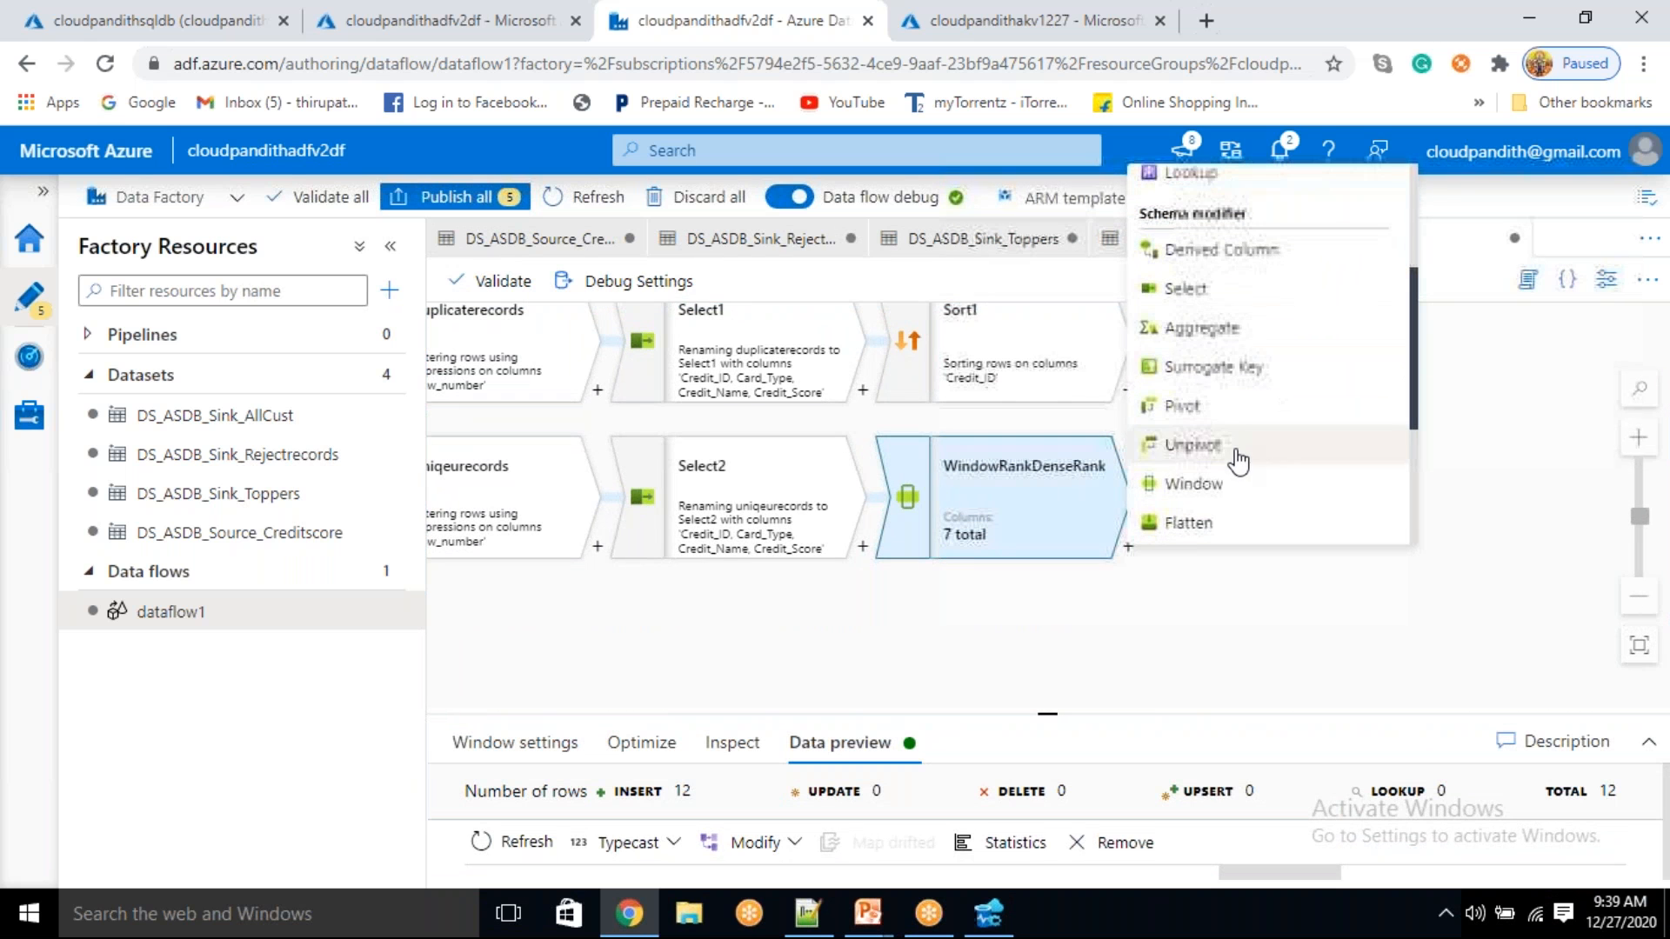
pyautogui.click(1218, 424)
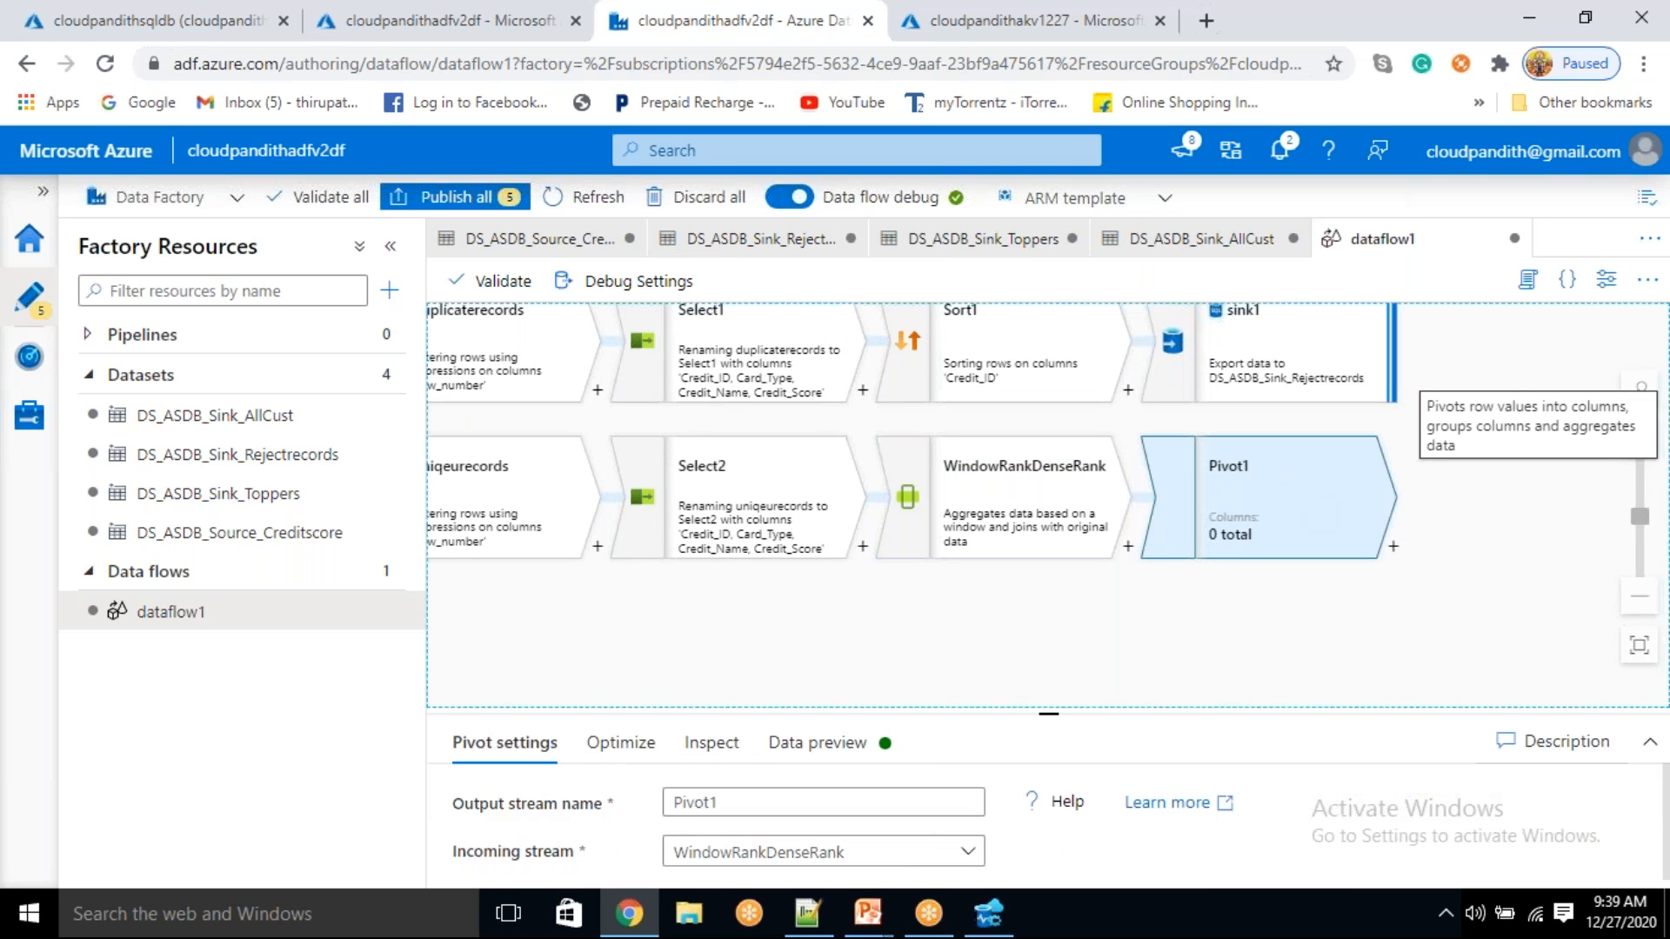
pyautogui.click(1283, 484)
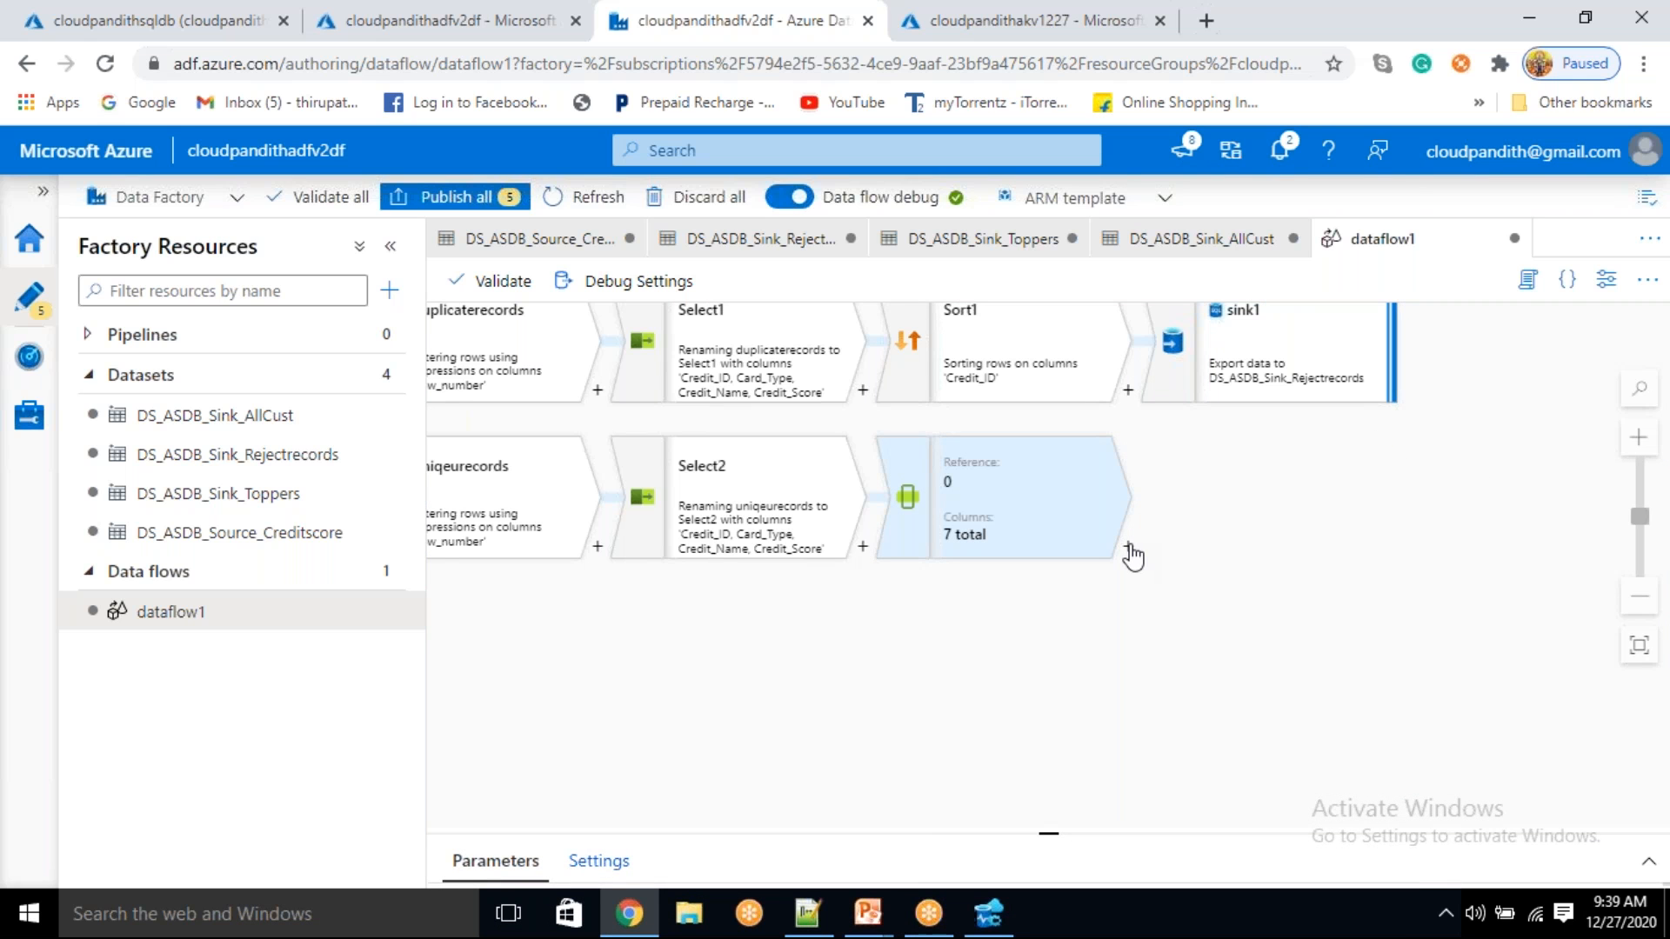
# - Add a Sort transformation after WindowRankDenseRank in the data flow
pyautogui.click(1129, 546)
pyautogui.scroll(-6, 1218, 469)
pyautogui.scroll(3, 1207, 511)
pyautogui.scroll(-3, 1207, 511)
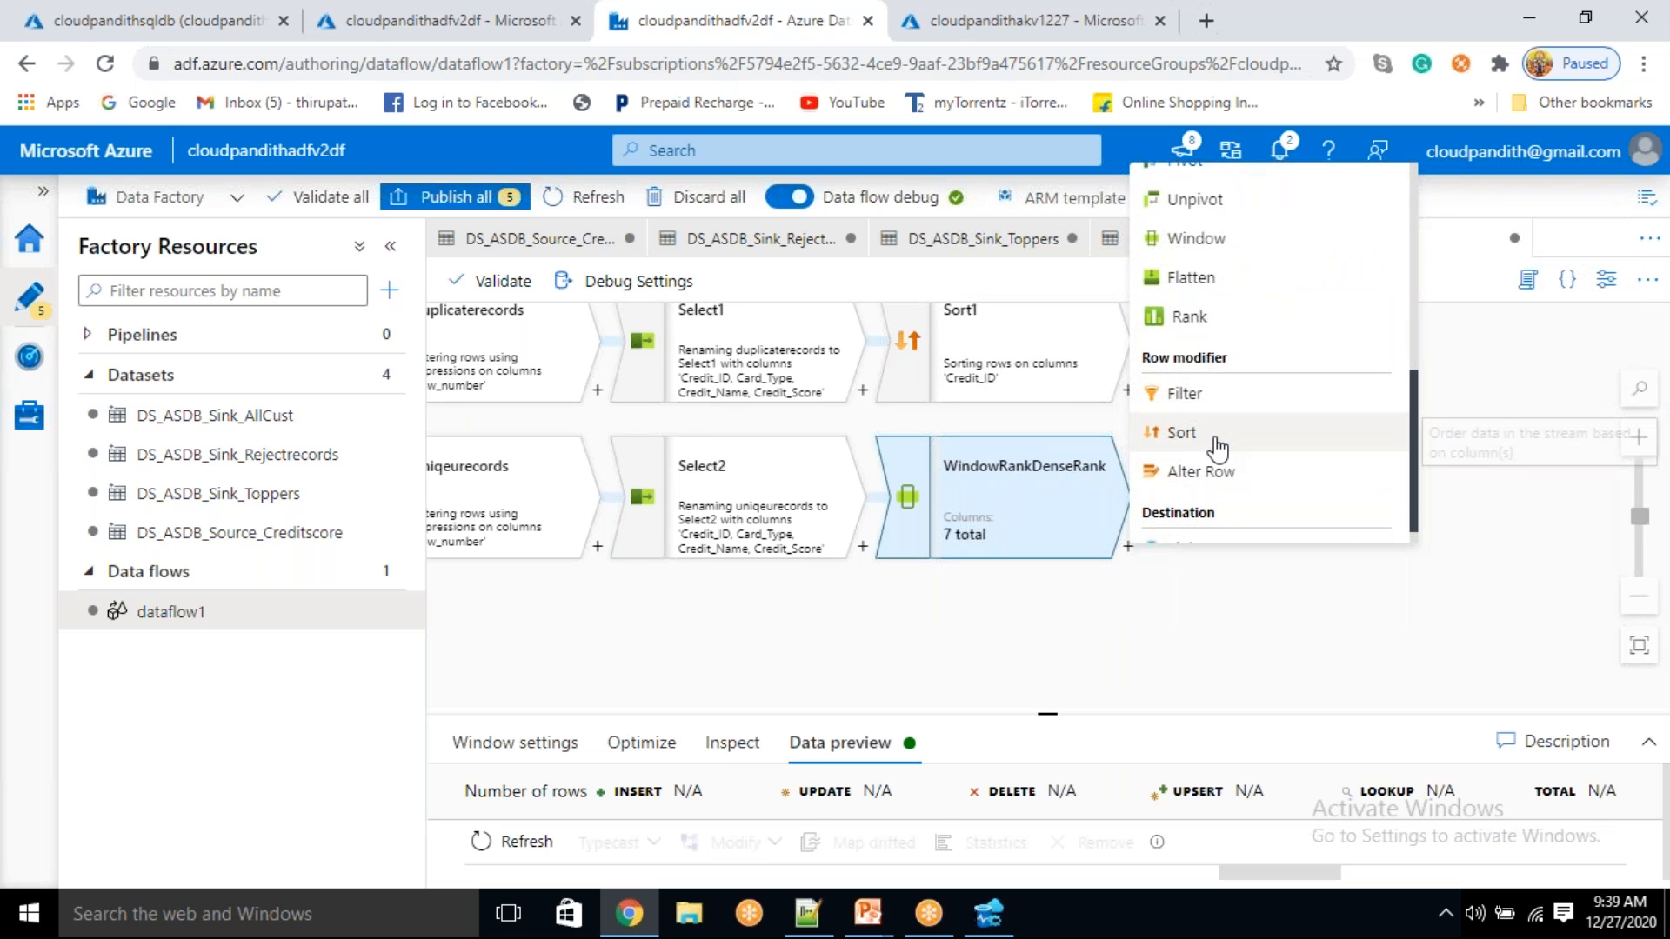
pyautogui.click(1181, 432)
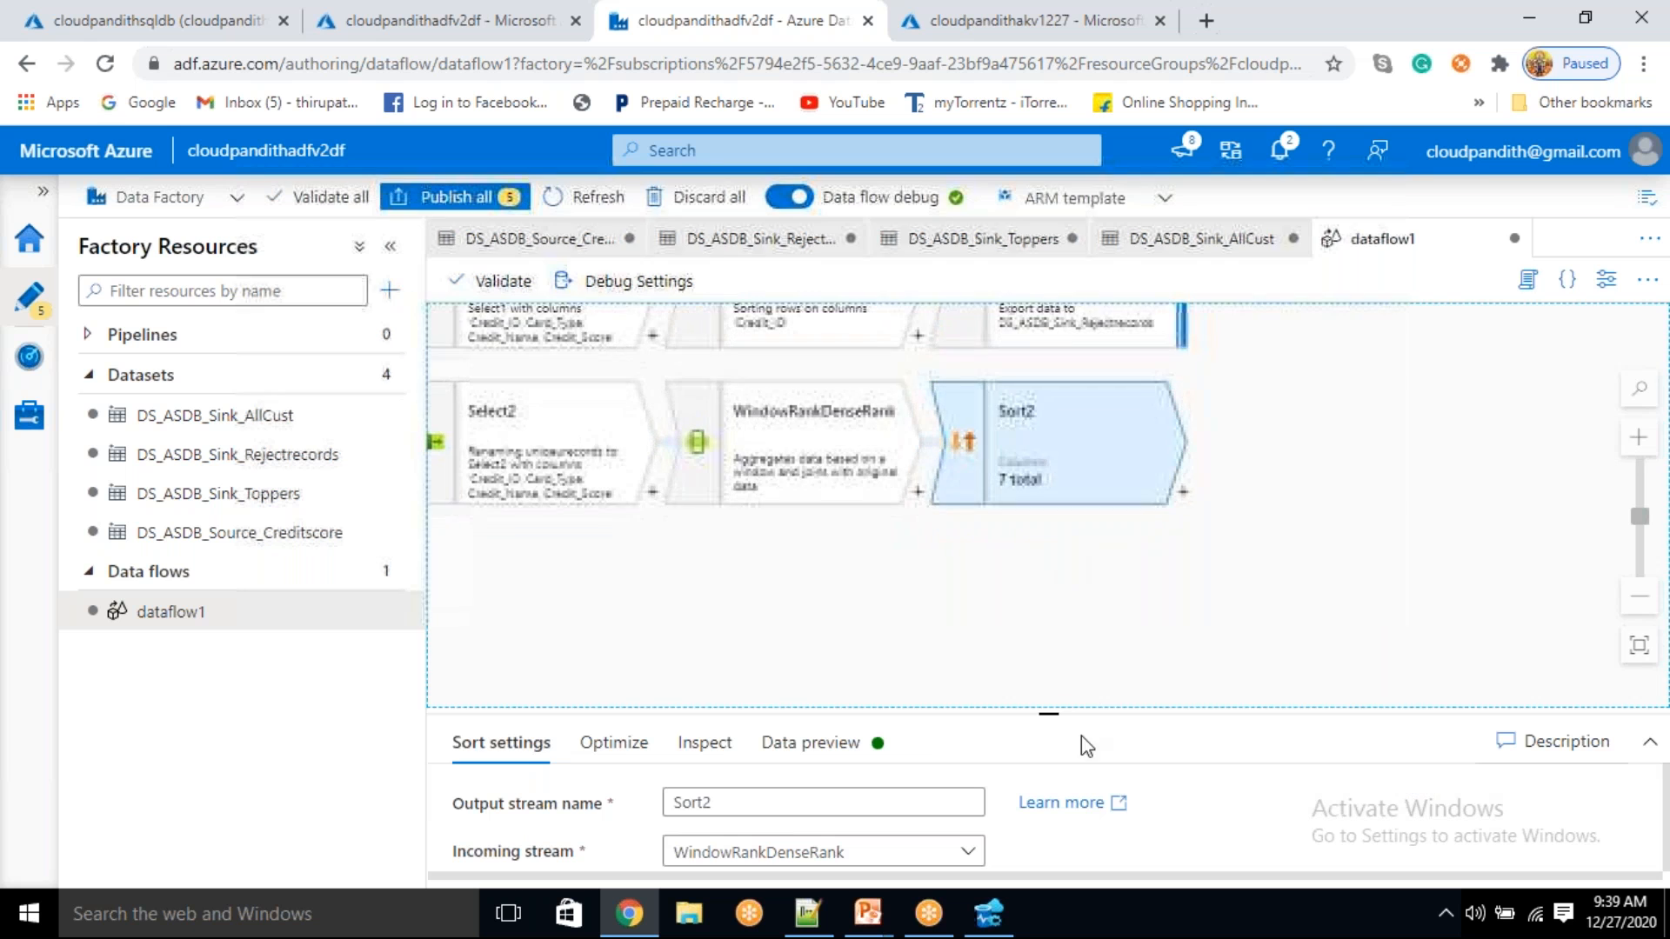
# - Set the sort condition of the new Sort transformation to the dense_rank column
pyautogui.moveTo(1047, 712); pyautogui.dragTo(1060, 557)
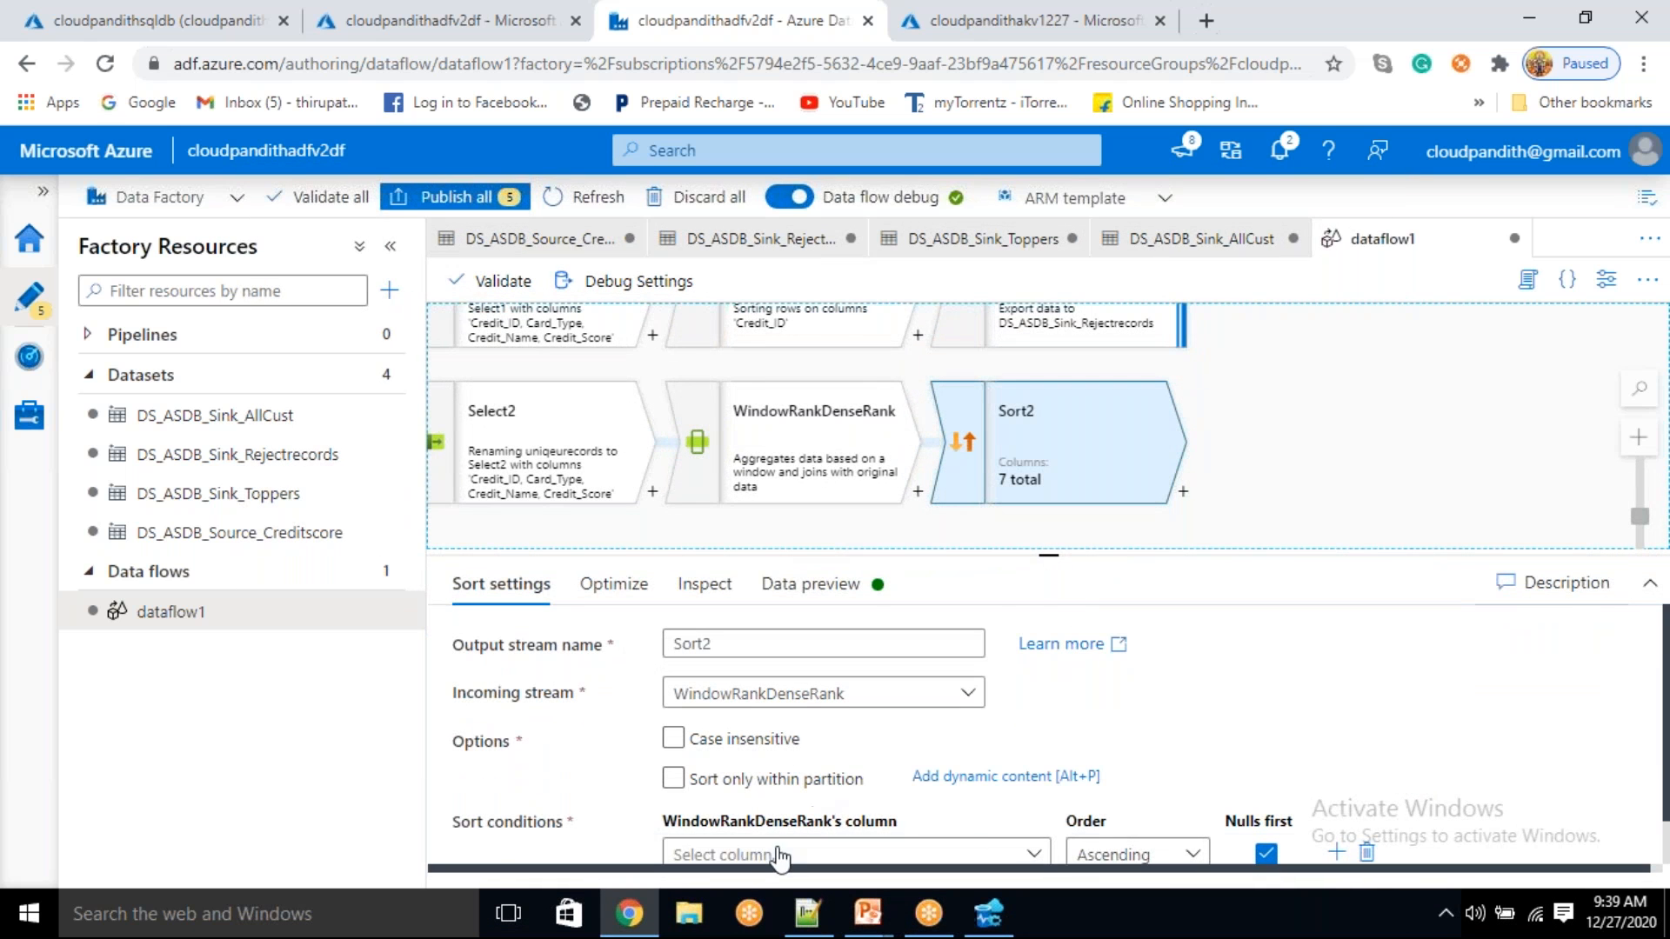
pyautogui.click(780, 852)
pyautogui.write('dense_rank')
pyautogui.press('Return')
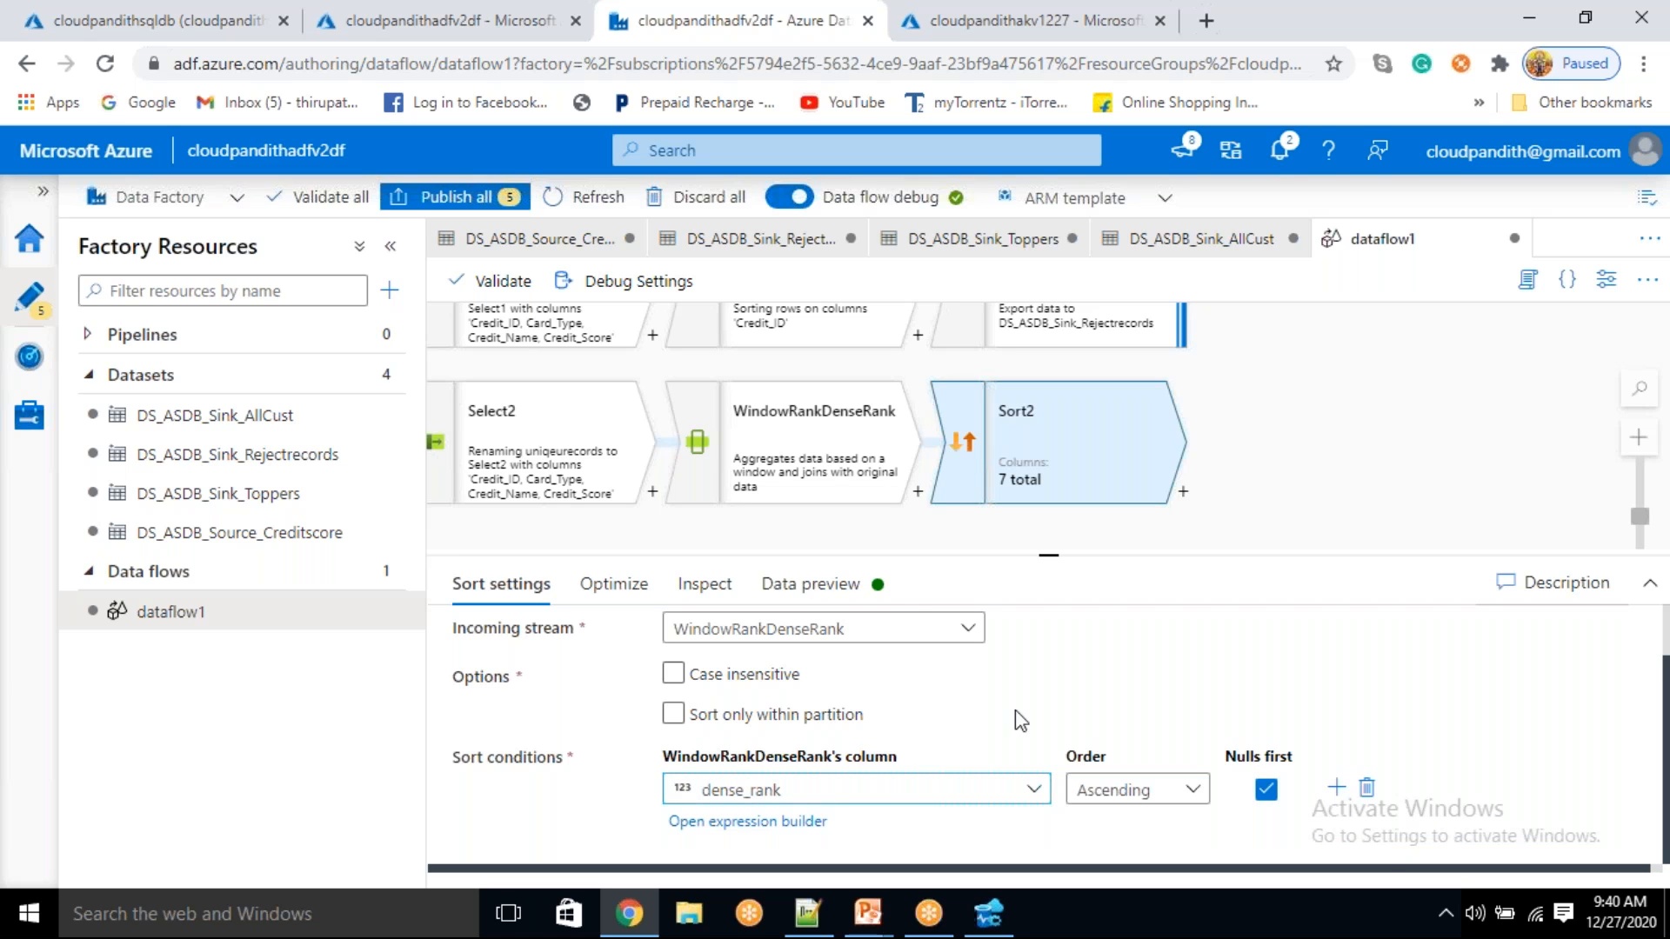
# - Refresh the data preview of the Sort transformation and enlarge it to show more rows
pyautogui.click(855, 602)
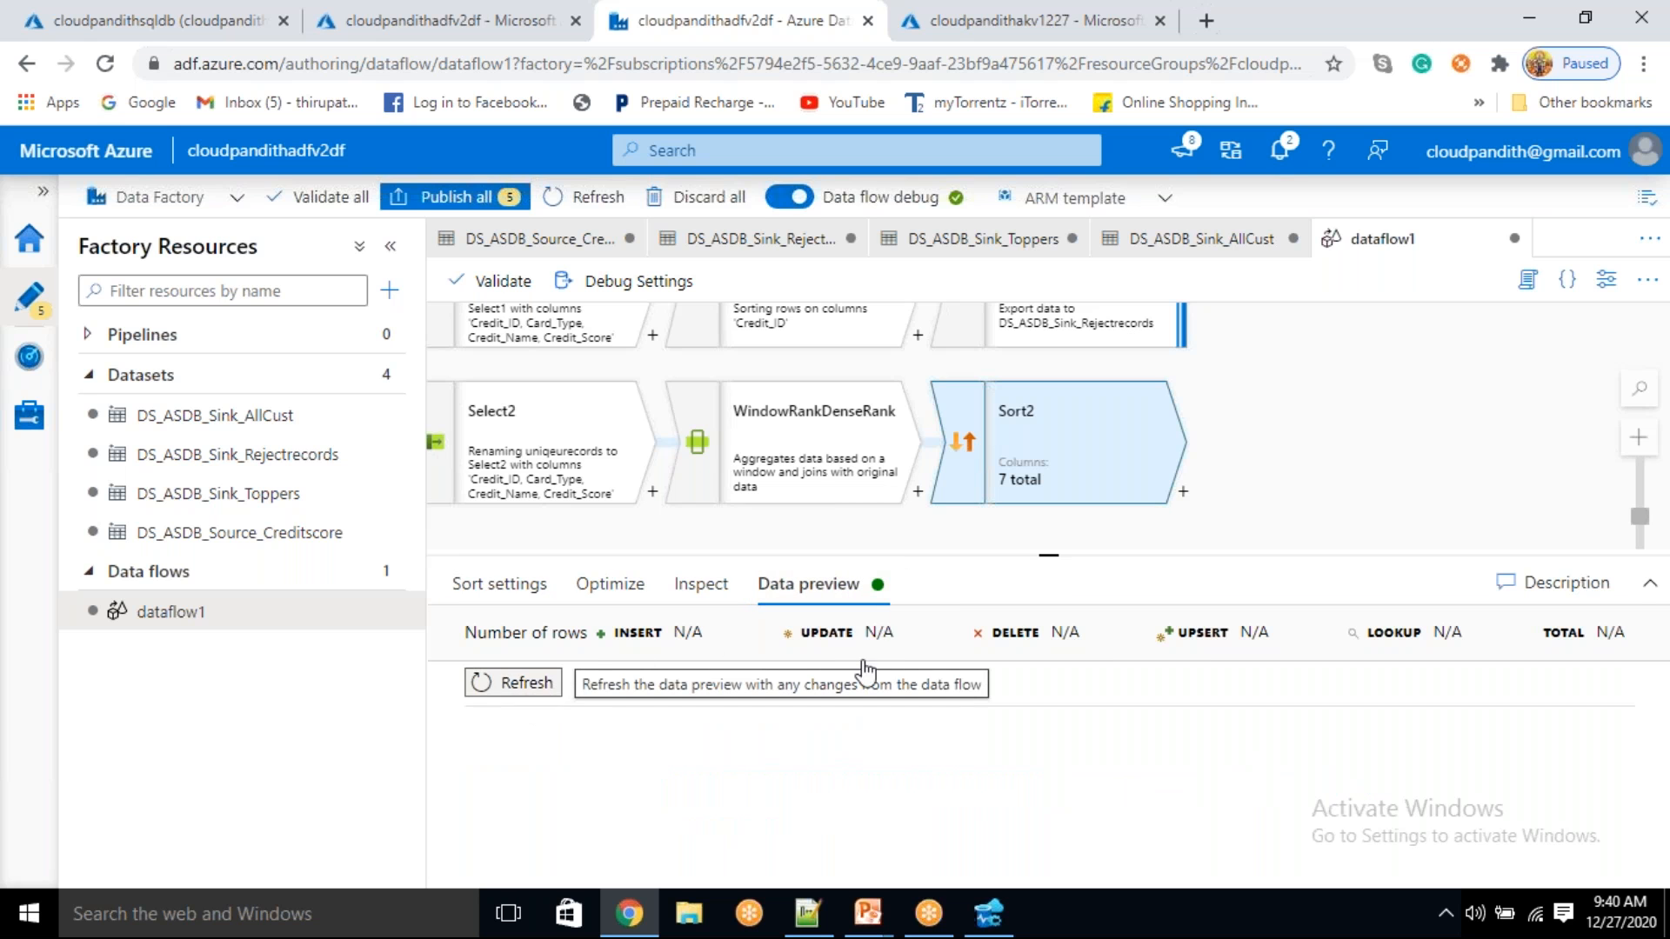
pyautogui.click(522, 682)
pyautogui.moveTo(1047, 551); pyautogui.dragTo(1049, 337)
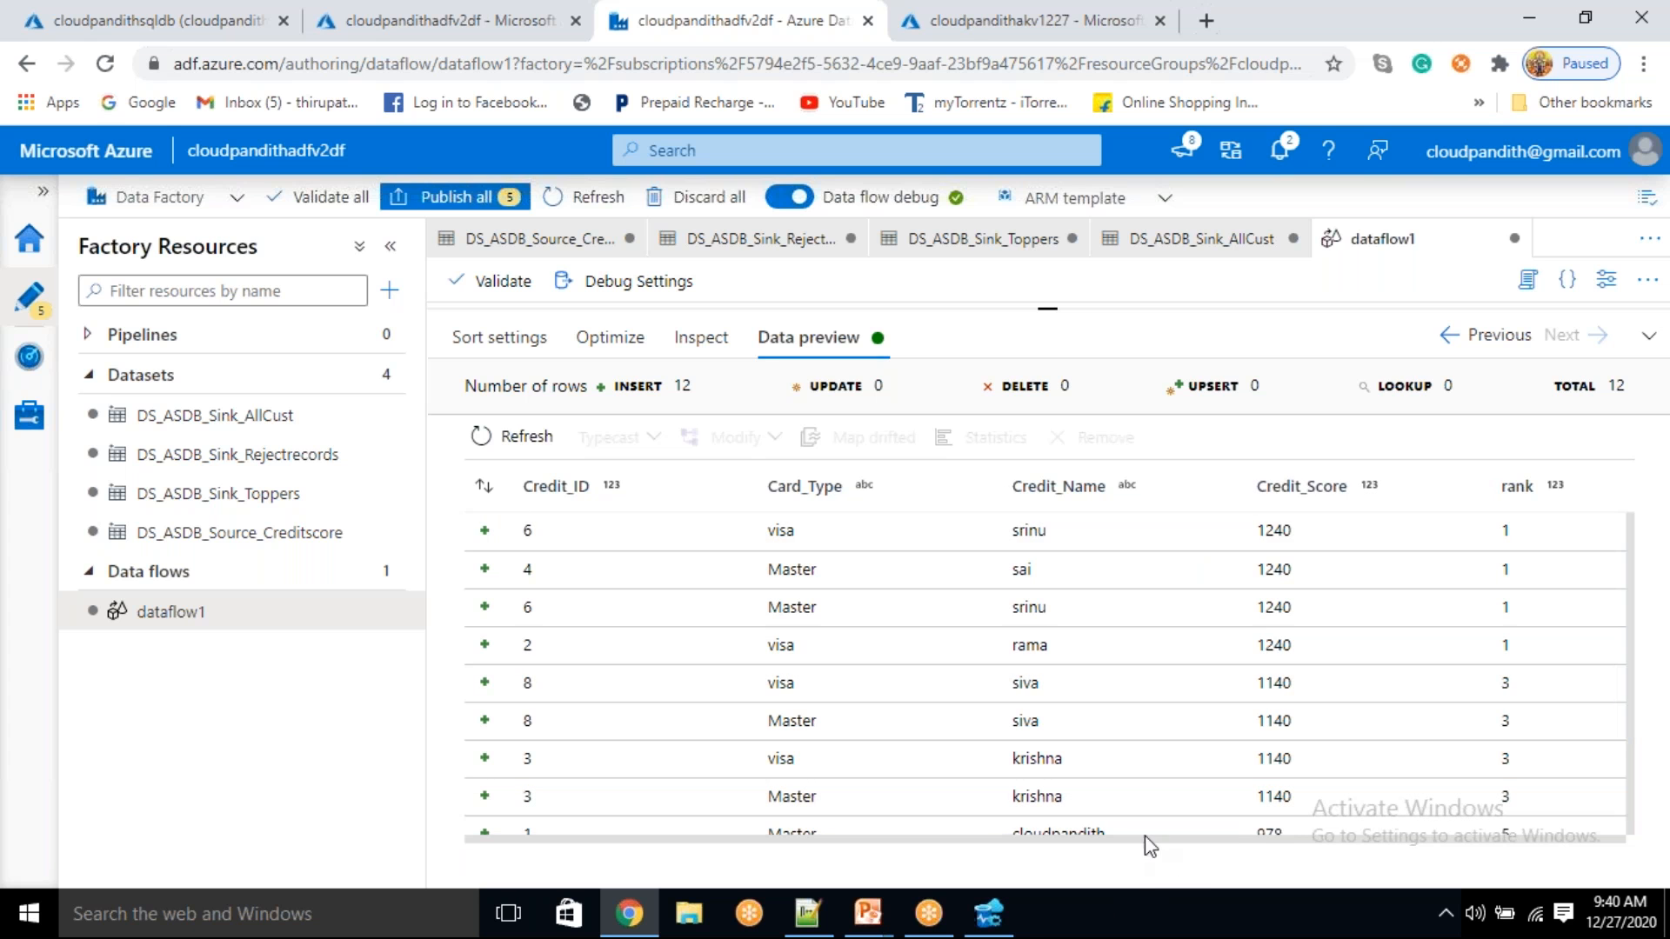
# - Examine the sorted records by Credit_Score, rank and dense_rank across both card types in the data preview
pyautogui.moveTo(1153, 842); pyautogui.dragTo(1364, 842)
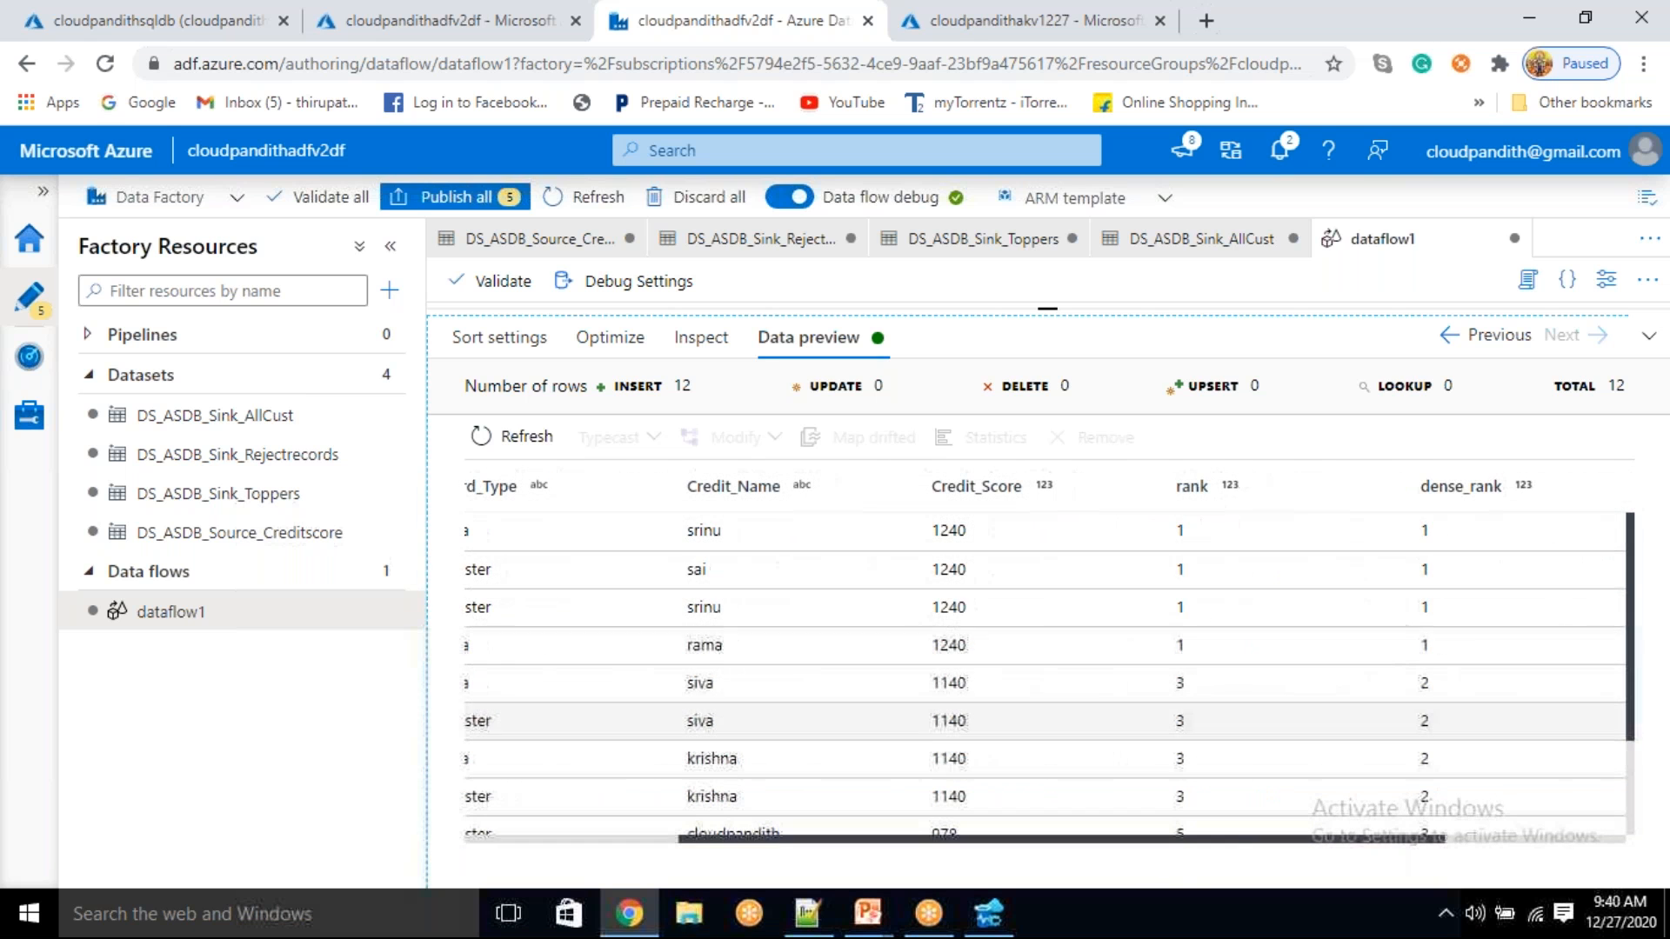
pyautogui.moveTo(1454, 548); pyautogui.dragTo(1437, 645)
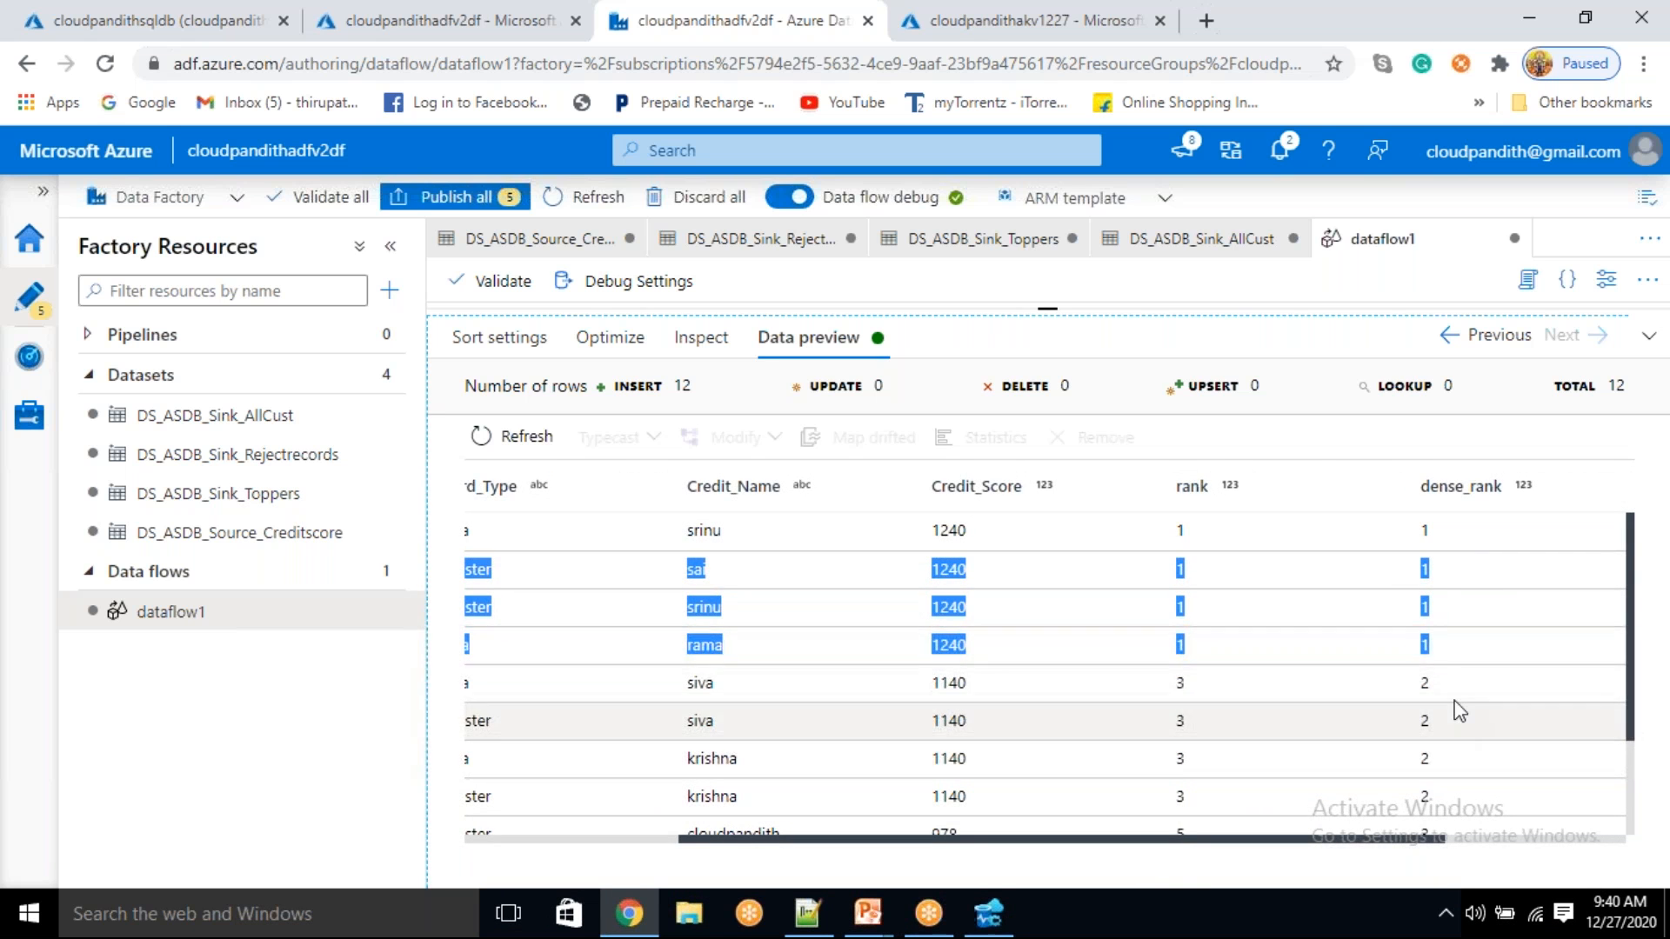
pyautogui.scroll(-3, 1459, 712)
pyautogui.scroll(3, 1413, 814)
pyautogui.scroll(-3, 1426, 783)
pyautogui.scroll(3, 1448, 753)
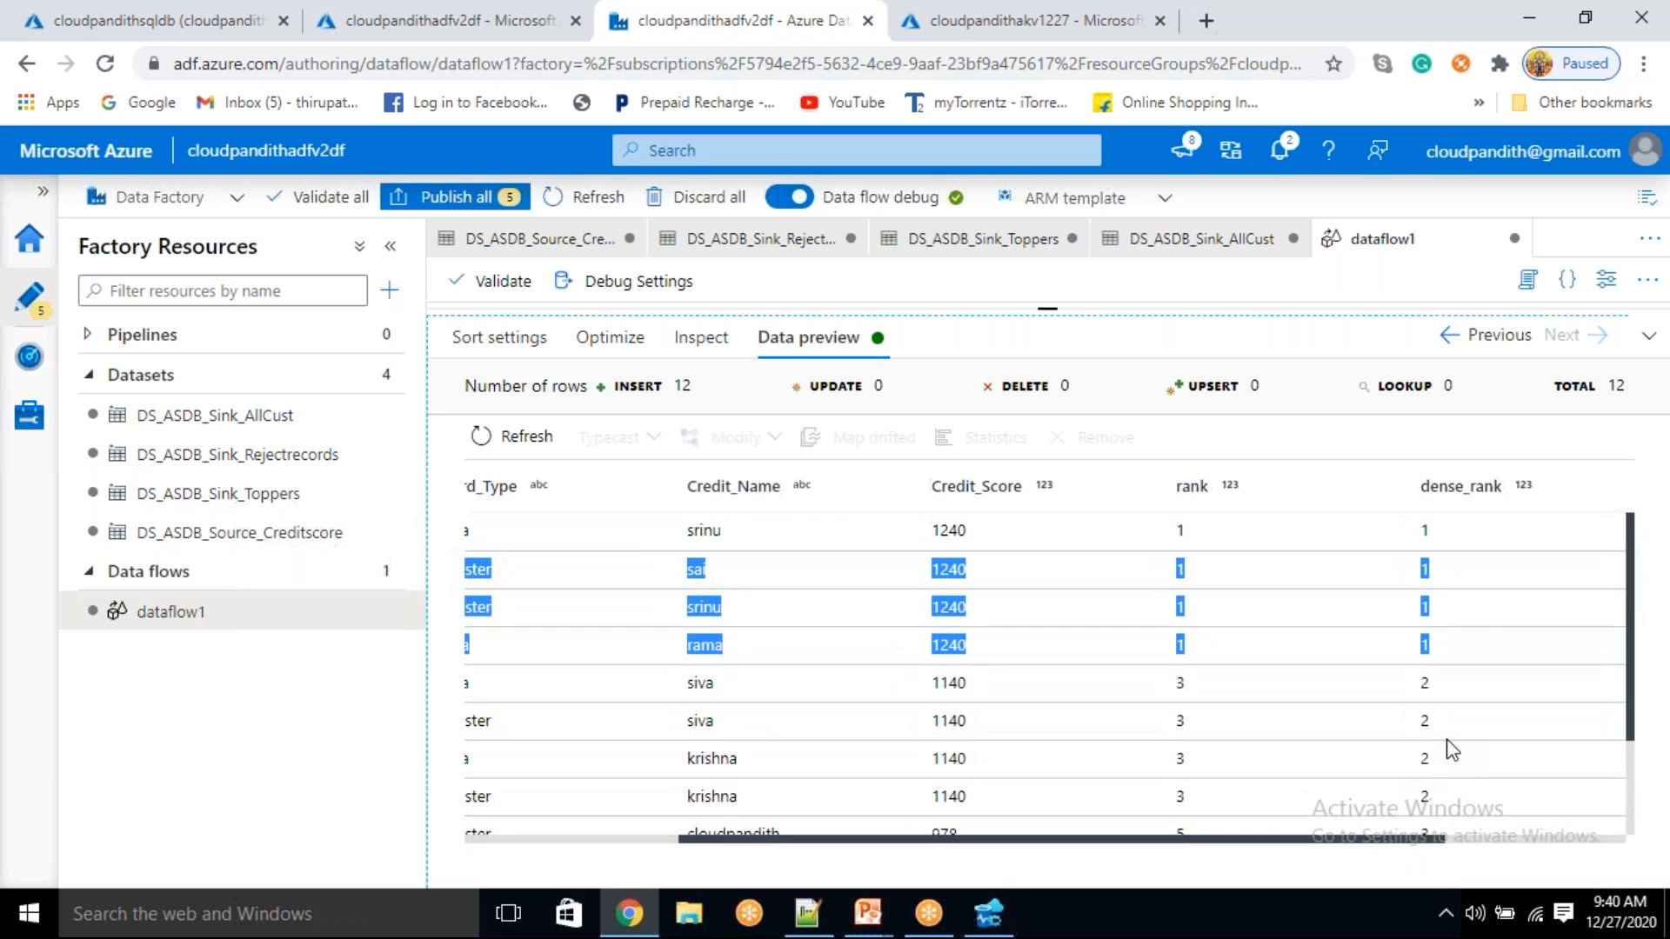
pyautogui.click(1283, 820)
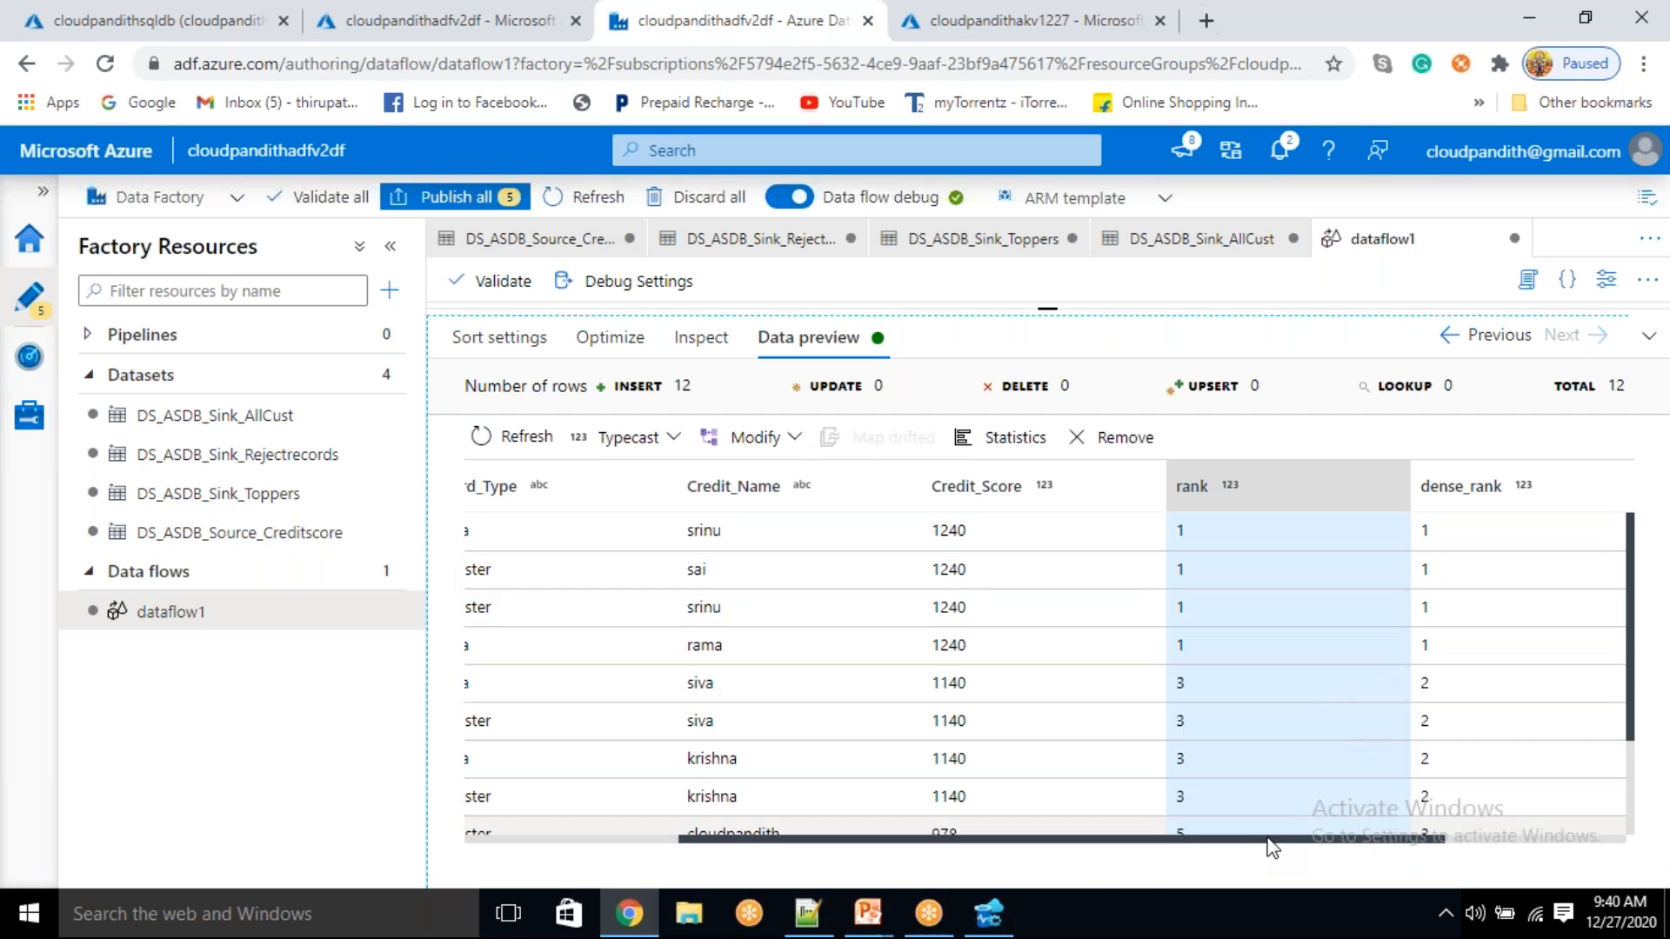
pyautogui.moveTo(1279, 838); pyautogui.dragTo(884, 879)
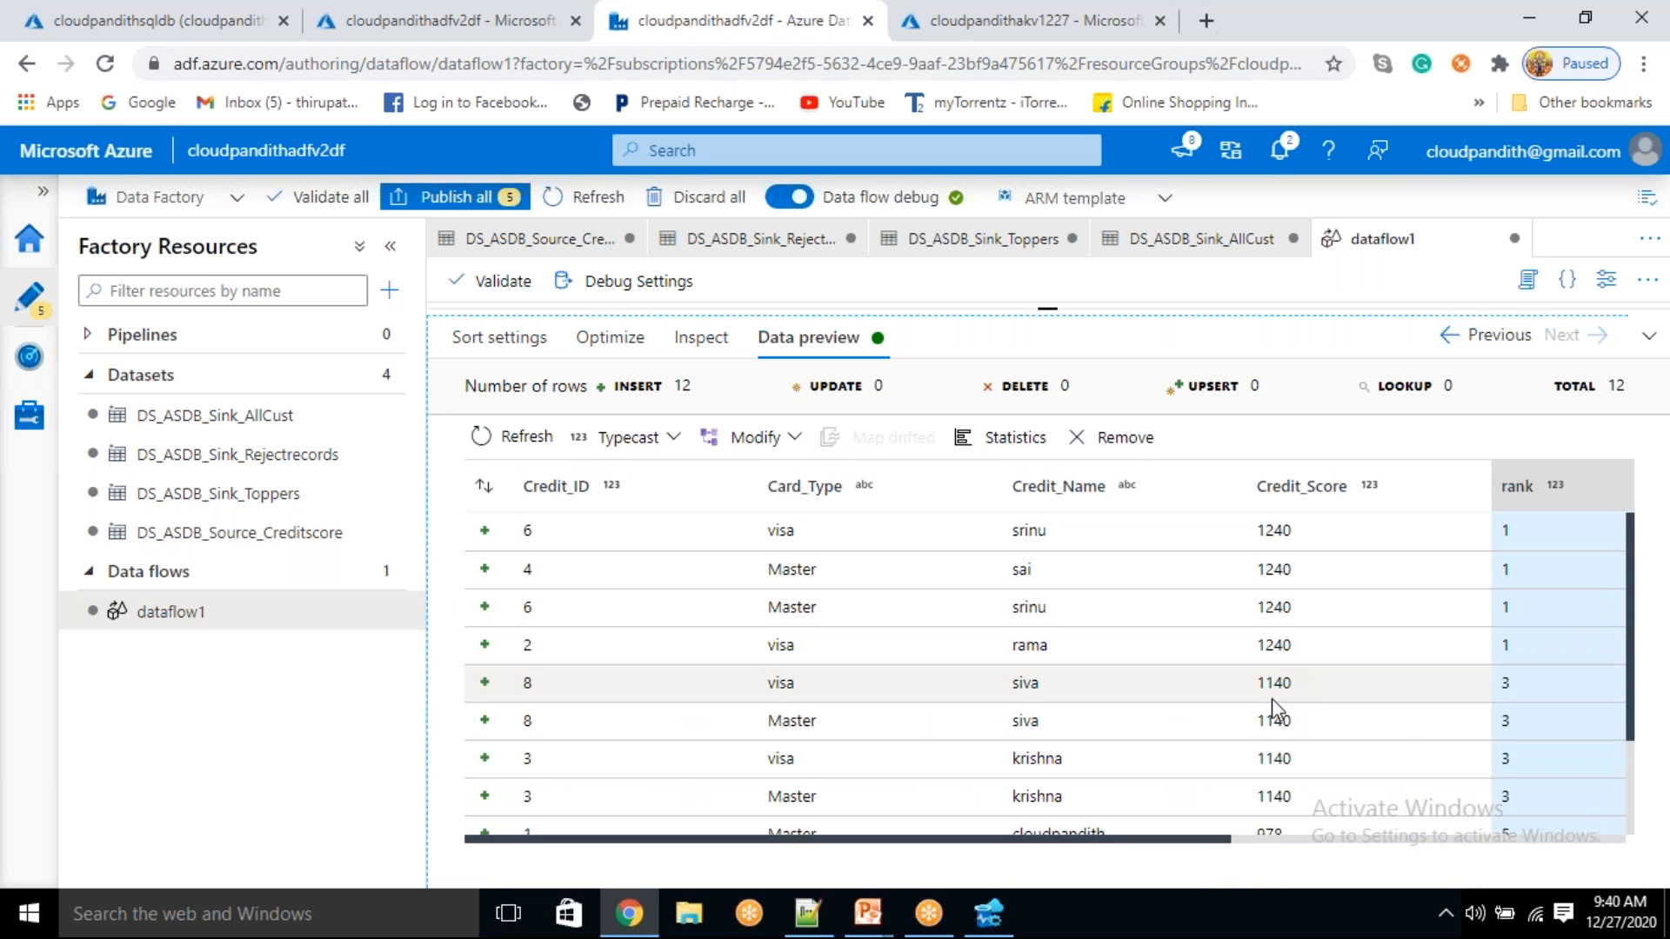
pyautogui.scroll(-3, 1296, 740)
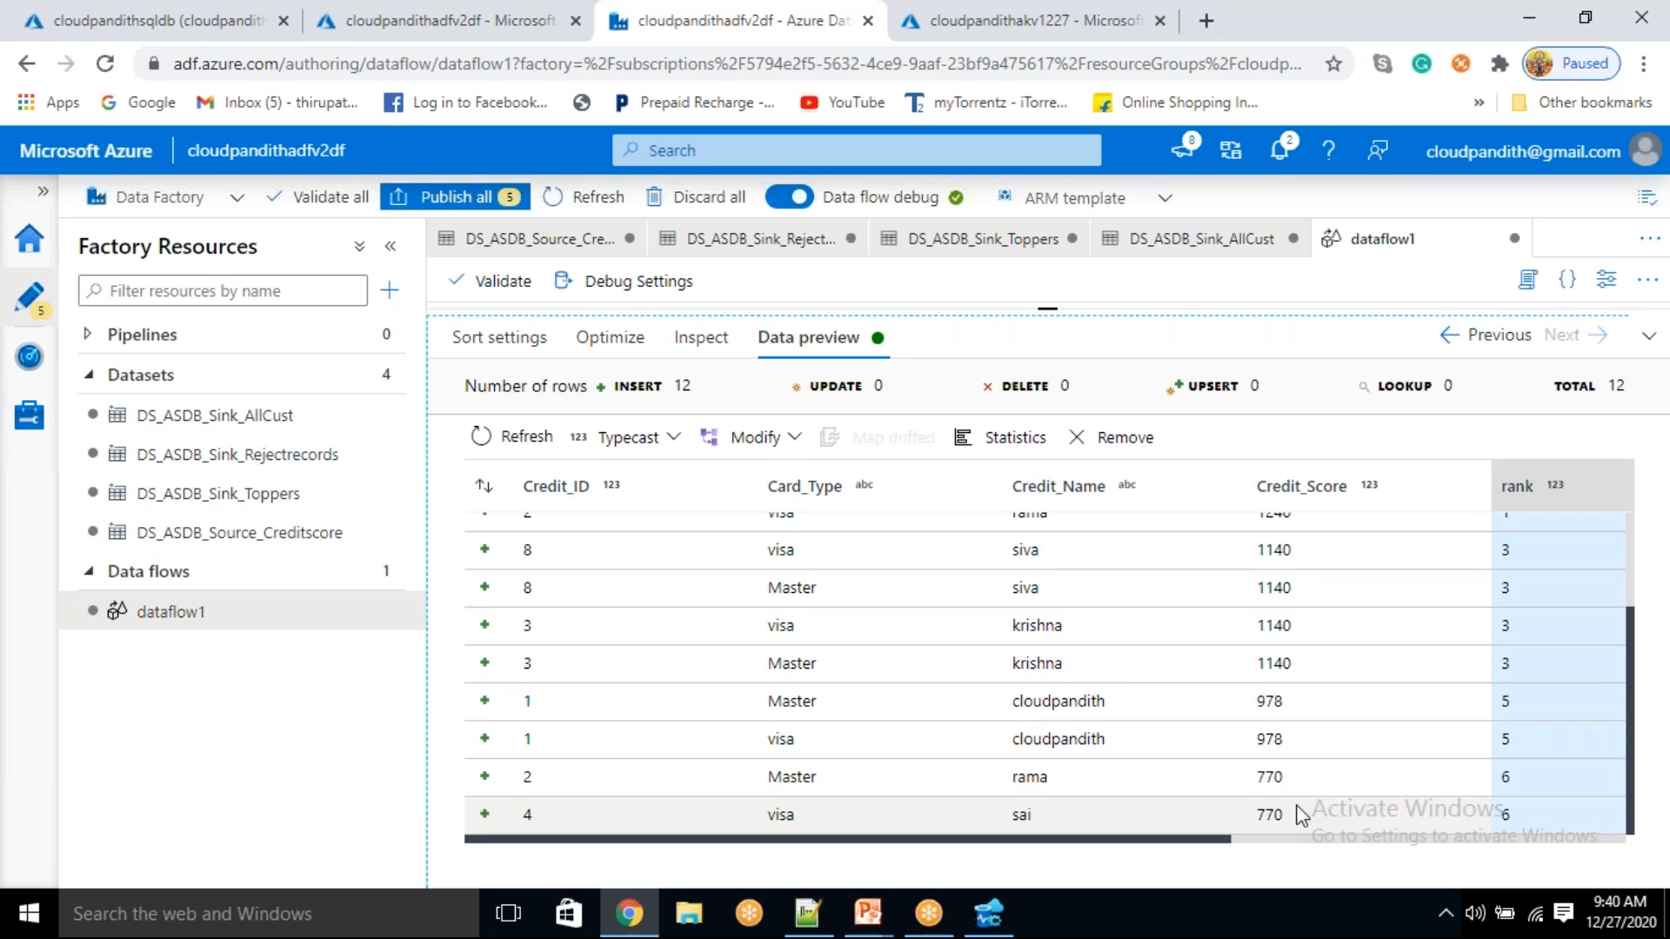
pyautogui.scroll(3, 1091, 709)
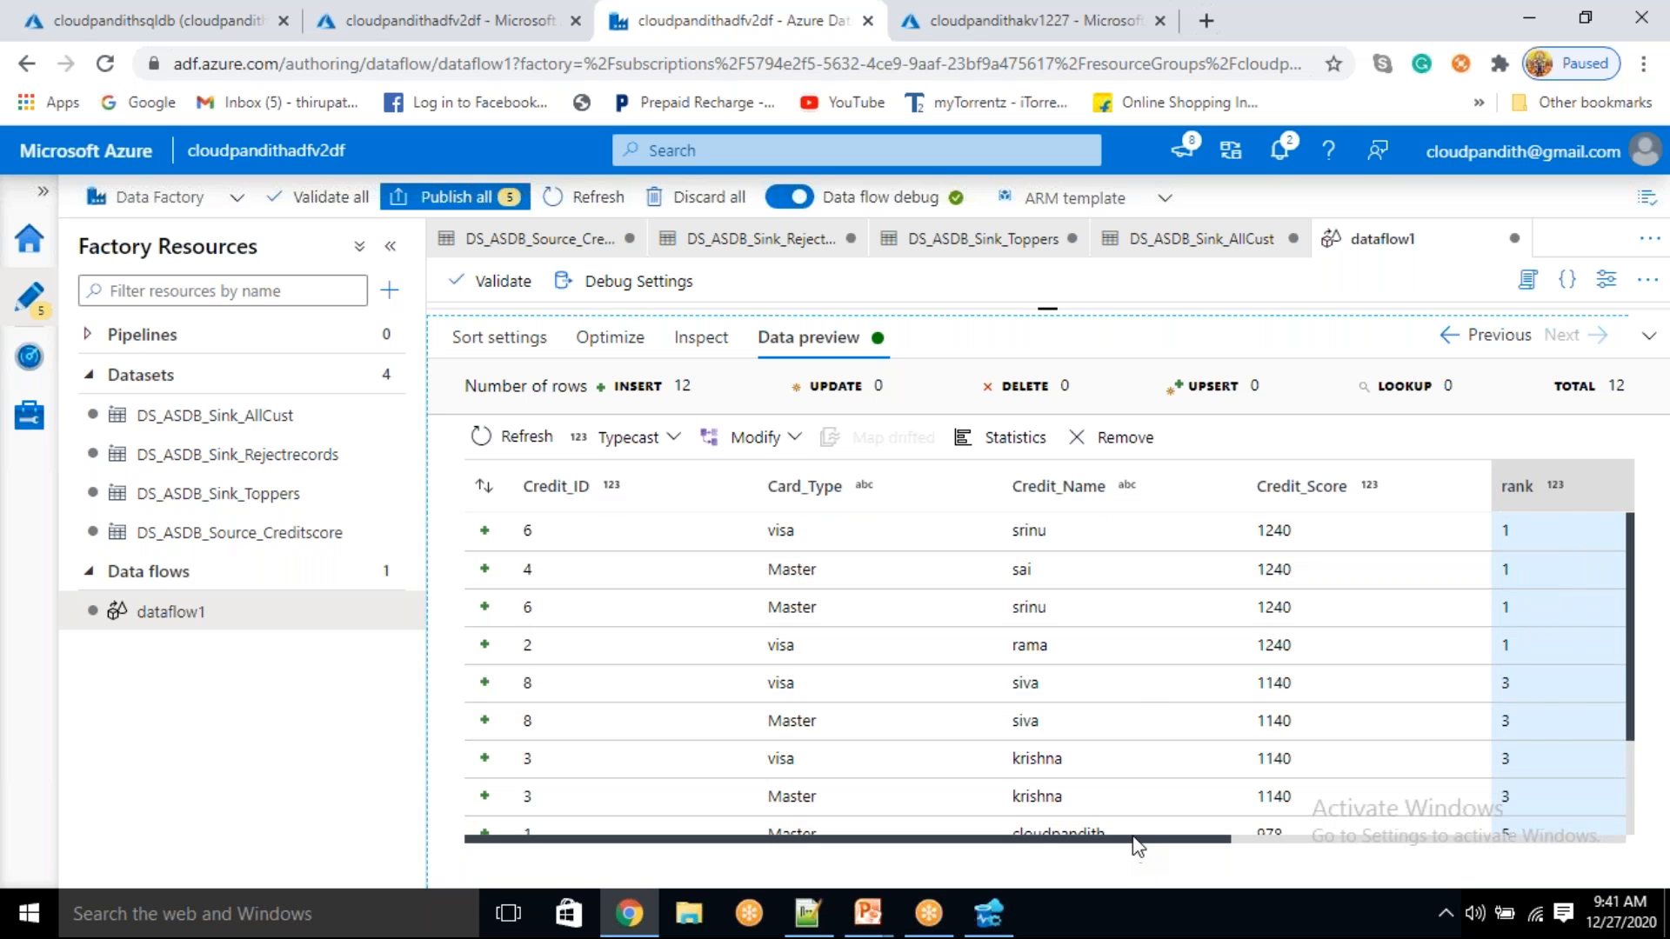
pyautogui.moveTo(1133, 838); pyautogui.dragTo(1357, 842)
# - Add a Conditional Split transformation after Sort2 in the data flow
pyautogui.moveTo(1048, 310); pyautogui.dragTo(870, 502)
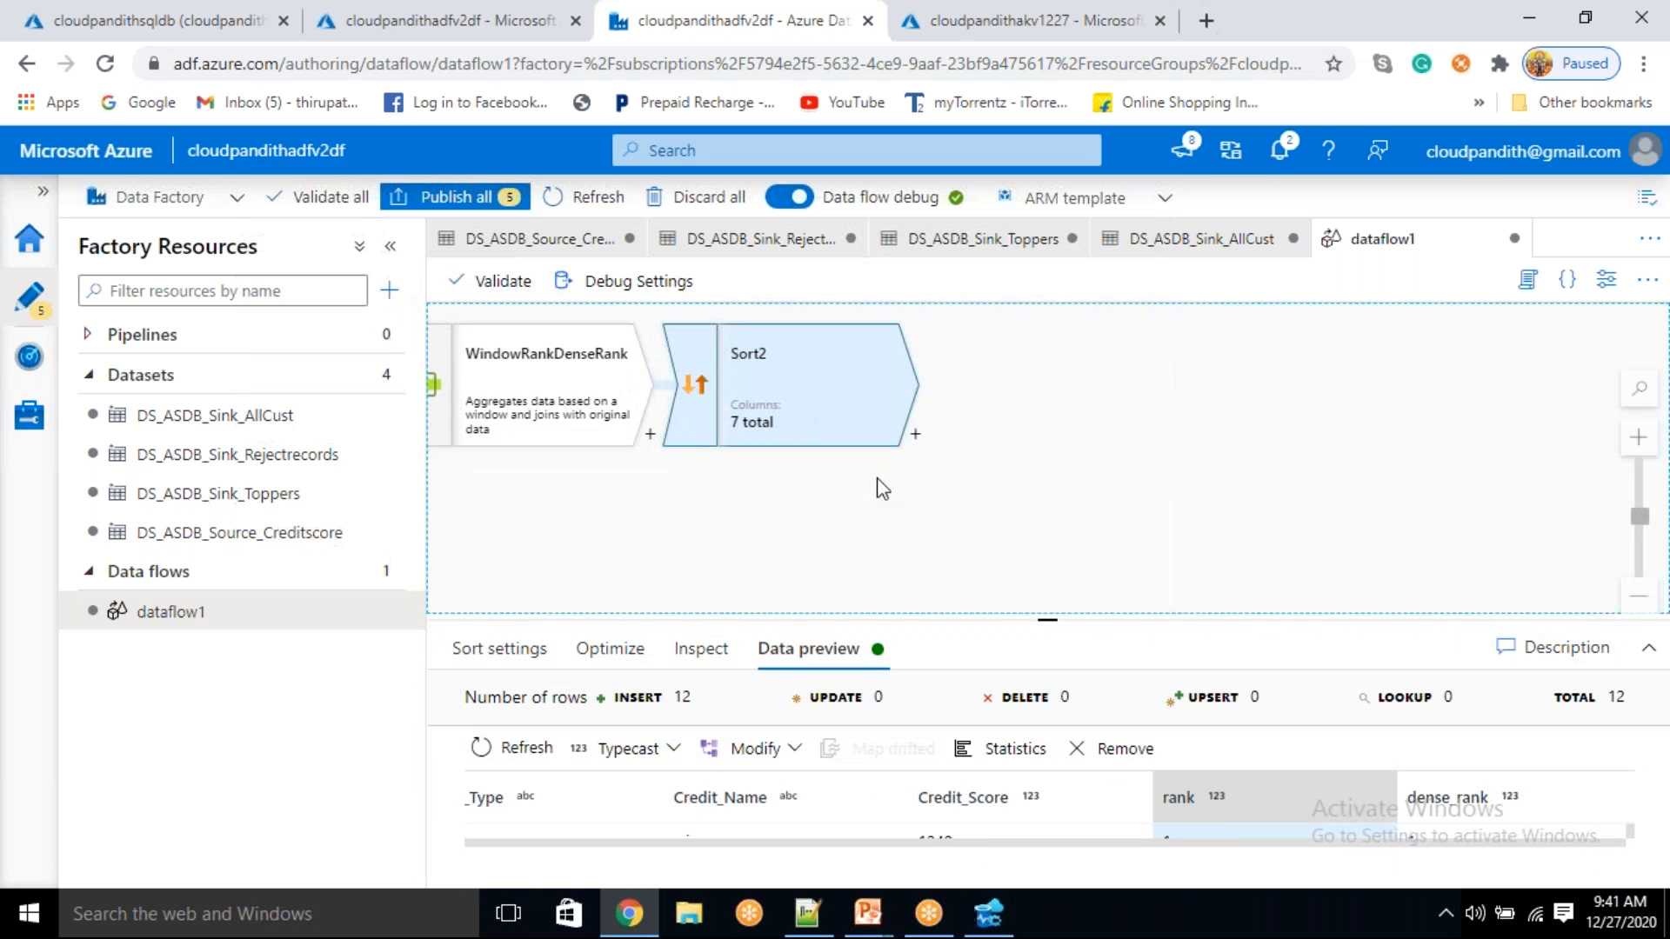
pyautogui.click(916, 434)
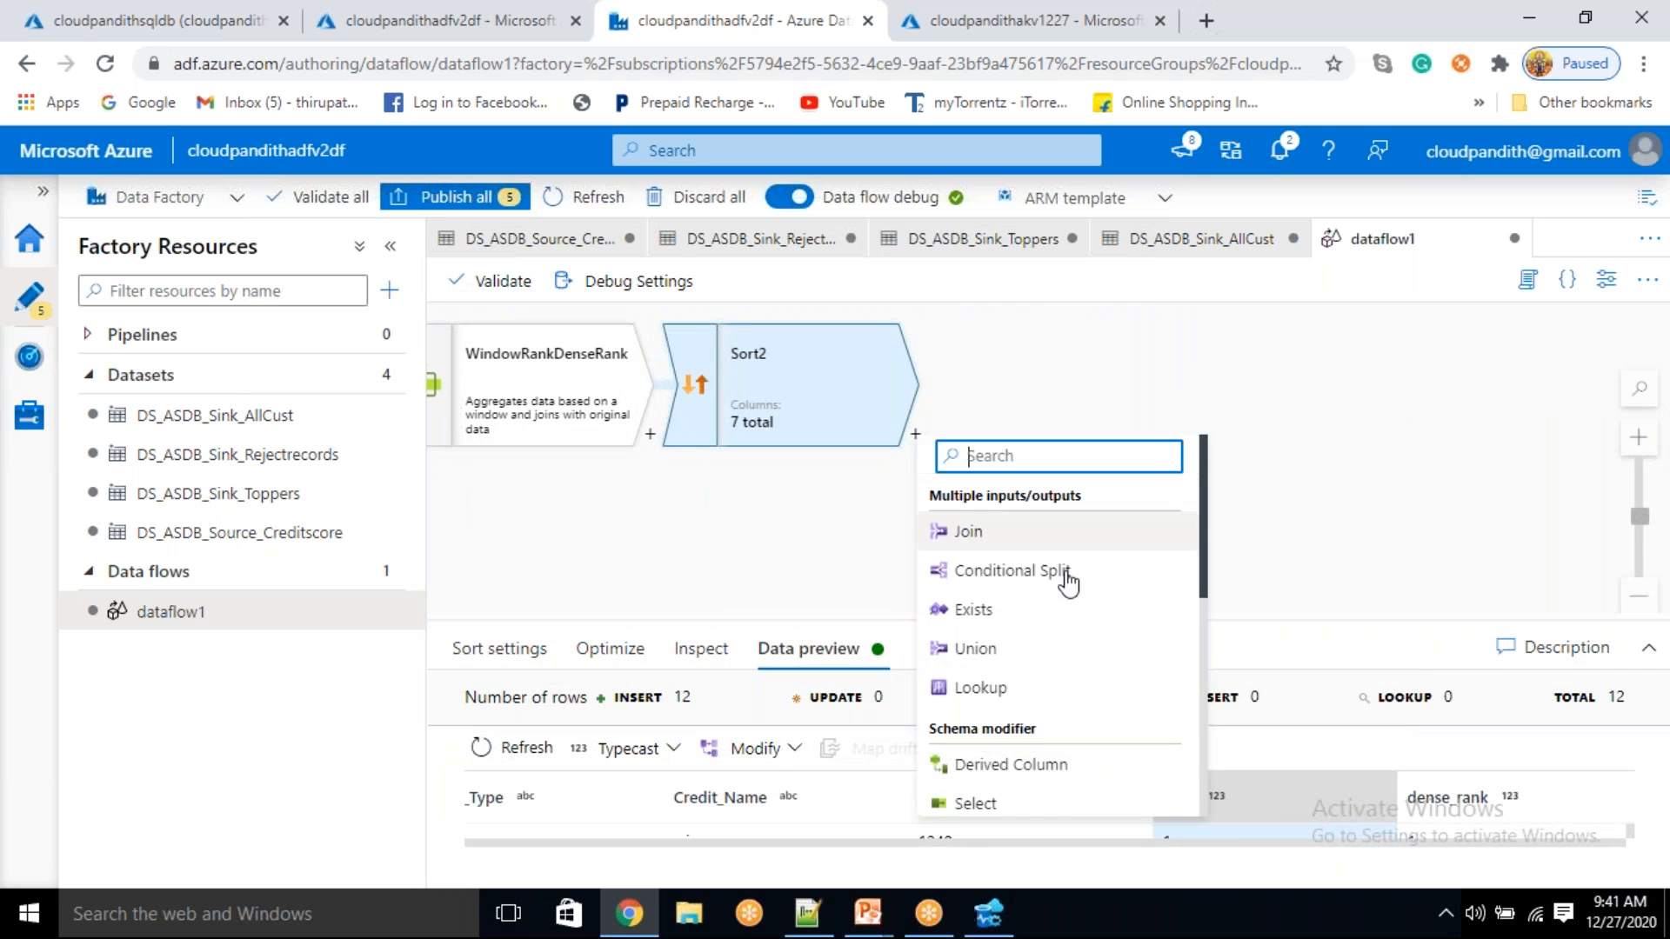
pyautogui.scroll(-3, 1063, 622)
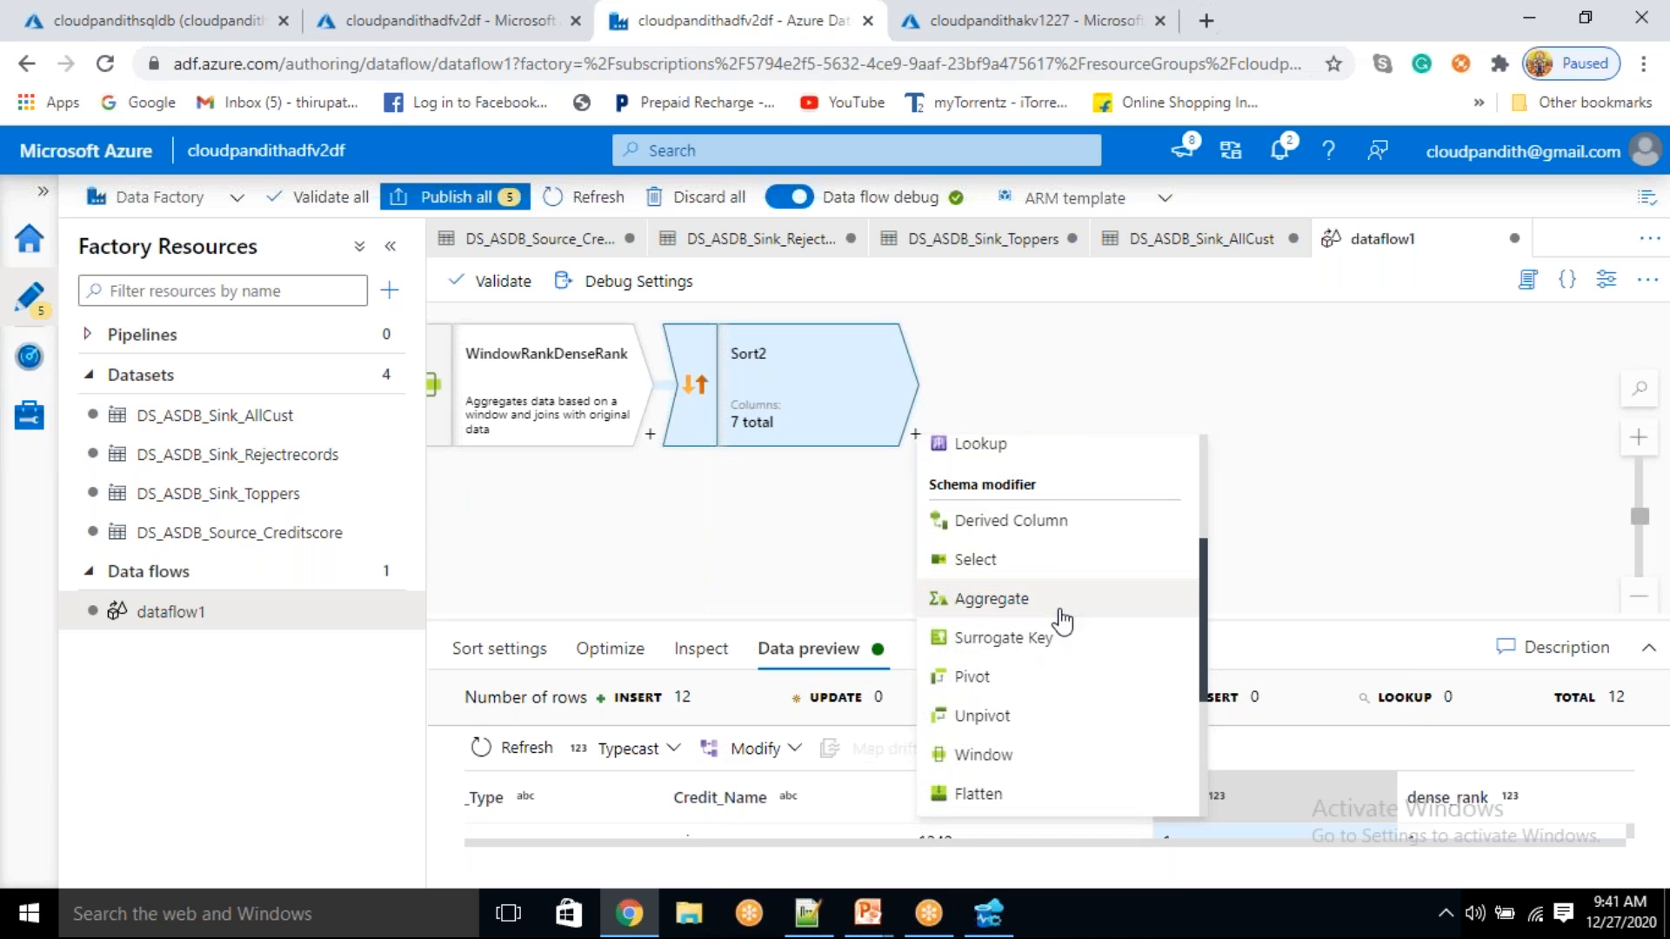
pyautogui.scroll(-3, 1057, 639)
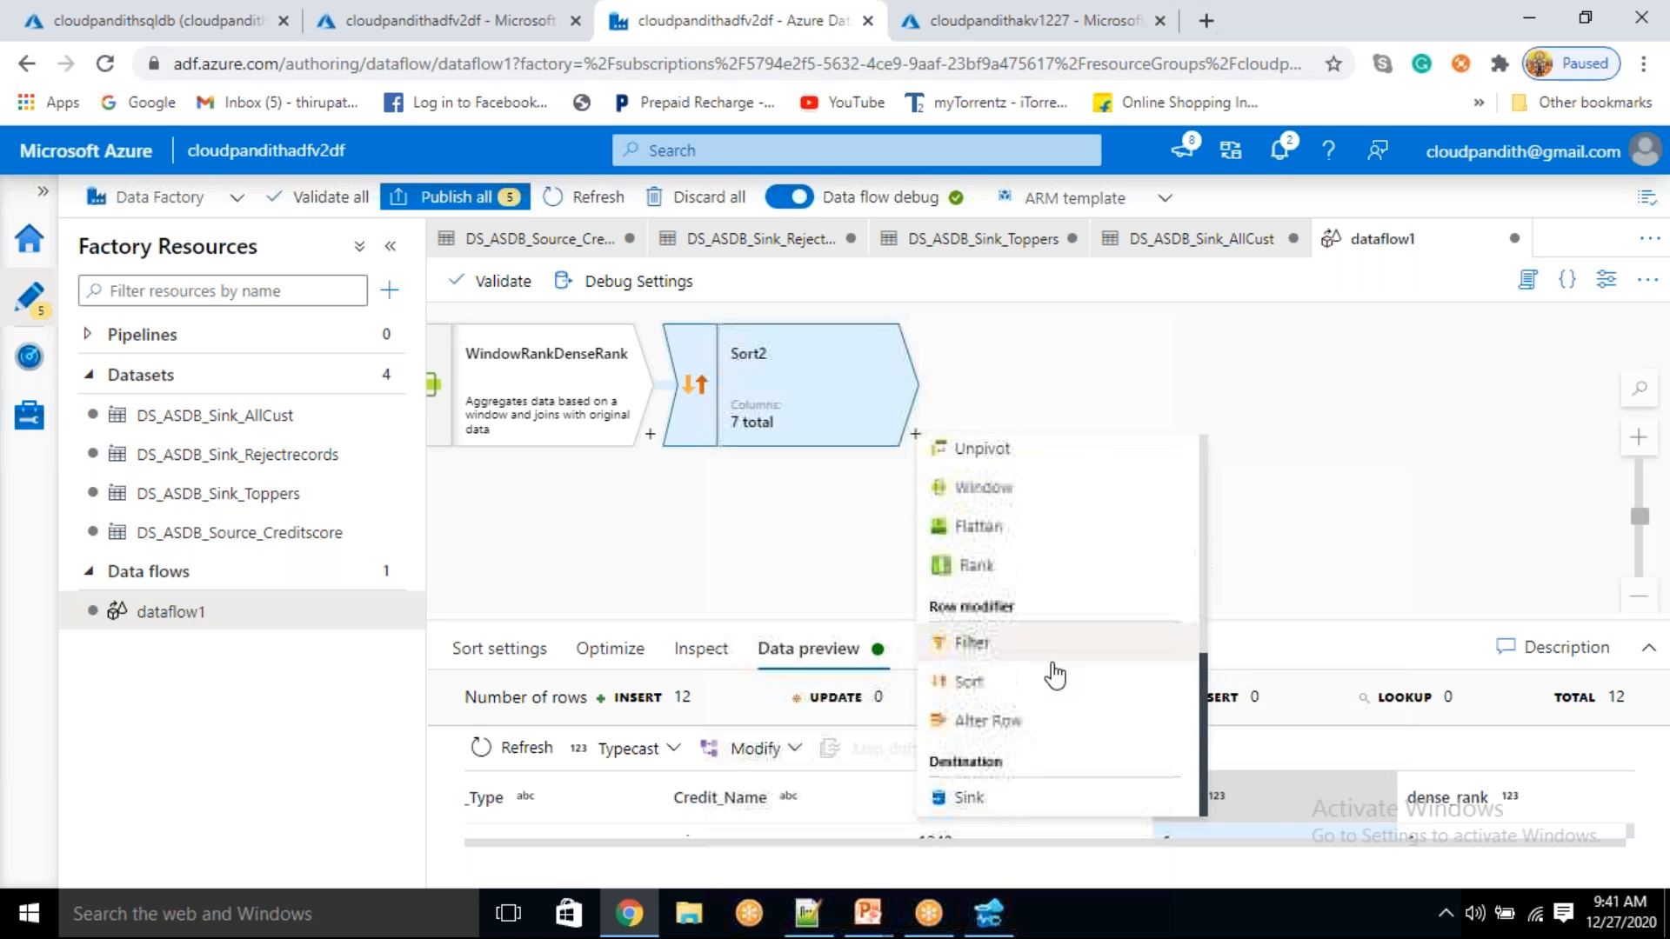
pyautogui.scroll(4, 1055, 676)
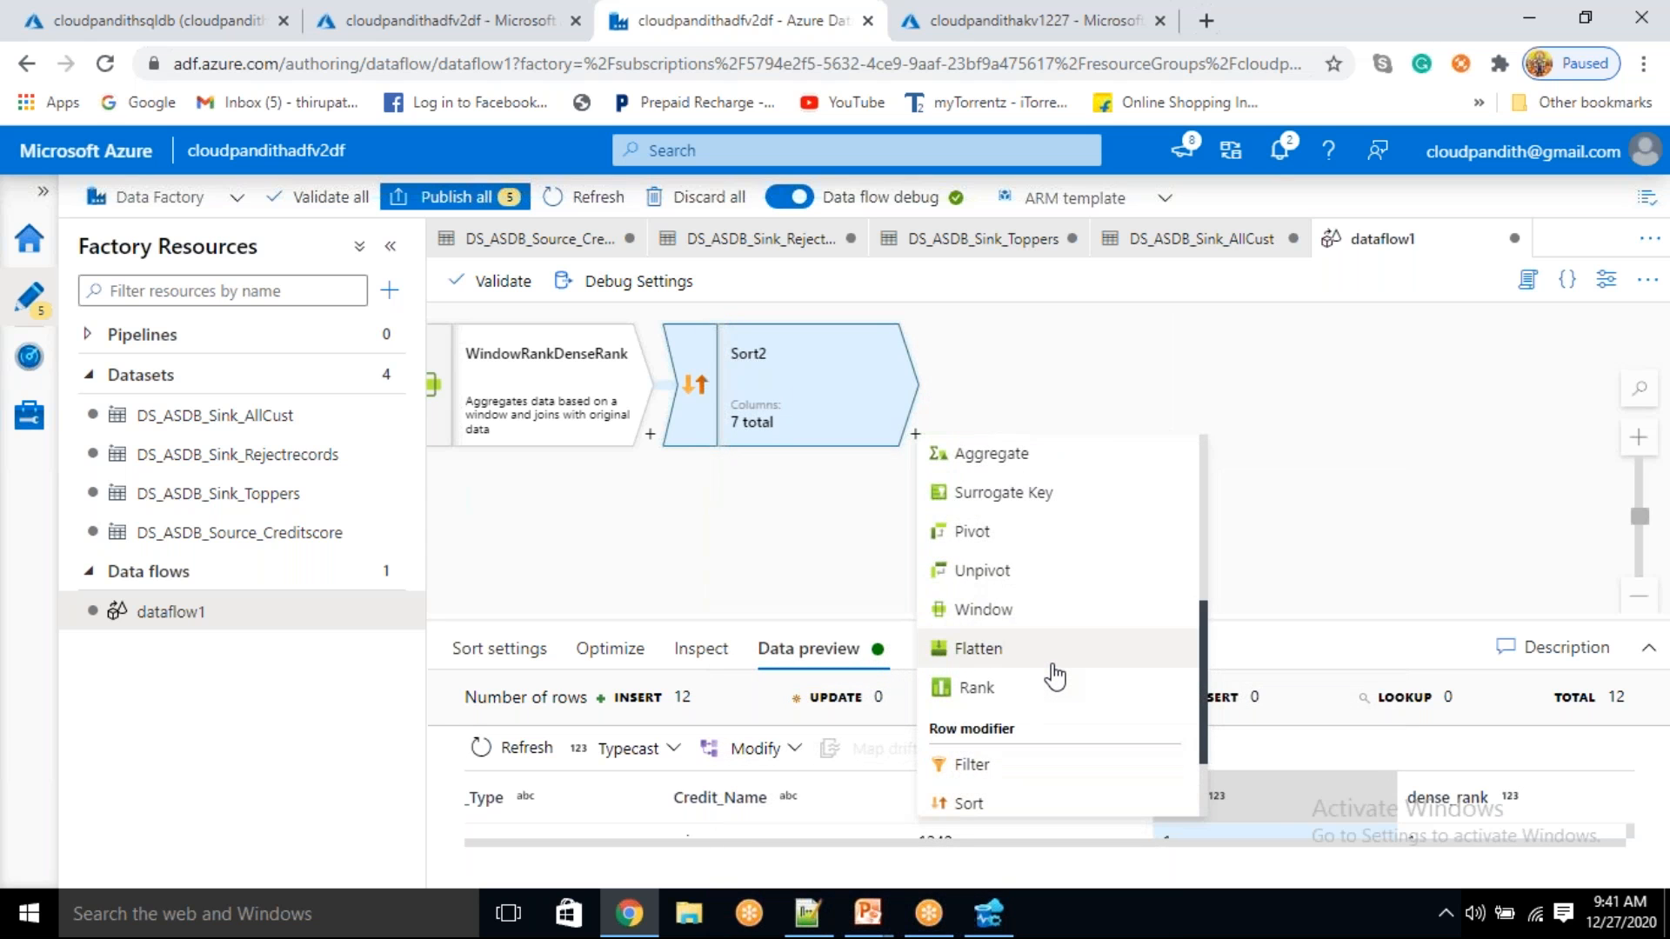
pyautogui.scroll(3, 1055, 676)
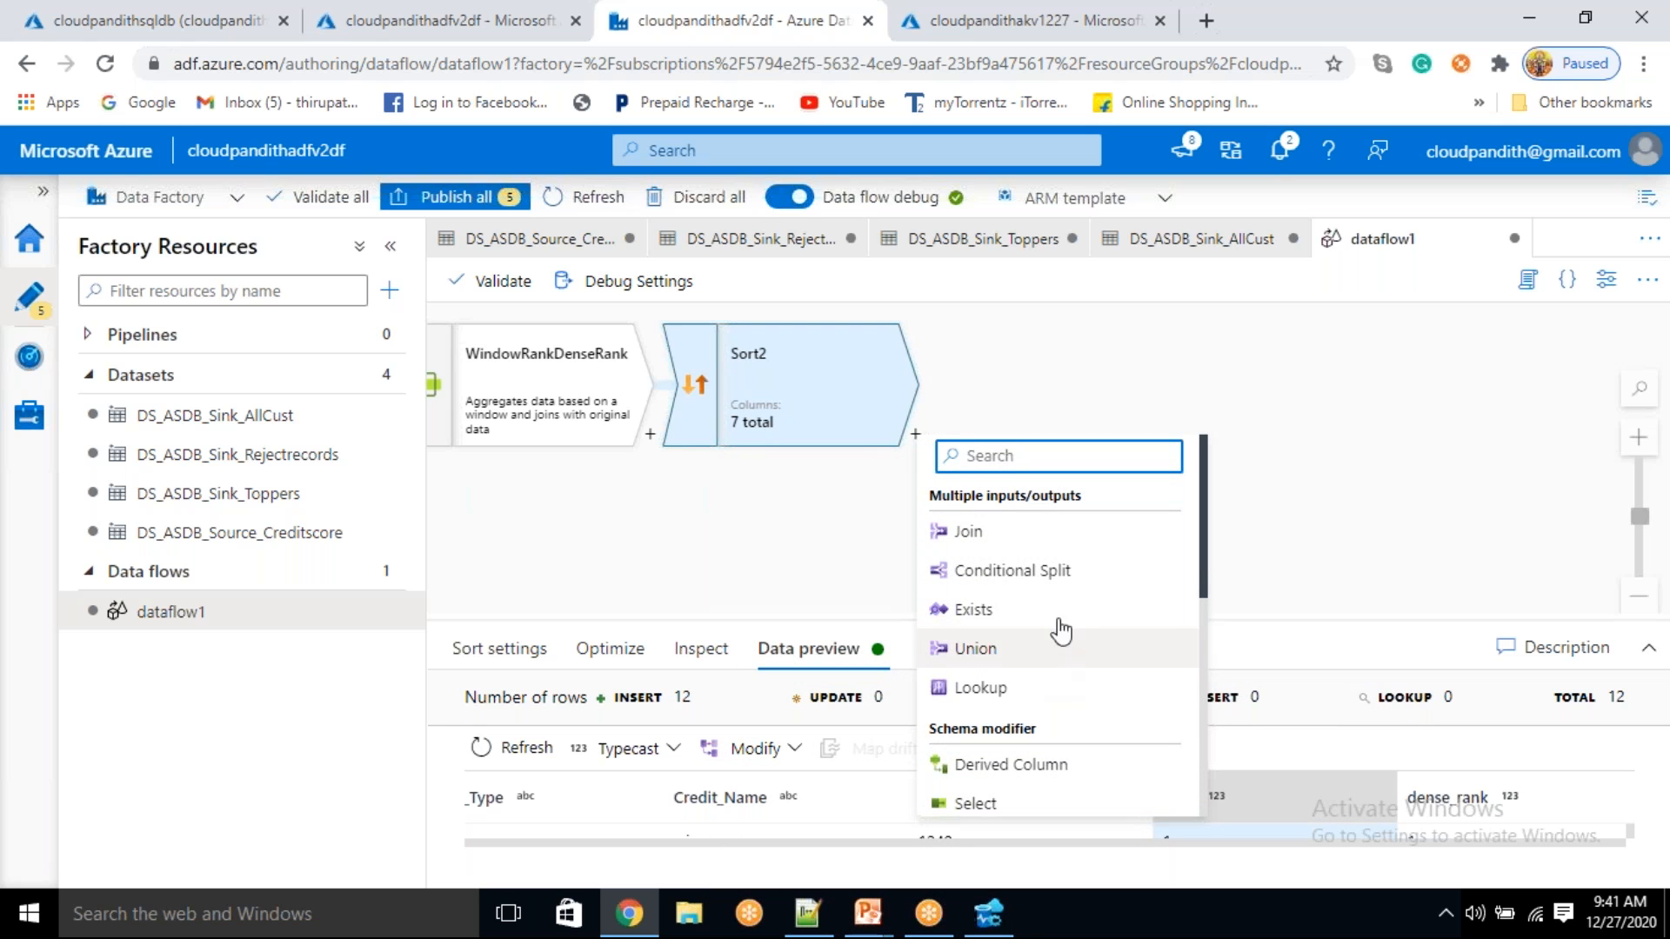
pyautogui.click(1058, 571)
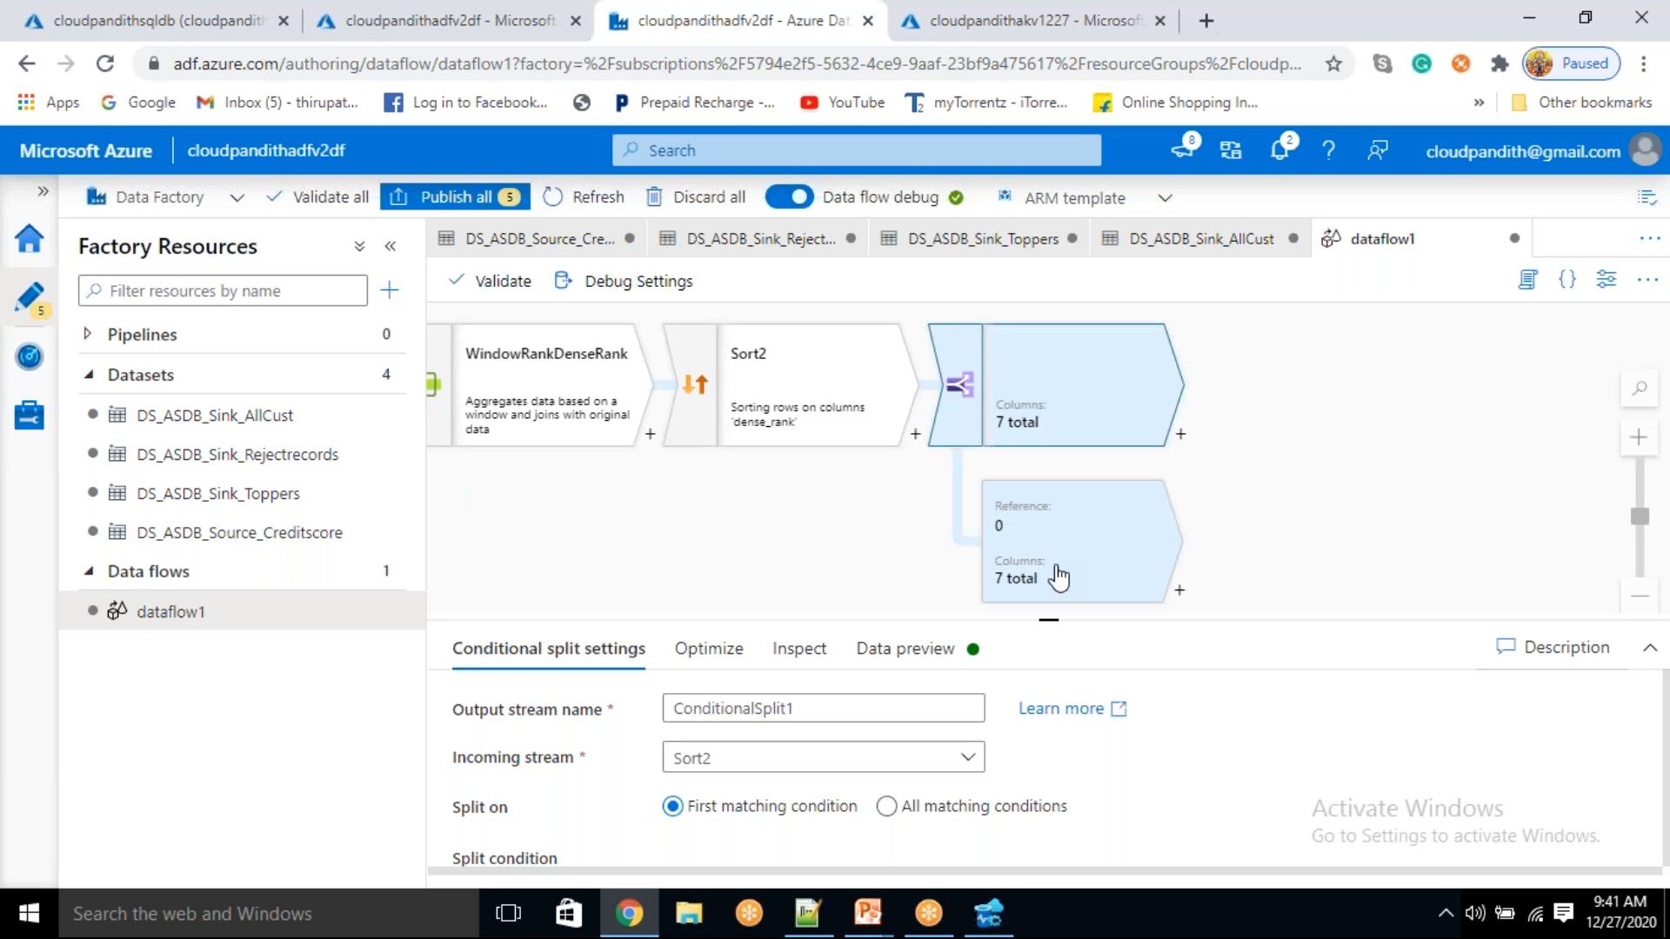
# - Name the conditional split's output stream toppers and the stream for all other rows allcustomers
pyautogui.moveTo(1057, 620); pyautogui.dragTo(1050, 489)
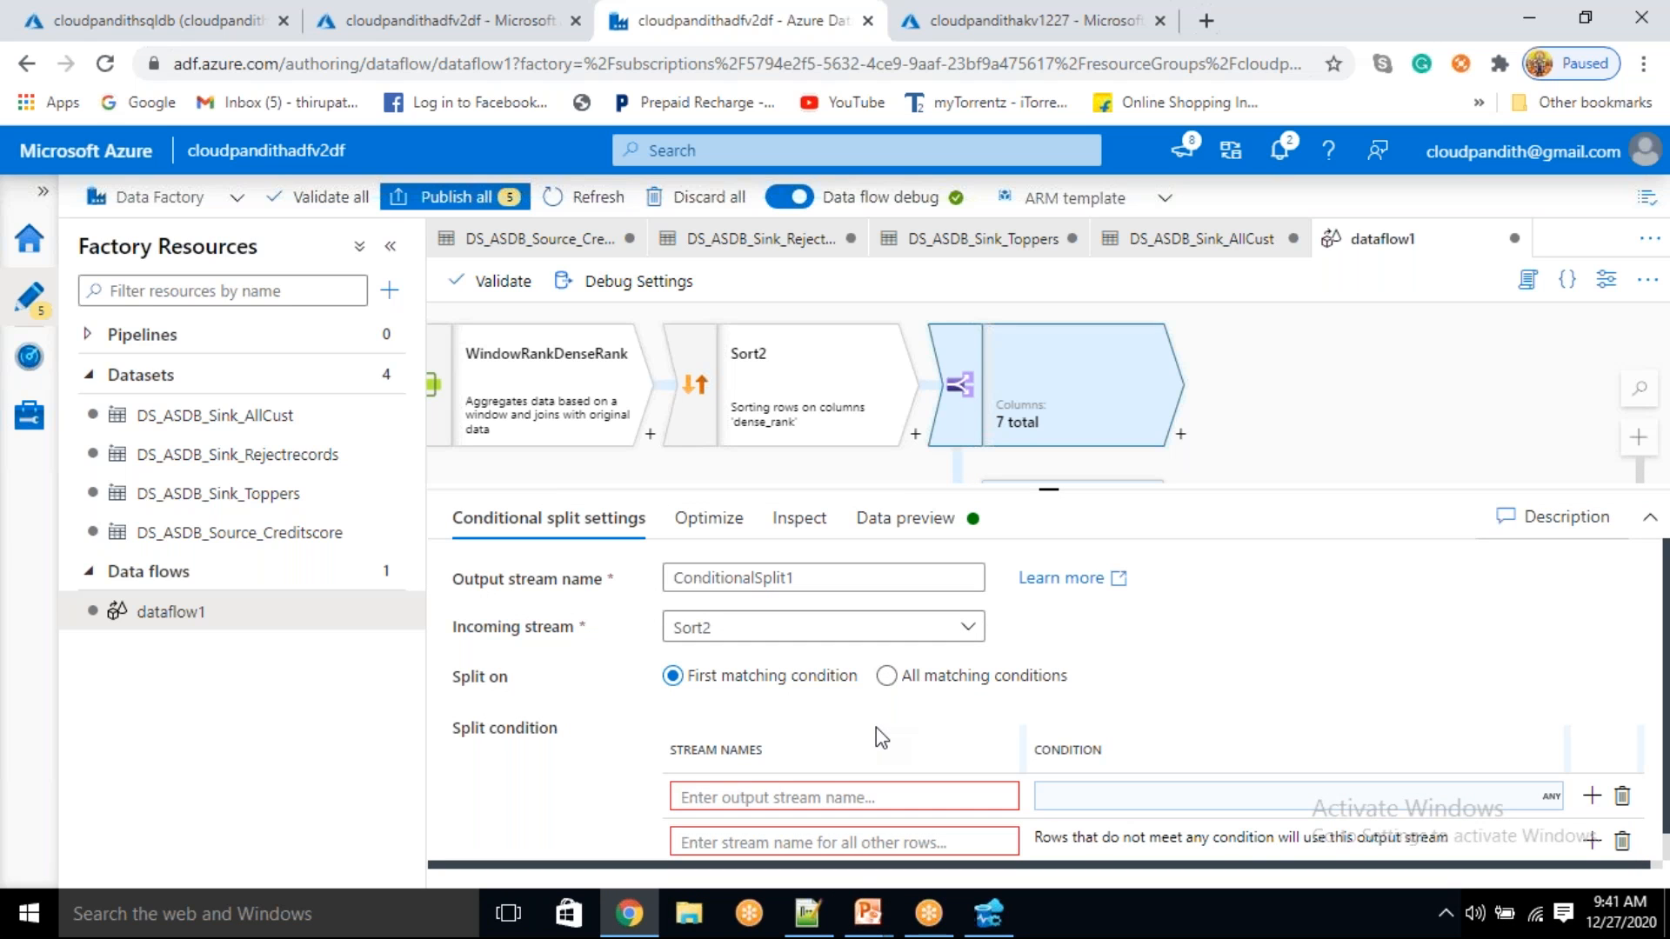
pyautogui.click(811, 795)
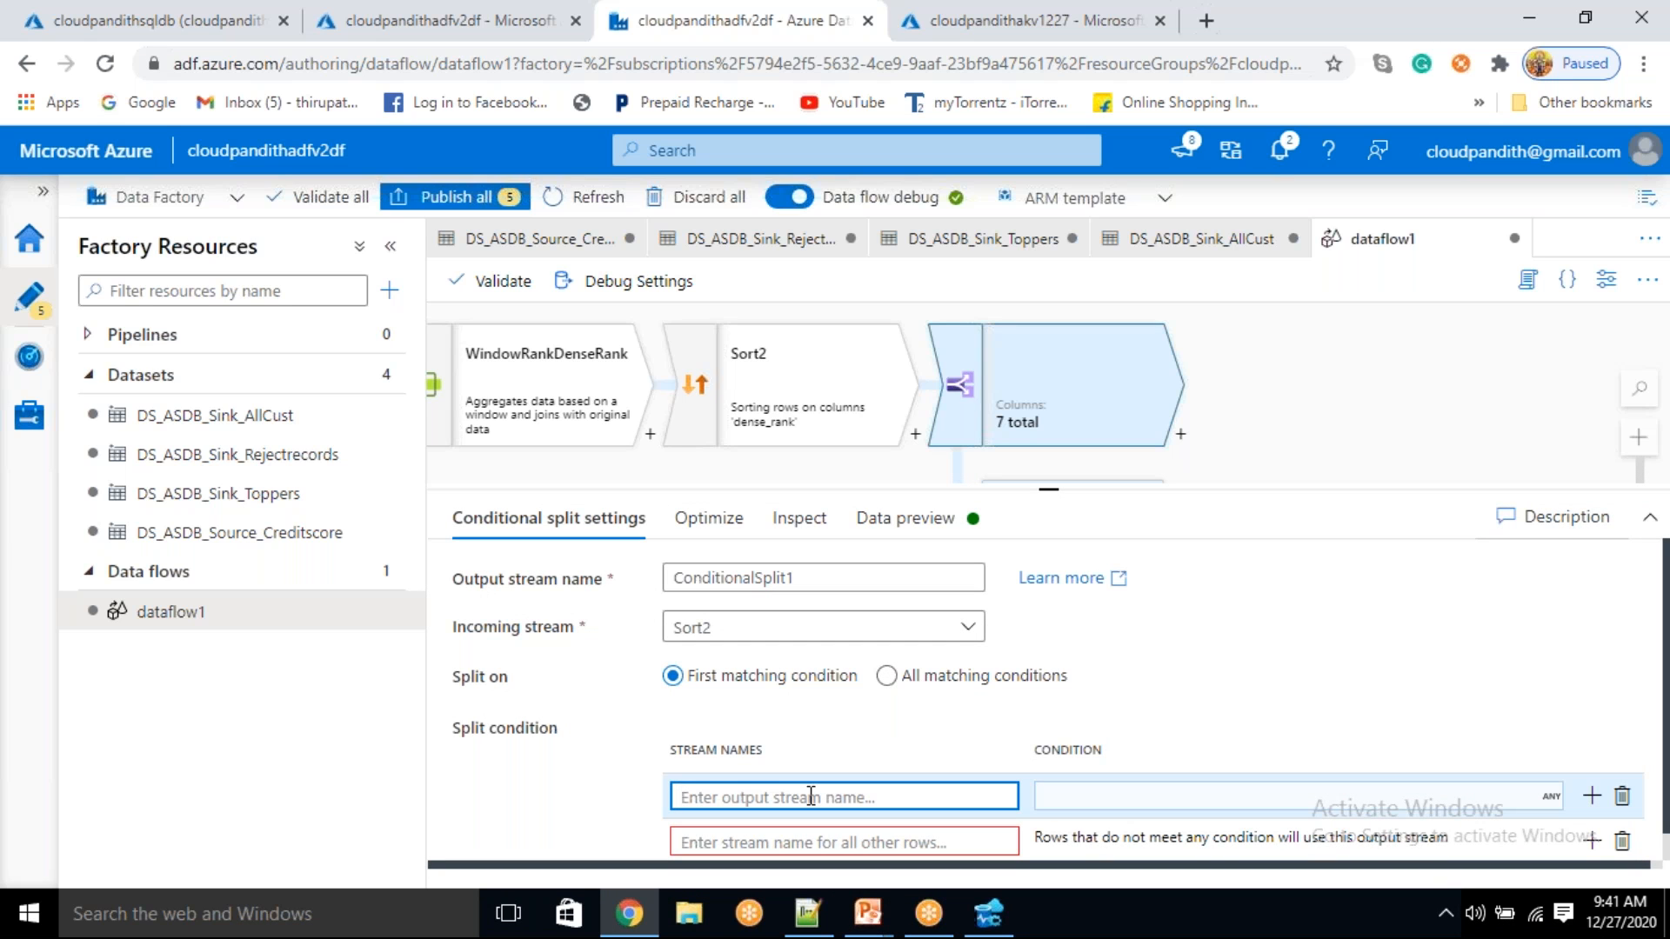
pyautogui.write('toppers')
pyautogui.click(771, 838)
pyautogui.write('allcust')
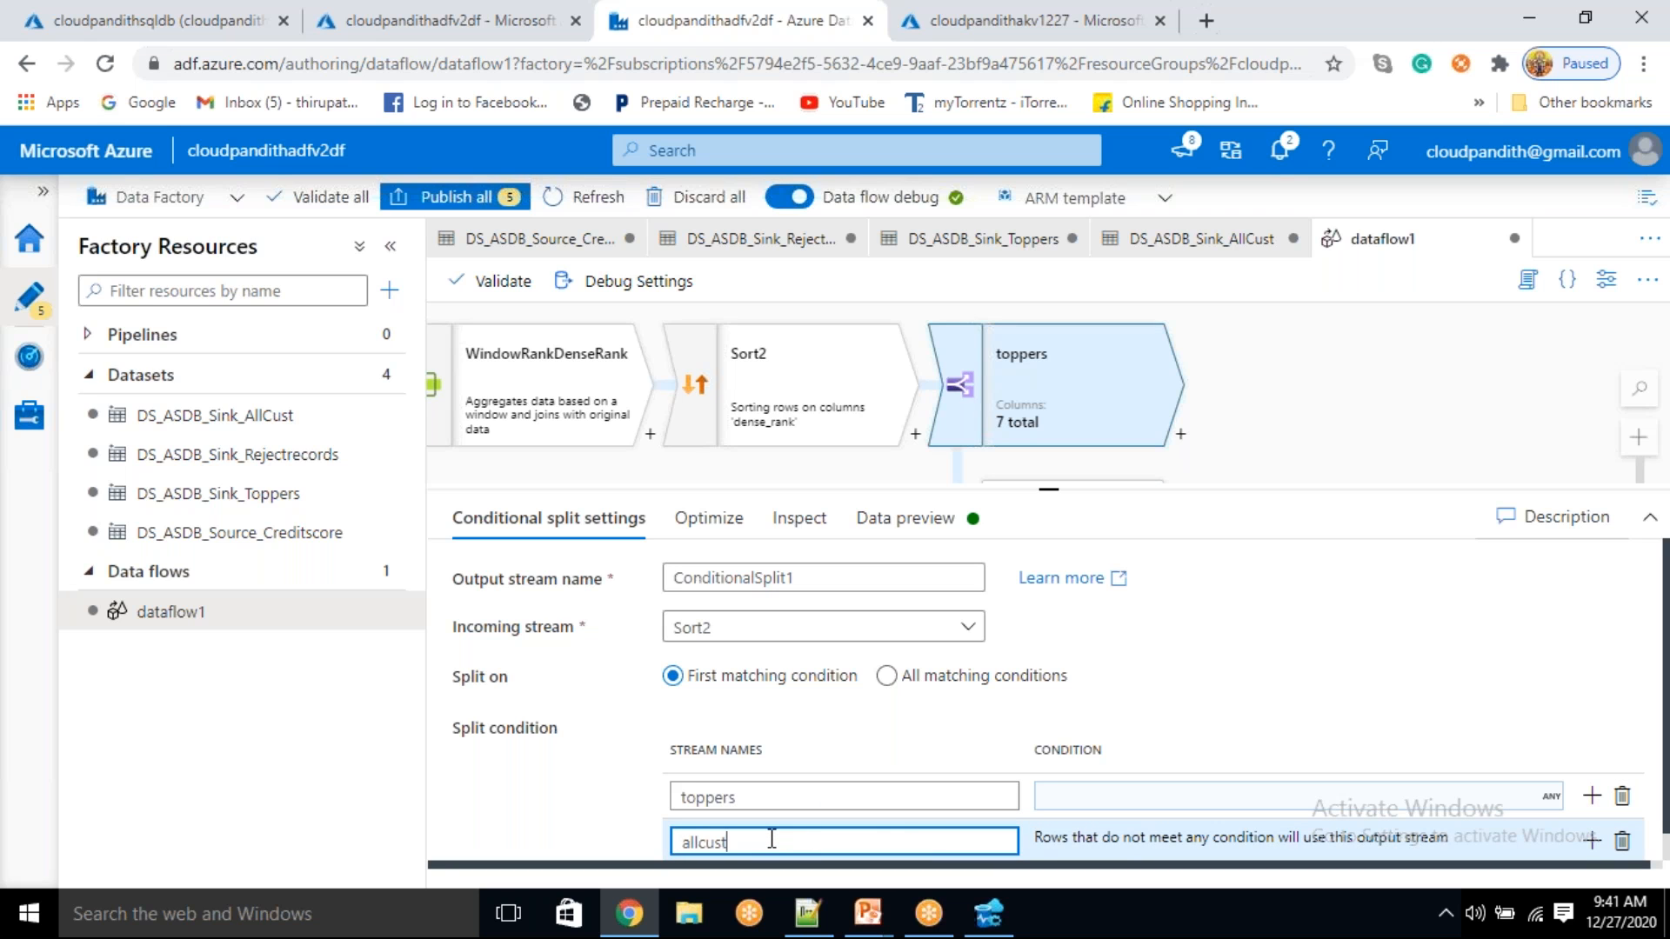
pyautogui.write('omers')
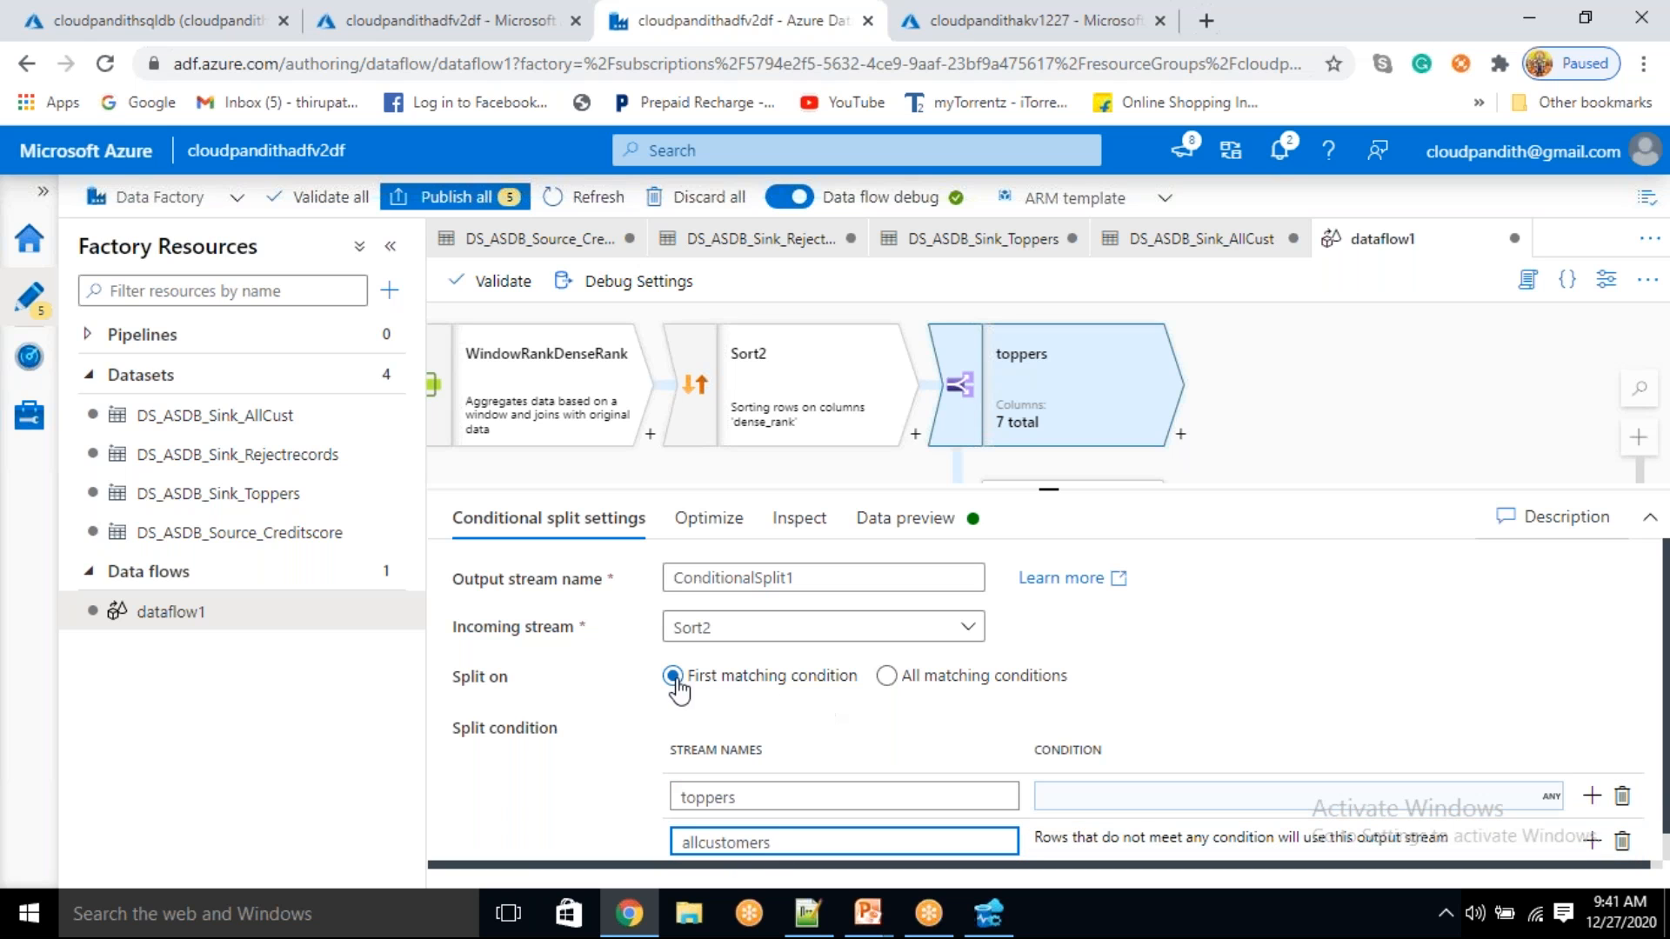
# - Set the conditional split to split on all matching conditions
pyautogui.moveTo(822, 685); pyautogui.dragTo(833, 687)
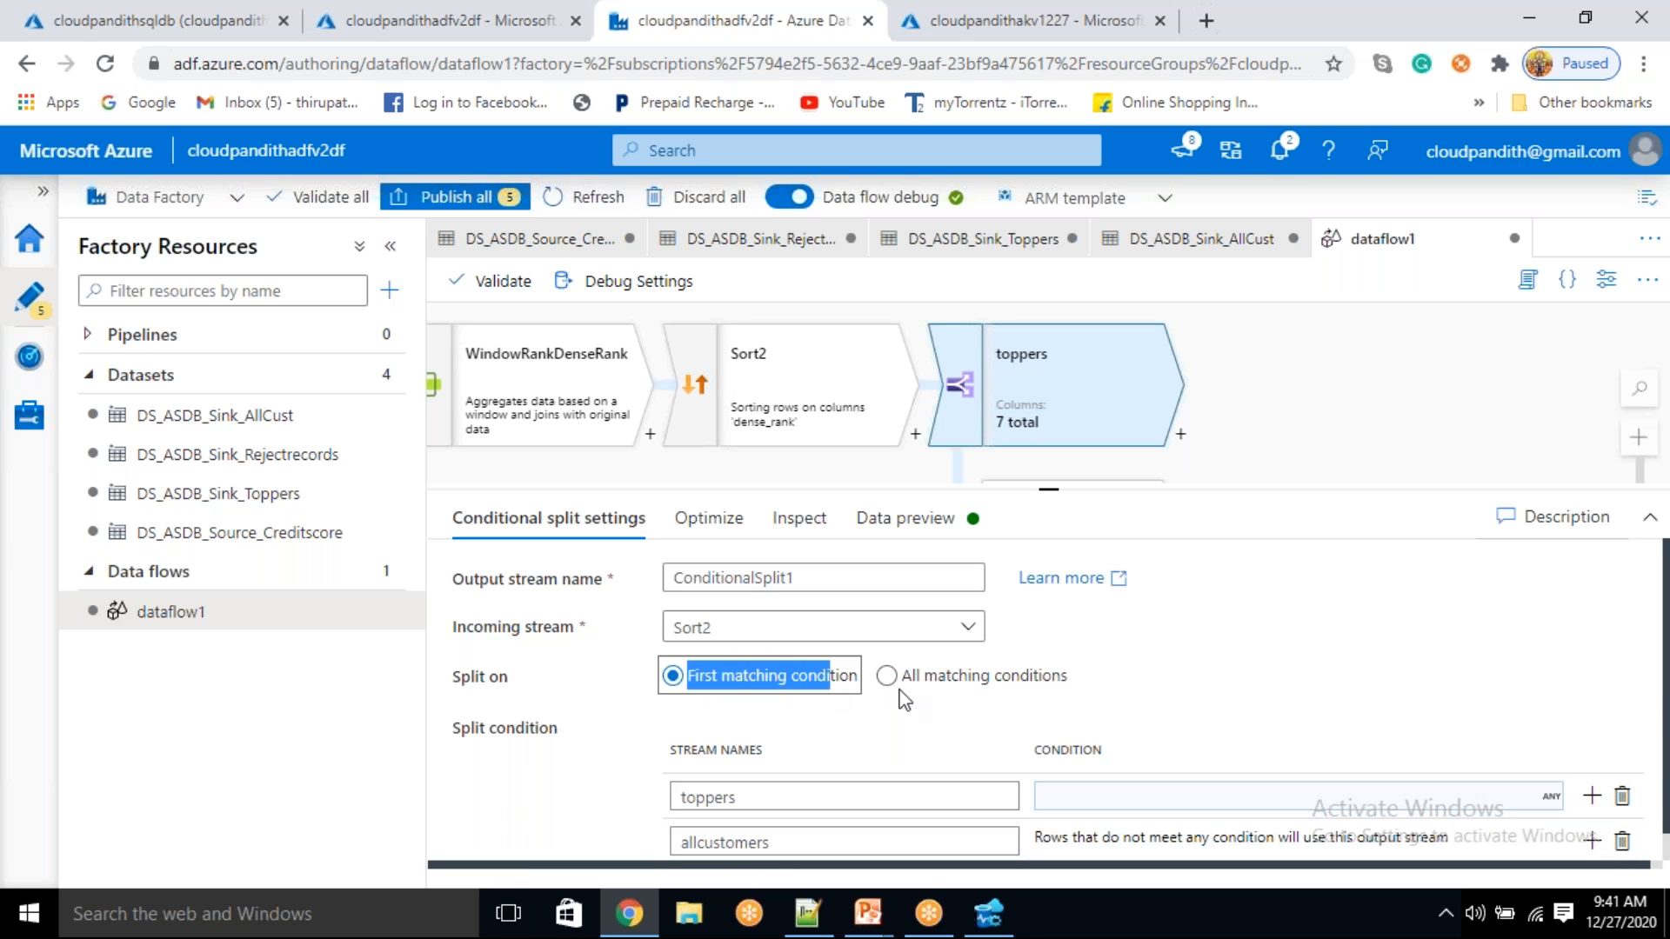
pyautogui.click(889, 682)
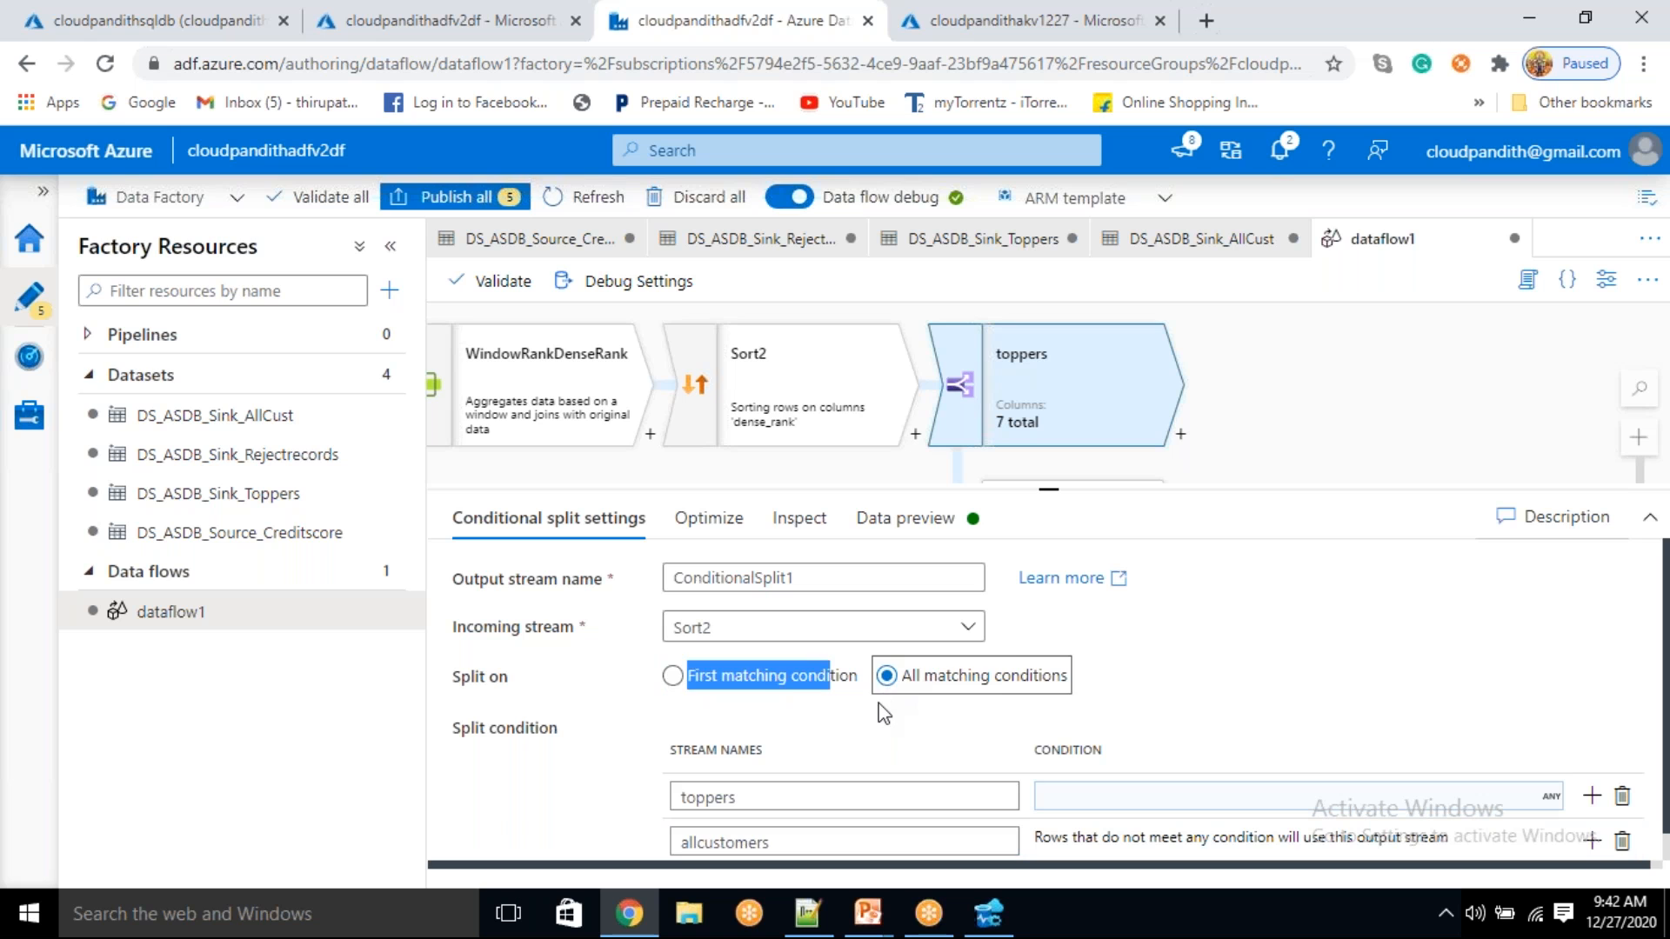
pyautogui.click(884, 706)
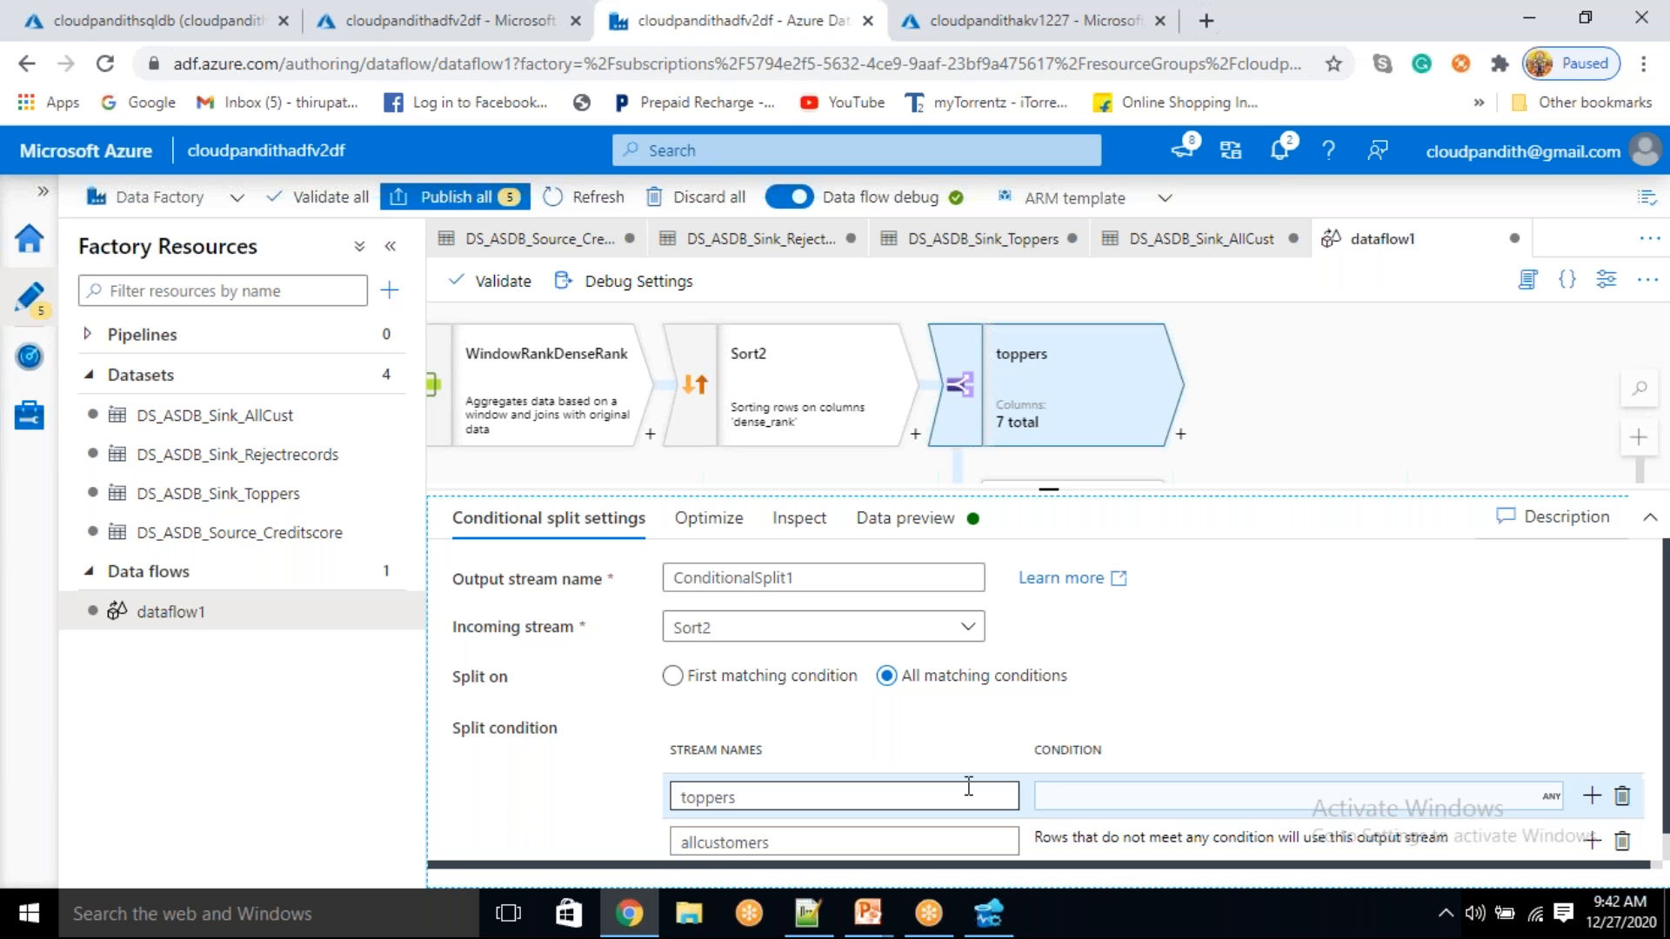
# - Set the condition of the toppers stream to equals(dense_rank,1) and save the expression
pyautogui.click(1065, 801)
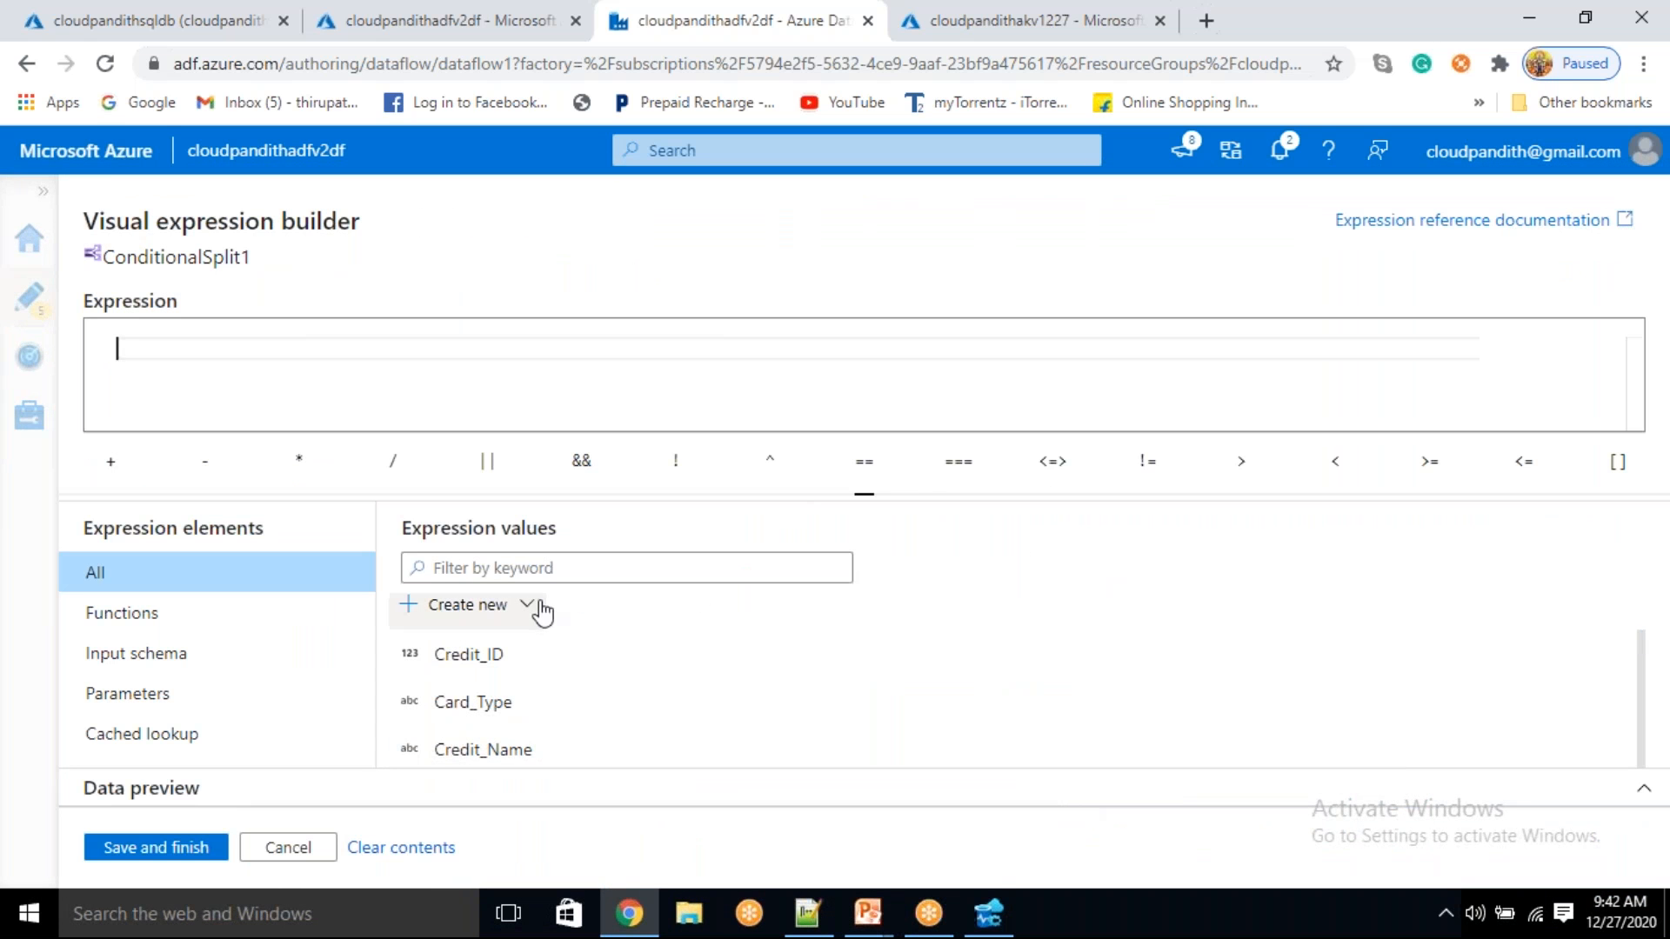
pyautogui.click(535, 572)
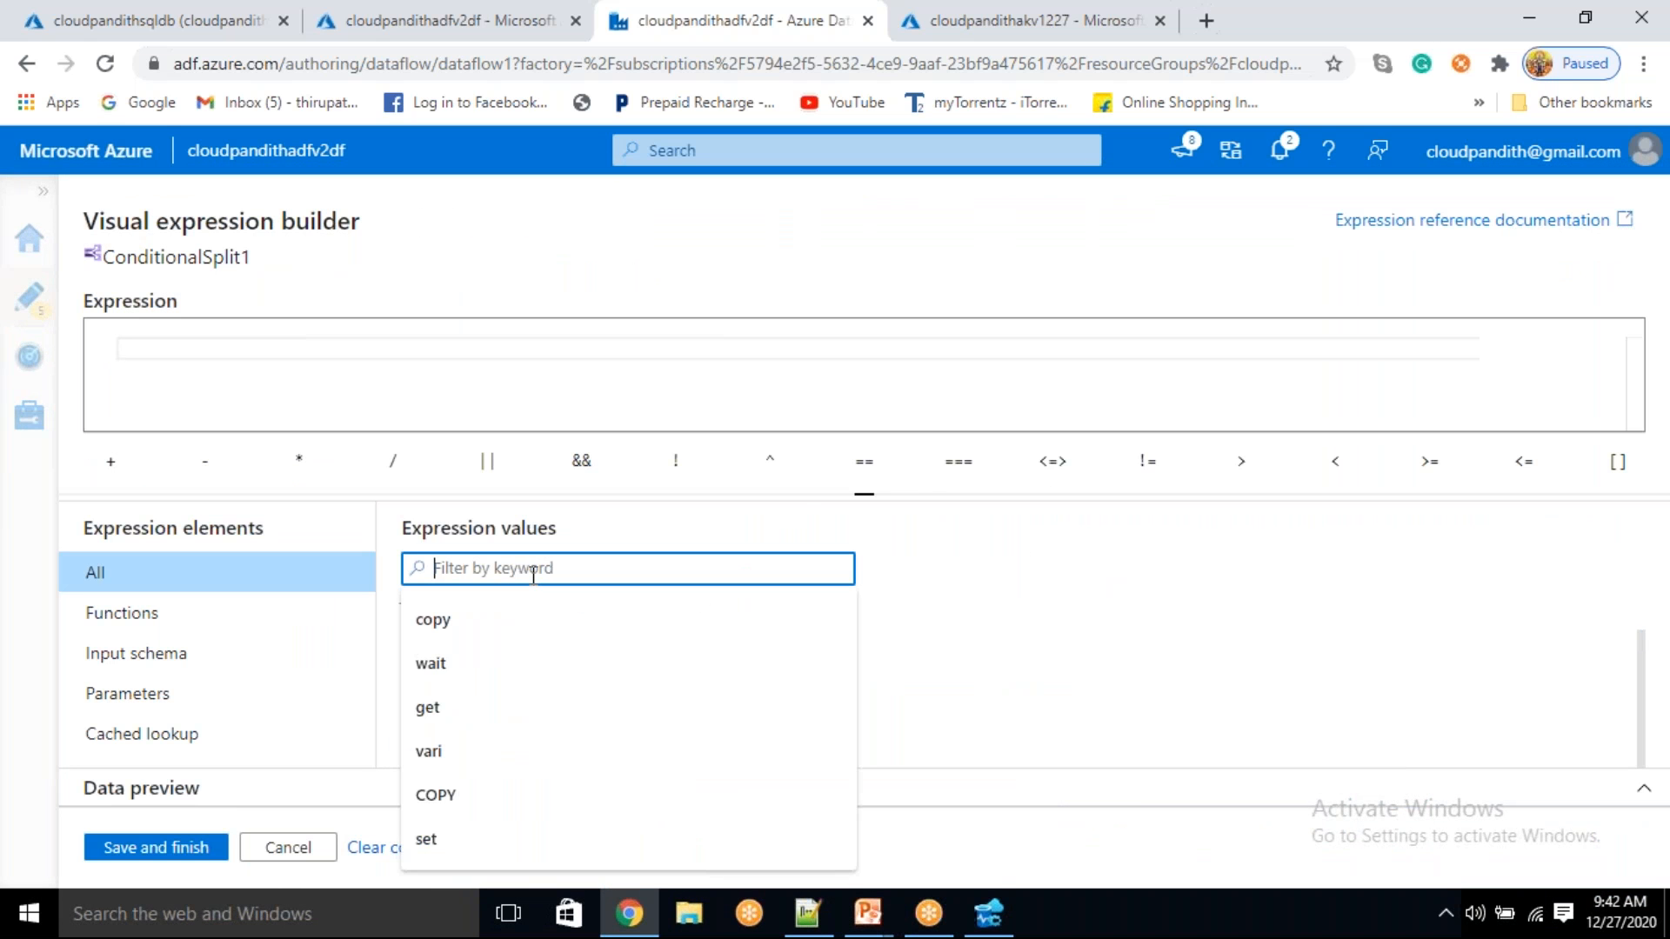
pyautogui.write('equals')
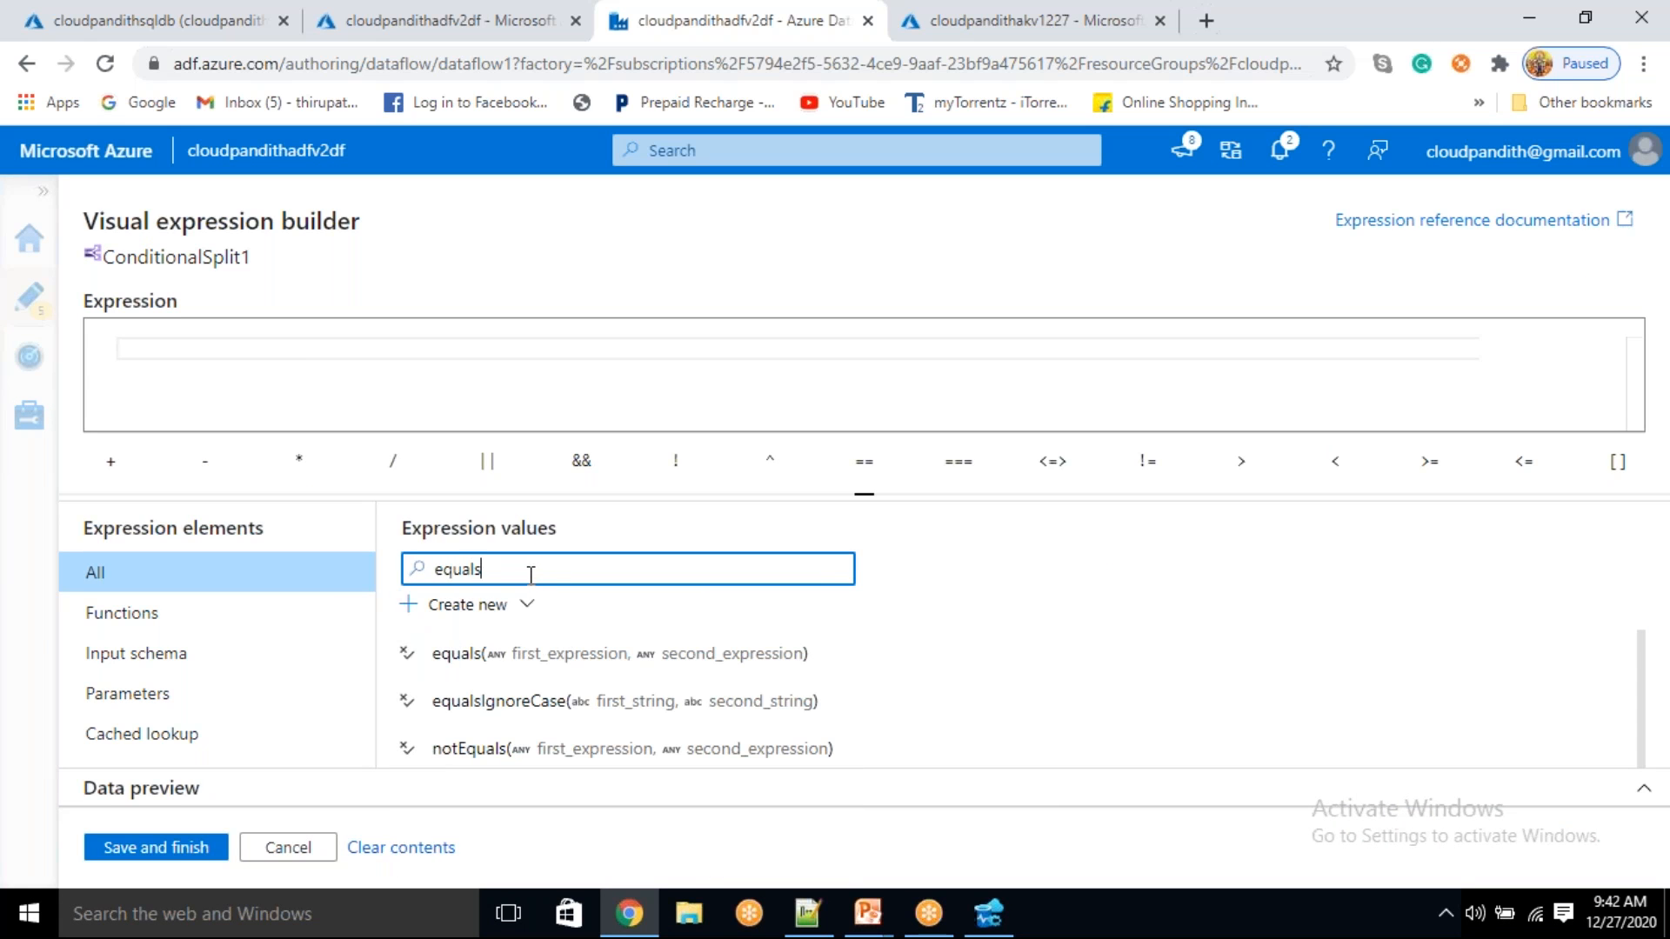
pyautogui.click(496, 661)
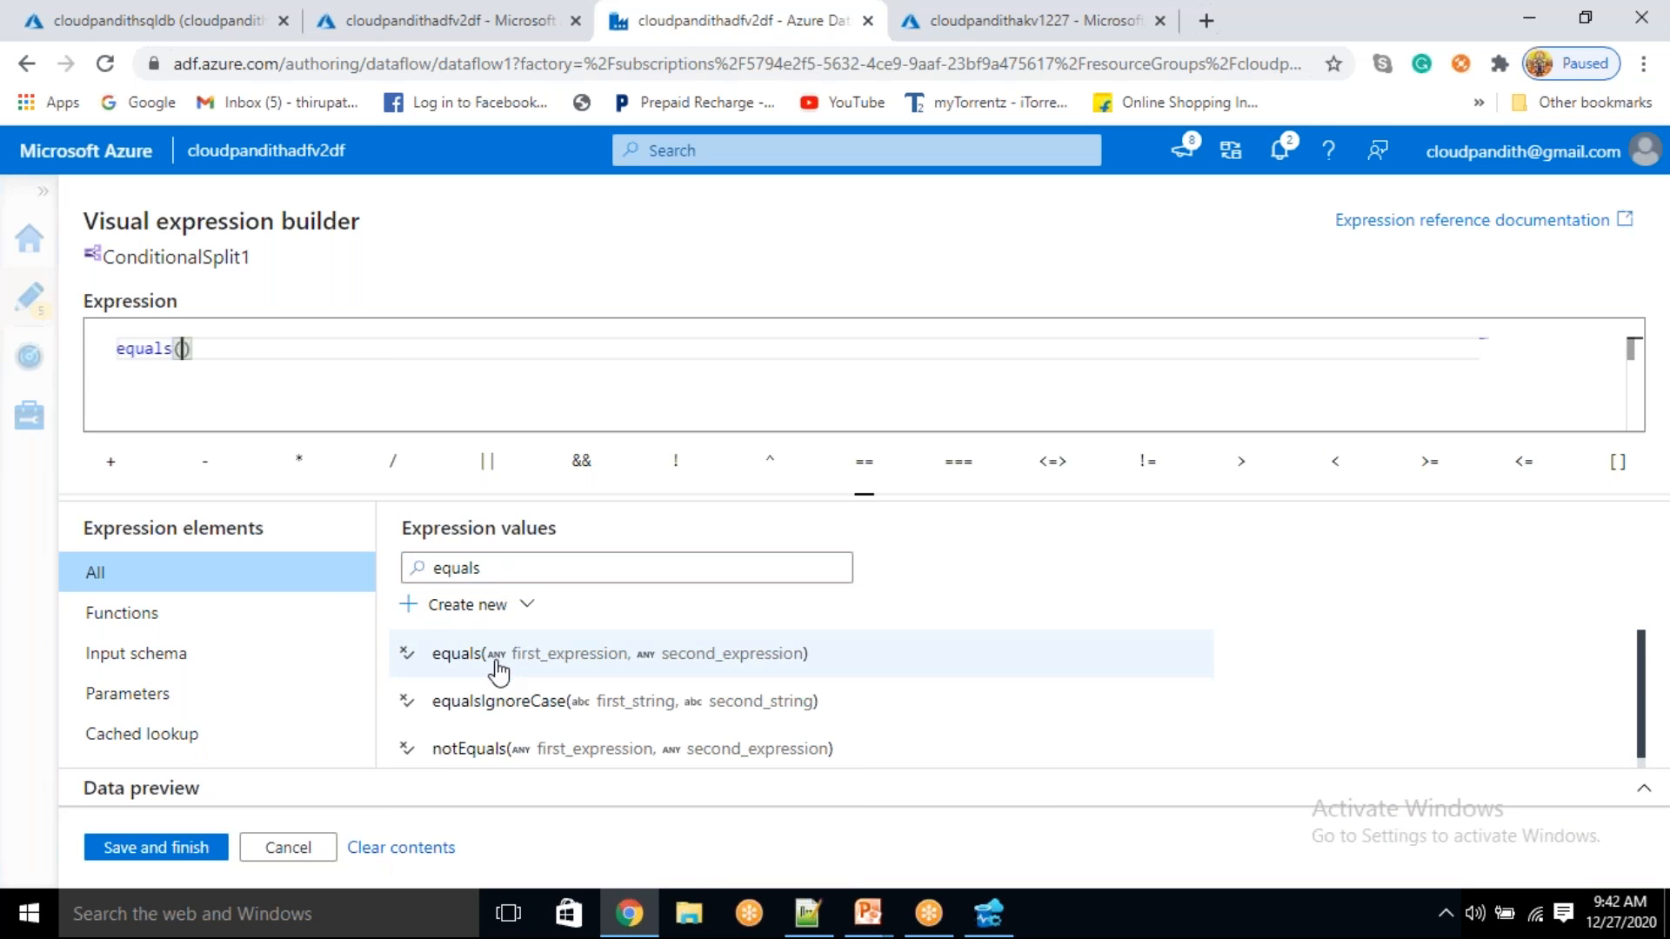
pyautogui.doubleClick(542, 581)
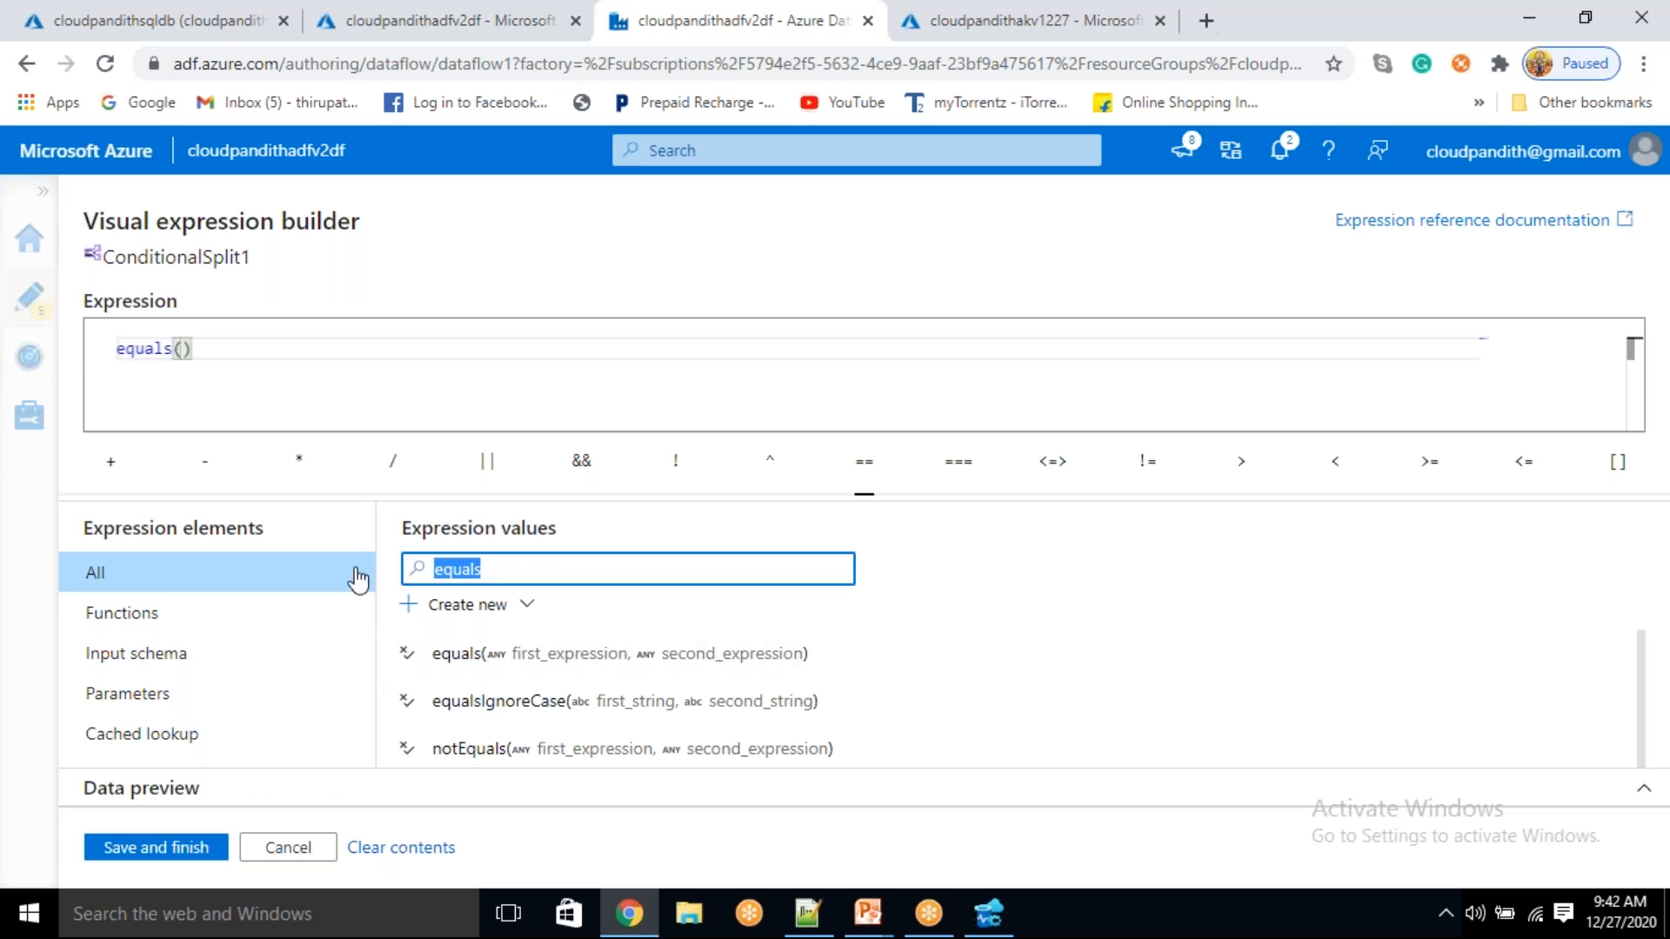
pyautogui.press('BackSpace')
pyautogui.click(533, 654)
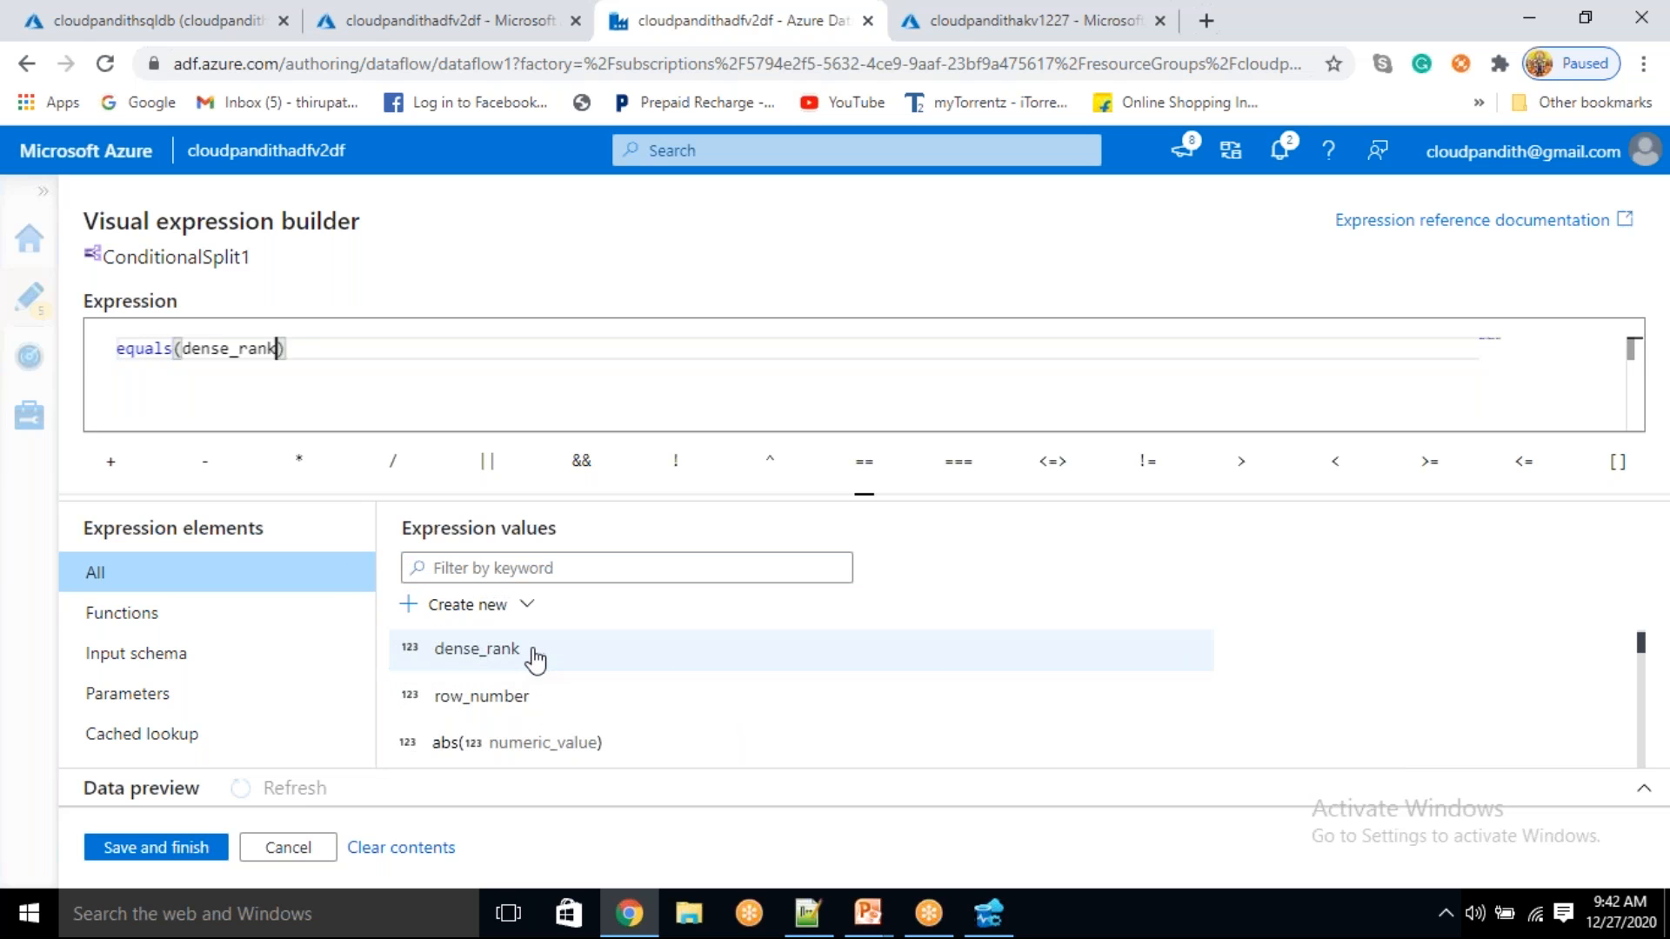
pyautogui.write('1')
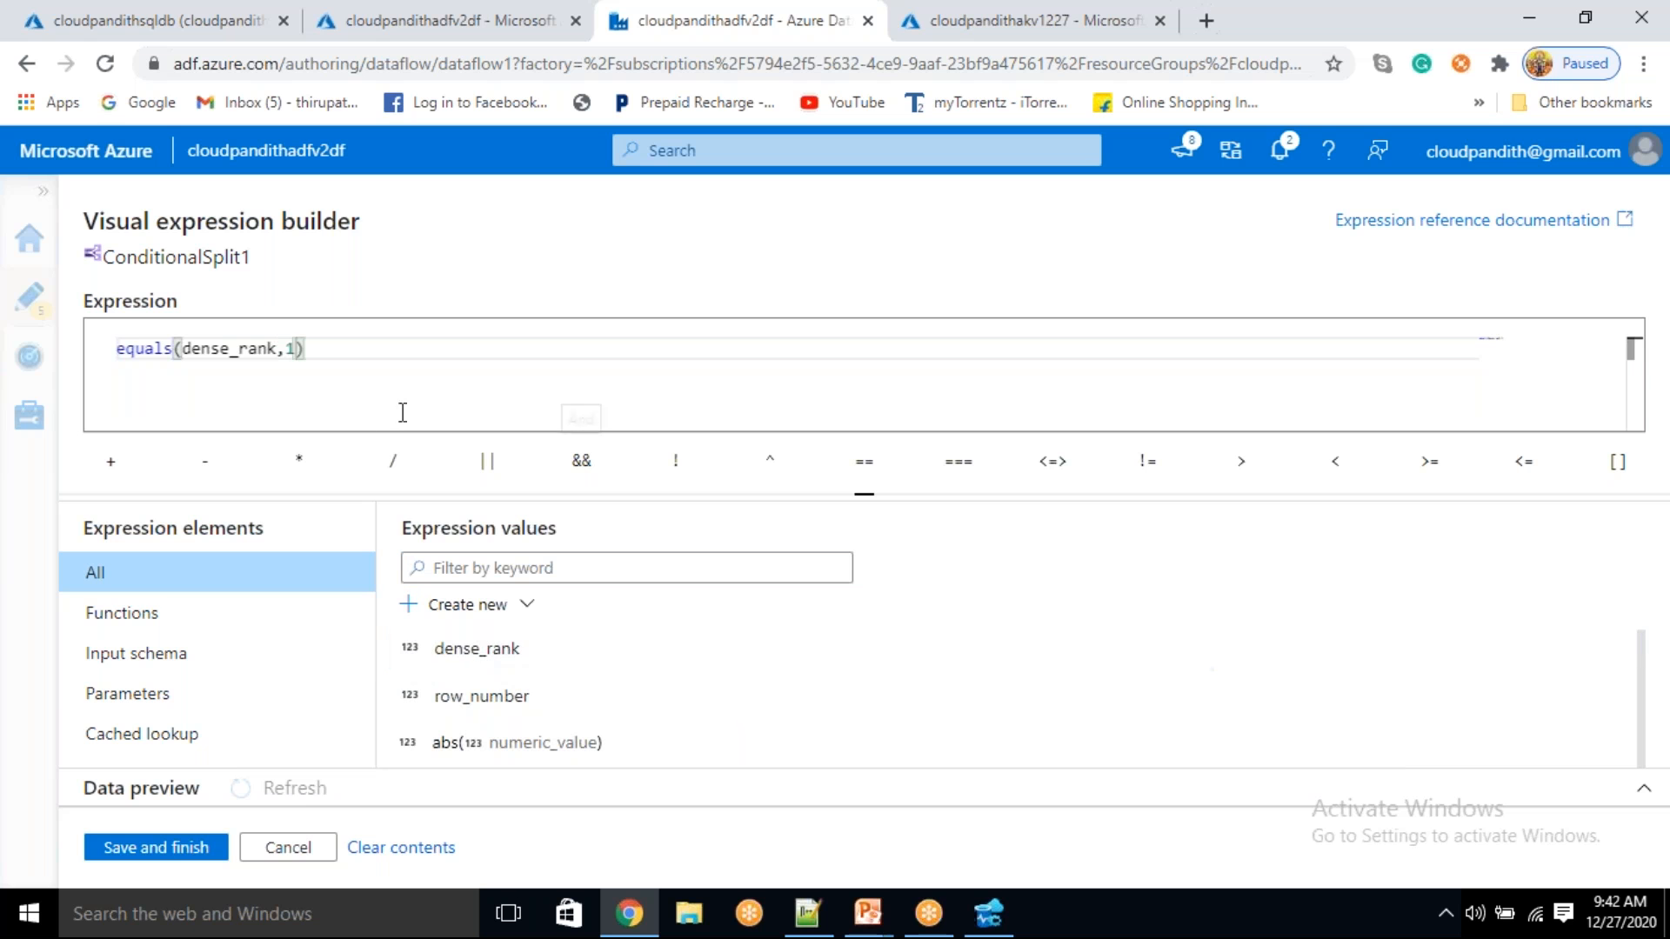
pyautogui.click(158, 848)
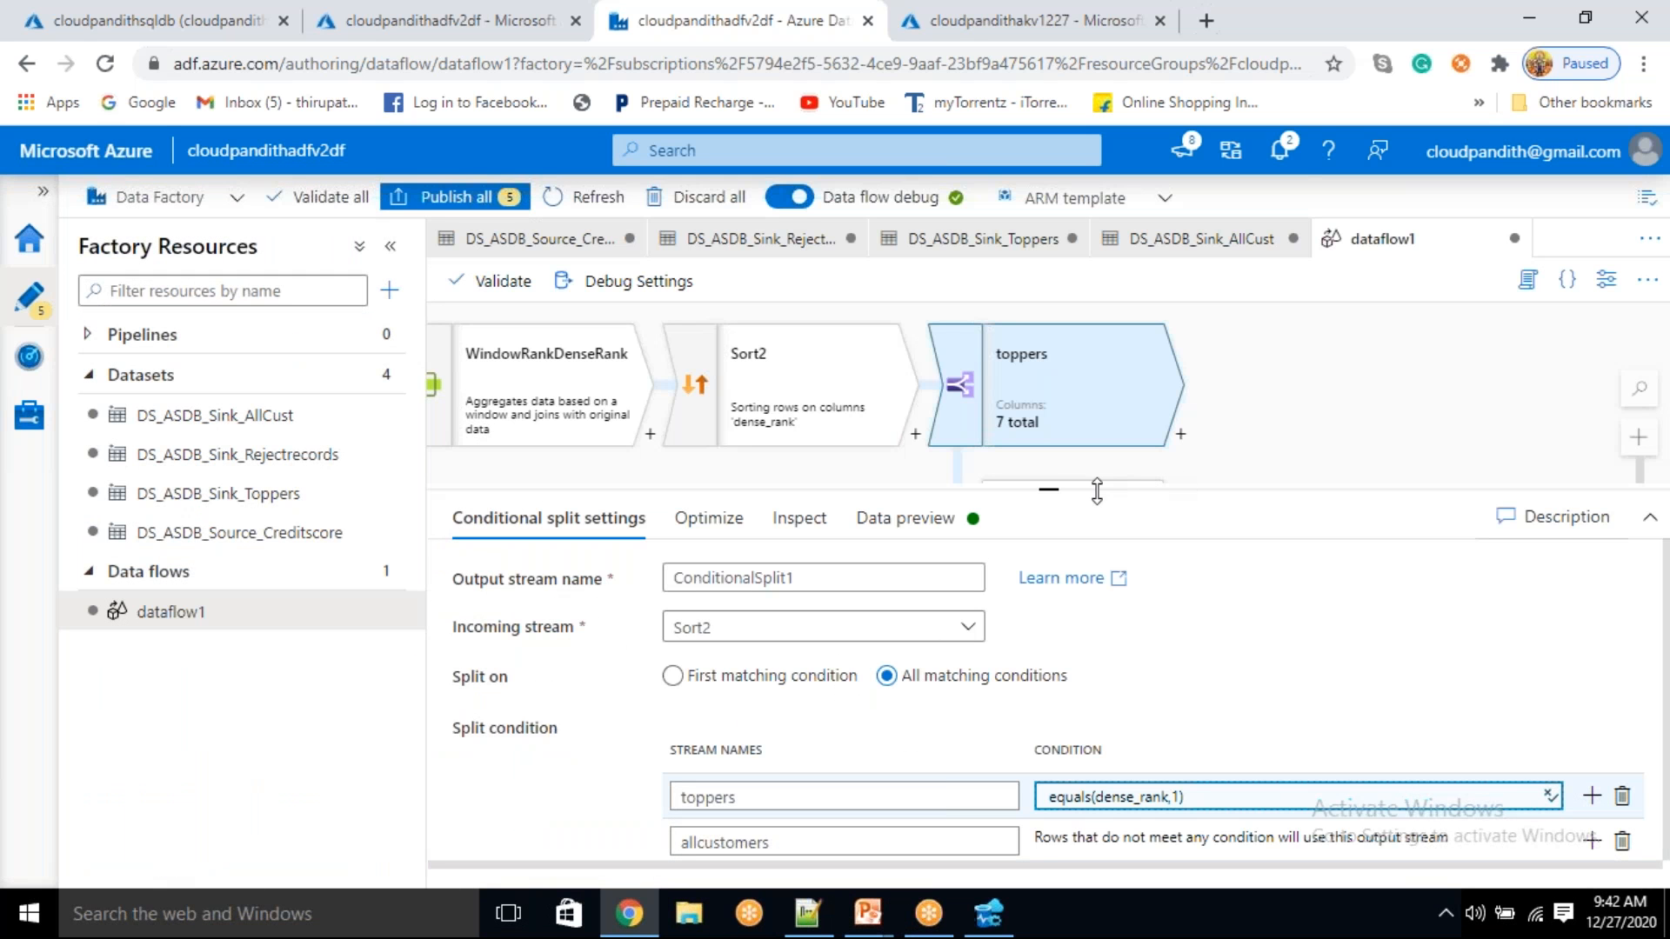
# - Refresh the conditional split's data preview and examine the card types and credit names in the toppers stream
pyautogui.click(922, 522)
pyautogui.click(515, 616)
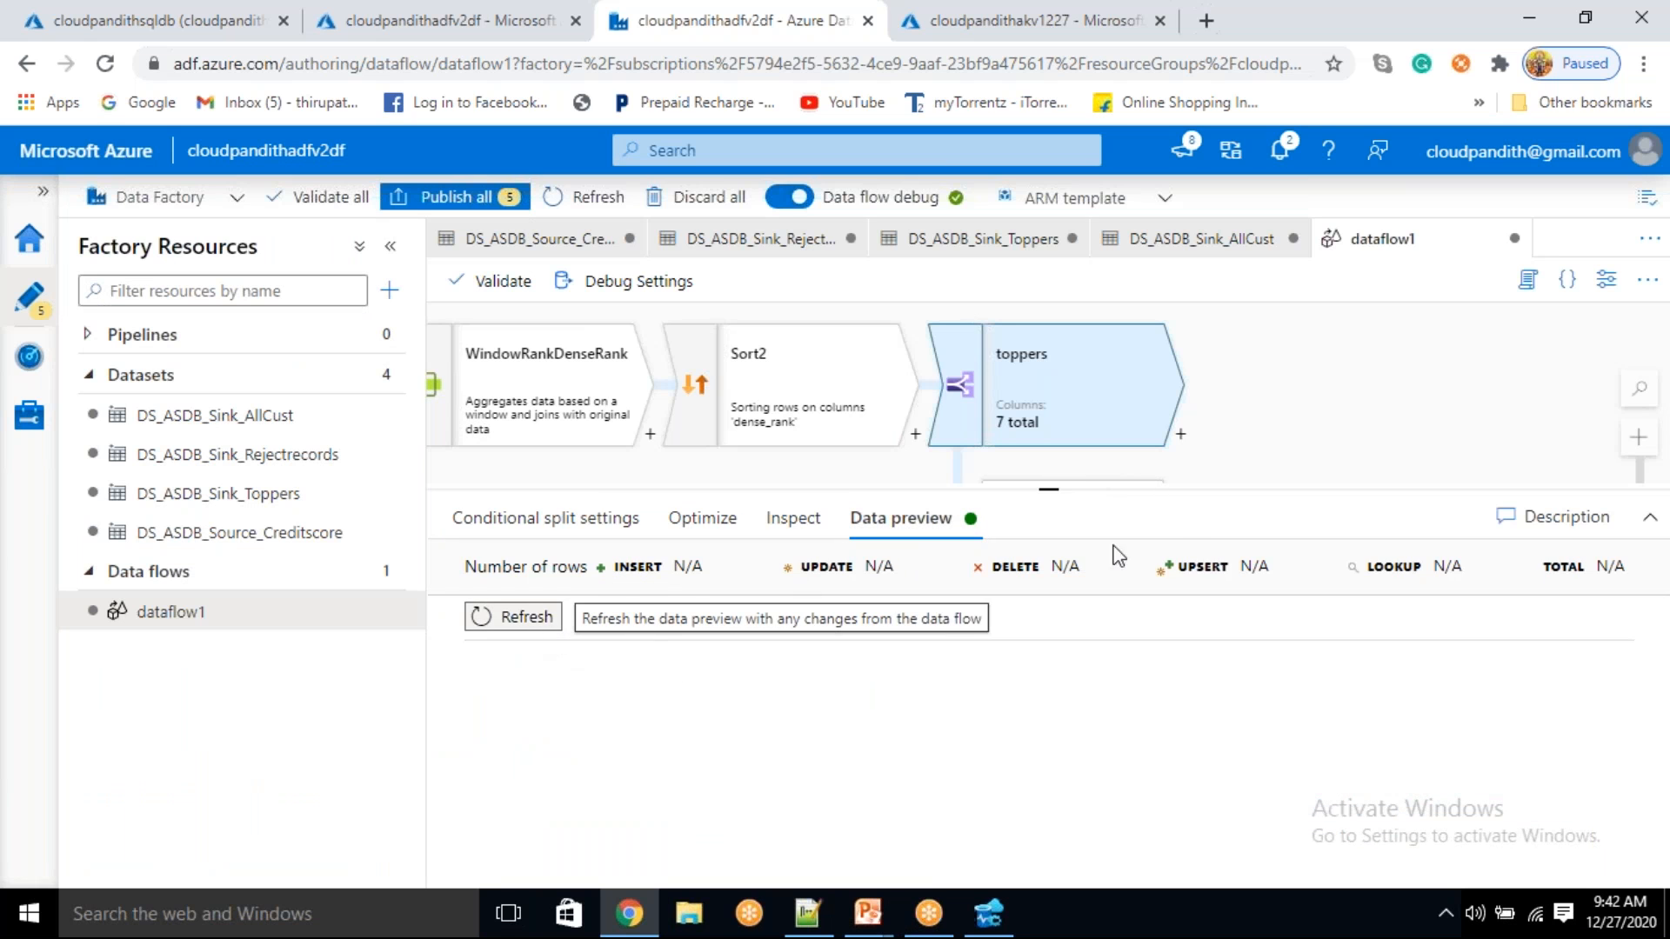
pyautogui.moveTo(1048, 490); pyautogui.dragTo(1050, 471)
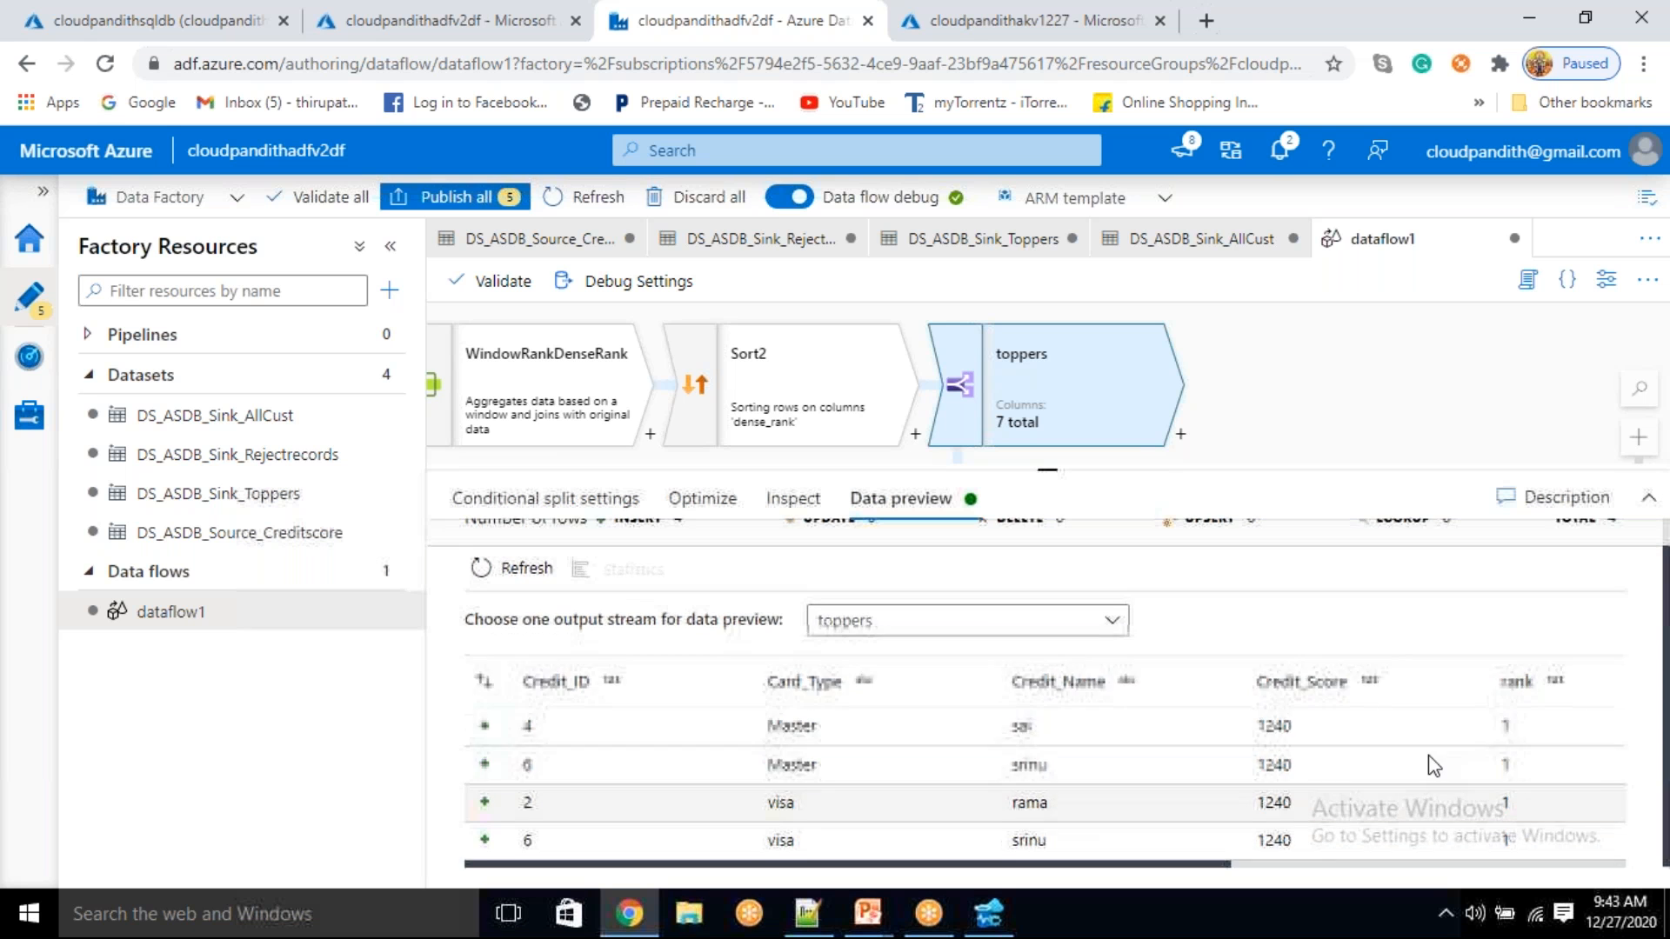
pyautogui.scroll(-1, 1518, 783)
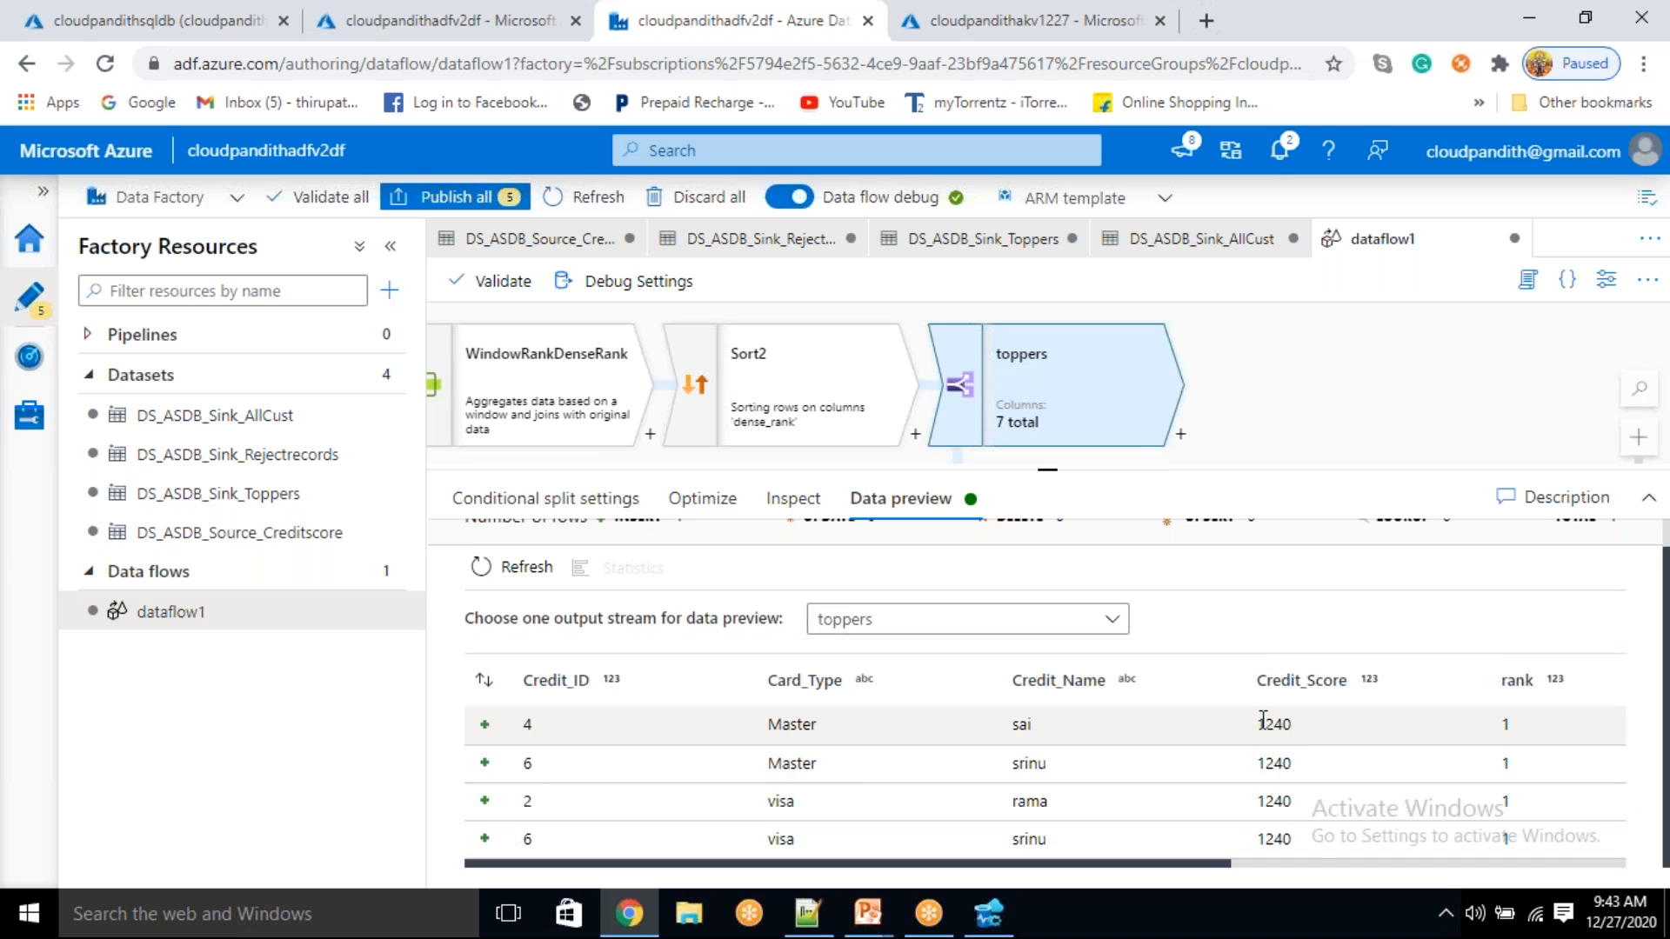
pyautogui.moveTo(783, 726); pyautogui.dragTo(799, 732)
pyautogui.click(799, 735)
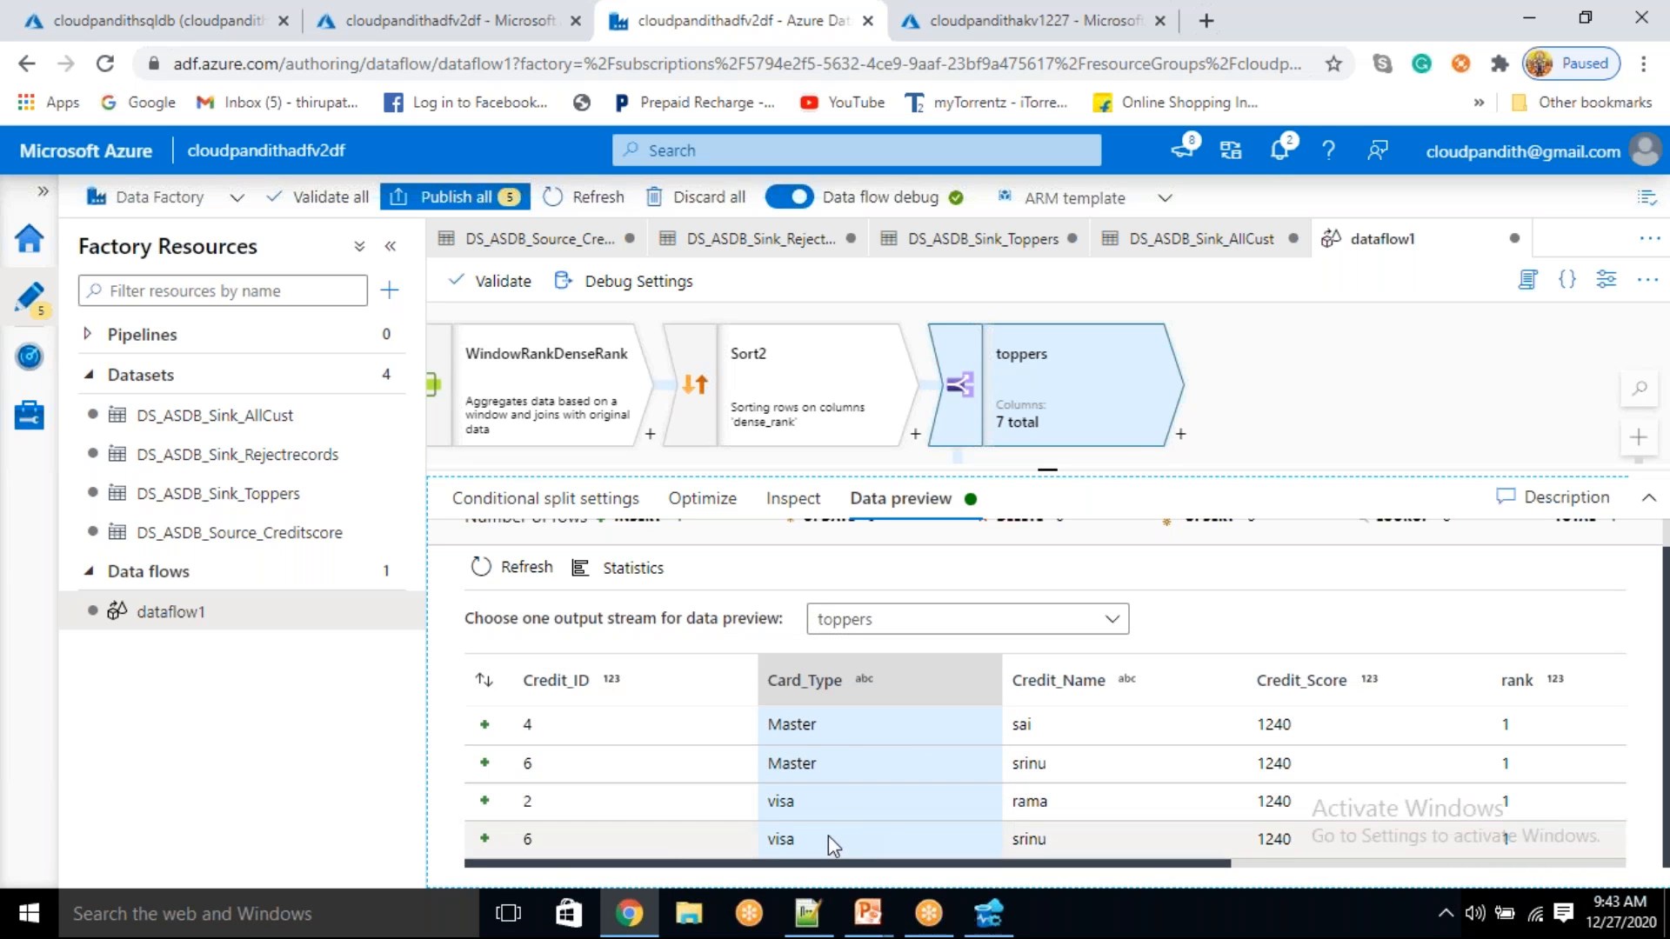
pyautogui.click(1032, 806)
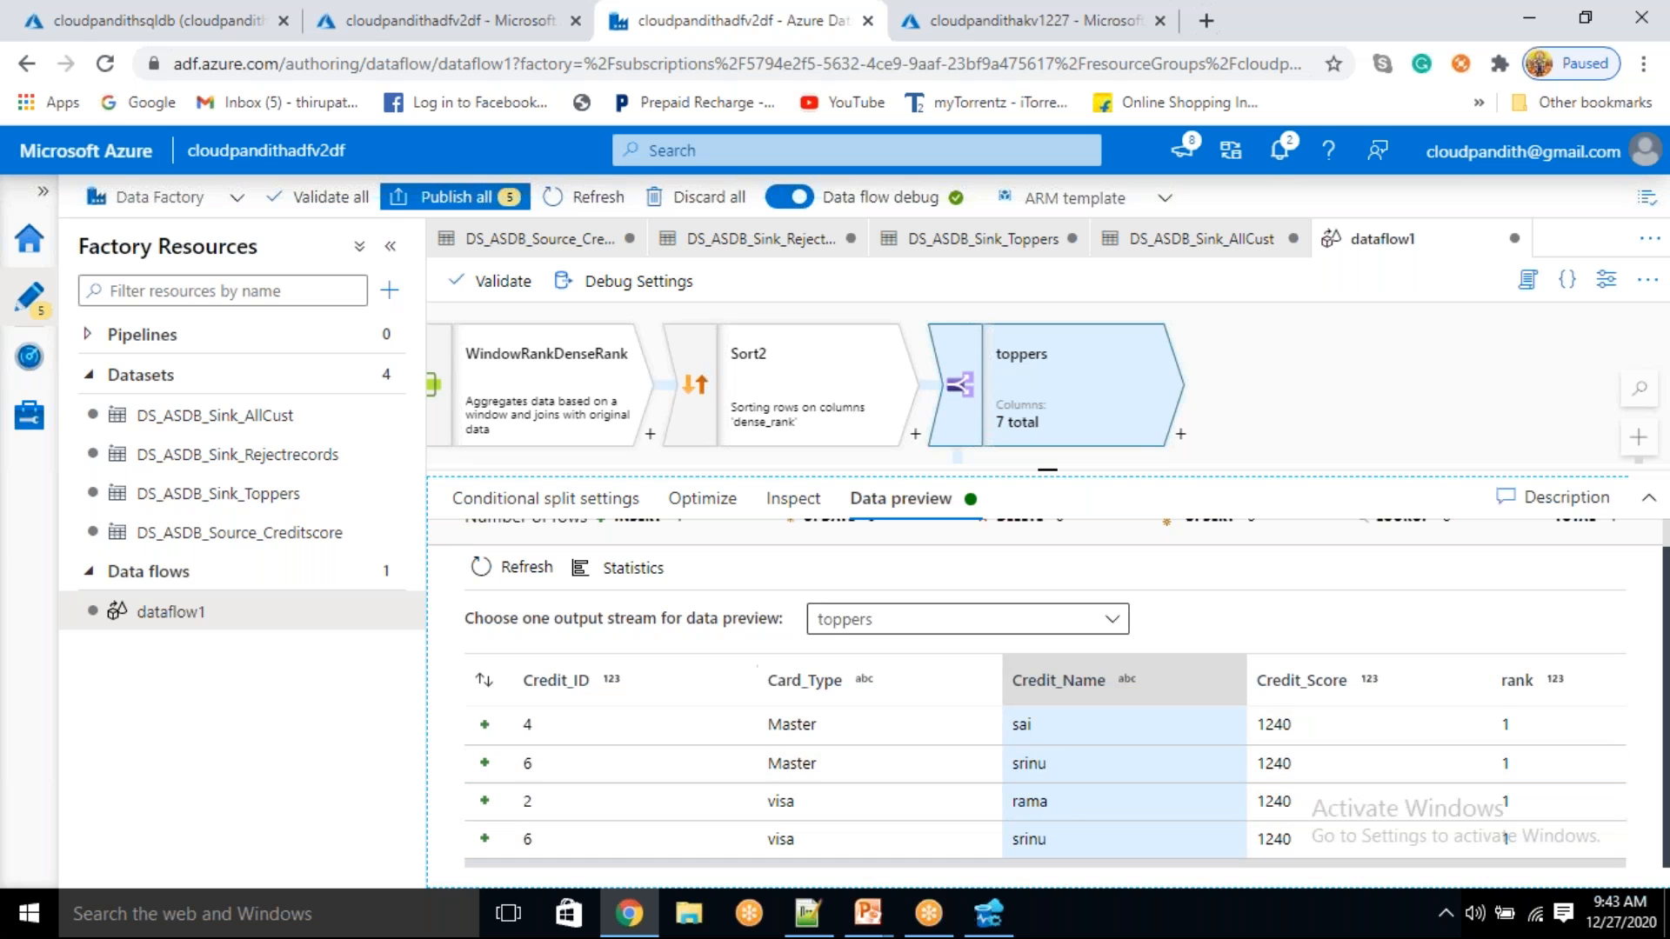
# - Preview the allcustomers output stream and examine its row count and rank values
pyautogui.moveTo(1042, 468)
pyautogui.mouseDown()
pyautogui.moveTo(1025, 667)
pyautogui.moveTo(1027, 441)
pyautogui.mouseUp()
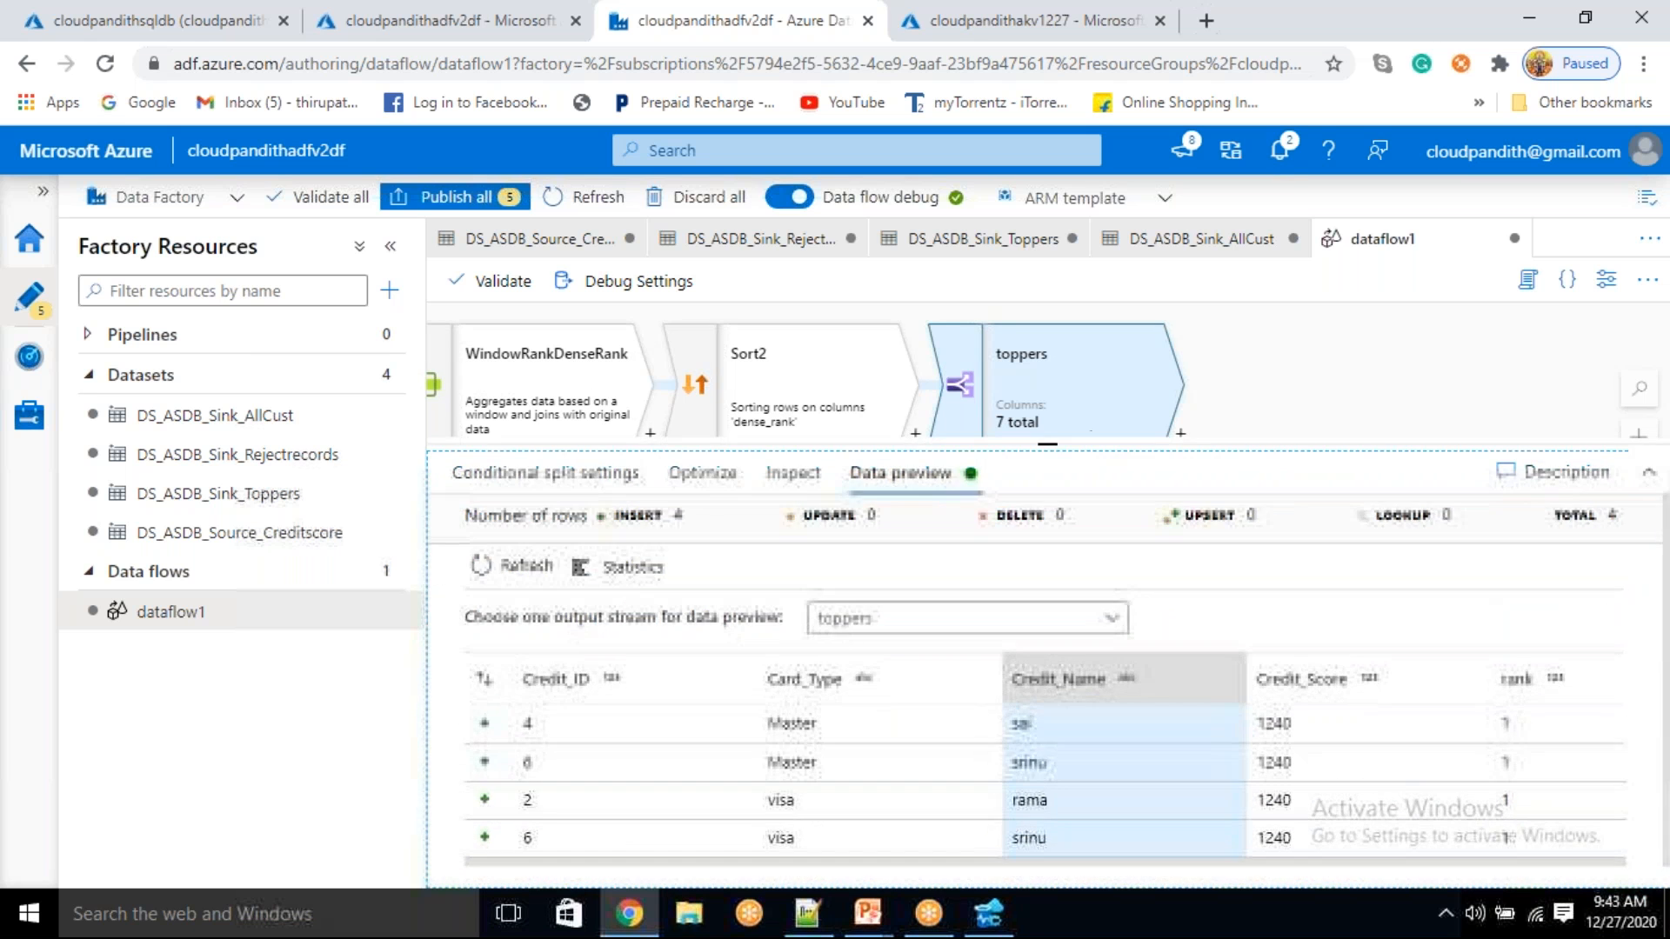
pyautogui.click(945, 628)
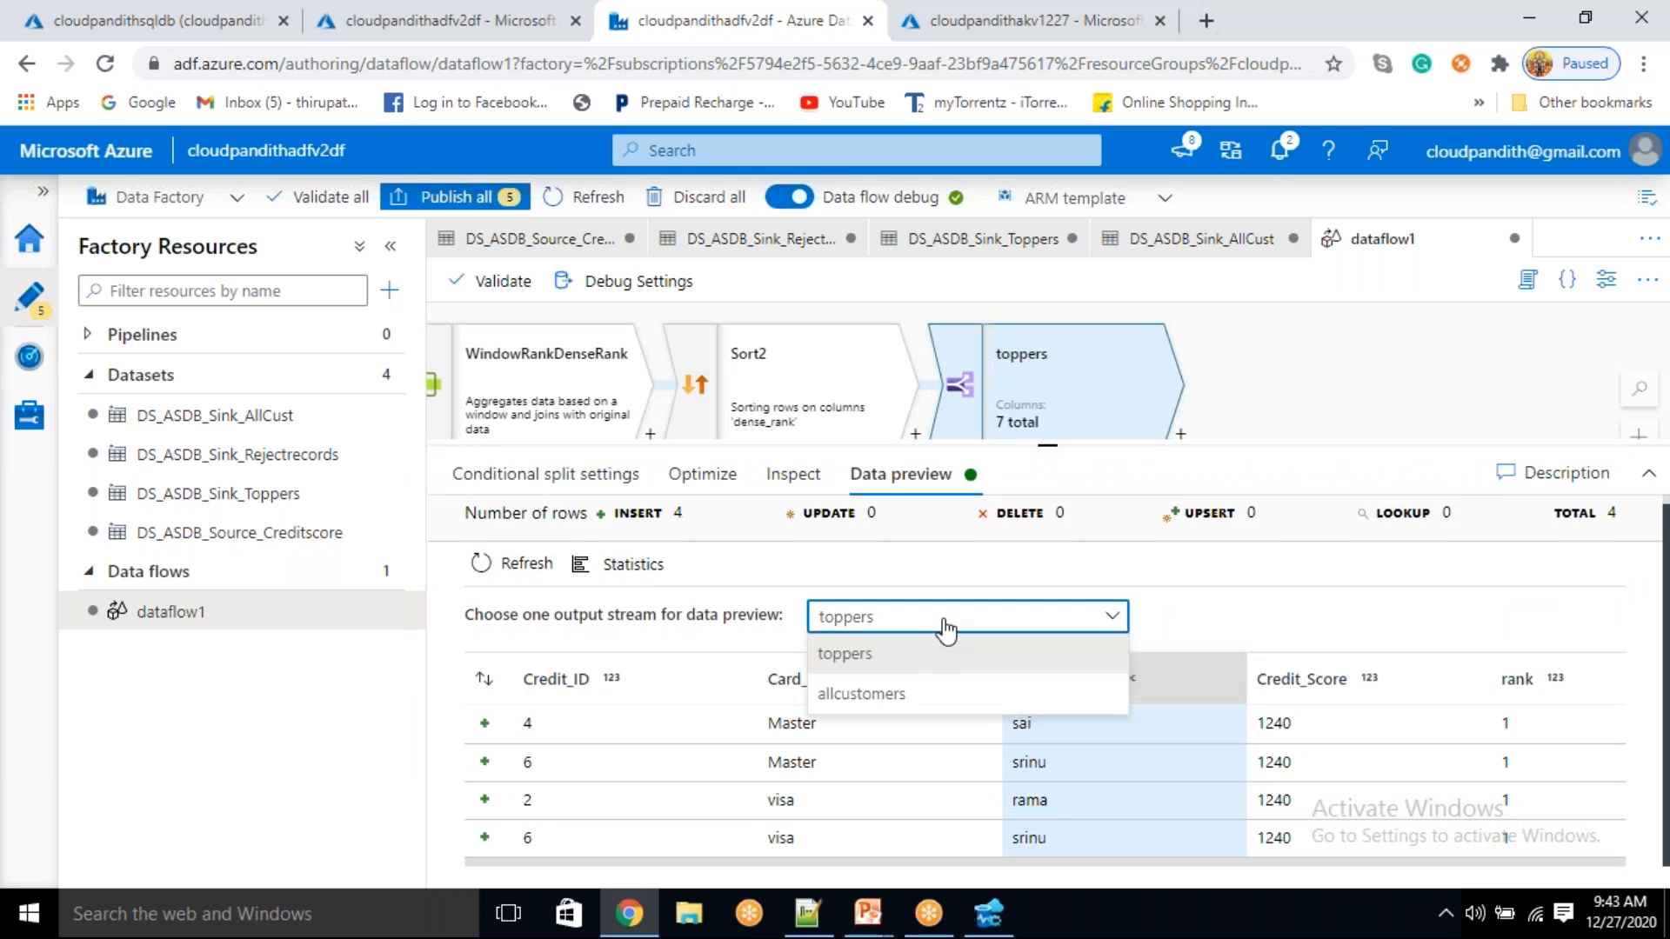
pyautogui.click(901, 696)
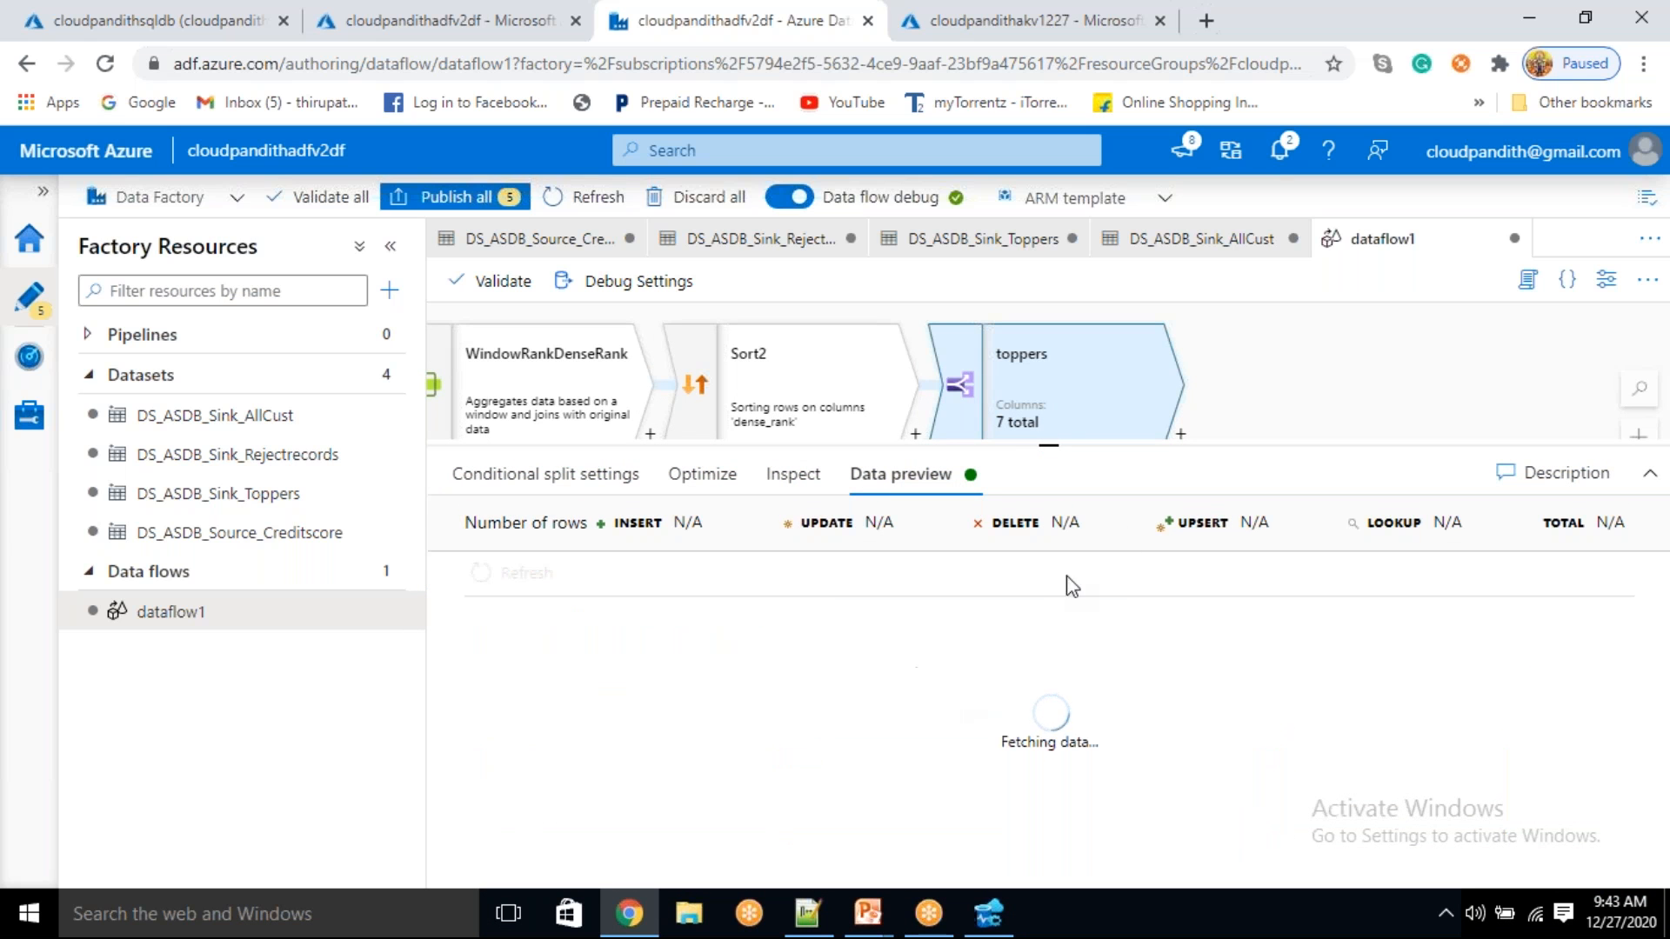
pyautogui.moveTo(1052, 444); pyautogui.dragTo(1053, 400)
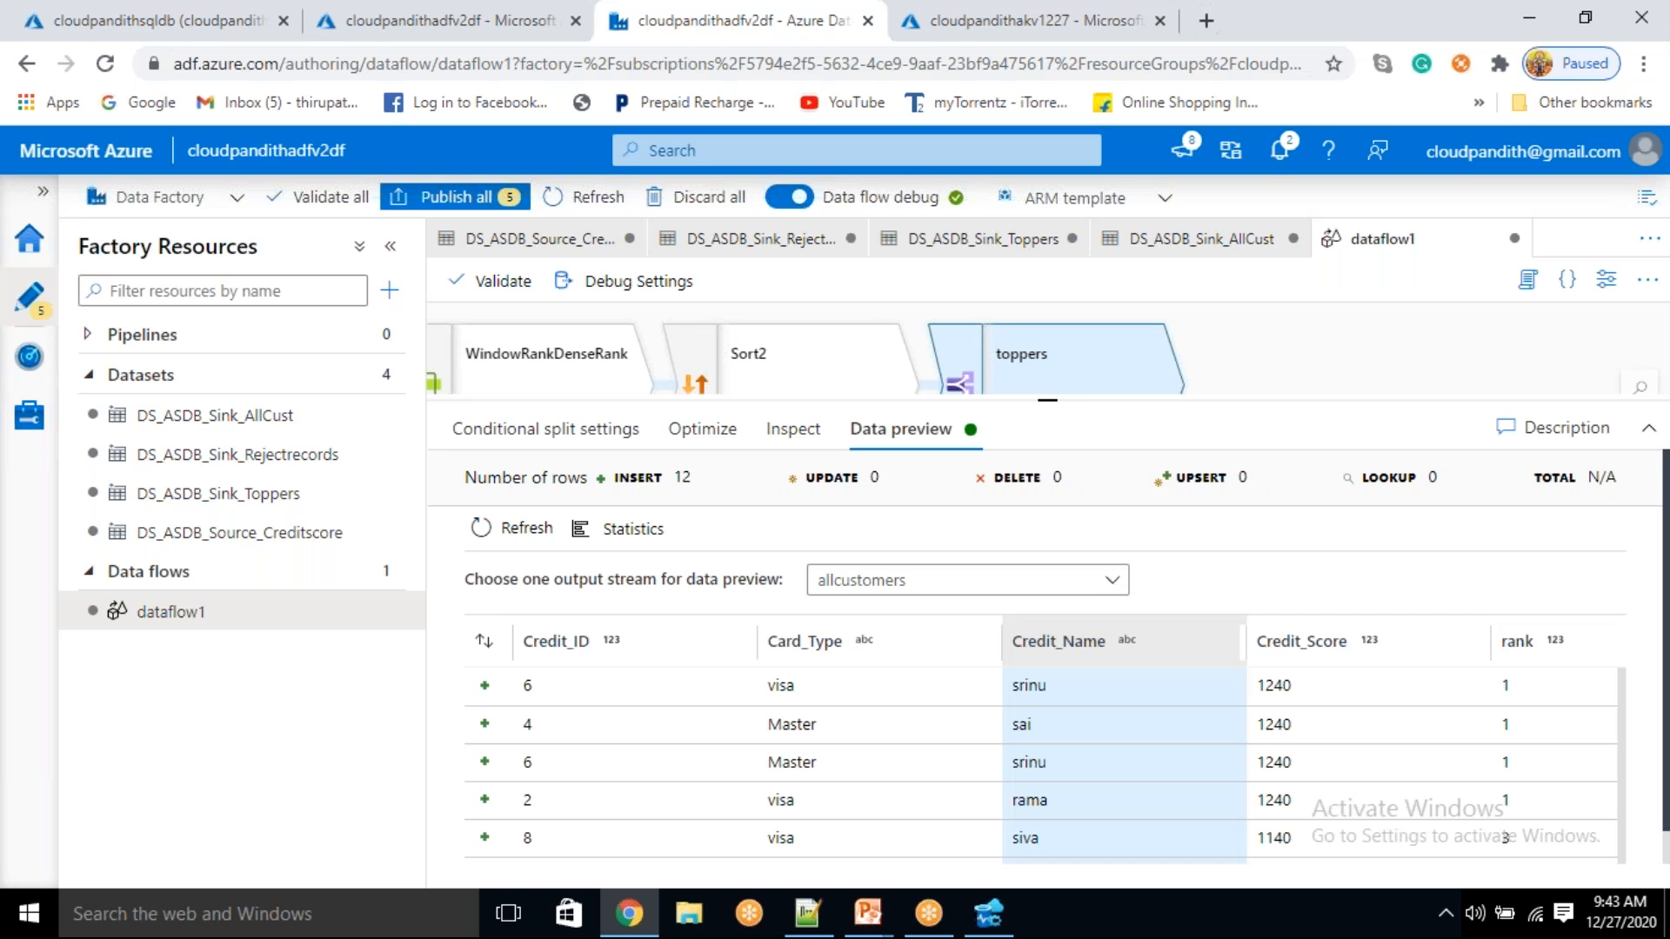
pyautogui.doubleClick(682, 478)
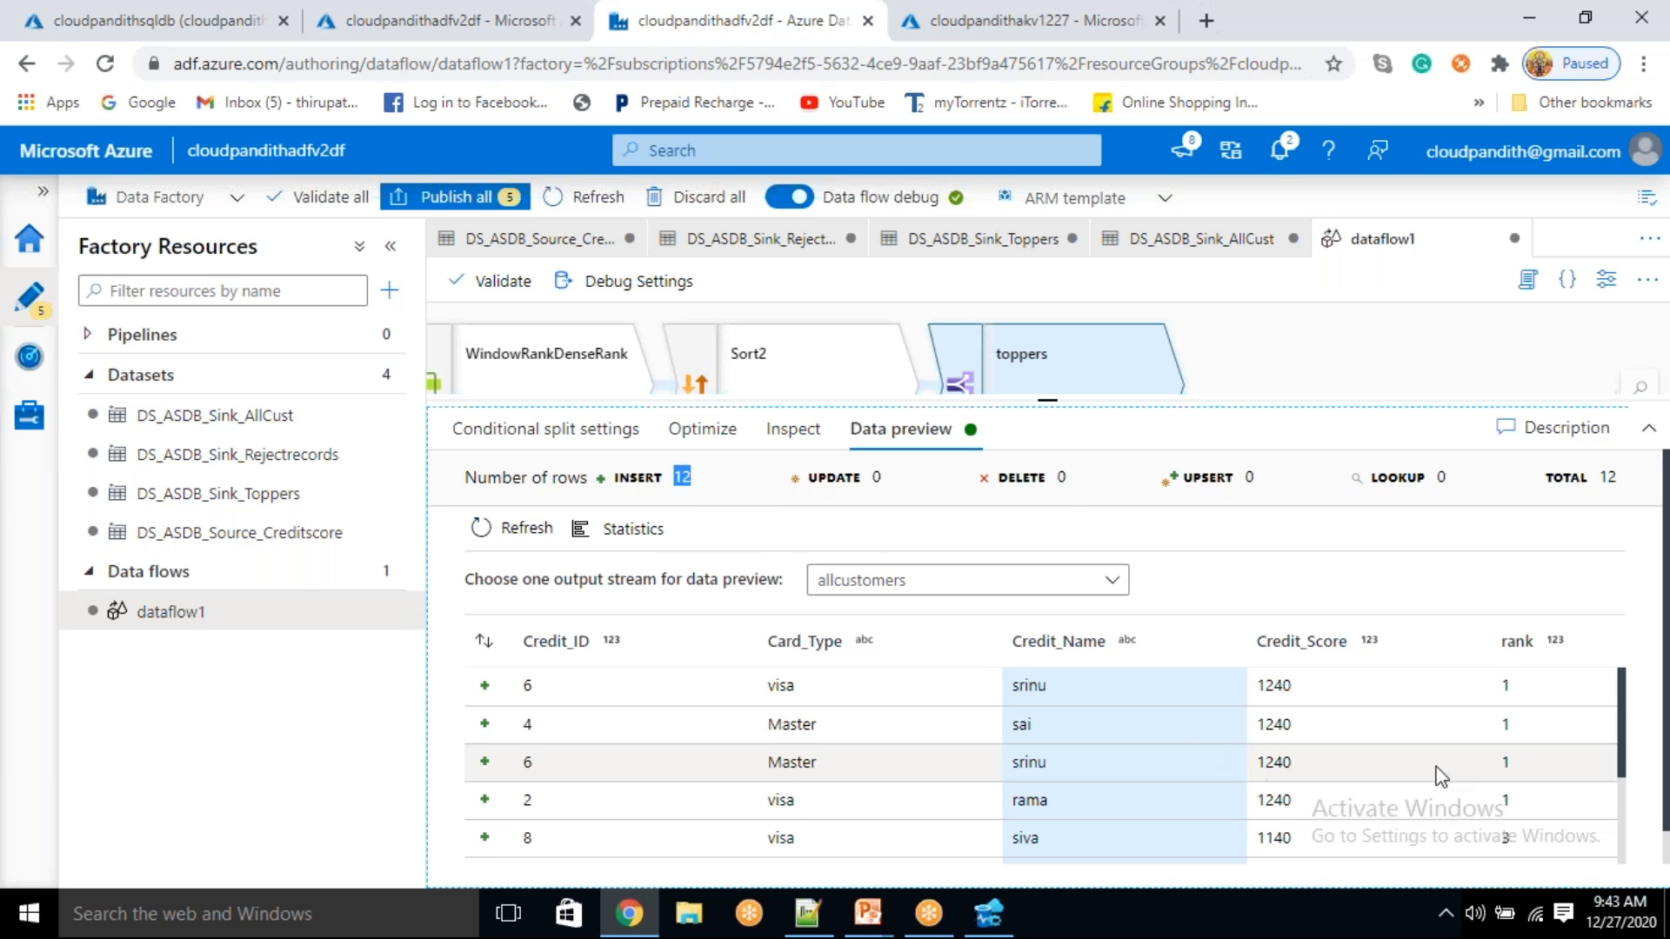
pyautogui.scroll(-3, 1442, 777)
pyautogui.scroll(3, 1470, 748)
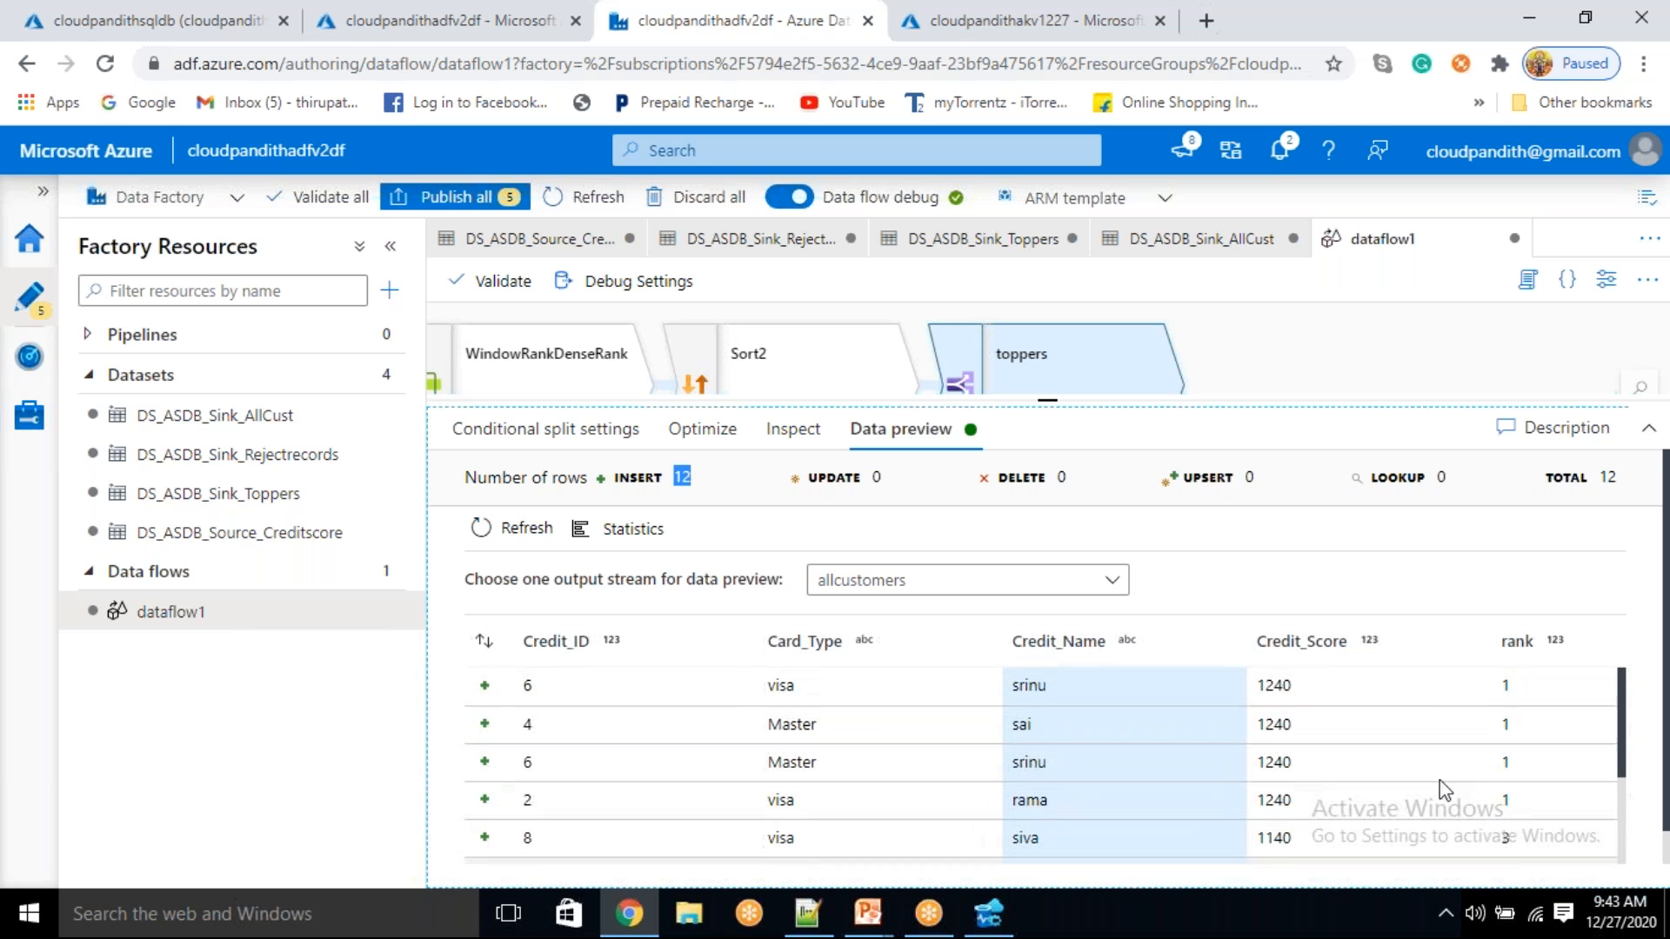
pyautogui.moveTo(1495, 735); pyautogui.dragTo(1498, 796)
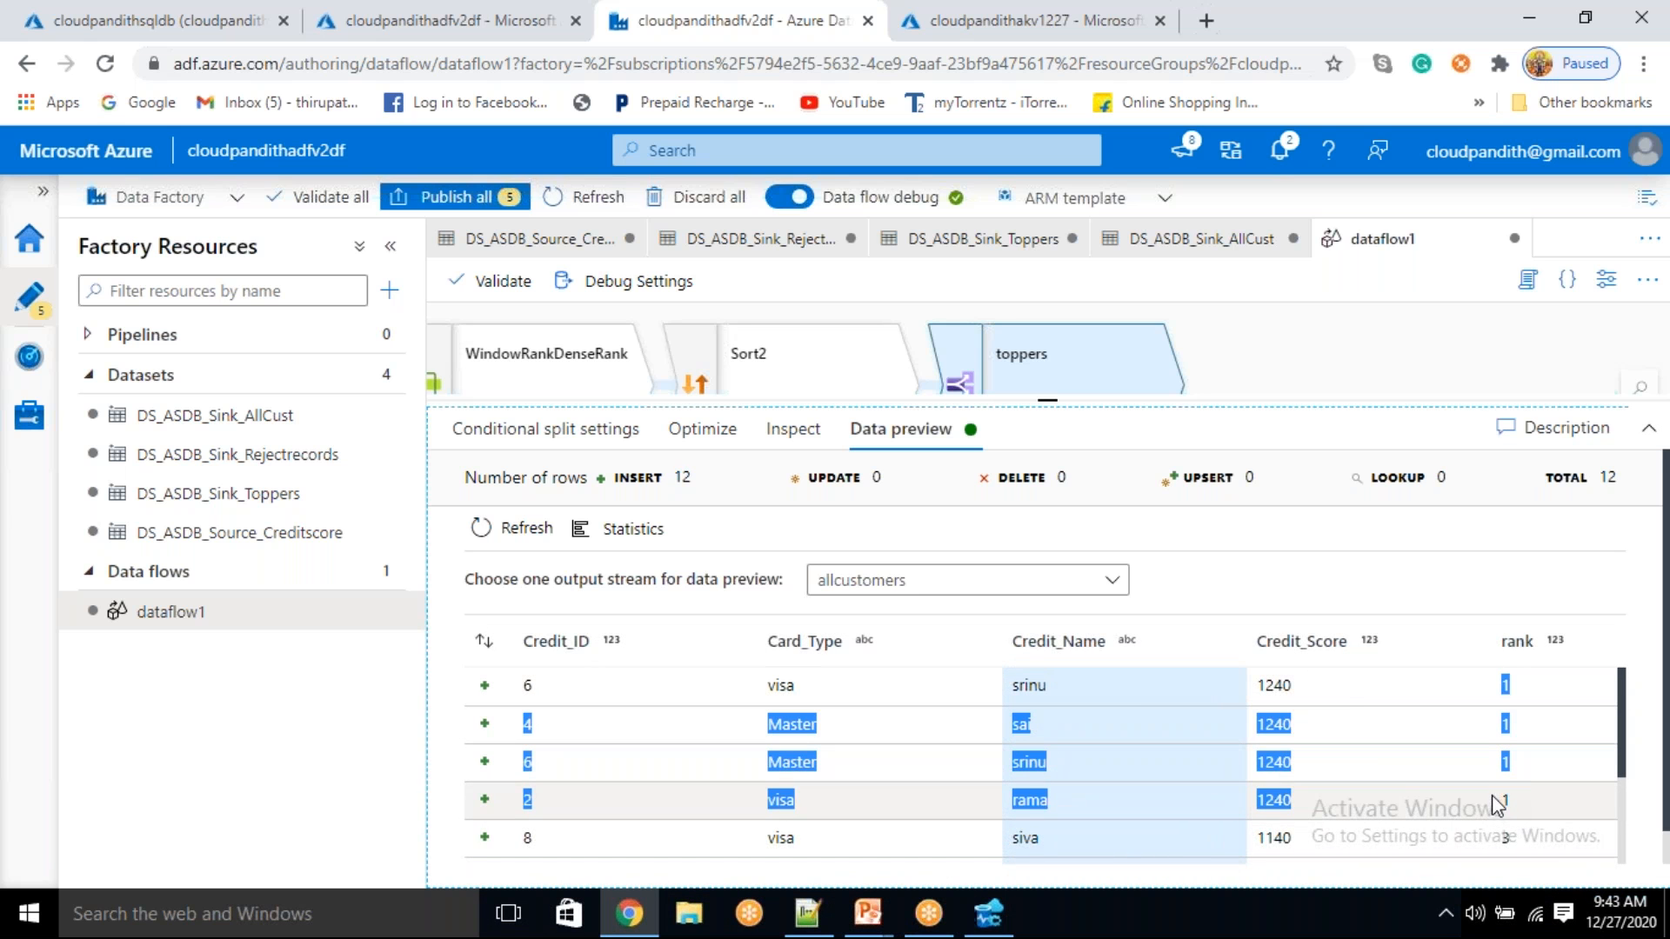
pyautogui.moveTo(1048, 401); pyautogui.dragTo(1047, 693)
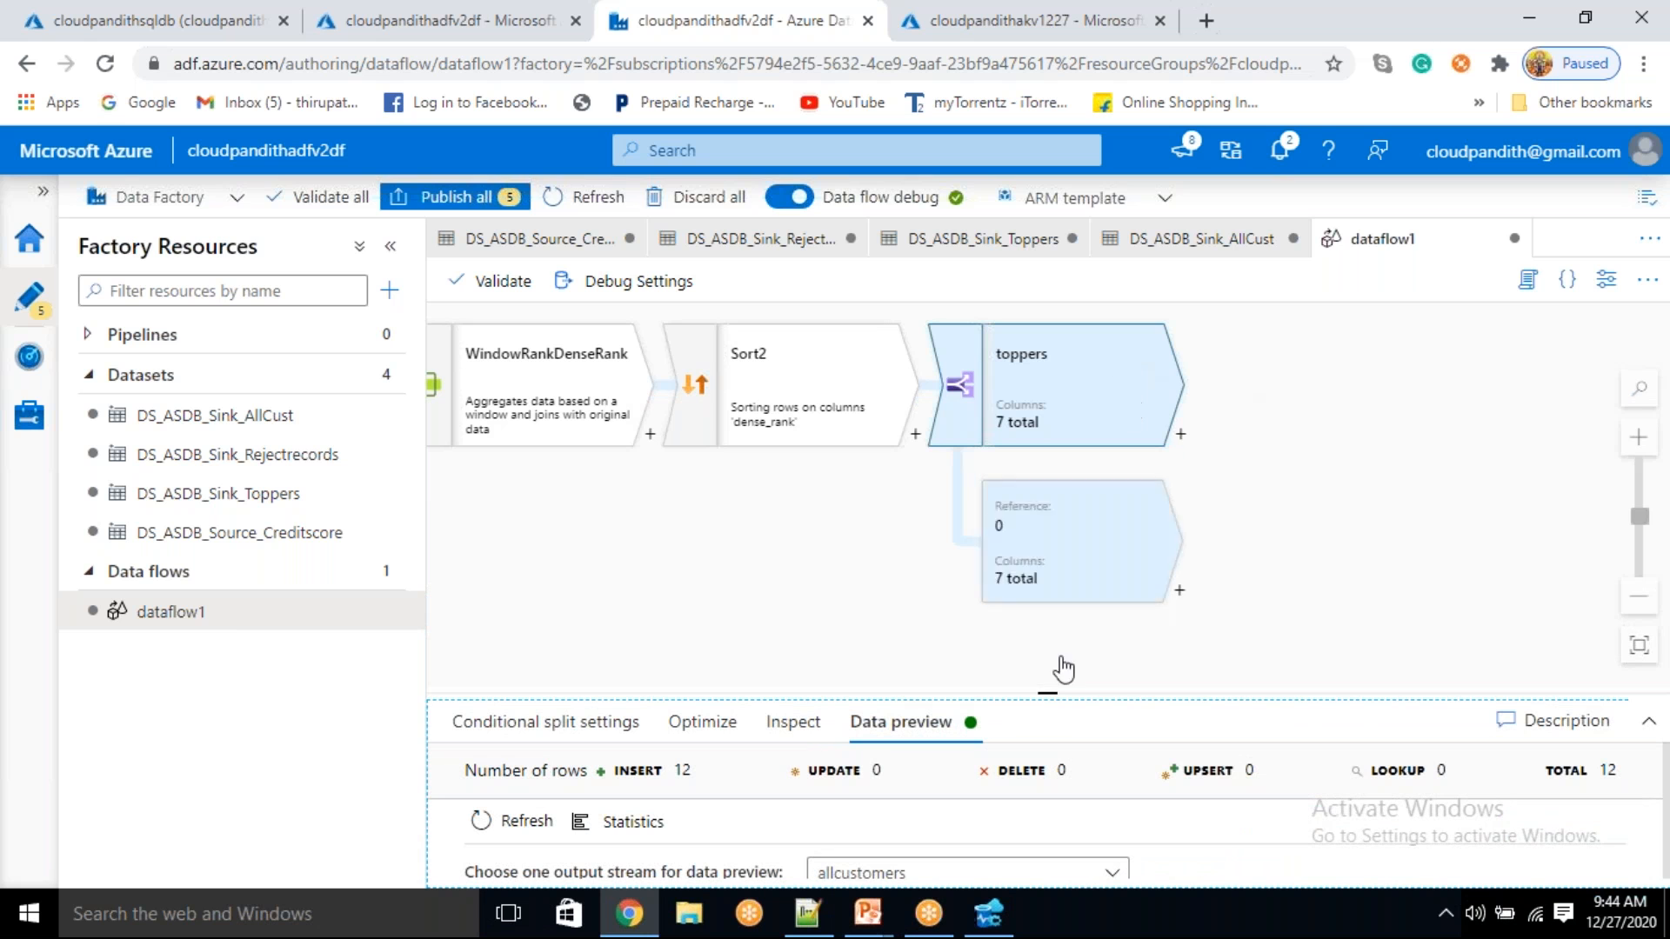
# - Examine the allcustomers preview rows, including the Credit_Score, rank, dense_rank and row_number columns
pyautogui.moveTo(1045, 685); pyautogui.dragTo(1048, 645)
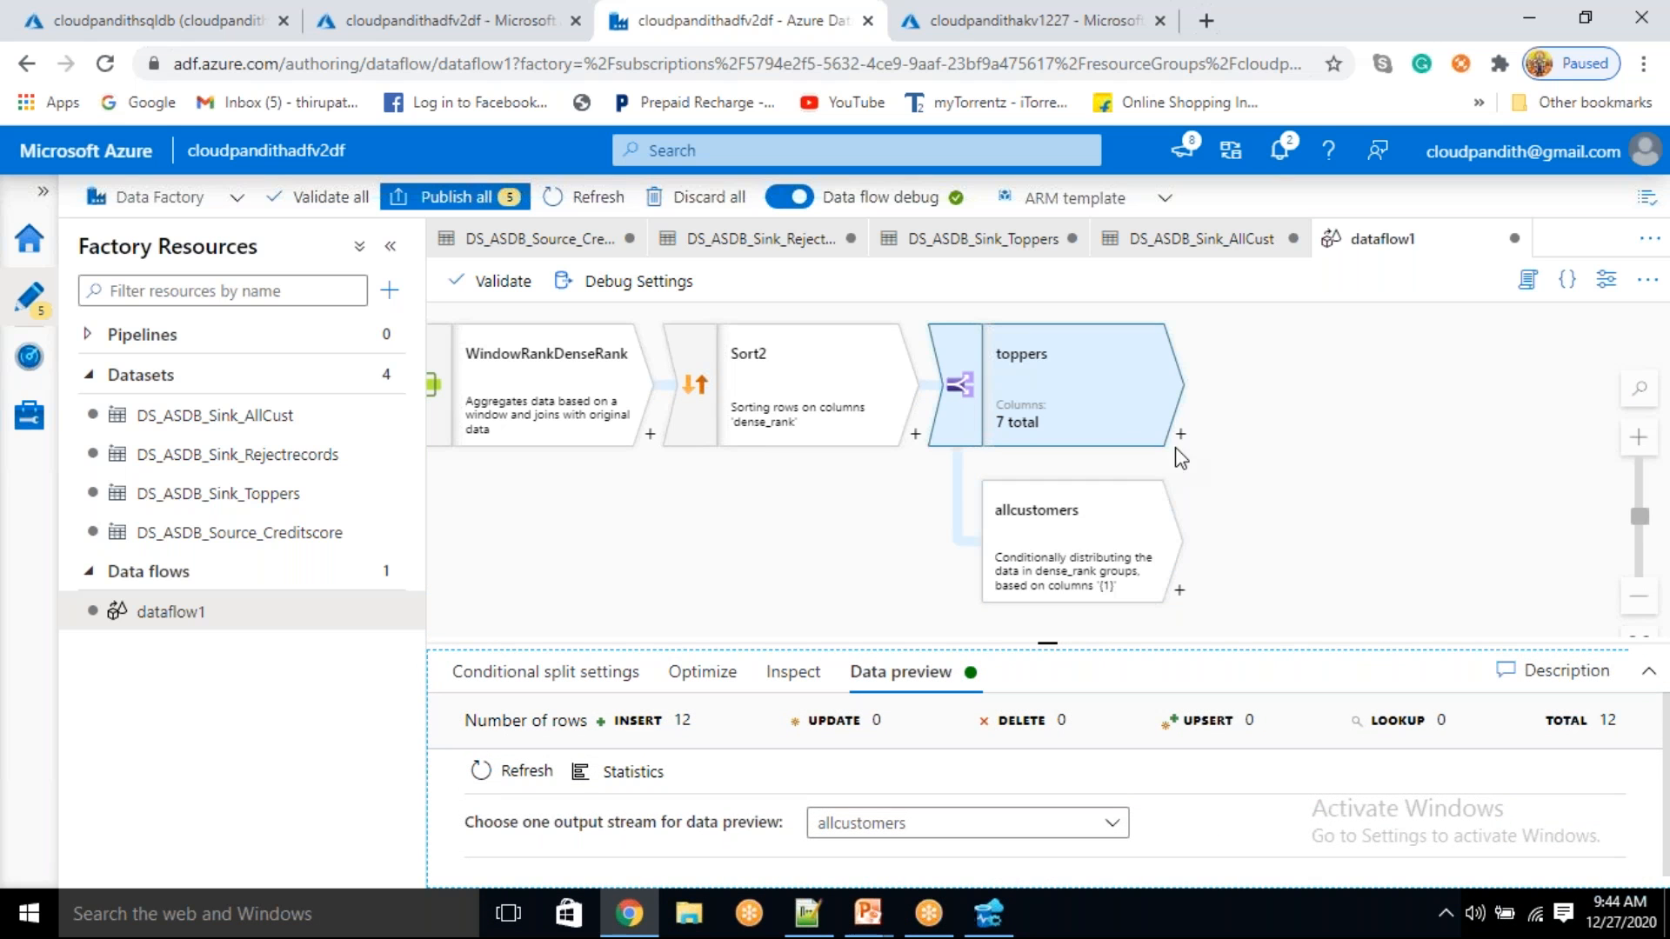
pyautogui.moveTo(1051, 644); pyautogui.dragTo(1091, 477)
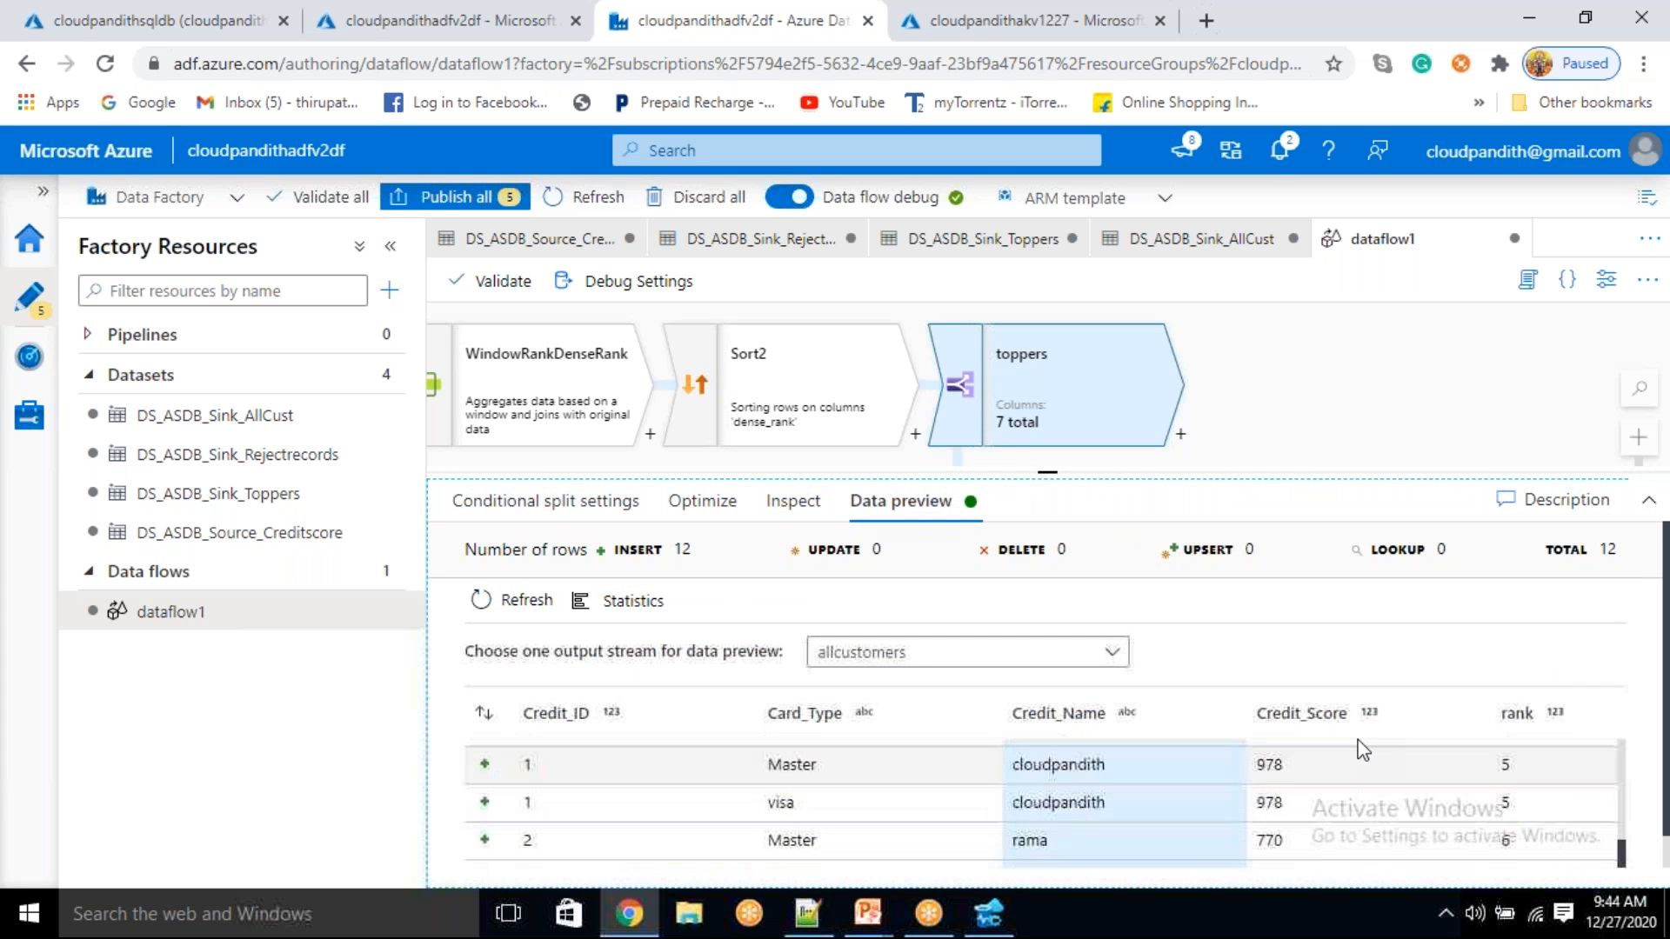
pyautogui.moveTo(1051, 472); pyautogui.dragTo(1049, 372)
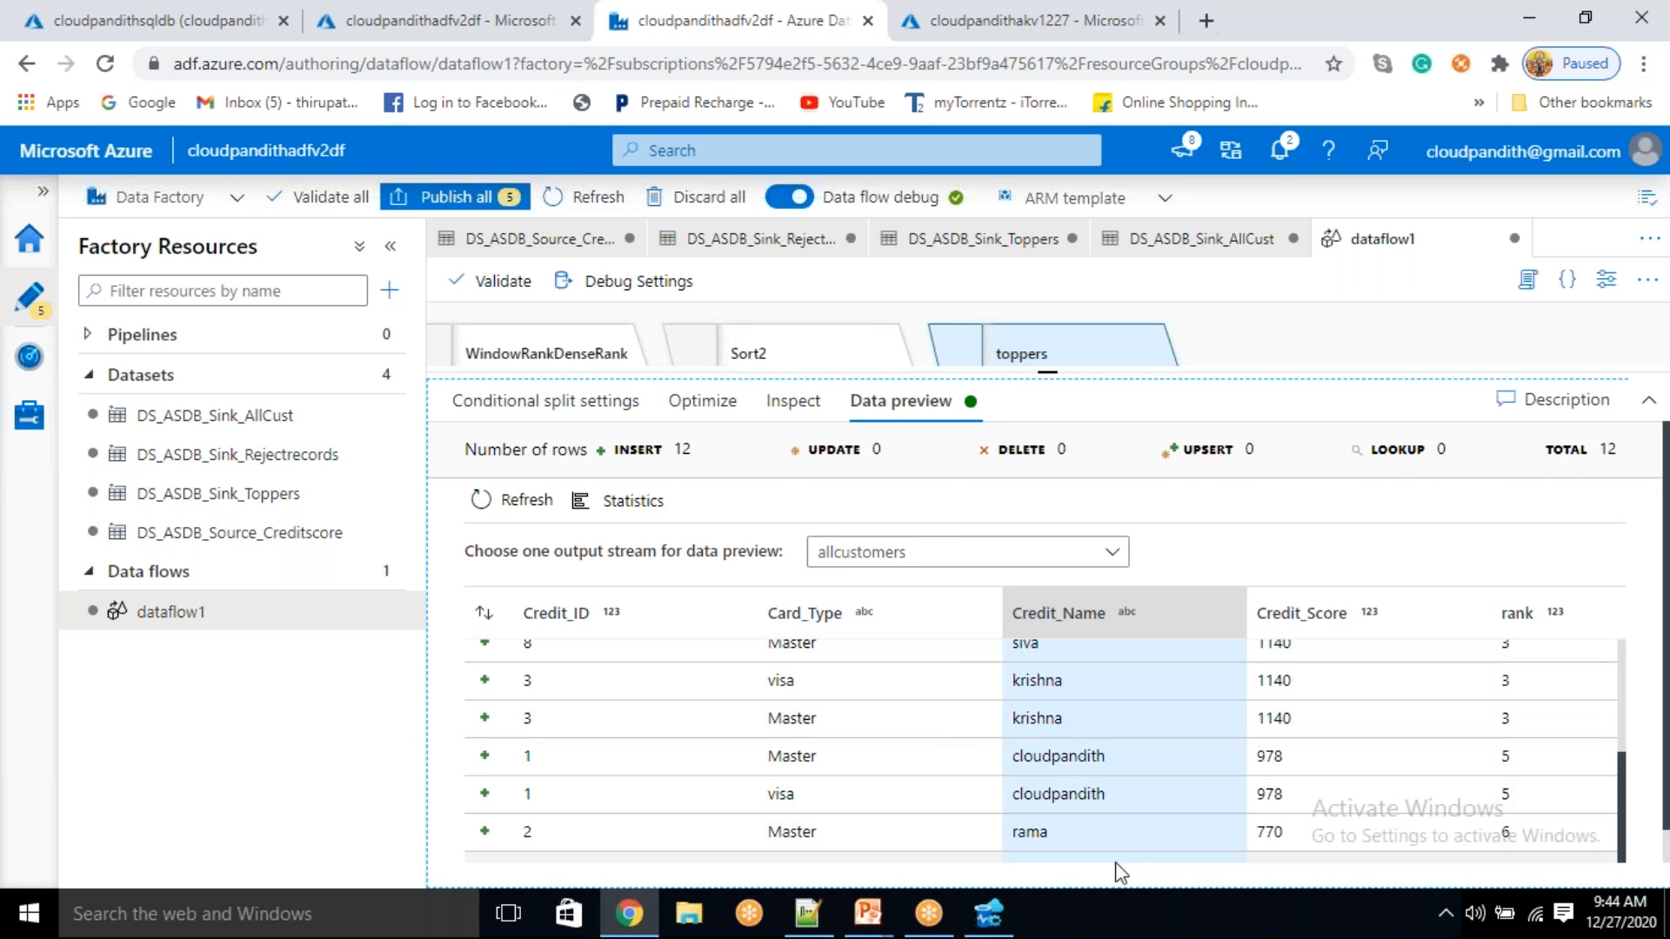
pyautogui.moveTo(1483, 719); pyautogui.dragTo(1411, 768)
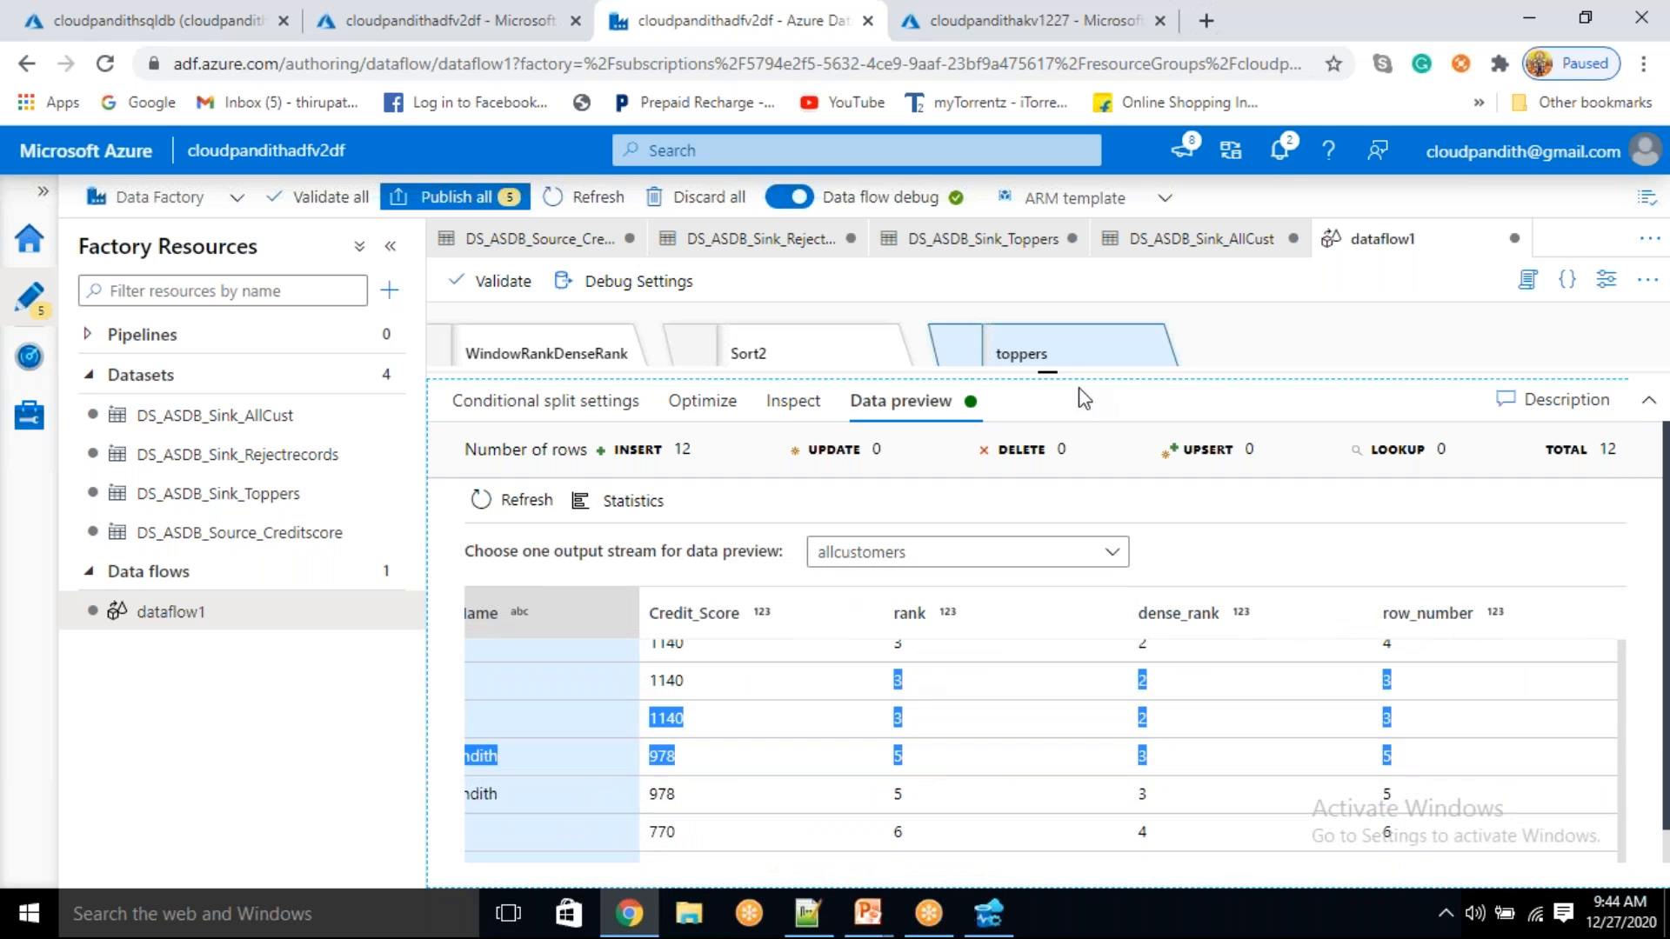
# - Add a Select transformation after the toppers stream of the conditional split
pyautogui.moveTo(1046, 374); pyautogui.dragTo(1052, 763)
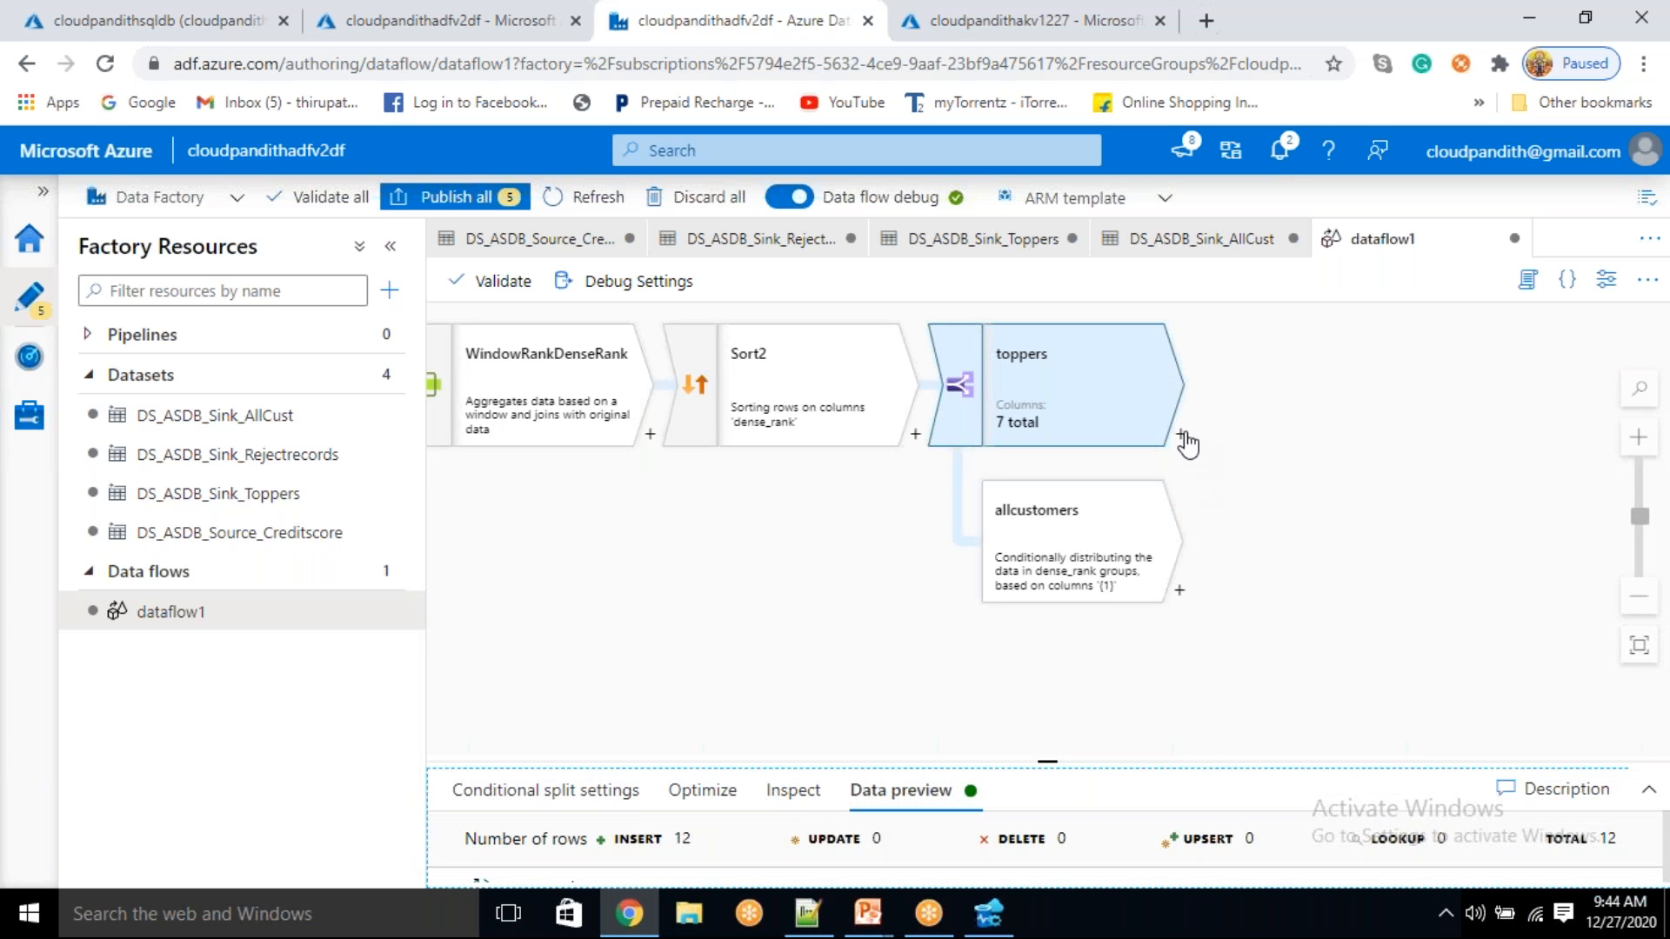
pyautogui.click(1183, 434)
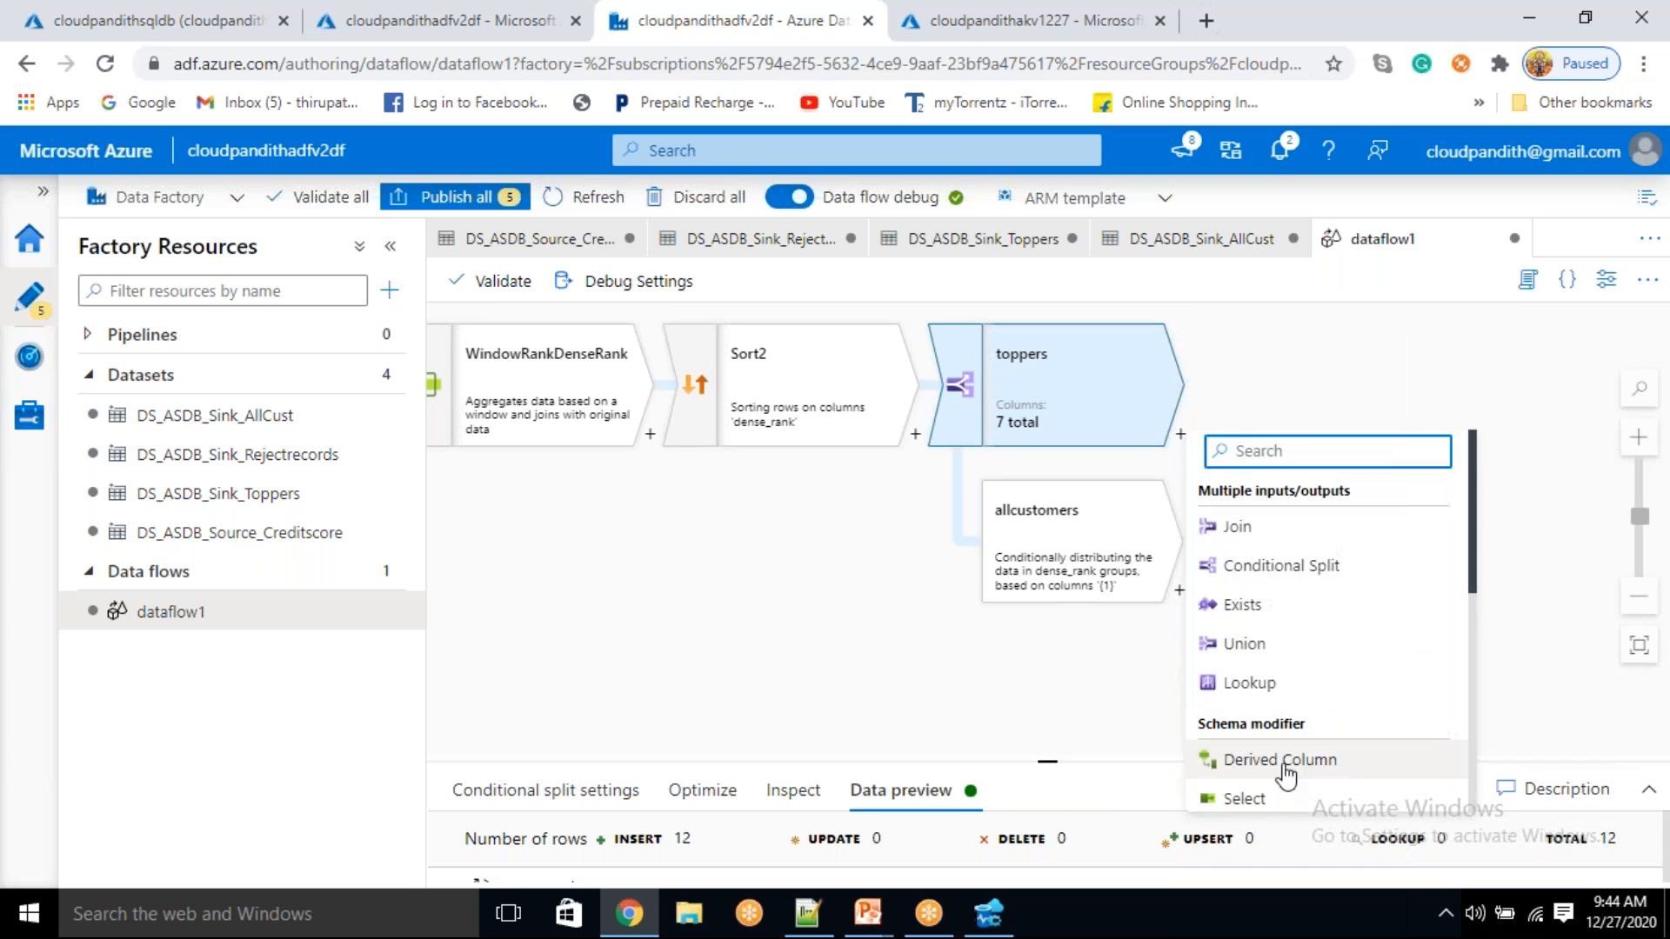
pyautogui.click(1279, 796)
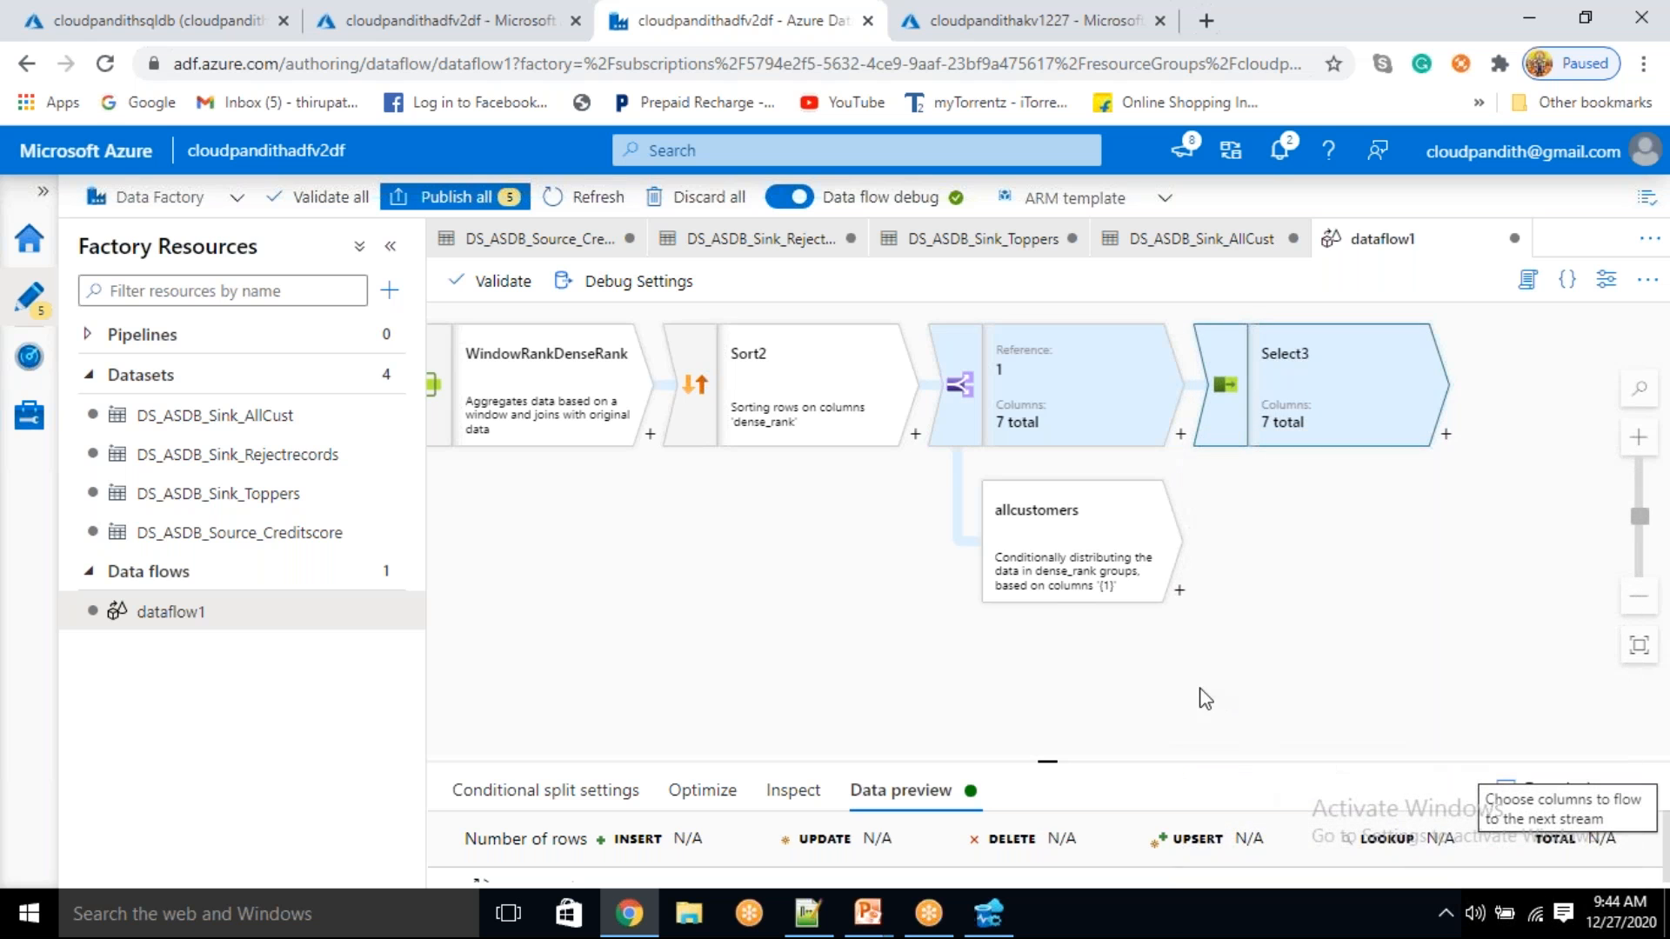
# - Remove the rank, row_number and dense_rank column mappings from the Select transformation on the toppers stream
pyautogui.moveTo(1048, 762); pyautogui.dragTo(1078, 489)
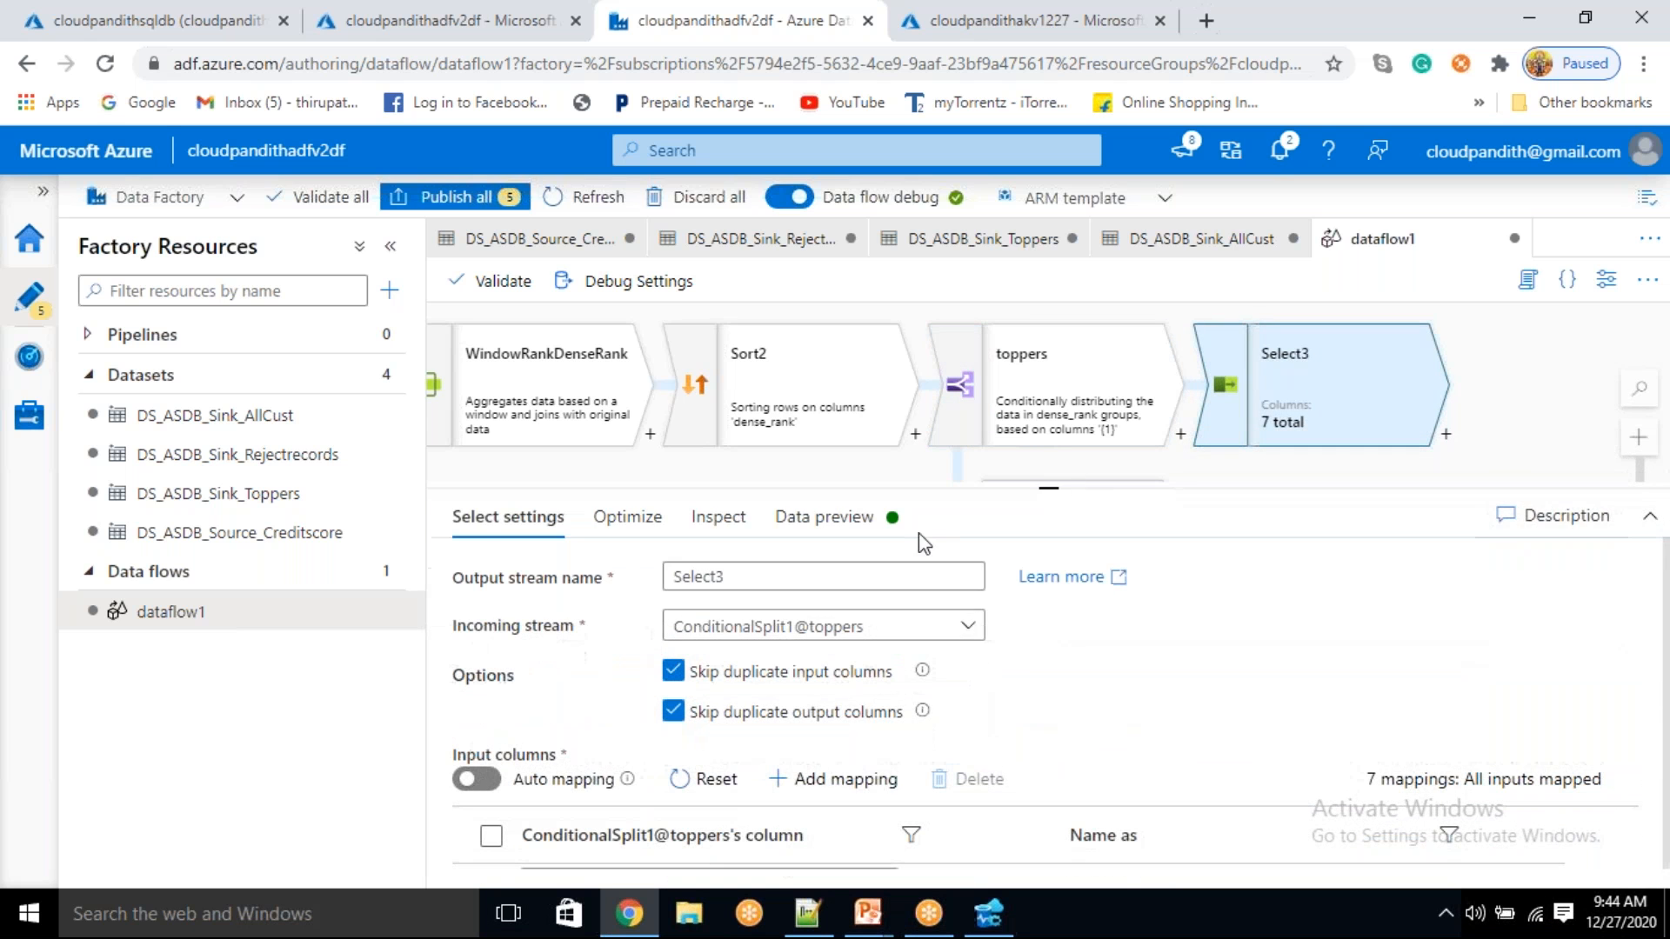
pyautogui.scroll(-3, 1060, 763)
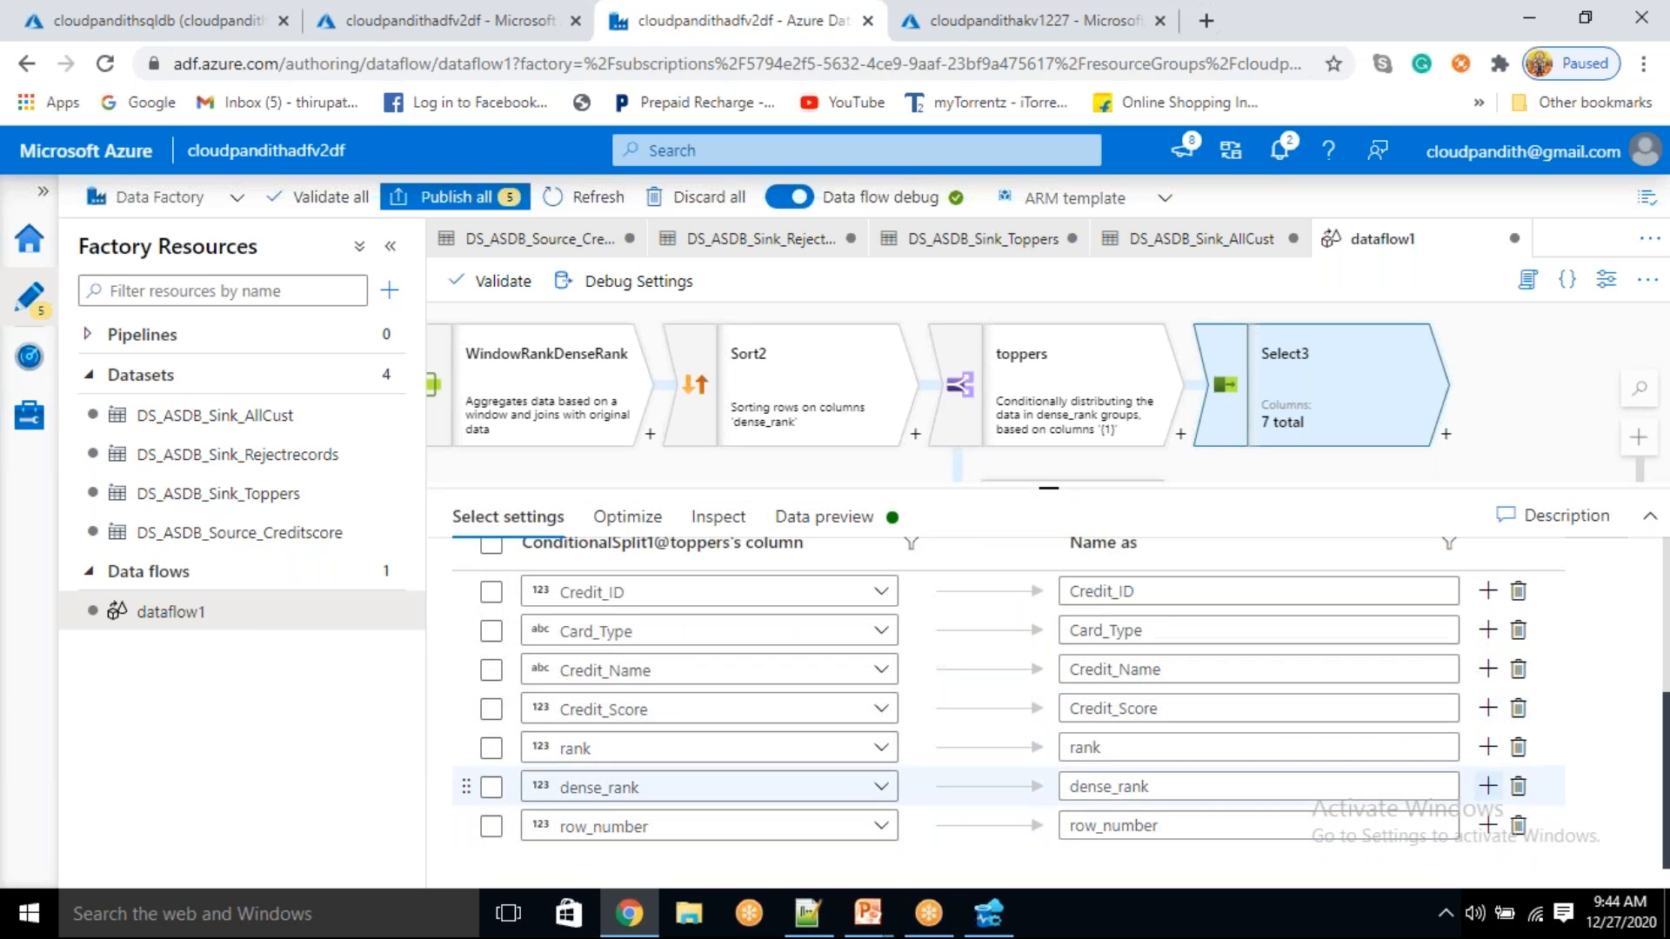
pyautogui.click(1519, 750)
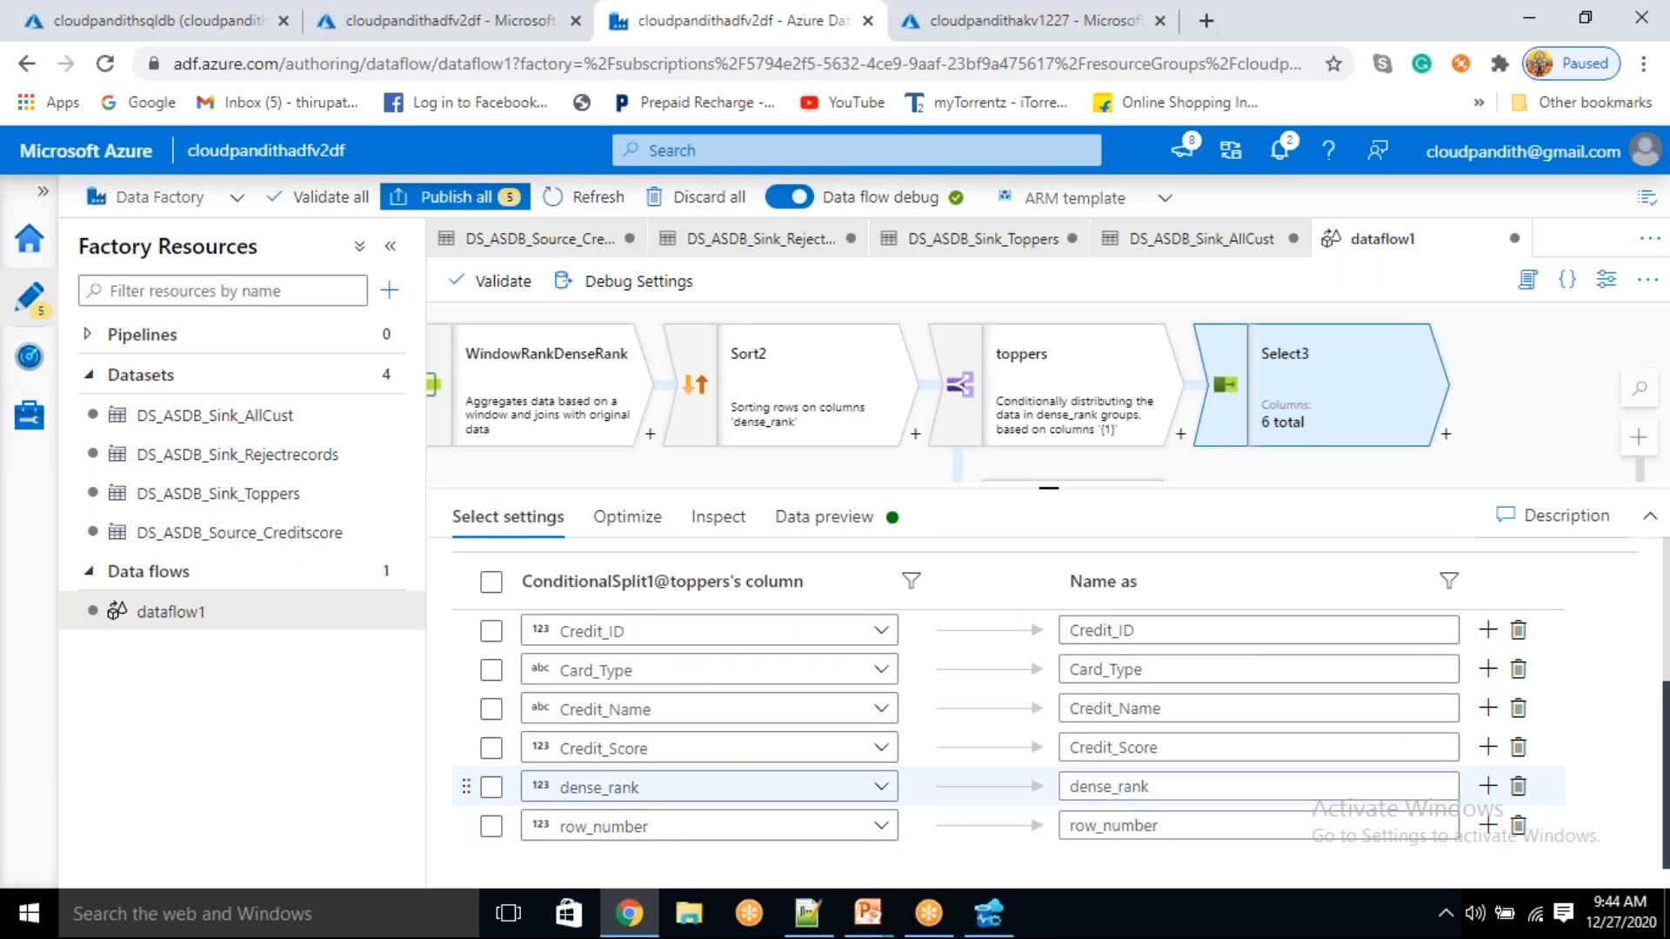
pyautogui.click(1518, 827)
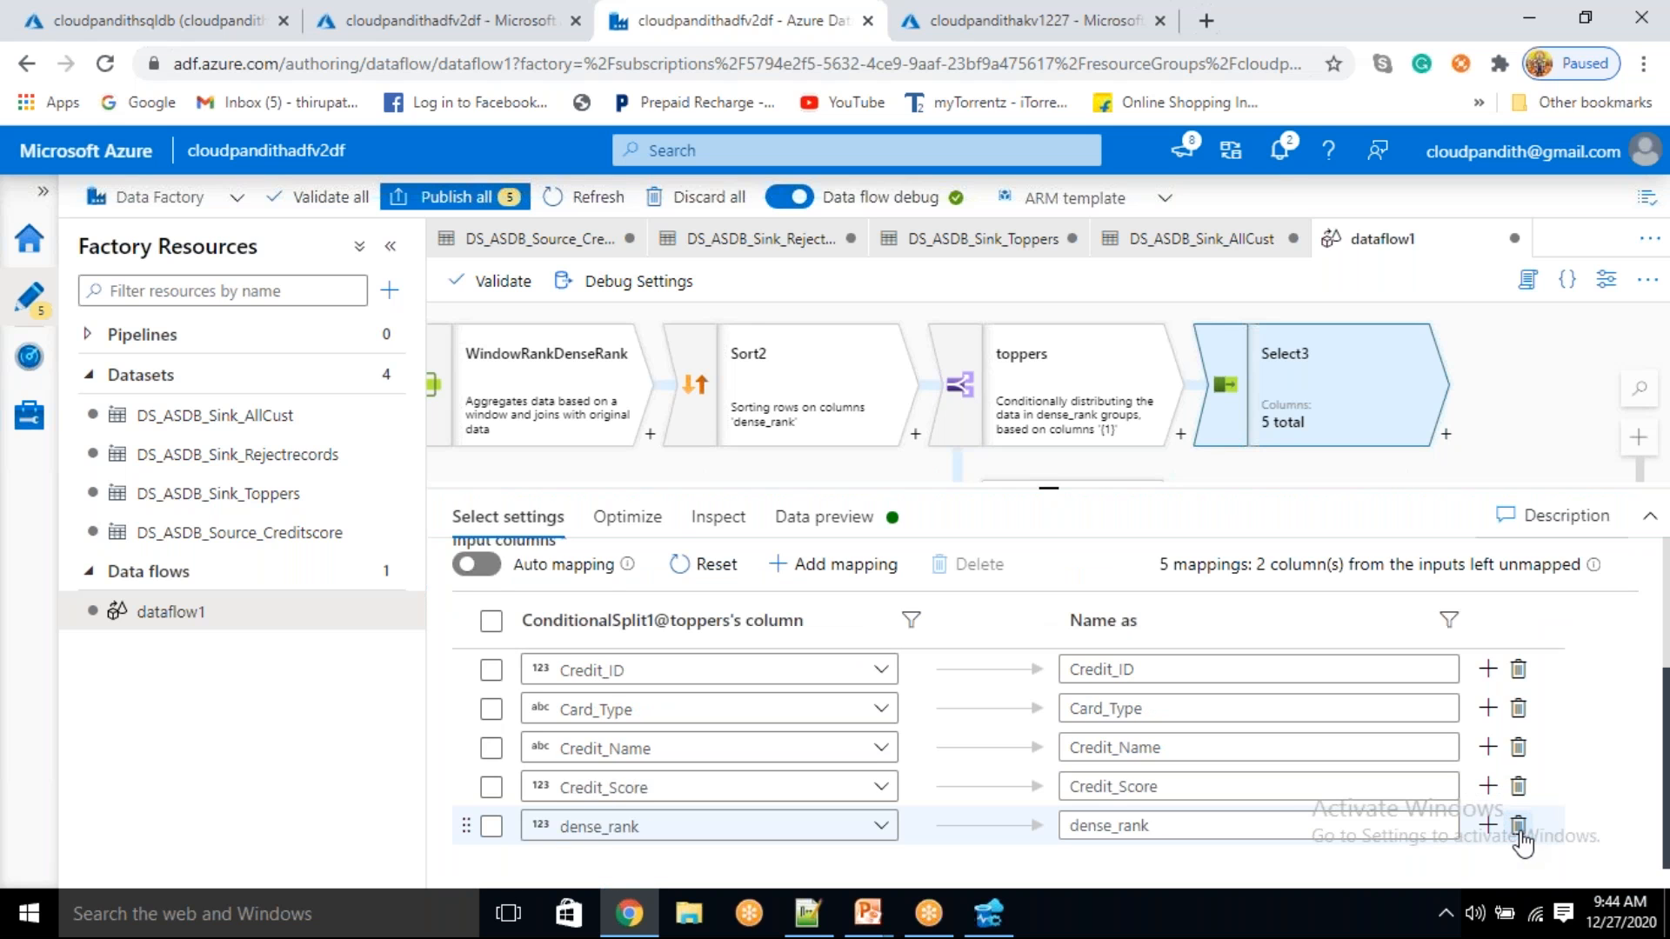
pyautogui.click(1519, 827)
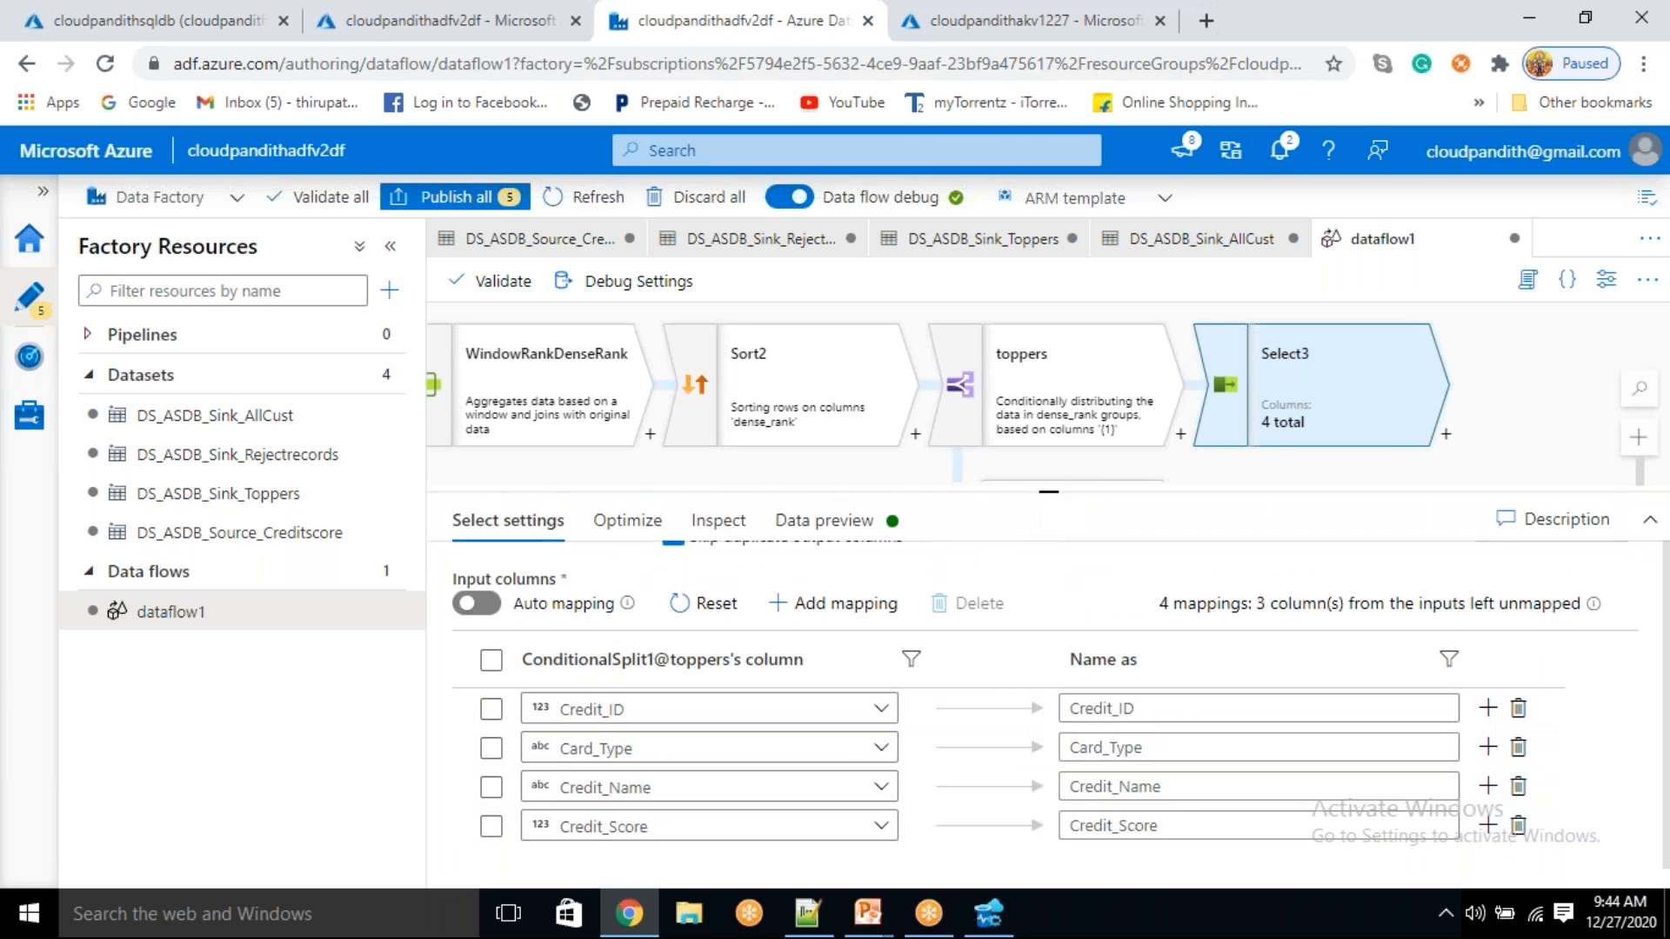
# - Add a Select transformation after the allcustomers stream of the conditional split
pyautogui.moveTo(1076, 494); pyautogui.dragTo(1081, 719)
pyautogui.click(1180, 590)
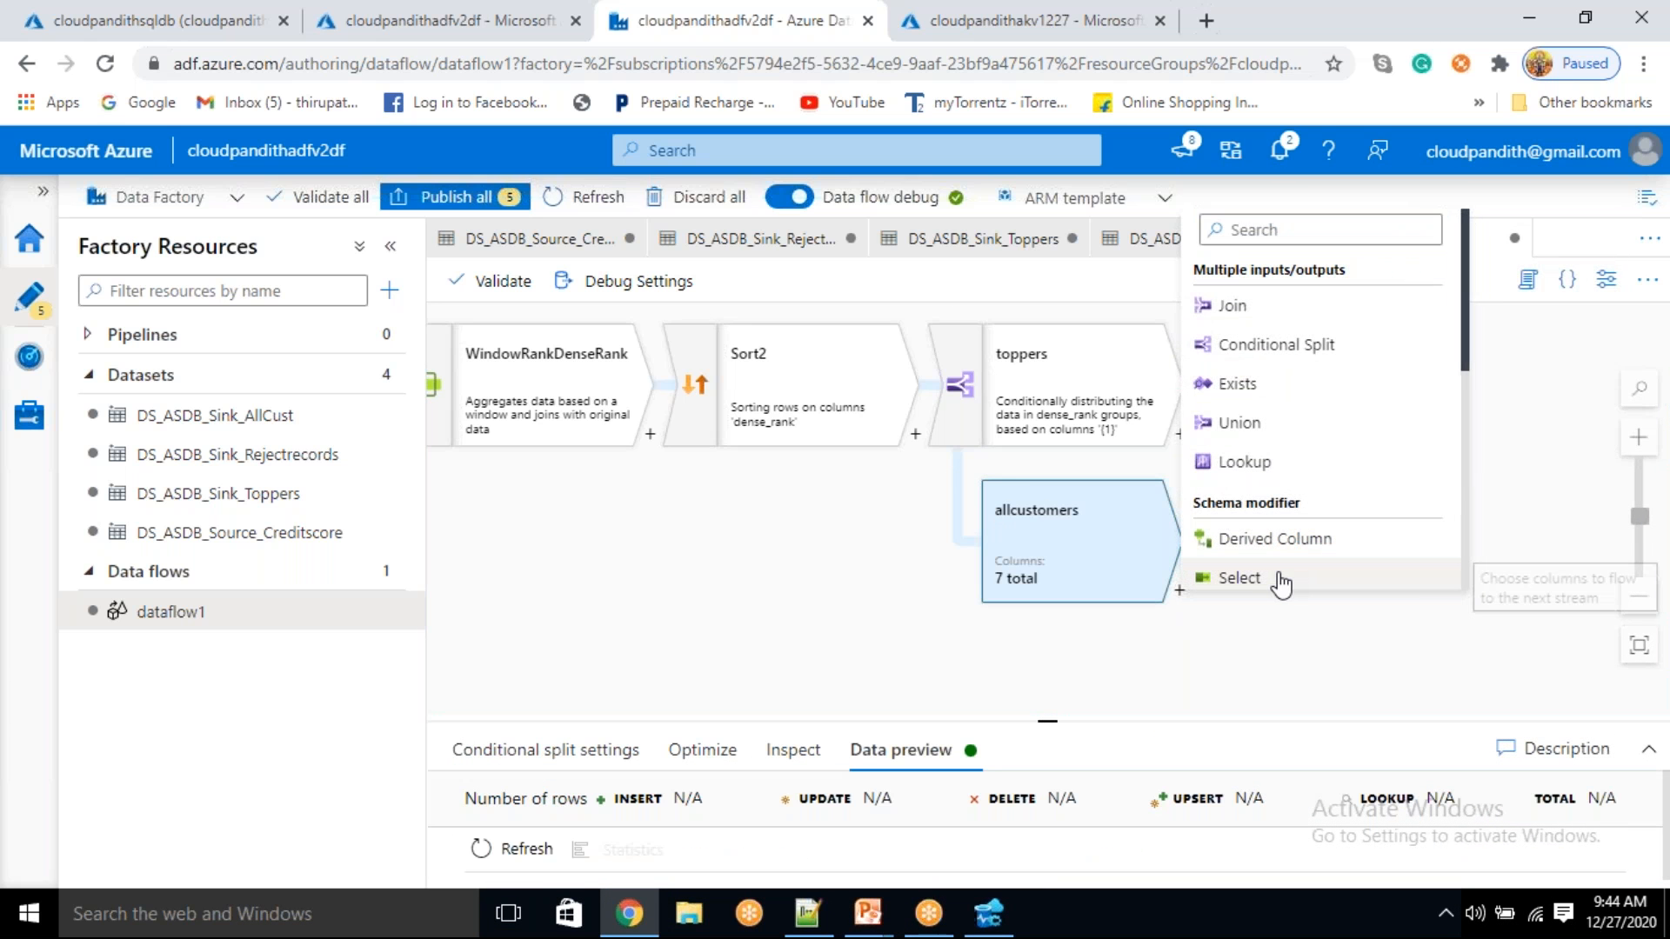
pyautogui.click(1281, 582)
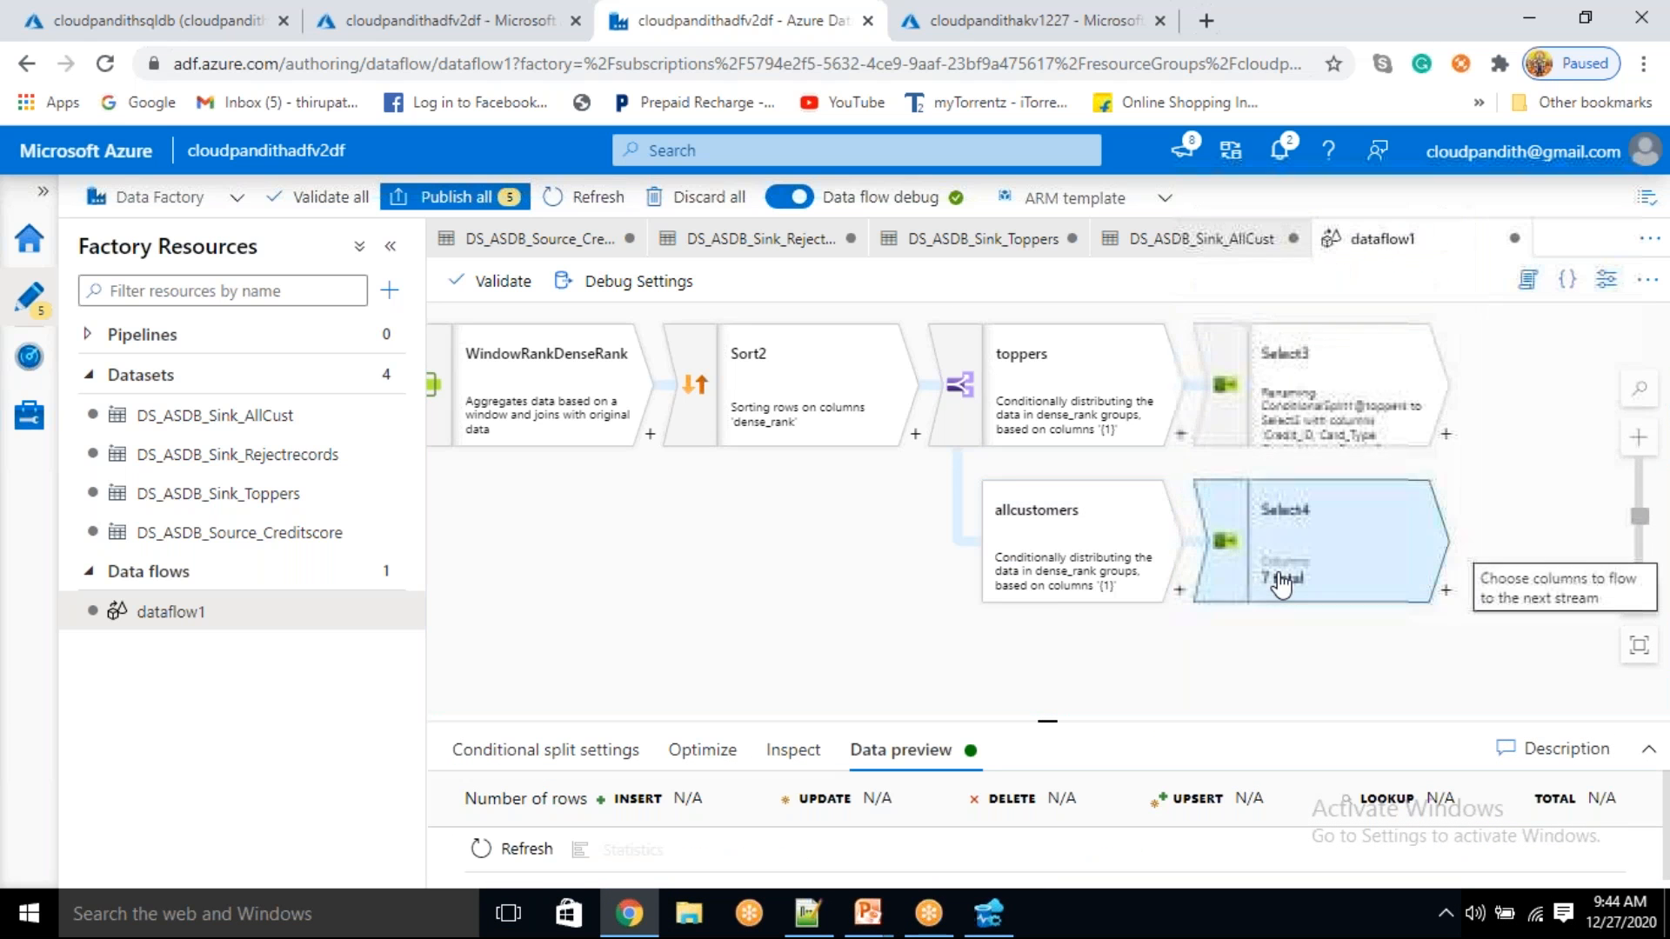
# - Remove the row_number, dense_rank and rank column mappings from the Select transformation on the allcustomers stream
pyautogui.click(1650, 760)
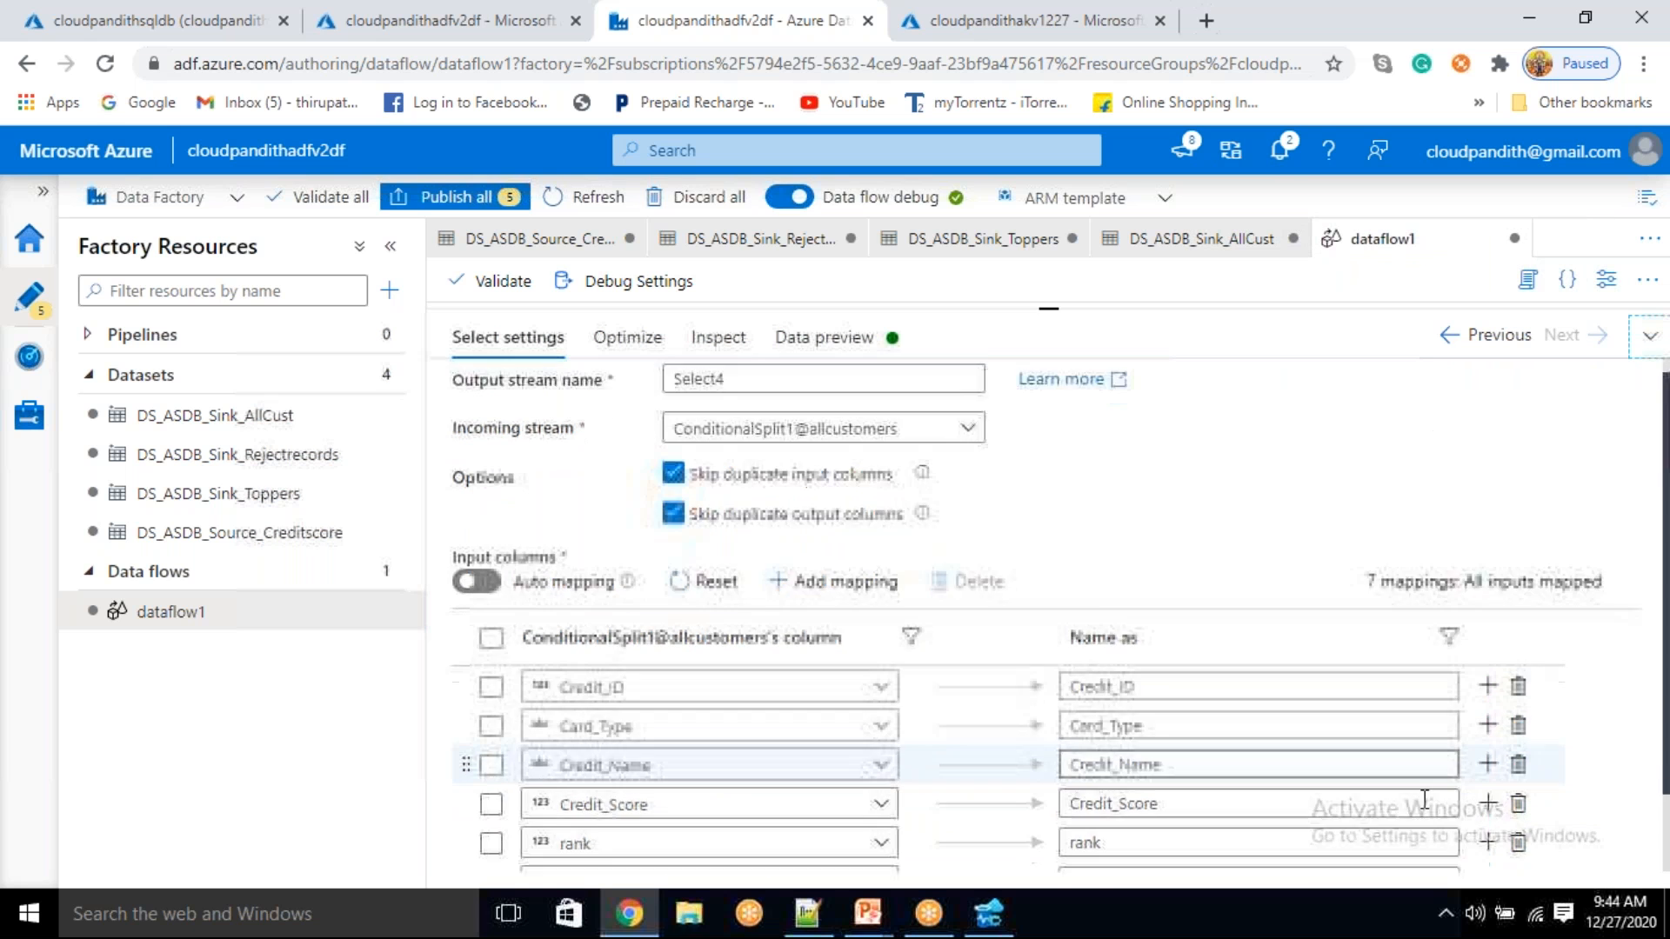
pyautogui.scroll(-2, 1597, 864)
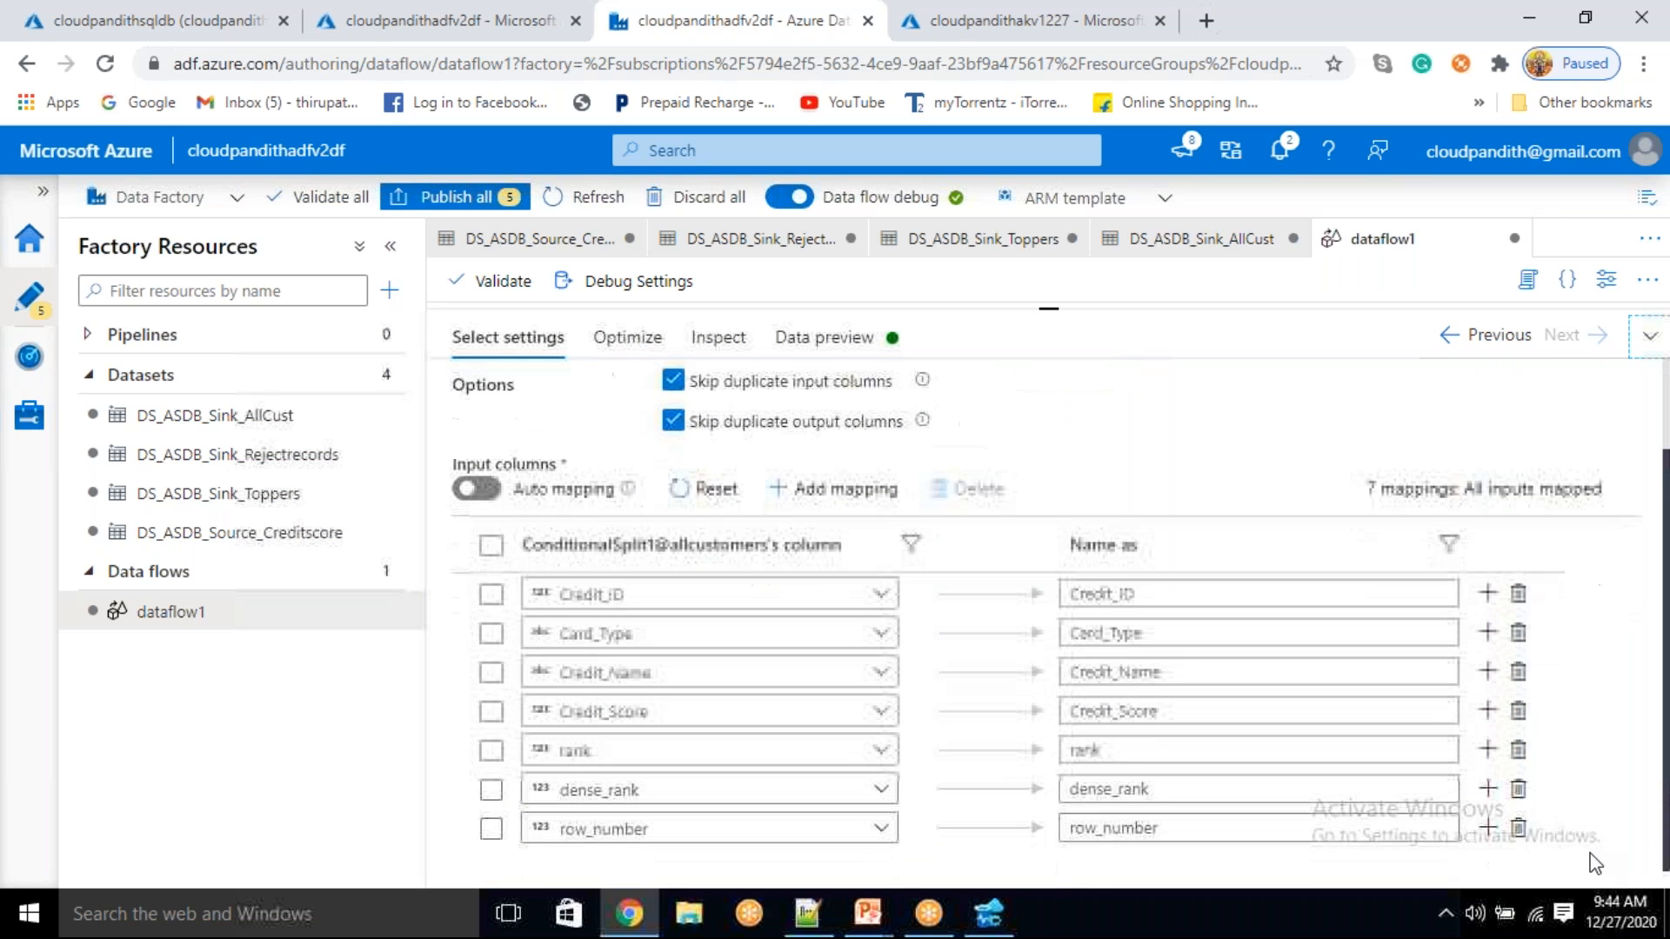
pyautogui.click(1519, 828)
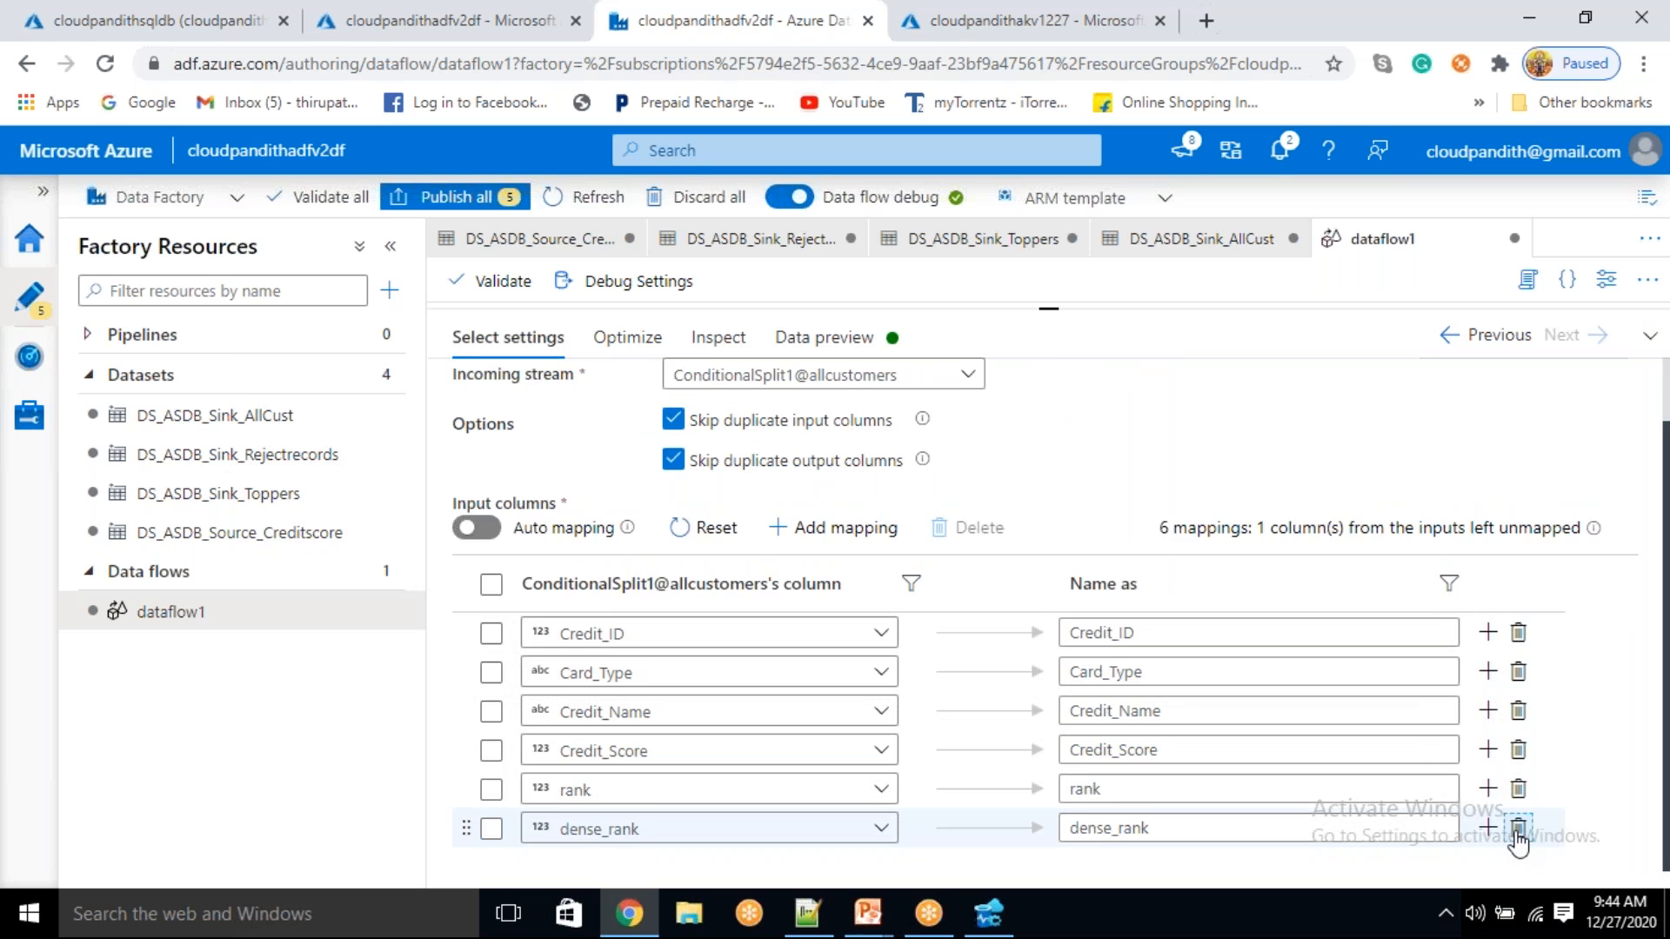
pyautogui.click(1519, 830)
pyautogui.click(1519, 828)
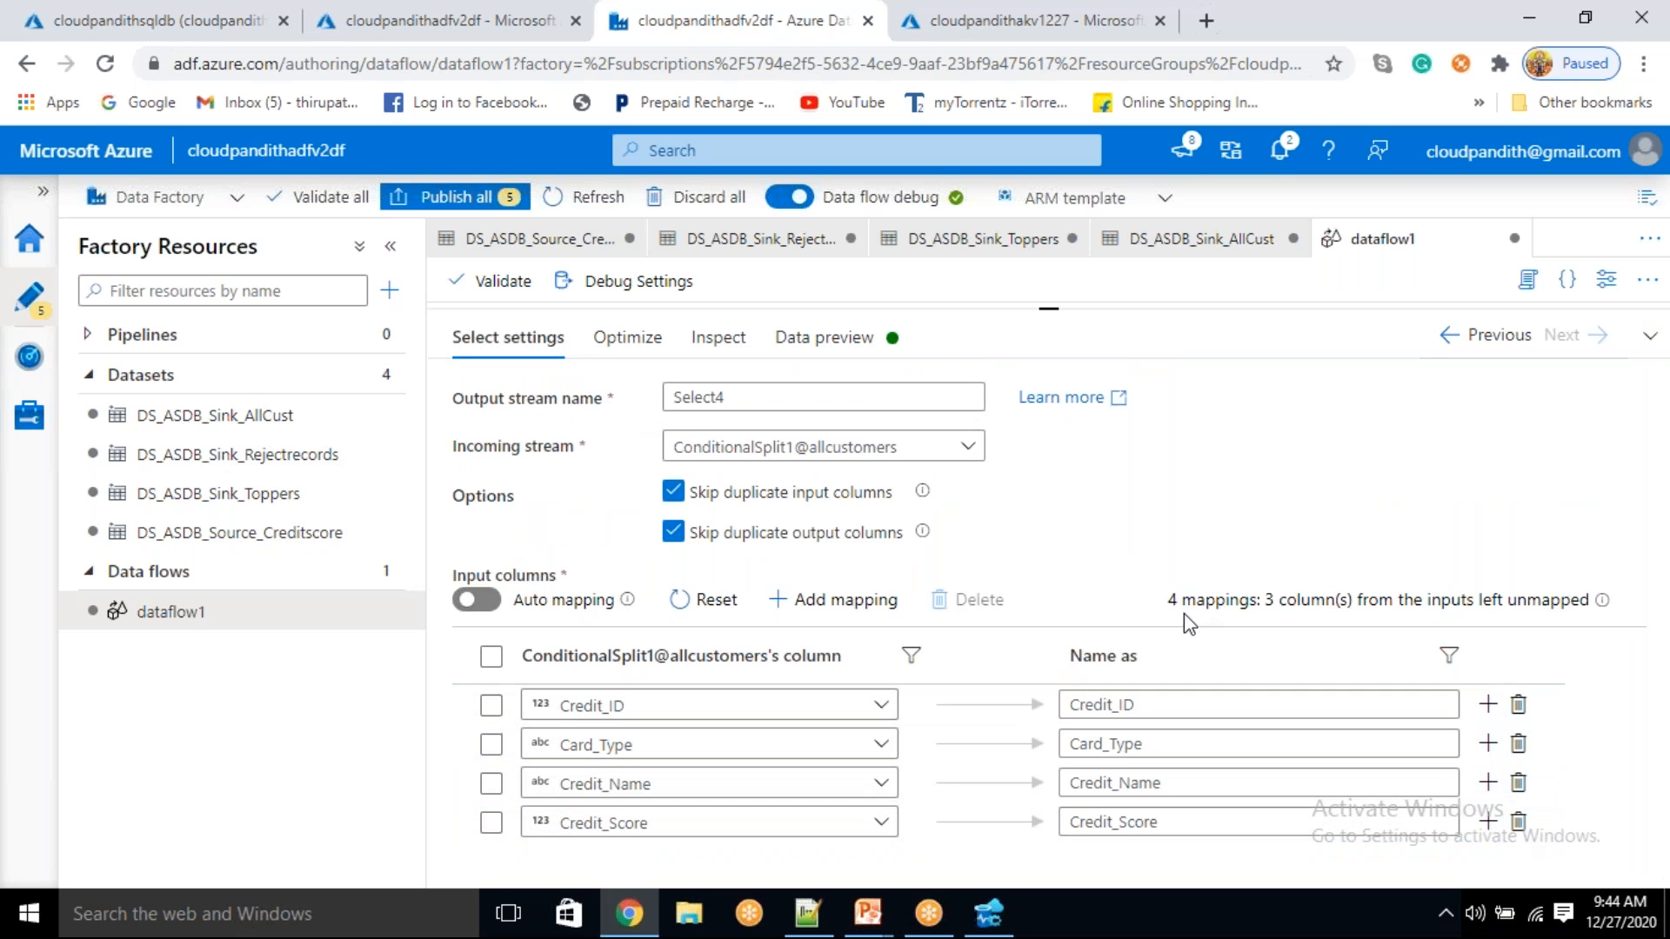
pyautogui.click(1655, 340)
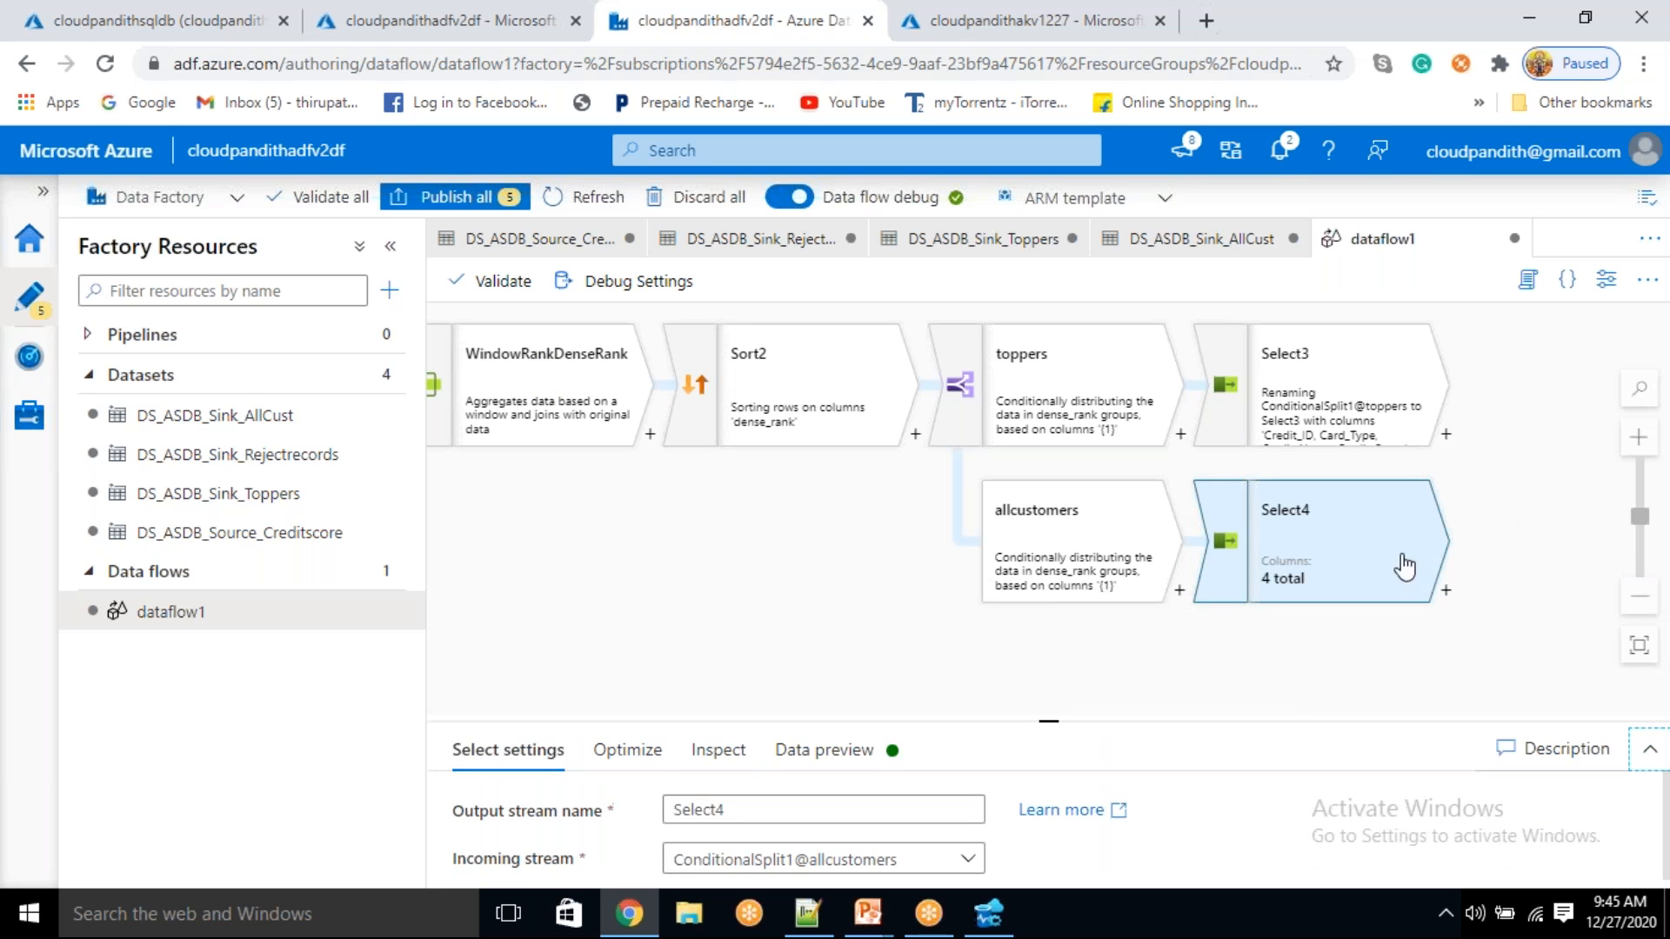
# - Refresh the data preview of Select3 on the toppers stream and examine its credit names and card types
pyautogui.moveTo(1263, 658); pyautogui.dragTo(929, 668)
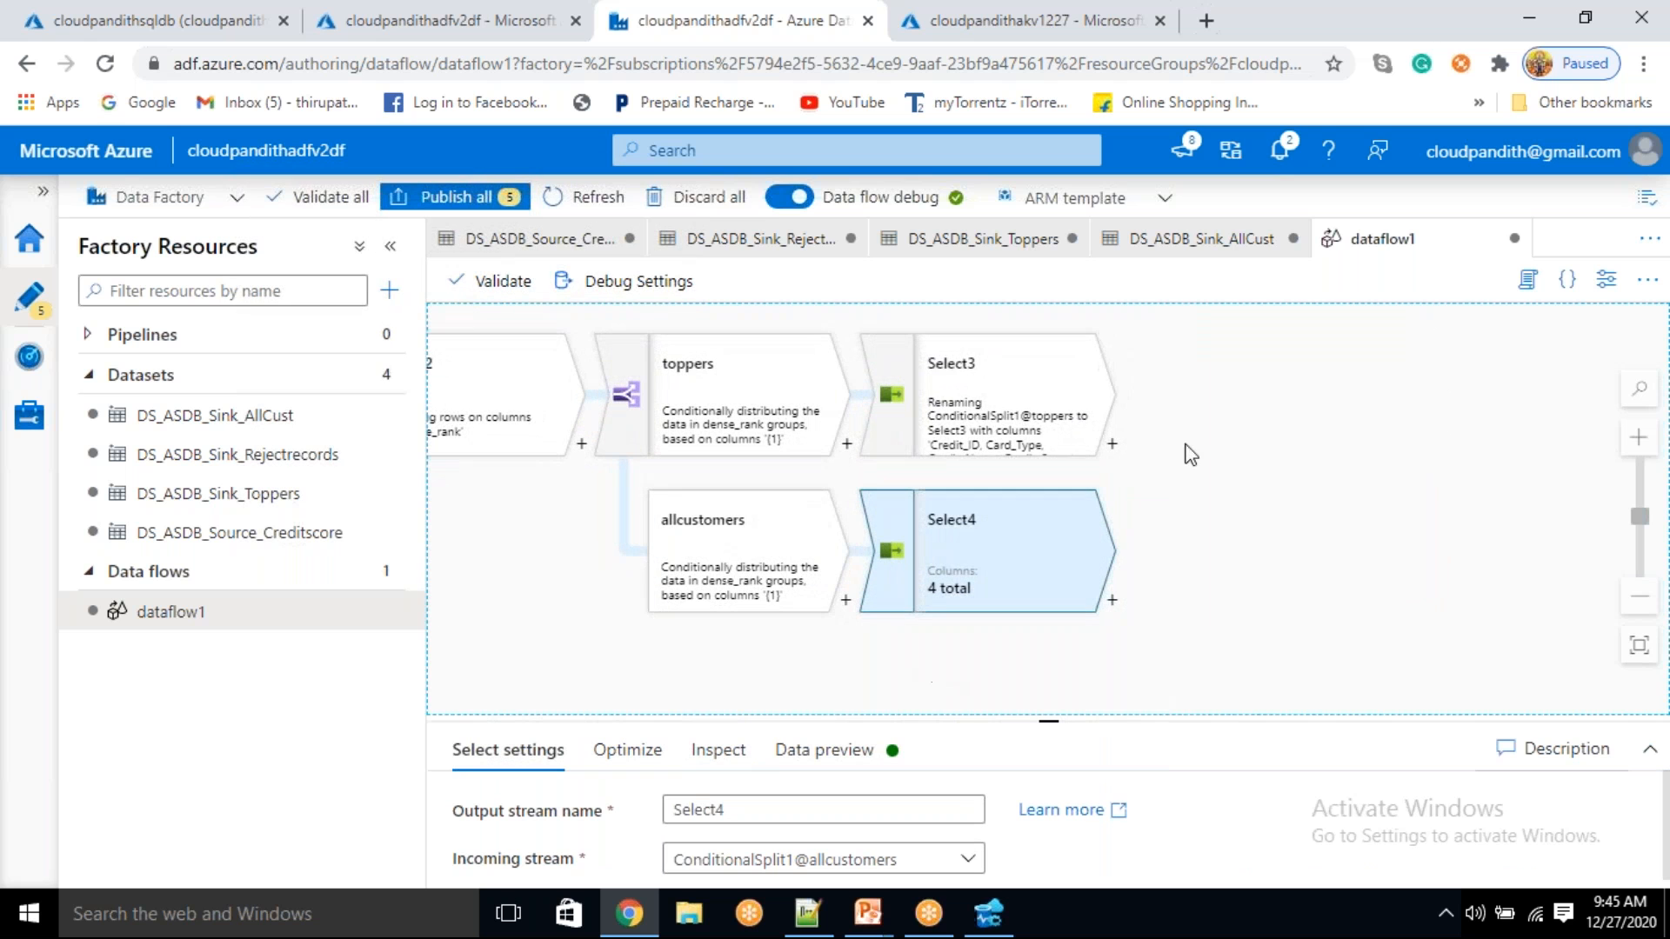
pyautogui.click(1113, 446)
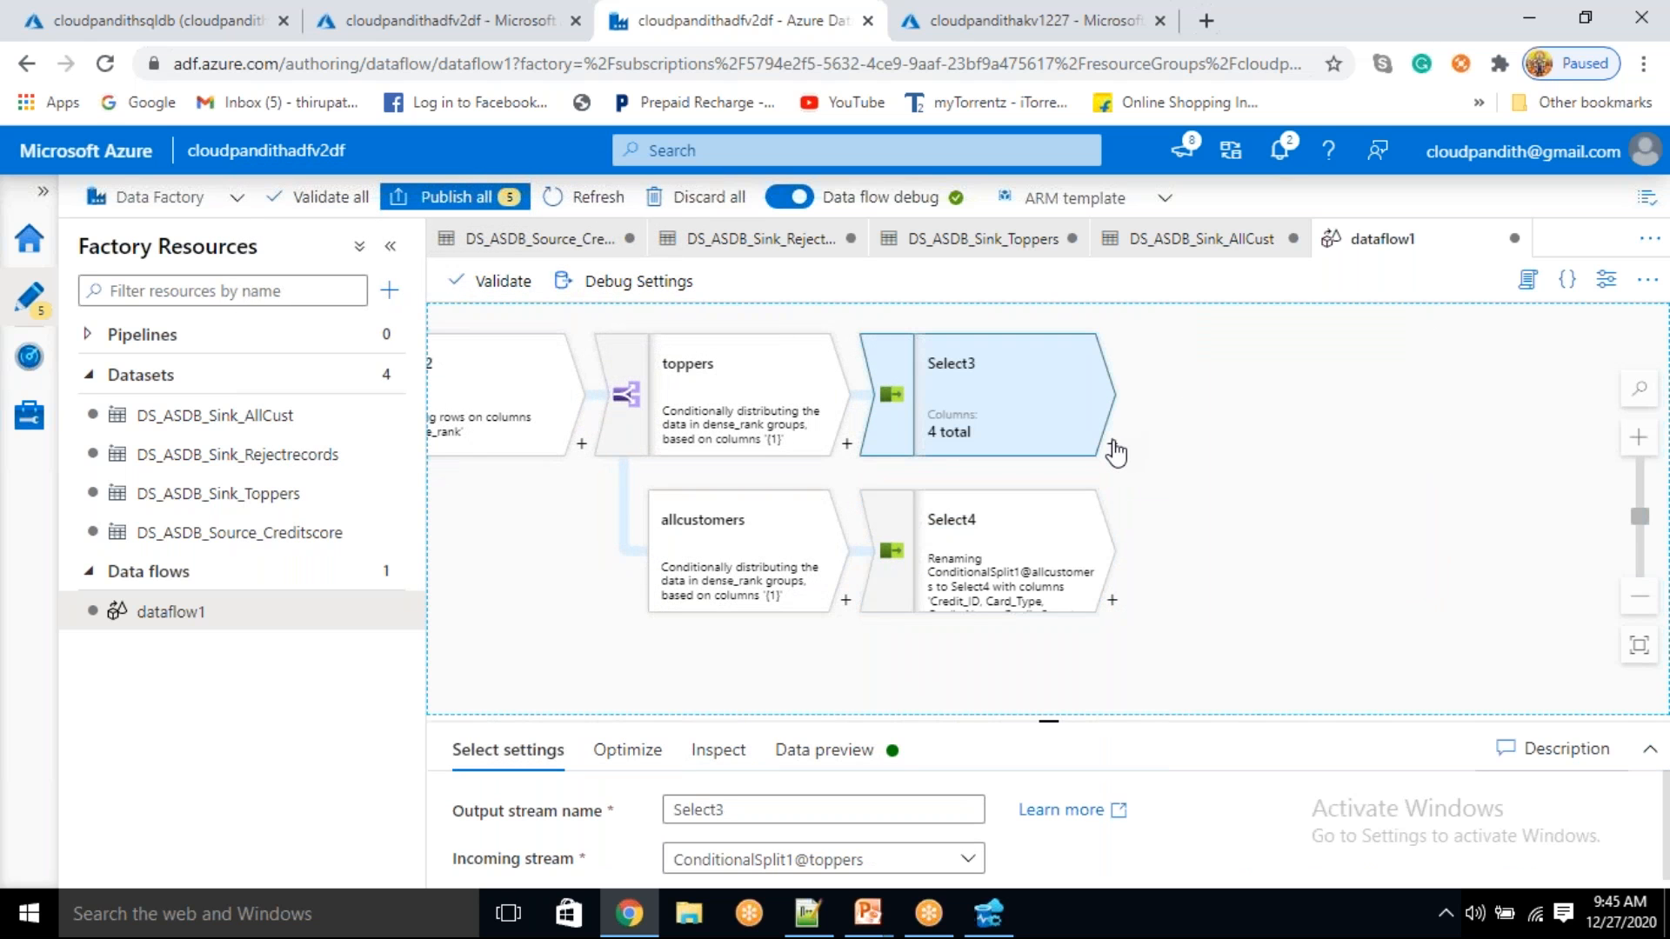
pyautogui.click(1034, 391)
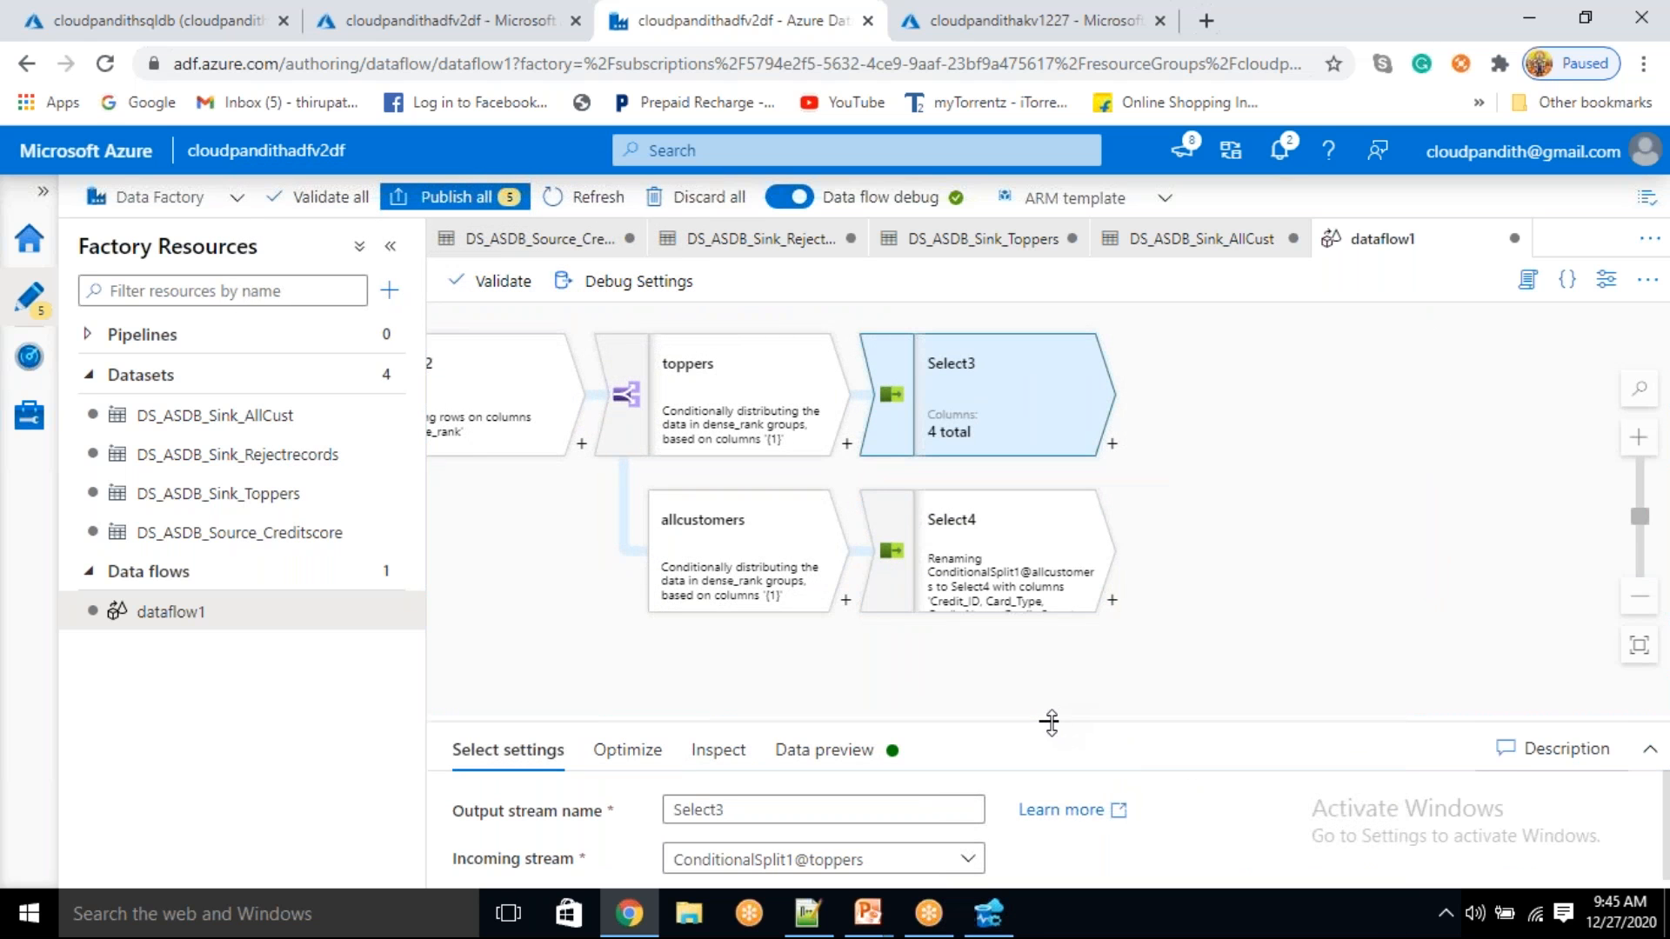
pyautogui.moveTo(1051, 723); pyautogui.dragTo(1113, 445)
pyautogui.click(865, 473)
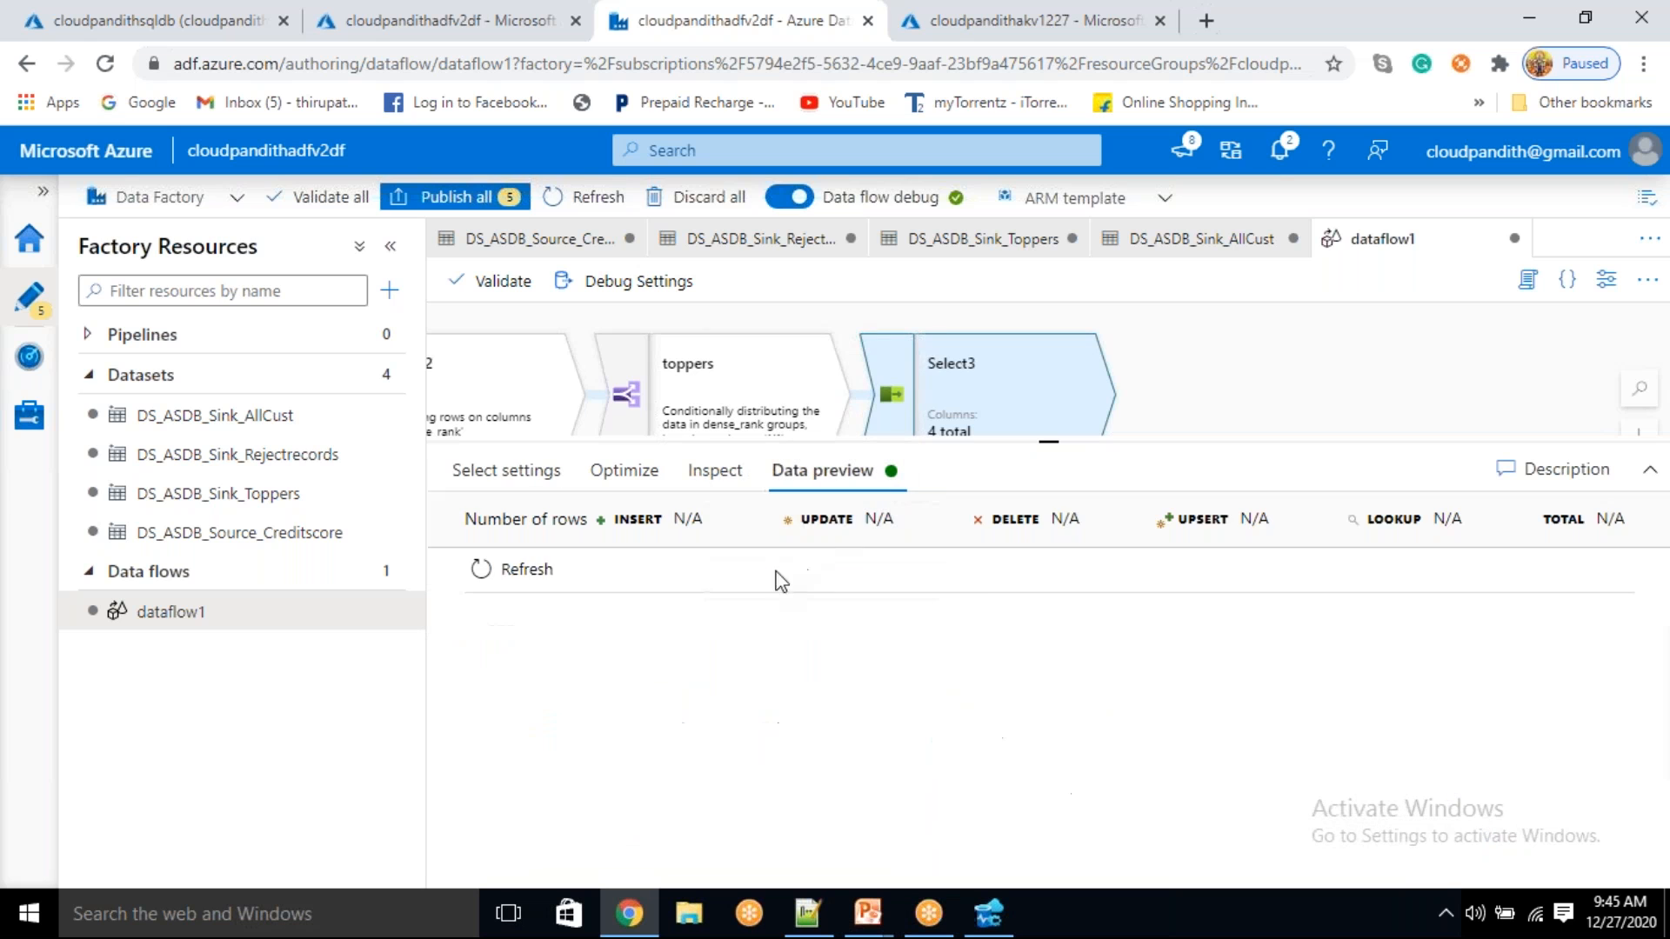
pyautogui.click(520, 570)
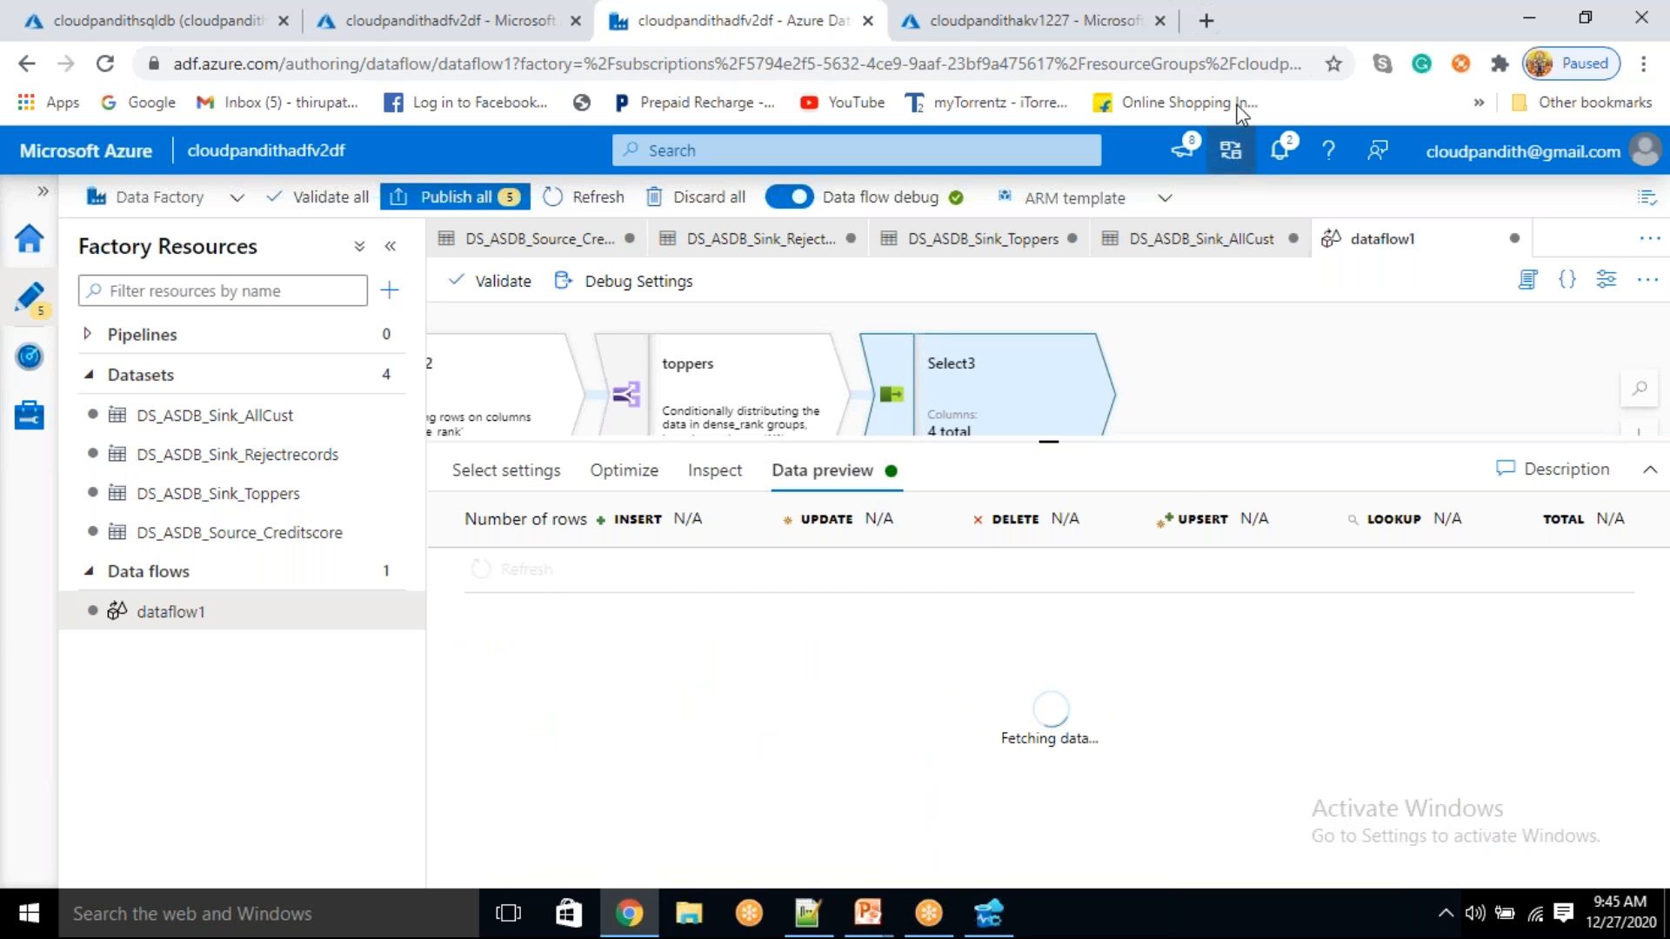
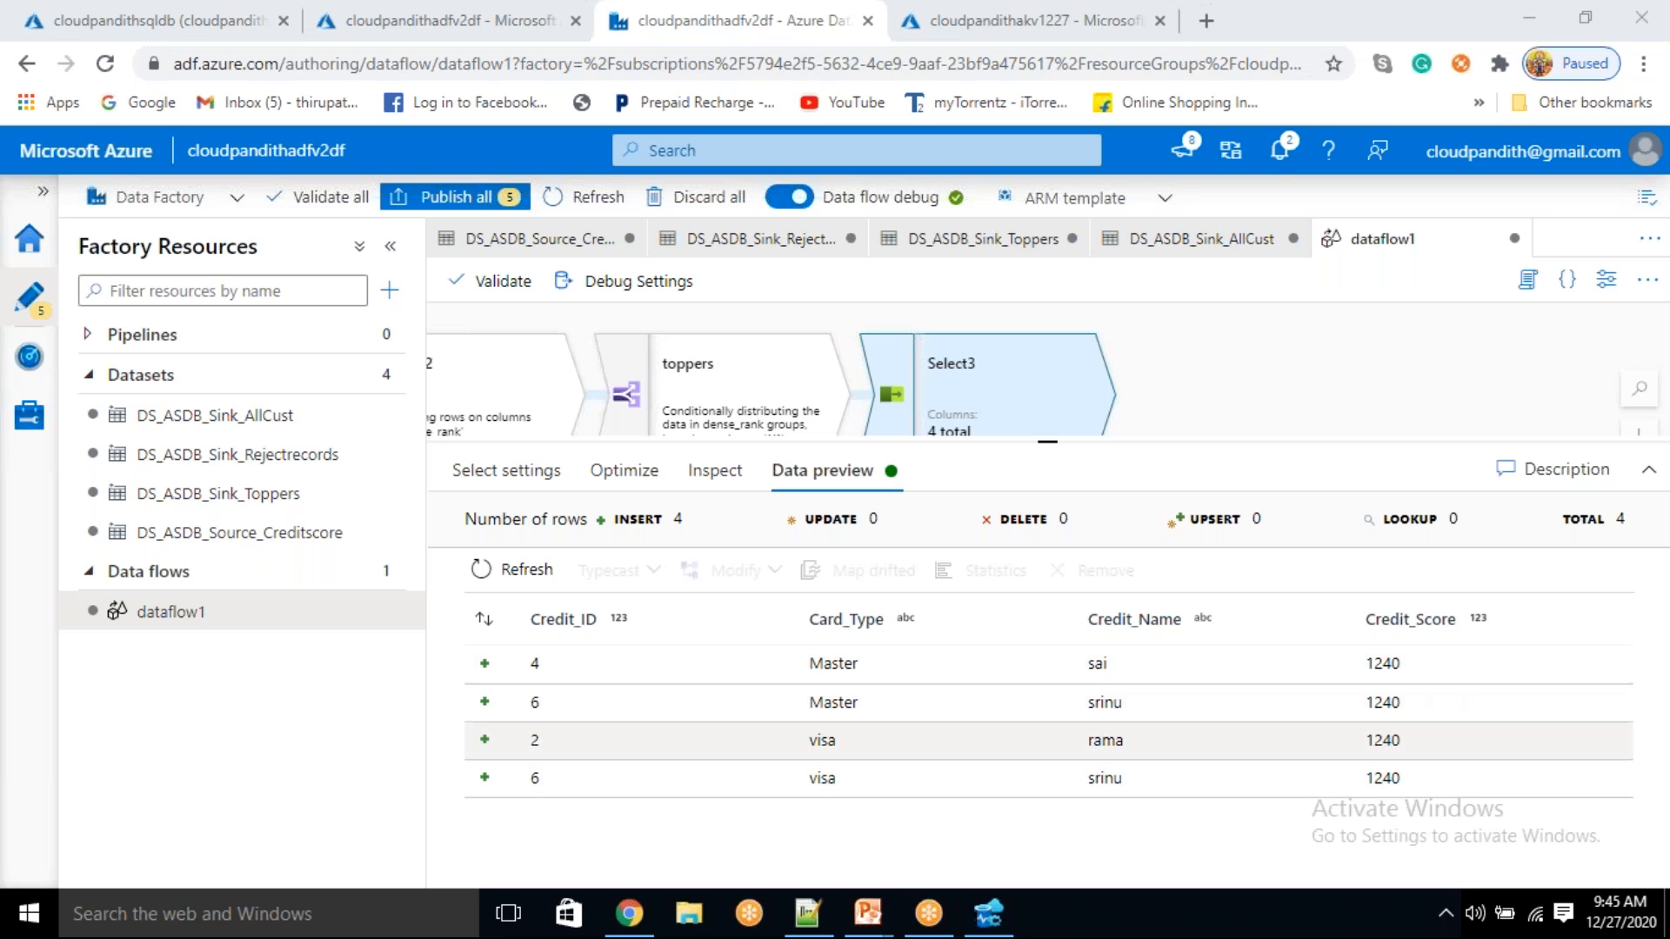
pyautogui.click(1130, 672)
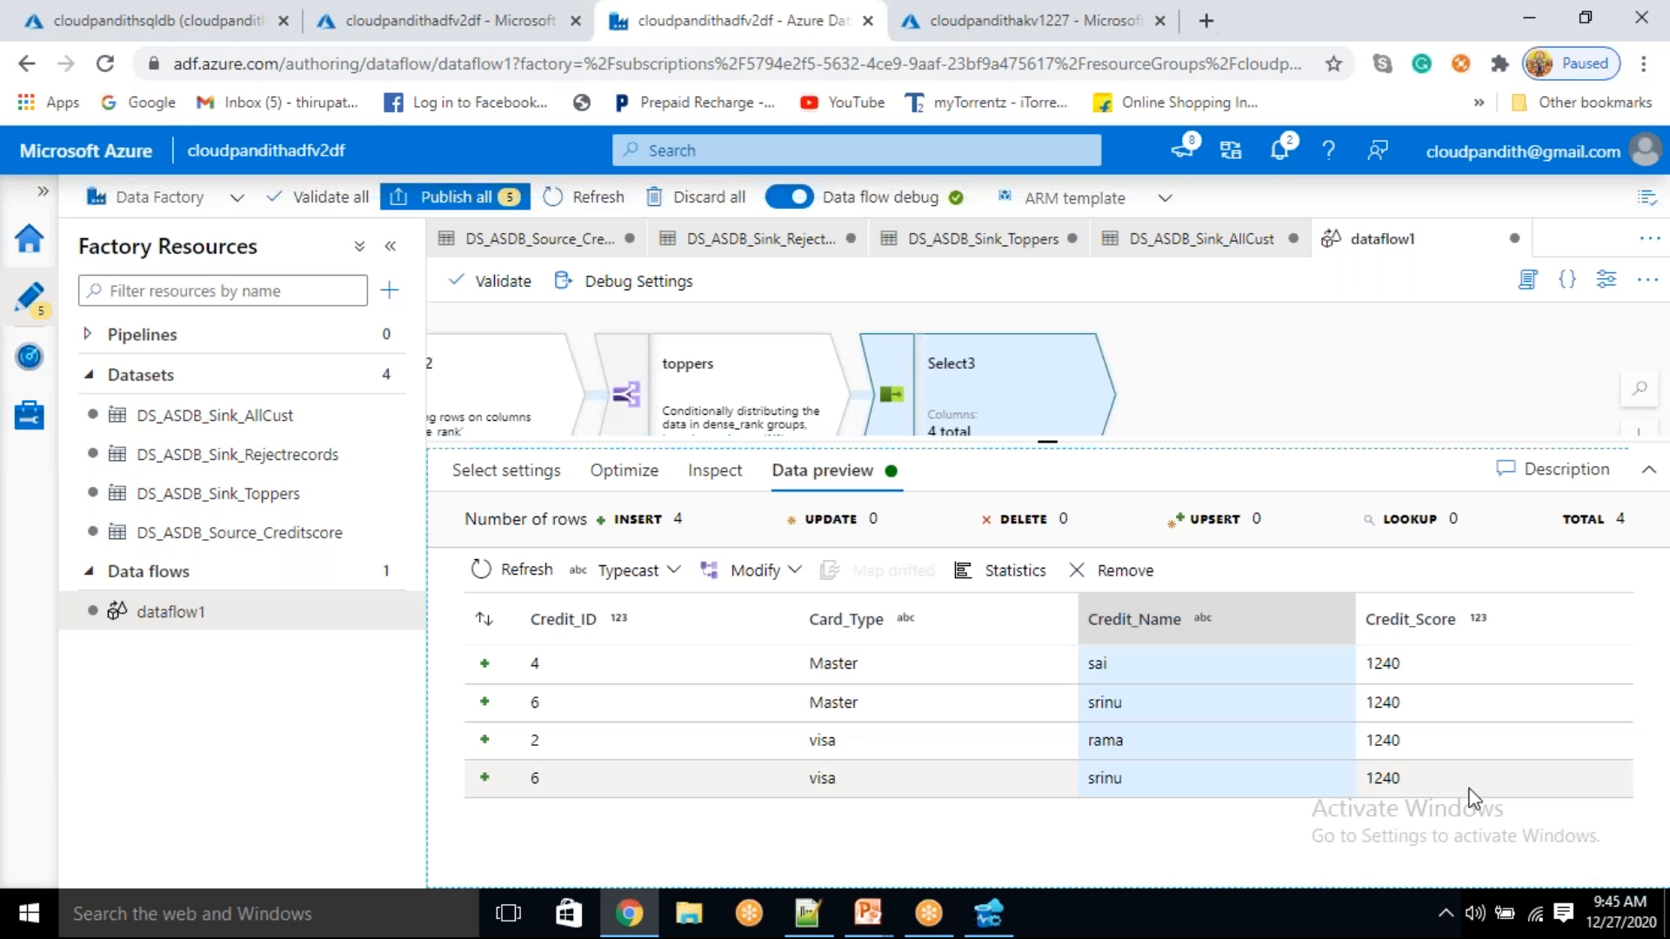
pyautogui.click(831, 731)
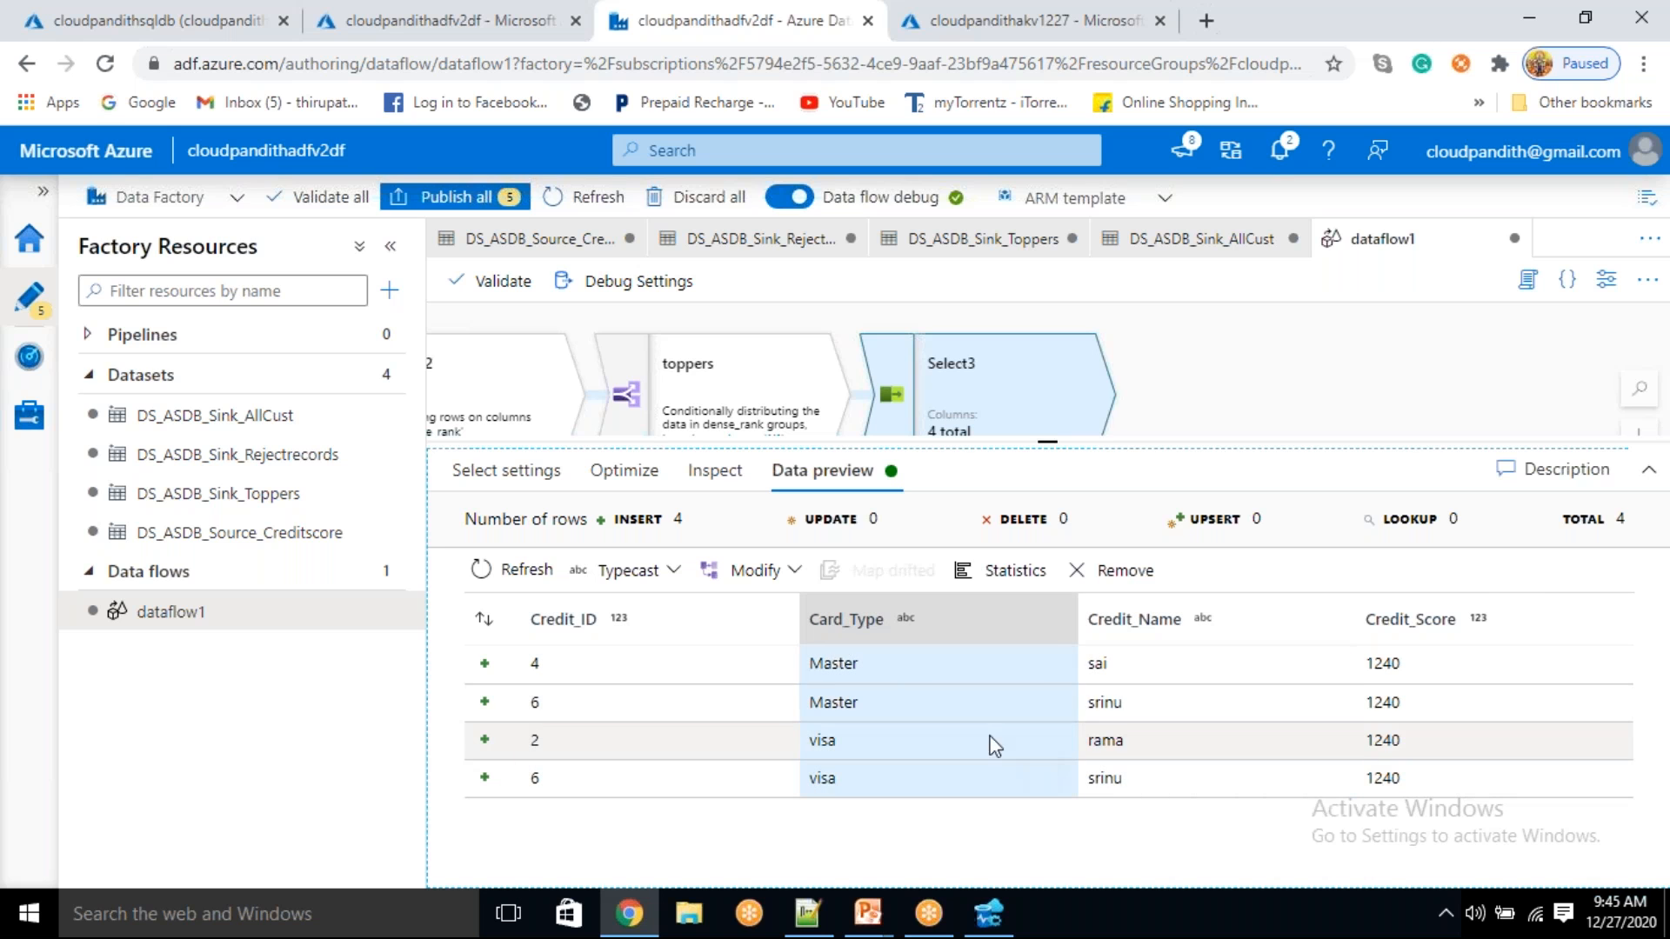
# - Inspect Select3's output and input schemas to compare their columns
pyautogui.click(711, 470)
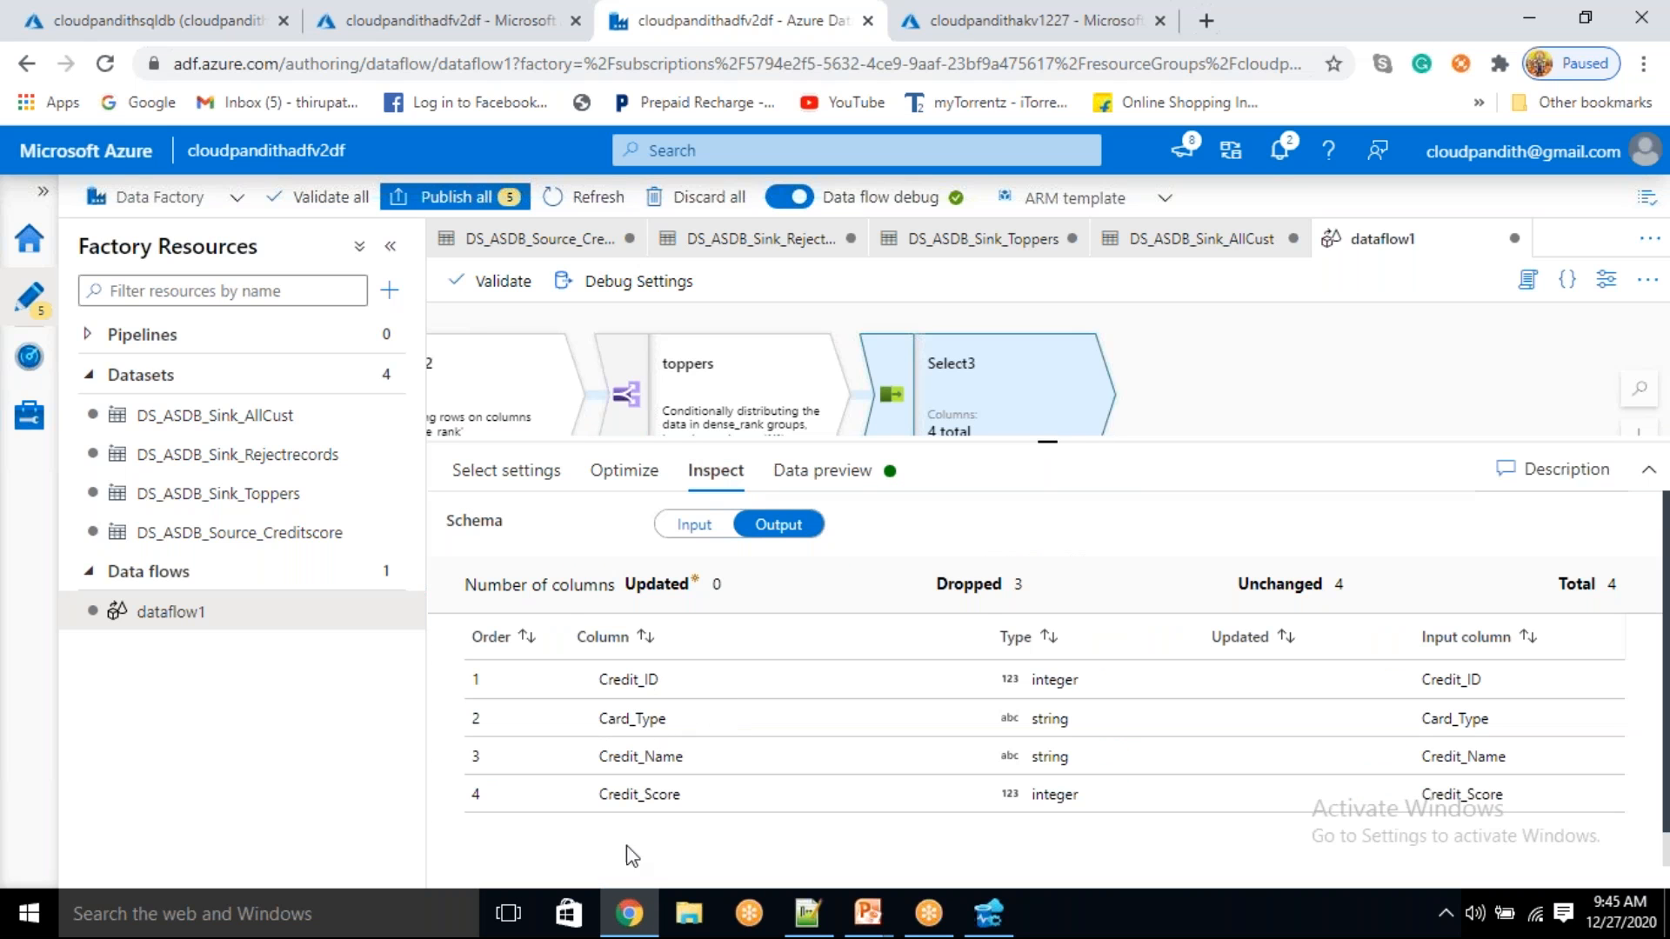
pyautogui.click(700, 520)
pyautogui.scroll(-3, 739, 745)
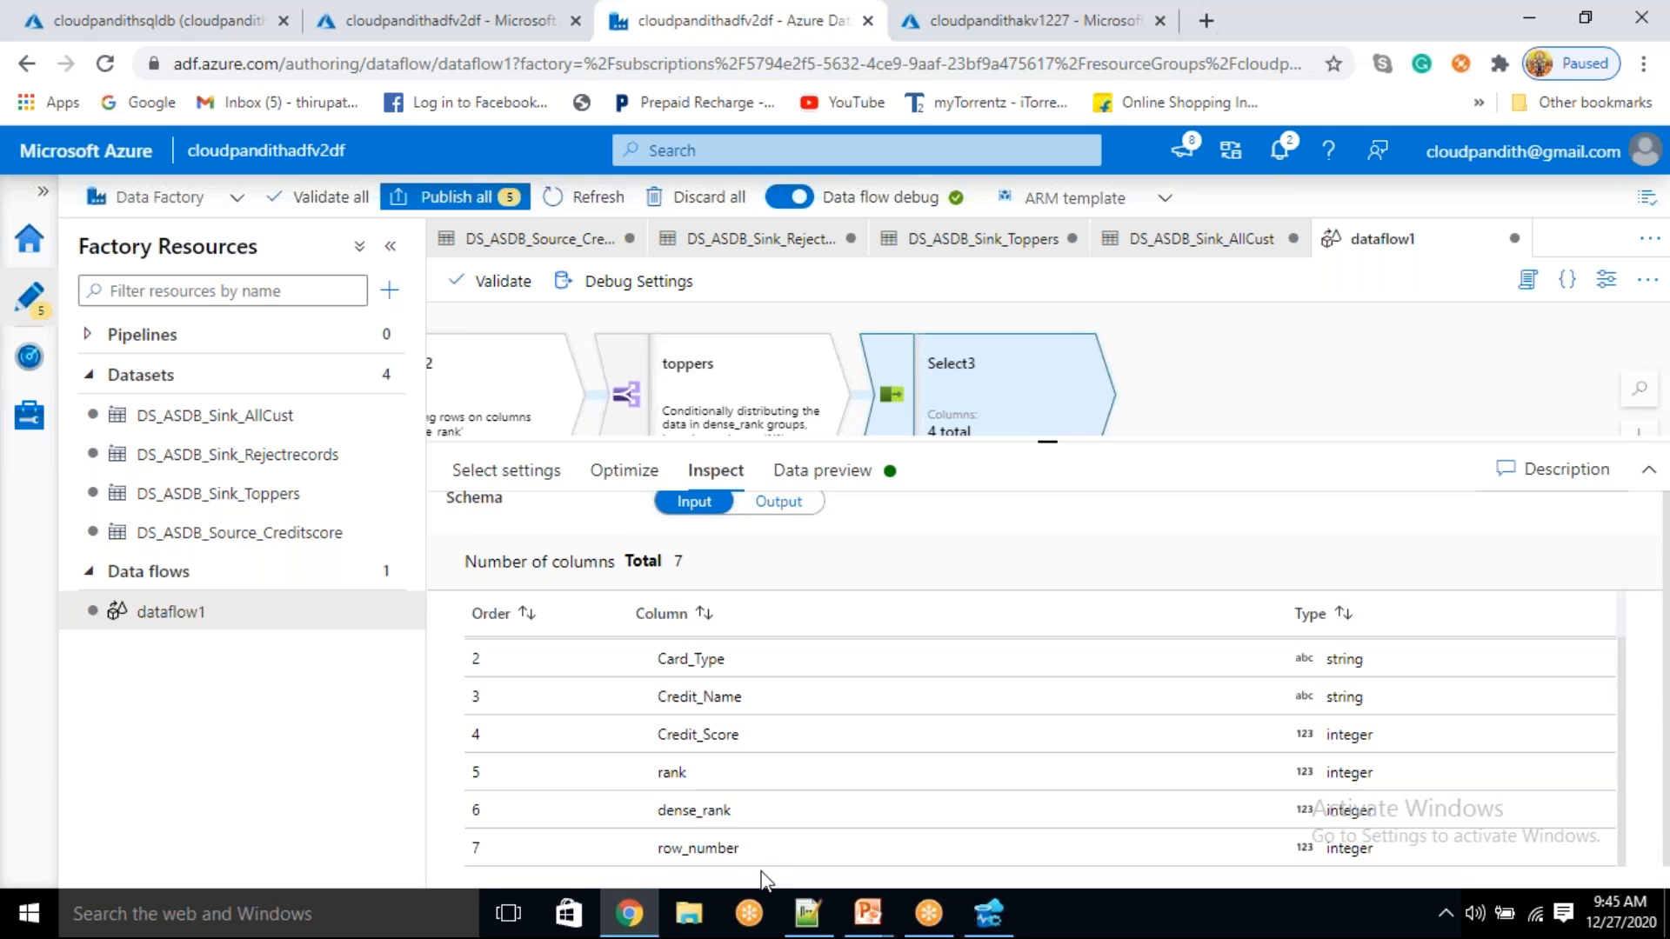
pyautogui.click(788, 509)
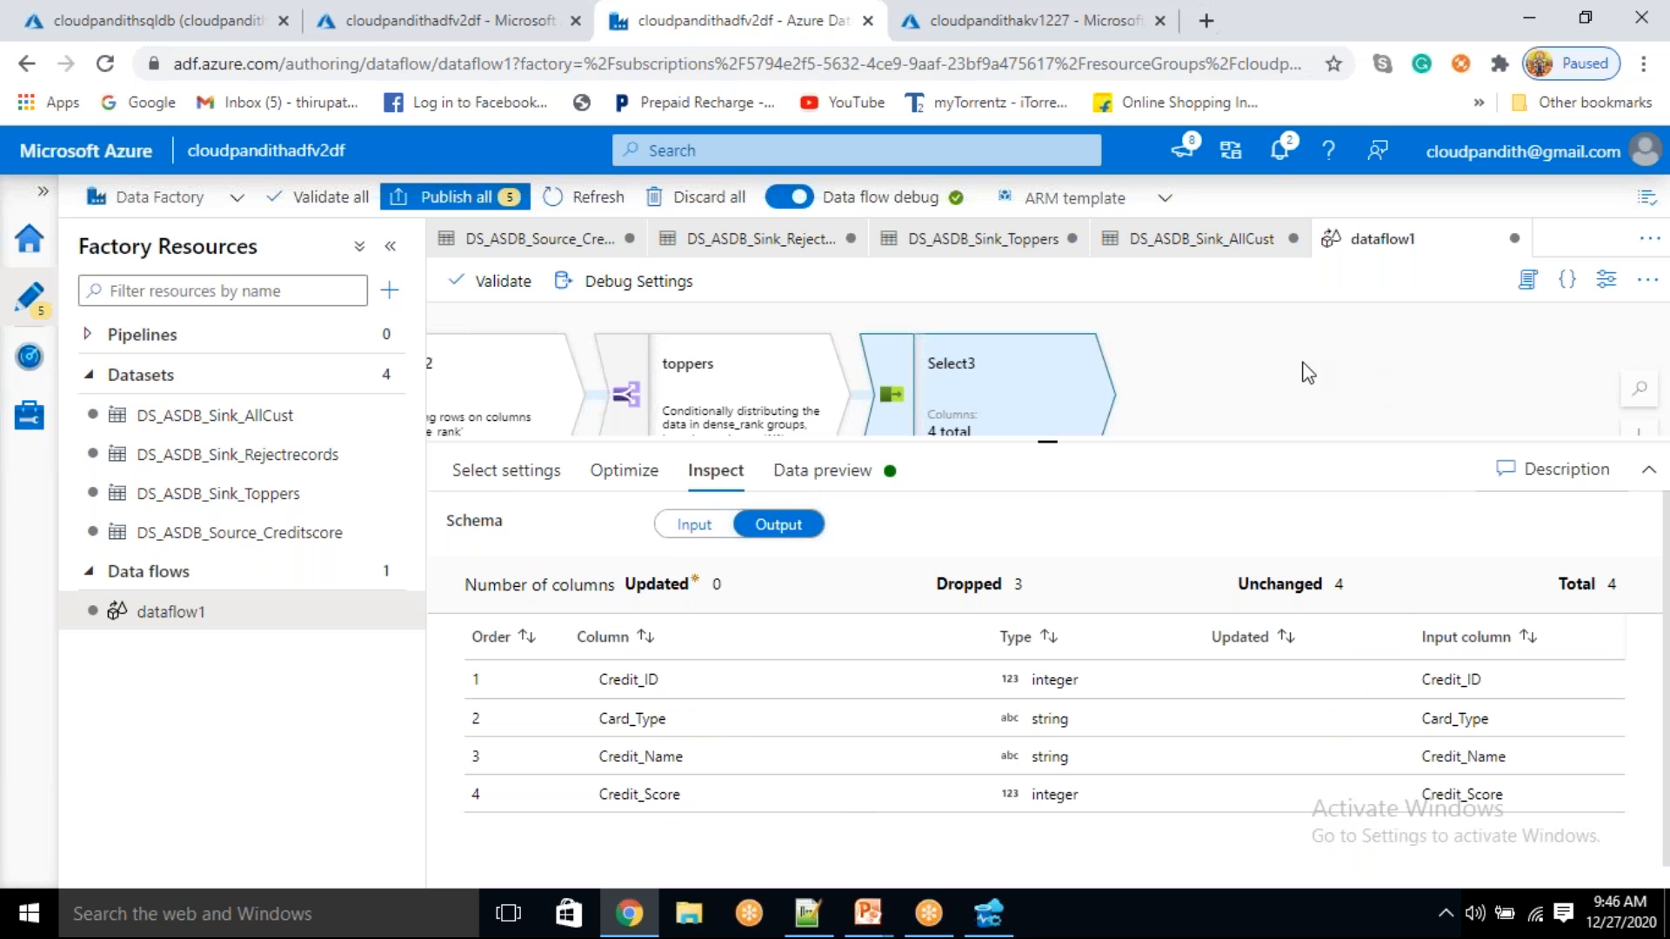
# - Check the output schema of Select4 on the allcustomers stream and refresh its data preview
pyautogui.scroll(-1, 1233, 376)
pyautogui.click(1032, 421)
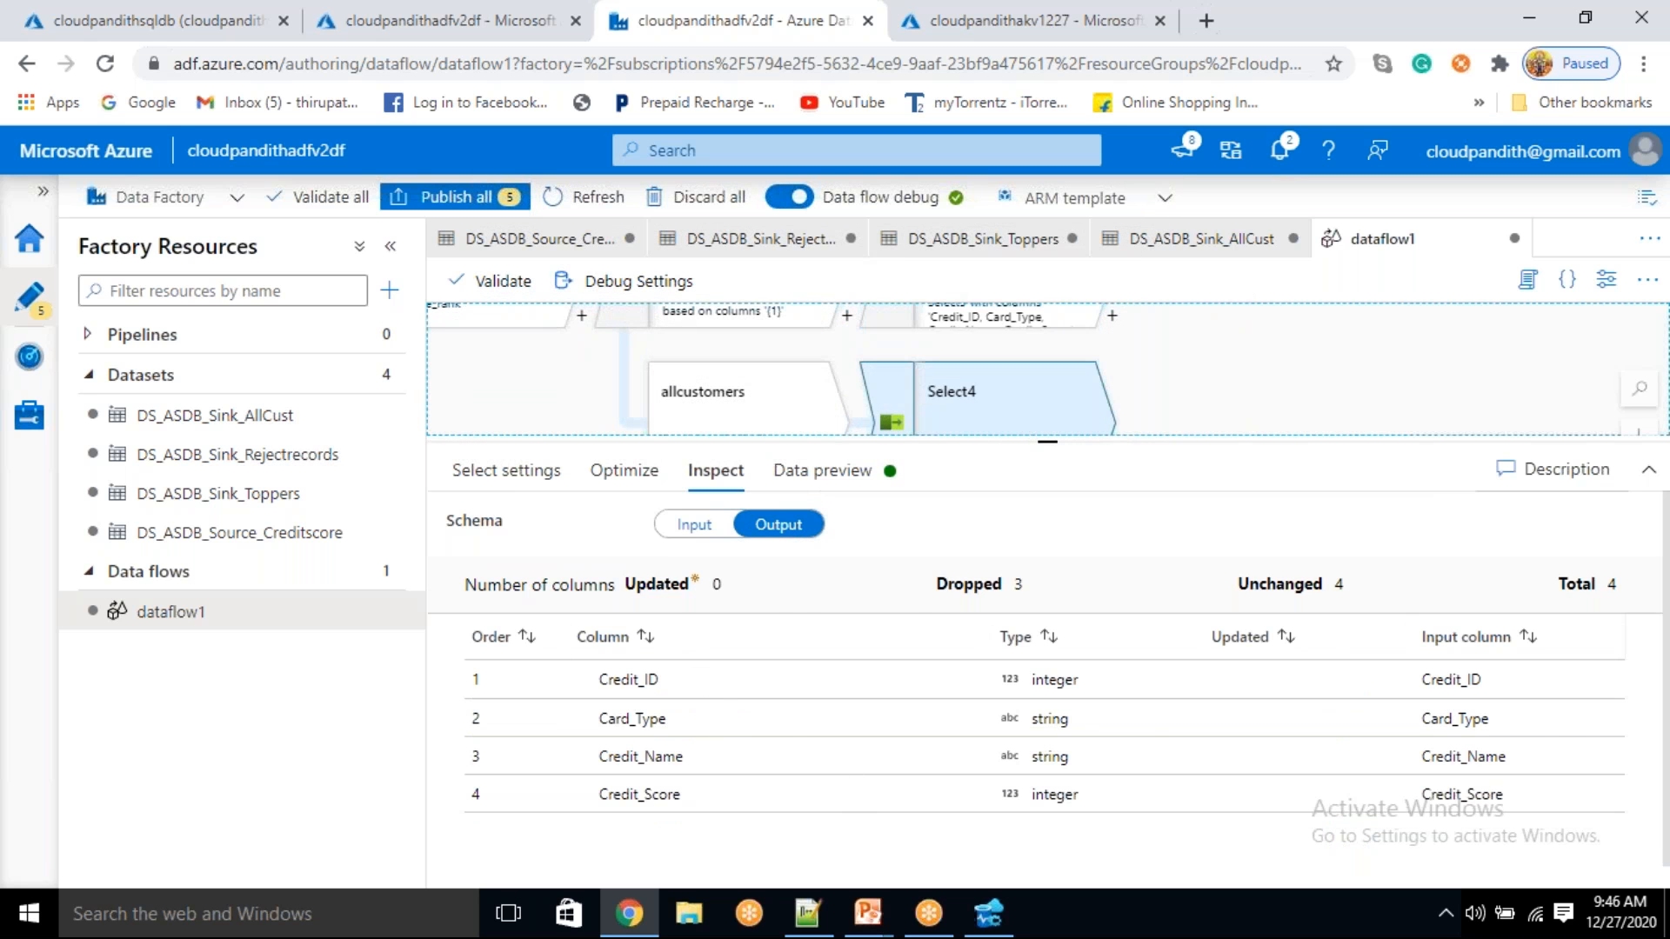
pyautogui.click(716, 471)
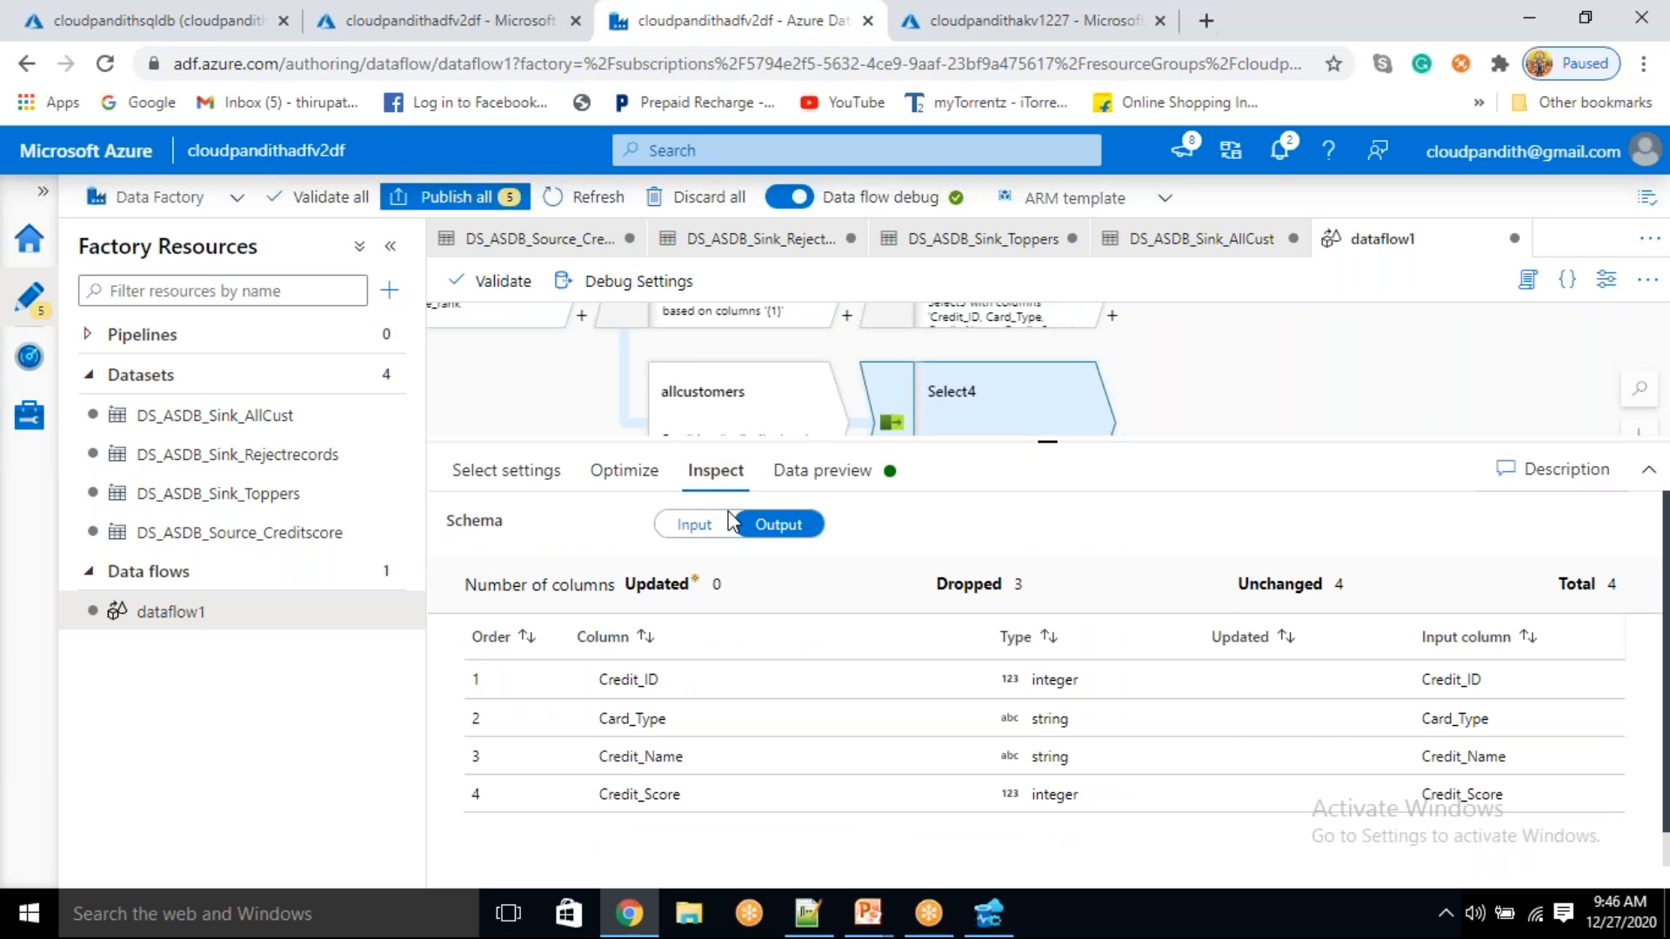
pyautogui.click(865, 474)
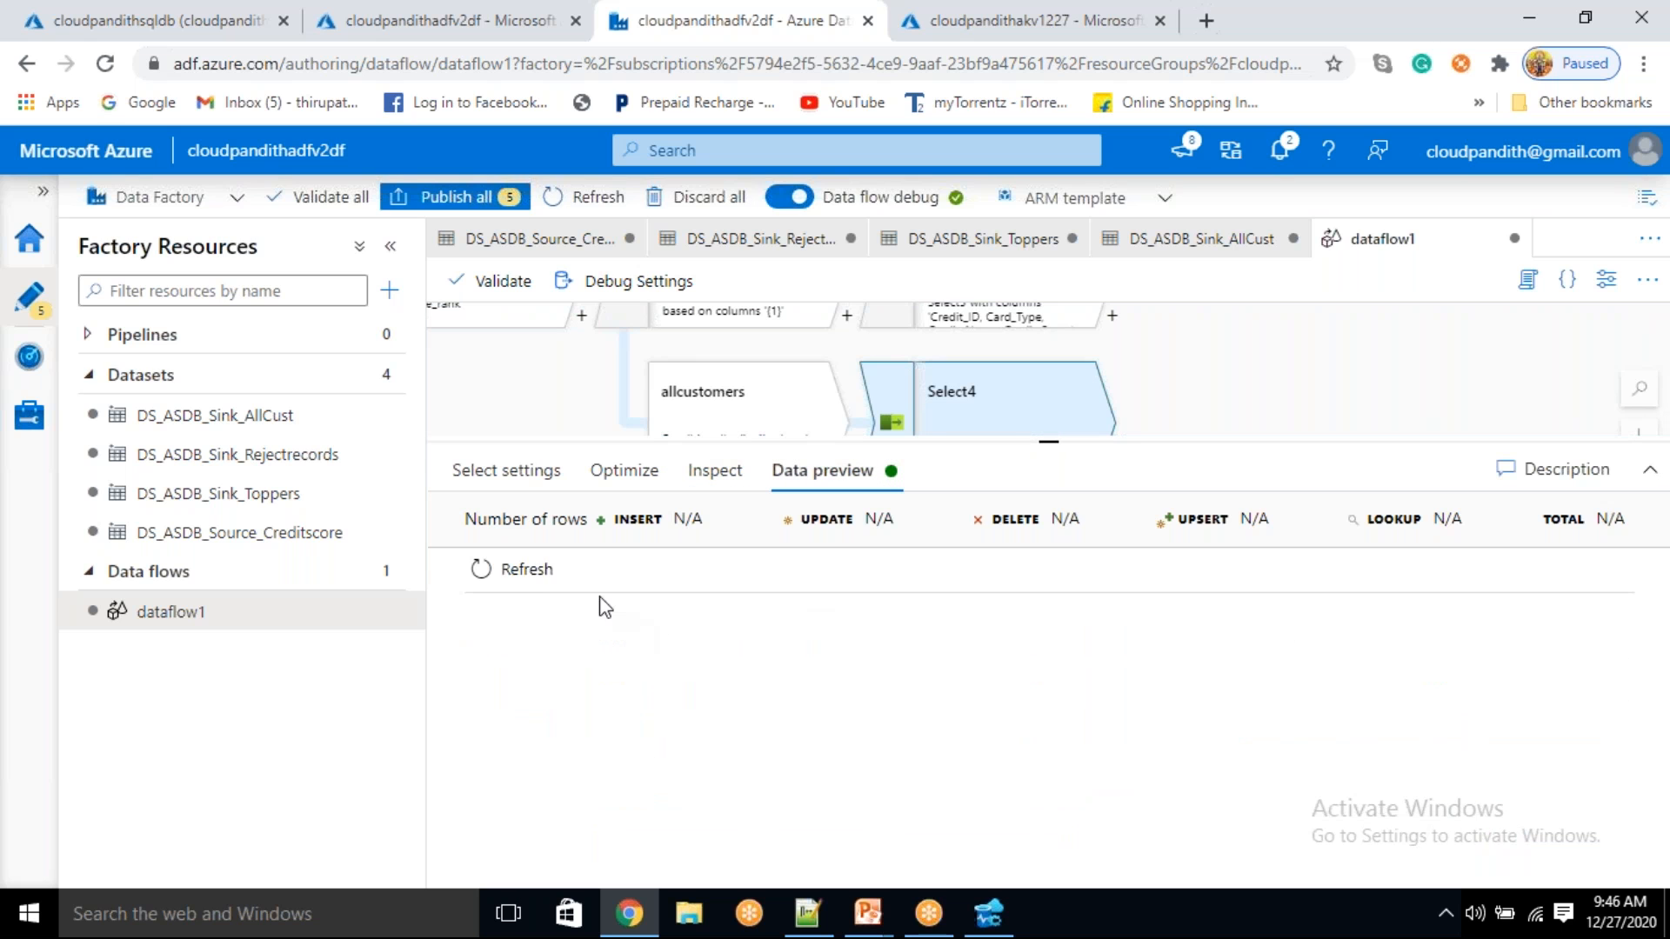
pyautogui.click(532, 570)
pyautogui.moveTo(1241, 387); pyautogui.dragTo(1217, 389)
pyautogui.moveTo(1051, 443); pyautogui.dragTo(1035, 553)
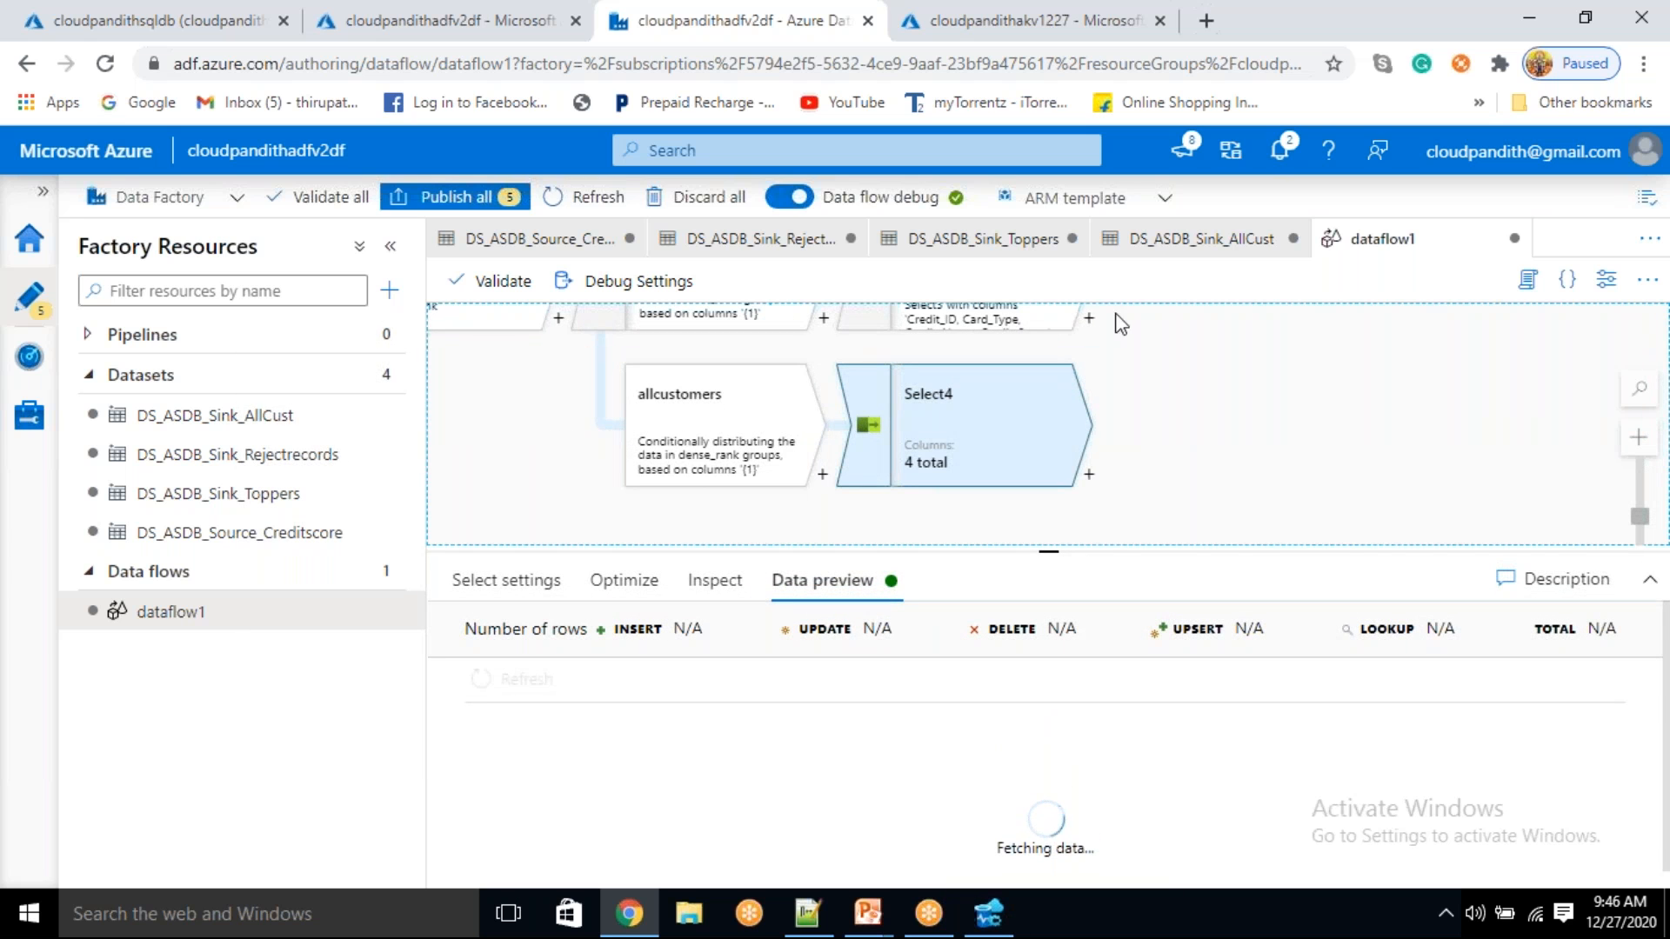
pyautogui.click(1169, 45)
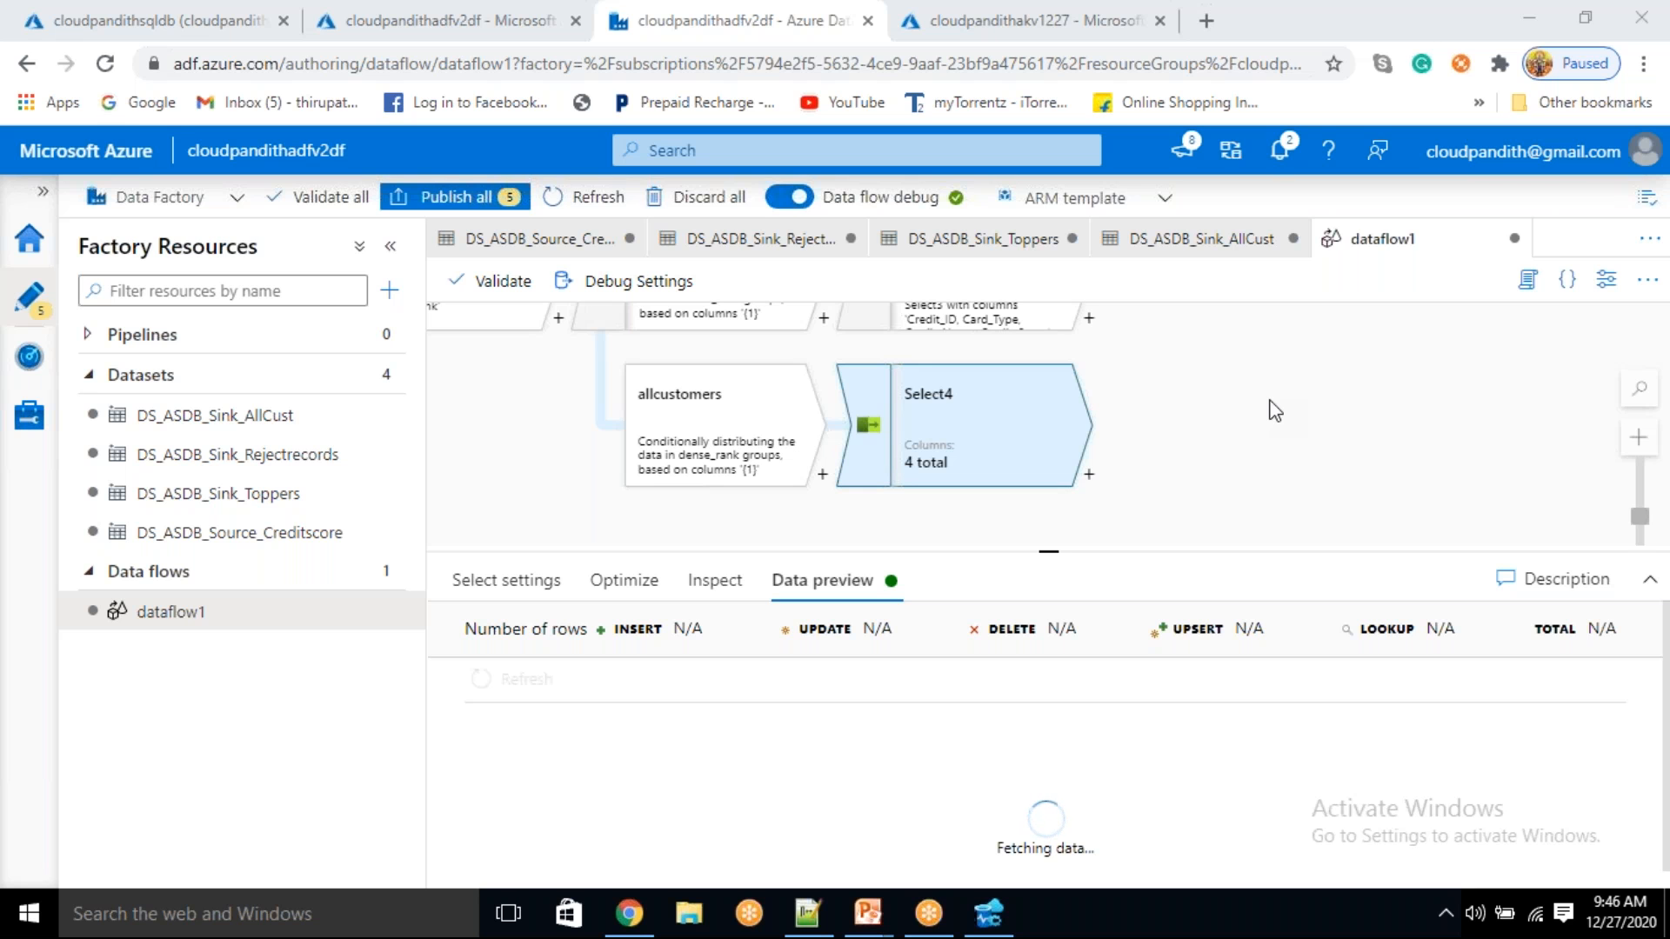
# - Examine the previewed rows of Select4 on the allcustomers stream, focusing on the order of the Credit_ID values
pyautogui.moveTo(1275, 411); pyautogui.dragTo(1163, 470)
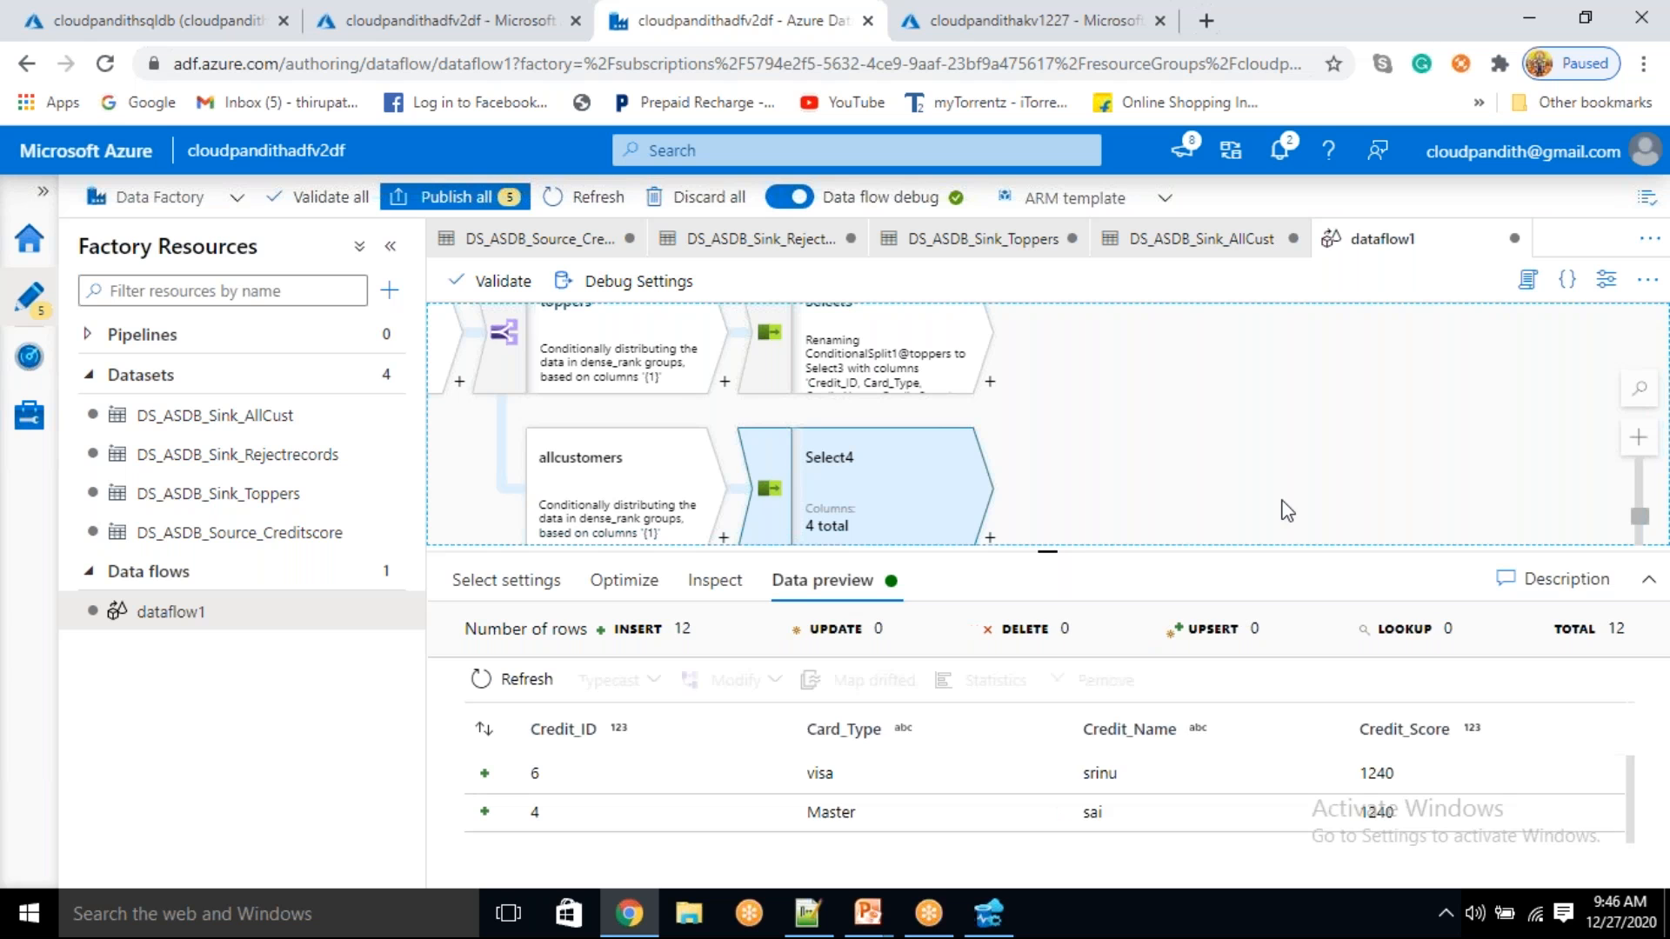
pyautogui.scroll(-5, 1261, 804)
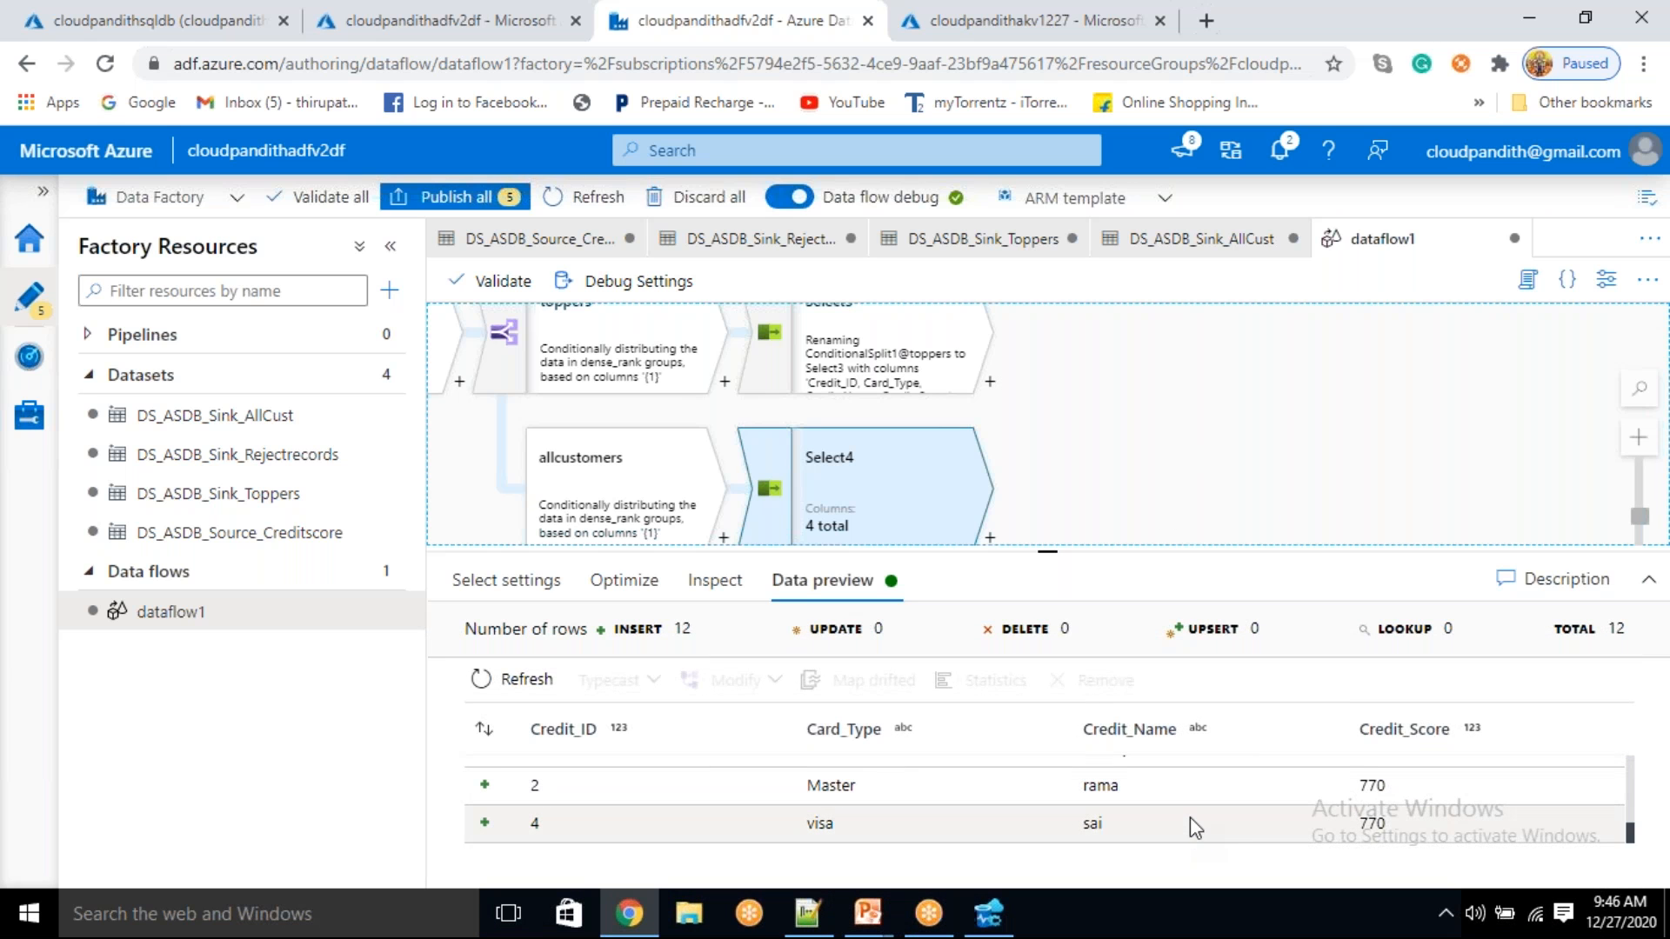
pyautogui.scroll(5, 1216, 816)
pyautogui.scroll(1, 1198, 827)
pyautogui.scroll(-1, 1203, 821)
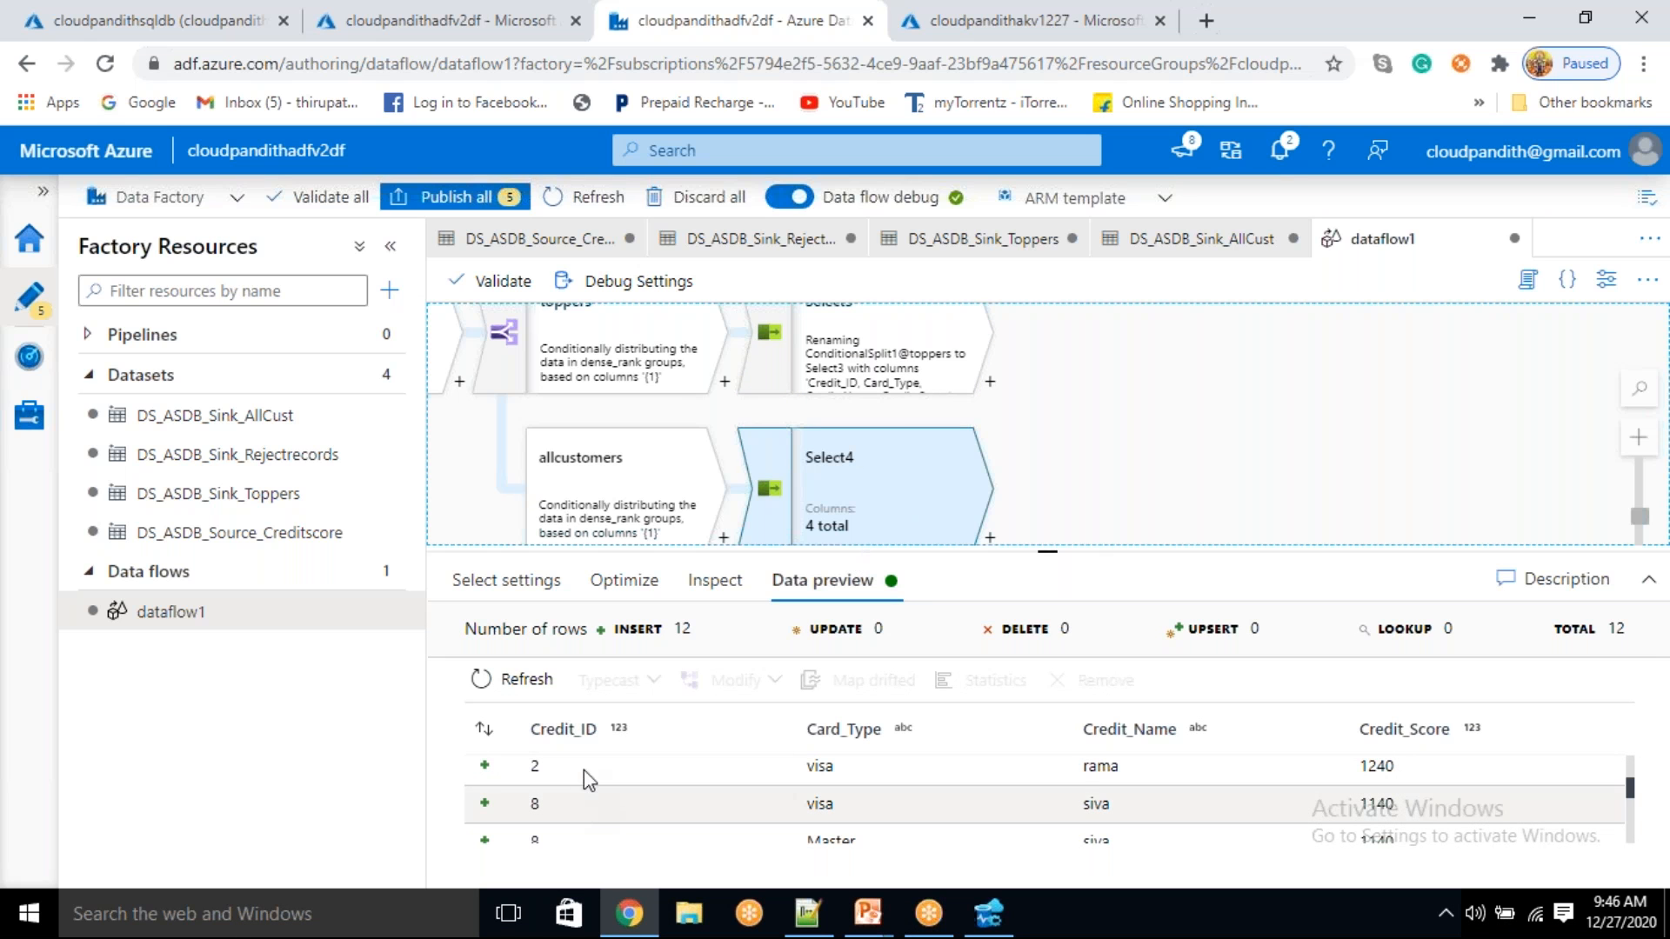
pyautogui.scroll(-5, 584, 766)
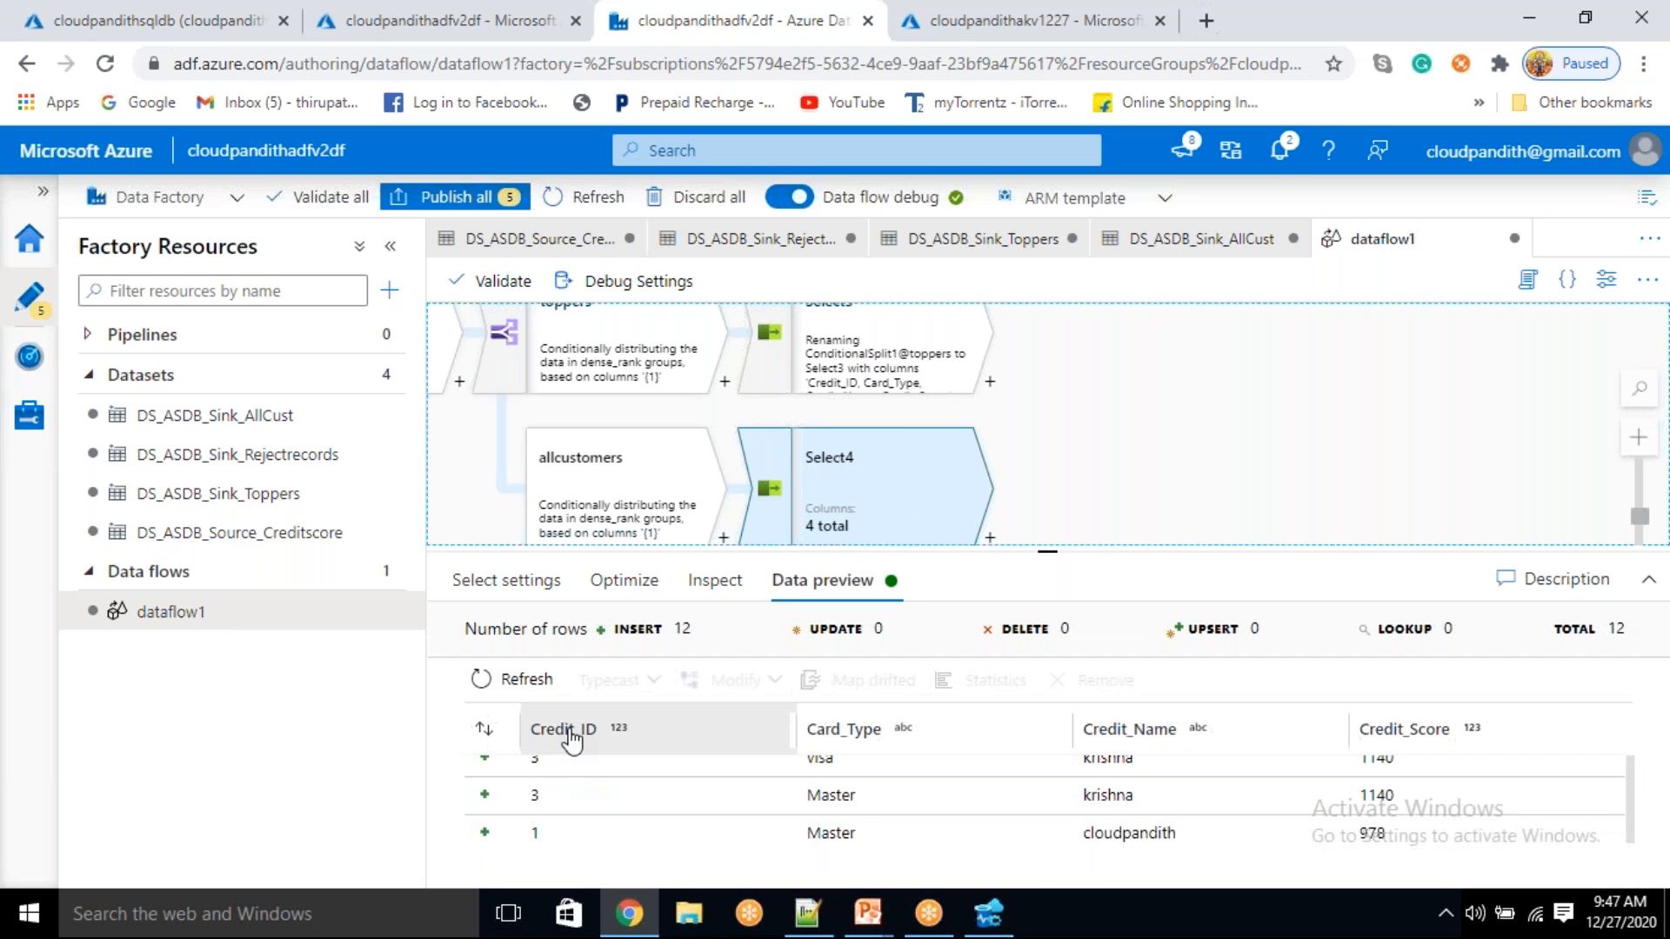
pyautogui.scroll(-3, 567, 818)
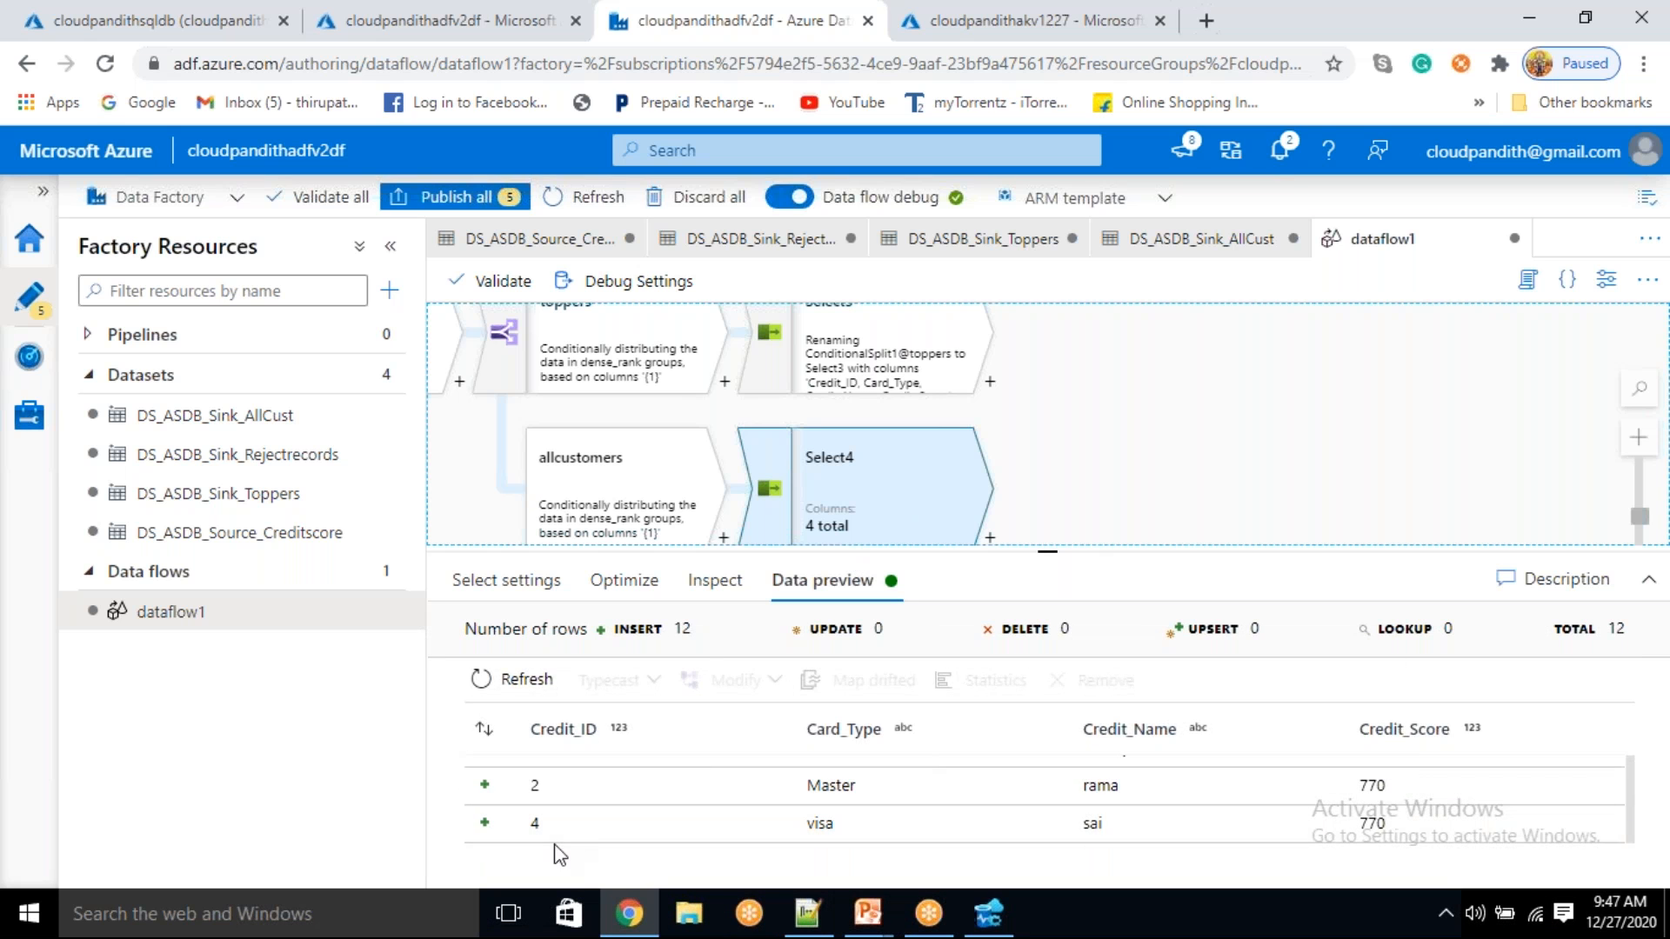
pyautogui.scroll(7, 570, 813)
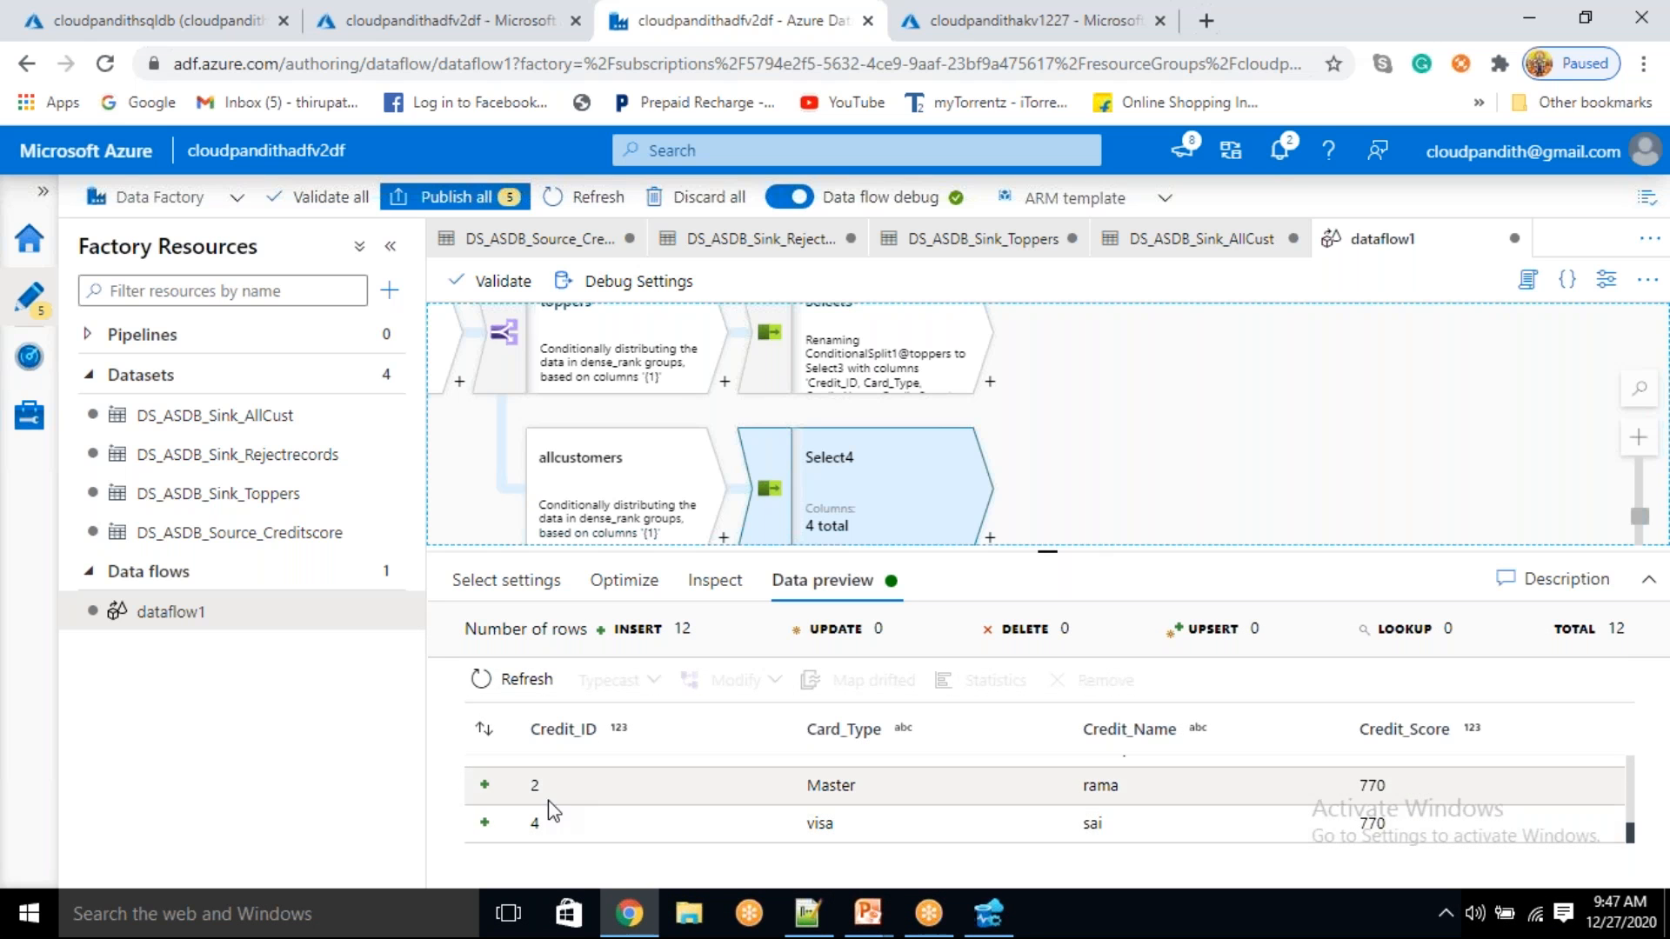
pyautogui.scroll(-1, 565, 794)
pyautogui.scroll(2, 565, 793)
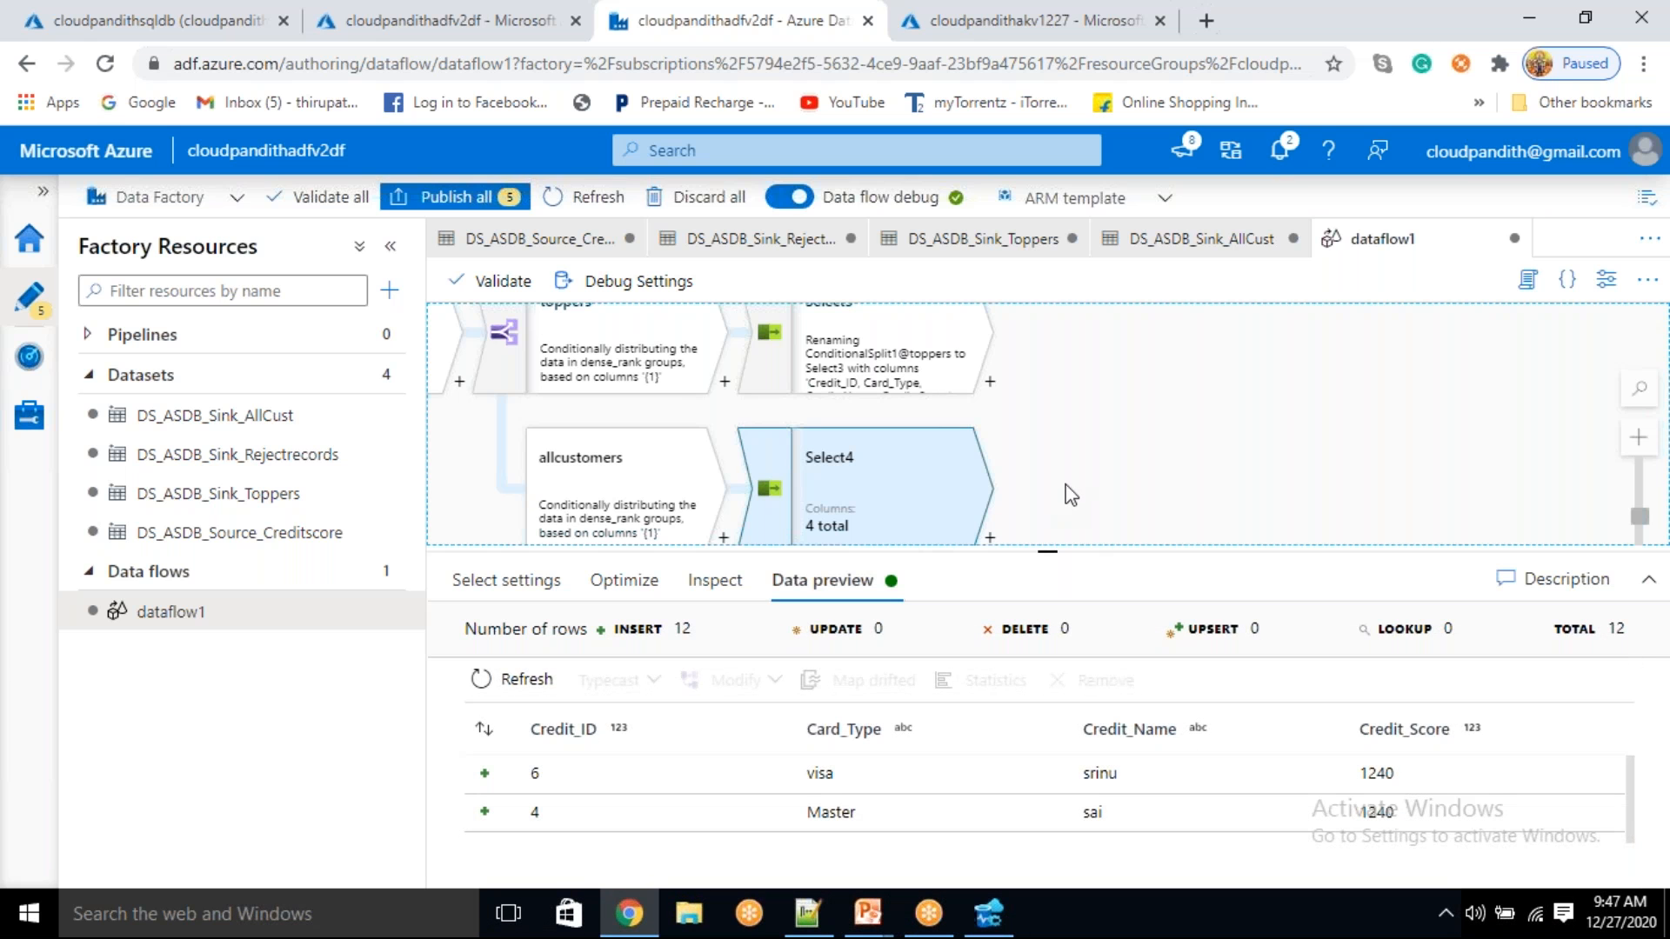
# - Add a Sort transformation after Select4 on the allcustomers stream, sorting by Credit_ID ascending, and refresh its data preview
pyautogui.scroll(-1, 1044, 491)
pyautogui.click(958, 483)
pyautogui.scroll(-5, 1087, 648)
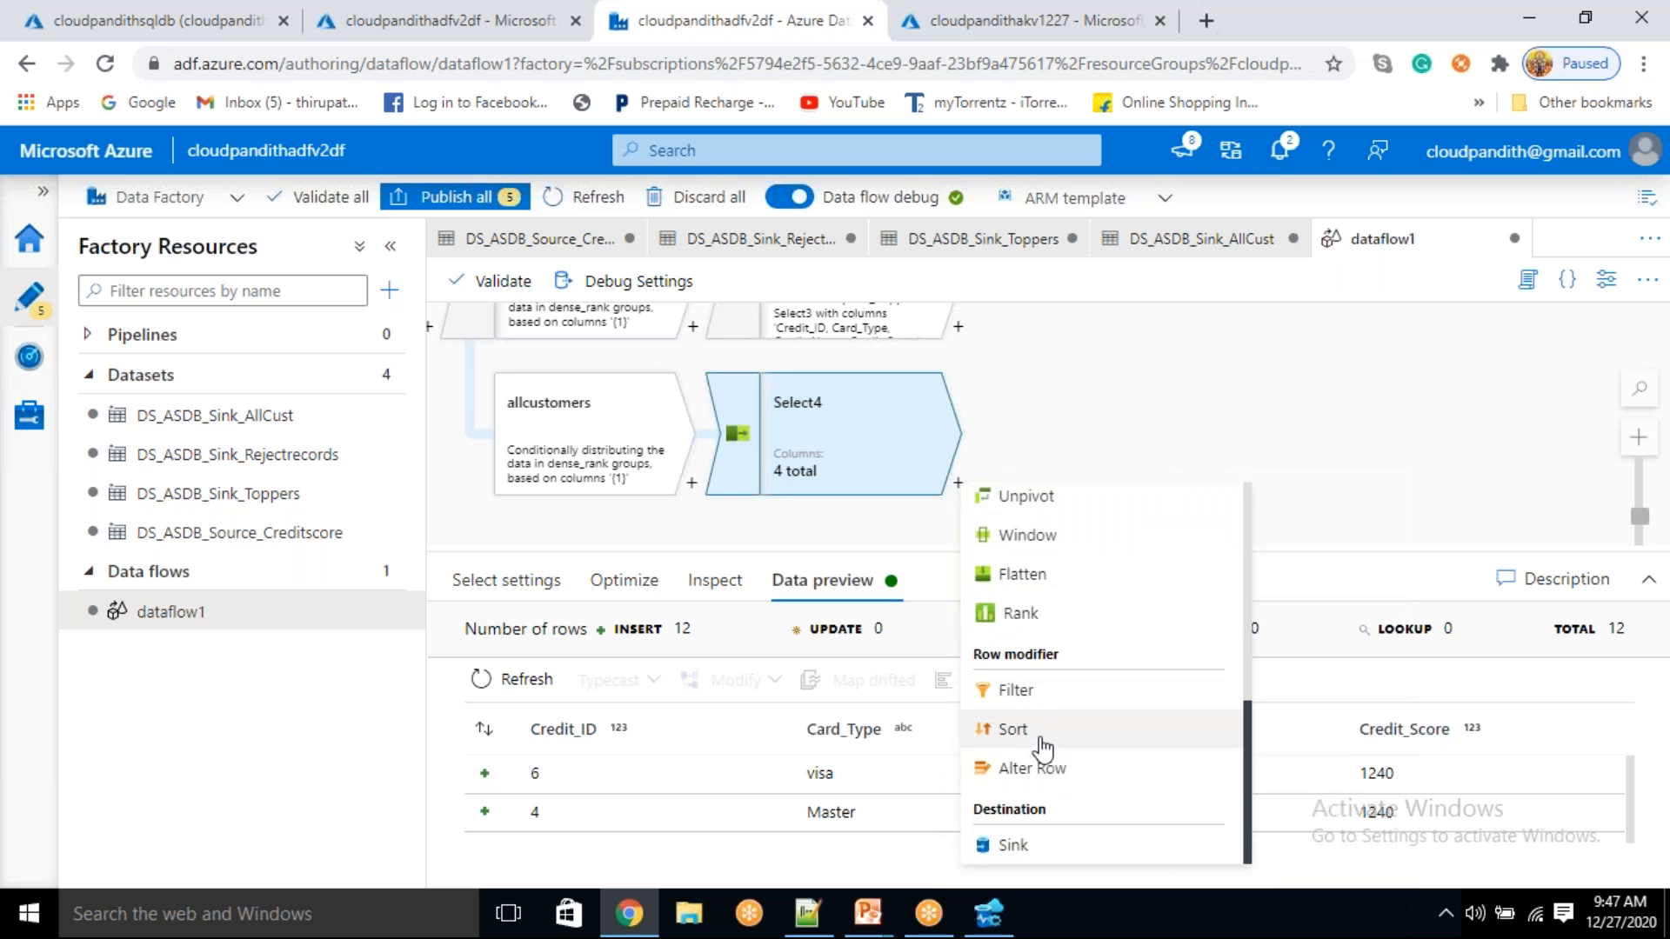
pyautogui.click(1044, 735)
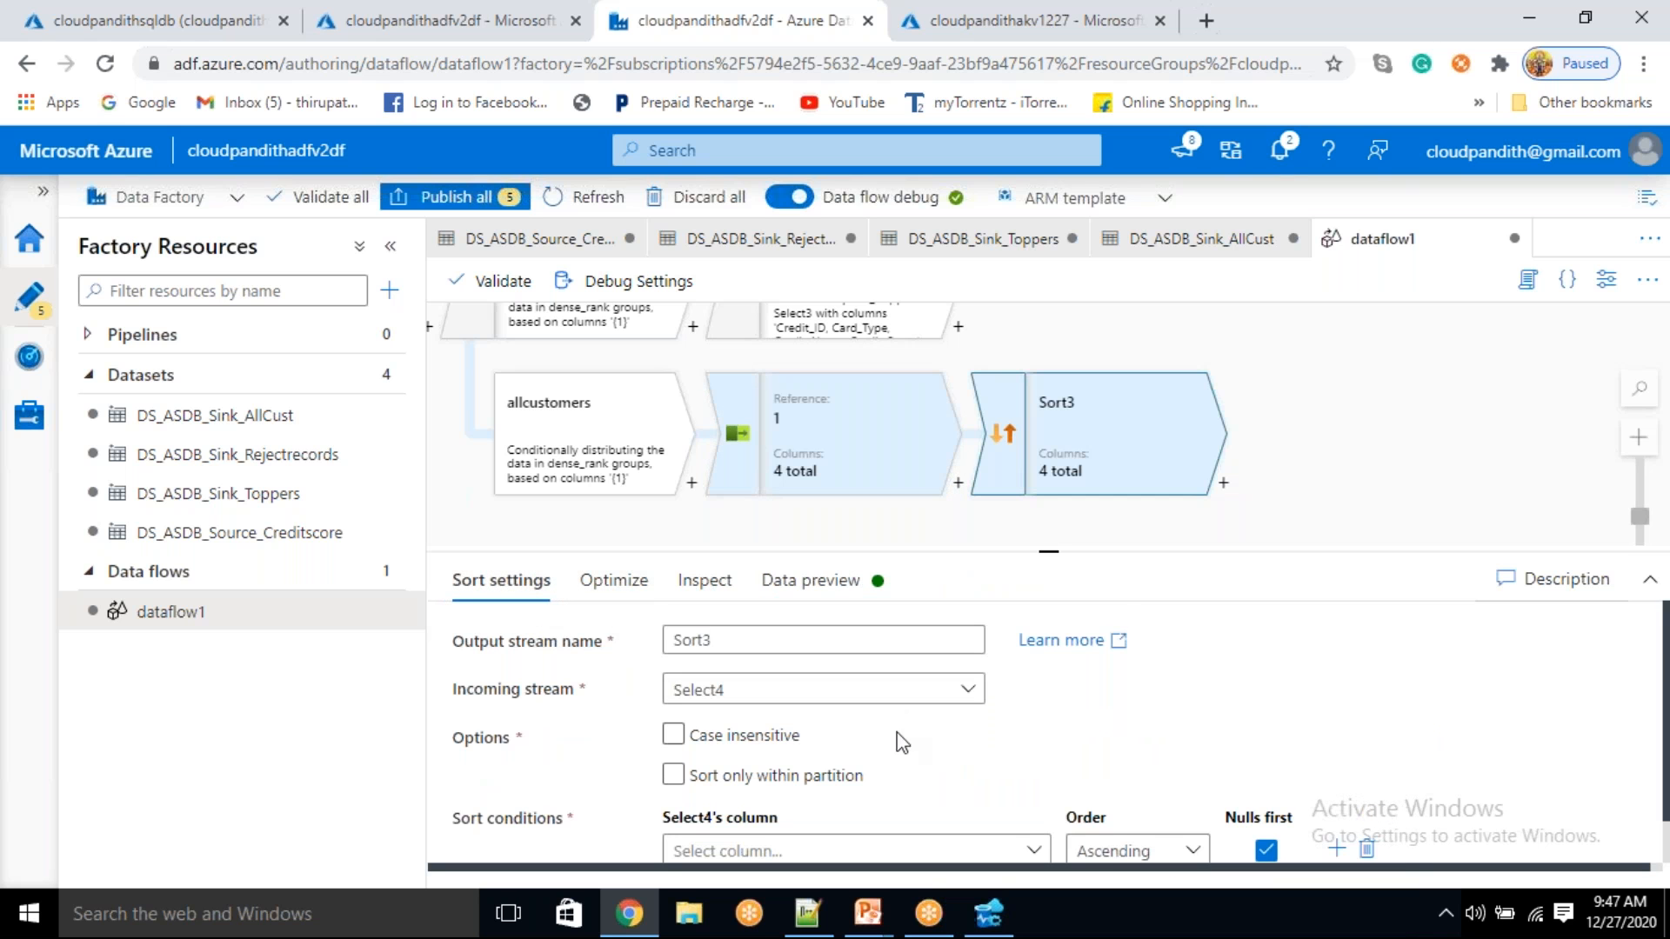
pyautogui.click(1033, 851)
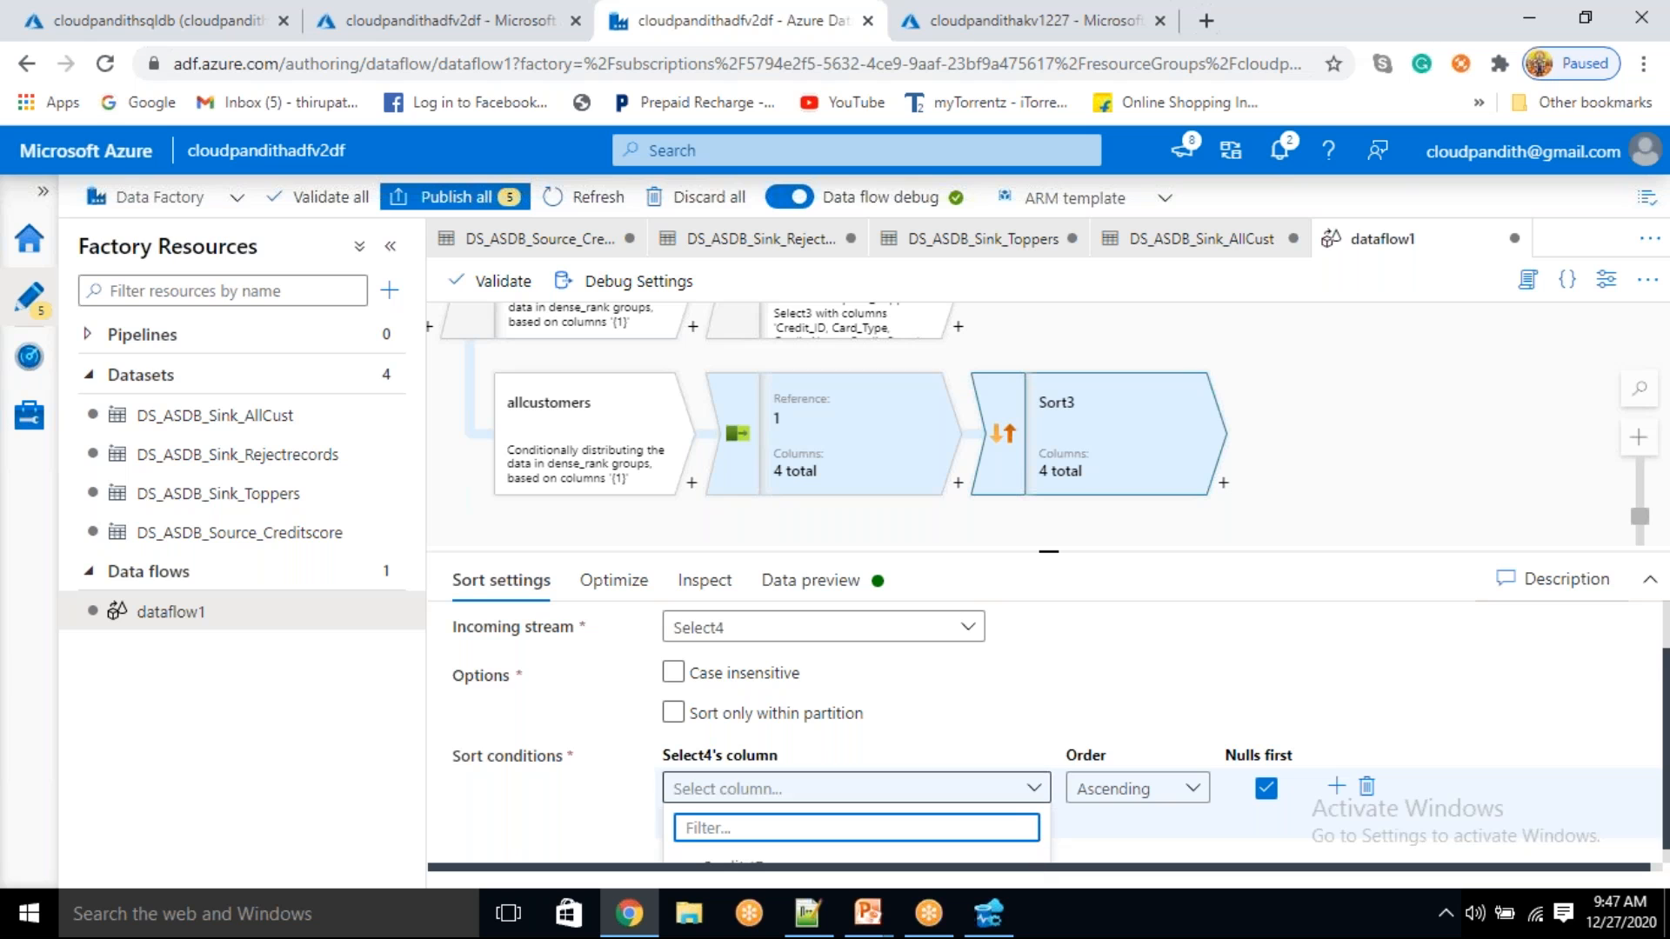
pyautogui.write('credit_id')
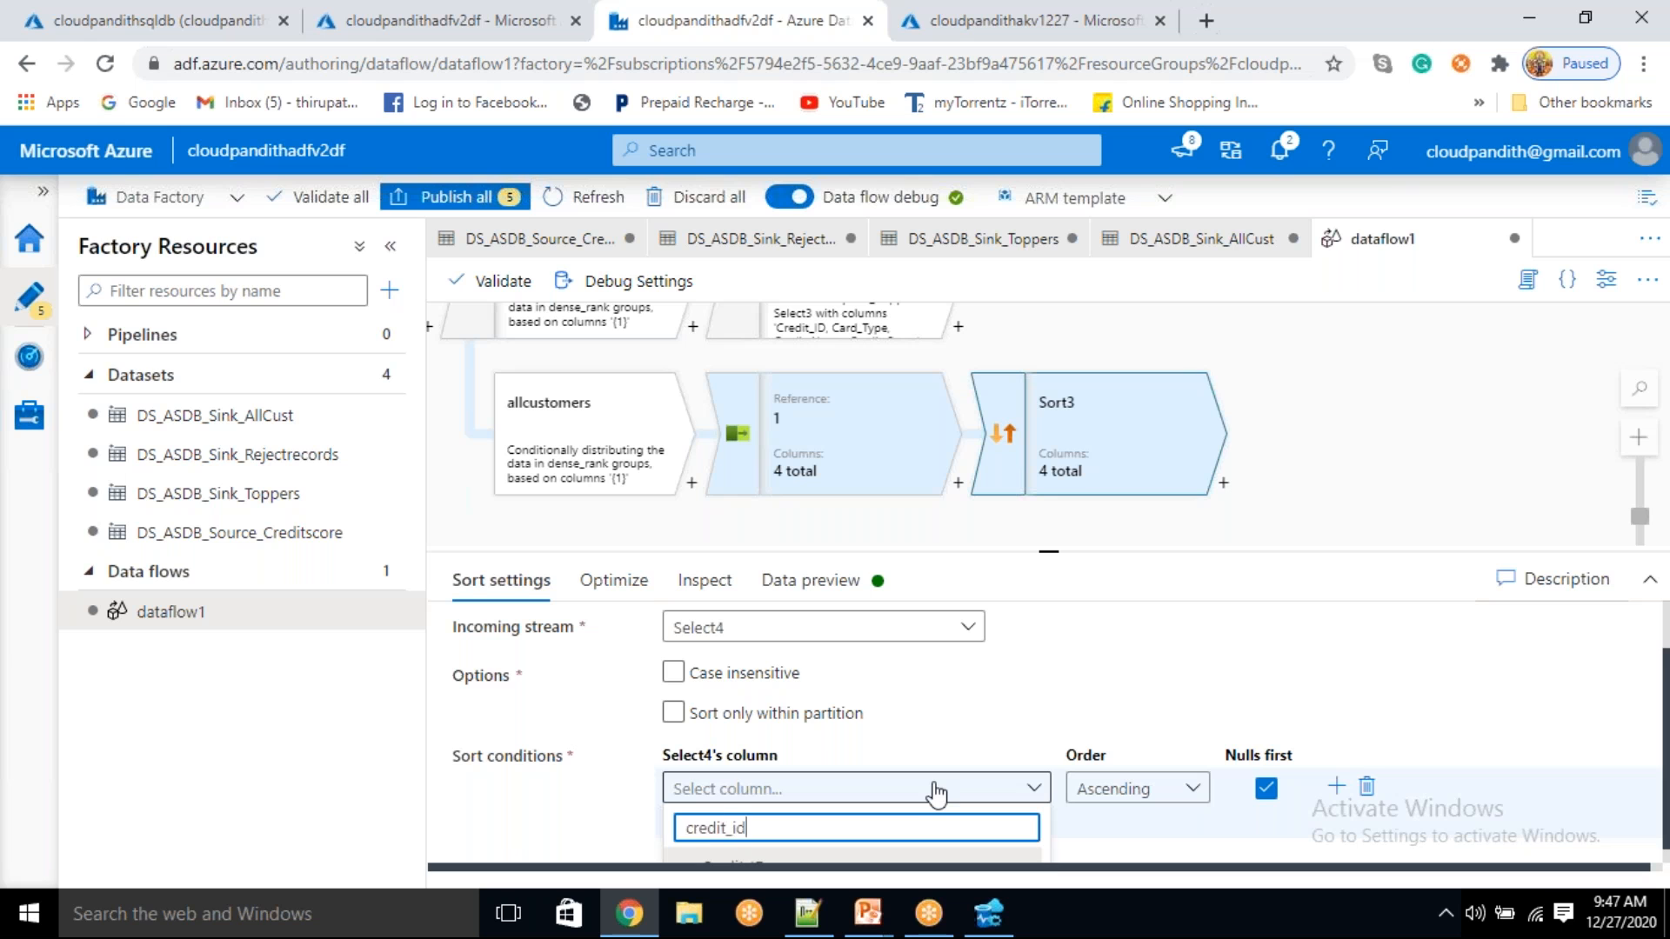
pyautogui.press('Return')
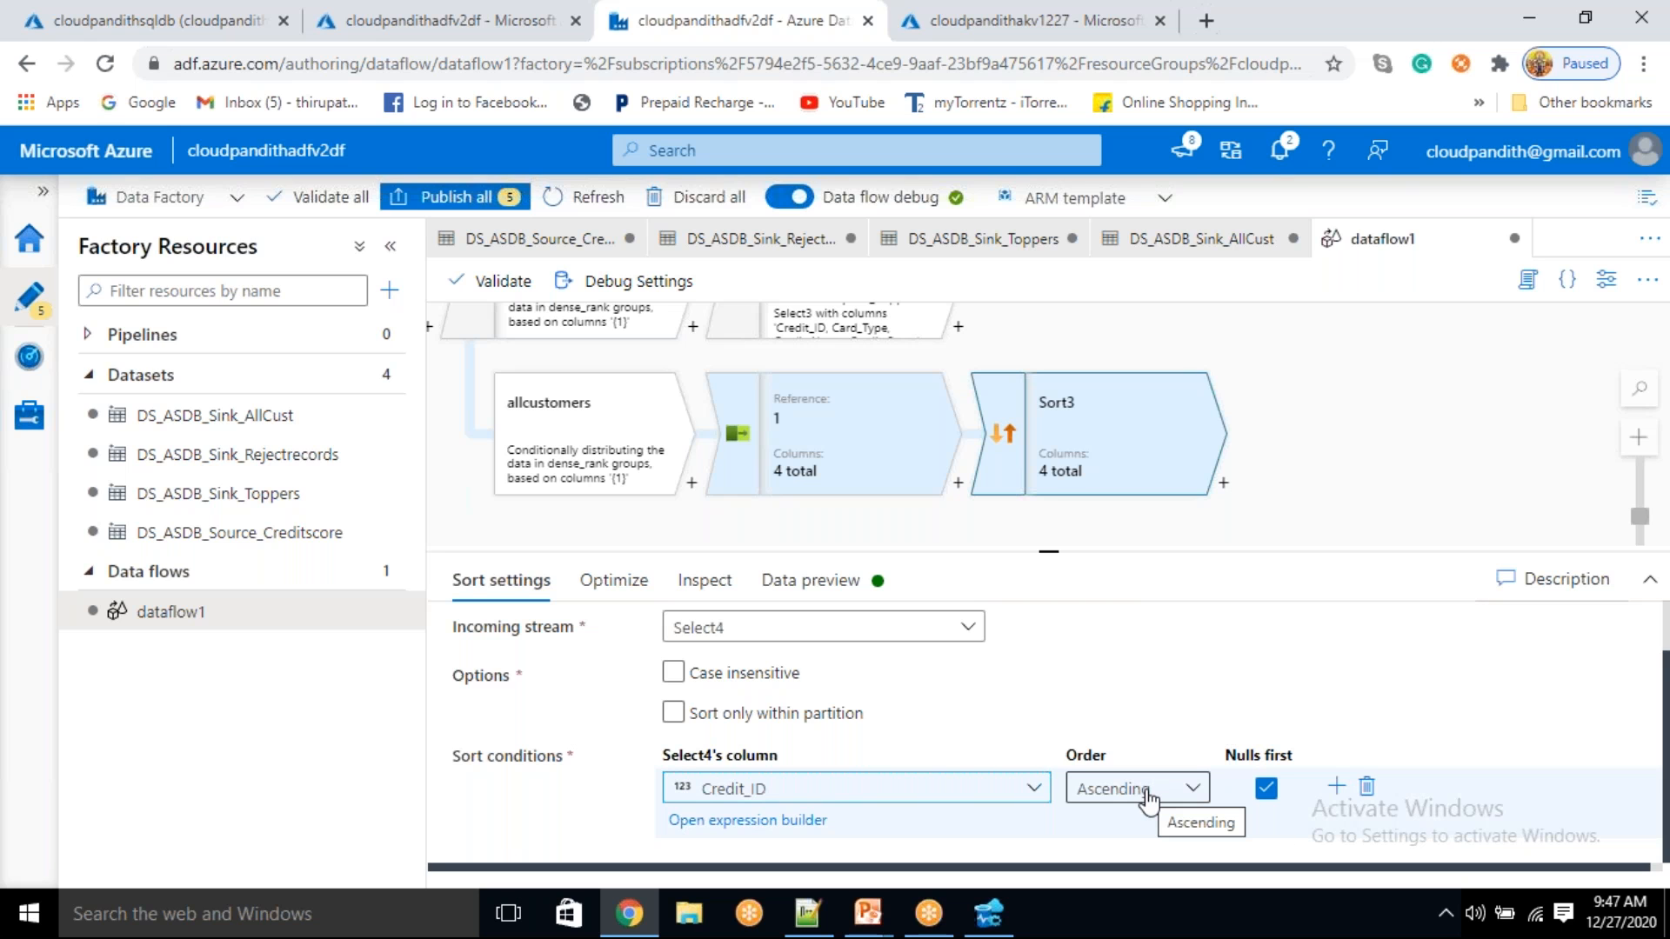
pyautogui.click(811, 592)
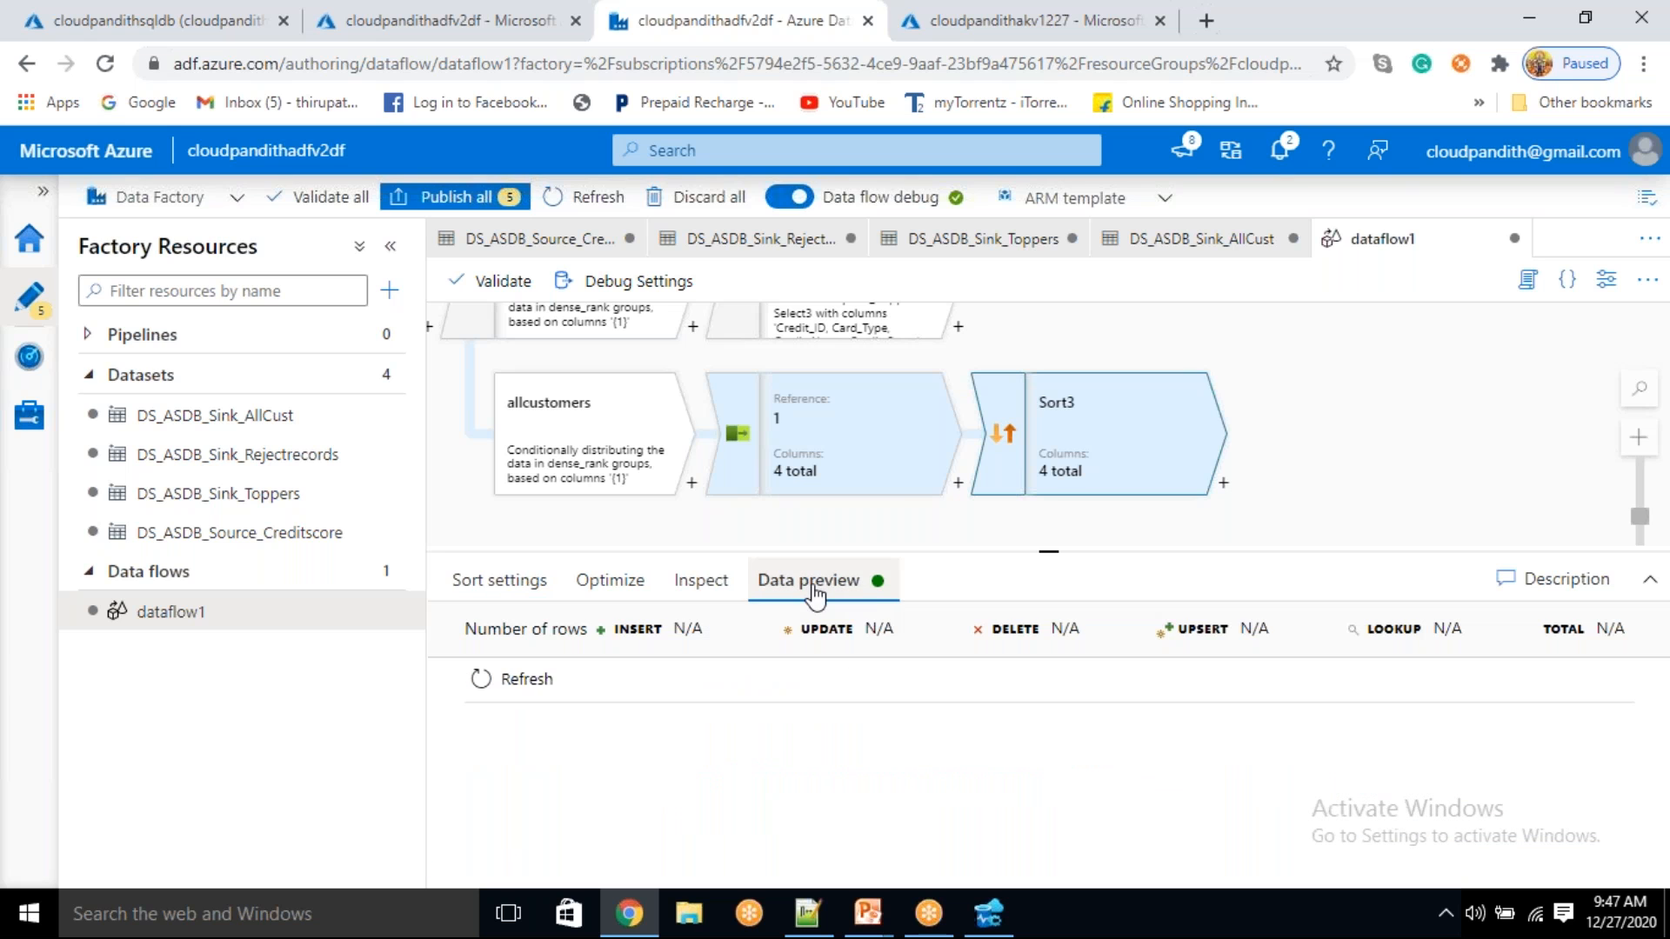
pyautogui.click(526, 687)
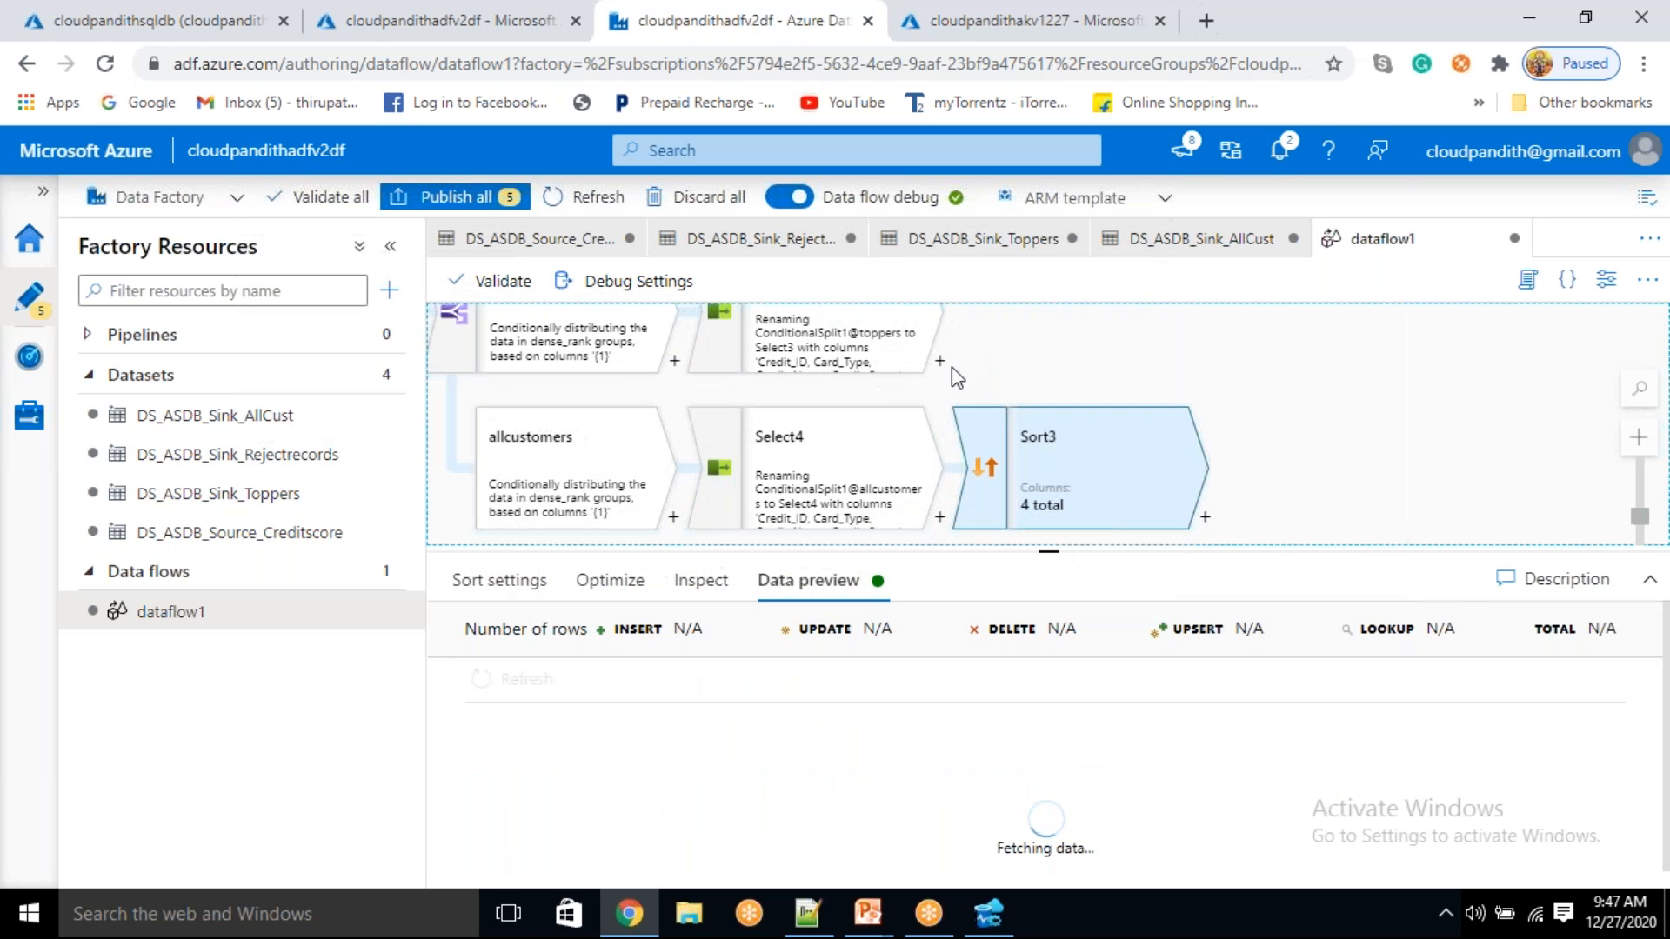
# - Examine the output schema columns of Select3 on the toppers stream
pyautogui.click(900, 352)
pyautogui.scroll(-2, 574, 792)
pyautogui.scroll(-2, 575, 798)
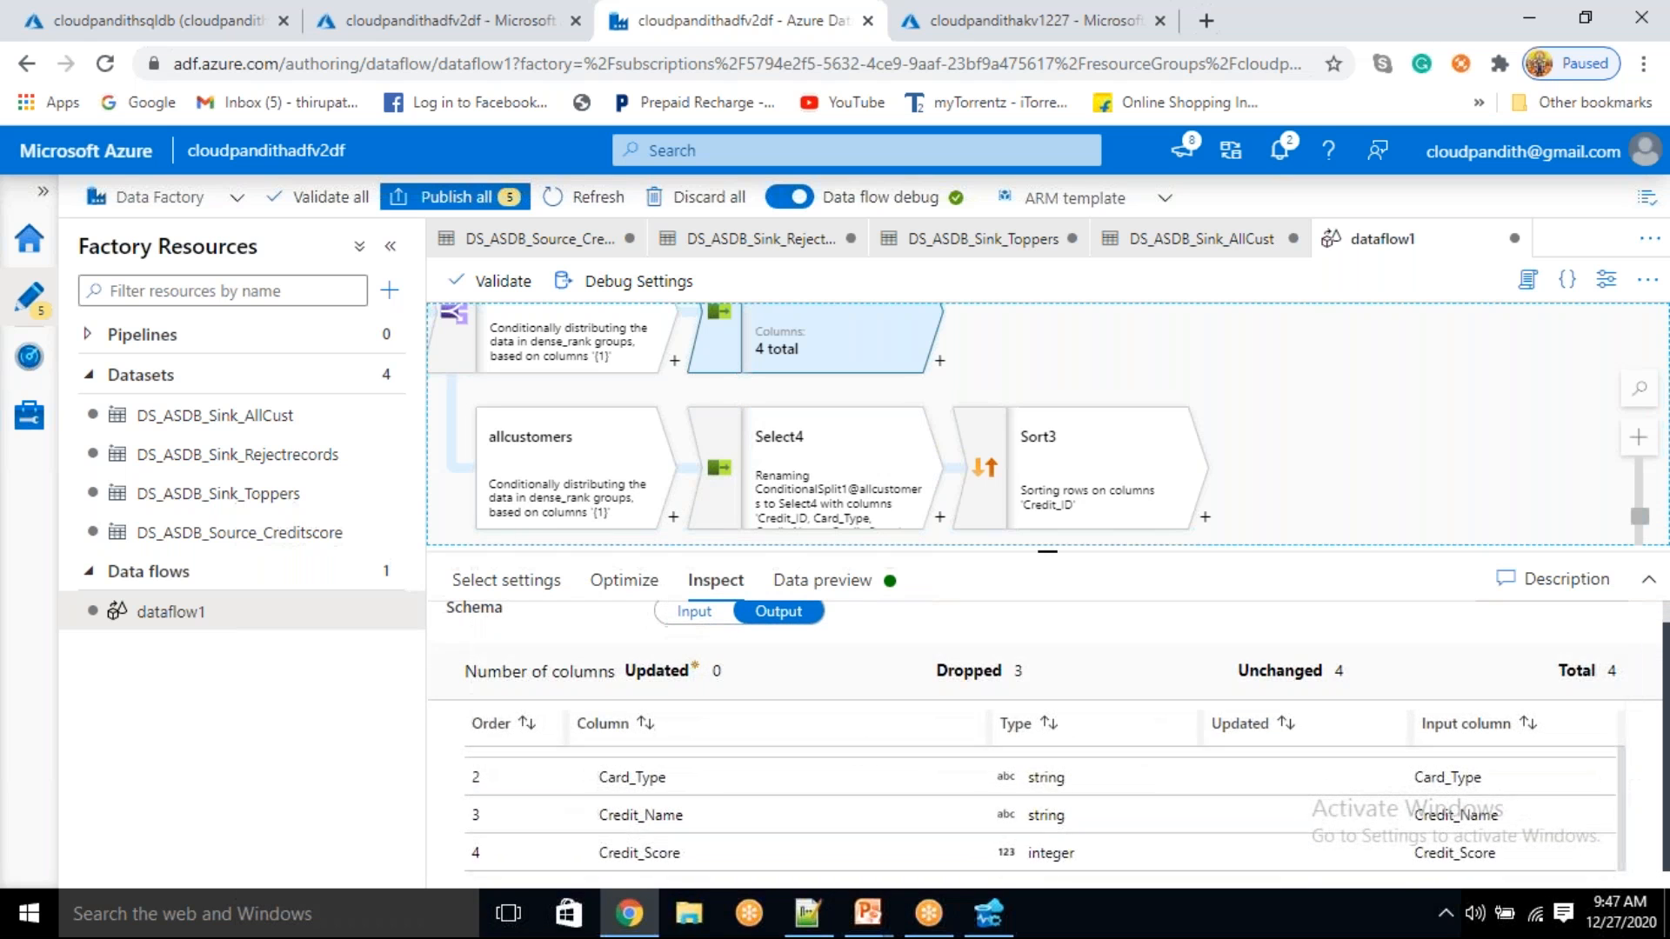
pyautogui.click(1658, 583)
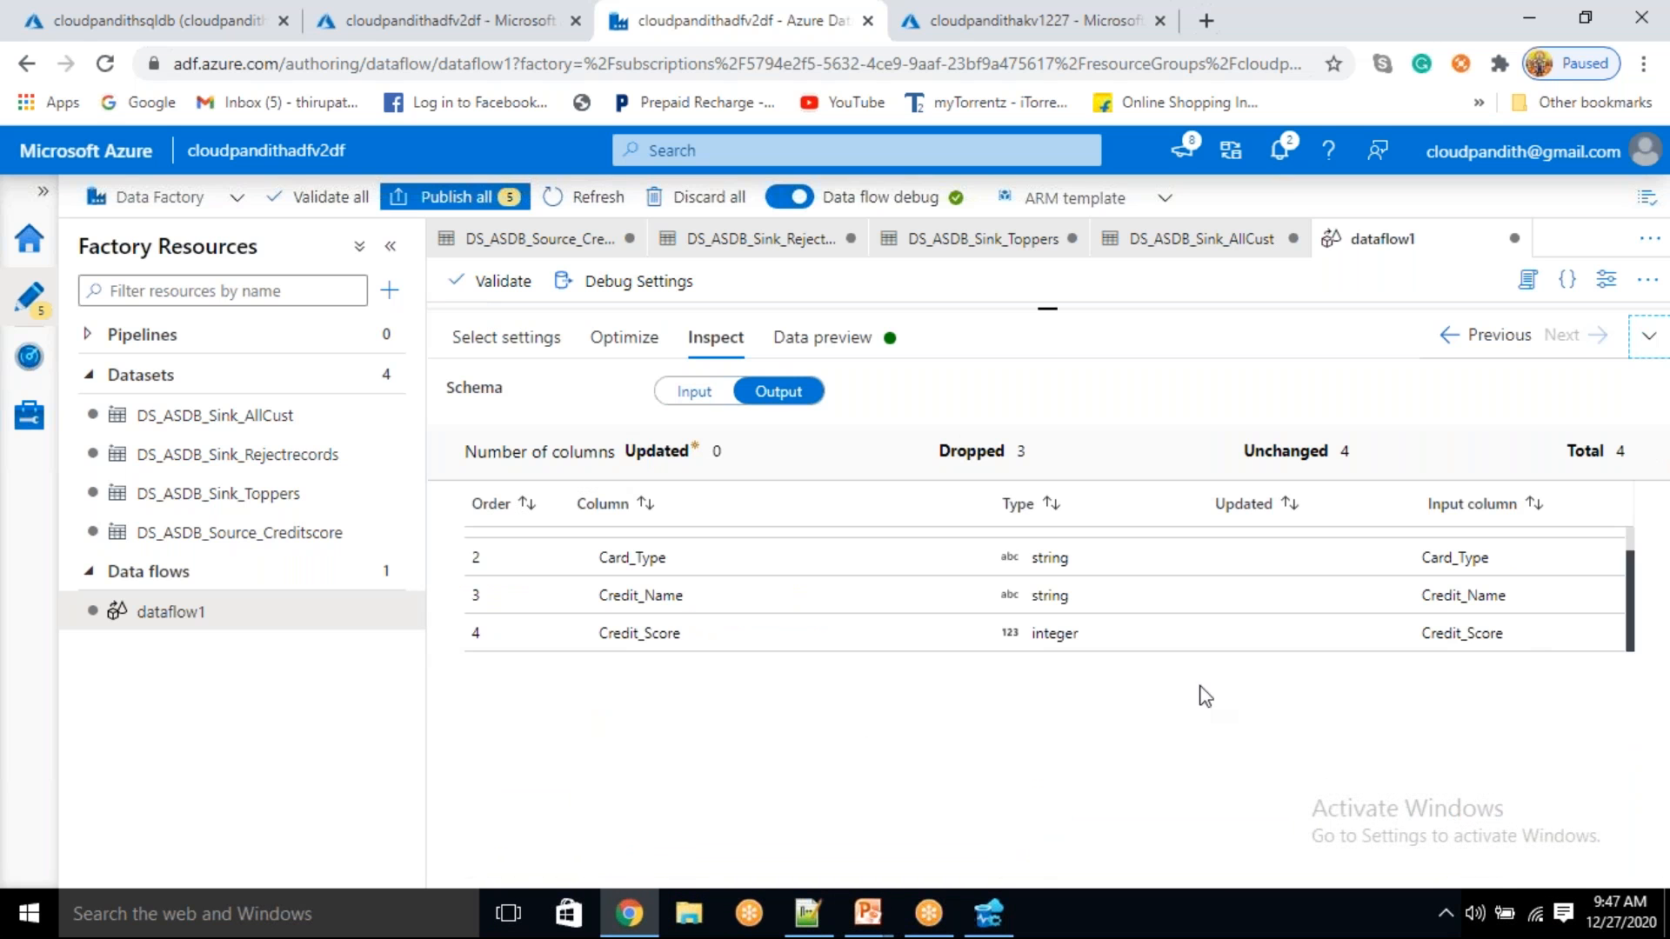
pyautogui.scroll(1, 509, 631)
pyautogui.scroll(-1, 509, 631)
pyautogui.click(1651, 343)
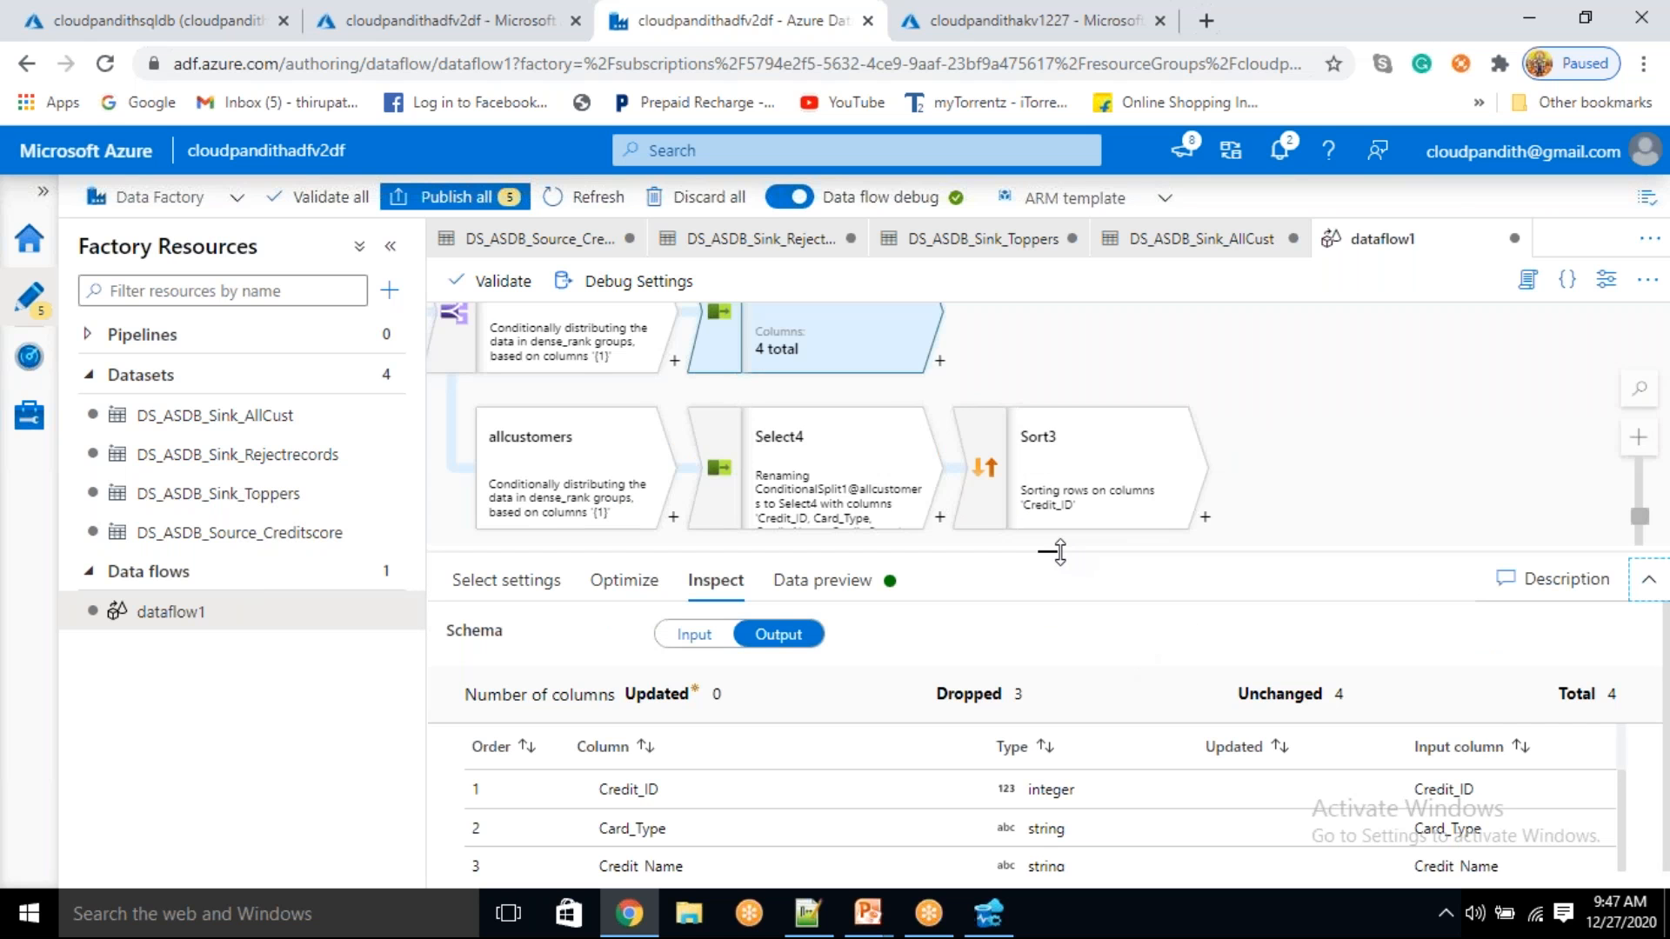
# - Add a Sort transformation after Select3 on the toppers stream, sorting by Credit_ID in ascending order
pyautogui.moveTo(1057, 550); pyautogui.dragTo(1056, 586)
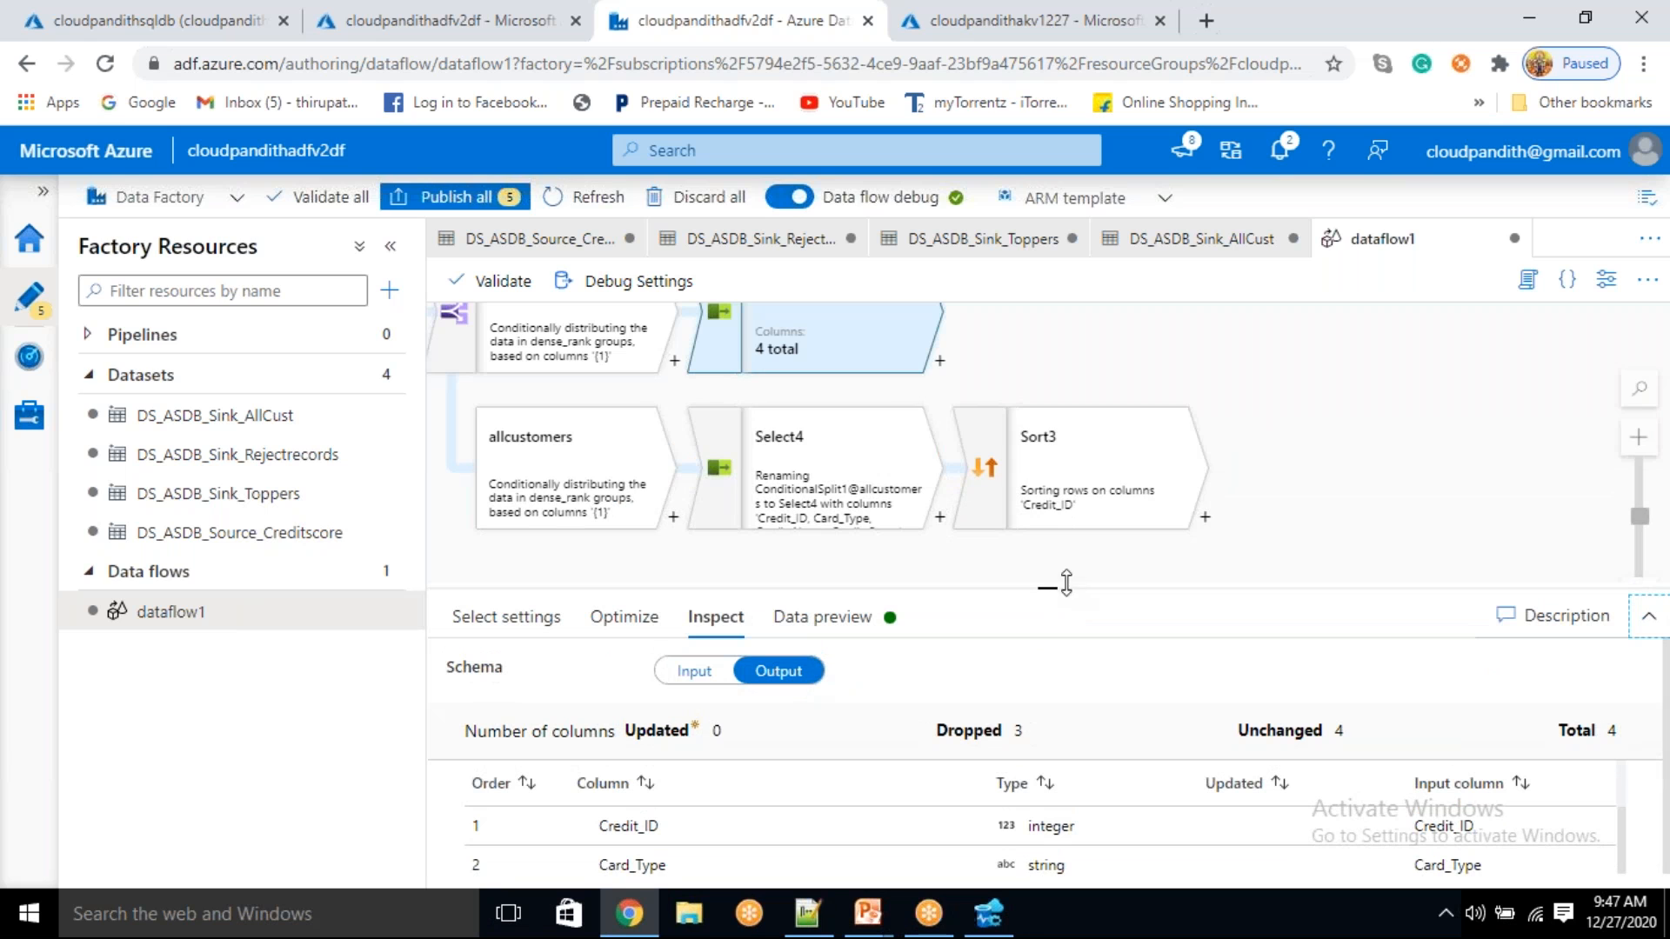
pyautogui.moveTo(1273, 415); pyautogui.dragTo(1272, 437)
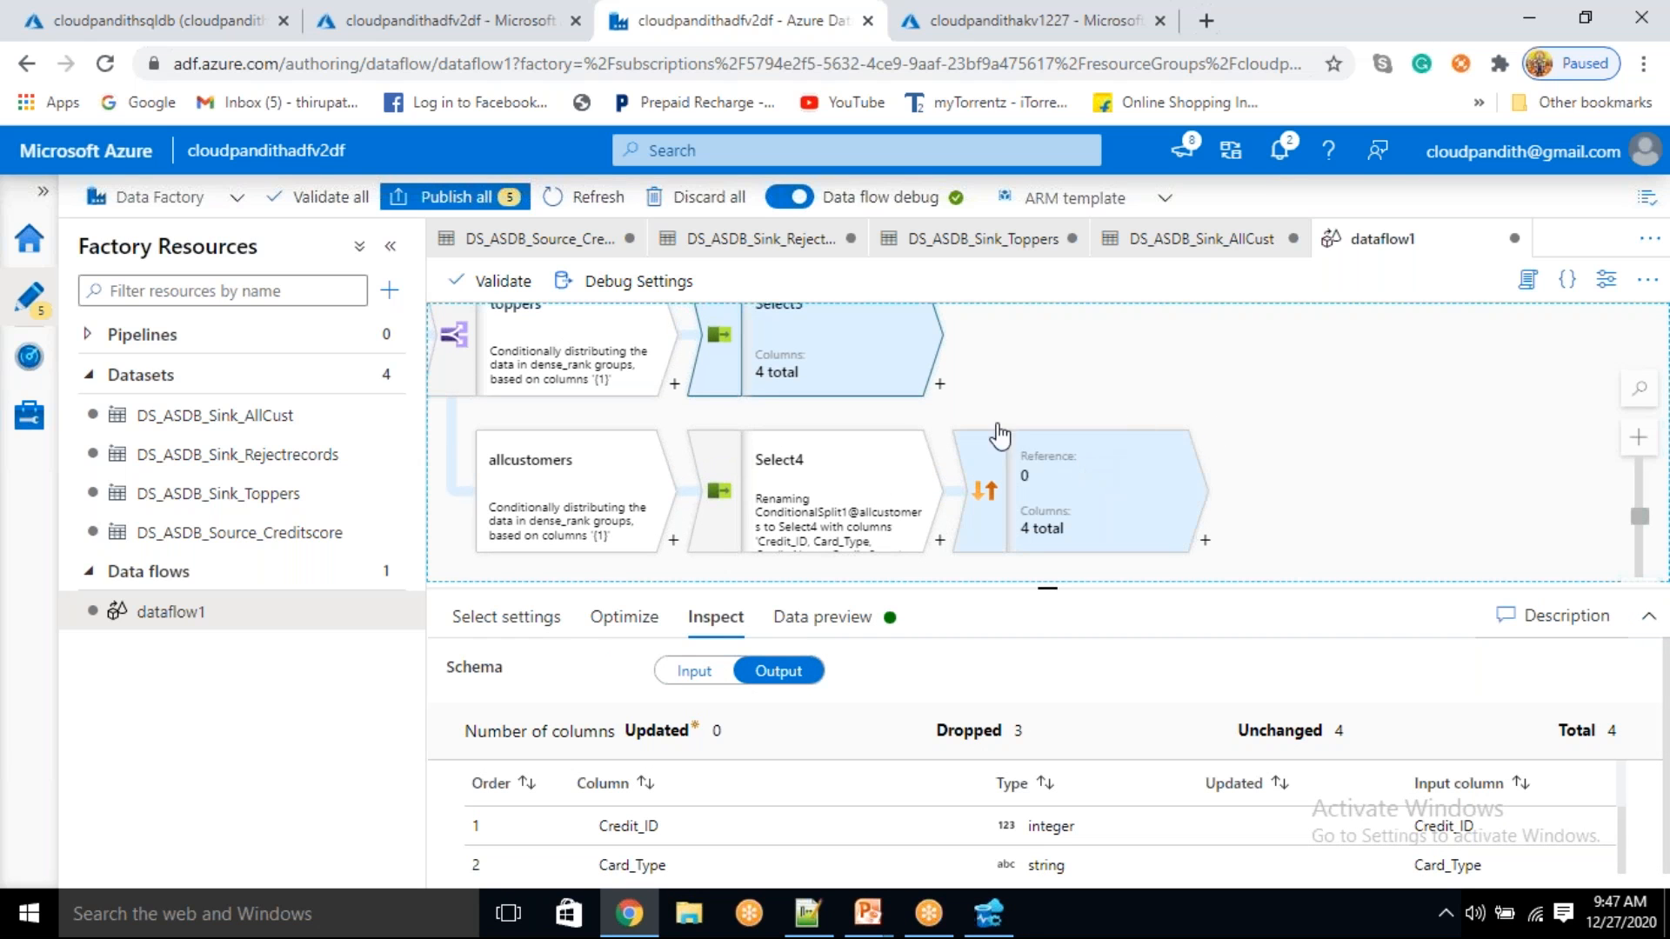
pyautogui.click(940, 385)
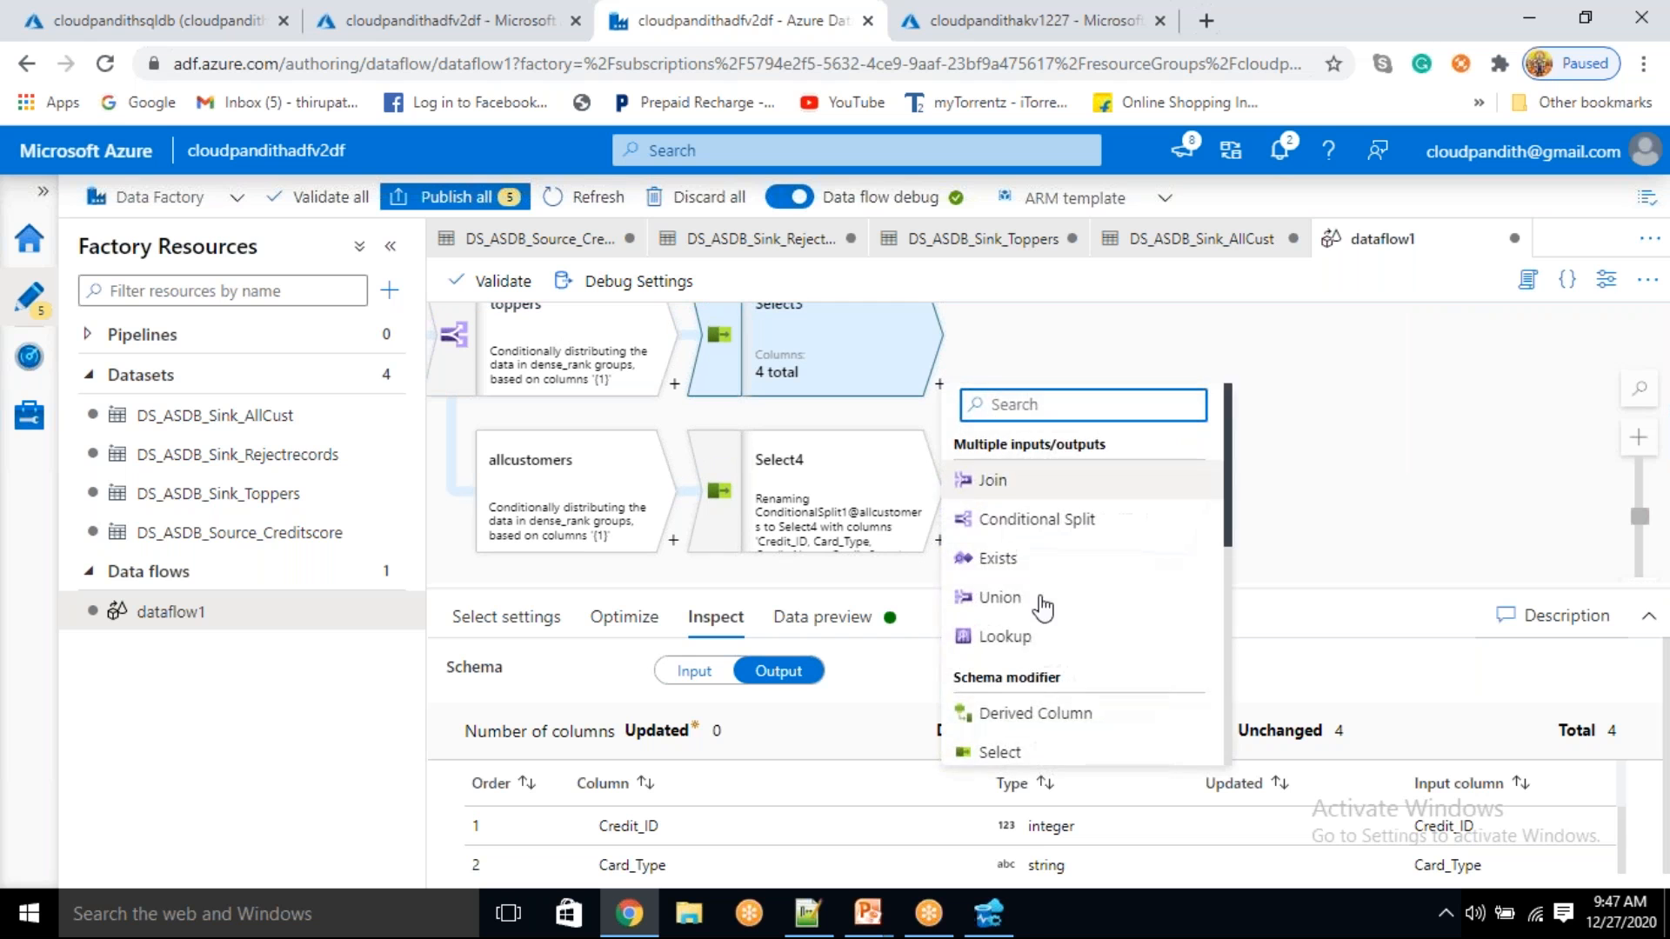
pyautogui.scroll(-5, 1053, 678)
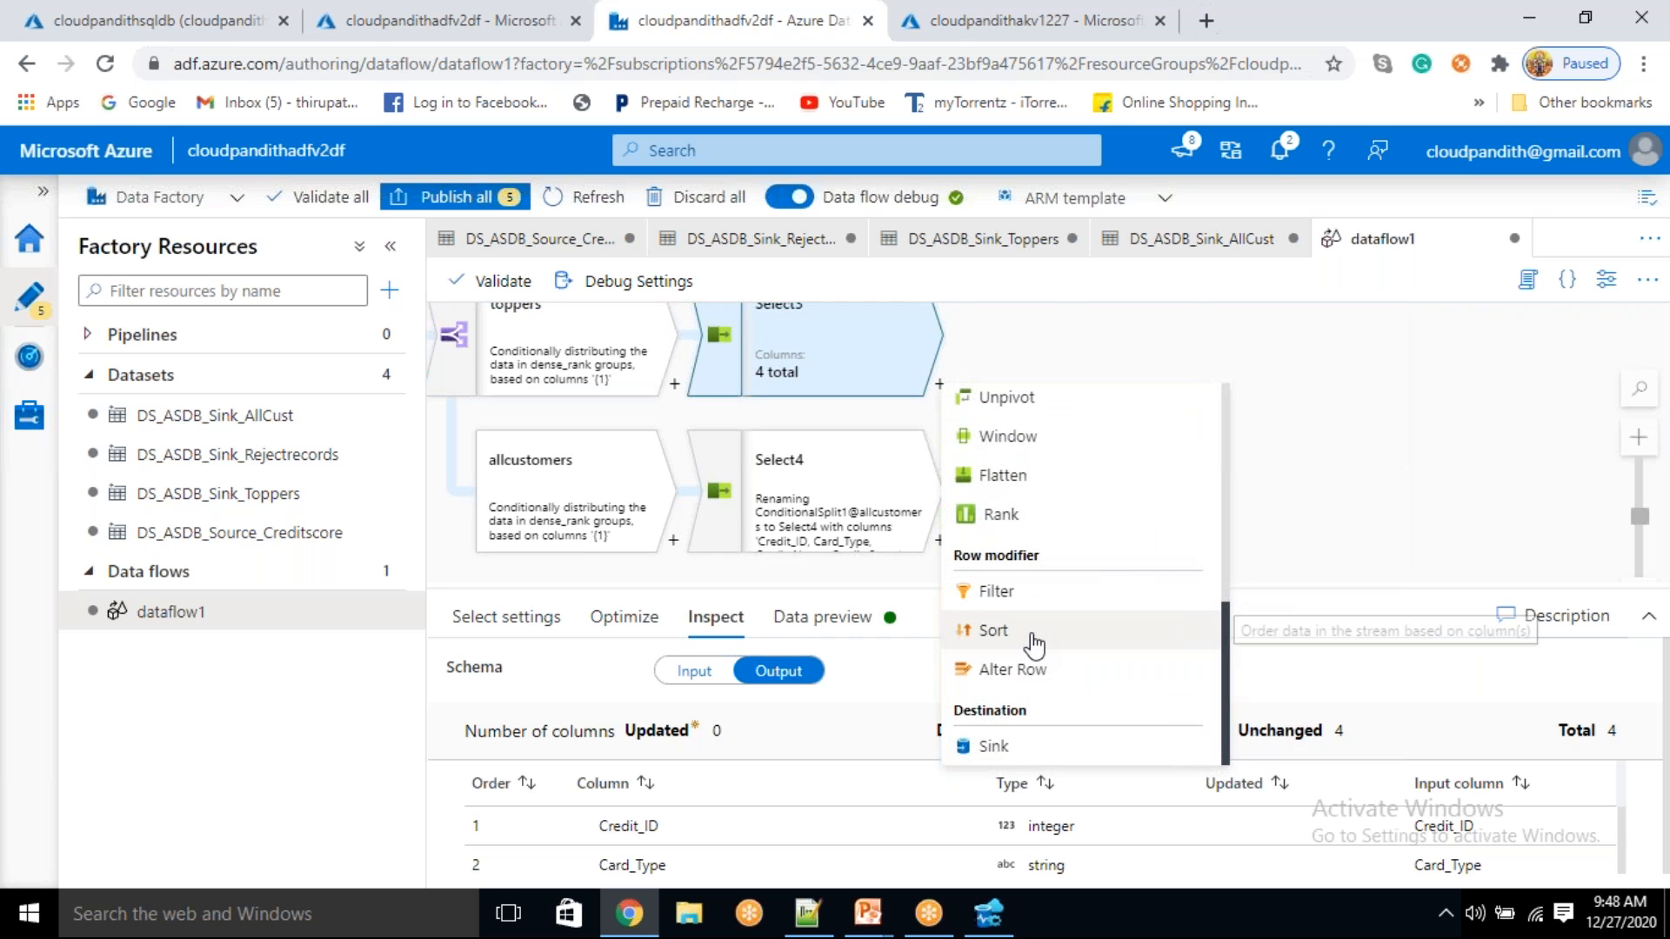
pyautogui.click(993, 630)
pyautogui.moveTo(1047, 596); pyautogui.dragTo(1048, 474)
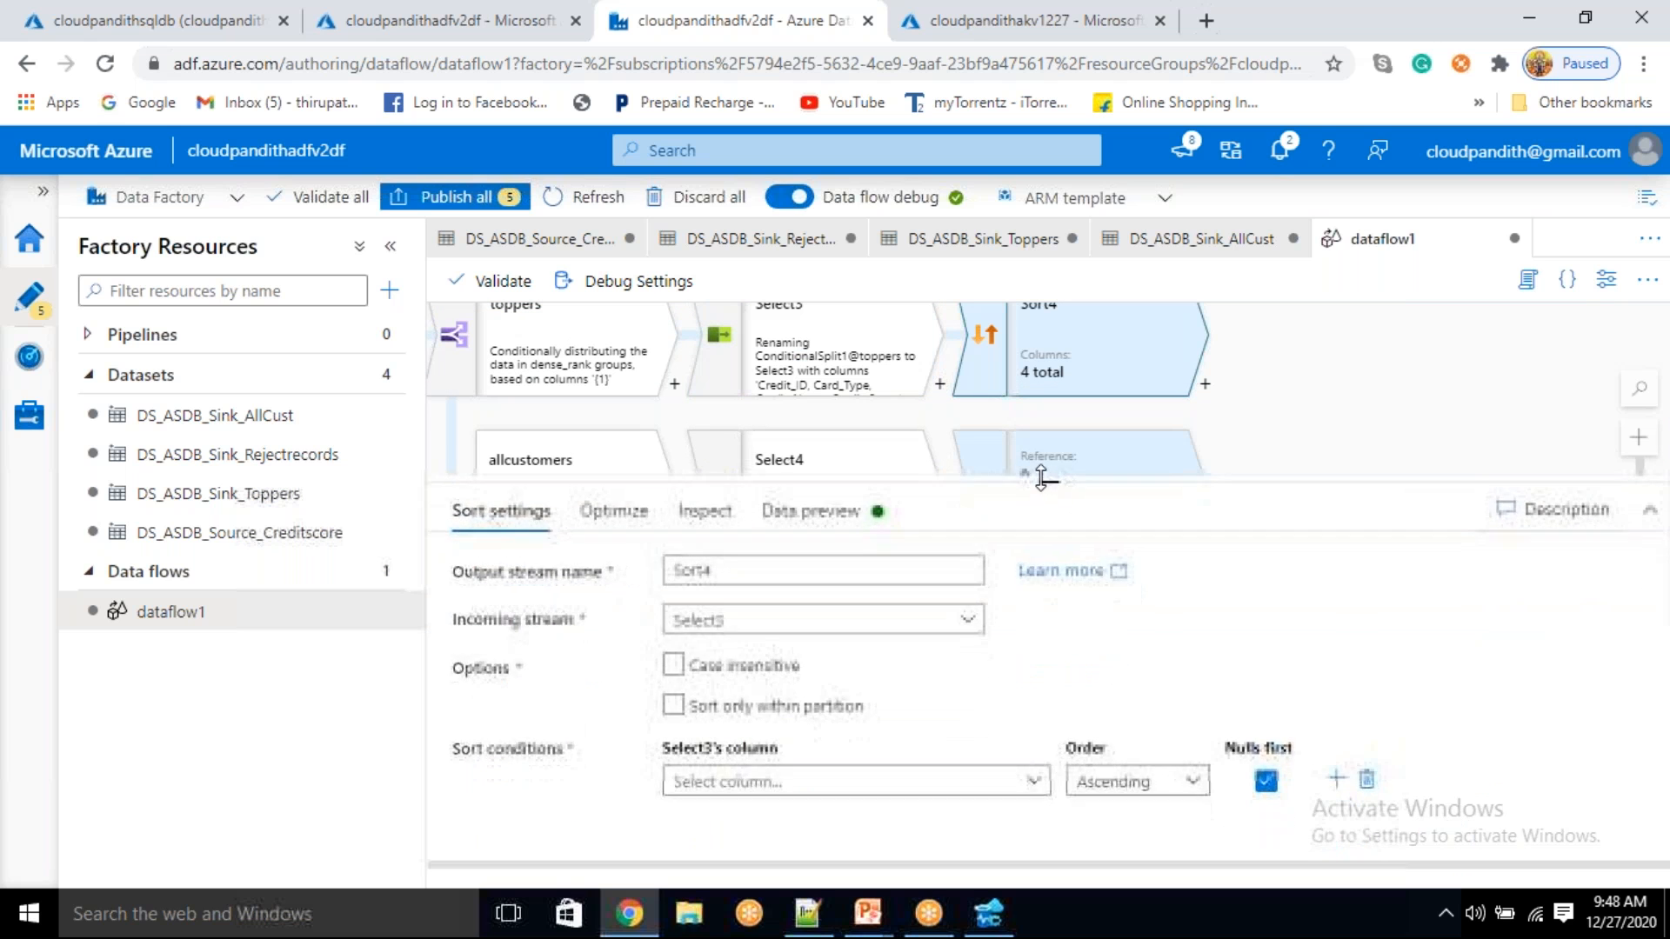
pyautogui.click(896, 770)
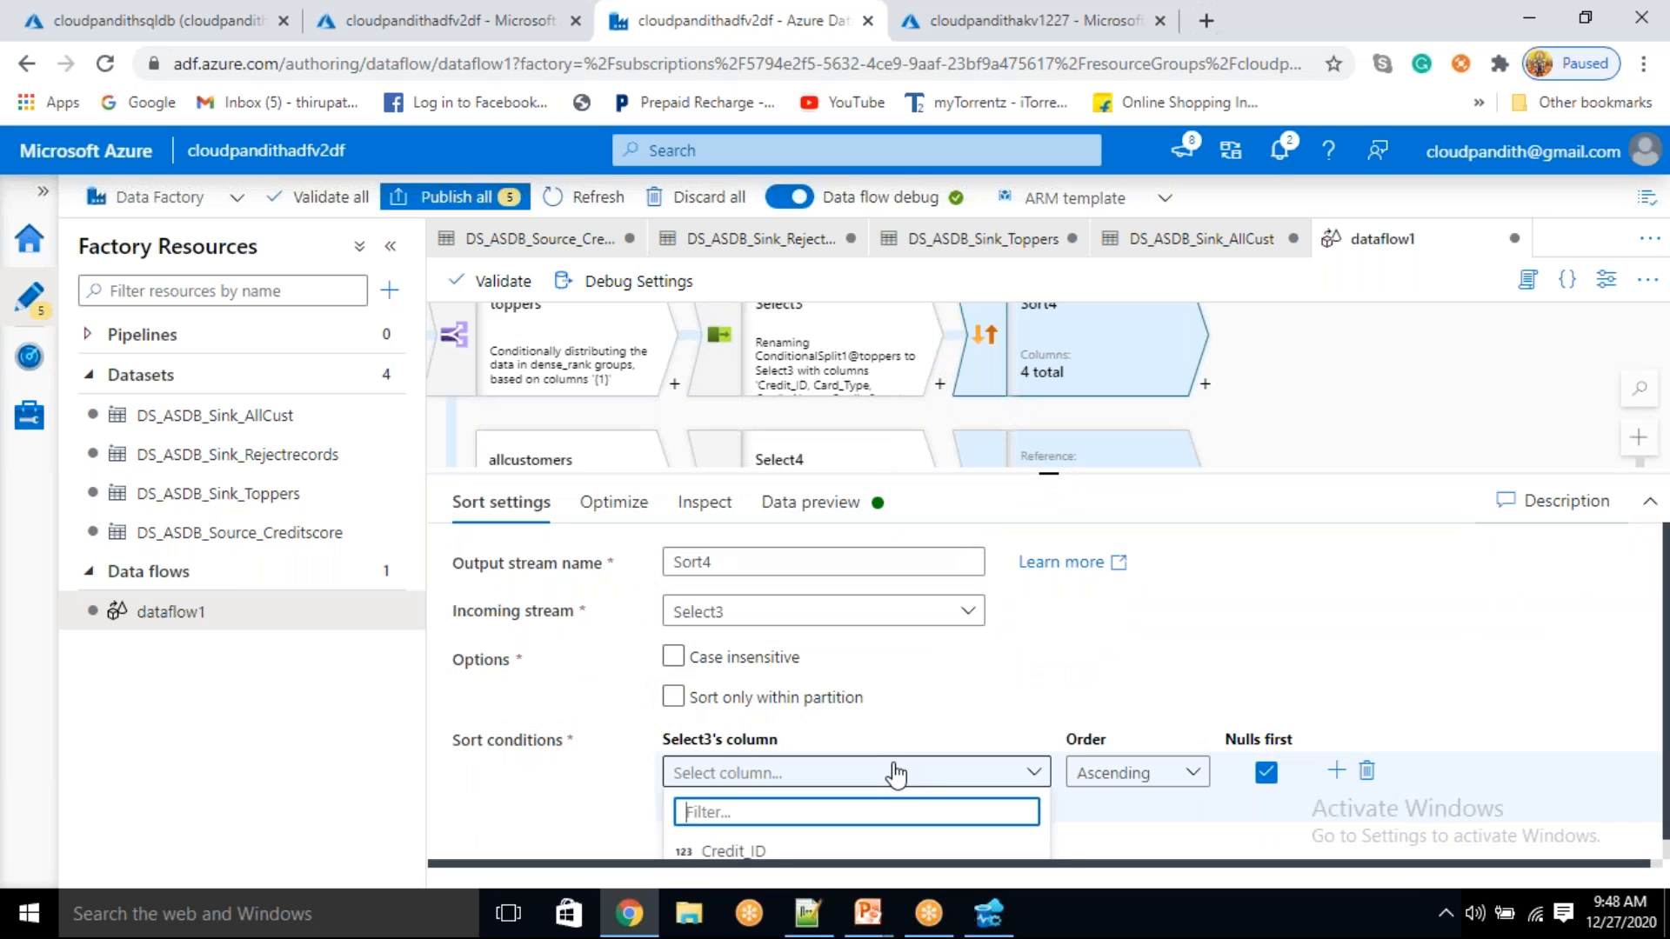
pyautogui.click(733, 852)
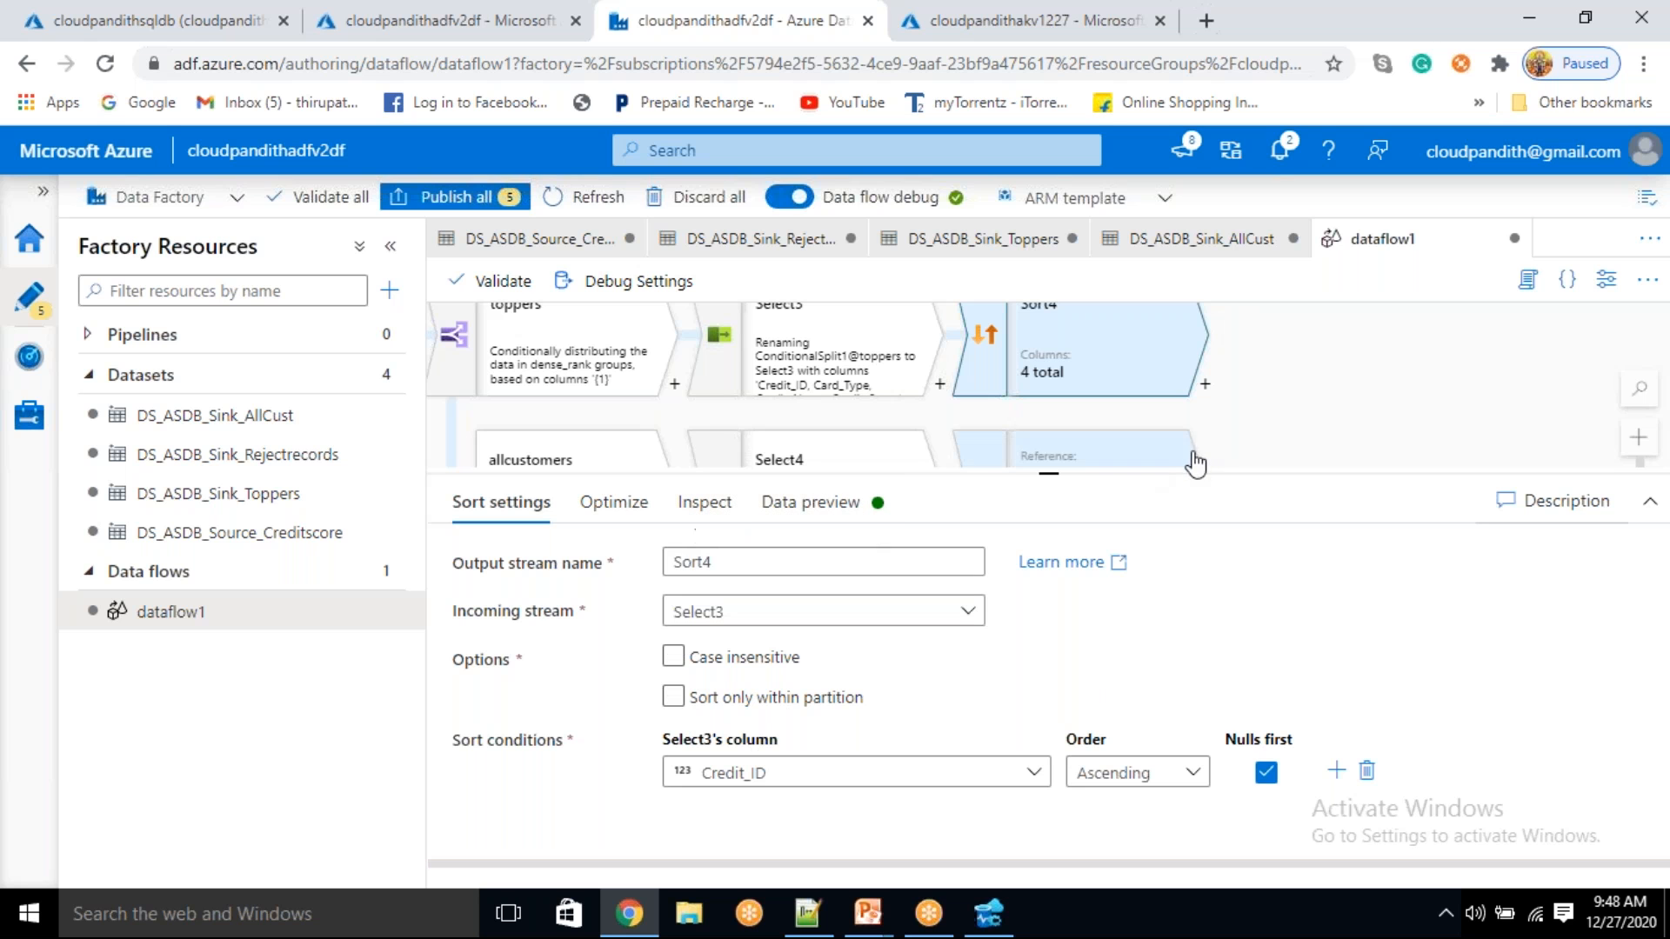
# - Set the partition option of the allcustomers stream's Sort transformation to Single partition
pyautogui.scroll(-1, 1242, 360)
pyautogui.scroll(-3, 1242, 360)
pyautogui.click(1099, 364)
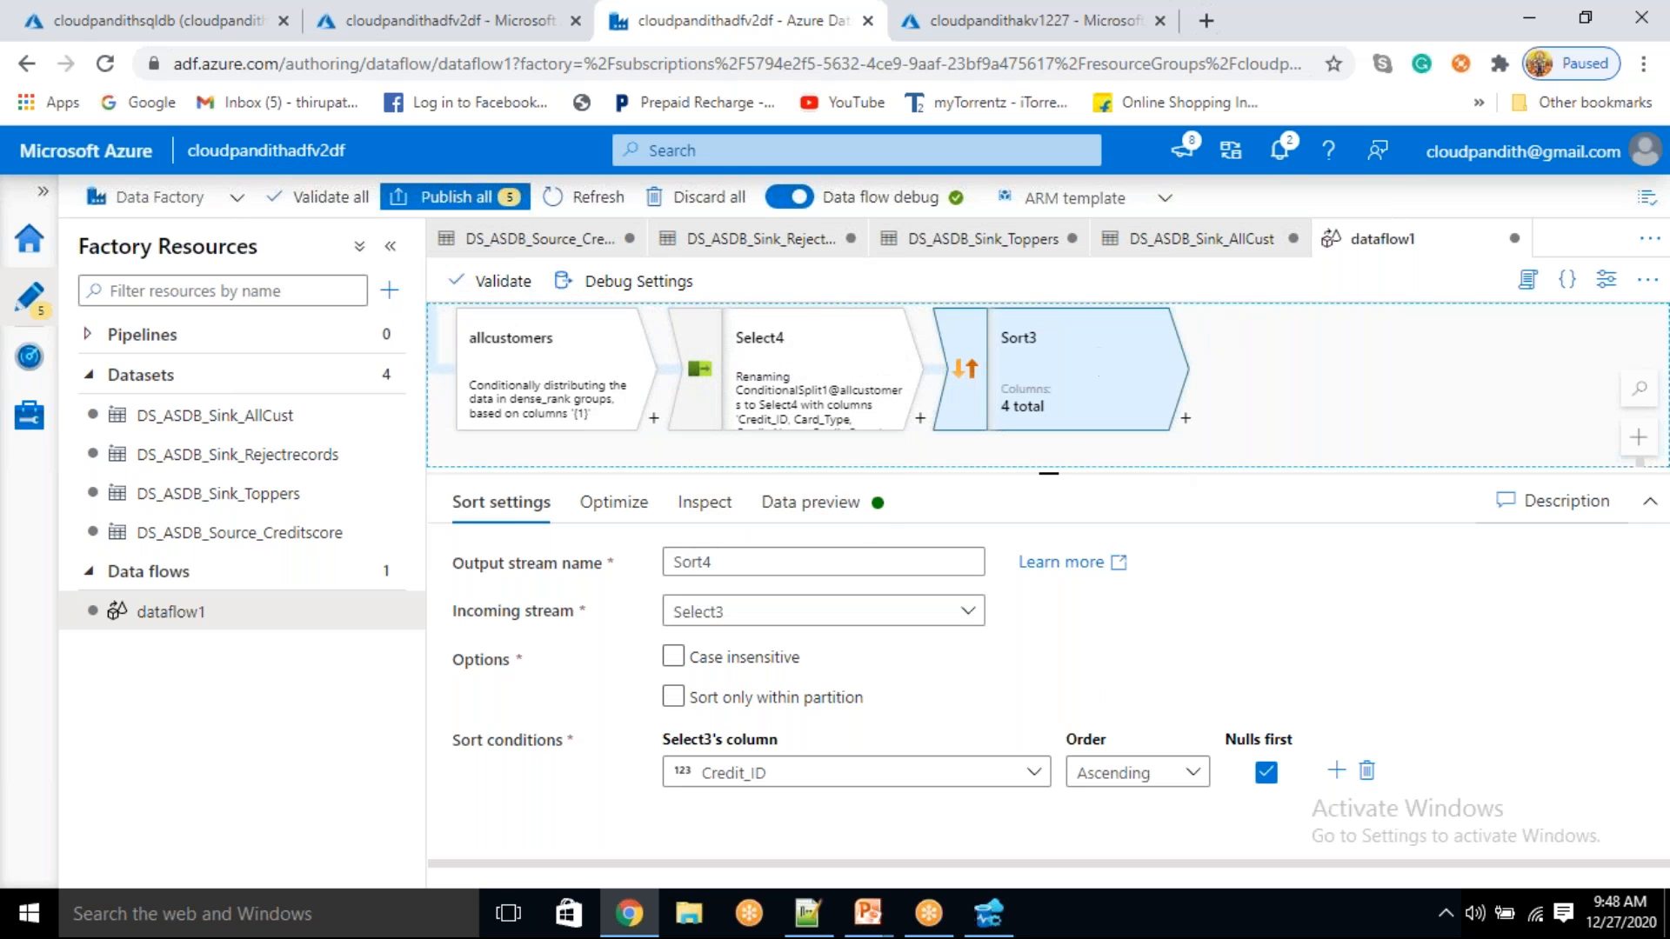
pyautogui.click(612, 502)
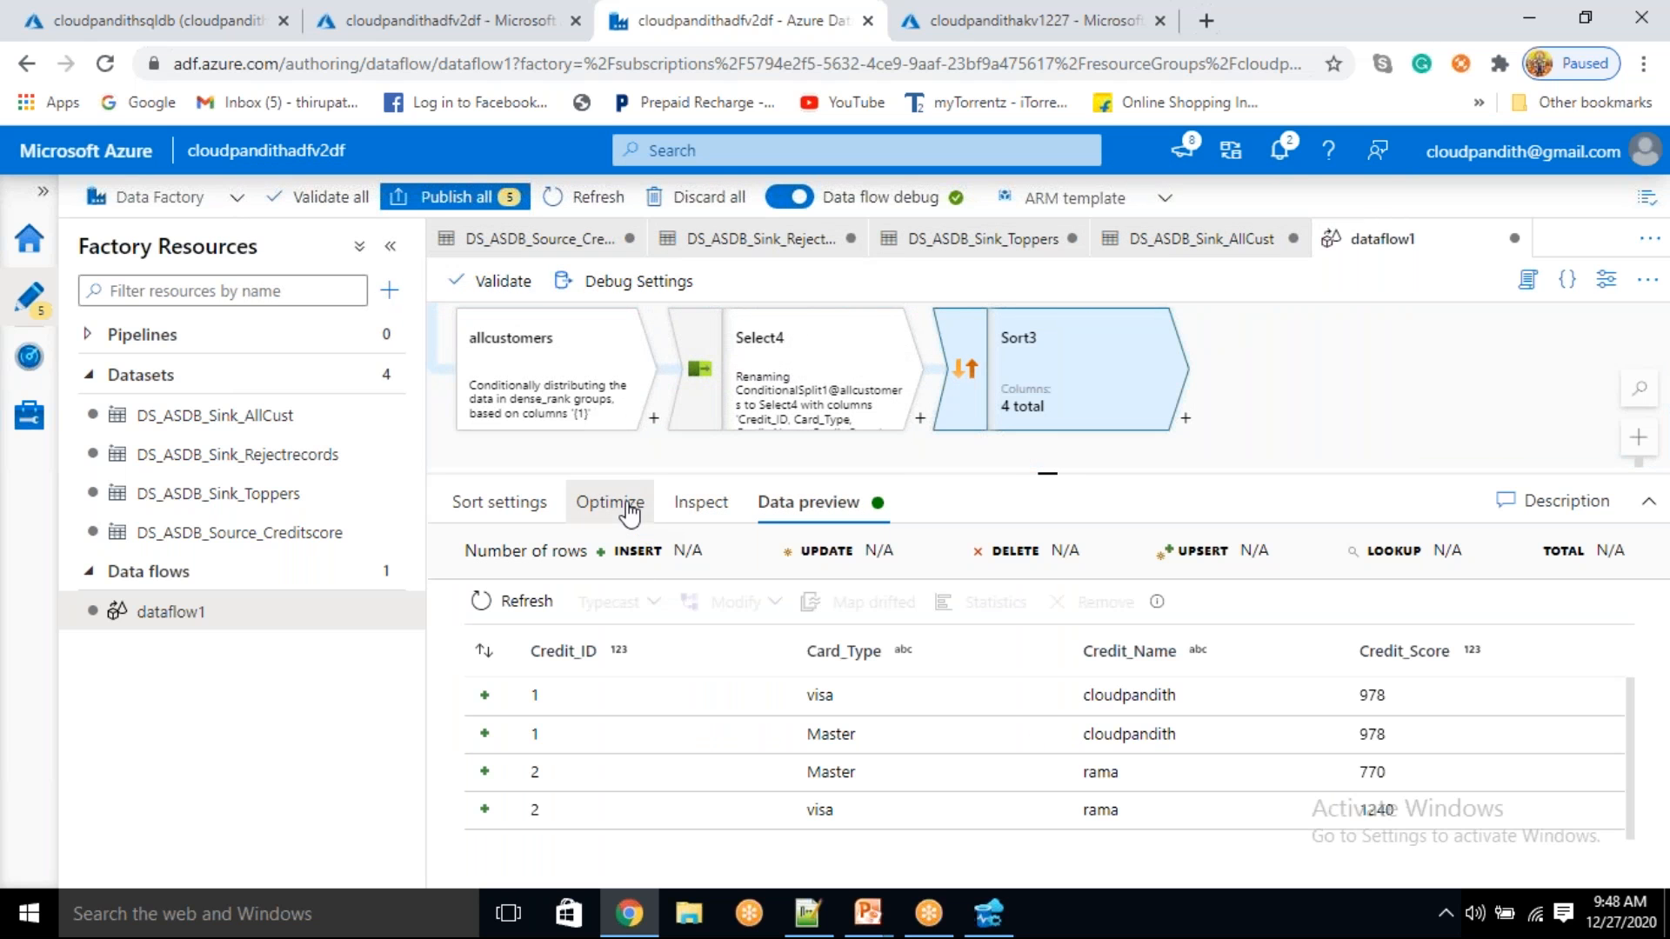
pyautogui.click(884, 563)
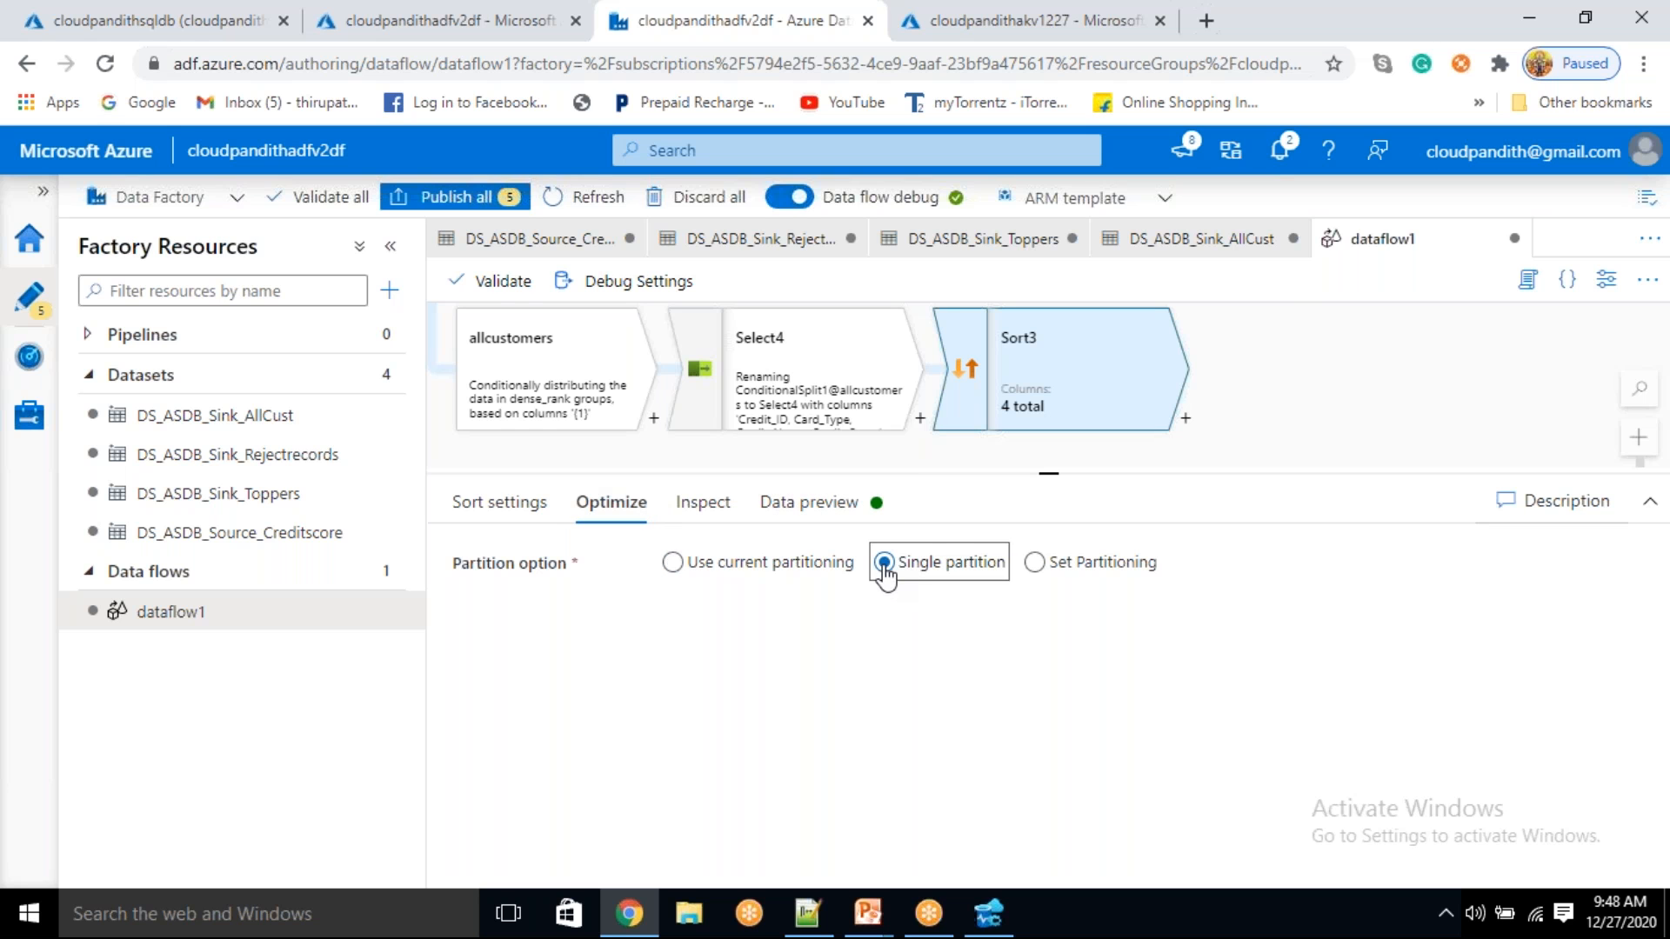
# - Set the partition option of the toppers stream's Sort transformation to Single partition
pyautogui.scroll(3, 1294, 388)
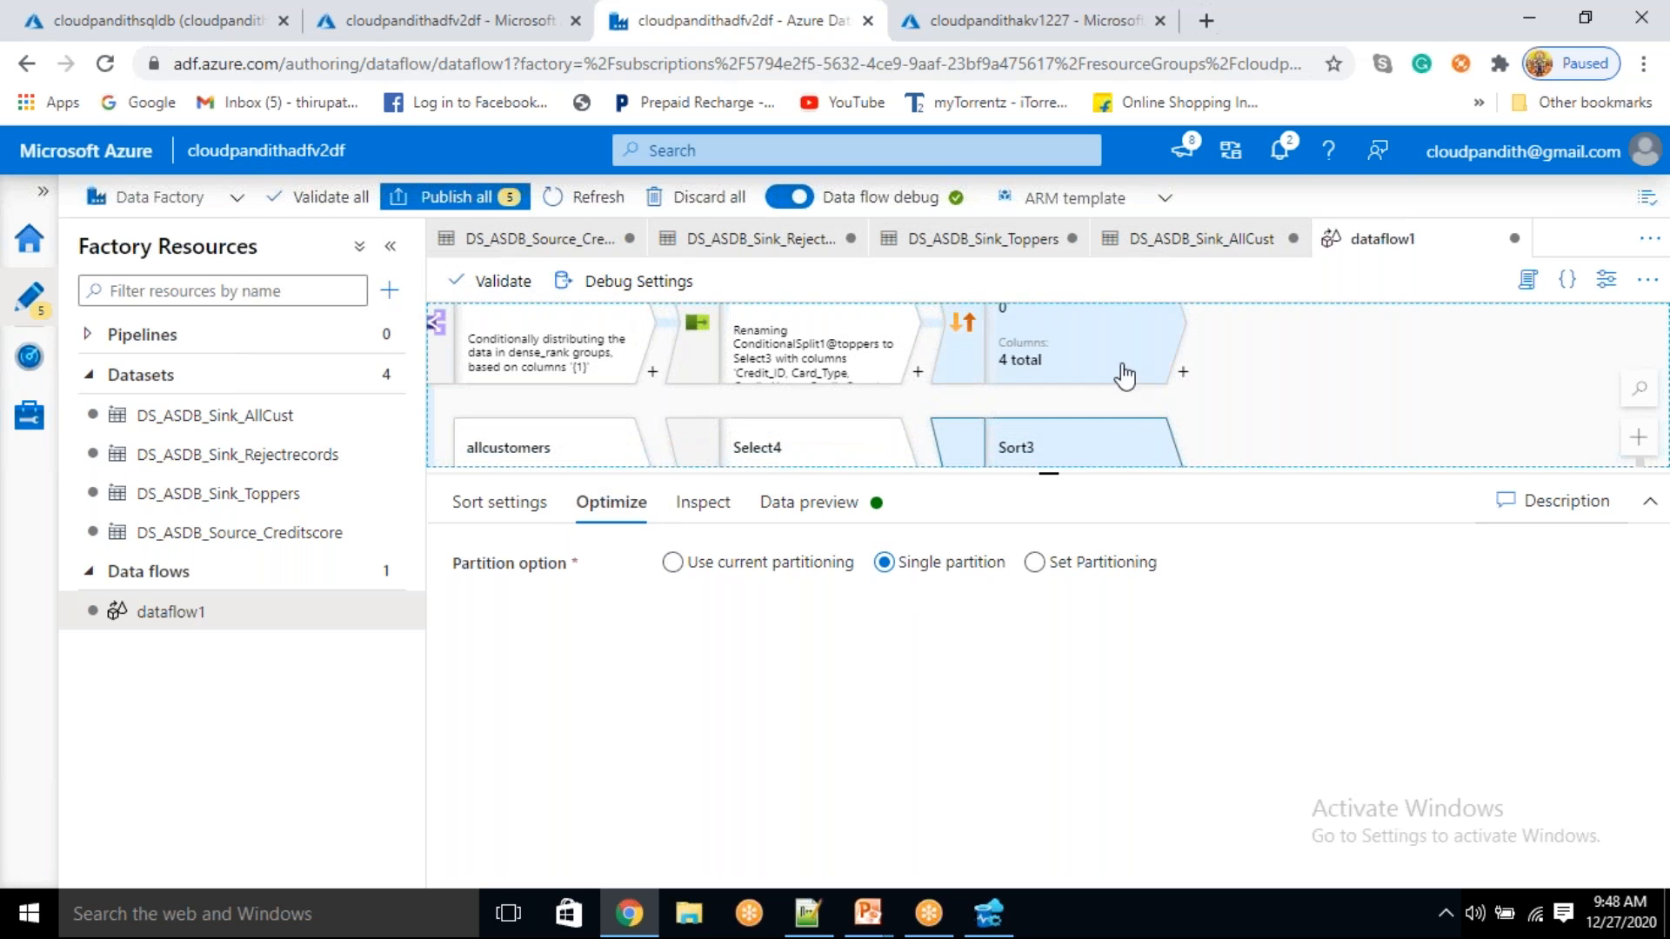
pyautogui.click(1090, 352)
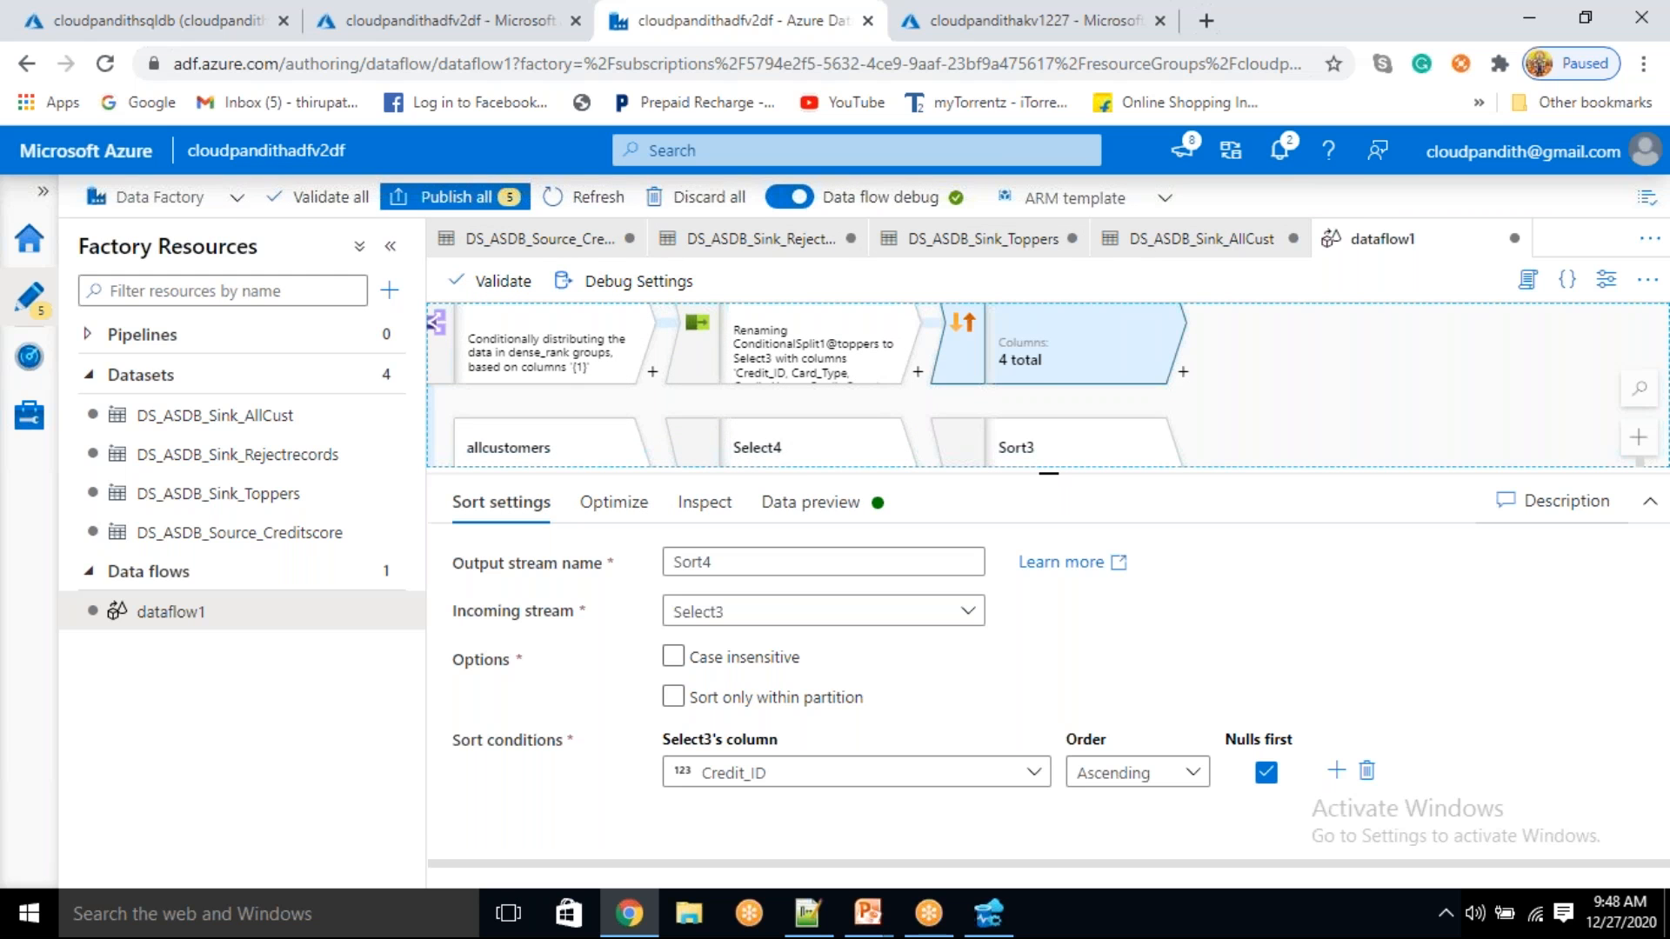
pyautogui.click(634, 515)
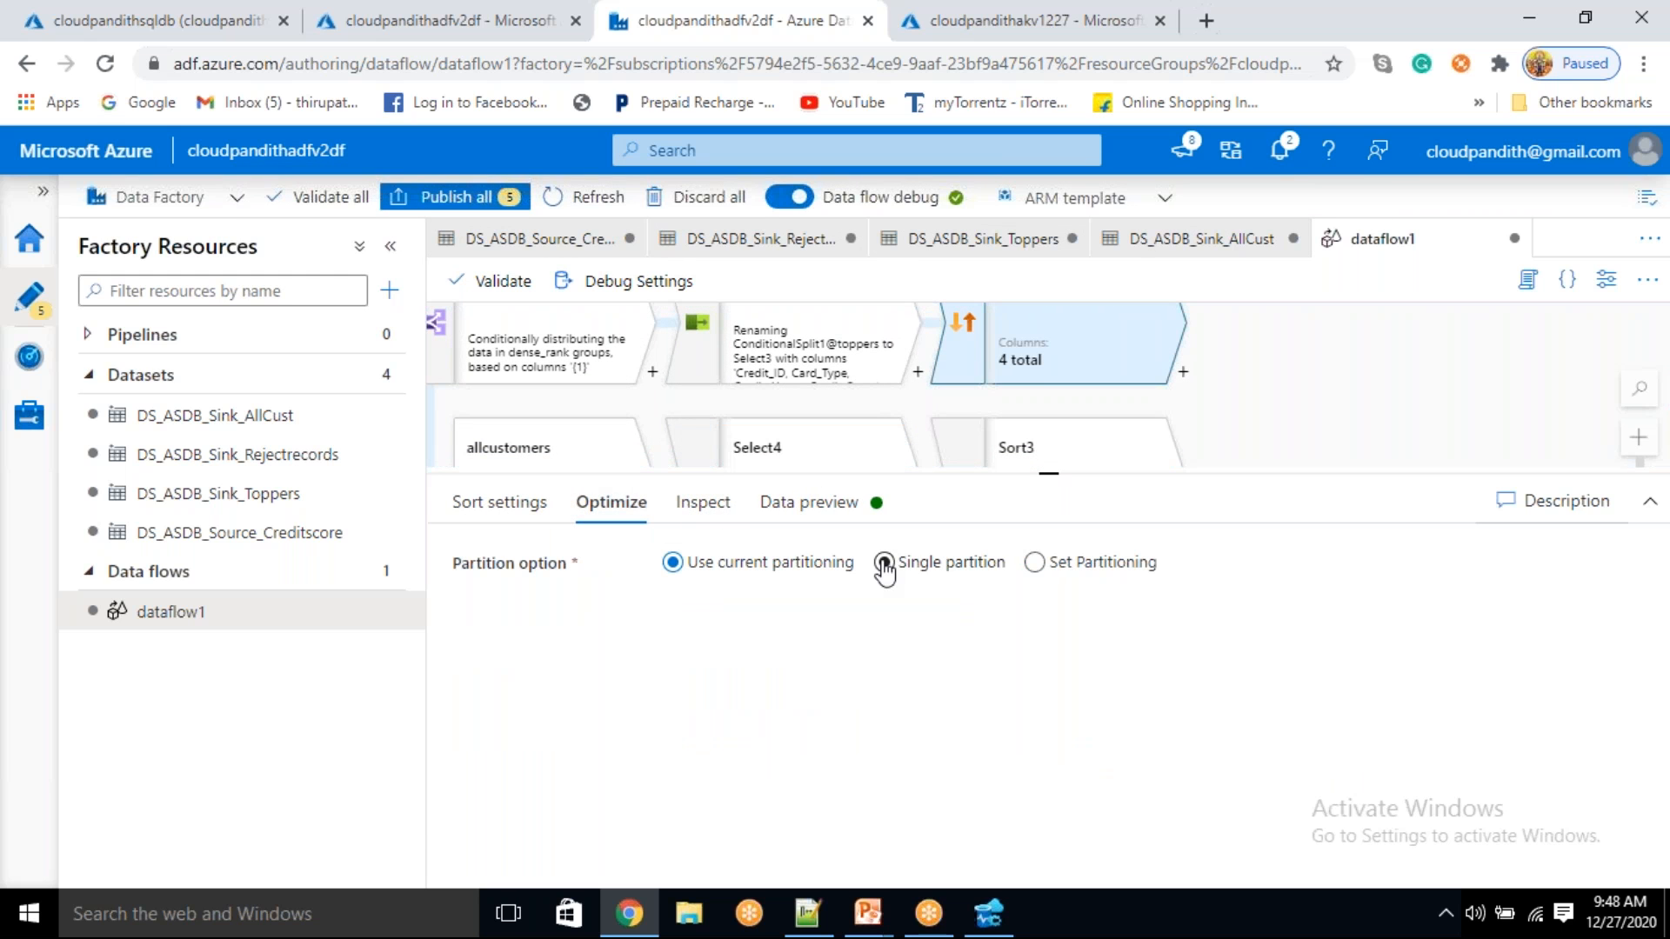
pyautogui.click(883, 562)
# - Refresh the data preview of the toppers stream's Sort transformation and check the partition option of both Sort transformations
pyautogui.click(809, 503)
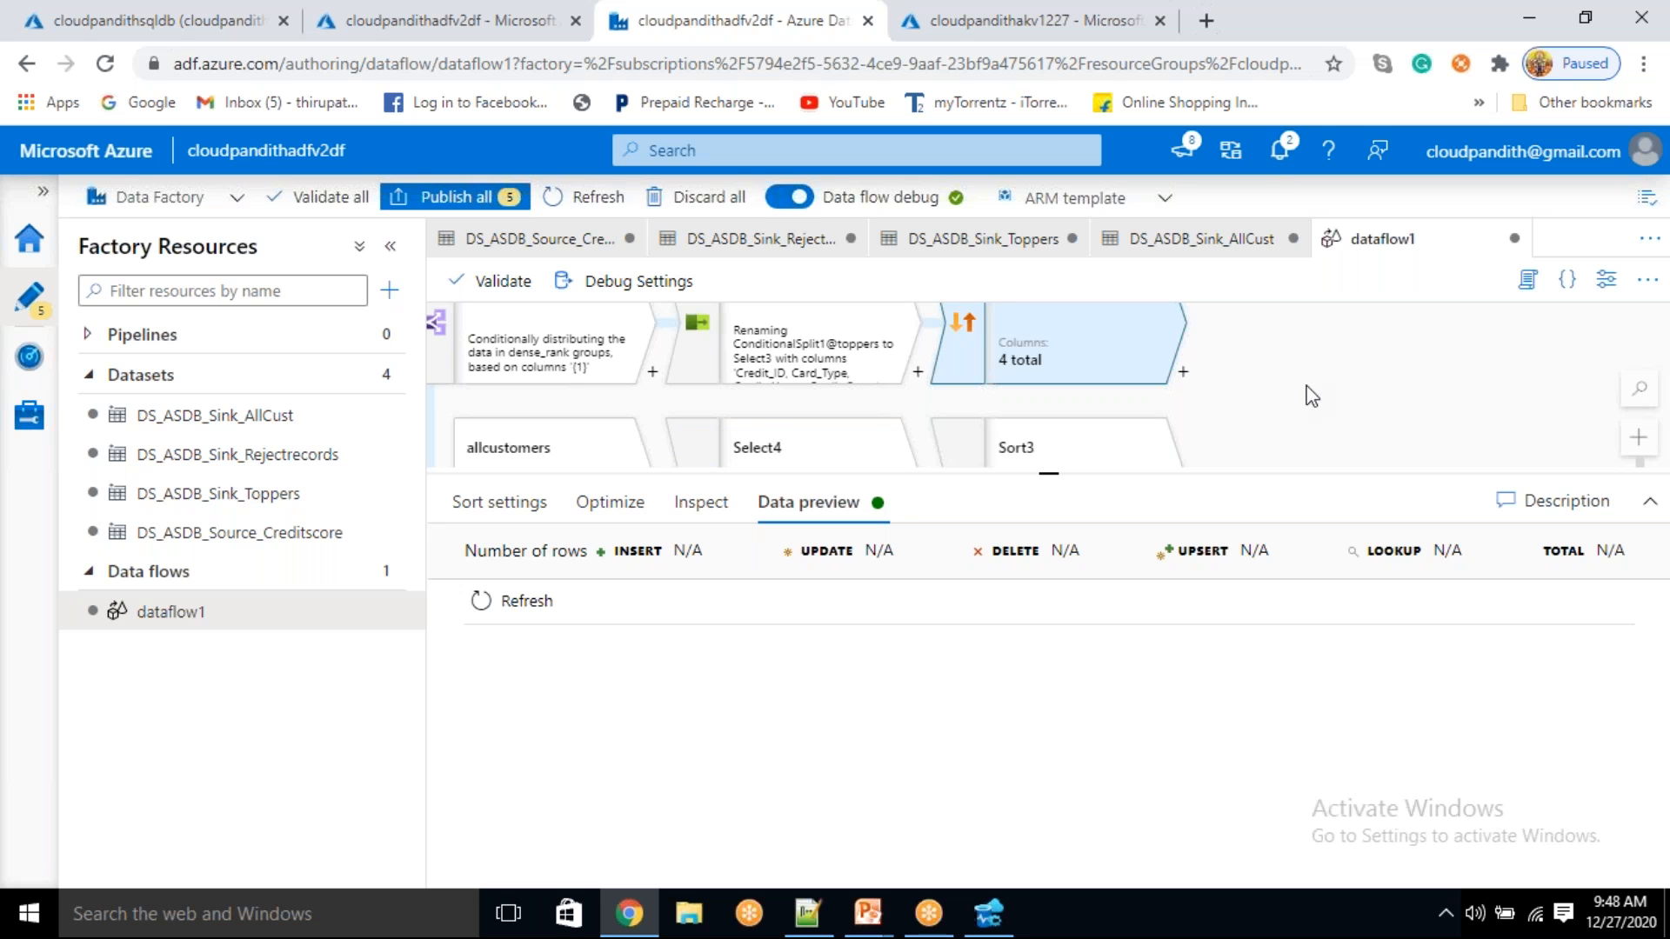
pyautogui.moveTo(1298, 382); pyautogui.dragTo(1242, 410)
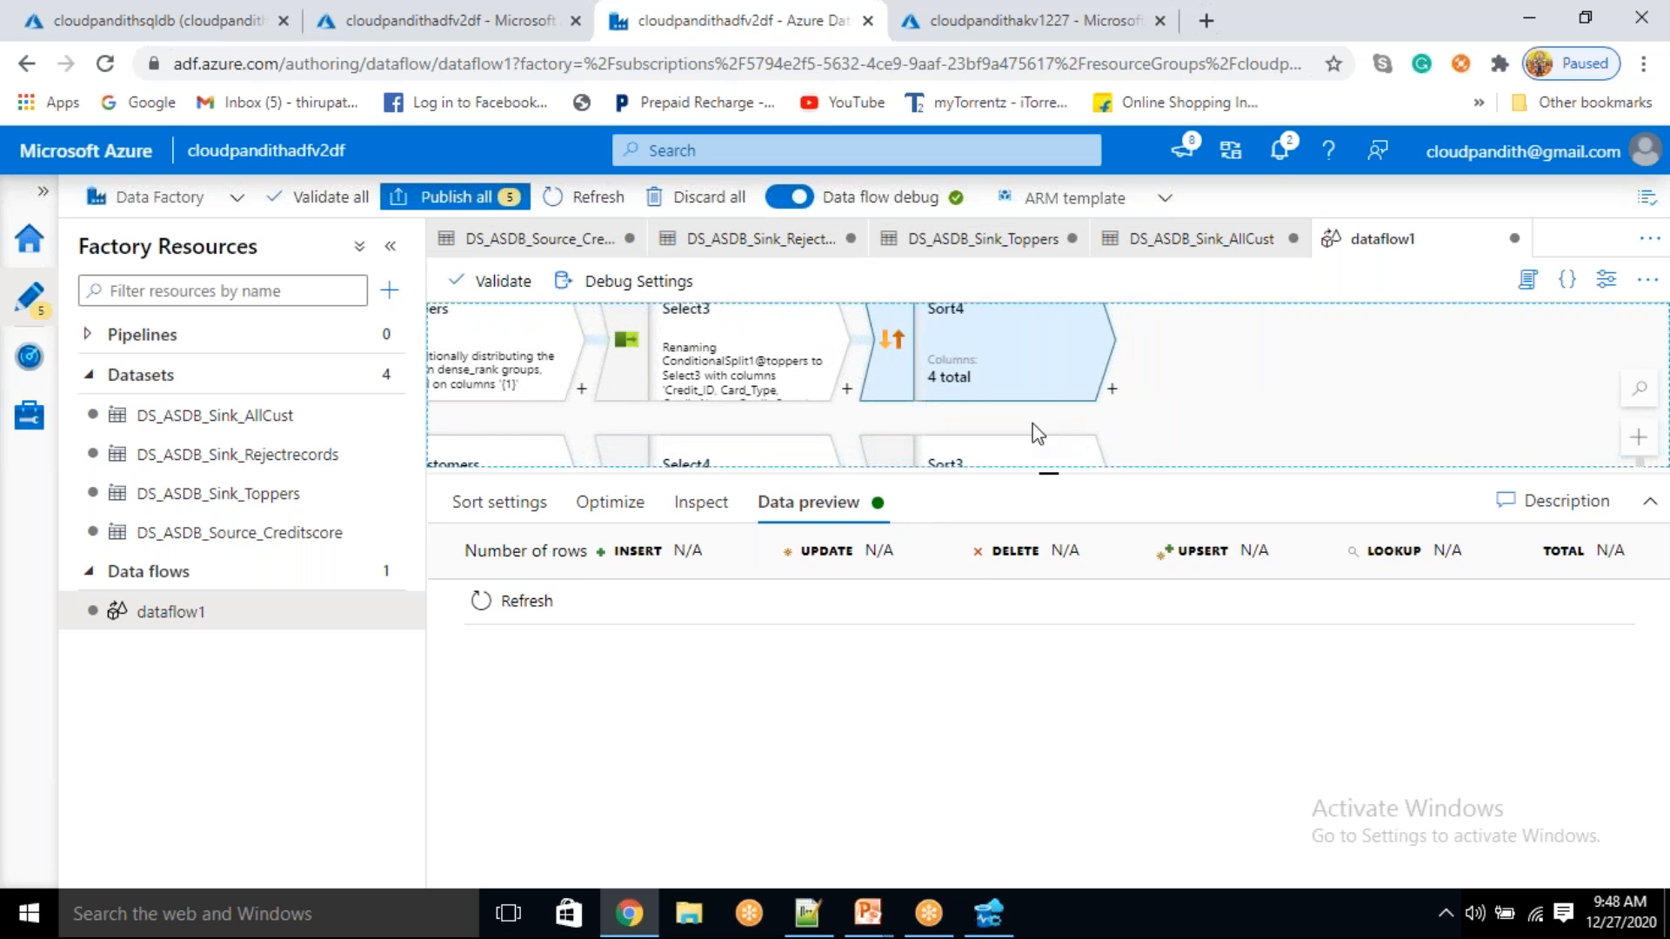
pyautogui.click(516, 600)
pyautogui.click(1027, 449)
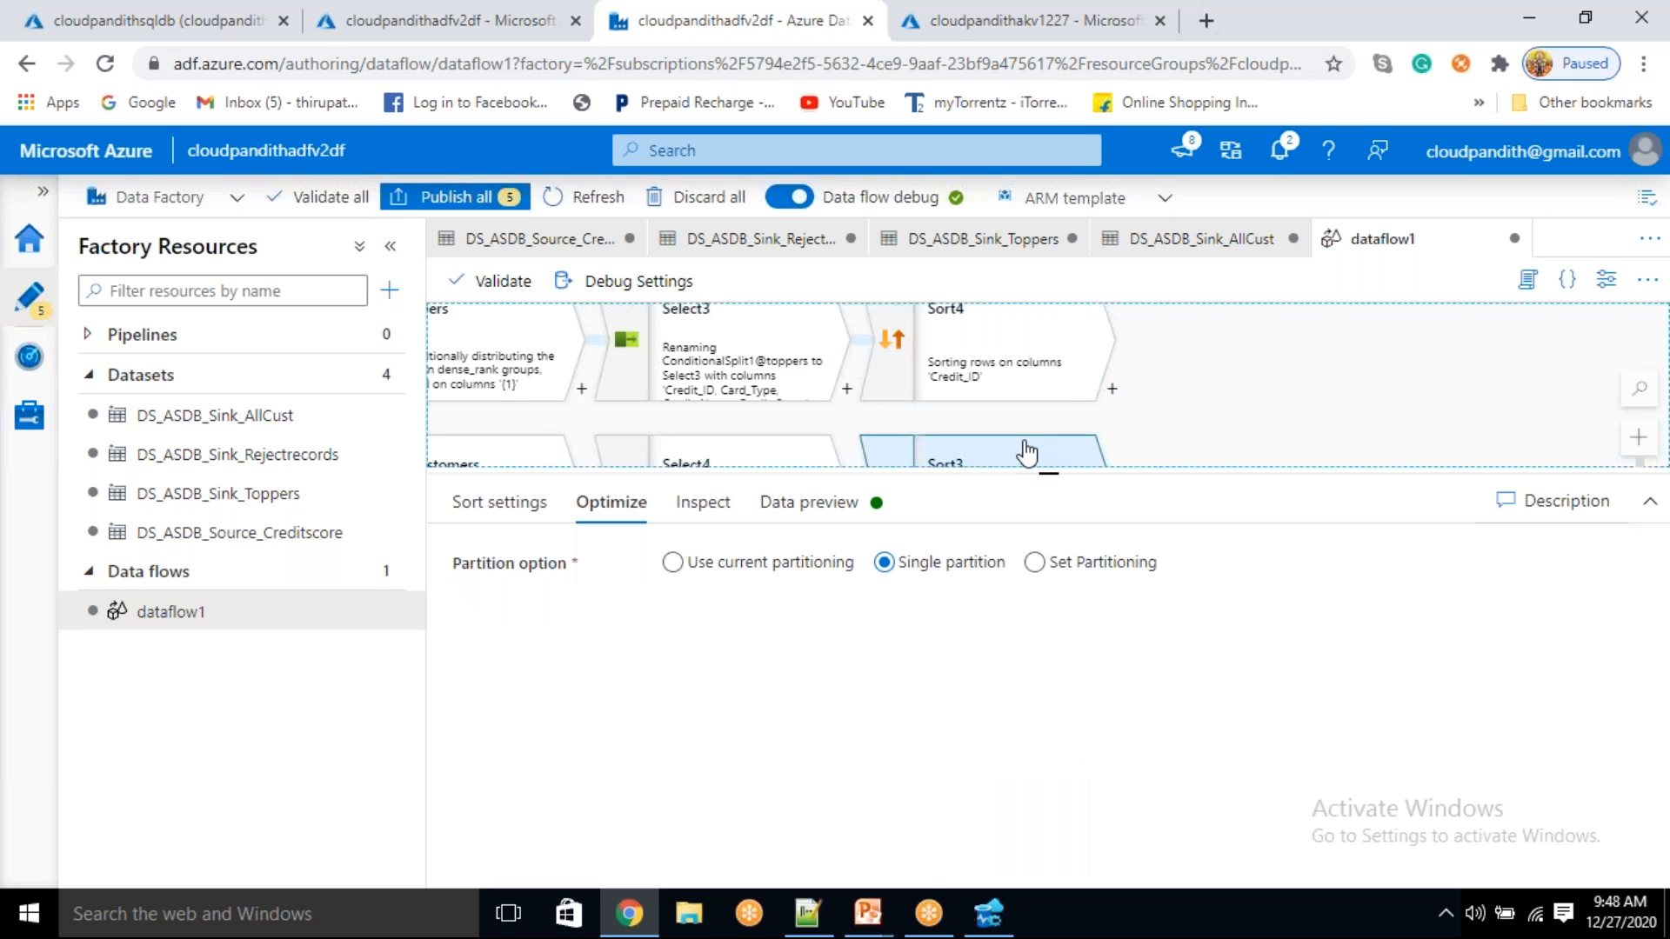
pyautogui.click(951, 346)
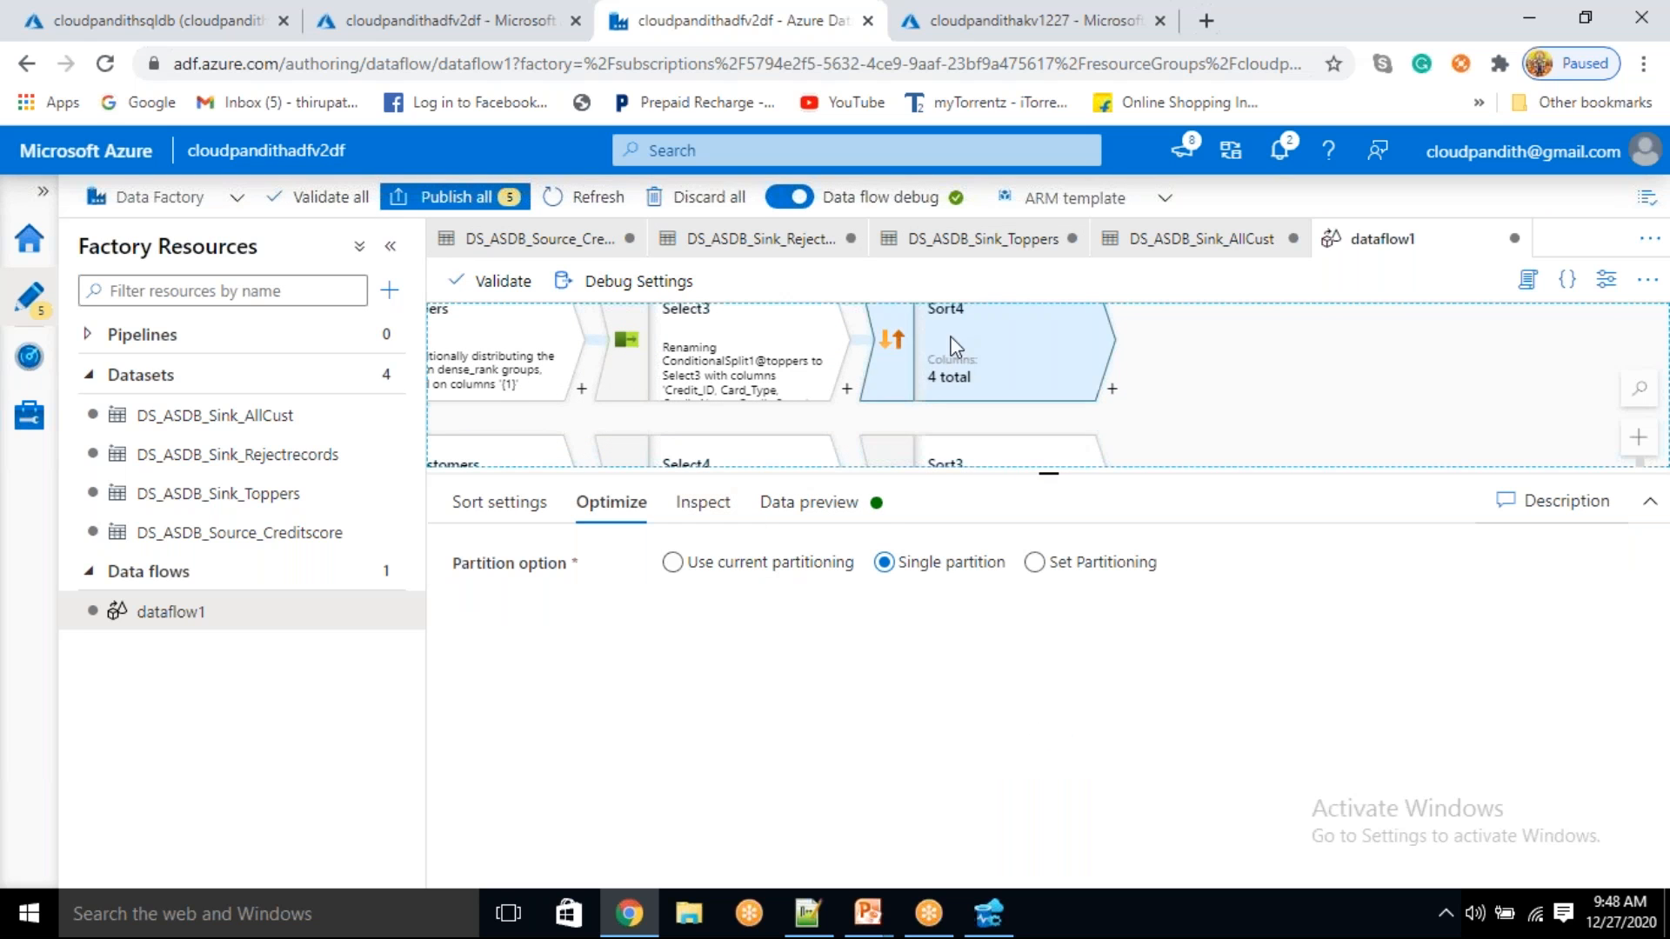
pyautogui.click(623, 506)
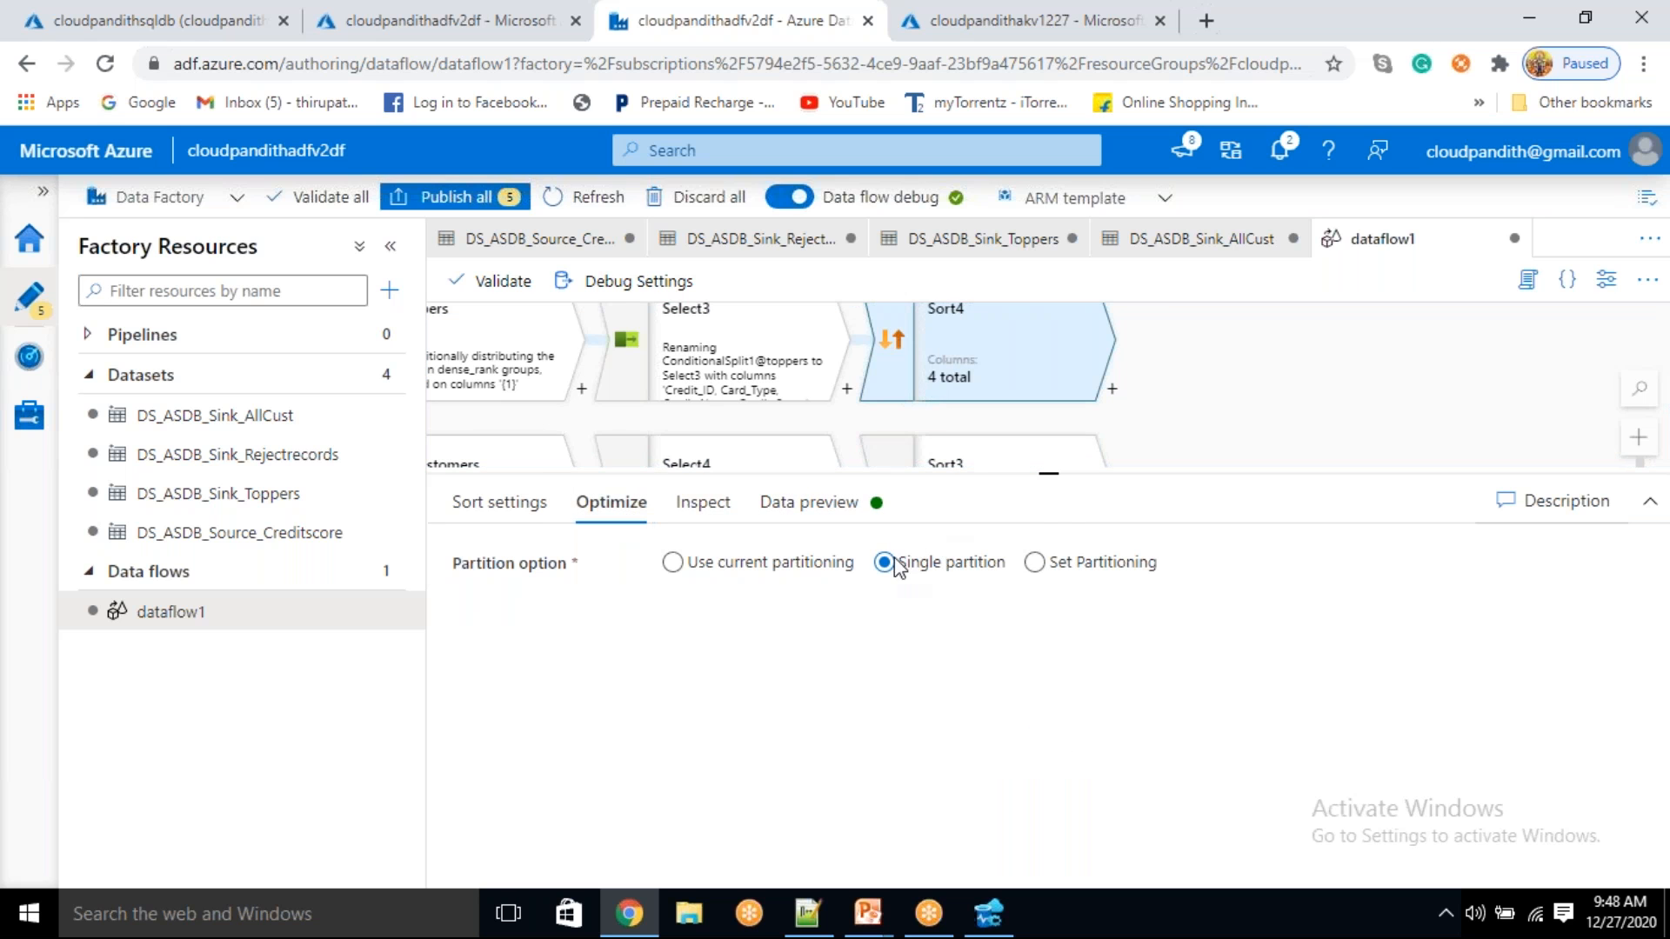
# - Review the data preview of the allcustomers stream's Sort transformation to check the Credit_ID order
pyautogui.moveTo(1141, 384); pyautogui.dragTo(1099, 347)
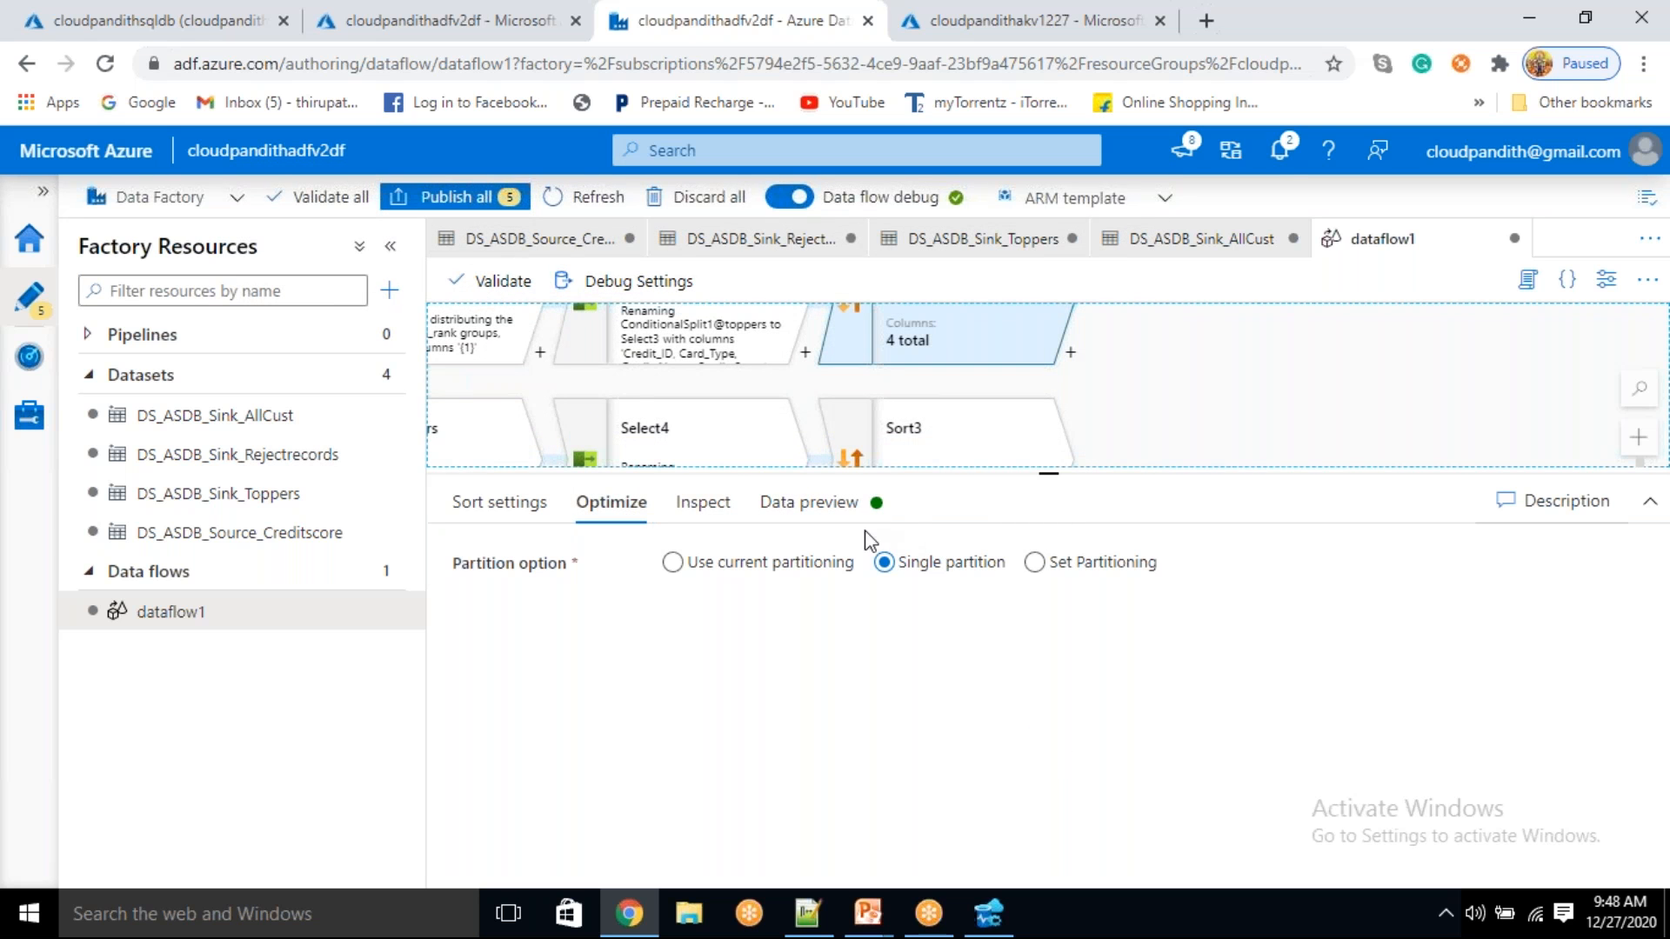
pyautogui.click(962, 425)
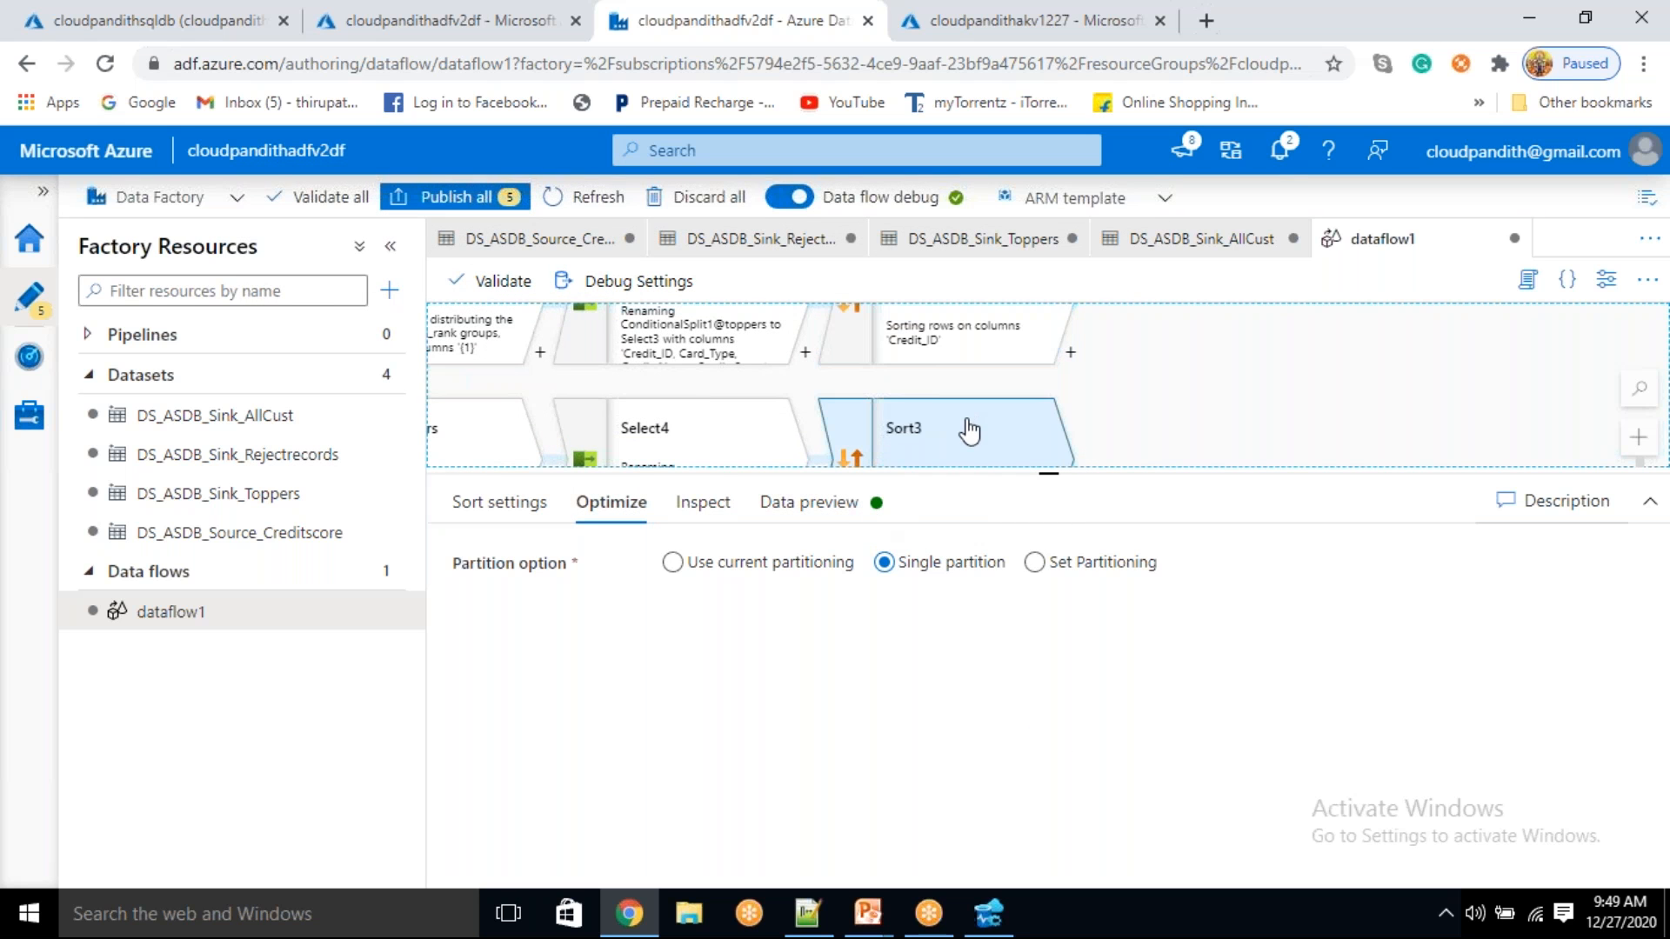
pyautogui.click(833, 505)
pyautogui.scroll(-5, 626, 783)
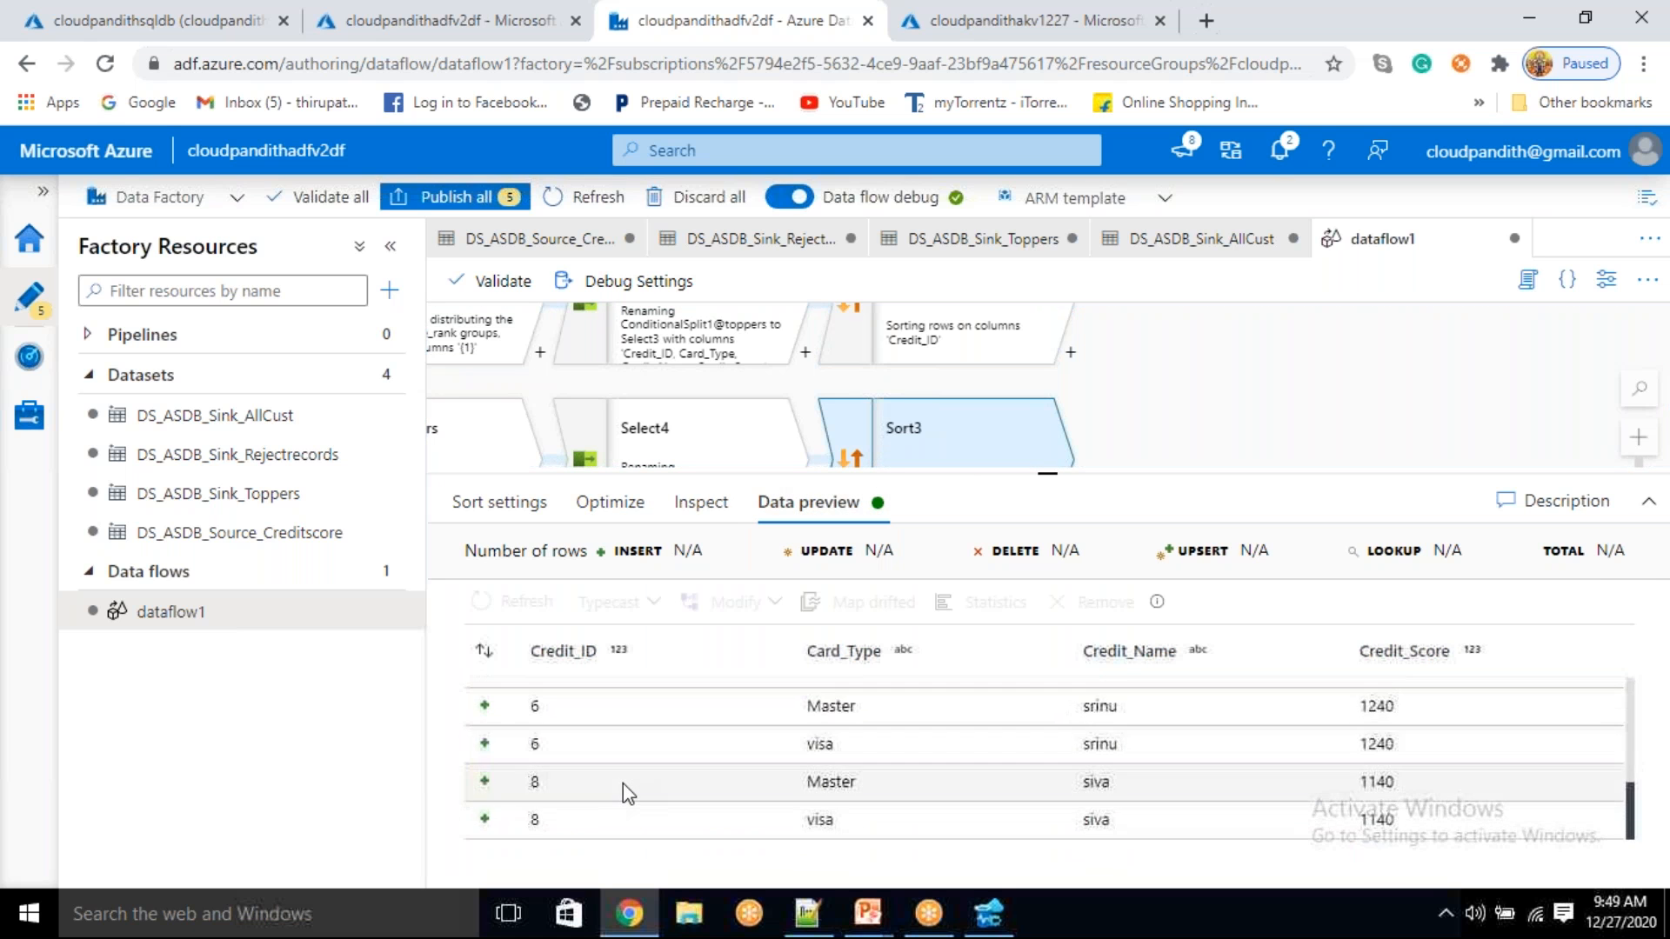
pyautogui.scroll(-2, 623, 779)
pyautogui.scroll(5, 543, 739)
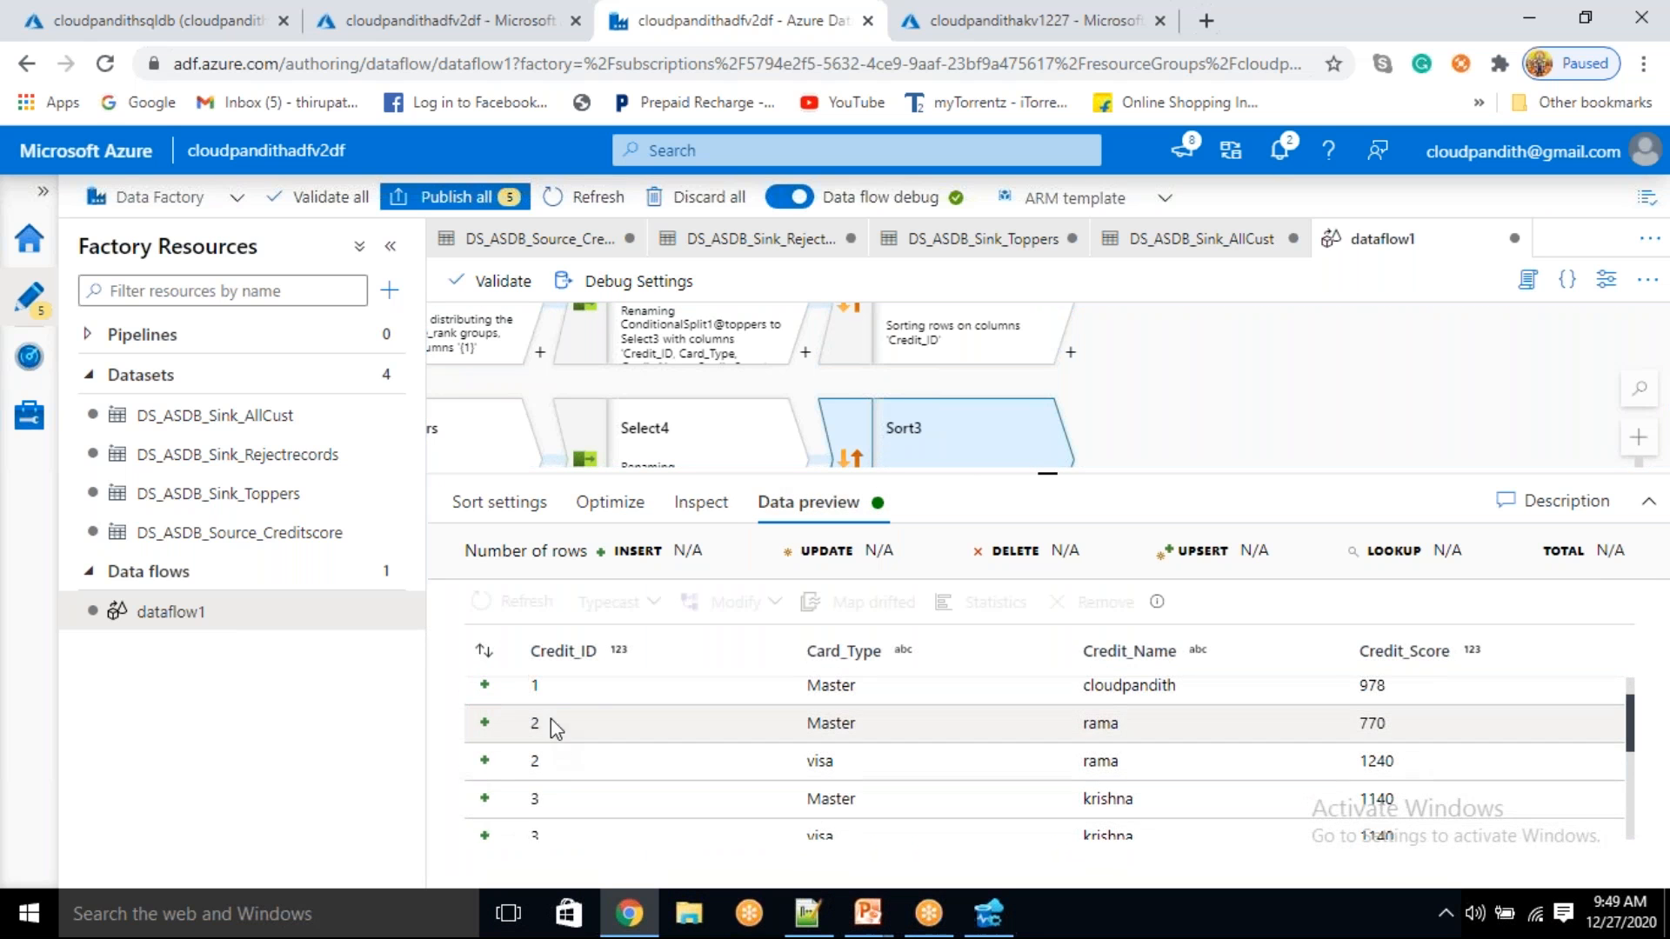
pyautogui.scroll(-6, 555, 748)
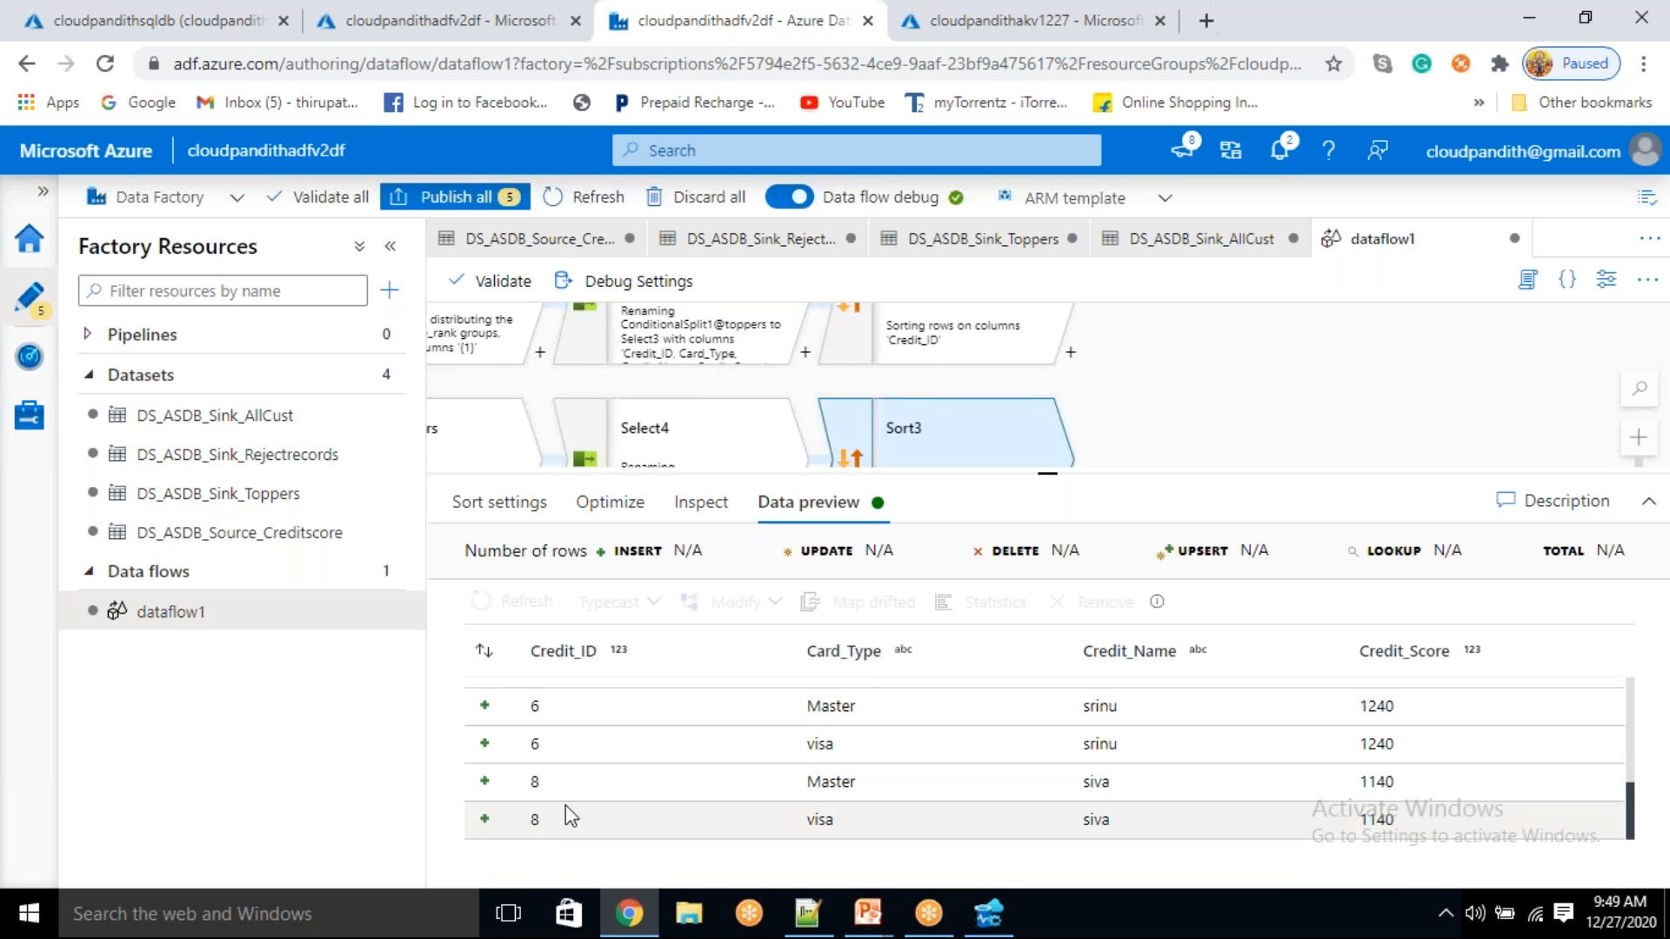
# - Load the data preview of the toppers stream's Sort transformation and check the Credit_ID order of its rows
pyautogui.click(990, 347)
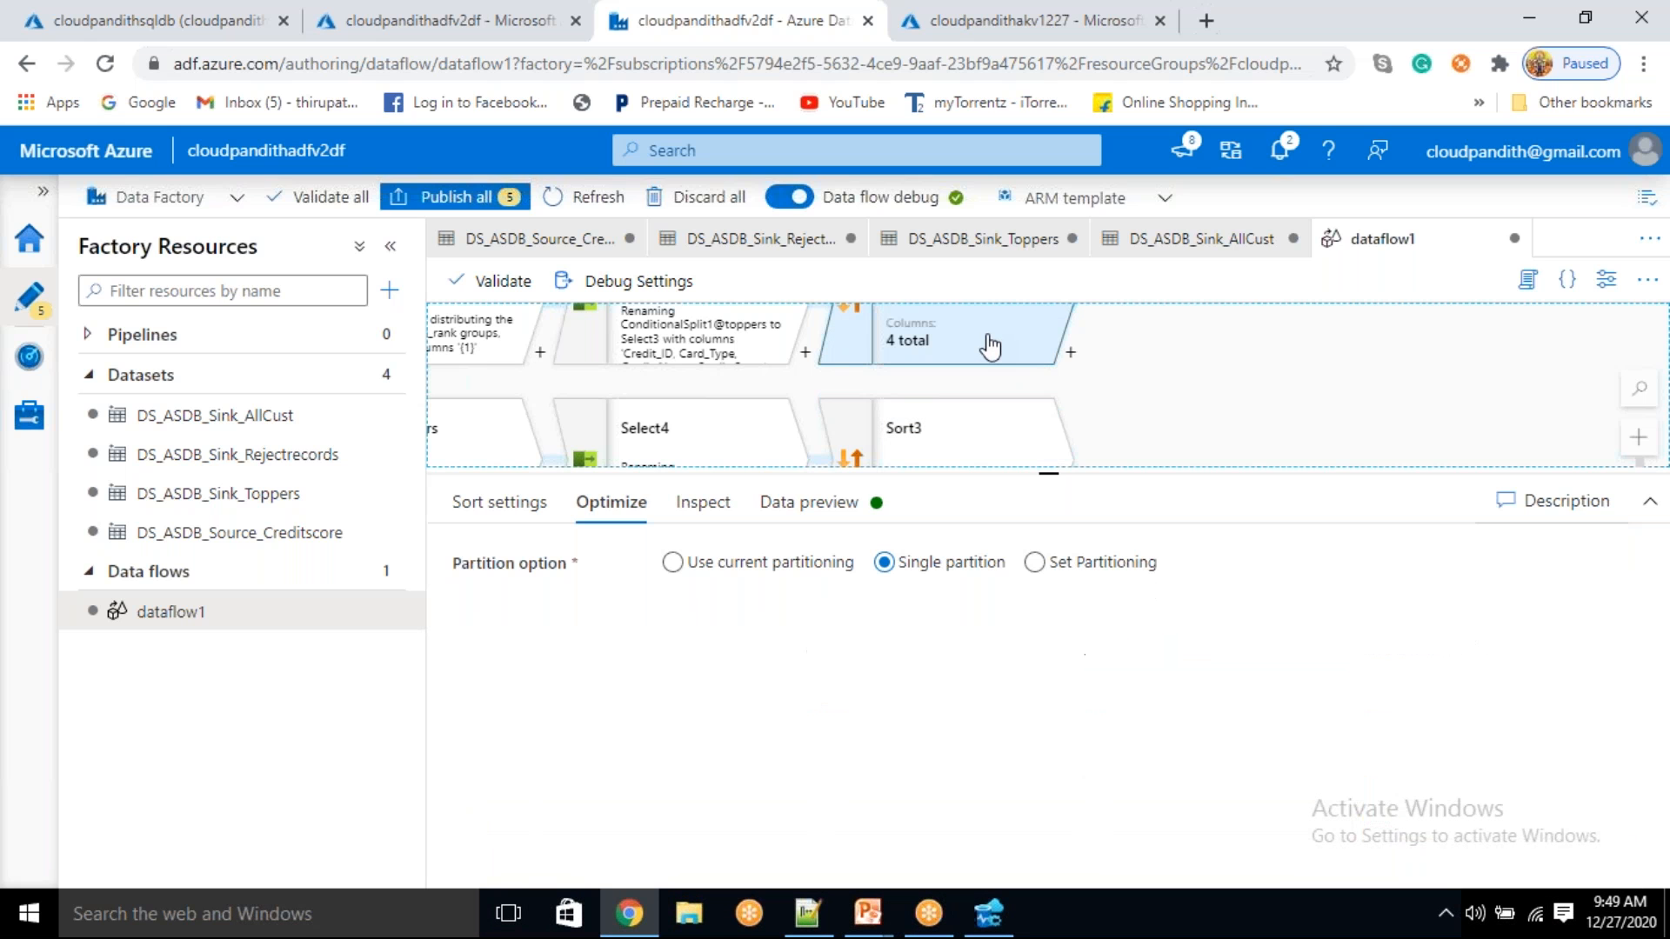
pyautogui.click(878, 498)
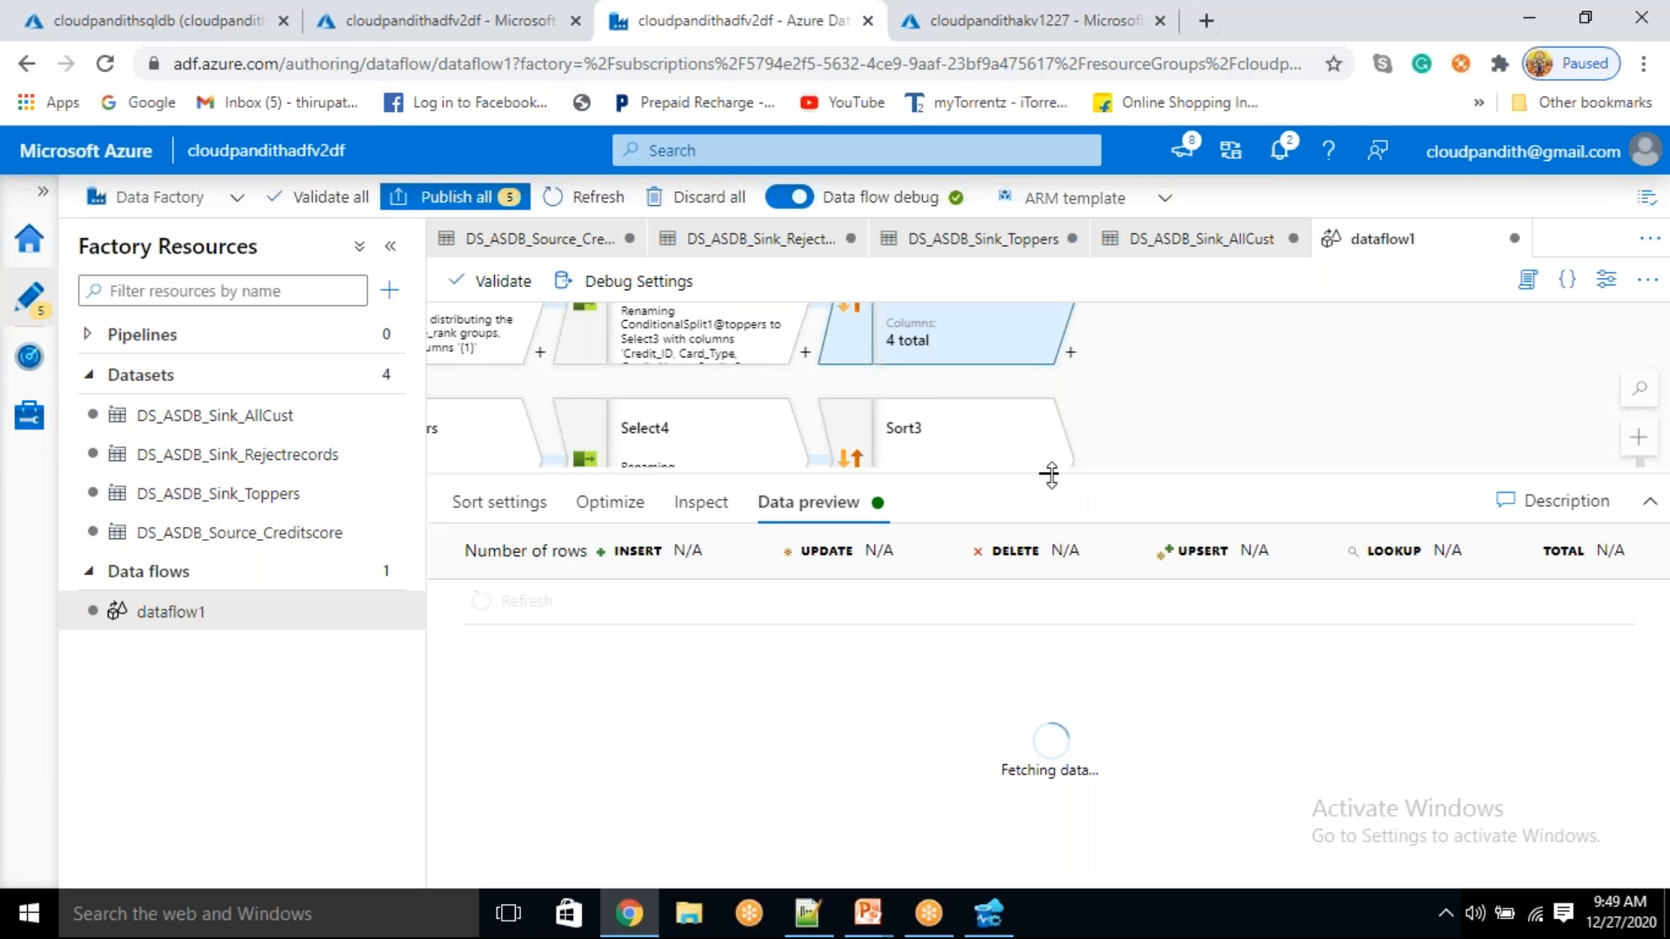
pyautogui.moveTo(1051, 474); pyautogui.dragTo(1081, 553)
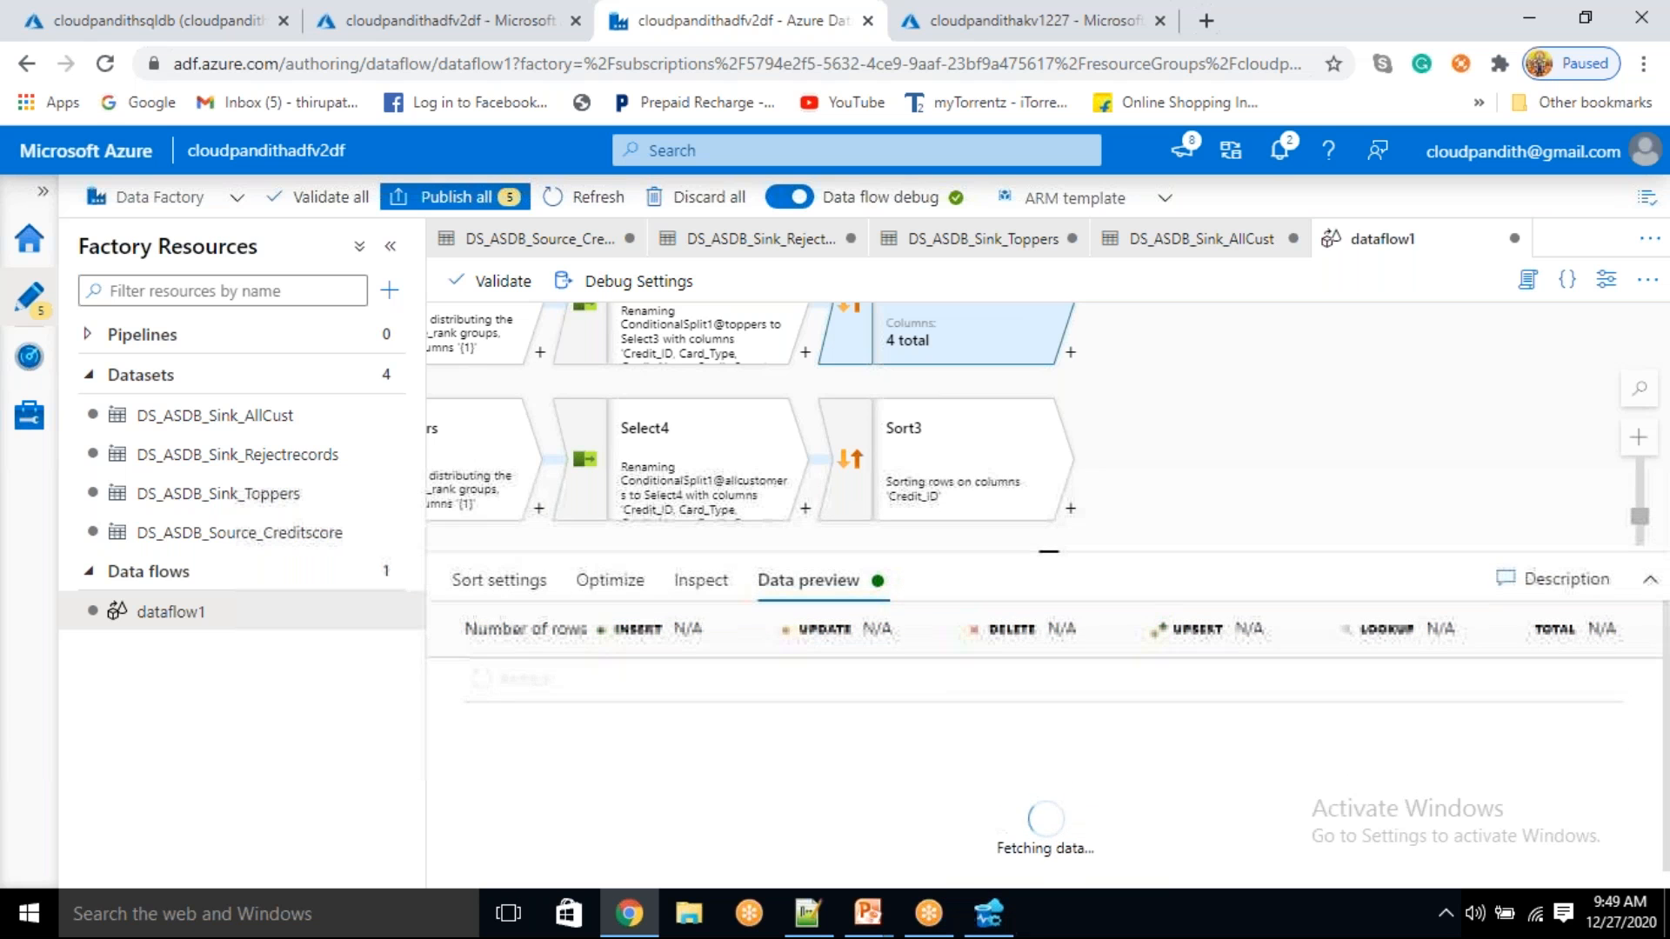
pyautogui.moveTo(1185, 492); pyautogui.dragTo(1140, 497)
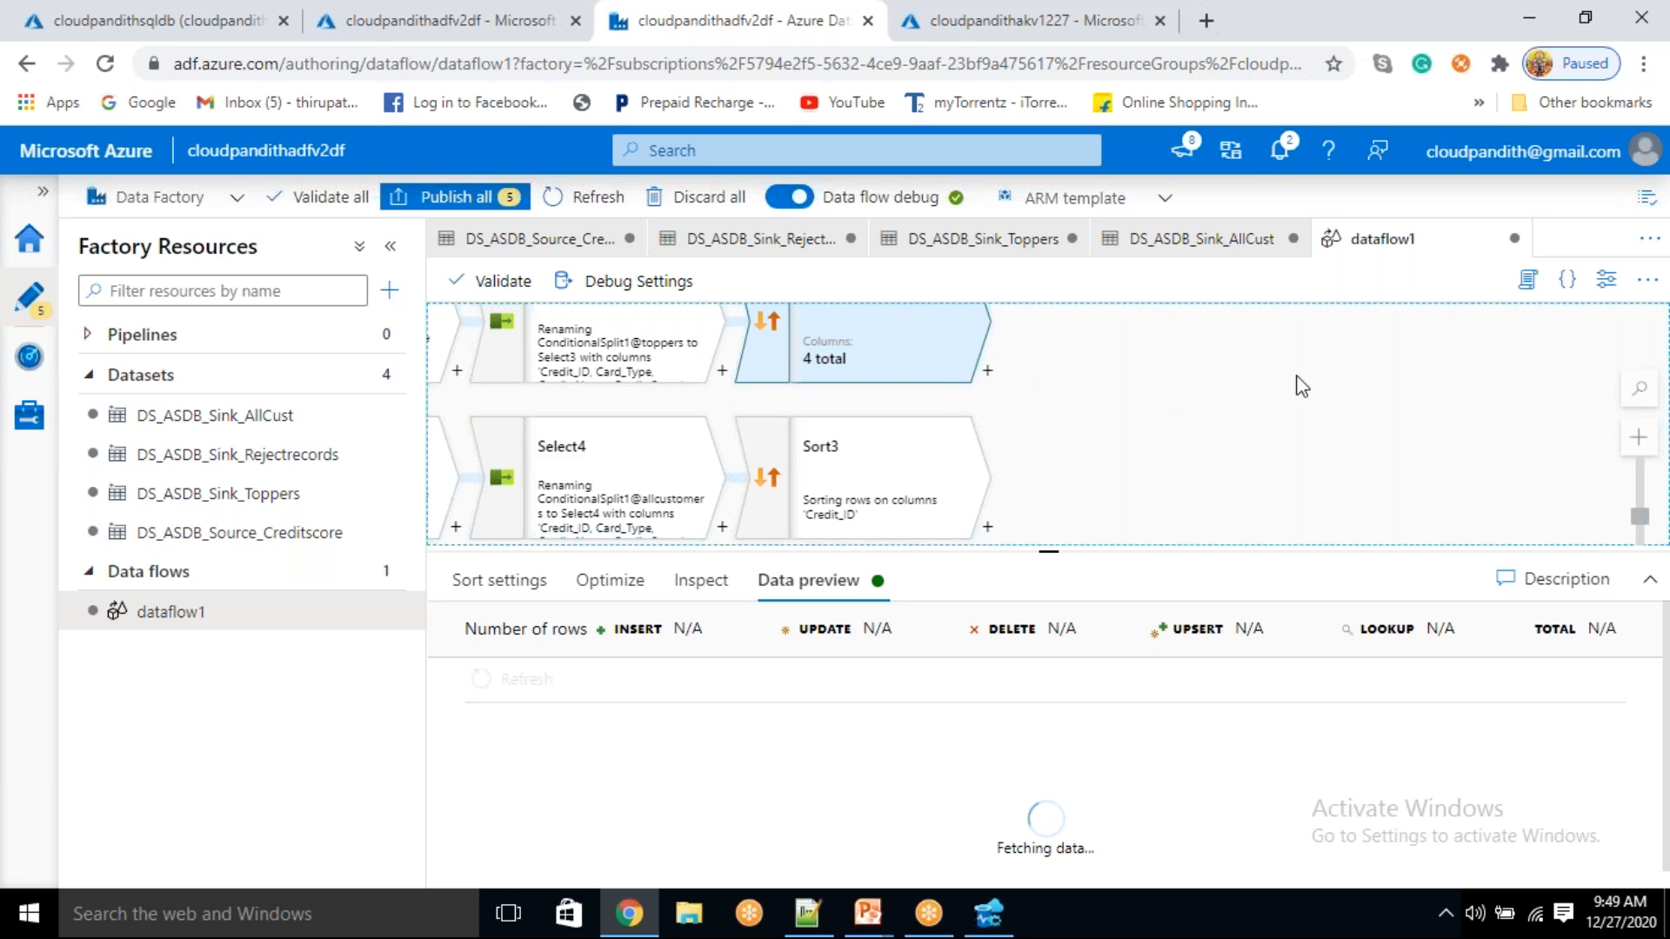
pyautogui.click(1223, 39)
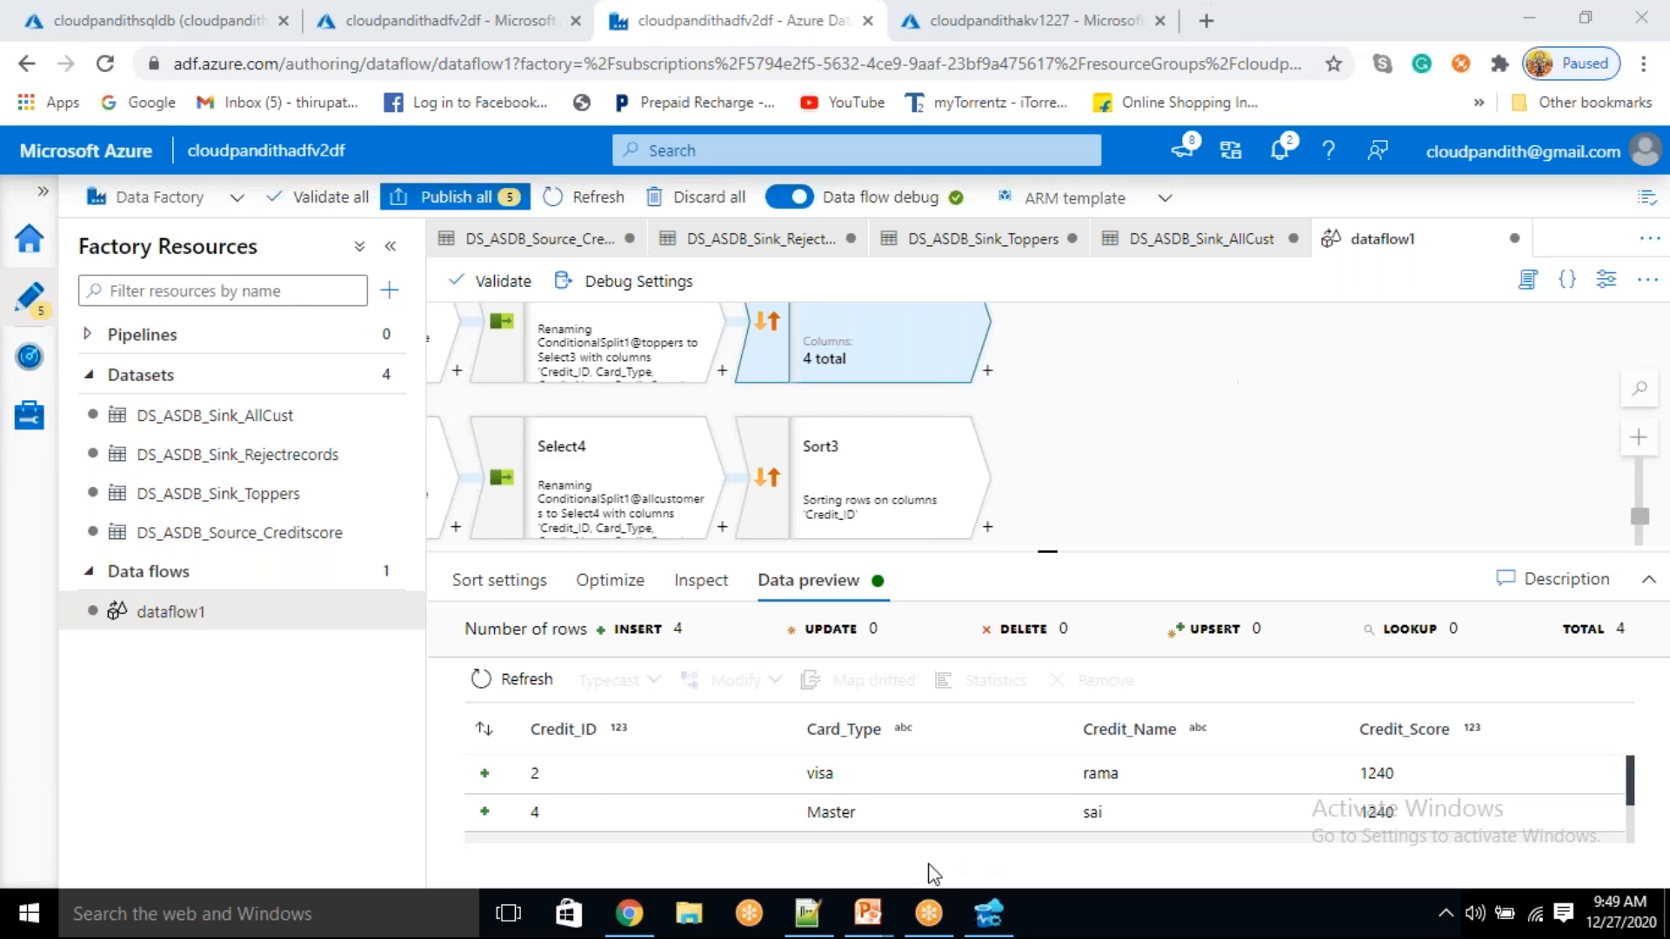
pyautogui.scroll(-3, 583, 793)
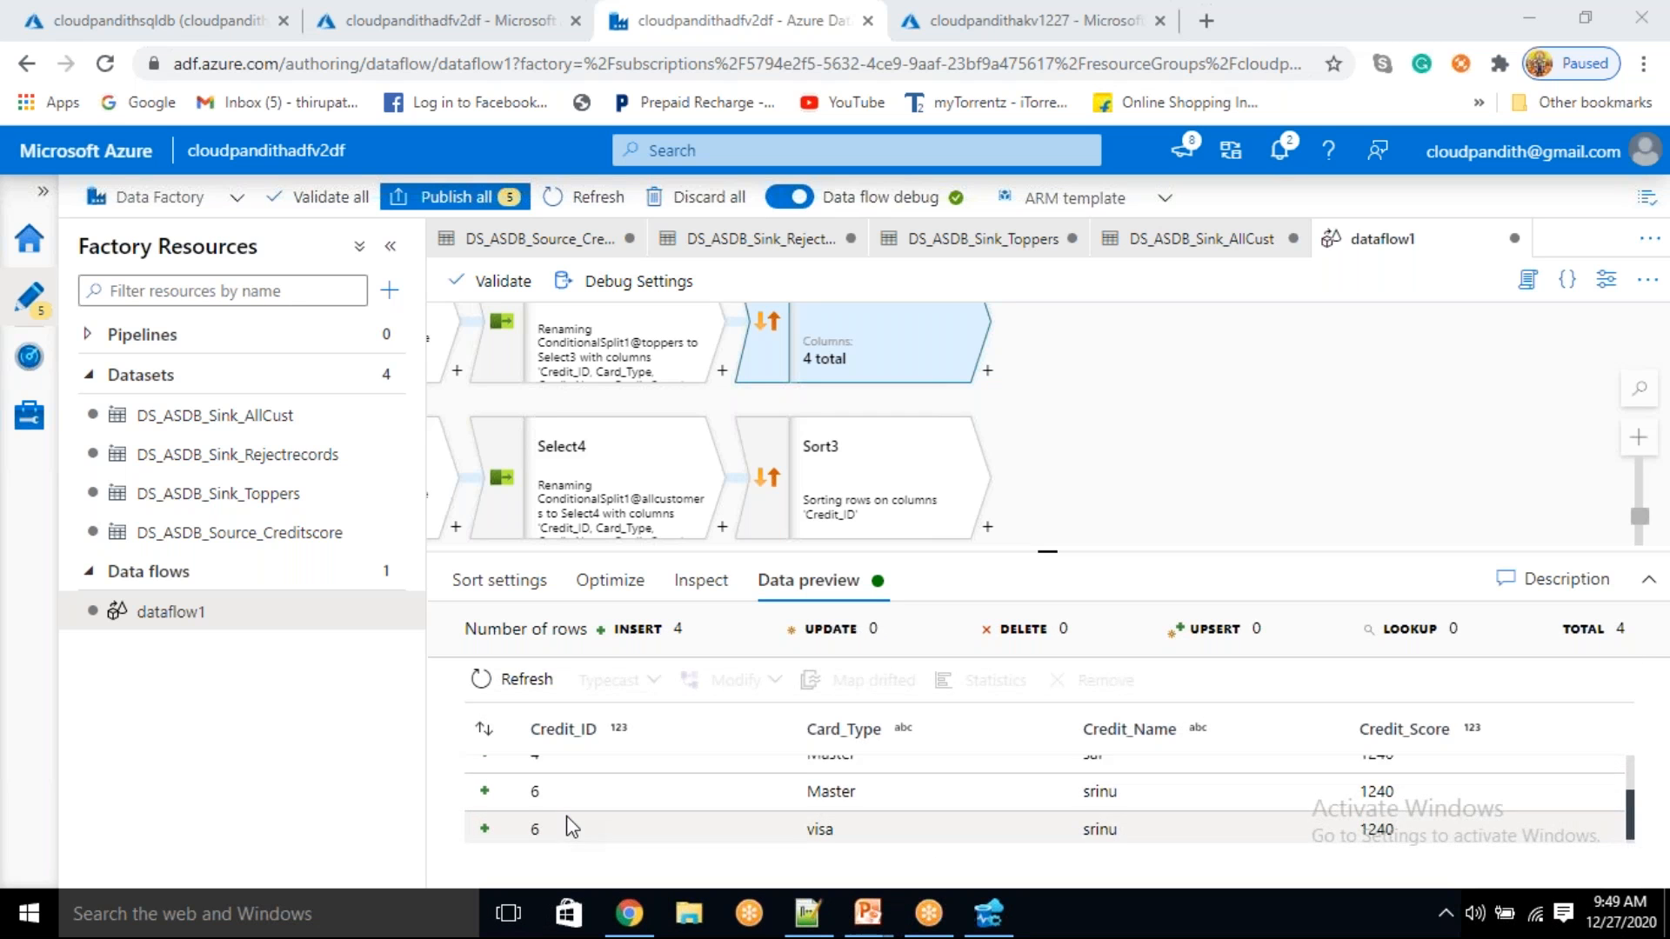
pyautogui.scroll(2, 571, 818)
pyautogui.scroll(-2, 571, 818)
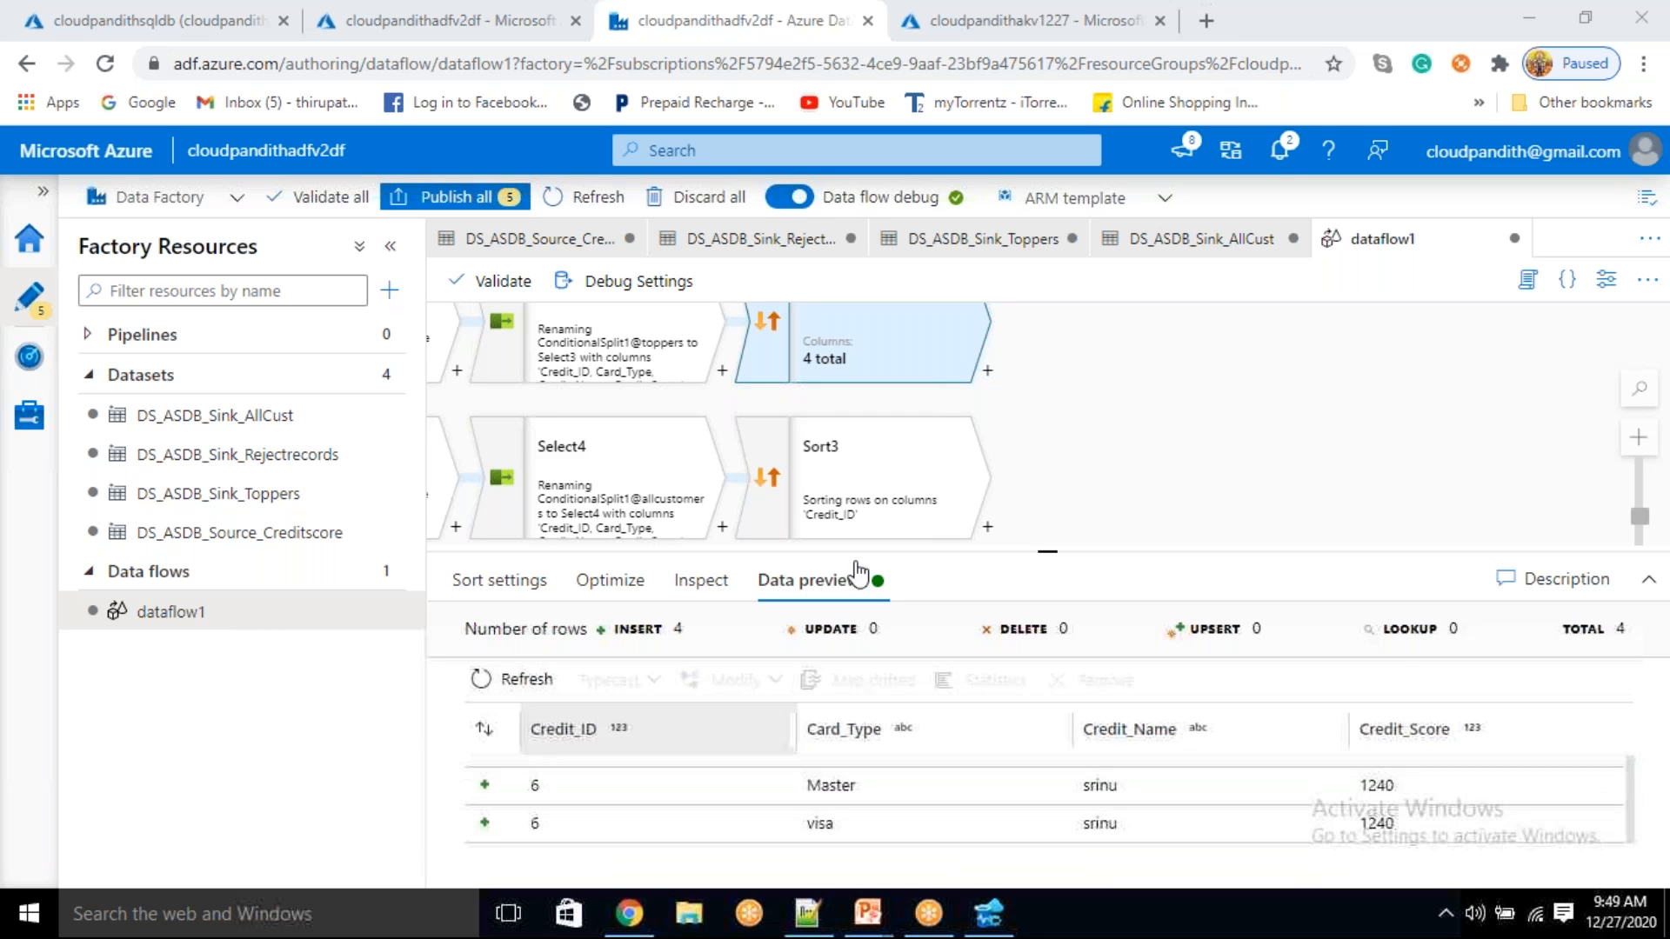
# - Add a sink after the toppers stream's Sort, using dataset DS_ASDB_Sink_Toppers and the Recreate table action
pyautogui.click(987, 370)
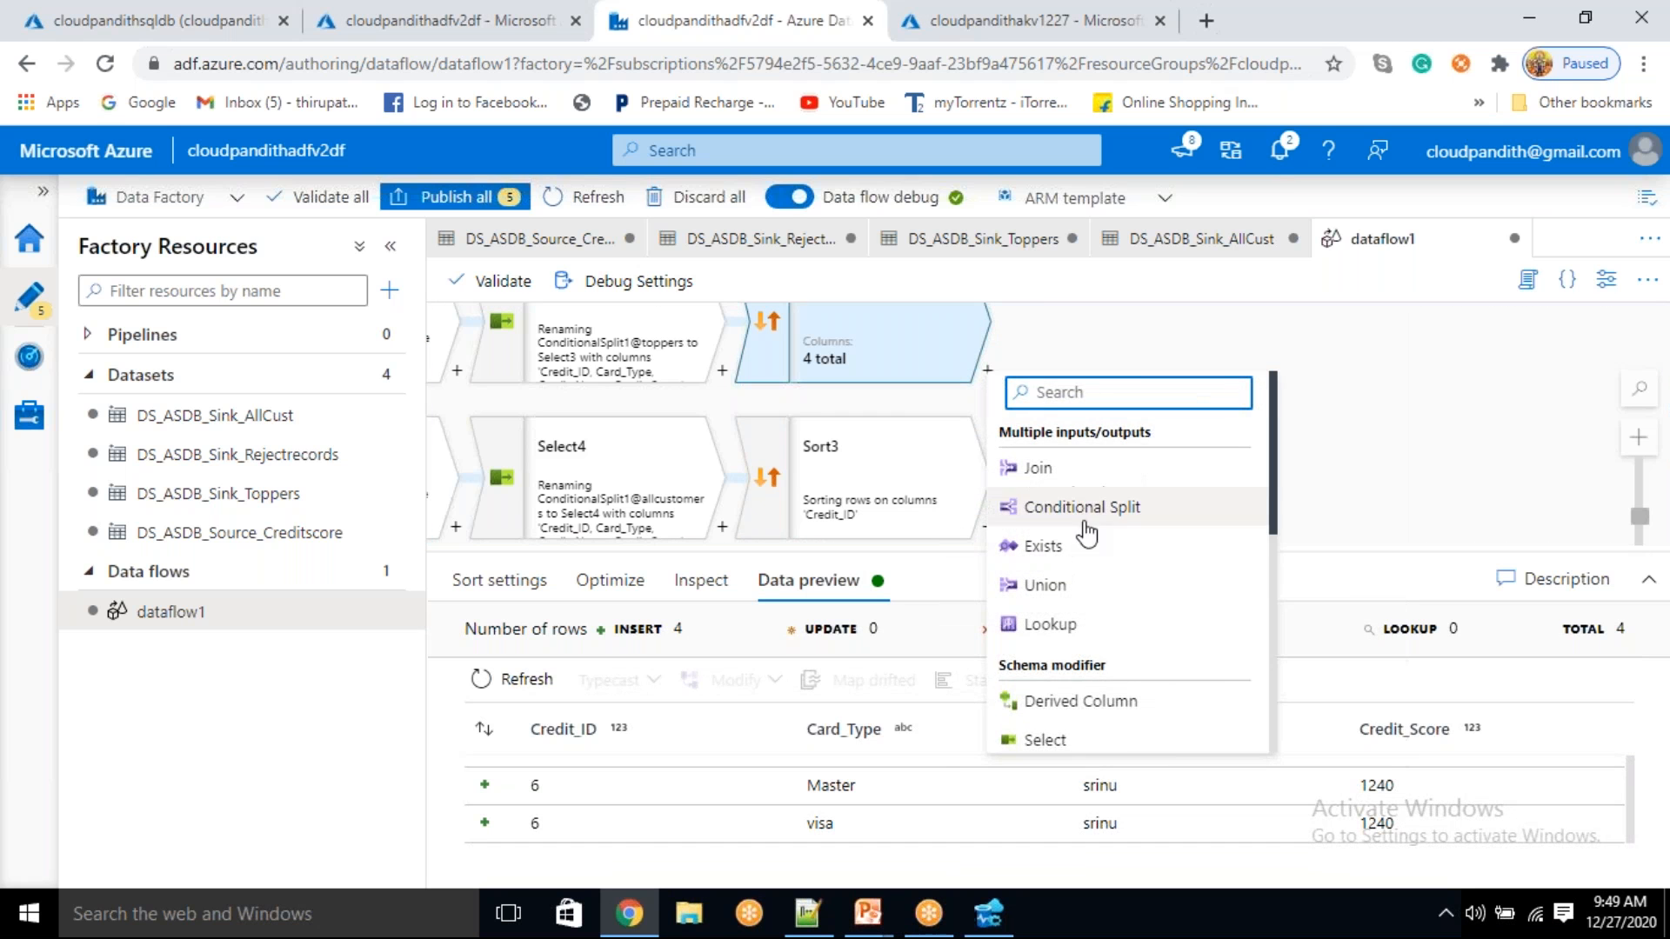
pyautogui.scroll(-6, 1081, 609)
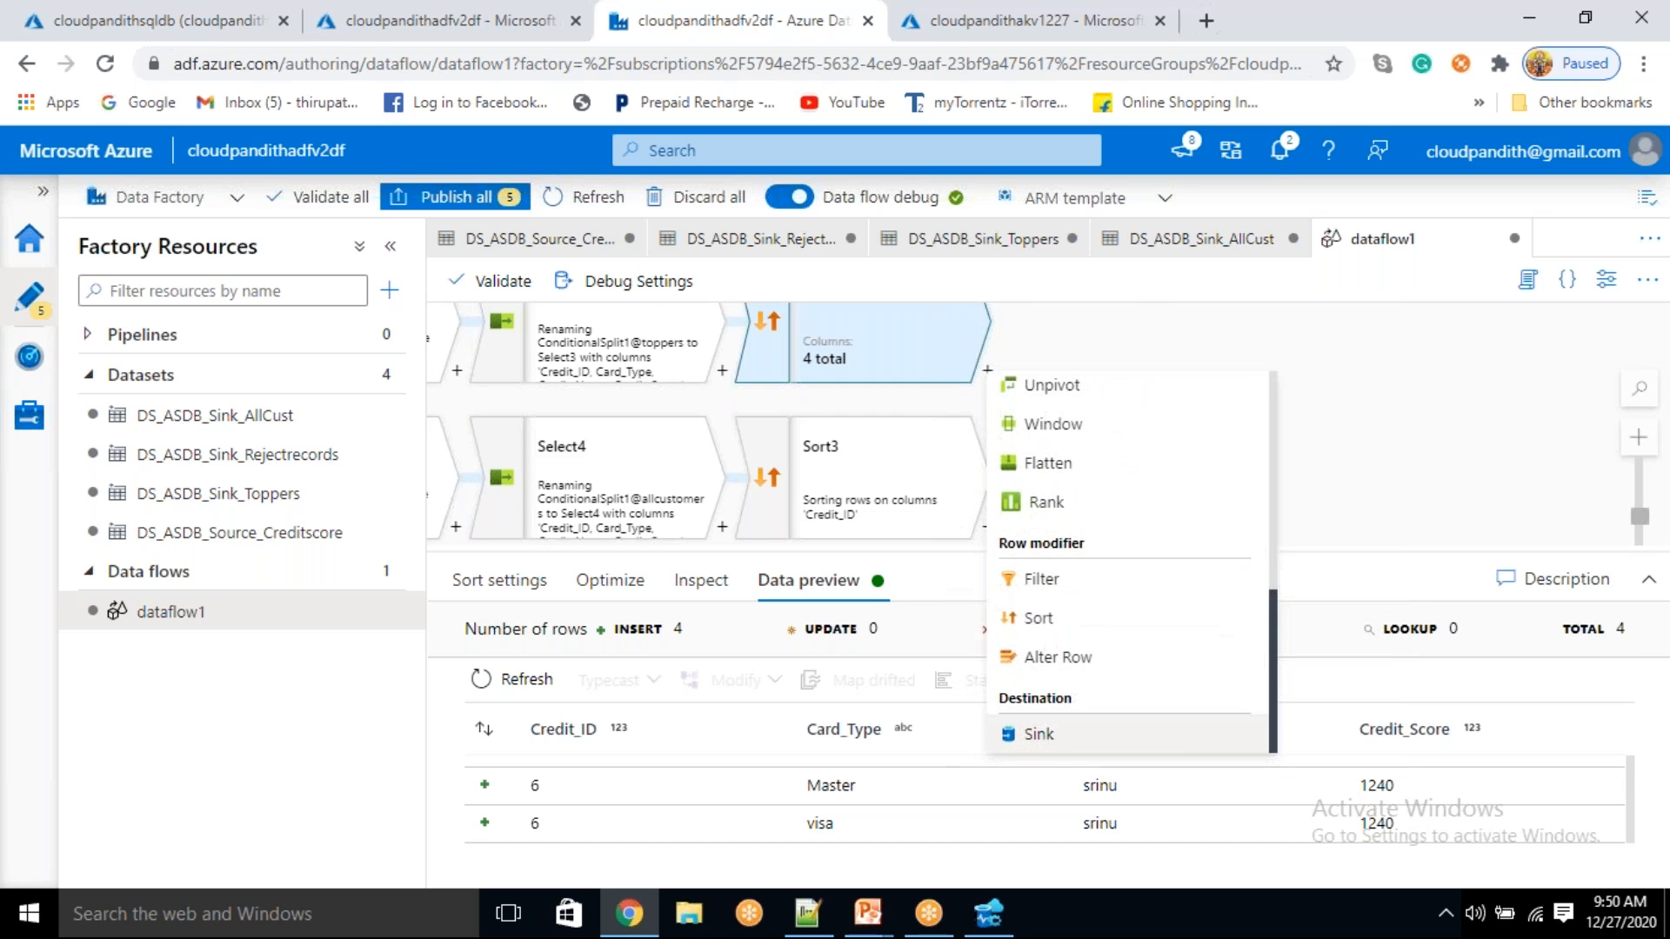
pyautogui.click(1052, 738)
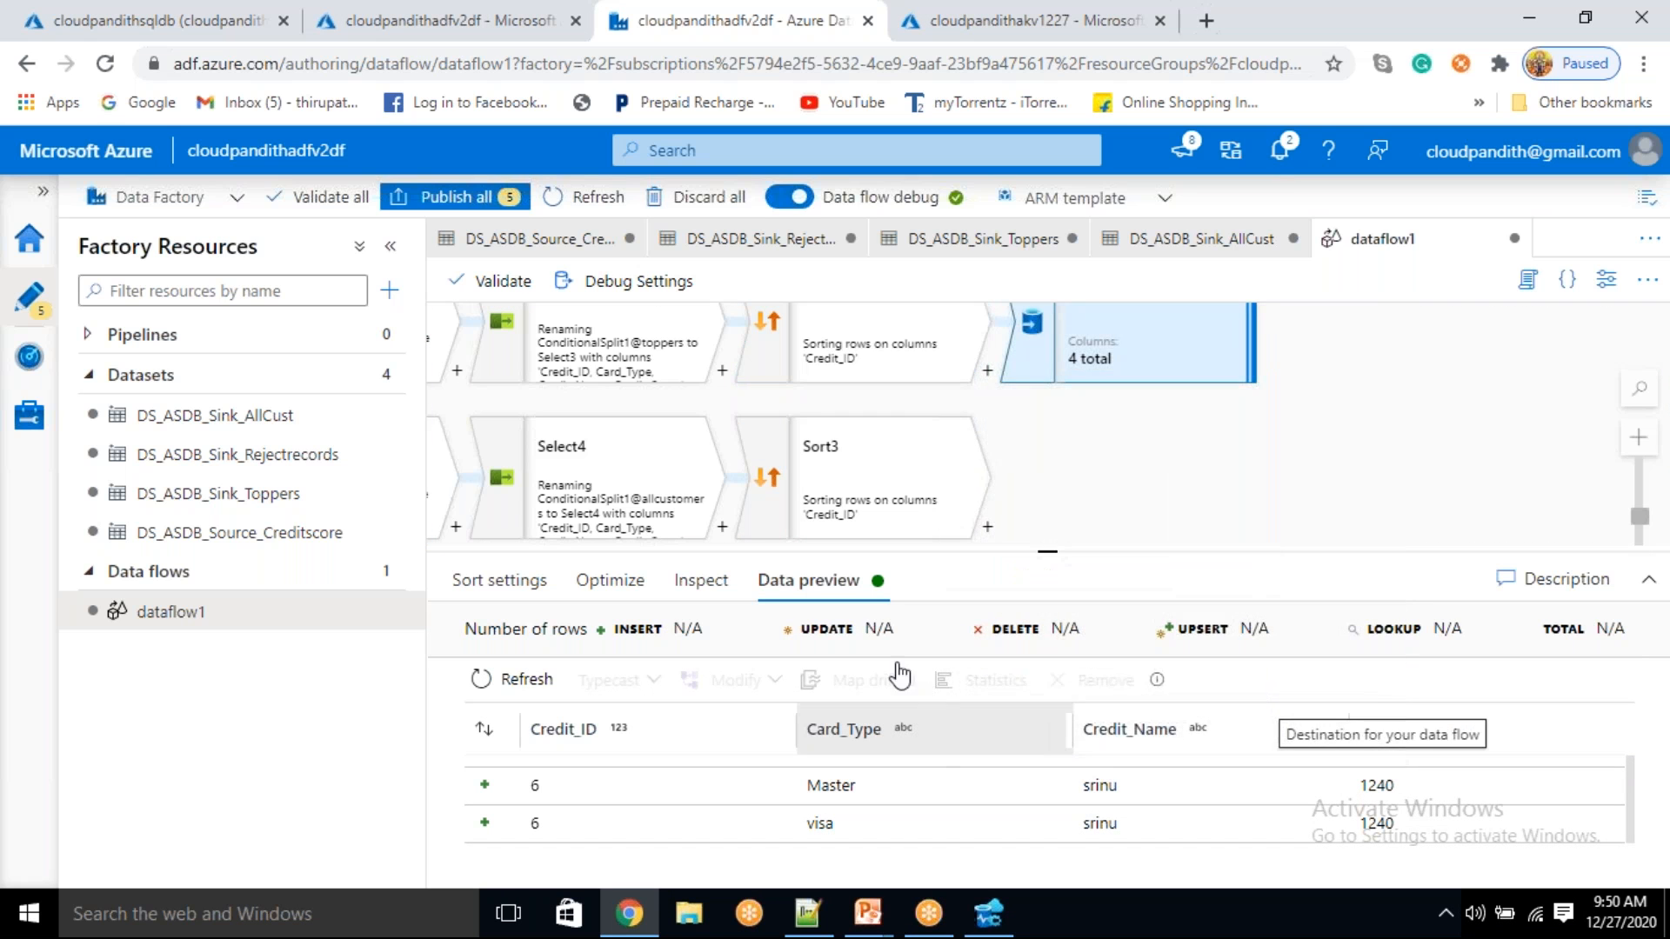
pyautogui.moveTo(1049, 543); pyautogui.dragTo(1075, 423)
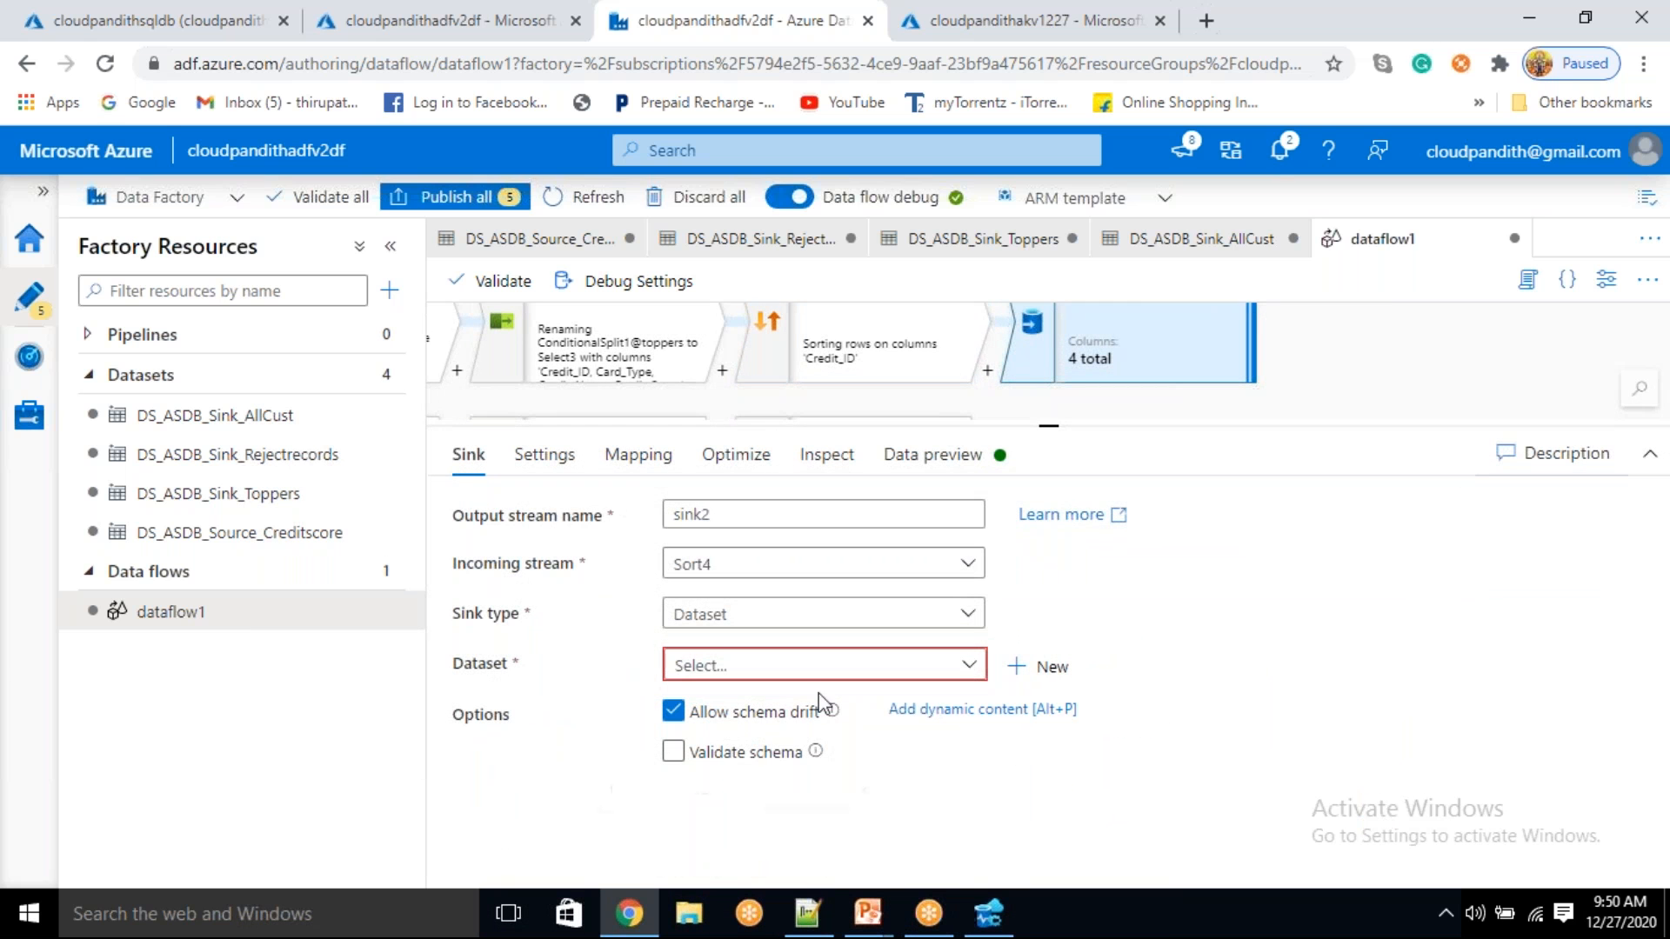
pyautogui.click(873, 672)
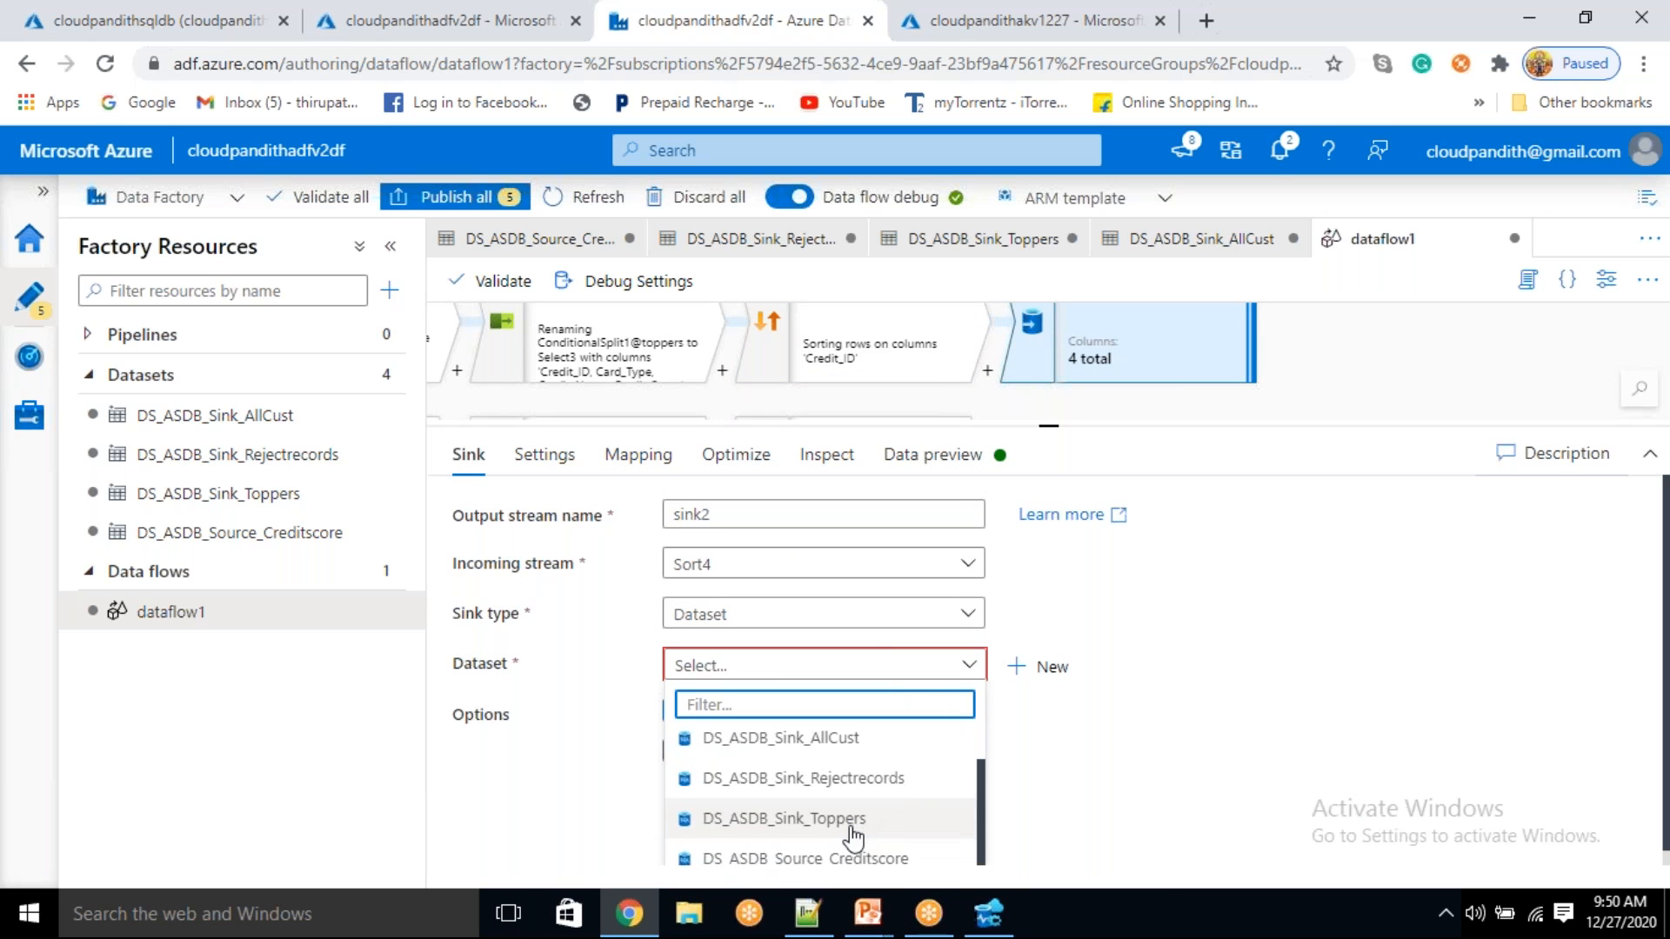
pyautogui.click(852, 828)
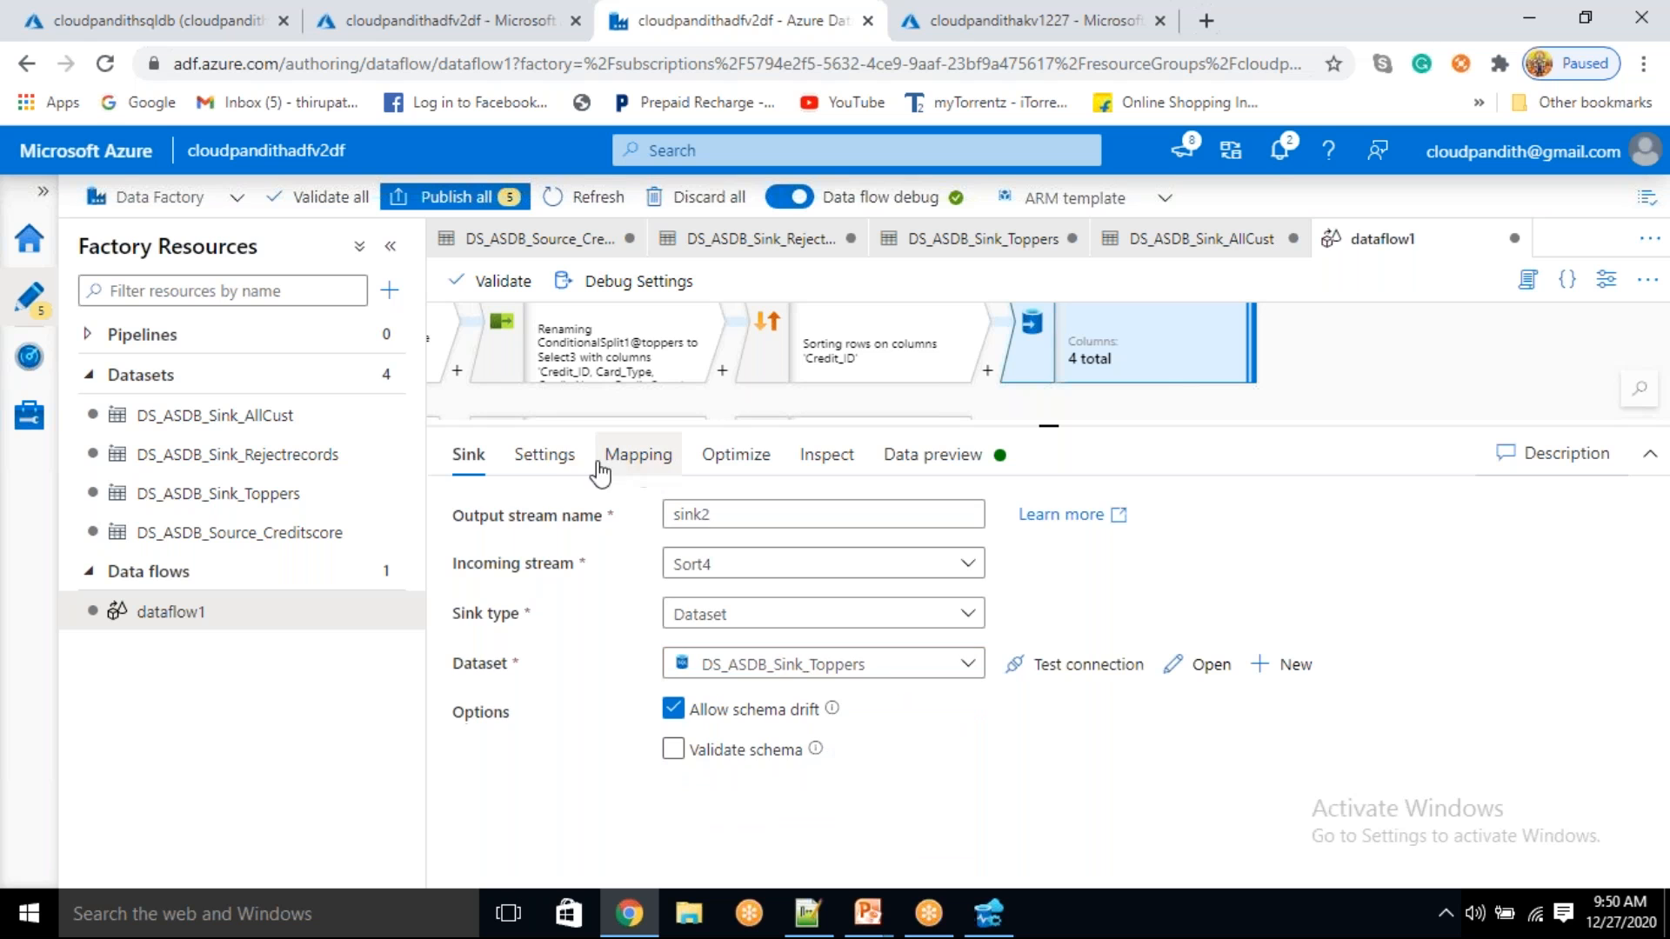
pyautogui.click(561, 455)
pyautogui.click(757, 676)
# - Add a sink after the allcustomers stream's Sort, using dataset DS_ASDB_Sink_AllCust and the Recreate table action
pyautogui.scroll(-3, 1304, 370)
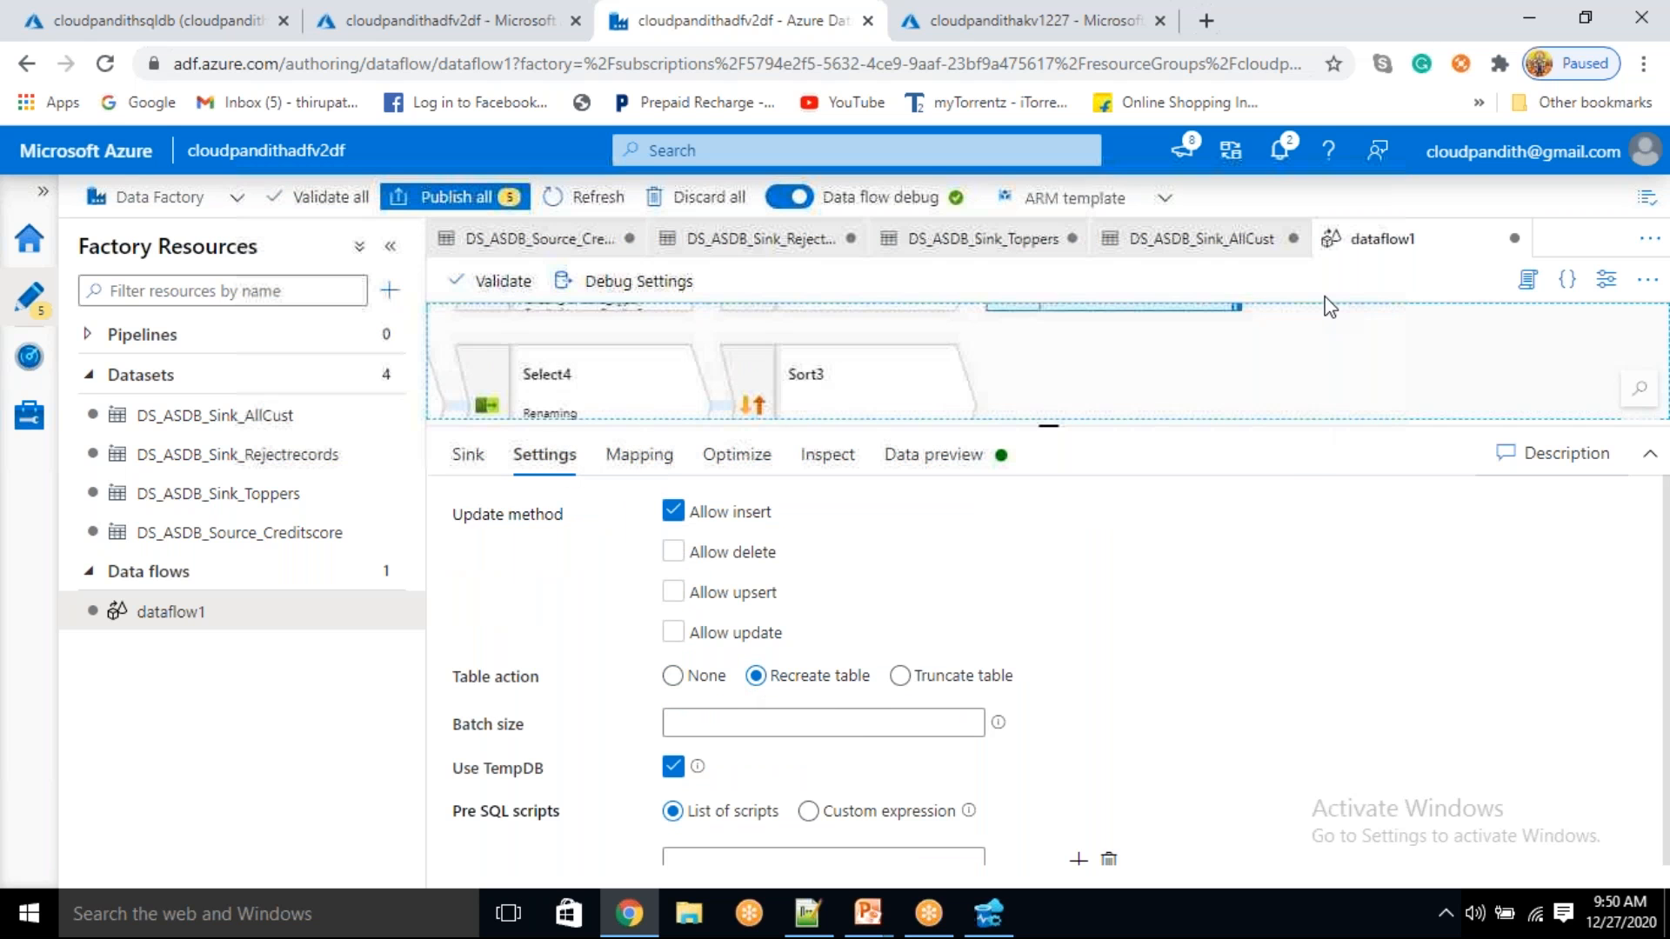
pyautogui.click(978, 395)
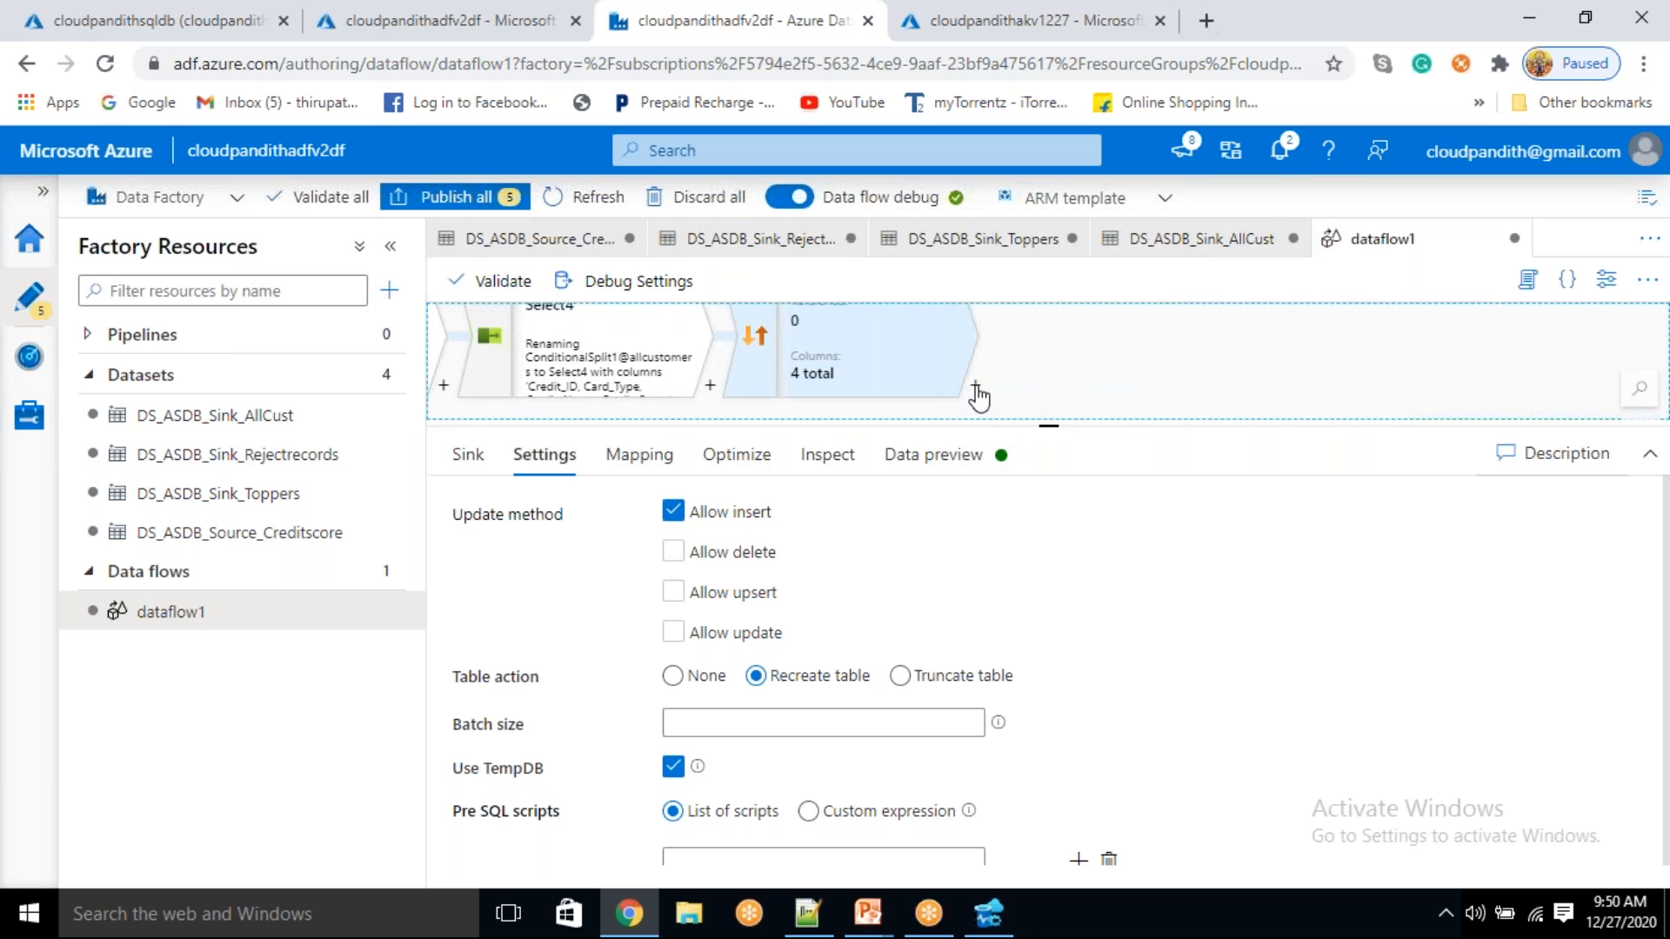
pyautogui.click(975, 385)
pyautogui.scroll(-8, 1070, 754)
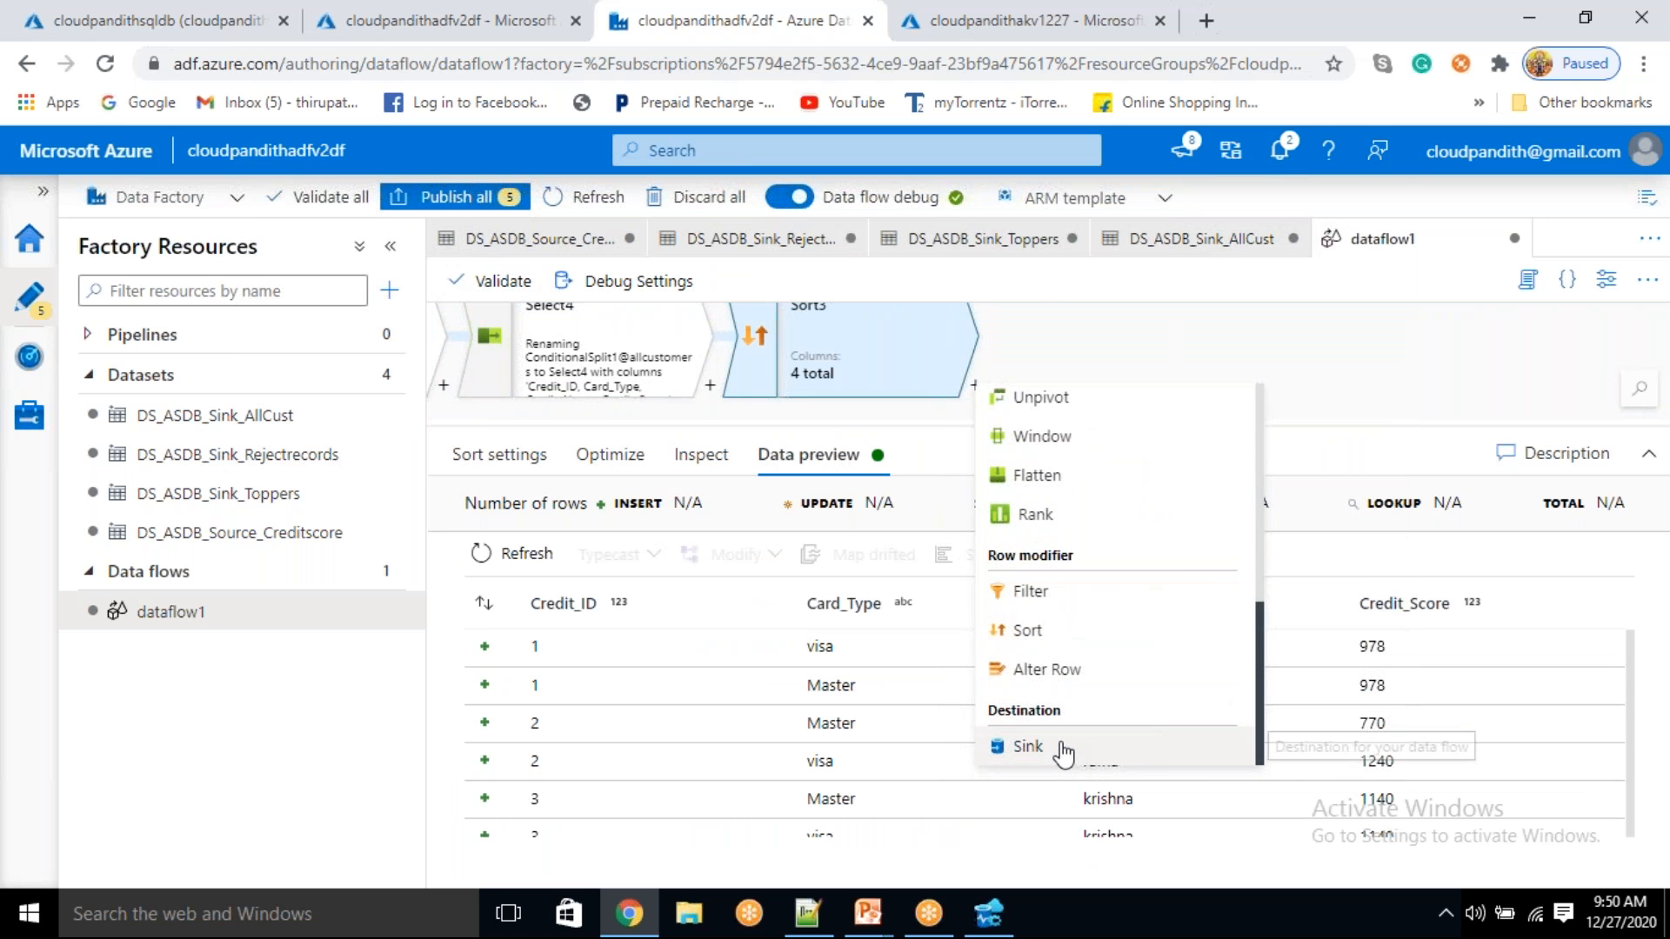
pyautogui.click(1028, 747)
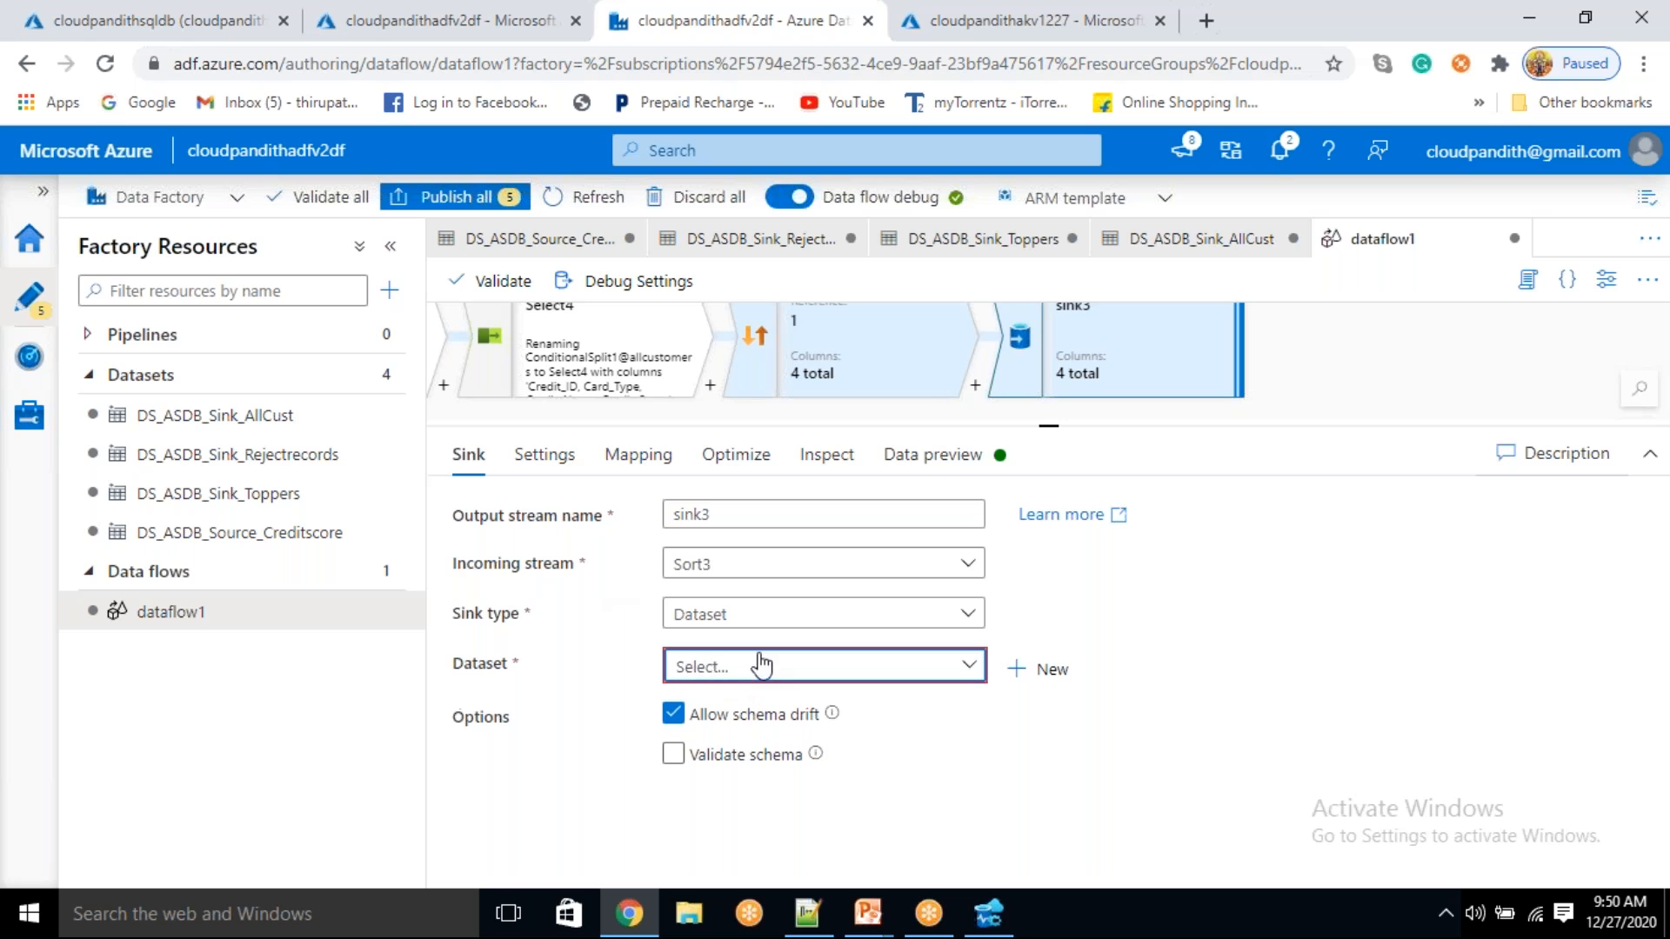
pyautogui.click(759, 666)
pyautogui.click(843, 788)
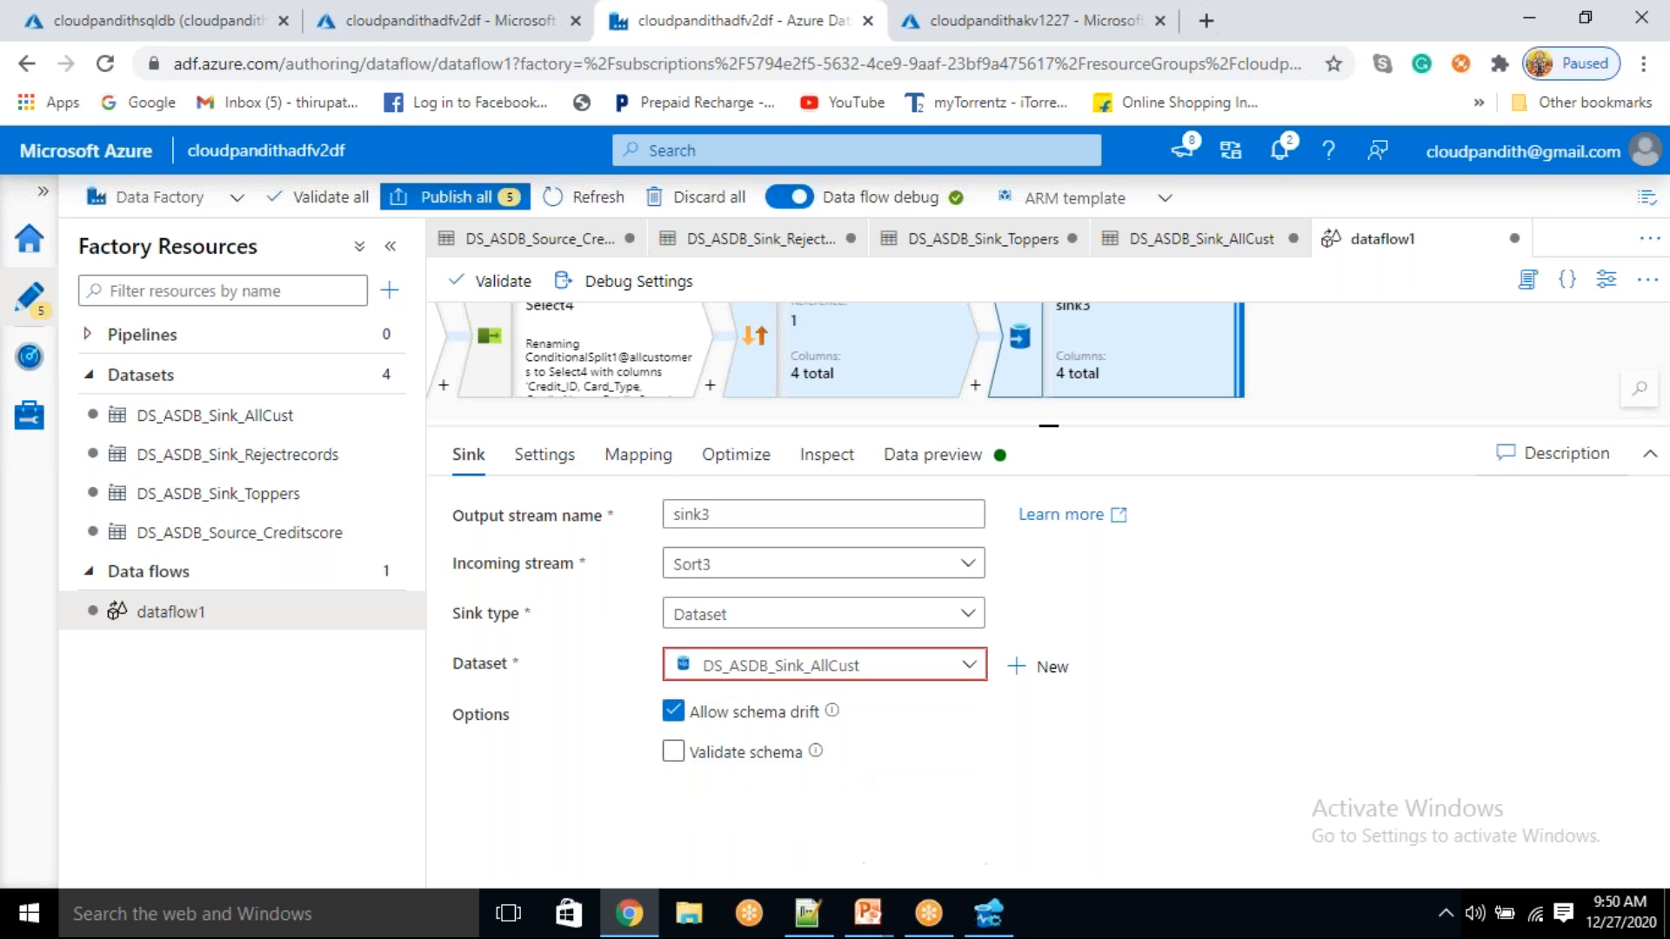
pyautogui.click(561, 459)
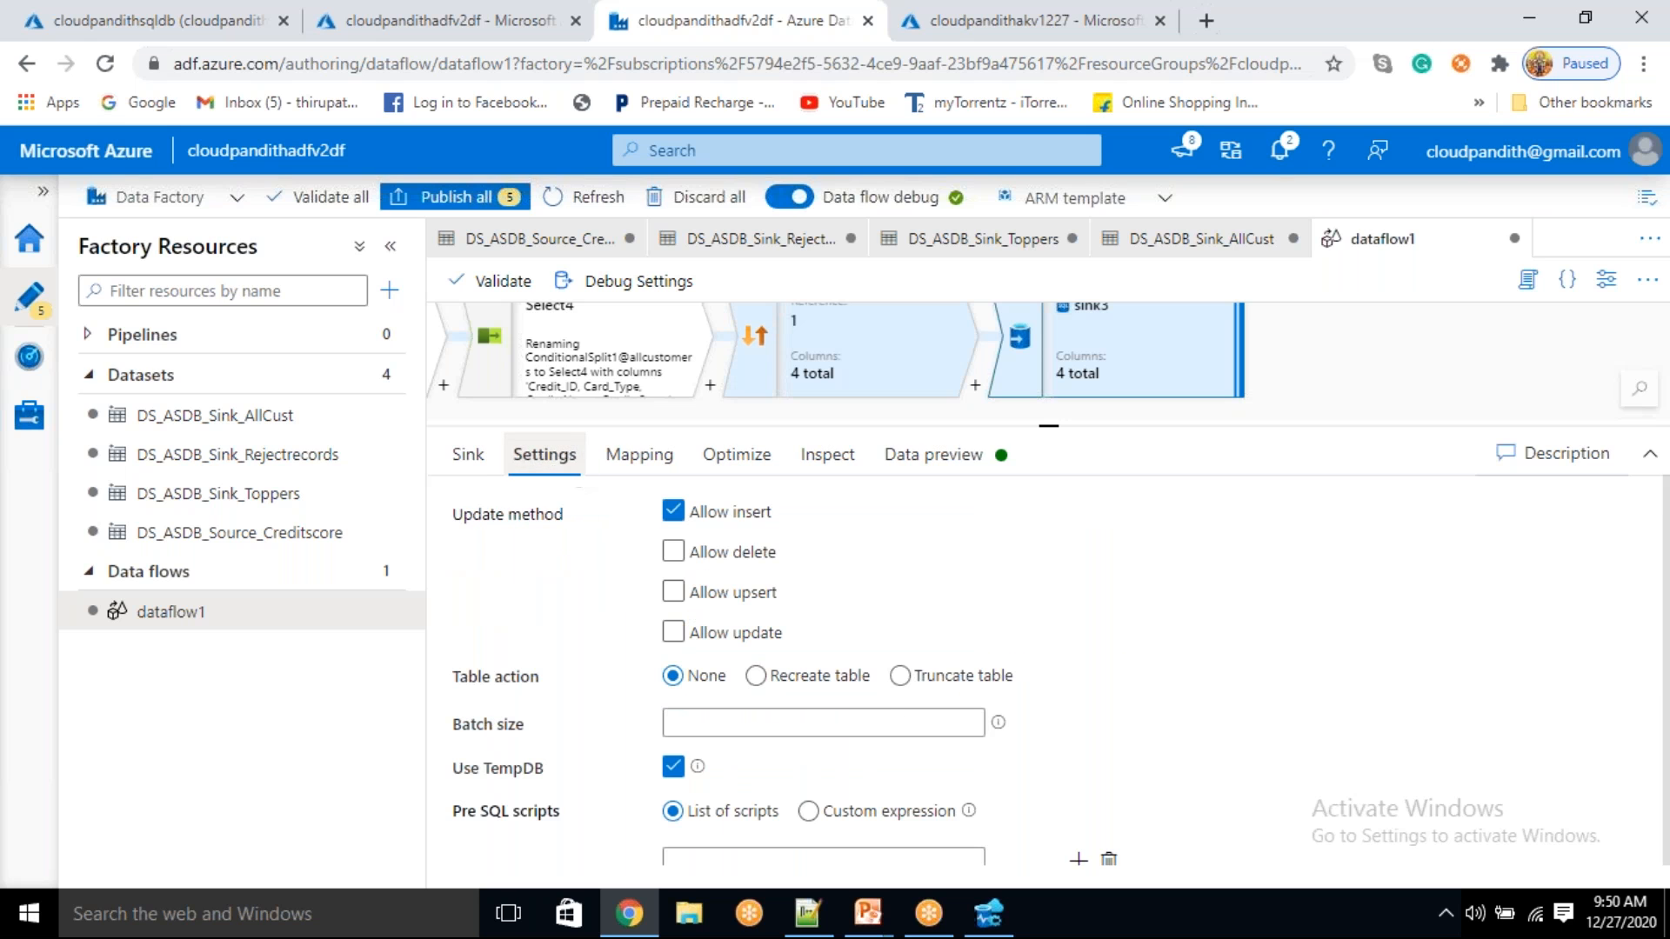
pyautogui.click(760, 680)
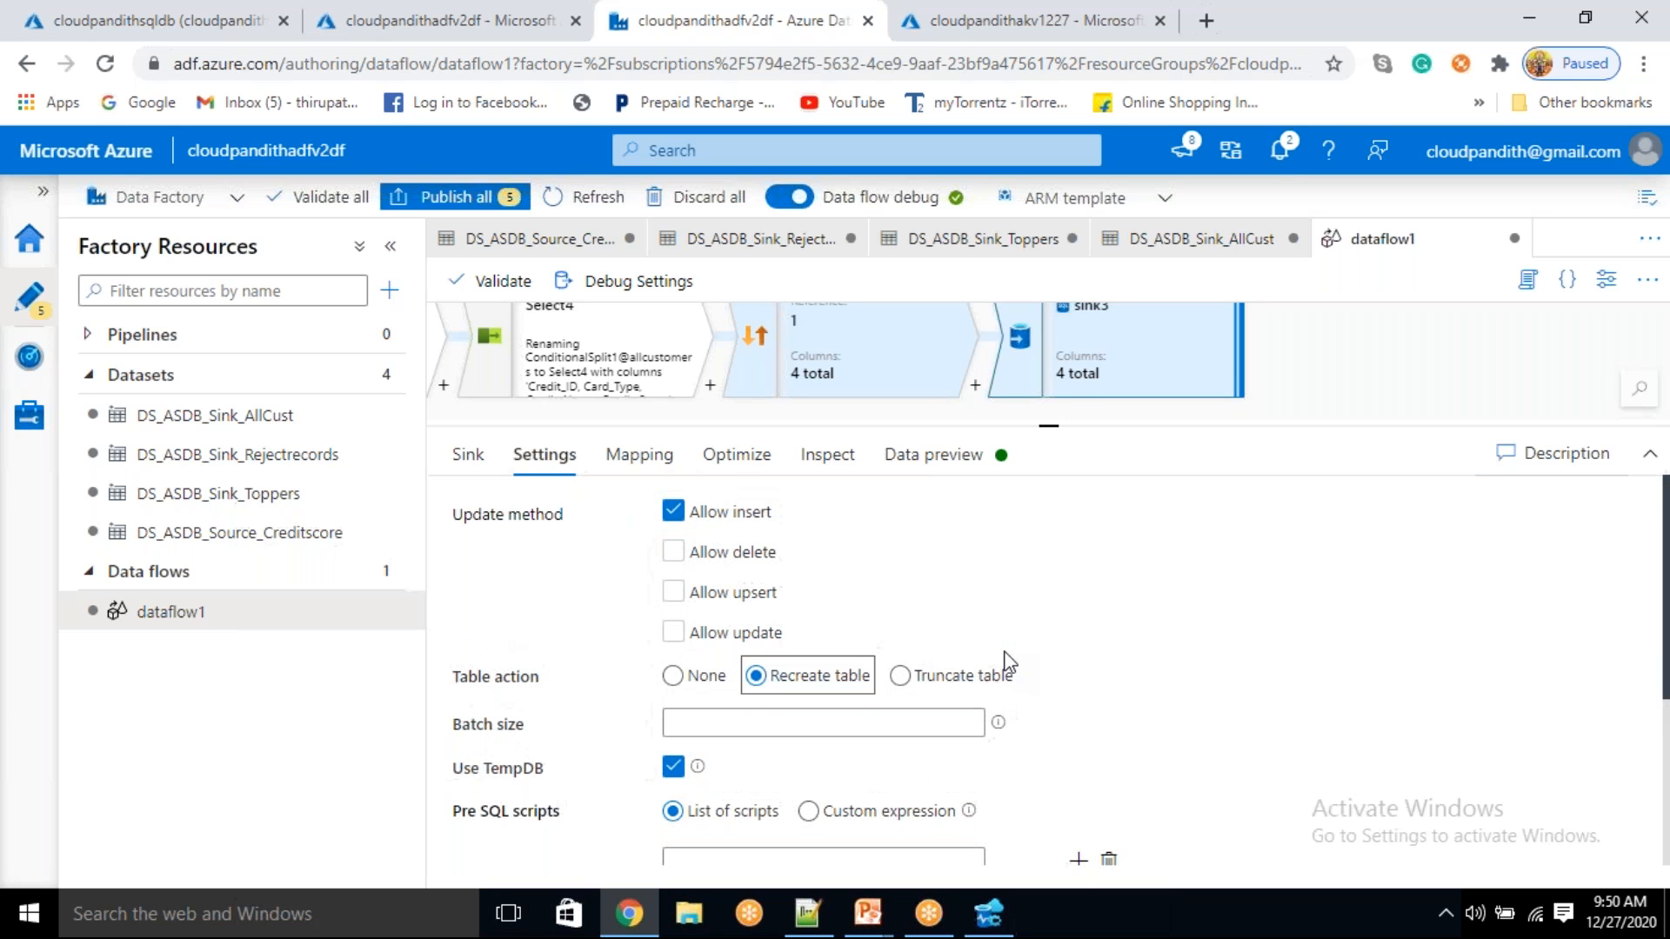
# - Create a new pipeline named pl_df_creditscore_stats and close its properties
pyautogui.click(390, 289)
pyautogui.click(437, 336)
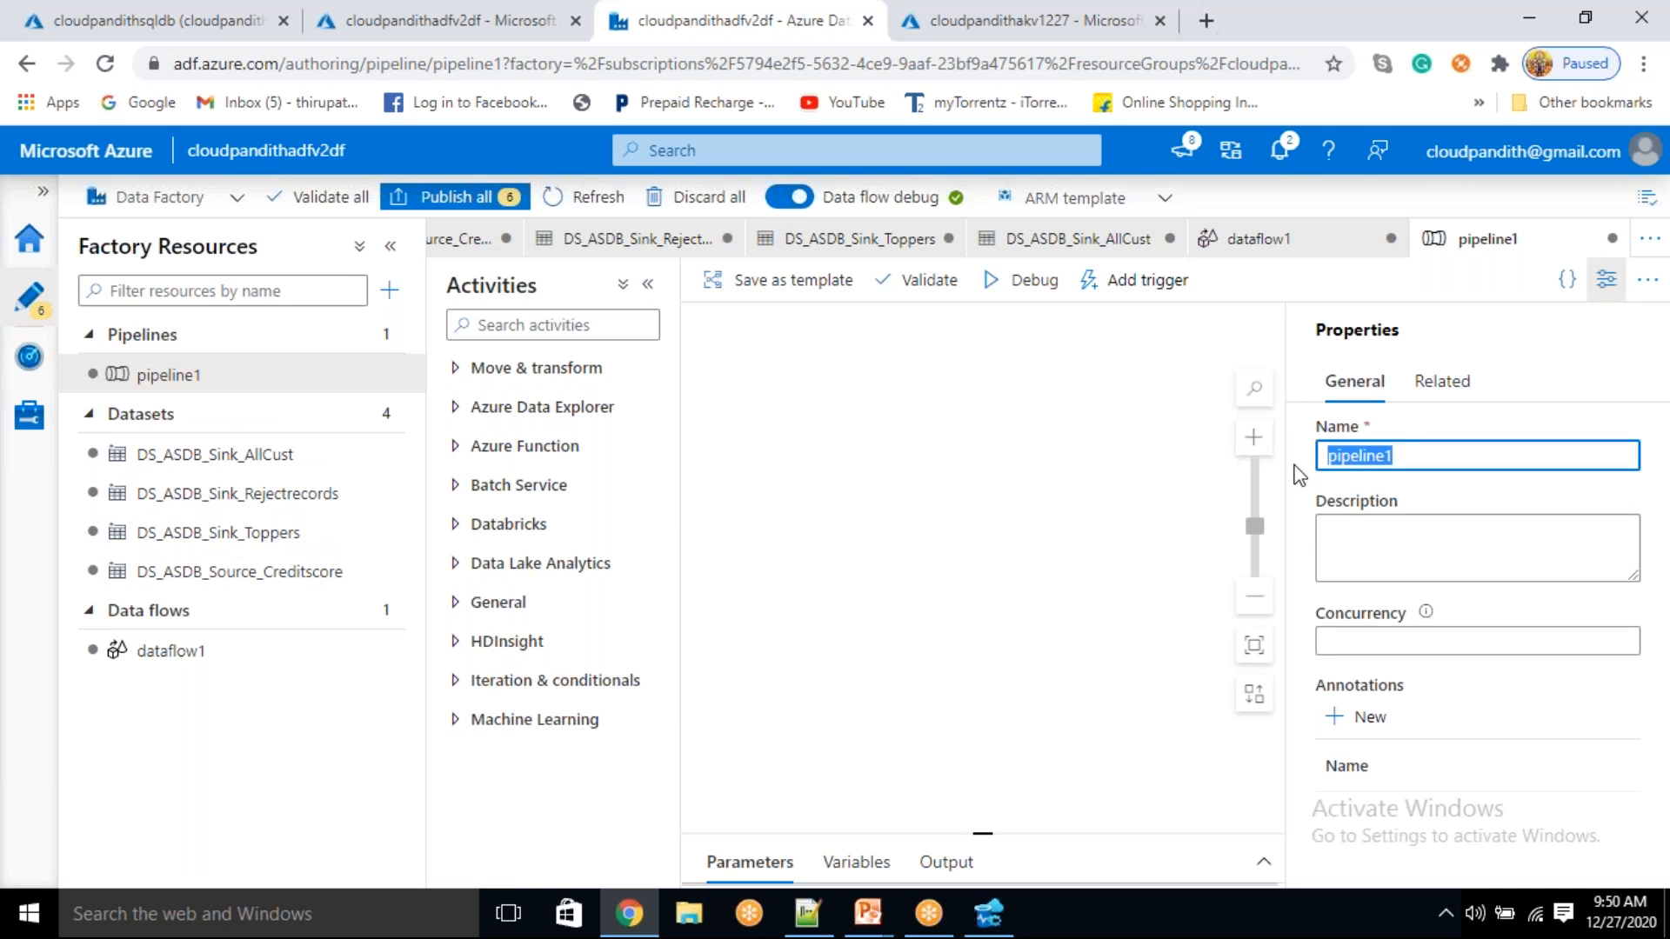
pyautogui.press('BackSpace')
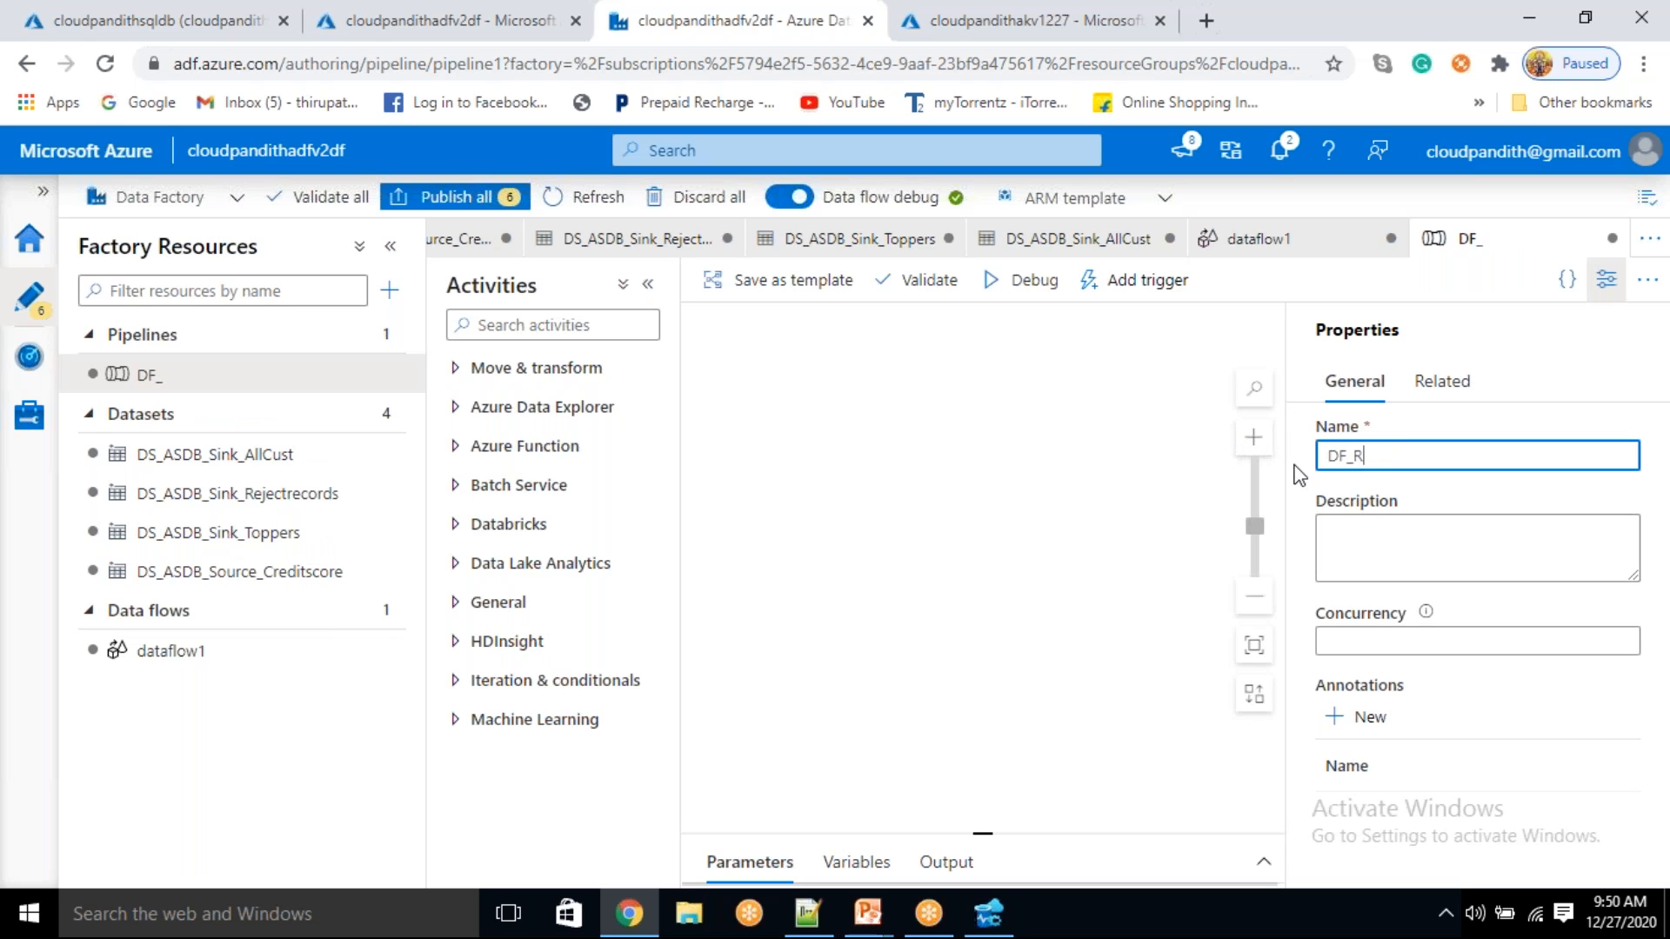
pyautogui.write('pl_df_credit')
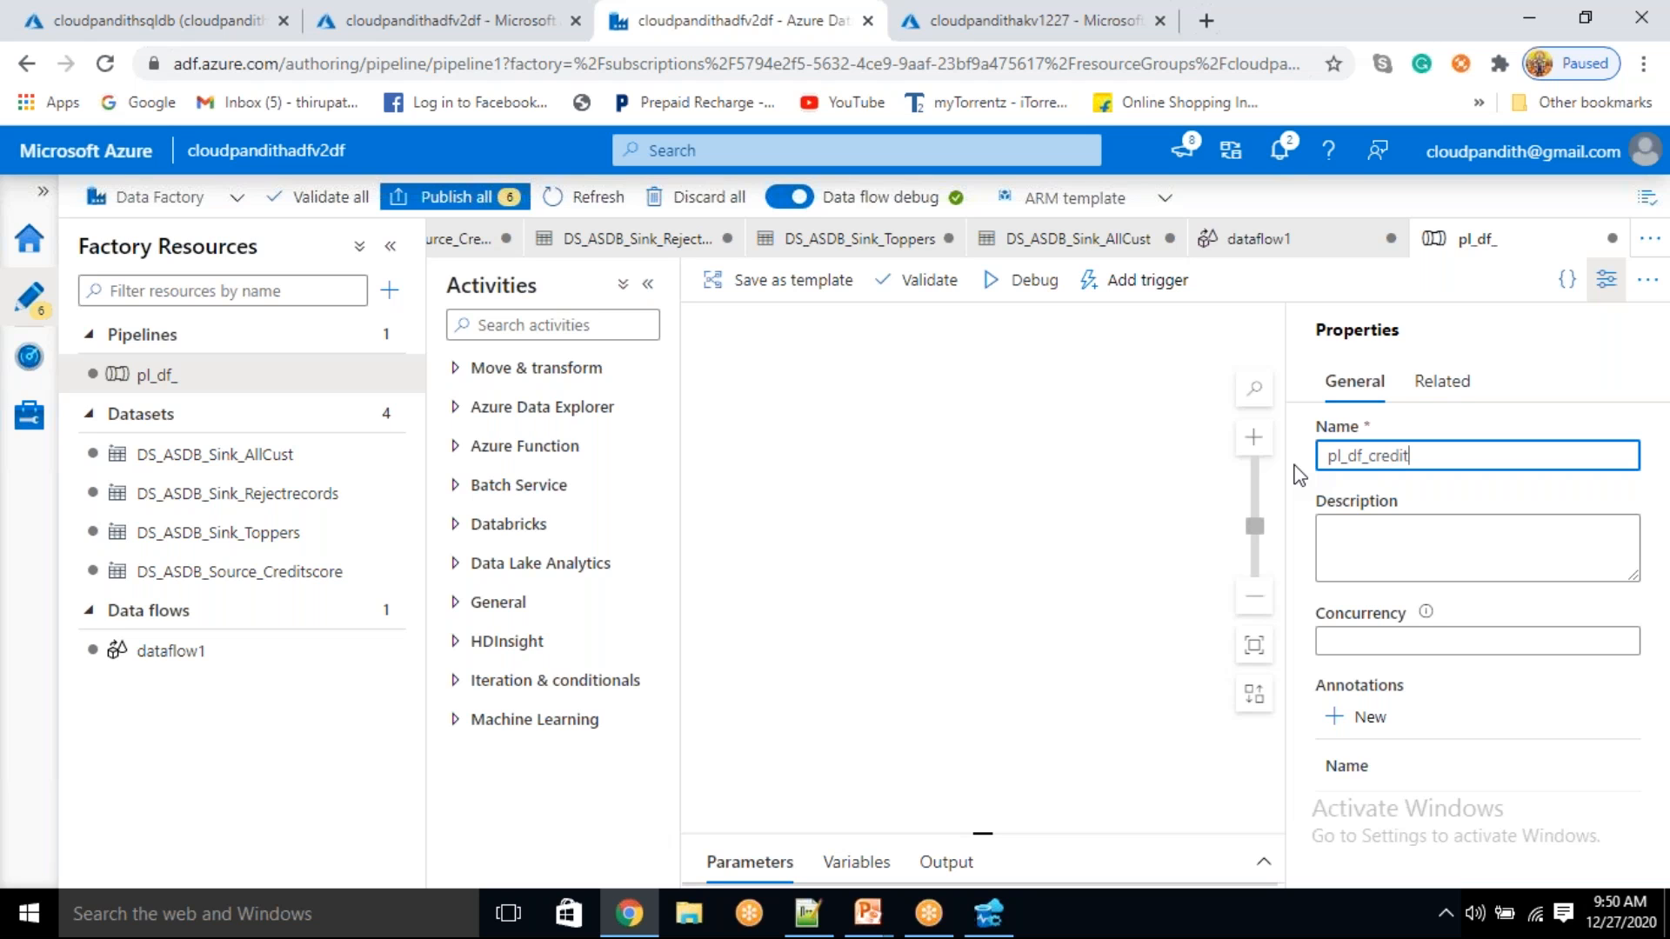
pyautogui.write('score_stats')
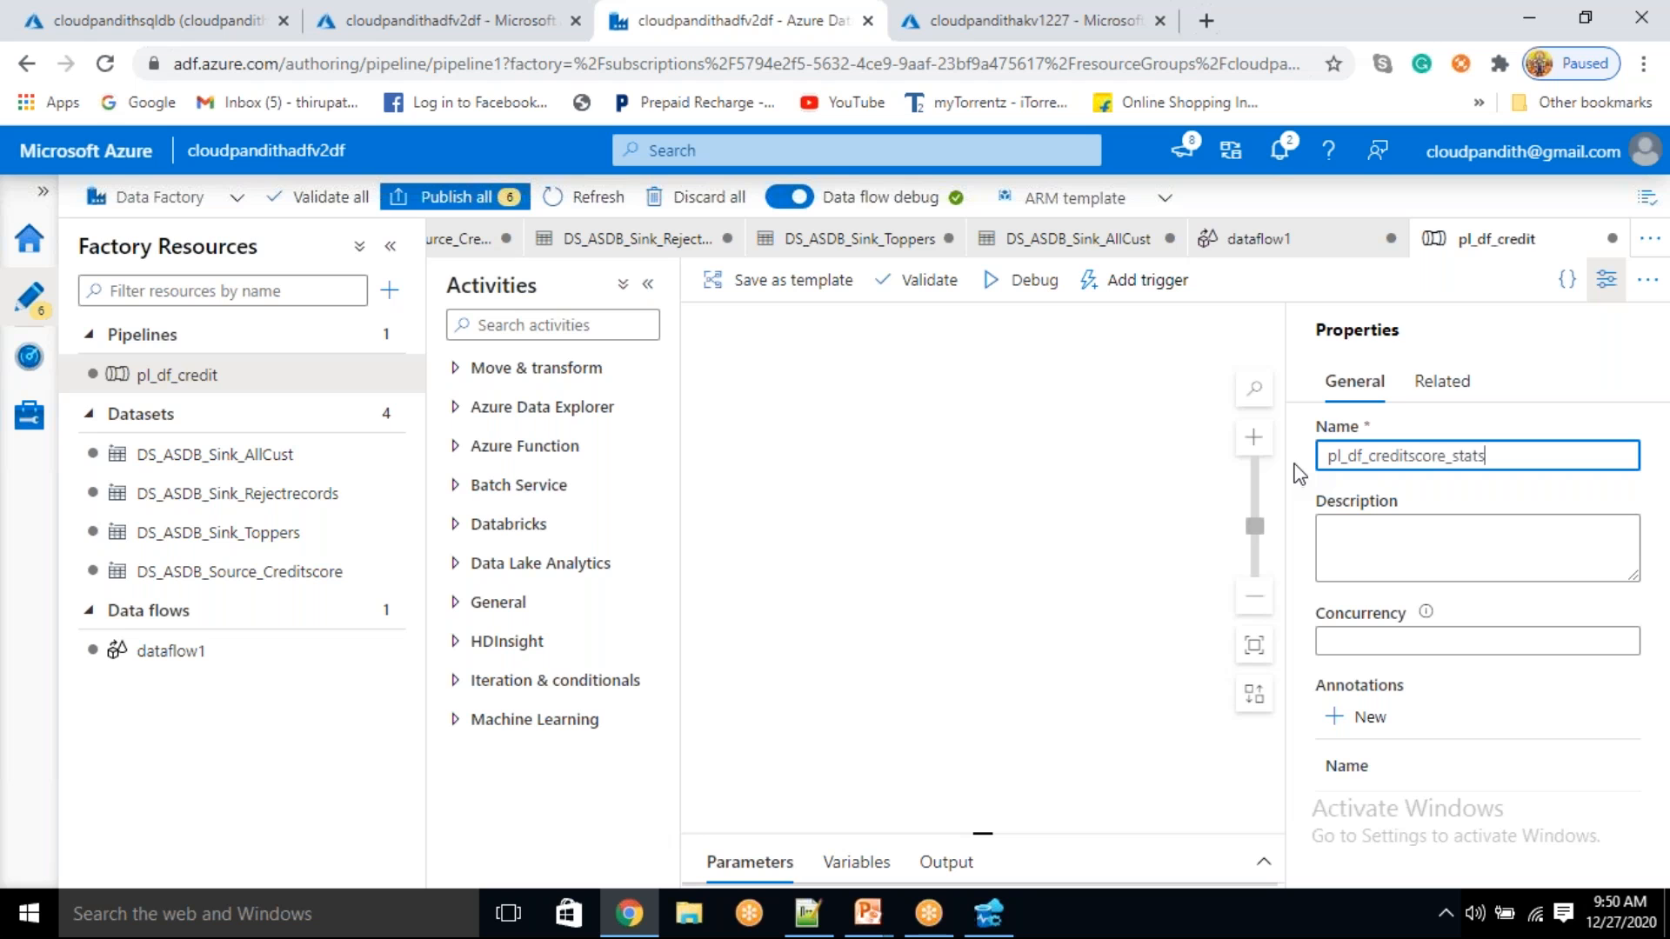
pyautogui.click(1616, 293)
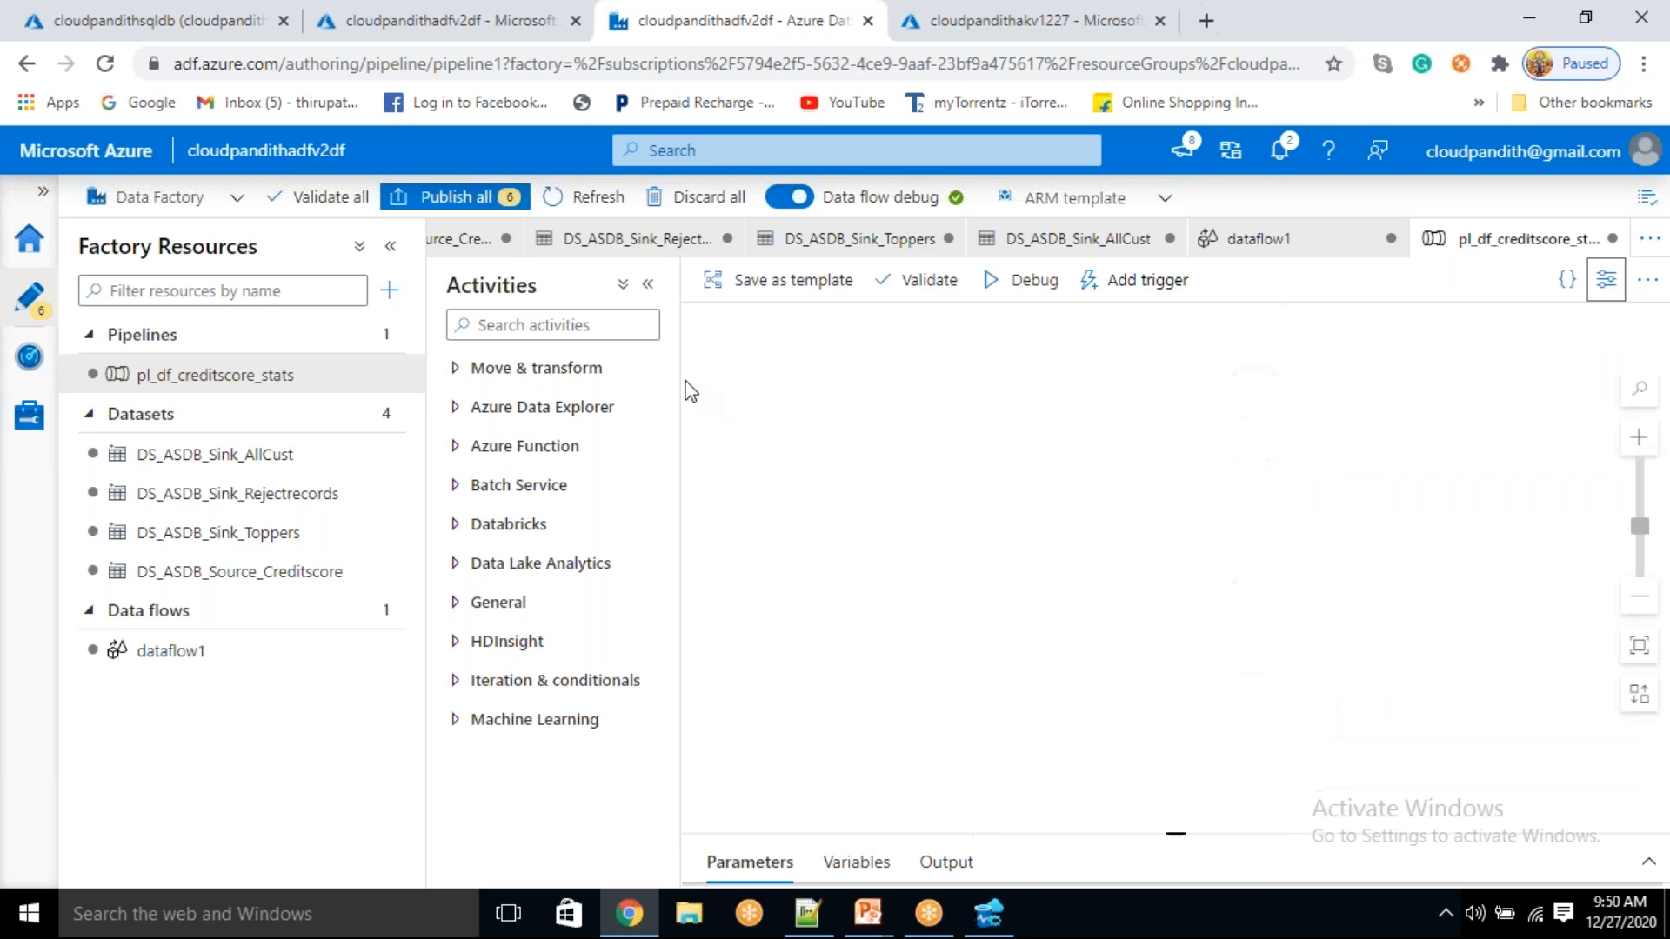
# - Add a Data flow activity to the pipeline that uses the existing data flow dataflow1
pyautogui.click(485, 374)
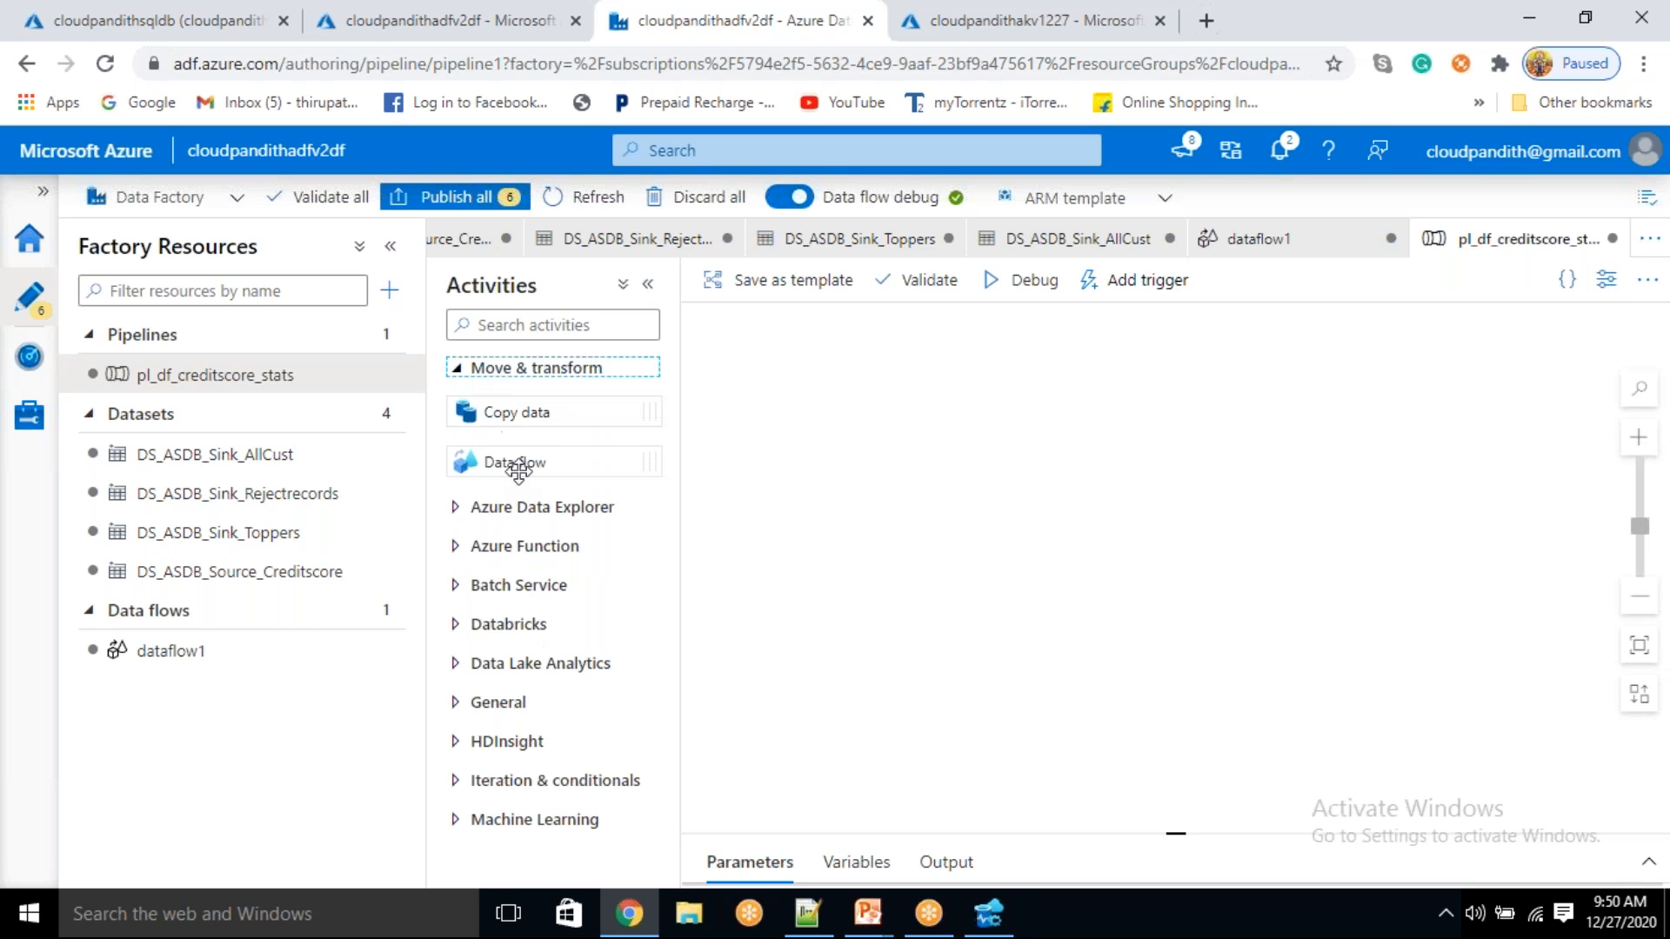
pyautogui.moveTo(522, 460); pyautogui.dragTo(1152, 518)
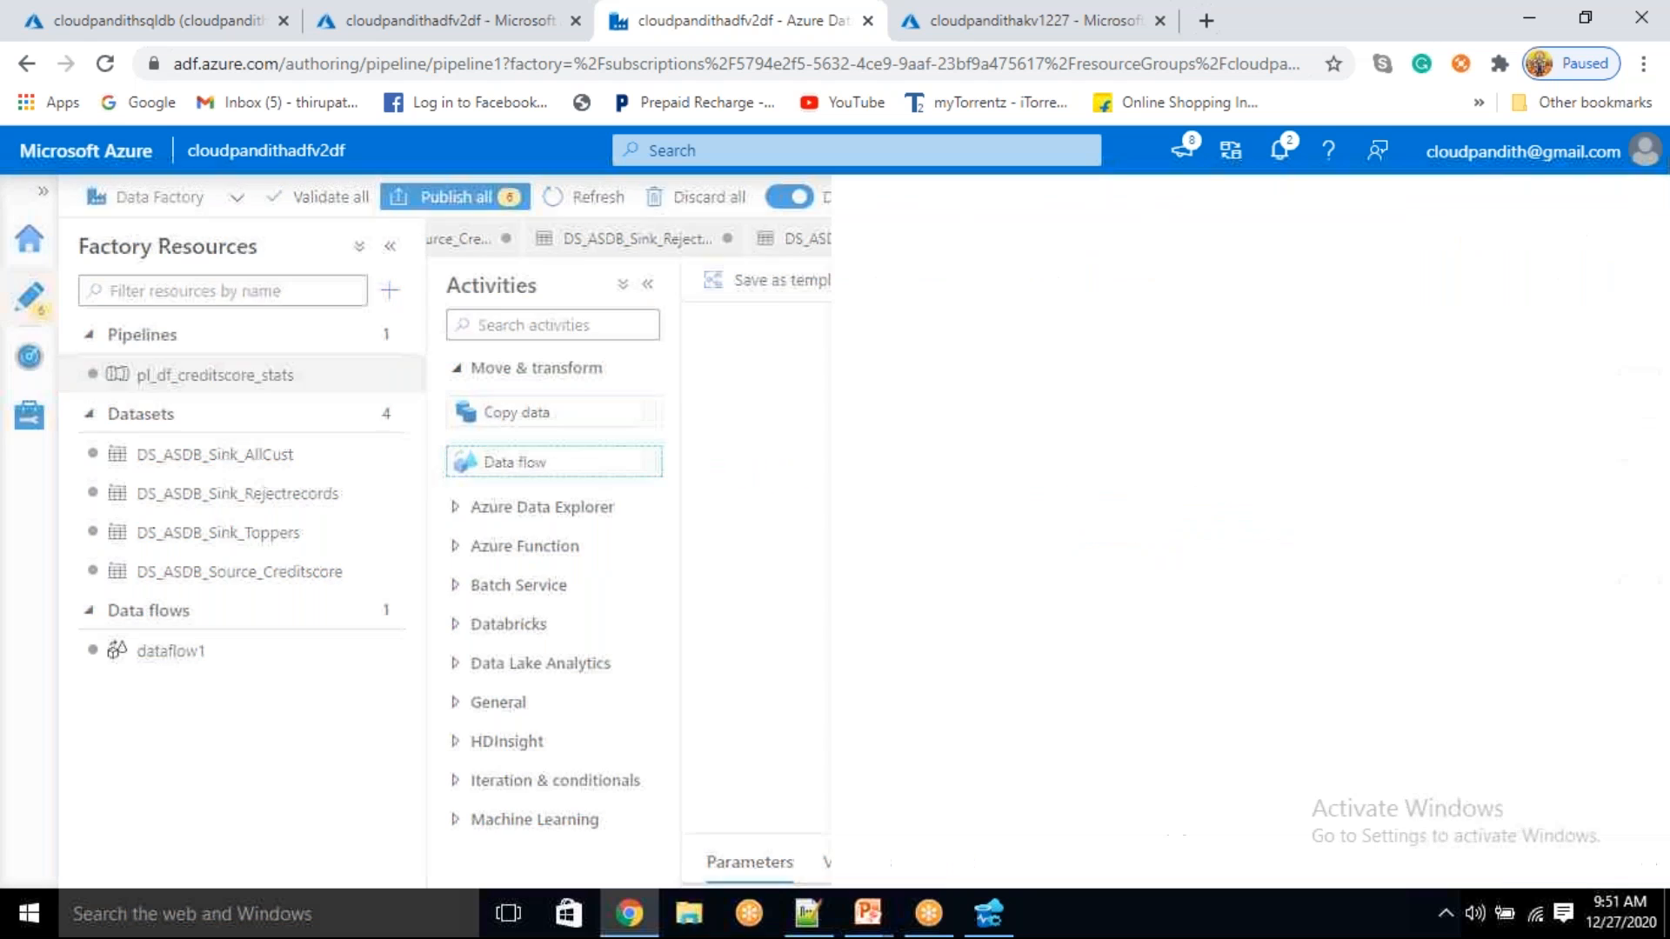
pyautogui.click(1096, 353)
pyautogui.click(1070, 403)
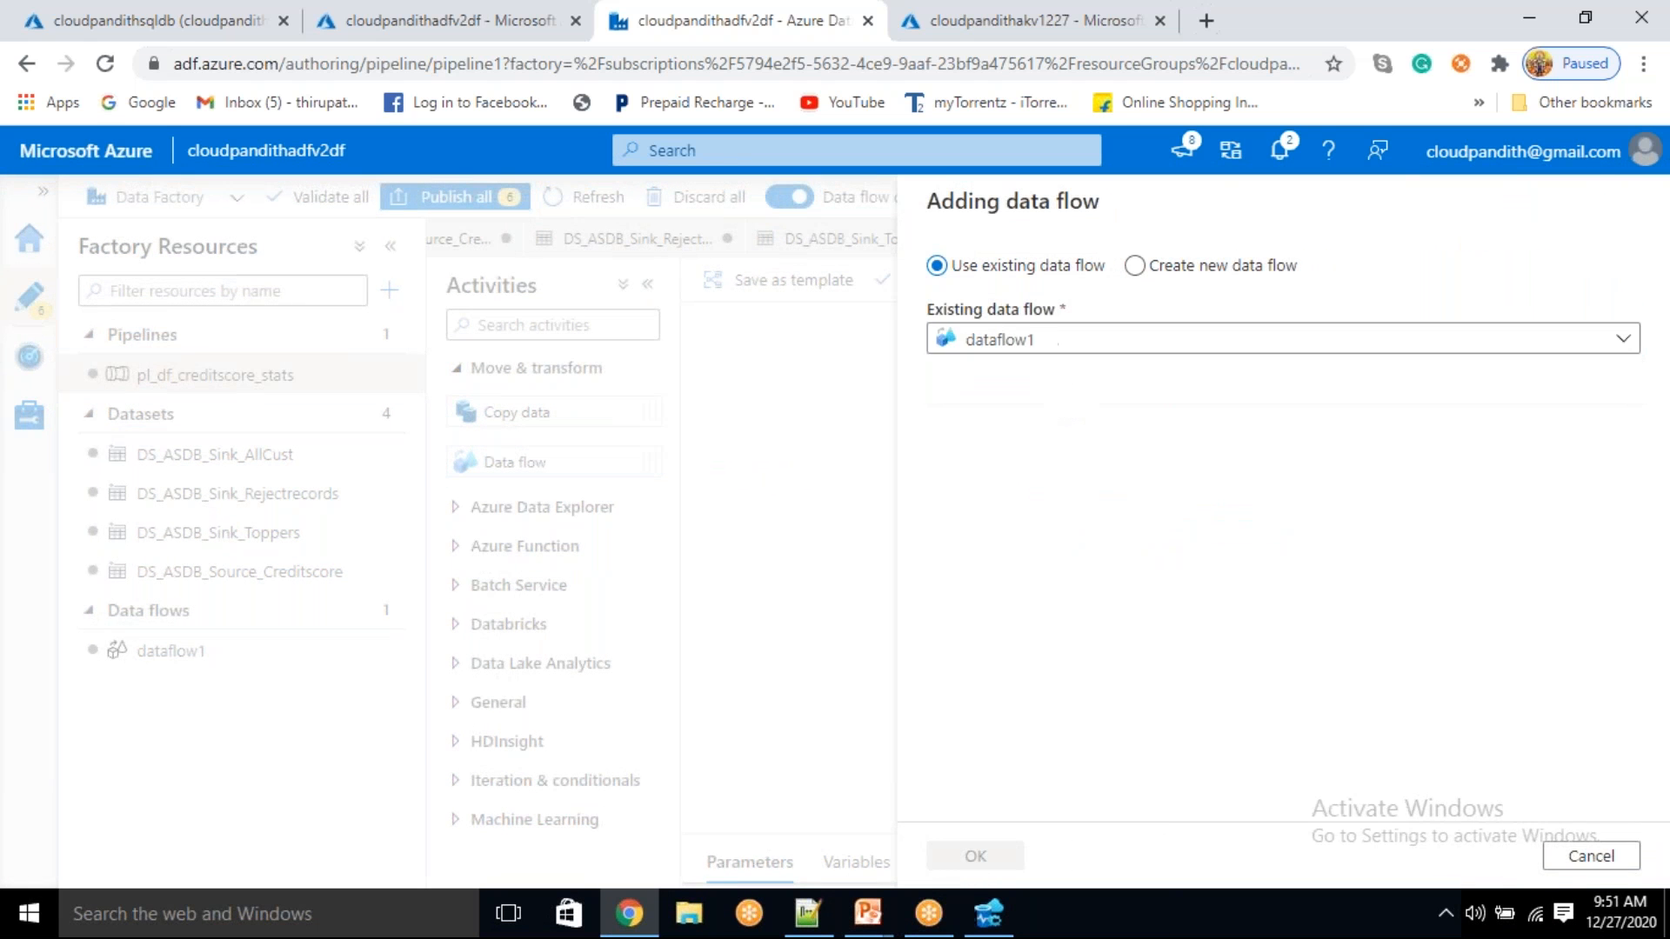
pyautogui.click(992, 861)
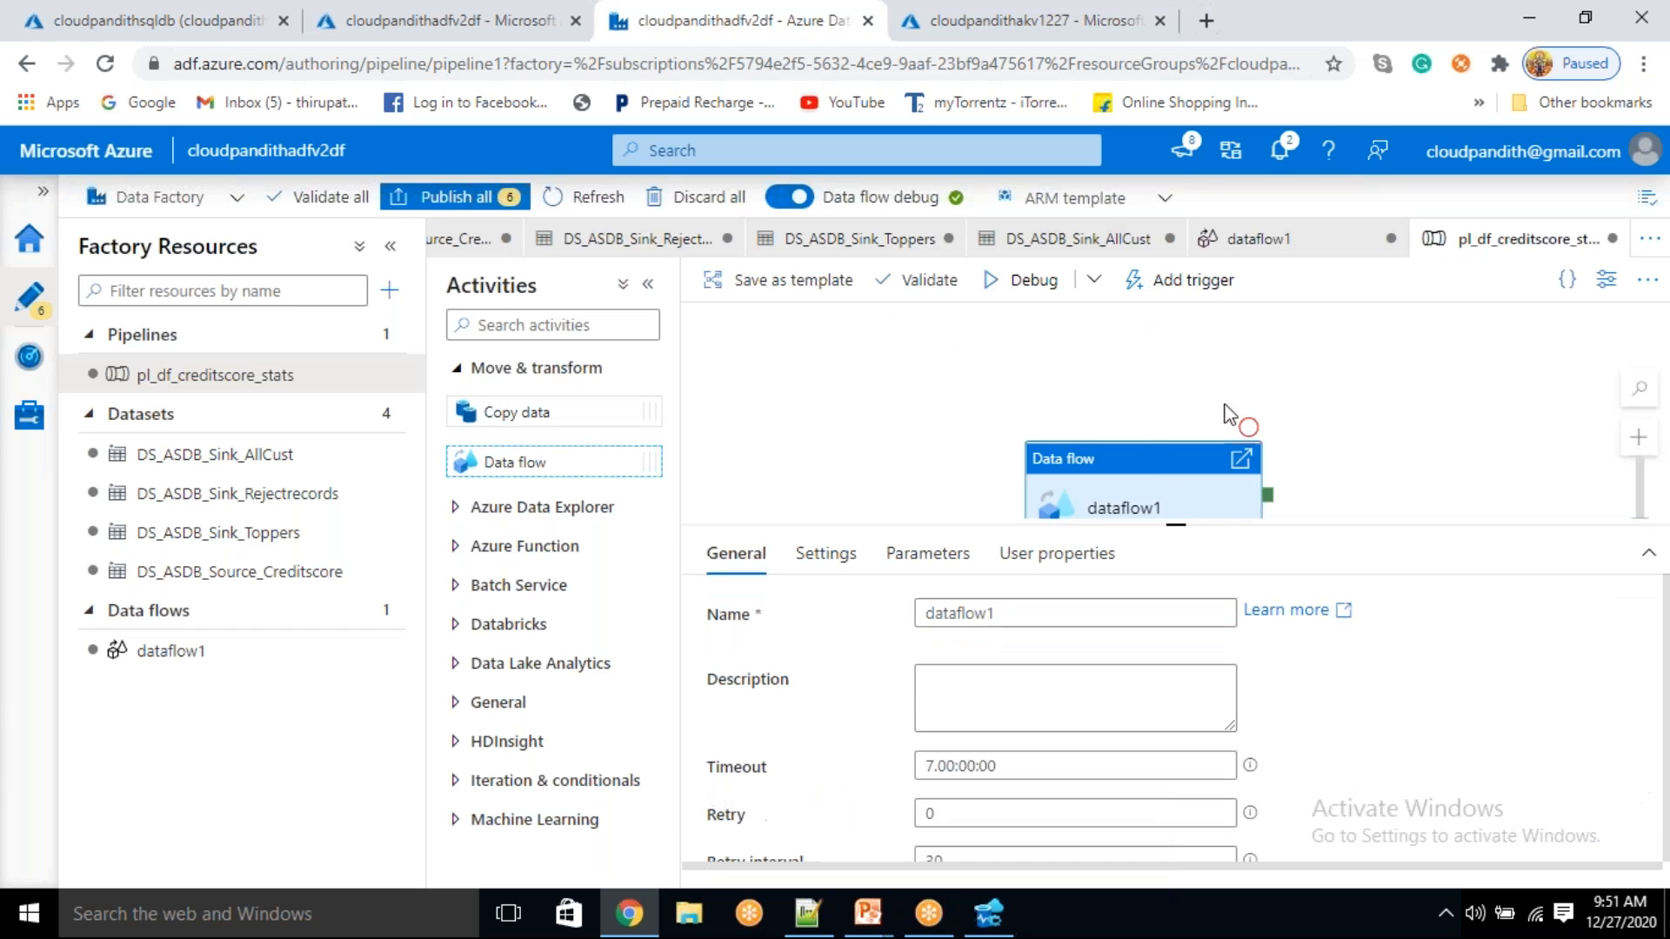
pyautogui.click(1181, 461)
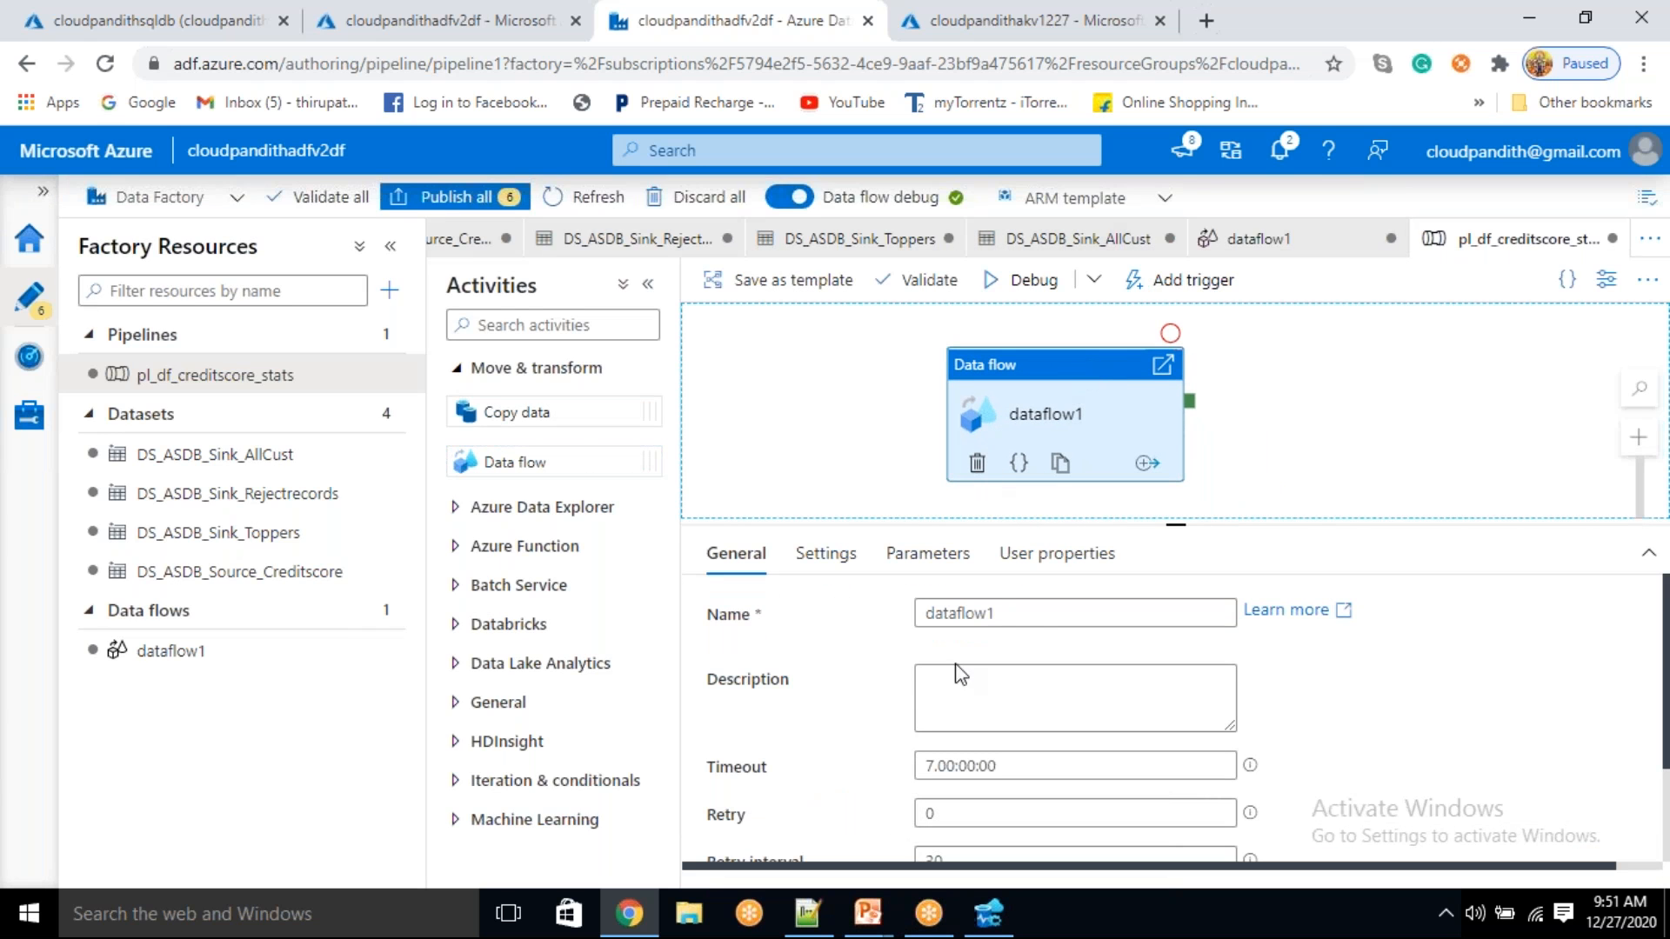
# - Rename the pipeline's Data flow activity as df_creditscore_stats and show its settings
pyautogui.moveTo(1023, 614); pyautogui.dragTo(939, 615)
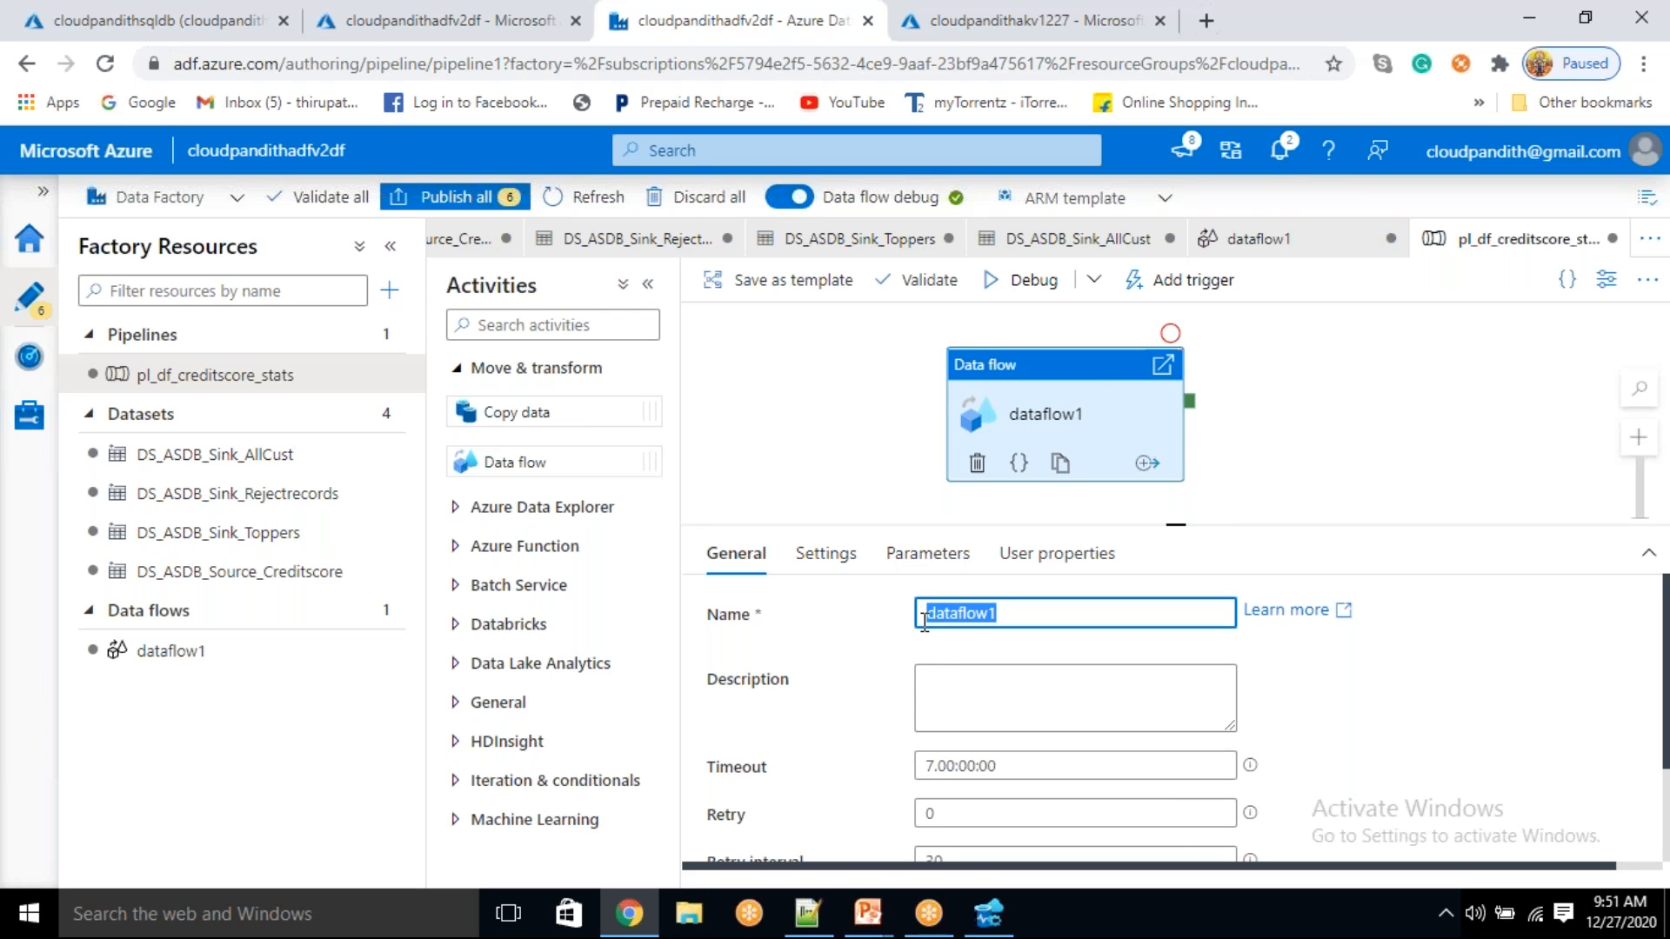
pyautogui.press('BackSpace')
pyautogui.write('df_creditscore_')
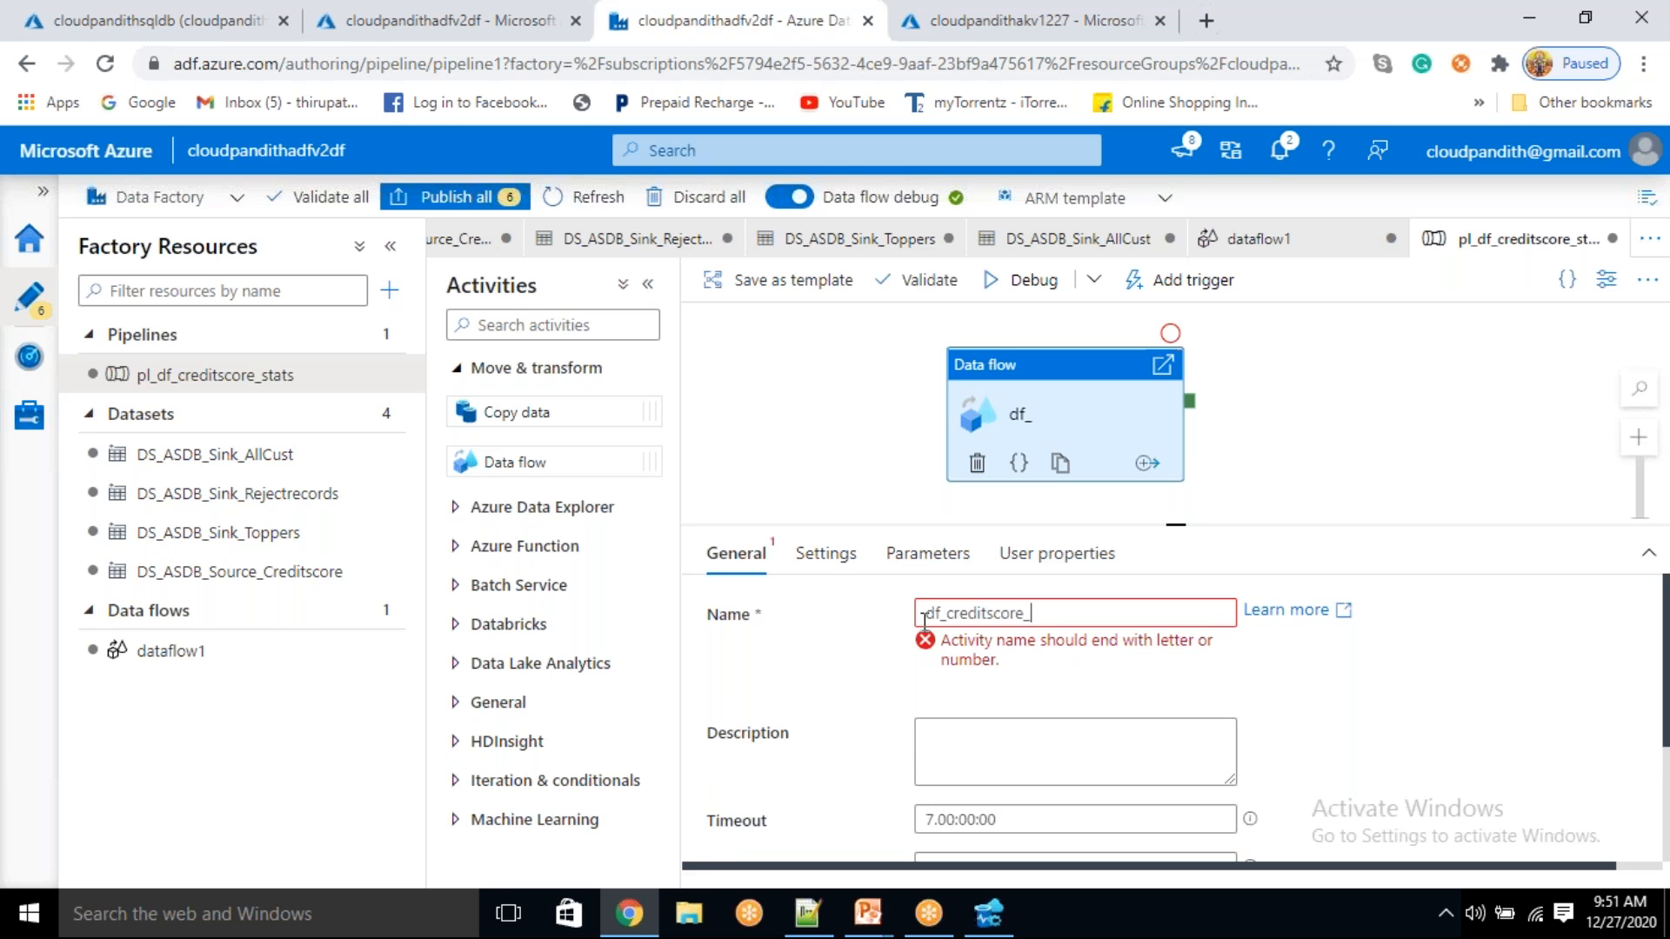
pyautogui.write('stats')
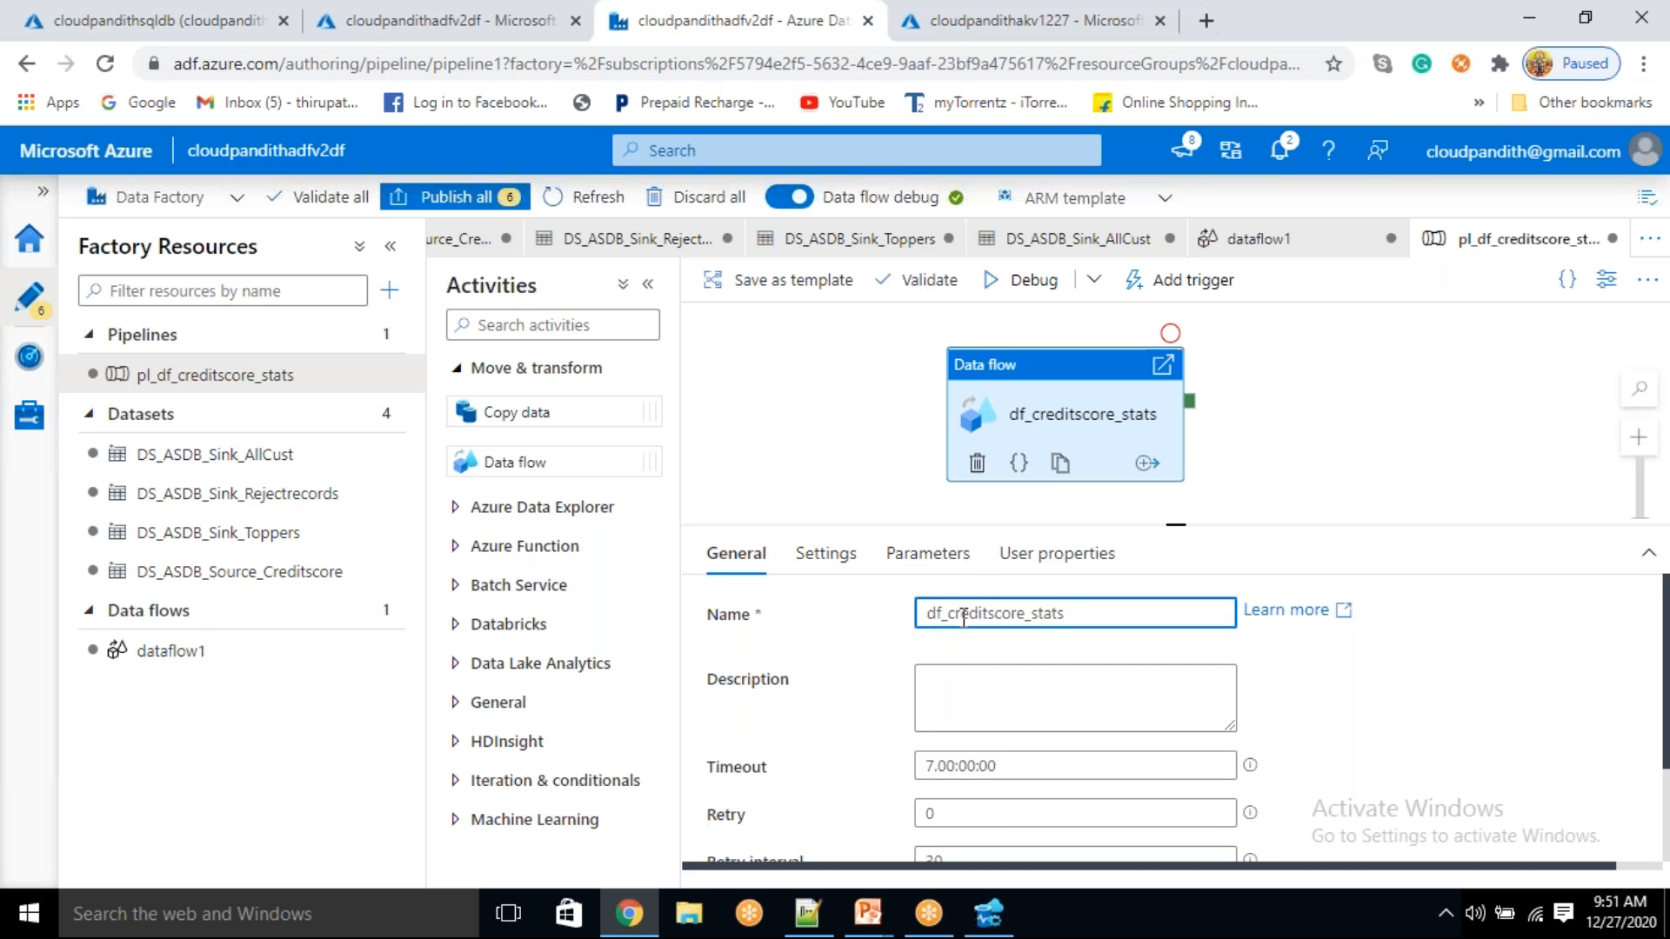
pyautogui.click(844, 562)
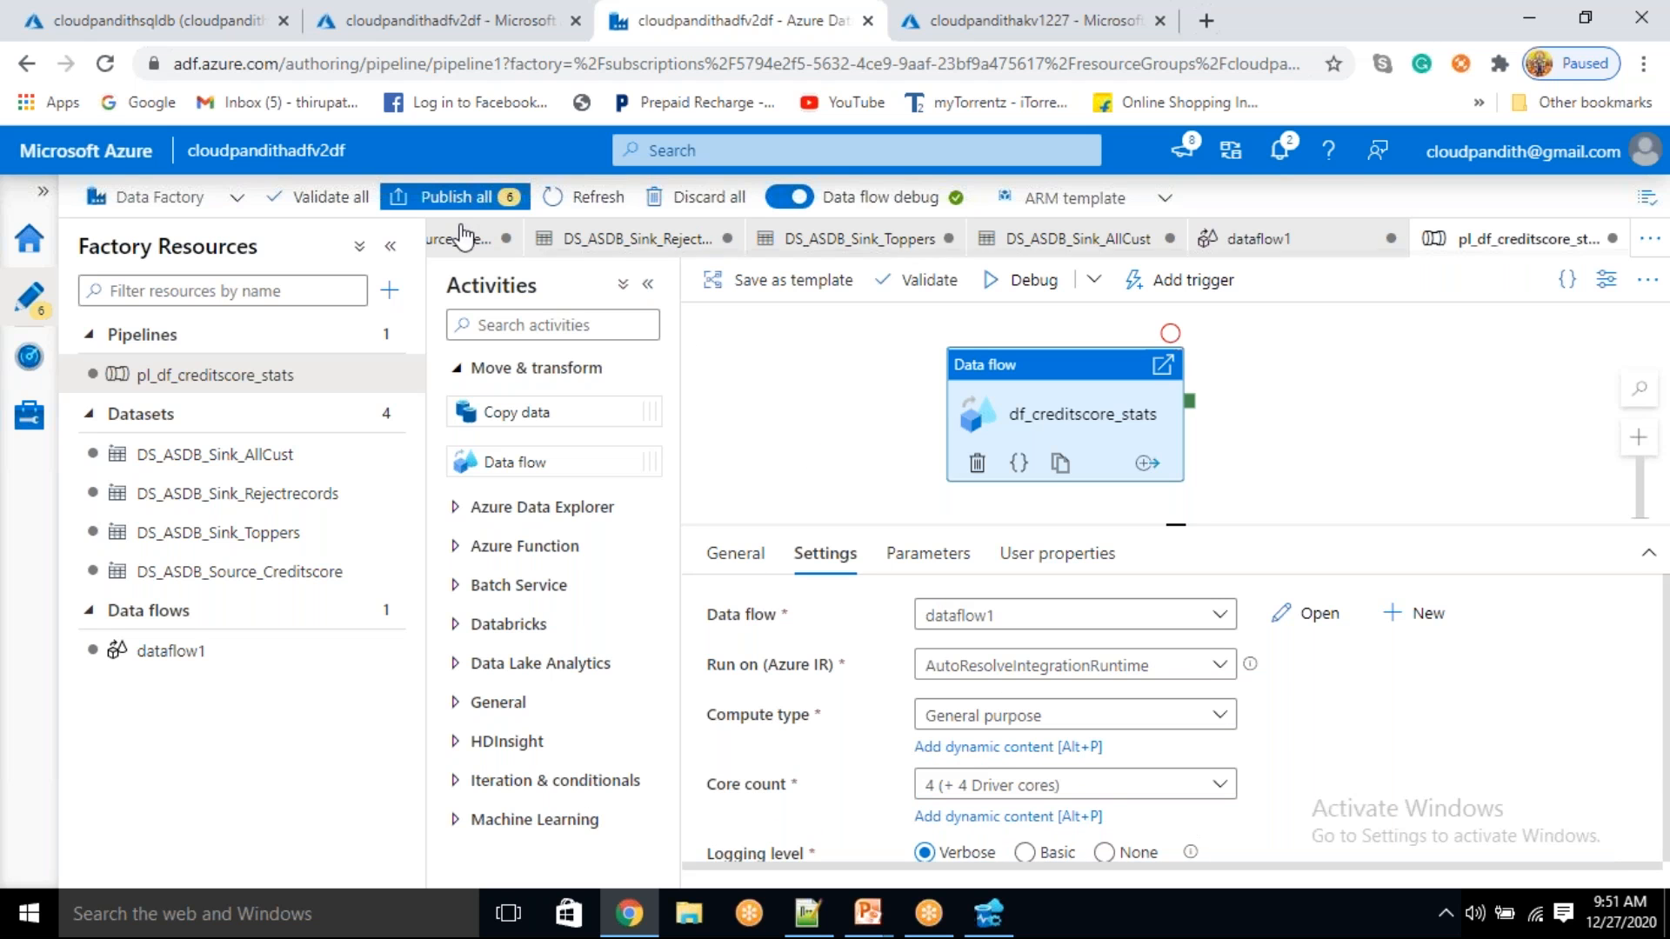
# - Publish all pending changes to the factory and validate the pipeline, dismissing the validation output and the notification
pyautogui.click(456, 199)
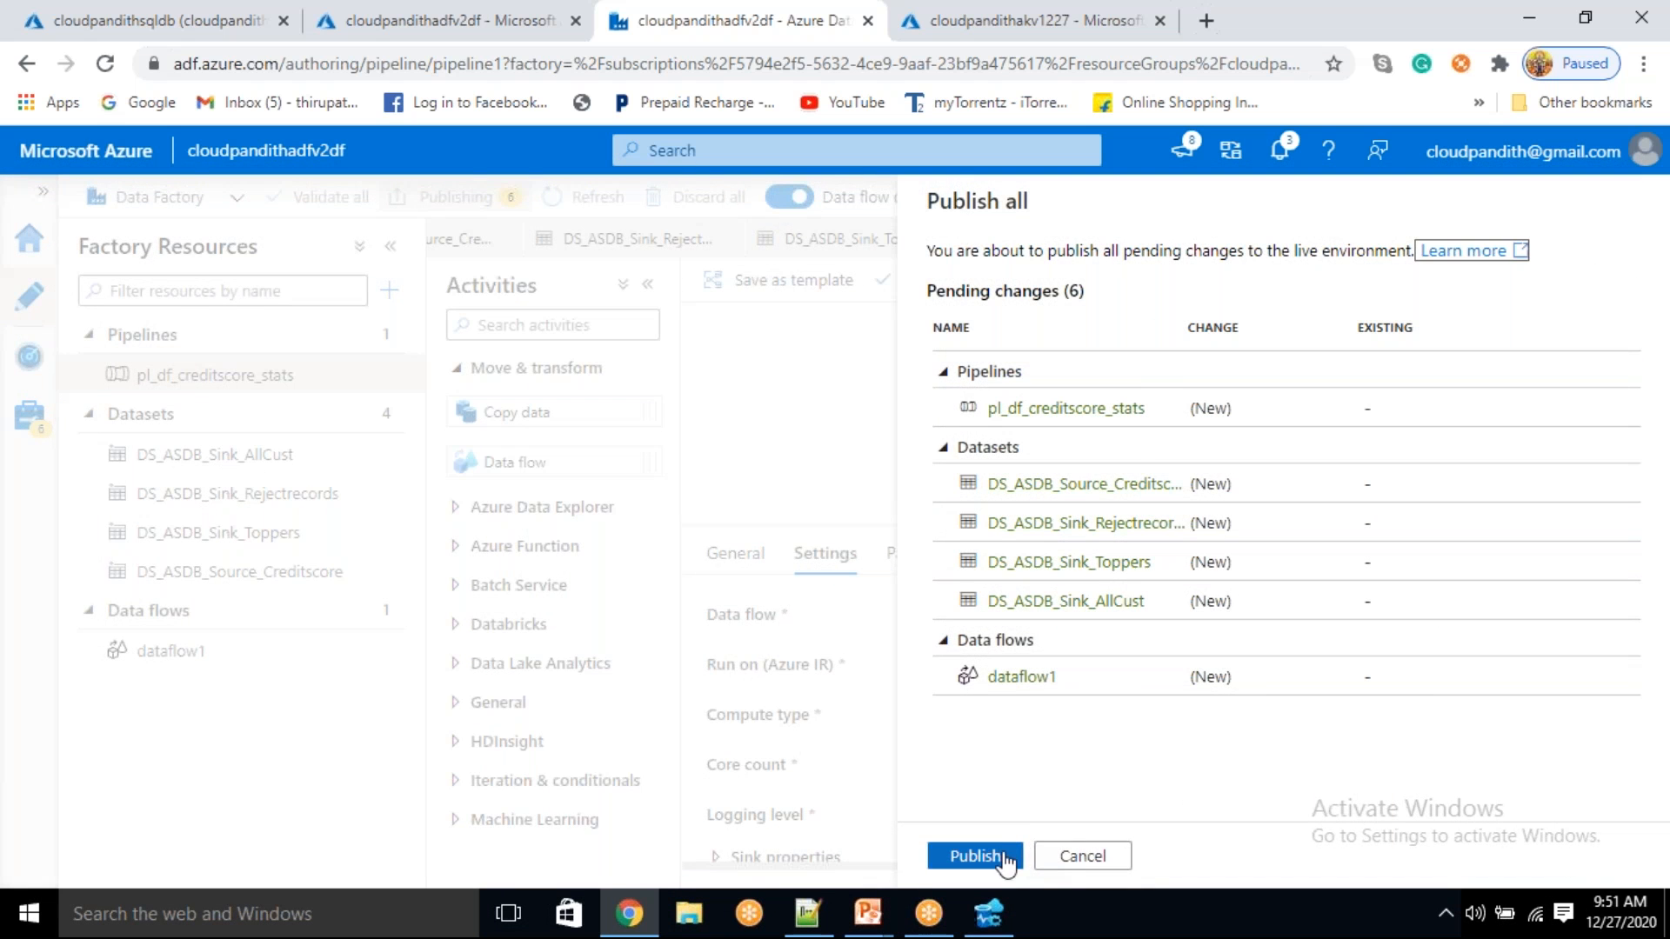
pyautogui.click(974, 856)
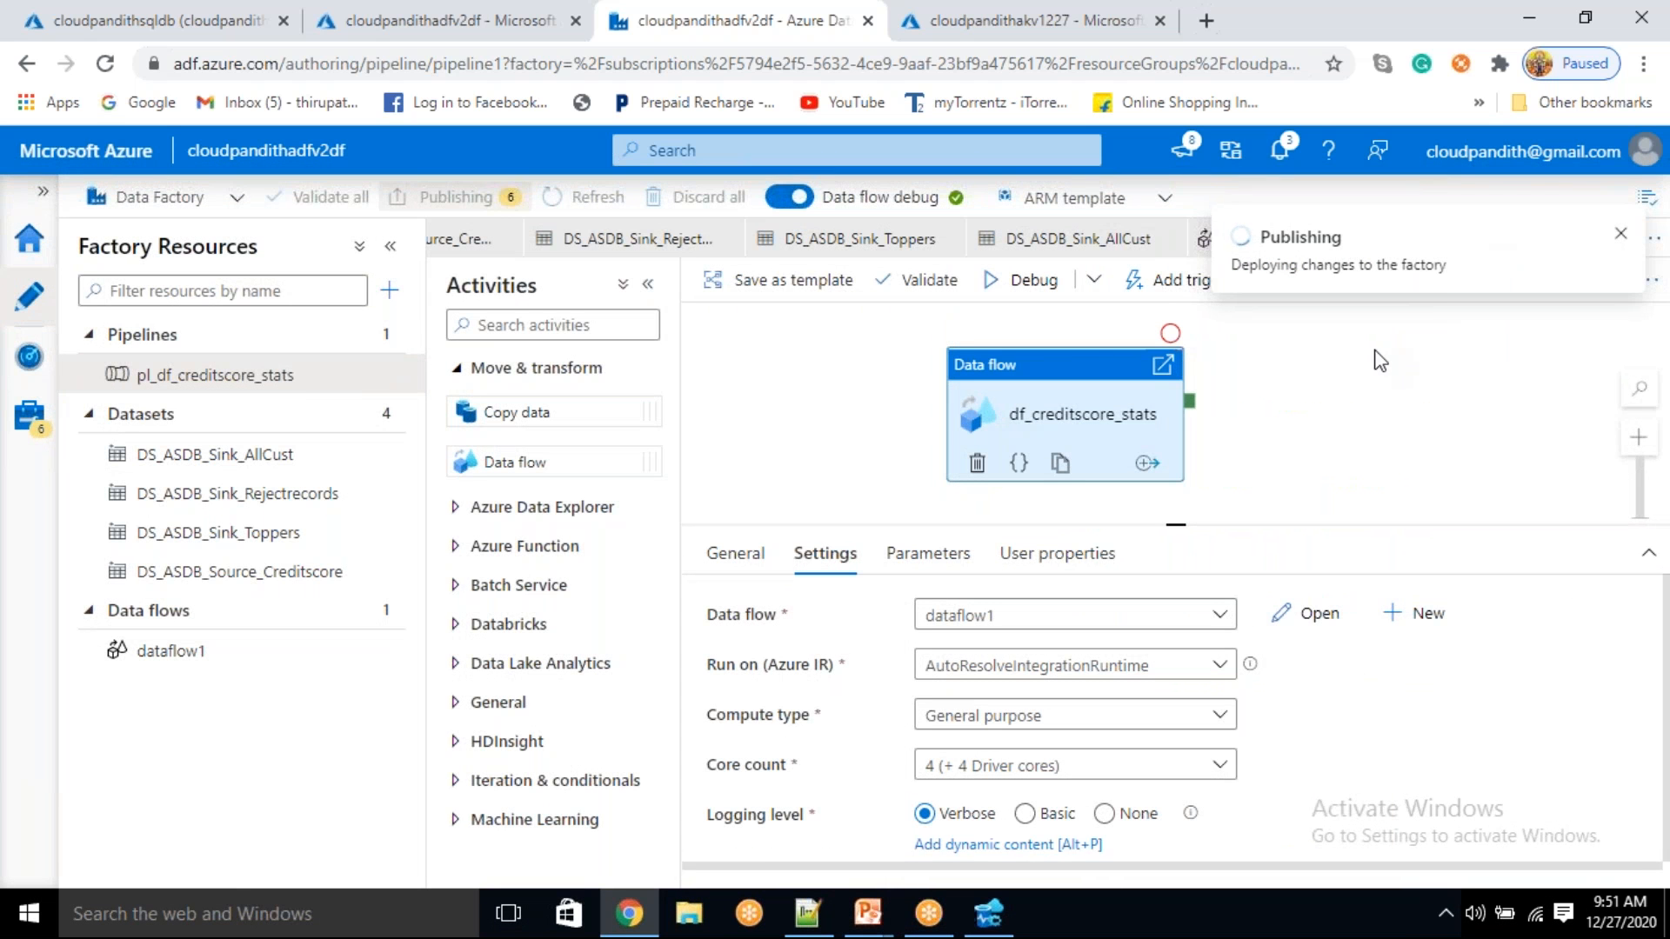
pyautogui.click(928, 282)
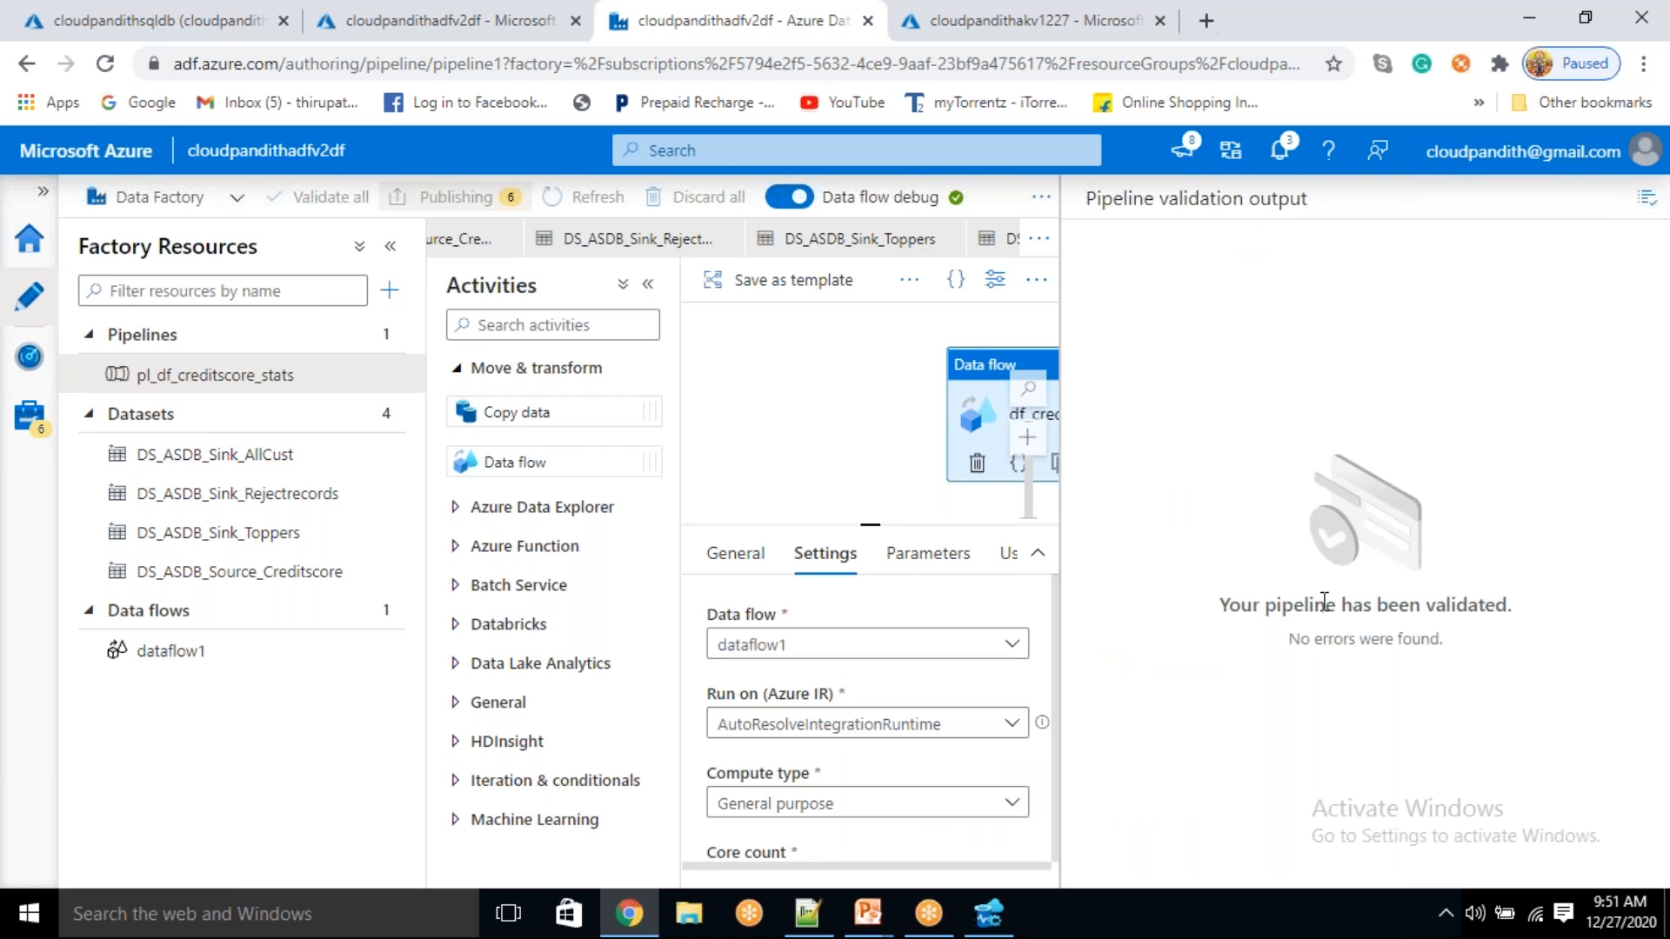
pyautogui.moveTo(1324, 602); pyautogui.dragTo(1524, 635)
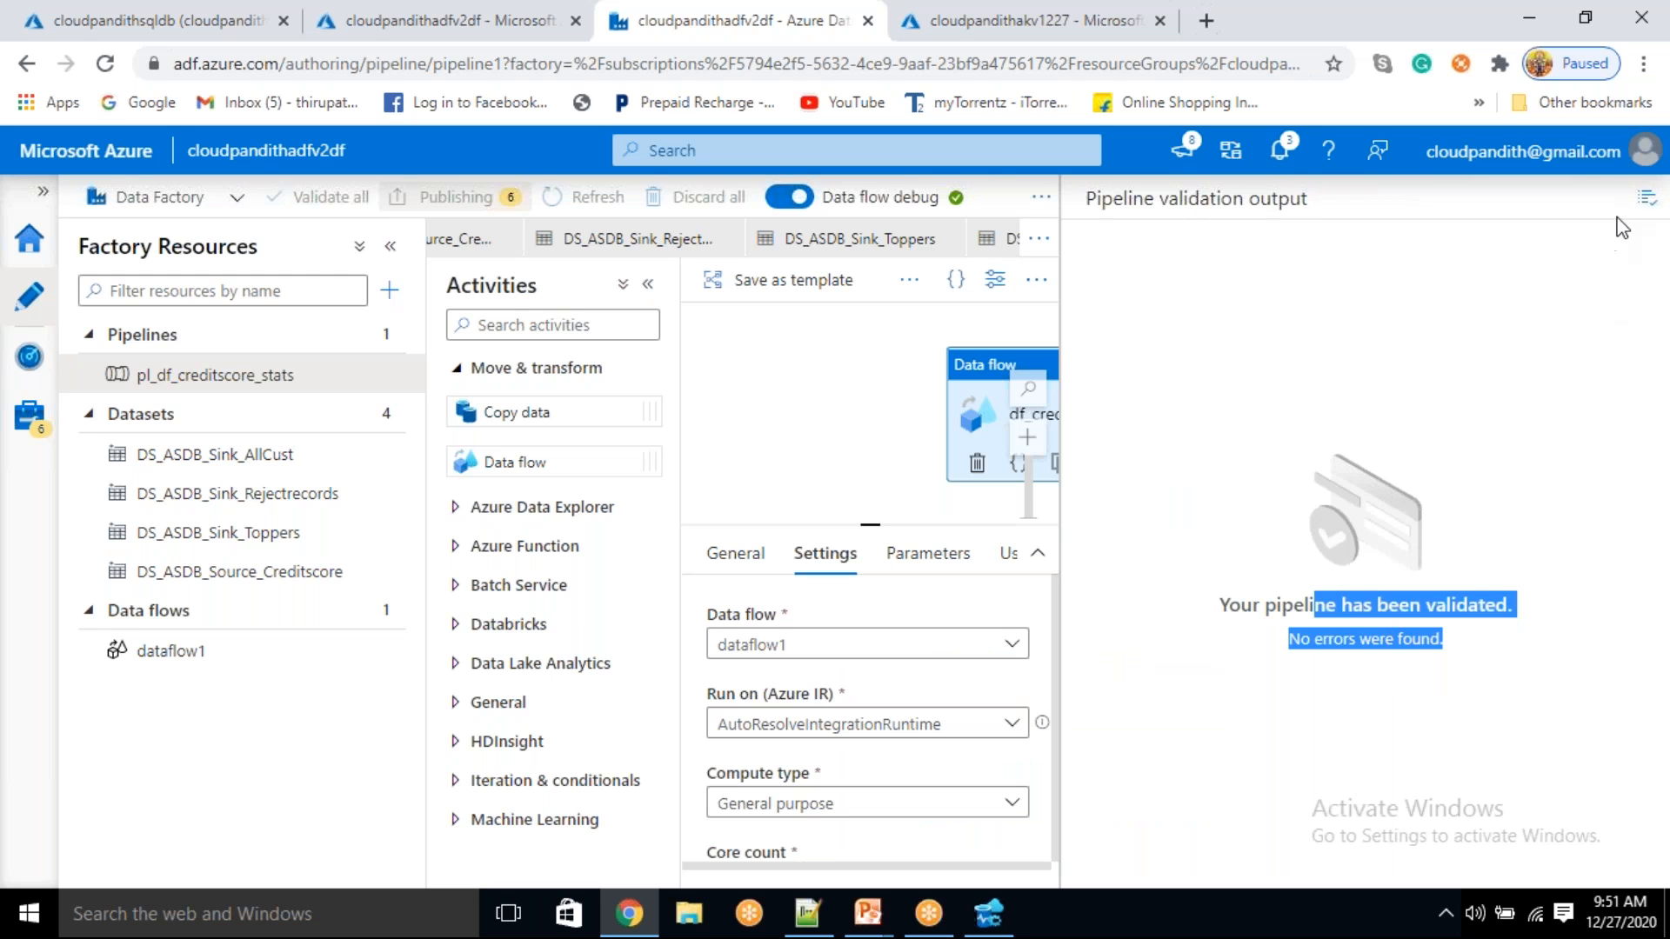
pyautogui.click(1646, 200)
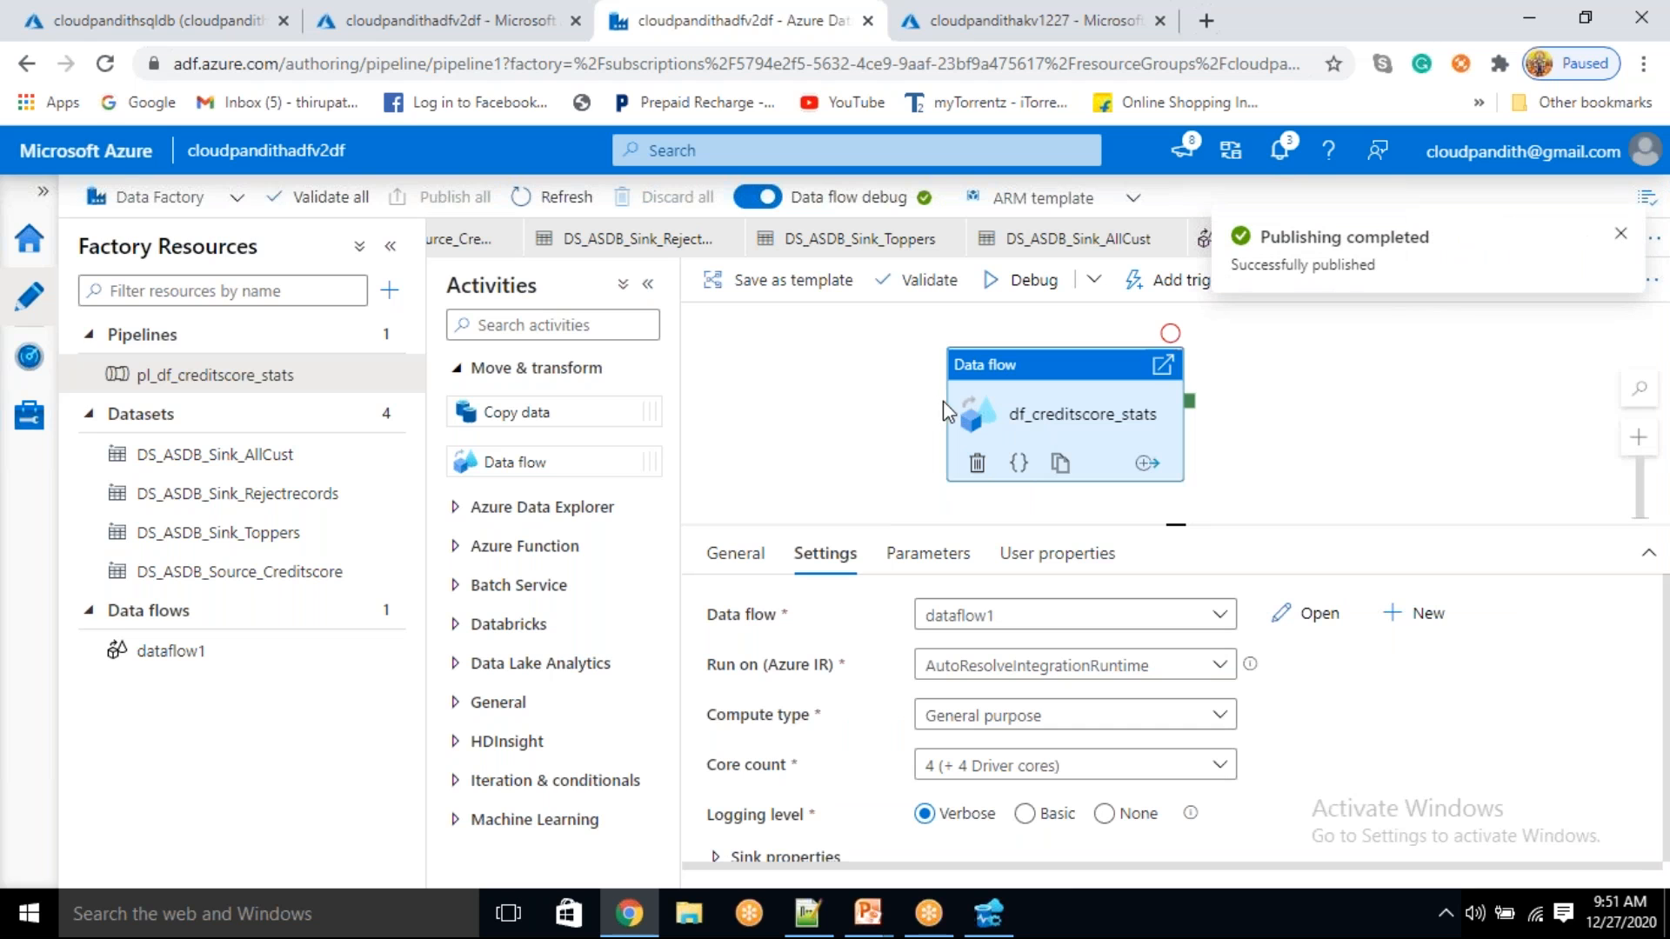
pyautogui.click(1621, 236)
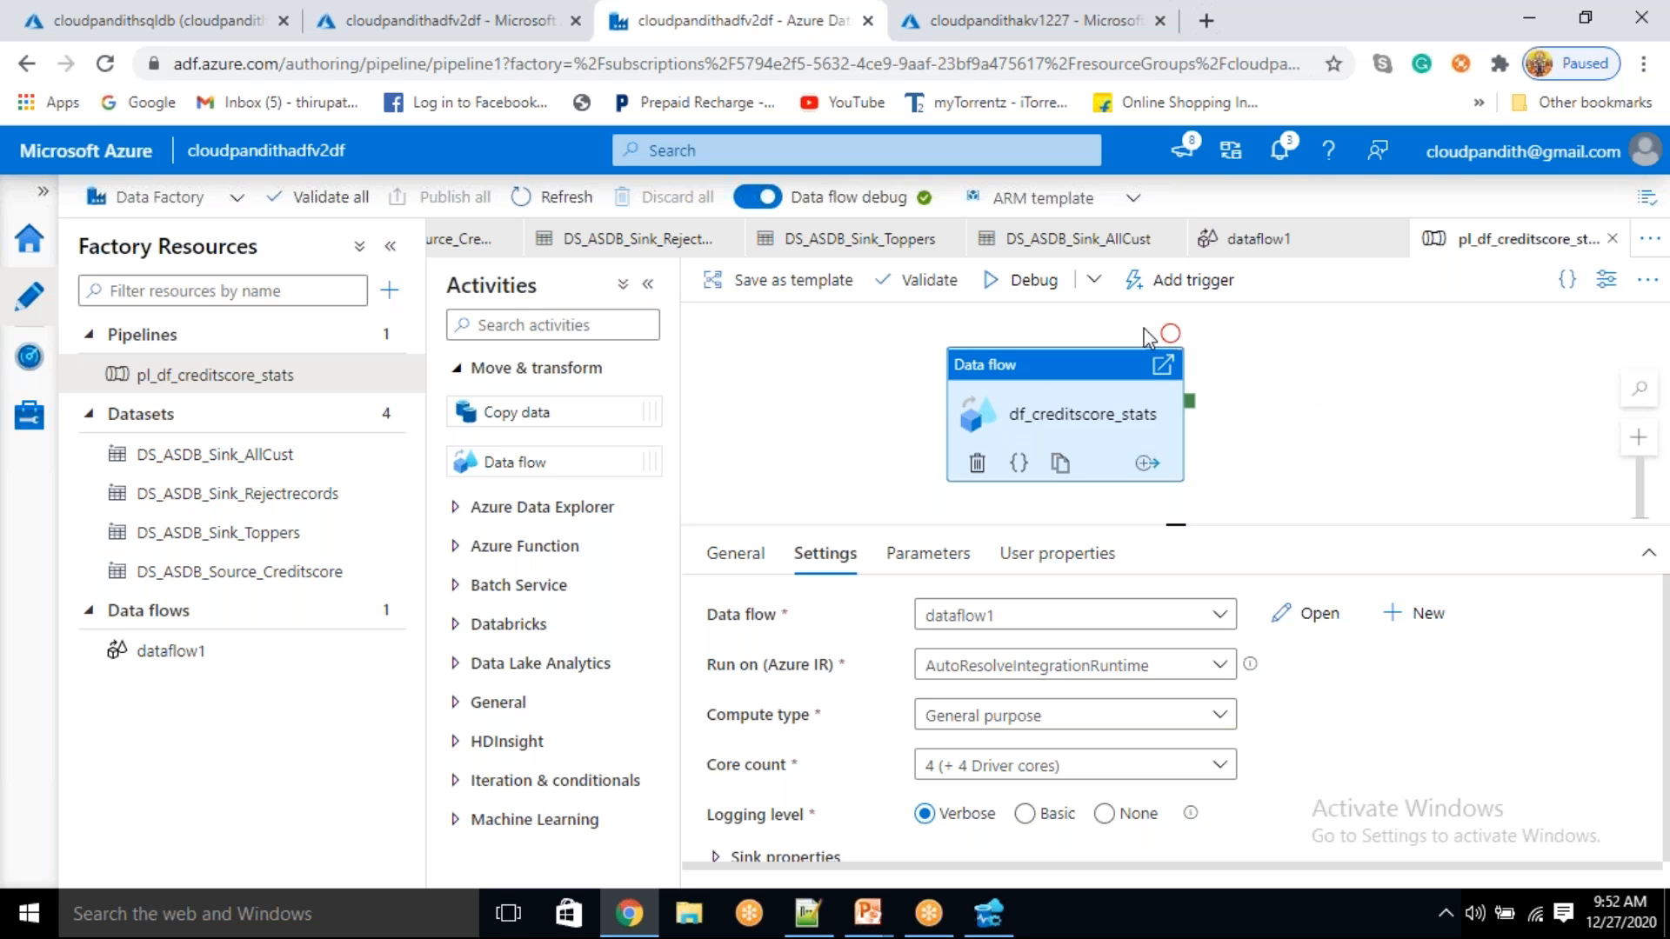
# - Start a debug run of the pipeline and display its run output in an enlarged pane
pyautogui.click(1024, 293)
pyautogui.click(1298, 452)
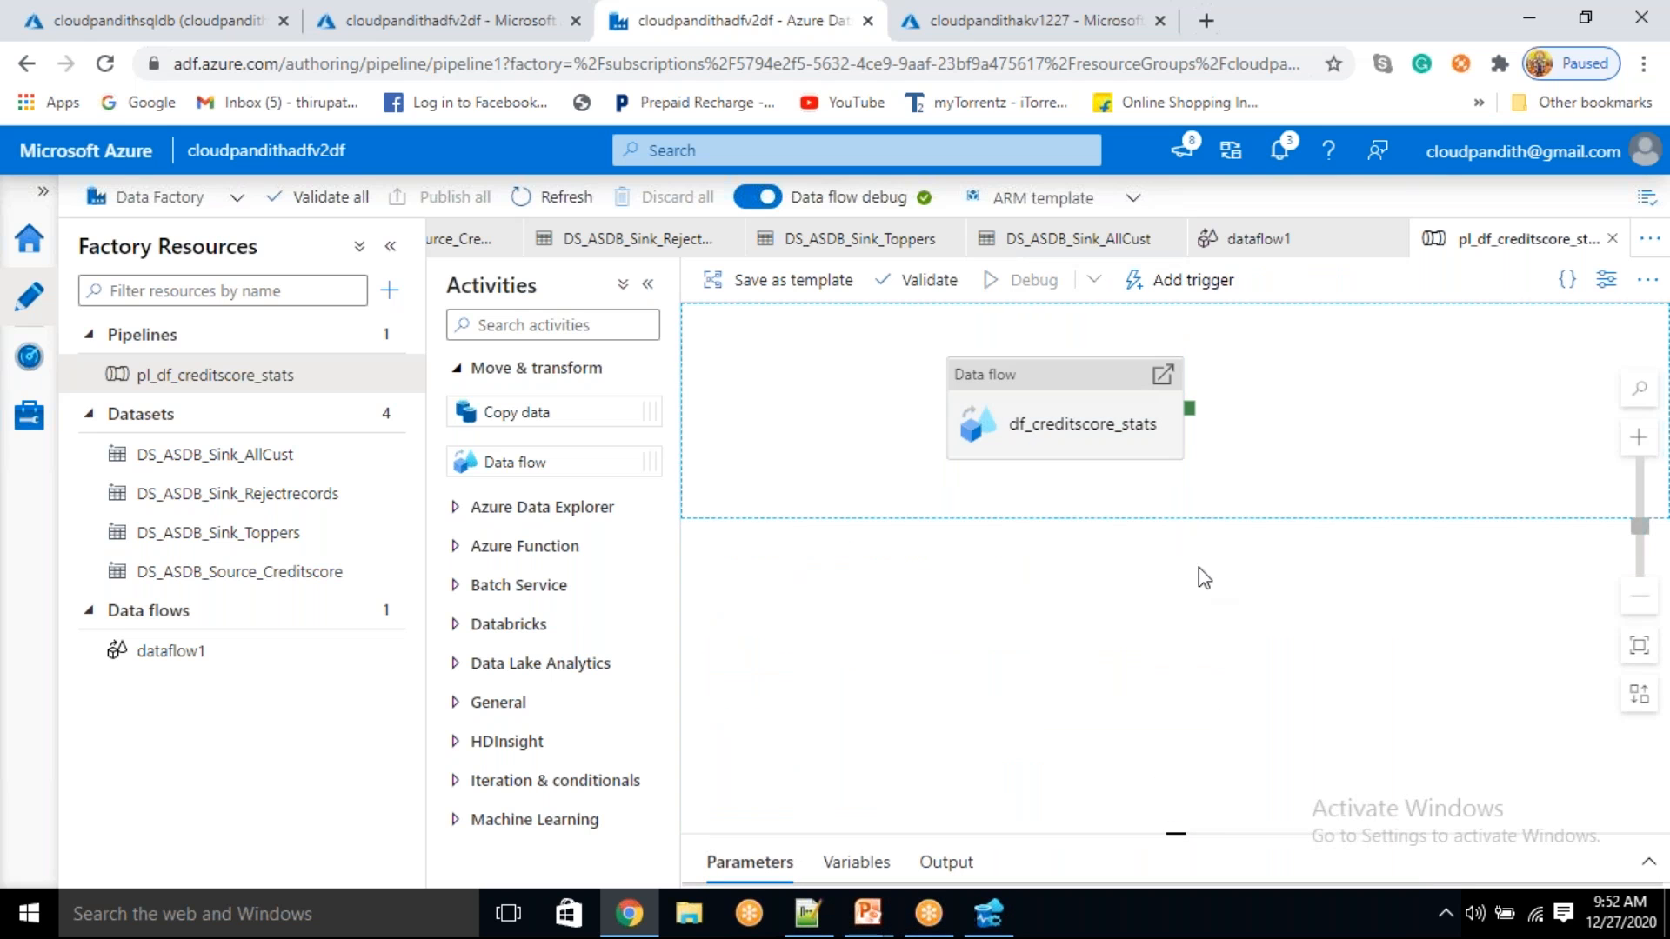
pyautogui.moveTo(1168, 833); pyautogui.dragTo(1186, 577)
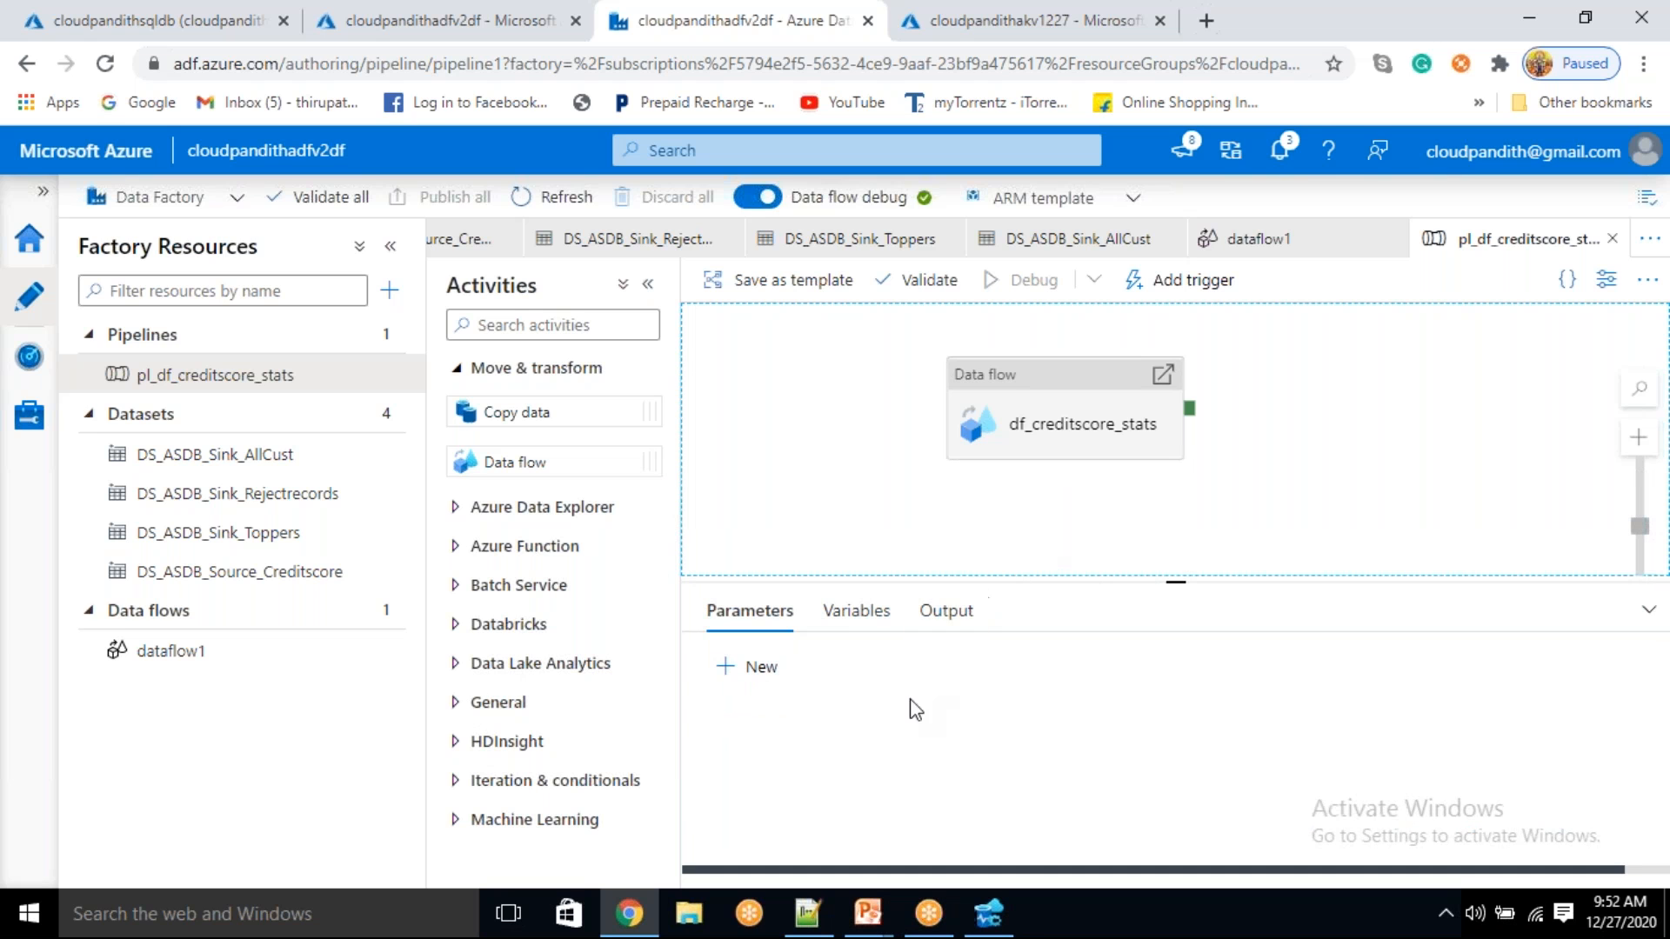
pyautogui.click(945, 612)
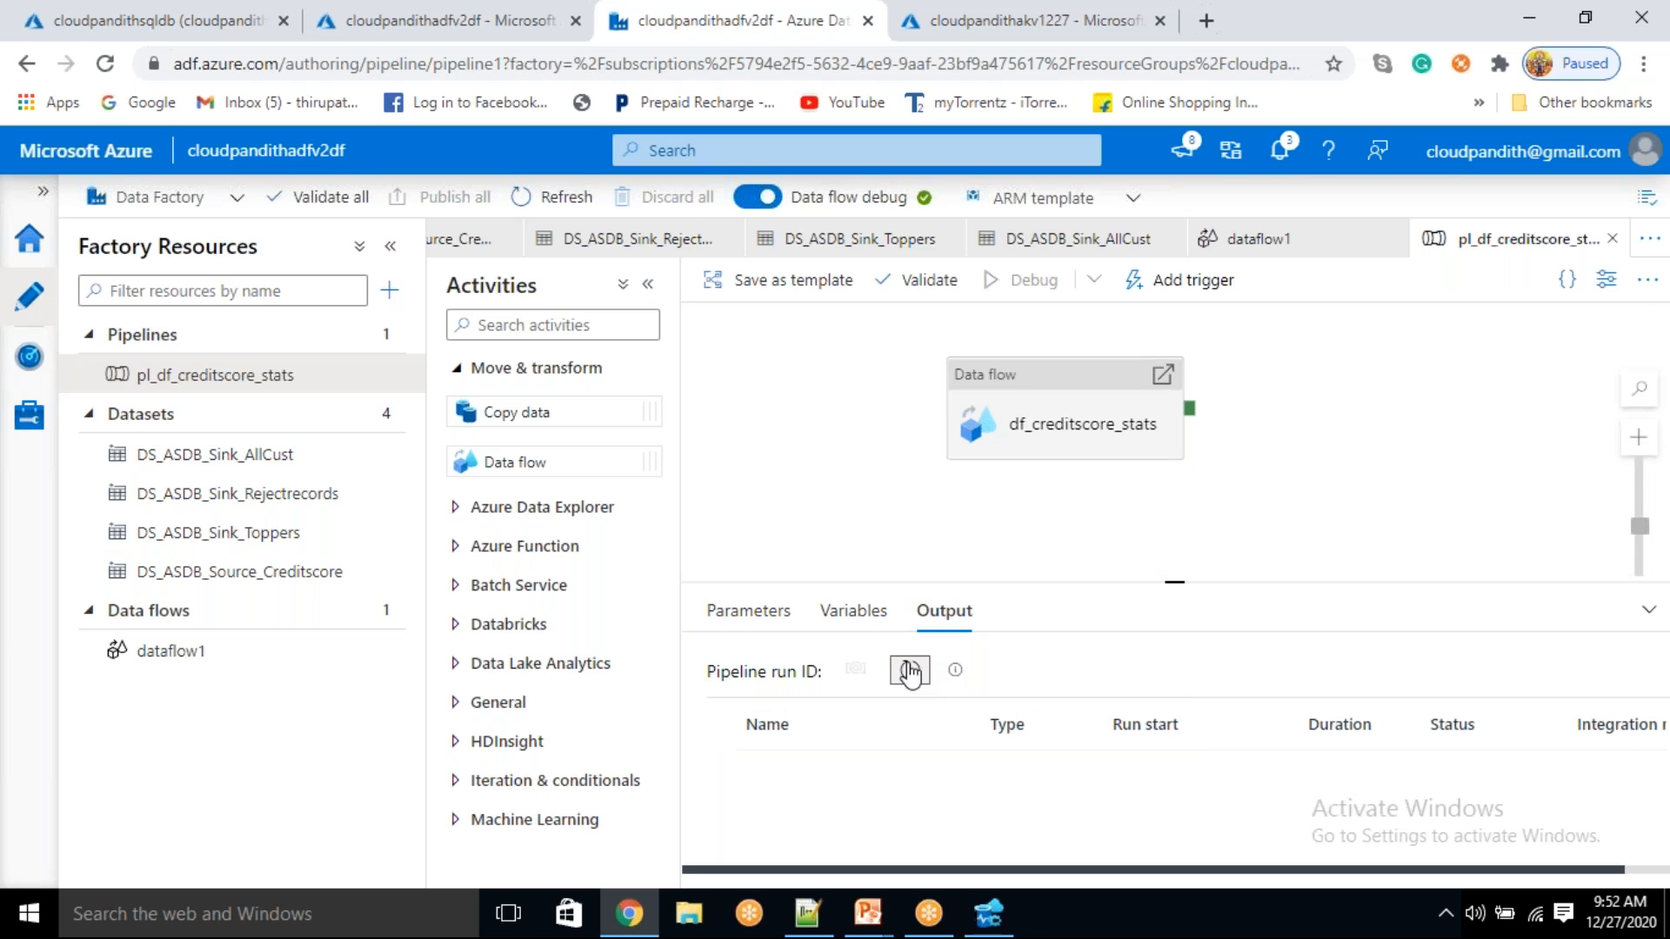
pyautogui.click(1212, 37)
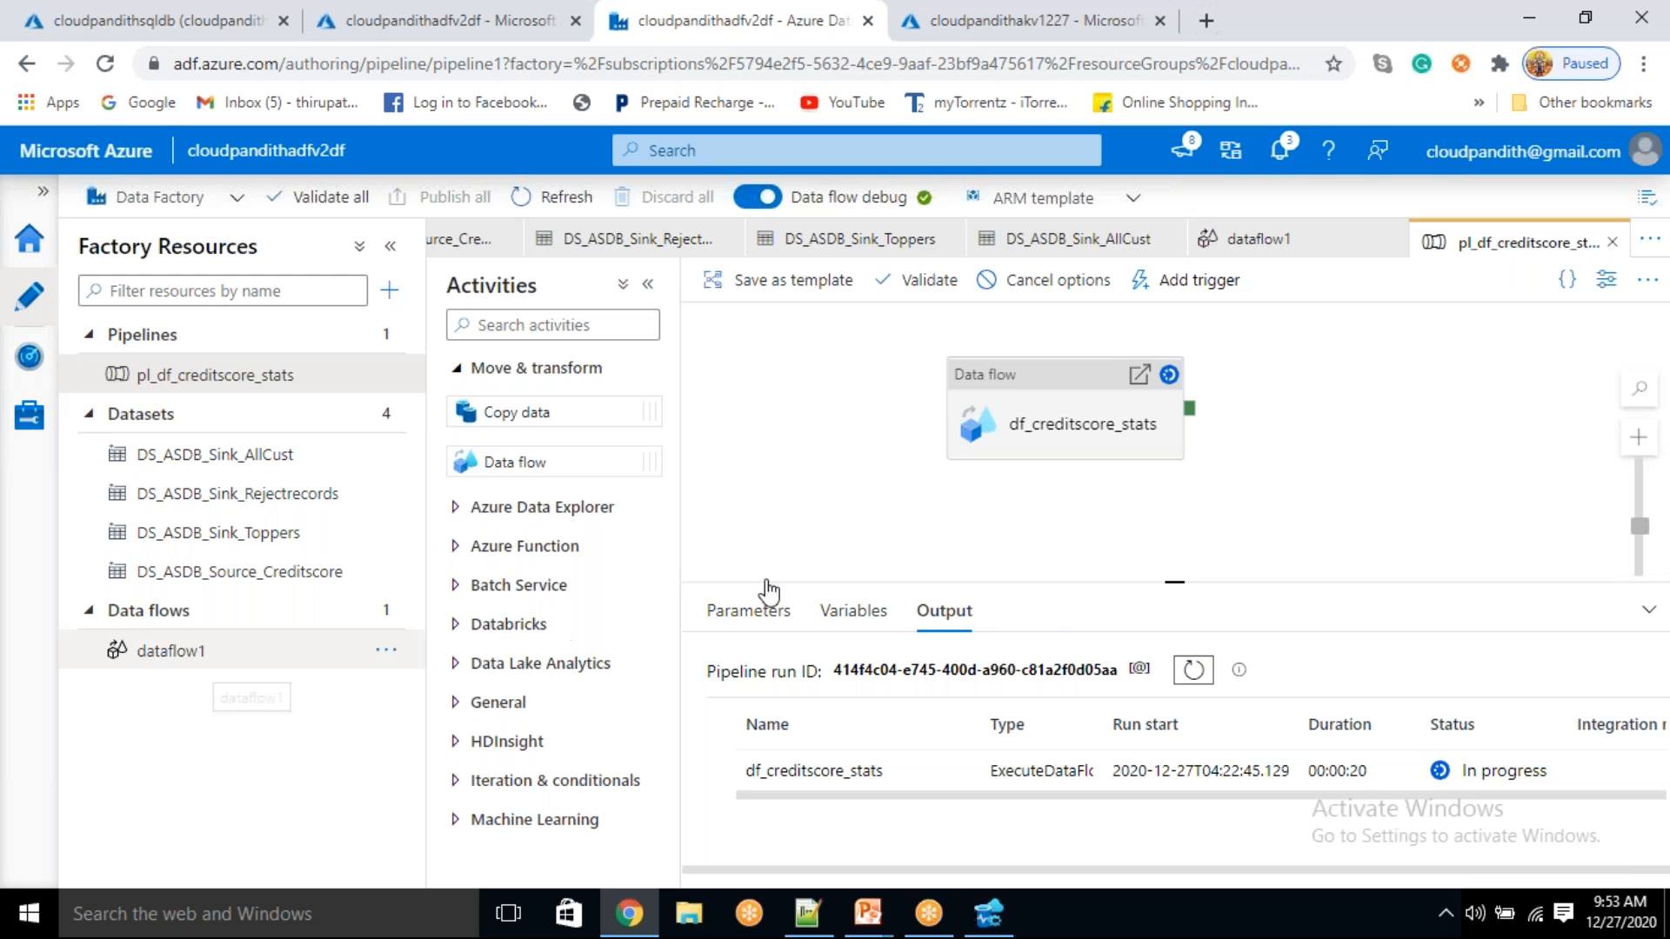
# - Check the df_creditscore_stats run details, refreshing the data flow status, and return to the pipeline
pyautogui.click(963, 782)
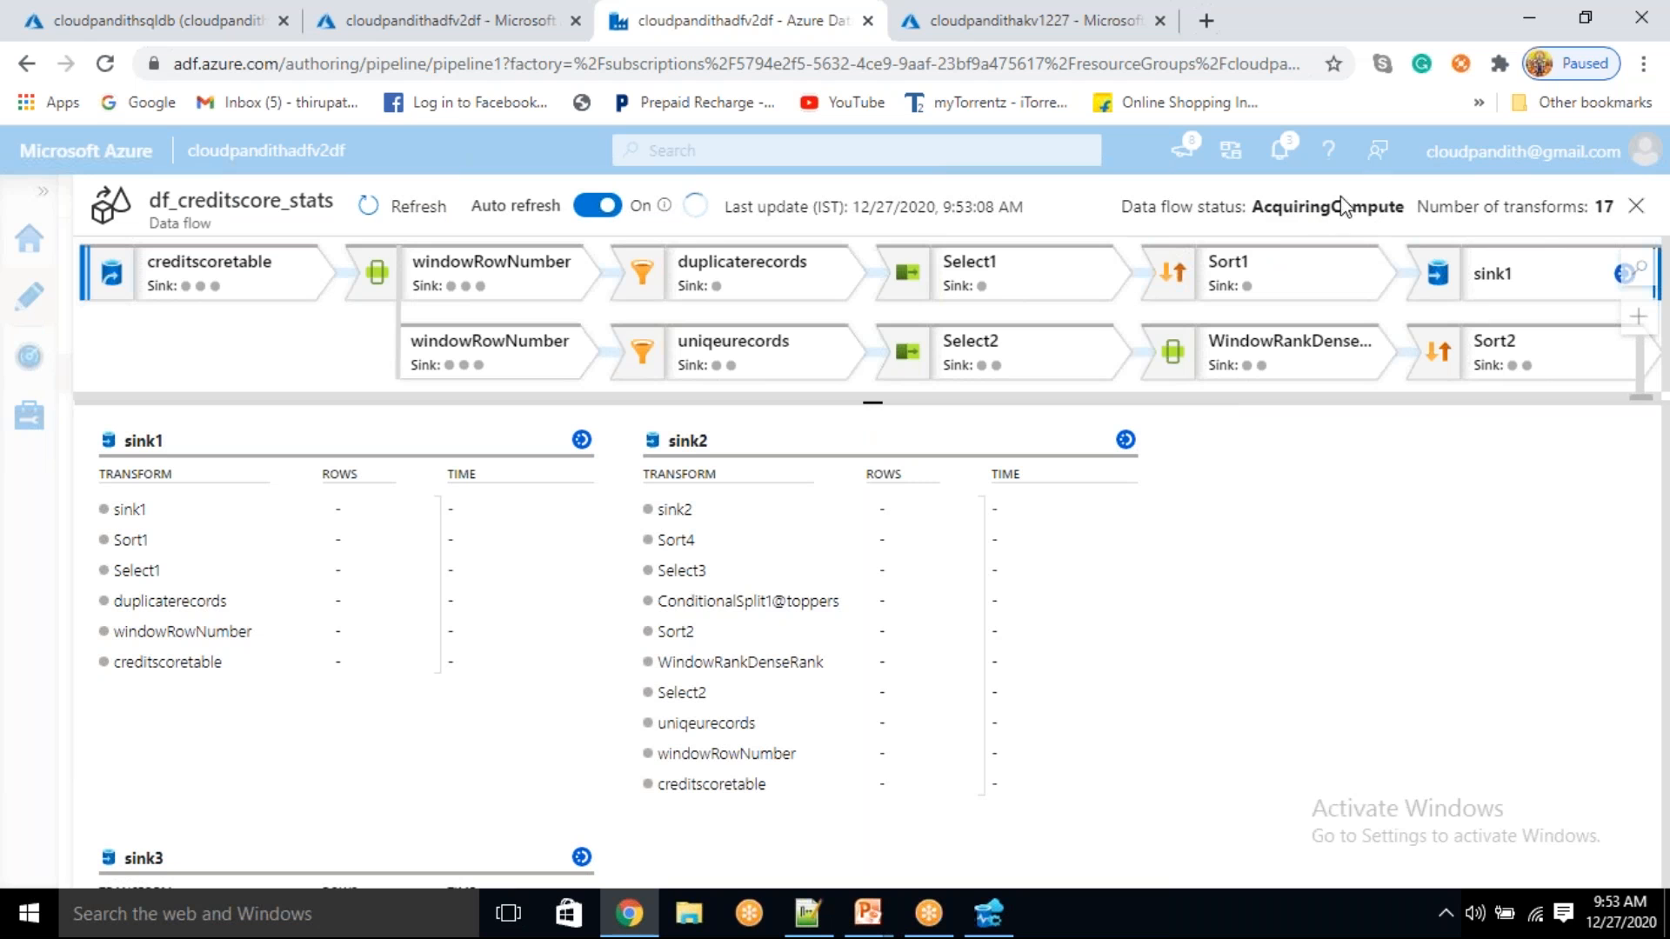
pyautogui.click(426, 218)
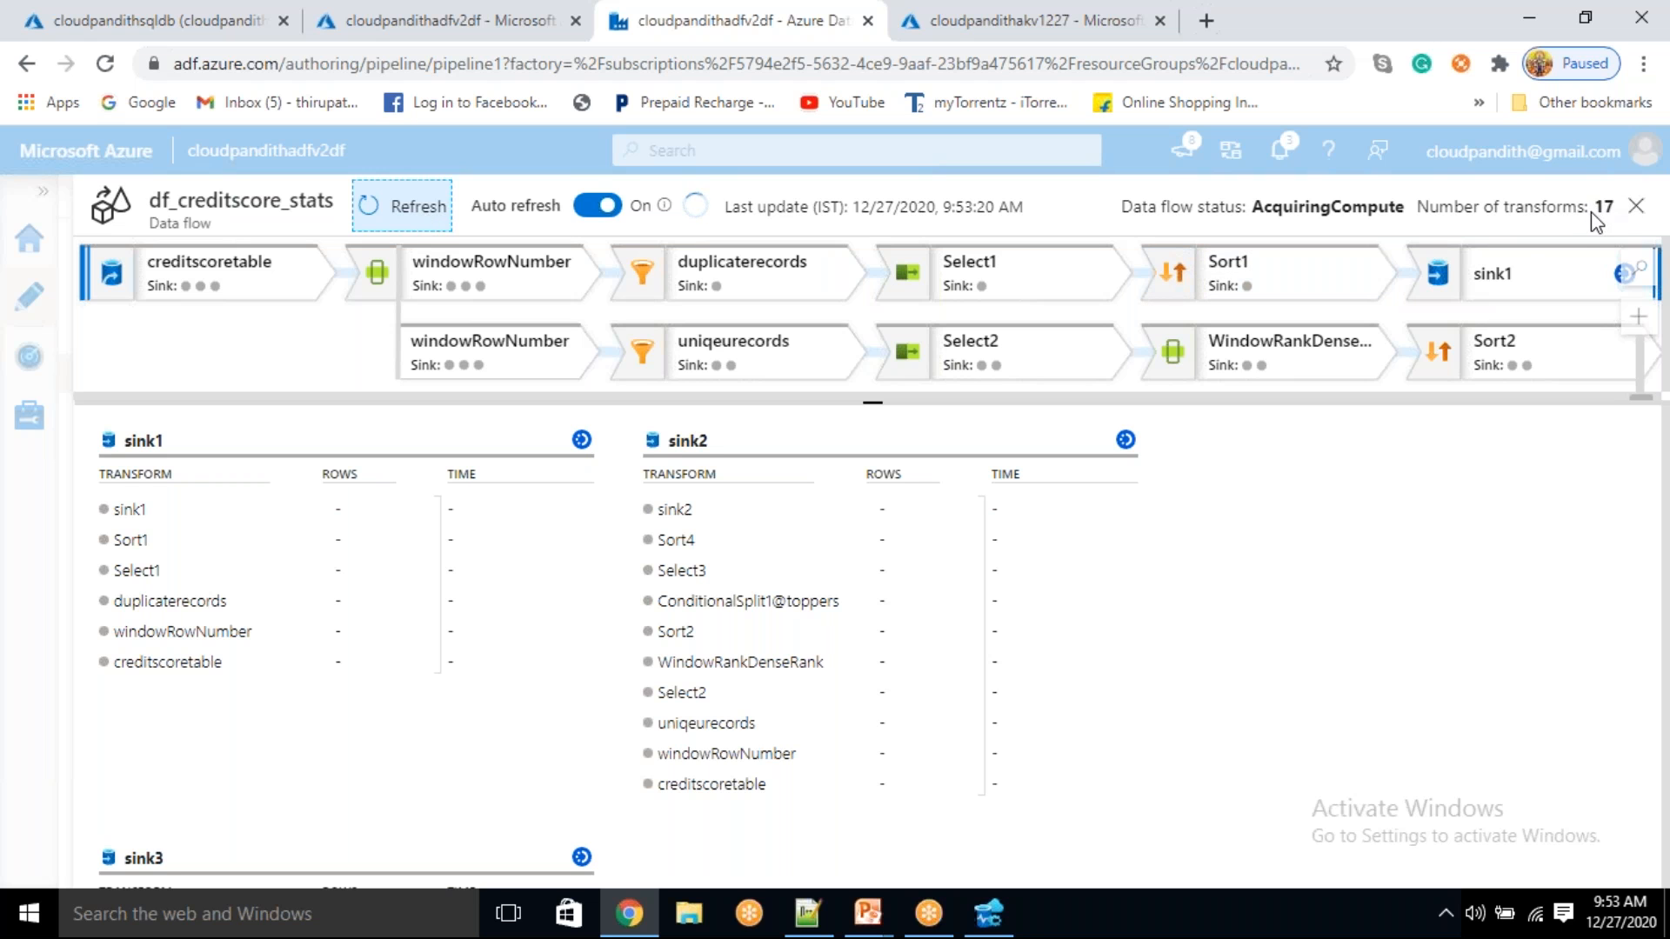
pyautogui.click(418, 213)
pyautogui.click(1635, 213)
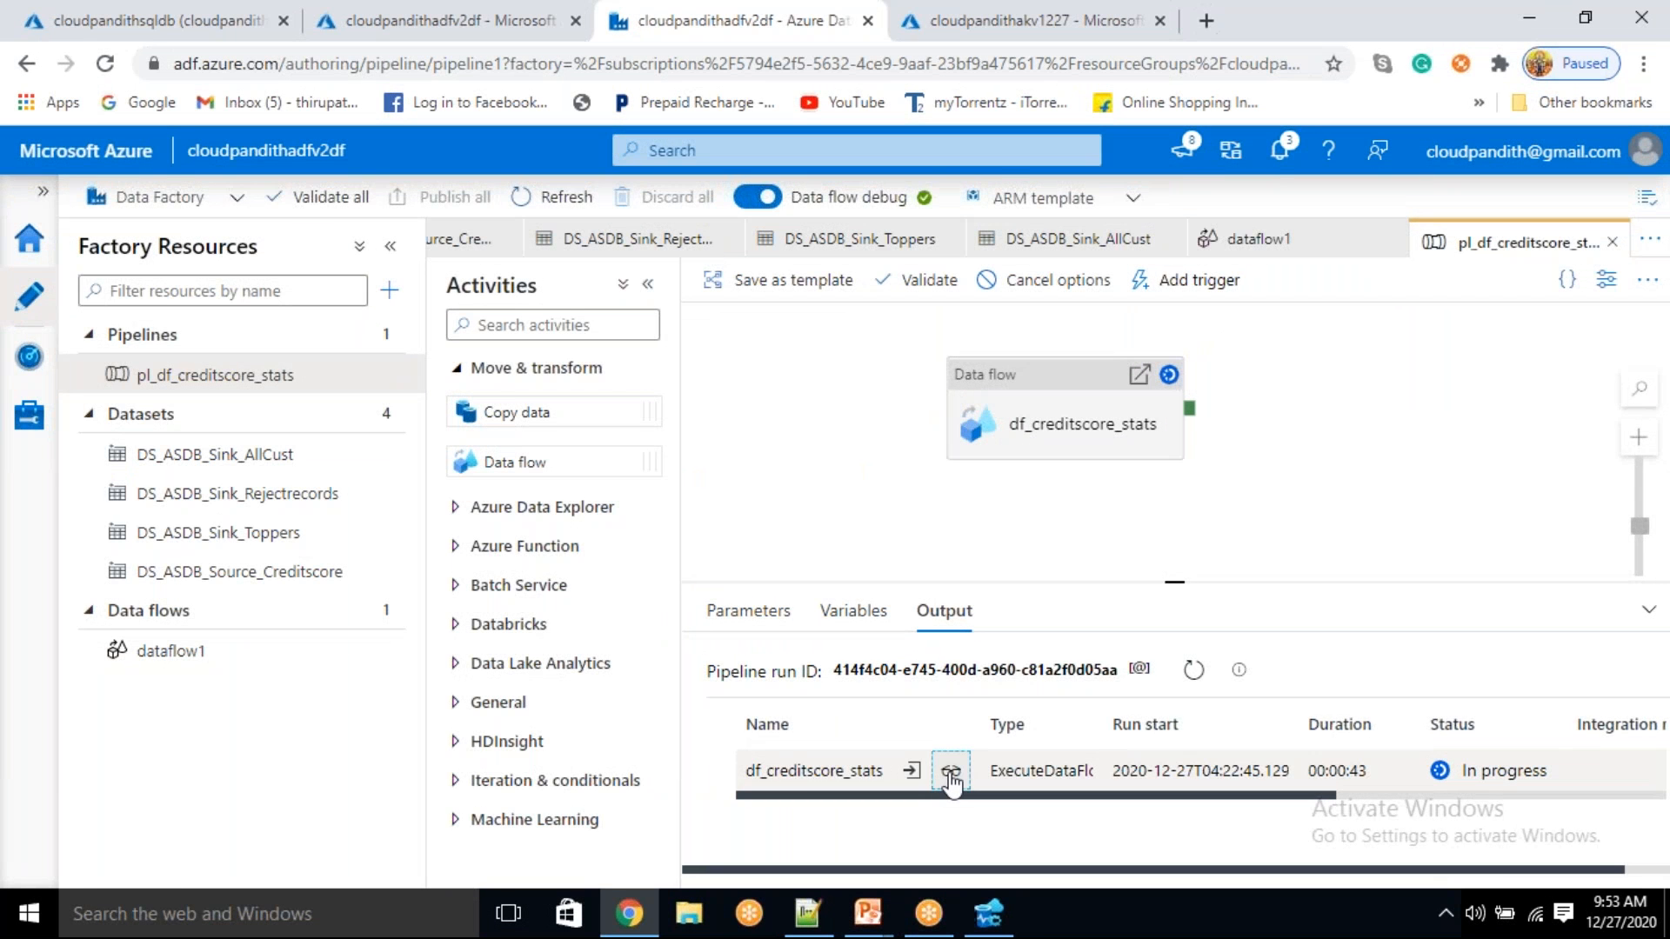
pyautogui.click(951, 772)
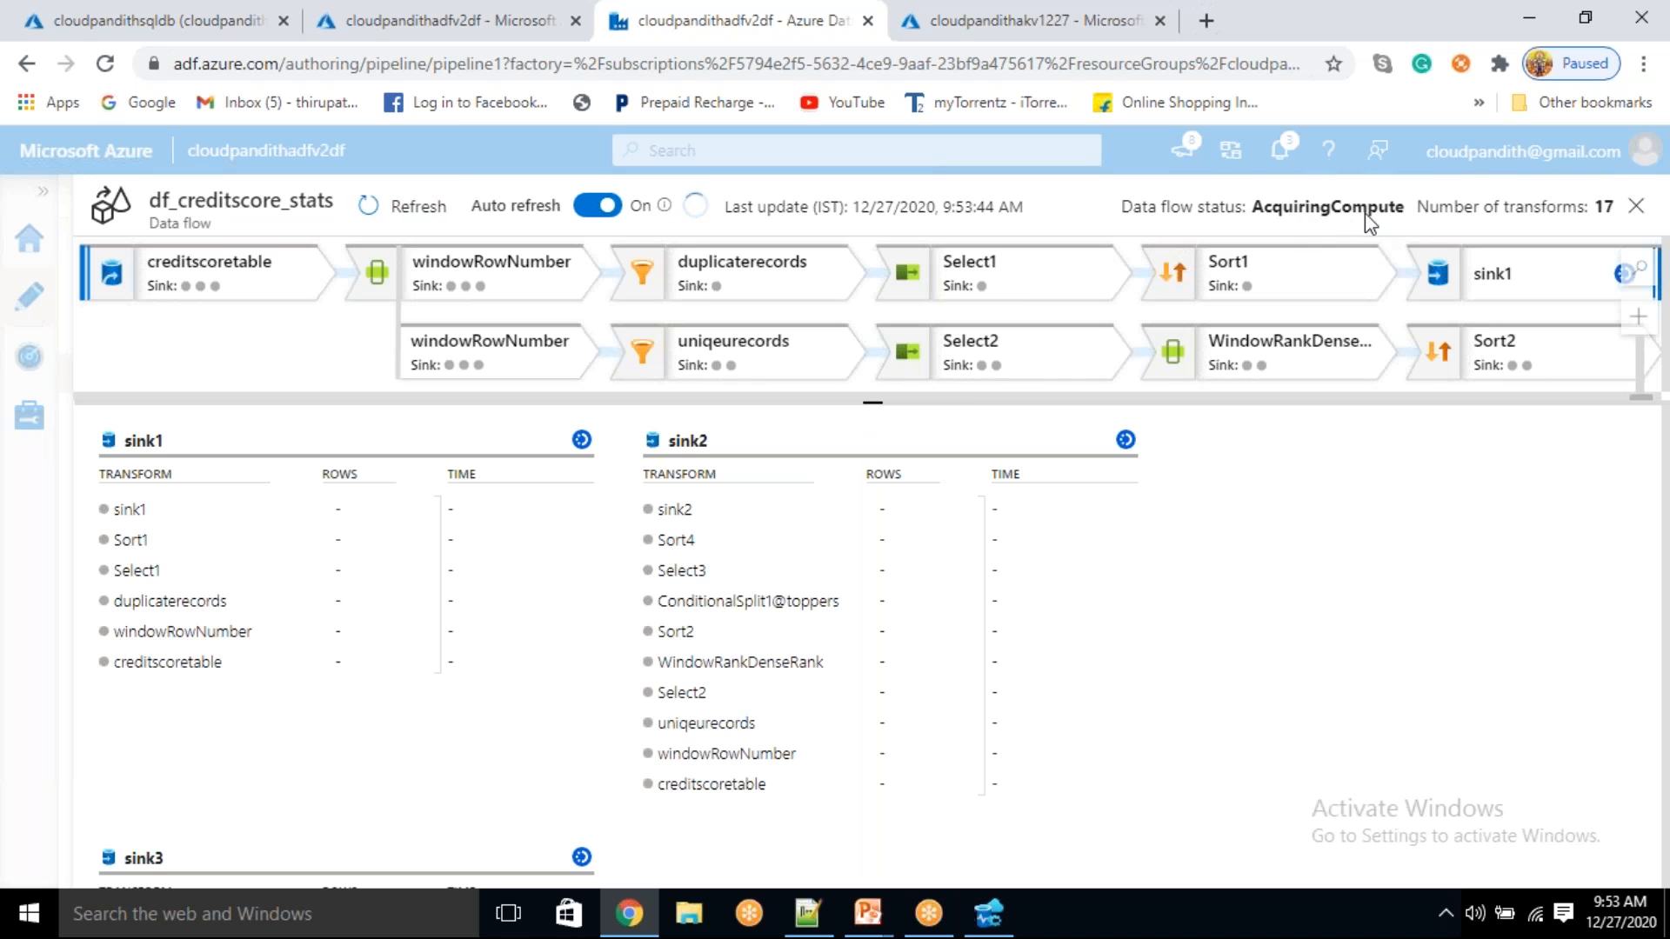
pyautogui.click(413, 214)
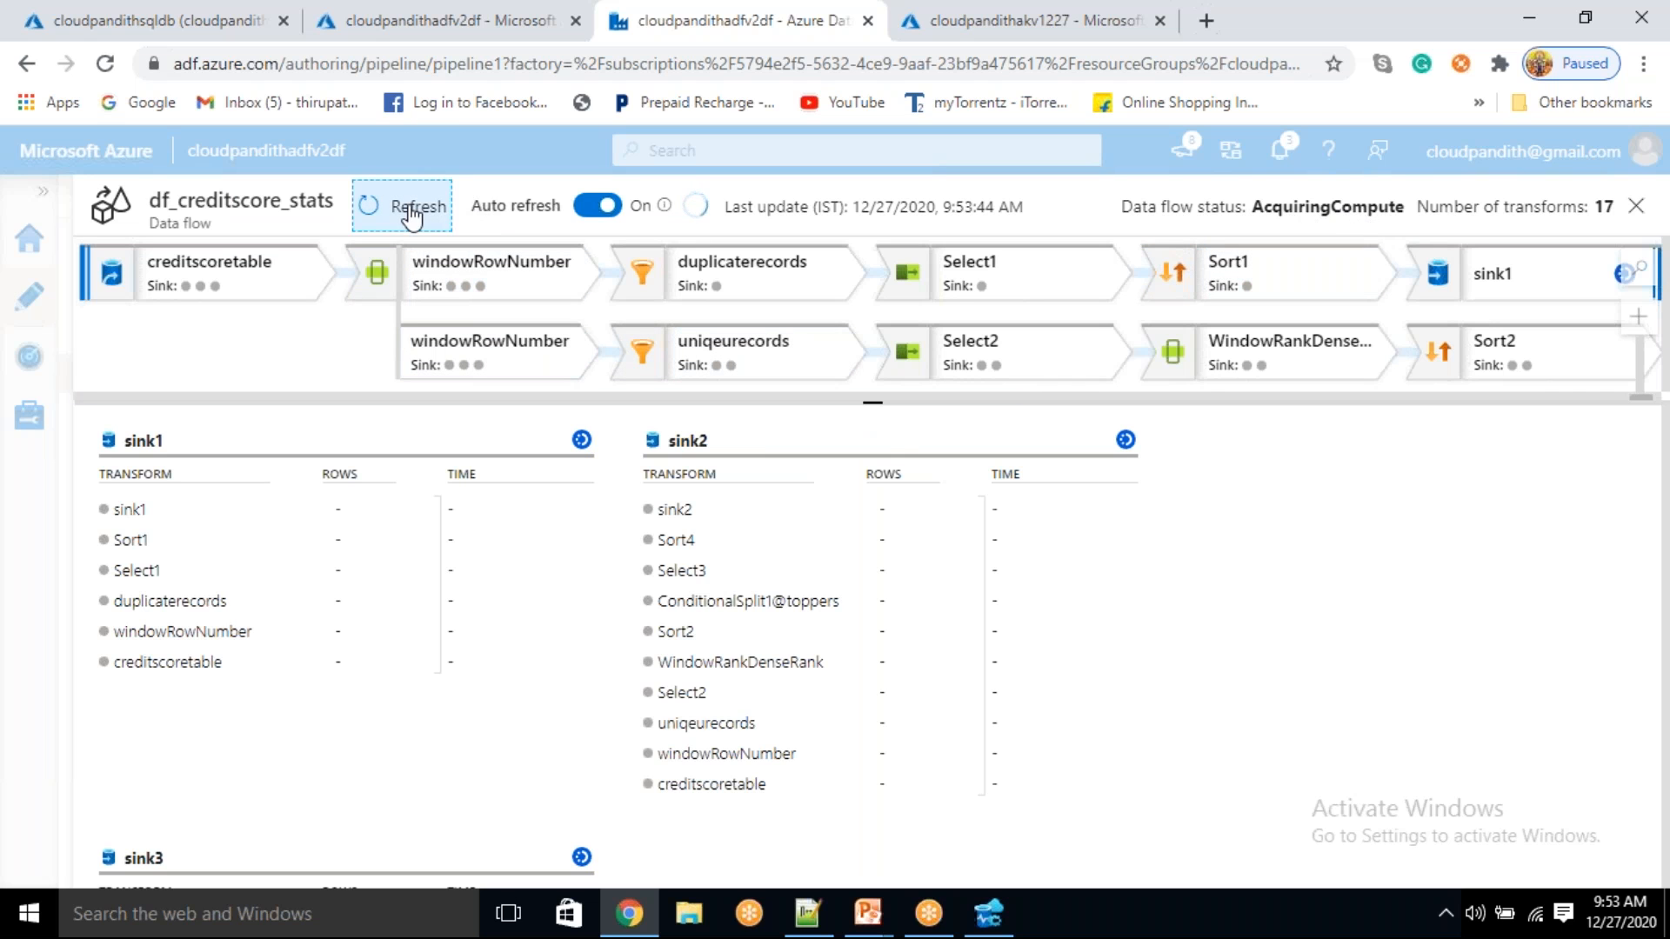
pyautogui.click(413, 214)
pyautogui.click(1317, 221)
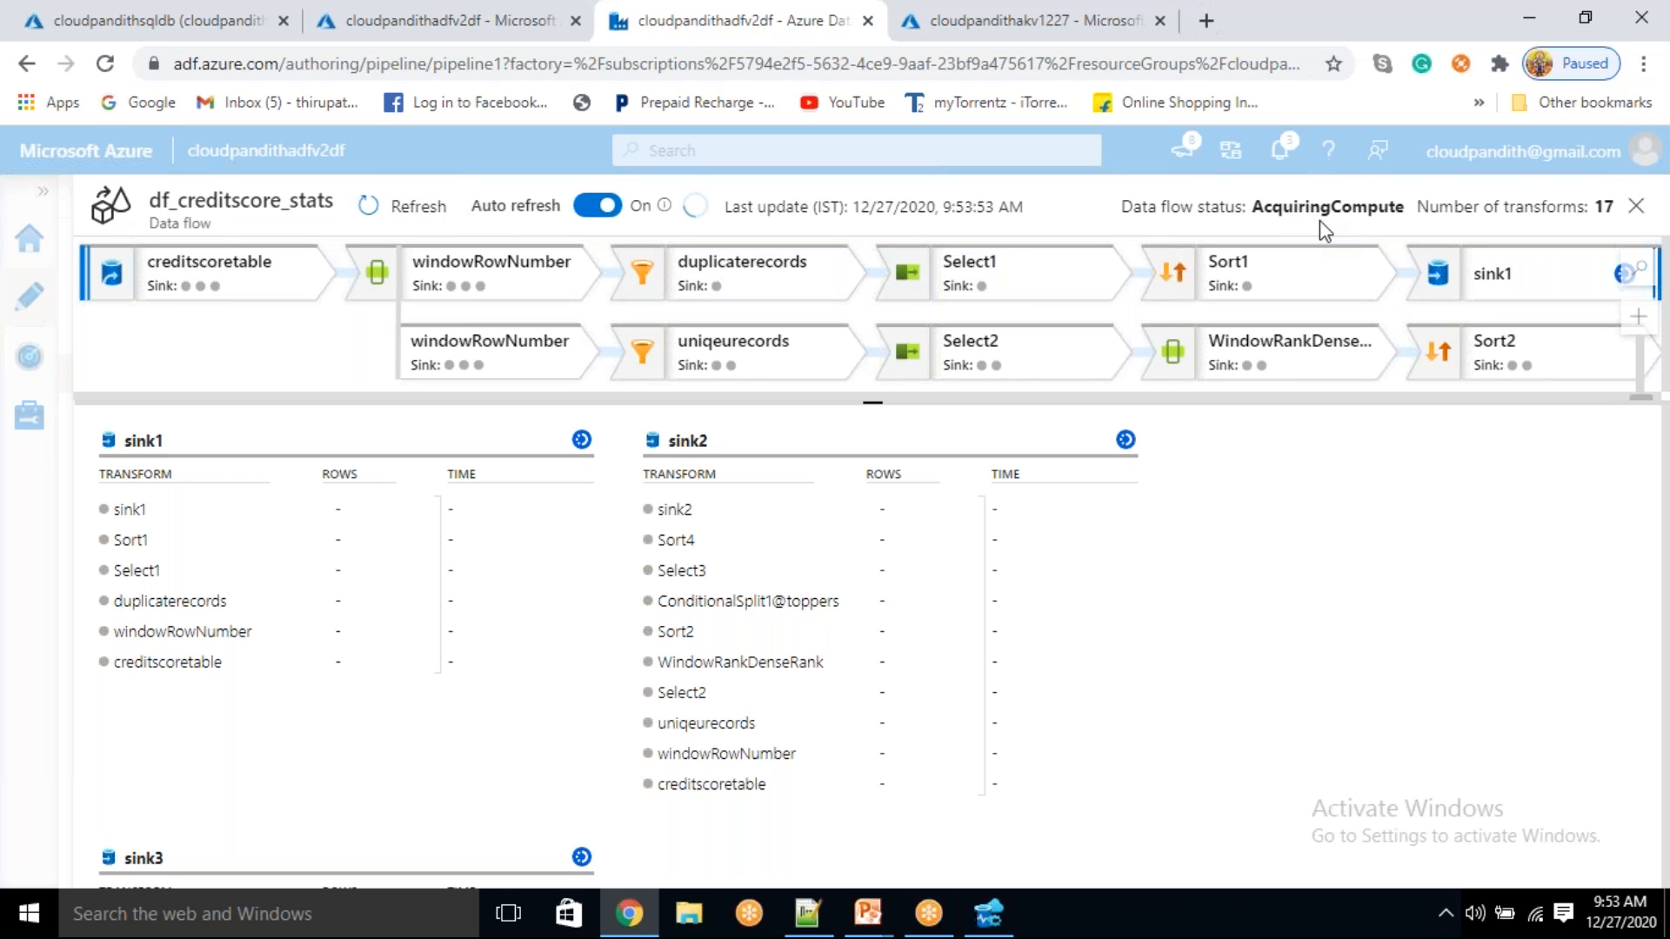
pyautogui.click(1637, 208)
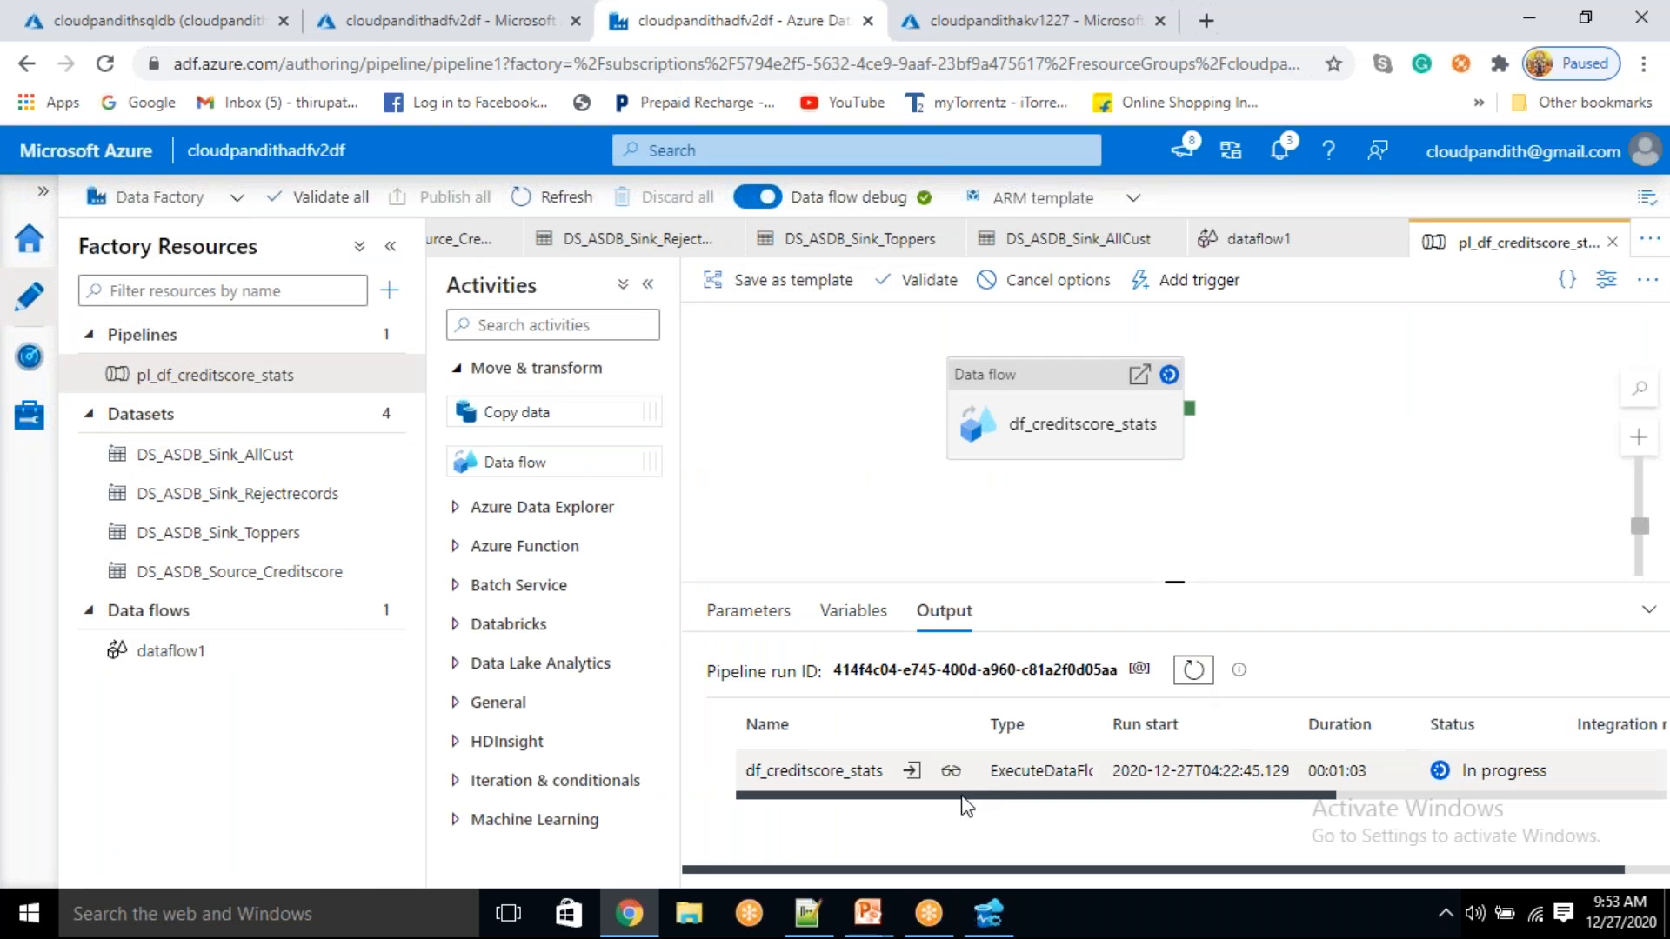
# - Reopen the df_creditscore_stats run details and examine the transform rows and times for sink1 and sink2, plus the flow graph
pyautogui.click(951, 771)
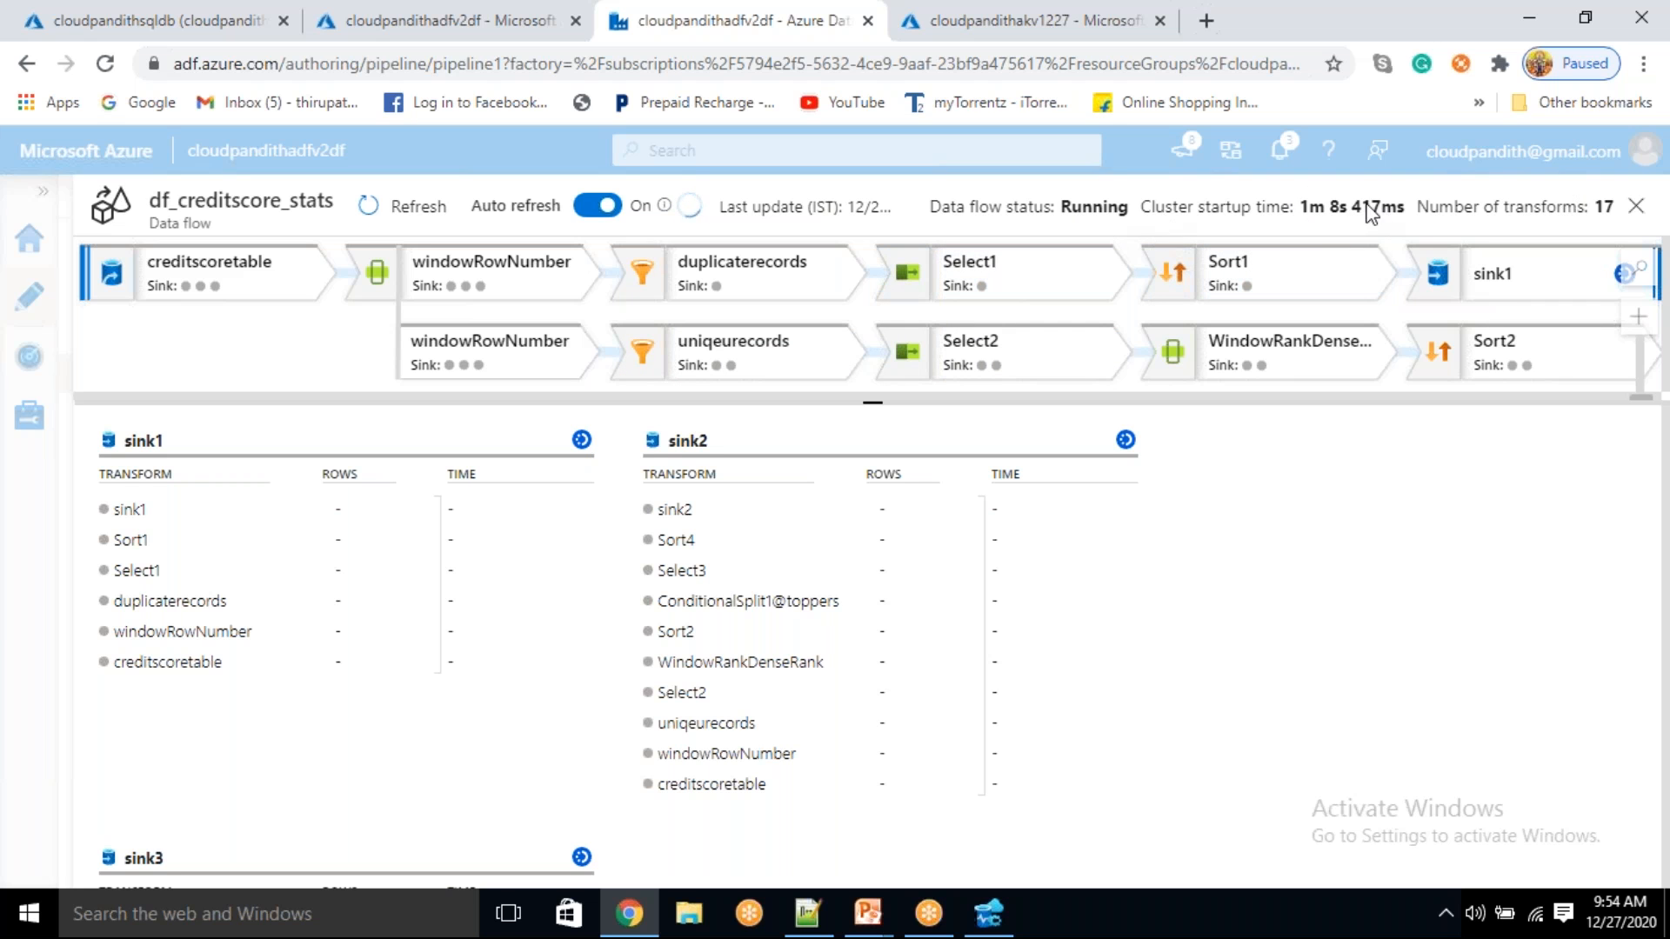
pyautogui.click(448, 211)
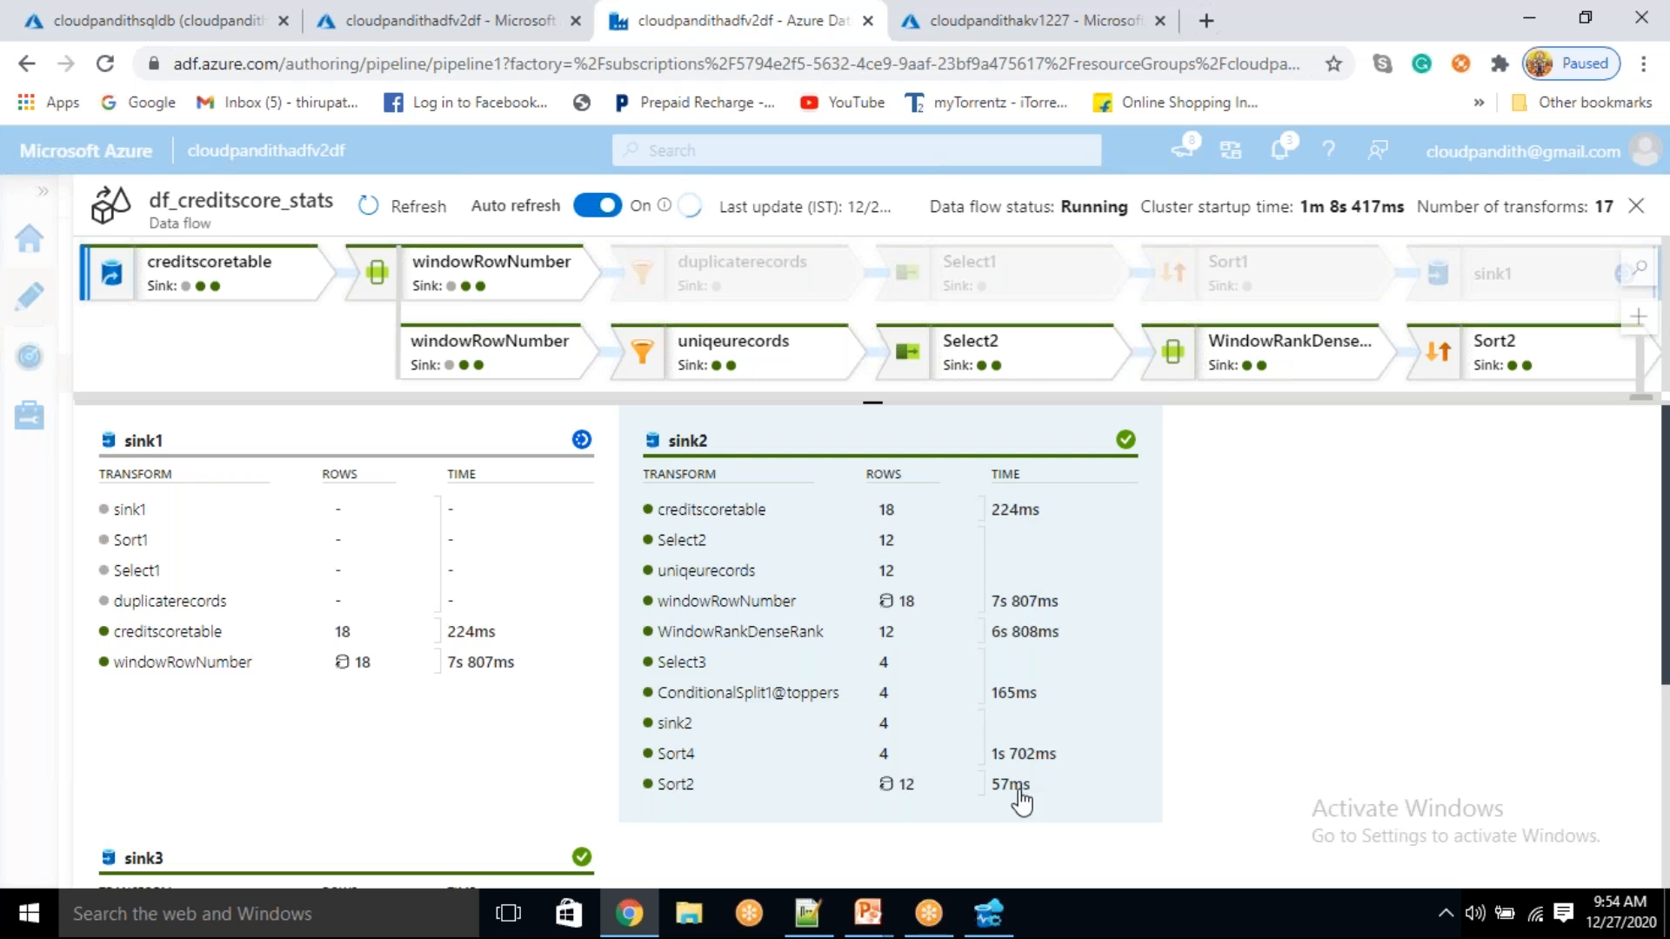
pyautogui.click(347, 644)
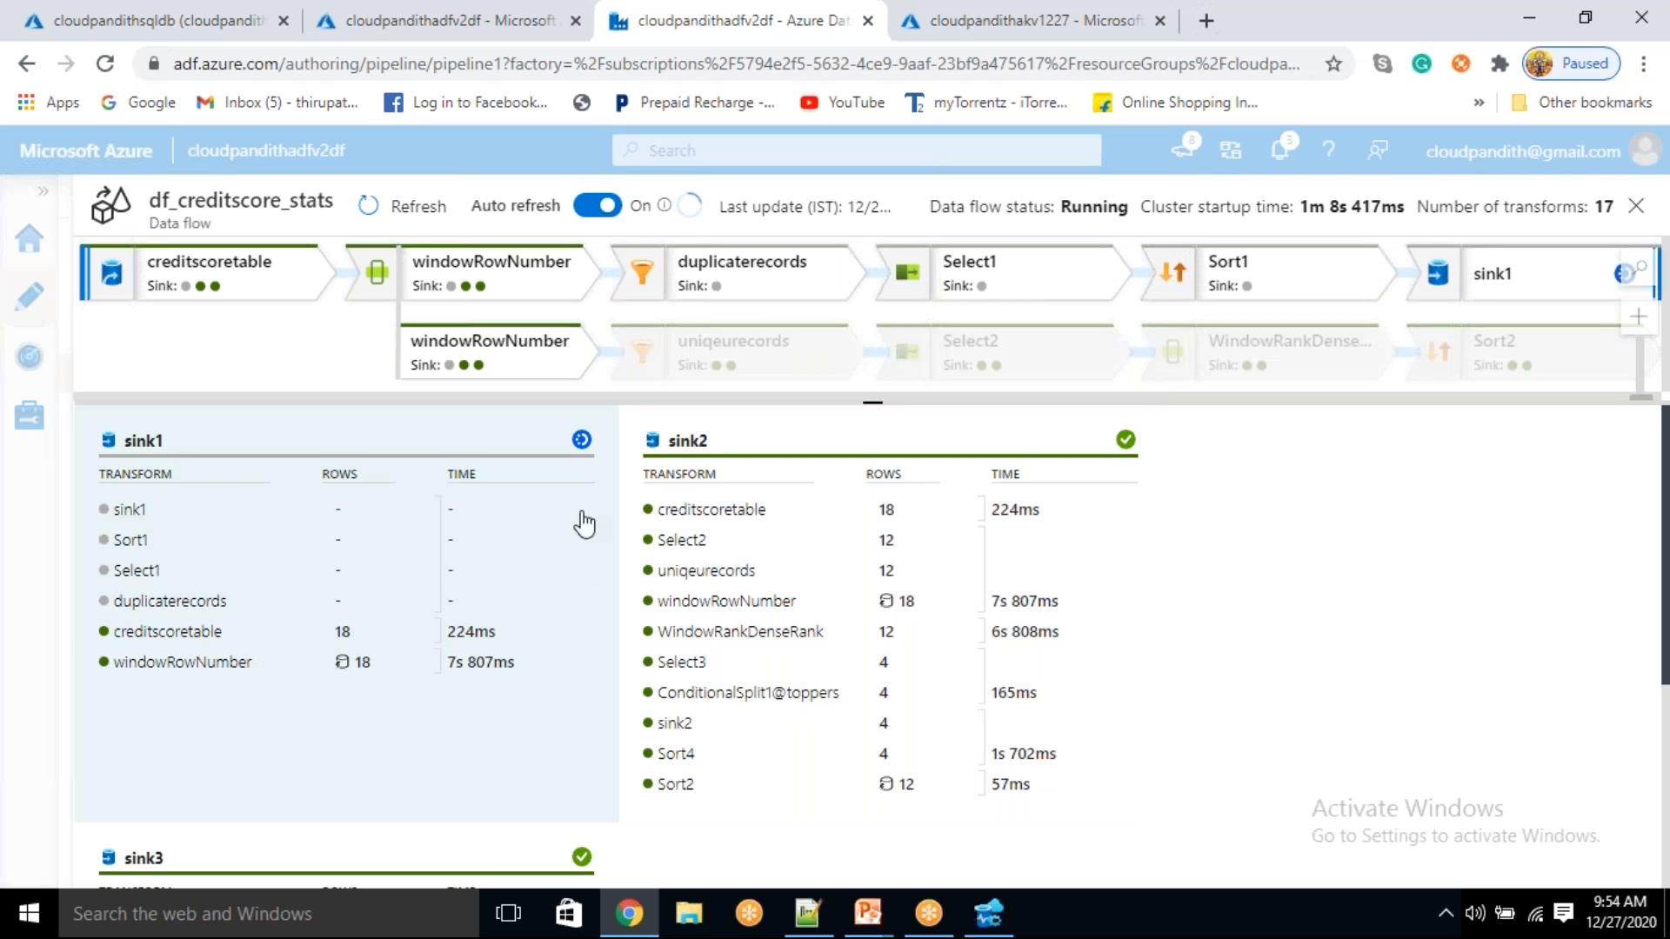
pyautogui.click(756, 515)
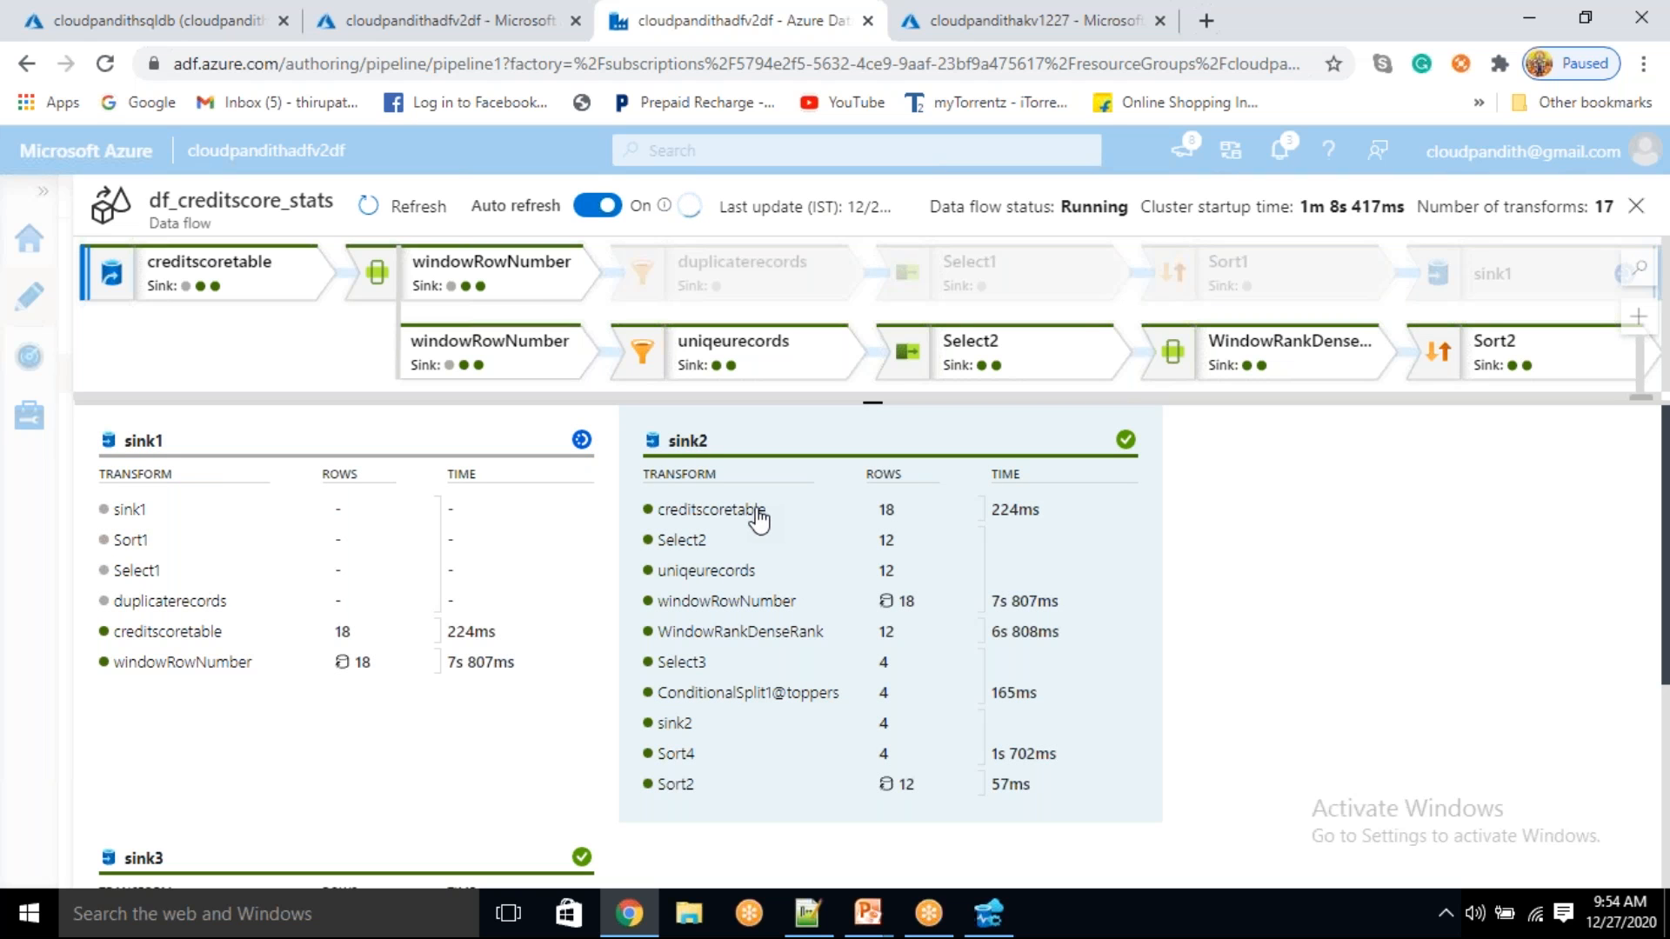
pyautogui.click(348, 630)
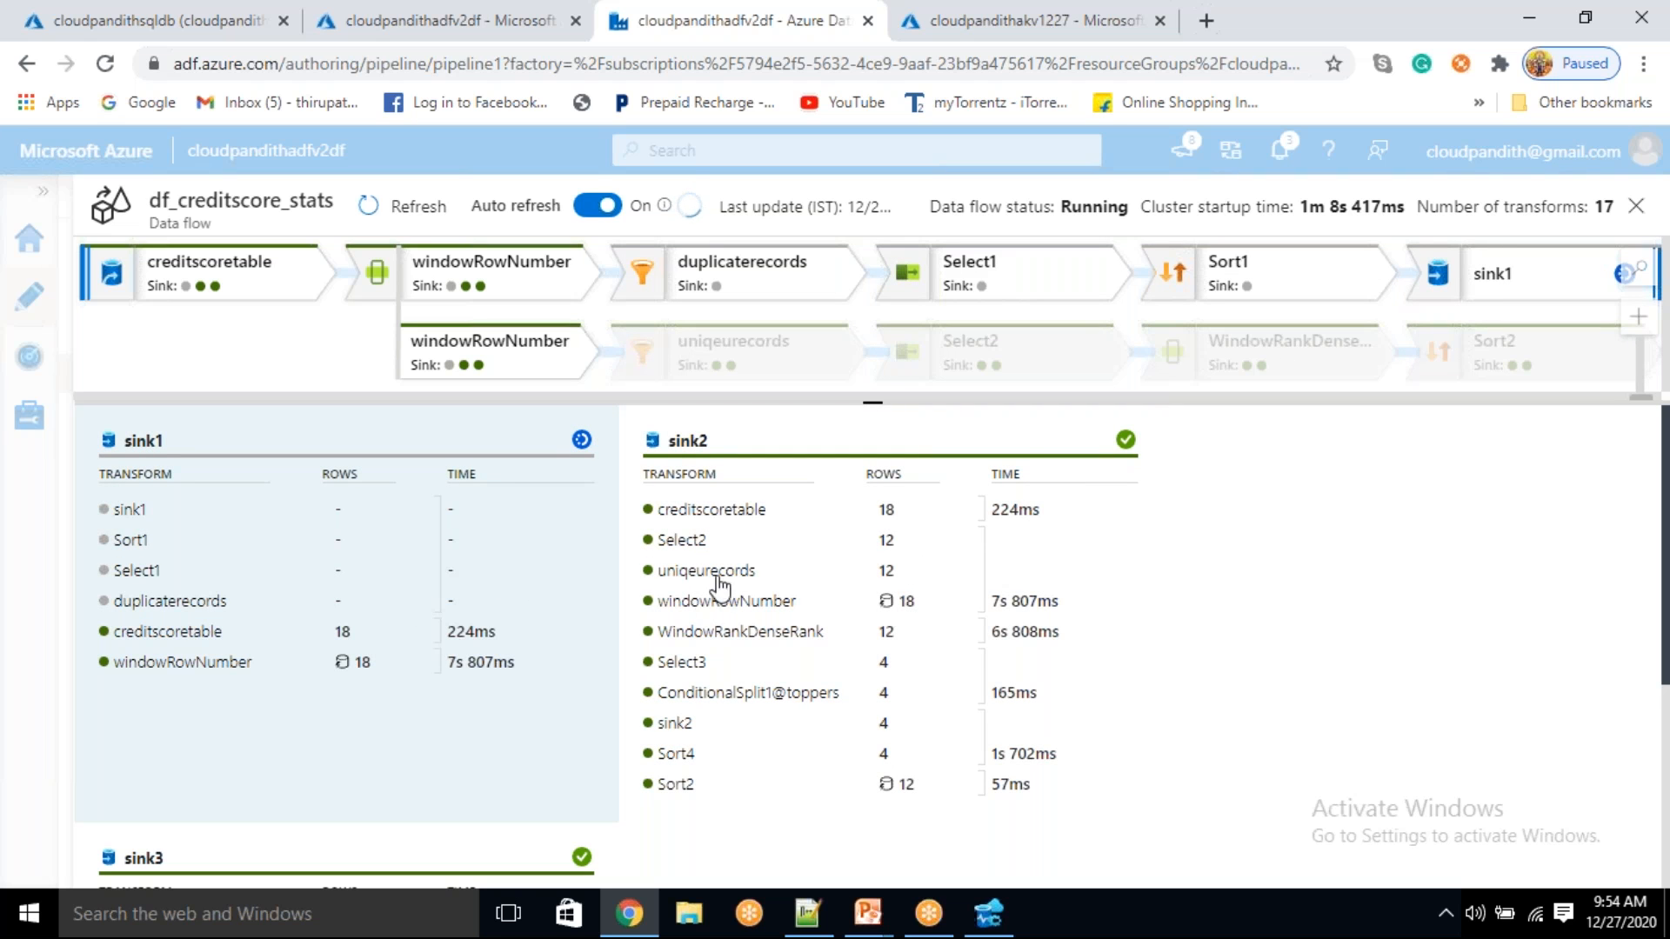
pyautogui.moveTo(874, 403); pyautogui.dragTo(804, 706)
pyautogui.moveTo(896, 591); pyautogui.dragTo(566, 537)
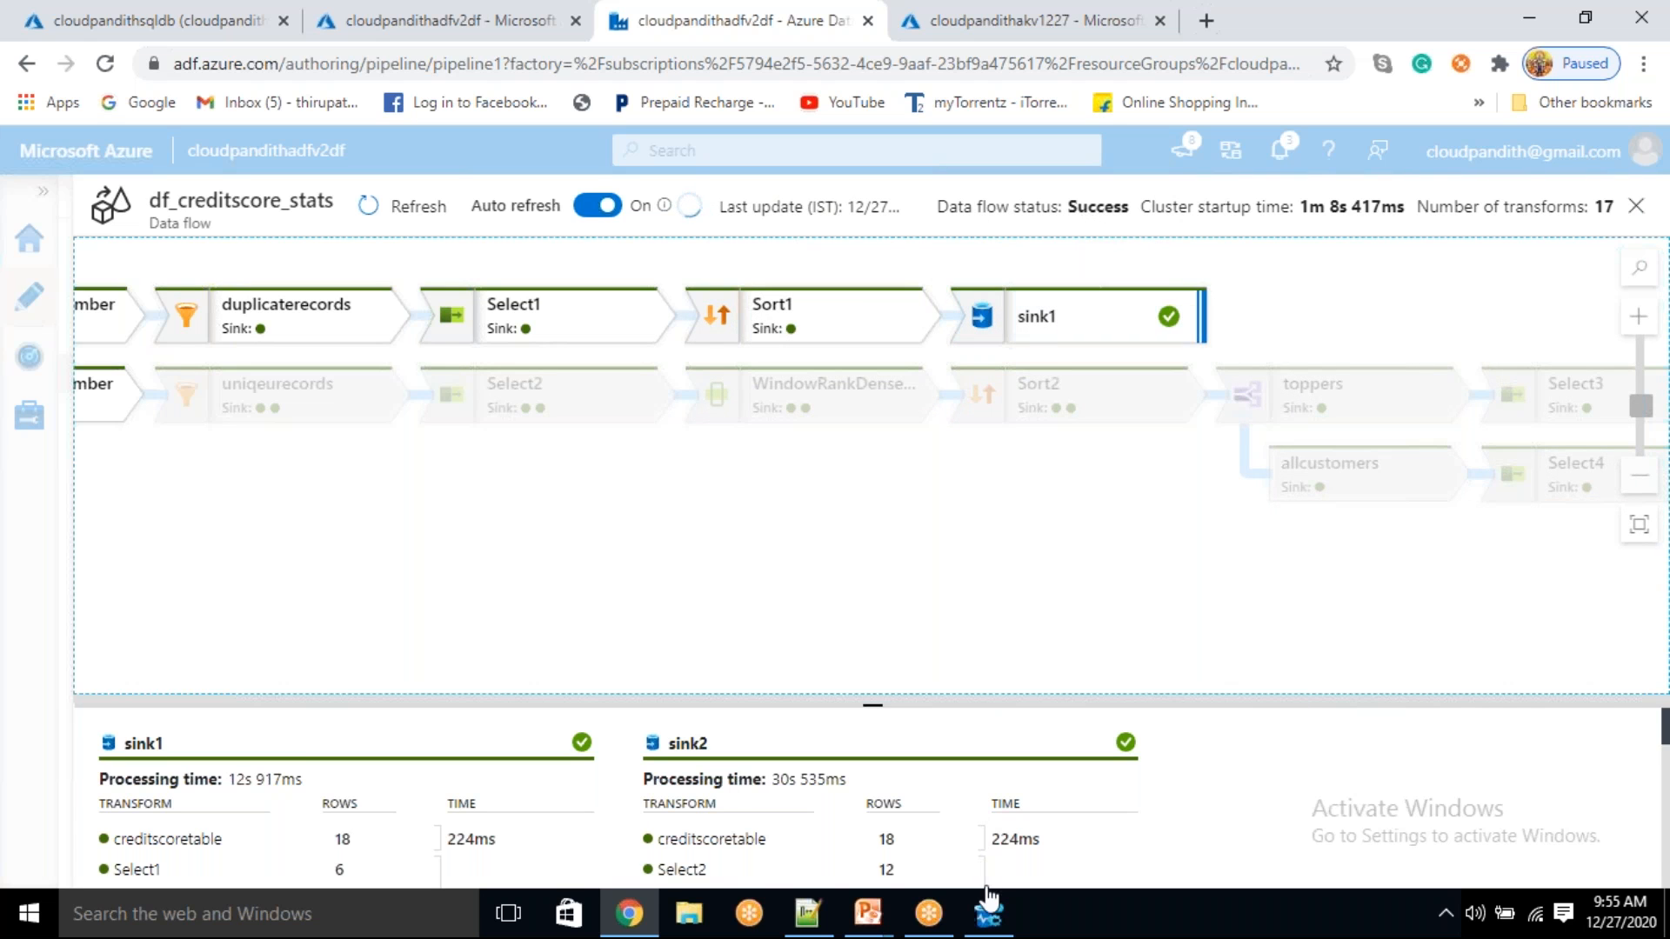
# - Switch to Azure Data Studio and reload the database's Tables list to see the sink tables
pyautogui.click(993, 917)
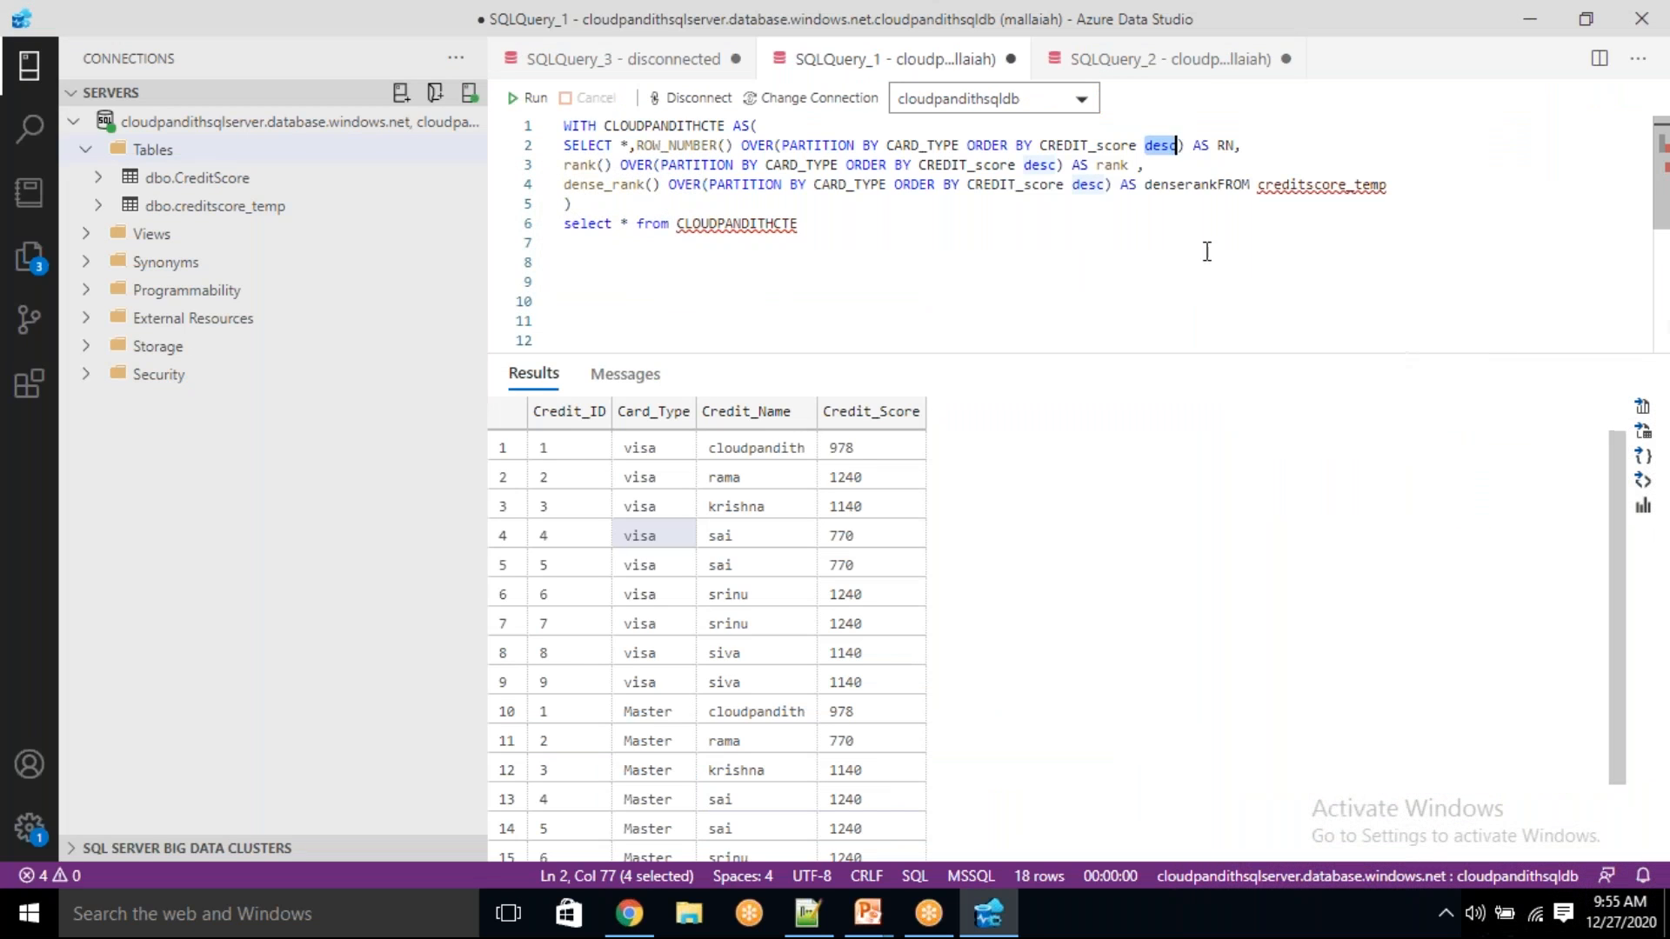
pyautogui.click(943, 226)
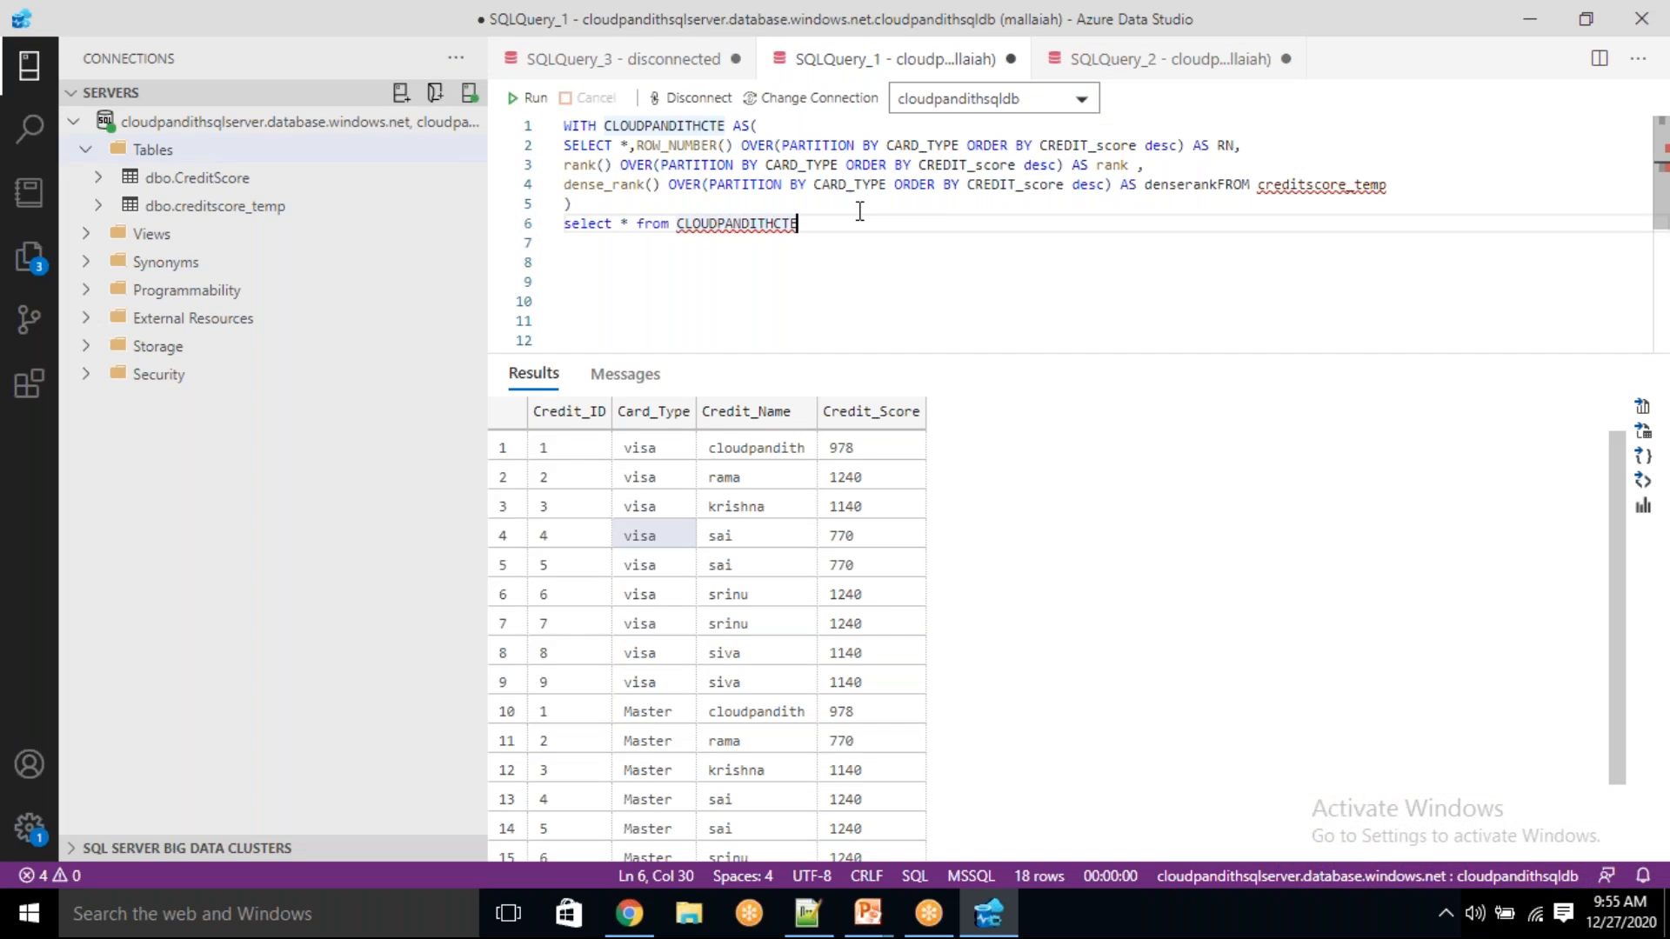
pyautogui.click(149, 155)
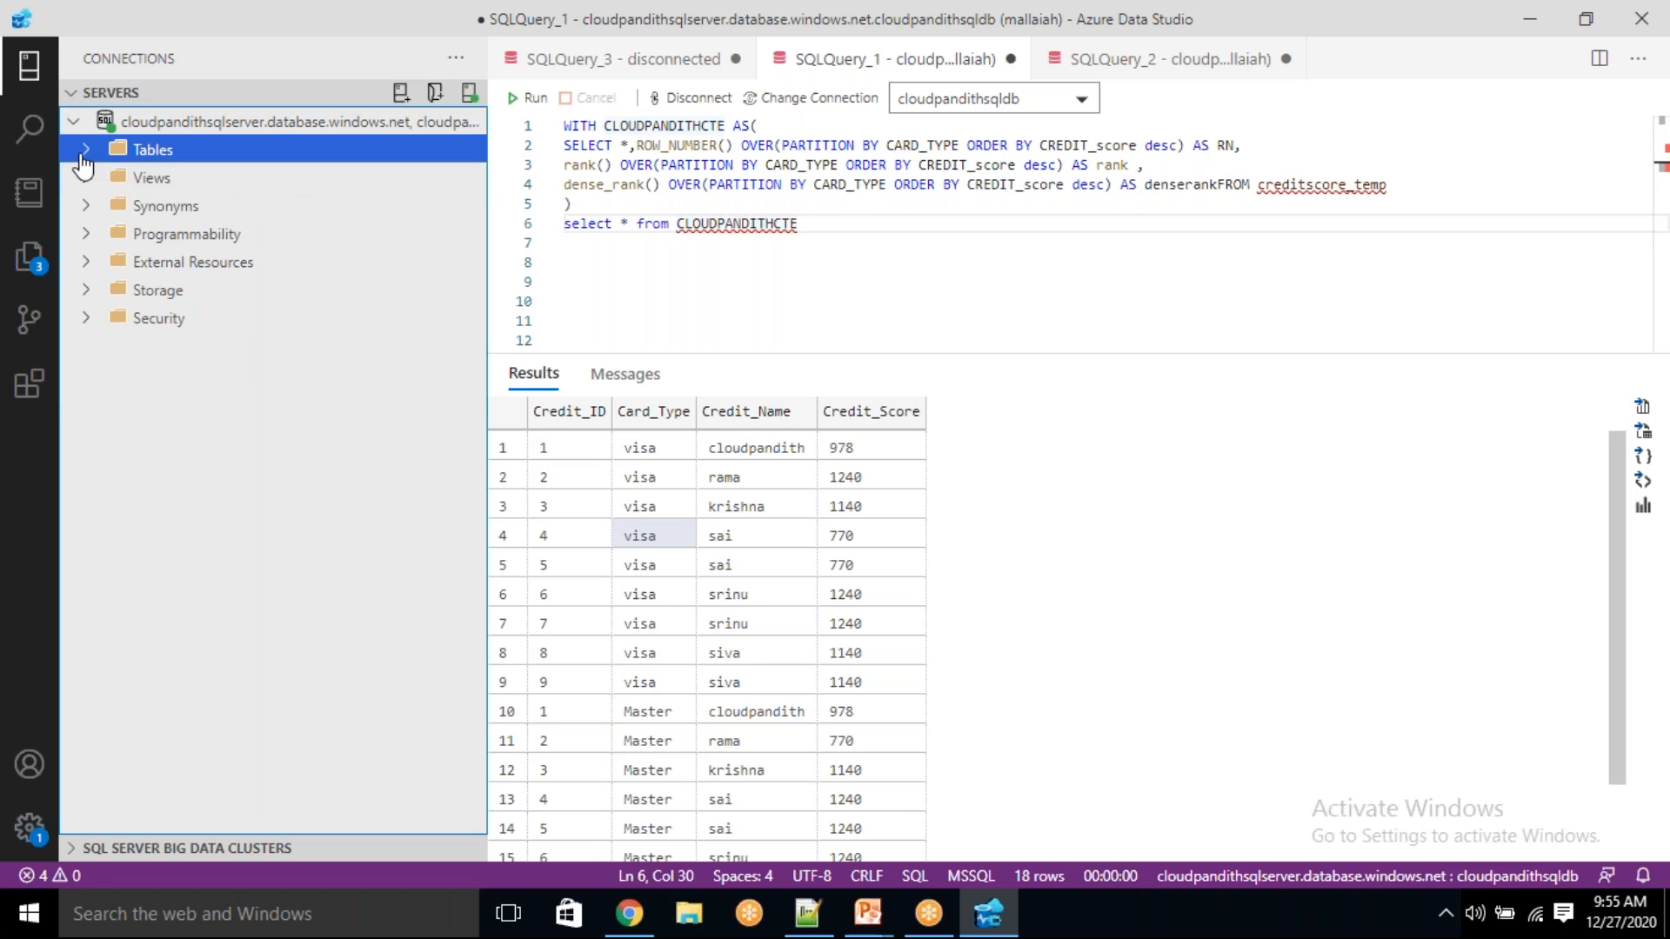
pyautogui.click(86, 151)
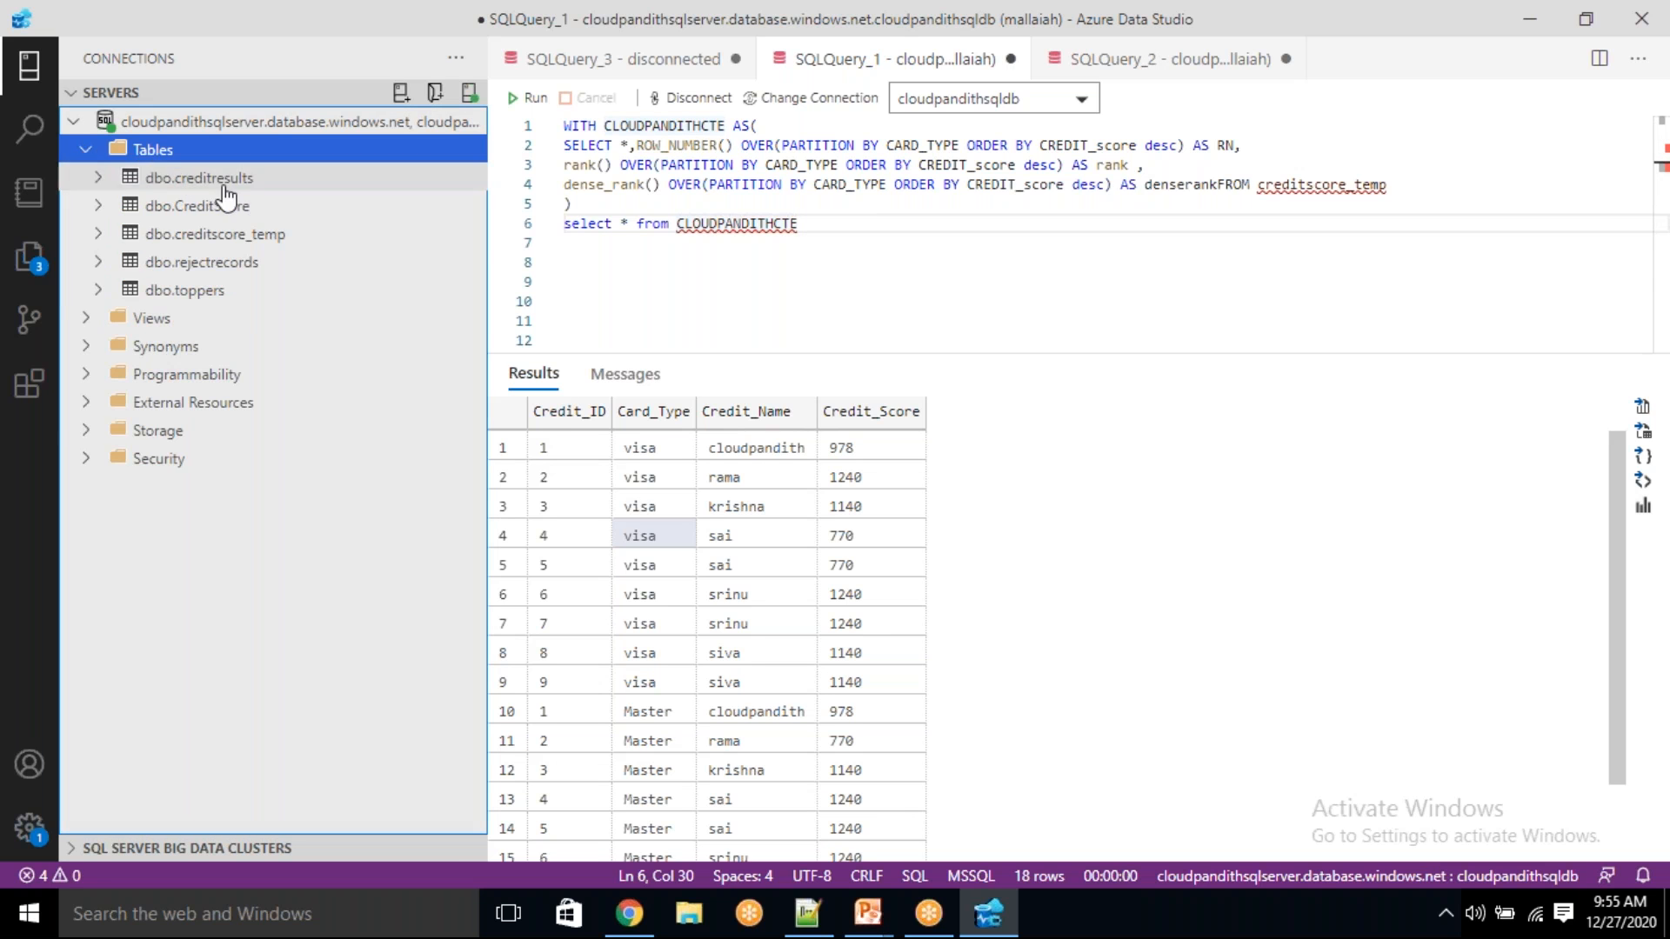
# - Add the query "select * from toppers" below the existing CTE statement and run only that line
pyautogui.click(854, 251)
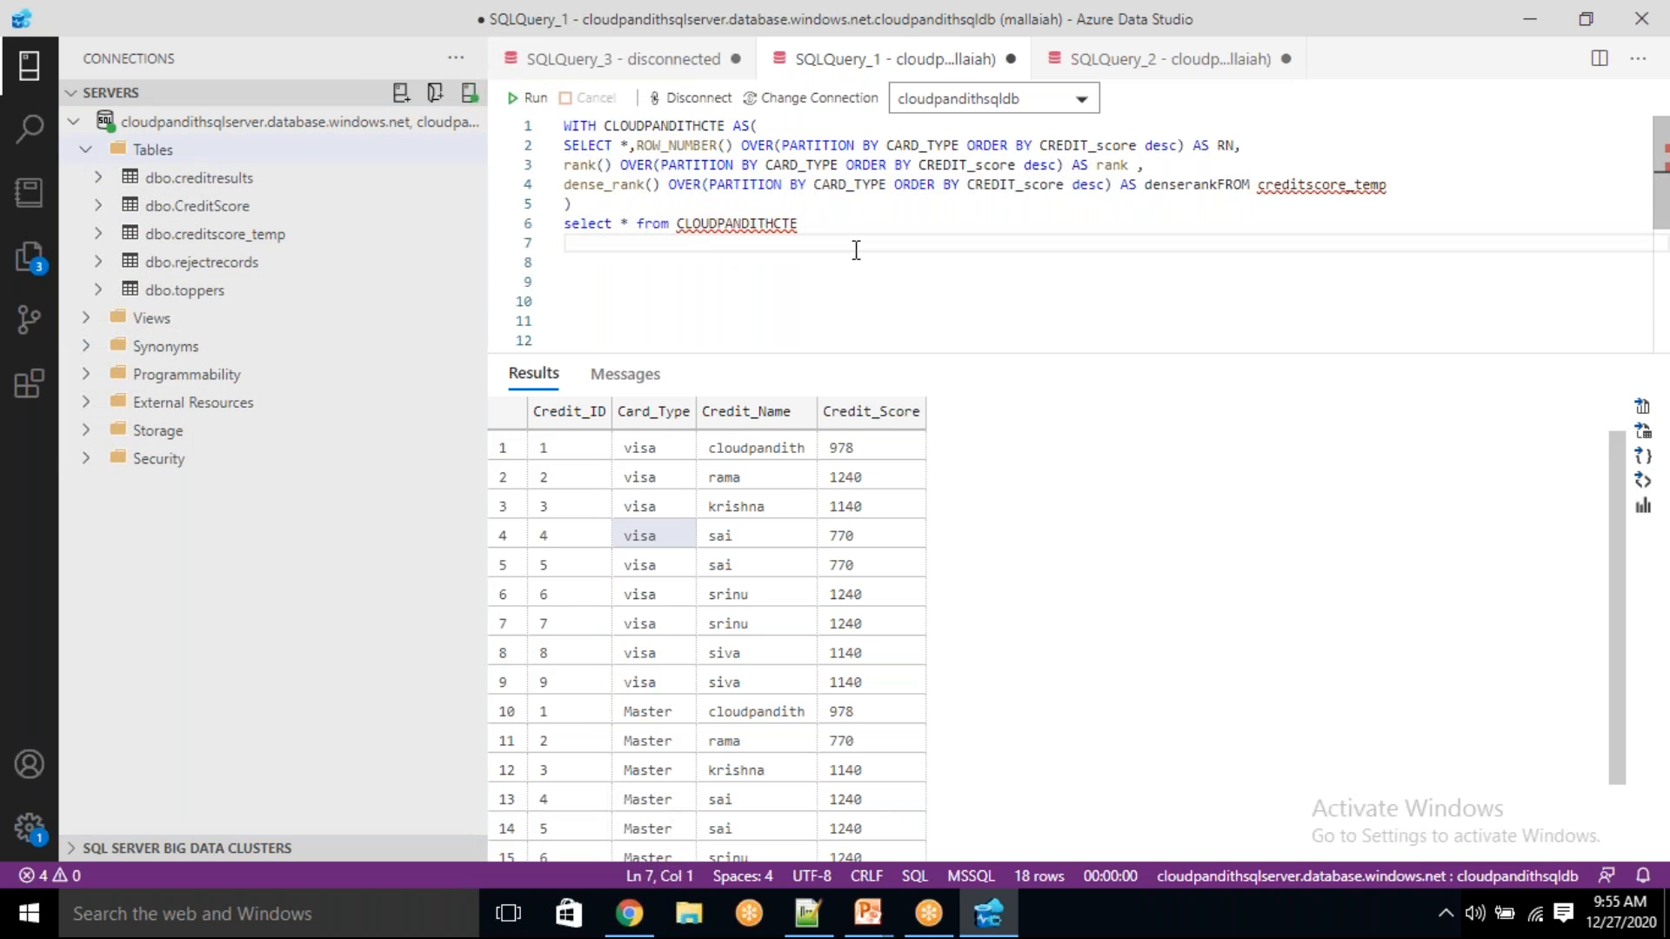
pyautogui.press('Return')
pyautogui.write('select * from t')
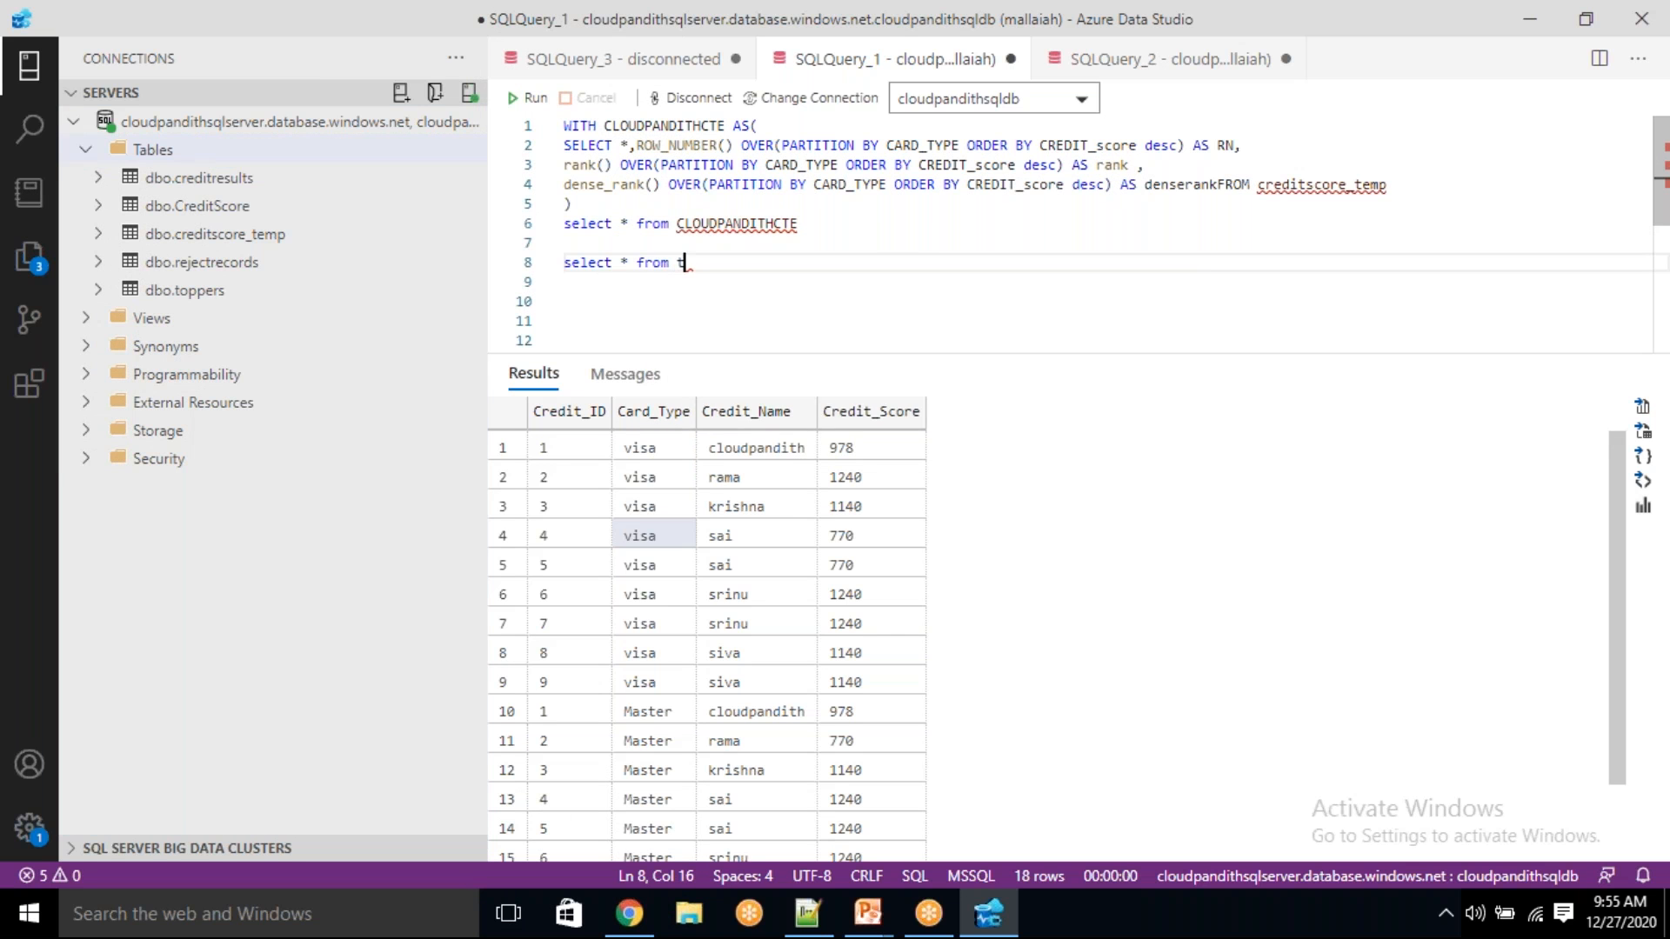
pyautogui.write('oppers')
pyautogui.hotkey('shift', 'Home')
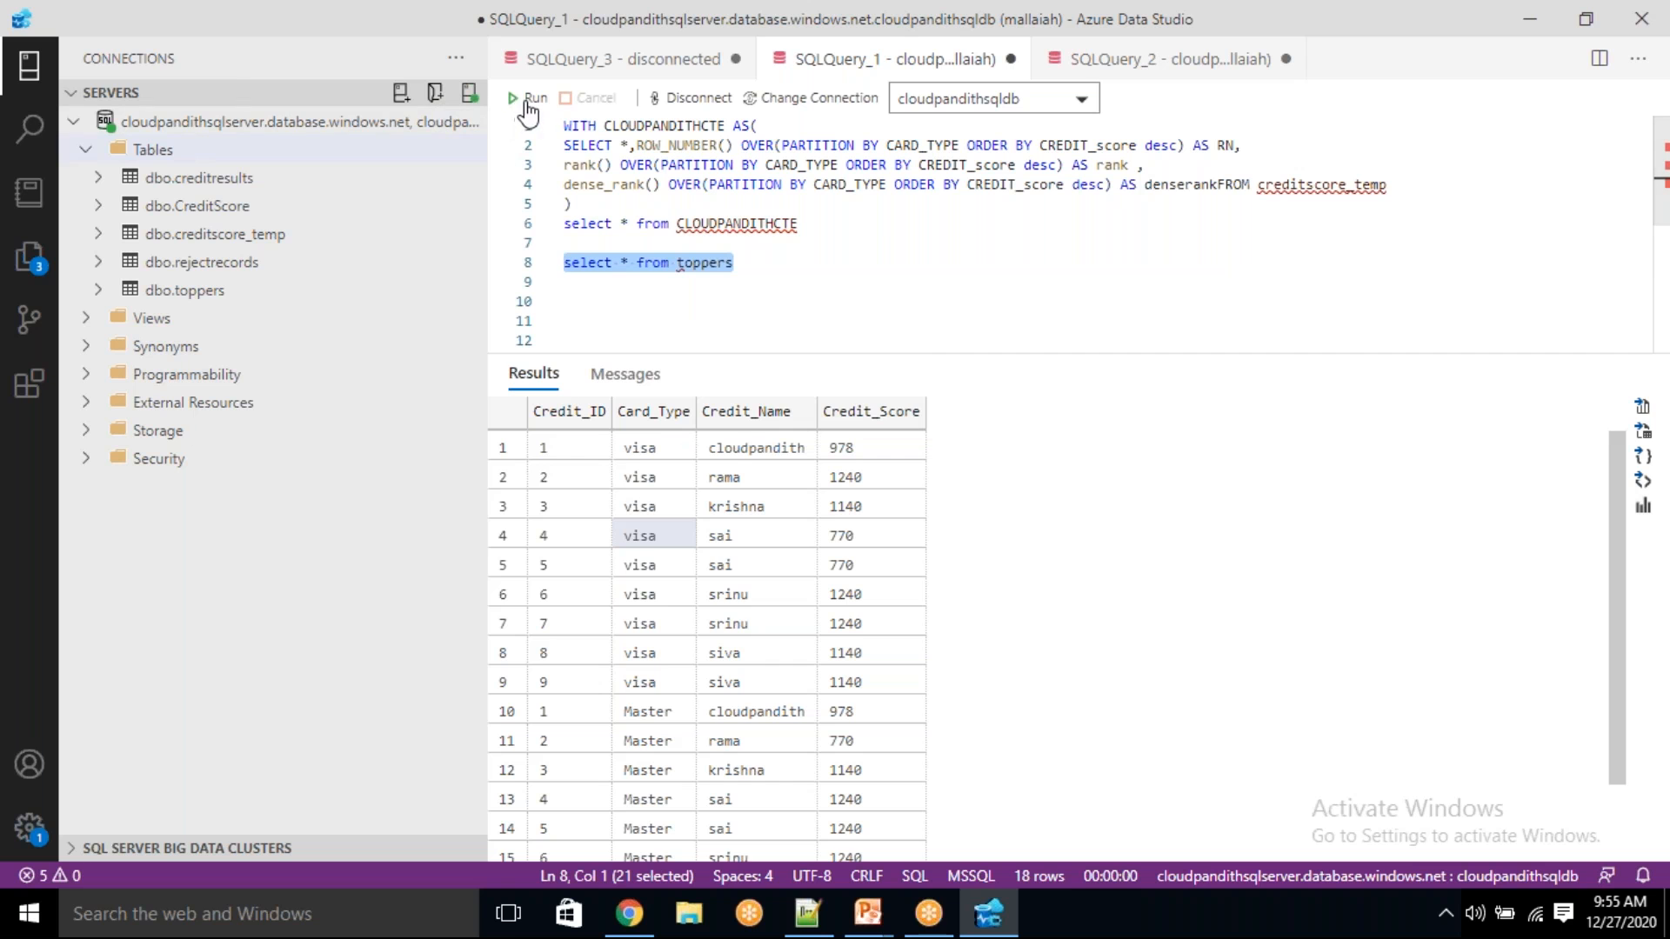
pyautogui.press('F5')
pyautogui.click(854, 288)
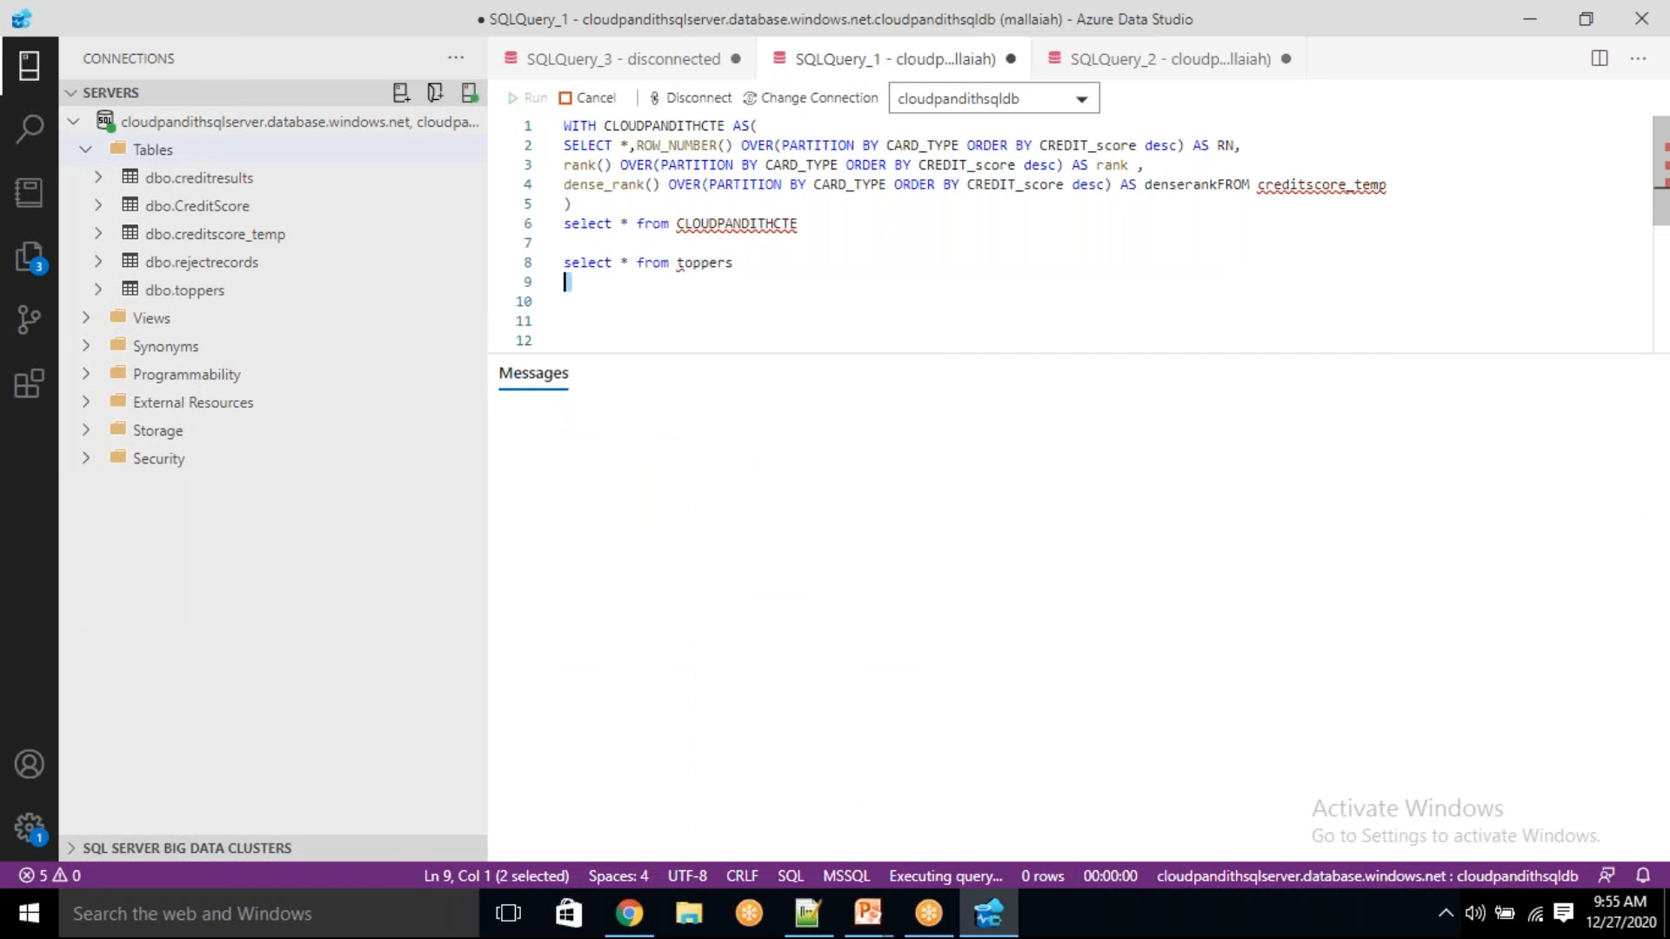
# - Examine the Credit_ID, Card_Type, Credit_Name and Credit_Score values in the rows returned from toppers
pyautogui.click(772, 279)
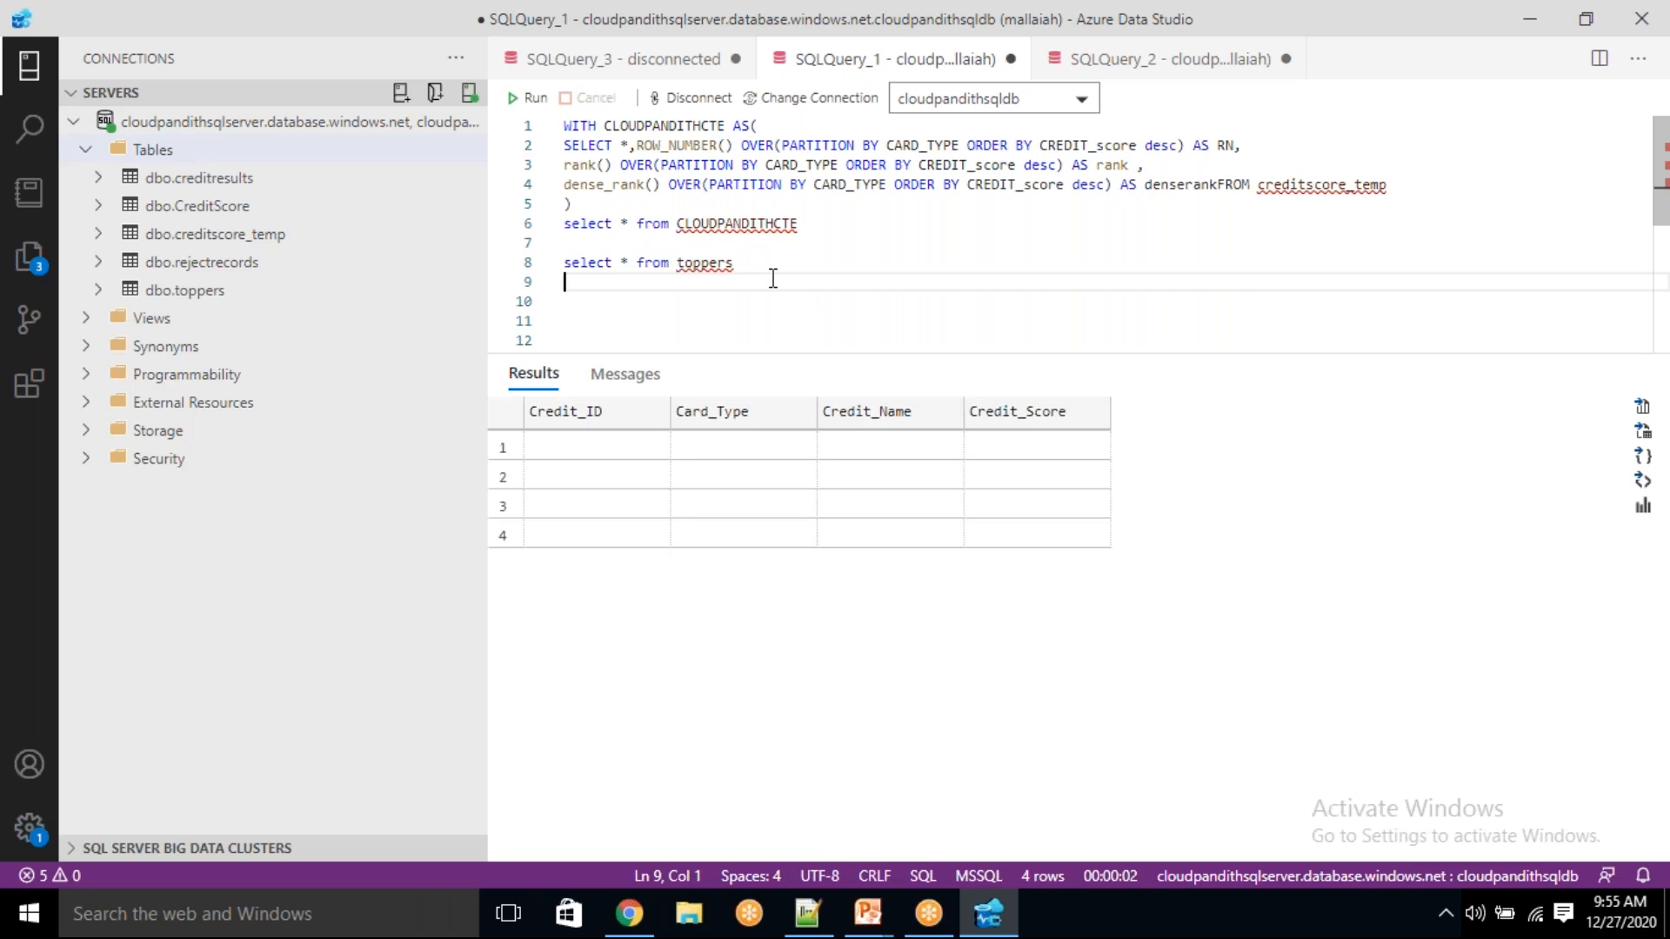
pyautogui.moveTo(558, 451); pyautogui.dragTo(835, 544)
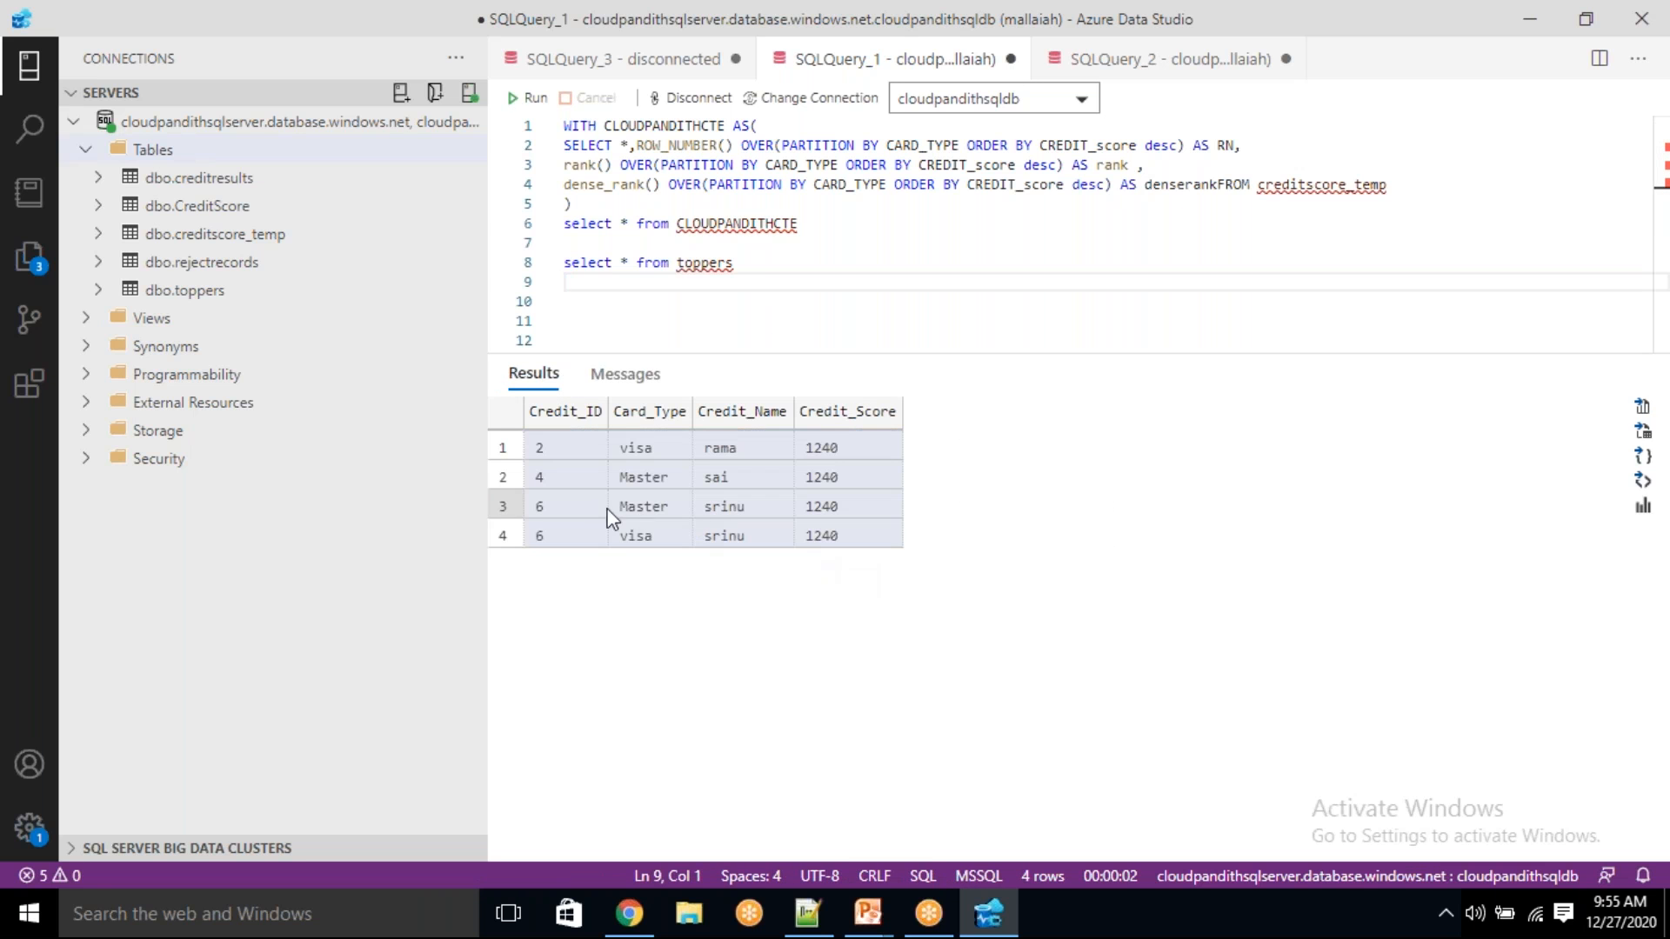
pyautogui.click(560, 439)
pyautogui.click(555, 474)
pyautogui.click(557, 509)
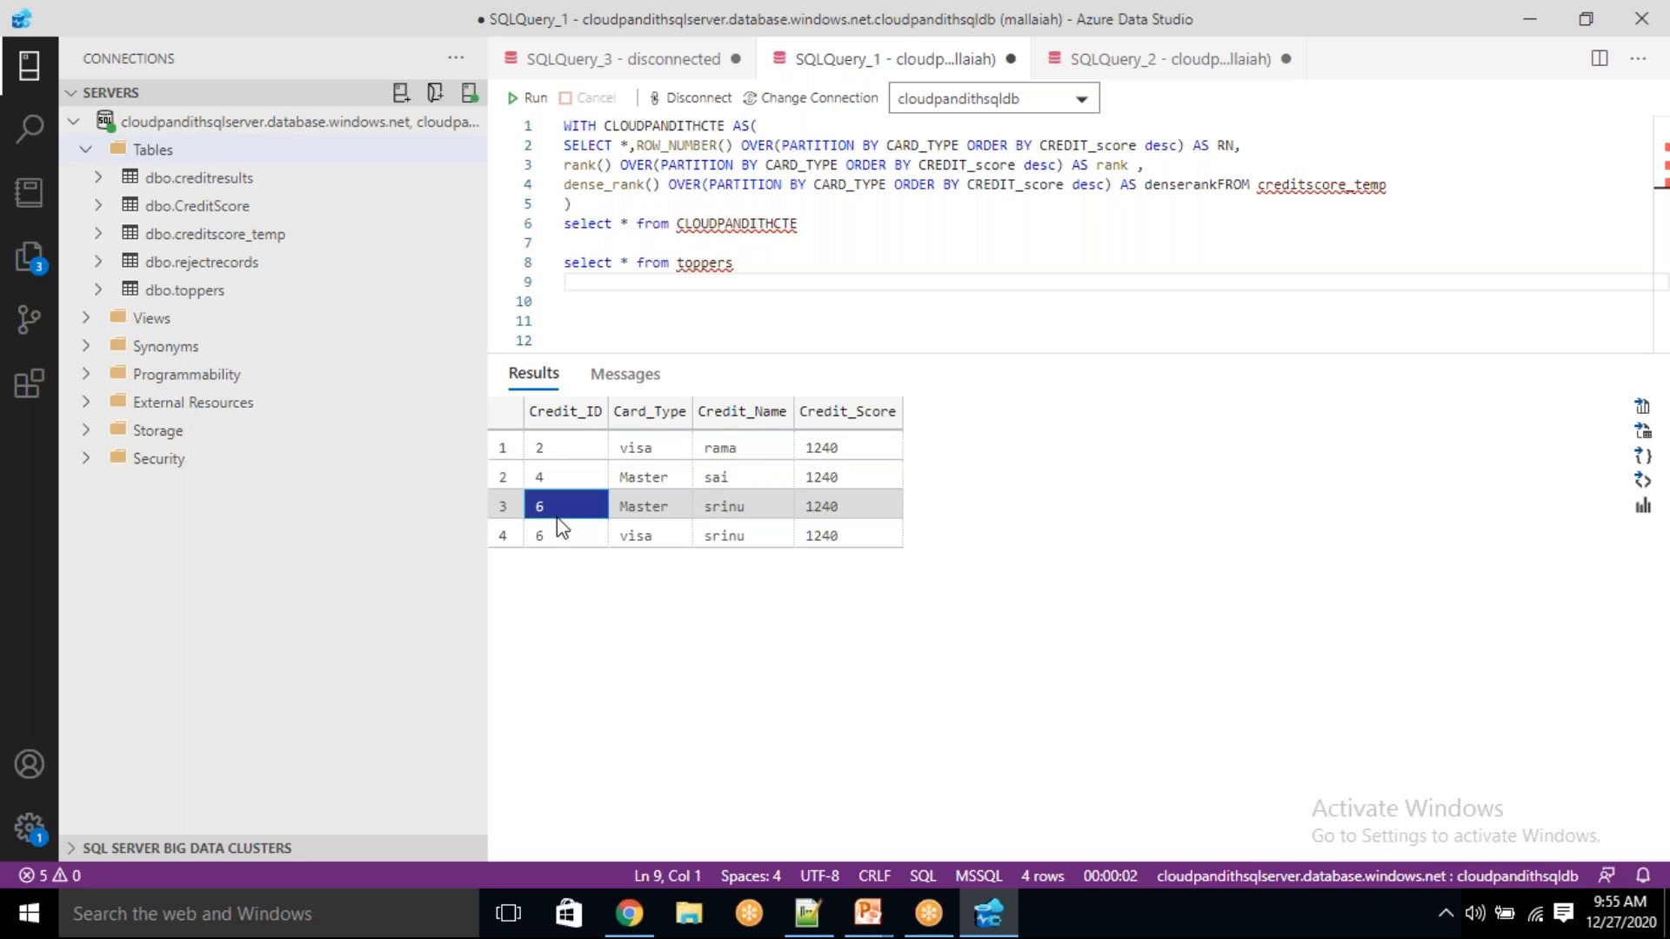
pyautogui.moveTo(577, 438); pyautogui.dragTo(861, 545)
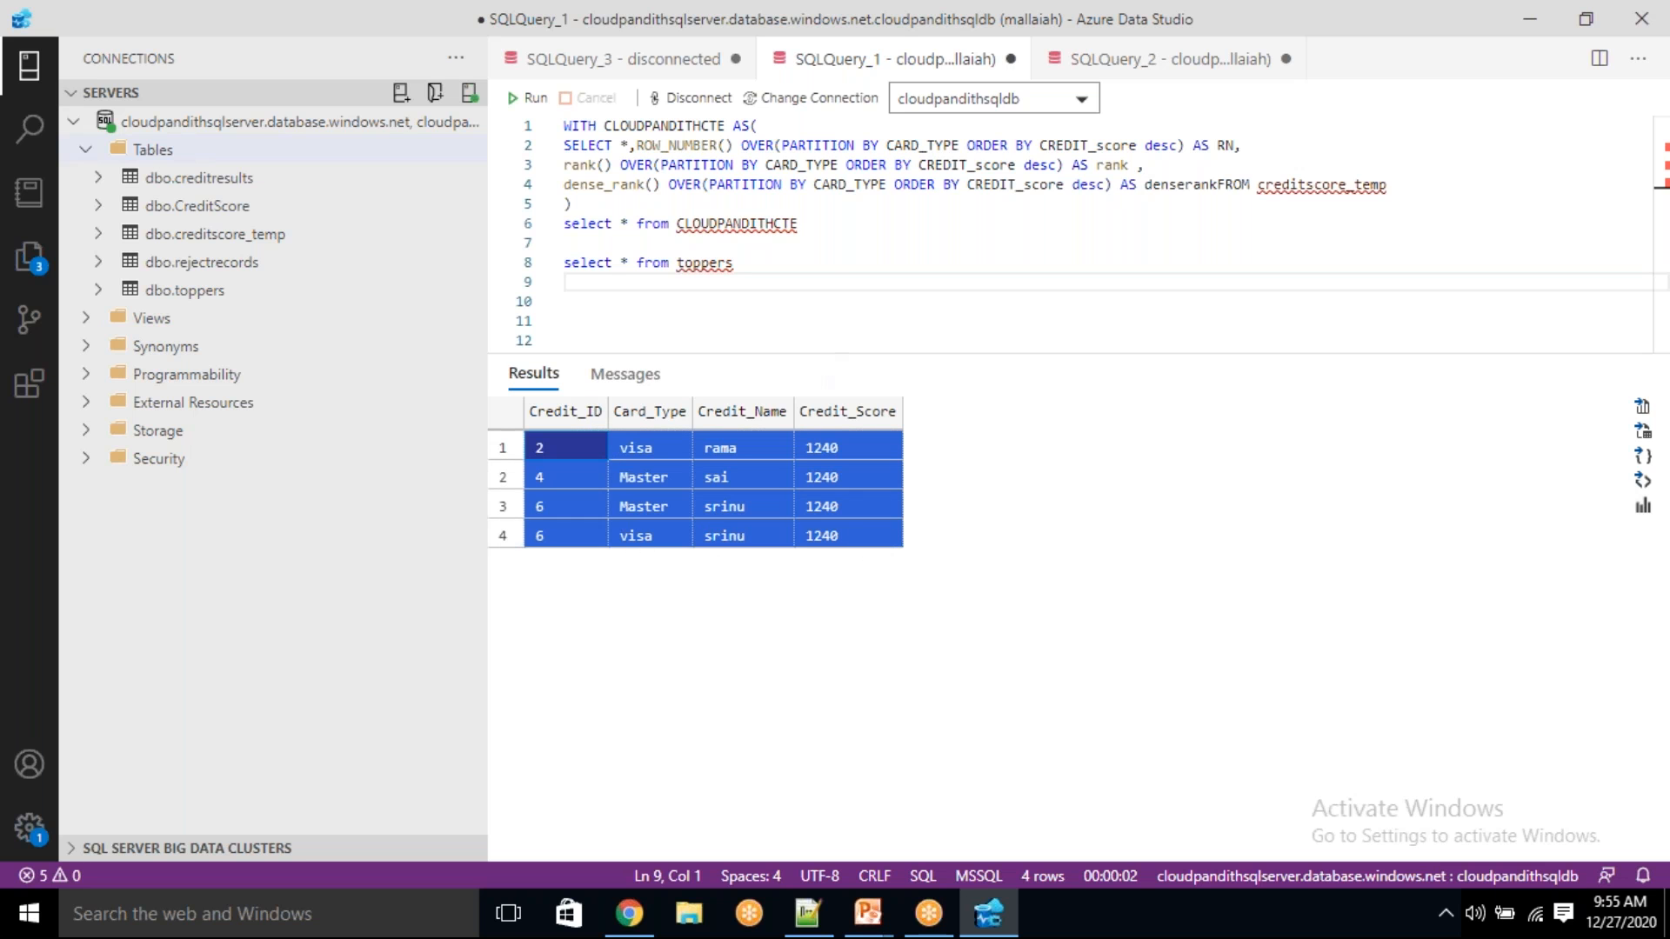
# - Change the table in the last select statement to rejectrecords and run only that line
pyautogui.click(771, 265)
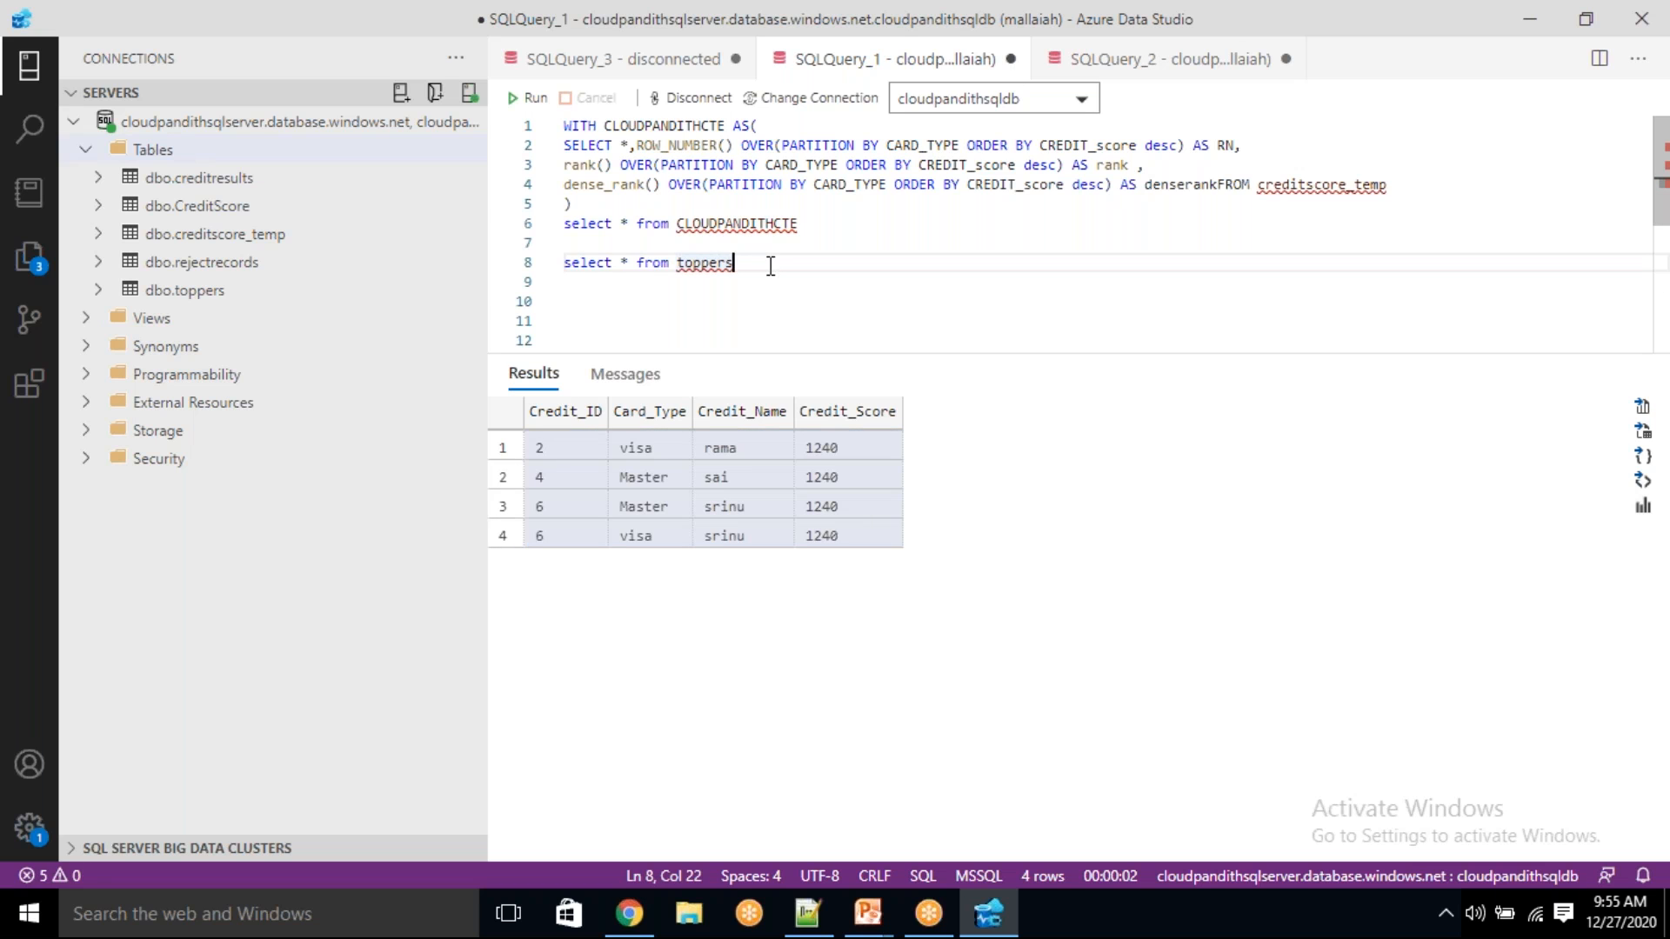
pyautogui.press('BackSpace')
pyautogui.press('BackSpace')
pyautogui.press('BackSpace')
pyautogui.press('BackSpace')
pyautogui.press('BackSpace')
pyautogui.press('BackSpace')
pyautogui.press('BackSpace')
pyautogui.write('rejectr')
pyautogui.hotkey('shift', 'Home')
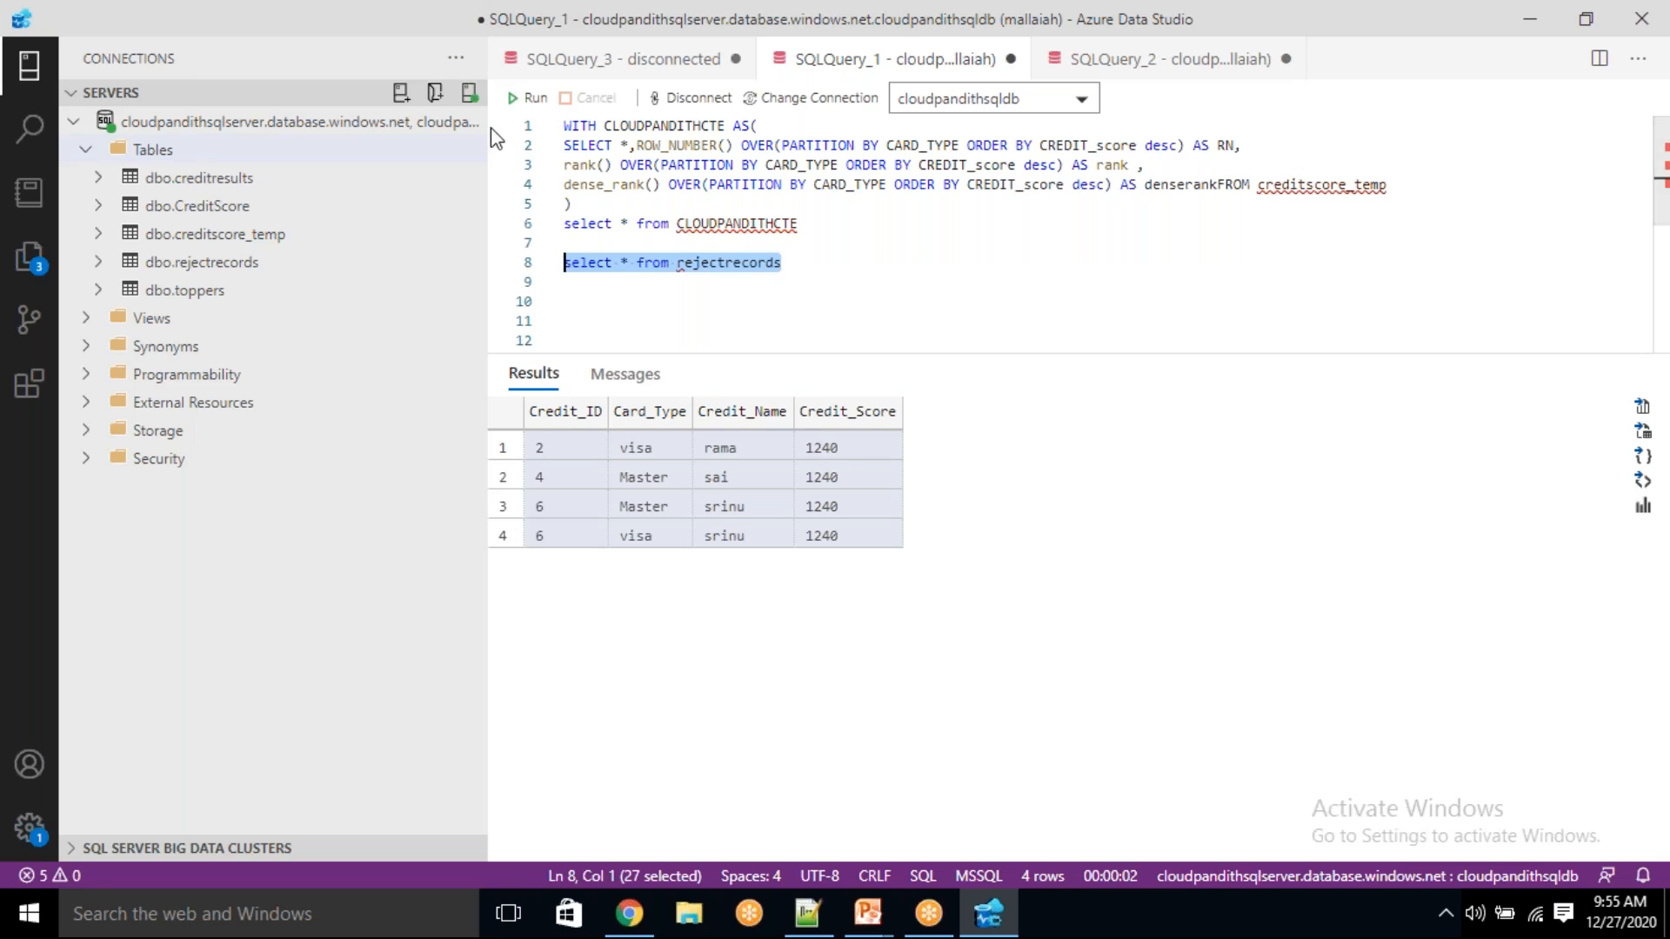
pyautogui.press('F5')
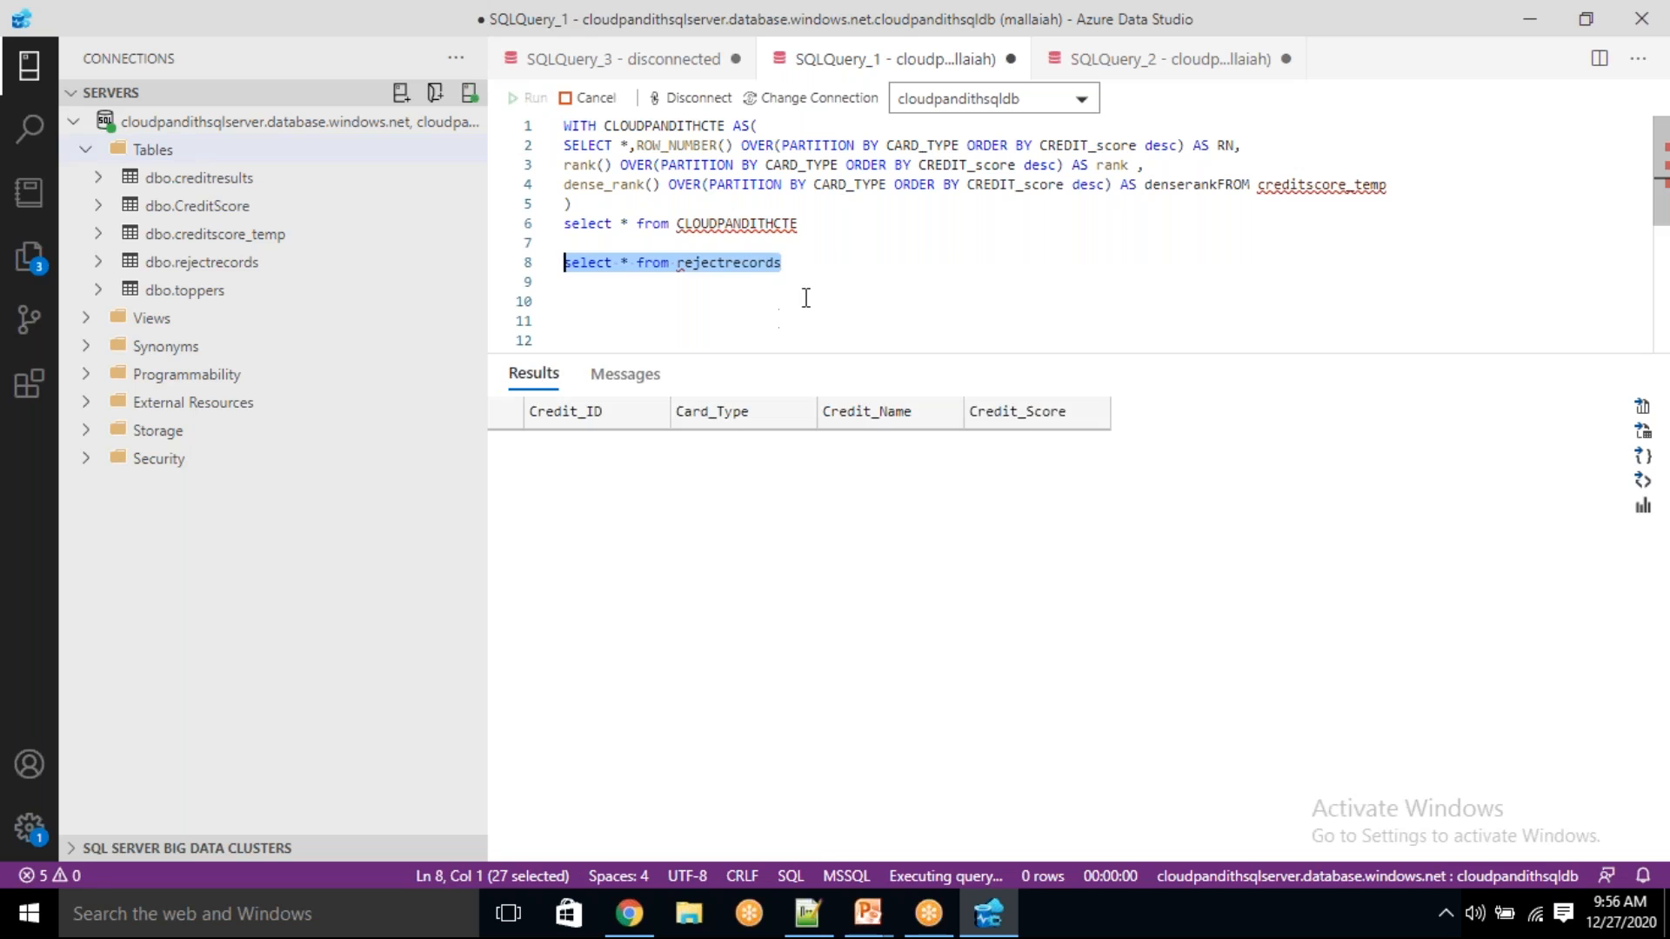
pyautogui.click(839, 262)
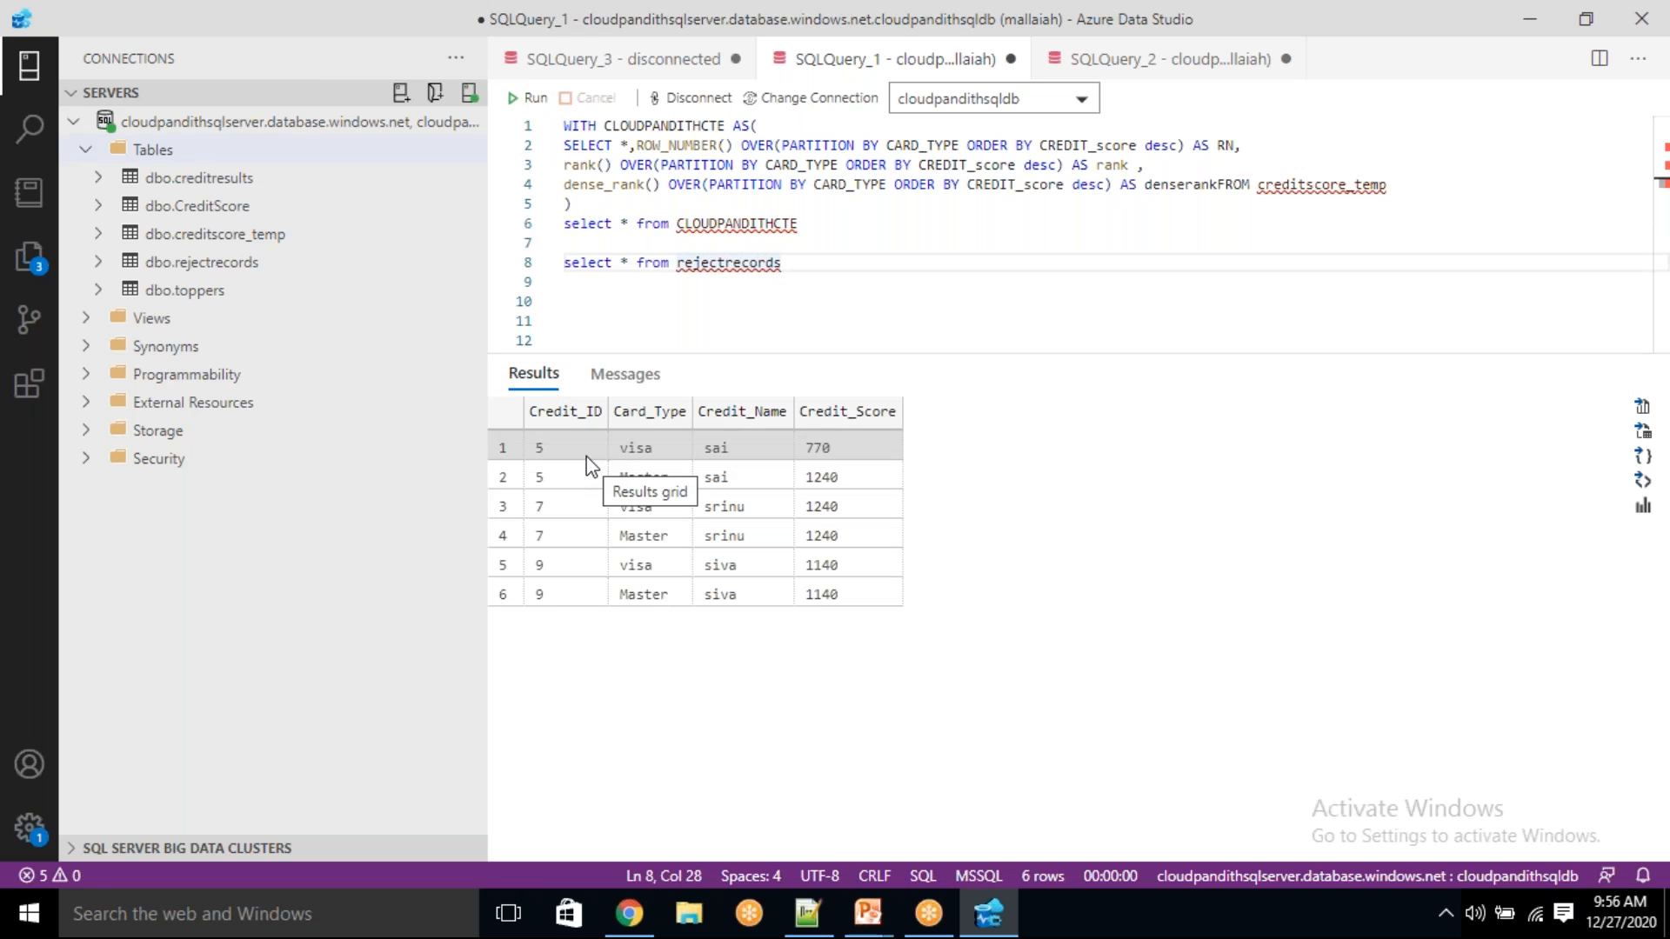
# - Examine the rows returned from rejectrecords, comparing card types, names and credit scores
pyautogui.moveTo(566, 459); pyautogui.dragTo(554, 489)
pyautogui.moveTo(548, 581); pyautogui.dragTo(885, 597)
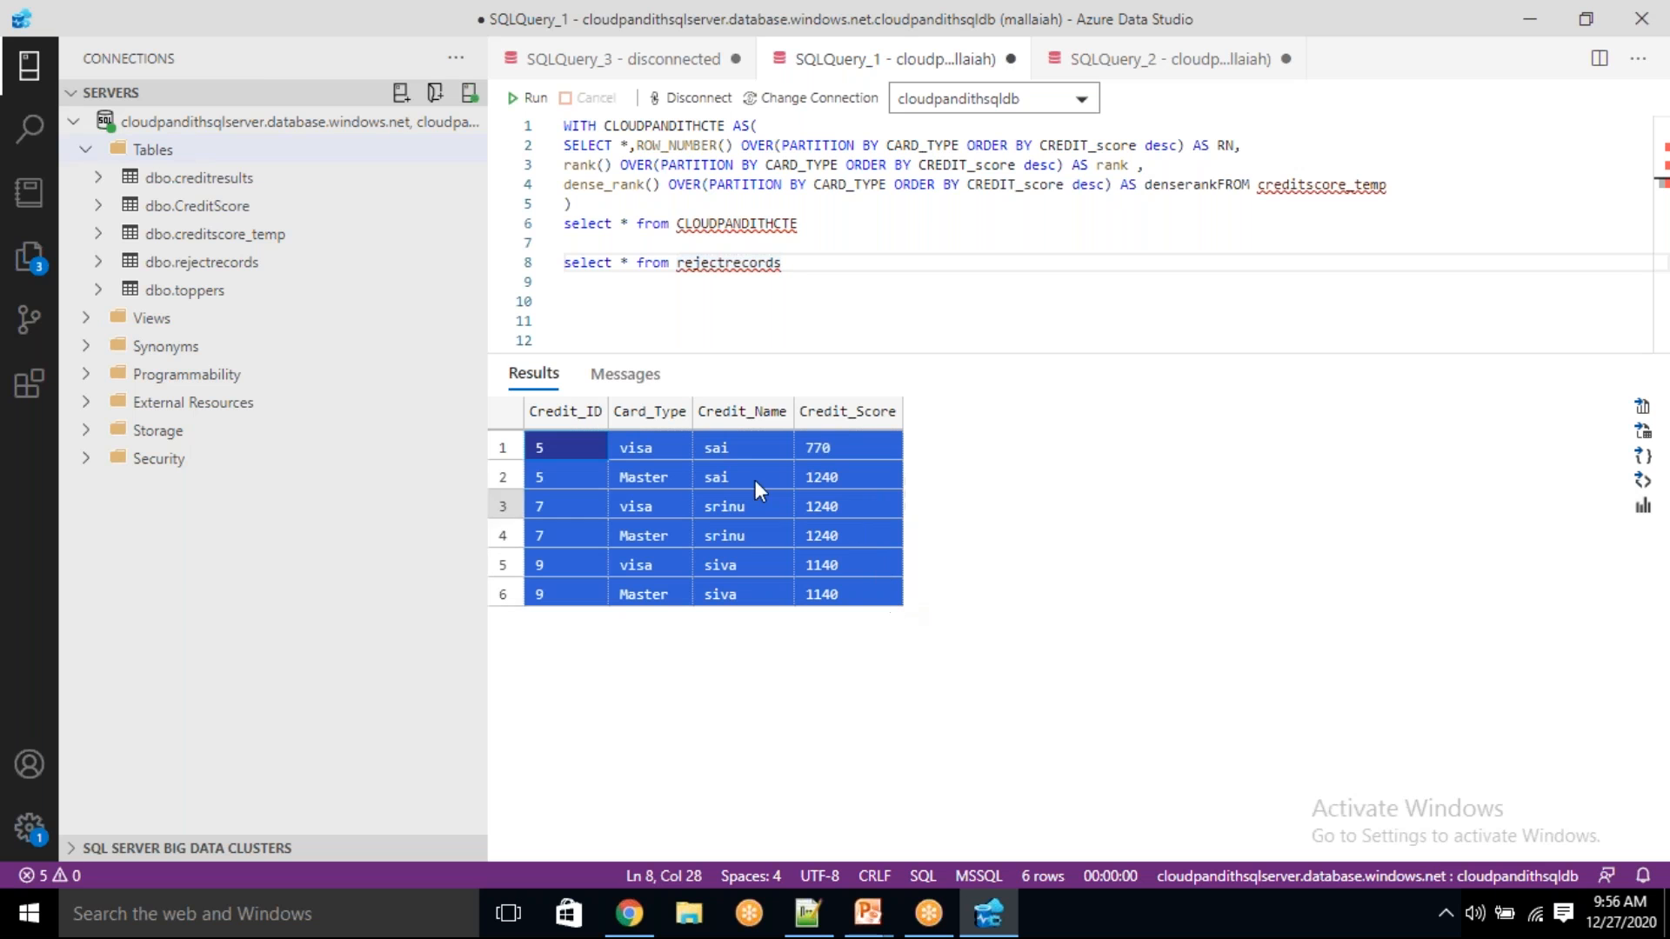
pyautogui.click(699, 539)
pyautogui.moveTo(574, 479); pyautogui.dragTo(567, 452)
pyautogui.moveTo(566, 451); pyautogui.dragTo(765, 581)
# - Change the table in the last select statement to creditscore_temp and run only that line
pyautogui.click(762, 277)
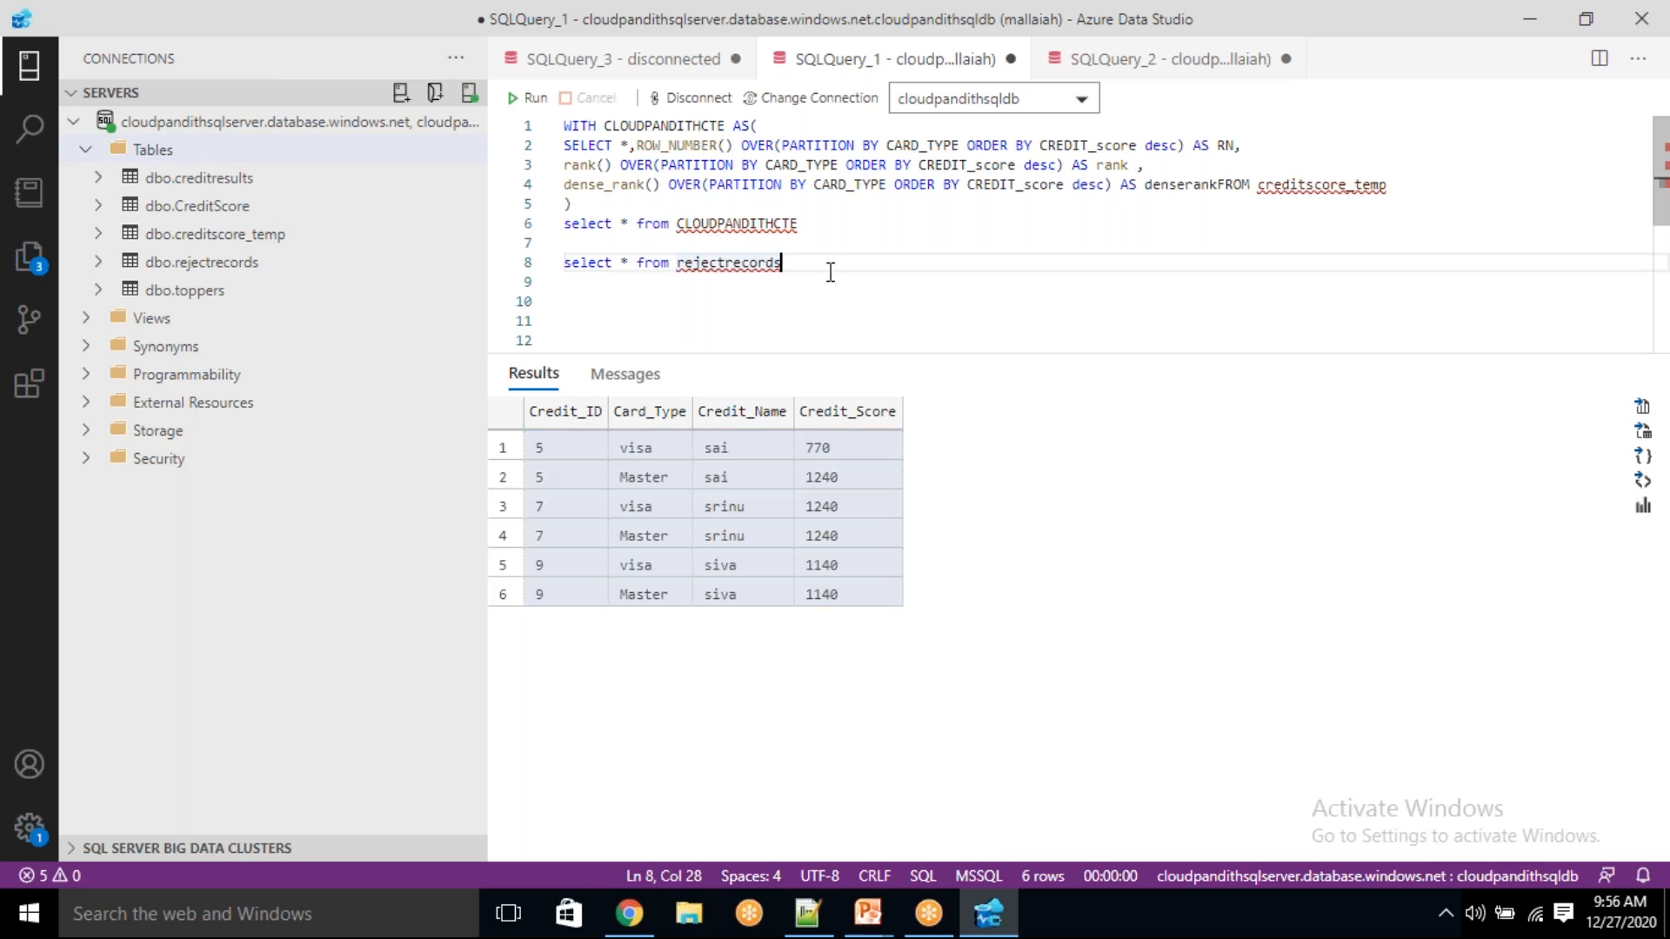
pyautogui.doubleClick(750, 273)
pyautogui.press('BackSpace')
pyautogui.write('creditscore_temp')
pyautogui.hotkey('shift', 'Home')
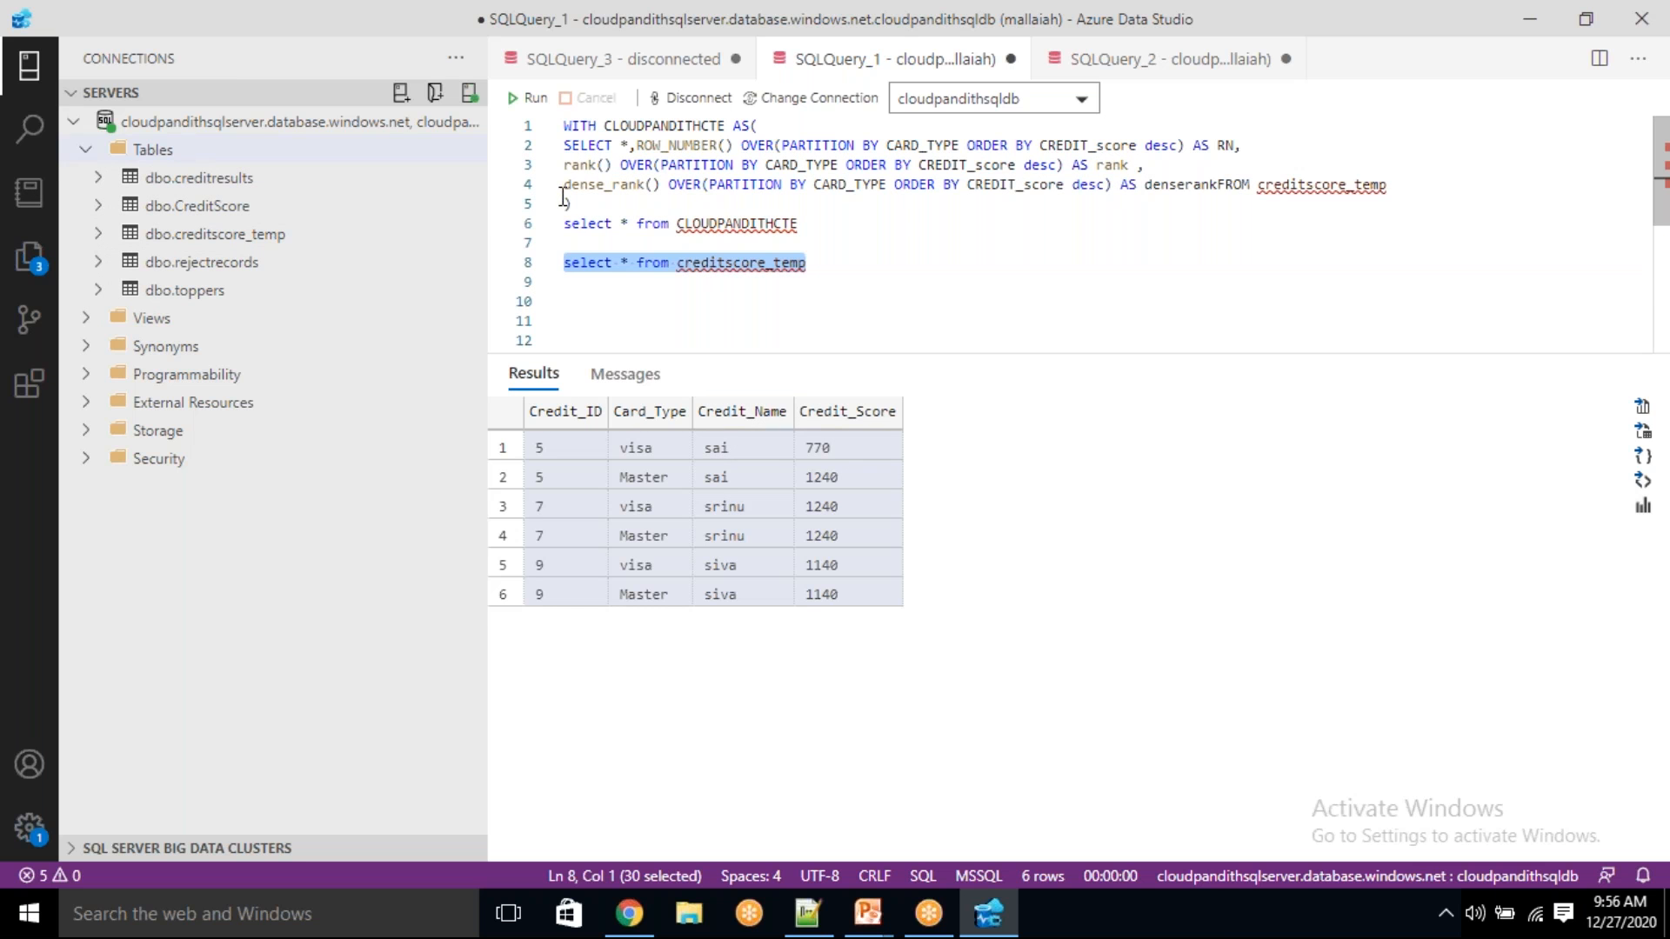
pyautogui.click(525, 97)
pyautogui.click(856, 277)
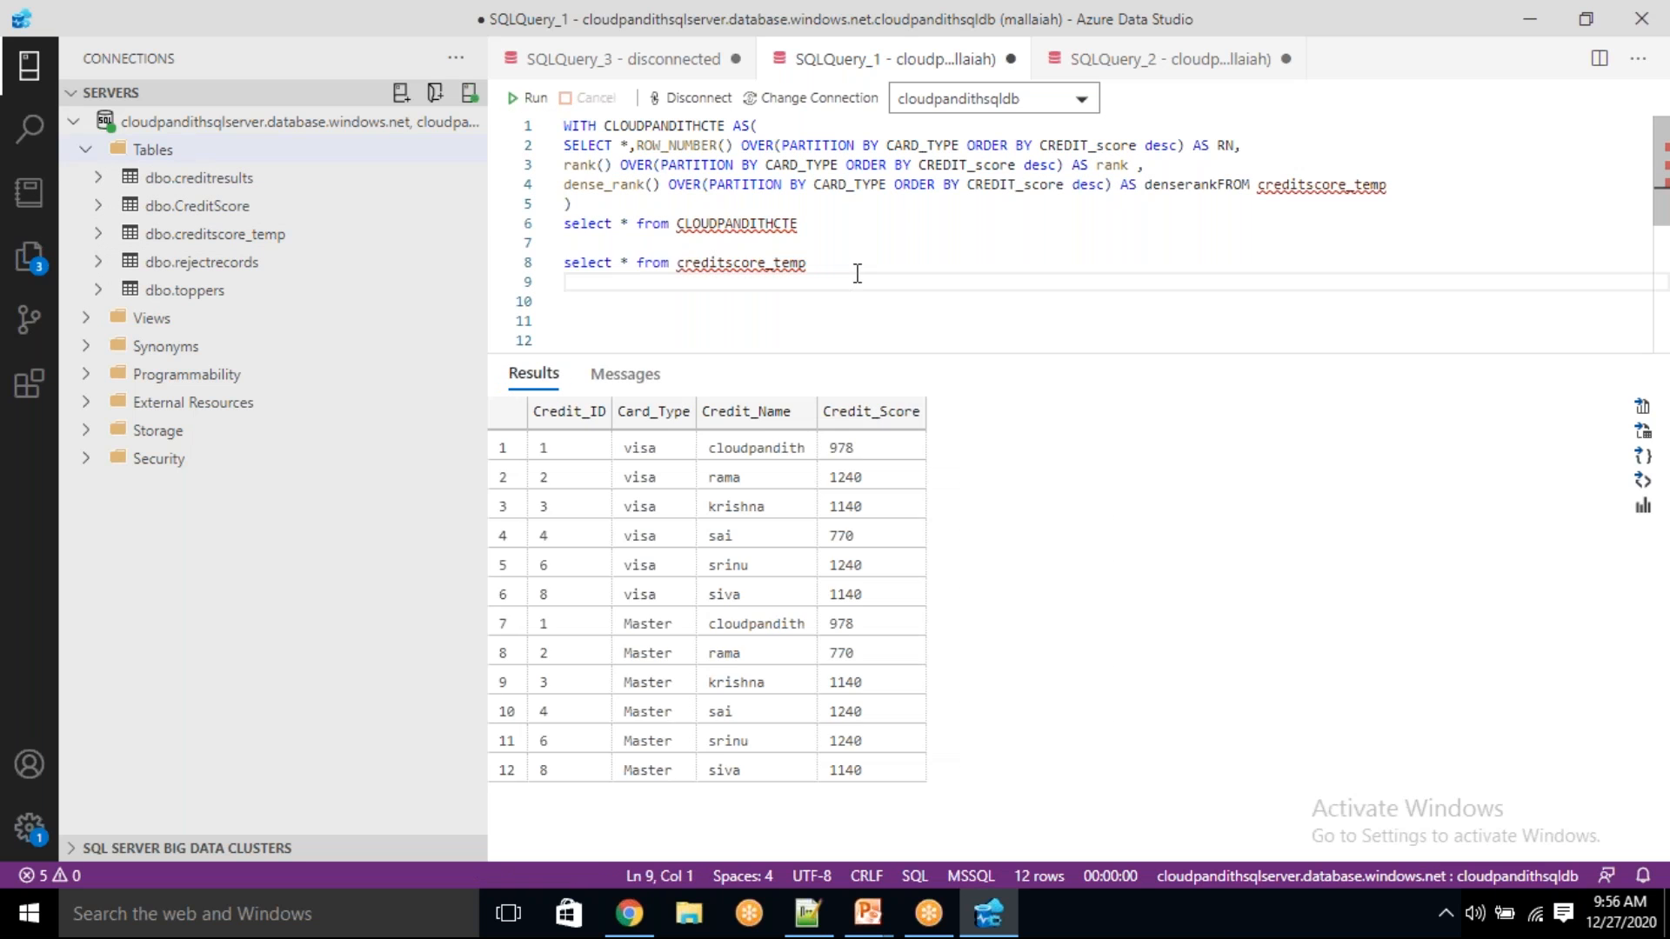
# - Examine the creditscore_temp rows for both card types, checking the highest credit scores
pyautogui.moveTo(530, 447); pyautogui.dragTo(544, 594)
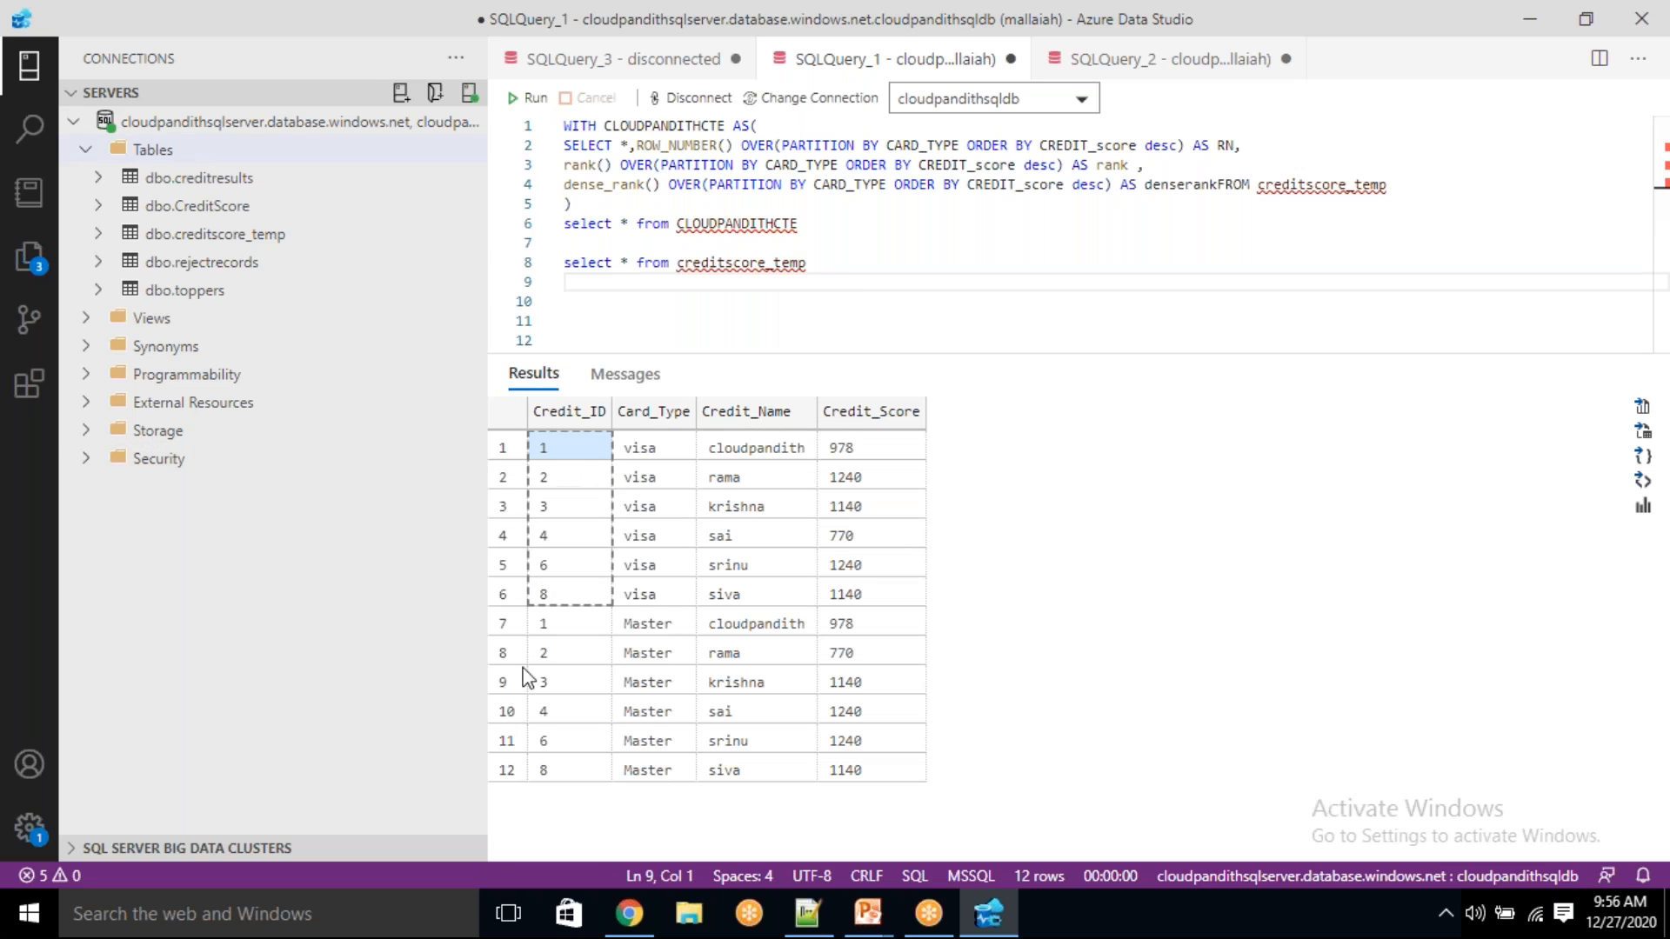
pyautogui.keyDown('shift'); pyautogui.click(548, 773); pyautogui.keyUp('shift')
pyautogui.keyDown('shift'); pyautogui.click(839, 765); pyautogui.keyUp('shift')
pyautogui.click(785, 656)
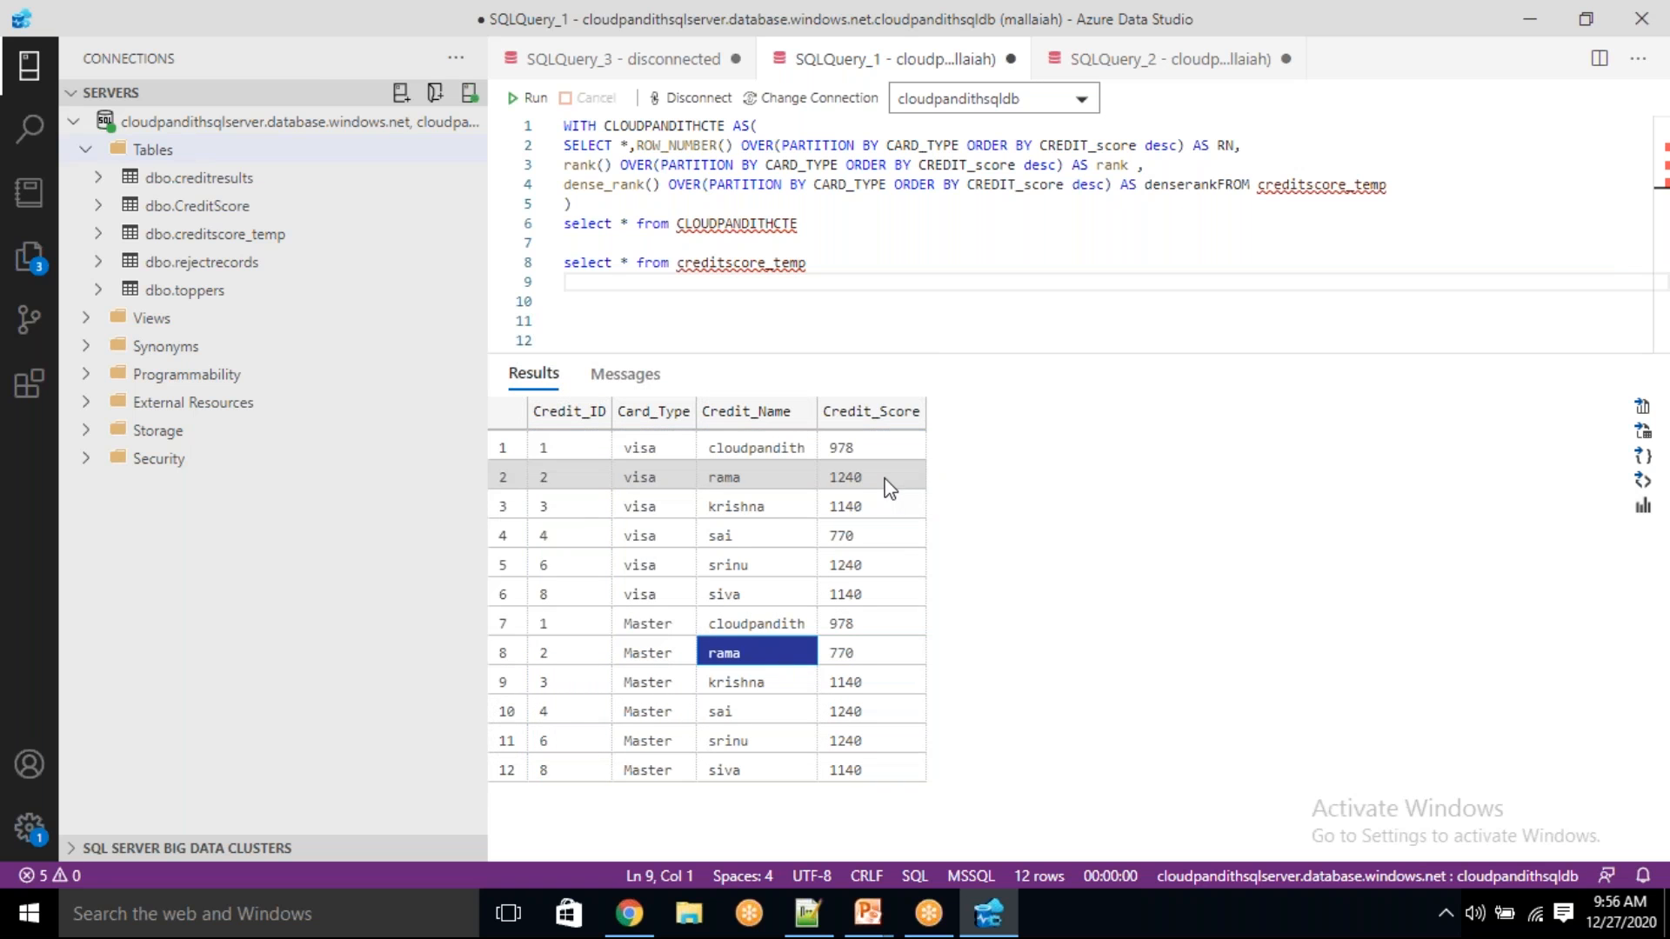
pyautogui.click(890, 476)
pyautogui.click(870, 722)
pyautogui.click(870, 769)
pyautogui.moveTo(542, 446); pyautogui.dragTo(887, 765)
pyautogui.click(1015, 725)
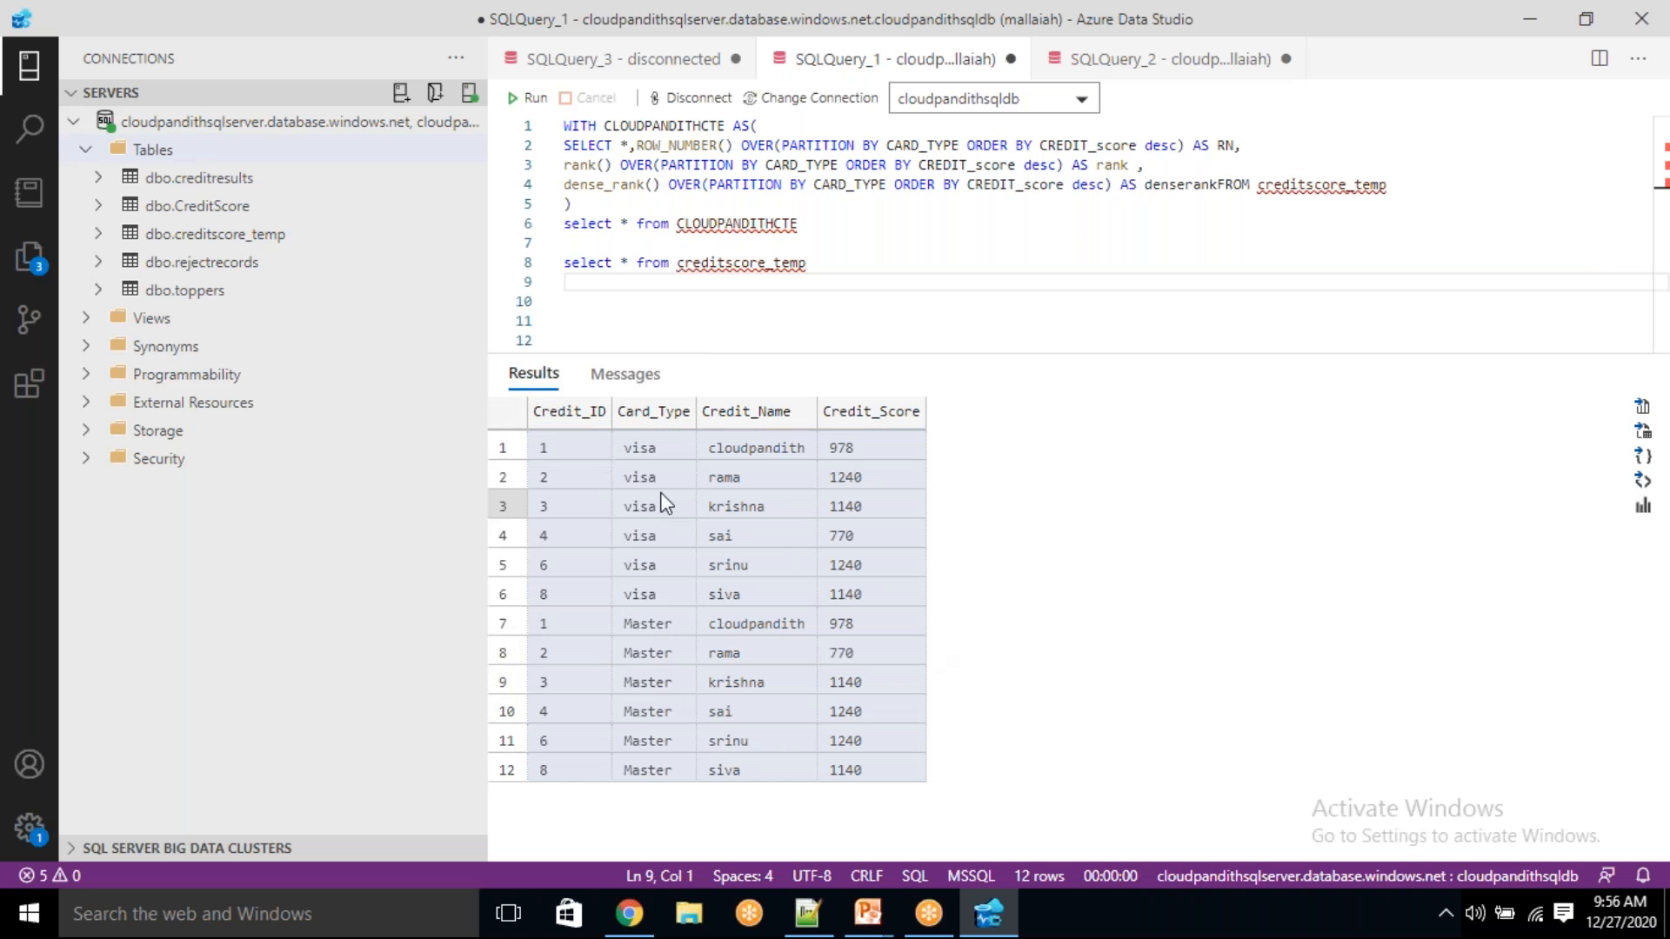
pyautogui.moveTo(542, 447); pyautogui.dragTo(848, 800)
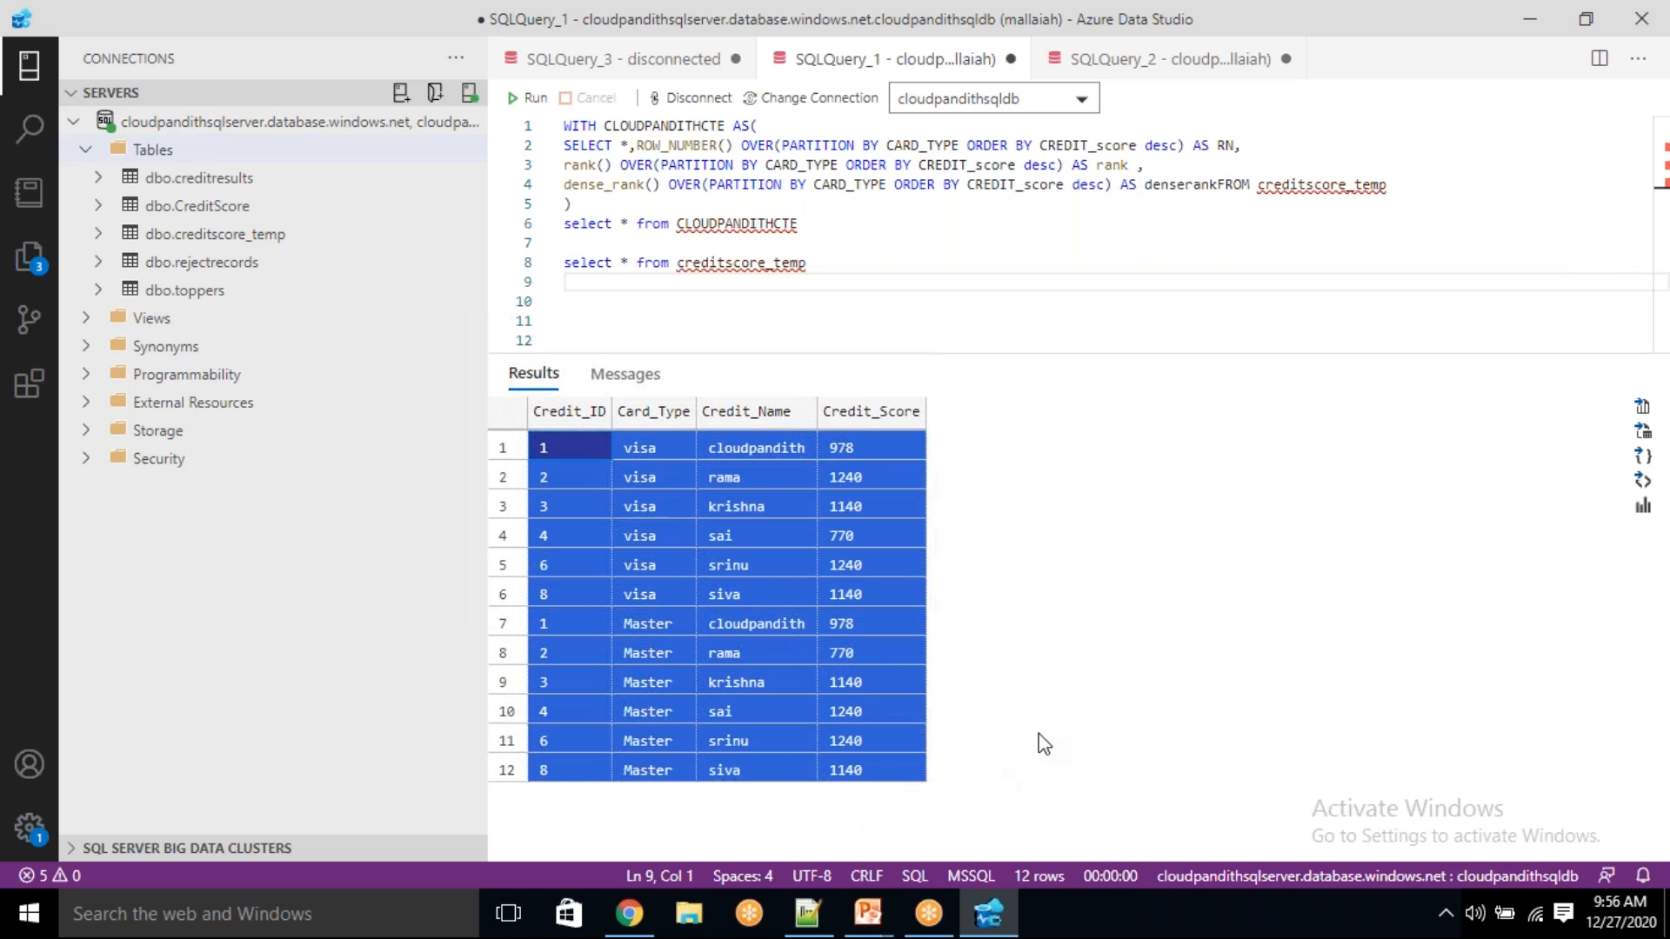
pyautogui.click(1039, 734)
# - Select the whole query text, from the CTE definition through the creditscore_temp select statement
pyautogui.click(809, 264)
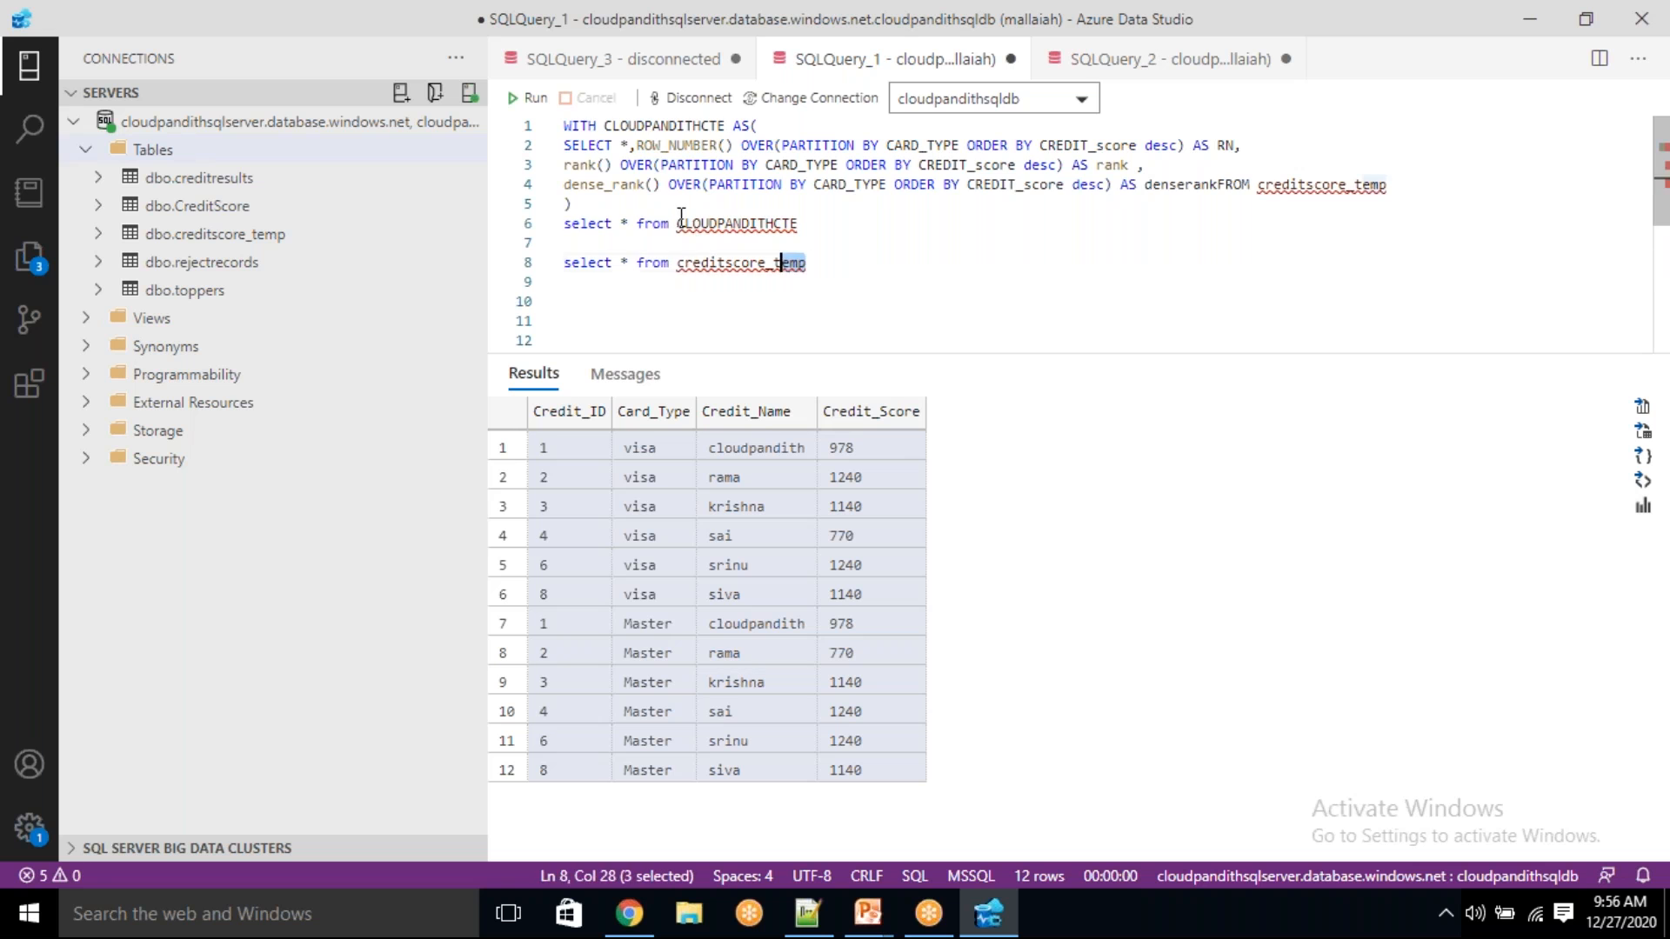
pyautogui.keyDown('shift'); pyautogui.click(546, 126); pyautogui.keyUp('shift')
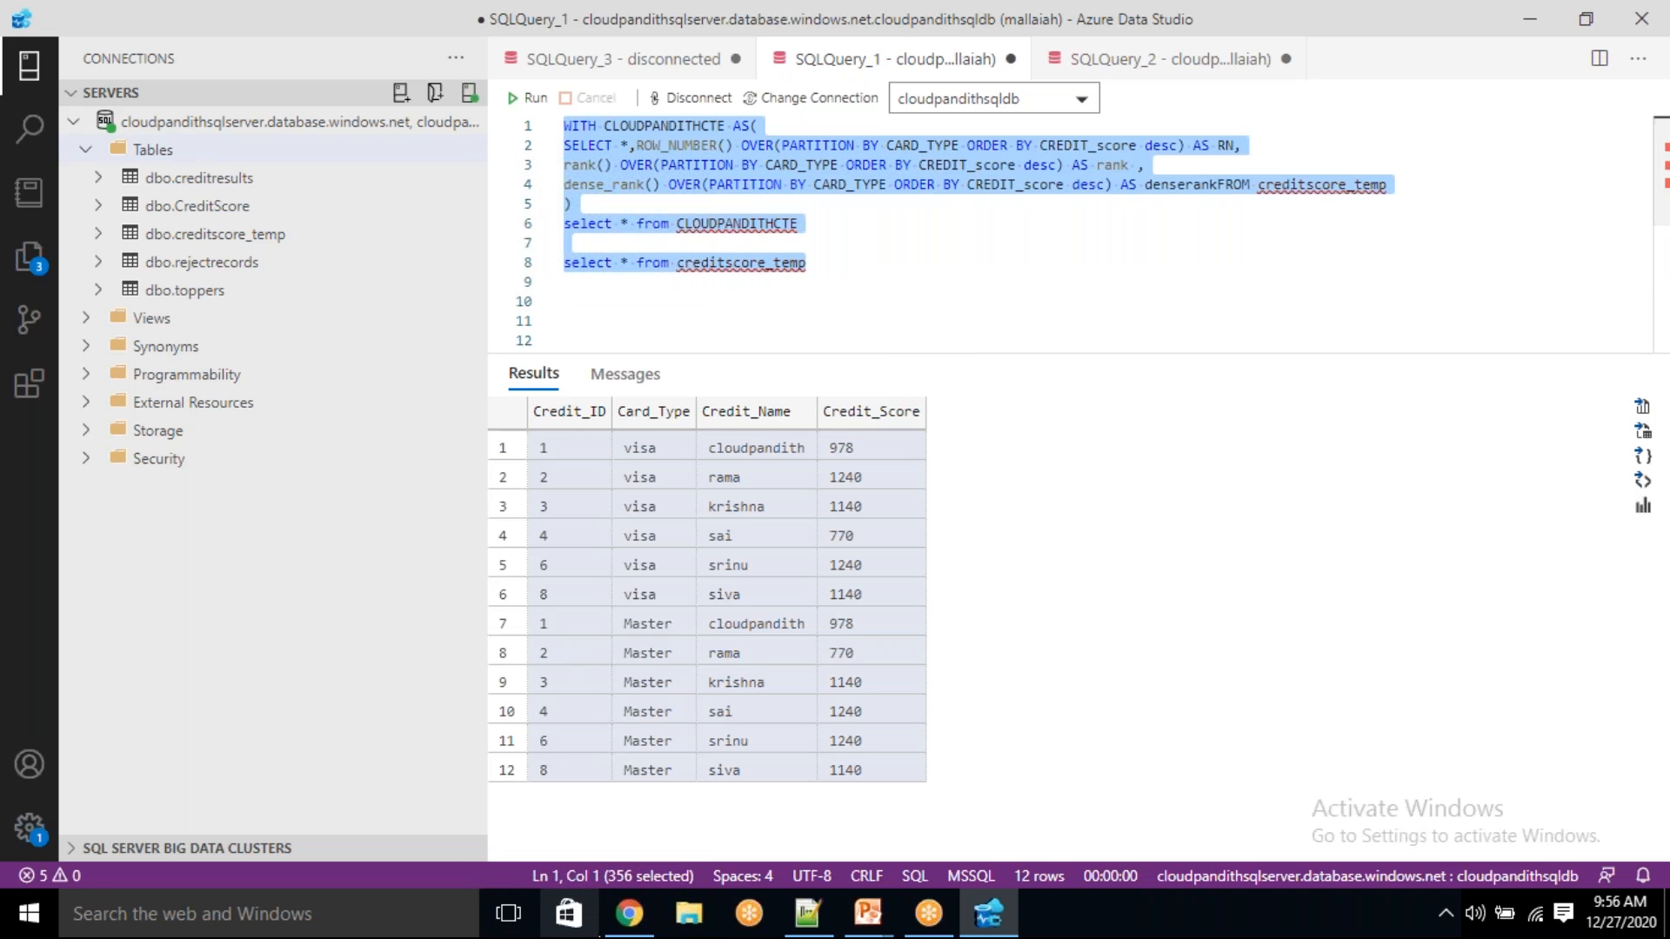